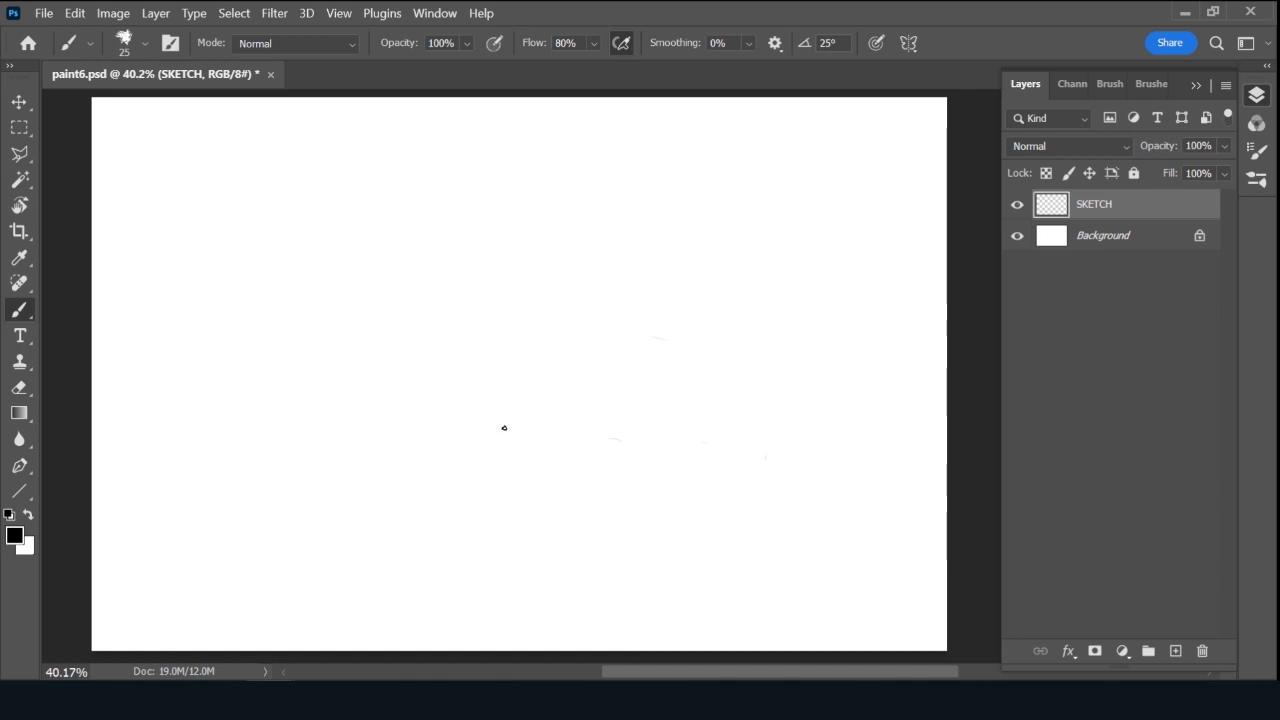
Sketch a broken ground line sloping down from the canvas's left edge toward the middle on the SKETCH layer.
{"action": "left_click_drag", "start_coordinate": [503, 429], "coordinate": [464, 422]}
{"action": "left_click_drag", "start_coordinate": [333, 387], "coordinate": [99, 319]}
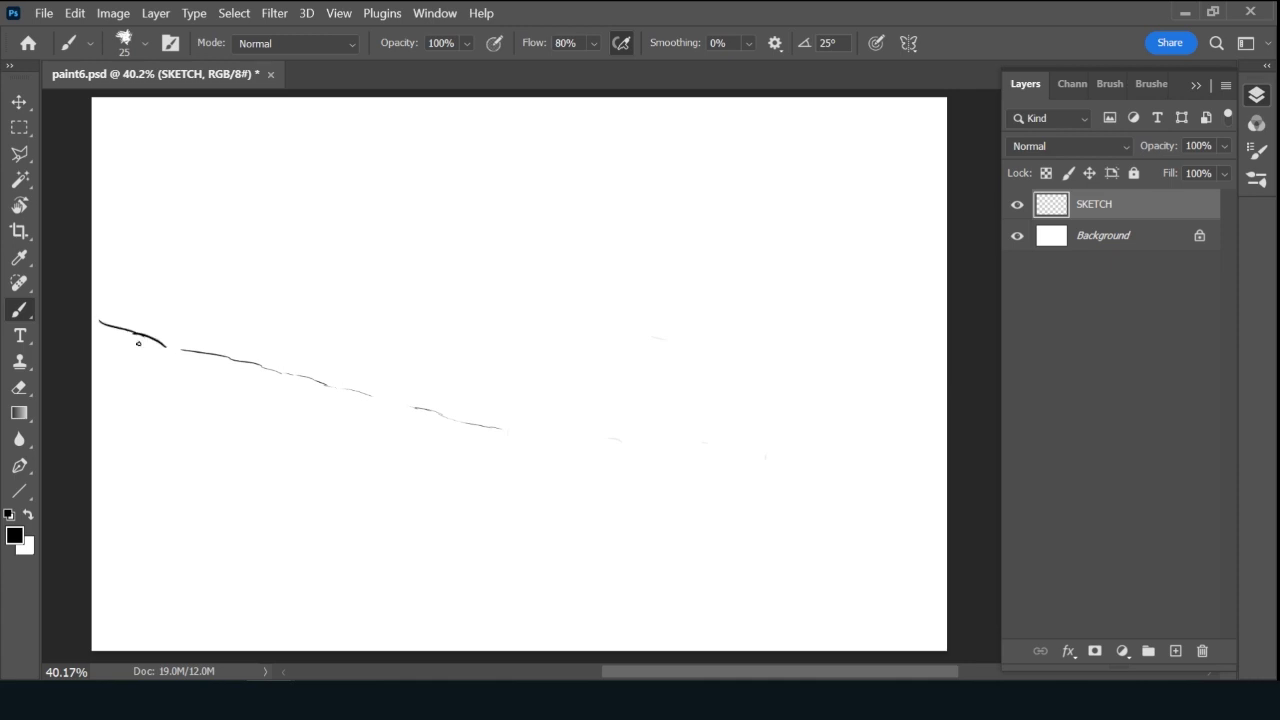
{"action": "left_click_drag", "start_coordinate": [493, 423], "coordinate": [506, 429]}
Sketch the jagged ledge outline of the left bank below the slope, with the brush flow set to 100%.
{"action": "mouse_move", "coordinate": [510, 437]}
{"action": "left_mouse_down"}
{"action": "mouse_move", "coordinate": [468, 446]}
{"action": "mouse_move", "coordinate": [516, 439]}
{"action": "mouse_move", "coordinate": [521, 485]}
{"action": "mouse_move", "coordinate": [467, 446]}
{"action": "mouse_move", "coordinate": [427, 465]}
{"action": "left_mouse_up"}
{"action": "mouse_move", "coordinate": [440, 471]}
{"action": "left_mouse_down"}
{"action": "mouse_move", "coordinate": [410, 476]}
{"action": "mouse_move", "coordinate": [438, 484]}
{"action": "mouse_move", "coordinate": [437, 508]}
{"action": "mouse_move", "coordinate": [420, 462]}
{"action": "mouse_move", "coordinate": [366, 488]}
{"action": "mouse_move", "coordinate": [458, 516]}
{"action": "mouse_move", "coordinate": [463, 532]}
{"action": "mouse_move", "coordinate": [424, 540]}
{"action": "mouse_move", "coordinate": [444, 546]}
{"action": "left_mouse_up"}
{"action": "key", "text": "0"}
{"action": "key", "text": "9"}
{"action": "key", "text": "0"}
{"action": "left_click_drag", "start_coordinate": [432, 552], "coordinate": [374, 562]}
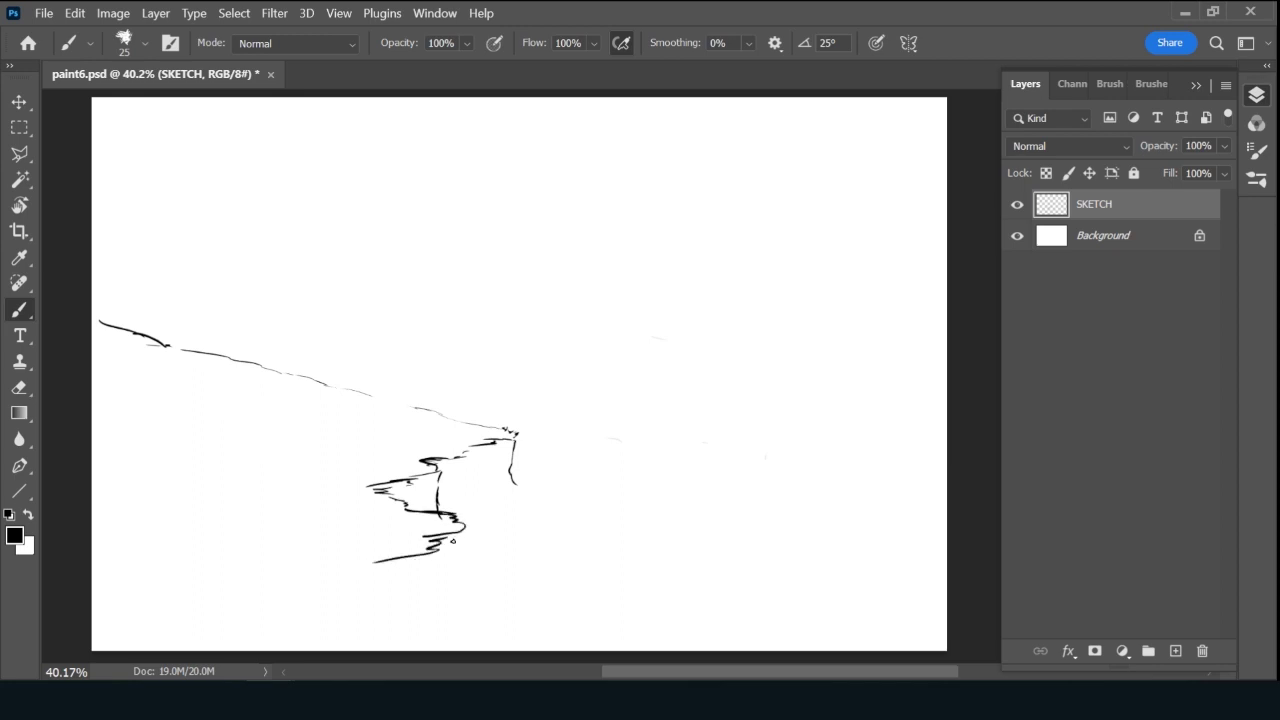
Extend the left bank's ledge outline down to the canvas bottom and add vertical drop lines below its corners.
{"action": "left_click_drag", "start_coordinate": [462, 528], "coordinate": [450, 612]}
{"action": "left_click_drag", "start_coordinate": [436, 552], "coordinate": [422, 614]}
{"action": "mouse_move", "coordinate": [377, 561]}
{"action": "left_mouse_down"}
{"action": "mouse_move", "coordinate": [294, 579]}
{"action": "mouse_move", "coordinate": [330, 580]}
{"action": "mouse_move", "coordinate": [322, 587]}
{"action": "mouse_move", "coordinate": [388, 625]}
{"action": "mouse_move", "coordinate": [355, 668]}
{"action": "mouse_move", "coordinate": [388, 604]}
{"action": "mouse_move", "coordinate": [377, 652]}
{"action": "mouse_move", "coordinate": [404, 623]}
{"action": "mouse_move", "coordinate": [395, 660]}
{"action": "left_mouse_up"}
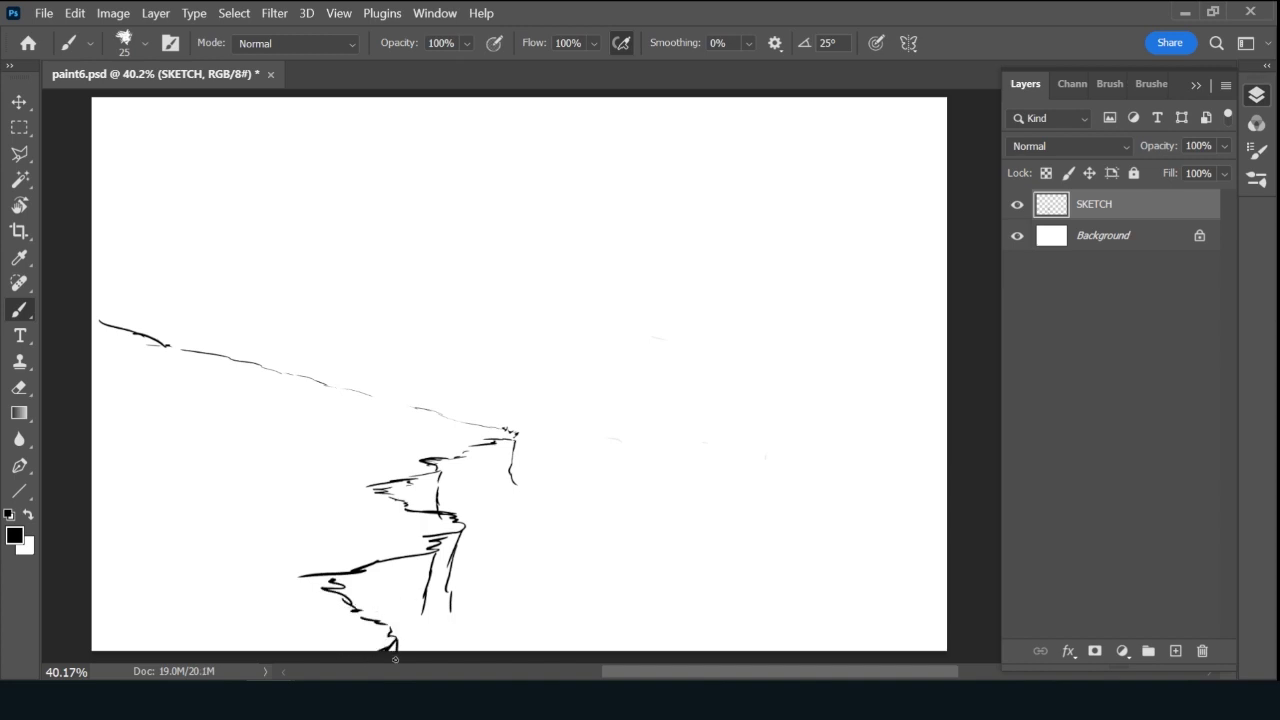
{"action": "left_click_drag", "start_coordinate": [514, 480], "coordinate": [515, 525]}
Darken the end of the left slope line and sketch a dashed ground line rising toward the canvas's right edge.
{"action": "mouse_move", "coordinate": [453, 420]}
{"action": "left_mouse_down"}
{"action": "mouse_move", "coordinate": [472, 427]}
{"action": "mouse_move", "coordinate": [405, 408]}
{"action": "left_mouse_up"}
{"action": "left_click_drag", "start_coordinate": [776, 439], "coordinate": [774, 445]}
{"action": "left_click_drag", "start_coordinate": [783, 435], "coordinate": [794, 434]}
{"action": "left_click_drag", "start_coordinate": [802, 425], "coordinate": [815, 428]}
{"action": "mouse_move", "coordinate": [847, 405]}
{"action": "left_mouse_down"}
{"action": "mouse_move", "coordinate": [842, 415]}
{"action": "mouse_move", "coordinate": [908, 379]}
{"action": "left_mouse_up"}
Sketch the right bank's curved ledge outline down to the canvas bottom, with vertical drop lines beneath its edges.
{"action": "left_click_drag", "start_coordinate": [776, 442], "coordinate": [777, 458]}
{"action": "mouse_move", "coordinate": [770, 456]}
{"action": "left_mouse_down"}
{"action": "mouse_move", "coordinate": [766, 507]}
{"action": "mouse_move", "coordinate": [807, 470]}
{"action": "mouse_move", "coordinate": [864, 504]}
{"action": "mouse_move", "coordinate": [837, 480]}
{"action": "mouse_move", "coordinate": [848, 520]}
{"action": "mouse_move", "coordinate": [855, 512]}
{"action": "mouse_move", "coordinate": [834, 614]}
{"action": "left_mouse_up"}
{"action": "mouse_move", "coordinate": [862, 510]}
{"action": "left_mouse_down"}
{"action": "mouse_move", "coordinate": [881, 576]}
{"action": "mouse_move", "coordinate": [720, 650]}
{"action": "left_mouse_up"}
{"action": "left_click_drag", "start_coordinate": [834, 604], "coordinate": [833, 622]}
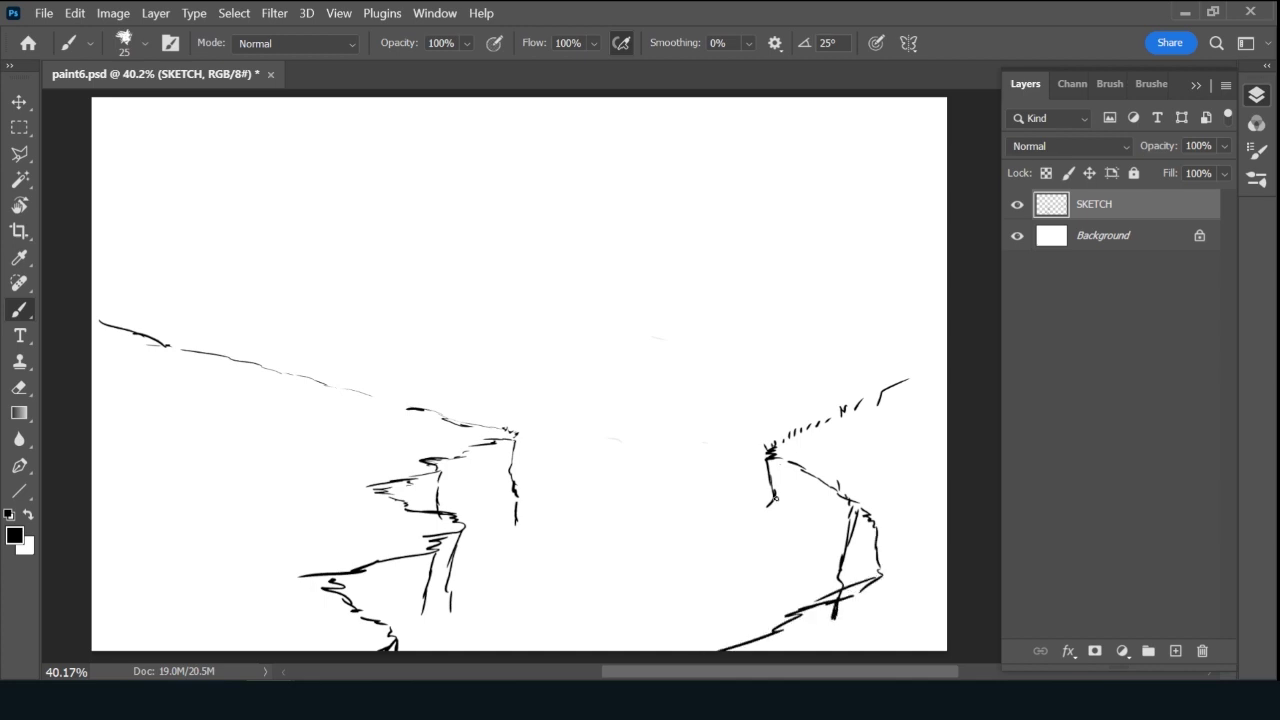
{"action": "left_click_drag", "start_coordinate": [768, 504], "coordinate": [767, 538]}
Sketch the jagged lower contours of the winding channel between the two banks.
{"action": "left_click_drag", "start_coordinate": [551, 517], "coordinate": [608, 511]}
{"action": "left_click_drag", "start_coordinate": [608, 511], "coordinate": [544, 512]}
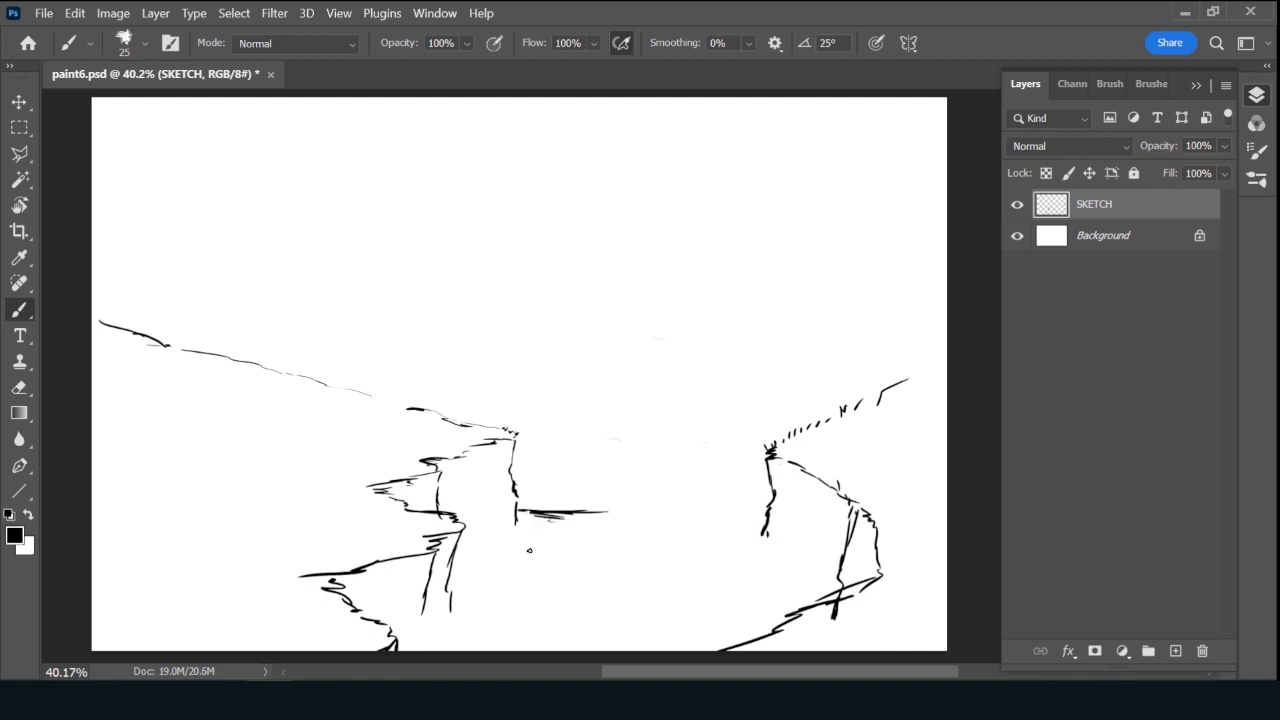
{"action": "mouse_move", "coordinate": [530, 534]}
{"action": "left_mouse_down"}
{"action": "mouse_move", "coordinate": [594, 562]}
{"action": "mouse_move", "coordinate": [530, 588]}
{"action": "mouse_move", "coordinate": [558, 615]}
{"action": "mouse_move", "coordinate": [534, 633]}
{"action": "mouse_move", "coordinate": [470, 641]}
{"action": "left_mouse_up"}
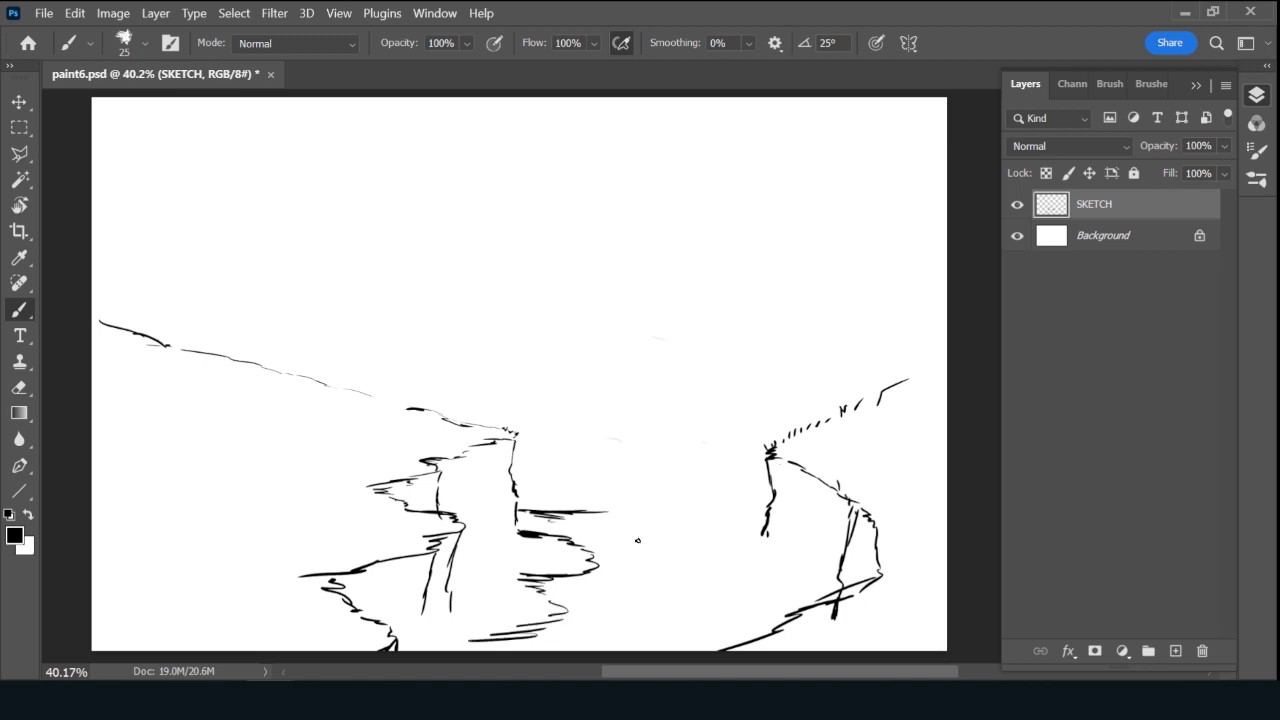
{"action": "mouse_move", "coordinate": [657, 527]}
{"action": "left_mouse_down"}
{"action": "mouse_move", "coordinate": [678, 529]}
{"action": "mouse_move", "coordinate": [640, 536]}
{"action": "mouse_move", "coordinate": [759, 569]}
{"action": "mouse_move", "coordinate": [724, 604]}
{"action": "mouse_move", "coordinate": [686, 608]}
{"action": "left_mouse_up"}
{"action": "left_click_drag", "start_coordinate": [752, 576], "coordinate": [756, 594]}
{"action": "left_click_drag", "start_coordinate": [740, 609], "coordinate": [718, 615]}
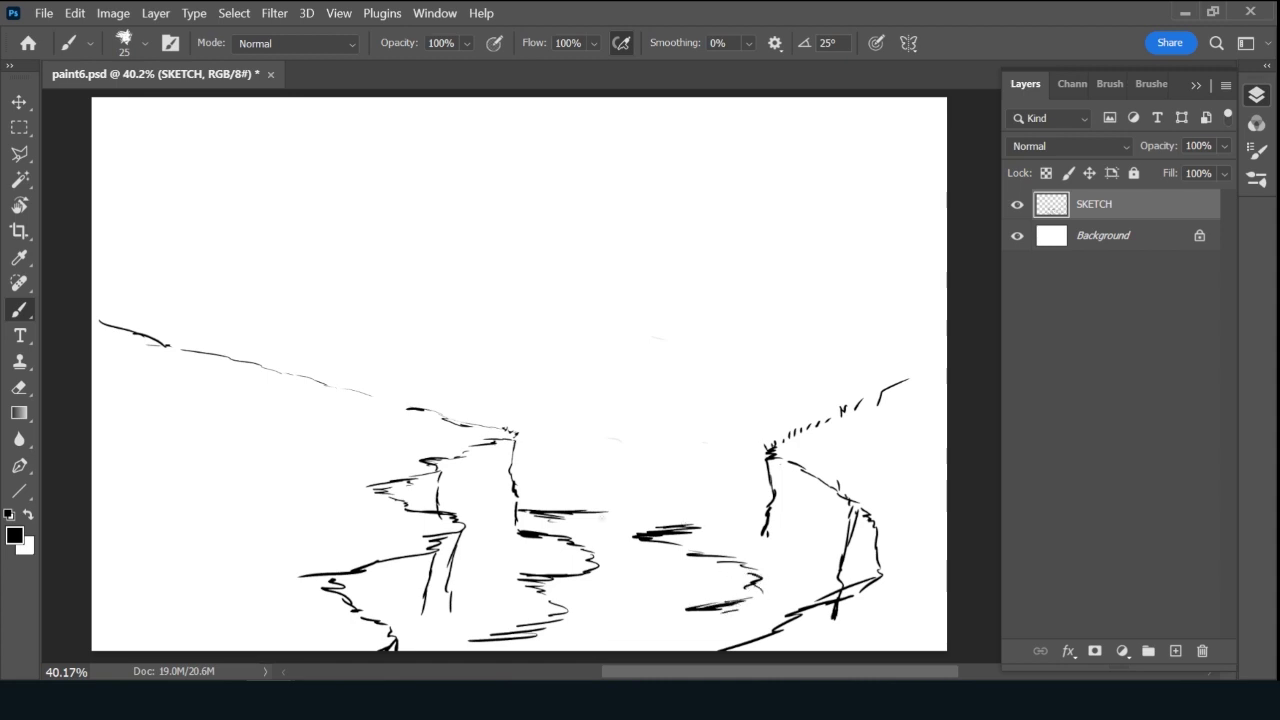
Continue the channel upward as a narrowing zigzag toward the centre of the scene.
{"action": "mouse_move", "coordinate": [602, 515]}
{"action": "left_mouse_down"}
{"action": "mouse_move", "coordinate": [658, 503]}
{"action": "mouse_move", "coordinate": [588, 491]}
{"action": "mouse_move", "coordinate": [626, 483]}
{"action": "left_mouse_up"}
{"action": "left_click_drag", "start_coordinate": [632, 485], "coordinate": [642, 476]}
{"action": "mouse_move", "coordinate": [628, 481]}
{"action": "left_mouse_down"}
{"action": "mouse_move", "coordinate": [669, 465]}
{"action": "mouse_move", "coordinate": [638, 463]}
{"action": "mouse_move", "coordinate": [679, 473]}
{"action": "mouse_move", "coordinate": [655, 482]}
{"action": "mouse_move", "coordinate": [650, 466]}
{"action": "mouse_move", "coordinate": [678, 474]}
{"action": "mouse_move", "coordinate": [660, 492]}
{"action": "mouse_move", "coordinate": [726, 515]}
{"action": "mouse_move", "coordinate": [694, 526]}
{"action": "left_mouse_up"}
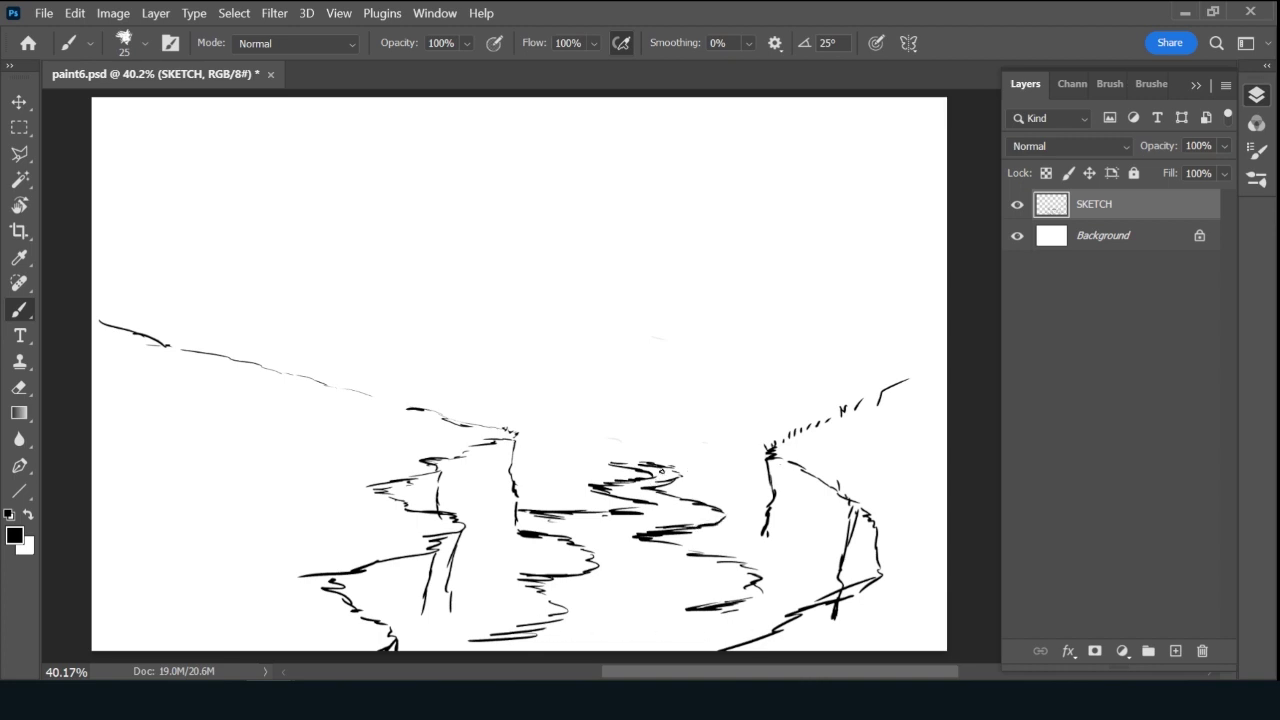
{"action": "mouse_move", "coordinate": [637, 459]}
{"action": "left_mouse_down"}
{"action": "mouse_move", "coordinate": [622, 462]}
{"action": "mouse_move", "coordinate": [683, 470]}
{"action": "left_mouse_up"}
{"action": "mouse_move", "coordinate": [656, 467]}
{"action": "left_mouse_down"}
{"action": "mouse_move", "coordinate": [684, 476]}
{"action": "mouse_move", "coordinate": [658, 486]}
{"action": "left_mouse_up"}
Sketch a large rounded arch shape with a pointed inner opening at the head of the zigzag channel.
{"action": "mouse_move", "coordinate": [716, 451]}
{"action": "left_mouse_down"}
{"action": "mouse_move", "coordinate": [684, 452]}
{"action": "mouse_move", "coordinate": [728, 451]}
{"action": "left_mouse_up"}
{"action": "mouse_move", "coordinate": [723, 392]}
{"action": "left_mouse_down"}
{"action": "mouse_move", "coordinate": [746, 442]}
{"action": "mouse_move", "coordinate": [688, 342]}
{"action": "mouse_move", "coordinate": [624, 334]}
{"action": "mouse_move", "coordinate": [605, 352]}
{"action": "left_mouse_up"}
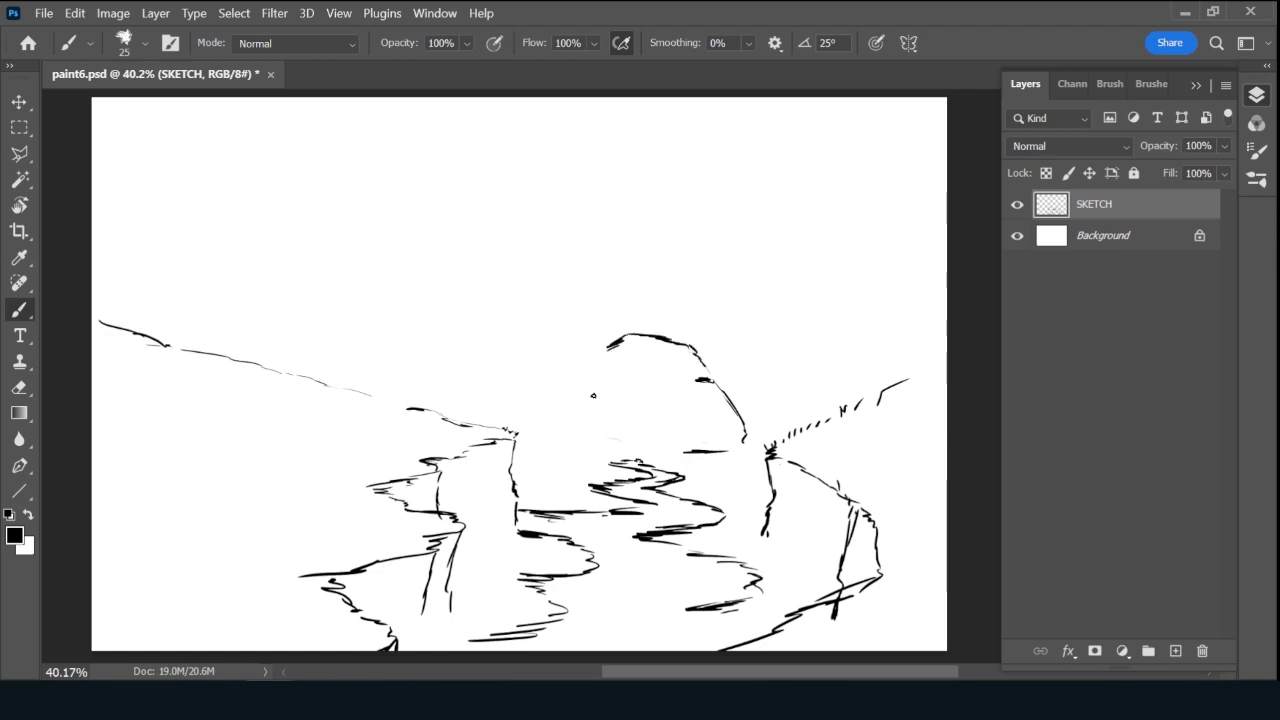
{"action": "mouse_move", "coordinate": [579, 443]}
{"action": "left_mouse_down"}
{"action": "mouse_move", "coordinate": [604, 445]}
{"action": "mouse_move", "coordinate": [560, 446]}
{"action": "mouse_move", "coordinate": [604, 445]}
{"action": "left_mouse_up"}
{"action": "mouse_move", "coordinate": [577, 381]}
{"action": "left_mouse_down"}
{"action": "mouse_move", "coordinate": [544, 441]}
{"action": "mouse_move", "coordinate": [561, 446]}
{"action": "left_mouse_up"}
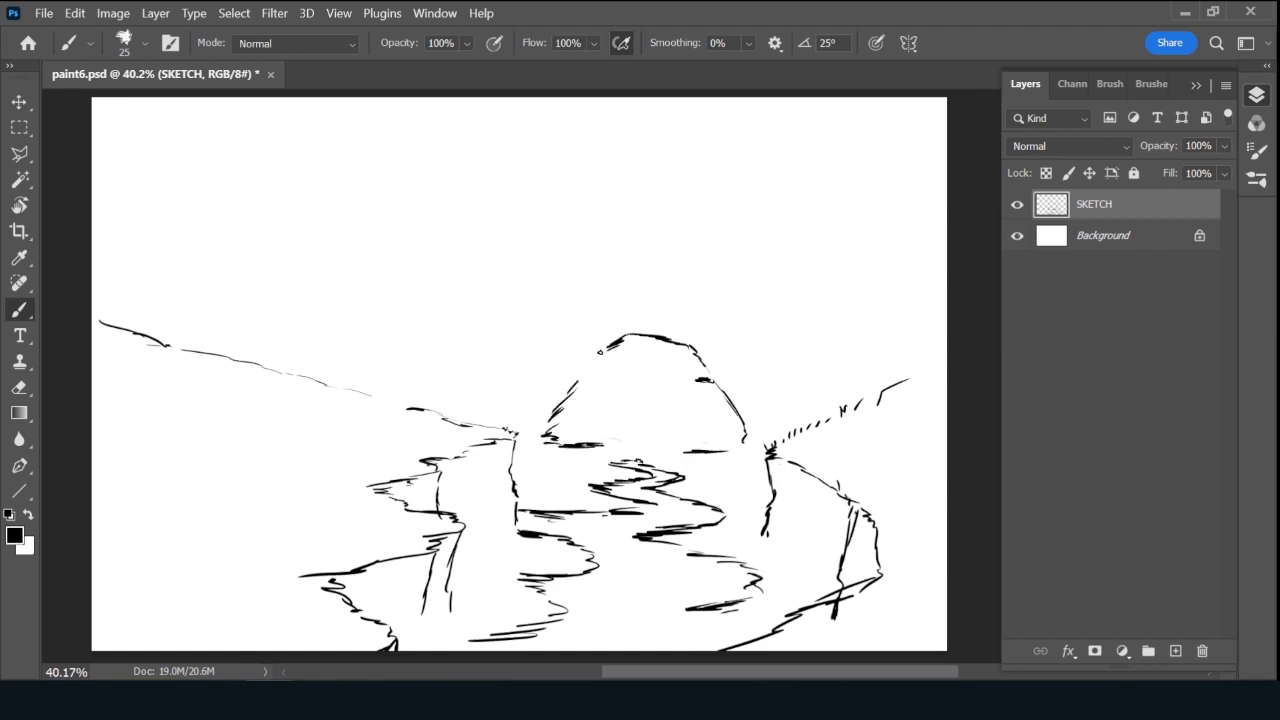
{"action": "left_click_drag", "start_coordinate": [607, 348], "coordinate": [612, 366]}
{"action": "mouse_move", "coordinate": [590, 380]}
{"action": "left_mouse_down"}
{"action": "mouse_move", "coordinate": [538, 442]}
{"action": "mouse_move", "coordinate": [576, 444]}
{"action": "left_mouse_up"}
{"action": "mouse_move", "coordinate": [657, 388]}
{"action": "left_mouse_down"}
{"action": "mouse_move", "coordinate": [684, 400]}
{"action": "mouse_move", "coordinate": [673, 413]}
{"action": "mouse_move", "coordinate": [686, 432]}
{"action": "mouse_move", "coordinate": [750, 452]}
{"action": "mouse_move", "coordinate": [656, 388]}
{"action": "mouse_move", "coordinate": [584, 450]}
{"action": "left_mouse_up"}
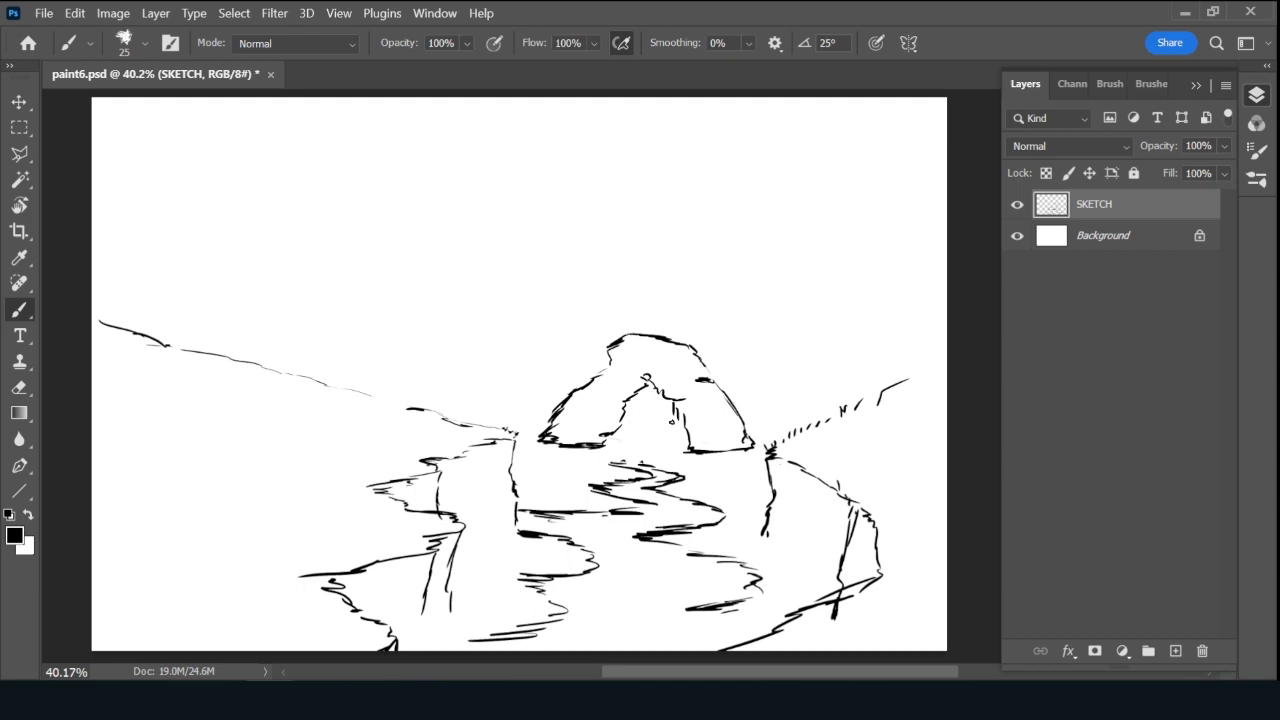
{"action": "mouse_move", "coordinate": [628, 460]}
{"action": "left_mouse_down"}
{"action": "mouse_move", "coordinate": [640, 446]}
{"action": "mouse_move", "coordinate": [646, 456]}
{"action": "left_mouse_up"}
Add distant ground lines on both sides of the arch and a scalloped curve inside its opening.
{"action": "left_click_drag", "start_coordinate": [763, 426], "coordinate": [798, 413]}
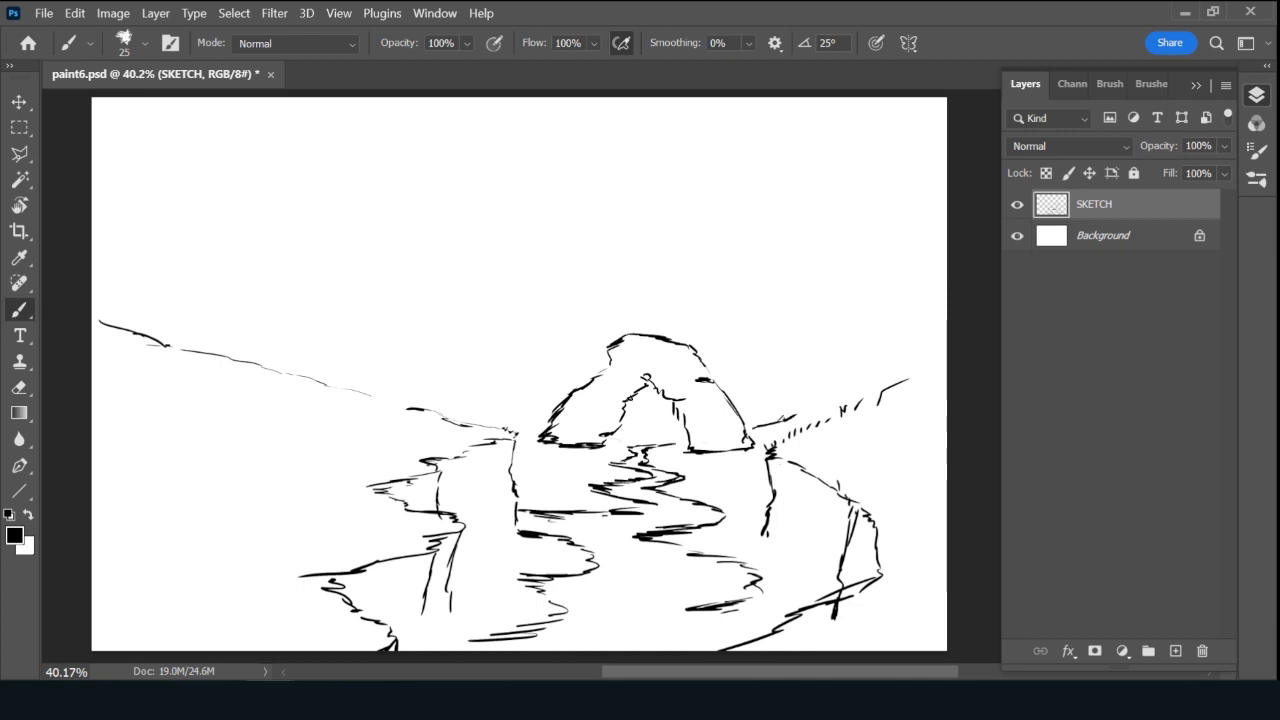
{"action": "mouse_move", "coordinate": [627, 401]}
{"action": "left_mouse_down"}
{"action": "mouse_move", "coordinate": [676, 396]}
{"action": "mouse_move", "coordinate": [634, 404]}
{"action": "mouse_move", "coordinate": [667, 403]}
{"action": "left_mouse_up"}
{"action": "left_click_drag", "start_coordinate": [536, 424], "coordinate": [436, 395]}
{"action": "left_click_drag", "start_coordinate": [334, 370], "coordinate": [404, 386]}
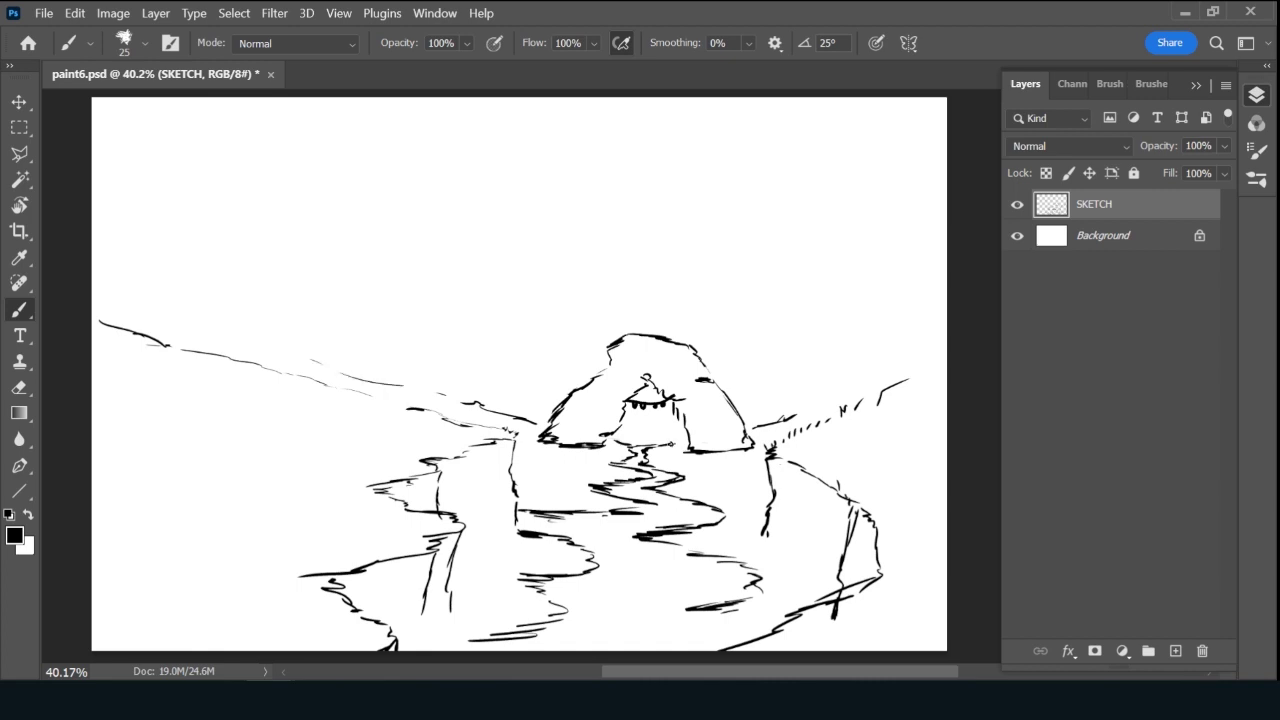
{"action": "left_click_drag", "start_coordinate": [798, 413], "coordinate": [811, 402]}
{"action": "left_click_drag", "start_coordinate": [821, 400], "coordinate": [866, 381]}
Sketch both edges of a large leaning tree trunk in the left foreground, widening from the canvas top to its base.
{"action": "mouse_move", "coordinate": [216, 568]}
{"action": "left_mouse_down"}
{"action": "mouse_move", "coordinate": [234, 414]}
{"action": "mouse_move", "coordinate": [305, 176]}
{"action": "left_mouse_up"}
{"action": "left_click_drag", "start_coordinate": [288, 99], "coordinate": [241, 255]}
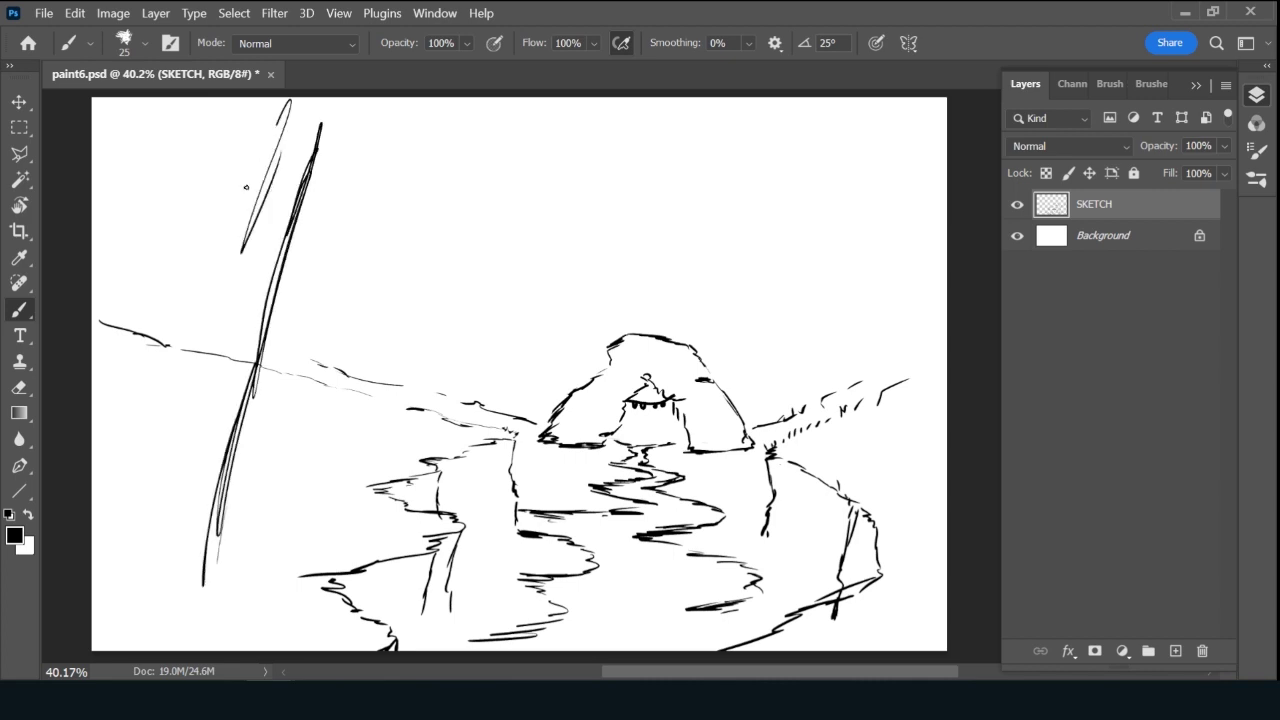
{"action": "left_click_drag", "start_coordinate": [277, 120], "coordinate": [218, 291]}
{"action": "mouse_move", "coordinate": [288, 97]}
{"action": "left_mouse_down"}
{"action": "mouse_move", "coordinate": [203, 309]}
{"action": "mouse_move", "coordinate": [121, 464]}
{"action": "left_mouse_up"}
{"action": "left_click_drag", "start_coordinate": [236, 218], "coordinate": [146, 414]}
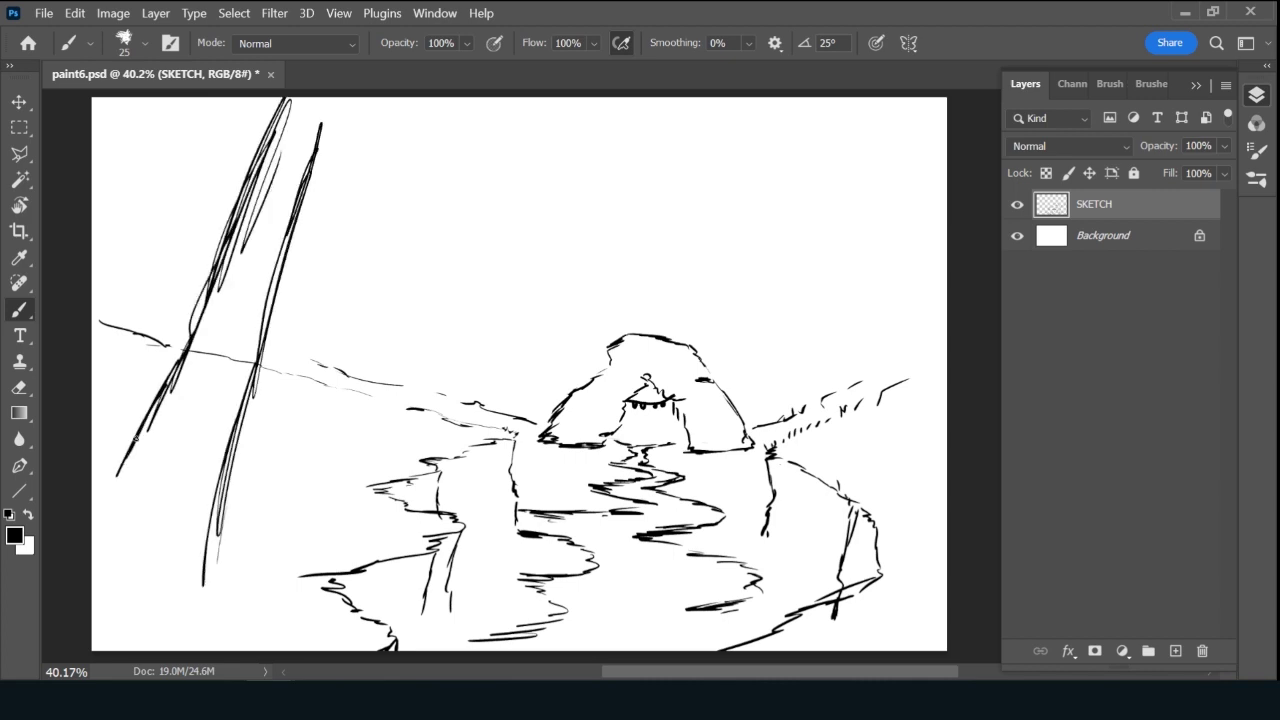
{"action": "left_click_drag", "start_coordinate": [216, 268], "coordinate": [92, 496]}
{"action": "left_click_drag", "start_coordinate": [205, 550], "coordinate": [198, 620]}
{"action": "left_click_drag", "start_coordinate": [216, 538], "coordinate": [201, 596]}
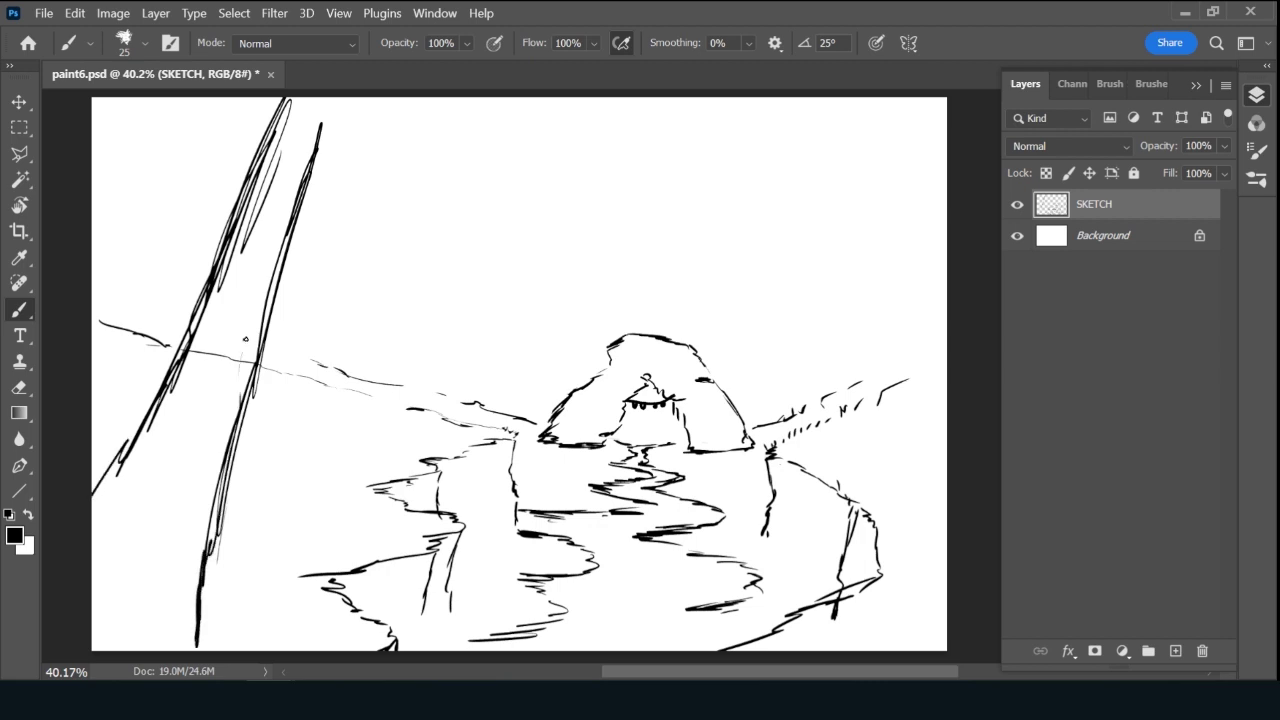
{"action": "left_click_drag", "start_coordinate": [234, 436], "coordinate": [212, 544]}
{"action": "left_click_drag", "start_coordinate": [321, 128], "coordinate": [277, 276]}
Sketch a tall trunk edge along the canvas's right side and reinforce the right edge of the large left trunk.
{"action": "left_click_drag", "start_coordinate": [896, 98], "coordinate": [916, 398]}
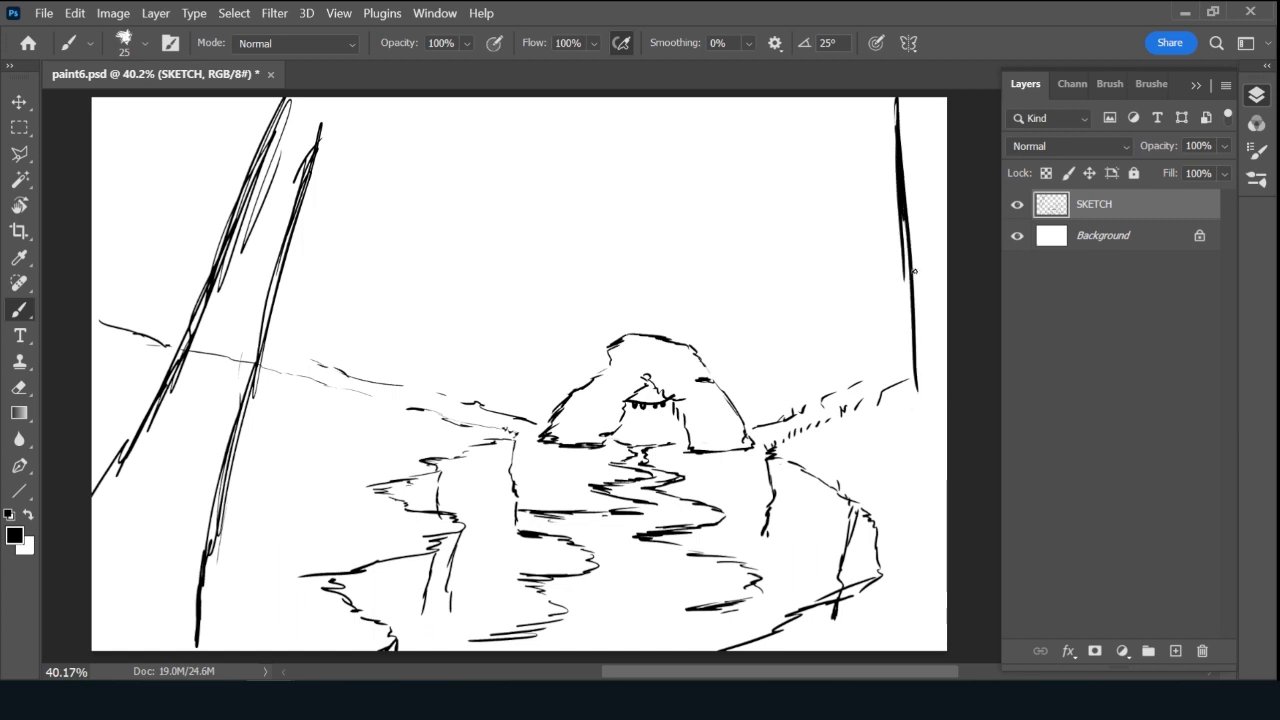
{"action": "left_click_drag", "start_coordinate": [912, 254], "coordinate": [918, 468]}
{"action": "left_click_drag", "start_coordinate": [912, 350], "coordinate": [942, 545]}
{"action": "left_click_drag", "start_coordinate": [930, 494], "coordinate": [930, 625]}
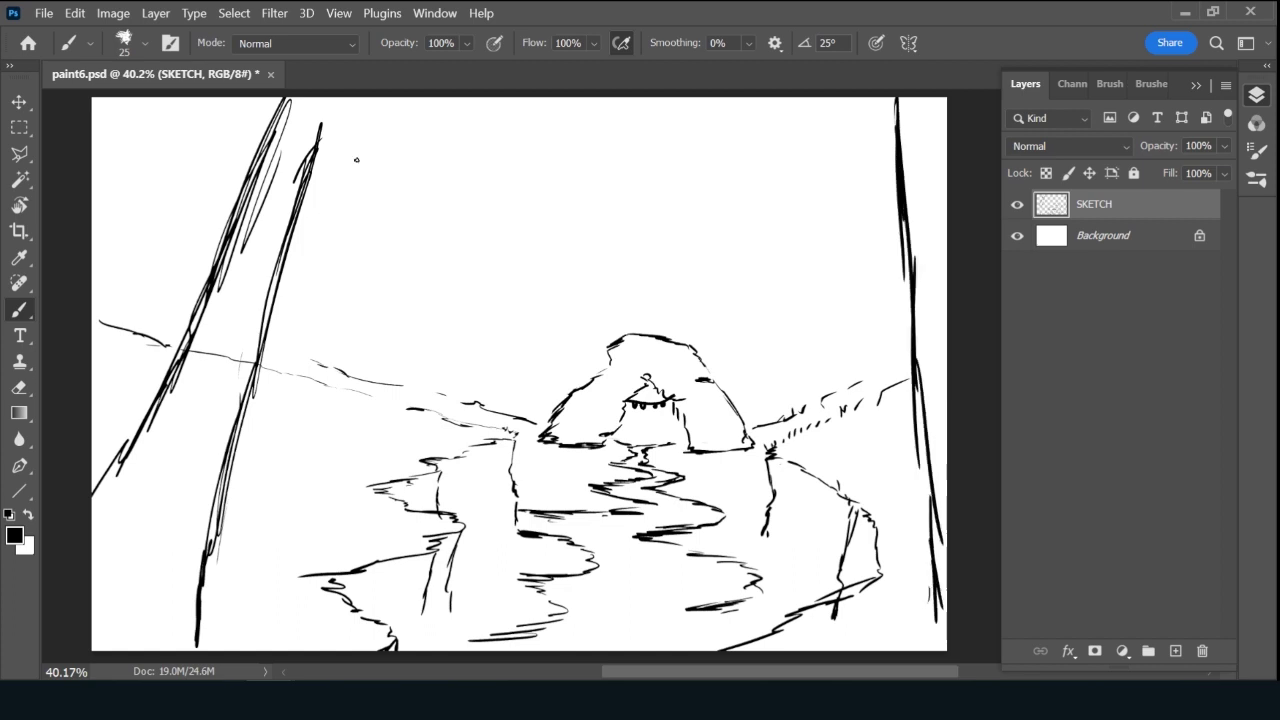
{"action": "mouse_move", "coordinate": [335, 90]}
{"action": "left_mouse_down"}
{"action": "mouse_move", "coordinate": [290, 205]}
{"action": "mouse_move", "coordinate": [196, 595]}
{"action": "left_mouse_up"}
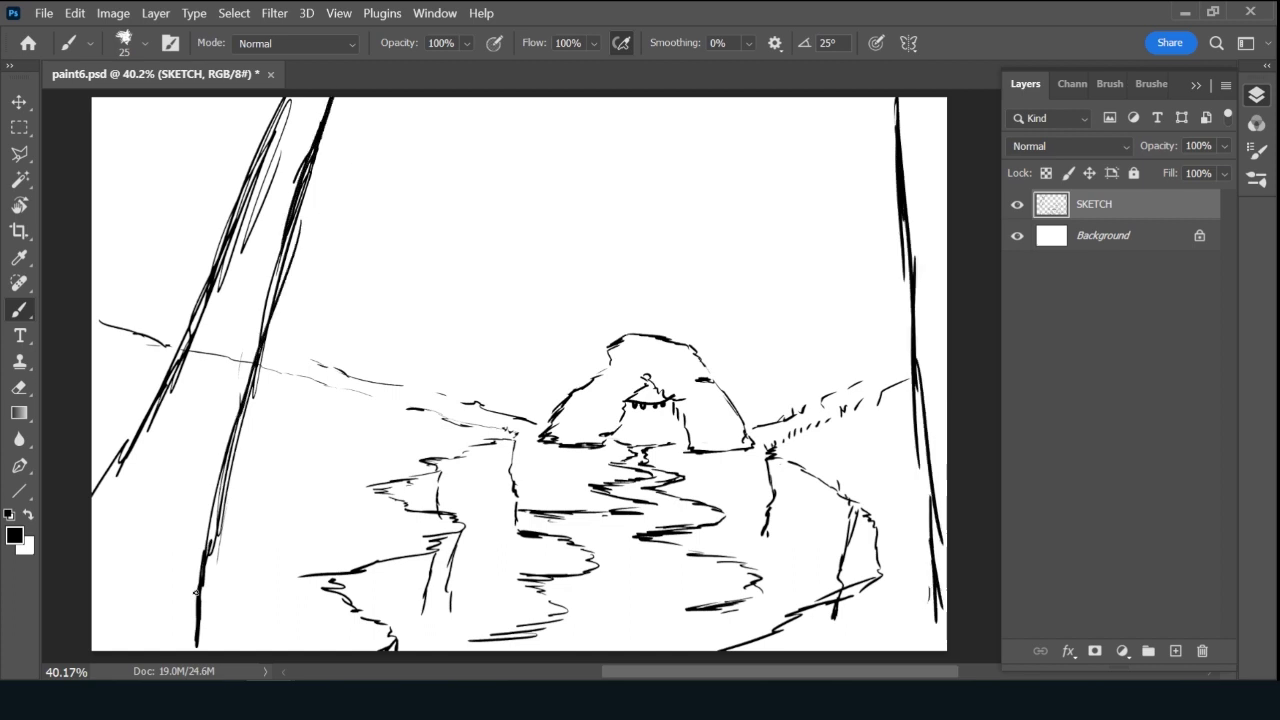
{"action": "left_click_drag", "start_coordinate": [244, 408], "coordinate": [196, 598]}
Sketch two more trunk edges in the canvas's upper left corner behind the large foreground trunk.
{"action": "left_click_drag", "start_coordinate": [172, 100], "coordinate": [130, 380]}
{"action": "left_click_drag", "start_coordinate": [176, 96], "coordinate": [120, 412]}
{"action": "mouse_move", "coordinate": [136, 336]}
{"action": "left_mouse_down"}
{"action": "mouse_move", "coordinate": [145, 304]}
{"action": "mouse_move", "coordinate": [132, 410]}
{"action": "left_mouse_up"}
{"action": "left_click_drag", "start_coordinate": [160, 246], "coordinate": [142, 296]}
{"action": "mouse_move", "coordinate": [119, 92]}
{"action": "left_mouse_down"}
{"action": "mouse_move", "coordinate": [92, 176]}
{"action": "mouse_move", "coordinate": [92, 234]}
{"action": "left_mouse_up"}
{"action": "left_click_drag", "start_coordinate": [133, 390], "coordinate": [120, 442]}
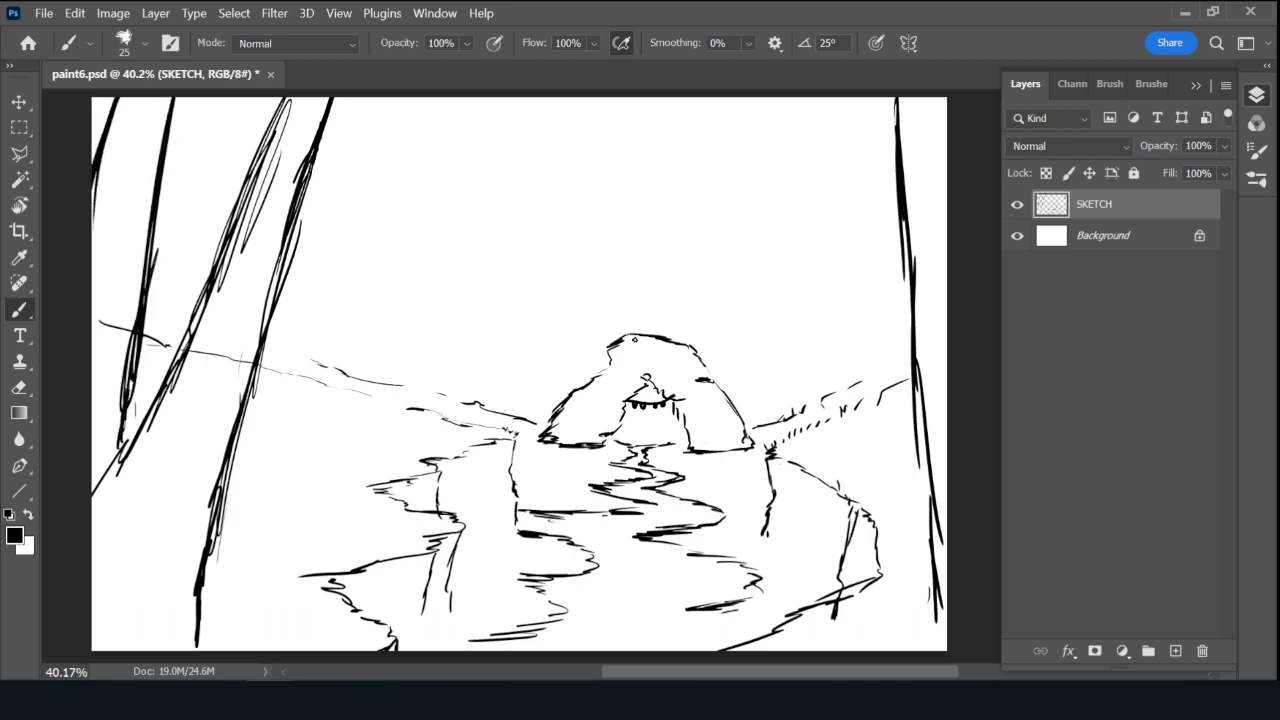
Sketch thin distant tree trunks on the slope just left of the arch.
{"action": "left_click_drag", "start_coordinate": [564, 330], "coordinate": [550, 412]}
{"action": "left_click_drag", "start_coordinate": [562, 348], "coordinate": [546, 430]}
{"action": "left_click_drag", "start_coordinate": [566, 320], "coordinate": [550, 404]}
{"action": "left_click_drag", "start_coordinate": [509, 278], "coordinate": [481, 394]}
{"action": "left_click_drag", "start_coordinate": [507, 298], "coordinate": [478, 403]}
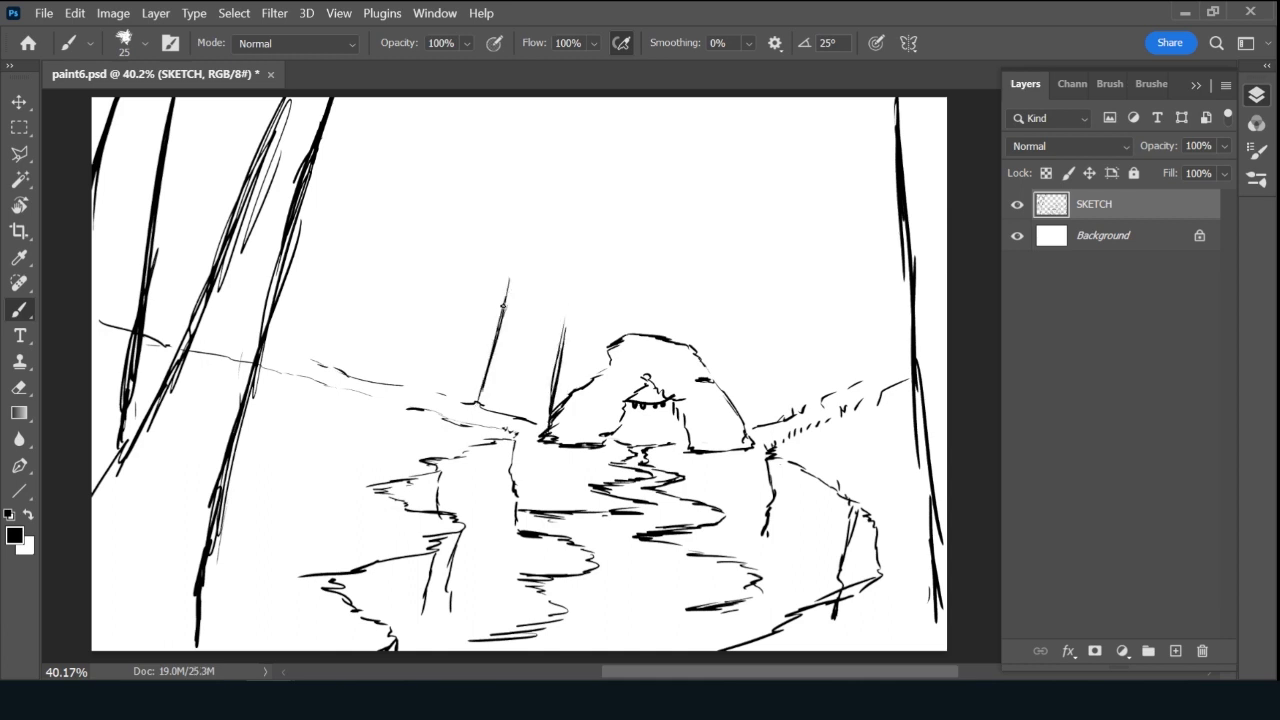
{"action": "left_click_drag", "start_coordinate": [526, 222], "coordinate": [483, 358]}
Sketch thin distant trunks on the slope right of the arch and short vertical posts inside its opening.
{"action": "left_click_drag", "start_coordinate": [771, 324], "coordinate": [782, 424]}
{"action": "left_click_drag", "start_coordinate": [767, 275], "coordinate": [783, 425]}
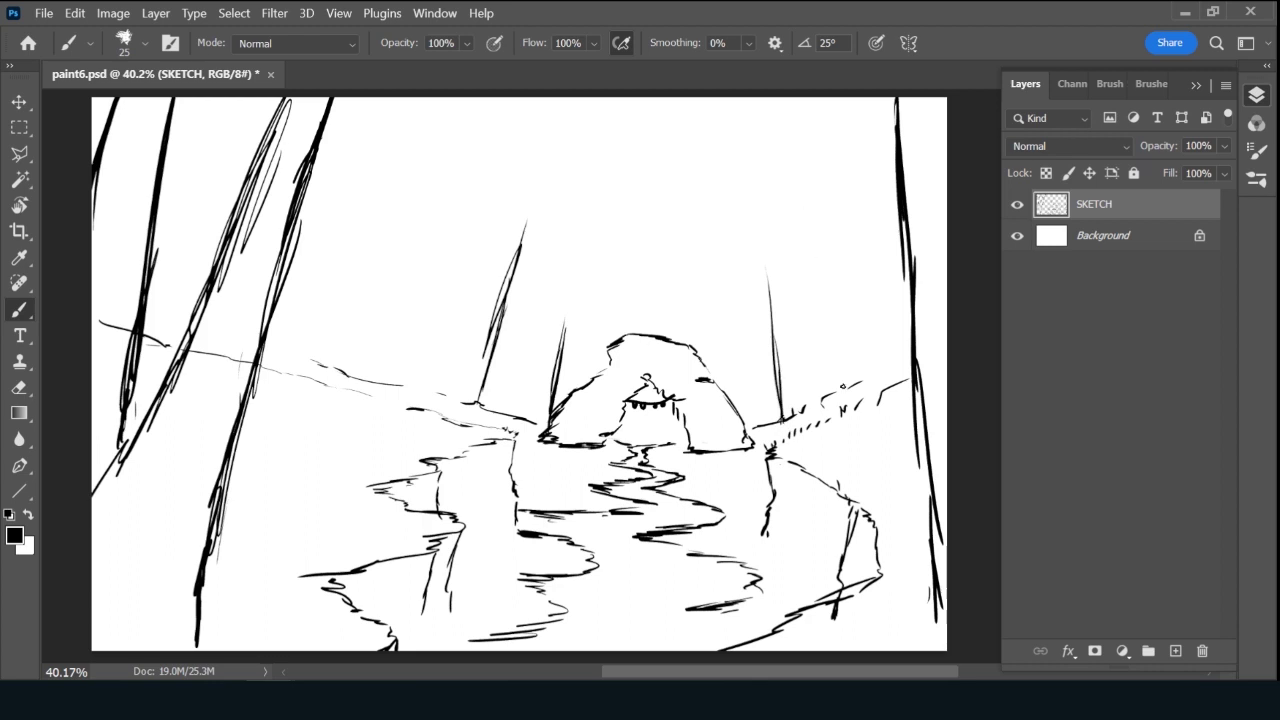
{"action": "left_click_drag", "start_coordinate": [806, 222], "coordinate": [846, 404]}
{"action": "left_click_drag", "start_coordinate": [866, 330], "coordinate": [871, 388]}
{"action": "left_click", "coordinate": [647, 355]}
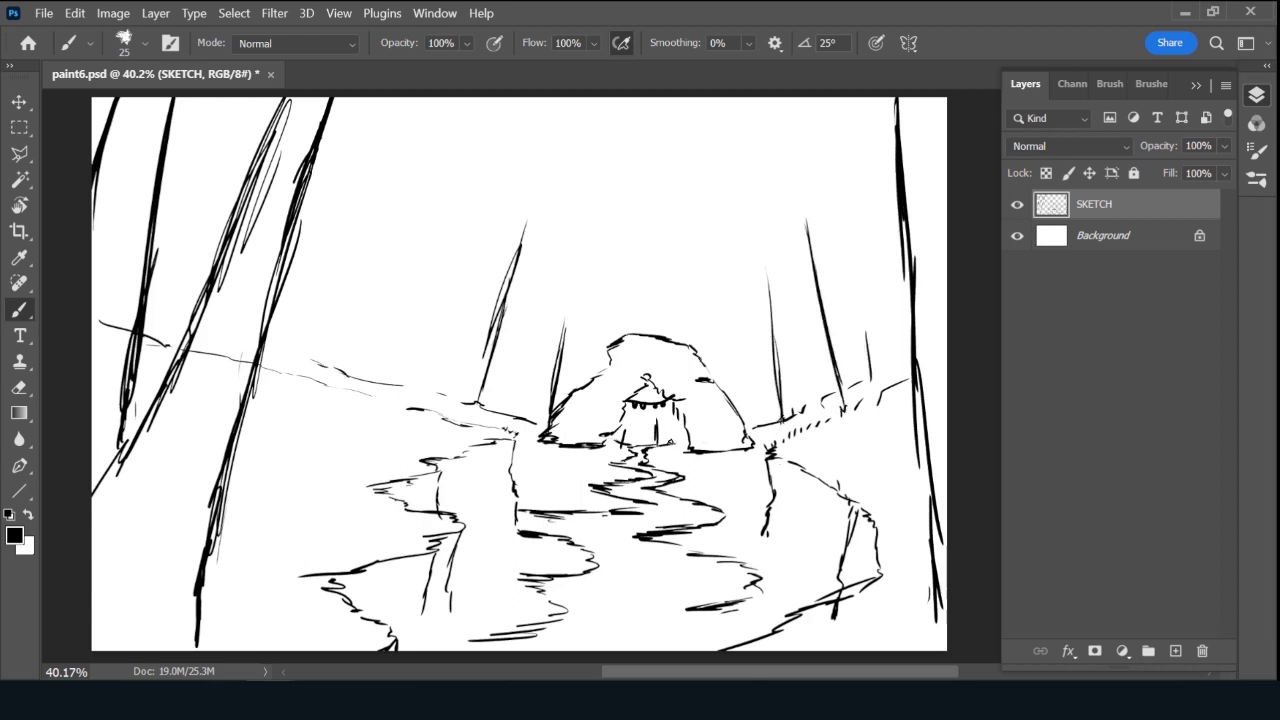
{"action": "left_click_drag", "start_coordinate": [746, 376], "coordinate": [754, 444]}
{"action": "left_click_drag", "start_coordinate": [742, 338], "coordinate": [756, 442]}
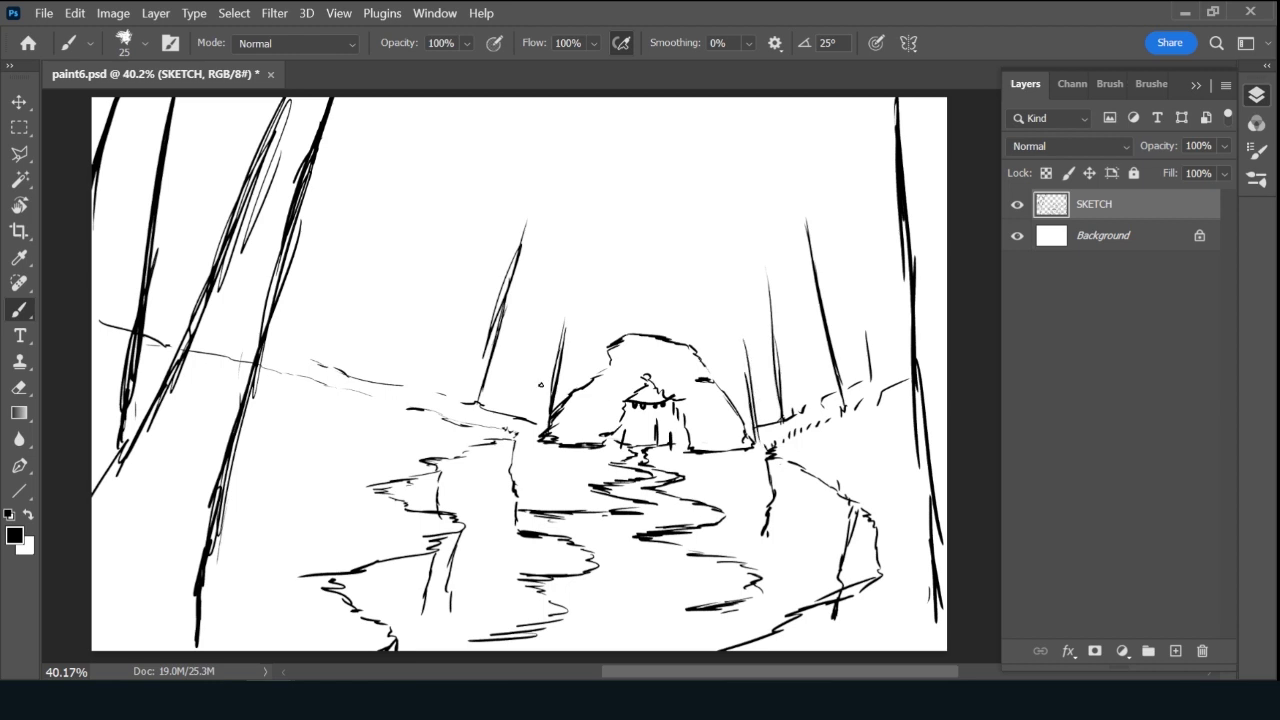
Fill the slope between the arch and the large left trunk with more leaning trunks, thickening the nearer ones.
{"action": "left_click_drag", "start_coordinate": [536, 318], "coordinate": [518, 407]}
{"action": "mouse_move", "coordinate": [352, 396]}
{"action": "left_mouse_down"}
{"action": "mouse_move", "coordinate": [414, 191]}
{"action": "mouse_move", "coordinate": [349, 400]}
{"action": "left_mouse_up"}
{"action": "left_click_drag", "start_coordinate": [421, 378], "coordinate": [464, 221]}
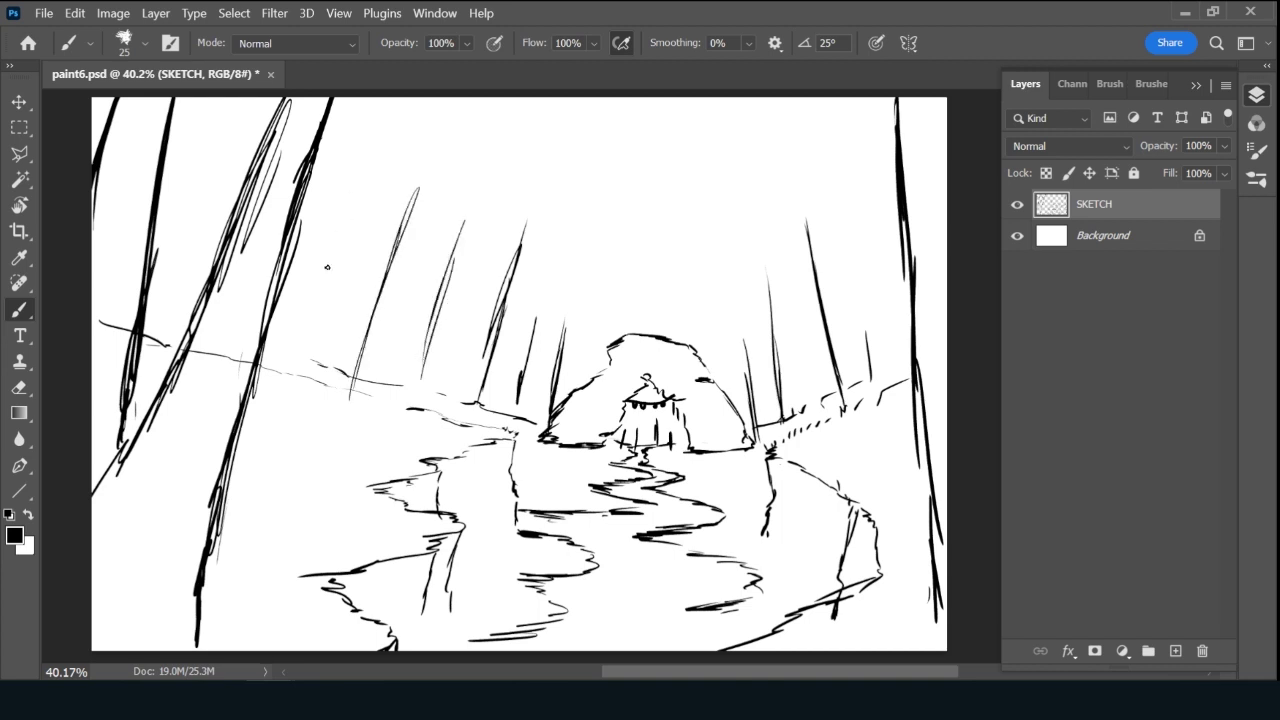
{"action": "left_click_drag", "start_coordinate": [327, 267], "coordinate": [351, 197]}
{"action": "mouse_move", "coordinate": [394, 382]}
{"action": "left_mouse_down"}
{"action": "mouse_move", "coordinate": [462, 135]}
{"action": "mouse_move", "coordinate": [396, 208]}
{"action": "mouse_move", "coordinate": [311, 378]}
{"action": "left_mouse_up"}
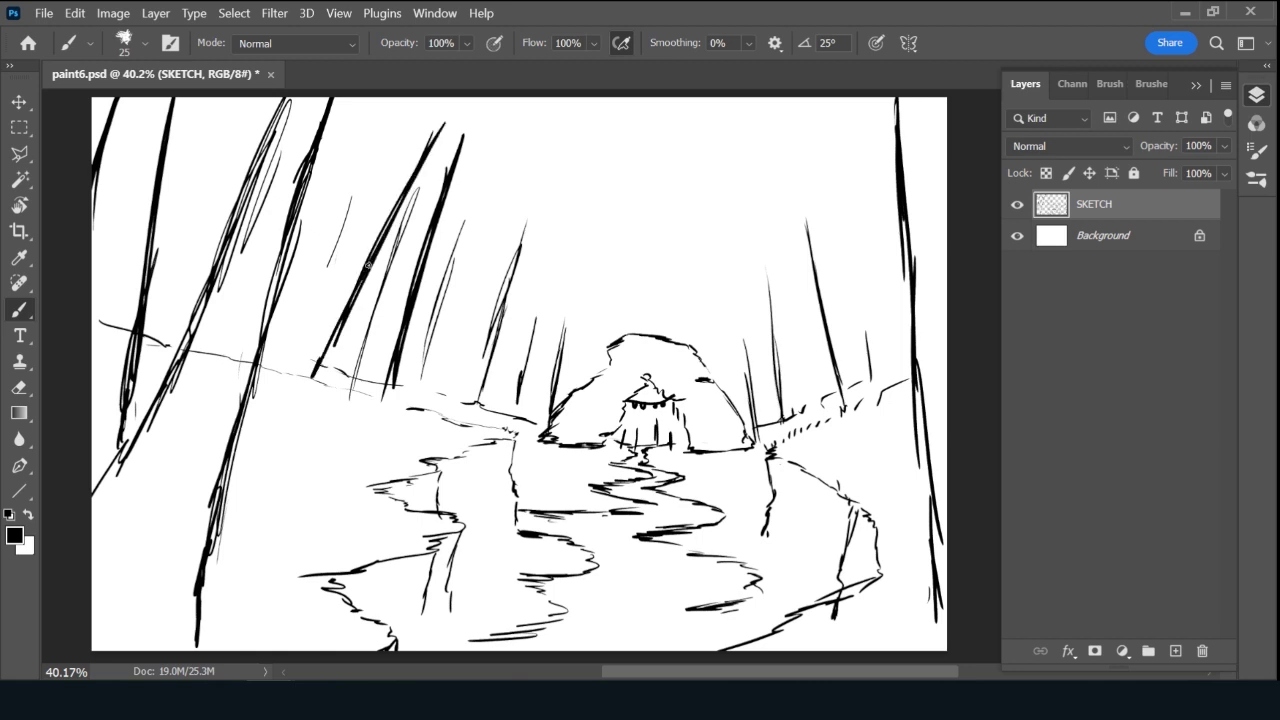
{"action": "left_click_drag", "start_coordinate": [392, 216], "coordinate": [320, 360]}
{"action": "left_click_drag", "start_coordinate": [344, 310], "coordinate": [326, 366]}
{"action": "left_click_drag", "start_coordinate": [400, 374], "coordinate": [396, 413]}
Sketch additional tall trunks on the right slope beside the right foreground trunk.
{"action": "mouse_move", "coordinate": [866, 314]}
{"action": "left_mouse_down"}
{"action": "mouse_move", "coordinate": [851, 158]}
{"action": "mouse_move", "coordinate": [872, 412]}
{"action": "left_mouse_up"}
{"action": "left_click_drag", "start_coordinate": [860, 100], "coordinate": [930, 390]}
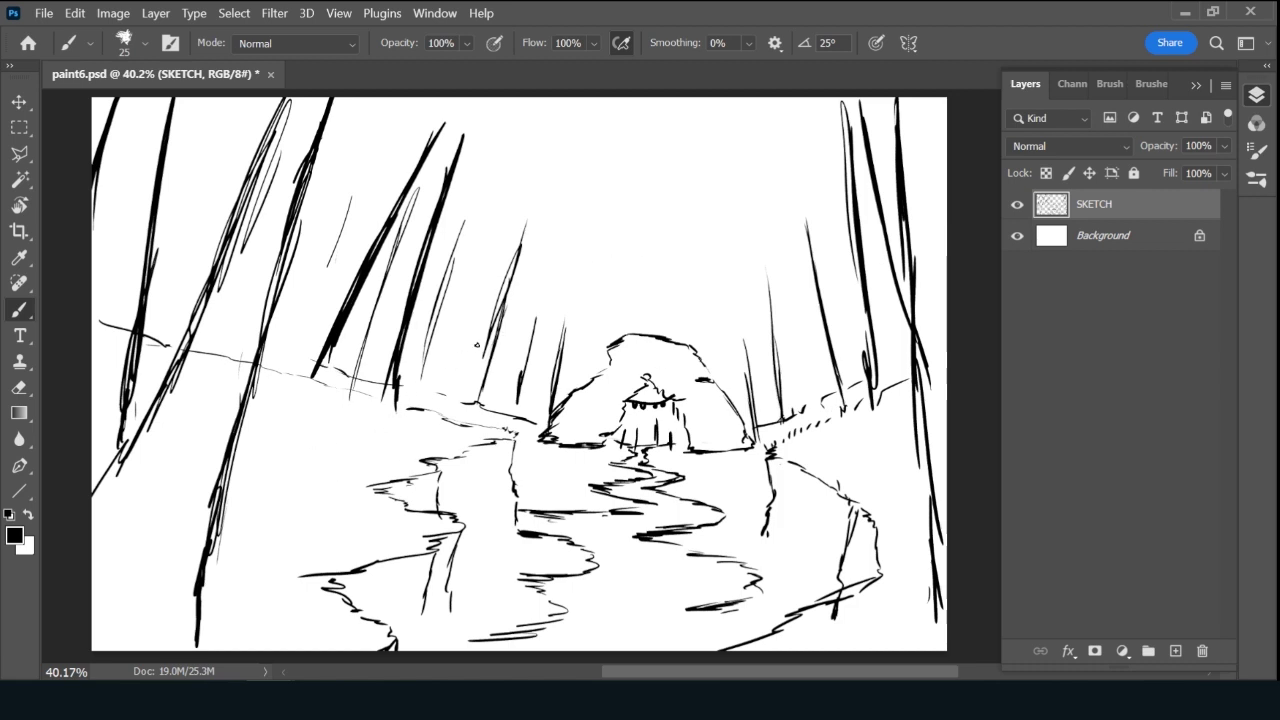
Sketch the two edges and base of a large fallen trunk leaning diagonally from the left bank toward the canvas top.
{"action": "left_click_drag", "start_coordinate": [348, 461], "coordinate": [698, 152]}
{"action": "mouse_move", "coordinate": [438, 386]}
{"action": "left_mouse_down"}
{"action": "mouse_move", "coordinate": [732, 140]}
{"action": "mouse_move", "coordinate": [505, 328]}
{"action": "left_mouse_up"}
{"action": "left_click_drag", "start_coordinate": [694, 162], "coordinate": [584, 260]}
{"action": "mouse_move", "coordinate": [660, 97]}
{"action": "left_mouse_down"}
{"action": "mouse_move", "coordinate": [463, 275]}
{"action": "mouse_move", "coordinate": [382, 326]}
{"action": "left_mouse_up"}
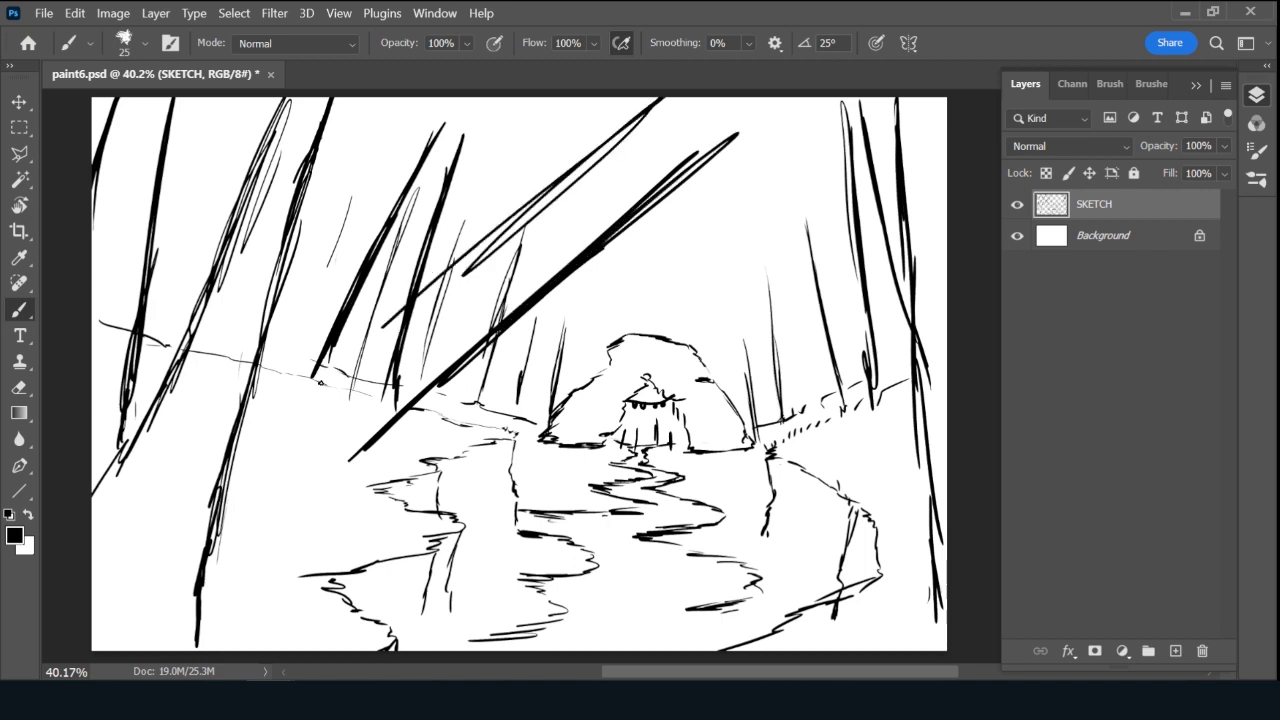
{"action": "mouse_move", "coordinate": [320, 381]}
{"action": "left_mouse_down"}
{"action": "mouse_move", "coordinate": [620, 140]}
{"action": "mouse_move", "coordinate": [440, 285]}
{"action": "mouse_move", "coordinate": [238, 402]}
{"action": "left_mouse_up"}
{"action": "mouse_move", "coordinate": [406, 402]}
{"action": "left_mouse_down"}
{"action": "mouse_move", "coordinate": [355, 460]}
{"action": "mouse_move", "coordinate": [391, 460]}
{"action": "mouse_move", "coordinate": [390, 472]}
{"action": "left_mouse_up"}
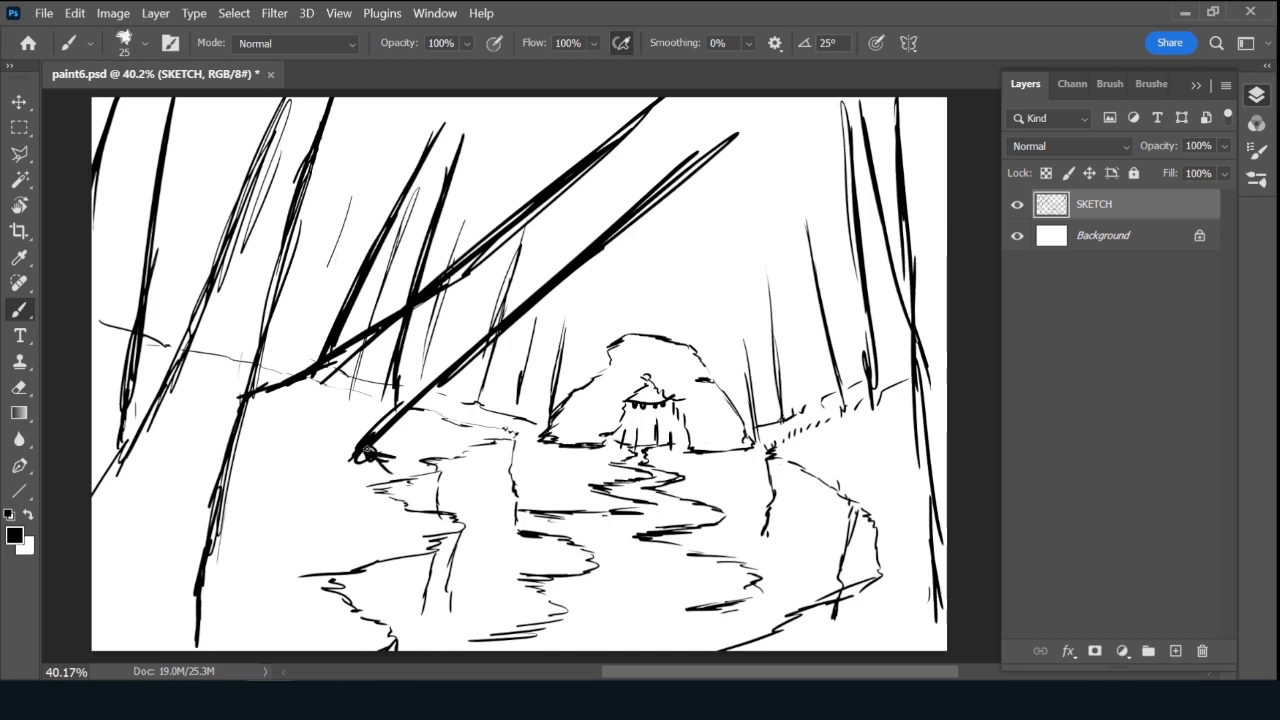
Extend the fallen trunk's edges to the canvas top, thicken them, and lengthen its base on the left bank.
{"action": "mouse_move", "coordinate": [672, 170]}
{"action": "left_mouse_down"}
{"action": "mouse_move", "coordinate": [778, 96]}
{"action": "mouse_move", "coordinate": [652, 196]}
{"action": "mouse_move", "coordinate": [778, 100]}
{"action": "left_mouse_up"}
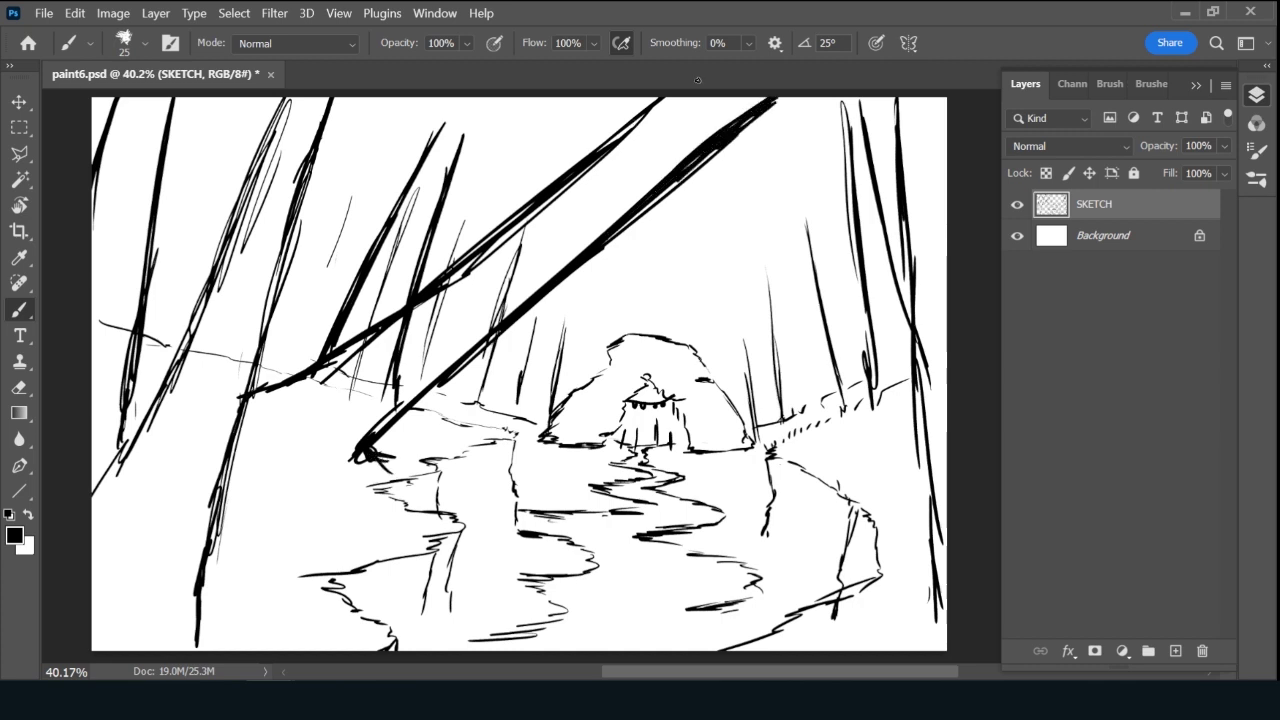
{"action": "left_click_drag", "start_coordinate": [630, 126], "coordinate": [672, 98]}
{"action": "left_click_drag", "start_coordinate": [590, 162], "coordinate": [676, 98]}
{"action": "left_click_drag", "start_coordinate": [416, 399], "coordinate": [472, 346]}
{"action": "mouse_move", "coordinate": [320, 361]}
{"action": "left_mouse_down"}
{"action": "mouse_move", "coordinate": [288, 382]}
{"action": "mouse_move", "coordinate": [182, 394]}
{"action": "left_mouse_up"}
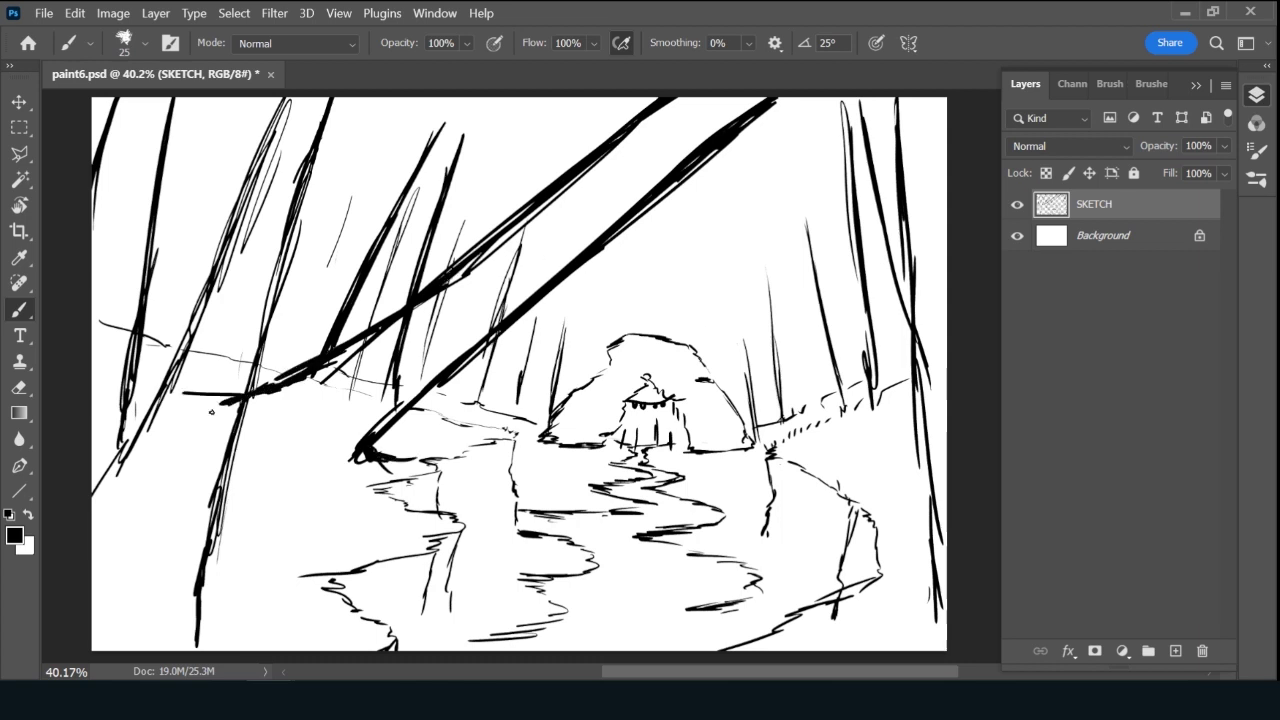
Add more dark trunks between the large left foreground trunk and the fallen trunk.
{"action": "mouse_move", "coordinate": [316, 330]}
{"action": "left_mouse_down"}
{"action": "mouse_move", "coordinate": [378, 98]}
{"action": "mouse_move", "coordinate": [314, 350]}
{"action": "left_mouse_up"}
{"action": "left_click_drag", "start_coordinate": [388, 98], "coordinate": [334, 270]}
{"action": "mouse_move", "coordinate": [155, 74]}
{"action": "left_mouse_down"}
{"action": "mouse_move", "coordinate": [371, 74]}
{"action": "mouse_move", "coordinate": [372, 154]}
{"action": "mouse_move", "coordinate": [396, 165]}
{"action": "left_mouse_up"}
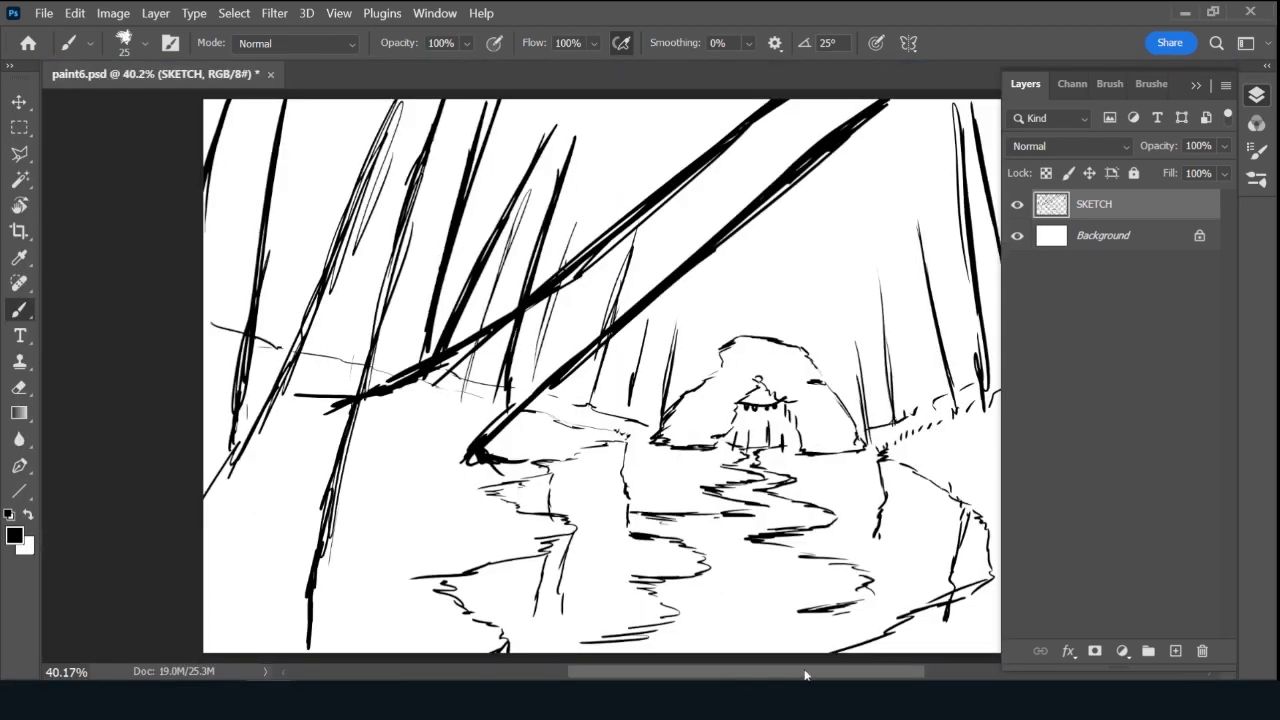
{"action": "left_click_drag", "start_coordinate": [805, 675], "coordinate": [830, 676]}
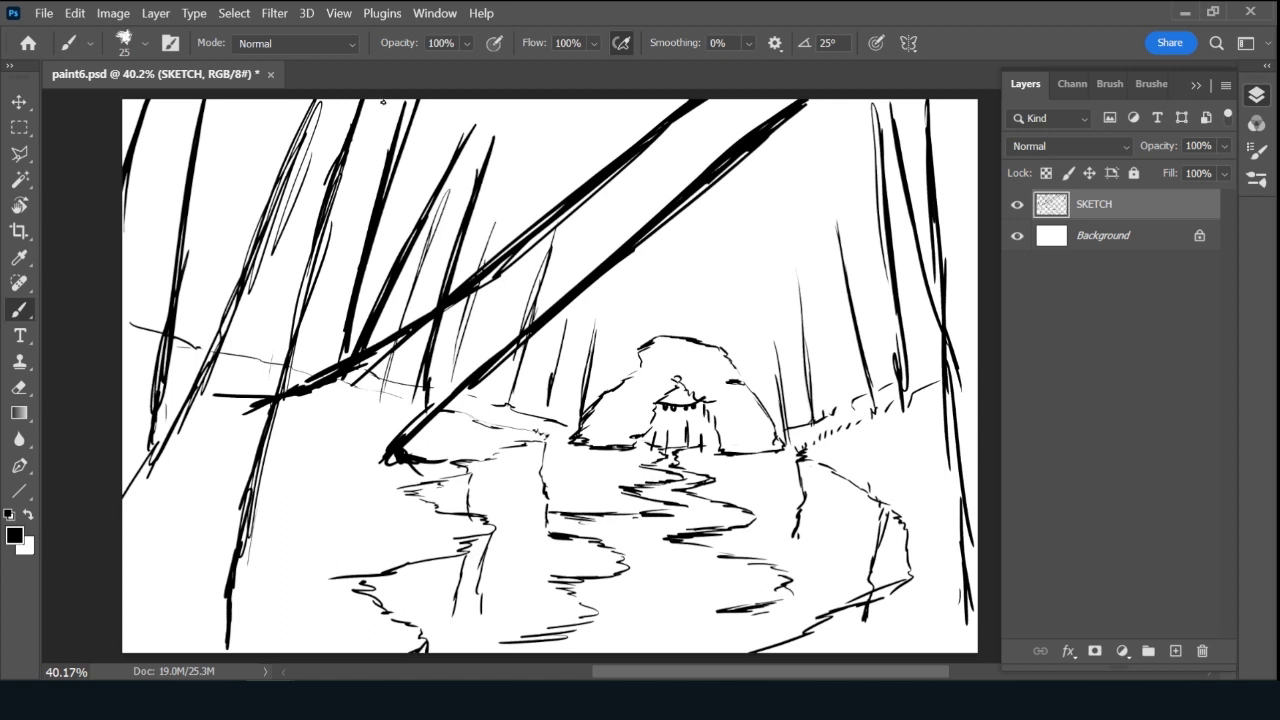
{"action": "mouse_move", "coordinate": [382, 101]}
{"action": "left_mouse_down"}
{"action": "mouse_move", "coordinate": [304, 356]}
{"action": "mouse_move", "coordinate": [270, 404]}
{"action": "left_mouse_up"}
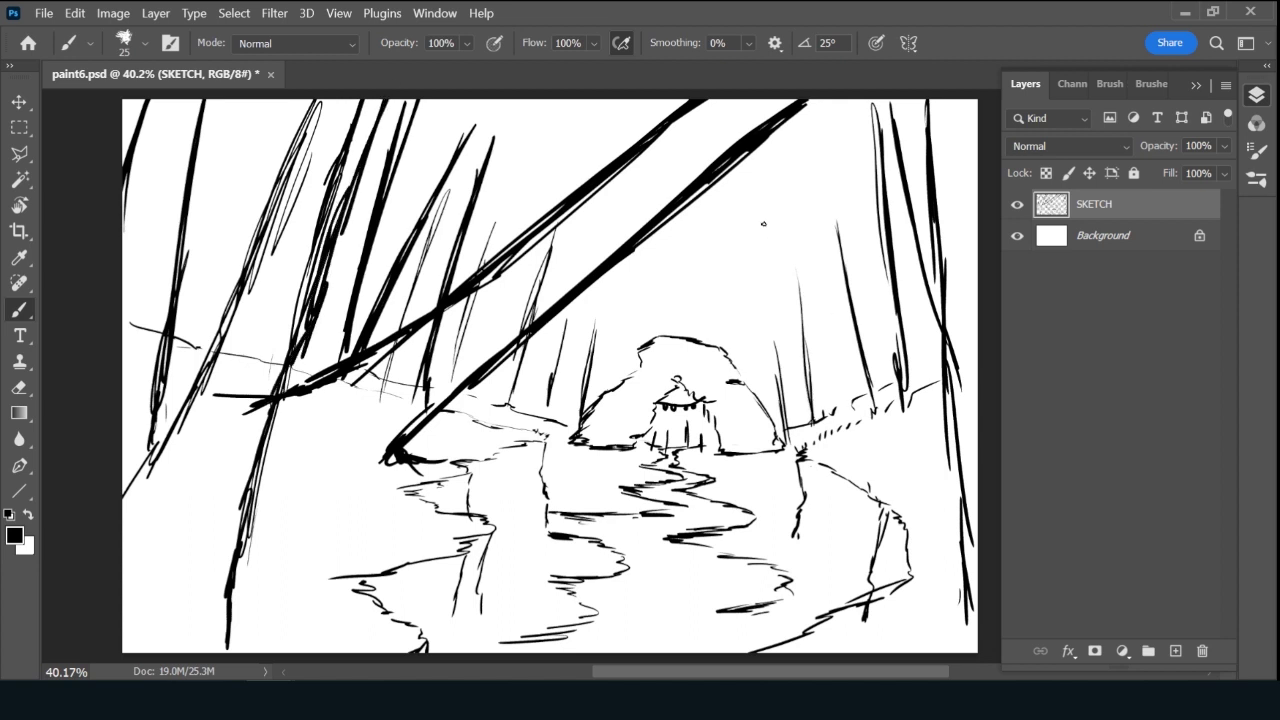
Sketch another thick trunk on the right slope, darken its neighbours' bases, and add grass tufts on the right bank.
{"action": "mouse_move", "coordinate": [792, 105]}
{"action": "left_mouse_down"}
{"action": "mouse_move", "coordinate": [808, 99]}
{"action": "mouse_move", "coordinate": [860, 202]}
{"action": "mouse_move", "coordinate": [882, 406]}
{"action": "left_mouse_up"}
{"action": "mouse_move", "coordinate": [830, 102]}
{"action": "left_mouse_down"}
{"action": "mouse_move", "coordinate": [848, 385]}
{"action": "mouse_move", "coordinate": [830, 444]}
{"action": "left_mouse_up"}
{"action": "left_click_drag", "start_coordinate": [896, 400], "coordinate": [906, 436]}
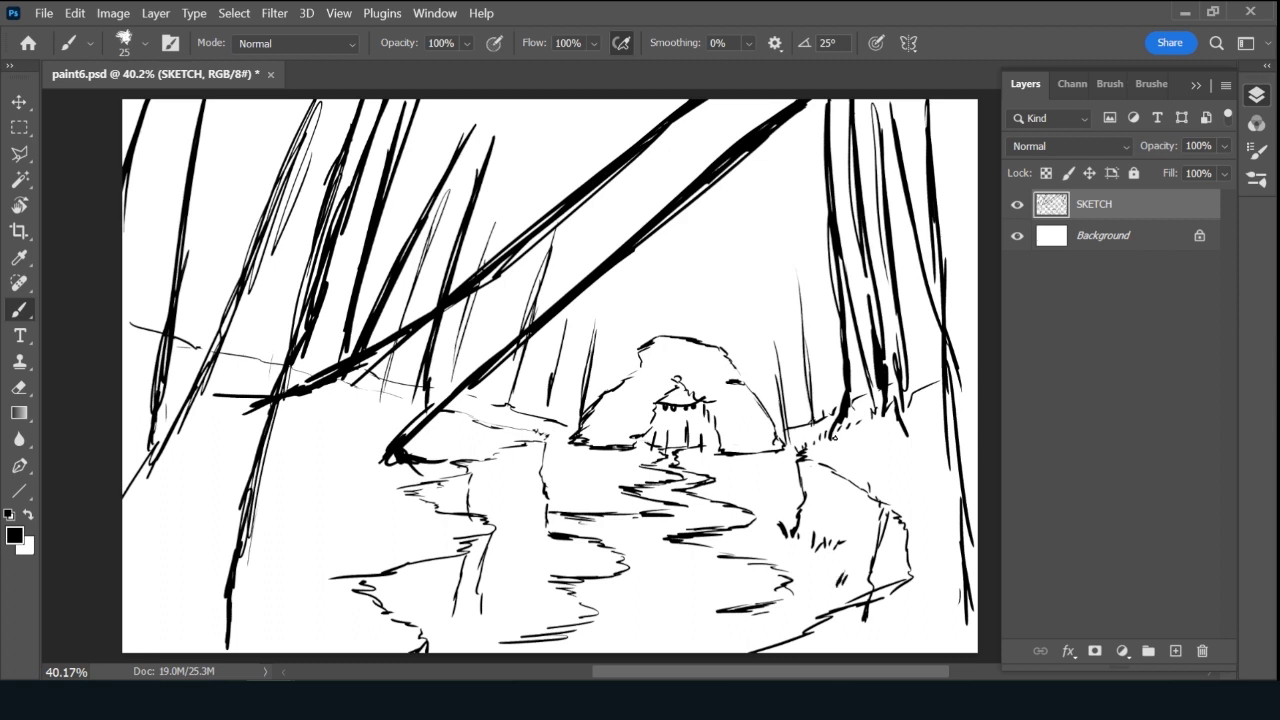
Sketch flaring roots at the base of the right slope's thick trunk and thin distant trunks above and beside the central arch.
{"action": "left_click_drag", "start_coordinate": [824, 454], "coordinate": [844, 420]}
{"action": "left_click_drag", "start_coordinate": [729, 250], "coordinate": [730, 340]}
{"action": "left_click_drag", "start_coordinate": [727, 228], "coordinate": [731, 350]}
{"action": "left_click_drag", "start_coordinate": [684, 276], "coordinate": [686, 346]}
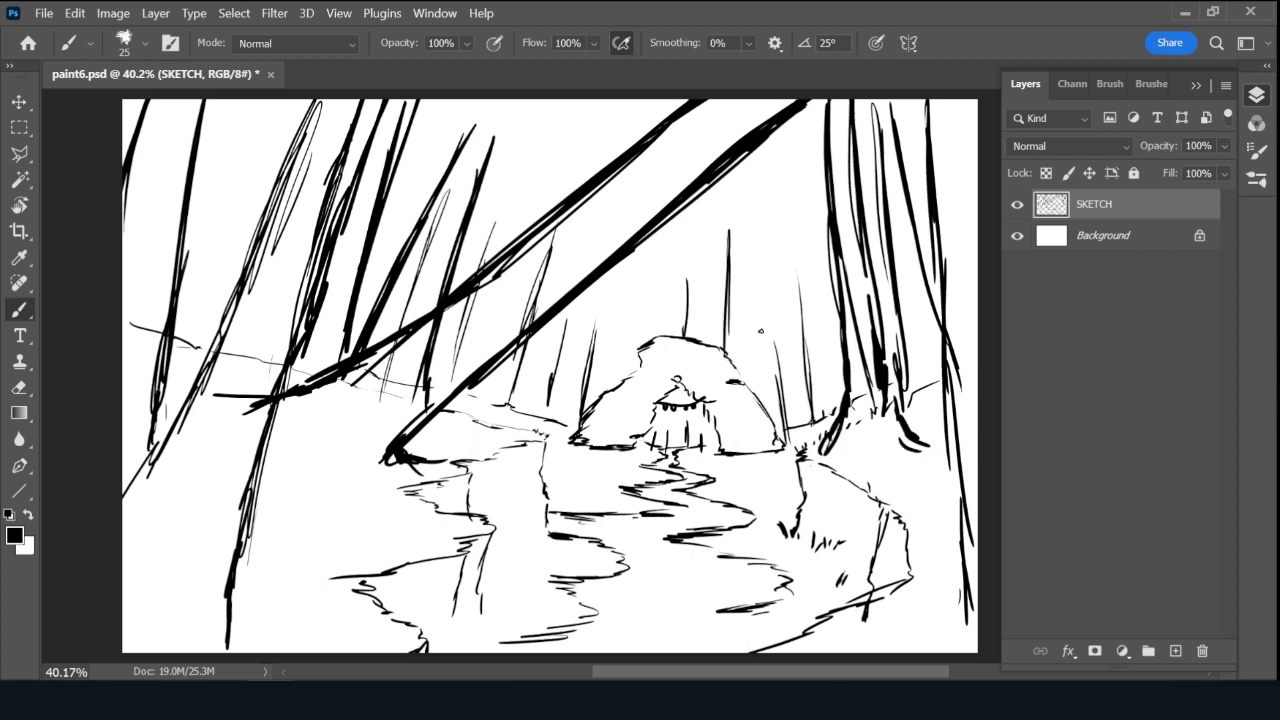
{"action": "left_click_drag", "start_coordinate": [757, 282], "coordinate": [768, 416]}
{"action": "left_click_drag", "start_coordinate": [770, 356], "coordinate": [759, 430]}
Lower the SKETCH layer's opacity to 33% and add a new layer named SKY directly above the background.
{"action": "mouse_move", "coordinate": [1158, 151]}
{"action": "left_mouse_down"}
{"action": "mouse_move", "coordinate": [1143, 149]}
{"action": "mouse_move", "coordinate": [1172, 139]}
{"action": "mouse_move", "coordinate": [1141, 152]}
{"action": "left_mouse_up"}
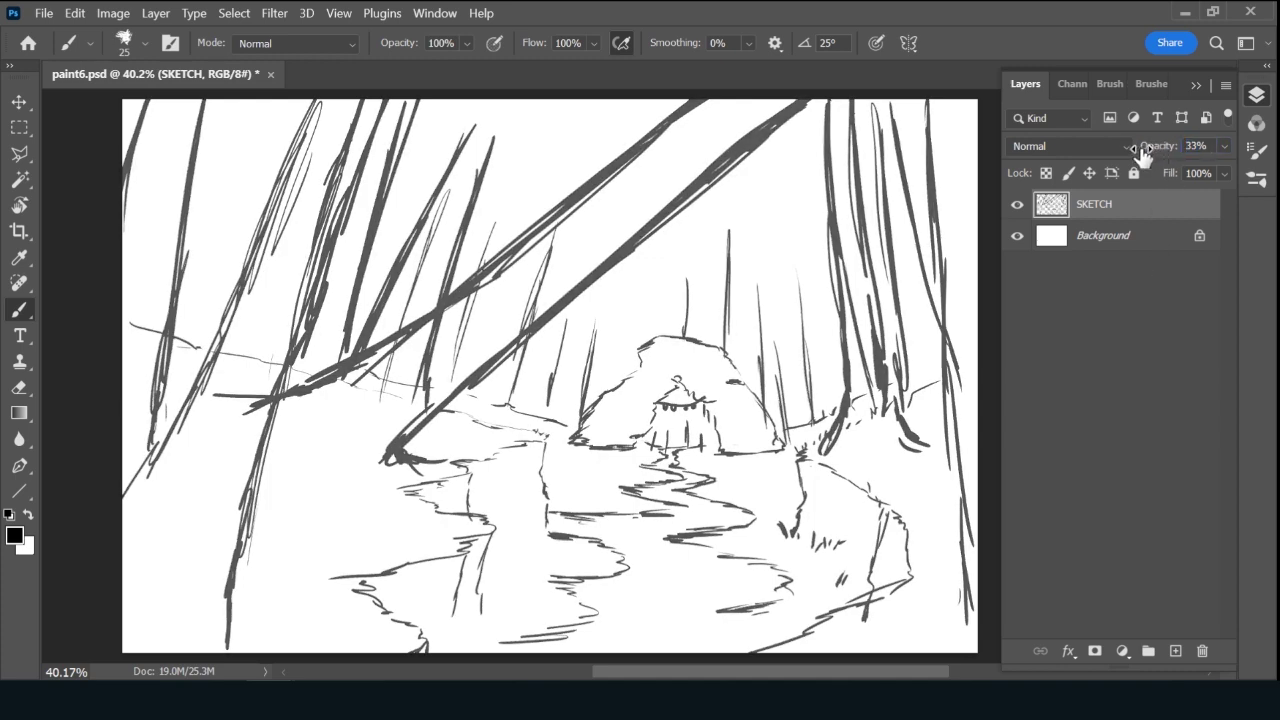
{"action": "left_click", "coordinate": [1117, 246]}
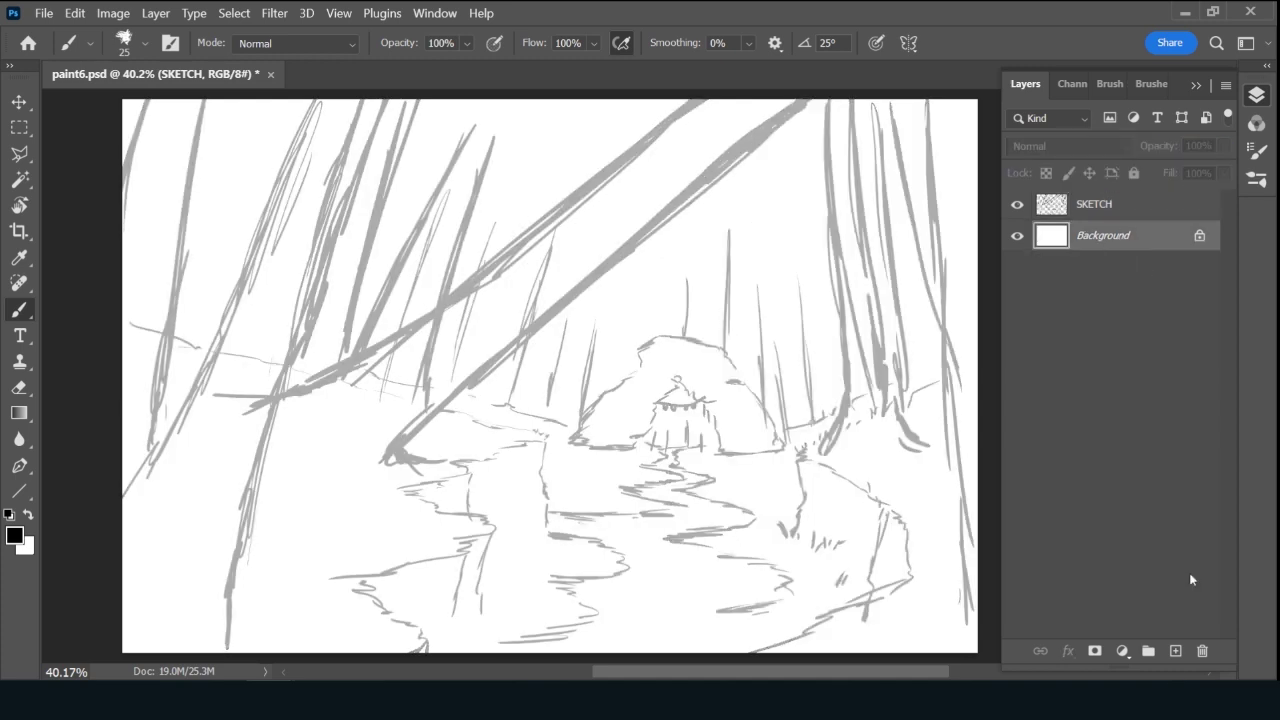
{"action": "left_click", "coordinate": [1177, 651]}
{"action": "double_click", "coordinate": [1128, 235]}
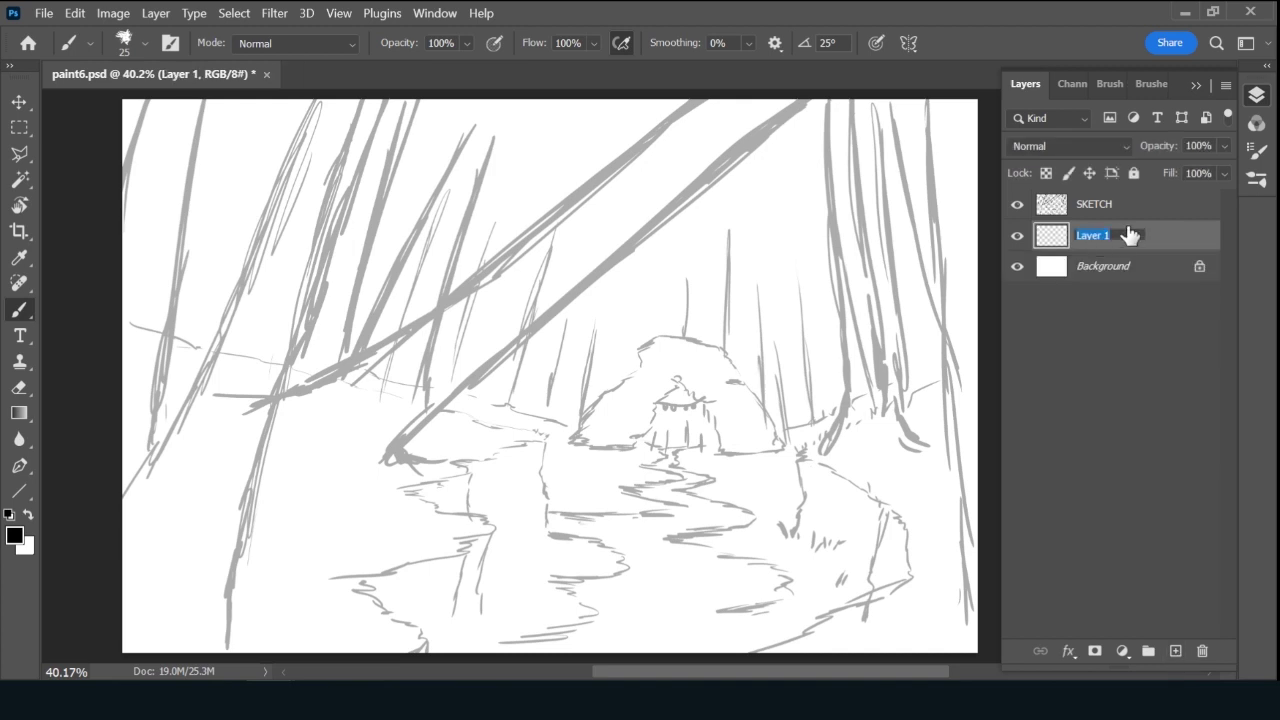
{"action": "type", "text": "SKY"}
{"action": "key", "text": "Return"}
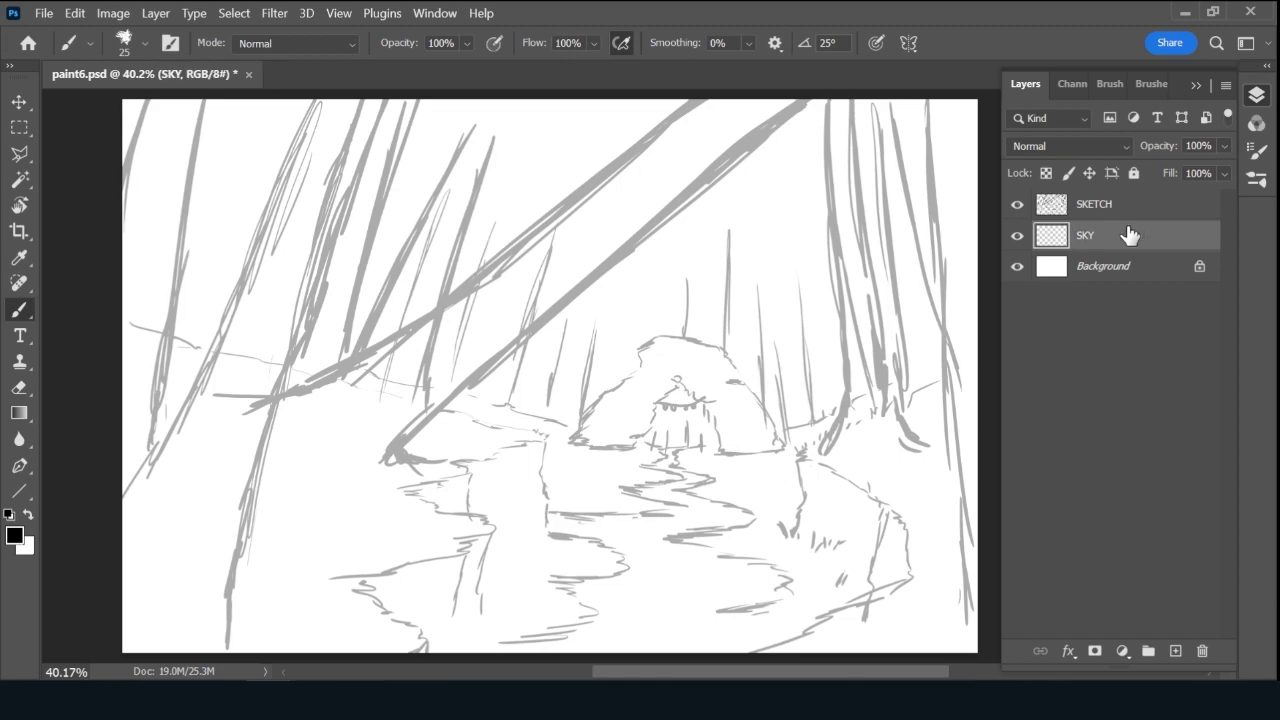
Set the brush flow to 9% and fill the SKY layer with light blue.
{"action": "key", "text": "shift+0"}
{"action": "key", "text": "shift+9"}
{"action": "key", "text": "alt+BackSpace"}
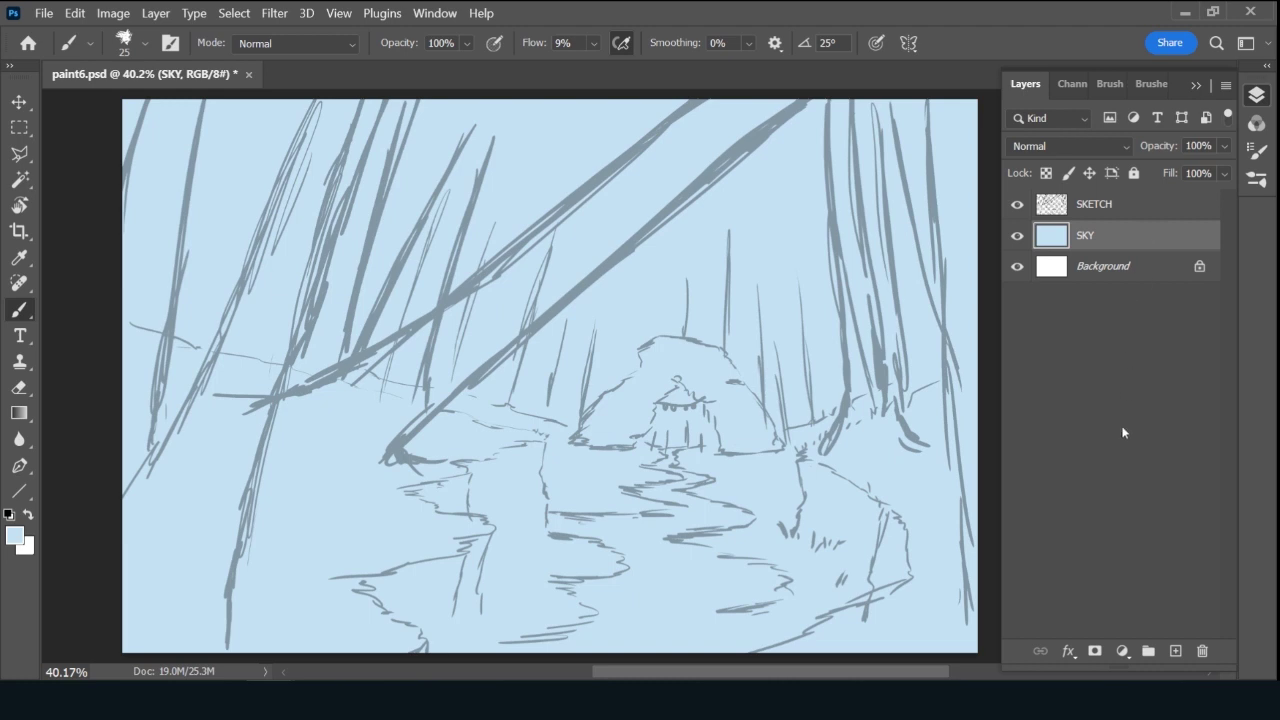
Add a single new layer named CLOUDS between the SKY and SKETCH layers.
{"action": "left_click", "coordinate": [1168, 649]}
{"action": "left_click", "coordinate": [1170, 645]}
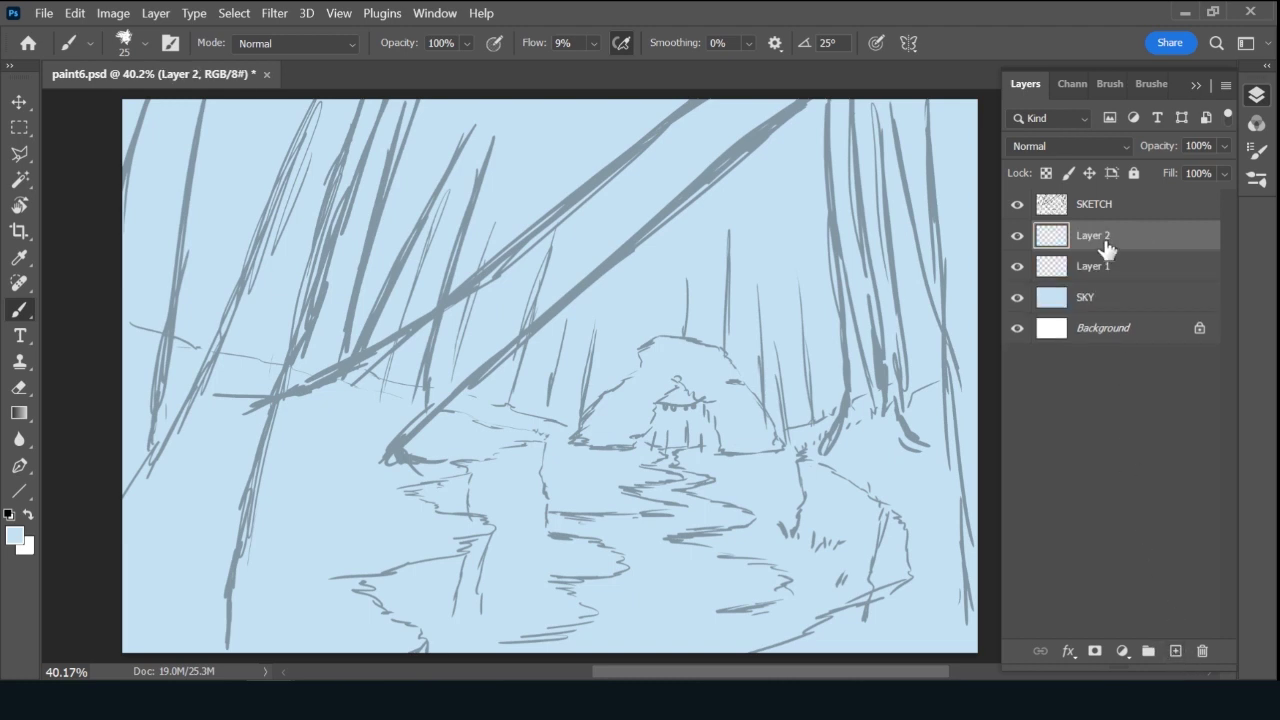
{"action": "key", "text": "ctrl+e"}
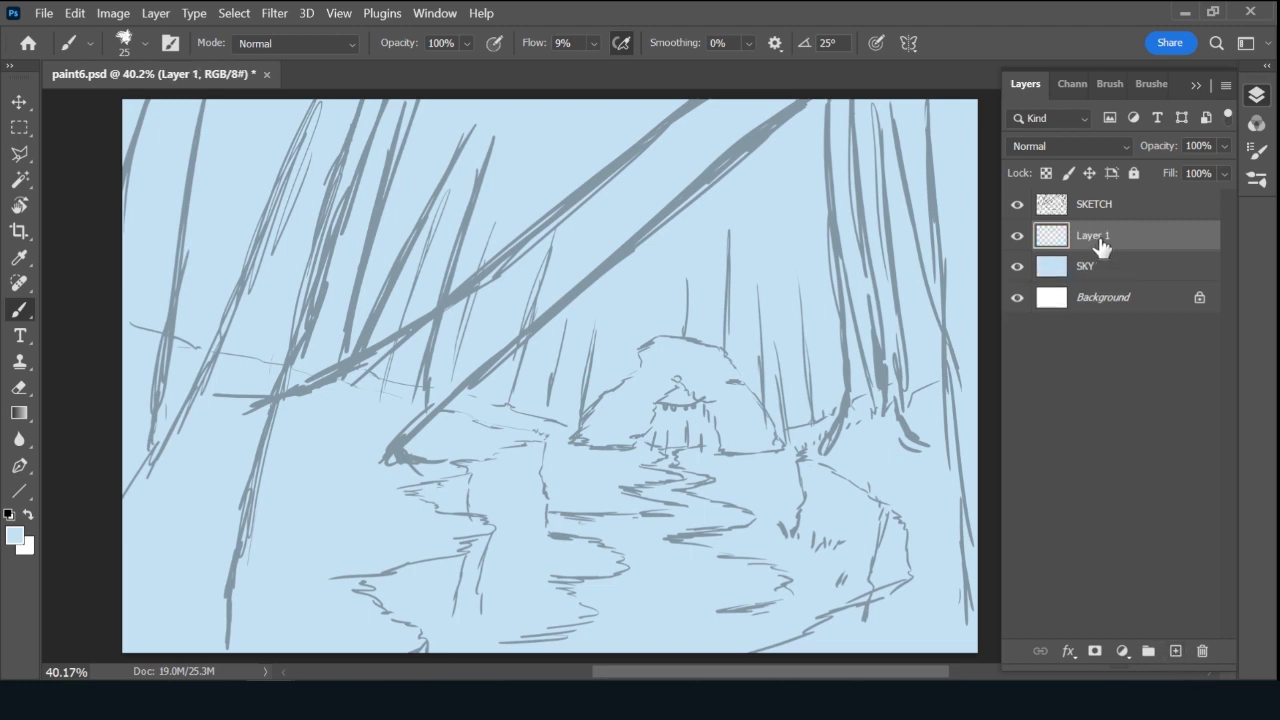
{"action": "double_click", "coordinate": [1095, 236]}
{"action": "type", "text": "CLOUDS"}
{"action": "key", "text": "Return"}
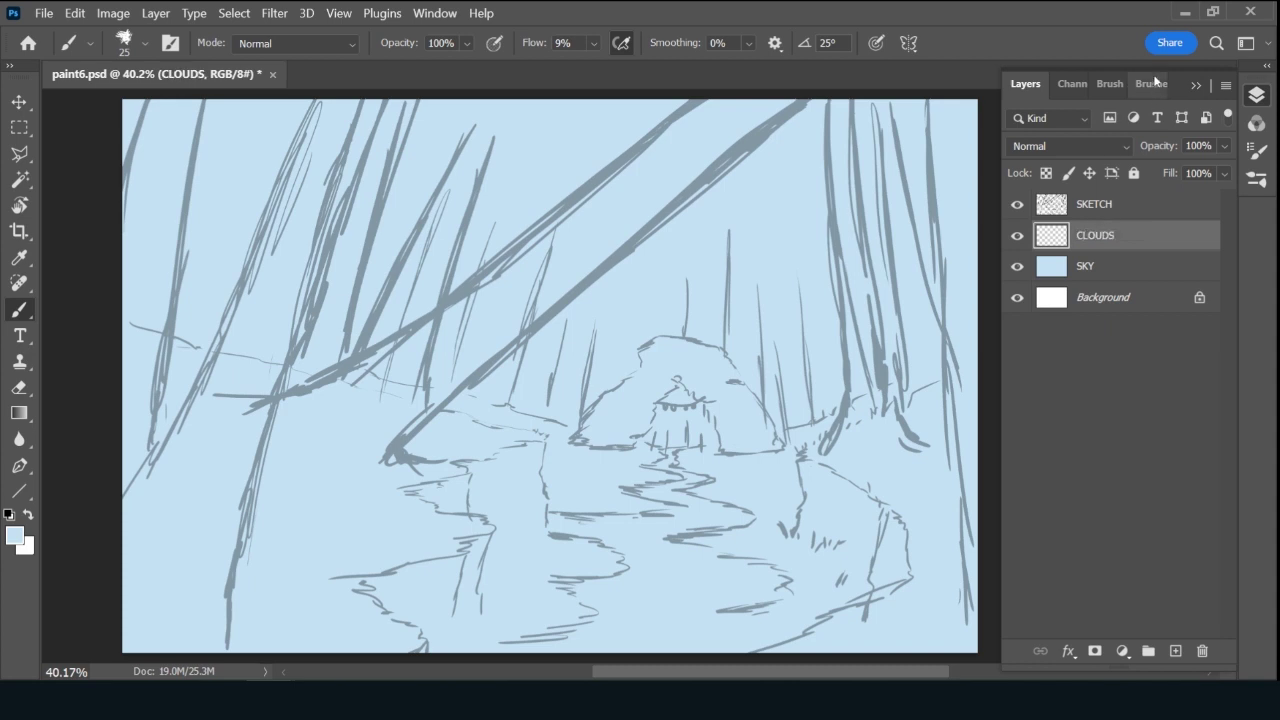
Choose the textured brush preset with a 90° angle, reduce its size to 80 and set its flow to 87%.
{"action": "left_click", "coordinate": [1151, 83]}
{"action": "left_click", "coordinate": [1109, 198]}
{"action": "left_click", "coordinate": [1025, 84]}
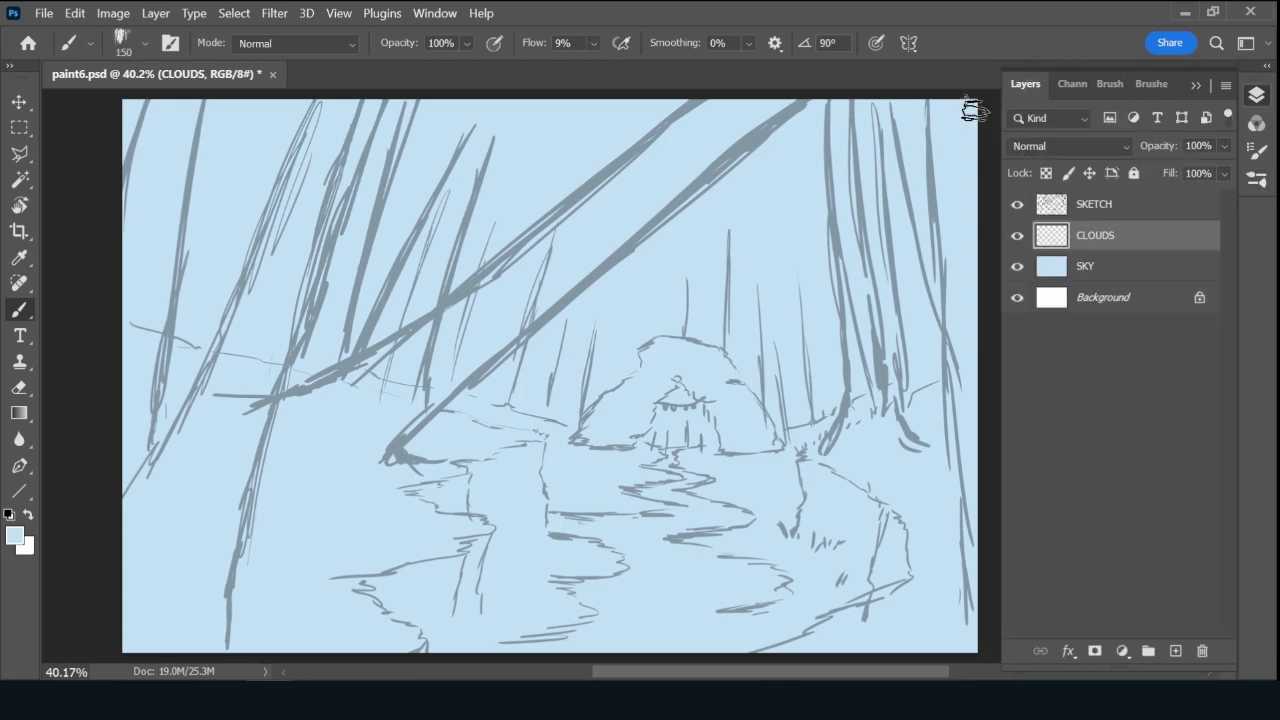
{"action": "left_click", "coordinate": [593, 43]}
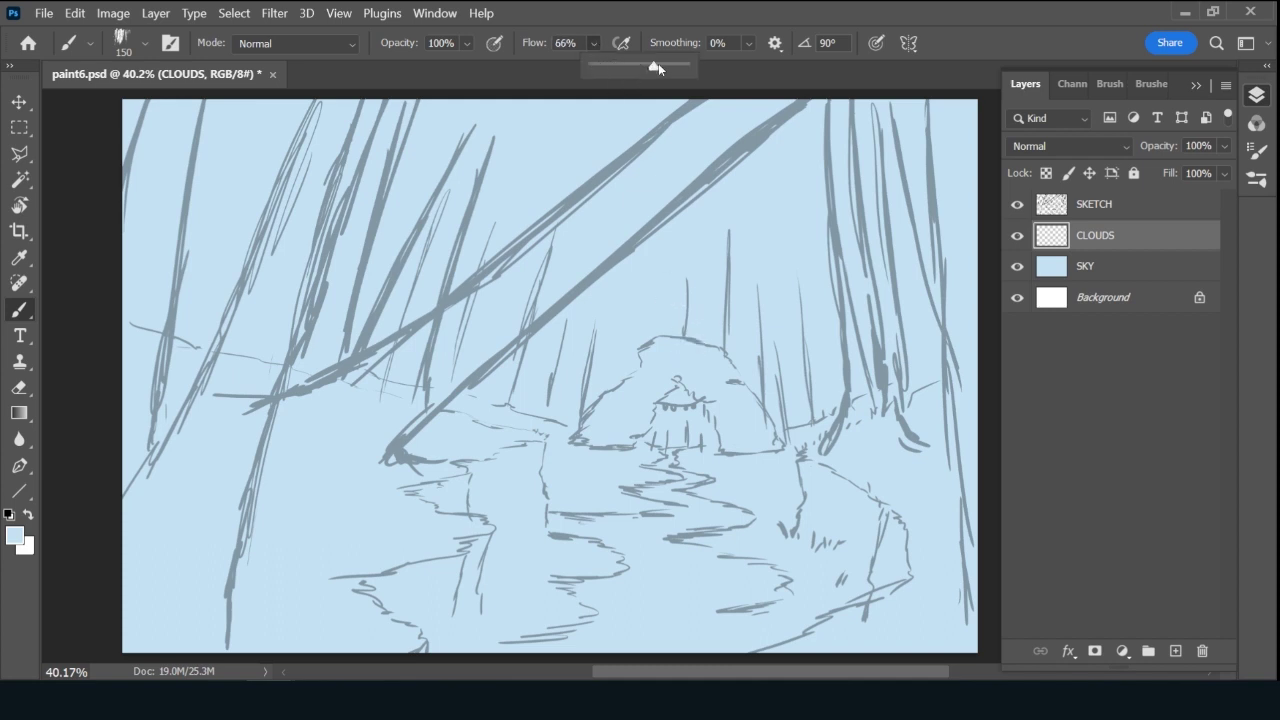
{"action": "left_click", "coordinate": [780, 74]}
{"action": "key", "text": "bracketleft"}
{"action": "key", "text": "bracketleft"}
{"action": "key", "text": "bracketleft"}
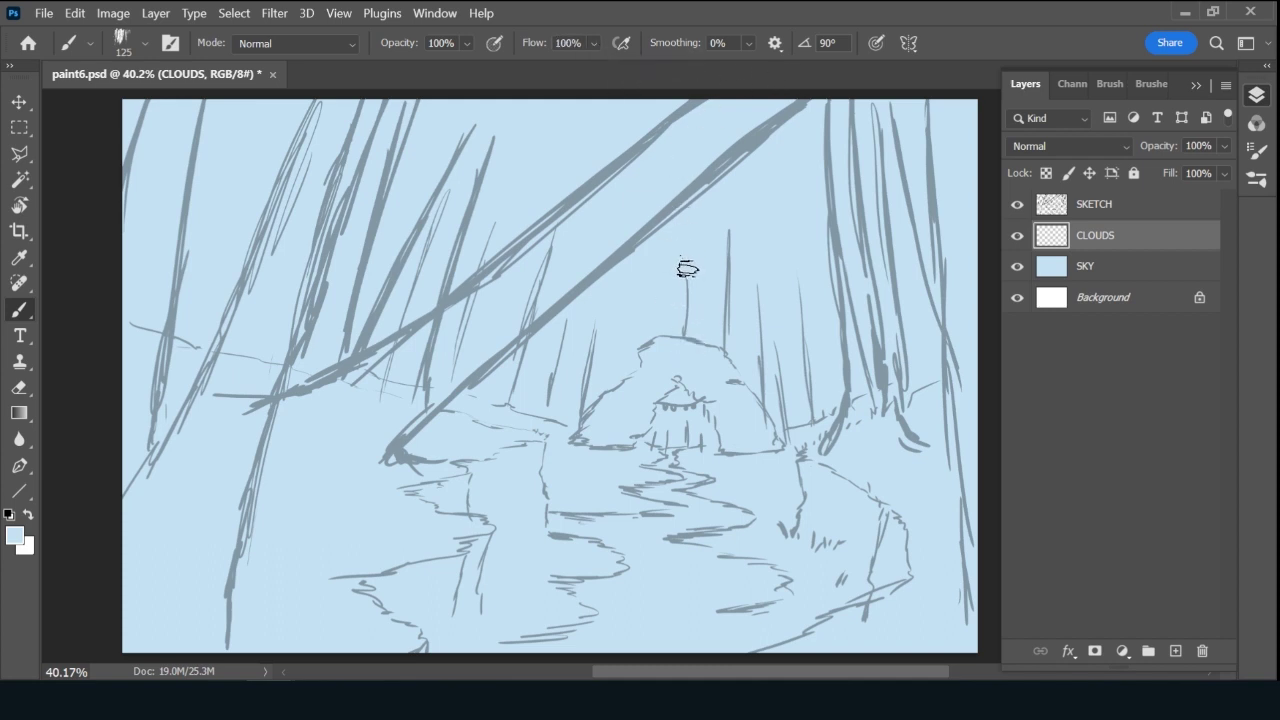
{"action": "left_click", "coordinate": [593, 43]}
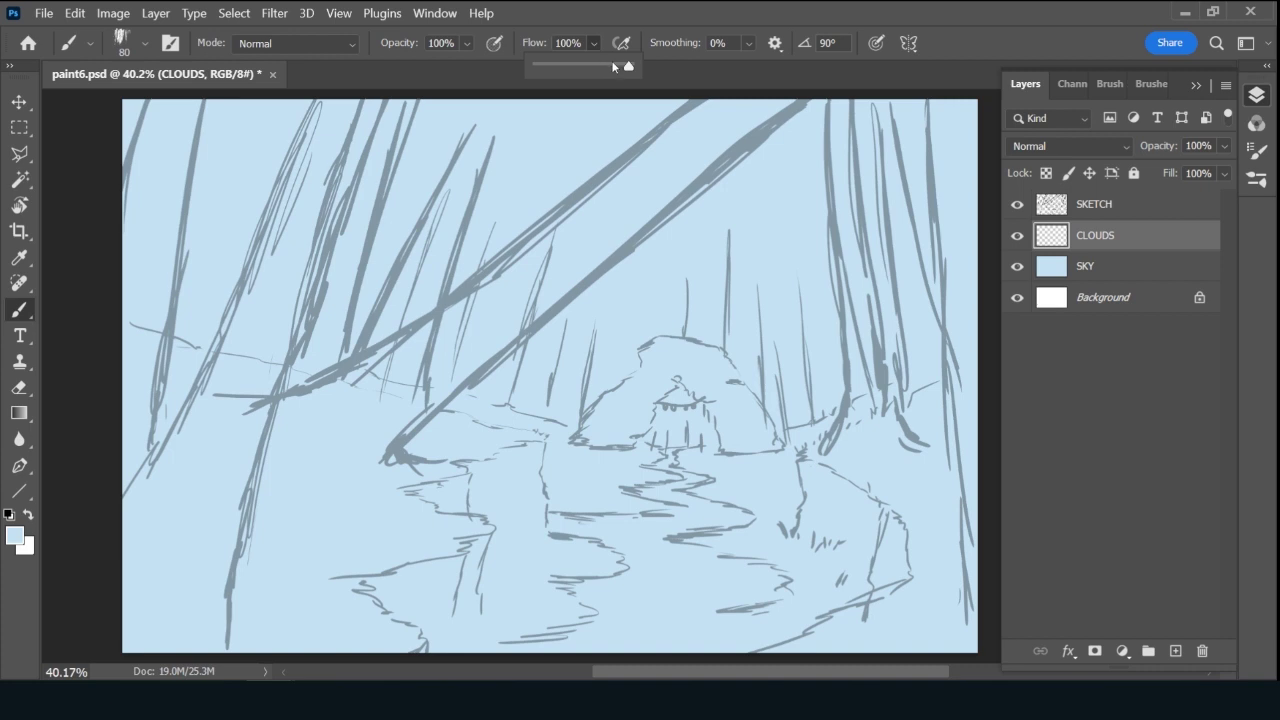
{"action": "left_click_drag", "start_coordinate": [619, 65], "coordinate": [615, 67]}
{"action": "left_click", "coordinate": [638, 84]}
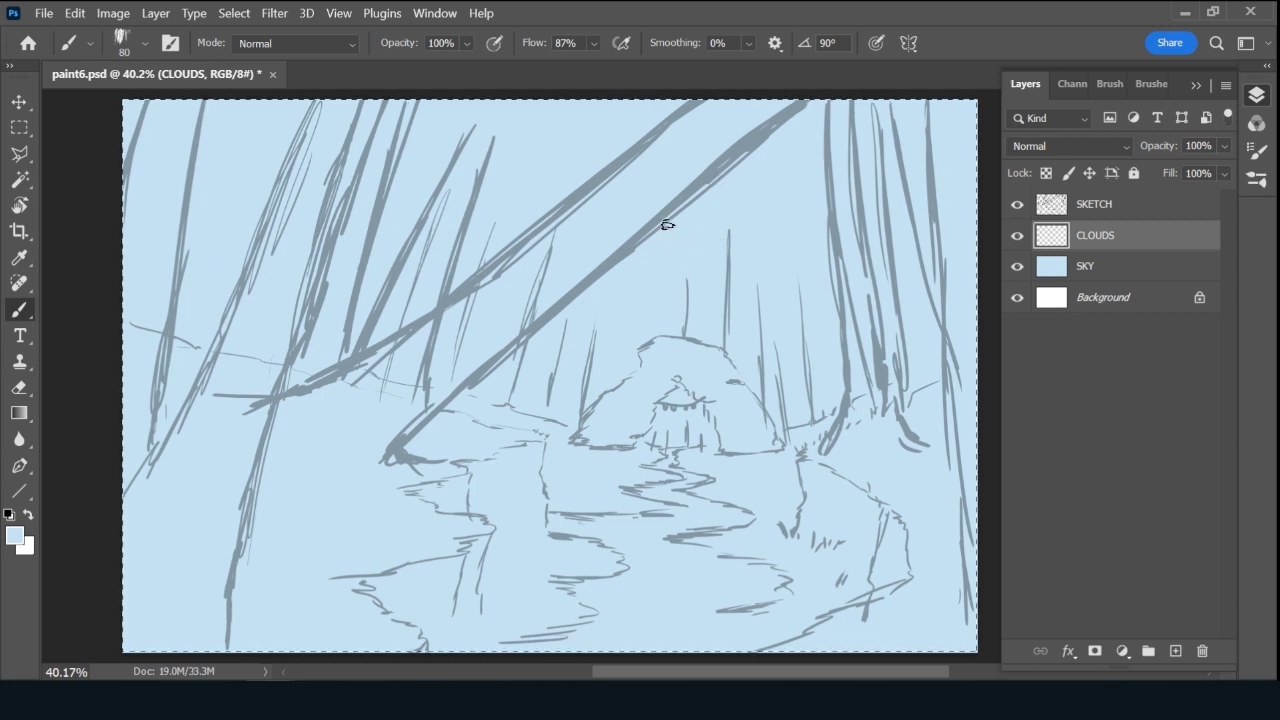
Test white brush strokes at 87%, 22% and 9% flow across the upper sky, and clear them from the CLOUDS layer.
{"action": "key", "text": "x"}
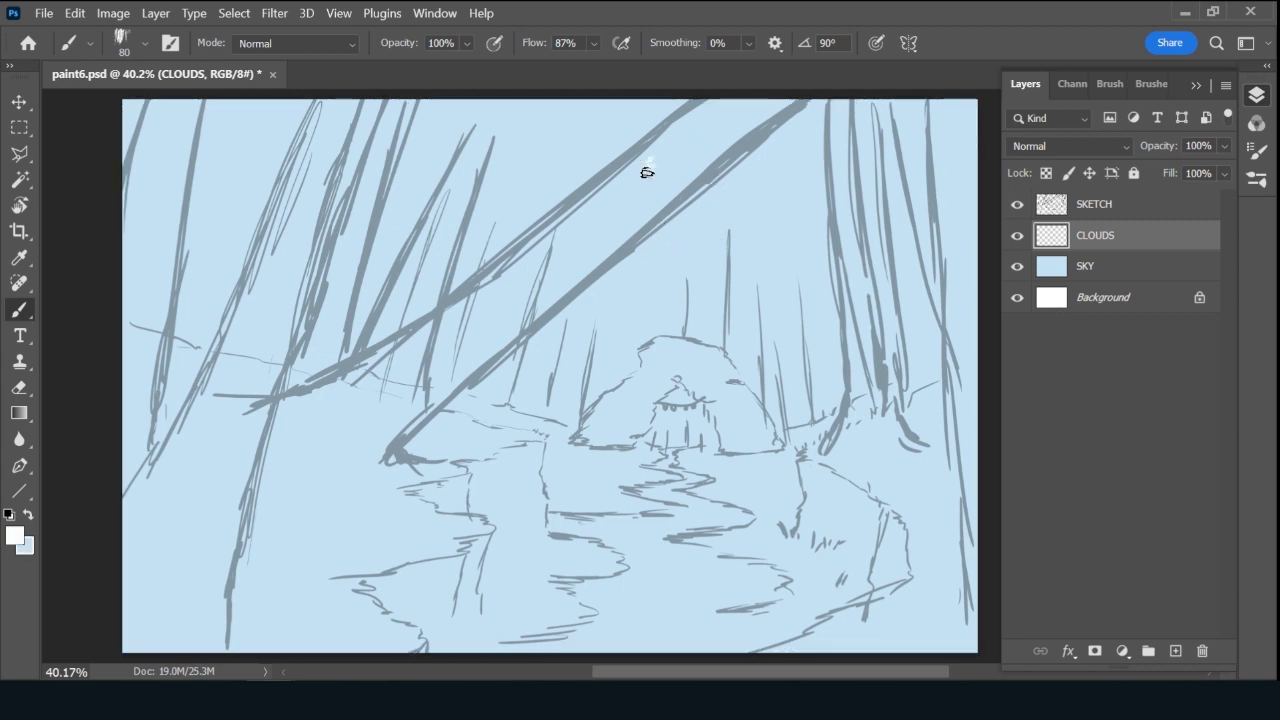
{"action": "left_click_drag", "start_coordinate": [647, 172], "coordinate": [618, 214]}
{"action": "left_click", "coordinate": [595, 45]}
{"action": "left_click", "coordinate": [568, 68]}
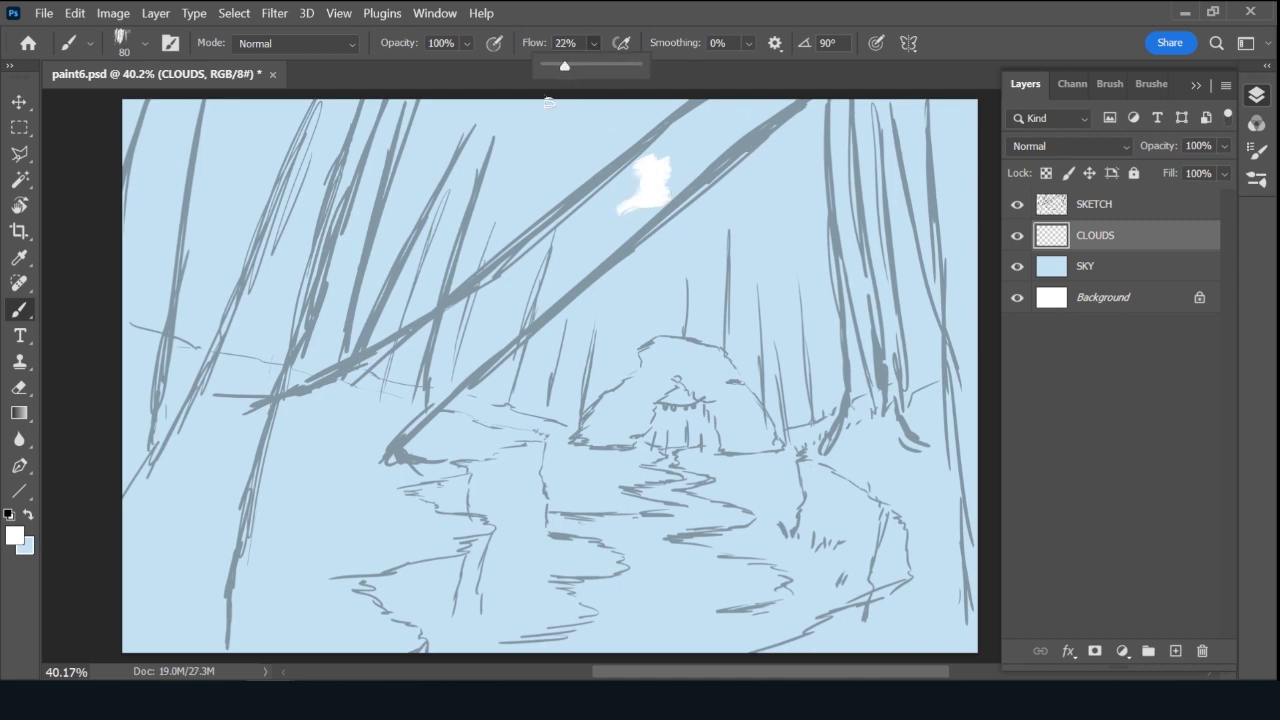
{"action": "left_click_drag", "start_coordinate": [544, 153], "coordinate": [556, 188]}
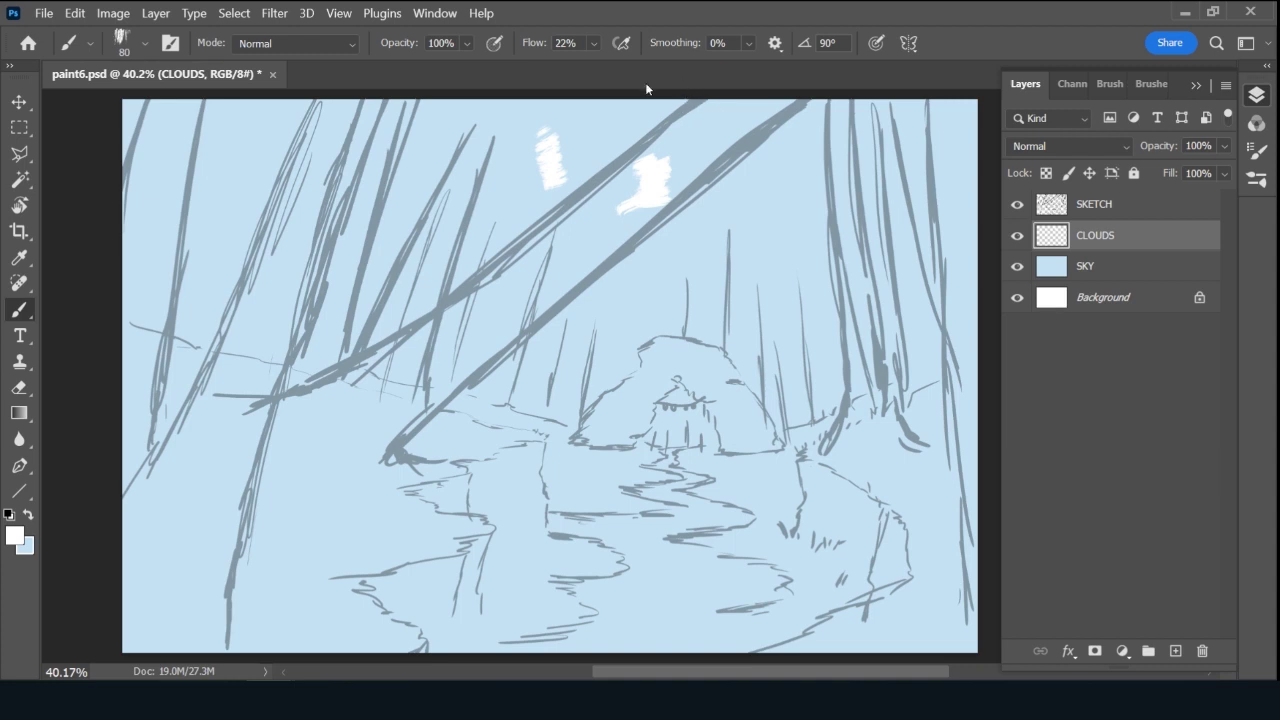
{"action": "left_click", "coordinate": [595, 45]}
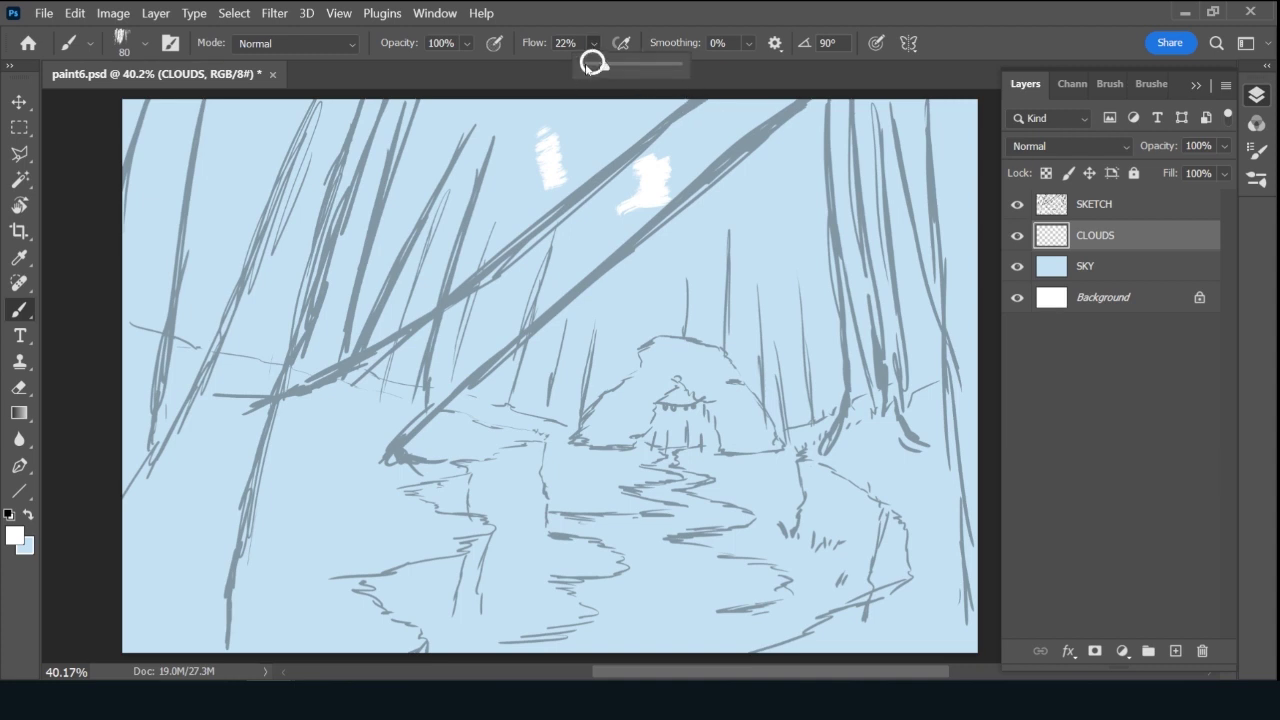
{"action": "left_click", "coordinate": [592, 67]}
{"action": "mouse_move", "coordinate": [582, 241]}
{"action": "left_mouse_down"}
{"action": "mouse_move", "coordinate": [569, 326]}
{"action": "mouse_move", "coordinate": [594, 251]}
{"action": "mouse_move", "coordinate": [601, 300]}
{"action": "mouse_move", "coordinate": [612, 278]}
{"action": "mouse_move", "coordinate": [643, 289]}
{"action": "mouse_move", "coordinate": [615, 318]}
{"action": "left_mouse_up"}
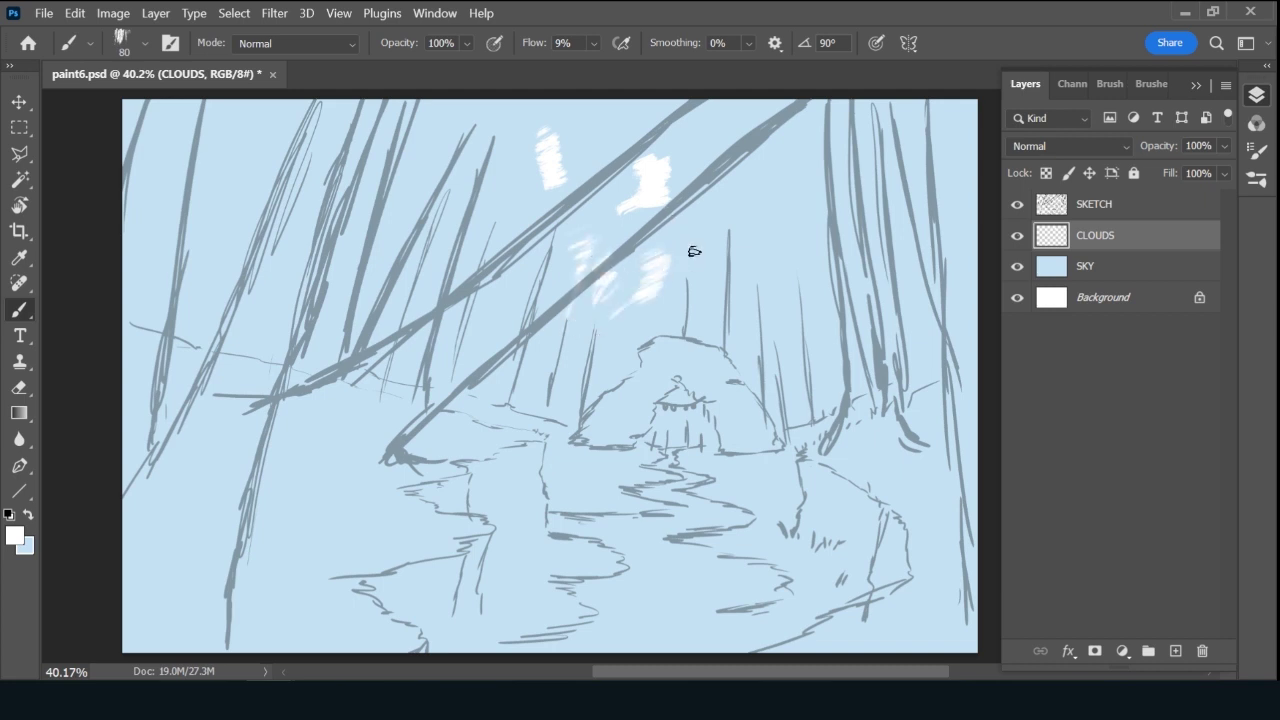
{"action": "mouse_move", "coordinate": [718, 230]}
{"action": "left_mouse_down"}
{"action": "mouse_move", "coordinate": [697, 226]}
{"action": "mouse_move", "coordinate": [754, 209]}
{"action": "mouse_move", "coordinate": [776, 220]}
{"action": "left_mouse_up"}
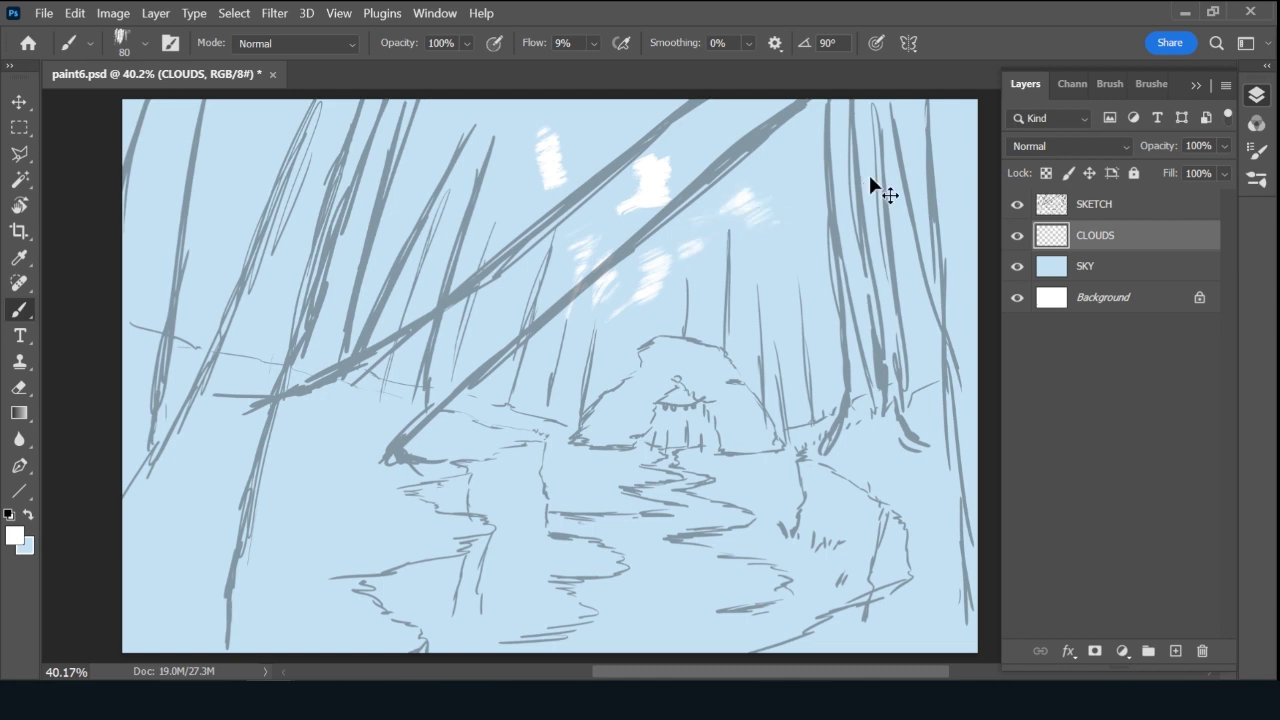
{"action": "key", "text": "Delete"}
Set the brush to 91% flow and size 200, with pen pressure controlling both opacity and size.
{"action": "left_click", "coordinate": [596, 44]}
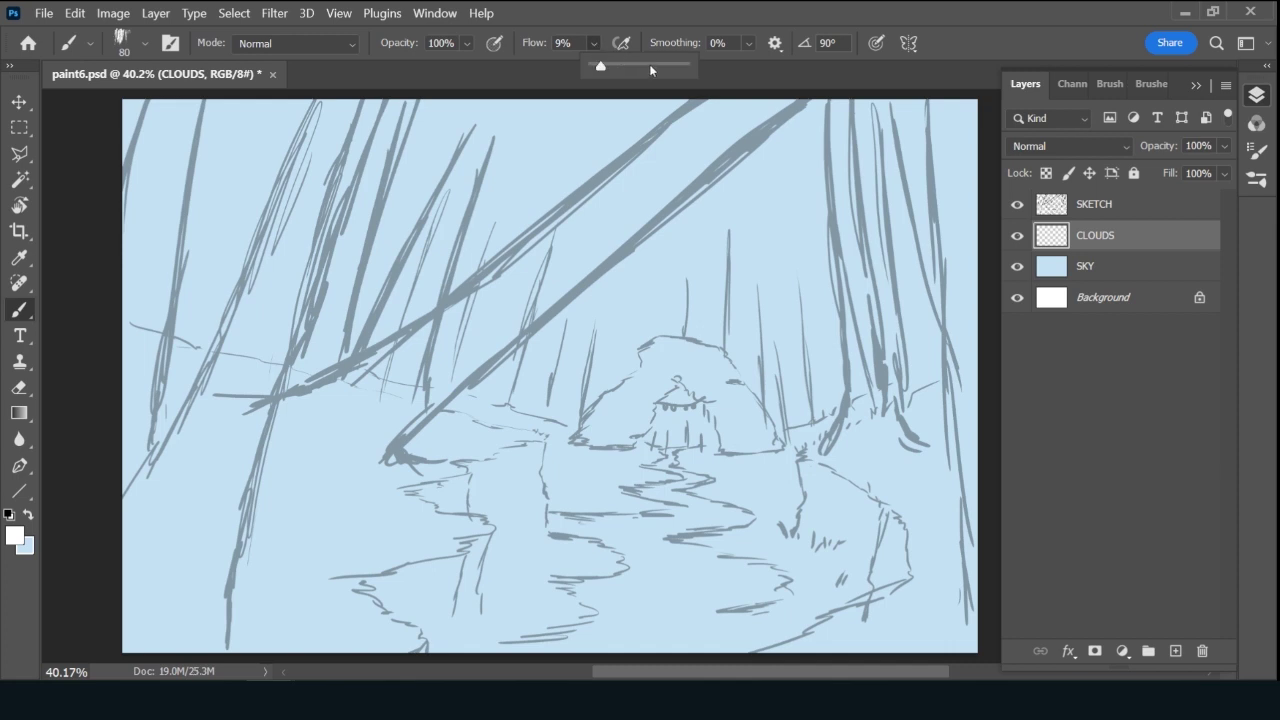
{"action": "left_click_drag", "start_coordinate": [649, 64], "coordinate": [673, 67]}
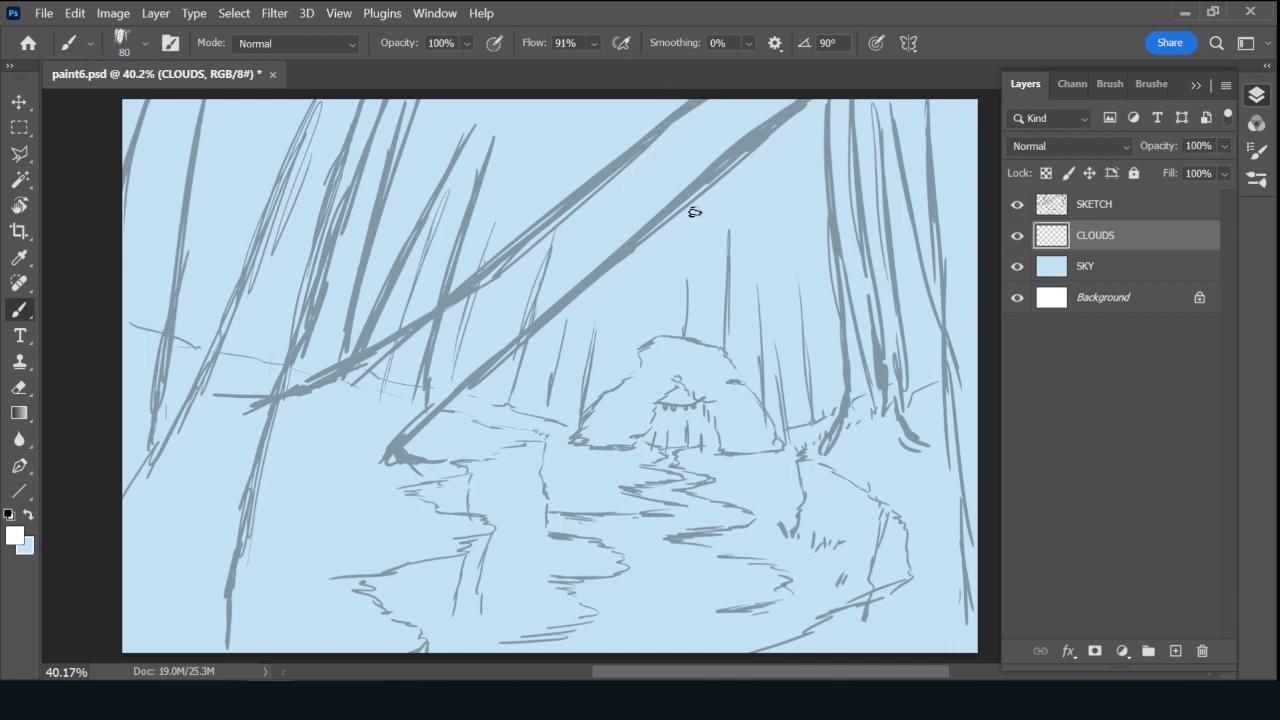
{"action": "key", "text": "bracketright"}
{"action": "key", "text": "bracketright"}
{"action": "key", "text": "bracketright"}
{"action": "key", "text": "bracketright"}
{"action": "key", "text": "bracketright"}
{"action": "key", "text": "bracketright"}
{"action": "left_click", "coordinate": [494, 43]}
{"action": "left_click", "coordinate": [876, 43]}
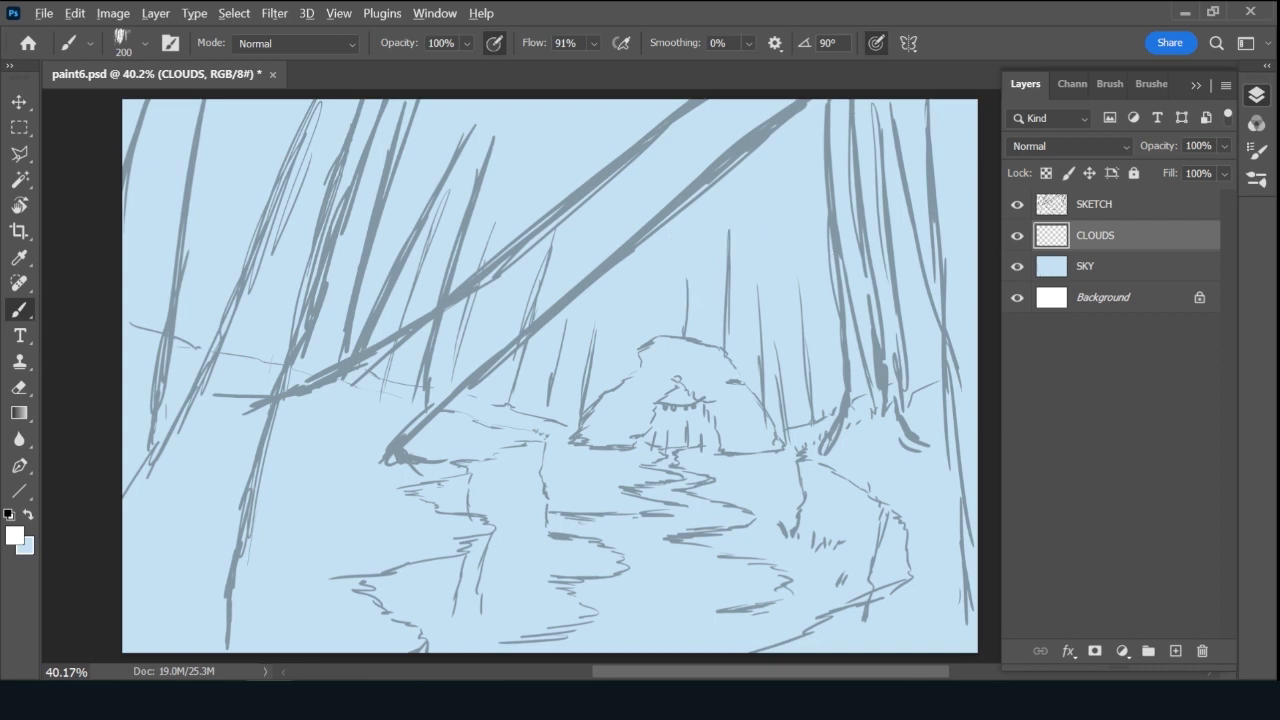
Set the foreground colour to light pink f6b2af.
{"action": "left_click", "coordinate": [12, 538]}
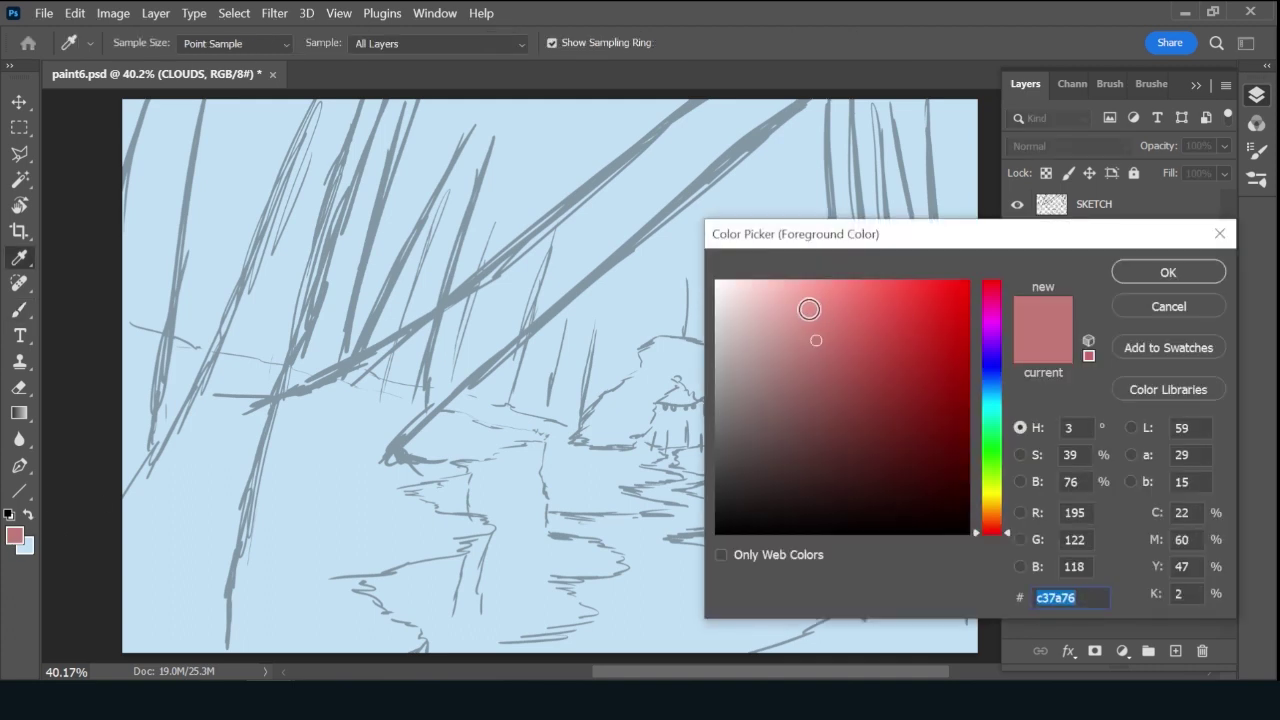
{"action": "left_click_drag", "start_coordinate": [809, 309], "coordinate": [789, 289]}
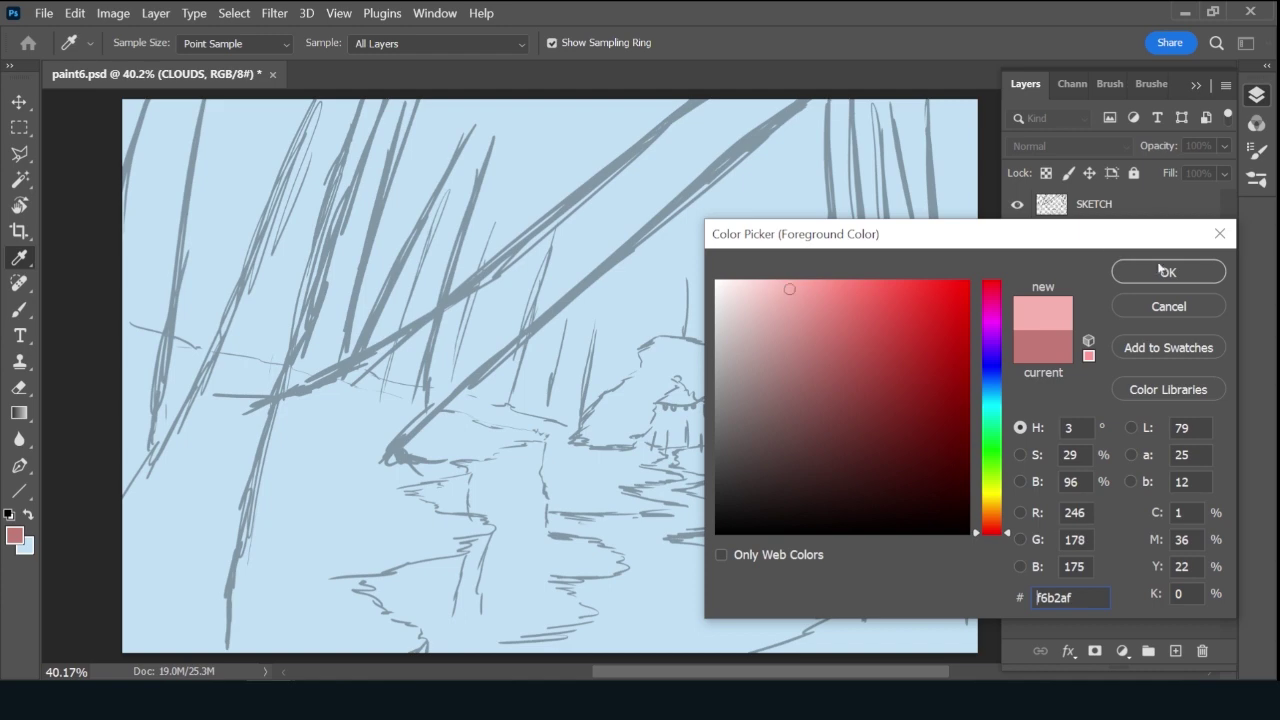
{"action": "left_click", "coordinate": [1162, 271]}
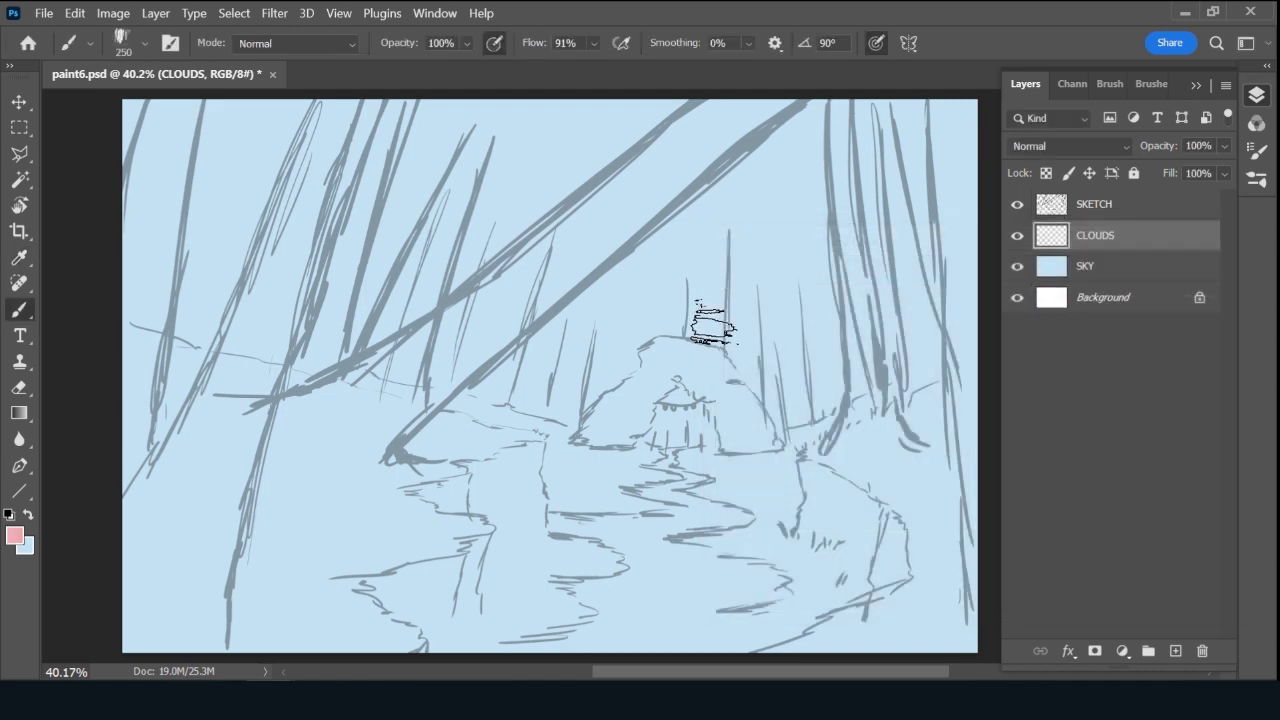
Paint a pink cloud with a size 200 brush above the arch, rising to the right and spreading left behind the fallen trunk.
{"action": "key", "text": "bracketleft"}
{"action": "key", "text": "bracketleft"}
{"action": "left_click", "coordinate": [643, 322]}
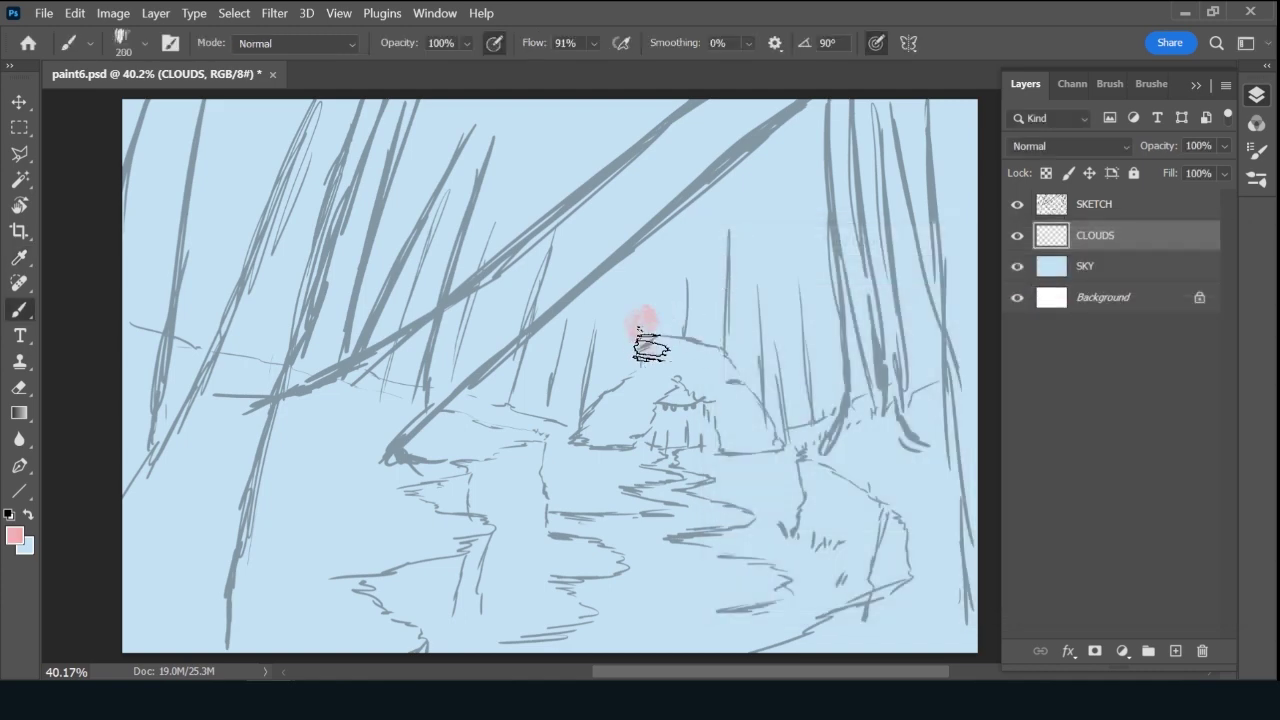
{"action": "left_click_drag", "start_coordinate": [643, 337], "coordinate": [623, 357]}
{"action": "mouse_move", "coordinate": [674, 294]}
{"action": "left_mouse_down"}
{"action": "mouse_move", "coordinate": [663, 277]}
{"action": "mouse_move", "coordinate": [700, 263]}
{"action": "mouse_move", "coordinate": [712, 238]}
{"action": "left_mouse_up"}
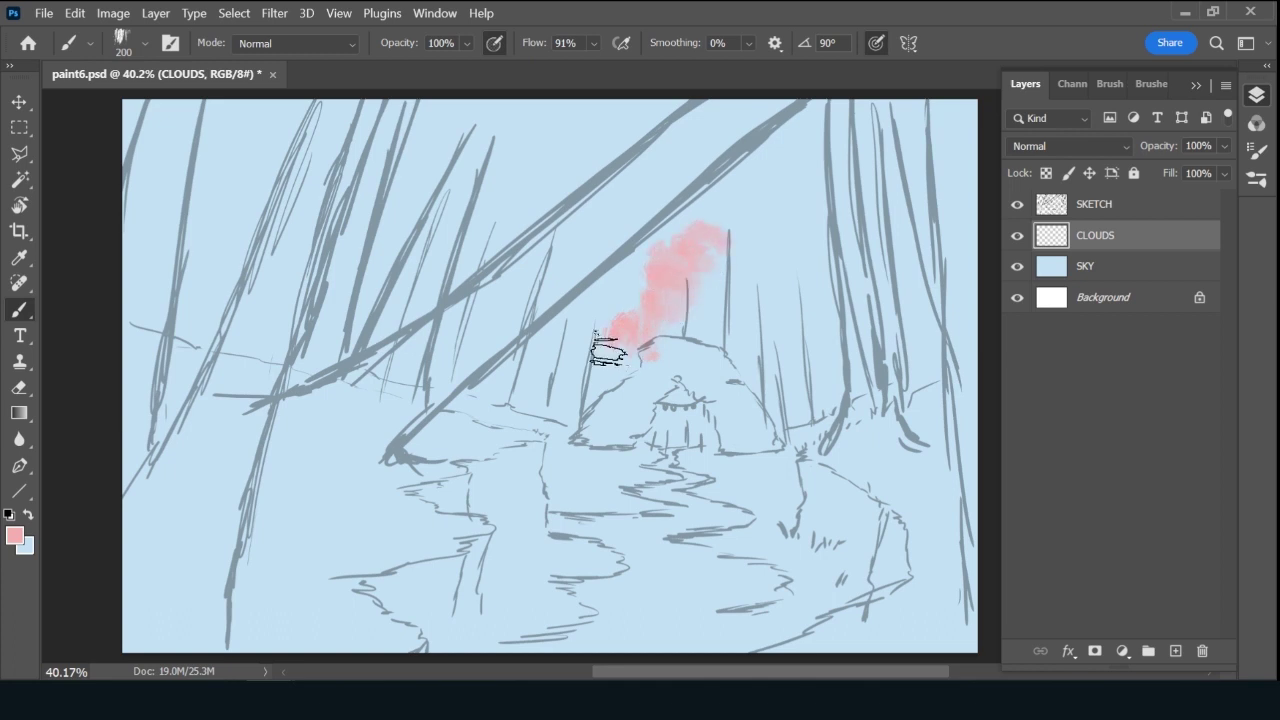
{"action": "mouse_move", "coordinate": [607, 350]}
{"action": "left_mouse_down"}
{"action": "mouse_move", "coordinate": [567, 338]}
{"action": "mouse_move", "coordinate": [546, 352]}
{"action": "mouse_move", "coordinate": [549, 323]}
{"action": "mouse_move", "coordinate": [543, 337]}
{"action": "mouse_move", "coordinate": [523, 323]}
{"action": "mouse_move", "coordinate": [501, 340]}
{"action": "left_mouse_up"}
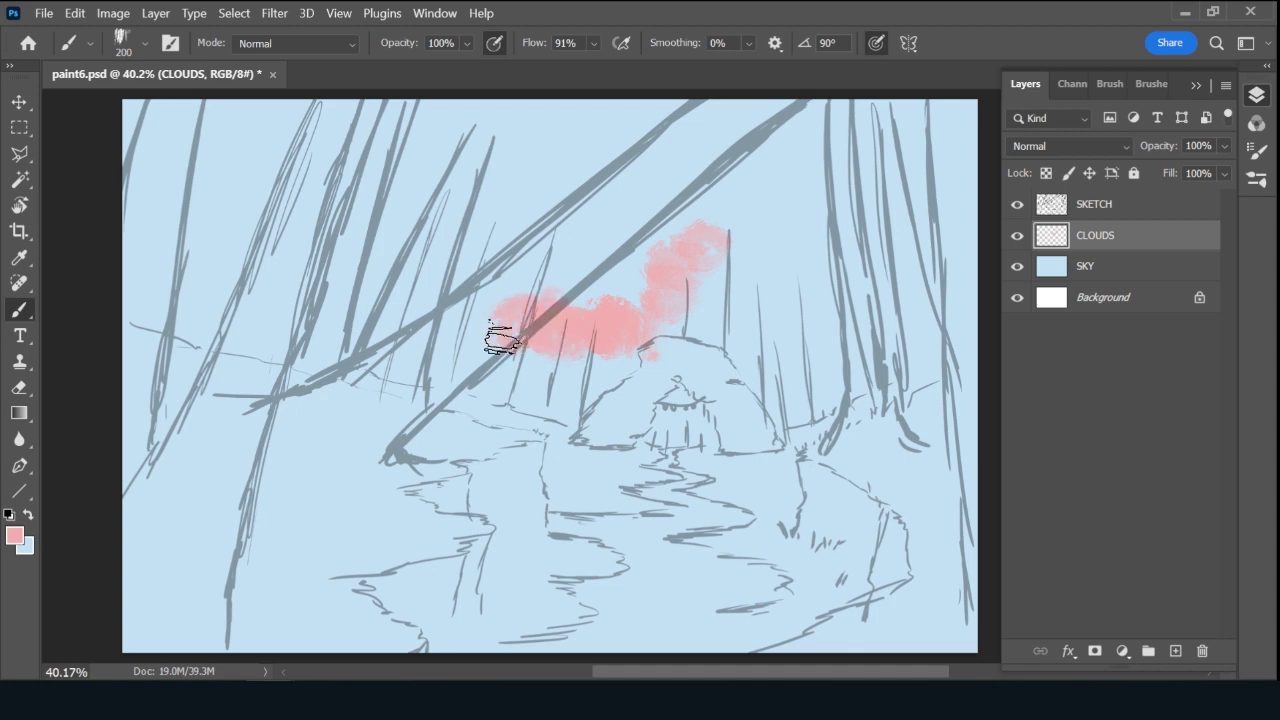
Extend the pink clouds with a size 300 brush up to the canvas top on the right and across the left trunks.
{"action": "key", "text": "bracketright"}
{"action": "key", "text": "bracketright"}
{"action": "mouse_move", "coordinate": [720, 217]}
{"action": "left_mouse_down"}
{"action": "mouse_move", "coordinate": [708, 234]}
{"action": "mouse_move", "coordinate": [718, 245]}
{"action": "mouse_move", "coordinate": [682, 238]}
{"action": "left_mouse_up"}
{"action": "mouse_move", "coordinate": [680, 240]}
{"action": "left_mouse_down"}
{"action": "mouse_move", "coordinate": [760, 196]}
{"action": "mouse_move", "coordinate": [752, 189]}
{"action": "mouse_move", "coordinate": [759, 225]}
{"action": "mouse_move", "coordinate": [745, 254]}
{"action": "mouse_move", "coordinate": [776, 257]}
{"action": "mouse_move", "coordinate": [731, 152]}
{"action": "mouse_move", "coordinate": [772, 261]}
{"action": "mouse_move", "coordinate": [767, 285]}
{"action": "mouse_move", "coordinate": [787, 185]}
{"action": "mouse_move", "coordinate": [807, 195]}
{"action": "mouse_move", "coordinate": [707, 266]}
{"action": "mouse_move", "coordinate": [684, 194]}
{"action": "mouse_move", "coordinate": [682, 228]}
{"action": "mouse_move", "coordinate": [615, 323]}
{"action": "mouse_move", "coordinate": [547, 338]}
{"action": "mouse_move", "coordinate": [493, 322]}
{"action": "mouse_move", "coordinate": [495, 352]}
{"action": "mouse_move", "coordinate": [440, 380]}
{"action": "mouse_move", "coordinate": [366, 369]}
{"action": "left_mouse_up"}
{"action": "left_click_drag", "start_coordinate": [552, 380], "coordinate": [543, 409]}
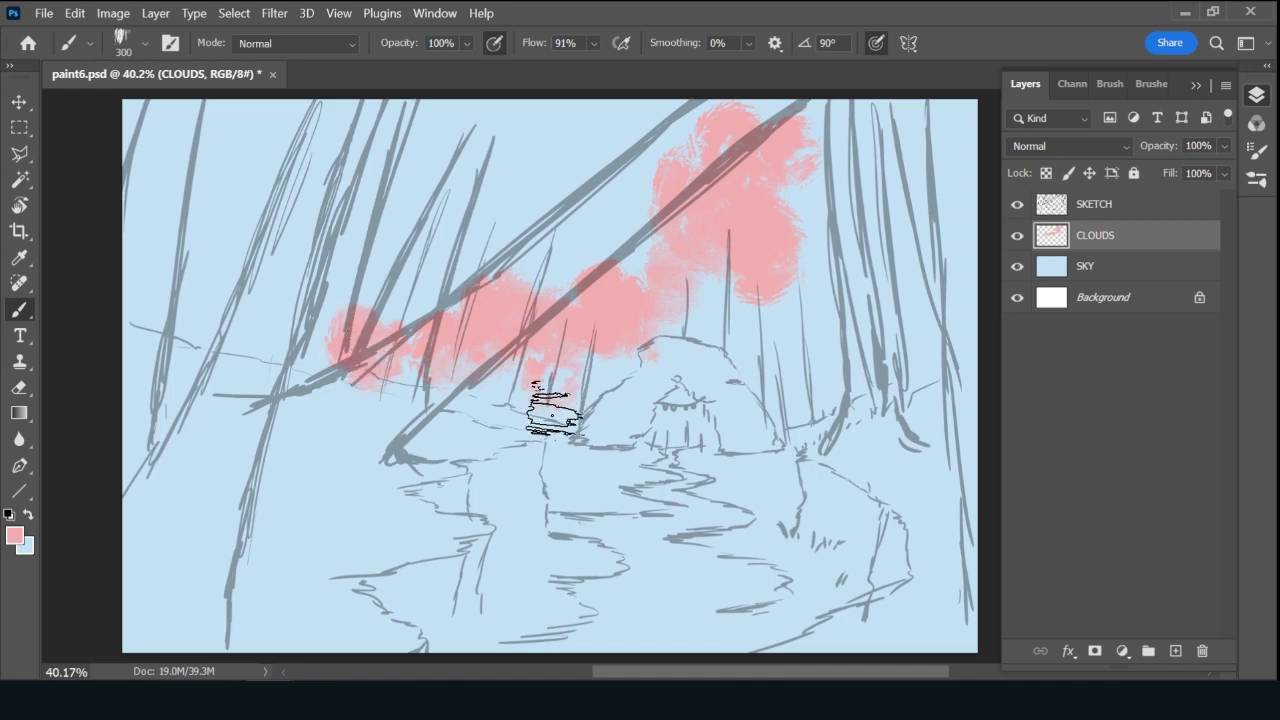
{"action": "left_click_drag", "start_coordinate": [828, 258], "coordinate": [800, 126]}
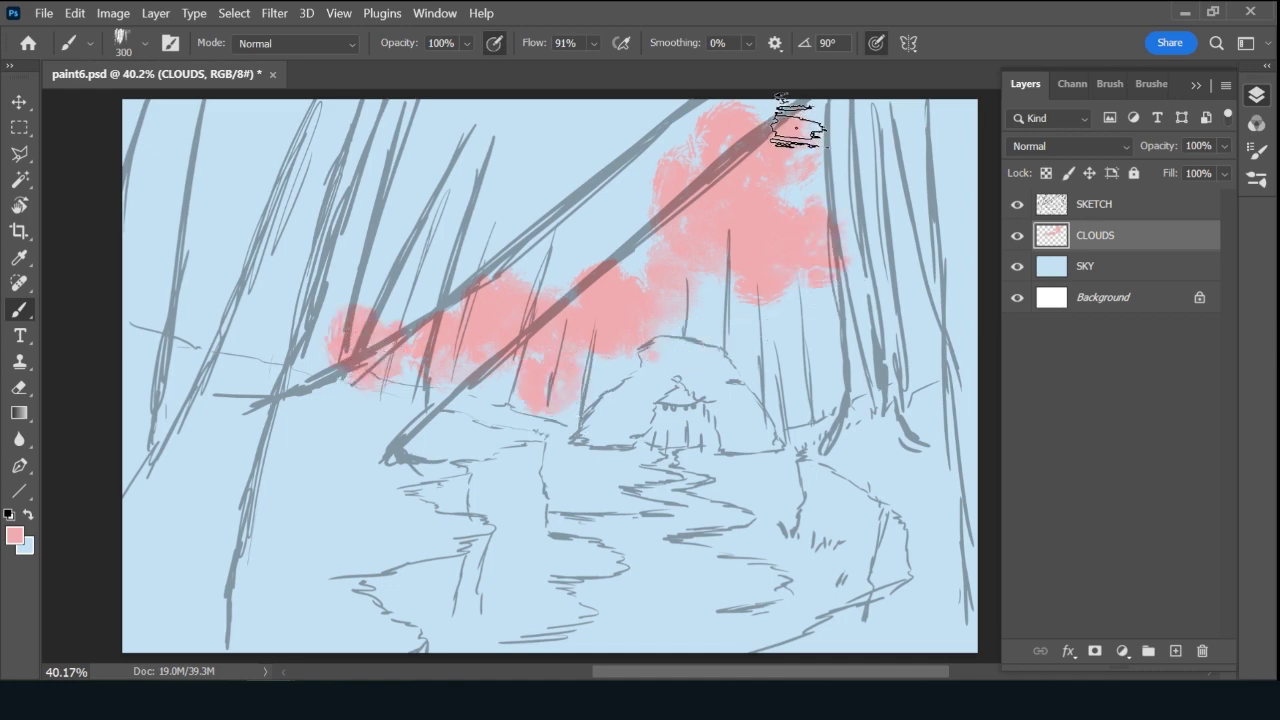
{"action": "mouse_move", "coordinate": [306, 343]}
{"action": "left_mouse_down"}
{"action": "mouse_move", "coordinate": [344, 328]}
{"action": "mouse_move", "coordinate": [299, 340]}
{"action": "mouse_move", "coordinate": [275, 318]}
{"action": "mouse_move", "coordinate": [276, 294]}
{"action": "mouse_move", "coordinate": [280, 319]}
{"action": "mouse_move", "coordinate": [230, 352]}
{"action": "mouse_move", "coordinate": [302, 268]}
{"action": "mouse_move", "coordinate": [242, 262]}
{"action": "mouse_move", "coordinate": [238, 236]}
{"action": "mouse_move", "coordinate": [190, 337]}
{"action": "mouse_move", "coordinate": [176, 330]}
{"action": "mouse_move", "coordinate": [222, 195]}
{"action": "mouse_move", "coordinate": [194, 223]}
{"action": "left_mouse_up"}
Shade the tall cloud's right side with sampled muted pink and fill its top beside the leaning trunk using the size 300 brush.
{"action": "key", "text": "x"}
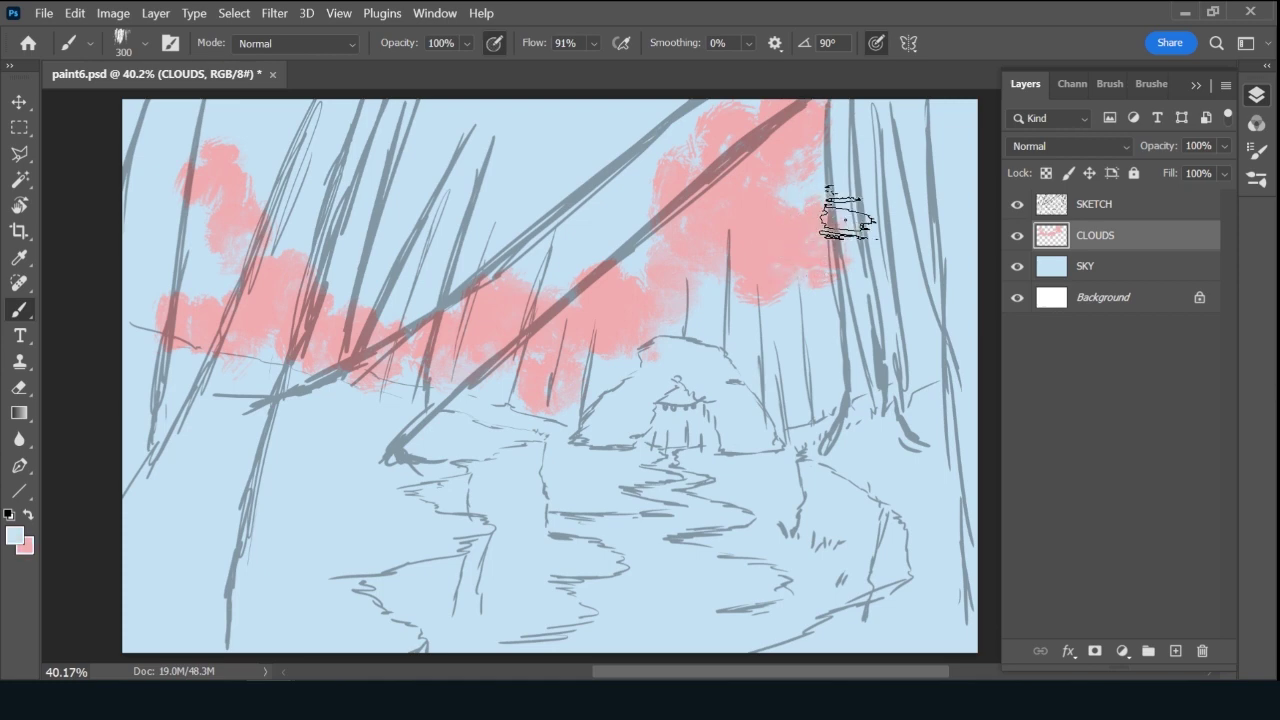
{"action": "left_click", "coordinate": [800, 172], "text": "alt"}
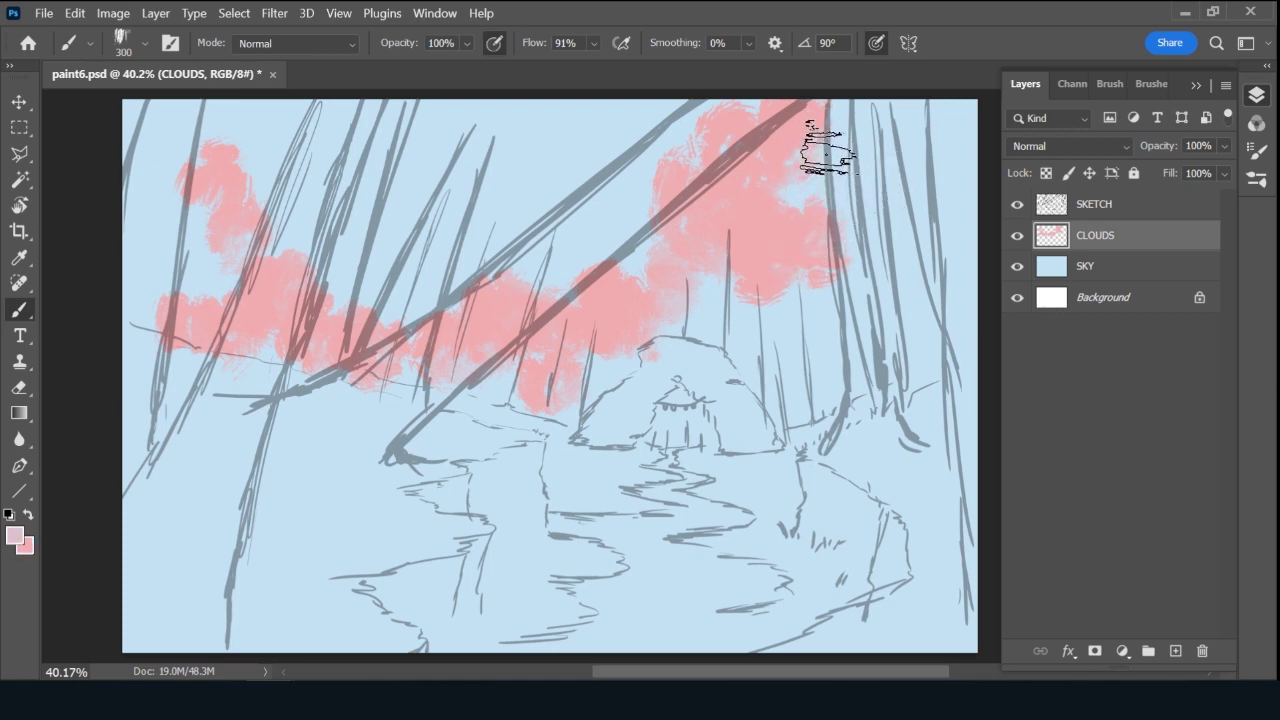
{"action": "mouse_move", "coordinate": [828, 150]}
{"action": "left_mouse_down"}
{"action": "mouse_move", "coordinate": [814, 178]}
{"action": "mouse_move", "coordinate": [826, 180]}
{"action": "mouse_move", "coordinate": [830, 155]}
{"action": "mouse_move", "coordinate": [847, 193]}
{"action": "mouse_move", "coordinate": [831, 138]}
{"action": "mouse_move", "coordinate": [822, 183]}
{"action": "mouse_move", "coordinate": [847, 203]}
{"action": "mouse_move", "coordinate": [813, 240]}
{"action": "mouse_move", "coordinate": [816, 222]}
{"action": "mouse_move", "coordinate": [842, 256]}
{"action": "mouse_move", "coordinate": [782, 308]}
{"action": "mouse_move", "coordinate": [825, 288]}
{"action": "mouse_move", "coordinate": [769, 319]}
{"action": "mouse_move", "coordinate": [723, 289]}
{"action": "left_mouse_up"}
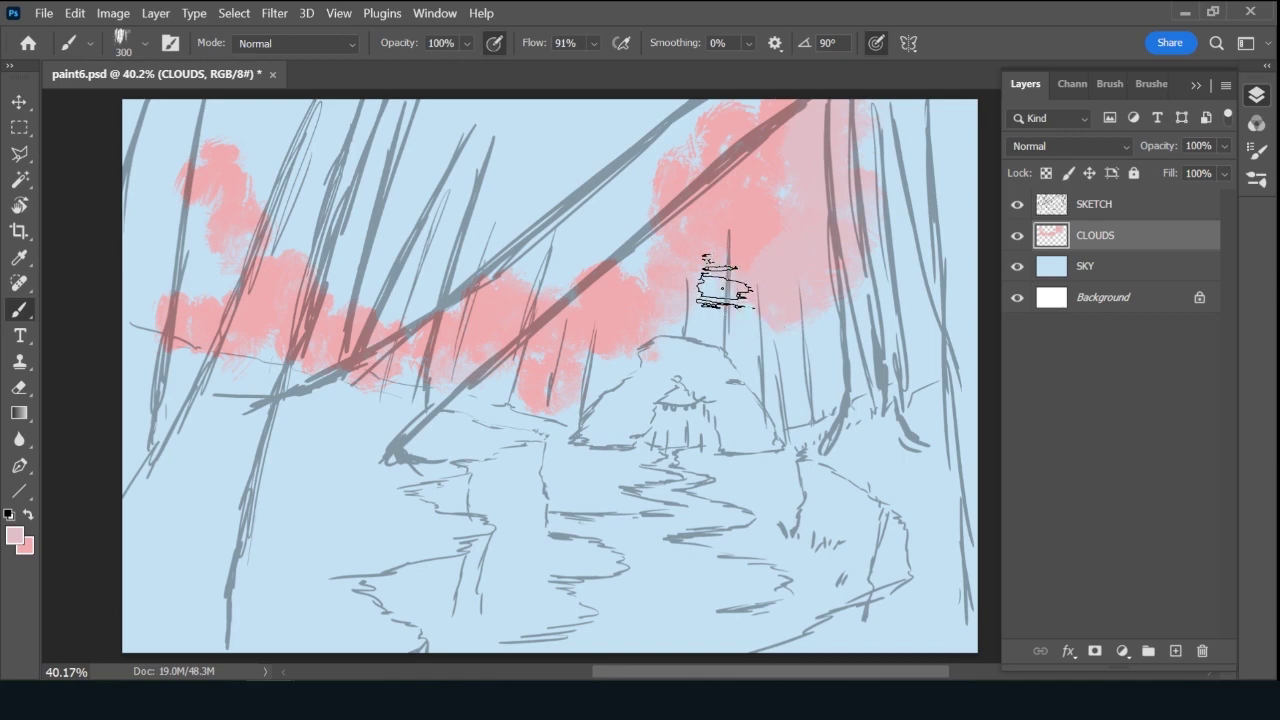
{"action": "key", "text": "alt"}
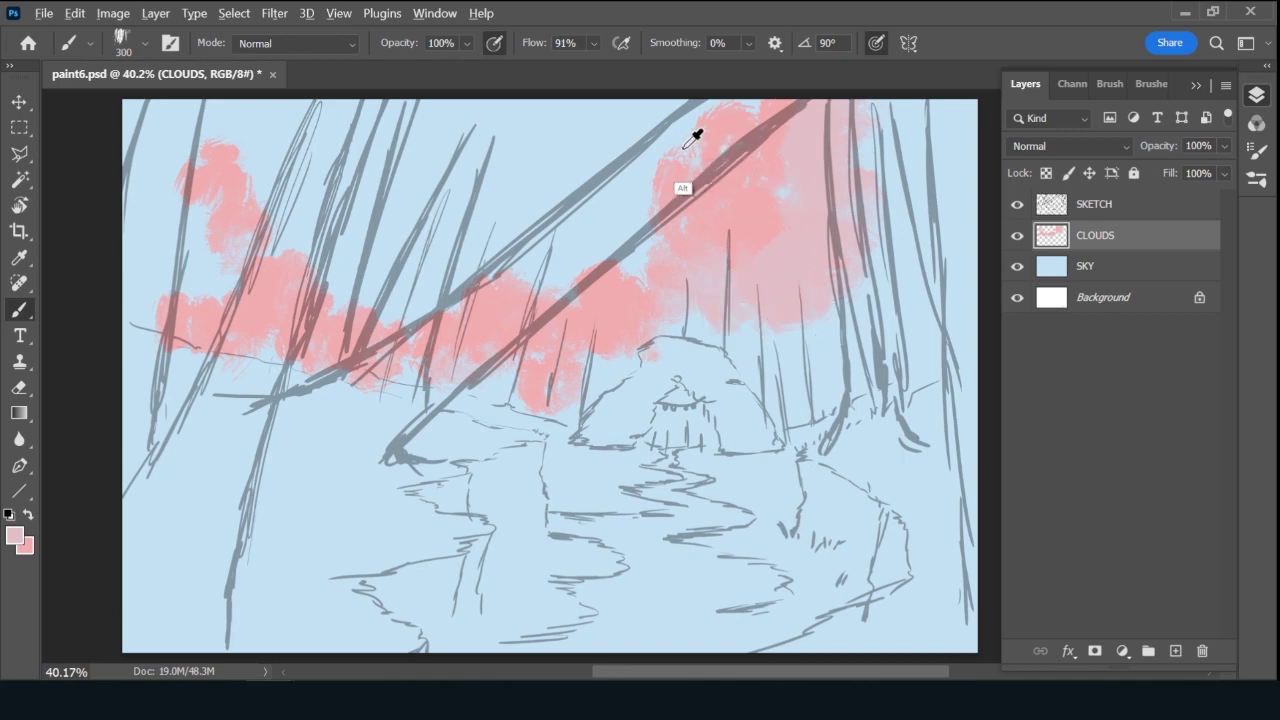
{"action": "left_click_drag", "start_coordinate": [688, 140], "coordinate": [655, 185]}
{"action": "key", "text": "alt"}
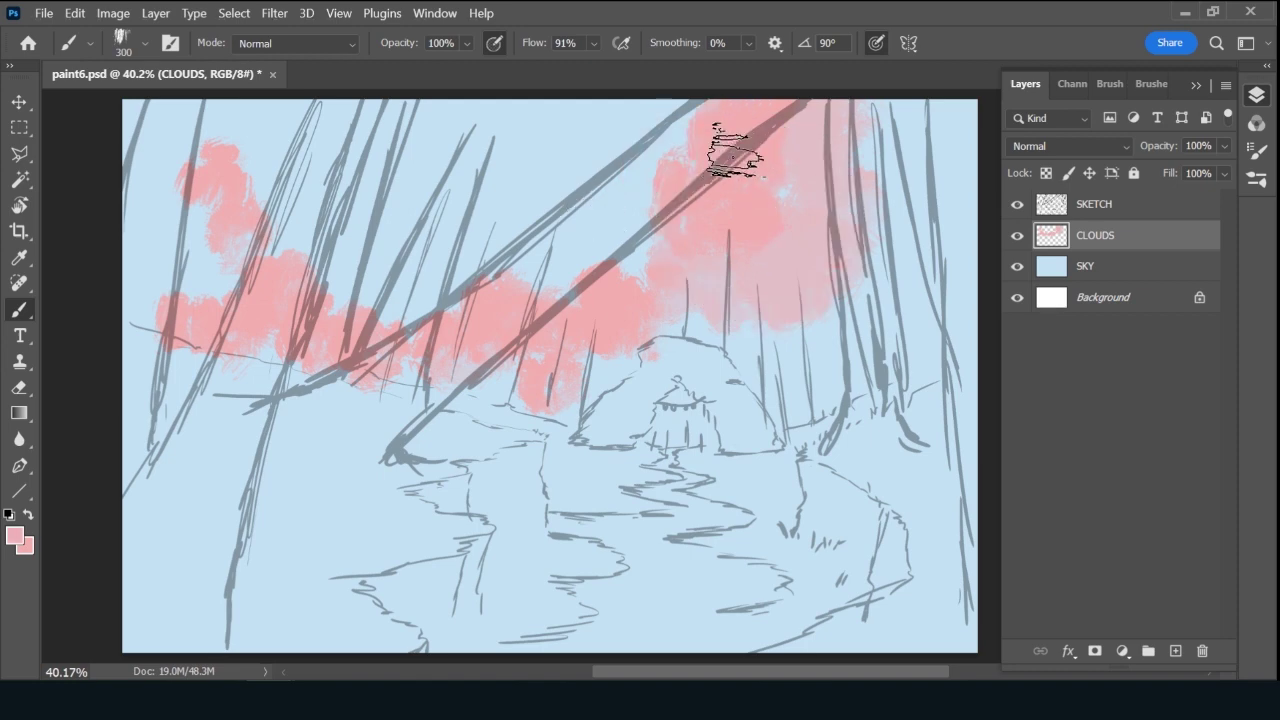
Soften the tall cloud's right edge with sampled lilac tones and extend its left edge in pink across the leaning trunk at brush size 200.
{"action": "key", "text": "bracketleft"}
{"action": "key", "text": "bracketleft"}
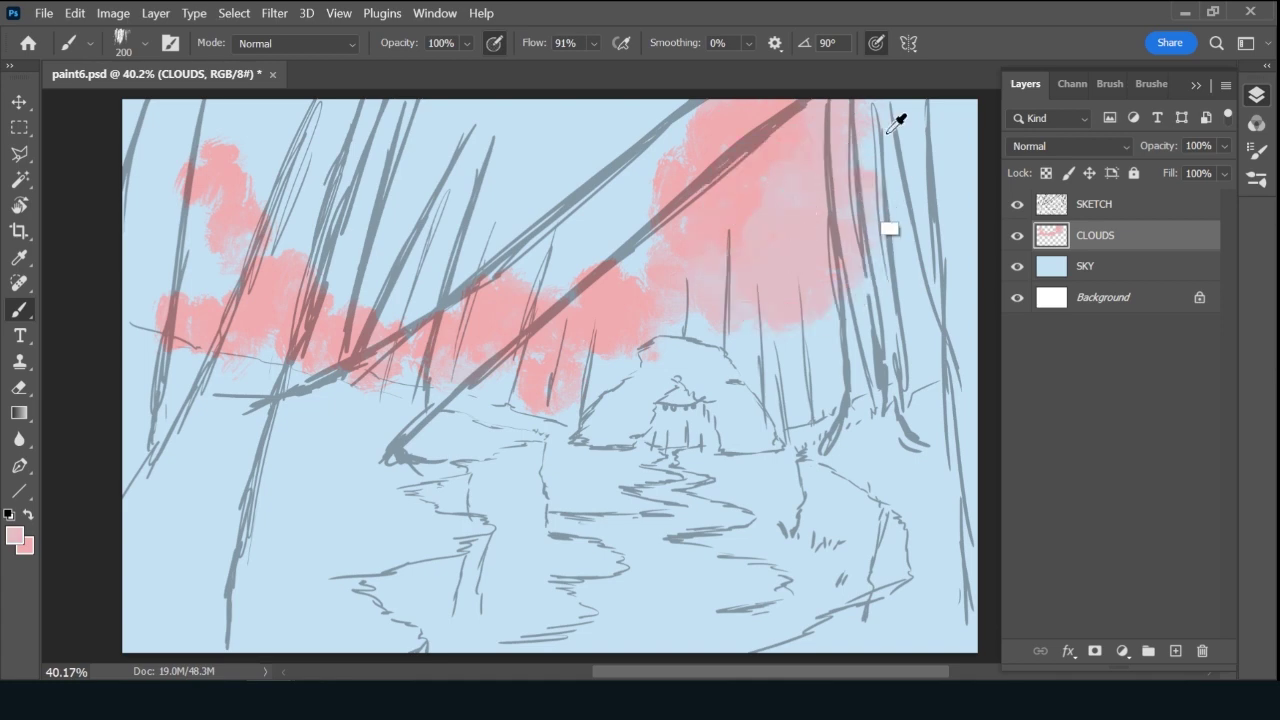
{"action": "left_click", "coordinate": [885, 180], "text": "alt"}
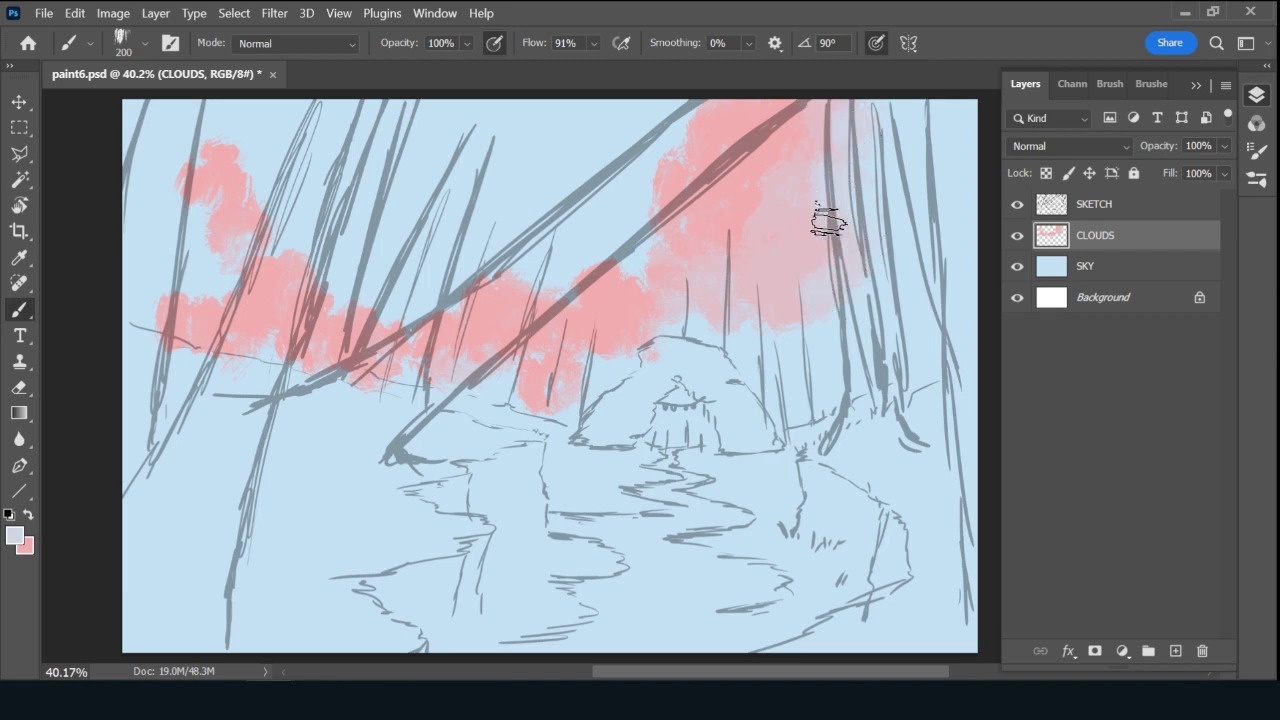
{"action": "left_click", "coordinate": [818, 168], "text": "alt"}
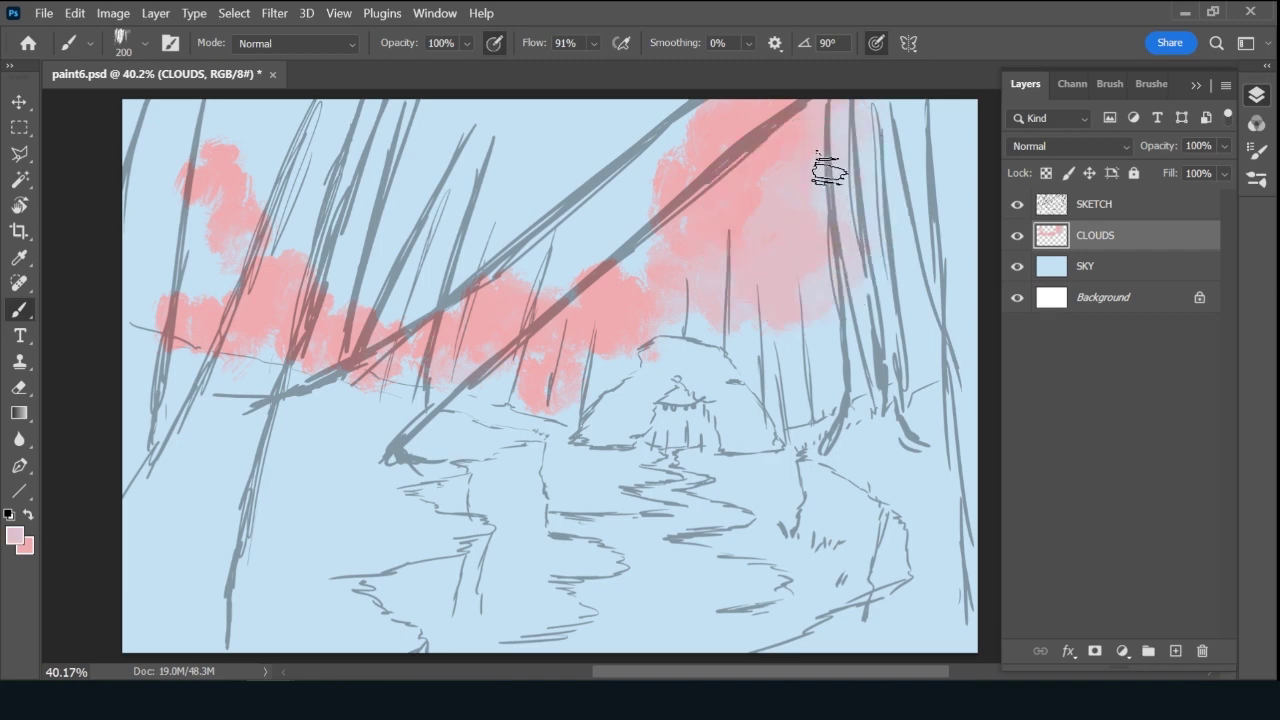
{"action": "left_click", "coordinate": [709, 130], "text": "alt"}
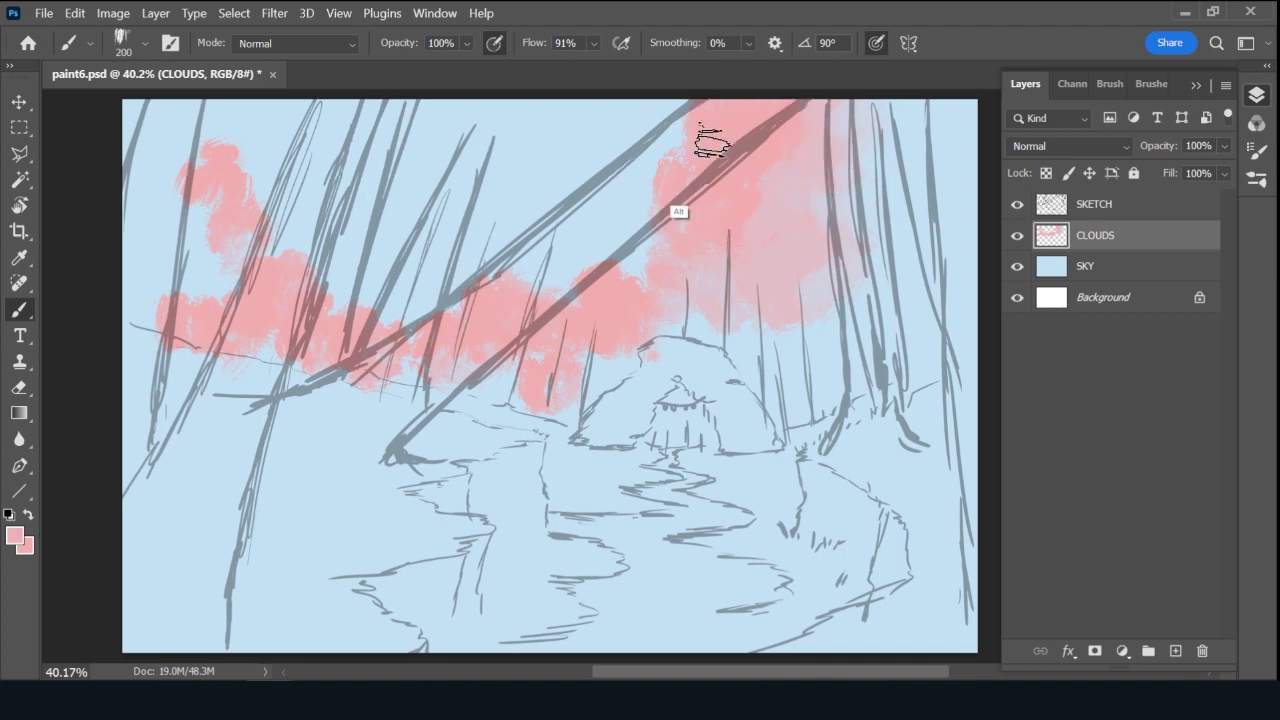
{"action": "left_click", "coordinate": [700, 145], "text": "alt"}
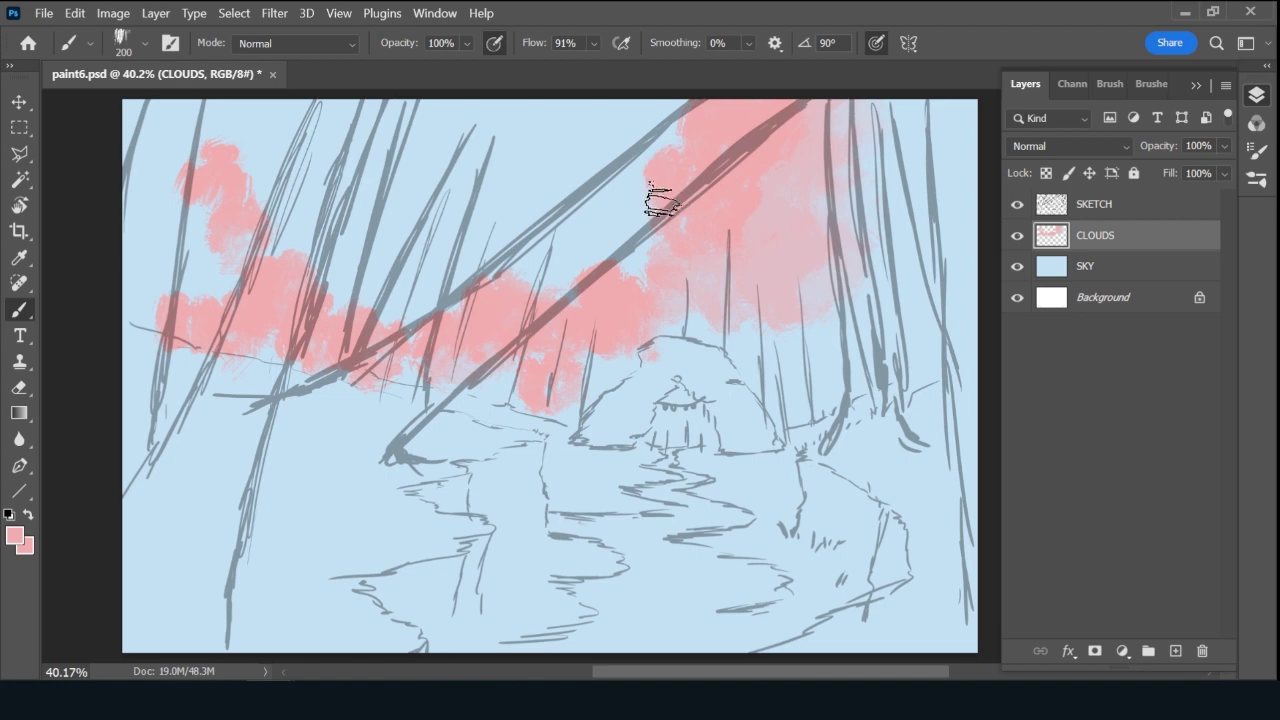
{"action": "left_click_drag", "start_coordinate": [660, 200], "coordinate": [651, 234]}
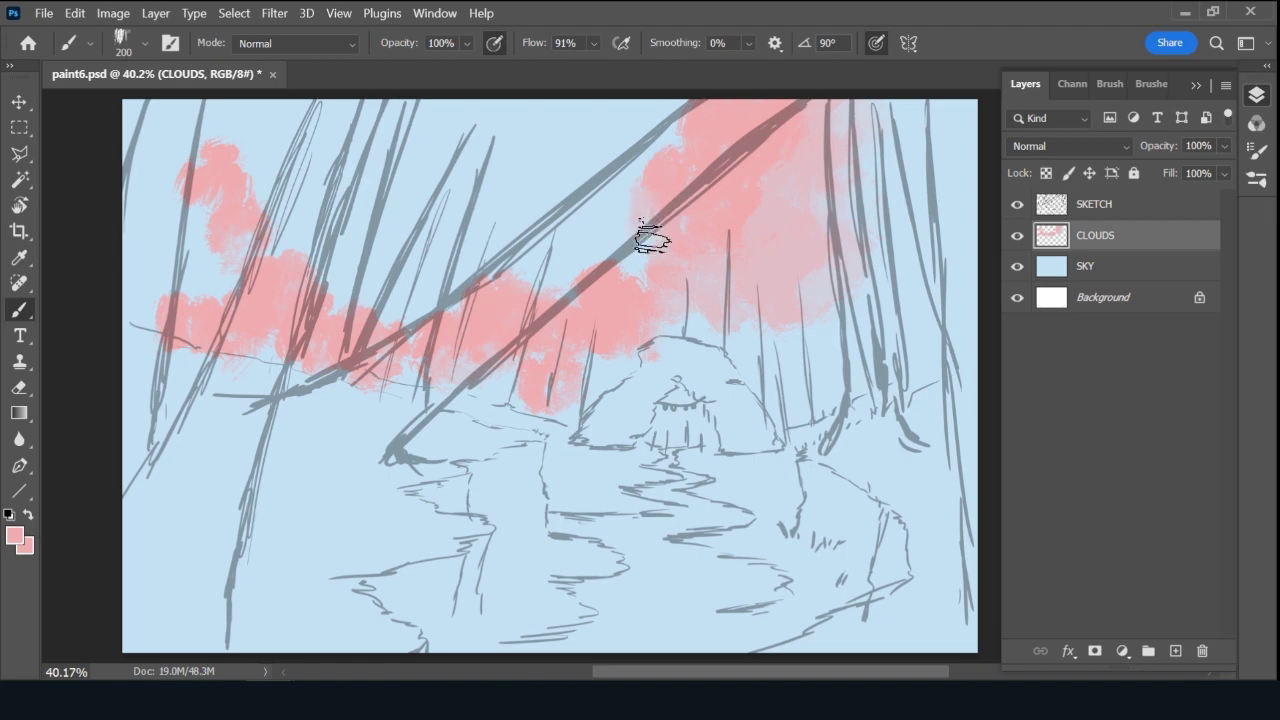
Blend the tall cloud's base into the sky above and right of the arch with sampled pale pink and lilac tones.
{"action": "left_click", "coordinate": [714, 296], "text": "alt"}
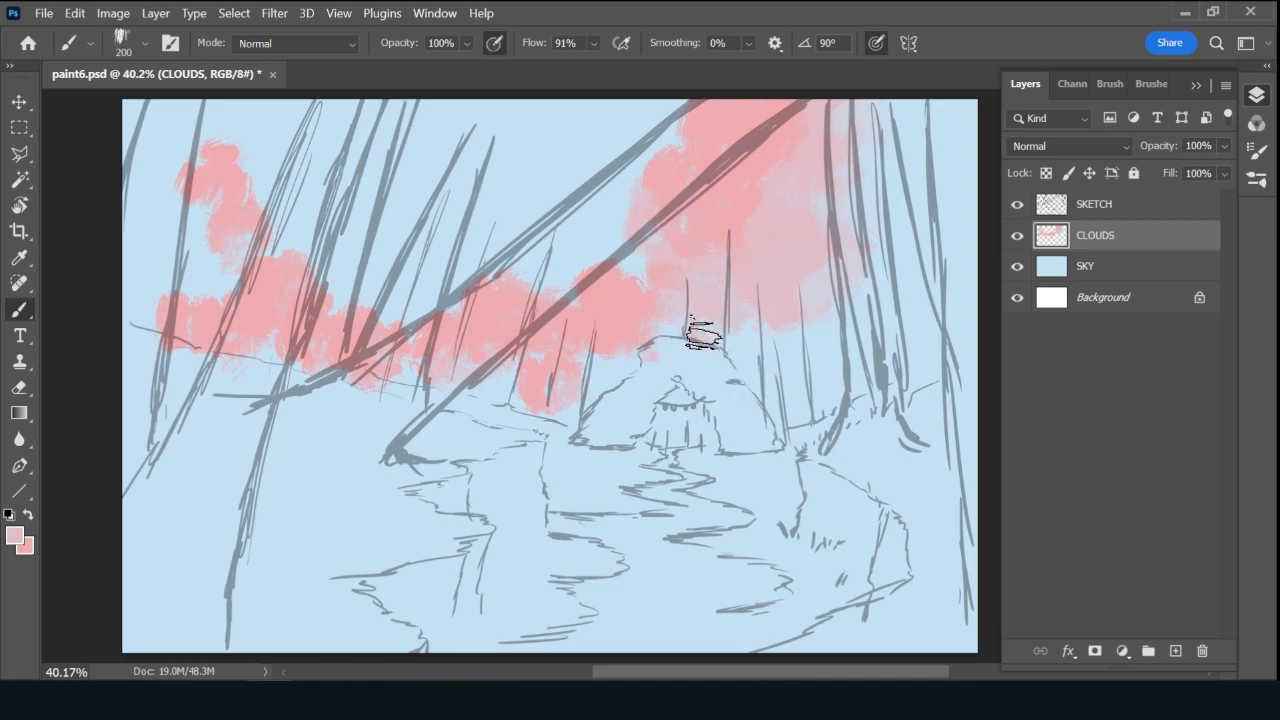
{"action": "left_click", "coordinate": [766, 318], "text": "alt"}
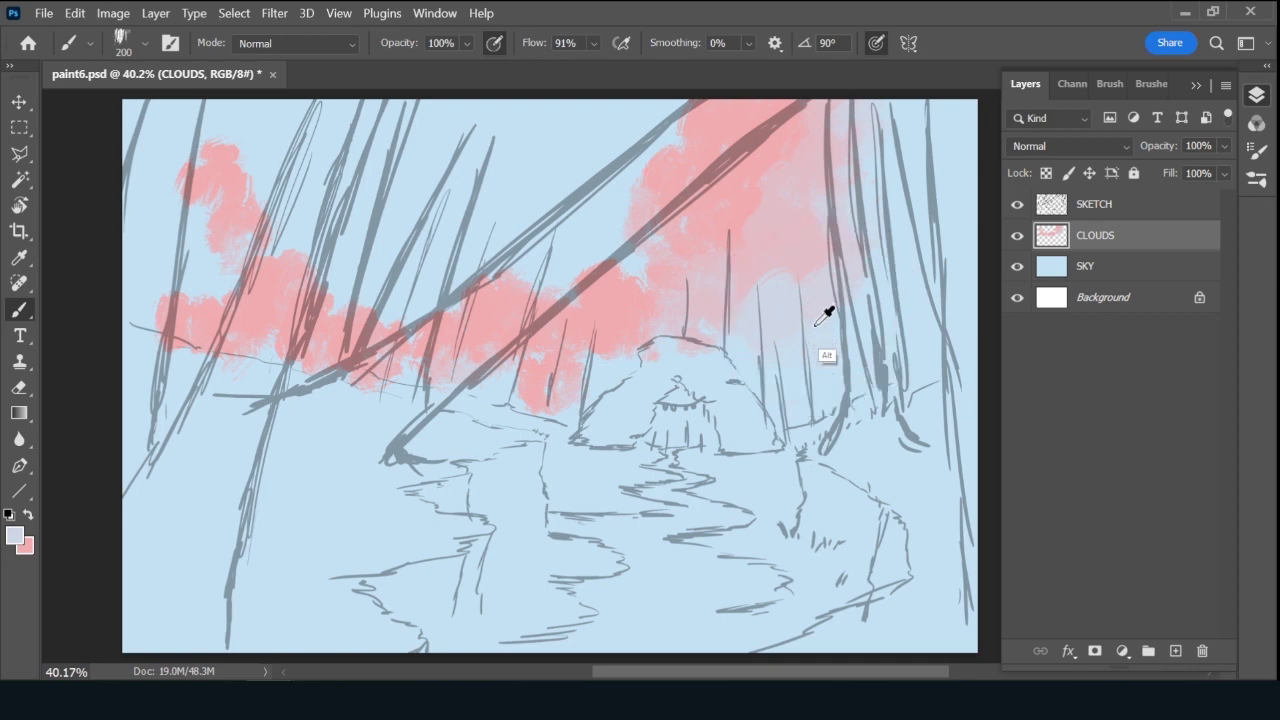
{"action": "left_click", "coordinate": [820, 322], "text": "alt"}
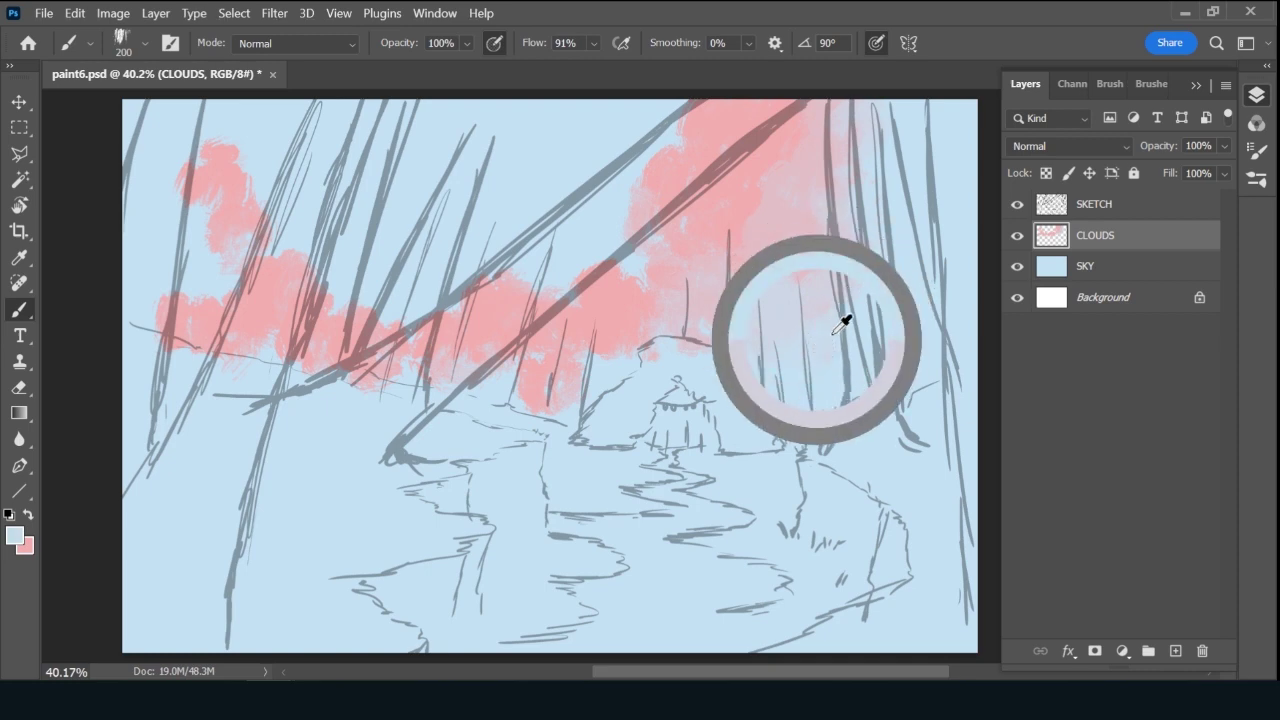
{"action": "left_click", "coordinate": [795, 262], "text": "alt"}
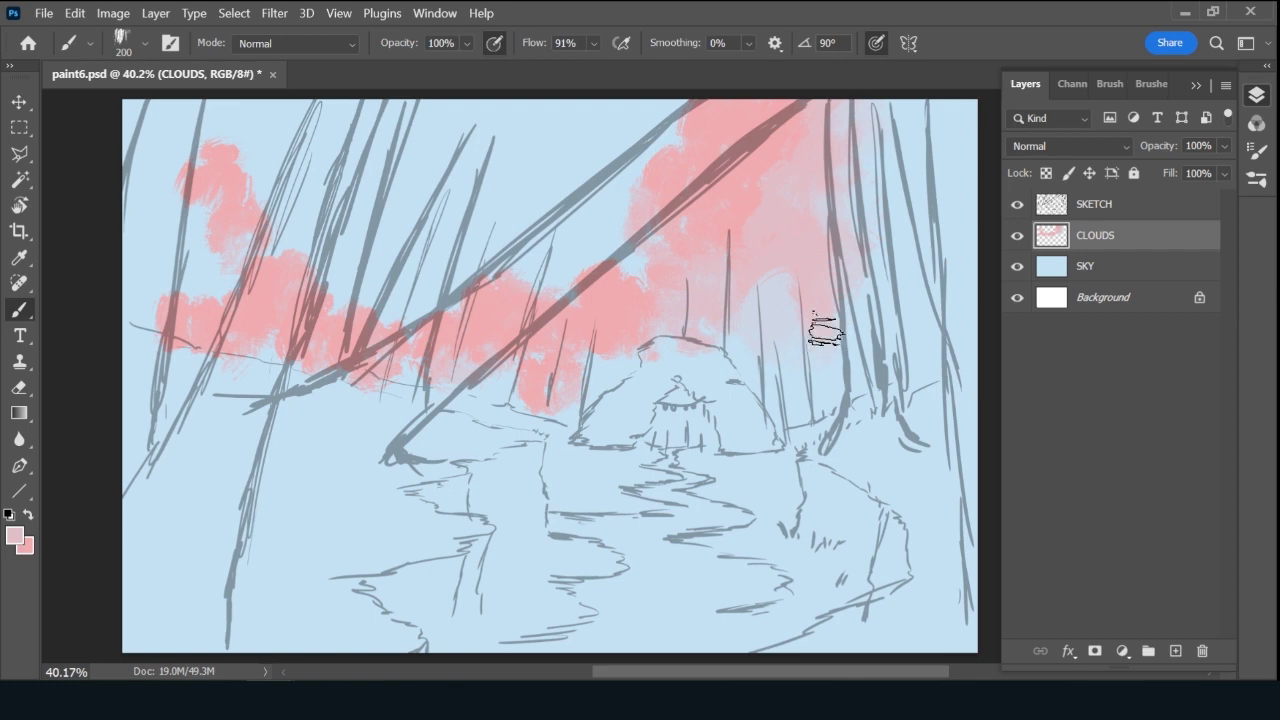
{"action": "left_click", "coordinate": [830, 352], "text": "alt"}
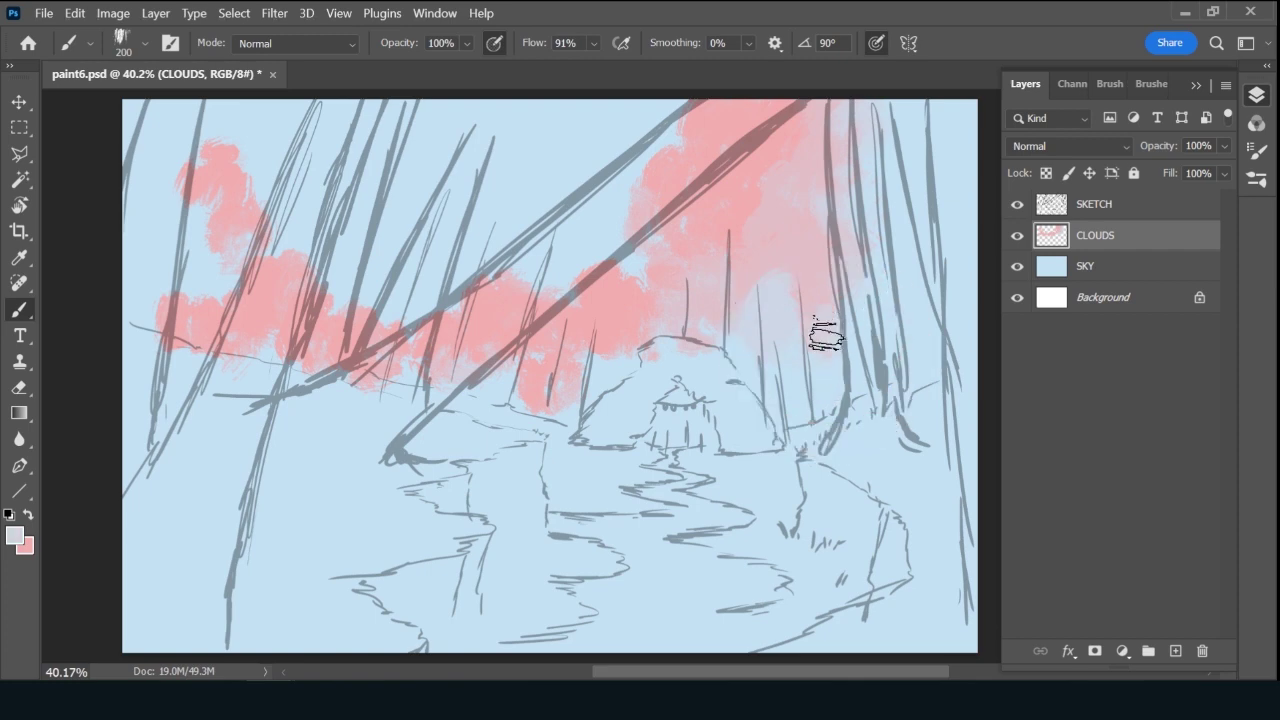
{"action": "left_click", "coordinate": [754, 262], "text": "alt"}
{"action": "left_click_drag", "start_coordinate": [772, 285], "coordinate": [725, 335]}
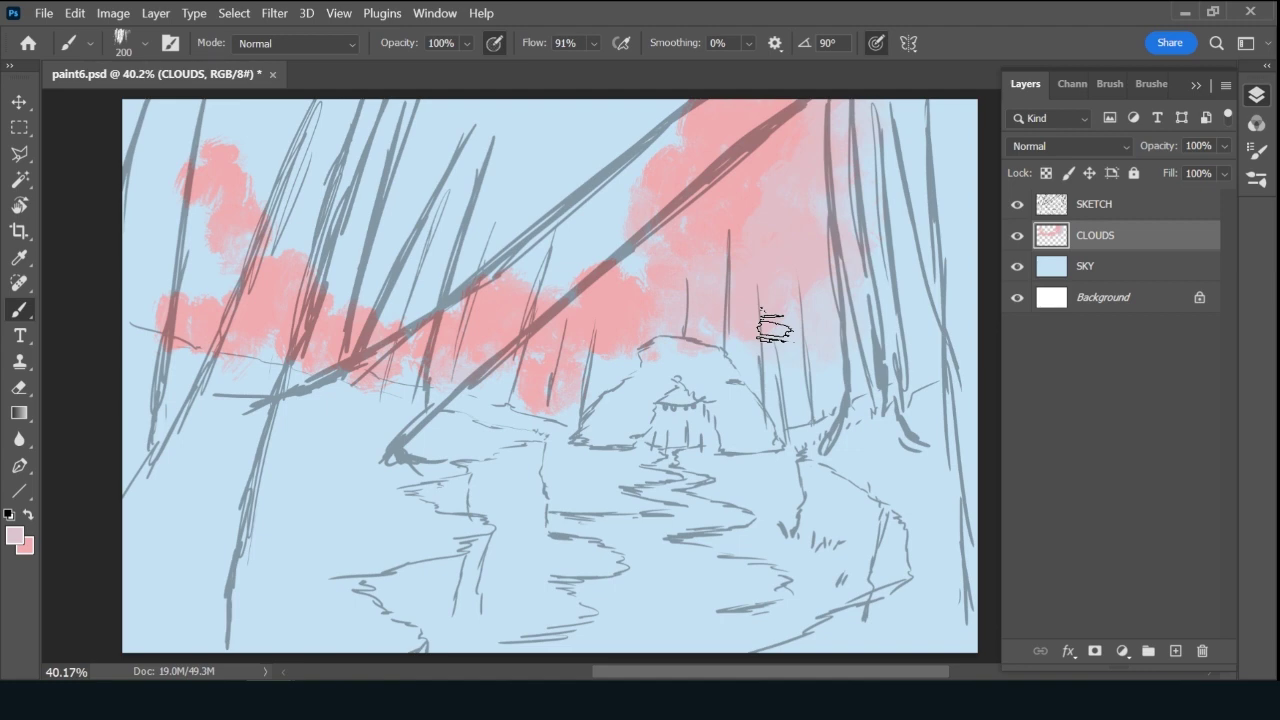
Paint a muted pink patch inside the arch's top and a pale lilac haze between the thin trunks to its right.
{"action": "key", "text": "alt"}
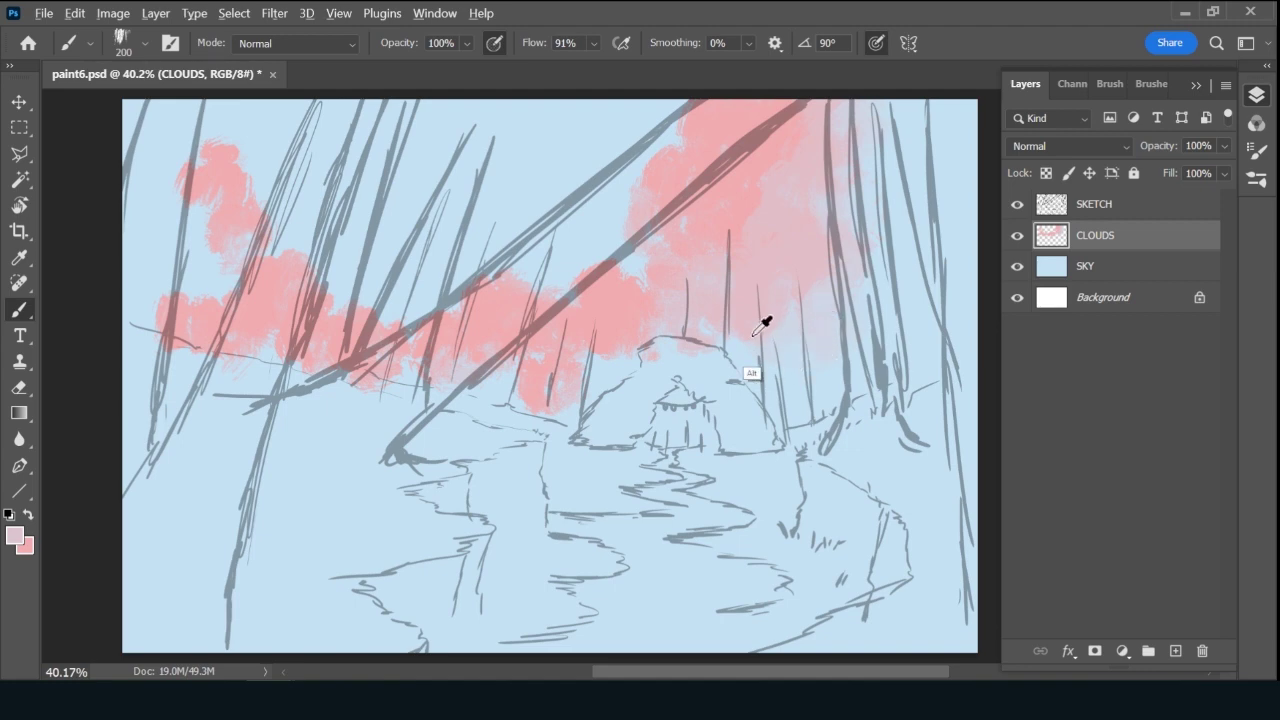
{"action": "left_click", "coordinate": [758, 346], "text": "alt"}
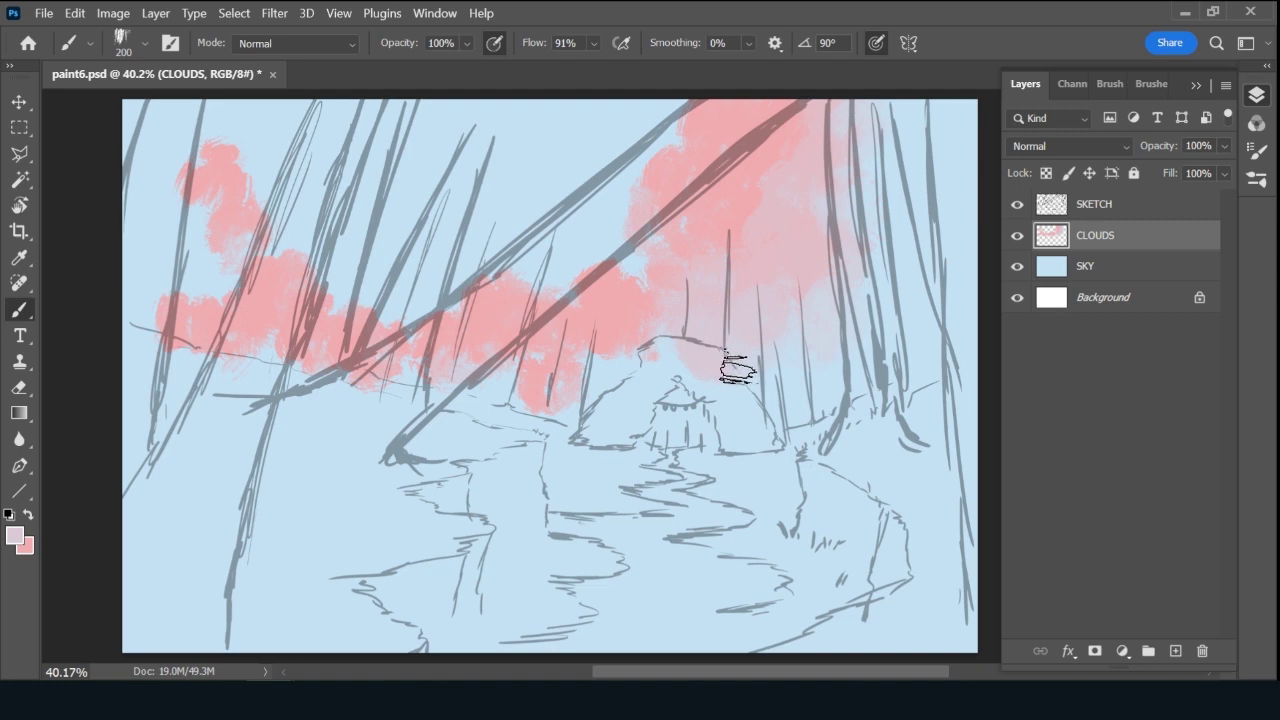
{"action": "left_click", "coordinate": [829, 365], "text": "alt"}
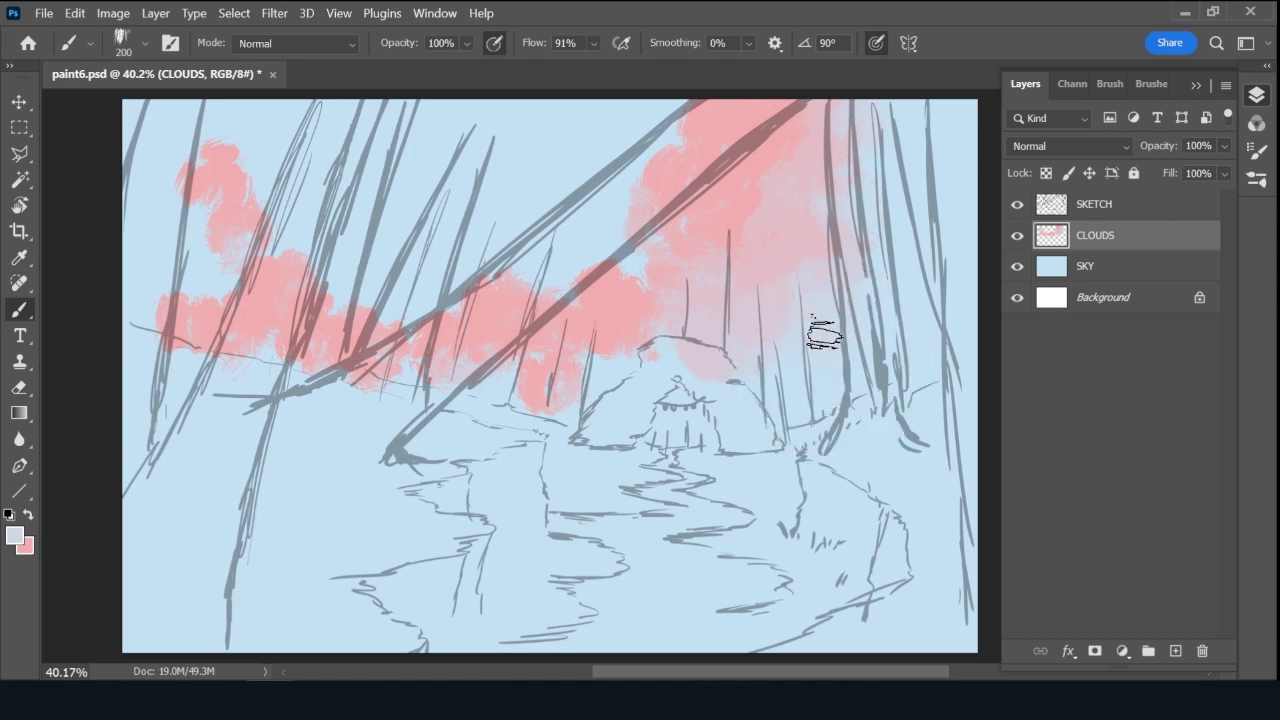
Build up a pink puff over the leaning trunk and fade its base into pale lilac around the arch's left side.
{"action": "left_click", "coordinate": [598, 284], "text": "alt"}
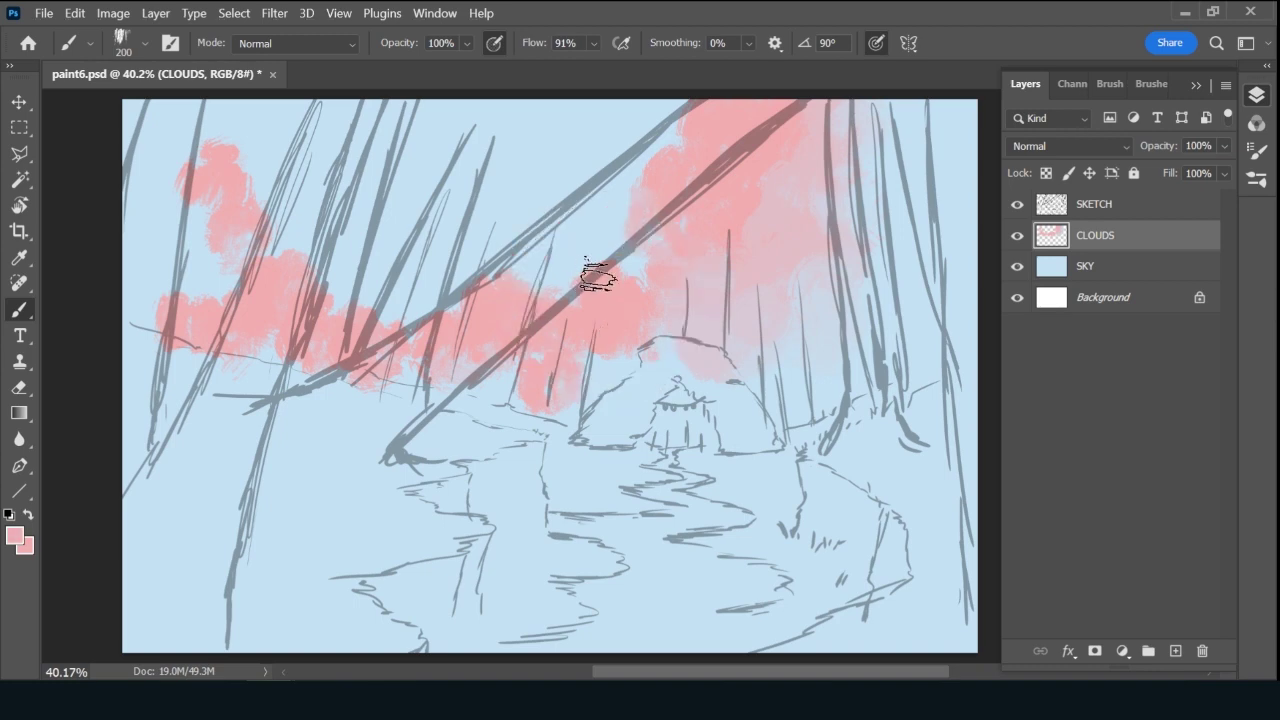
{"action": "left_click_drag", "start_coordinate": [597, 276], "coordinate": [598, 291]}
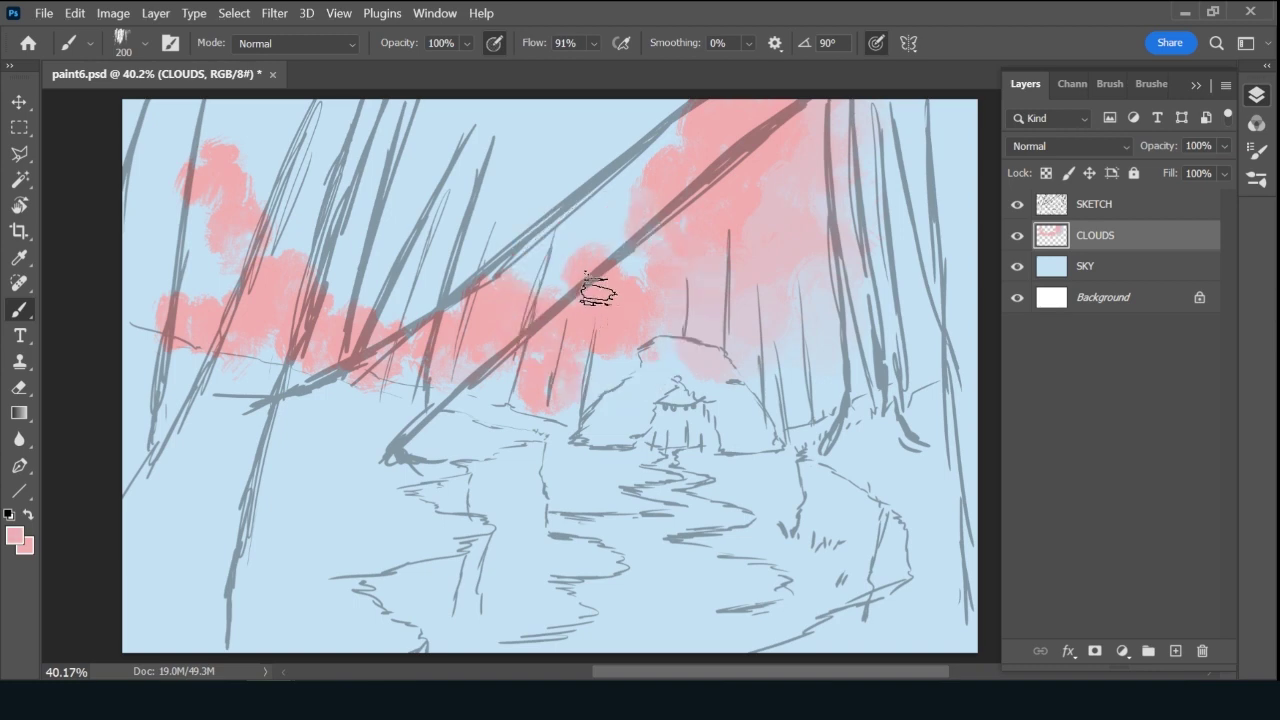
{"action": "left_click", "coordinate": [628, 350], "text": "alt"}
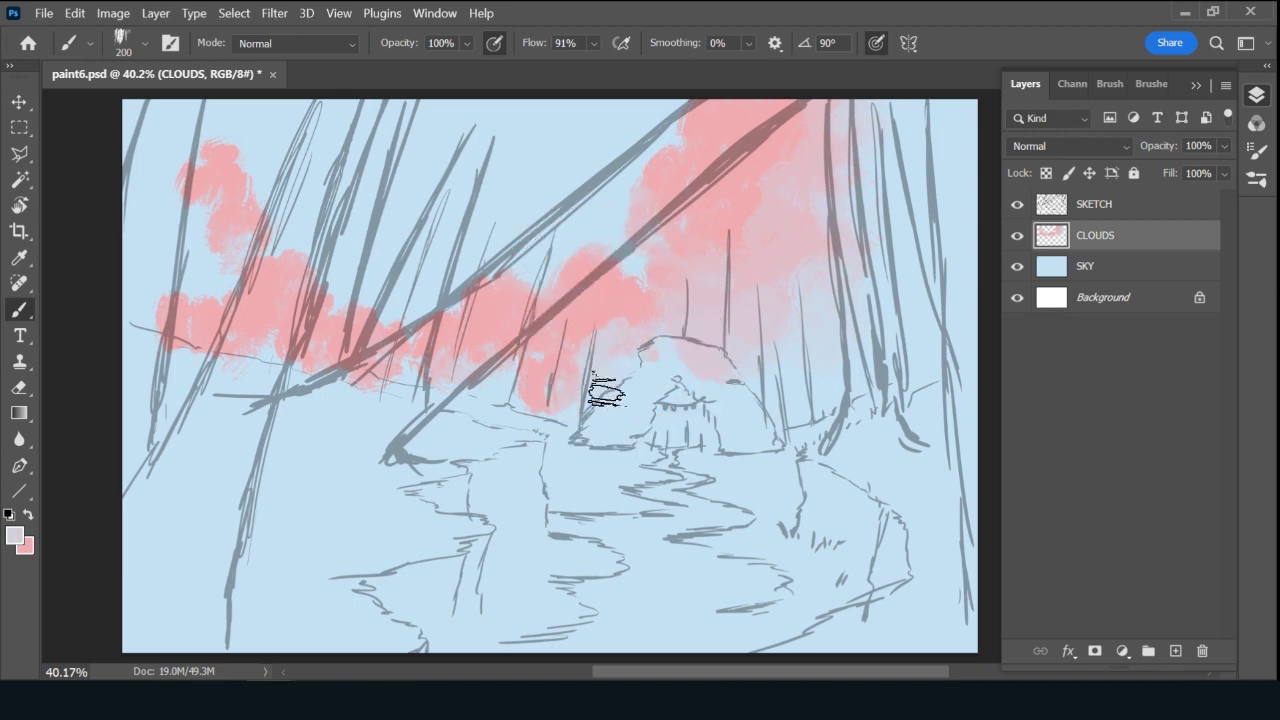
{"action": "left_click", "coordinate": [663, 347], "text": "alt"}
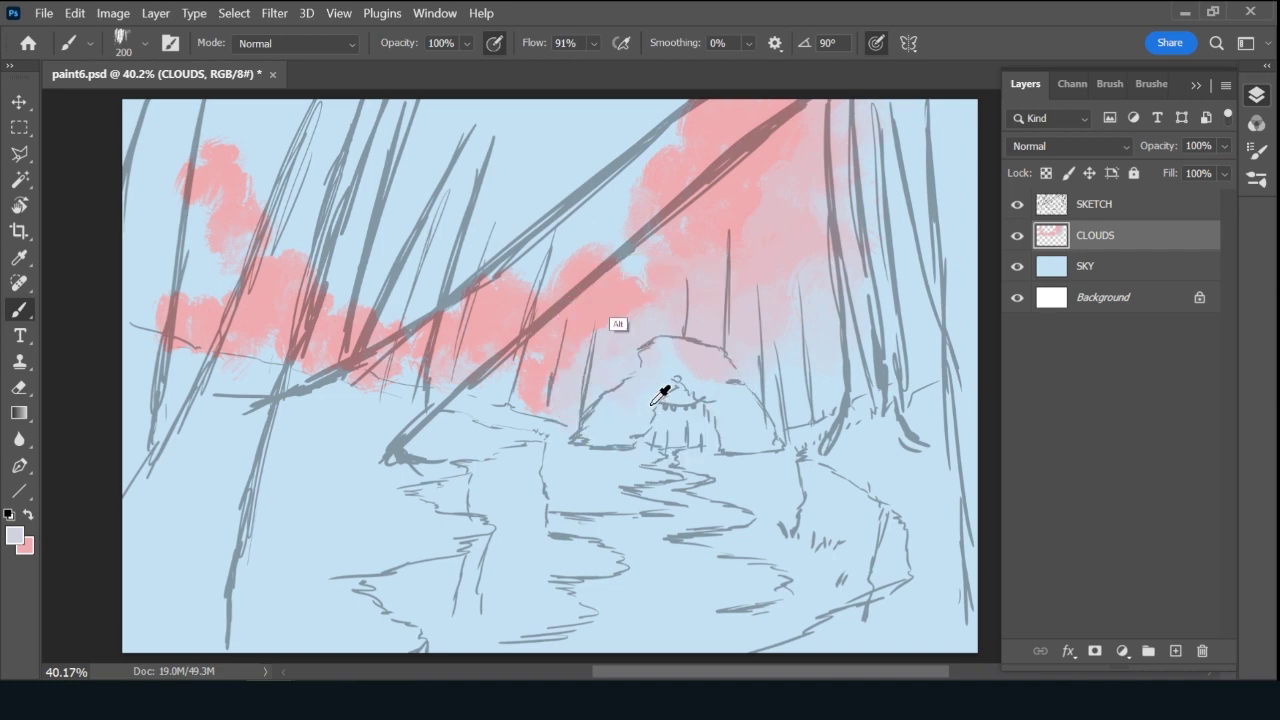
{"action": "left_click", "coordinate": [628, 314], "text": "alt"}
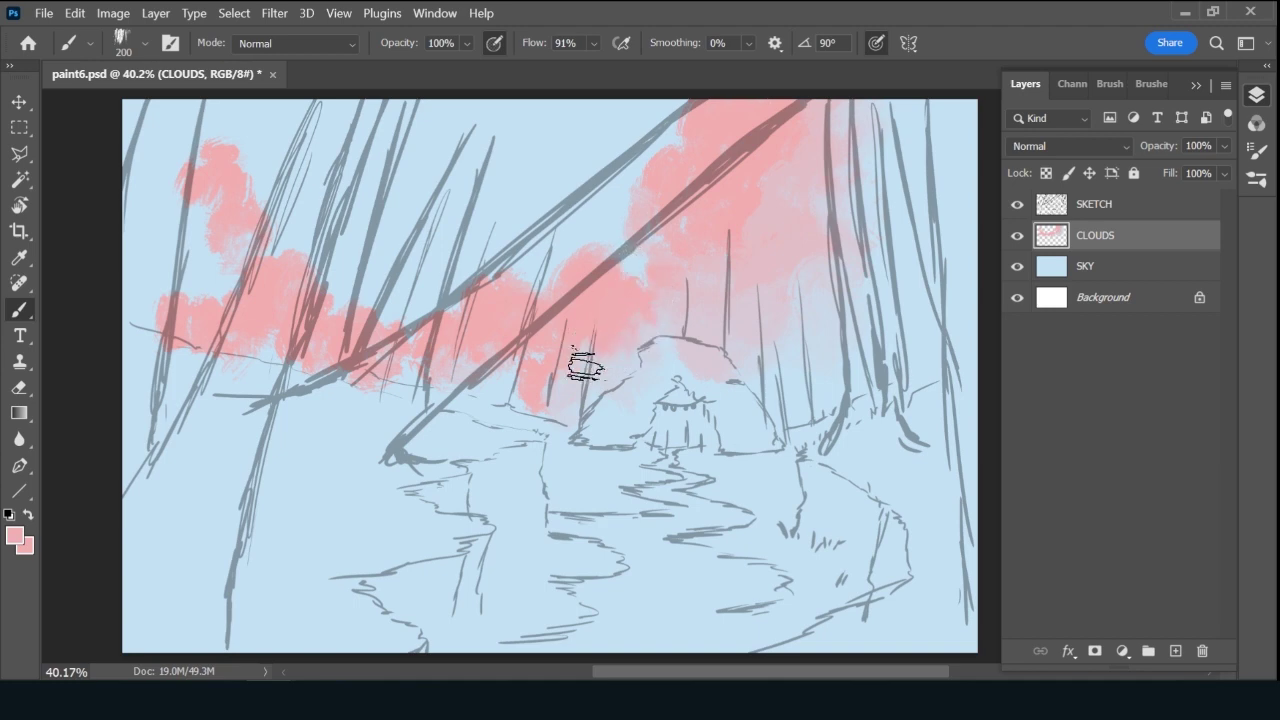
{"action": "left_click", "coordinate": [622, 338], "text": "alt"}
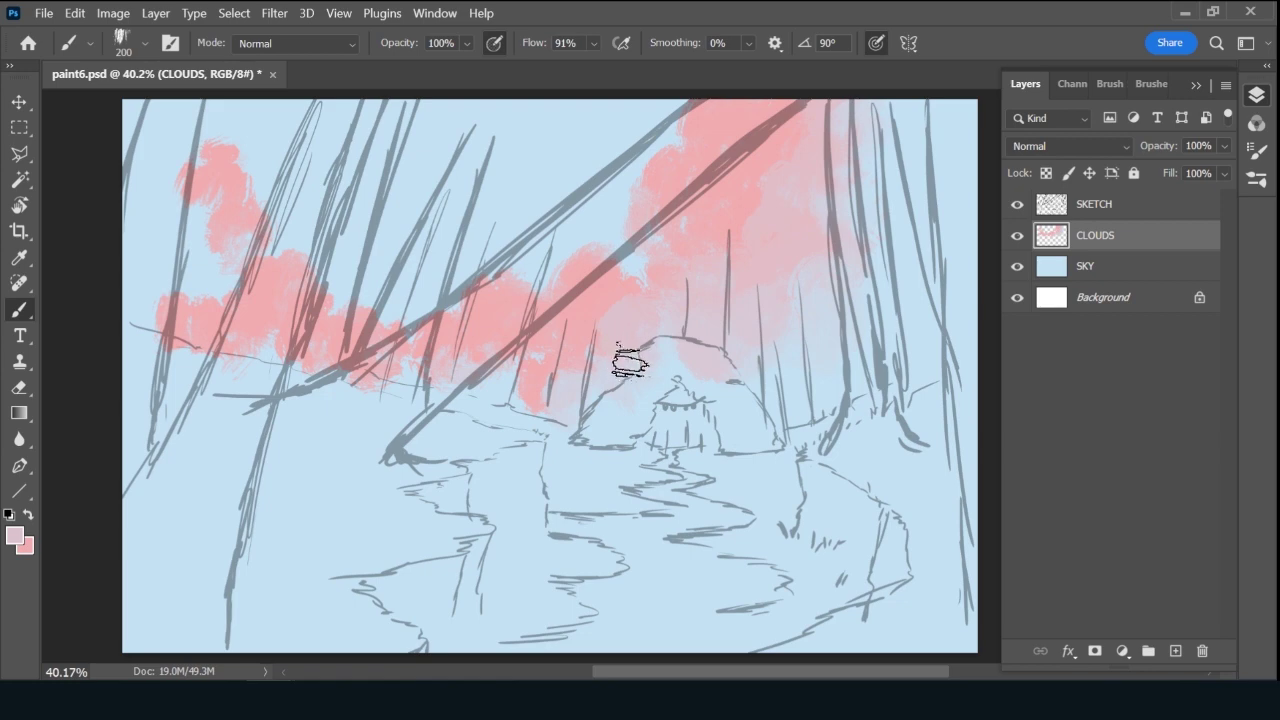
Raise the middle cloud's top, add a puff to the tall cloud's left edge, and strengthen its lower right with sampled pinks.
{"action": "left_click", "coordinate": [586, 294], "text": "alt"}
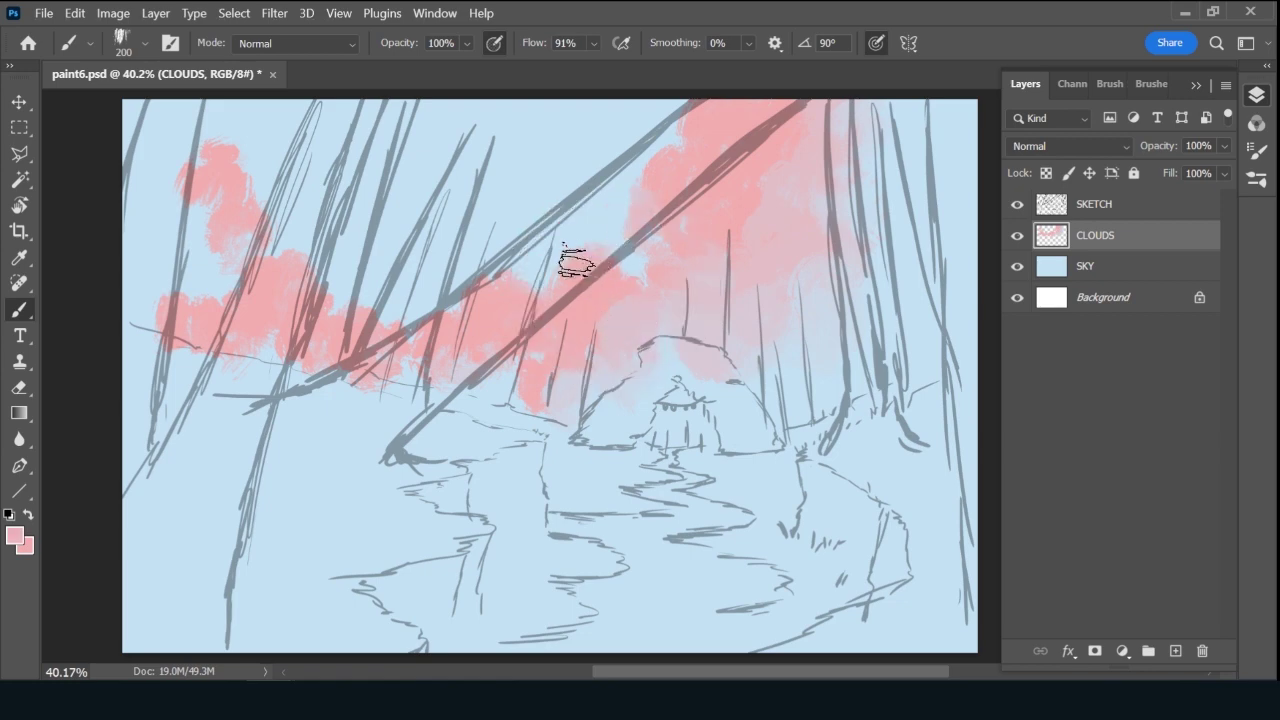
{"action": "left_click", "coordinate": [537, 375], "text": "alt"}
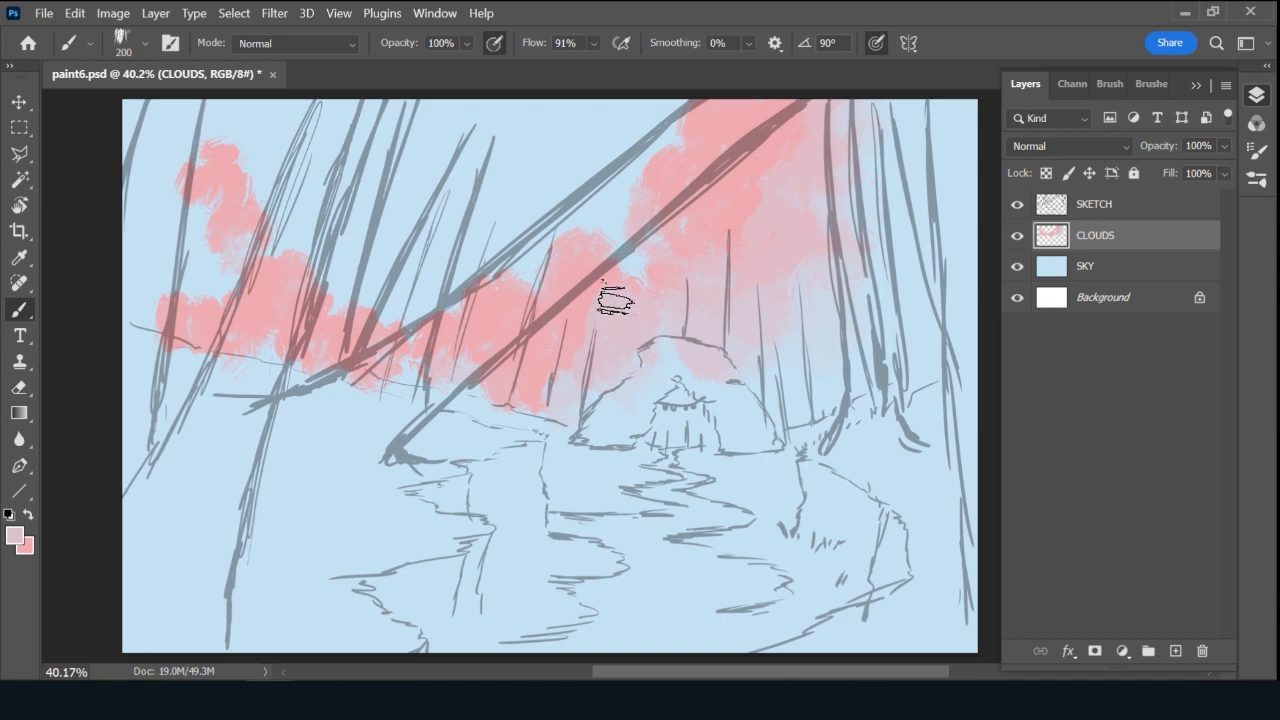
{"action": "left_click", "coordinate": [641, 198], "text": "alt"}
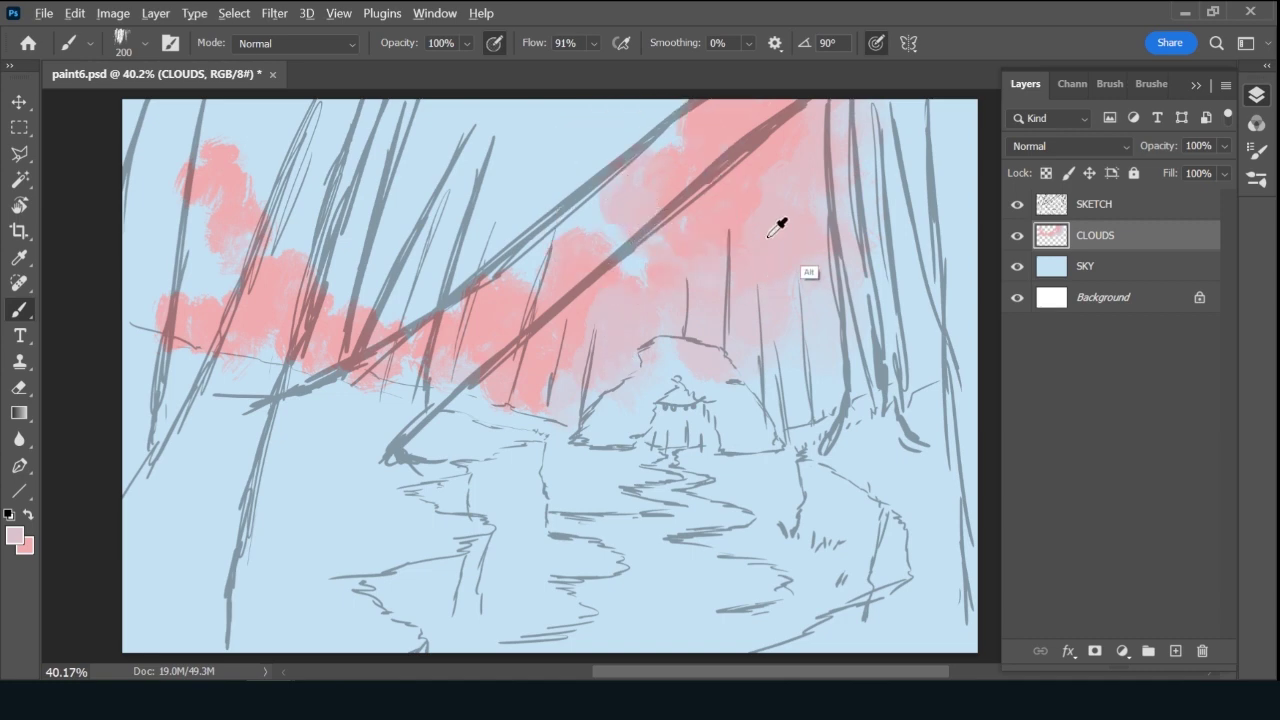
{"action": "left_click_drag", "start_coordinate": [780, 223], "coordinate": [789, 250]}
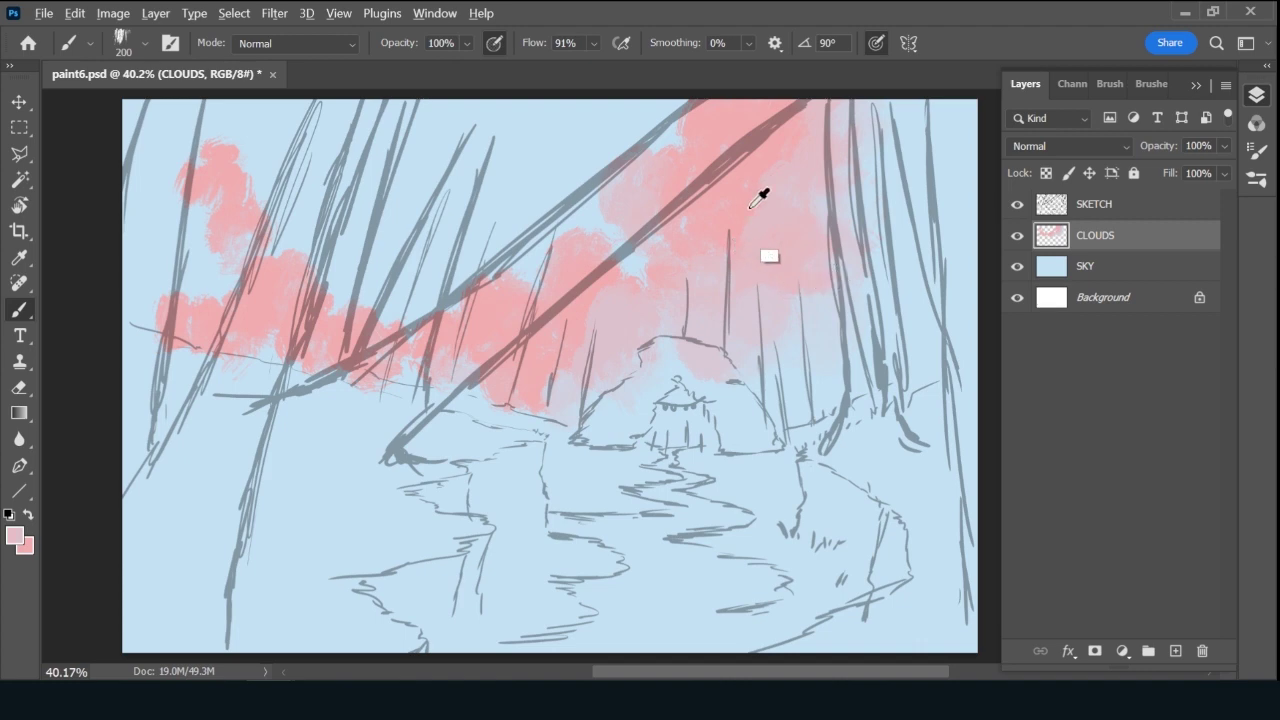
Extend the upper-left cloud to the canvas edge with sampled pinks and blend its underside in pale lilac toward the lower cloud.
{"action": "left_click", "coordinate": [232, 262], "text": "alt"}
{"action": "mouse_move", "coordinate": [220, 262]}
{"action": "left_mouse_down"}
{"action": "mouse_move", "coordinate": [185, 266]}
{"action": "mouse_move", "coordinate": [177, 175]}
{"action": "mouse_move", "coordinate": [150, 212]}
{"action": "mouse_move", "coordinate": [192, 153]}
{"action": "mouse_move", "coordinate": [176, 160]}
{"action": "mouse_move", "coordinate": [171, 194]}
{"action": "left_mouse_up"}
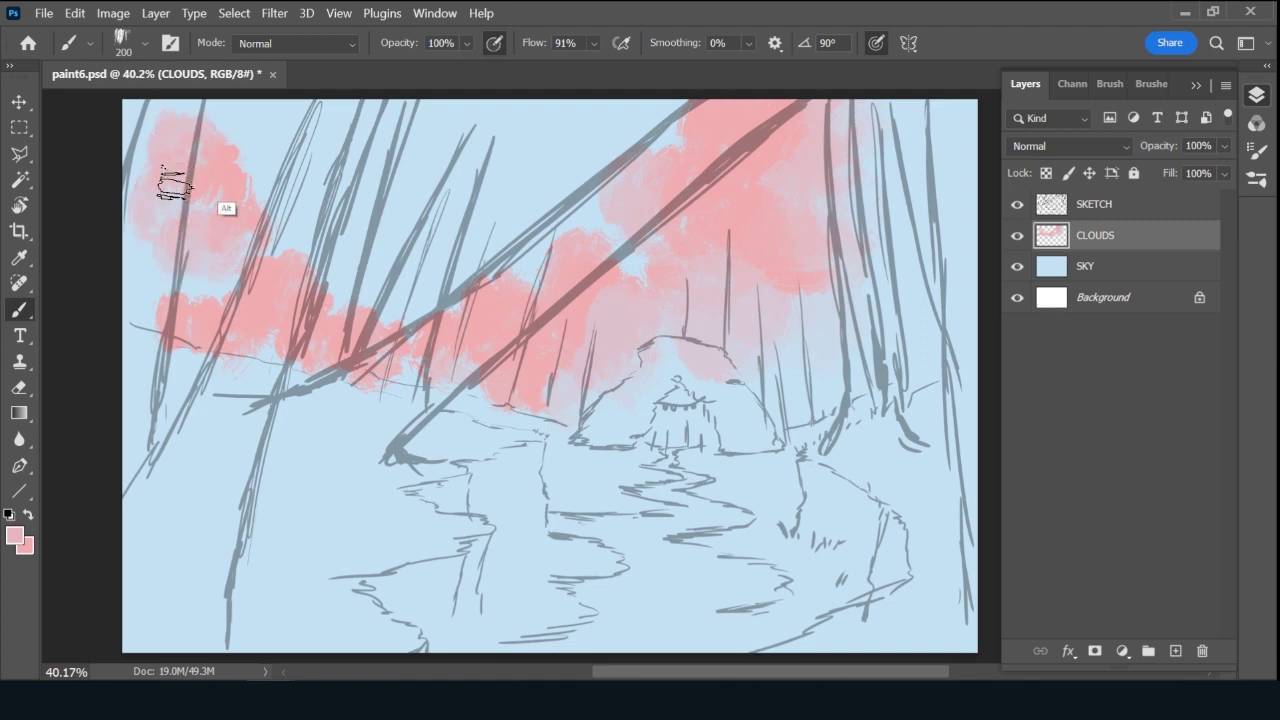
{"action": "left_click", "coordinate": [146, 239], "text": "alt"}
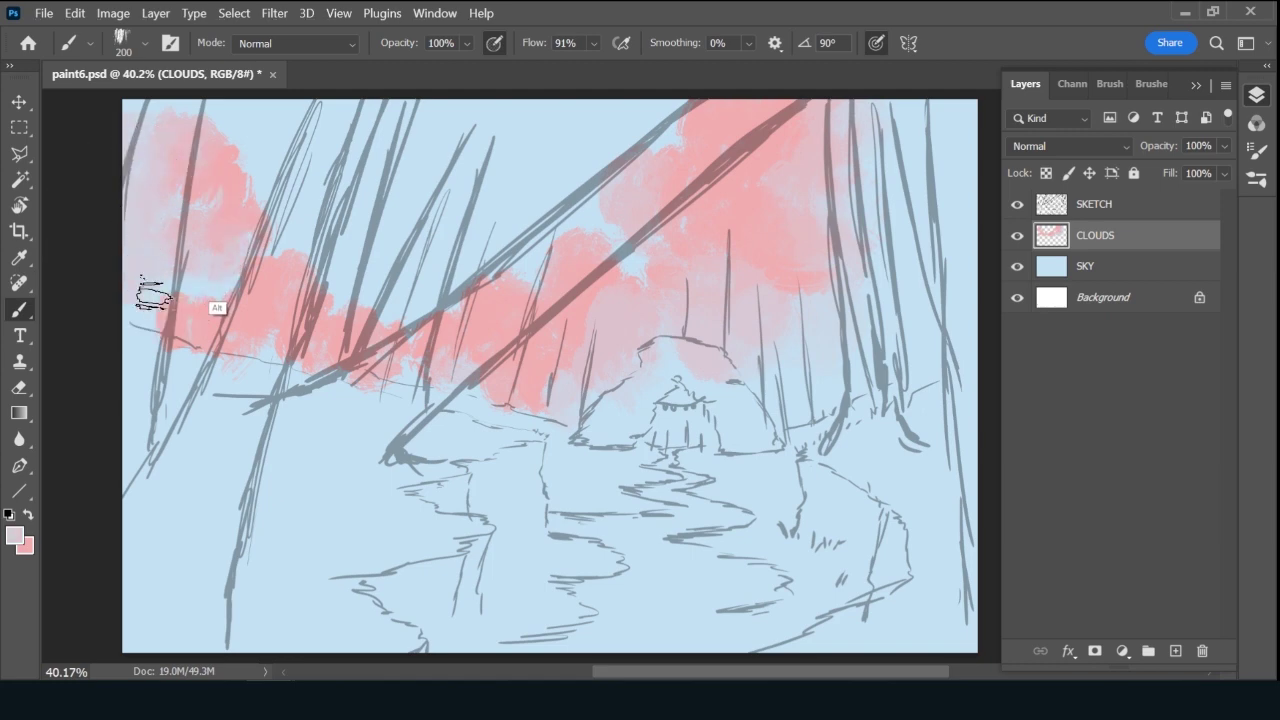
{"action": "left_click", "coordinate": [210, 268], "text": "alt"}
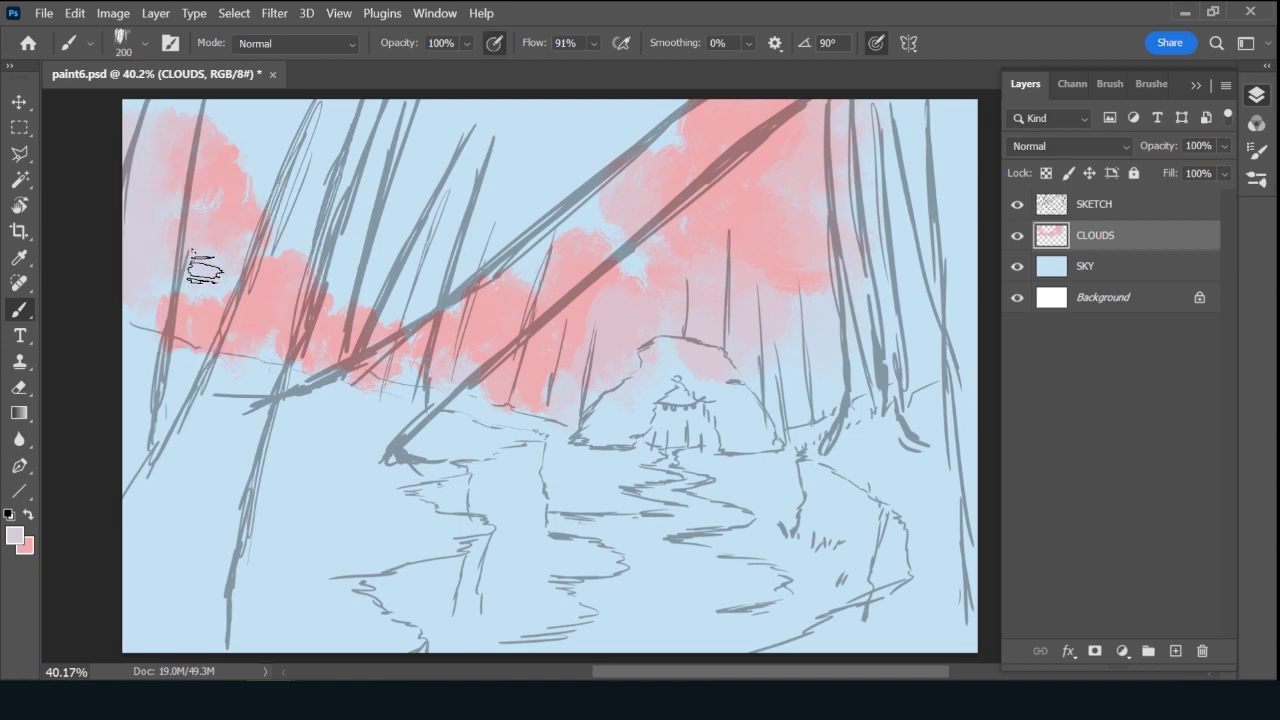
{"action": "left_click", "coordinate": [243, 212], "text": "alt"}
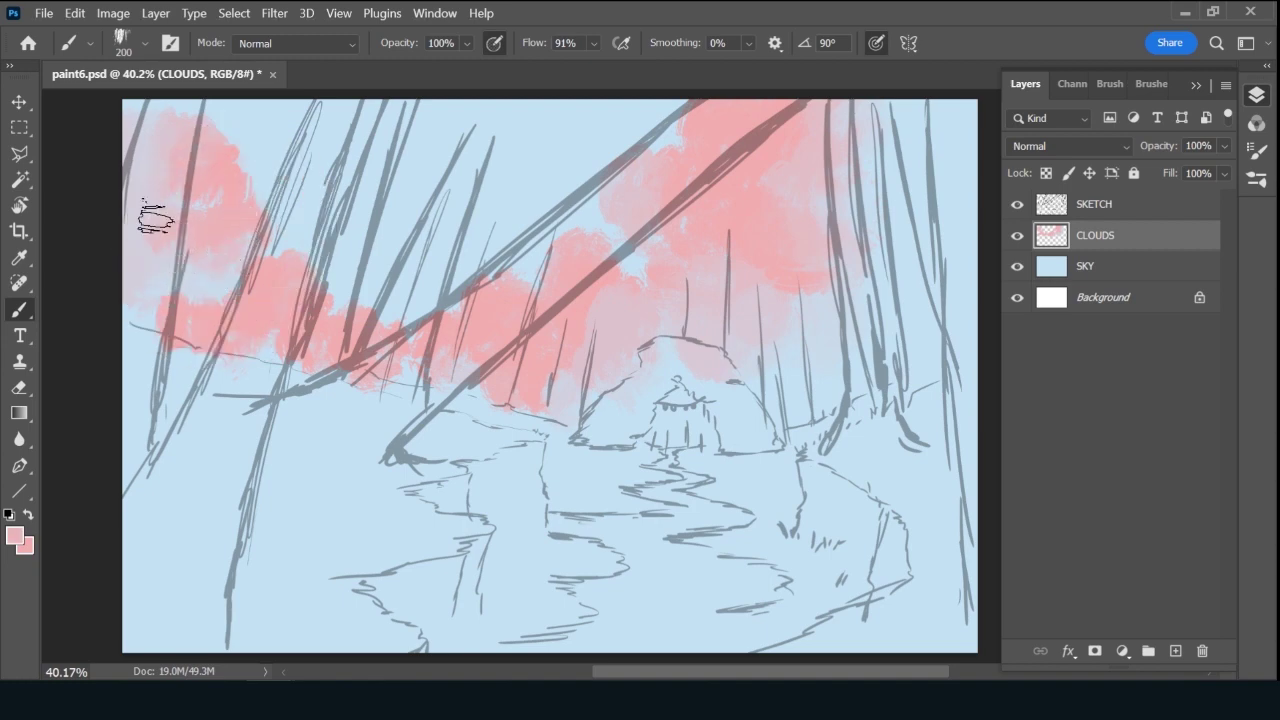
{"action": "left_click", "coordinate": [260, 173], "text": "alt"}
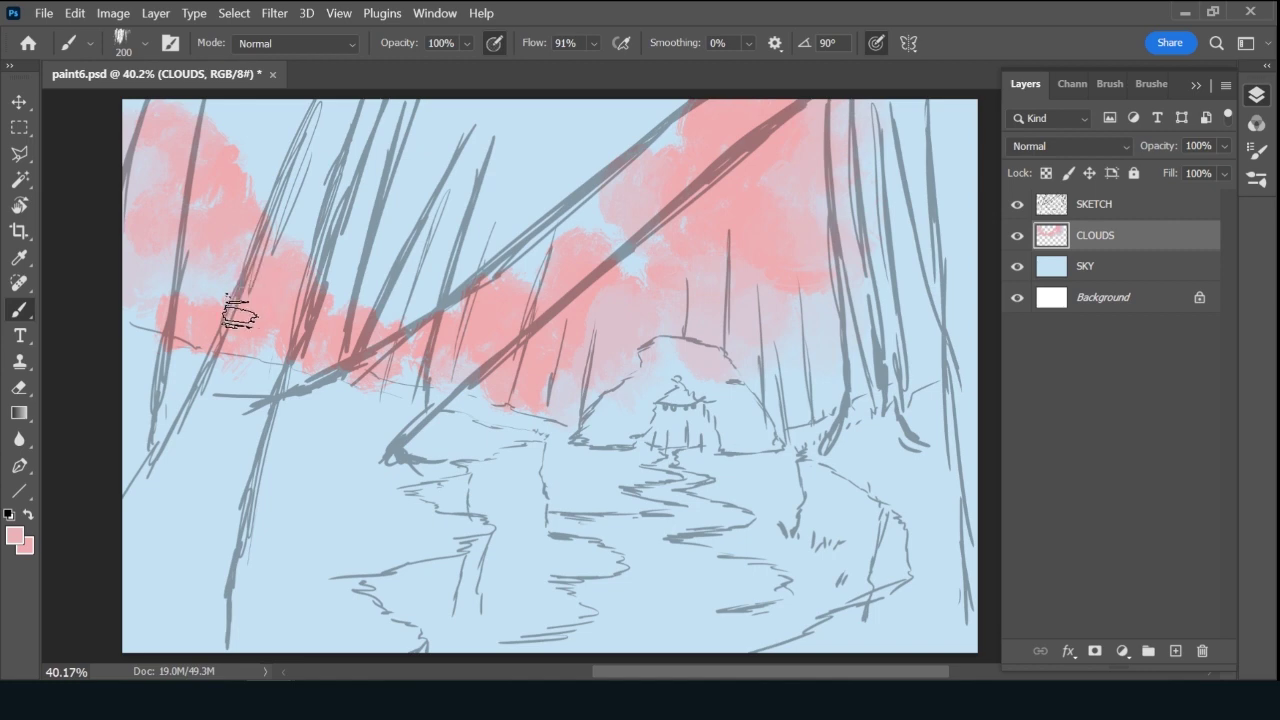
Extend the lower-left cloud to the canvas edge in pink and soften its underside and right end with pale lilac.
{"action": "mouse_move", "coordinate": [183, 316]}
{"action": "left_mouse_down"}
{"action": "mouse_move", "coordinate": [136, 335]}
{"action": "mouse_move", "coordinate": [143, 313]}
{"action": "left_mouse_up"}
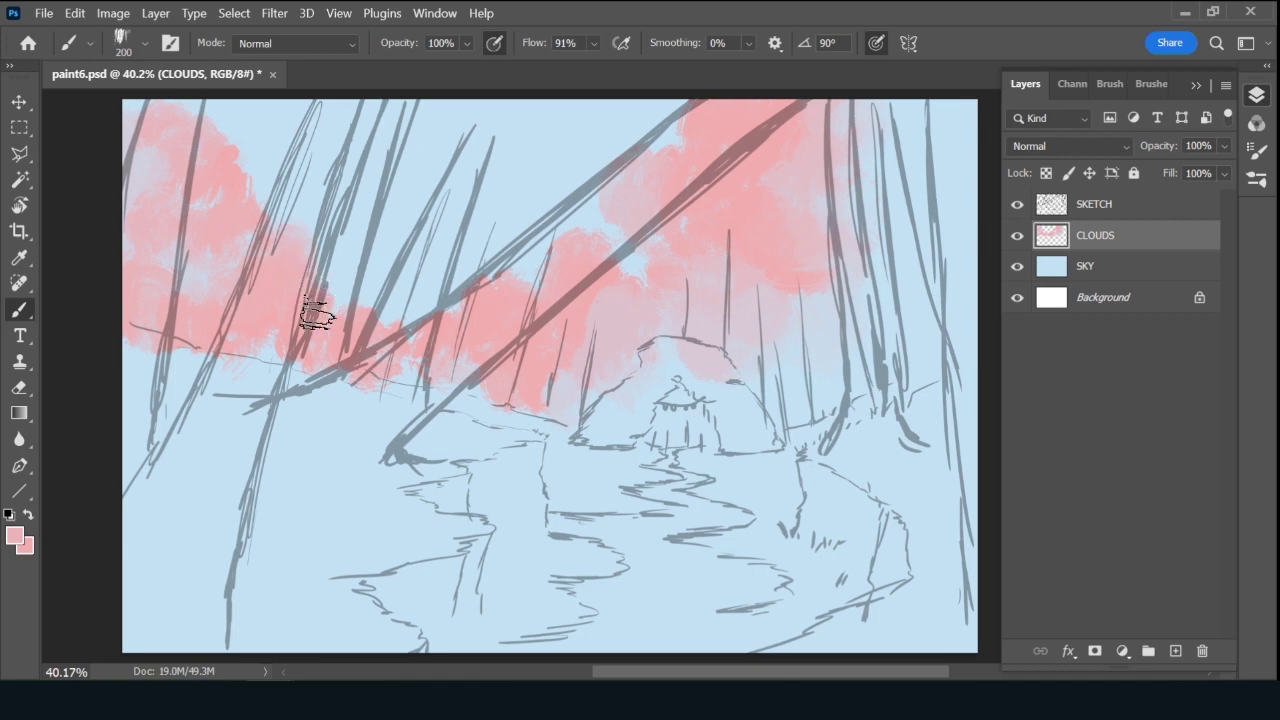
{"action": "left_click", "coordinate": [275, 328], "text": "alt"}
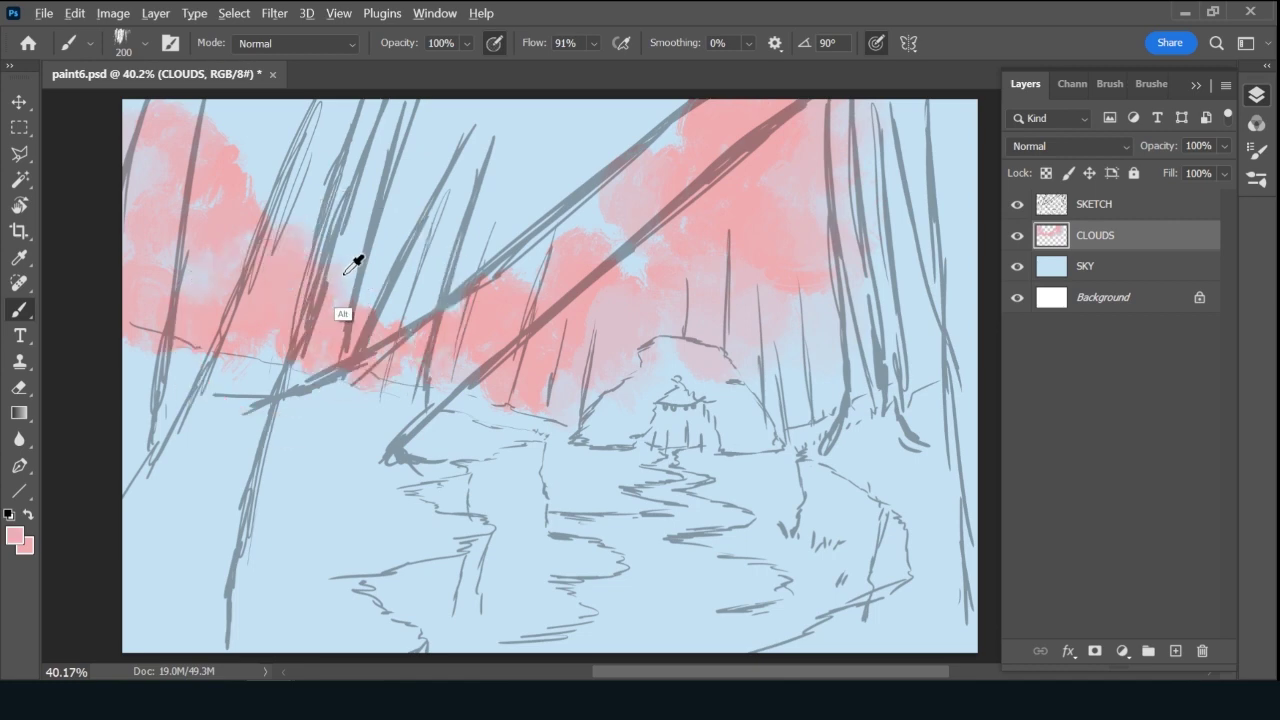
{"action": "left_click", "coordinate": [336, 278], "text": "alt"}
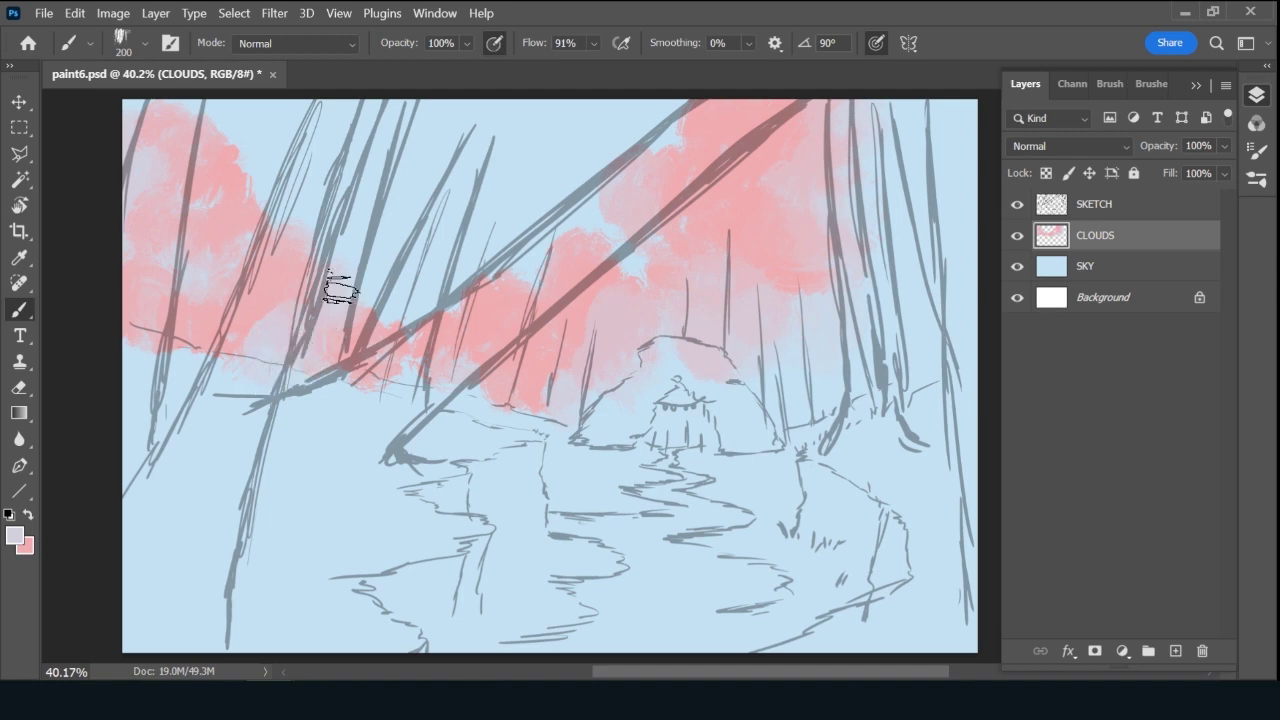
Raise a muted pink puff above the lower-left cloud's right side and rework the upper-left cloud's right edge with sky blue, lilac and pink.
{"action": "left_click", "coordinate": [262, 302], "text": "alt"}
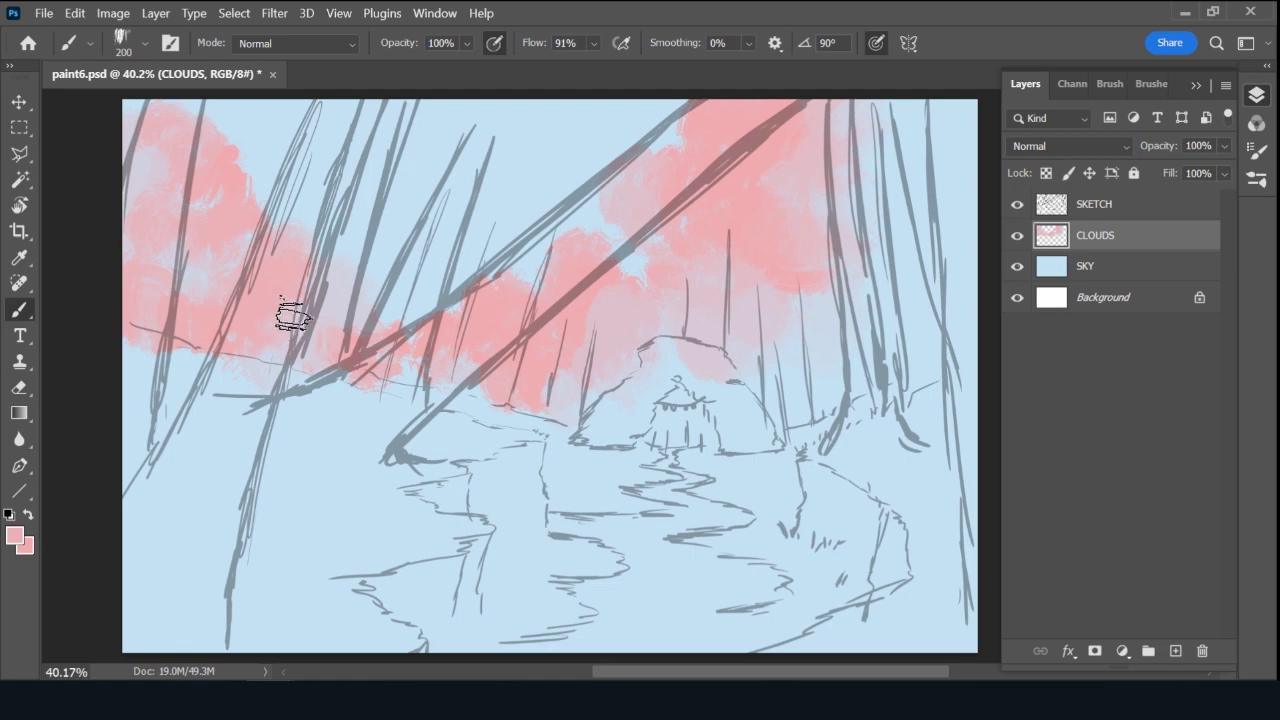
{"action": "left_click", "coordinate": [300, 205], "text": "alt"}
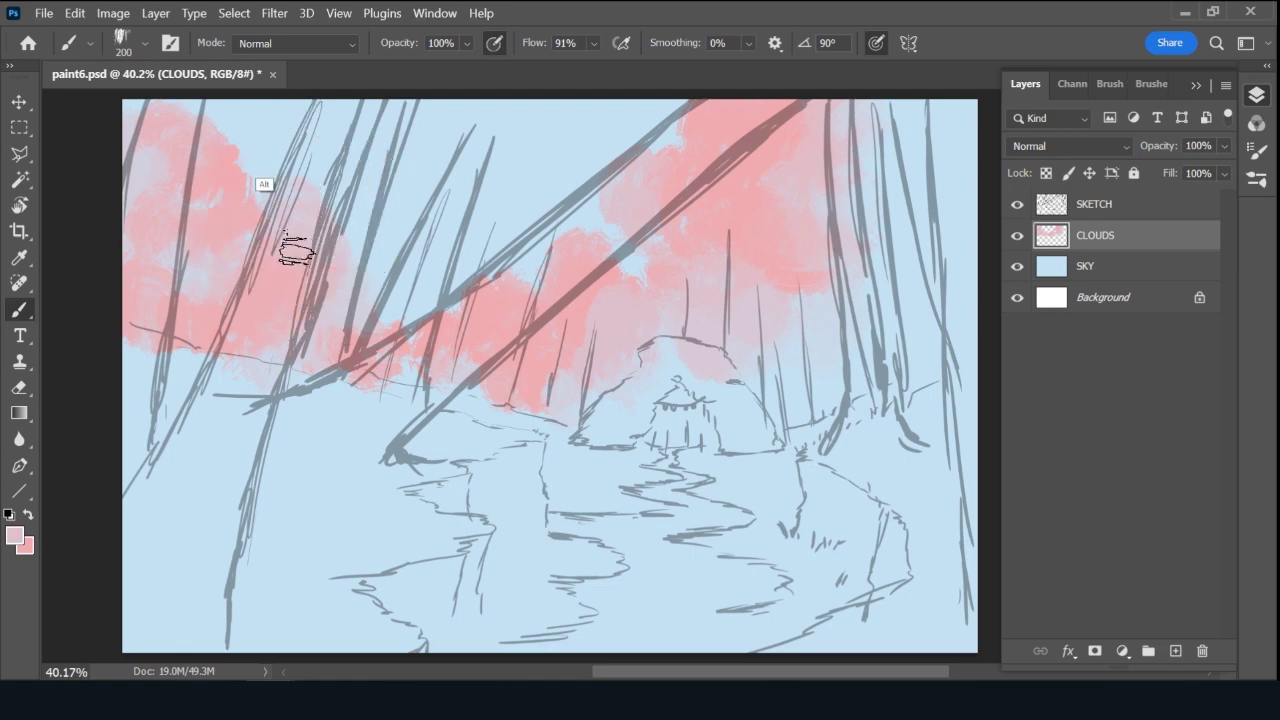
{"action": "left_click", "coordinate": [270, 172], "text": "alt"}
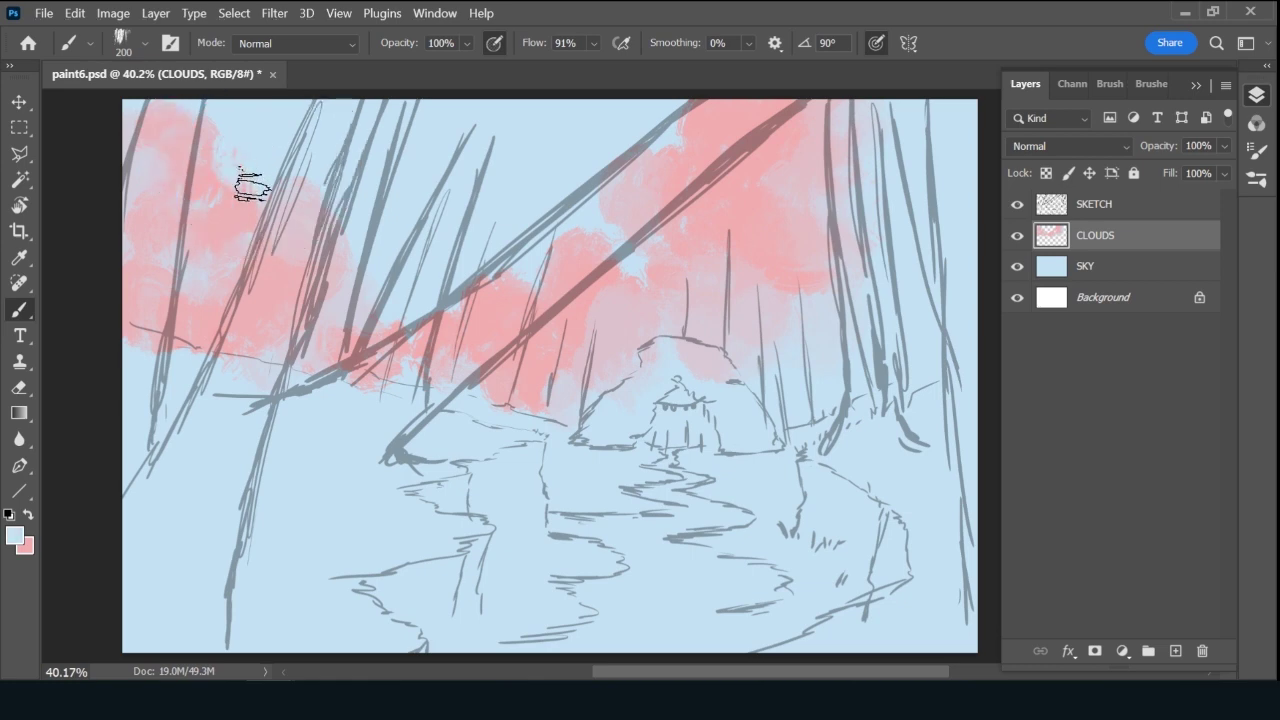
{"action": "left_click", "coordinate": [222, 160], "text": "alt"}
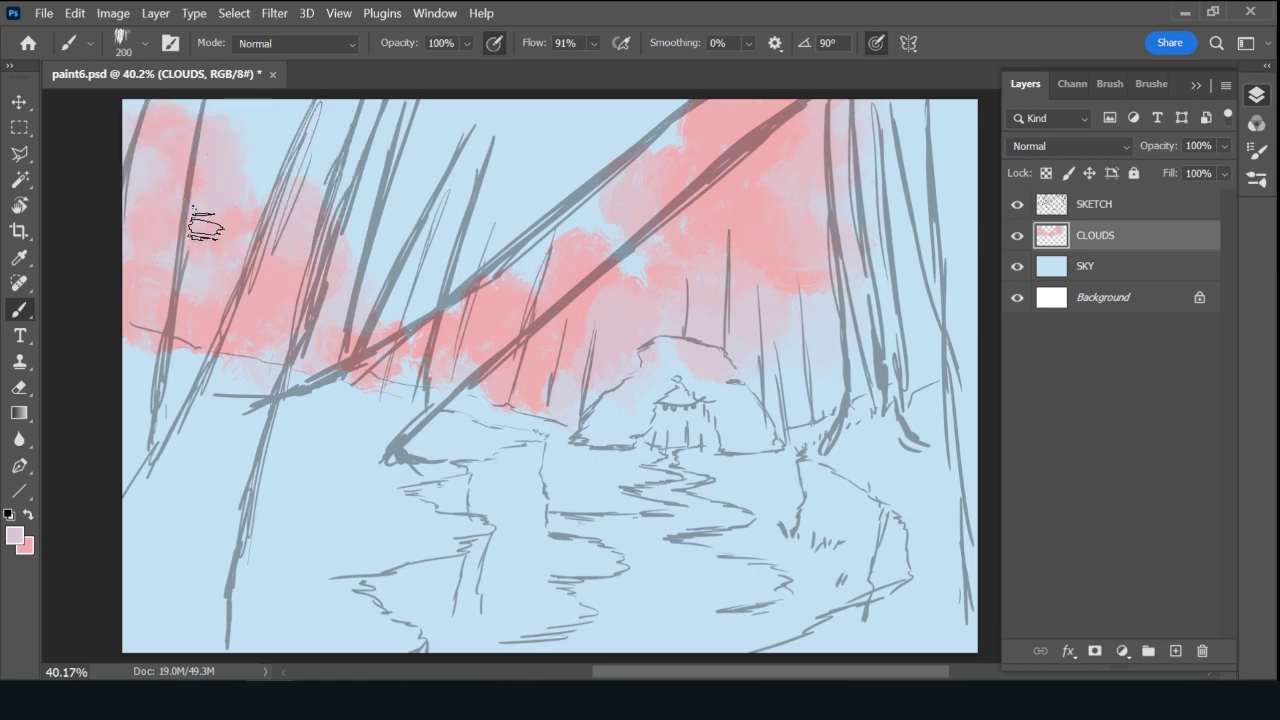
{"action": "left_click", "coordinate": [180, 127], "text": "alt"}
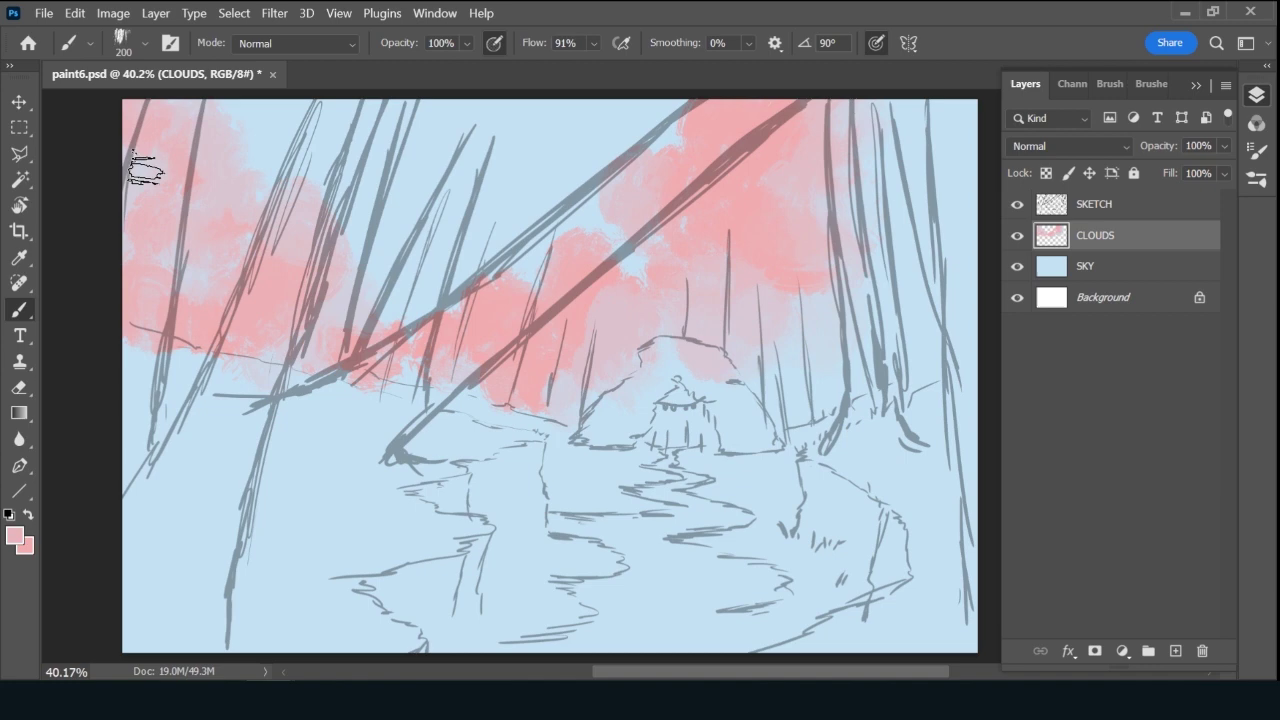
{"action": "left_click", "coordinate": [166, 165], "text": "alt"}
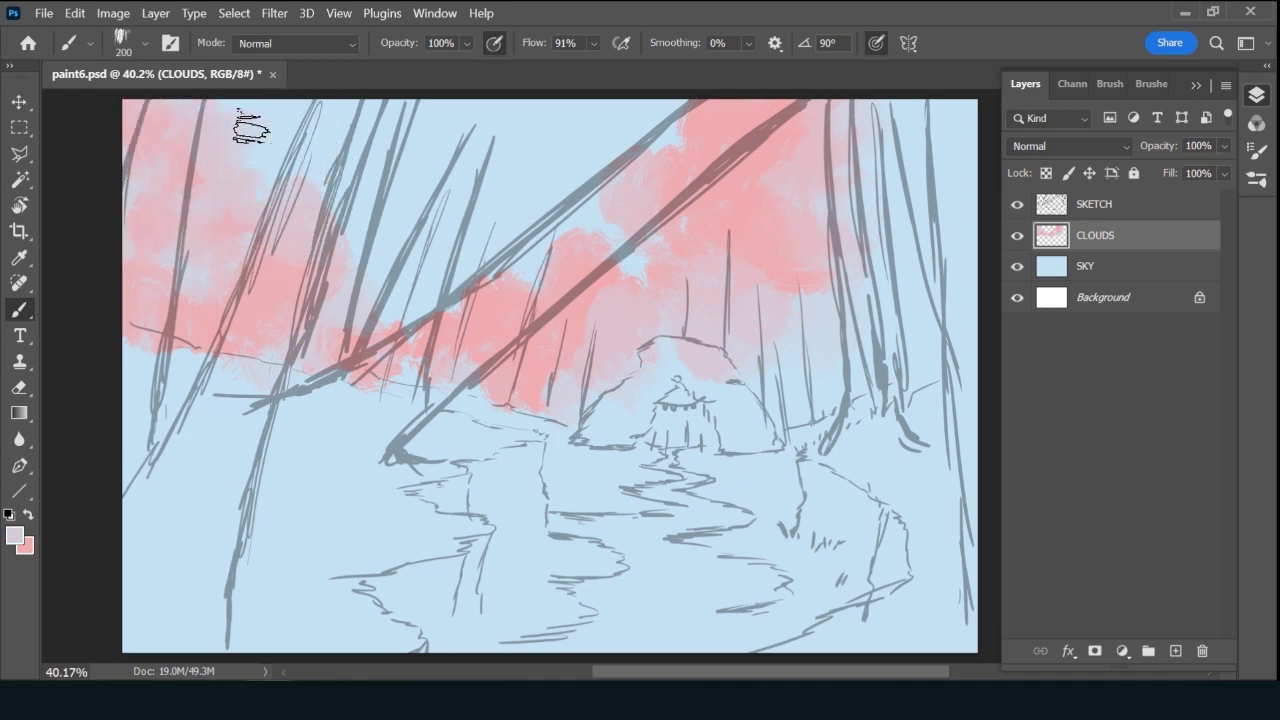
Add a muted pink puff above the middle cloud's left side among the thin trunks, softening its edges with lilac and sky blue.
{"action": "left_click", "coordinate": [495, 310], "text": "alt"}
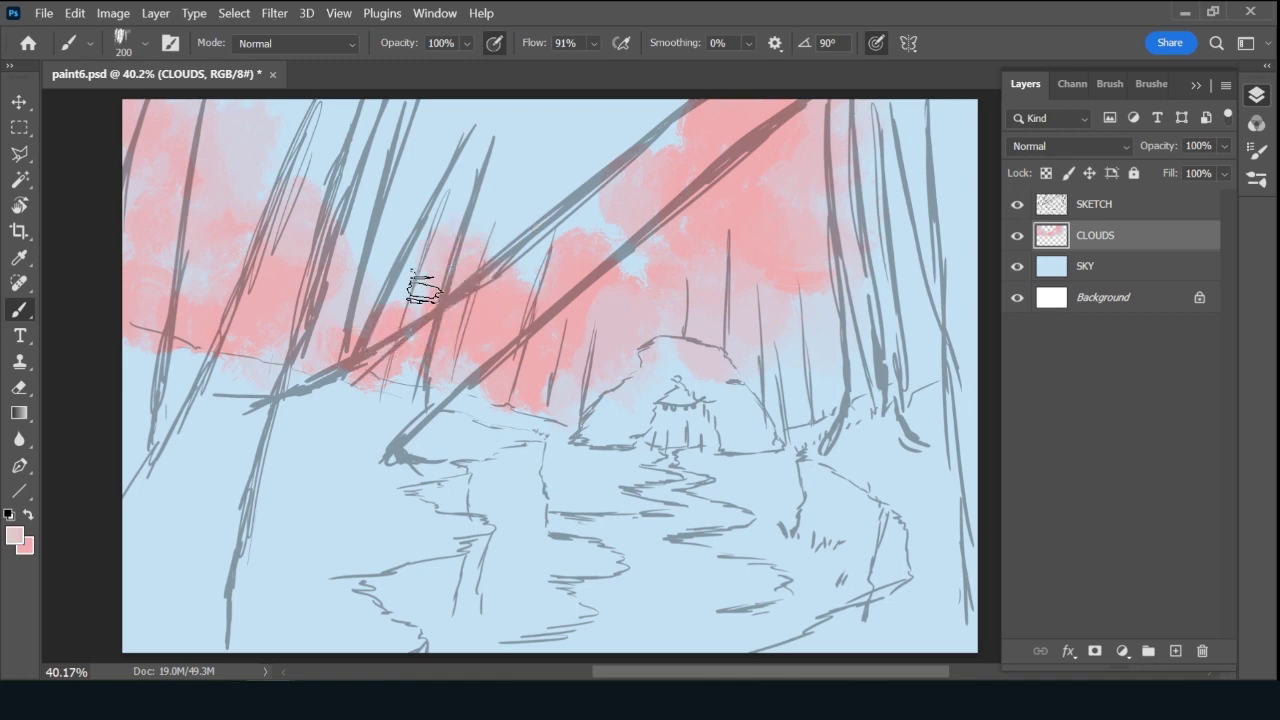
{"action": "left_click", "coordinate": [446, 228], "text": "alt"}
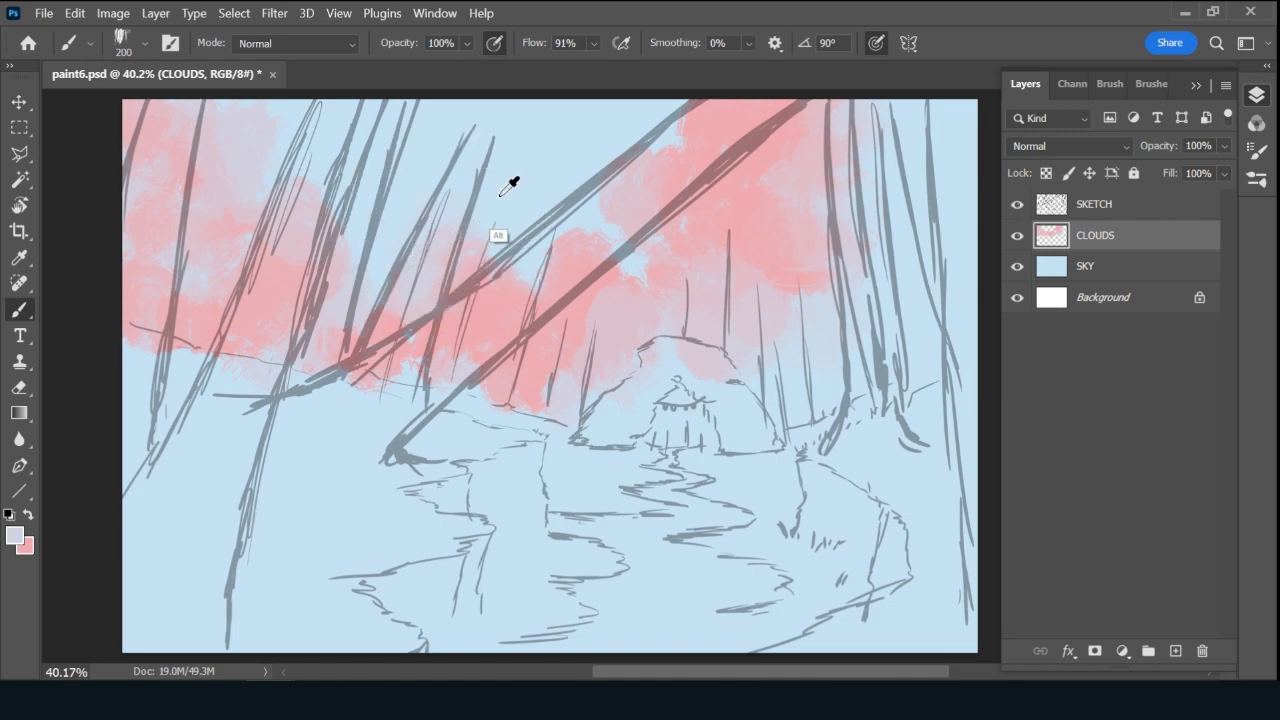
{"action": "left_click", "coordinate": [449, 178], "text": "alt"}
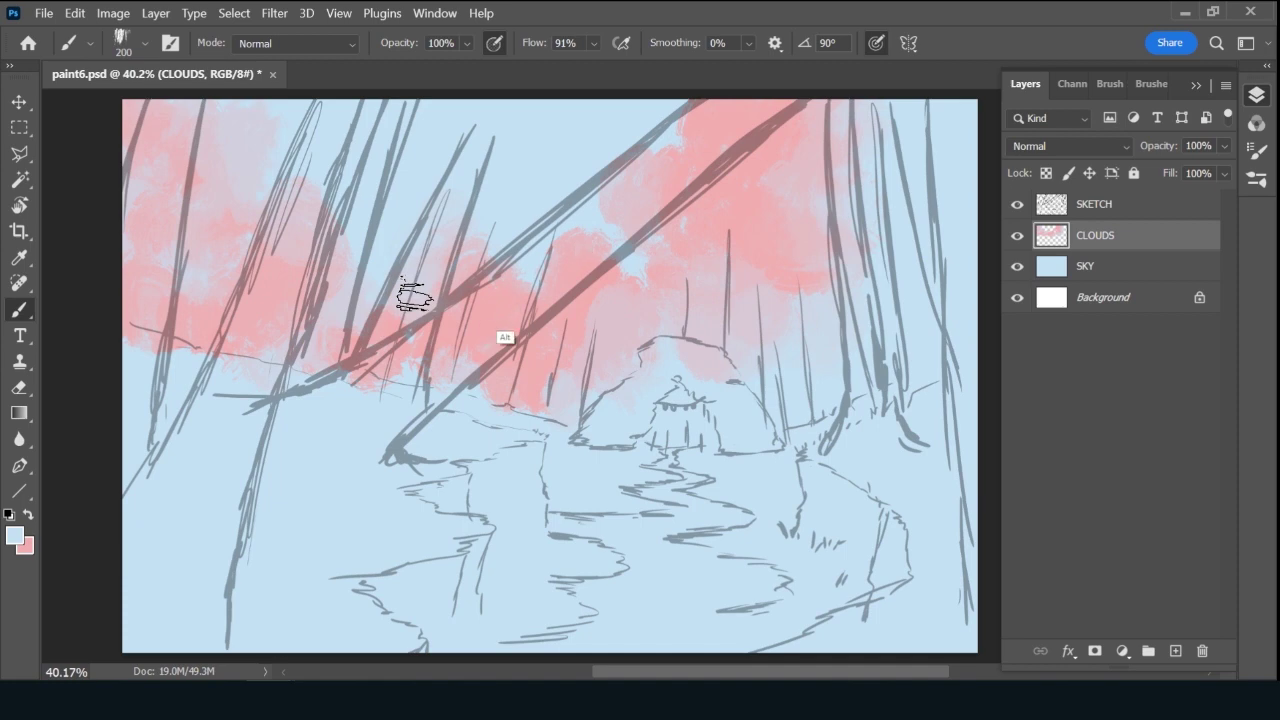
{"action": "left_click", "coordinate": [512, 284], "text": "alt"}
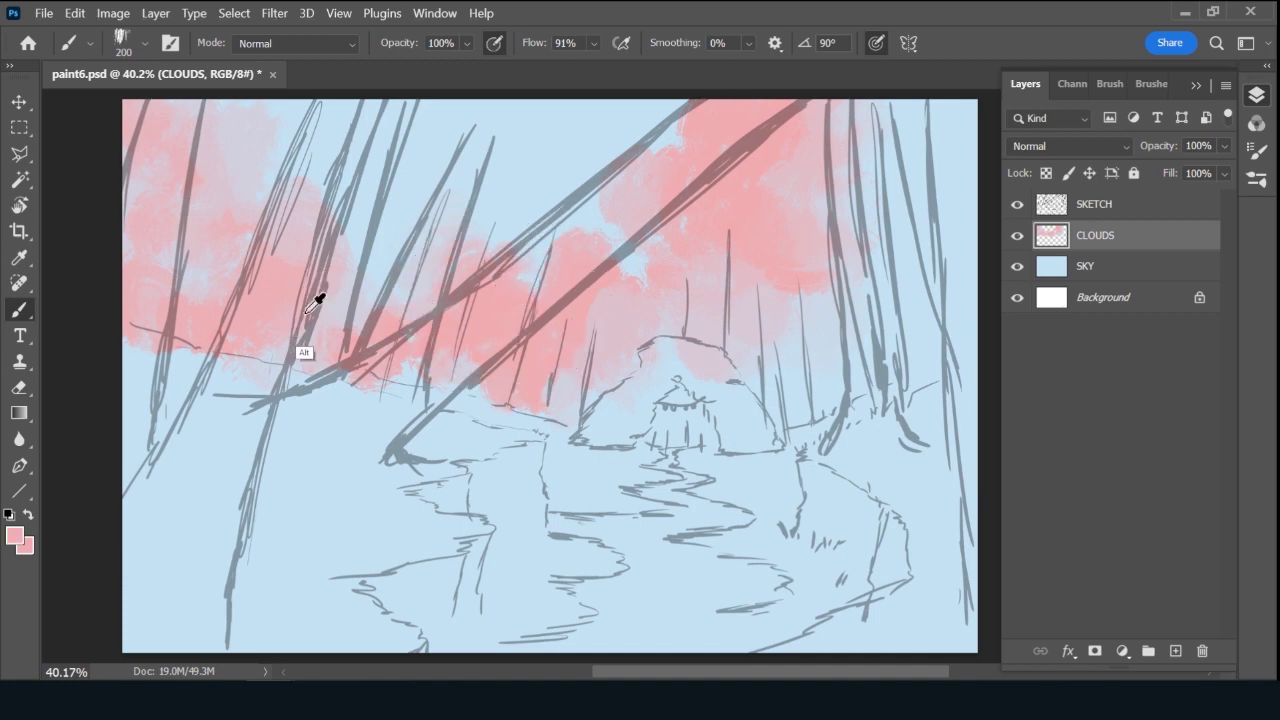
Rebuild the lower-left cloud's base in pink and soften it and the right edge with sampled lilac and muted pink.
{"action": "left_click", "coordinate": [260, 330], "text": "alt"}
{"action": "mouse_move", "coordinate": [259, 333]}
{"action": "left_mouse_down"}
{"action": "mouse_move", "coordinate": [263, 367]}
{"action": "mouse_move", "coordinate": [282, 362]}
{"action": "left_mouse_up"}
{"action": "left_click", "coordinate": [383, 247], "text": "alt"}
{"action": "left_click", "coordinate": [345, 265], "text": "alt"}
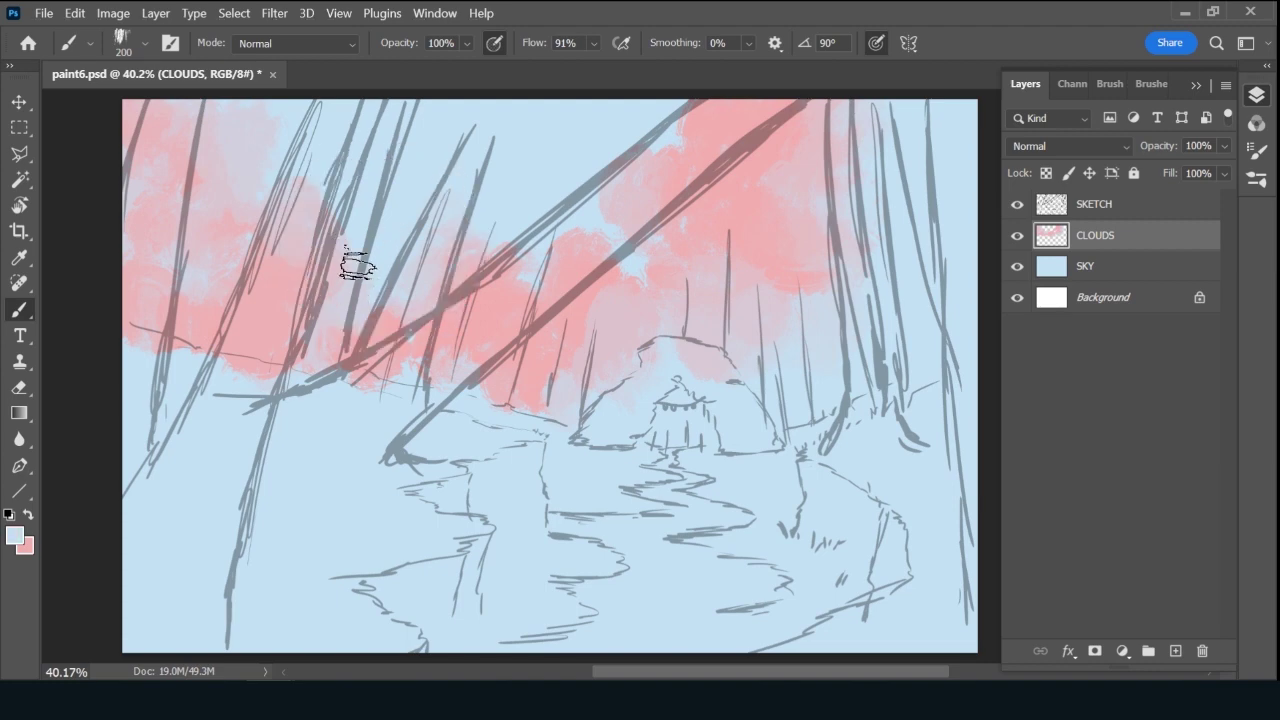
{"action": "left_click", "coordinate": [285, 309], "text": "alt"}
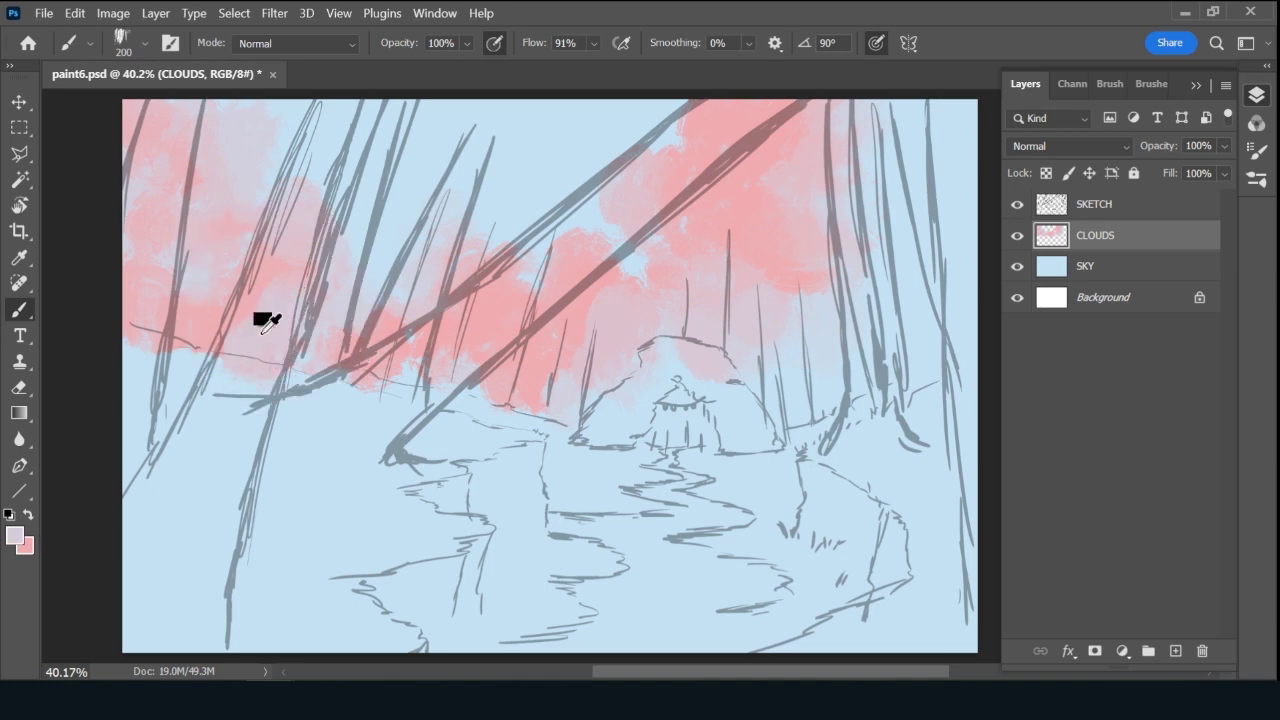
{"action": "left_click", "coordinate": [270, 272], "text": "alt"}
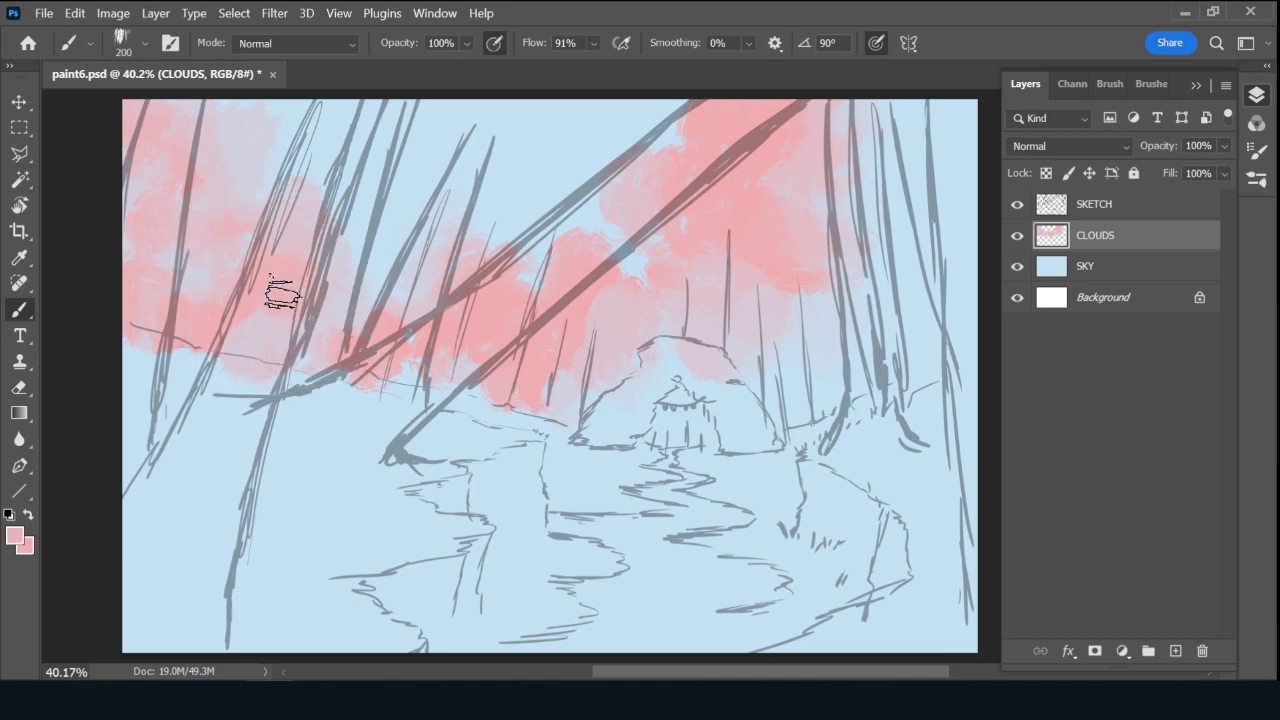
Extend the tall cloud's upper left toward the canvas top in pale lilac and blend it into the pink with sampled colors.
{"action": "left_click", "coordinate": [623, 193], "text": "alt"}
{"action": "left_click", "coordinate": [596, 137], "text": "alt"}
{"action": "left_click", "coordinate": [624, 130], "text": "alt"}
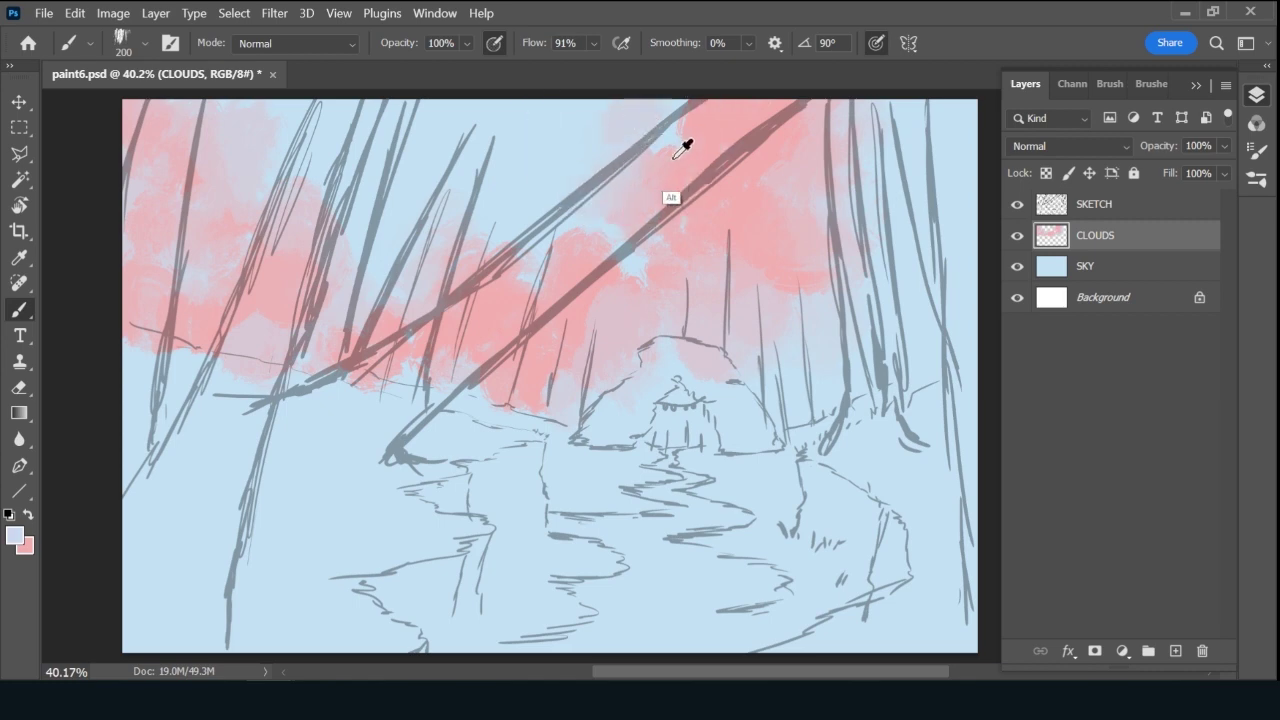
{"action": "left_click", "coordinate": [676, 150], "text": "alt"}
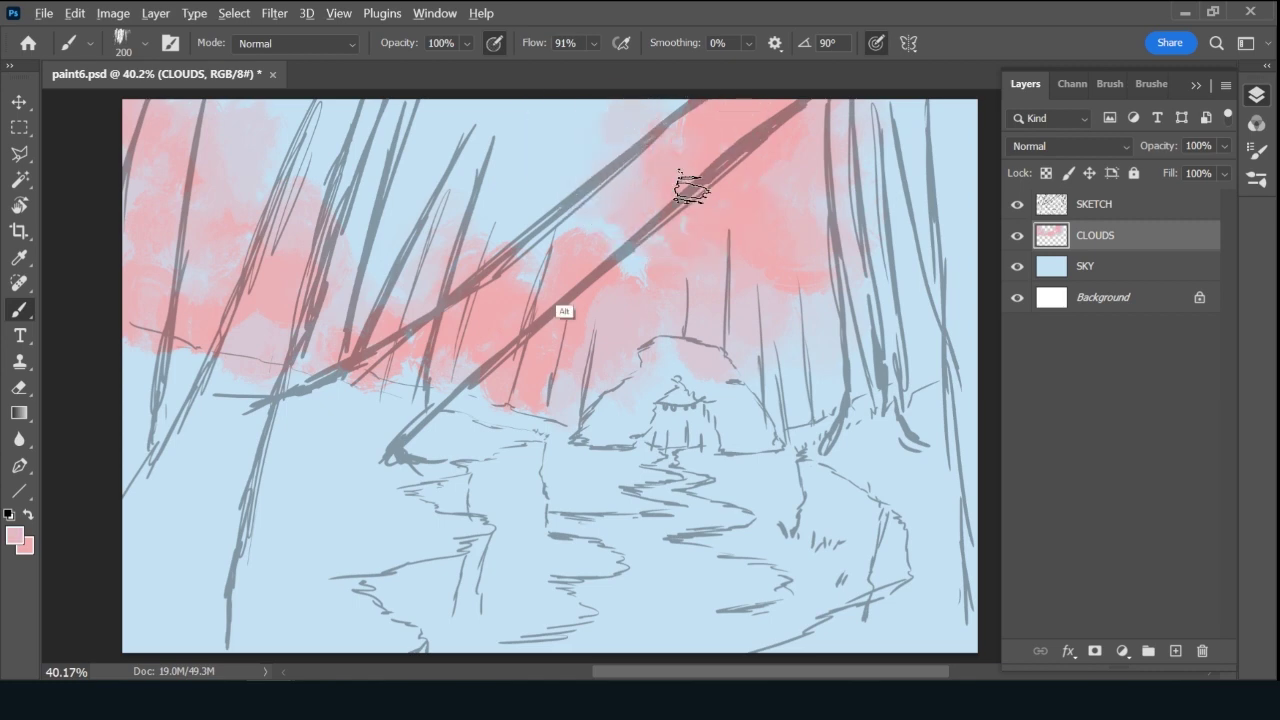
{"action": "left_click", "coordinate": [575, 250], "text": "alt"}
Choose a light peach color and, with the brush reduced to 125, paint highlights on the tall cloud's upper left and the middle cloud's top.
{"action": "left_click", "coordinate": [15, 536]}
{"action": "left_click_drag", "start_coordinate": [803, 369], "coordinate": [797, 271]}
{"action": "left_click", "coordinate": [1168, 273]}
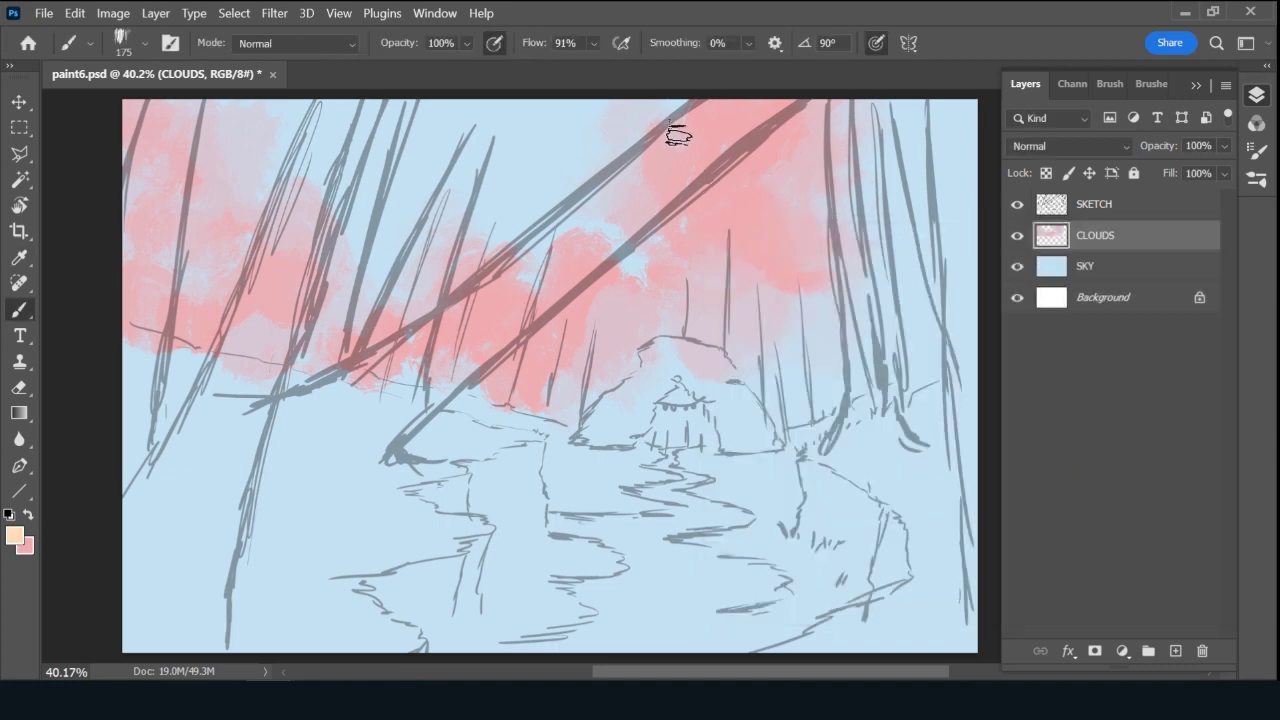
{"action": "mouse_move", "coordinate": [674, 131]}
{"action": "left_mouse_down"}
{"action": "mouse_move", "coordinate": [664, 122]}
{"action": "mouse_move", "coordinate": [674, 149]}
{"action": "mouse_move", "coordinate": [649, 166]}
{"action": "mouse_move", "coordinate": [655, 178]}
{"action": "left_mouse_up"}
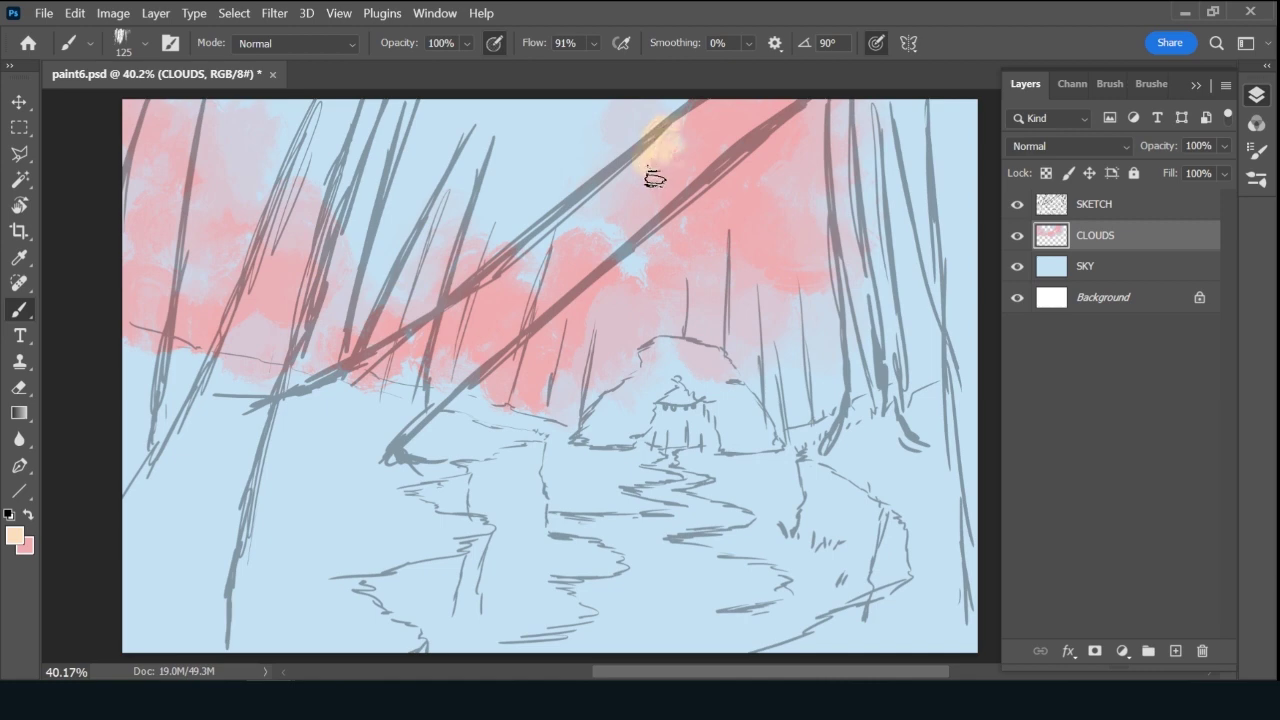
{"action": "left_click_drag", "start_coordinate": [567, 262], "coordinate": [591, 249]}
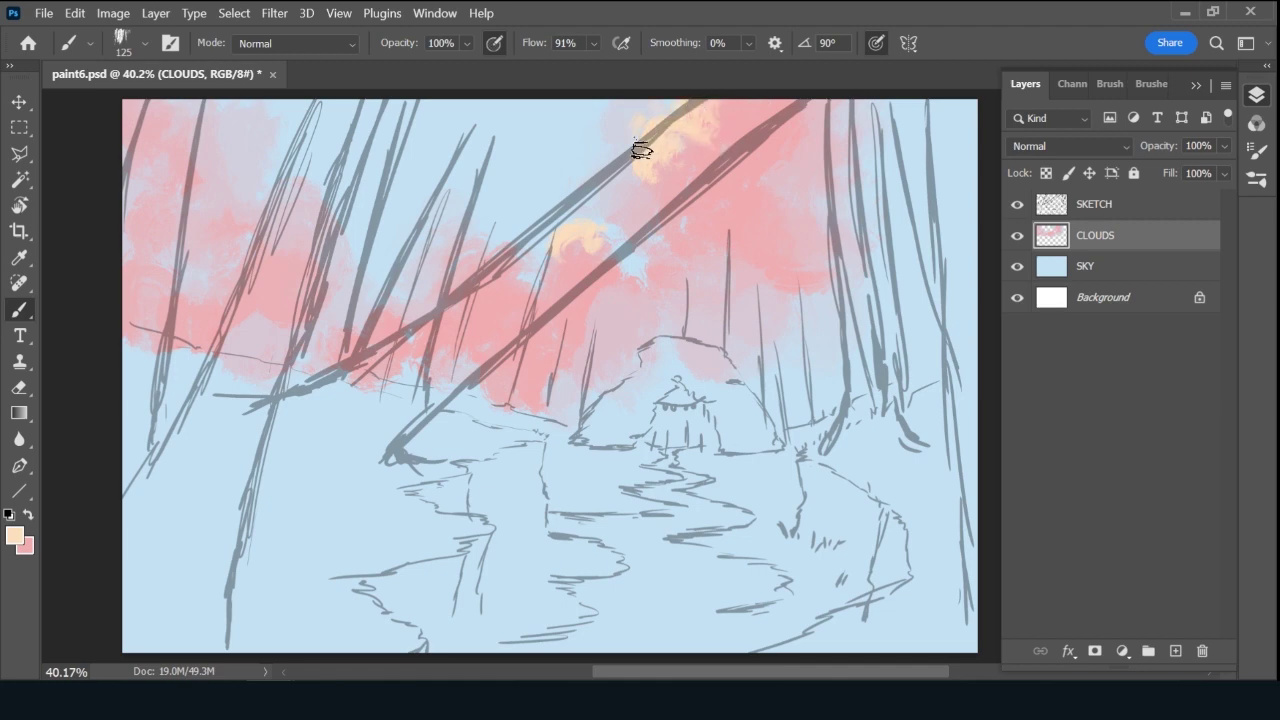
{"action": "left_click_drag", "start_coordinate": [604, 112], "coordinate": [614, 104]}
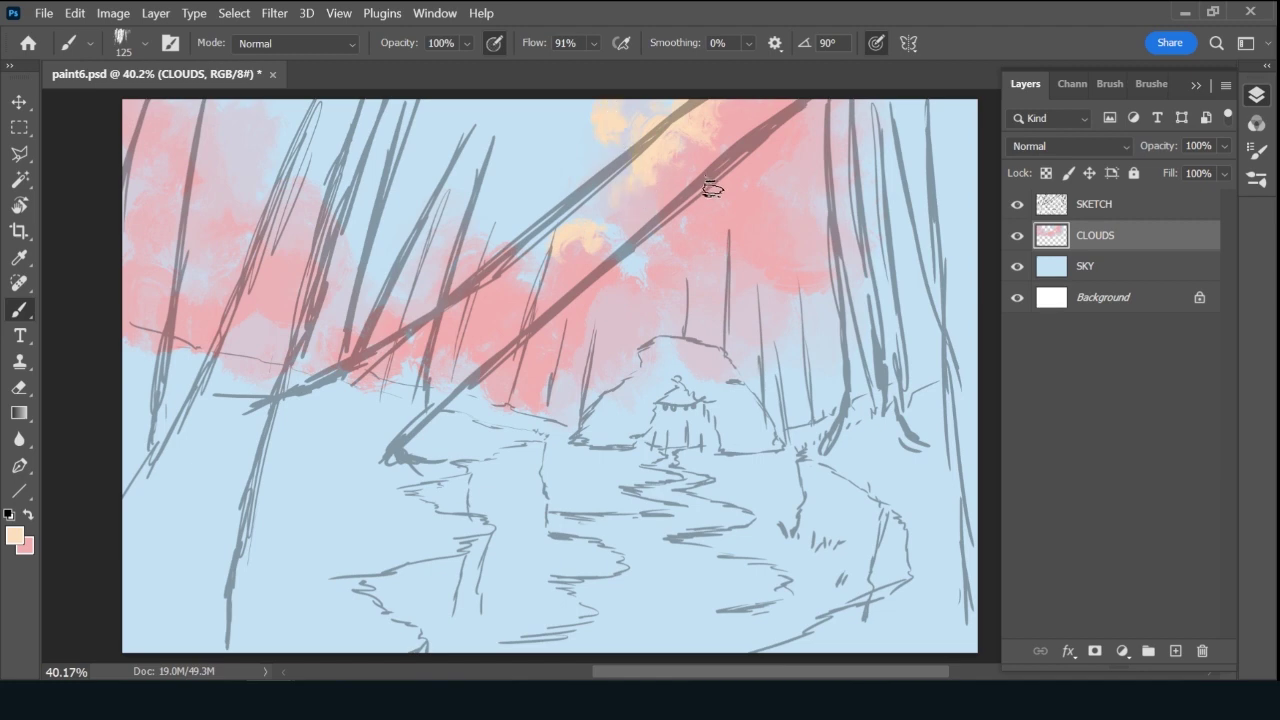
Blend the peach highlights into the surrounding clouds with sampled peach, pink and lilac, trimming the uppermost patch with sky blue.
{"action": "key", "text": "x"}
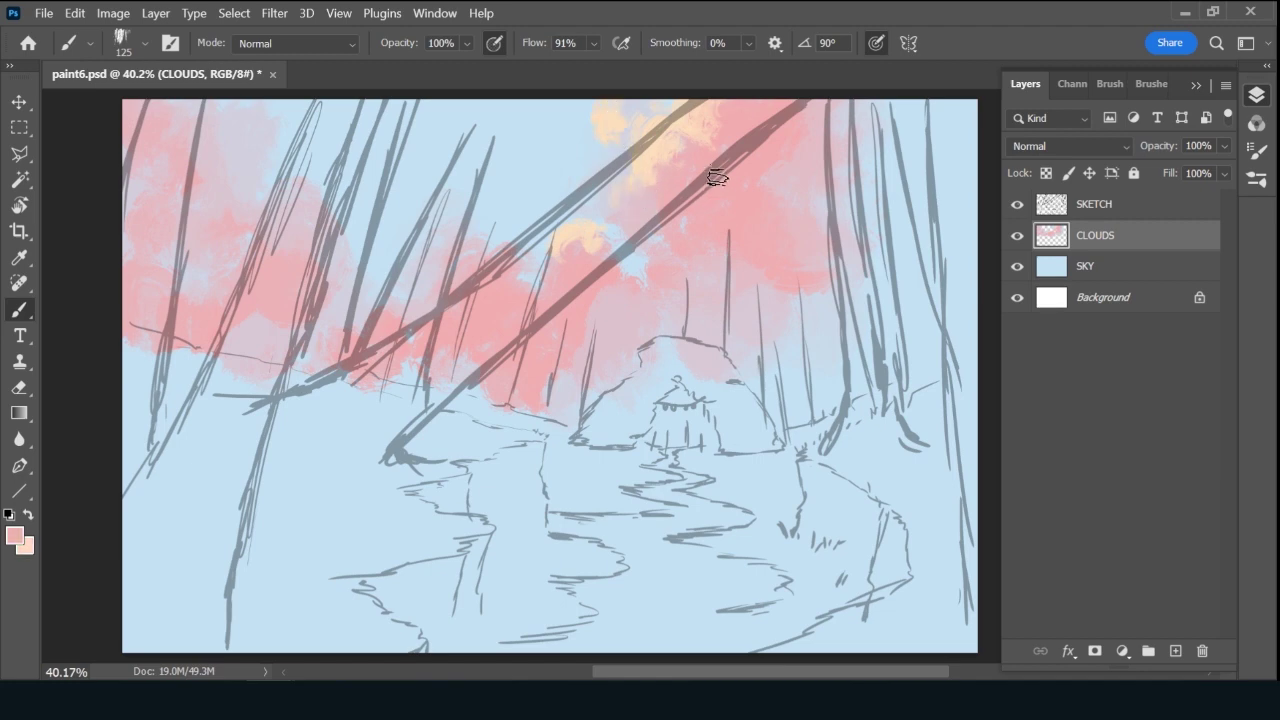
{"action": "left_click", "coordinate": [663, 163], "text": "alt"}
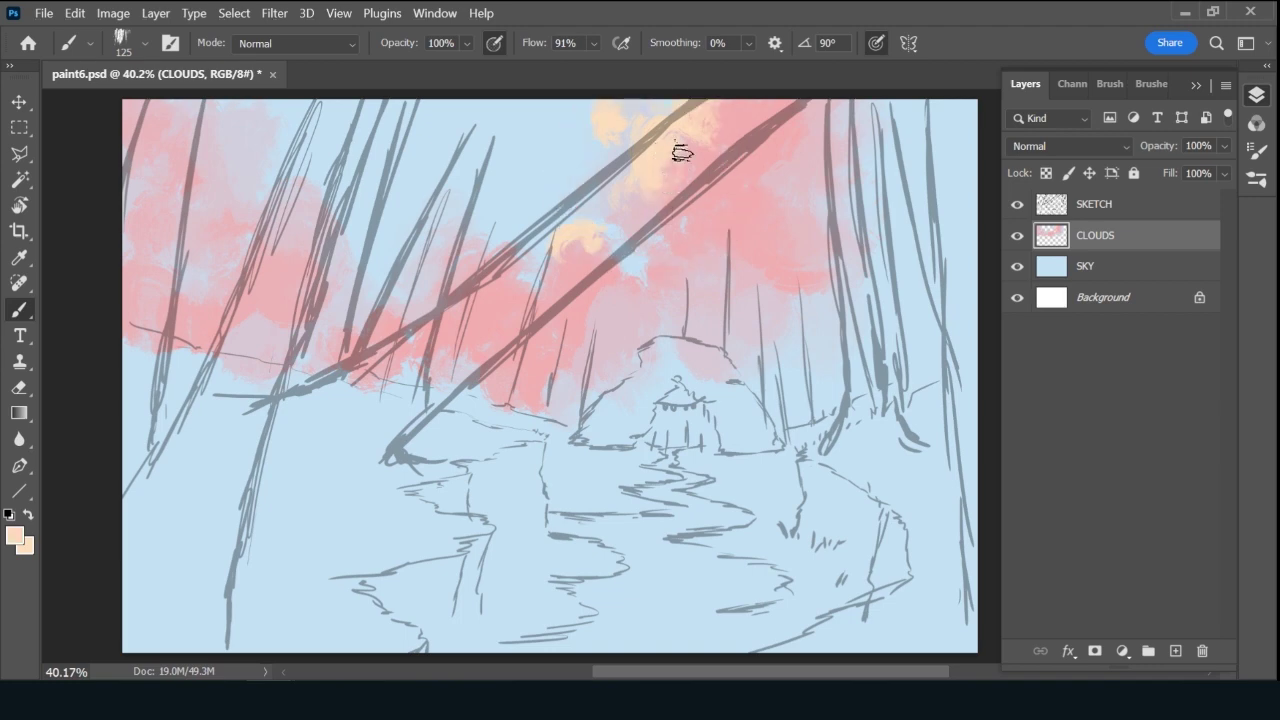
{"action": "left_click", "coordinate": [643, 190], "text": "alt"}
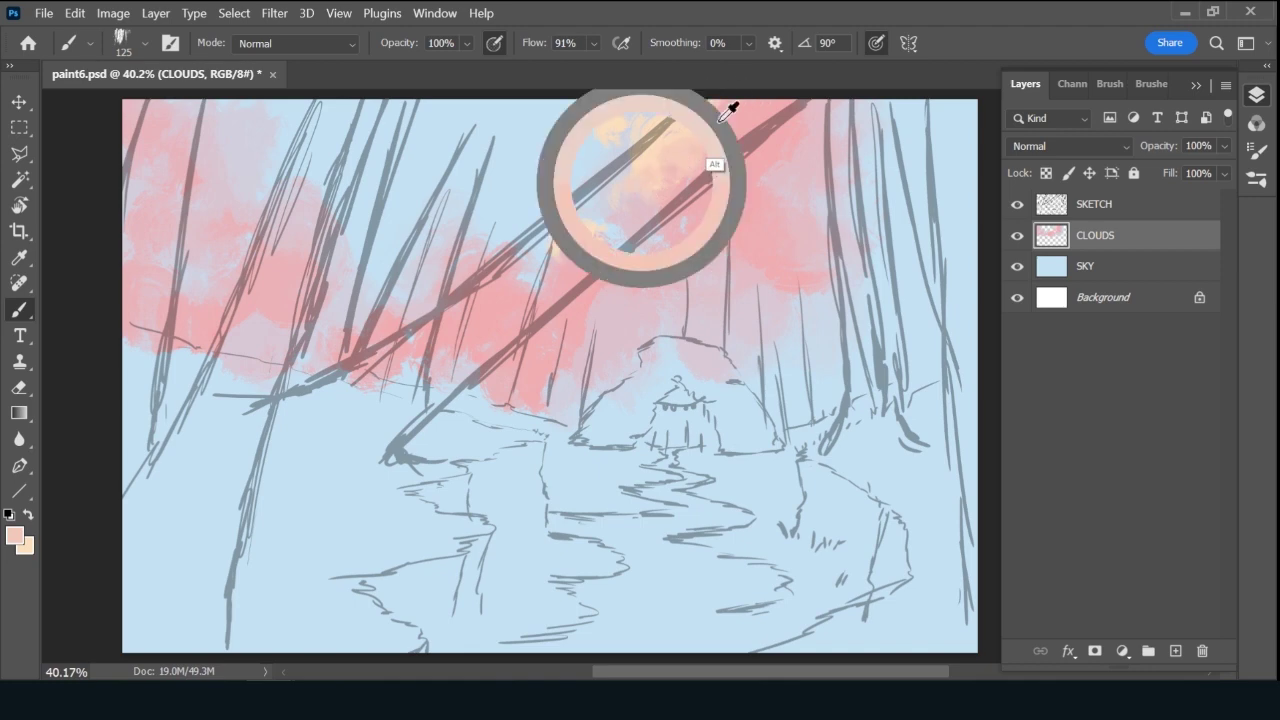
{"action": "left_click", "coordinate": [712, 130], "text": "alt"}
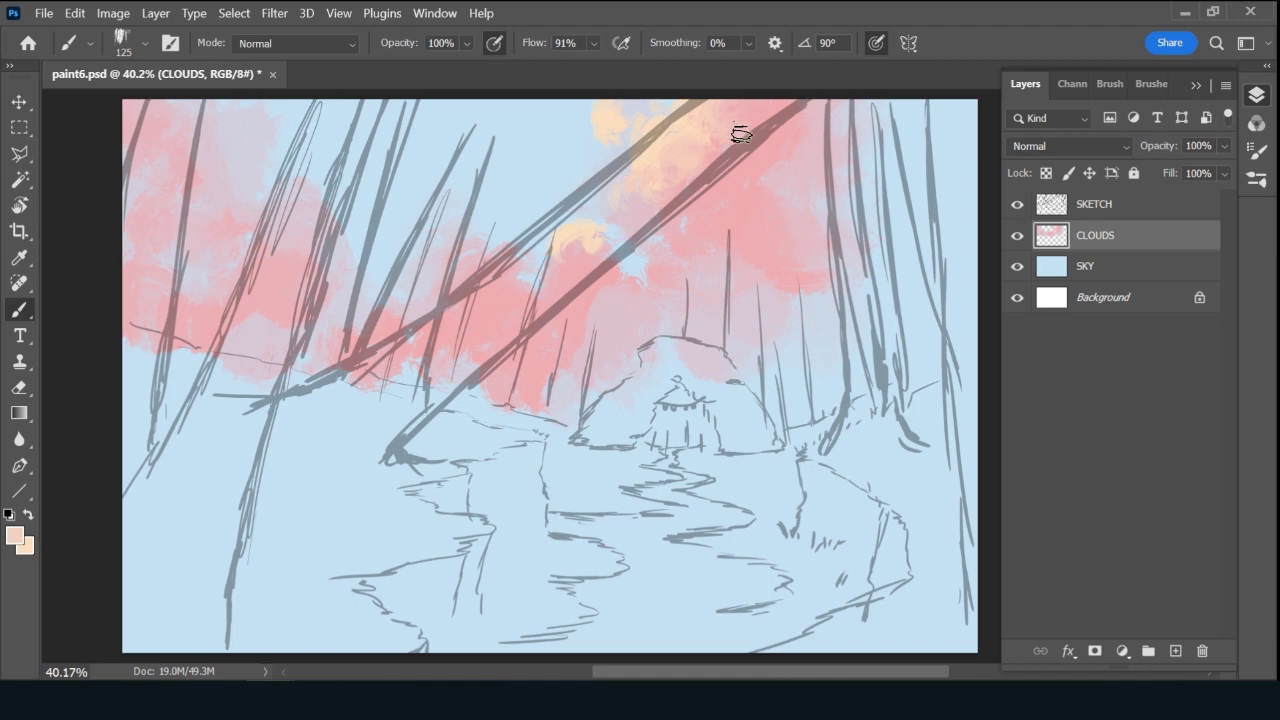
{"action": "left_click", "coordinate": [646, 106], "text": "alt"}
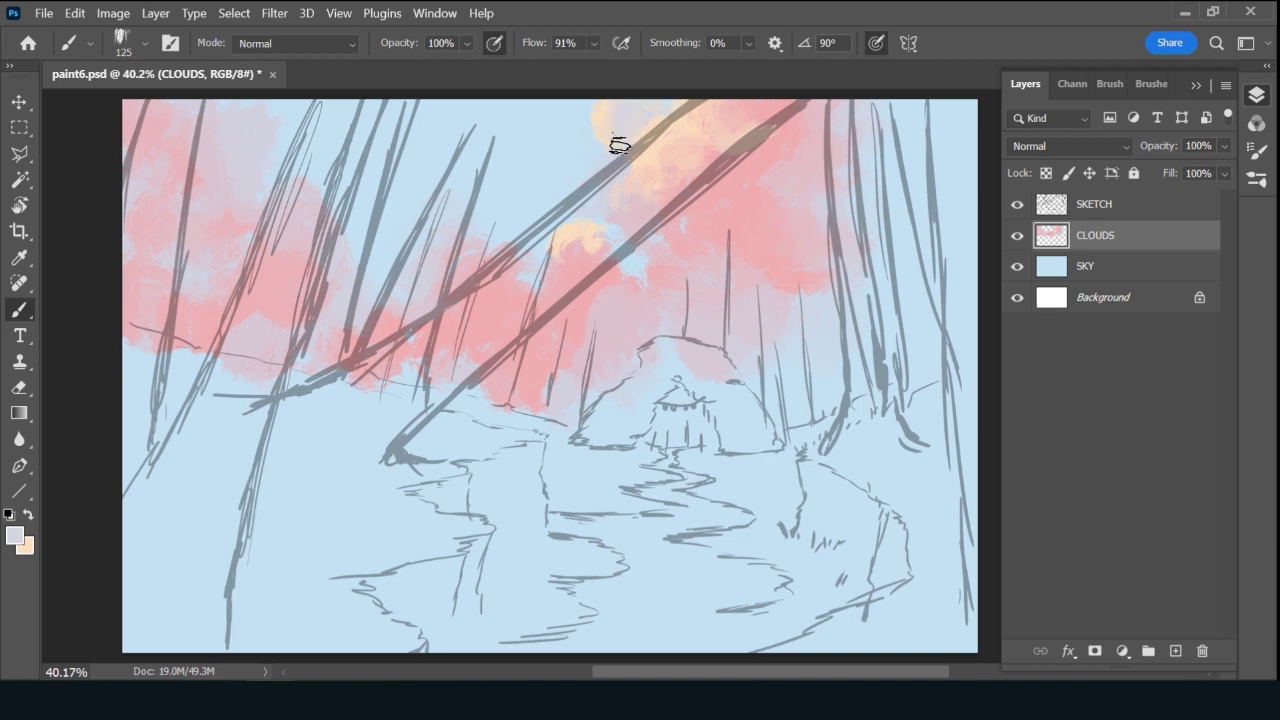
{"action": "left_click", "coordinate": [592, 142], "text": "alt"}
{"action": "left_click", "coordinate": [564, 257], "text": "alt"}
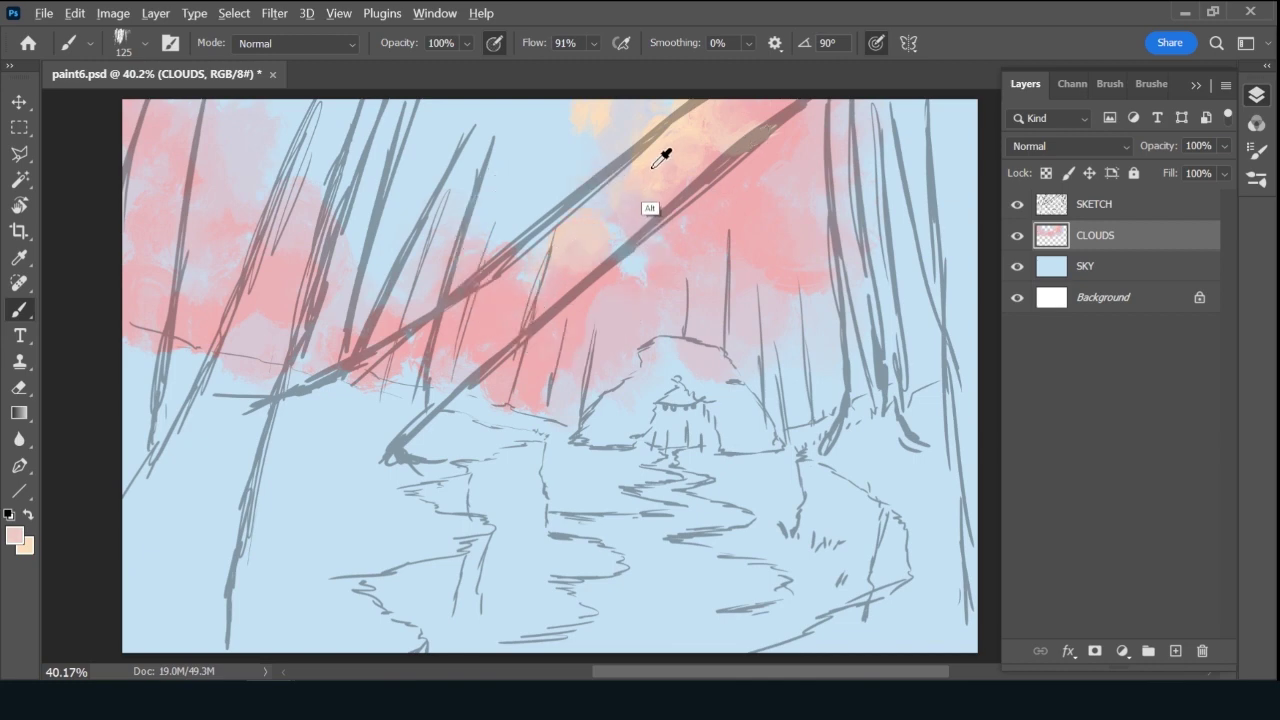
Extend peach strokes across the tall cloud's right side, blend them back with sampled pinks, and save the painting.
{"action": "left_click", "coordinate": [720, 132], "text": "alt"}
{"action": "mouse_move", "coordinate": [722, 130]}
{"action": "left_mouse_down"}
{"action": "mouse_move", "coordinate": [743, 163]}
{"action": "mouse_move", "coordinate": [751, 196]}
{"action": "mouse_move", "coordinate": [771, 185]}
{"action": "mouse_move", "coordinate": [743, 215]}
{"action": "mouse_move", "coordinate": [803, 137]}
{"action": "mouse_move", "coordinate": [786, 163]}
{"action": "left_mouse_up"}
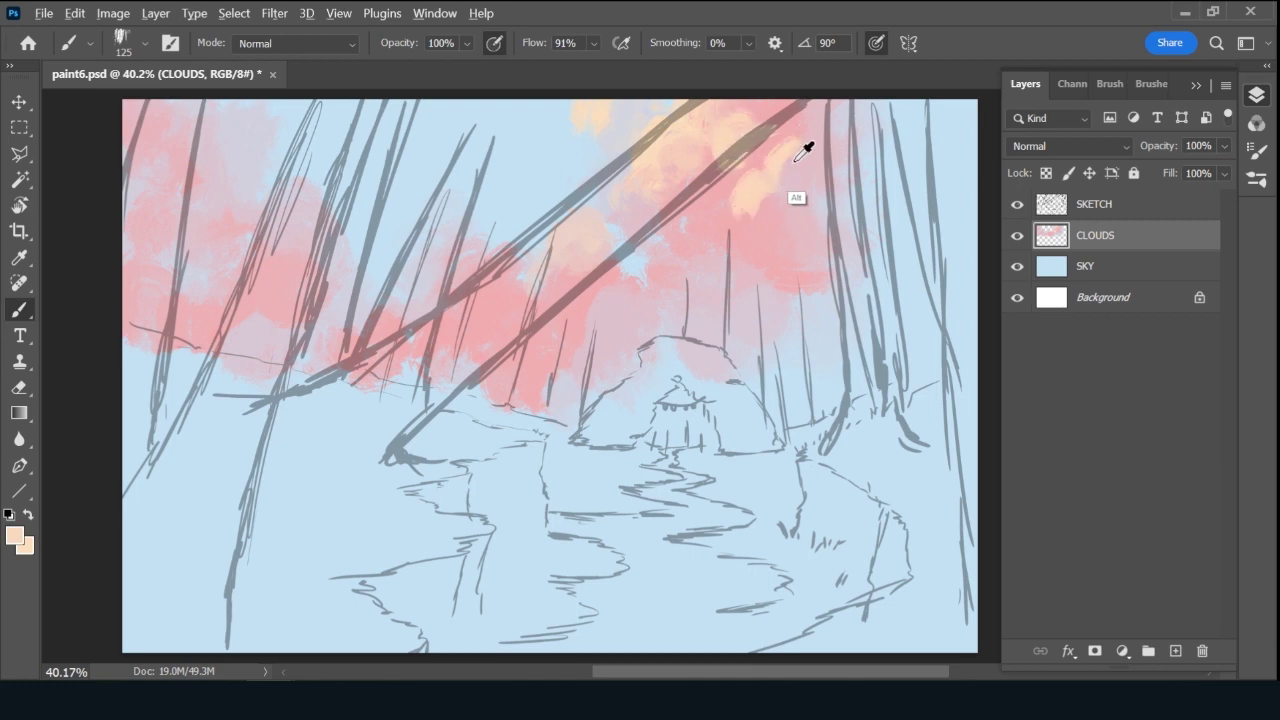
{"action": "left_click", "coordinate": [800, 152], "text": "alt"}
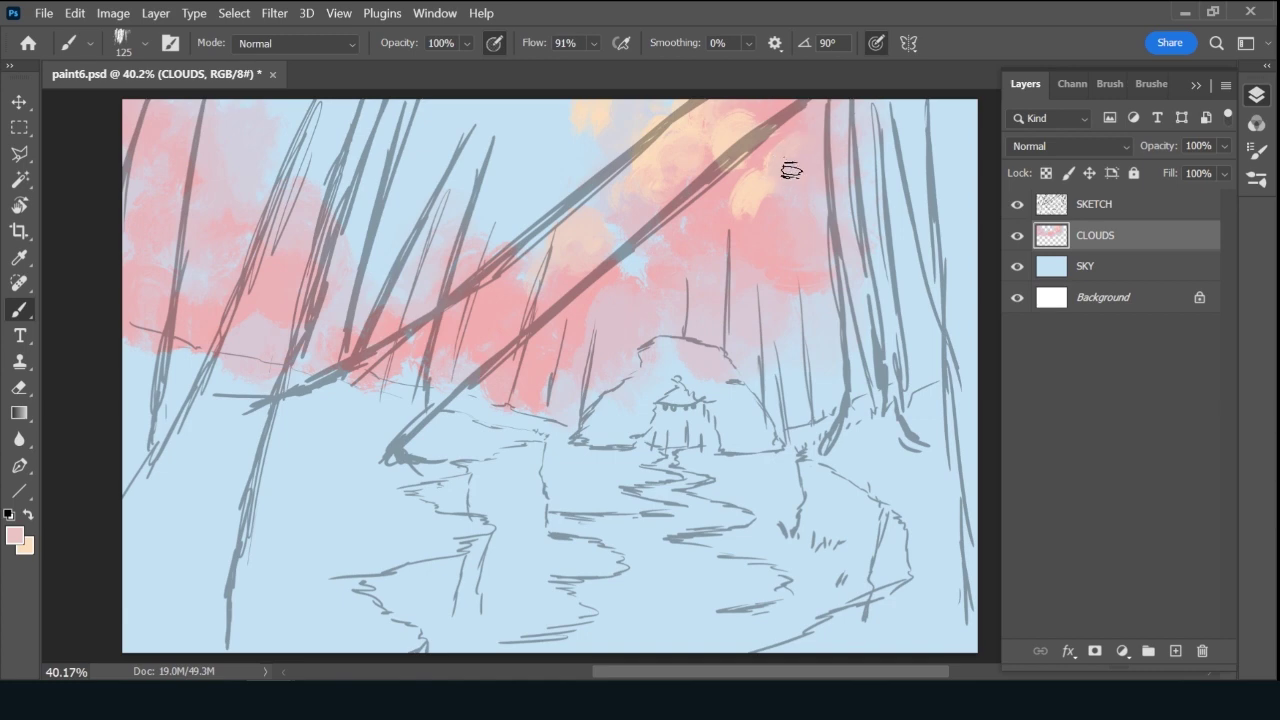
{"action": "left_click", "coordinate": [774, 202], "text": "alt"}
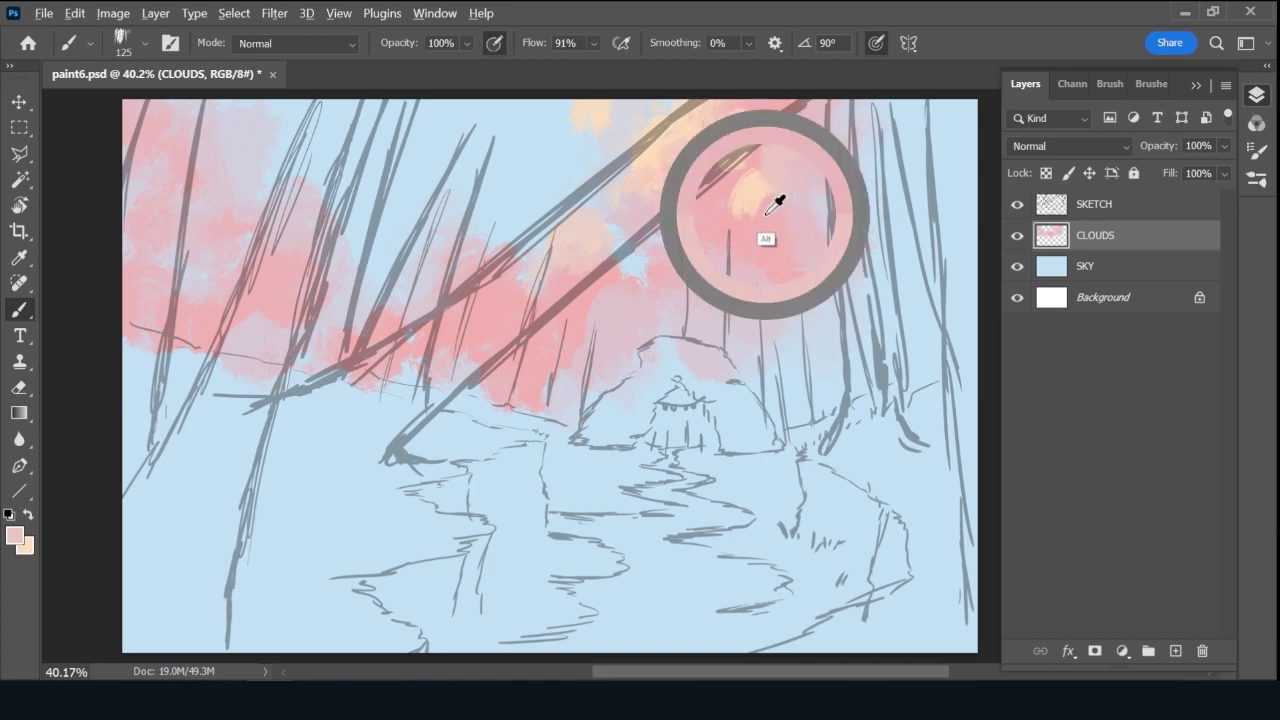
{"action": "mouse_move", "coordinate": [757, 194]}
{"action": "left_mouse_down"}
{"action": "mouse_move", "coordinate": [745, 190]}
{"action": "mouse_move", "coordinate": [766, 143]}
{"action": "mouse_move", "coordinate": [754, 123]}
{"action": "mouse_move", "coordinate": [737, 137]}
{"action": "left_mouse_up"}
{"action": "key", "text": "ctrl+s"}
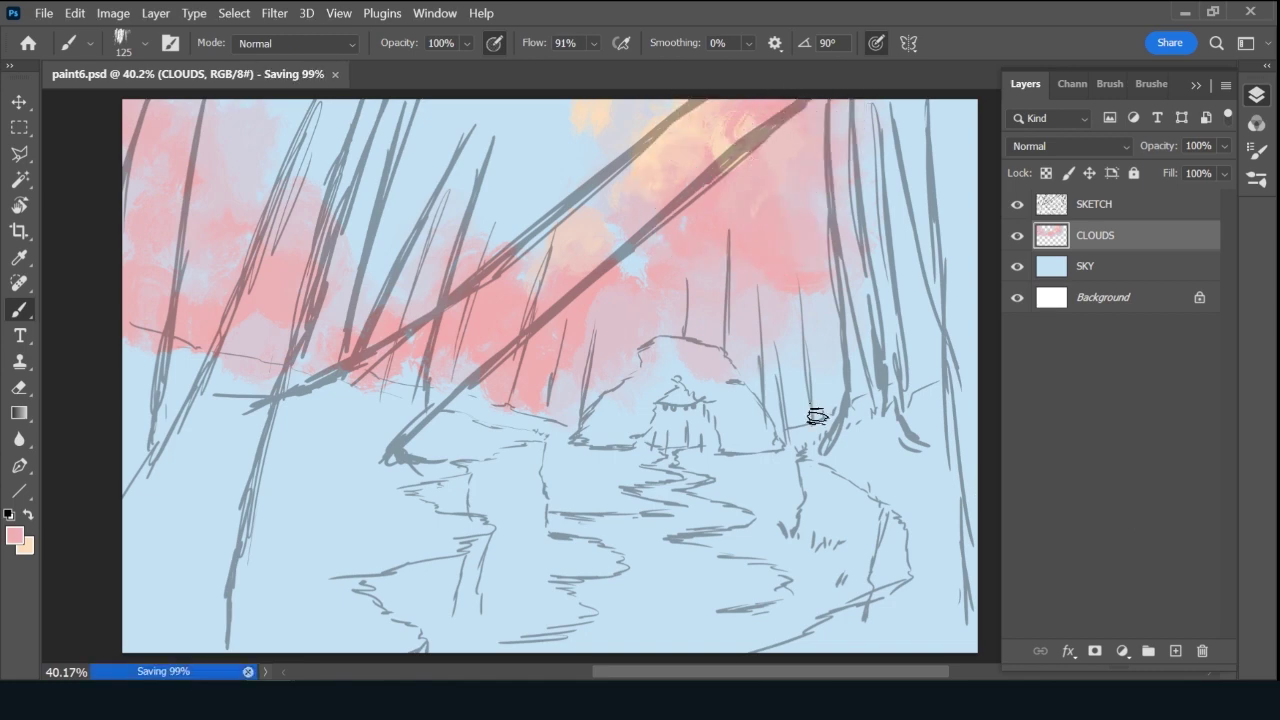
Add a new layer named F_B_TREES directly above the clouds layer.
{"action": "left_click", "coordinate": [792, 352], "text": "alt"}
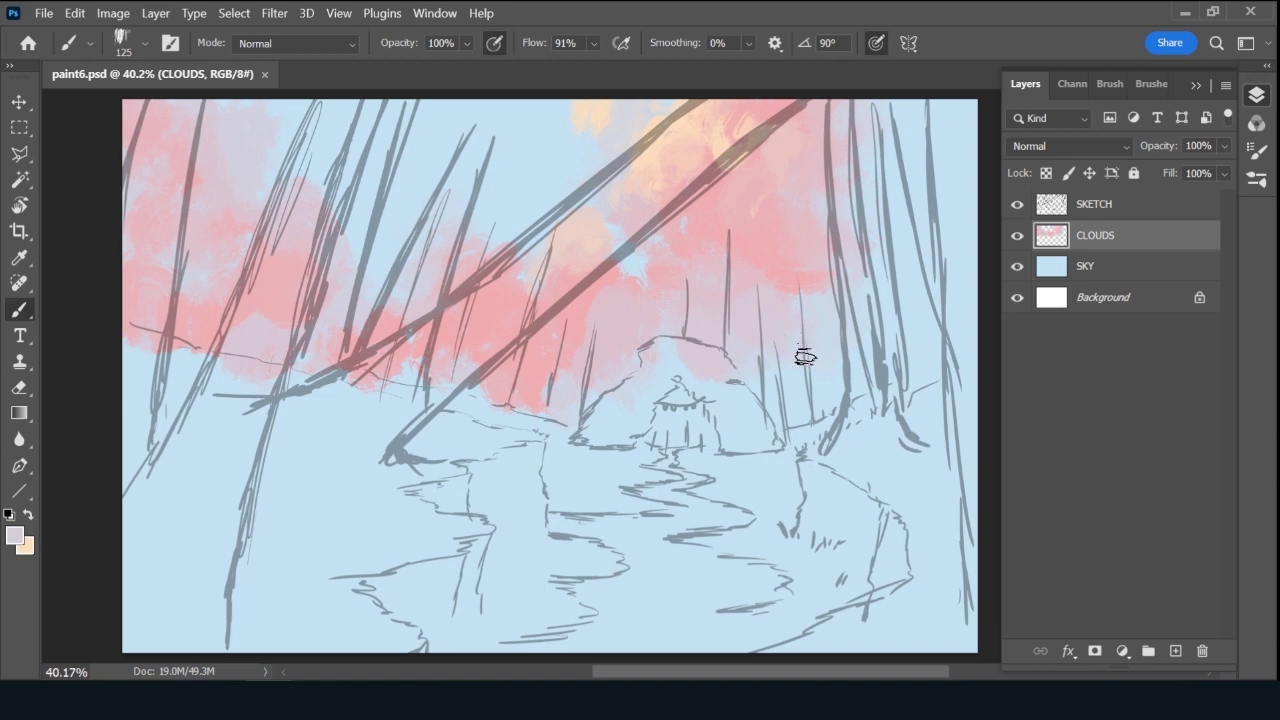
{"action": "left_click", "coordinate": [1176, 651]}
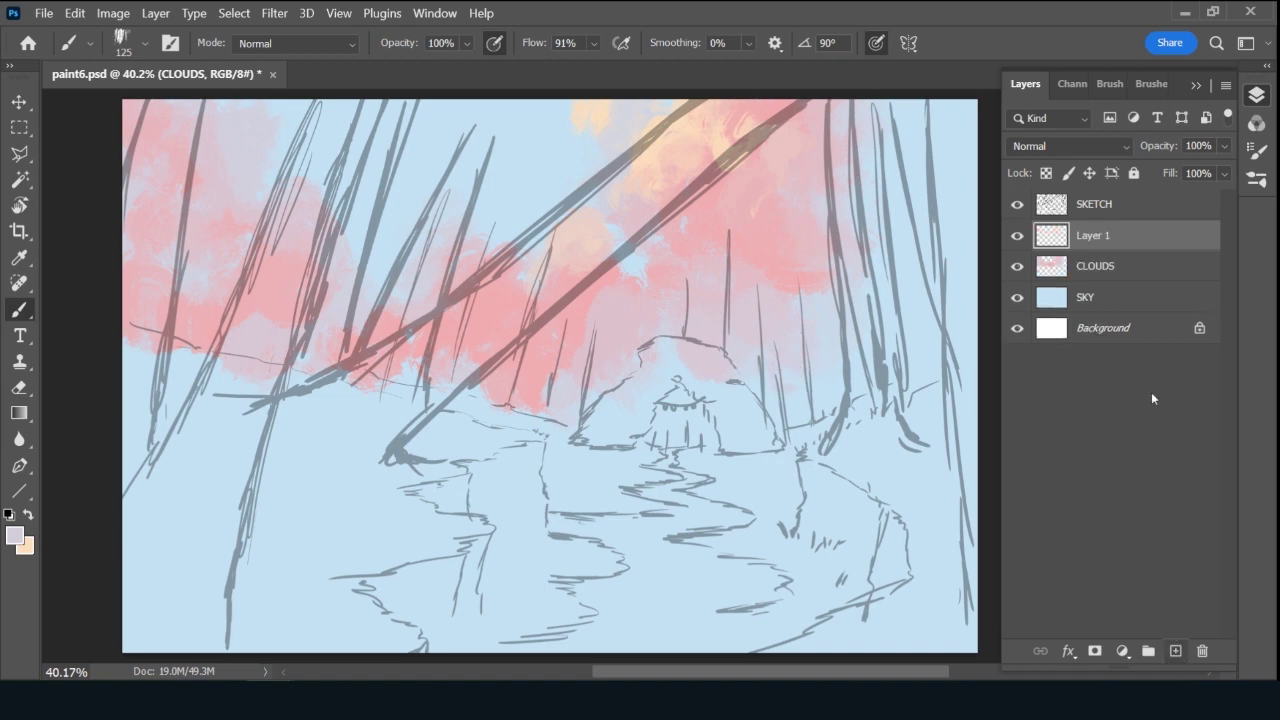
{"action": "double_click", "coordinate": [1096, 237]}
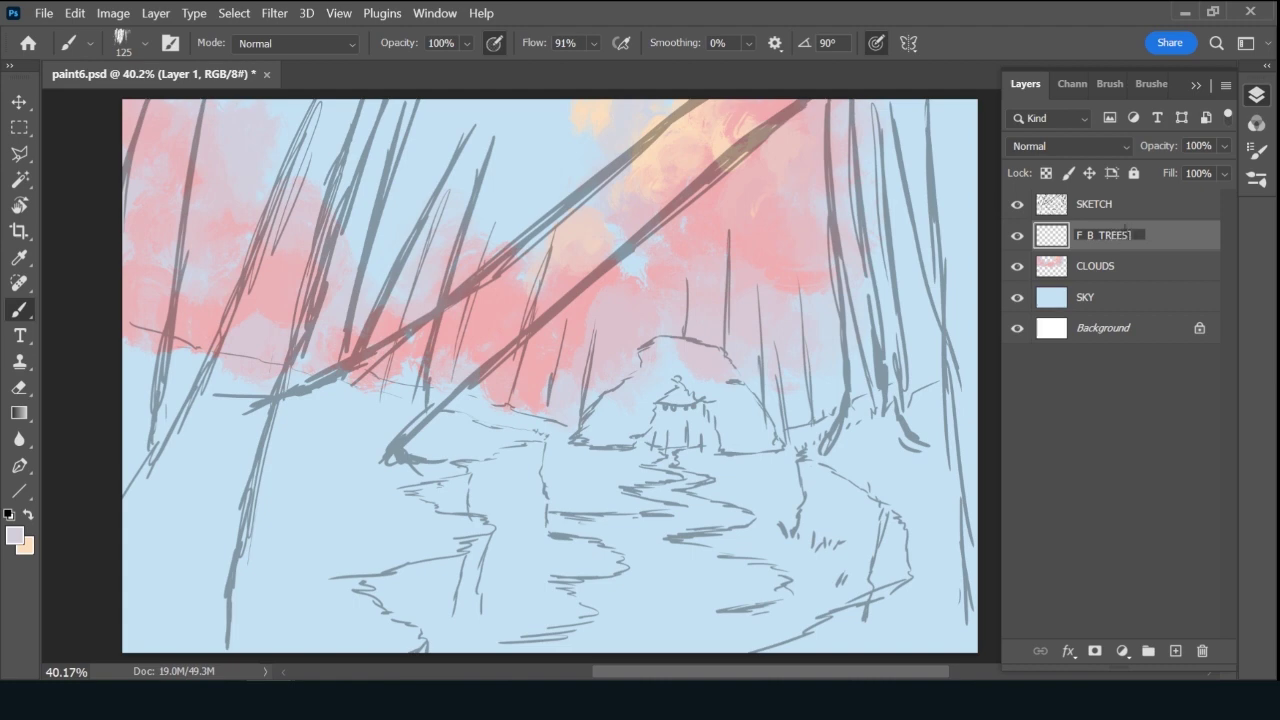
{"action": "key", "text": "Return"}
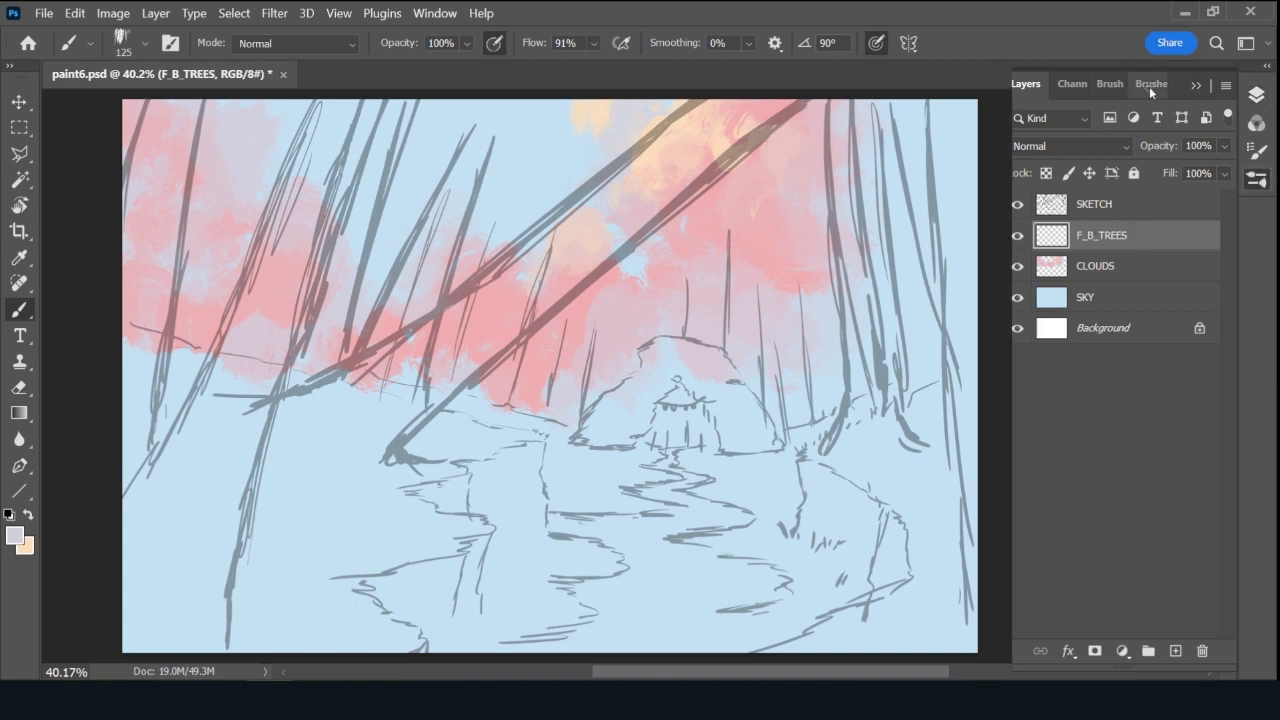
Choose the Kyle's Inkbox Rough Inker 4 brush at 25 and set the foreground color to grayish blue 91acbe.
{"action": "left_click", "coordinate": [1151, 84]}
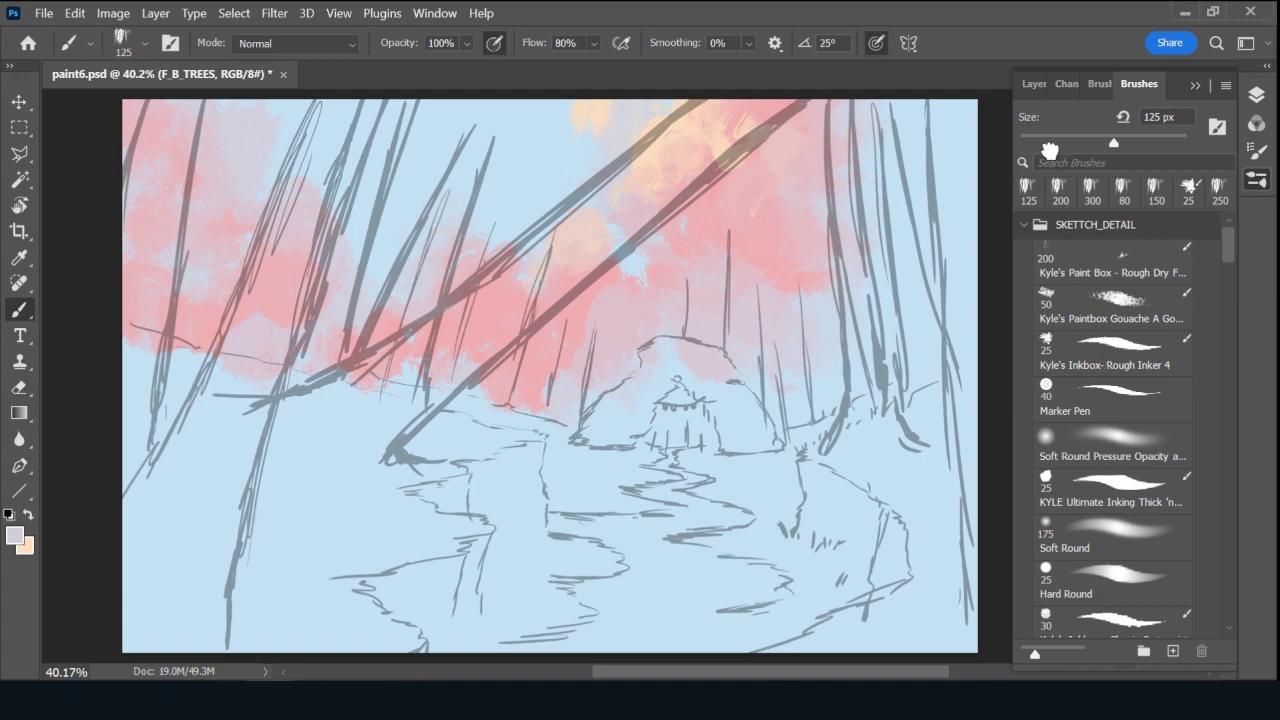
{"action": "left_click", "coordinate": [1098, 350]}
{"action": "left_click", "coordinate": [1025, 84]}
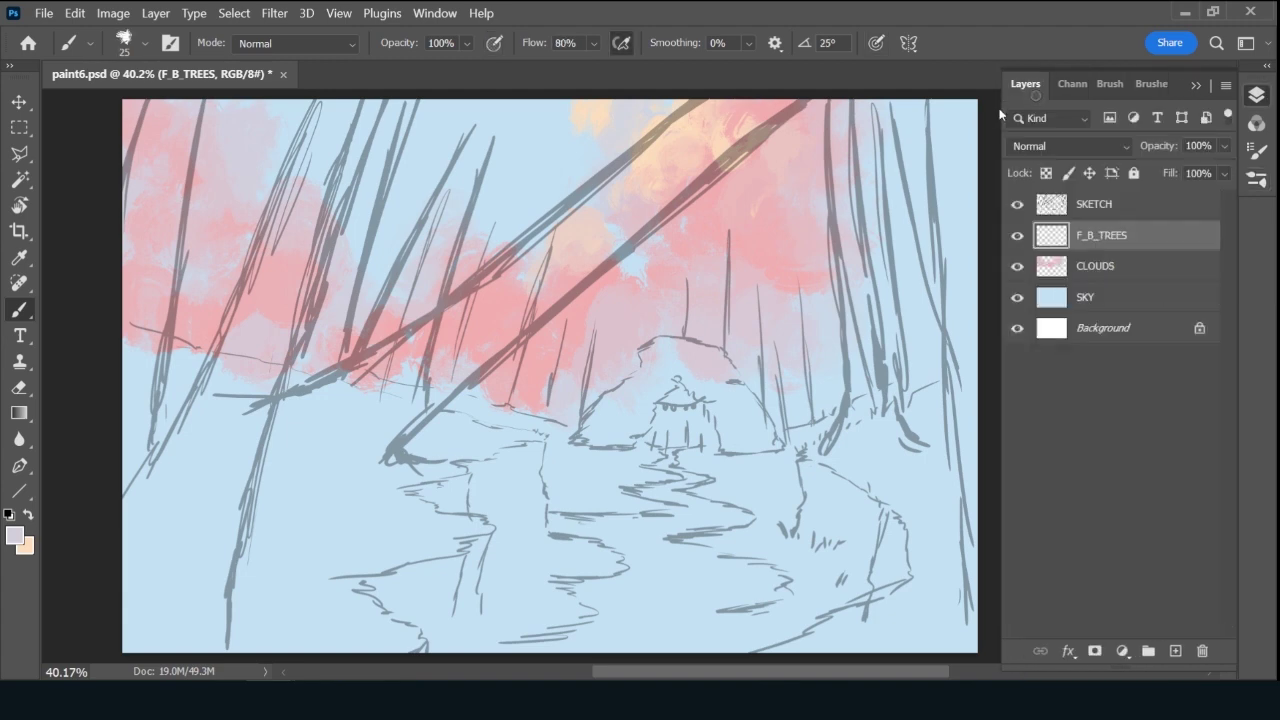
{"action": "left_click", "coordinate": [14, 537]}
{"action": "left_click", "coordinate": [608, 578]}
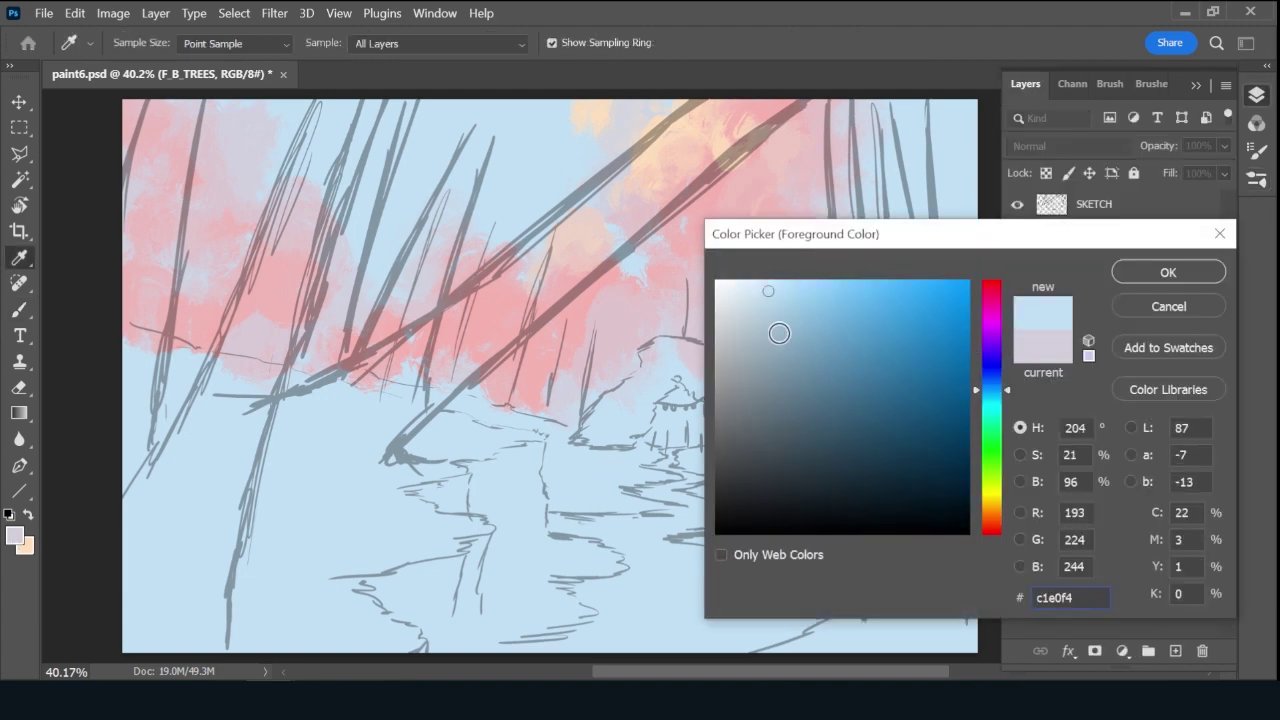
{"action": "left_click_drag", "start_coordinate": [779, 333], "coordinate": [775, 345]}
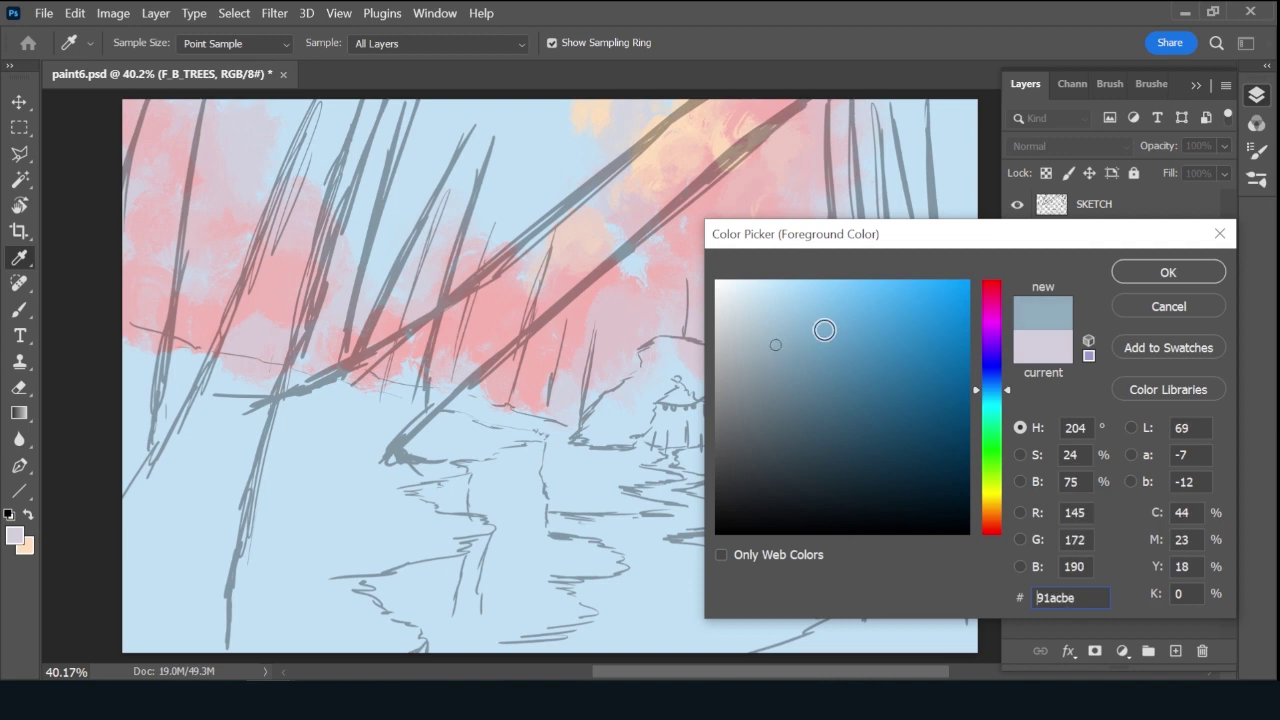
{"action": "left_click", "coordinate": [1168, 275]}
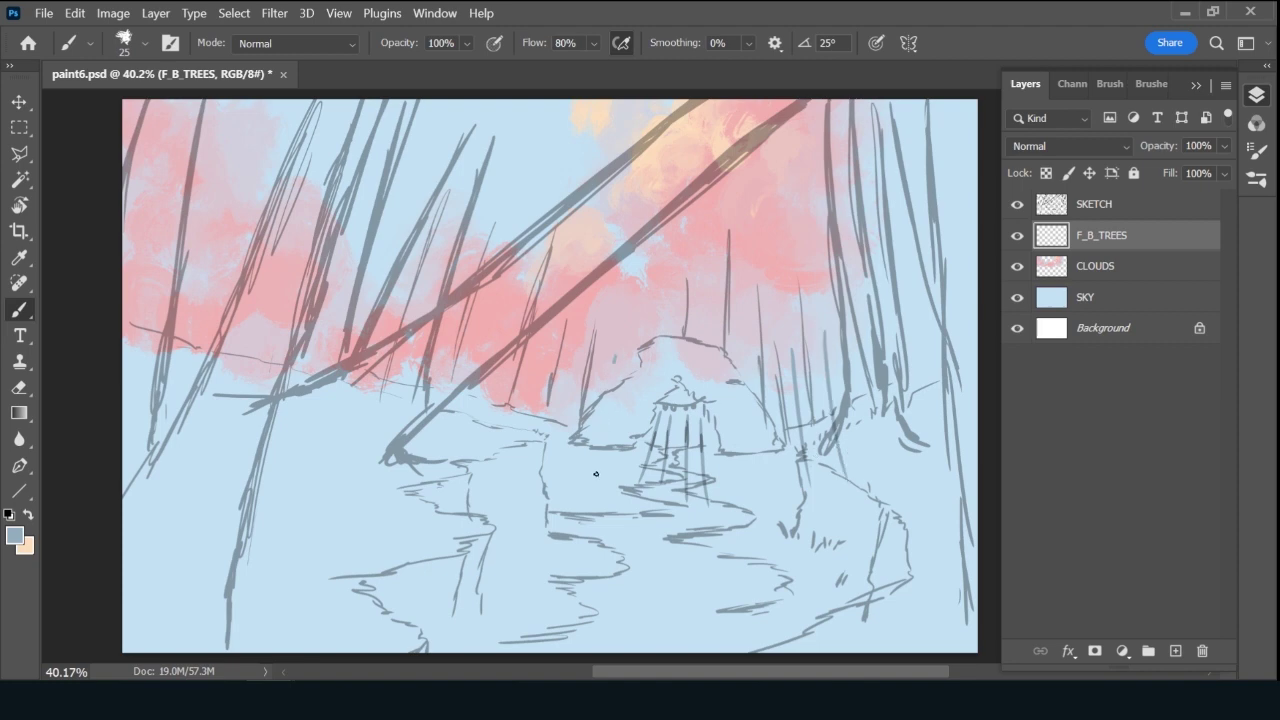
Paint thin slanted trunks with short drooping branches for the small distant trees around the hut, checking them with the sketch hidden.
{"action": "left_click_drag", "start_coordinate": [614, 365], "coordinate": [596, 470]}
{"action": "mouse_move", "coordinate": [568, 366]}
{"action": "left_mouse_down"}
{"action": "mouse_move", "coordinate": [550, 438]}
{"action": "mouse_move", "coordinate": [578, 475]}
{"action": "left_mouse_up"}
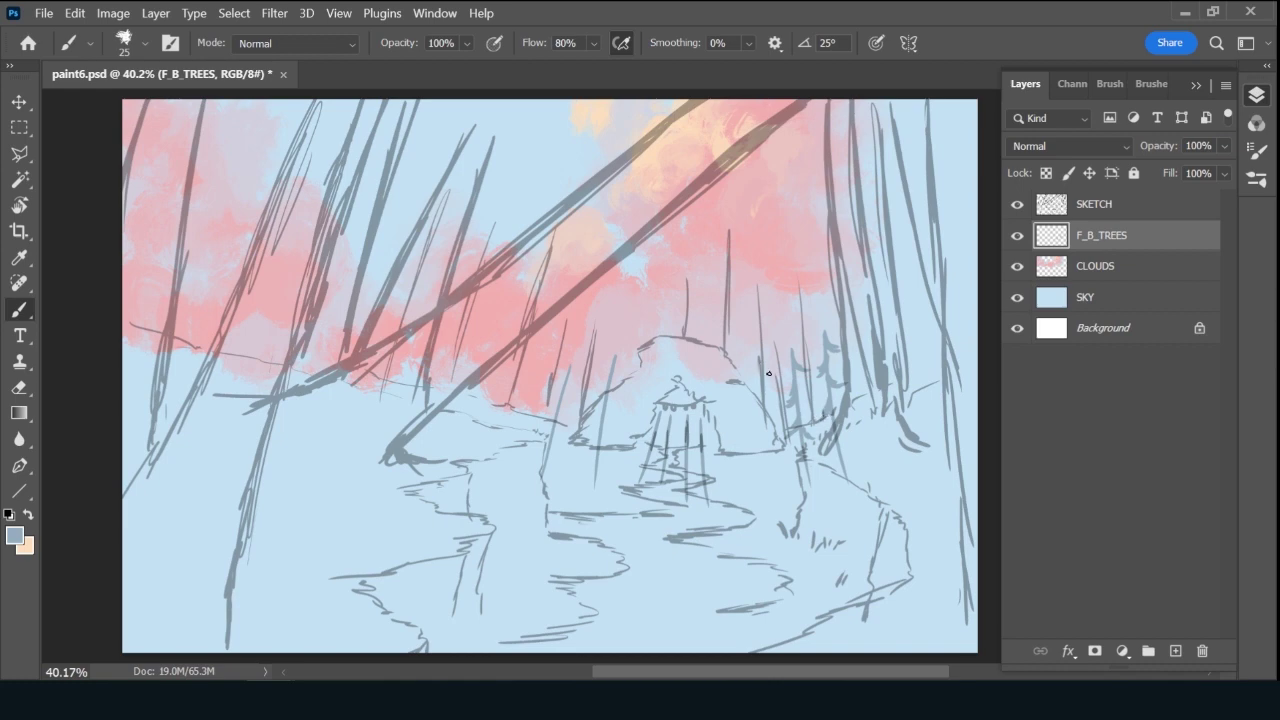
{"action": "left_click", "coordinate": [1018, 206]}
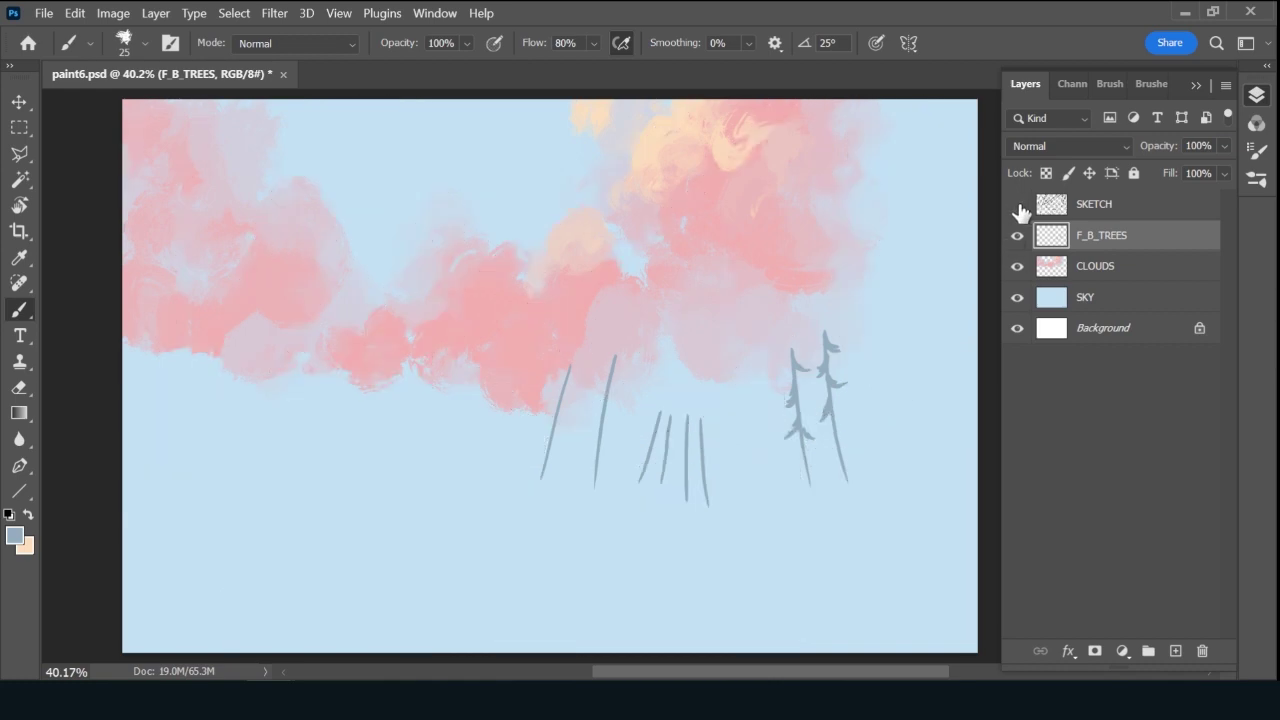
{"action": "left_click", "coordinate": [1018, 205]}
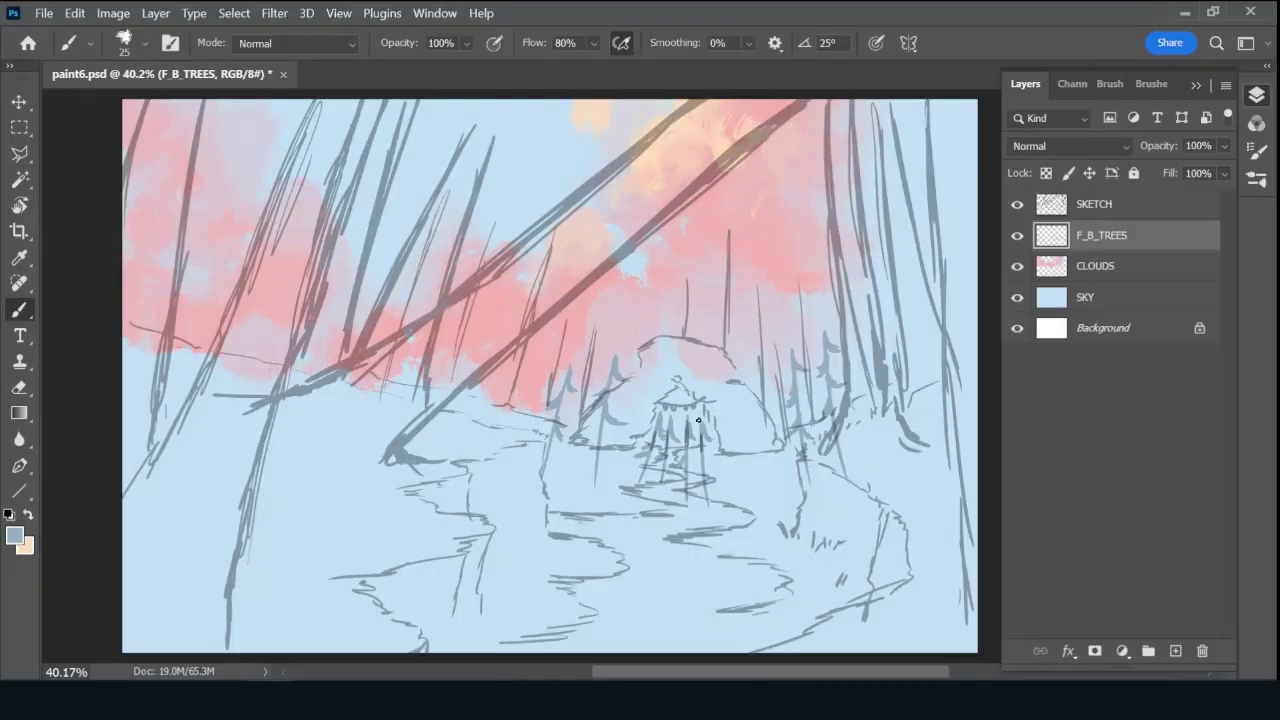
Add a layer clipped to F_B_TREES and name it GRAD.
{"action": "left_click", "coordinate": [1173, 651]}
{"action": "key", "text": "ctrl+alt+g"}
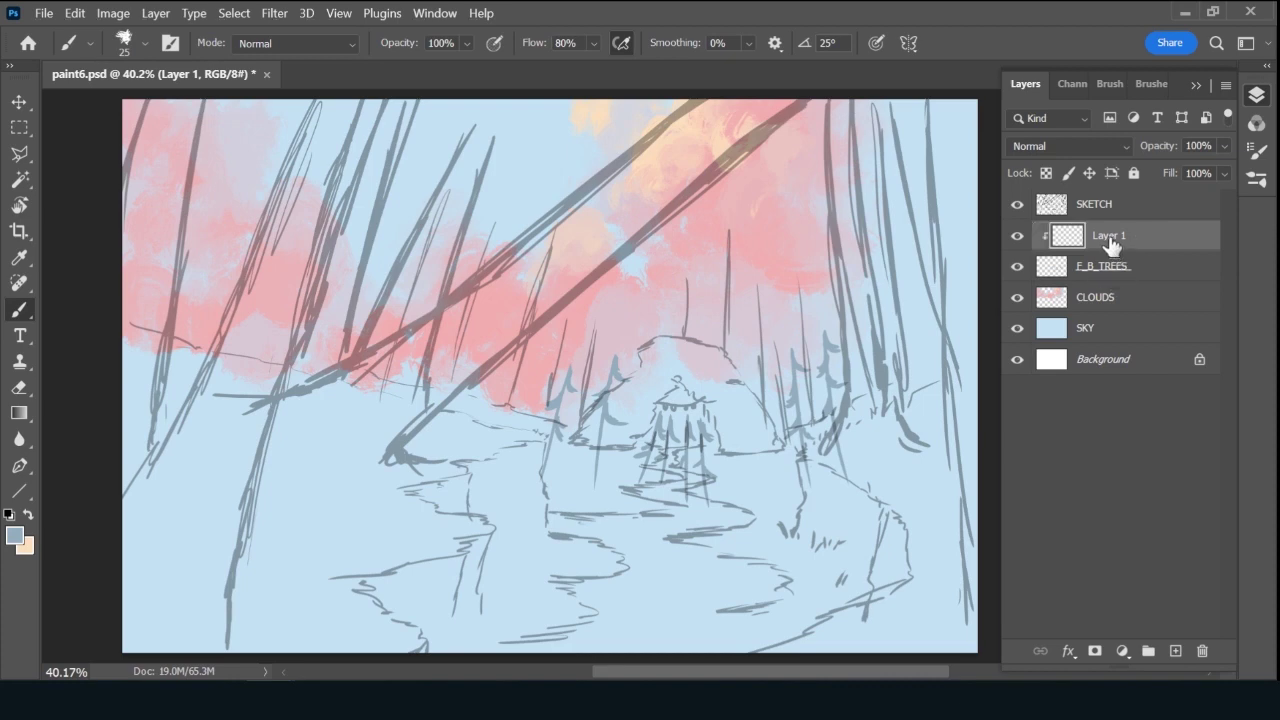
{"action": "double_click", "coordinate": [1110, 236]}
{"action": "type", "text": "GRAD"}
{"action": "key", "text": "Return"}
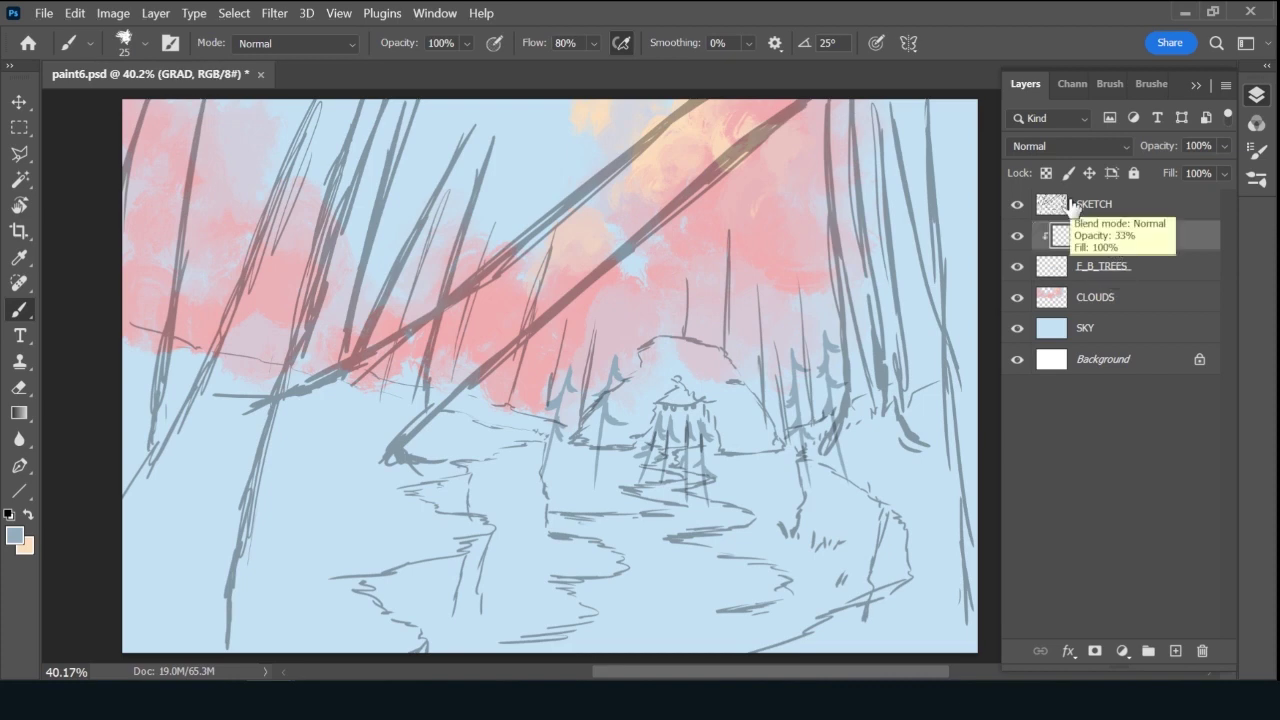
Set the gradient's starting color to a soft blue fading to transparent and apply it upward from the bottom of the GRAD layer.
{"action": "key", "text": "g"}
{"action": "left_click", "coordinate": [256, 43]}
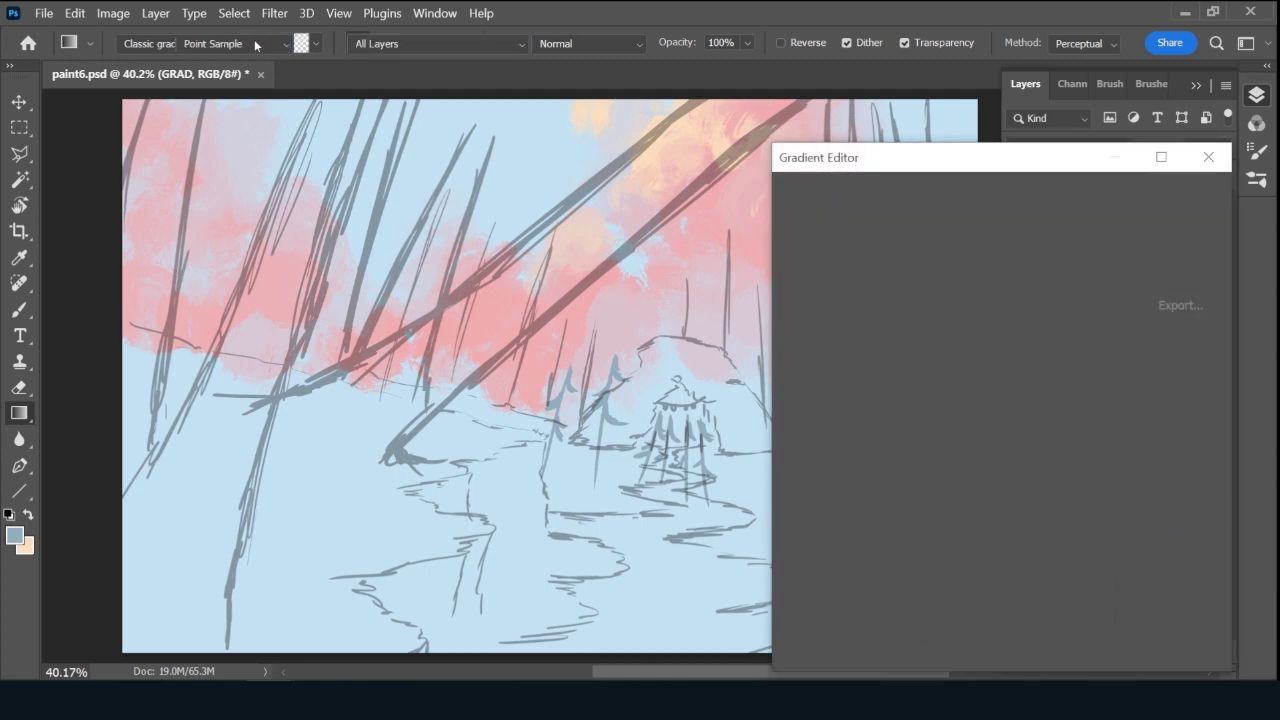
{"action": "left_click", "coordinate": [799, 532]}
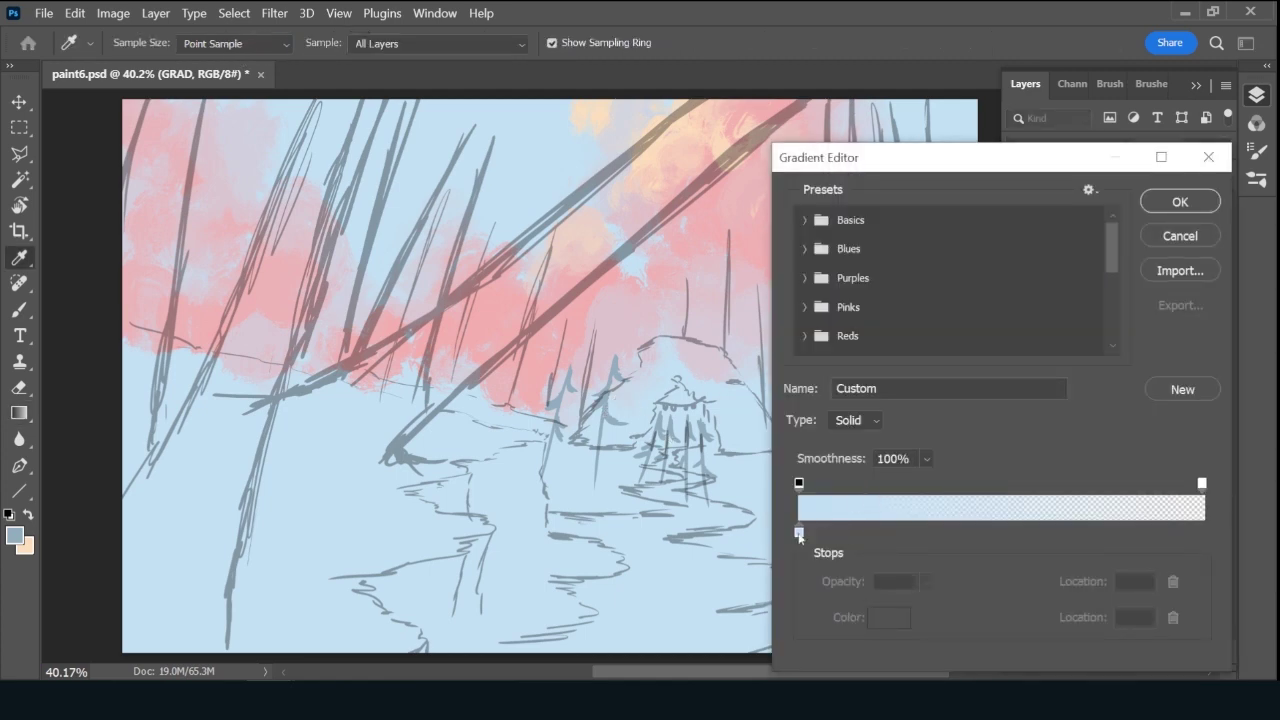
{"action": "left_click", "coordinate": [885, 617]}
{"action": "left_click", "coordinate": [606, 412]}
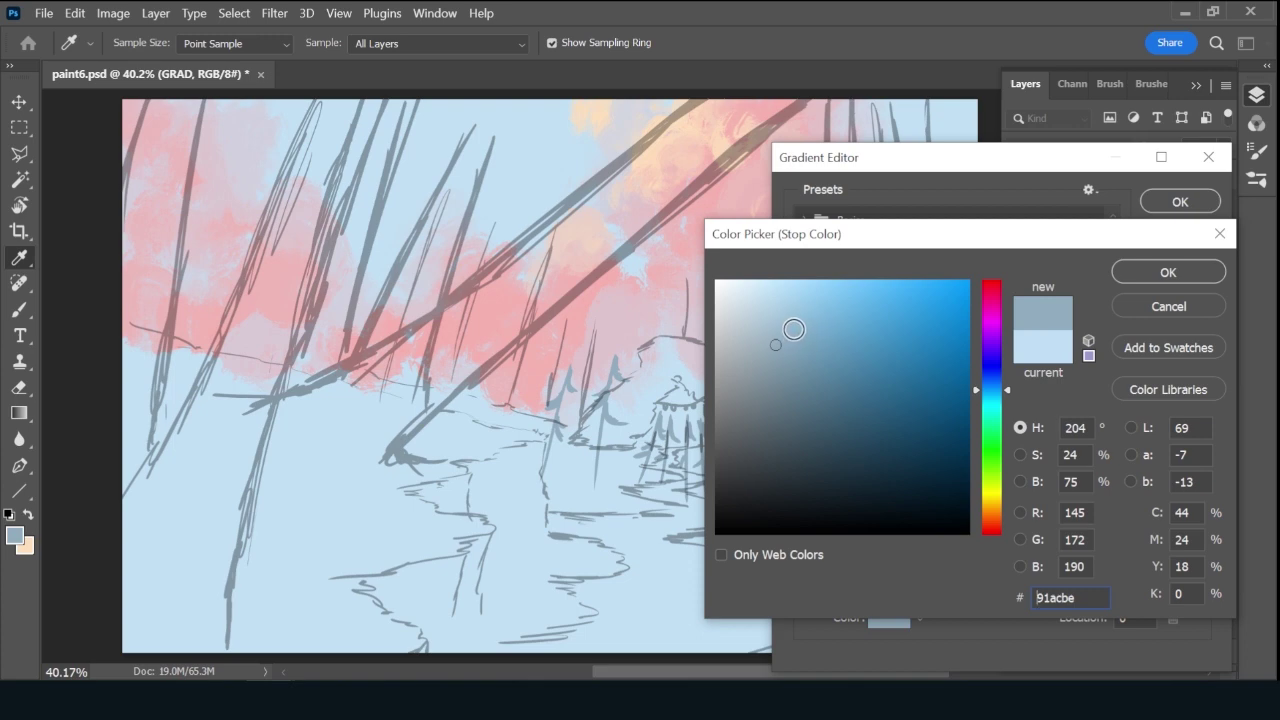
{"action": "left_click", "coordinate": [800, 321]}
{"action": "left_click", "coordinate": [1167, 274]}
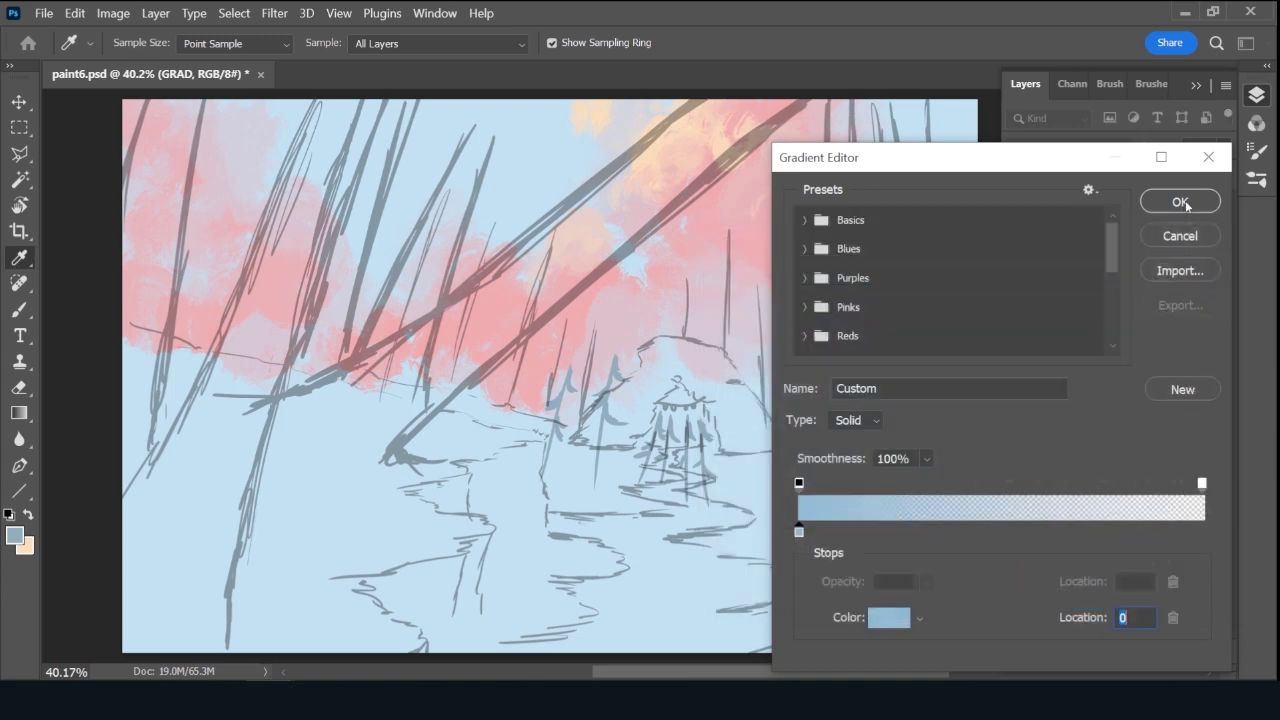
{"action": "left_click", "coordinate": [1177, 201]}
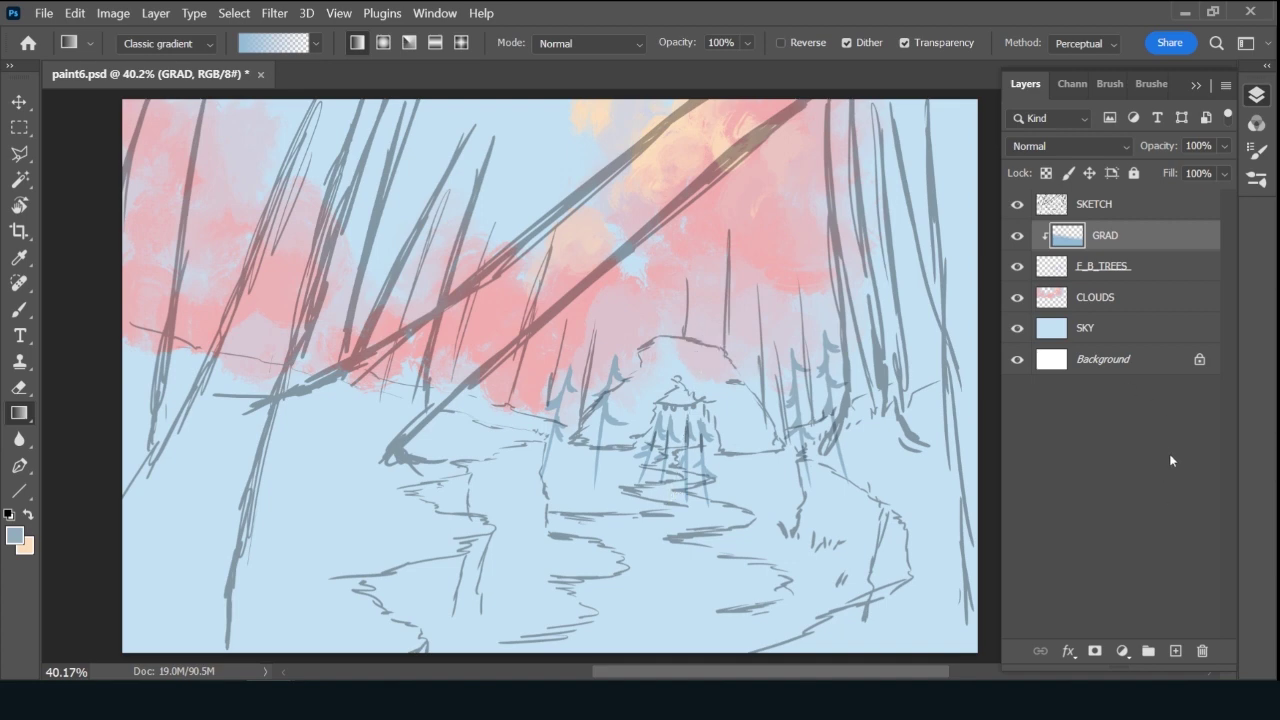
Add a new layer named GROUND between the GRAD and SKETCH layers.
{"action": "left_click", "coordinate": [1175, 651]}
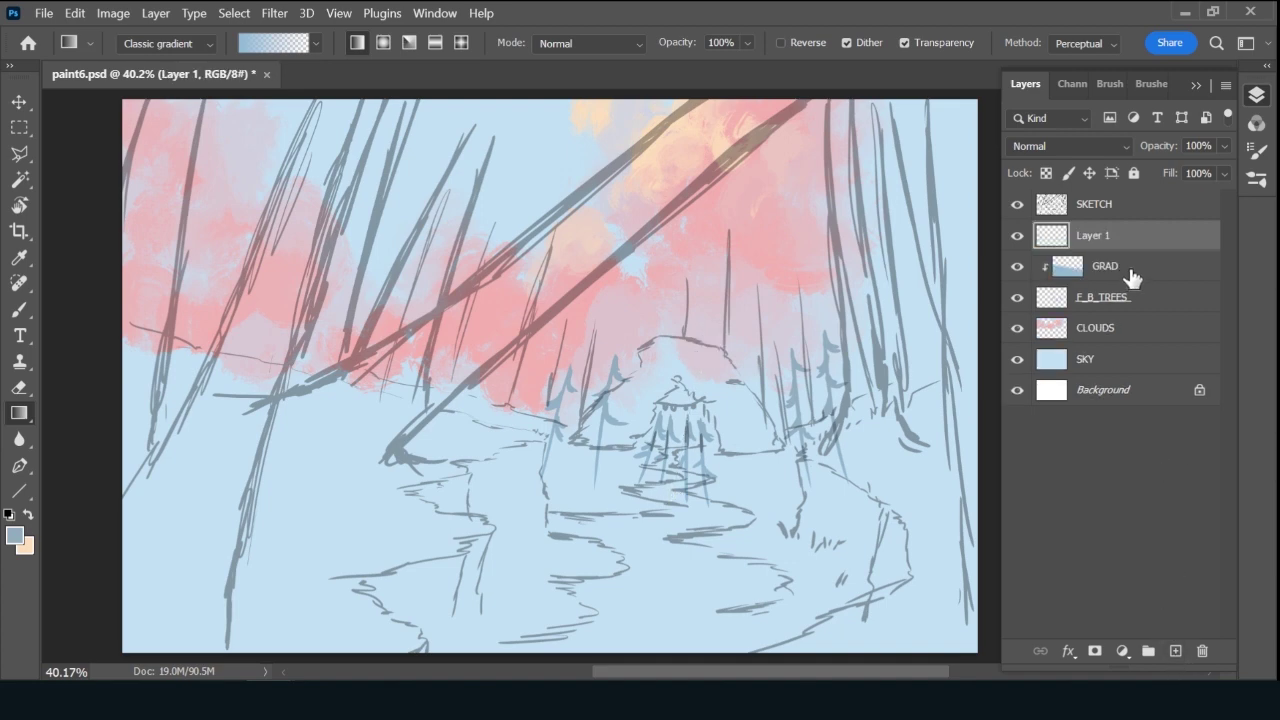
{"action": "double_click", "coordinate": [1107, 237]}
{"action": "type", "text": "ROUND"}
{"action": "key", "text": "Return"}
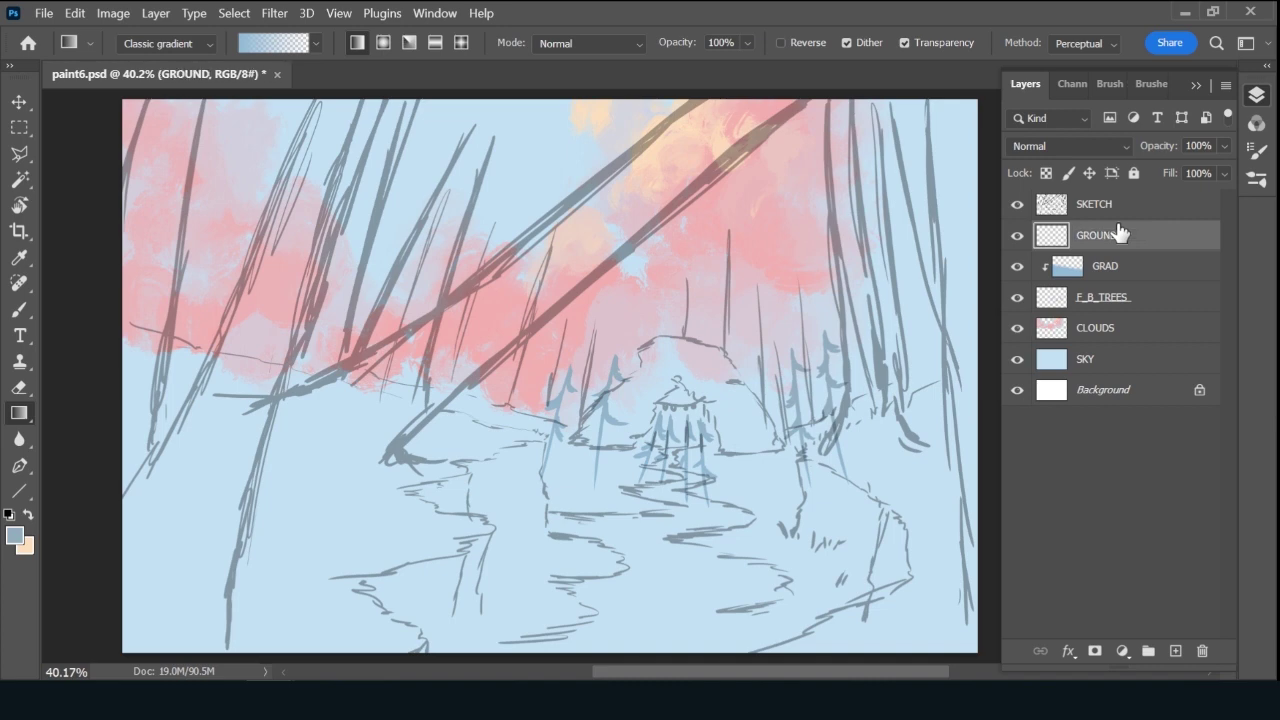
Choose a medium green and, with the brush at 40, draw the curved ground line across the whole canvas.
{"action": "key", "text": "l"}
{"action": "key", "text": "b"}
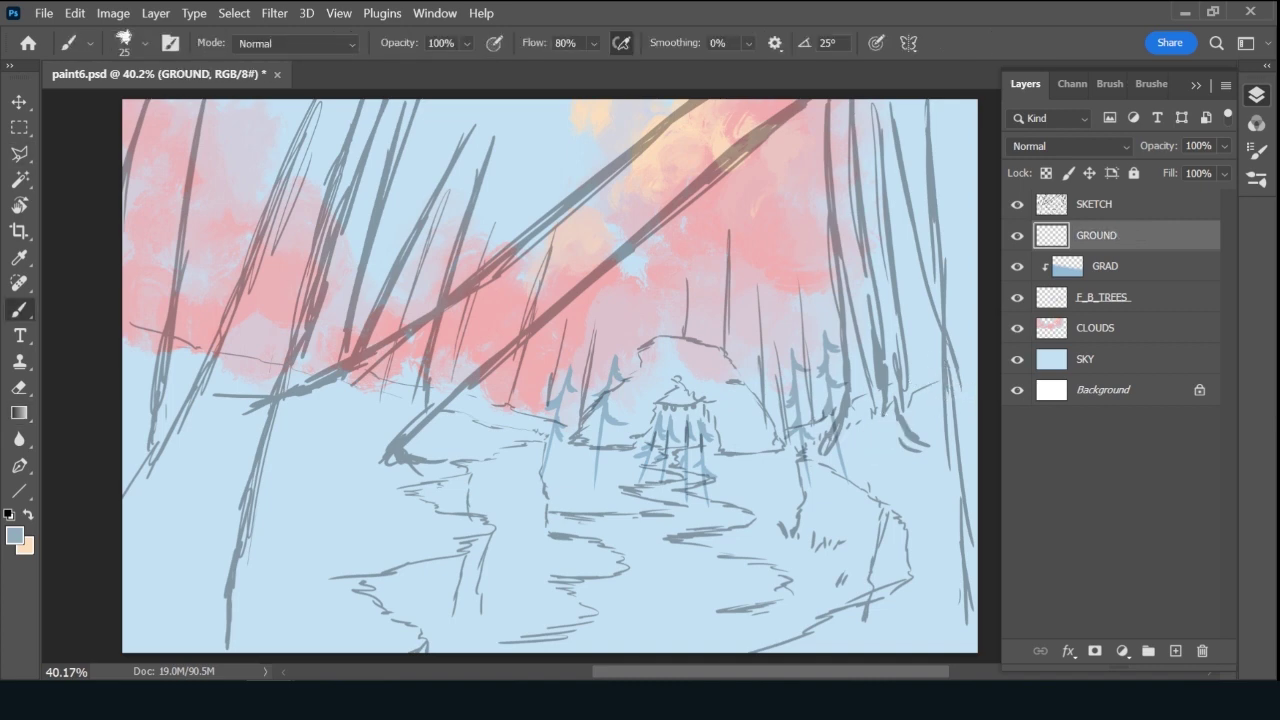
{"action": "left_click", "coordinate": [14, 537]}
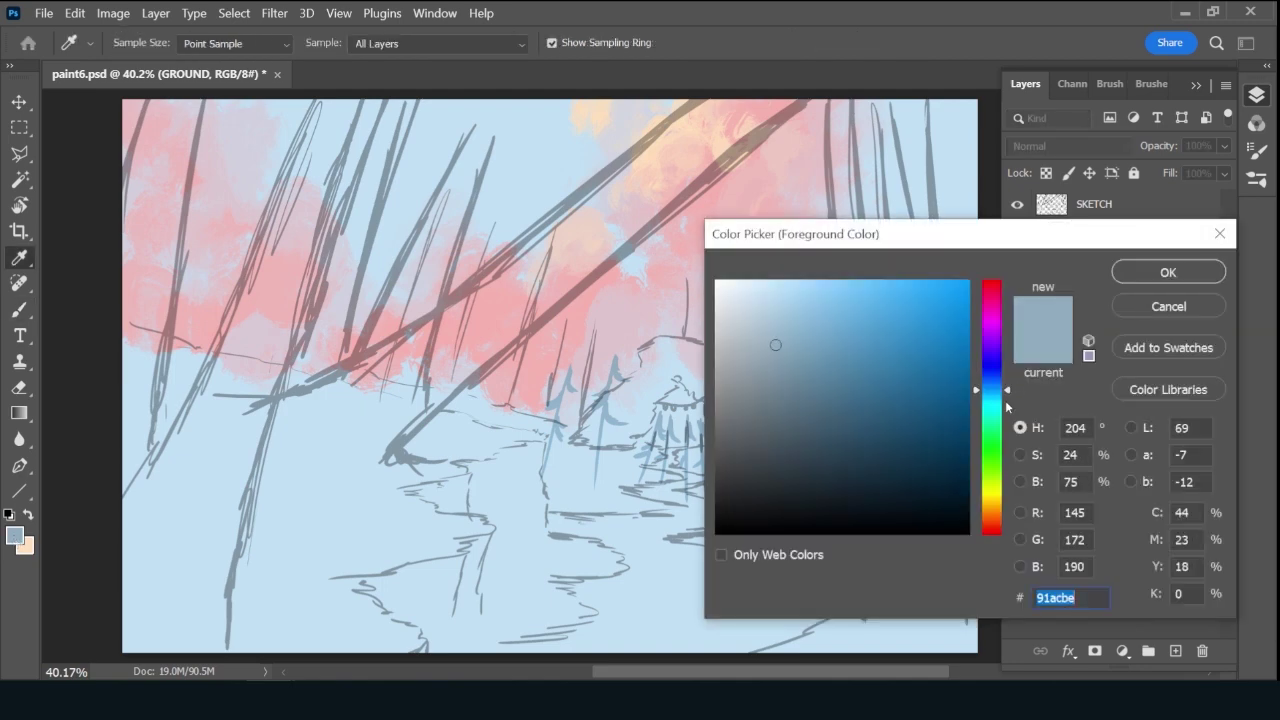
{"action": "mouse_move", "coordinate": [996, 410]}
{"action": "left_mouse_down"}
{"action": "mouse_move", "coordinate": [998, 431]}
{"action": "mouse_move", "coordinate": [1007, 415]}
{"action": "left_mouse_up"}
{"action": "left_click_drag", "start_coordinate": [866, 388], "coordinate": [879, 402]}
{"action": "left_click", "coordinate": [1168, 273]}
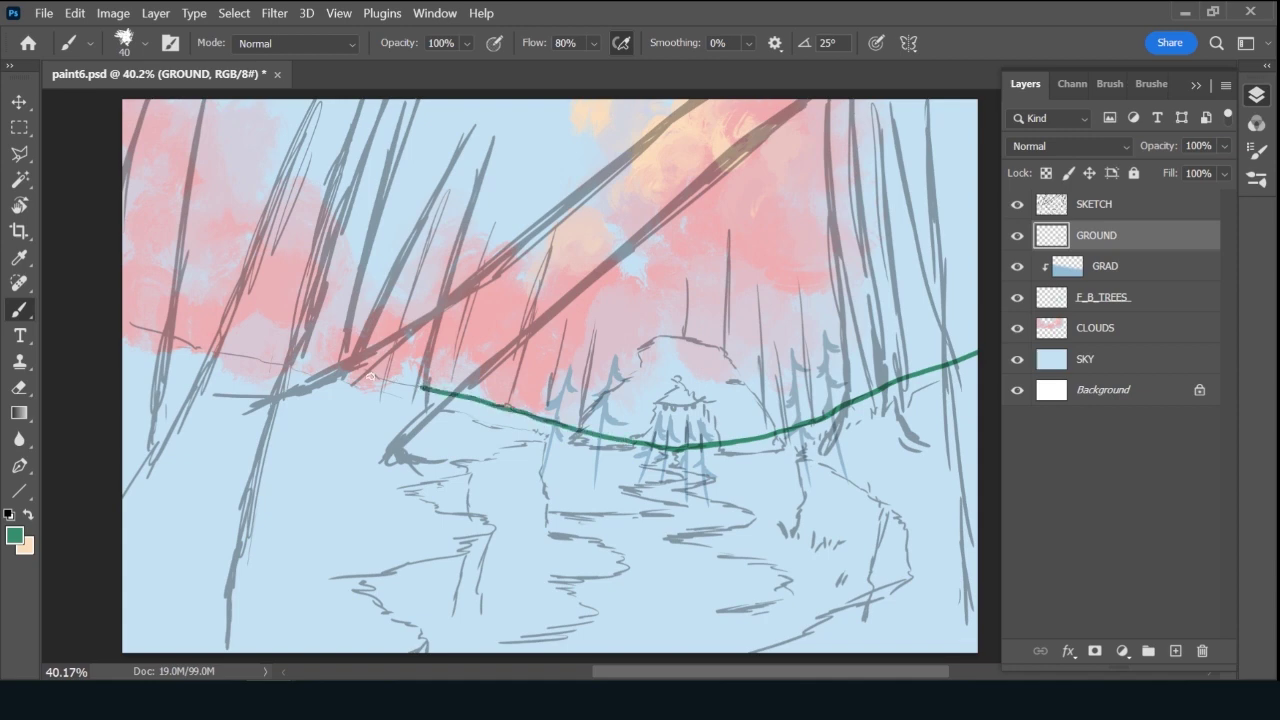
{"action": "left_click_drag", "start_coordinate": [370, 377], "coordinate": [296, 358]}
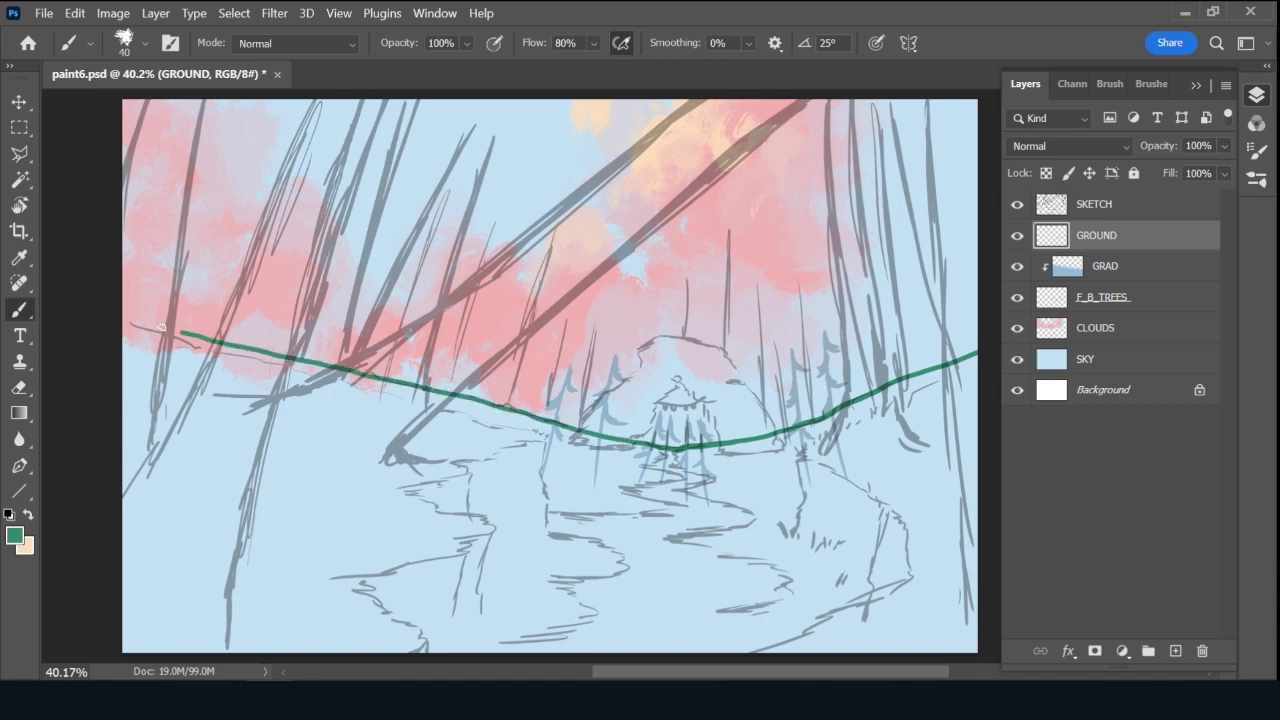
Enlarge the brush to 125 and block in green from below the hut down to the canvas bottom.
{"action": "key", "text": "bracketright"}
{"action": "key", "text": "bracketright"}
{"action": "mouse_move", "coordinate": [729, 457]}
{"action": "left_mouse_down"}
{"action": "mouse_move", "coordinate": [679, 485]}
{"action": "mouse_move", "coordinate": [704, 506]}
{"action": "mouse_move", "coordinate": [797, 510]}
{"action": "mouse_move", "coordinate": [613, 559]}
{"action": "mouse_move", "coordinate": [715, 588]}
{"action": "mouse_move", "coordinate": [647, 628]}
{"action": "mouse_move", "coordinate": [671, 642]}
{"action": "mouse_move", "coordinate": [656, 648]}
{"action": "mouse_move", "coordinate": [966, 643]}
{"action": "left_mouse_up"}
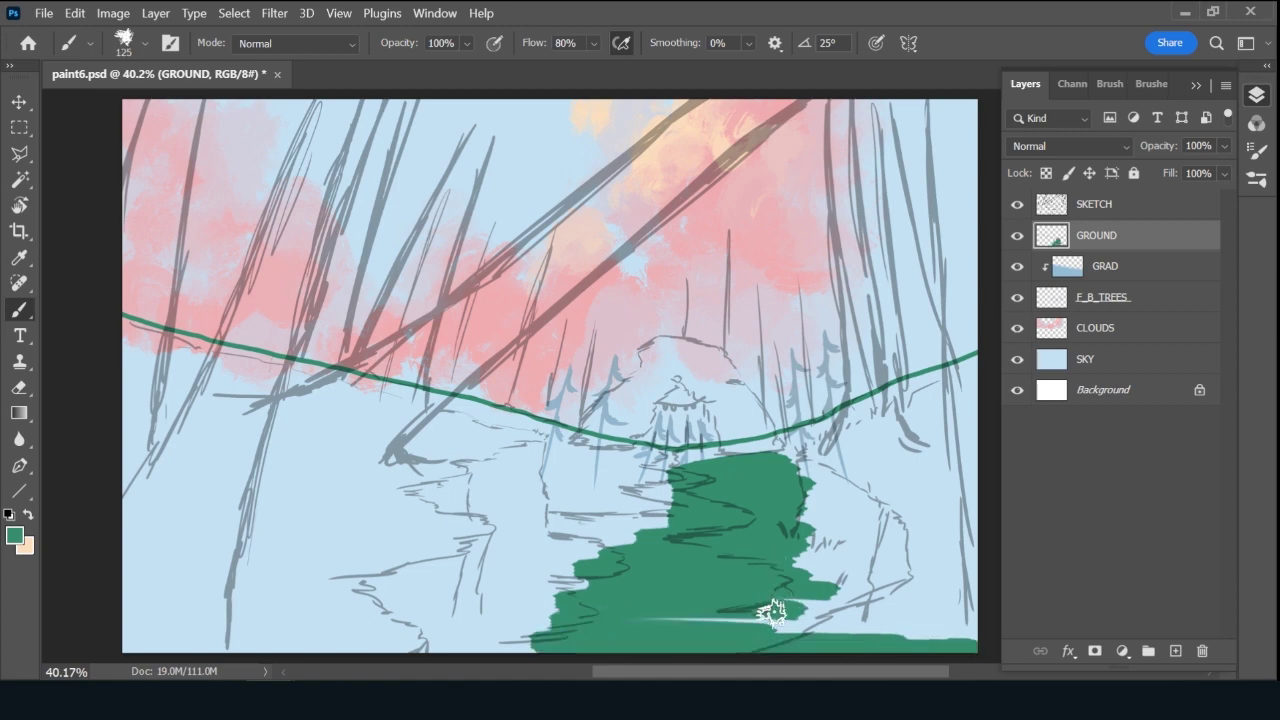
Enlarge the brush to 400 and fill the lower ground with green from the right edge to the left edge.
{"action": "key", "text": "bracketright"}
{"action": "key", "text": "bracketright"}
{"action": "key", "text": "bracketright"}
{"action": "key", "text": "bracketright"}
{"action": "key", "text": "bracketright"}
{"action": "key", "text": "bracketright"}
{"action": "key", "text": "bracketright"}
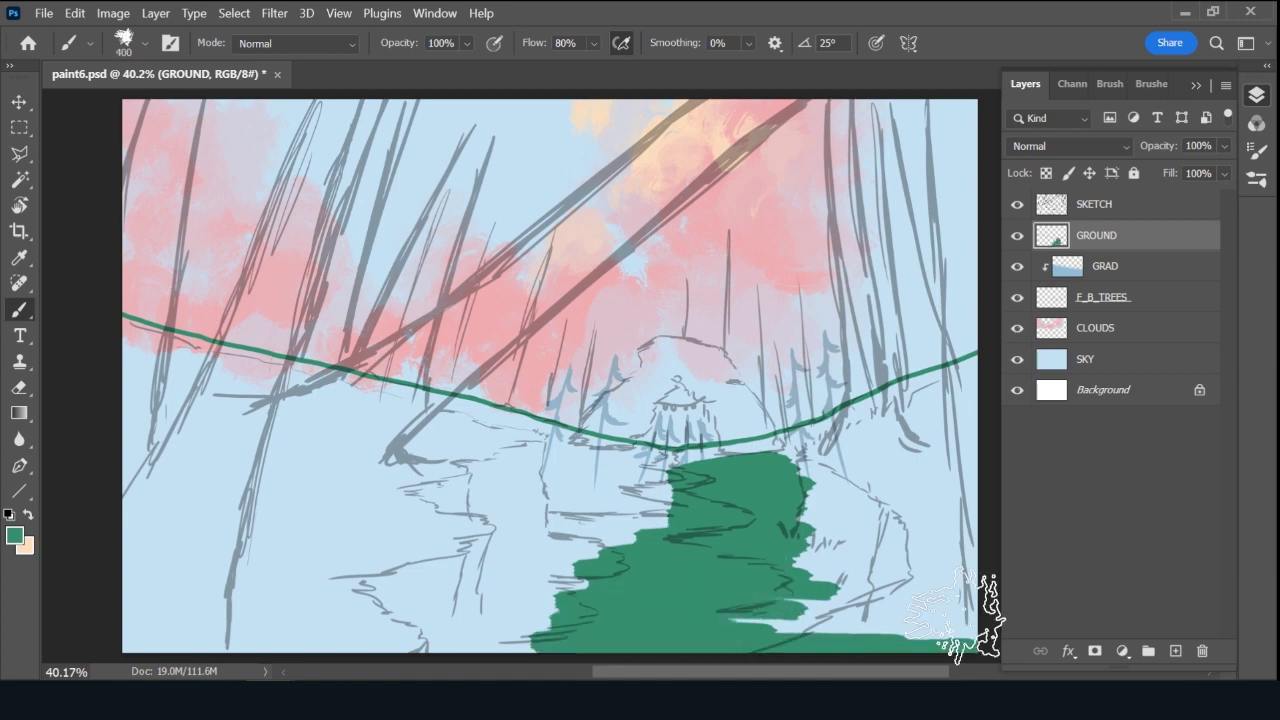
{"action": "mouse_move", "coordinate": [971, 600]}
{"action": "left_mouse_down"}
{"action": "mouse_move", "coordinate": [840, 625]}
{"action": "mouse_move", "coordinate": [500, 640]}
{"action": "mouse_move", "coordinate": [943, 617]}
{"action": "mouse_move", "coordinate": [843, 600]}
{"action": "mouse_move", "coordinate": [955, 560]}
{"action": "mouse_move", "coordinate": [929, 586]}
{"action": "mouse_move", "coordinate": [855, 555]}
{"action": "left_mouse_up"}
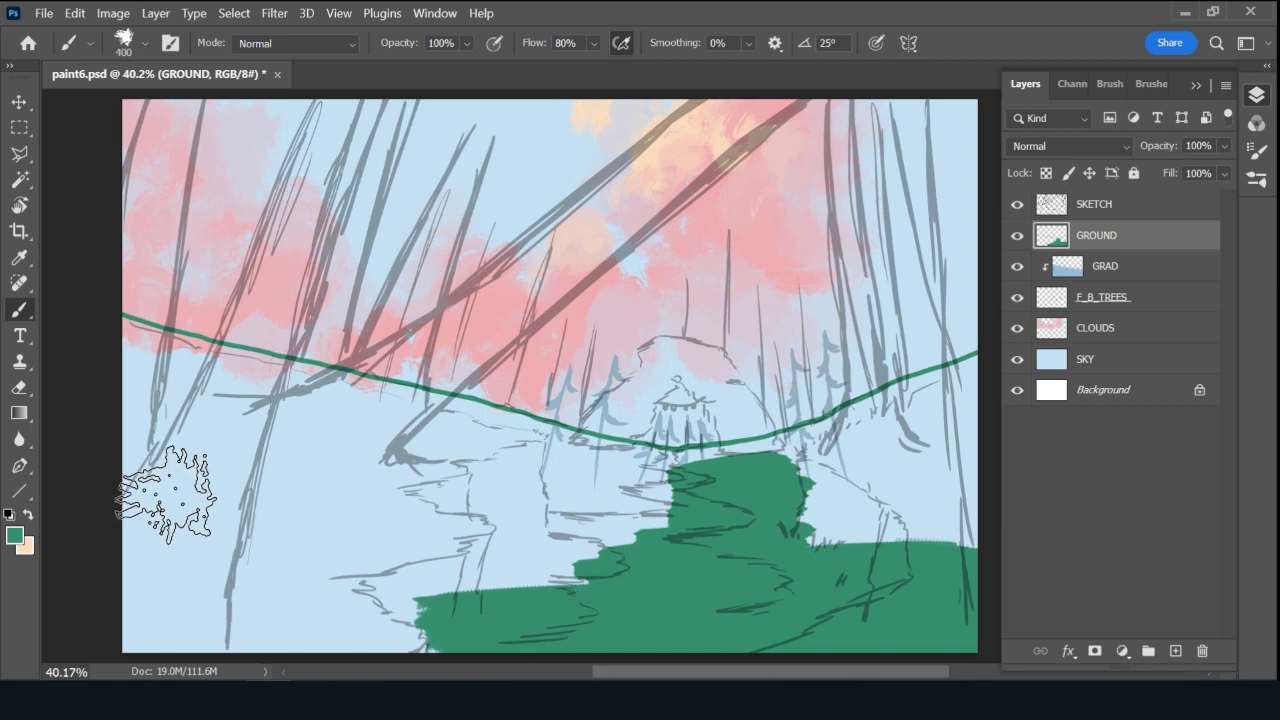
{"action": "mouse_move", "coordinate": [166, 500]}
{"action": "left_mouse_down"}
{"action": "mouse_move", "coordinate": [185, 505]}
{"action": "mouse_move", "coordinate": [225, 583]}
{"action": "mouse_move", "coordinate": [240, 572]}
{"action": "mouse_move", "coordinate": [237, 548]}
{"action": "mouse_move", "coordinate": [186, 600]}
{"action": "mouse_move", "coordinate": [251, 600]}
{"action": "mouse_move", "coordinate": [261, 576]}
{"action": "mouse_move", "coordinate": [337, 586]}
{"action": "mouse_move", "coordinate": [310, 600]}
{"action": "mouse_move", "coordinate": [414, 612]}
{"action": "mouse_move", "coordinate": [415, 593]}
{"action": "mouse_move", "coordinate": [575, 605]}
{"action": "mouse_move", "coordinate": [229, 634]}
{"action": "mouse_move", "coordinate": [491, 634]}
{"action": "mouse_move", "coordinate": [331, 640]}
{"action": "left_mouse_up"}
Enlarge the brush to 500 and extend the green fill upward over the left slope, the middle and the right side.
{"action": "key", "text": "bracketleft"}
{"action": "key", "text": "bracketleft"}
{"action": "key", "text": "bracketright"}
{"action": "key", "text": "bracketright"}
{"action": "key", "text": "bracketright"}
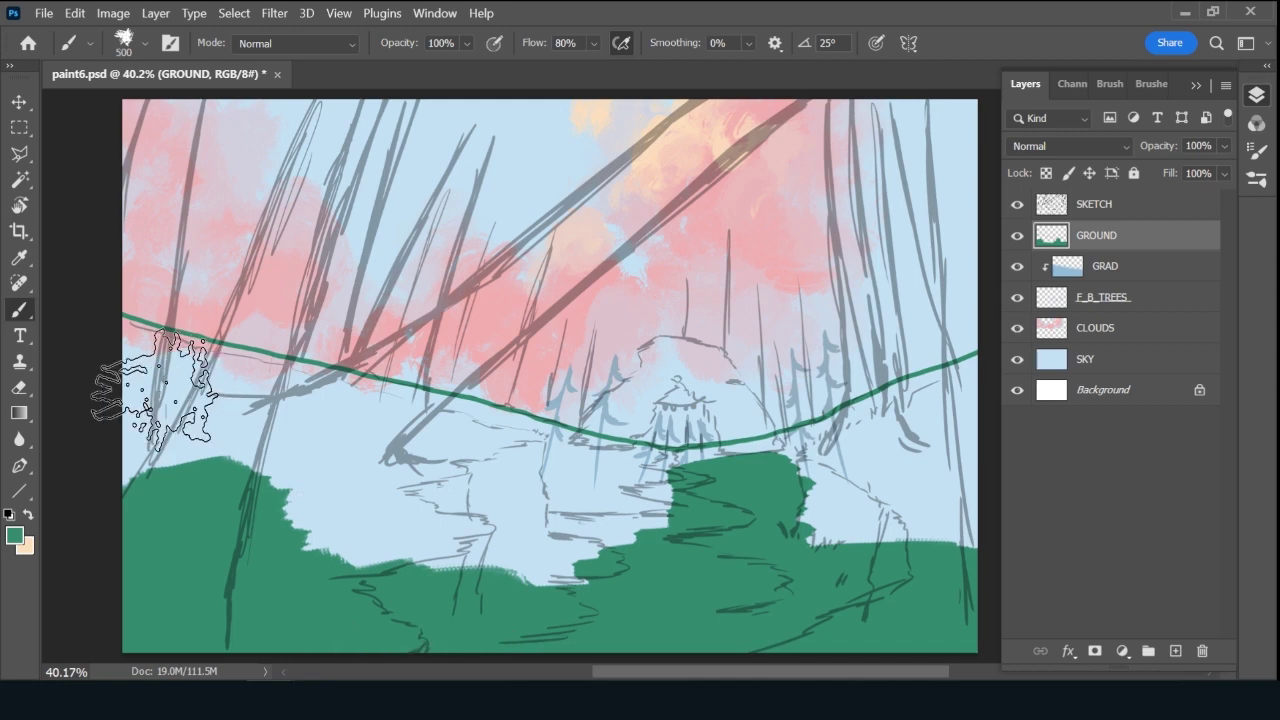
{"action": "mouse_move", "coordinate": [129, 400]}
{"action": "left_mouse_down"}
{"action": "mouse_move", "coordinate": [181, 407]}
{"action": "mouse_move", "coordinate": [159, 473]}
{"action": "mouse_move", "coordinate": [305, 457]}
{"action": "mouse_move", "coordinate": [385, 481]}
{"action": "mouse_move", "coordinate": [377, 510]}
{"action": "mouse_move", "coordinate": [410, 532]}
{"action": "mouse_move", "coordinate": [610, 532]}
{"action": "mouse_move", "coordinate": [567, 579]}
{"action": "mouse_move", "coordinate": [665, 517]}
{"action": "mouse_move", "coordinate": [728, 504]}
{"action": "mouse_move", "coordinate": [772, 517]}
{"action": "mouse_move", "coordinate": [848, 479]}
{"action": "mouse_move", "coordinate": [806, 488]}
{"action": "mouse_move", "coordinate": [884, 471]}
{"action": "mouse_move", "coordinate": [794, 523]}
{"action": "mouse_move", "coordinate": [835, 537]}
{"action": "left_mouse_up"}
Reduce the brush to 90 and then 70, filling the right slope with green up to the ground line.
{"action": "key", "text": "bracketleft"}
{"action": "key", "text": "bracketleft"}
{"action": "key", "text": "bracketleft"}
{"action": "key", "text": "bracketleft"}
{"action": "key", "text": "bracketleft"}
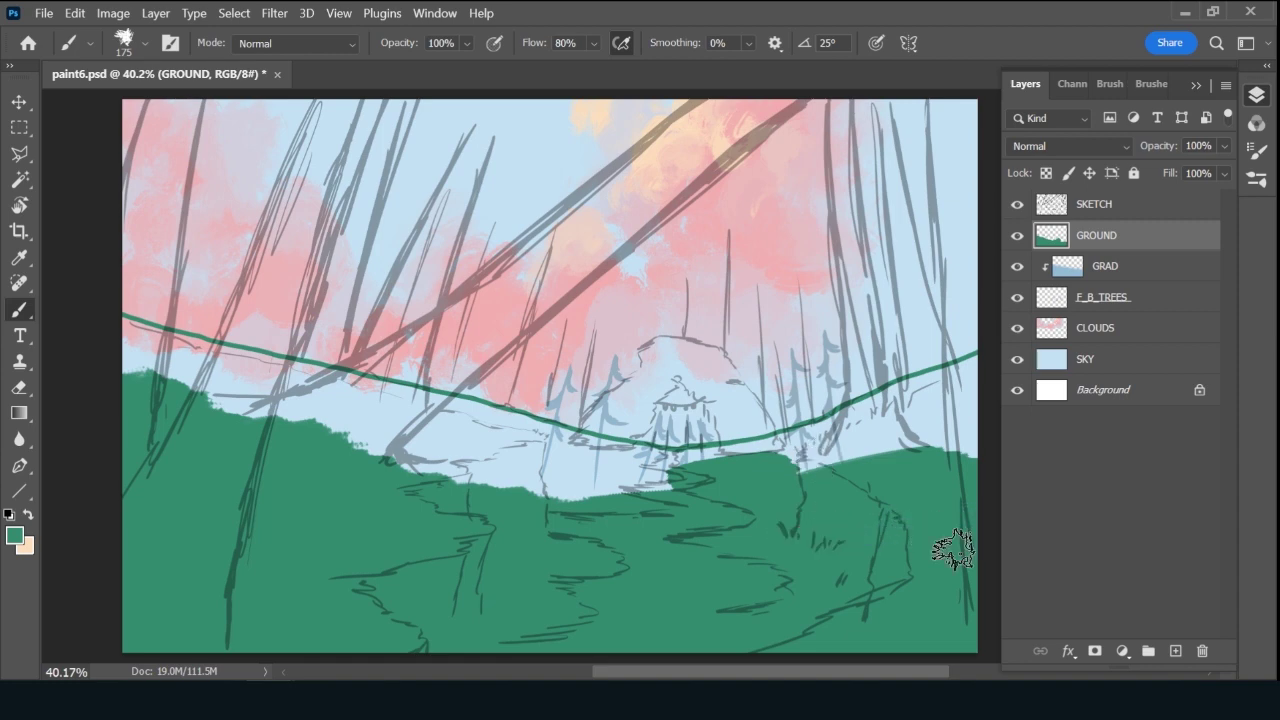
{"action": "key", "text": "bracketleft"}
{"action": "key", "text": "bracketleft"}
{"action": "key", "text": "bracketleft"}
{"action": "key", "text": "bracketleft"}
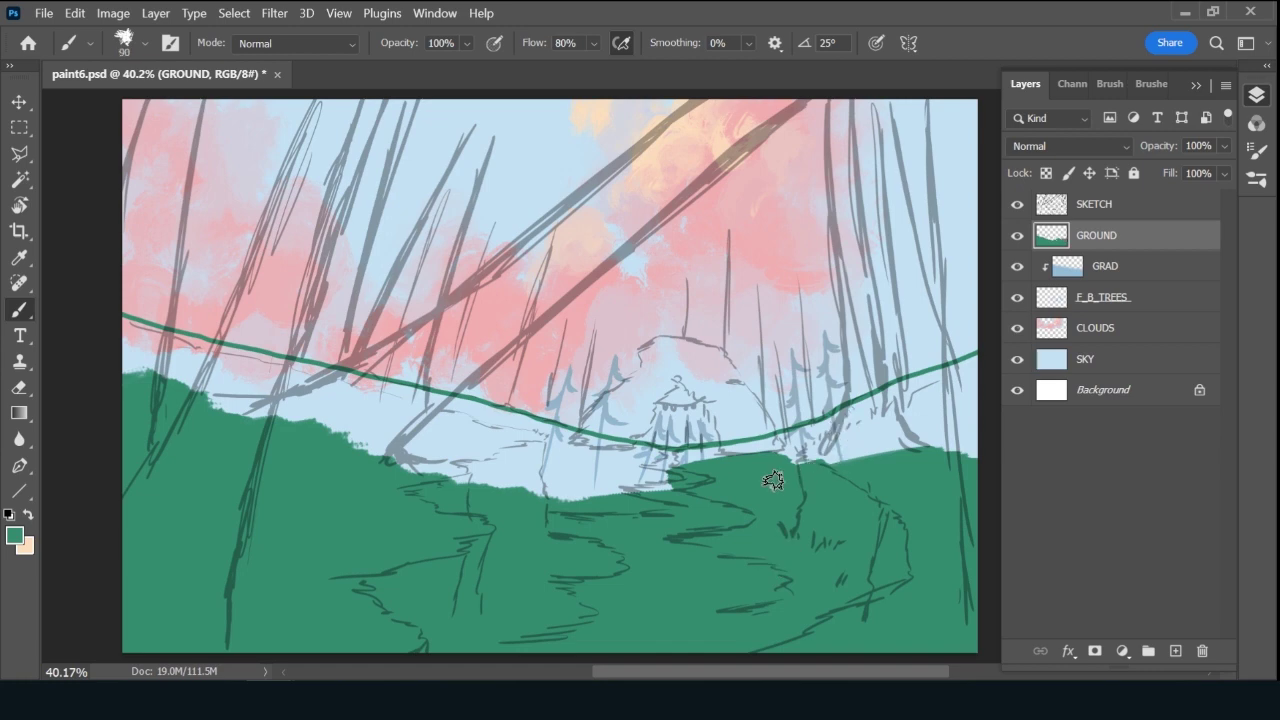
{"action": "mouse_move", "coordinate": [773, 481]}
{"action": "left_mouse_down"}
{"action": "mouse_move", "coordinate": [979, 440]}
{"action": "mouse_move", "coordinate": [900, 460]}
{"action": "mouse_move", "coordinate": [974, 449]}
{"action": "mouse_move", "coordinate": [964, 458]}
{"action": "mouse_move", "coordinate": [838, 463]}
{"action": "mouse_move", "coordinate": [929, 435]}
{"action": "mouse_move", "coordinate": [812, 466]}
{"action": "mouse_move", "coordinate": [977, 414]}
{"action": "mouse_move", "coordinate": [822, 463]}
{"action": "mouse_move", "coordinate": [945, 396]}
{"action": "mouse_move", "coordinate": [720, 449]}
{"action": "mouse_move", "coordinate": [807, 433]}
{"action": "mouse_move", "coordinate": [777, 448]}
{"action": "mouse_move", "coordinate": [839, 442]}
{"action": "mouse_move", "coordinate": [781, 467]}
{"action": "mouse_move", "coordinate": [872, 429]}
{"action": "mouse_move", "coordinate": [803, 429]}
{"action": "mouse_move", "coordinate": [978, 352]}
{"action": "left_mouse_up"}
{"action": "key", "text": "bracketleft"}
{"action": "key", "text": "bracketleft"}
{"action": "left_click_drag", "start_coordinate": [919, 392], "coordinate": [892, 415]}
{"action": "left_click_drag", "start_coordinate": [980, 371], "coordinate": [972, 386]}
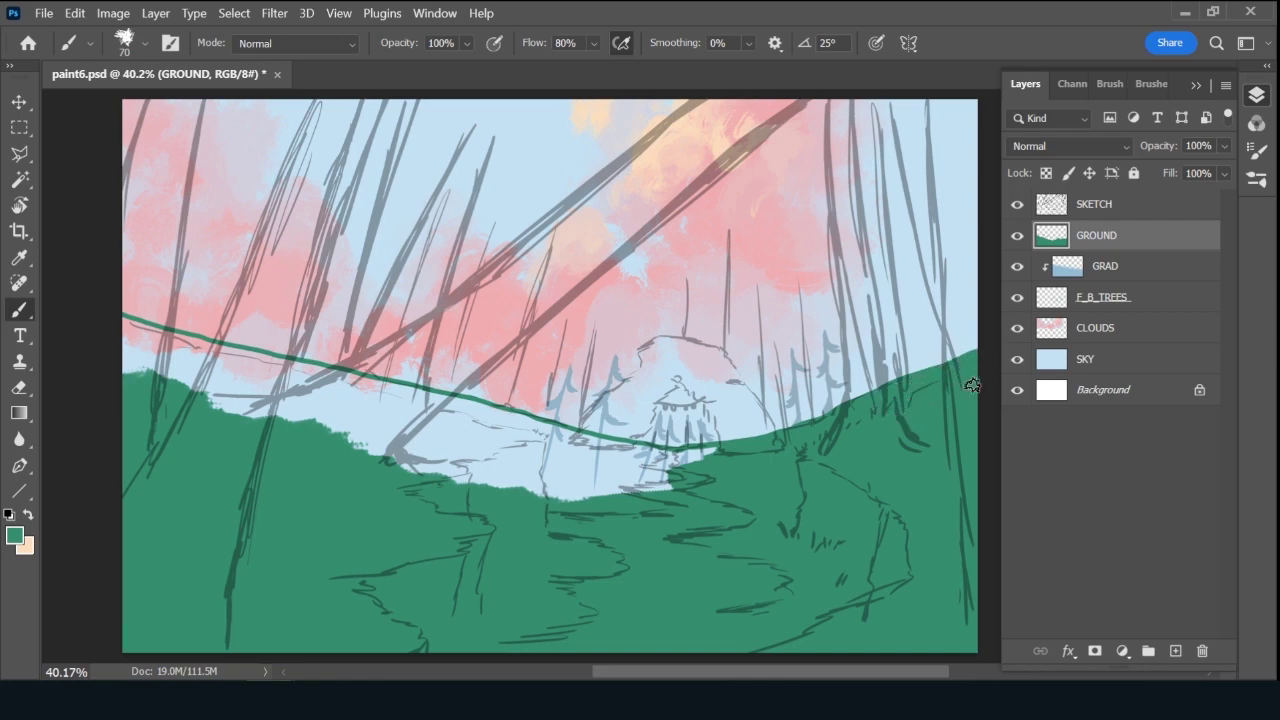
Enlarge the brush up to 150 and smooth the green fill upward along the left slope toward the hut.
{"action": "key", "text": "bracketright"}
{"action": "key", "text": "bracketright"}
{"action": "key", "text": "bracketright"}
{"action": "mouse_move", "coordinate": [145, 371]}
{"action": "left_mouse_down"}
{"action": "mouse_move", "coordinate": [259, 413]}
{"action": "mouse_move", "coordinate": [206, 407]}
{"action": "mouse_move", "coordinate": [354, 441]}
{"action": "mouse_move", "coordinate": [376, 469]}
{"action": "mouse_move", "coordinate": [455, 477]}
{"action": "mouse_move", "coordinate": [352, 451]}
{"action": "mouse_move", "coordinate": [523, 466]}
{"action": "left_mouse_up"}
{"action": "key", "text": "bracketright"}
{"action": "key", "text": "bracketright"}
{"action": "mouse_move", "coordinate": [600, 495]}
{"action": "left_mouse_down"}
{"action": "mouse_move", "coordinate": [563, 485]}
{"action": "mouse_move", "coordinate": [663, 503]}
{"action": "left_mouse_up"}
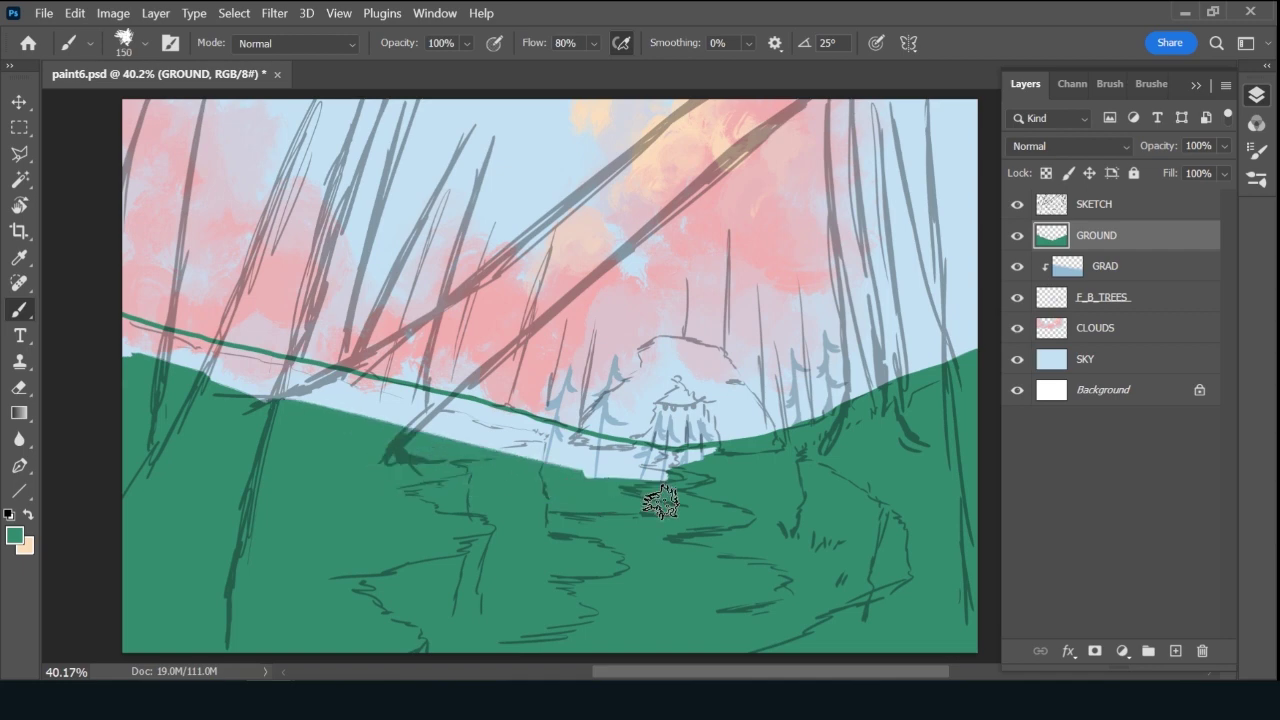
Reduce the brush to 70 and fill the remaining gap below the left ground line with green, reaching the valley beside the hut.
{"action": "key", "text": "bracketleft"}
{"action": "key", "text": "bracketleft"}
{"action": "key", "text": "bracketleft"}
{"action": "mouse_move", "coordinate": [271, 396]}
{"action": "left_mouse_down"}
{"action": "mouse_move", "coordinate": [228, 390]}
{"action": "mouse_move", "coordinate": [319, 405]}
{"action": "mouse_move", "coordinate": [252, 372]}
{"action": "mouse_move", "coordinate": [122, 357]}
{"action": "mouse_move", "coordinate": [149, 350]}
{"action": "mouse_move", "coordinate": [115, 337]}
{"action": "mouse_move", "coordinate": [150, 338]}
{"action": "mouse_move", "coordinate": [117, 316]}
{"action": "mouse_move", "coordinate": [287, 364]}
{"action": "mouse_move", "coordinate": [180, 365]}
{"action": "mouse_move", "coordinate": [148, 343]}
{"action": "mouse_move", "coordinate": [313, 388]}
{"action": "mouse_move", "coordinate": [249, 378]}
{"action": "mouse_move", "coordinate": [283, 396]}
{"action": "mouse_move", "coordinate": [405, 417]}
{"action": "mouse_move", "coordinate": [296, 406]}
{"action": "mouse_move", "coordinate": [463, 427]}
{"action": "mouse_move", "coordinate": [460, 443]}
{"action": "mouse_move", "coordinate": [483, 443]}
{"action": "mouse_move", "coordinate": [412, 432]}
{"action": "mouse_move", "coordinate": [481, 456]}
{"action": "mouse_move", "coordinate": [685, 469]}
{"action": "mouse_move", "coordinate": [637, 458]}
{"action": "mouse_move", "coordinate": [699, 421]}
{"action": "mouse_move", "coordinate": [693, 459]}
{"action": "left_mouse_up"}
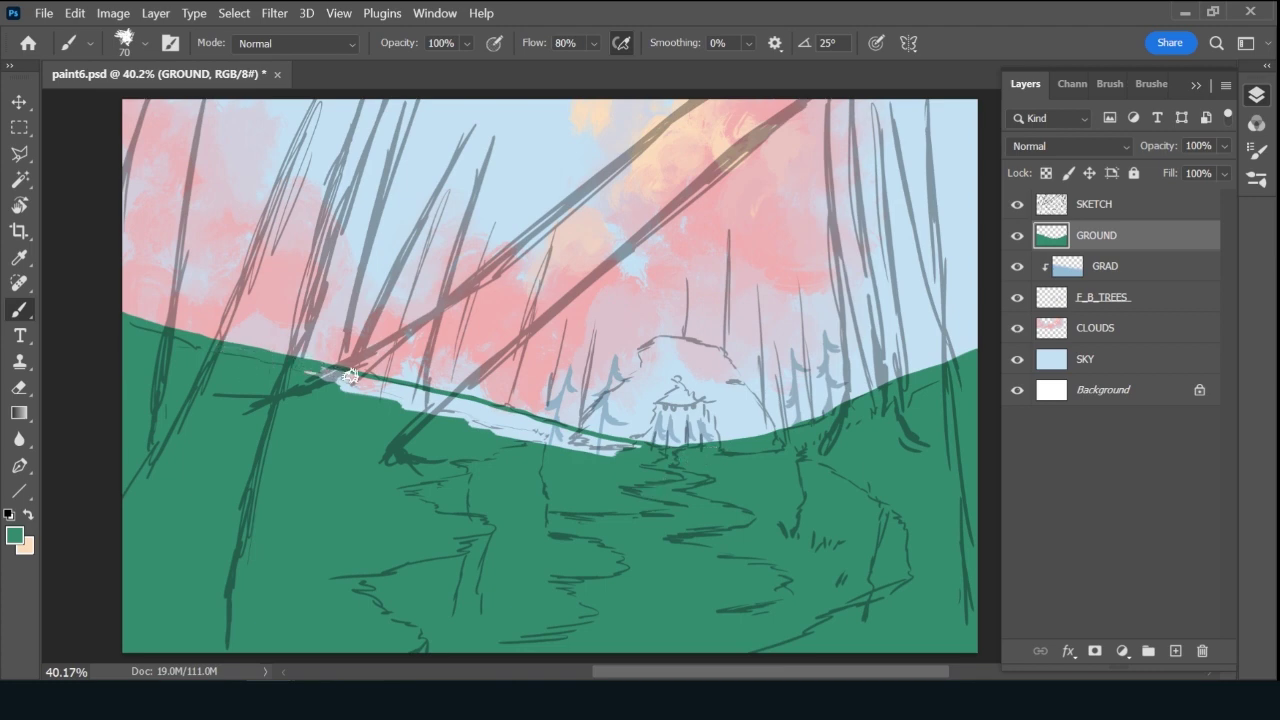
{"action": "left_click_drag", "start_coordinate": [350, 376], "coordinate": [446, 397]}
{"action": "mouse_move", "coordinate": [355, 378]}
{"action": "left_mouse_down"}
{"action": "mouse_move", "coordinate": [481, 413]}
{"action": "mouse_move", "coordinate": [360, 392]}
{"action": "mouse_move", "coordinate": [551, 441]}
{"action": "mouse_move", "coordinate": [514, 439]}
{"action": "mouse_move", "coordinate": [539, 446]}
{"action": "mouse_move", "coordinate": [644, 451]}
{"action": "mouse_move", "coordinate": [436, 395]}
{"action": "left_mouse_up"}
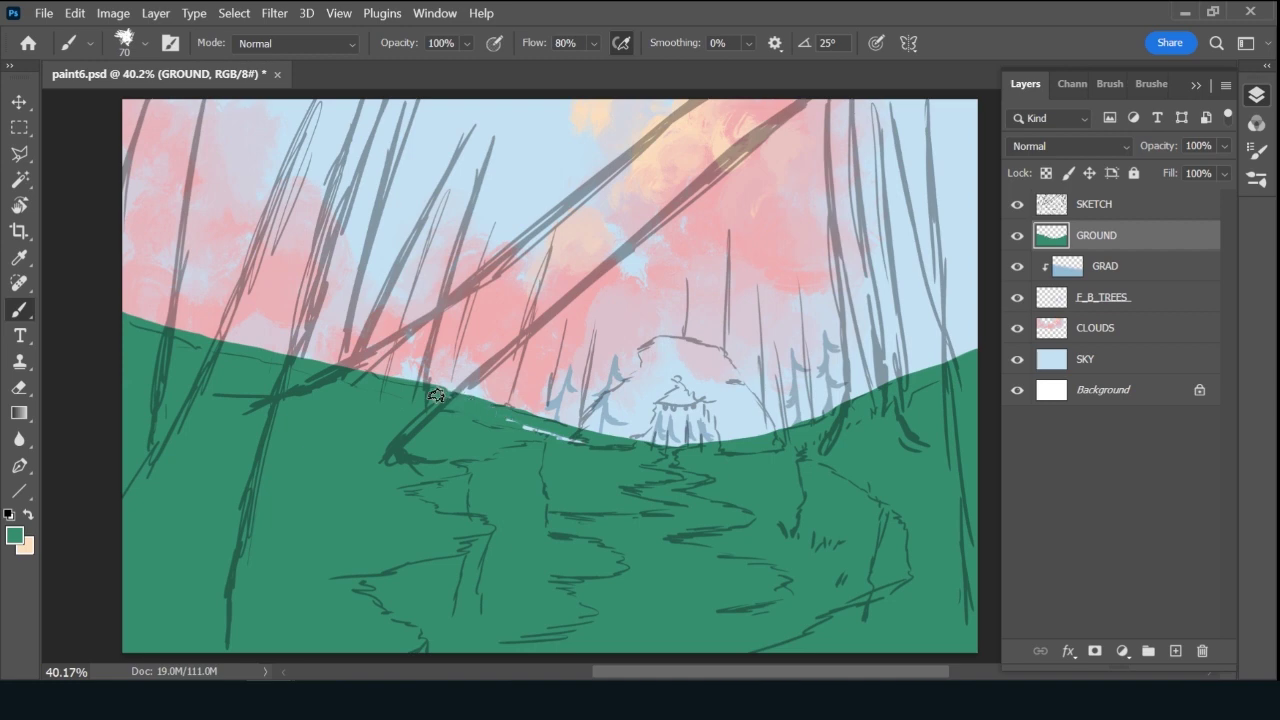
{"action": "left_click_drag", "start_coordinate": [527, 422], "coordinate": [611, 451]}
Create a layer named SH above GROUND, clip it to GROUND and set its blend mode to Multiply.
{"action": "left_click", "coordinate": [1175, 651]}
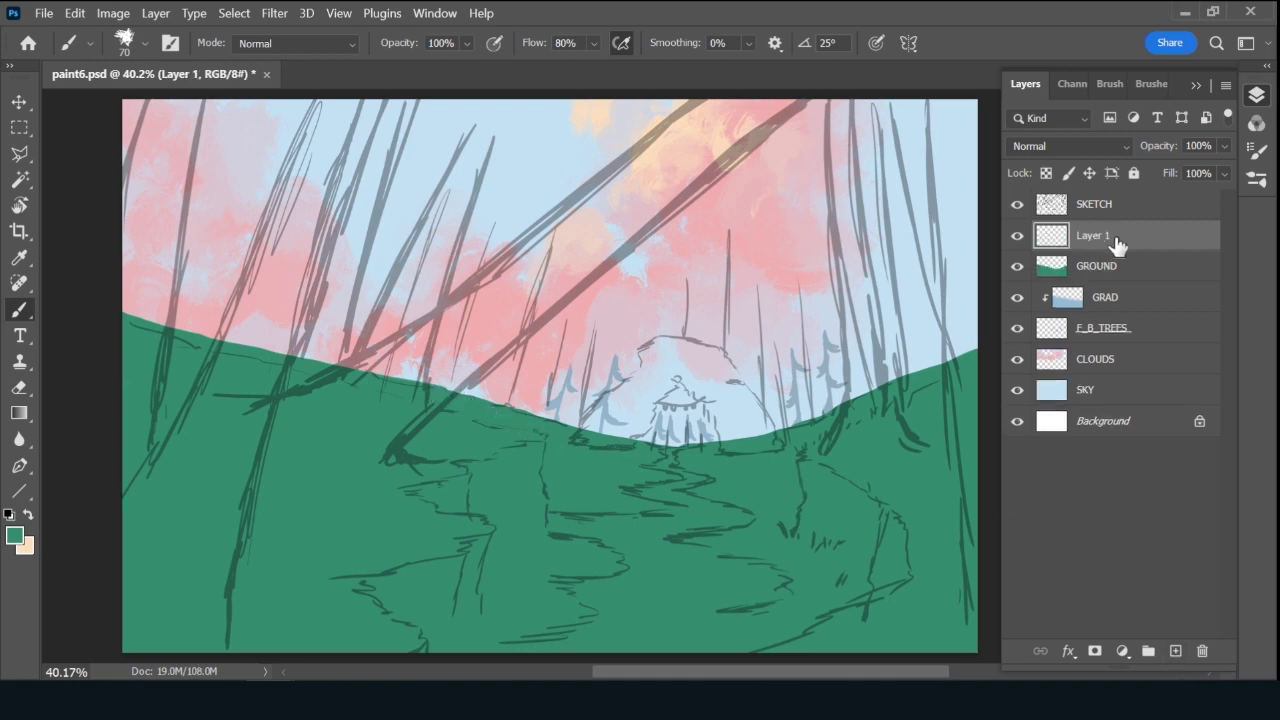
{"action": "left_click", "coordinate": [1121, 251], "text": "alt"}
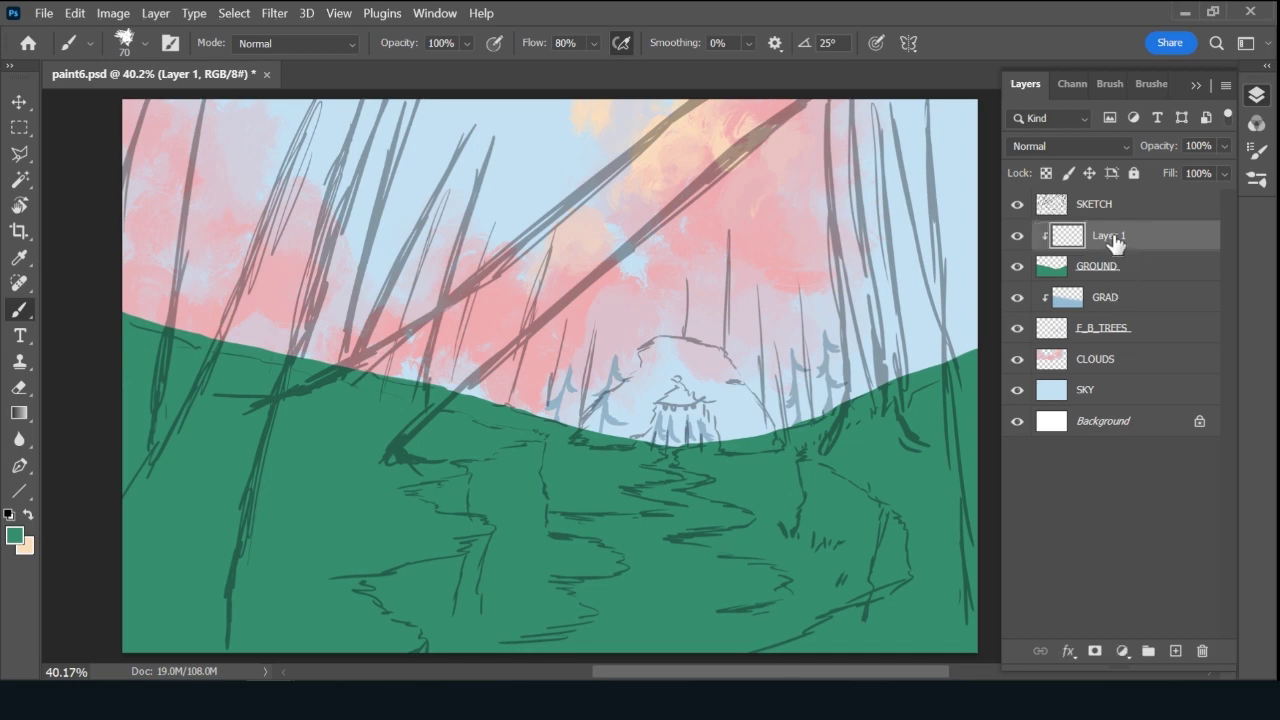
{"action": "double_click", "coordinate": [1100, 235]}
{"action": "type", "text": "SH"}
{"action": "key", "text": "Return"}
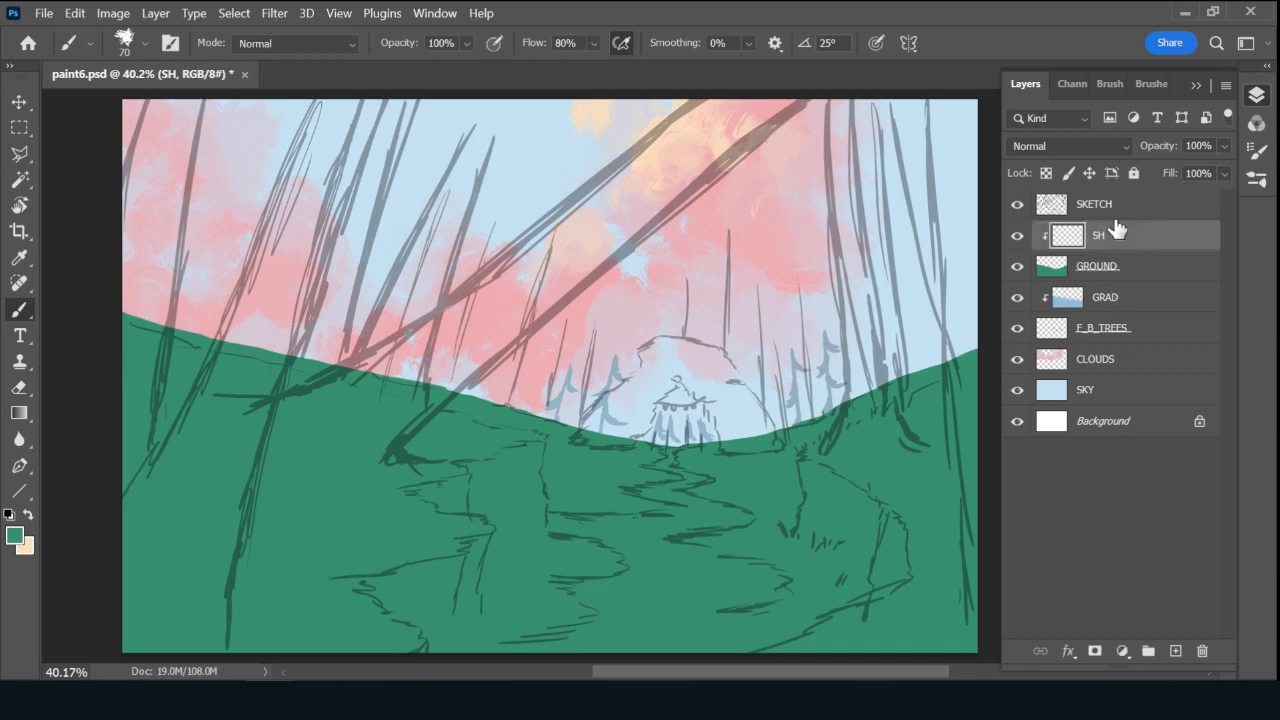
{"action": "left_click", "coordinate": [1087, 146]}
{"action": "left_click", "coordinate": [1063, 187]}
Choose the Ink 2 brush and sample the light blue sky as the paint colour, with SH set to Multiply.
{"action": "left_click", "coordinate": [1152, 86]}
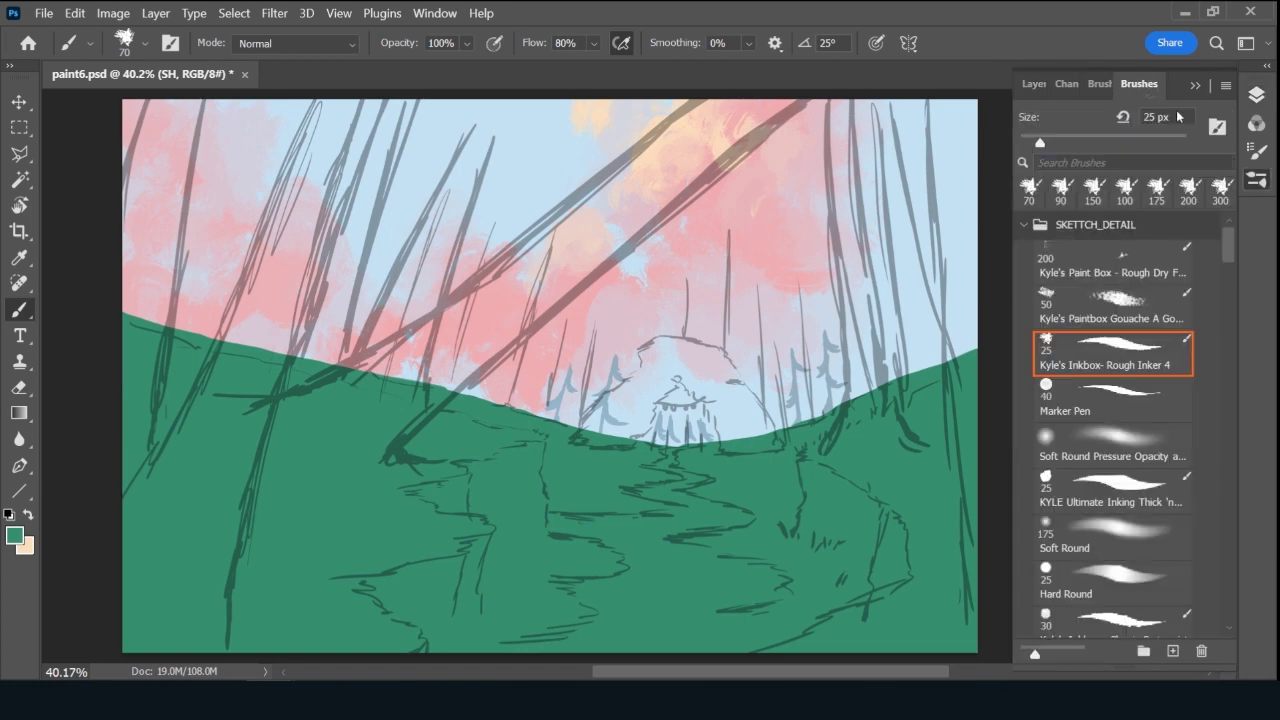
{"action": "left_click_drag", "start_coordinate": [1231, 255], "coordinate": [1217, 315]}
{"action": "left_click", "coordinate": [1105, 598]}
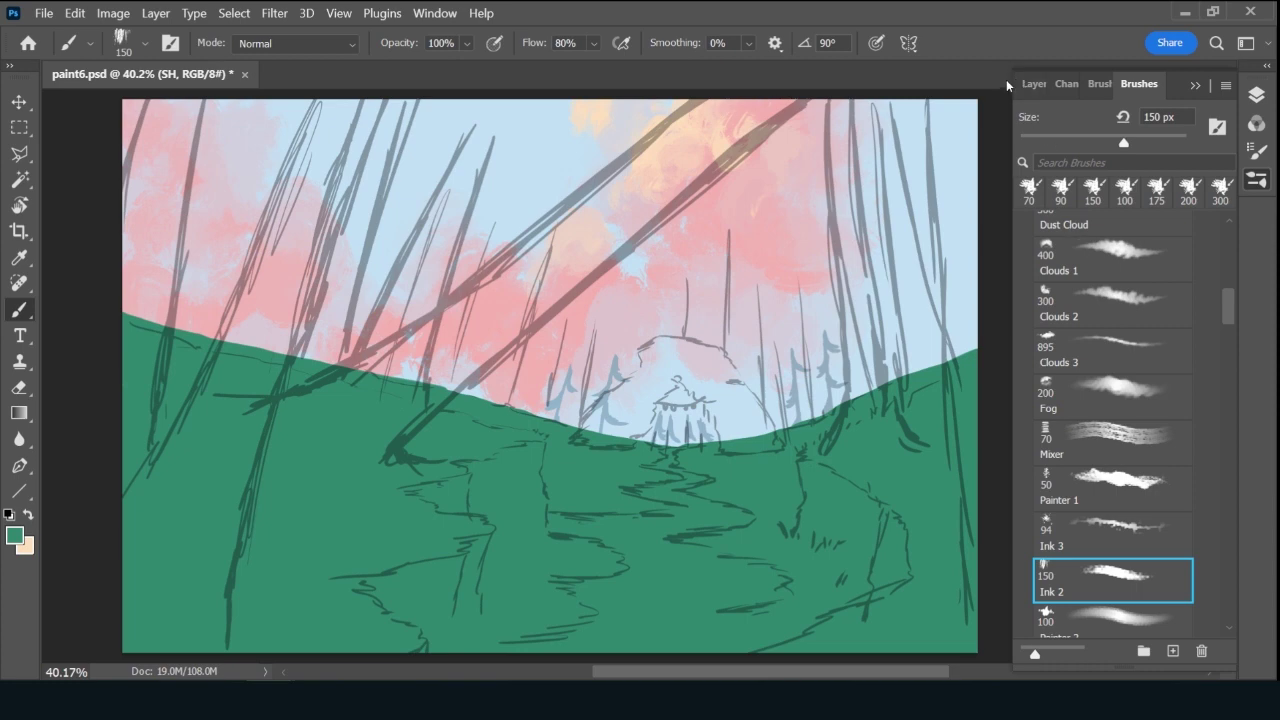
{"action": "left_click", "coordinate": [1031, 84]}
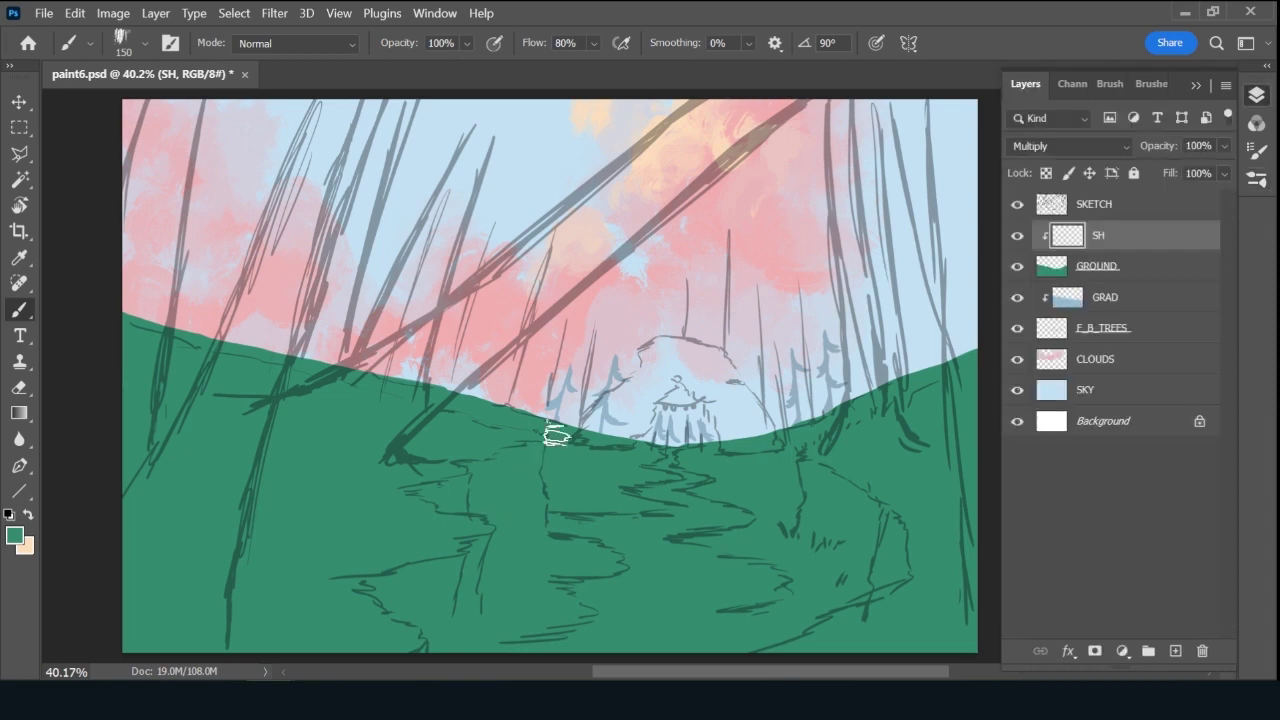
{"action": "left_click", "coordinate": [578, 116], "text": "alt"}
{"action": "left_click", "coordinate": [1090, 147]}
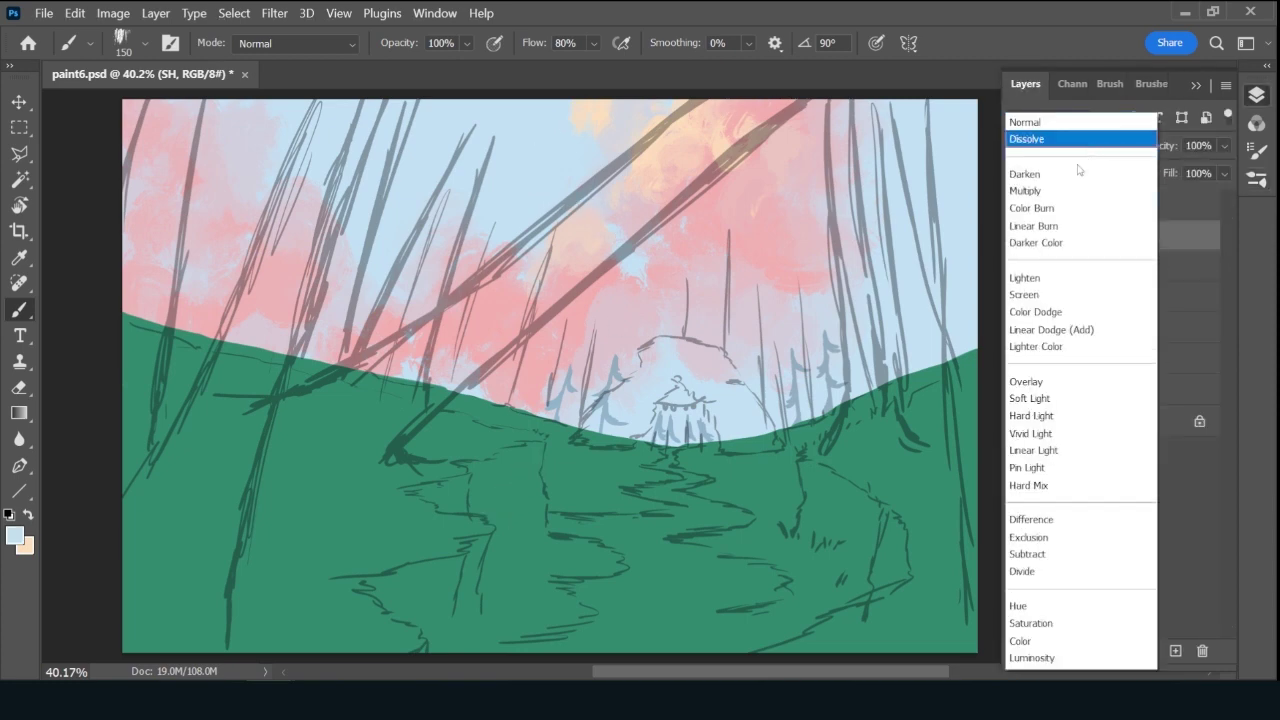
{"action": "left_click", "coordinate": [1061, 195]}
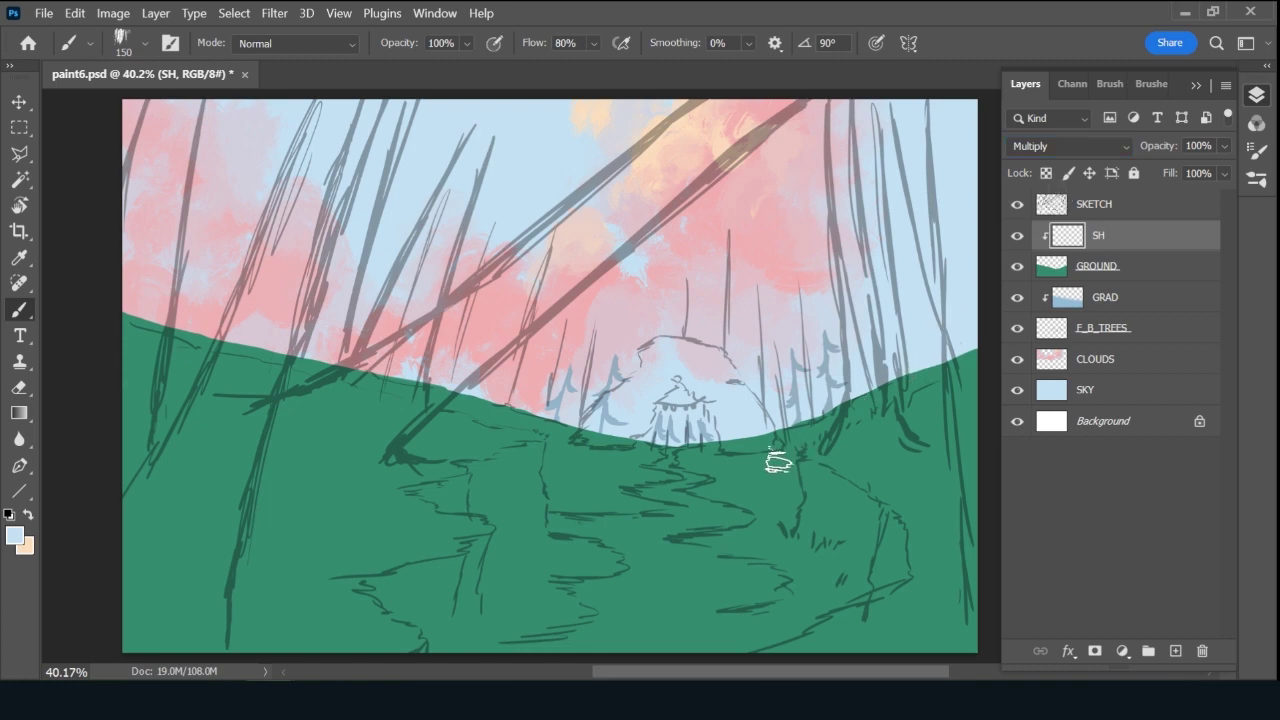
Reduce the brush to 50 and paint a first light blue shadow patch on the ground just below and right of the hut.
{"action": "key", "text": "bracketleft"}
{"action": "key", "text": "bracketleft"}
{"action": "key", "text": "bracketleft"}
{"action": "key", "text": "bracketleft"}
{"action": "key", "text": "bracketleft"}
{"action": "key", "text": "bracketleft"}
{"action": "key", "text": "bracketleft"}
{"action": "mouse_move", "coordinate": [720, 461]}
{"action": "left_mouse_down"}
{"action": "mouse_move", "coordinate": [826, 453]}
{"action": "mouse_move", "coordinate": [743, 468]}
{"action": "left_mouse_up"}
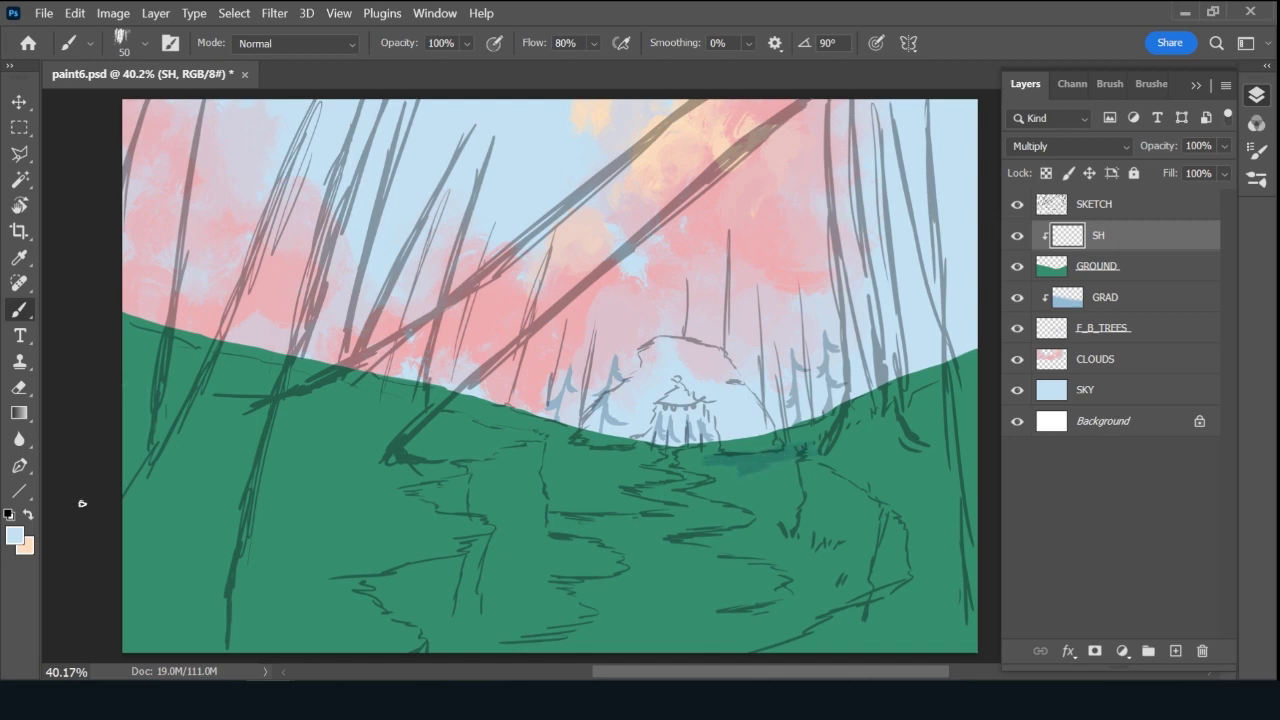
Set the foreground colour to 517f9c and try darker shading along the ground right of the hut with a size 35 brush.
{"action": "left_click", "coordinate": [14, 536]}
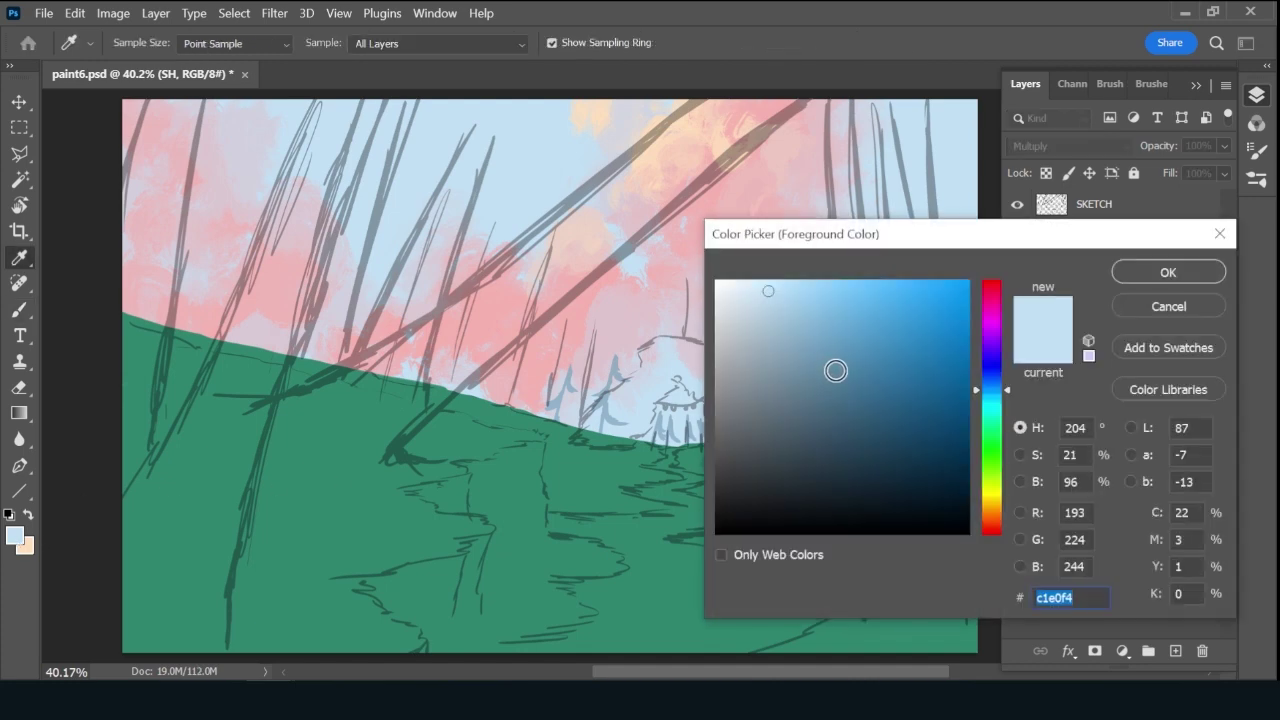
{"action": "type", "text": "517f9c"}
{"action": "left_click_drag", "start_coordinate": [1080, 598], "coordinate": [1008, 611]}
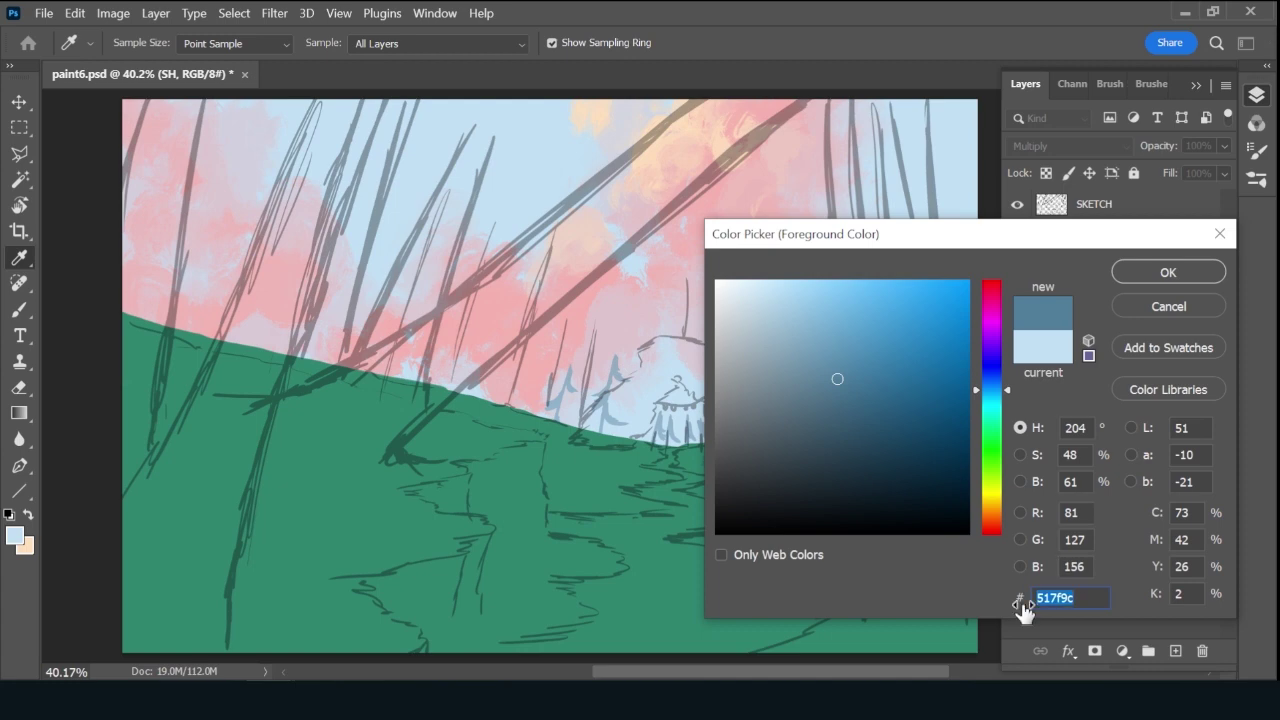
{"action": "left_click", "coordinate": [1184, 273]}
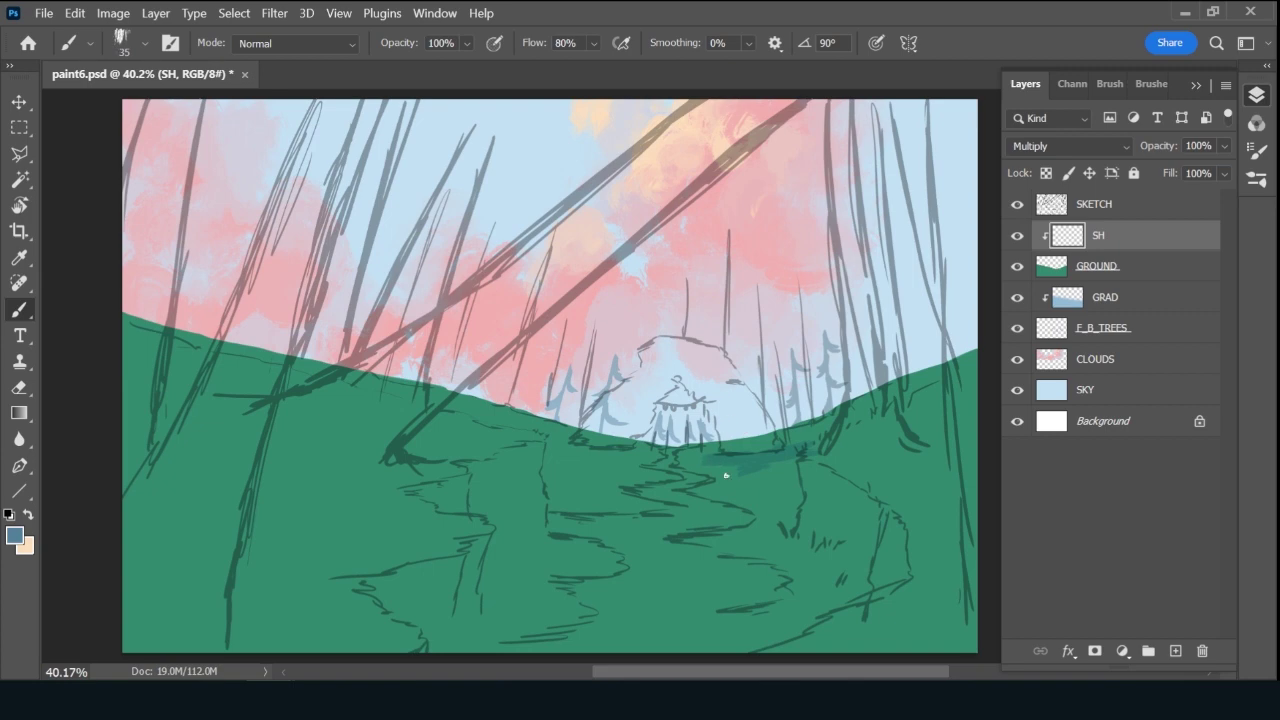
{"action": "left_click_drag", "start_coordinate": [742, 455], "coordinate": [781, 451]}
{"action": "left_click_drag", "start_coordinate": [768, 460], "coordinate": [852, 429]}
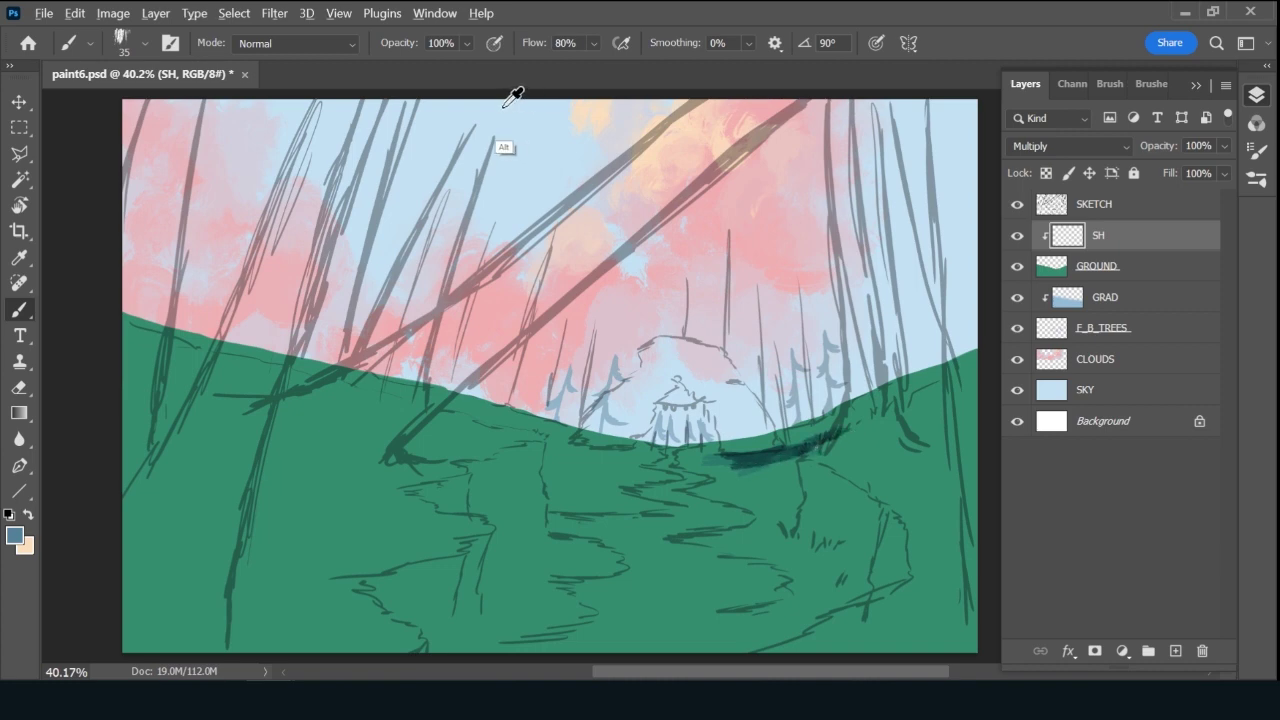
Resample the light blue sky and spread the soft shadow across the ground below the hut and up the right slope, enlarging the brush to 45.
{"action": "left_click", "coordinate": [436, 118], "text": "alt"}
{"action": "left_click_drag", "start_coordinate": [737, 460], "coordinate": [784, 452]}
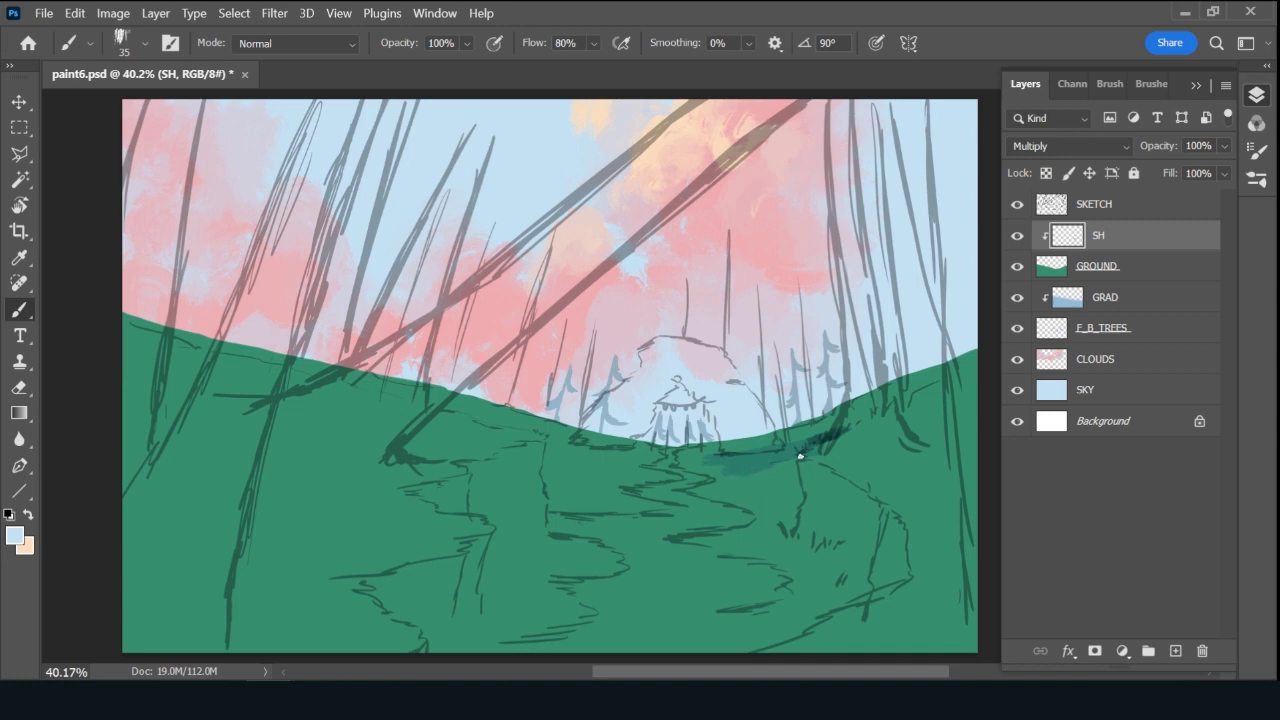
{"action": "left_click_drag", "start_coordinate": [827, 437], "coordinate": [793, 447]}
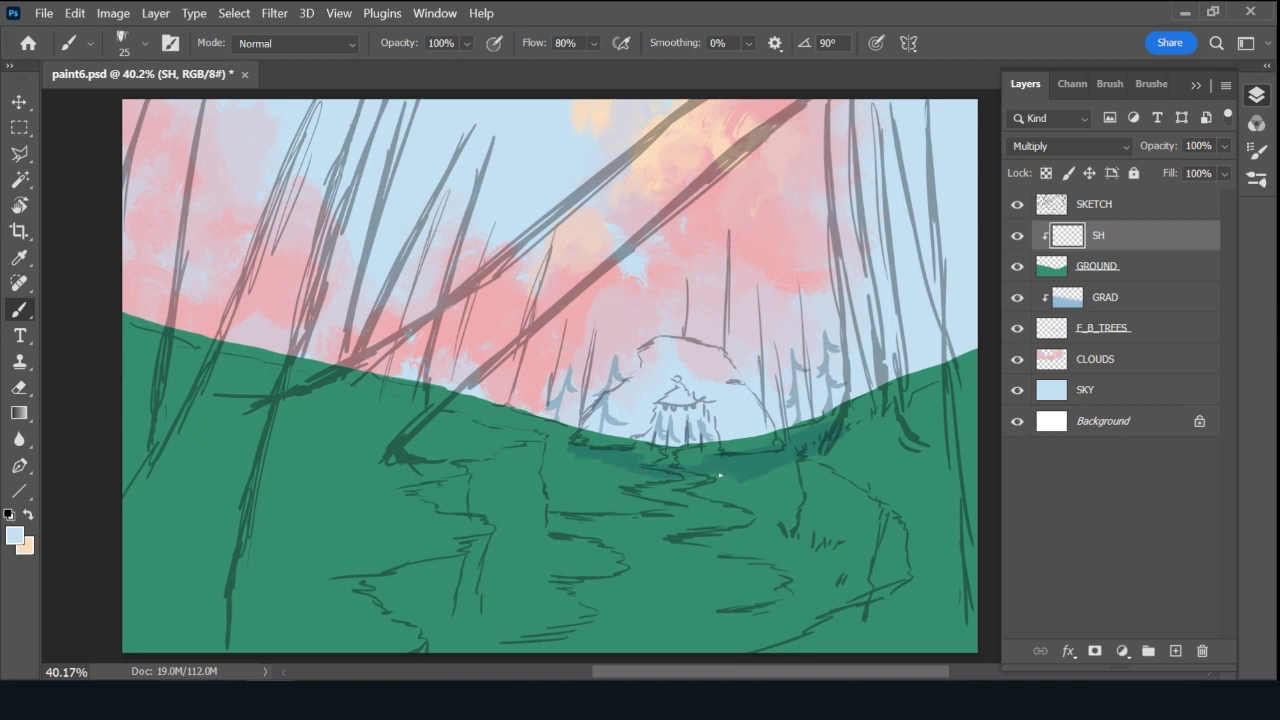
{"action": "key", "text": "bracketright"}
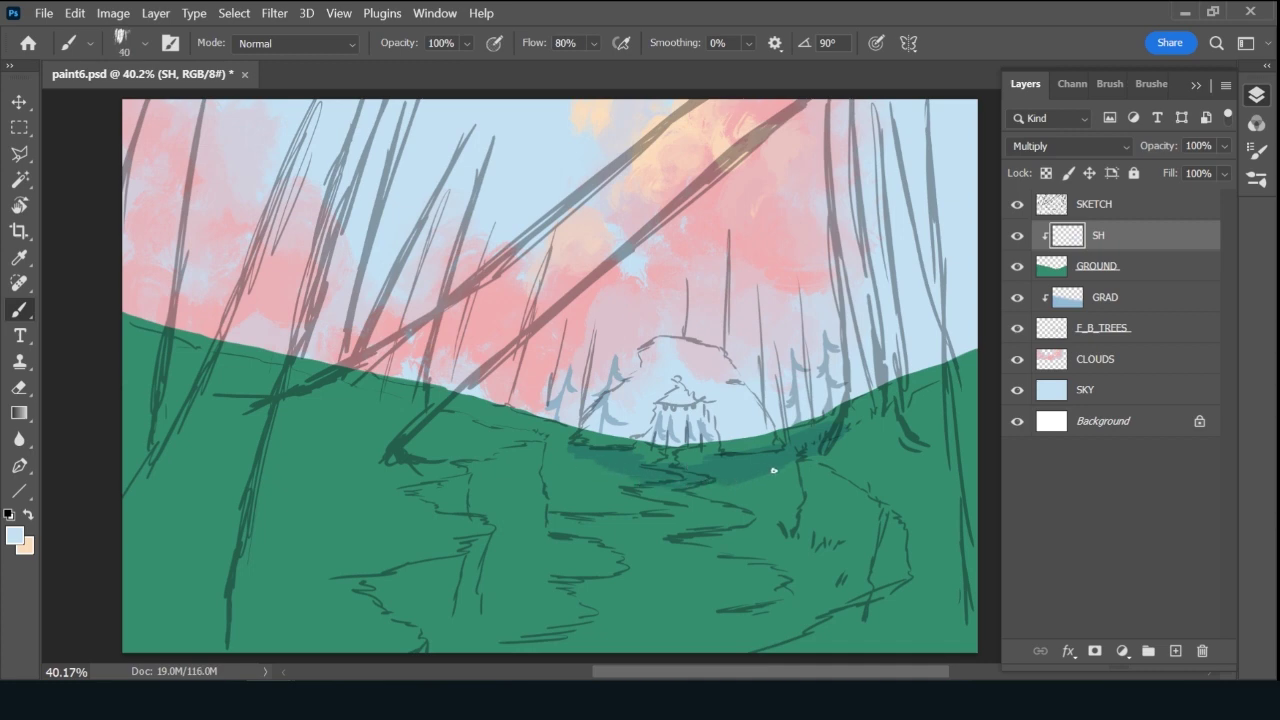
{"action": "mouse_move", "coordinate": [745, 489]}
{"action": "left_mouse_down"}
{"action": "mouse_move", "coordinate": [836, 465]}
{"action": "mouse_move", "coordinate": [827, 430]}
{"action": "mouse_move", "coordinate": [863, 416]}
{"action": "left_mouse_up"}
{"action": "left_click_drag", "start_coordinate": [716, 495], "coordinate": [818, 478]}
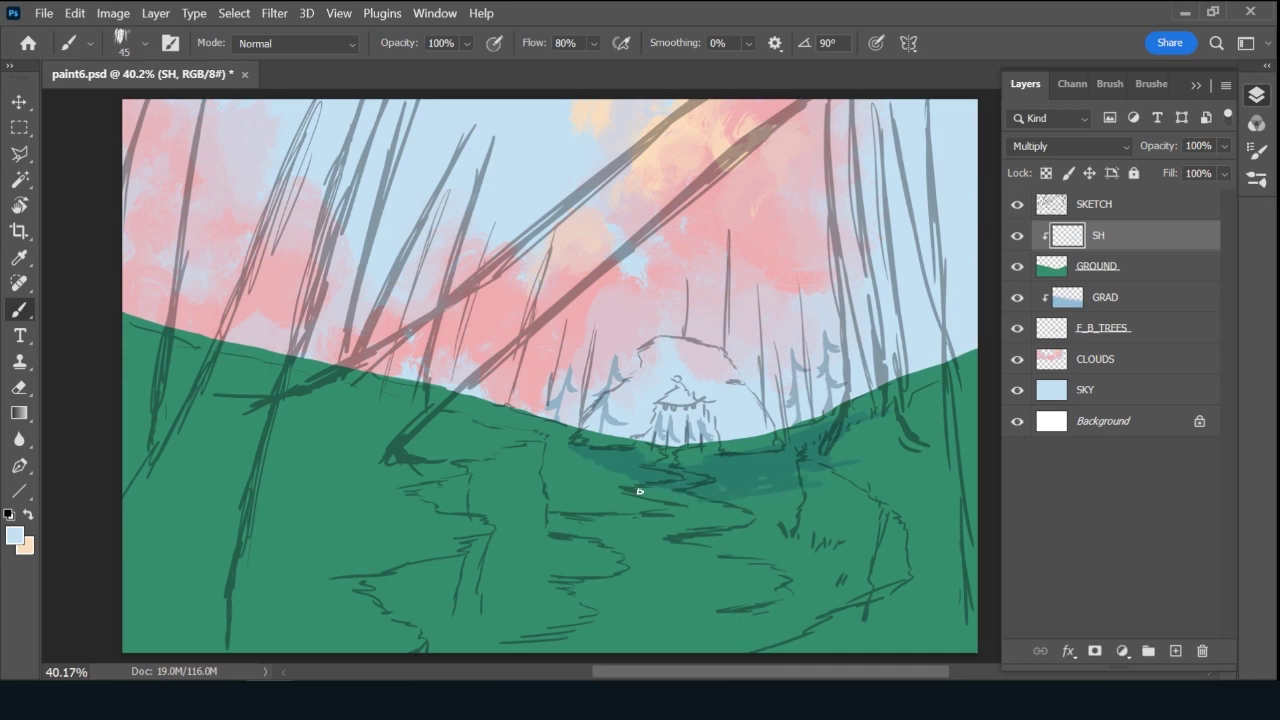
Enlarge the brush to 60, extend the light shadow left of the path and add a shadow patch by the grass right of the path.
{"action": "key", "text": "bracketright"}
{"action": "key", "text": "bracketright"}
{"action": "mouse_move", "coordinate": [599, 511]}
{"action": "left_mouse_down"}
{"action": "mouse_move", "coordinate": [631, 514]}
{"action": "mouse_move", "coordinate": [502, 516]}
{"action": "mouse_move", "coordinate": [529, 491]}
{"action": "mouse_move", "coordinate": [508, 479]}
{"action": "mouse_move", "coordinate": [546, 478]}
{"action": "left_mouse_up"}
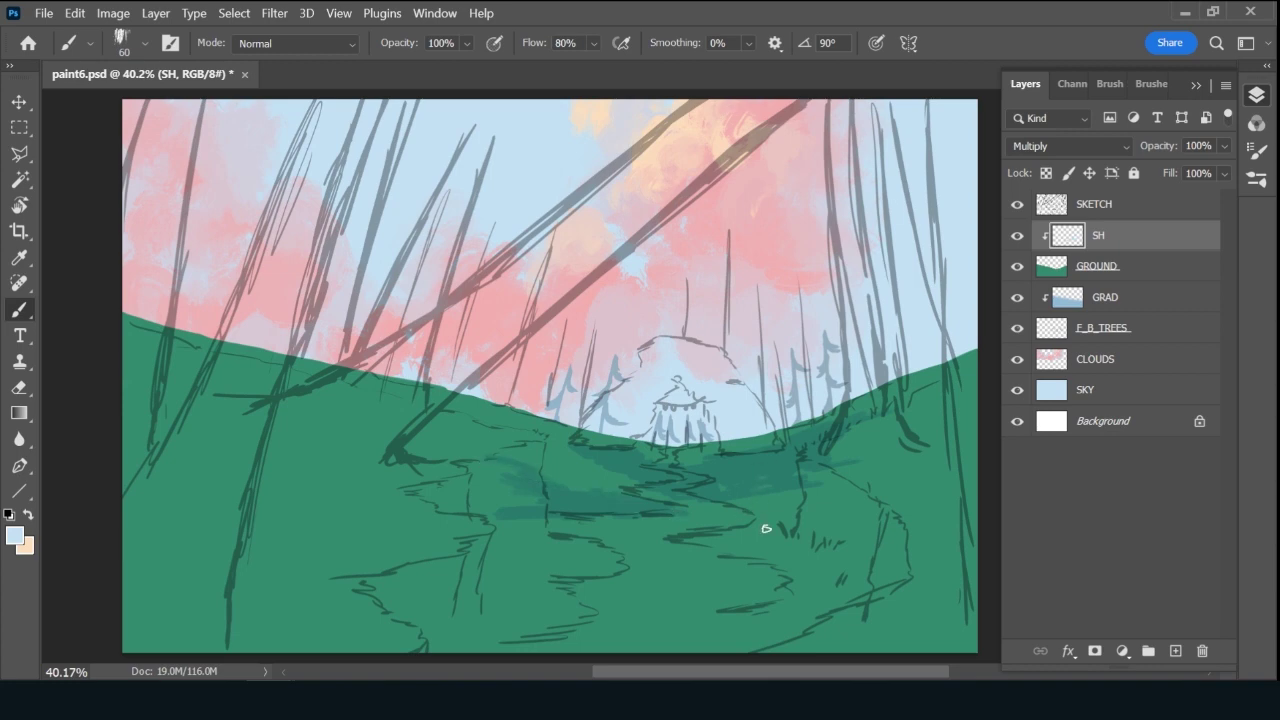
{"action": "mouse_move", "coordinate": [781, 533]}
{"action": "left_mouse_down"}
{"action": "mouse_move", "coordinate": [822, 545]}
{"action": "mouse_move", "coordinate": [804, 569]}
{"action": "mouse_move", "coordinate": [843, 586]}
{"action": "mouse_move", "coordinate": [802, 600]}
{"action": "left_mouse_up"}
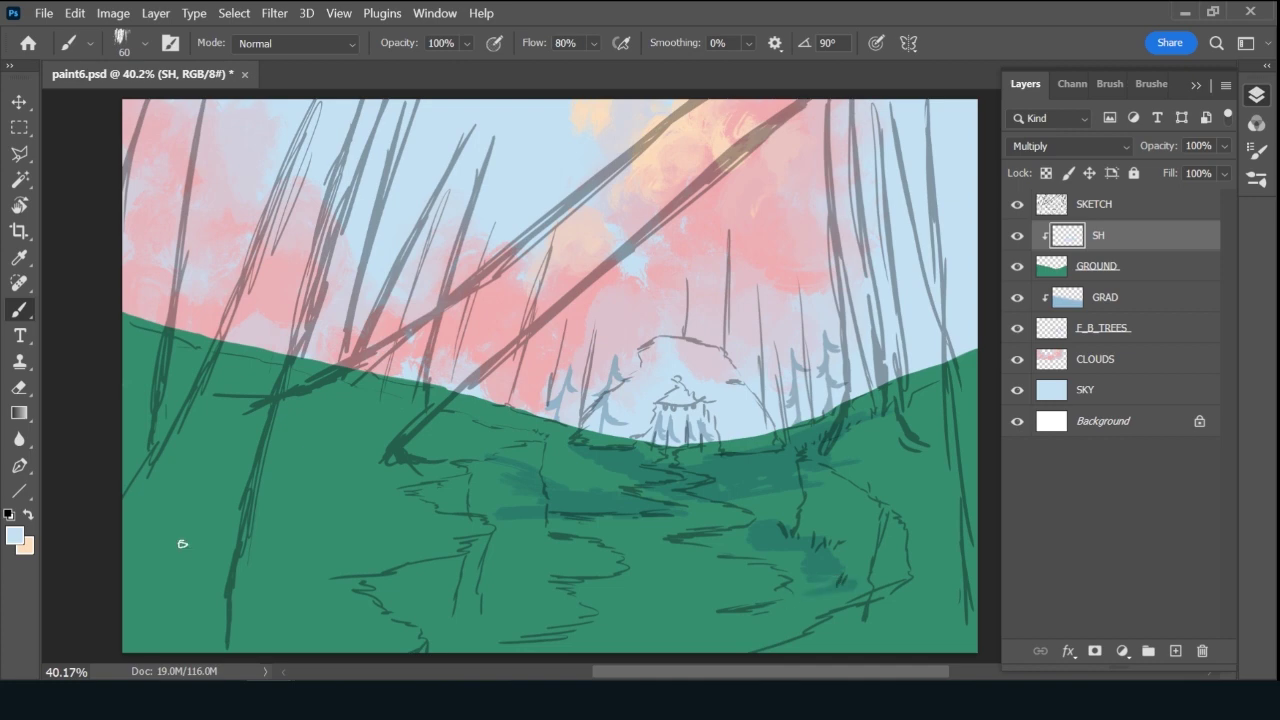
Pick a darker blue and paint deep shadow strips down both sides of the path in the lower foreground.
{"action": "left_click", "coordinate": [14, 536]}
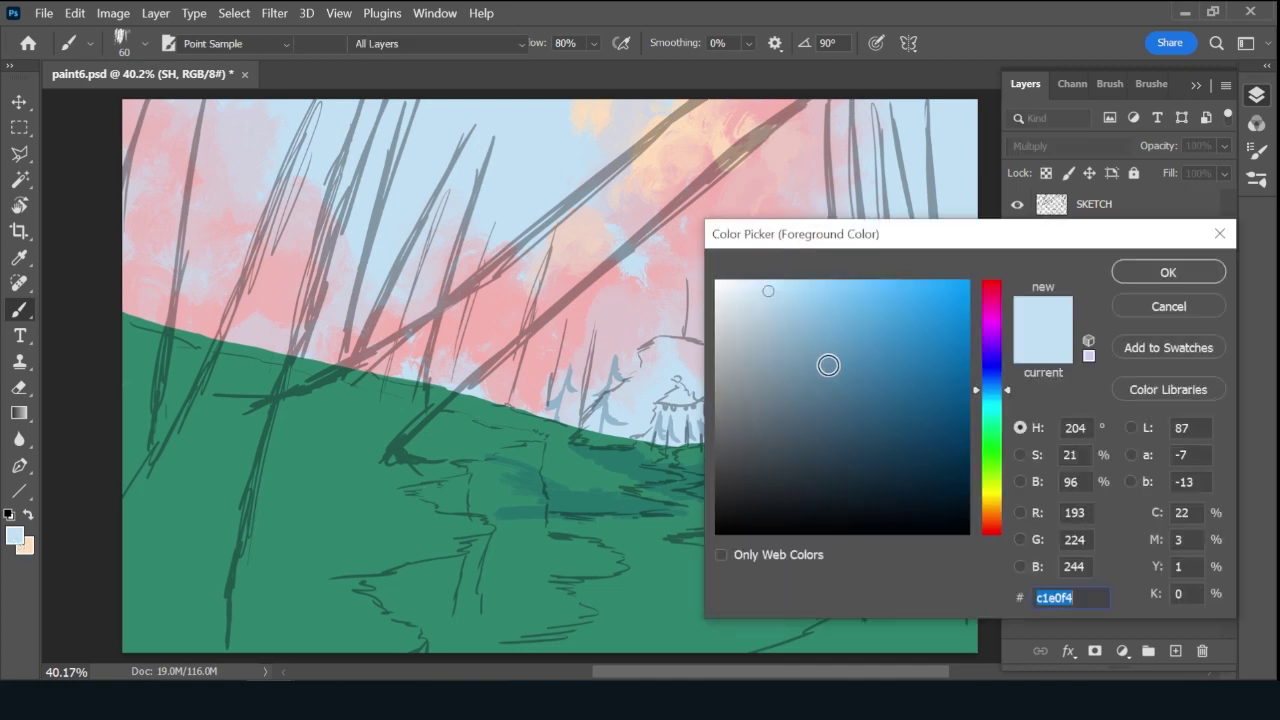
{"action": "left_click", "coordinate": [825, 349]}
{"action": "left_click", "coordinate": [1168, 272]}
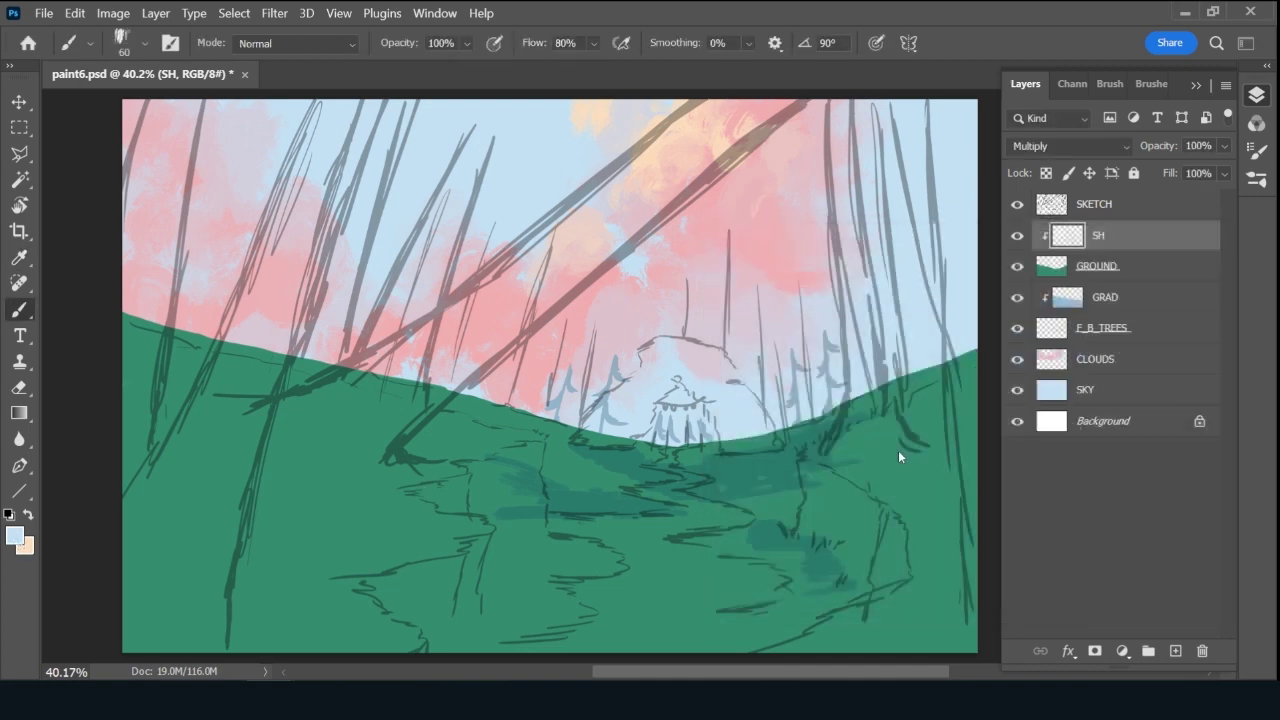
{"action": "mouse_move", "coordinate": [813, 546]}
{"action": "left_mouse_down"}
{"action": "mouse_move", "coordinate": [838, 575]}
{"action": "mouse_move", "coordinate": [825, 579]}
{"action": "mouse_move", "coordinate": [850, 587]}
{"action": "mouse_move", "coordinate": [813, 599]}
{"action": "mouse_move", "coordinate": [833, 602]}
{"action": "mouse_move", "coordinate": [818, 609]}
{"action": "mouse_move", "coordinate": [822, 644]}
{"action": "left_mouse_up"}
{"action": "mouse_move", "coordinate": [500, 540]}
{"action": "left_mouse_down"}
{"action": "mouse_move", "coordinate": [534, 546]}
{"action": "mouse_move", "coordinate": [473, 572]}
{"action": "mouse_move", "coordinate": [503, 574]}
{"action": "mouse_move", "coordinate": [491, 600]}
{"action": "mouse_move", "coordinate": [457, 634]}
{"action": "mouse_move", "coordinate": [409, 634]}
{"action": "left_mouse_up"}
Enlarge the brush to 80, fill the lower middle foreground with the dark shadow and extend it around the grass on the right.
{"action": "key", "text": "bracketright"}
{"action": "key", "text": "bracketright"}
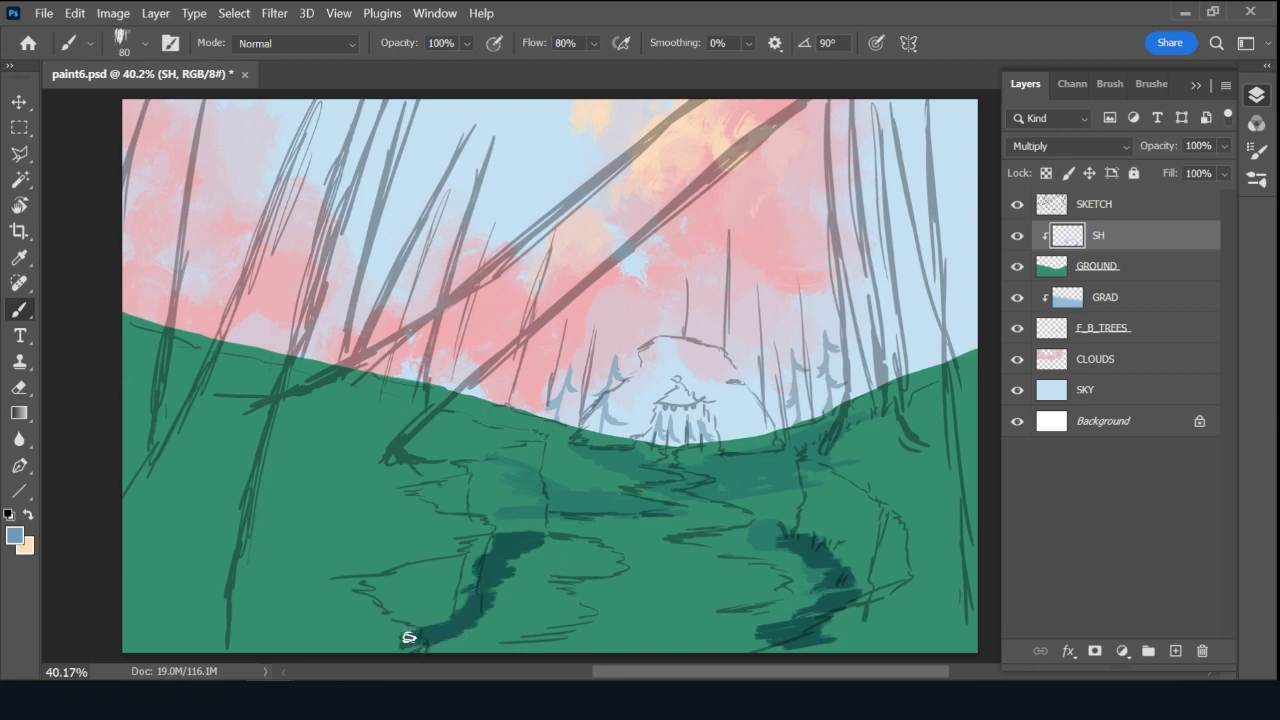
{"action": "mouse_move", "coordinate": [545, 540]}
{"action": "left_mouse_down"}
{"action": "mouse_move", "coordinate": [514, 545]}
{"action": "mouse_move", "coordinate": [549, 558]}
{"action": "mouse_move", "coordinate": [499, 617]}
{"action": "mouse_move", "coordinate": [561, 554]}
{"action": "mouse_move", "coordinate": [579, 558]}
{"action": "mouse_move", "coordinate": [554, 578]}
{"action": "mouse_move", "coordinate": [583, 584]}
{"action": "mouse_move", "coordinate": [571, 587]}
{"action": "mouse_move", "coordinate": [587, 586]}
{"action": "mouse_move", "coordinate": [551, 566]}
{"action": "mouse_move", "coordinate": [593, 558]}
{"action": "mouse_move", "coordinate": [619, 578]}
{"action": "mouse_move", "coordinate": [572, 596]}
{"action": "mouse_move", "coordinate": [628, 606]}
{"action": "mouse_move", "coordinate": [559, 614]}
{"action": "mouse_move", "coordinate": [604, 622]}
{"action": "mouse_move", "coordinate": [517, 645]}
{"action": "mouse_move", "coordinate": [549, 623]}
{"action": "left_mouse_up"}
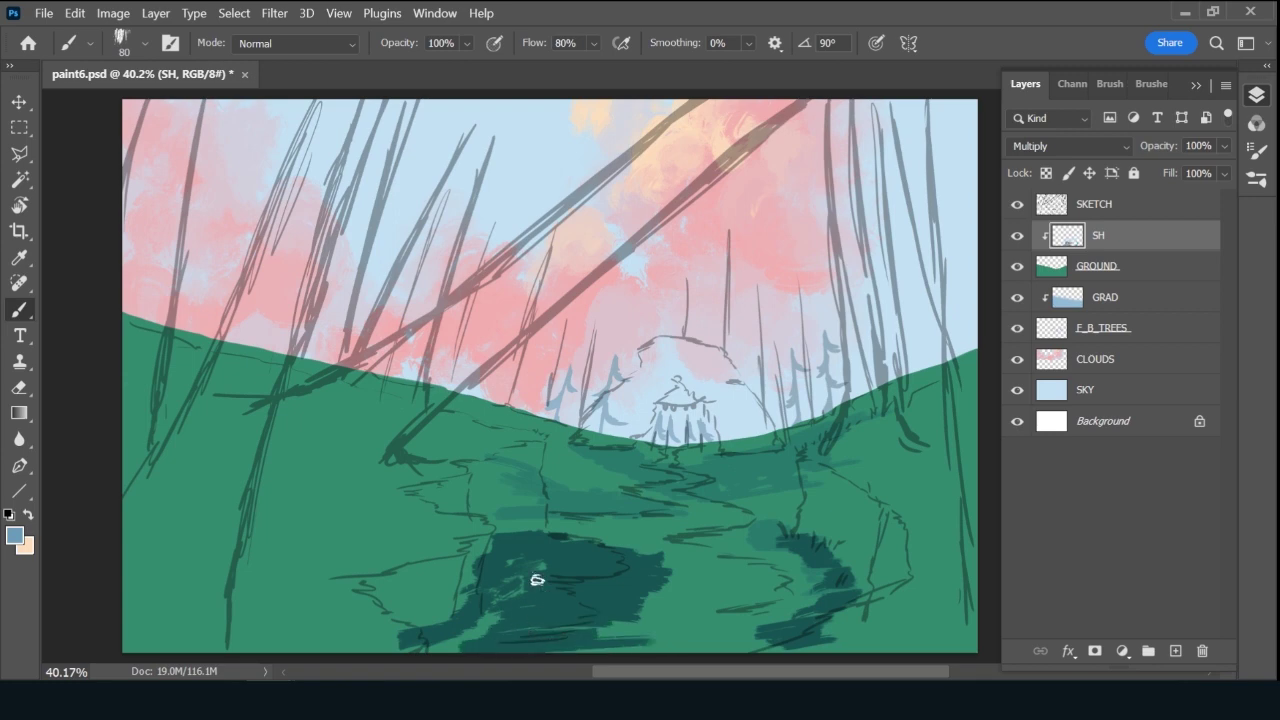
{"action": "mouse_move", "coordinate": [528, 537]}
{"action": "left_mouse_down"}
{"action": "mouse_move", "coordinate": [466, 637]}
{"action": "mouse_move", "coordinate": [481, 642]}
{"action": "mouse_move", "coordinate": [376, 660]}
{"action": "mouse_move", "coordinate": [467, 650]}
{"action": "mouse_move", "coordinate": [519, 591]}
{"action": "mouse_move", "coordinate": [550, 645]}
{"action": "mouse_move", "coordinate": [655, 651]}
{"action": "mouse_move", "coordinate": [823, 552]}
{"action": "mouse_move", "coordinate": [808, 550]}
{"action": "mouse_move", "coordinate": [875, 551]}
{"action": "mouse_move", "coordinate": [804, 539]}
{"action": "mouse_move", "coordinate": [847, 539]}
{"action": "mouse_move", "coordinate": [886, 499]}
{"action": "left_mouse_up"}
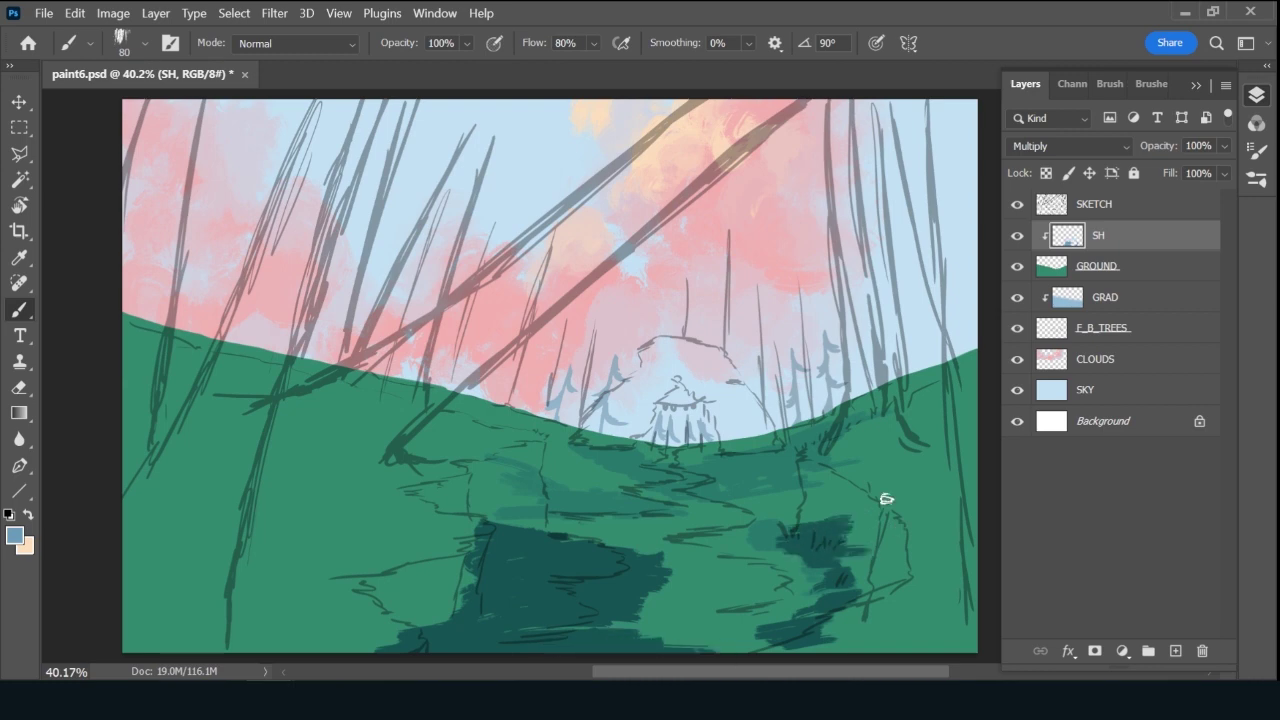
Sample the pink clouds, lighten the foreground colour to ffcfcd and reduce the brush to 45.
{"action": "left_click", "coordinate": [15, 536]}
{"action": "left_click", "coordinate": [500, 280]}
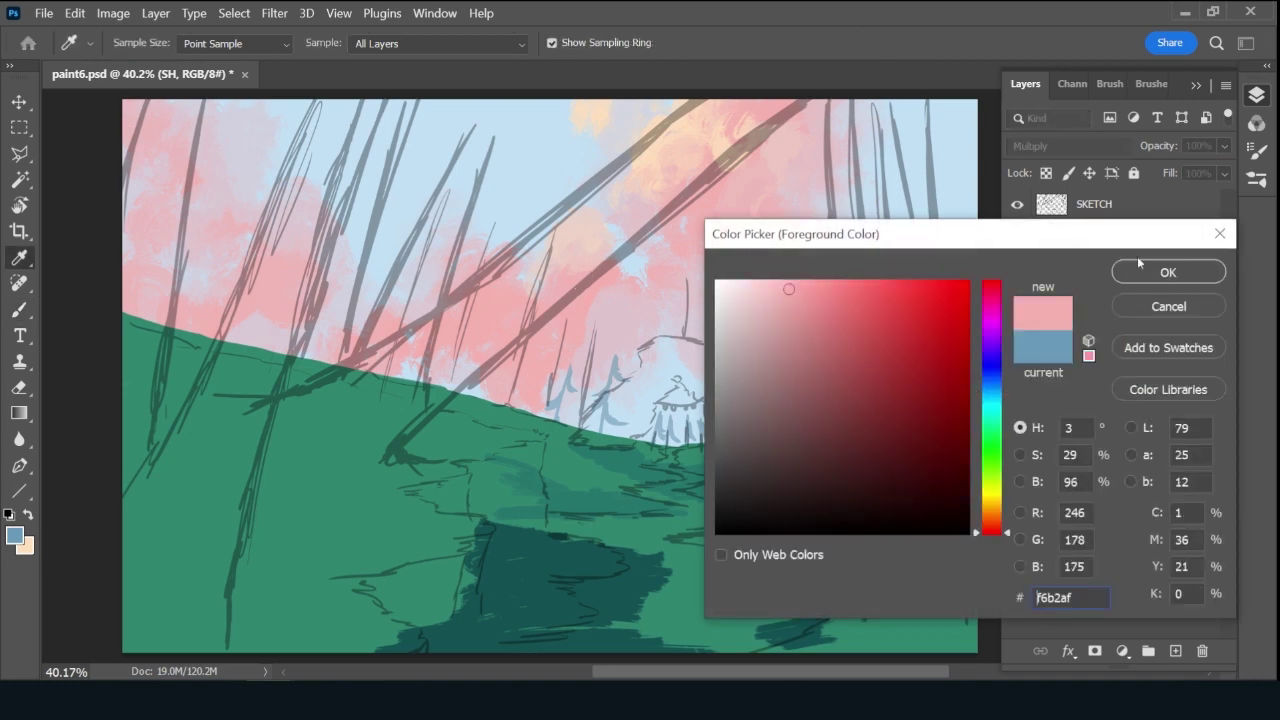
{"action": "left_click", "coordinate": [770, 286]}
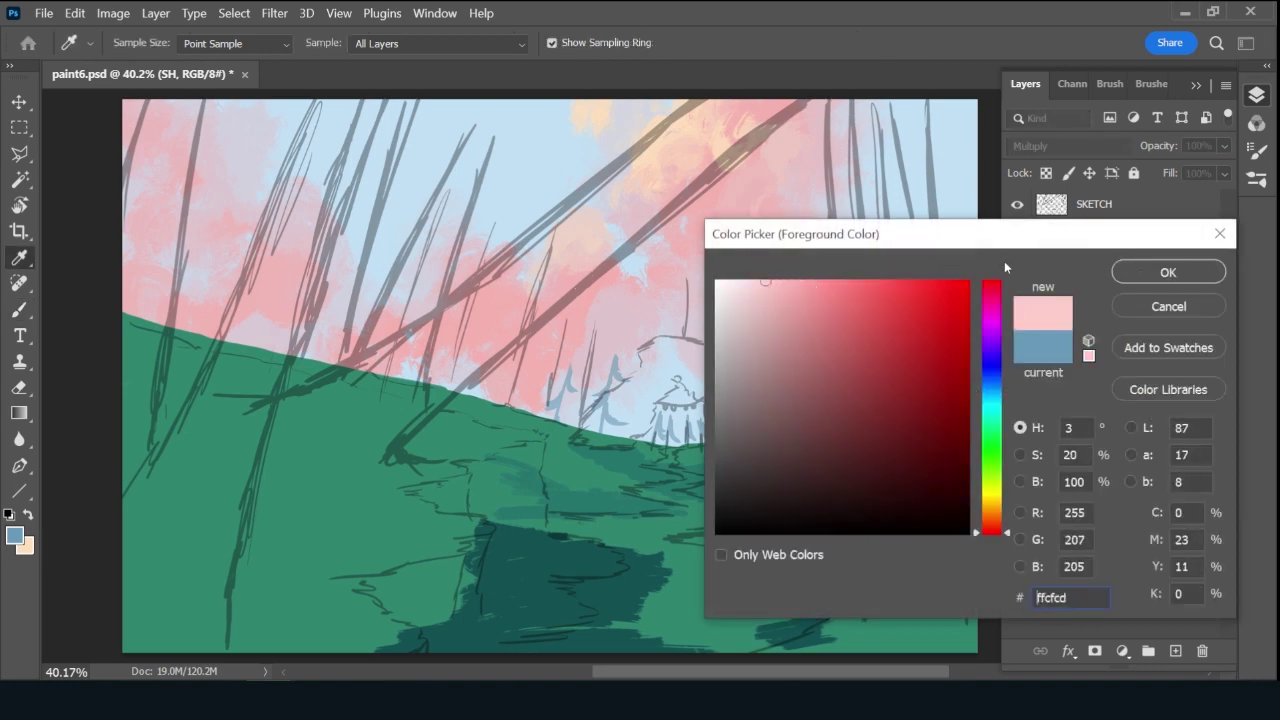
{"action": "left_click", "coordinate": [1165, 272]}
{"action": "key", "text": "bracketleft"}
{"action": "key", "text": "bracketleft"}
{"action": "key", "text": "bracketleft"}
{"action": "key", "text": "bracketleft"}
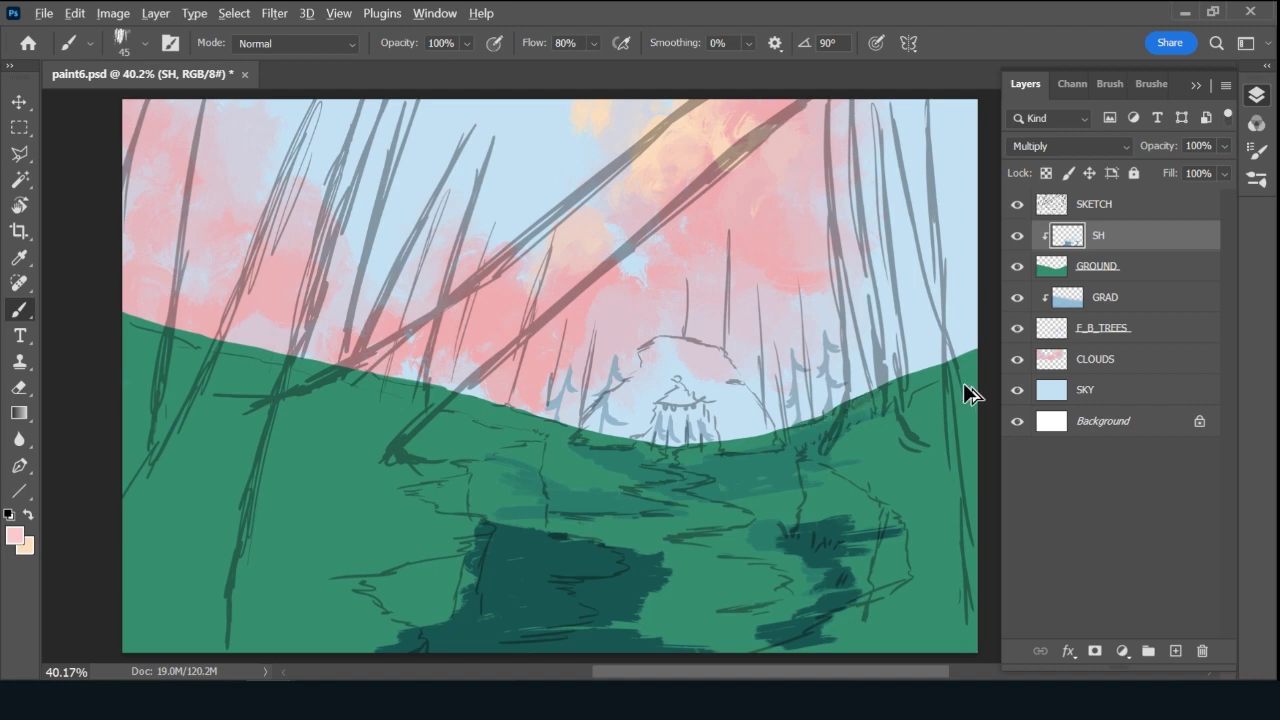
Create a layer named BLEND between the SKETCH and SH layers.
{"action": "left_click", "coordinate": [1175, 650]}
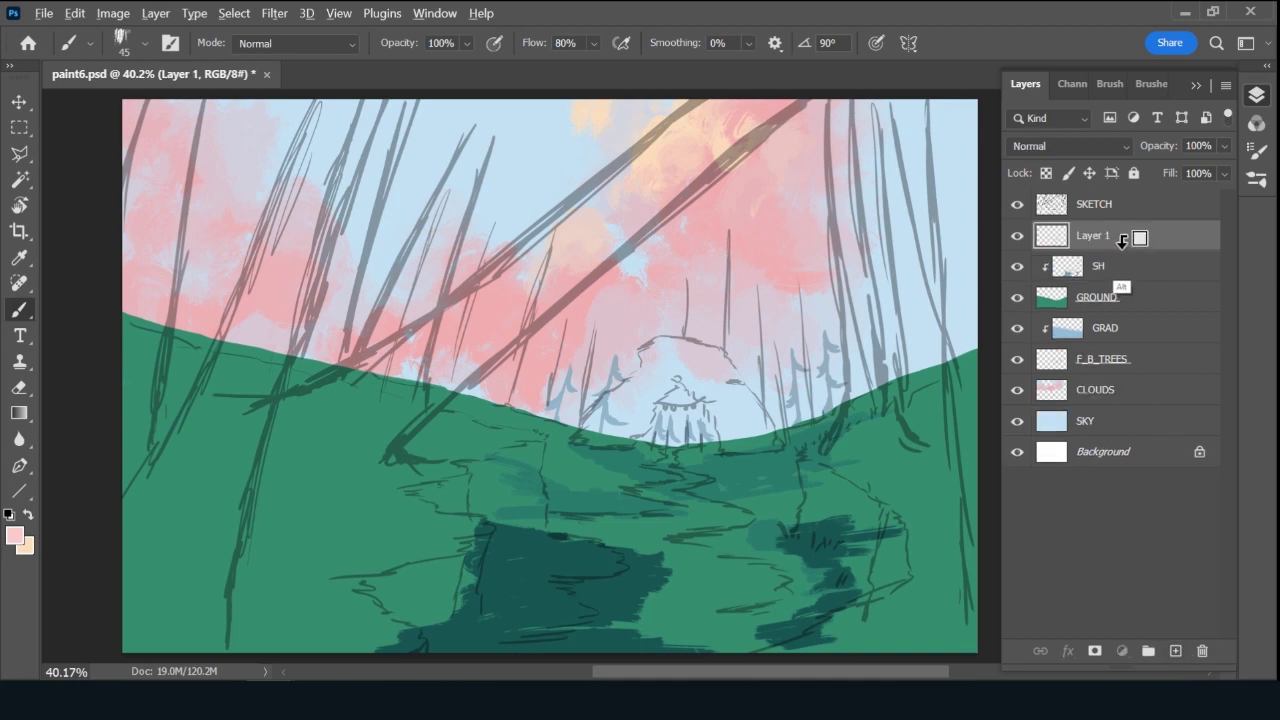
{"action": "double_click", "coordinate": [1100, 236]}
{"action": "type", "text": "BLEND"}
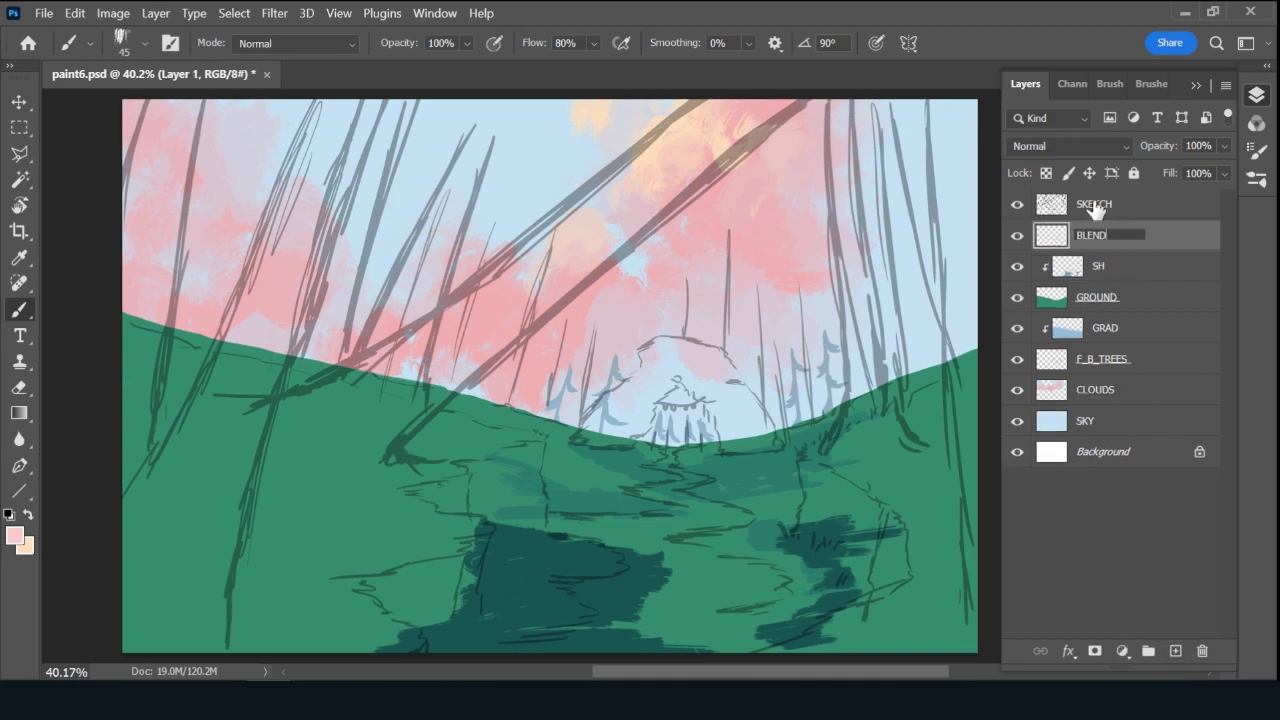
{"action": "key", "text": "Return"}
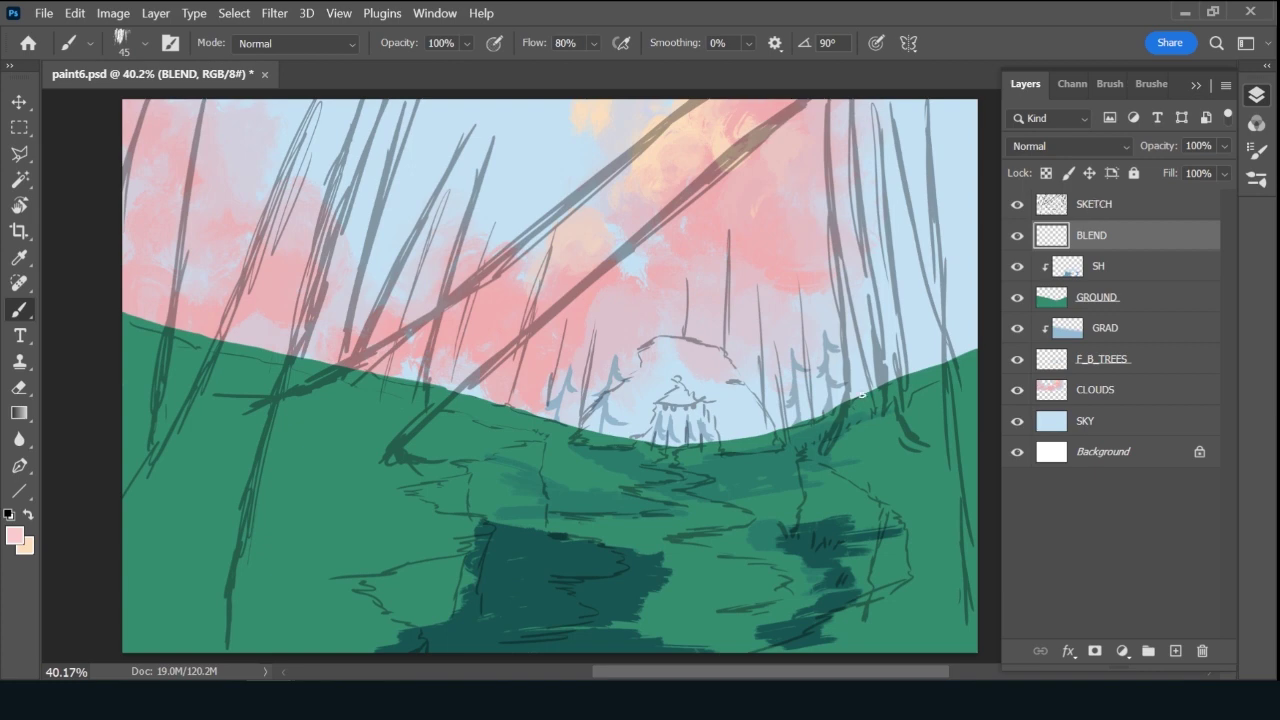
Paint pink light along the right slope's ridge, then sample the teal shadow and shade beneath the left slope's ridge.
{"action": "mouse_move", "coordinate": [878, 387]}
{"action": "left_mouse_down"}
{"action": "mouse_move", "coordinate": [788, 433]}
{"action": "mouse_move", "coordinate": [950, 358]}
{"action": "left_mouse_up"}
{"action": "left_click", "coordinate": [612, 447], "text": "alt"}
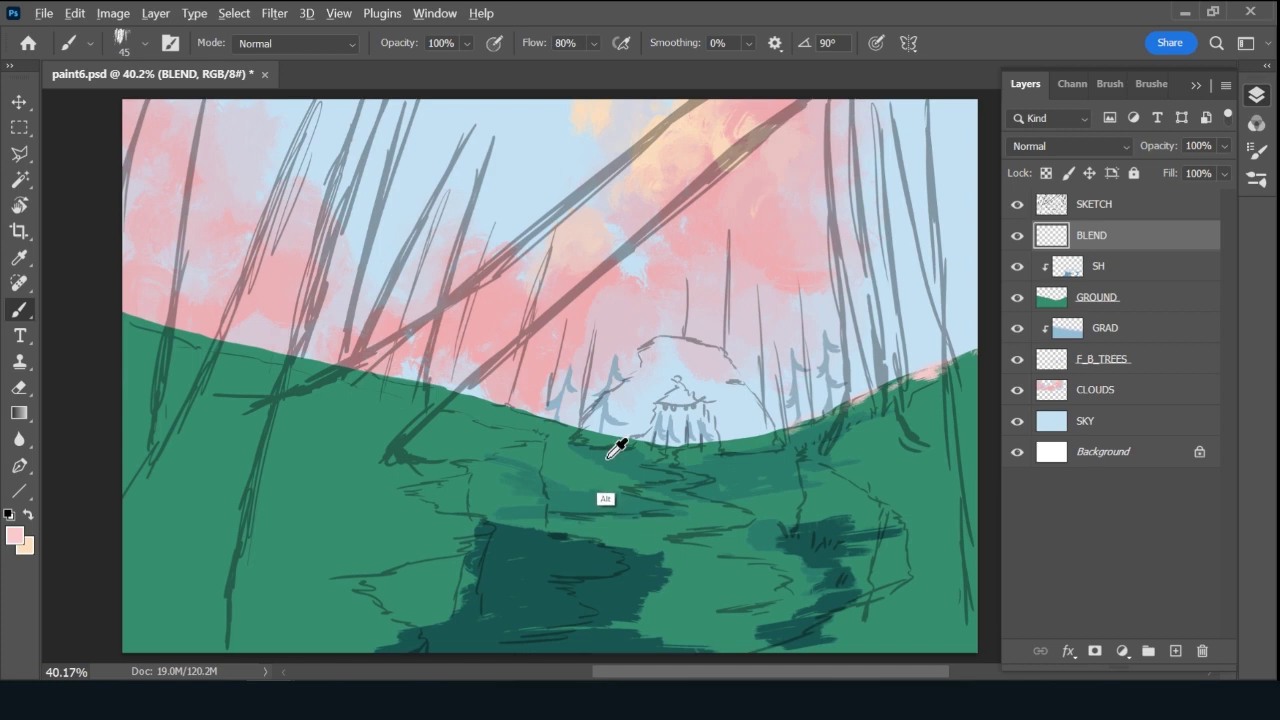
{"action": "mouse_move", "coordinate": [390, 396]}
{"action": "left_mouse_down"}
{"action": "mouse_move", "coordinate": [328, 396]}
{"action": "mouse_move", "coordinate": [508, 427]}
{"action": "mouse_move", "coordinate": [430, 426]}
{"action": "left_mouse_up"}
Resample the pink ridge light and paint it along the left slope's ridge down toward the hut.
{"action": "key", "text": "x"}
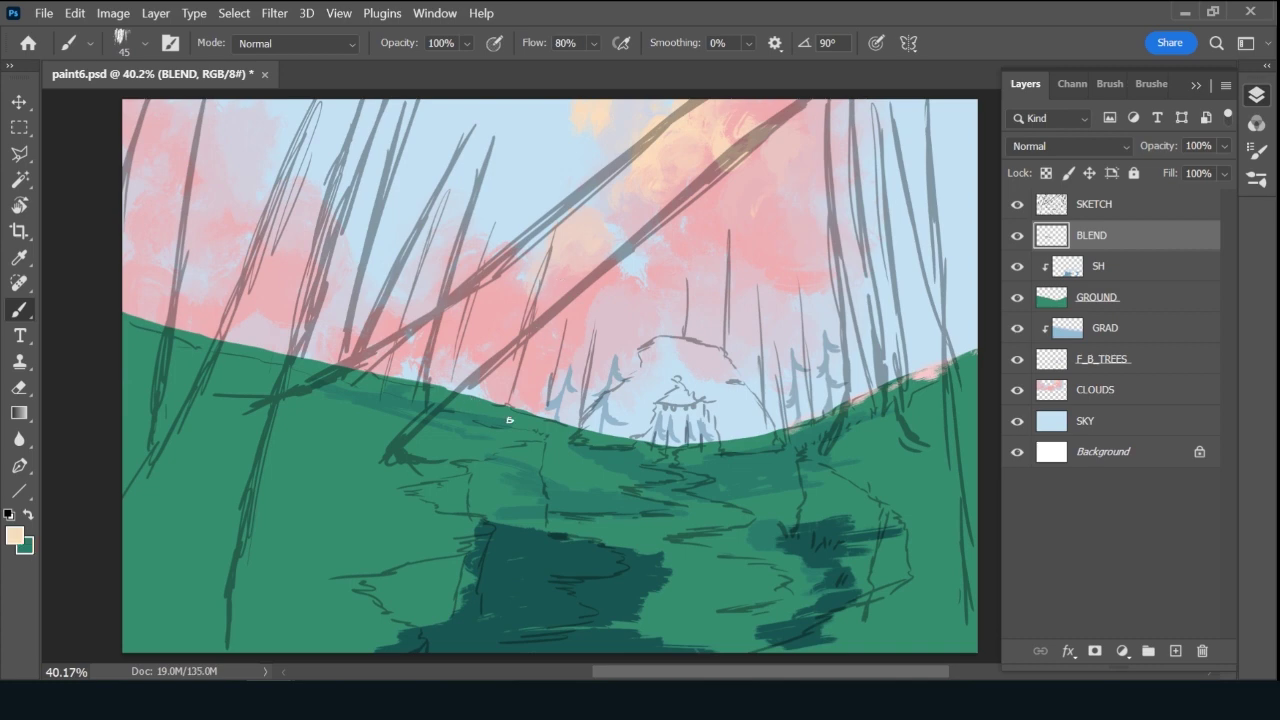
{"action": "left_click", "coordinate": [938, 364], "text": "alt"}
{"action": "mouse_move", "coordinate": [476, 400]}
{"action": "left_mouse_down"}
{"action": "mouse_move", "coordinate": [445, 392]}
{"action": "mouse_move", "coordinate": [605, 438]}
{"action": "left_mouse_up"}
{"action": "mouse_move", "coordinate": [412, 385]}
{"action": "left_mouse_down"}
{"action": "mouse_move", "coordinate": [375, 378]}
{"action": "mouse_move", "coordinate": [427, 388]}
{"action": "left_mouse_up"}
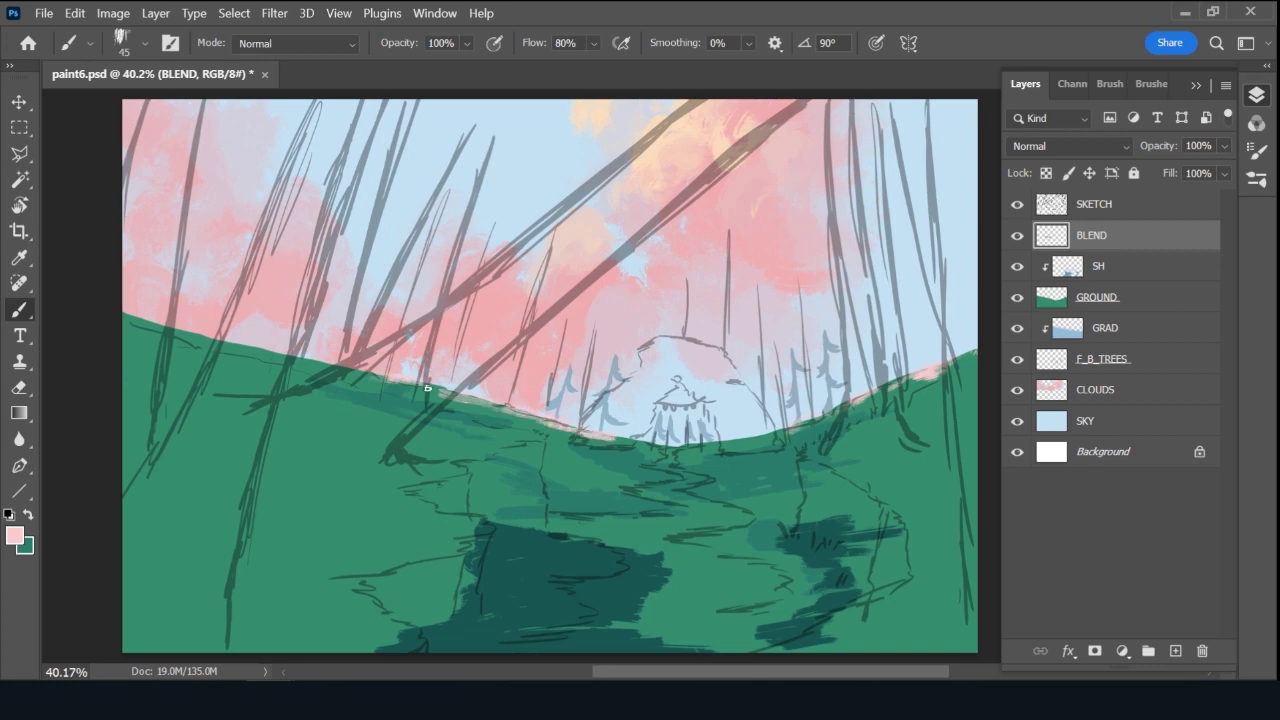
Clip the BLEND layer to the GROUND layer's clipping group and extend the pink light along the left slope's ridge.
{"action": "left_click", "coordinate": [1143, 246], "text": "alt"}
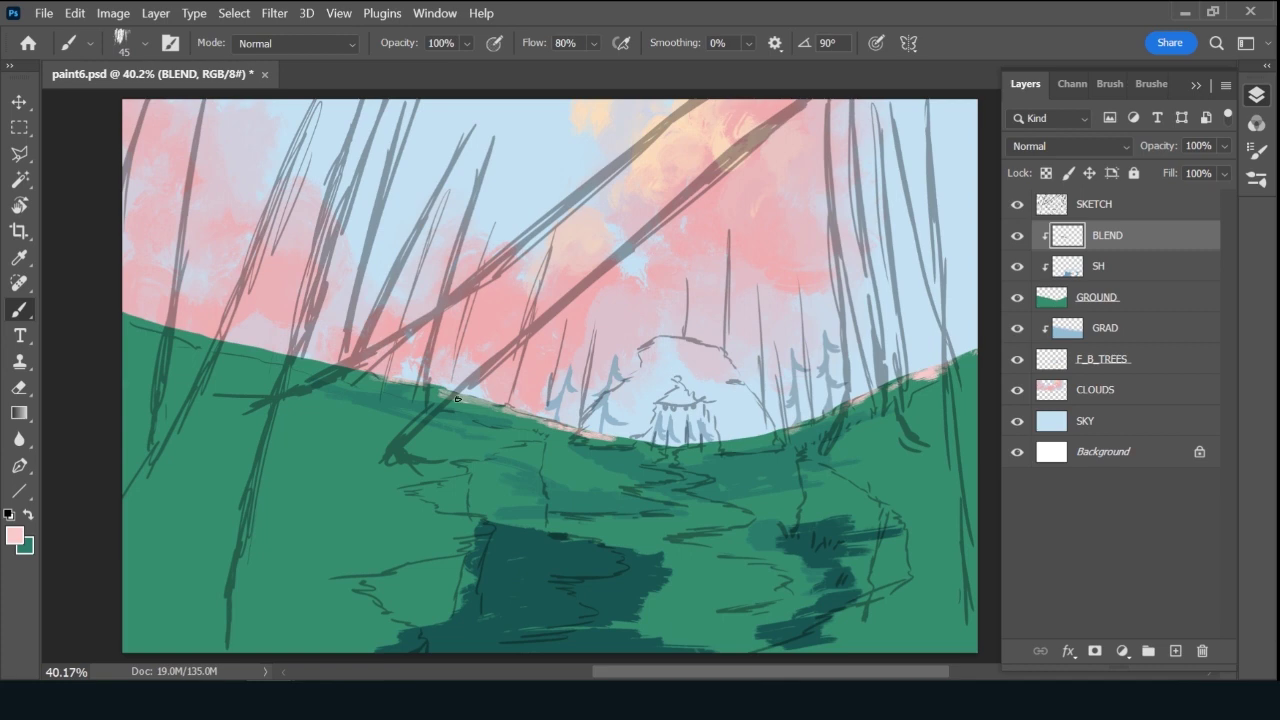
{"action": "left_click_drag", "start_coordinate": [455, 395], "coordinate": [620, 441]}
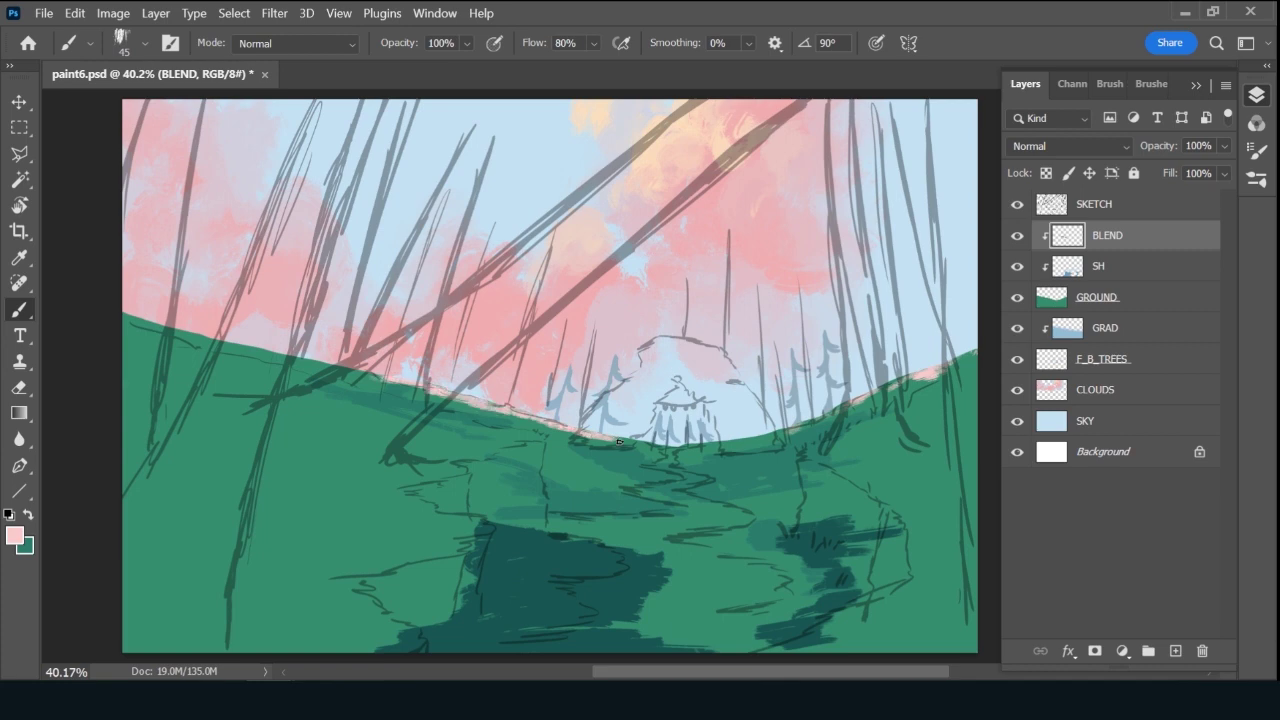
{"action": "mouse_move", "coordinate": [318, 363]}
{"action": "left_mouse_down"}
{"action": "mouse_move", "coordinate": [166, 325]}
{"action": "mouse_move", "coordinate": [322, 364]}
{"action": "left_mouse_up"}
Sample pale blue from the sky, reduce the brush to 30 and paint light along the ridge at the valley's lowest point.
{"action": "left_click", "coordinate": [737, 393], "text": "alt"}
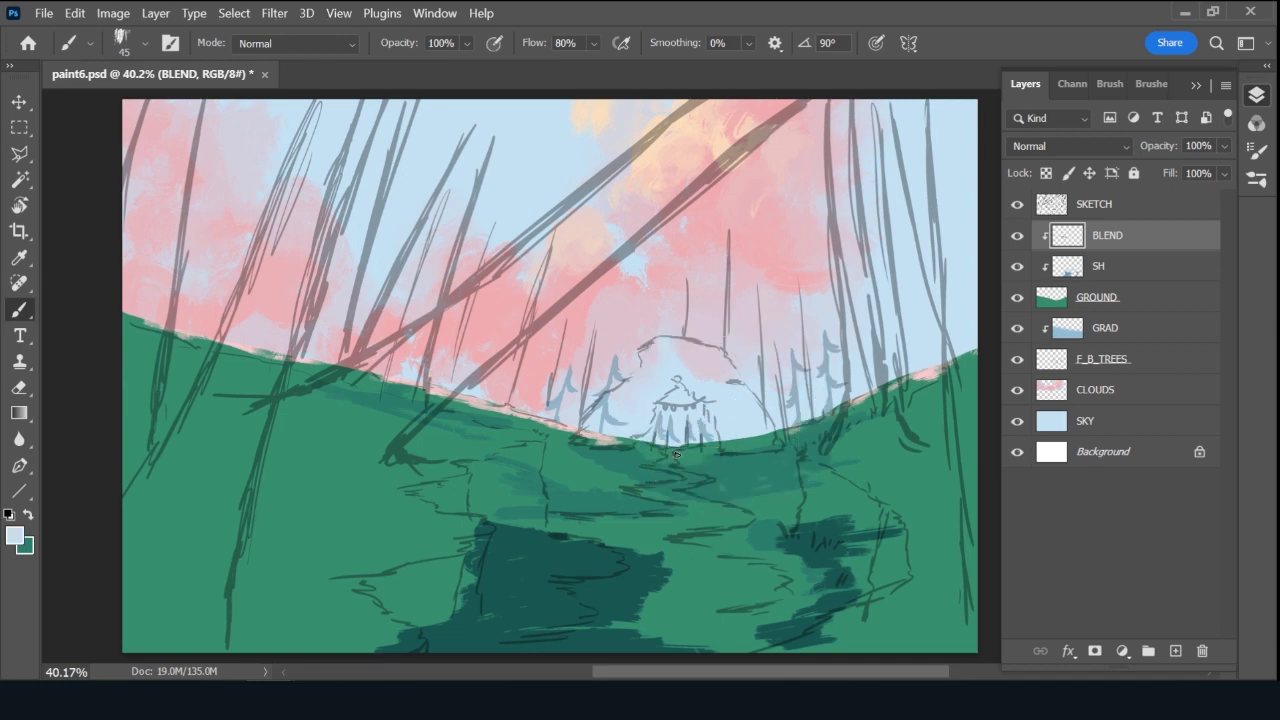
{"action": "key", "text": "bracketleft"}
{"action": "left_click_drag", "start_coordinate": [648, 446], "coordinate": [682, 449]}
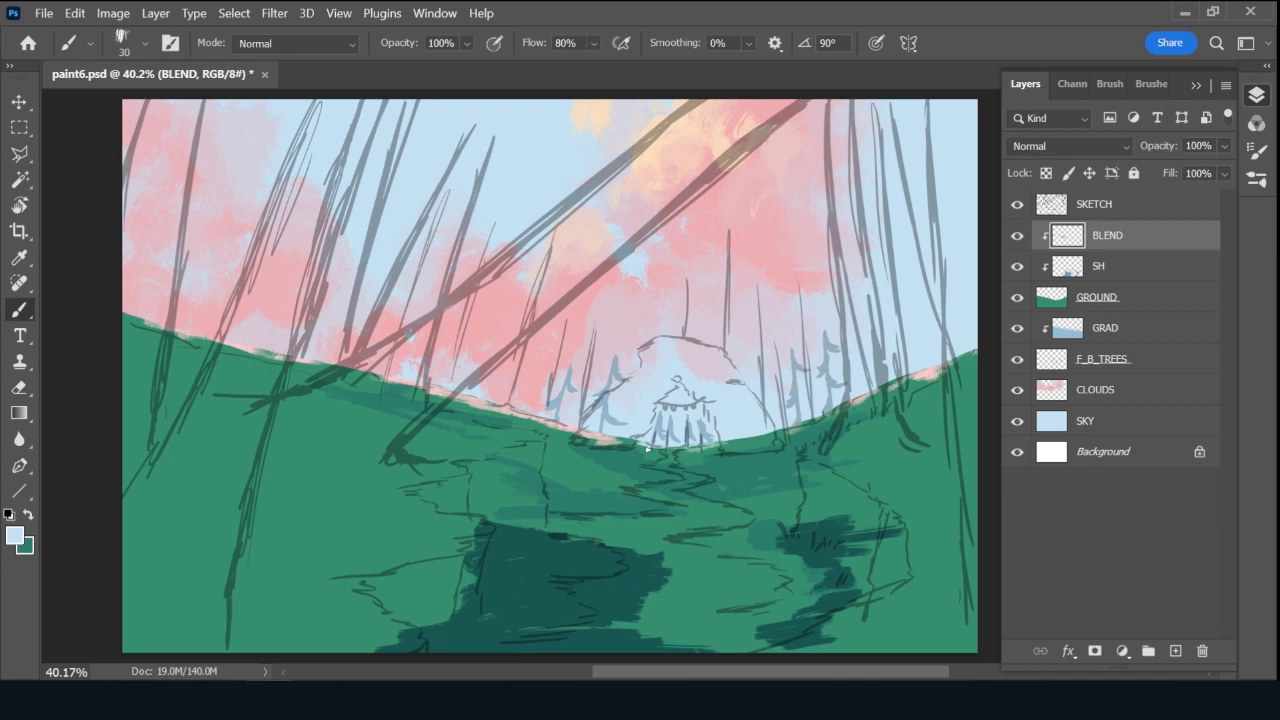
{"action": "left_click_drag", "start_coordinate": [705, 448], "coordinate": [758, 440]}
Hide the SKETCH layer and blend the right slope's pink ridge light into the green using sampled in-between tones and a size 35 brush.
{"action": "left_click", "coordinate": [1017, 204]}
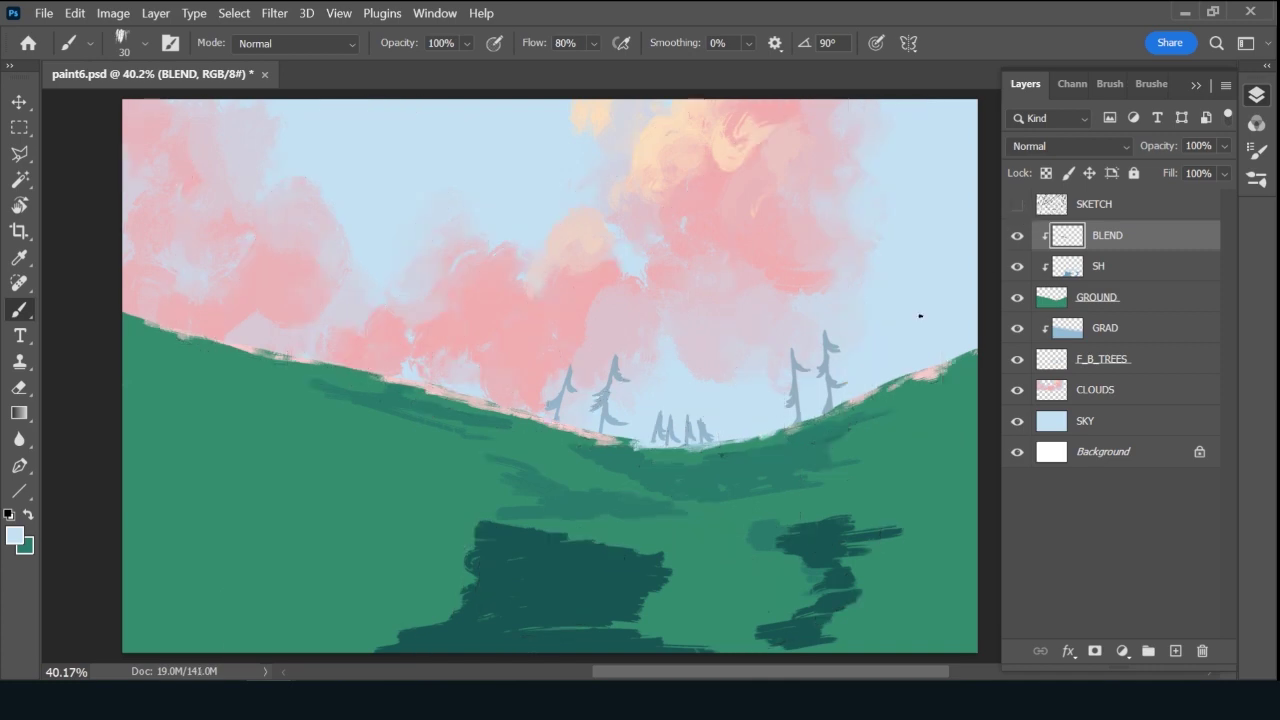
{"action": "key", "text": "x"}
{"action": "left_click", "coordinate": [896, 386], "text": "alt"}
{"action": "left_click", "coordinate": [938, 368], "text": "alt"}
{"action": "left_click_drag", "start_coordinate": [886, 385], "coordinate": [874, 392]}
{"action": "left_click", "coordinate": [918, 372], "text": "alt"}
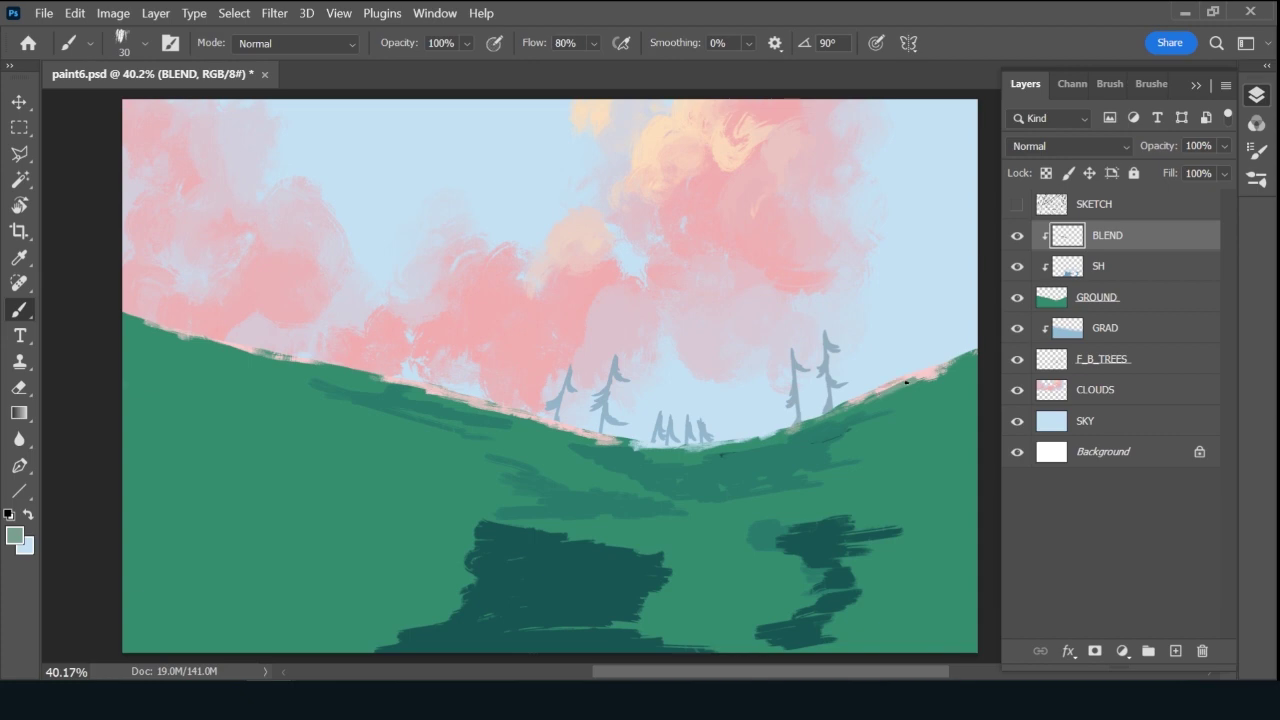
{"action": "left_click", "coordinate": [898, 378], "text": "alt"}
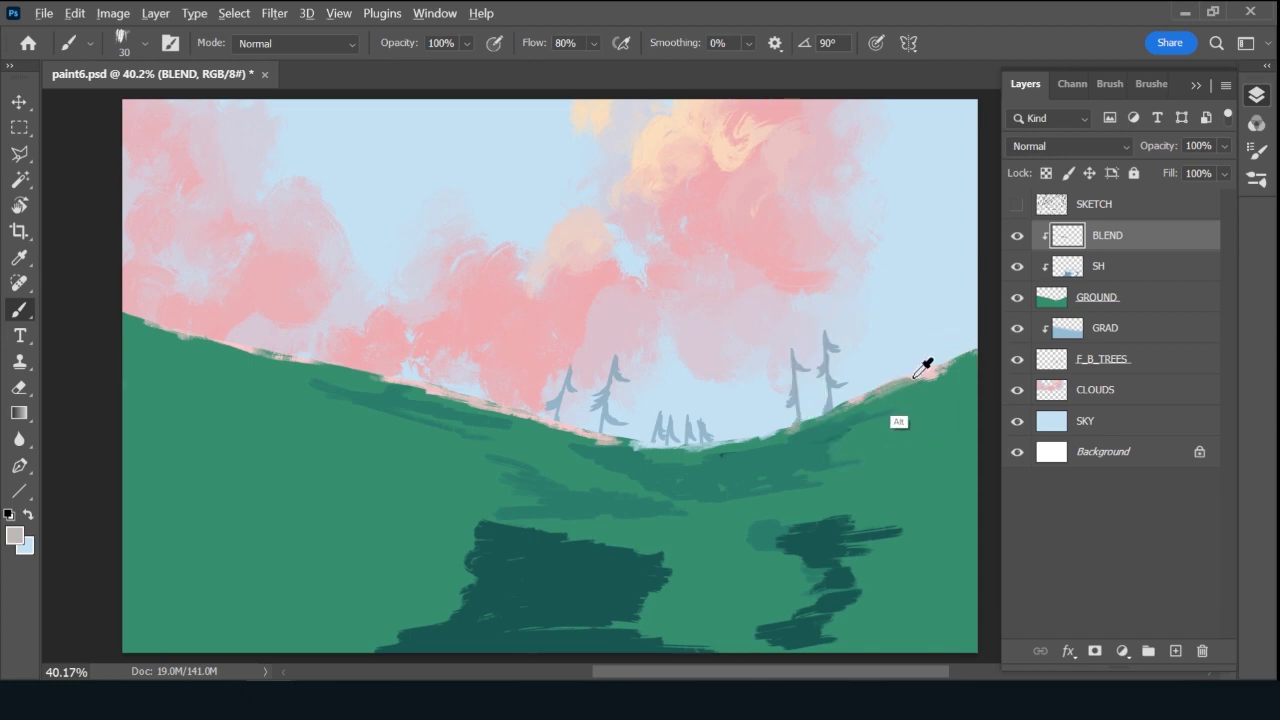
{"action": "left_click", "coordinate": [900, 382], "text": "alt"}
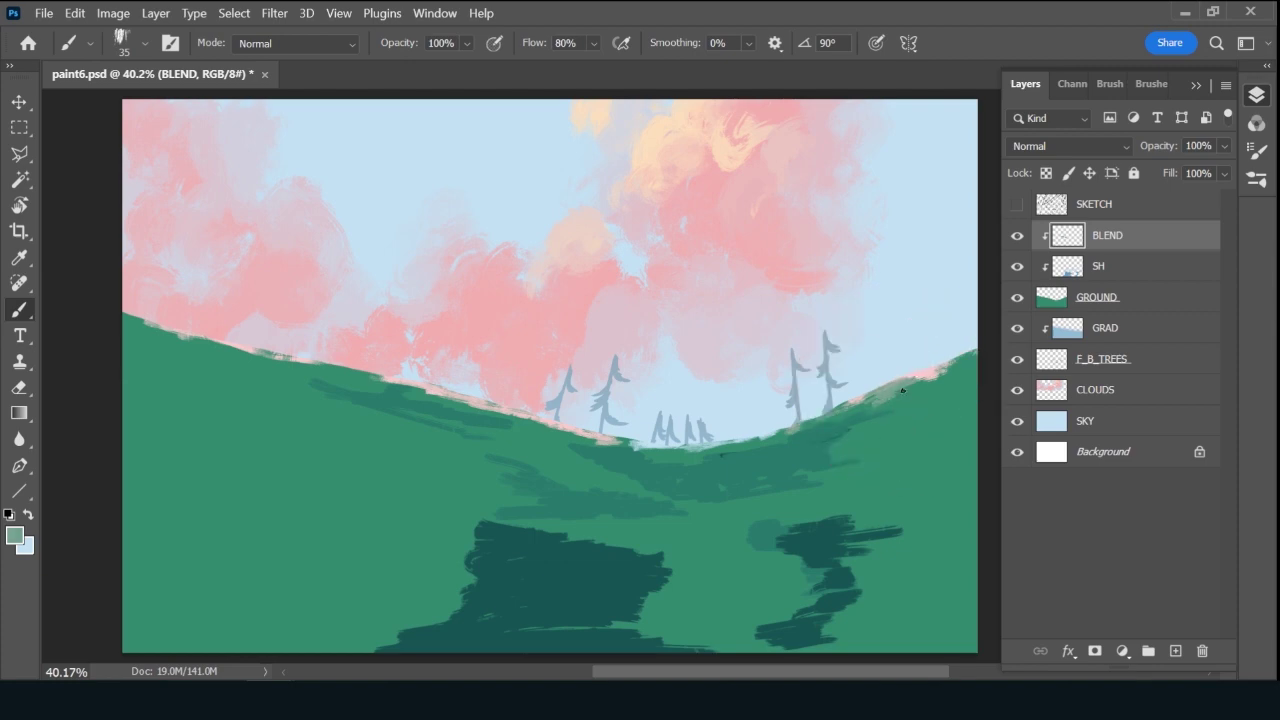
Lower the brush opacity to 70% and refine the pink light along the right slope's ridge with resampled colours.
{"action": "left_click", "coordinate": [934, 373], "text": "alt"}
{"action": "left_click", "coordinate": [951, 362], "text": "alt"}
{"action": "left_click", "coordinate": [866, 395], "text": "alt"}
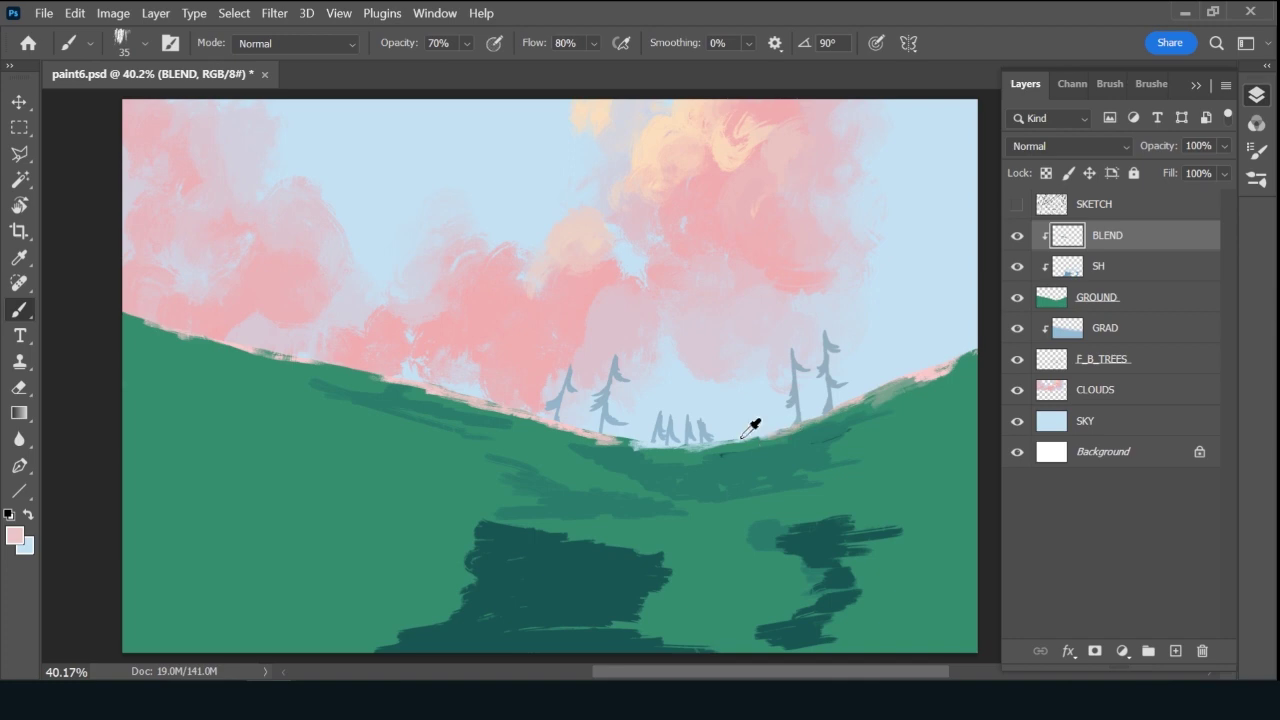
Blend sampled teal and pale green tones into the light edge along the valley's lowest ridge.
{"action": "left_click", "coordinate": [688, 451], "text": "alt"}
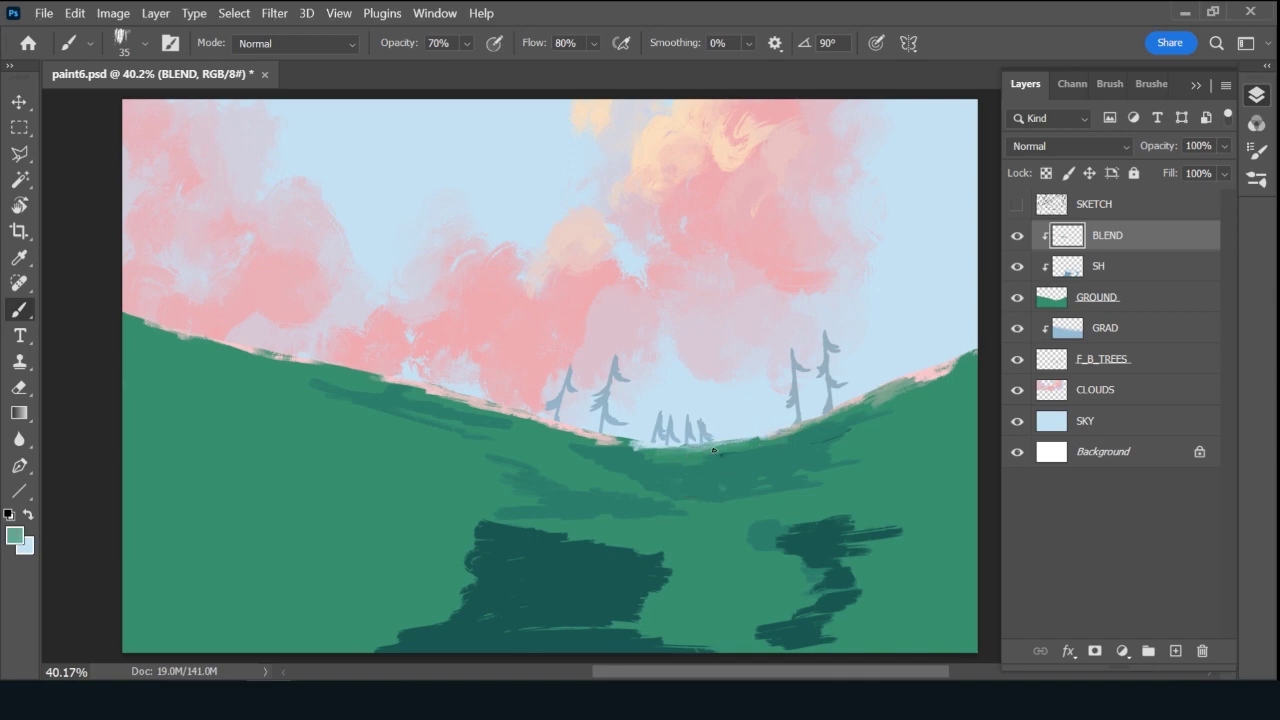
{"action": "left_click", "coordinate": [624, 441], "text": "alt"}
{"action": "left_click", "coordinate": [650, 446], "text": "alt"}
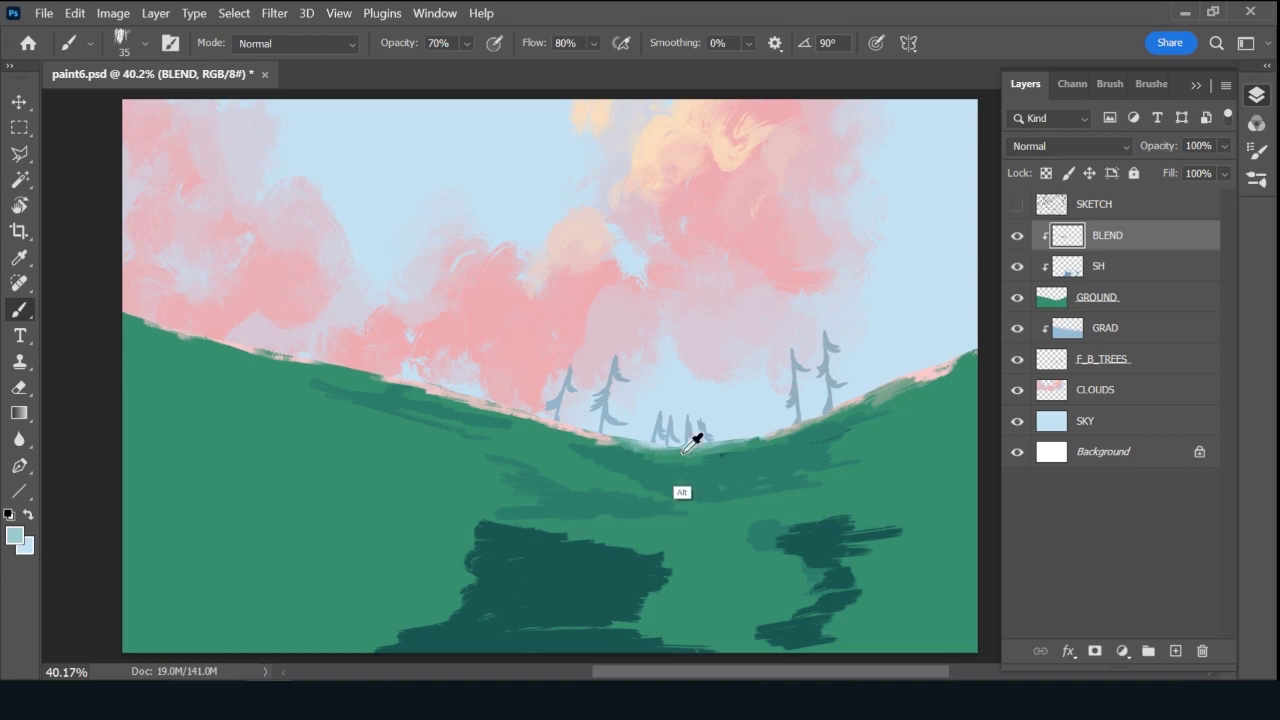
{"action": "left_click", "coordinate": [730, 451], "text": "alt"}
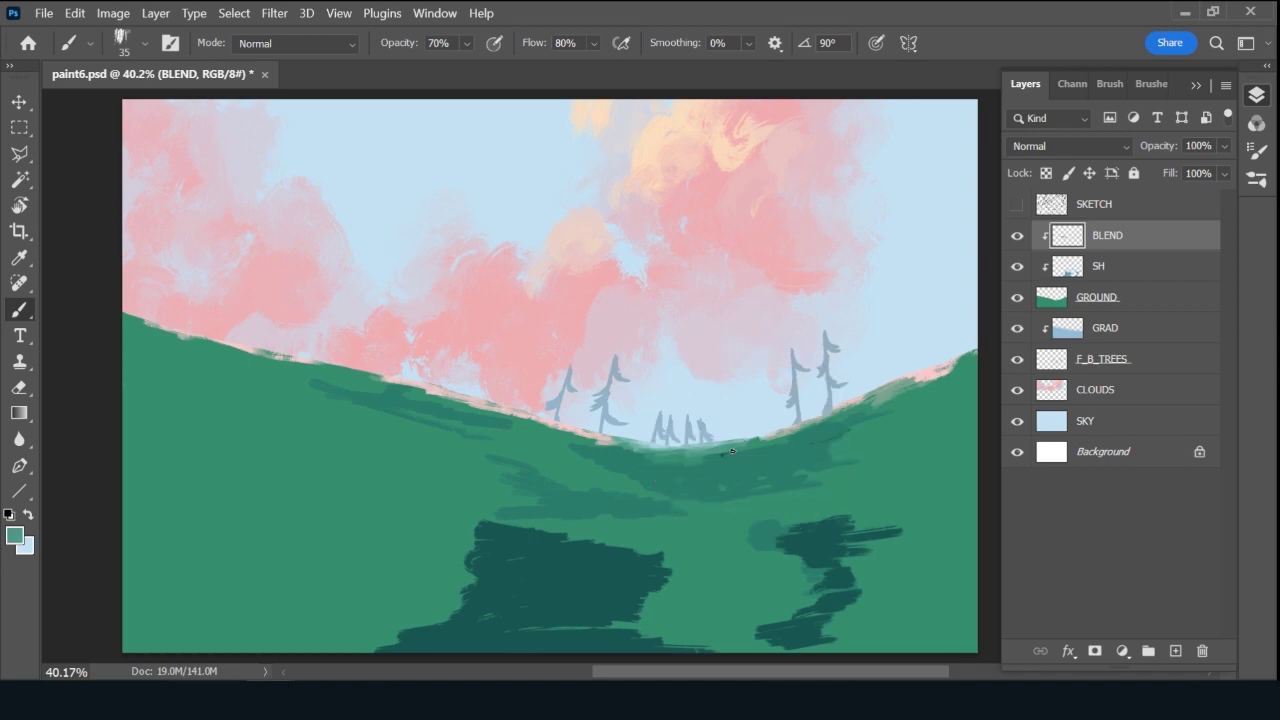
Soften the right slope's ridge from the valley to its upper end with sampled greys and greens, enlarging the brush to 45.
{"action": "left_click", "coordinate": [779, 435], "text": "alt"}
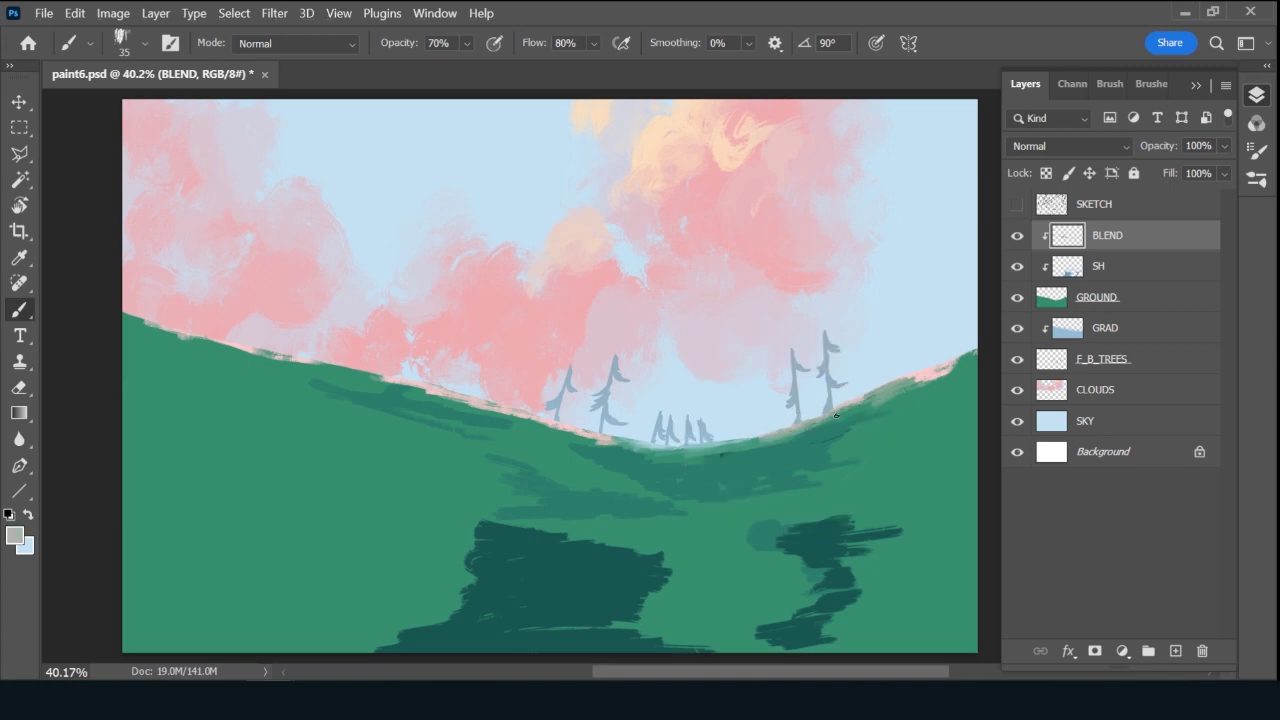
{"action": "left_click", "coordinate": [760, 440], "text": "alt"}
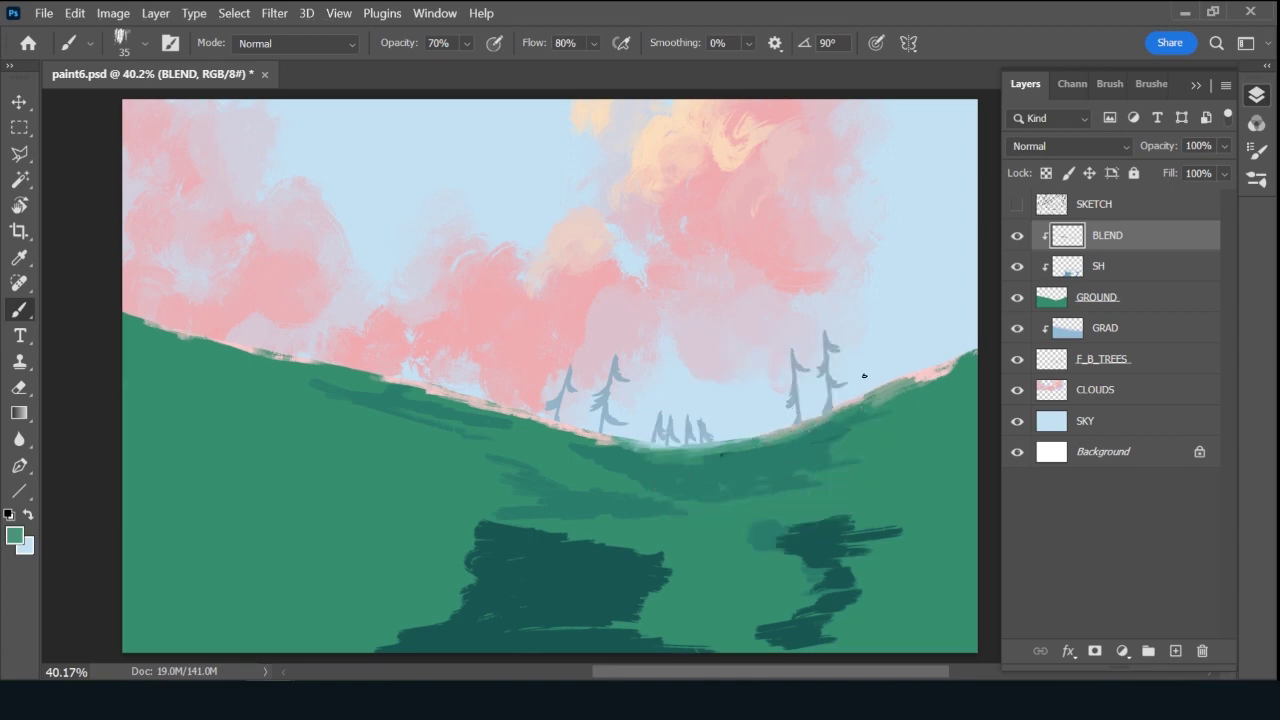
{"action": "left_click", "coordinate": [800, 430], "text": "alt"}
{"action": "left_click", "coordinate": [916, 368], "text": "alt"}
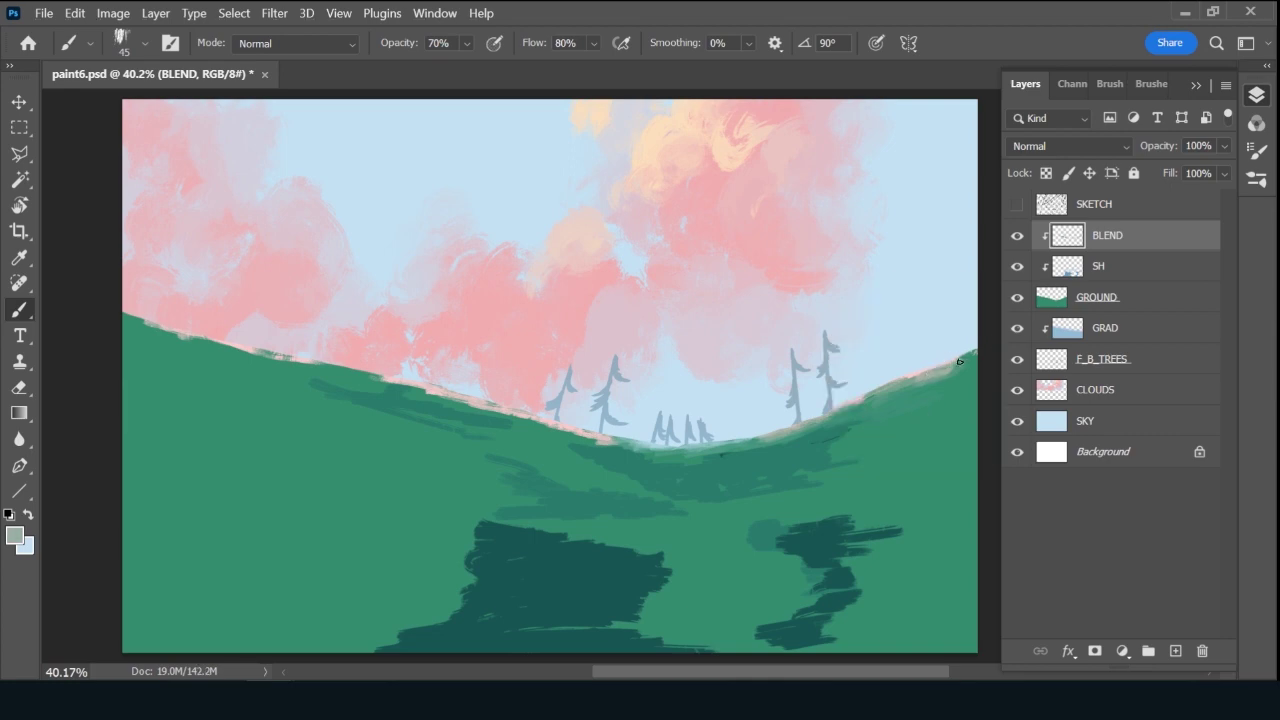
{"action": "left_click_drag", "start_coordinate": [951, 364], "coordinate": [961, 361]}
Blend the teal shadow beneath the right slope's ridge into the surrounding green, using sampled greens and a size 40 brush.
{"action": "left_click", "coordinate": [710, 451], "text": "alt"}
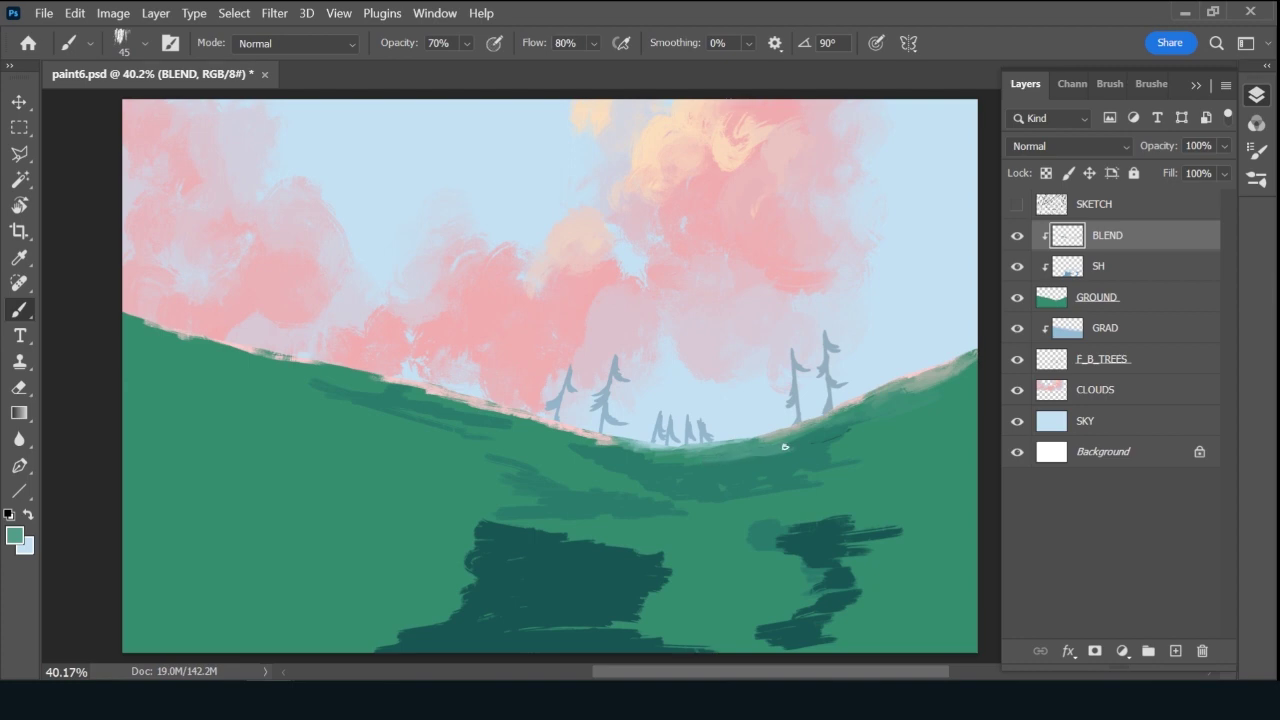
{"action": "key", "text": "alt"}
{"action": "left_click", "coordinate": [829, 437], "text": "alt"}
{"action": "left_click", "coordinate": [883, 415], "text": "alt"}
{"action": "left_click_drag", "start_coordinate": [913, 393], "coordinate": [953, 378]}
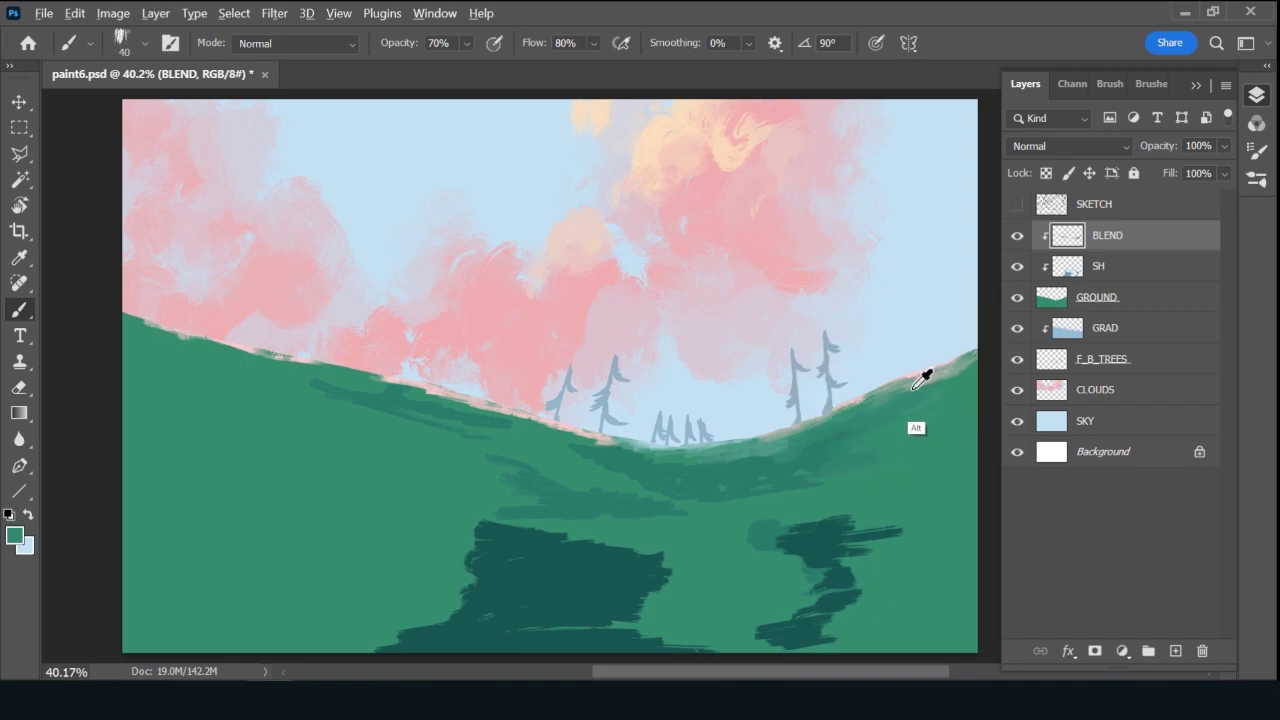
Smooth the upper end of the right slope's ridge by painting sampled grey-green and green below its pink edge.
{"action": "left_click", "coordinate": [955, 374], "text": "alt"}
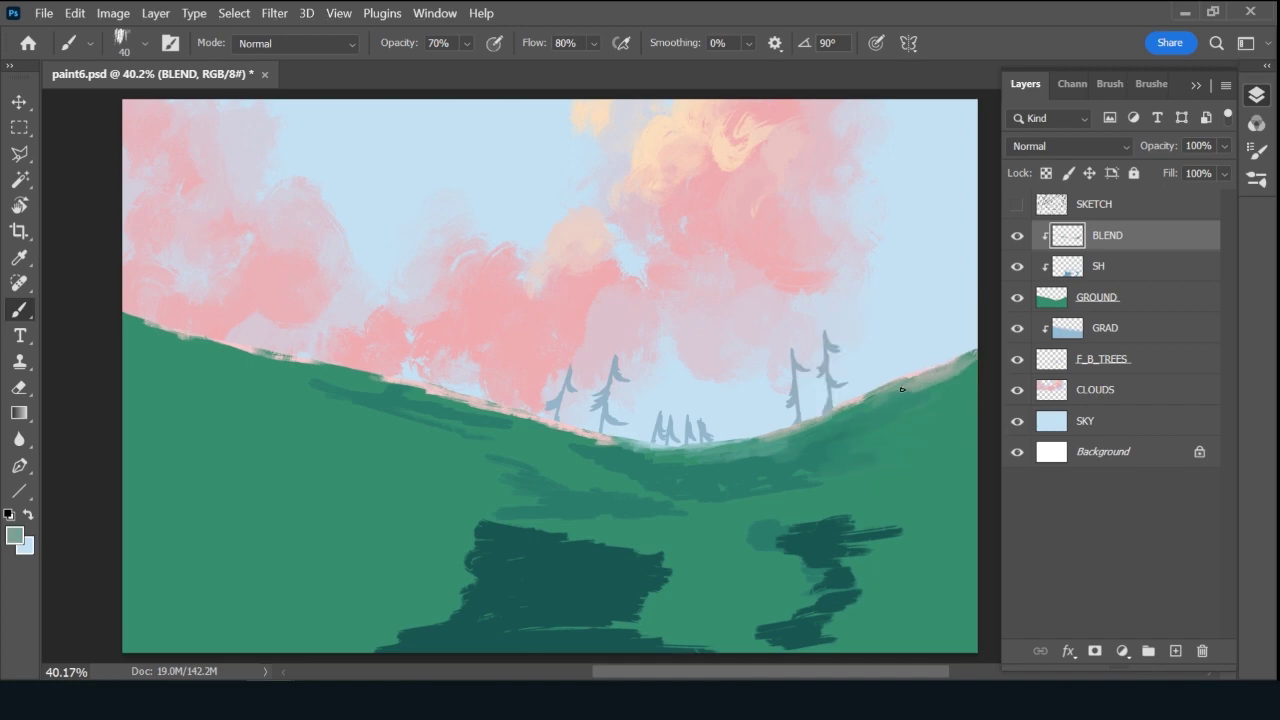
{"action": "left_click", "coordinate": [950, 360], "text": "alt"}
{"action": "left_click", "coordinate": [949, 364], "text": "alt"}
{"action": "left_click", "coordinate": [918, 390], "text": "alt"}
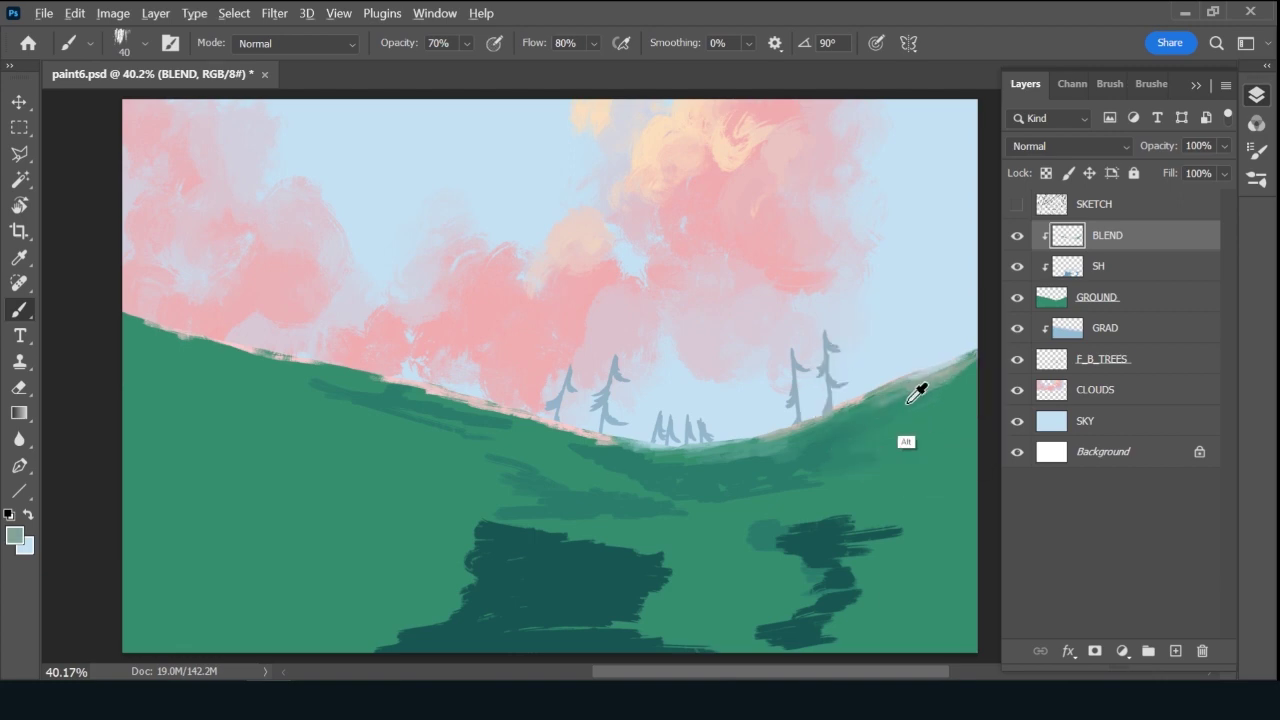
{"action": "left_click", "coordinate": [910, 395], "text": "alt"}
{"action": "left_click_drag", "start_coordinate": [910, 392], "coordinate": [953, 379]}
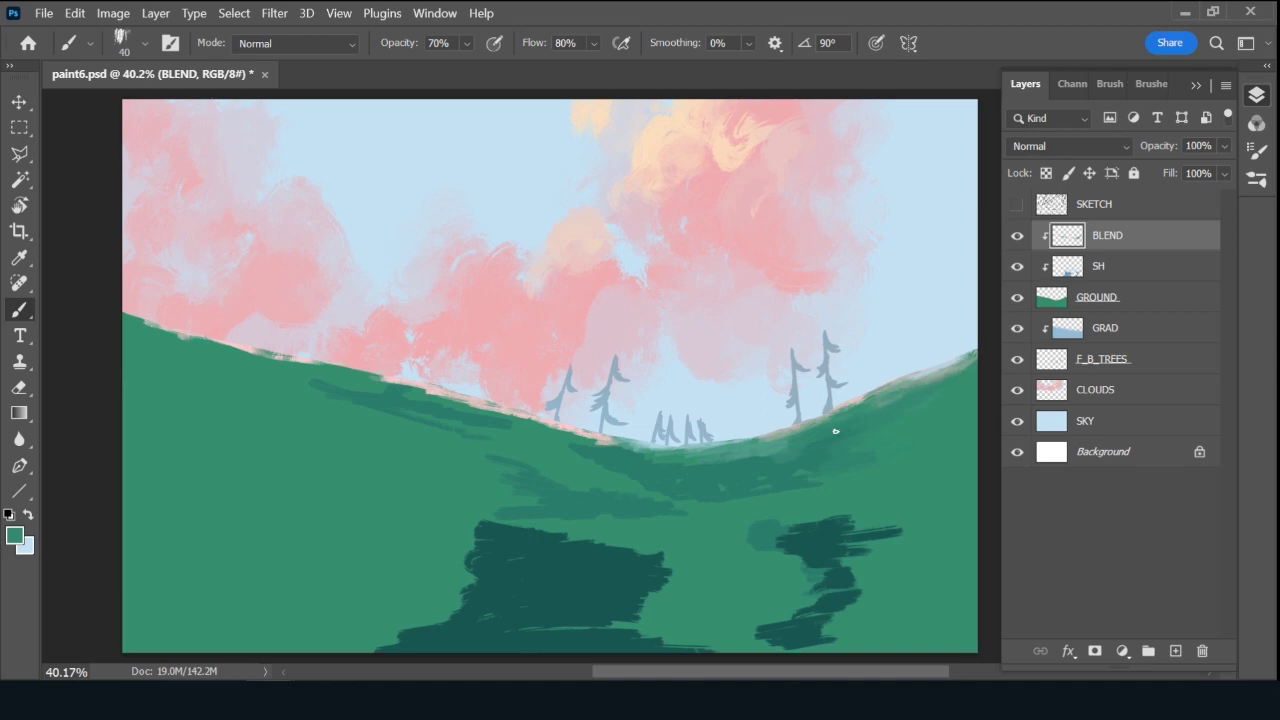
Soften the valley's ridge with sampled teal, then paint grey-green along the left slope's ridge with a size 50 brush.
{"action": "left_click", "coordinate": [714, 457], "text": "alt"}
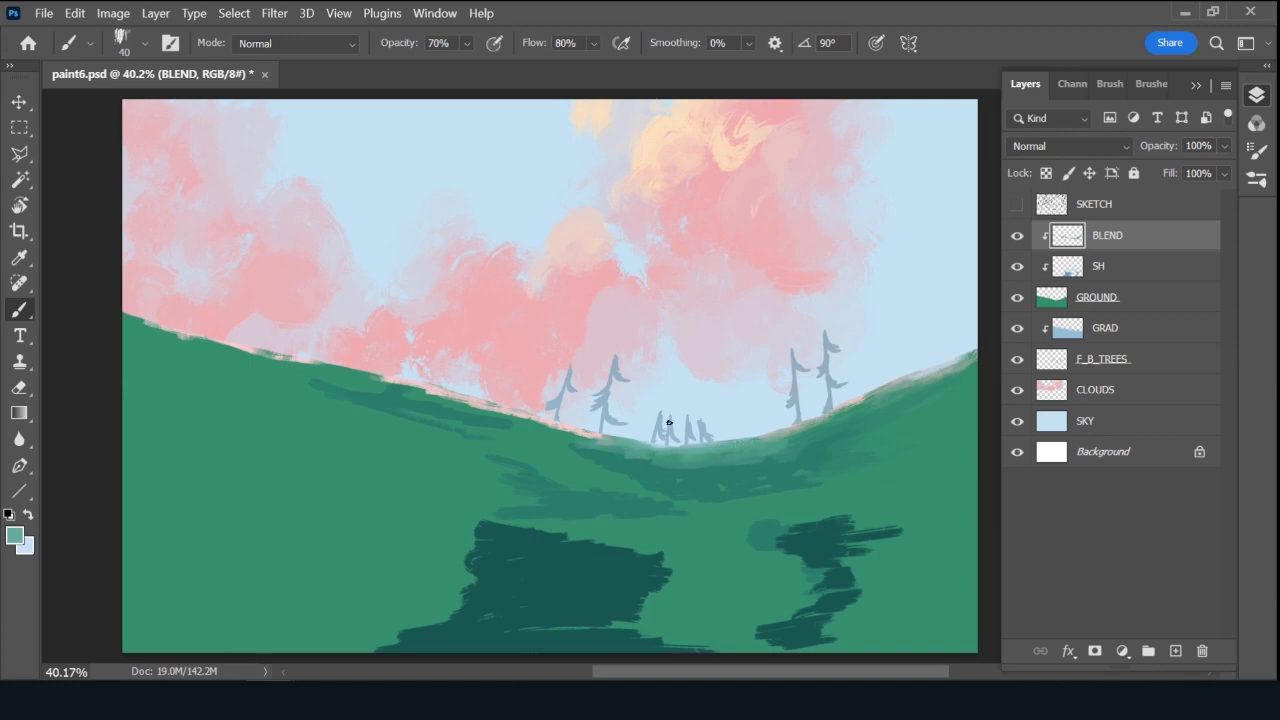
{"action": "left_click", "coordinate": [385, 366], "text": "alt"}
{"action": "left_click", "coordinate": [429, 391], "text": "alt"}
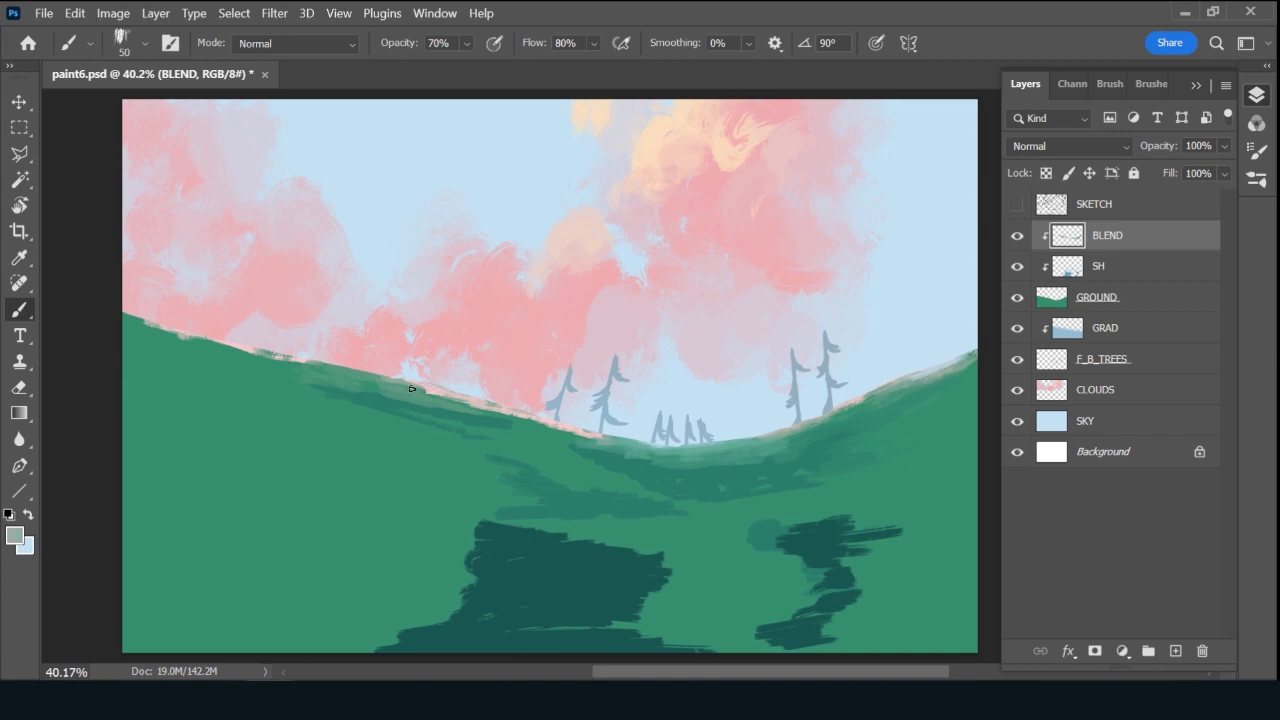
{"action": "mouse_move", "coordinate": [412, 389]}
{"action": "left_mouse_down"}
{"action": "mouse_move", "coordinate": [489, 406]}
{"action": "mouse_move", "coordinate": [437, 394]}
{"action": "mouse_move", "coordinate": [474, 406]}
{"action": "left_mouse_up"}
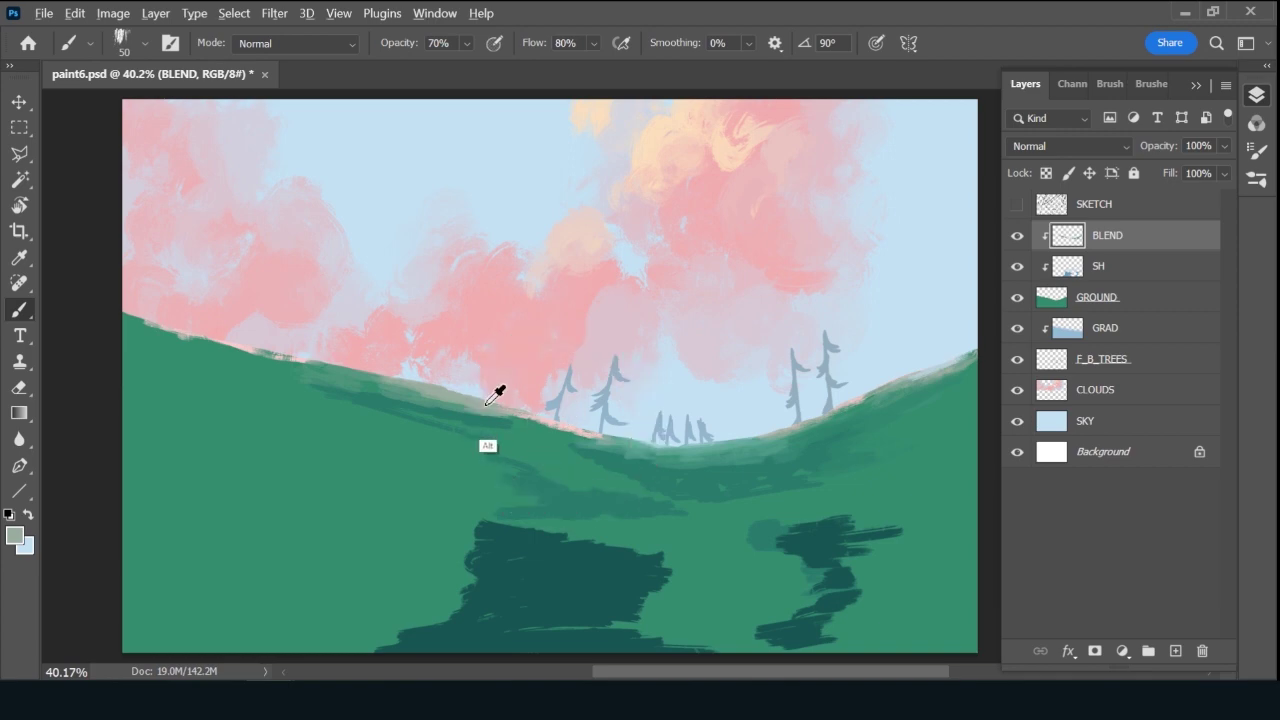
Blend the lower part of the left slope's pink ridge into the green down to the valley with sampled intermediate tones.
{"action": "left_click", "coordinate": [559, 431], "text": "alt"}
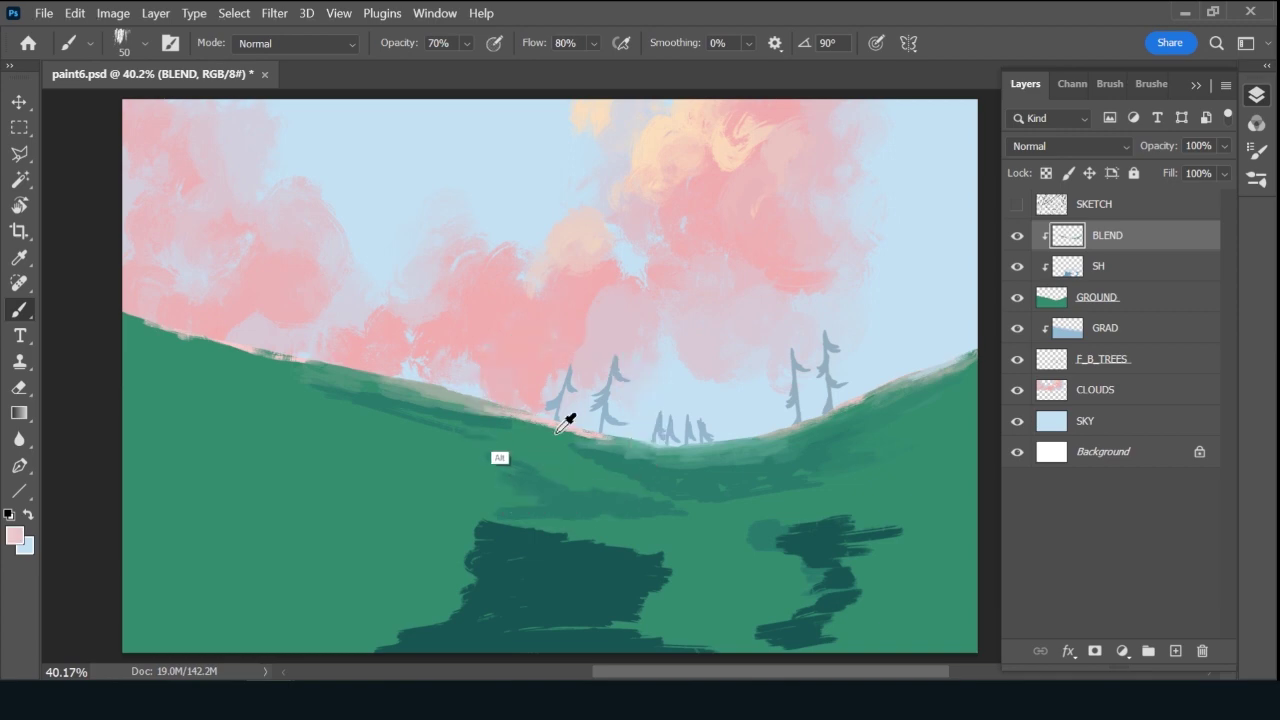
{"action": "left_click", "coordinate": [486, 407], "text": "alt"}
{"action": "left_click", "coordinate": [493, 421], "text": "alt"}
{"action": "left_click_drag", "start_coordinate": [448, 406], "coordinate": [614, 440]}
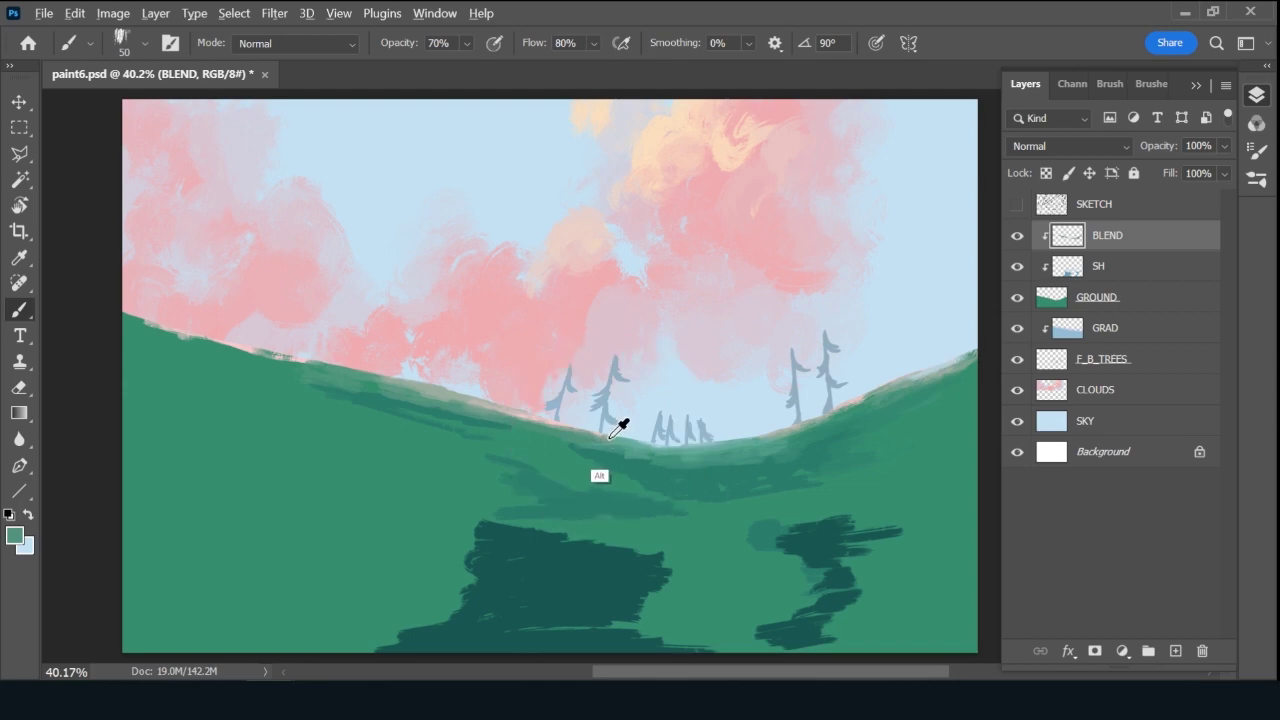
{"action": "left_click", "coordinate": [610, 436], "text": "alt"}
{"action": "left_click", "coordinate": [632, 443], "text": "alt"}
Enlarge the brush to 90 and paint sampled pink and grey-green along the upper part of the left slope's ridge.
{"action": "left_click", "coordinate": [314, 343], "text": "alt"}
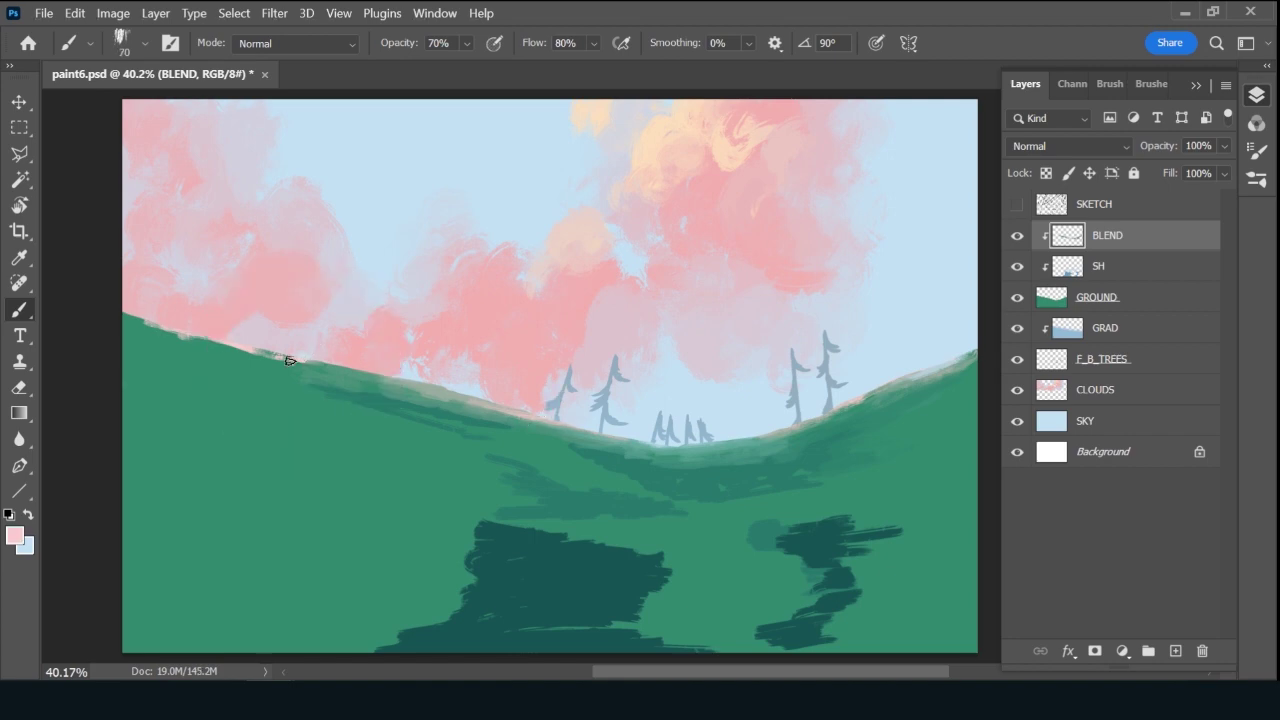
{"action": "left_click_drag", "start_coordinate": [149, 328], "coordinate": [226, 347]}
{"action": "left_click", "coordinate": [240, 343], "text": "alt"}
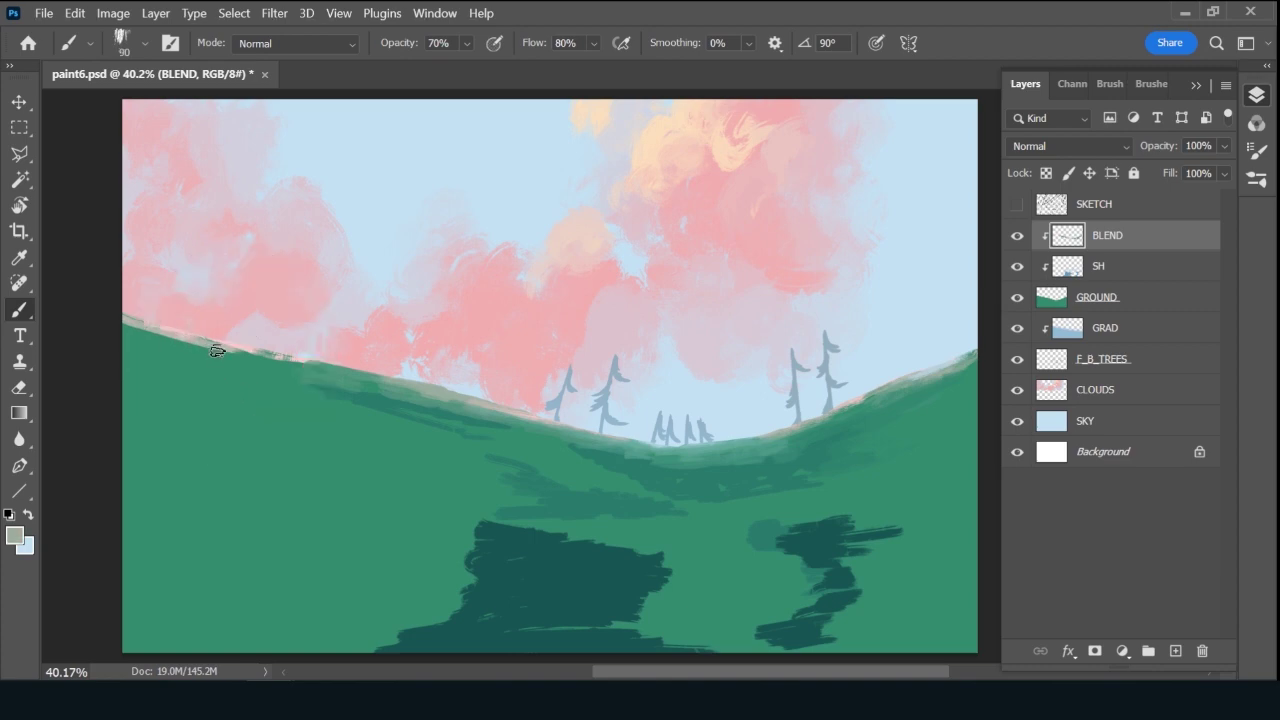
{"action": "mouse_move", "coordinate": [217, 349]}
{"action": "left_mouse_down"}
{"action": "mouse_move", "coordinate": [142, 337]}
{"action": "mouse_move", "coordinate": [170, 349]}
{"action": "mouse_move", "coordinate": [157, 355]}
{"action": "mouse_move", "coordinate": [128, 330]}
{"action": "left_mouse_up"}
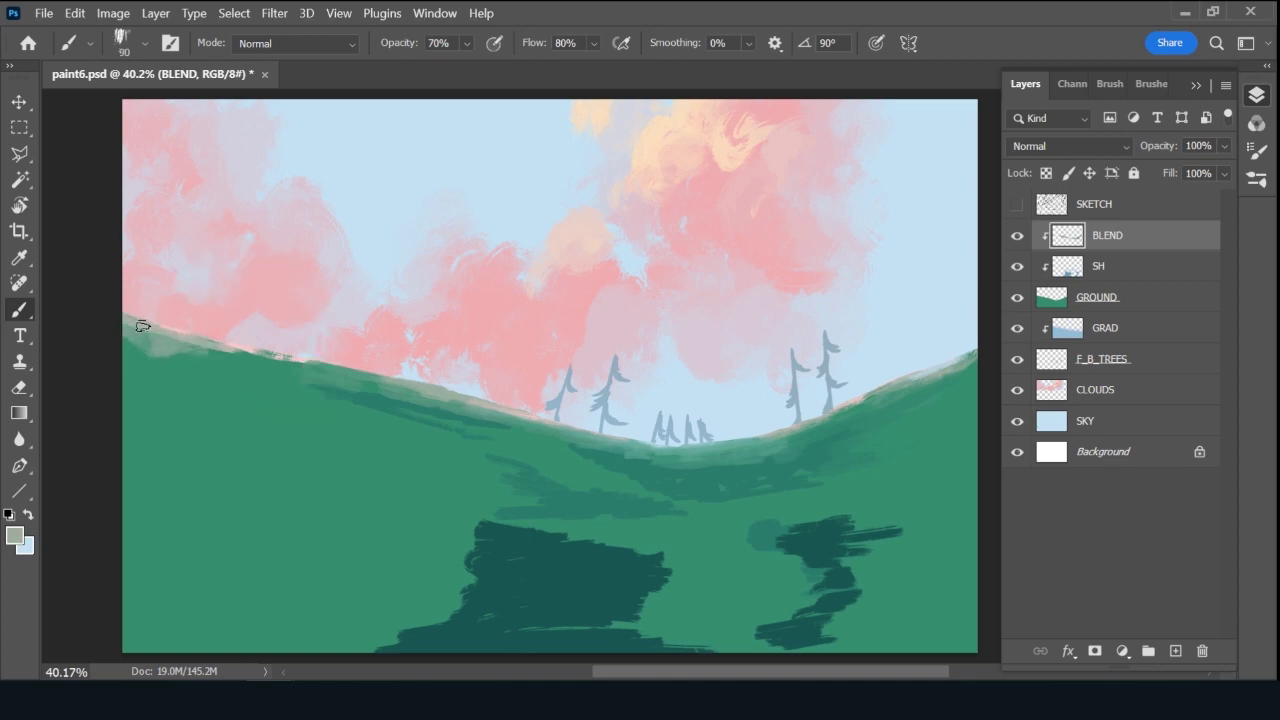
{"action": "mouse_move", "coordinate": [244, 354]}
{"action": "left_mouse_down"}
{"action": "mouse_move", "coordinate": [292, 367]}
{"action": "mouse_move", "coordinate": [230, 371]}
{"action": "mouse_move", "coordinate": [249, 373]}
{"action": "mouse_move", "coordinate": [140, 351]}
{"action": "mouse_move", "coordinate": [196, 387]}
{"action": "mouse_move", "coordinate": [149, 357]}
{"action": "mouse_move", "coordinate": [503, 436]}
{"action": "left_mouse_up"}
Blend the shading beneath the left slope's ridge using teal and green sampled from the slope.
{"action": "left_click", "coordinate": [303, 354], "text": "alt"}
{"action": "left_click", "coordinate": [200, 372], "text": "alt"}
{"action": "left_click", "coordinate": [373, 404], "text": "alt"}
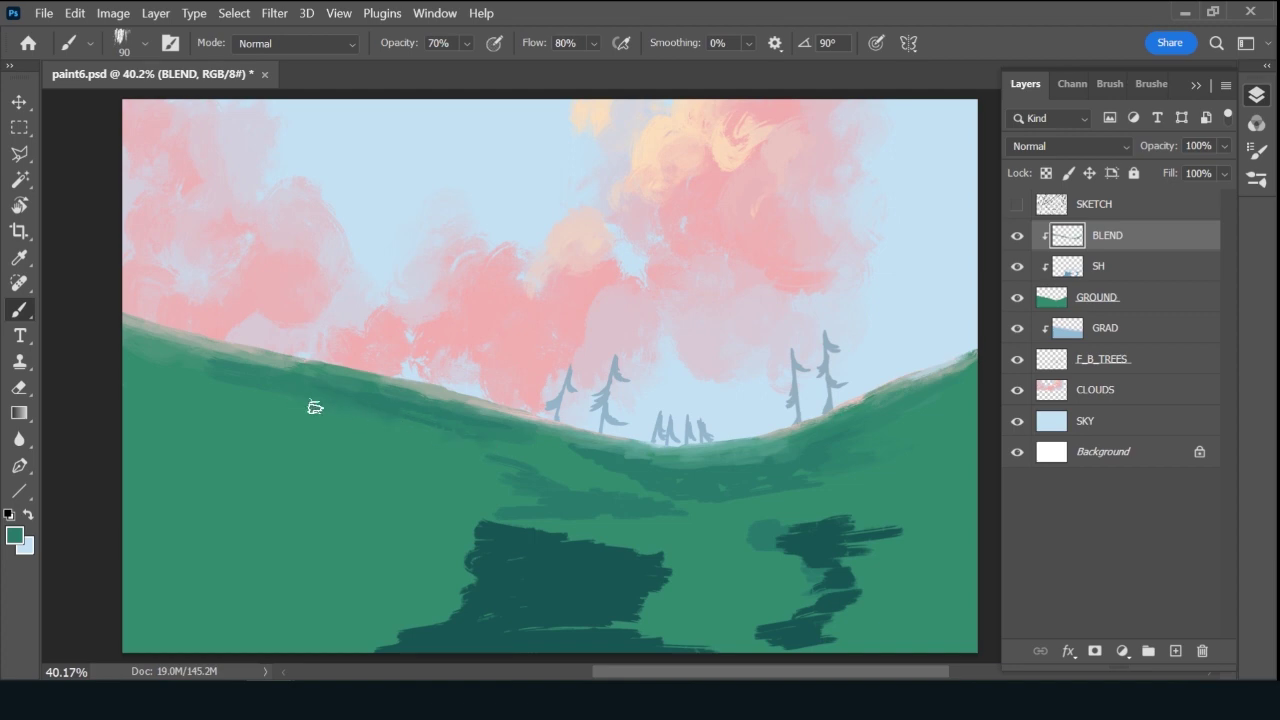
{"action": "left_click", "coordinate": [140, 345], "text": "alt"}
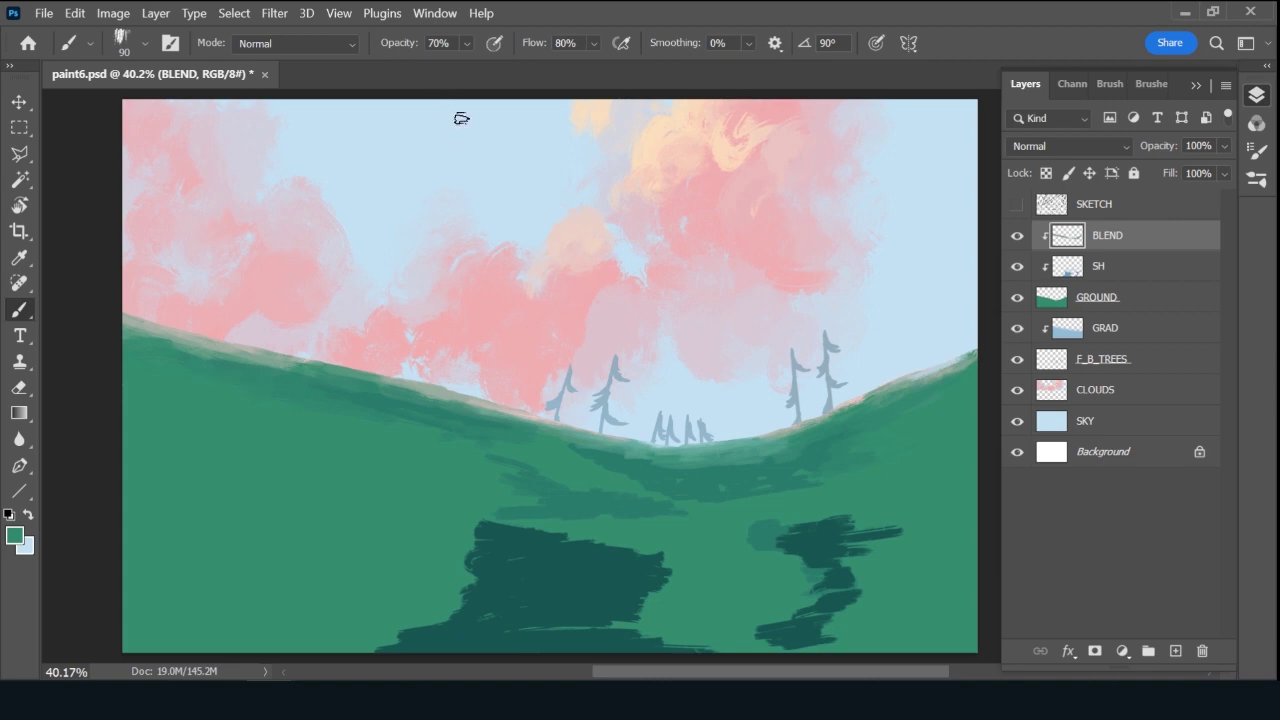
Reduce the brush to 50 and smooth the teal shadow from the left slope into the valley's centre with sampled greens.
{"action": "left_click", "coordinate": [378, 412], "text": "alt"}
{"action": "left_click", "coordinate": [598, 450], "text": "alt"}
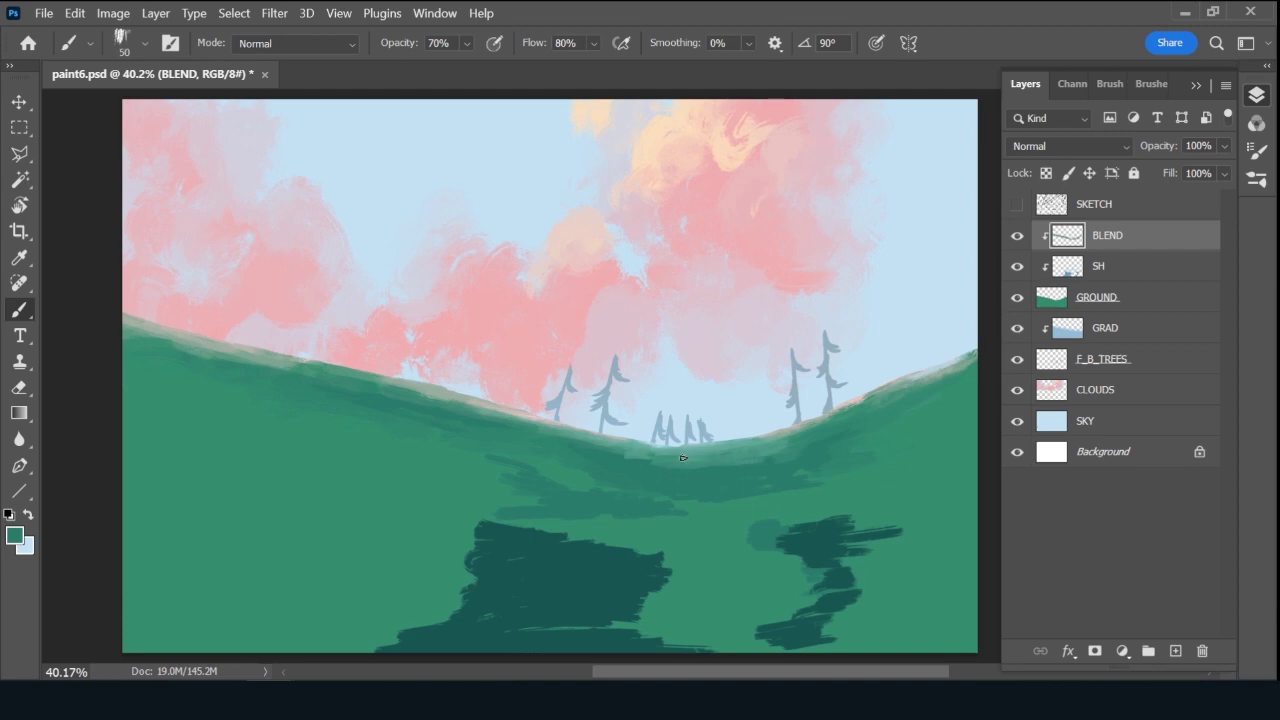
{"action": "left_click", "coordinate": [633, 460], "text": "alt"}
{"action": "left_click", "coordinate": [665, 461], "text": "alt"}
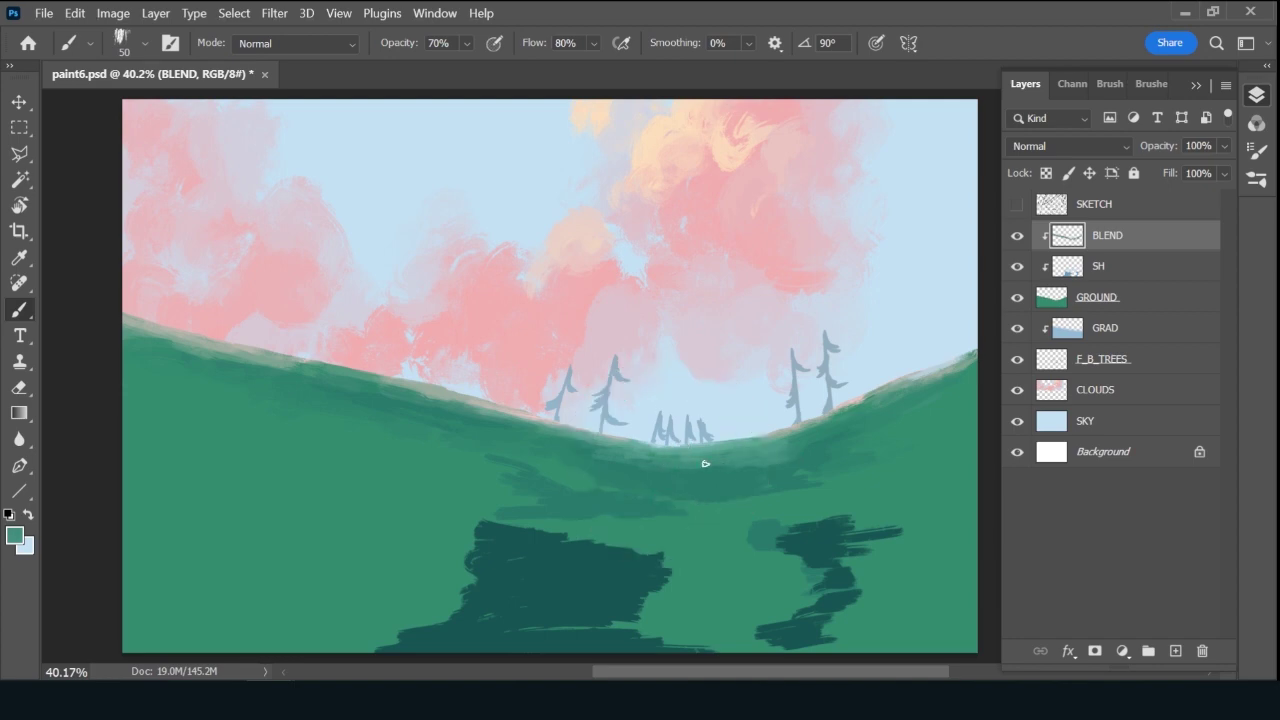
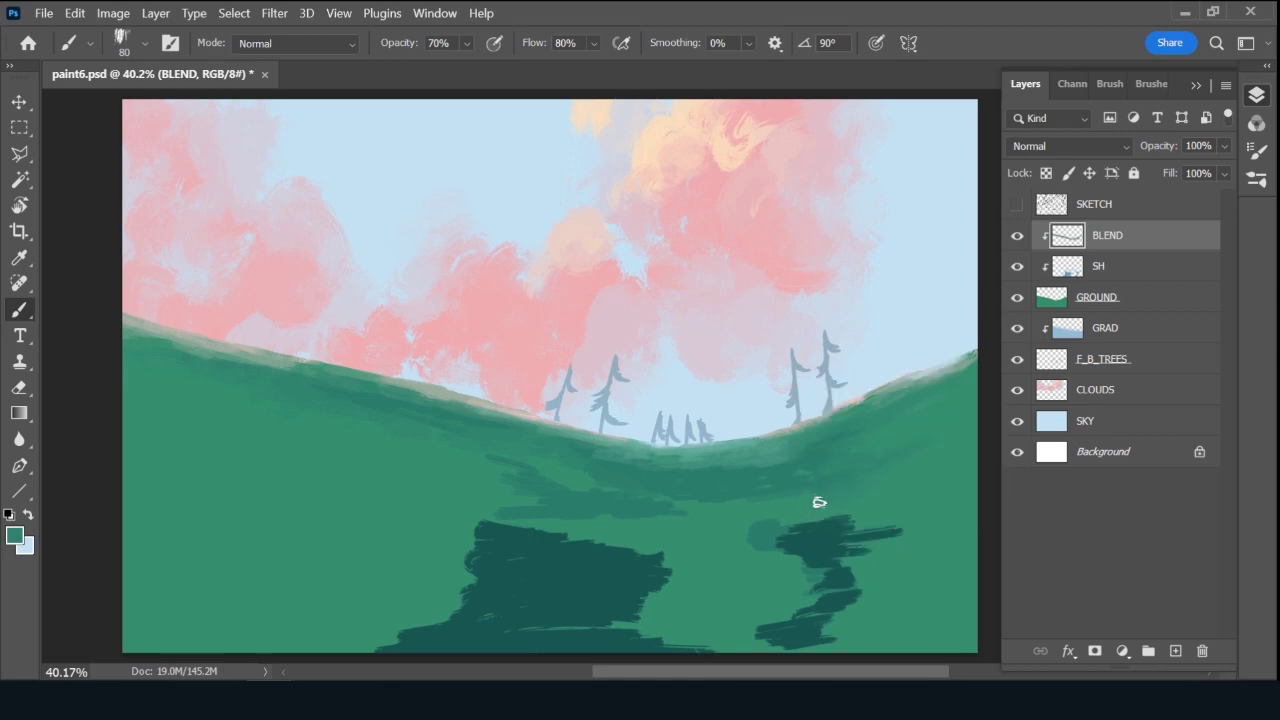
Smooth the valley's teal shadow into the green and extend it with sampled tones over the upper edge of the right dark patch.
{"action": "key", "text": "alt"}
{"action": "left_click", "coordinate": [493, 446], "text": "alt"}
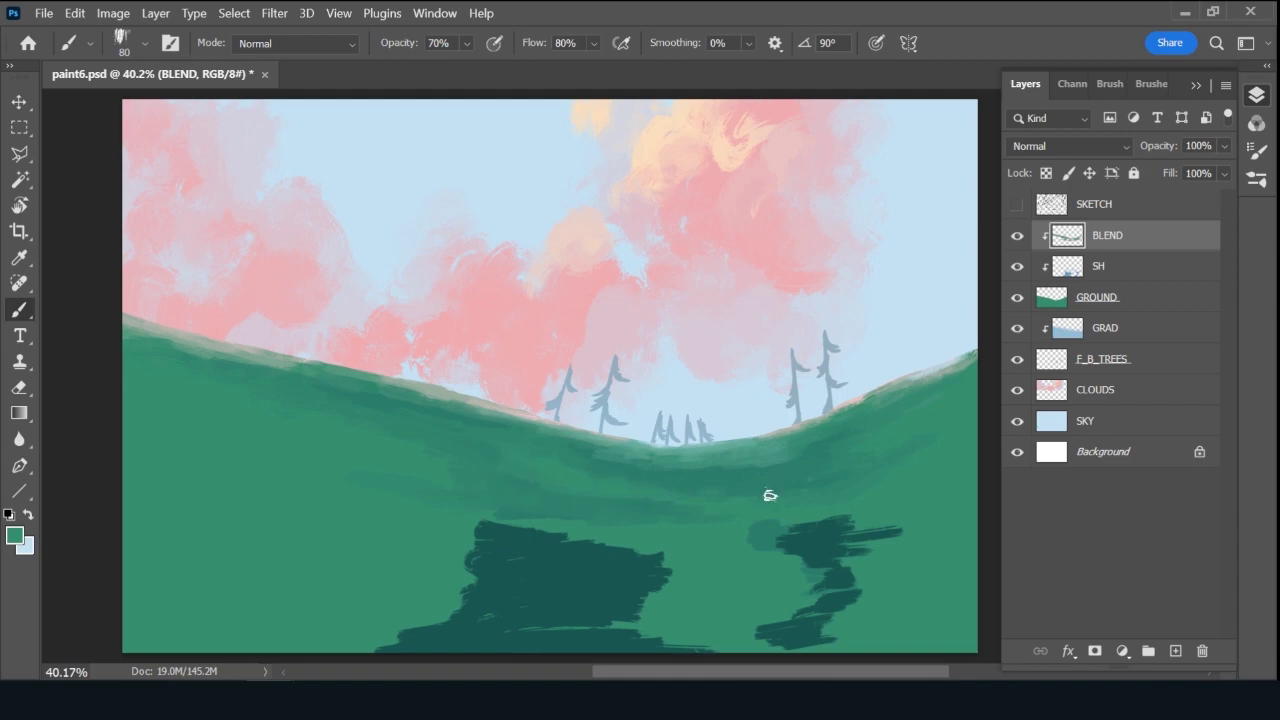
{"action": "left_click", "coordinate": [609, 508], "text": "alt"}
{"action": "mouse_move", "coordinate": [832, 513]}
{"action": "left_mouse_down"}
{"action": "mouse_move", "coordinate": [777, 514]}
{"action": "mouse_move", "coordinate": [755, 530]}
{"action": "left_mouse_up"}
{"action": "left_click", "coordinate": [829, 524], "text": "alt"}
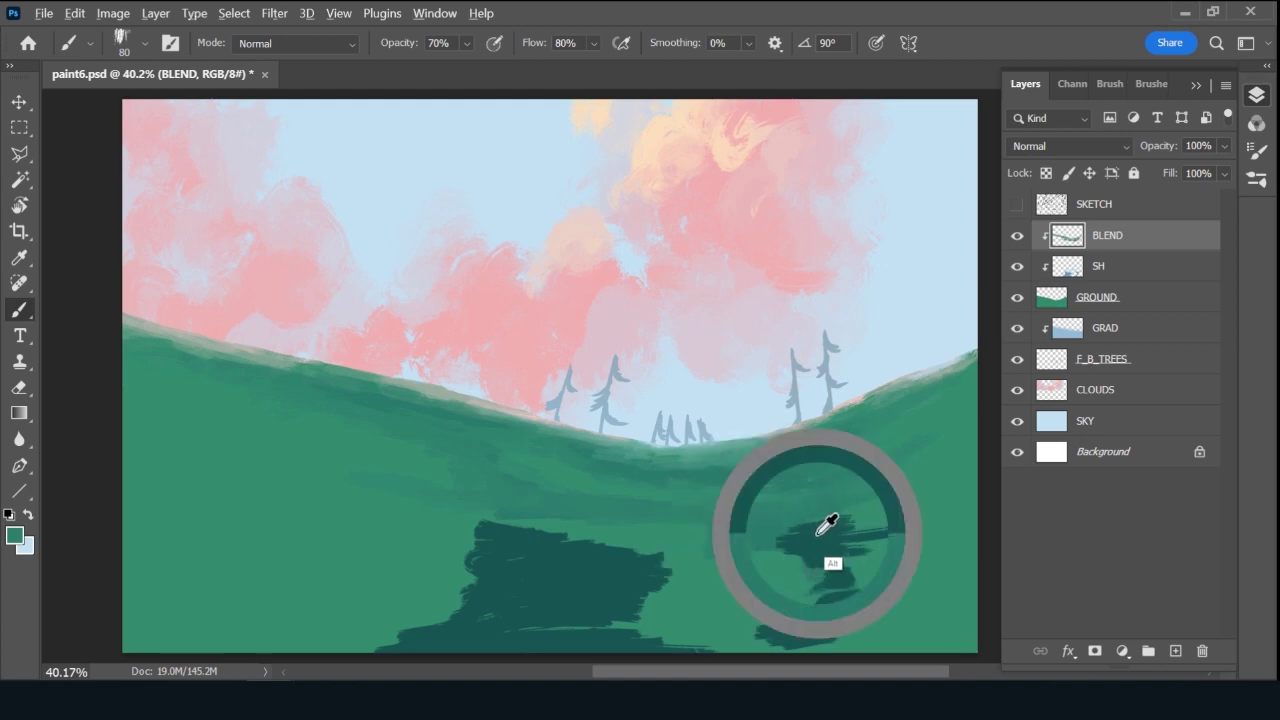
{"action": "mouse_move", "coordinate": [885, 511]}
{"action": "left_mouse_down"}
{"action": "mouse_move", "coordinate": [788, 541]}
{"action": "mouse_move", "coordinate": [798, 544]}
{"action": "mouse_move", "coordinate": [779, 558]}
{"action": "mouse_move", "coordinate": [802, 560]}
{"action": "mouse_move", "coordinate": [735, 570]}
{"action": "mouse_move", "coordinate": [812, 572]}
{"action": "left_mouse_up"}
{"action": "left_click", "coordinate": [760, 564], "text": "alt"}
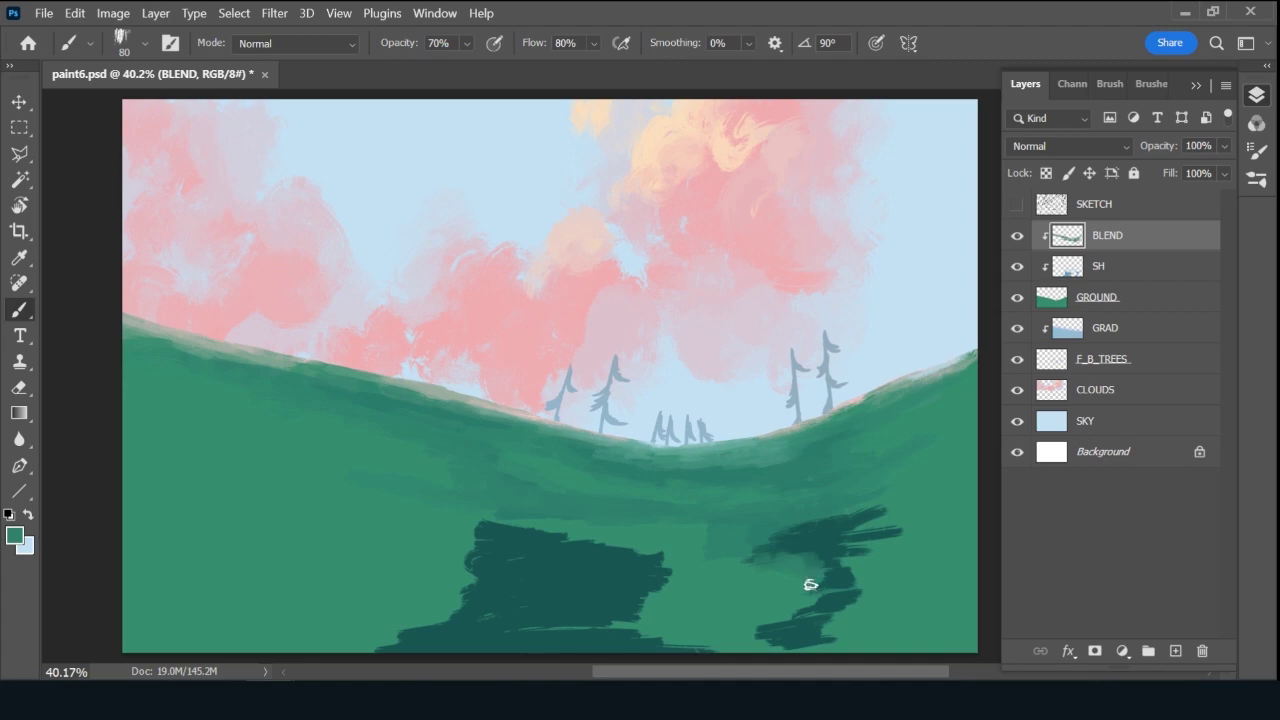
Blend the right dark patch into the slope from its upper strokes down to its base using sampled intermediate greens.
{"action": "key", "text": "alt"}
{"action": "left_click", "coordinate": [766, 536], "text": "alt"}
{"action": "left_click_drag", "start_coordinate": [756, 553], "coordinate": [848, 515]}
{"action": "left_click", "coordinate": [826, 520], "text": "alt"}
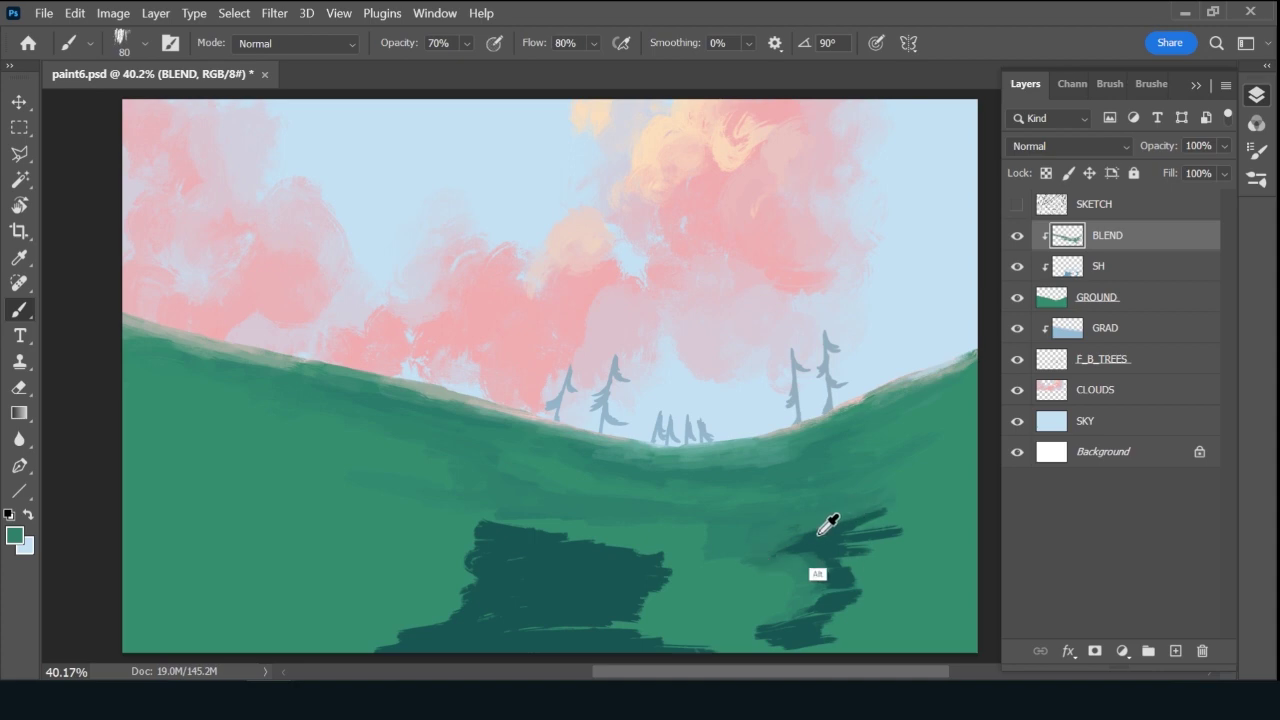
{"action": "left_click_drag", "start_coordinate": [809, 528], "coordinate": [799, 542]}
{"action": "mouse_move", "coordinate": [864, 518]}
{"action": "left_mouse_down"}
{"action": "mouse_move", "coordinate": [823, 535]}
{"action": "mouse_move", "coordinate": [903, 499]}
{"action": "mouse_move", "coordinate": [825, 538]}
{"action": "left_mouse_up"}
{"action": "left_click", "coordinate": [826, 535], "text": "alt"}
{"action": "left_click", "coordinate": [820, 546], "text": "alt"}
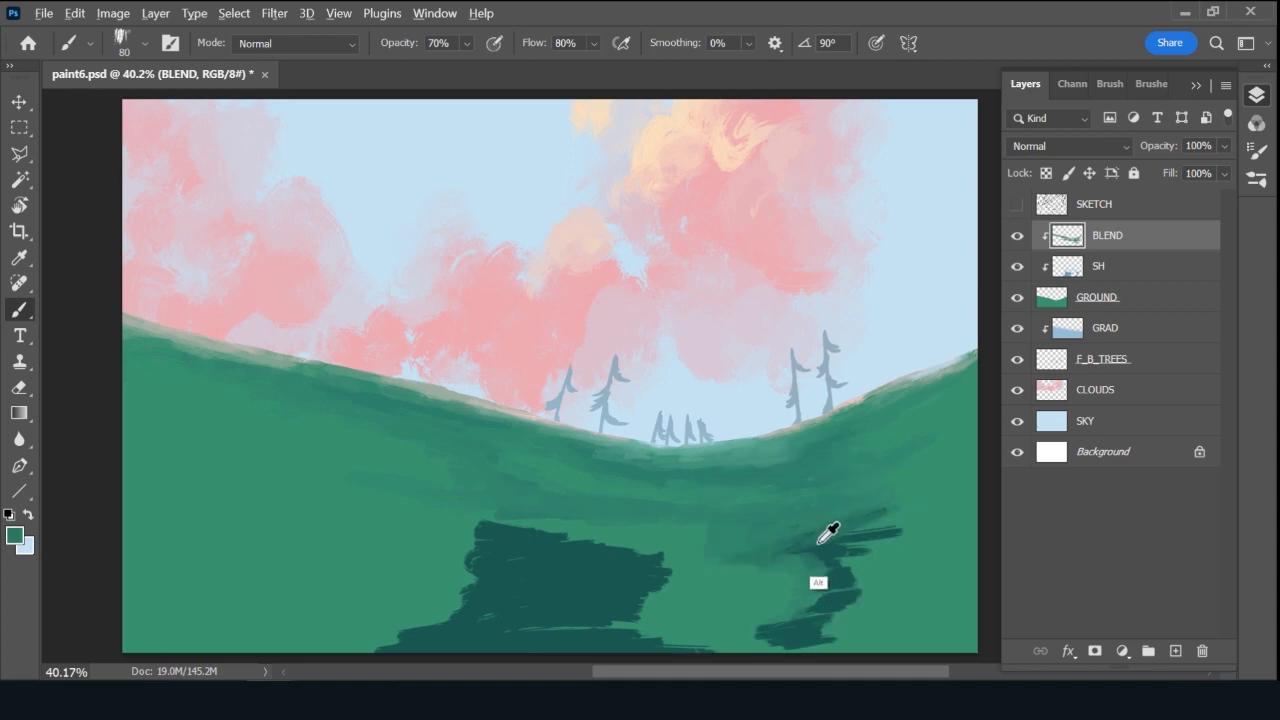
{"action": "left_click_drag", "start_coordinate": [888, 509], "coordinate": [803, 550]}
{"action": "mouse_move", "coordinate": [888, 537]}
{"action": "left_mouse_down"}
{"action": "mouse_move", "coordinate": [810, 565]}
{"action": "mouse_move", "coordinate": [842, 579]}
{"action": "mouse_move", "coordinate": [777, 626]}
{"action": "left_mouse_up"}
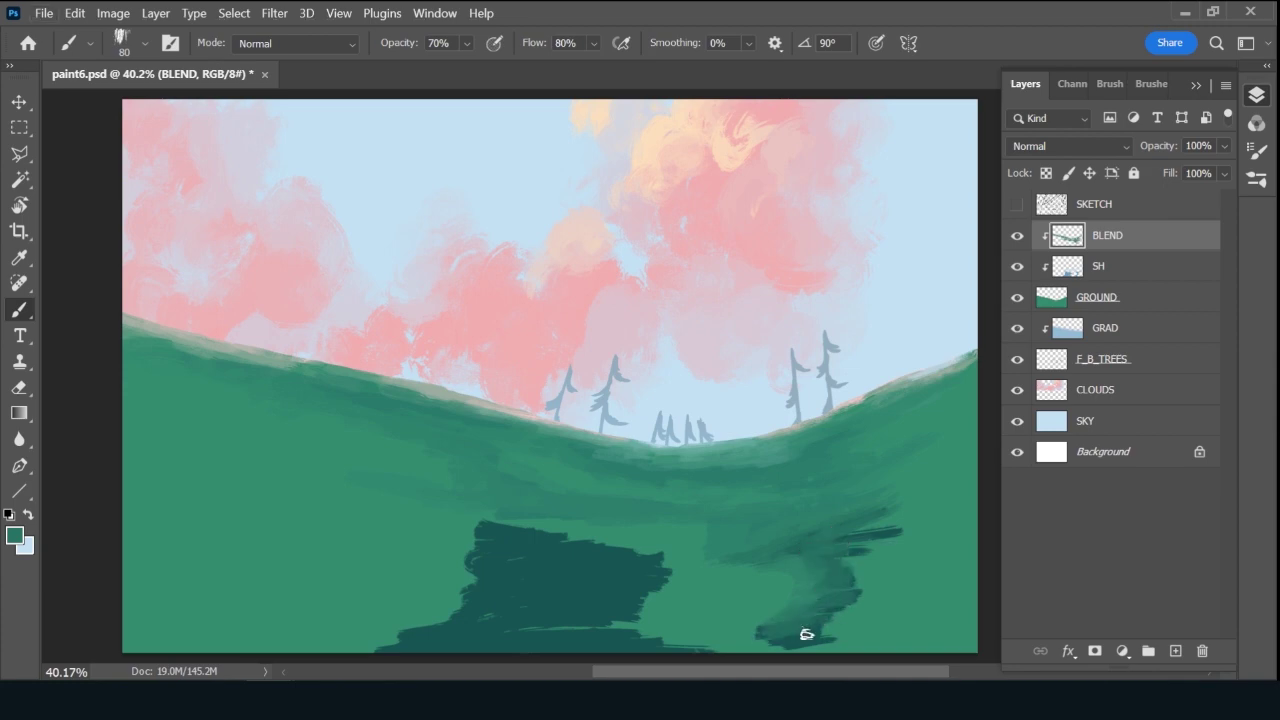
Enlarge the brush to 125, widen the right dark patch toward the canvas's right edge, and soften its edges with sampled greens.
{"action": "left_click", "coordinate": [816, 630], "text": "alt"}
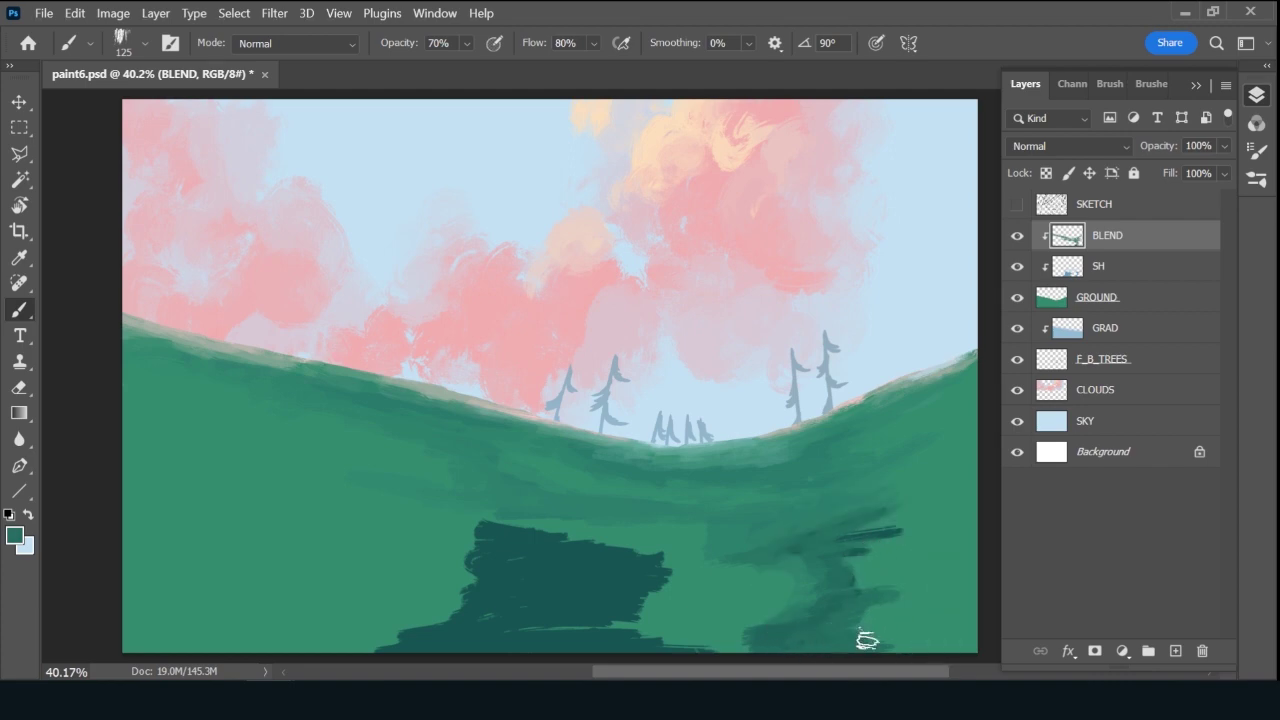
{"action": "mouse_move", "coordinate": [898, 567]}
{"action": "left_mouse_down"}
{"action": "mouse_move", "coordinate": [859, 593]}
{"action": "mouse_move", "coordinate": [847, 580]}
{"action": "mouse_move", "coordinate": [883, 565]}
{"action": "mouse_move", "coordinate": [841, 564]}
{"action": "mouse_move", "coordinate": [906, 530]}
{"action": "left_mouse_up"}
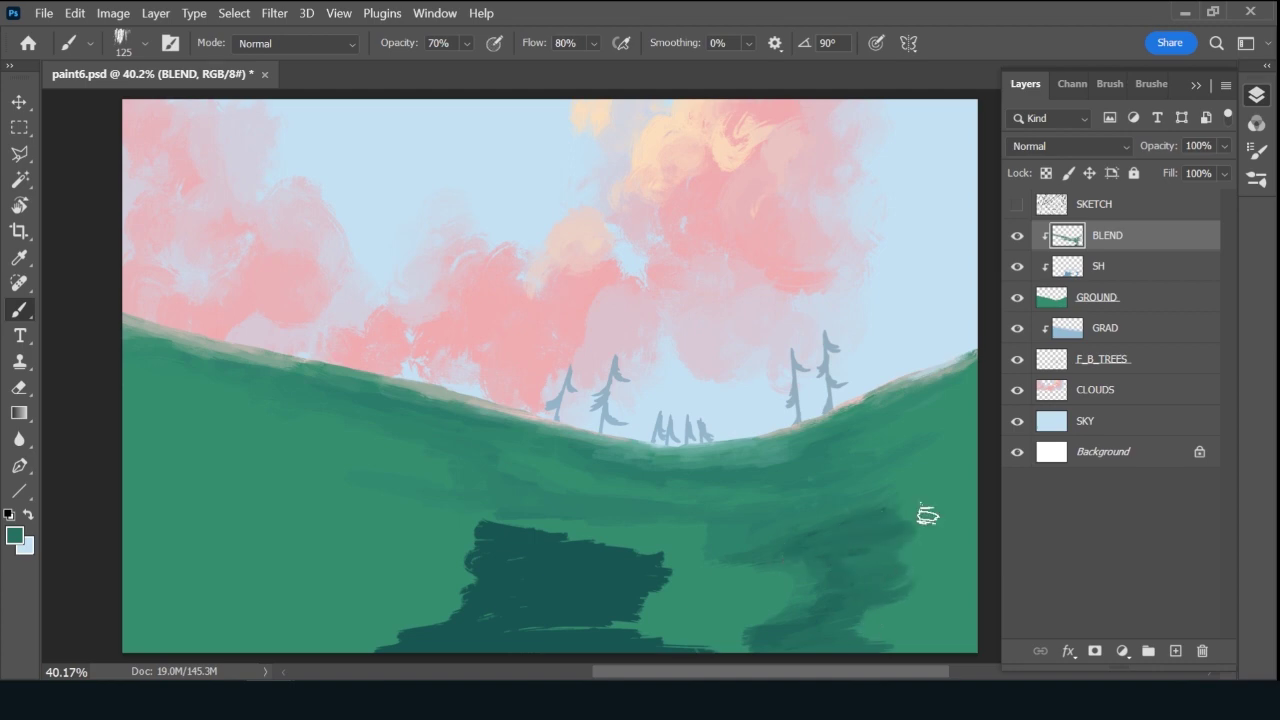
{"action": "mouse_move", "coordinate": [822, 533]}
{"action": "left_mouse_down"}
{"action": "mouse_move", "coordinate": [942, 495]}
{"action": "mouse_move", "coordinate": [852, 575]}
{"action": "mouse_move", "coordinate": [865, 559]}
{"action": "mouse_move", "coordinate": [848, 553]}
{"action": "mouse_move", "coordinate": [878, 514]}
{"action": "mouse_move", "coordinate": [836, 534]}
{"action": "left_mouse_up"}
{"action": "key", "text": "alt"}
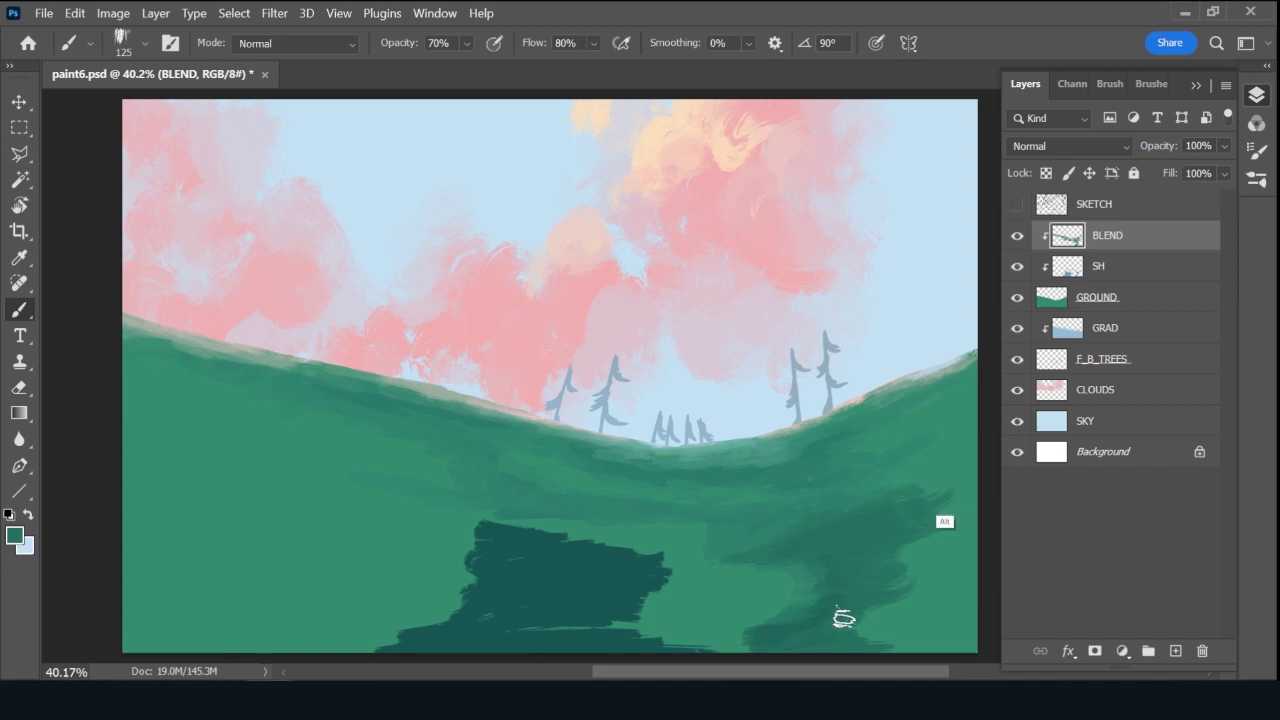
{"action": "left_click", "coordinate": [958, 487], "text": "alt"}
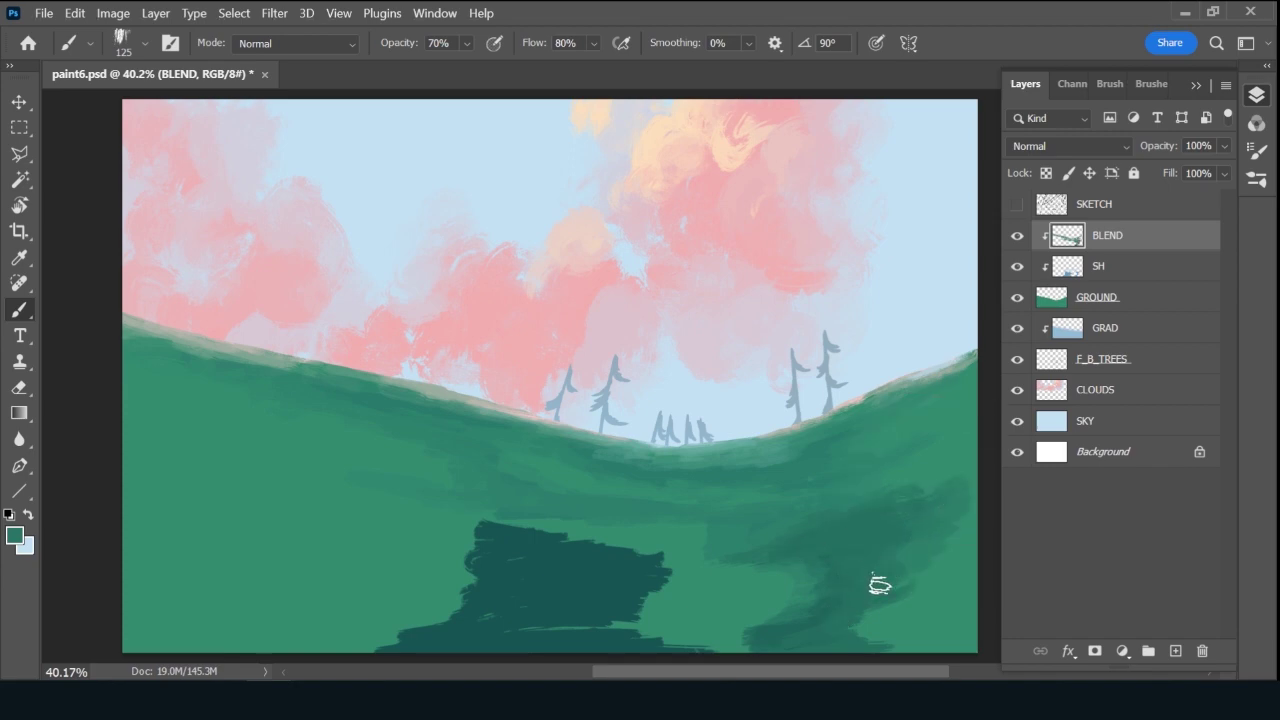
{"action": "left_click", "coordinate": [965, 546], "text": "alt"}
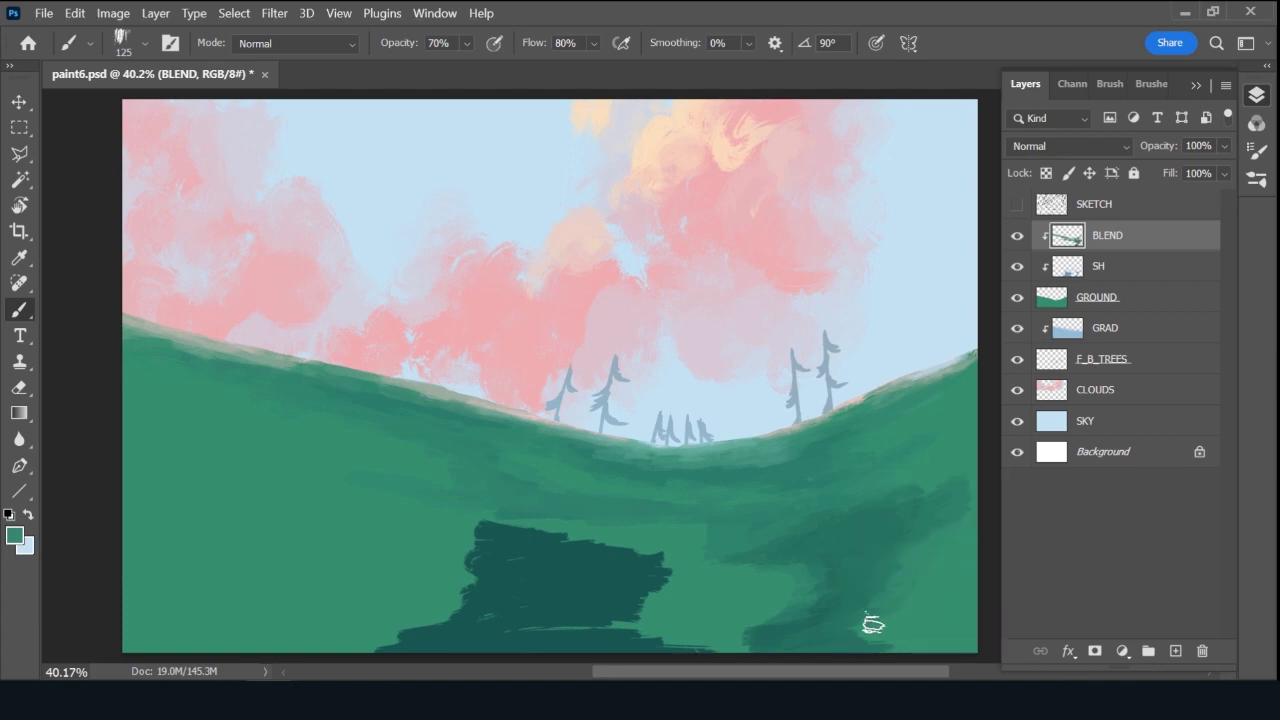
{"action": "left_click", "coordinate": [755, 600], "text": "alt"}
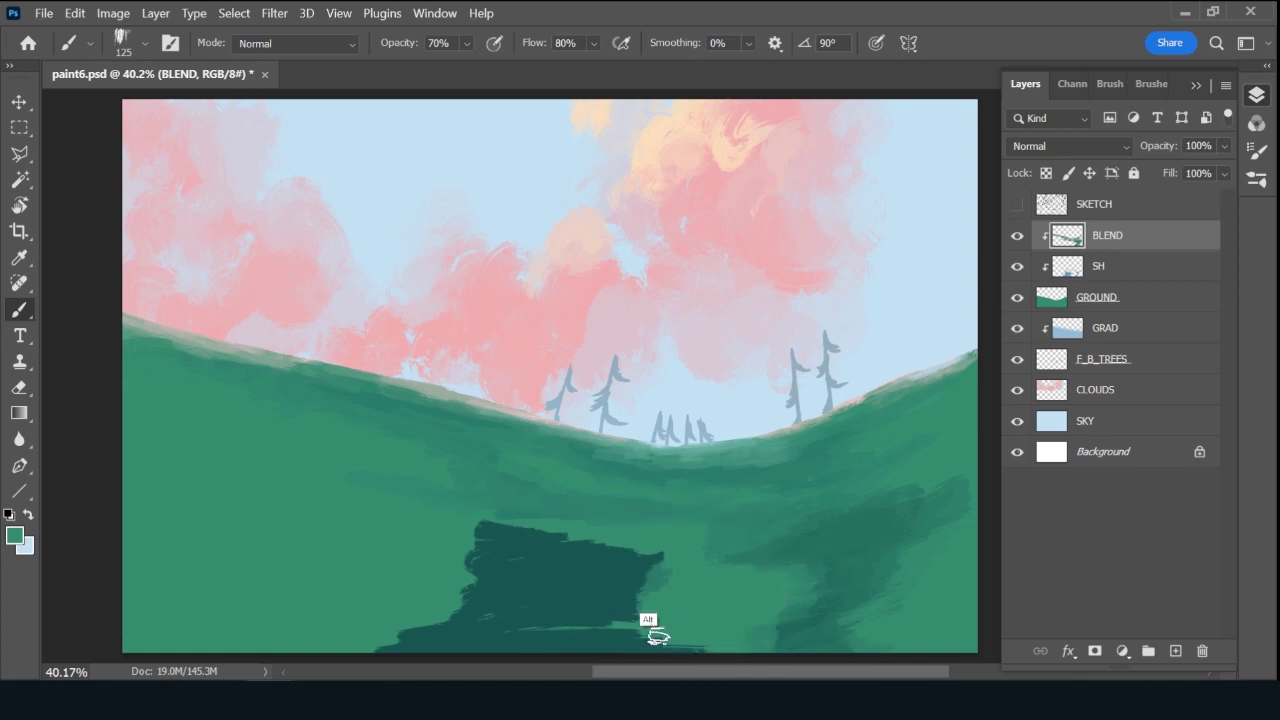
Blend the right and upper edges of the large dark foreground patch with sampled mid and dark greens.
{"action": "left_click", "coordinate": [662, 570], "text": "alt"}
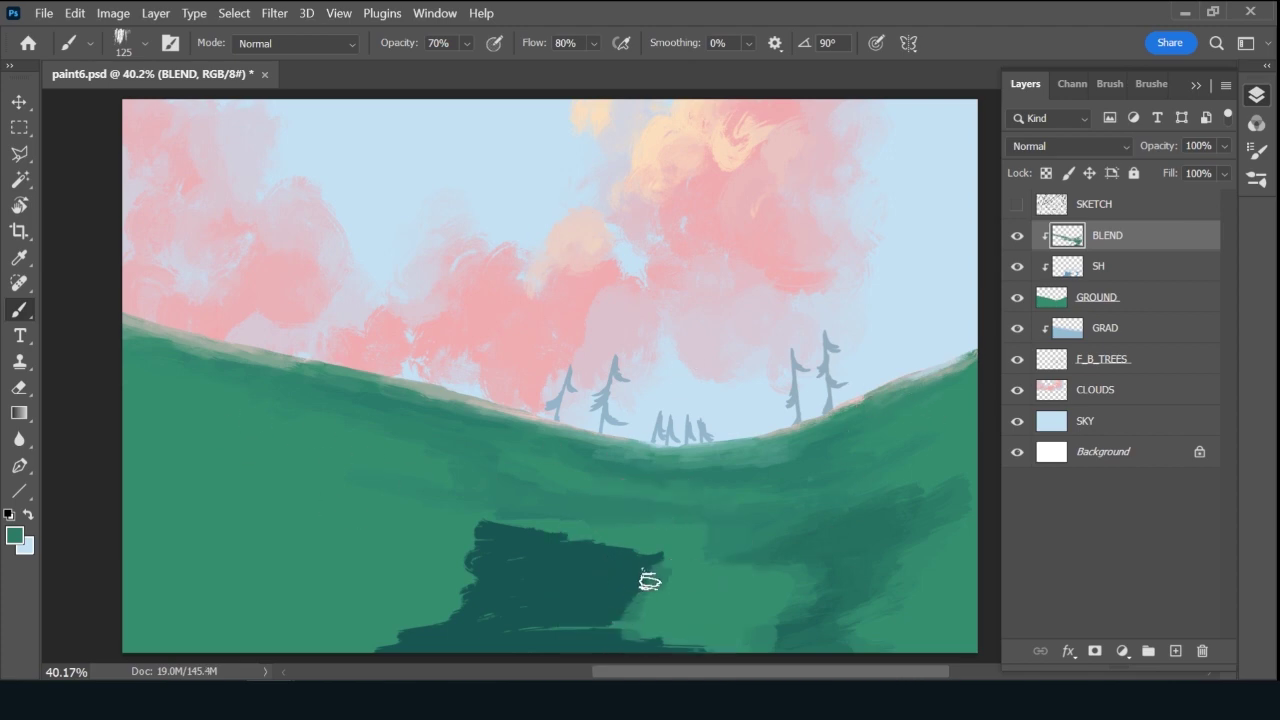
{"action": "mouse_move", "coordinate": [629, 578]}
{"action": "left_mouse_down"}
{"action": "mouse_move", "coordinate": [657, 565]}
{"action": "mouse_move", "coordinate": [473, 532]}
{"action": "mouse_move", "coordinate": [522, 550]}
{"action": "left_mouse_up"}
{"action": "key", "text": "alt"}
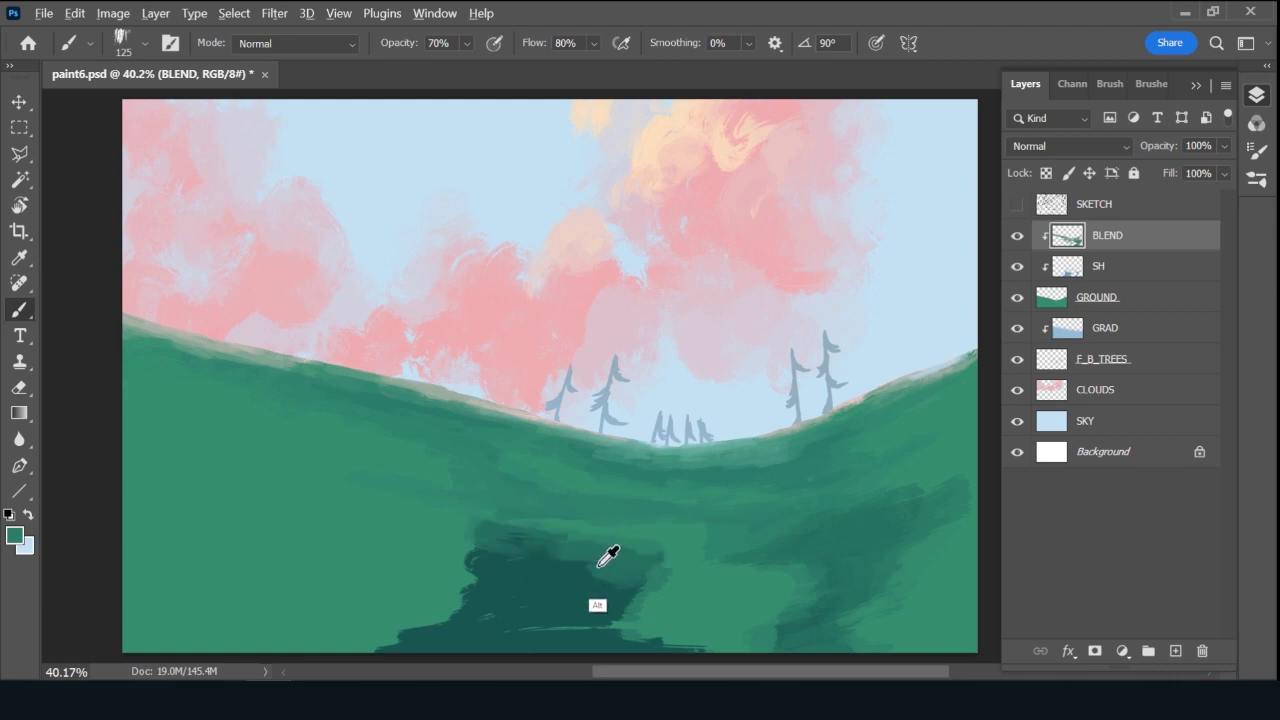
{"action": "left_click", "coordinate": [600, 562], "text": "alt"}
{"action": "left_click", "coordinate": [552, 556], "text": "alt"}
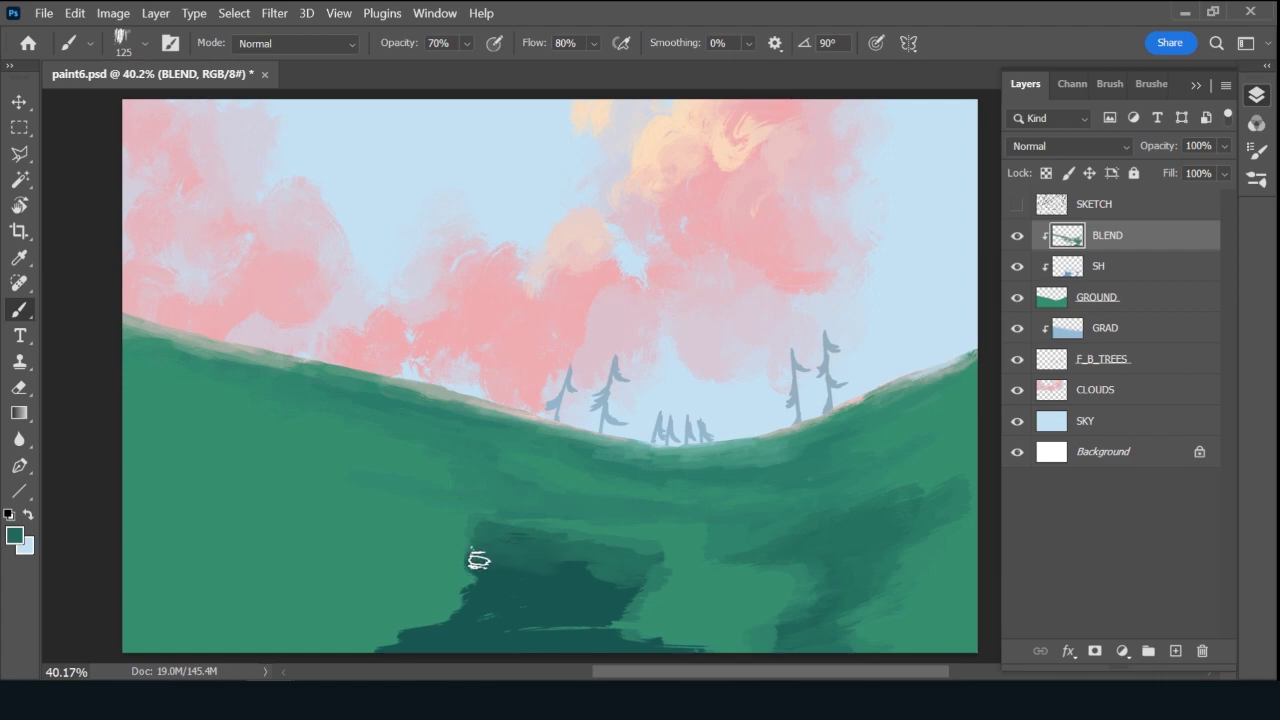
Extend the large dark patch's left side outward down to the canvas's lower edge with sampled dark teal strokes.
{"action": "left_click_drag", "start_coordinate": [480, 566], "coordinate": [489, 587]}
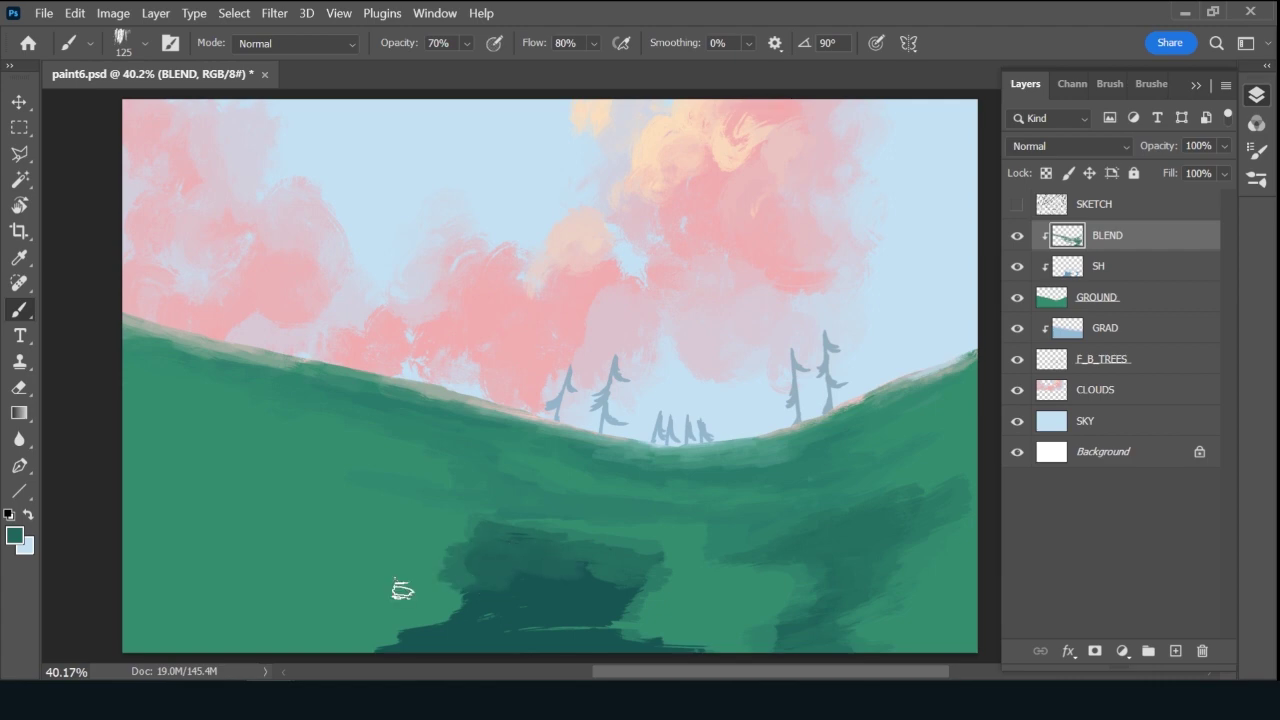
{"action": "left_click_drag", "start_coordinate": [401, 590], "coordinate": [488, 609]}
{"action": "left_click", "coordinate": [474, 609], "text": "alt"}
{"action": "left_click", "coordinate": [486, 565], "text": "alt"}
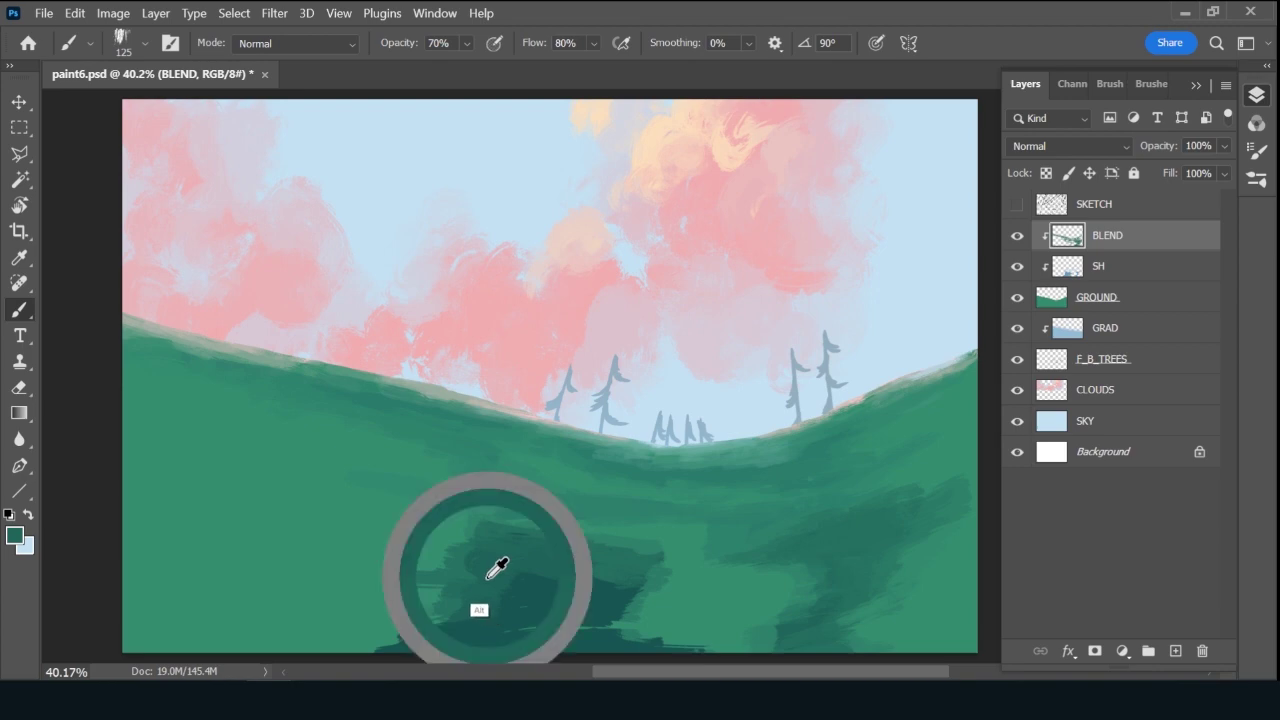
{"action": "left_click_drag", "start_coordinate": [474, 563], "coordinate": [457, 574]}
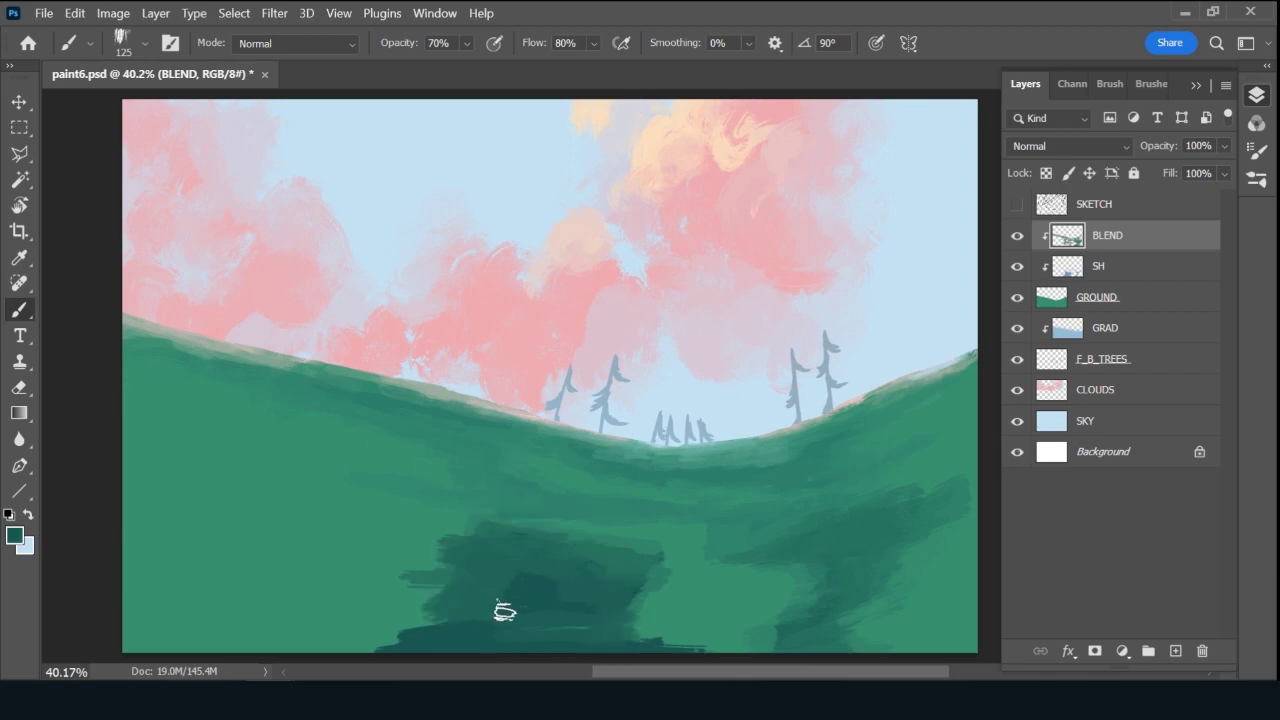
{"action": "left_click_drag", "start_coordinate": [408, 638], "coordinate": [336, 648]}
{"action": "left_click", "coordinate": [537, 623]}
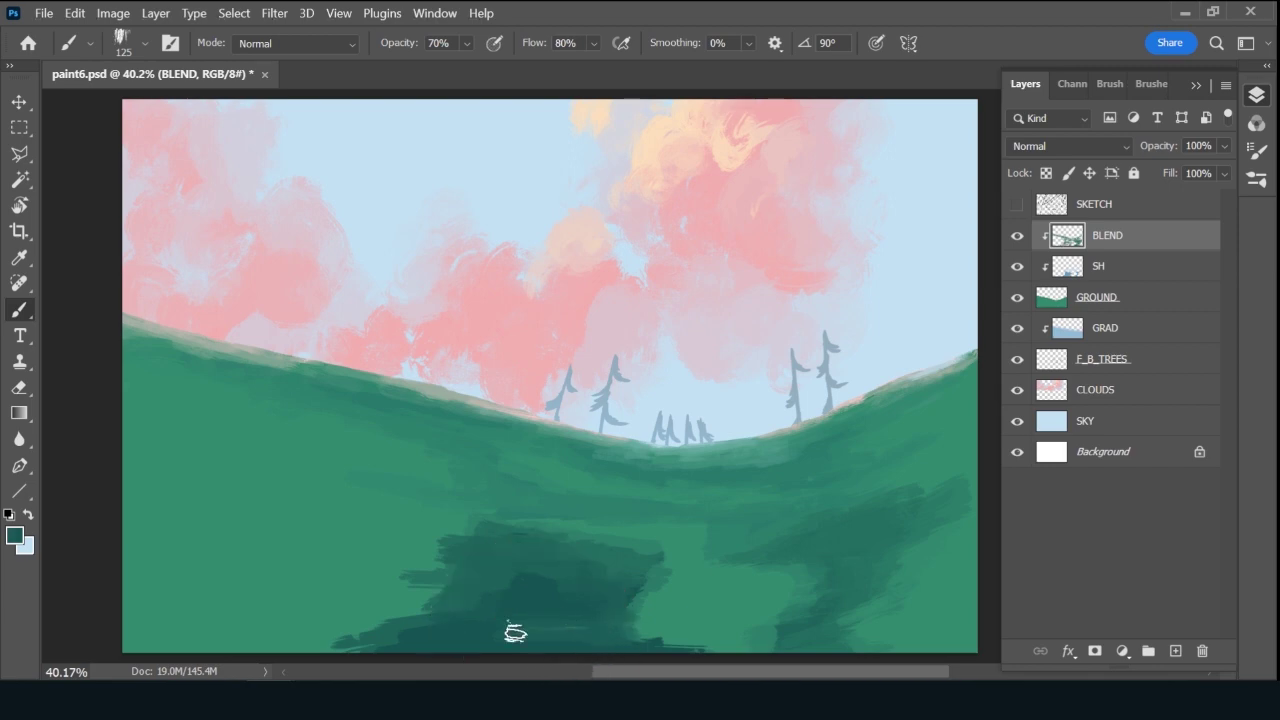
Paint sampled green over the large dark patch's right edge, and deepen its centre with dark teal at brush size 80.
{"action": "left_click", "coordinate": [669, 566], "text": "alt"}
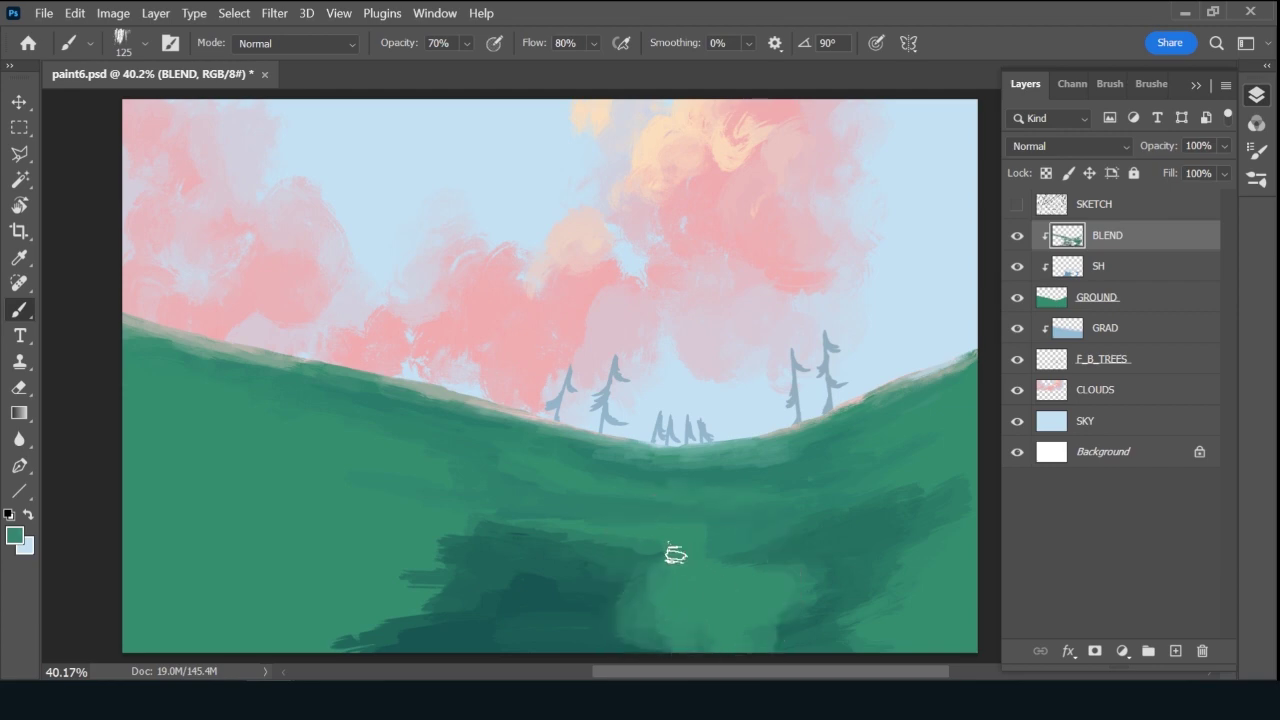
{"action": "key", "text": "bracketleft"}
{"action": "key", "text": "bracketleft"}
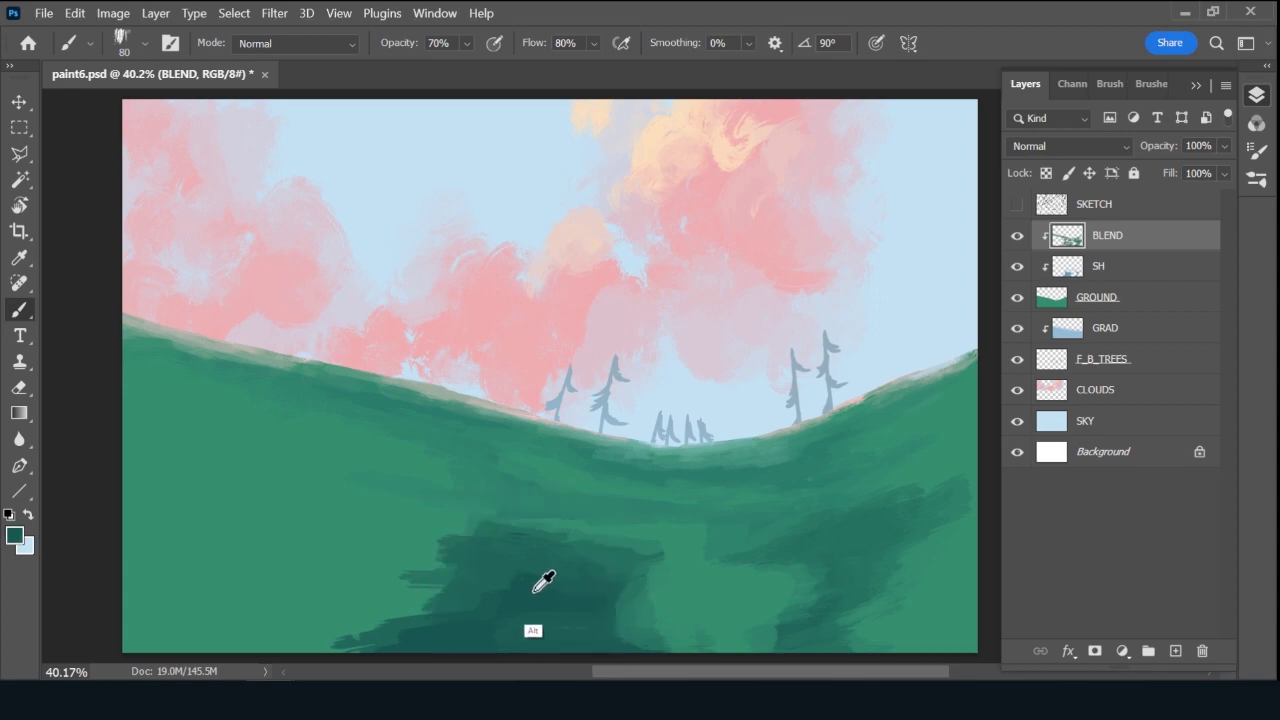
{"action": "left_click", "coordinate": [533, 594], "text": "alt"}
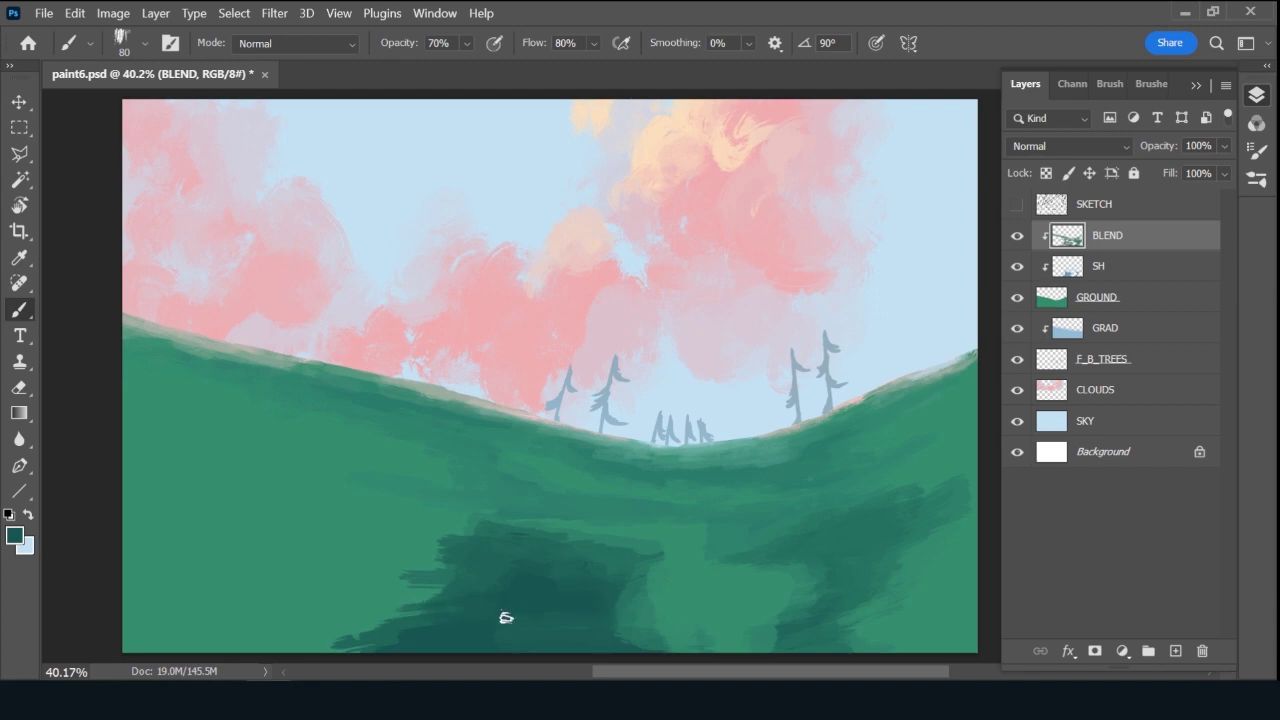
Feather the upper left edge of the large dark patch into the surrounding ground with sampled mid greens.
{"action": "left_click", "coordinate": [640, 535], "text": "alt"}
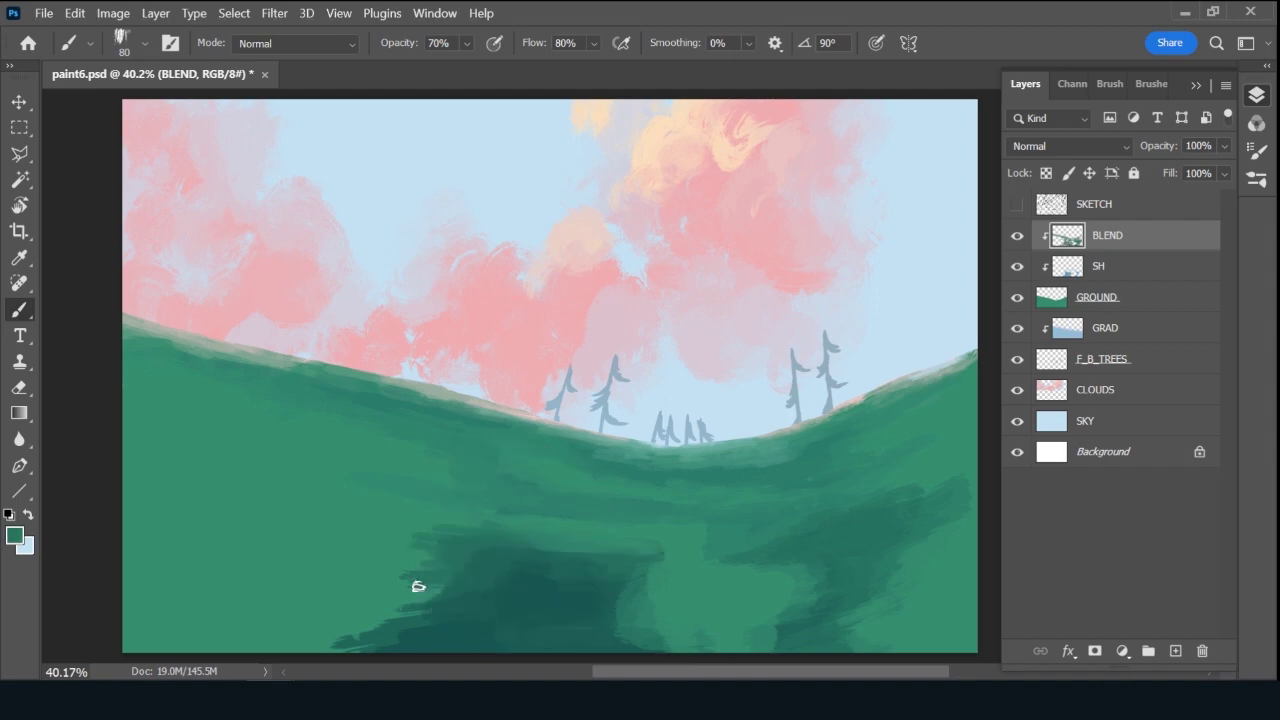
{"action": "key", "text": "alt"}
{"action": "left_click", "coordinate": [415, 543], "text": "alt"}
{"action": "key", "text": "alt"}
{"action": "left_click", "coordinate": [656, 534], "text": "alt"}
Add a new layer above BLEND and name it ROCK.
{"action": "left_click", "coordinate": [1176, 651]}
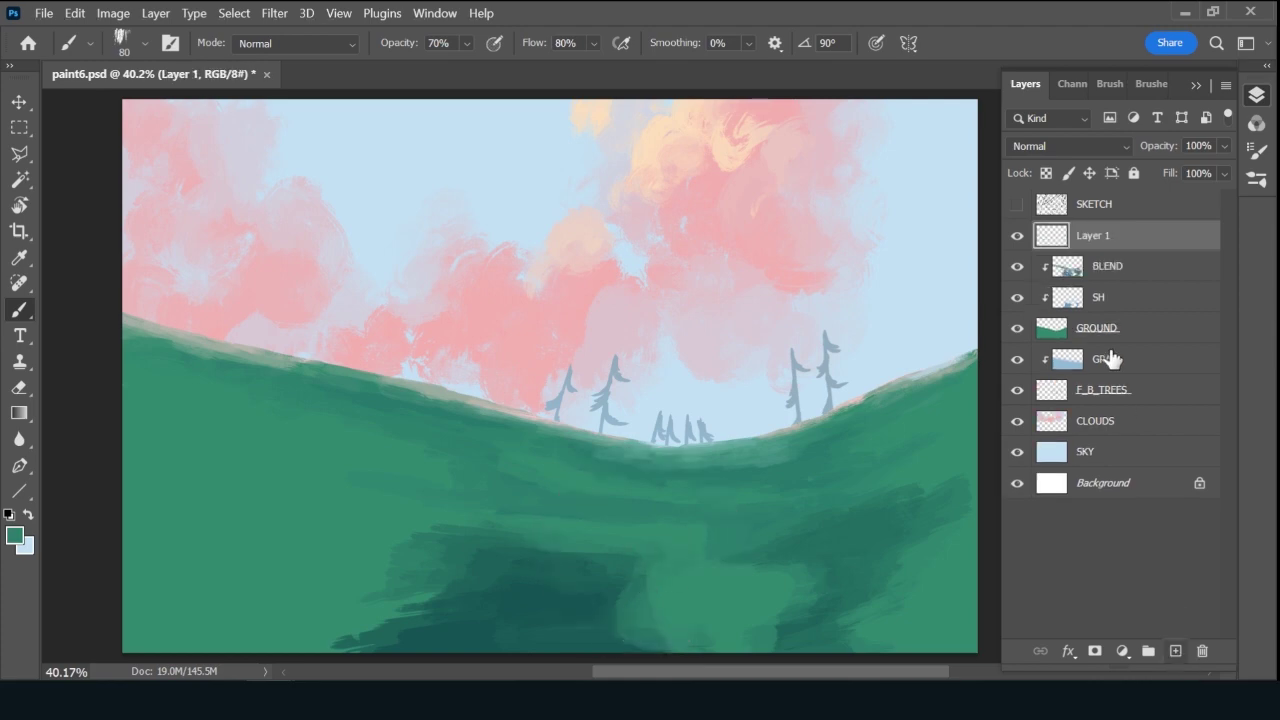
{"action": "double_click", "coordinate": [1108, 238]}
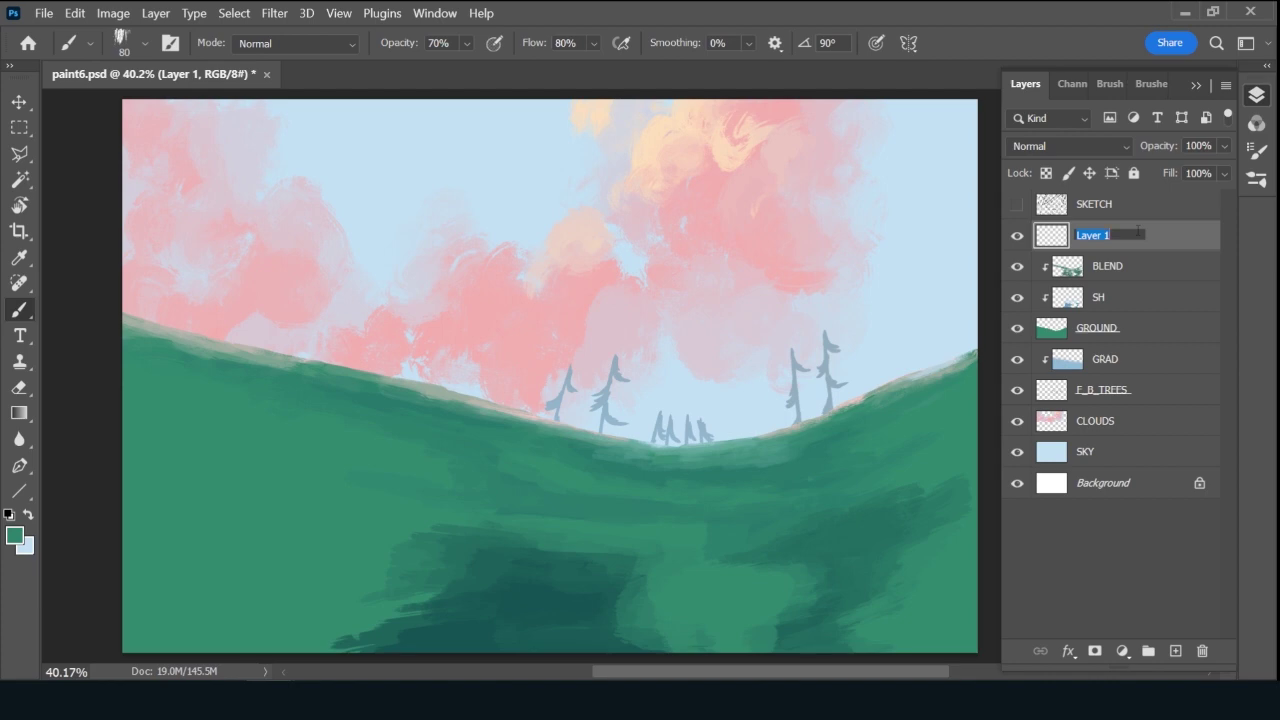
{"action": "type", "text": "ROCK"}
{"action": "key", "text": "Return"}
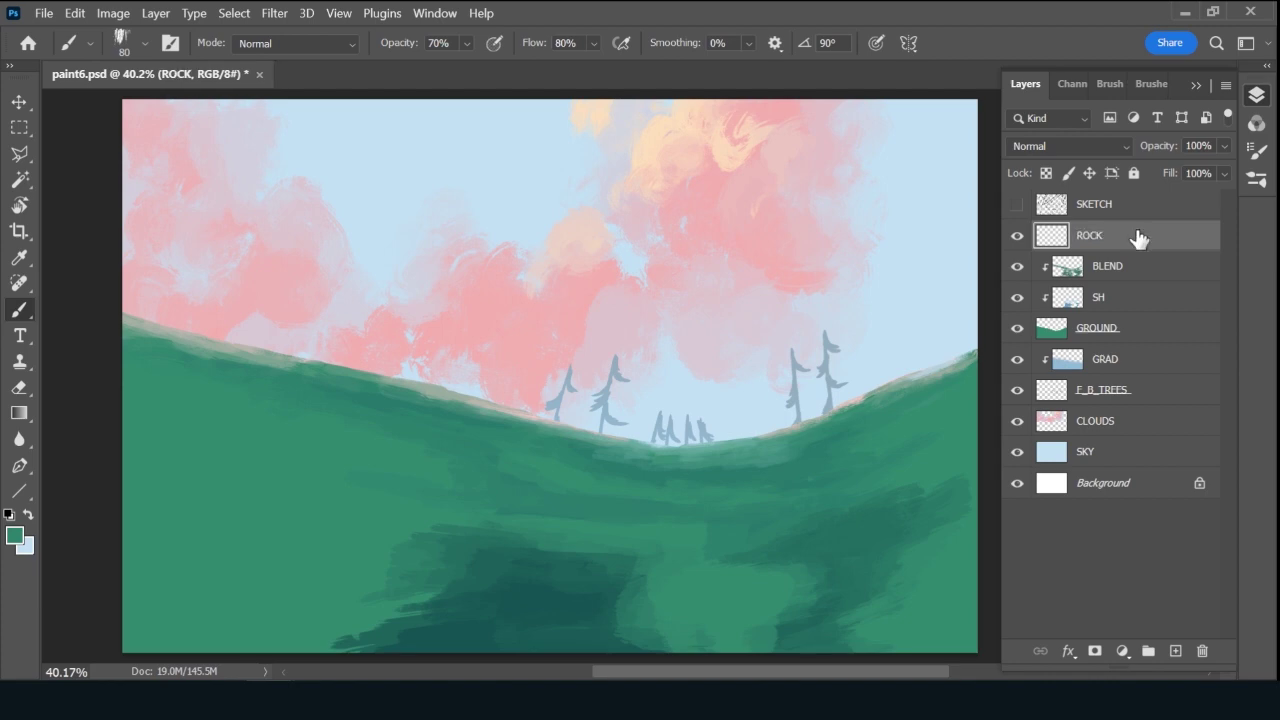
Show the SKETCH layer and switch the brush to Kyle's Inkbox- Rough Inker 4.
{"action": "left_click", "coordinate": [1017, 204]}
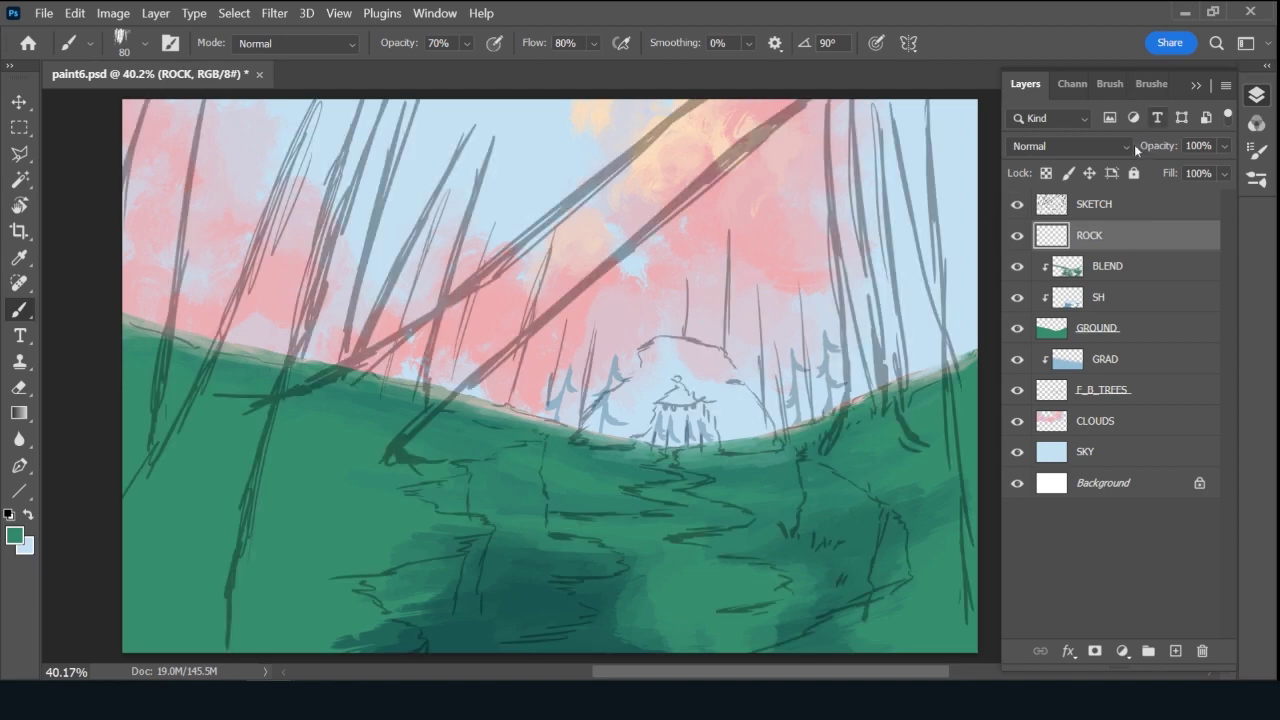
{"action": "left_click", "coordinate": [1152, 86]}
{"action": "left_click_drag", "start_coordinate": [1228, 302], "coordinate": [1228, 227]}
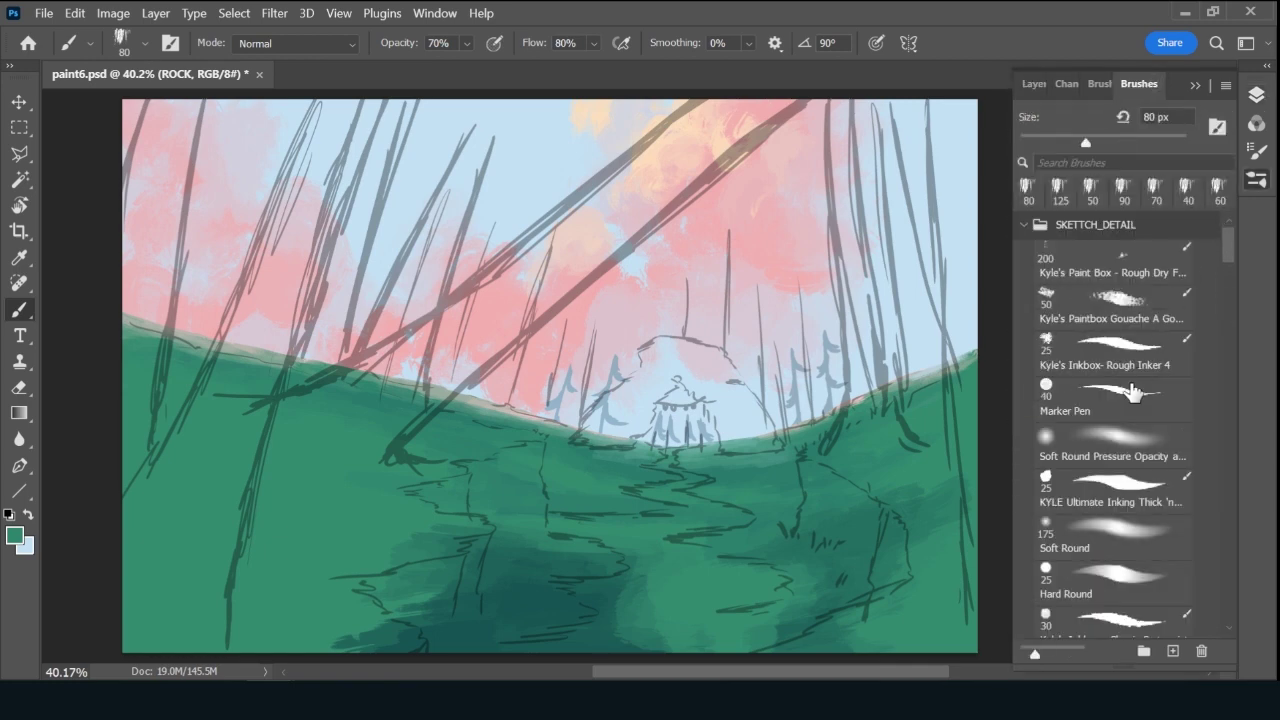
{"action": "left_click", "coordinate": [1136, 365]}
{"action": "left_click", "coordinate": [1030, 86]}
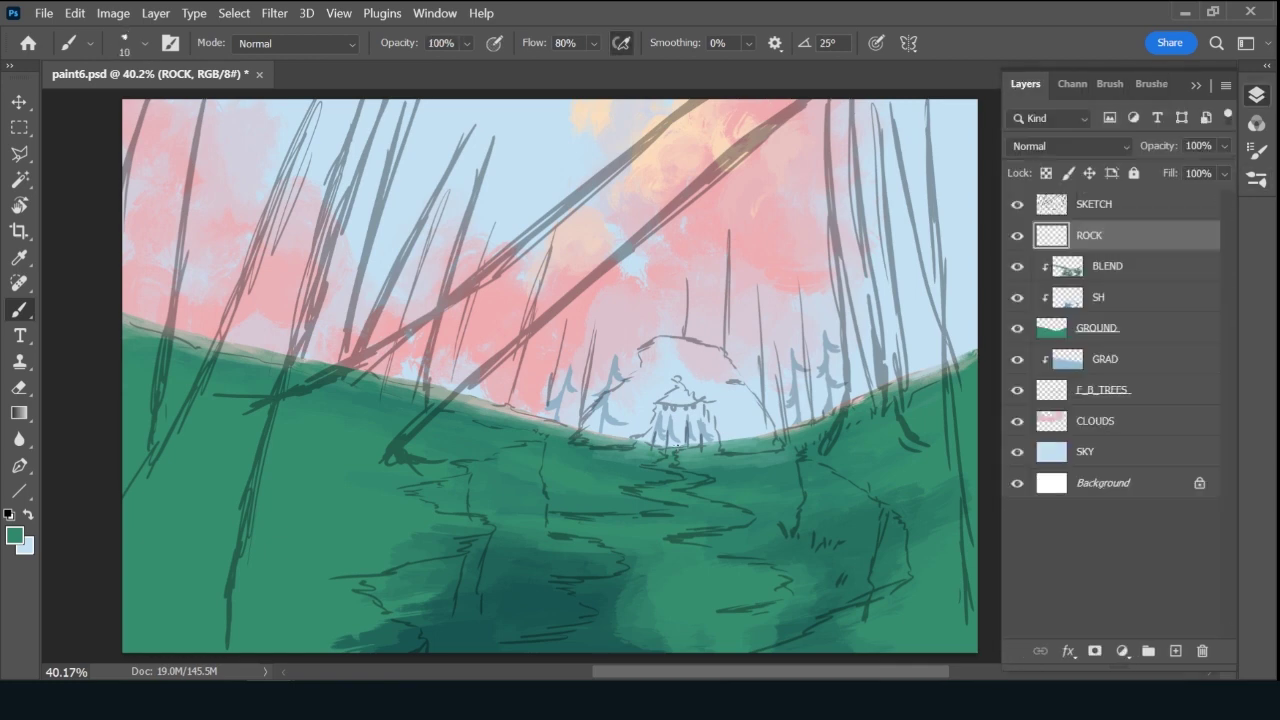
Swap the foreground and background colors and set the foreground to the grey-blue 768c9a.
{"action": "left_click", "coordinate": [28, 516]}
{"action": "left_click", "coordinate": [16, 538]}
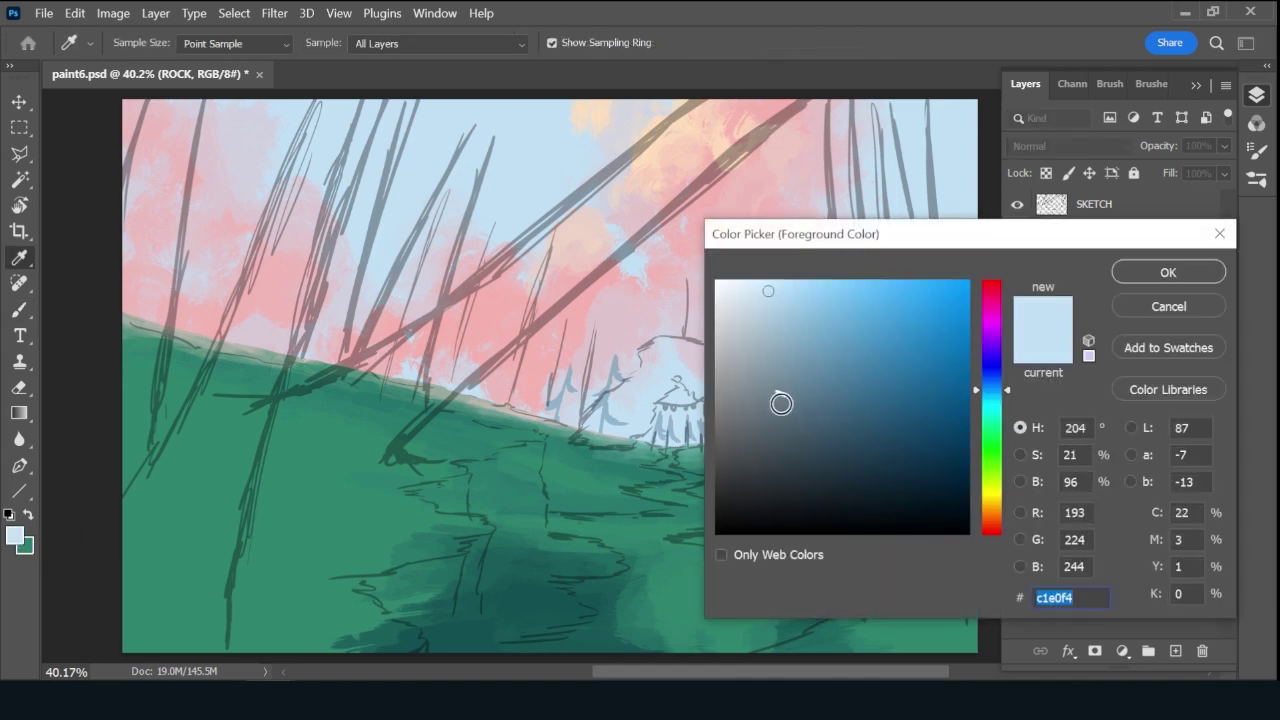
{"action": "left_click_drag", "start_coordinate": [781, 403], "coordinate": [776, 371]}
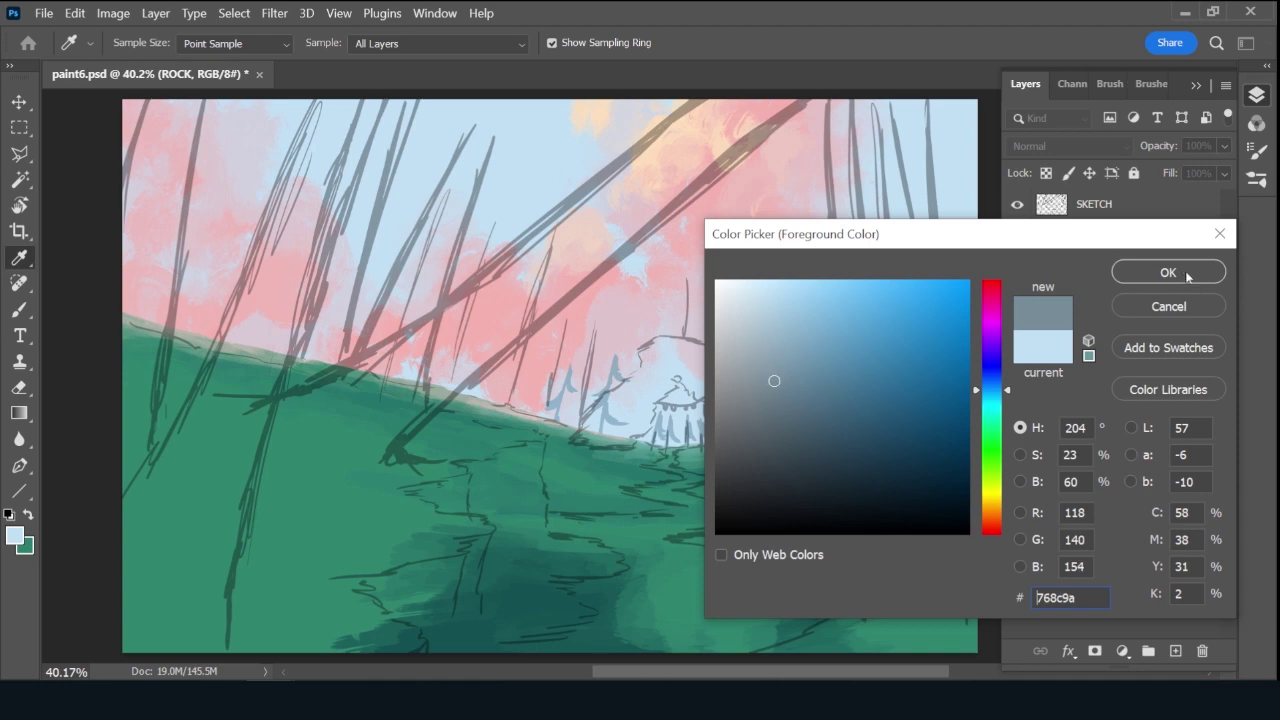
{"action": "left_click", "coordinate": [1168, 272]}
Outline the rock arch and its inner opening along the sketch with the brush at size 30.
{"action": "key", "text": "b"}
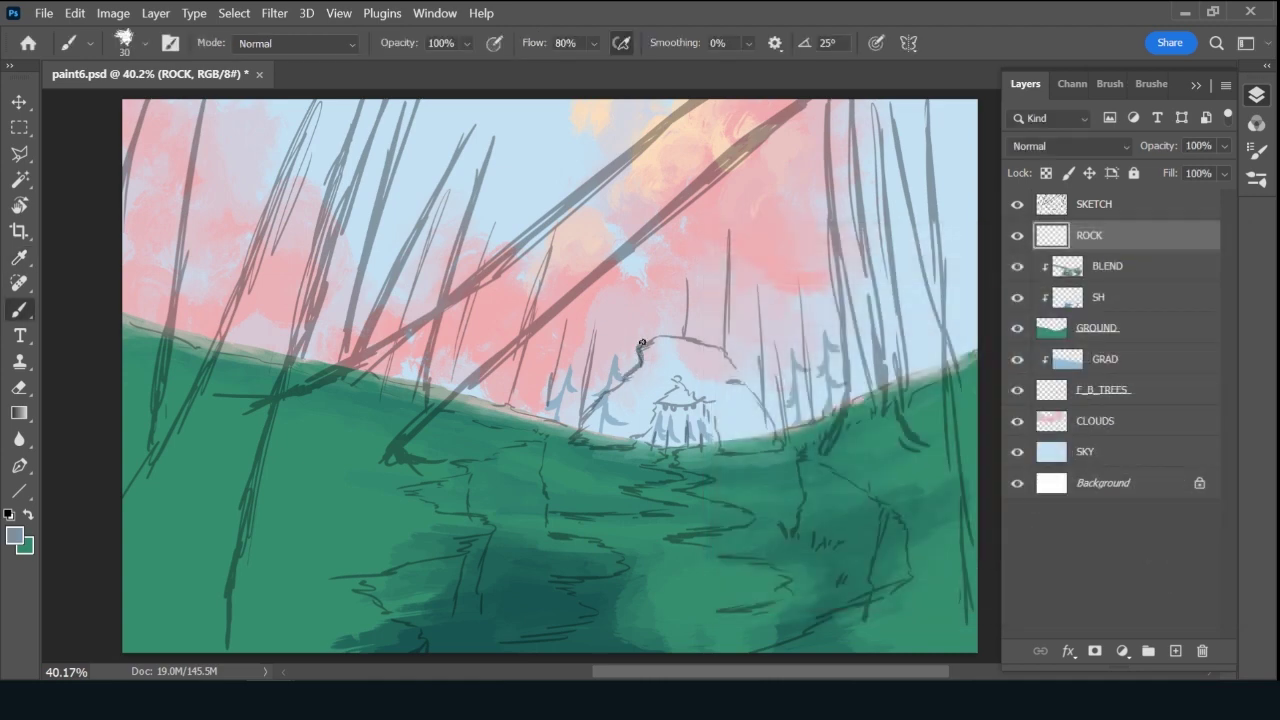
{"action": "mouse_move", "coordinate": [656, 337]}
{"action": "left_mouse_down"}
{"action": "mouse_move", "coordinate": [726, 354]}
{"action": "mouse_move", "coordinate": [743, 380]}
{"action": "mouse_move", "coordinate": [733, 385]}
{"action": "mouse_move", "coordinate": [781, 439]}
{"action": "left_mouse_up"}
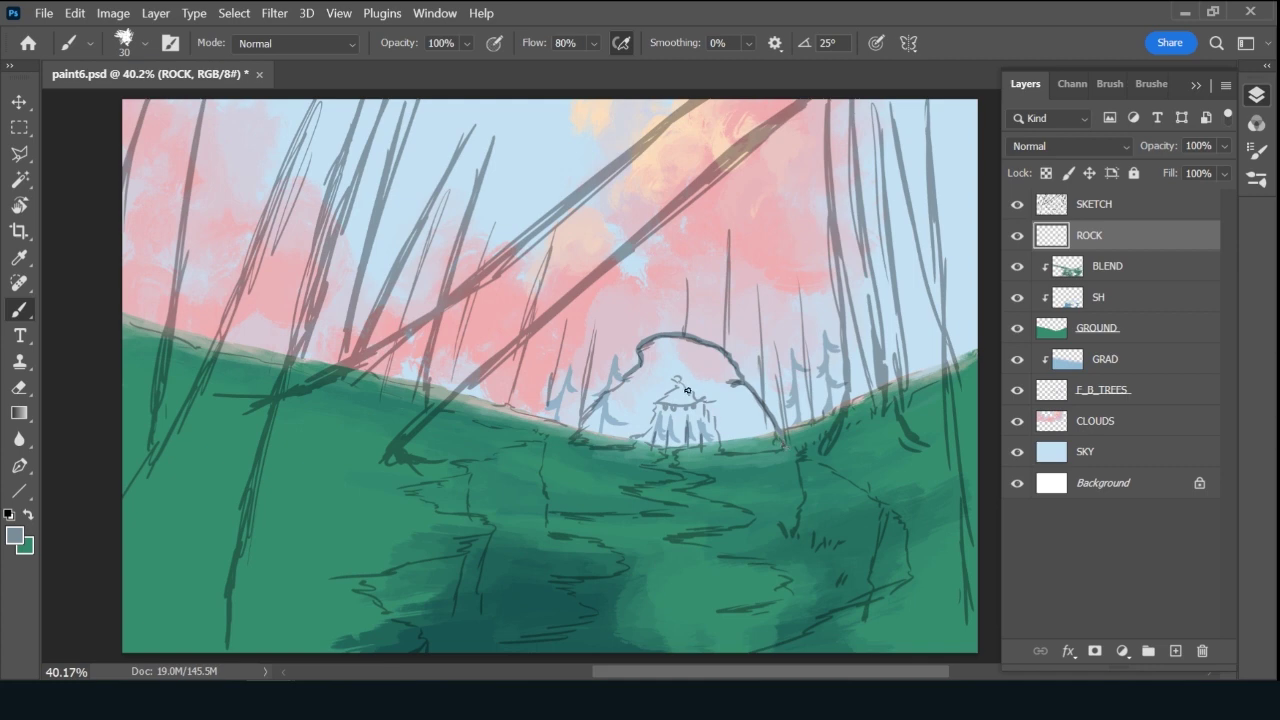
{"action": "left_click_drag", "start_coordinate": [687, 390], "coordinate": [704, 400]}
Fill the whole rock arch with solid grey-blue, enlarging the brush to 45 and hiding the SKETCH layer.
{"action": "mouse_move", "coordinate": [604, 392]}
{"action": "left_mouse_down"}
{"action": "mouse_move", "coordinate": [574, 442]}
{"action": "mouse_move", "coordinate": [635, 445]}
{"action": "mouse_move", "coordinate": [682, 378]}
{"action": "mouse_move", "coordinate": [673, 355]}
{"action": "mouse_move", "coordinate": [633, 376]}
{"action": "mouse_move", "coordinate": [645, 377]}
{"action": "mouse_move", "coordinate": [636, 397]}
{"action": "mouse_move", "coordinate": [677, 379]}
{"action": "mouse_move", "coordinate": [664, 392]}
{"action": "mouse_move", "coordinate": [624, 388]}
{"action": "mouse_move", "coordinate": [599, 408]}
{"action": "mouse_move", "coordinate": [605, 396]}
{"action": "mouse_move", "coordinate": [593, 421]}
{"action": "mouse_move", "coordinate": [625, 395]}
{"action": "mouse_move", "coordinate": [613, 419]}
{"action": "mouse_move", "coordinate": [631, 398]}
{"action": "mouse_move", "coordinate": [624, 428]}
{"action": "mouse_move", "coordinate": [636, 408]}
{"action": "mouse_move", "coordinate": [638, 434]}
{"action": "mouse_move", "coordinate": [653, 396]}
{"action": "mouse_move", "coordinate": [651, 409]}
{"action": "mouse_move", "coordinate": [579, 436]}
{"action": "mouse_move", "coordinate": [631, 437]}
{"action": "left_mouse_up"}
{"action": "key", "text": "bracketright"}
{"action": "key", "text": "bracketright"}
{"action": "key", "text": "bracketright"}
{"action": "left_click", "coordinate": [1017, 204]}
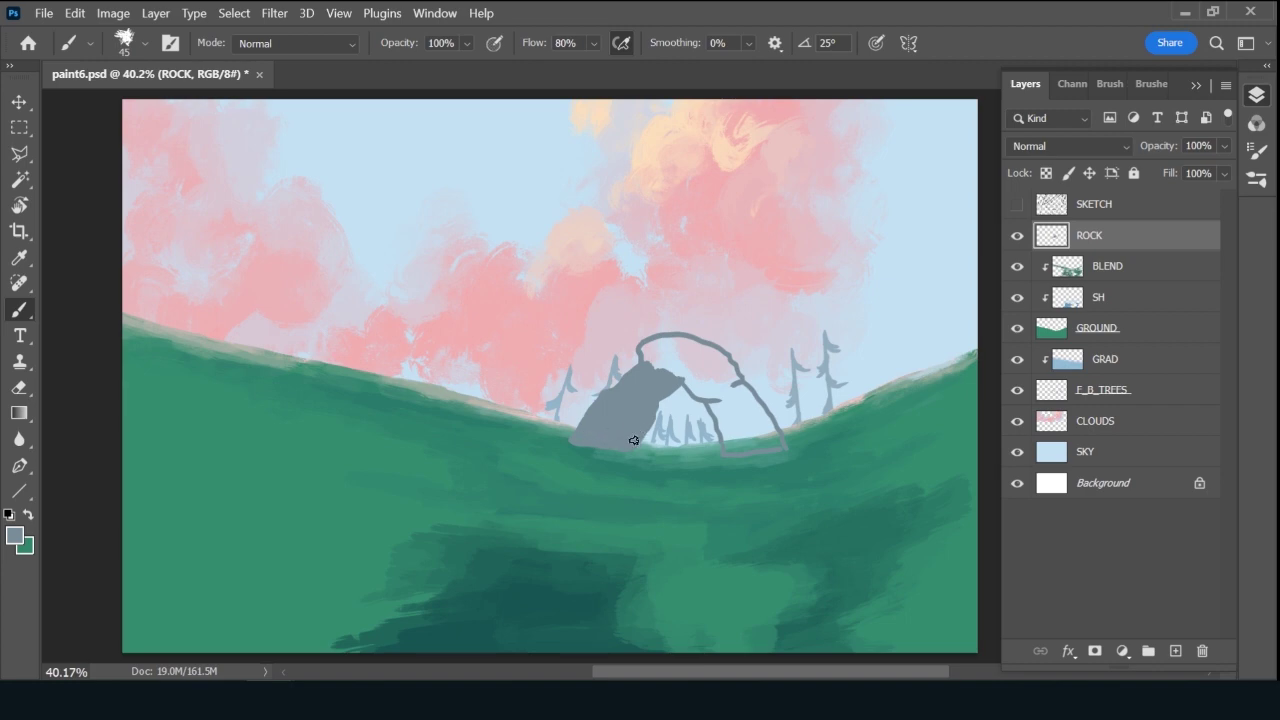
{"action": "mouse_move", "coordinate": [642, 357]}
{"action": "left_mouse_down"}
{"action": "mouse_move", "coordinate": [674, 341]}
{"action": "mouse_move", "coordinate": [682, 369]}
{"action": "mouse_move", "coordinate": [688, 344]}
{"action": "mouse_move", "coordinate": [702, 392]}
{"action": "mouse_move", "coordinate": [710, 364]}
{"action": "mouse_move", "coordinate": [660, 343]}
{"action": "mouse_move", "coordinate": [676, 340]}
{"action": "mouse_move", "coordinate": [689, 361]}
{"action": "mouse_move", "coordinate": [685, 350]}
{"action": "mouse_move", "coordinate": [705, 347]}
{"action": "mouse_move", "coordinate": [675, 342]}
{"action": "mouse_move", "coordinate": [725, 381]}
{"action": "mouse_move", "coordinate": [716, 351]}
{"action": "mouse_move", "coordinate": [737, 378]}
{"action": "mouse_move", "coordinate": [693, 394]}
{"action": "mouse_move", "coordinate": [723, 403]}
{"action": "mouse_move", "coordinate": [732, 440]}
{"action": "mouse_move", "coordinate": [727, 395]}
{"action": "mouse_move", "coordinate": [744, 421]}
{"action": "mouse_move", "coordinate": [729, 386]}
{"action": "mouse_move", "coordinate": [760, 437]}
{"action": "mouse_move", "coordinate": [746, 387]}
{"action": "mouse_move", "coordinate": [776, 443]}
{"action": "mouse_move", "coordinate": [755, 375]}
{"action": "mouse_move", "coordinate": [722, 436]}
{"action": "mouse_move", "coordinate": [728, 448]}
{"action": "mouse_move", "coordinate": [781, 444]}
{"action": "left_mouse_up"}
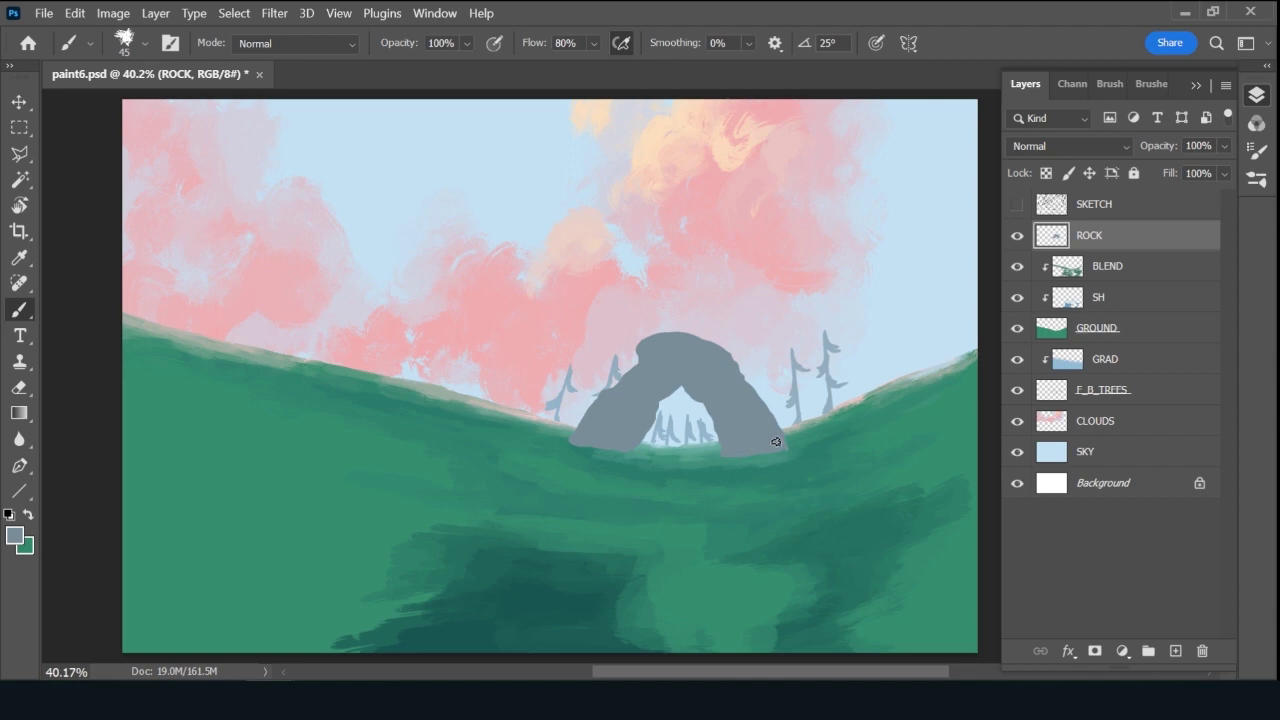
On the GRAD layer, set up a gradient that fades from a pale pink sampled from the clouds to transparent.
{"action": "left_click", "coordinate": [1124, 372]}
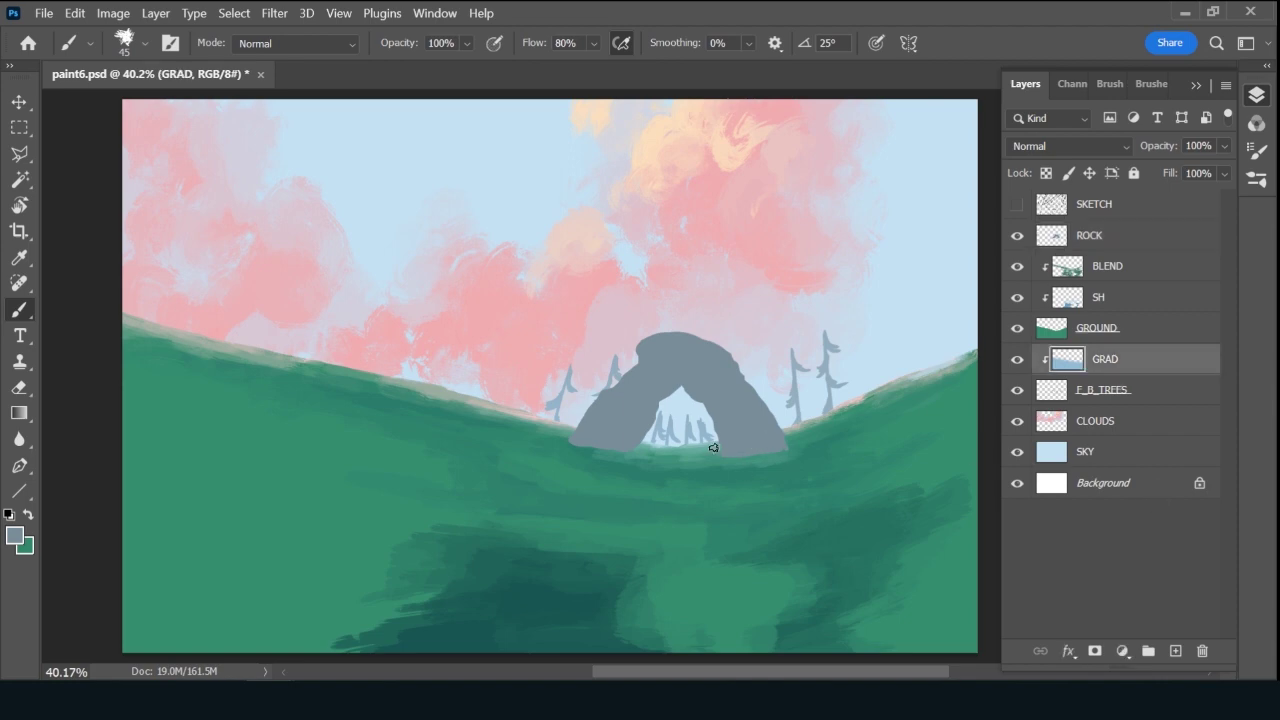
{"action": "key", "text": "g"}
{"action": "left_click", "coordinate": [249, 43]}
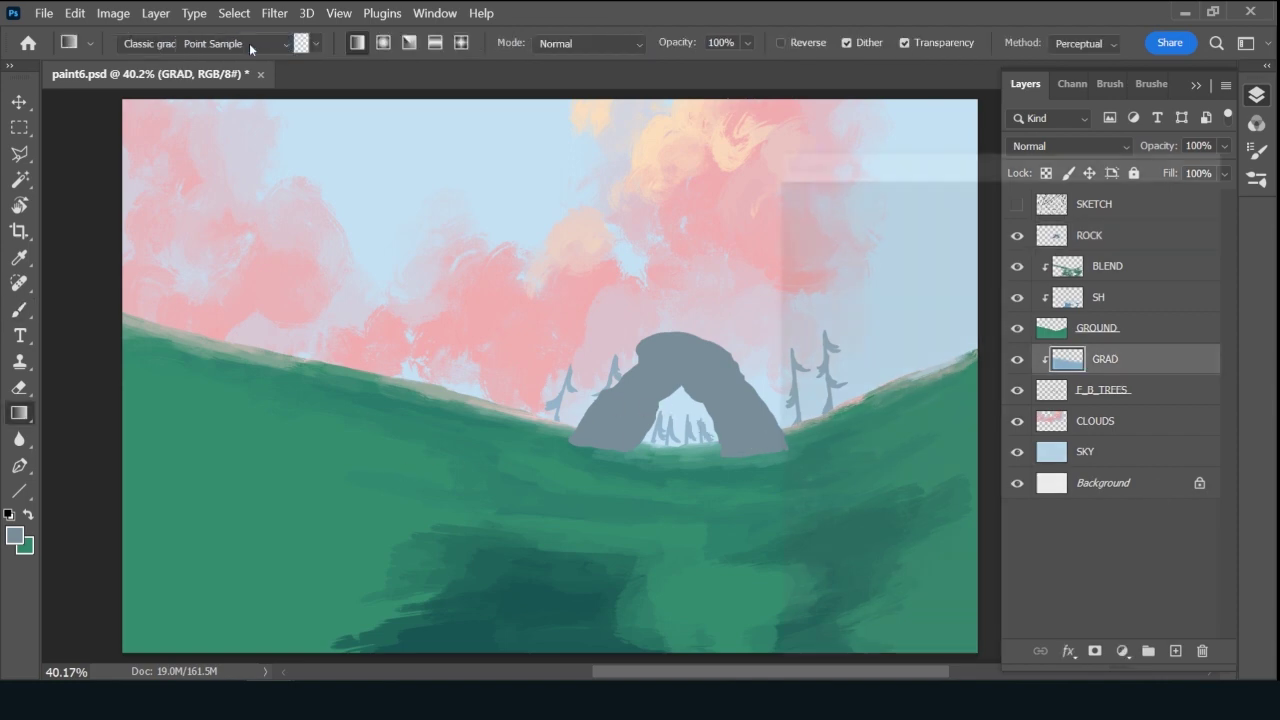
{"action": "left_click", "coordinate": [799, 532]}
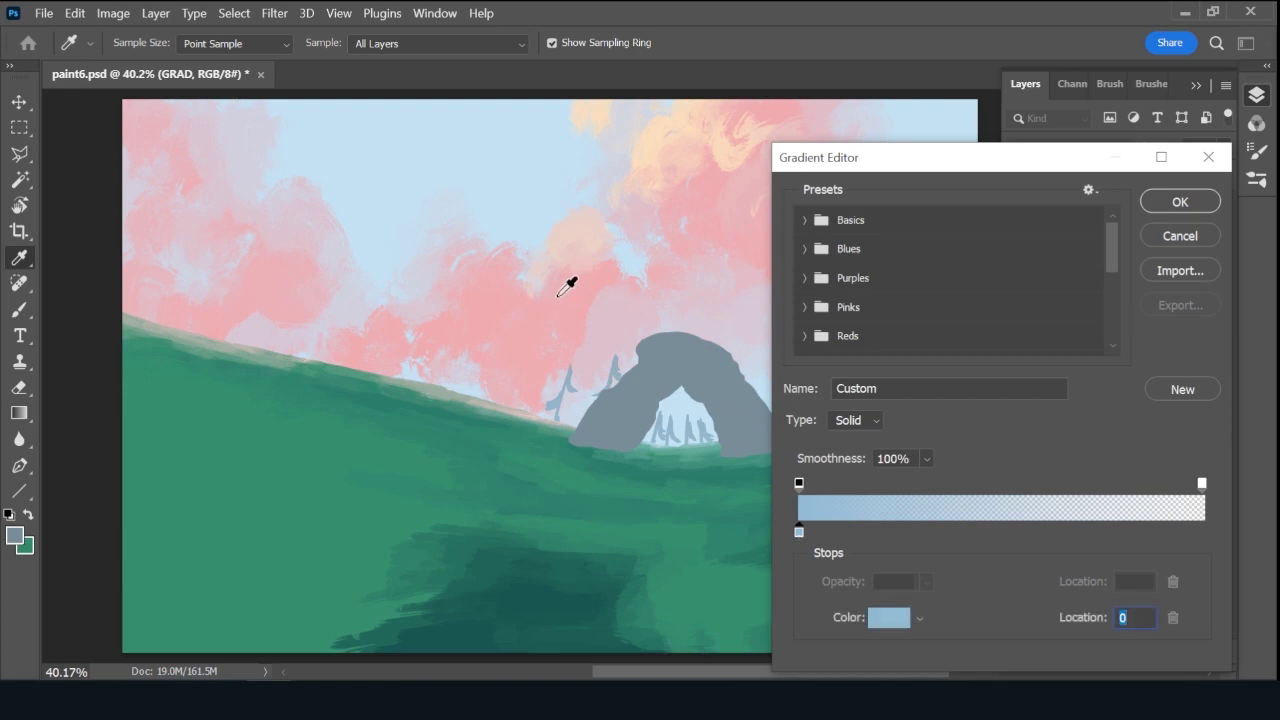
{"action": "left_click", "coordinate": [622, 279]}
{"action": "left_click", "coordinate": [1160, 201]}
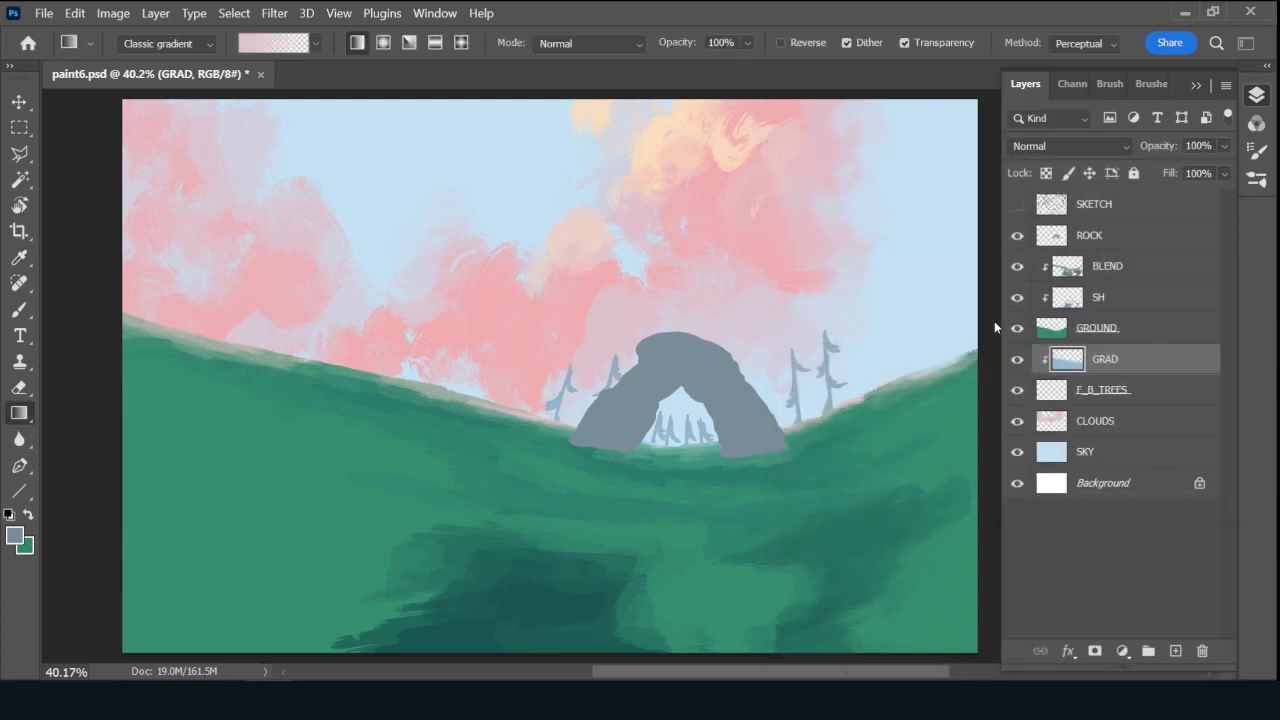
Try out the pink-to-transparent gradient over the background trees on the GRAD layer, undoing and redoing it to compare.
{"action": "left_click_drag", "start_coordinate": [700, 328], "coordinate": [691, 452]}
{"action": "key", "text": "ctrl+z"}
{"action": "left_click_drag", "start_coordinate": [531, 157], "coordinate": [735, 400]}
{"action": "left_click_drag", "start_coordinate": [651, 297], "coordinate": [720, 408]}
{"action": "key", "text": "ctrl+z"}
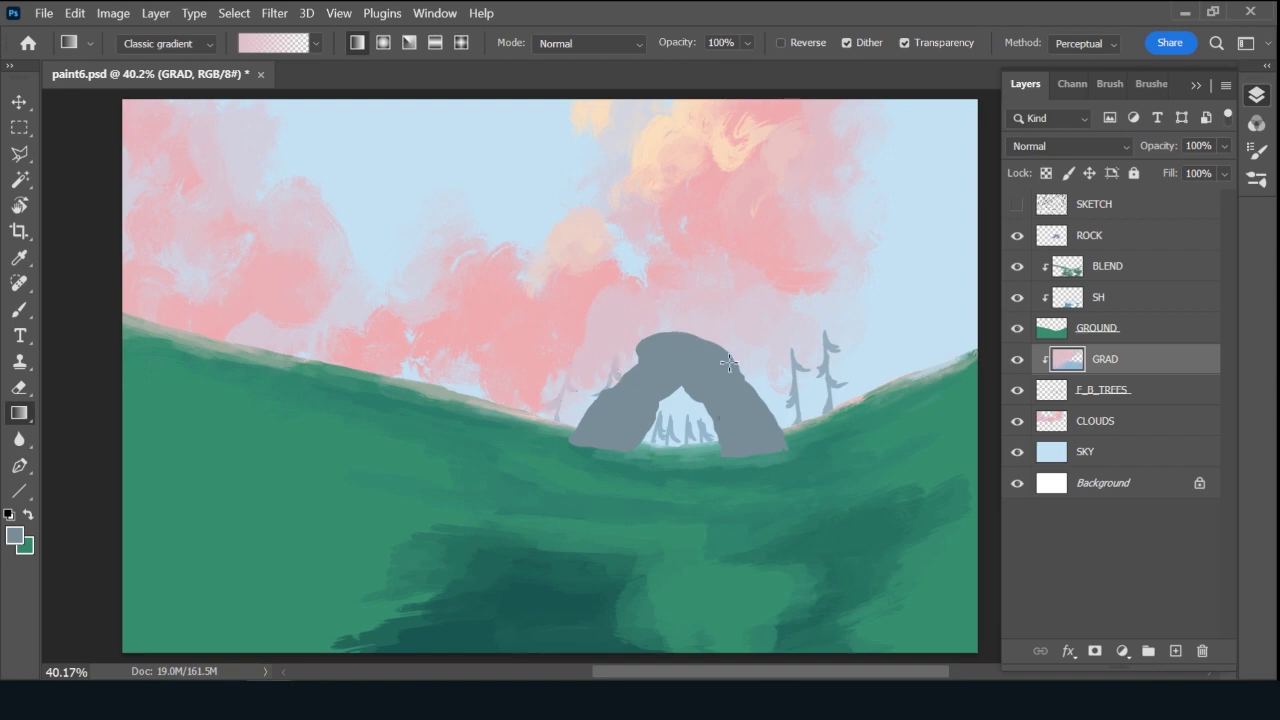
{"action": "key", "text": "ctrl+shift+z"}
{"action": "key", "text": "ctrl+z"}
{"action": "key", "text": "ctrl+shift+z"}
Add thin highlights to the background trees on the GRAD layer with a peach tone sampled from the clouds and the brush at size 15.
{"action": "key", "text": "b"}
{"action": "key", "text": "bracketleft"}
{"action": "key", "text": "bracketleft"}
{"action": "key", "text": "bracketleft"}
{"action": "key", "text": "bracketleft"}
{"action": "key", "text": "bracketleft"}
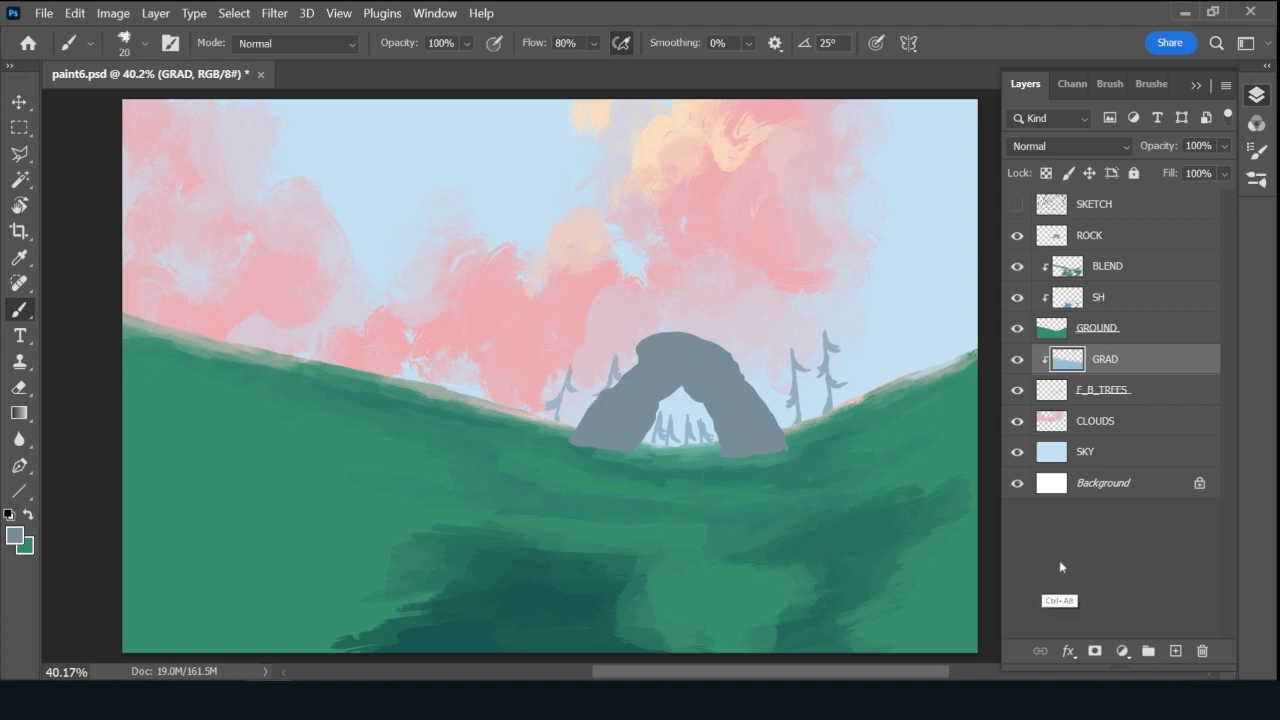
{"action": "key", "text": "alt"}
{"action": "left_click", "coordinate": [645, 170], "text": "alt"}
{"action": "key", "text": "bracketleft"}
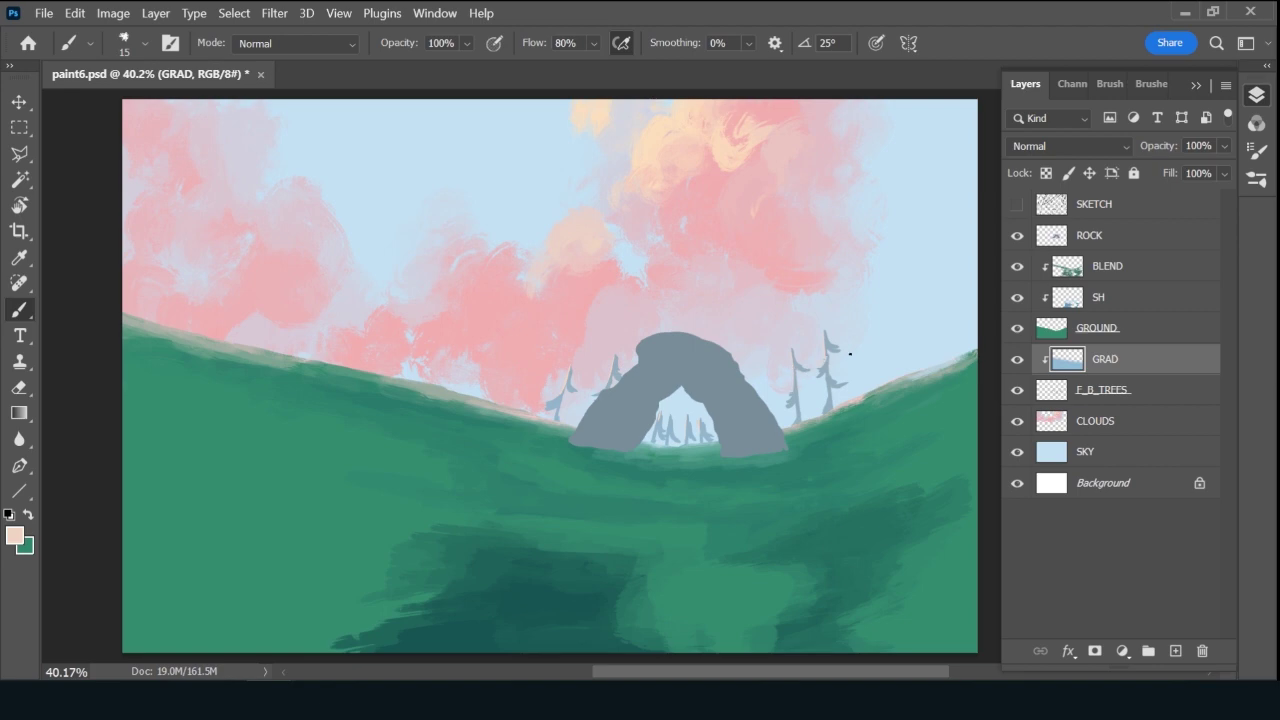
Add a layer above ROCK, clip it to the rock arch and name it SH.
{"action": "left_click", "coordinate": [1120, 242]}
{"action": "left_click", "coordinate": [1175, 652]}
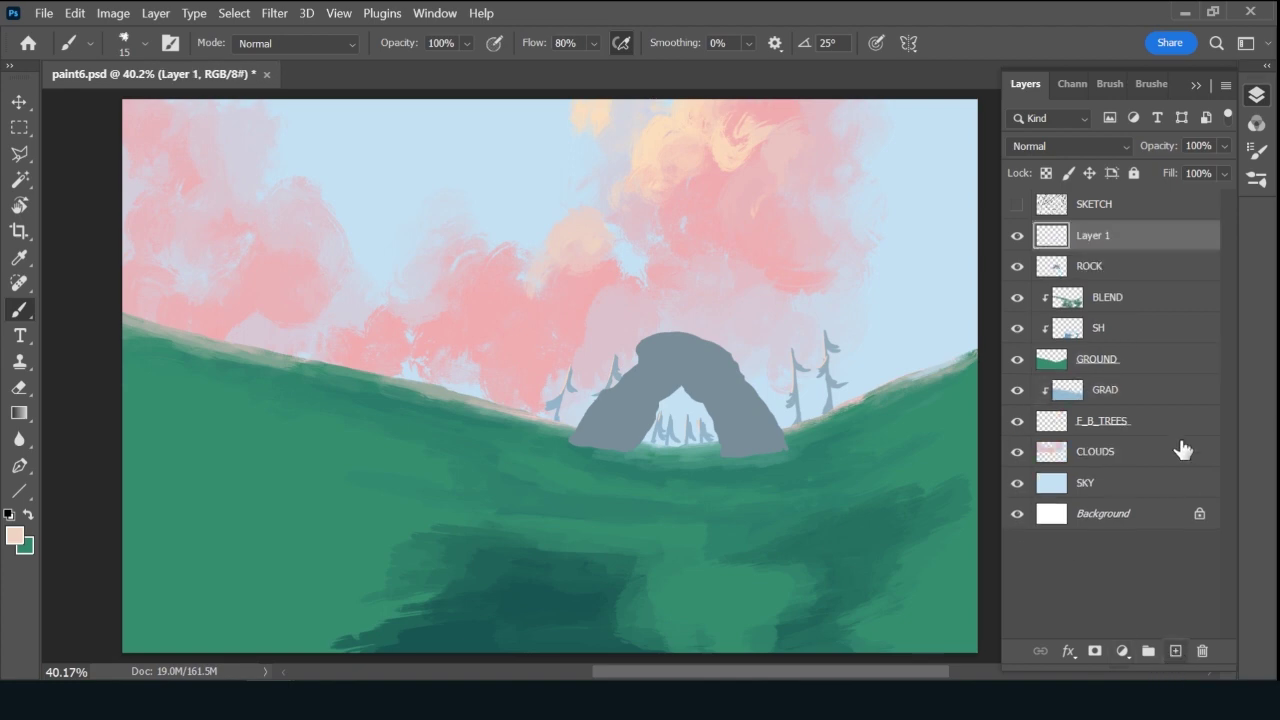
{"action": "left_click", "coordinate": [1128, 244], "text": "alt"}
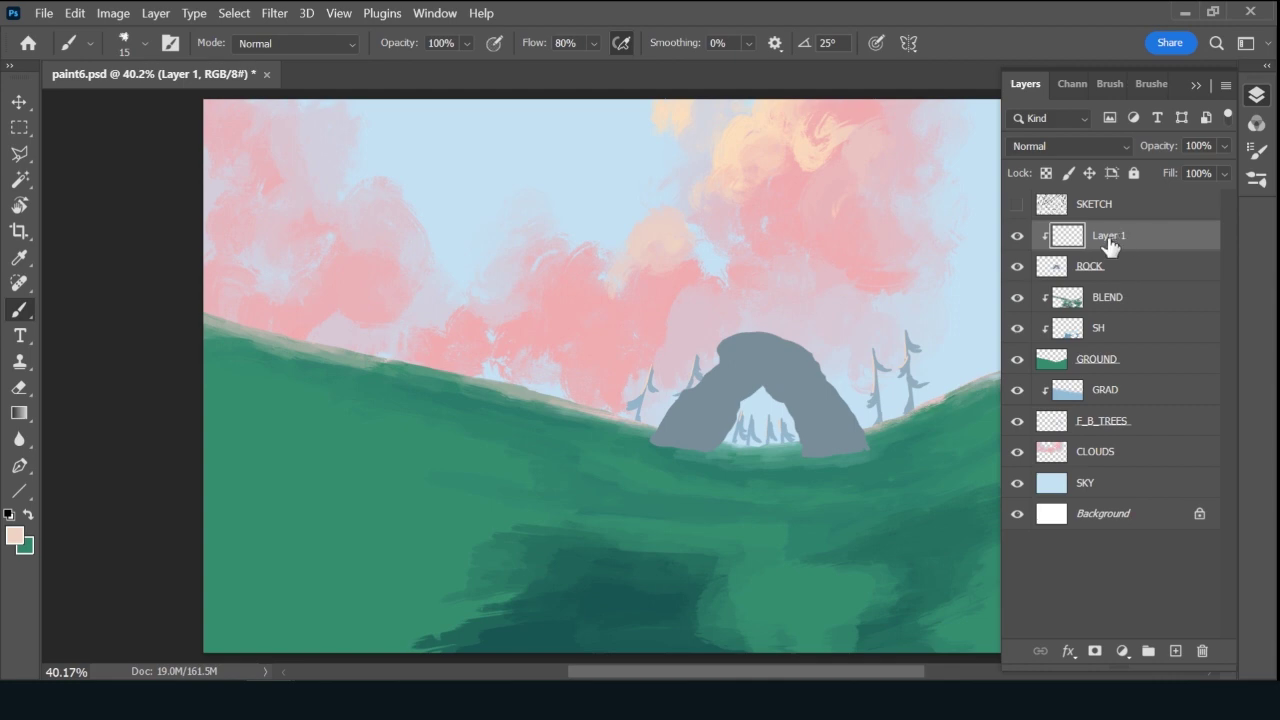
{"action": "double_click", "coordinate": [1108, 236]}
{"action": "type", "text": "SH"}
{"action": "key", "text": "Return"}
{"action": "left_click_drag", "start_coordinate": [916, 677], "coordinate": [954, 677]}
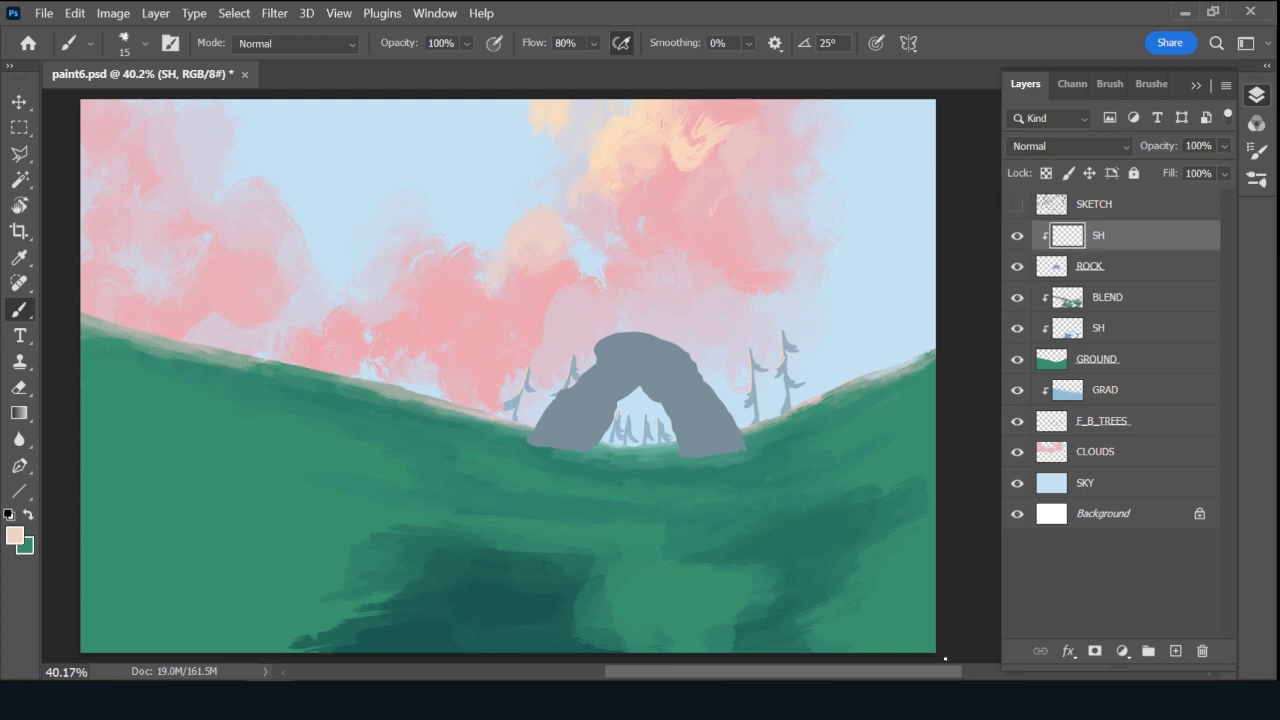
Set the background color to the cloud pink f6b2af and the foreground to a pale blue sampled from the sky.
{"action": "left_click", "coordinate": [13, 538]}
{"action": "left_click", "coordinate": [478, 329]}
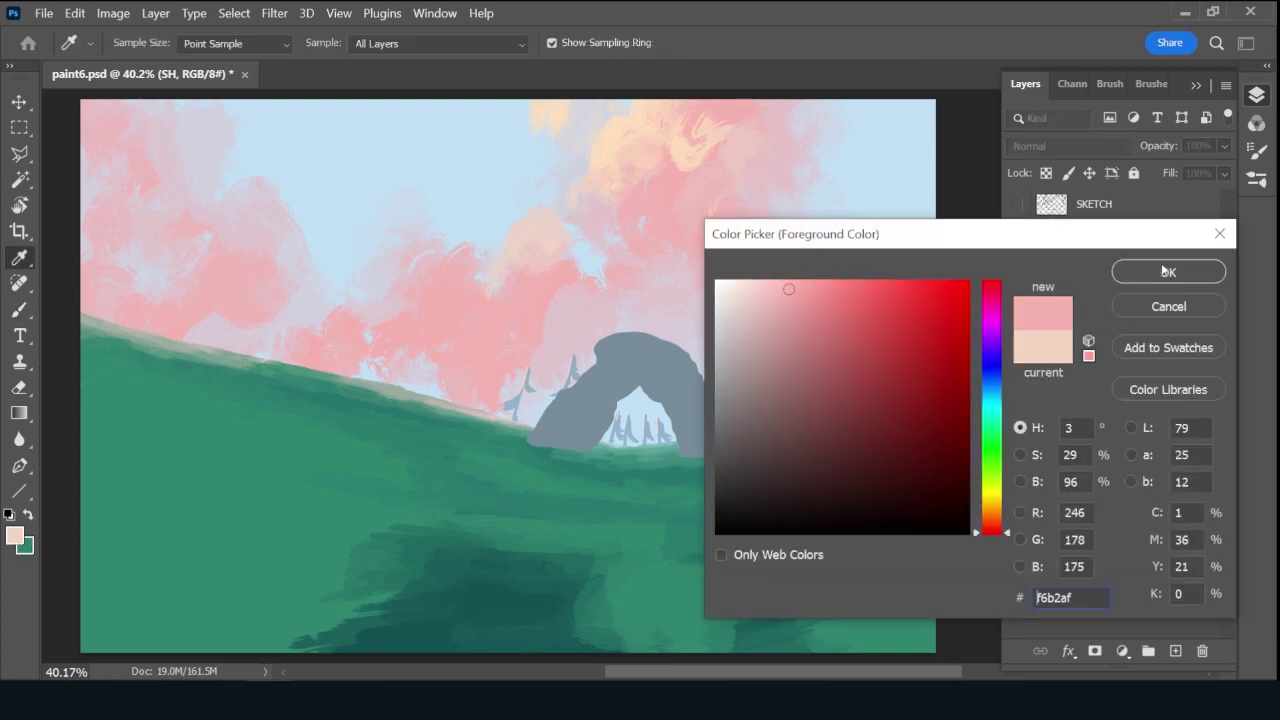
{"action": "left_click", "coordinate": [1165, 272]}
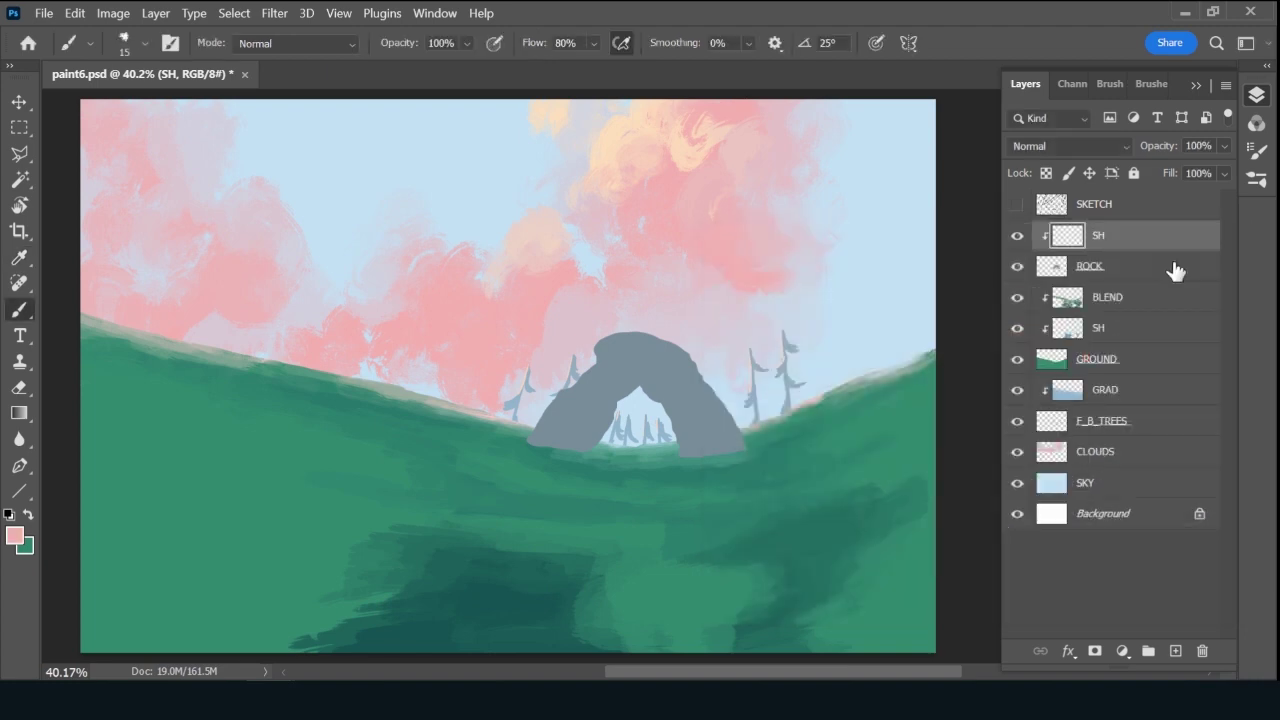
{"action": "key", "text": "x"}
{"action": "left_click", "coordinate": [437, 163], "text": "alt"}
Set the rock's SH layer to Multiply and begin shading the arch's right leg with the brush at size 25.
{"action": "left_click", "coordinate": [1095, 148]}
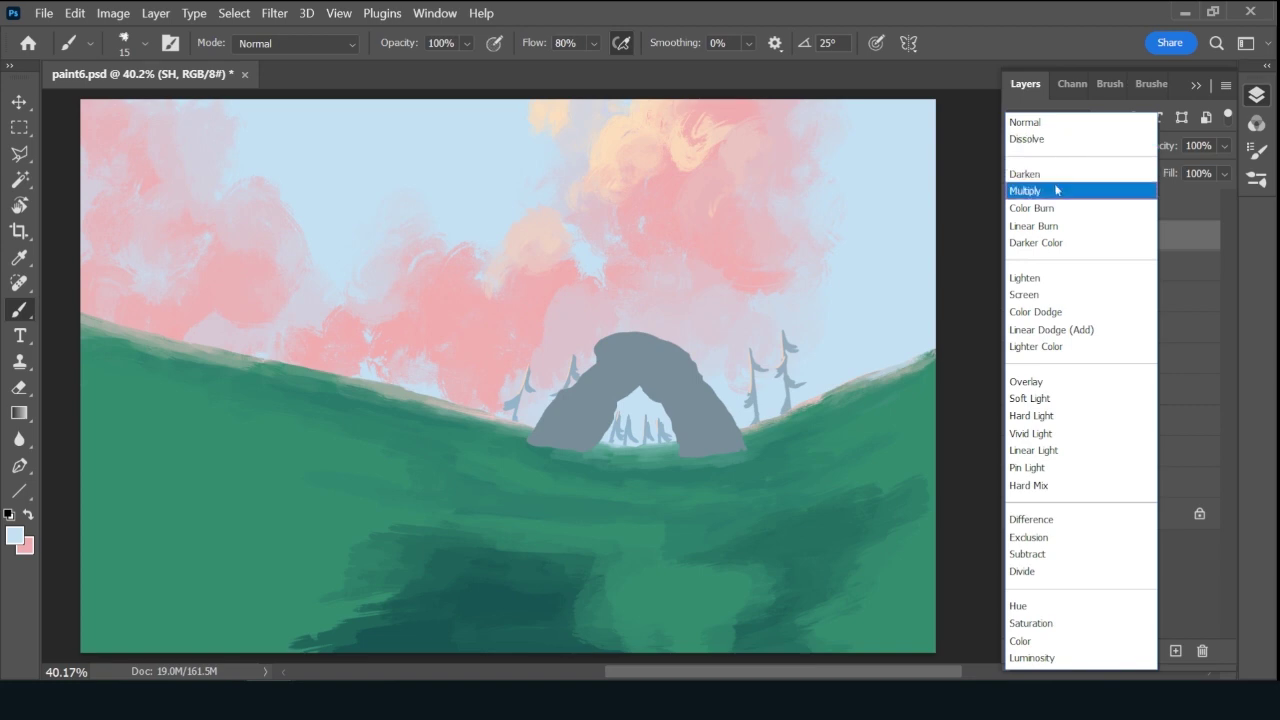
{"action": "left_click", "coordinate": [1056, 189]}
{"action": "key", "text": "bracketright"}
{"action": "key", "text": "bracketright"}
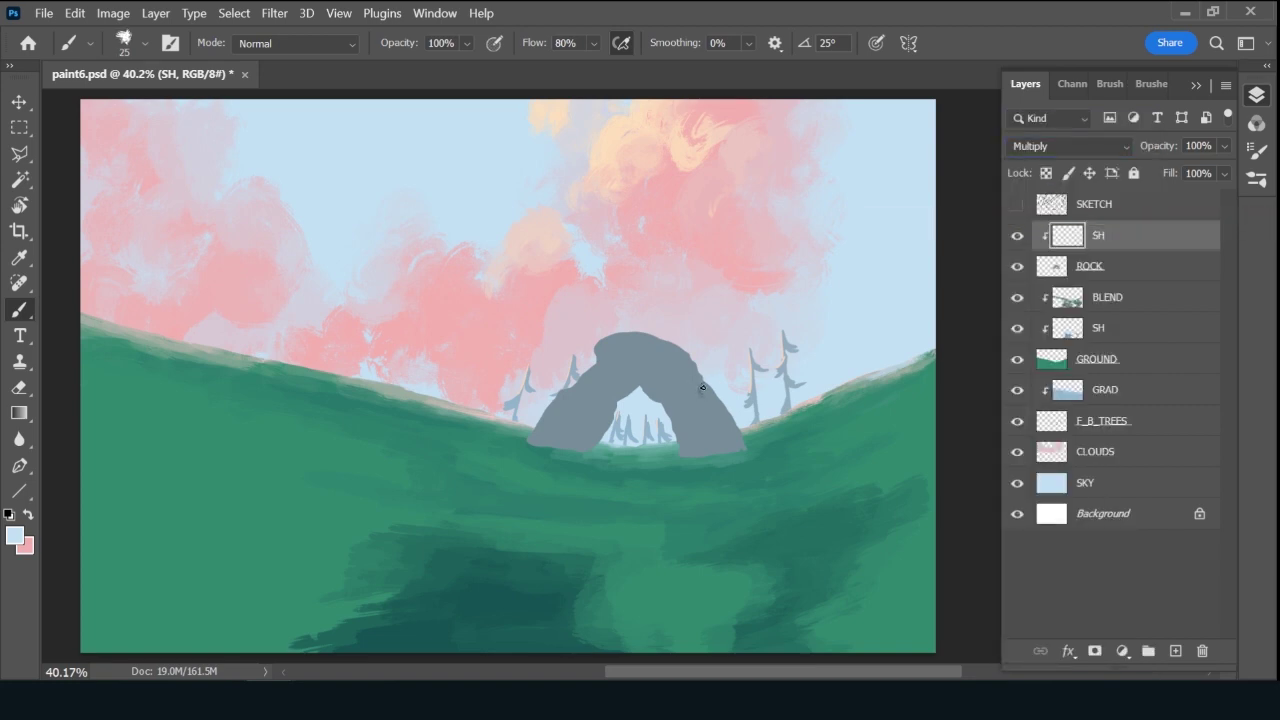
Shade both legs and the crown of the rock arch with a textured bristle brush, varying its size between 35 and 50.
{"action": "left_click", "coordinate": [1150, 84]}
{"action": "left_click", "coordinate": [1187, 195]}
{"action": "left_click", "coordinate": [1187, 195]}
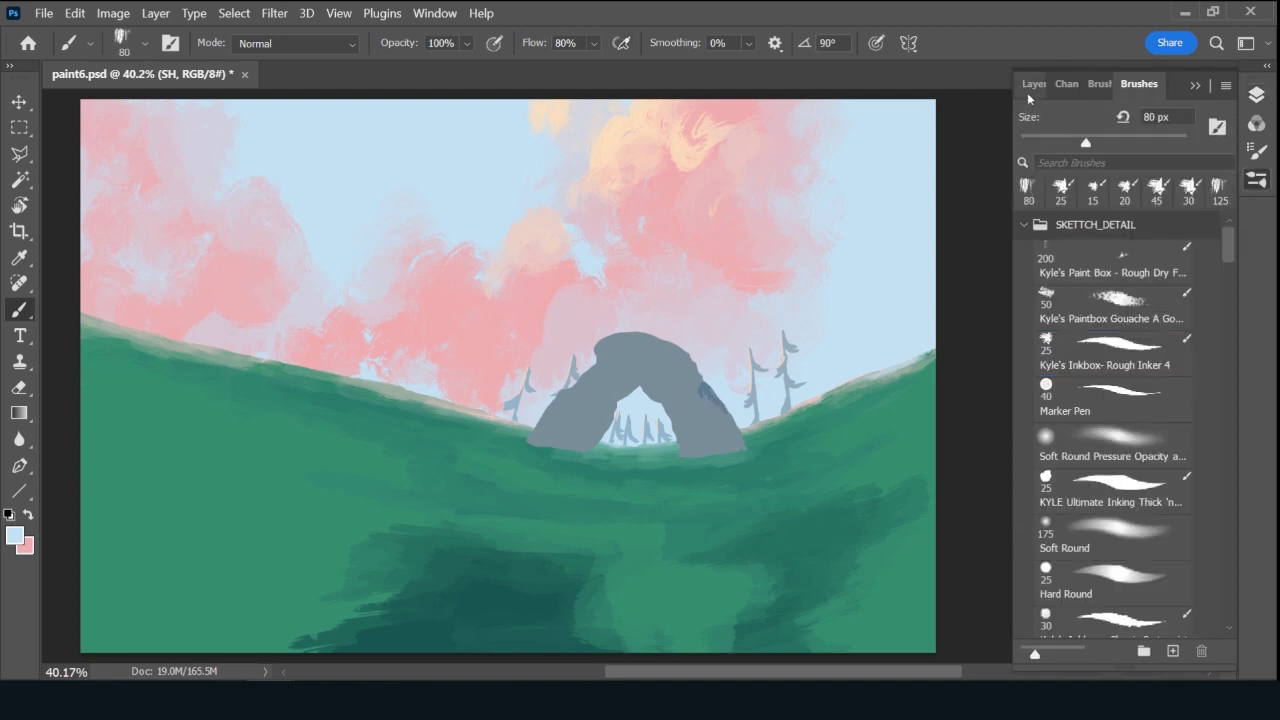
{"action": "left_click", "coordinate": [1030, 86]}
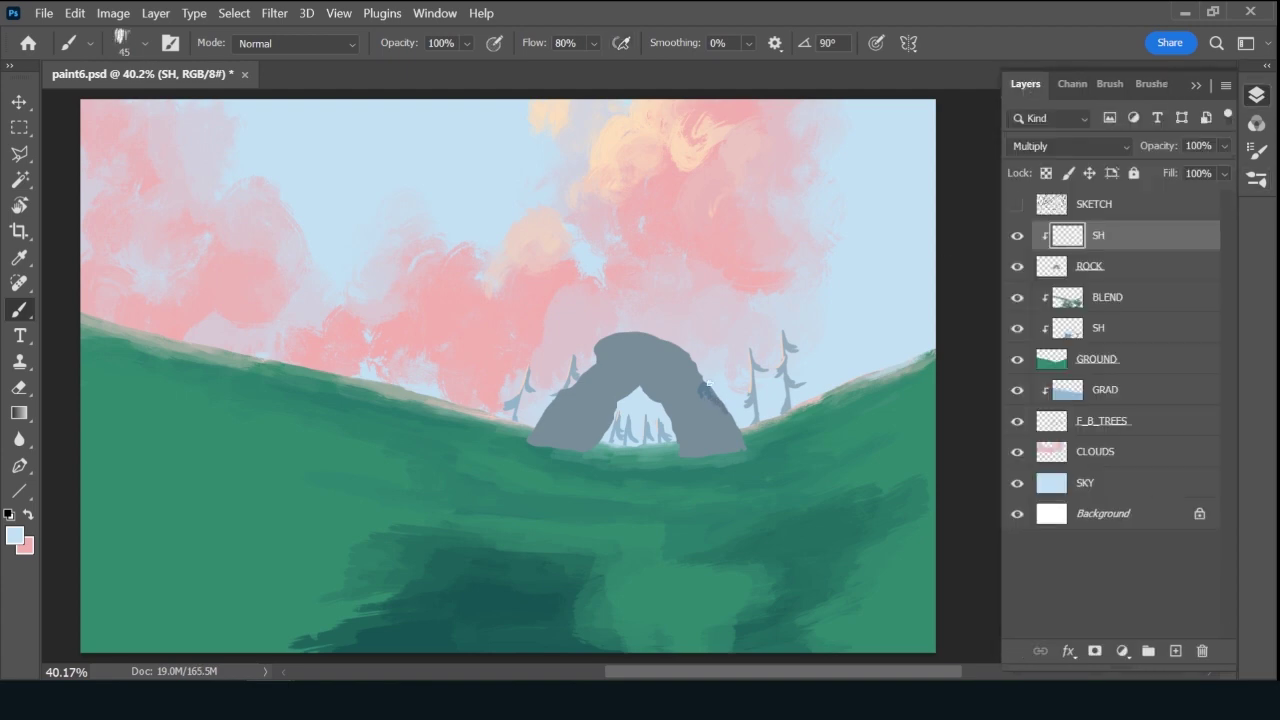
{"action": "left_click_drag", "start_coordinate": [705, 407], "coordinate": [704, 405]}
{"action": "left_click_drag", "start_coordinate": [624, 382], "coordinate": [604, 414]}
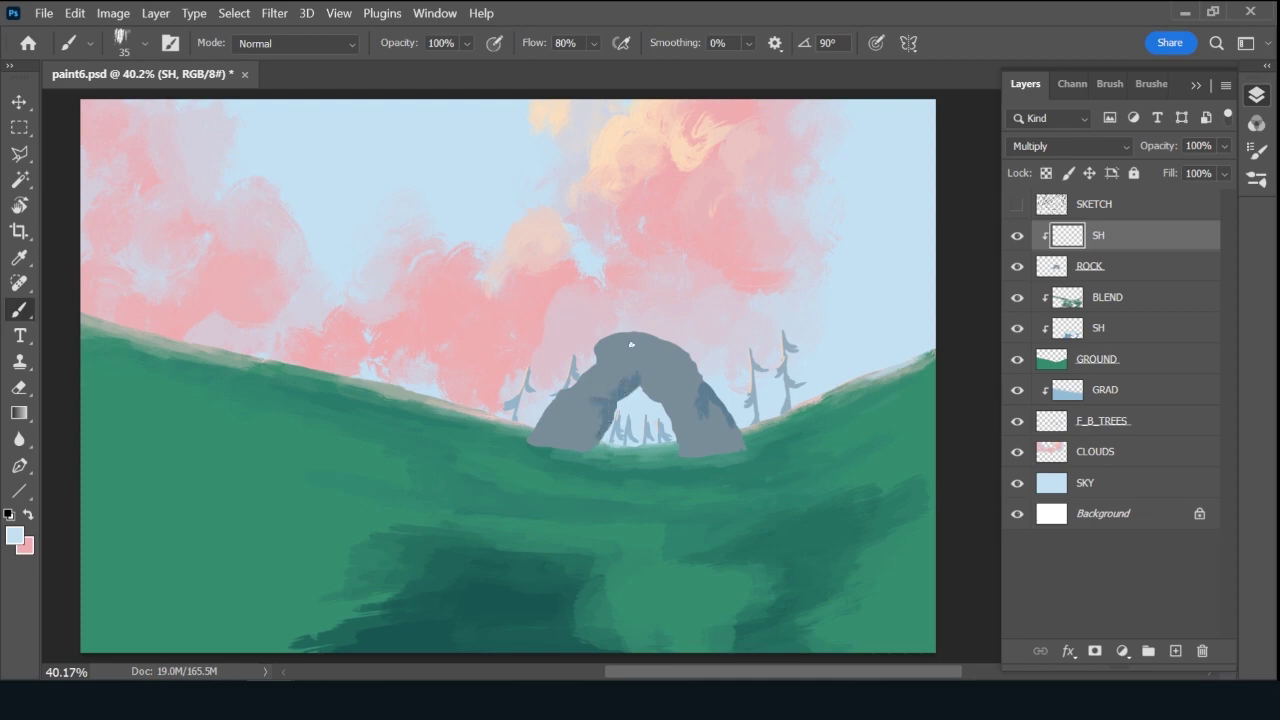
{"action": "left_click_drag", "start_coordinate": [639, 374], "coordinate": [638, 389]}
{"action": "left_click_drag", "start_coordinate": [693, 373], "coordinate": [688, 397]}
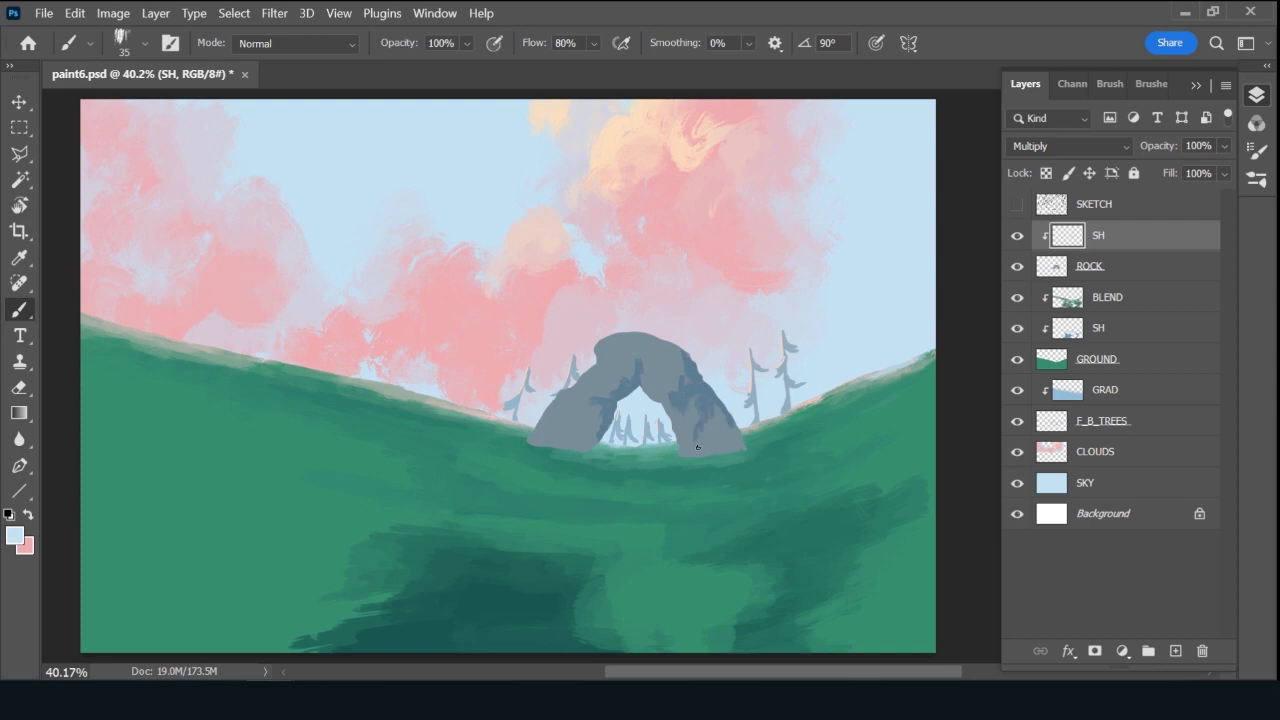
{"action": "left_click_drag", "start_coordinate": [641, 346], "coordinate": [631, 373]}
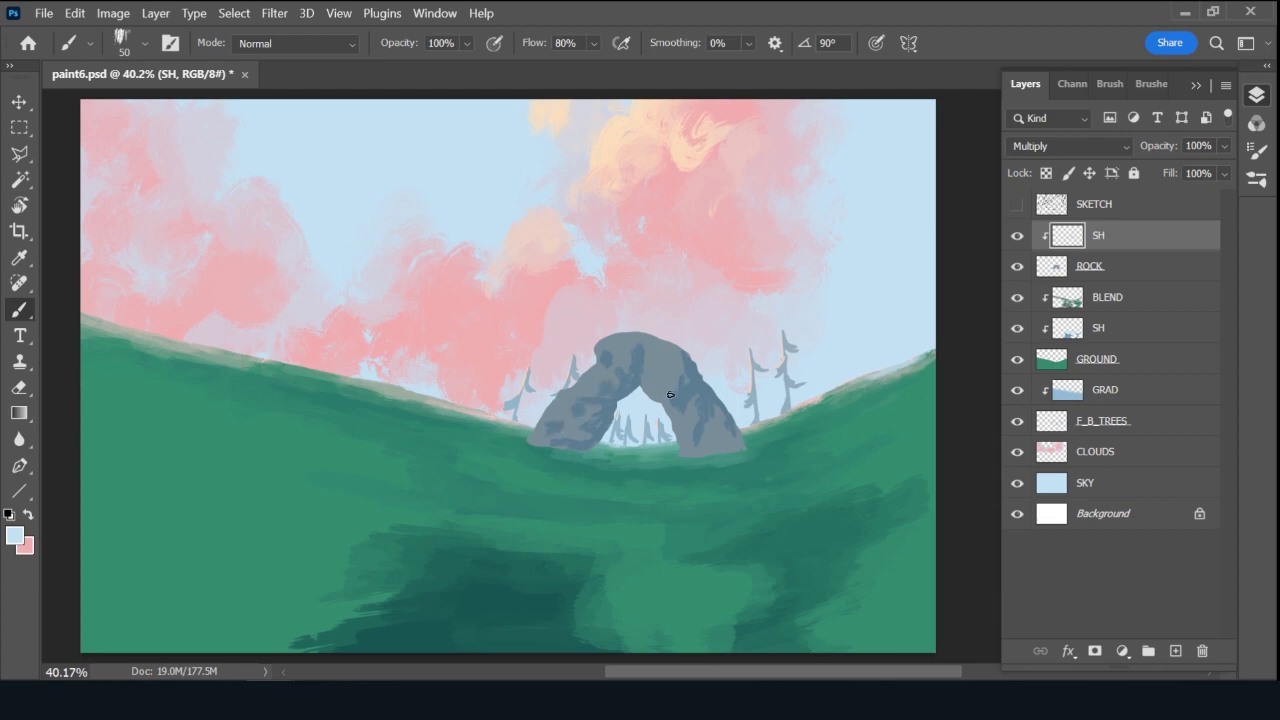
Add another clipped layer above the rock's SH layer and name it BLEND.
{"action": "left_click", "coordinate": [1176, 651]}
{"action": "left_click", "coordinate": [1130, 248], "text": "alt"}
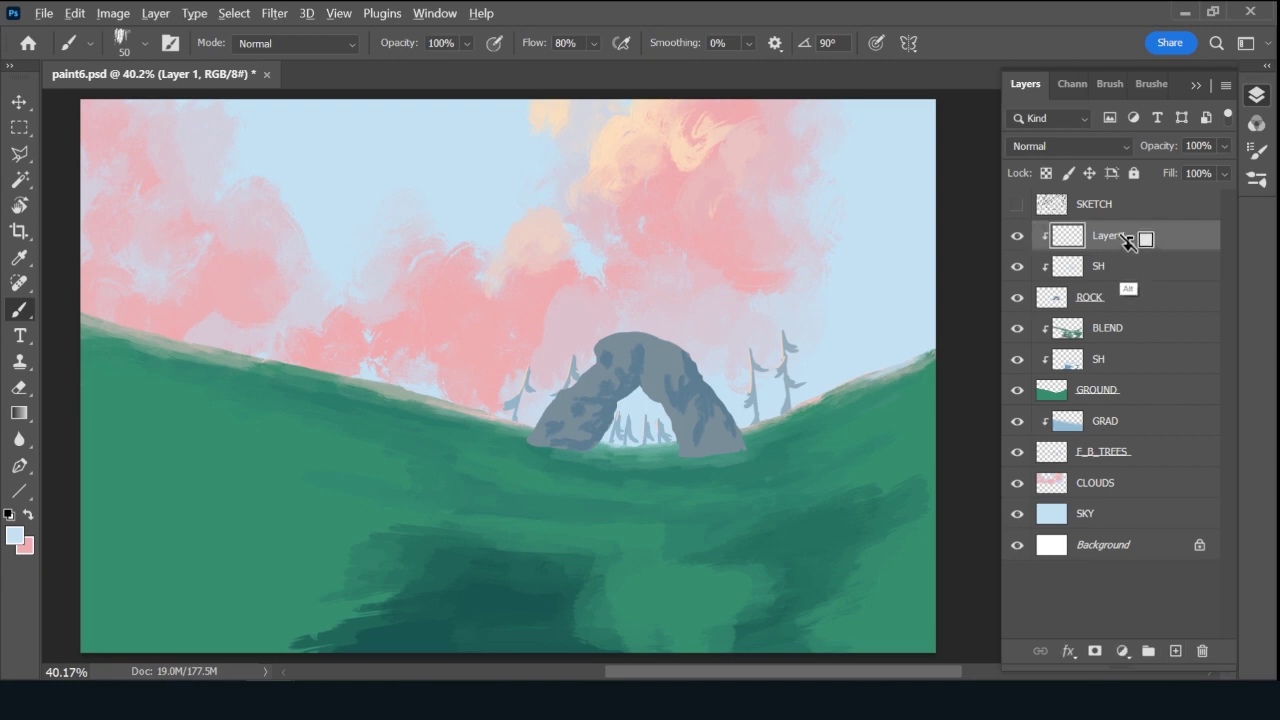
{"action": "type", "text": "BLEND"}
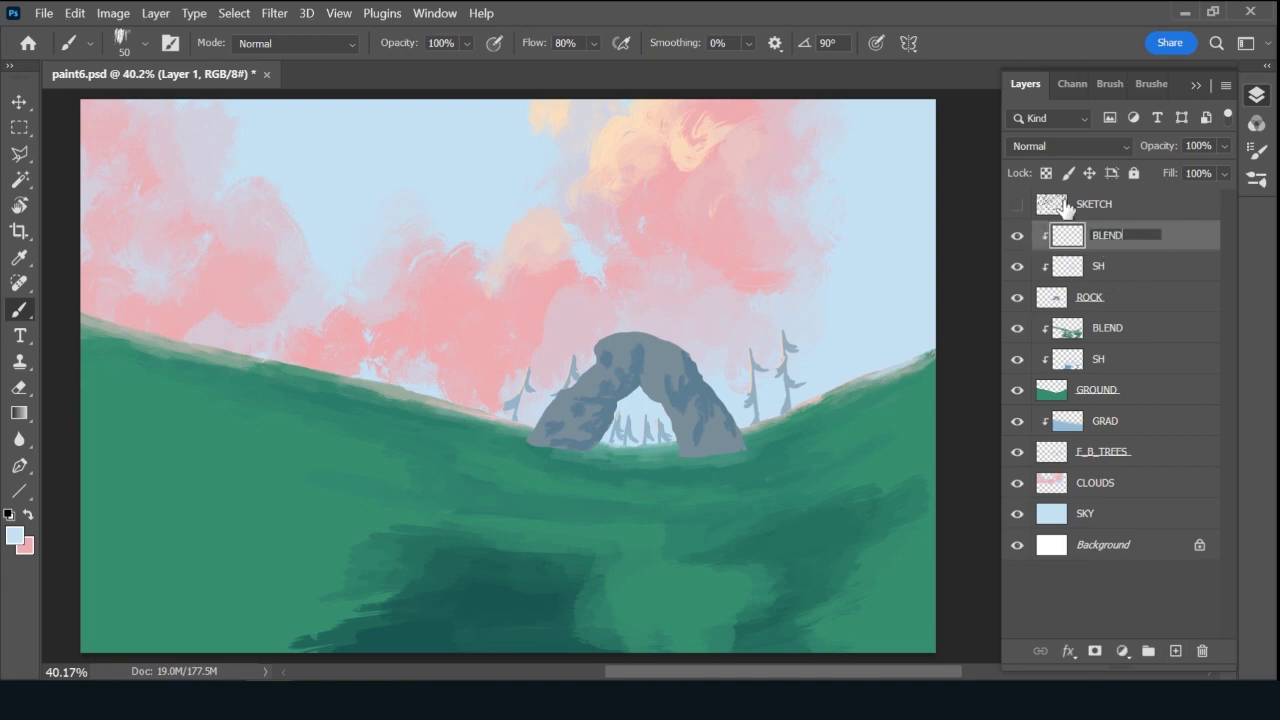
{"action": "key", "text": "Return"}
Sample the rock's grey-blue, darken it and paint thin cracks on the arch with the brush at size 15.
{"action": "key", "text": "bracketleft"}
{"action": "key", "text": "bracketleft"}
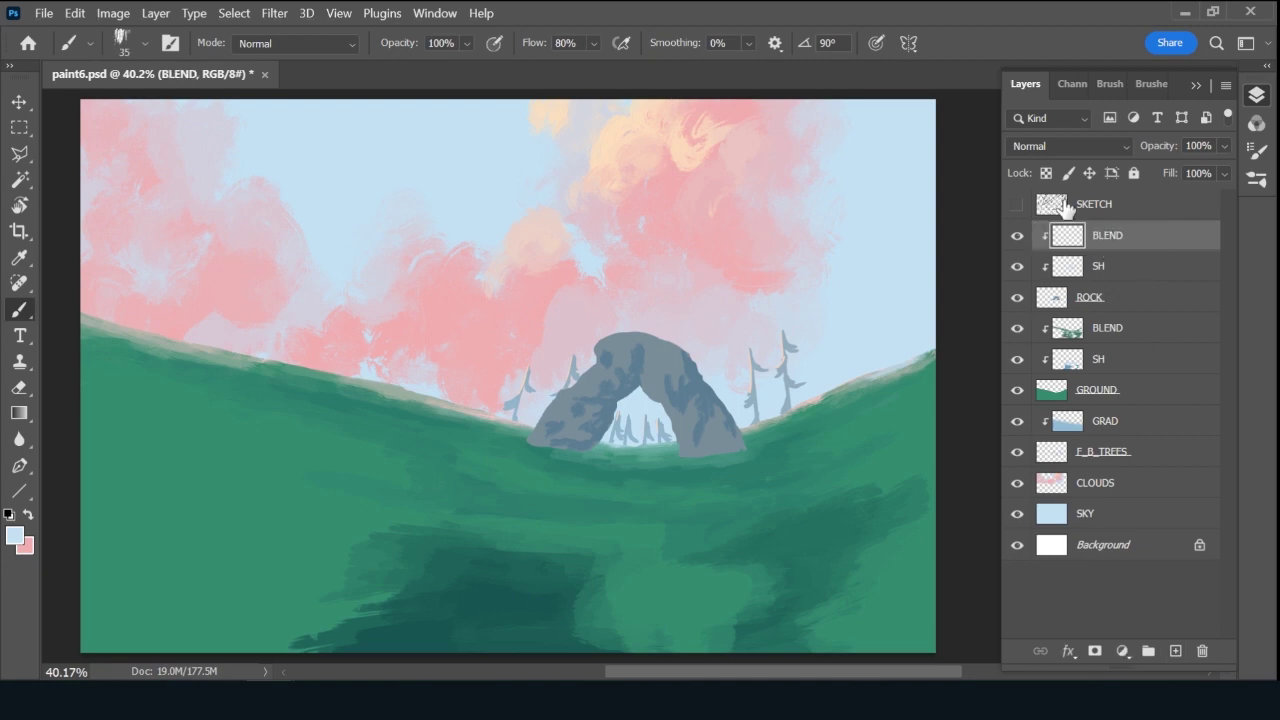
{"action": "left_click", "coordinate": [628, 346], "text": "alt"}
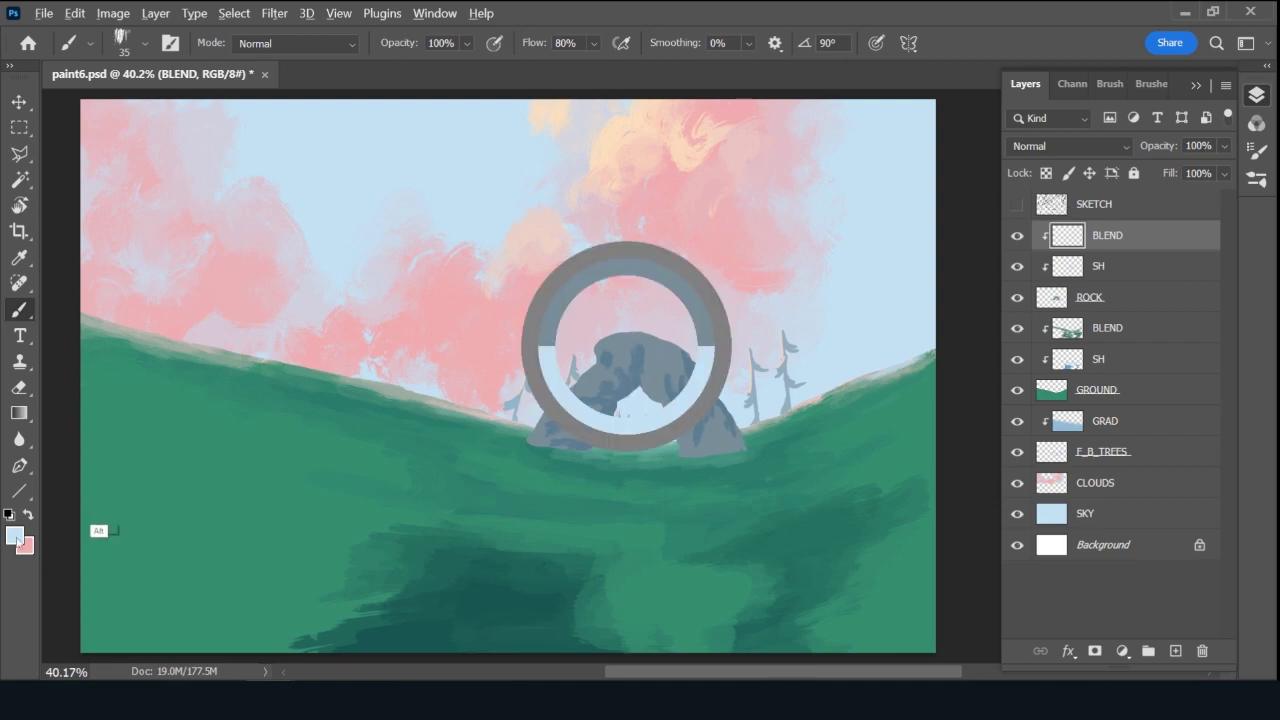
{"action": "left_click", "coordinate": [14, 535]}
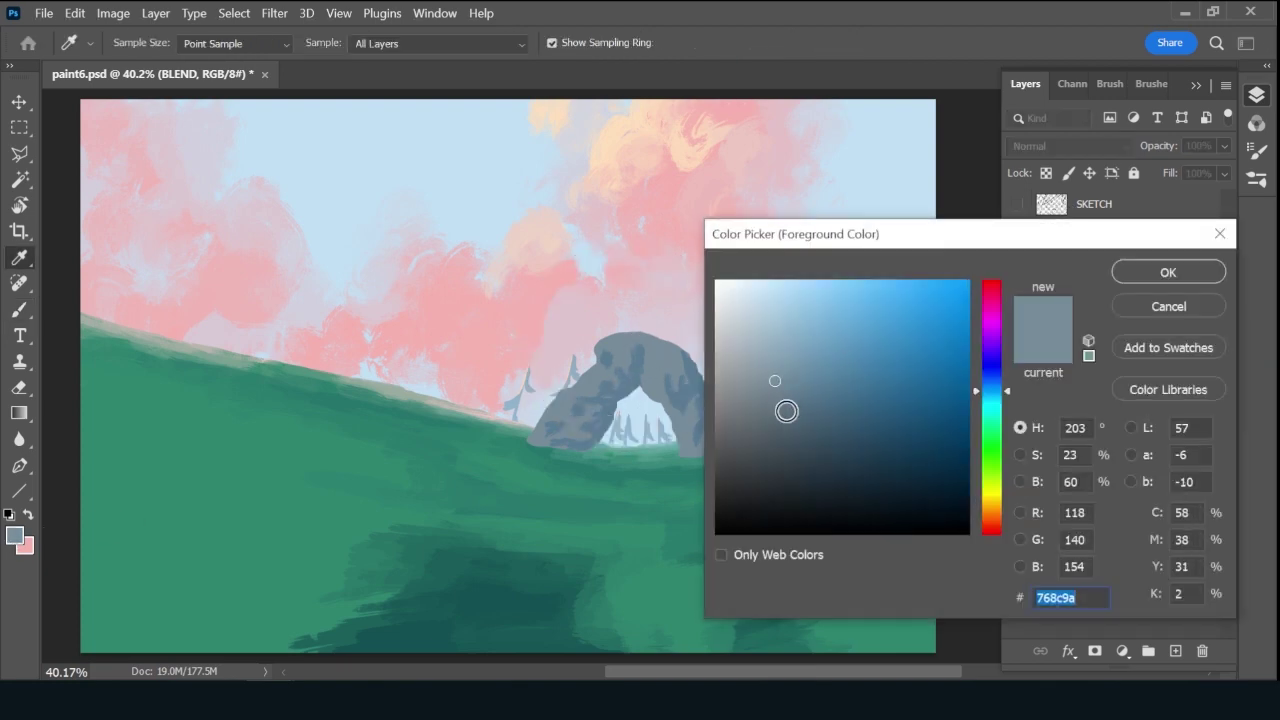
{"action": "left_click", "coordinate": [788, 418]}
{"action": "left_click", "coordinate": [1160, 273]}
{"action": "key", "text": "bracketleft"}
{"action": "key", "text": "bracketleft"}
{"action": "key", "text": "bracketleft"}
{"action": "key", "text": "bracketleft"}
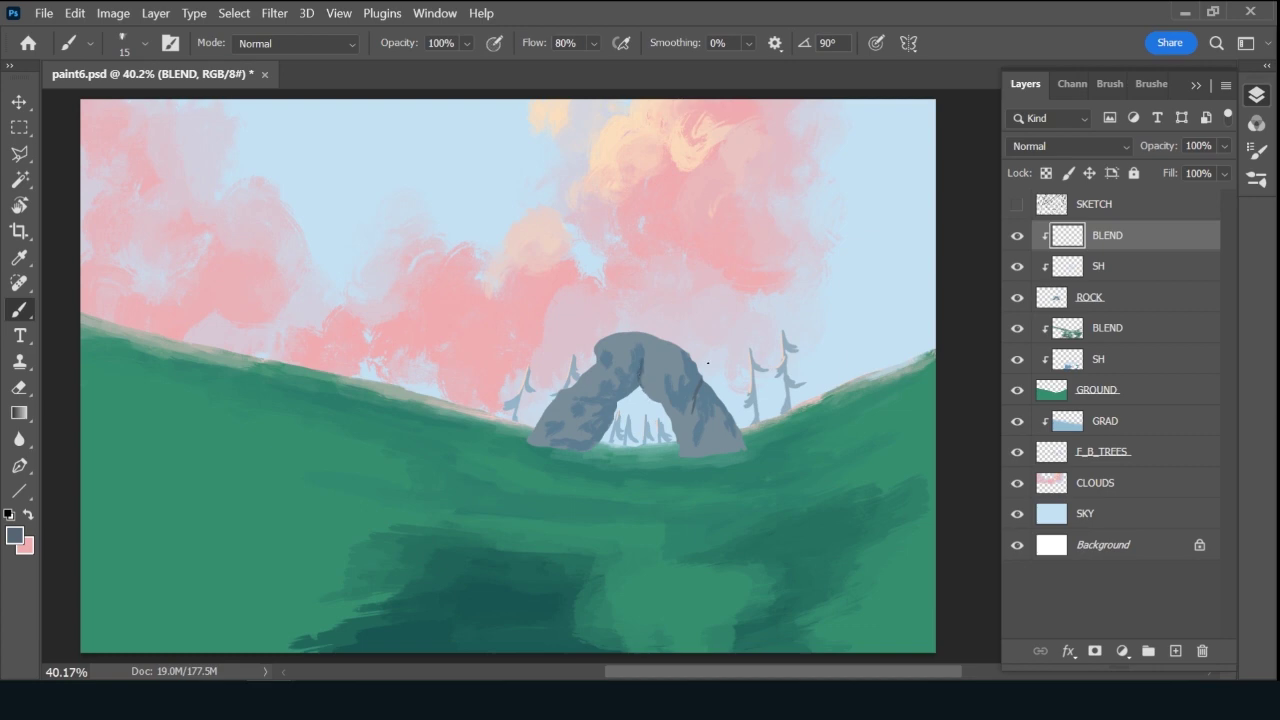
Sample shadow tones from the arch and refine its shading at brush size 25, working between the BLEND and ROCK layers.
{"action": "key", "text": "x"}
{"action": "key", "text": "bracketright"}
{"action": "key", "text": "alt"}
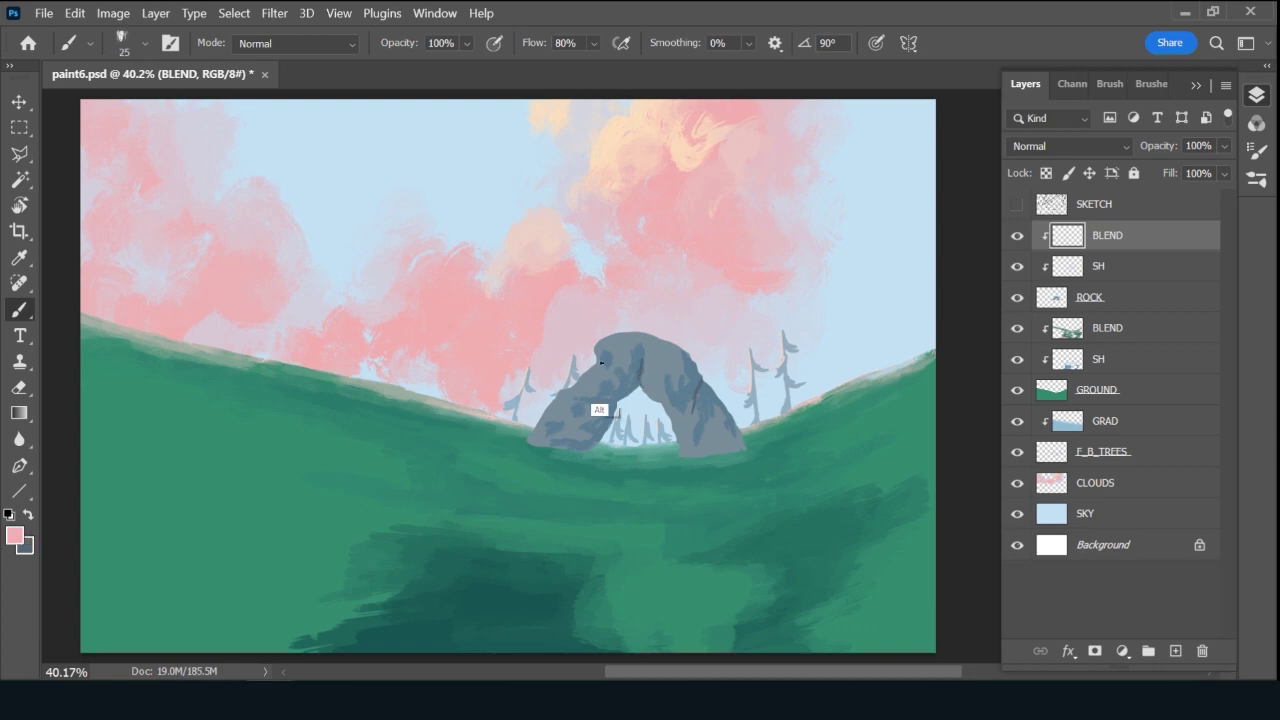
{"action": "left_click", "coordinate": [604, 359], "text": "alt"}
{"action": "left_click", "coordinate": [1132, 303]}
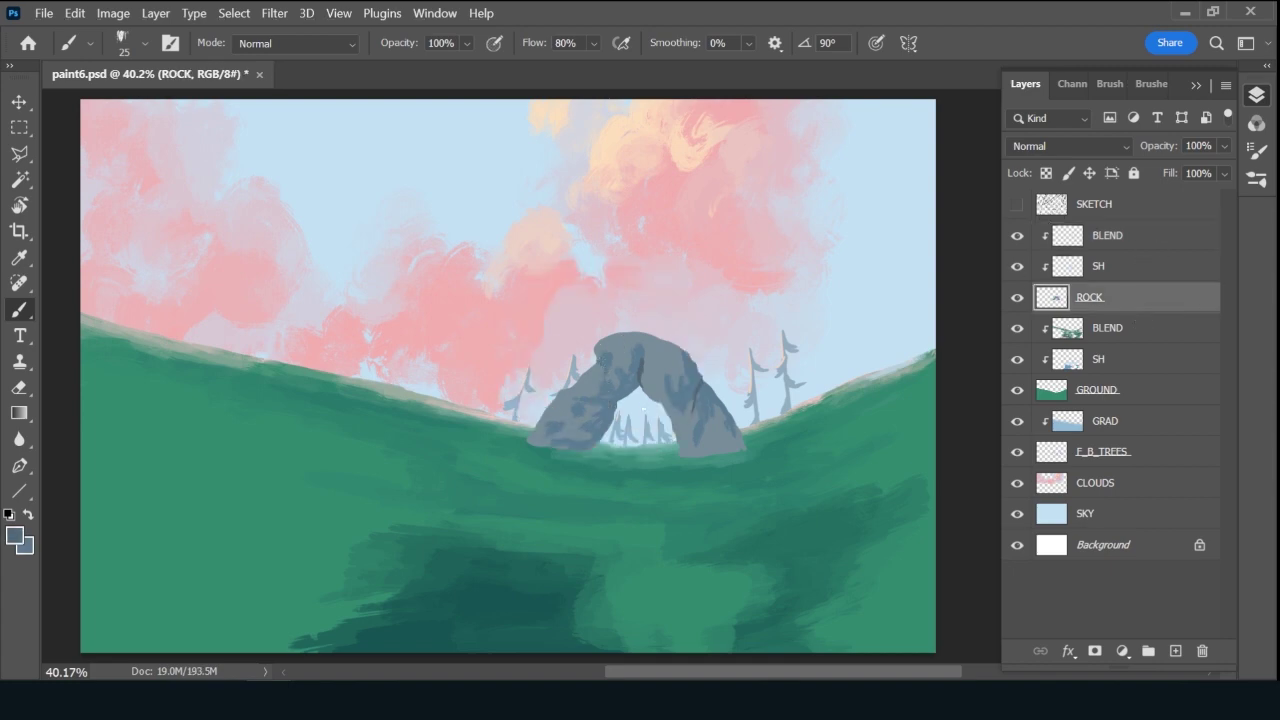
{"action": "left_click", "coordinate": [1150, 242]}
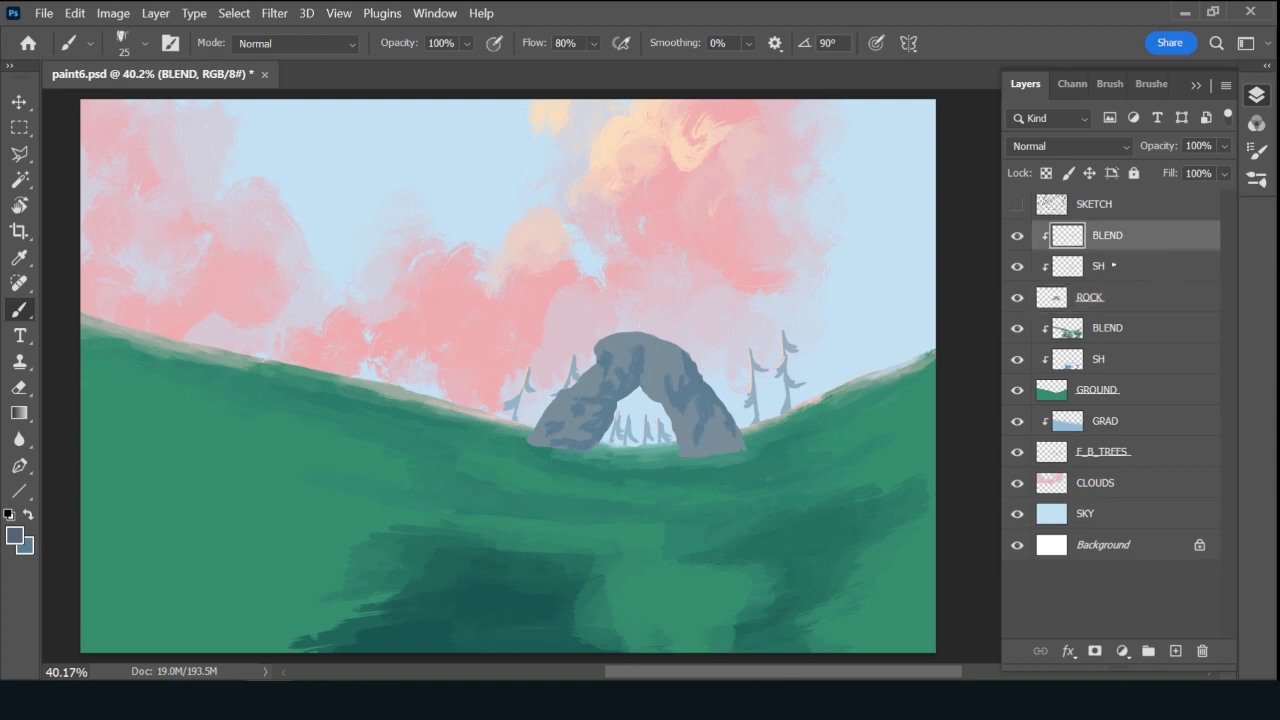
Lock the ROCK layer's transparent pixels and paint dark cracks and shadows along the arch's inner edge and legs.
{"action": "left_click", "coordinate": [1131, 302]}
{"action": "left_click_drag", "start_coordinate": [700, 381], "coordinate": [695, 394]}
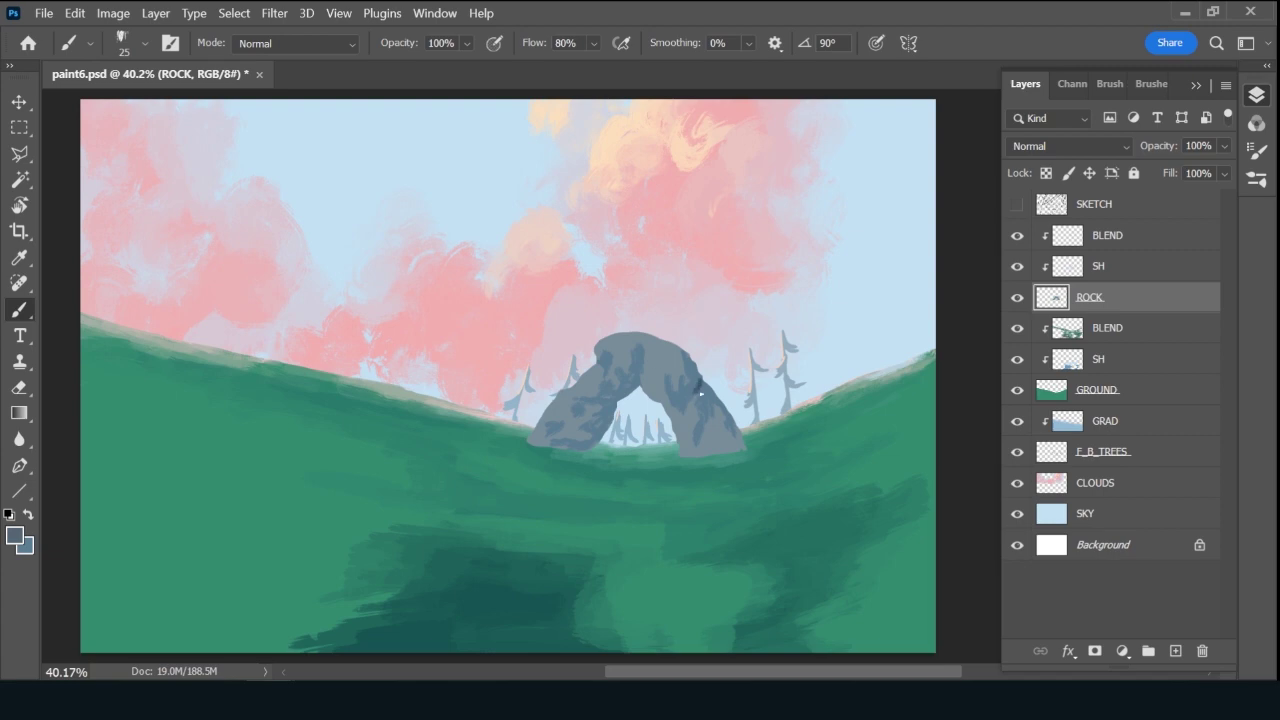
{"action": "key", "text": "slash"}
{"action": "mouse_move", "coordinate": [637, 370]}
{"action": "left_mouse_down"}
{"action": "mouse_move", "coordinate": [632, 390]}
{"action": "mouse_move", "coordinate": [598, 404]}
{"action": "mouse_move", "coordinate": [602, 432]}
{"action": "left_mouse_up"}
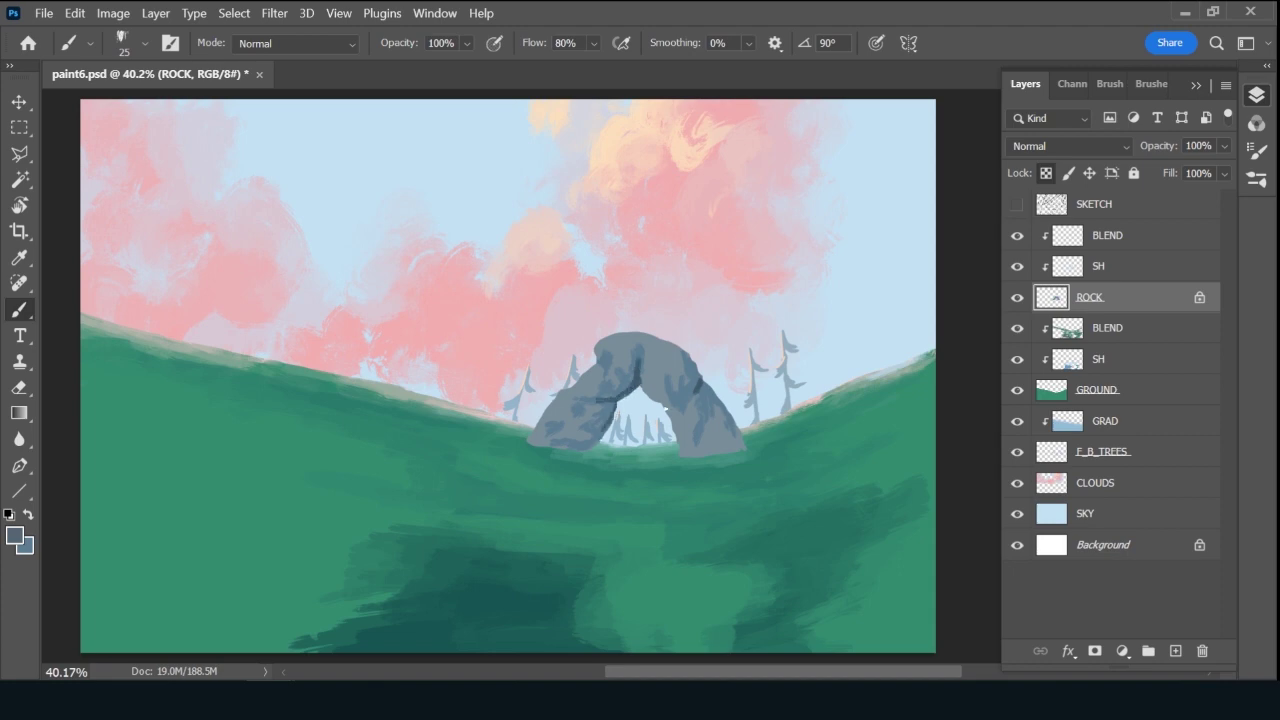
{"action": "mouse_move", "coordinate": [660, 403]}
{"action": "left_mouse_down"}
{"action": "mouse_move", "coordinate": [689, 431]}
{"action": "mouse_move", "coordinate": [682, 382]}
{"action": "mouse_move", "coordinate": [700, 430]}
{"action": "left_mouse_up"}
{"action": "mouse_move", "coordinate": [585, 399]}
{"action": "left_mouse_down"}
{"action": "mouse_move", "coordinate": [568, 393]}
{"action": "mouse_move", "coordinate": [596, 405]}
{"action": "mouse_move", "coordinate": [590, 449]}
{"action": "left_mouse_up"}
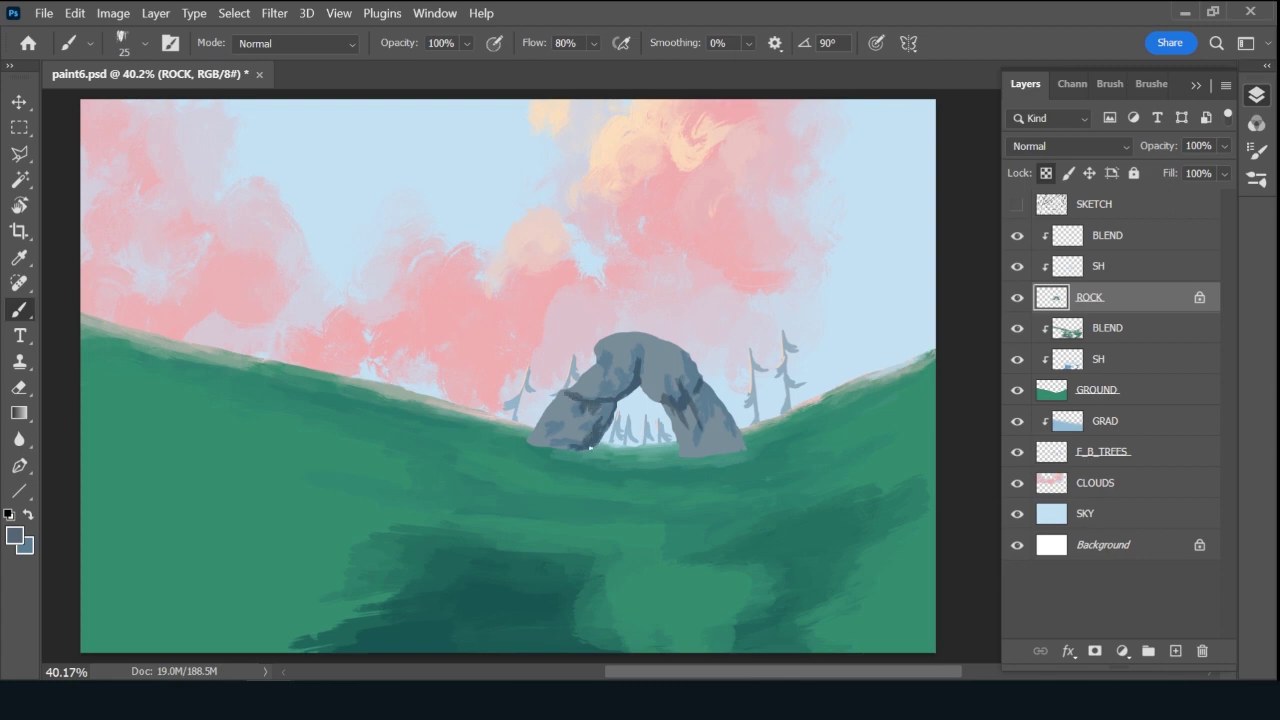
{"action": "mouse_move", "coordinate": [616, 398]}
{"action": "left_mouse_down"}
{"action": "mouse_move", "coordinate": [628, 352]}
{"action": "mouse_move", "coordinate": [674, 361]}
{"action": "left_mouse_up"}
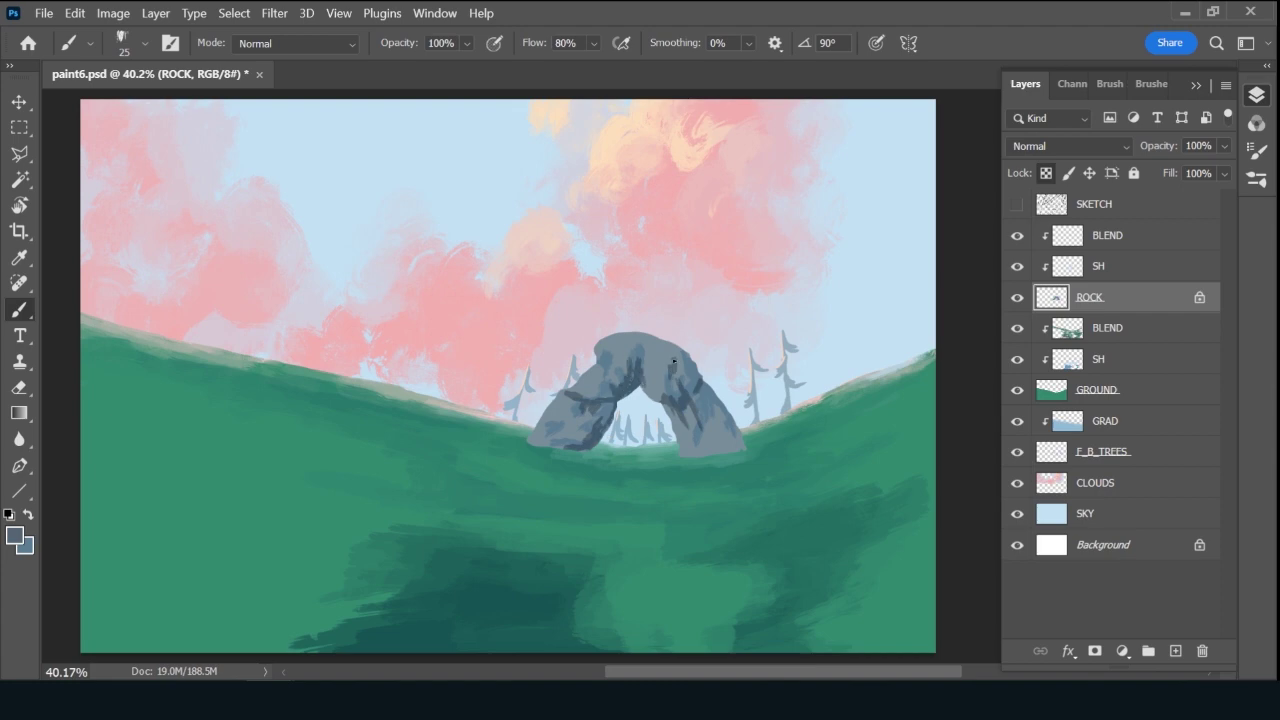
On the rock's clipped BLEND layer, sample arch tones and paint shading over its left shoulder and top at brush size 35.
{"action": "left_click", "coordinate": [1160, 234]}
{"action": "mouse_move", "coordinate": [594, 404]}
{"action": "left_mouse_down"}
{"action": "mouse_move", "coordinate": [646, 354]}
{"action": "mouse_move", "coordinate": [613, 351]}
{"action": "left_mouse_up"}
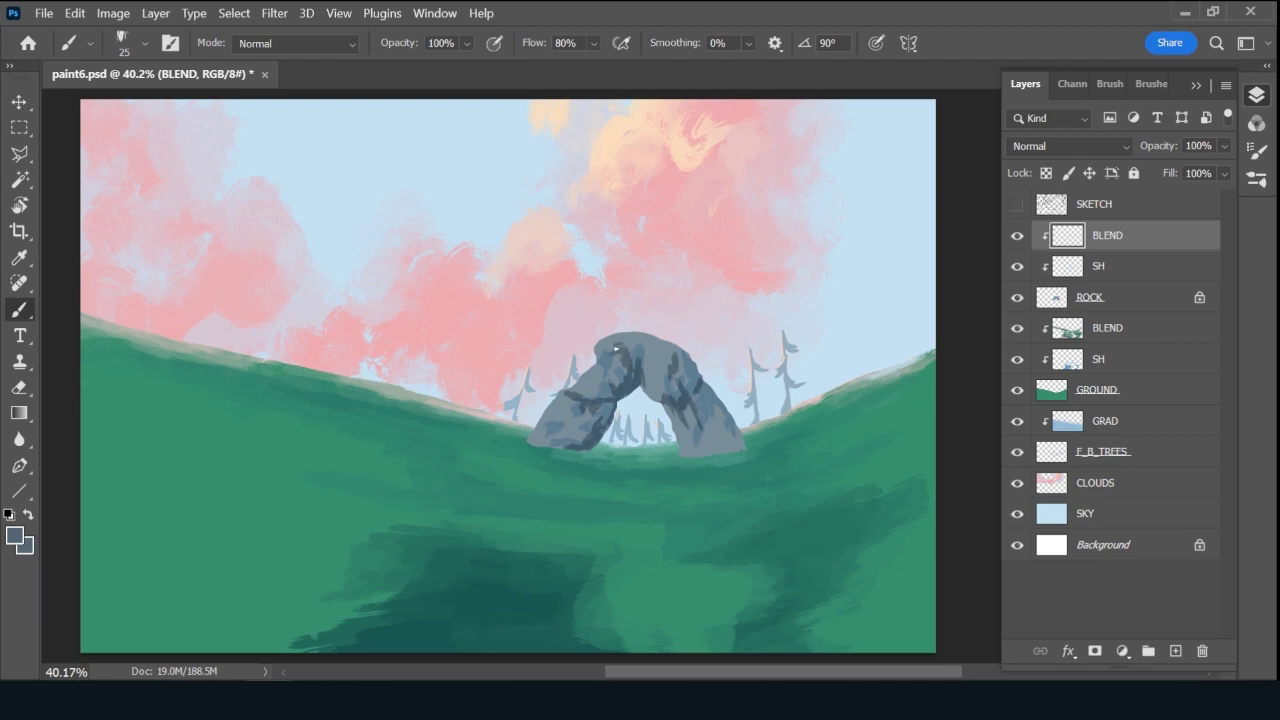
{"action": "key", "text": "bracketright"}
{"action": "mouse_move", "coordinate": [623, 337]}
{"action": "left_mouse_down"}
{"action": "mouse_move", "coordinate": [613, 350]}
{"action": "mouse_move", "coordinate": [630, 340]}
{"action": "mouse_move", "coordinate": [625, 352]}
{"action": "left_mouse_up"}
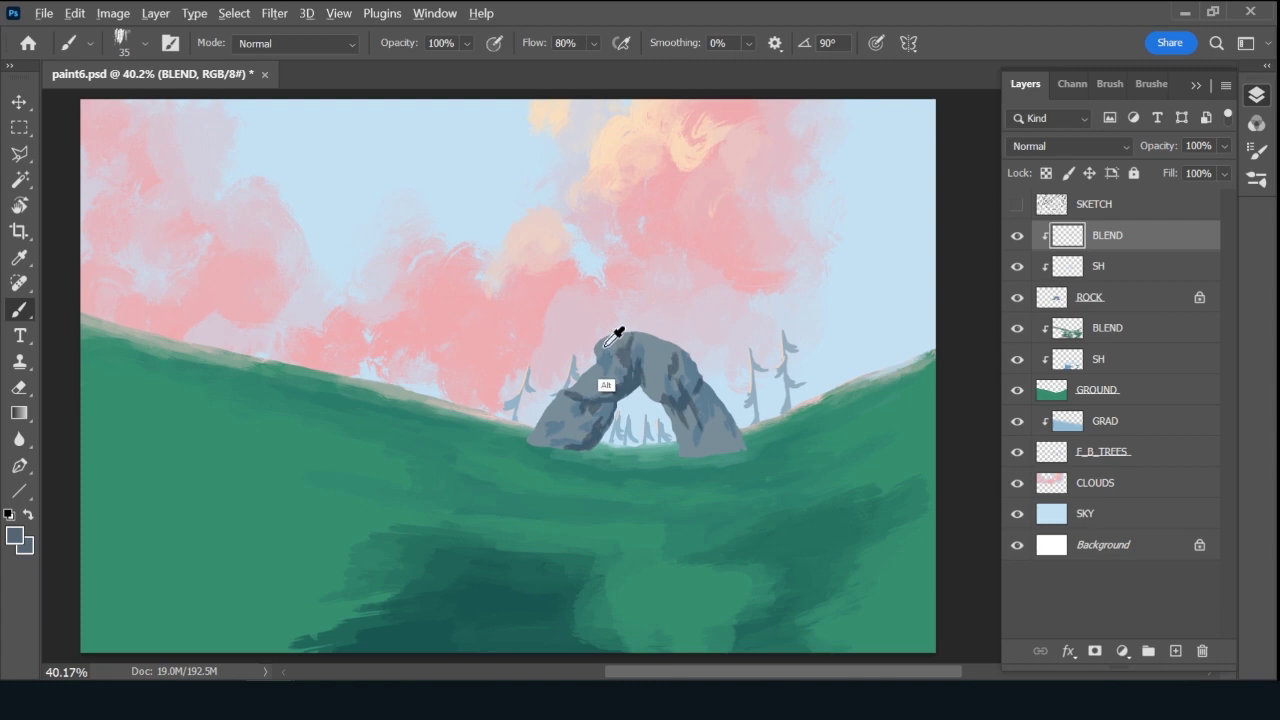
{"action": "left_click", "coordinate": [610, 350], "text": "alt"}
{"action": "left_click", "coordinate": [622, 355], "text": "alt"}
{"action": "left_click_drag", "start_coordinate": [596, 348], "coordinate": [608, 364]}
{"action": "key", "text": "alt"}
{"action": "left_click", "coordinate": [610, 384], "text": "alt"}
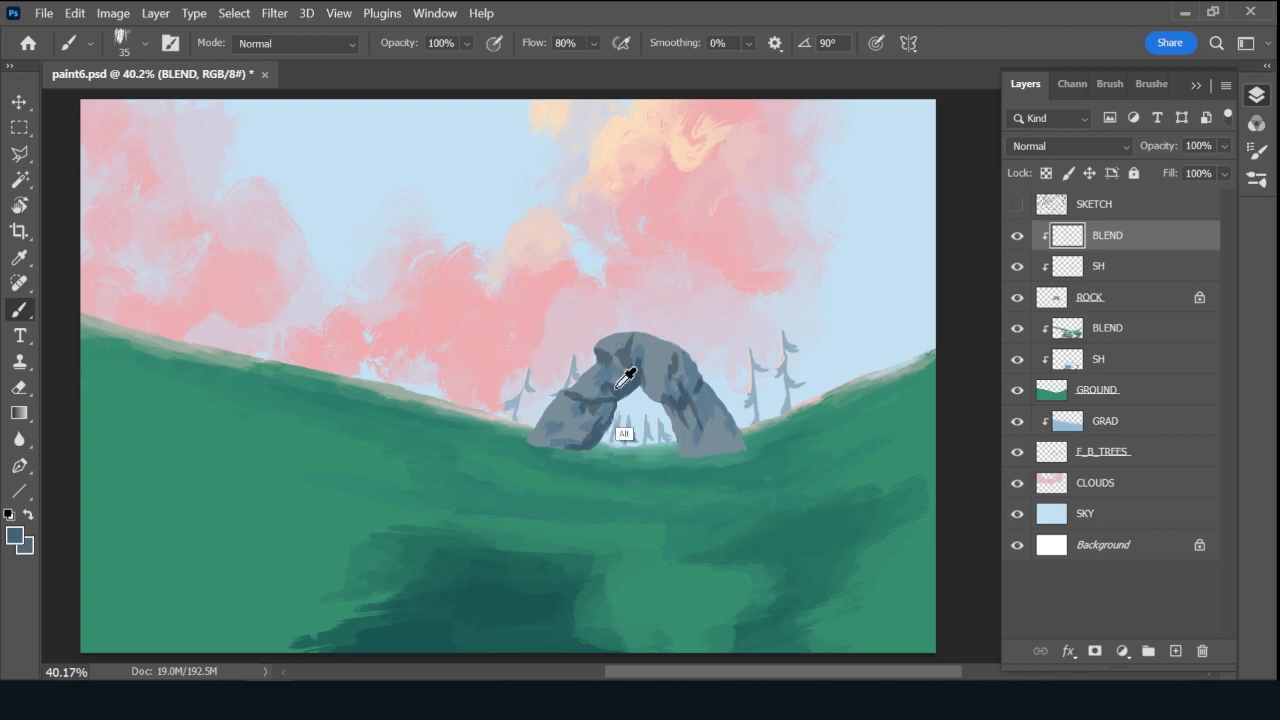
{"action": "left_click", "coordinate": [612, 387], "text": "alt"}
Sample grey-blue tones and soften the shading on the arch's upper right part at brush size 25.
{"action": "key", "text": "bracketleft"}
{"action": "key", "text": "bracketleft"}
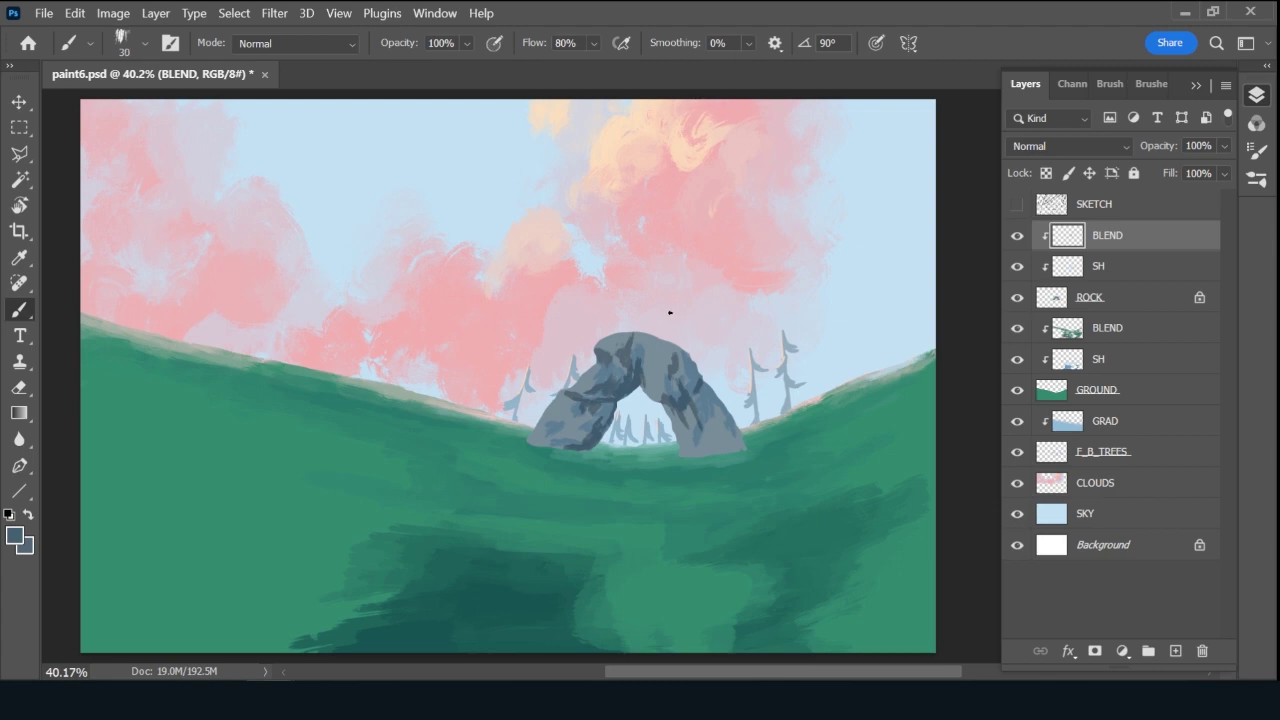
{"action": "left_click", "coordinate": [677, 347], "text": "alt"}
{"action": "left_click", "coordinate": [675, 350], "text": "alt"}
{"action": "left_click_drag", "start_coordinate": [672, 354], "coordinate": [668, 360]}
Sample the pale peach from the clouds and paint highlights on the arch's crest and down its left leg.
{"action": "left_click", "coordinate": [538, 232], "text": "alt"}
{"action": "left_click_drag", "start_coordinate": [606, 348], "coordinate": [657, 346]}
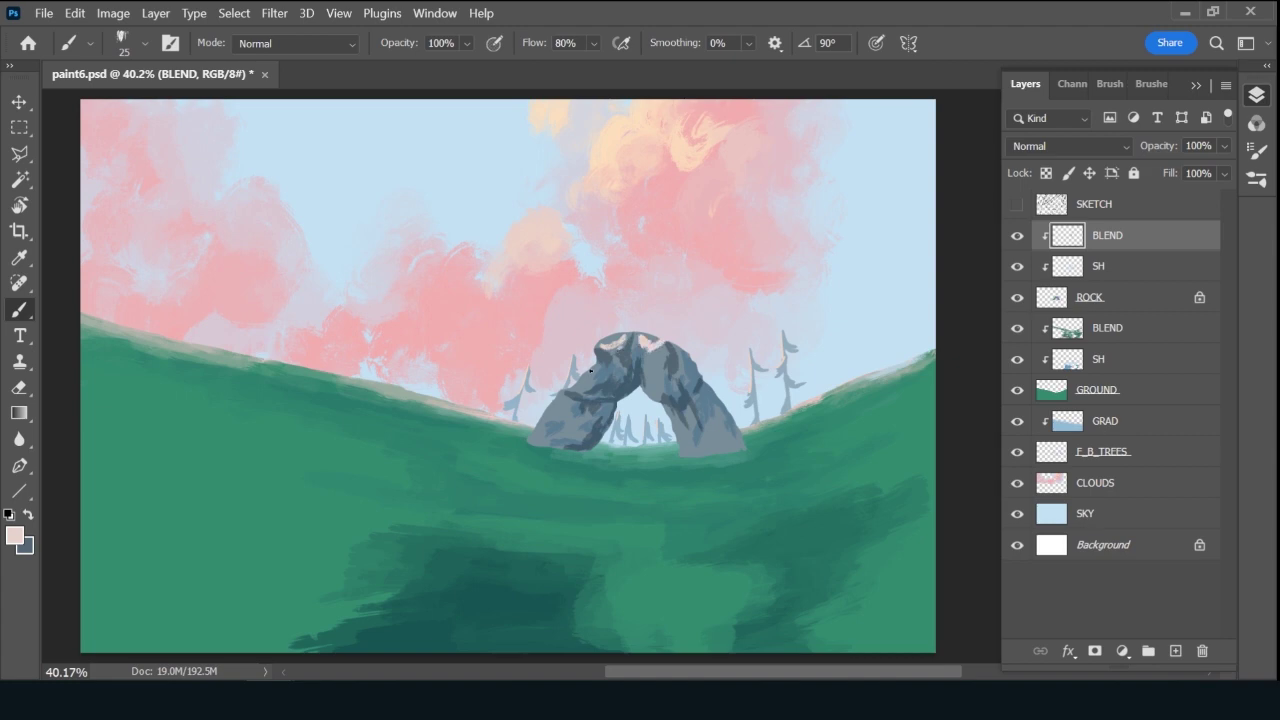
{"action": "left_click_drag", "start_coordinate": [588, 374], "coordinate": [567, 412]}
Return to grey-blue and paint rock texture along the arch's inner right side and upper right leg, reducing the brush to size 20.
{"action": "key", "text": "x"}
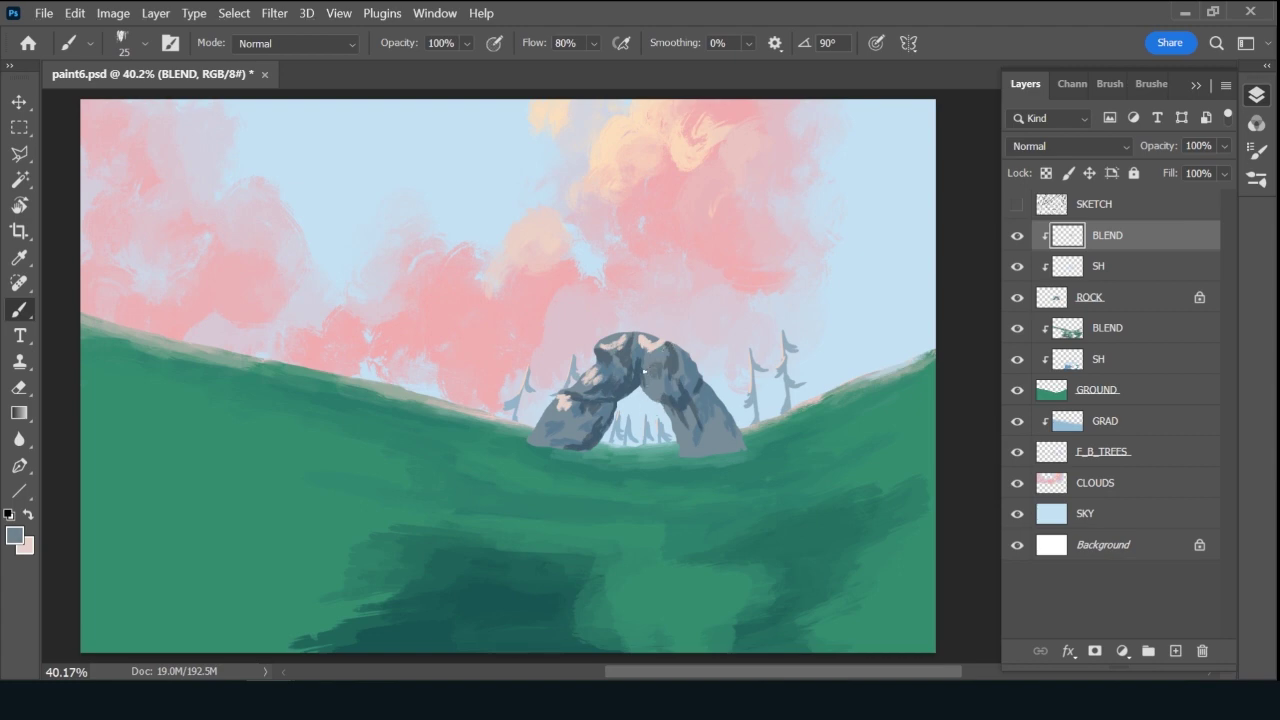
{"action": "left_click_drag", "start_coordinate": [644, 371], "coordinate": [645, 392]}
{"action": "key", "text": "bracketleft"}
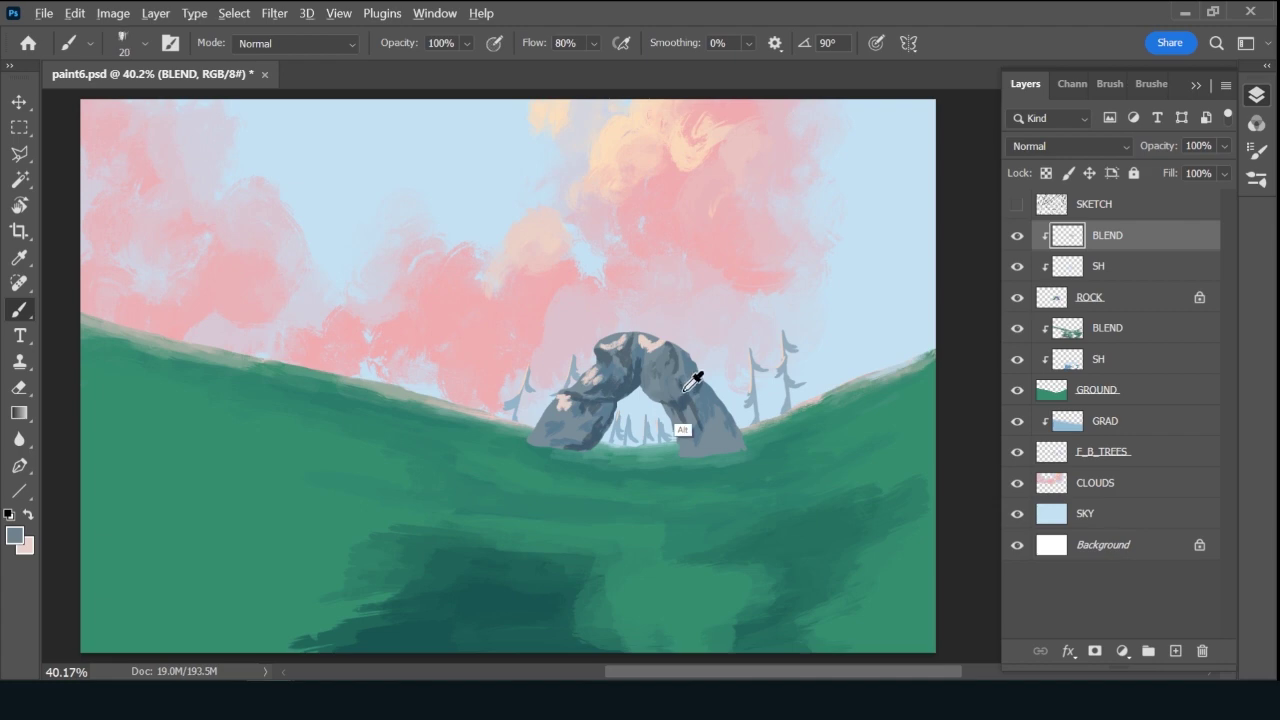
{"action": "left_click", "coordinate": [681, 371], "text": "alt"}
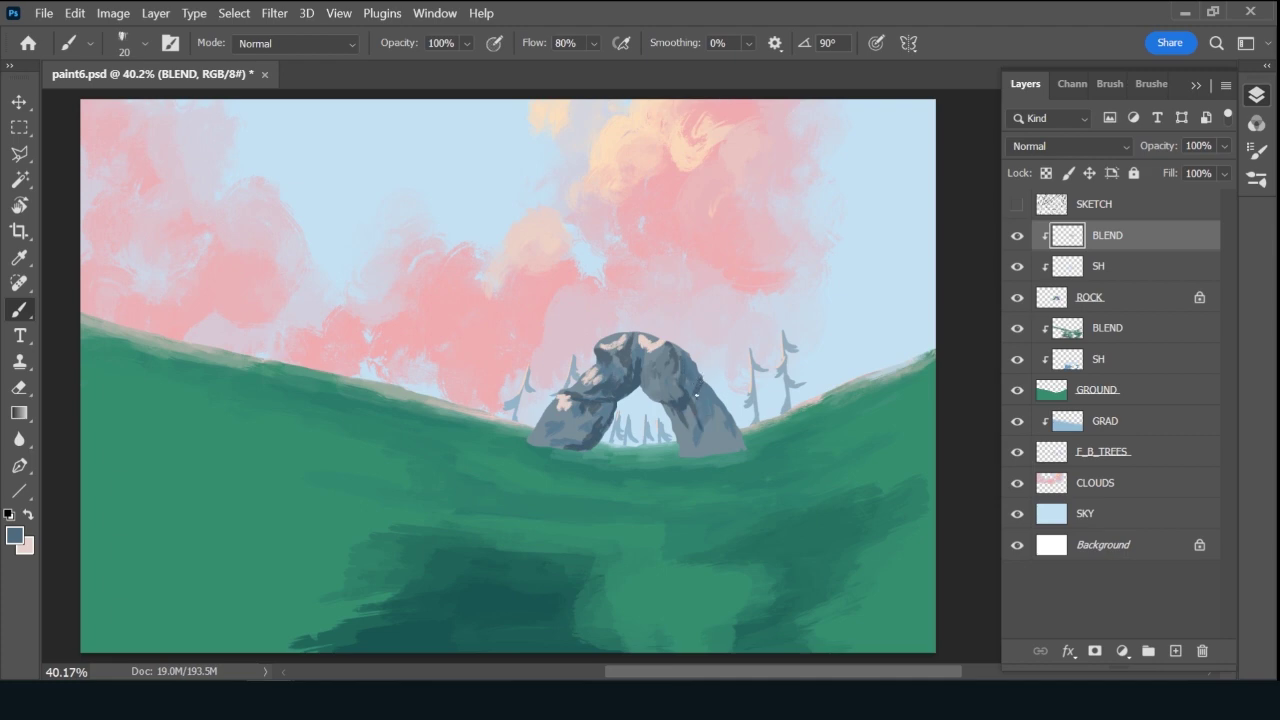
{"action": "left_click_drag", "start_coordinate": [696, 395], "coordinate": [714, 414]}
Sample shadow tones and paint dark strokes and blended patches on the lower right leg, enlarging the brush to size 30.
{"action": "key", "text": "alt"}
{"action": "left_click", "coordinate": [676, 416], "text": "alt"}
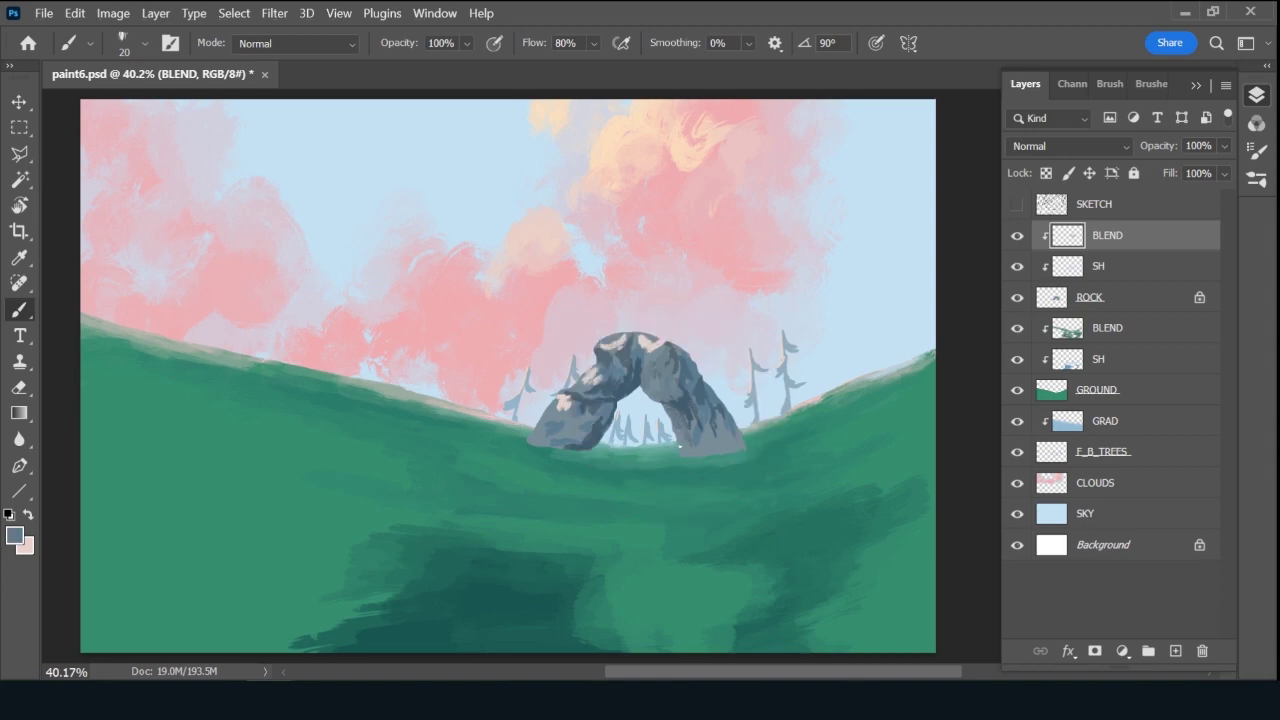
{"action": "left_click_drag", "start_coordinate": [689, 447], "coordinate": [690, 455]}
{"action": "key", "text": "alt"}
{"action": "key", "text": "bracketright"}
{"action": "key", "text": "bracketright"}
{"action": "key", "text": "alt"}
{"action": "left_click", "coordinate": [703, 426], "text": "alt"}
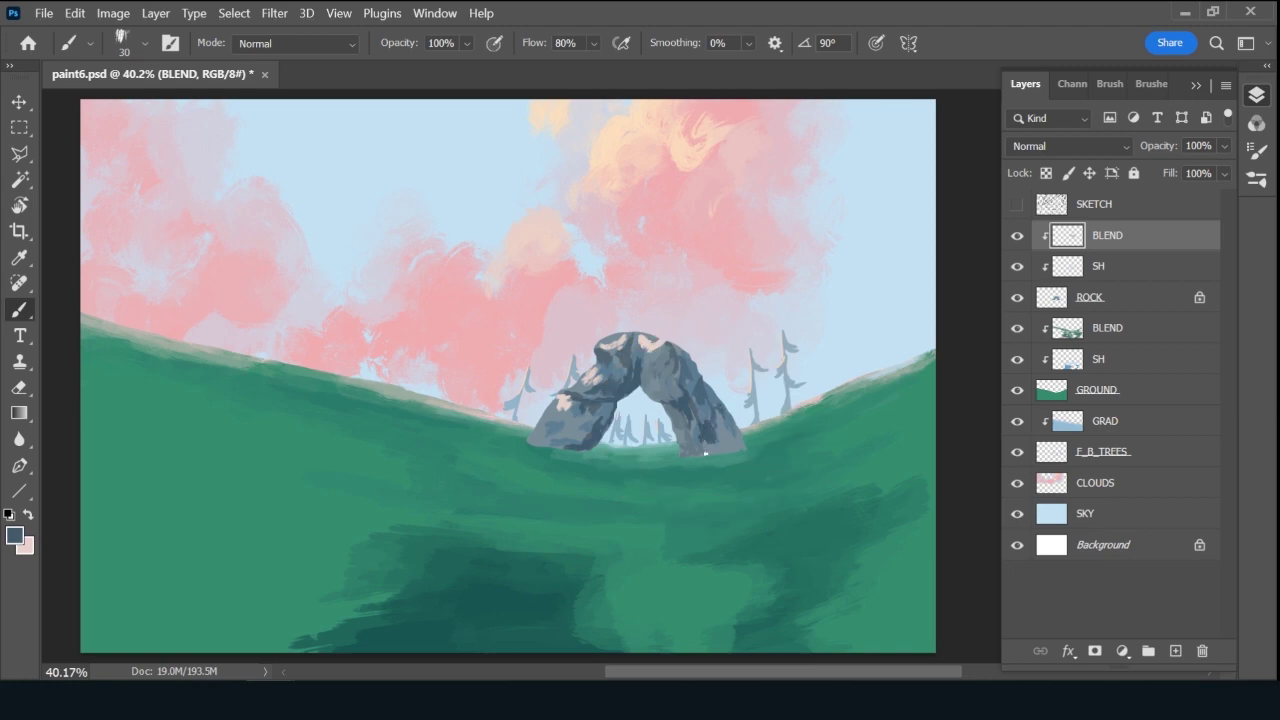
{"action": "key", "text": "alt"}
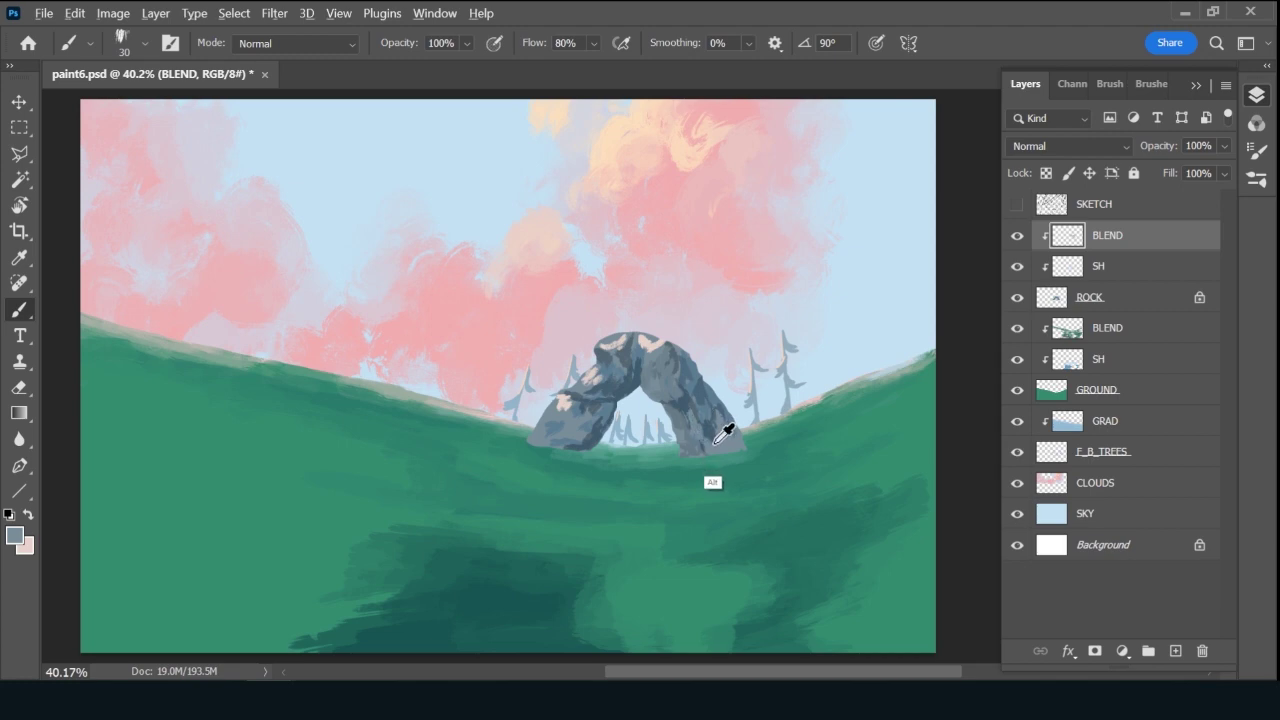
{"action": "left_click", "coordinate": [716, 430], "text": "alt"}
Sample pale sky and cloud colors and paint thin highlights along the right leg's outer edge at brush size 15.
{"action": "left_click", "coordinate": [908, 137], "text": "alt"}
{"action": "key", "text": "bracketleft"}
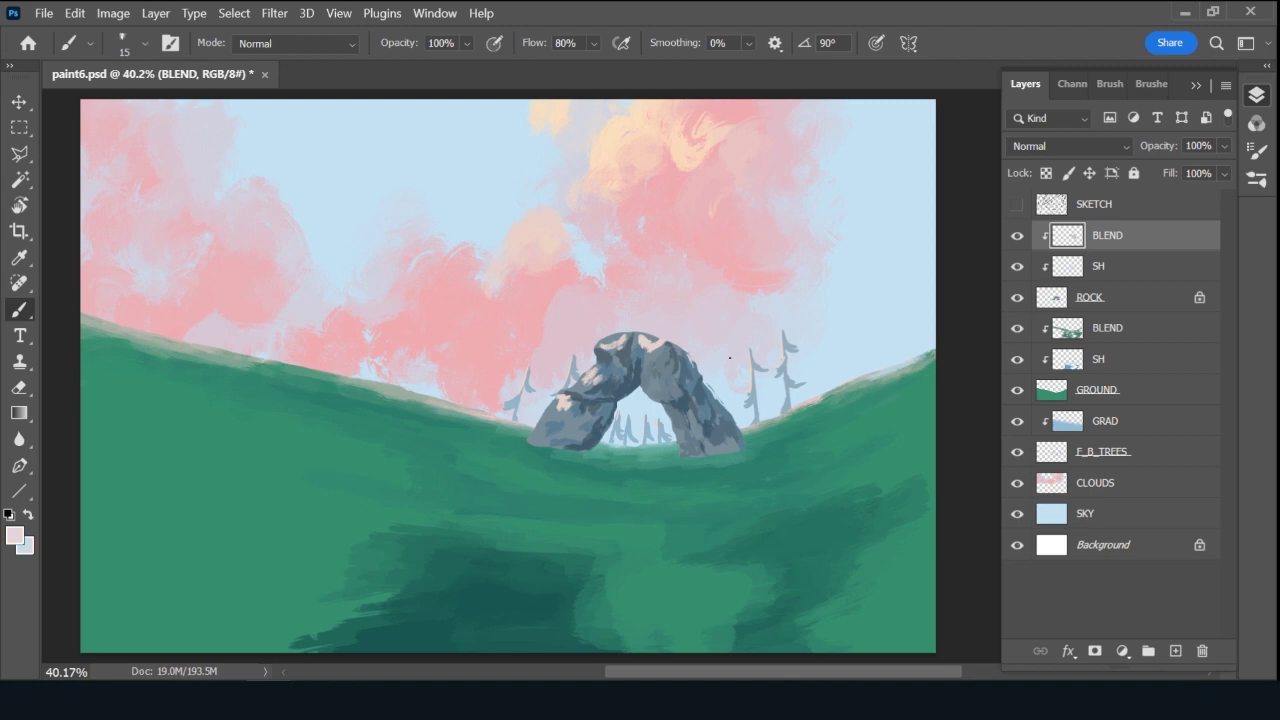
{"action": "left_click", "coordinate": [737, 371], "text": "alt"}
Sample the left leg's highlight and mid tones and blend them into the surrounding rock at brush size 30.
{"action": "key", "text": "bracketright"}
{"action": "key", "text": "bracketright"}
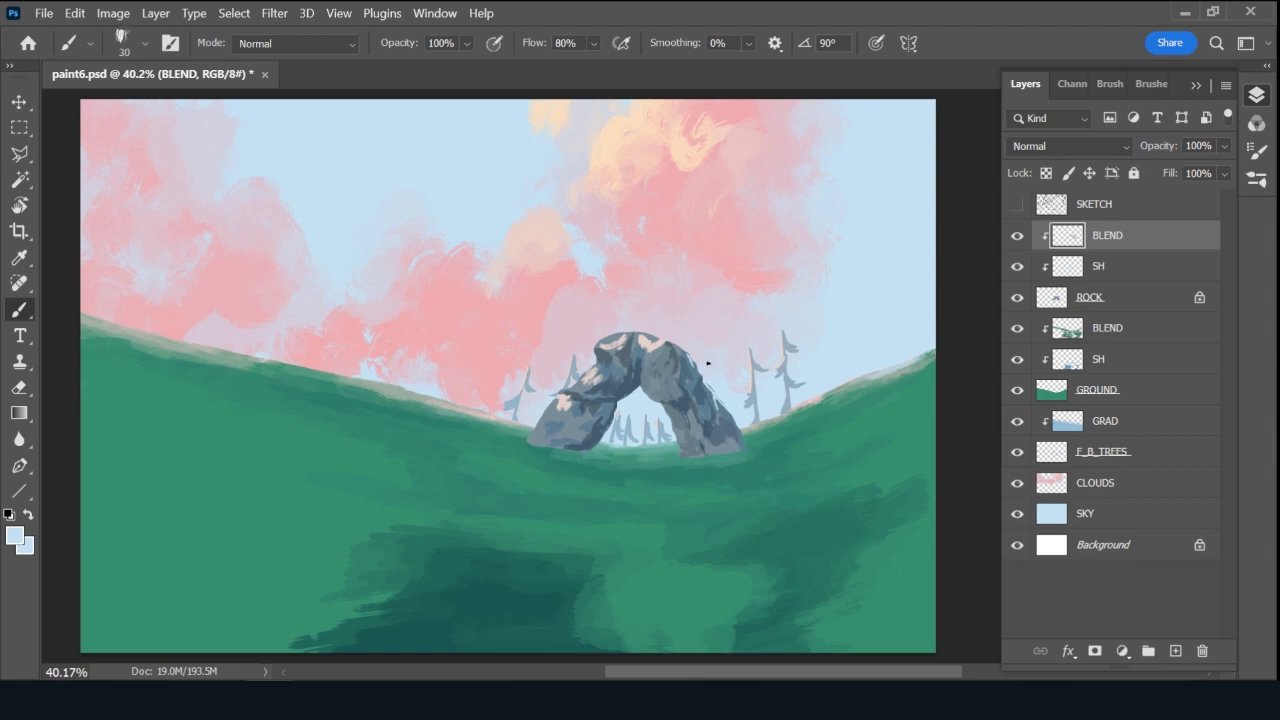
{"action": "left_click", "coordinate": [566, 405], "text": "alt"}
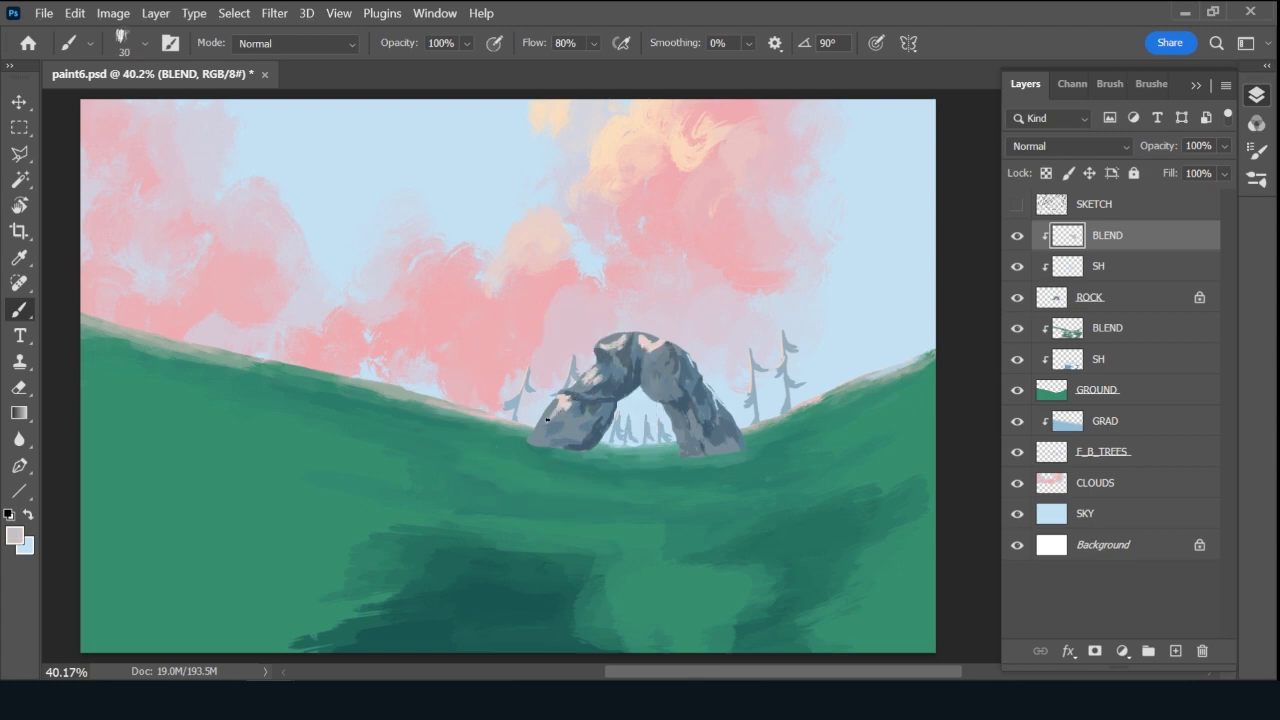
{"action": "left_click", "coordinate": [553, 403], "text": "alt"}
{"action": "left_click", "coordinate": [566, 406], "text": "alt"}
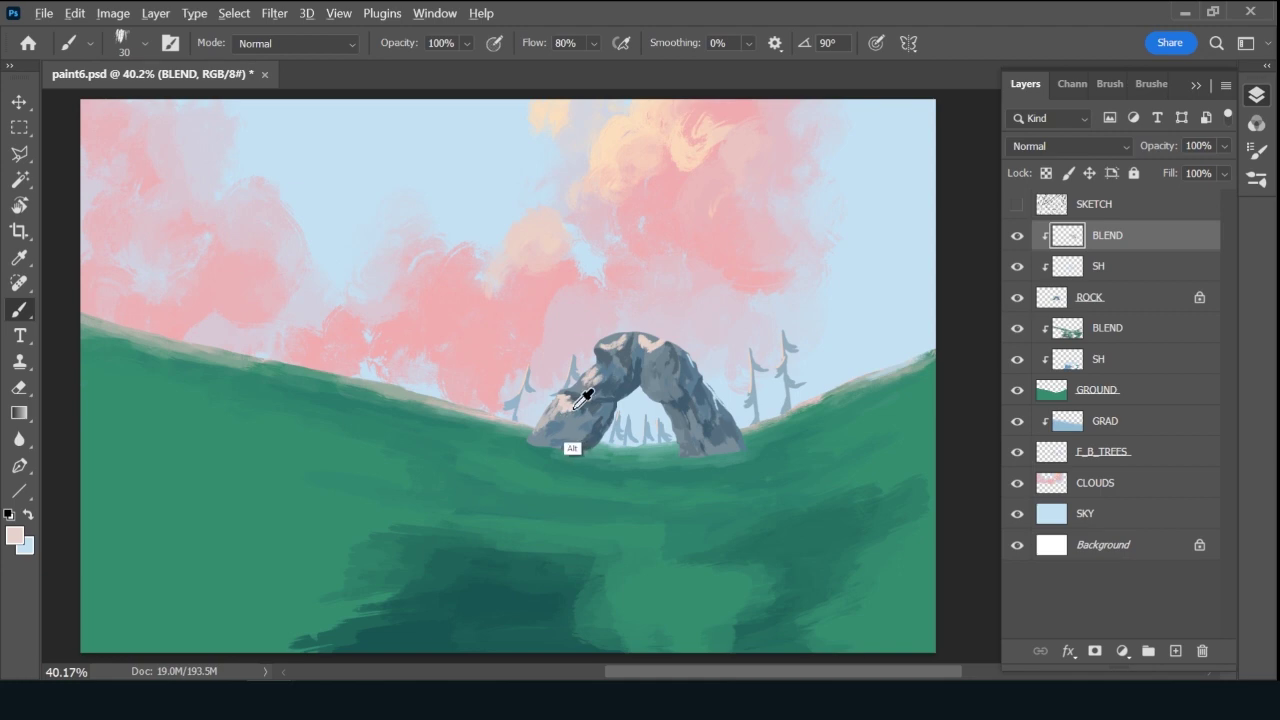
{"action": "left_click", "coordinate": [577, 406], "text": "alt"}
{"action": "key", "text": "bracketright"}
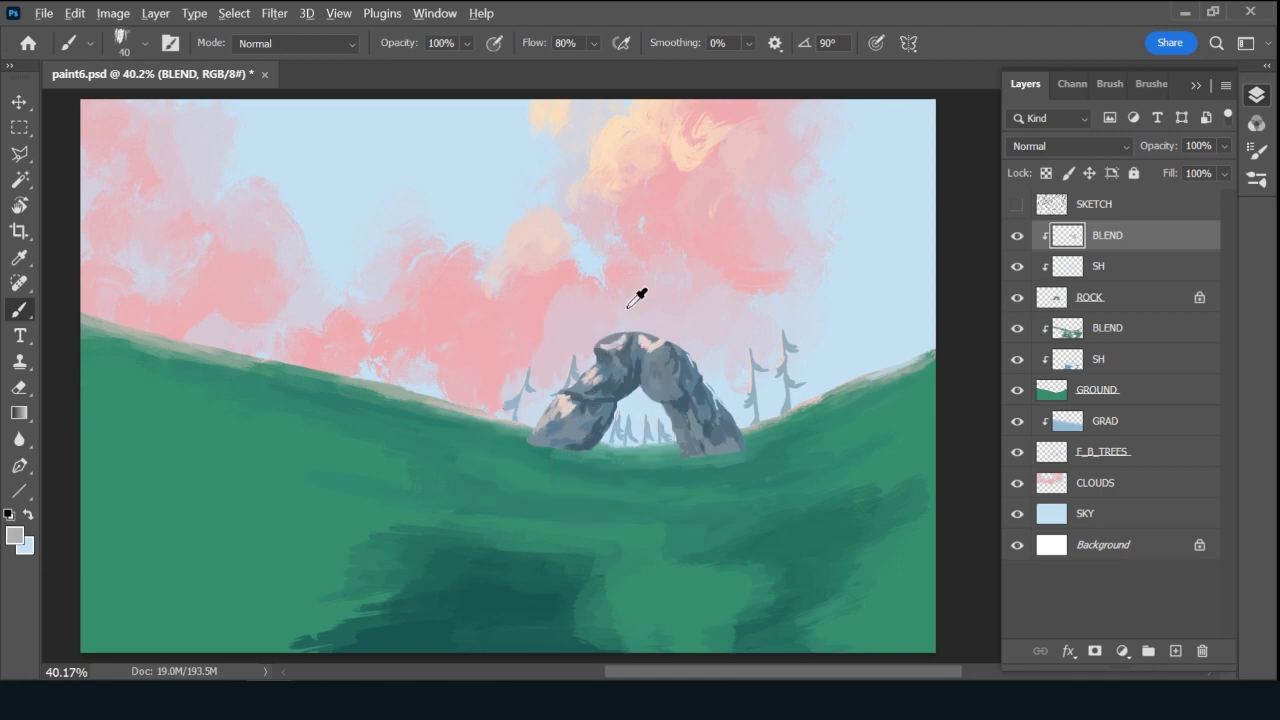
Sample the pale pink highlight and widen the light area across the arch's crest at brush size 40.
{"action": "left_click", "coordinate": [607, 345], "text": "alt"}
{"action": "left_click_drag", "start_coordinate": [606, 343], "coordinate": [621, 343]}
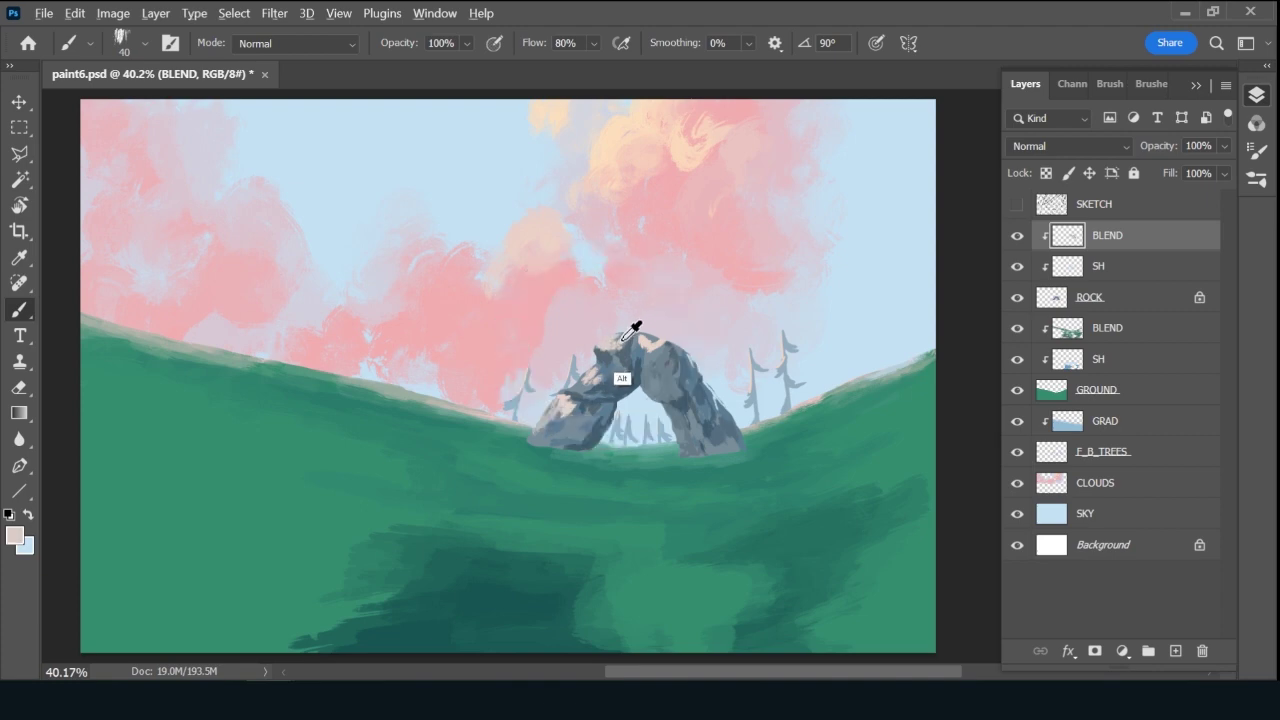
{"action": "left_click", "coordinate": [618, 345], "text": "alt"}
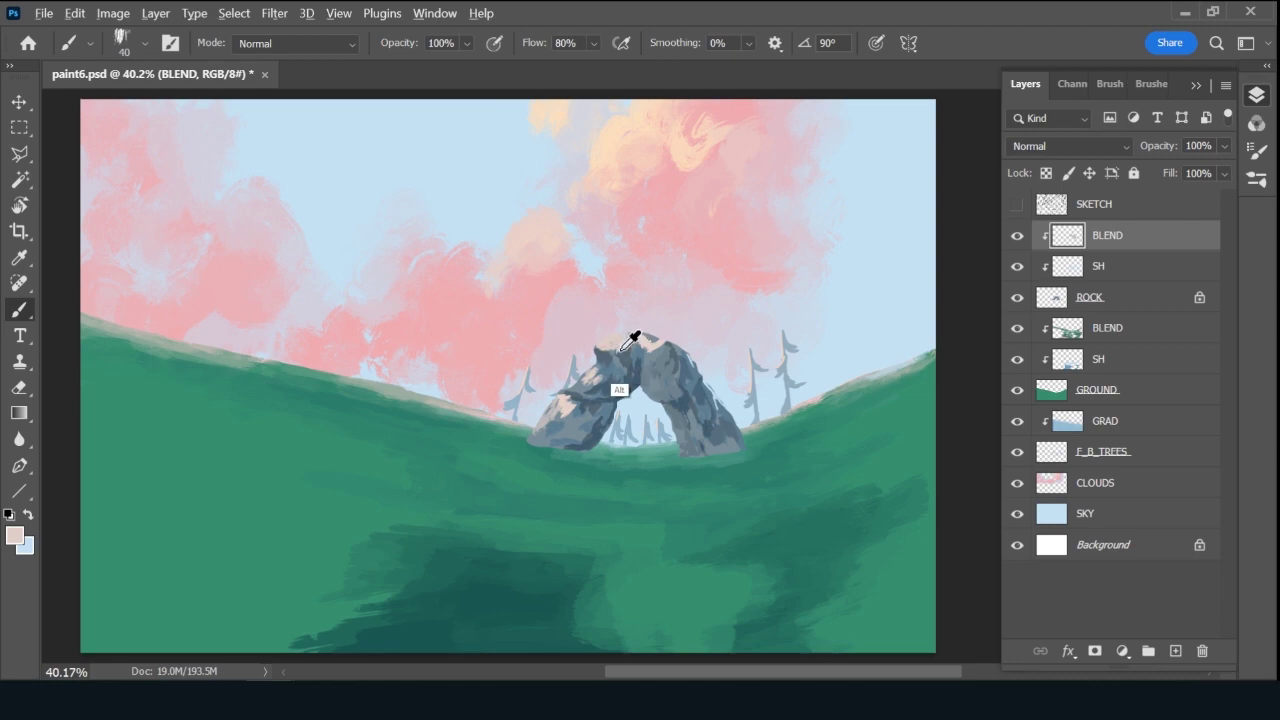
Blend the crest highlights into the grey-blue rock with repeatedly sampled light and mid tones at brush size 30.
{"action": "key", "text": "bracketleft"}
{"action": "left_click", "coordinate": [586, 382], "text": "alt"}
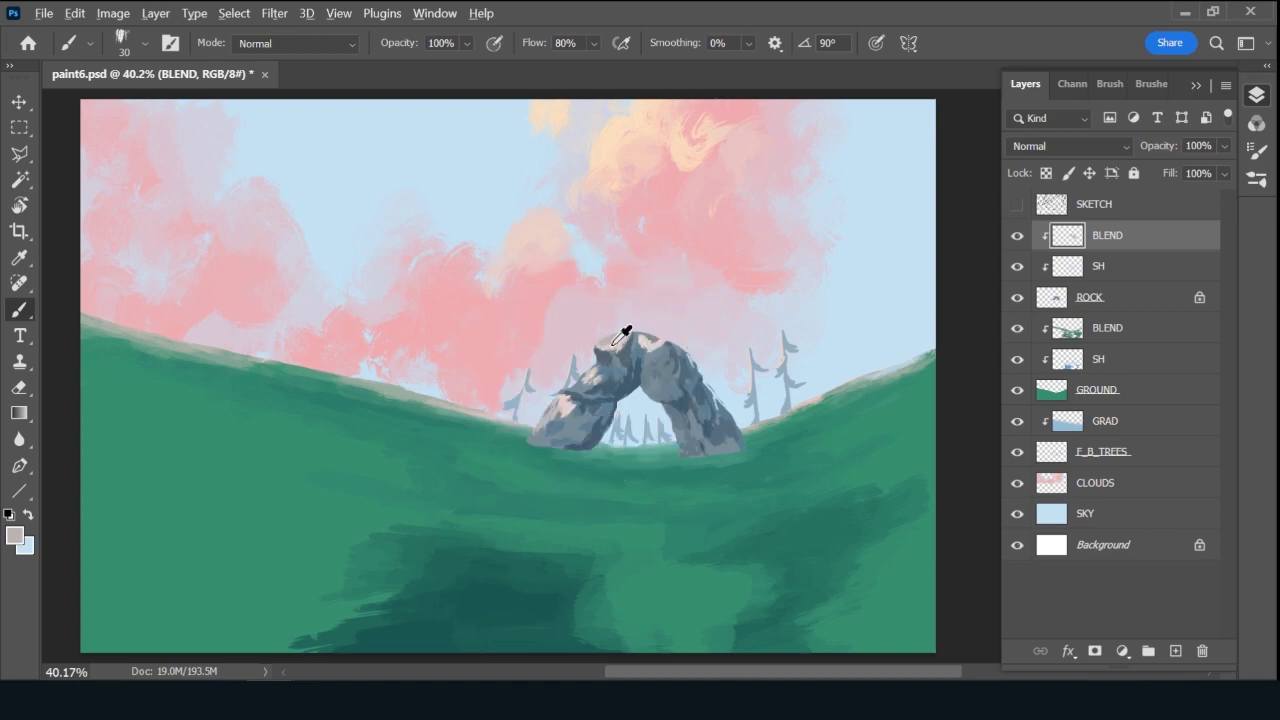
{"action": "left_click", "coordinate": [612, 344], "text": "alt"}
{"action": "left_click", "coordinate": [628, 349], "text": "alt"}
{"action": "left_click", "coordinate": [653, 349], "text": "alt"}
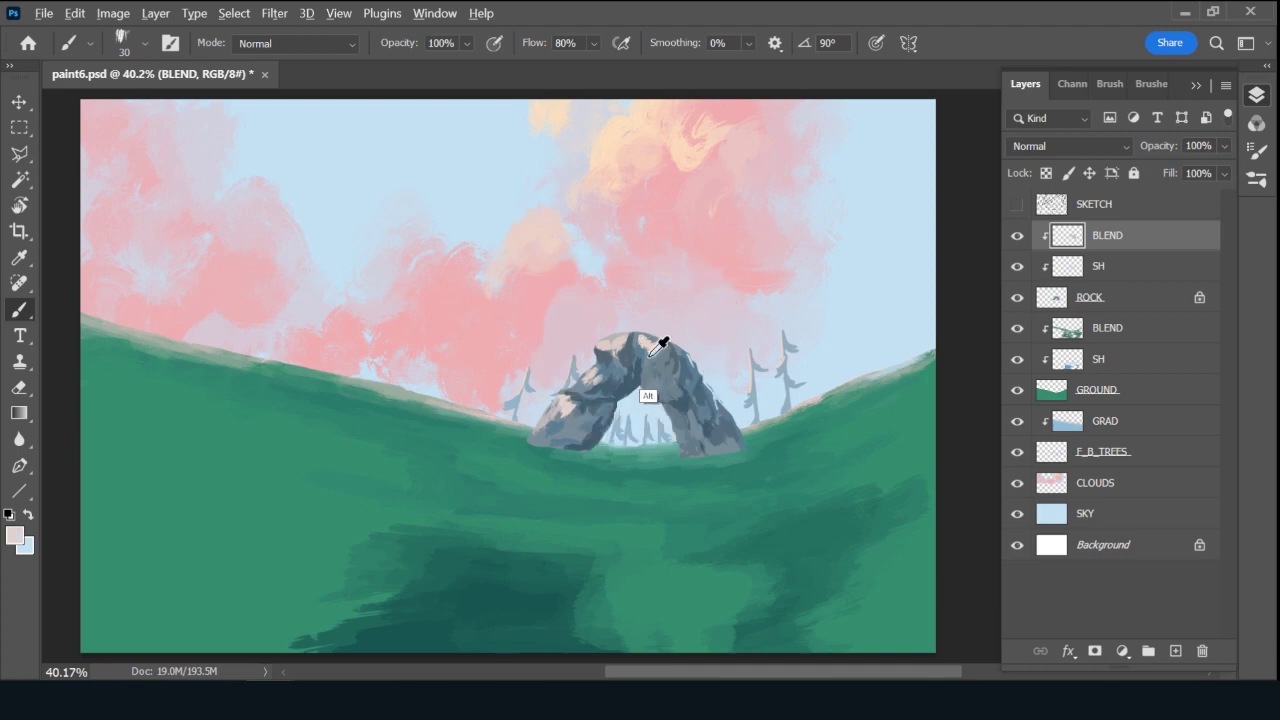
{"action": "left_click", "coordinate": [652, 351], "text": "alt"}
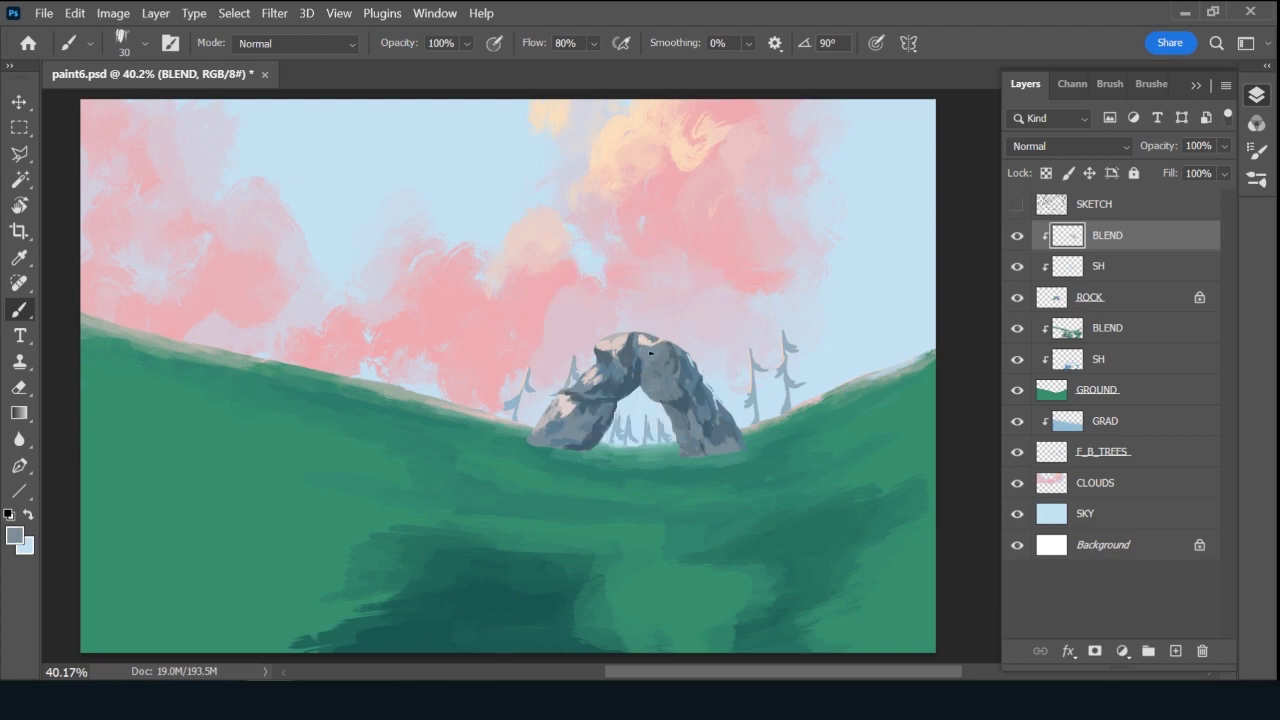
{"action": "left_click", "coordinate": [634, 338], "text": "alt"}
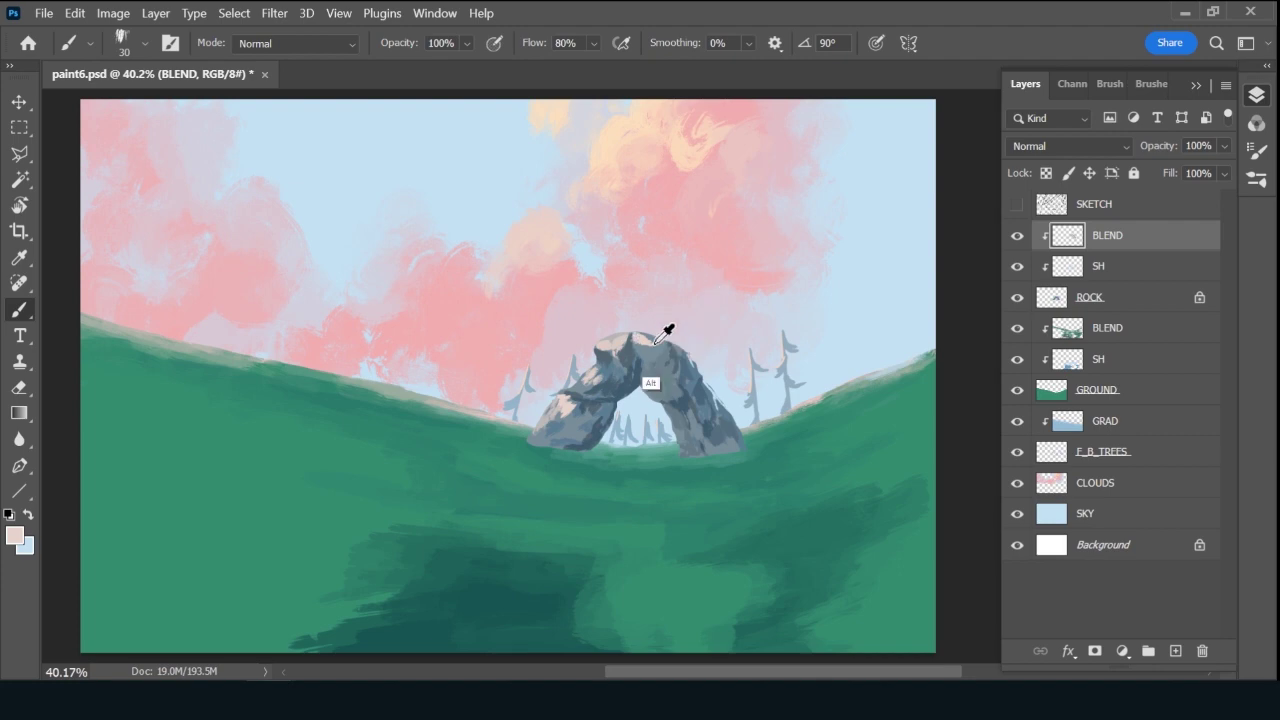
{"action": "left_click", "coordinate": [653, 340], "text": "alt"}
{"action": "left_click", "coordinate": [653, 353], "text": "alt"}
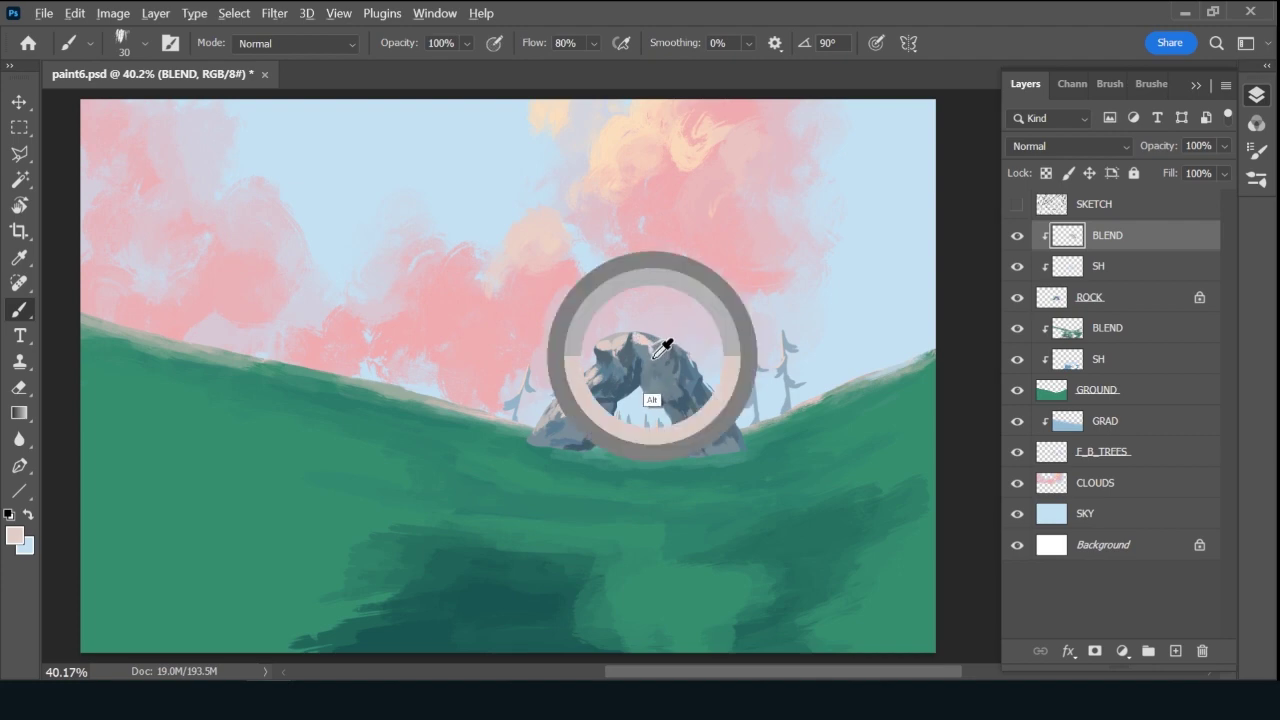
{"action": "left_click", "coordinate": [654, 362], "text": "alt"}
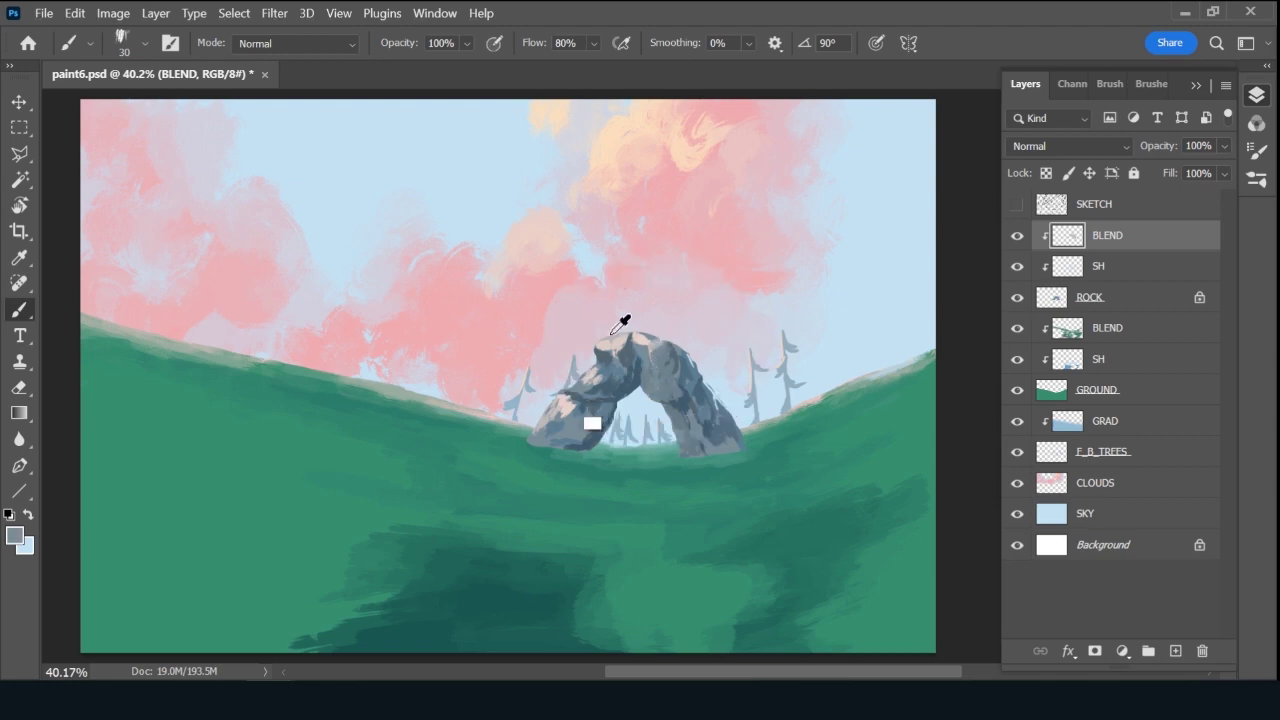
Refine the left shoulder with sampled pink and grey-blue tones, and save the document.
{"action": "left_click", "coordinate": [585, 378], "text": "alt"}
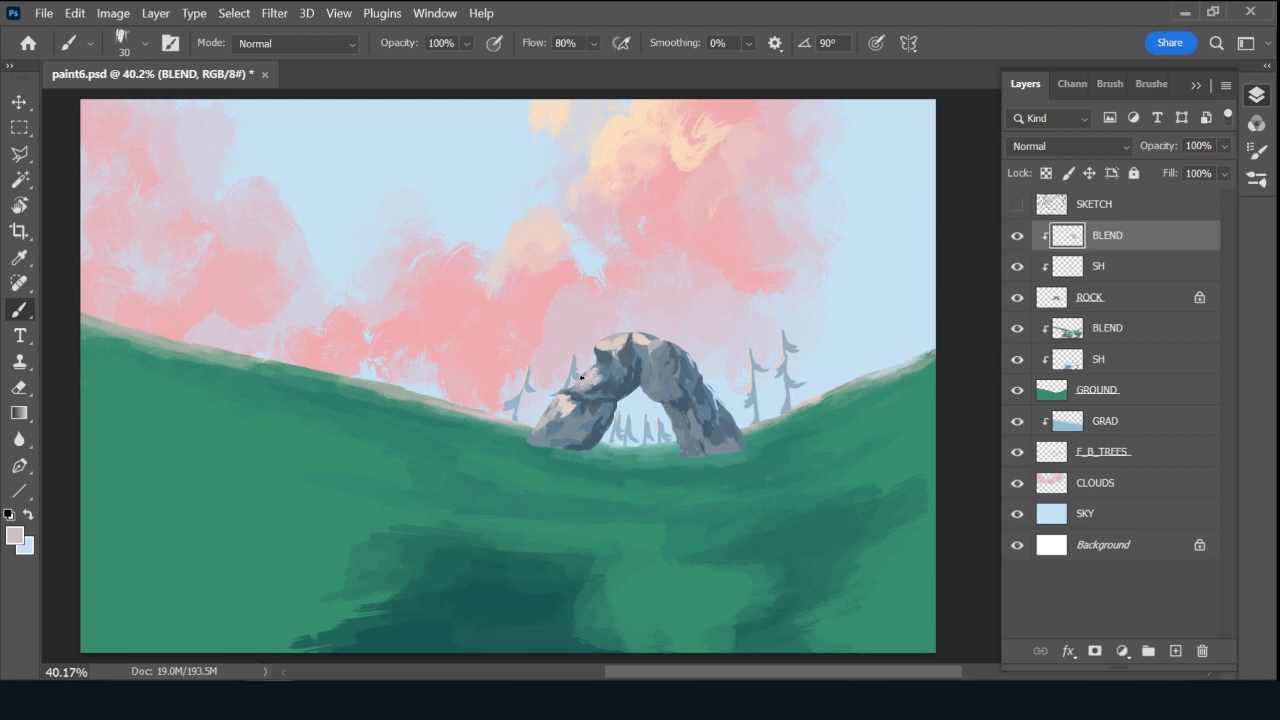
{"action": "left_click", "coordinate": [605, 362], "text": "alt"}
{"action": "key", "text": "ctrl+s"}
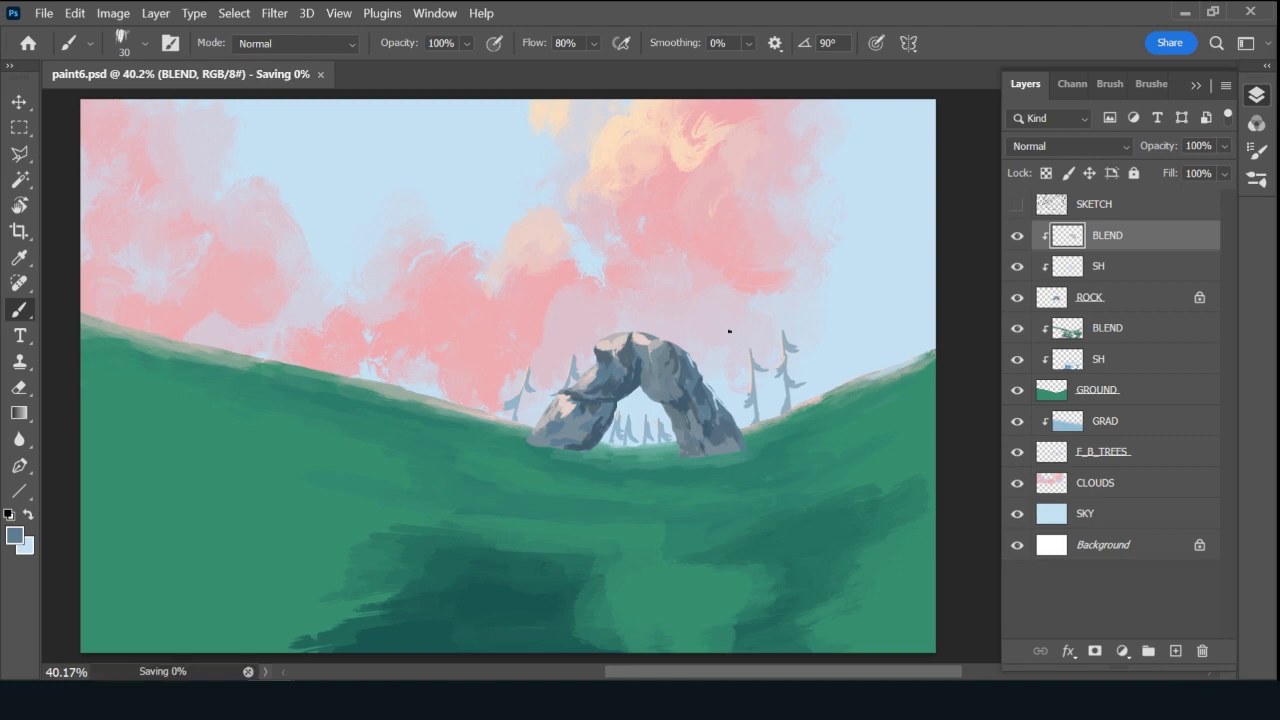
Blend the left leg of the rock arch with sampled light grey and blue-grey tones, enlarging the brush to 40 px.
{"action": "left_click", "coordinate": [612, 340], "text": "alt"}
{"action": "left_click", "coordinate": [612, 340]}
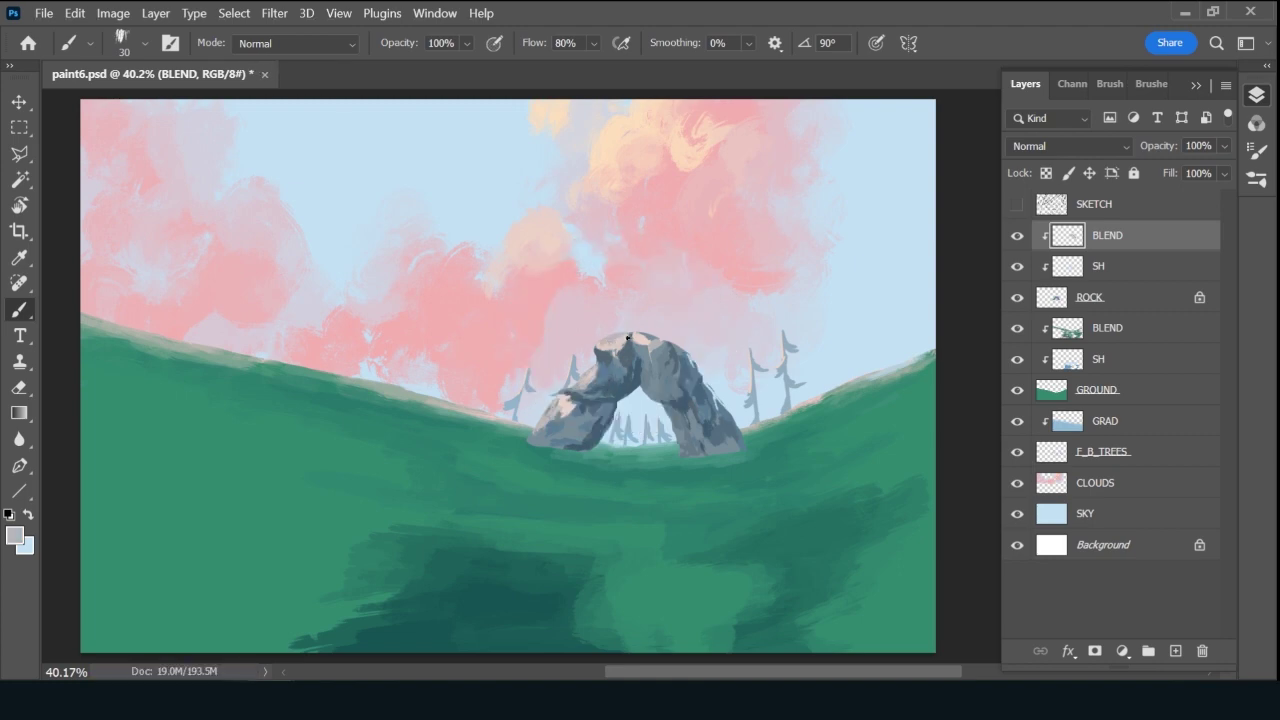
{"action": "mouse_move", "coordinate": [560, 408]}
{"action": "left_mouse_down"}
{"action": "mouse_move", "coordinate": [551, 424]}
{"action": "mouse_move", "coordinate": [572, 411]}
{"action": "mouse_move", "coordinate": [549, 428]}
{"action": "left_mouse_up"}
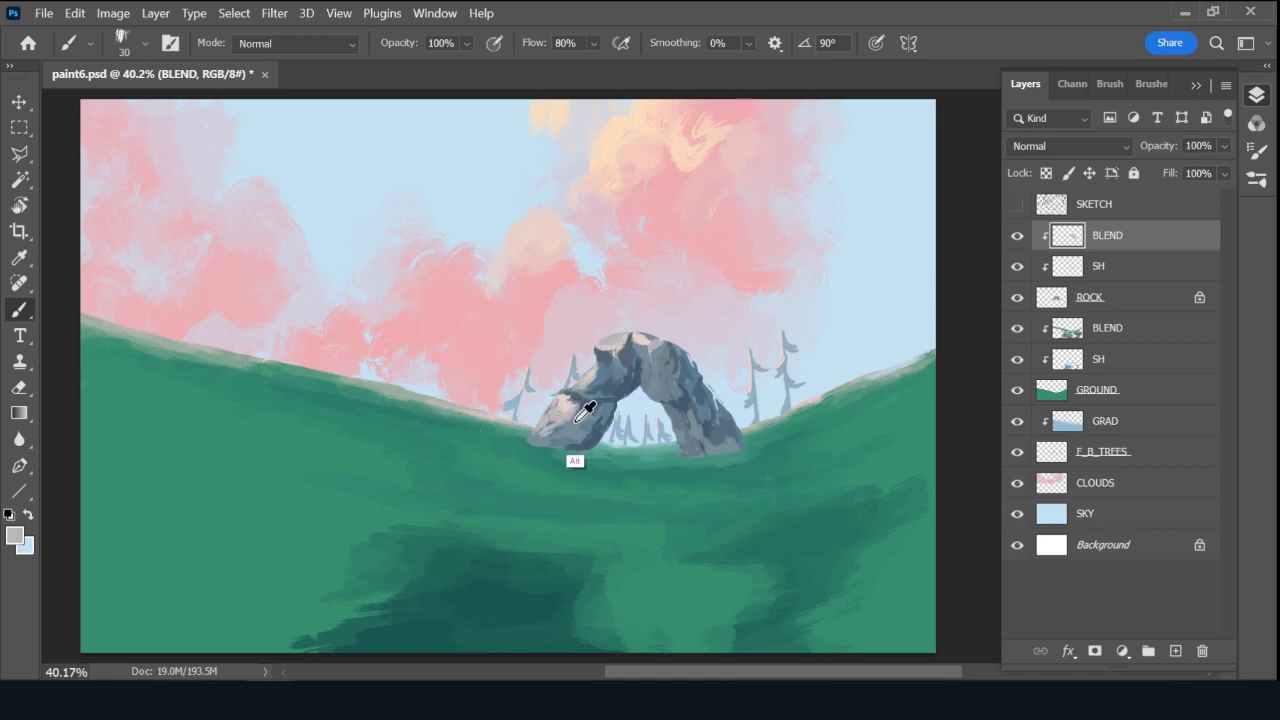
{"action": "left_click", "coordinate": [574, 424], "text": "alt"}
{"action": "key", "text": "bracketright"}
{"action": "left_click_drag", "start_coordinate": [570, 406], "coordinate": [537, 444]}
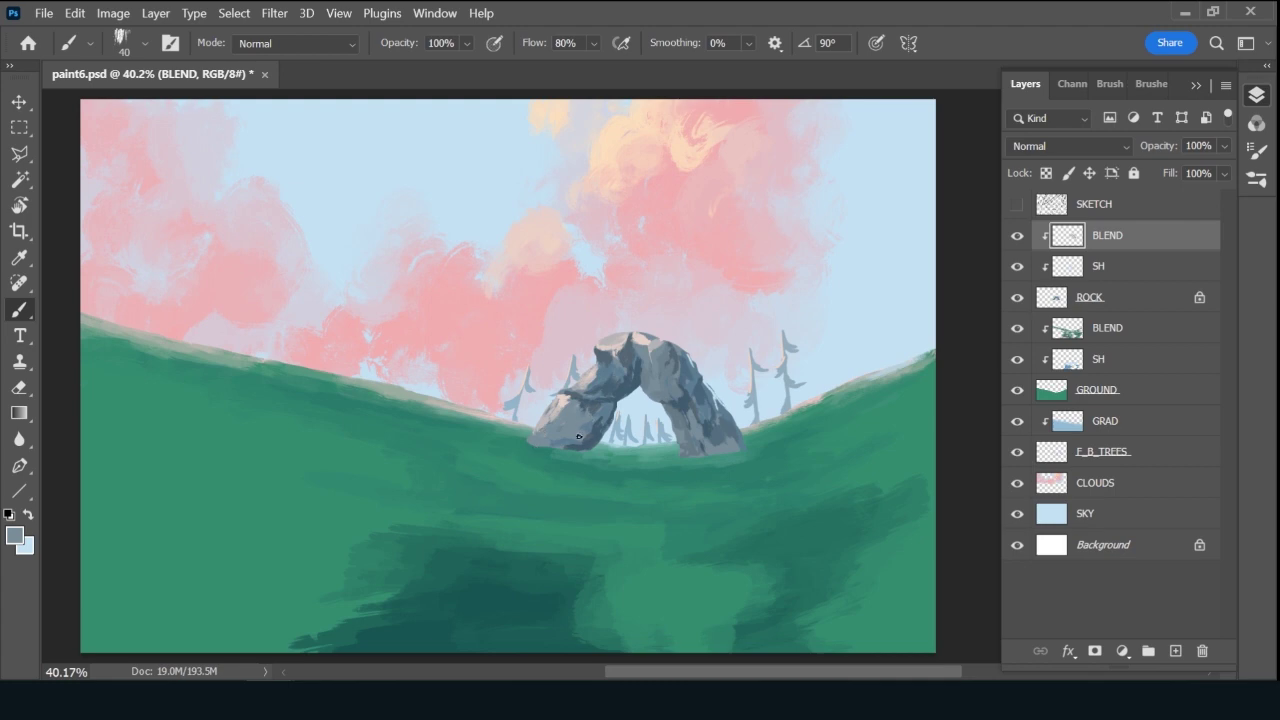
Smooth the patches on the left leg and left shoulder of the arch using blue-grey tones sampled from the rock.
{"action": "left_click", "coordinate": [598, 418], "text": "alt"}
{"action": "left_click", "coordinate": [564, 432], "text": "alt"}
{"action": "key", "text": "alt"}
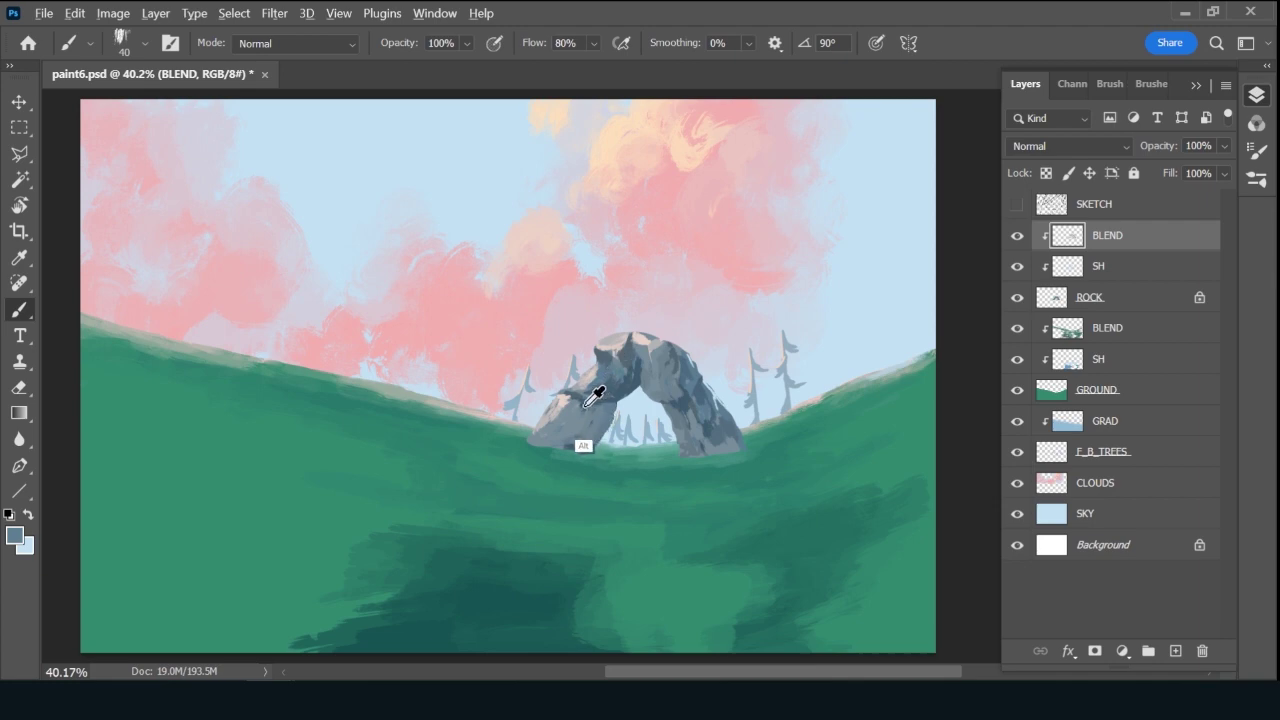
{"action": "left_click", "coordinate": [584, 406], "text": "alt"}
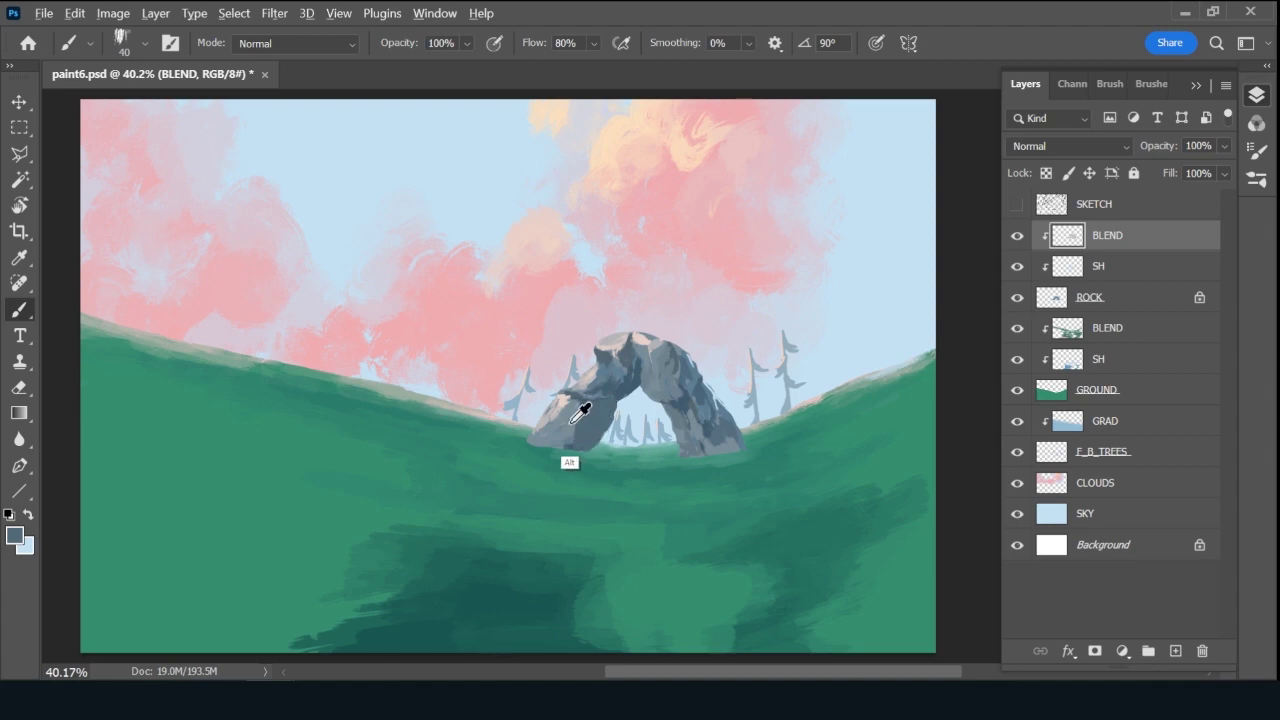
{"action": "left_click", "coordinate": [574, 421], "text": "alt"}
{"action": "left_click", "coordinate": [602, 378], "text": "alt"}
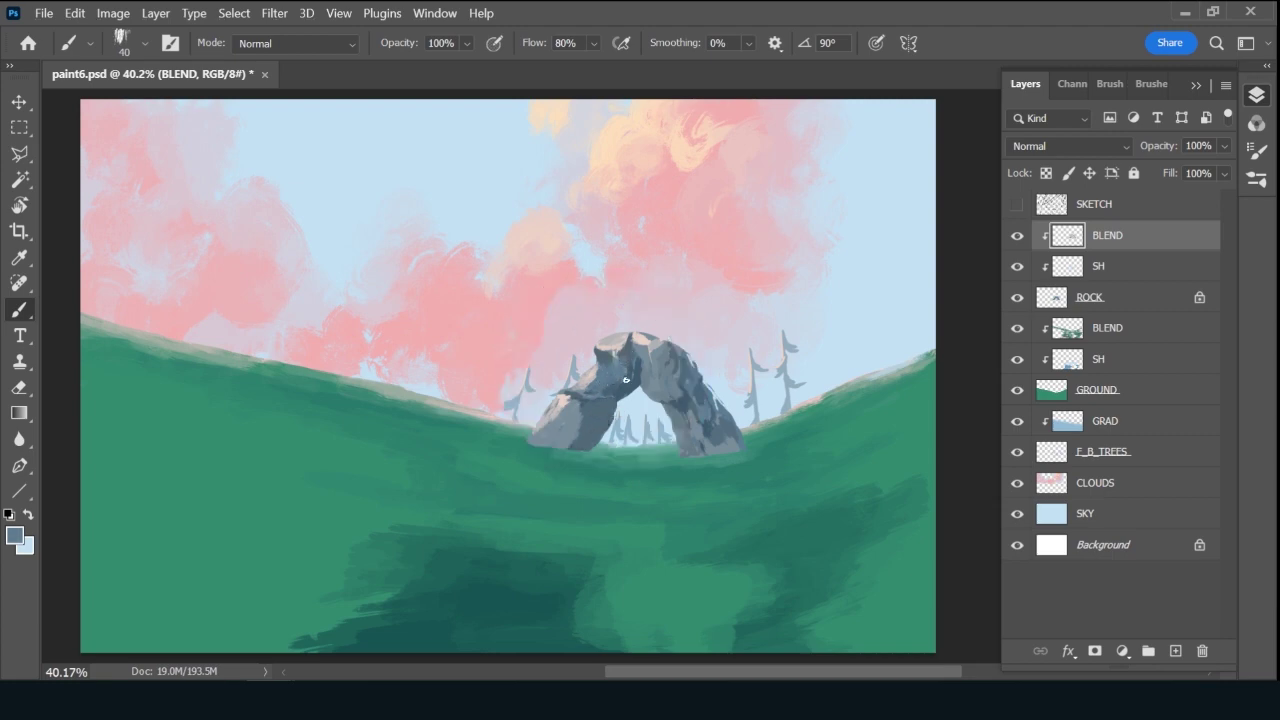
Blend the arch's crown and upper right shoulder with sampled rock shades, using a 30 px brush.
{"action": "left_click", "coordinate": [640, 366], "text": "alt"}
{"action": "key", "text": "bracketleft"}
{"action": "left_click", "coordinate": [584, 400], "text": "alt"}
{"action": "left_click", "coordinate": [641, 361], "text": "alt"}
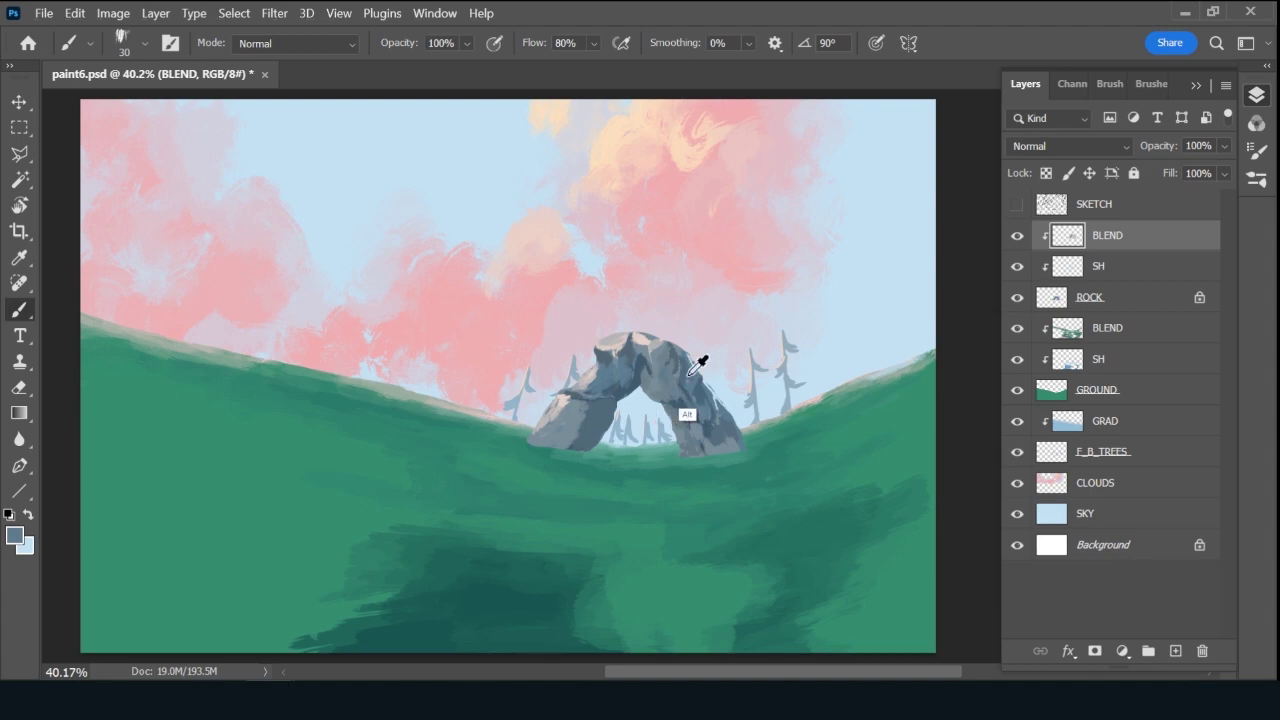
{"action": "left_click", "coordinate": [688, 391], "text": "alt"}
{"action": "left_click_drag", "start_coordinate": [693, 376], "coordinate": [688, 356]}
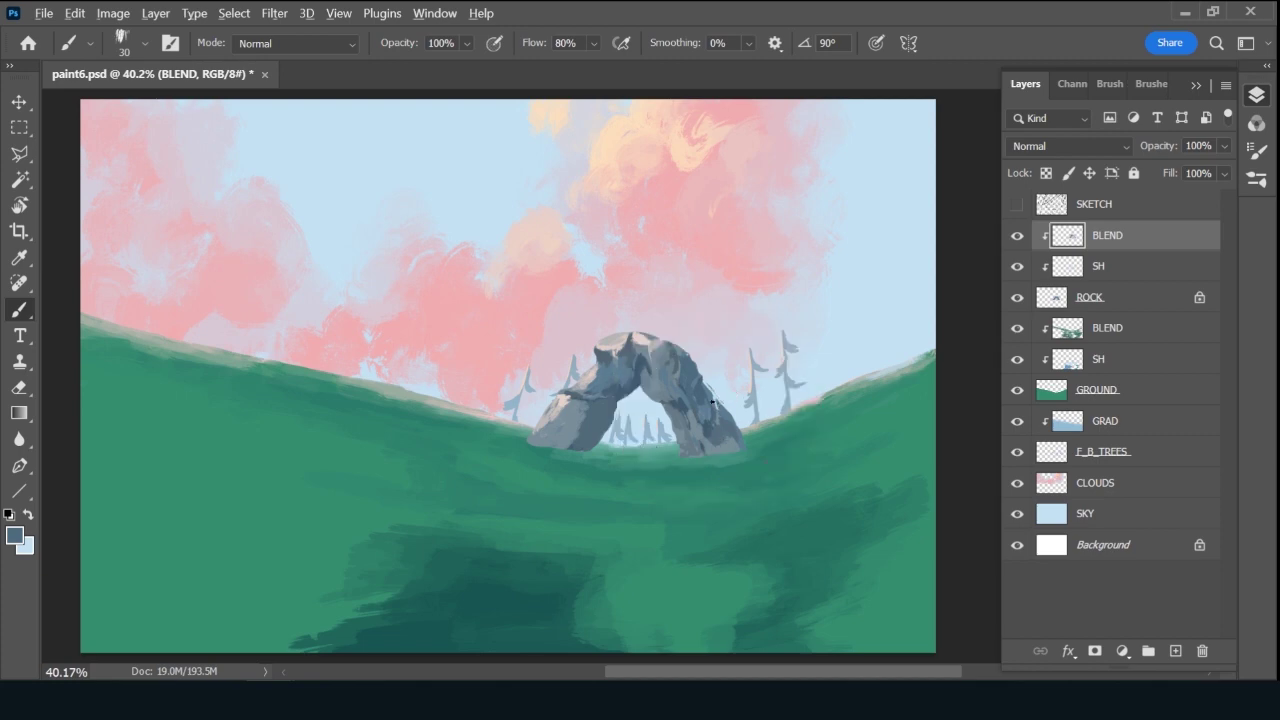
Blend the right leg of the arch down to its base with sampled blue-grey tones and save the document.
{"action": "left_click", "coordinate": [712, 402], "text": "alt"}
{"action": "left_click", "coordinate": [730, 400], "text": "alt"}
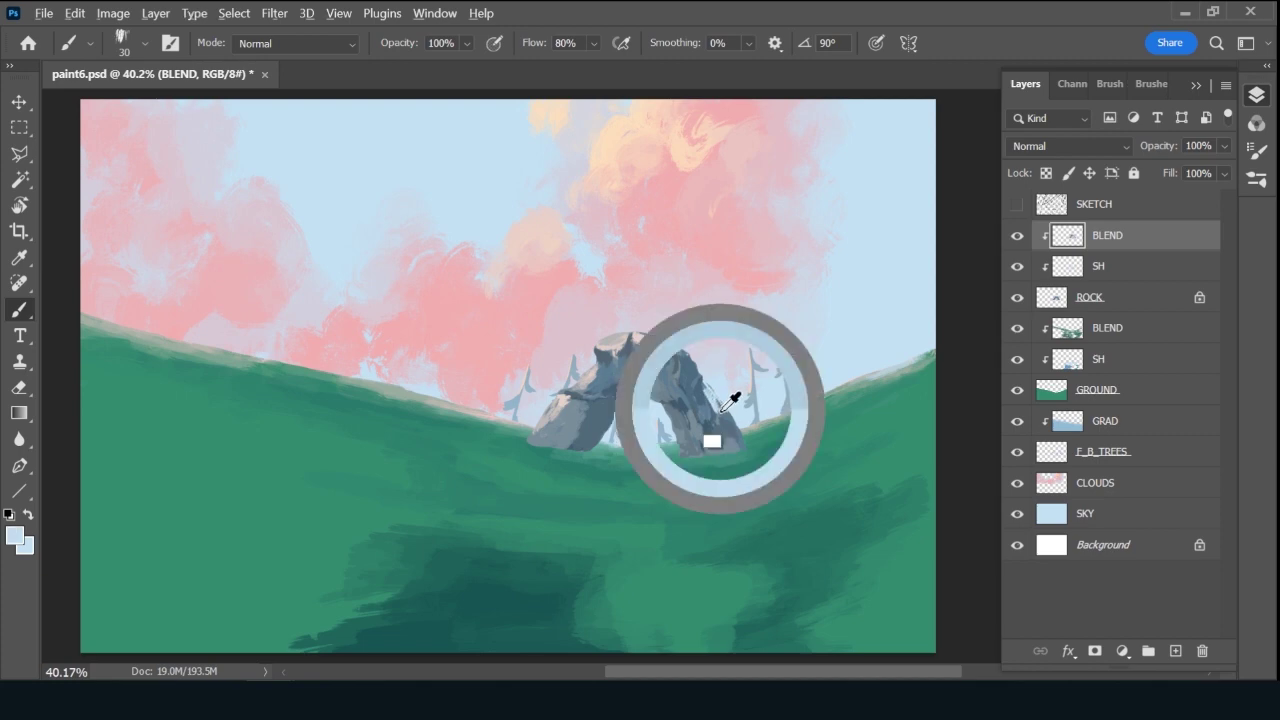
{"action": "left_click", "coordinate": [725, 411], "text": "alt"}
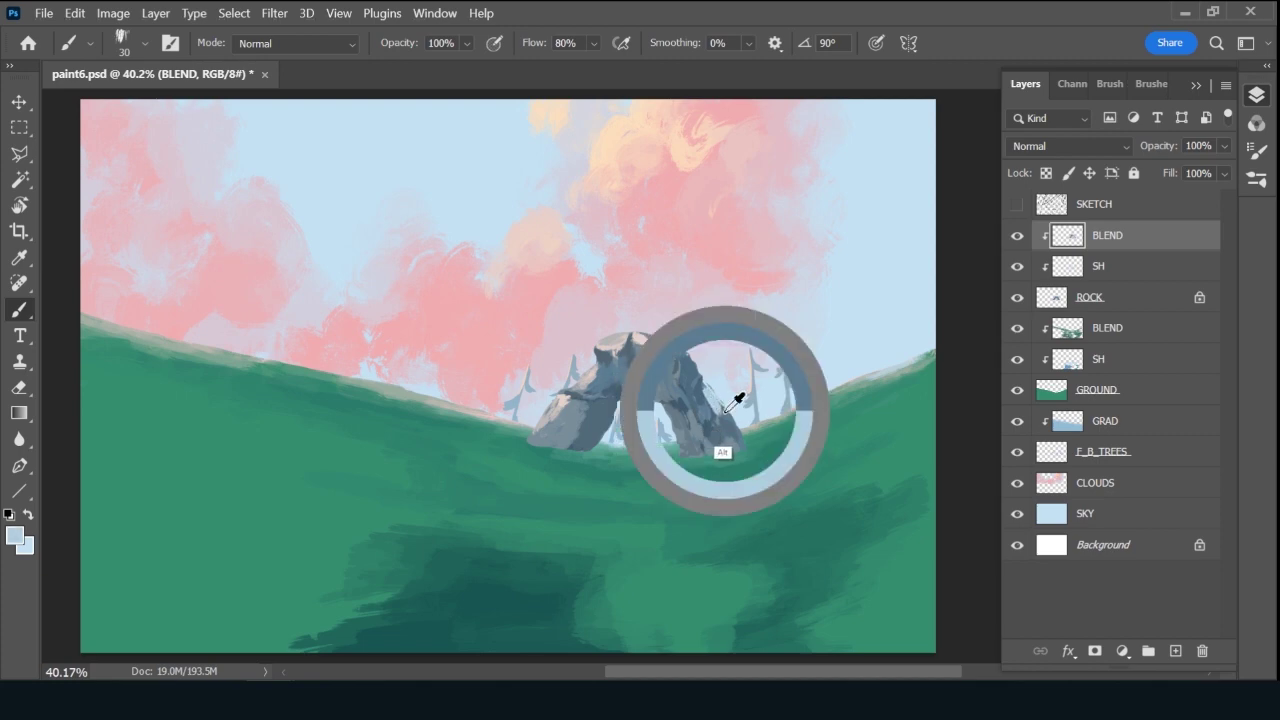
{"action": "left_click", "coordinate": [714, 400], "text": "alt"}
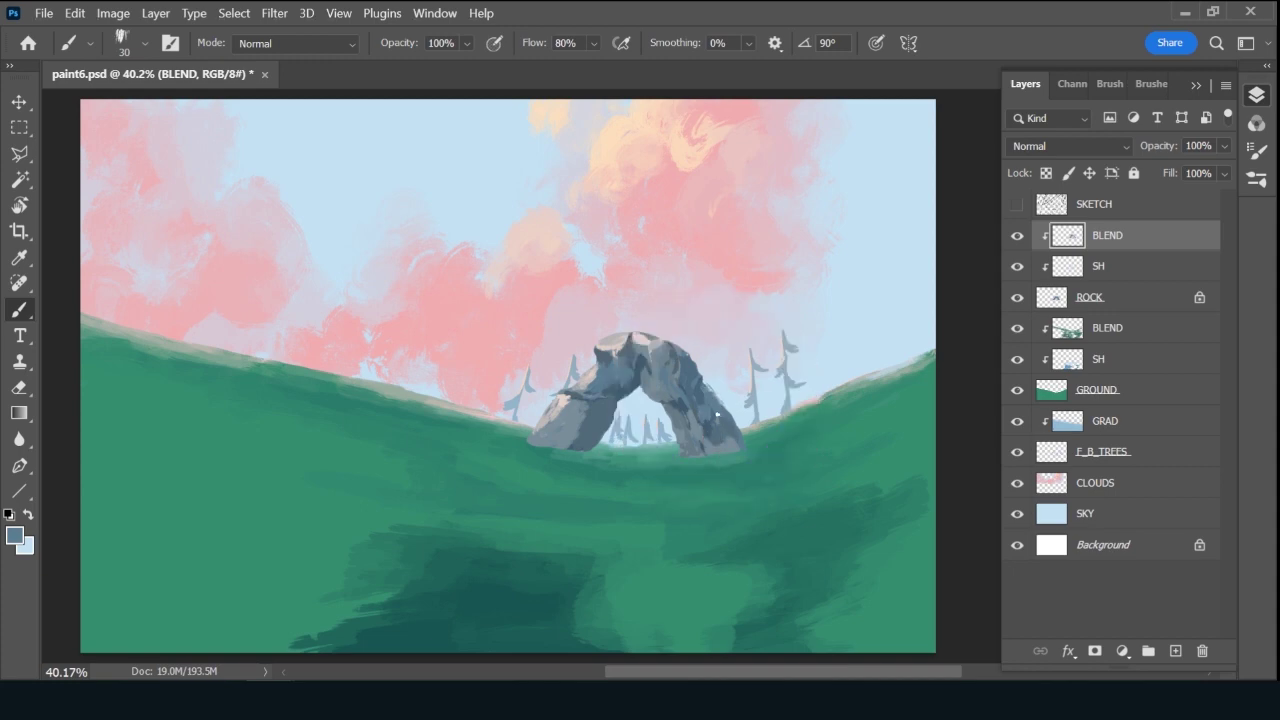
{"action": "left_click", "coordinate": [708, 392], "text": "alt"}
{"action": "left_click", "coordinate": [706, 410], "text": "alt"}
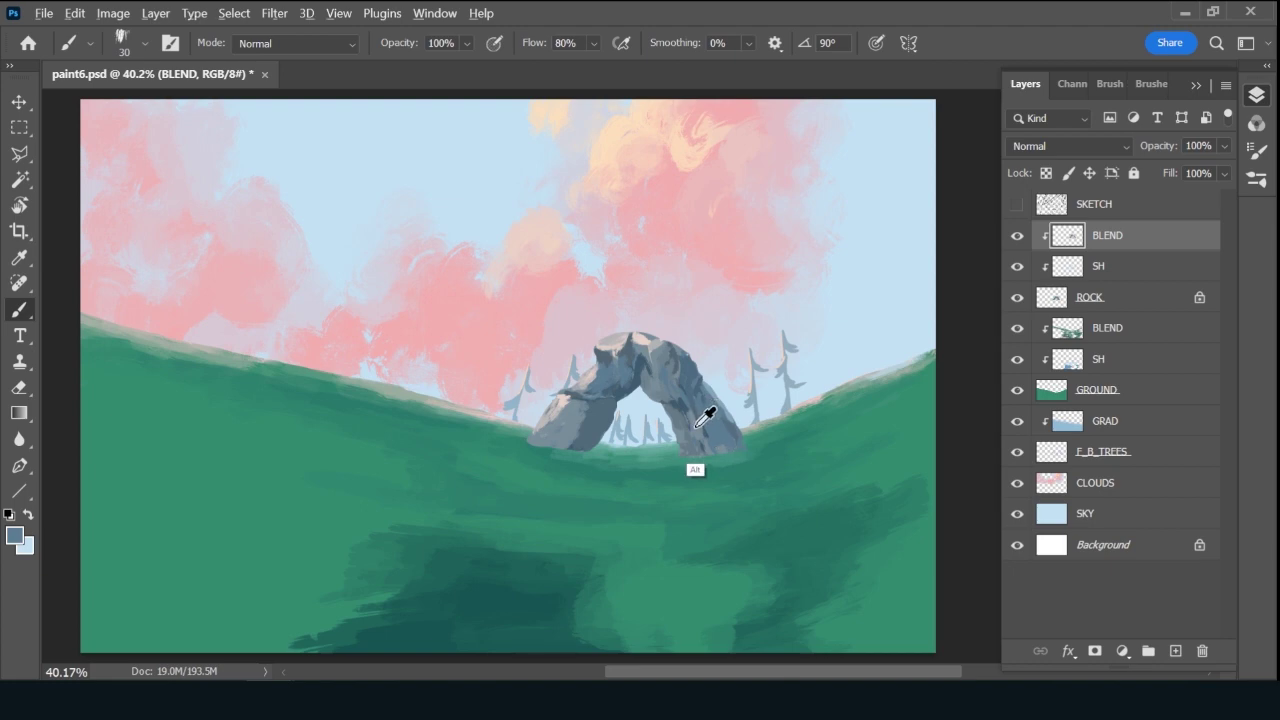
{"action": "left_click", "coordinate": [700, 424], "text": "alt"}
{"action": "left_click", "coordinate": [718, 434], "text": "alt"}
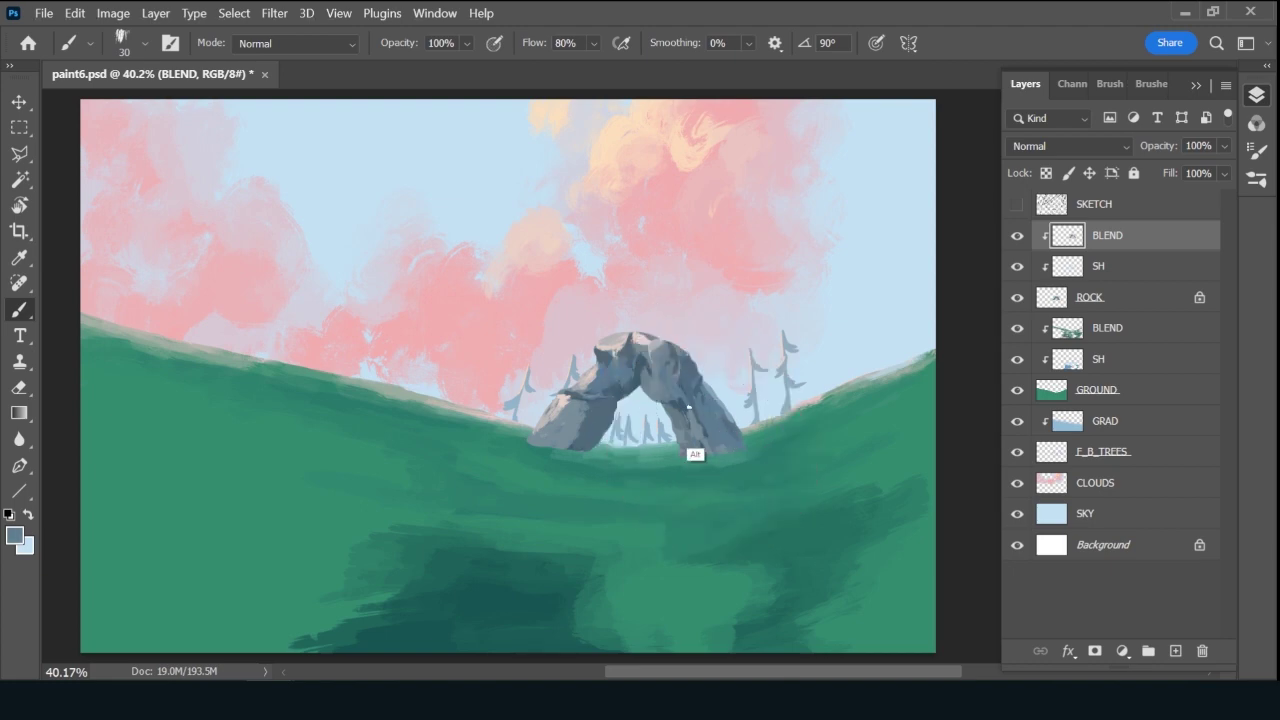
{"action": "left_click_drag", "start_coordinate": [702, 456], "coordinate": [706, 443]}
{"action": "key", "text": "ctrl+s"}
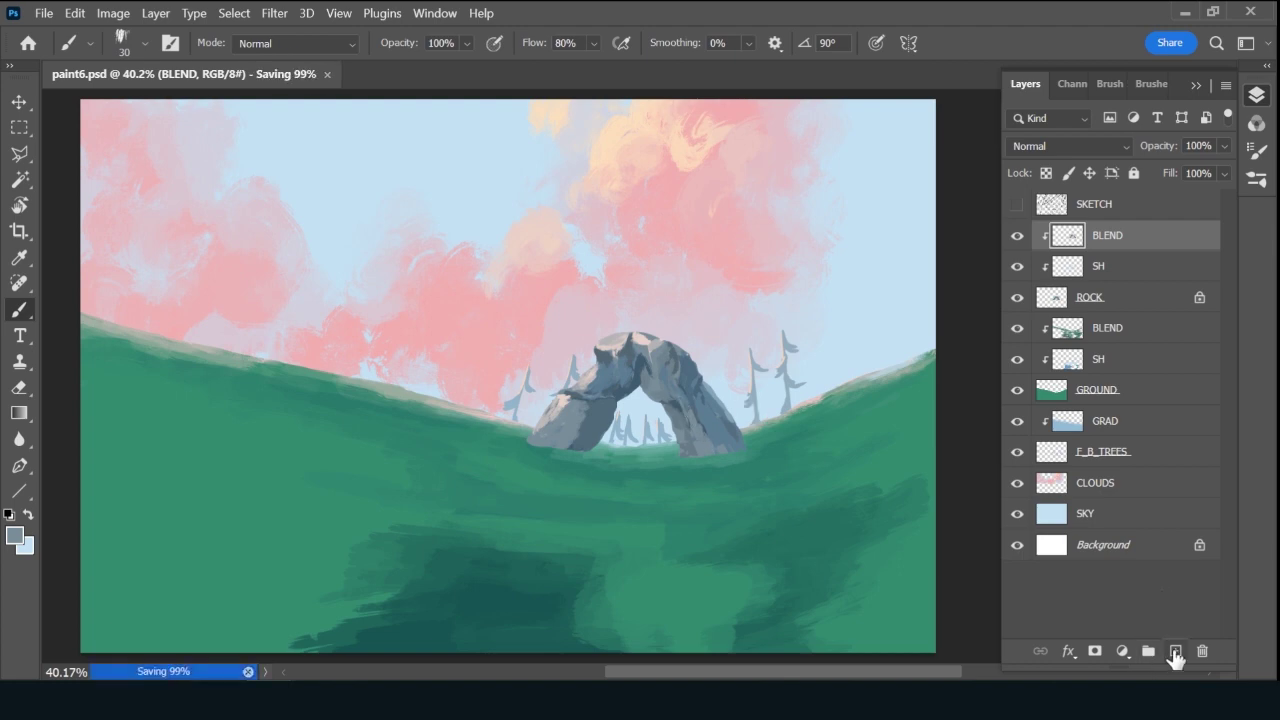
Add a layer above the rock's BLEND layer, clip it to the rock and name it DETAILS.
{"action": "left_click", "coordinate": [1175, 651]}
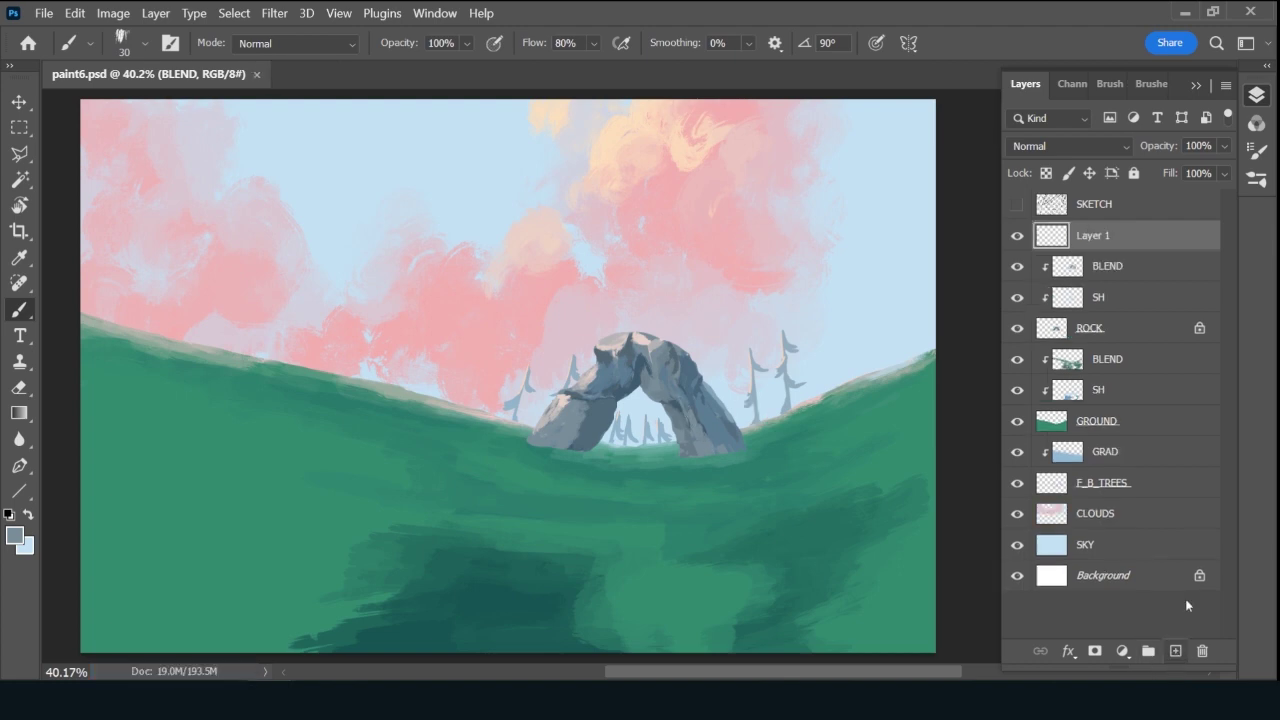
{"action": "left_click", "coordinate": [1112, 247], "text": "alt"}
{"action": "double_click", "coordinate": [1111, 240]}
{"action": "type", "text": "DETAI"}
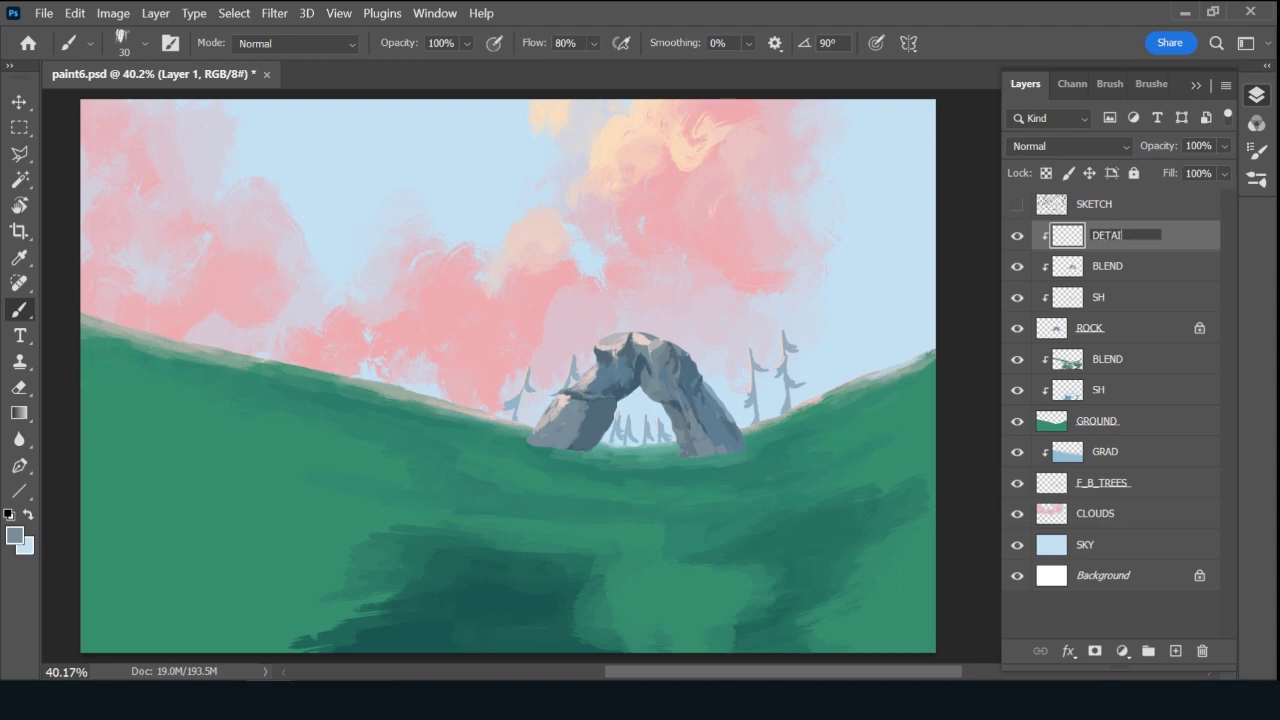
{"action": "type", "text": "LS"}
{"action": "key", "text": "Return"}
Paint dark blue-grey cracks and pits on the arch with the Kyle's Inkbox - Rough Inker 4 brush at 10 to 15 px.
{"action": "left_click", "coordinate": [1149, 85]}
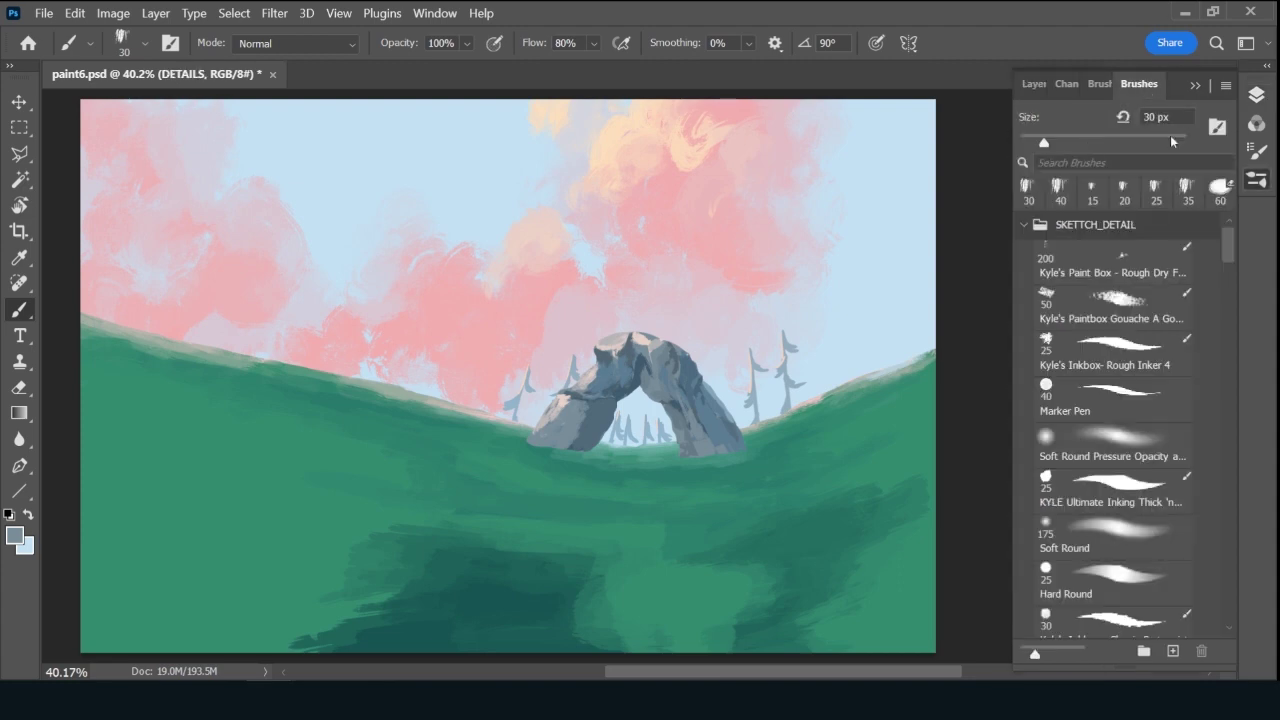
{"action": "left_click", "coordinate": [1115, 355]}
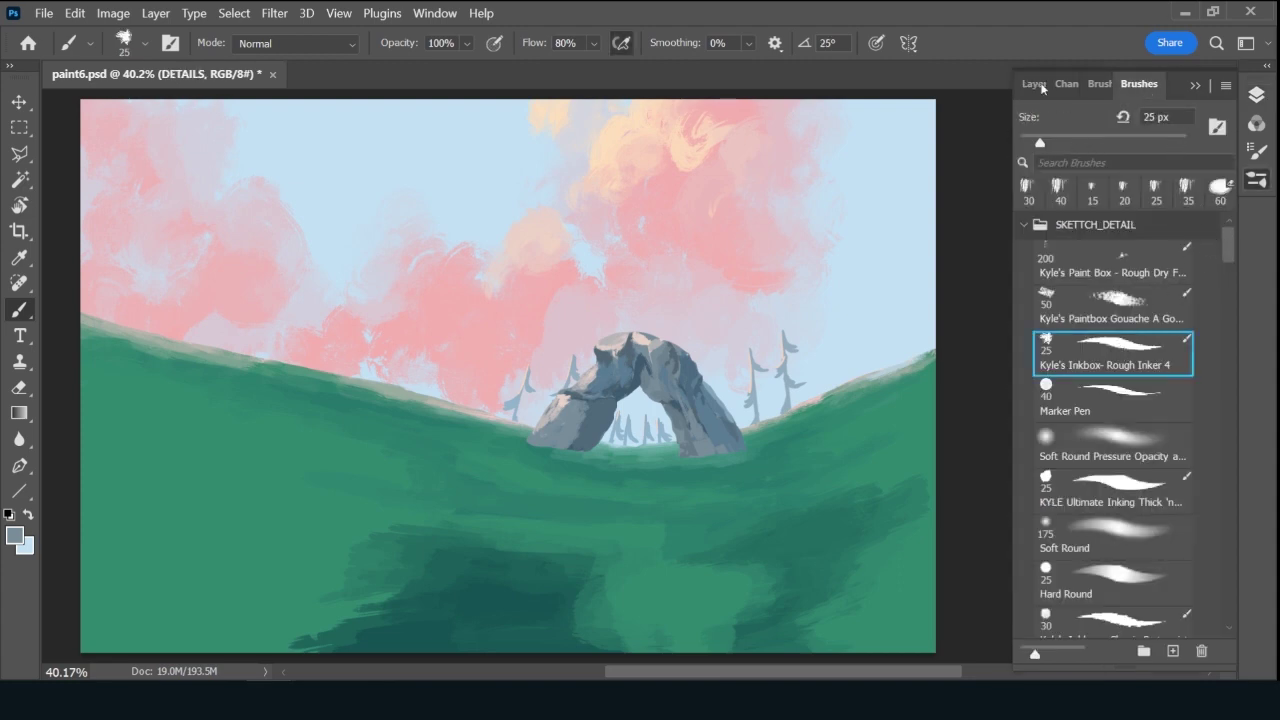
{"action": "left_click", "coordinate": [1032, 84]}
{"action": "key", "text": "bracketleft"}
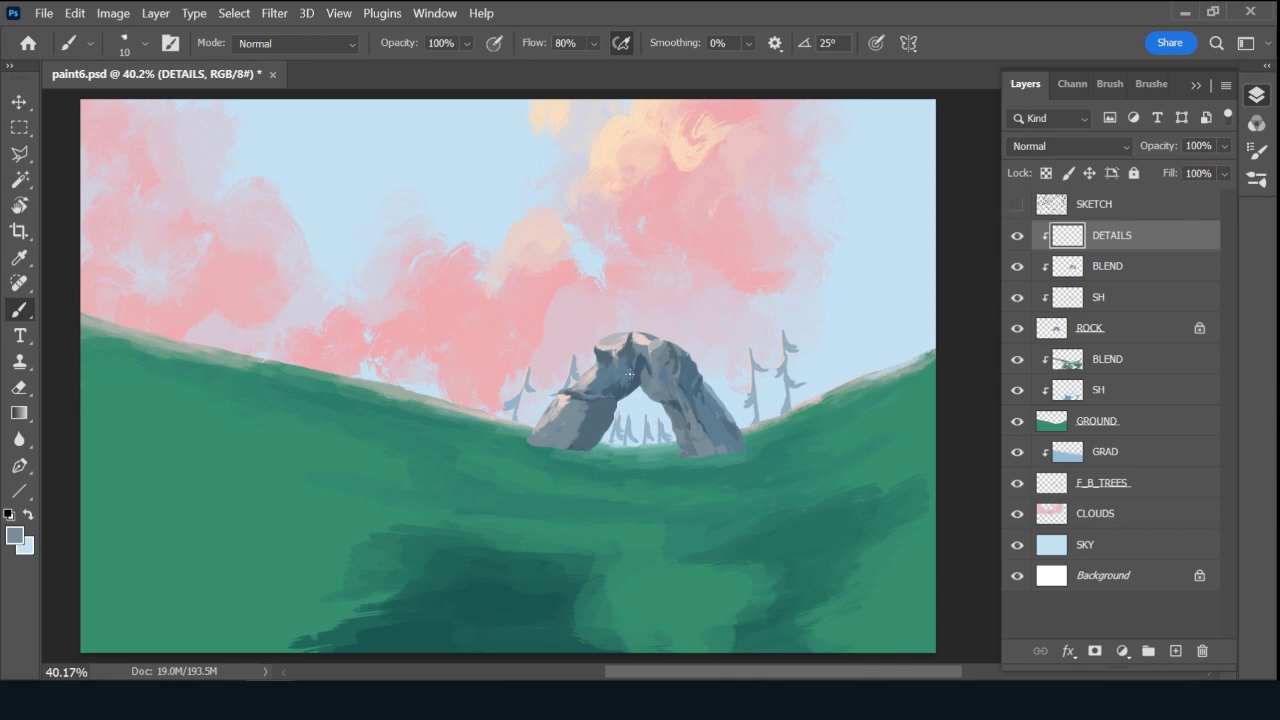
{"action": "left_click", "coordinate": [633, 385], "text": "alt"}
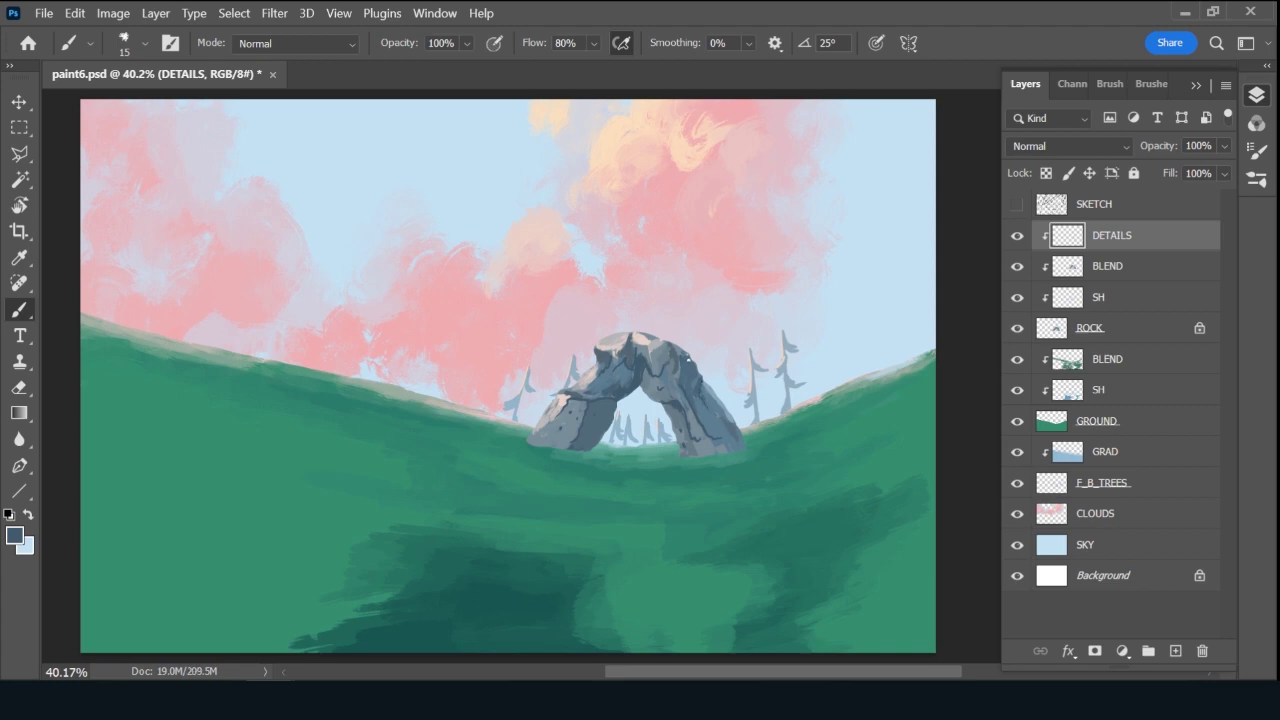
Add a layer above DETAILS and name it ATMSO.
{"action": "left_click", "coordinate": [1176, 651]}
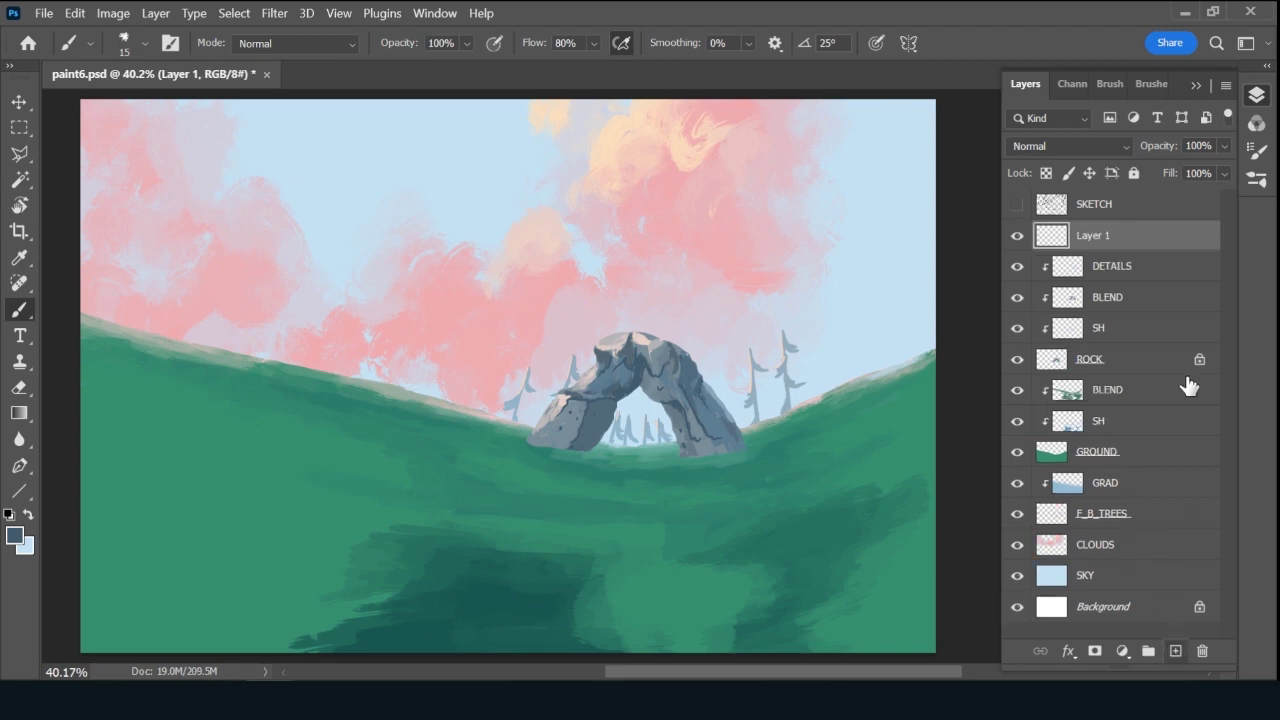
{"action": "double_click", "coordinate": [1095, 236]}
{"action": "type", "text": "ATMSO"}
{"action": "key", "text": "Return"}
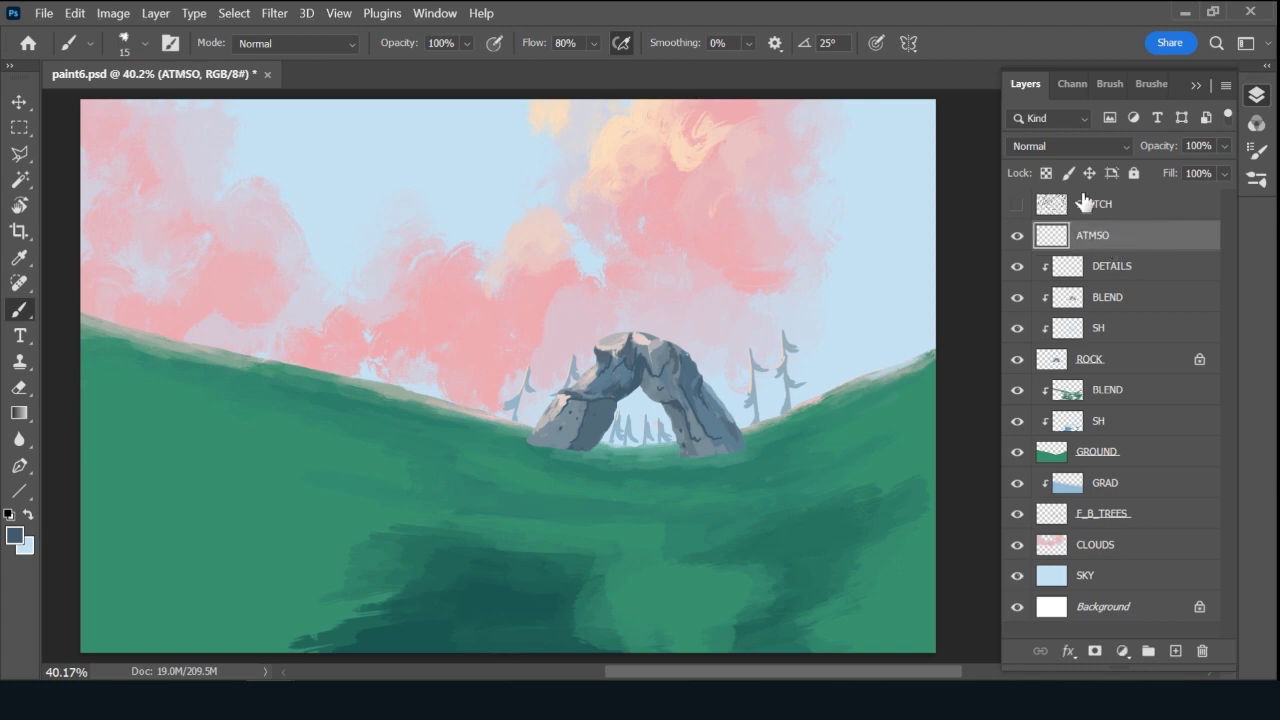
Set up the Gradient tool with a gradient from the sampled light blue sky colour to transparent.
{"action": "left_click", "coordinate": [461, 103], "text": "alt"}
{"action": "key", "text": "g"}
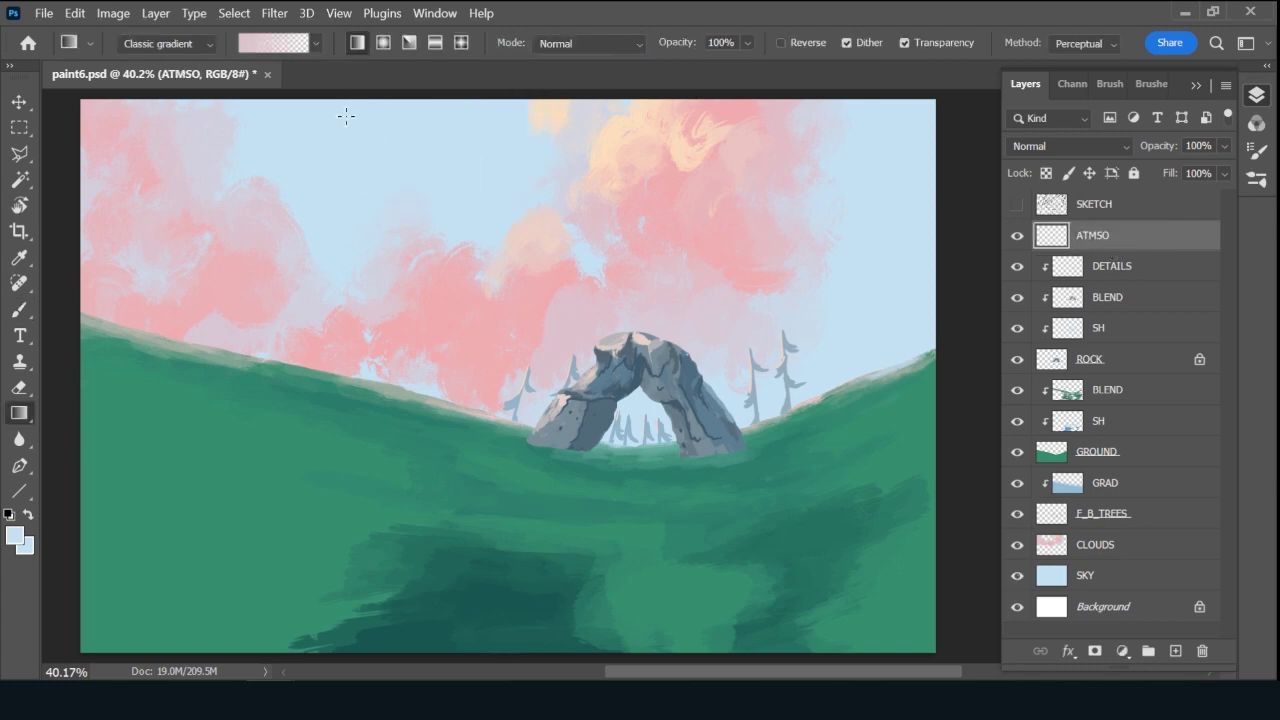
{"action": "left_click", "coordinate": [270, 43]}
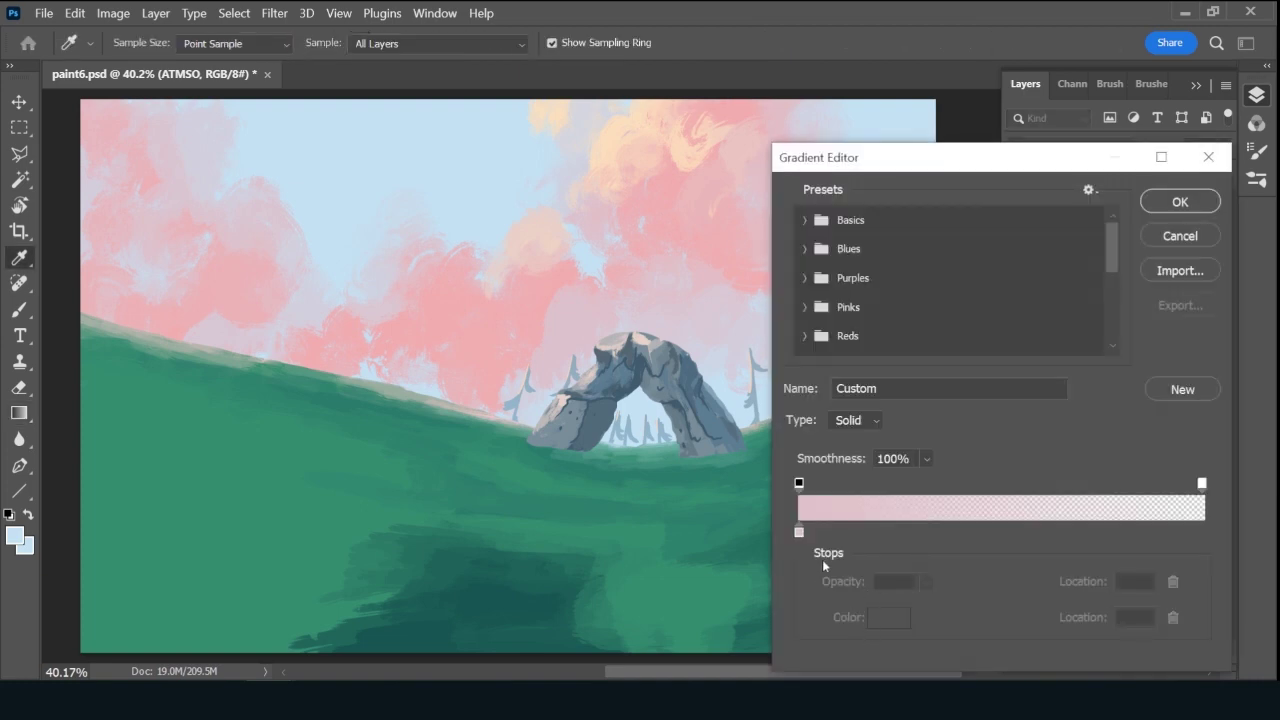
{"action": "left_click", "coordinate": [798, 532]}
{"action": "left_click", "coordinate": [17, 535]}
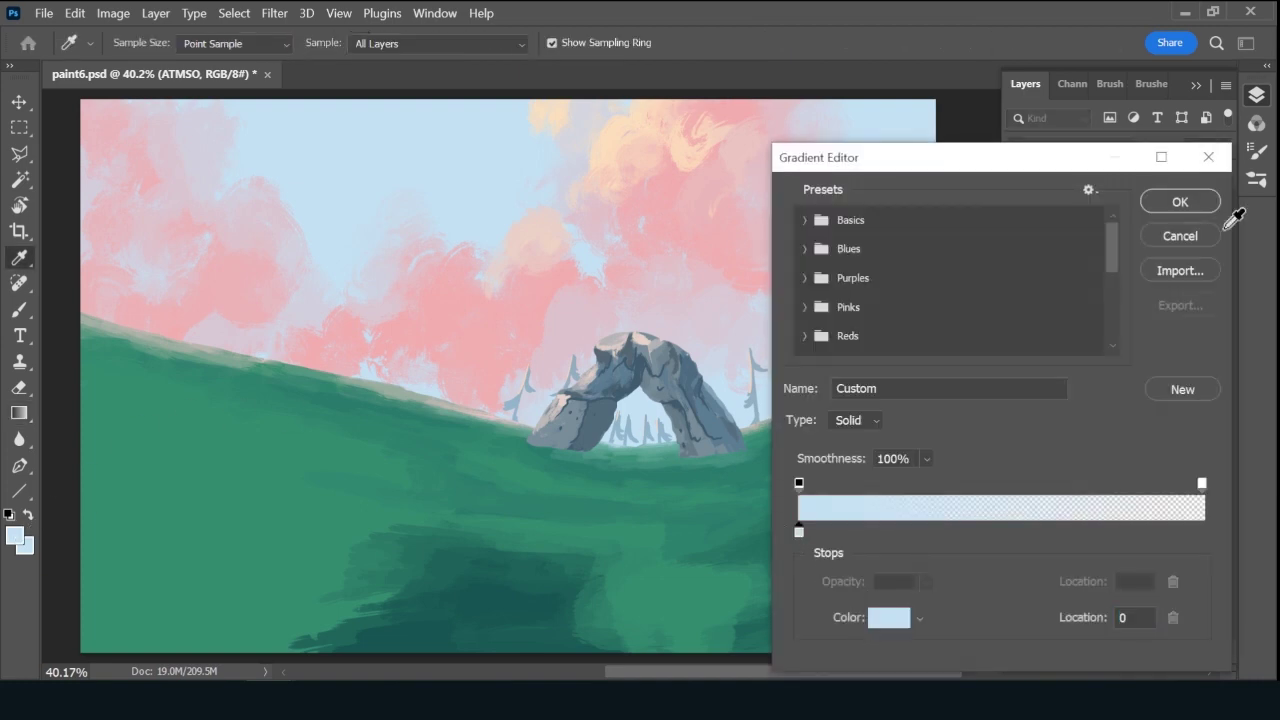
{"action": "left_click", "coordinate": [1180, 202]}
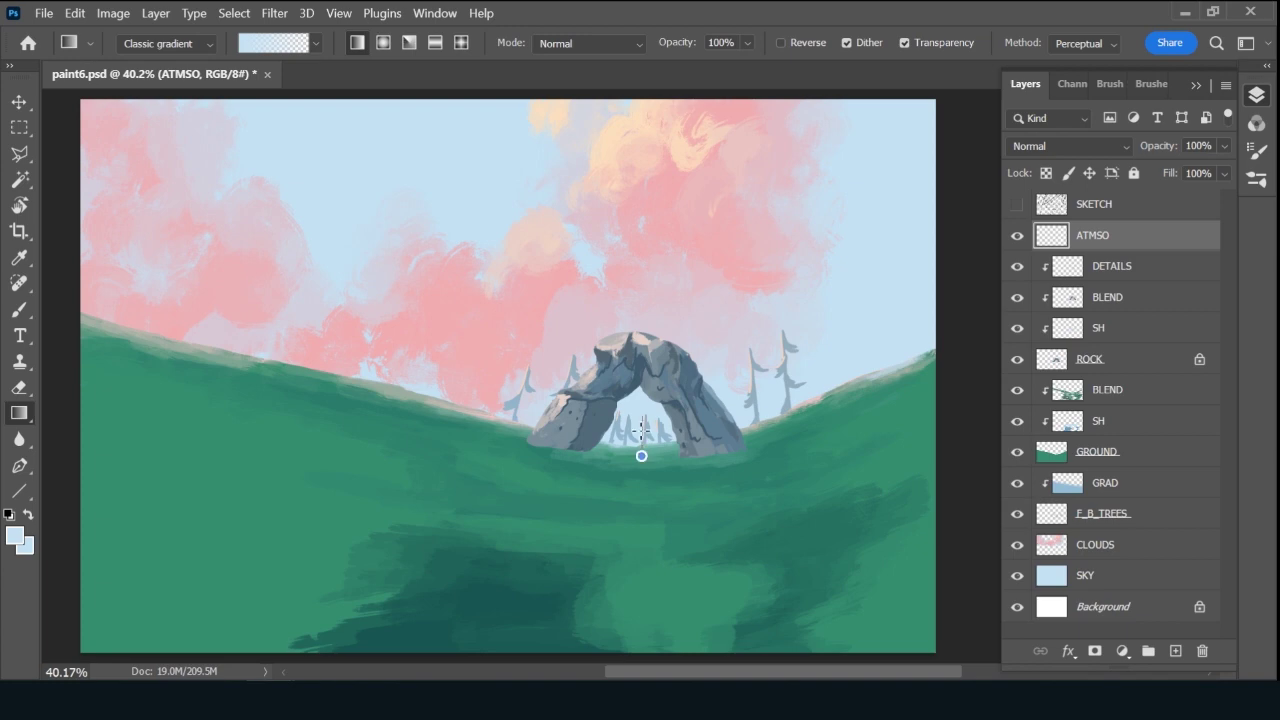
Clip the ATMSO layer to the rock and draw a light blue gradient upward from the arch's base.
{"action": "left_click_drag", "start_coordinate": [641, 430], "coordinate": [660, 418]}
{"action": "key", "text": "ctrl+z"}
{"action": "left_click", "coordinate": [1155, 248], "text": "alt"}
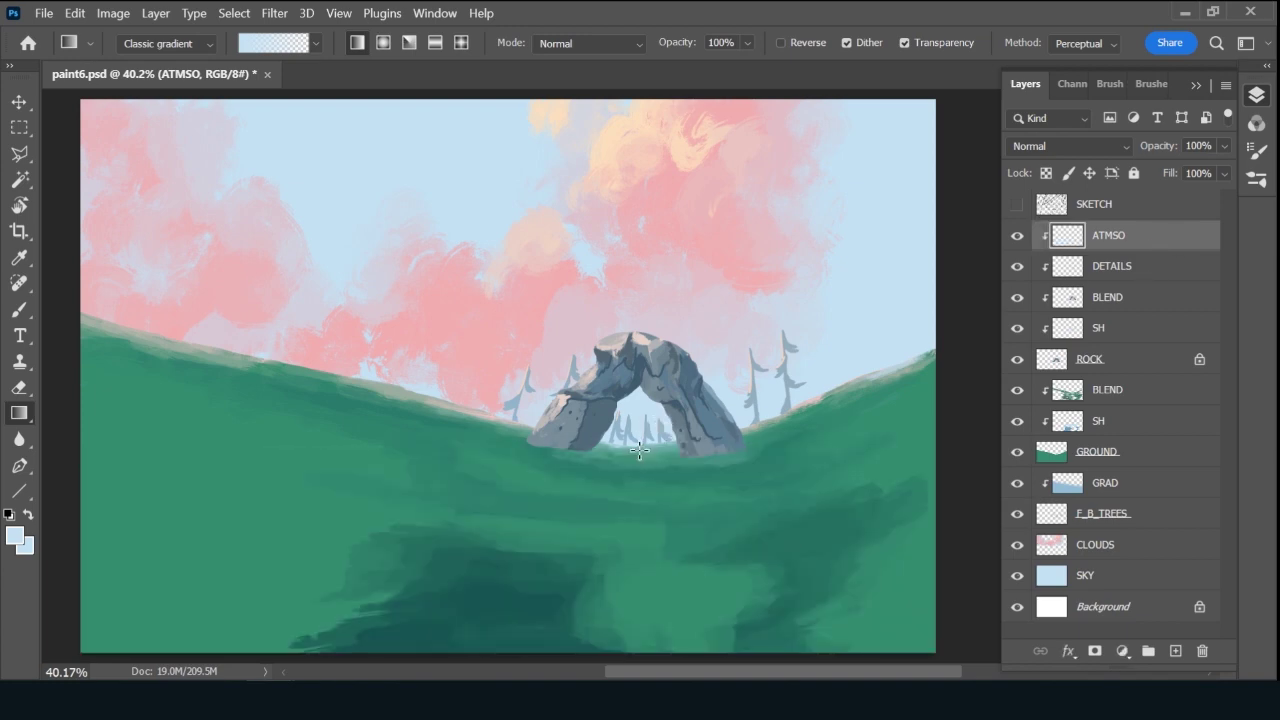
{"action": "mouse_move", "coordinate": [640, 452]}
{"action": "left_mouse_down"}
{"action": "mouse_move", "coordinate": [642, 405]}
{"action": "mouse_move", "coordinate": [658, 400]}
{"action": "left_mouse_up"}
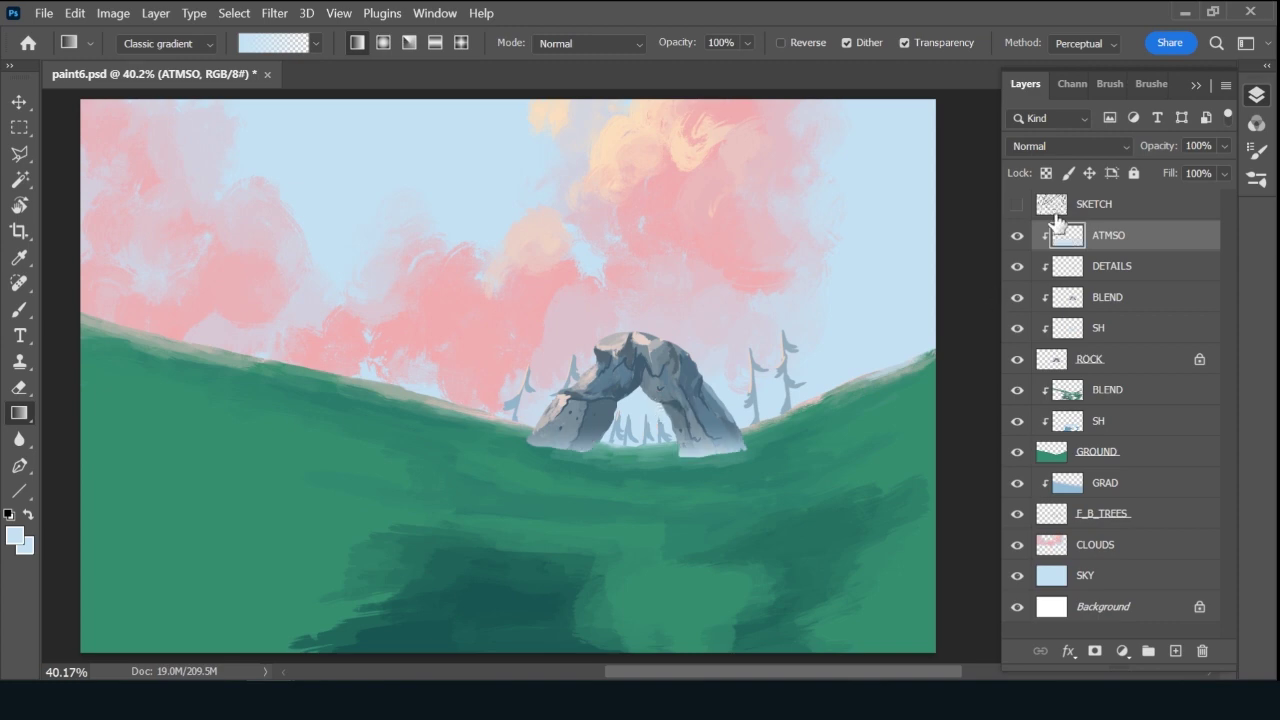
Colour-label the ATMSO layer yellow and lower its opacity to 69%.
{"action": "right_click", "coordinate": [1017, 238]}
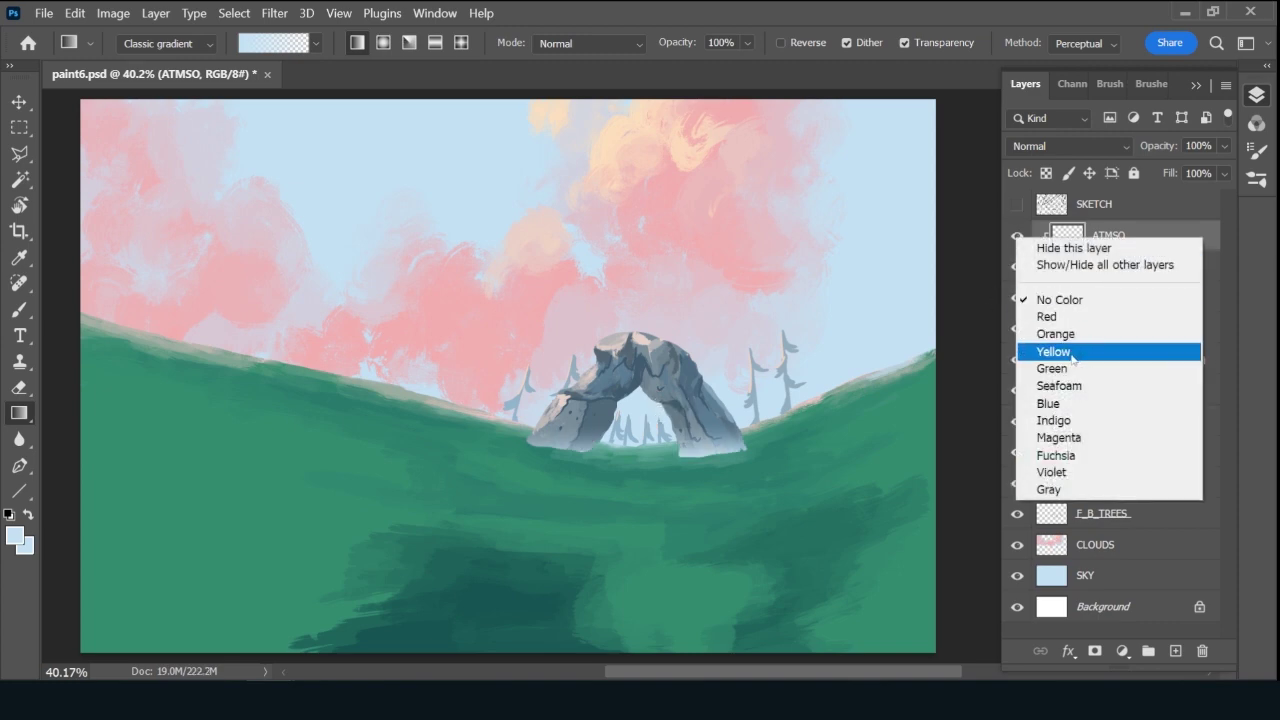
{"action": "left_click", "coordinate": [1073, 352]}
{"action": "left_click_drag", "start_coordinate": [1166, 148], "coordinate": [1155, 152]}
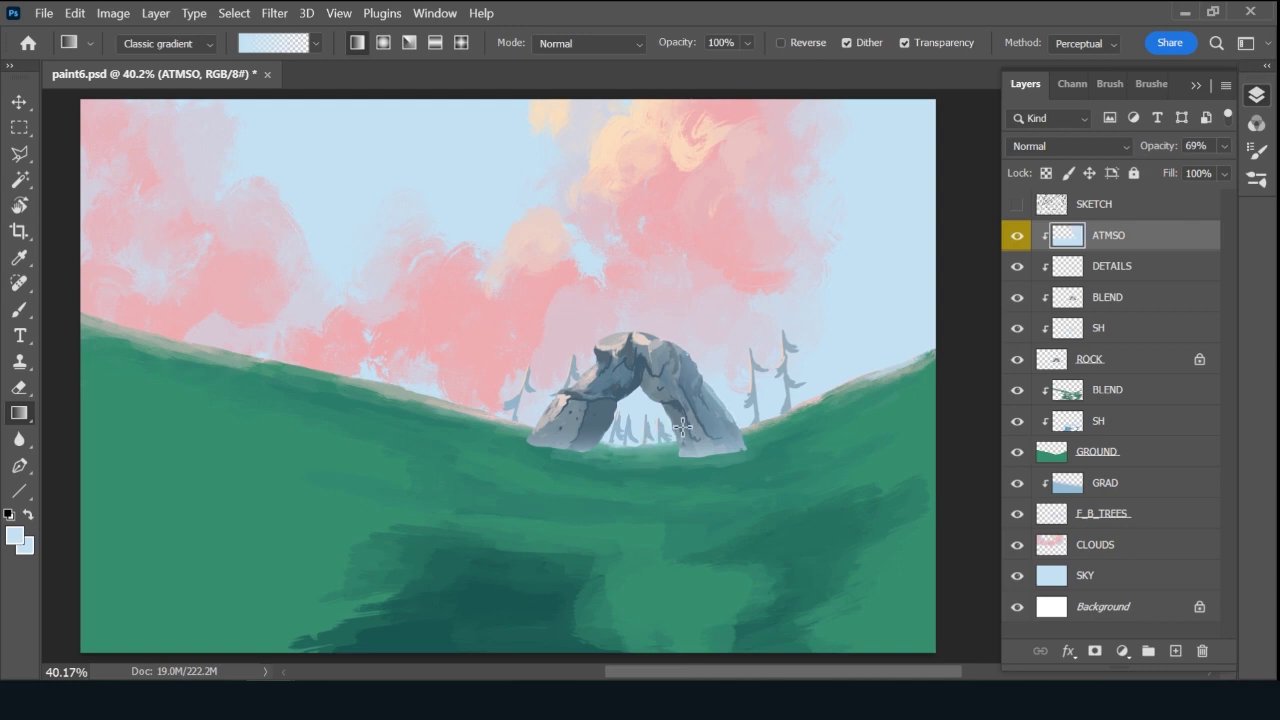
Add a layer above ATMSO and name it DECO.
{"action": "left_click", "coordinate": [1175, 651]}
{"action": "double_click", "coordinate": [1093, 235]}
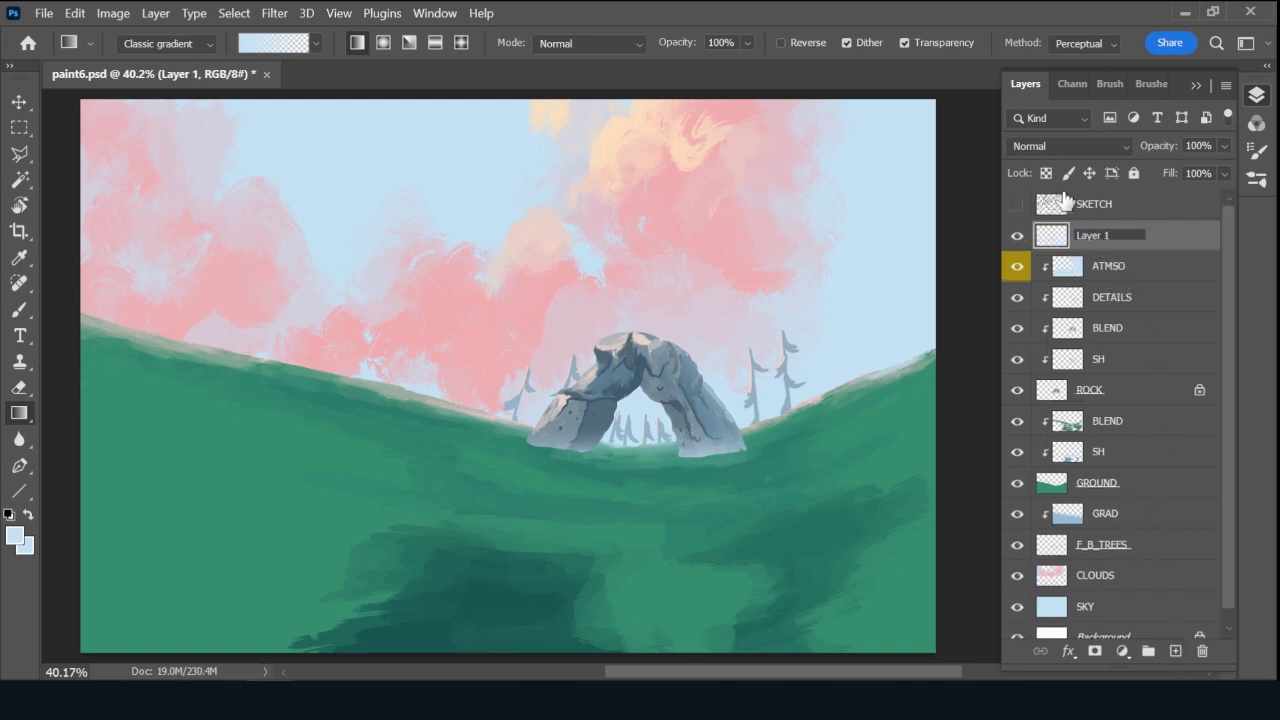
{"action": "type", "text": "DECO"}
{"action": "key", "text": "Return"}
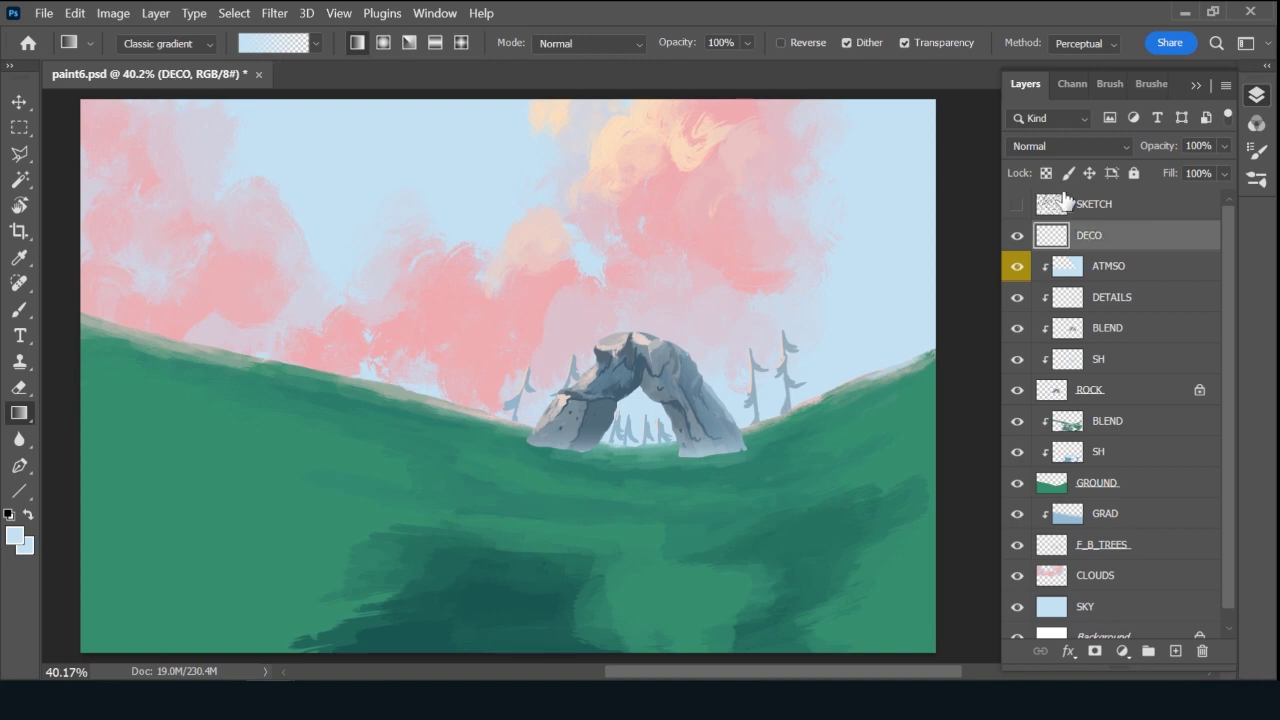
Paint a thin dark cord with small pink pennants across the arch's opening, using colours sampled from the rock and the clouds.
{"action": "key", "text": "b"}
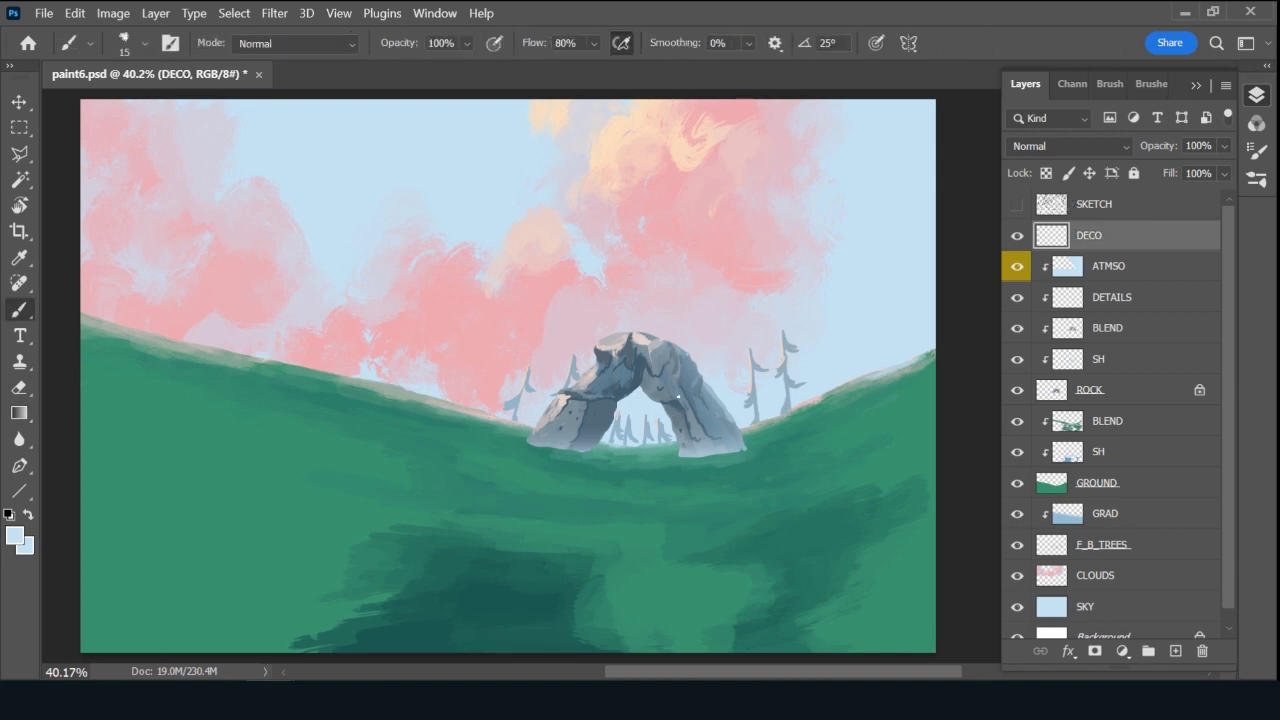
{"action": "left_click", "coordinate": [537, 288], "text": "alt"}
{"action": "left_click", "coordinate": [1016, 204]}
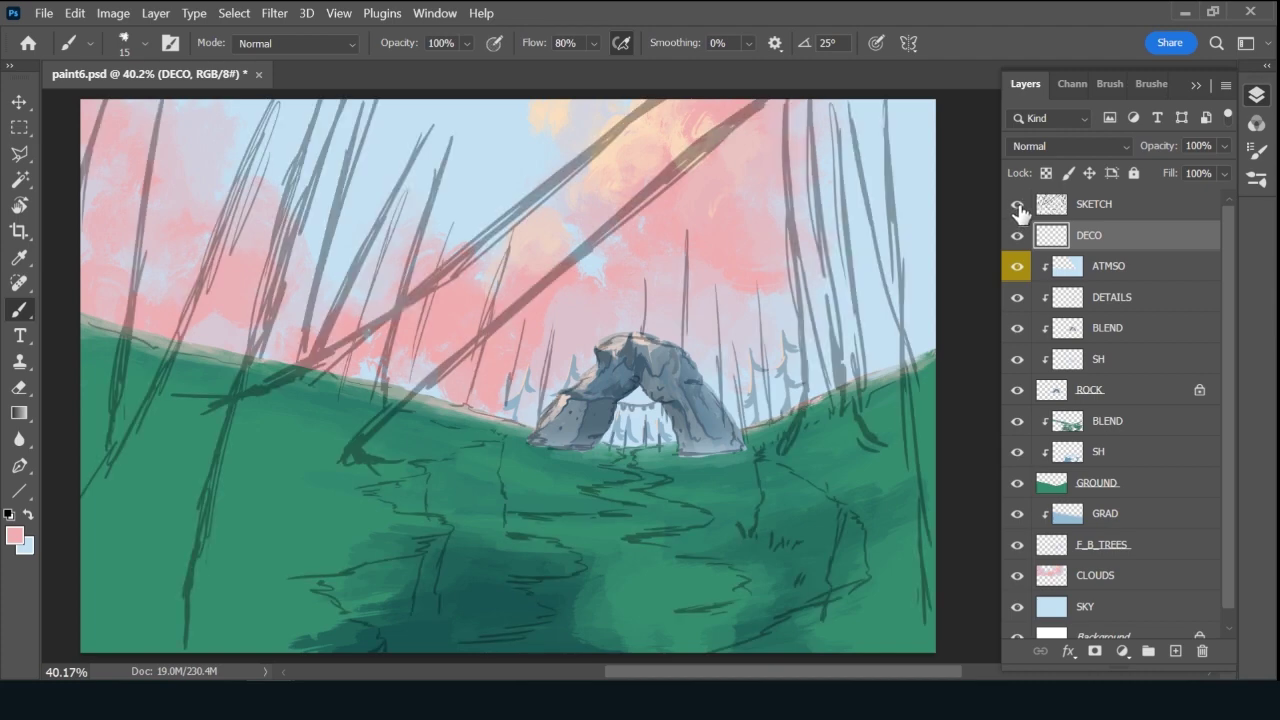
{"action": "left_click", "coordinate": [1016, 204]}
{"action": "left_click", "coordinate": [615, 372], "text": "alt"}
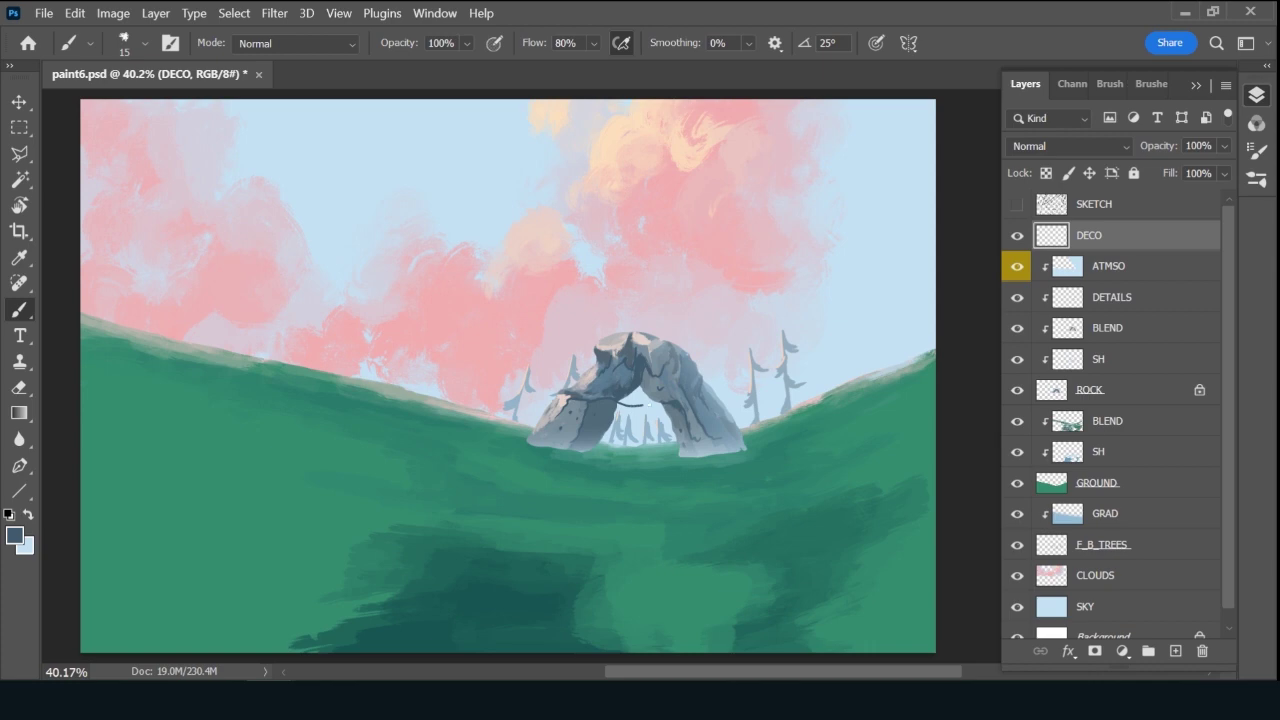
{"action": "mouse_move", "coordinate": [645, 404]}
{"action": "left_mouse_down"}
{"action": "mouse_move", "coordinate": [663, 400]}
{"action": "mouse_move", "coordinate": [644, 408]}
{"action": "left_mouse_up"}
{"action": "key", "text": "ctrl+z"}
{"action": "left_click", "coordinate": [536, 296], "text": "alt"}
Show the SKETCH layer as a guide and add a layer named B_TREES above DECO.
{"action": "left_click", "coordinate": [1017, 204]}
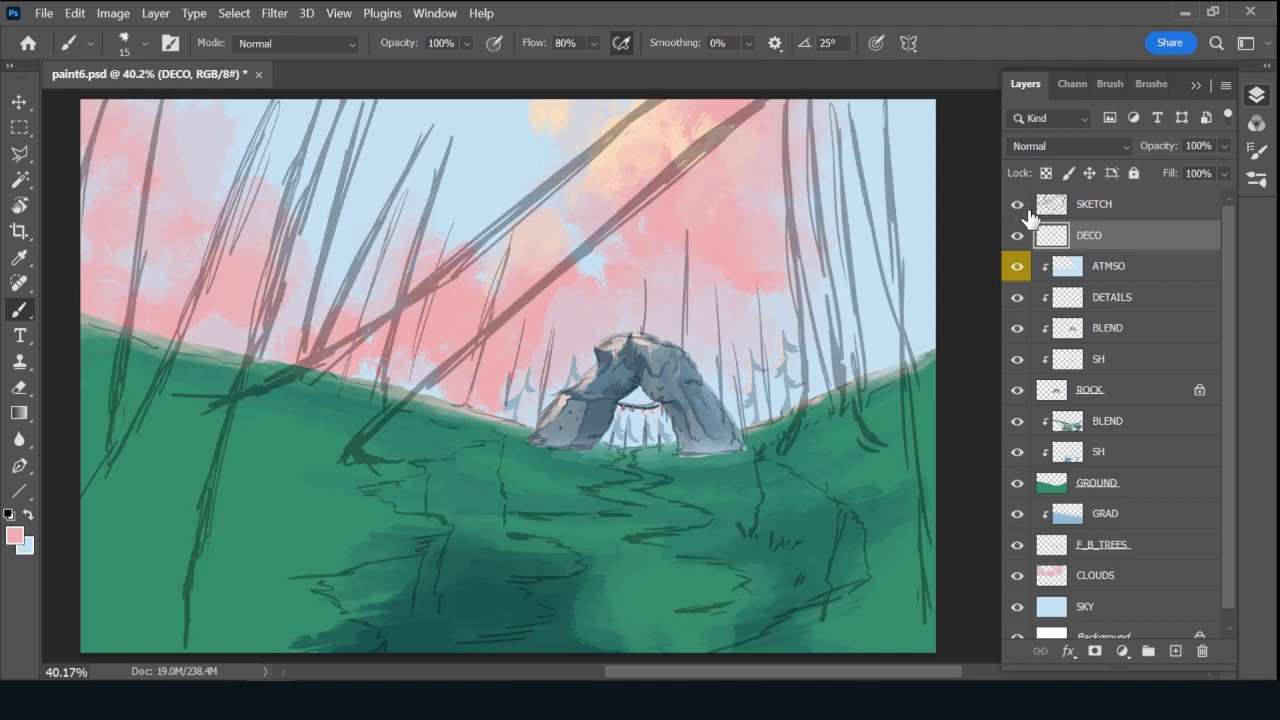
{"action": "left_click", "coordinate": [1175, 651]}
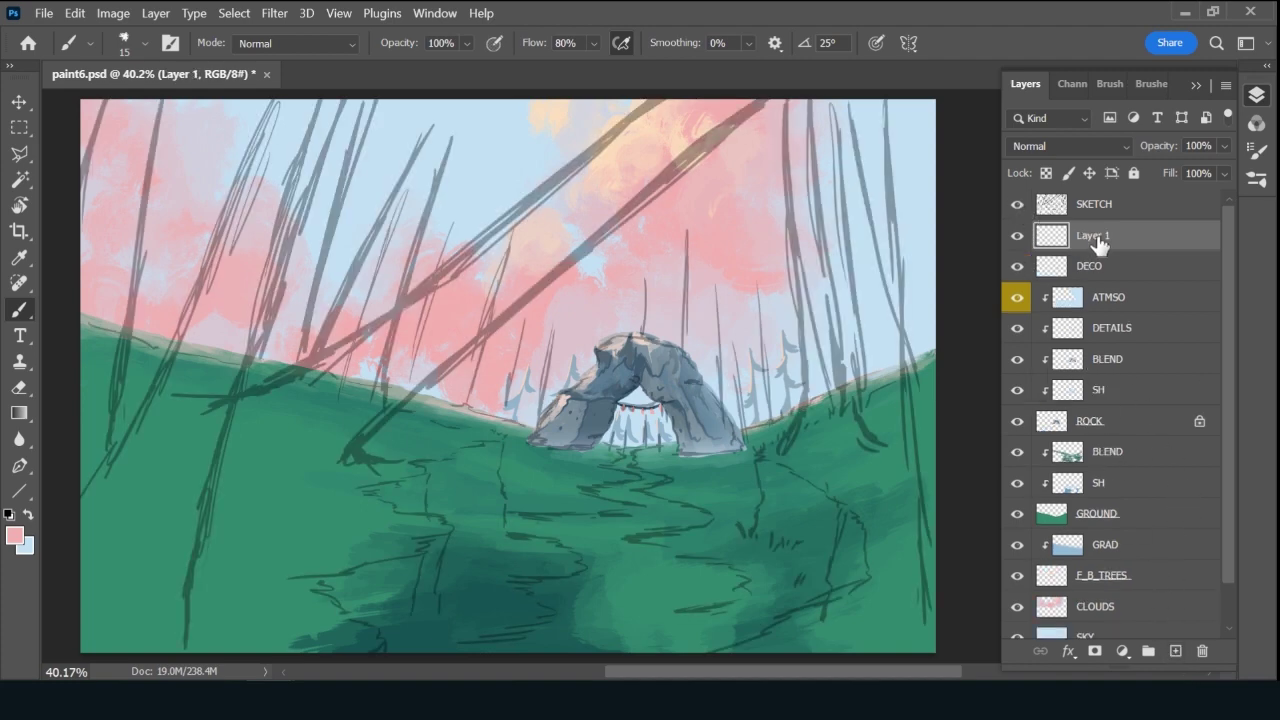
{"action": "double_click", "coordinate": [1093, 236]}
{"action": "type", "text": "B_TREES"}
{"action": "key", "text": "Return"}
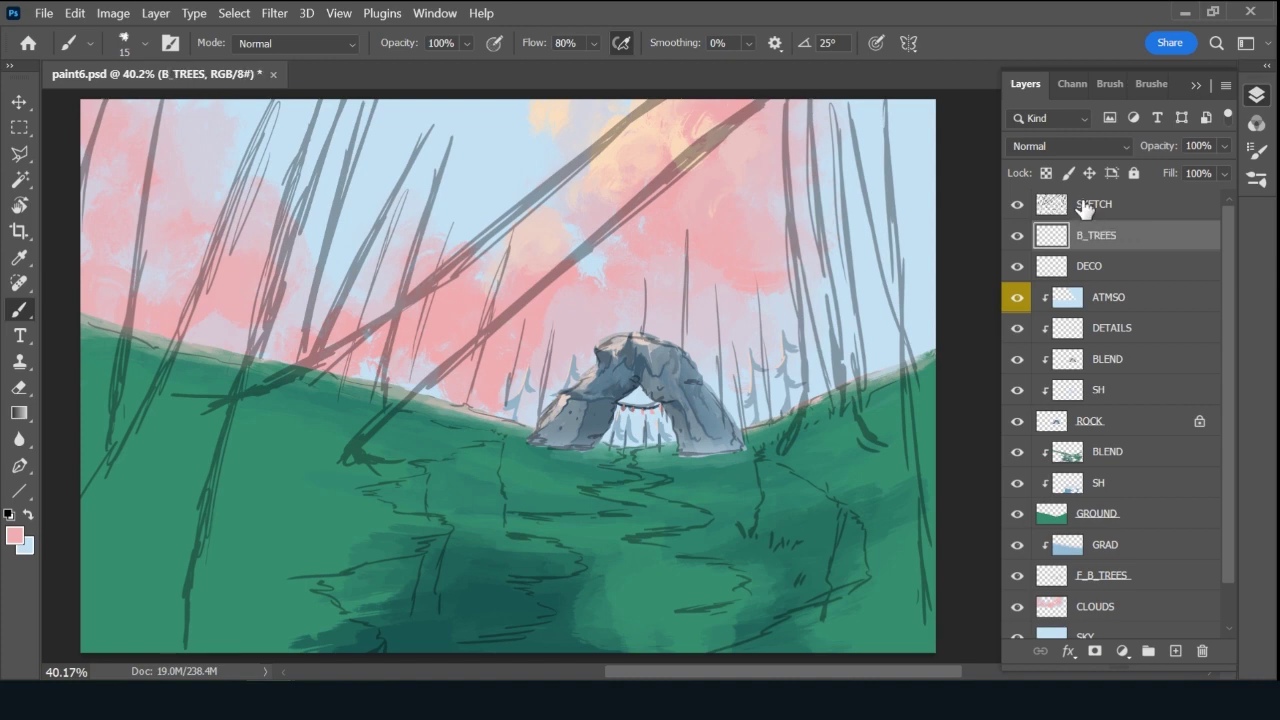
Enlarge the brush to 25 and set the foreground colour to a muted dark teal, about #476564.
{"action": "key", "text": "bracketright"}
{"action": "key", "text": "alt"}
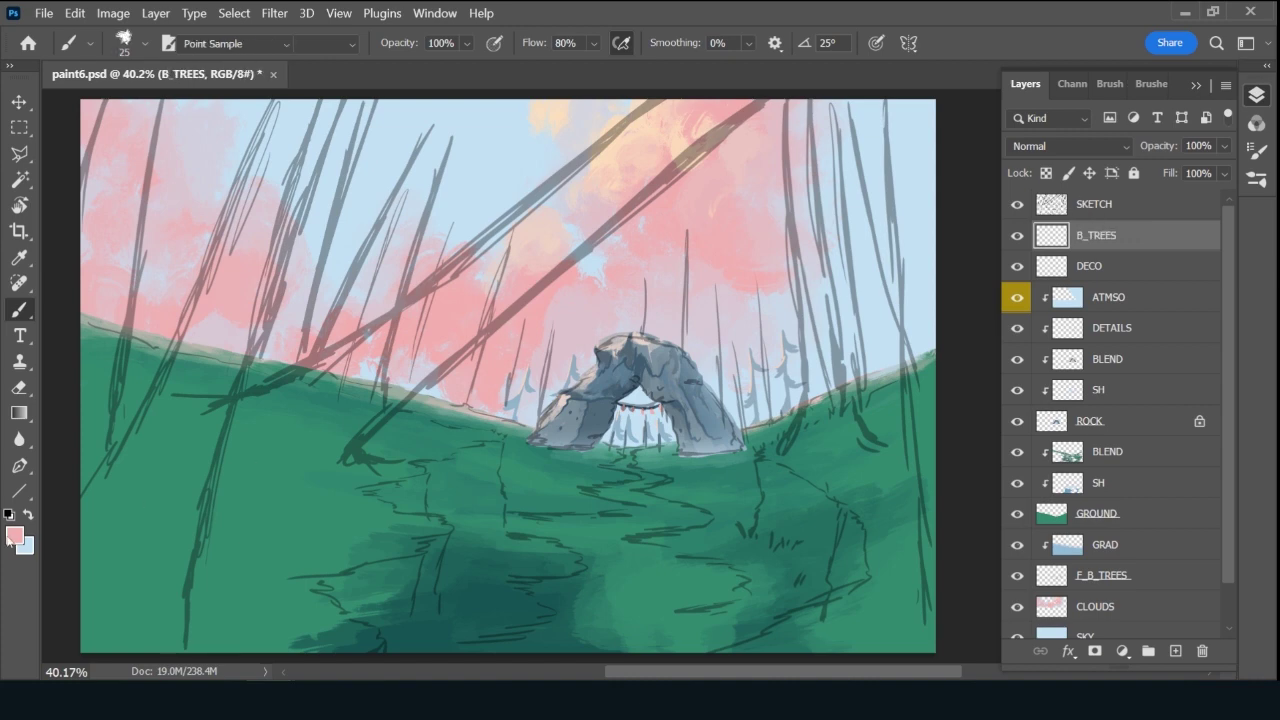
{"action": "left_click", "coordinate": [12, 537]}
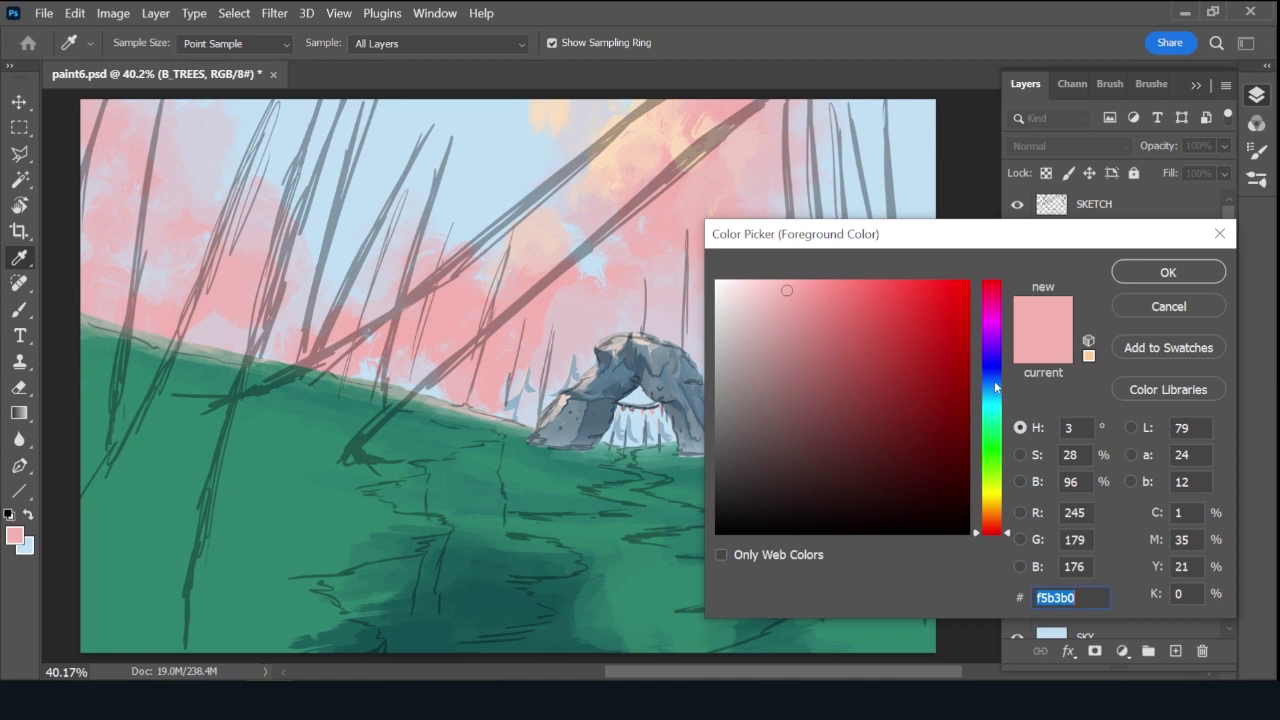
{"action": "left_click_drag", "start_coordinate": [996, 387], "coordinate": [996, 404]}
{"action": "left_click", "coordinate": [792, 434]}
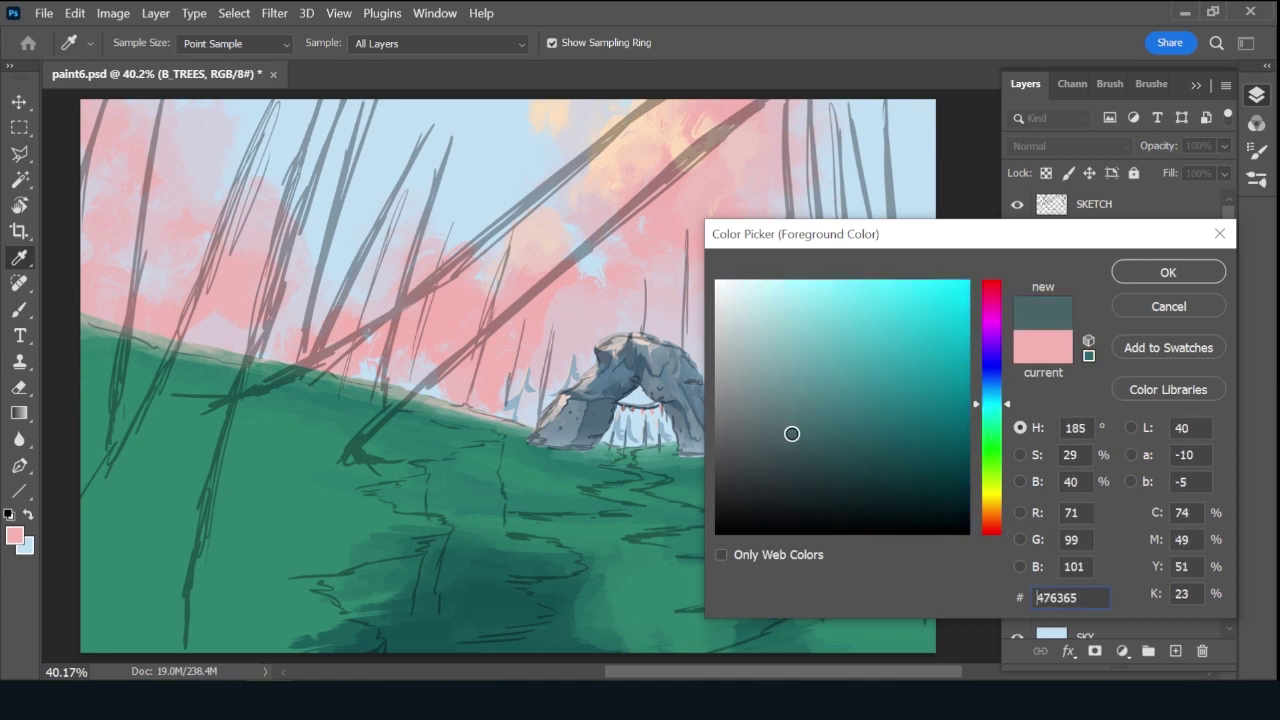
{"action": "left_click", "coordinate": [991, 409]}
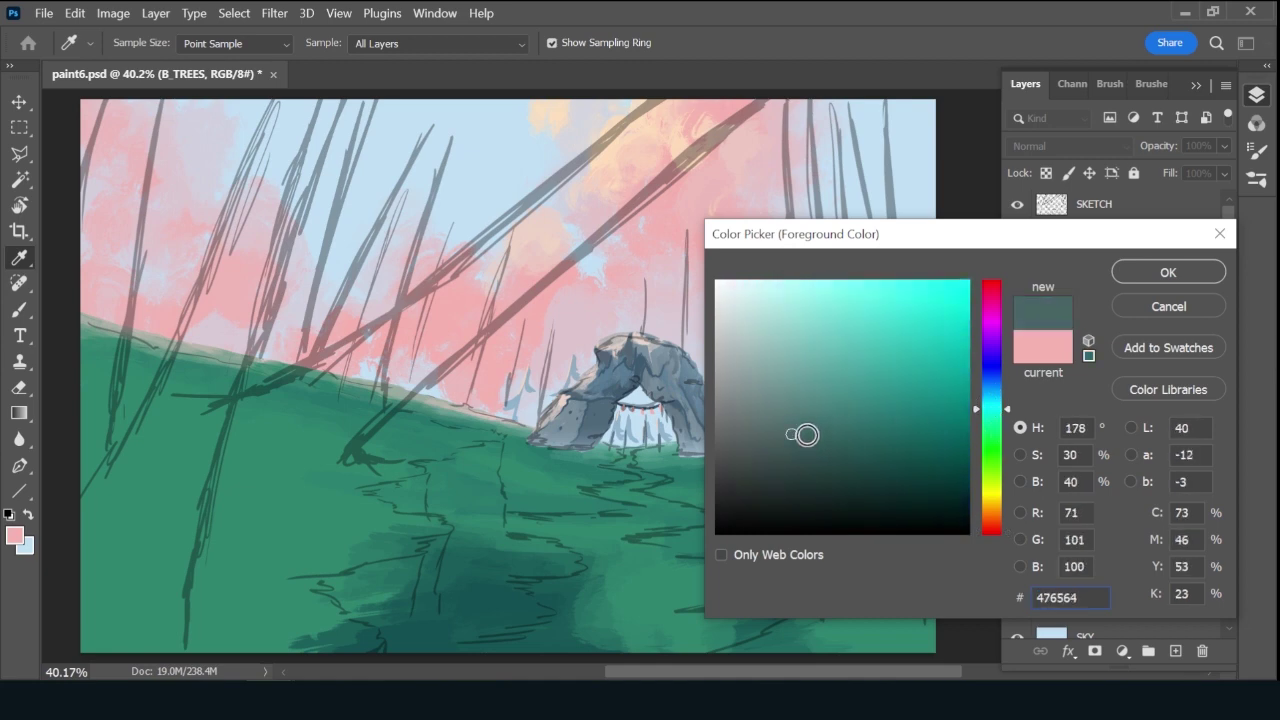
{"action": "left_click", "coordinate": [1168, 278]}
{"action": "key", "text": "b"}
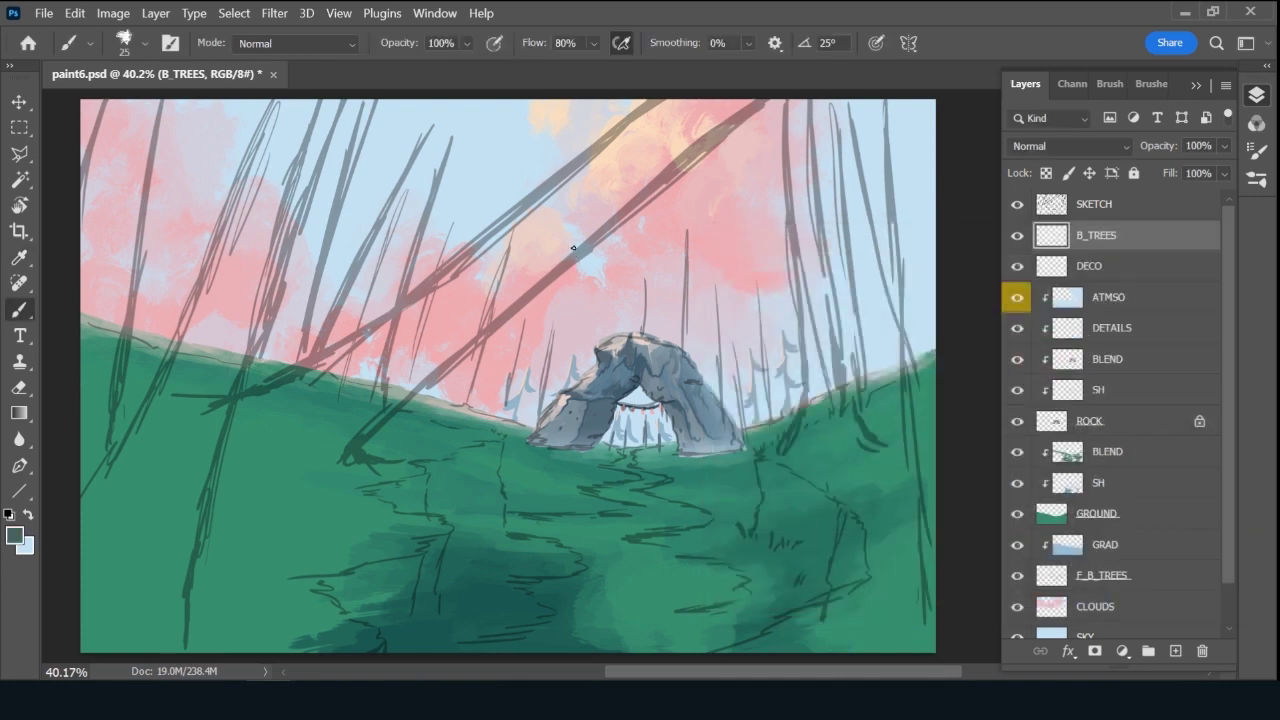
Paint four thin tapering tree trunks: one at the arch's left foot, one over its right leg and two farther right.
{"action": "left_click_drag", "start_coordinate": [571, 215], "coordinate": [530, 450]}
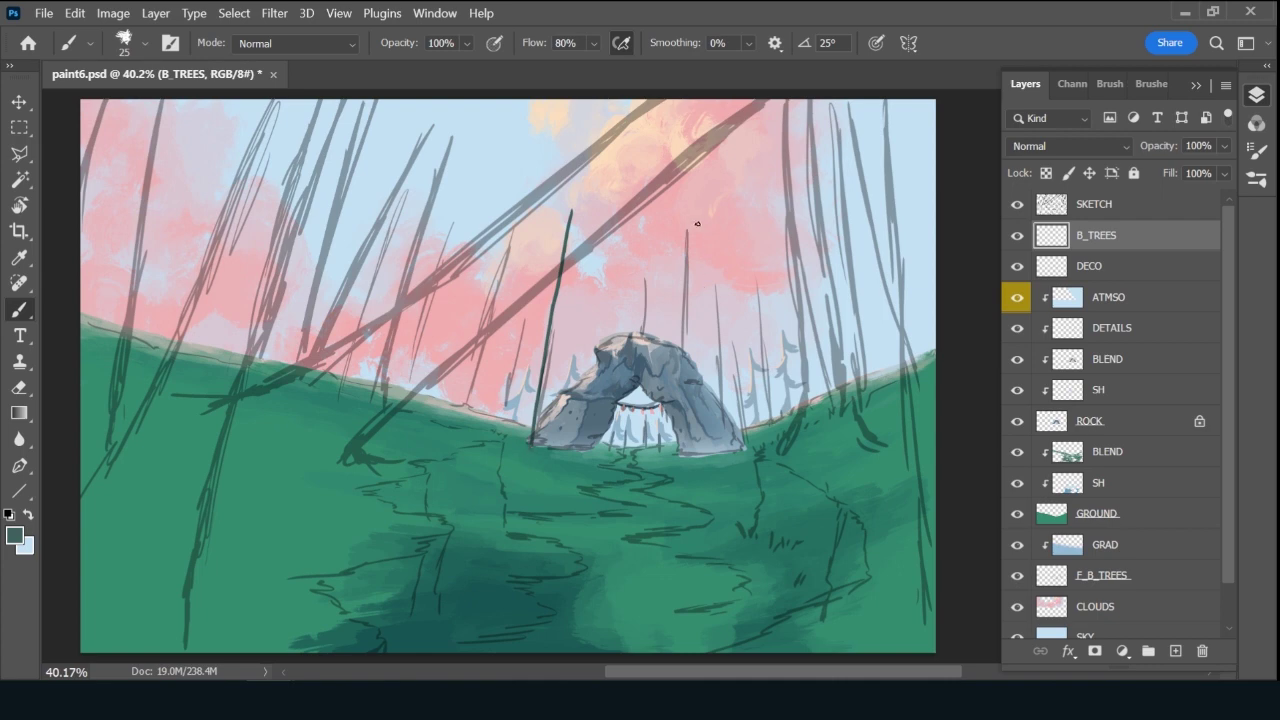
{"action": "left_click_drag", "start_coordinate": [690, 193], "coordinate": [680, 486]}
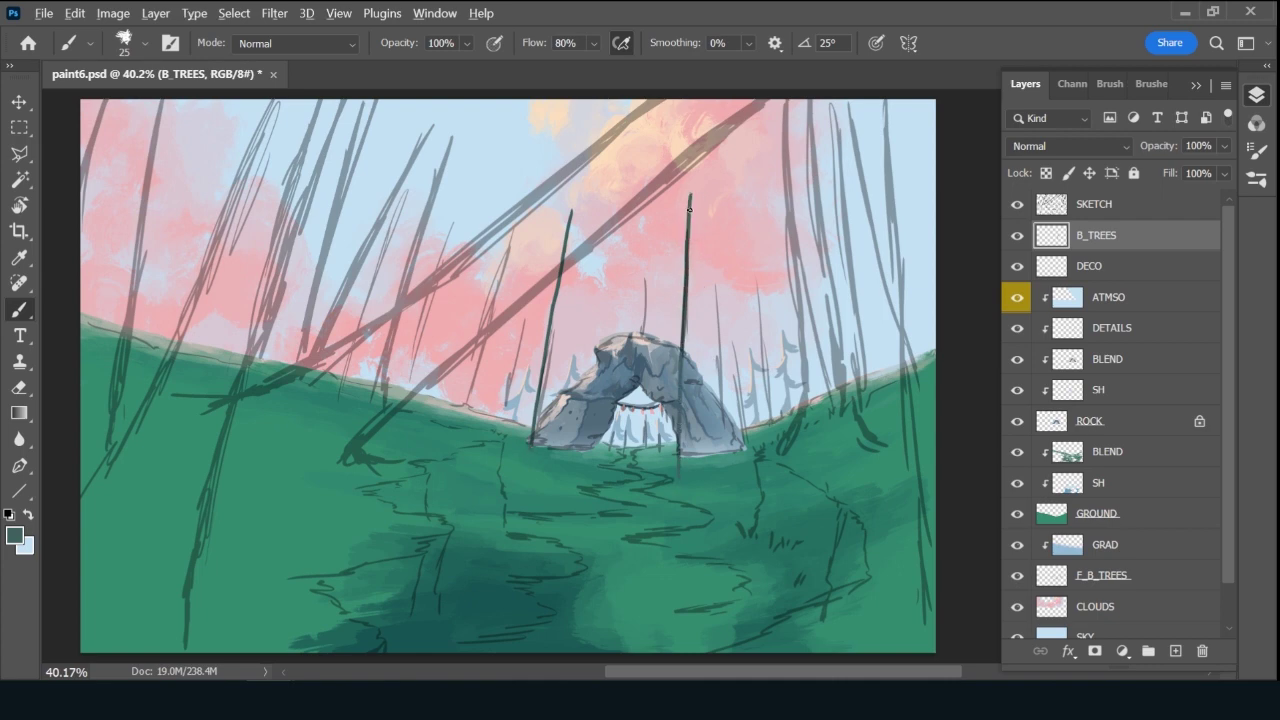
{"action": "key", "text": "ctrl+z"}
{"action": "left_click_drag", "start_coordinate": [690, 196], "coordinate": [698, 471]}
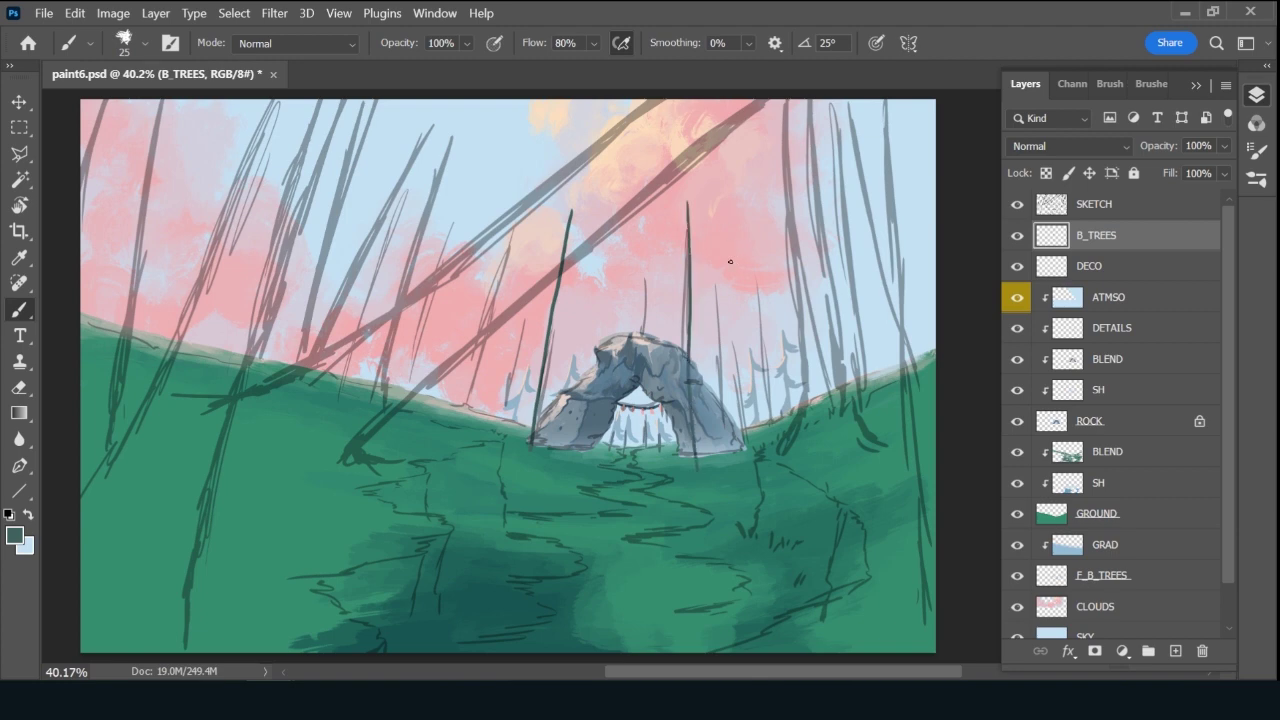
{"action": "left_click_drag", "start_coordinate": [726, 220], "coordinate": [757, 480]}
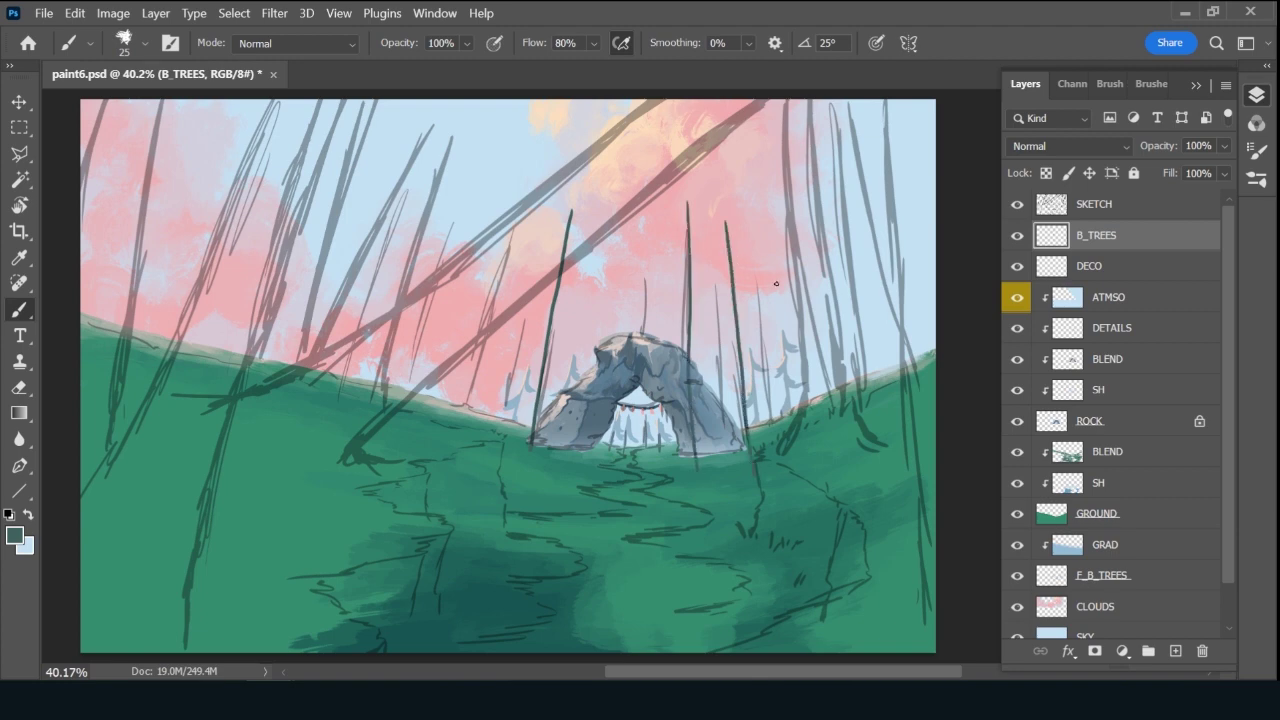
{"action": "left_click_drag", "start_coordinate": [757, 175], "coordinate": [808, 470]}
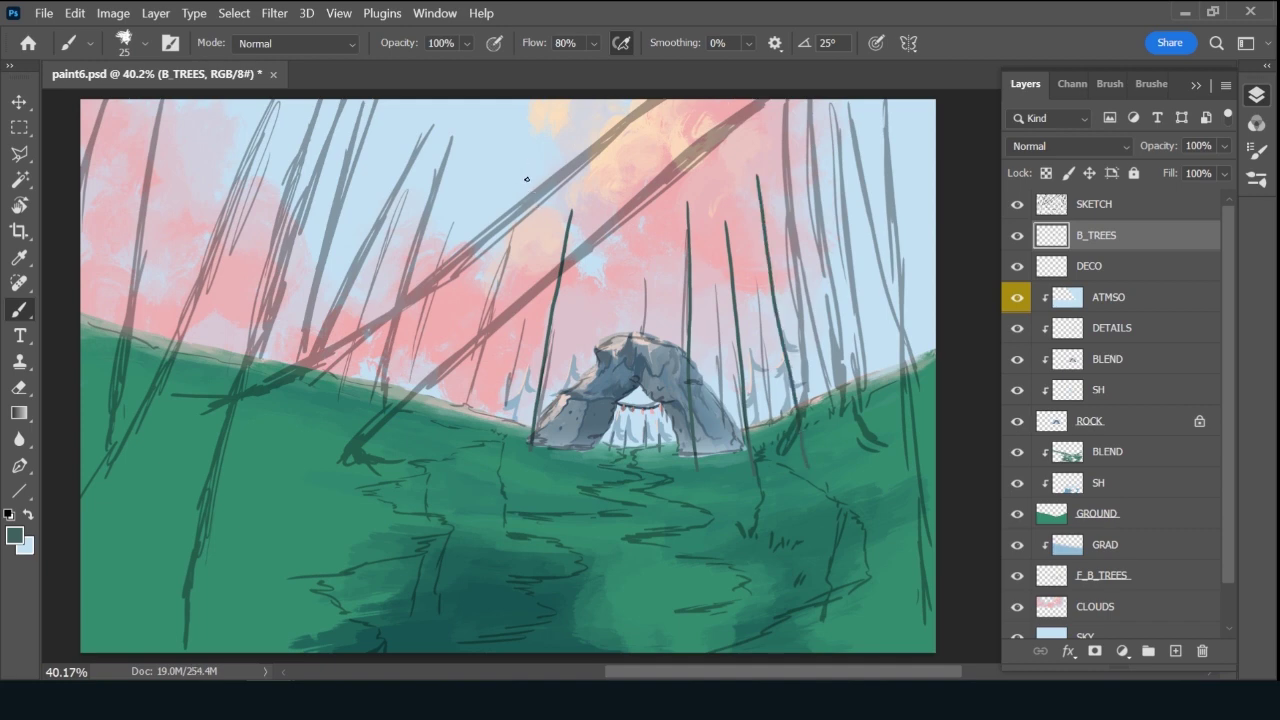
Paint three more leaning trunks by the arch: two left of it and a short one over its left leg.
{"action": "left_click_drag", "start_coordinate": [528, 172], "coordinate": [458, 426]}
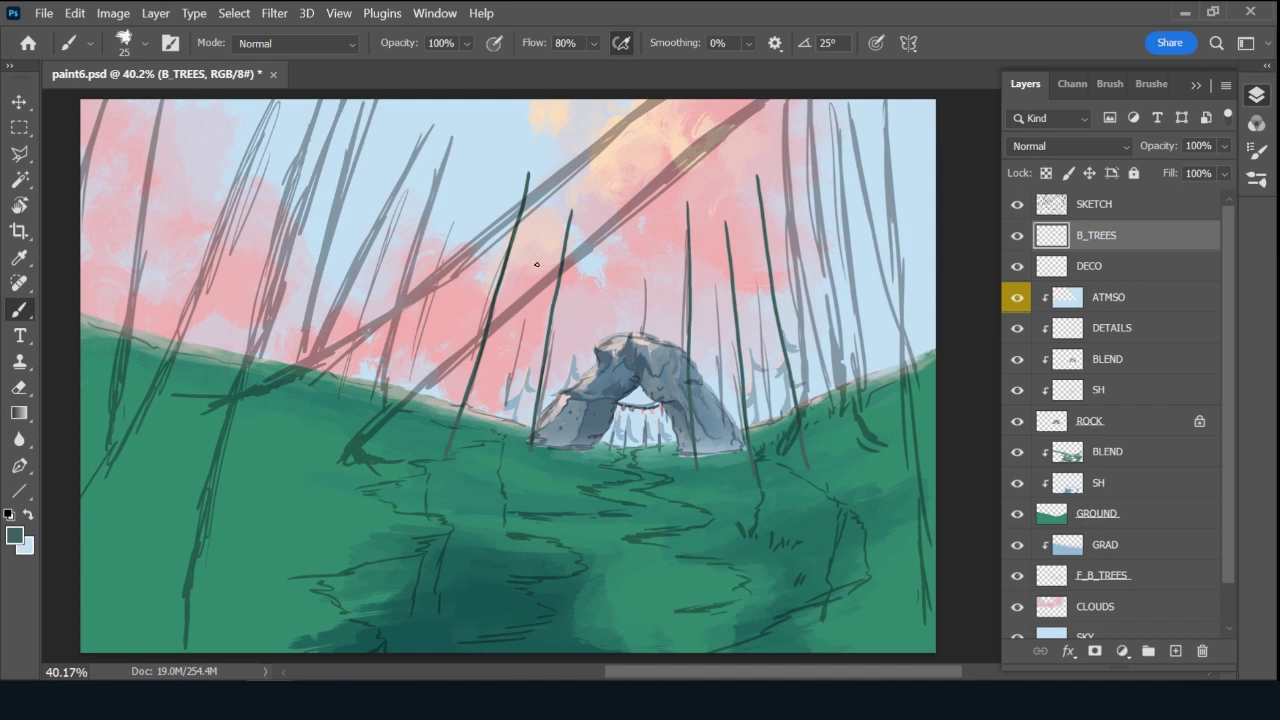
{"action": "left_click_drag", "start_coordinate": [540, 262], "coordinate": [472, 460]}
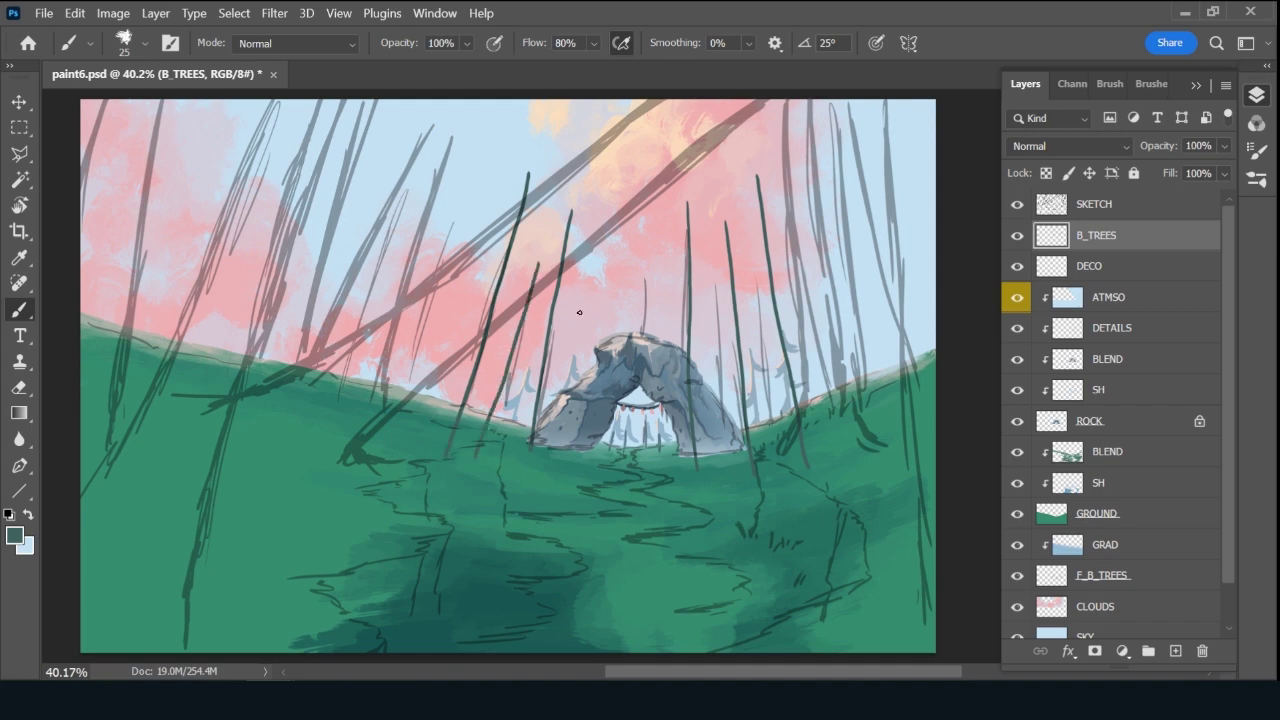
{"action": "left_click_drag", "start_coordinate": [582, 283], "coordinate": [562, 405]}
{"action": "key", "text": "ctrl+z"}
{"action": "left_click_drag", "start_coordinate": [588, 278], "coordinate": [557, 476]}
Paint five leaning trunks across the left slope and one at the canvas's right edge, checking them without the sketch.
{"action": "left_click_drag", "start_coordinate": [472, 165], "coordinate": [386, 440]}
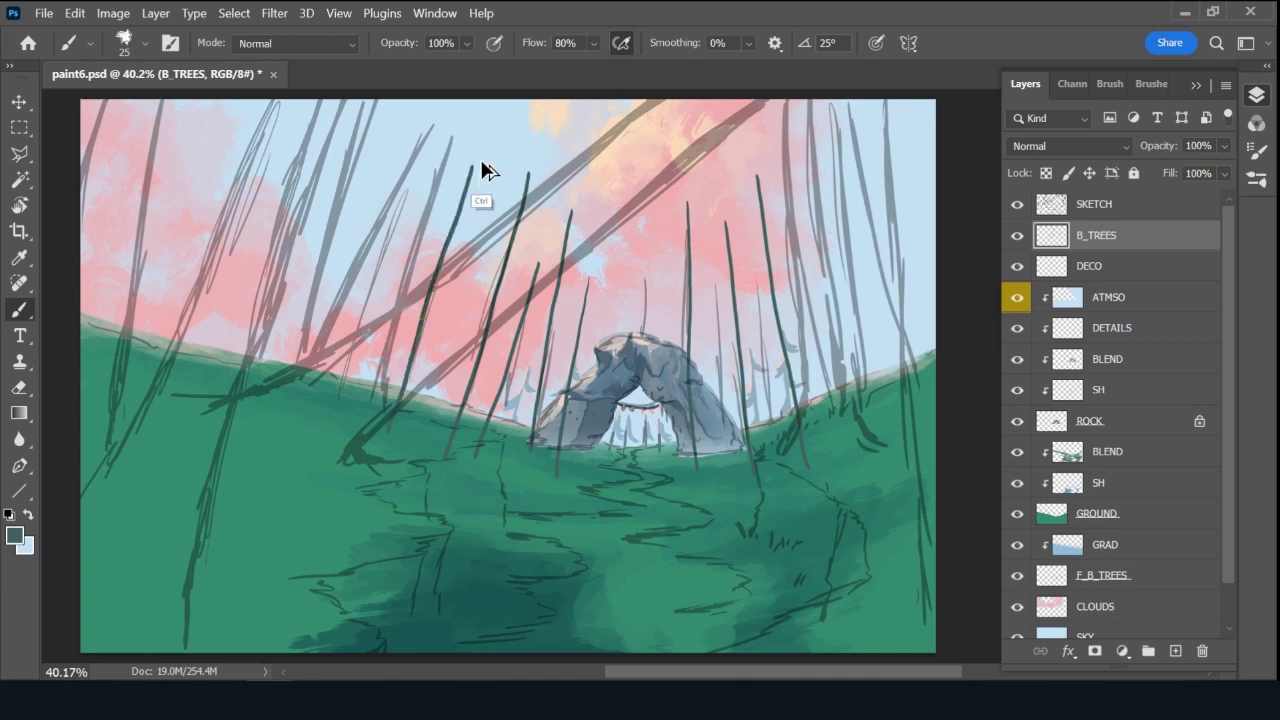
{"action": "key", "text": "ctrl+z"}
{"action": "left_click_drag", "start_coordinate": [488, 122], "coordinate": [381, 440]}
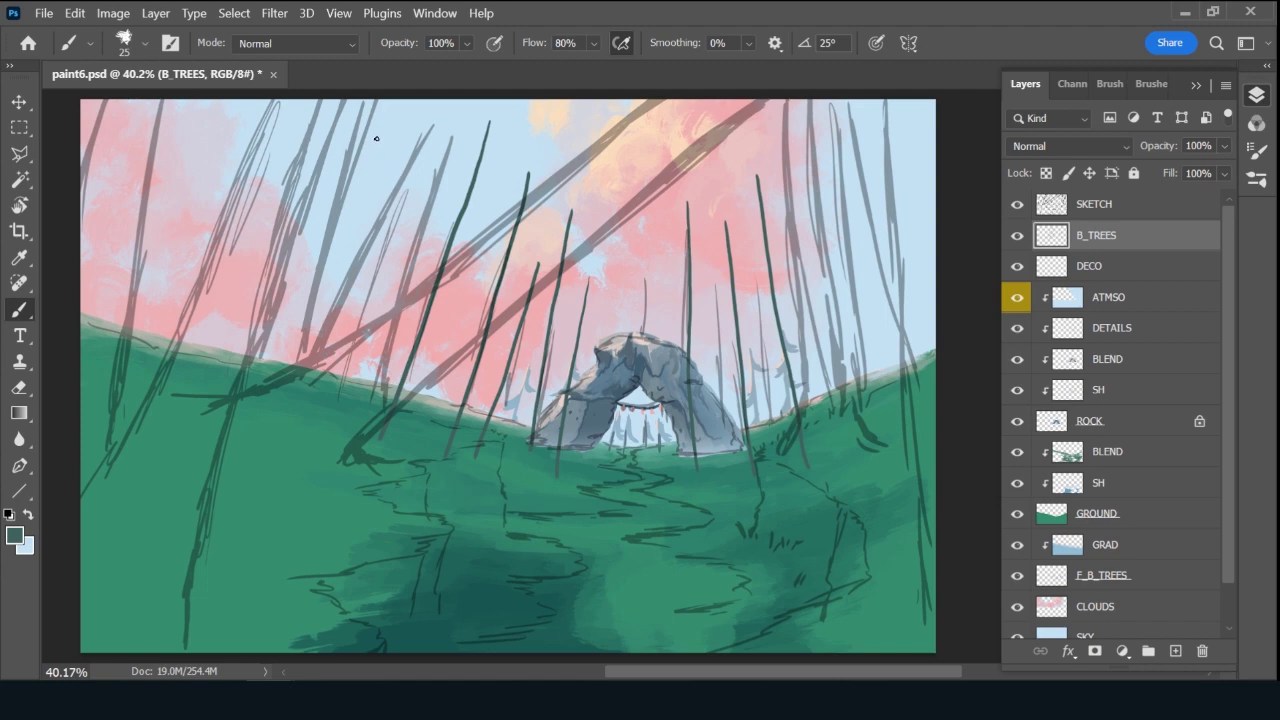
{"action": "left_click_drag", "start_coordinate": [376, 138], "coordinate": [285, 440]}
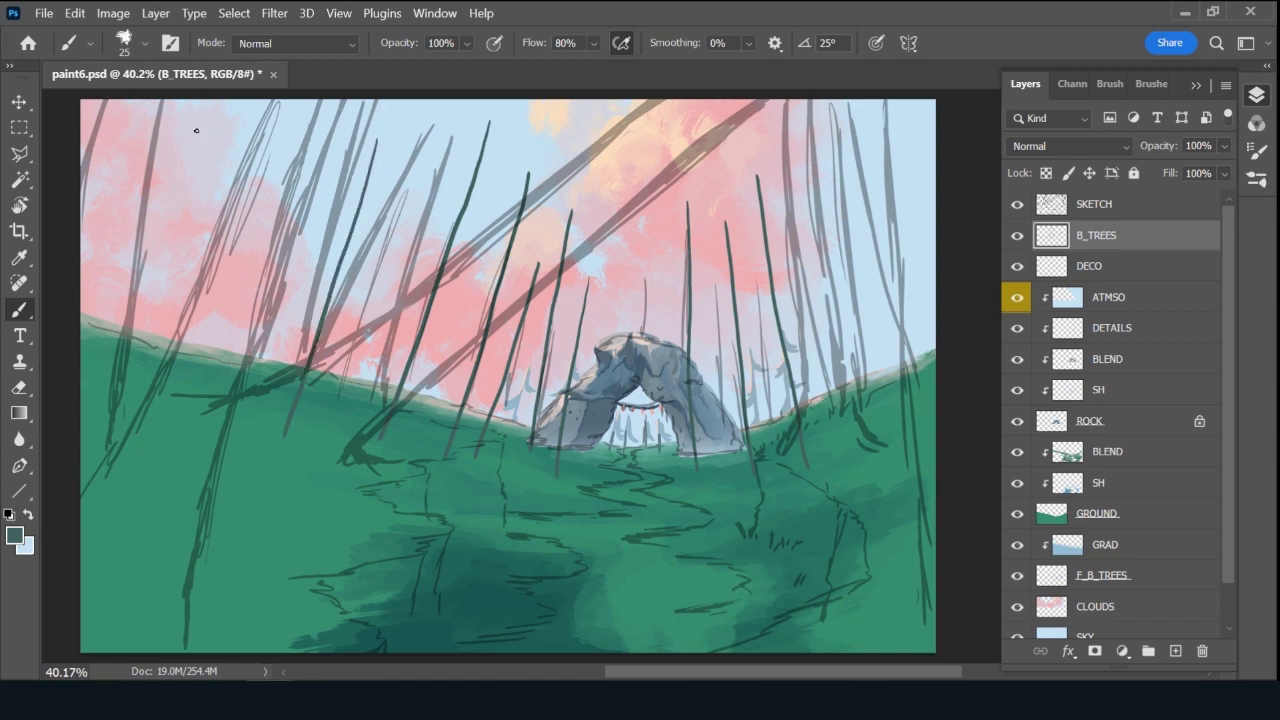
{"action": "left_click_drag", "start_coordinate": [199, 107], "coordinate": [136, 456]}
{"action": "left_click_drag", "start_coordinate": [214, 155], "coordinate": [166, 450]}
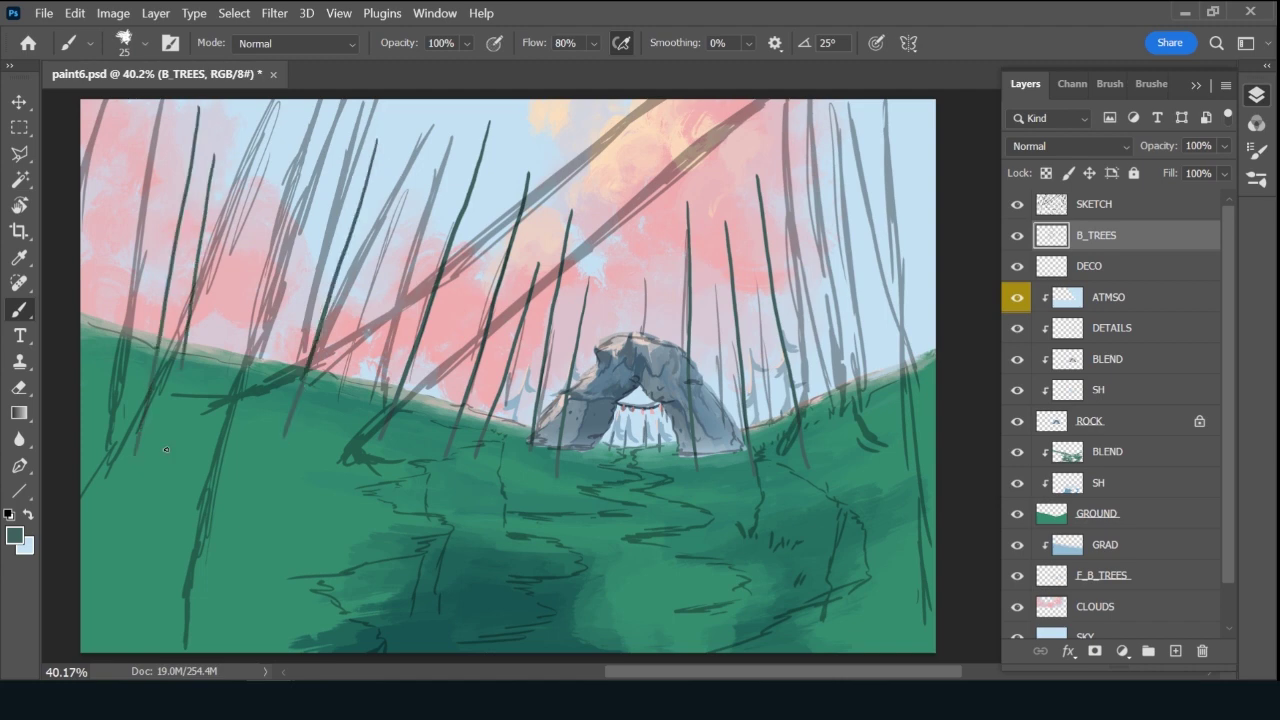
{"action": "left_click_drag", "start_coordinate": [910, 140], "coordinate": [968, 398]}
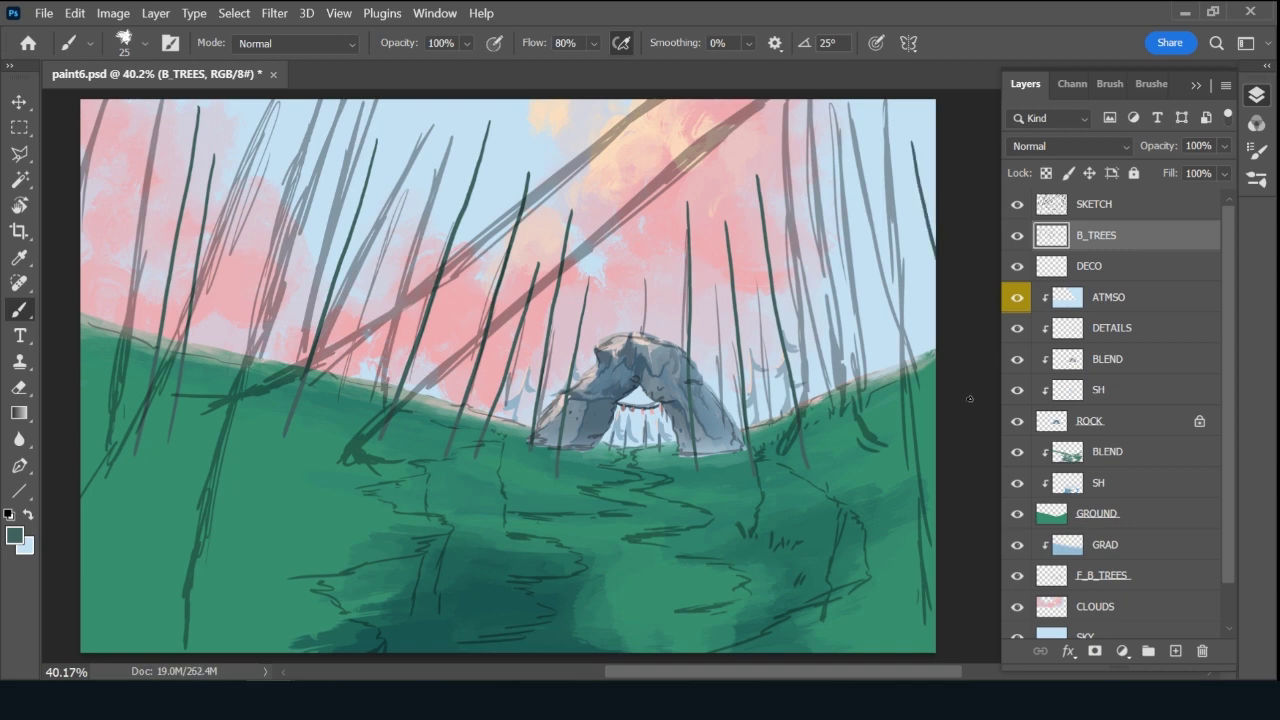
{"action": "left_click_drag", "start_coordinate": [166, 126], "coordinate": [49, 403]}
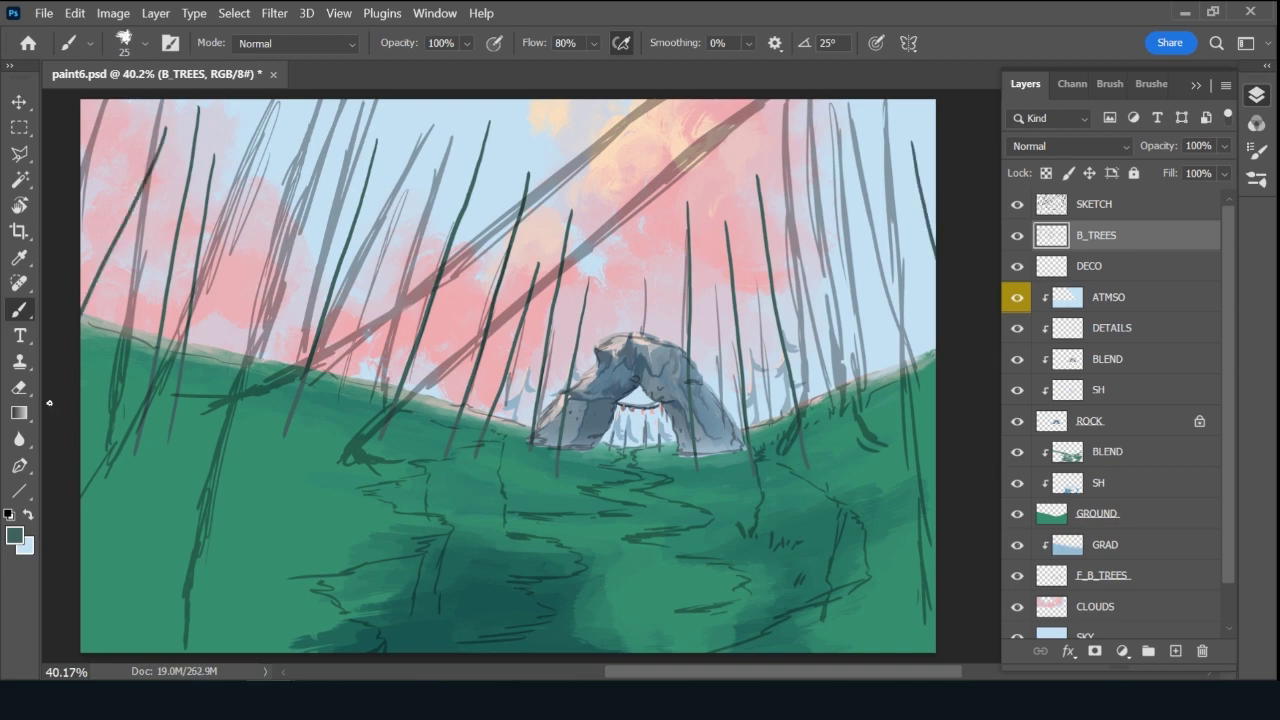
{"action": "left_click", "coordinate": [1017, 206]}
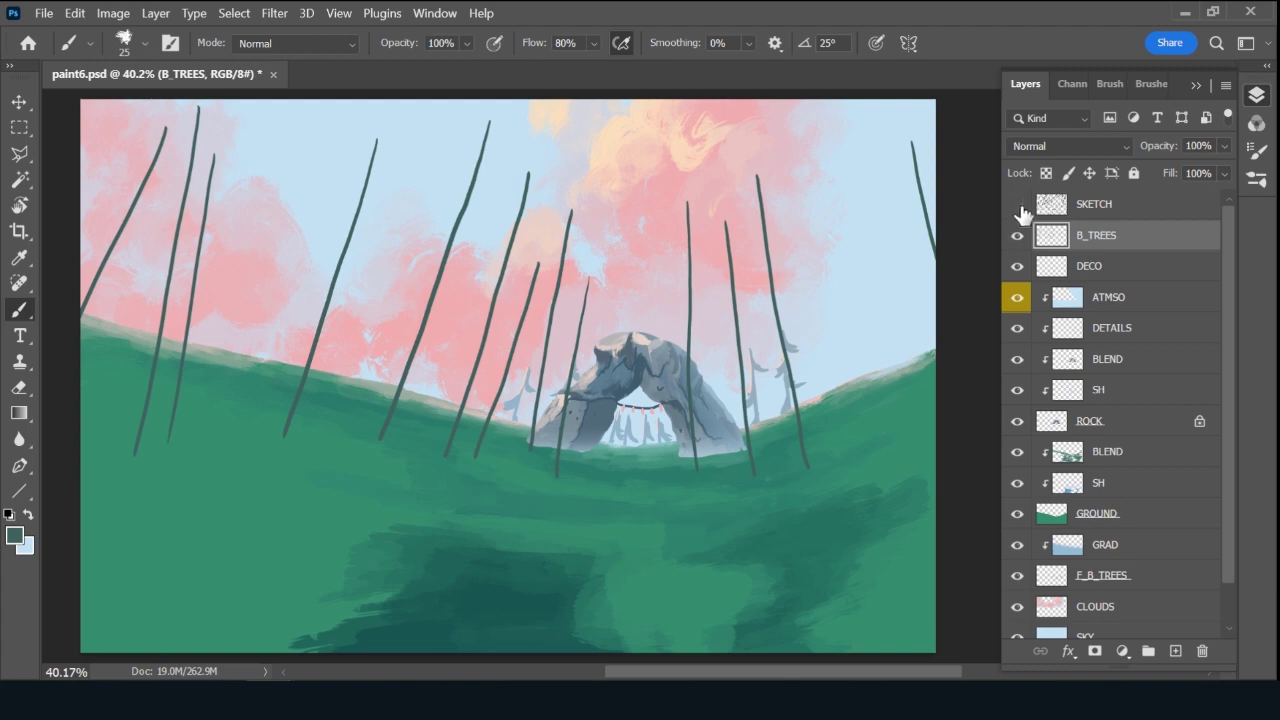
{"action": "left_click", "coordinate": [1017, 204]}
Reduce the brush to 20, paint short branches on the small trunk over the arch's left leg, and hide the SKETCH layer.
{"action": "key", "text": "bracketleft"}
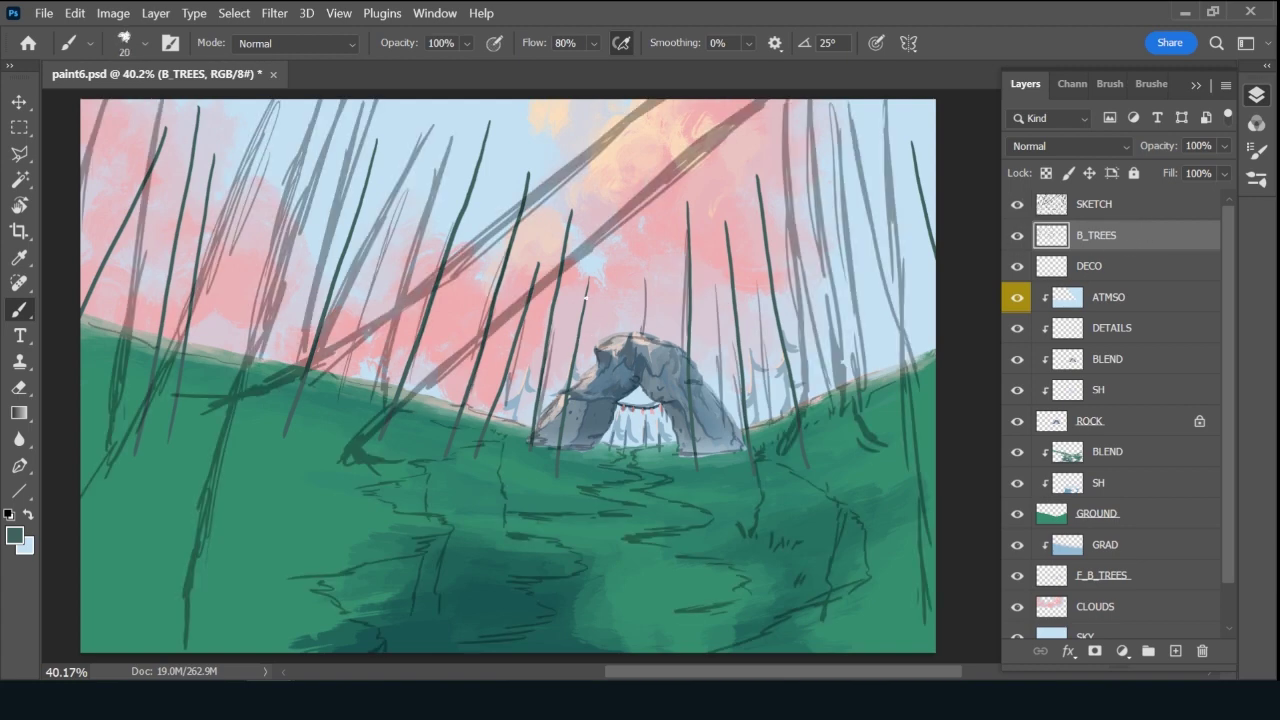
{"action": "left_click_drag", "start_coordinate": [588, 297], "coordinate": [595, 308]}
{"action": "left_click_drag", "start_coordinate": [567, 321], "coordinate": [583, 316]}
{"action": "left_click", "coordinate": [1017, 205]}
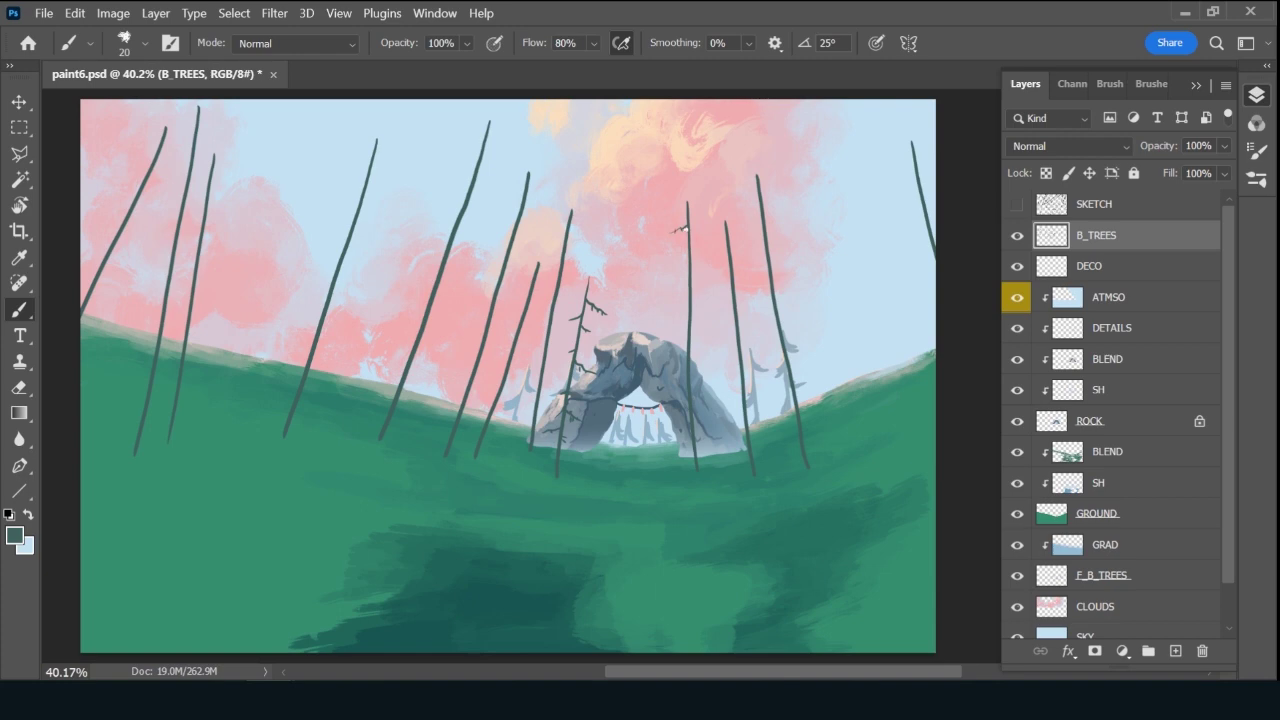
Paint short bare branches along the trunk over the arch's right leg and the trunk at its left foot.
{"action": "left_click_drag", "start_coordinate": [692, 239], "coordinate": [720, 251]}
{"action": "left_click_drag", "start_coordinate": [697, 303], "coordinate": [710, 313]}
{"action": "left_click_drag", "start_coordinate": [690, 350], "coordinate": [716, 356]}
{"action": "left_click_drag", "start_coordinate": [542, 233], "coordinate": [557, 227]}
{"action": "left_click_drag", "start_coordinate": [561, 279], "coordinate": [535, 313]}
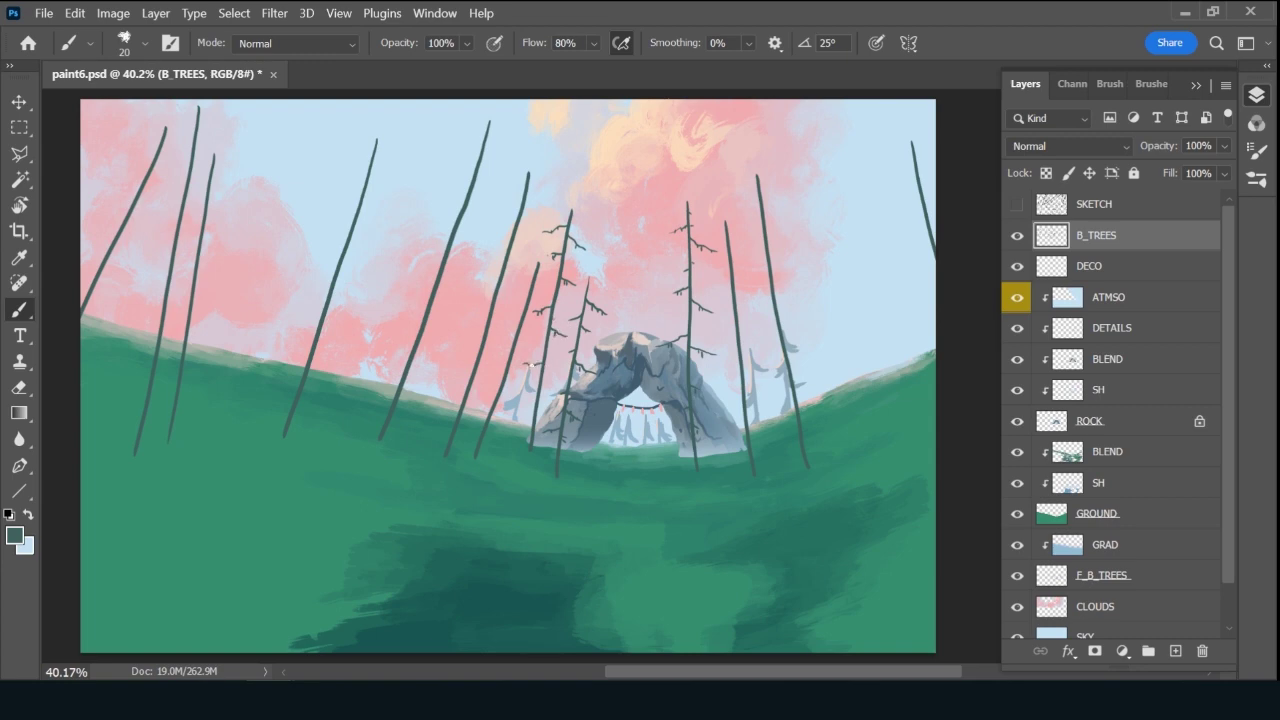
{"action": "left_click_drag", "start_coordinate": [555, 385], "coordinate": [542, 390]}
Add forked branches to the shorter and the taller leaning trunks just left of the arch.
{"action": "mouse_move", "coordinate": [525, 306]}
{"action": "left_mouse_down"}
{"action": "mouse_move", "coordinate": [530, 328]}
{"action": "mouse_move", "coordinate": [494, 355]}
{"action": "mouse_move", "coordinate": [522, 392]}
{"action": "left_mouse_up"}
{"action": "left_click_drag", "start_coordinate": [500, 228], "coordinate": [481, 229]}
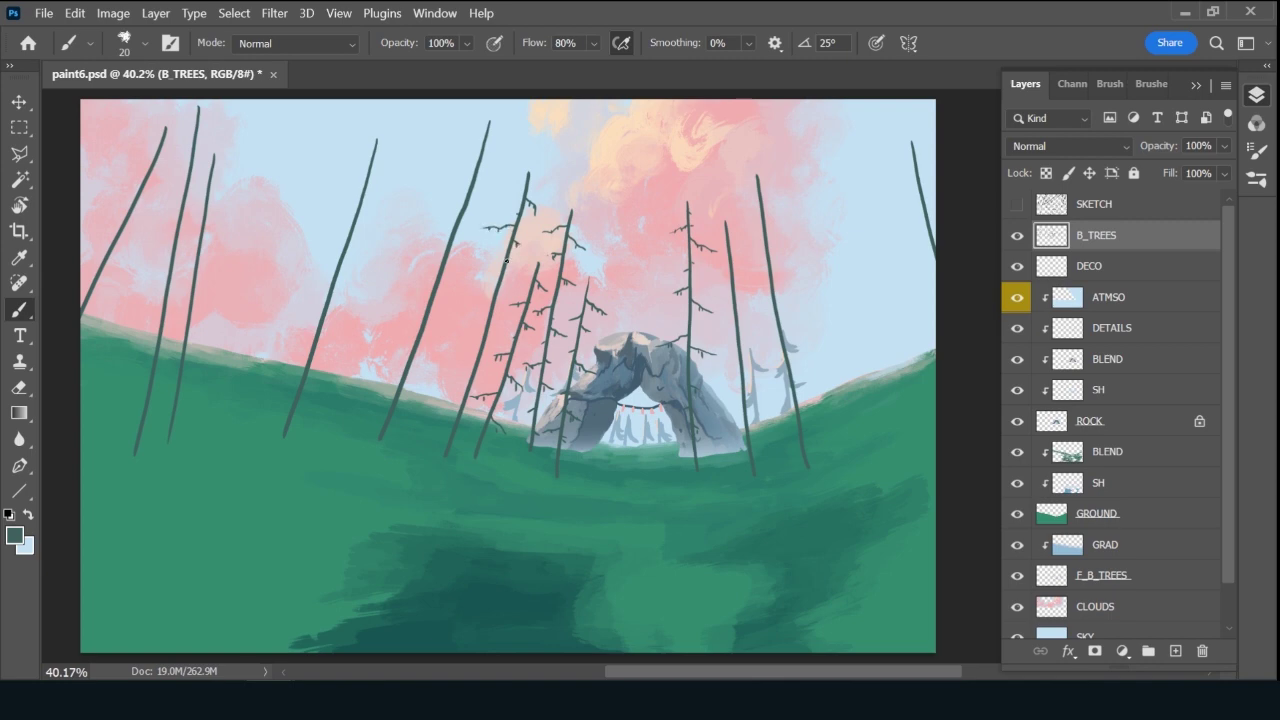
{"action": "left_click_drag", "start_coordinate": [481, 266], "coordinate": [492, 263]}
{"action": "left_click_drag", "start_coordinate": [486, 303], "coordinate": [454, 310]}
{"action": "left_click_drag", "start_coordinate": [445, 393], "coordinate": [437, 384]}
Paint branches down both sides of the two trunks to the right of the arch.
{"action": "left_click_drag", "start_coordinate": [734, 236], "coordinate": [741, 240]}
{"action": "mouse_move", "coordinate": [740, 278]}
{"action": "left_mouse_down"}
{"action": "mouse_move", "coordinate": [750, 284]}
{"action": "mouse_move", "coordinate": [717, 327]}
{"action": "mouse_move", "coordinate": [763, 333]}
{"action": "left_mouse_up"}
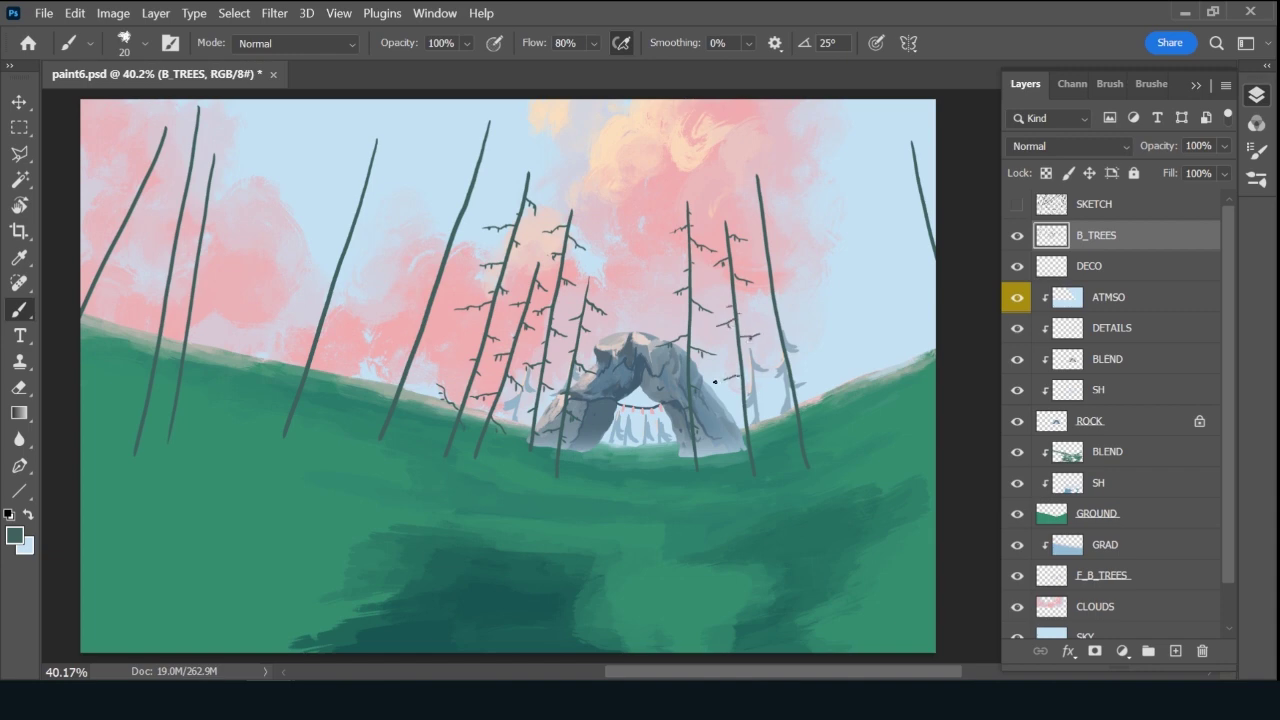
{"action": "mouse_move", "coordinate": [740, 377]}
{"action": "left_mouse_down"}
{"action": "mouse_move", "coordinate": [726, 381]}
{"action": "mouse_move", "coordinate": [775, 398]}
{"action": "left_mouse_up"}
{"action": "left_click_drag", "start_coordinate": [738, 204], "coordinate": [774, 212]}
{"action": "left_click_drag", "start_coordinate": [771, 268], "coordinate": [789, 267]}
{"action": "mouse_move", "coordinate": [761, 316]}
{"action": "left_mouse_down"}
{"action": "mouse_move", "coordinate": [802, 325]}
{"action": "mouse_move", "coordinate": [765, 355]}
{"action": "mouse_move", "coordinate": [822, 362]}
{"action": "mouse_move", "coordinate": [782, 389]}
{"action": "left_mouse_up"}
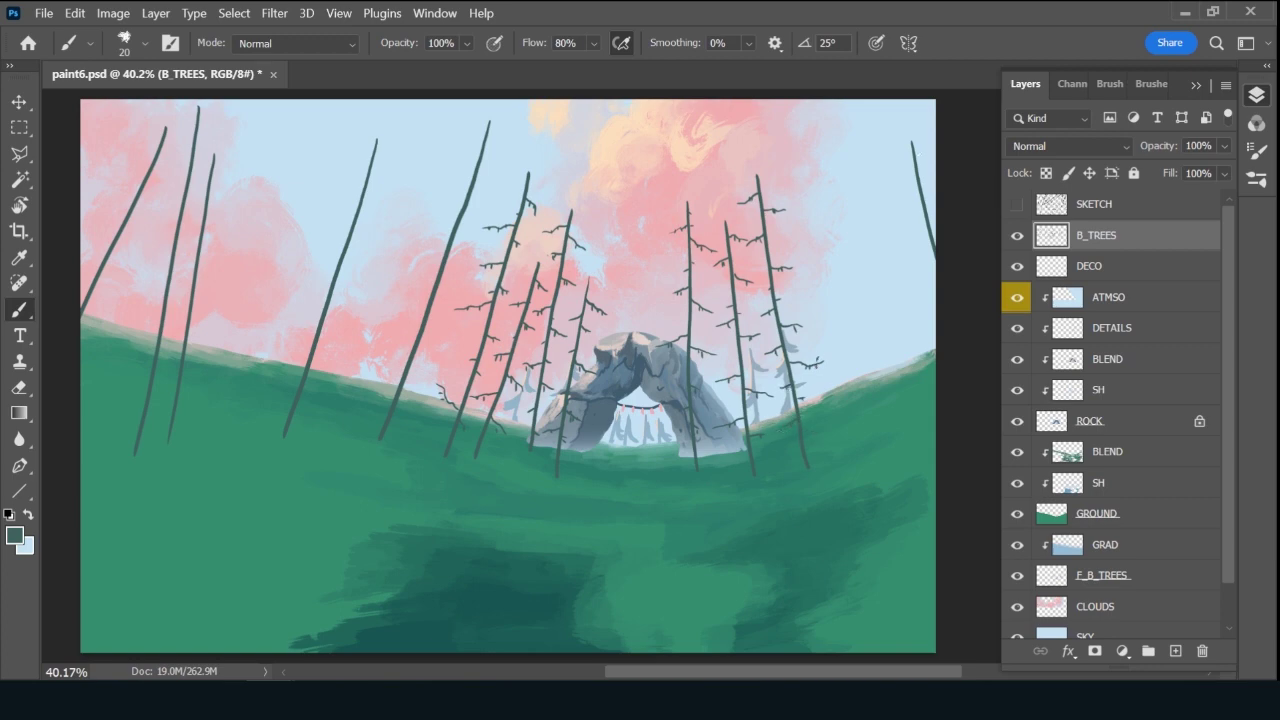
Add branches to the trunk at the canvas's right edge and to the tallest leaning trunk between the arch and the left slope.
{"action": "mouse_move", "coordinate": [912, 154]}
{"action": "left_mouse_down"}
{"action": "mouse_move", "coordinate": [886, 170]}
{"action": "mouse_move", "coordinate": [927, 166]}
{"action": "left_mouse_up"}
{"action": "left_click_drag", "start_coordinate": [917, 213], "coordinate": [906, 225]}
{"action": "mouse_move", "coordinate": [488, 162]}
{"action": "left_mouse_down"}
{"action": "mouse_move", "coordinate": [498, 170]}
{"action": "mouse_move", "coordinate": [444, 177]}
{"action": "left_mouse_up"}
{"action": "left_click_drag", "start_coordinate": [427, 221], "coordinate": [443, 223]}
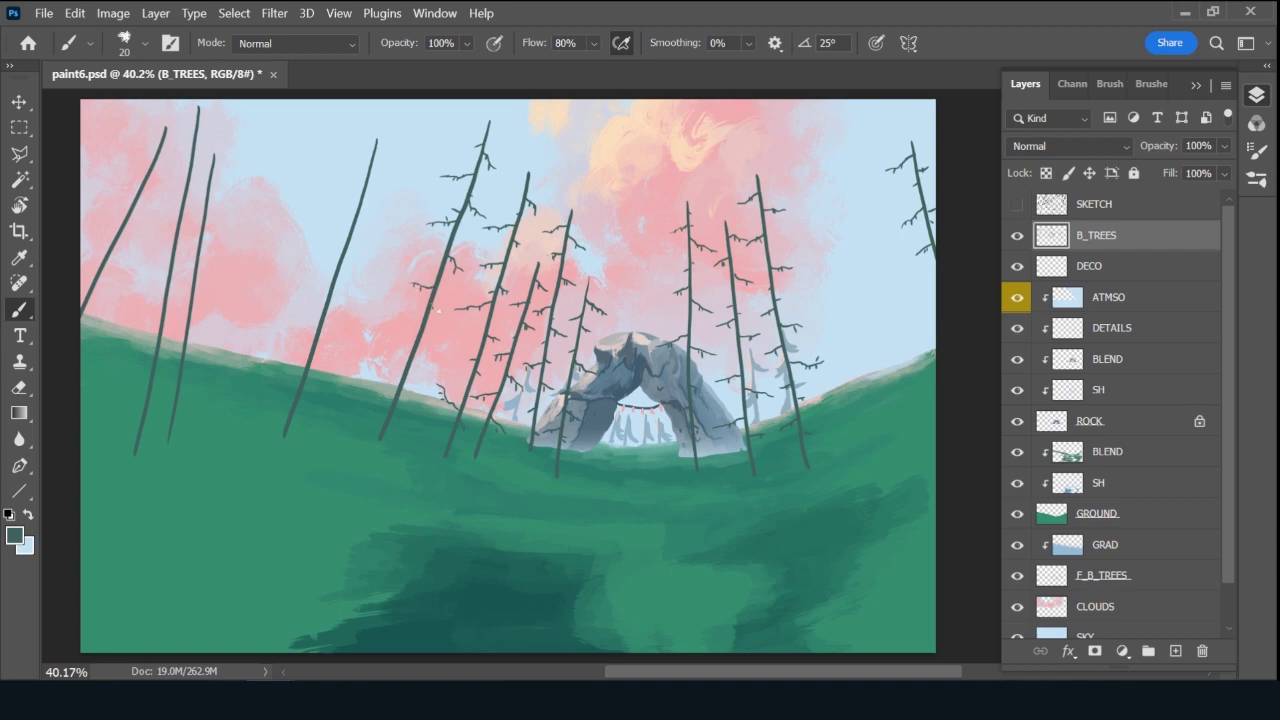
{"action": "left_click_drag", "start_coordinate": [438, 311], "coordinate": [436, 316]}
{"action": "left_click_drag", "start_coordinate": [416, 322], "coordinate": [397, 326]}
{"action": "left_click_drag", "start_coordinate": [424, 360], "coordinate": [384, 366]}
Paint branches along the isolated leaning trunk in the middle of the left slope.
{"action": "mouse_move", "coordinate": [375, 156]}
{"action": "left_mouse_down"}
{"action": "mouse_move", "coordinate": [390, 171]}
{"action": "mouse_move", "coordinate": [354, 188]}
{"action": "left_mouse_up"}
{"action": "mouse_move", "coordinate": [347, 239]}
{"action": "left_mouse_down"}
{"action": "mouse_move", "coordinate": [300, 245]}
{"action": "mouse_move", "coordinate": [322, 244]}
{"action": "mouse_move", "coordinate": [366, 283]}
{"action": "left_mouse_up"}
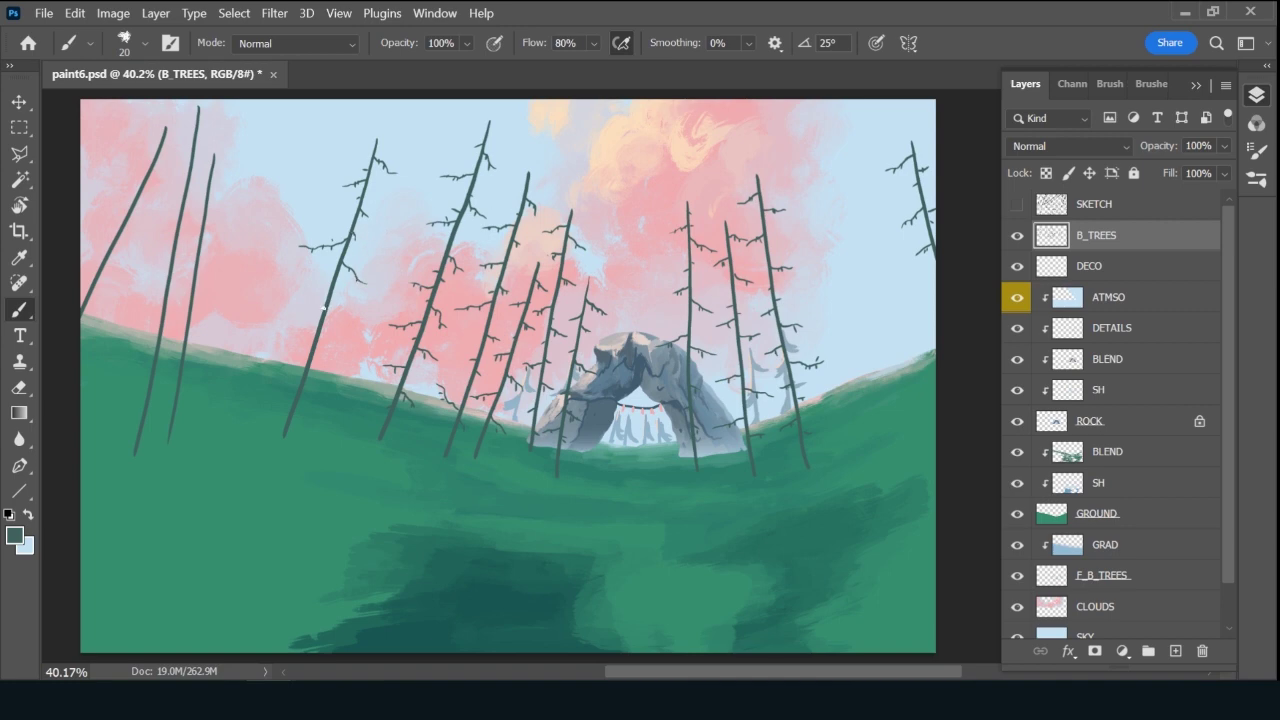
{"action": "left_click_drag", "start_coordinate": [322, 308], "coordinate": [313, 307]}
{"action": "left_click_drag", "start_coordinate": [254, 382], "coordinate": [276, 395]}
{"action": "mouse_move", "coordinate": [305, 348]}
{"action": "left_mouse_down"}
{"action": "mouse_move", "coordinate": [289, 350]}
{"action": "mouse_move", "coordinate": [334, 343]}
{"action": "left_mouse_up"}
Paint branches along the three leaning trunks nearest the canvas's left edge.
{"action": "mouse_move", "coordinate": [215, 170]}
{"action": "left_mouse_down"}
{"action": "mouse_move", "coordinate": [231, 179]}
{"action": "mouse_move", "coordinate": [200, 204]}
{"action": "mouse_move", "coordinate": [230, 238]}
{"action": "mouse_move", "coordinate": [183, 280]}
{"action": "left_mouse_up"}
{"action": "mouse_move", "coordinate": [222, 308]}
{"action": "left_mouse_down"}
{"action": "mouse_move", "coordinate": [176, 325]}
{"action": "mouse_move", "coordinate": [184, 358]}
{"action": "mouse_move", "coordinate": [219, 362]}
{"action": "mouse_move", "coordinate": [194, 360]}
{"action": "mouse_move", "coordinate": [204, 365]}
{"action": "mouse_move", "coordinate": [164, 390]}
{"action": "left_mouse_up"}
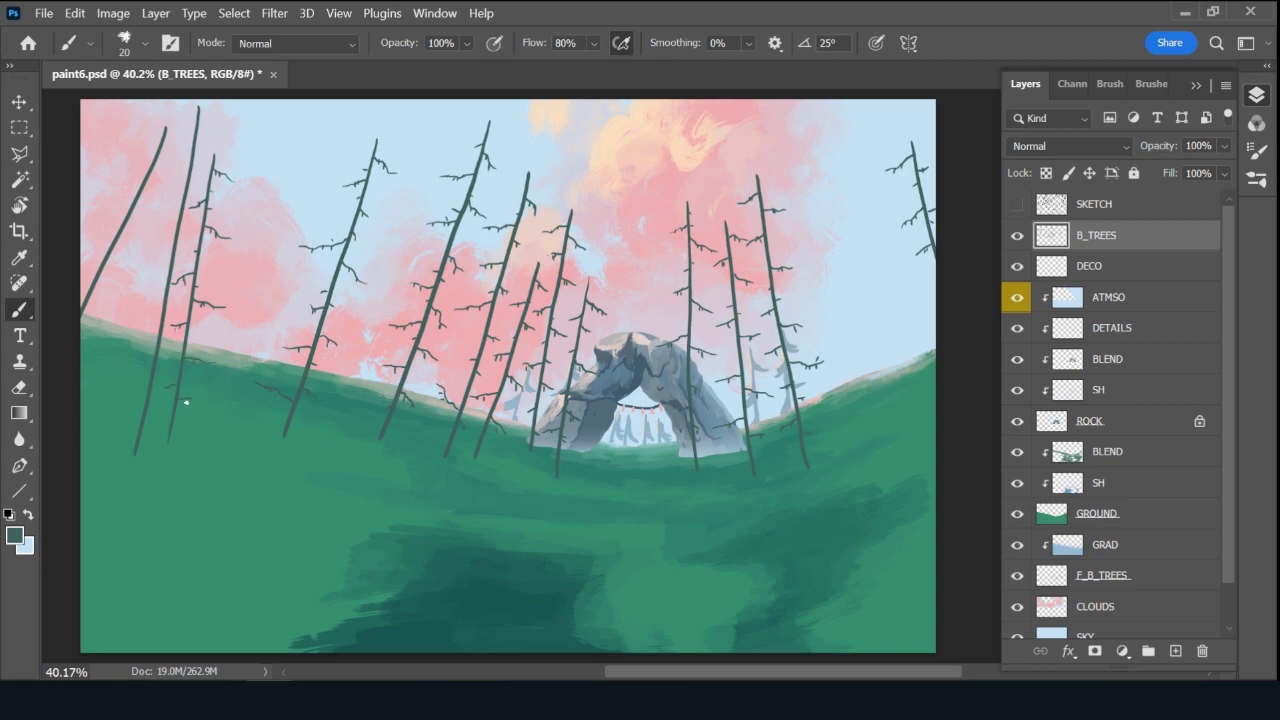
{"action": "mouse_move", "coordinate": [197, 129]}
{"action": "left_mouse_down"}
{"action": "mouse_move", "coordinate": [211, 135]}
{"action": "mouse_move", "coordinate": [167, 163]}
{"action": "left_mouse_up"}
{"action": "mouse_move", "coordinate": [176, 216]}
{"action": "left_mouse_down"}
{"action": "mouse_move", "coordinate": [150, 220]}
{"action": "mouse_move", "coordinate": [193, 243]}
{"action": "mouse_move", "coordinate": [145, 276]}
{"action": "mouse_move", "coordinate": [191, 310]}
{"action": "mouse_move", "coordinate": [123, 318]}
{"action": "left_mouse_up"}
{"action": "left_click_drag", "start_coordinate": [162, 360], "coordinate": [174, 371]}
{"action": "left_click_drag", "start_coordinate": [146, 390], "coordinate": [130, 379]}
{"action": "left_click_drag", "start_coordinate": [158, 151], "coordinate": [138, 150]}
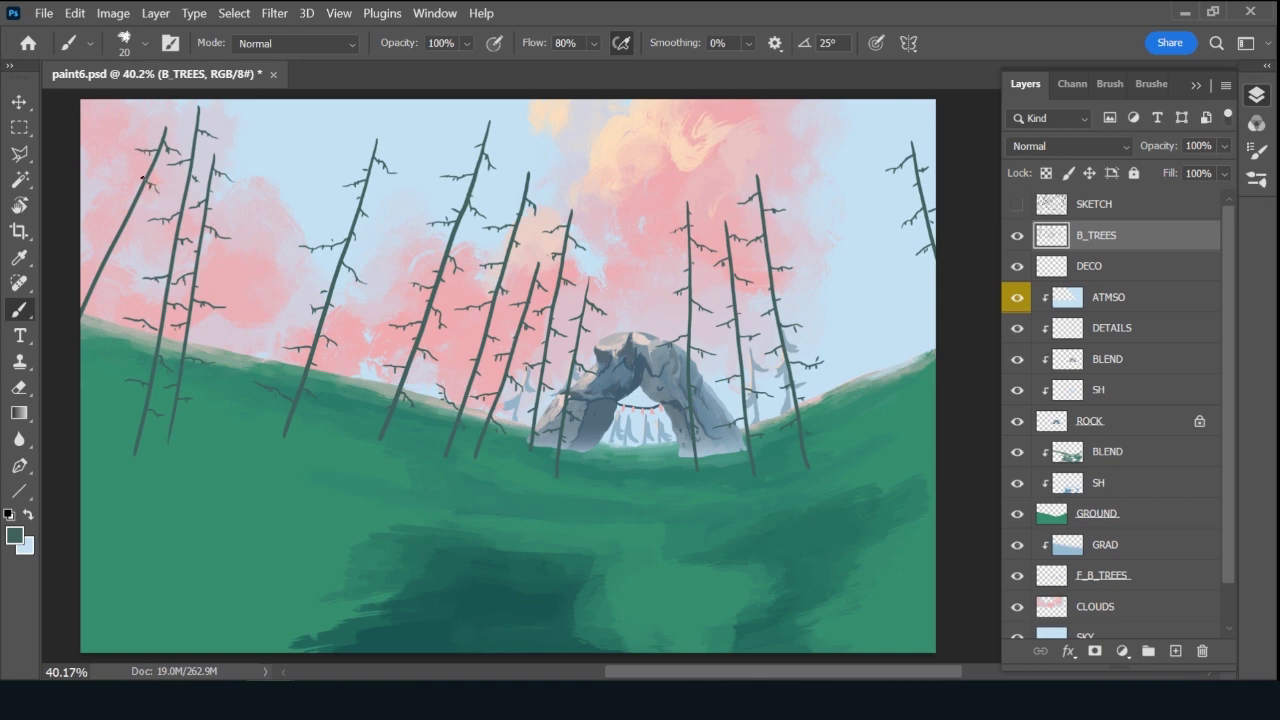
{"action": "mouse_move", "coordinate": [147, 178]}
{"action": "left_mouse_down"}
{"action": "mouse_move", "coordinate": [146, 237]}
{"action": "mouse_move", "coordinate": [119, 206]}
{"action": "mouse_move", "coordinate": [127, 214]}
{"action": "mouse_move", "coordinate": [89, 212]}
{"action": "left_mouse_up"}
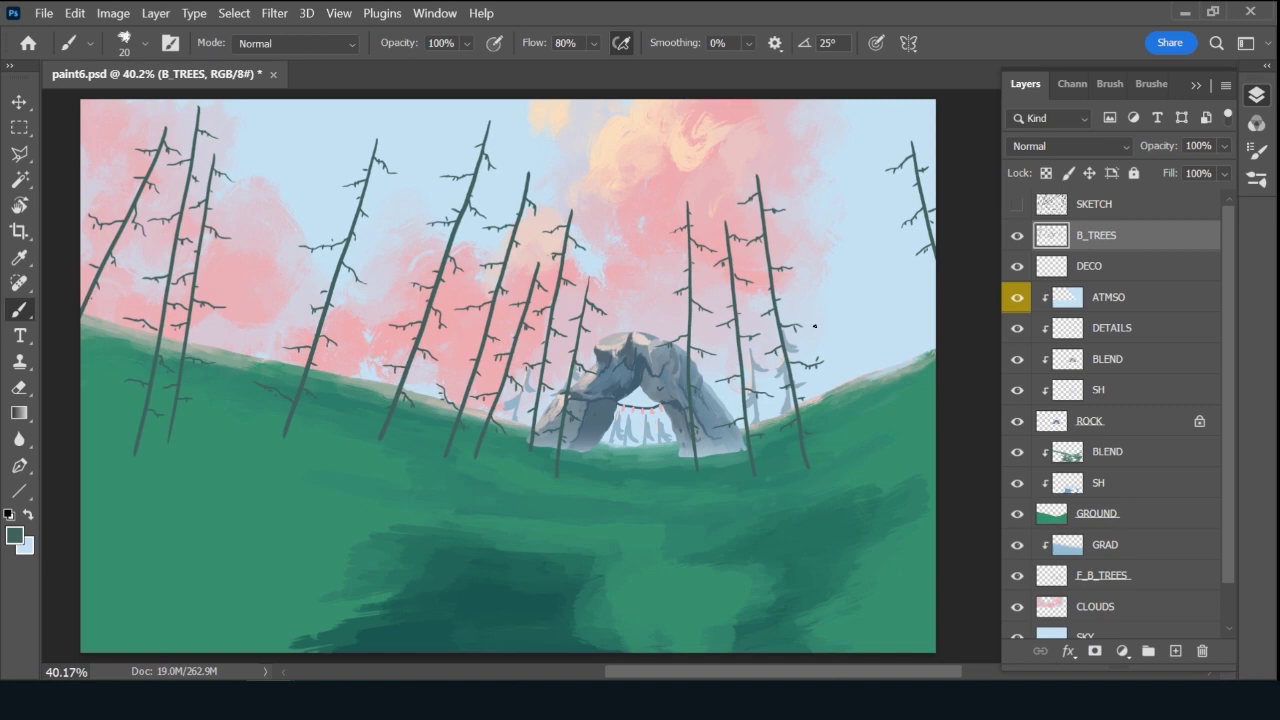
Add a layer named LEAVES above B_TREES and give it a green colour label.
{"action": "left_click", "coordinate": [1175, 651]}
{"action": "double_click", "coordinate": [1101, 243]}
{"action": "type", "text": "LEAVEs"}
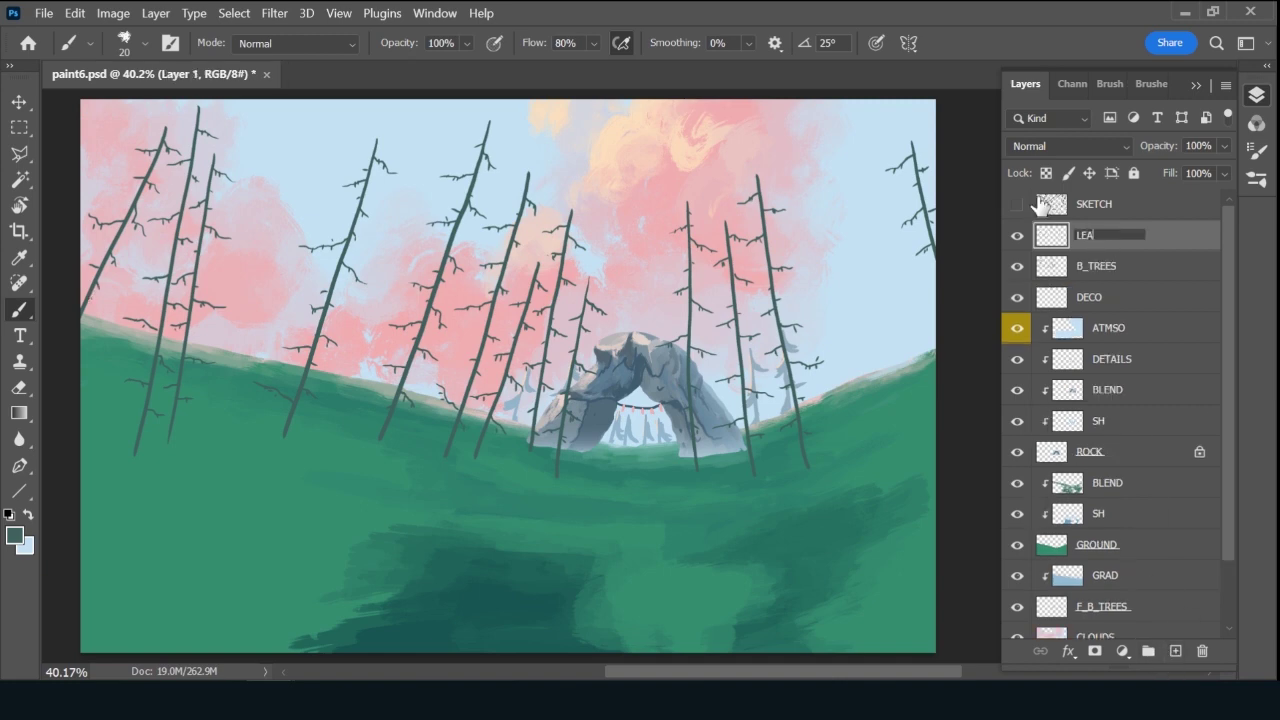
{"action": "key", "text": "Return"}
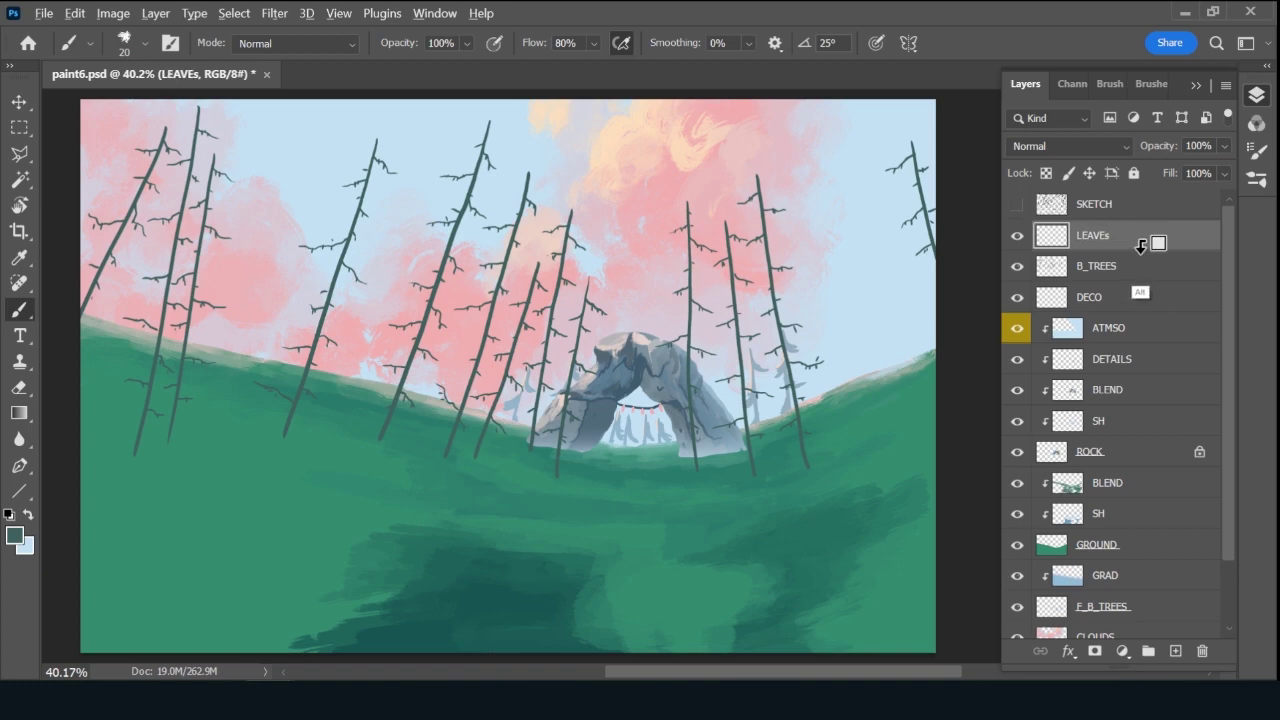
{"action": "double_click", "coordinate": [1125, 233]}
{"action": "key", "text": "Return"}
{"action": "type", "text": "S"}
{"action": "right_click", "coordinate": [1017, 237]}
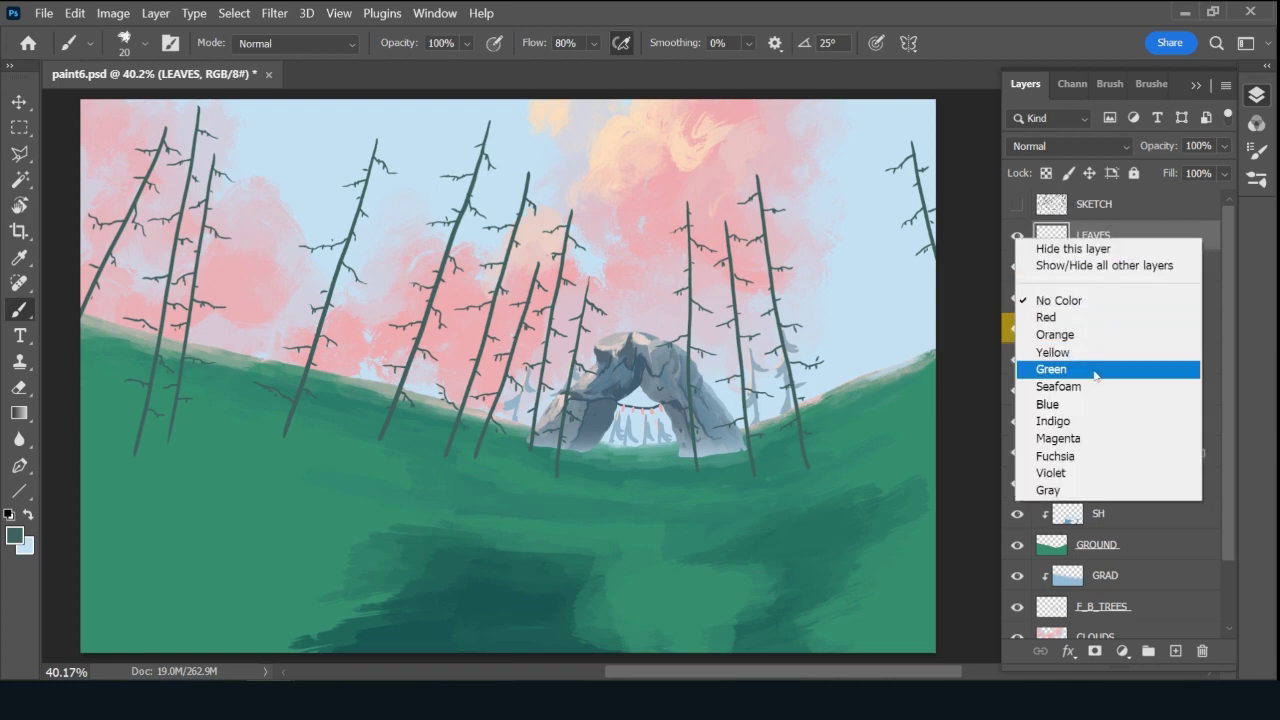
{"action": "left_click", "coordinate": [1107, 369]}
Lock the transparent pixels of B_TREES and tint the trunk tips with pink sampled from the clouds.
{"action": "left_click", "coordinate": [1133, 271]}
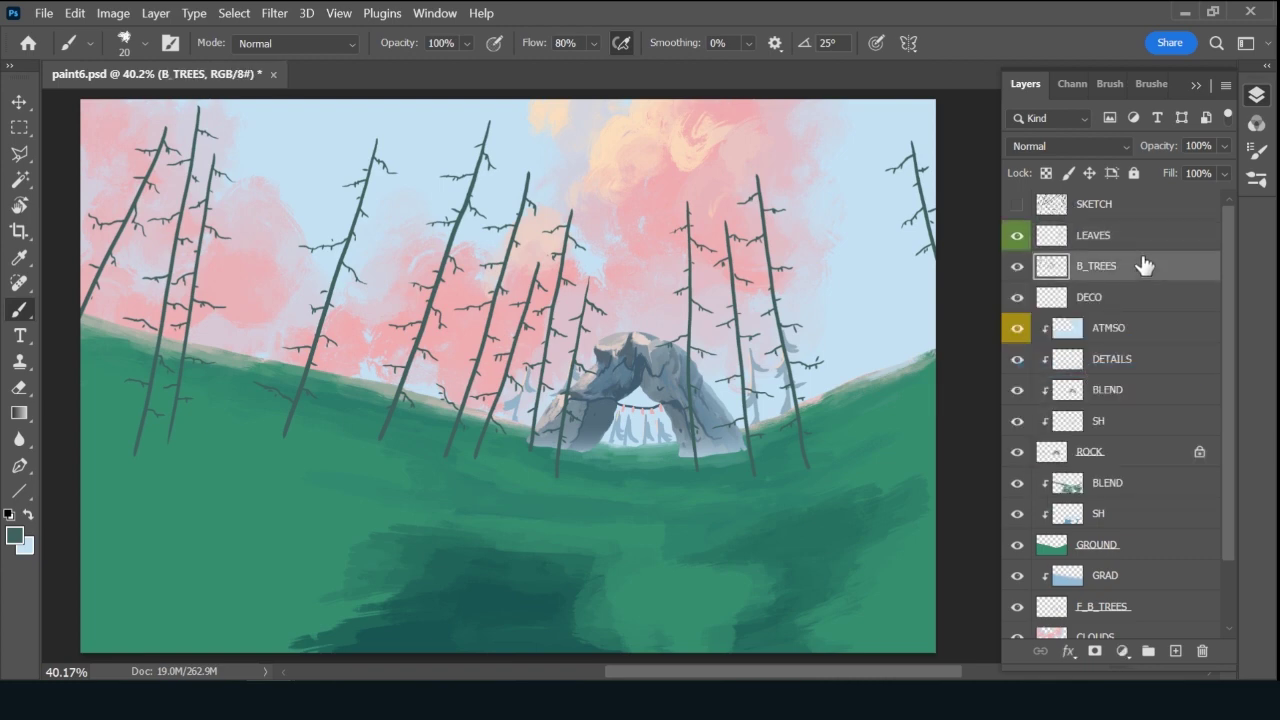
{"action": "key", "text": "slash"}
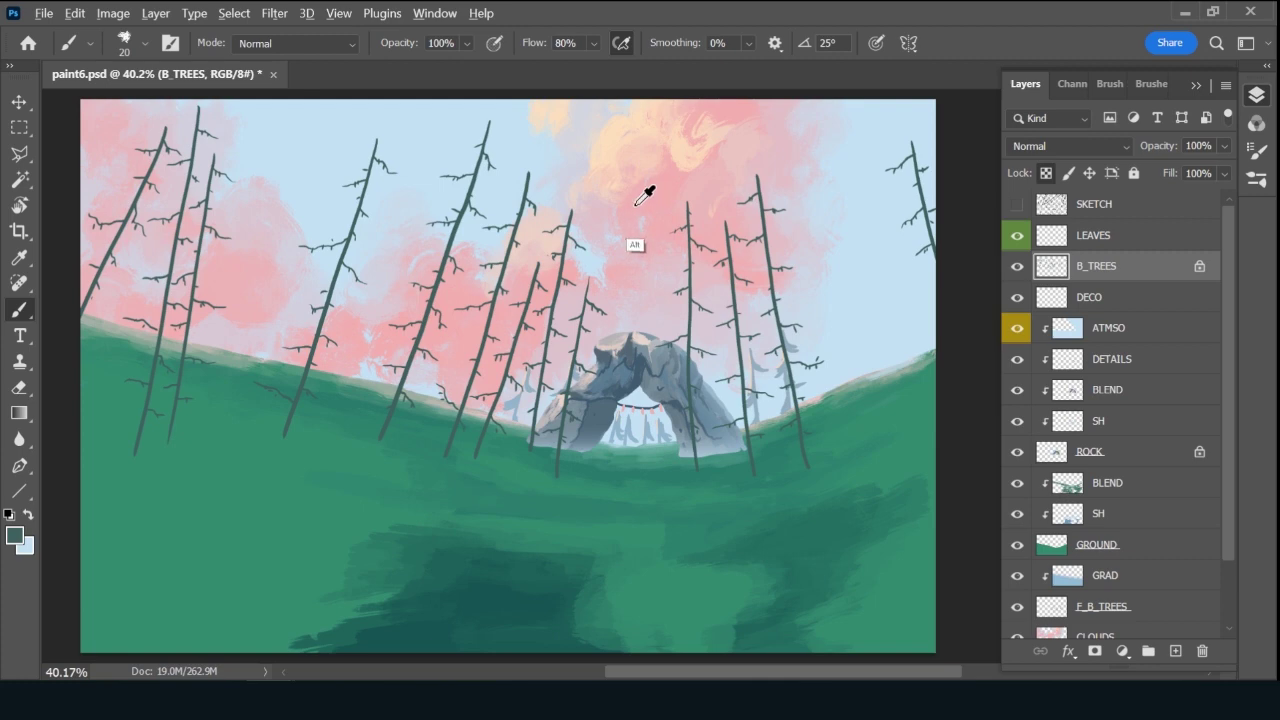
{"action": "left_click_drag", "start_coordinate": [637, 203], "coordinate": [687, 205]}
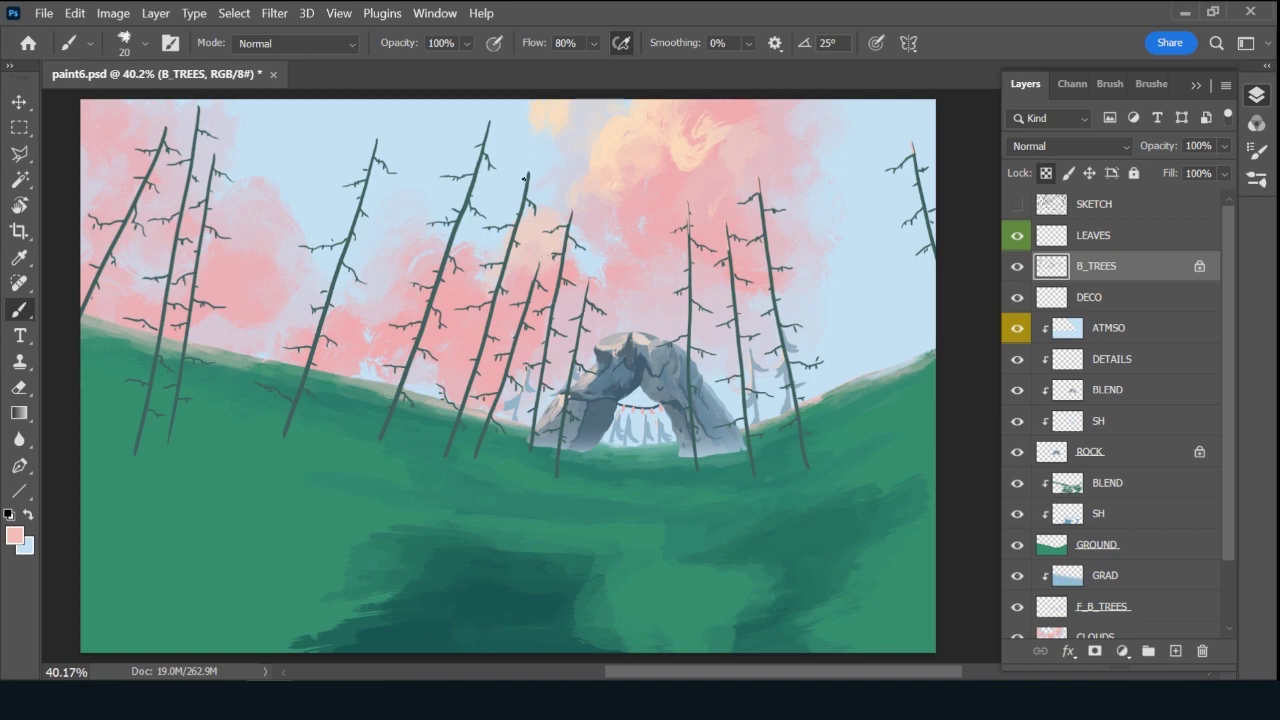
{"action": "left_click_drag", "start_coordinate": [490, 128], "coordinate": [494, 105]}
{"action": "mouse_move", "coordinate": [199, 107]}
{"action": "left_mouse_down"}
{"action": "mouse_move", "coordinate": [165, 136]}
{"action": "mouse_move", "coordinate": [169, 122]}
{"action": "mouse_move", "coordinate": [180, 163]}
{"action": "mouse_move", "coordinate": [197, 145]}
{"action": "mouse_move", "coordinate": [210, 189]}
{"action": "left_mouse_up"}
On the LEAVES layer, paint foliage clumps on the leftmost tree with a 35 px brush in dark green sampled from the ground.
{"action": "left_click", "coordinate": [1146, 237]}
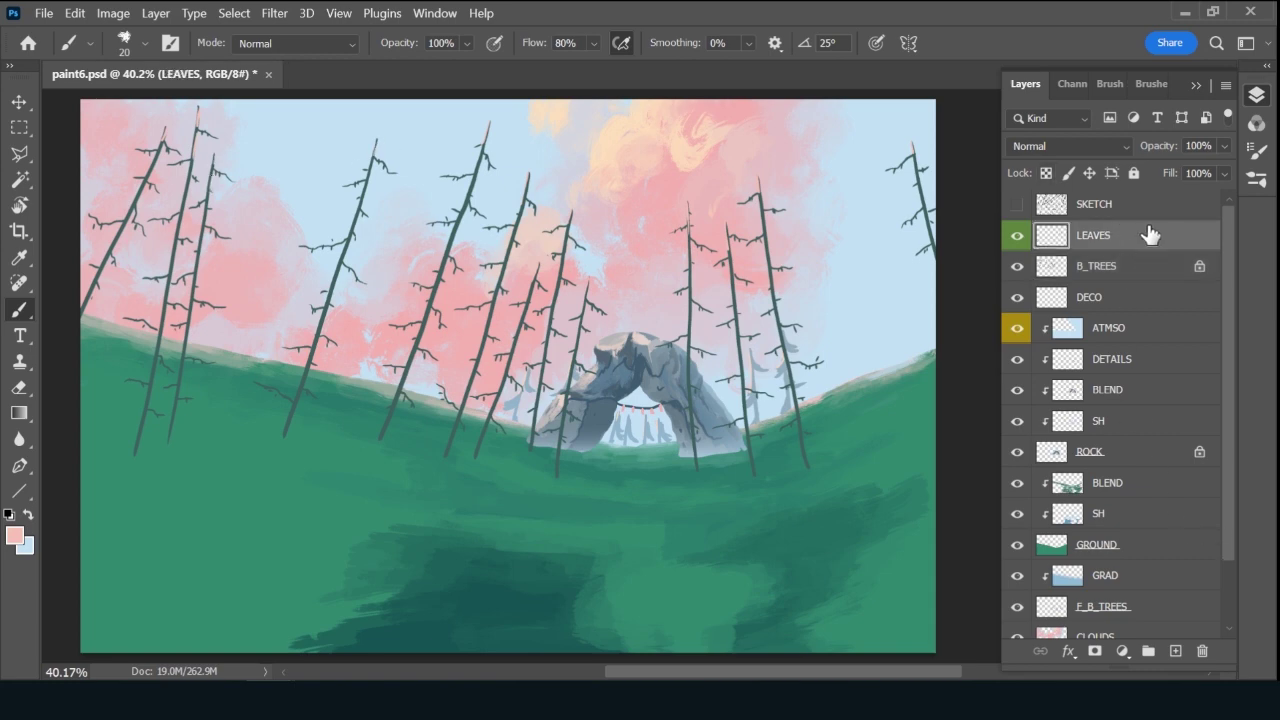
{"action": "left_click", "coordinate": [1153, 85]}
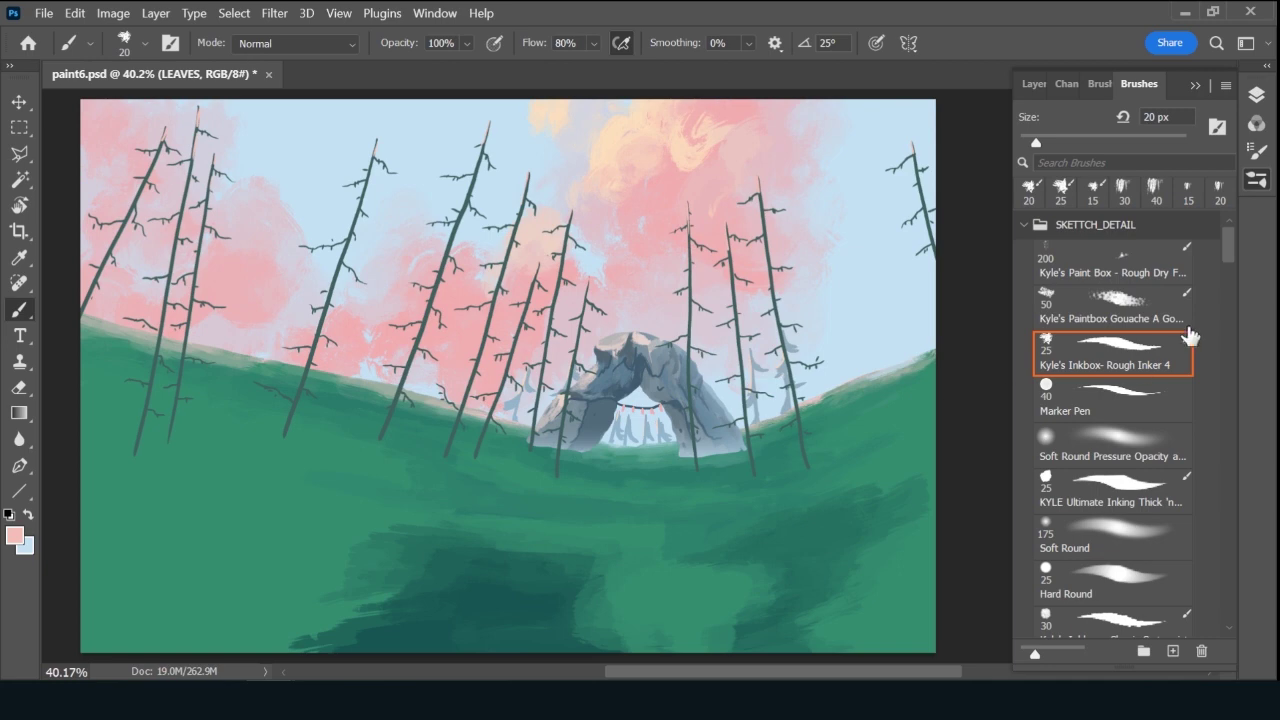
{"action": "key", "text": "bracketright"}
{"action": "left_click", "coordinate": [1031, 86]}
{"action": "key", "text": "bracketright"}
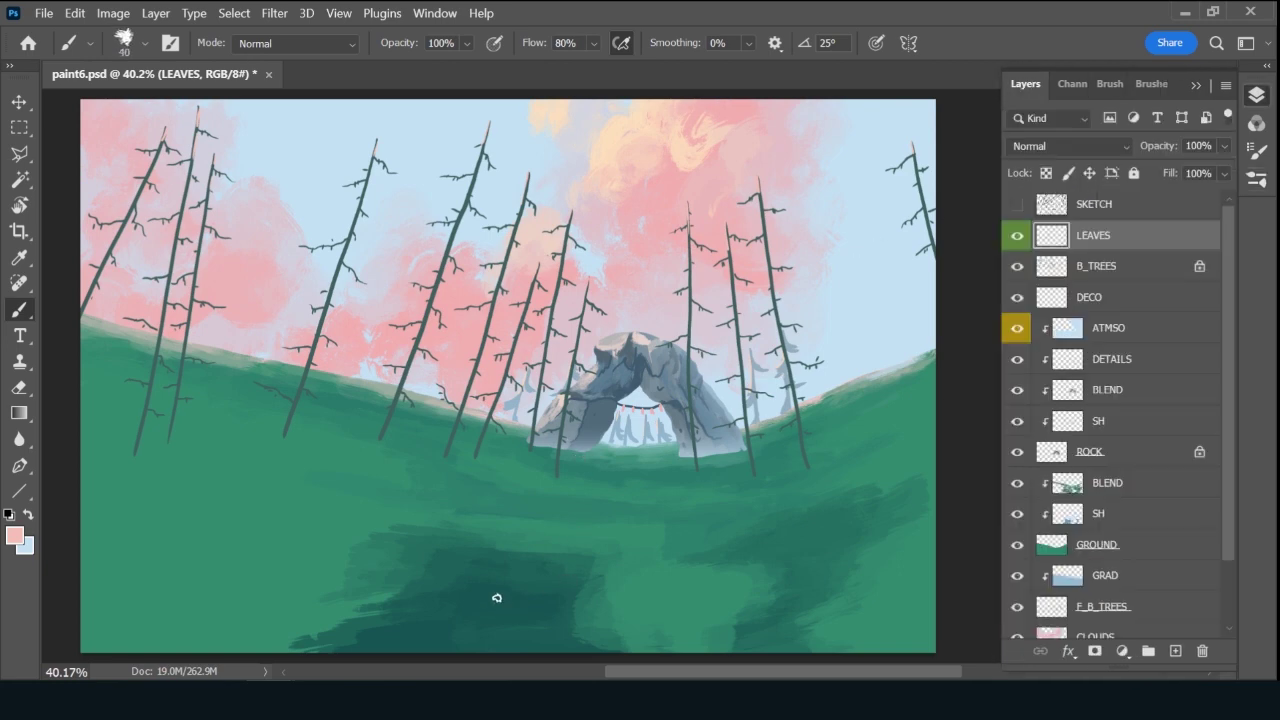
{"action": "left_click", "coordinate": [441, 565], "text": "alt"}
{"action": "key", "text": "bracketleft"}
{"action": "mouse_move", "coordinate": [159, 158]}
{"action": "left_mouse_down"}
{"action": "mouse_move", "coordinate": [112, 207]}
{"action": "mouse_move", "coordinate": [133, 197]}
{"action": "mouse_move", "coordinate": [124, 257]}
{"action": "mouse_move", "coordinate": [119, 246]}
{"action": "mouse_move", "coordinate": [134, 262]}
{"action": "mouse_move", "coordinate": [126, 214]}
{"action": "mouse_move", "coordinate": [133, 266]}
{"action": "mouse_move", "coordinate": [117, 237]}
{"action": "mouse_move", "coordinate": [93, 244]}
{"action": "mouse_move", "coordinate": [115, 246]}
{"action": "mouse_move", "coordinate": [96, 241]}
{"action": "mouse_move", "coordinate": [116, 233]}
{"action": "mouse_move", "coordinate": [82, 257]}
{"action": "mouse_move", "coordinate": [100, 282]}
{"action": "mouse_move", "coordinate": [101, 270]}
{"action": "mouse_move", "coordinate": [108, 310]}
{"action": "left_mouse_up"}
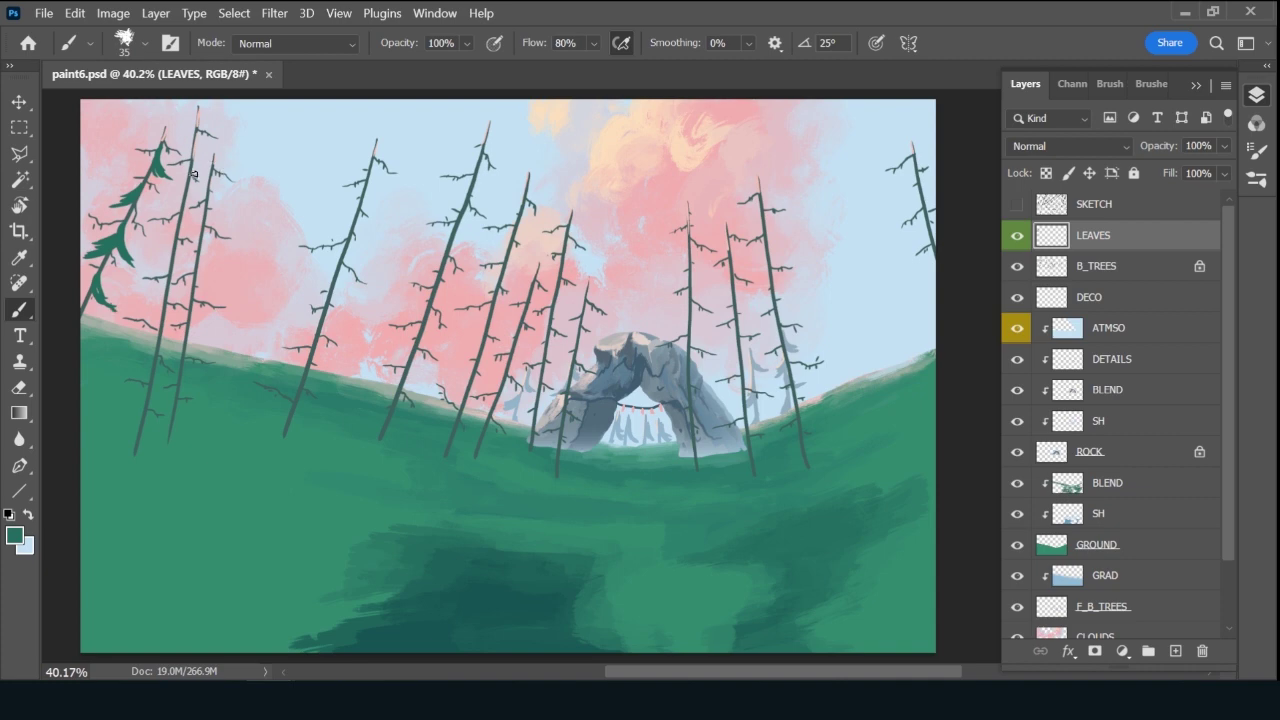
Paint drooping foliage down the third trunk from the left edge and the isolated tree on the left slope.
{"action": "mouse_move", "coordinate": [213, 197]}
{"action": "left_mouse_down"}
{"action": "mouse_move", "coordinate": [217, 251]}
{"action": "mouse_move", "coordinate": [203, 243]}
{"action": "mouse_move", "coordinate": [203, 230]}
{"action": "mouse_move", "coordinate": [224, 256]}
{"action": "left_mouse_up"}
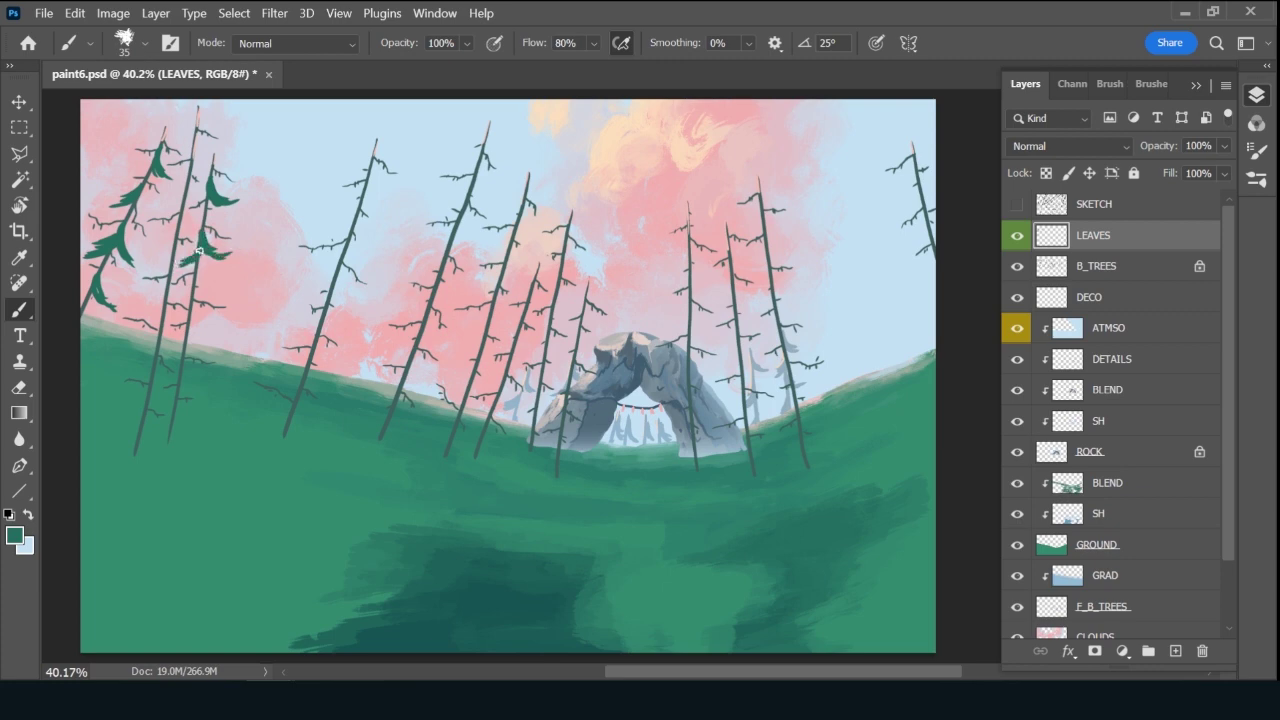
{"action": "mouse_move", "coordinate": [194, 262]}
{"action": "left_mouse_down"}
{"action": "mouse_move", "coordinate": [193, 303]}
{"action": "mouse_move", "coordinate": [191, 288]}
{"action": "mouse_move", "coordinate": [210, 310]}
{"action": "mouse_move", "coordinate": [193, 291]}
{"action": "mouse_move", "coordinate": [206, 316]}
{"action": "mouse_move", "coordinate": [193, 312]}
{"action": "mouse_move", "coordinate": [214, 323]}
{"action": "mouse_move", "coordinate": [204, 311]}
{"action": "mouse_move", "coordinate": [184, 366]}
{"action": "left_mouse_up"}
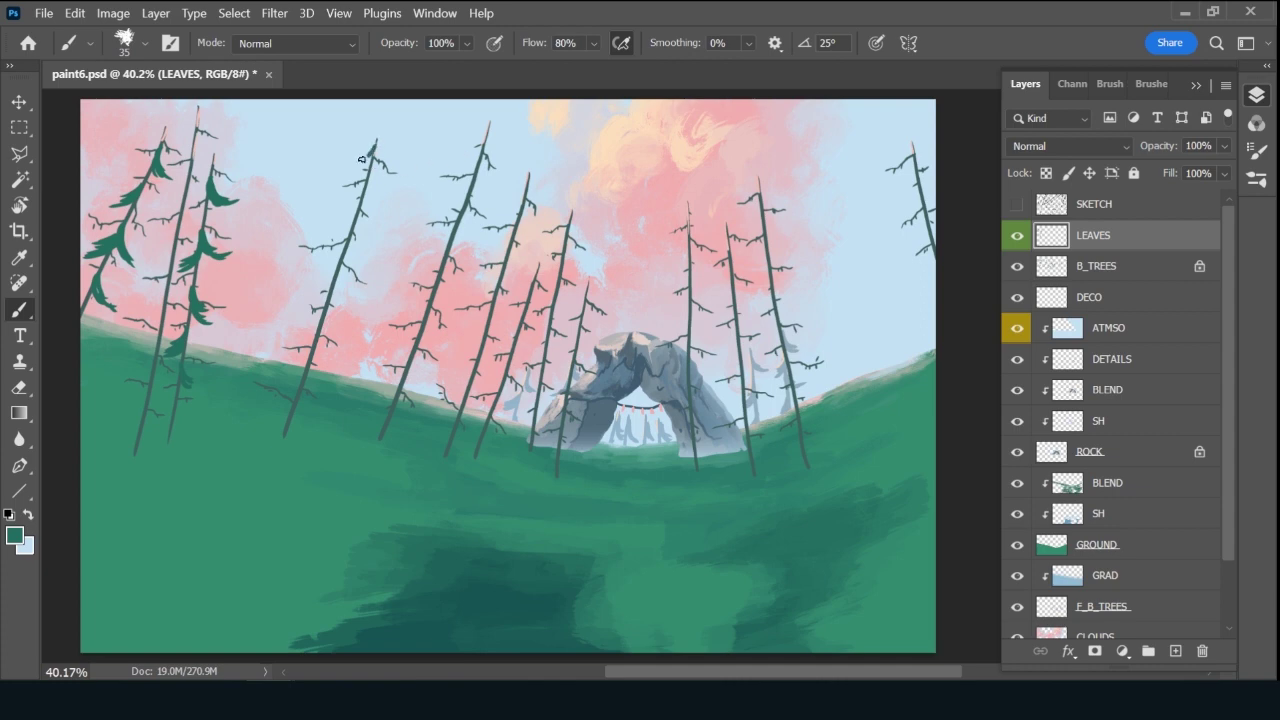
{"action": "left_click_drag", "start_coordinate": [361, 158], "coordinate": [384, 184]}
{"action": "mouse_move", "coordinate": [364, 182]}
{"action": "left_mouse_down"}
{"action": "mouse_move", "coordinate": [377, 236]}
{"action": "mouse_move", "coordinate": [364, 219]}
{"action": "mouse_move", "coordinate": [328, 254]}
{"action": "mouse_move", "coordinate": [342, 258]}
{"action": "mouse_move", "coordinate": [317, 265]}
{"action": "mouse_move", "coordinate": [344, 261]}
{"action": "mouse_move", "coordinate": [354, 293]}
{"action": "mouse_move", "coordinate": [340, 286]}
{"action": "mouse_move", "coordinate": [297, 318]}
{"action": "mouse_move", "coordinate": [331, 318]}
{"action": "mouse_move", "coordinate": [330, 341]}
{"action": "mouse_move", "coordinate": [320, 321]}
{"action": "mouse_move", "coordinate": [333, 345]}
{"action": "mouse_move", "coordinate": [318, 335]}
{"action": "mouse_move", "coordinate": [326, 318]}
{"action": "mouse_move", "coordinate": [345, 354]}
{"action": "mouse_move", "coordinate": [310, 353]}
{"action": "mouse_move", "coordinate": [304, 389]}
{"action": "left_mouse_up"}
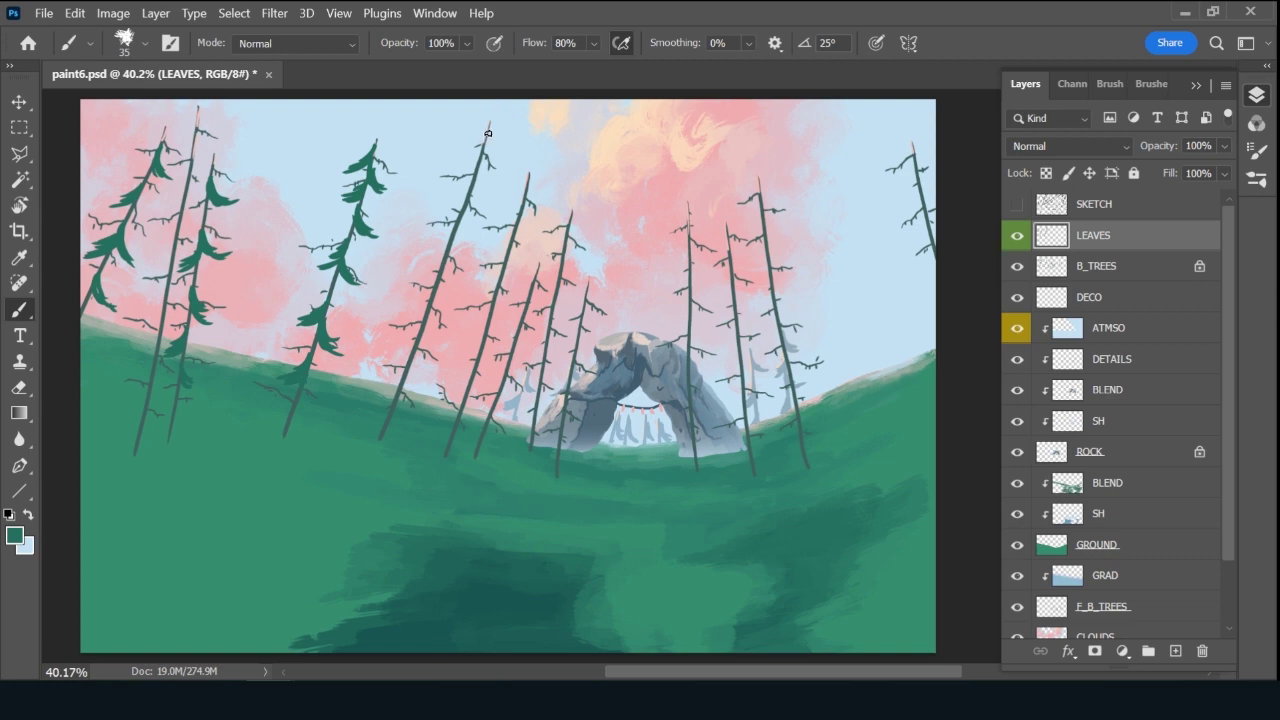
Paint foliage clumps on the tallest leaning tree left of the arch and on the shorter one nearer the arch.
{"action": "mouse_move", "coordinate": [488, 133]}
{"action": "left_mouse_down"}
{"action": "mouse_move", "coordinate": [492, 168]}
{"action": "mouse_move", "coordinate": [486, 148]}
{"action": "mouse_move", "coordinate": [504, 169]}
{"action": "mouse_move", "coordinate": [487, 156]}
{"action": "mouse_move", "coordinate": [505, 173]}
{"action": "mouse_move", "coordinate": [482, 157]}
{"action": "mouse_move", "coordinate": [506, 176]}
{"action": "mouse_move", "coordinate": [478, 162]}
{"action": "mouse_move", "coordinate": [470, 186]}
{"action": "mouse_move", "coordinate": [477, 160]}
{"action": "mouse_move", "coordinate": [446, 202]}
{"action": "mouse_move", "coordinate": [481, 246]}
{"action": "mouse_move", "coordinate": [453, 233]}
{"action": "mouse_move", "coordinate": [485, 244]}
{"action": "mouse_move", "coordinate": [432, 282]}
{"action": "left_mouse_up"}
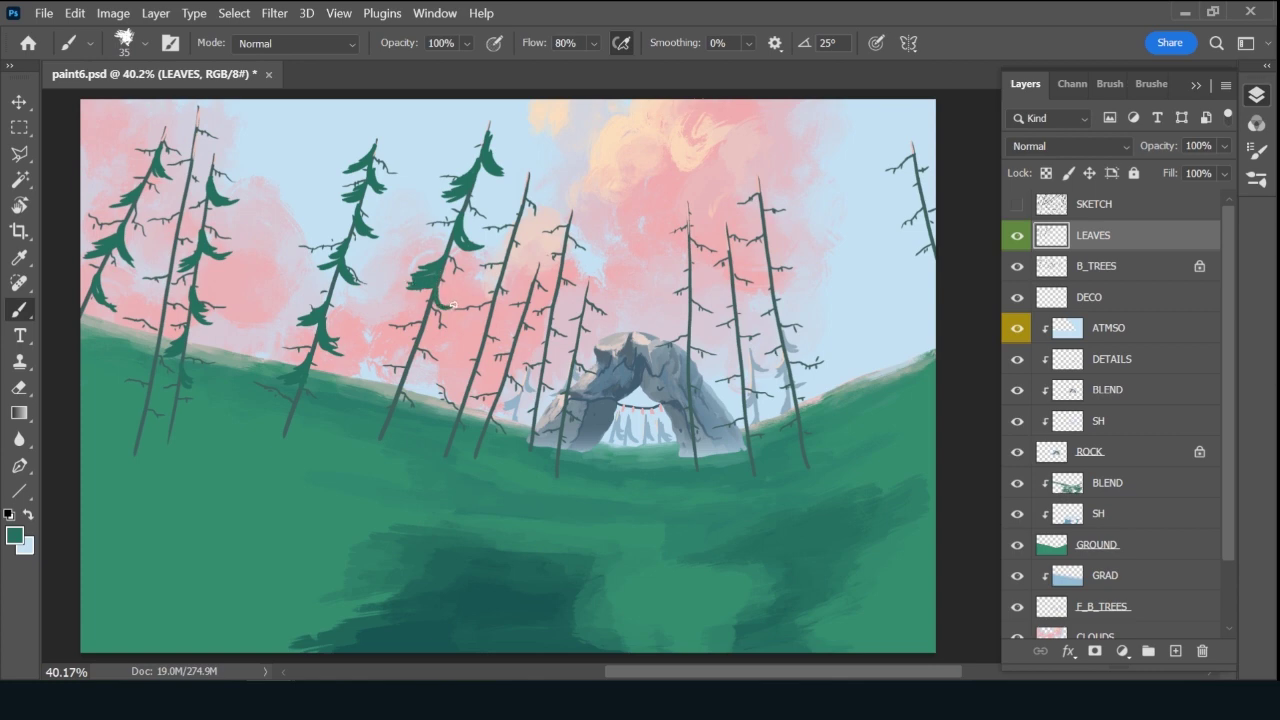
{"action": "left_click_drag", "start_coordinate": [453, 305], "coordinate": [441, 270]}
{"action": "mouse_move", "coordinate": [427, 353]}
{"action": "left_mouse_down"}
{"action": "mouse_move", "coordinate": [422, 327]}
{"action": "mouse_move", "coordinate": [436, 369]}
{"action": "mouse_move", "coordinate": [390, 360]}
{"action": "mouse_move", "coordinate": [410, 352]}
{"action": "mouse_move", "coordinate": [380, 368]}
{"action": "mouse_move", "coordinate": [404, 370]}
{"action": "mouse_move", "coordinate": [376, 379]}
{"action": "left_mouse_up"}
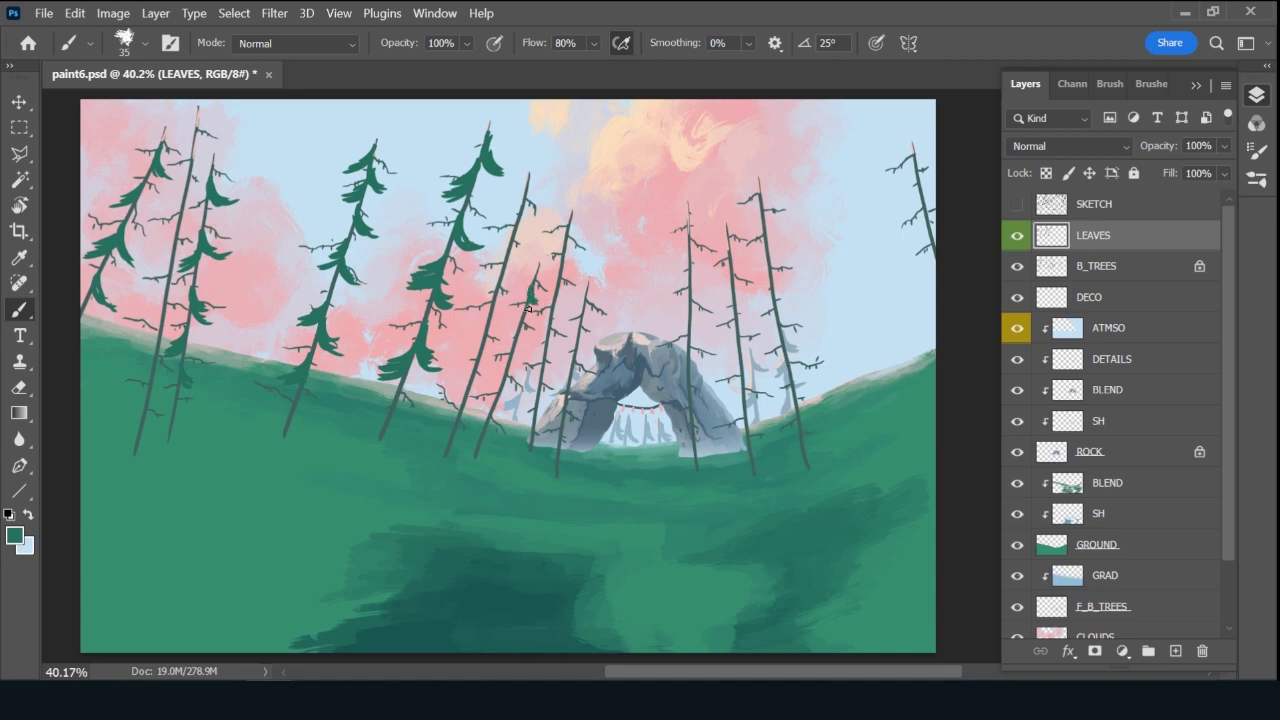
{"action": "left_click_drag", "start_coordinate": [528, 310], "coordinate": [520, 306]}
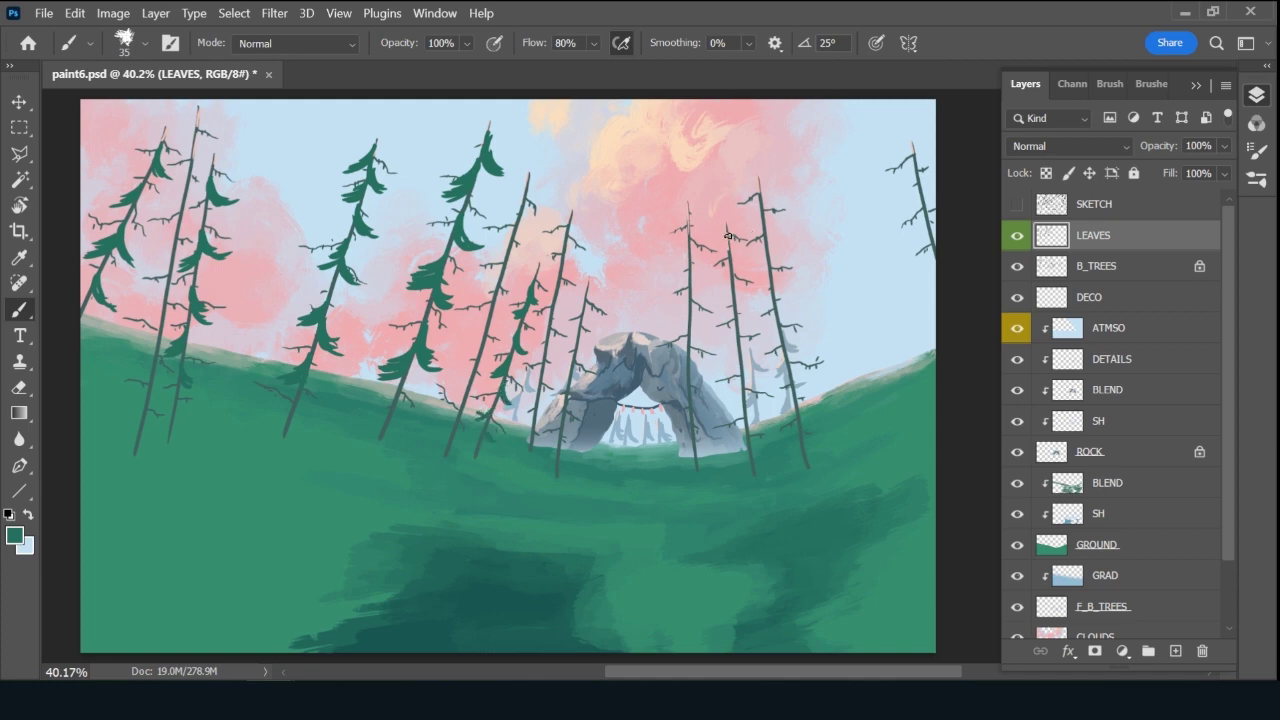
Paint foliage down the shorter trunk just right of the arch and save the document.
{"action": "left_click_drag", "start_coordinate": [729, 237], "coordinate": [745, 254]}
{"action": "left_click_drag", "start_coordinate": [723, 278], "coordinate": [734, 292]}
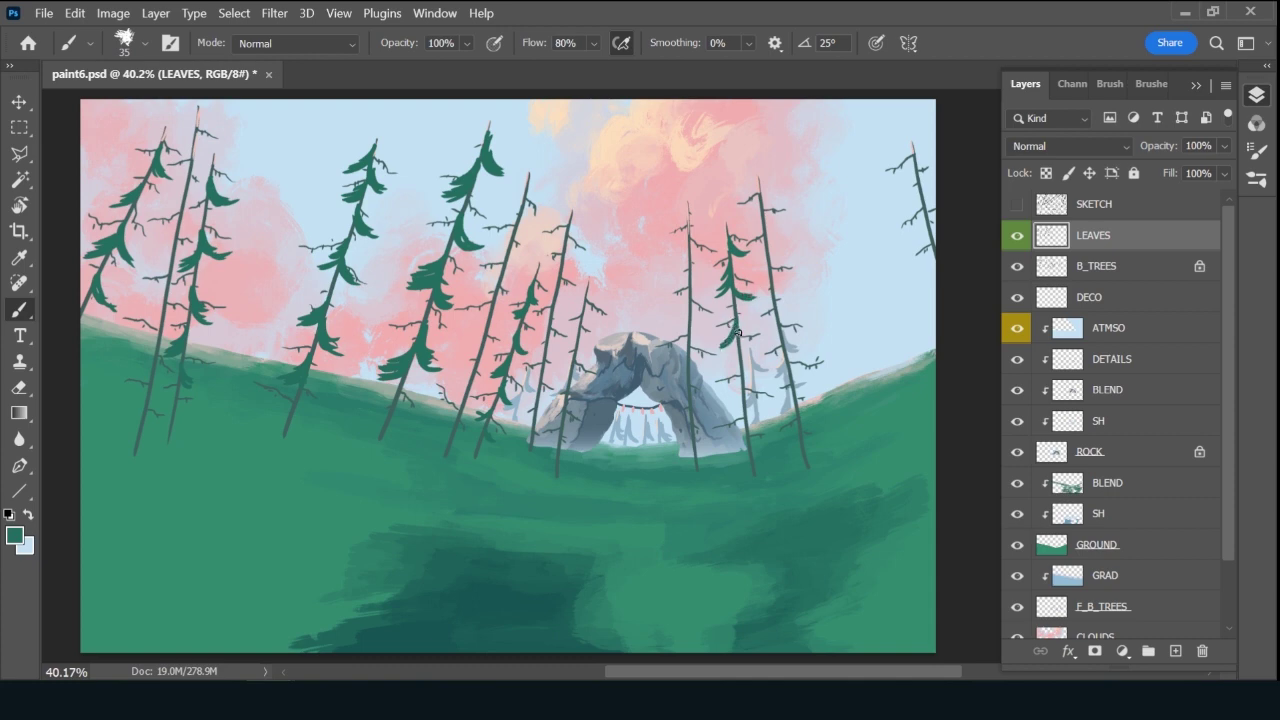
{"action": "left_click_drag", "start_coordinate": [754, 350], "coordinate": [738, 338]}
{"action": "mouse_move", "coordinate": [764, 383]}
{"action": "left_mouse_down"}
{"action": "mouse_move", "coordinate": [748, 376]}
{"action": "mouse_move", "coordinate": [744, 412]}
{"action": "left_mouse_up"}
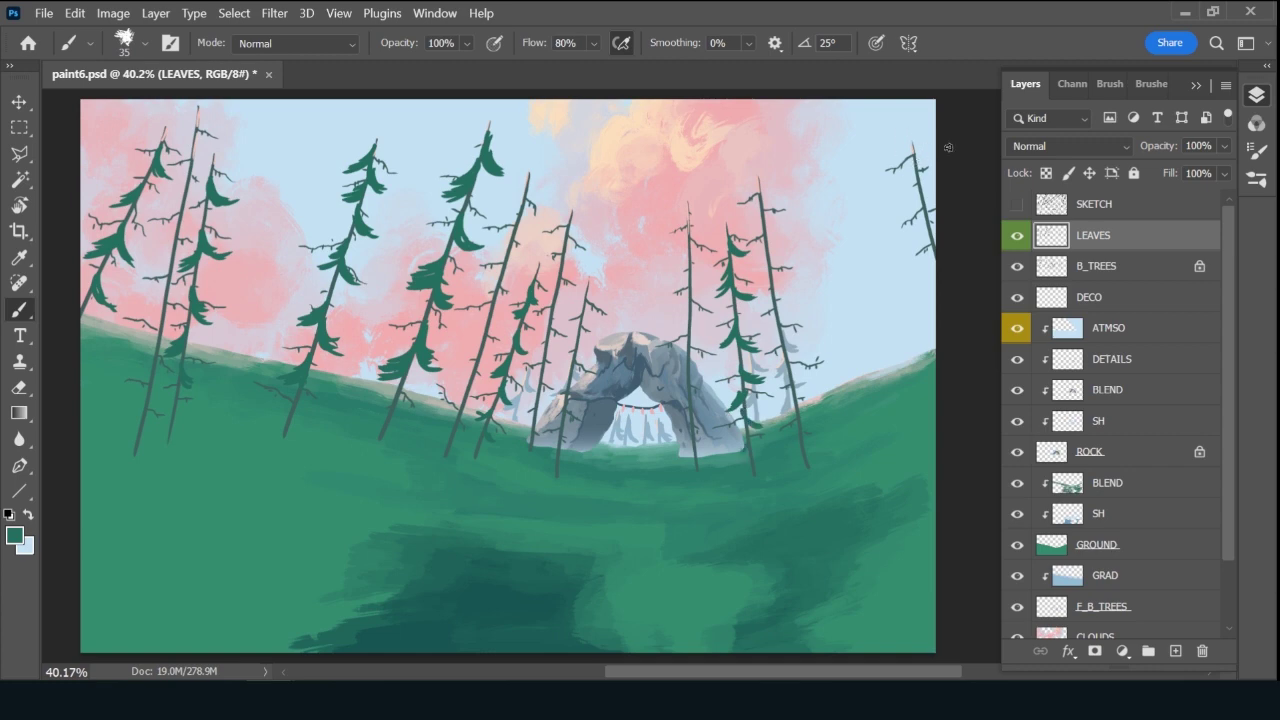
{"action": "key", "text": "ctrl+s"}
Add a layer named SH clipped to LEAVES and set its blend mode to Multiply.
{"action": "left_click", "coordinate": [1175, 651]}
{"action": "key", "text": "ctrl+alt+g"}
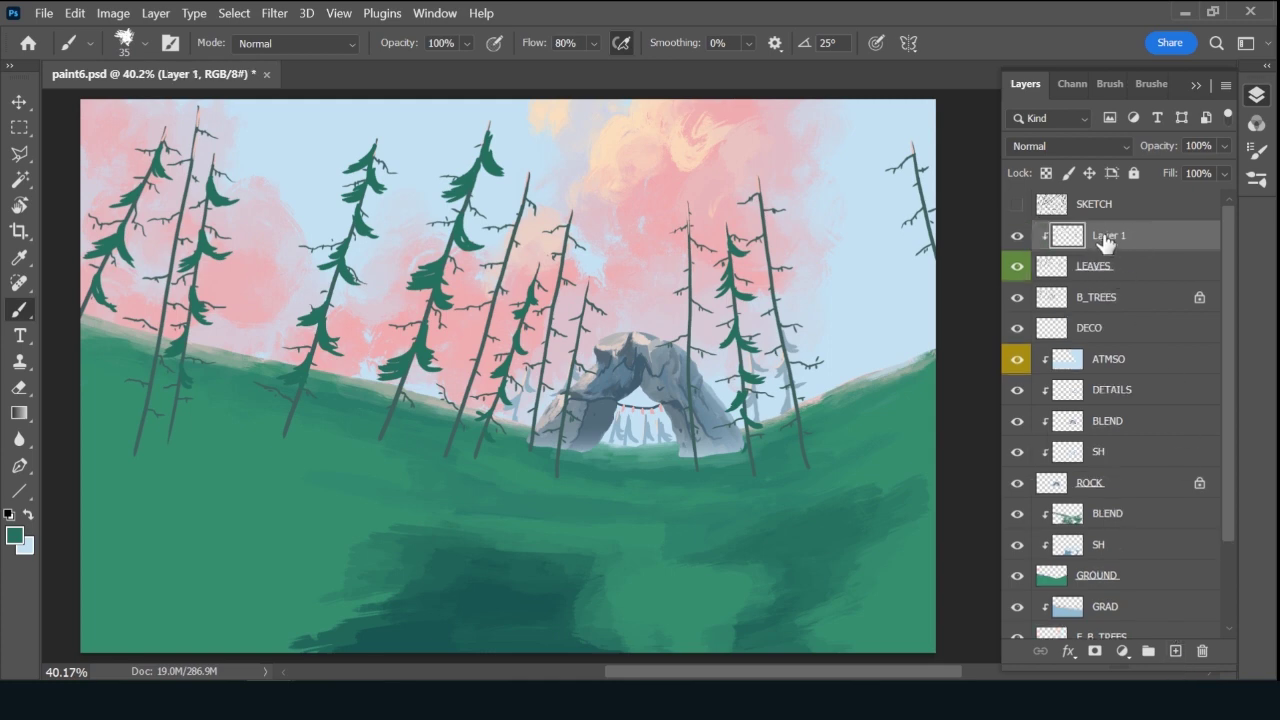
{"action": "double_click", "coordinate": [1108, 236]}
{"action": "type", "text": "SH"}
{"action": "key", "text": "Return"}
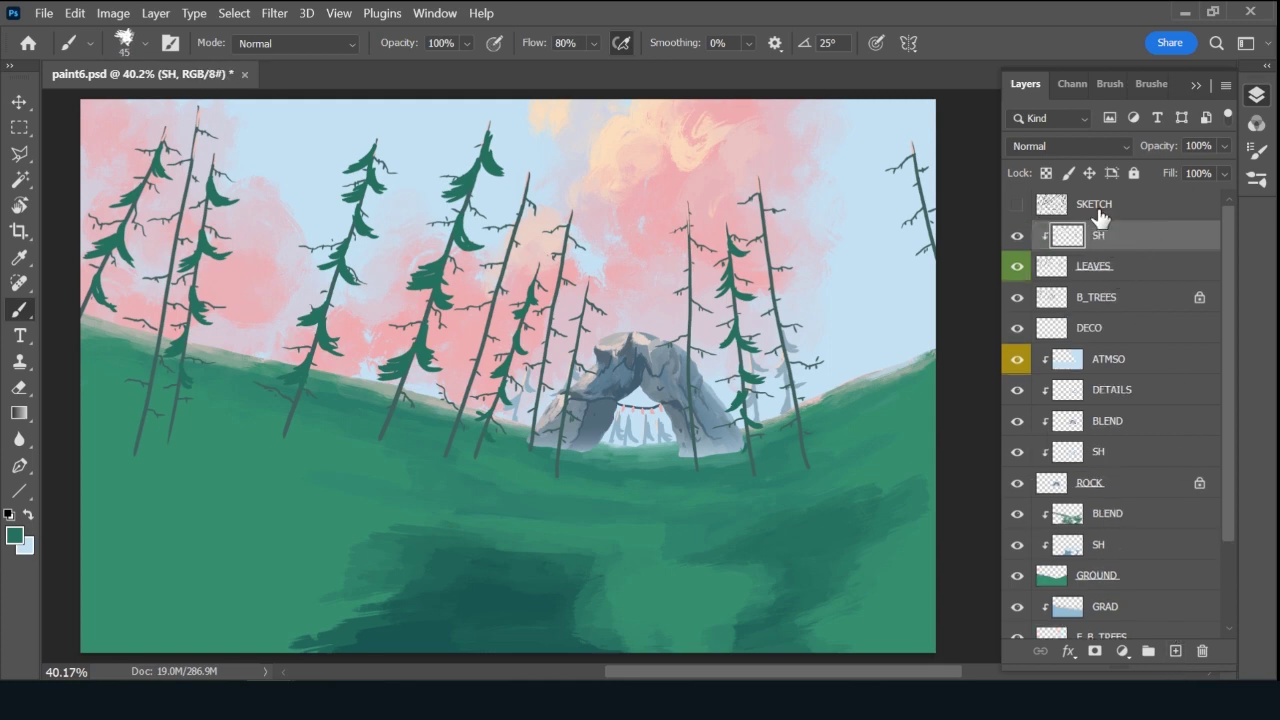
{"action": "left_click", "coordinate": [829, 150], "text": "alt"}
{"action": "left_click", "coordinate": [1048, 148]}
{"action": "left_click", "coordinate": [1045, 191]}
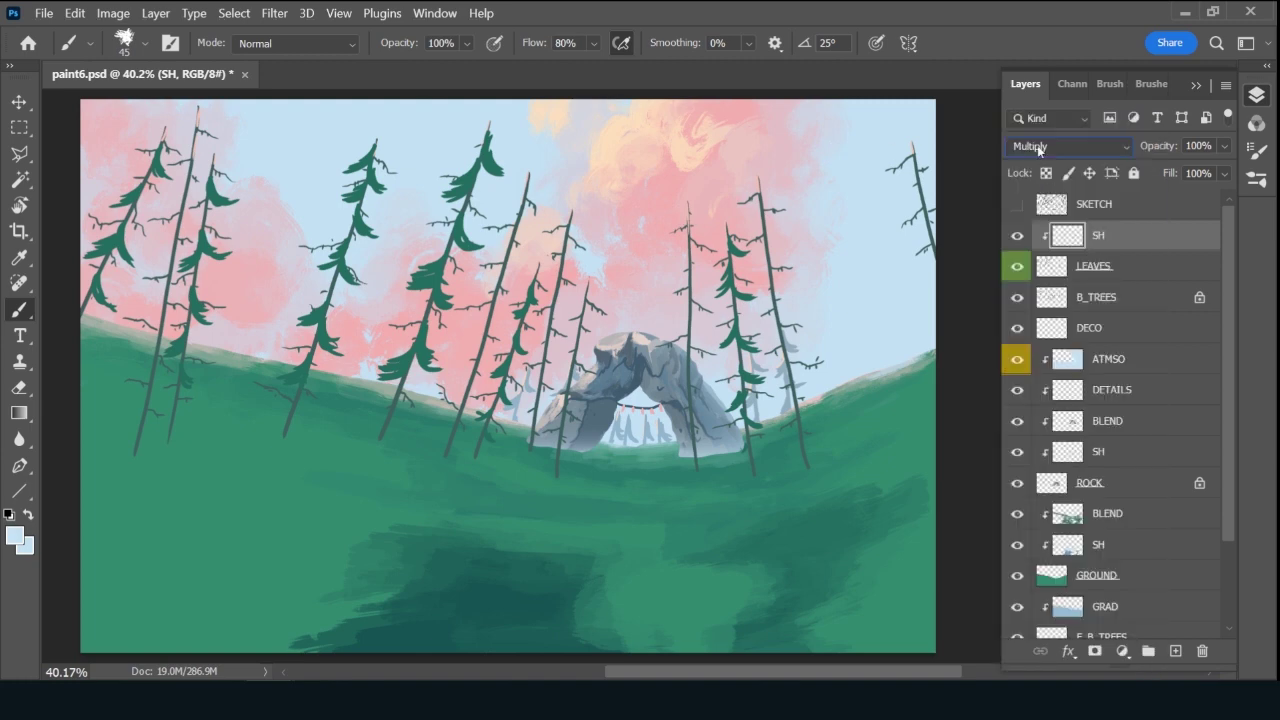
Set the foreground colour to the muted blue 57839f for shading.
{"action": "key", "text": "bracketright"}
{"action": "key", "text": "bracketright"}
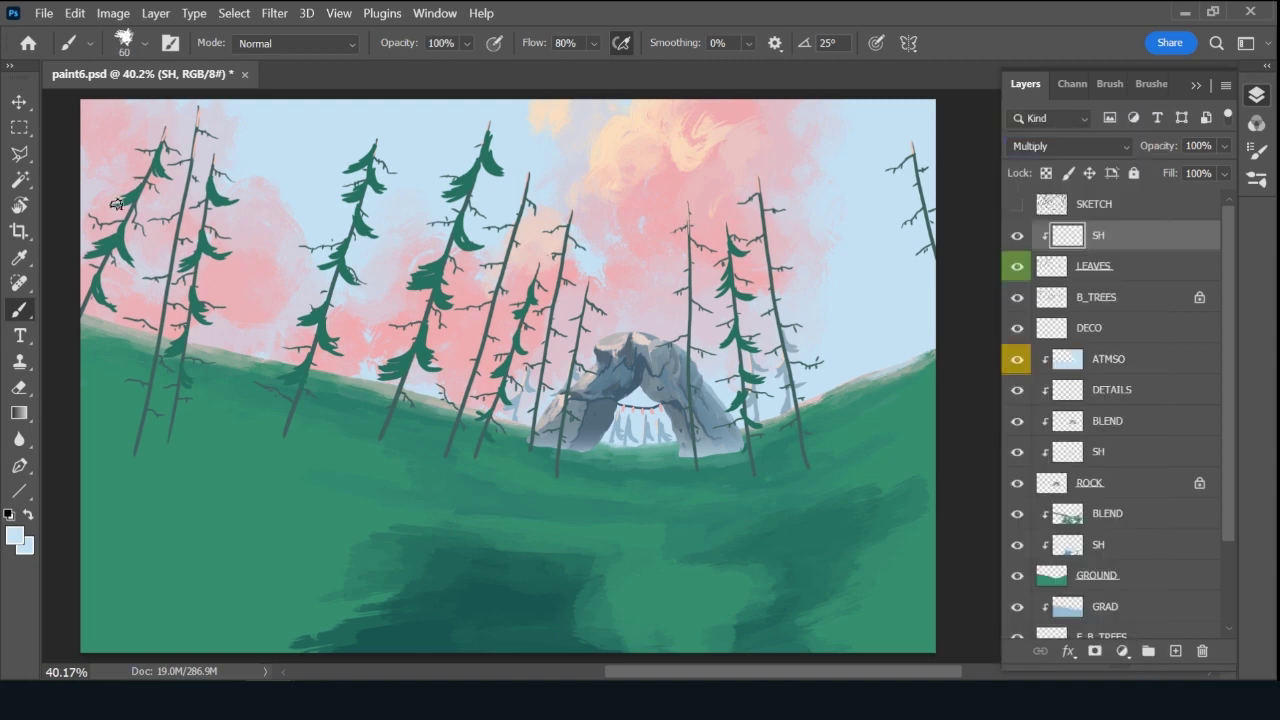
{"action": "left_click", "coordinate": [14, 538]}
{"action": "left_click", "coordinate": [831, 375]}
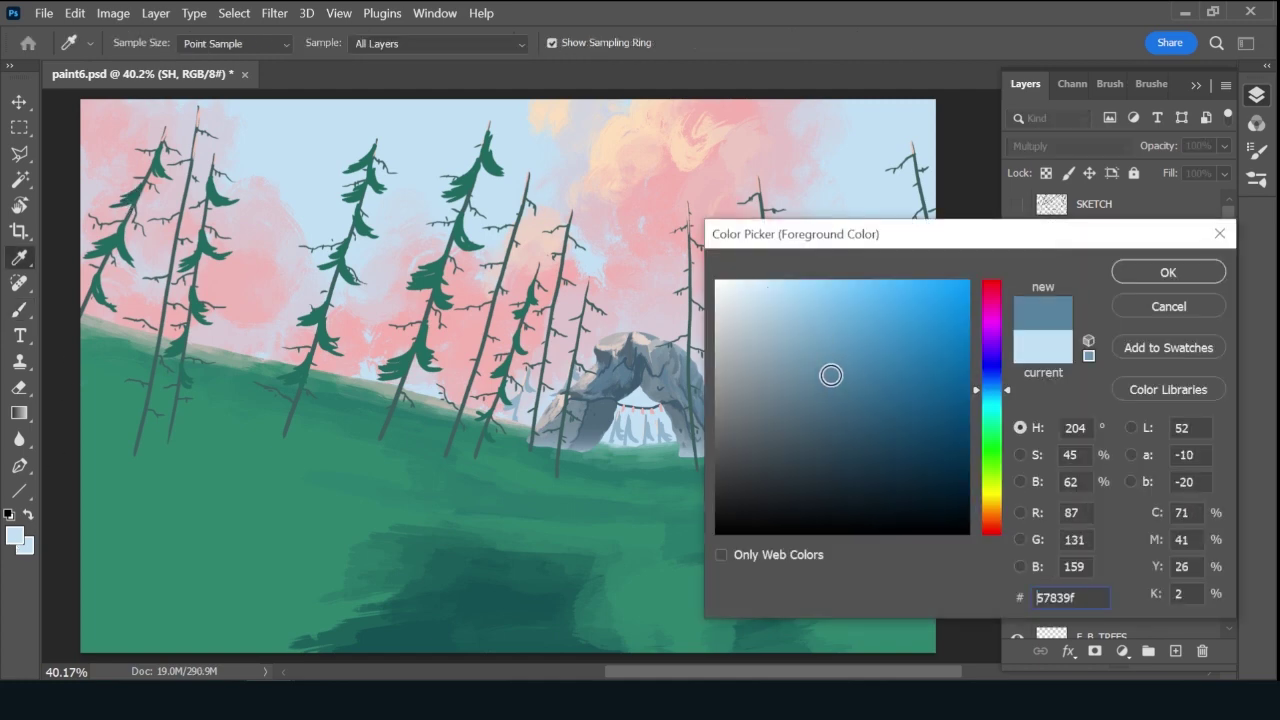
{"action": "left_click", "coordinate": [1160, 276]}
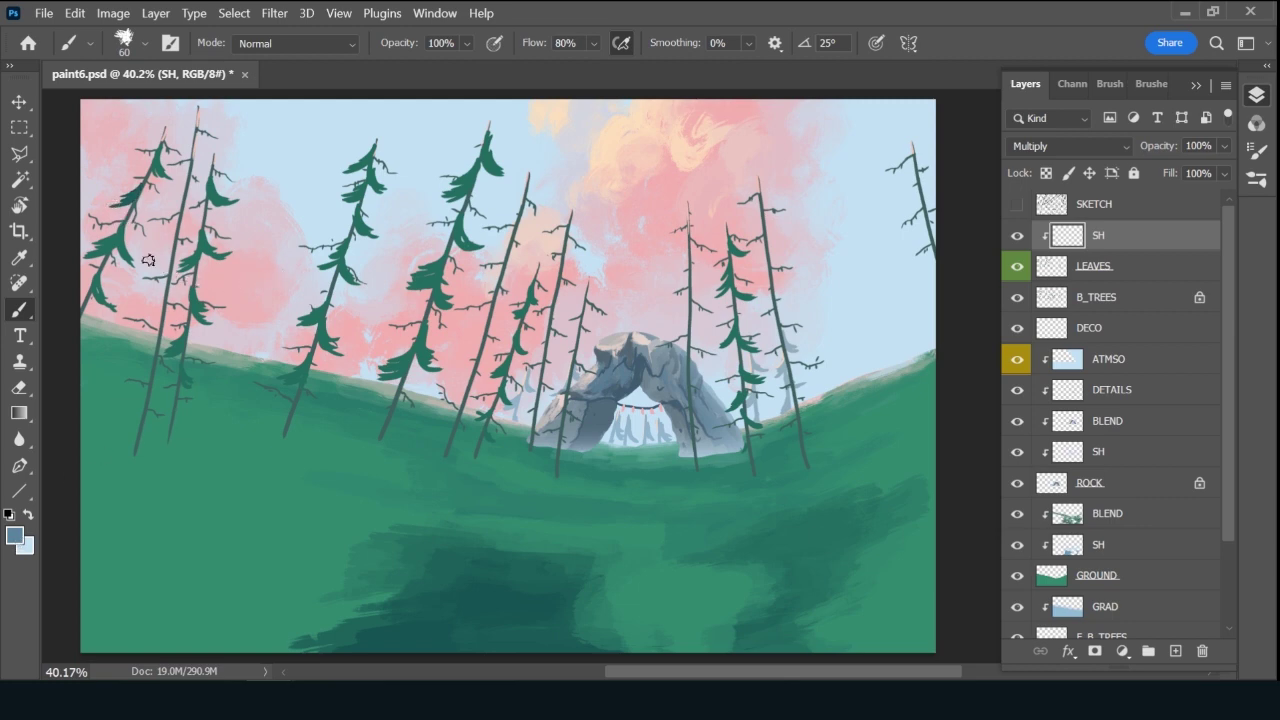
Shade the leftmost tree's foliage with a 45 px brush and set the SH layer's opacity to 72%.
{"action": "key", "text": "bracketleft"}
{"action": "key", "text": "bracketleft"}
{"action": "key", "text": "bracketleft"}
{"action": "left_click_drag", "start_coordinate": [133, 199], "coordinate": [106, 208]}
{"action": "left_click_drag", "start_coordinate": [1172, 147], "coordinate": [1165, 150]}
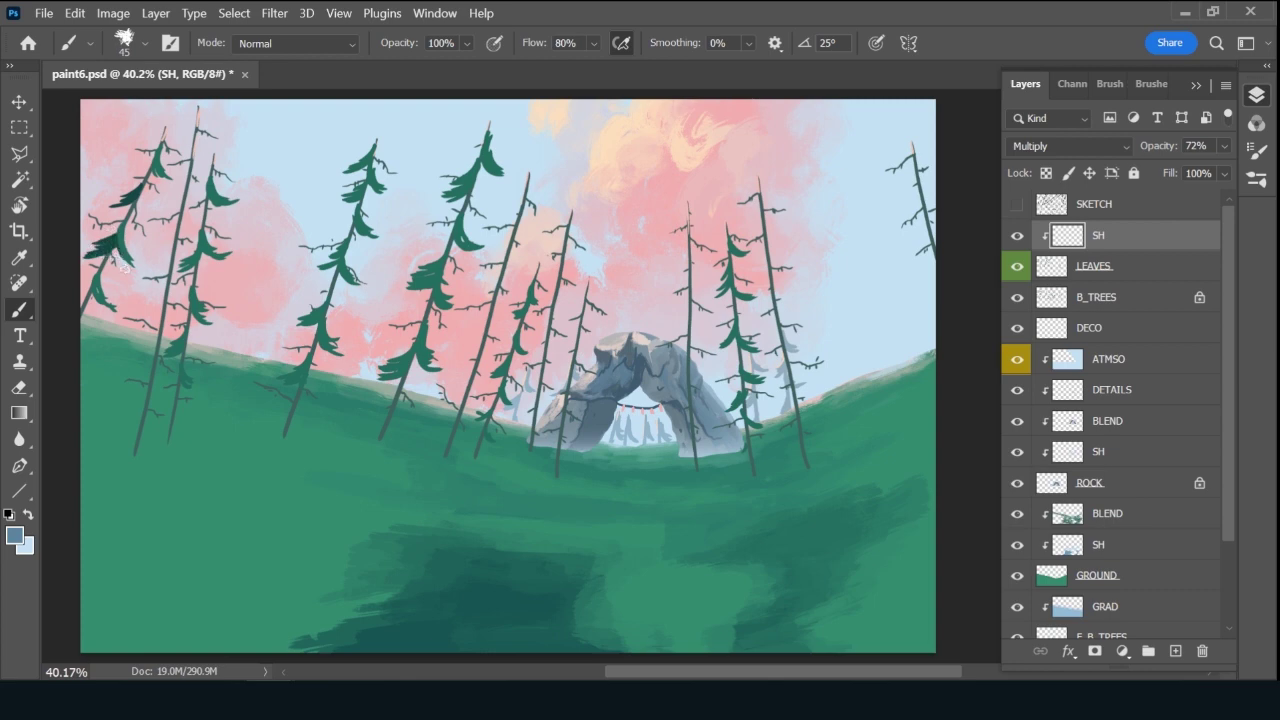
Shade the foliage of the third trunk from the left and the leftmost tree's lowest clump with a 40 px brush.
{"action": "key", "text": "bracketleft"}
{"action": "key", "text": "bracketleft"}
{"action": "key", "text": "bracketleft"}
{"action": "key", "text": "bracketright"}
{"action": "key", "text": "bracketright"}
{"action": "left_click_drag", "start_coordinate": [192, 256], "coordinate": [177, 270]}
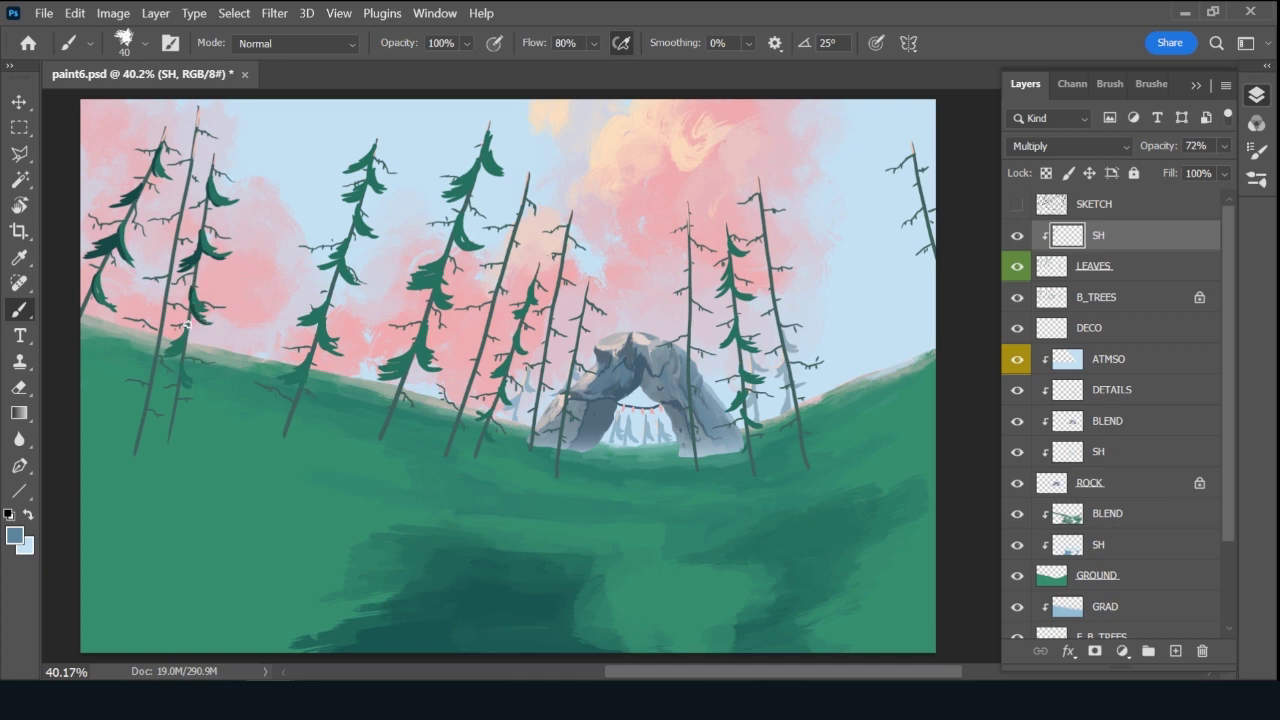
{"action": "mouse_move", "coordinate": [168, 360]}
{"action": "left_mouse_down"}
{"action": "mouse_move", "coordinate": [187, 399]}
{"action": "mouse_move", "coordinate": [181, 320]}
{"action": "mouse_move", "coordinate": [194, 372]}
{"action": "left_mouse_up"}
{"action": "left_click_drag", "start_coordinate": [92, 287], "coordinate": [116, 318]}
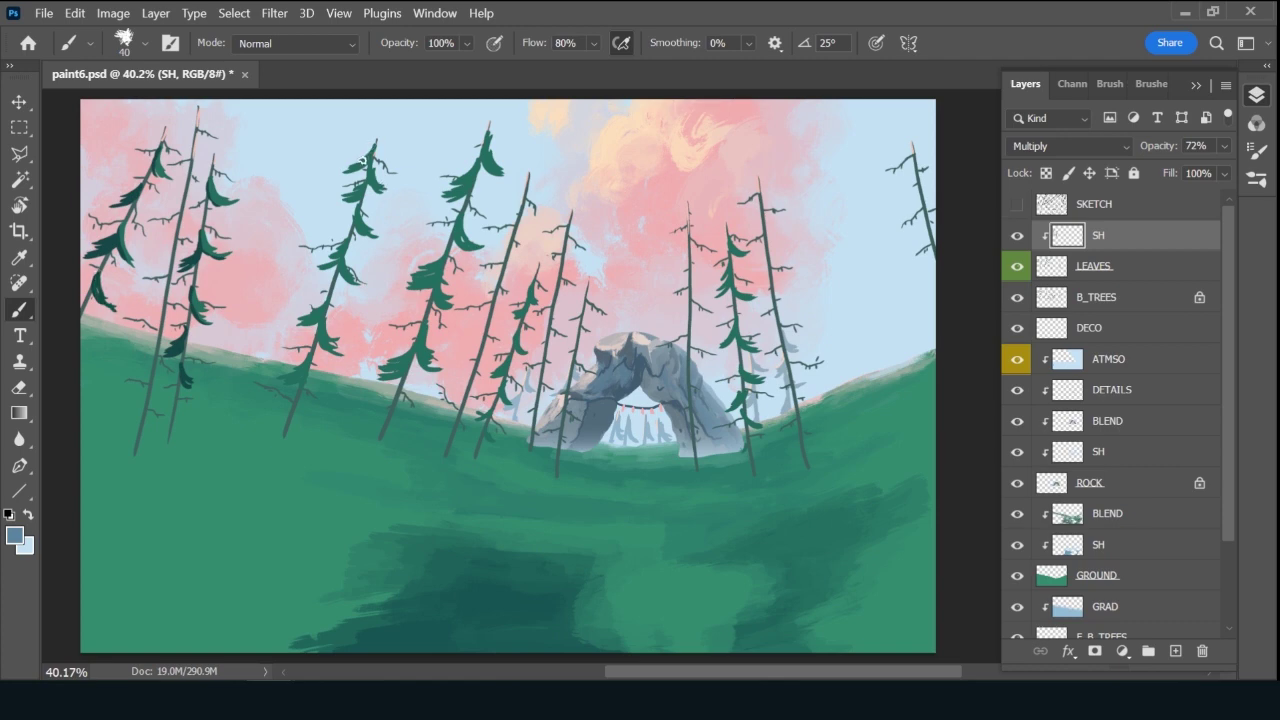
Shade the foliage clumps of the isolated tree on the left slope from its tip to its base.
{"action": "left_click_drag", "start_coordinate": [352, 166], "coordinate": [375, 145]}
{"action": "mouse_move", "coordinate": [352, 188]}
{"action": "left_mouse_down"}
{"action": "mouse_move", "coordinate": [368, 176]}
{"action": "mouse_move", "coordinate": [367, 192]}
{"action": "mouse_move", "coordinate": [367, 152]}
{"action": "left_mouse_up"}
{"action": "key", "text": "bracketleft"}
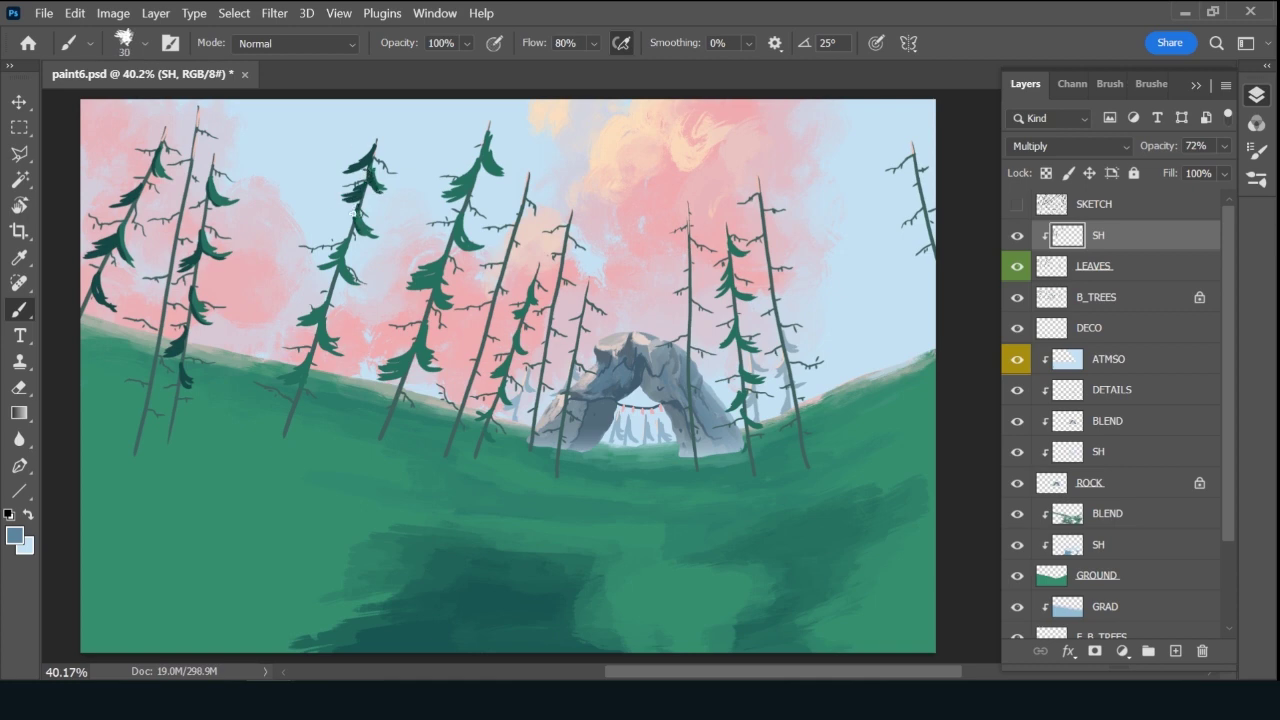
{"action": "key", "text": "bracketright"}
{"action": "key", "text": "bracketright"}
{"action": "left_click_drag", "start_coordinate": [304, 372], "coordinate": [308, 376]}
{"action": "mouse_move", "coordinate": [317, 308]}
{"action": "left_mouse_down"}
{"action": "mouse_move", "coordinate": [325, 346]}
{"action": "mouse_move", "coordinate": [334, 337]}
{"action": "left_mouse_up"}
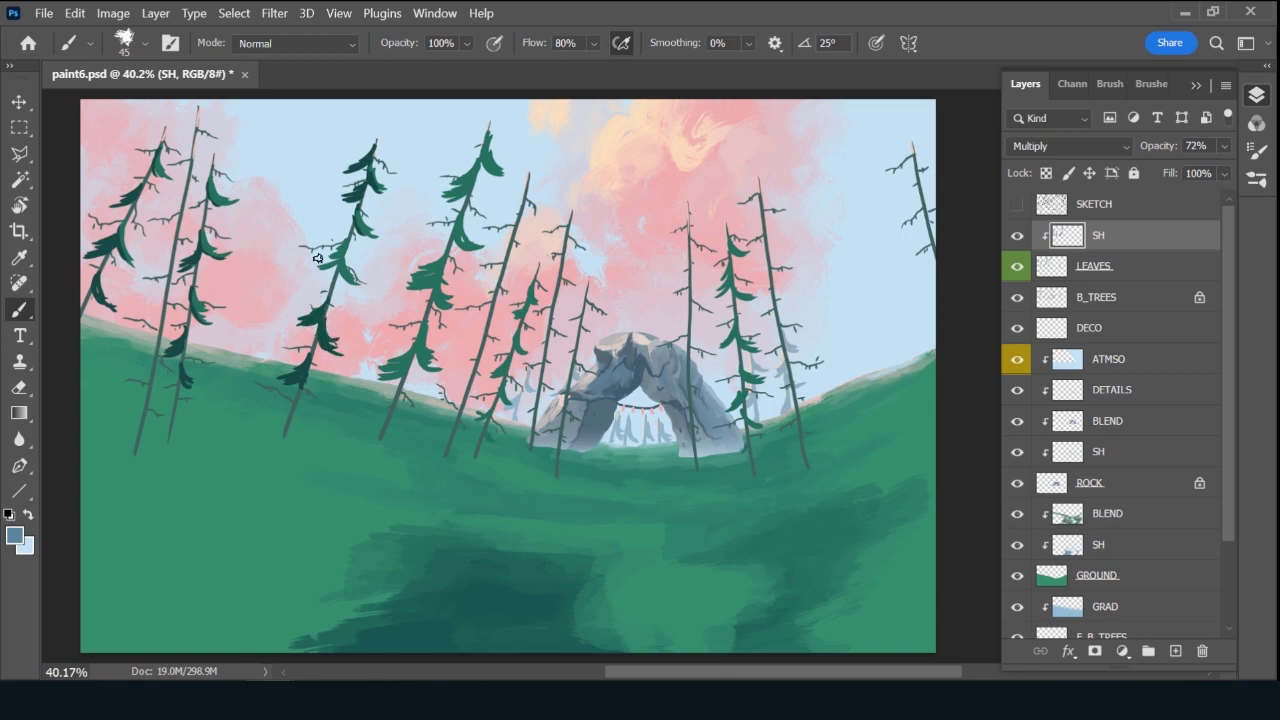
{"action": "left_click_drag", "start_coordinate": [330, 242], "coordinate": [361, 280]}
Shade the foliage of the tallest leaning tree left of the arch and of the shorter leafy tree beside it.
{"action": "left_click_drag", "start_coordinate": [485, 153], "coordinate": [490, 173]}
{"action": "key", "text": "bracketleft"}
{"action": "key", "text": "bracketright"}
{"action": "left_click_drag", "start_coordinate": [459, 221], "coordinate": [479, 244]}
{"action": "key", "text": "bracketright"}
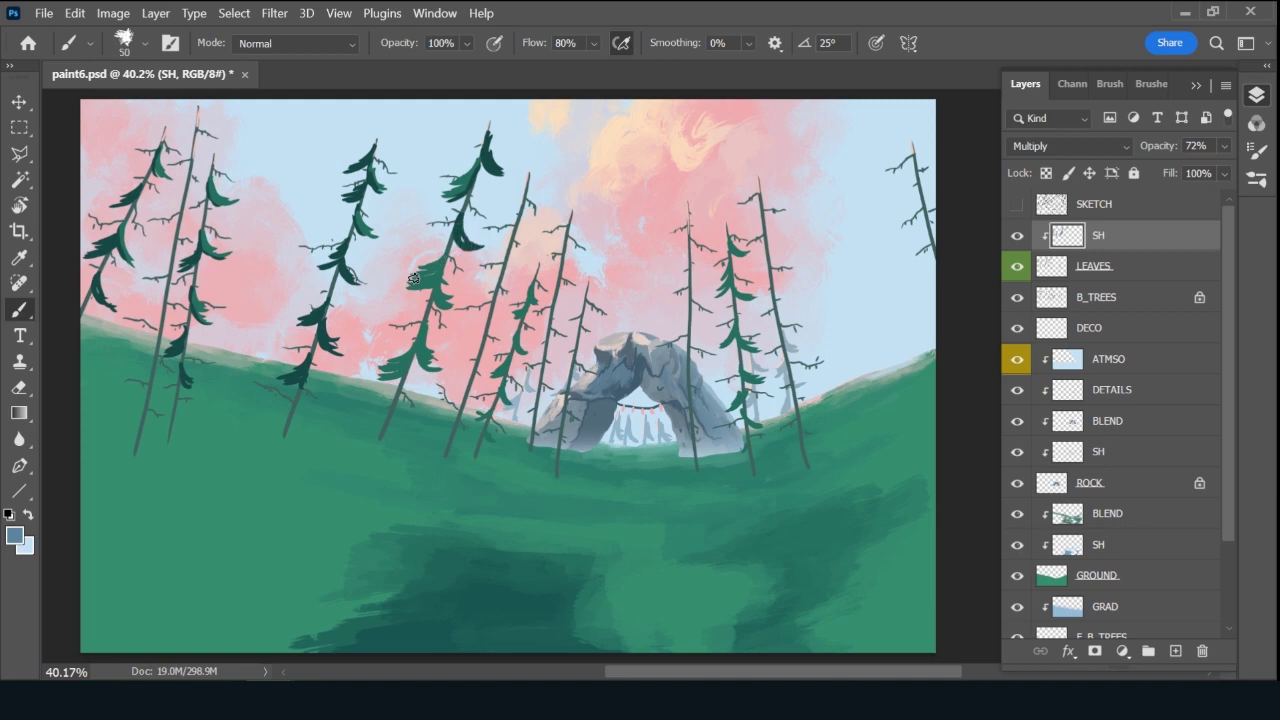
{"action": "mouse_move", "coordinate": [434, 280]}
{"action": "left_mouse_down"}
{"action": "mouse_move", "coordinate": [444, 253]}
{"action": "mouse_move", "coordinate": [430, 333]}
{"action": "mouse_move", "coordinate": [427, 321]}
{"action": "mouse_move", "coordinate": [383, 361]}
{"action": "mouse_move", "coordinate": [378, 386]}
{"action": "mouse_move", "coordinate": [432, 362]}
{"action": "left_mouse_up"}
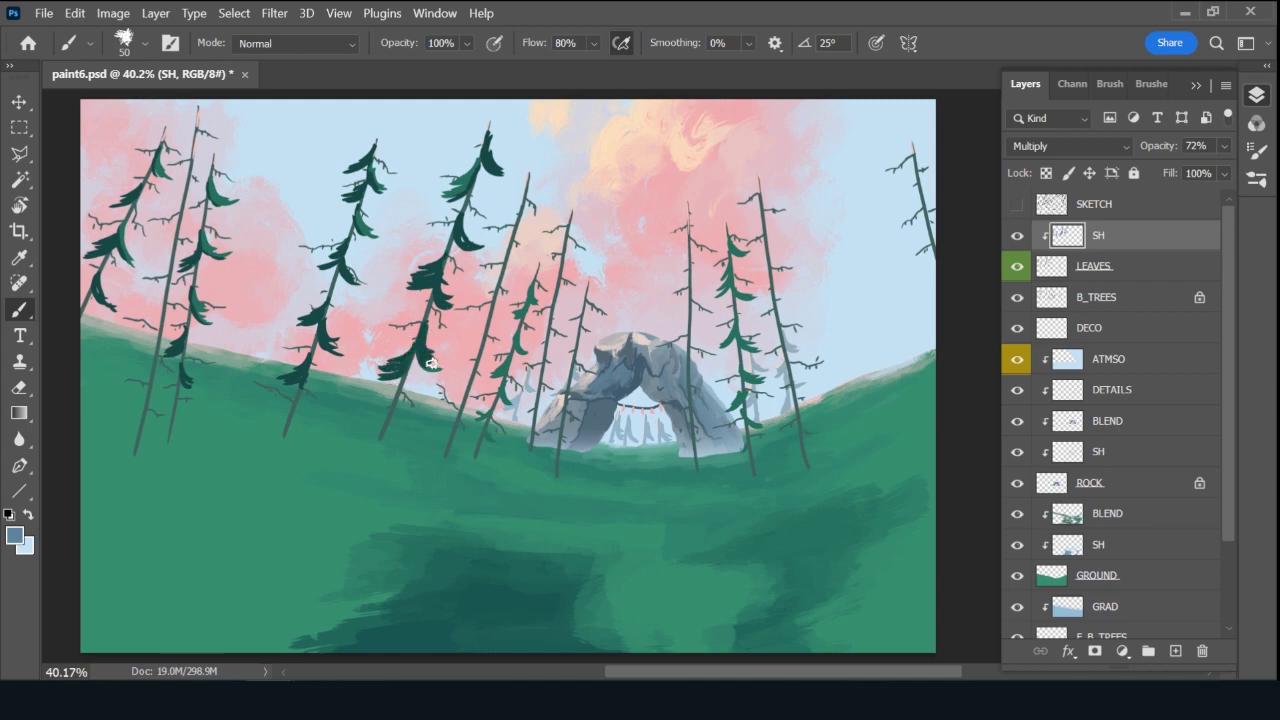
{"action": "key", "text": "bracketleft"}
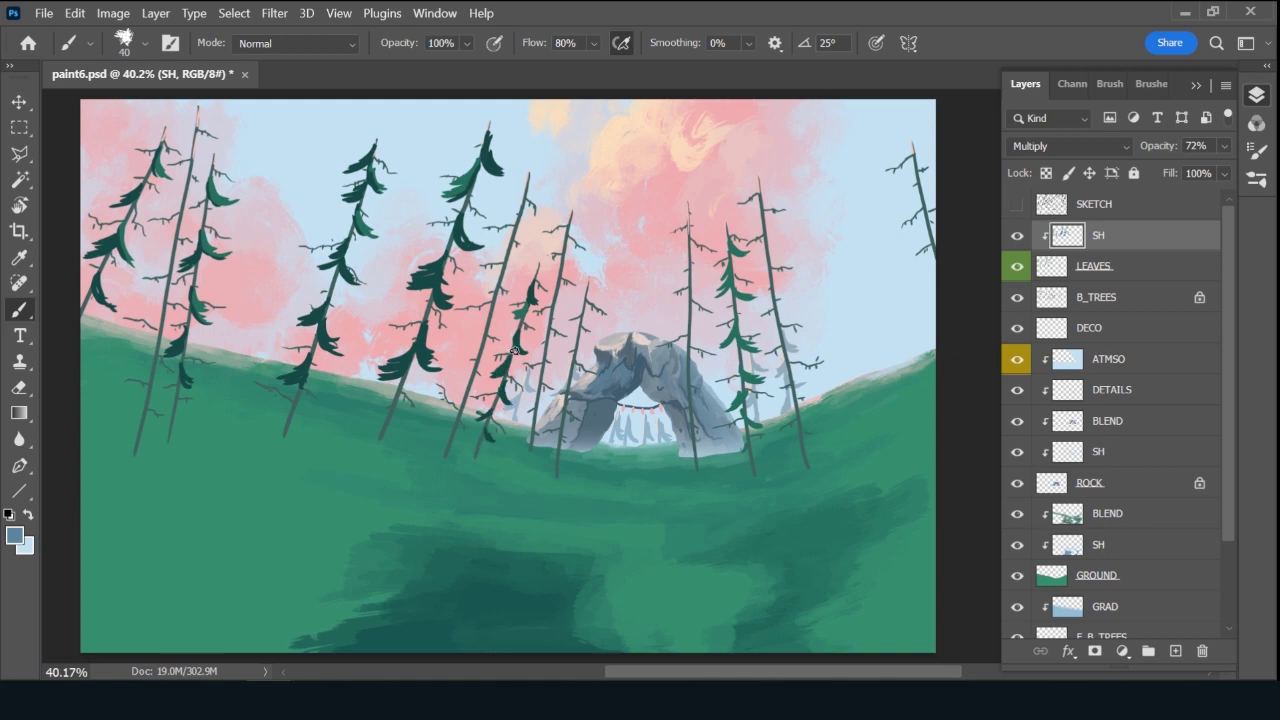
Shade the foliage of the short leafy tree left of the arch and of the leafy tree right of it.
{"action": "left_click_drag", "start_coordinate": [539, 292], "coordinate": [531, 306]}
{"action": "key", "text": "bracketright"}
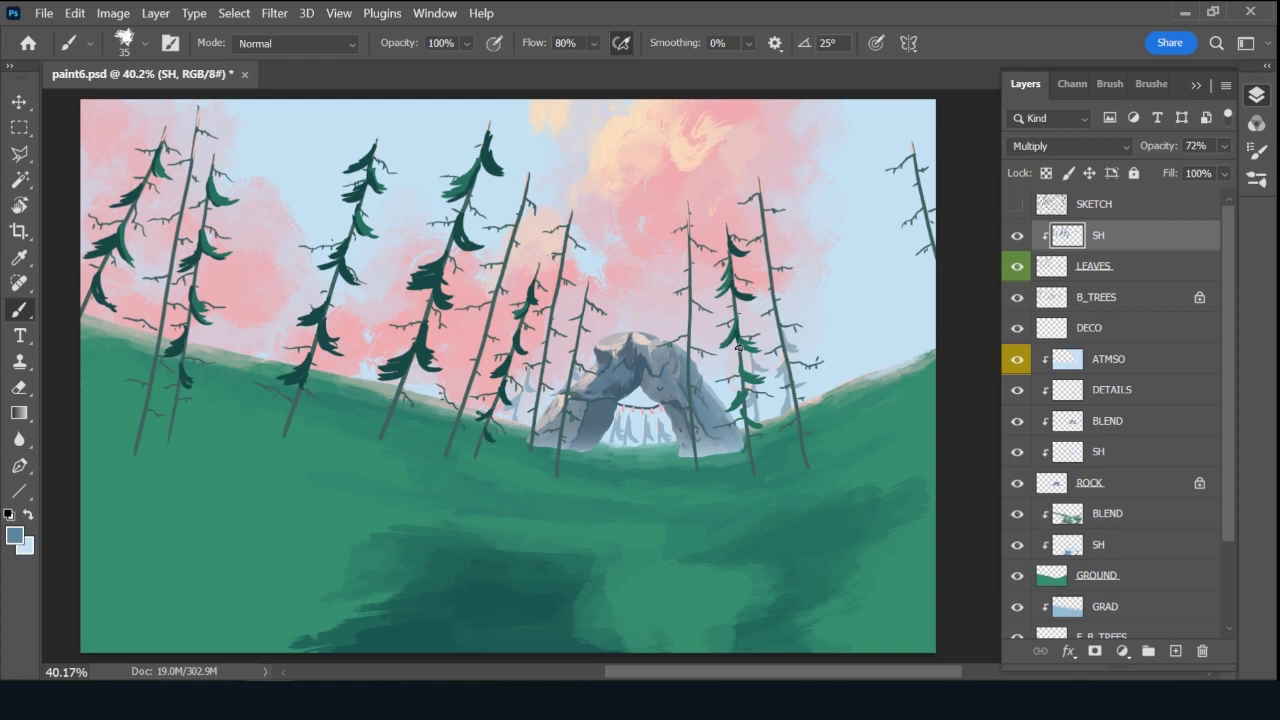
{"action": "key", "text": "bracketright"}
{"action": "mouse_move", "coordinate": [745, 378]}
{"action": "left_mouse_down"}
{"action": "mouse_move", "coordinate": [735, 402]}
{"action": "mouse_move", "coordinate": [764, 418]}
{"action": "left_mouse_up"}
Add a clipped layer named LIGHT above the foliage shading and set the SH layer's opacity to 45%.
{"action": "left_click", "coordinate": [1176, 651]}
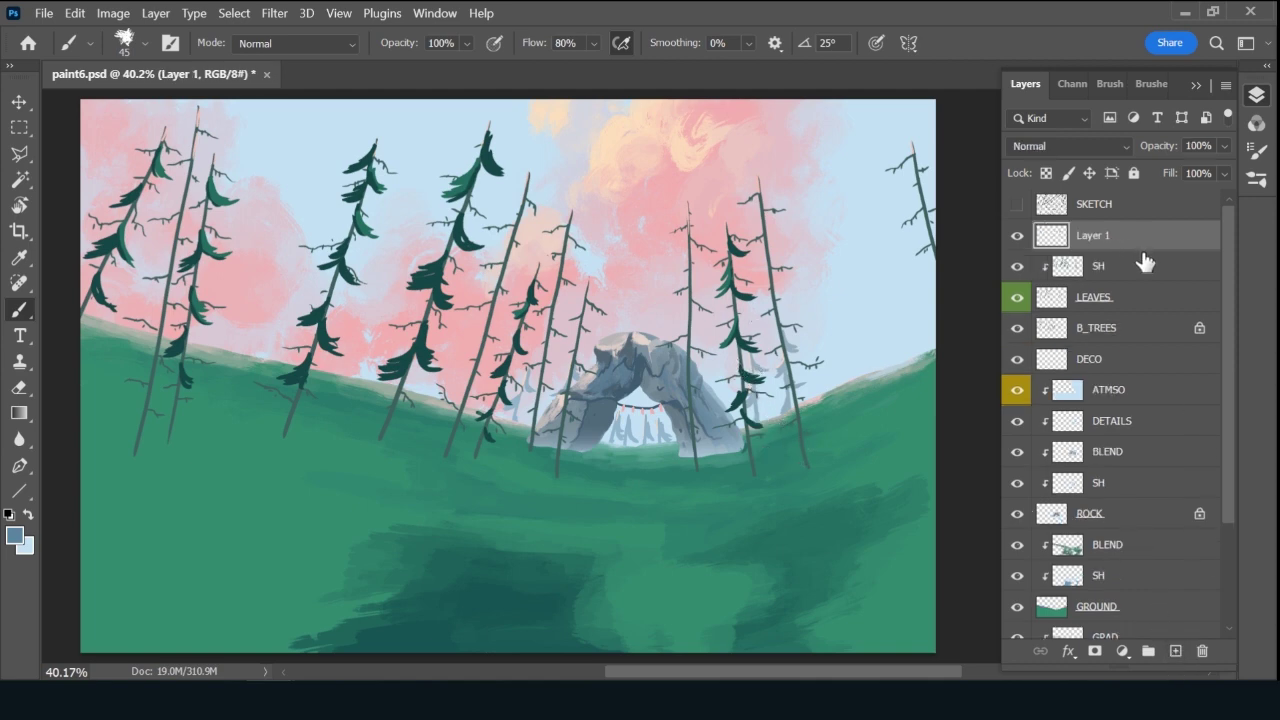
{"action": "left_click", "coordinate": [1140, 250], "text": "alt"}
{"action": "double_click", "coordinate": [1110, 236]}
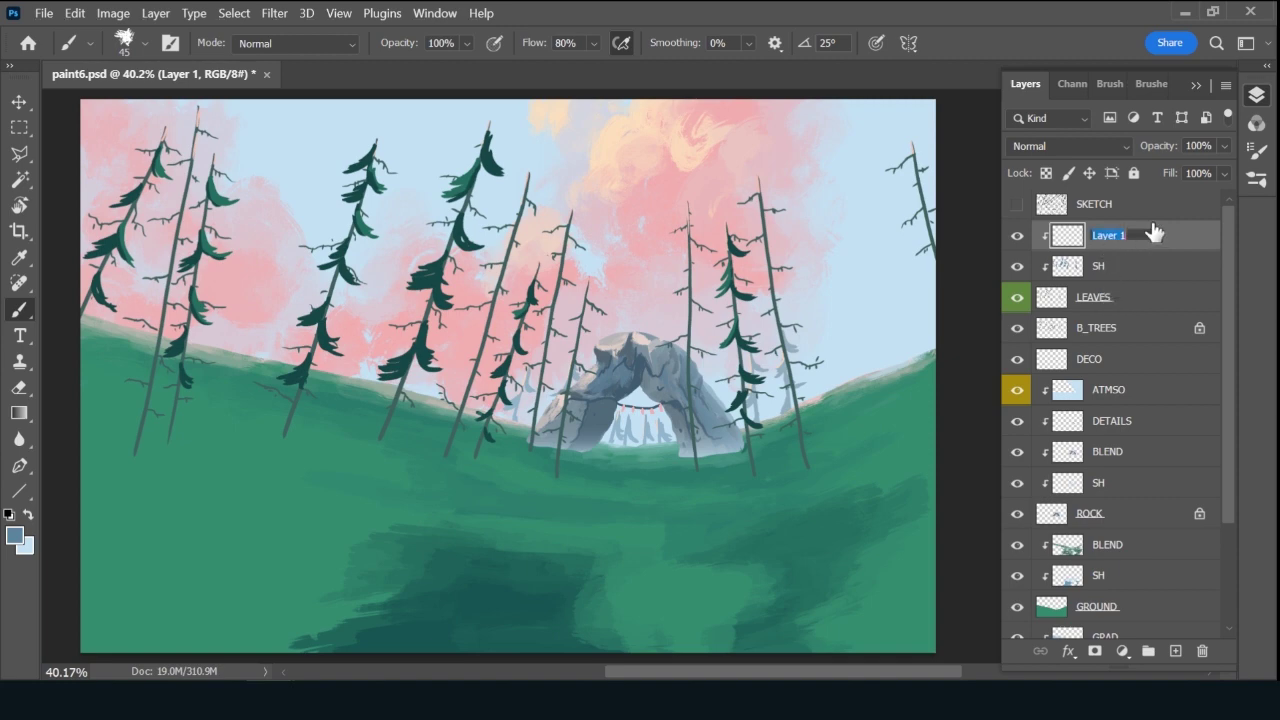
{"action": "type", "text": "LIGHT"}
{"action": "key", "text": "Return"}
{"action": "left_click", "coordinate": [1152, 276]}
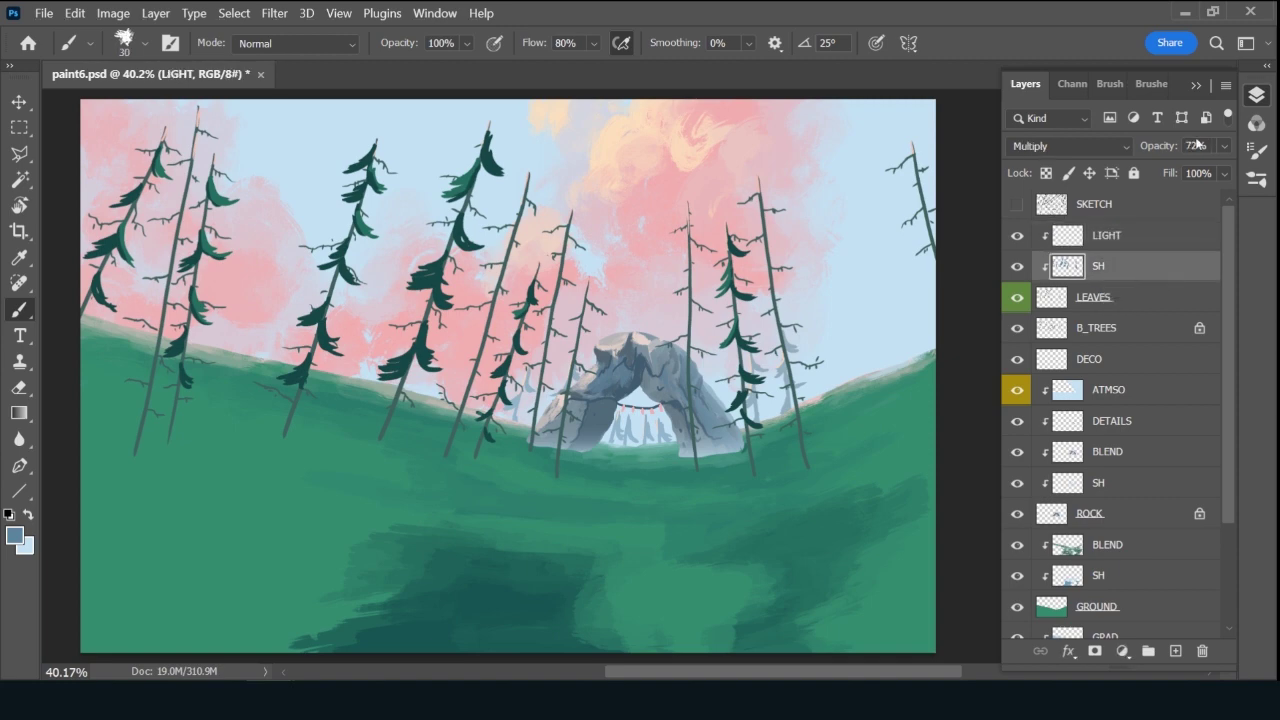
{"action": "left_click_drag", "start_coordinate": [1158, 150], "coordinate": [1166, 152]}
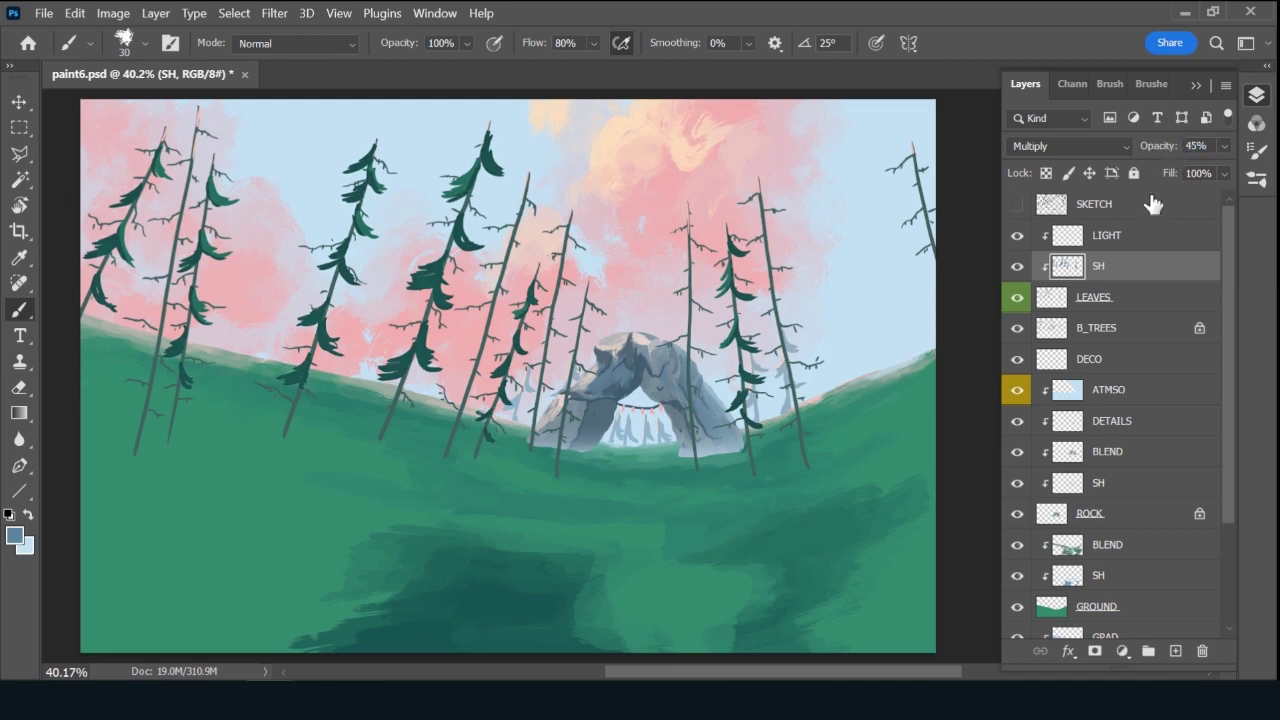
On the LIGHT layer, sample the pale pink of the clouds as paint colour and reduce the brush to 20 px.
{"action": "left_click", "coordinate": [1145, 242]}
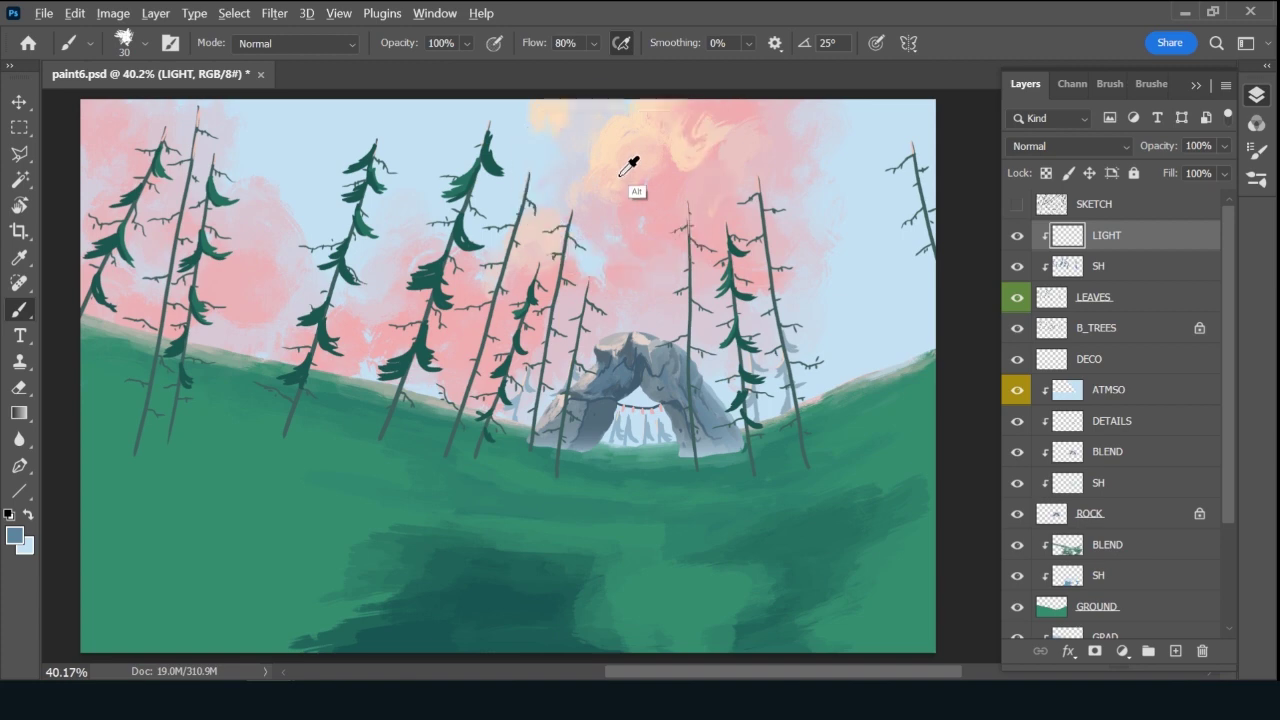
{"action": "left_click", "coordinate": [637, 199], "text": "alt"}
{"action": "key", "text": "p"}
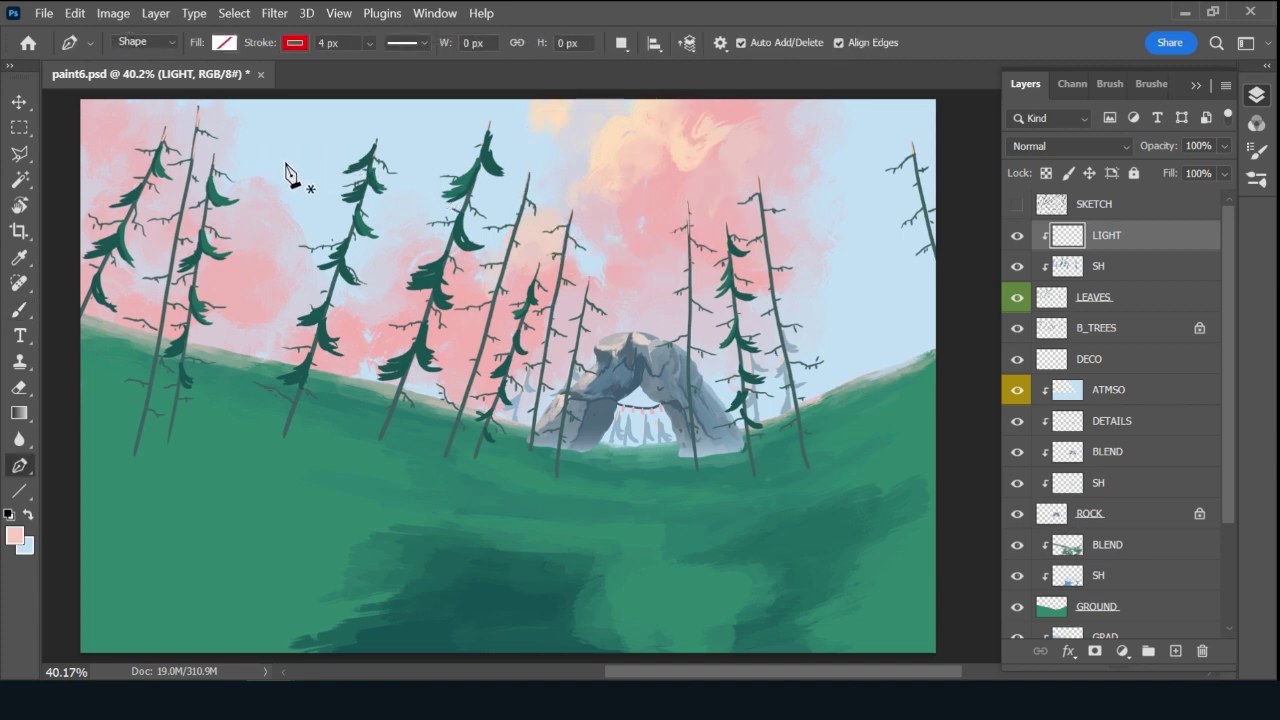
{"action": "key", "text": "bracketleft"}
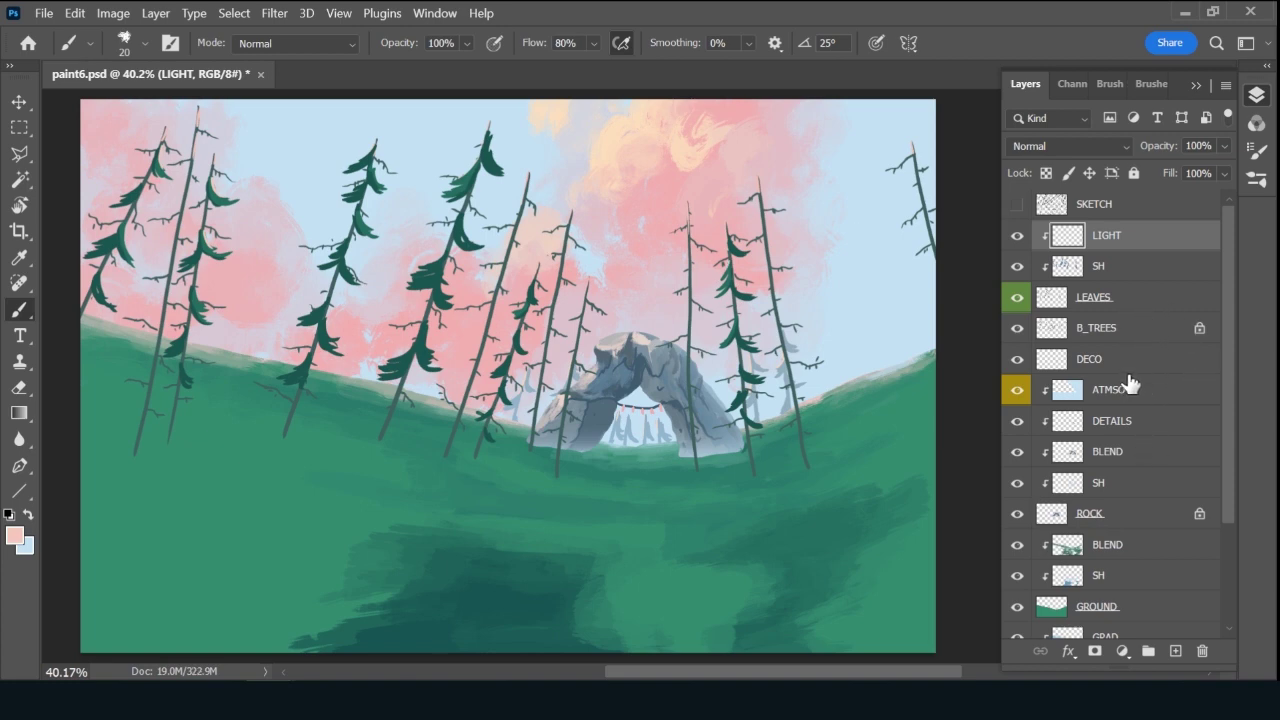
Add a layer named GRAD above B_TREES and clip it to the tree trunks.
{"action": "left_click", "coordinate": [1130, 330]}
{"action": "left_click", "coordinate": [1175, 651]}
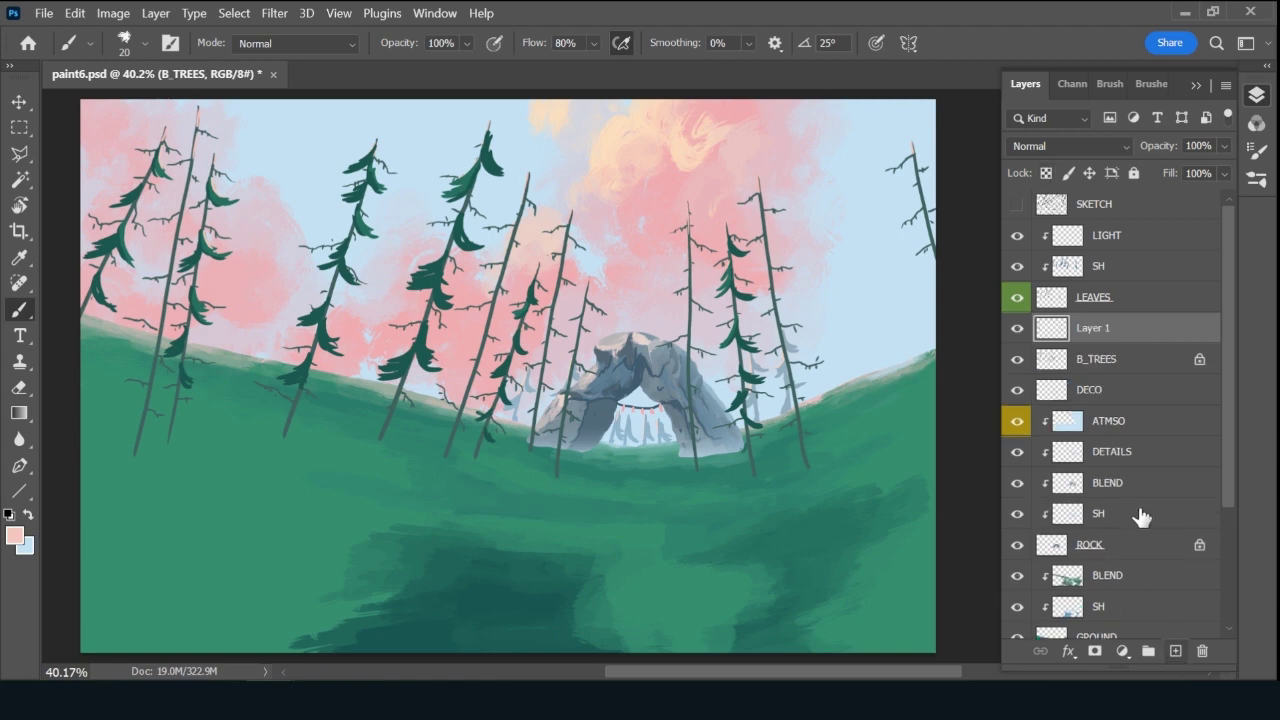
{"action": "left_click", "coordinate": [1116, 343], "text": "alt"}
{"action": "double_click", "coordinate": [1110, 329]}
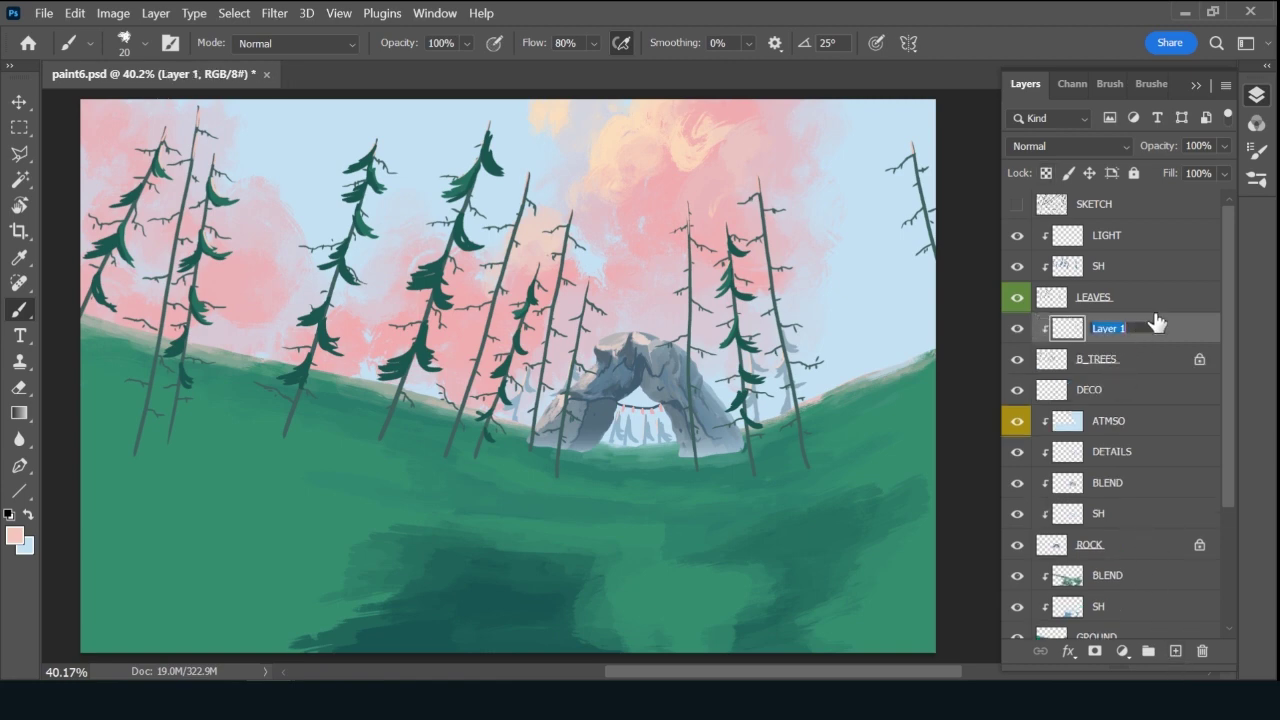
{"action": "type", "text": "GRAD"}
{"action": "key", "text": "Return"}
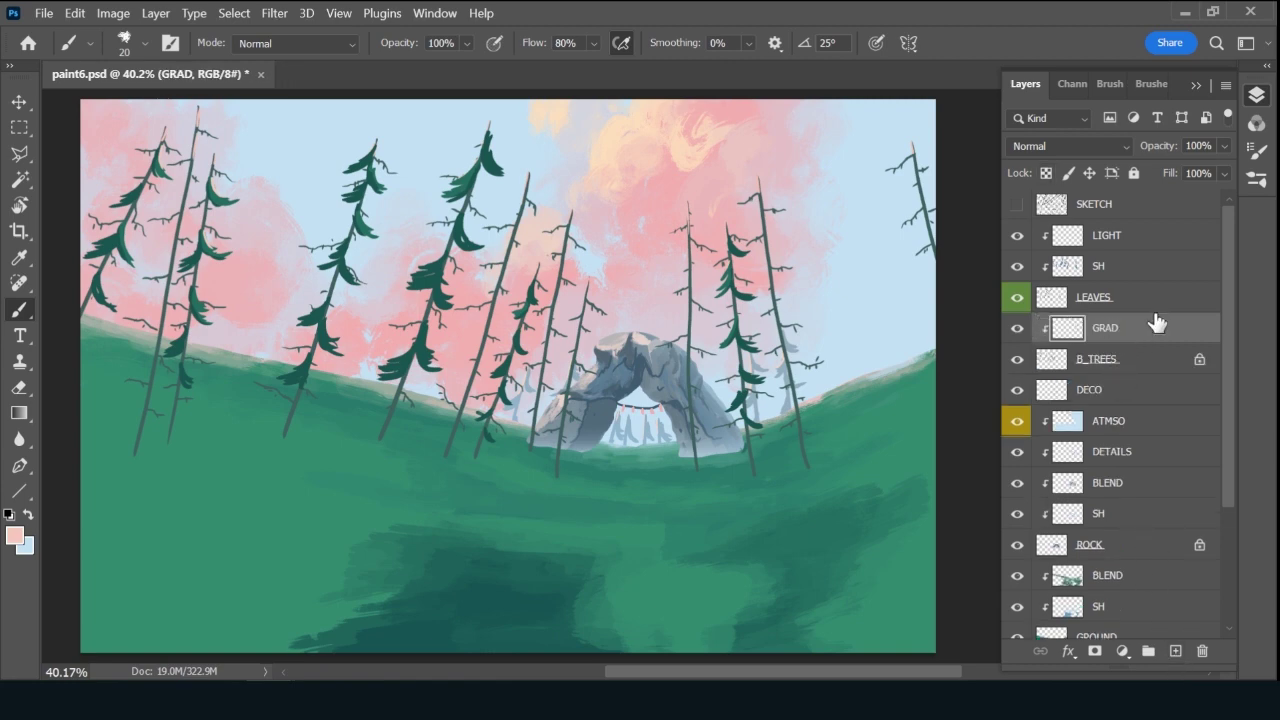
Set up a gradient fading to transparent whose colour stop is a darker shade sampled from a tree trunk.
{"action": "key", "text": "g"}
{"action": "left_click", "coordinate": [268, 44]}
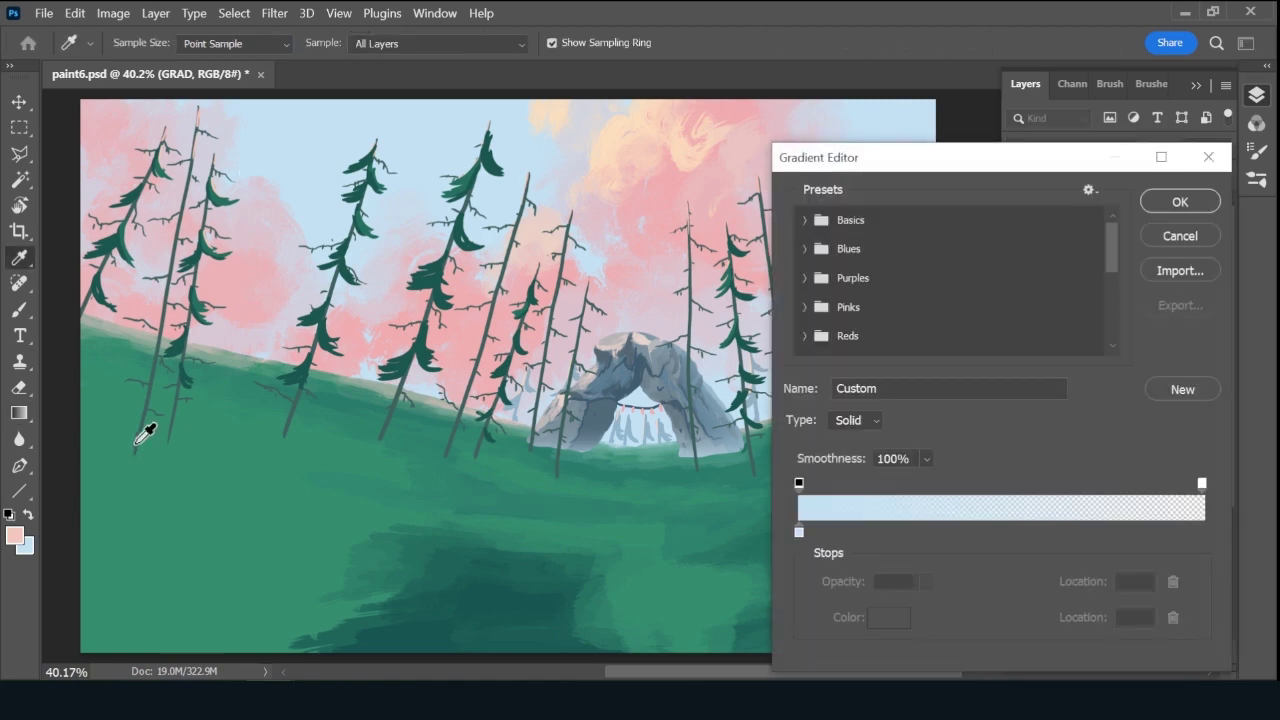
{"action": "left_click", "coordinate": [798, 532]}
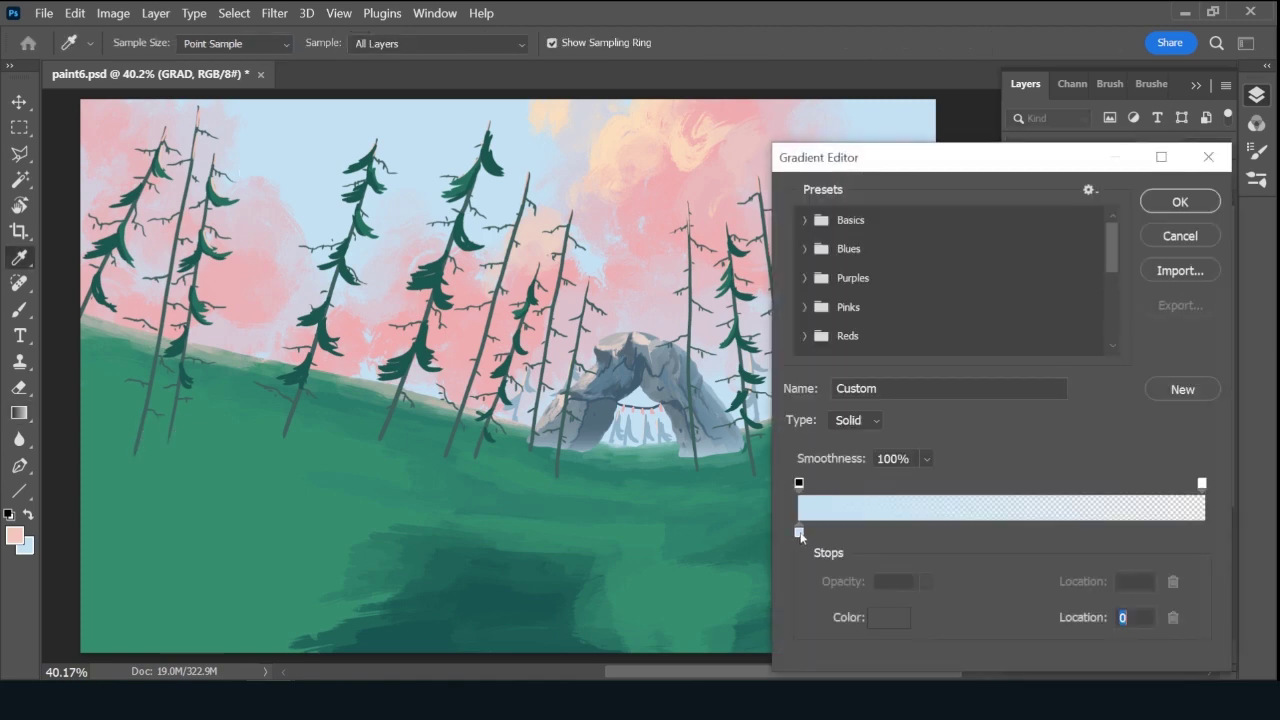
{"action": "left_click", "coordinate": [458, 436]}
{"action": "left_click", "coordinate": [880, 620]}
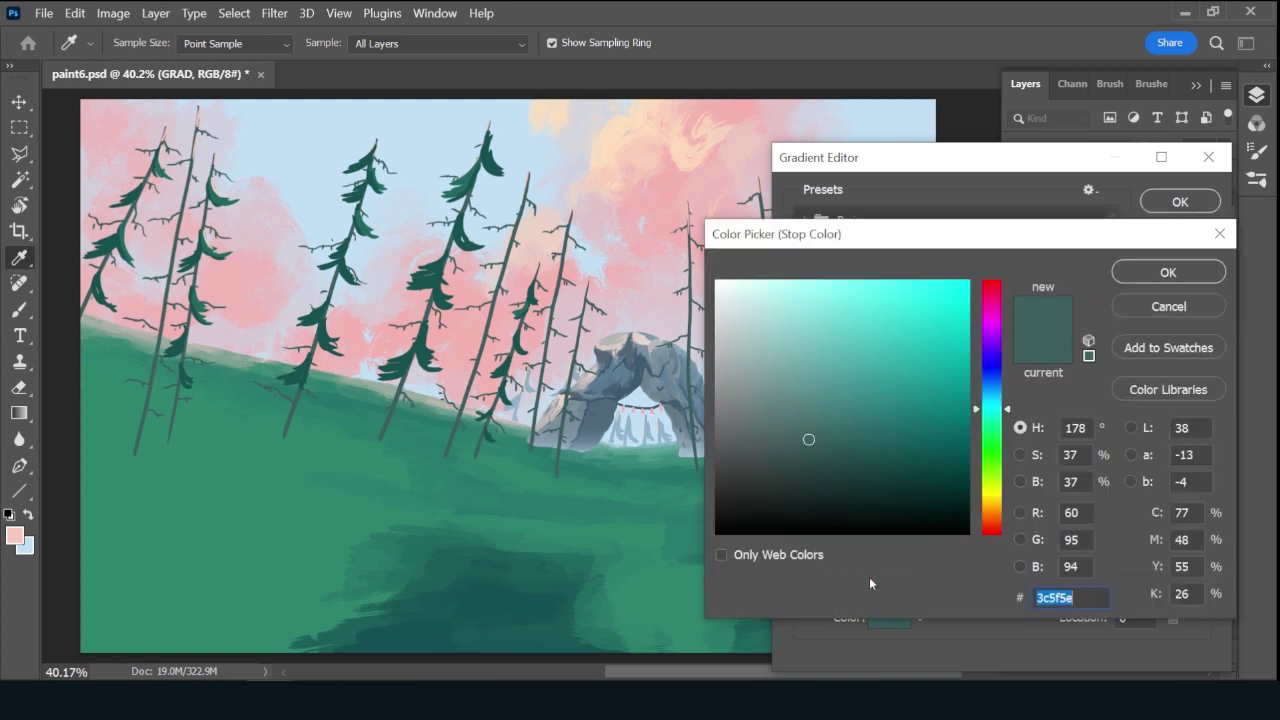
{"action": "left_click", "coordinate": [816, 460]}
{"action": "left_click", "coordinate": [1167, 272]}
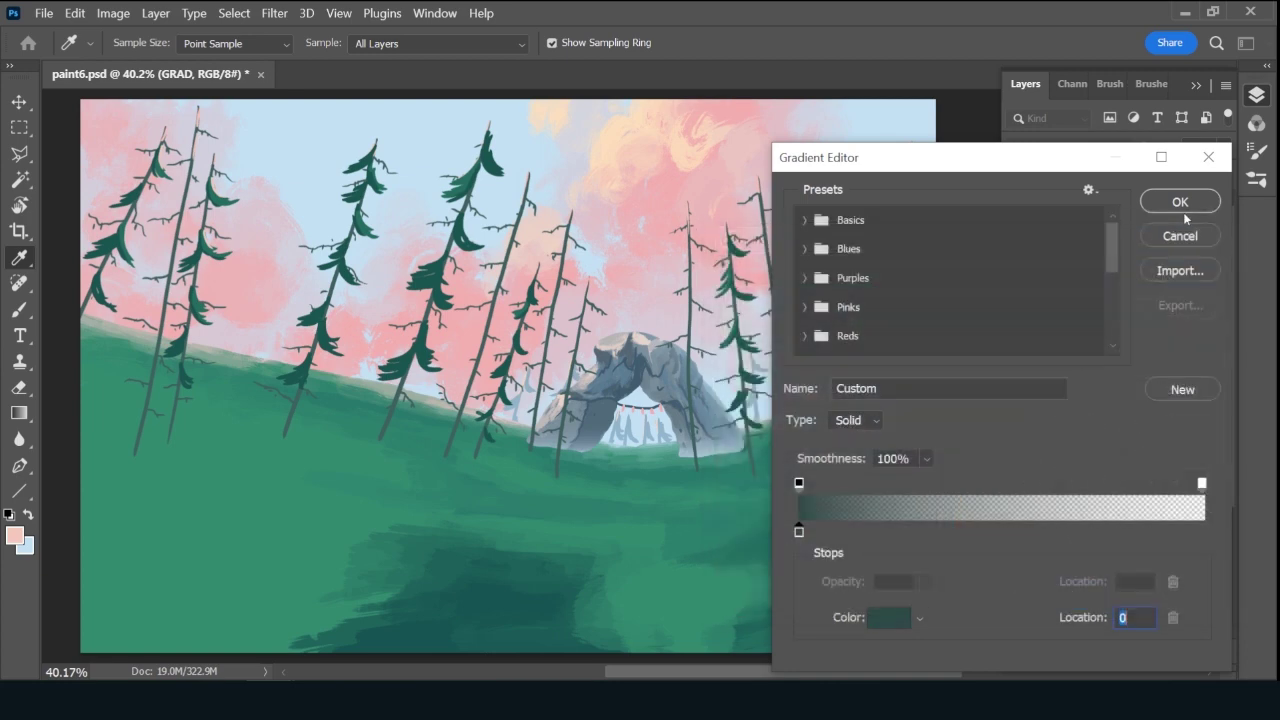
{"action": "left_click", "coordinate": [1180, 203]}
Apply the gradient to the GRAD layer from the slope below the arch upward past its top, and save the file.
{"action": "left_click_drag", "start_coordinate": [607, 472], "coordinate": [612, 337]}
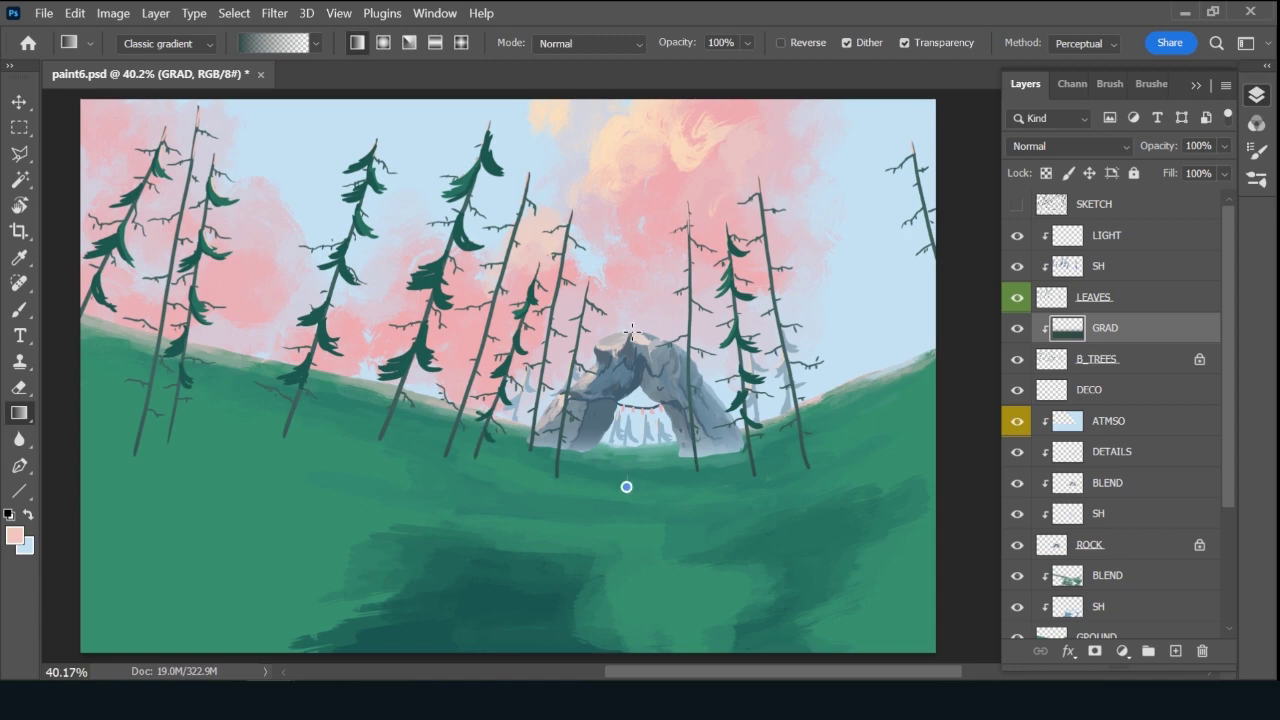
{"action": "left_click_drag", "start_coordinate": [626, 486], "coordinate": [648, 304]}
{"action": "key", "text": "ctrl+s"}
Add a layer named M_TREES above LIGHT and make the SKETCH layer visible.
{"action": "left_click", "coordinate": [1155, 250]}
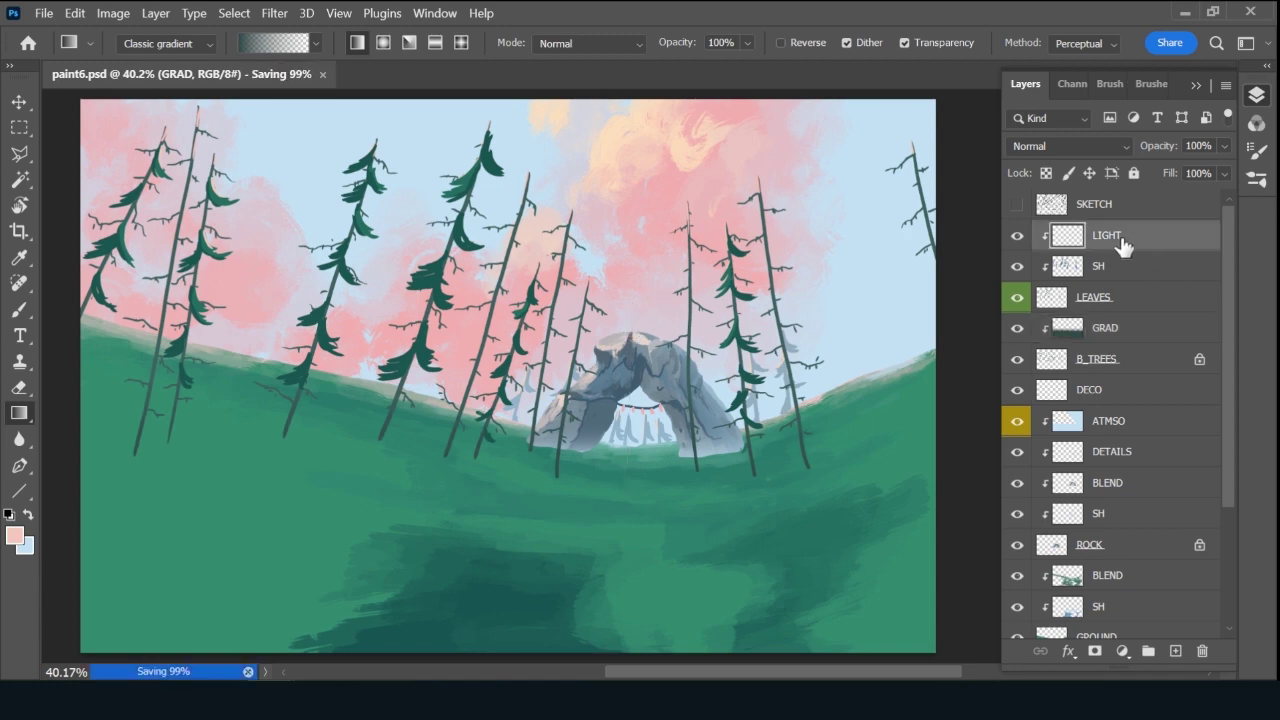
{"action": "left_click", "coordinate": [1175, 651]}
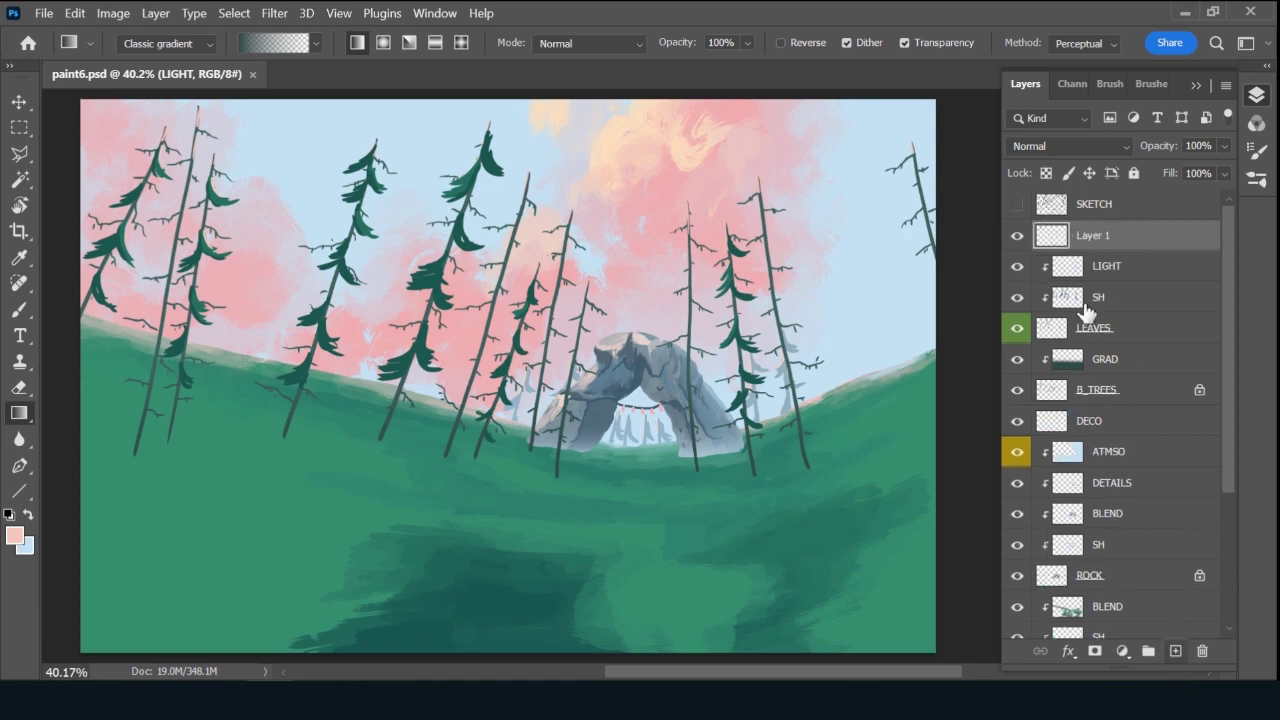
{"action": "double_click", "coordinate": [1095, 236]}
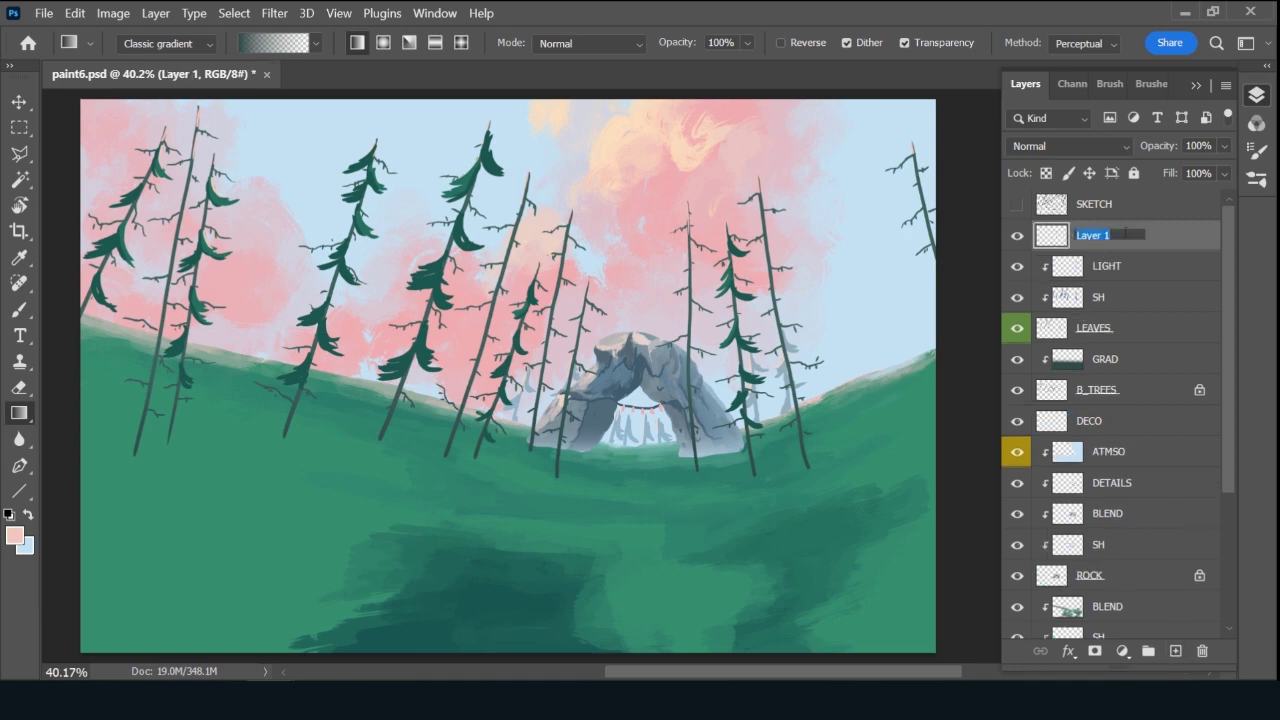
{"action": "type", "text": "M_TREES"}
{"action": "key", "text": "Return"}
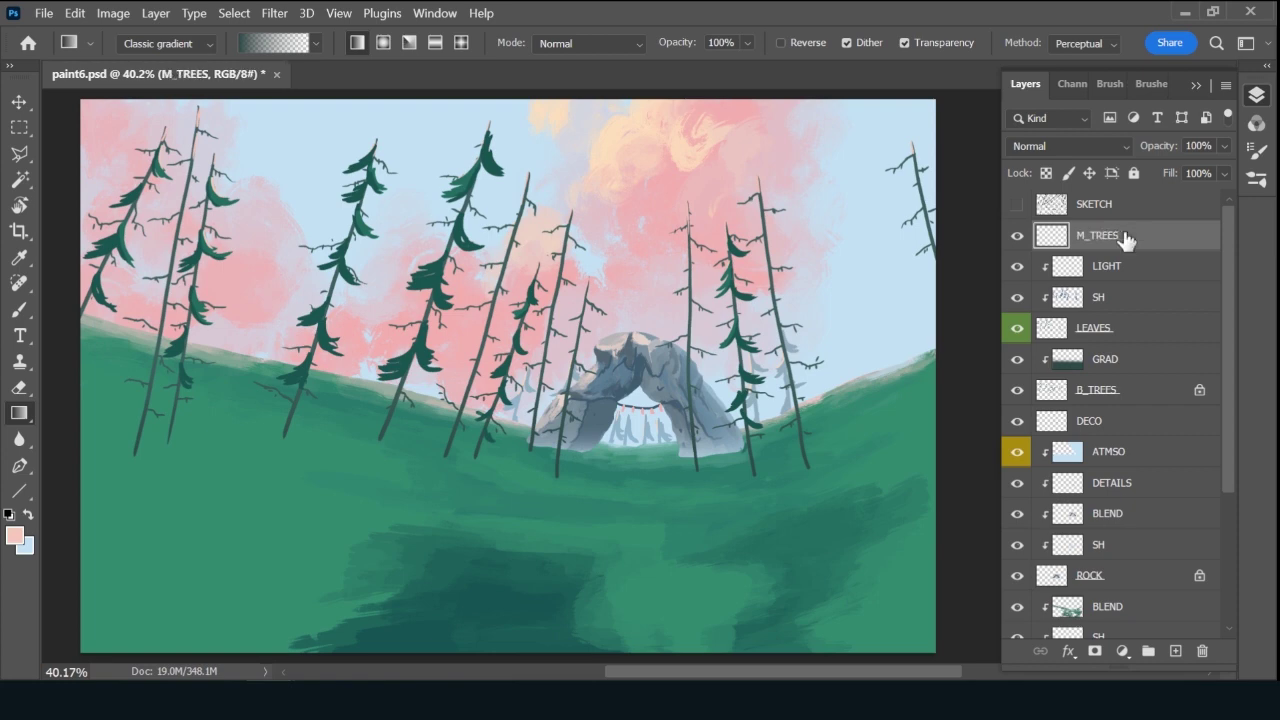
{"action": "left_click", "coordinate": [1017, 204]}
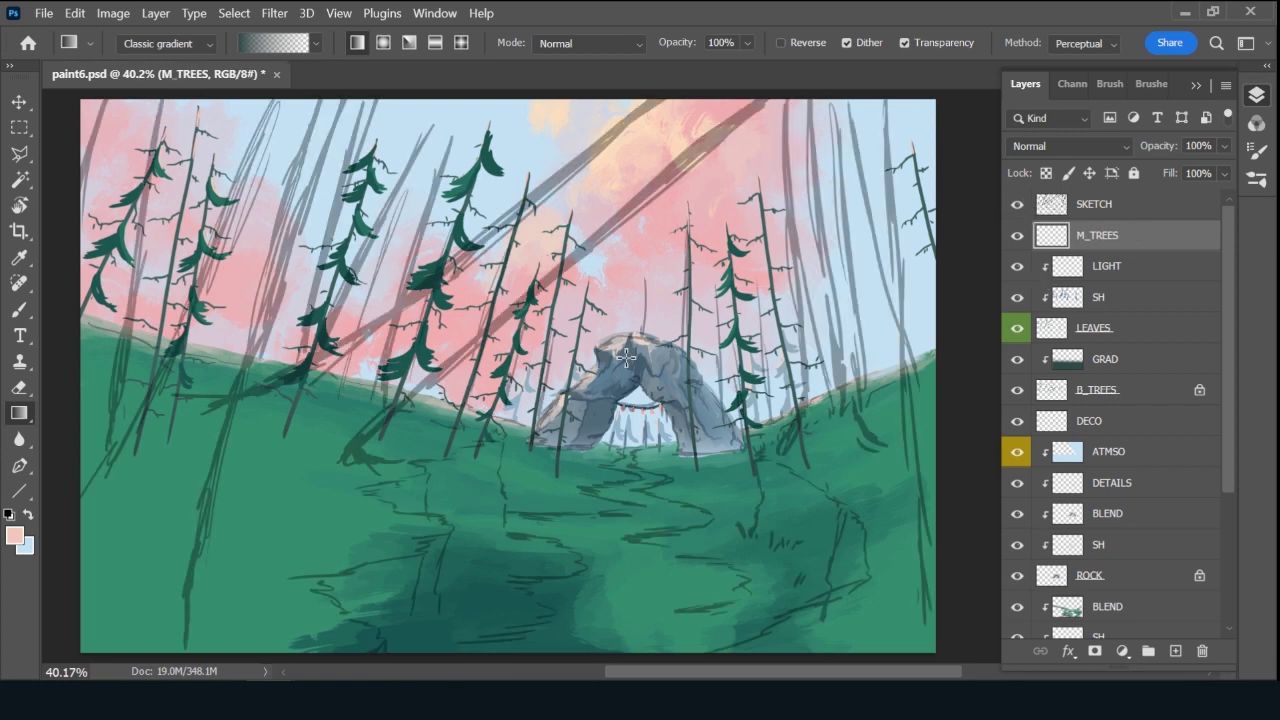
Set the brush's foreground colour to a darker shade of the colour sampled from a background tree trunk.
{"action": "key", "text": "b"}
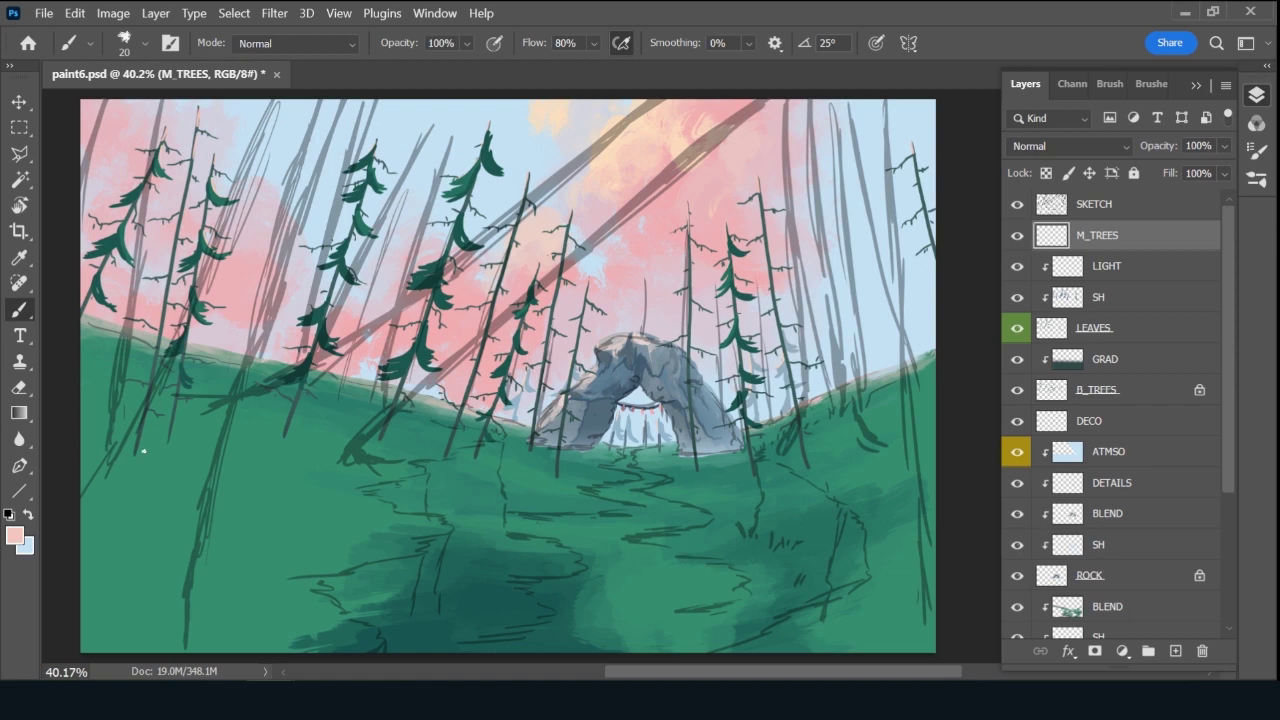
{"action": "left_click", "coordinate": [14, 535]}
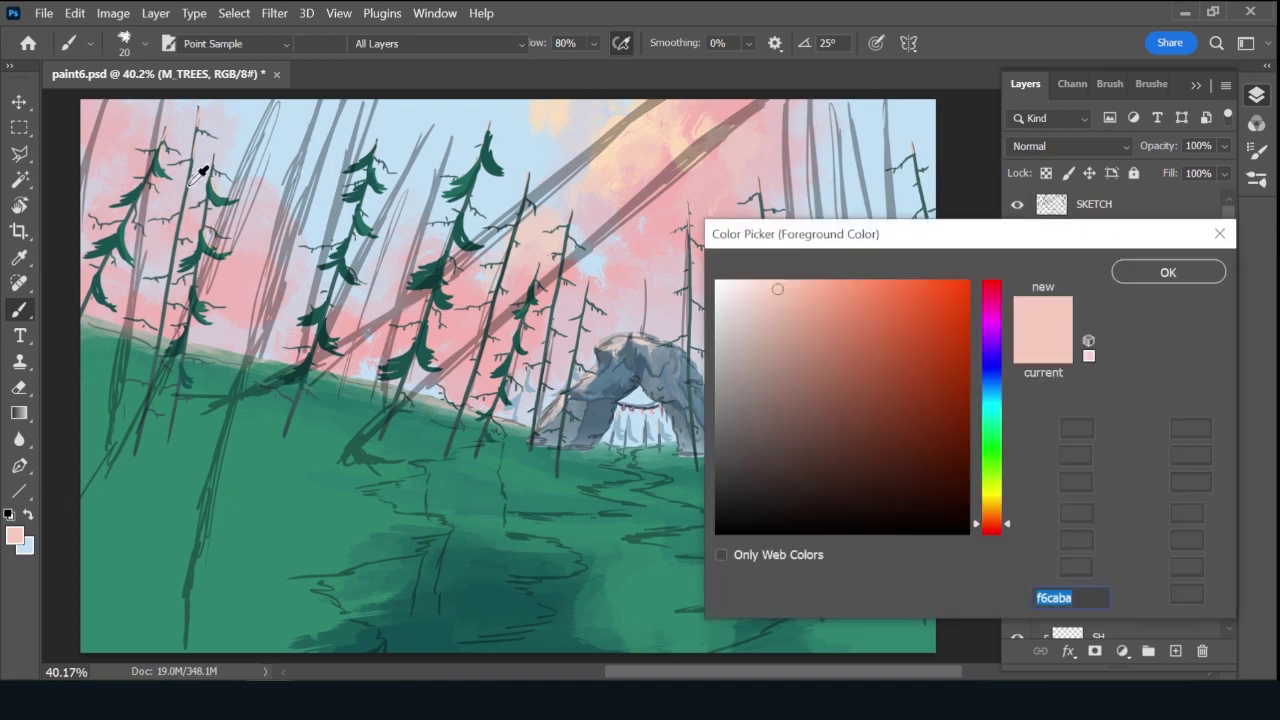
{"action": "left_click", "coordinate": [196, 184]}
{"action": "left_click_drag", "start_coordinate": [818, 441], "coordinate": [825, 460]}
{"action": "left_click", "coordinate": [1167, 276]}
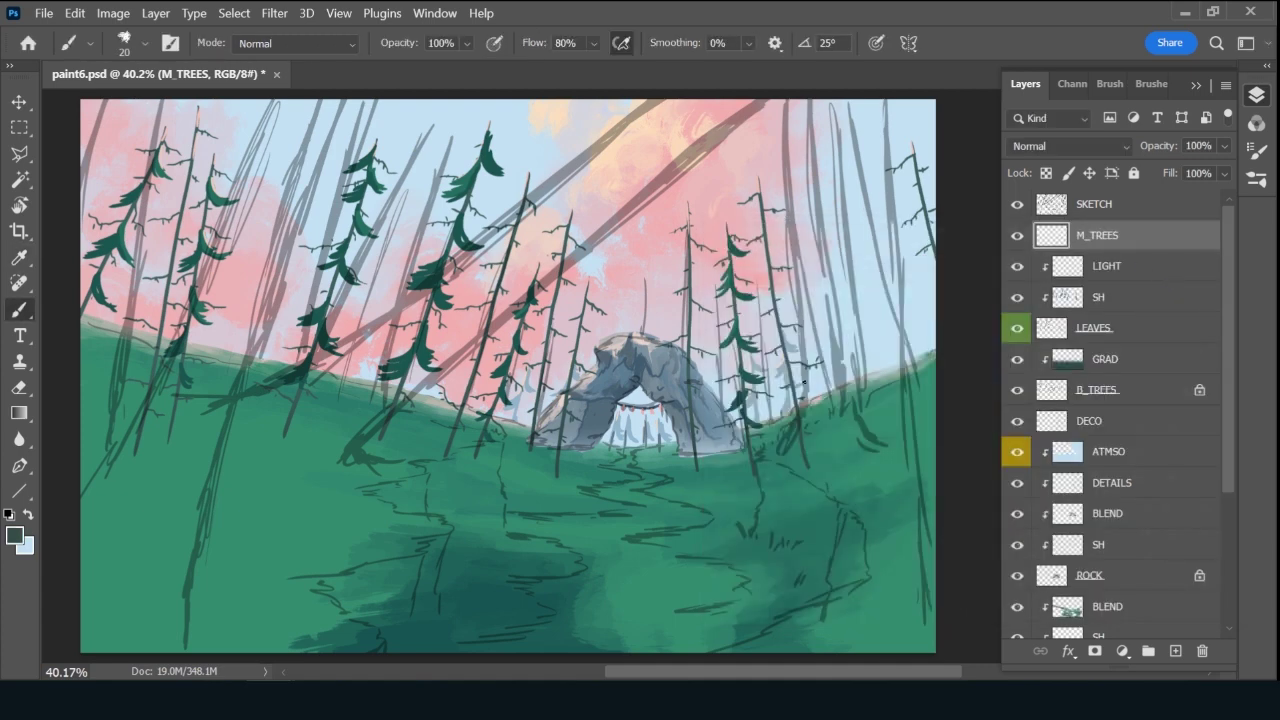
Enlarge the brush and block in the thick tree trunk on the right slope, following the sketch.
{"action": "key", "text": "bracketright"}
{"action": "key", "text": "bracketright"}
{"action": "key", "text": "bracketright"}
{"action": "mouse_move", "coordinate": [832, 98]}
{"action": "left_mouse_down"}
{"action": "mouse_move", "coordinate": [865, 421]}
{"action": "mouse_move", "coordinate": [869, 357]}
{"action": "mouse_move", "coordinate": [891, 411]}
{"action": "mouse_move", "coordinate": [872, 346]}
{"action": "mouse_move", "coordinate": [901, 403]}
{"action": "mouse_move", "coordinate": [891, 359]}
{"action": "mouse_move", "coordinate": [915, 386]}
{"action": "mouse_move", "coordinate": [862, 259]}
{"action": "mouse_move", "coordinate": [921, 381]}
{"action": "mouse_move", "coordinate": [850, 94]}
{"action": "mouse_move", "coordinate": [900, 314]}
{"action": "mouse_move", "coordinate": [944, 431]}
{"action": "mouse_move", "coordinate": [842, 99]}
{"action": "mouse_move", "coordinate": [865, 313]}
{"action": "mouse_move", "coordinate": [855, 274]}
{"action": "mouse_move", "coordinate": [872, 342]}
{"action": "mouse_move", "coordinate": [862, 263]}
{"action": "mouse_move", "coordinate": [885, 298]}
{"action": "mouse_move", "coordinate": [878, 255]}
{"action": "mouse_move", "coordinate": [902, 345]}
{"action": "mouse_move", "coordinate": [906, 408]}
{"action": "mouse_move", "coordinate": [876, 445]}
{"action": "left_mouse_up"}
Block in the thick leaning trunk on the left slope with a 70 px brush, flaring it at the base.
{"action": "key", "text": "bracketright"}
{"action": "key", "text": "bracketright"}
{"action": "left_click_drag", "start_coordinate": [371, 113], "coordinate": [279, 446]}
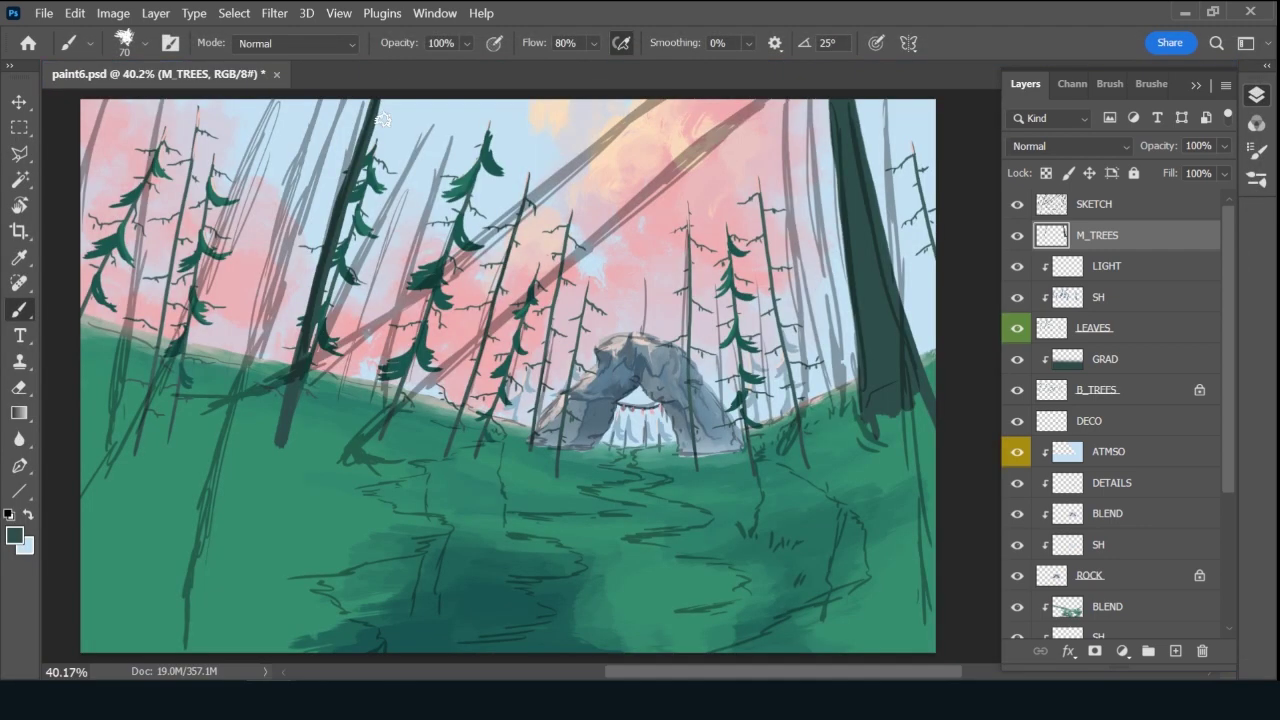
{"action": "mouse_move", "coordinate": [346, 96]}
{"action": "left_mouse_down"}
{"action": "mouse_move", "coordinate": [267, 310]}
{"action": "mouse_move", "coordinate": [194, 443]}
{"action": "mouse_move", "coordinate": [262, 340]}
{"action": "mouse_move", "coordinate": [245, 387]}
{"action": "mouse_move", "coordinate": [268, 330]}
{"action": "mouse_move", "coordinate": [278, 400]}
{"action": "mouse_move", "coordinate": [292, 310]}
{"action": "mouse_move", "coordinate": [284, 386]}
{"action": "mouse_move", "coordinate": [335, 205]}
{"action": "mouse_move", "coordinate": [328, 172]}
{"action": "mouse_move", "coordinate": [356, 110]}
{"action": "mouse_move", "coordinate": [280, 310]}
{"action": "mouse_move", "coordinate": [320, 208]}
{"action": "mouse_move", "coordinate": [294, 302]}
{"action": "mouse_move", "coordinate": [290, 278]}
{"action": "mouse_move", "coordinate": [215, 421]}
{"action": "left_mouse_up"}
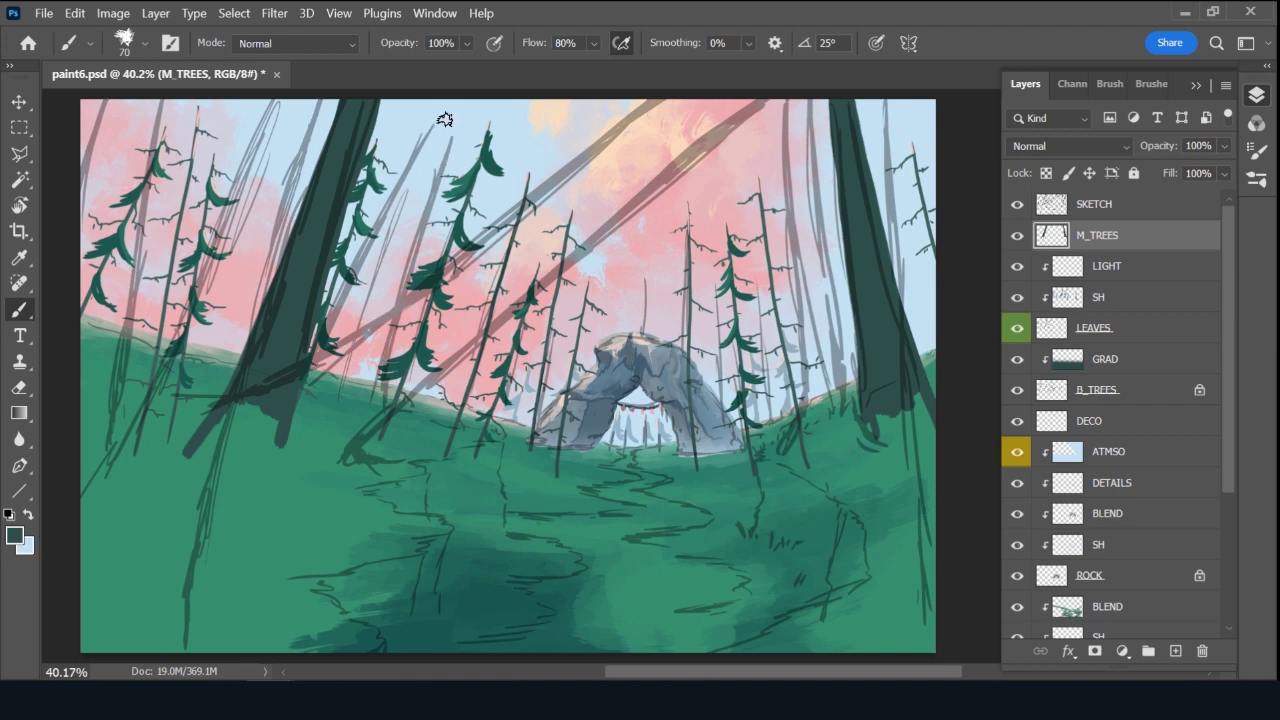
Outline the second leaning trunk on the left slope and fill it in with an 80 px brush.
{"action": "left_click_drag", "start_coordinate": [452, 100], "coordinate": [395, 185]}
{"action": "key", "text": "ctrl+z"}
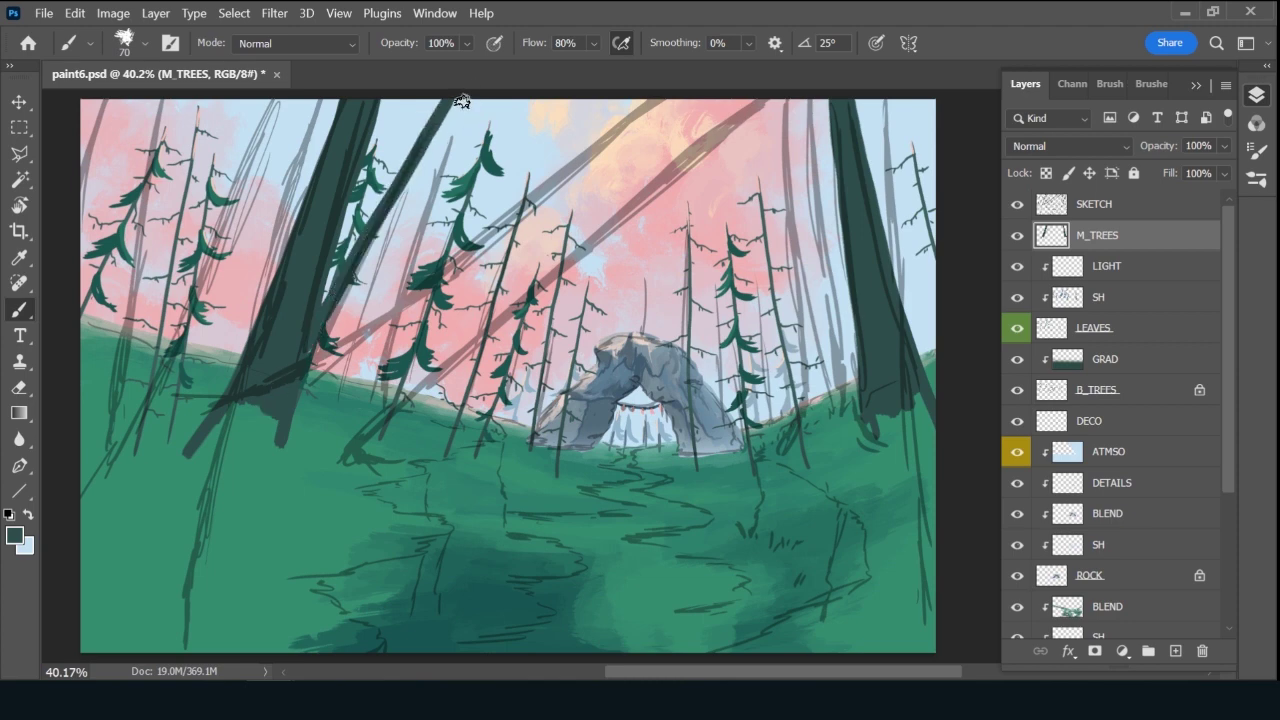
{"action": "left_click_drag", "start_coordinate": [462, 100], "coordinate": [440, 163]}
{"action": "left_click_drag", "start_coordinate": [424, 222], "coordinate": [360, 444]}
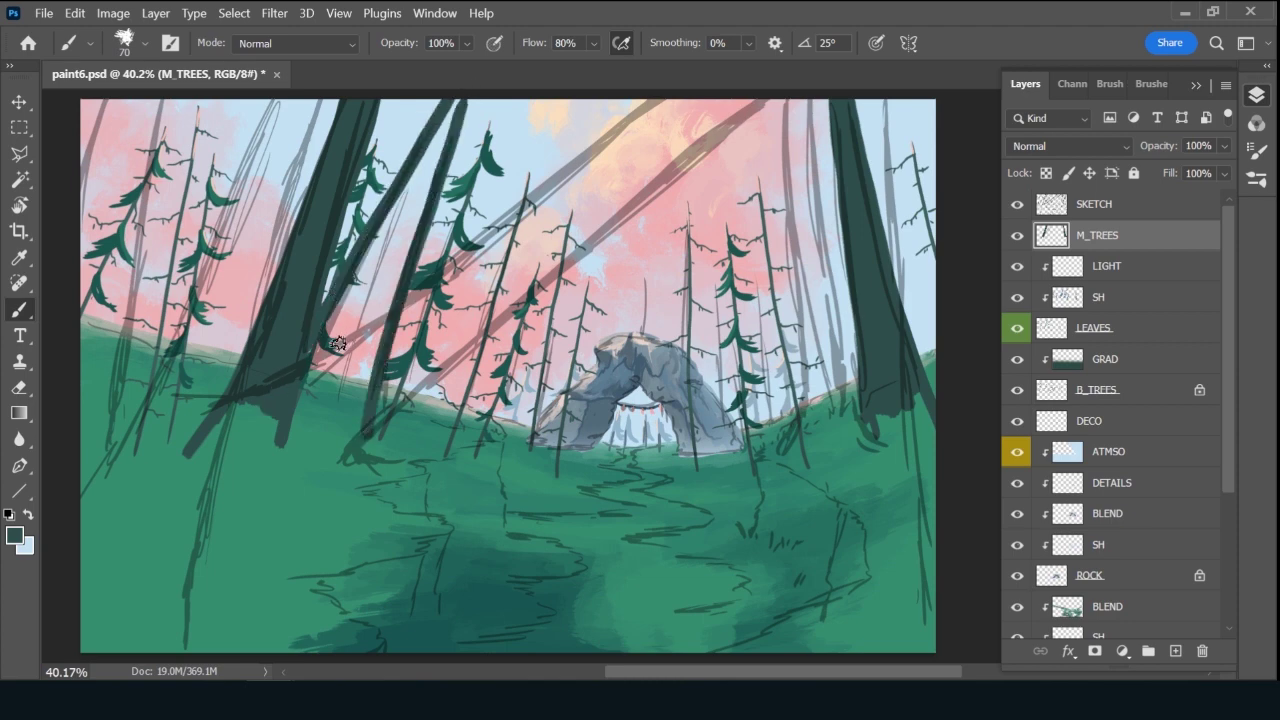
{"action": "key", "text": "bracketright"}
{"action": "mouse_move", "coordinate": [322, 340]}
{"action": "left_mouse_down"}
{"action": "mouse_move", "coordinate": [299, 369]}
{"action": "mouse_move", "coordinate": [315, 345]}
{"action": "mouse_move", "coordinate": [294, 431]}
{"action": "mouse_move", "coordinate": [342, 353]}
{"action": "left_mouse_up"}
{"action": "mouse_move", "coordinate": [337, 387]}
{"action": "left_mouse_down"}
{"action": "mouse_move", "coordinate": [356, 355]}
{"action": "mouse_move", "coordinate": [356, 431]}
{"action": "mouse_move", "coordinate": [391, 258]}
{"action": "mouse_move", "coordinate": [357, 340]}
{"action": "mouse_move", "coordinate": [361, 306]}
{"action": "mouse_move", "coordinate": [340, 349]}
{"action": "mouse_move", "coordinate": [373, 263]}
{"action": "mouse_move", "coordinate": [319, 335]}
{"action": "left_mouse_up"}
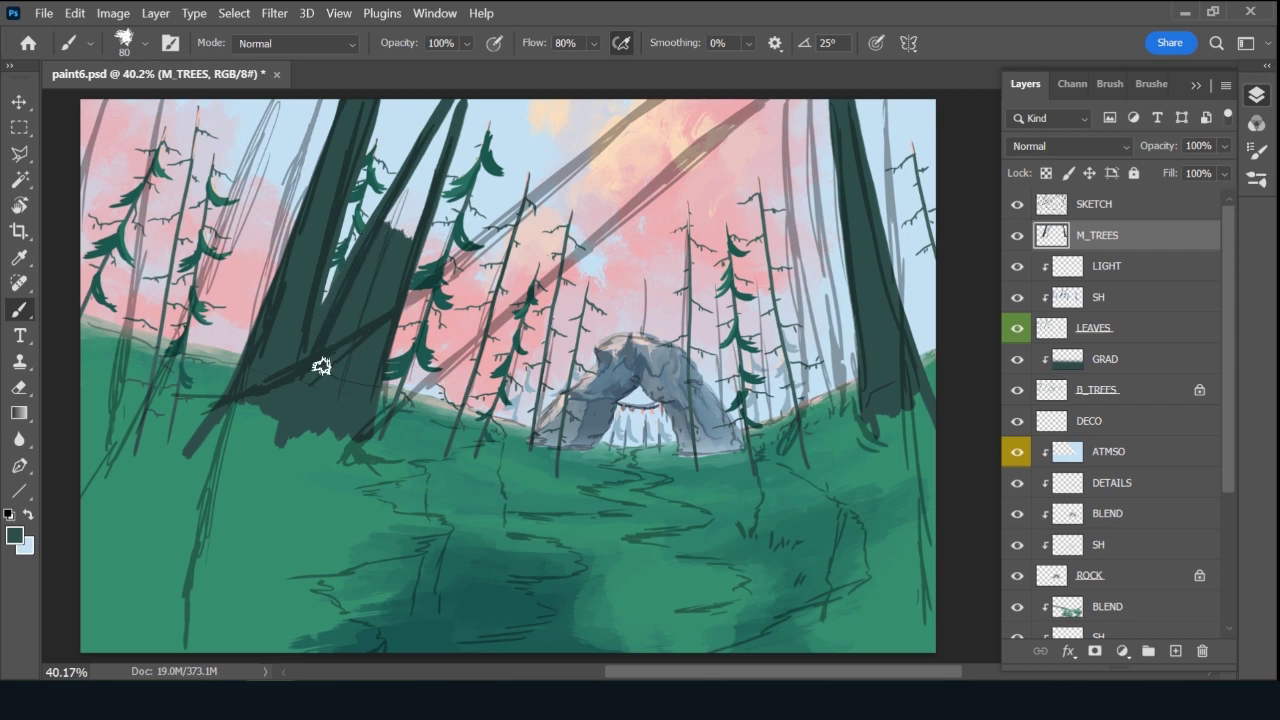
{"action": "mouse_move", "coordinate": [429, 168]}
{"action": "left_mouse_down"}
{"action": "mouse_move", "coordinate": [444, 118]}
{"action": "mouse_move", "coordinate": [401, 217]}
{"action": "mouse_move", "coordinate": [414, 220]}
{"action": "mouse_move", "coordinate": [463, 95]}
{"action": "mouse_move", "coordinate": [397, 268]}
{"action": "mouse_move", "coordinate": [407, 225]}
{"action": "mouse_move", "coordinate": [364, 290]}
{"action": "mouse_move", "coordinate": [359, 330]}
{"action": "mouse_move", "coordinate": [326, 369]}
{"action": "mouse_move", "coordinate": [313, 356]}
{"action": "mouse_move", "coordinate": [306, 388]}
{"action": "mouse_move", "coordinate": [465, 96]}
{"action": "left_mouse_up"}
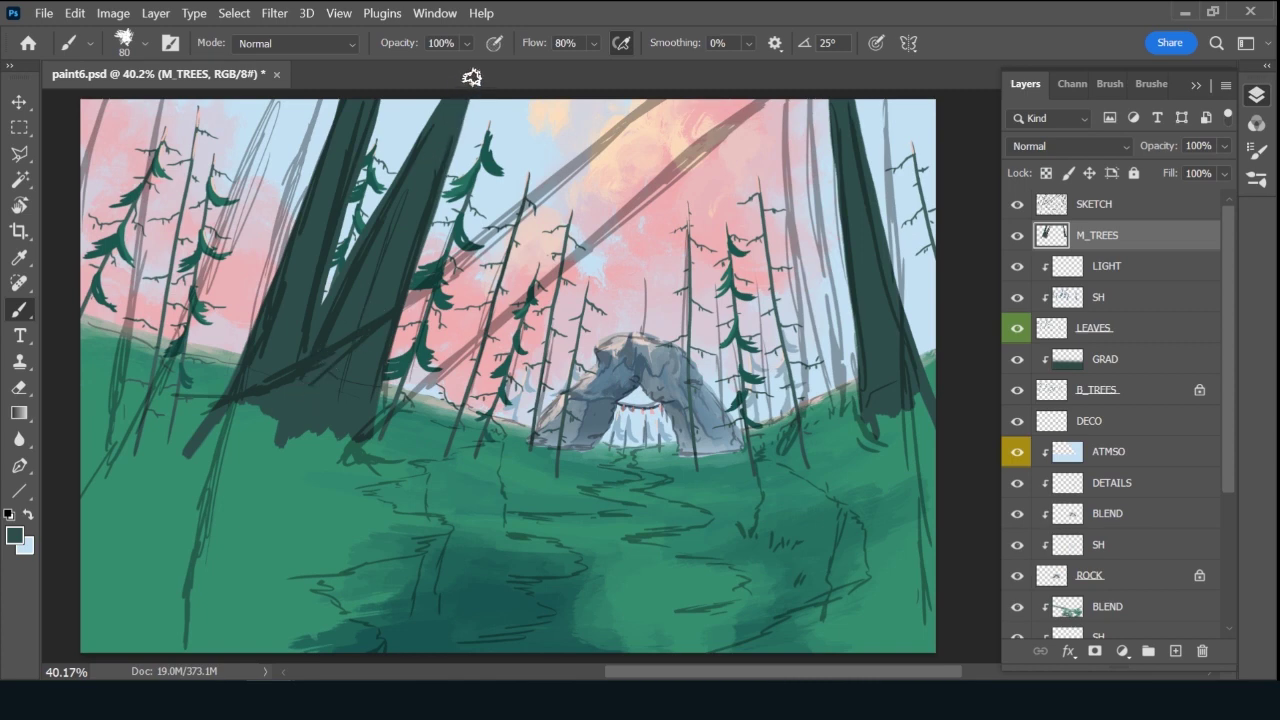
Paint bare, crooked branches on both sides of the thick right trunk with a 30 px brush.
{"action": "key", "text": "["}
{"action": "key", "text": "["}
{"action": "key", "text": "["}
{"action": "key", "text": "["}
{"action": "key", "text": "["}
{"action": "key", "text": "["}
{"action": "key", "text": "bracketleft"}
{"action": "left_click_drag", "start_coordinate": [827, 115], "coordinate": [740, 152]}
{"action": "left_click_drag", "start_coordinate": [873, 121], "coordinate": [896, 128]}
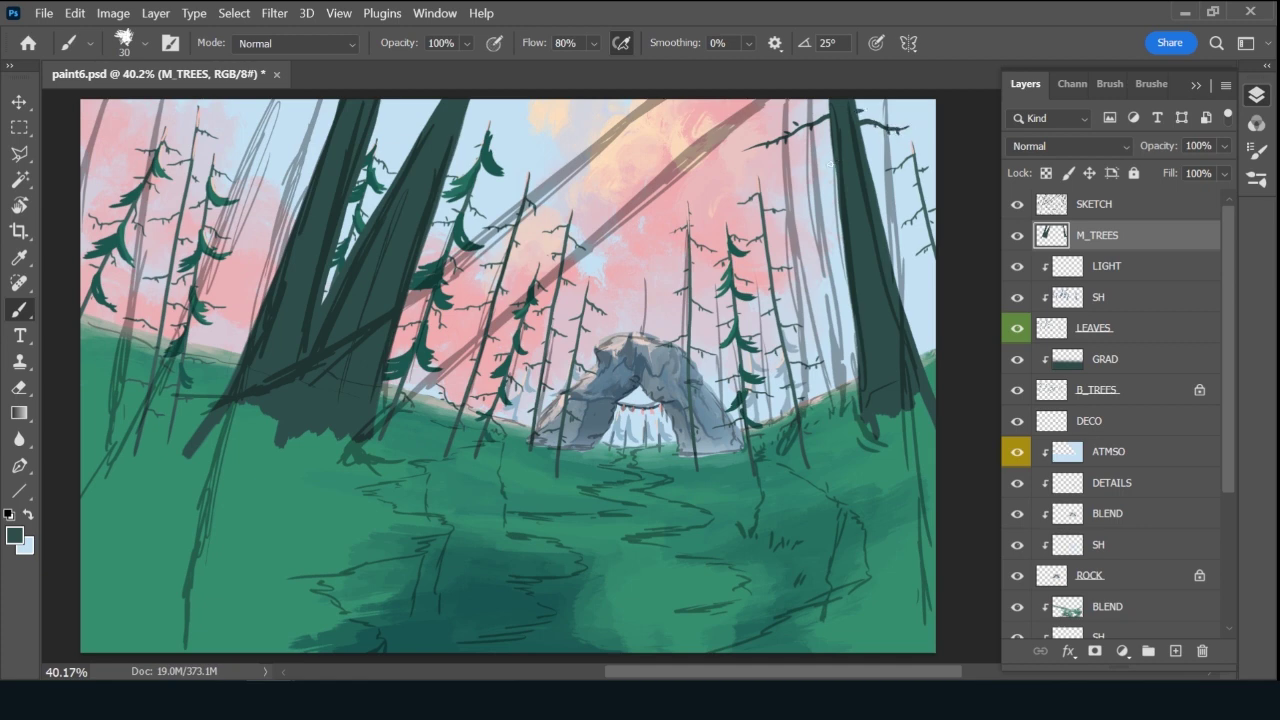
{"action": "mouse_move", "coordinate": [800, 185]}
{"action": "left_mouse_down"}
{"action": "mouse_move", "coordinate": [830, 144]}
{"action": "mouse_move", "coordinate": [897, 177]}
{"action": "left_mouse_up"}
{"action": "left_click_drag", "start_coordinate": [830, 215], "coordinate": [774, 248]}
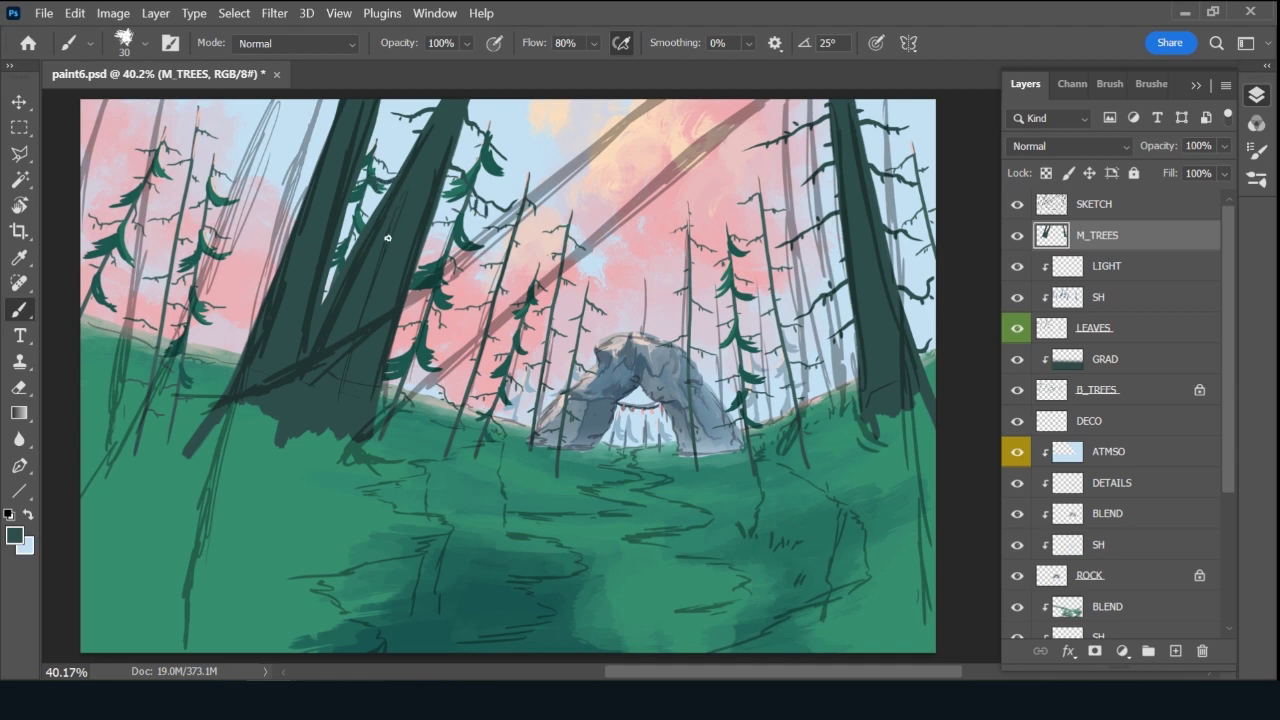
Paint bare branches along the outer sides of the two thick leaning trunks on the left slope.
{"action": "left_click_drag", "start_coordinate": [415, 243], "coordinate": [466, 280]}
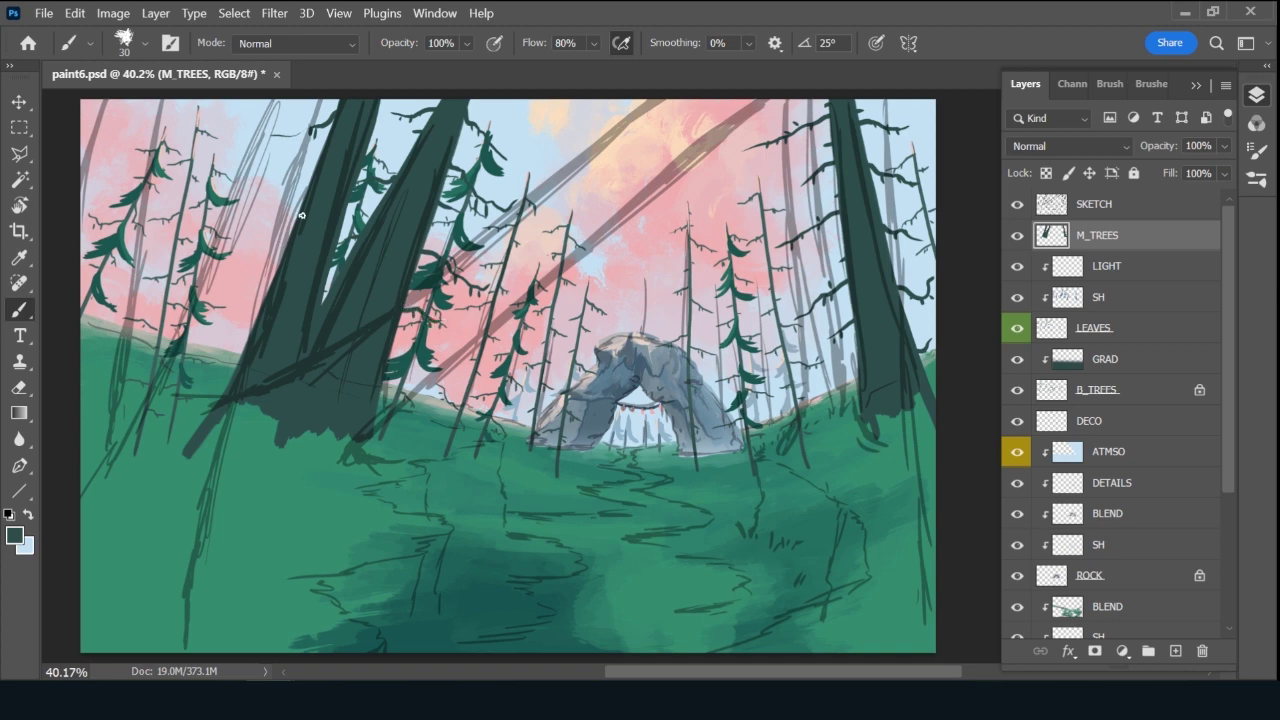
{"action": "left_click_drag", "start_coordinate": [296, 215], "coordinate": [242, 218]}
{"action": "left_click_drag", "start_coordinate": [268, 281], "coordinate": [240, 283]}
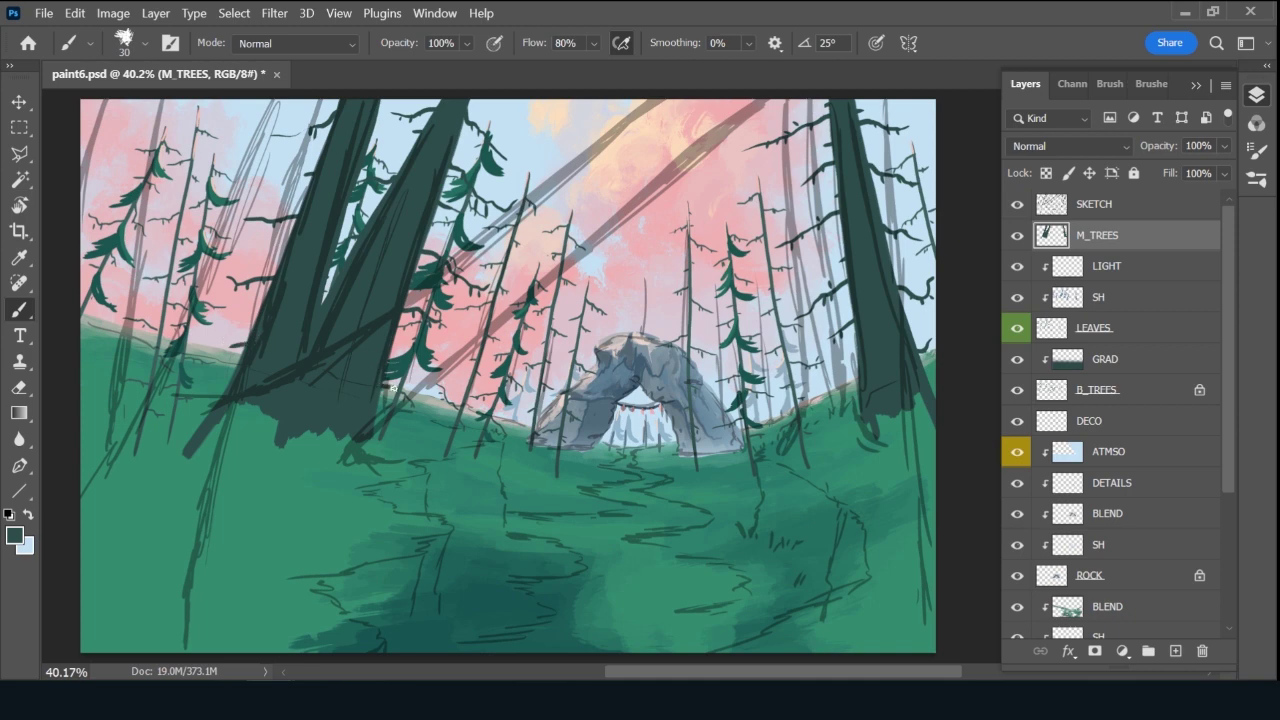
{"action": "left_click_drag", "start_coordinate": [390, 331], "coordinate": [411, 338]}
{"action": "left_click_drag", "start_coordinate": [260, 311], "coordinate": [227, 311]}
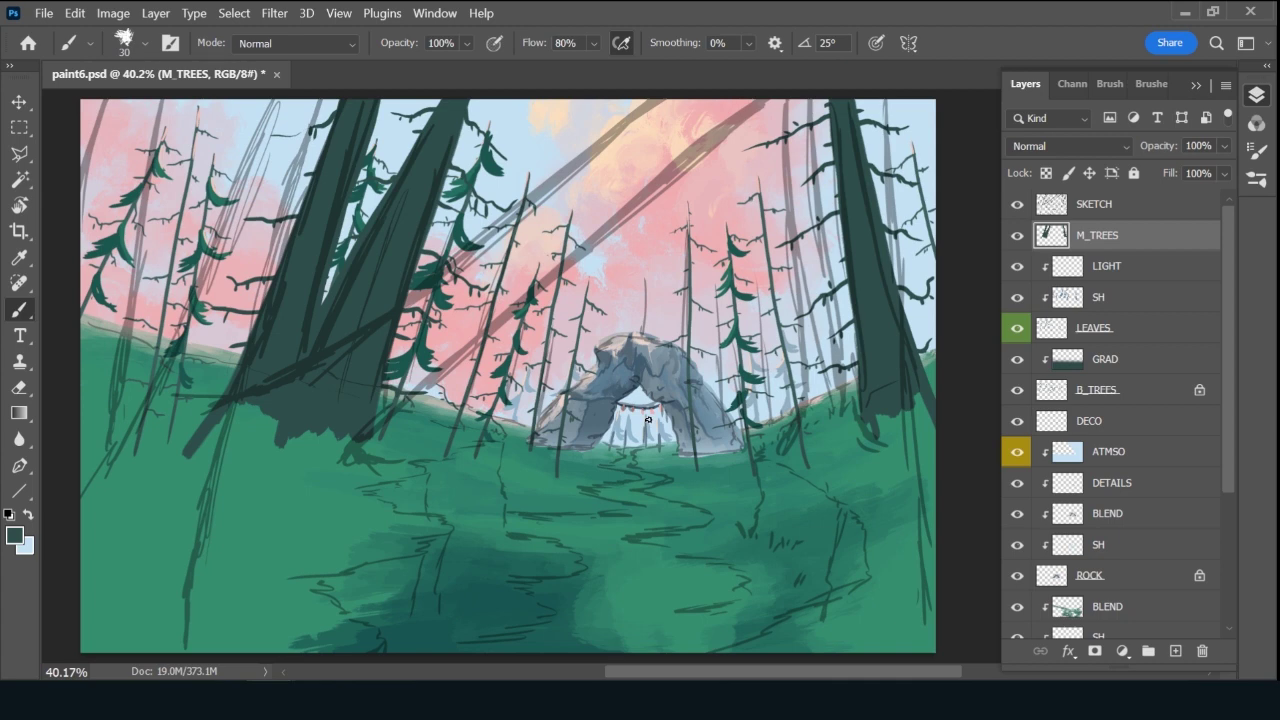
Lock the transparent pixels of the M_TREES layer and choose the Ink 2 brush at 60 px.
{"action": "key", "text": "slash"}
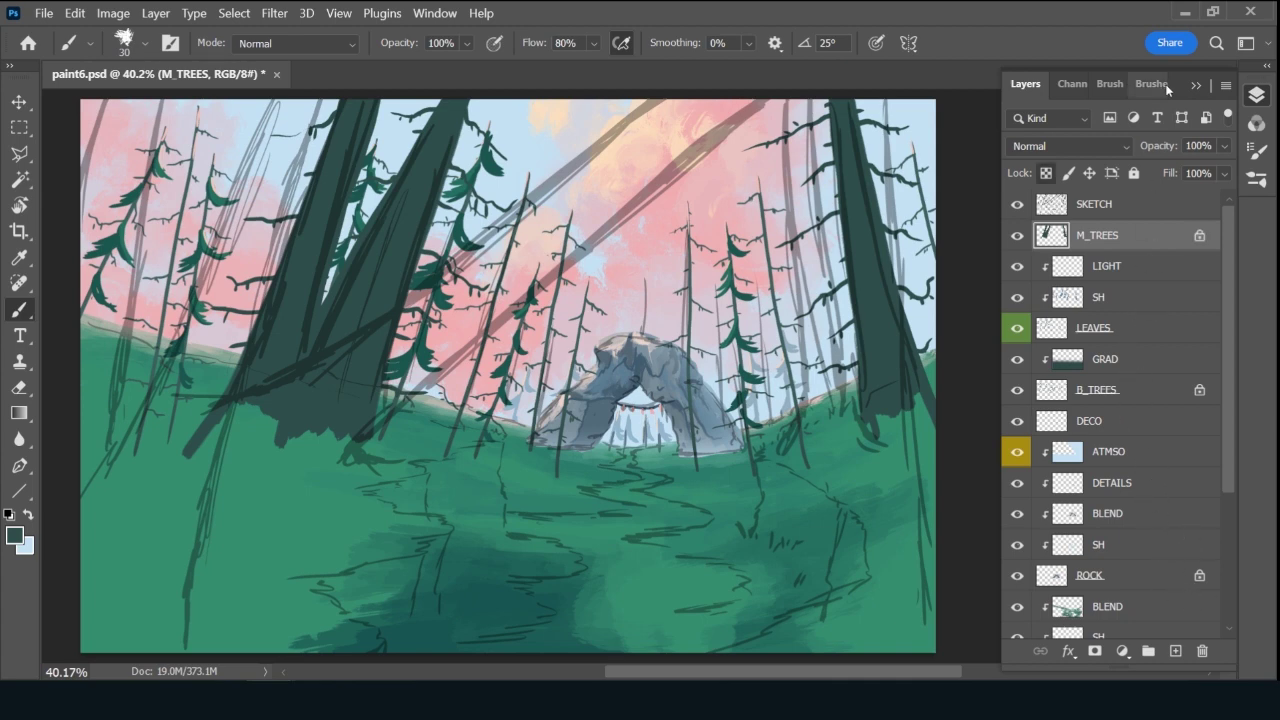
{"action": "left_click", "coordinate": [1152, 84]}
{"action": "left_click_drag", "start_coordinate": [1228, 237], "coordinate": [1229, 332]}
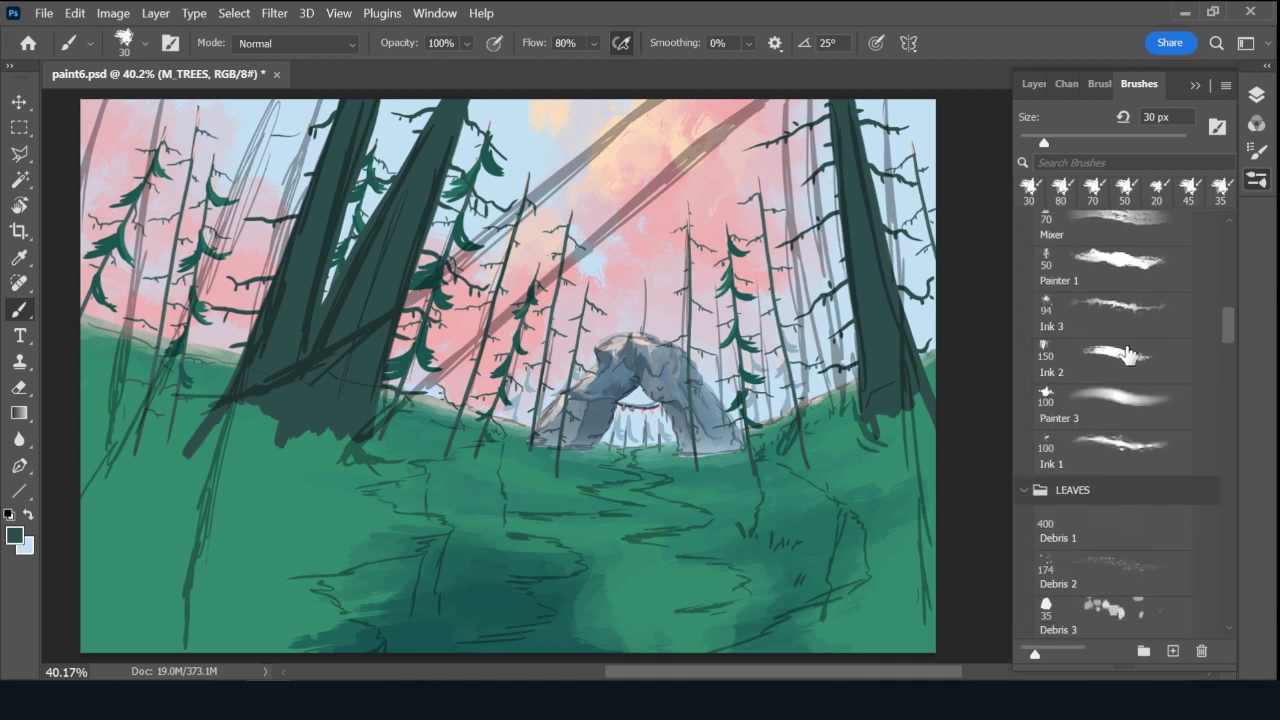
{"action": "left_click", "coordinate": [1110, 362]}
{"action": "key", "text": "F7"}
{"action": "key", "text": "bracketleft"}
{"action": "key", "text": "bracketleft"}
{"action": "key", "text": "bracketleft"}
{"action": "key", "text": "bracketleft"}
{"action": "key", "text": "bracketleft"}
{"action": "key", "text": "bracketleft"}
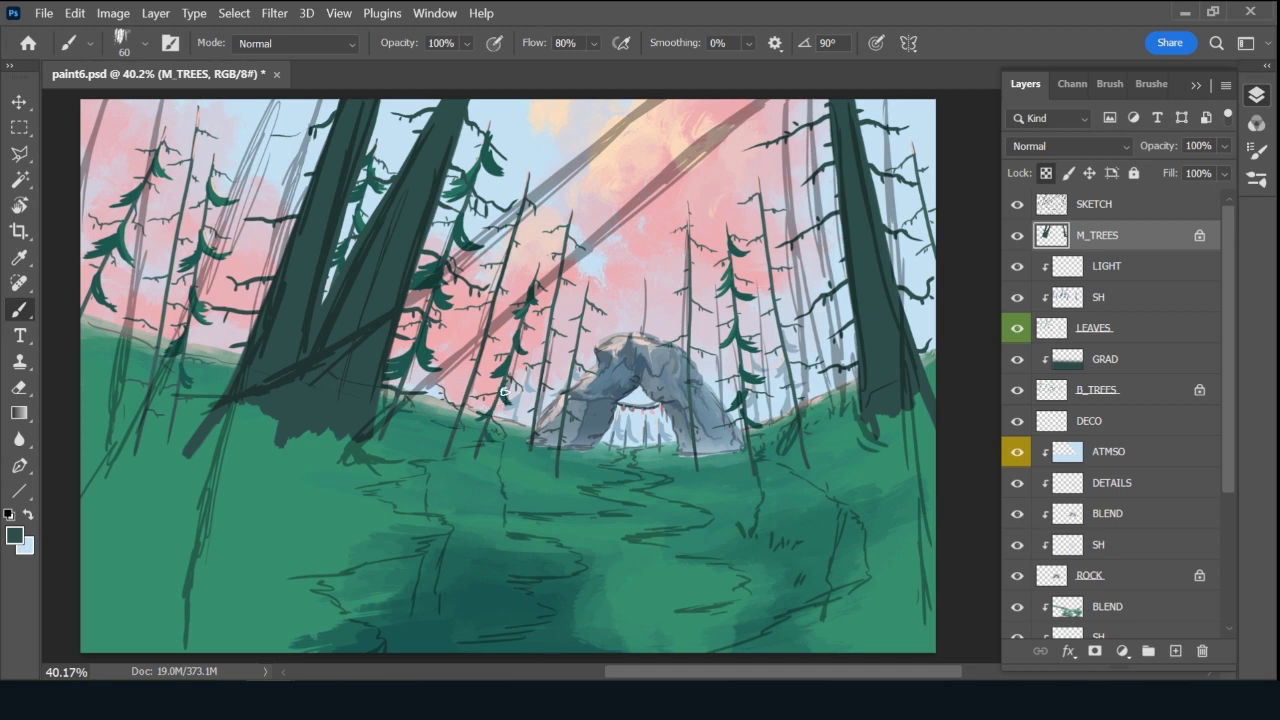
Set the foreground colour to the dark green 1e3938.
{"action": "left_click", "coordinate": [14, 536]}
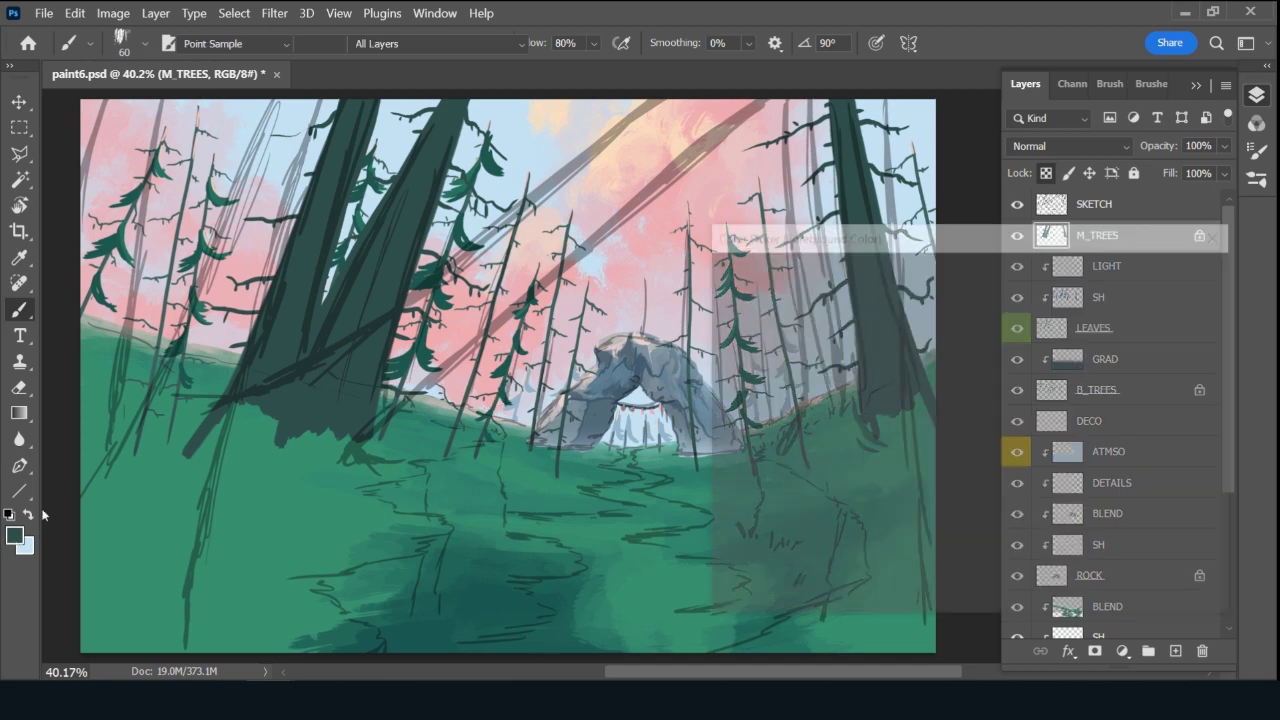
{"action": "left_click", "coordinate": [836, 476]}
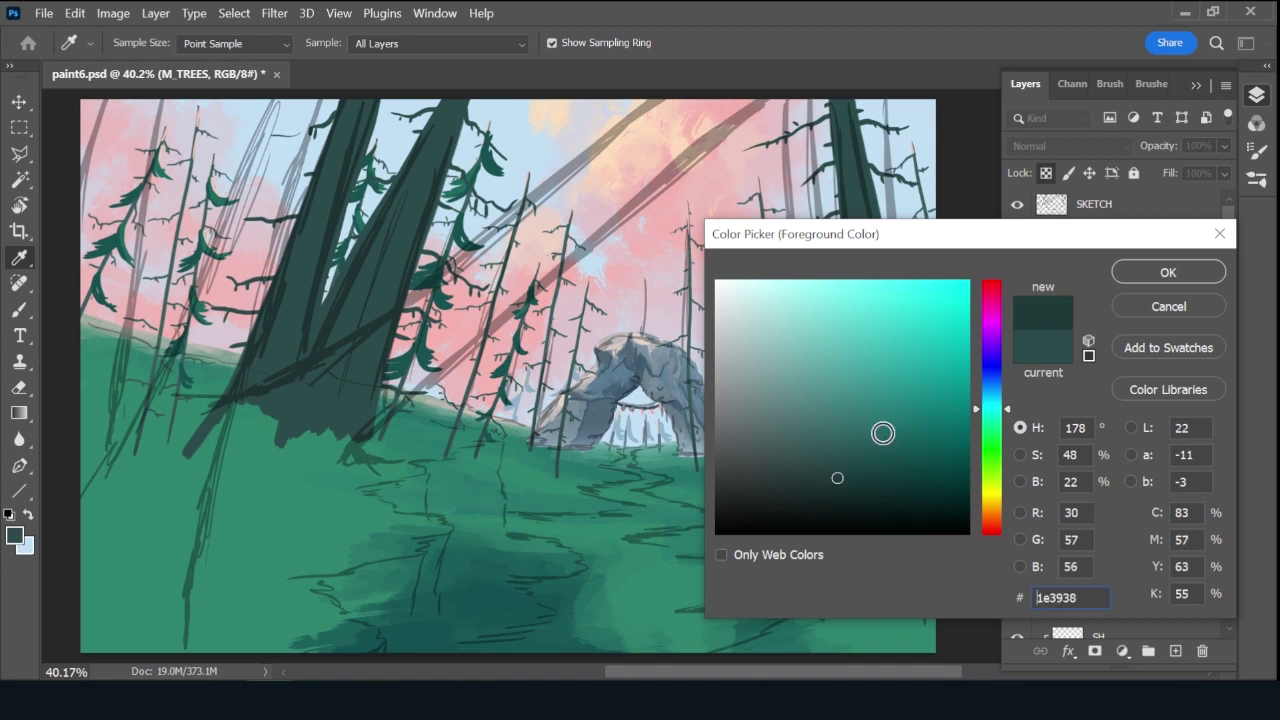
{"action": "left_click", "coordinate": [1166, 272]}
Add a layer named SH clipped to M_TREES and set its blend mode to Multiply.
{"action": "left_click", "coordinate": [1175, 651]}
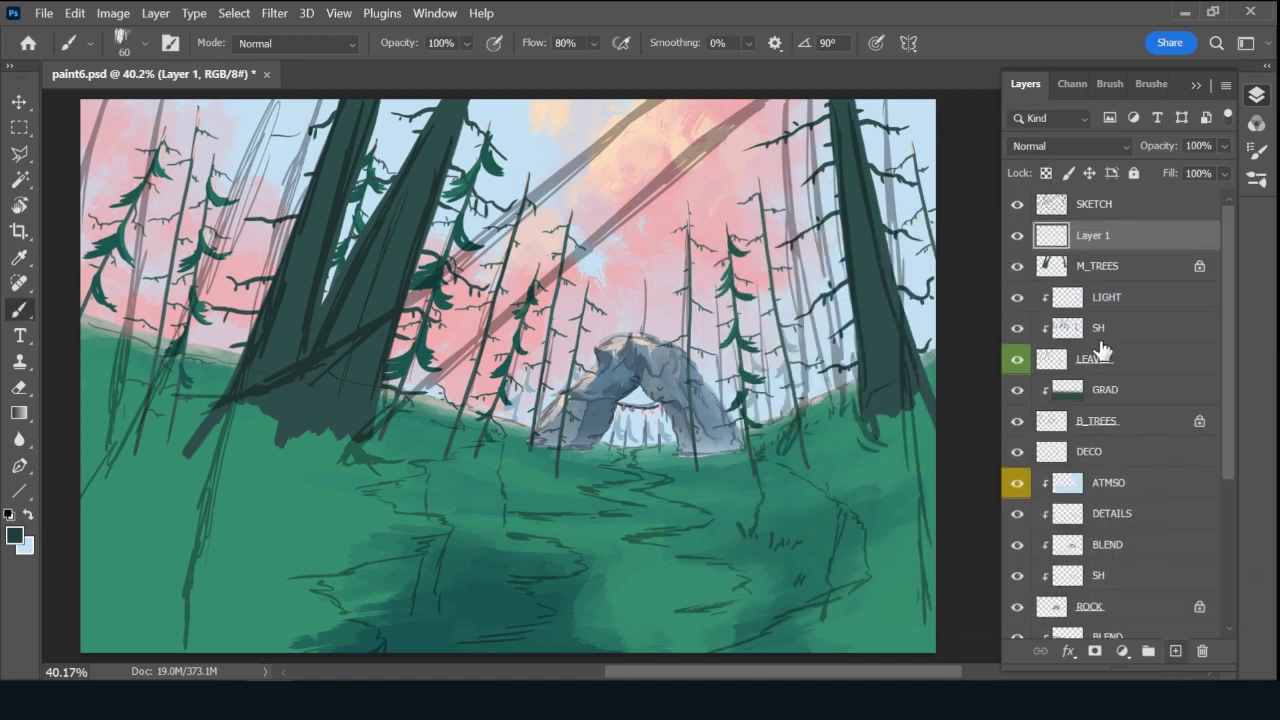
{"action": "left_click", "coordinate": [1113, 250], "text": "alt"}
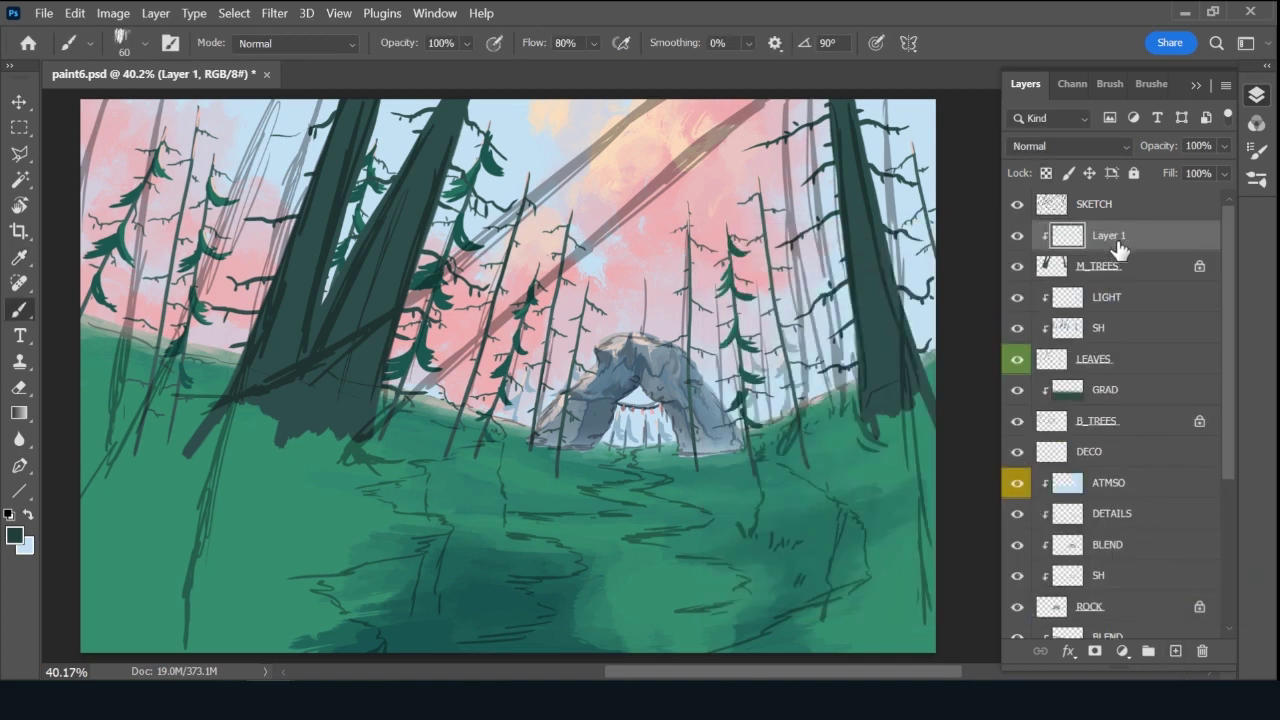
{"action": "double_click", "coordinate": [1110, 240]}
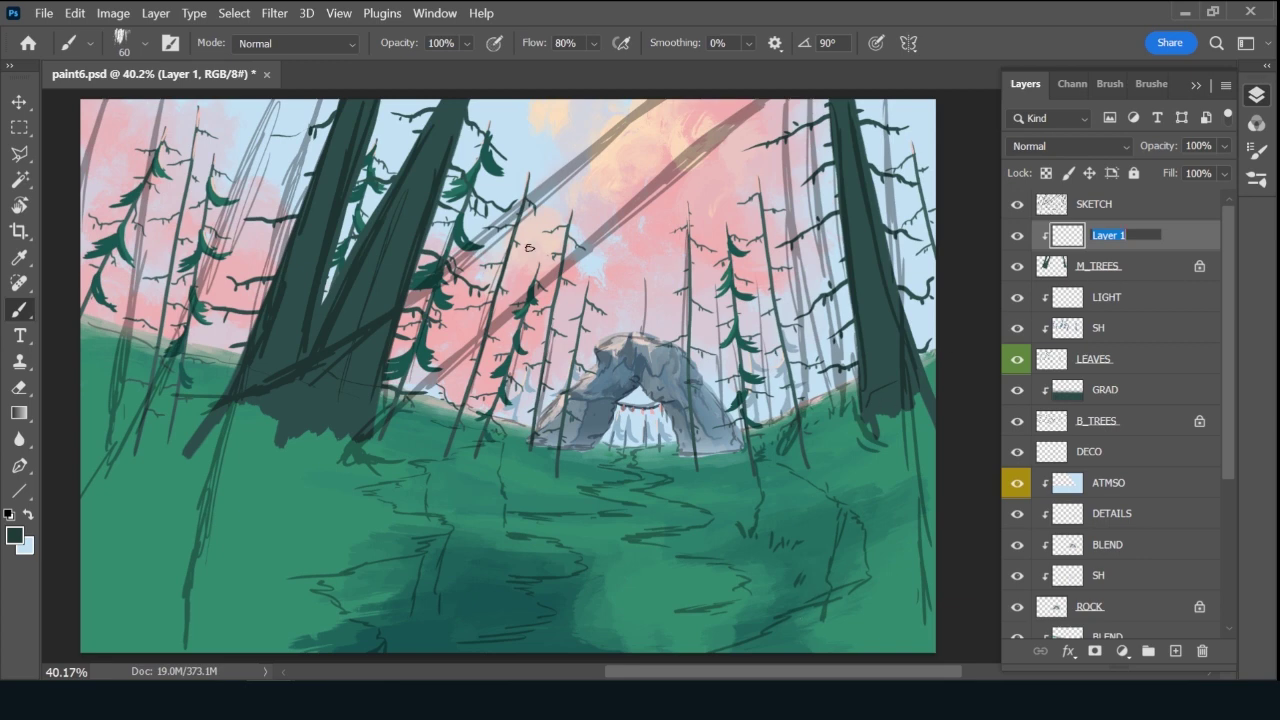
{"action": "type", "text": "SH"}
{"action": "key", "text": "Return"}
{"action": "left_click", "coordinate": [1087, 153]}
{"action": "scroll", "coordinate": [1088, 158], "scroll_direction": "up", "scroll_amount": 4}
{"action": "left_click", "coordinate": [1068, 189]}
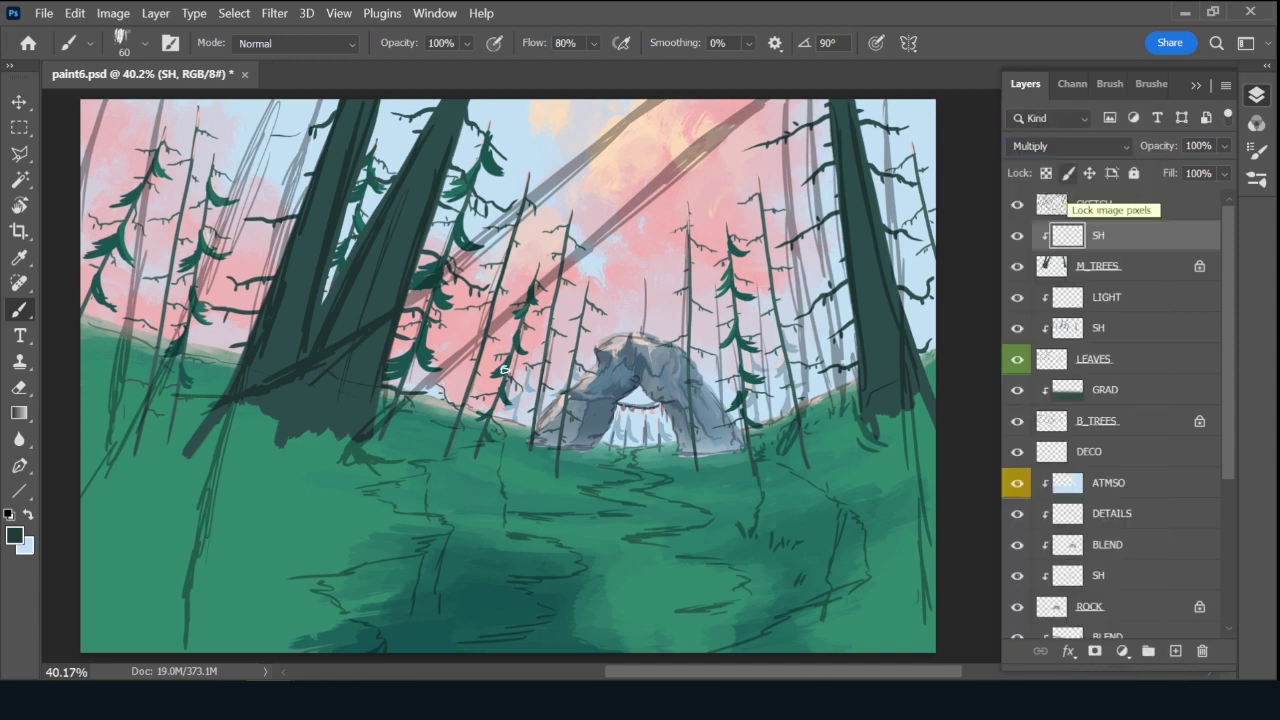
Sample the light blue of the sky and darken it to a muted grey-blue foreground colour for the shading.
{"action": "key", "text": "x"}
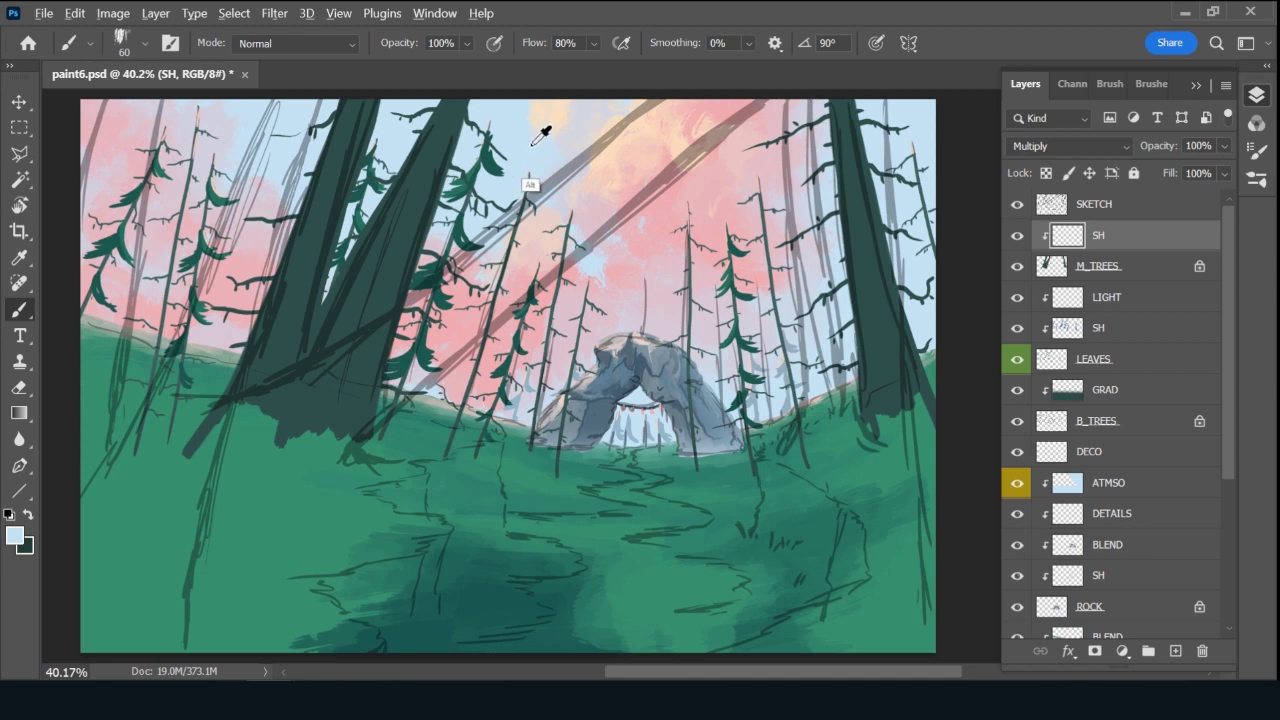
{"action": "left_click", "coordinate": [520, 150], "text": "alt"}
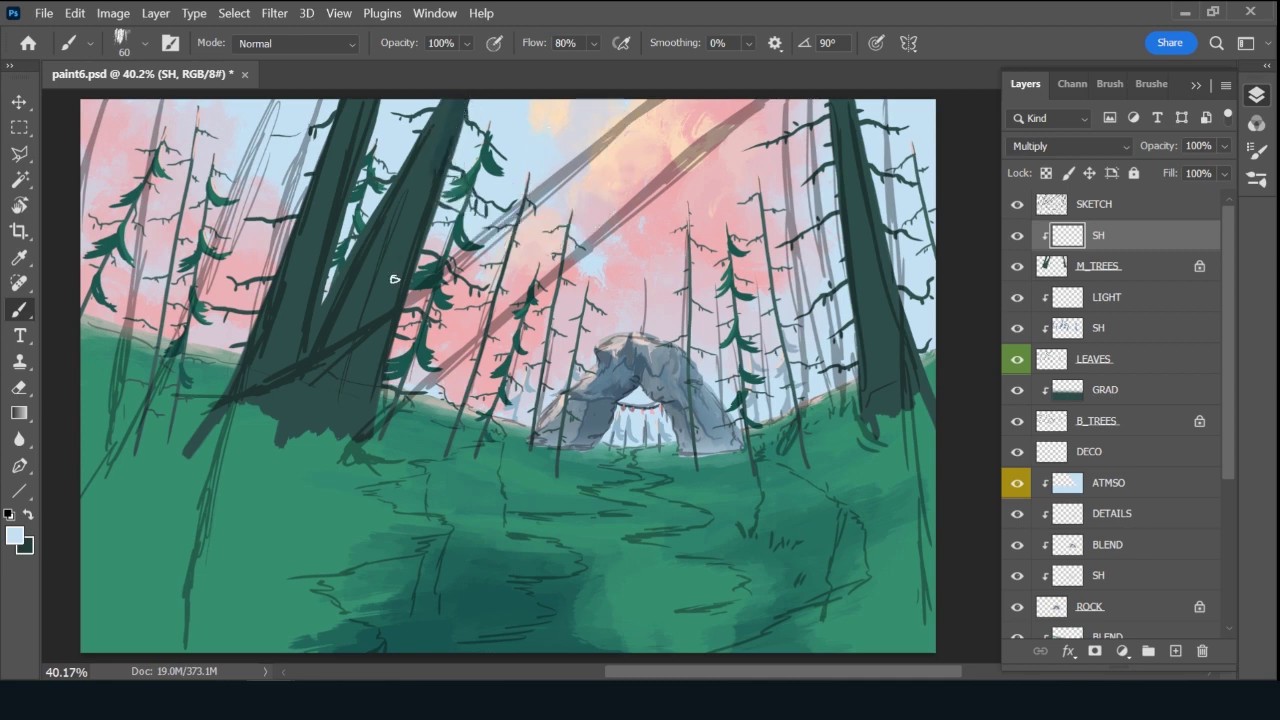
{"action": "left_click", "coordinate": [15, 535]}
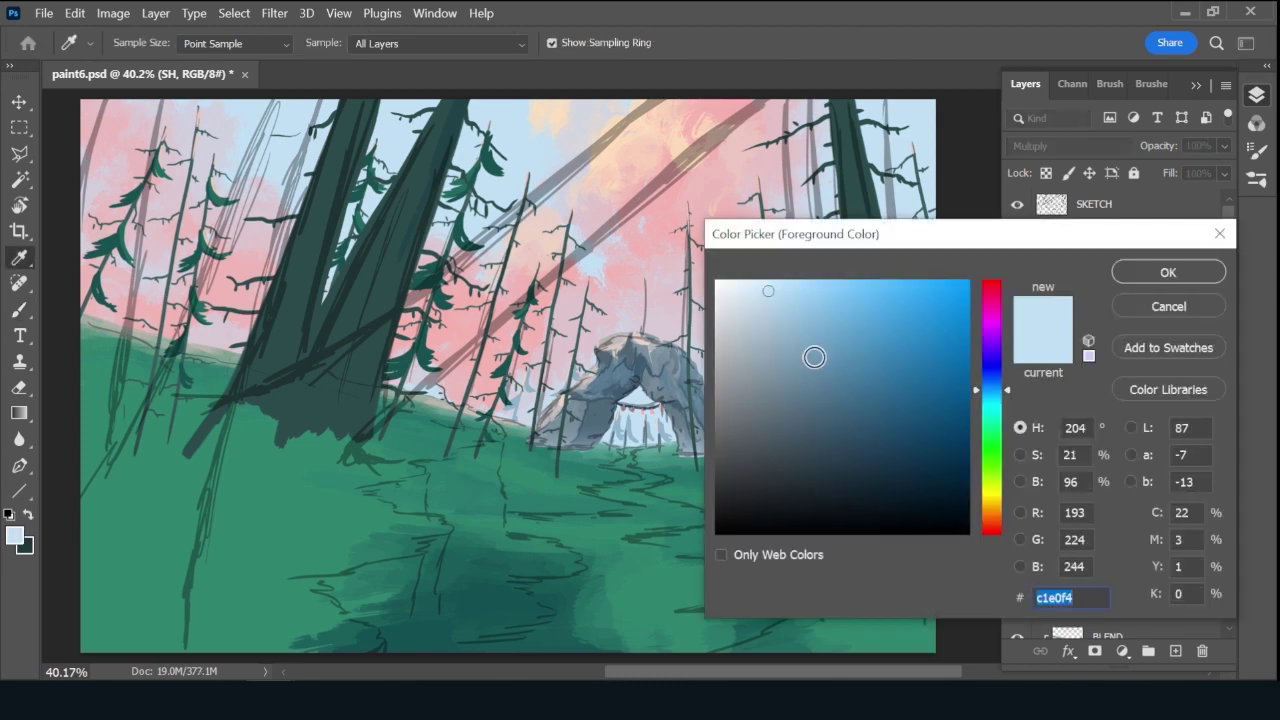
{"action": "left_click", "coordinate": [823, 368]}
{"action": "left_click", "coordinate": [1166, 283]}
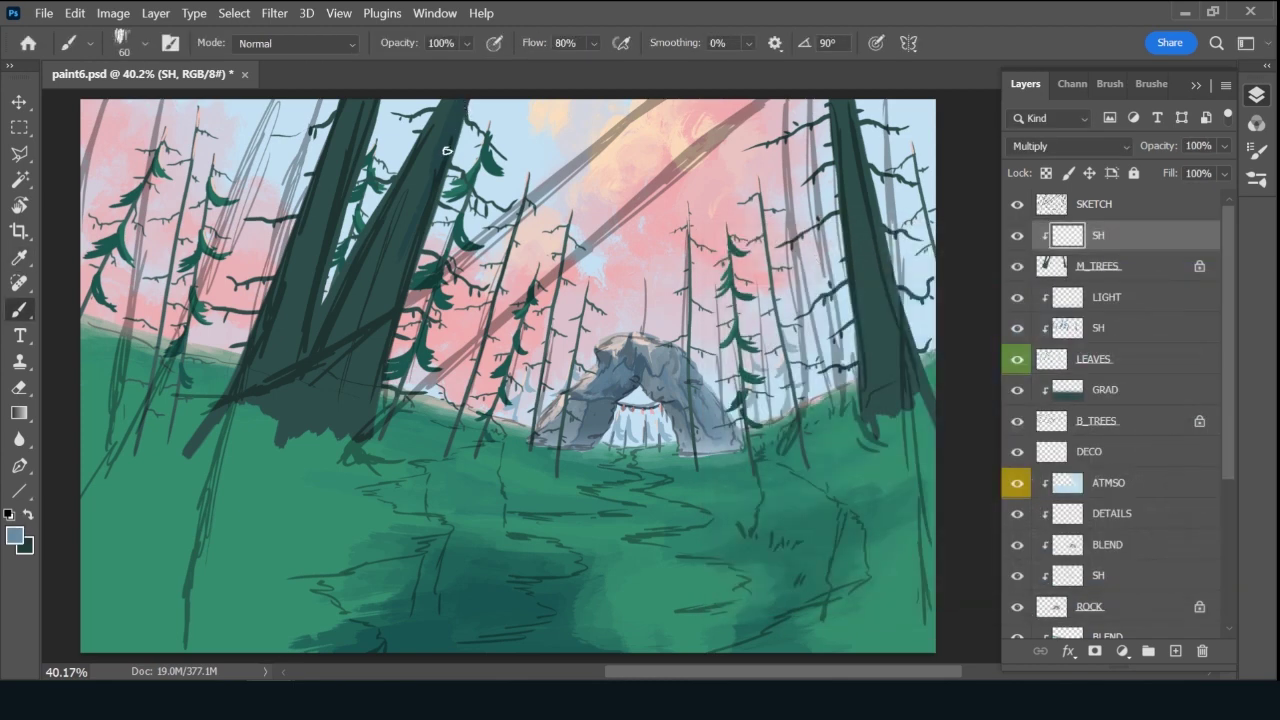
Try shading the right side of the inner leaning trunk with a 90 px brush.
{"action": "key", "text": "bracketright"}
{"action": "key", "text": "bracketright"}
{"action": "key", "text": "bracketright"}
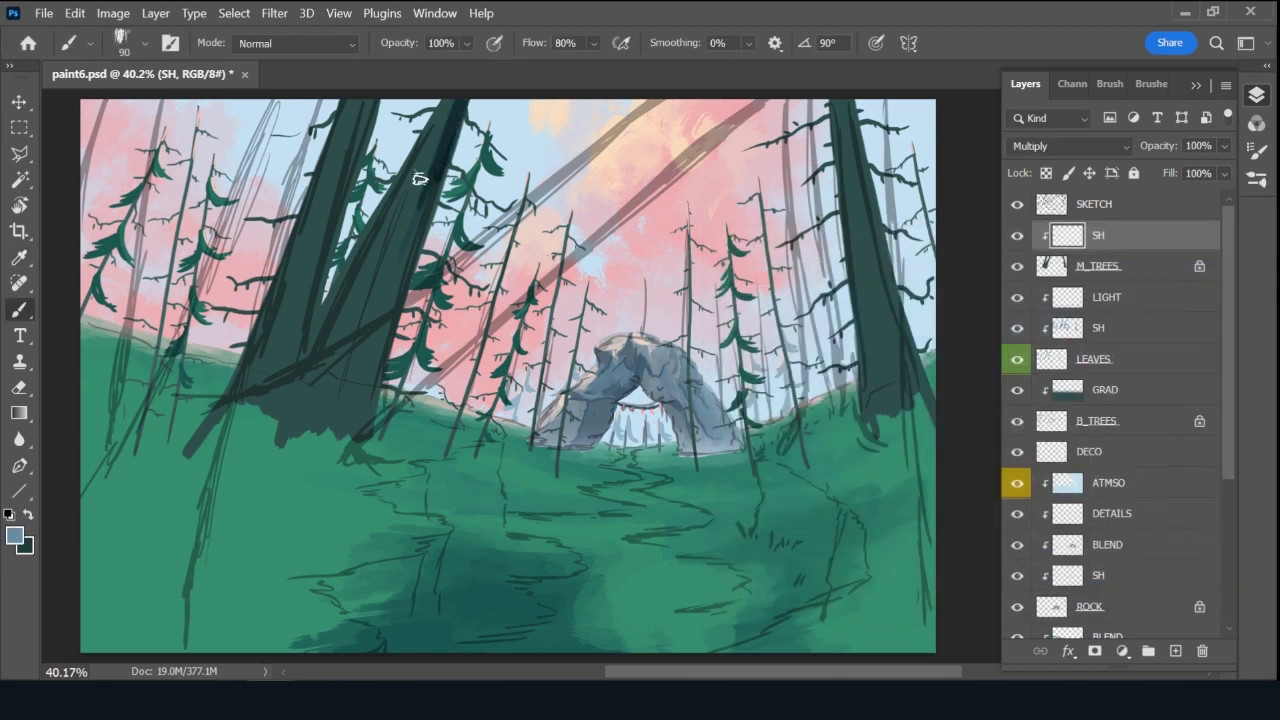
{"action": "mouse_move", "coordinate": [434, 171]}
{"action": "left_mouse_down"}
{"action": "mouse_move", "coordinate": [380, 309]}
{"action": "mouse_move", "coordinate": [389, 277]}
{"action": "mouse_move", "coordinate": [405, 282]}
{"action": "mouse_move", "coordinate": [360, 371]}
{"action": "mouse_move", "coordinate": [409, 229]}
{"action": "mouse_move", "coordinate": [337, 409]}
{"action": "mouse_move", "coordinate": [356, 340]}
{"action": "left_mouse_up"}
{"action": "key", "text": "bracketleft"}
{"action": "key", "text": "bracketleft"}
{"action": "key", "text": "bracketleft"}
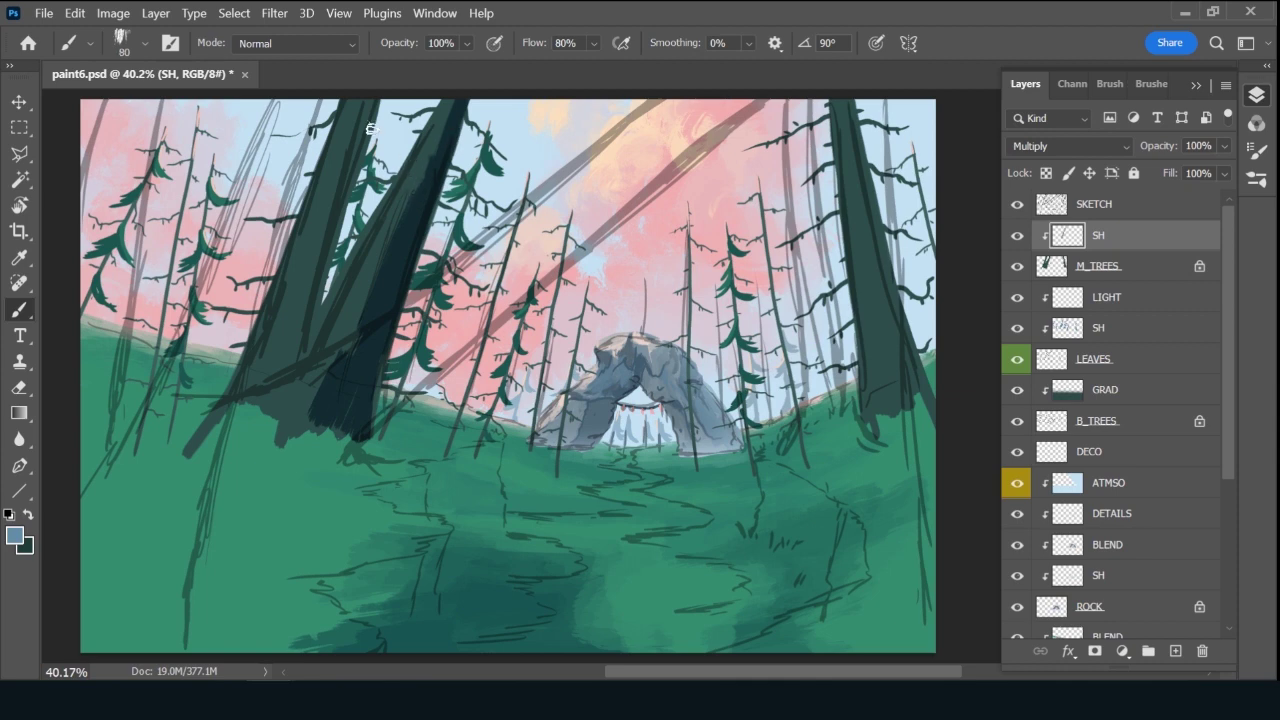
Try shading the right side of the outer leaning trunk with an 80 px brush, and remove all the trunk shading.
{"action": "mouse_move", "coordinate": [371, 107]}
{"action": "left_mouse_down"}
{"action": "mouse_move", "coordinate": [299, 326]}
{"action": "mouse_move", "coordinate": [321, 270]}
{"action": "mouse_move", "coordinate": [312, 337]}
{"action": "mouse_move", "coordinate": [287, 376]}
{"action": "mouse_move", "coordinate": [293, 346]}
{"action": "mouse_move", "coordinate": [282, 354]}
{"action": "mouse_move", "coordinate": [303, 320]}
{"action": "mouse_move", "coordinate": [287, 357]}
{"action": "left_mouse_up"}
{"action": "key", "text": "bracketright"}
{"action": "key", "text": "bracketright"}
{"action": "mouse_move", "coordinate": [371, 100]}
{"action": "left_mouse_down"}
{"action": "mouse_move", "coordinate": [262, 389]}
{"action": "mouse_move", "coordinate": [268, 374]}
{"action": "mouse_move", "coordinate": [267, 432]}
{"action": "mouse_move", "coordinate": [300, 398]}
{"action": "mouse_move", "coordinate": [302, 373]}
{"action": "mouse_move", "coordinate": [308, 421]}
{"action": "mouse_move", "coordinate": [307, 377]}
{"action": "mouse_move", "coordinate": [306, 435]}
{"action": "left_mouse_up"}
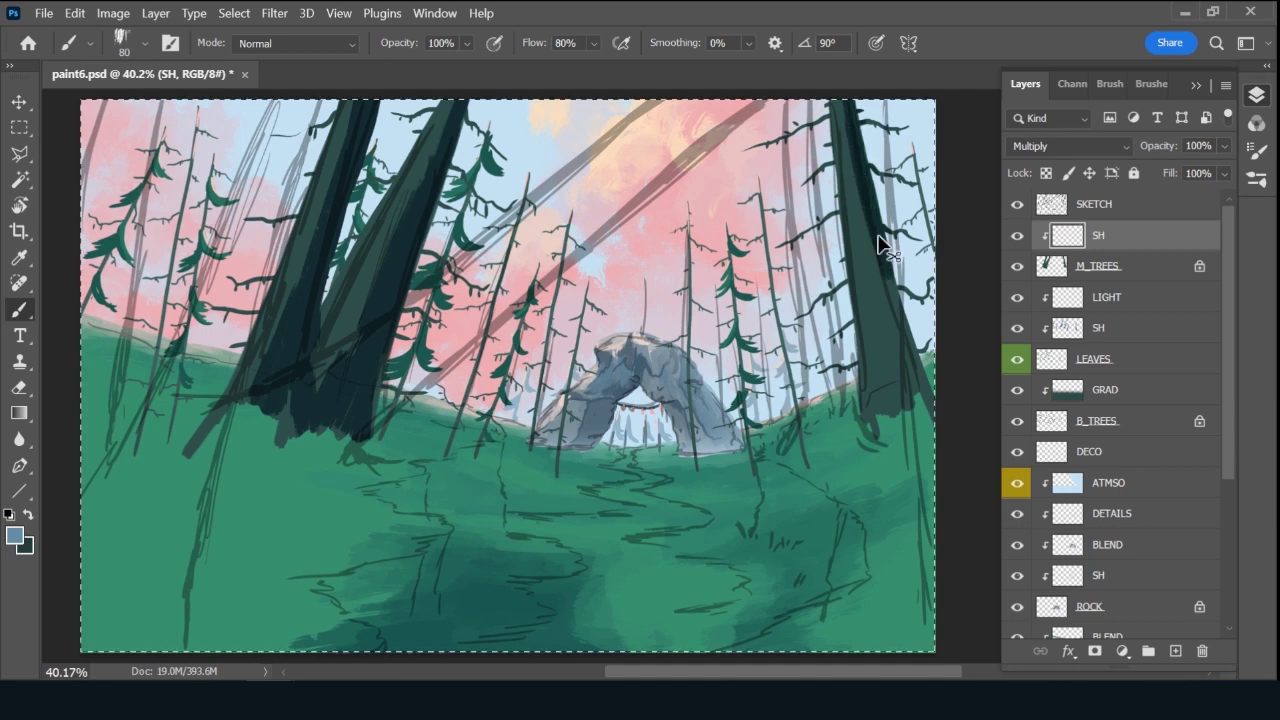
{"action": "key", "text": "ctrl+z"}
{"action": "mouse_move", "coordinate": [426, 104]}
{"action": "left_mouse_down"}
{"action": "mouse_move", "coordinate": [432, 165]}
{"action": "mouse_move", "coordinate": [430, 120]}
{"action": "left_mouse_up"}
{"action": "key", "text": "ctrl+z"}
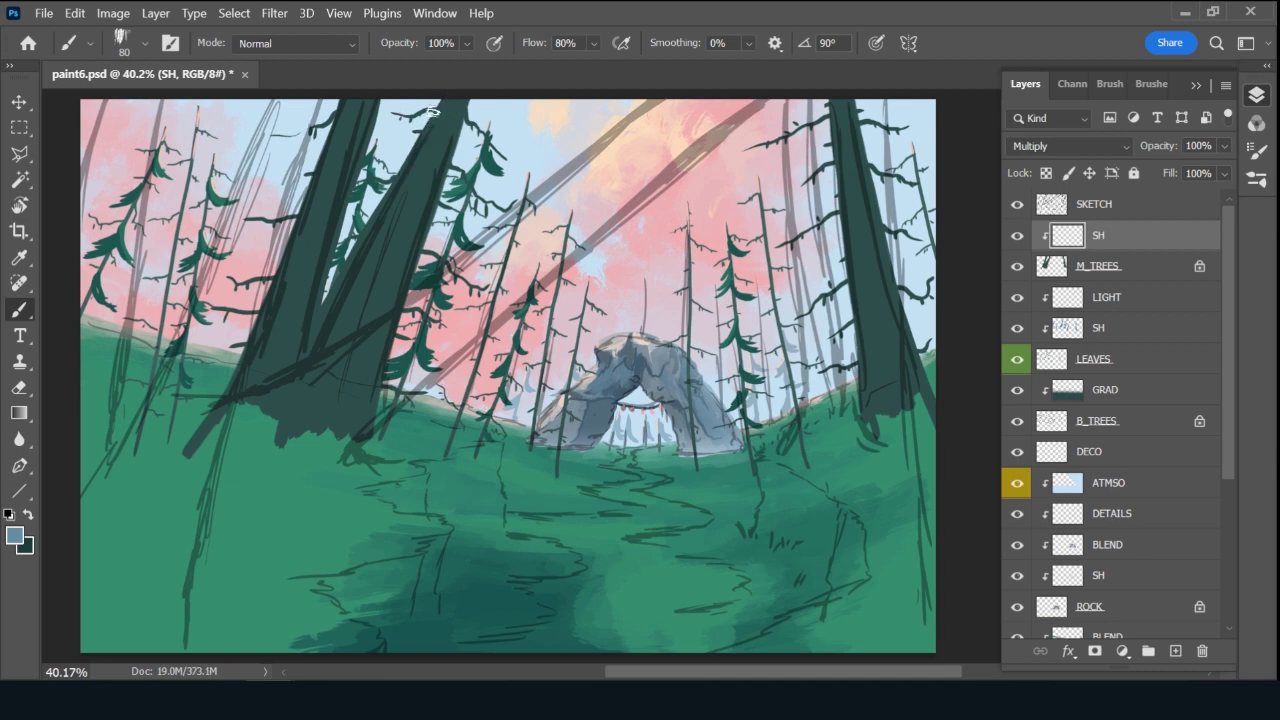
Shade the left sides of both thick leaning trunks on the left slope with an 80 px brush.
{"action": "mouse_move", "coordinate": [434, 146]}
{"action": "left_mouse_down"}
{"action": "mouse_move", "coordinate": [423, 160]}
{"action": "mouse_move", "coordinate": [449, 117]}
{"action": "mouse_move", "coordinate": [314, 420]}
{"action": "mouse_move", "coordinate": [366, 294]}
{"action": "mouse_move", "coordinate": [343, 389]}
{"action": "mouse_move", "coordinate": [346, 97]}
{"action": "mouse_move", "coordinate": [242, 400]}
{"action": "left_mouse_up"}
{"action": "left_click_drag", "start_coordinate": [308, 168], "coordinate": [248, 348]}
{"action": "mouse_move", "coordinate": [346, 92]}
{"action": "left_mouse_down"}
{"action": "mouse_move", "coordinate": [244, 397]}
{"action": "mouse_move", "coordinate": [209, 417]}
{"action": "left_mouse_up"}
{"action": "left_click_drag", "start_coordinate": [262, 376], "coordinate": [316, 218]}
Shade the outer right side of the thick right trunk from its top down to the base.
{"action": "left_click_drag", "start_coordinate": [856, 102], "coordinate": [878, 224]}
{"action": "left_click_drag", "start_coordinate": [861, 131], "coordinate": [892, 252]}
{"action": "left_click_drag", "start_coordinate": [866, 194], "coordinate": [900, 290]}
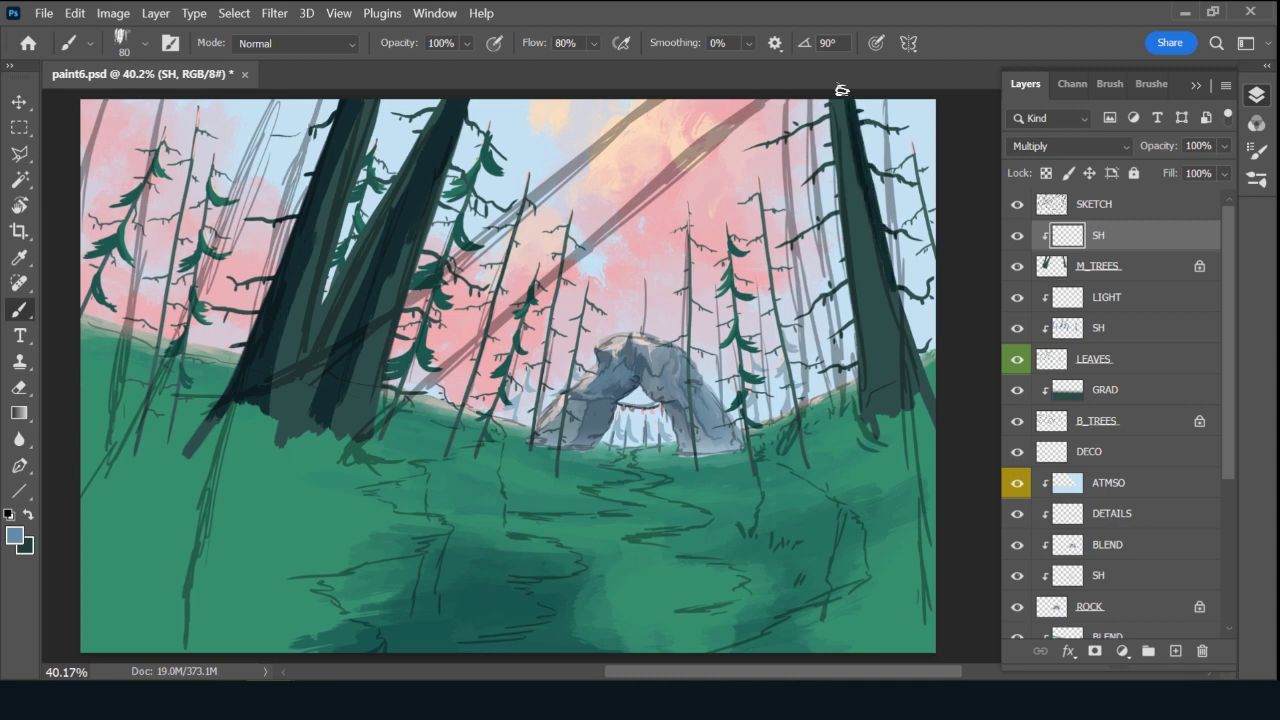
{"action": "left_click_drag", "start_coordinate": [844, 98], "coordinate": [909, 345]}
{"action": "left_click_drag", "start_coordinate": [880, 262], "coordinate": [910, 348]}
{"action": "mouse_move", "coordinate": [875, 227]}
{"action": "left_mouse_down"}
{"action": "mouse_move", "coordinate": [899, 376]}
{"action": "mouse_move", "coordinate": [888, 357]}
{"action": "mouse_move", "coordinate": [903, 386]}
{"action": "left_mouse_up"}
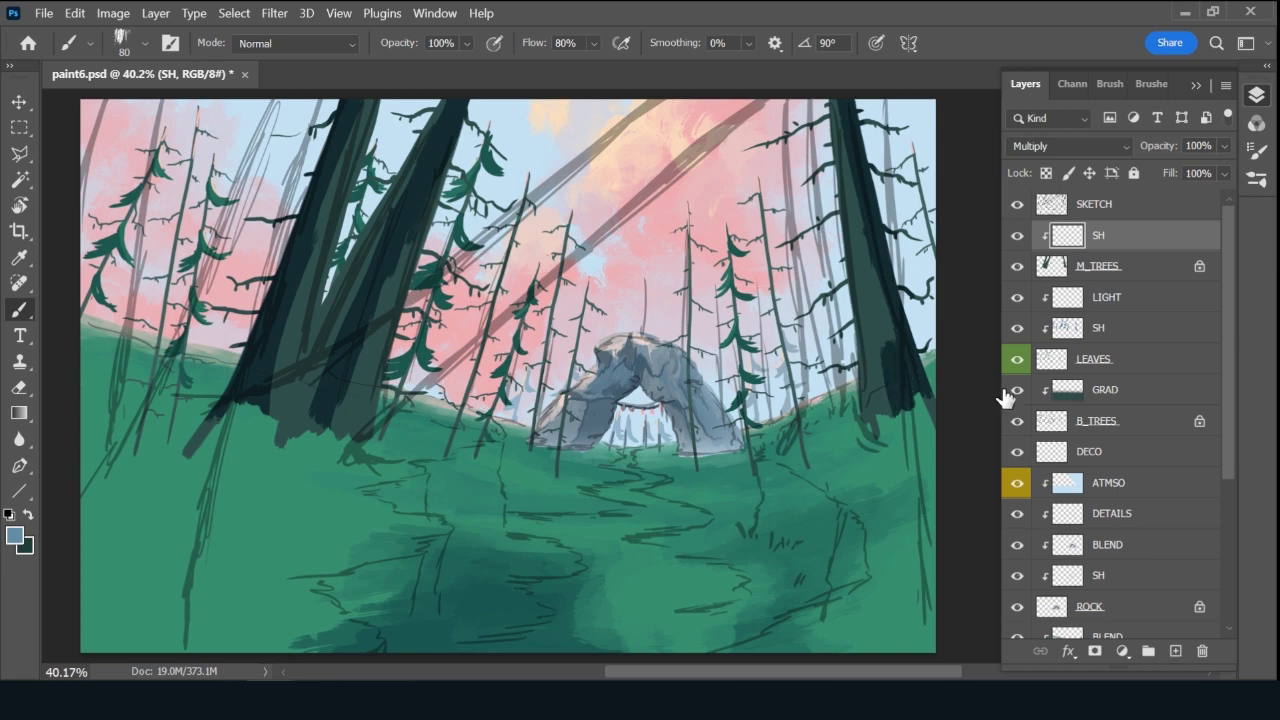
Add a clipped layer named BLEND above the SH layer of the midground trees.
{"action": "left_click", "coordinate": [1176, 651]}
{"action": "left_click", "coordinate": [1125, 250], "text": "alt"}
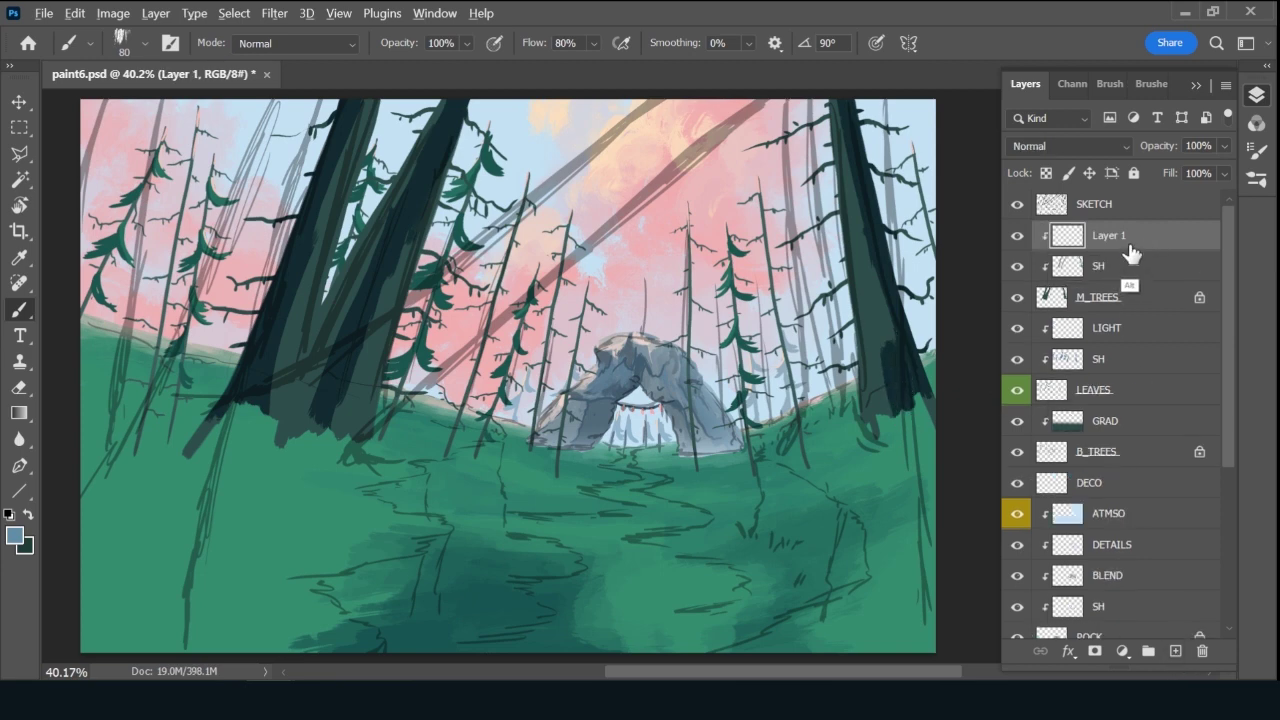
{"action": "double_click", "coordinate": [1109, 236]}
{"action": "type", "text": "BLEND"}
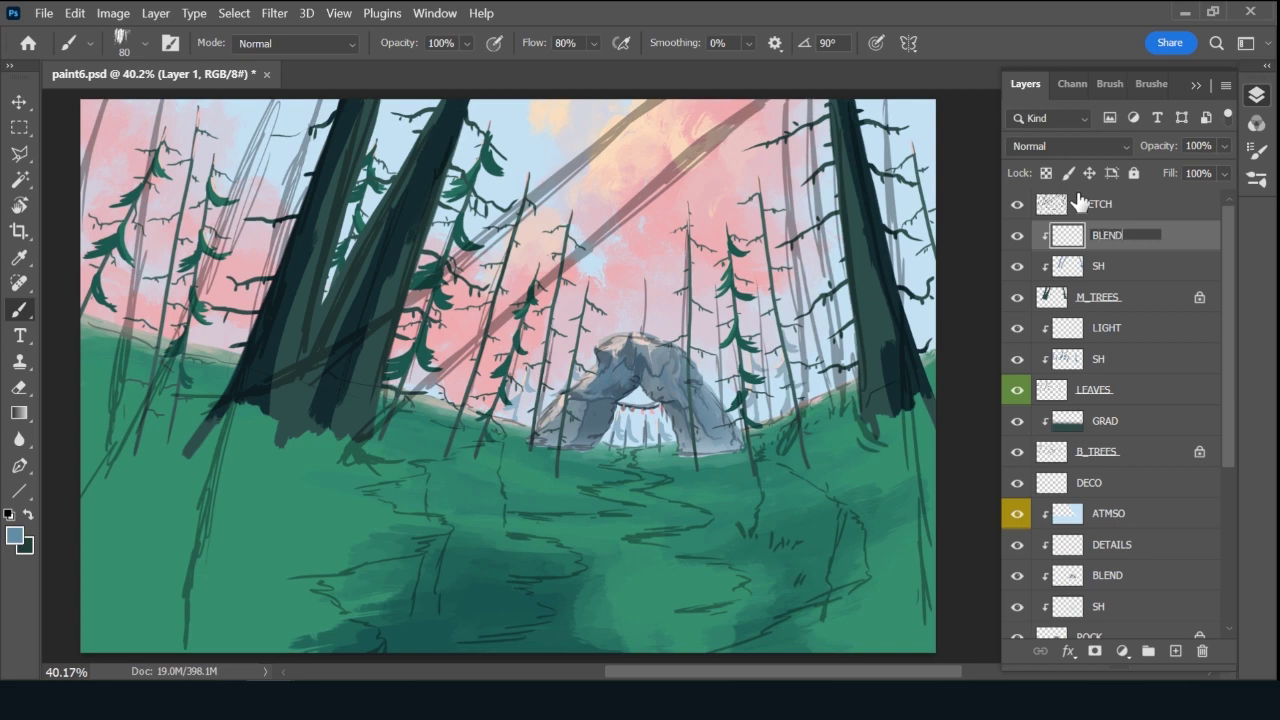
{"action": "key", "text": "Return"}
Hide the SKETCH layer and start softening the shadow edge of the outer leaning trunk with a 60 px brush.
{"action": "key", "text": "bracketleft"}
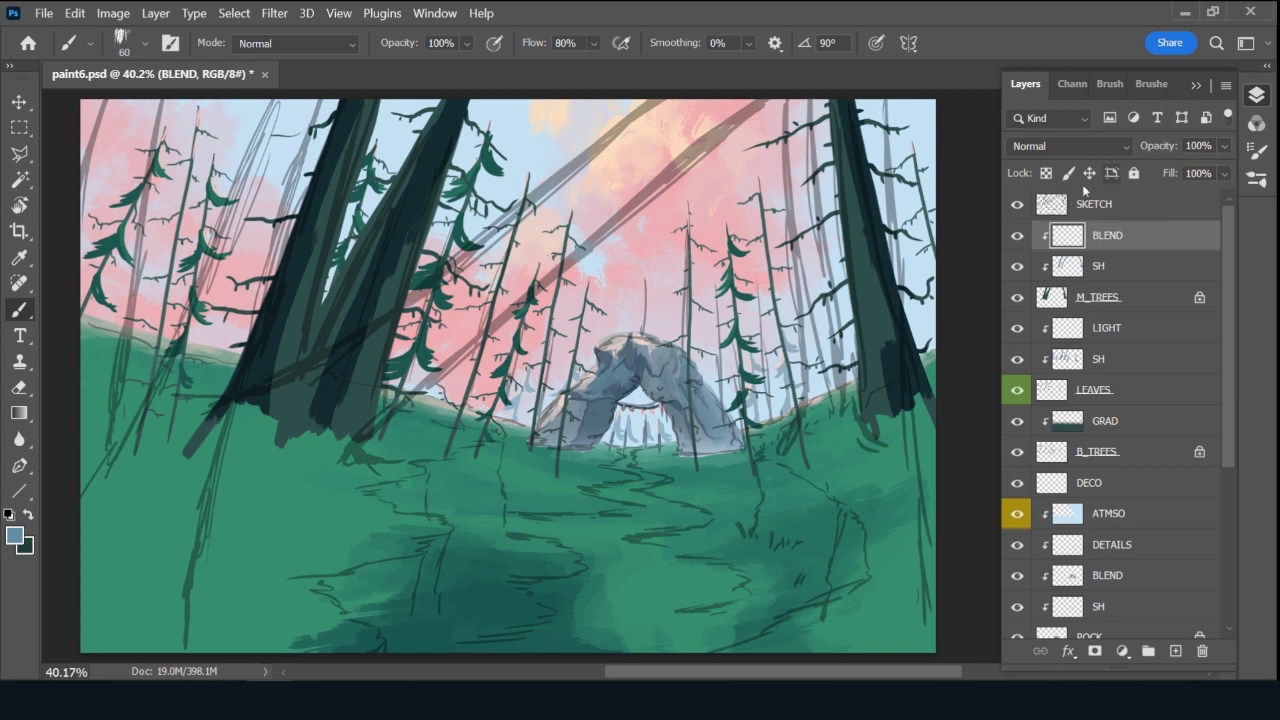
{"action": "left_click", "coordinate": [1017, 204]}
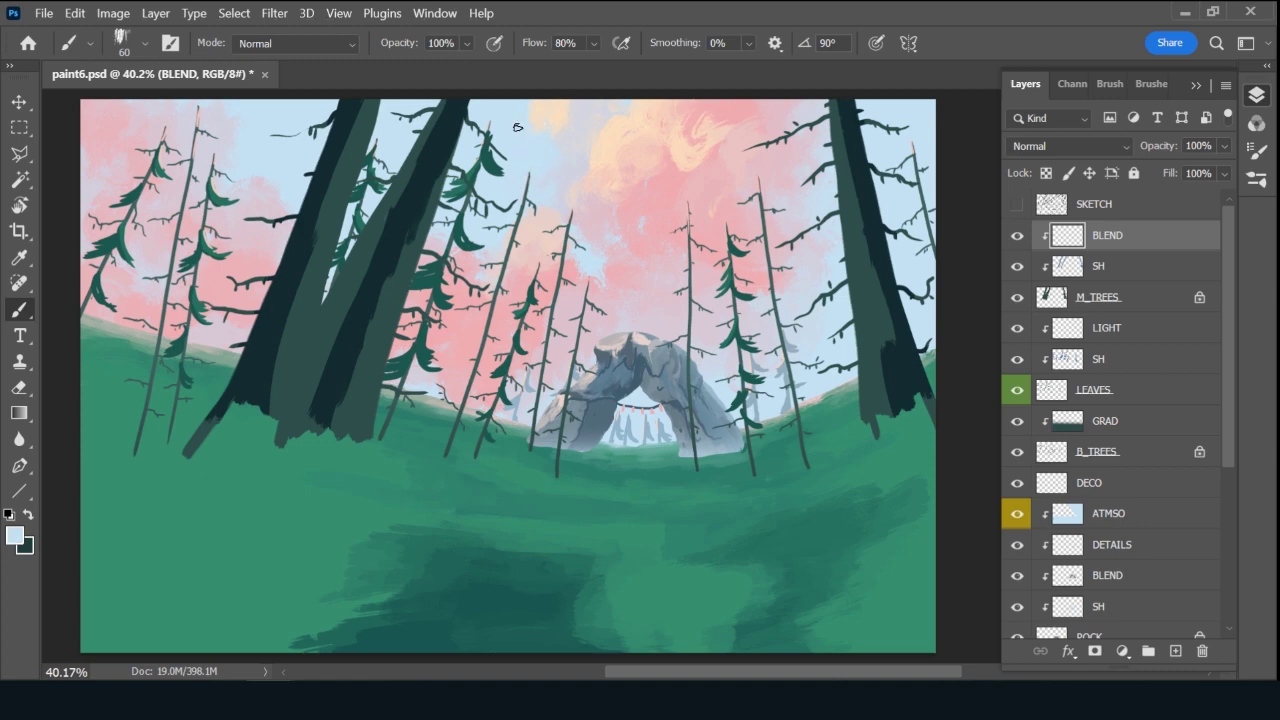
{"action": "key", "text": "x"}
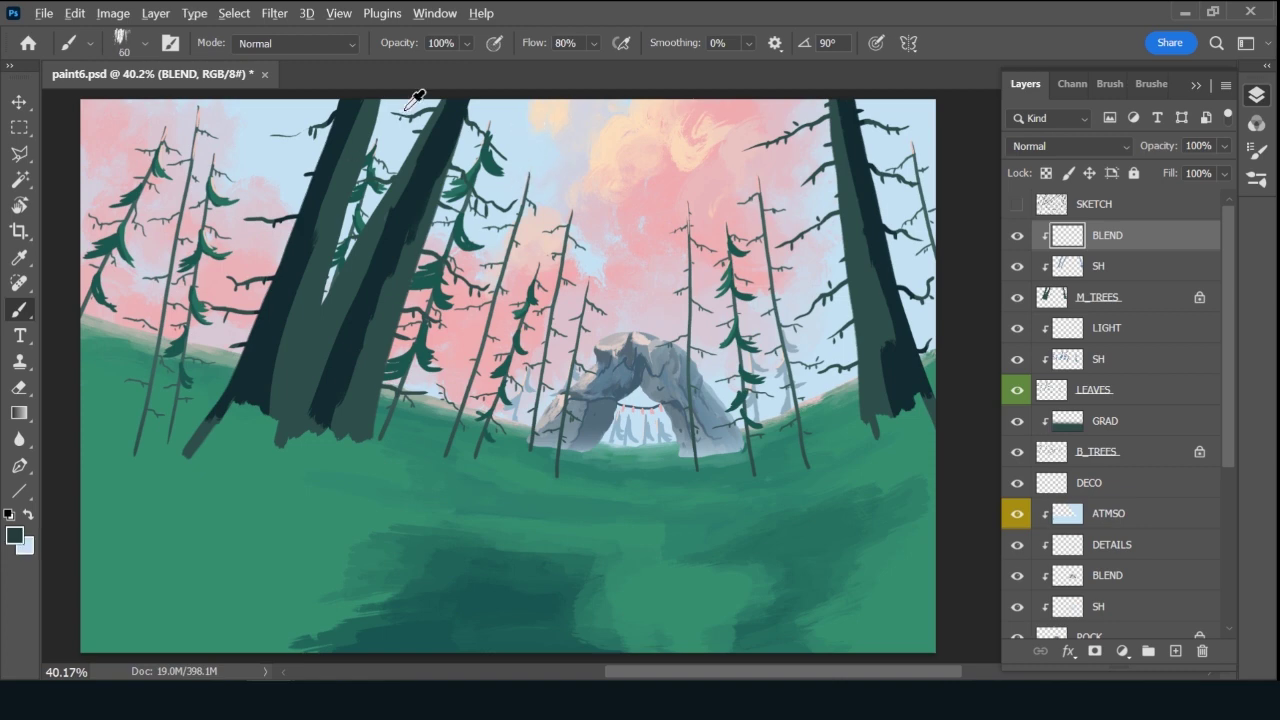
{"action": "left_click_drag", "start_coordinate": [330, 218], "coordinate": [318, 285]}
Outline the inner leaning trunk with the Polygonal Lasso and invert the selection to protect it from painting.
{"action": "key", "text": "l"}
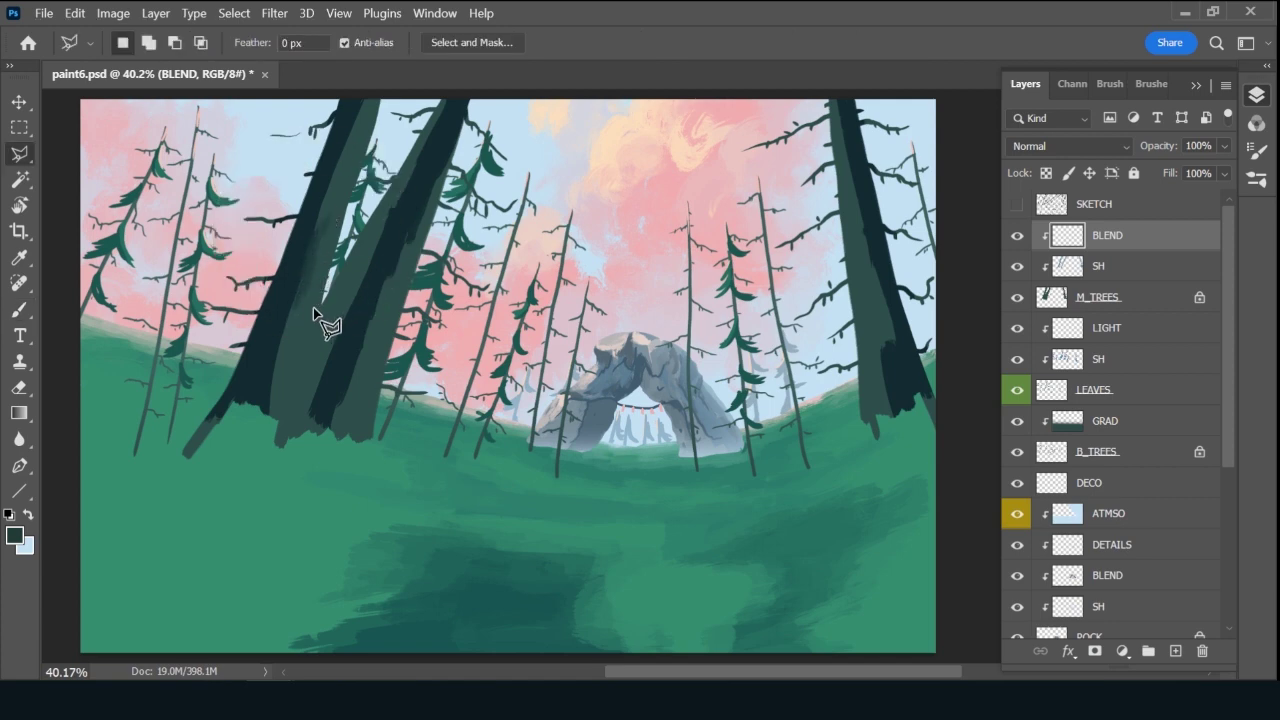
{"action": "left_click", "coordinate": [321, 303]}
{"action": "left_click", "coordinate": [292, 448]}
{"action": "left_click", "coordinate": [388, 506]}
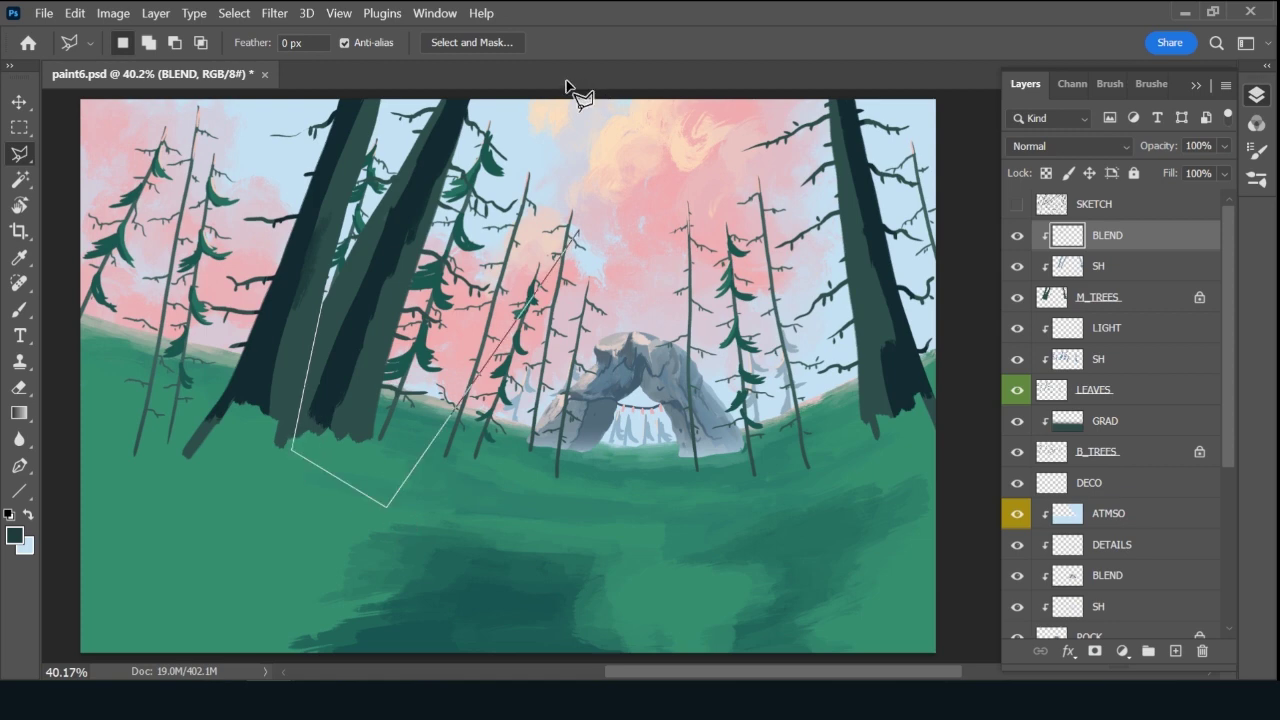
{"action": "left_click", "coordinate": [396, 108]}
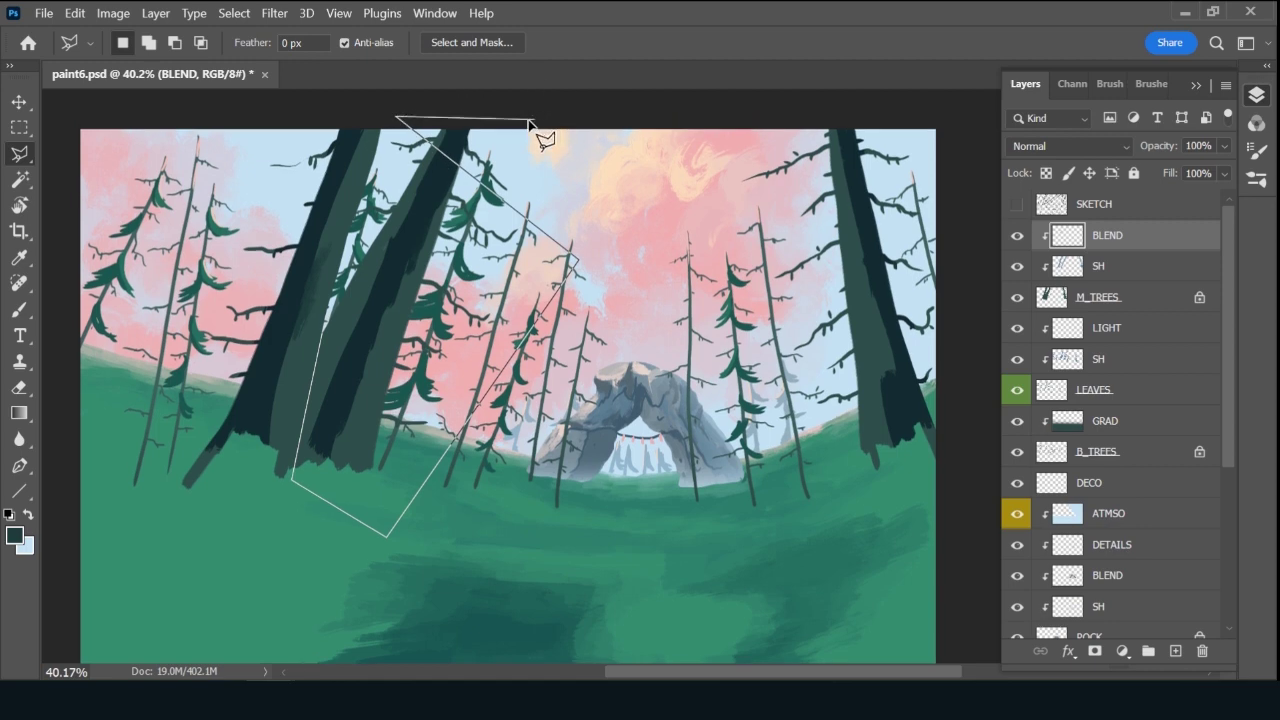
{"action": "key", "text": "BackSpace"}
{"action": "left_click", "coordinate": [530, 105]}
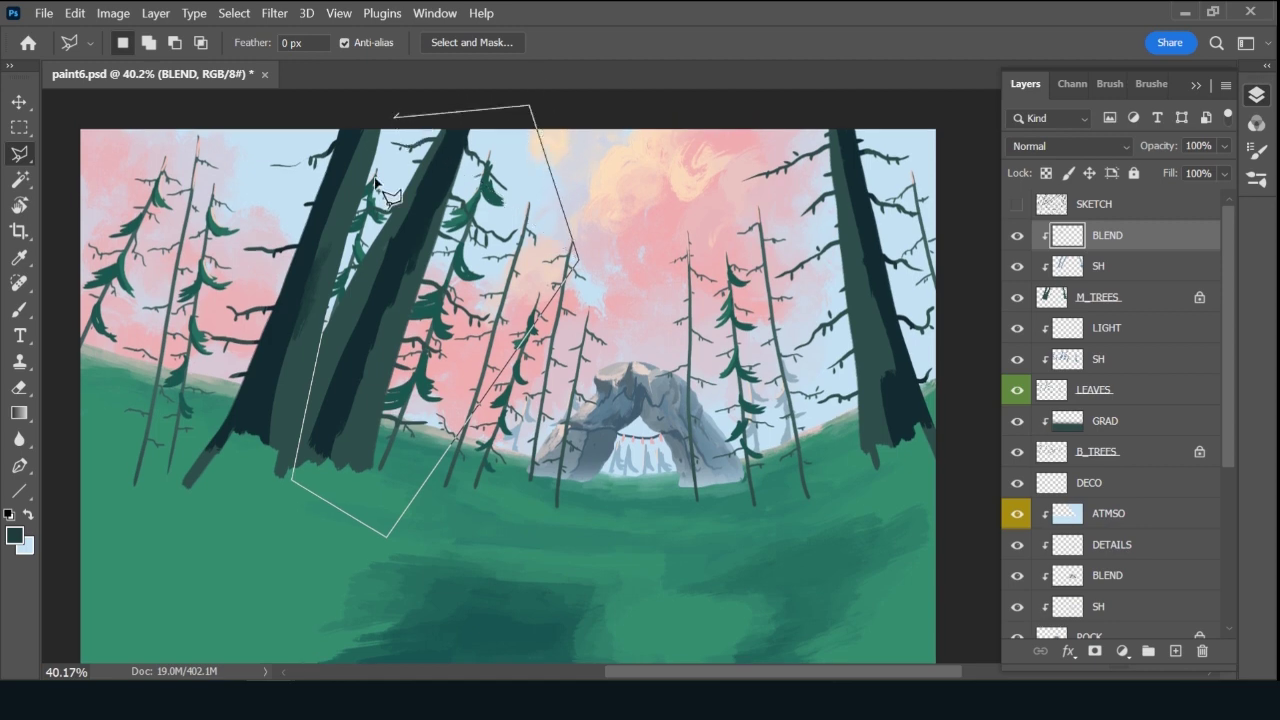
{"action": "left_click", "coordinate": [394, 117]}
{"action": "left_click", "coordinate": [319, 336]}
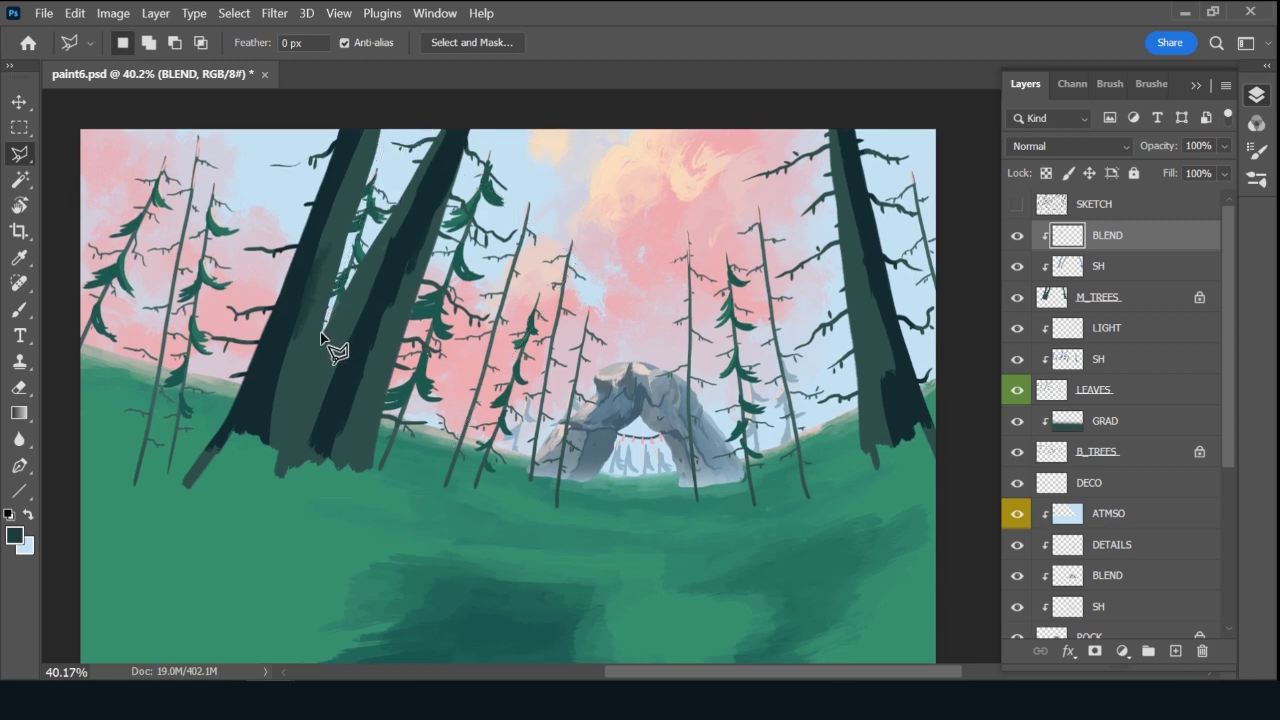
{"action": "key", "text": "ctrl+shift+i"}
Blend the shadow into the base colour of the outer leaning trunk with sampled greens, enlarging the brush to 70 px.
{"action": "key", "text": "b"}
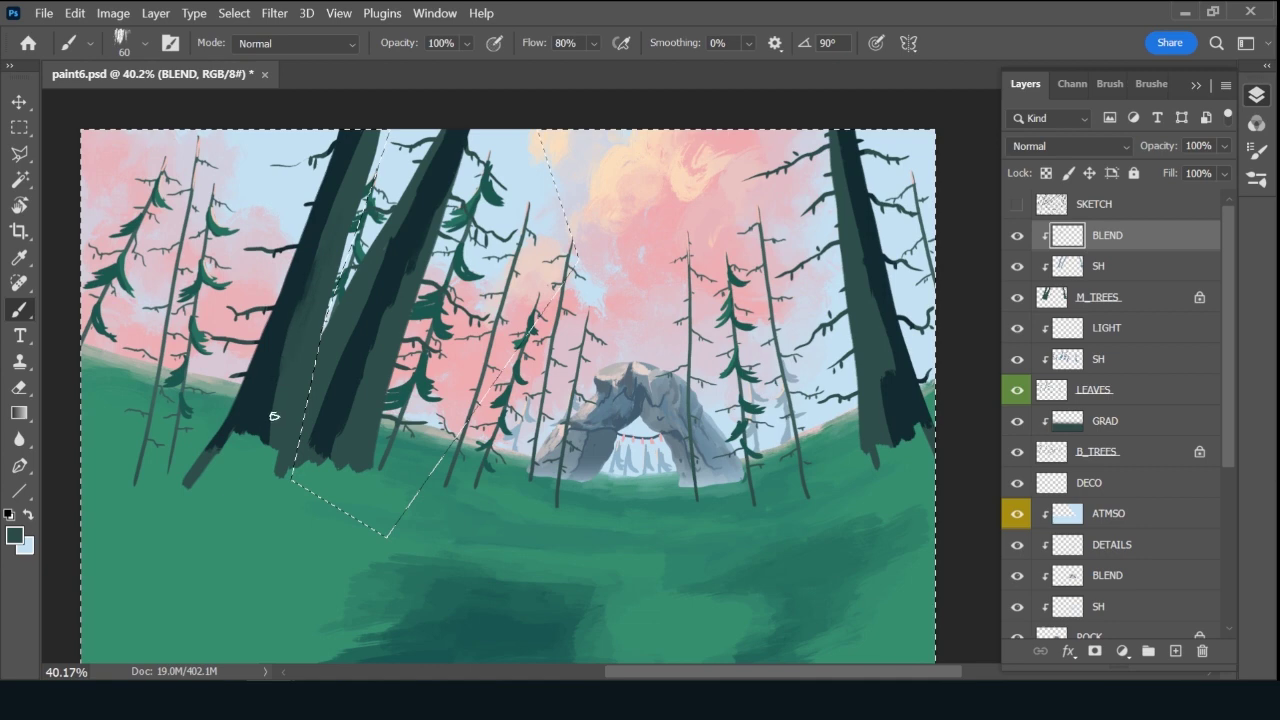
{"action": "mouse_move", "coordinate": [311, 271]}
{"action": "left_mouse_down"}
{"action": "mouse_move", "coordinate": [265, 433]}
{"action": "mouse_move", "coordinate": [311, 272]}
{"action": "left_mouse_up"}
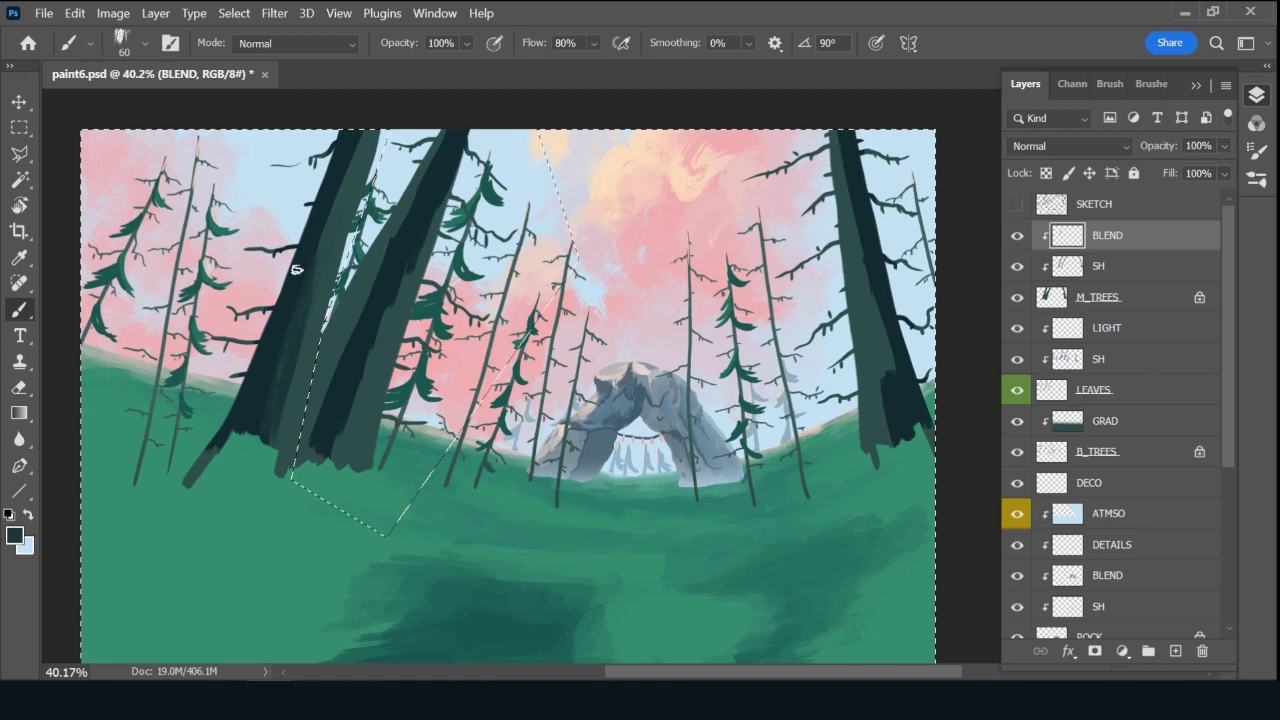
{"action": "key", "text": "bracketright"}
{"action": "left_click", "coordinate": [311, 290], "text": "alt"}
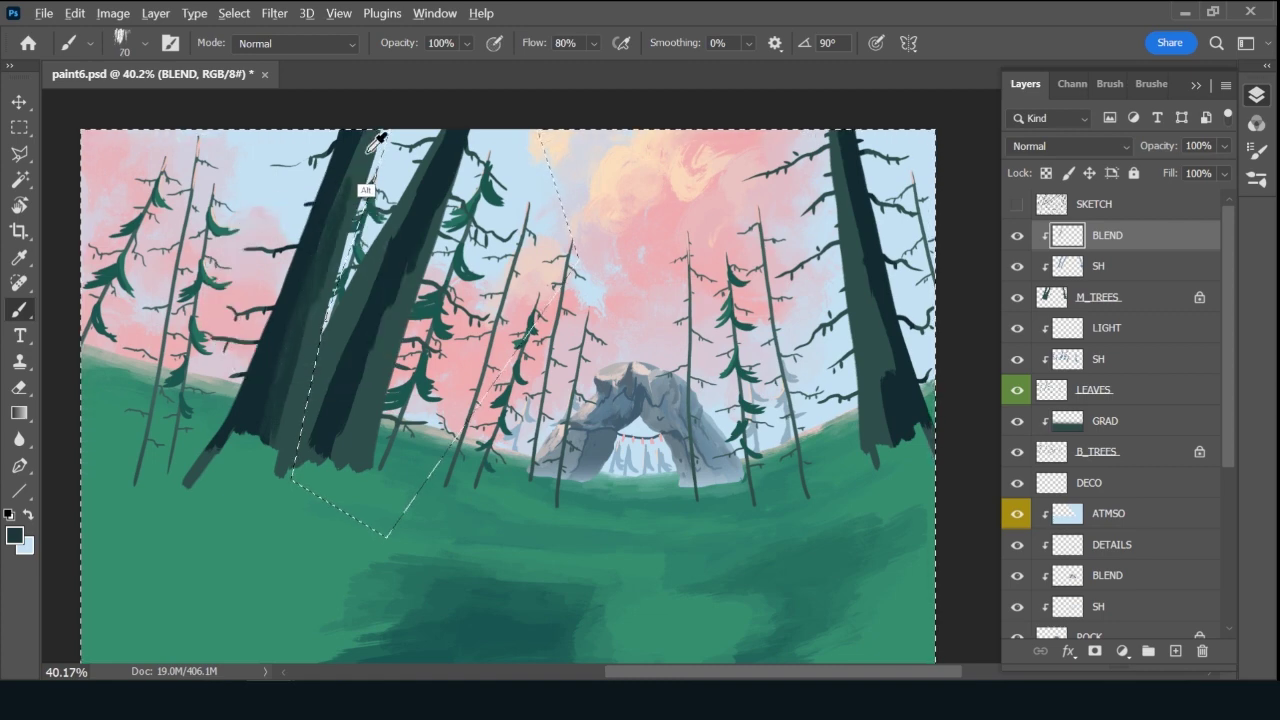
{"action": "left_click", "coordinate": [346, 225], "text": "alt"}
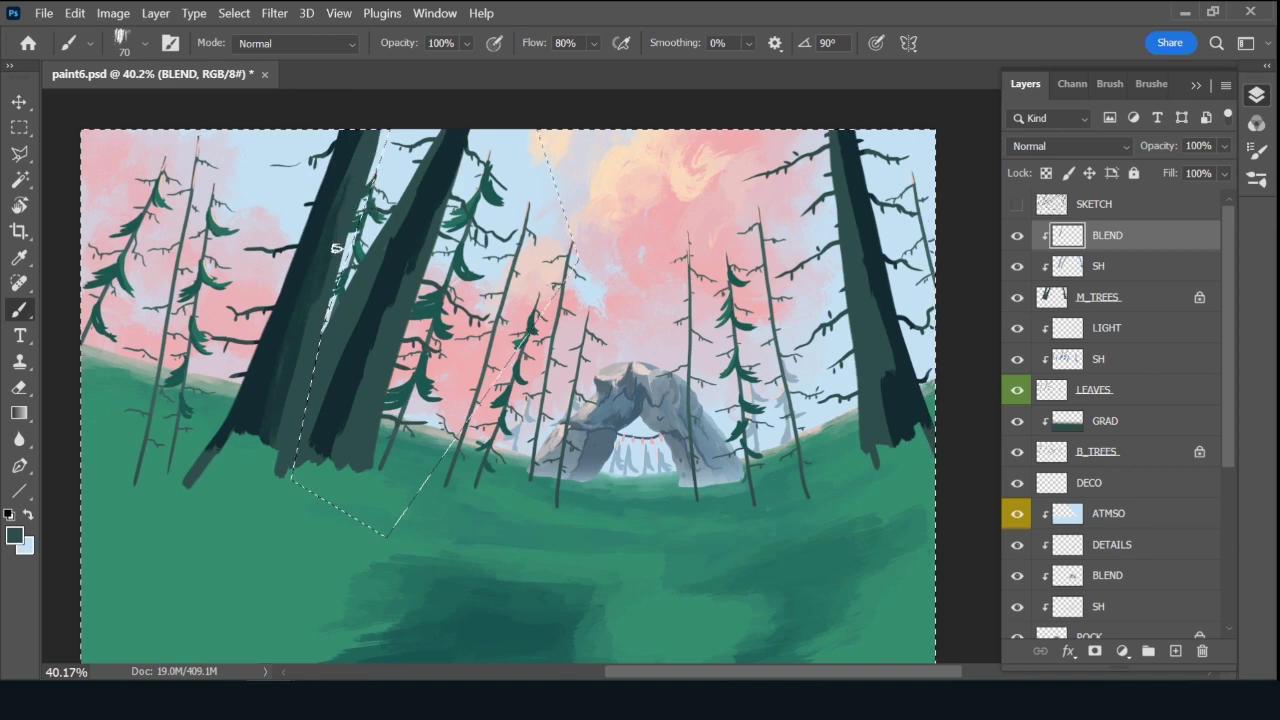
{"action": "left_click", "coordinate": [314, 326], "text": "alt"}
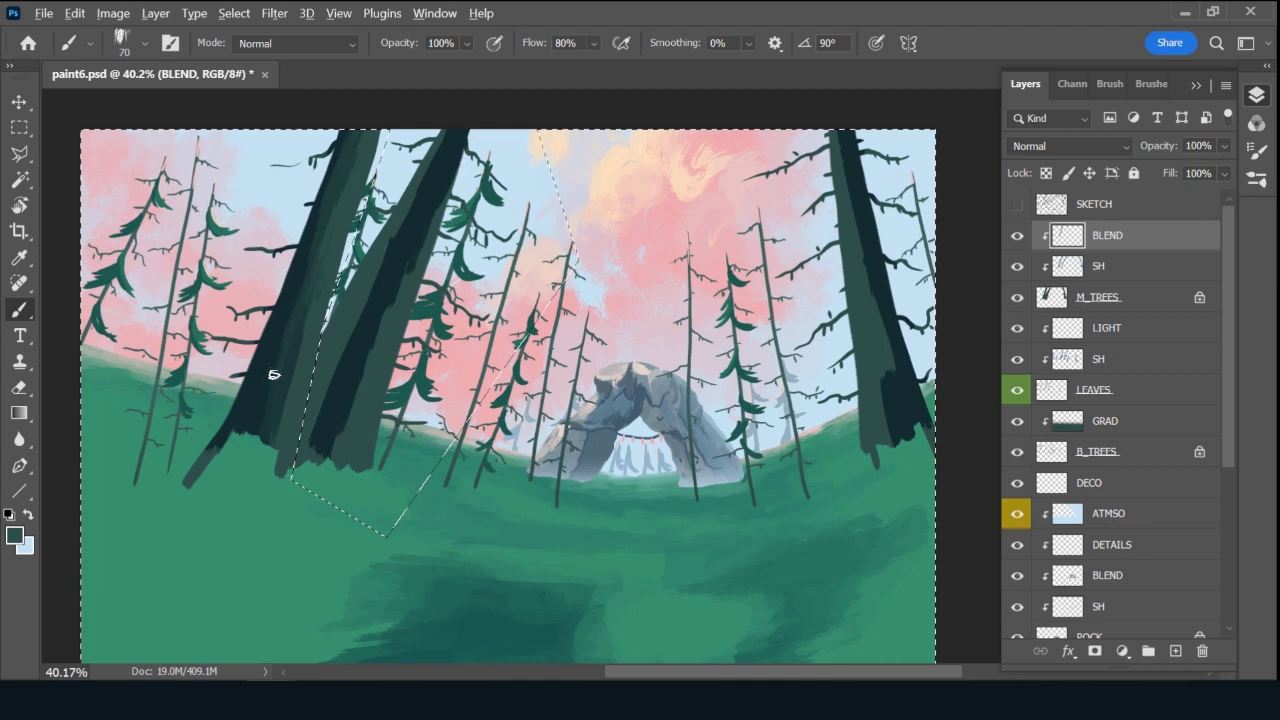
Add touches of pale blue reflected light along the shadowed outer edge of the outer leaning trunk with a 35 px brush.
{"action": "key", "text": "bracketleft"}
{"action": "key", "text": "bracketleft"}
{"action": "key", "text": "x"}
{"action": "key", "text": "bracketleft"}
{"action": "key", "text": "bracketleft"}
{"action": "key", "text": "bracketleft"}
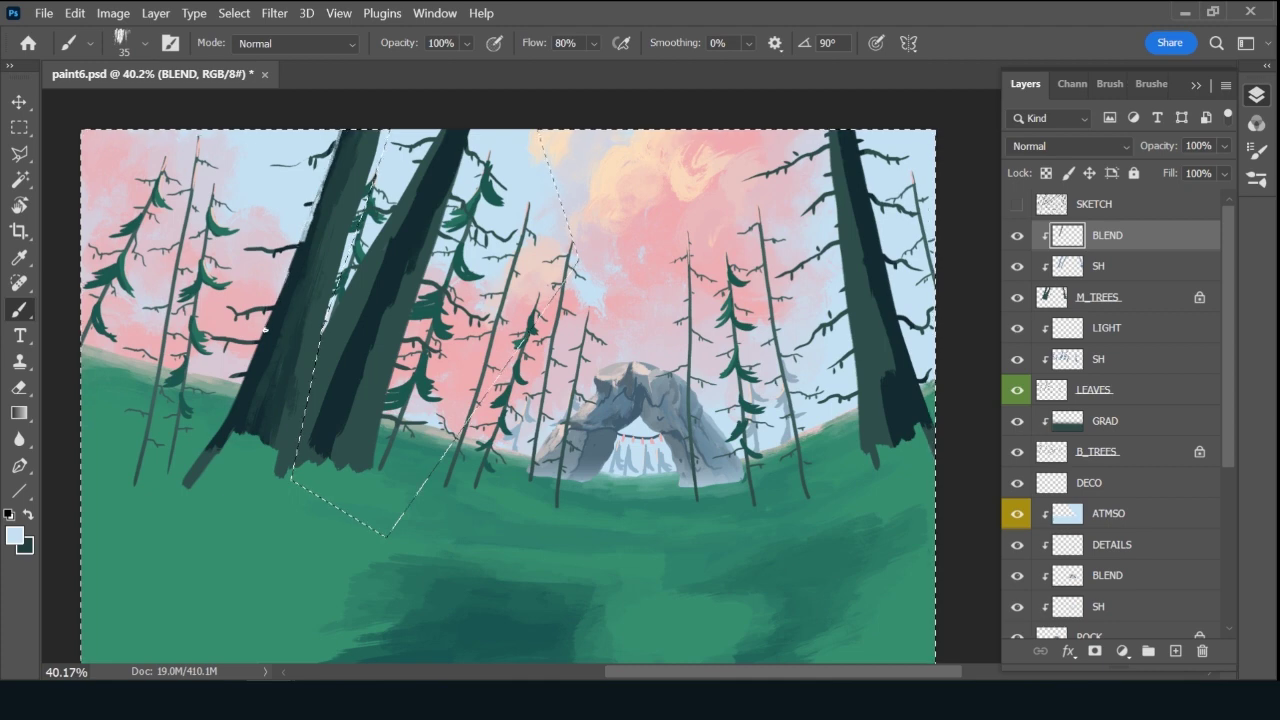
{"action": "key", "text": "x"}
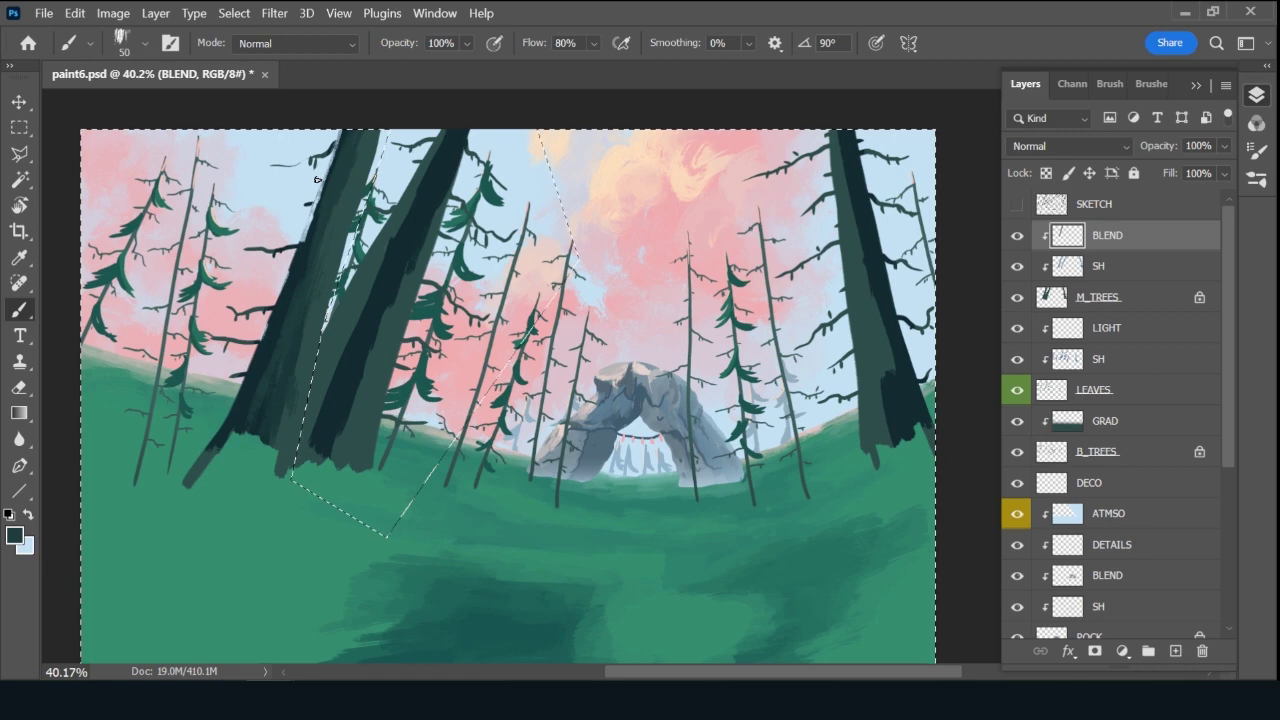
Blend the pale blue rim into the outer trunk's shadowed edge using sampled grey-blue and dark green at 50 px.
{"action": "key", "text": "x"}
{"action": "key", "text": "alt"}
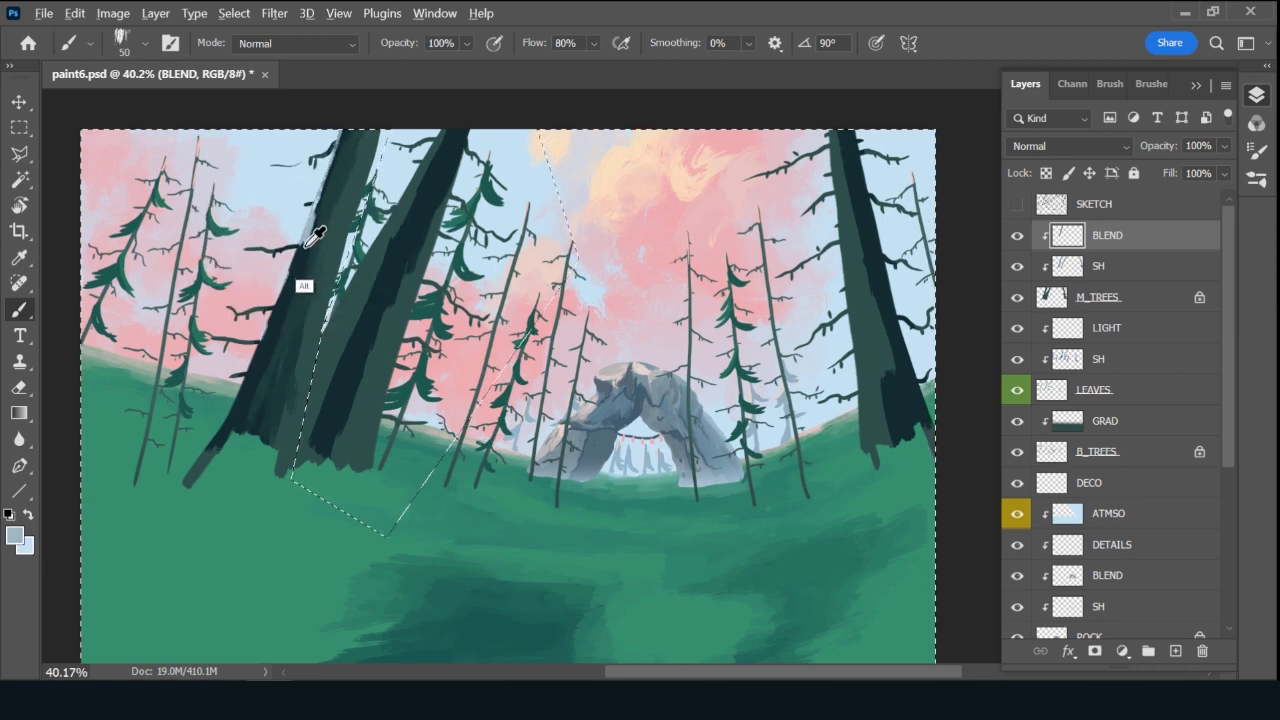
{"action": "left_click", "coordinate": [312, 236], "text": "alt"}
{"action": "left_click_drag", "start_coordinate": [306, 246], "coordinate": [316, 190]}
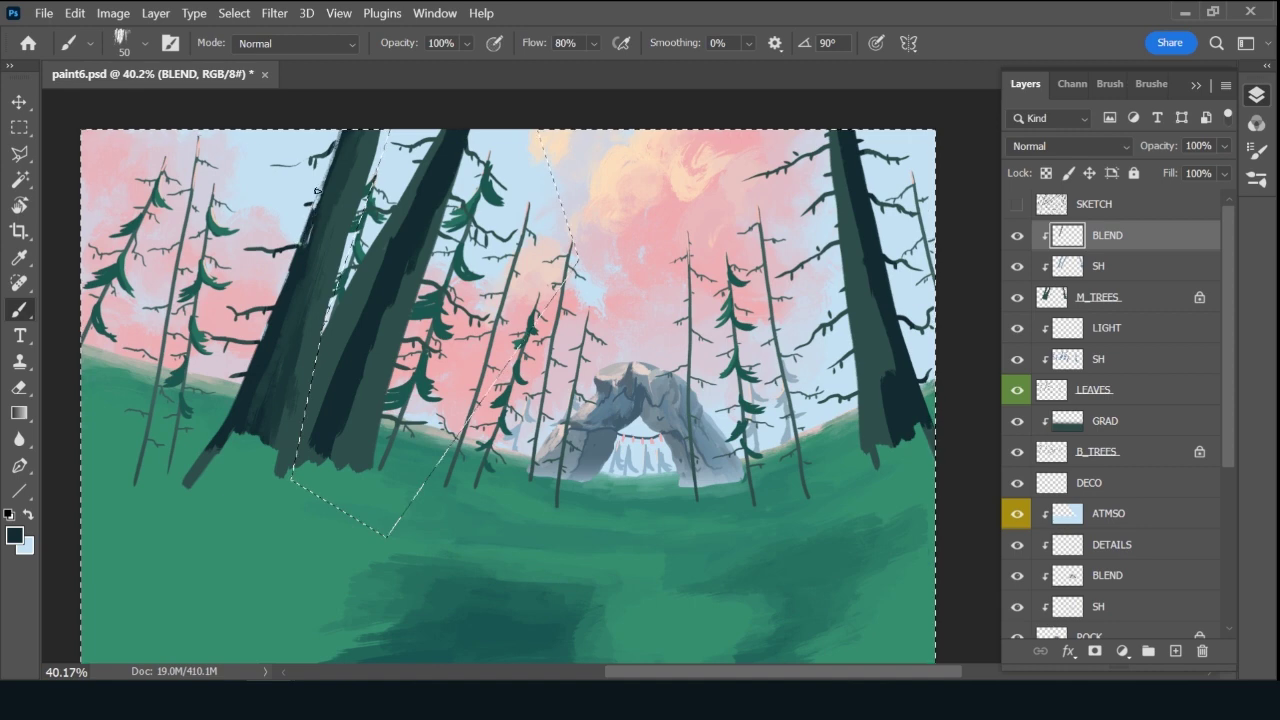
{"action": "key", "text": "alt"}
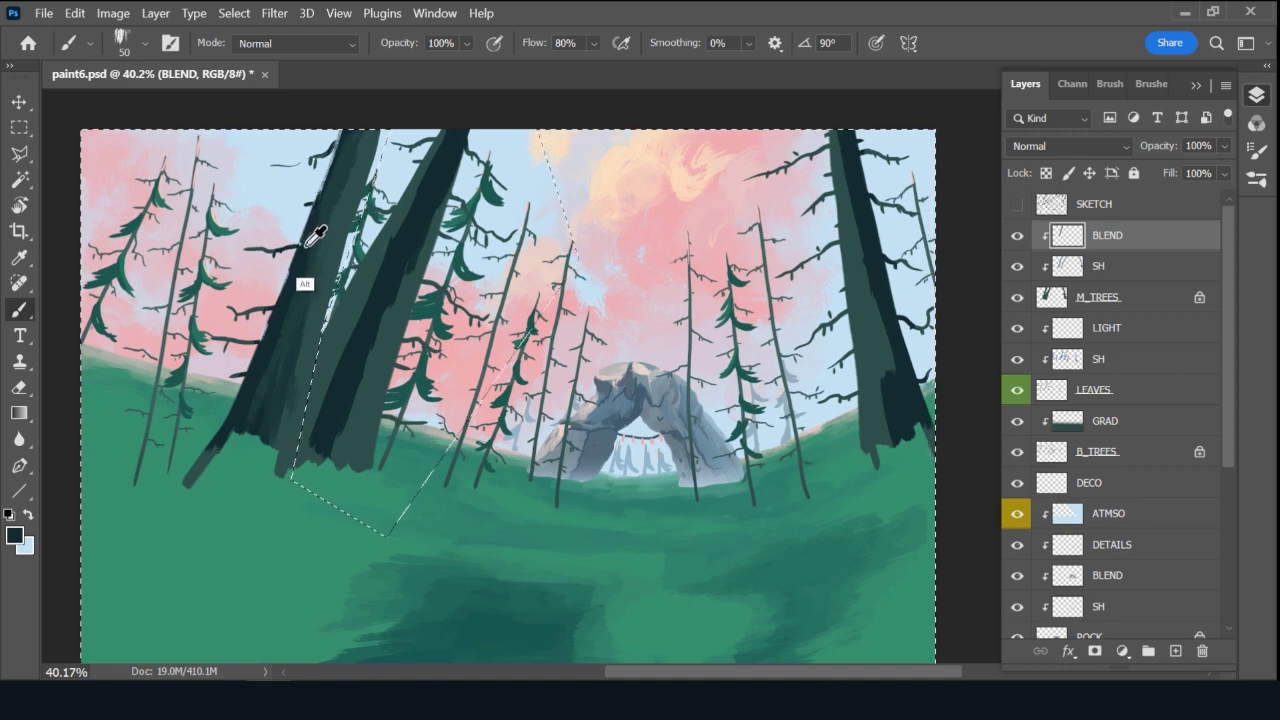
{"action": "left_click", "coordinate": [314, 236], "text": "alt"}
{"action": "left_click_drag", "start_coordinate": [312, 226], "coordinate": [328, 156]}
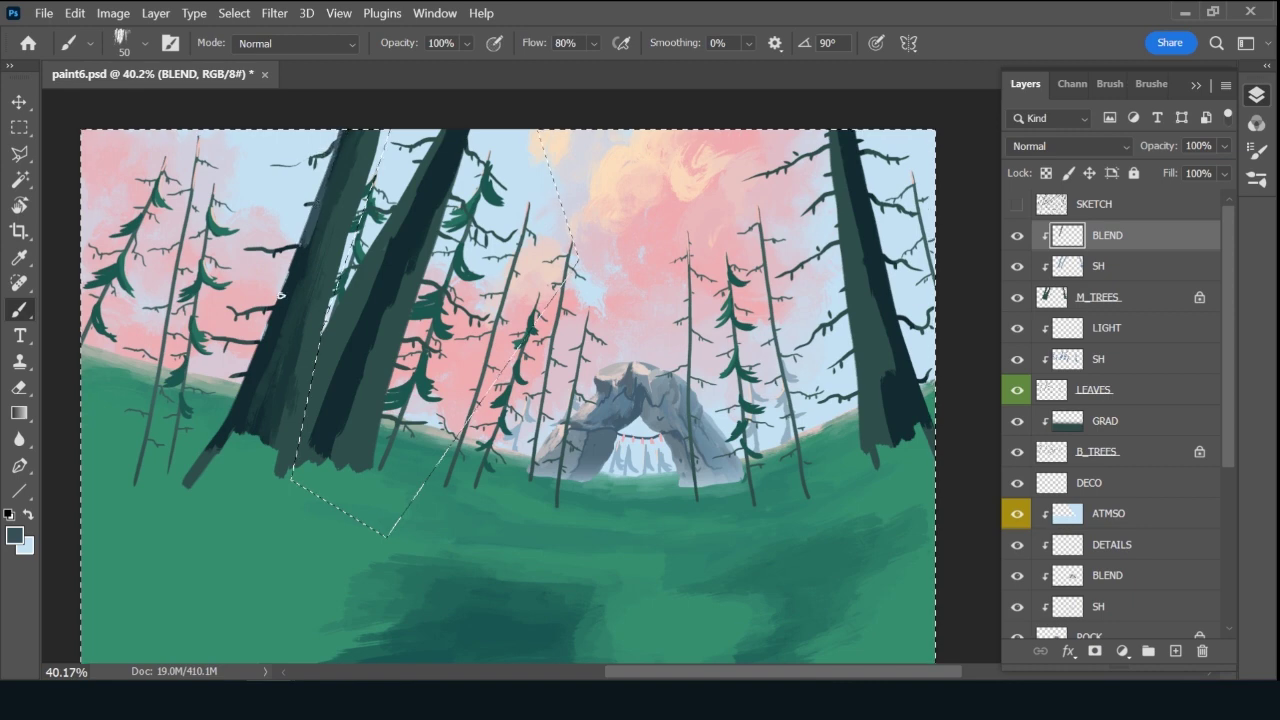
{"action": "left_click_drag", "start_coordinate": [296, 254], "coordinate": [284, 292]}
{"action": "left_click_drag", "start_coordinate": [241, 381], "coordinate": [235, 407]}
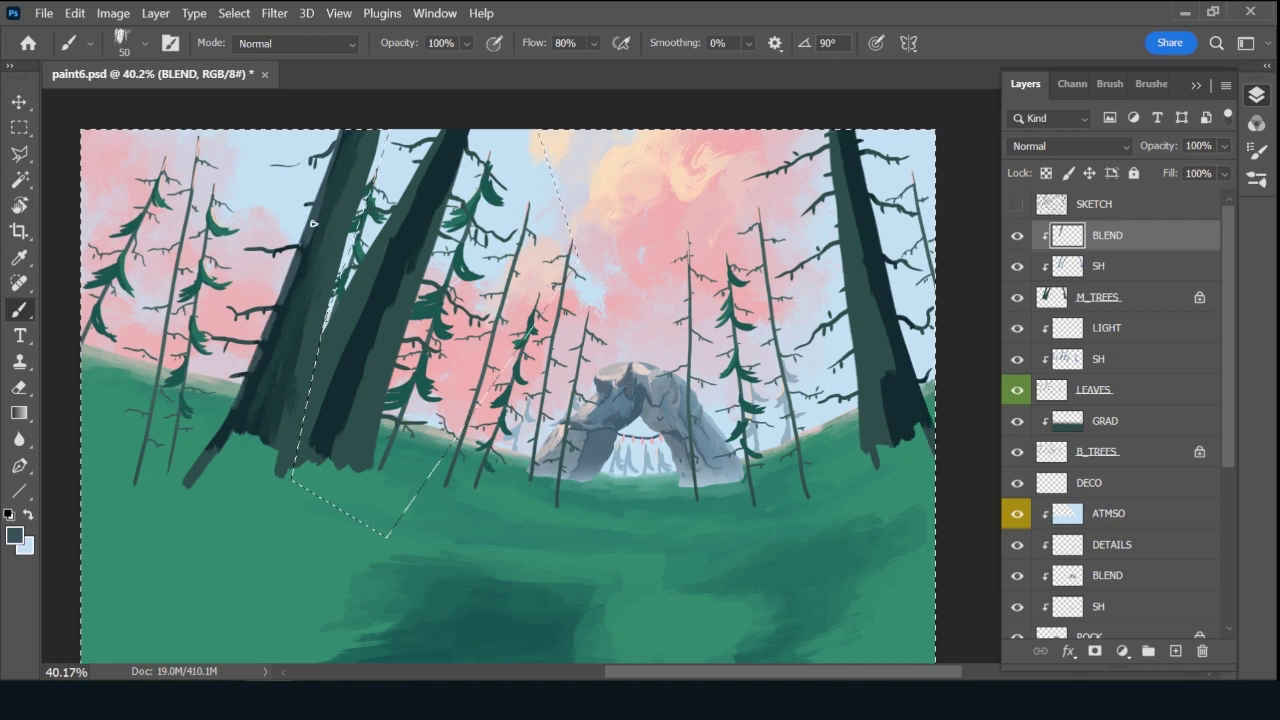
Deepen the shadow side of the outer leaning trunk with sampled dark green strokes, enlarging the brush to 80 px.
{"action": "key", "text": "x"}
{"action": "key", "text": "x"}
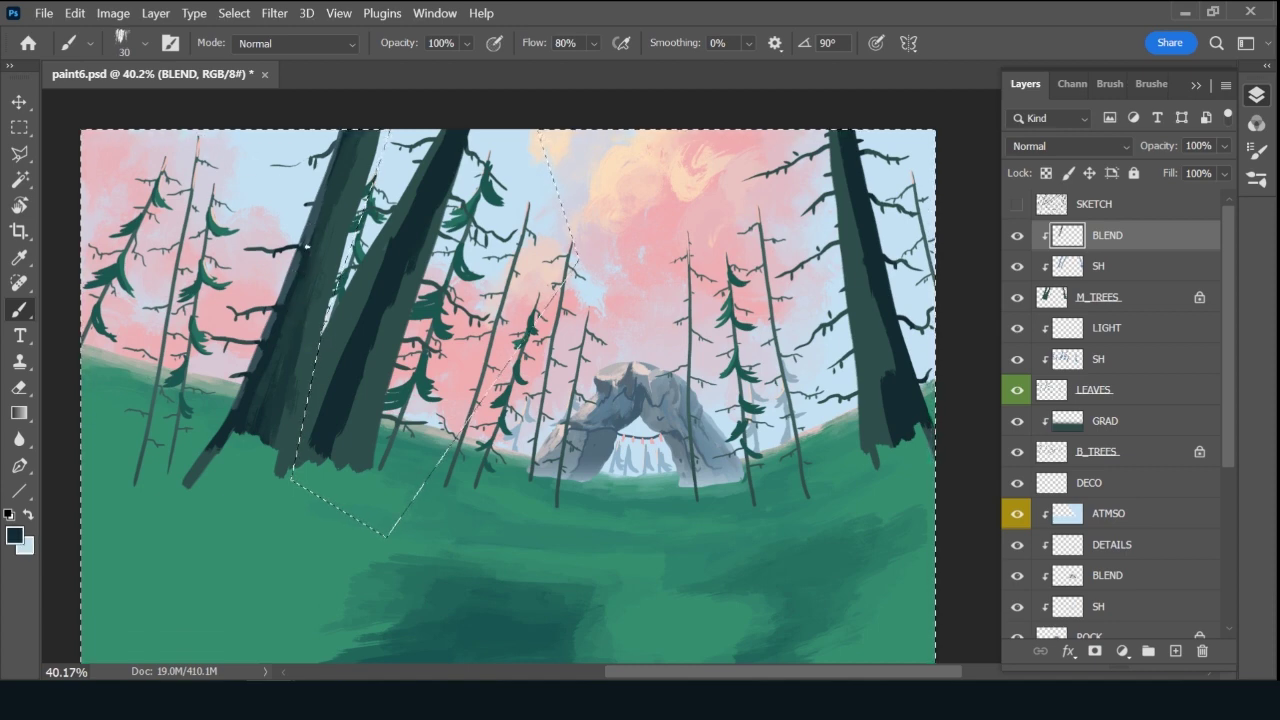
{"action": "key", "text": "bracketright"}
{"action": "key", "text": "bracketright"}
{"action": "key", "text": "bracketright"}
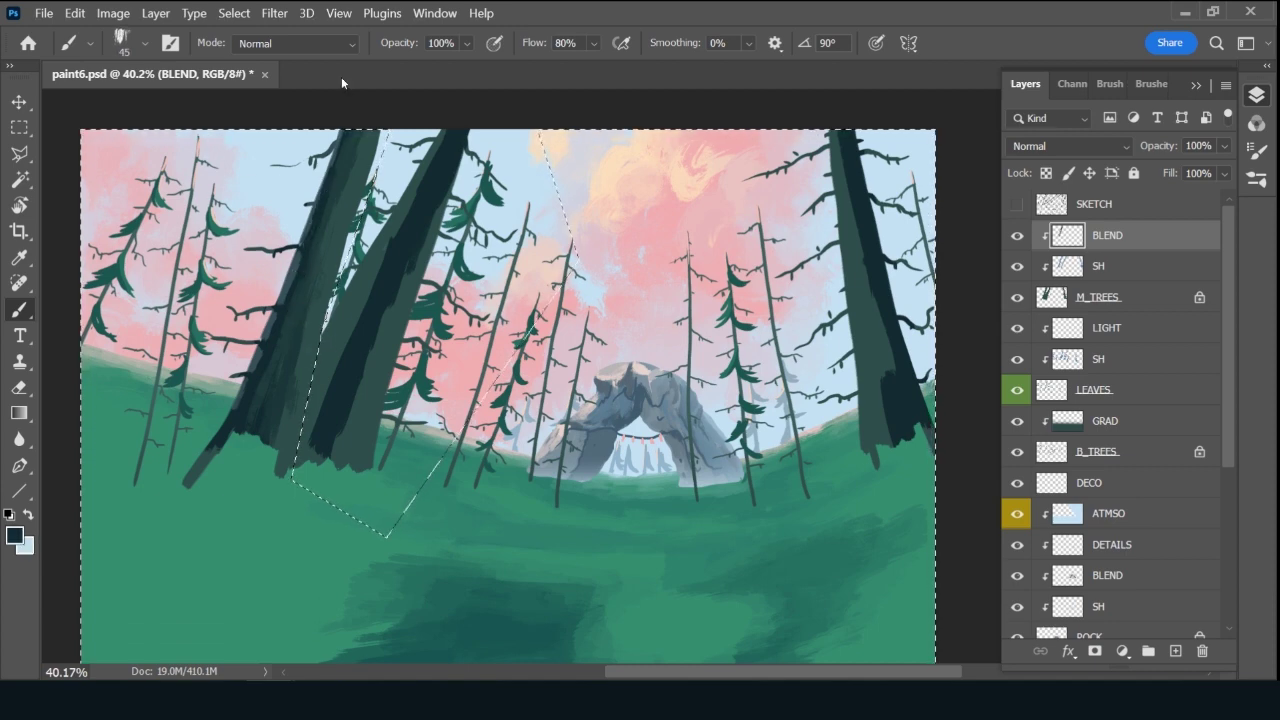
{"action": "left_click", "coordinate": [334, 180], "text": "alt"}
{"action": "key", "text": "bracketright"}
{"action": "key", "text": "bracketright"}
{"action": "key", "text": "bracketright"}
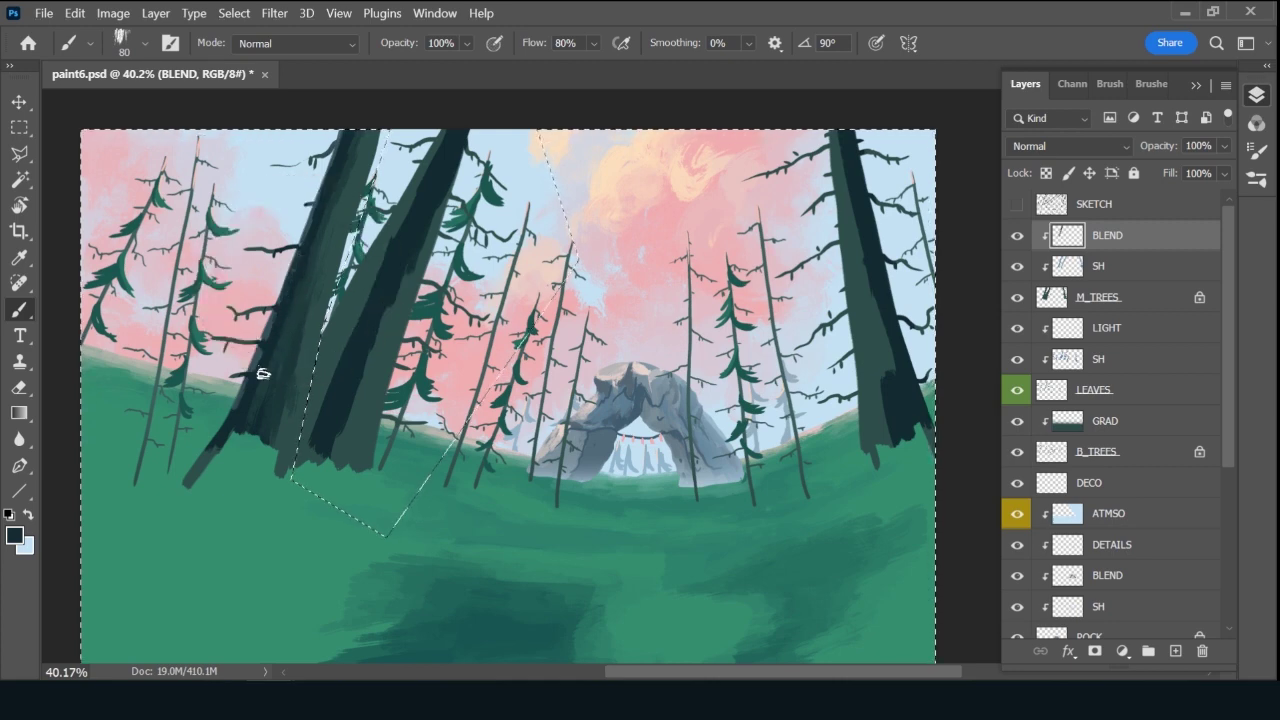
Streak sampled mid greens down the middle and base of the outer leaning trunk, reducing the brush to 60 px.
{"action": "left_click", "coordinate": [314, 284], "text": "alt"}
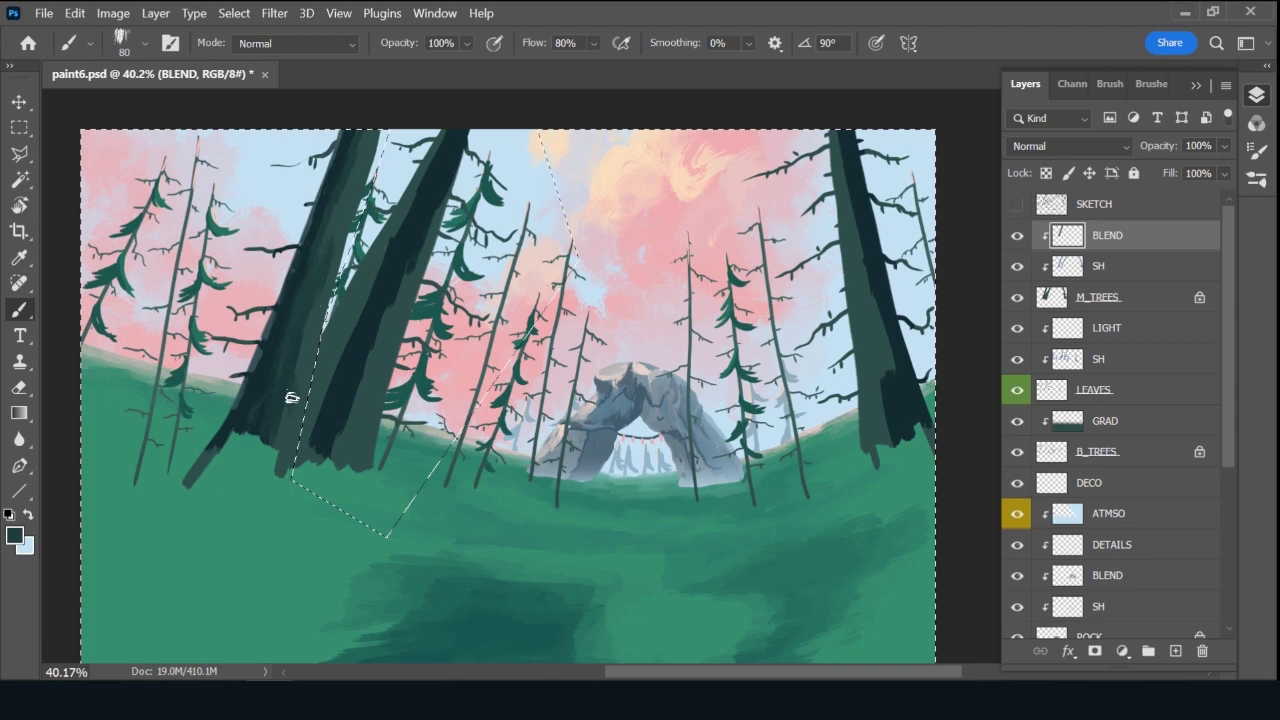
{"action": "left_click", "coordinate": [287, 446], "text": "alt"}
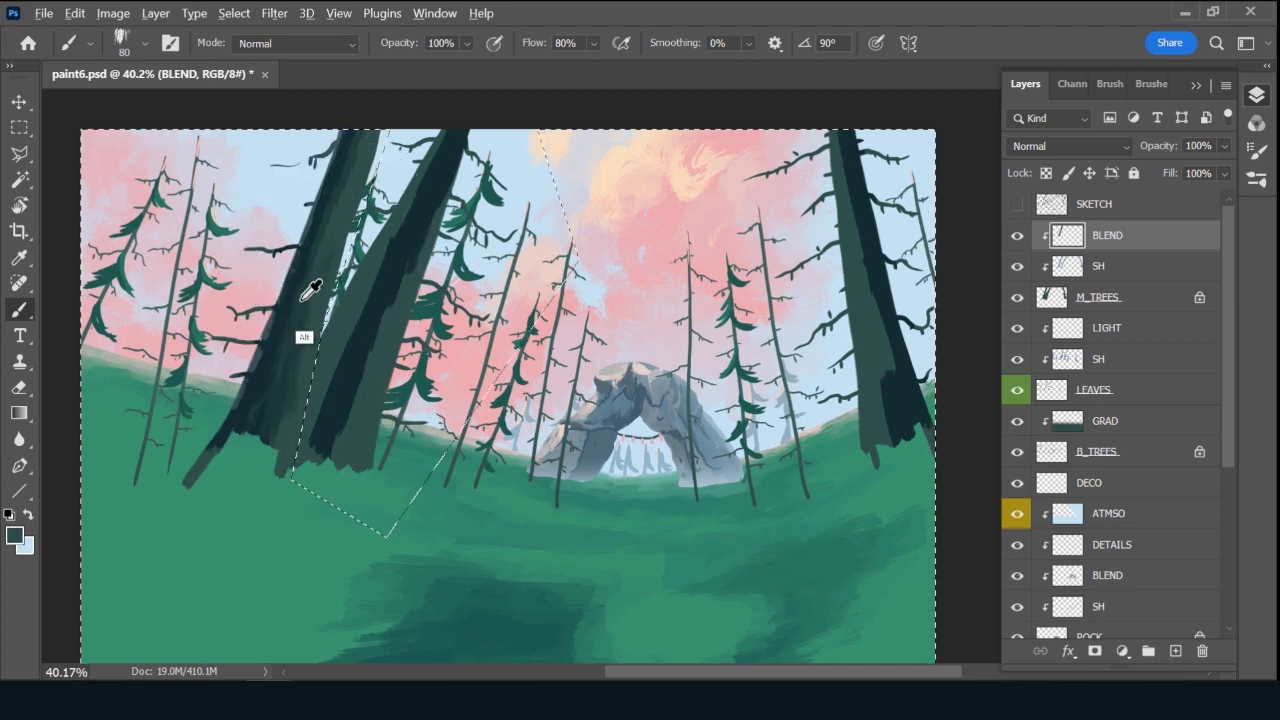
{"action": "key", "text": "bracketleft"}
{"action": "key", "text": "bracketleft"}
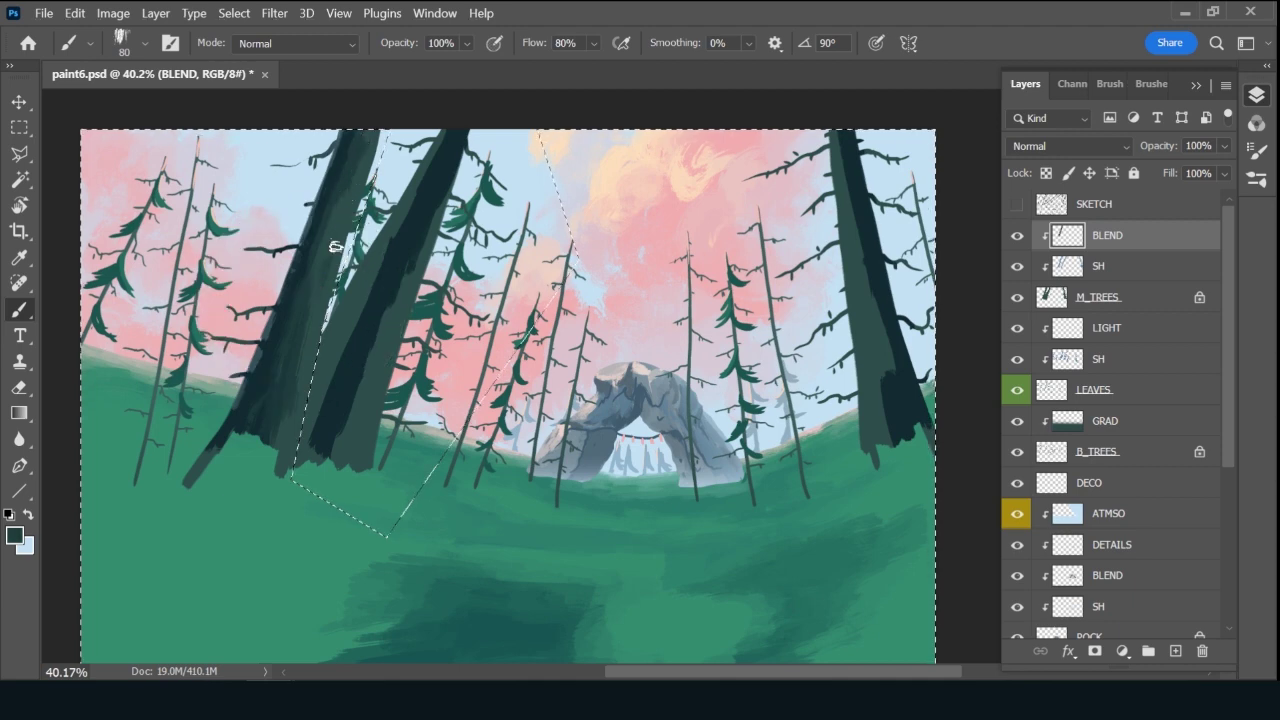
{"action": "left_click", "coordinate": [369, 135], "text": "alt"}
{"action": "mouse_move", "coordinate": [330, 292]}
{"action": "left_mouse_down", "text": "alt"}
{"action": "mouse_move", "coordinate": [280, 429]}
{"action": "mouse_move", "coordinate": [289, 457]}
{"action": "mouse_move", "coordinate": [284, 443]}
{"action": "left_mouse_up", "text": "alt"}
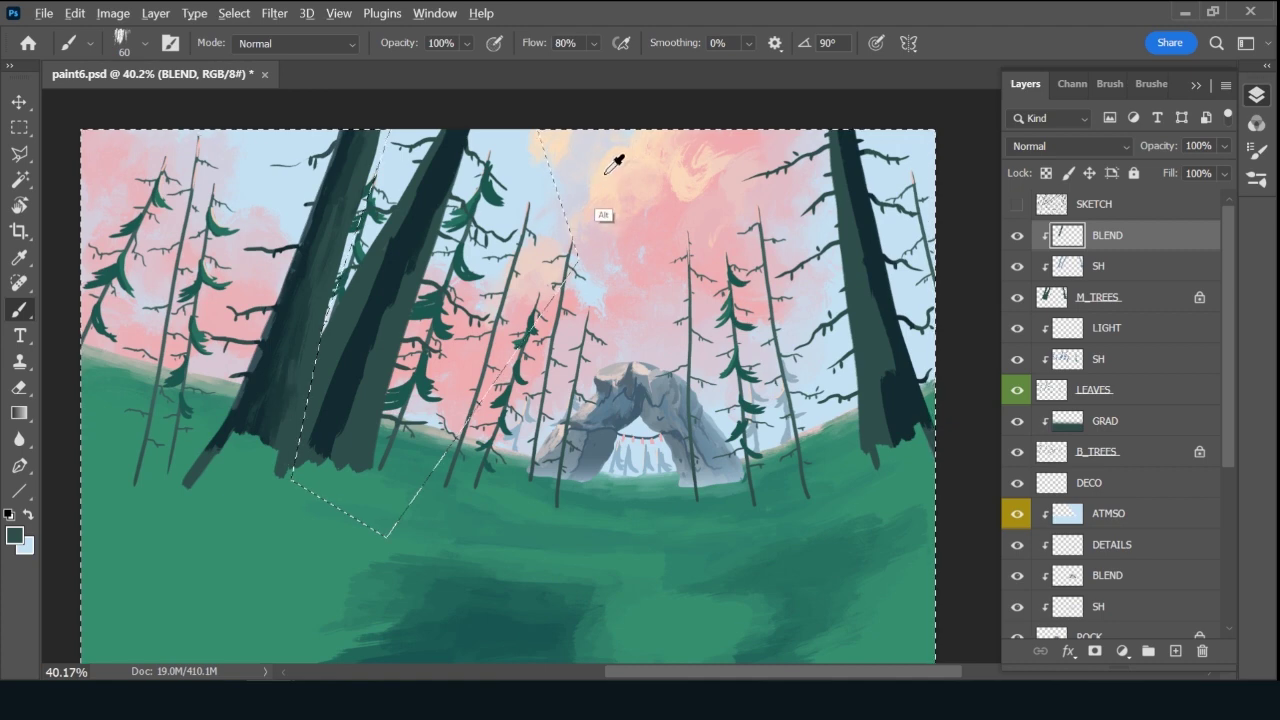
Sample the sky pink and paint a rim light down the inner edge of the outer leaning trunk with a 45 px brush.
{"action": "left_click", "coordinate": [652, 210], "text": "alt"}
{"action": "left_click", "coordinate": [646, 229], "text": "alt"}
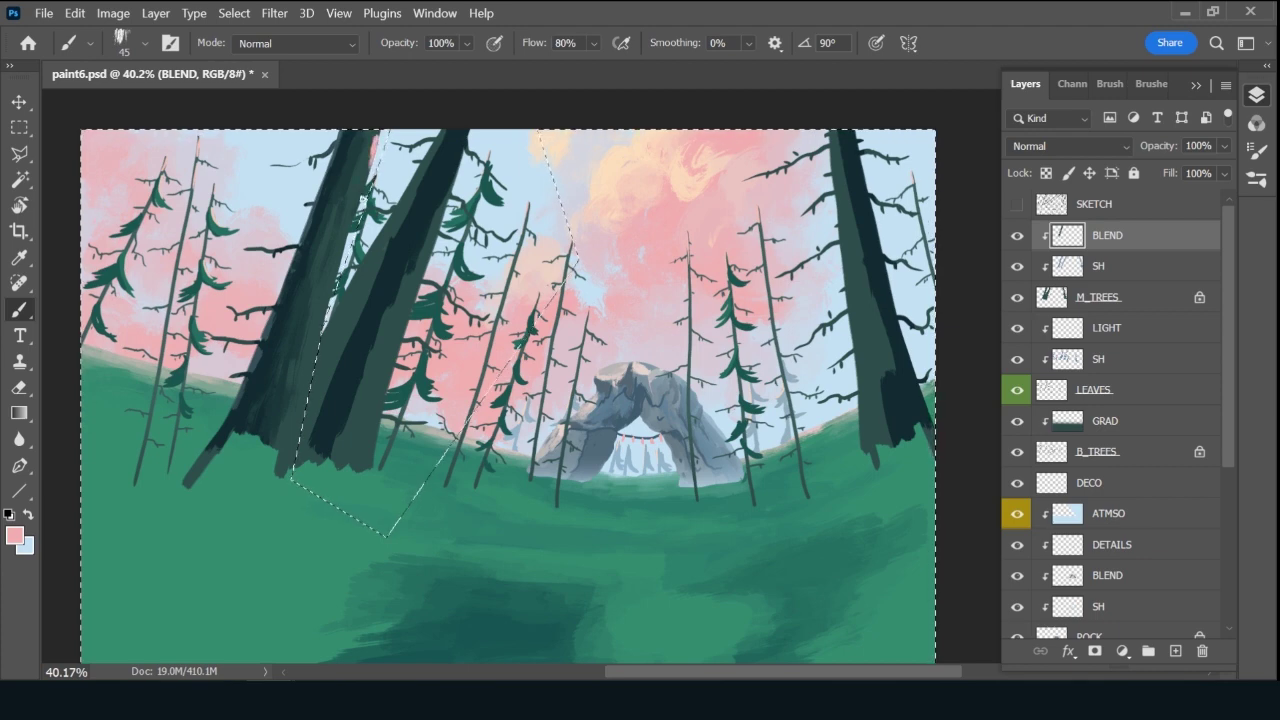
{"action": "left_click_drag", "start_coordinate": [355, 214], "coordinate": [336, 276]}
{"action": "left_click", "coordinate": [338, 268], "text": "alt"}
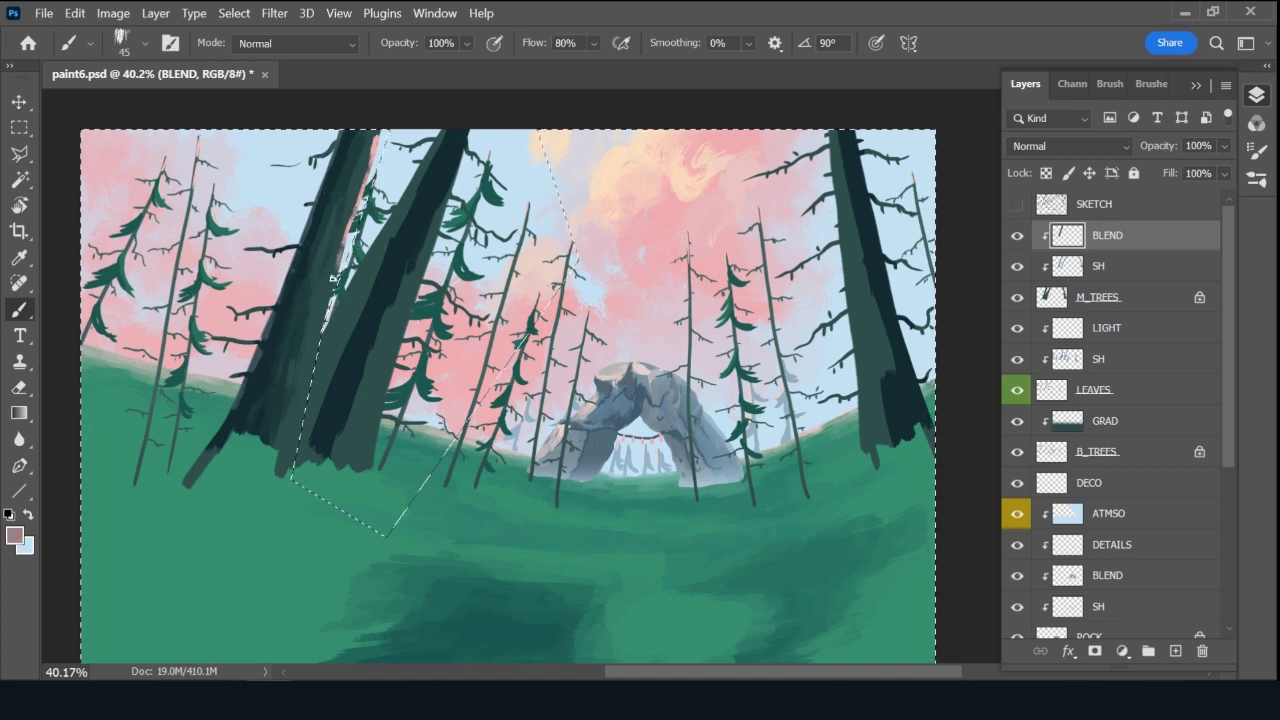
{"action": "left_click_drag", "start_coordinate": [339, 248], "coordinate": [327, 300]}
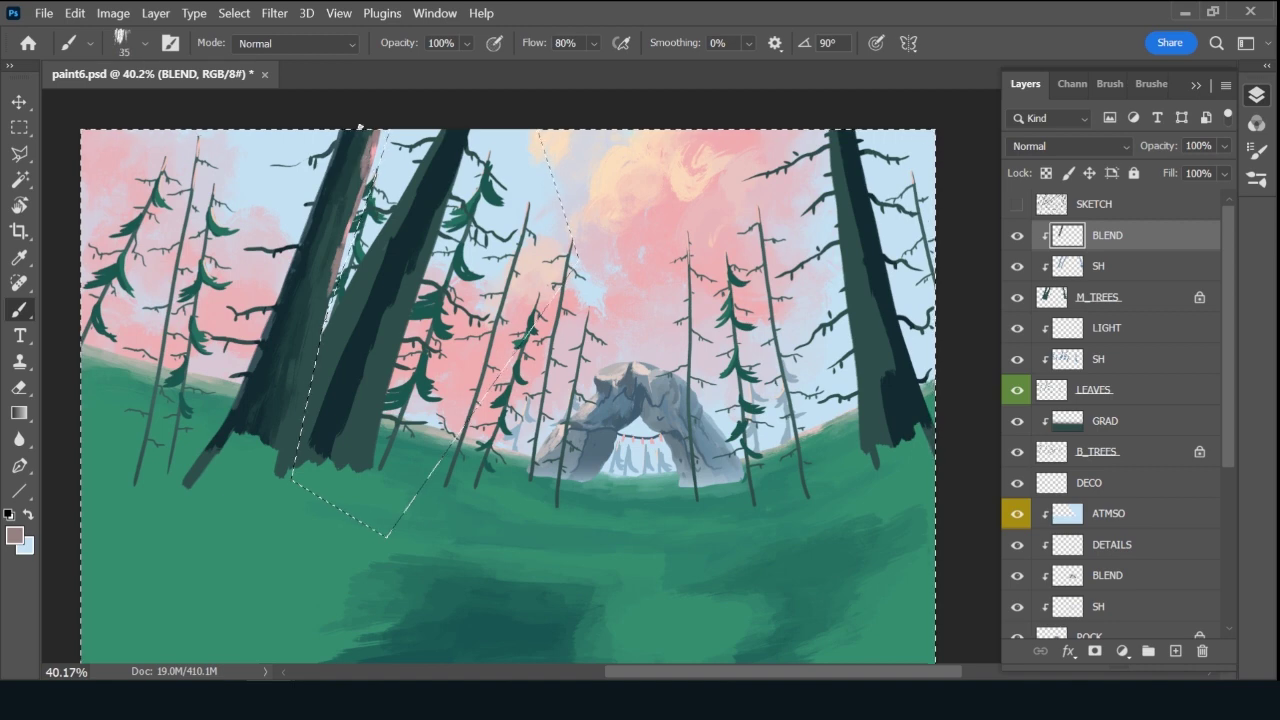
Soften the pink rim on the outer trunk with sampled greens and muted pinks, using 35 and 50 px brush sizes.
{"action": "left_click", "coordinate": [369, 140], "text": "alt"}
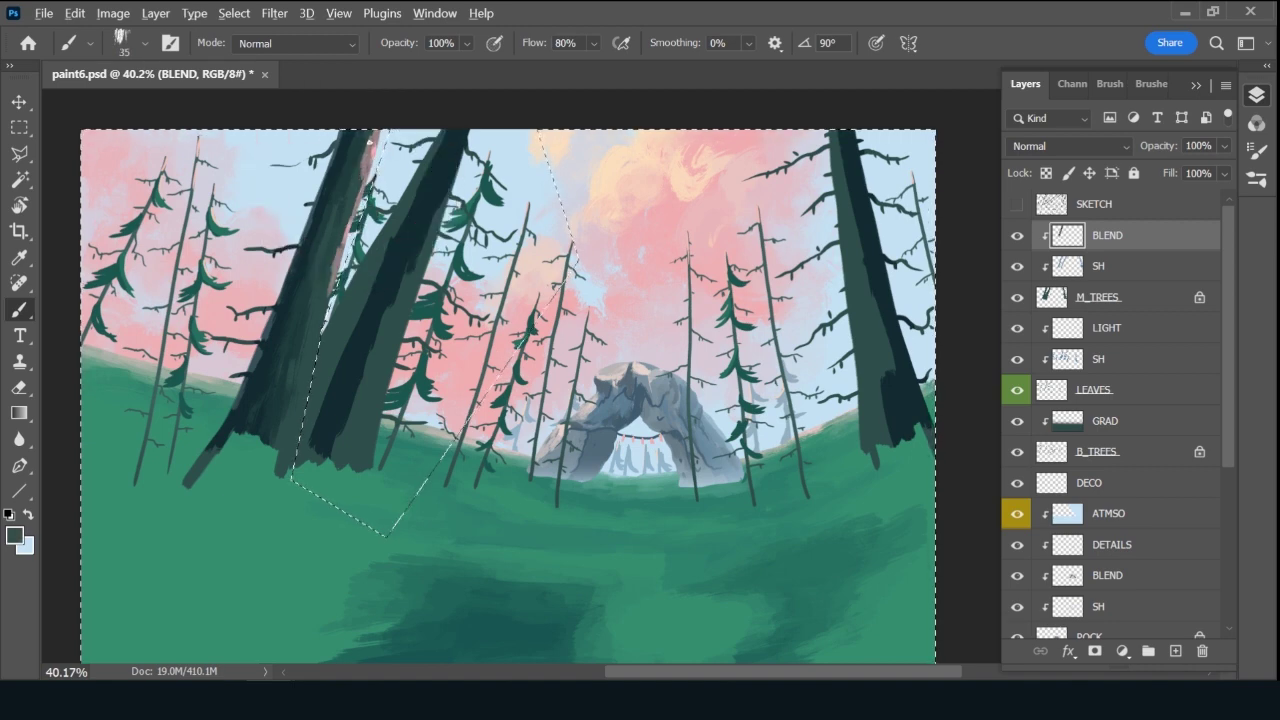
{"action": "left_click", "coordinate": [380, 140], "text": "alt"}
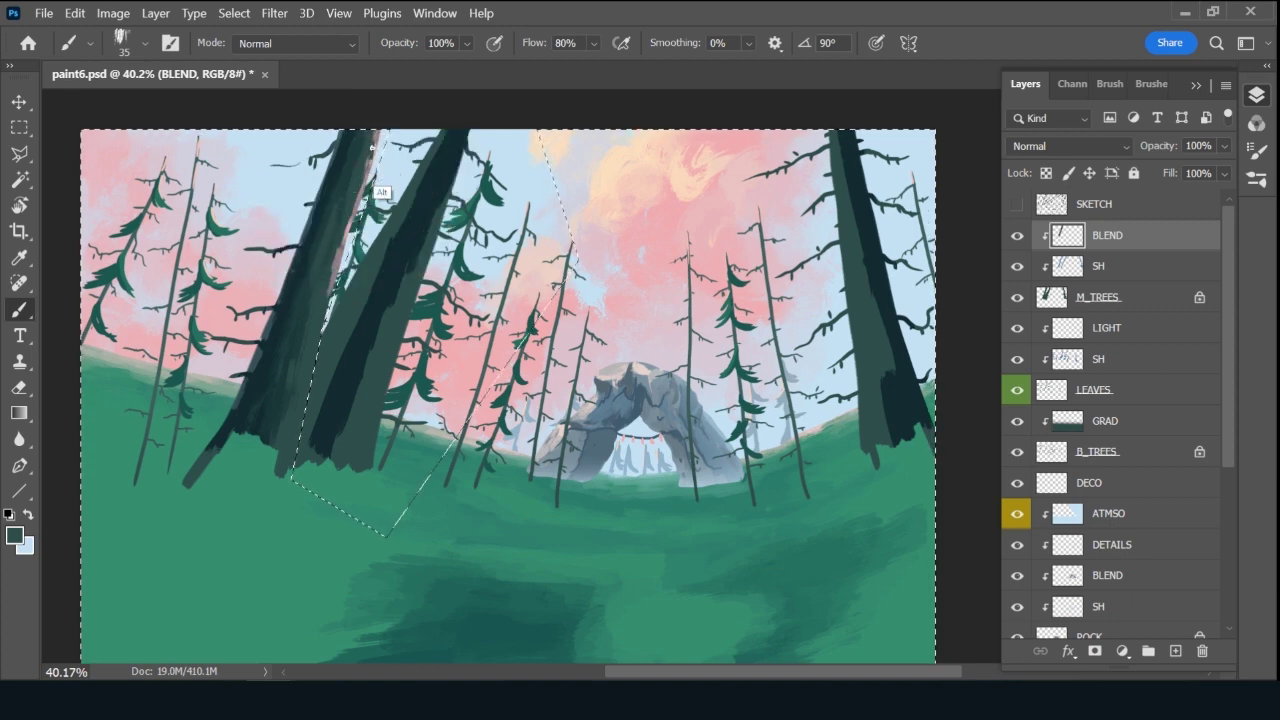
{"action": "left_click", "coordinate": [378, 134], "text": "alt"}
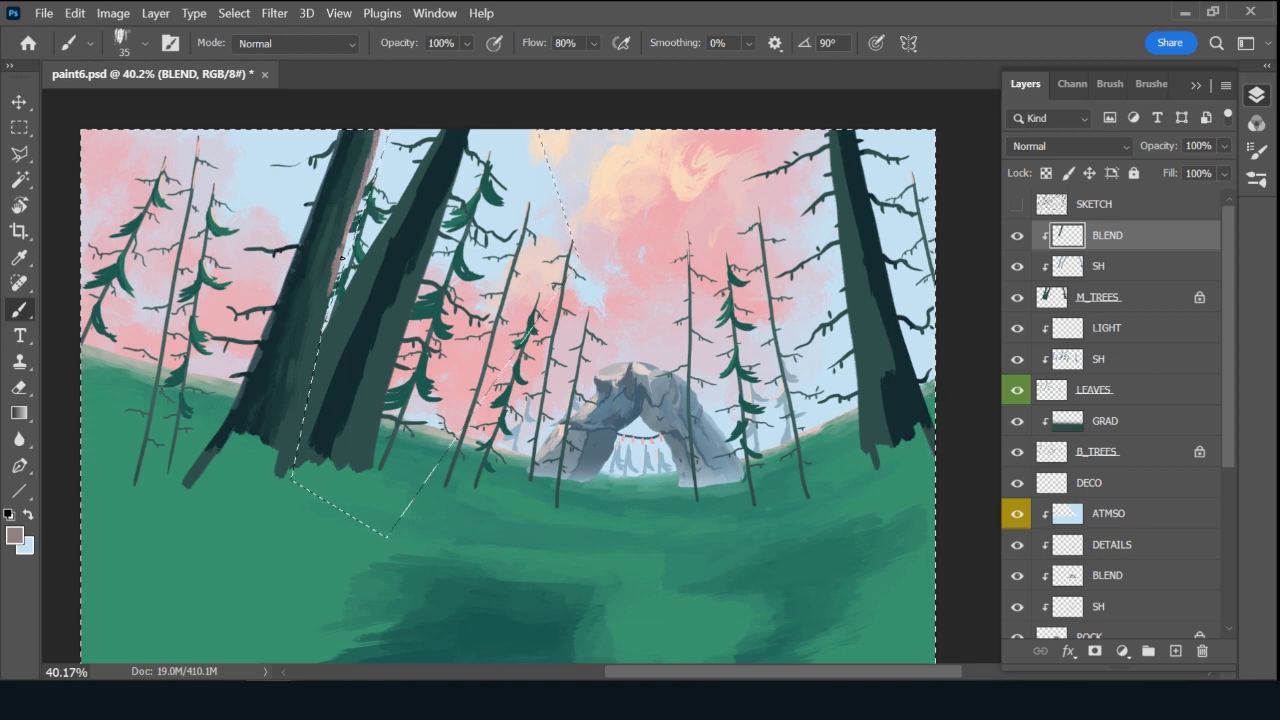
{"action": "left_click", "coordinate": [326, 310], "text": "alt"}
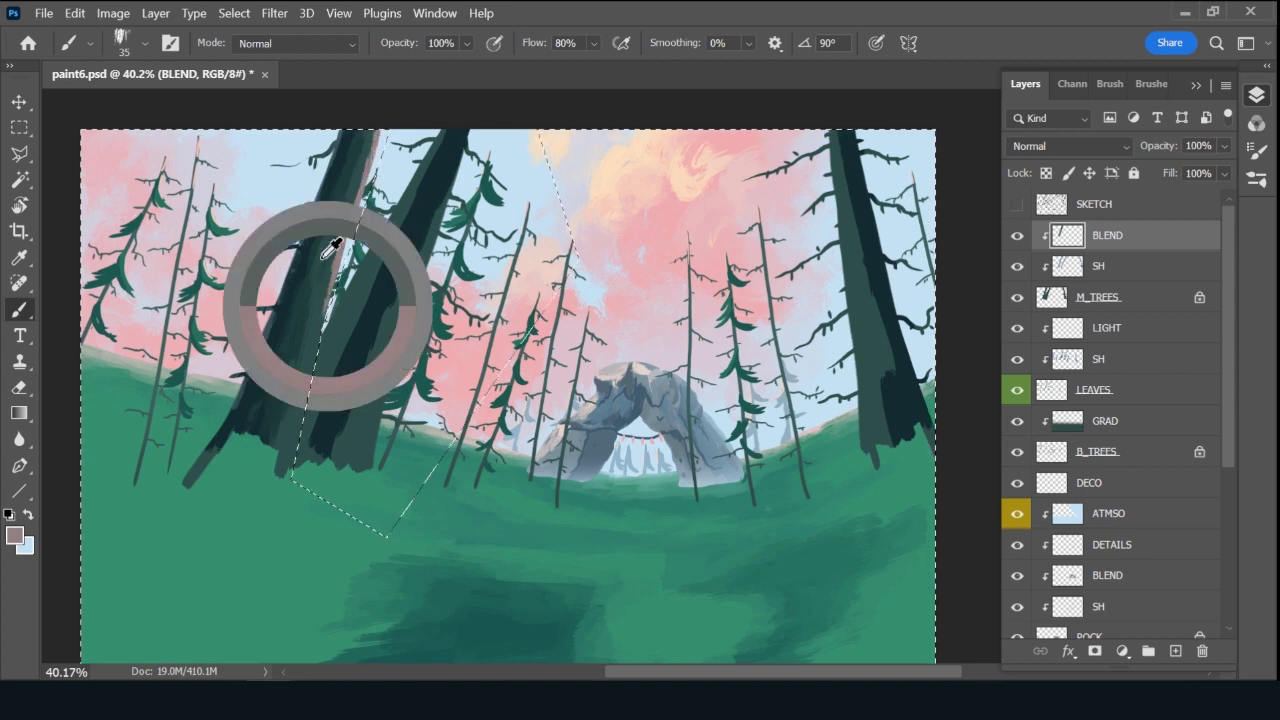
{"action": "key", "text": "bracketright"}
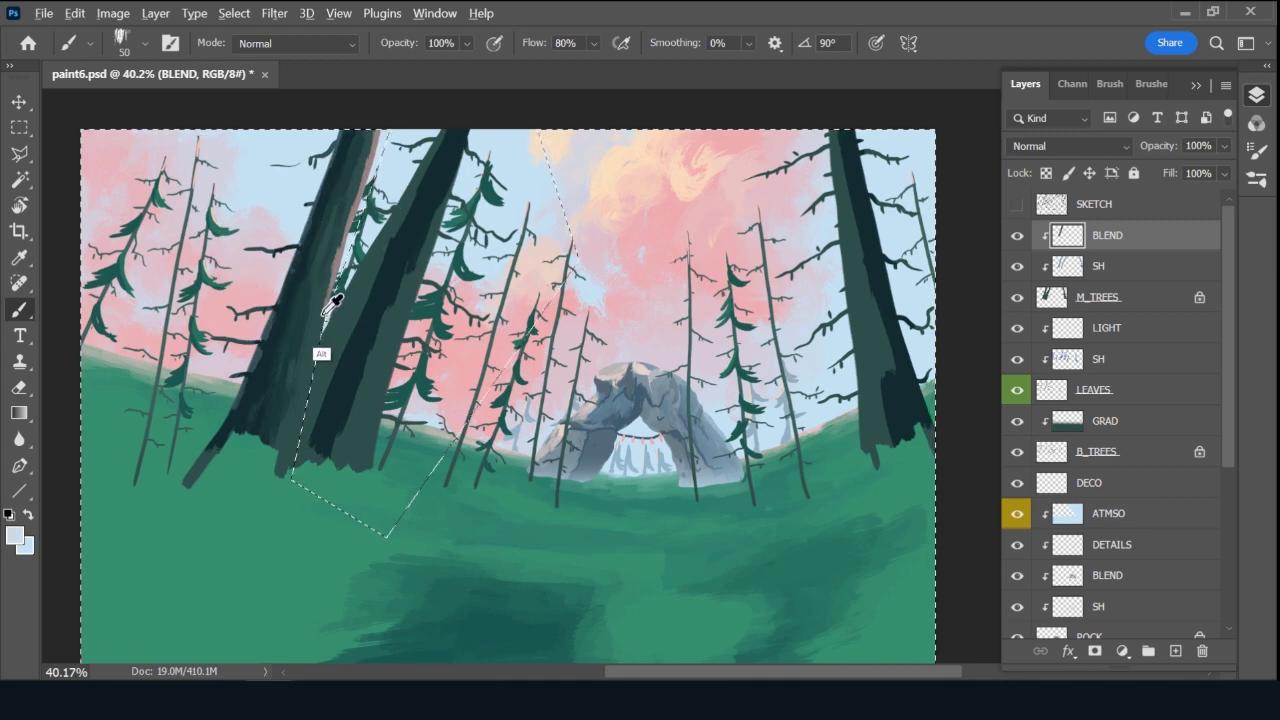
{"action": "left_click", "coordinate": [321, 318], "text": "alt"}
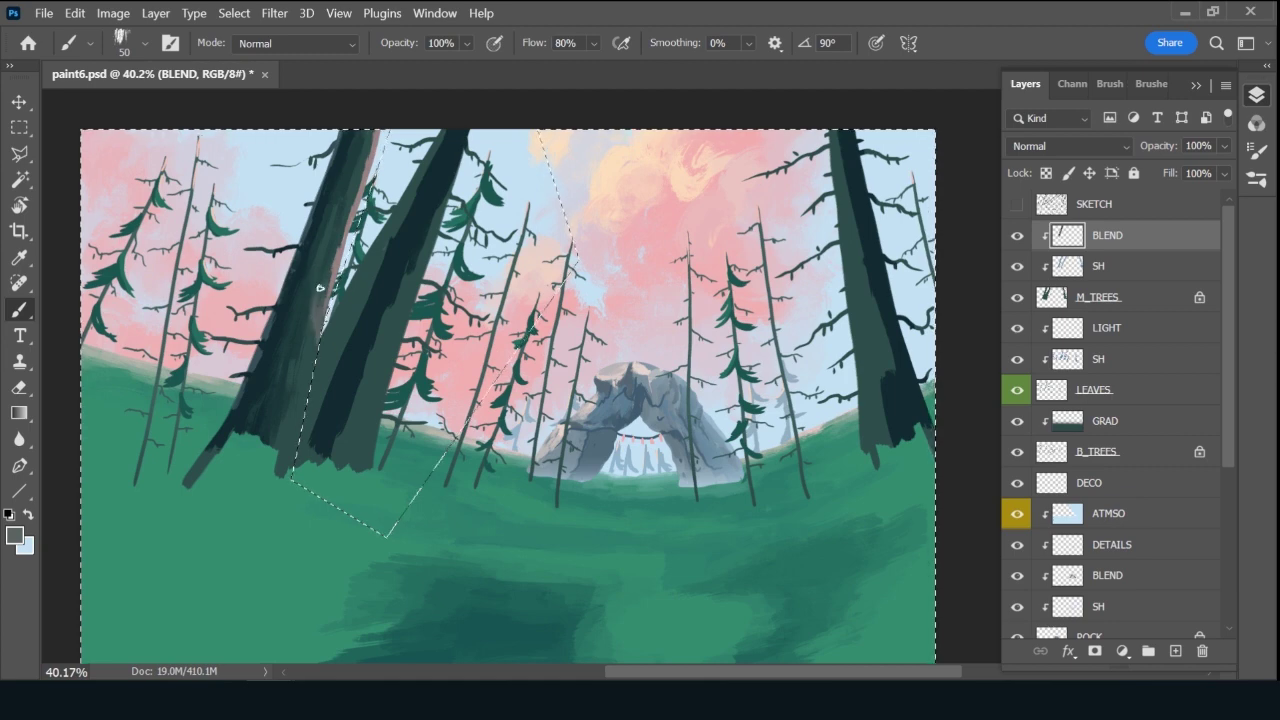
Add dark bark strokes beside the rim light of the outer leaning trunk with sampled greens at 50 px.
{"action": "left_click", "coordinate": [320, 288], "text": "alt"}
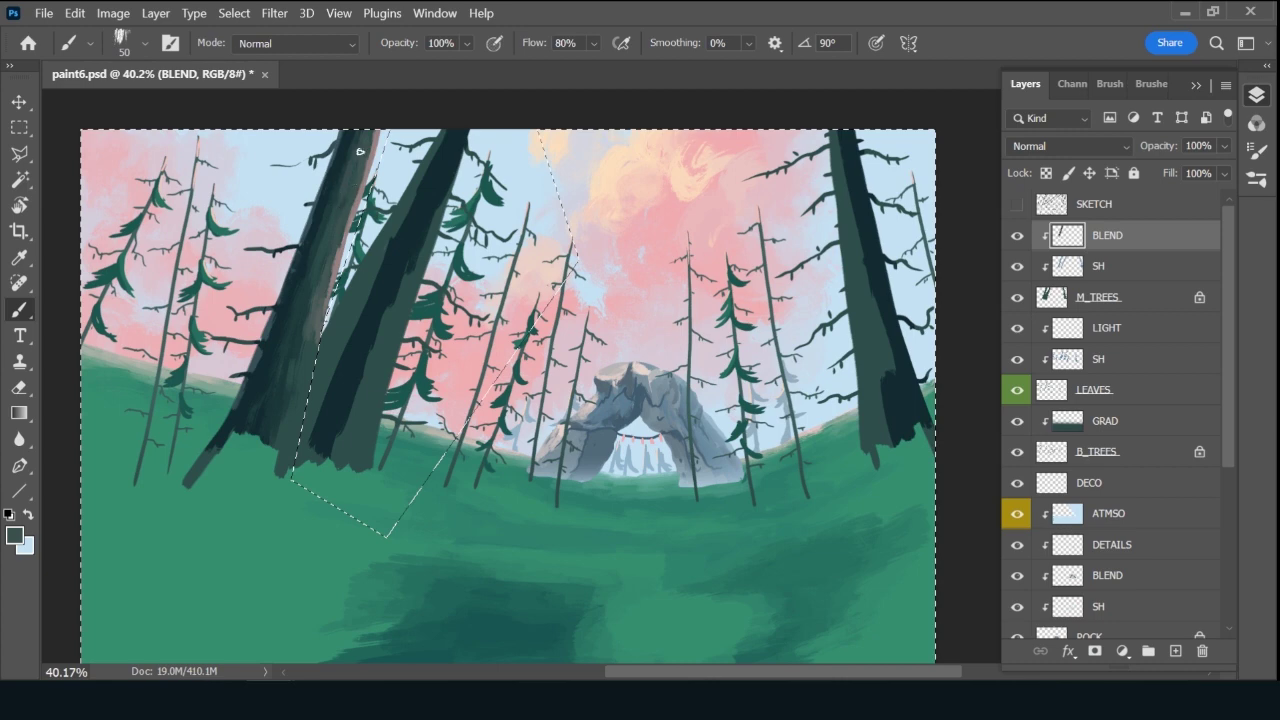
{"action": "left_click", "coordinate": [342, 175], "text": "alt"}
{"action": "left_click_drag", "start_coordinate": [342, 190], "coordinate": [331, 222]}
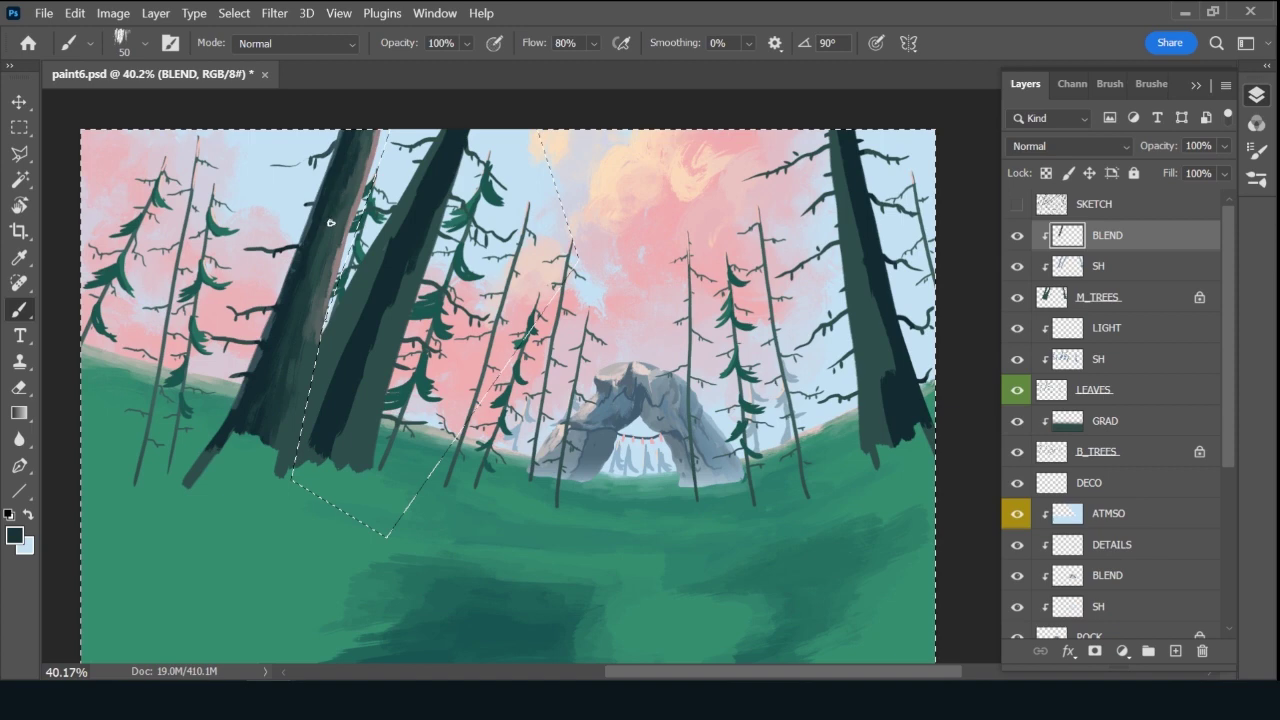
{"action": "left_click_drag", "start_coordinate": [312, 292], "coordinate": [310, 302]}
Extend muted pink and grey-green bark strokes down the lit side of the outer leaning trunk, enlarging the brush to 70 px.
{"action": "key", "text": "alt"}
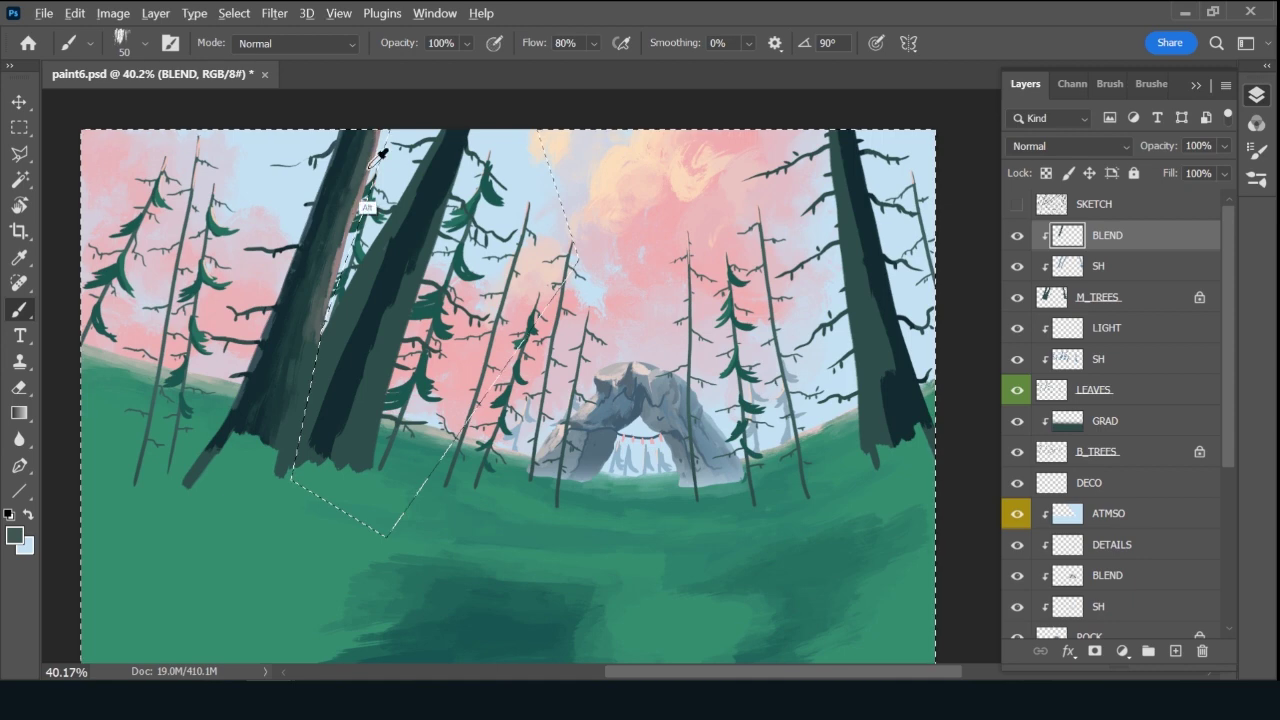
{"action": "left_click", "coordinate": [370, 167], "text": "alt"}
{"action": "left_click_drag", "start_coordinate": [361, 194], "coordinate": [349, 222]}
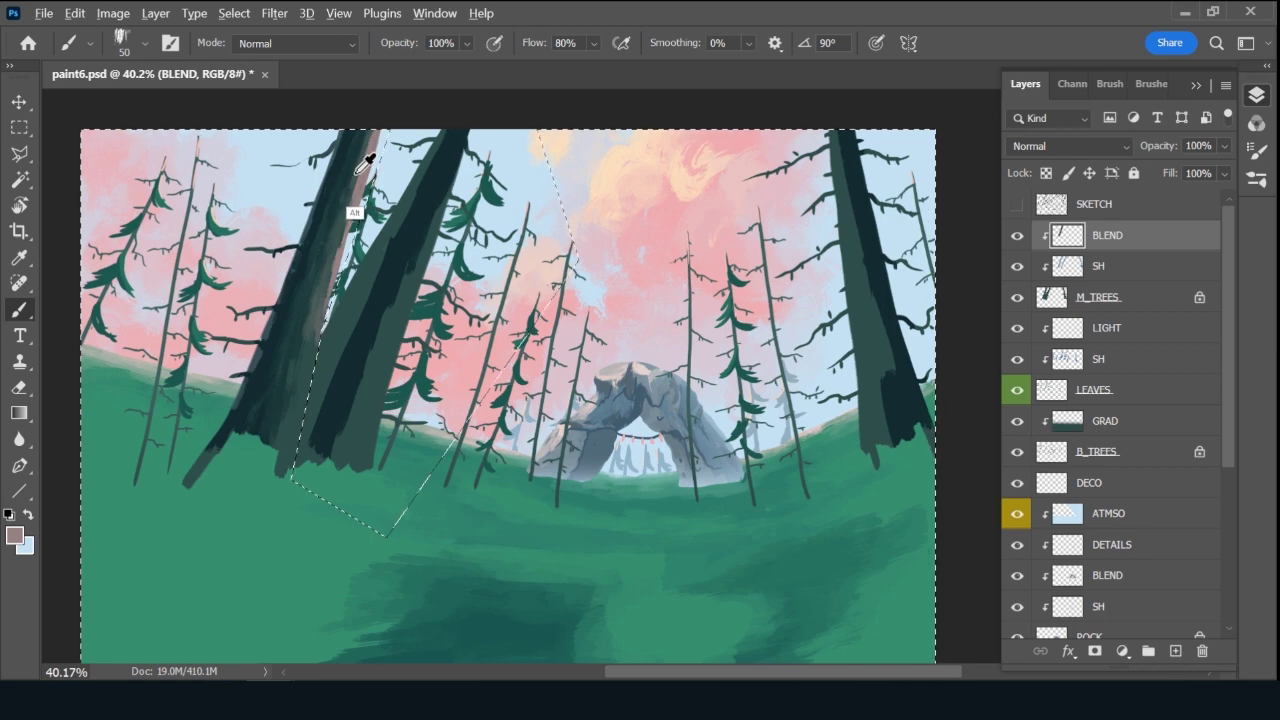
{"action": "left_click", "coordinate": [352, 210], "text": "alt"}
{"action": "key", "text": "bracketright"}
{"action": "key", "text": "bracketright"}
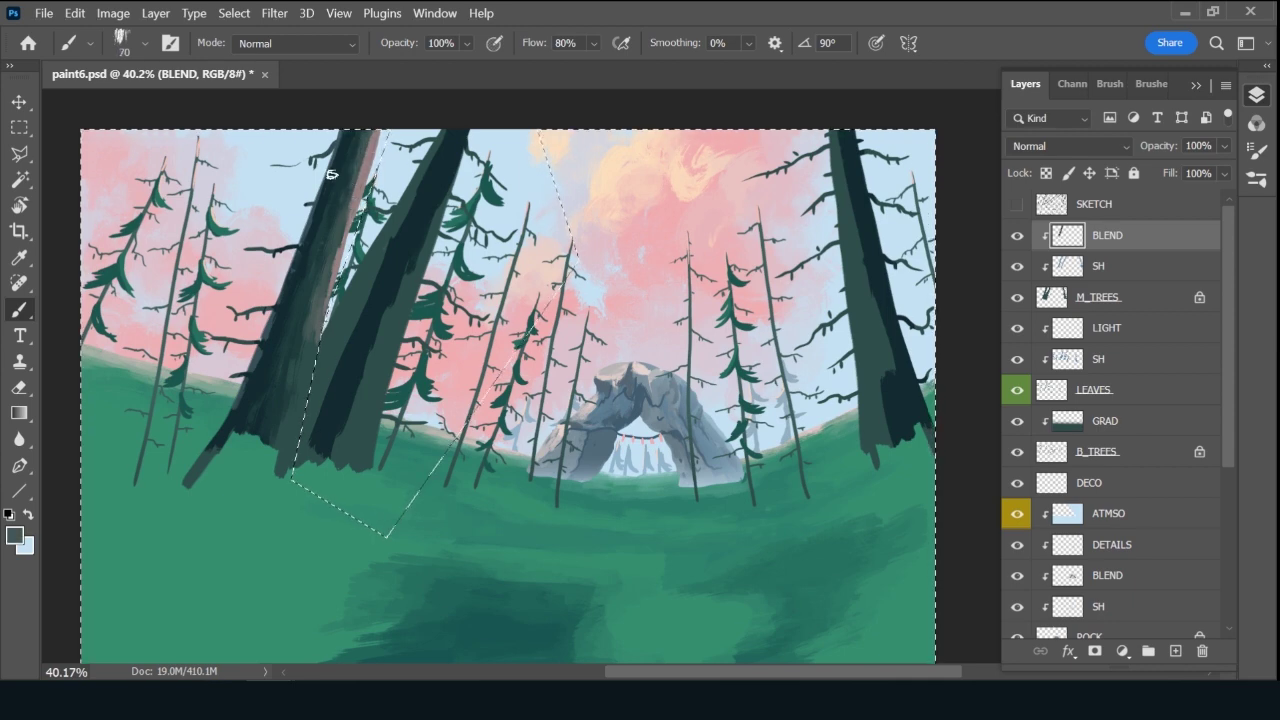
{"action": "left_click_drag", "start_coordinate": [306, 309], "coordinate": [306, 364]}
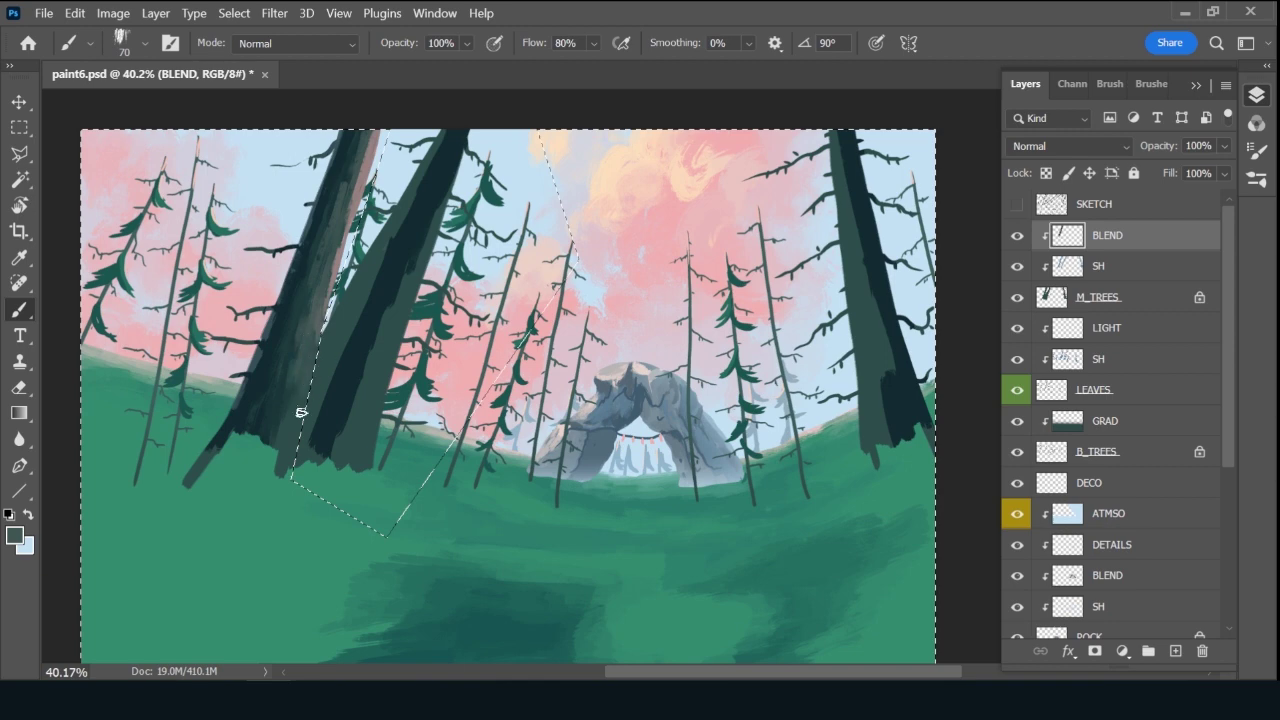
{"action": "key", "text": "alt"}
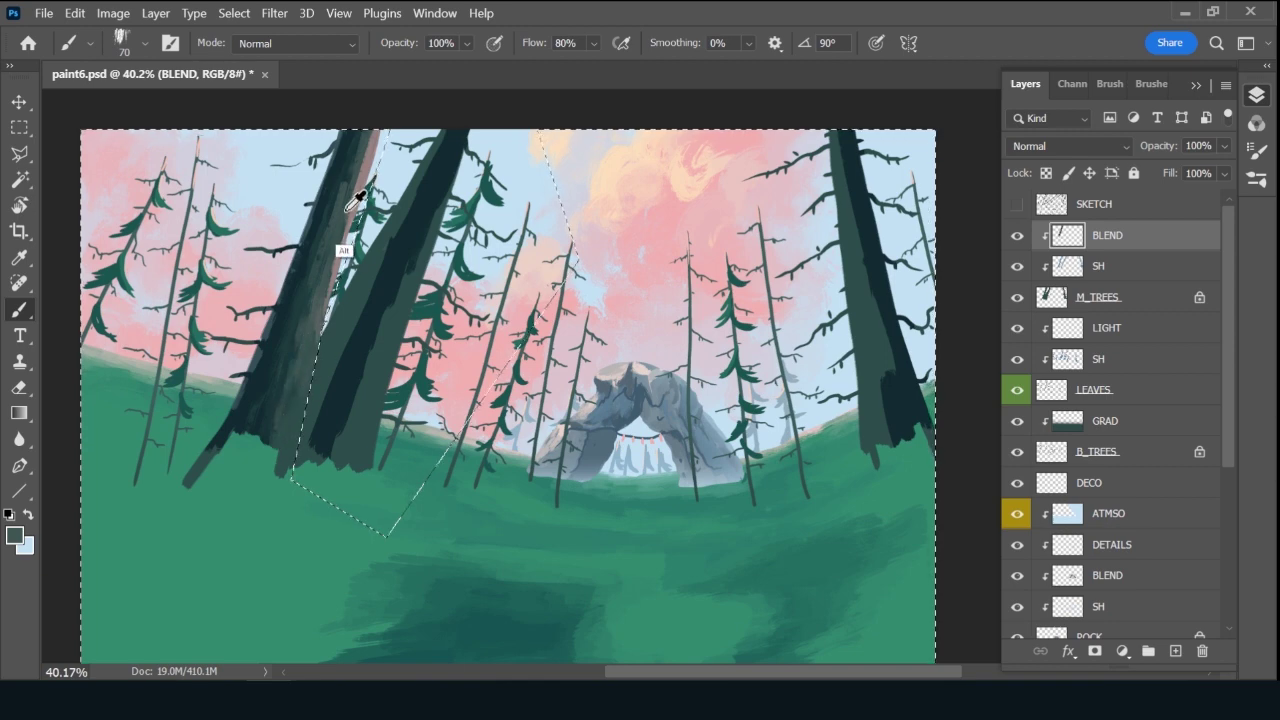
{"action": "left_click", "coordinate": [343, 215], "text": "alt"}
Invert the selection to the inner leaning trunk and blend its shadow edge with sampled dark greens at 60 px.
{"action": "key", "text": "ctrl+shift+i"}
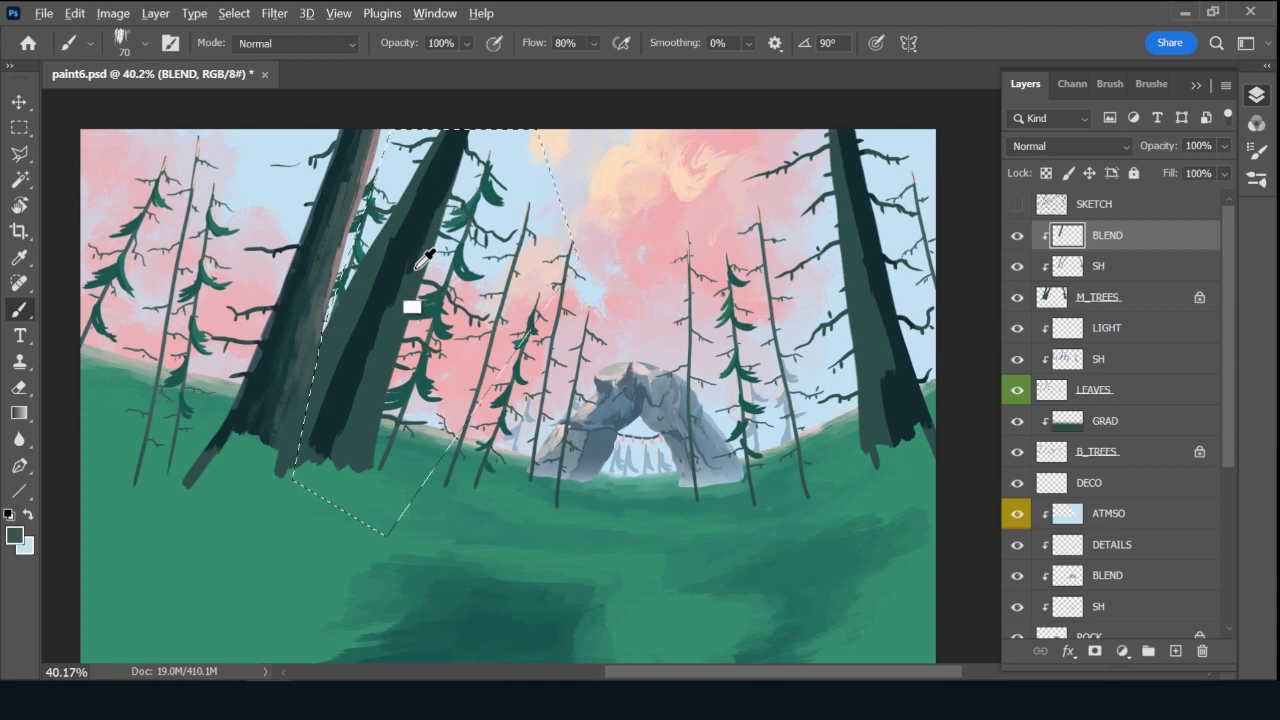
{"action": "left_click", "coordinate": [412, 268], "text": "alt"}
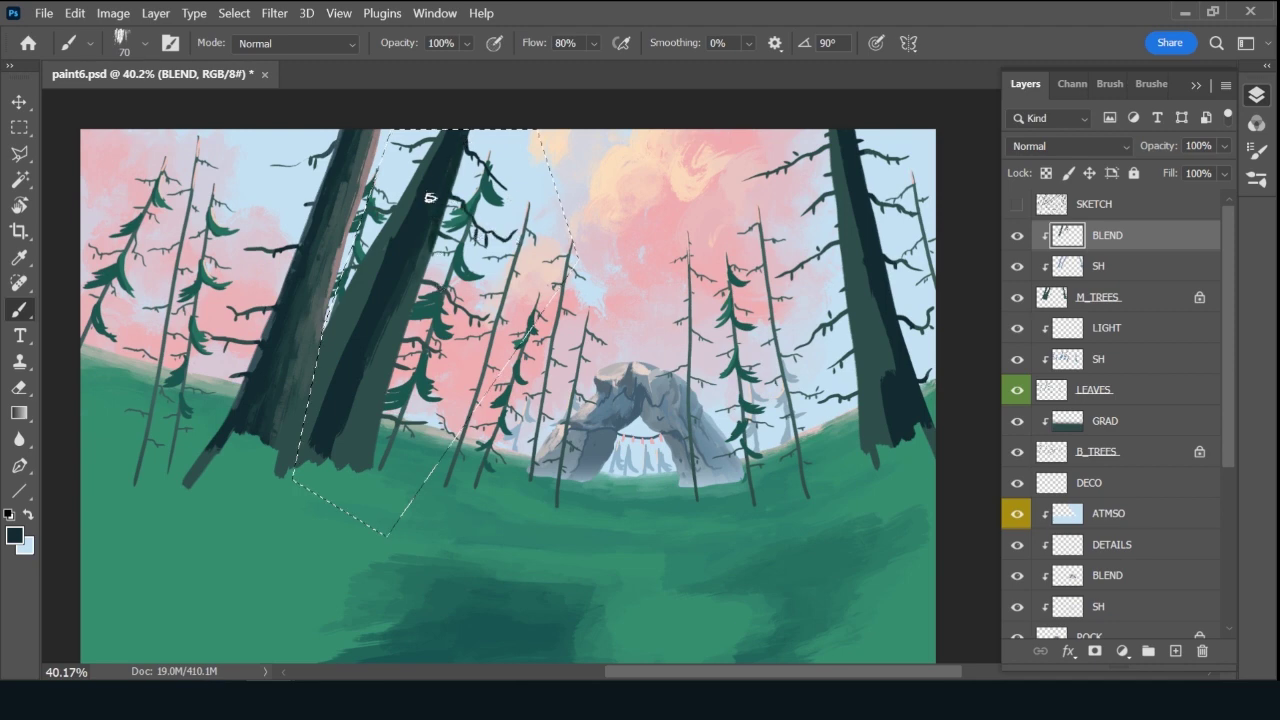
{"action": "key", "text": "bracketleft"}
{"action": "key", "text": "bracketleft"}
{"action": "key", "text": "bracketleft"}
{"action": "key", "text": "bracketright"}
{"action": "key", "text": "bracketright"}
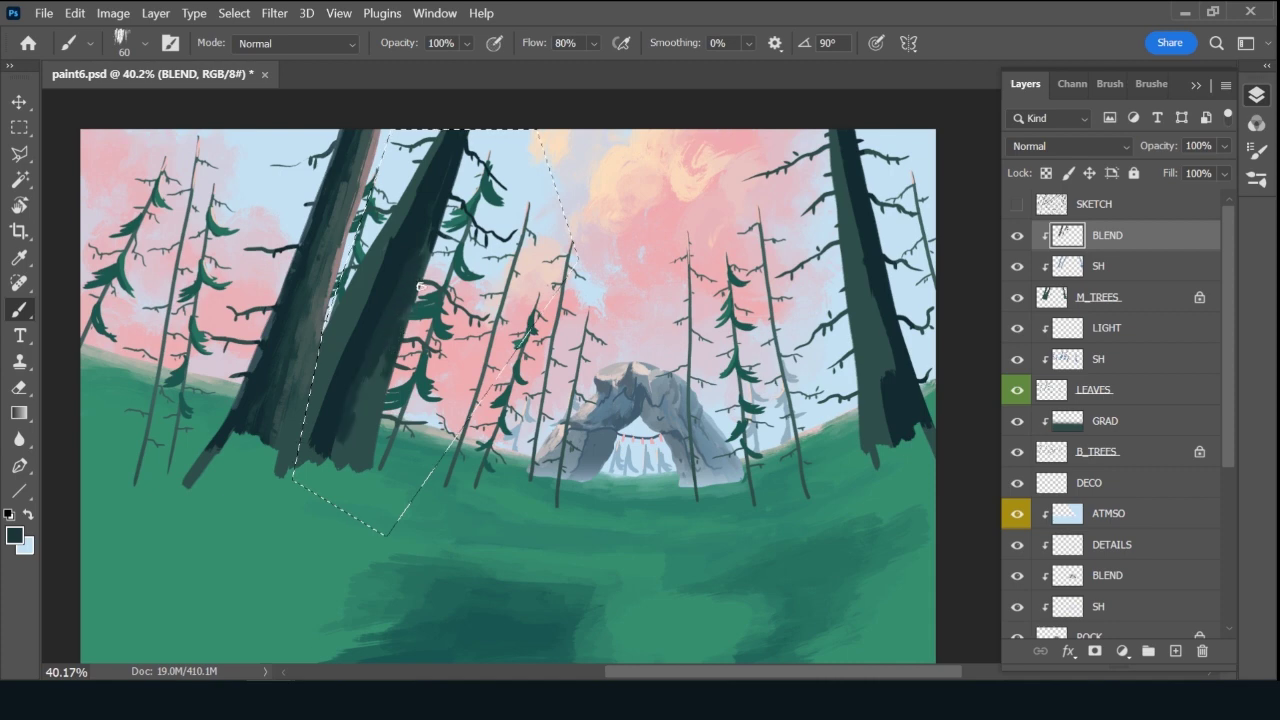
Paint a blue-grey rim along the upper shadow edge of the inner leaning trunk and blend it with sampled dark green, using 45 to 60 px.
{"action": "key", "text": "x"}
{"action": "key", "text": "bracketleft"}
{"action": "key", "text": "bracketleft"}
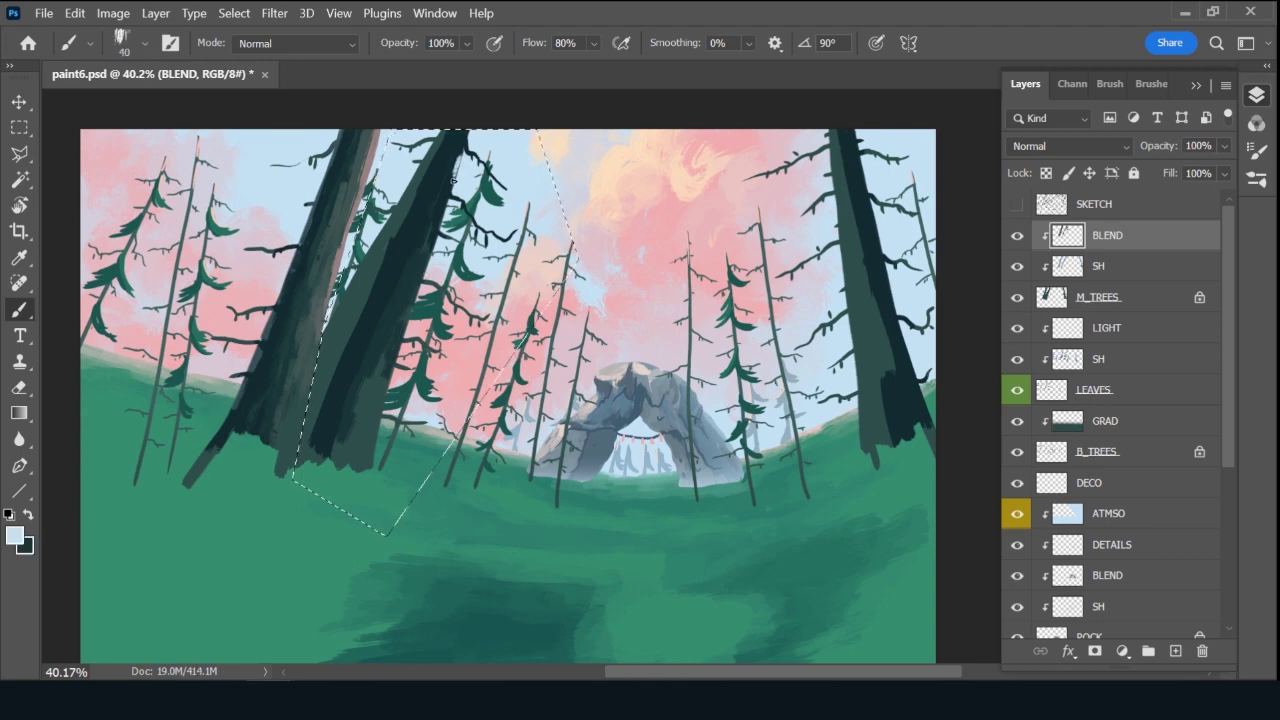
{"action": "key", "text": "x"}
{"action": "key", "text": "bracketright"}
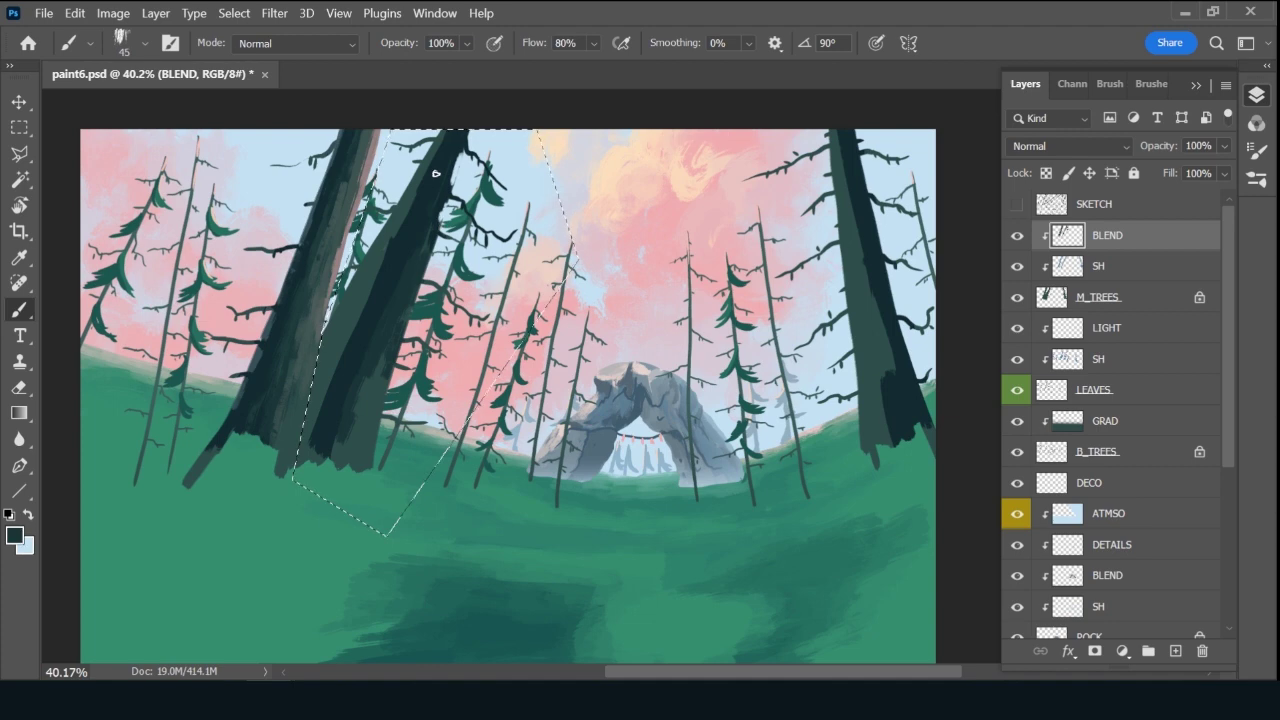
{"action": "left_click_drag", "start_coordinate": [446, 194], "coordinate": [438, 230]}
{"action": "left_click", "coordinate": [453, 184], "text": "alt"}
{"action": "left_click", "coordinate": [457, 171], "text": "alt"}
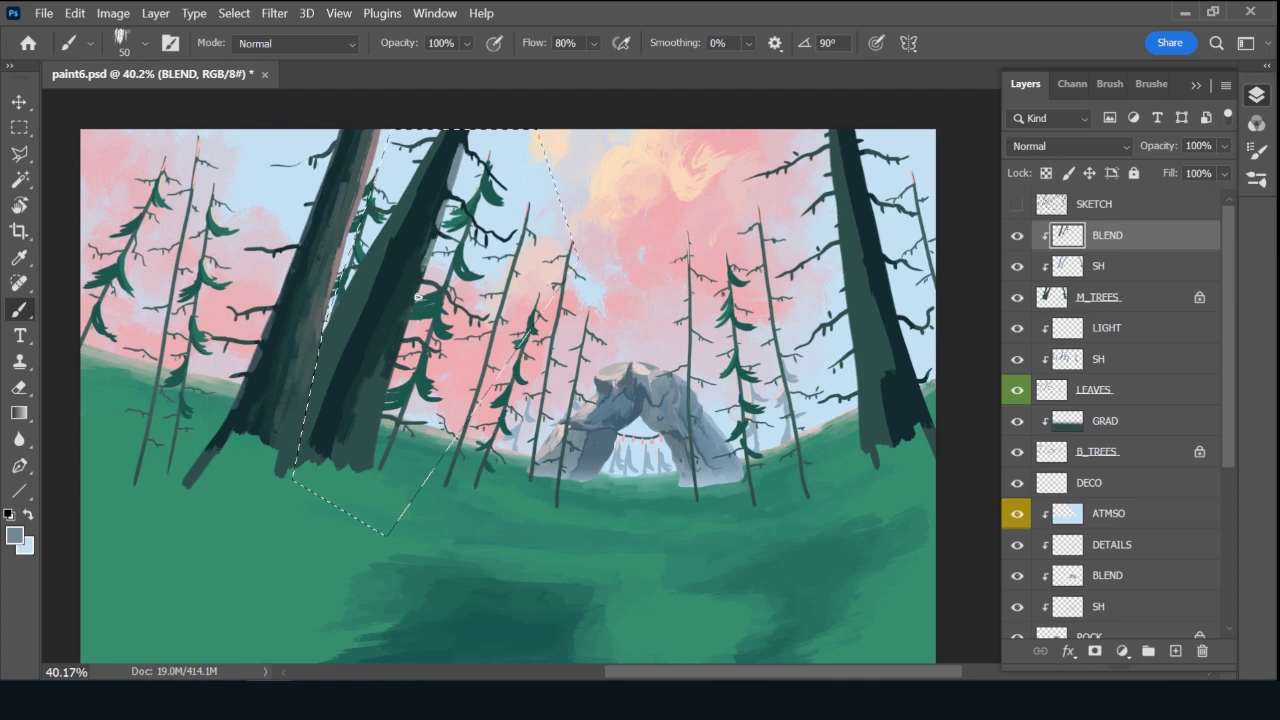
{"action": "left_click", "coordinate": [445, 185], "text": "alt"}
{"action": "key", "text": "bracketright"}
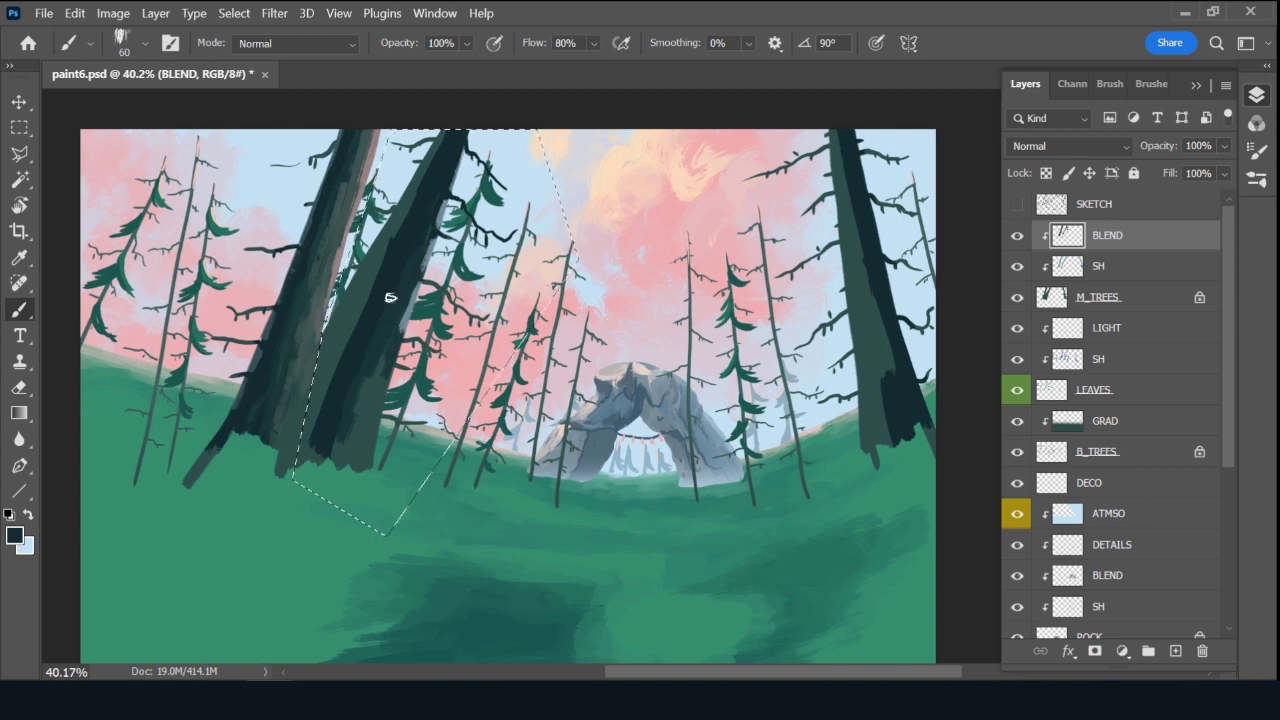
Extend the blue-grey rim down the inner leaning trunk's shadow edge and blend the adjoining bark with sampled dark greens at 70 px.
{"action": "left_click", "coordinate": [402, 332], "text": "alt"}
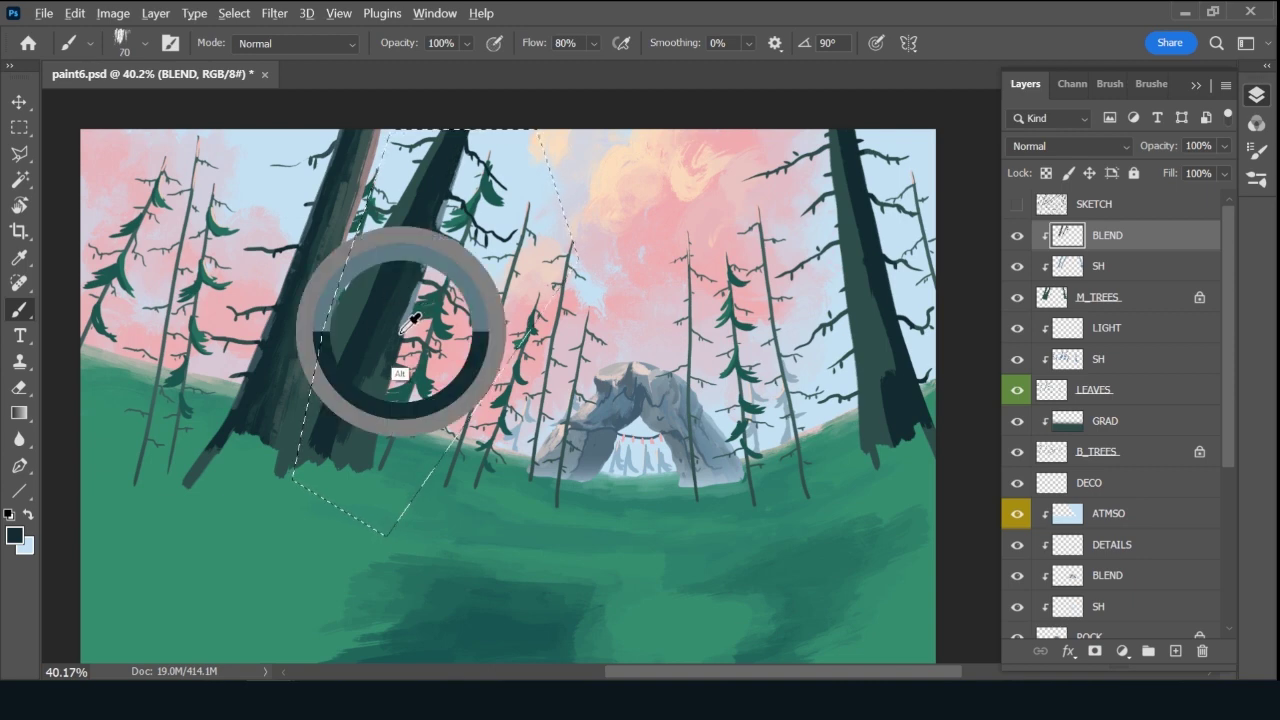
{"action": "mouse_move", "coordinate": [399, 341]}
{"action": "left_mouse_down"}
{"action": "mouse_move", "coordinate": [377, 438]}
{"action": "mouse_move", "coordinate": [378, 425]}
{"action": "left_mouse_up"}
{"action": "left_click", "coordinate": [376, 348], "text": "alt"}
{"action": "left_click", "coordinate": [375, 354], "text": "alt"}
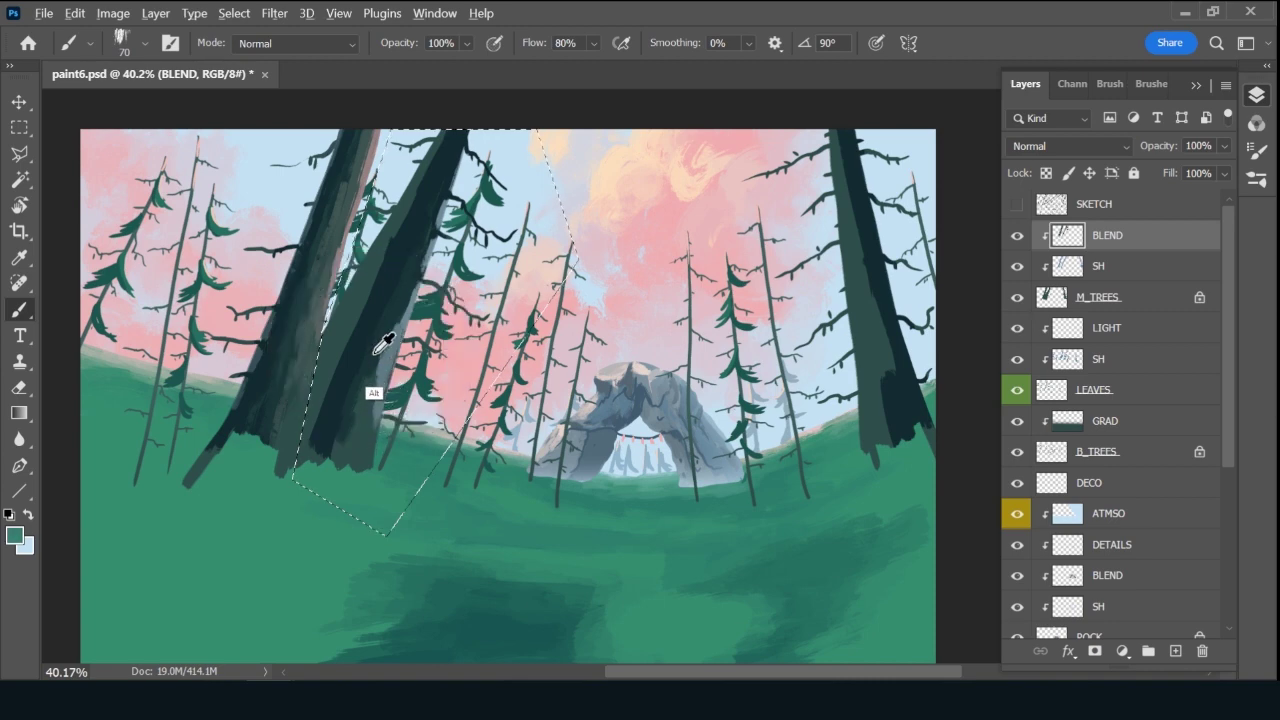
{"action": "left_click", "coordinate": [377, 362], "text": "alt"}
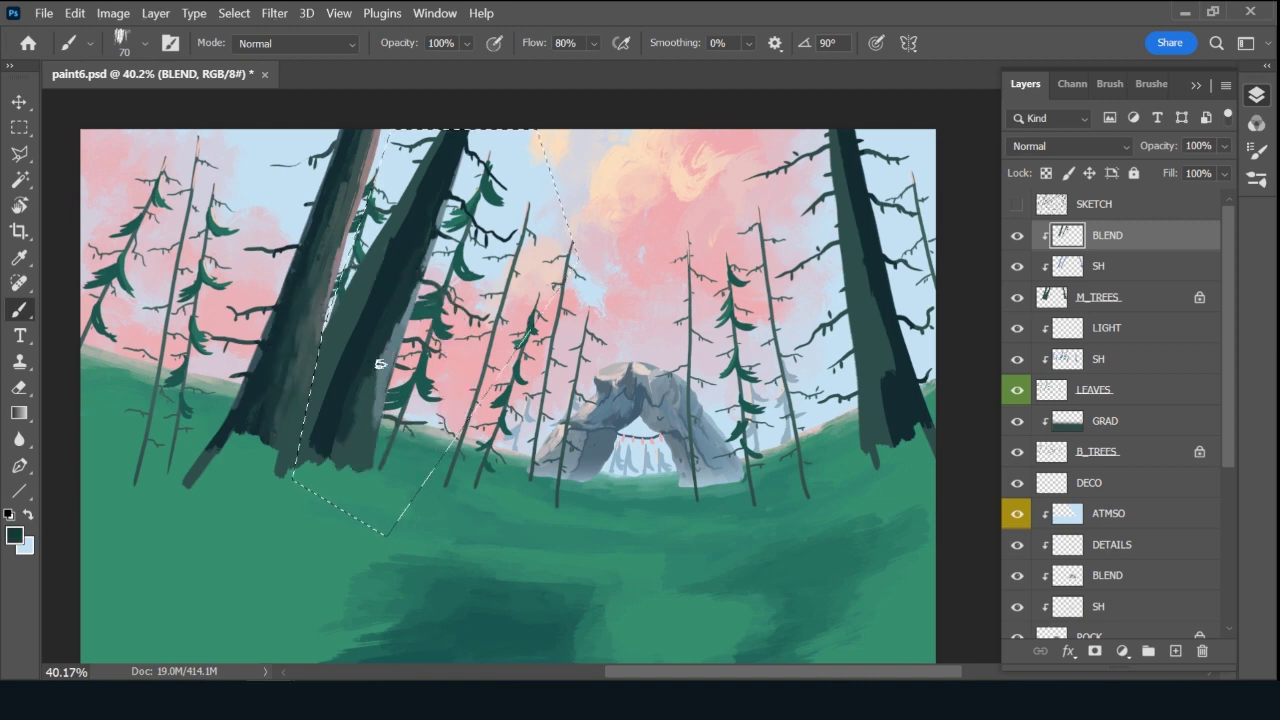
{"action": "mouse_move", "coordinate": [377, 356]}
{"action": "left_mouse_down"}
{"action": "mouse_move", "coordinate": [364, 462]}
{"action": "mouse_move", "coordinate": [323, 444]}
{"action": "left_mouse_up"}
{"action": "mouse_move", "coordinate": [384, 322]}
{"action": "left_mouse_down"}
{"action": "mouse_move", "coordinate": [386, 414]}
{"action": "mouse_move", "coordinate": [378, 392]}
{"action": "mouse_move", "coordinate": [369, 443]}
{"action": "mouse_move", "coordinate": [348, 465]}
{"action": "left_mouse_up"}
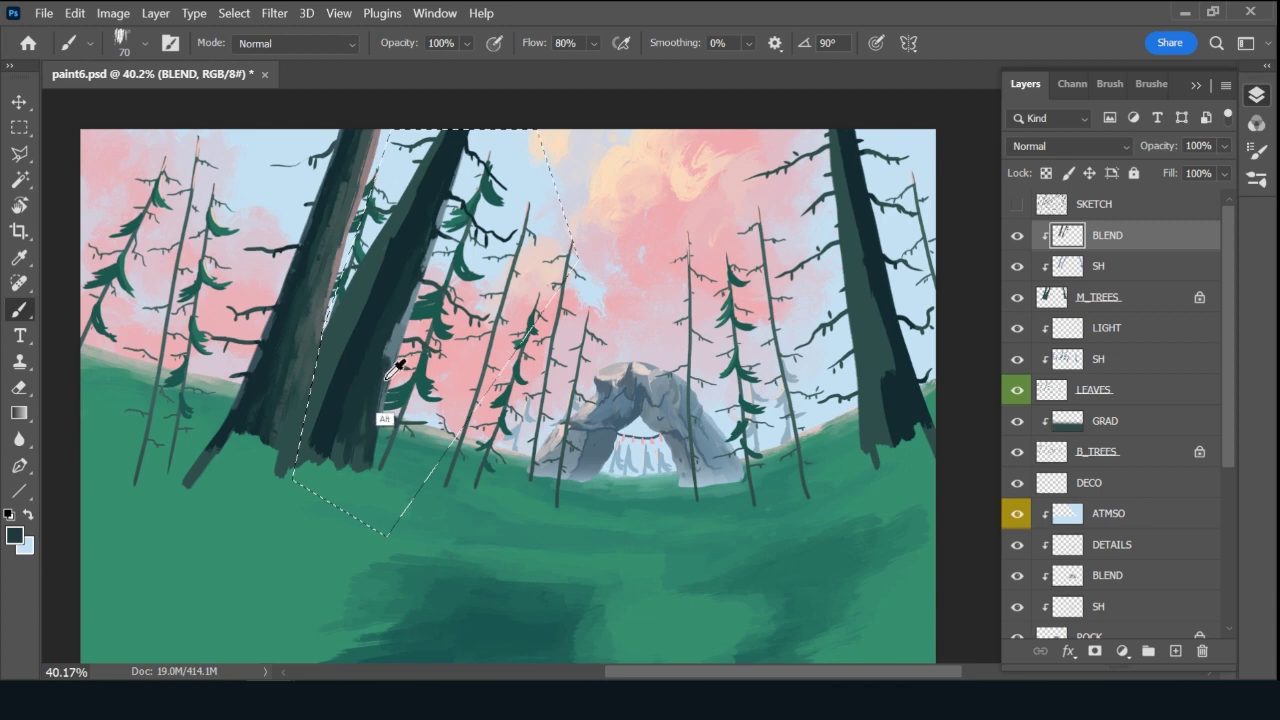
Soften the lower blue-grey rim of the inner leaning trunk into the shadow with sampled dark tones, reducing the brush to 50 px.
{"action": "mouse_move", "coordinate": [384, 351]}
{"action": "left_mouse_down"}
{"action": "mouse_move", "coordinate": [406, 302]}
{"action": "mouse_move", "coordinate": [385, 325]}
{"action": "mouse_move", "coordinate": [376, 387]}
{"action": "left_mouse_up"}
{"action": "key", "text": "bracketleft"}
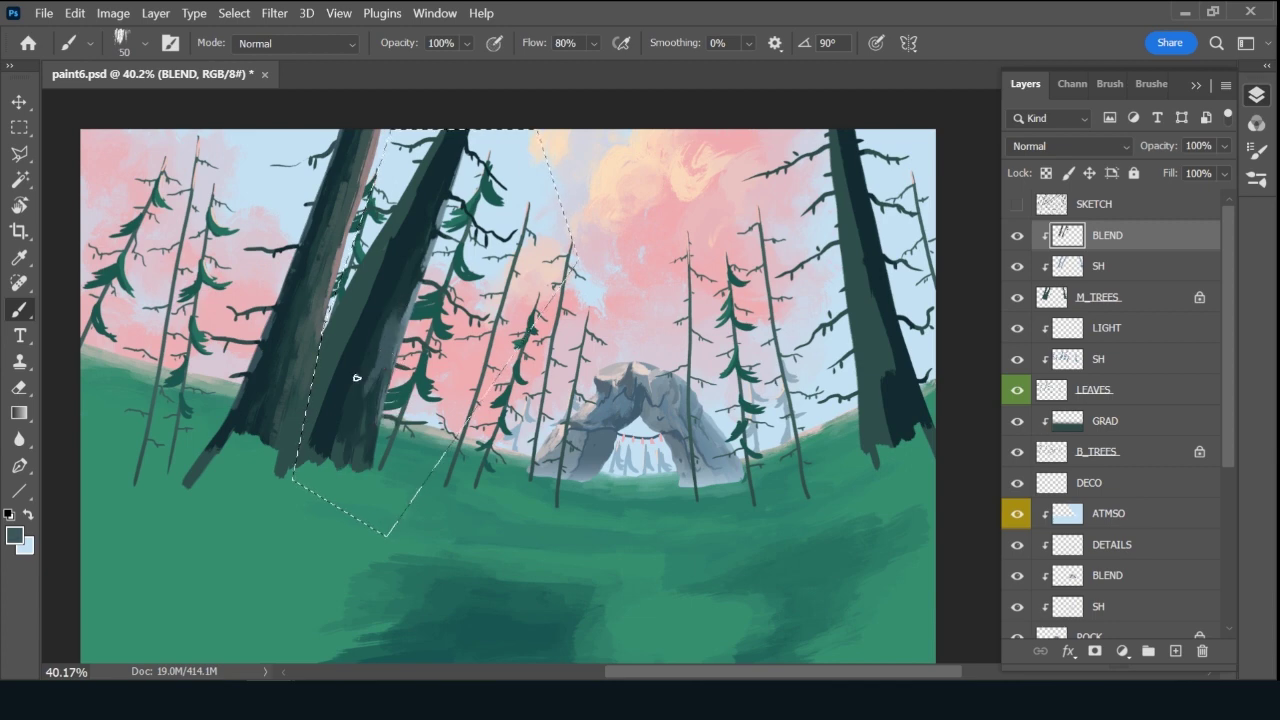
{"action": "left_click", "coordinate": [393, 315], "text": "alt"}
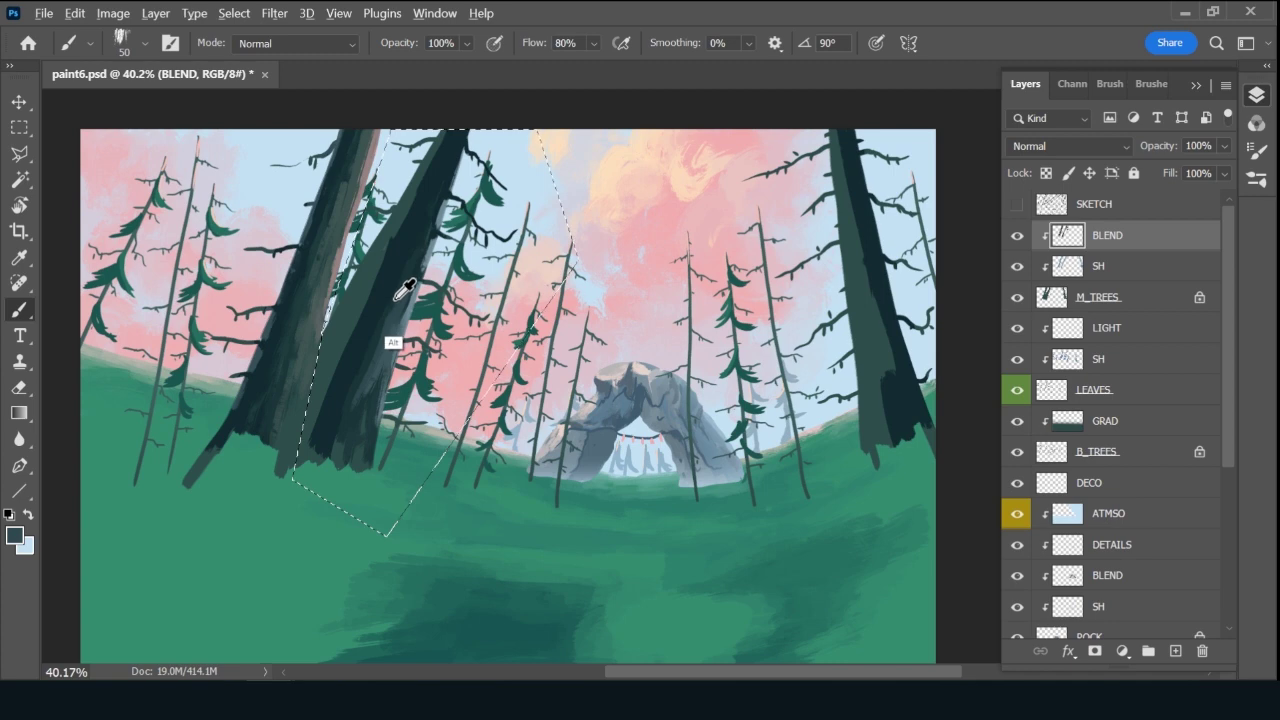
{"action": "left_click", "coordinate": [396, 297], "text": "alt"}
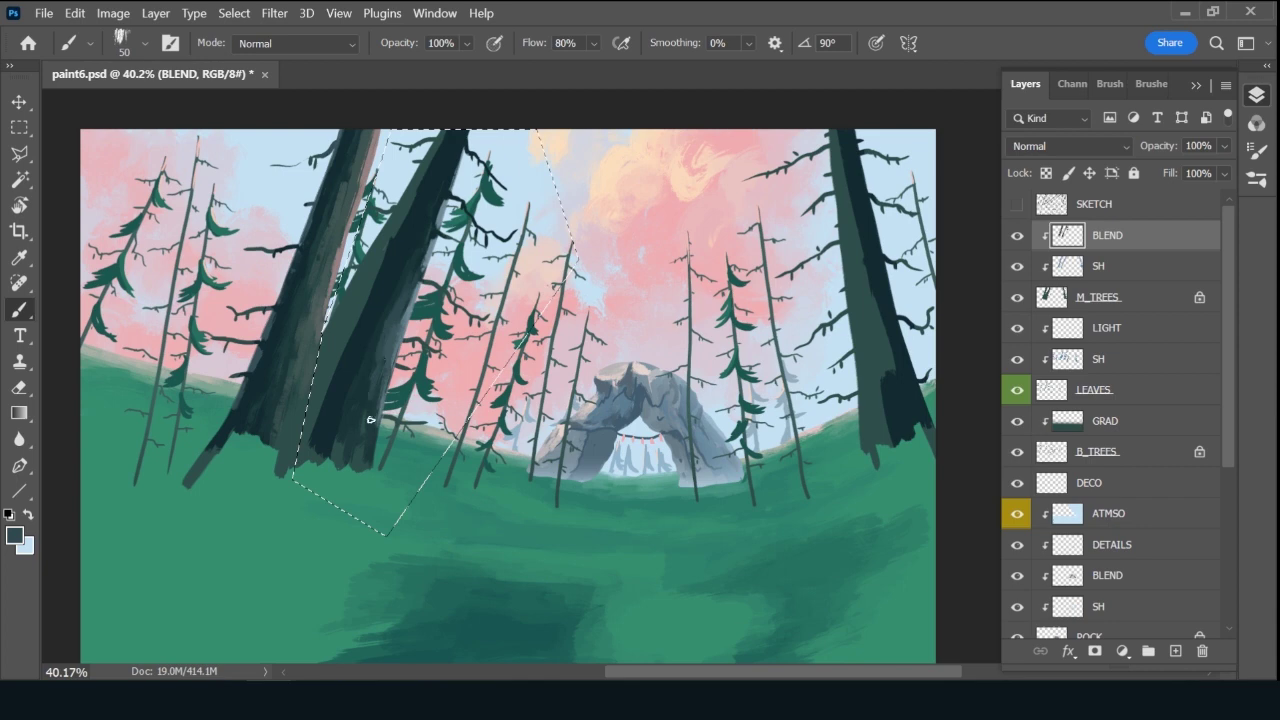
Blend dark bark strokes across the lit face of the inner leaning trunk with sampled greens, varying the brush between 80, 45 and 60 px.
{"action": "key", "text": "bracketright"}
{"action": "key", "text": "bracketright"}
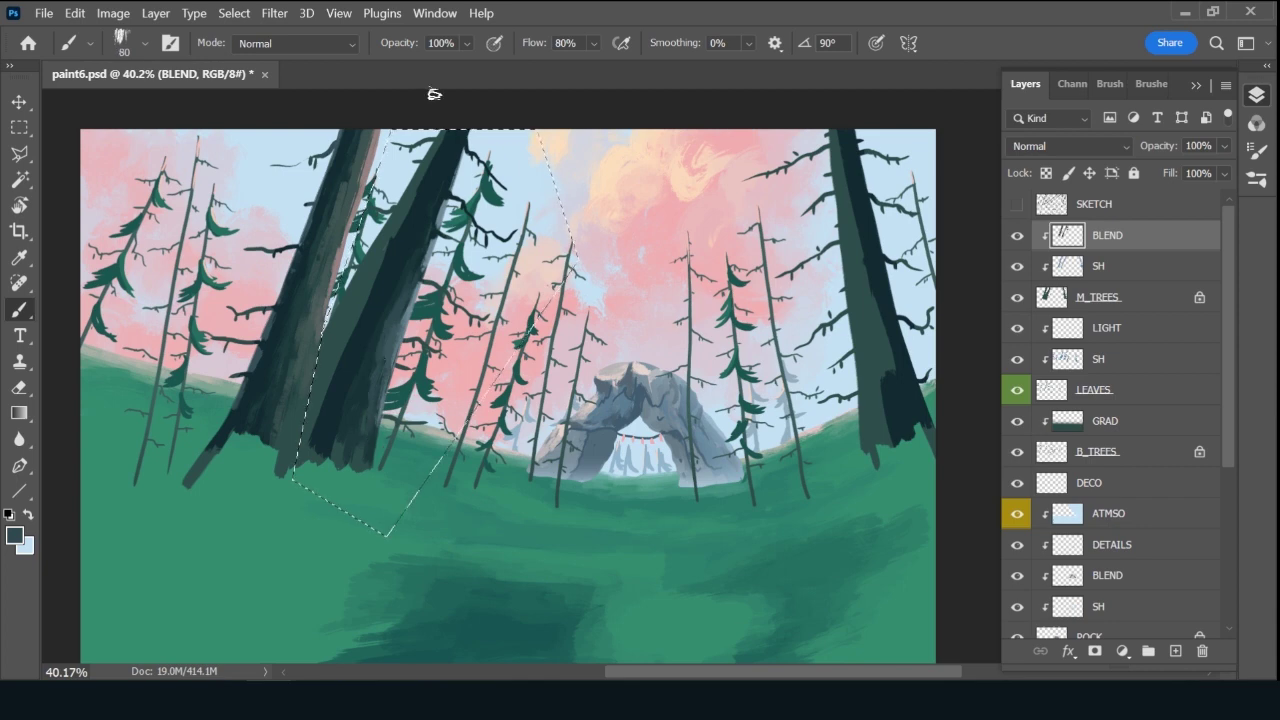
{"action": "left_click", "coordinate": [395, 240], "text": "alt"}
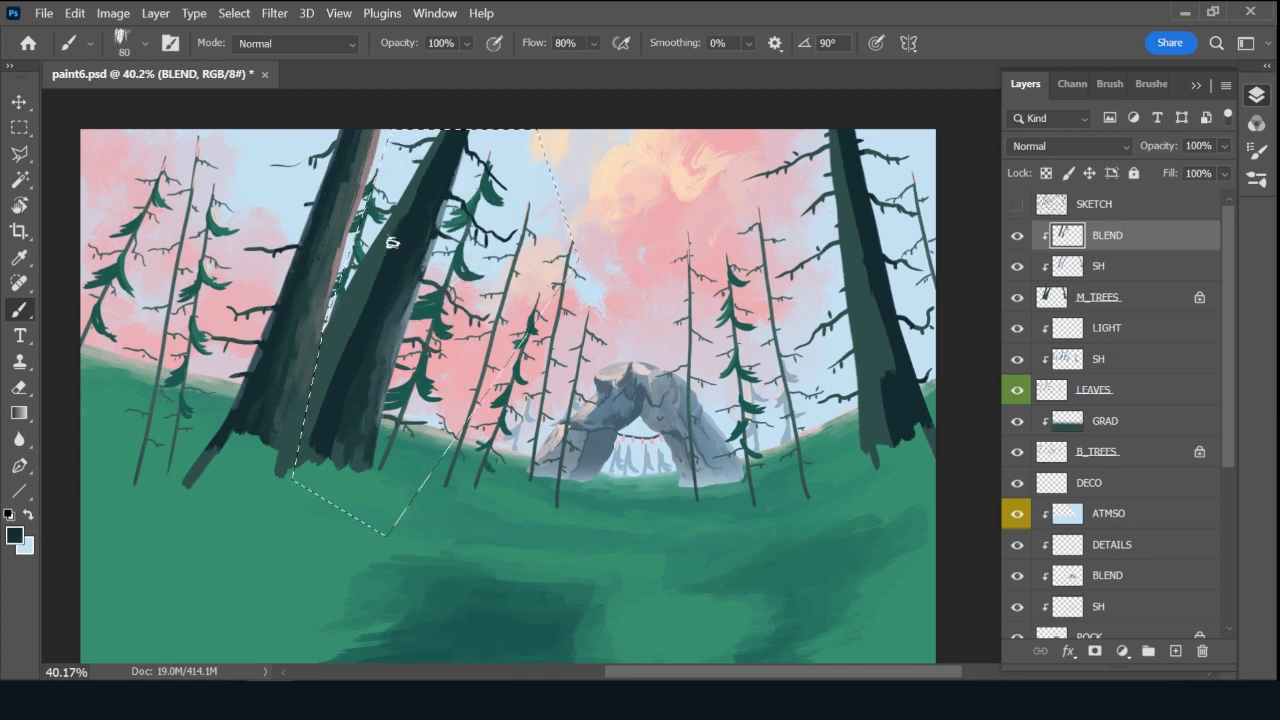
{"action": "key", "text": "bracketleft"}
{"action": "key", "text": "bracketleft"}
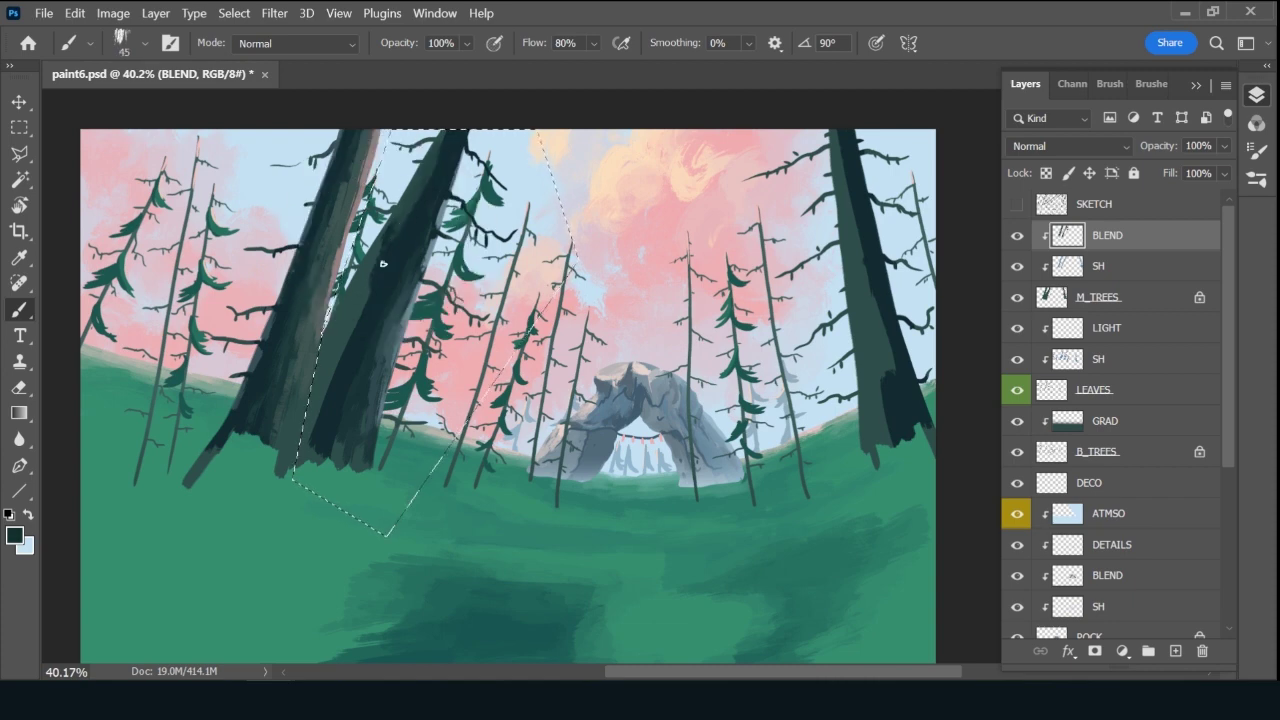
{"action": "left_click_drag", "start_coordinate": [352, 315], "coordinate": [364, 280]}
{"action": "left_click", "coordinate": [338, 342], "text": "alt"}
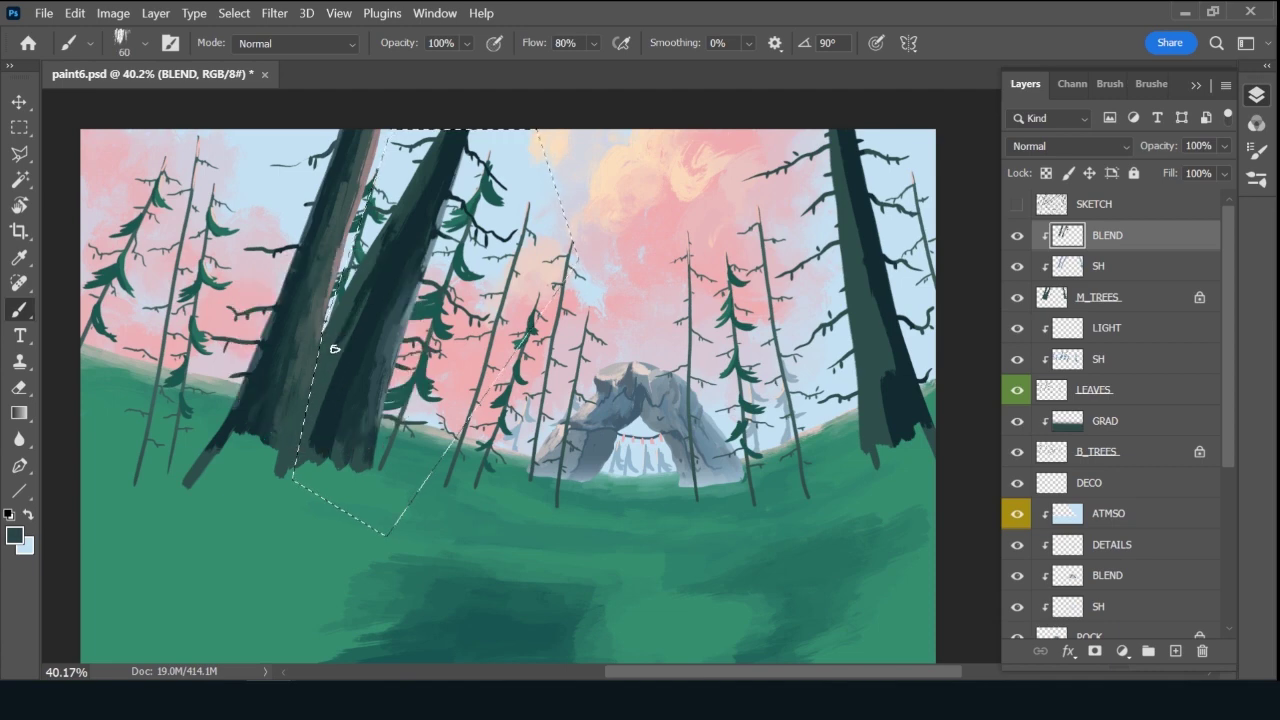
{"action": "left_click_drag", "start_coordinate": [308, 424], "coordinate": [354, 311]}
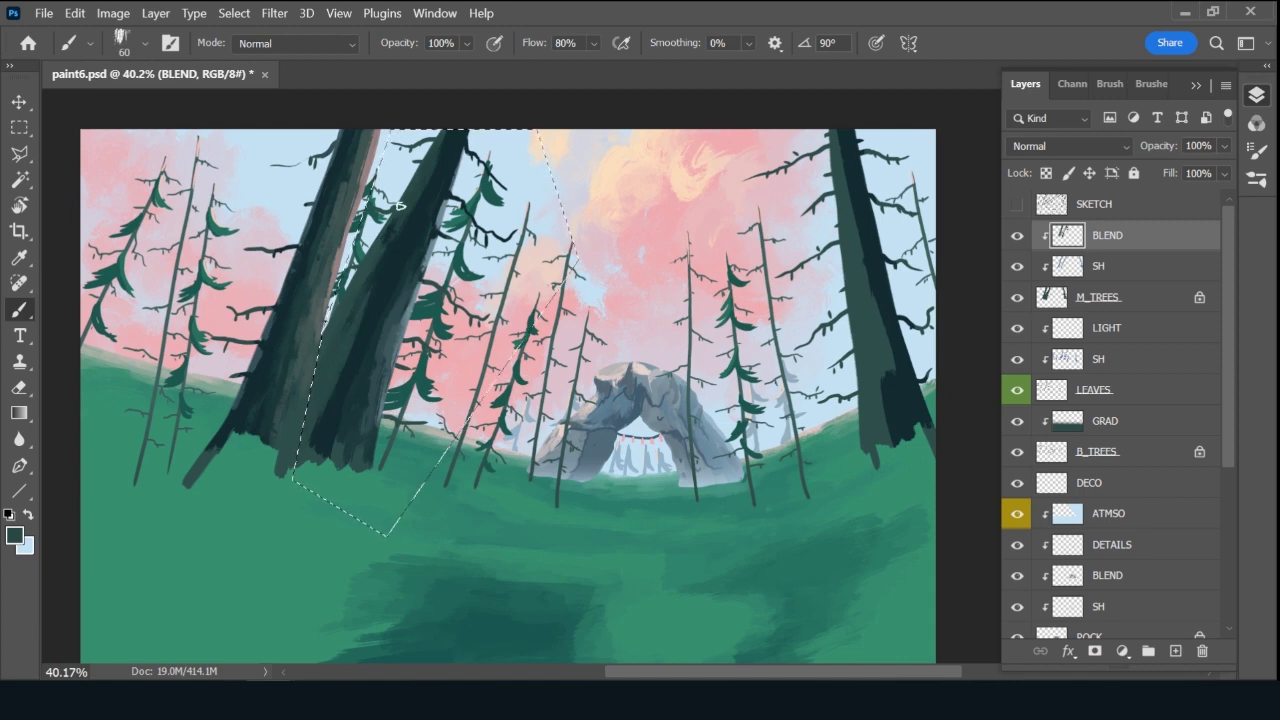
{"action": "key", "text": "alt"}
{"action": "left_click", "coordinate": [360, 288], "text": "alt"}
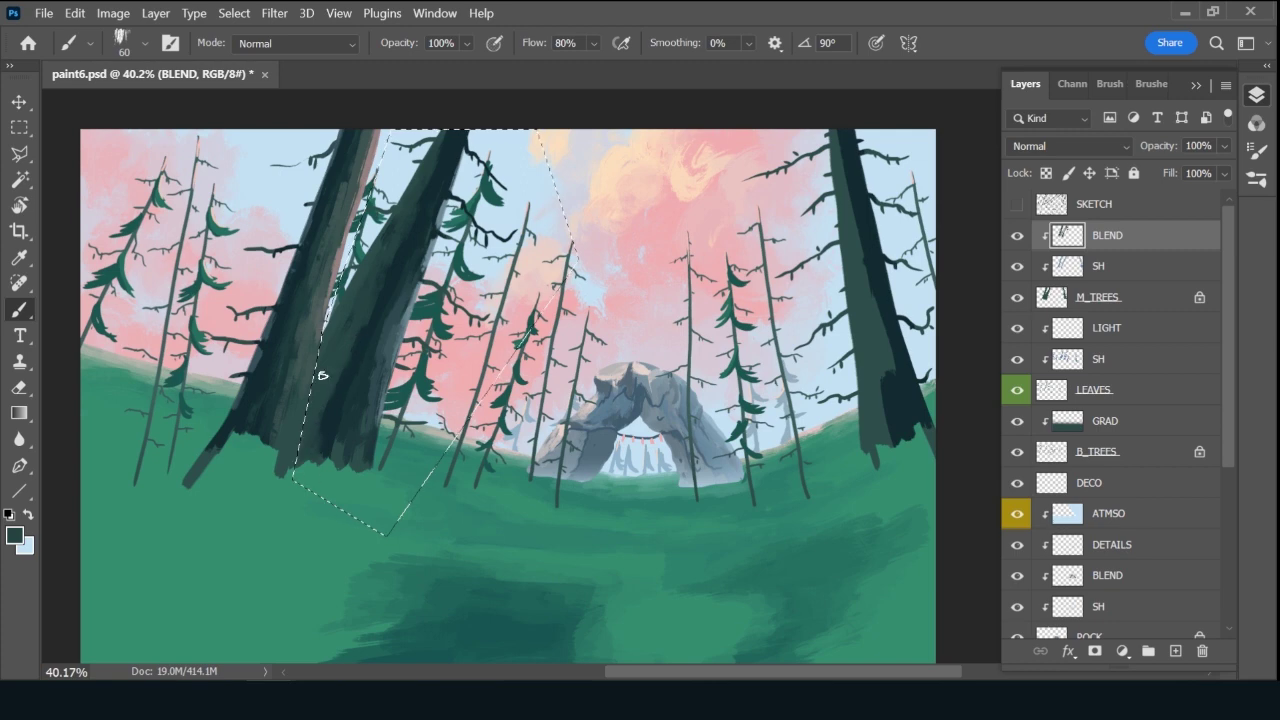
Paint a pale pink rim sampled from the sky along the inner leaning trunk's upper lit edge, using 25 and 35 px brush sizes.
{"action": "key", "text": "bracketleft"}
{"action": "key", "text": "bracketleft"}
{"action": "key", "text": "bracketleft"}
{"action": "left_click", "coordinate": [611, 166], "text": "alt"}
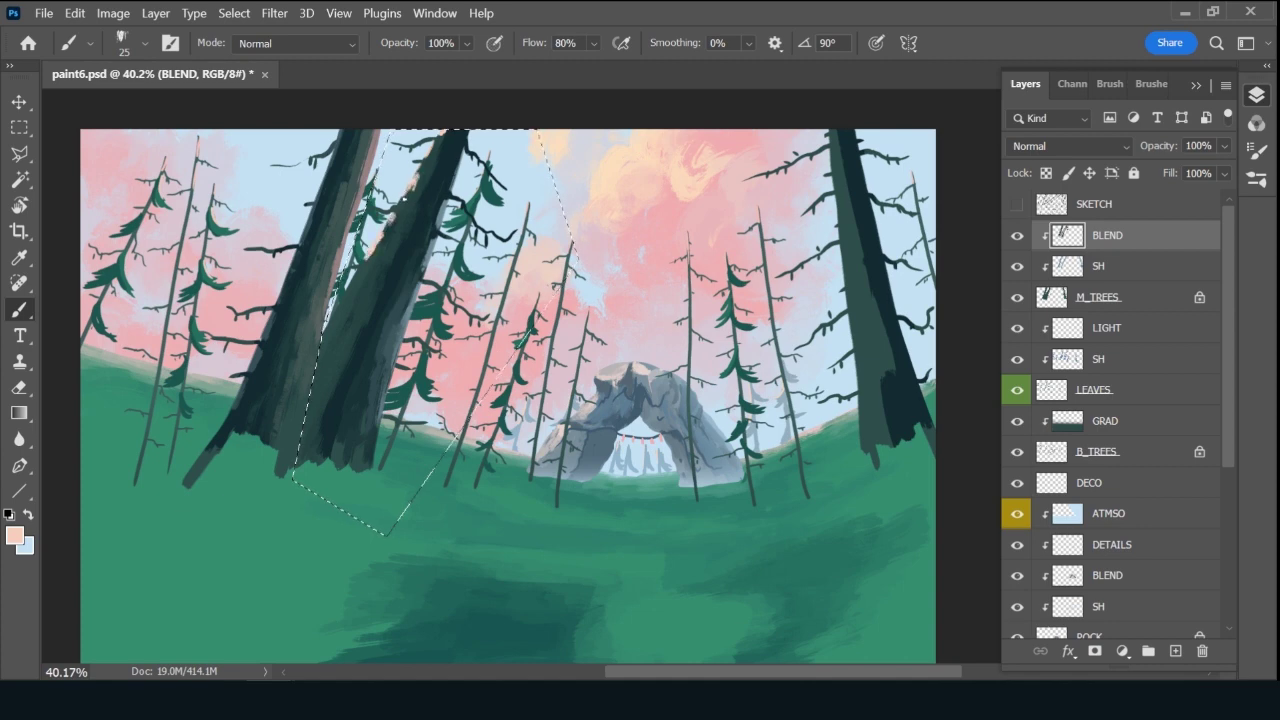
{"action": "key", "text": "x"}
{"action": "key", "text": "bracketright"}
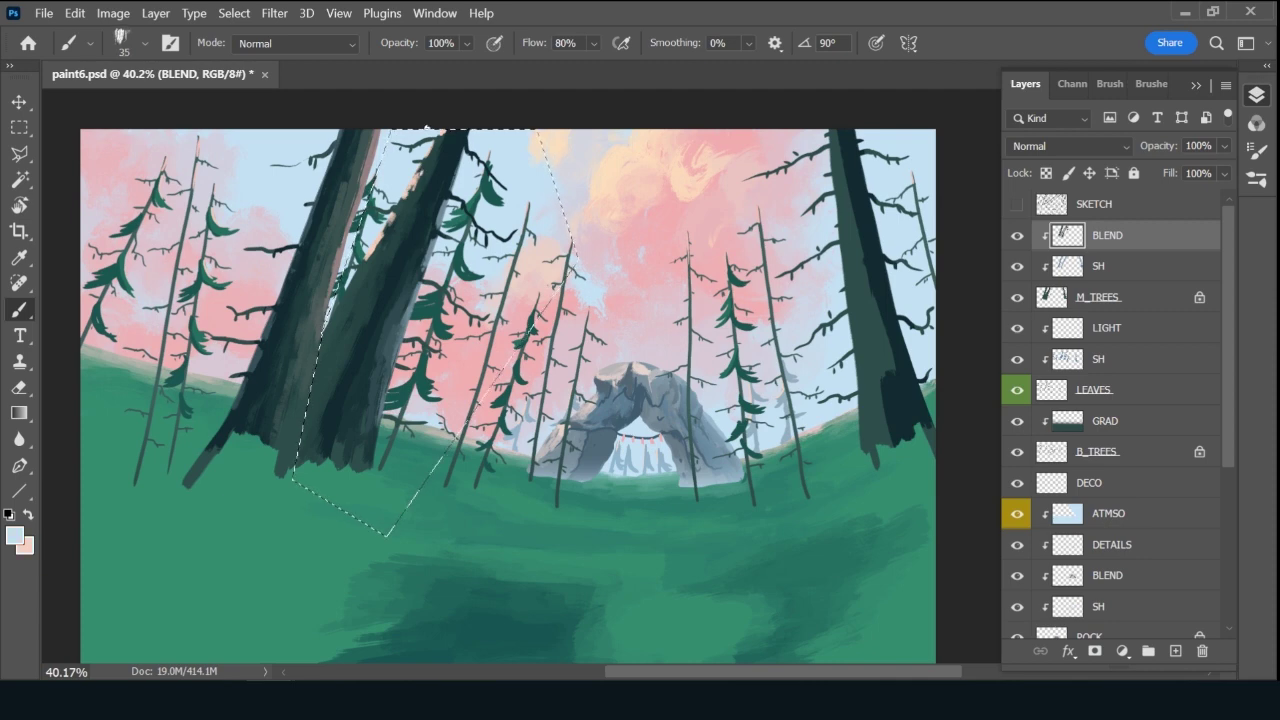
{"action": "left_click", "coordinate": [427, 176], "text": "alt"}
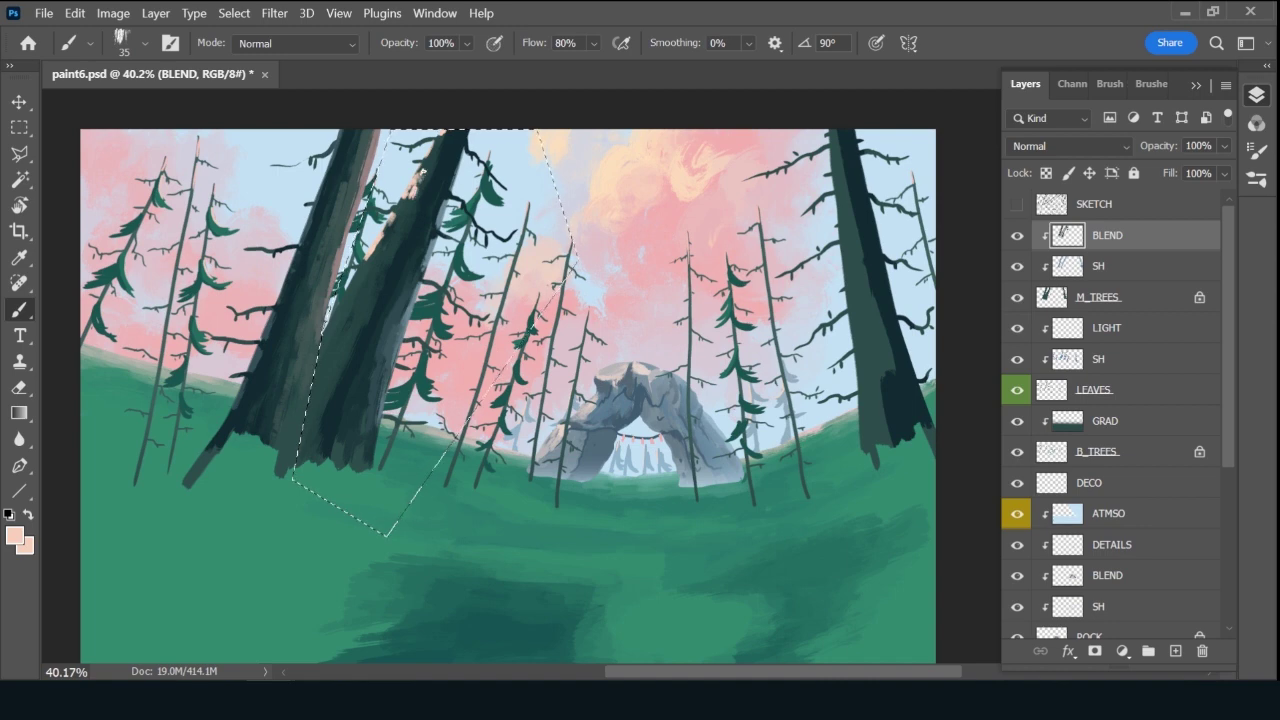
Soften the pink rim on the inner leaning trunk with sampled muted pinks and grey-greens, using 35 and 45 px brush sizes.
{"action": "left_click", "coordinate": [423, 214], "text": "alt"}
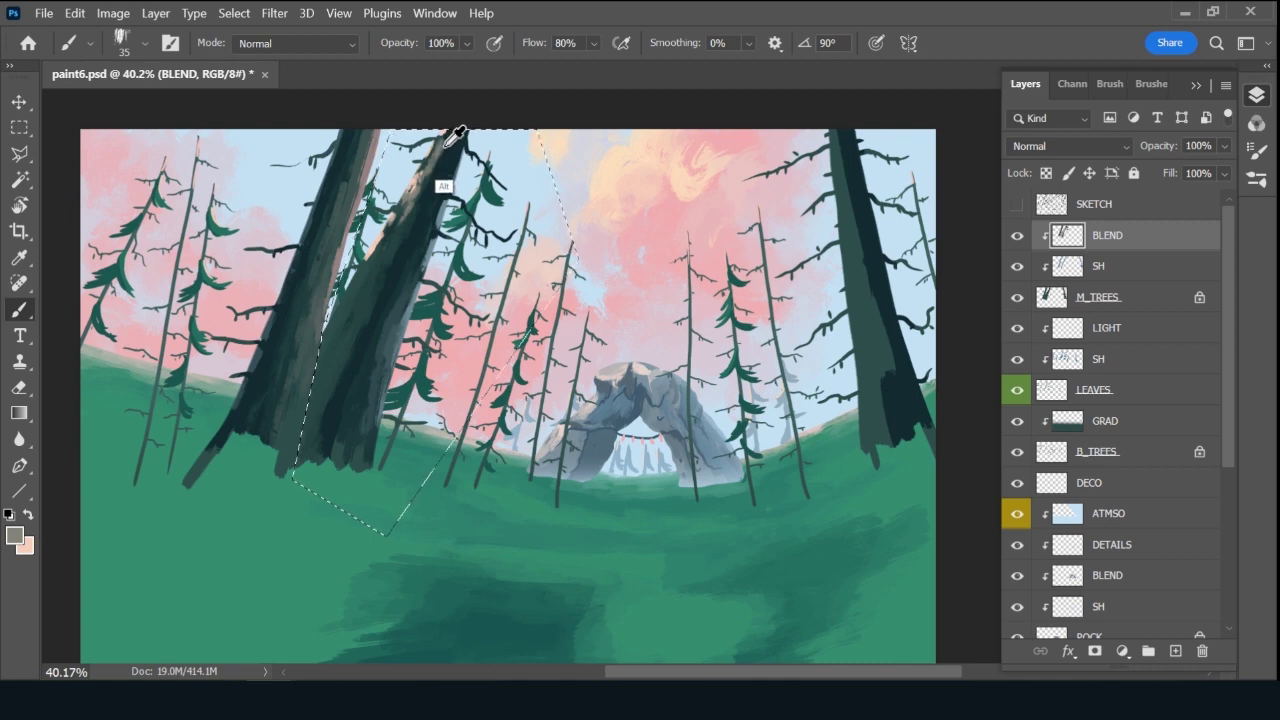
{"action": "left_click", "coordinate": [445, 143], "text": "alt"}
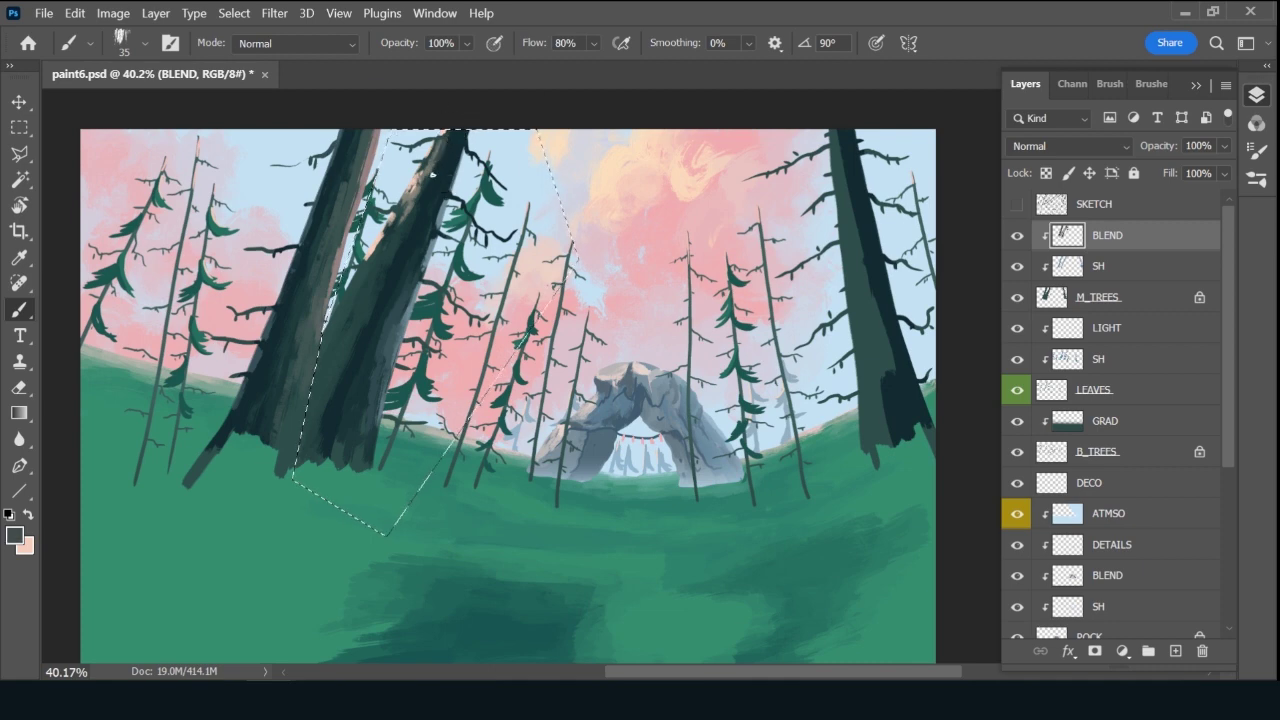
{"action": "left_click", "coordinate": [398, 227], "text": "alt"}
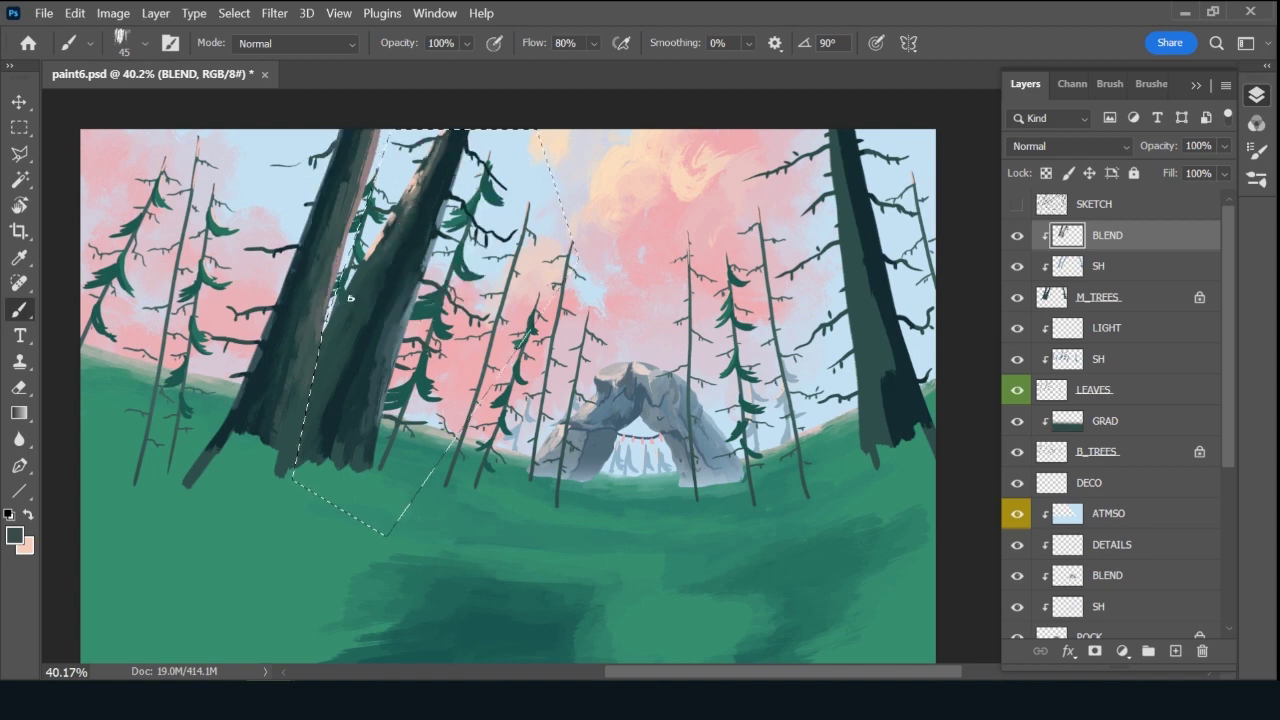
{"action": "left_click", "coordinate": [389, 222], "text": "alt"}
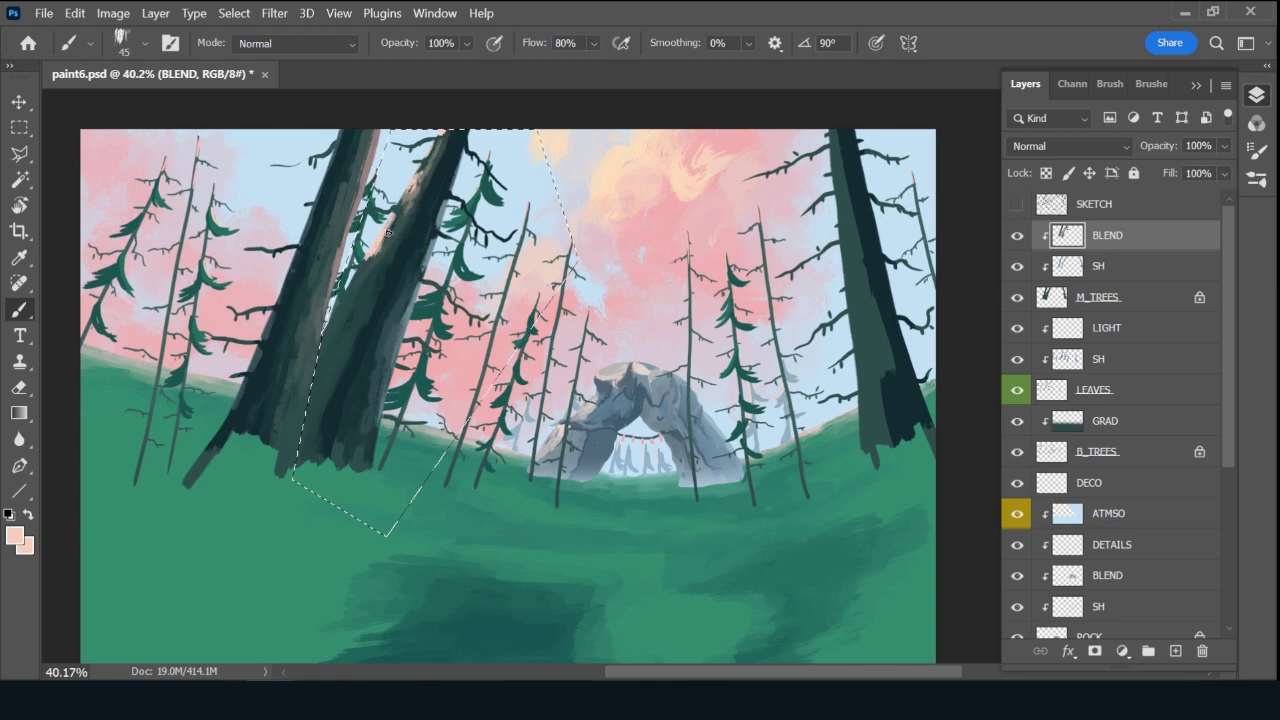
{"action": "left_click", "coordinate": [366, 303], "text": "alt"}
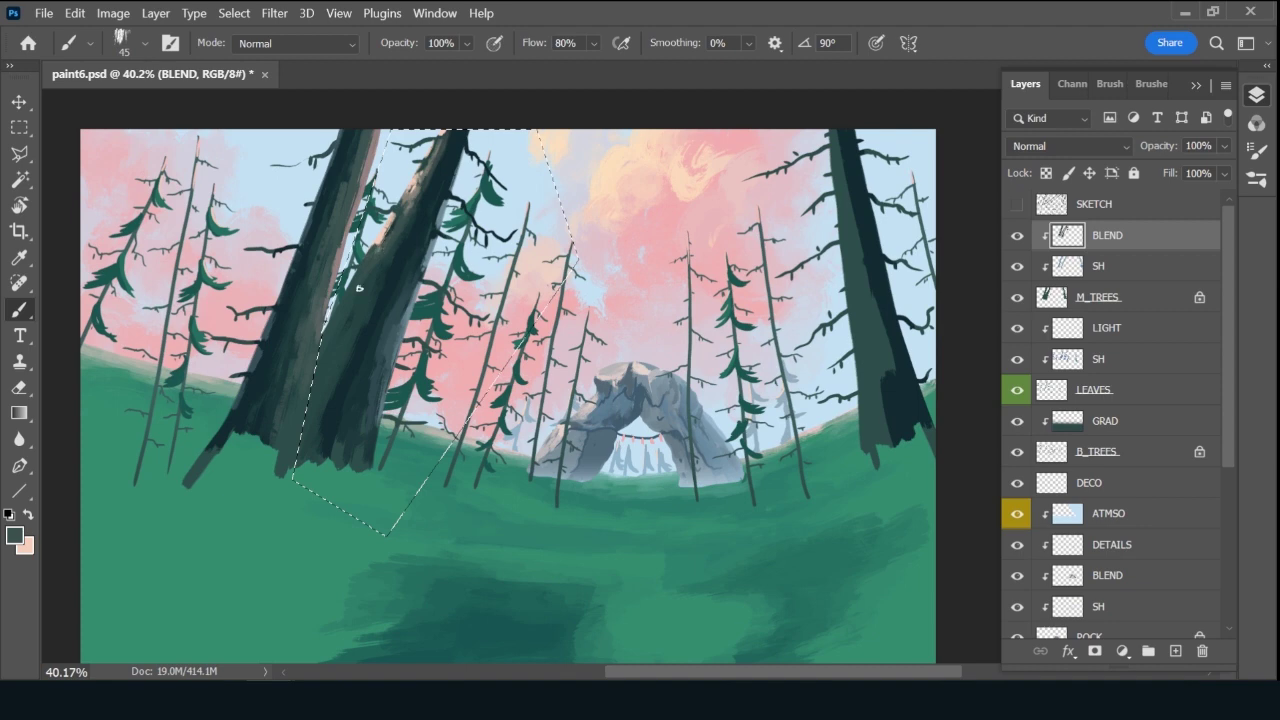
{"action": "left_click", "coordinate": [380, 238], "text": "alt"}
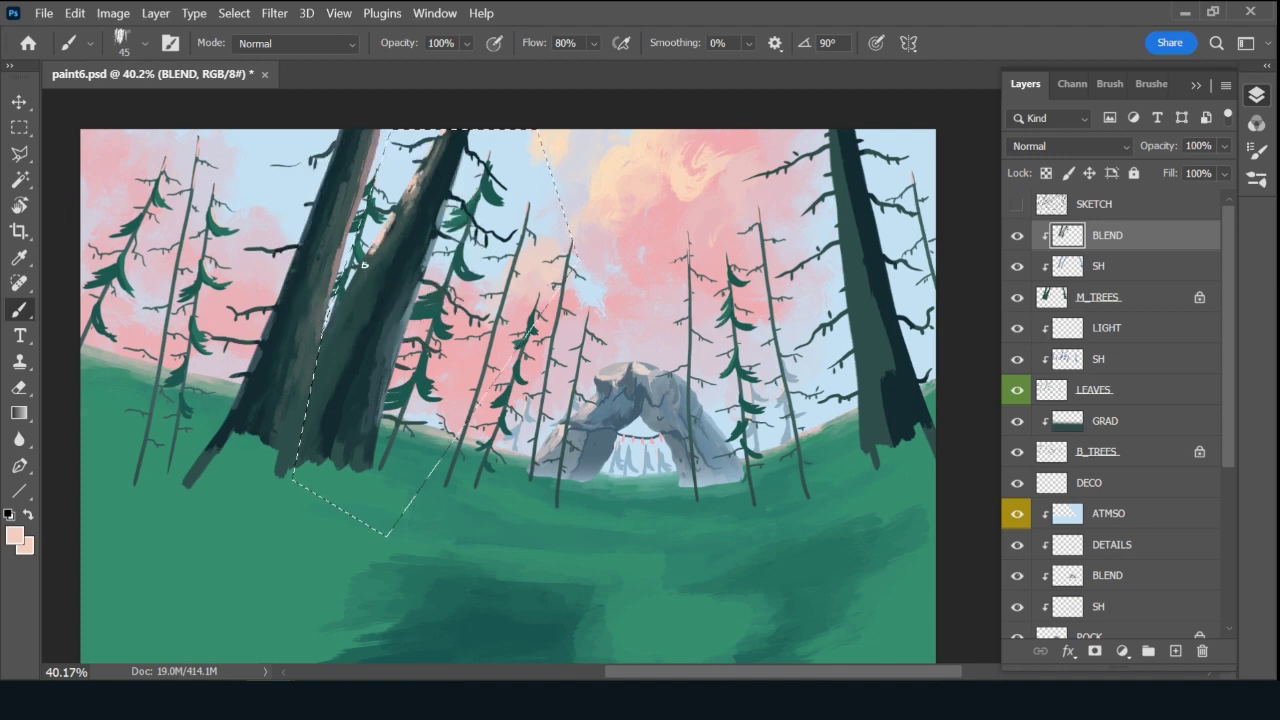
{"action": "left_click", "coordinate": [366, 296], "text": "alt"}
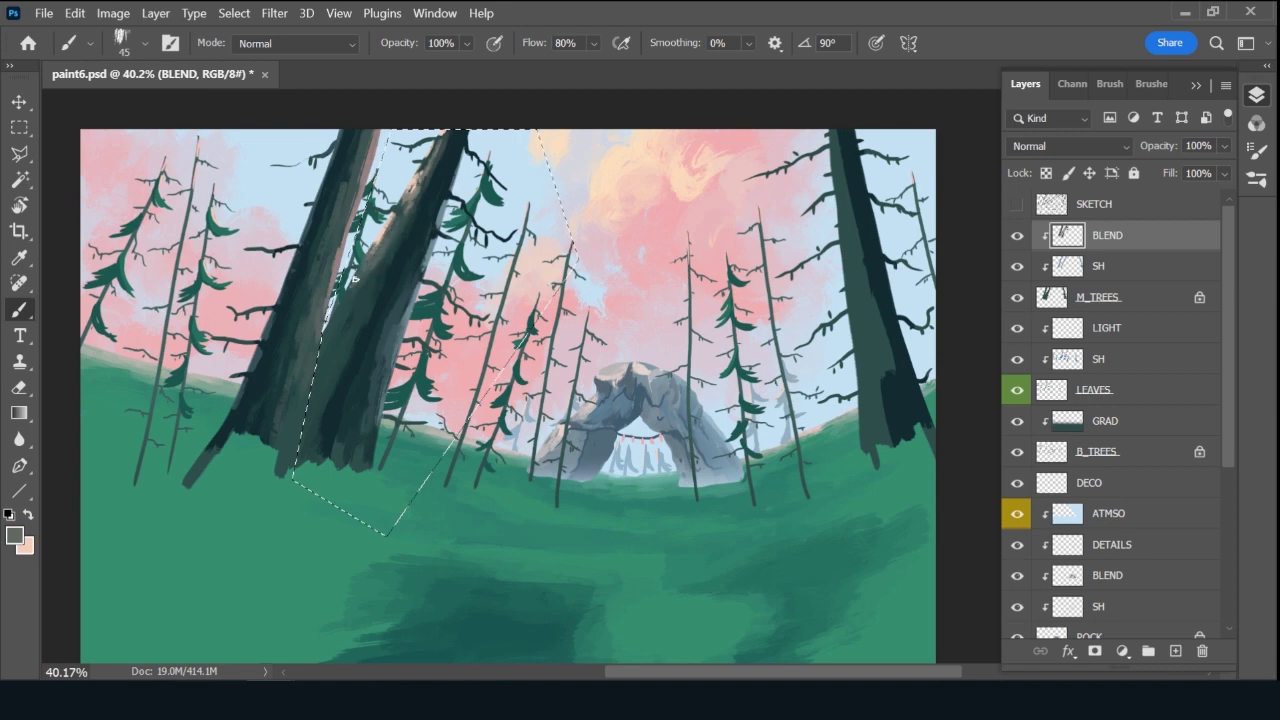
Add muted brown and grey-green bark strokes down the inner leaning trunk's lit side at 45 px, and save the painting.
{"action": "mouse_move", "coordinate": [358, 290]}
{"action": "left_mouse_down"}
{"action": "mouse_move", "coordinate": [341, 324]}
{"action": "mouse_move", "coordinate": [338, 311]}
{"action": "mouse_move", "coordinate": [366, 290]}
{"action": "left_mouse_up"}
{"action": "mouse_move", "coordinate": [415, 189]}
{"action": "left_mouse_down"}
{"action": "mouse_move", "coordinate": [380, 306]}
{"action": "mouse_move", "coordinate": [382, 270]}
{"action": "left_mouse_up"}
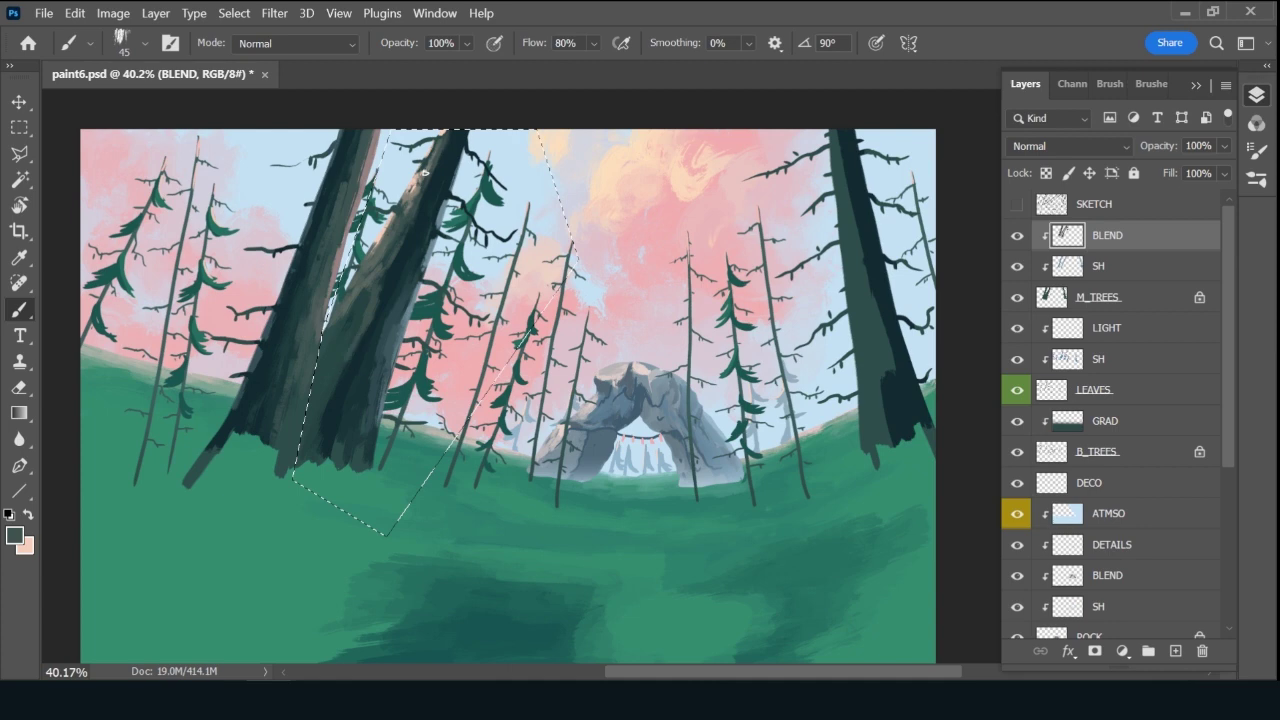
{"action": "left_click", "coordinate": [420, 212], "text": "alt"}
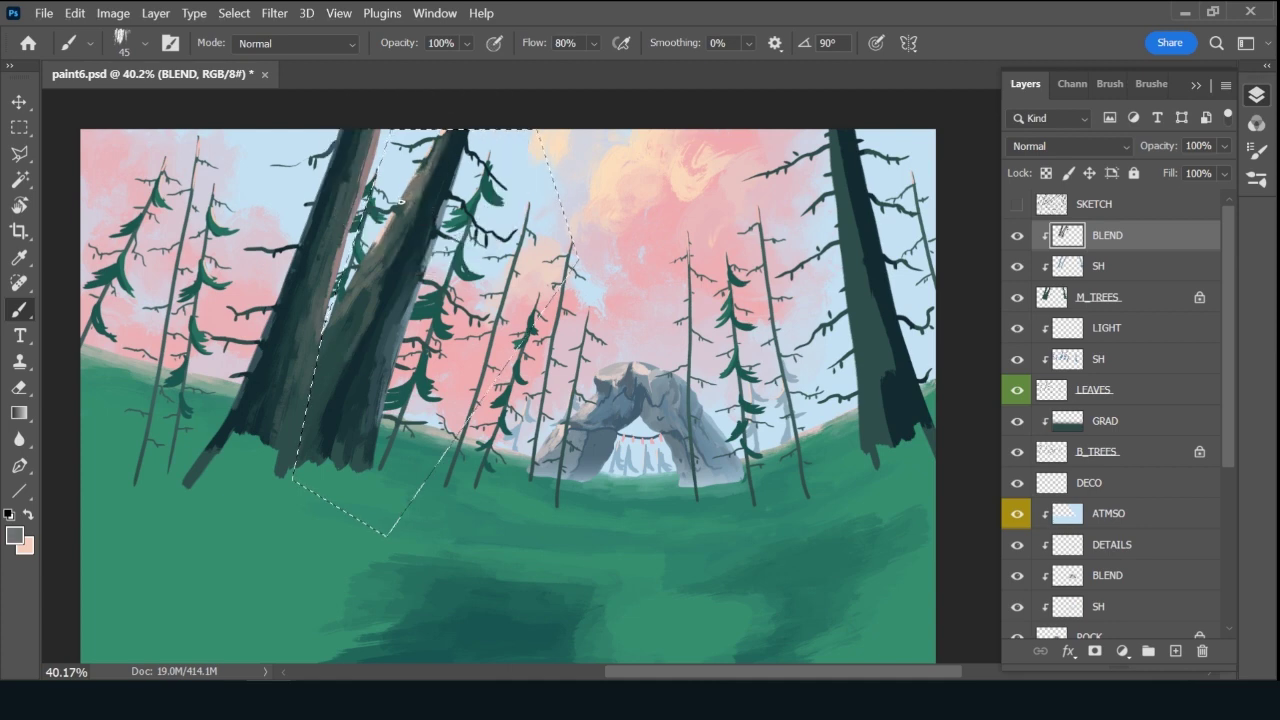
{"action": "left_click", "coordinate": [424, 155], "text": "alt"}
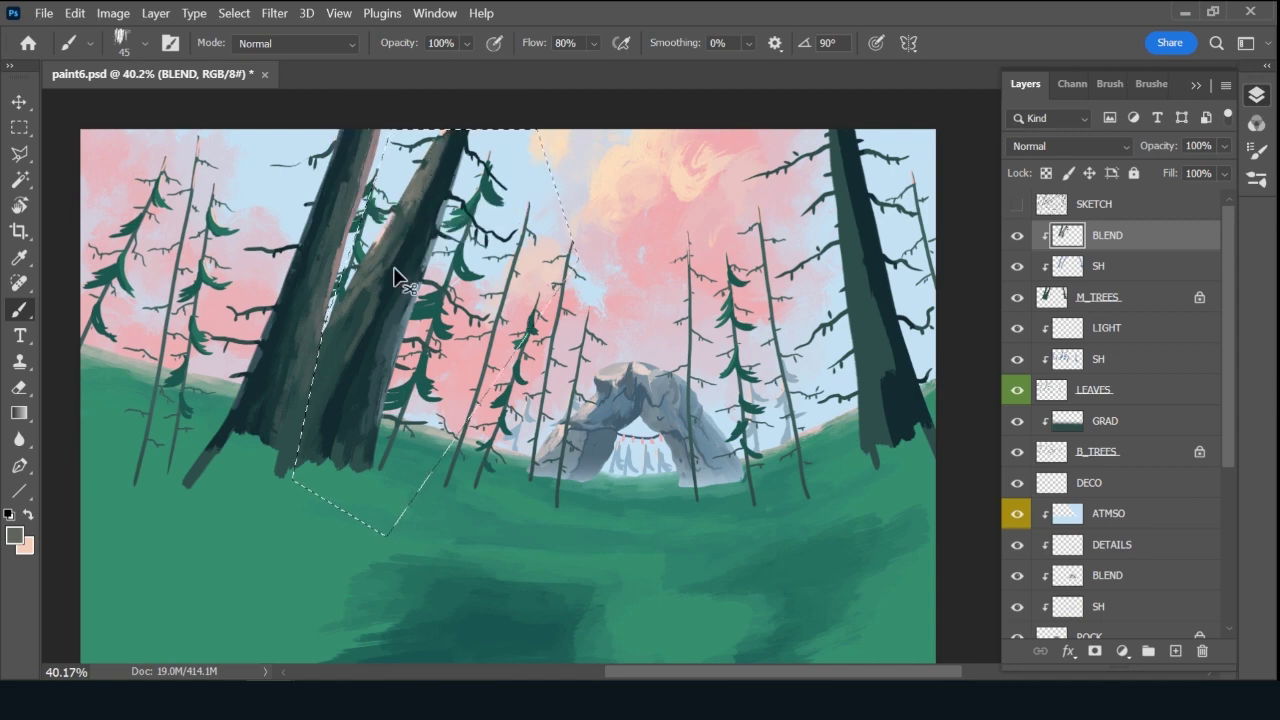
{"action": "key", "text": "ctrl+s"}
Invert the selection and paint a blue-grey rim sampled from the inner leaning trunk down the far-right trunk's outer edge at 45 px.
{"action": "key", "text": "bracketright"}
{"action": "key", "text": "bracketright"}
{"action": "key", "text": "bracketright"}
{"action": "left_click", "coordinate": [854, 215], "text": "alt"}
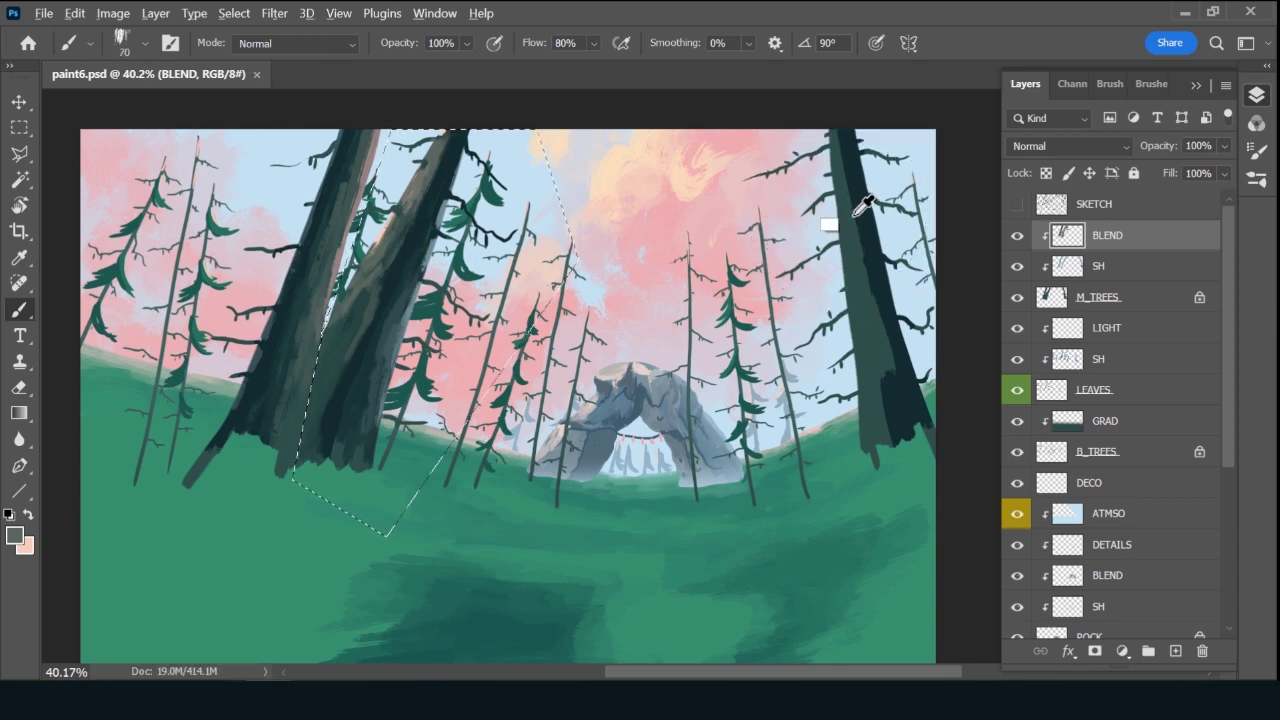
{"action": "key", "text": "bracketleft"}
{"action": "key", "text": "bracketleft"}
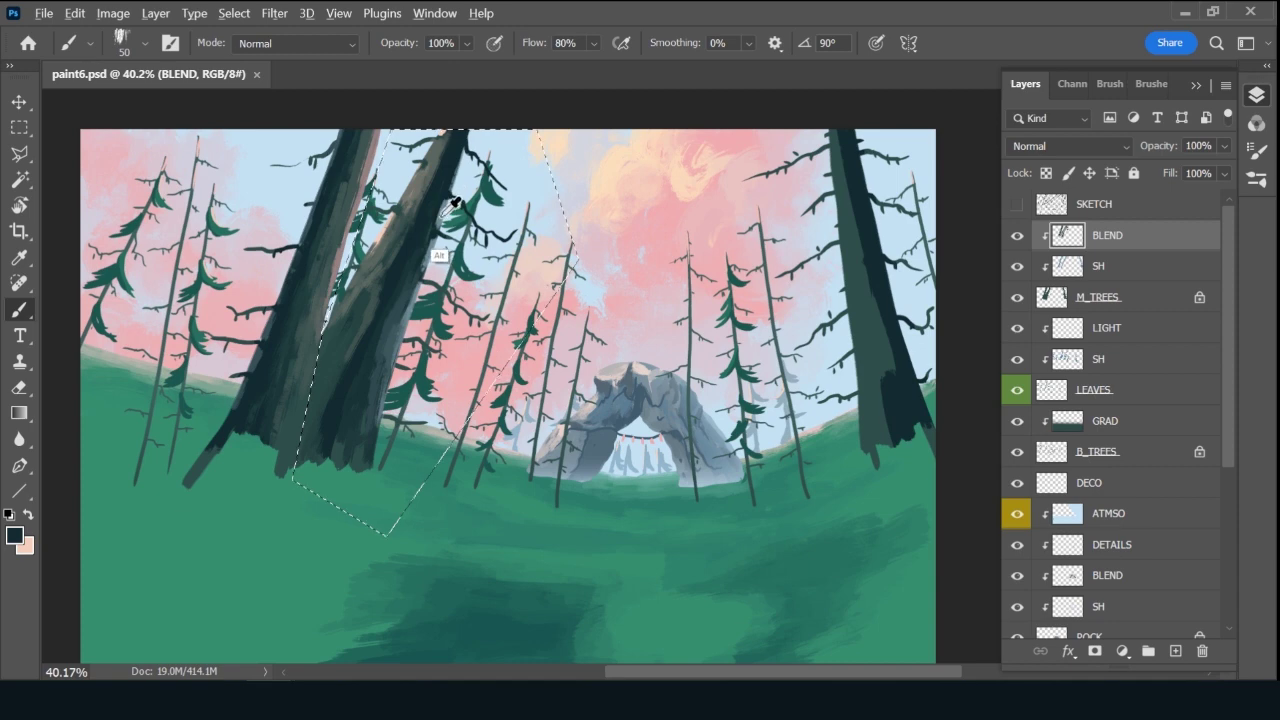
{"action": "left_click", "coordinate": [440, 260], "text": "alt"}
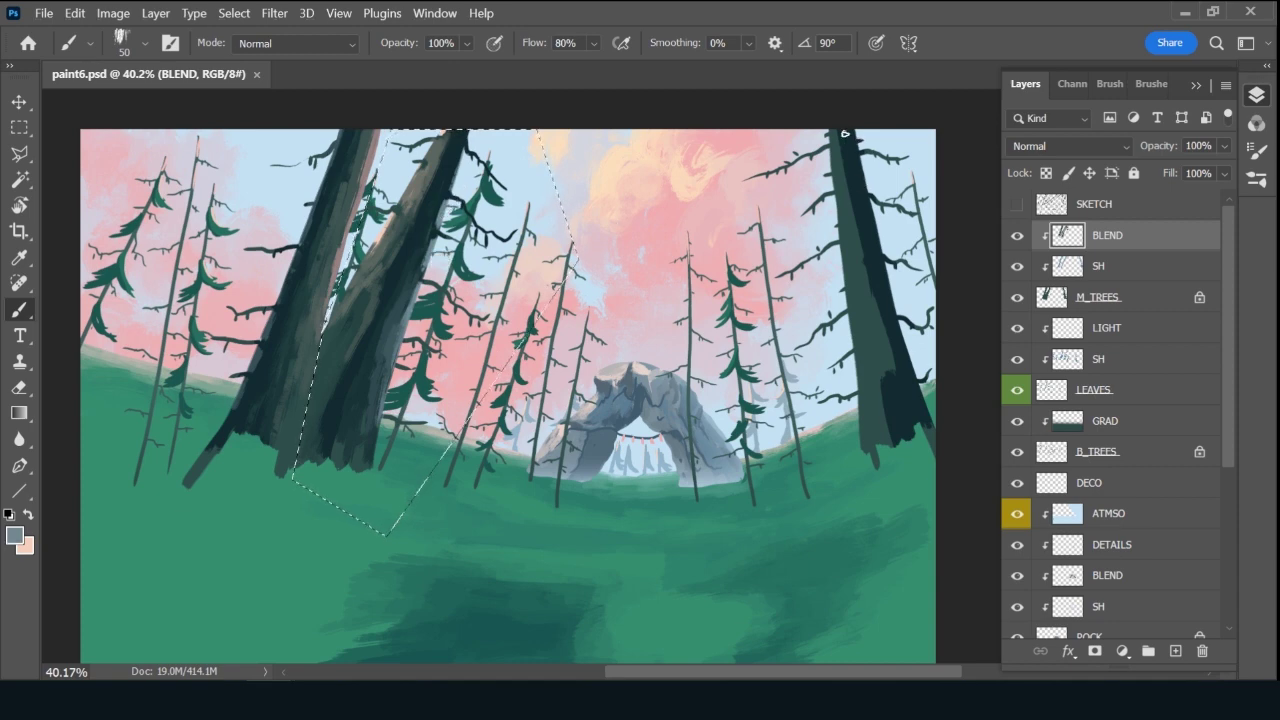
{"action": "key", "text": "bracketleft"}
{"action": "left_click", "coordinate": [858, 142]}
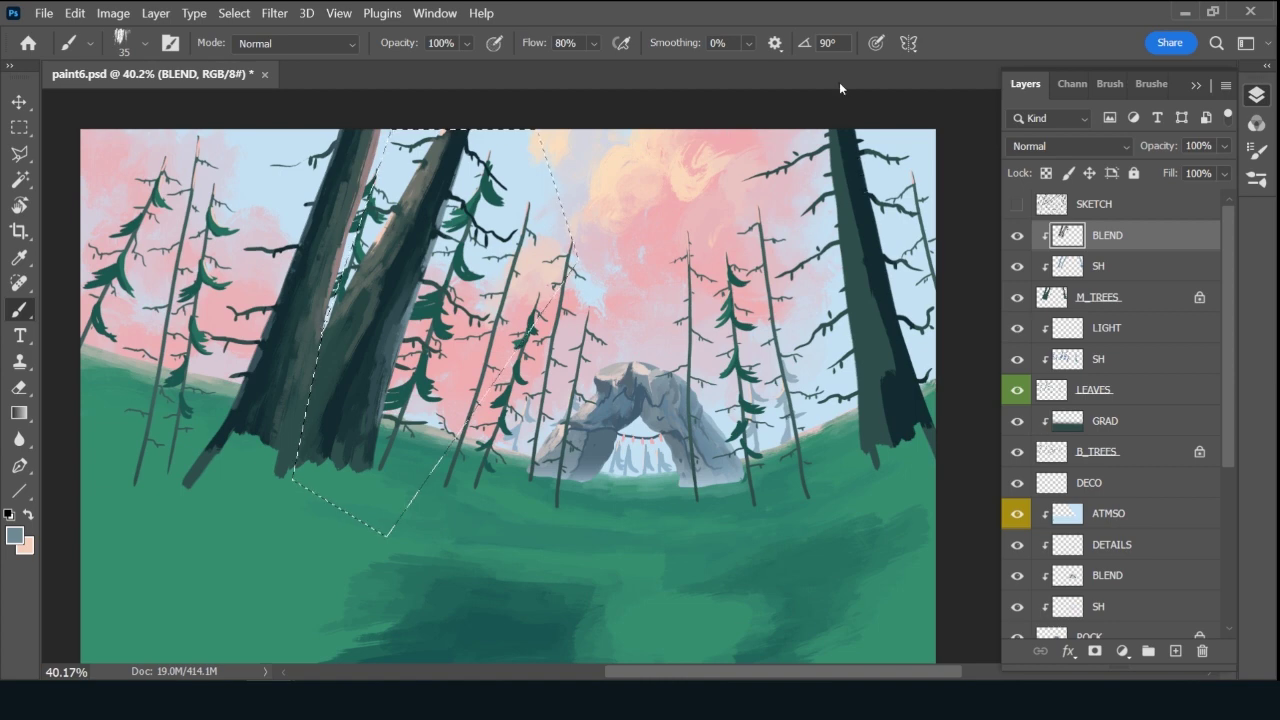
{"action": "key", "text": "ctrl+shift+i"}
{"action": "key", "text": "bracketright"}
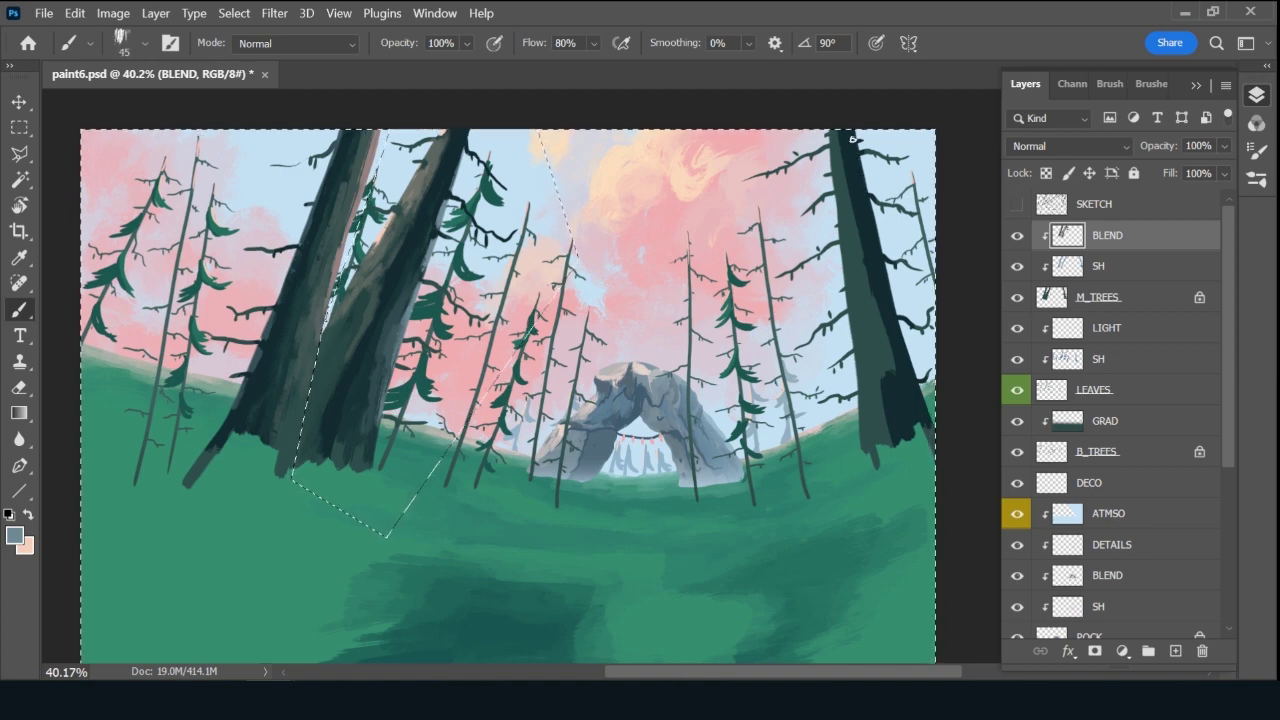
{"action": "left_click_drag", "start_coordinate": [854, 134], "coordinate": [928, 420]}
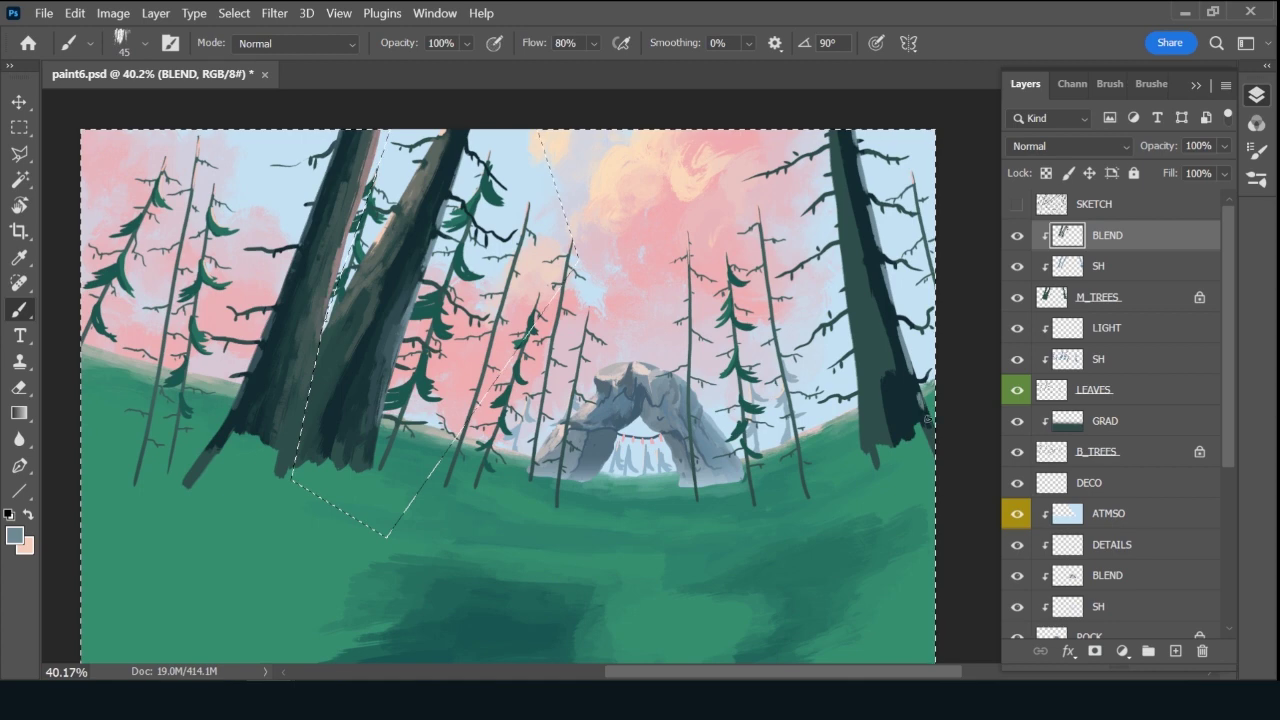
Paint dark green bark strokes over the base of the far-right trunk with a sampled dark tone at 60 px.
{"action": "key", "text": "x"}
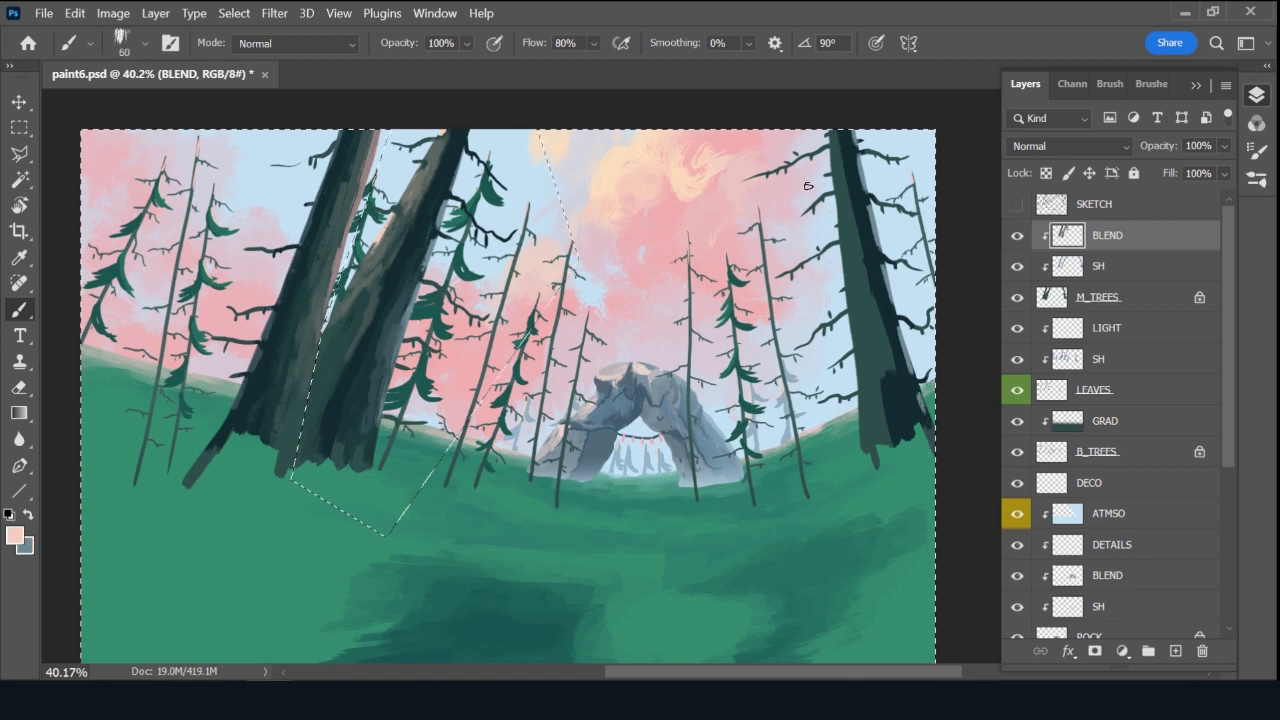
{"action": "left_click", "coordinate": [888, 382], "text": "alt"}
{"action": "mouse_move", "coordinate": [888, 380]}
{"action": "left_mouse_down"}
{"action": "mouse_move", "coordinate": [879, 343]}
{"action": "mouse_move", "coordinate": [886, 384]}
{"action": "mouse_move", "coordinate": [878, 372]}
{"action": "left_mouse_up"}
{"action": "mouse_move", "coordinate": [893, 432]}
{"action": "left_mouse_down"}
{"action": "mouse_move", "coordinate": [892, 452]}
{"action": "mouse_move", "coordinate": [880, 412]}
{"action": "mouse_move", "coordinate": [876, 438]}
{"action": "mouse_move", "coordinate": [890, 374]}
{"action": "left_mouse_up"}
Blend sampled muted green up the far-right trunk's lower and middle section with the brush at 80 px.
{"action": "key", "text": "bracketright"}
{"action": "key", "text": "bracketright"}
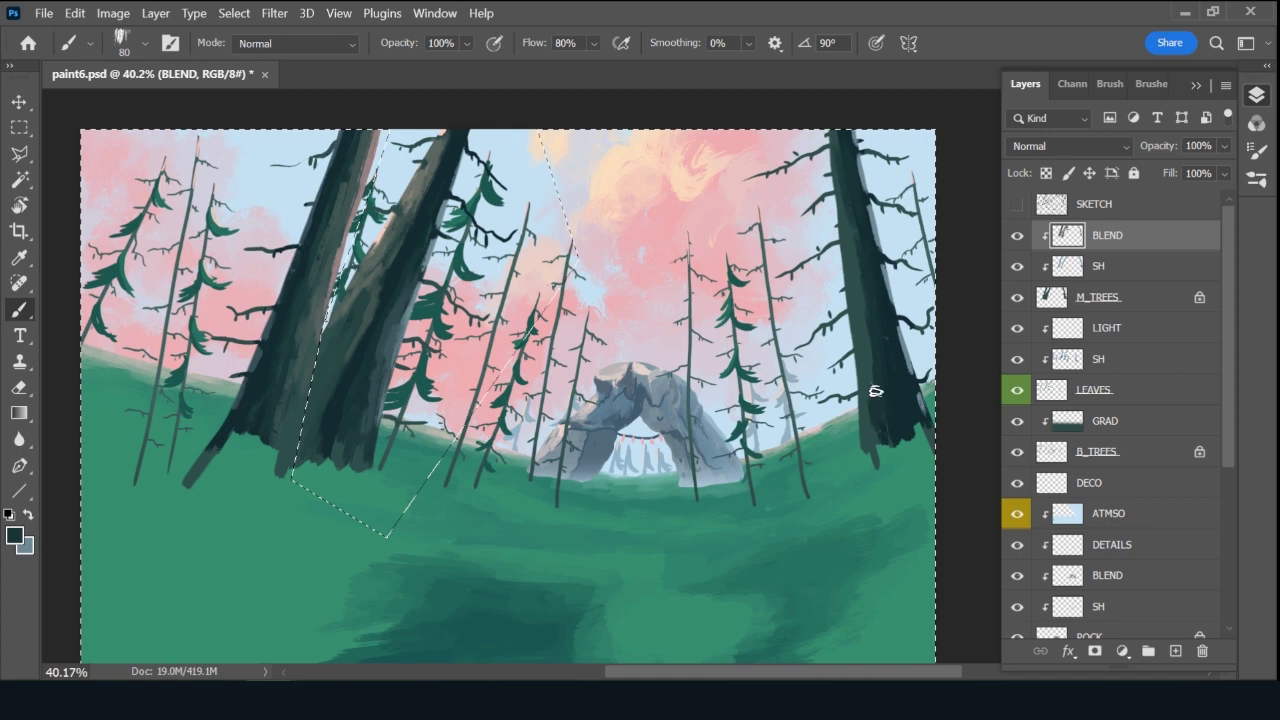
{"action": "left_click", "coordinate": [867, 362], "text": "alt"}
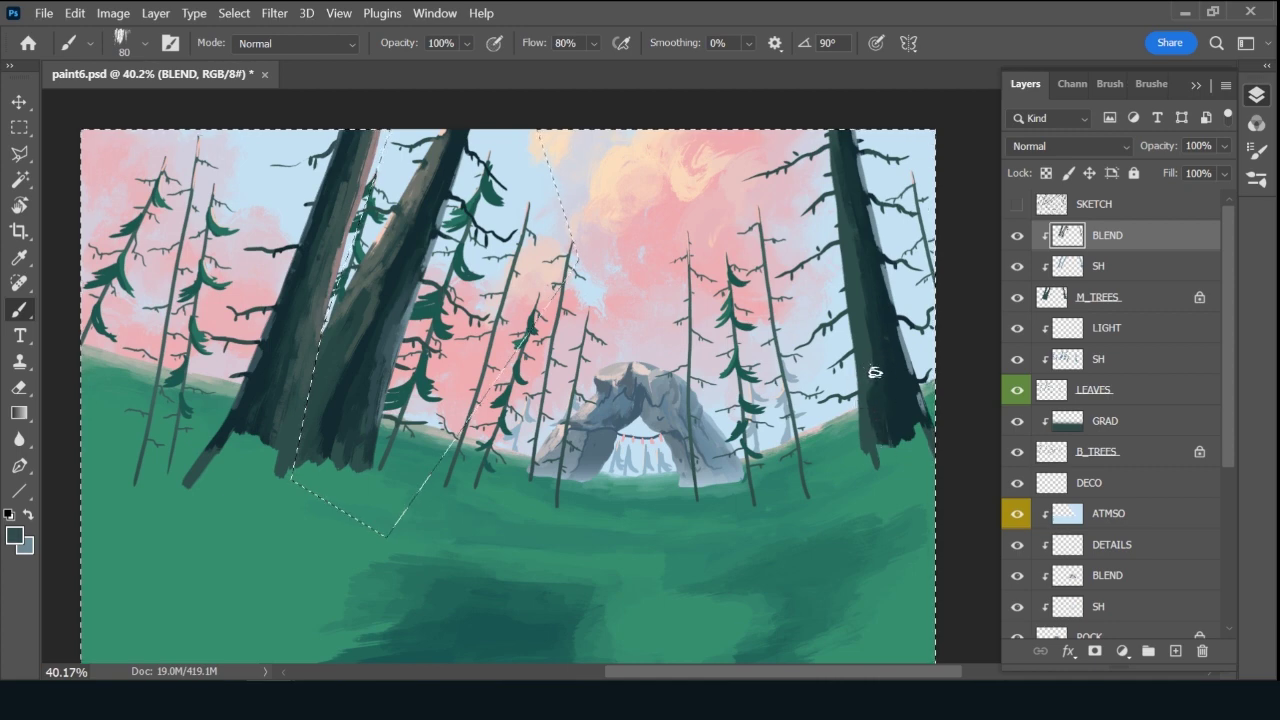
{"action": "mouse_move", "coordinate": [875, 369]}
{"action": "left_mouse_down"}
{"action": "mouse_move", "coordinate": [873, 440]}
{"action": "mouse_move", "coordinate": [860, 280]}
{"action": "left_mouse_up"}
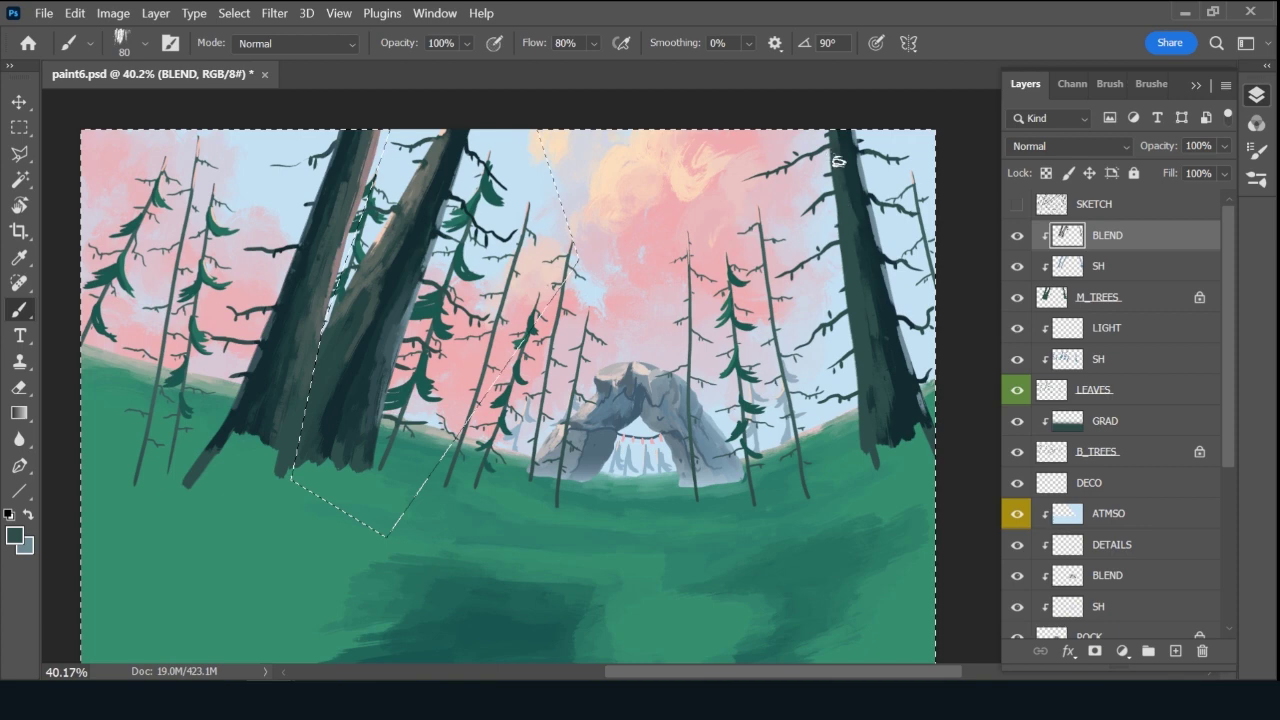
Paint a muted pink rim sampled from the outer leaning trunk along the far-right trunk's inner edge, using 40 and 50 px.
{"action": "key", "text": "bracketleft"}
{"action": "key", "text": "bracketleft"}
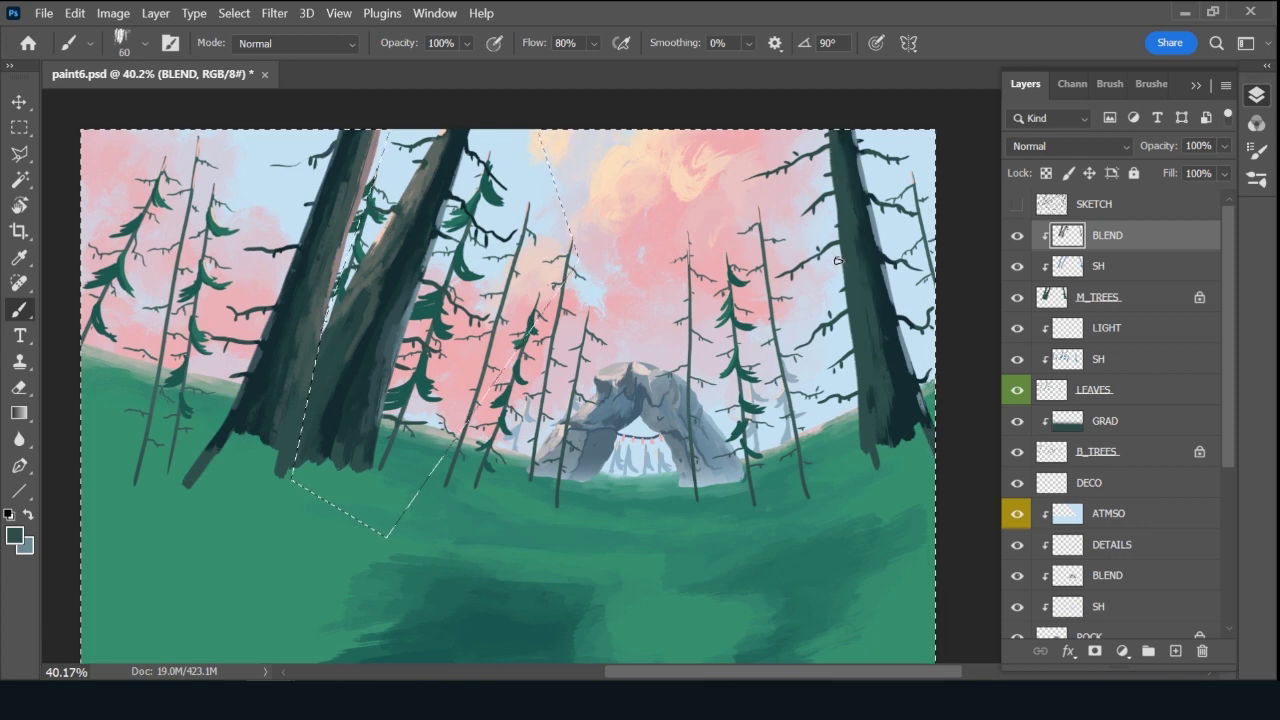
{"action": "left_click", "coordinate": [843, 192], "text": "alt"}
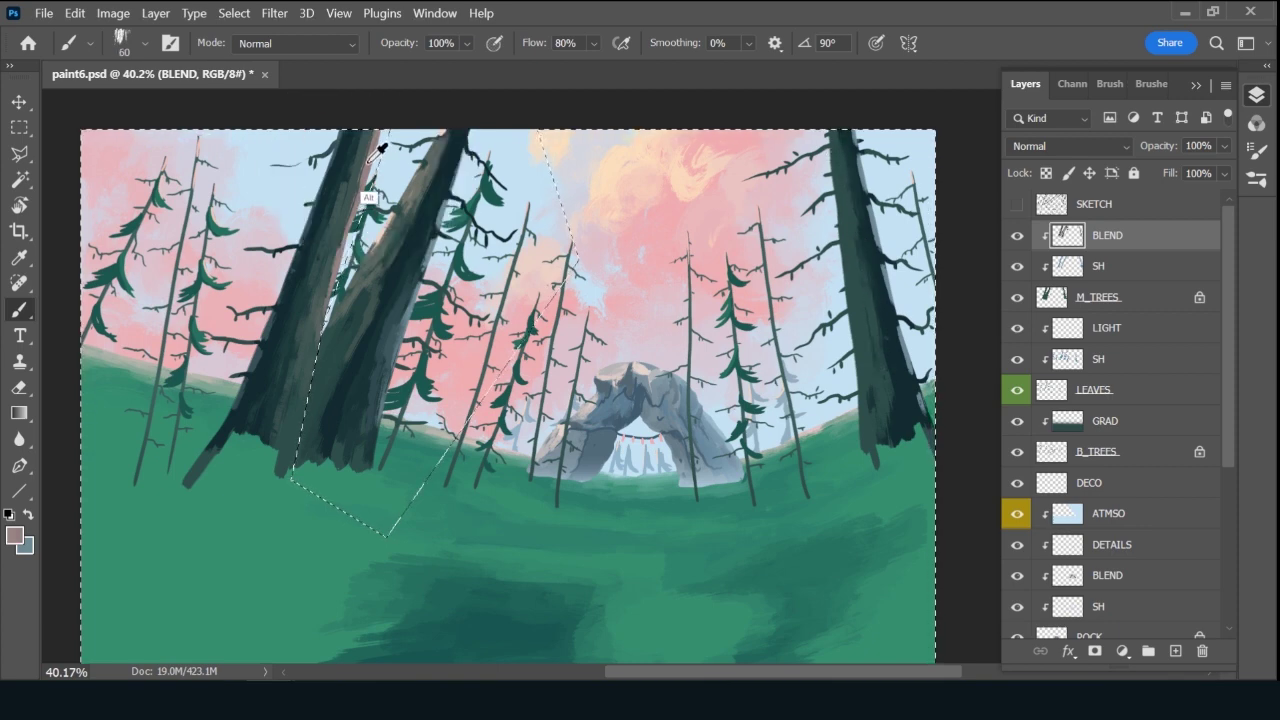
{"action": "key", "text": "bracketleft"}
{"action": "key", "text": "bracketleft"}
{"action": "key", "text": "bracketleft"}
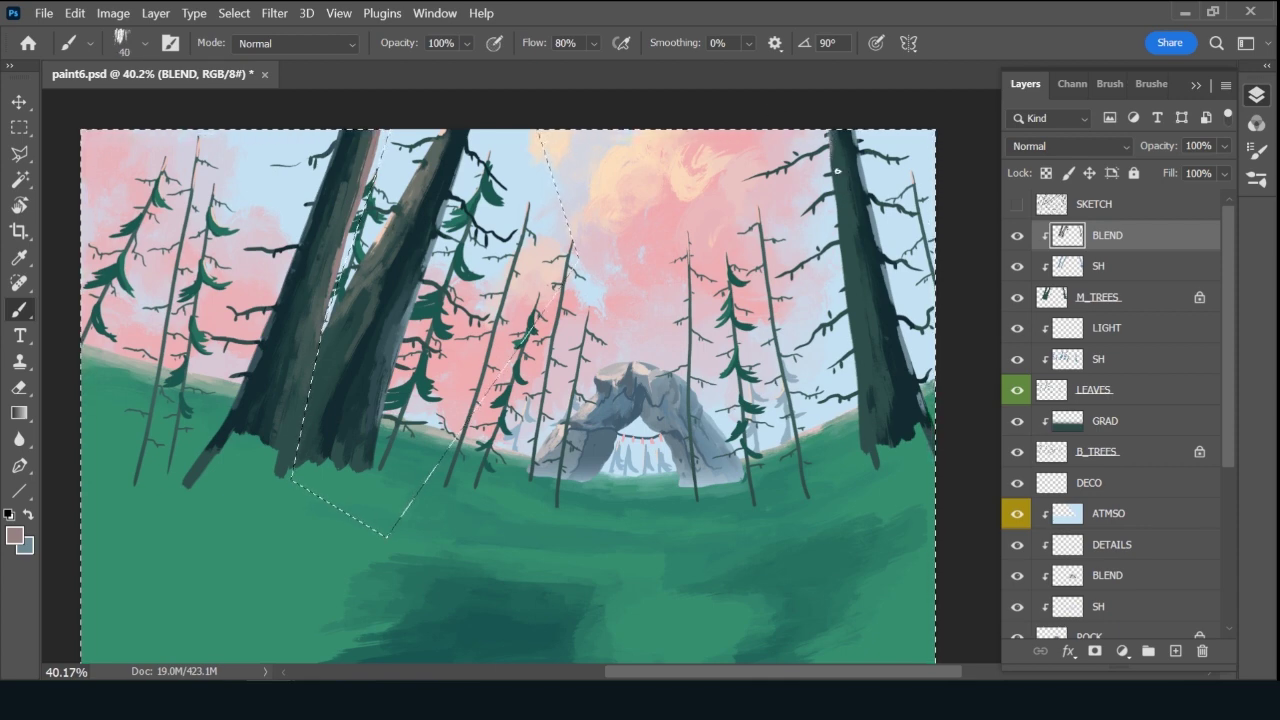
{"action": "left_click_drag", "start_coordinate": [837, 168], "coordinate": [836, 146]}
{"action": "left_click_drag", "start_coordinate": [842, 198], "coordinate": [839, 170]}
{"action": "key", "text": "bracketright"}
{"action": "mouse_move", "coordinate": [844, 226]}
{"action": "left_mouse_down"}
{"action": "mouse_move", "coordinate": [841, 210]}
{"action": "mouse_move", "coordinate": [846, 260]}
{"action": "left_mouse_up"}
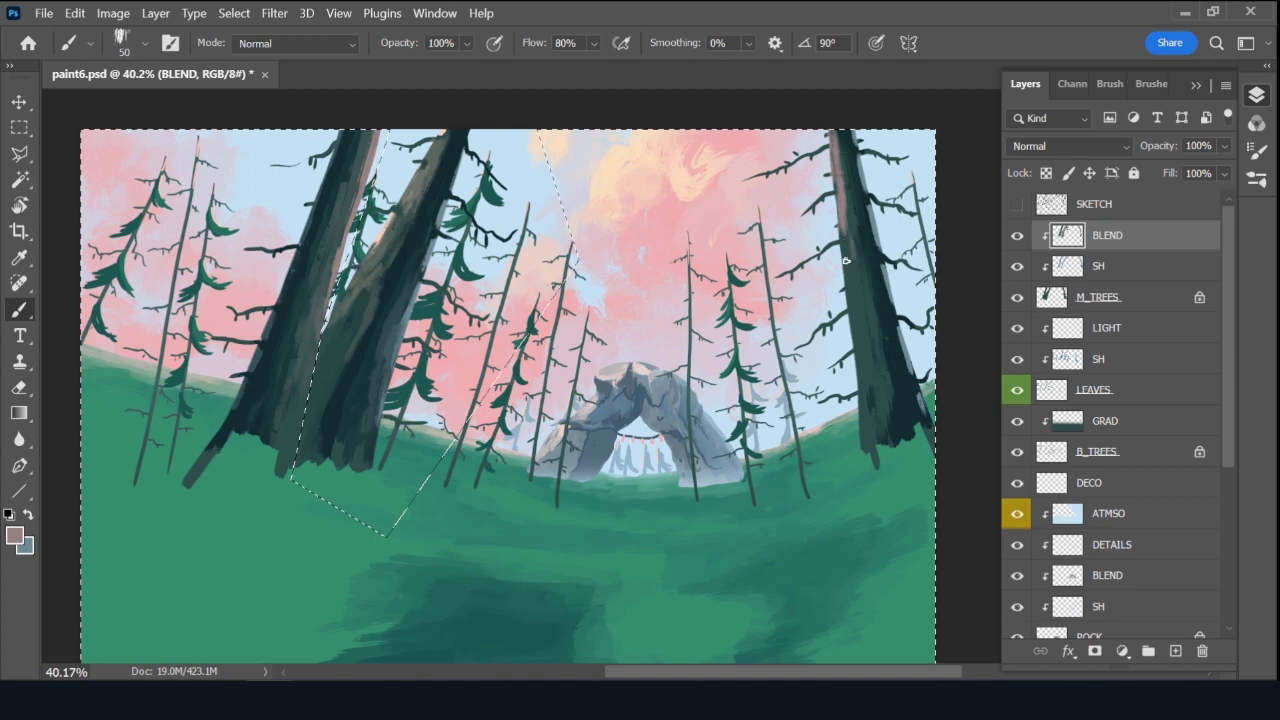
Extend grey-mauve bark strokes down the lit side of the far-right trunk with a sampled tone at 80 px.
{"action": "key", "text": "x"}
{"action": "key", "text": "bracketright"}
{"action": "key", "text": "bracketright"}
{"action": "key", "text": "bracketright"}
{"action": "left_click", "coordinate": [854, 252], "text": "alt"}
{"action": "left_click_drag", "start_coordinate": [856, 281], "coordinate": [861, 329]}
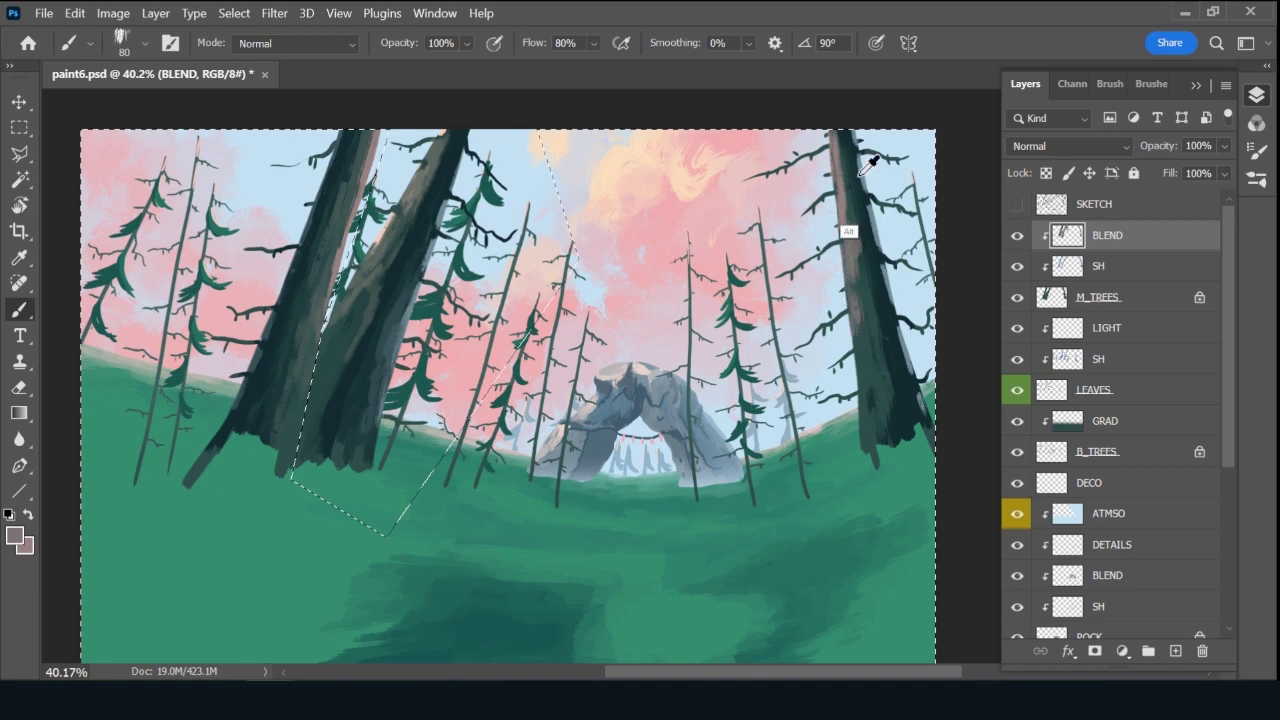
Blend the far-right trunk's pink rim into its bark with sampled grey-green, mauve and dark tones at 80 px.
{"action": "left_click", "coordinate": [853, 210], "text": "alt"}
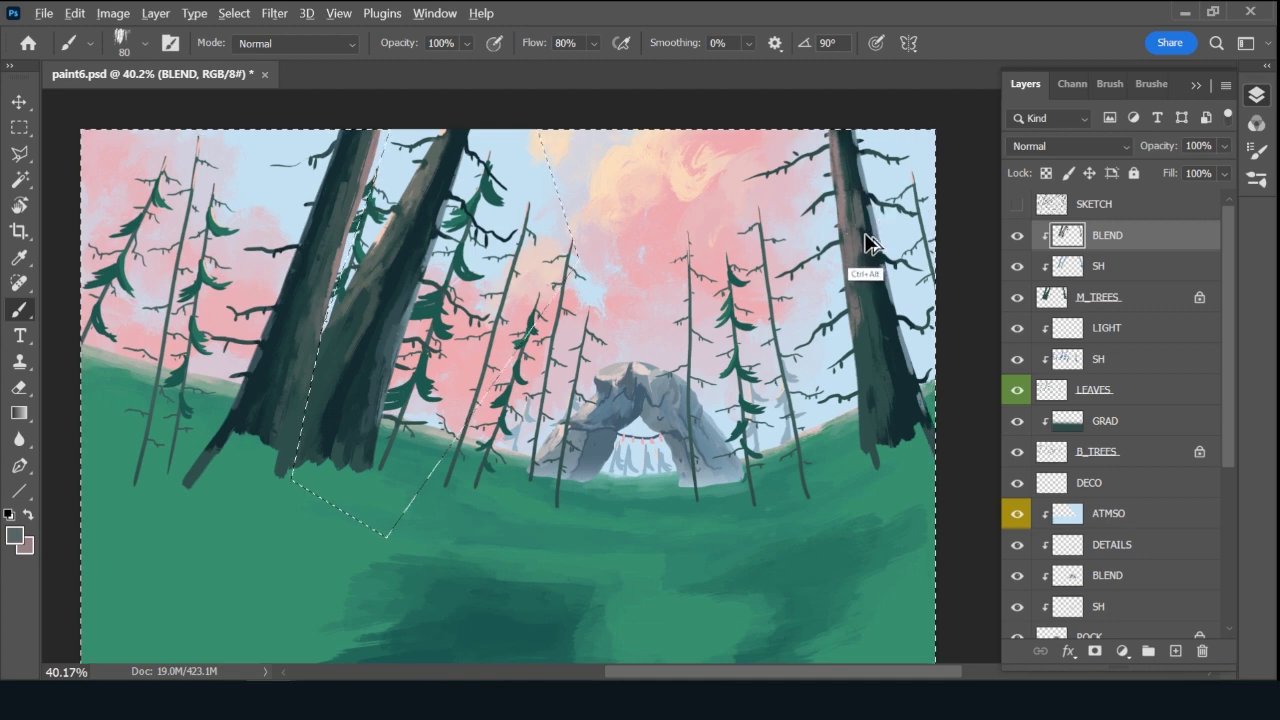
{"action": "left_click", "coordinate": [856, 256], "text": "alt"}
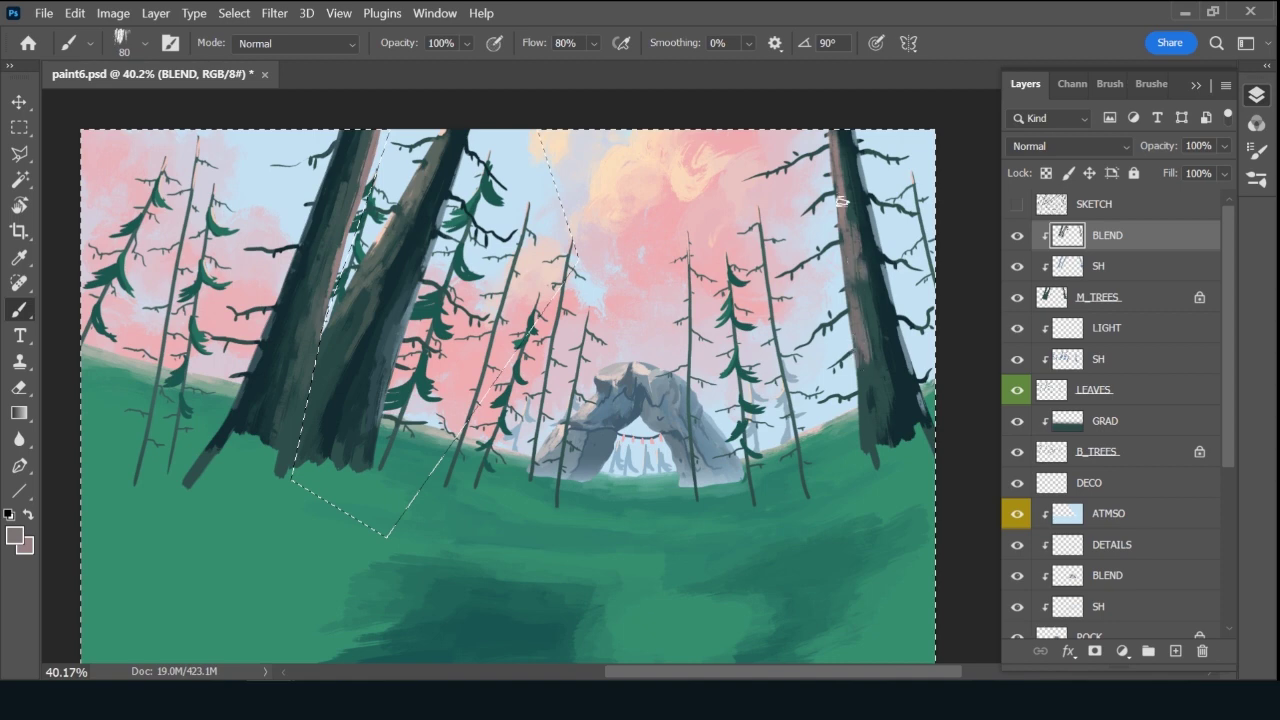
{"action": "left_click", "coordinate": [857, 168], "text": "alt"}
{"action": "mouse_move", "coordinate": [848, 165]}
{"action": "left_mouse_down"}
{"action": "mouse_move", "coordinate": [878, 366]}
{"action": "mouse_move", "coordinate": [868, 342]}
{"action": "left_mouse_up"}
Add a layer above the trees' BLEND layer, clip it to the group below, and name it DETAILS.
{"action": "left_click", "coordinate": [1175, 651]}
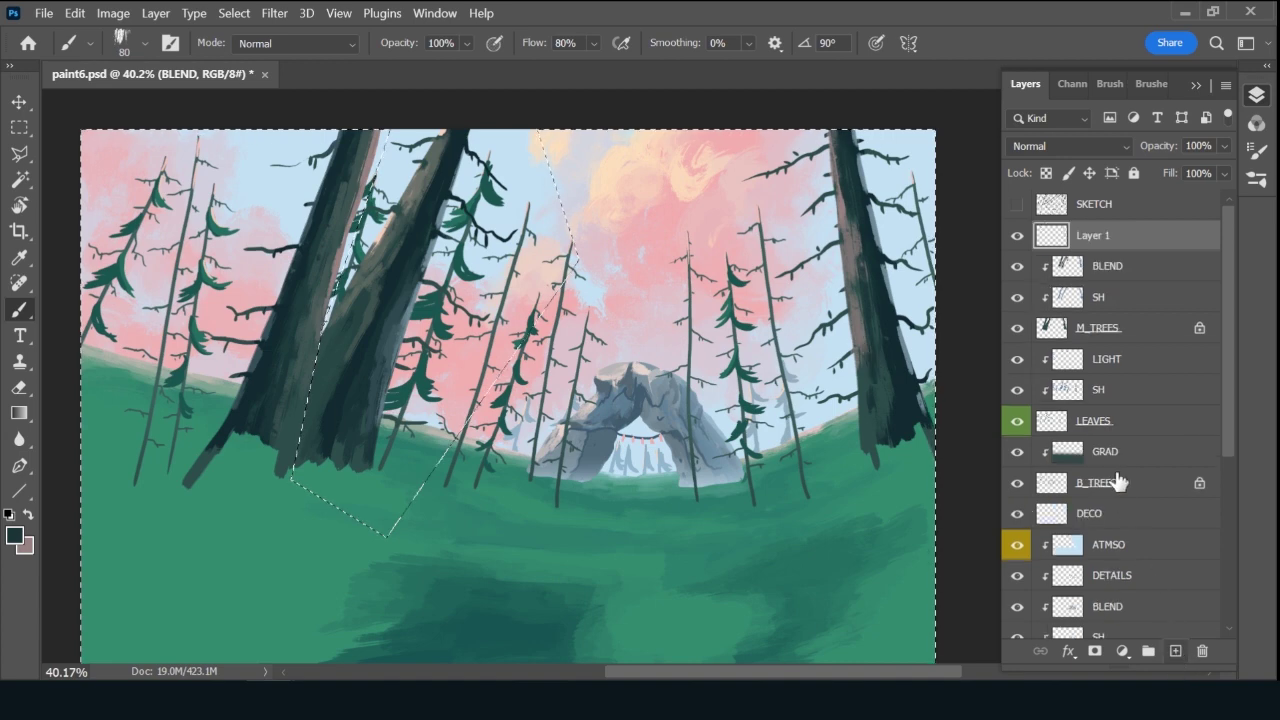
{"action": "left_click", "coordinate": [1133, 247], "text": "alt"}
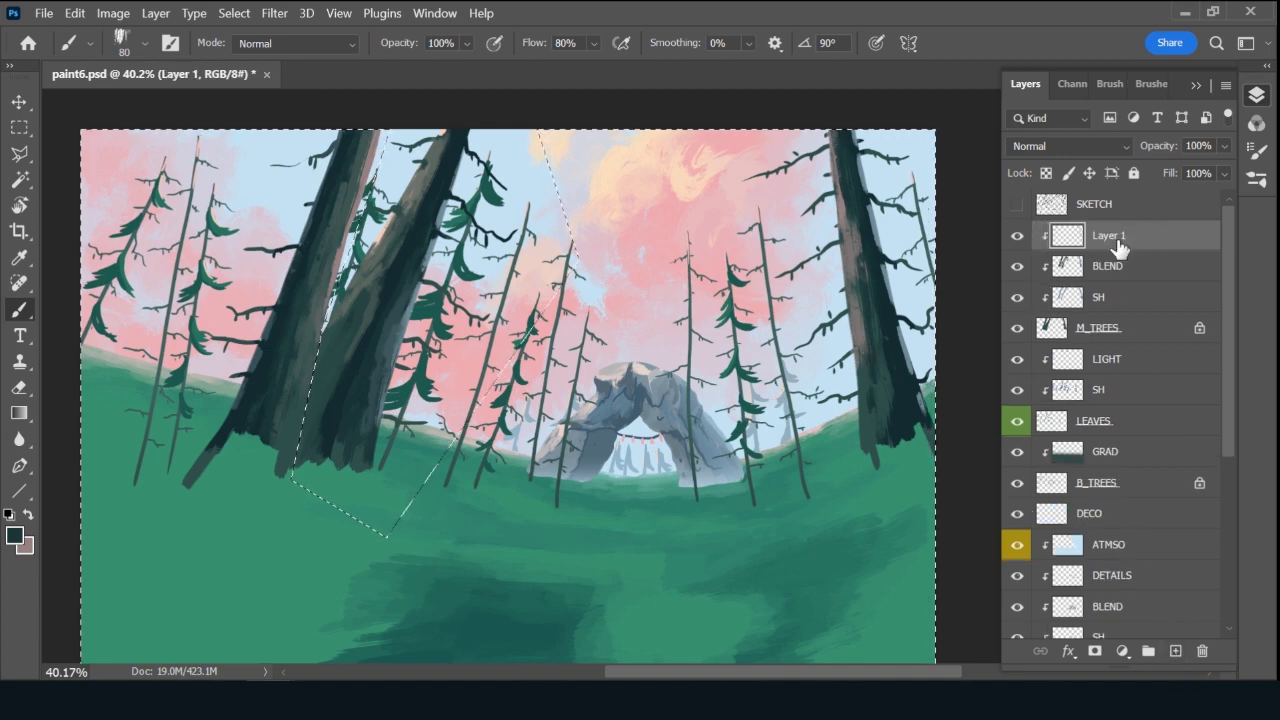
{"action": "double_click", "coordinate": [1138, 236]}
{"action": "type", "text": "DETAILS"}
{"action": "key", "text": "Return"}
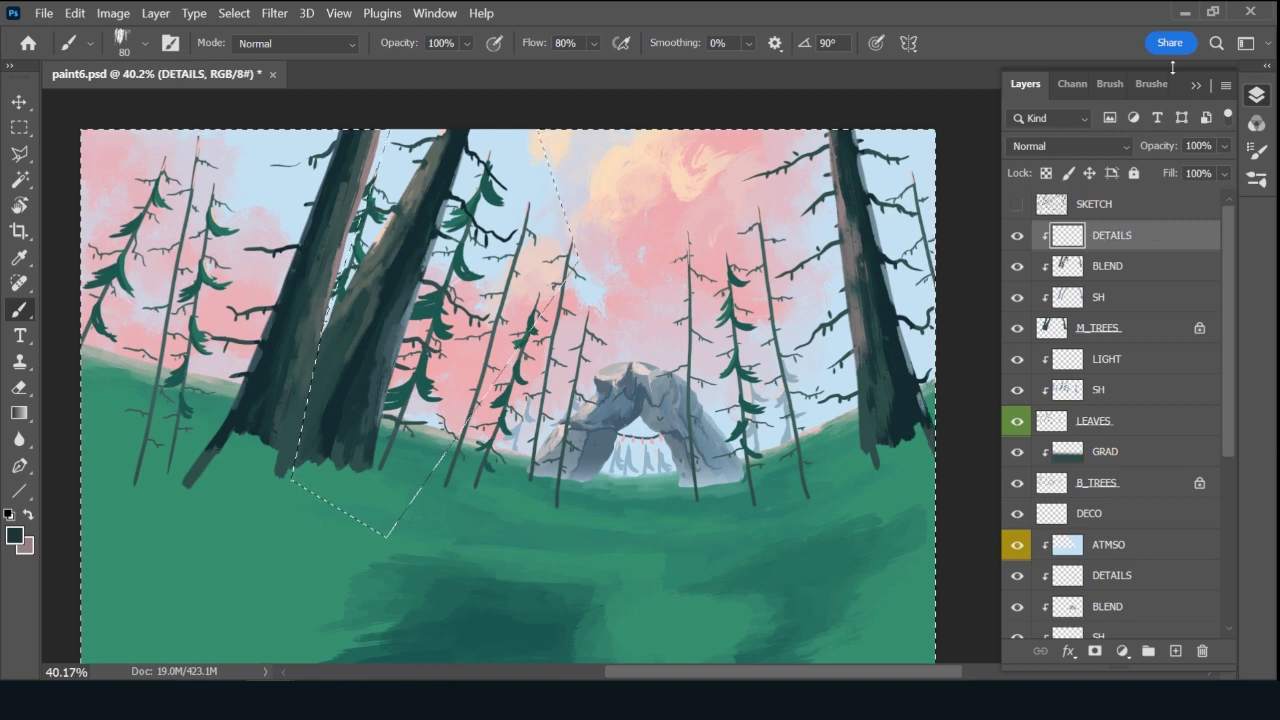
Choose the Kyle's Inkbox - Rough Inker 4 brush at 25 px for the bark details.
{"action": "left_click", "coordinate": [1166, 84]}
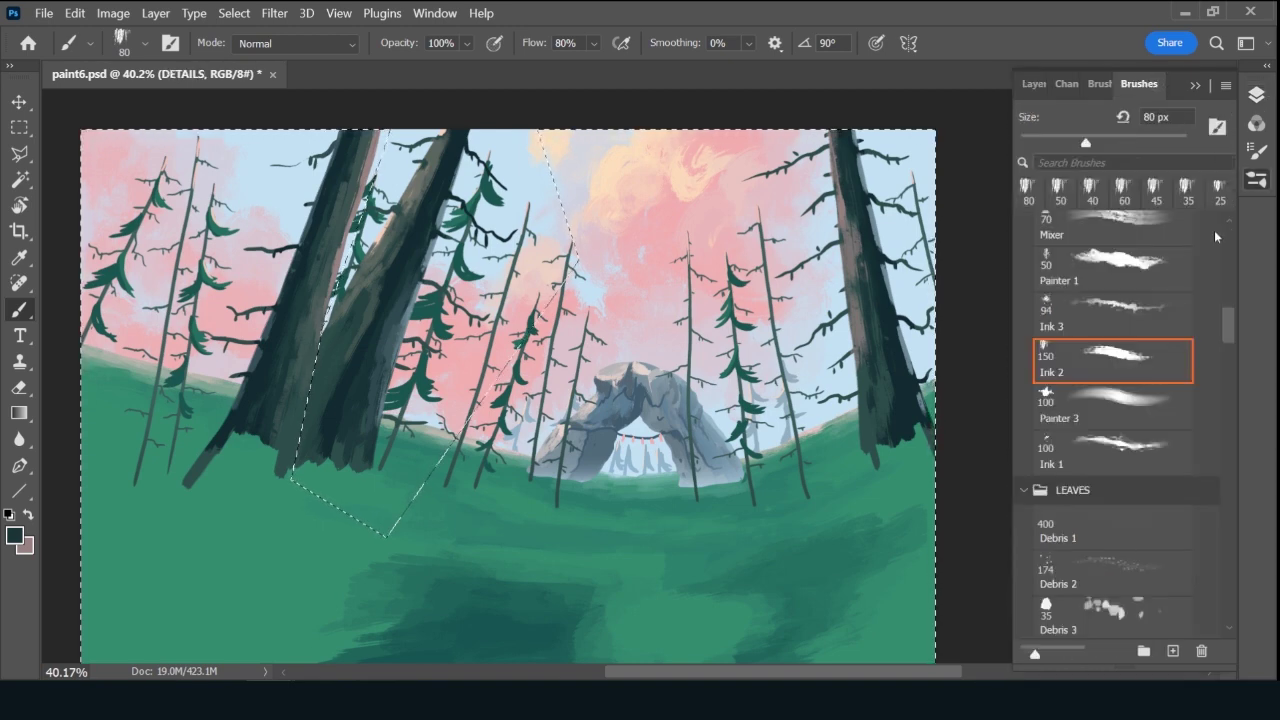
{"action": "scroll", "coordinate": [1222, 222], "scroll_direction": "up", "scroll_amount": 5}
{"action": "left_click", "coordinate": [1139, 360]}
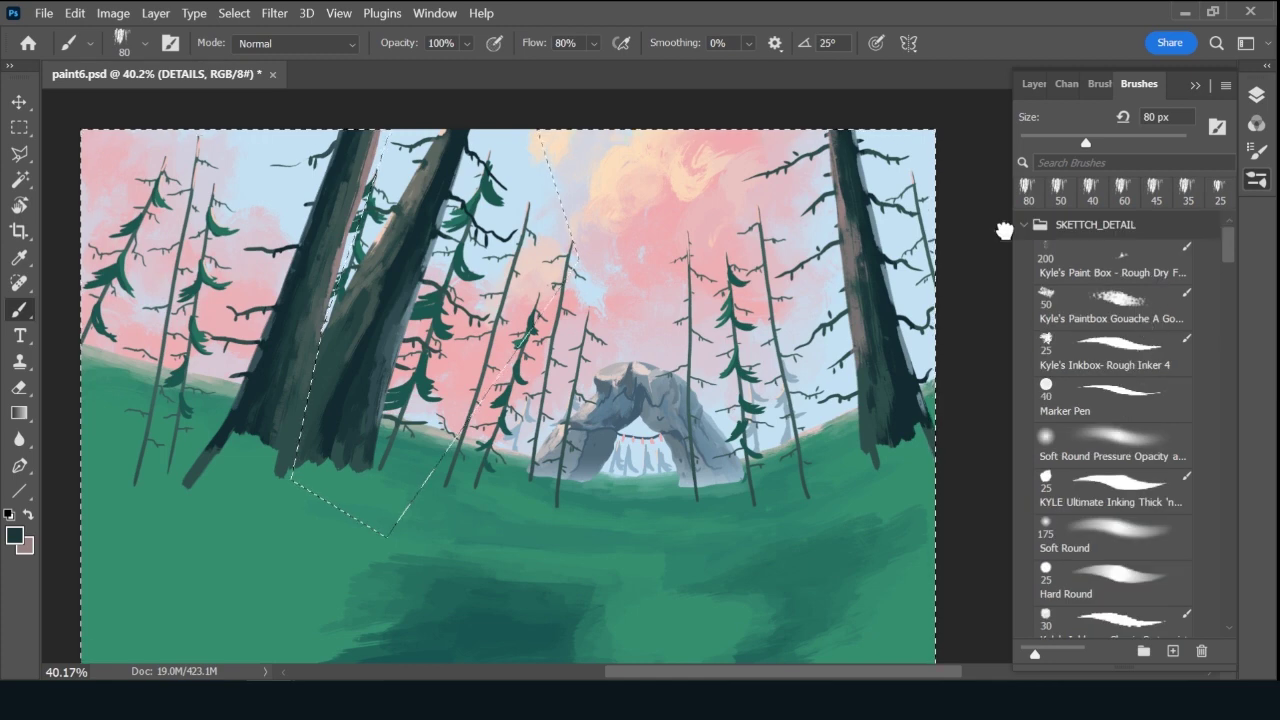
Sample the outer leaning trunk's dark tone and darken the foreground colour to #0a1d22.
{"action": "left_click", "coordinate": [274, 342], "text": "alt"}
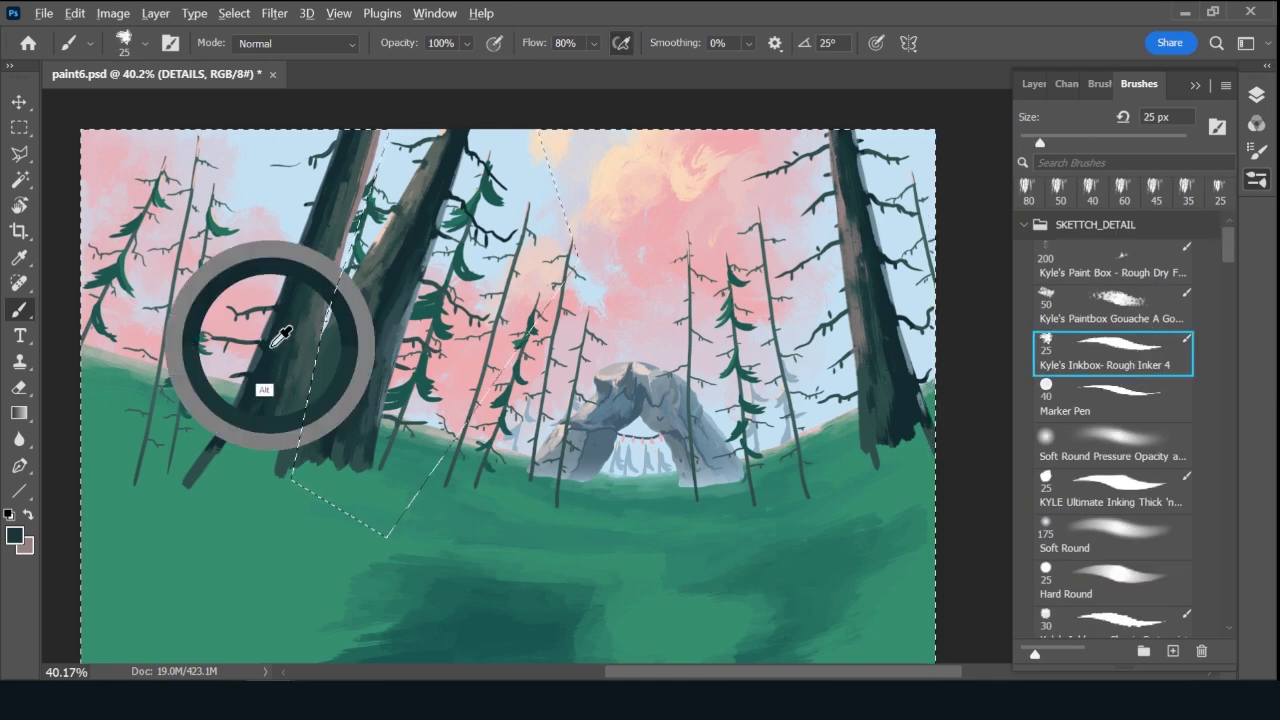
{"action": "left_click", "coordinate": [18, 534]}
{"action": "left_click", "coordinate": [830, 440]}
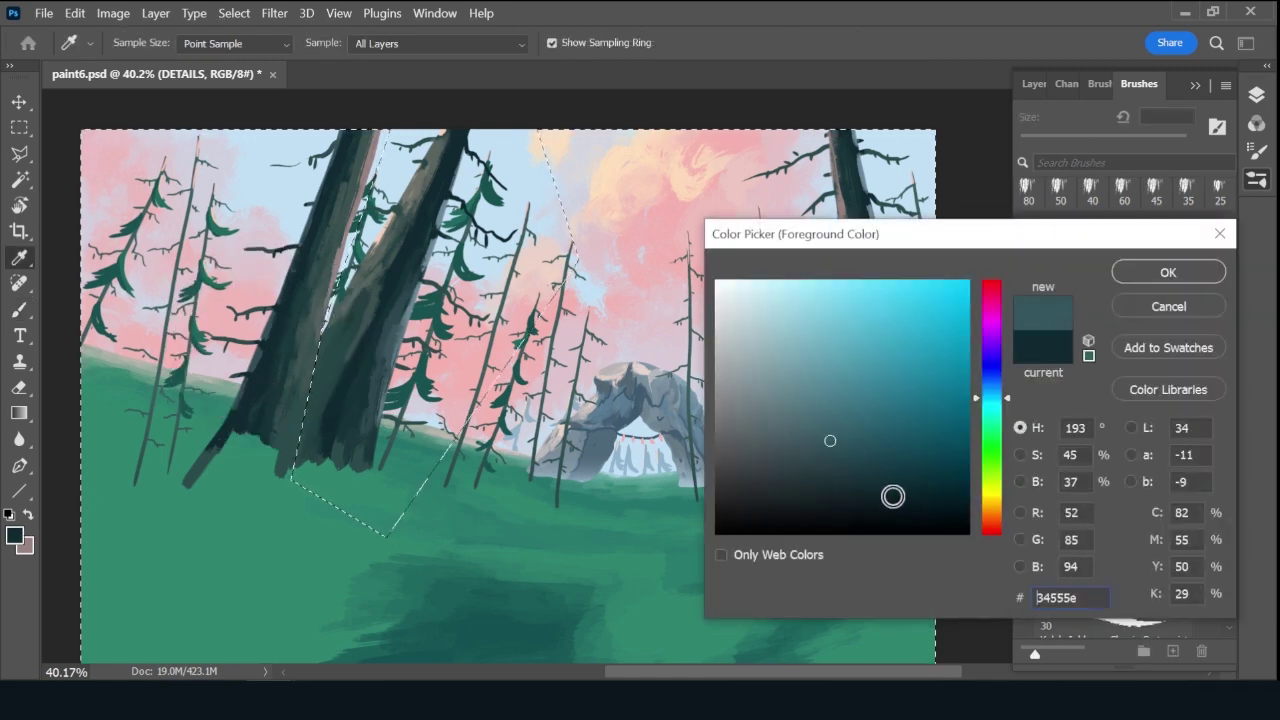
{"action": "left_click", "coordinate": [880, 489]}
{"action": "left_click", "coordinate": [895, 500]}
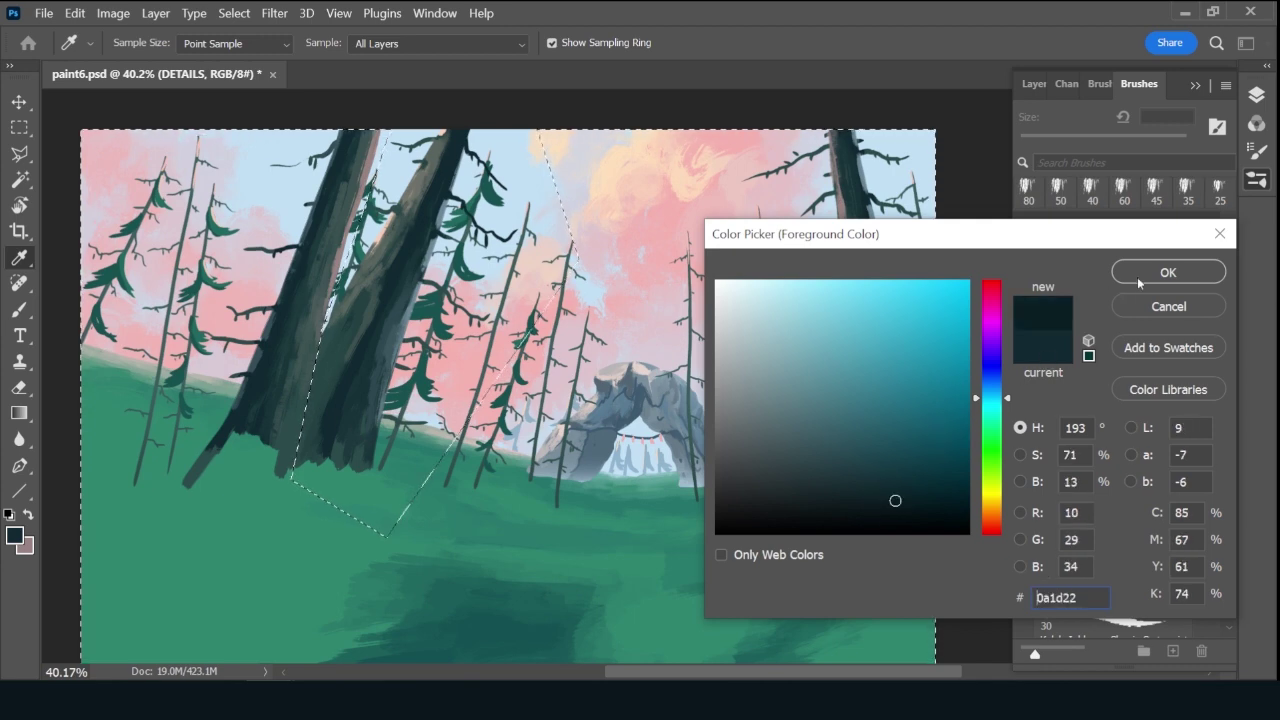
{"action": "left_click", "coordinate": [1168, 272]}
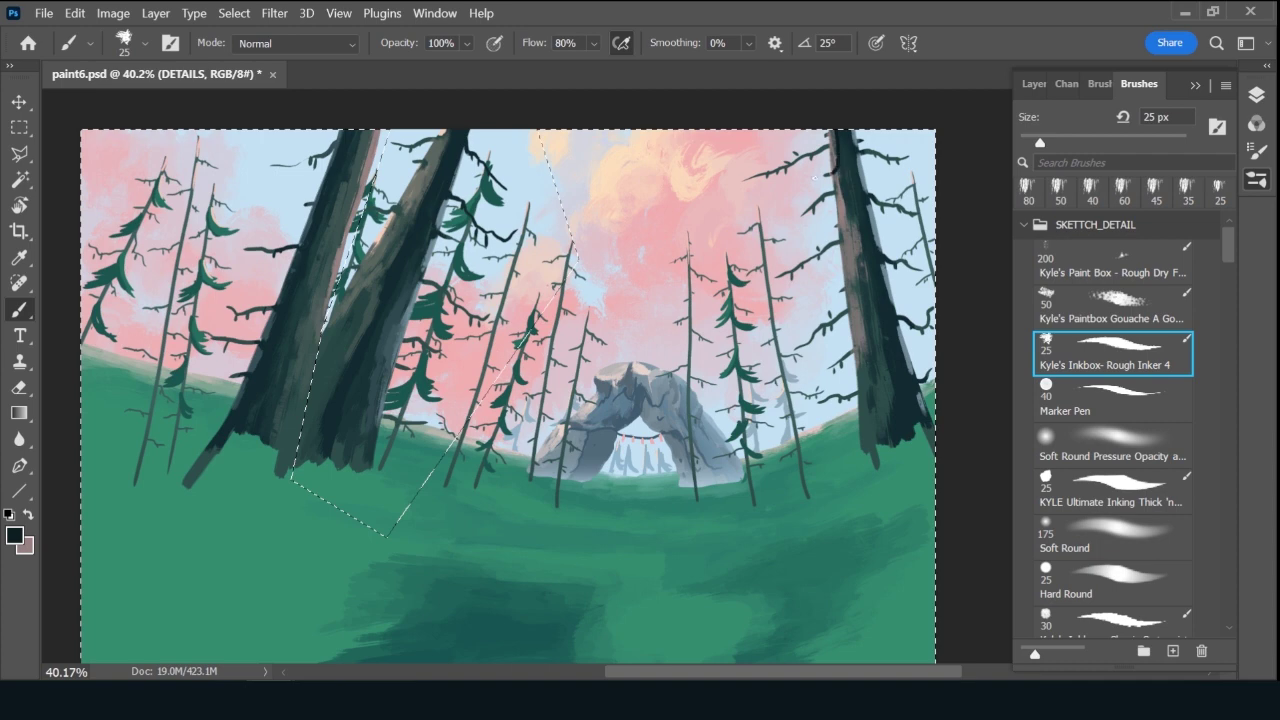
Ink dark wavy bark cracks and small knots down the full length of the far-right trunk at 25 px.
{"action": "left_click", "coordinate": [843, 130]}
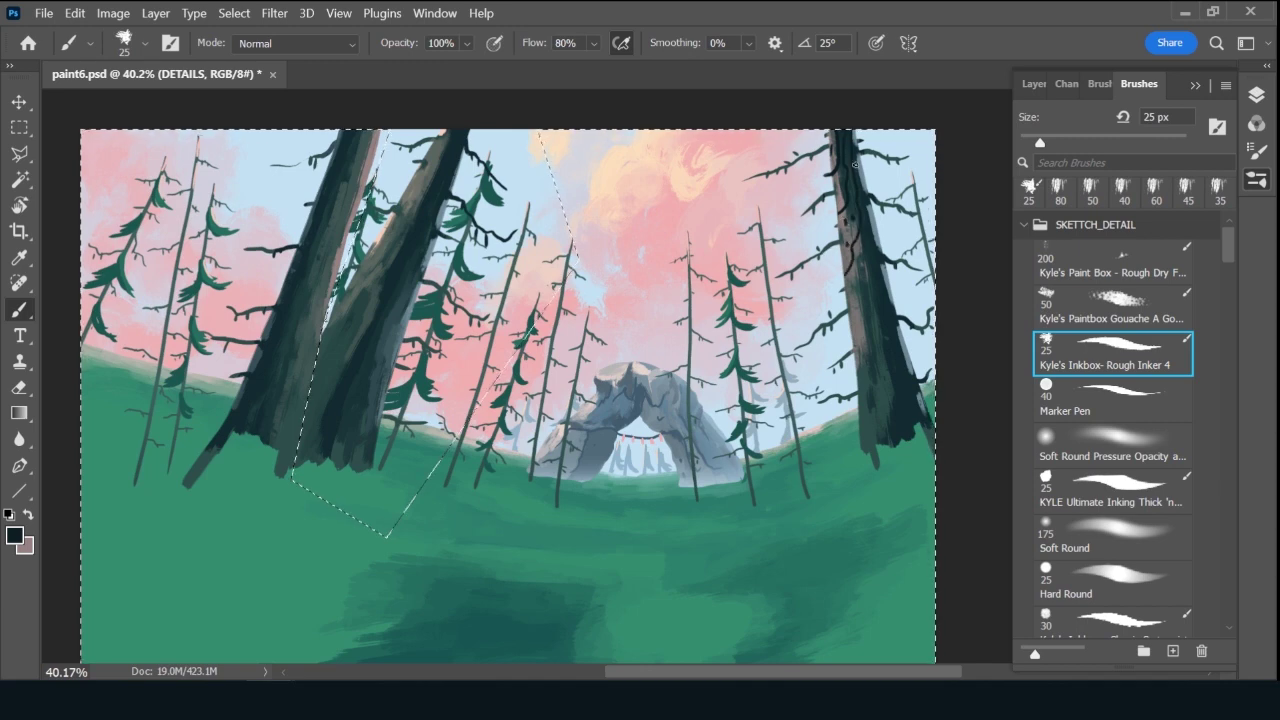
{"action": "mouse_move", "coordinate": [856, 145]}
{"action": "left_mouse_down"}
{"action": "mouse_move", "coordinate": [869, 217]}
{"action": "mouse_move", "coordinate": [856, 307]}
{"action": "left_mouse_up"}
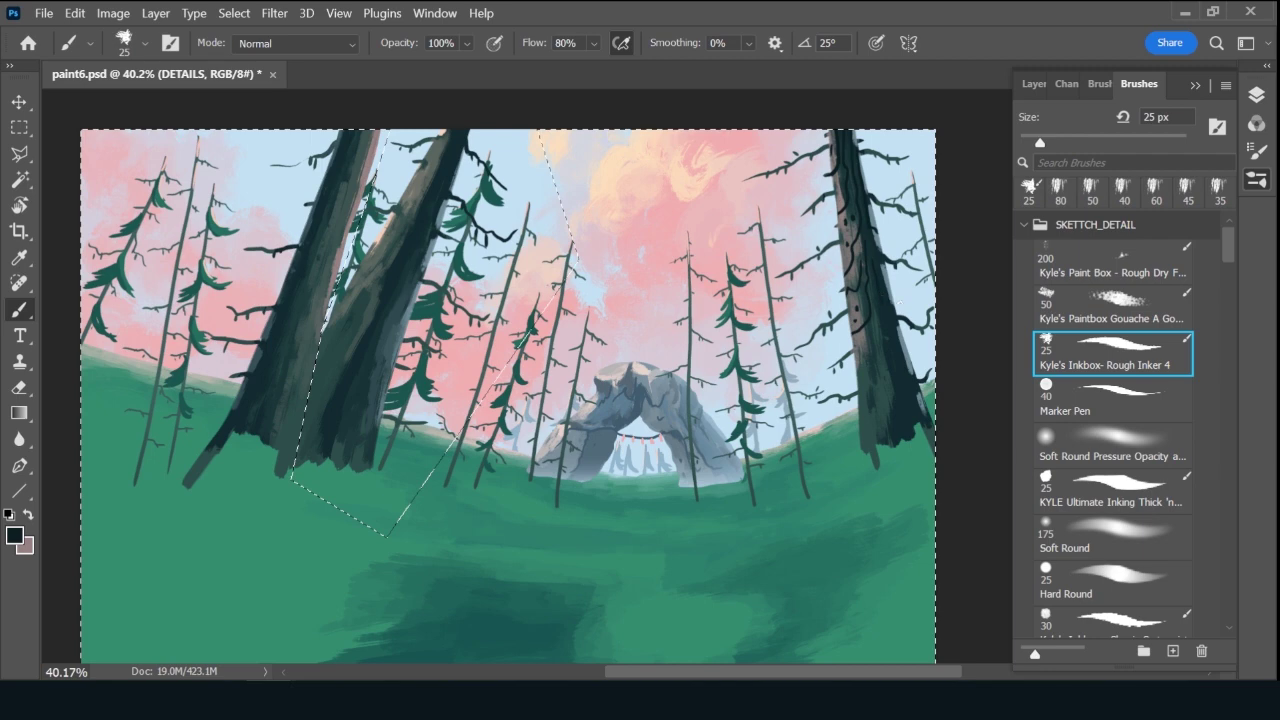
{"action": "left_click_drag", "start_coordinate": [881, 357], "coordinate": [846, 413]}
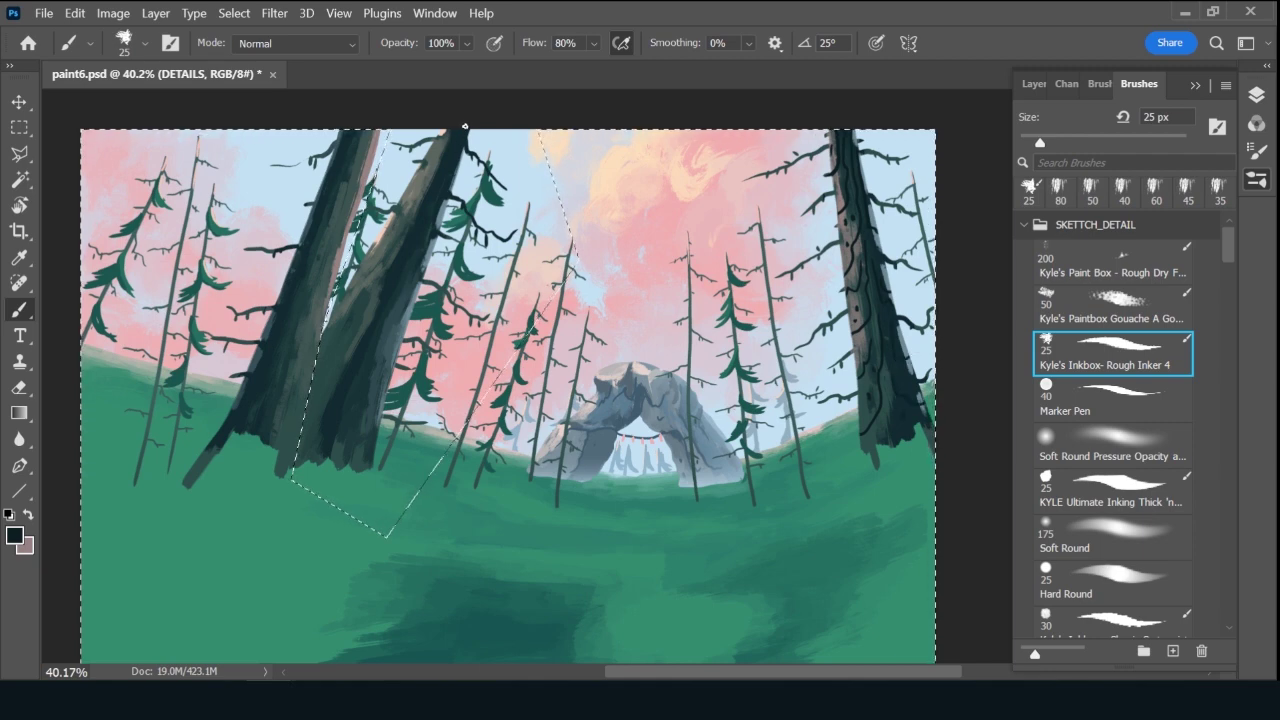
Ink dark bark cracks and knots down both leaning trunks at 25 px, and clear the selection.
{"action": "mouse_move", "coordinate": [370, 126]}
{"action": "left_mouse_down"}
{"action": "mouse_move", "coordinate": [369, 158]}
{"action": "mouse_move", "coordinate": [351, 158]}
{"action": "mouse_move", "coordinate": [359, 197]}
{"action": "left_mouse_up"}
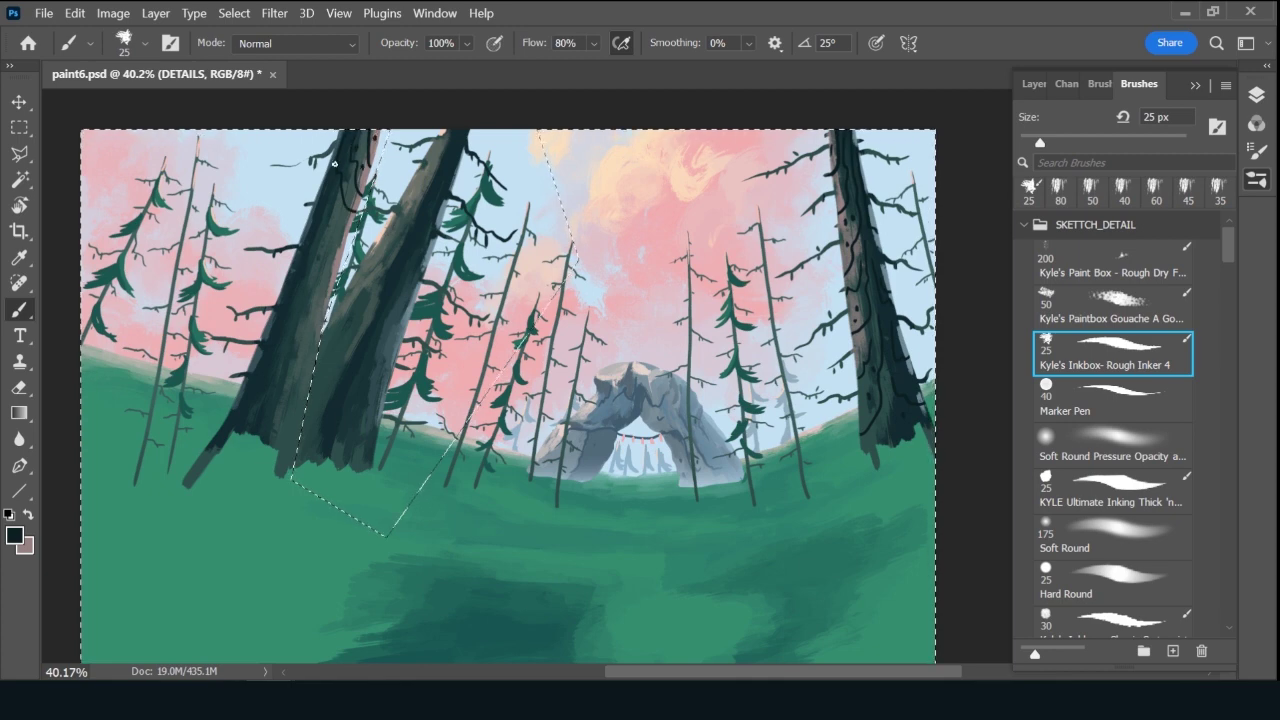
{"action": "mouse_move", "coordinate": [338, 131]}
{"action": "left_mouse_down"}
{"action": "mouse_move", "coordinate": [336, 243]}
{"action": "mouse_move", "coordinate": [312, 314]}
{"action": "left_mouse_up"}
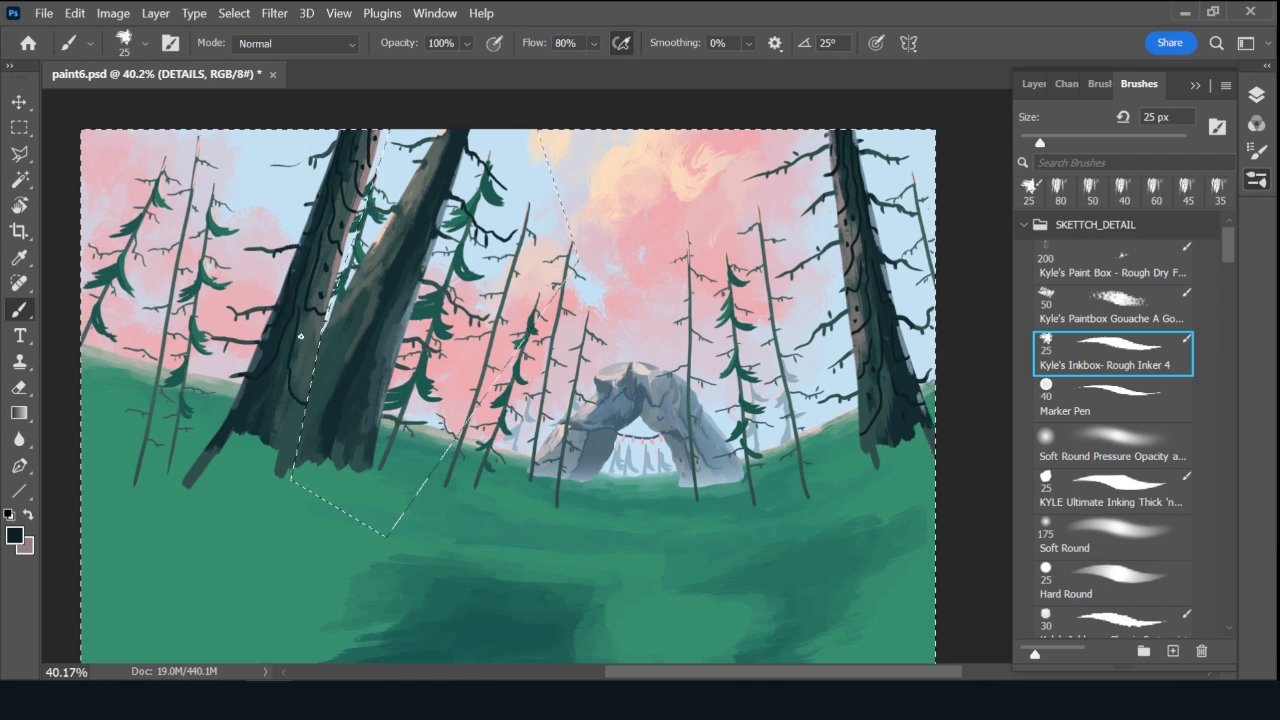
{"action": "left_click_drag", "start_coordinate": [305, 340], "coordinate": [335, 383]}
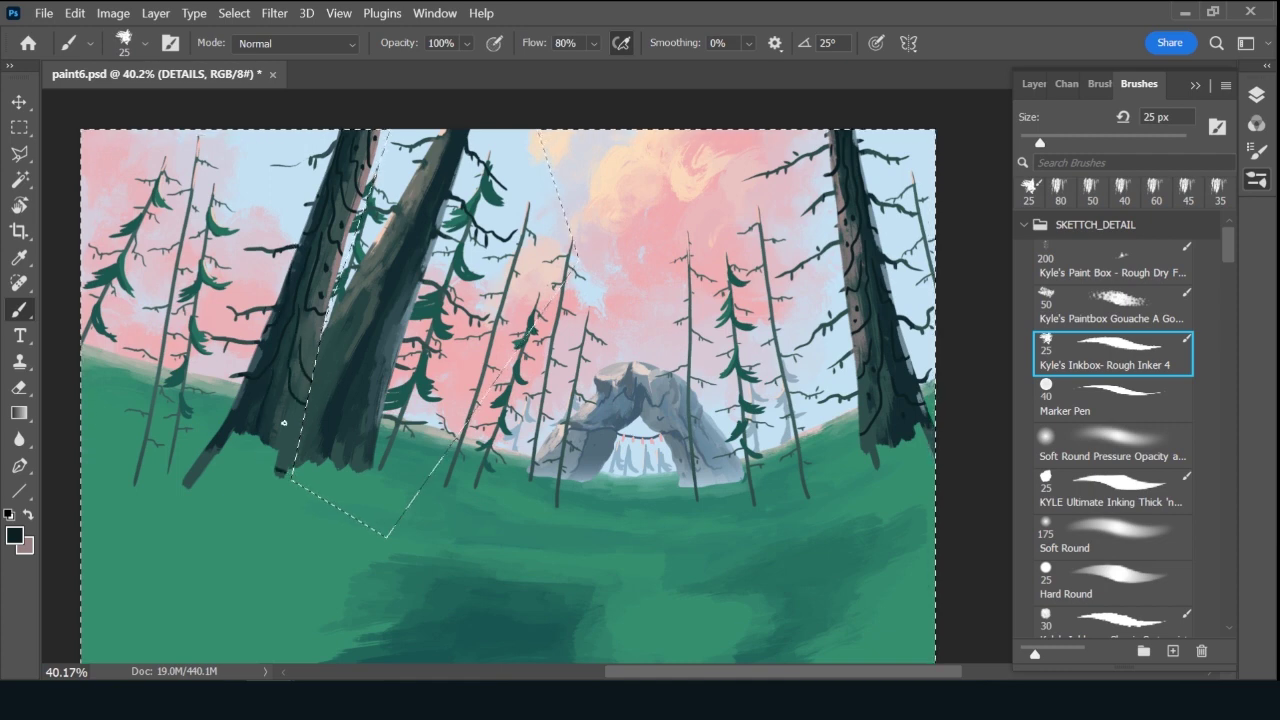
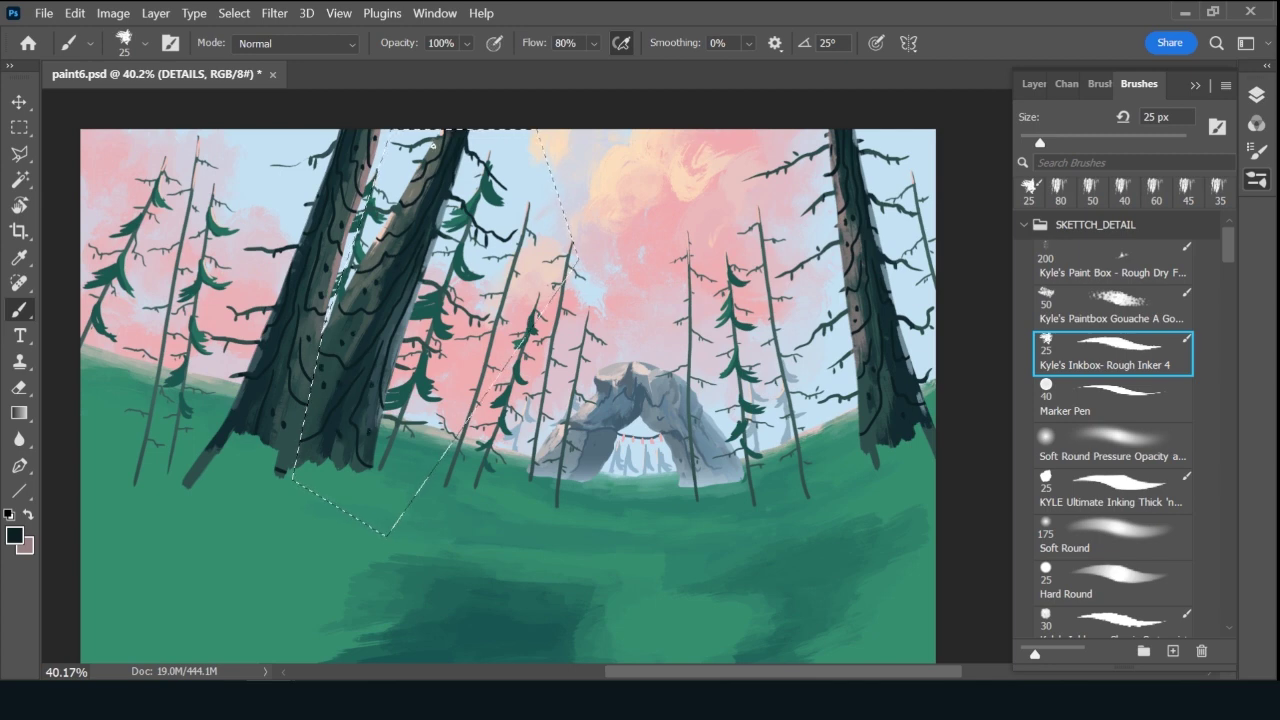
{"action": "key", "text": "ctrl+d"}
Enlarge the Rough Inker brush to 40 px and lighten the foreground colour to #102930.
{"action": "key", "text": "bracketright"}
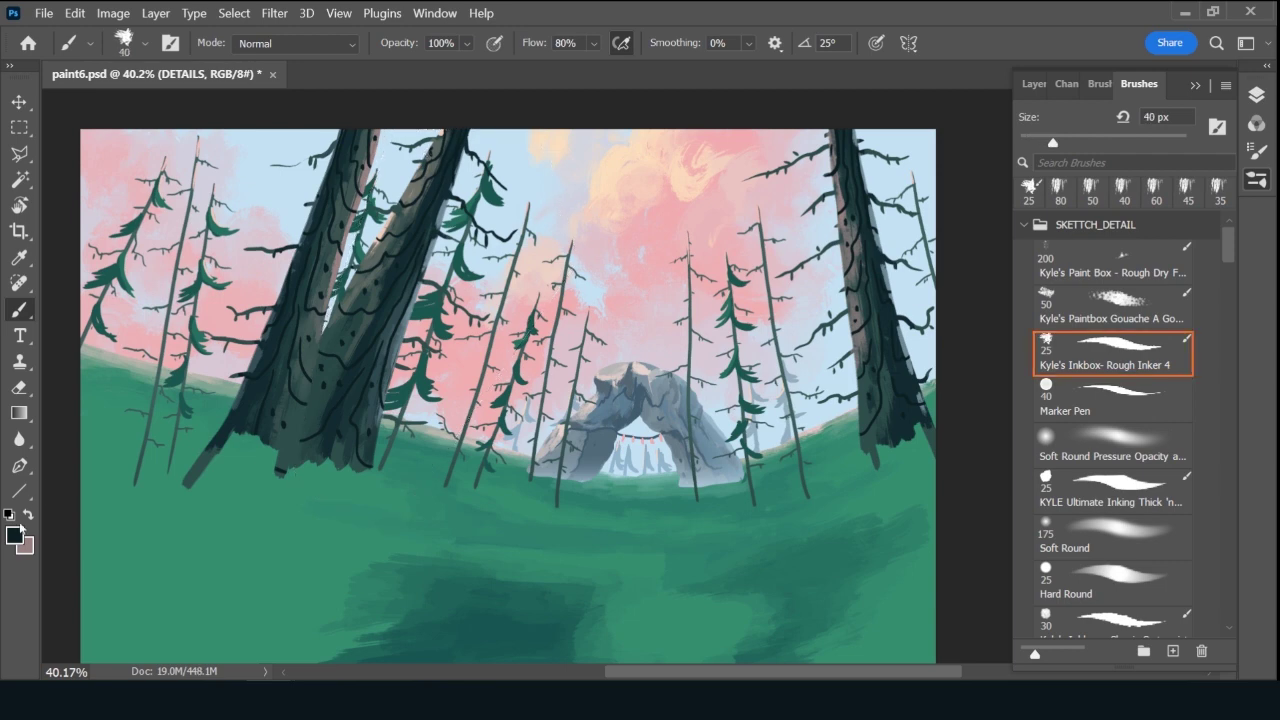
{"action": "left_click", "coordinate": [15, 536]}
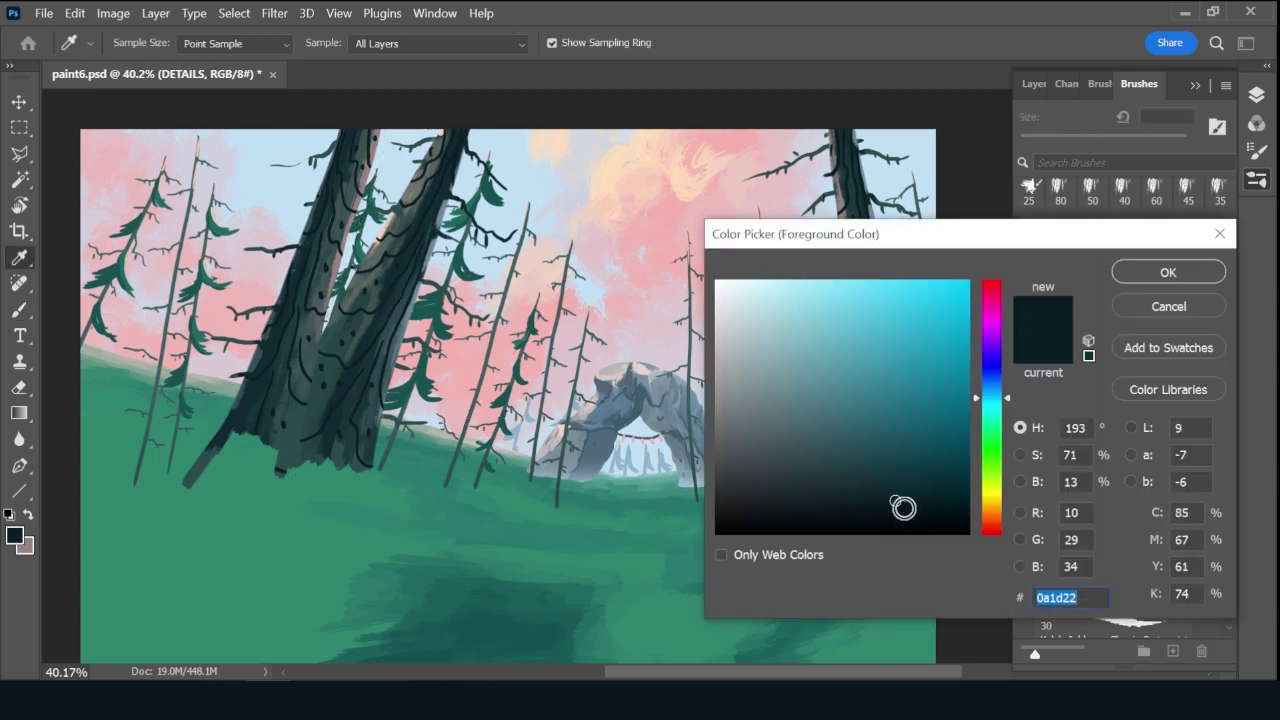
{"action": "left_click", "coordinate": [887, 490]}
{"action": "left_click", "coordinate": [1168, 272]}
{"action": "key", "text": "b"}
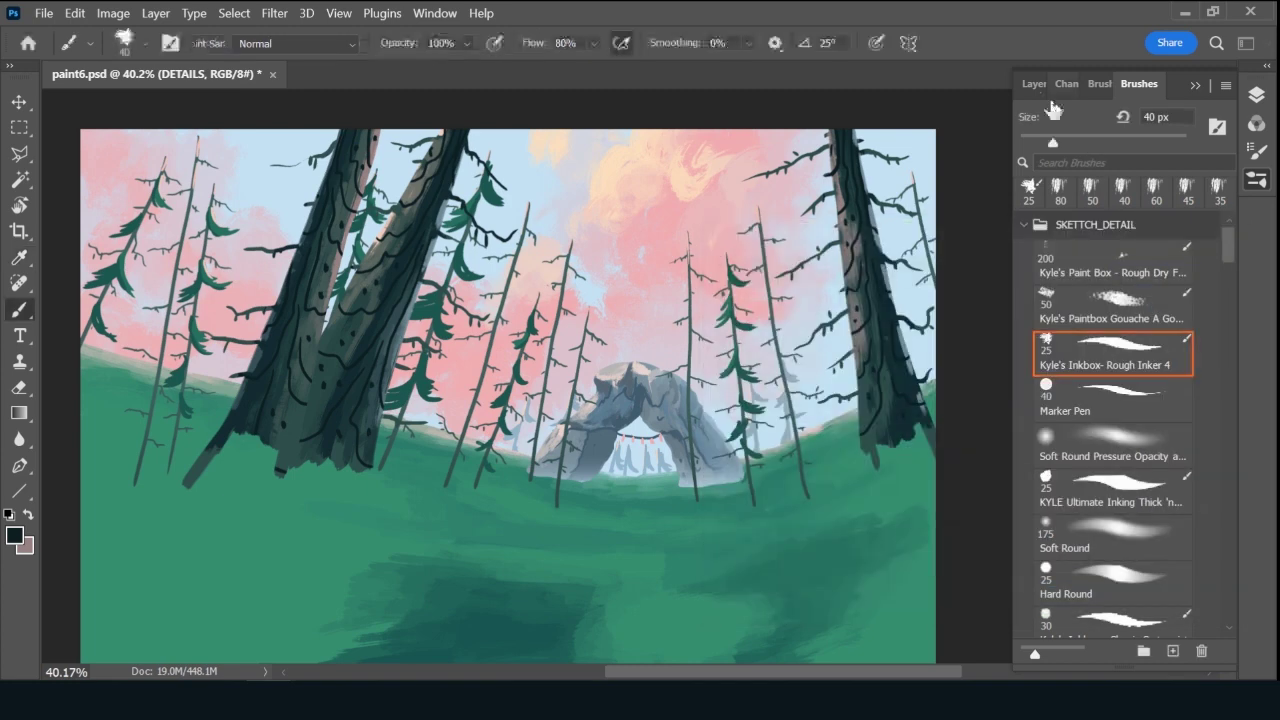
Soften the bark ink lines with a larger brush up to 80 px, using #1c383b sampled from the lower leaning trunk.
{"action": "key", "text": "F7"}
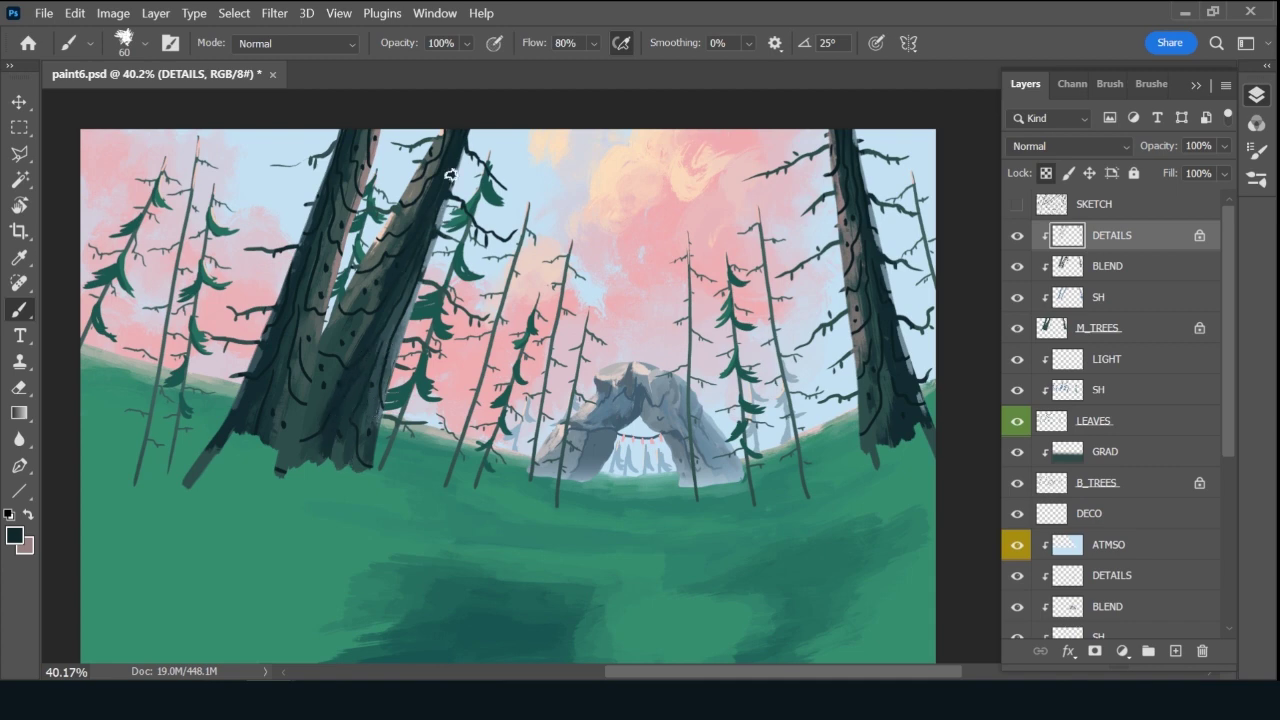
{"action": "key", "text": "bracketright"}
{"action": "key", "text": "bracketright"}
{"action": "left_click", "coordinate": [15, 535]}
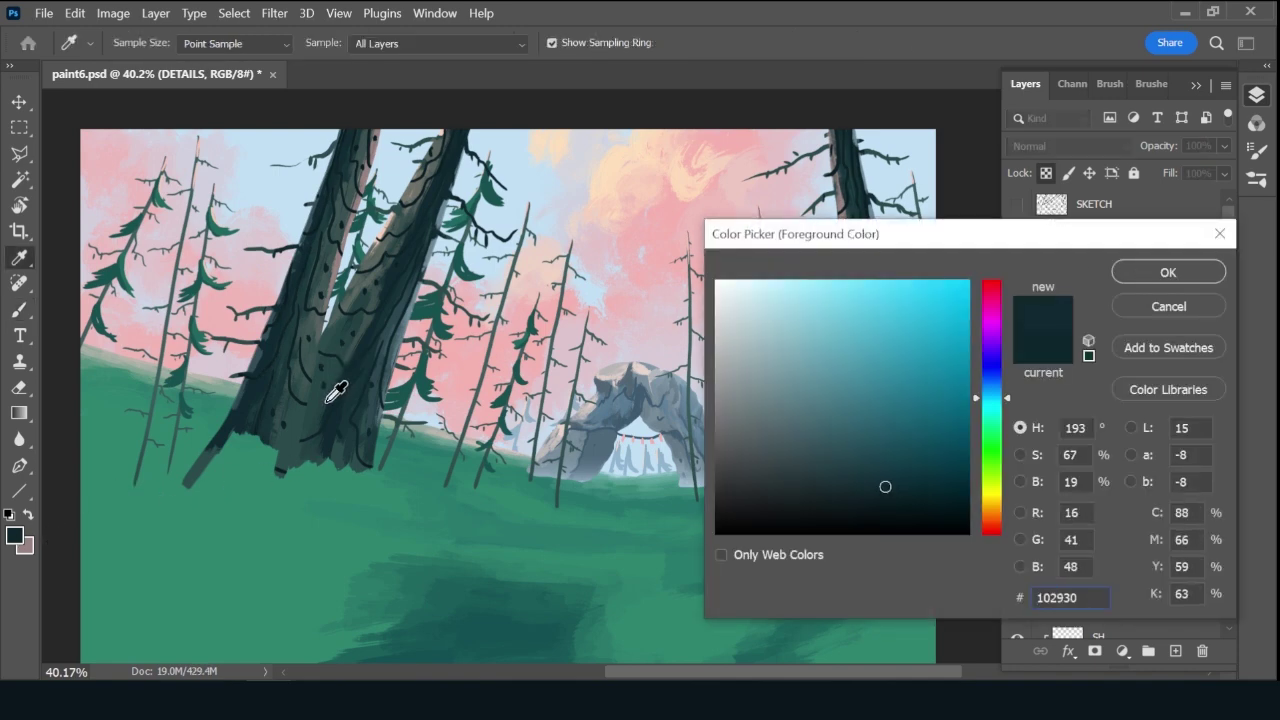
{"action": "left_click", "coordinate": [328, 400]}
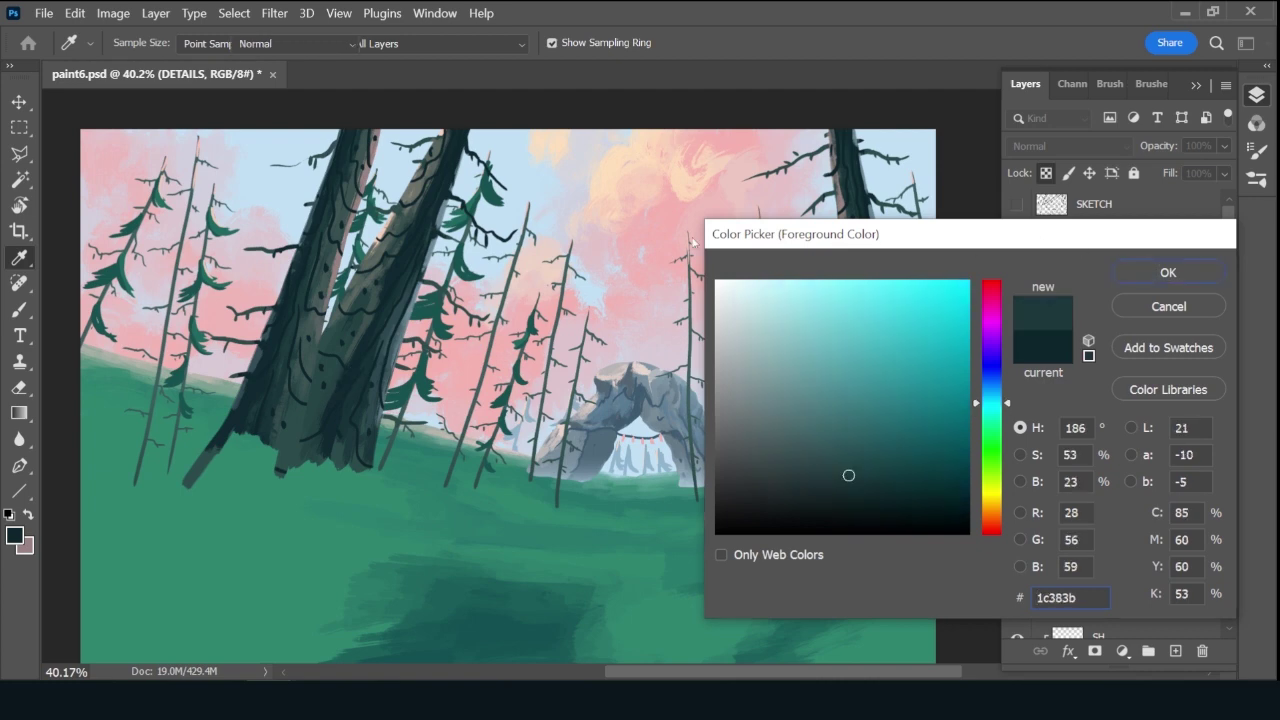
{"action": "key", "text": "Return"}
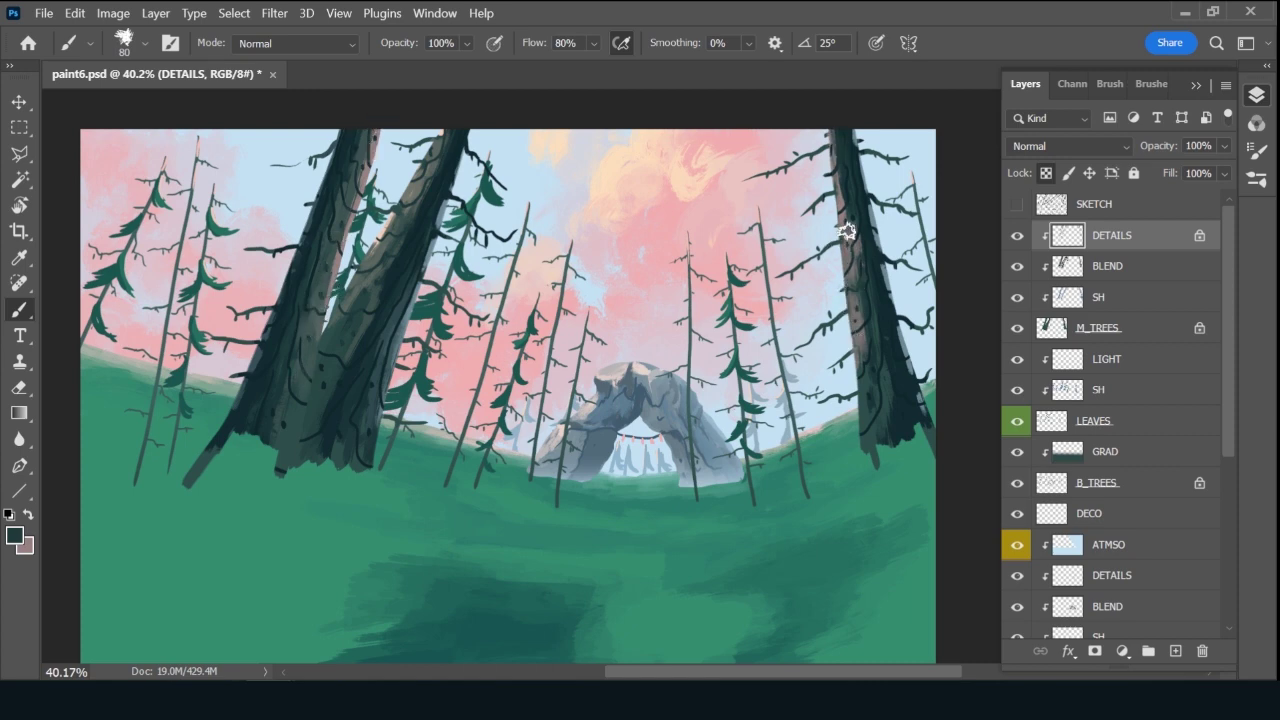
Tint the ink lines on the trunks' lit sides with grey-green #596660 and other light bark tones sampled from the leaning trunks.
{"action": "left_click", "coordinate": [13, 538]}
{"action": "left_click", "coordinate": [417, 264]}
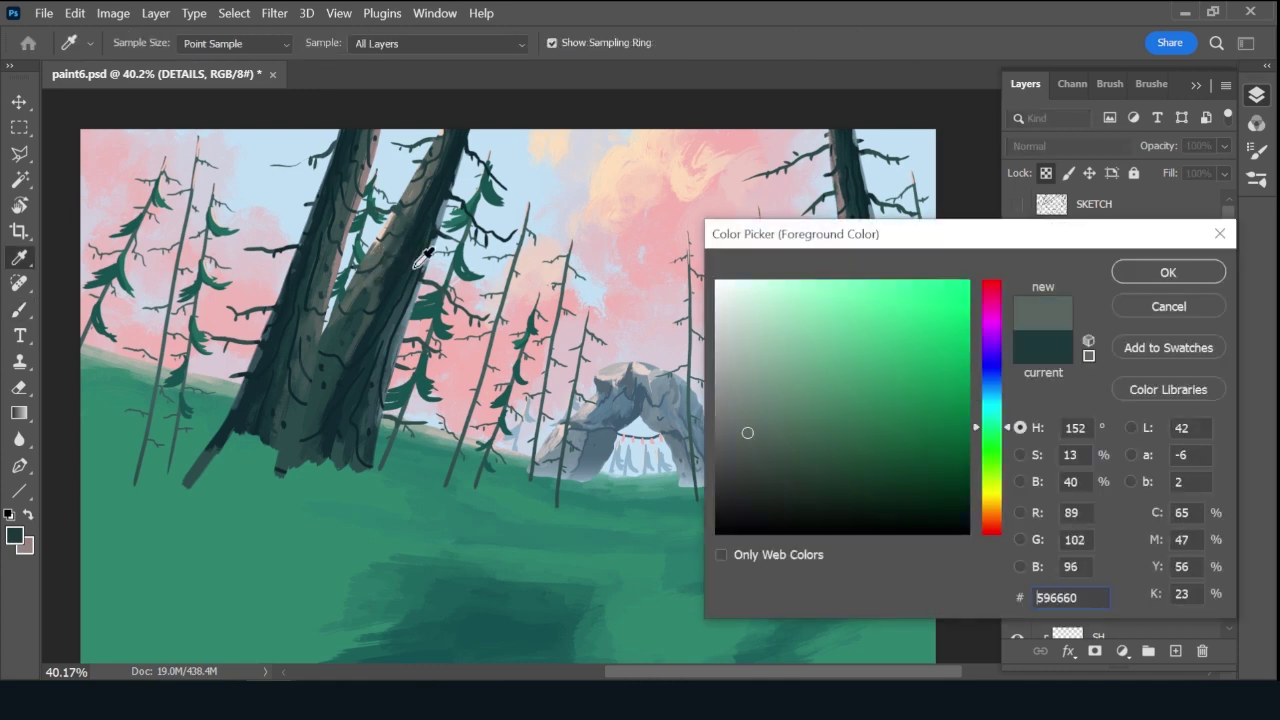
{"action": "left_click", "coordinate": [1166, 272]}
{"action": "key", "text": "b"}
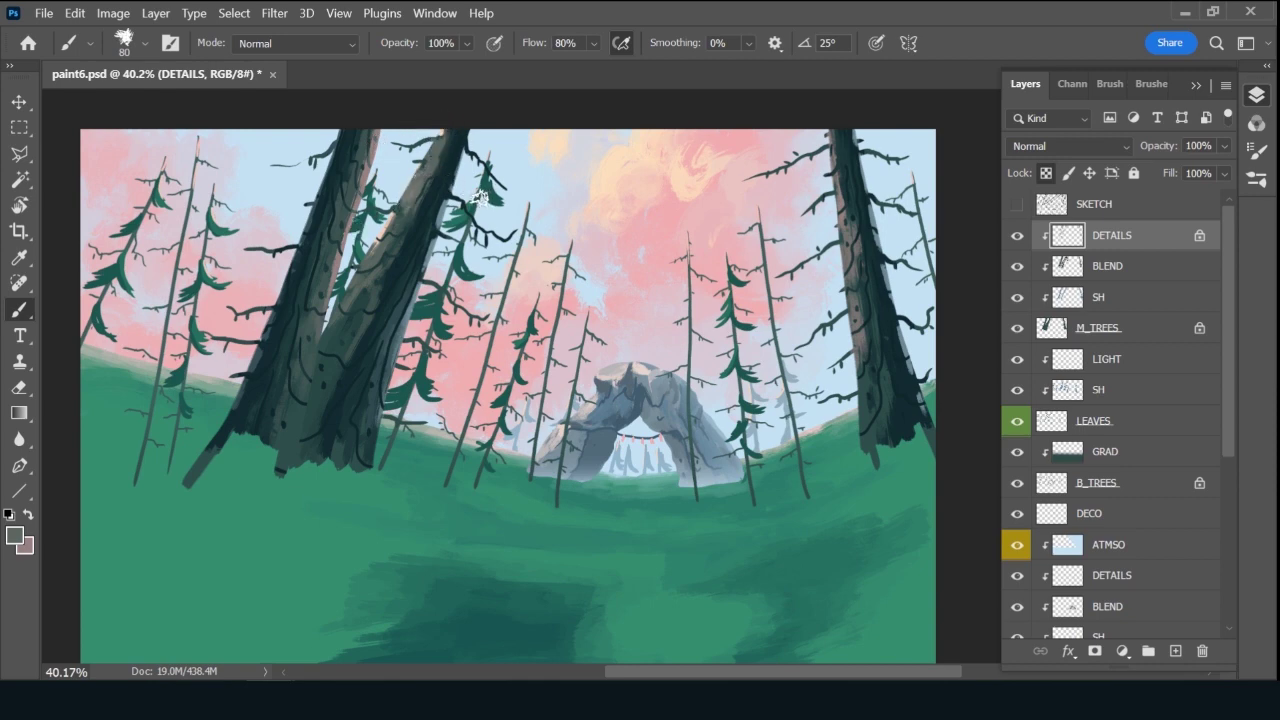
{"action": "left_click", "coordinate": [378, 172], "text": "alt"}
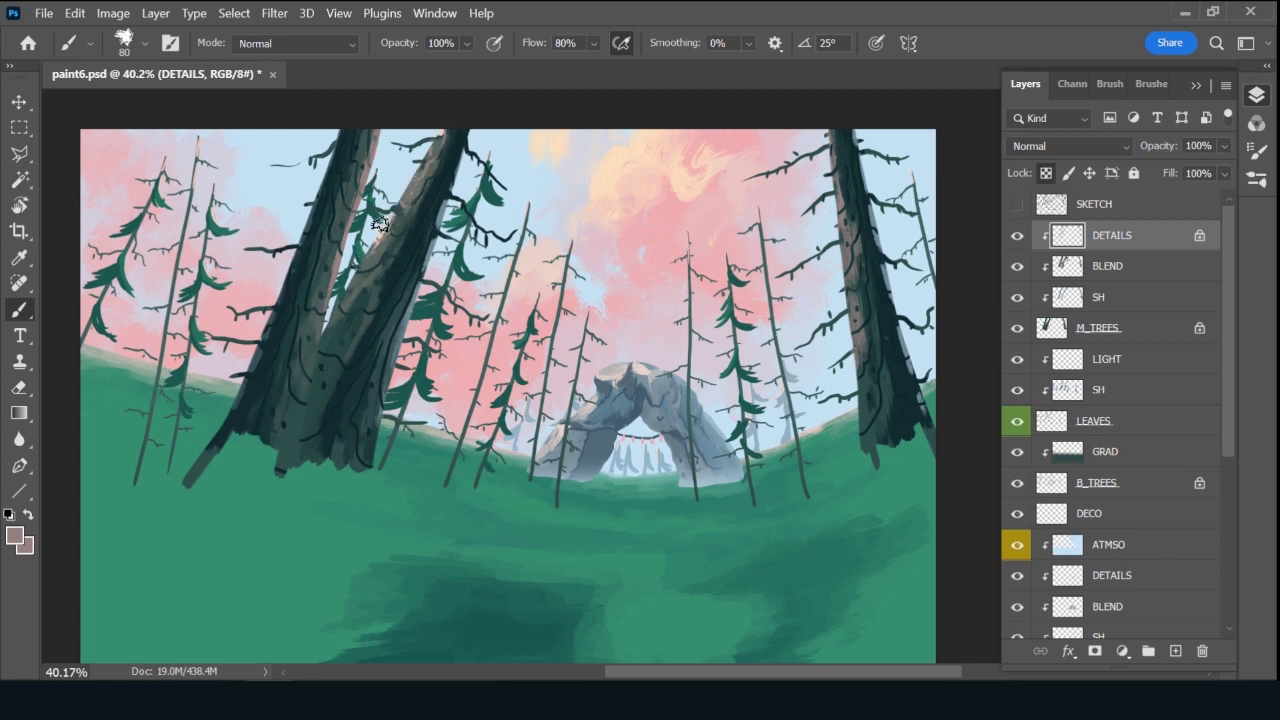
{"action": "left_click", "coordinate": [371, 262], "text": "alt"}
Duplicate the DETAILS layer, place the copy directly beneath it in the clipping group and rename it LIGHT.
{"action": "key", "text": "ctrl+j"}
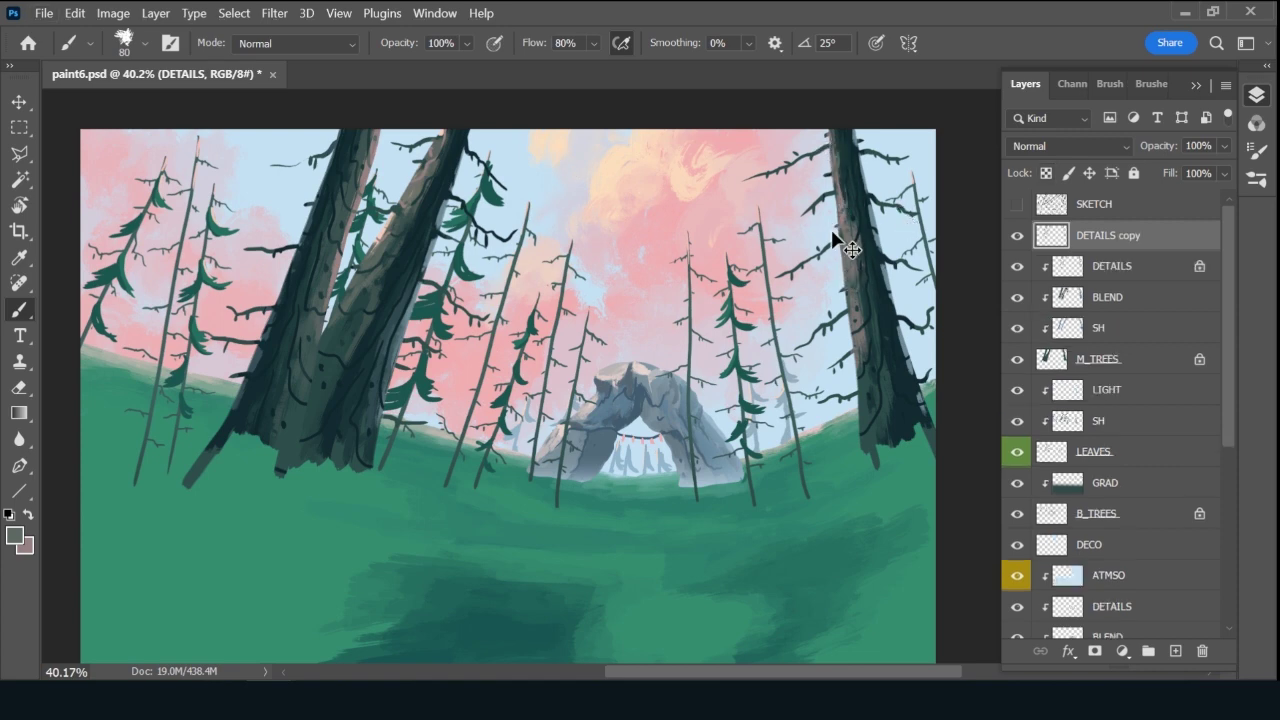
{"action": "left_click_drag", "start_coordinate": [1164, 242], "coordinate": [1131, 273]}
{"action": "double_click", "coordinate": [1118, 266]}
{"action": "type", "text": "LIGHT"}
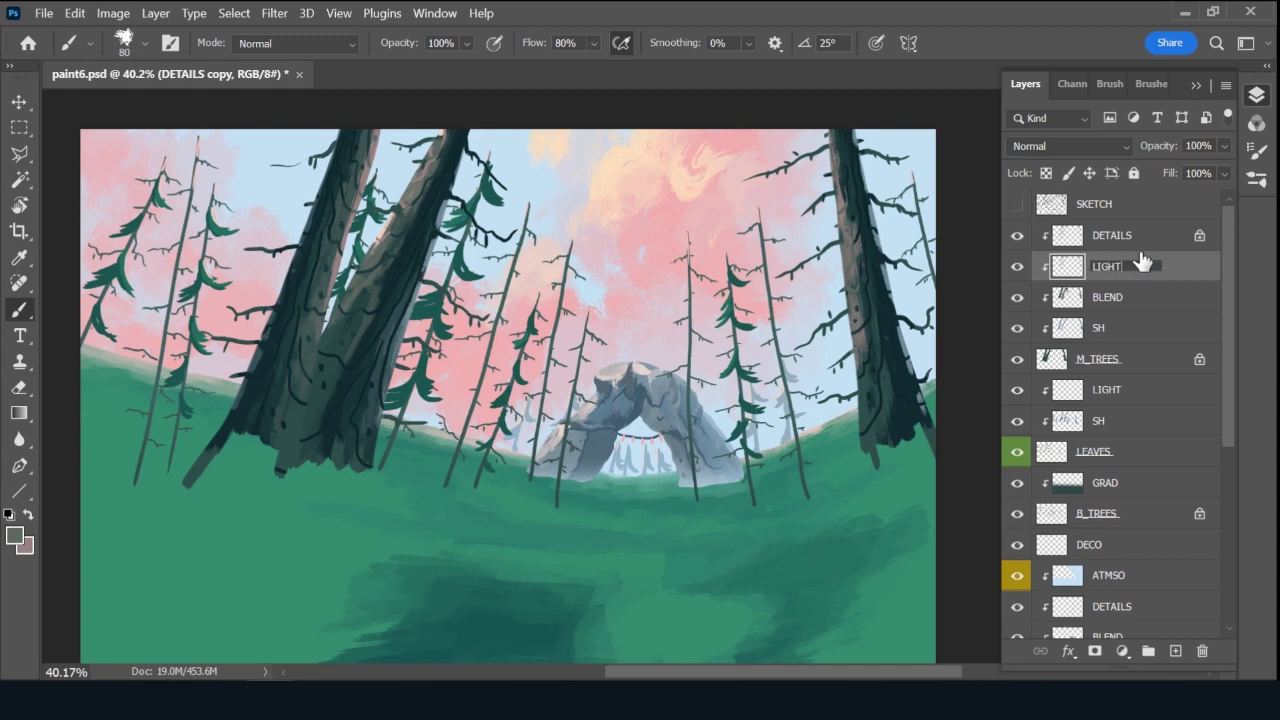
{"action": "key", "text": "Return"}
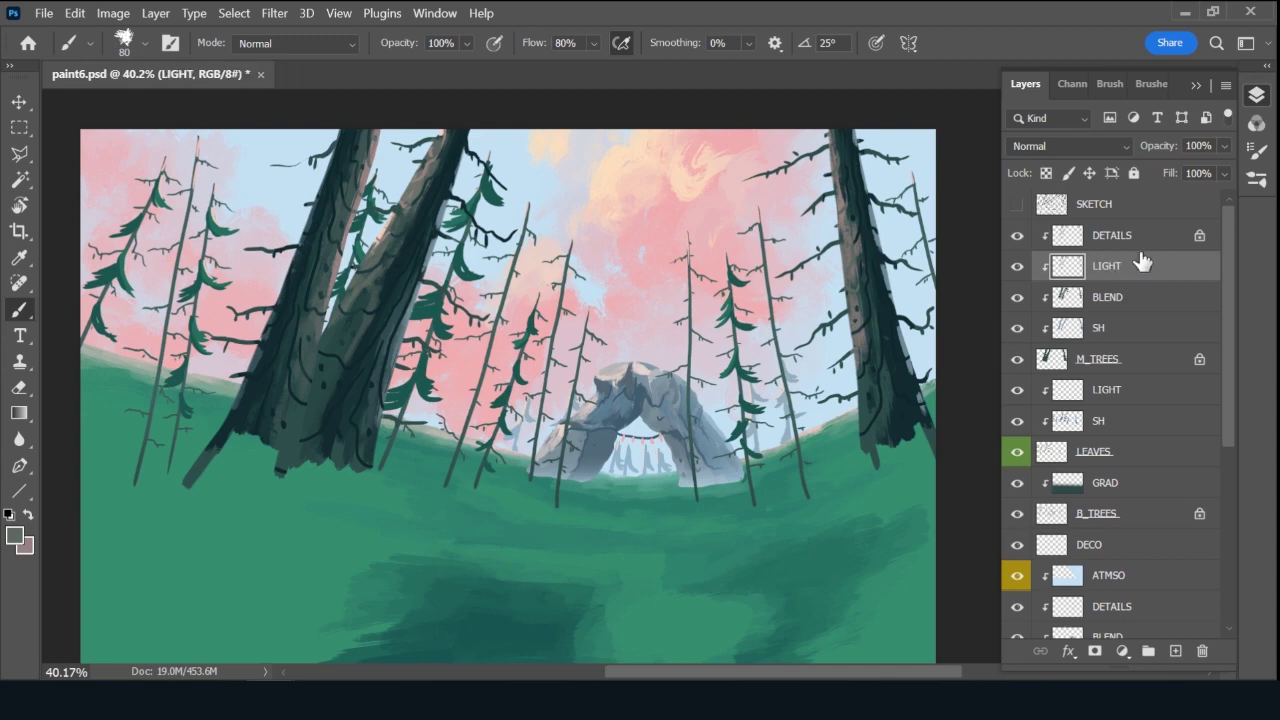
Recolour the LIGHT layer's lines pale sky blue with transparency locked, offset them slightly and lower the layer opacity to about 24%.
{"action": "left_click", "coordinate": [500, 157], "text": "alt"}
{"action": "key", "text": "slash"}
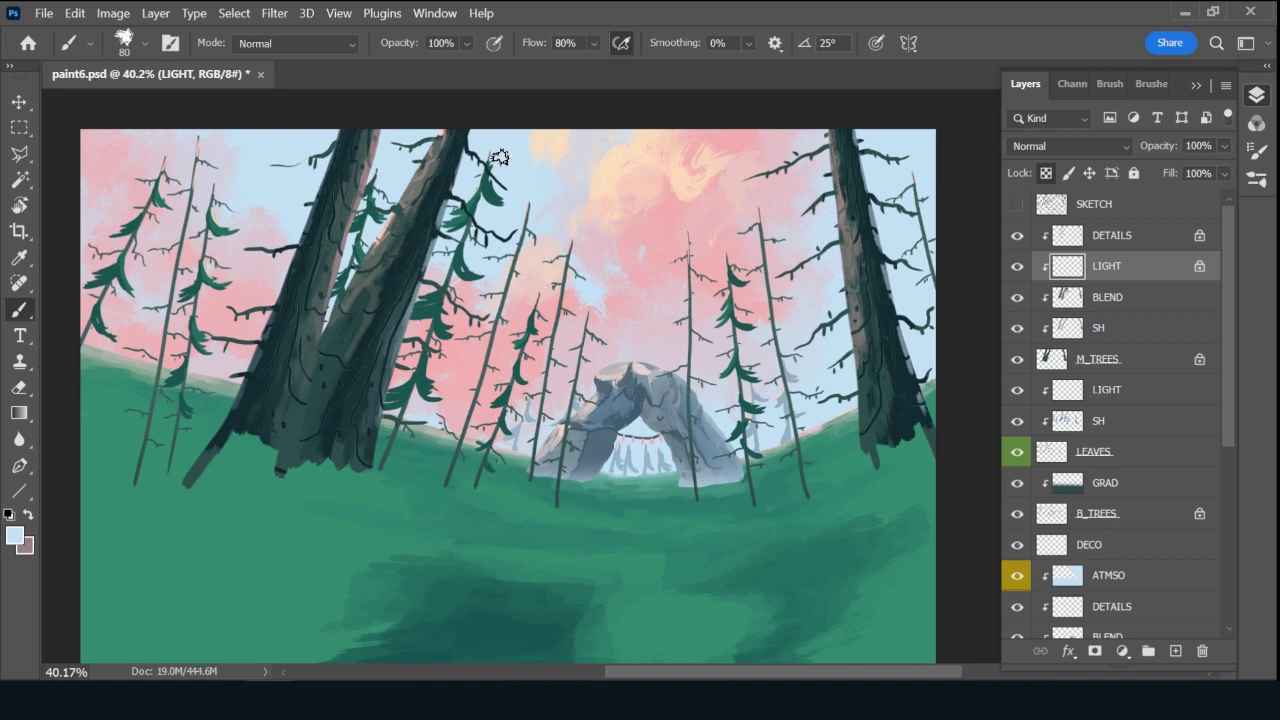
{"action": "key", "text": "v"}
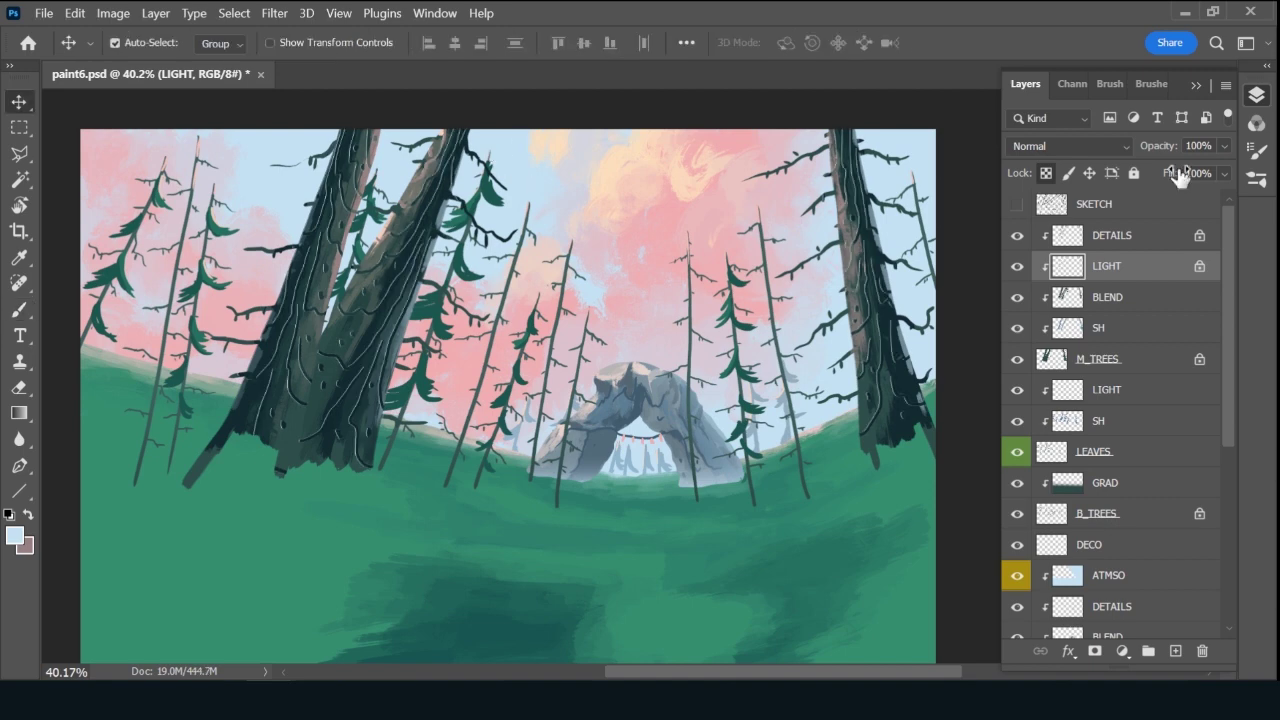
{"action": "type", "text": "020"}
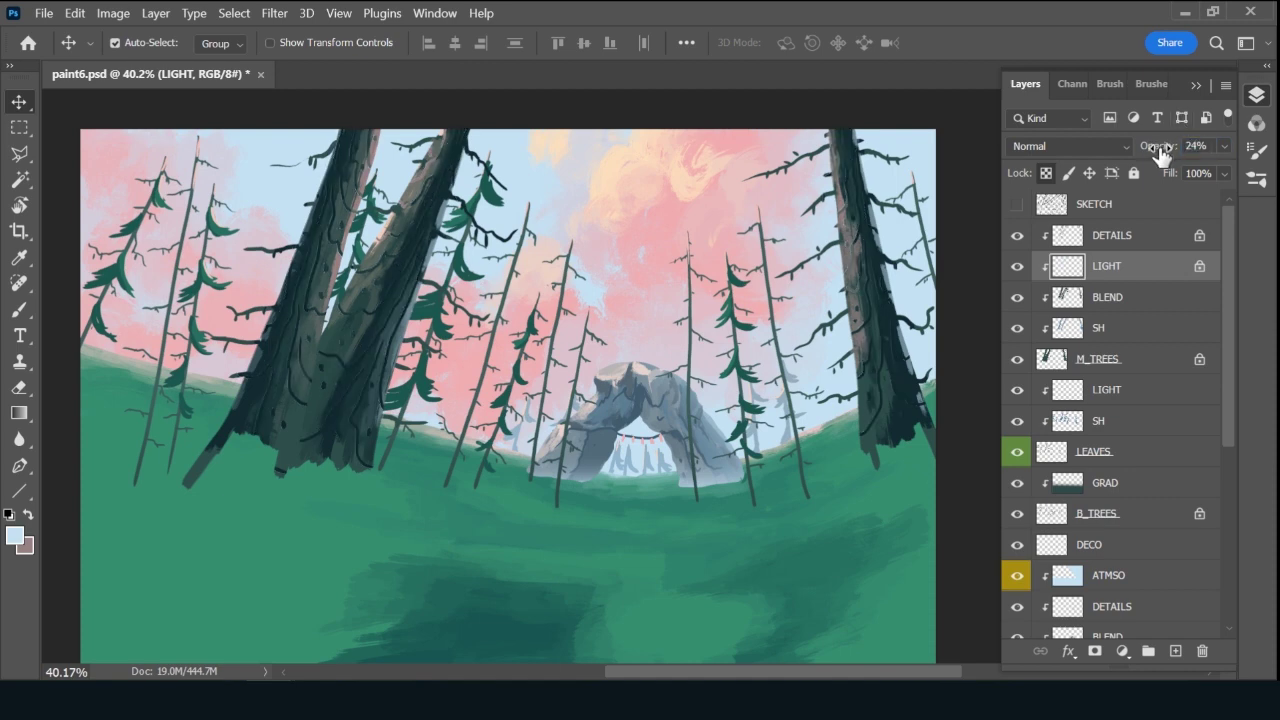
Add a clipped layer named TX above the tree DETAILS layer.
{"action": "left_click", "coordinate": [1160, 240]}
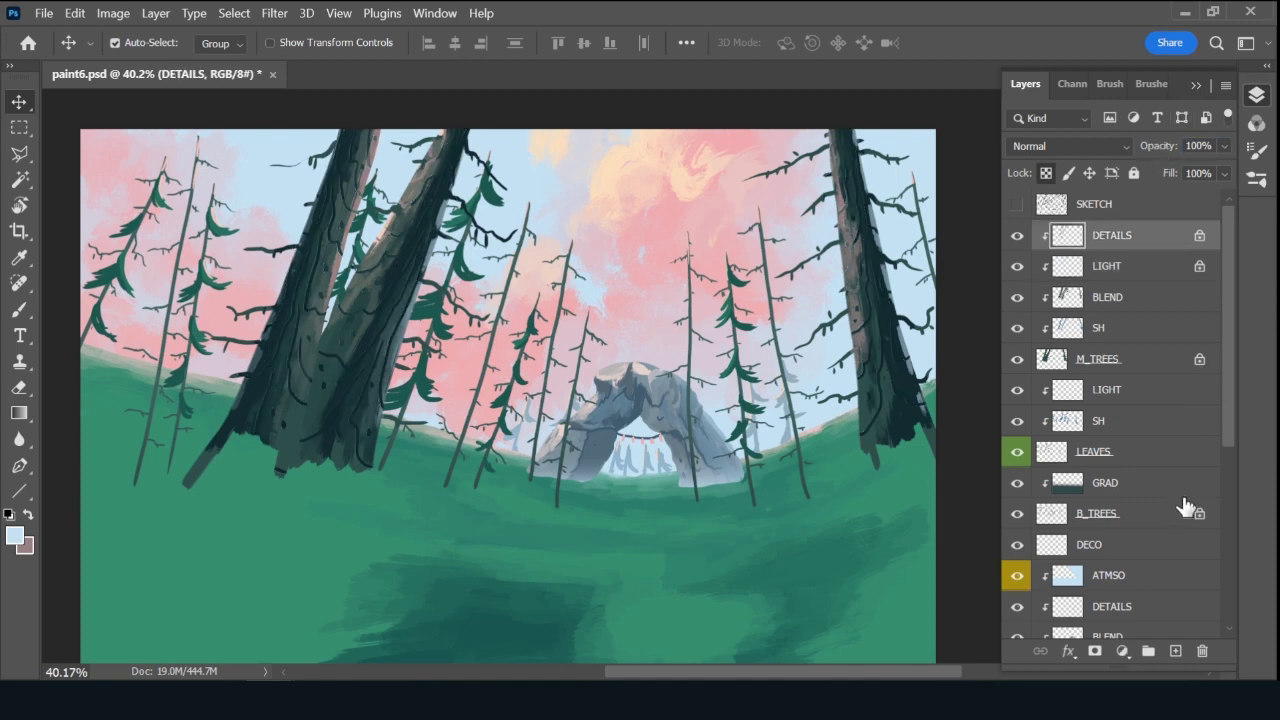
{"action": "left_click", "coordinate": [1176, 651]}
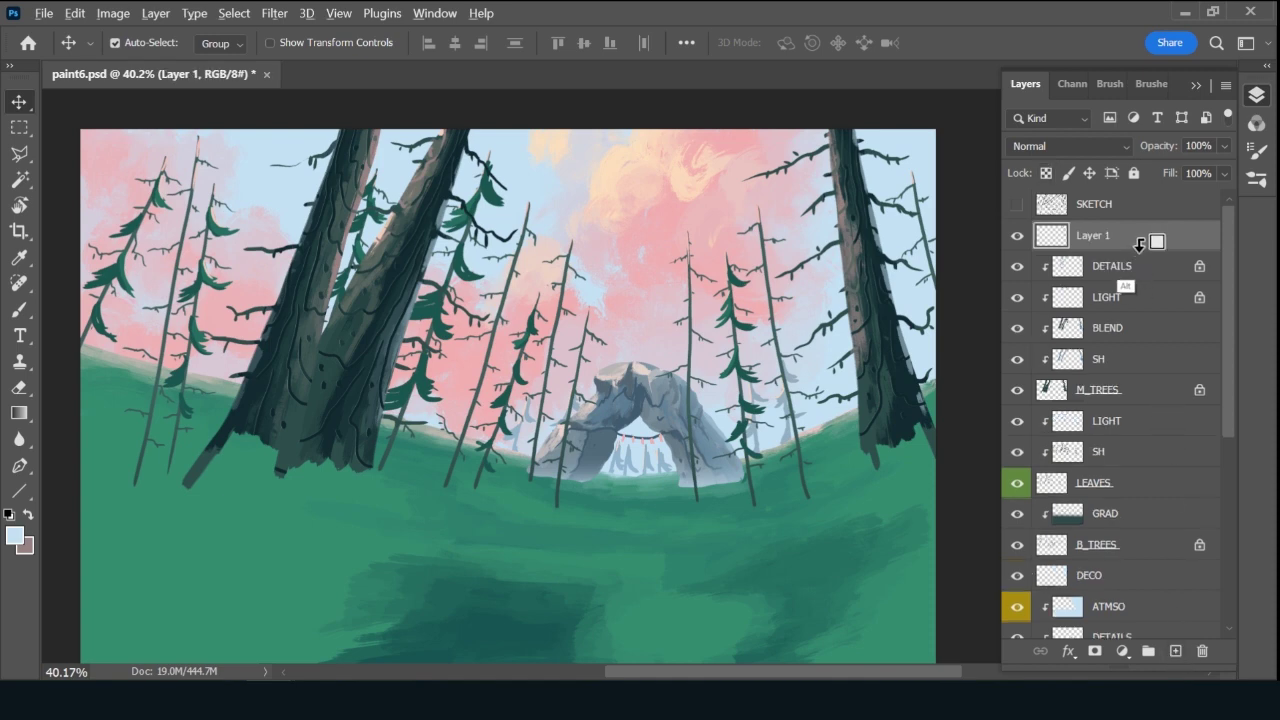
{"action": "double_click", "coordinate": [1107, 236]}
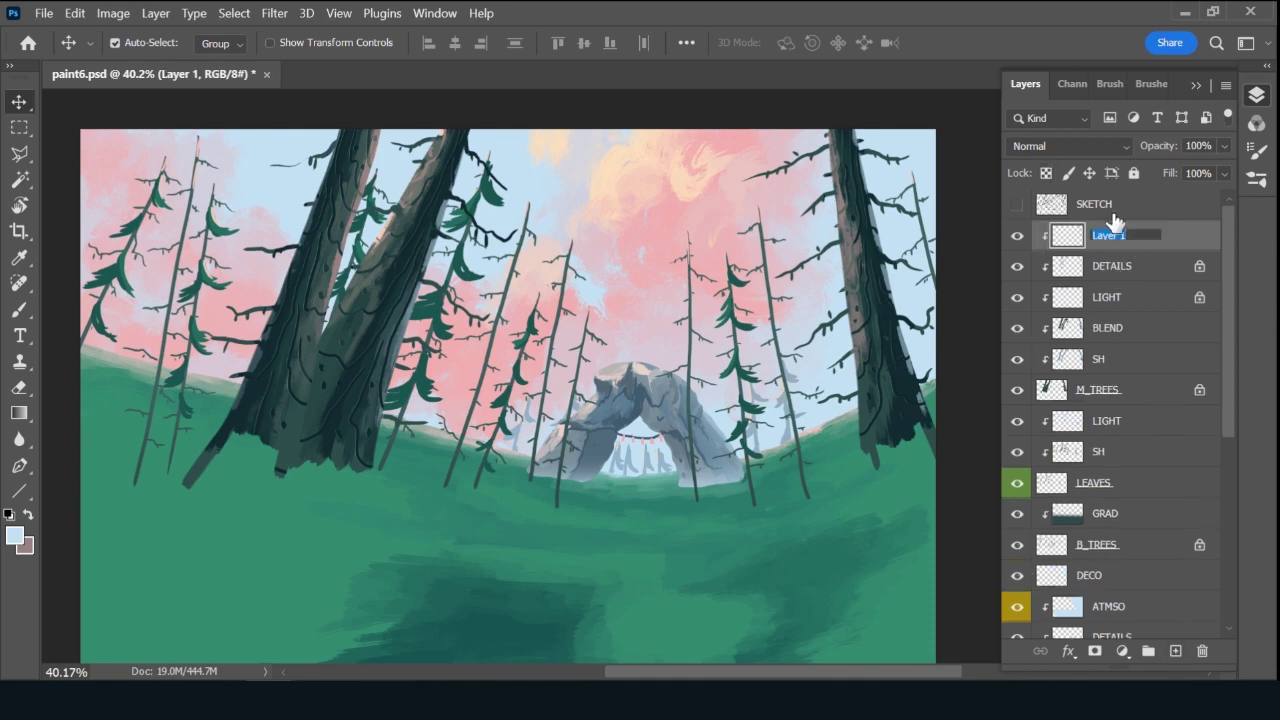
{"action": "type", "text": "TX"}
{"action": "key", "text": "Return"}
Choose the Kyle's Paintbox Gouache brush and set the TX layer's blend mode to Multiply.
{"action": "left_click", "coordinate": [1151, 83]}
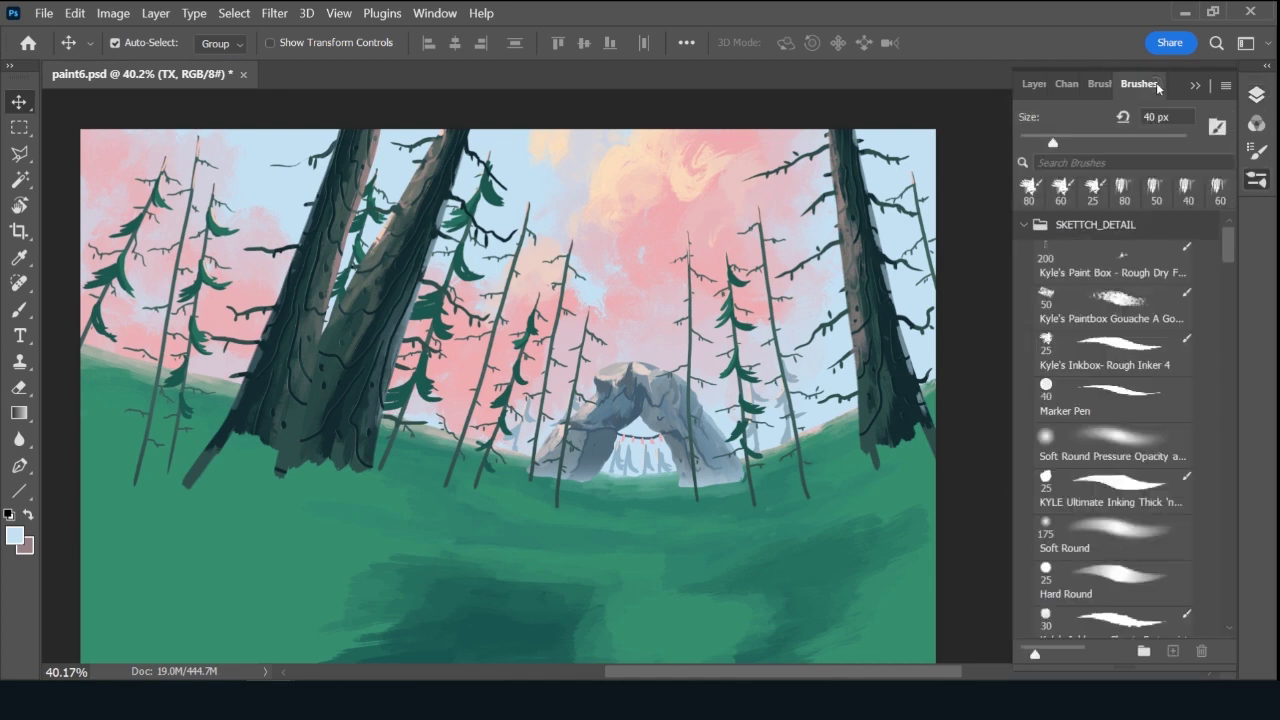
{"action": "left_click", "coordinate": [1125, 305]}
{"action": "left_click", "coordinate": [1066, 84]}
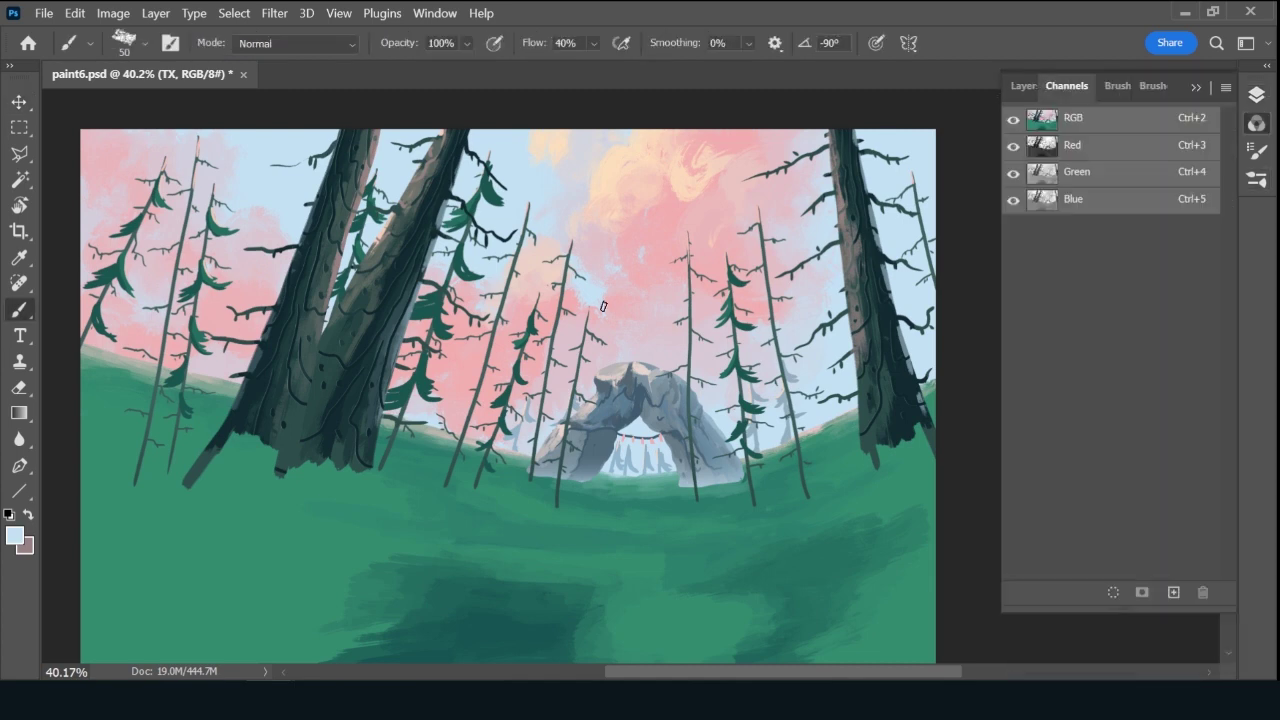
{"action": "left_click", "coordinate": [1022, 85]}
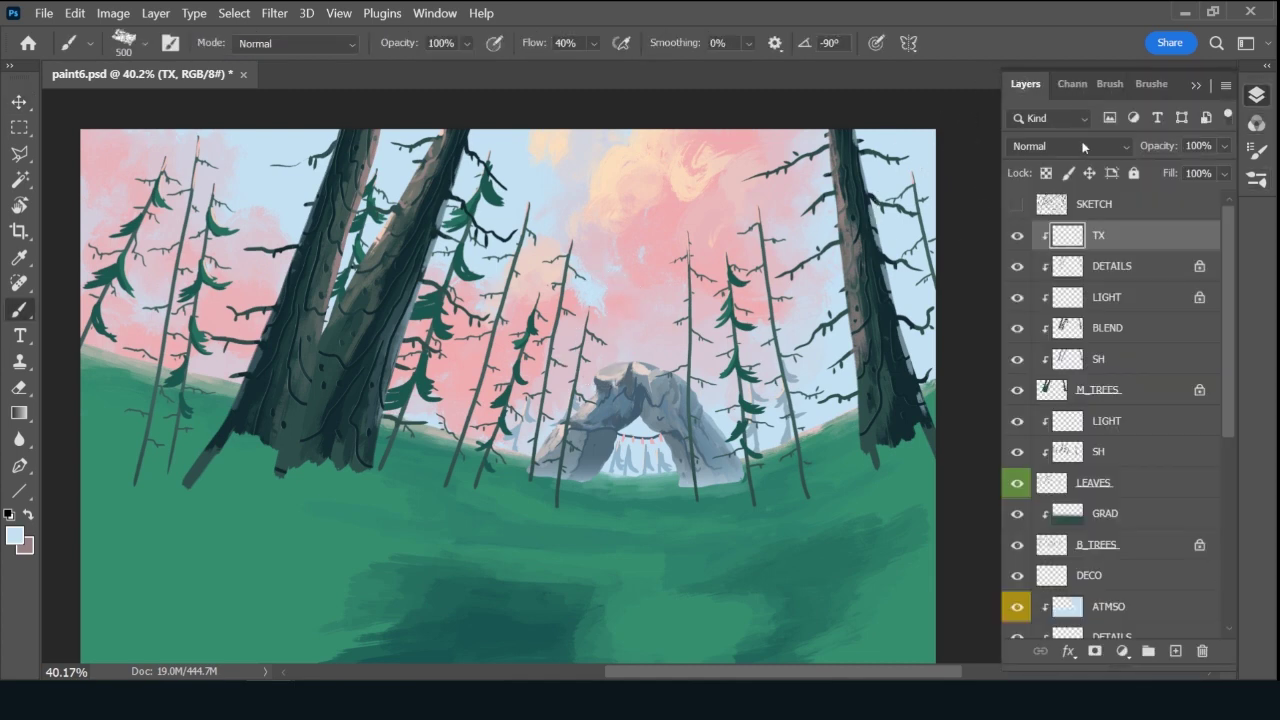
{"action": "left_click", "coordinate": [1081, 151]}
{"action": "left_click", "coordinate": [1055, 186]}
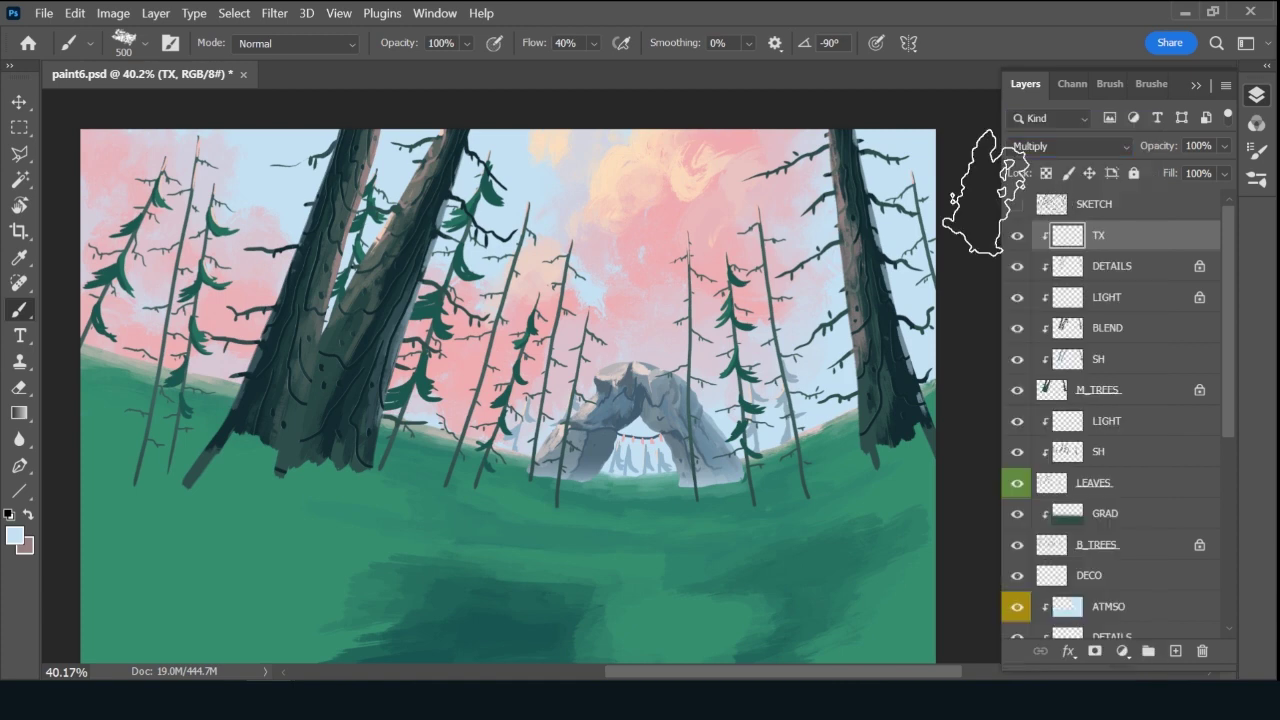
Brush rough gouache texture over the large trunks at up to 1500 px, using a dark tone sampled from the leaning trunk's base.
{"action": "key", "text": "]"}
{"action": "key", "text": "]"}
{"action": "key", "text": "]"}
{"action": "key", "text": "]"}
{"action": "key", "text": "]"}
{"action": "key", "text": "]"}
{"action": "key", "text": "]"}
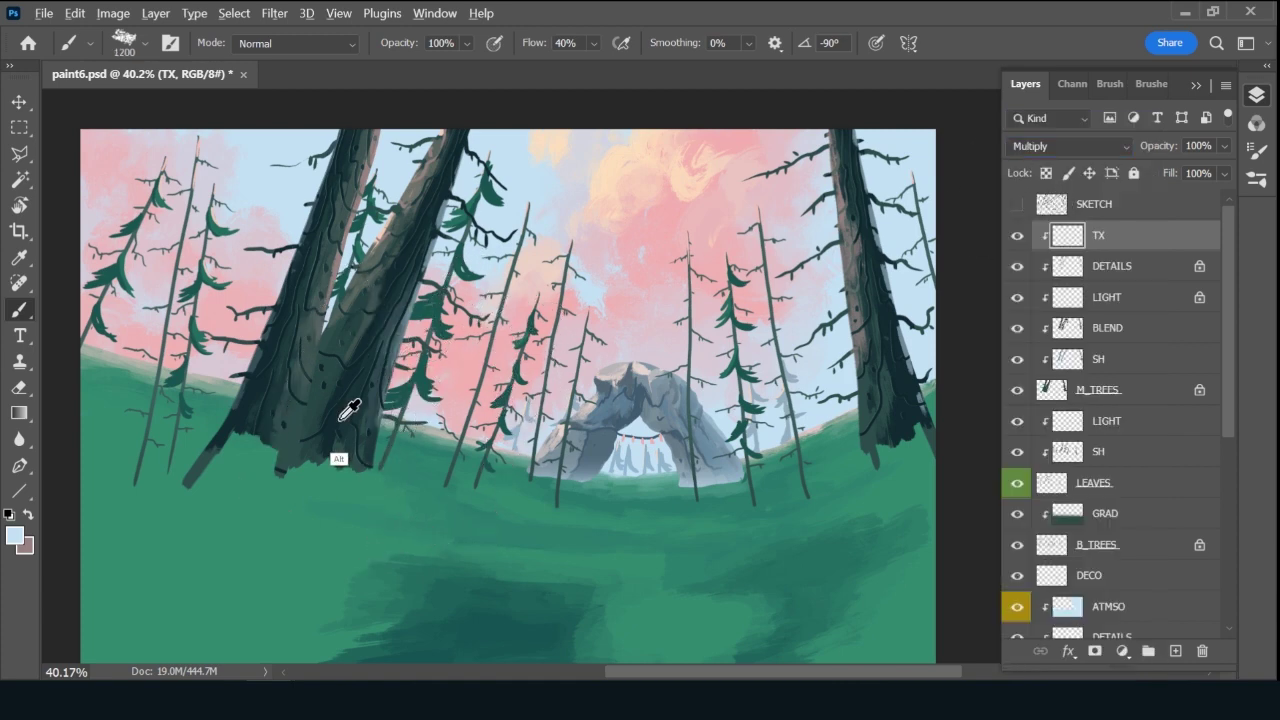
{"action": "left_click", "coordinate": [340, 420], "text": "alt"}
{"action": "key", "text": "]"}
{"action": "key", "text": "]"}
{"action": "key", "text": "]"}
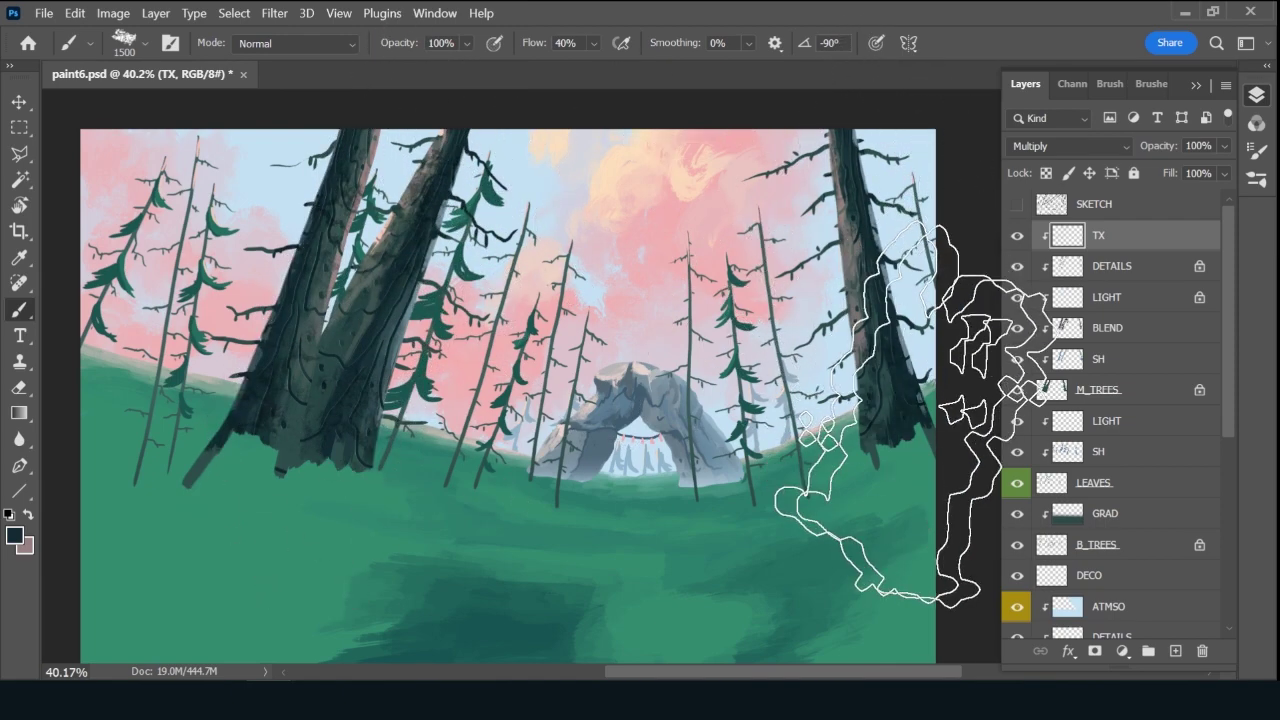
Sample the hillside green, lock the TX layer's transparency to tint its texture, adjust its opacity and save the file.
{"action": "left_click", "coordinate": [866, 515], "text": "alt"}
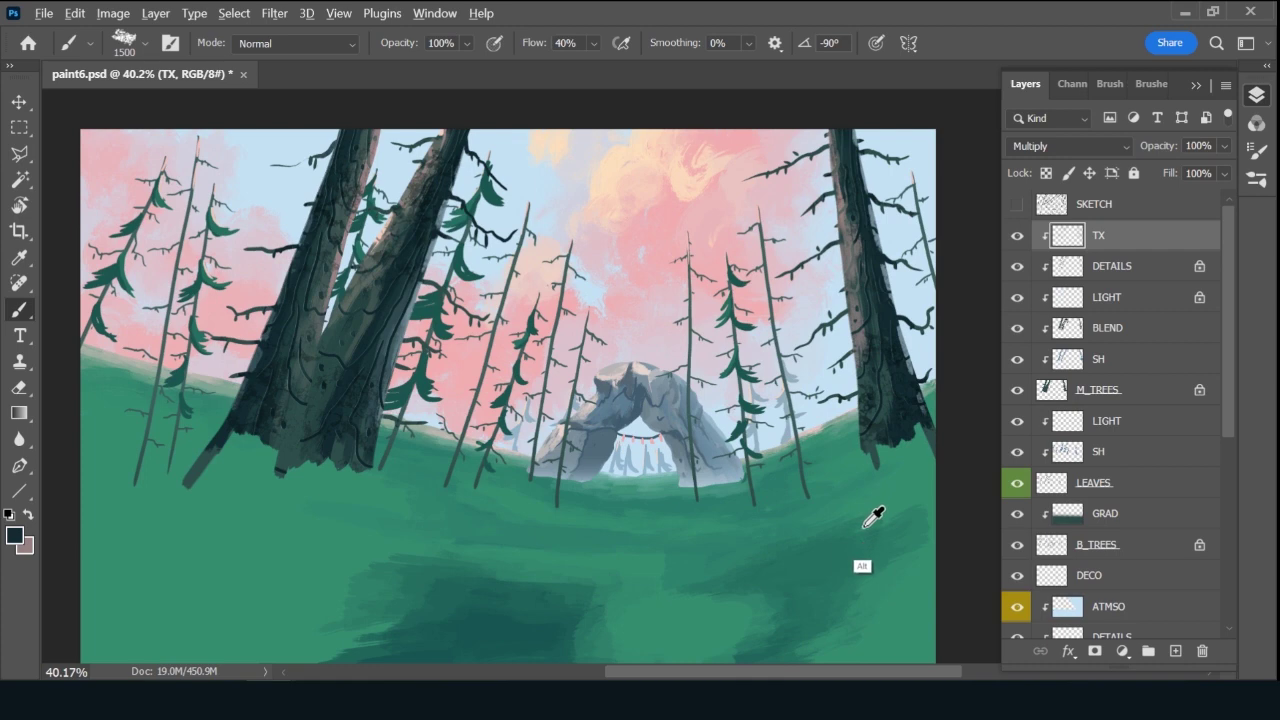
{"action": "key", "text": "slash"}
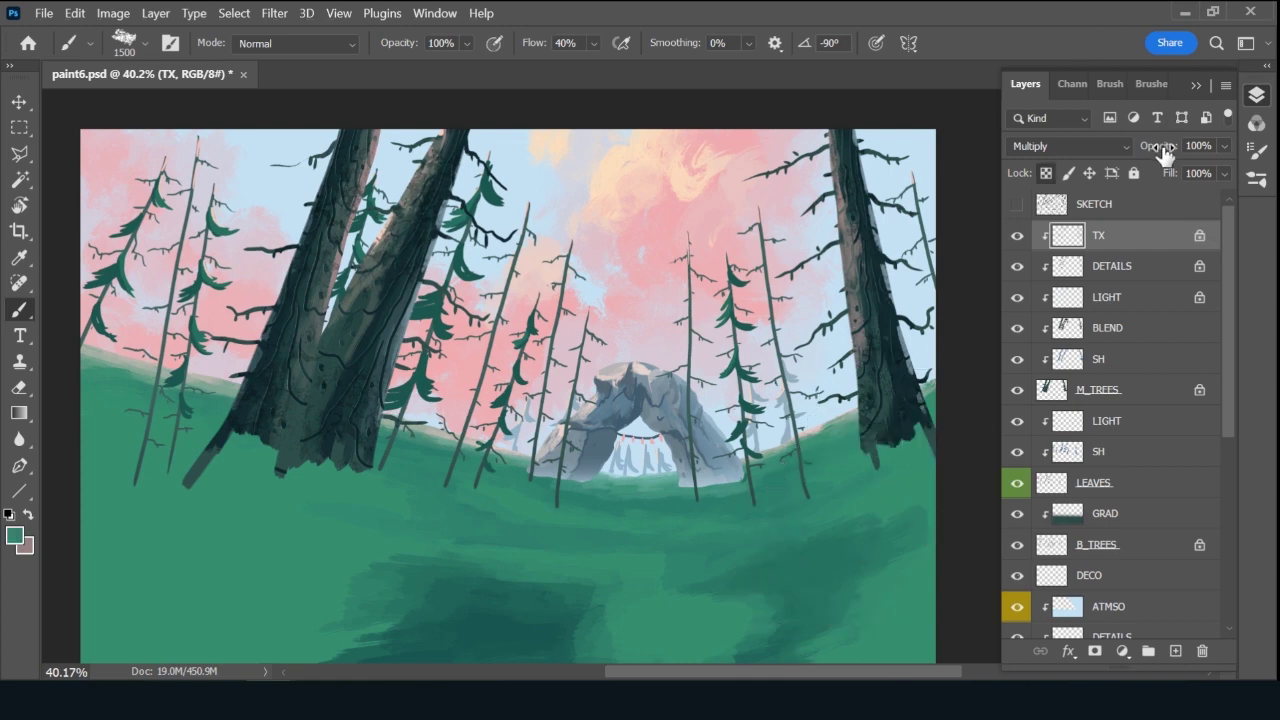
{"action": "left_click_drag", "start_coordinate": [1161, 150], "coordinate": [1167, 152]}
{"action": "key", "text": "ctrl+s"}
Create an unclipped layer named CLIFFS above TX and choose the Rough Inker brush at 60 px.
{"action": "left_click", "coordinate": [1175, 651]}
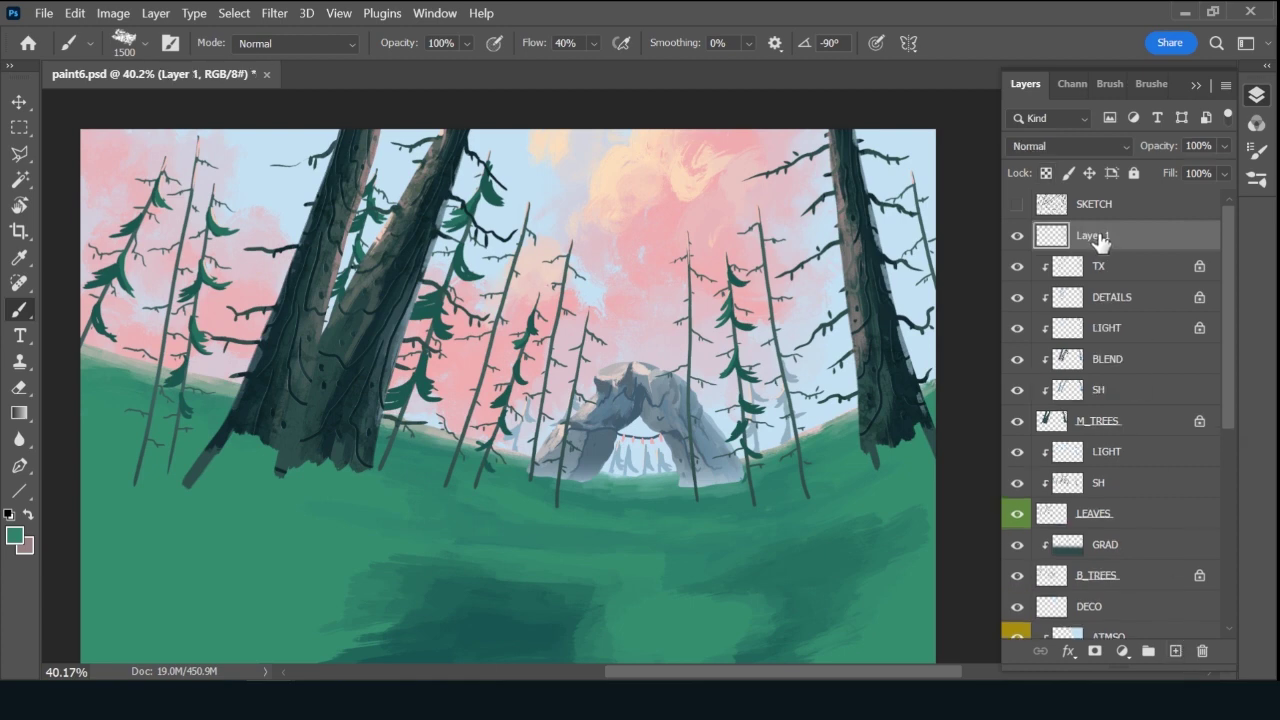
{"action": "double_click", "coordinate": [1096, 236]}
{"action": "type", "text": "CLIFFS"}
{"action": "key", "text": "Return"}
{"action": "left_click", "coordinate": [1151, 84]}
{"action": "left_click", "coordinate": [1093, 190]}
{"action": "left_click", "coordinate": [1033, 84]}
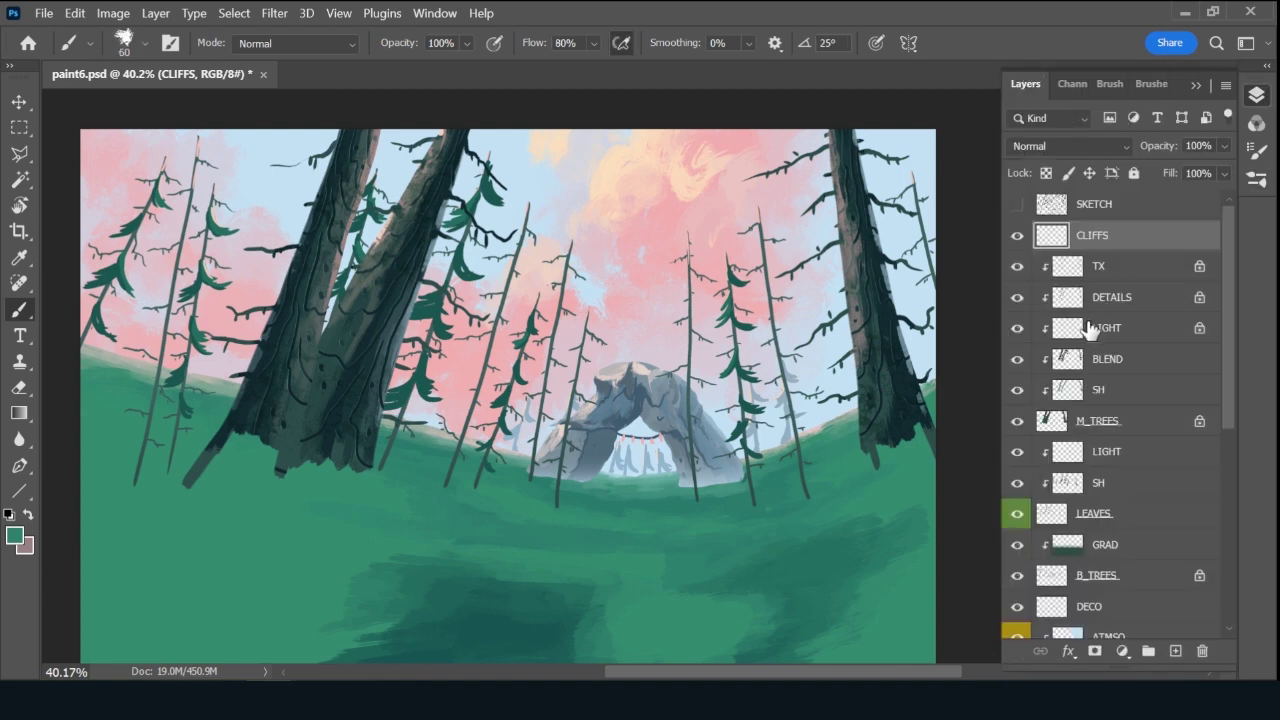
Show the SKETCH layer and mix a deeper green from the sampled ground colour, shifting its hue to 150°.
{"action": "left_click", "coordinate": [1017, 204]}
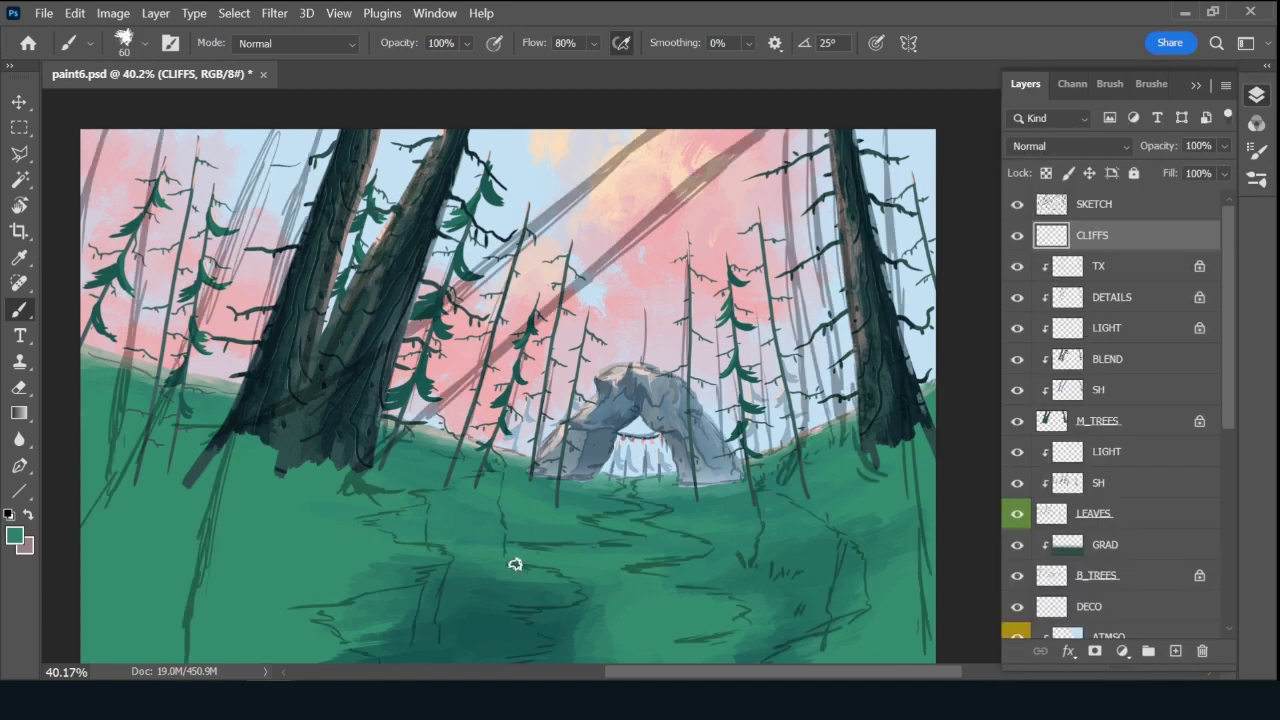
{"action": "left_click", "coordinate": [16, 537]}
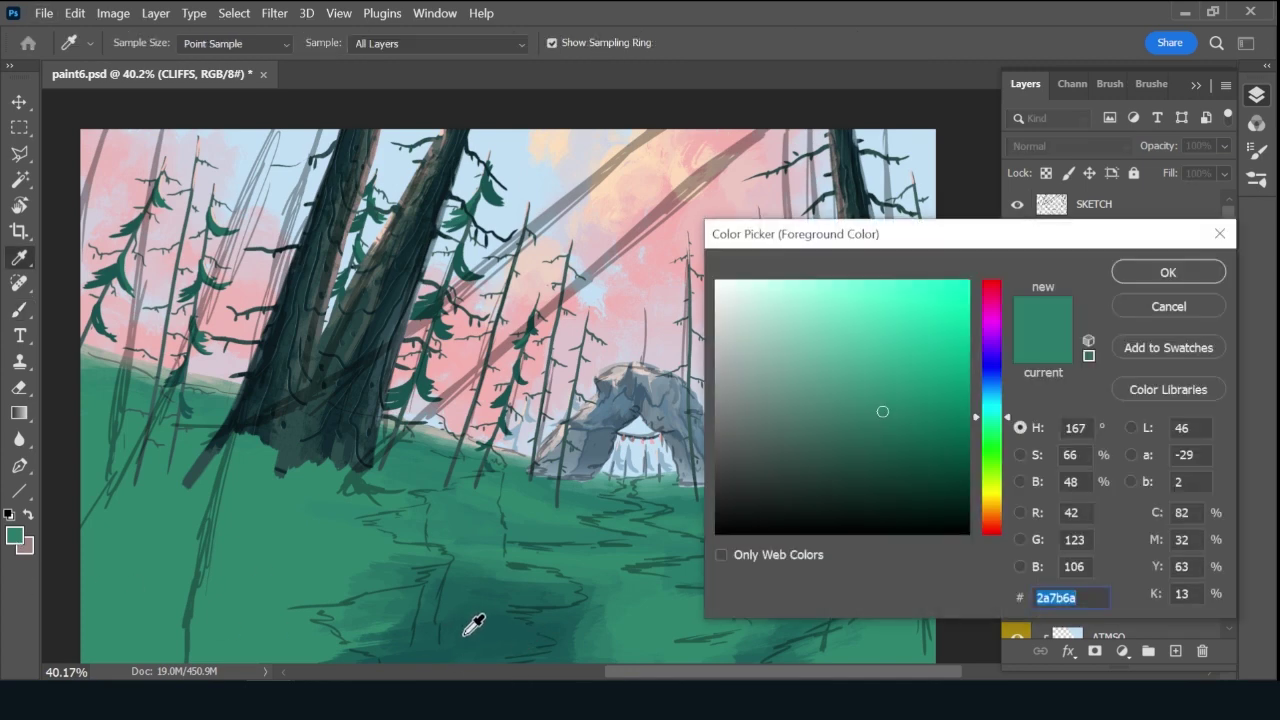
{"action": "left_click_drag", "start_coordinate": [478, 626], "coordinate": [428, 540]}
{"action": "left_click", "coordinate": [576, 469]}
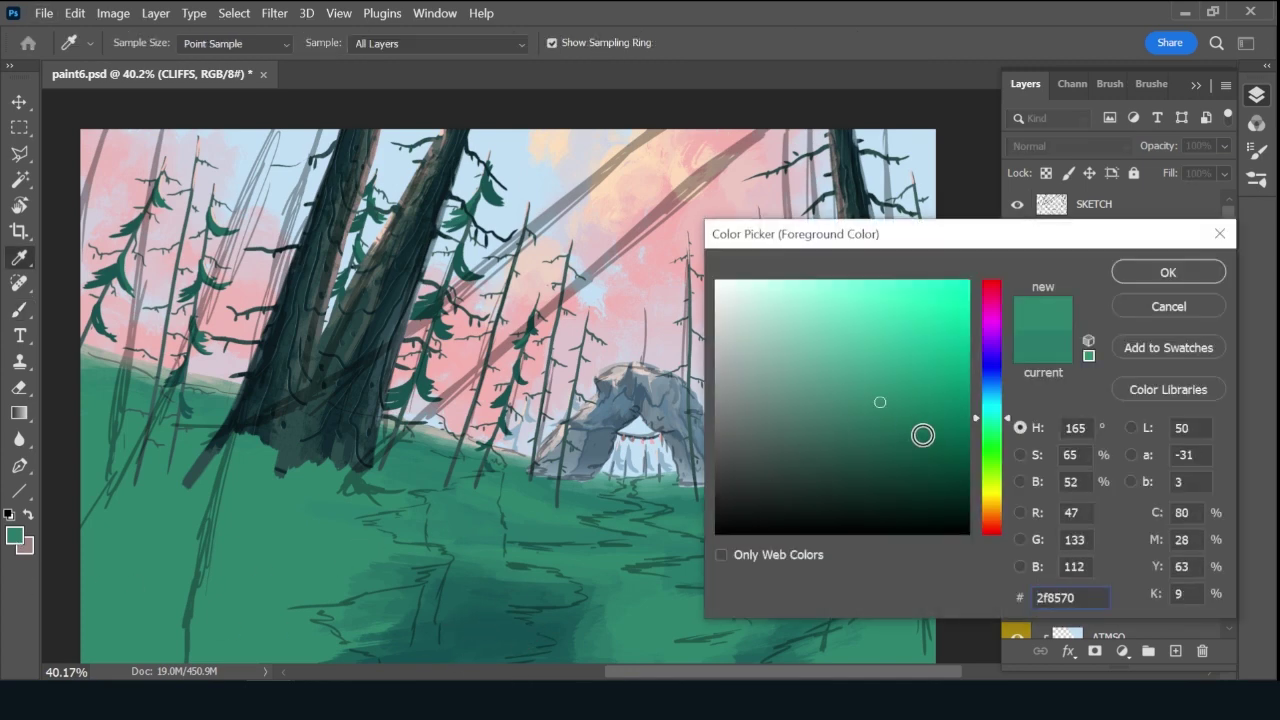
{"action": "left_click", "coordinate": [995, 428]}
{"action": "left_click_drag", "start_coordinate": [995, 430], "coordinate": [991, 427]}
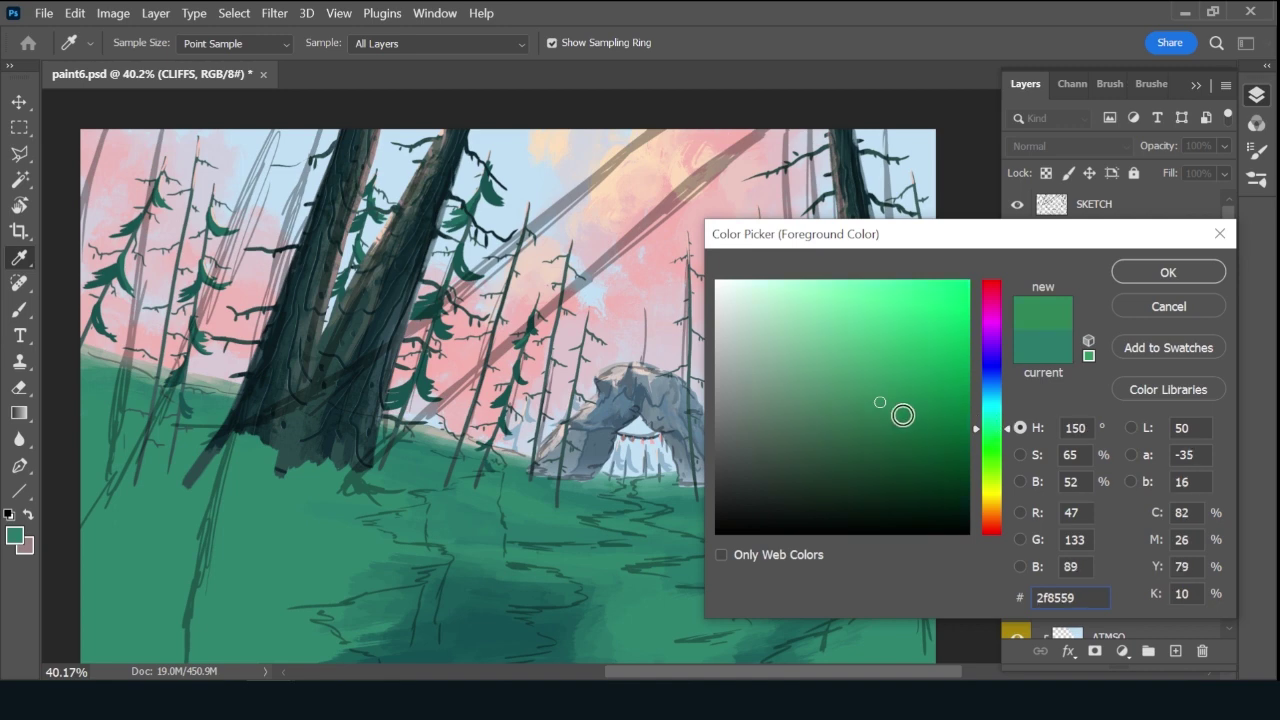
{"action": "left_click", "coordinate": [903, 427]}
{"action": "left_click", "coordinate": [1168, 273]}
{"action": "key", "text": "b"}
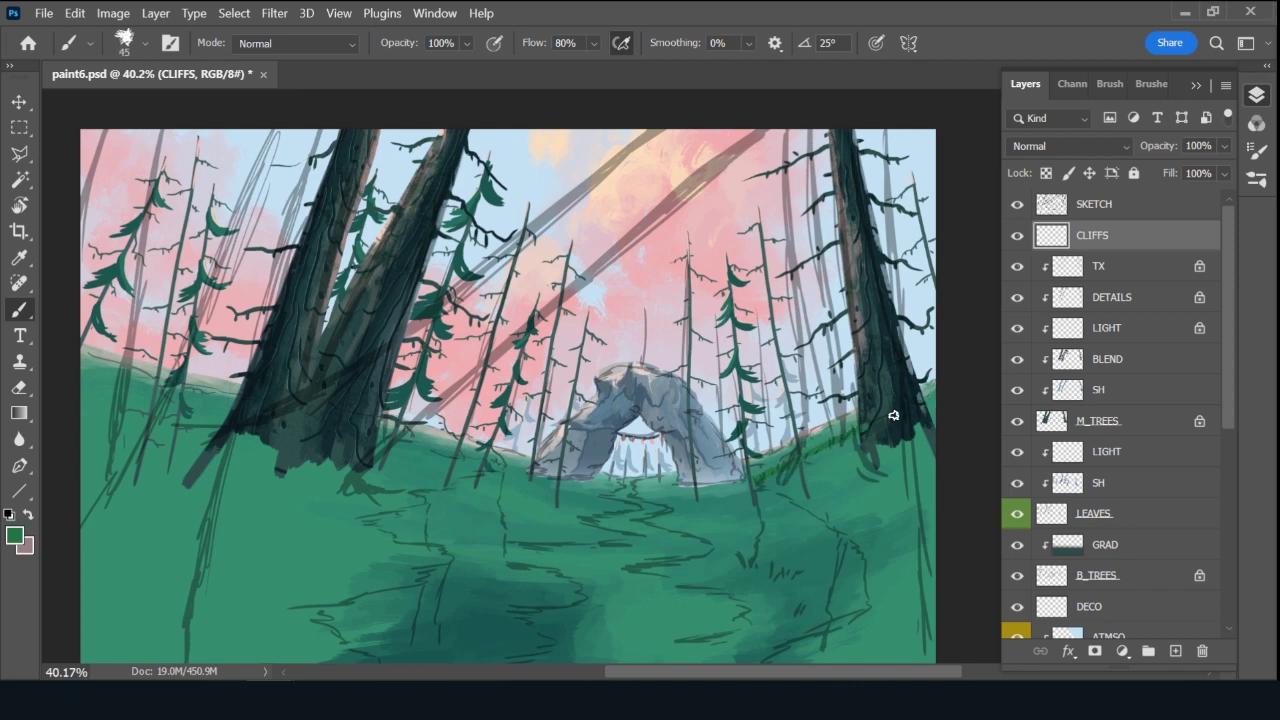
Block in the right cliff on the CLIFFS layer with the 70 px brush, following the sketched slope and ledge.
{"action": "left_click", "coordinate": [821, 453], "text": "shift"}
{"action": "key", "text": "bracketright"}
{"action": "mouse_move", "coordinate": [775, 538]}
{"action": "left_mouse_down"}
{"action": "mouse_move", "coordinate": [786, 498]}
{"action": "mouse_move", "coordinate": [824, 461]}
{"action": "mouse_move", "coordinate": [781, 455]}
{"action": "mouse_move", "coordinate": [769, 485]}
{"action": "mouse_move", "coordinate": [812, 470]}
{"action": "mouse_move", "coordinate": [787, 501]}
{"action": "mouse_move", "coordinate": [846, 476]}
{"action": "mouse_move", "coordinate": [822, 508]}
{"action": "mouse_move", "coordinate": [857, 499]}
{"action": "mouse_move", "coordinate": [813, 525]}
{"action": "mouse_move", "coordinate": [895, 512]}
{"action": "left_mouse_up"}
{"action": "mouse_move", "coordinate": [845, 445]}
{"action": "left_mouse_down"}
{"action": "mouse_move", "coordinate": [941, 407]}
{"action": "mouse_move", "coordinate": [828, 470]}
{"action": "mouse_move", "coordinate": [948, 443]}
{"action": "mouse_move", "coordinate": [857, 501]}
{"action": "mouse_move", "coordinate": [864, 514]}
{"action": "mouse_move", "coordinate": [941, 504]}
{"action": "mouse_move", "coordinate": [900, 531]}
{"action": "mouse_move", "coordinate": [927, 535]}
{"action": "mouse_move", "coordinate": [856, 557]}
{"action": "mouse_move", "coordinate": [931, 553]}
{"action": "mouse_move", "coordinate": [935, 484]}
{"action": "mouse_move", "coordinate": [930, 552]}
{"action": "left_mouse_up"}
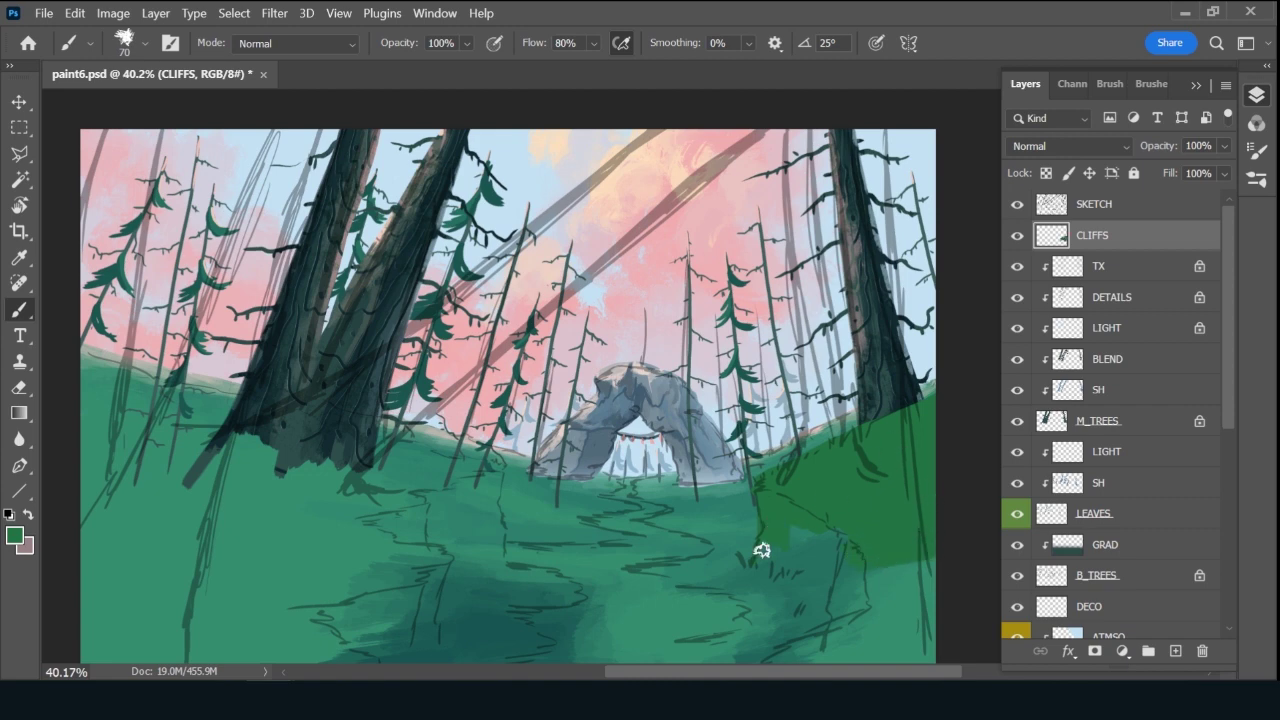
{"action": "left_click_drag", "start_coordinate": [762, 550], "coordinate": [831, 521]}
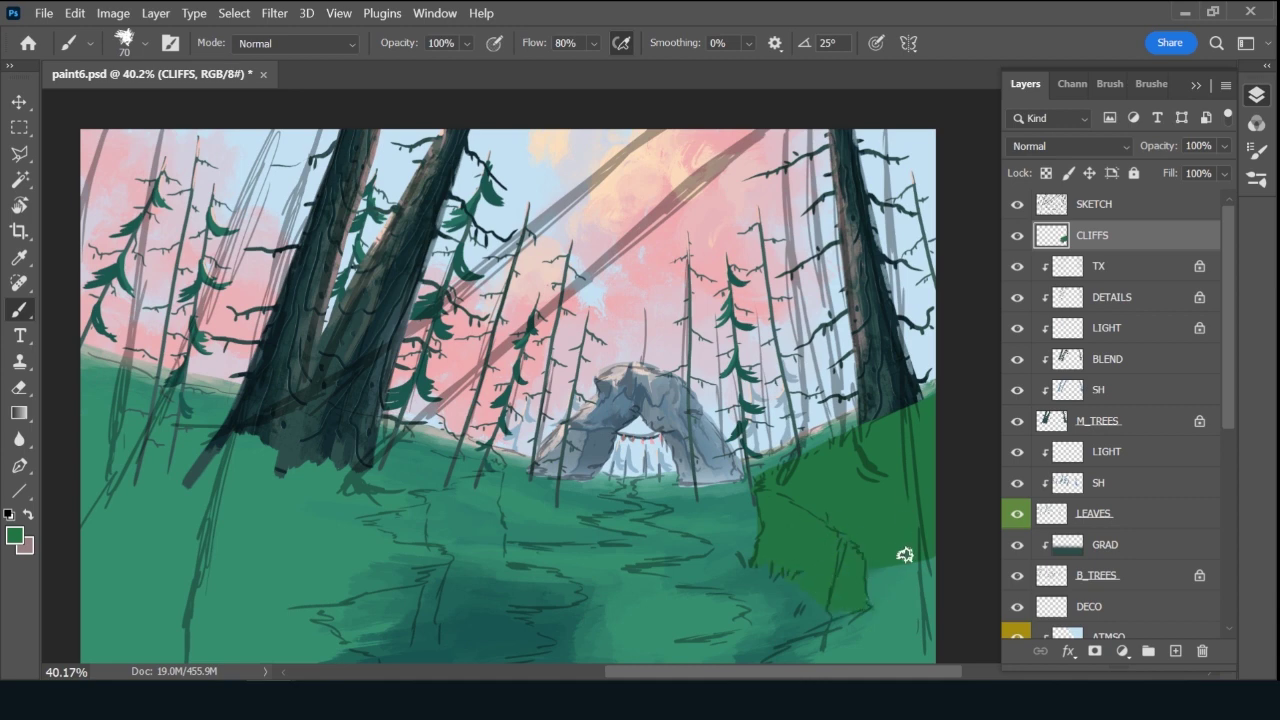
{"action": "mouse_move", "coordinate": [904, 555]}
{"action": "left_mouse_down"}
{"action": "mouse_move", "coordinate": [898, 478]}
{"action": "mouse_move", "coordinate": [895, 497]}
{"action": "mouse_move", "coordinate": [756, 571]}
{"action": "mouse_move", "coordinate": [832, 557]}
{"action": "left_mouse_up"}
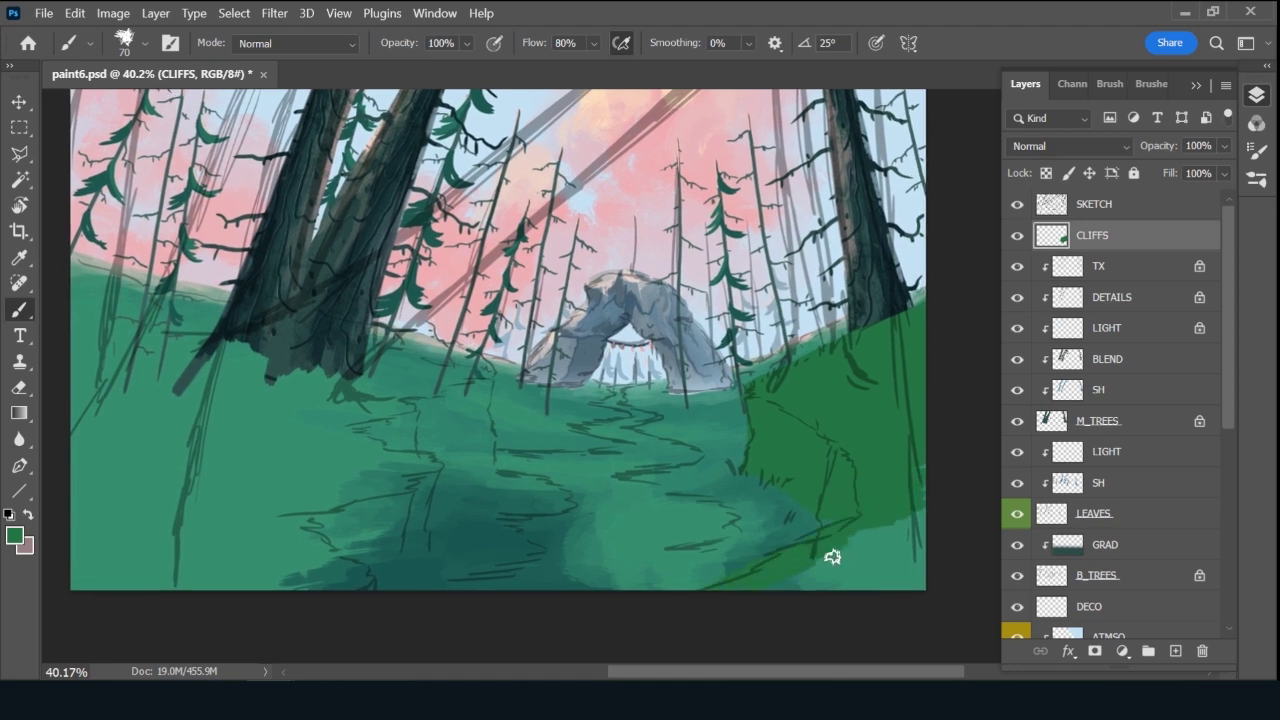
Fill the right cliff's lower part down to the canvas corner with green at 100 px.
{"action": "key", "text": "bracketright"}
{"action": "key", "text": "bracketright"}
{"action": "key", "text": "bracketright"}
{"action": "mouse_move", "coordinate": [871, 517]}
{"action": "left_mouse_down"}
{"action": "mouse_move", "coordinate": [900, 525]}
{"action": "mouse_move", "coordinate": [851, 553]}
{"action": "mouse_move", "coordinate": [913, 547]}
{"action": "mouse_move", "coordinate": [782, 590]}
{"action": "mouse_move", "coordinate": [818, 567]}
{"action": "mouse_move", "coordinate": [845, 565]}
{"action": "mouse_move", "coordinate": [802, 580]}
{"action": "mouse_move", "coordinate": [883, 561]}
{"action": "mouse_move", "coordinate": [911, 571]}
{"action": "mouse_move", "coordinate": [908, 595]}
{"action": "mouse_move", "coordinate": [875, 597]}
{"action": "mouse_move", "coordinate": [933, 563]}
{"action": "mouse_move", "coordinate": [867, 591]}
{"action": "left_mouse_up"}
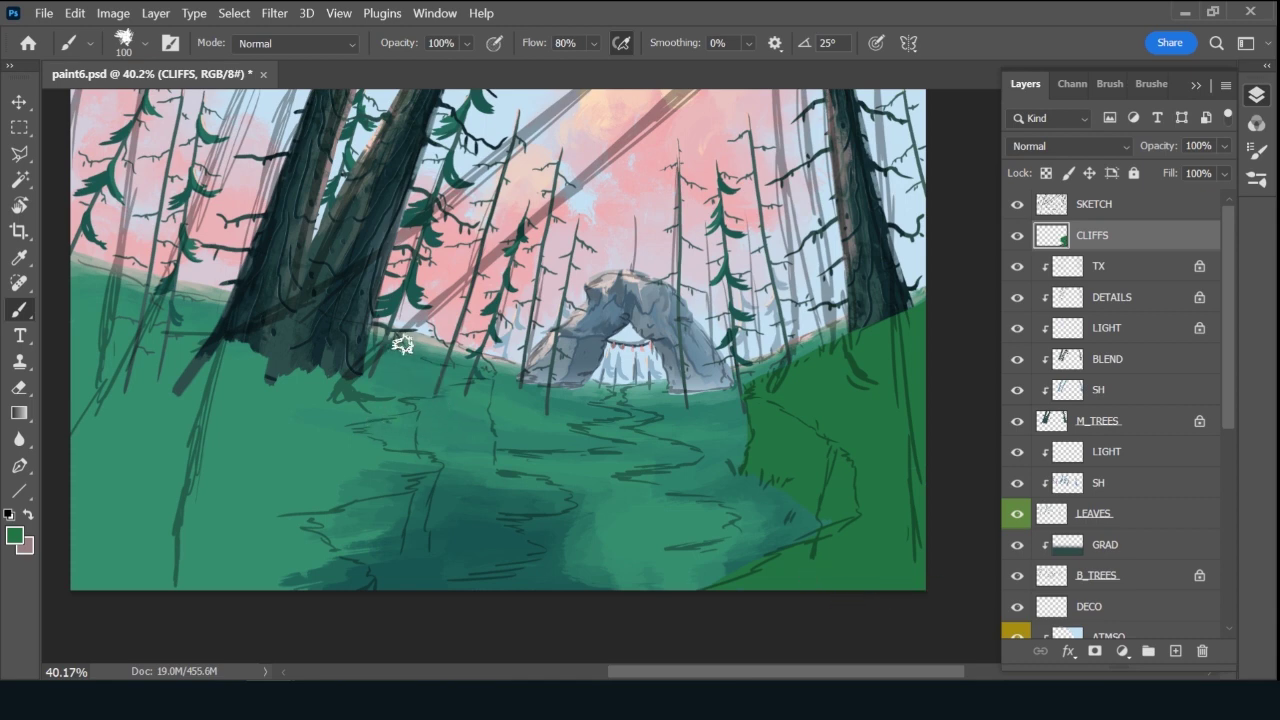
Outline the left cliff at 25 px along the hillside crest, beneath the trunks and down the sketched ledge edge.
{"action": "key", "text": "bracketleft"}
{"action": "key", "text": "bracketleft"}
{"action": "key", "text": "bracketleft"}
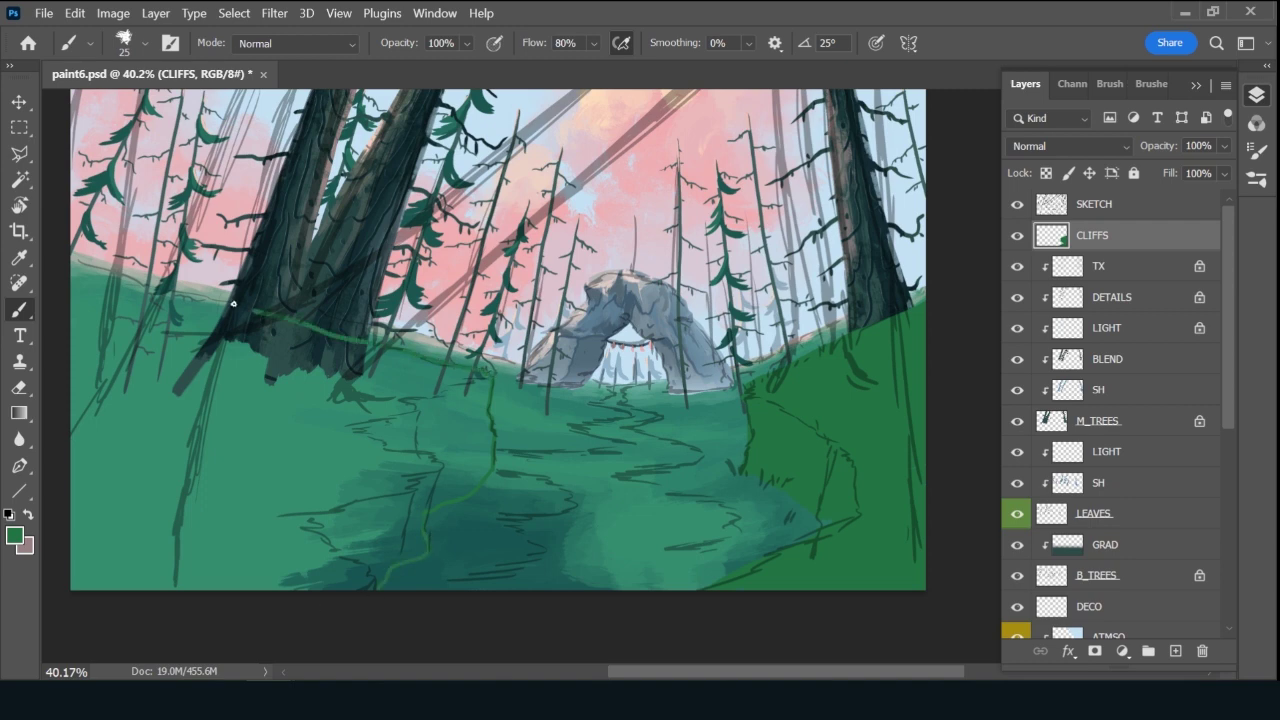
{"action": "mouse_move", "coordinate": [160, 286]}
{"action": "left_mouse_down"}
{"action": "mouse_move", "coordinate": [69, 257]}
{"action": "mouse_move", "coordinate": [77, 374]}
{"action": "mouse_move", "coordinate": [65, 445]}
{"action": "mouse_move", "coordinate": [114, 457]}
{"action": "mouse_move", "coordinate": [120, 529]}
{"action": "mouse_move", "coordinate": [108, 545]}
{"action": "mouse_move", "coordinate": [143, 510]}
{"action": "mouse_move", "coordinate": [105, 621]}
{"action": "left_mouse_up"}
Fill the left cliff's lower area with green from the canvas edge towards the stream, enlarging the brush to 200 px.
{"action": "key", "text": "]"}
{"action": "key", "text": "]"}
{"action": "key", "text": "]"}
{"action": "key", "text": "]"}
{"action": "key", "text": "]"}
{"action": "key", "text": "]"}
{"action": "key", "text": "]"}
{"action": "key", "text": "]"}
{"action": "key", "text": "]"}
{"action": "key", "text": "]"}
{"action": "key", "text": "bracketleft"}
{"action": "key", "text": "bracketleft"}
{"action": "key", "text": "bracketleft"}
{"action": "key", "text": "bracketleft"}
{"action": "key", "text": "bracketleft"}
{"action": "key", "text": "bracketleft"}
{"action": "key", "text": "bracketleft"}
{"action": "key", "text": "bracketleft"}
{"action": "key", "text": "bracketleft"}
{"action": "key", "text": "bracketleft"}
{"action": "key", "text": "bracketleft"}
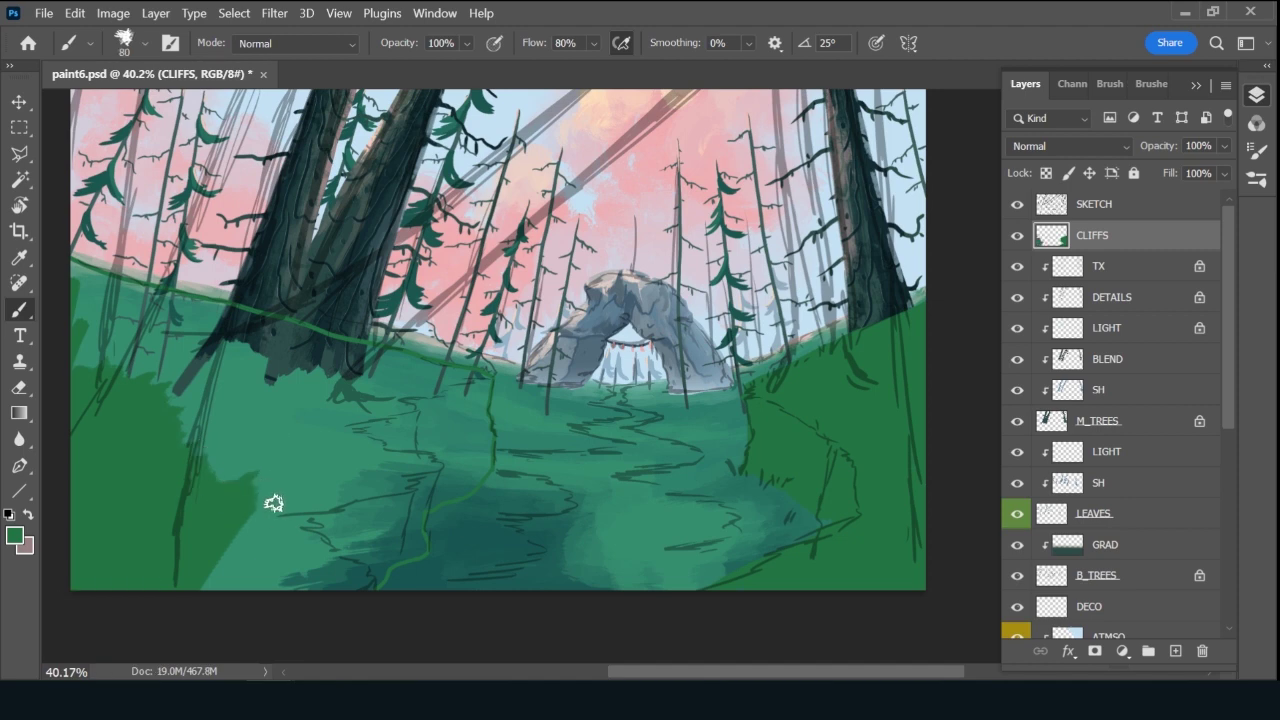
{"action": "key", "text": "bracketright"}
{"action": "key", "text": "bracketright"}
{"action": "key", "text": "bracketright"}
{"action": "key", "text": "bracketright"}
{"action": "key", "text": "bracketright"}
{"action": "key", "text": "bracketright"}
{"action": "mouse_move", "coordinate": [271, 491]}
{"action": "left_mouse_down"}
{"action": "mouse_move", "coordinate": [205, 593]}
{"action": "mouse_move", "coordinate": [292, 536]}
{"action": "mouse_move", "coordinate": [316, 560]}
{"action": "left_mouse_up"}
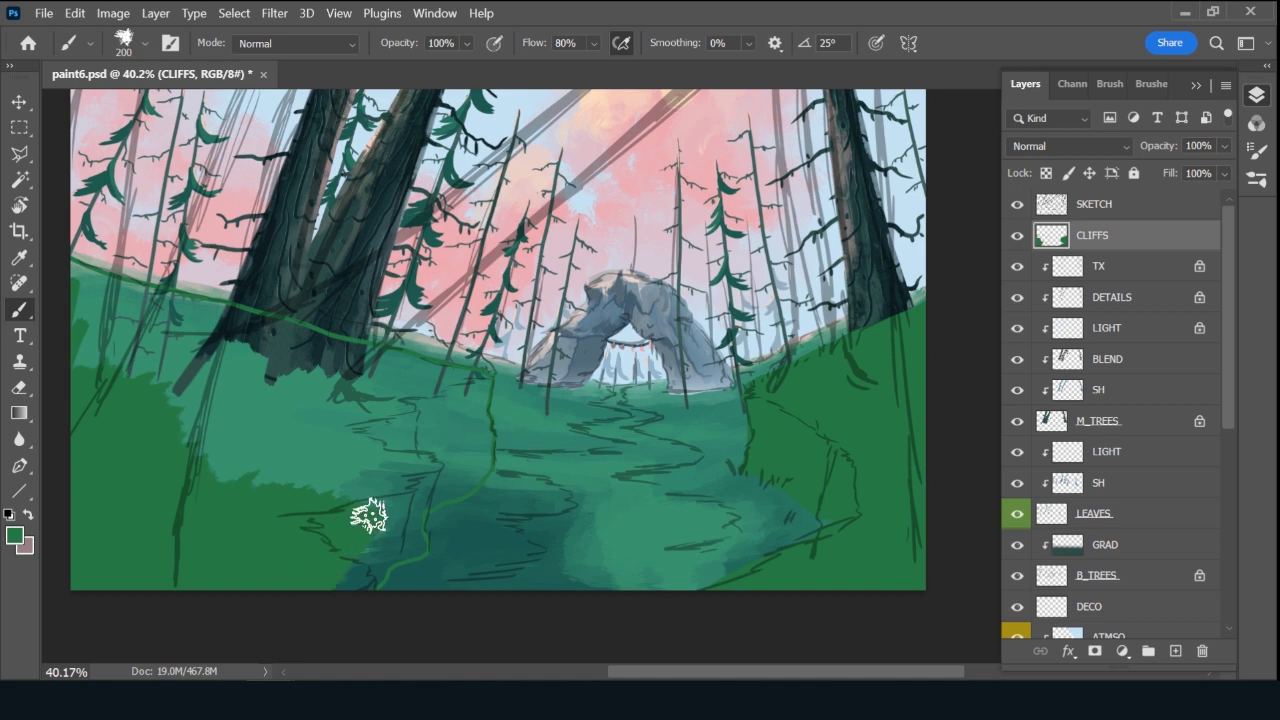
Fill the left cliff's lower ledge up to the stream outline with green at 80 px.
{"action": "key", "text": "bracketleft"}
{"action": "key", "text": "bracketleft"}
{"action": "key", "text": "bracketleft"}
{"action": "key", "text": "bracketleft"}
{"action": "key", "text": "bracketleft"}
{"action": "key", "text": "bracketleft"}
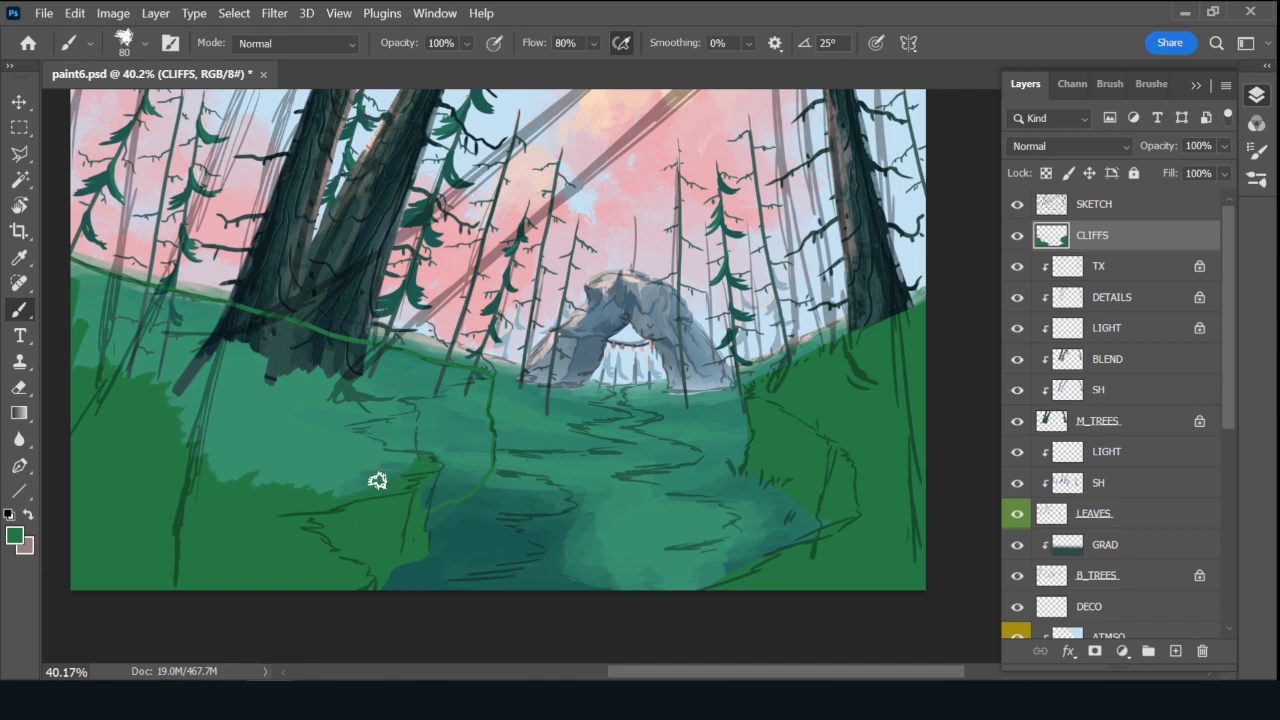
{"action": "mouse_move", "coordinate": [374, 480]}
{"action": "left_mouse_down"}
{"action": "mouse_move", "coordinate": [265, 496]}
{"action": "mouse_move", "coordinate": [390, 458]}
{"action": "mouse_move", "coordinate": [227, 483]}
{"action": "mouse_move", "coordinate": [371, 450]}
{"action": "mouse_move", "coordinate": [322, 444]}
{"action": "mouse_move", "coordinate": [194, 469]}
{"action": "mouse_move", "coordinate": [230, 463]}
{"action": "left_mouse_up"}
Fill the left cliff's upper slope up to the crest and over the leftmost trunk base at 300 px.
{"action": "key", "text": "bracketright"}
{"action": "key", "text": "bracketright"}
{"action": "key", "text": "bracketright"}
{"action": "key", "text": "bracketright"}
{"action": "key", "text": "bracketright"}
{"action": "key", "text": "bracketright"}
{"action": "key", "text": "bracketright"}
{"action": "key", "text": "bracketright"}
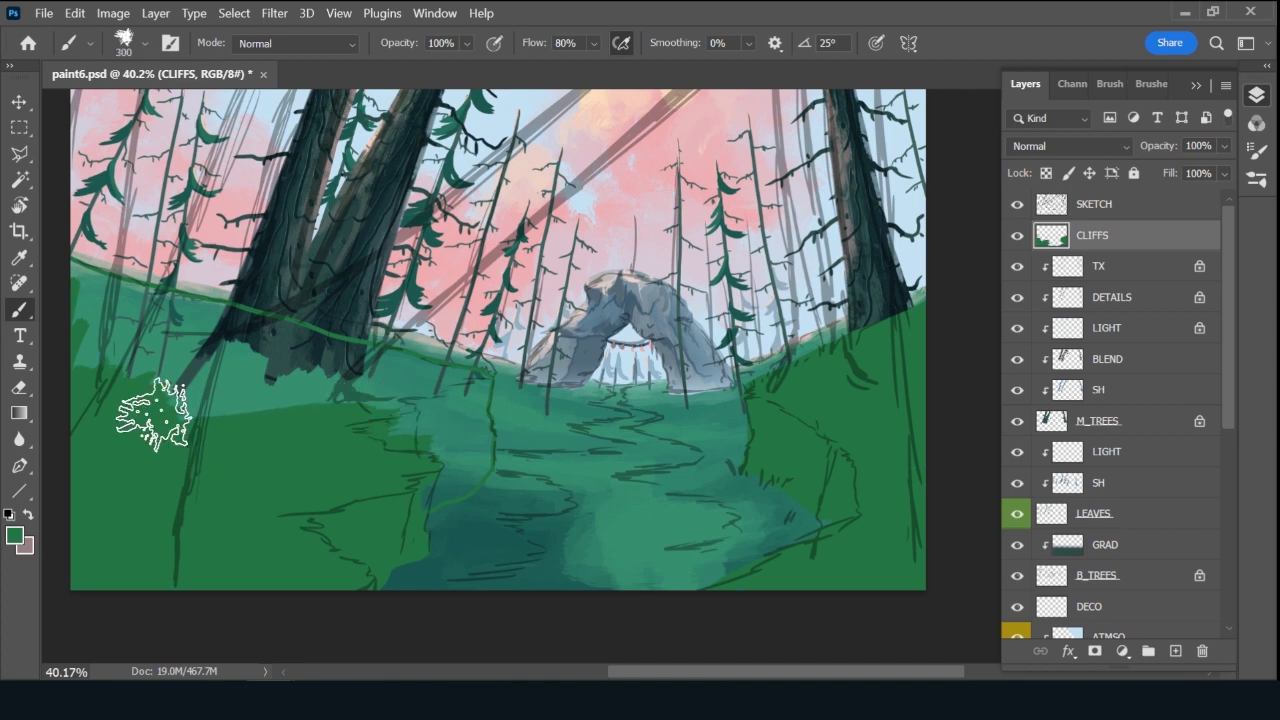
{"action": "mouse_move", "coordinate": [152, 413]}
{"action": "left_mouse_down"}
{"action": "mouse_move", "coordinate": [136, 360]}
{"action": "mouse_move", "coordinate": [250, 389]}
{"action": "mouse_move", "coordinate": [108, 345]}
{"action": "mouse_move", "coordinate": [128, 344]}
{"action": "mouse_move", "coordinate": [101, 352]}
{"action": "mouse_move", "coordinate": [87, 332]}
{"action": "mouse_move", "coordinate": [72, 374]}
{"action": "mouse_move", "coordinate": [83, 340]}
{"action": "mouse_move", "coordinate": [87, 382]}
{"action": "mouse_move", "coordinate": [115, 320]}
{"action": "mouse_move", "coordinate": [77, 317]}
{"action": "mouse_move", "coordinate": [118, 336]}
{"action": "mouse_move", "coordinate": [74, 289]}
{"action": "mouse_move", "coordinate": [111, 303]}
{"action": "mouse_move", "coordinate": [62, 261]}
{"action": "mouse_move", "coordinate": [268, 329]}
{"action": "mouse_move", "coordinate": [163, 338]}
{"action": "mouse_move", "coordinate": [146, 306]}
{"action": "mouse_move", "coordinate": [207, 359]}
{"action": "mouse_move", "coordinate": [369, 407]}
{"action": "mouse_move", "coordinate": [292, 372]}
{"action": "mouse_move", "coordinate": [329, 374]}
{"action": "mouse_move", "coordinate": [261, 339]}
{"action": "mouse_move", "coordinate": [310, 352]}
{"action": "mouse_move", "coordinate": [295, 359]}
{"action": "mouse_move", "coordinate": [261, 337]}
{"action": "mouse_move", "coordinate": [300, 342]}
{"action": "left_mouse_up"}
Cover the large trunk bases and fill the left cliff's upper ledge up to its outline, reducing the brush to 80 px.
{"action": "key", "text": "bracketleft"}
{"action": "key", "text": "bracketleft"}
{"action": "key", "text": "bracketleft"}
{"action": "key", "text": "bracketleft"}
{"action": "key", "text": "bracketleft"}
{"action": "key", "text": "bracketleft"}
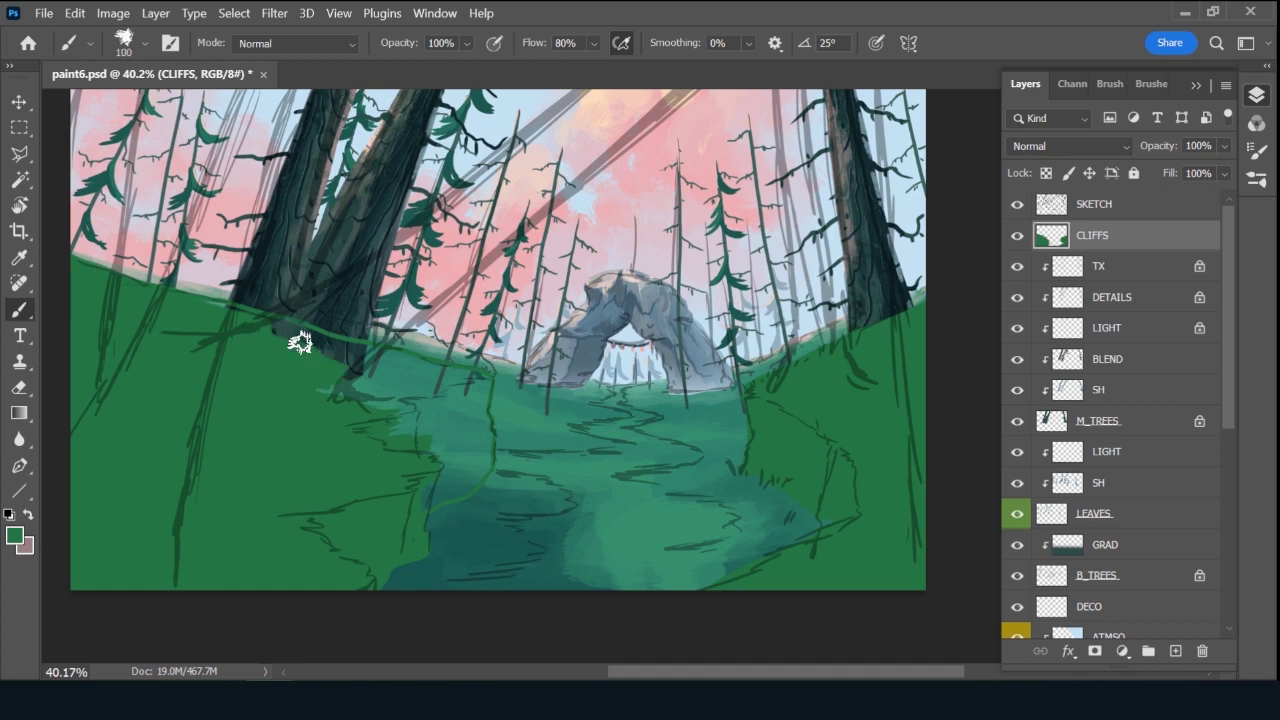
{"action": "key", "text": "bracketleft"}
{"action": "key", "text": "bracketleft"}
{"action": "mouse_move", "coordinate": [270, 322]}
{"action": "left_mouse_down"}
{"action": "mouse_move", "coordinate": [363, 357]}
{"action": "mouse_move", "coordinate": [367, 376]}
{"action": "mouse_move", "coordinate": [298, 389]}
{"action": "mouse_move", "coordinate": [338, 409]}
{"action": "mouse_move", "coordinate": [396, 411]}
{"action": "mouse_move", "coordinate": [369, 435]}
{"action": "mouse_move", "coordinate": [443, 426]}
{"action": "left_mouse_up"}
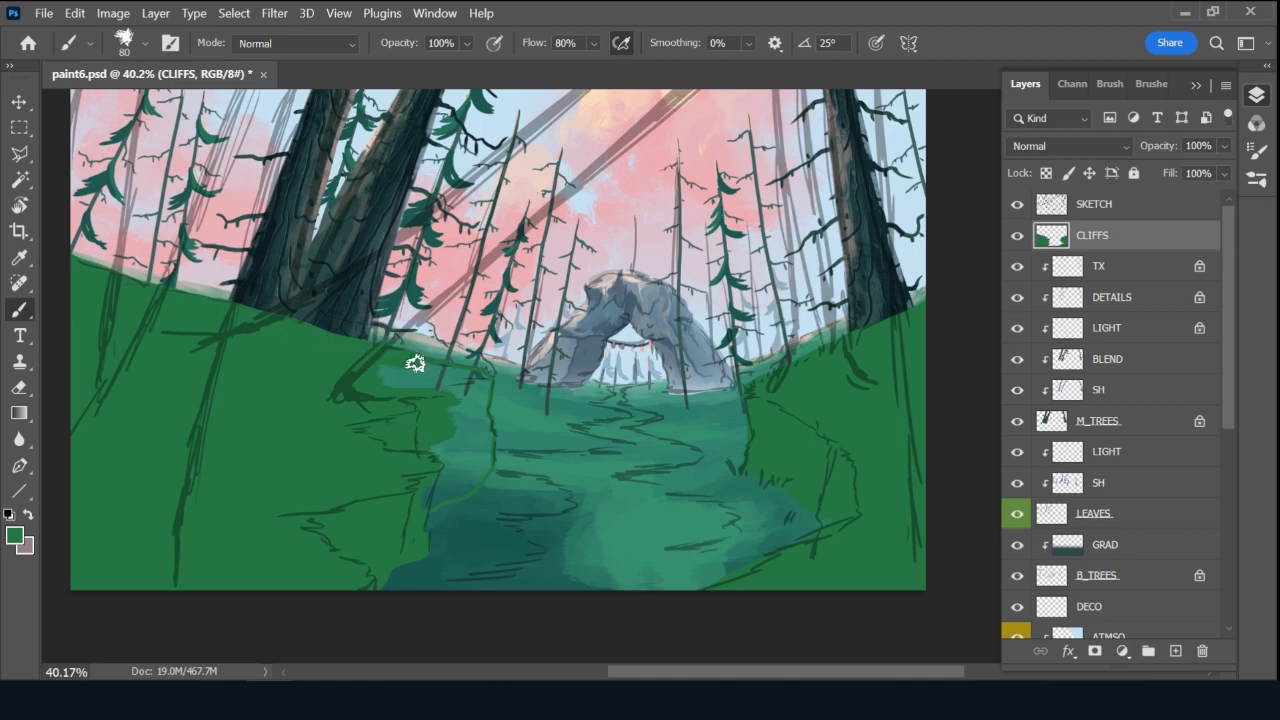
{"action": "mouse_move", "coordinate": [415, 363]}
{"action": "left_mouse_down"}
{"action": "mouse_move", "coordinate": [449, 374]}
{"action": "mouse_move", "coordinate": [403, 391]}
{"action": "mouse_move", "coordinate": [465, 375]}
{"action": "mouse_move", "coordinate": [449, 366]}
{"action": "mouse_move", "coordinate": [486, 383]}
{"action": "mouse_move", "coordinate": [484, 400]}
{"action": "mouse_move", "coordinate": [455, 403]}
{"action": "mouse_move", "coordinate": [409, 546]}
{"action": "mouse_move", "coordinate": [425, 502]}
{"action": "mouse_move", "coordinate": [471, 486]}
{"action": "mouse_move", "coordinate": [489, 449]}
{"action": "mouse_move", "coordinate": [483, 397]}
{"action": "mouse_move", "coordinate": [463, 414]}
{"action": "mouse_move", "coordinate": [451, 477]}
{"action": "mouse_move", "coordinate": [492, 449]}
{"action": "left_mouse_up"}
{"action": "key", "text": "bracketleft"}
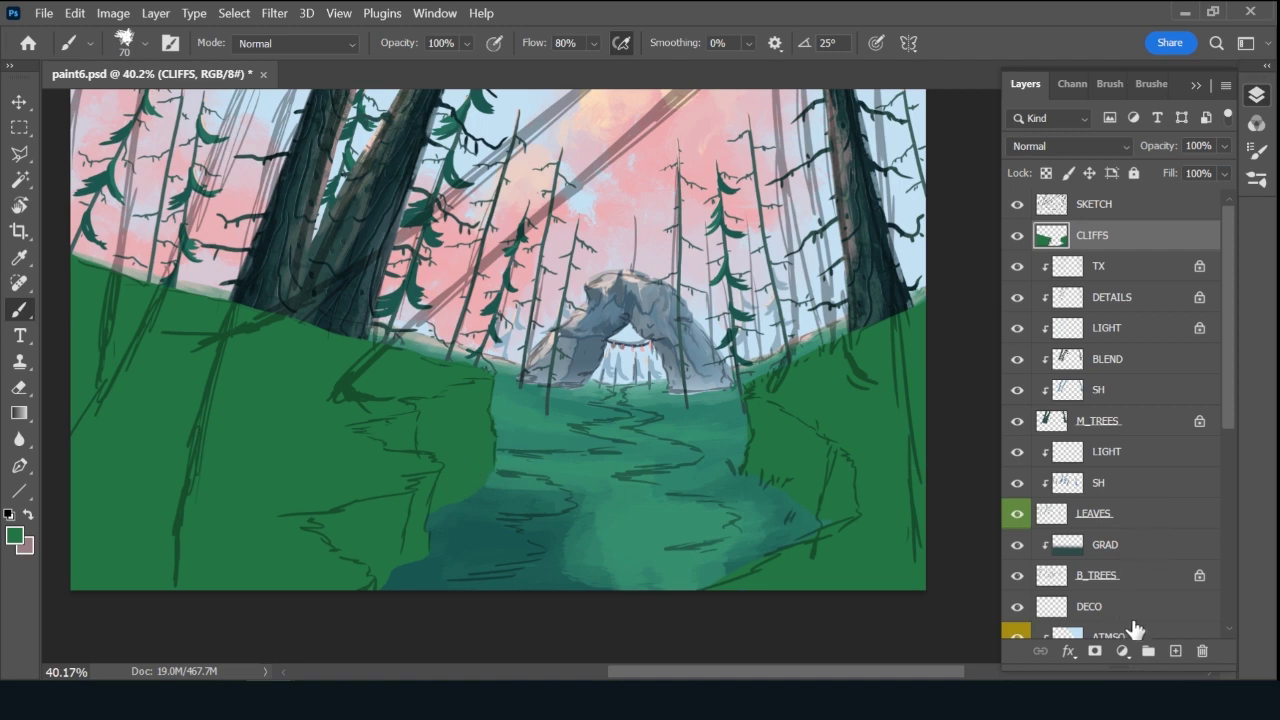
Add a layer named ROCKS clipped to CLIFFS, and lock the CLIFFS layer's transparent pixels.
{"action": "left_click", "coordinate": [1175, 651]}
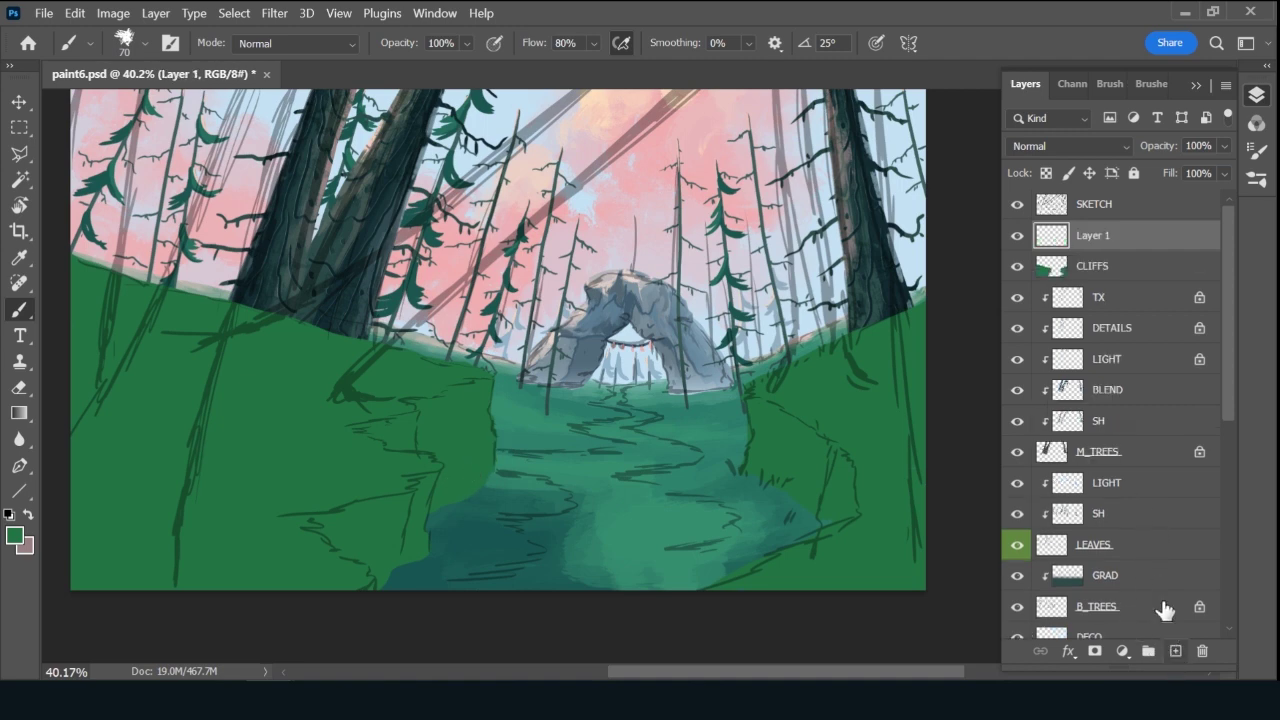
{"action": "left_click", "coordinate": [1143, 250], "text": "alt"}
{"action": "left_click", "coordinate": [1147, 270]}
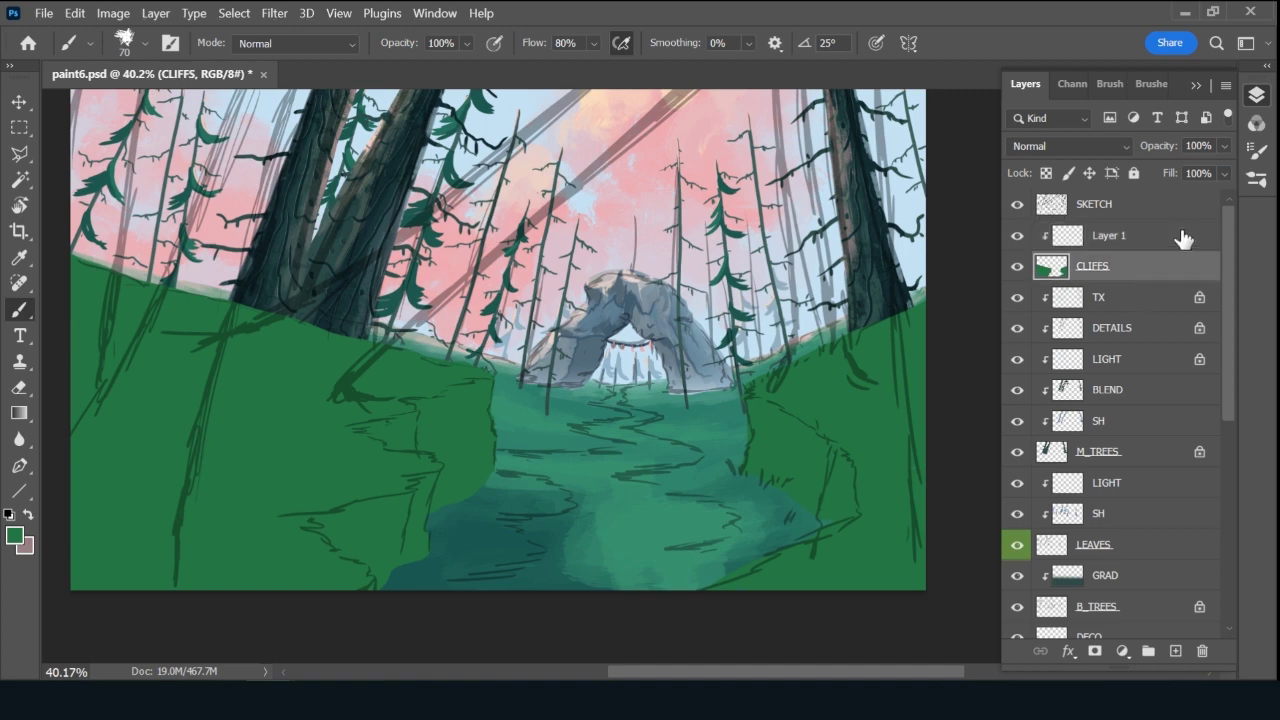
{"action": "double_click", "coordinate": [1115, 237]}
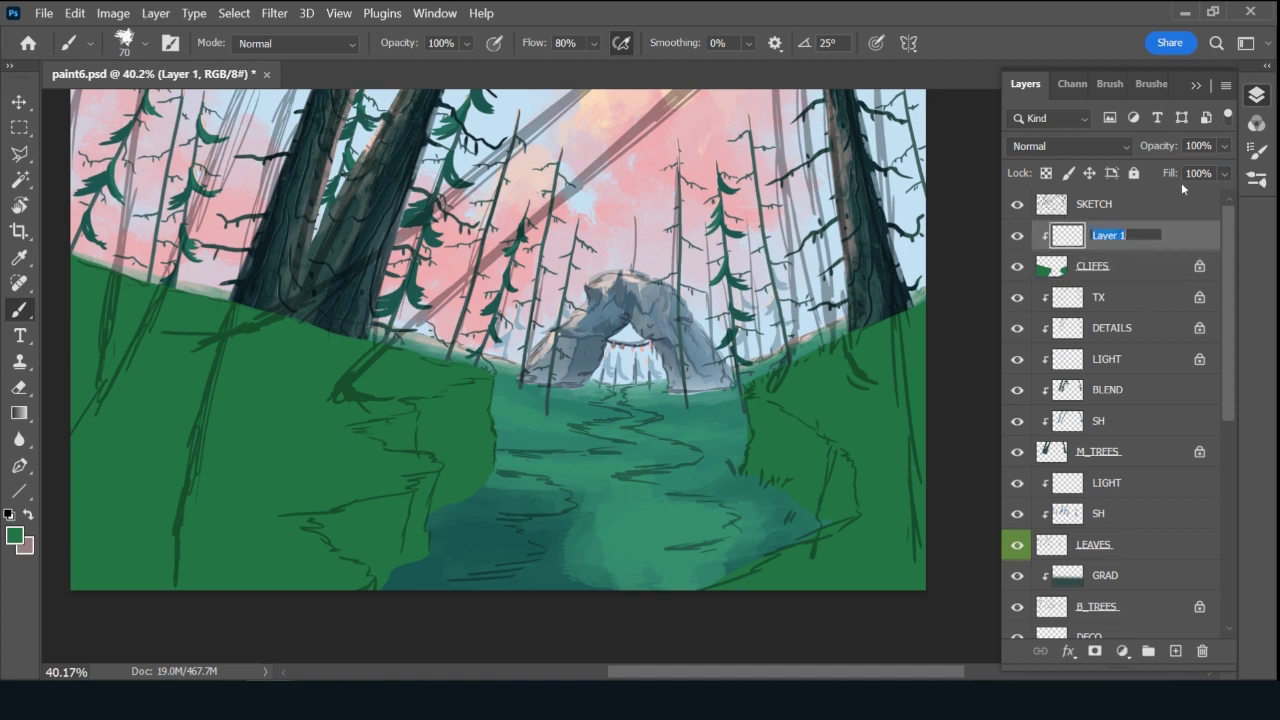
{"action": "type", "text": "ROCKS"}
Mix a dark muted green foreground colour, #2b4936, with a hue of 143°.
{"action": "left_click", "coordinate": [16, 540]}
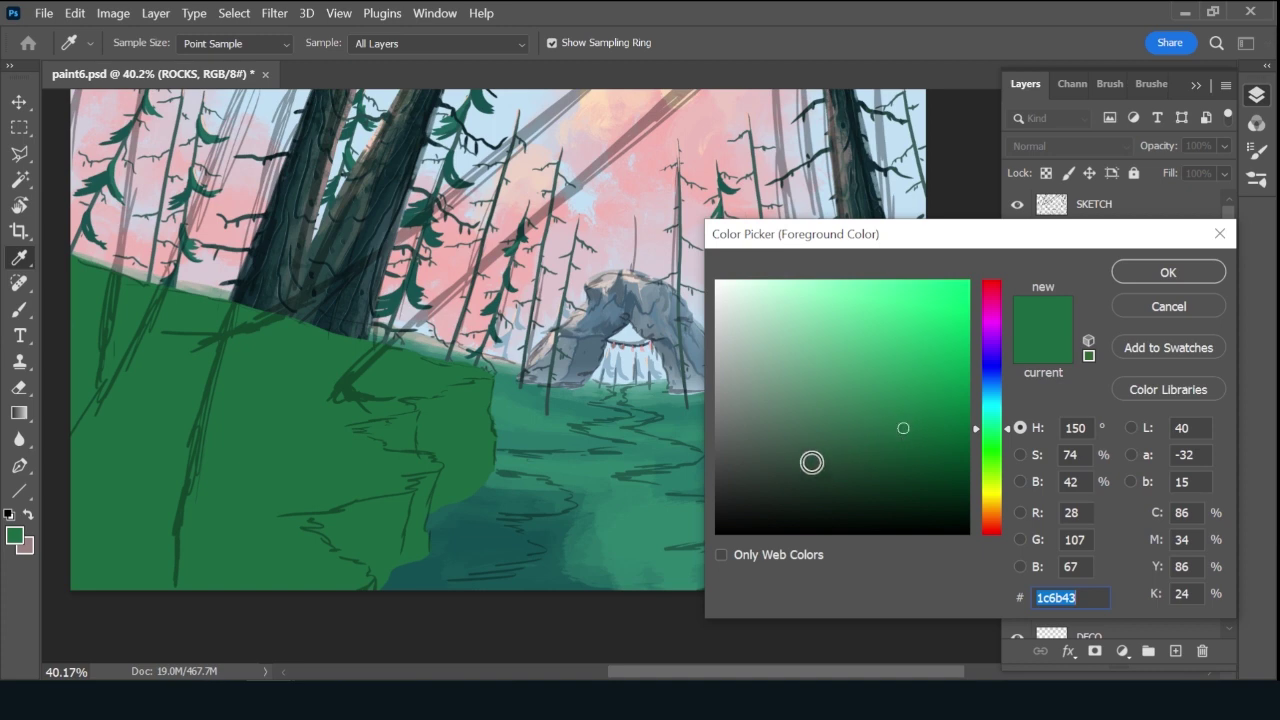
{"action": "left_click", "coordinate": [813, 461]}
{"action": "left_click", "coordinate": [998, 437]}
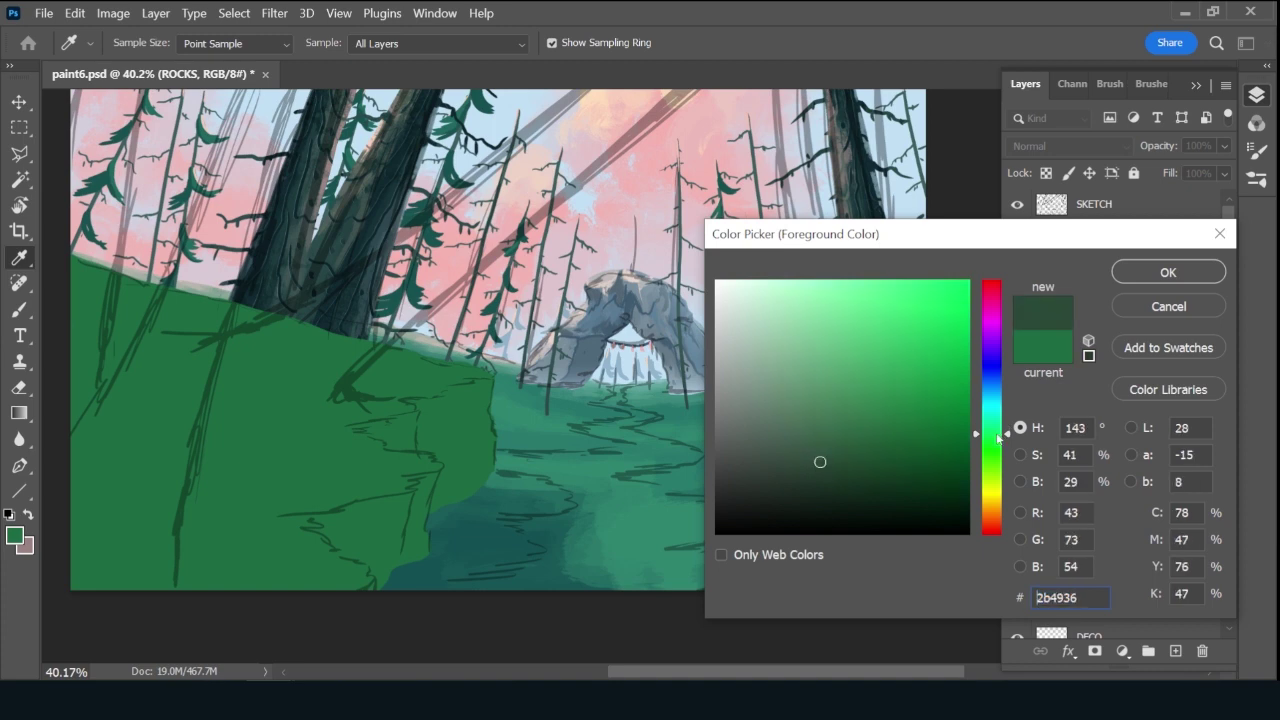
{"action": "left_click", "coordinate": [1168, 280]}
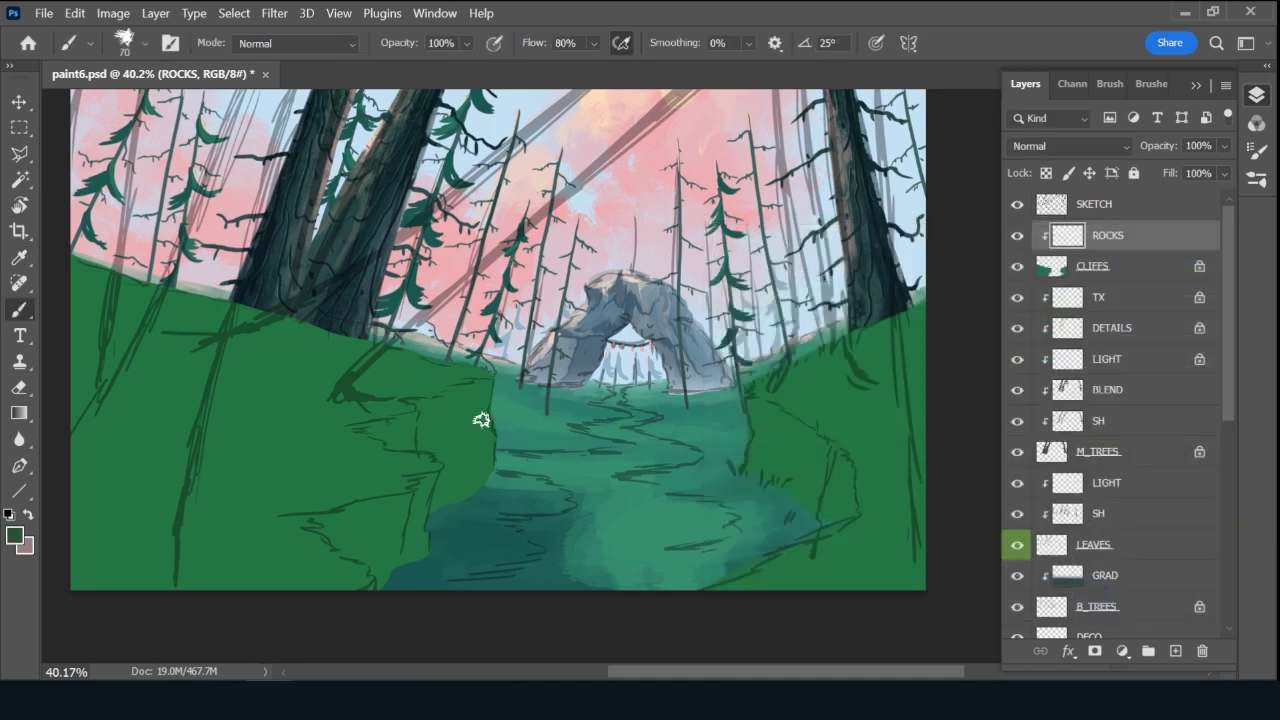
Paint the left cliff's upper rock face in dark green beneath the sketched ledge, using the brush at 45 to 60 px.
{"action": "key", "text": "bracketleft"}
{"action": "key", "text": "bracketleft"}
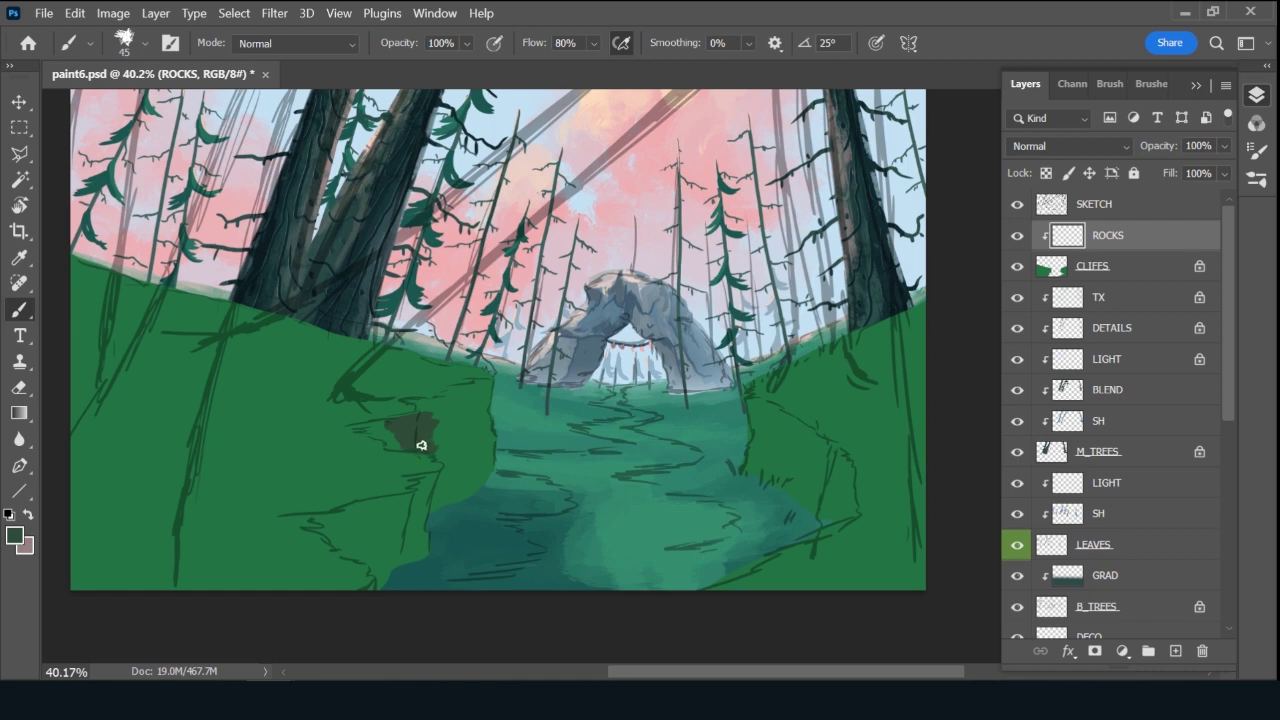
{"action": "key", "text": "p"}
{"action": "key", "text": "b"}
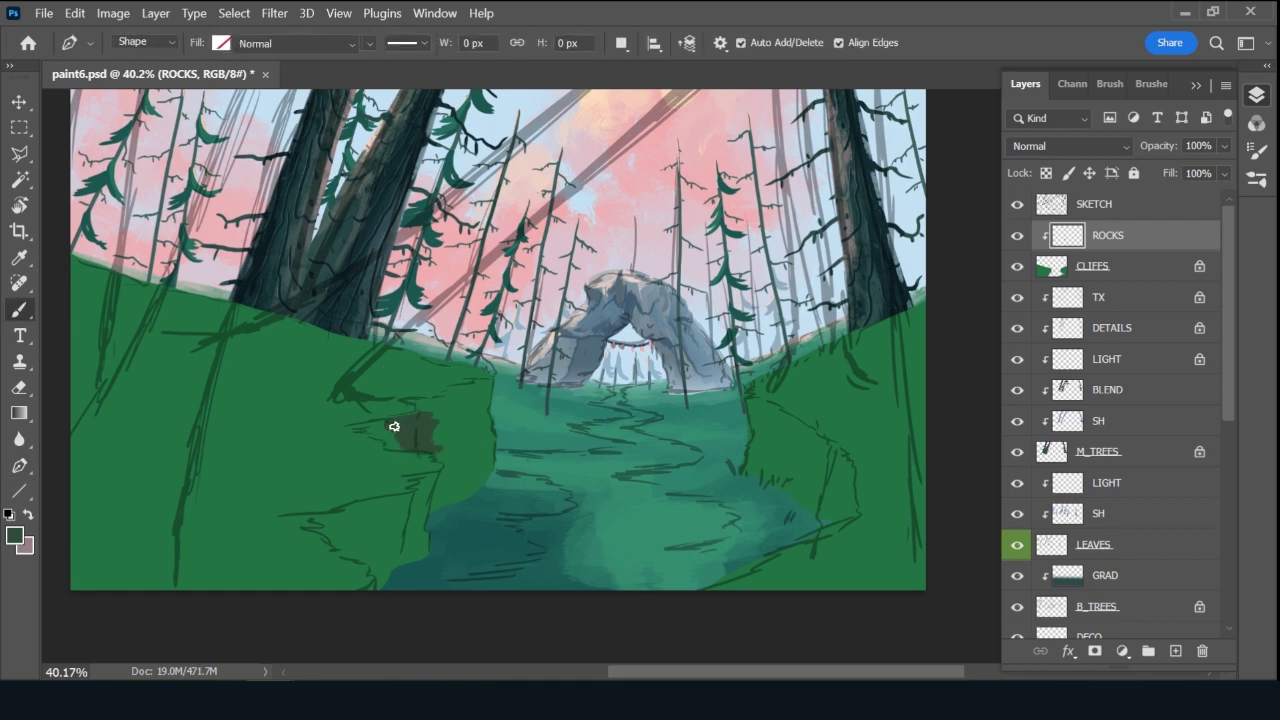
{"action": "key", "text": "bracketleft"}
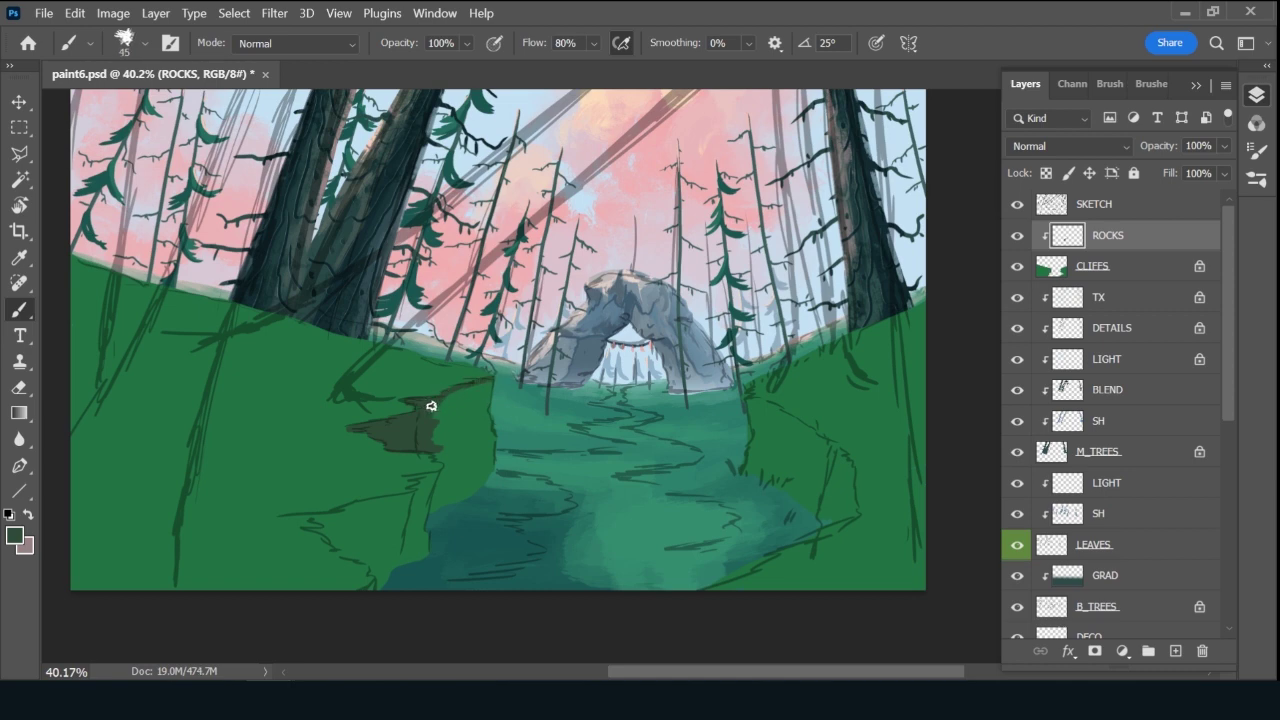
{"action": "key", "text": "bracketright"}
{"action": "mouse_move", "coordinate": [438, 437]}
{"action": "left_mouse_down"}
{"action": "mouse_move", "coordinate": [450, 465]}
{"action": "mouse_move", "coordinate": [445, 406]}
{"action": "mouse_move", "coordinate": [469, 473]}
{"action": "mouse_move", "coordinate": [475, 448]}
{"action": "mouse_move", "coordinate": [491, 471]}
{"action": "mouse_move", "coordinate": [488, 412]}
{"action": "mouse_move", "coordinate": [490, 443]}
{"action": "left_mouse_up"}
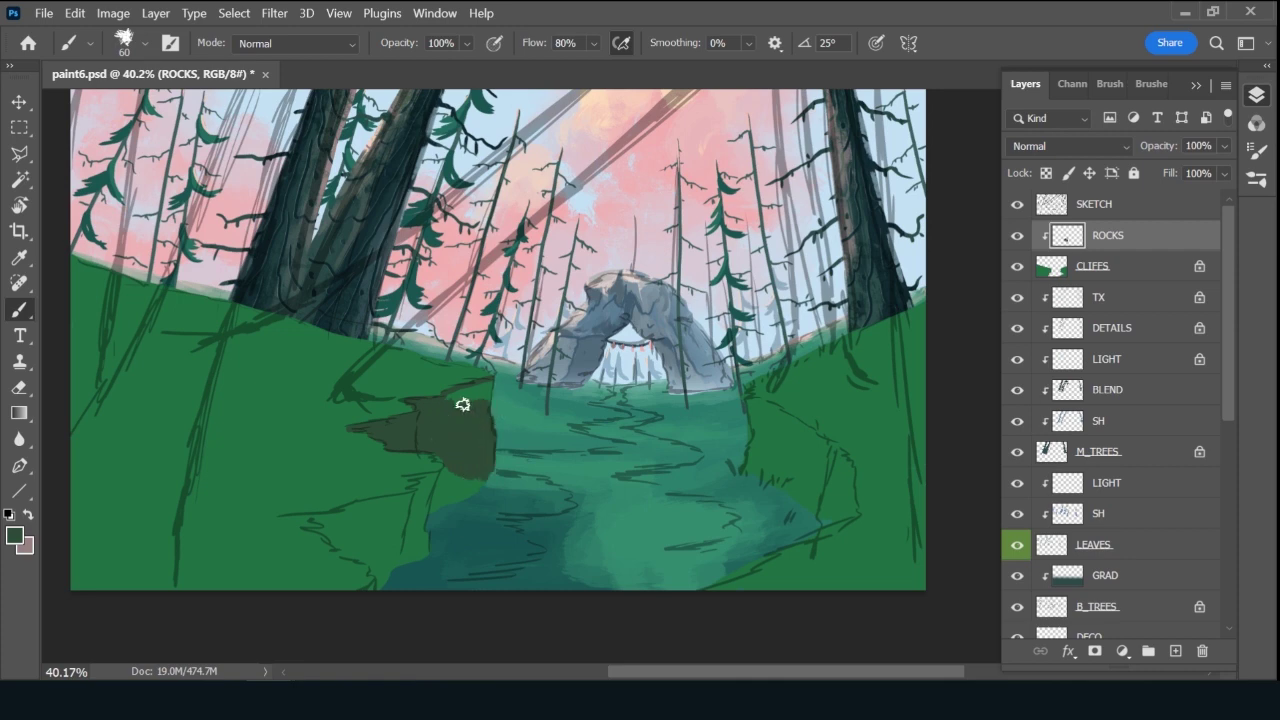
{"action": "left_click_drag", "start_coordinate": [482, 388], "coordinate": [496, 383]}
Extend the dark rock down the left cliff and fill its lower face to the stream at up to 70 px.
{"action": "mouse_move", "coordinate": [443, 471]}
{"action": "left_mouse_down"}
{"action": "mouse_move", "coordinate": [432, 505]}
{"action": "mouse_move", "coordinate": [463, 494]}
{"action": "left_mouse_up"}
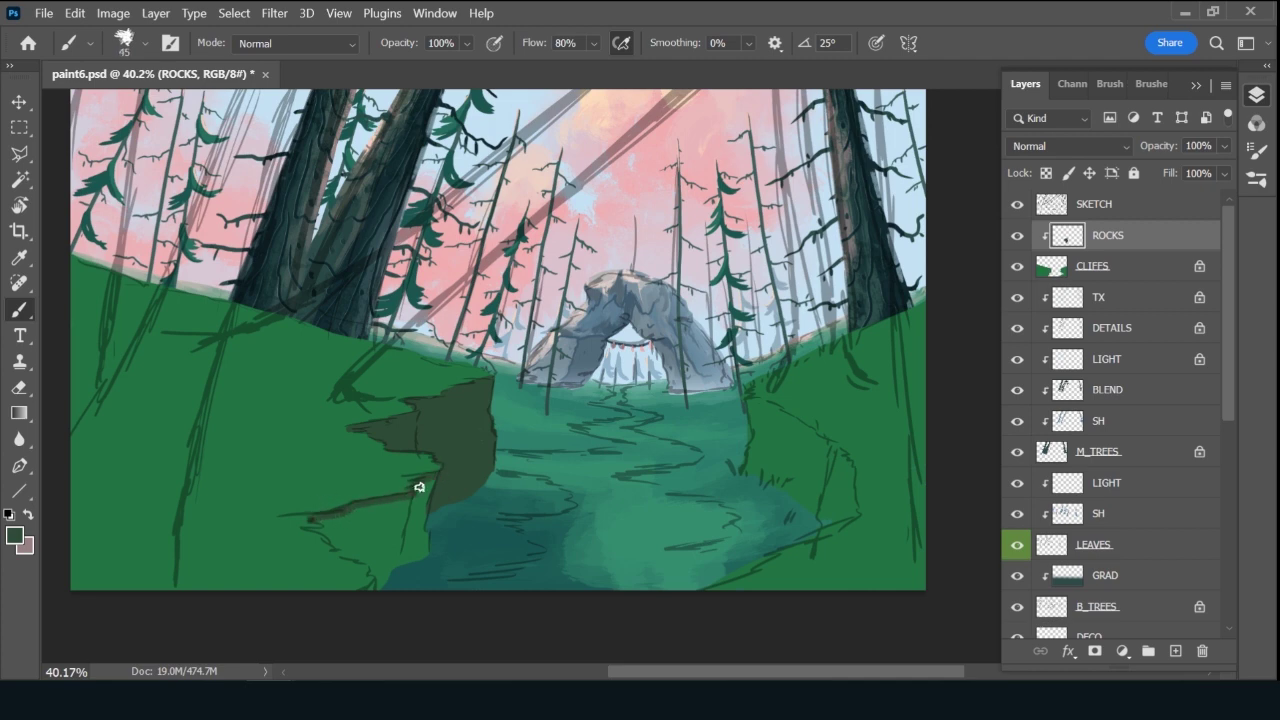
{"action": "mouse_move", "coordinate": [436, 487]}
{"action": "left_mouse_down"}
{"action": "mouse_move", "coordinate": [366, 529]}
{"action": "mouse_move", "coordinate": [420, 503]}
{"action": "mouse_move", "coordinate": [382, 537]}
{"action": "mouse_move", "coordinate": [426, 554]}
{"action": "left_mouse_up"}
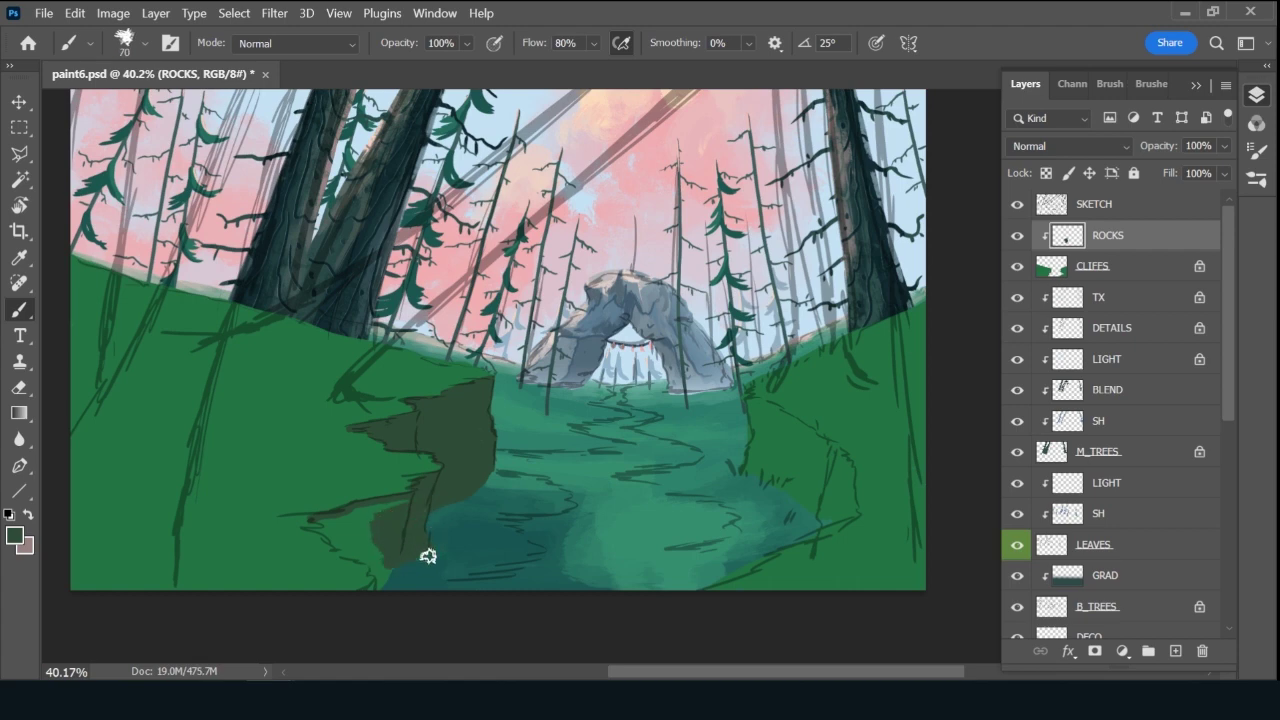
{"action": "mouse_move", "coordinate": [395, 510]}
{"action": "left_mouse_down"}
{"action": "mouse_move", "coordinate": [409, 497]}
{"action": "mouse_move", "coordinate": [317, 523]}
{"action": "mouse_move", "coordinate": [363, 529]}
{"action": "mouse_move", "coordinate": [345, 542]}
{"action": "mouse_move", "coordinate": [371, 557]}
{"action": "mouse_move", "coordinate": [374, 580]}
{"action": "mouse_move", "coordinate": [372, 523]}
{"action": "left_mouse_up"}
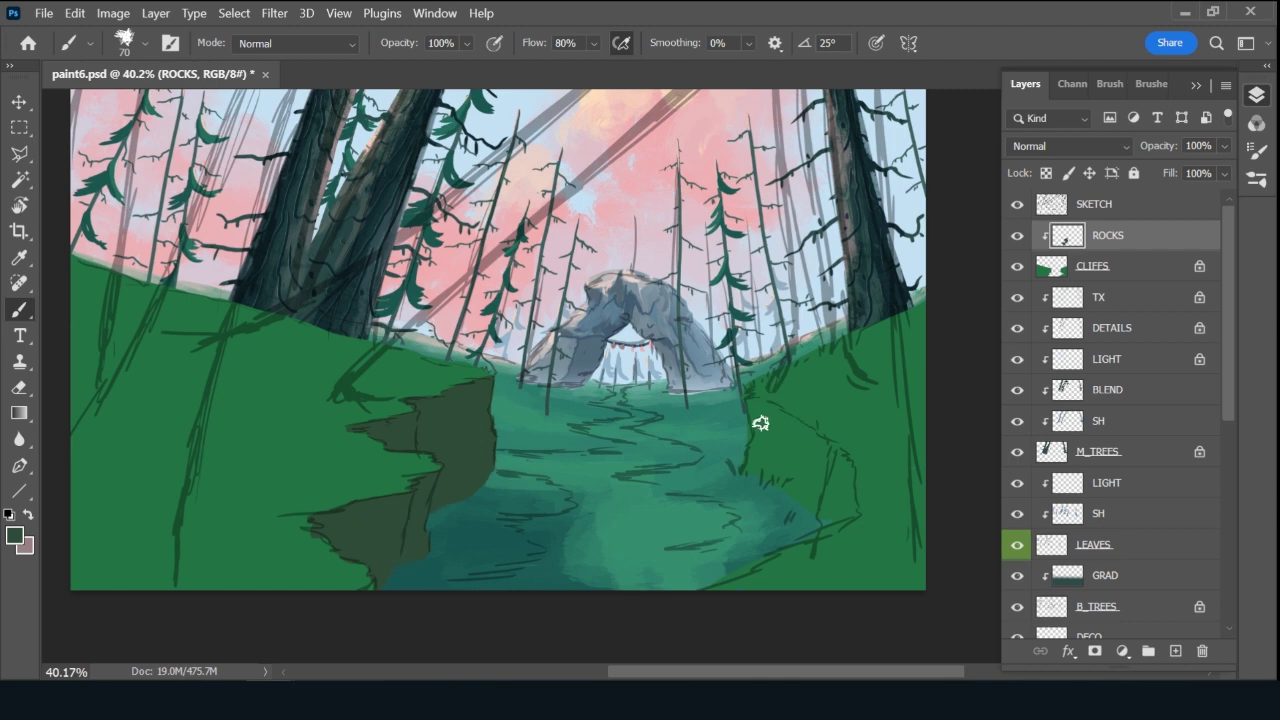
Paint the right cliff's rock face in dark green within the sketched edge at 50 px, and select the CLIFFS layer.
{"action": "mouse_move", "coordinate": [756, 436]}
{"action": "left_mouse_down"}
{"action": "mouse_move", "coordinate": [743, 474]}
{"action": "mouse_move", "coordinate": [771, 497]}
{"action": "mouse_move", "coordinate": [808, 489]}
{"action": "mouse_move", "coordinate": [817, 506]}
{"action": "mouse_move", "coordinate": [780, 418]}
{"action": "left_mouse_up"}
{"action": "key", "text": "bracketleft"}
{"action": "key", "text": "bracketleft"}
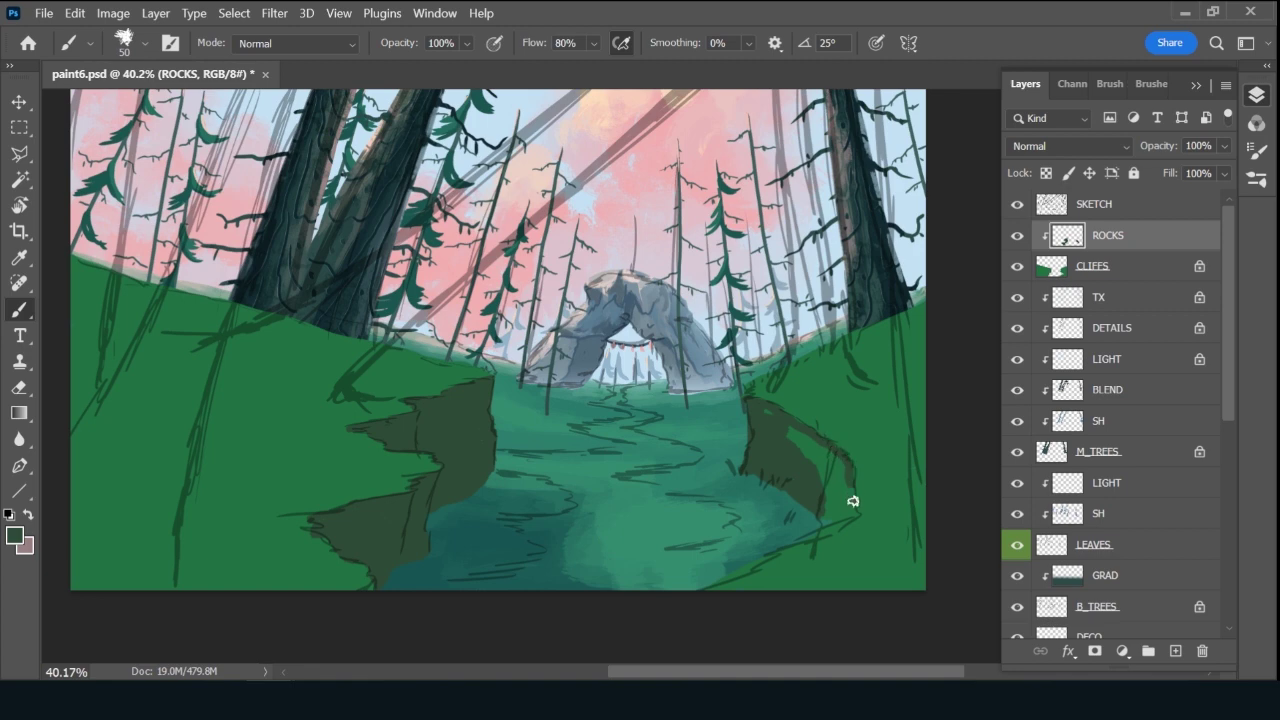
{"action": "mouse_move", "coordinate": [824, 521]}
{"action": "left_mouse_down"}
{"action": "mouse_move", "coordinate": [852, 471]}
{"action": "mouse_move", "coordinate": [793, 426]}
{"action": "left_mouse_up"}
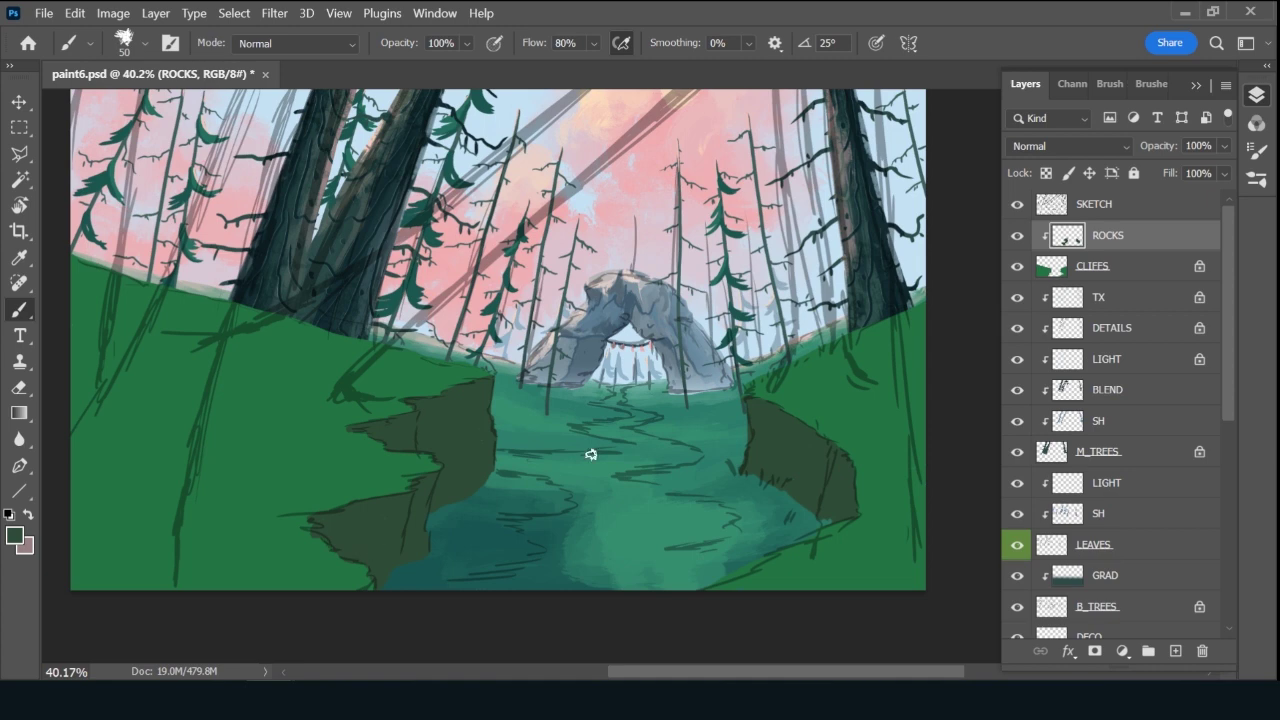
{"action": "left_click", "coordinate": [1139, 277]}
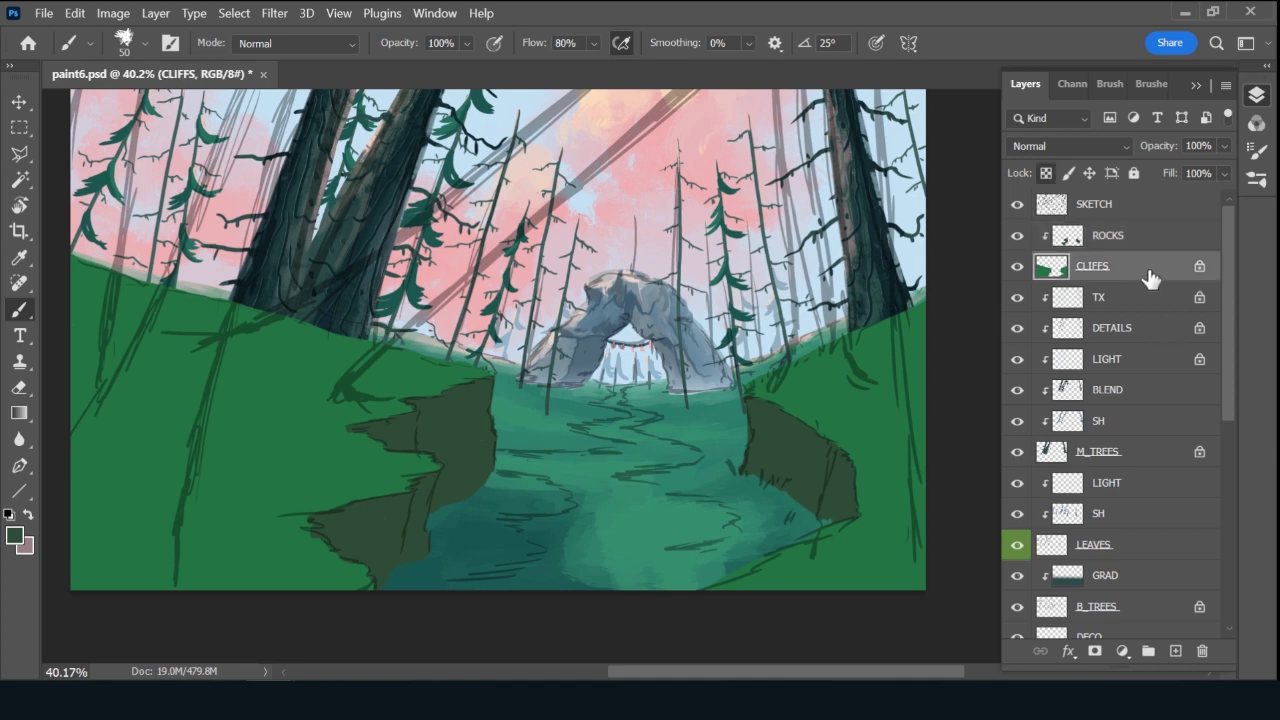
Choose the Ink 2 brush and set the foreground colour to dark green 104028.
{"action": "left_click", "coordinate": [1155, 83]}
{"action": "left_click_drag", "start_coordinate": [1225, 250], "coordinate": [1215, 318]}
{"action": "left_click", "coordinate": [1118, 496]}
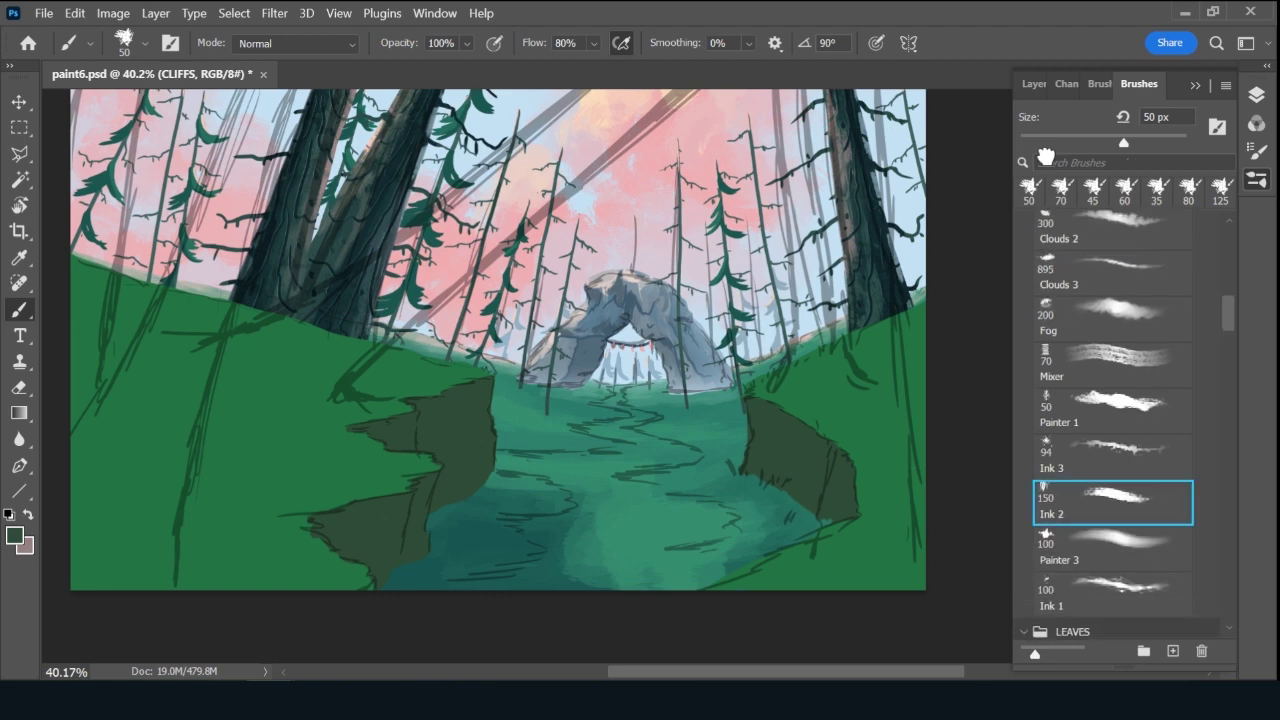
{"action": "key", "text": "F7"}
{"action": "left_click", "coordinate": [15, 538]}
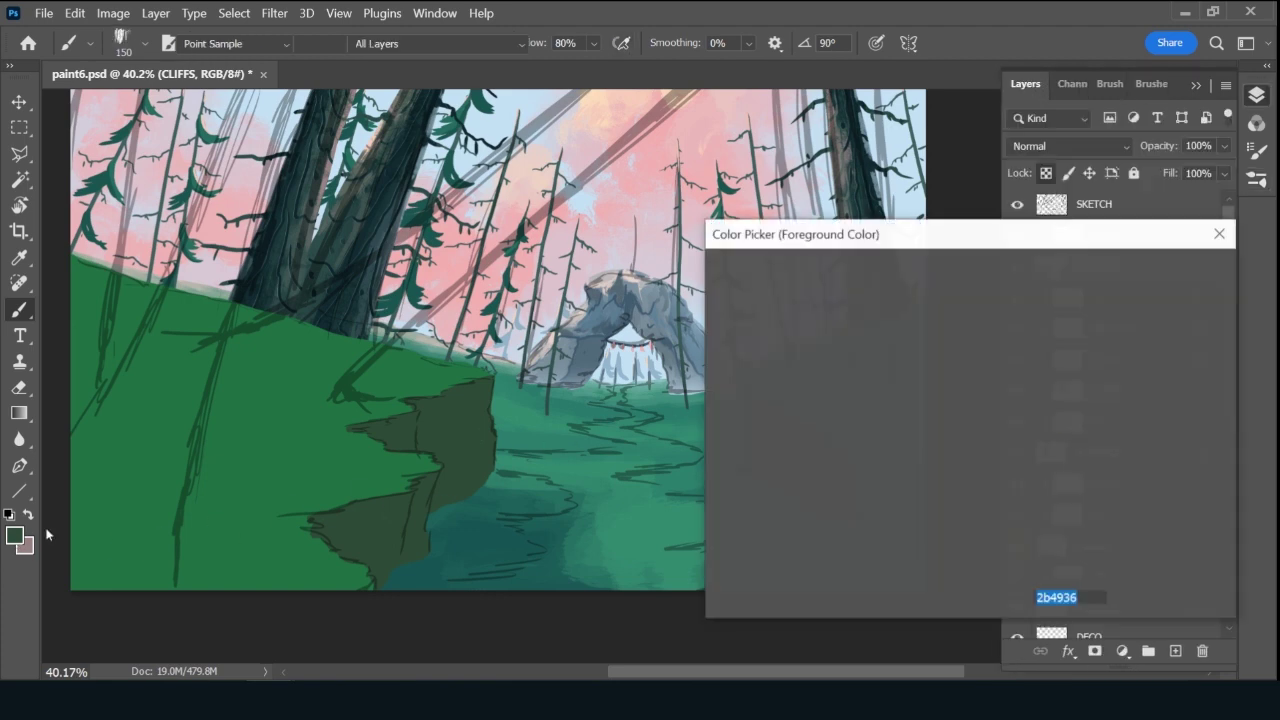
{"action": "left_click", "coordinate": [251, 497]}
{"action": "left_click", "coordinate": [903, 469]}
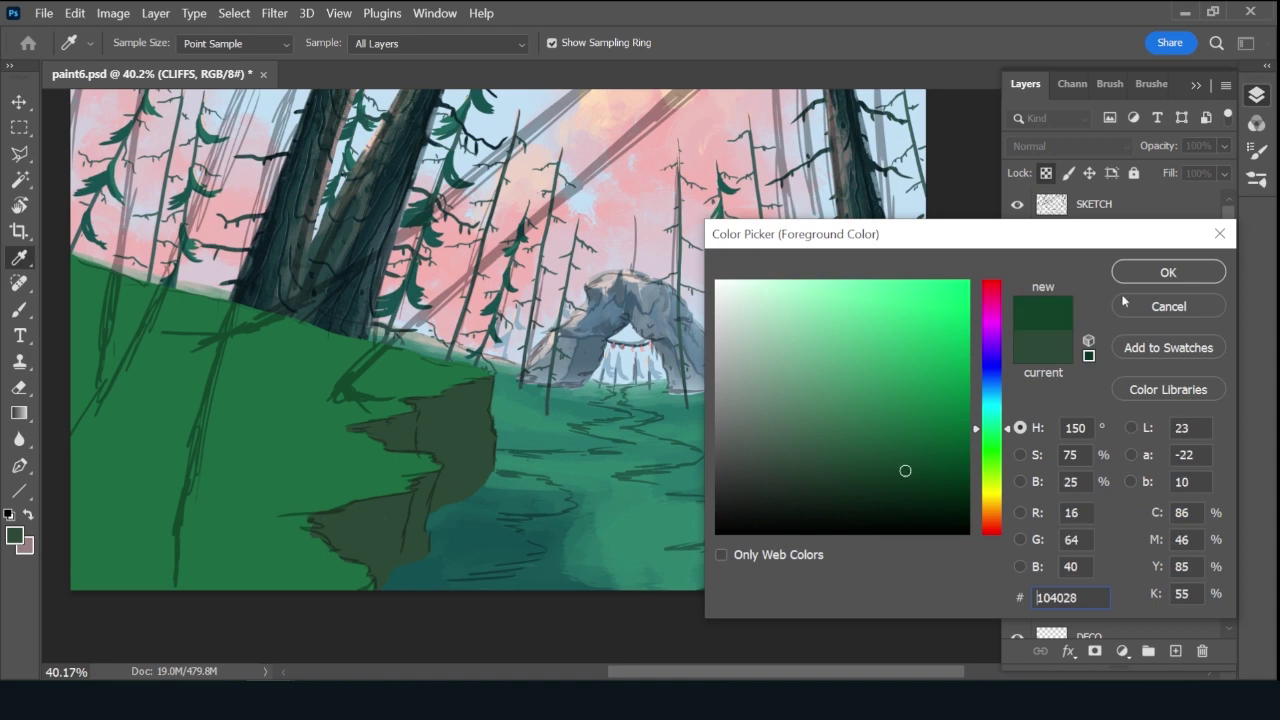
{"action": "left_click", "coordinate": [1165, 272]}
Paint the lower part of the right cliff's grass dark green on the CLIFFS layer with a 300 to 400 px brush.
{"action": "key", "text": "bracketright"}
{"action": "key", "text": "bracketright"}
{"action": "key", "text": "bracketright"}
{"action": "key", "text": "bracketright"}
{"action": "key", "text": "bracketright"}
{"action": "key", "text": "bracketright"}
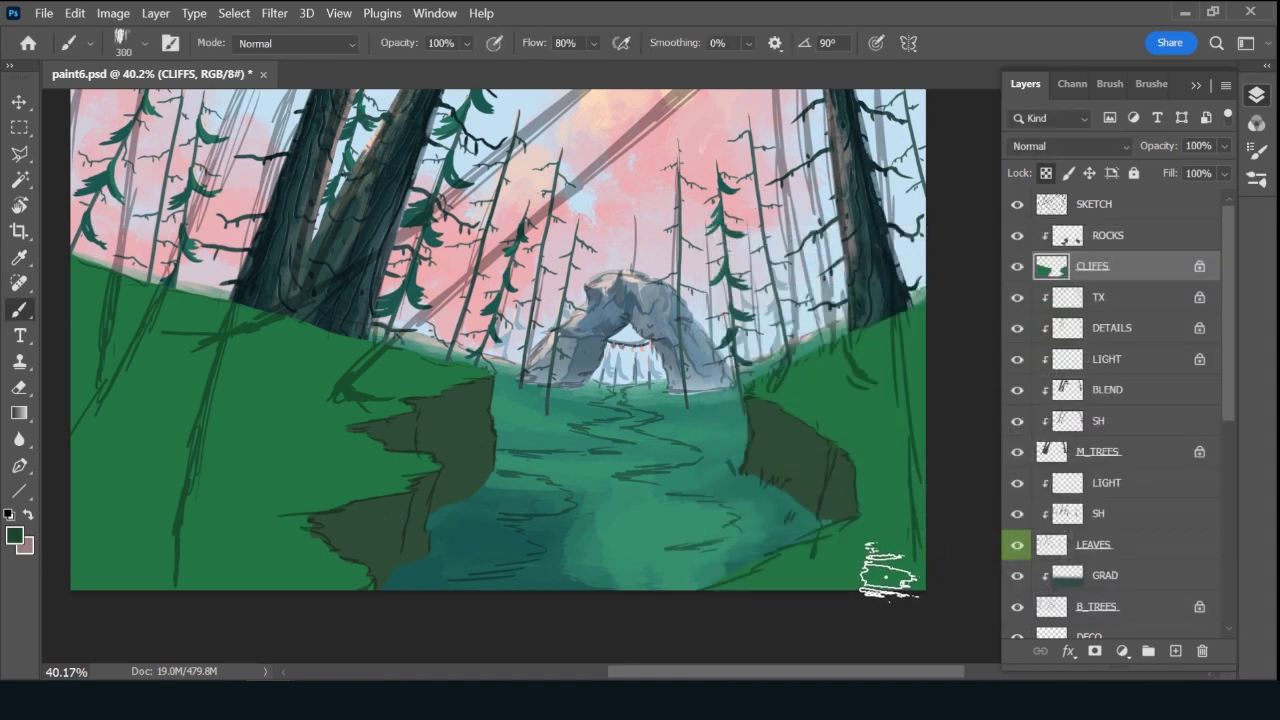
{"action": "mouse_move", "coordinate": [886, 571]}
{"action": "left_mouse_down"}
{"action": "mouse_move", "coordinate": [694, 609]}
{"action": "mouse_move", "coordinate": [707, 612]}
{"action": "left_mouse_up"}
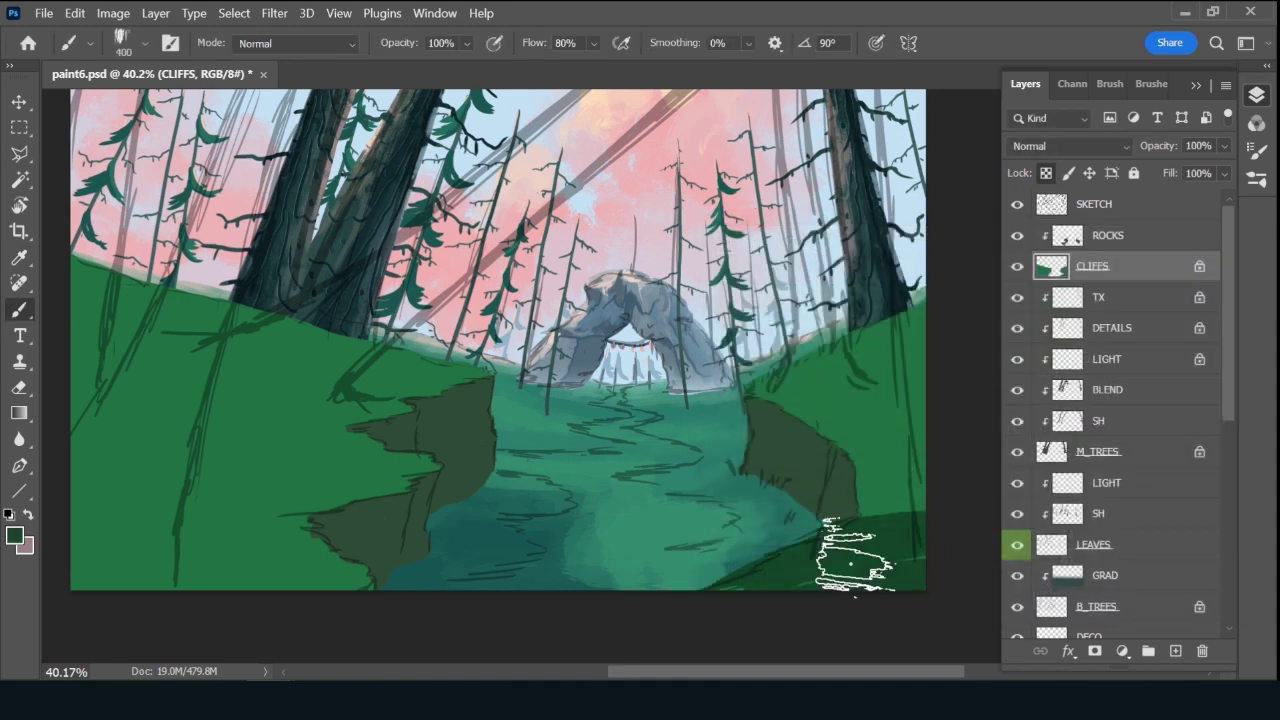
{"action": "mouse_move", "coordinate": [853, 563]}
{"action": "left_mouse_down"}
{"action": "mouse_move", "coordinate": [843, 551]}
{"action": "mouse_move", "coordinate": [814, 566]}
{"action": "left_mouse_up"}
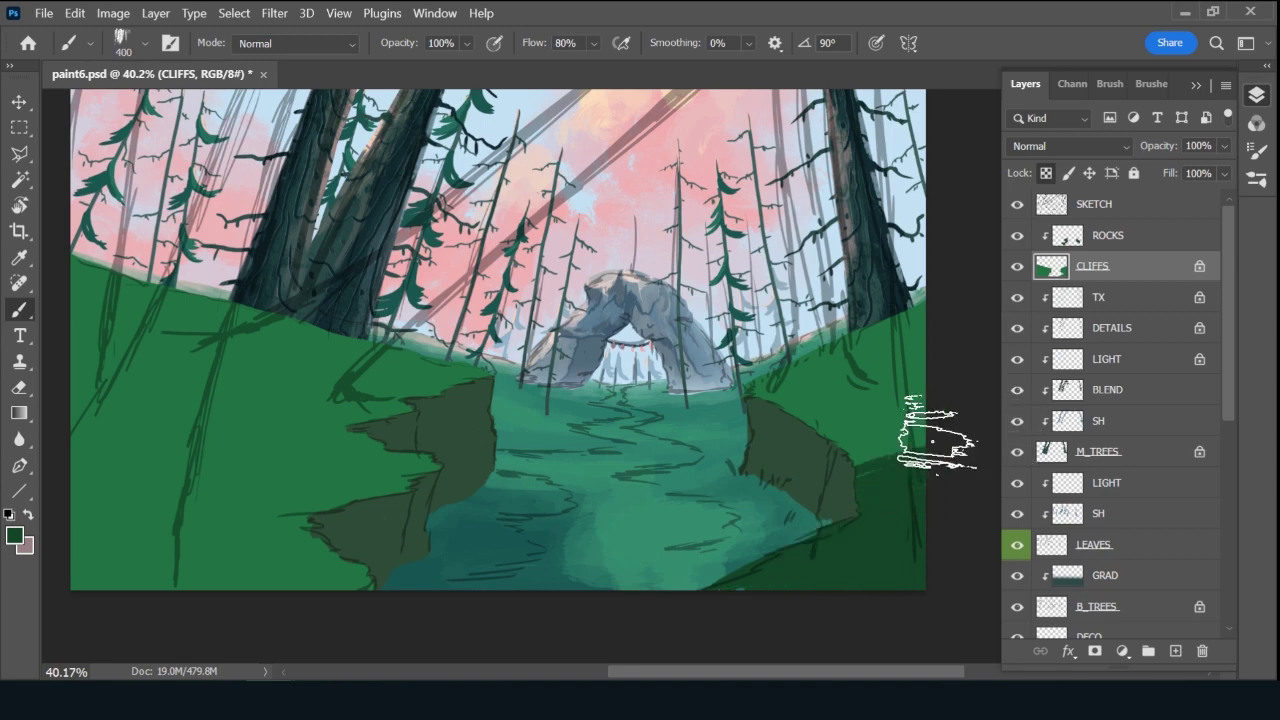
{"action": "key", "text": "bracketleft"}
{"action": "key", "text": "bracketleft"}
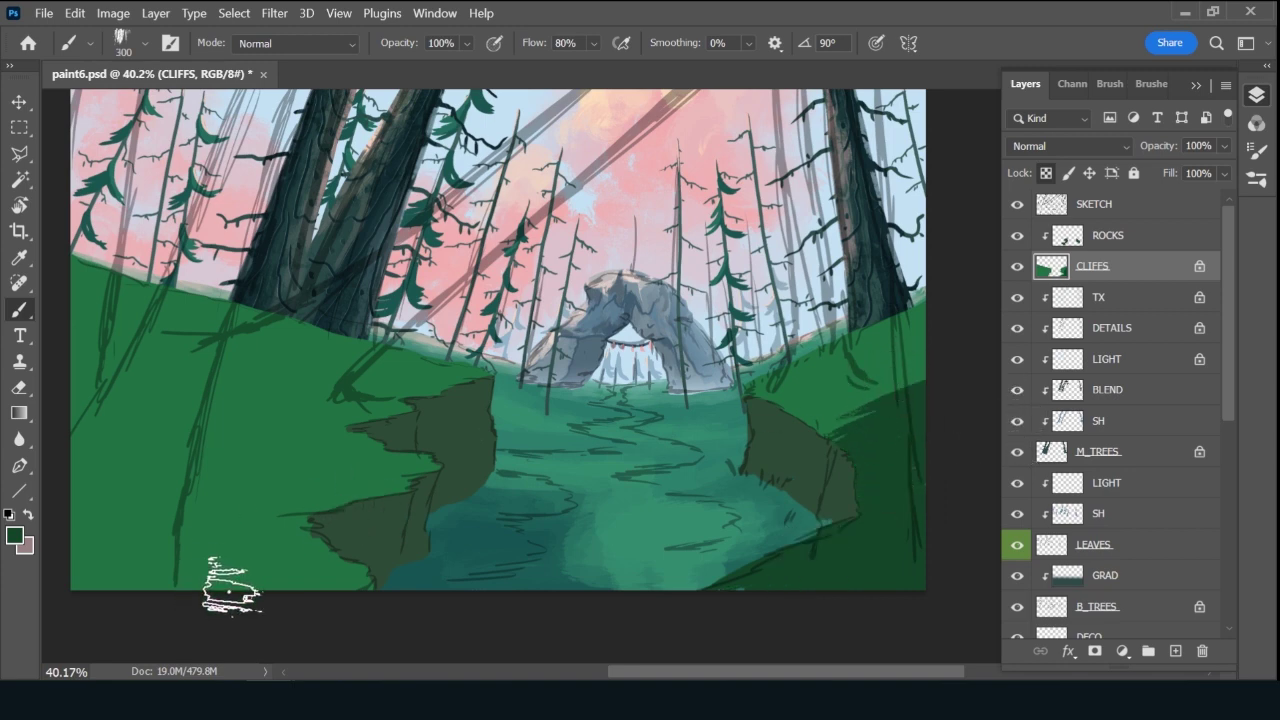
Unlock the CLIFFS layer's transparency, touch up the right cliff's lower edge with a 70 px brush, and lock transparency again.
{"action": "left_click", "coordinate": [1199, 266]}
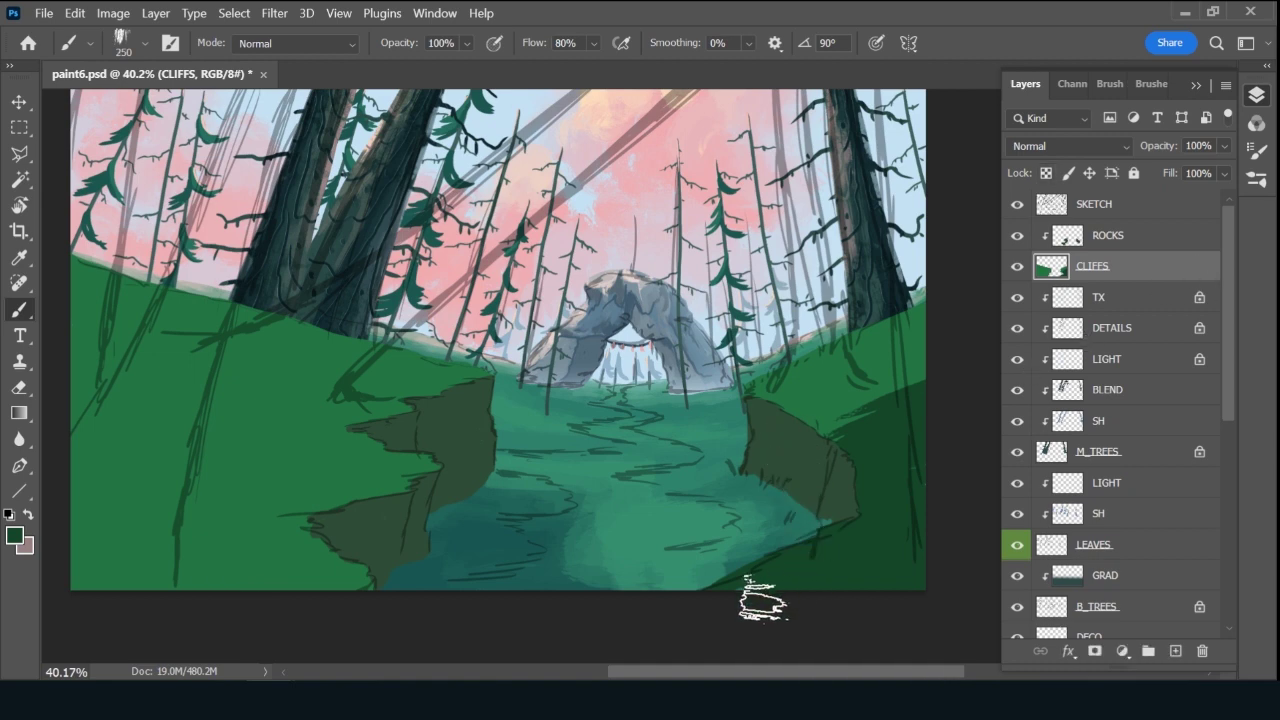
{"action": "key", "text": "bracketleft"}
{"action": "key", "text": "bracketleft"}
{"action": "key", "text": "bracketleft"}
{"action": "key", "text": "bracketleft"}
{"action": "key", "text": "bracketleft"}
{"action": "key", "text": "bracketleft"}
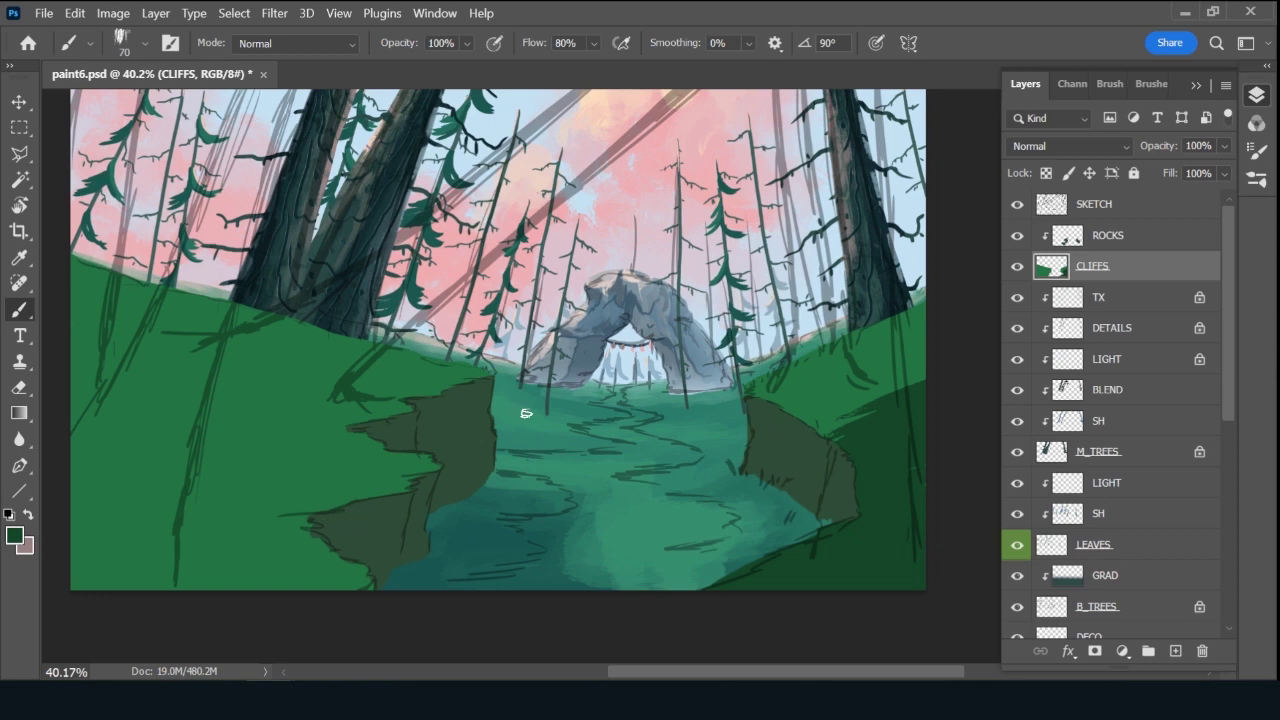
{"action": "key", "text": "slash"}
Cover the body of the left cliff's grass in dark green with broad strokes of a 600 px brush.
{"action": "key", "text": "bracketright"}
{"action": "key", "text": "bracketright"}
{"action": "key", "text": "bracketright"}
{"action": "key", "text": "bracketright"}
{"action": "key", "text": "bracketright"}
{"action": "key", "text": "bracketright"}
{"action": "key", "text": "bracketright"}
{"action": "key", "text": "bracketright"}
{"action": "key", "text": "bracketright"}
{"action": "key", "text": "bracketright"}
{"action": "mouse_move", "coordinate": [206, 600]}
{"action": "left_mouse_down"}
{"action": "mouse_move", "coordinate": [173, 535]}
{"action": "mouse_move", "coordinate": [89, 546]}
{"action": "mouse_move", "coordinate": [161, 565]}
{"action": "mouse_move", "coordinate": [186, 602]}
{"action": "mouse_move", "coordinate": [324, 604]}
{"action": "mouse_move", "coordinate": [332, 616]}
{"action": "mouse_move", "coordinate": [396, 562]}
{"action": "mouse_move", "coordinate": [300, 563]}
{"action": "mouse_move", "coordinate": [189, 594]}
{"action": "left_mouse_up"}
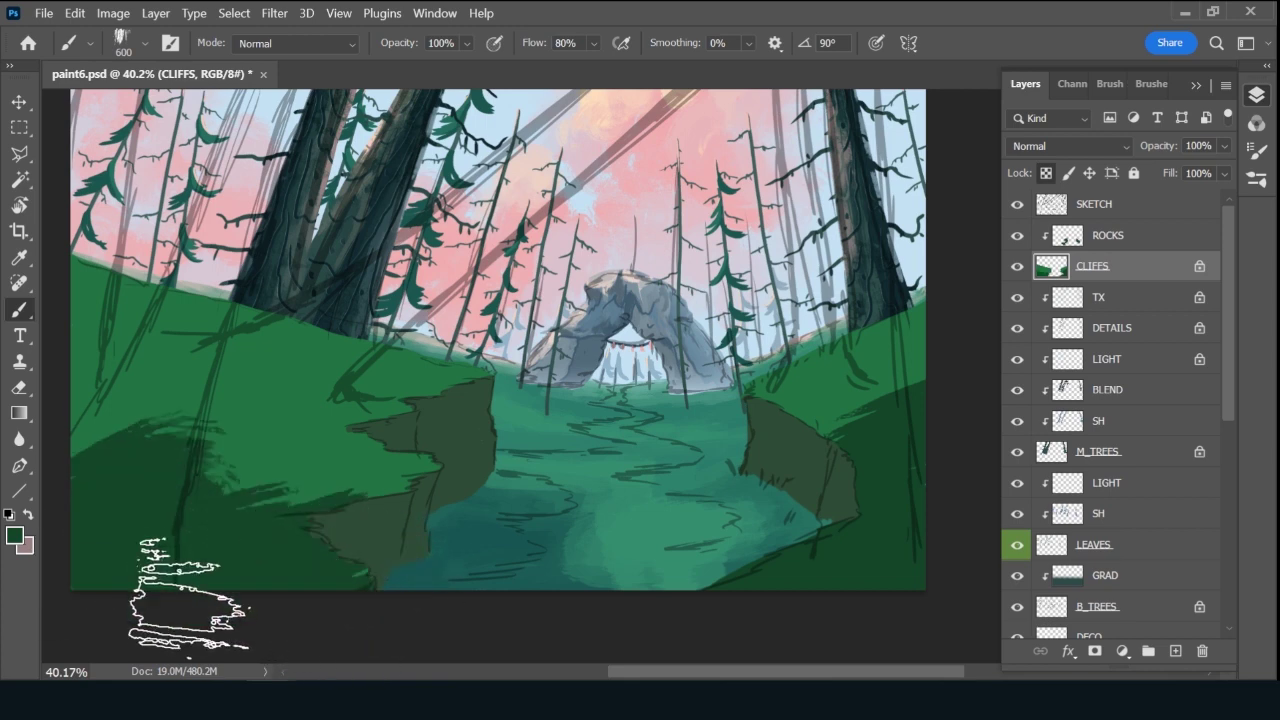
{"action": "right_click", "coordinate": [238, 597]}
{"action": "left_click_drag", "start_coordinate": [393, 499], "coordinate": [271, 511]}
{"action": "mouse_move", "coordinate": [345, 418]}
{"action": "left_mouse_down"}
{"action": "mouse_move", "coordinate": [120, 420]}
{"action": "mouse_move", "coordinate": [205, 413]}
{"action": "mouse_move", "coordinate": [186, 400]}
{"action": "mouse_move", "coordinate": [180, 352]}
{"action": "left_mouse_up"}
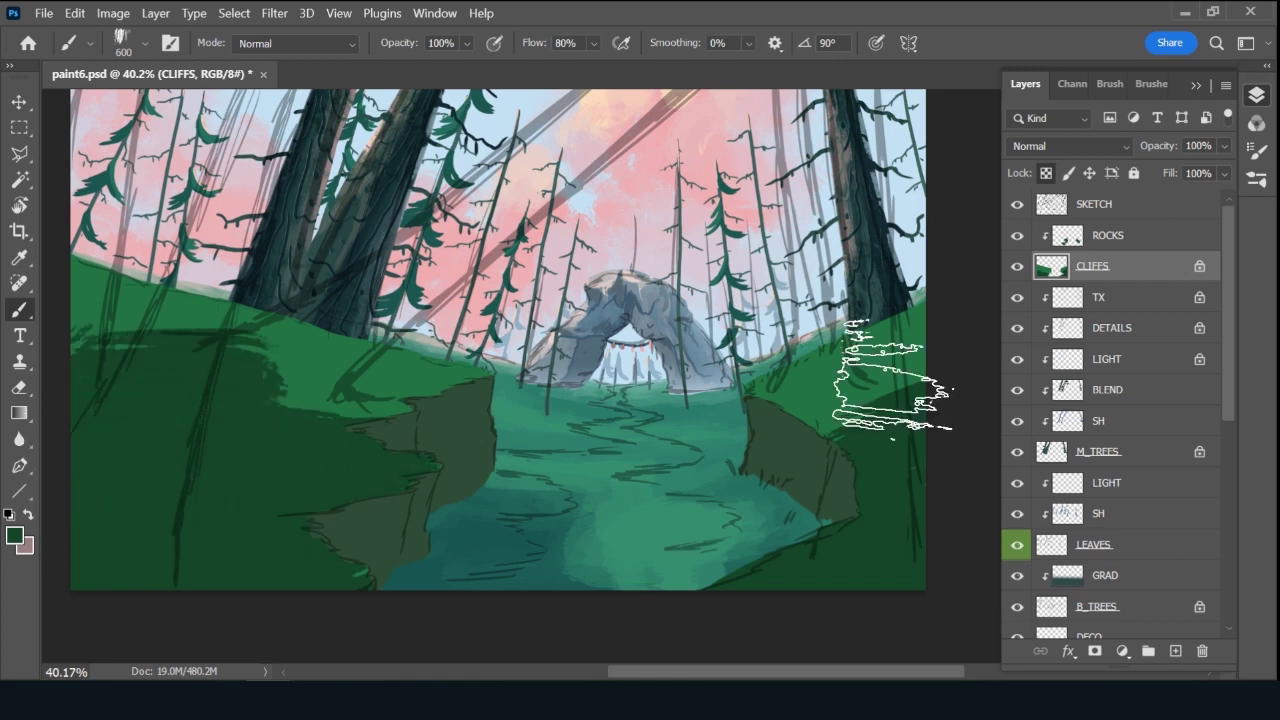
Brush dark green streaks into the upper grass of both cliffs with a 400 px brush.
{"action": "key", "text": "bracketleft"}
{"action": "key", "text": "bracketleft"}
{"action": "mouse_move", "coordinate": [918, 392]}
{"action": "left_mouse_down"}
{"action": "mouse_move", "coordinate": [835, 431]}
{"action": "mouse_move", "coordinate": [880, 400]}
{"action": "left_mouse_up"}
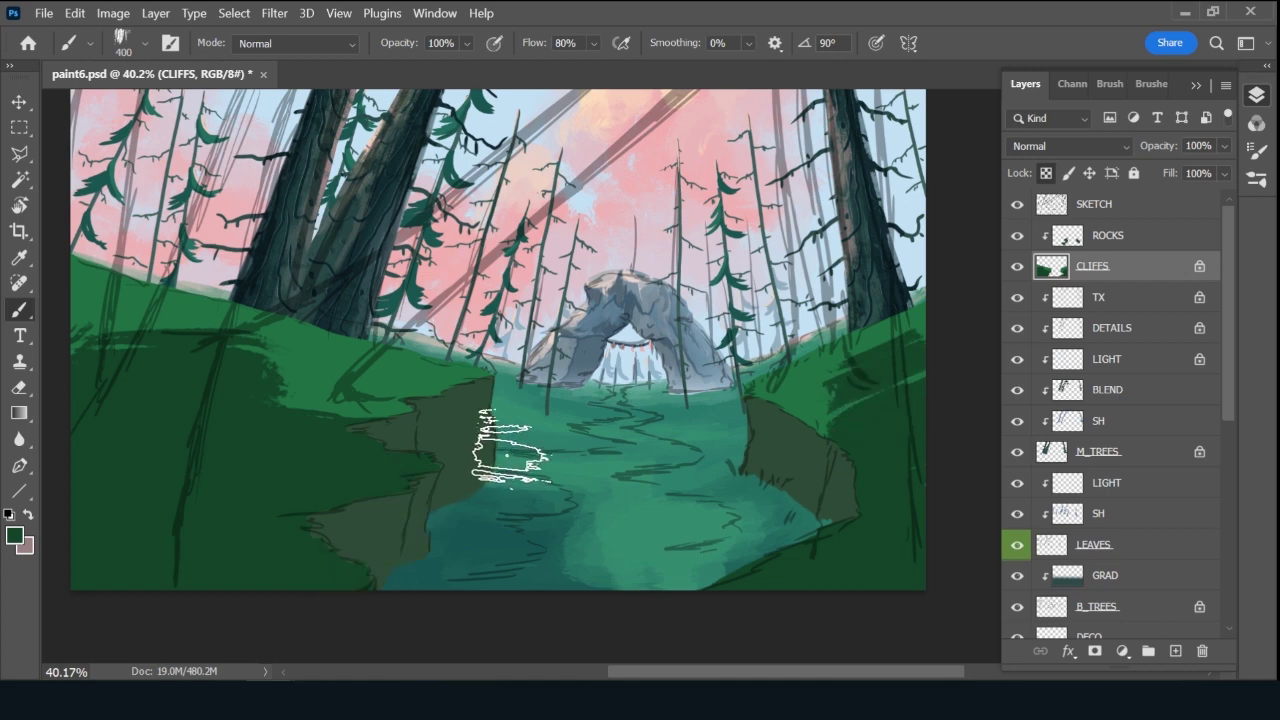
{"action": "mouse_move", "coordinate": [95, 315]}
{"action": "left_mouse_down"}
{"action": "mouse_move", "coordinate": [138, 372]}
{"action": "mouse_move", "coordinate": [378, 390]}
{"action": "mouse_move", "coordinate": [321, 409]}
{"action": "mouse_move", "coordinate": [425, 415]}
{"action": "left_mouse_up"}
{"action": "key", "text": "bracketleft"}
{"action": "key", "text": "bracketleft"}
{"action": "key", "text": "bracketleft"}
{"action": "key", "text": "bracketleft"}
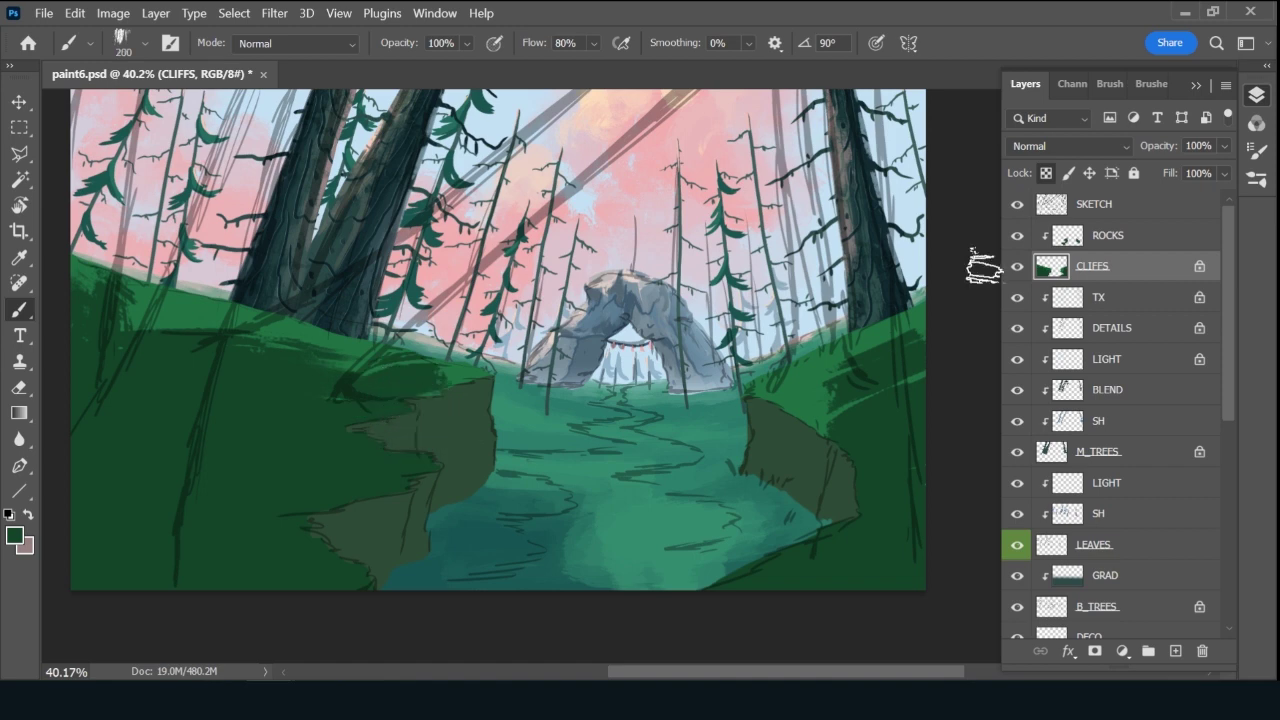
Hide the SKETCH layer and blend sampled mid greens over the right cliff's upper grass with a 100 px brush.
{"action": "key", "text": "x"}
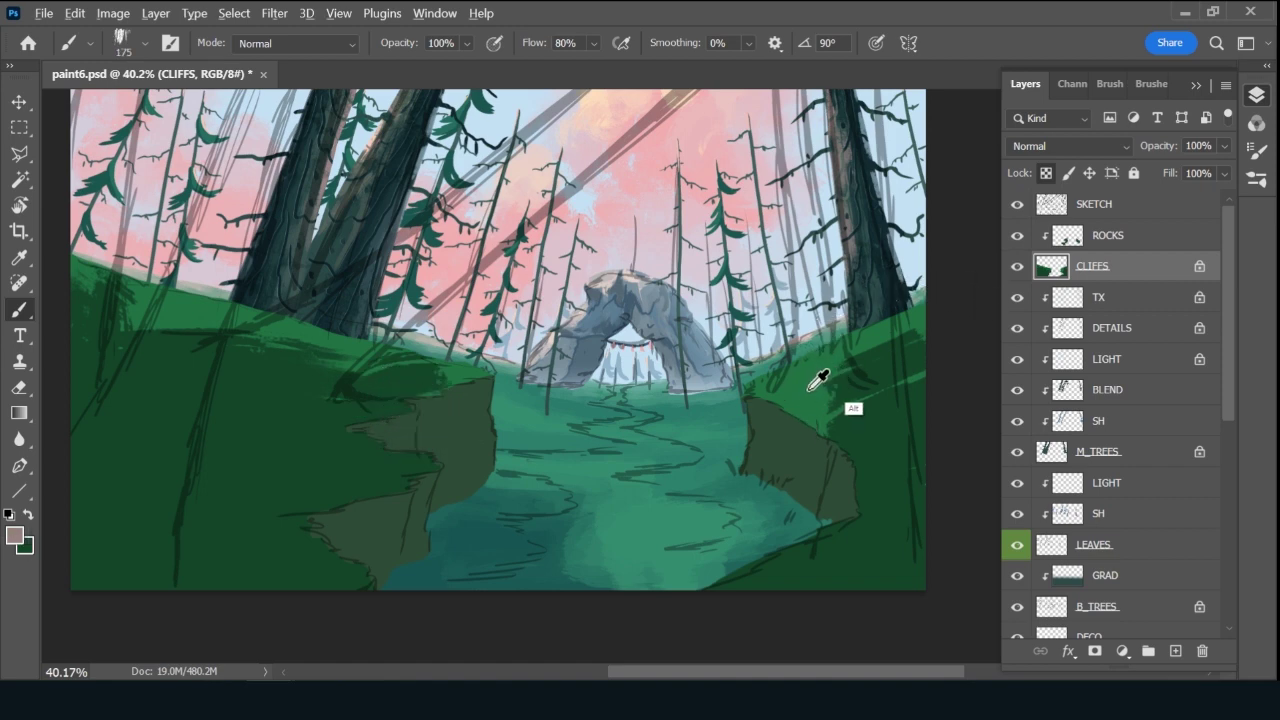
{"action": "left_click", "coordinate": [808, 388], "text": "alt"}
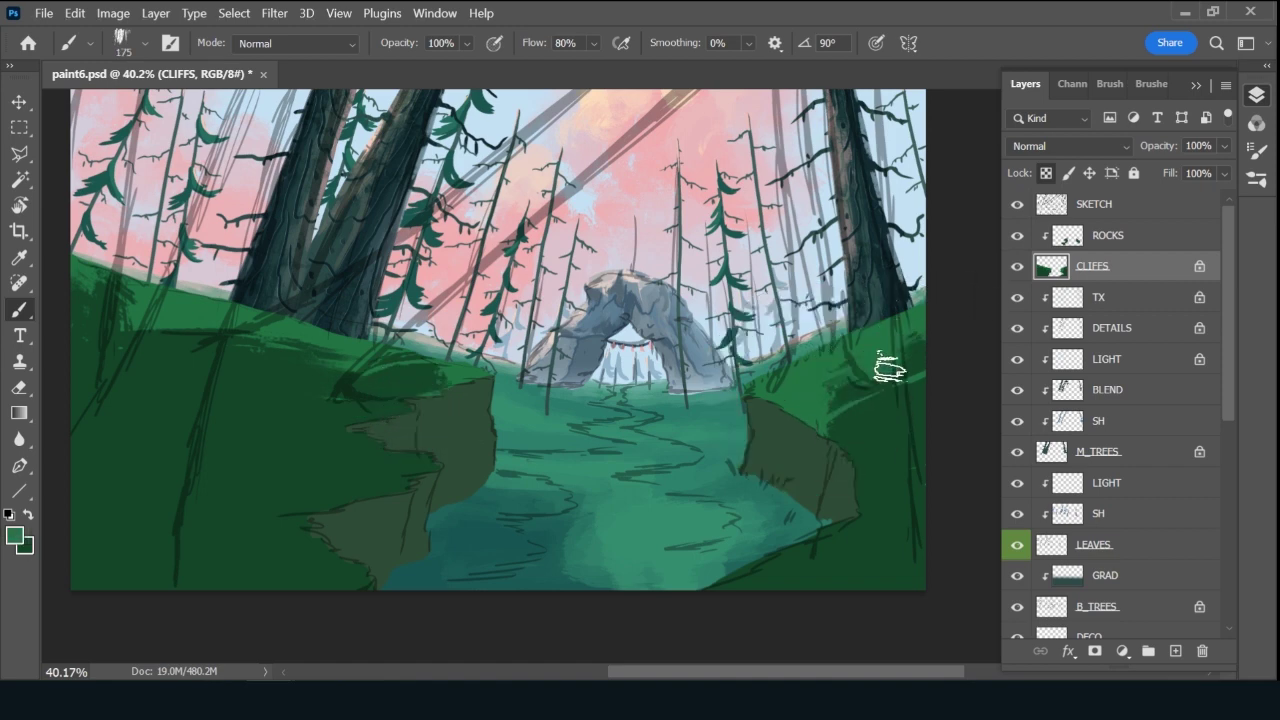
{"action": "left_click", "coordinate": [1017, 204]}
{"action": "key", "text": "bracketleft"}
{"action": "key", "text": "bracketleft"}
{"action": "key", "text": "bracketleft"}
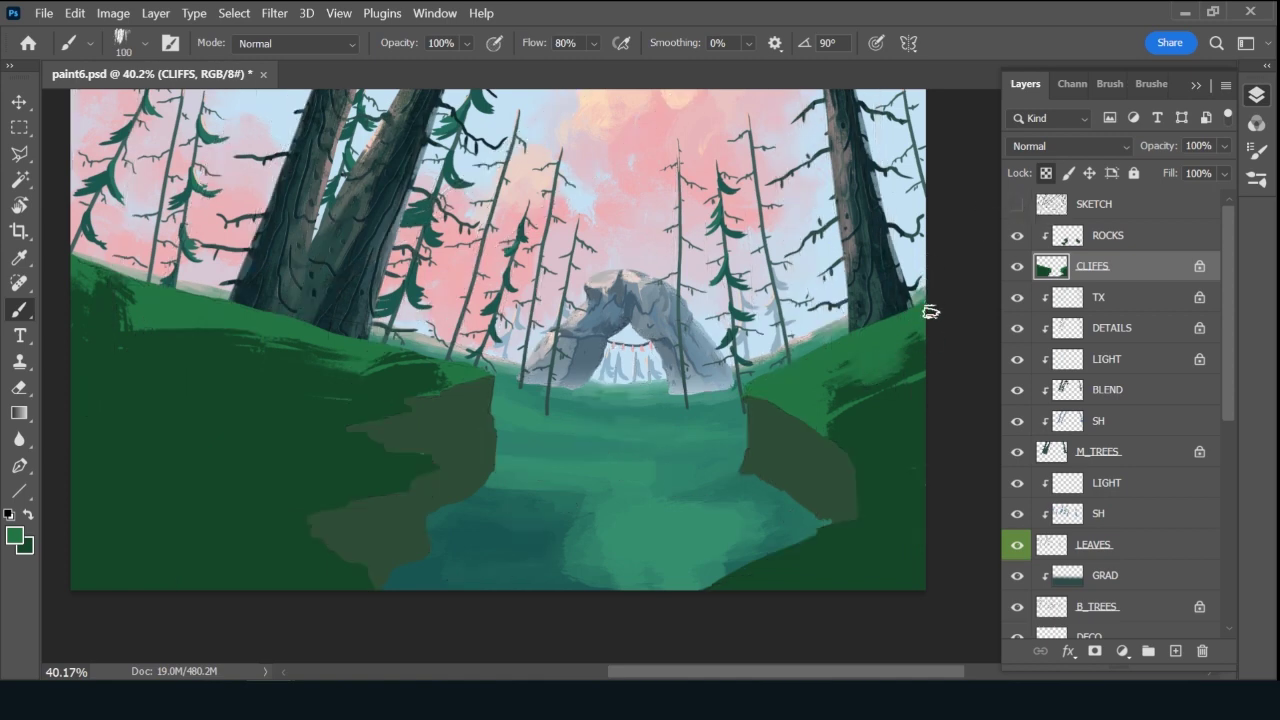
{"action": "left_click", "coordinate": [879, 380], "text": "alt"}
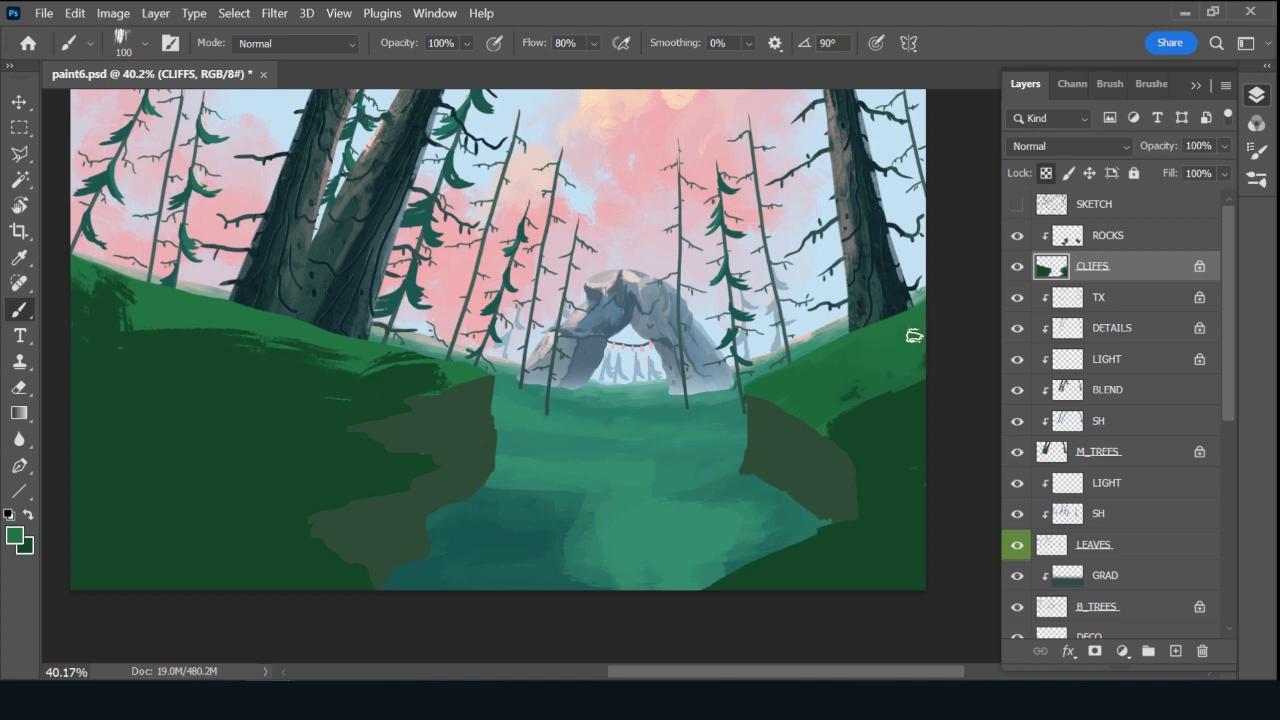
{"action": "left_click", "coordinate": [894, 370], "text": "alt"}
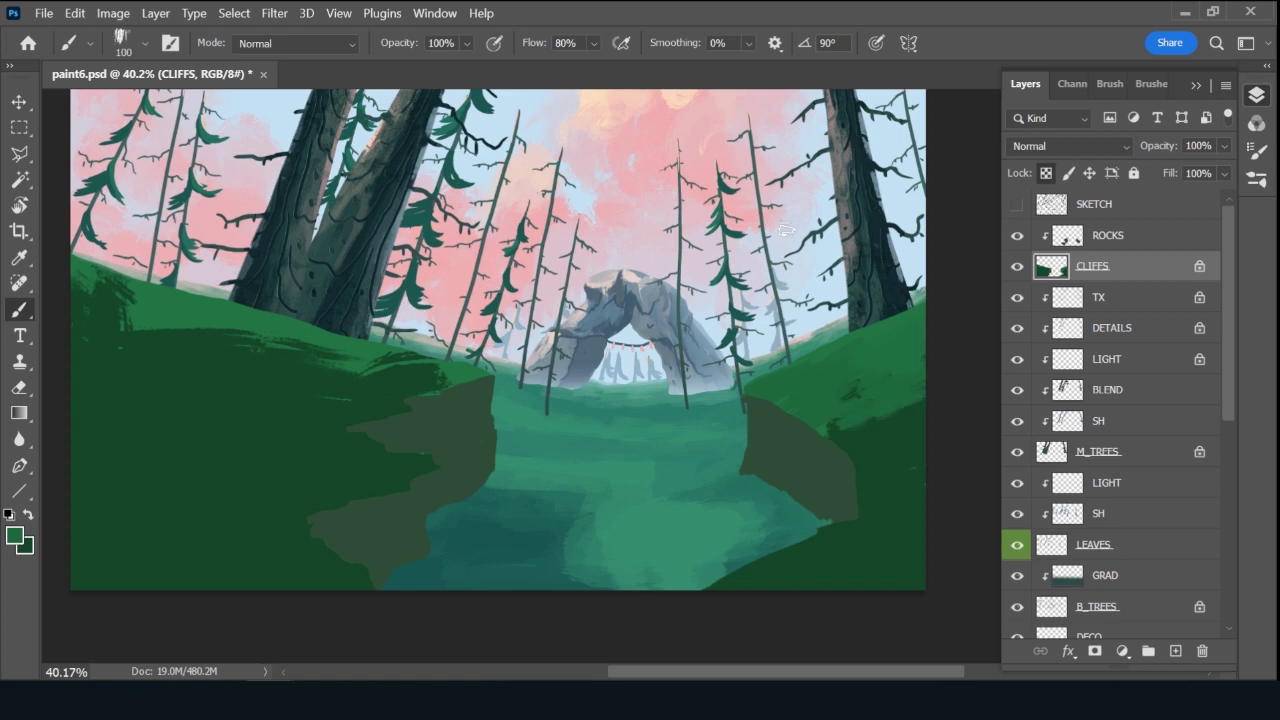
Paint sky-pink highlights along the right cliff's upper edge and mute them with a sampled pinkish grey.
{"action": "left_click", "coordinate": [641, 132], "text": "alt"}
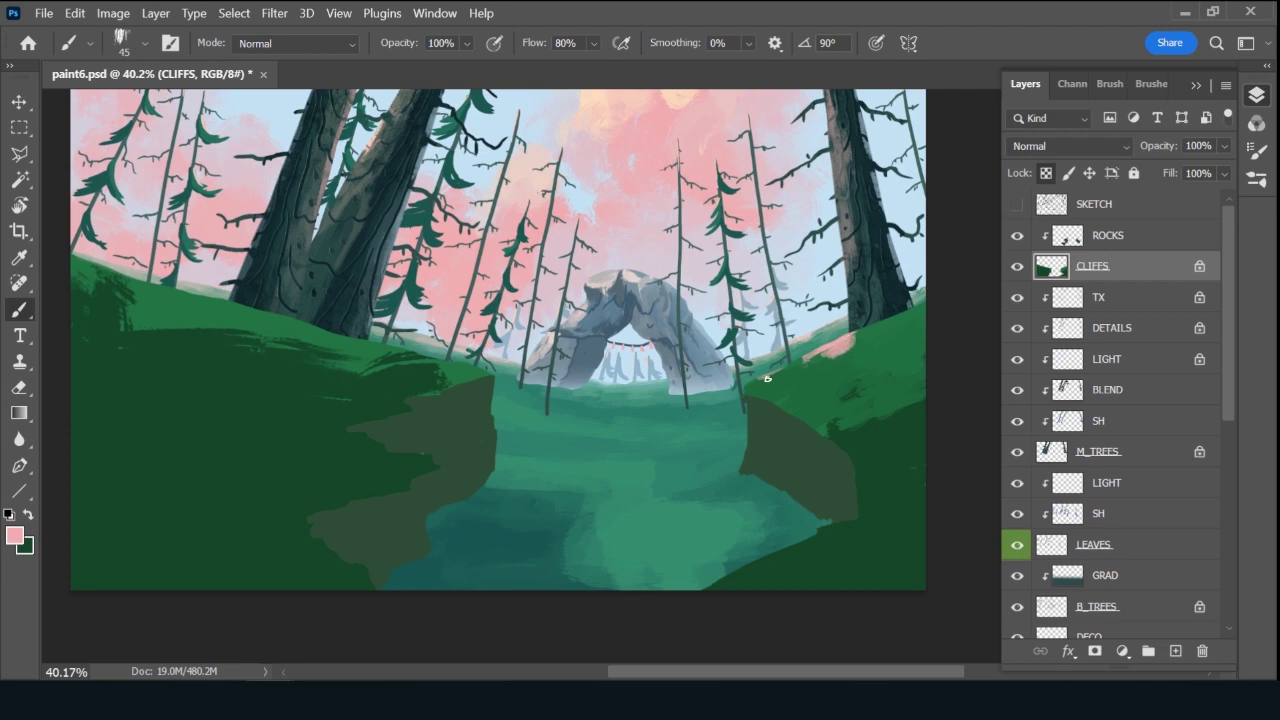
{"action": "key", "text": "x"}
{"action": "key", "text": "bracketright"}
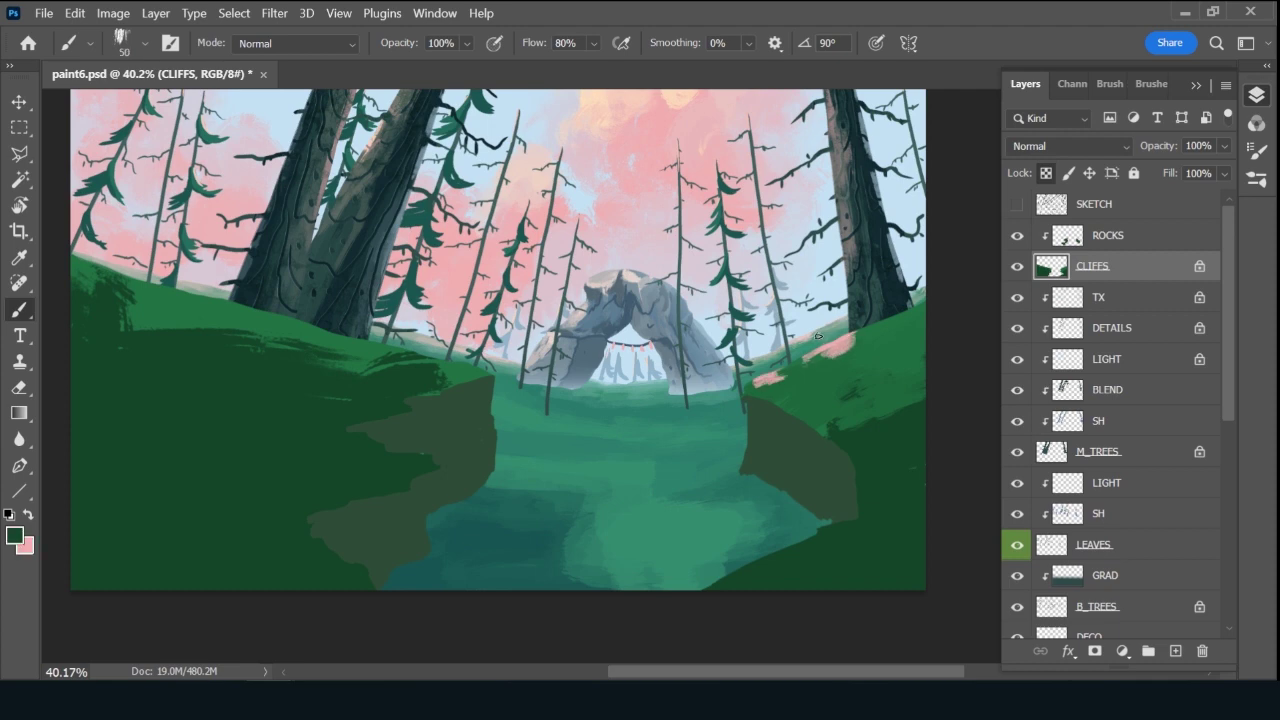
{"action": "left_click", "coordinate": [804, 366], "text": "alt"}
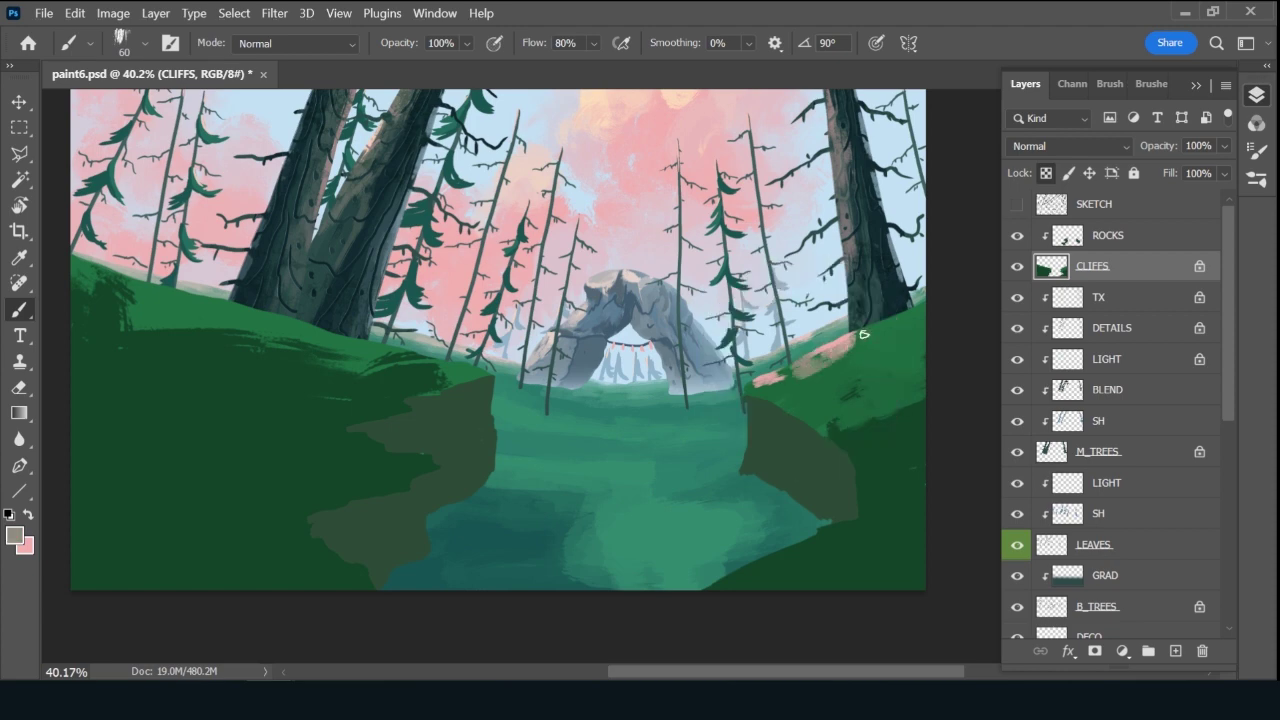
Darken the right cliff's grass below the tree trunk with dark green and add muted highlight strokes beside it.
{"action": "left_click", "coordinate": [897, 437], "text": "alt"}
{"action": "mouse_move", "coordinate": [891, 335]}
{"action": "left_mouse_down"}
{"action": "mouse_move", "coordinate": [929, 319]}
{"action": "mouse_move", "coordinate": [965, 292]}
{"action": "mouse_move", "coordinate": [876, 329]}
{"action": "mouse_move", "coordinate": [890, 350]}
{"action": "mouse_move", "coordinate": [919, 336]}
{"action": "mouse_move", "coordinate": [894, 353]}
{"action": "mouse_move", "coordinate": [932, 342]}
{"action": "left_mouse_up"}
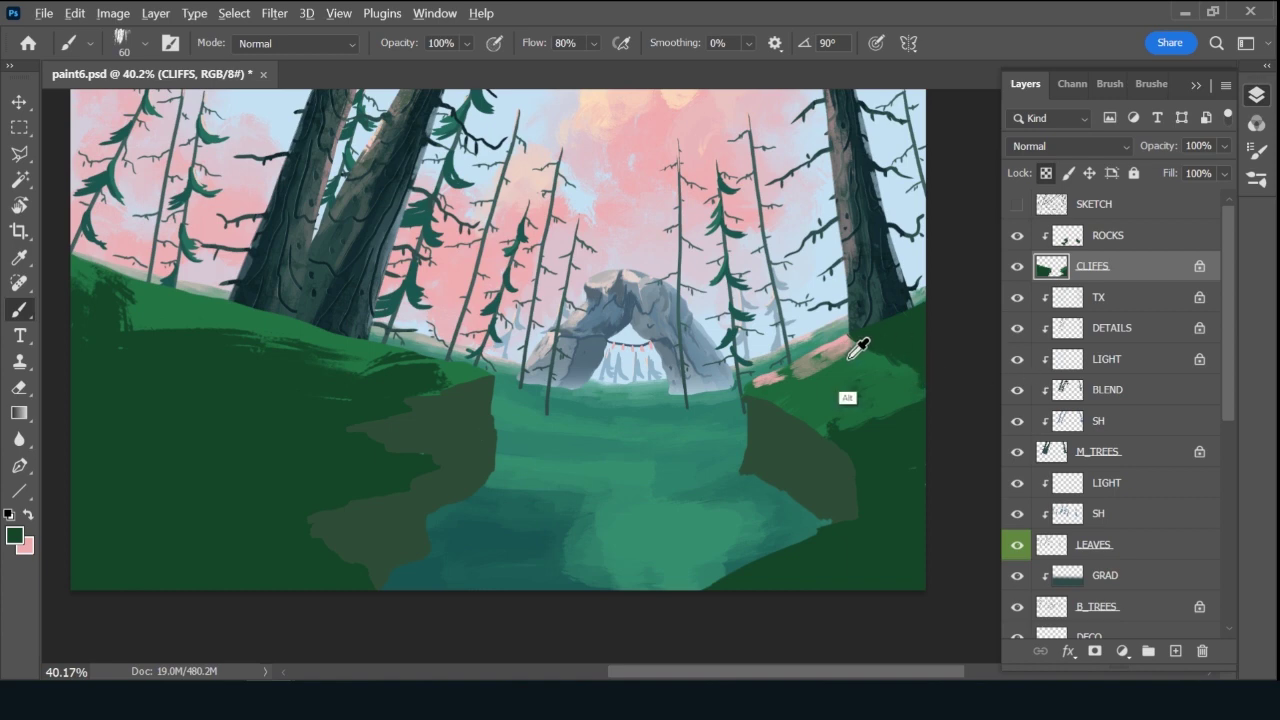
{"action": "left_click", "coordinate": [808, 376], "text": "alt"}
{"action": "left_click_drag", "start_coordinate": [816, 377], "coordinate": [845, 366]}
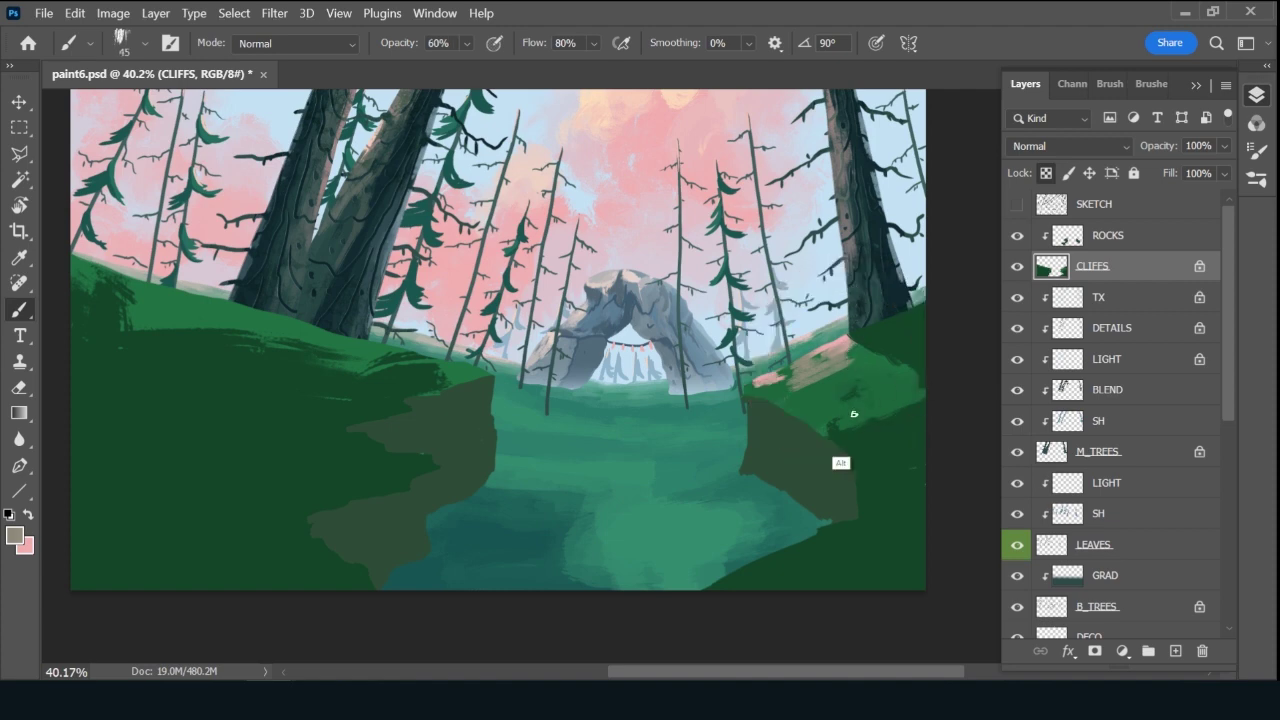
Paint sampled mid-green patches on the right cliff's middle slope and lock the CLIFFS layer's transparency.
{"action": "left_click", "coordinate": [837, 420], "text": "alt"}
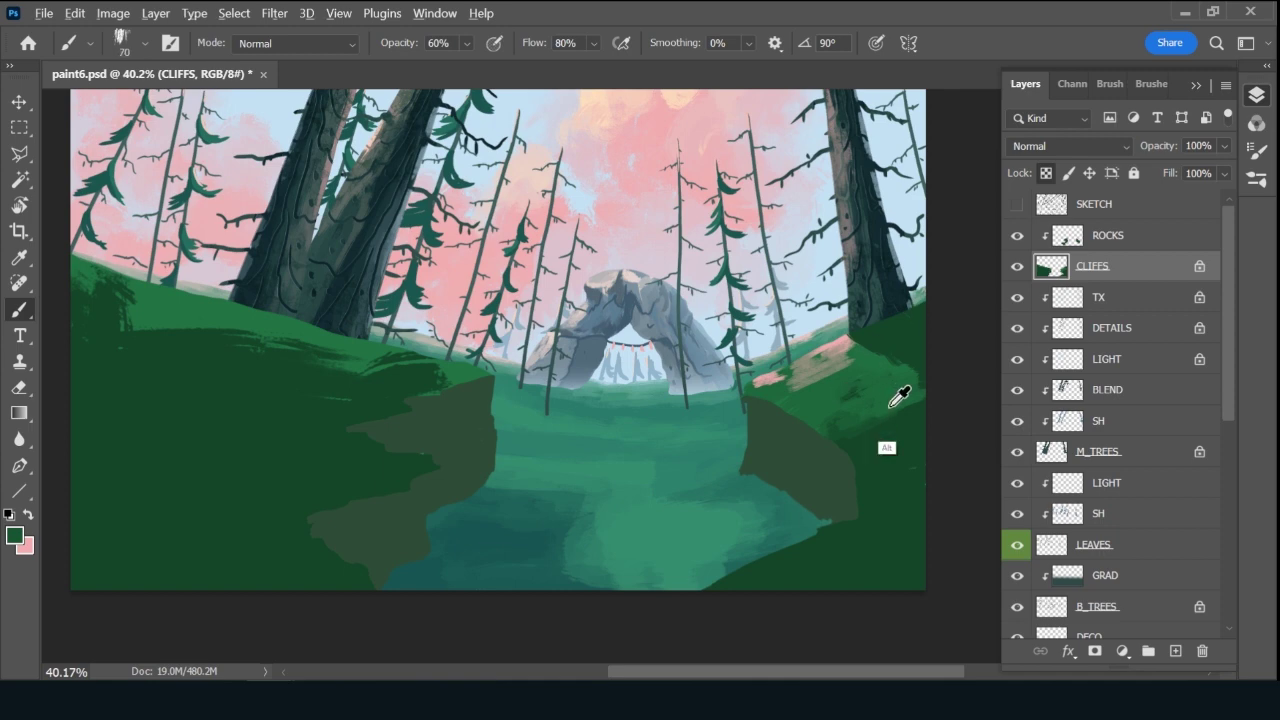
{"action": "left_click_drag", "start_coordinate": [903, 394], "coordinate": [914, 392]}
{"action": "left_click_drag", "start_coordinate": [924, 464], "coordinate": [920, 477]}
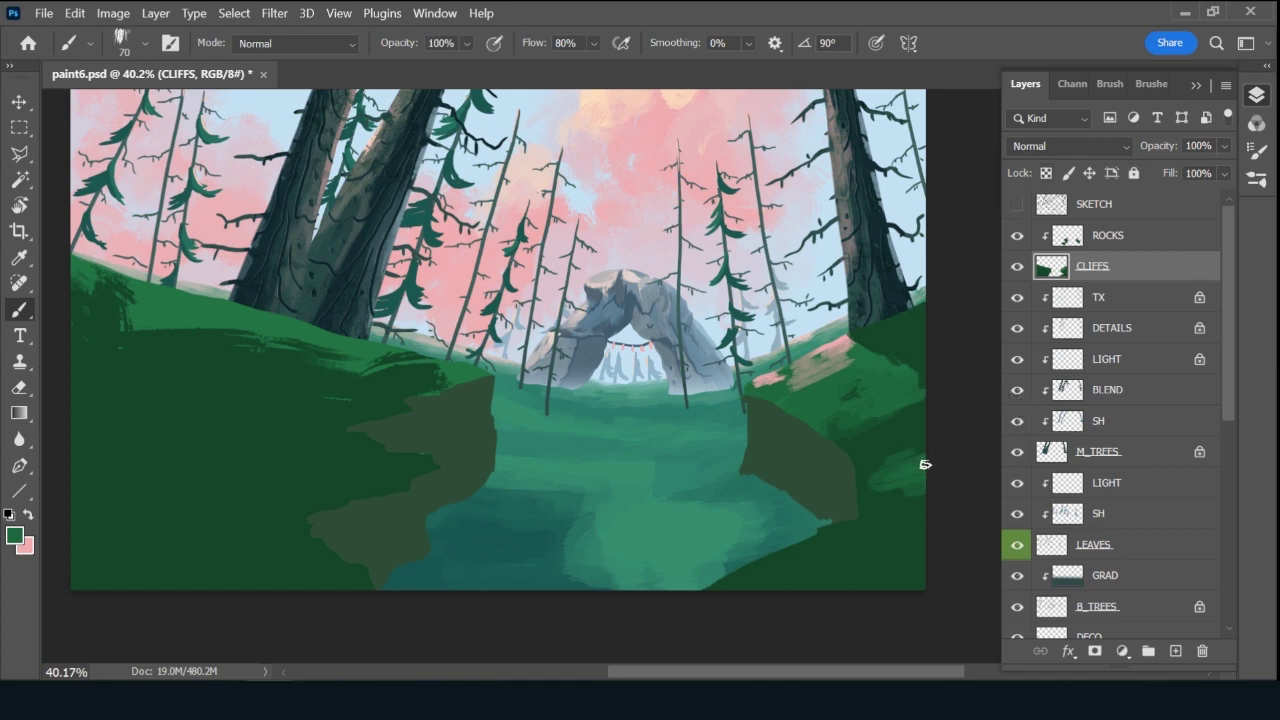
{"action": "key", "text": "slash"}
{"action": "left_click_drag", "start_coordinate": [888, 458], "coordinate": [939, 437]}
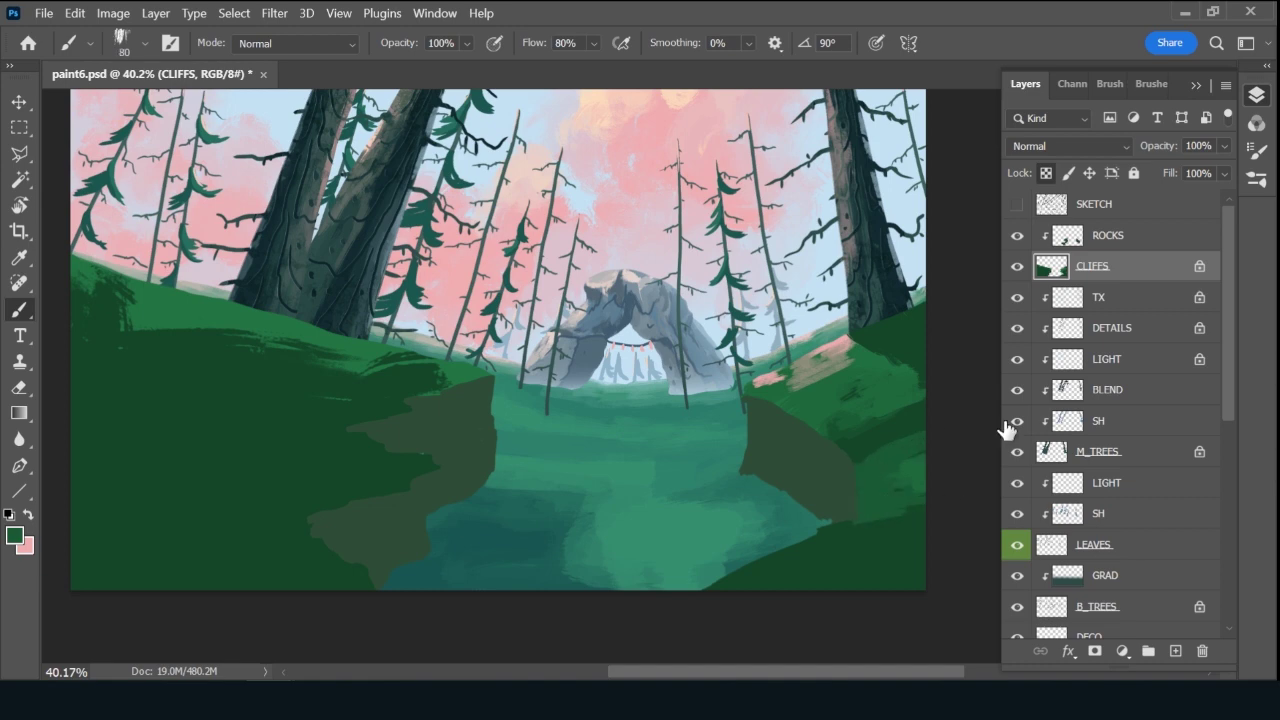
Soften the right cliff's pink highlights into the grass with sampled grey and green at 50% brush opacity.
{"action": "left_click", "coordinate": [826, 414], "text": "alt"}
{"action": "left_click", "coordinate": [793, 390], "text": "alt"}
{"action": "key", "text": "5"}
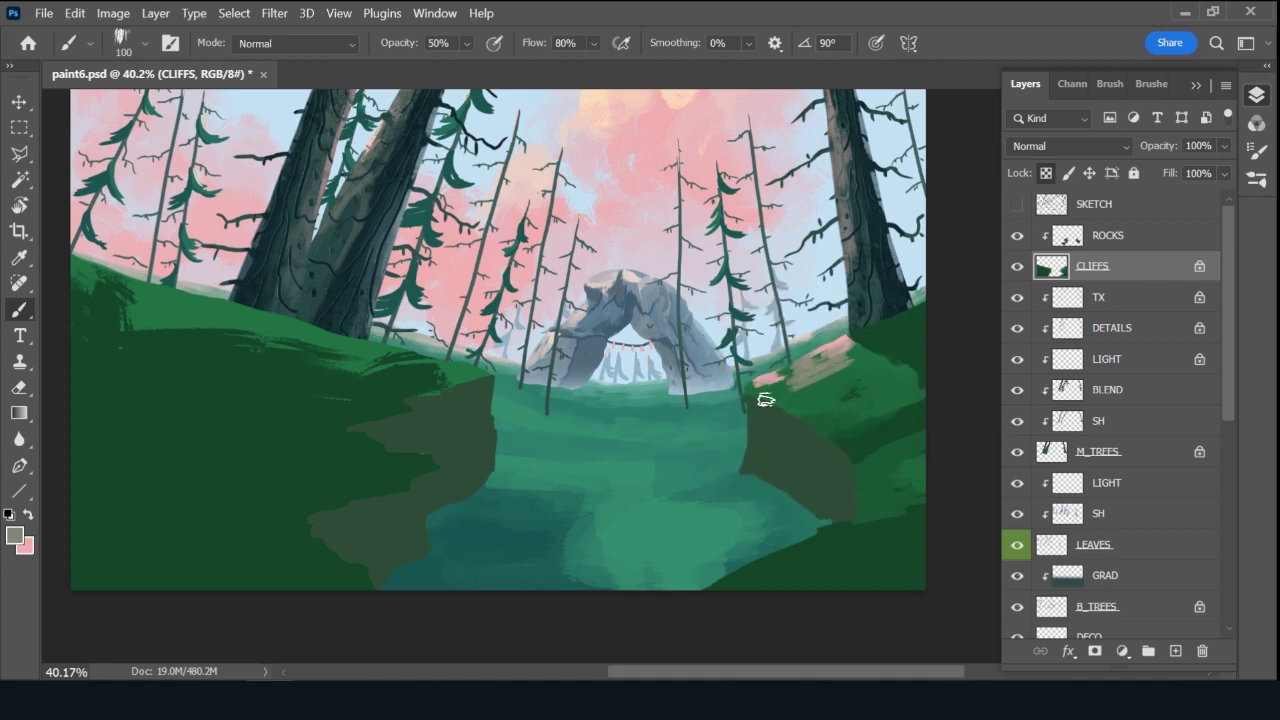
{"action": "left_click", "coordinate": [813, 392], "text": "alt"}
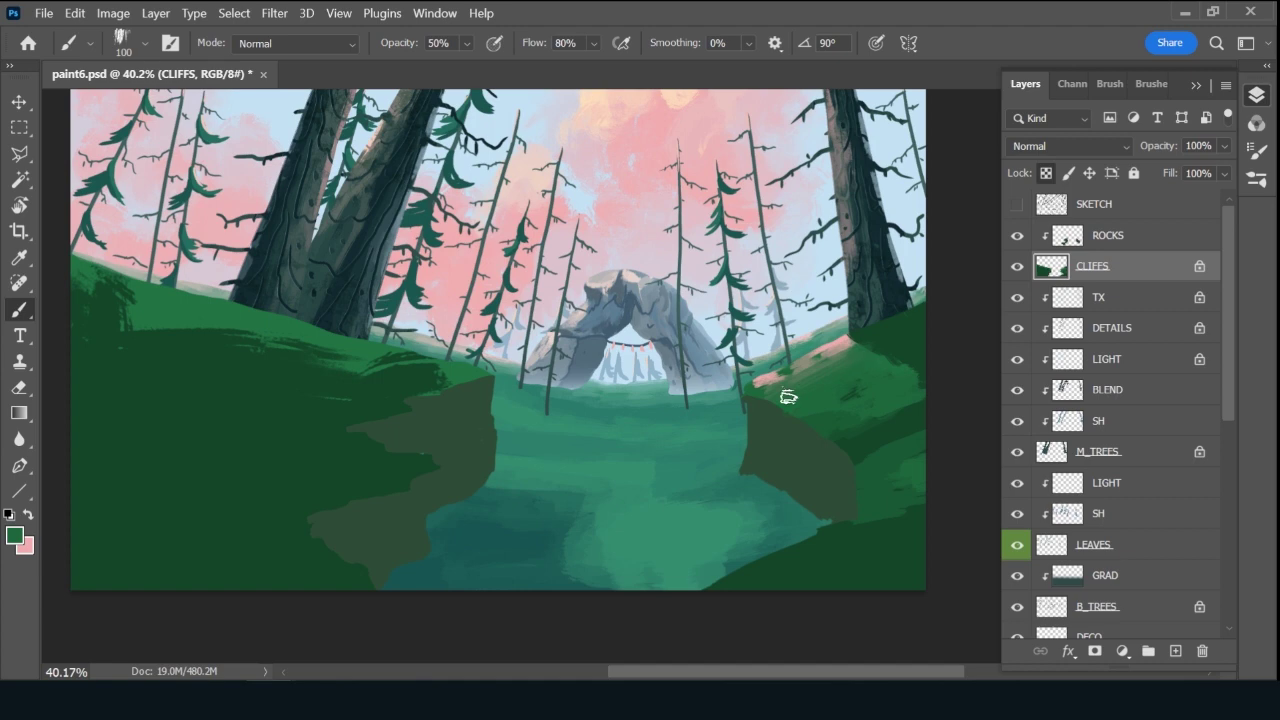
{"action": "key", "text": "bracketleft"}
{"action": "key", "text": "bracketleft"}
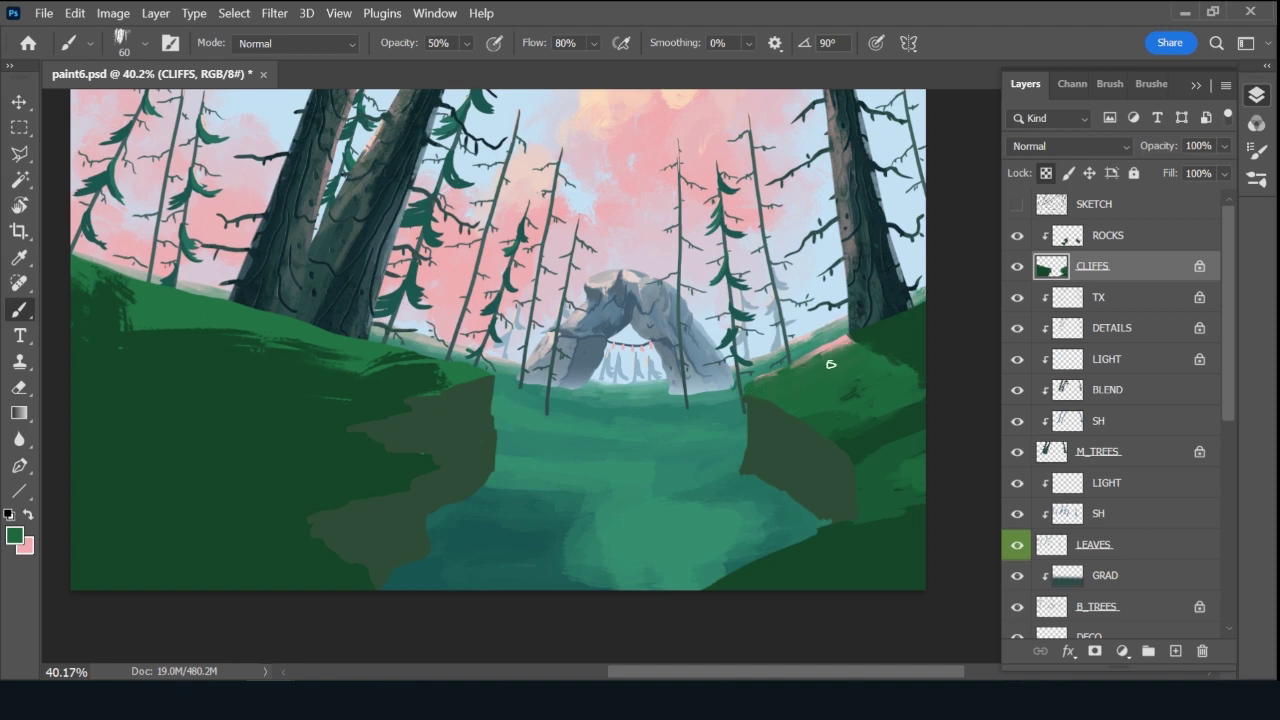
Blend sampled greens over the right cliff's middle and lower slopes with a 100 px brush at 50% opacity.
{"action": "key", "text": "bracketright"}
{"action": "key", "text": "bracketright"}
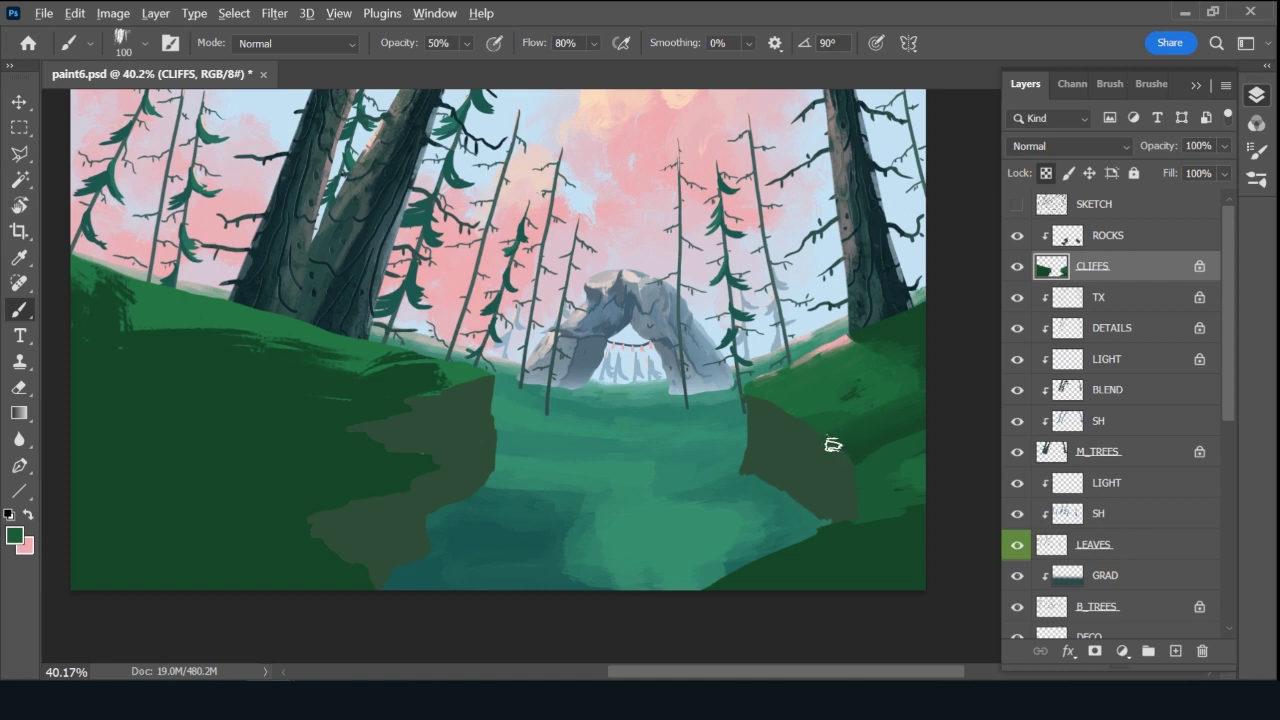
{"action": "left_click", "coordinate": [846, 382], "text": "alt"}
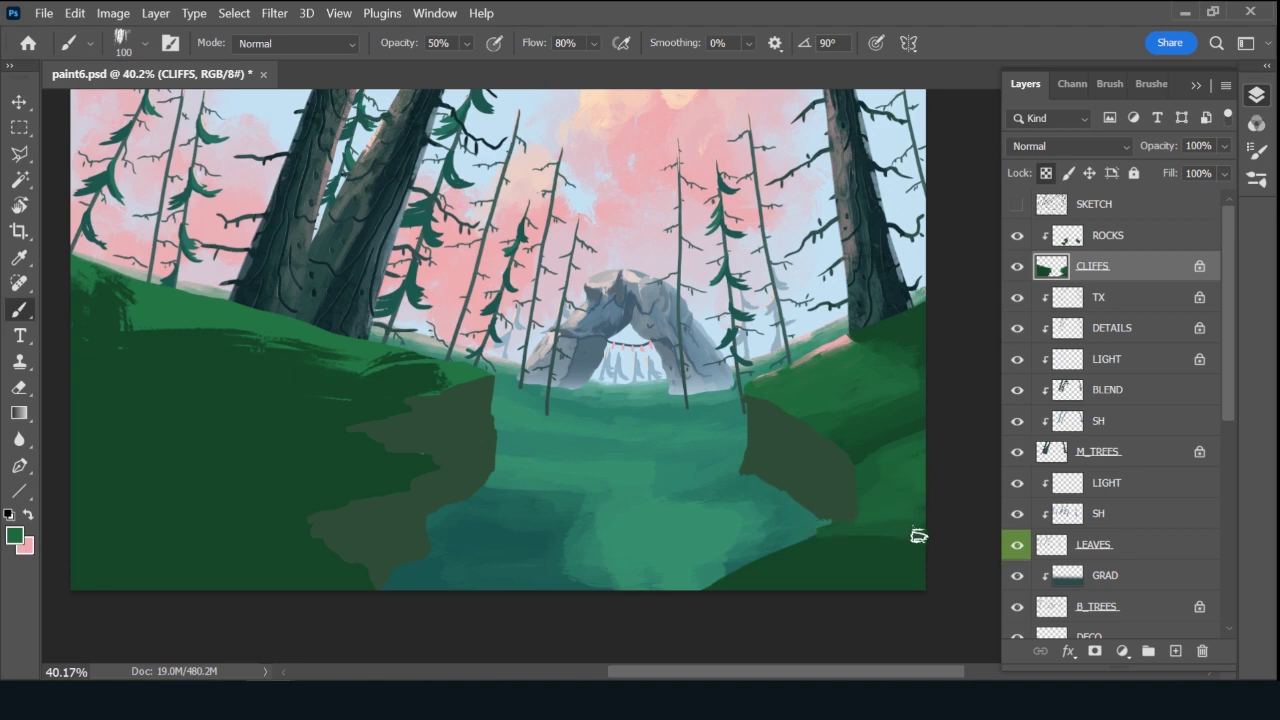
{"action": "left_click", "coordinate": [856, 529], "text": "alt"}
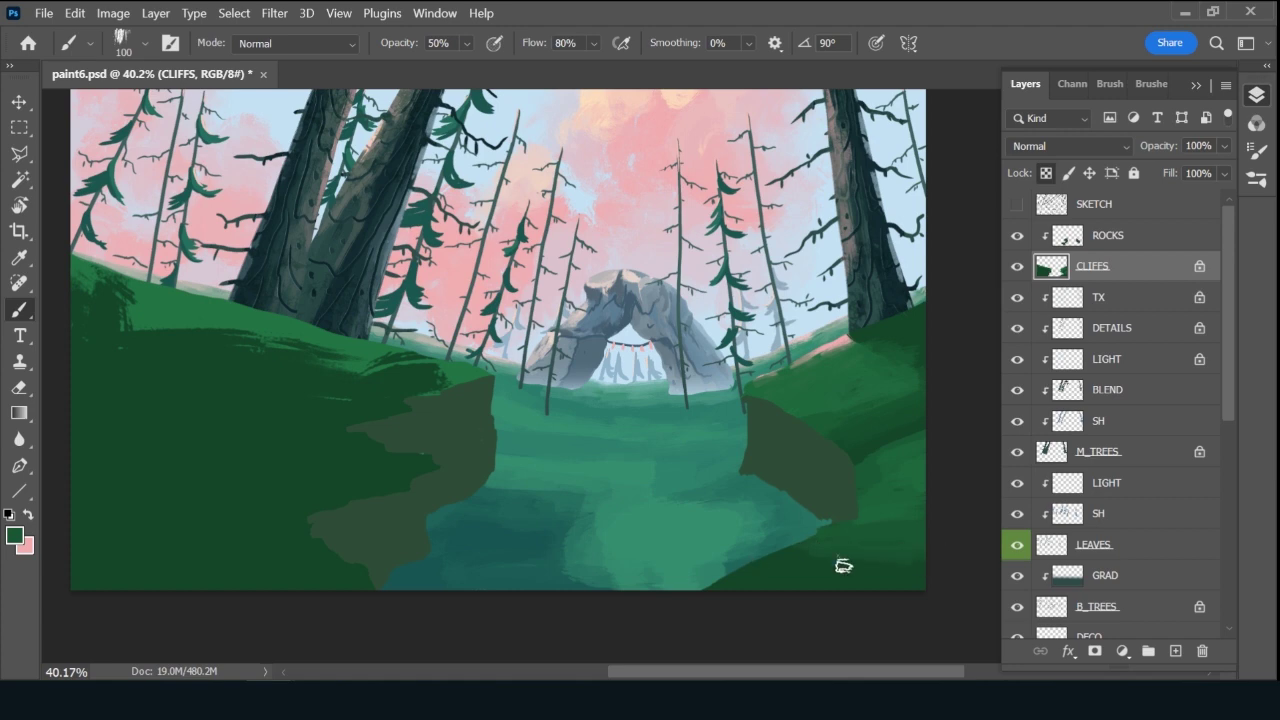
{"action": "left_click", "coordinate": [868, 466], "text": "alt"}
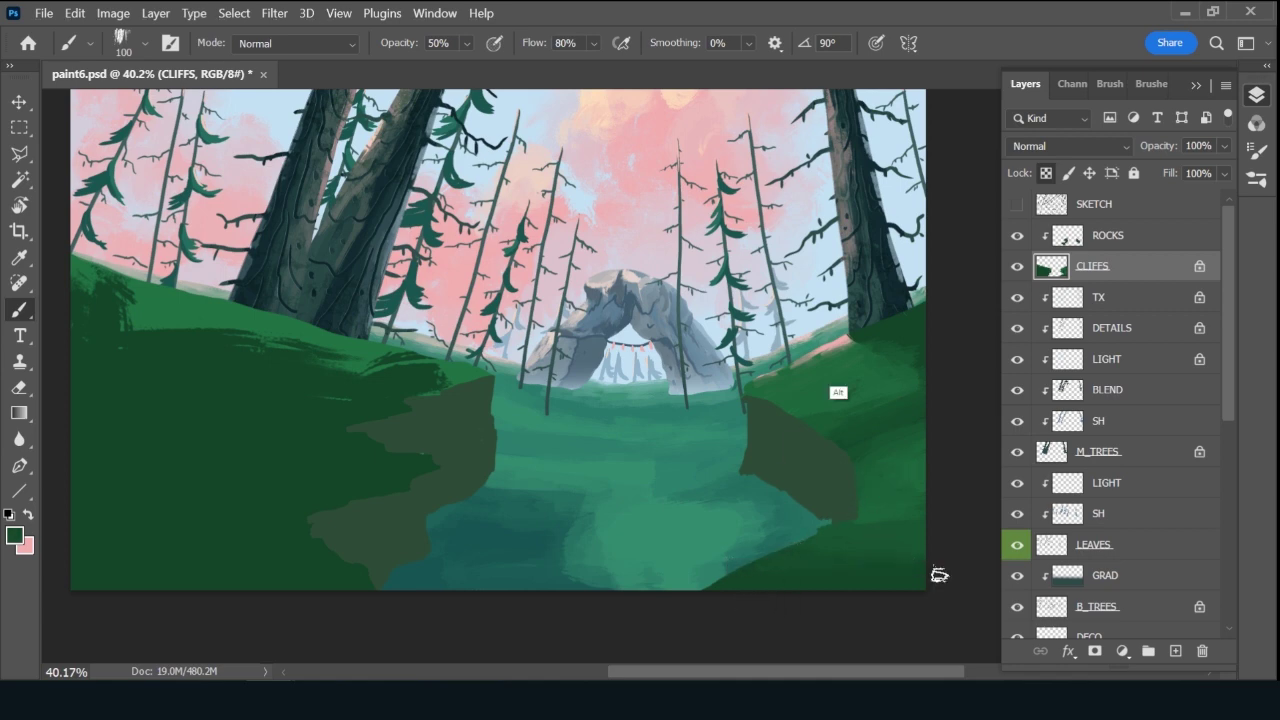
Blend sampled greens across the left cliff's upper slope with a 175 px brush at 50% opacity.
{"action": "left_click", "coordinate": [842, 340], "text": "alt"}
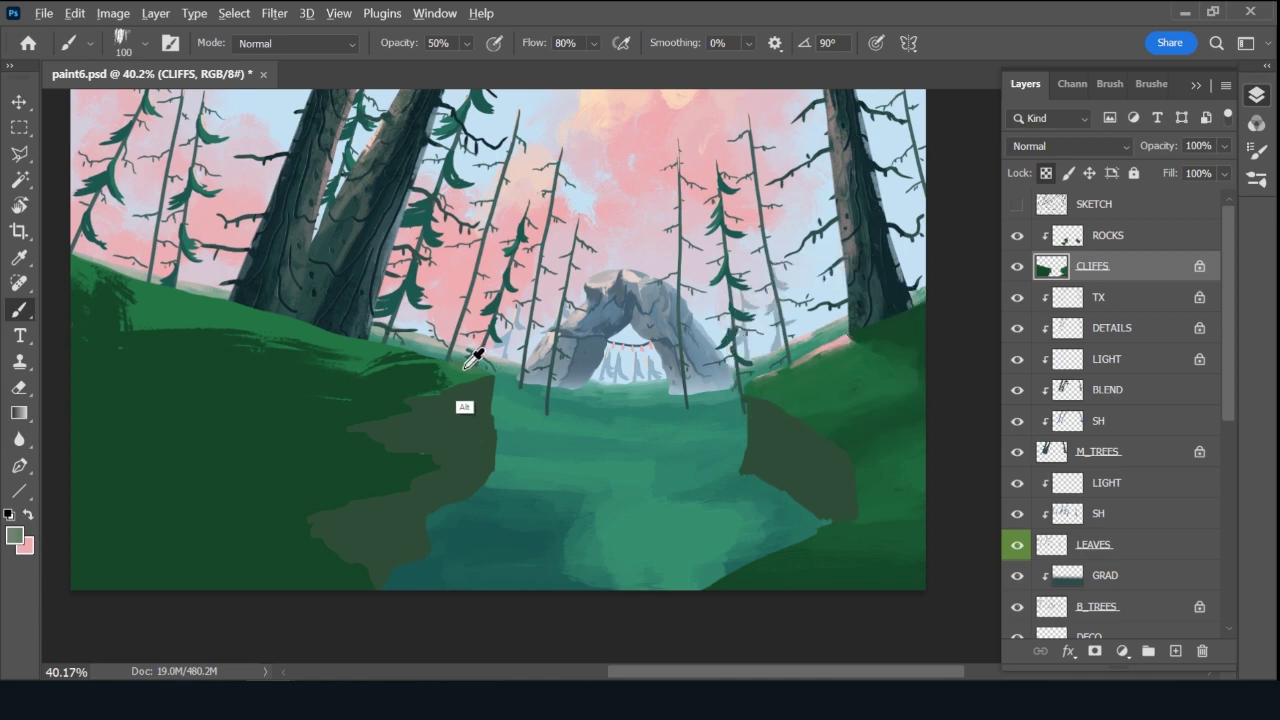
{"action": "left_click", "coordinate": [465, 368], "text": "alt"}
{"action": "left_click", "coordinate": [482, 370], "text": "alt"}
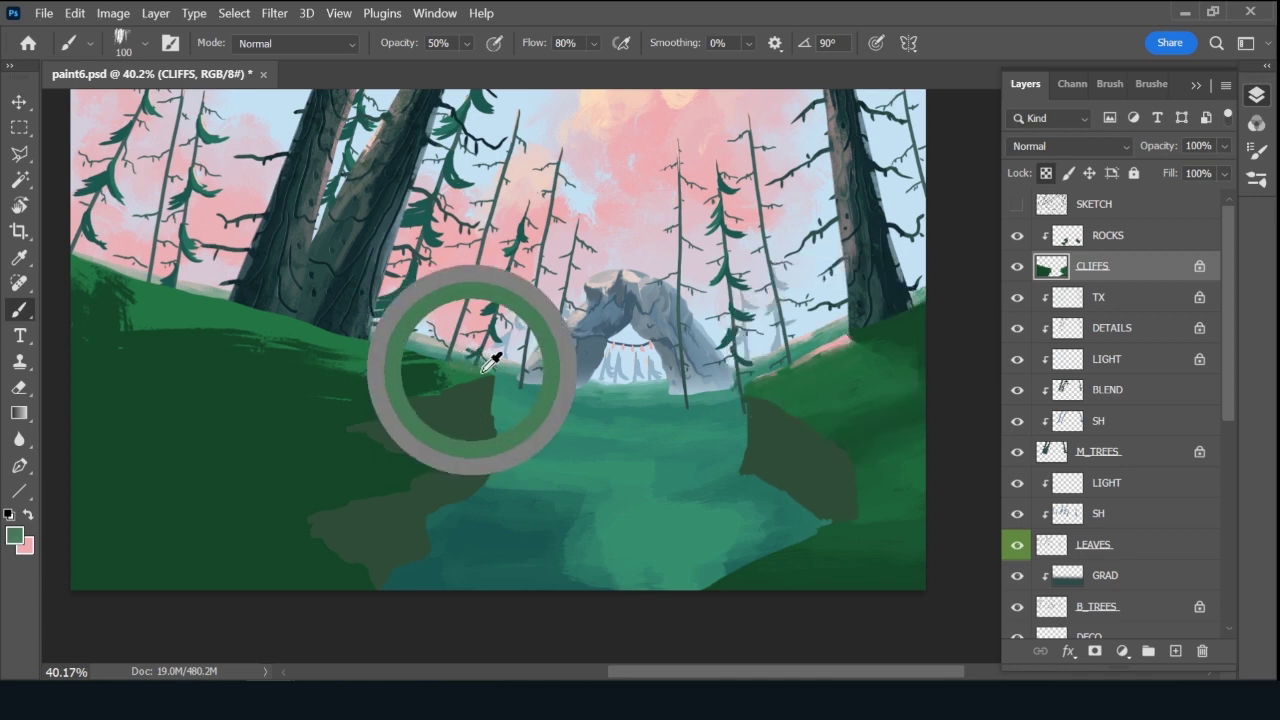
{"action": "left_click", "coordinate": [122, 274], "text": "alt"}
{"action": "key", "text": "bracketright"}
{"action": "key", "text": "bracketright"}
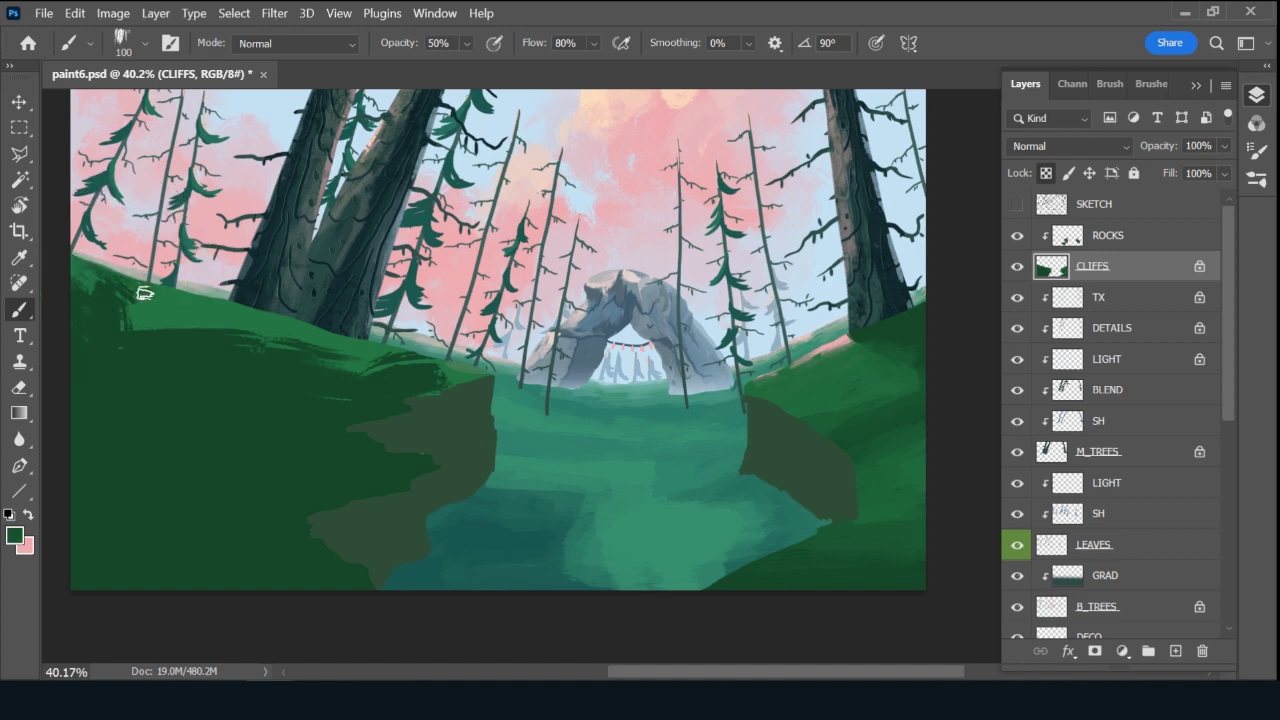
{"action": "key", "text": "bracketright"}
{"action": "right_click", "coordinate": [168, 291]}
{"action": "key", "text": "Escape"}
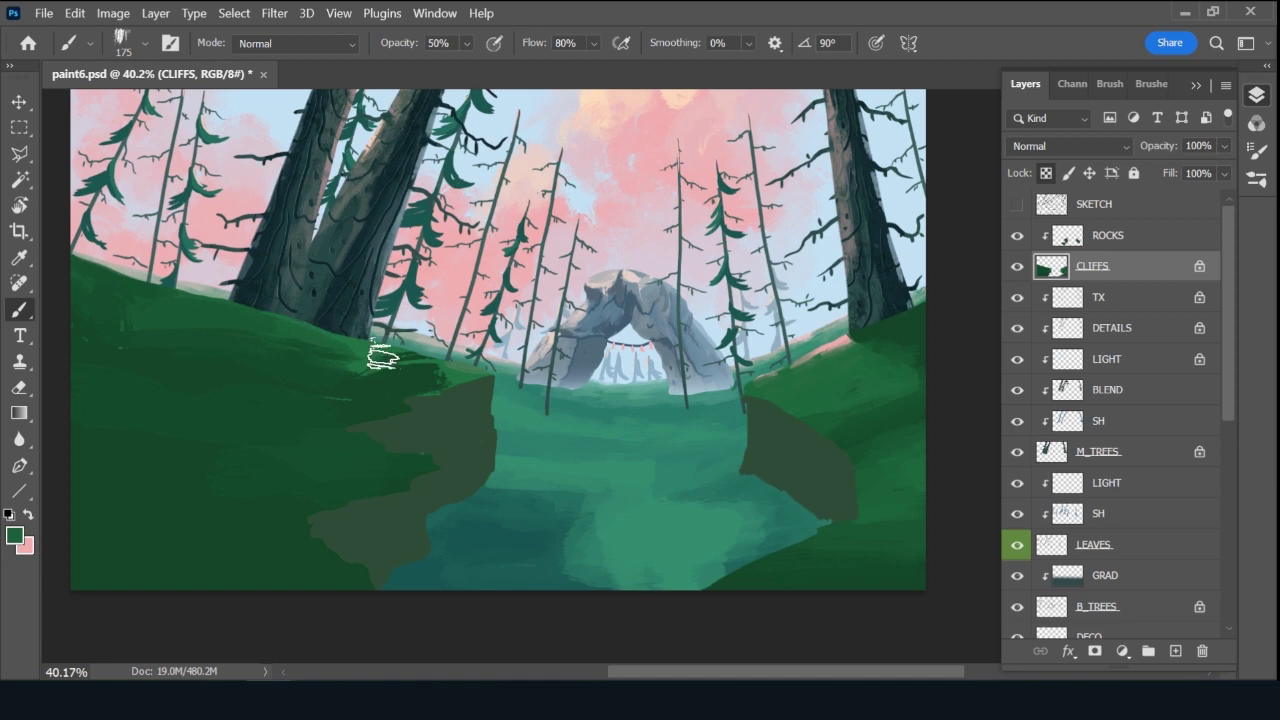
Paint dark green tree shadows down the left cliff's grass with a 70 px brush at 90% opacity.
{"action": "key", "text": "bracketleft"}
{"action": "key", "text": "bracketleft"}
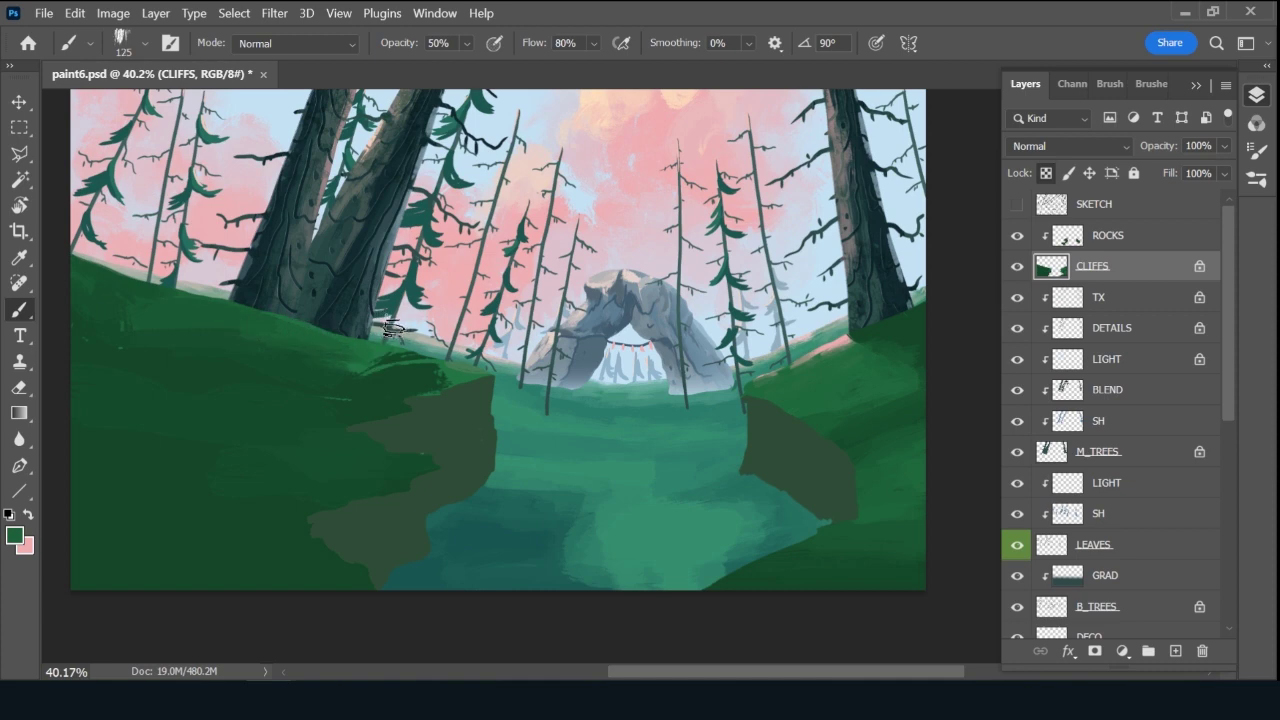
{"action": "left_click", "coordinate": [908, 317], "text": "alt"}
{"action": "key", "text": "9"}
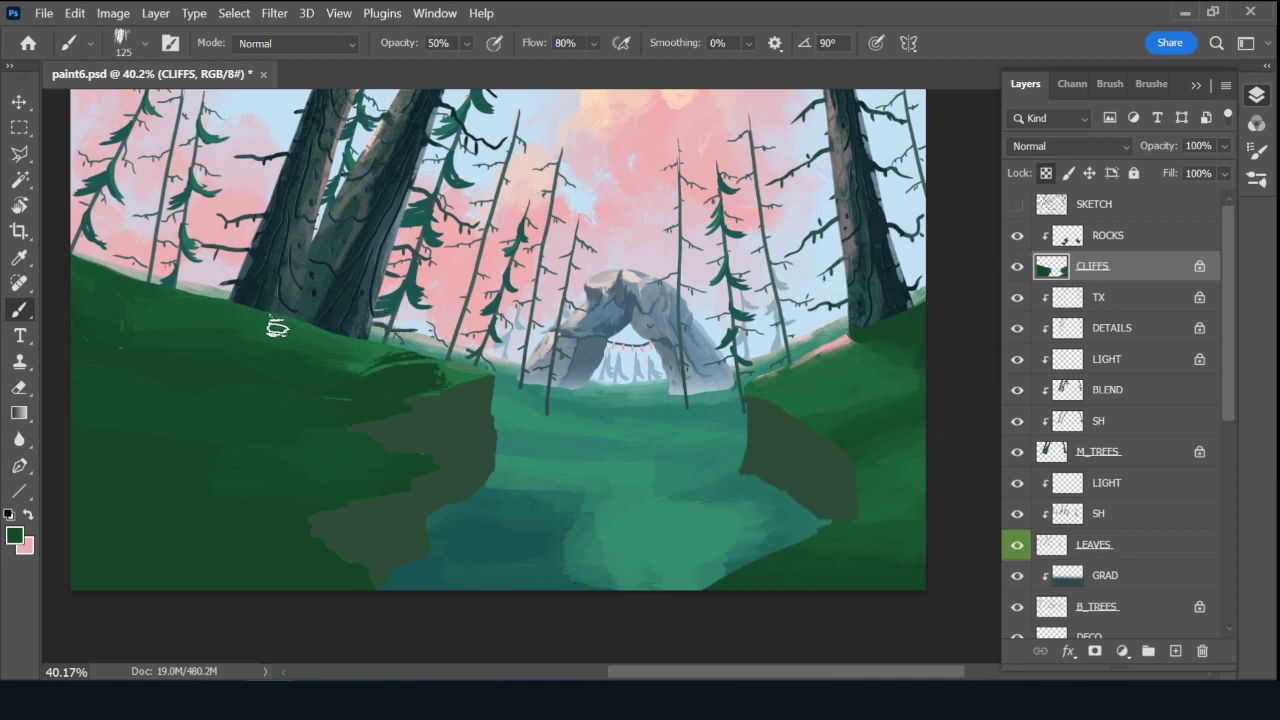
{"action": "key", "text": "bracketleft"}
{"action": "key", "text": "bracketleft"}
{"action": "key", "text": "bracketleft"}
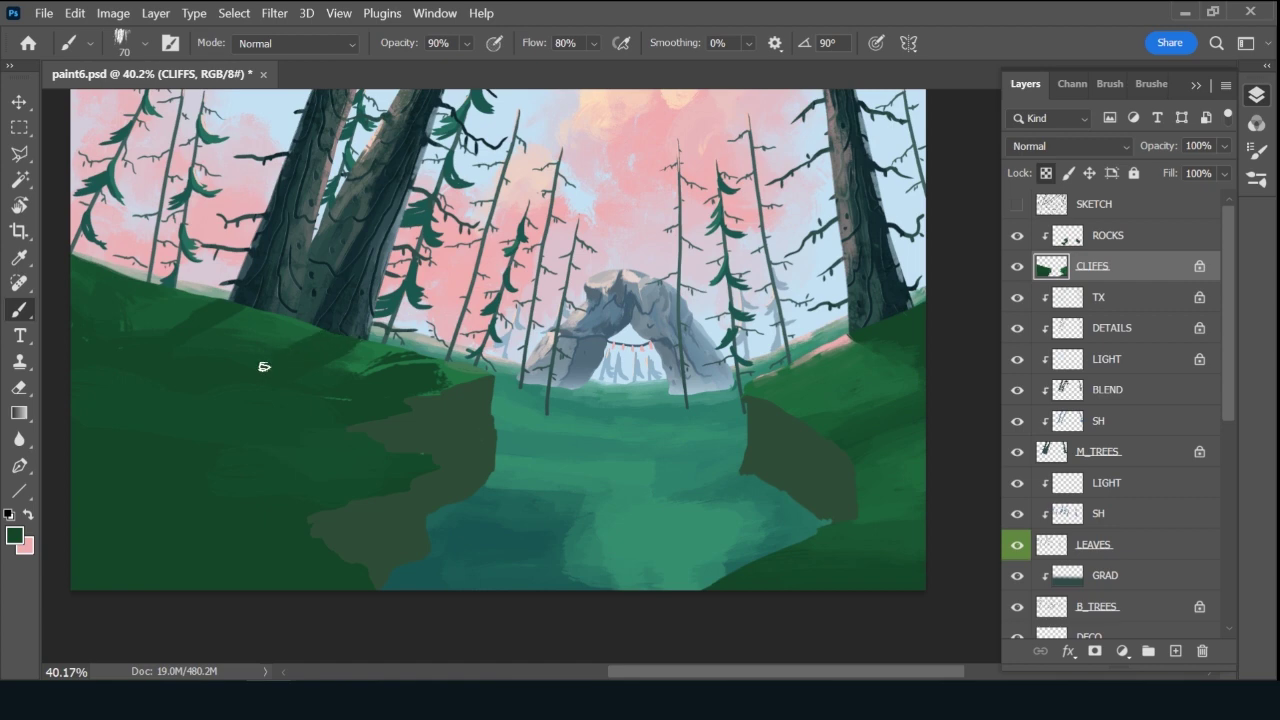
Broaden the dark green shadow over the left cliff's slope below the tree trunks with a 150 px brush.
{"action": "key", "text": "bracketright"}
{"action": "key", "text": "bracketright"}
{"action": "key", "text": "bracketright"}
{"action": "key", "text": "bracketright"}
{"action": "key", "text": "bracketright"}
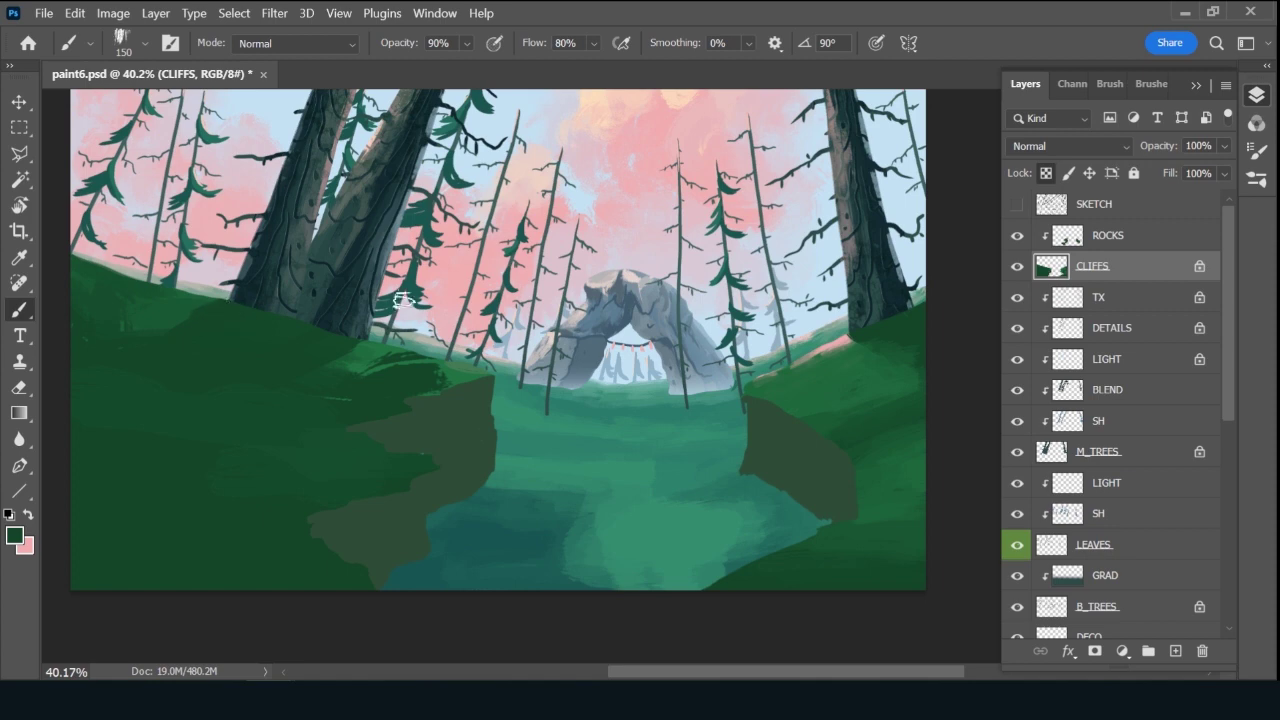
Smooth sampled mid-greens over the left cliff's lit grass ledge beside the trunks with a 90 px brush.
{"action": "key", "text": "bracketleft"}
{"action": "key", "text": "bracketleft"}
{"action": "key", "text": "bracketleft"}
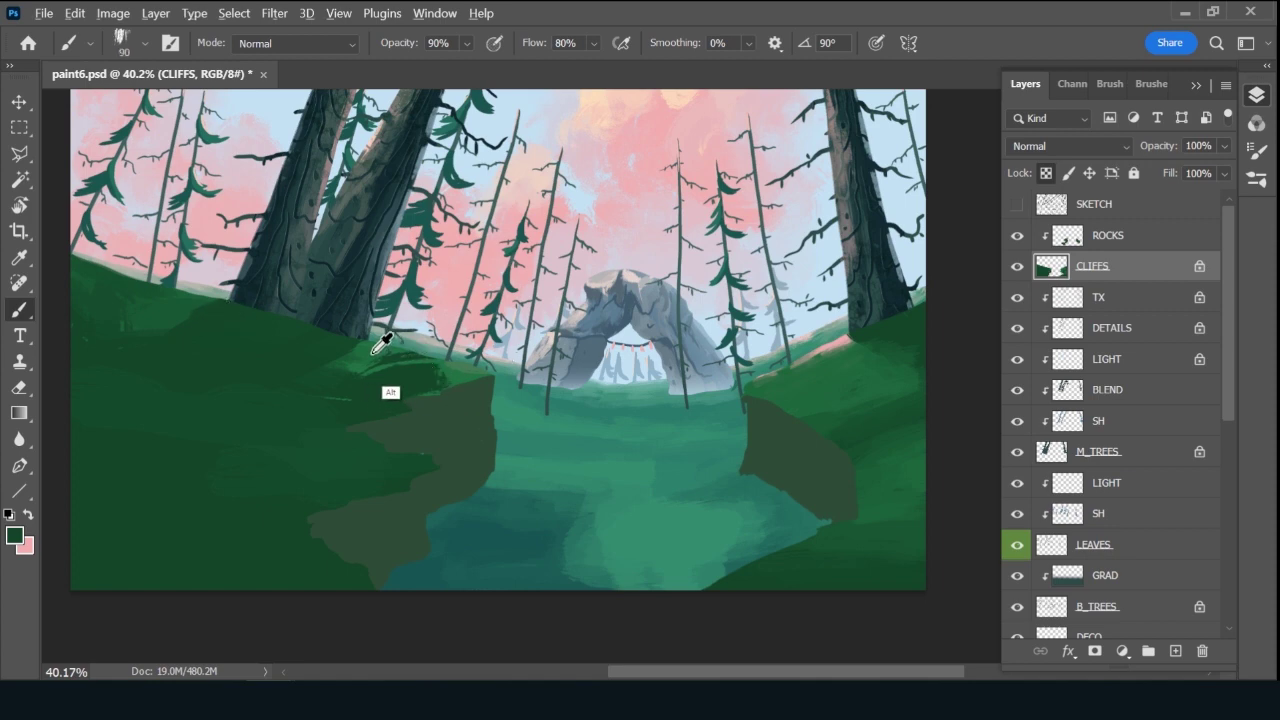
{"action": "left_click", "coordinate": [390, 352], "text": "alt"}
{"action": "mouse_move", "coordinate": [414, 362]}
{"action": "left_mouse_down"}
{"action": "mouse_move", "coordinate": [373, 369]}
{"action": "mouse_move", "coordinate": [442, 377]}
{"action": "mouse_move", "coordinate": [396, 375]}
{"action": "left_mouse_up"}
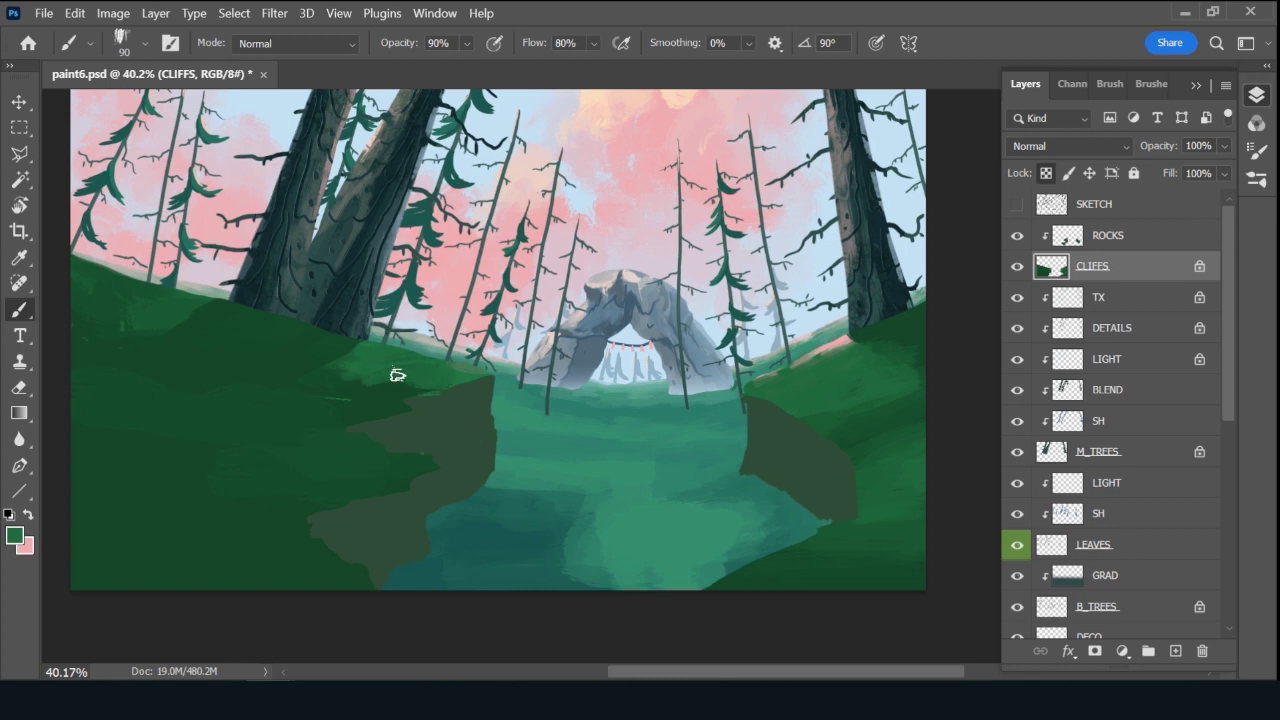
{"action": "left_click", "coordinate": [346, 378], "text": "alt"}
{"action": "left_click", "coordinate": [165, 312], "text": "alt"}
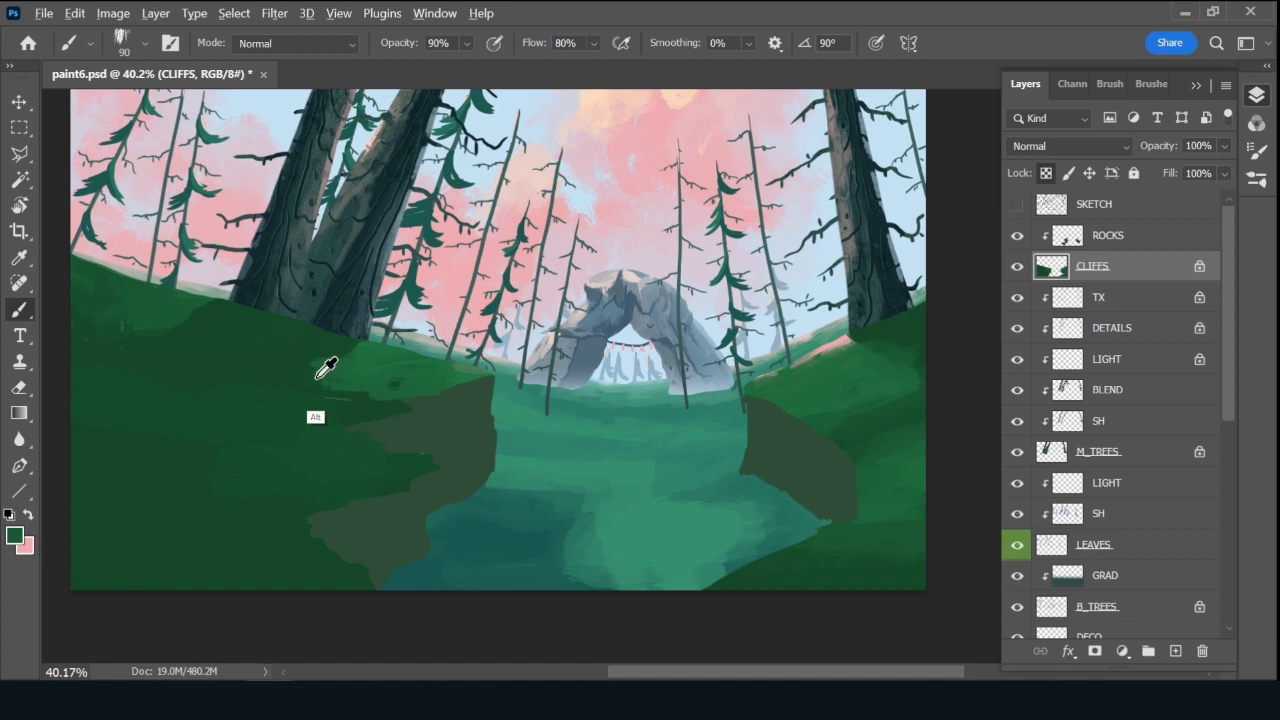
Blend sampled dark greens over the left cliff's lower grass with a 150 px brush.
{"action": "left_click", "coordinate": [409, 464], "text": "alt"}
{"action": "key", "text": "bracketright"}
{"action": "key", "text": "bracketright"}
{"action": "key", "text": "bracketright"}
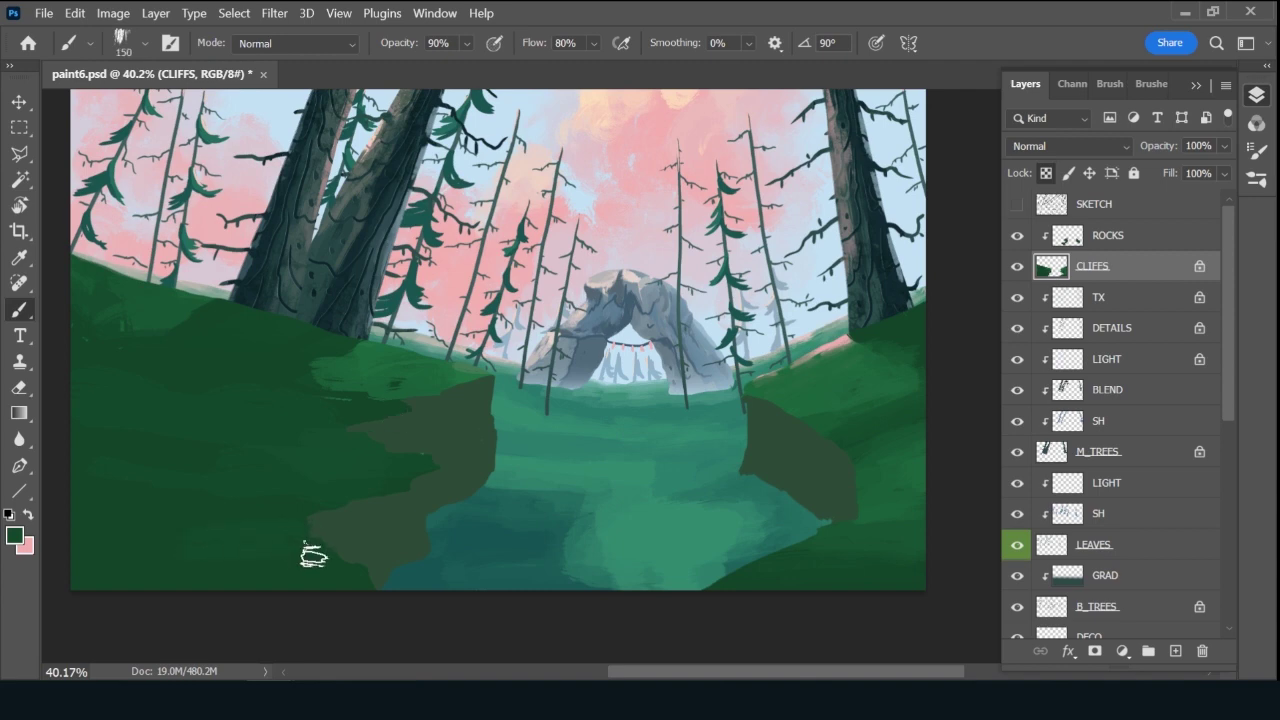
{"action": "left_click", "coordinate": [265, 570], "text": "alt"}
Lock the ROCKS layer's transparency and reduce the brush to 70 px.
{"action": "left_click", "coordinate": [1146, 241]}
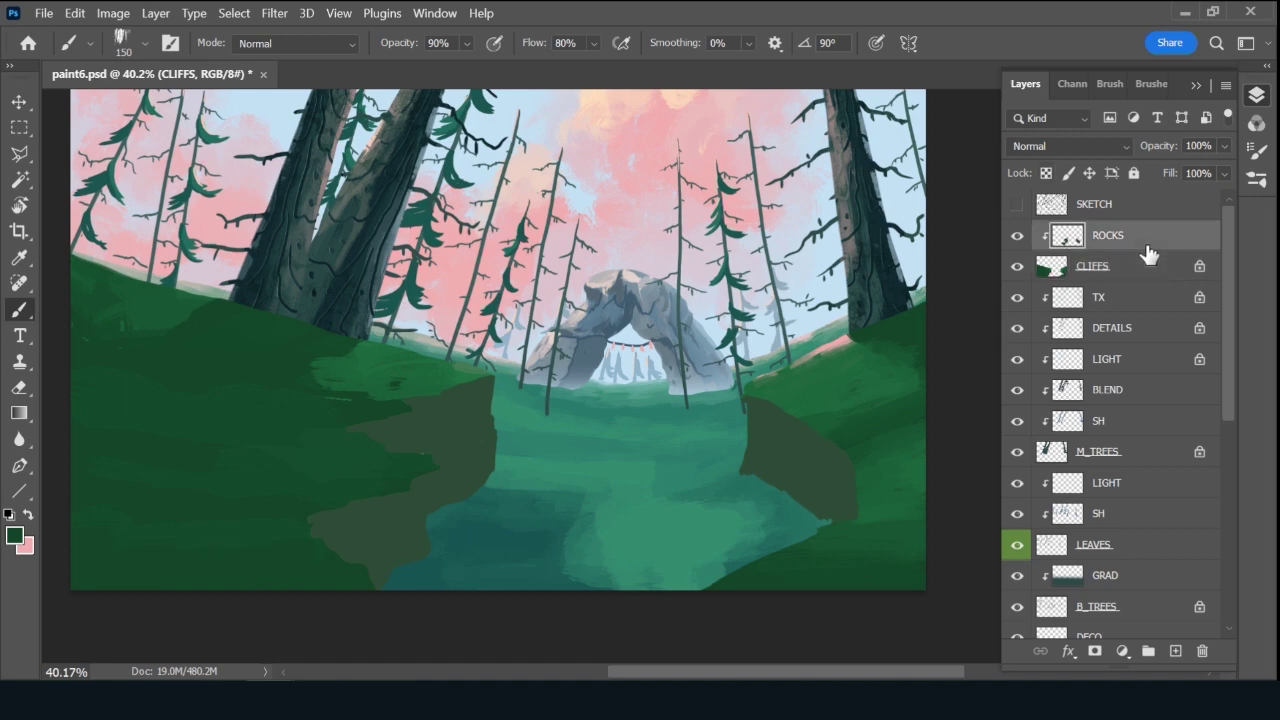
{"action": "key", "text": "slash"}
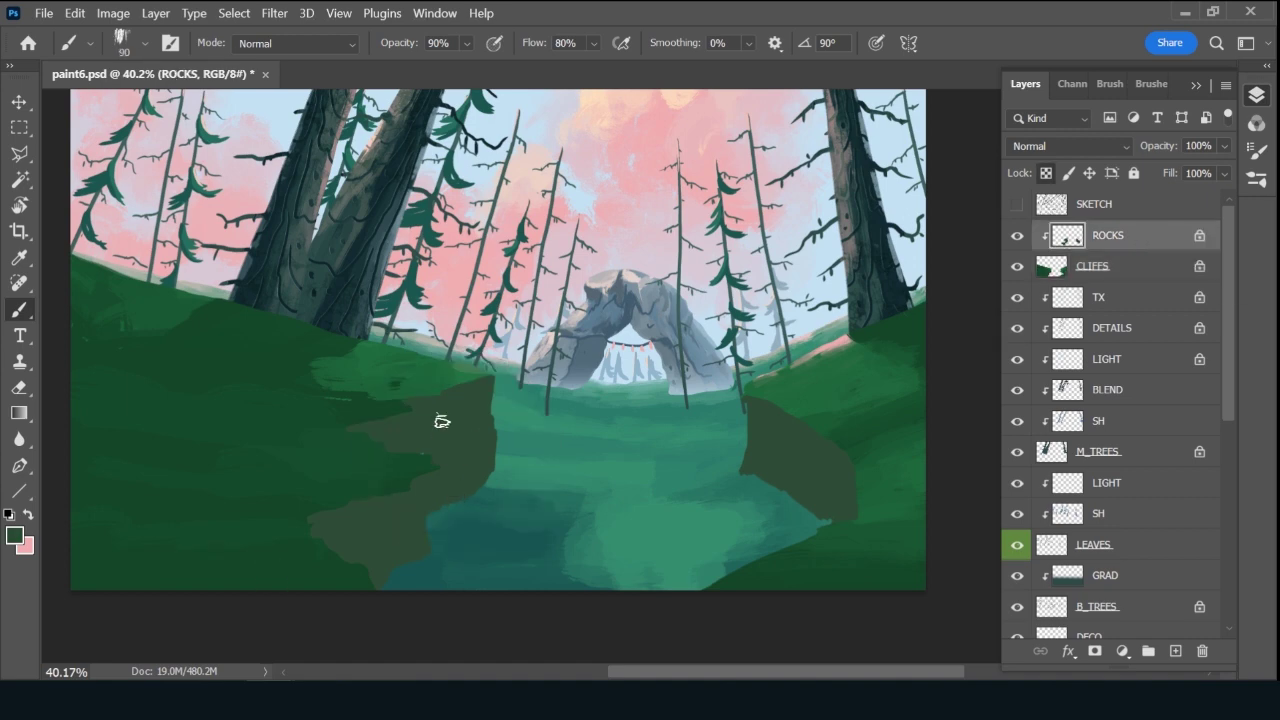
{"action": "key", "text": "bracketleft"}
{"action": "key", "text": "bracketleft"}
Unlock the CLIFFS layer, sample the left rock face's colour for a 30 px brush, and return to the ROCKS layer.
{"action": "left_click", "coordinate": [1167, 272]}
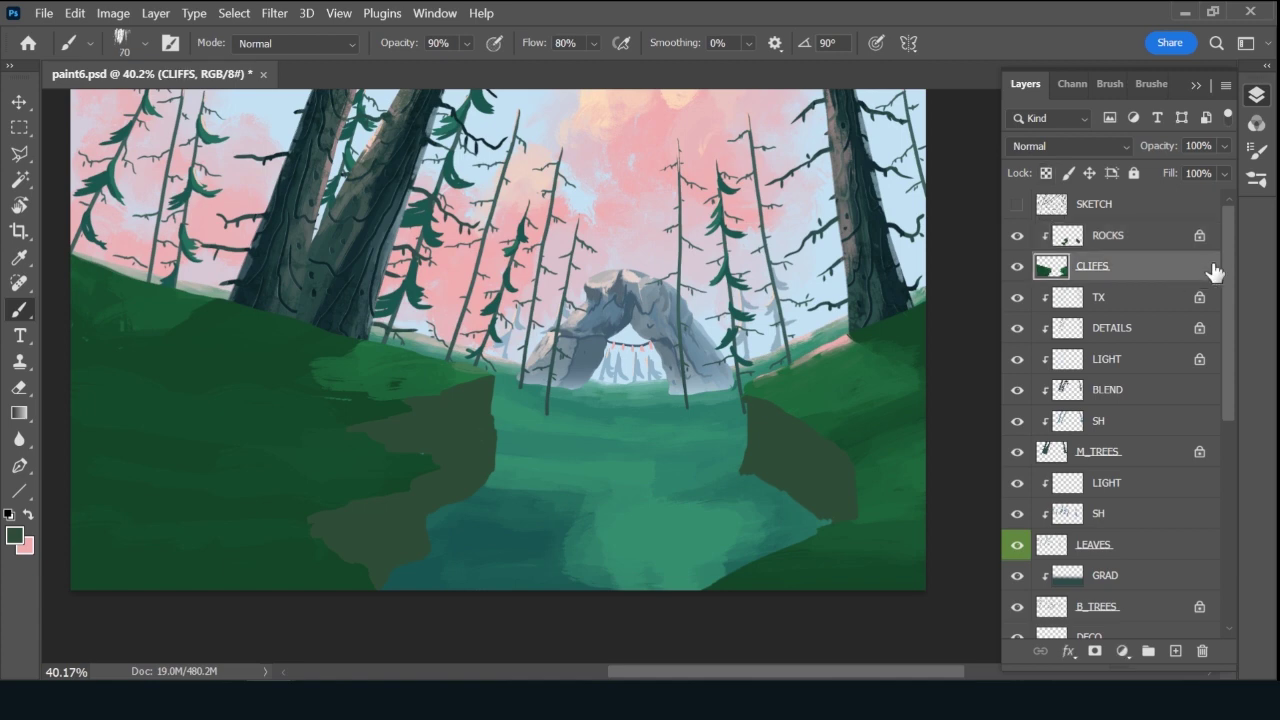
{"action": "left_click", "coordinate": [442, 454], "text": "alt"}
{"action": "key", "text": "bracketleft"}
{"action": "key", "text": "bracketleft"}
{"action": "key", "text": "bracketleft"}
{"action": "key", "text": "bracketleft"}
{"action": "left_click", "coordinate": [1150, 244]}
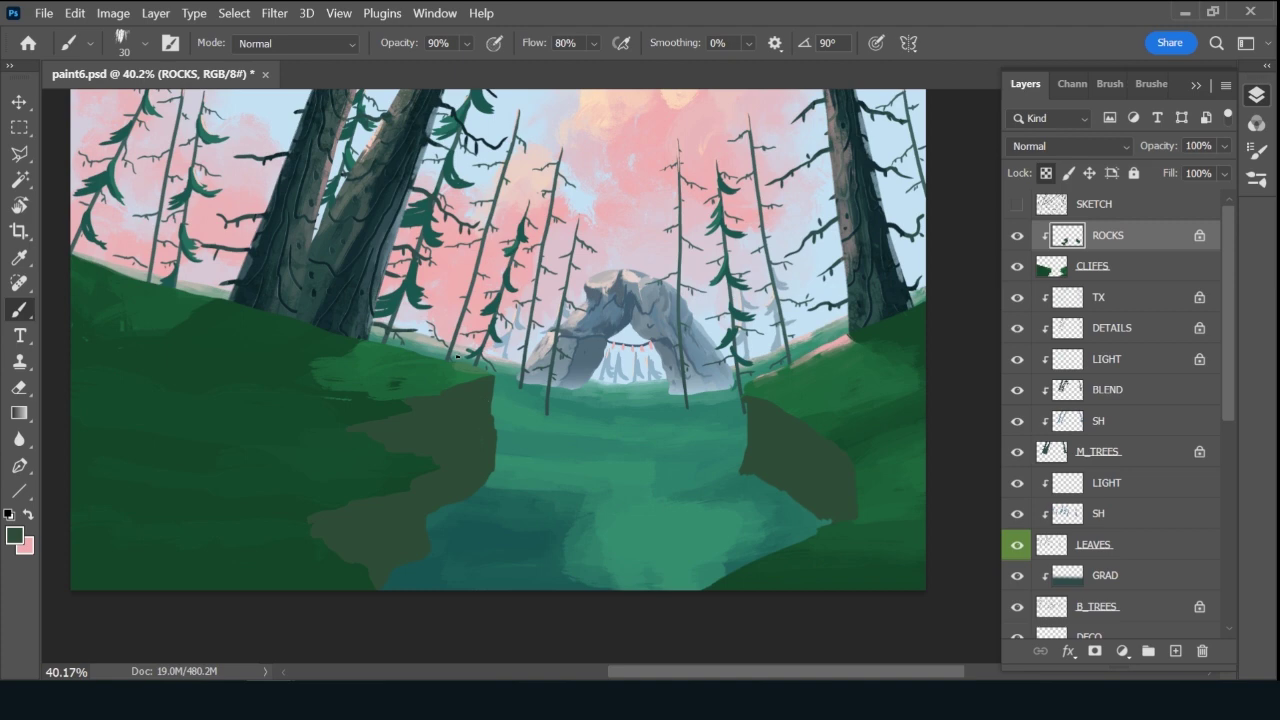
Set the foreground colour to dark green 1e3727 and paint a vertical shadow down the left cliff's rock face.
{"action": "left_click", "coordinate": [15, 535]}
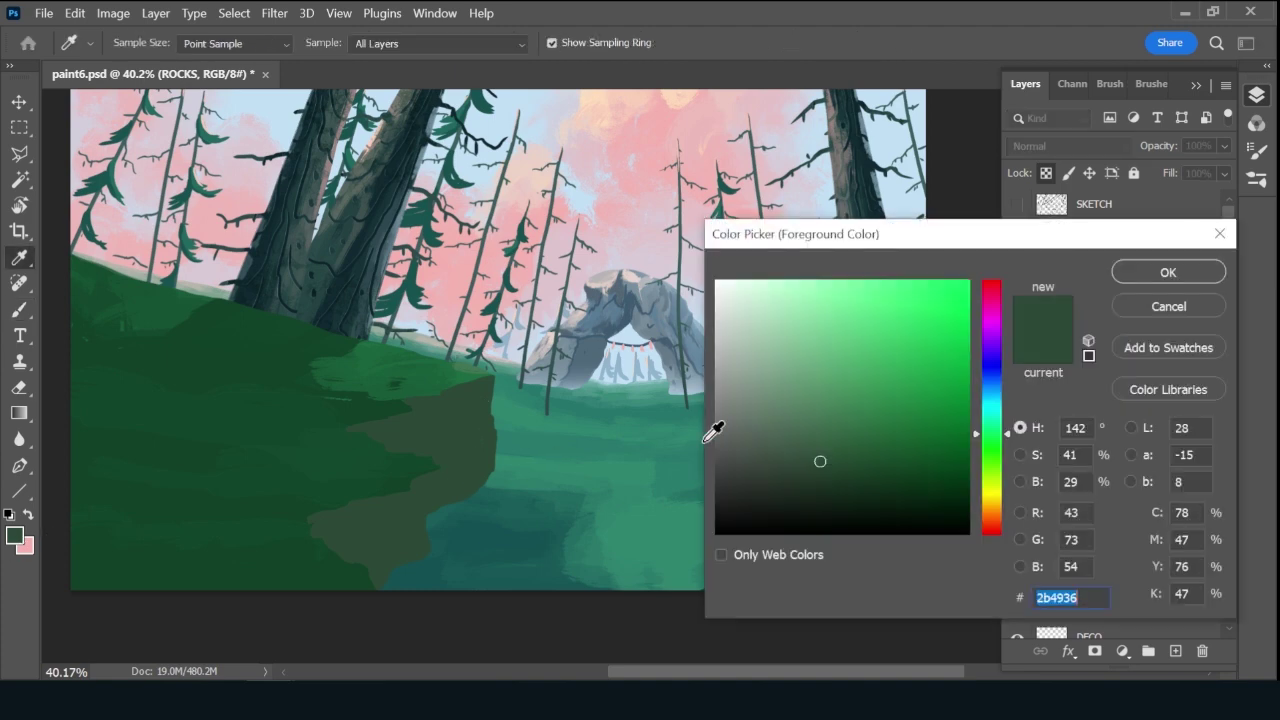
{"action": "left_click", "coordinate": [831, 480]}
{"action": "left_click", "coordinate": [1167, 272]}
{"action": "key", "text": "b"}
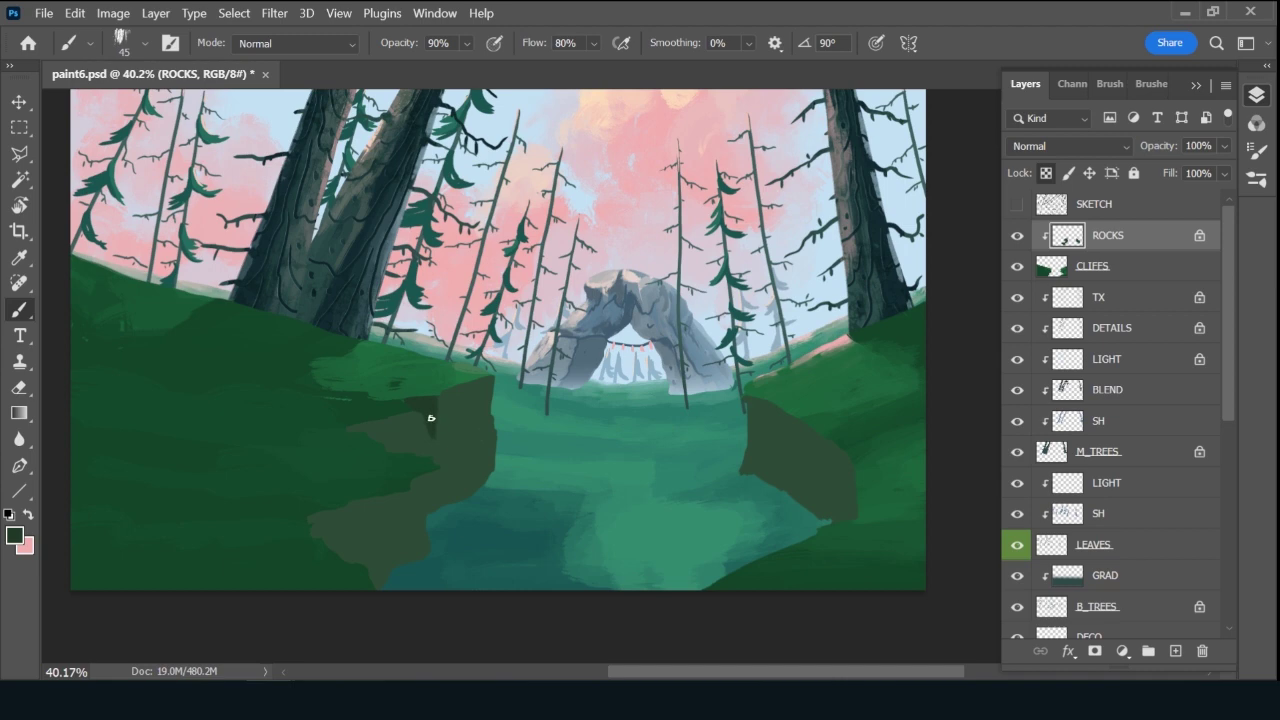
{"action": "left_click_drag", "start_coordinate": [431, 418], "coordinate": [434, 483]}
Check the sketch, sample the rock colour as the second swatch, and darken the left cliff's upper rock recess.
{"action": "left_click", "coordinate": [1017, 204]}
{"action": "left_click", "coordinate": [1017, 204]}
{"action": "key", "text": "x"}
{"action": "left_click", "coordinate": [466, 440], "text": "alt"}
{"action": "key", "text": "x"}
{"action": "mouse_move", "coordinate": [367, 417]}
{"action": "left_mouse_down"}
{"action": "mouse_move", "coordinate": [377, 437]}
{"action": "mouse_move", "coordinate": [394, 431]}
{"action": "mouse_move", "coordinate": [401, 463]}
{"action": "left_mouse_up"}
{"action": "key", "text": "x"}
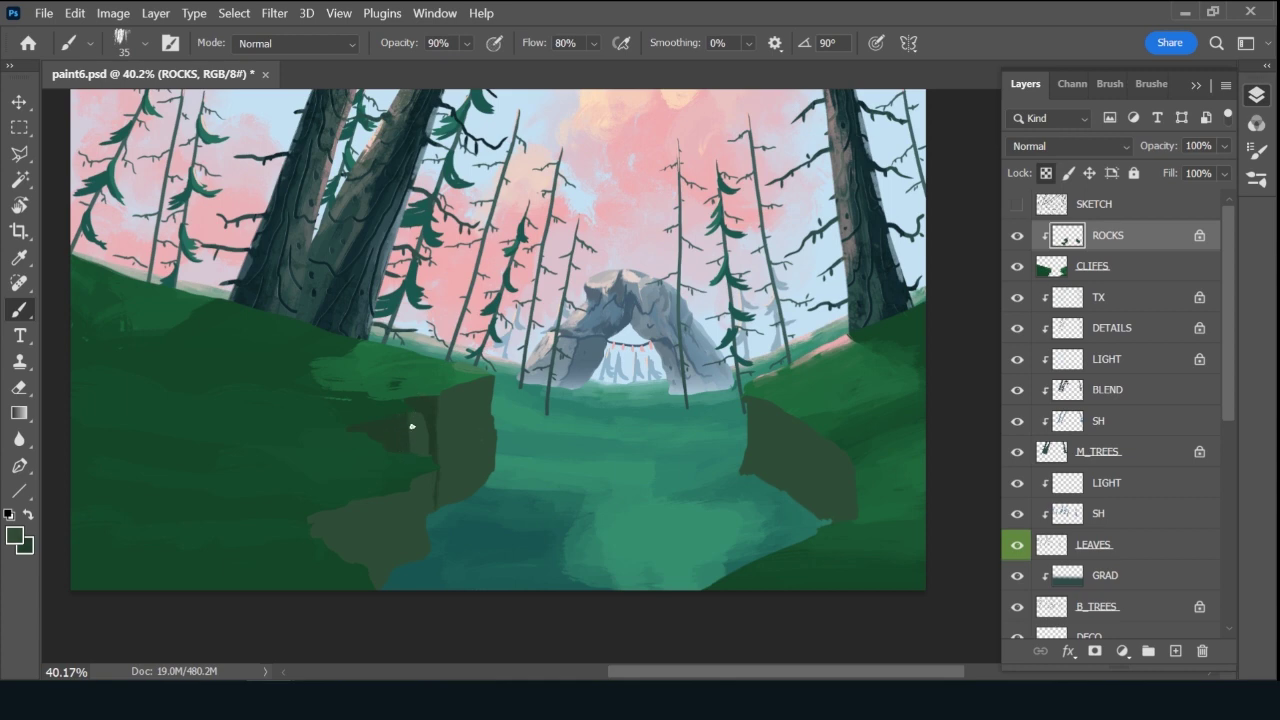
Show the SKETCH layer and paint a dark green edge down the left cliff's lower rock along its lines.
{"action": "key", "text": "x"}
{"action": "left_click", "coordinate": [1016, 205]}
{"action": "left_click", "coordinate": [1019, 205]}
{"action": "left_click", "coordinate": [1018, 205]}
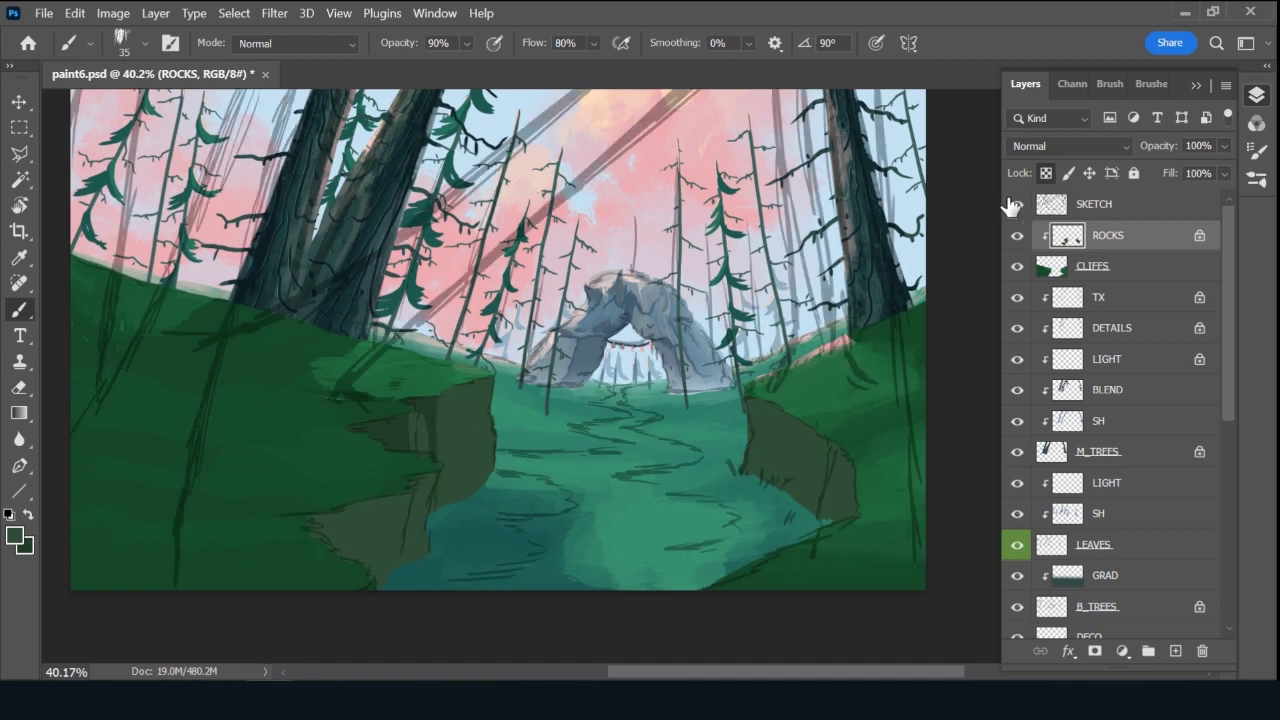
{"action": "key", "text": "x"}
{"action": "left_click_drag", "start_coordinate": [405, 507], "coordinate": [395, 561]}
Fill the left cliff's lower rock recess and the right rock's shaded side with dark green using a 50 px brush.
{"action": "key", "text": "bracketright"}
{"action": "key", "text": "bracketright"}
{"action": "key", "text": "bracketright"}
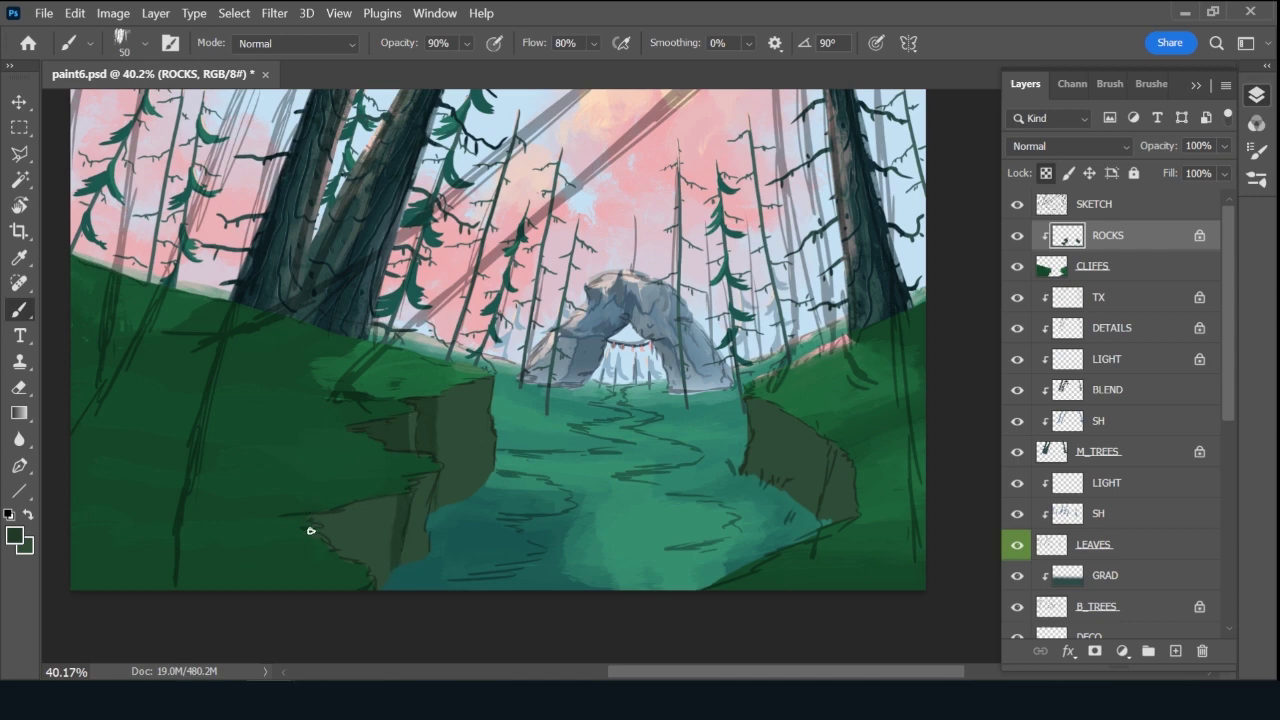
{"action": "mouse_move", "coordinate": [311, 531]}
{"action": "left_mouse_down"}
{"action": "mouse_move", "coordinate": [321, 570]}
{"action": "mouse_move", "coordinate": [331, 508]}
{"action": "mouse_move", "coordinate": [333, 578]}
{"action": "mouse_move", "coordinate": [356, 509]}
{"action": "mouse_move", "coordinate": [359, 579]}
{"action": "mouse_move", "coordinate": [368, 505]}
{"action": "mouse_move", "coordinate": [386, 571]}
{"action": "left_mouse_up"}
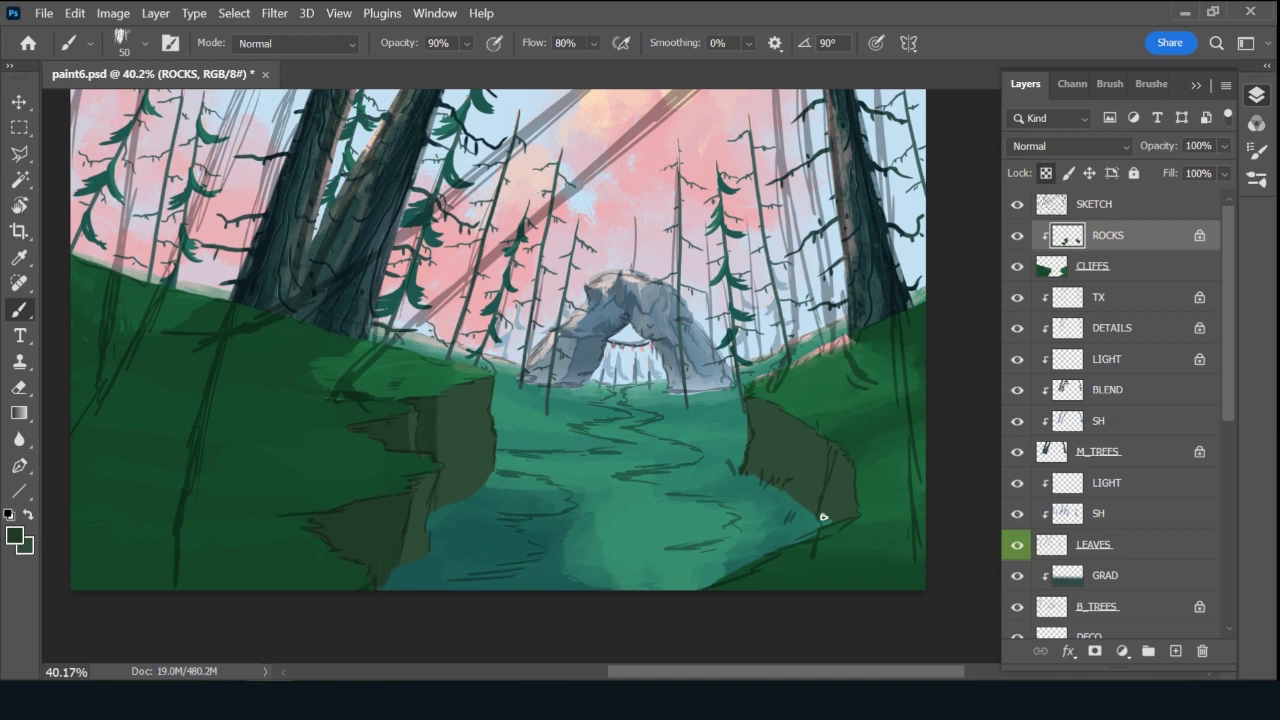
{"action": "left_click_drag", "start_coordinate": [820, 517], "coordinate": [843, 451]}
{"action": "left_click_drag", "start_coordinate": [842, 497], "coordinate": [857, 509]}
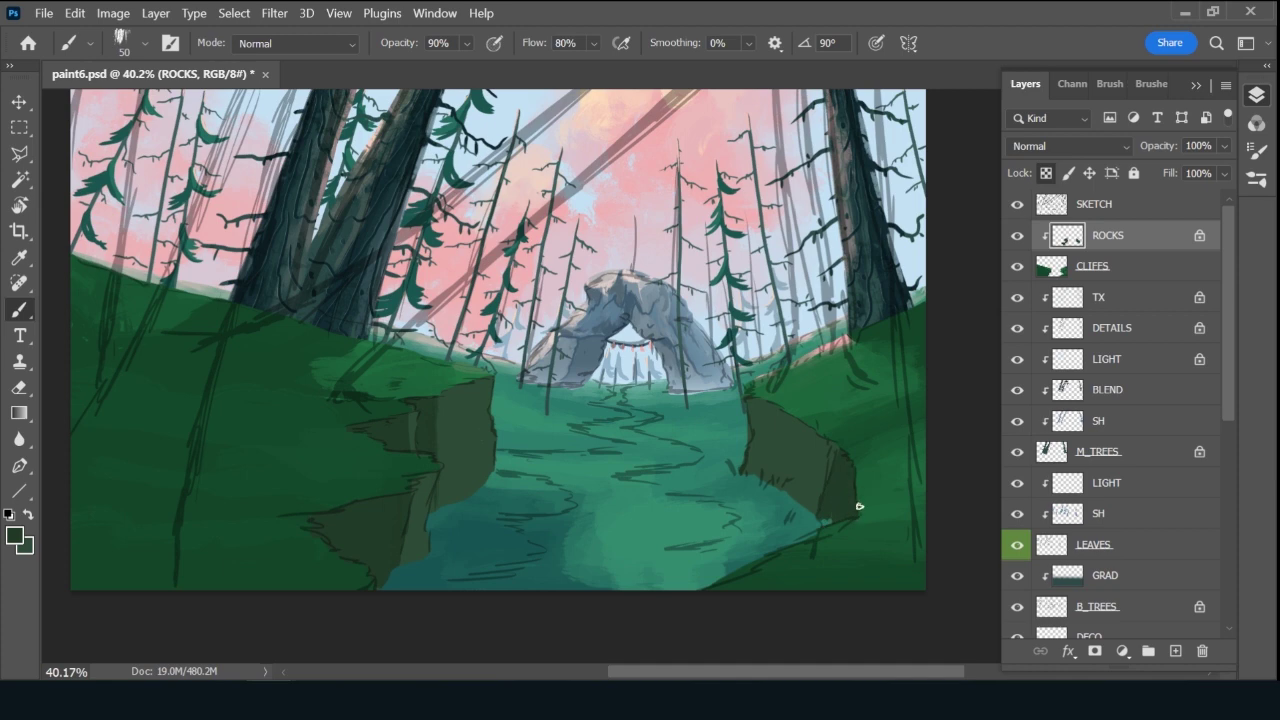
Darken the left cliff's front rock faces with dark green using a 400 px brush.
{"action": "key", "text": "bracketright"}
{"action": "key", "text": "bracketright"}
{"action": "key", "text": "bracketright"}
{"action": "key", "text": "bracketright"}
{"action": "key", "text": "bracketright"}
{"action": "key", "text": "bracketright"}
{"action": "key", "text": "bracketright"}
{"action": "key", "text": "bracketright"}
{"action": "key", "text": "bracketright"}
{"action": "key", "text": "bracketright"}
{"action": "key", "text": "bracketright"}
{"action": "key", "text": "bracketright"}
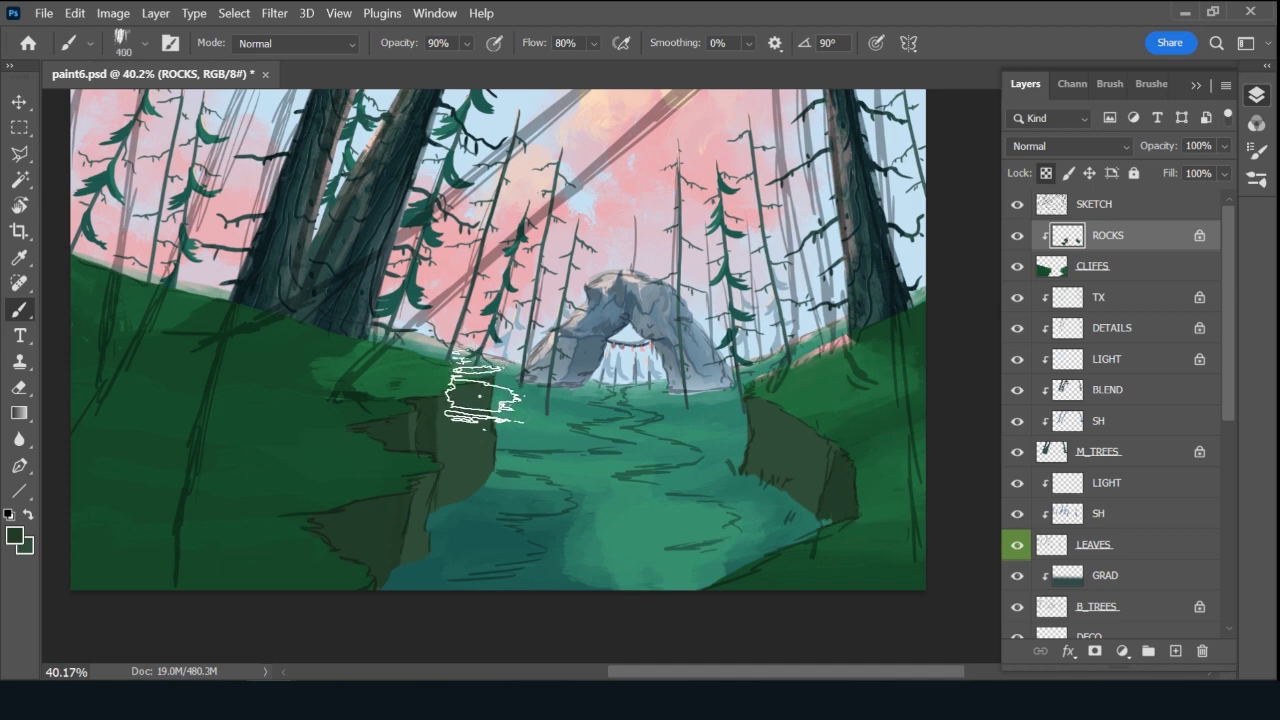
{"action": "left_click_drag", "start_coordinate": [448, 415], "coordinate": [470, 428]}
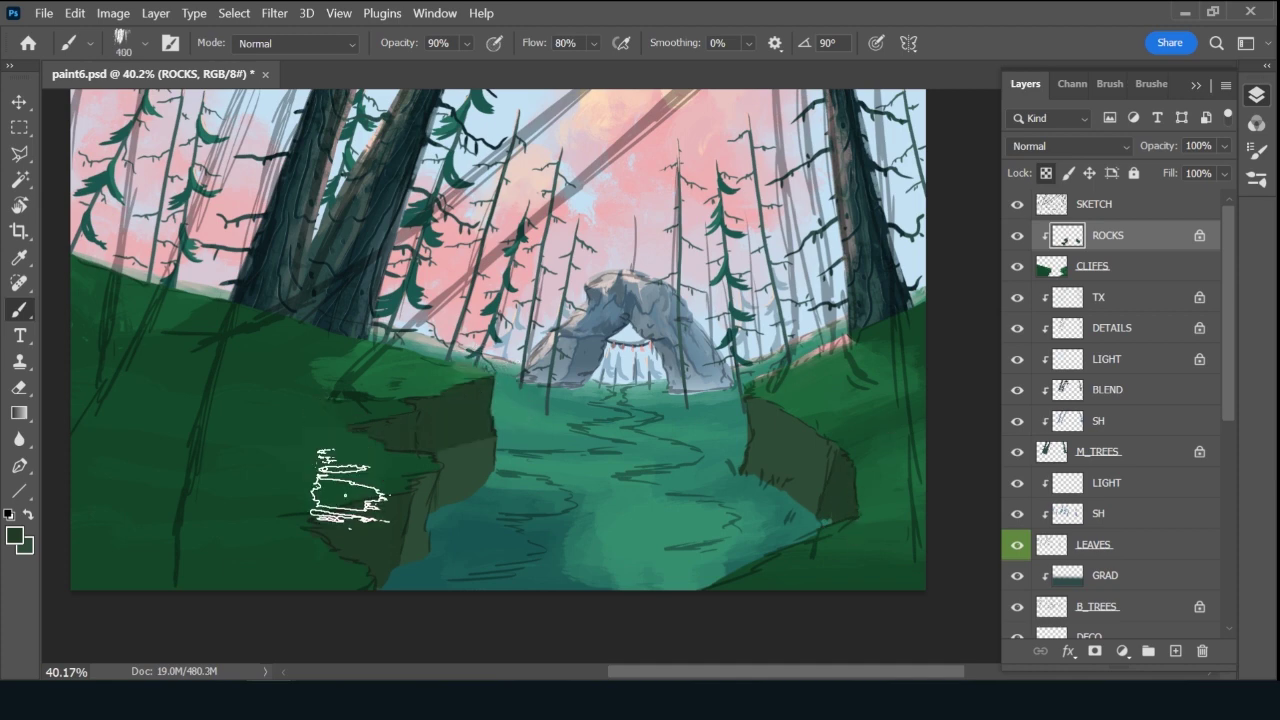
{"action": "mouse_move", "coordinate": [345, 490]}
{"action": "left_mouse_down"}
{"action": "mouse_move", "coordinate": [321, 572]}
{"action": "mouse_move", "coordinate": [430, 550]}
{"action": "left_mouse_up"}
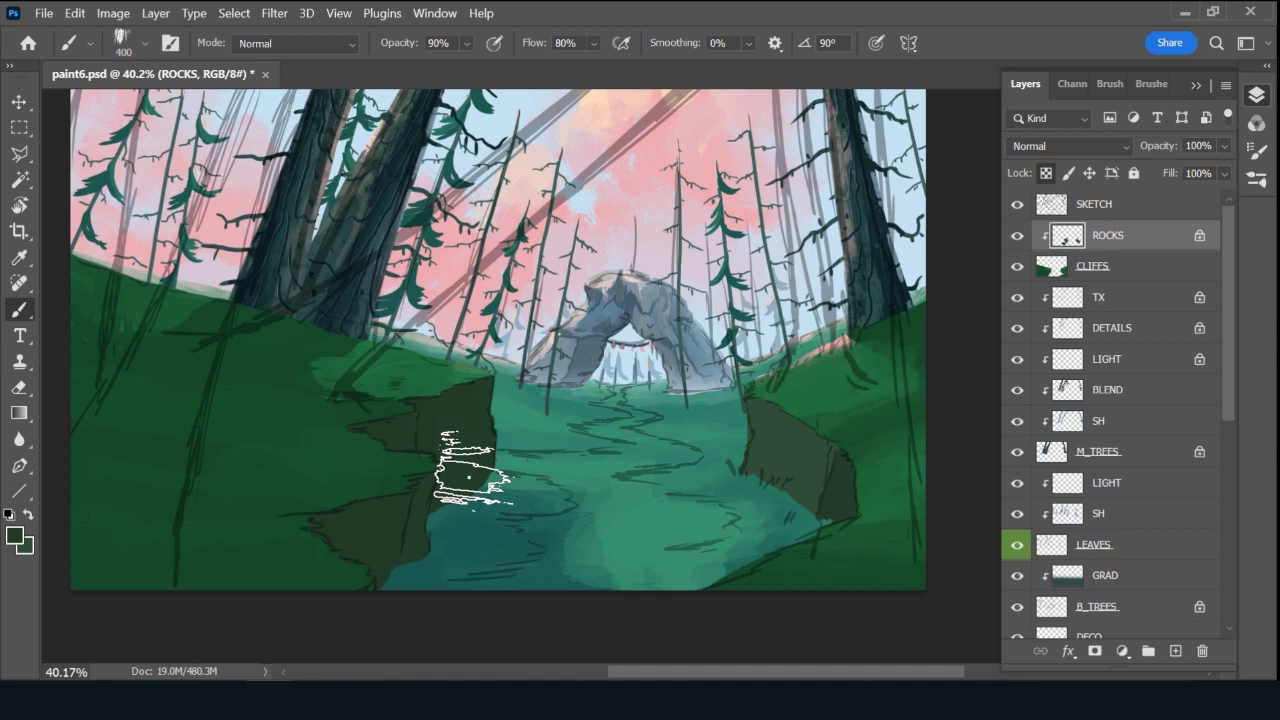
Choose a deeper dark green and shade the left cliff's upper rock recess with a smaller brush.
{"action": "key", "text": "bracketleft"}
{"action": "key", "text": "bracketleft"}
{"action": "key", "text": "bracketleft"}
{"action": "key", "text": "bracketleft"}
{"action": "key", "text": "bracketleft"}
{"action": "key", "text": "bracketleft"}
{"action": "key", "text": "bracketleft"}
{"action": "key", "text": "bracketleft"}
{"action": "key", "text": "bracketleft"}
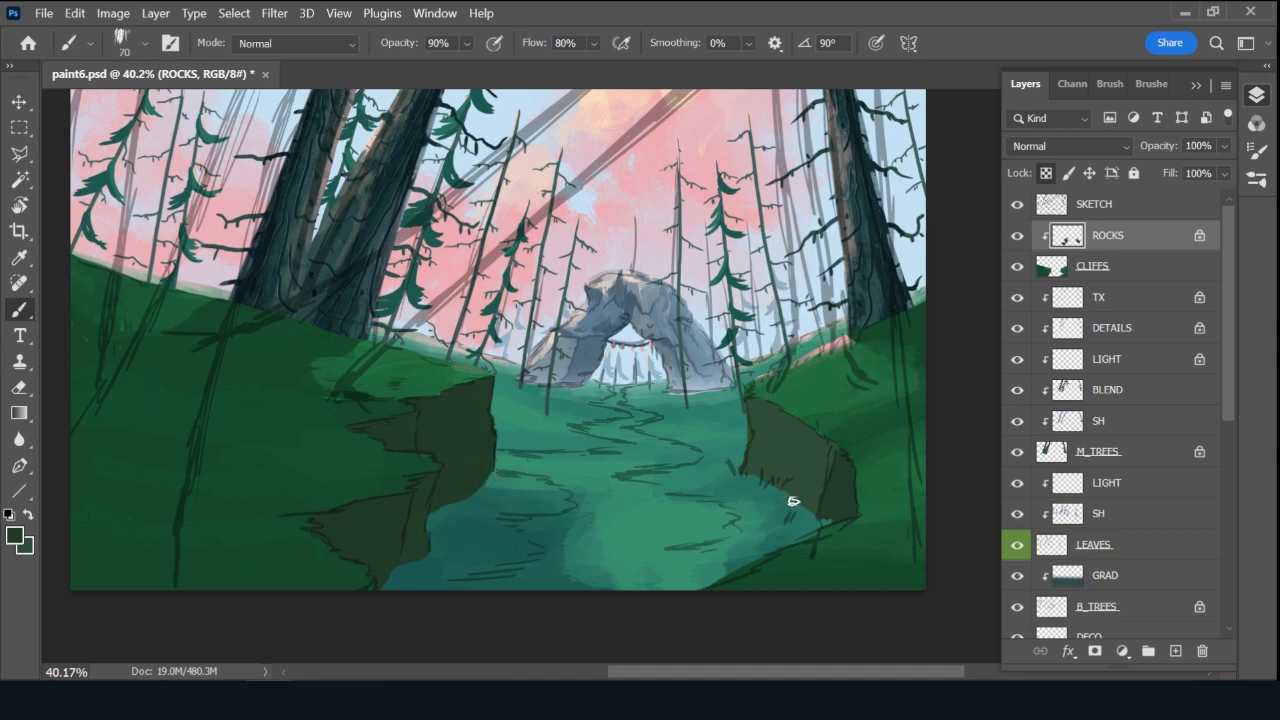
{"action": "left_click", "coordinate": [14, 536]}
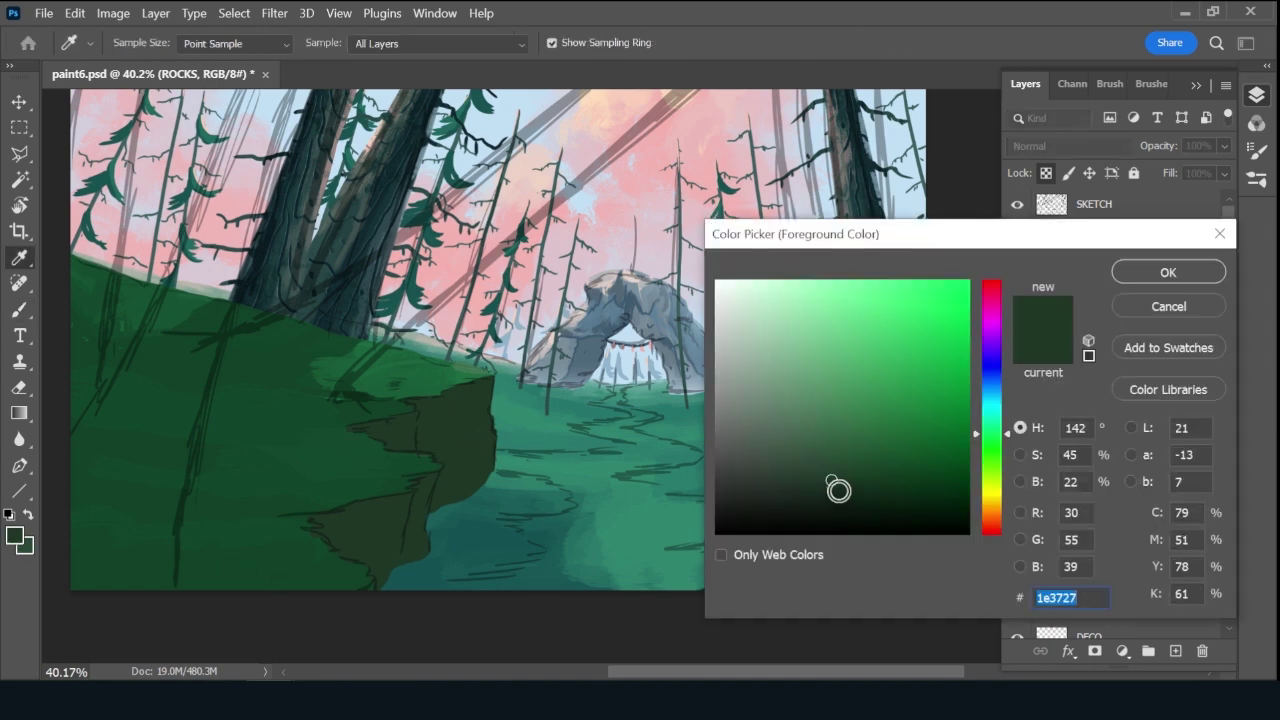
{"action": "left_click", "coordinate": [840, 492]}
{"action": "left_click", "coordinate": [1166, 273]}
{"action": "key", "text": "b"}
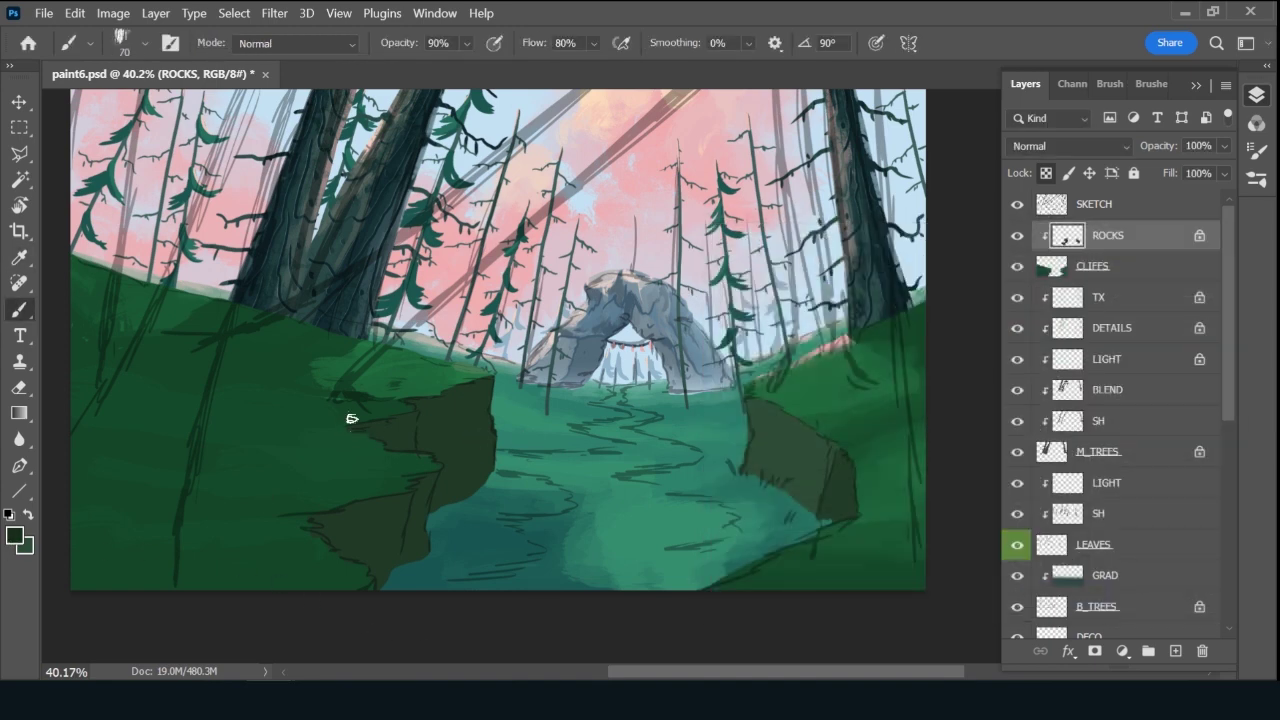
{"action": "key", "text": "bracketleft"}
{"action": "key", "text": "bracketleft"}
{"action": "key", "text": "bracketleft"}
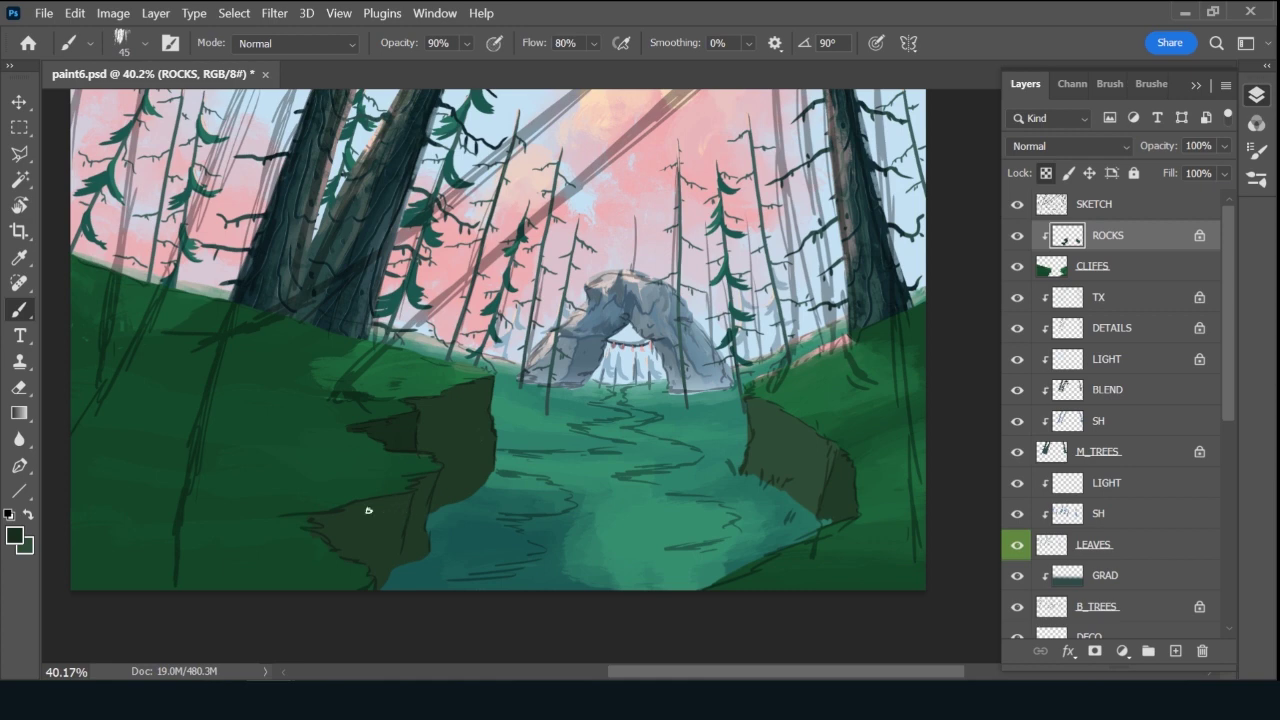
Shade the left cliff's lower rock recess with vertical strokes of the deeper green.
{"action": "key", "text": "bracketright"}
{"action": "key", "text": "bracketright"}
{"action": "left_click_drag", "start_coordinate": [366, 511], "coordinate": [363, 562]}
{"action": "left_click_drag", "start_coordinate": [371, 501], "coordinate": [366, 577]}
{"action": "left_click_drag", "start_coordinate": [384, 488], "coordinate": [380, 584]}
{"action": "mouse_move", "coordinate": [391, 499]}
{"action": "left_mouse_down"}
{"action": "mouse_move", "coordinate": [386, 558]}
{"action": "mouse_move", "coordinate": [394, 550]}
{"action": "mouse_move", "coordinate": [398, 572]}
{"action": "left_mouse_up"}
Add dark vertical cracks and sampled lighter green streaks to the left cliff's rock faces.
{"action": "key", "text": "bracketleft"}
{"action": "key", "text": "bracketleft"}
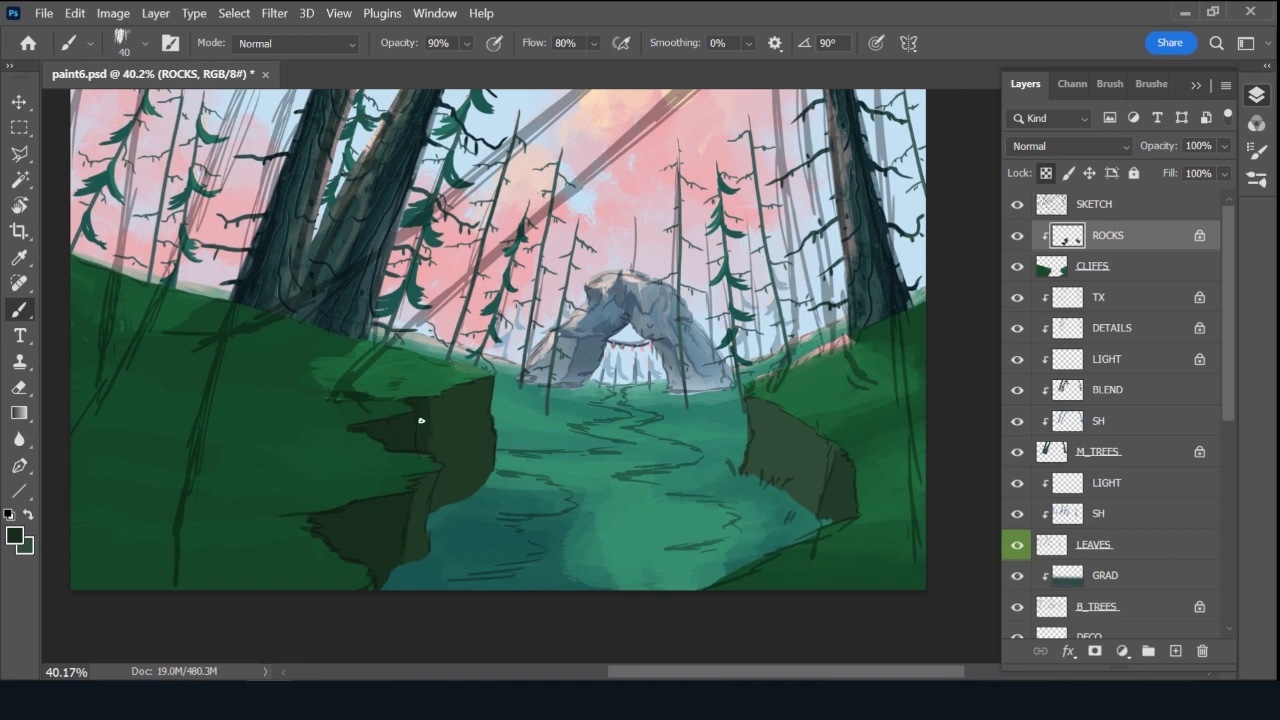
{"action": "left_click_drag", "start_coordinate": [434, 400], "coordinate": [436, 502]}
{"action": "mouse_move", "coordinate": [455, 451]}
{"action": "left_mouse_down"}
{"action": "mouse_move", "coordinate": [446, 386]}
{"action": "mouse_move", "coordinate": [463, 460]}
{"action": "left_mouse_up"}
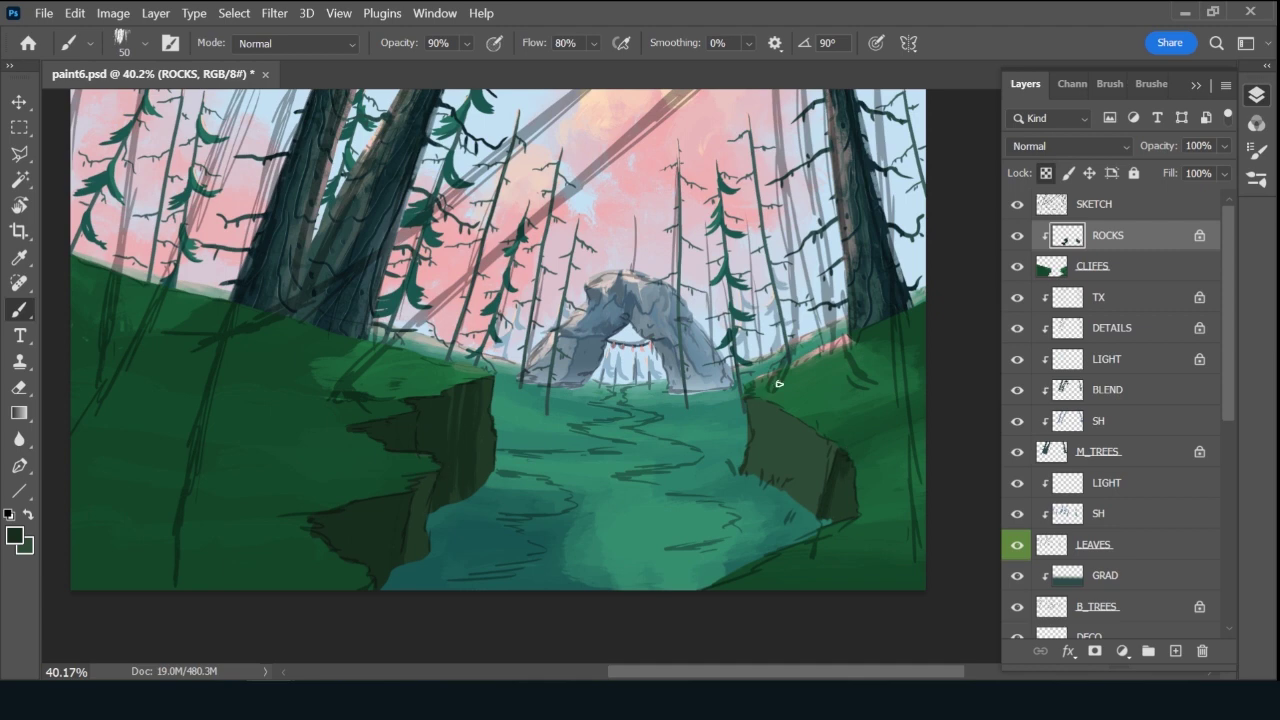
{"action": "left_click", "coordinate": [808, 435], "text": "alt"}
{"action": "key", "text": "bracketleft"}
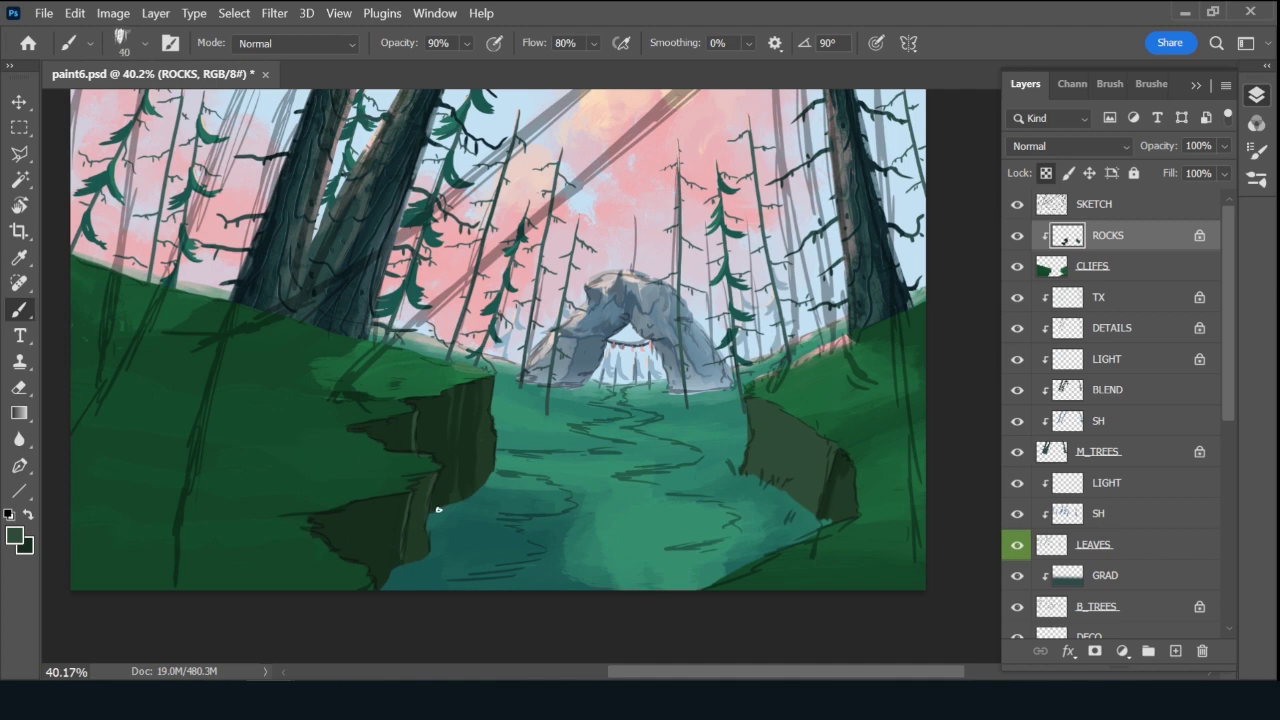
Paint vertical streaks of sampled dark and mid greens on the right cliff's rock face with a 60 px brush.
{"action": "left_click", "coordinate": [844, 478]}
{"action": "left_click_drag", "start_coordinate": [772, 407], "coordinate": [784, 438]}
{"action": "key", "text": "bracketright"}
{"action": "key", "text": "bracketright"}
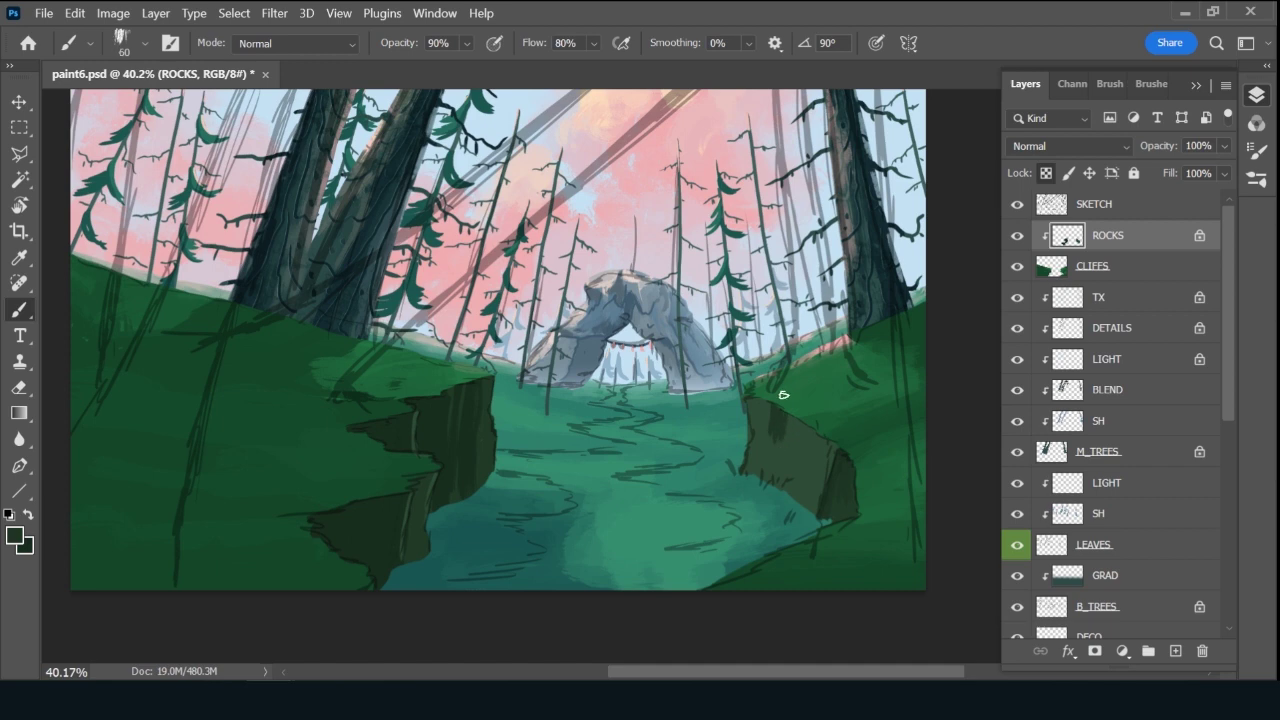
{"action": "left_click", "coordinate": [842, 507], "text": "alt"}
{"action": "left_click", "coordinate": [765, 414], "text": "alt"}
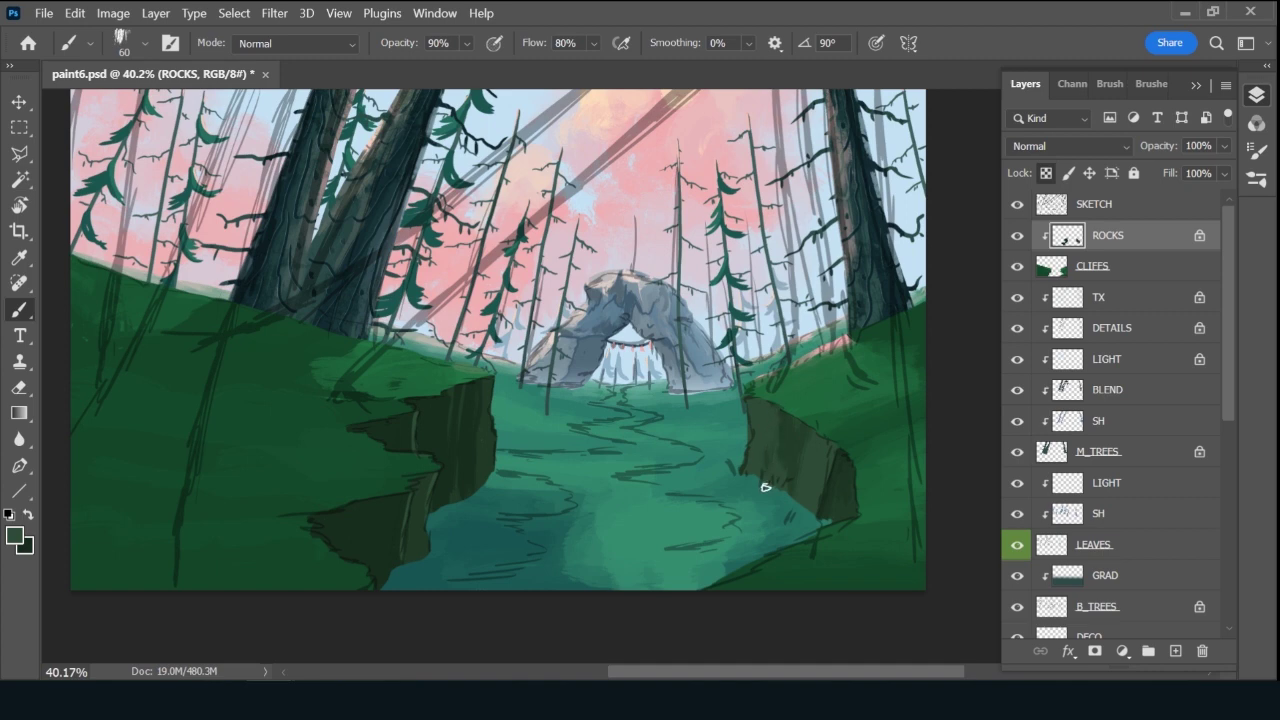
Paint light highlight streaks along the inner edge of the right cliff's rock face with a sampled pale color and a 35 px brush.
{"action": "left_click", "coordinate": [523, 171], "text": "alt"}
{"action": "key", "text": "bracketleft"}
{"action": "key", "text": "bracketleft"}
{"action": "key", "text": "bracketleft"}
{"action": "left_click_drag", "start_coordinate": [747, 420], "coordinate": [750, 456]}
{"action": "left_click", "coordinate": [755, 420], "text": "alt"}
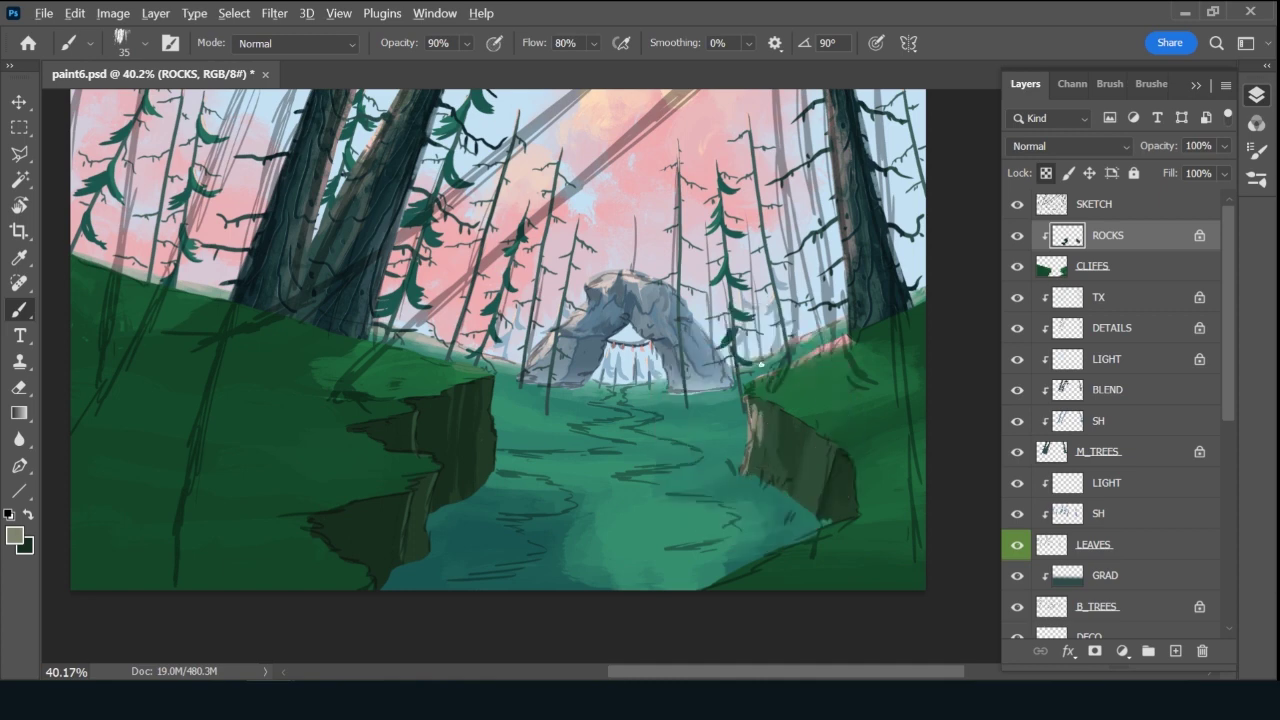
Add paler sampled streaks to the right cliff's rock face with a 45 px brush and hide the SKETCH layer.
{"action": "left_click", "coordinate": [760, 365], "text": "alt"}
{"action": "key", "text": "bracketright"}
{"action": "mouse_move", "coordinate": [752, 458]}
{"action": "left_mouse_down"}
{"action": "mouse_move", "coordinate": [757, 423]}
{"action": "mouse_move", "coordinate": [765, 433]}
{"action": "left_mouse_up"}
{"action": "left_click", "coordinate": [1017, 204]}
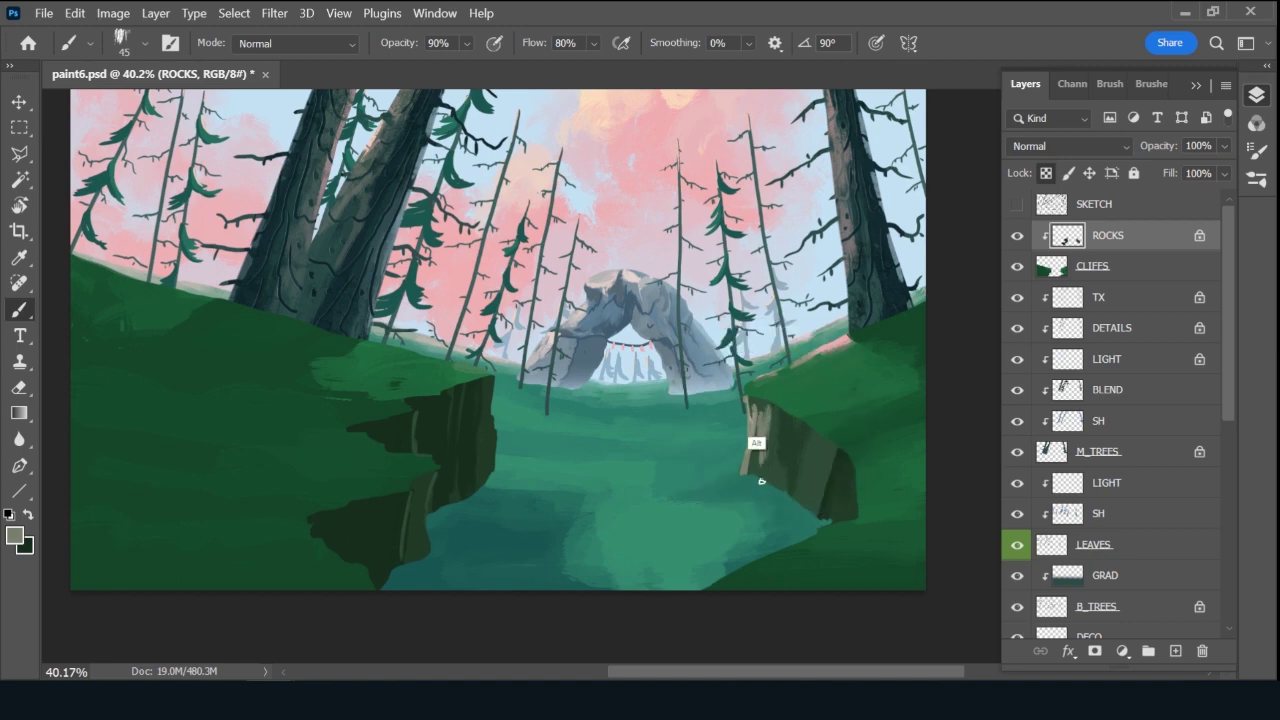
Refine the right cliff's rock face with narrow streaks of sampled greens, reducing the brush to 25 px.
{"action": "left_click", "coordinate": [757, 404], "text": "alt"}
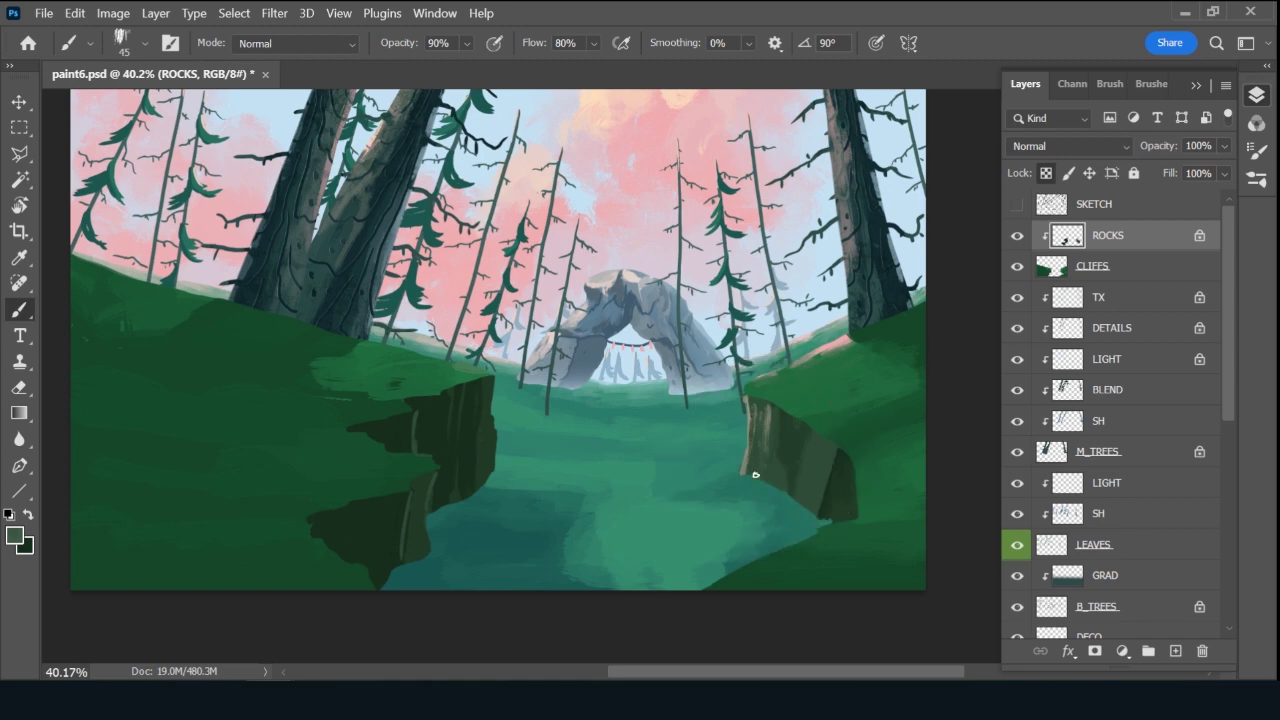
{"action": "left_click", "coordinate": [776, 421], "text": "alt"}
{"action": "left_click", "coordinate": [778, 428], "text": "alt"}
{"action": "left_click", "coordinate": [772, 430], "text": "alt"}
{"action": "left_click", "coordinate": [782, 434], "text": "alt"}
{"action": "left_click", "coordinate": [829, 455], "text": "alt"}
{"action": "mouse_move", "coordinate": [826, 494]}
{"action": "left_mouse_down"}
{"action": "mouse_move", "coordinate": [836, 447]}
{"action": "mouse_move", "coordinate": [824, 489]}
{"action": "left_mouse_up"}
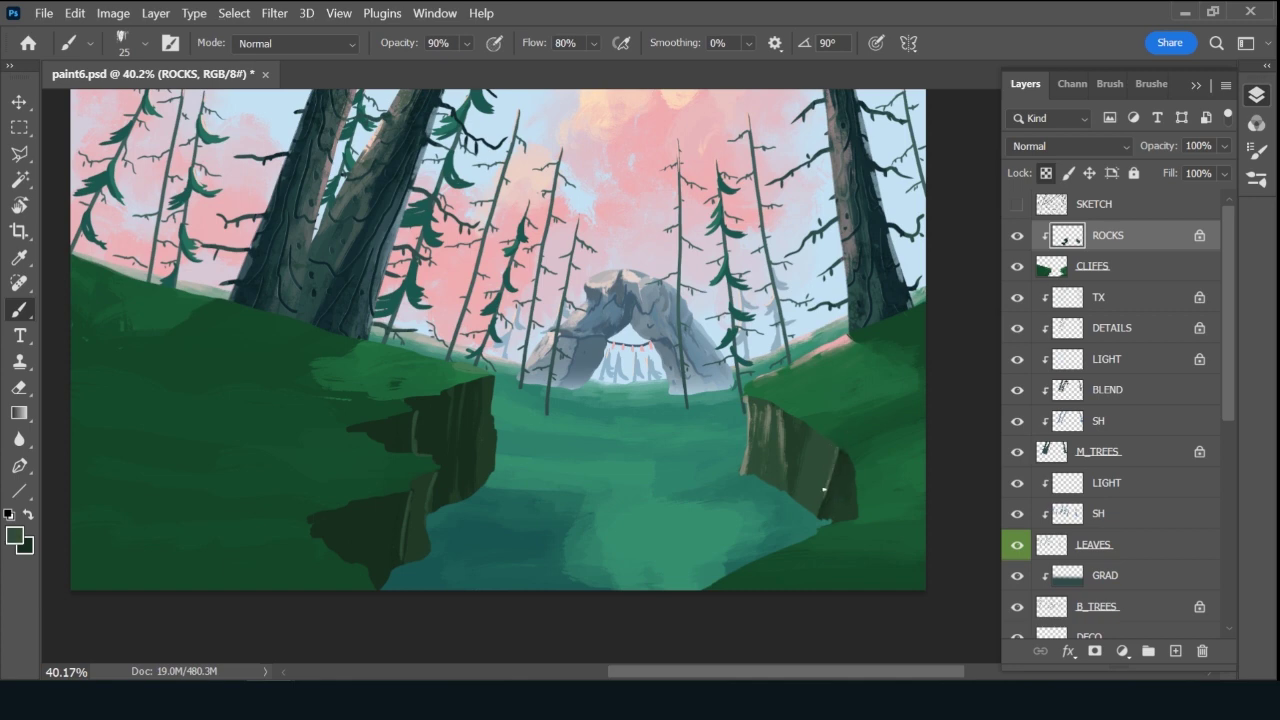
Blend the highlights and shadows of the right cliff's rock face with sampled greens and a 45 px brush.
{"action": "key", "text": "bracketright"}
{"action": "key", "text": "bracketright"}
{"action": "left_click", "coordinate": [802, 456], "text": "alt"}
{"action": "left_click", "coordinate": [797, 445], "text": "alt"}
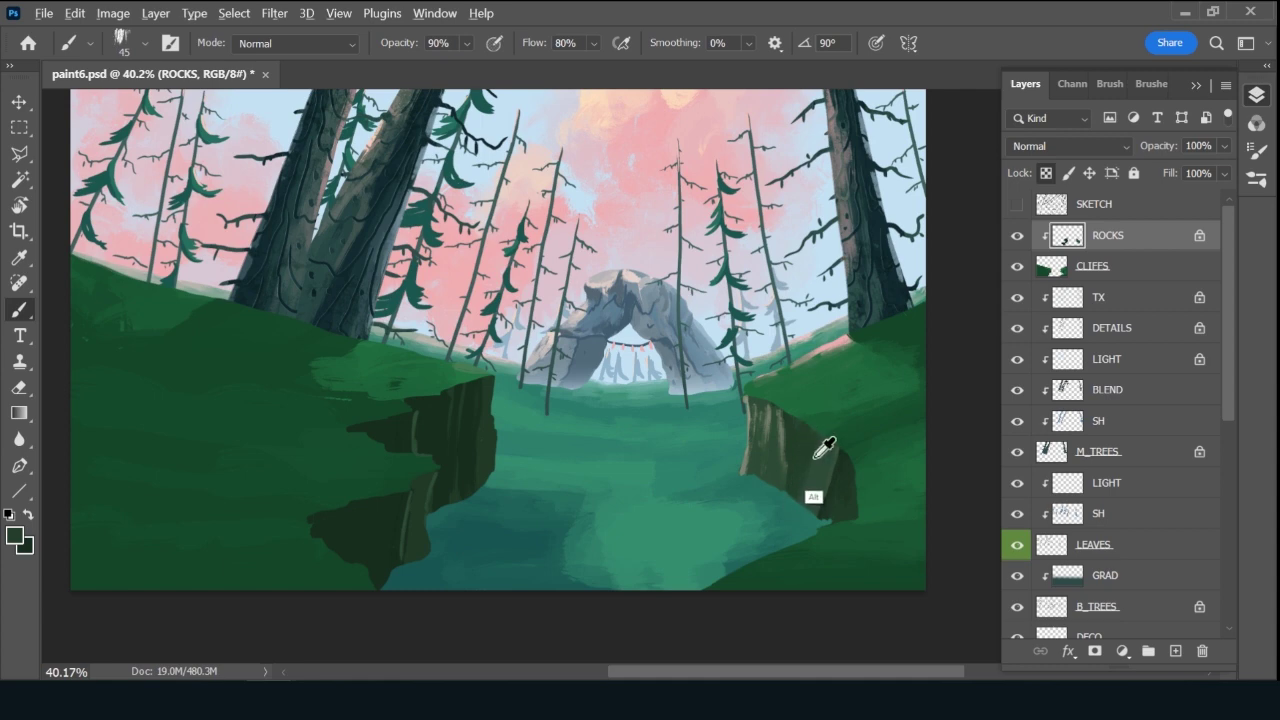
{"action": "left_click", "coordinate": [804, 500], "text": "alt"}
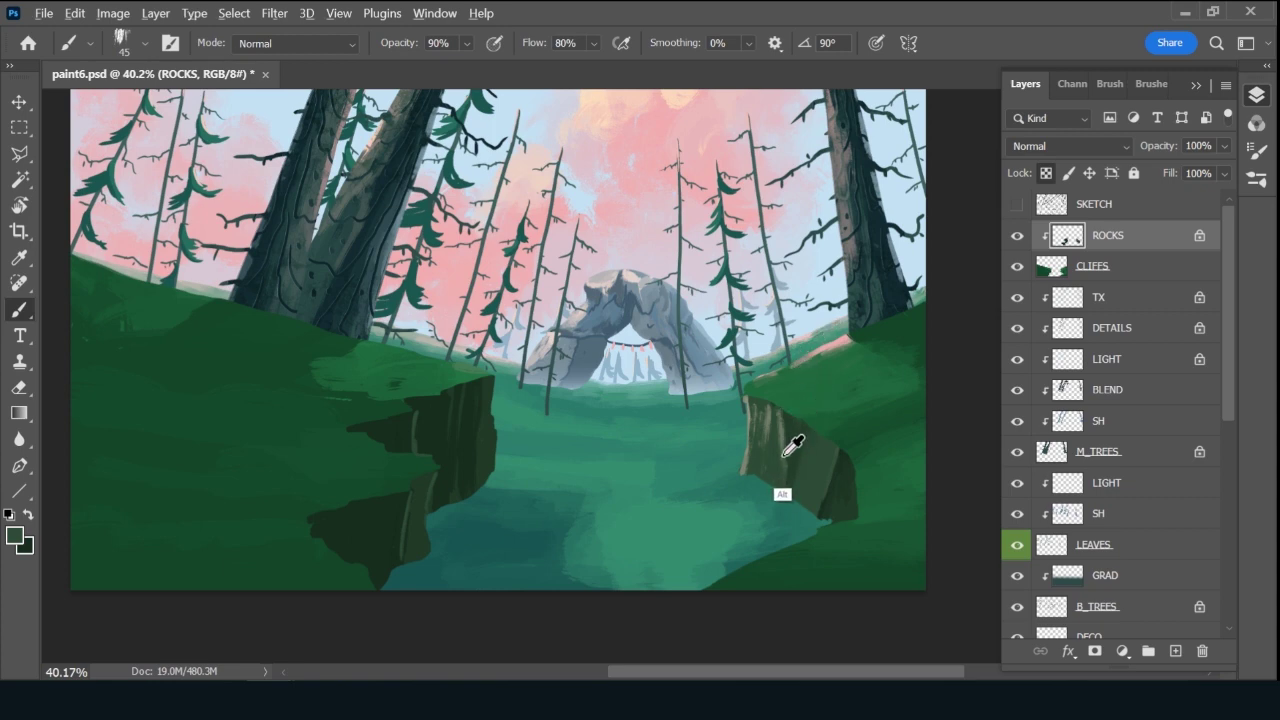
{"action": "left_click", "coordinate": [761, 412], "text": "alt"}
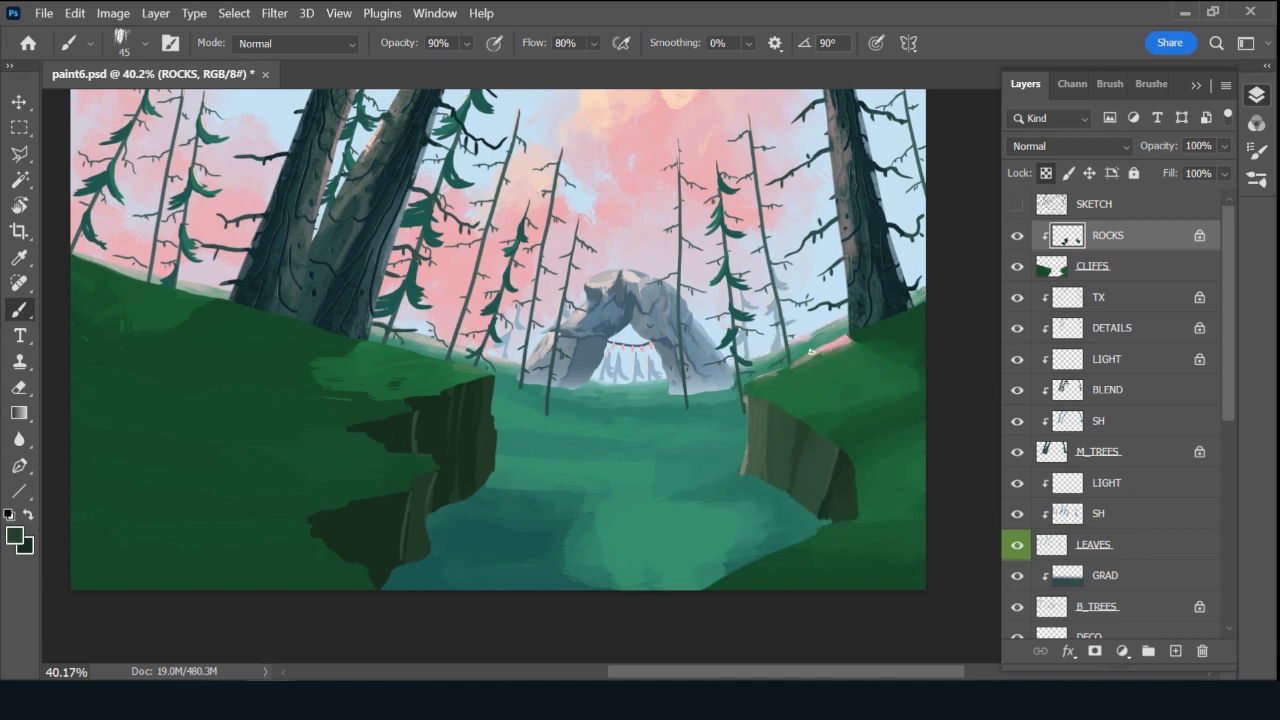
Paint vertical streaks of sampled dark and mid greens over the left cliff's upper and lower rock faces.
{"action": "left_click", "coordinate": [471, 427], "text": "alt"}
{"action": "left_click", "coordinate": [450, 395], "text": "alt"}
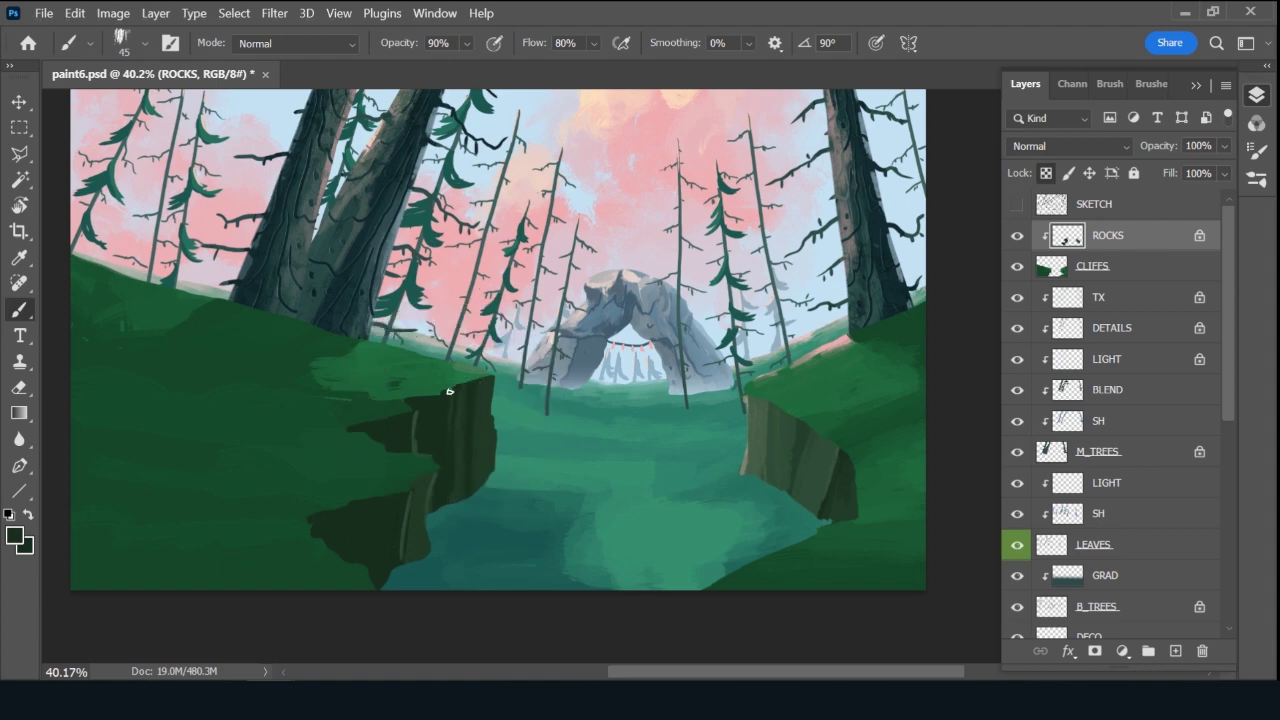
{"action": "left_click", "coordinate": [412, 432], "text": "alt"}
{"action": "left_click", "coordinate": [413, 433], "text": "alt"}
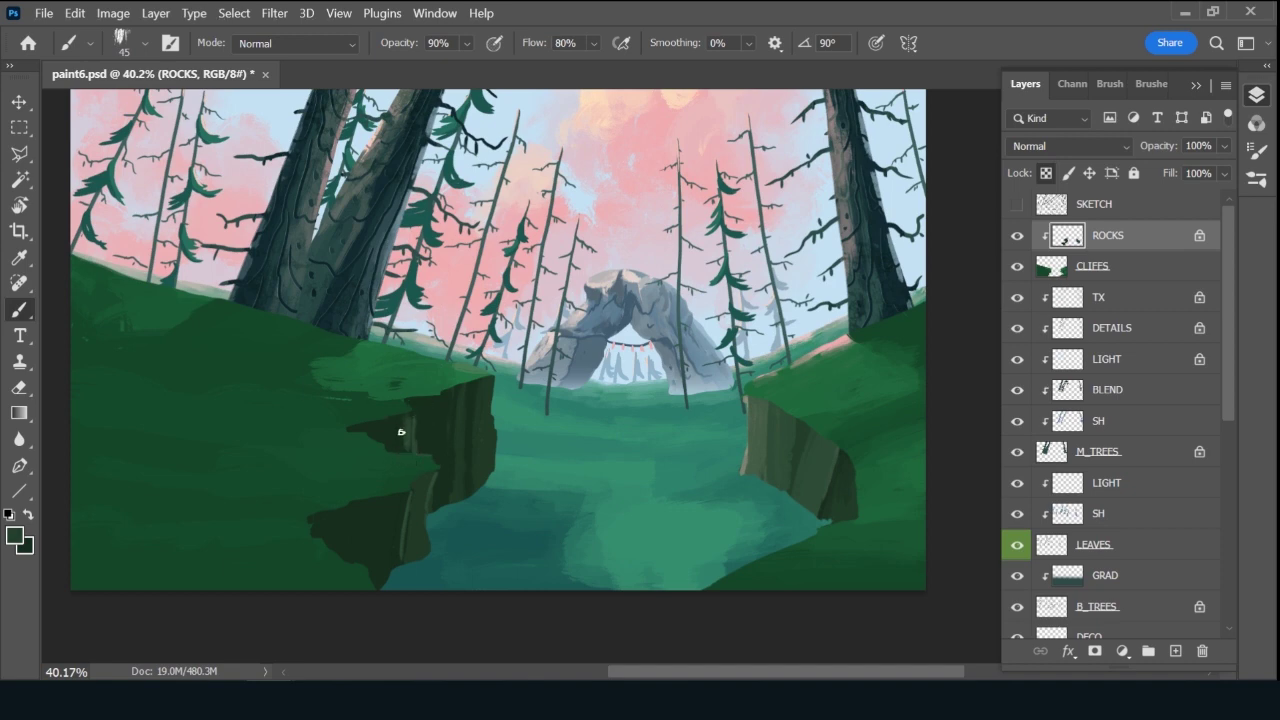
{"action": "left_click", "coordinate": [403, 514], "text": "alt"}
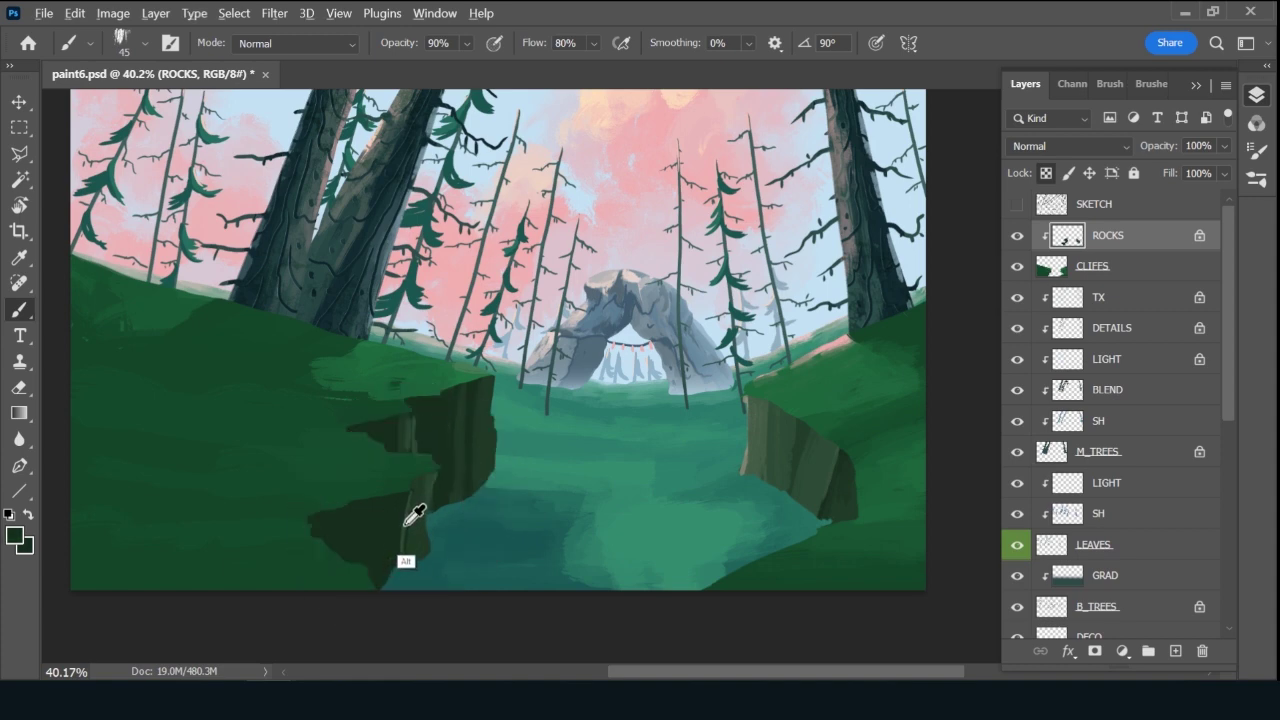
{"action": "left_click", "coordinate": [404, 525], "text": "alt"}
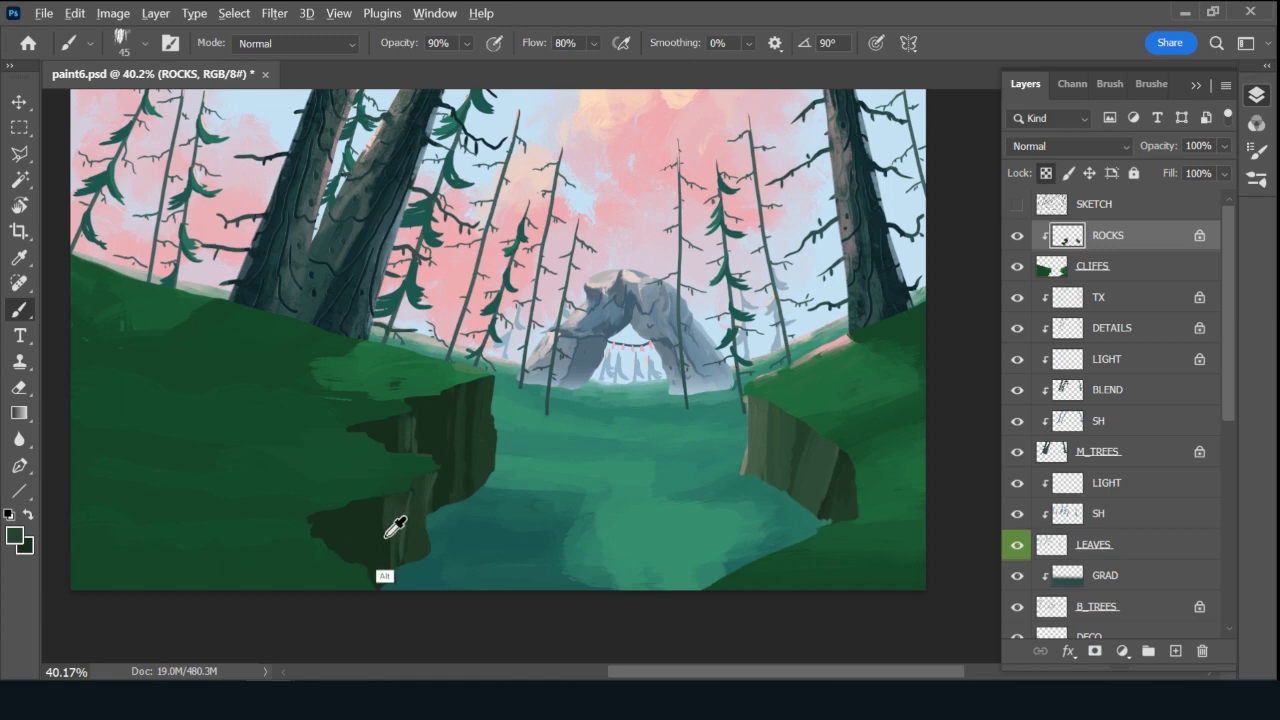
{"action": "left_click", "coordinate": [386, 536], "text": "alt"}
{"action": "left_click_drag", "start_coordinate": [397, 505], "coordinate": [392, 555]}
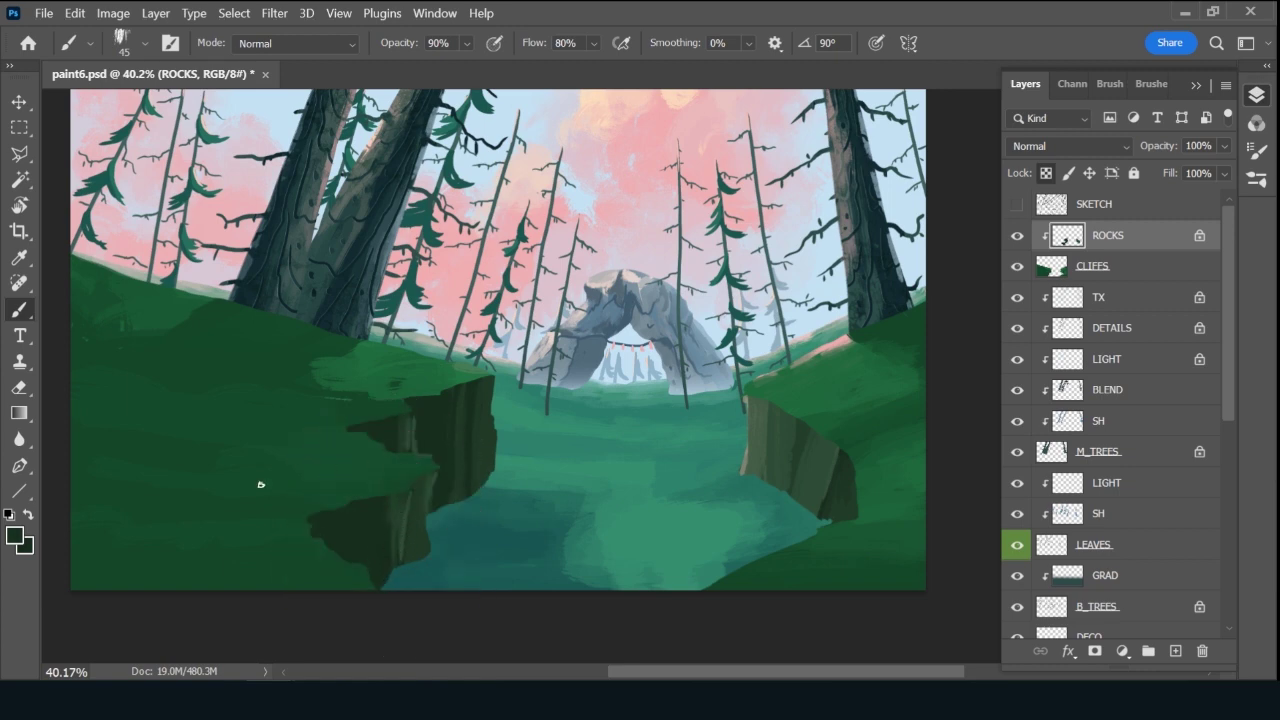
Choose a darker green, shade the left cliff's lower rock recess with a 70 px brush, and save the document.
{"action": "left_click", "coordinate": [18, 543]}
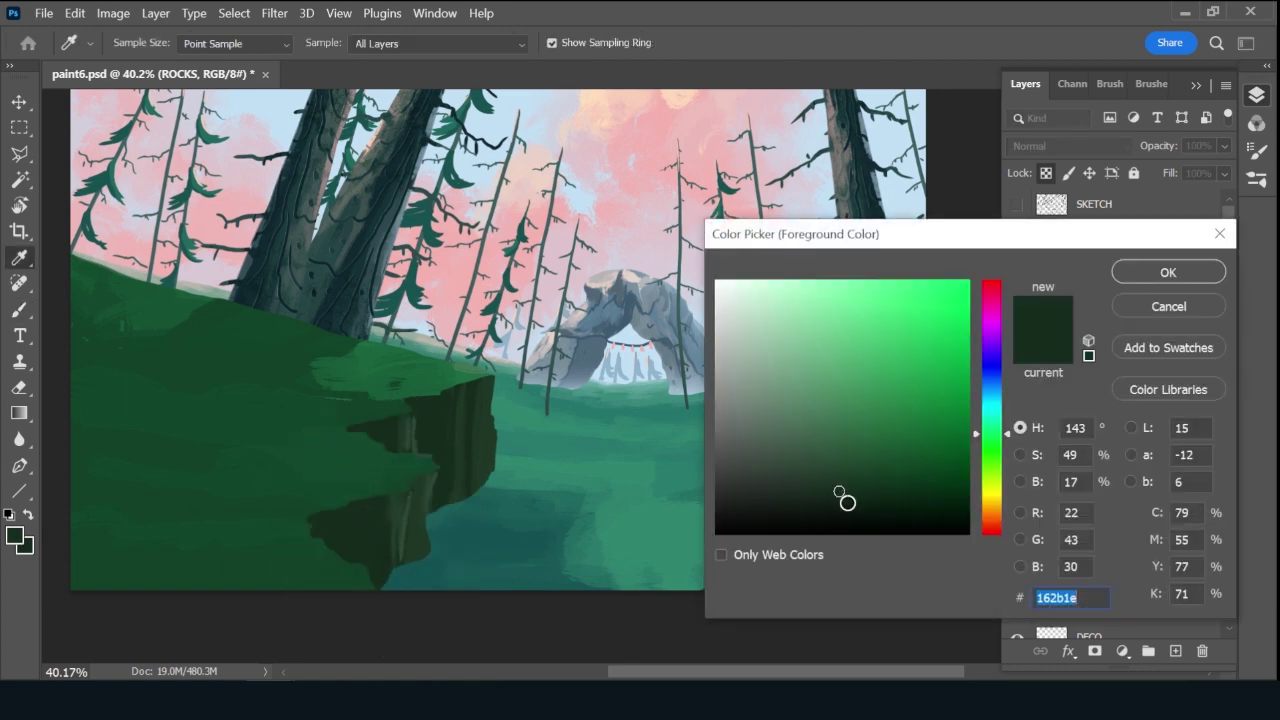
{"action": "left_click", "coordinate": [847, 502]}
{"action": "key", "text": "Return"}
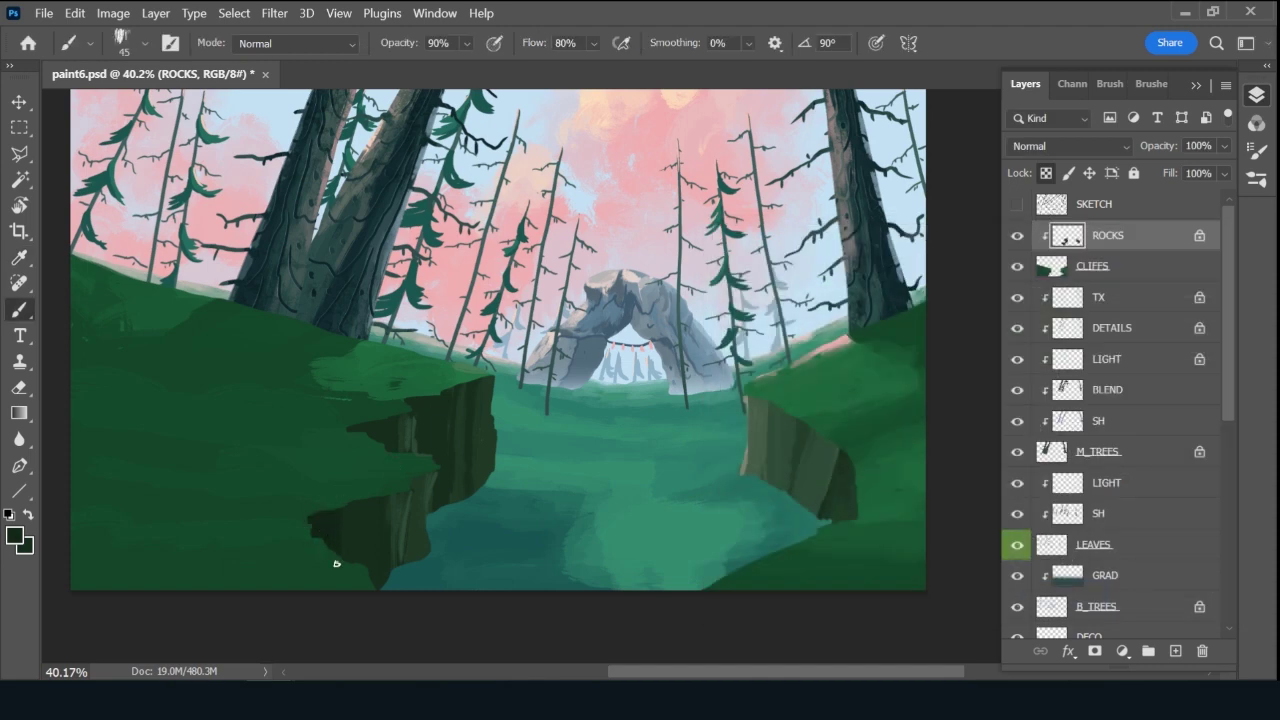
{"action": "key", "text": "bracketright"}
{"action": "key", "text": "bracketright"}
{"action": "key", "text": "bracketright"}
{"action": "left_click", "coordinate": [330, 526], "text": "alt"}
{"action": "left_click_drag", "start_coordinate": [345, 520], "coordinate": [347, 561]}
{"action": "left_click", "coordinate": [339, 554], "text": "alt"}
{"action": "left_click", "coordinate": [338, 574]}
{"action": "key", "text": "ctrl+s"}
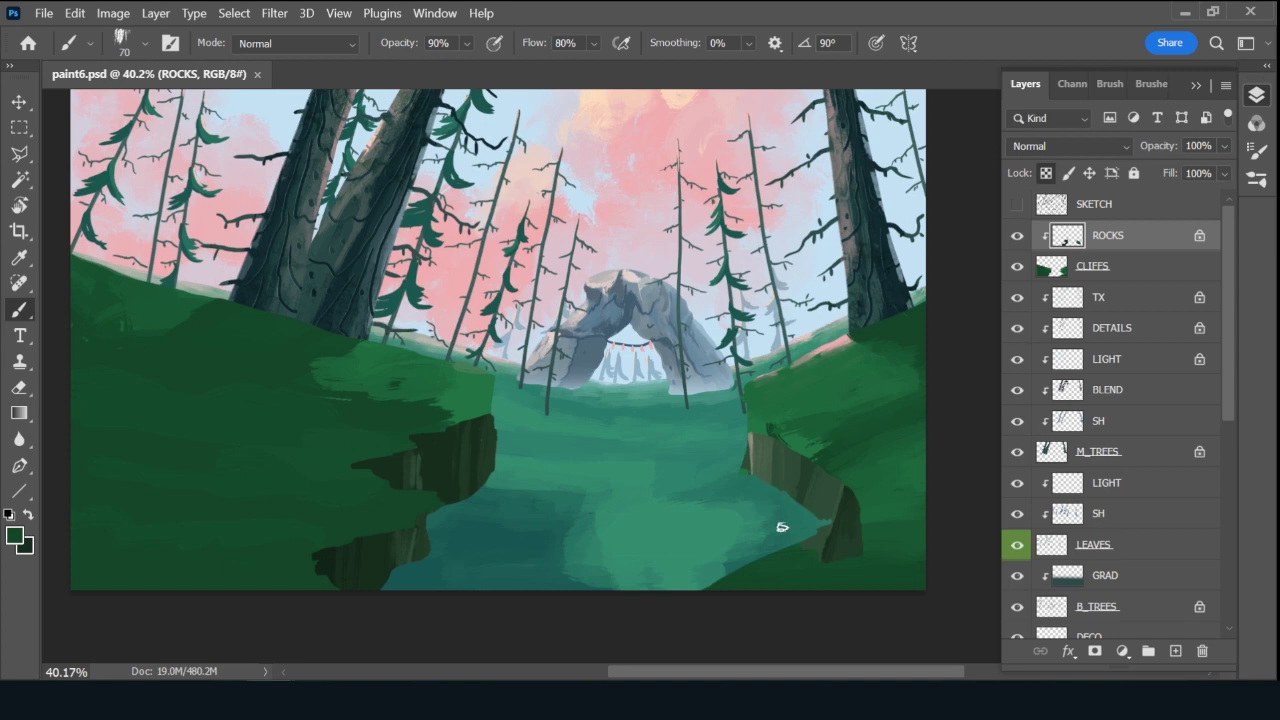
{"action": "key", "text": "ctrl+z"}
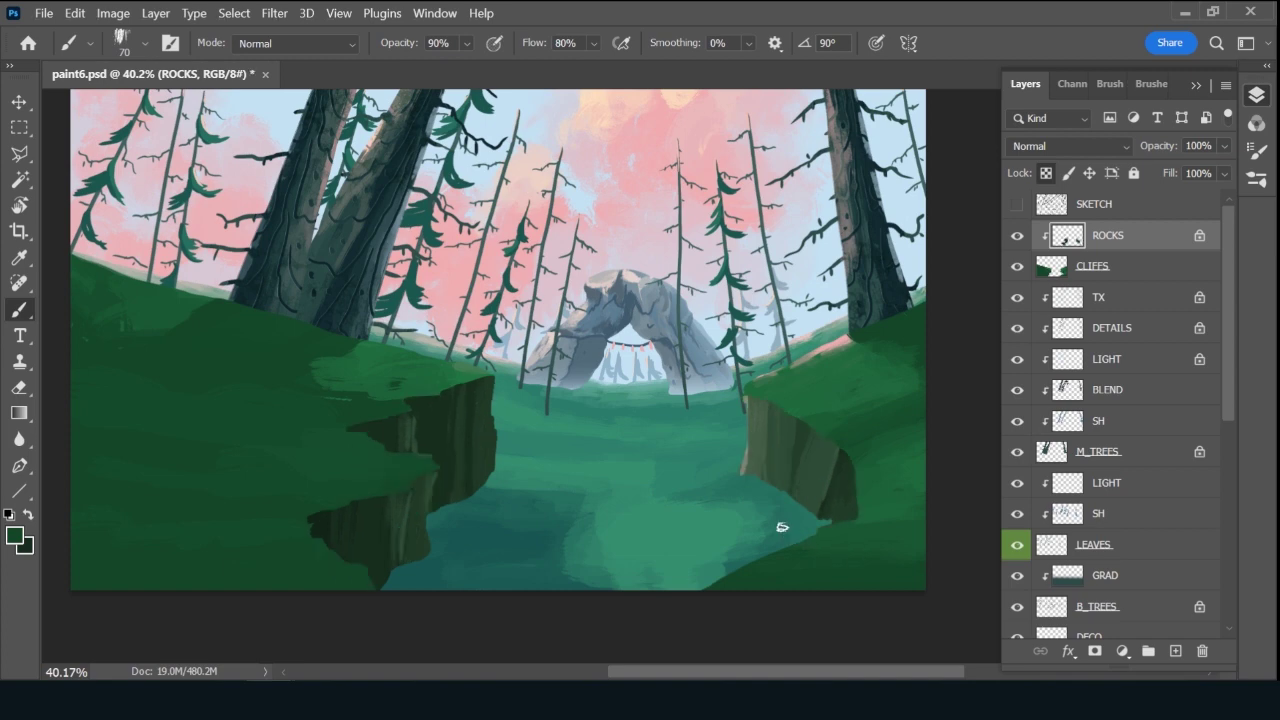
Add a clipped layer named DETAILS above the ROCKS layer.
{"action": "left_click", "coordinate": [1175, 650]}
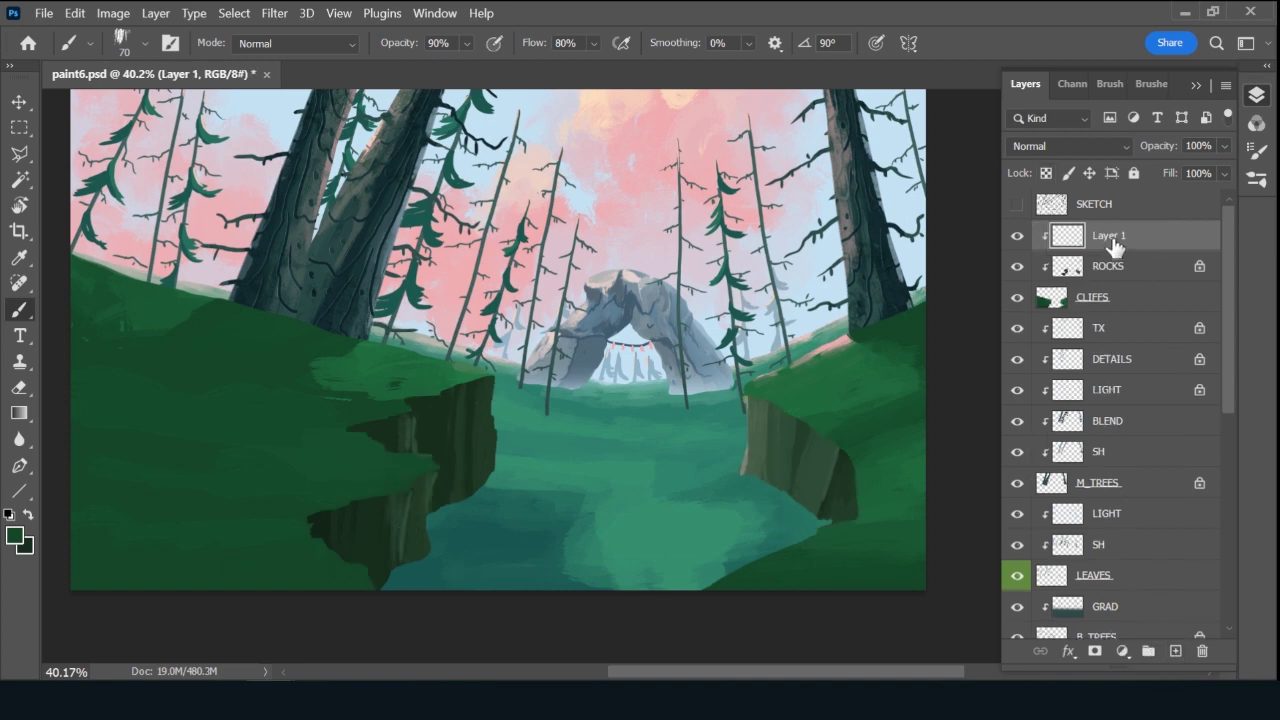
{"action": "double_click", "coordinate": [1112, 239]}
{"action": "type", "text": "DETAILS"}
{"action": "key", "text": "Return"}
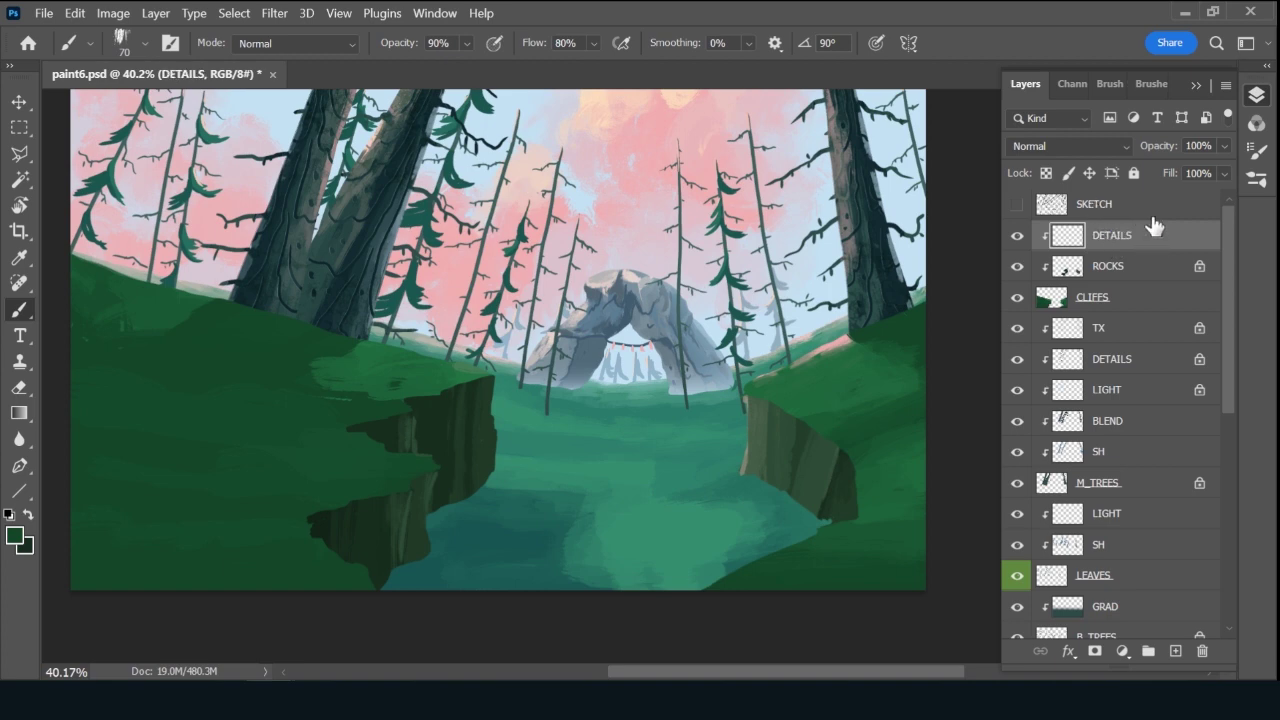
Select the Kyle's Inkbox - Rough Inker 4 brush and set a very dark green foreground color.
{"action": "left_click", "coordinate": [1151, 84]}
{"action": "scroll", "coordinate": [1233, 247], "scroll_direction": "up", "scroll_amount": 3}
{"action": "scroll", "coordinate": [1157, 300], "scroll_direction": "up", "scroll_amount": 5}
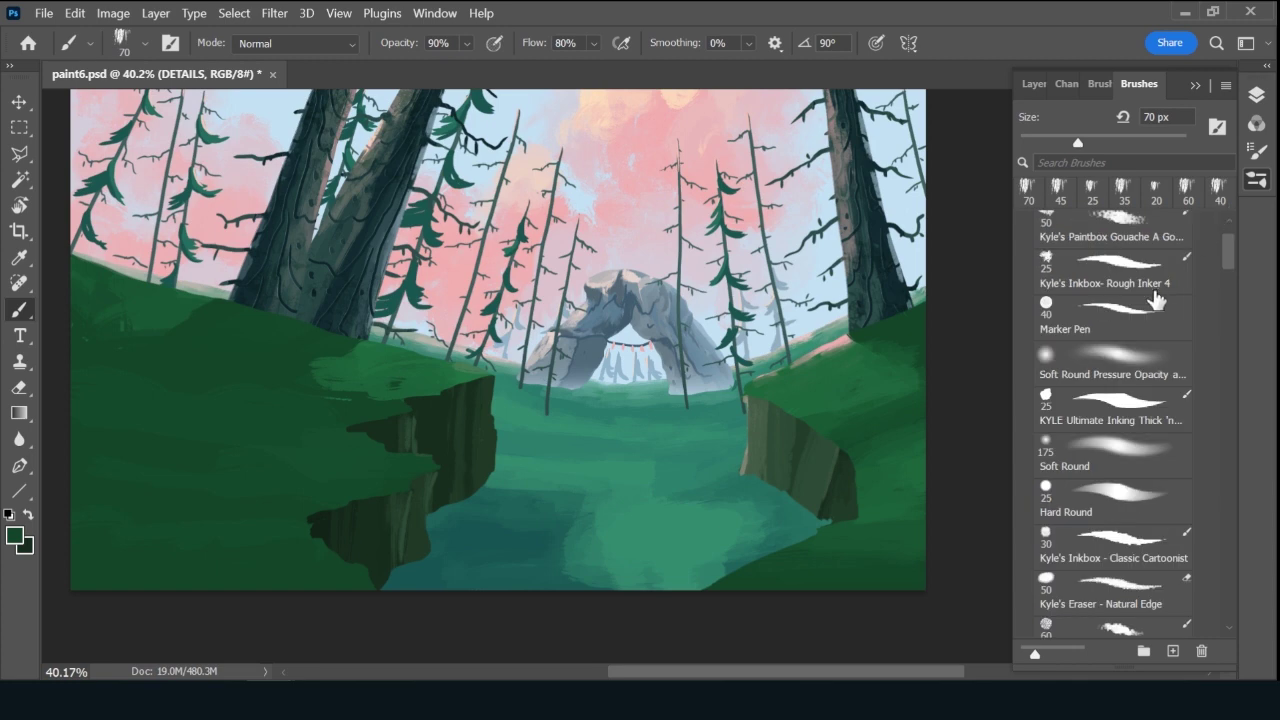
{"action": "left_click", "coordinate": [1143, 278]}
{"action": "left_click", "coordinate": [1034, 84]}
{"action": "left_click", "coordinate": [15, 538]}
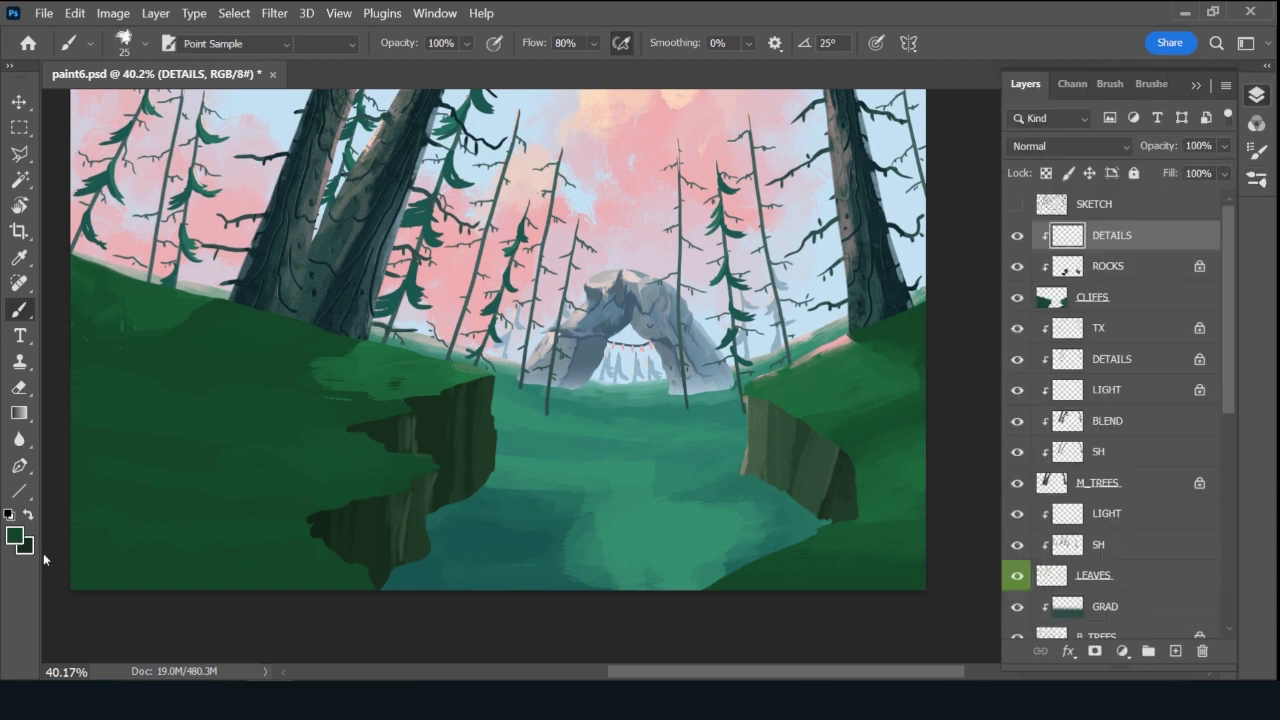
{"action": "left_click", "coordinate": [322, 528]}
{"action": "left_click", "coordinate": [1148, 277]}
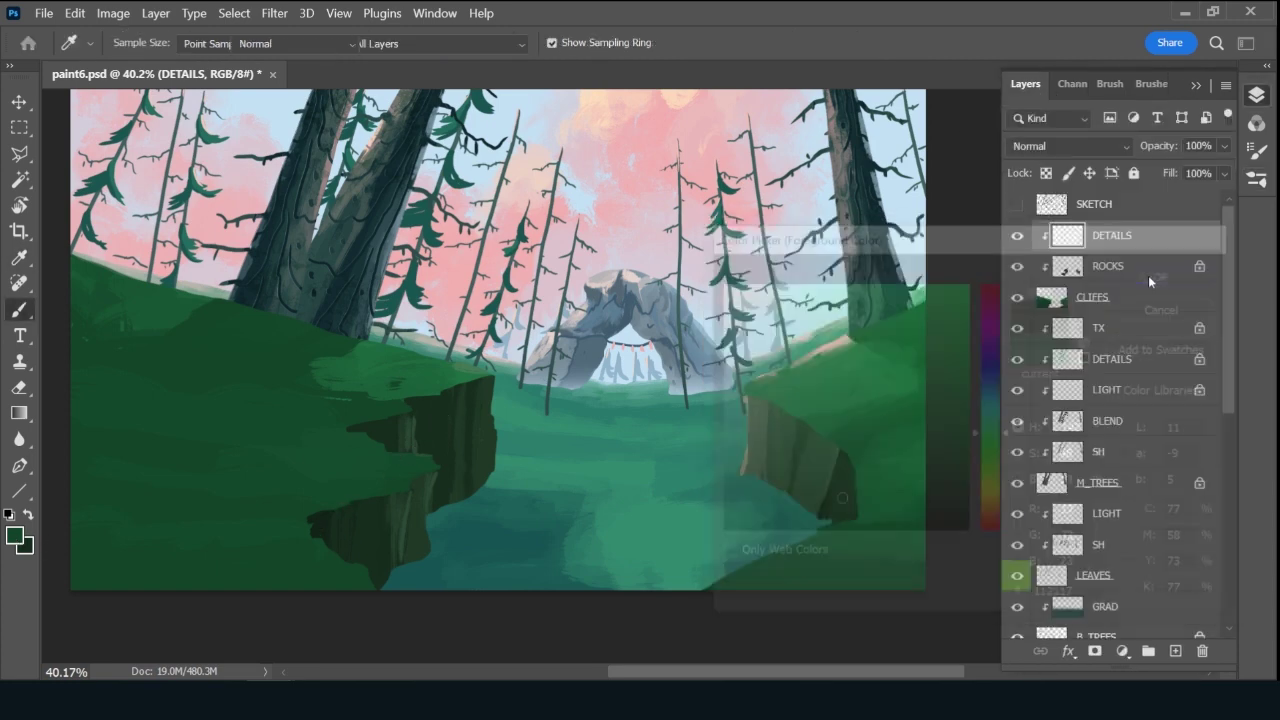
{"action": "key", "text": "b"}
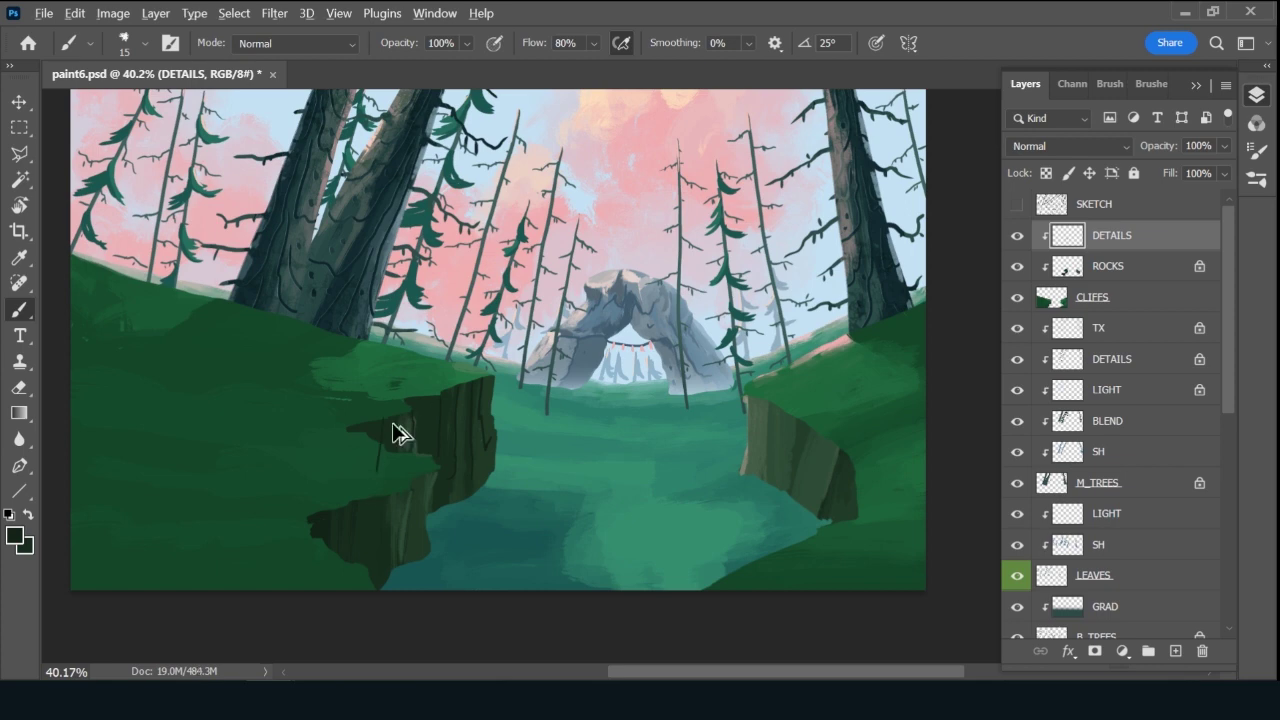
Load the ROCKS layer's outline as a selection and draw dark vertical cracks on both cliffs' rock faces with a 20 px brush.
{"action": "left_click", "coordinate": [1068, 267], "text": "ctrl"}
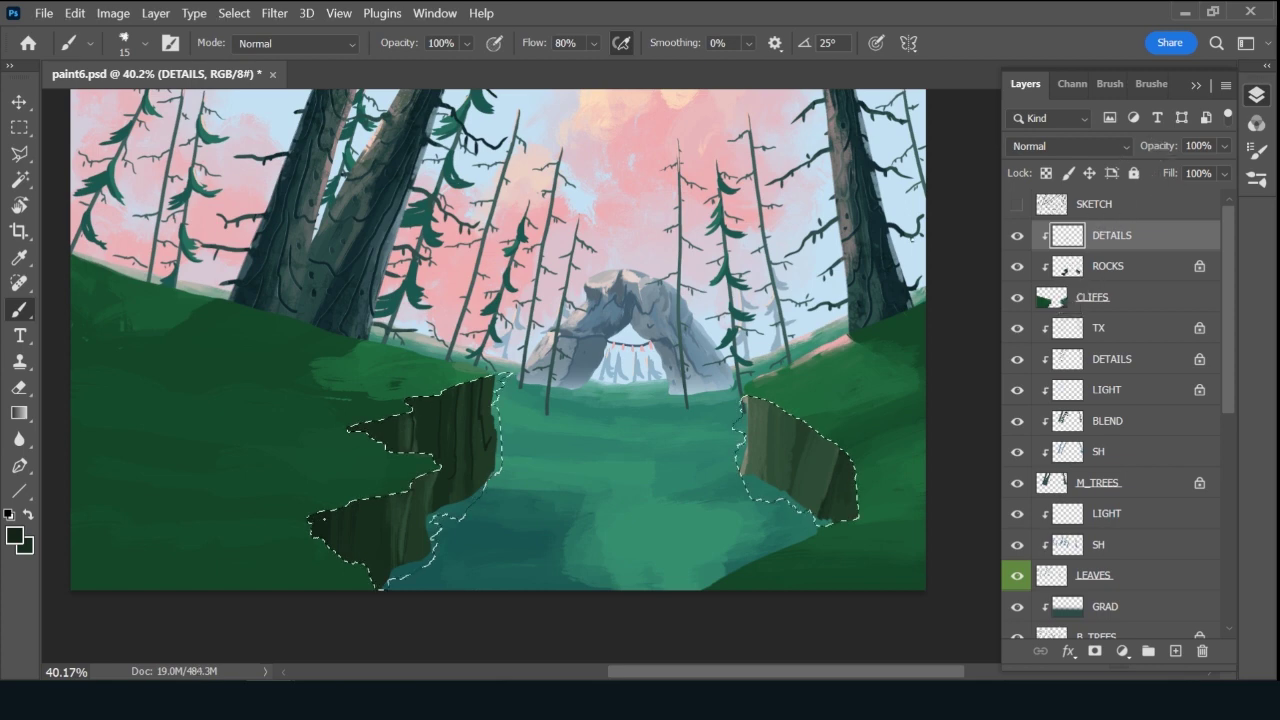
{"action": "key", "text": "bracketright"}
{"action": "left_click_drag", "start_coordinate": [415, 477], "coordinate": [414, 490]}
{"action": "key", "text": "alt"}
{"action": "mouse_move", "coordinate": [791, 416]}
{"action": "left_mouse_down"}
{"action": "mouse_move", "coordinate": [781, 469]}
{"action": "mouse_move", "coordinate": [816, 488]}
{"action": "left_mouse_up"}
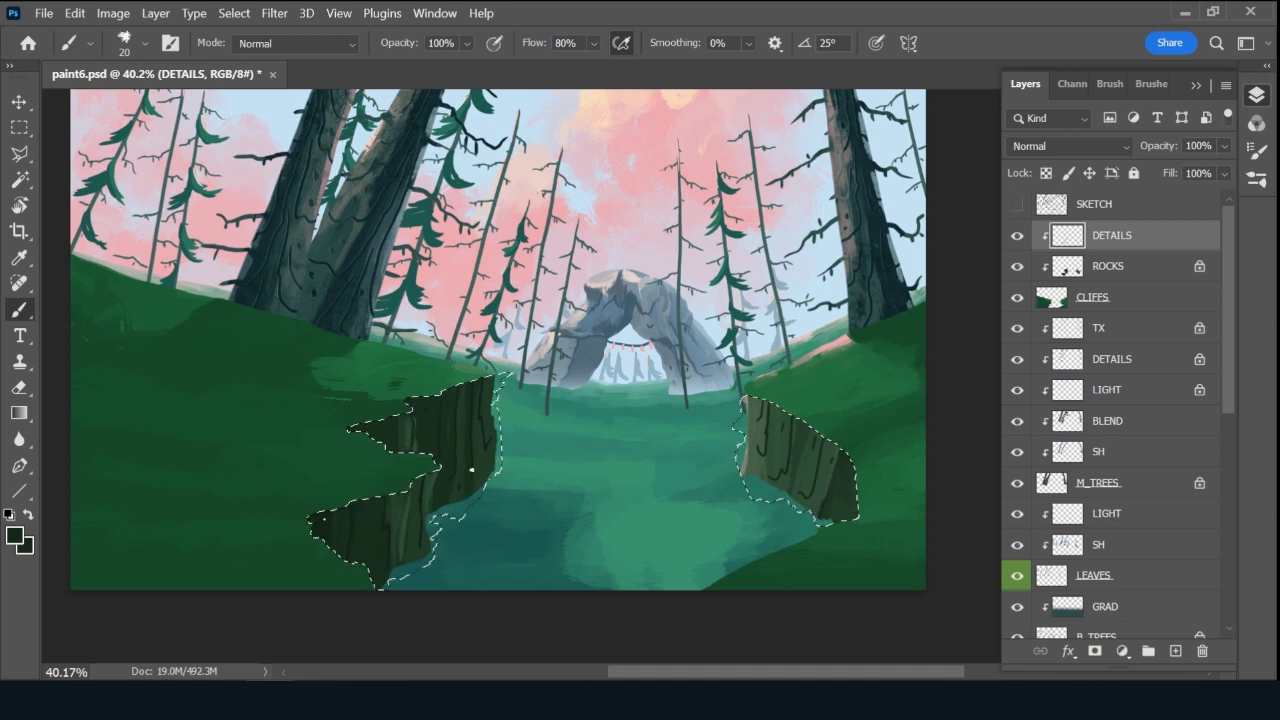
Clear the selection, duplicate the DETAILS layer beneath the original as LIGHT, and lock its transparent pixels.
{"action": "key", "text": "ctrl+d"}
{"action": "key", "text": "ctrl+j"}
{"action": "left_click_drag", "start_coordinate": [1186, 248], "coordinate": [1174, 278]}
{"action": "double_click", "coordinate": [1127, 268]}
{"action": "type", "text": "LIGHT"}
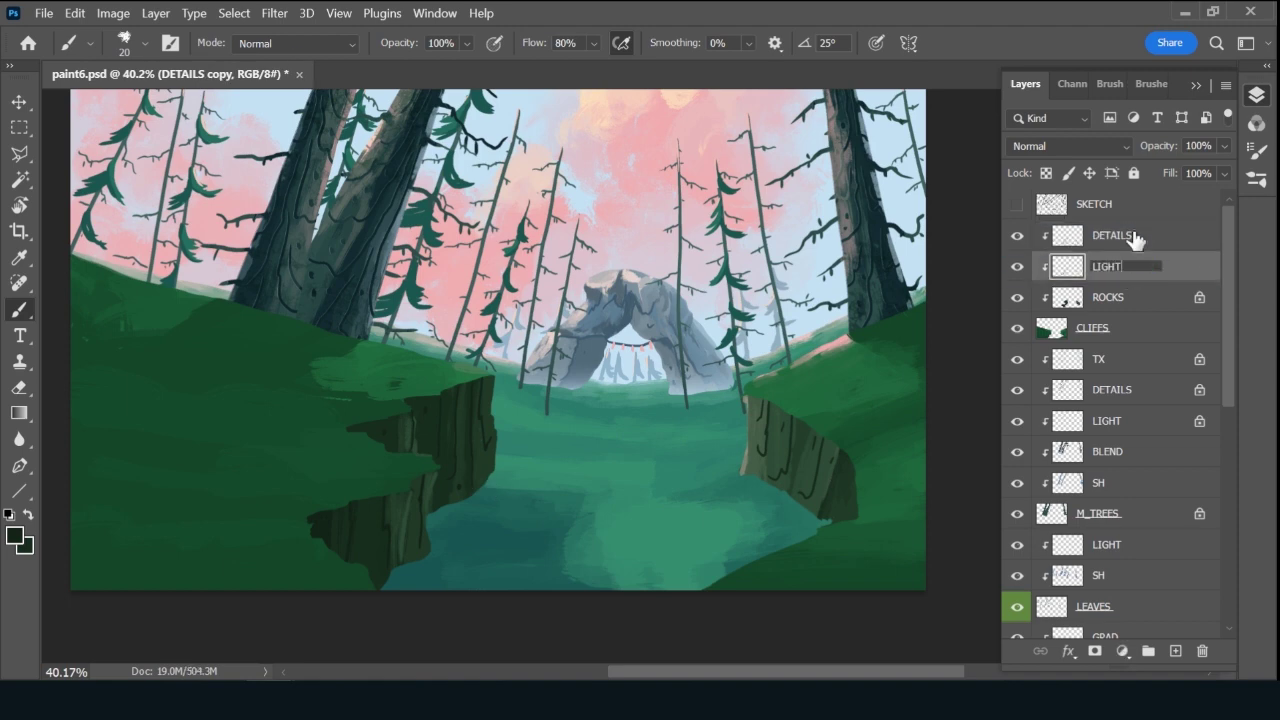
{"action": "key", "text": "Return"}
{"action": "key", "text": "slash"}
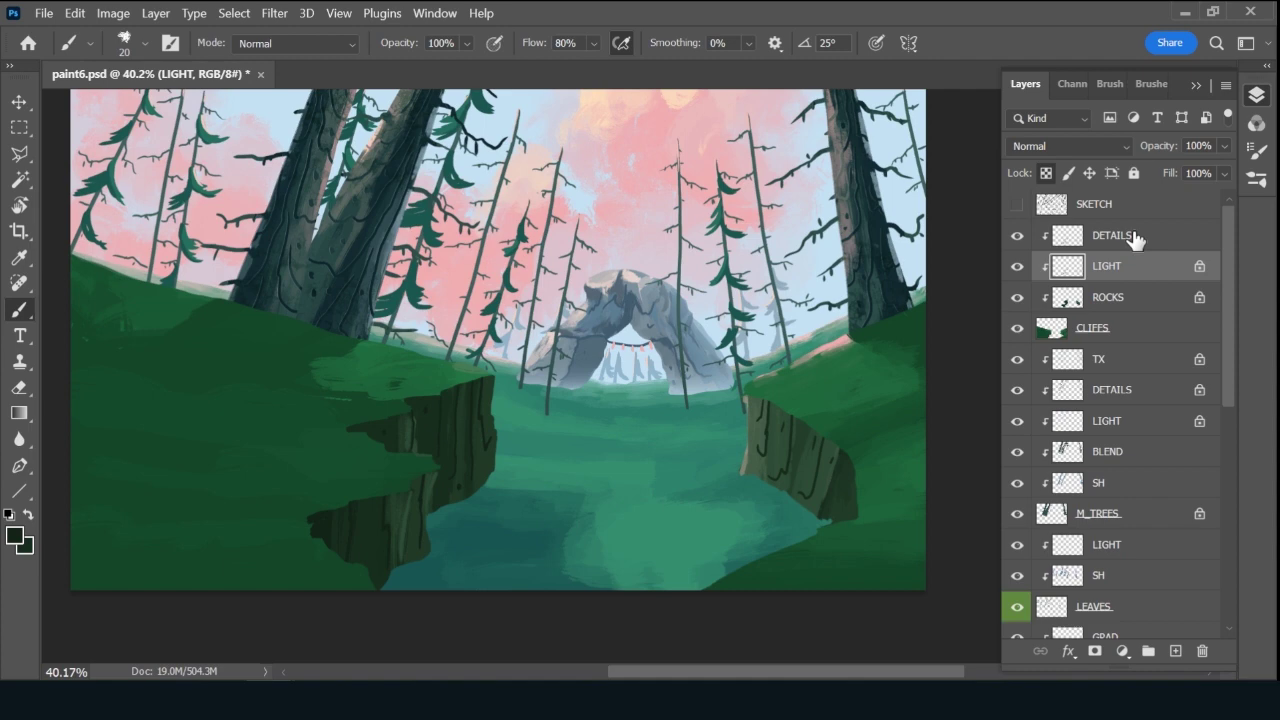
Recolor the LIGHT layer's crack lines with sampled pale blue, offset them slightly, and set the layer opacity to 20%.
{"action": "left_click", "coordinate": [519, 97], "text": "alt"}
{"action": "key", "text": "v"}
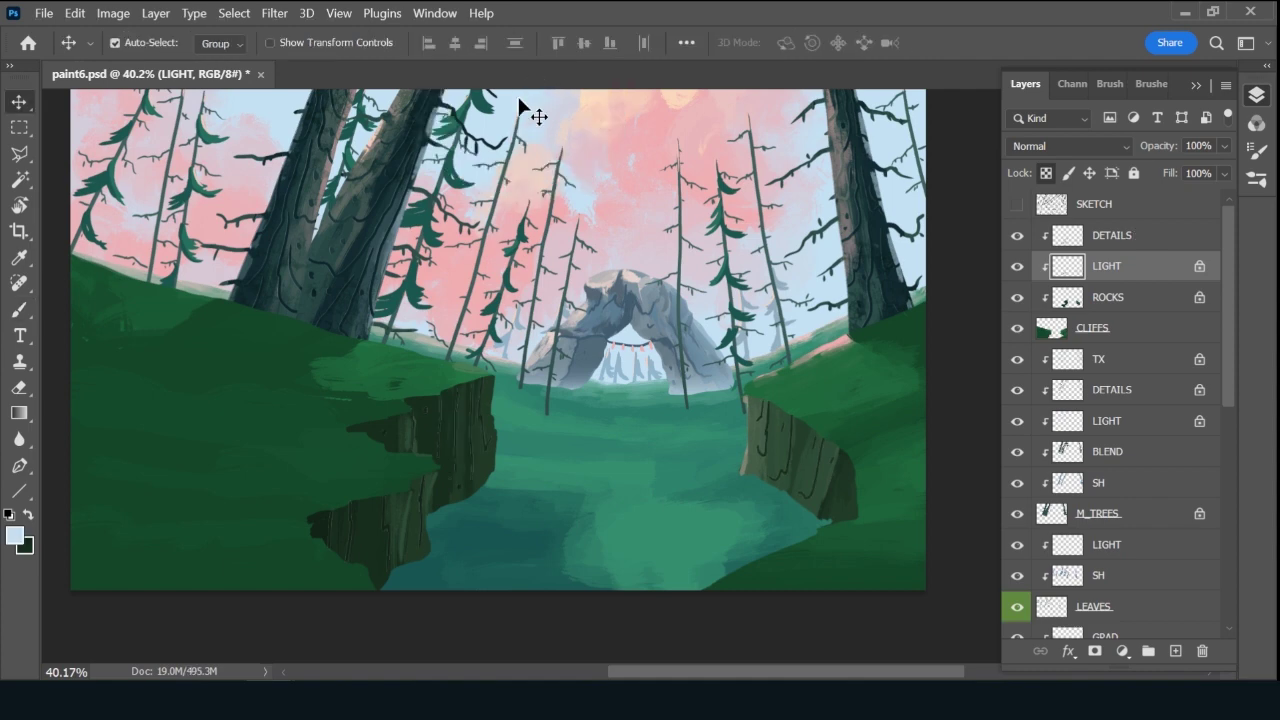
{"action": "key", "text": "b"}
{"action": "key", "text": "v"}
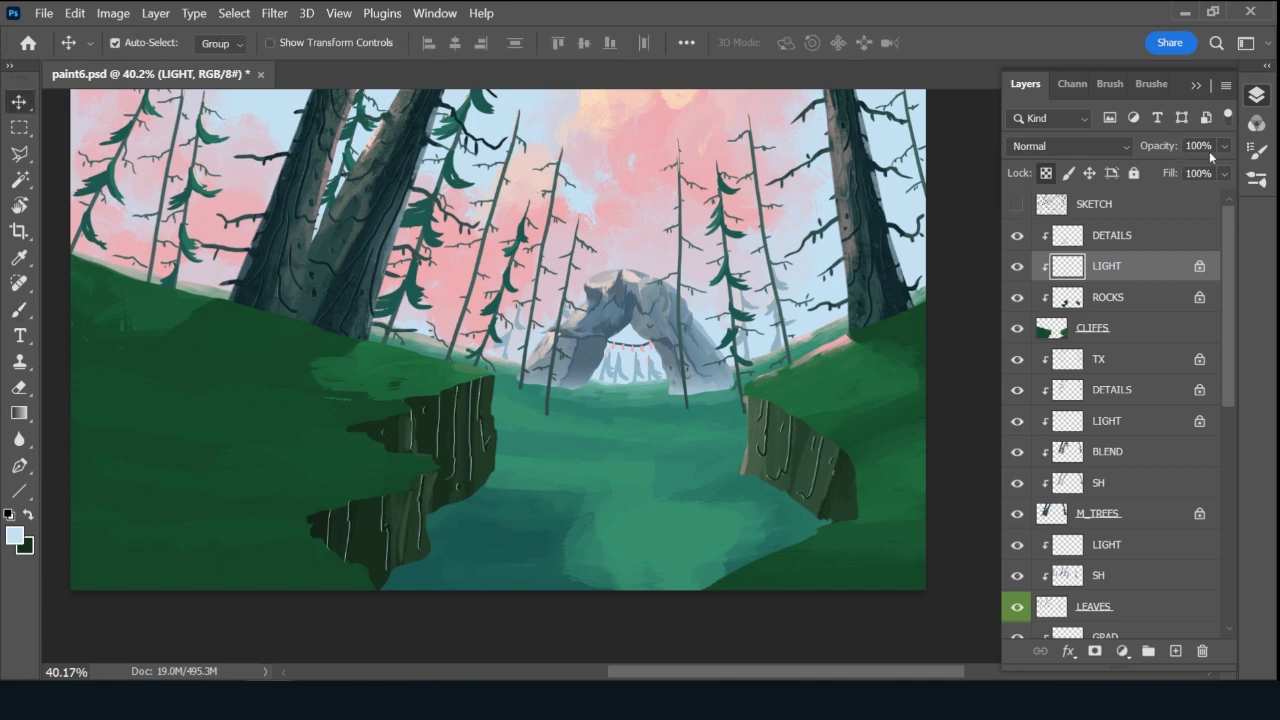
{"action": "left_click", "coordinate": [1205, 147]}
{"action": "type", "text": "20"}
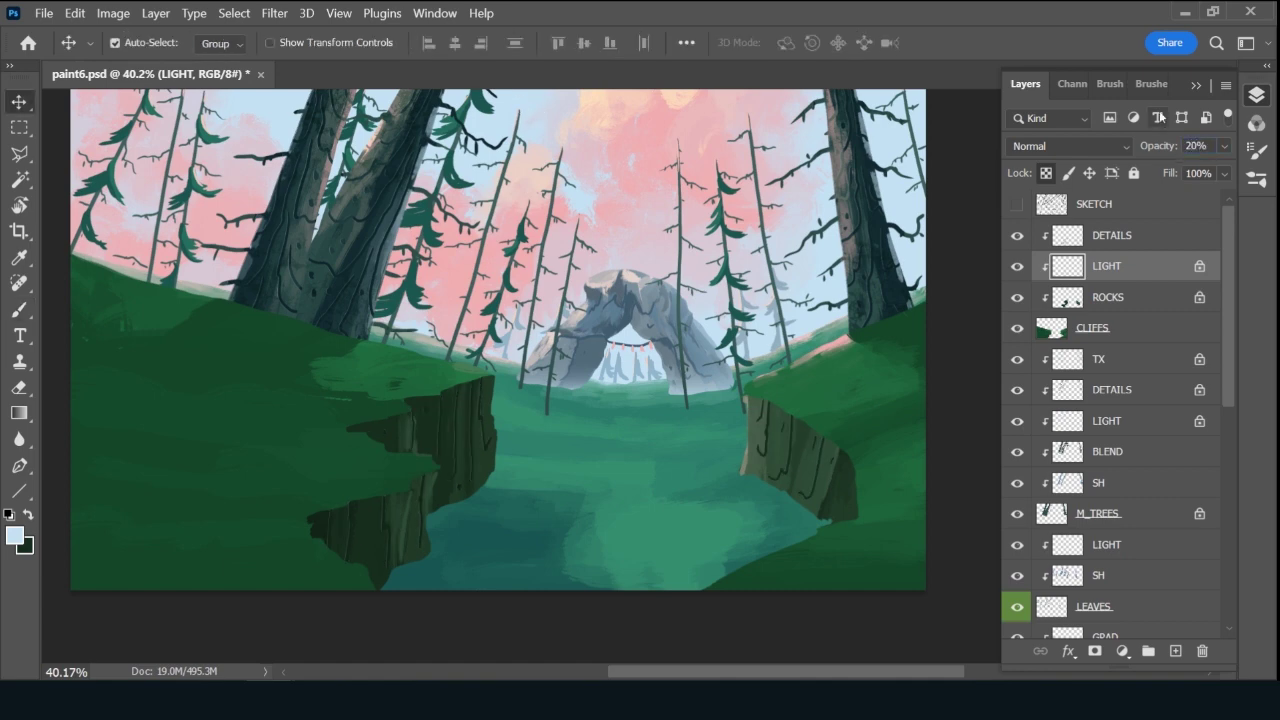
Lock the DETAILS layer's transparent pixels and tint its crack lines with a sampled rock green, enlarging the brush to 70 px.
{"action": "left_click", "coordinate": [1164, 238]}
{"action": "key", "text": "slash"}
{"action": "key", "text": "b"}
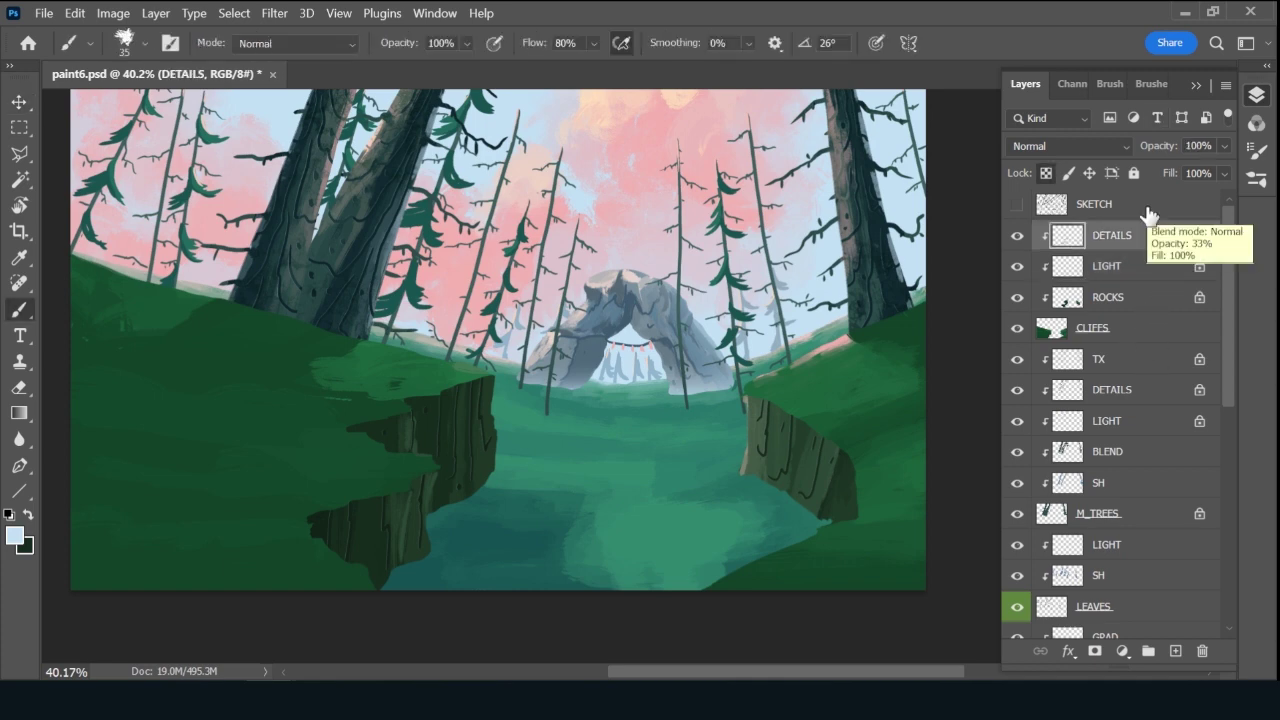
{"action": "left_click", "coordinate": [830, 440], "text": "alt"}
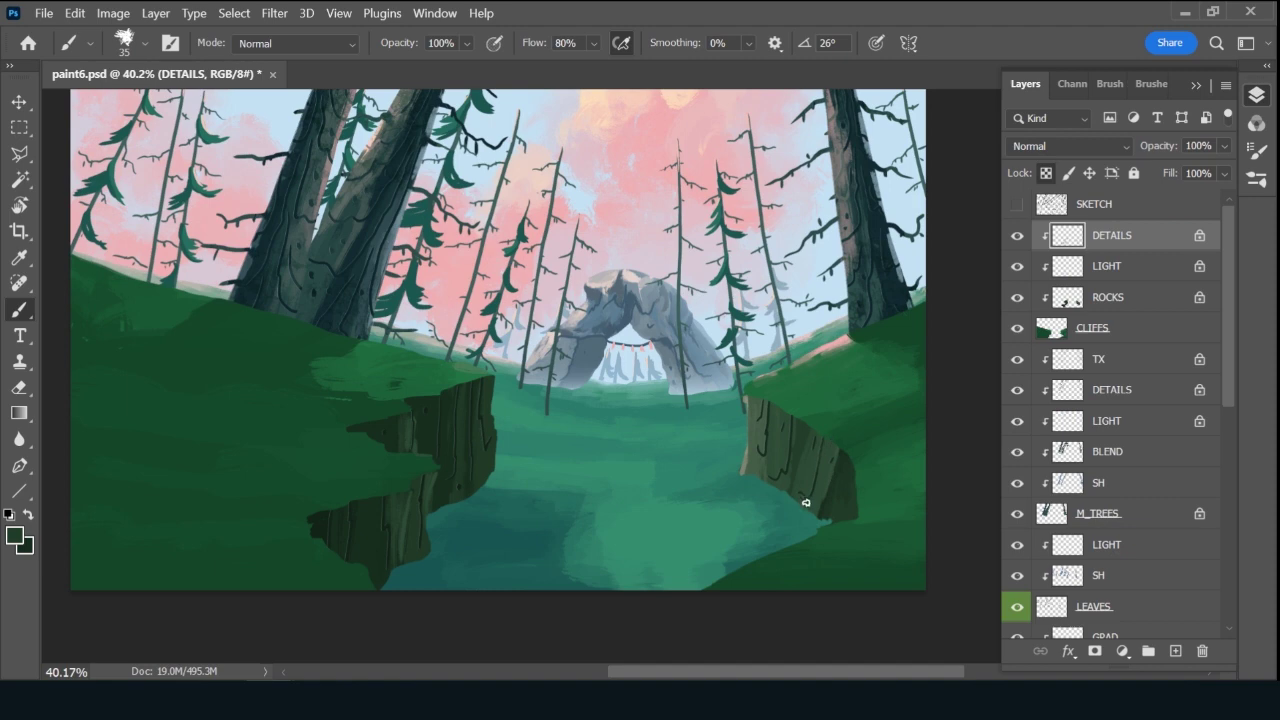
{"action": "key", "text": "bracketright"}
{"action": "key", "text": "bracketright"}
{"action": "key", "text": "bracketright"}
{"action": "key", "text": "bracketright"}
{"action": "key", "text": "bracketright"}
Show the SKETCH layer and add a new layer named DIA_TREE directly below it.
{"action": "left_click", "coordinate": [1018, 206]}
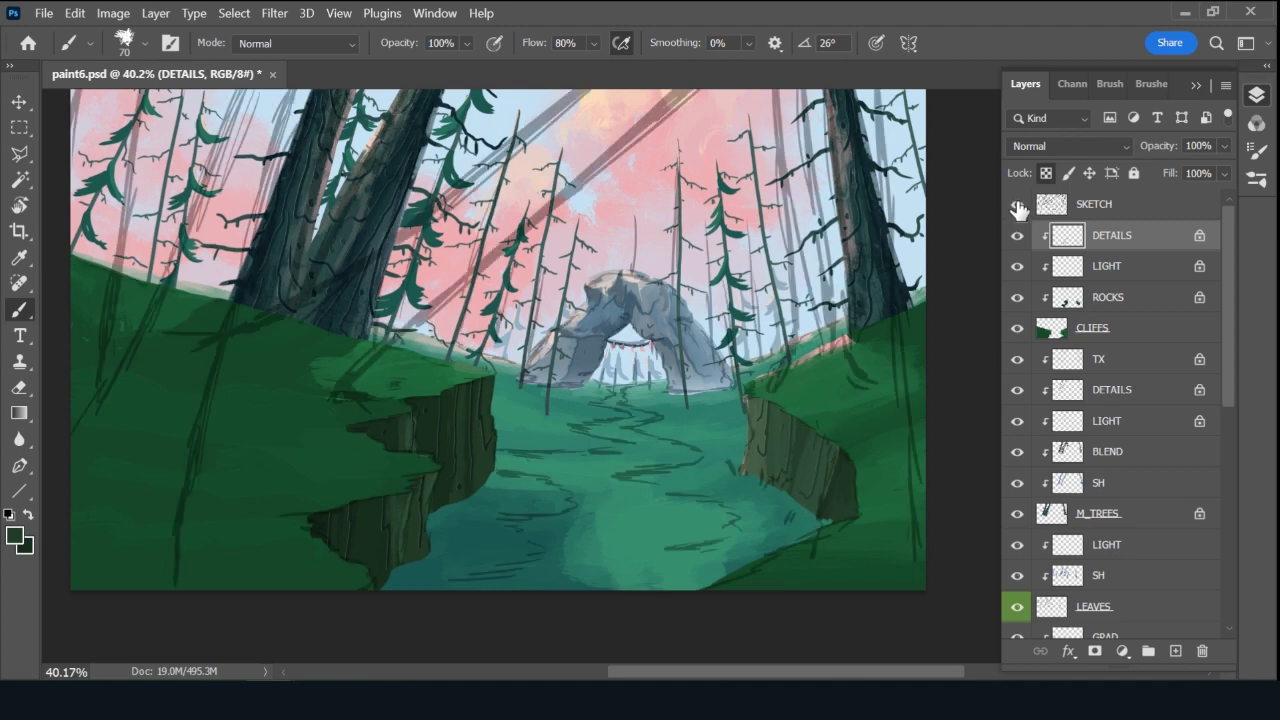
{"action": "left_click", "coordinate": [1175, 651]}
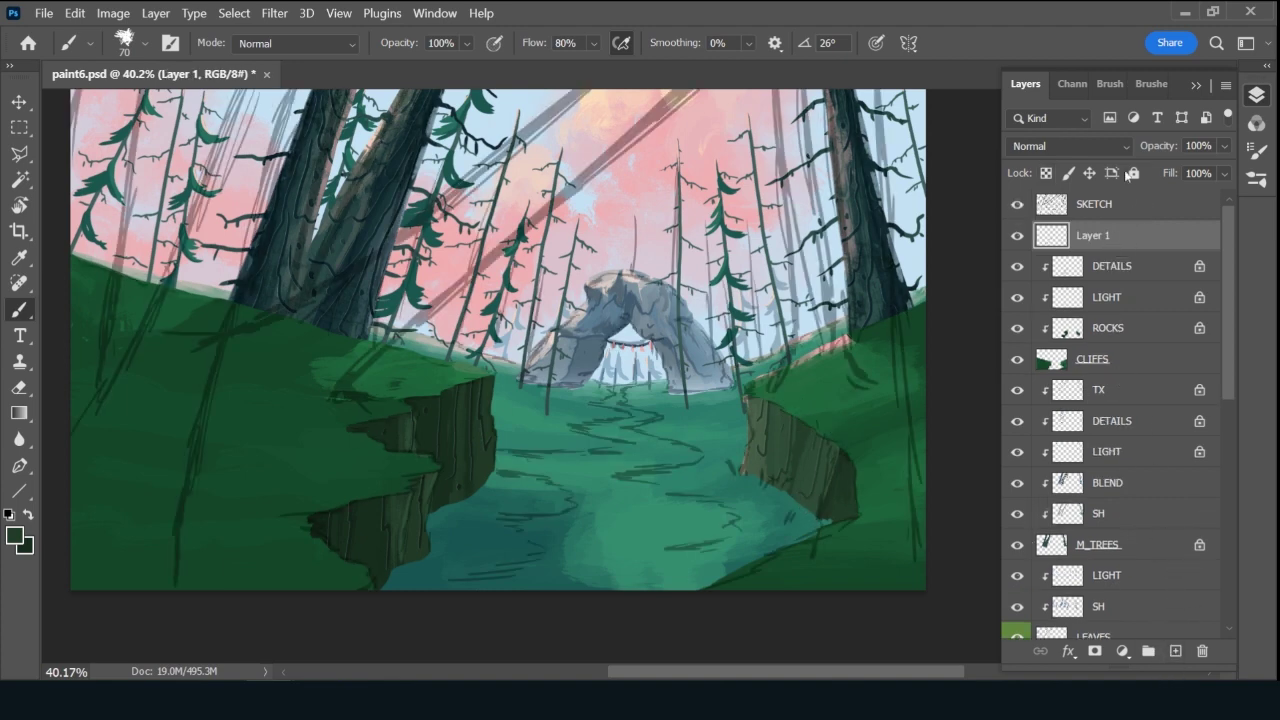
{"action": "double_click", "coordinate": [1096, 236]}
{"action": "type", "text": "DIA_TREE"}
{"action": "key", "text": "Return"}
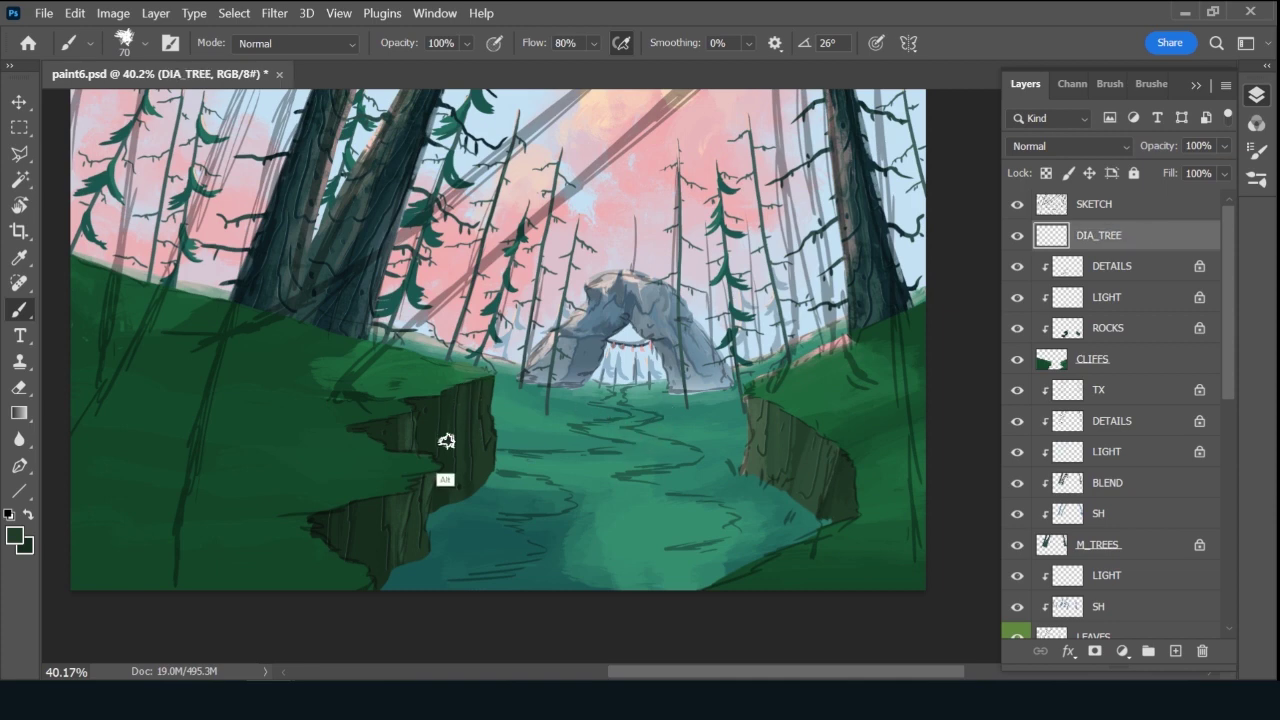
Choose a very dark green and paint the two long edges of the diagonal tree trunk on the DIA_TREE layer, following the sketch.
{"action": "left_click", "coordinate": [14, 536]}
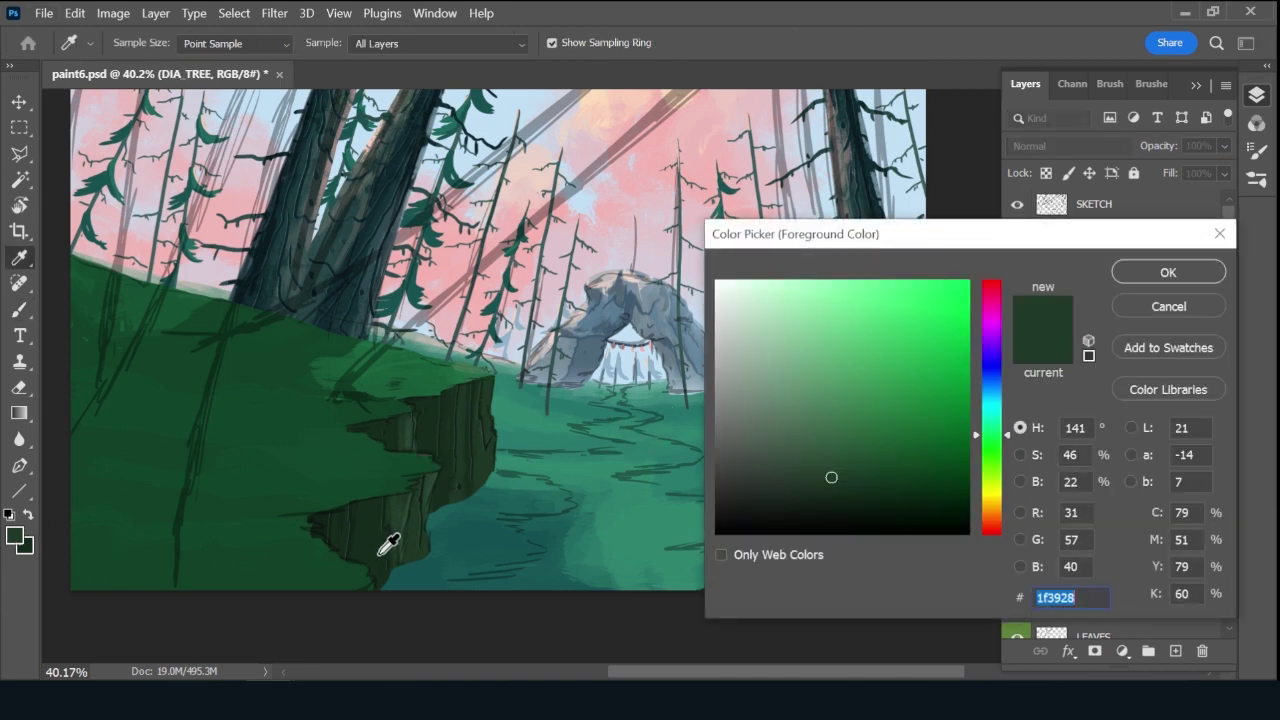
{"action": "left_click", "coordinate": [330, 506]}
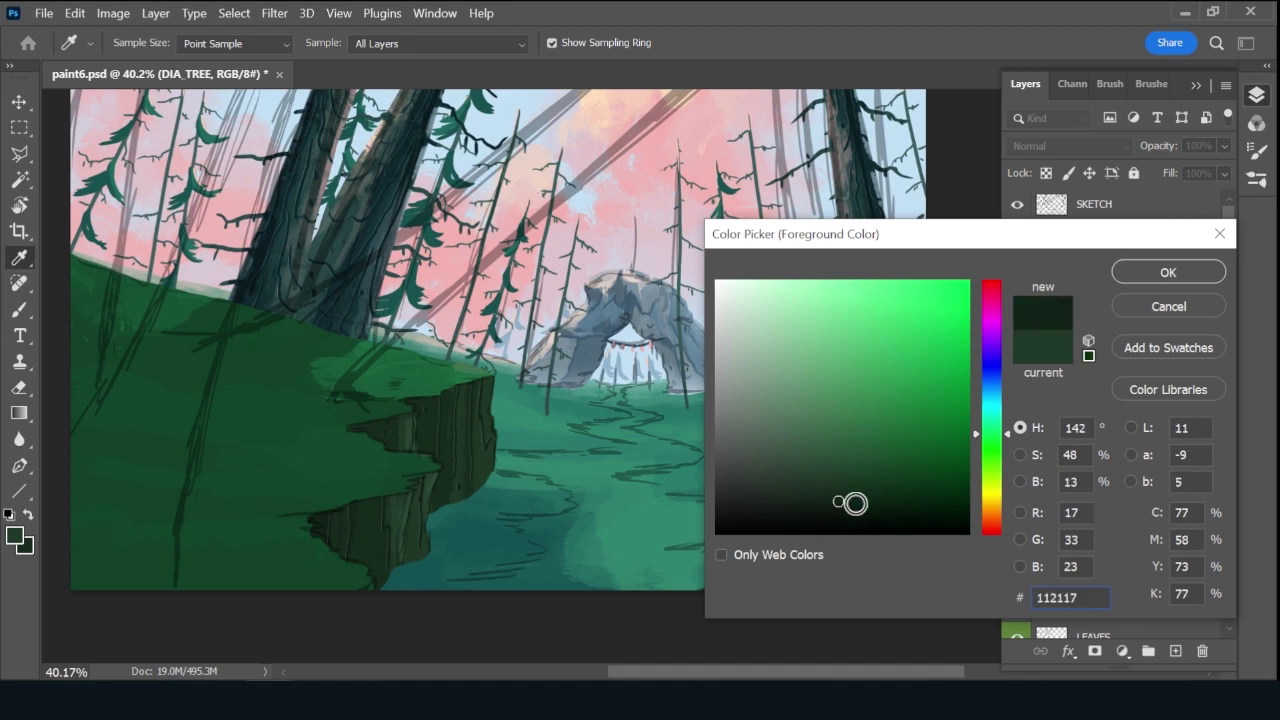
{"action": "left_click", "coordinate": [863, 494]}
{"action": "mouse_move", "coordinate": [863, 494]}
{"action": "left_mouse_down"}
{"action": "mouse_move", "coordinate": [837, 486]}
{"action": "mouse_move", "coordinate": [836, 497]}
{"action": "left_mouse_up"}
{"action": "left_click", "coordinate": [1169, 271]}
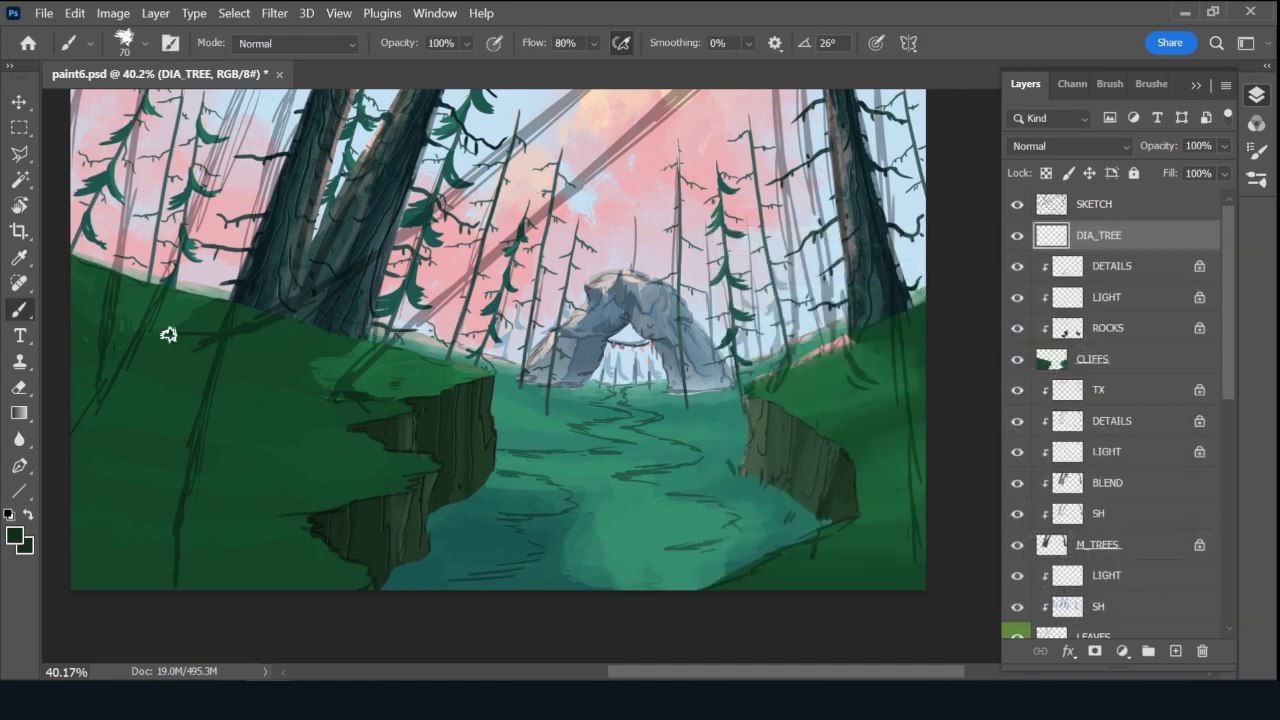
{"action": "mouse_move", "coordinate": [162, 335]}
{"action": "left_mouse_down"}
{"action": "mouse_move", "coordinate": [209, 334]}
{"action": "mouse_move", "coordinate": [351, 266]}
{"action": "mouse_move", "coordinate": [618, 67]}
{"action": "left_mouse_up"}
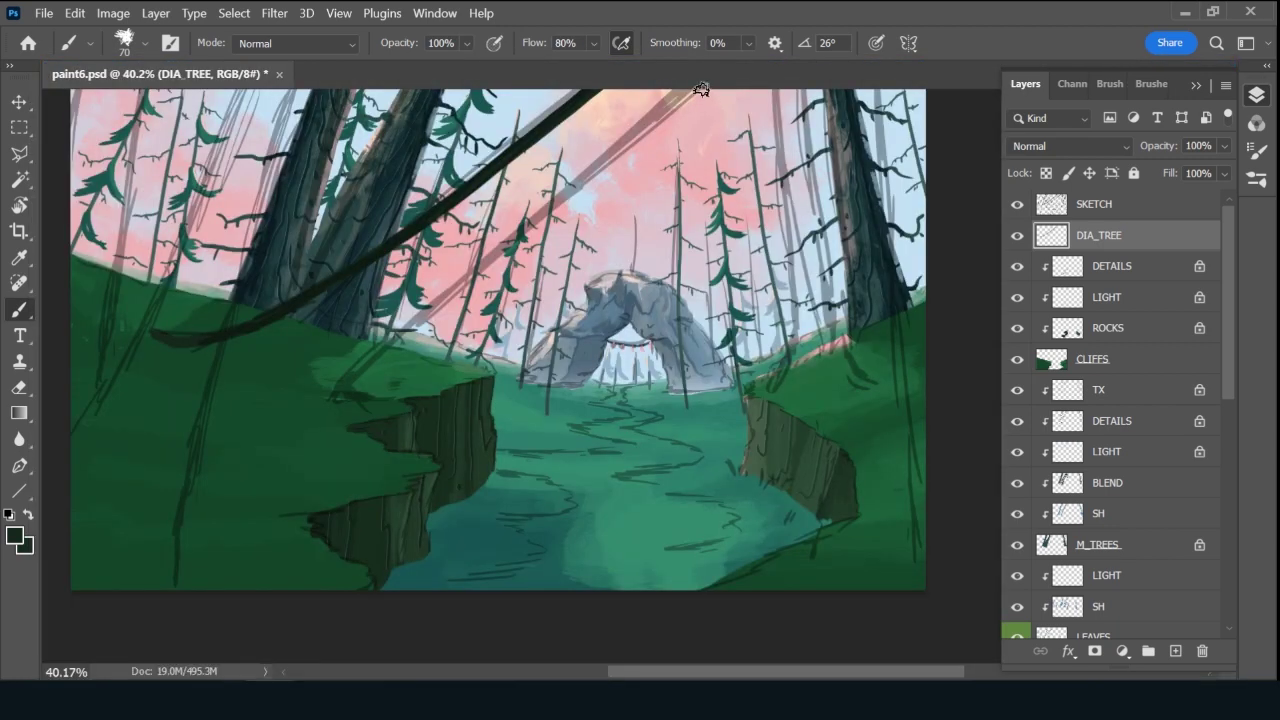
{"action": "left_click_drag", "start_coordinate": [701, 89], "coordinate": [691, 209]}
{"action": "left_click_drag", "start_coordinate": [661, 119], "coordinate": [560, 194]}
{"action": "left_click_drag", "start_coordinate": [340, 482], "coordinate": [759, 122]}
Fill the diagonal trunk between its painted edges down to the roots, using a 100 px brush in the dark green.
{"action": "key", "text": "bracketright"}
{"action": "key", "text": "bracketright"}
{"action": "key", "text": "bracketright"}
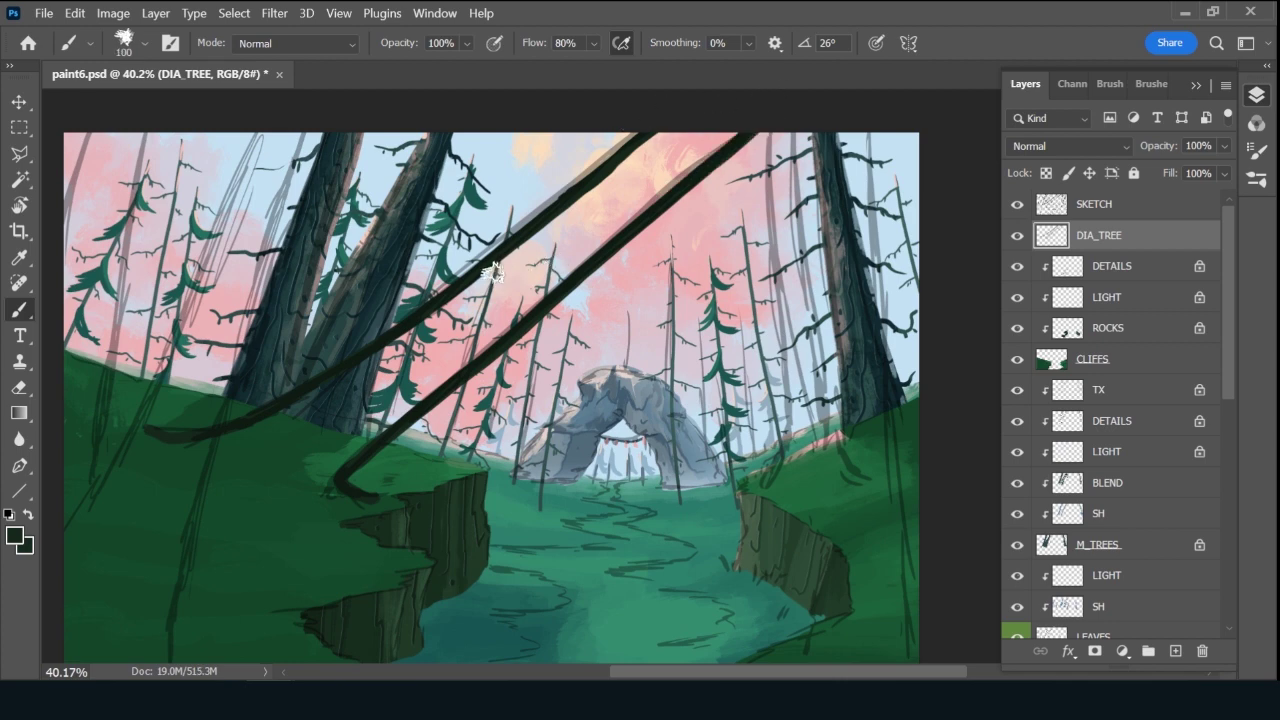
{"action": "mouse_move", "coordinate": [475, 305]}
{"action": "left_mouse_down"}
{"action": "mouse_move", "coordinate": [575, 215]}
{"action": "mouse_move", "coordinate": [557, 217]}
{"action": "mouse_move", "coordinate": [463, 293]}
{"action": "mouse_move", "coordinate": [520, 243]}
{"action": "mouse_move", "coordinate": [463, 308]}
{"action": "mouse_move", "coordinate": [517, 276]}
{"action": "mouse_move", "coordinate": [488, 320]}
{"action": "mouse_move", "coordinate": [545, 275]}
{"action": "mouse_move", "coordinate": [512, 313]}
{"action": "mouse_move", "coordinate": [607, 235]}
{"action": "mouse_move", "coordinate": [518, 310]}
{"action": "mouse_move", "coordinate": [730, 130]}
{"action": "mouse_move", "coordinate": [635, 205]}
{"action": "mouse_move", "coordinate": [723, 130]}
{"action": "mouse_move", "coordinate": [661, 156]}
{"action": "mouse_move", "coordinate": [546, 240]}
{"action": "mouse_move", "coordinate": [685, 117]}
{"action": "left_mouse_up"}
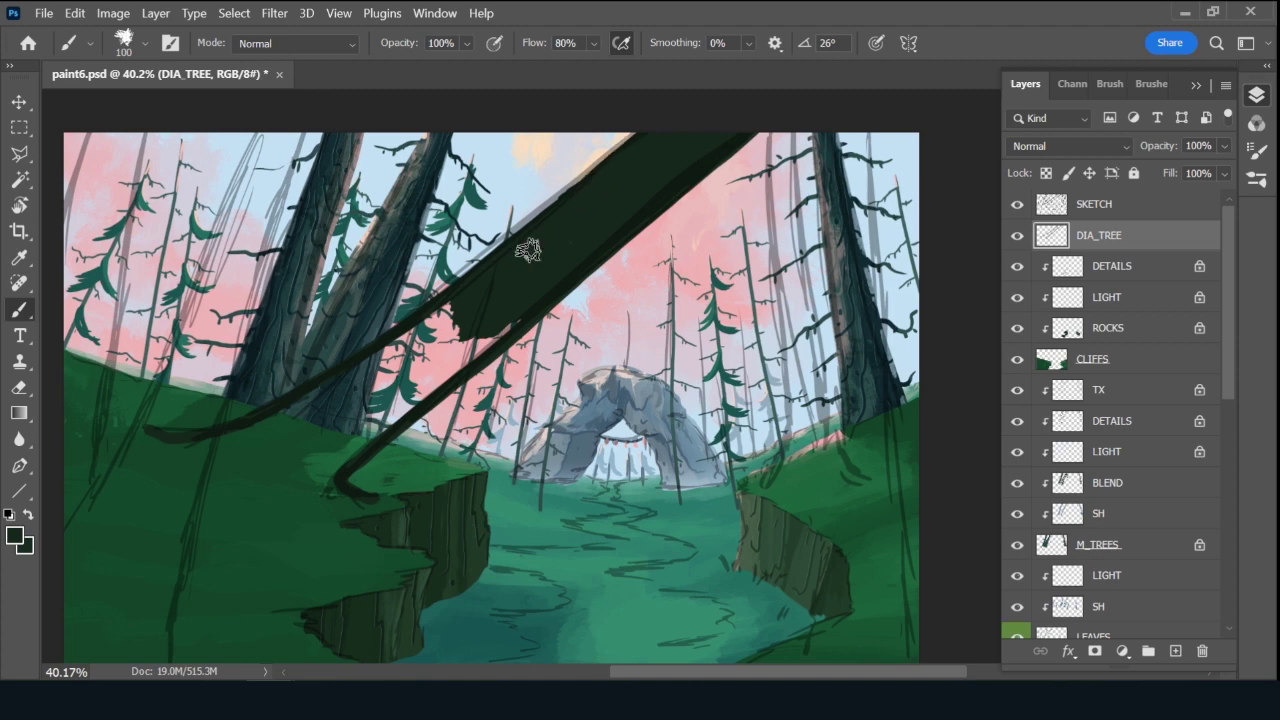
{"action": "mouse_move", "coordinate": [463, 306]}
{"action": "left_mouse_down"}
{"action": "mouse_move", "coordinate": [441, 328]}
{"action": "mouse_move", "coordinate": [484, 323]}
{"action": "mouse_move", "coordinate": [431, 384]}
{"action": "mouse_move", "coordinate": [496, 333]}
{"action": "mouse_move", "coordinate": [394, 397]}
{"action": "mouse_move", "coordinate": [410, 390]}
{"action": "mouse_move", "coordinate": [370, 437]}
{"action": "mouse_move", "coordinate": [393, 403]}
{"action": "mouse_move", "coordinate": [343, 429]}
{"action": "mouse_move", "coordinate": [393, 380]}
{"action": "mouse_move", "coordinate": [337, 405]}
{"action": "mouse_move", "coordinate": [352, 385]}
{"action": "mouse_move", "coordinate": [312, 401]}
{"action": "mouse_move", "coordinate": [318, 390]}
{"action": "mouse_move", "coordinate": [198, 442]}
{"action": "mouse_move", "coordinate": [269, 444]}
{"action": "mouse_move", "coordinate": [332, 483]}
{"action": "mouse_move", "coordinate": [358, 444]}
{"action": "mouse_move", "coordinate": [325, 426]}
{"action": "left_mouse_up"}
Trim the lower edge of the diagonal trunk near the canvas top to narrow it, working at a 60 px brush size.
{"action": "key", "text": "bracketleft"}
{"action": "key", "text": "bracketleft"}
{"action": "key", "text": "bracketleft"}
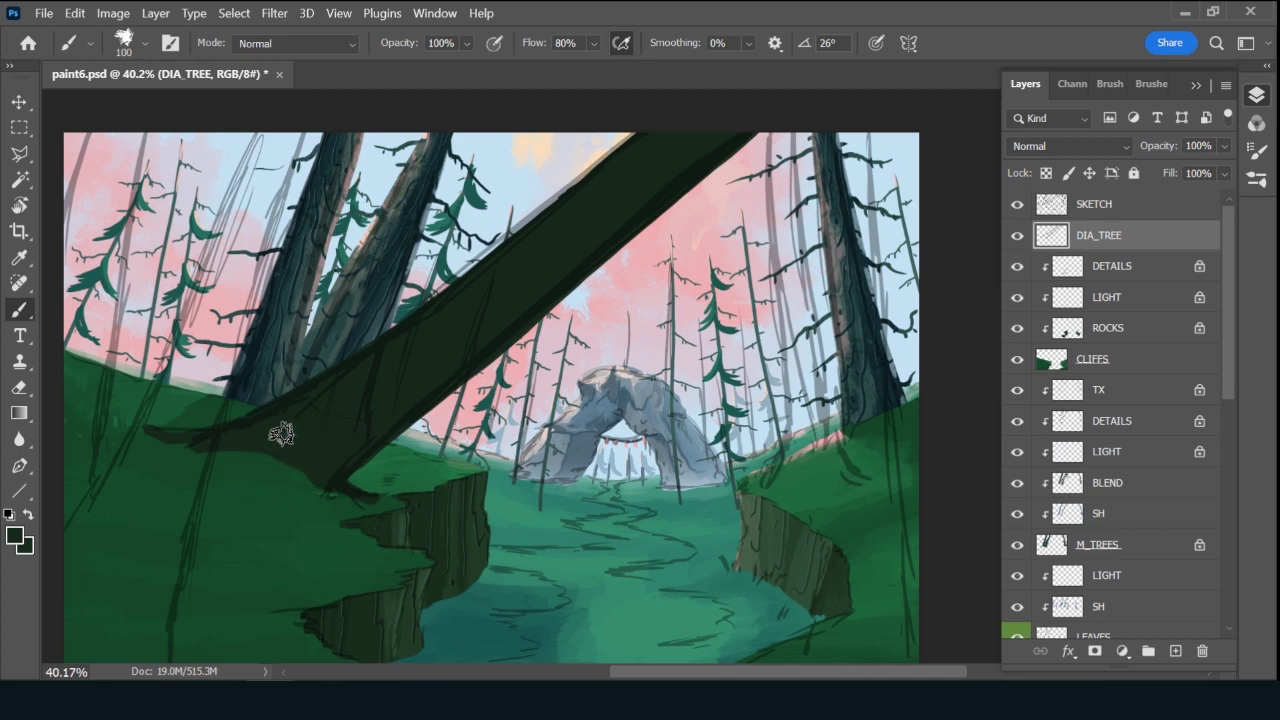
{"action": "key", "text": "bracketleft"}
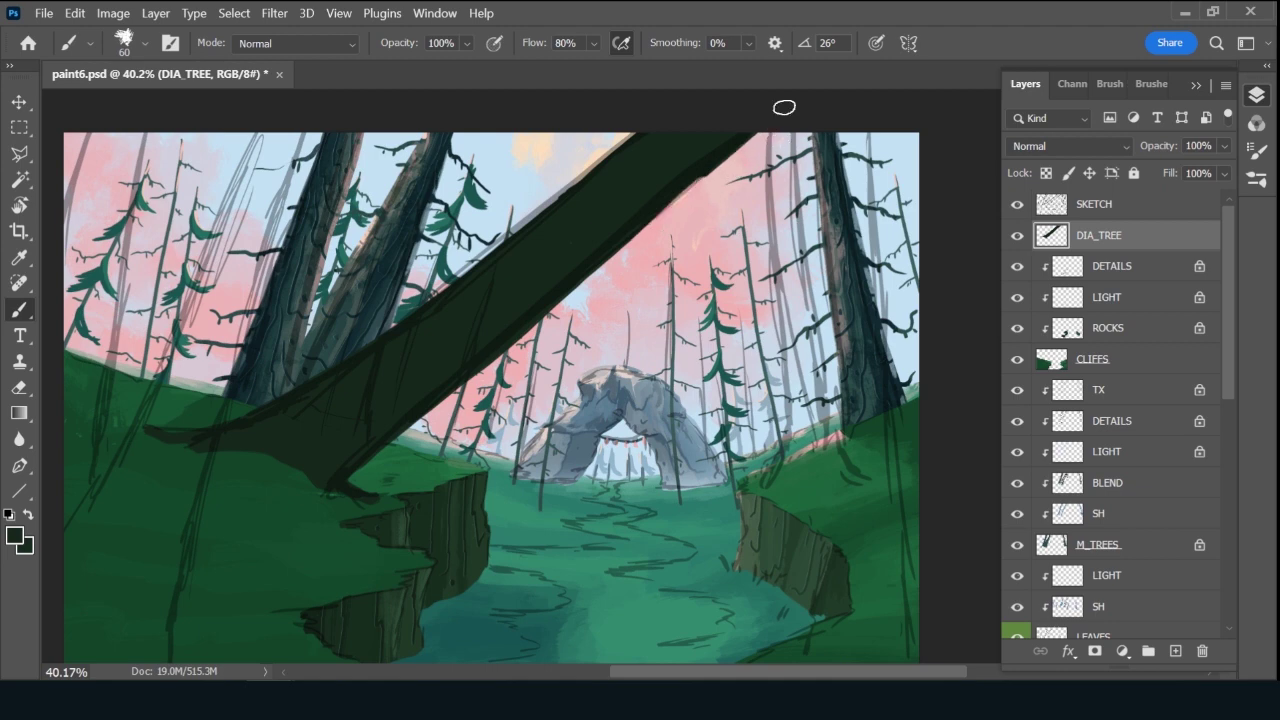
{"action": "left_click_drag", "start_coordinate": [784, 107], "coordinate": [662, 222]}
{"action": "left_click_drag", "start_coordinate": [560, 305], "coordinate": [752, 130]}
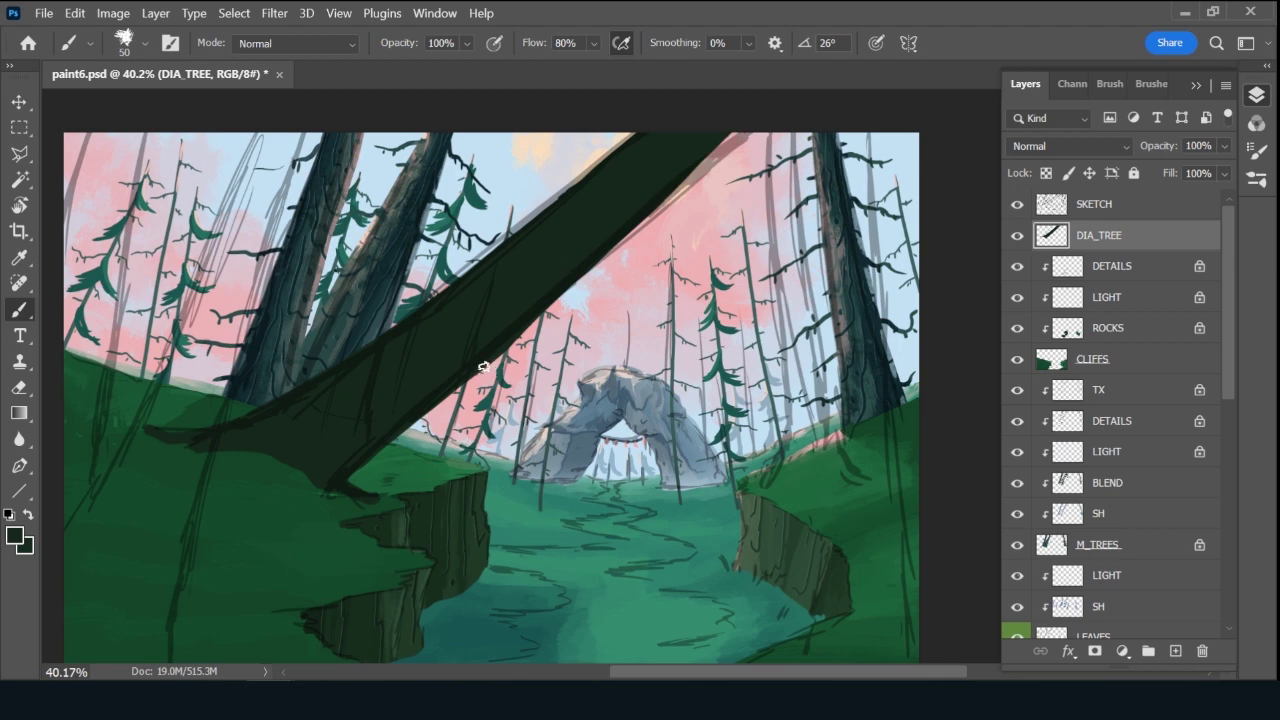
Paint thin, crooked dark green branches growing from both sides of the diagonal trunk, using brush sizes from 50 px down to 35 px.
{"action": "key", "text": "bracketleft"}
{"action": "left_click_drag", "start_coordinate": [422, 397], "coordinate": [620, 410]}
{"action": "key", "text": "bracketleft"}
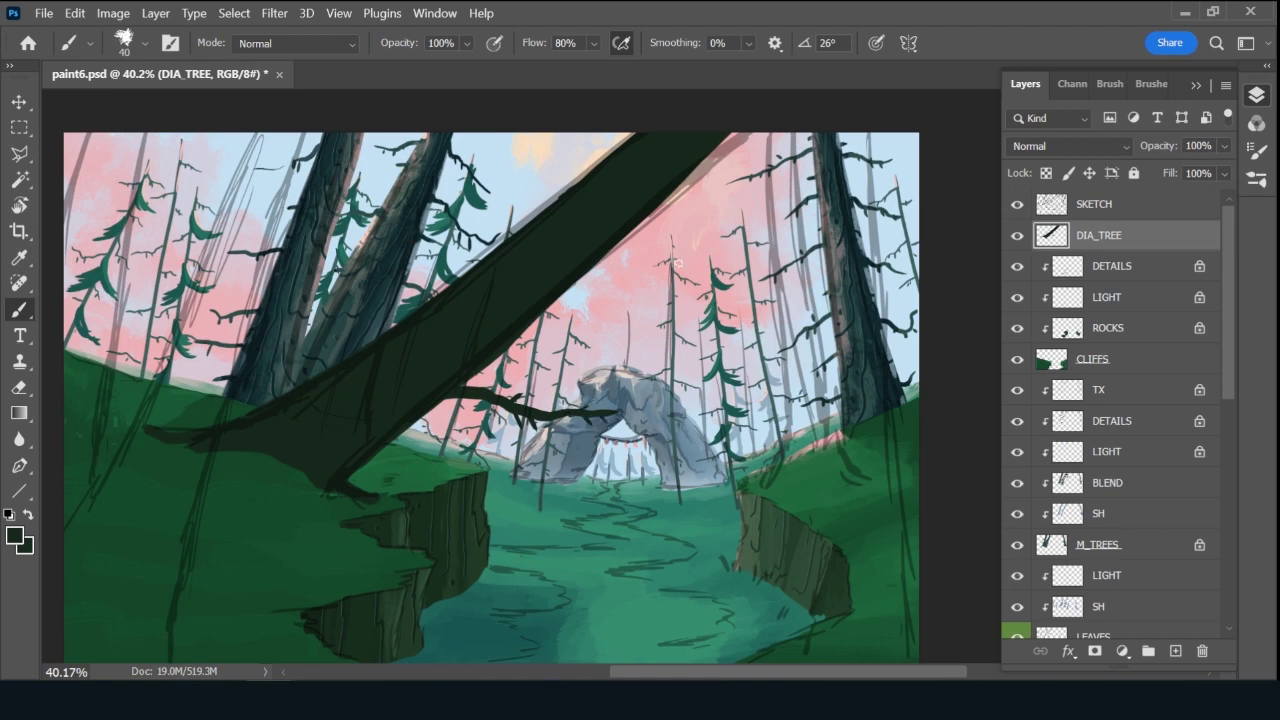
{"action": "key", "text": "bracketright"}
{"action": "left_click_drag", "start_coordinate": [633, 258], "coordinate": [726, 301]}
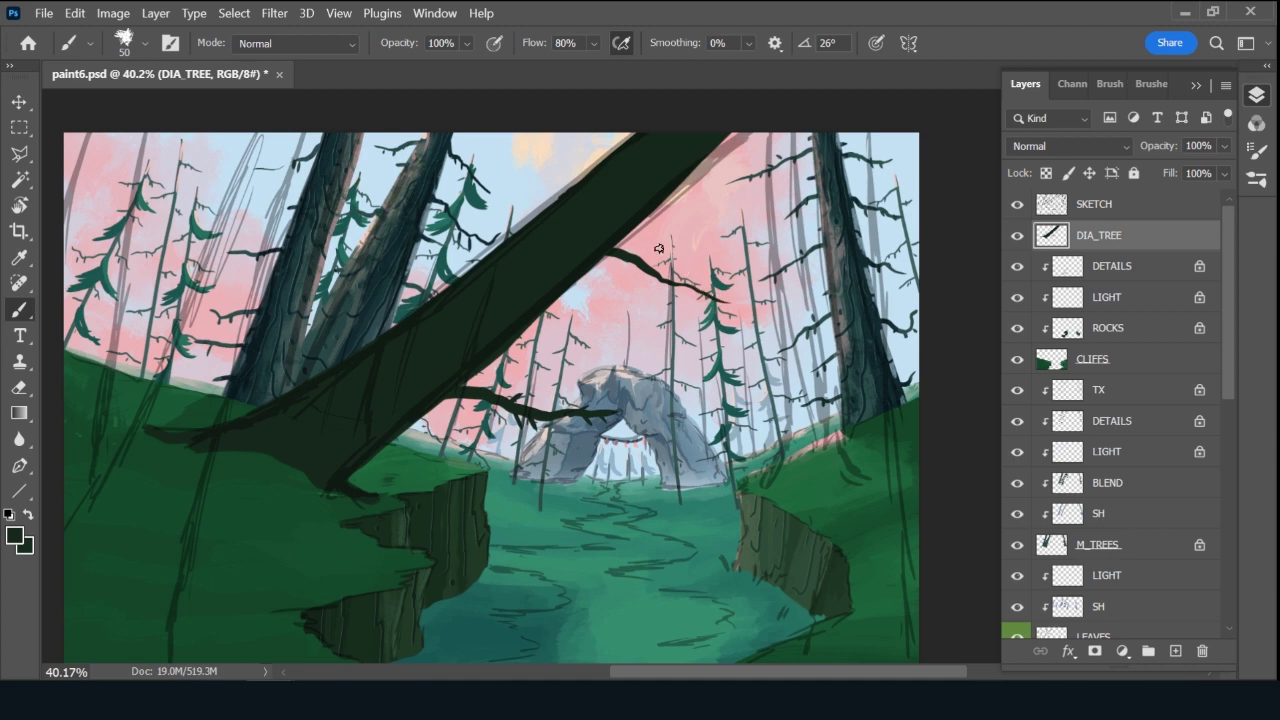
{"action": "key", "text": "bracketleft"}
{"action": "key", "text": "bracketleft"}
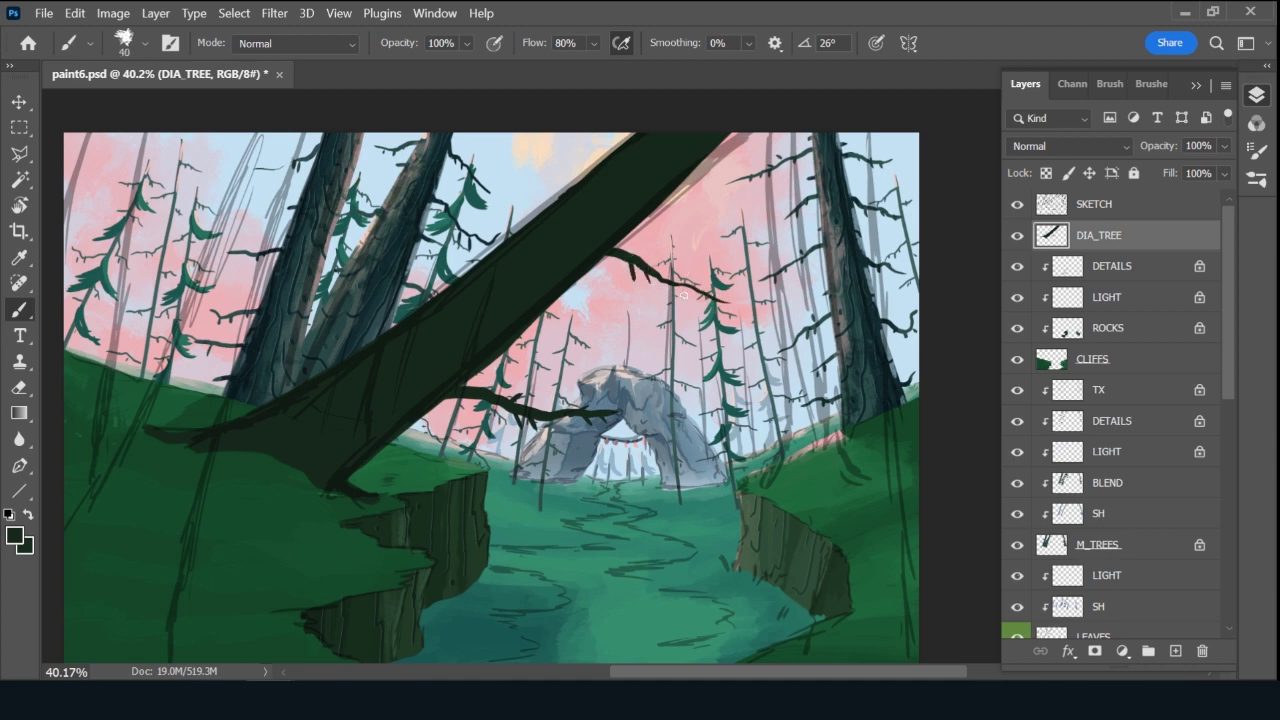
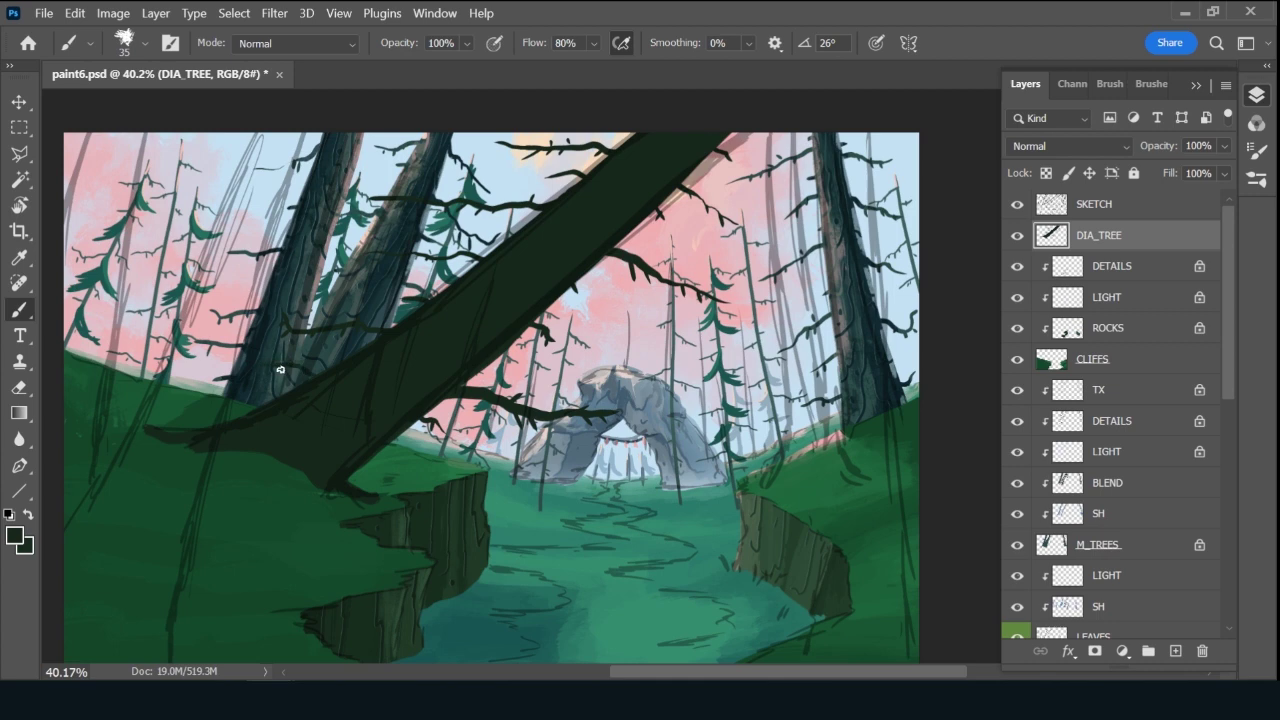
Save the file and add a new layer named SH clipped to the DIA_TREE layer.
{"action": "key", "text": "ctrl+s"}
{"action": "left_click", "coordinate": [1175, 651]}
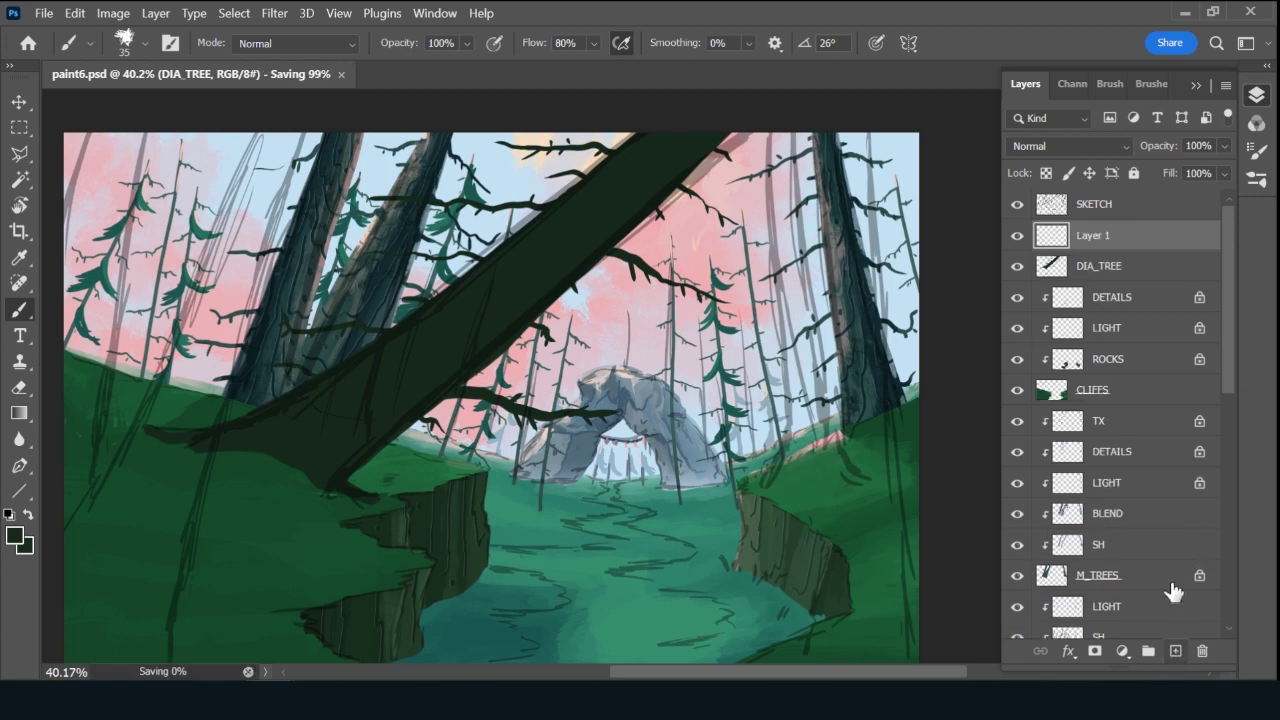
{"action": "left_click", "coordinate": [1125, 248], "text": "alt"}
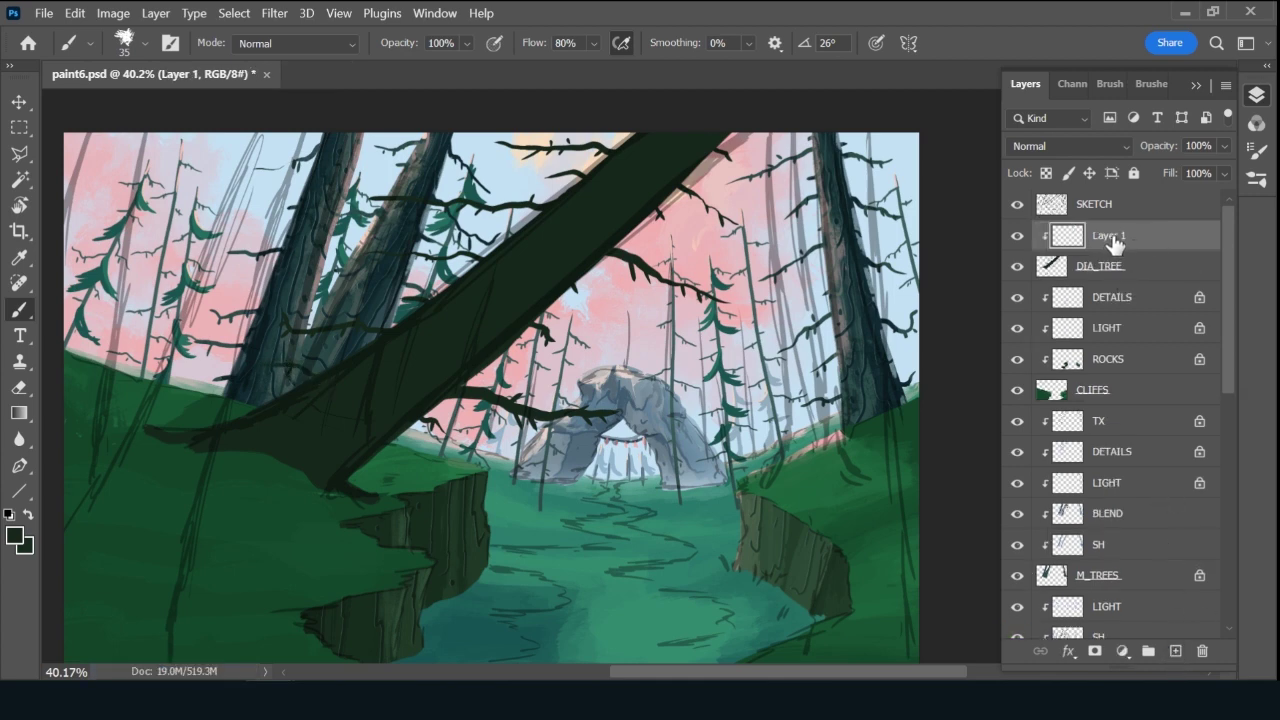
{"action": "double_click", "coordinate": [1108, 235]}
{"action": "type", "text": "SH"}
{"action": "key", "text": "Return"}
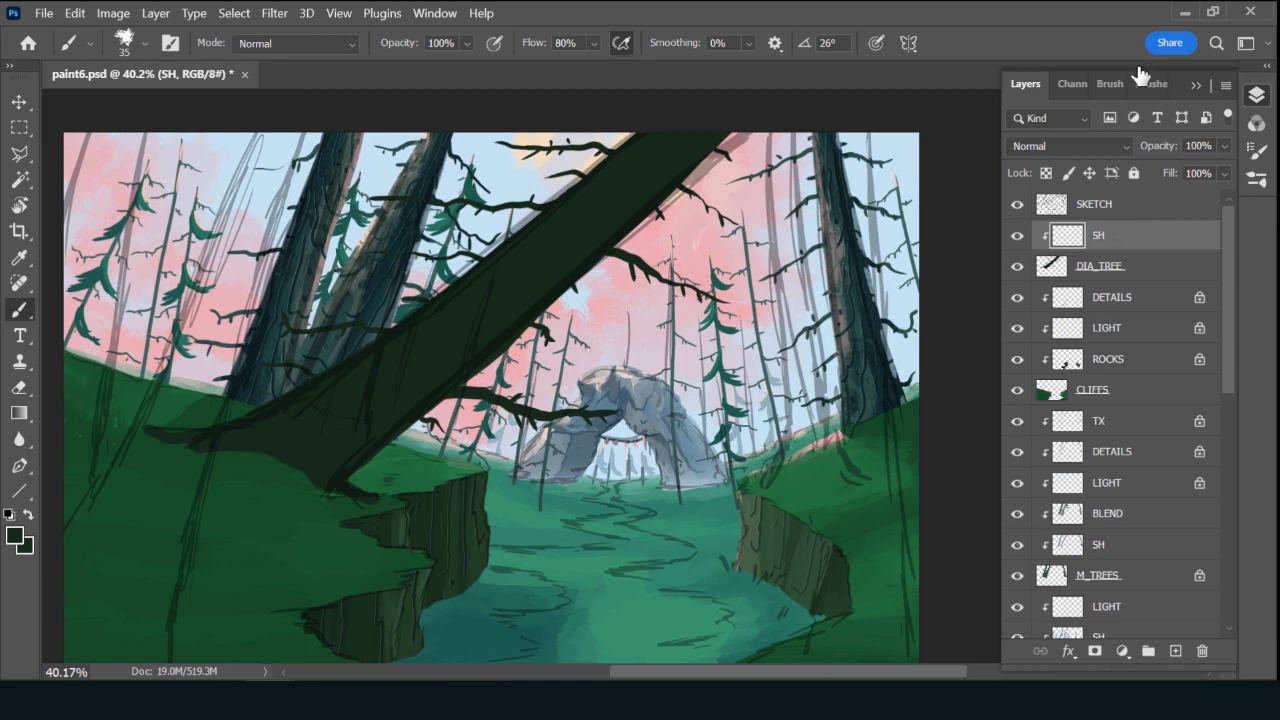
Select the Ink 2 brush and set the SH layer's blending mode to Multiply.
{"action": "left_click", "coordinate": [1152, 84]}
{"action": "left_click_drag", "start_coordinate": [1229, 247], "coordinate": [1229, 305]}
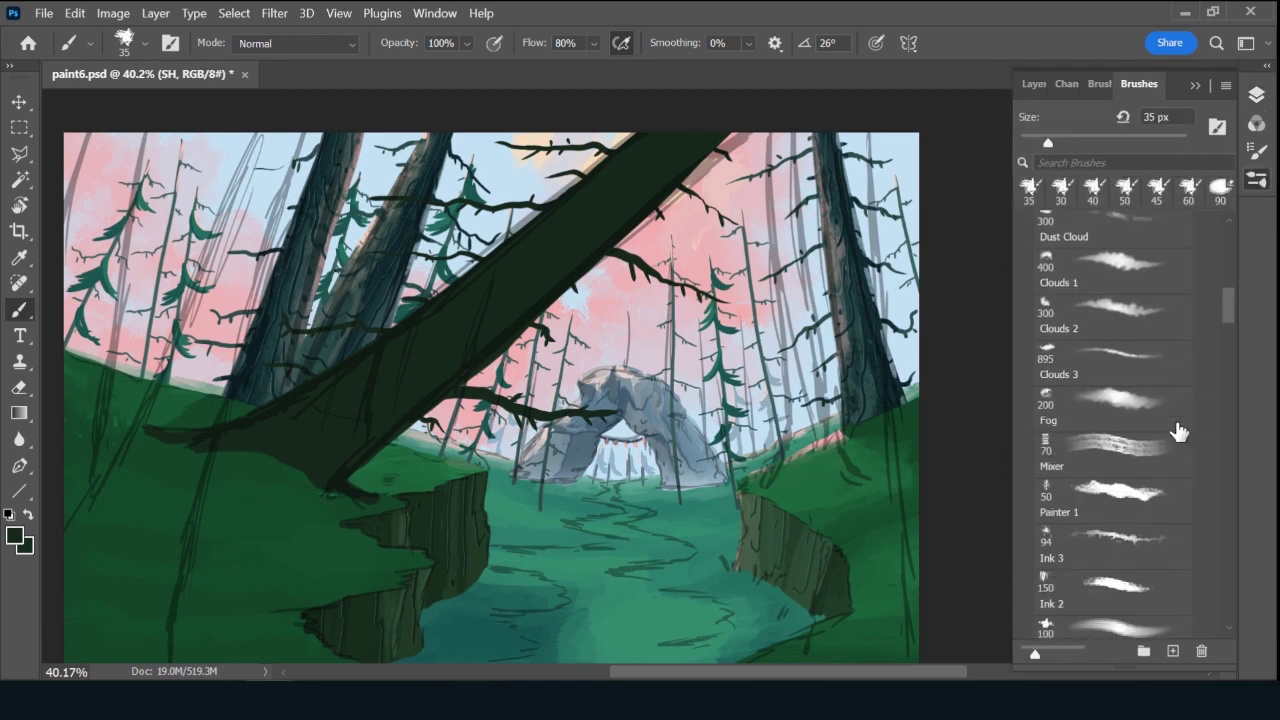
{"action": "left_click", "coordinate": [1120, 588]}
{"action": "left_click", "coordinate": [1034, 84]}
{"action": "left_click", "coordinate": [1101, 146]}
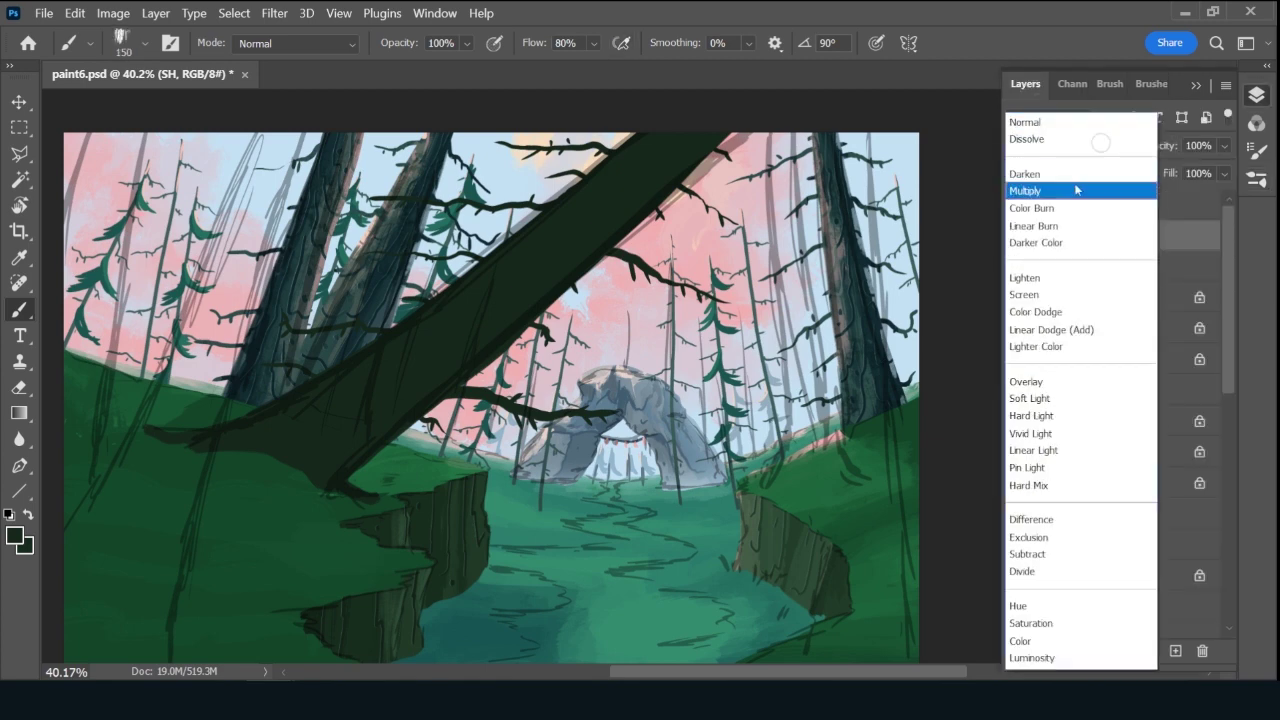
{"action": "left_click", "coordinate": [1076, 191]}
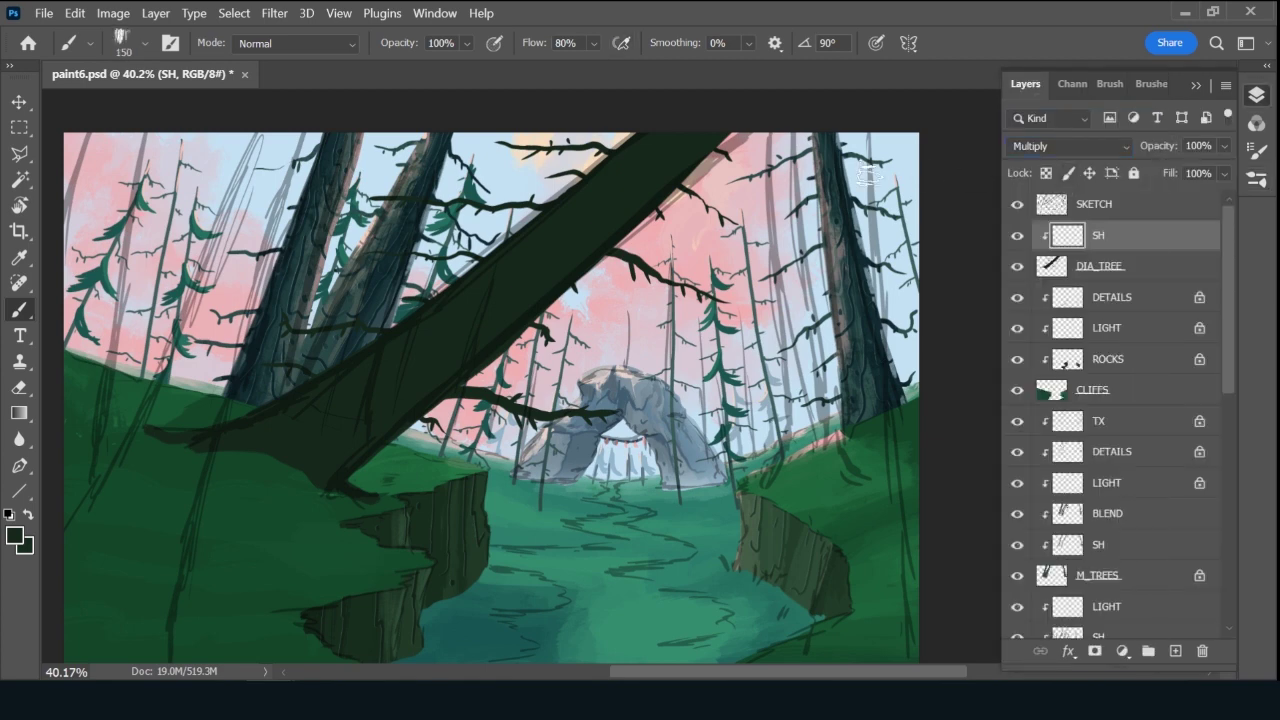
Sample the pale blue sky and darken it to the muted blue #567e98 as the foreground color.
{"action": "left_click", "coordinate": [503, 166], "text": "alt"}
{"action": "left_click", "coordinate": [14, 535]}
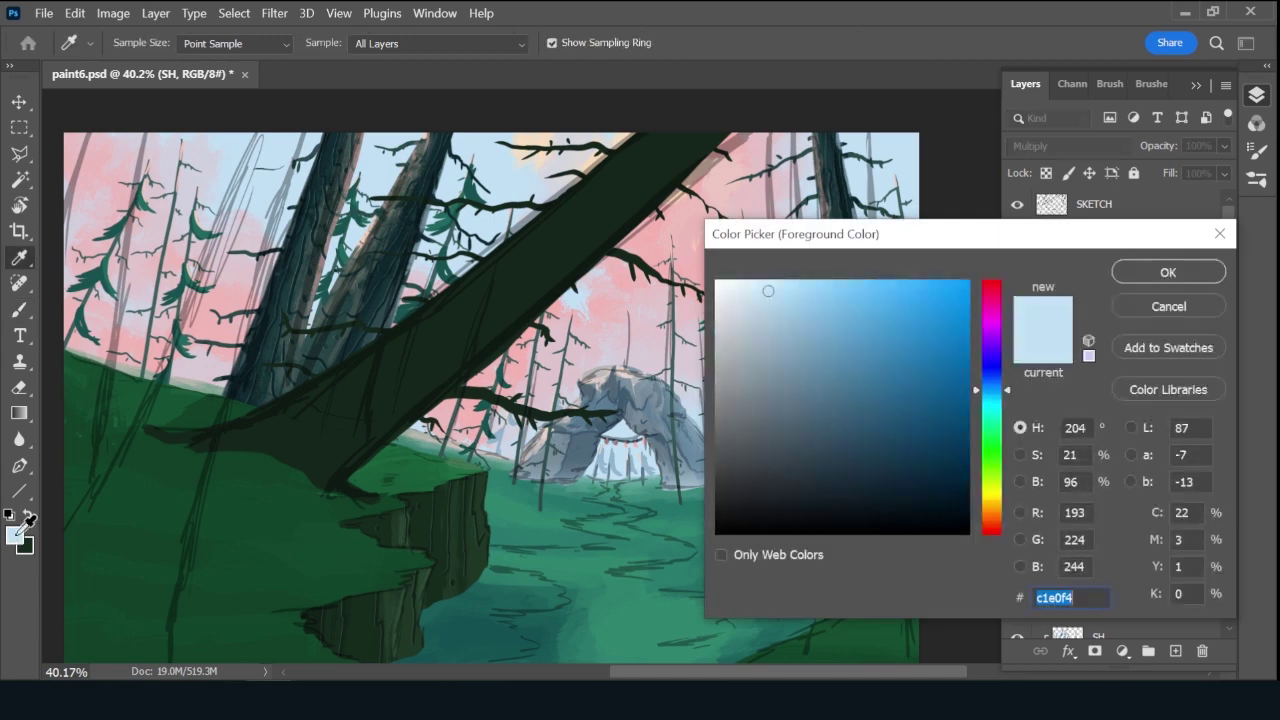
{"action": "left_click", "coordinate": [825, 388]}
{"action": "left_click", "coordinate": [1168, 273]}
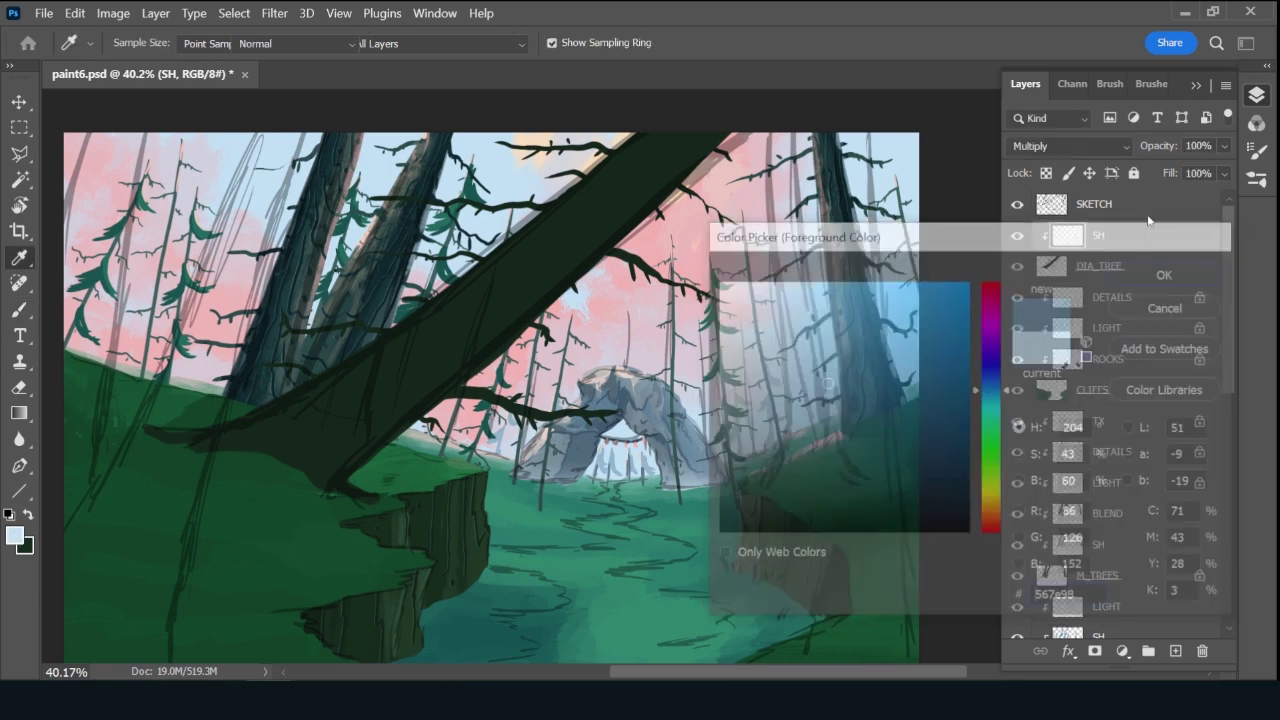
Paint a shadow along the lower side of the diagonal trunk on the SH layer with a 90 px brush.
{"action": "key", "text": "bracketleft"}
{"action": "key", "text": "bracketleft"}
{"action": "key", "text": "bracketleft"}
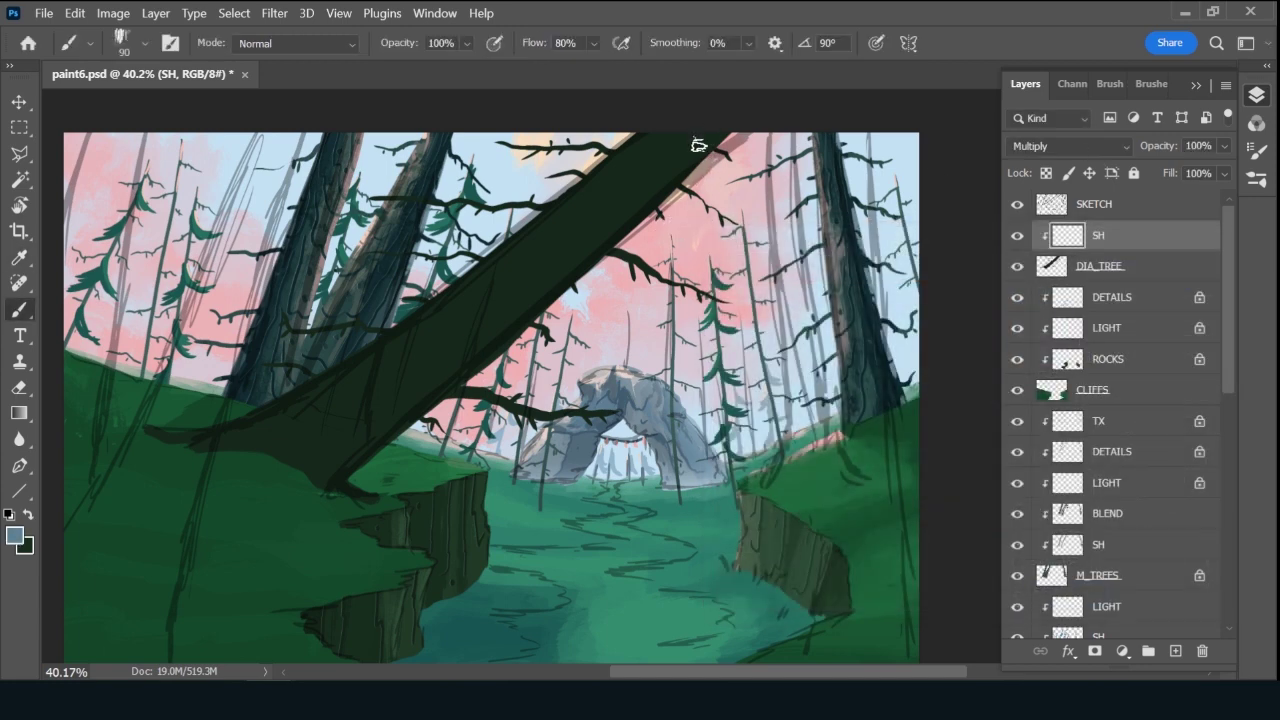
{"action": "mouse_move", "coordinate": [509, 304]}
{"action": "left_mouse_down"}
{"action": "mouse_move", "coordinate": [412, 396]}
{"action": "mouse_move", "coordinate": [697, 173]}
{"action": "left_mouse_up"}
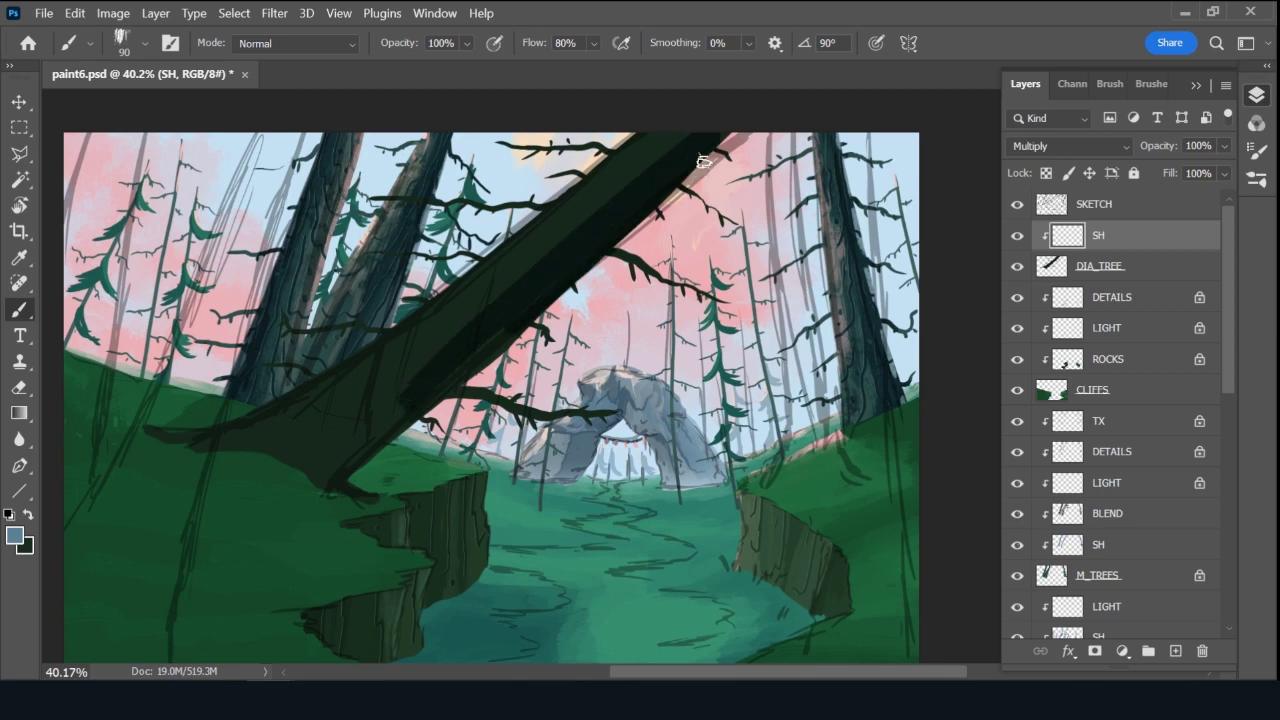
Extend the shadow across most of the diagonal trunk and its roots with a 200 px brush.
{"action": "key", "text": "bracketright"}
{"action": "key", "text": "bracketright"}
{"action": "key", "text": "bracketright"}
{"action": "key", "text": "bracketright"}
{"action": "key", "text": "bracketright"}
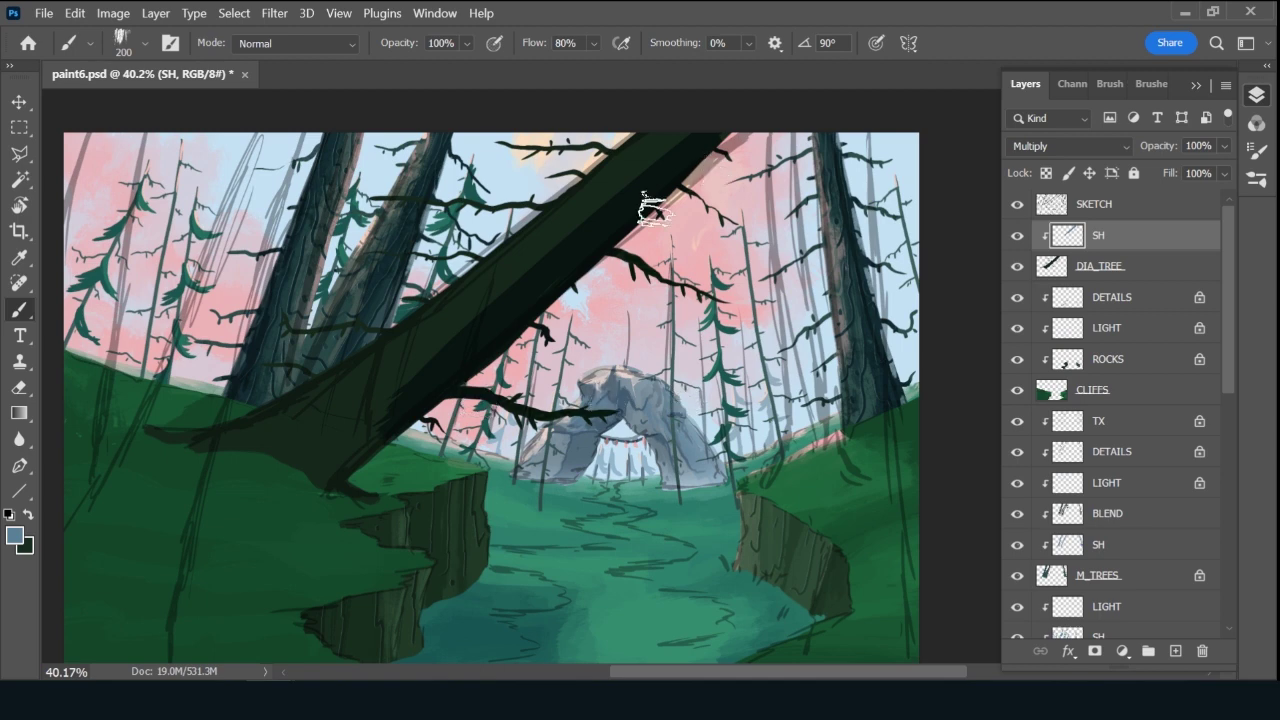
{"action": "mouse_move", "coordinate": [682, 176]}
{"action": "left_mouse_down"}
{"action": "mouse_move", "coordinate": [418, 378]}
{"action": "mouse_move", "coordinate": [454, 378]}
{"action": "mouse_move", "coordinate": [355, 440]}
{"action": "mouse_move", "coordinate": [412, 395]}
{"action": "mouse_move", "coordinate": [267, 437]}
{"action": "mouse_move", "coordinate": [216, 425]}
{"action": "mouse_move", "coordinate": [396, 407]}
{"action": "mouse_move", "coordinate": [358, 467]}
{"action": "mouse_move", "coordinate": [396, 485]}
{"action": "mouse_move", "coordinate": [284, 472]}
{"action": "mouse_move", "coordinate": [283, 444]}
{"action": "mouse_move", "coordinate": [162, 441]}
{"action": "mouse_move", "coordinate": [347, 492]}
{"action": "mouse_move", "coordinate": [486, 333]}
{"action": "mouse_move", "coordinate": [357, 396]}
{"action": "mouse_move", "coordinate": [626, 190]}
{"action": "left_mouse_up"}
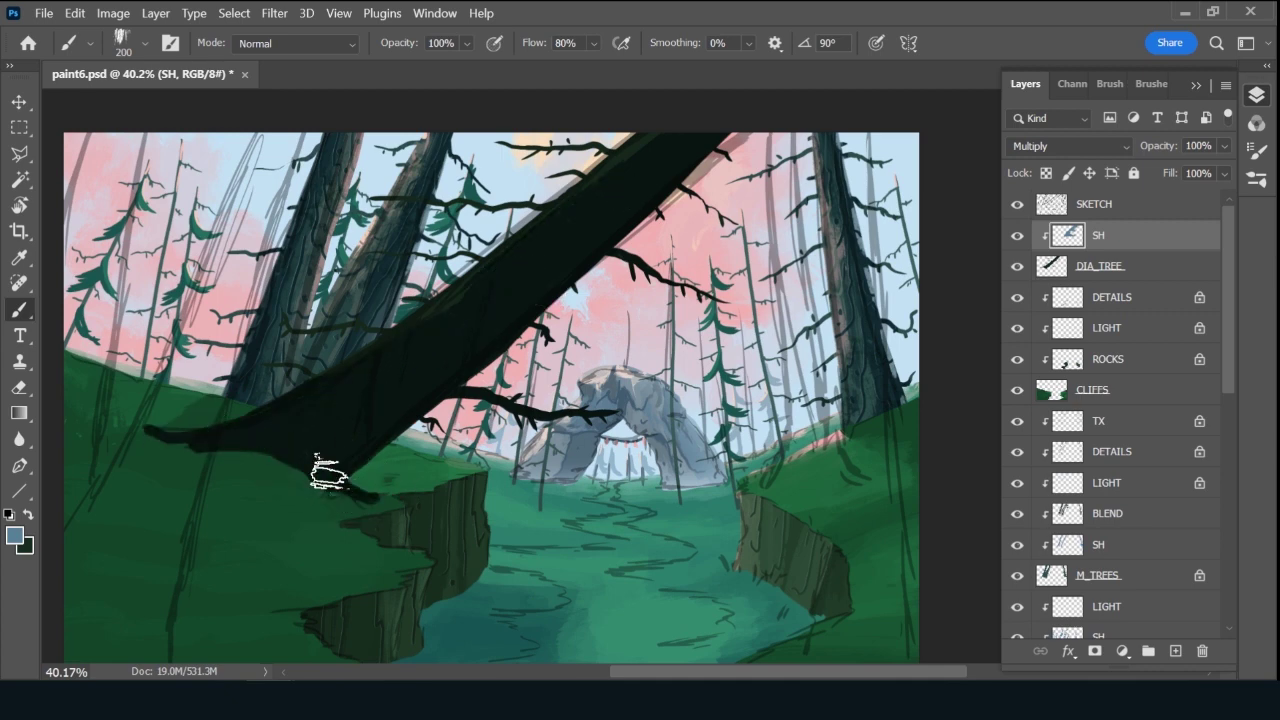
Switch the foreground color back to the dark green and reduce the brush to 80 px, ending with the SH layer active.
{"action": "key", "text": "bracketleft"}
{"action": "left_click", "coordinate": [1140, 270]}
{"action": "key", "text": "x"}
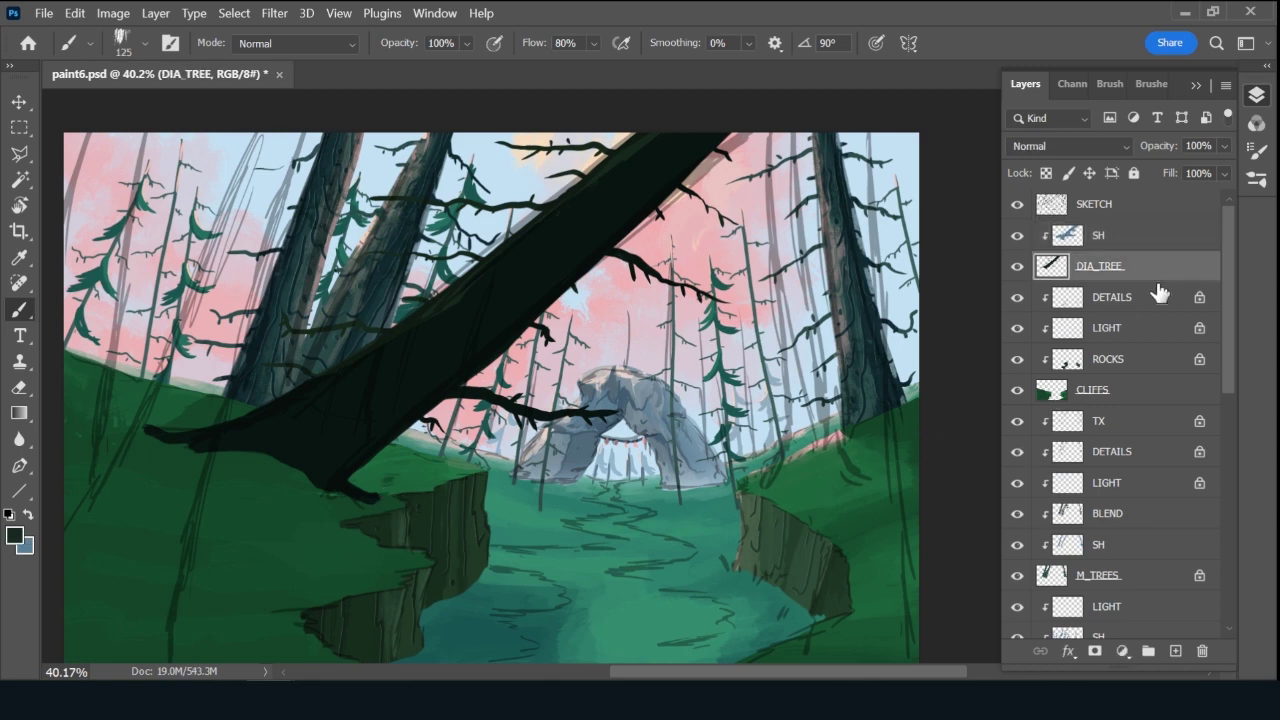
{"action": "key", "text": "bracketleft"}
{"action": "key", "text": "bracketleft"}
{"action": "left_click", "coordinate": [1130, 244]}
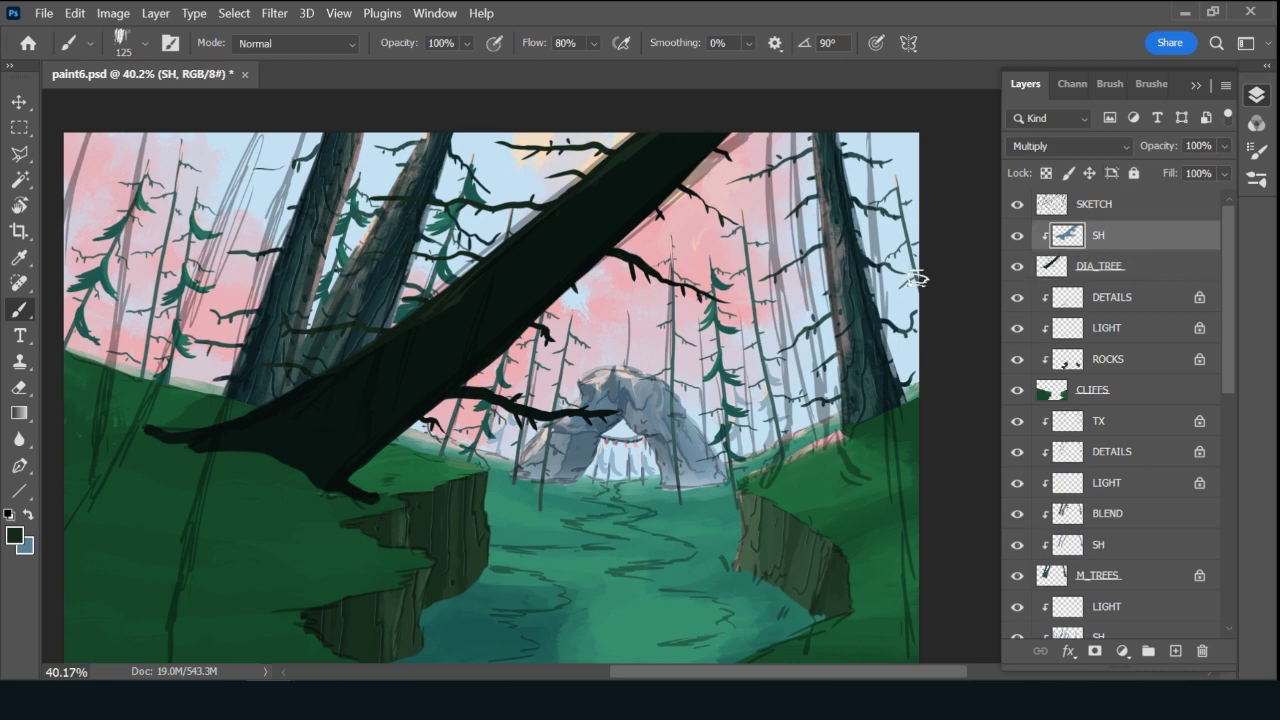
{"action": "key", "text": "bracketleft"}
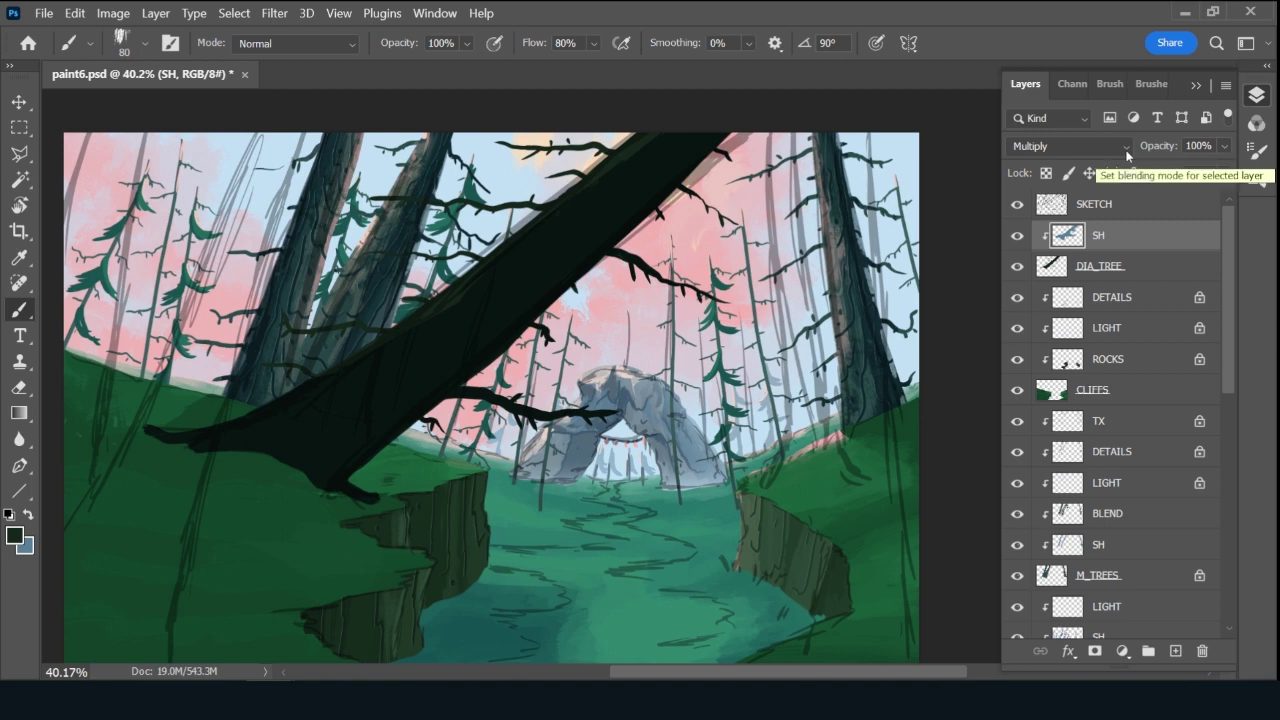
Add a new layer named BLEND above SH, clipped to the DIA_TREE layer.
{"action": "left_click", "coordinate": [1175, 651]}
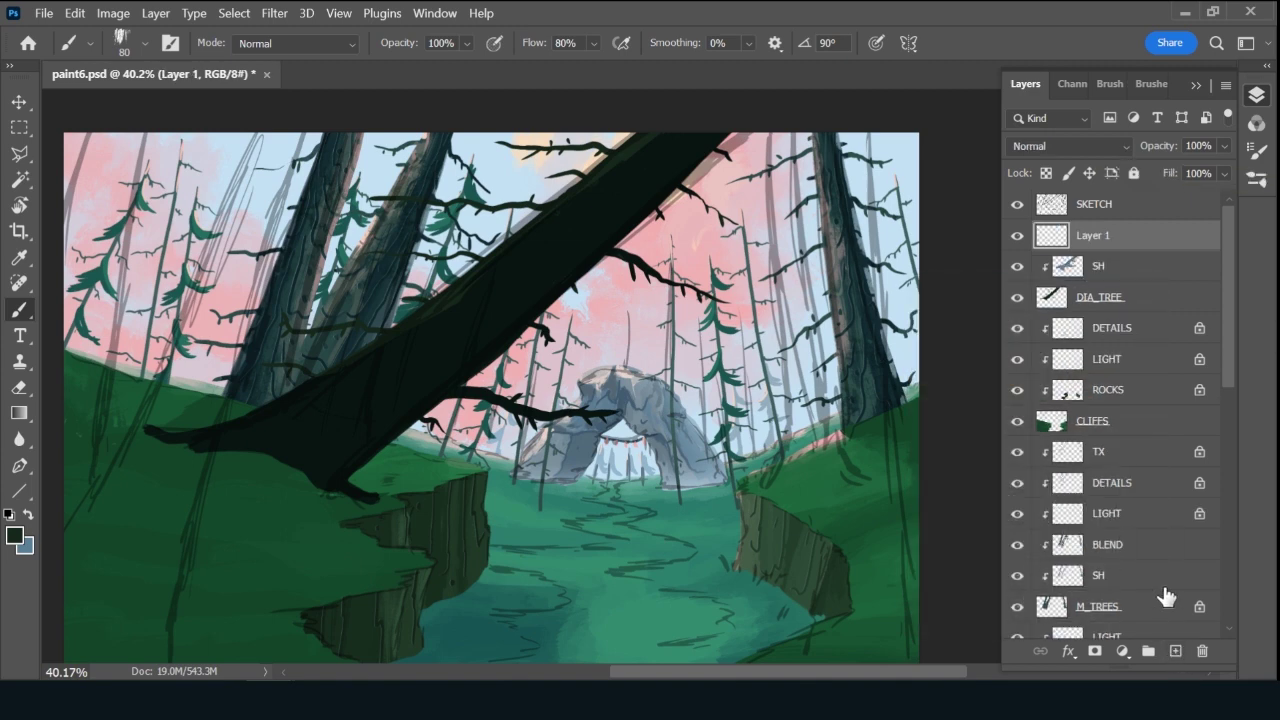
{"action": "left_click", "coordinate": [1122, 250], "text": "alt"}
{"action": "double_click", "coordinate": [1112, 237]}
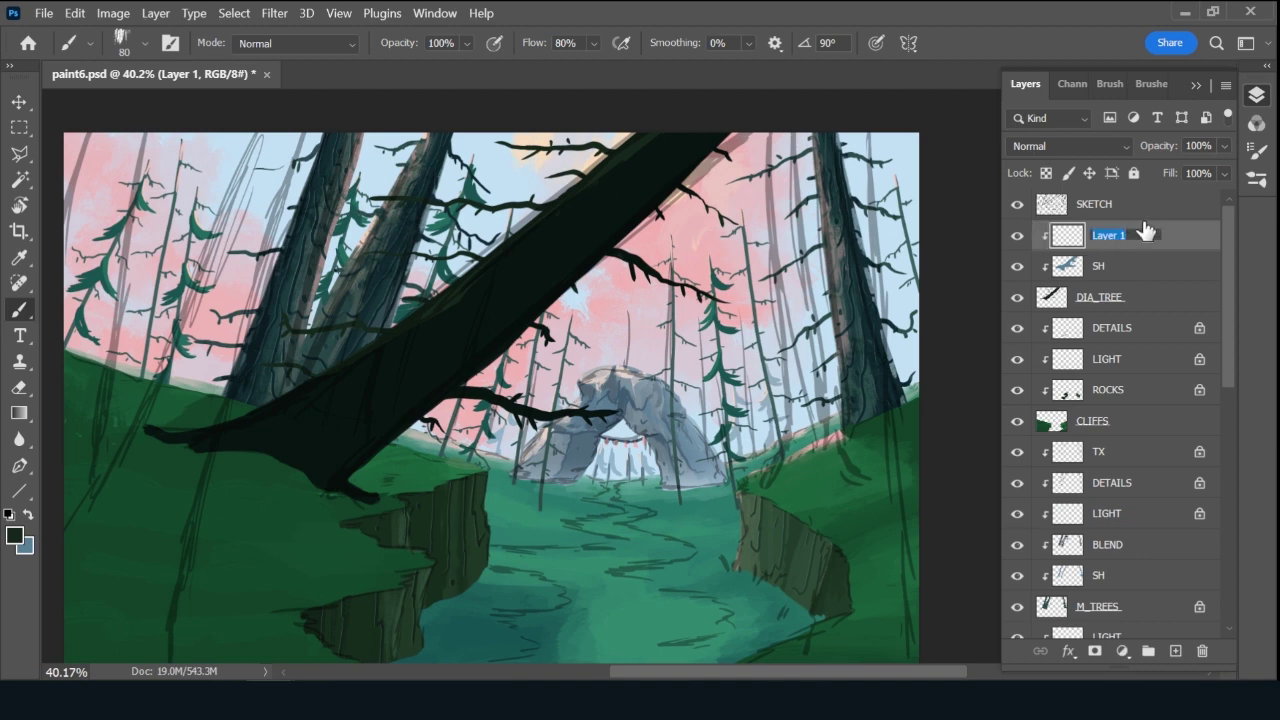
{"action": "type", "text": "LI"}
{"action": "type", "text": "BLEND"}
{"action": "key", "text": "Return"}
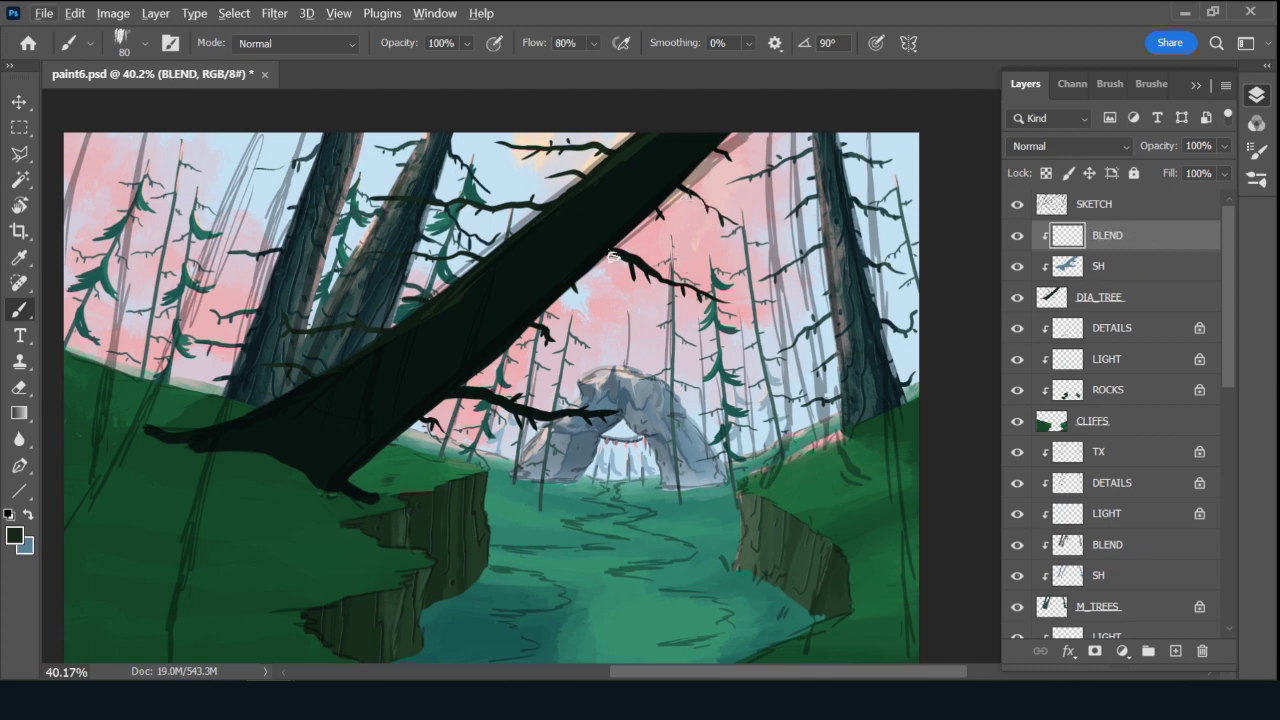
Hide the SKETCH layer and paint sampled pink sky light along the diagonal trunk's upper edge with a 50 px brush.
{"action": "left_click", "coordinate": [688, 252], "text": "alt"}
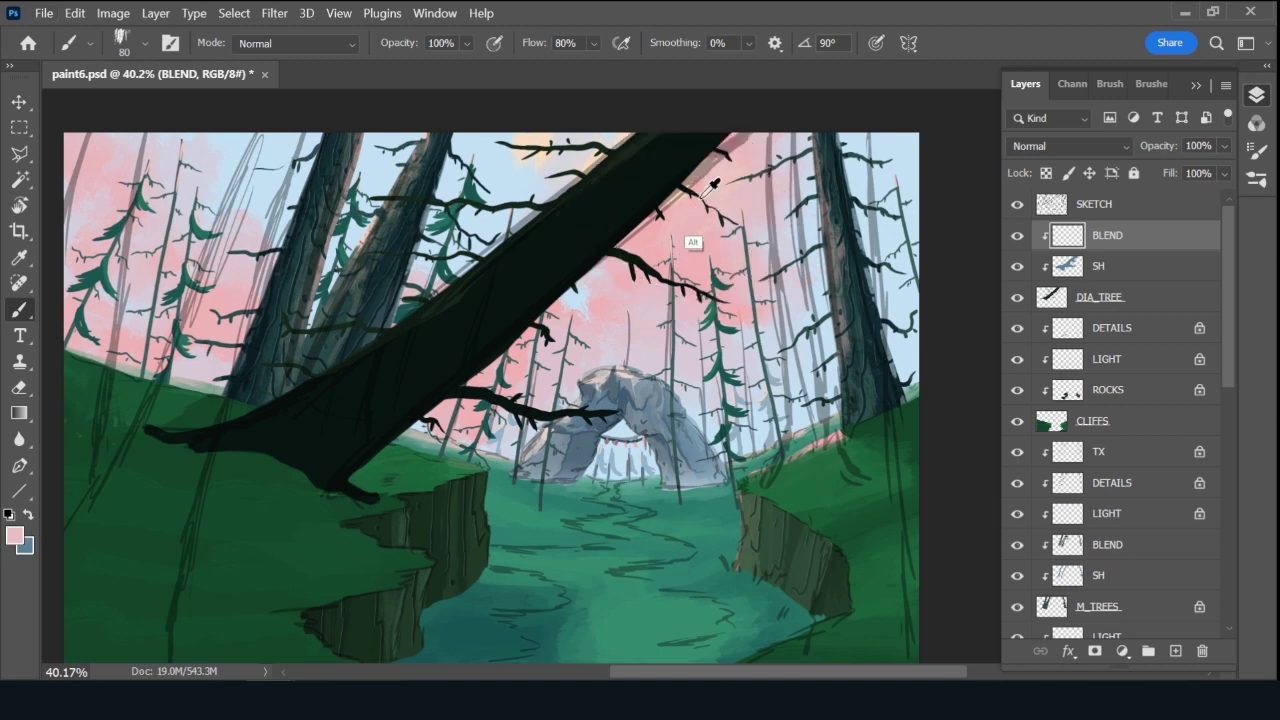
{"action": "key", "text": "bracketleft"}
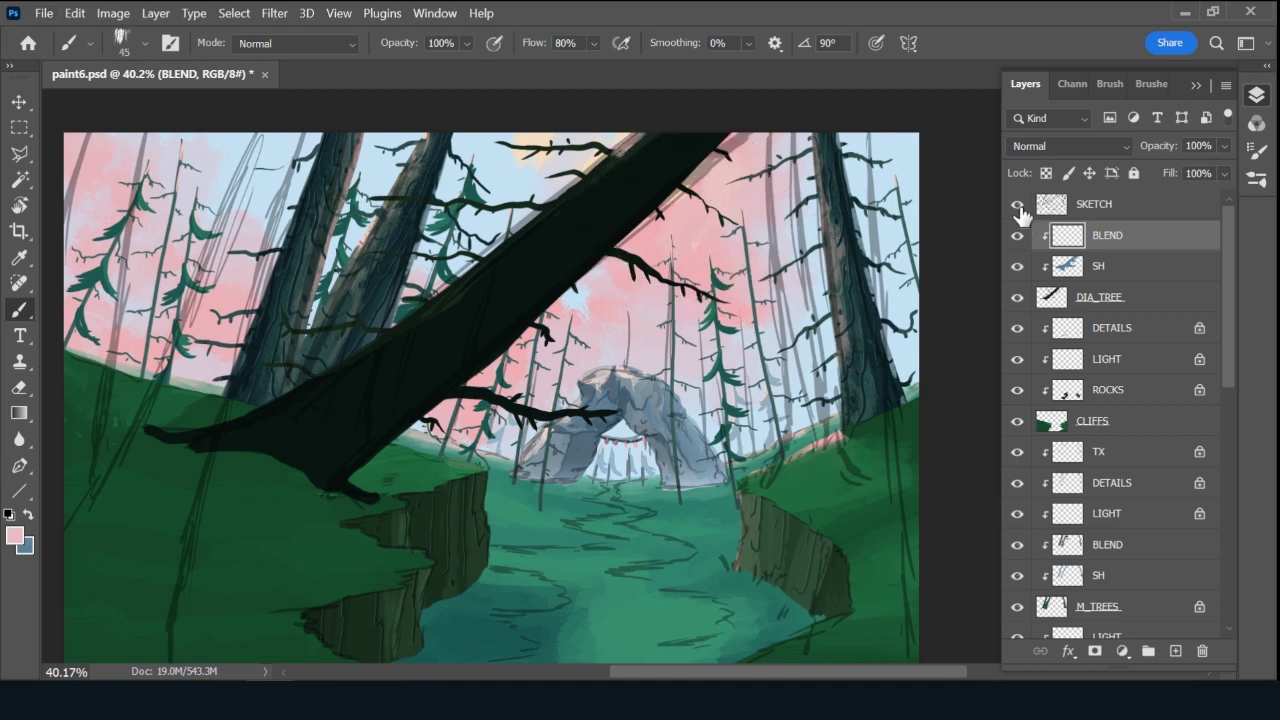
{"action": "left_click", "coordinate": [1017, 204]}
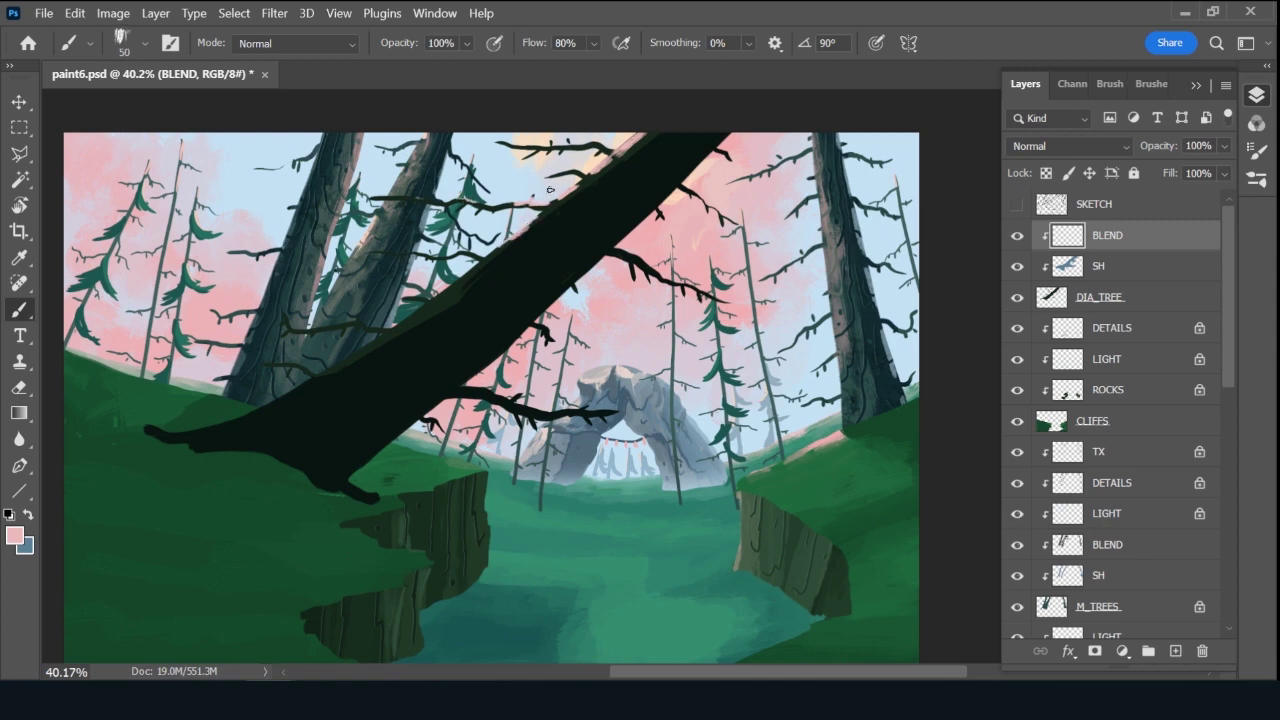
{"action": "key", "text": "x"}
{"action": "left_click", "coordinate": [694, 159], "text": "alt"}
{"action": "left_click", "coordinate": [610, 138], "text": "alt"}
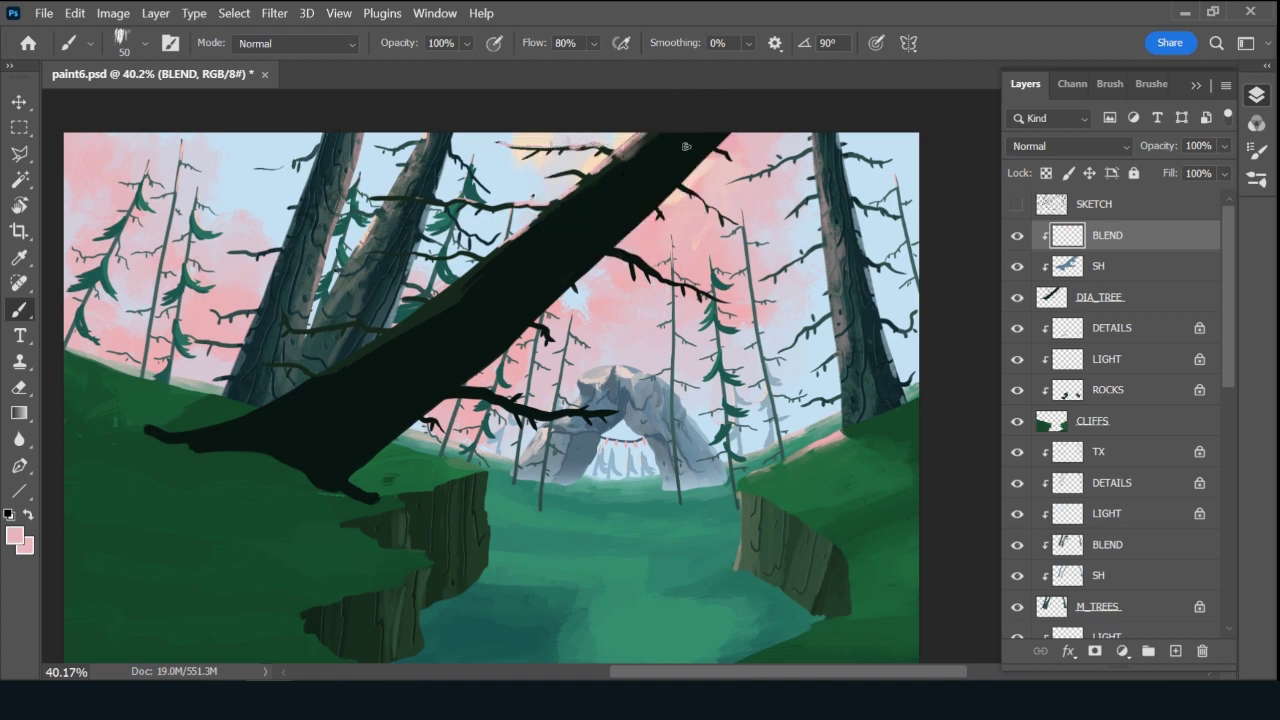
Blend the upper side of the diagonal trunk with dark greens sampled from it, using a 90 px brush.
{"action": "left_click", "coordinate": [643, 143], "text": "alt"}
{"action": "left_click", "coordinate": [431, 312], "text": "alt"}
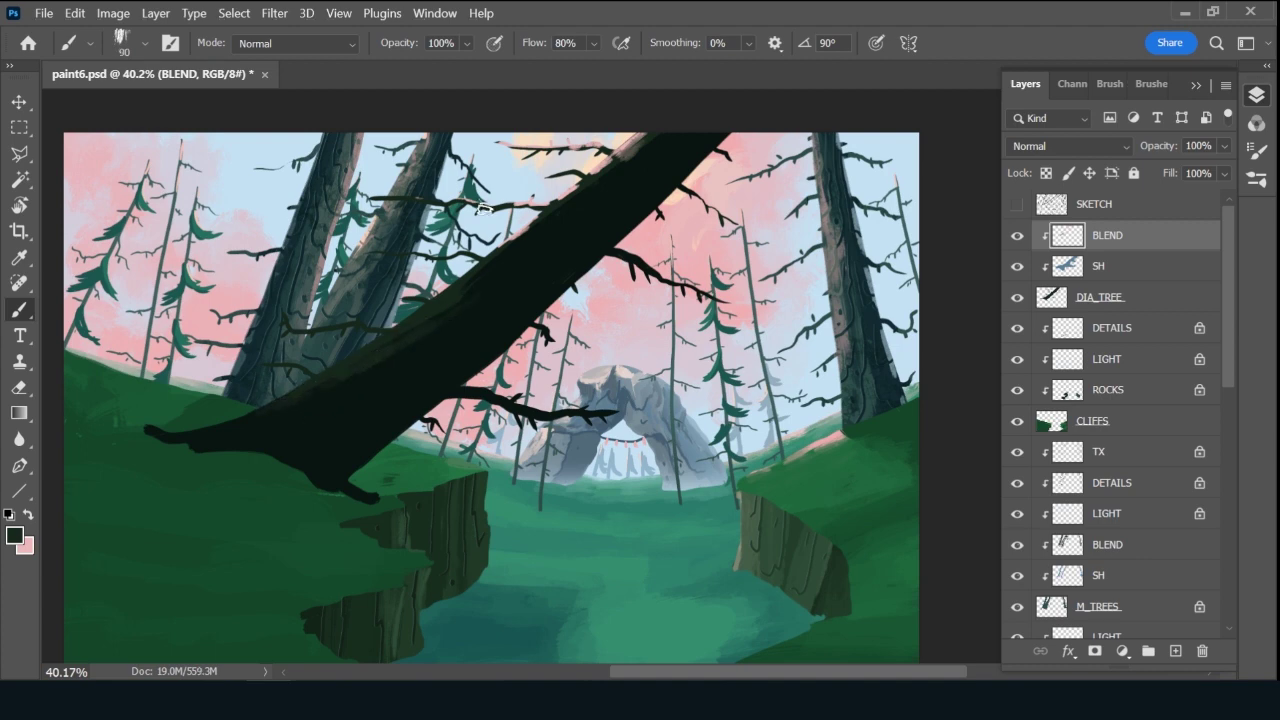
{"action": "left_click", "coordinate": [448, 318], "text": "alt"}
{"action": "left_click", "coordinate": [361, 365], "text": "alt"}
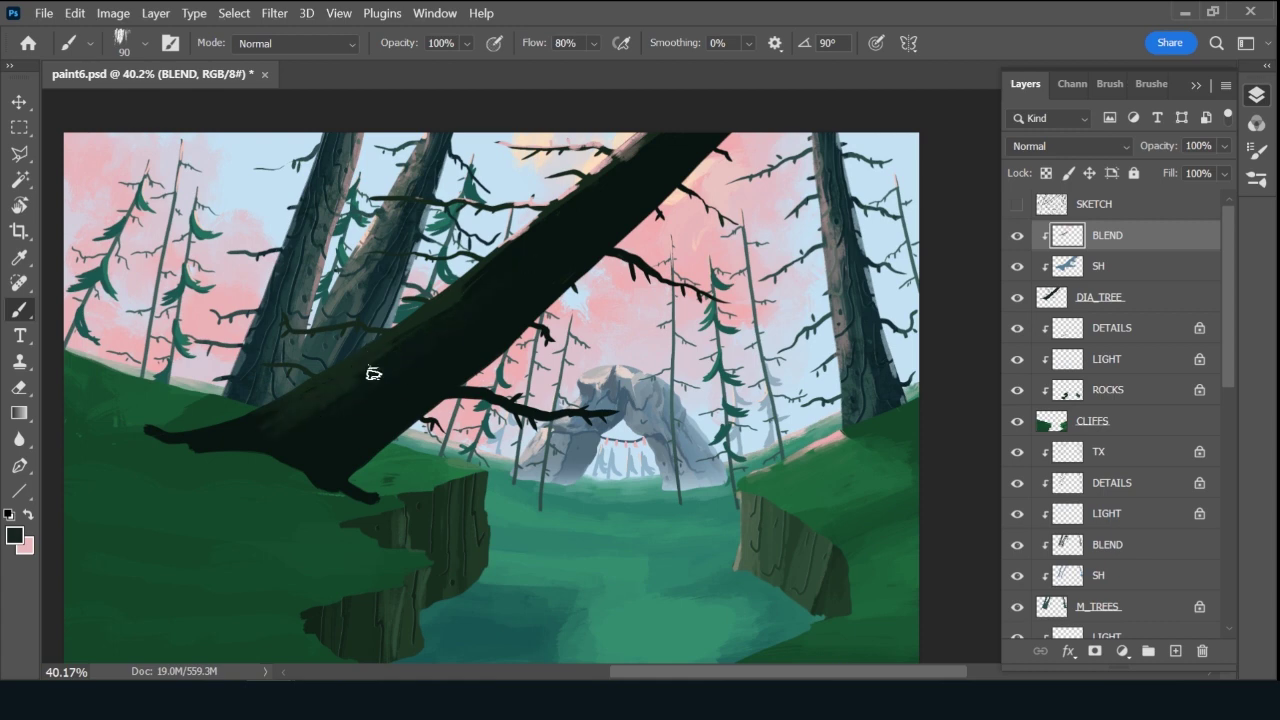
{"action": "key", "text": "alt"}
{"action": "left_click", "coordinate": [415, 349], "text": "alt"}
{"action": "mouse_move", "coordinate": [402, 361]}
{"action": "left_mouse_down"}
{"action": "mouse_move", "coordinate": [485, 295]}
{"action": "mouse_move", "coordinate": [341, 411]}
{"action": "mouse_move", "coordinate": [651, 146]}
{"action": "mouse_move", "coordinate": [631, 171]}
{"action": "left_mouse_up"}
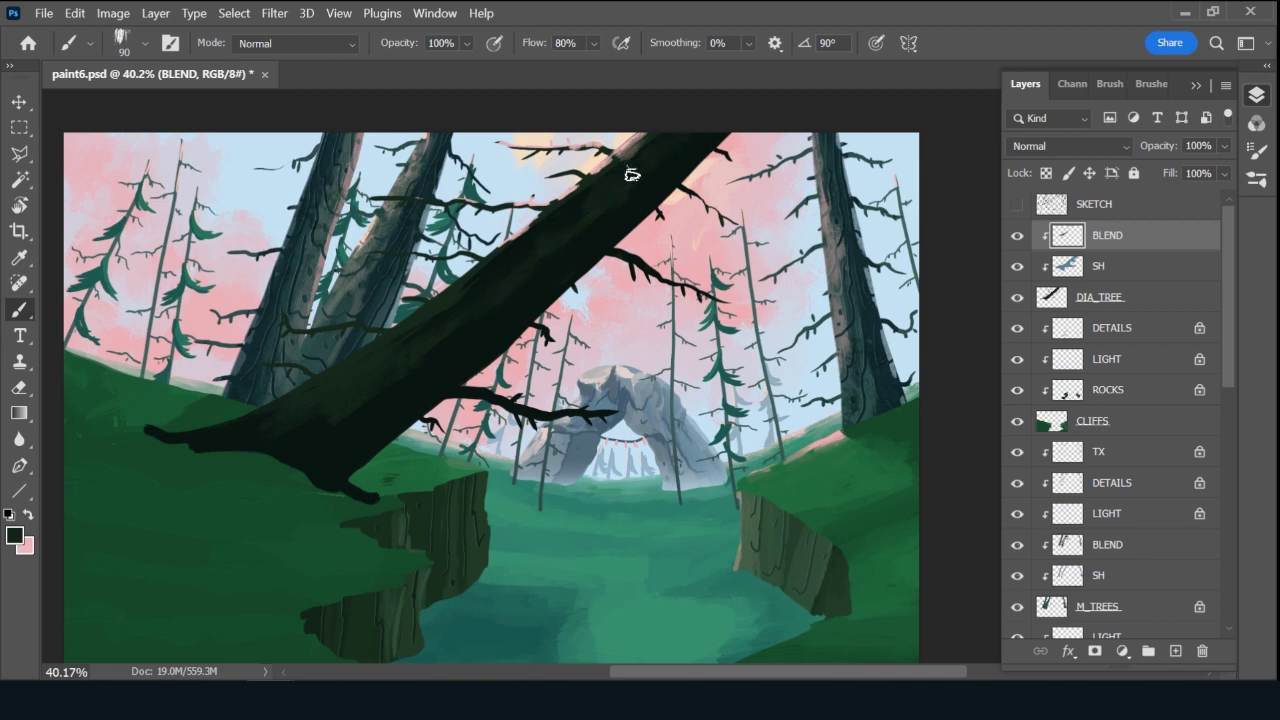
Refine the light-to-shadow transition on the upper part of the diagonal trunk with sampled tones and a 70 px brush.
{"action": "key", "text": "bracketleft"}
{"action": "key", "text": "bracketleft"}
{"action": "left_click", "coordinate": [632, 150], "text": "alt"}
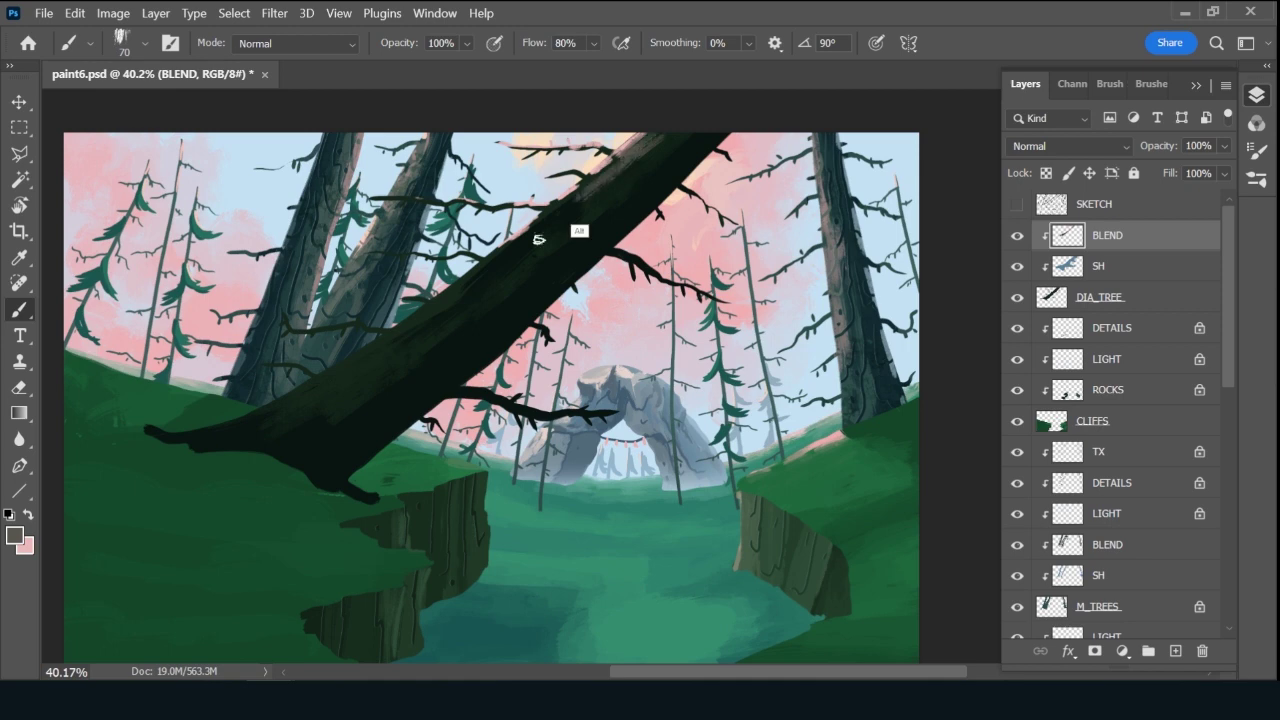
{"action": "left_click", "coordinate": [553, 207], "text": "alt"}
{"action": "left_click", "coordinate": [466, 280], "text": "alt"}
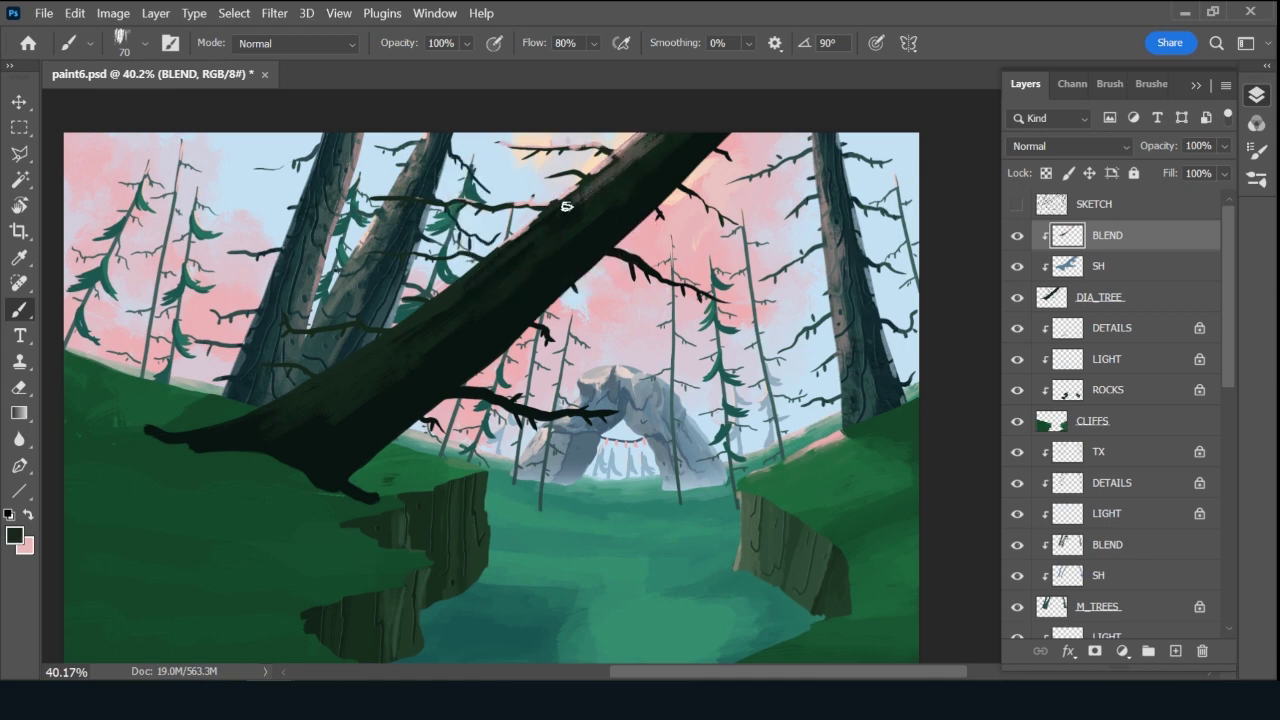
{"action": "left_click", "coordinate": [640, 169], "text": "alt"}
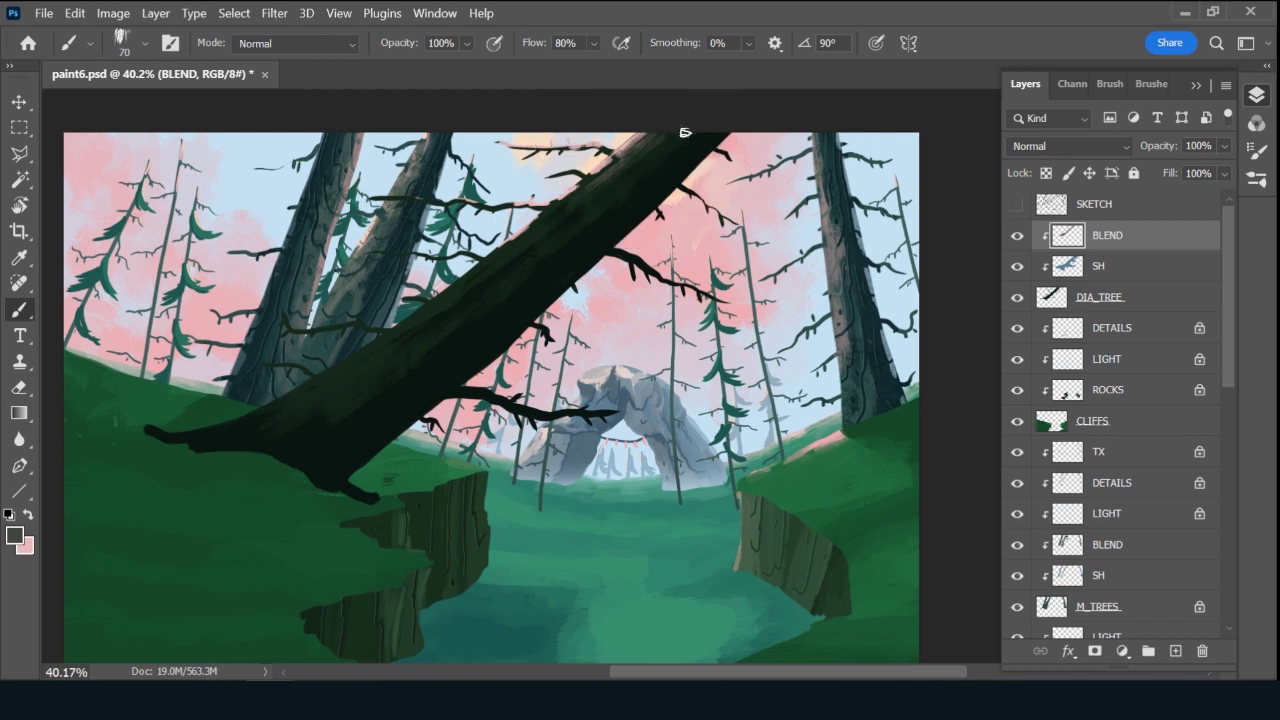
{"action": "left_click", "coordinate": [614, 190], "text": "alt"}
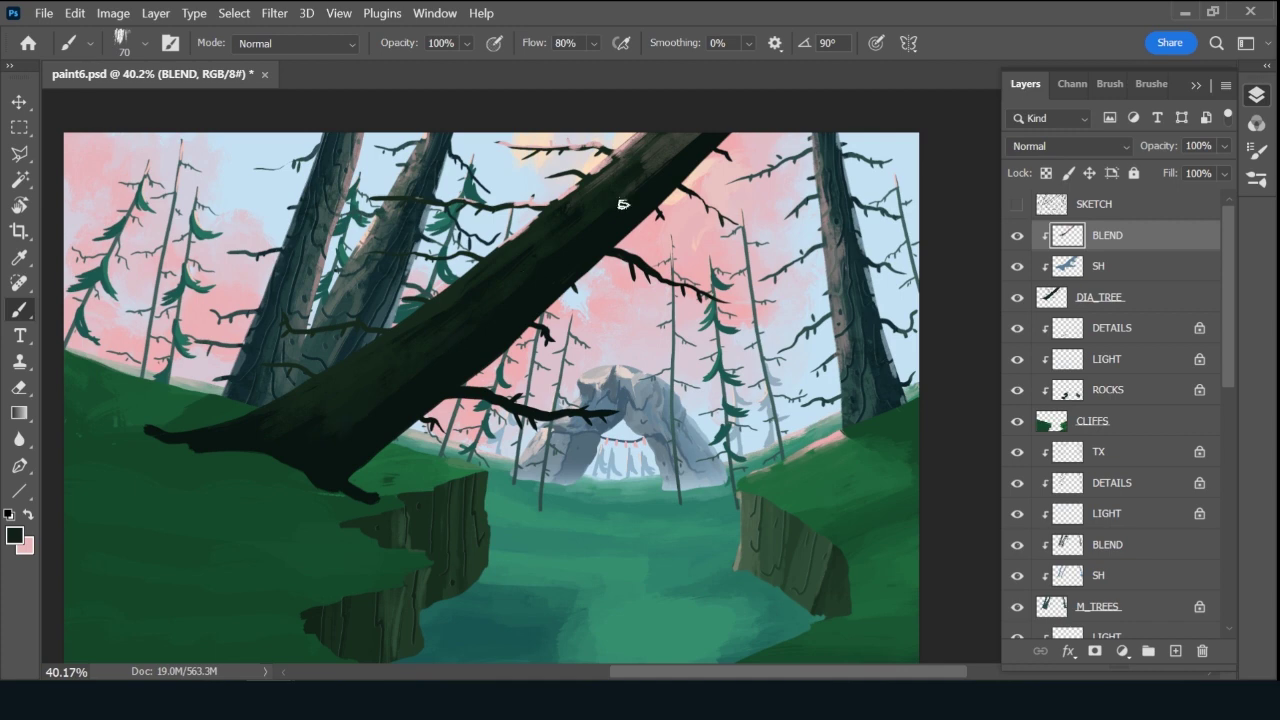
Blend sampled pale blue sky light into the lower edge of the diagonal trunk down to its roots, and save the file.
{"action": "left_click", "coordinate": [914, 135], "text": "alt"}
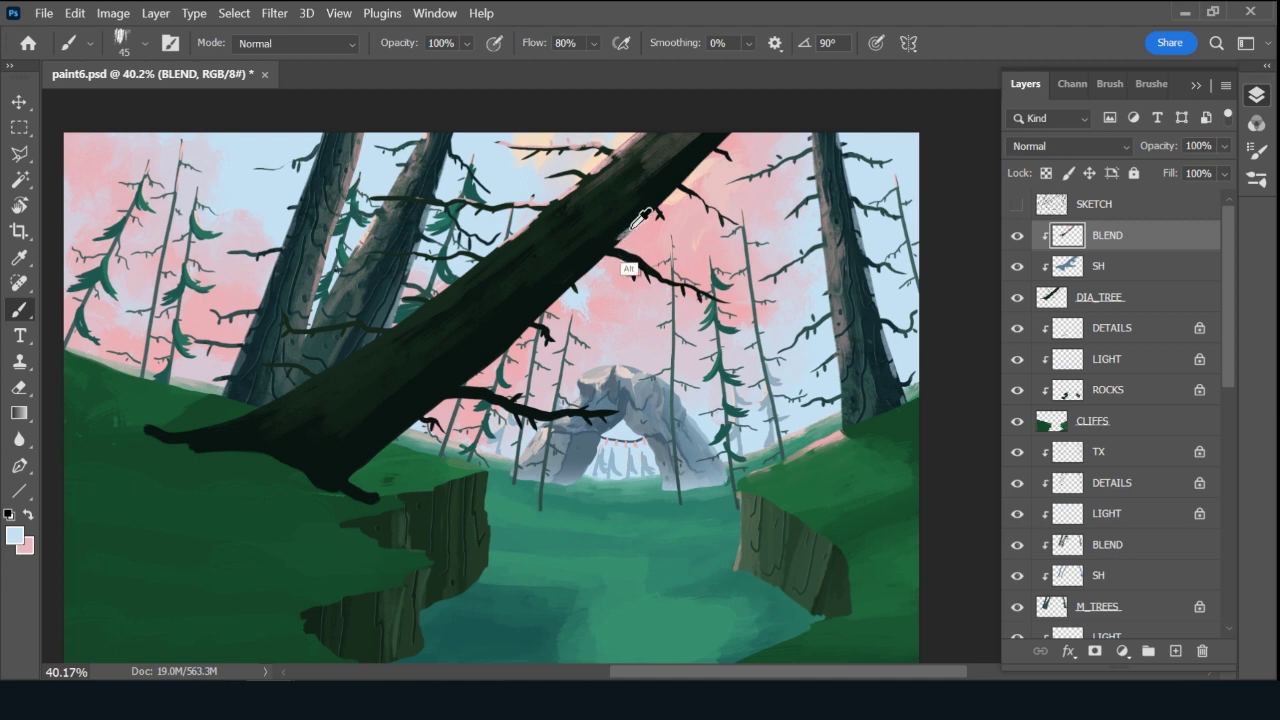
{"action": "left_click", "coordinate": [624, 234], "text": "alt"}
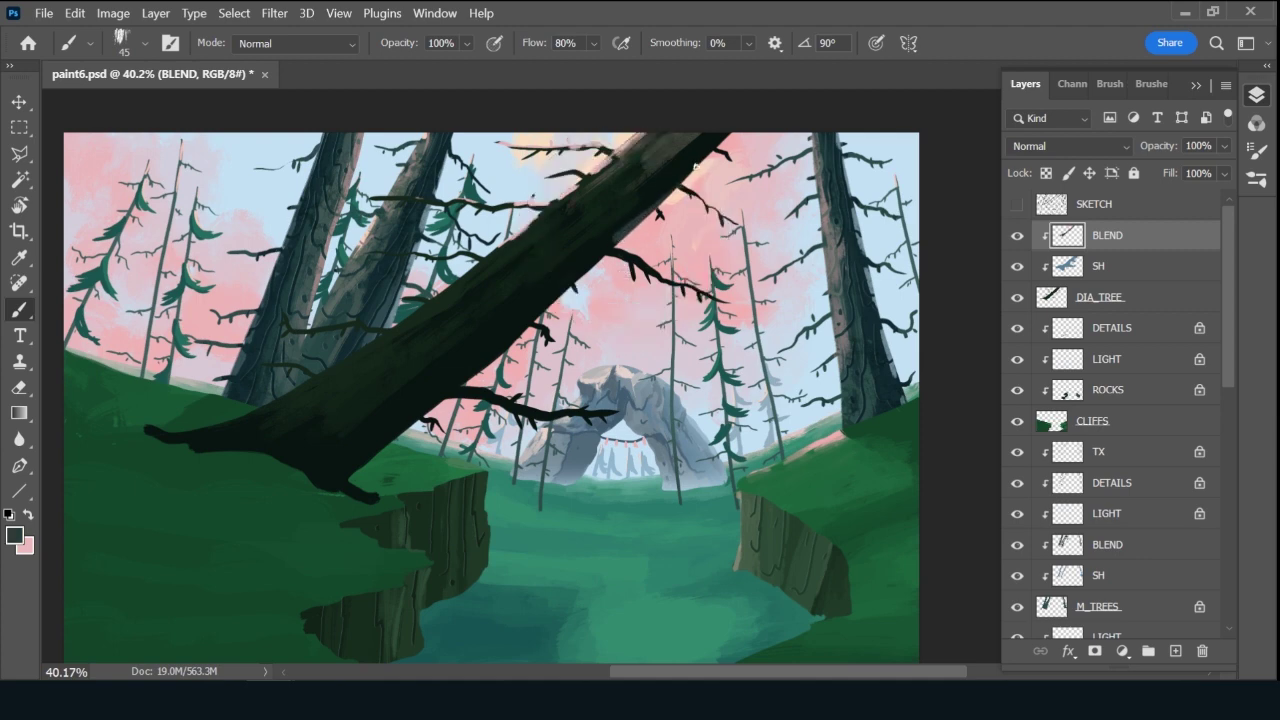
{"action": "left_click_drag", "start_coordinate": [718, 142], "coordinate": [668, 190]}
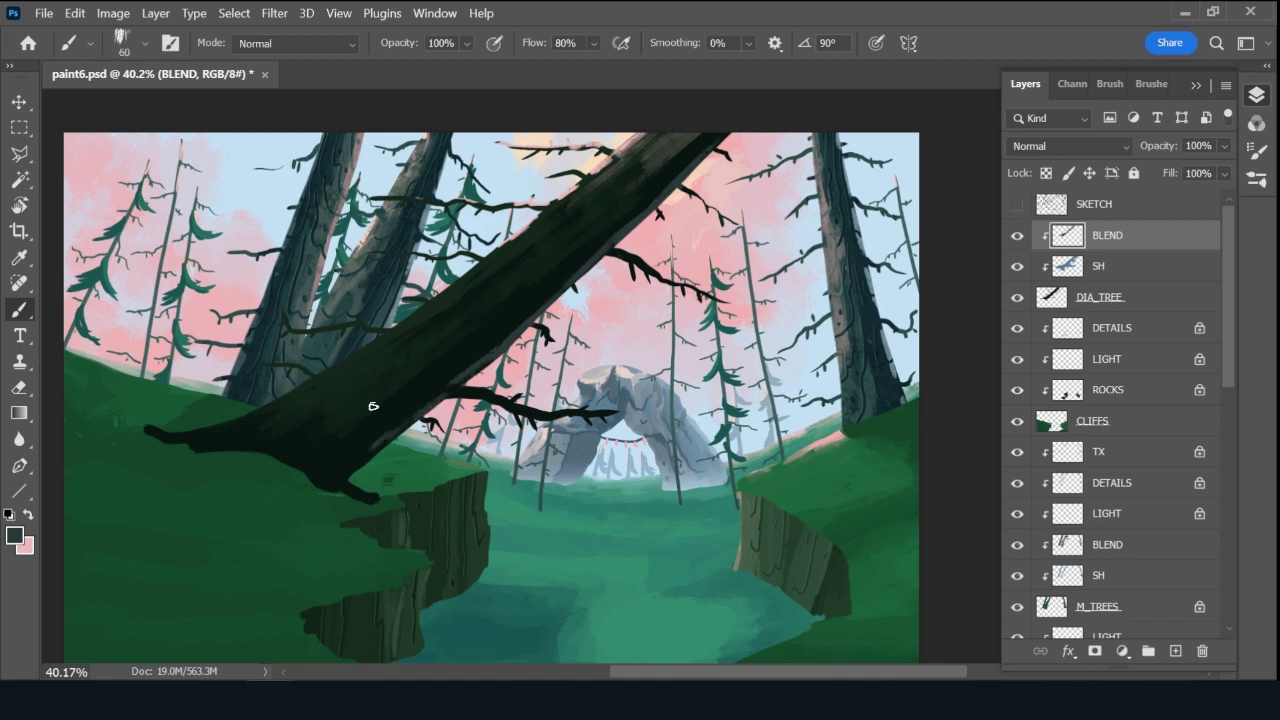
{"action": "left_click", "coordinate": [370, 452], "text": "alt"}
{"action": "left_click", "coordinate": [466, 374], "text": "alt"}
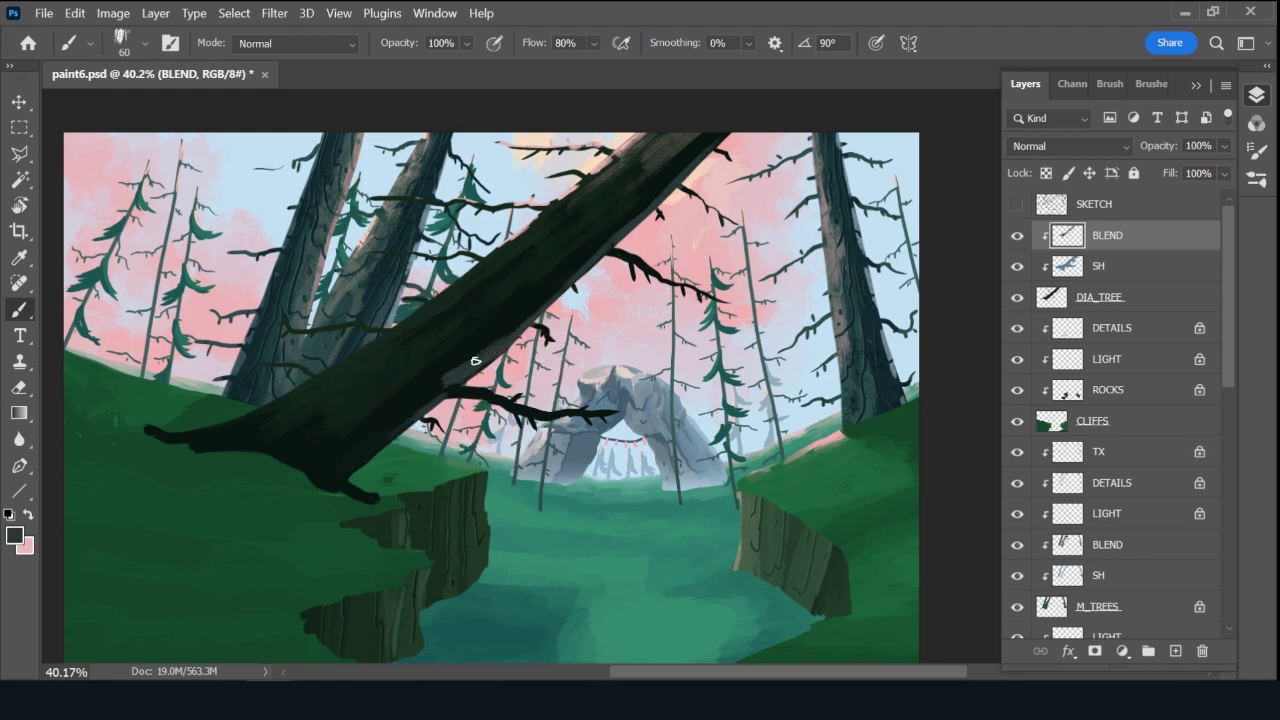
{"action": "left_click", "coordinate": [418, 385], "text": "alt"}
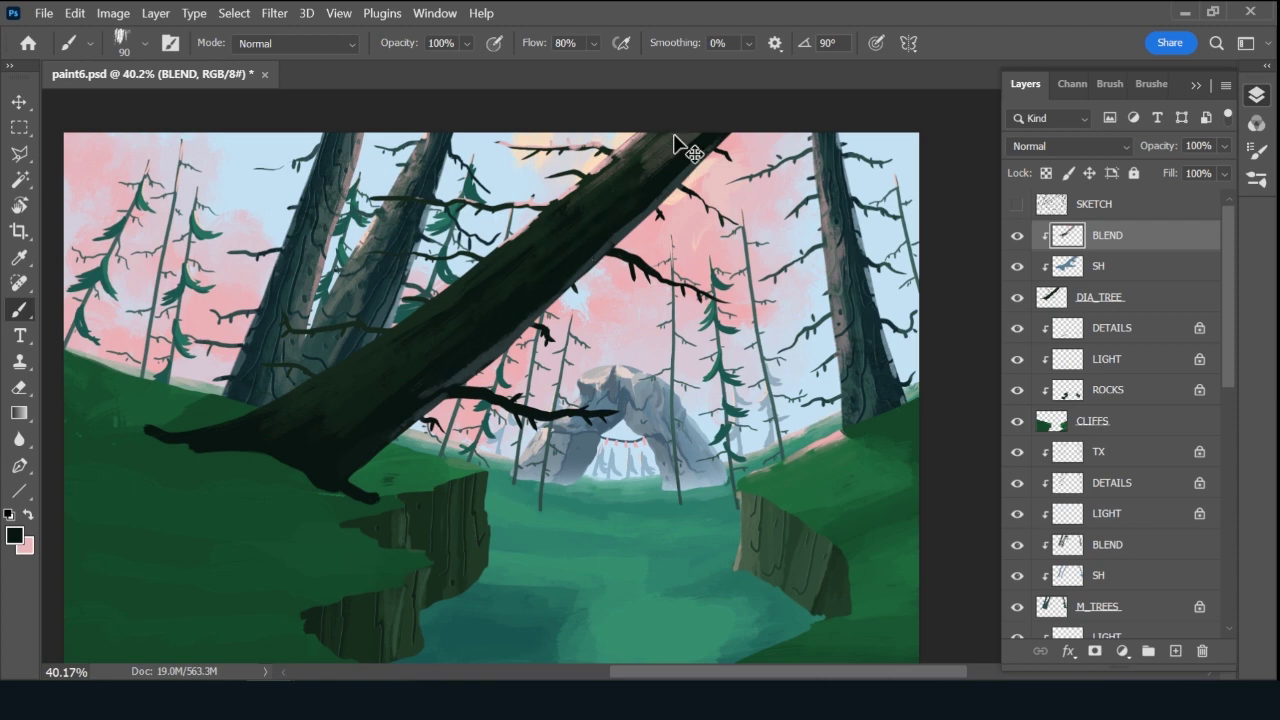
{"action": "key", "text": "ctrl+s"}
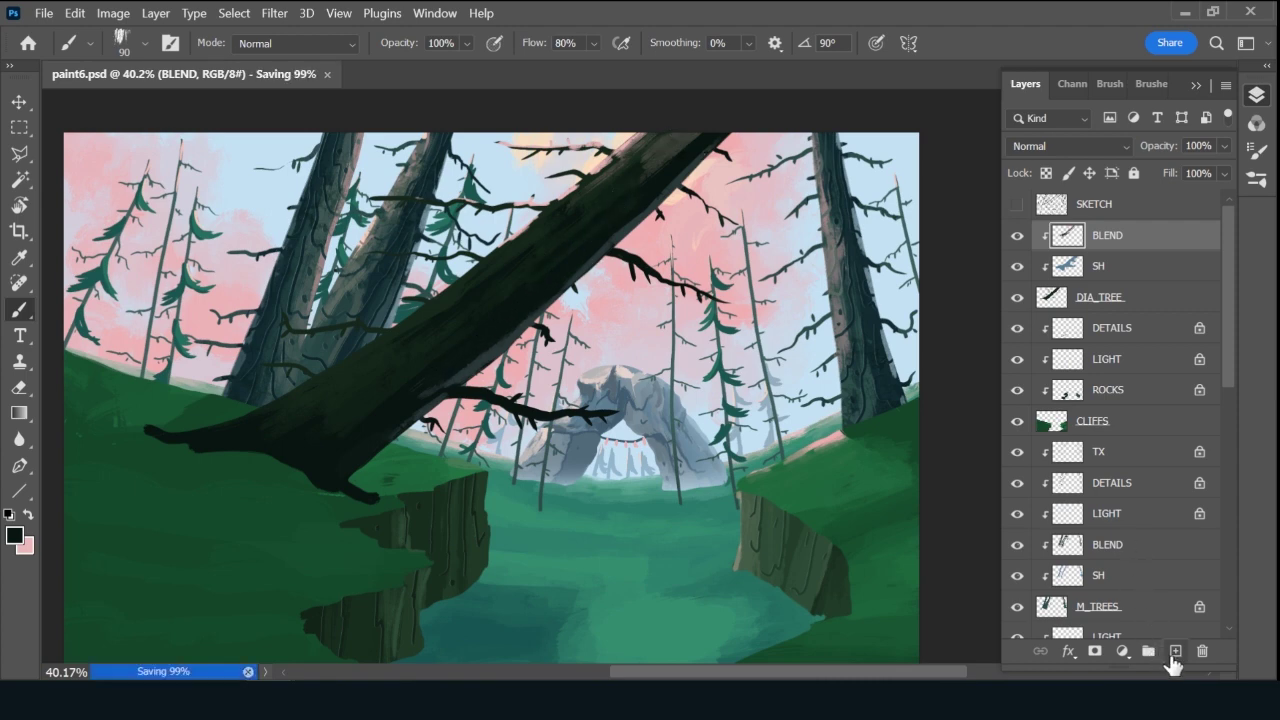
Add a new layer named DETAILS above BLEND, clipped to the DIA_TREE layer.
{"action": "left_click", "coordinate": [1175, 651]}
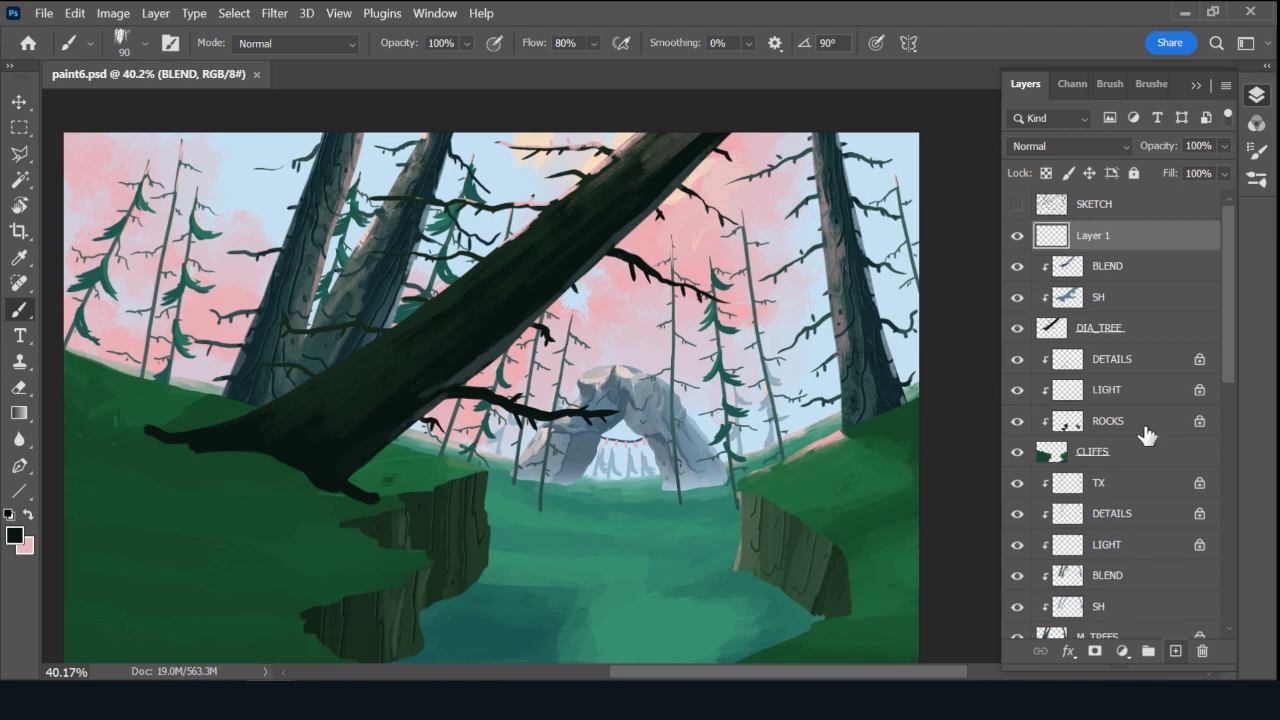
{"action": "left_click", "coordinate": [1143, 249], "text": "alt"}
{"action": "double_click", "coordinate": [1125, 235]}
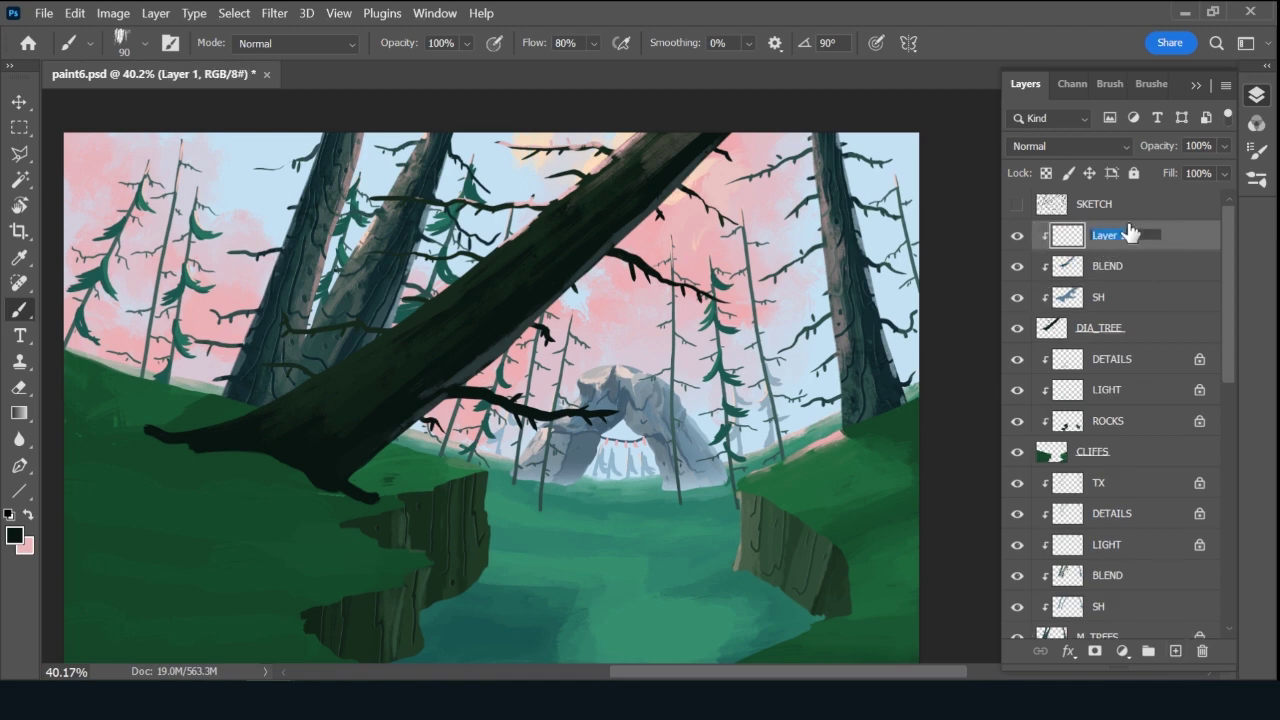
{"action": "type", "text": "DETAILS"}
{"action": "key", "text": "Return"}
Switch to a 25 px brush preset with a 25° angle for the line work, keeping the DETAILS layer active.
{"action": "key", "text": "bracketleft"}
{"action": "key", "text": "bracketleft"}
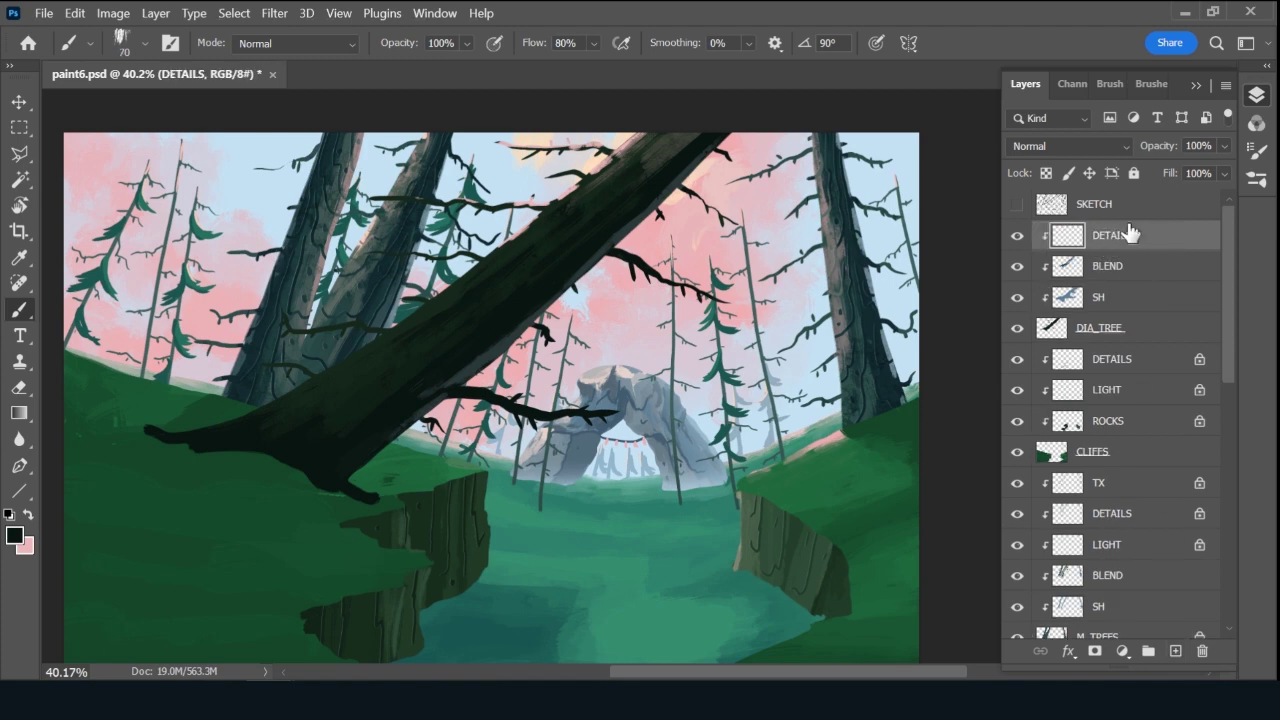
{"action": "left_click", "coordinate": [1156, 86]}
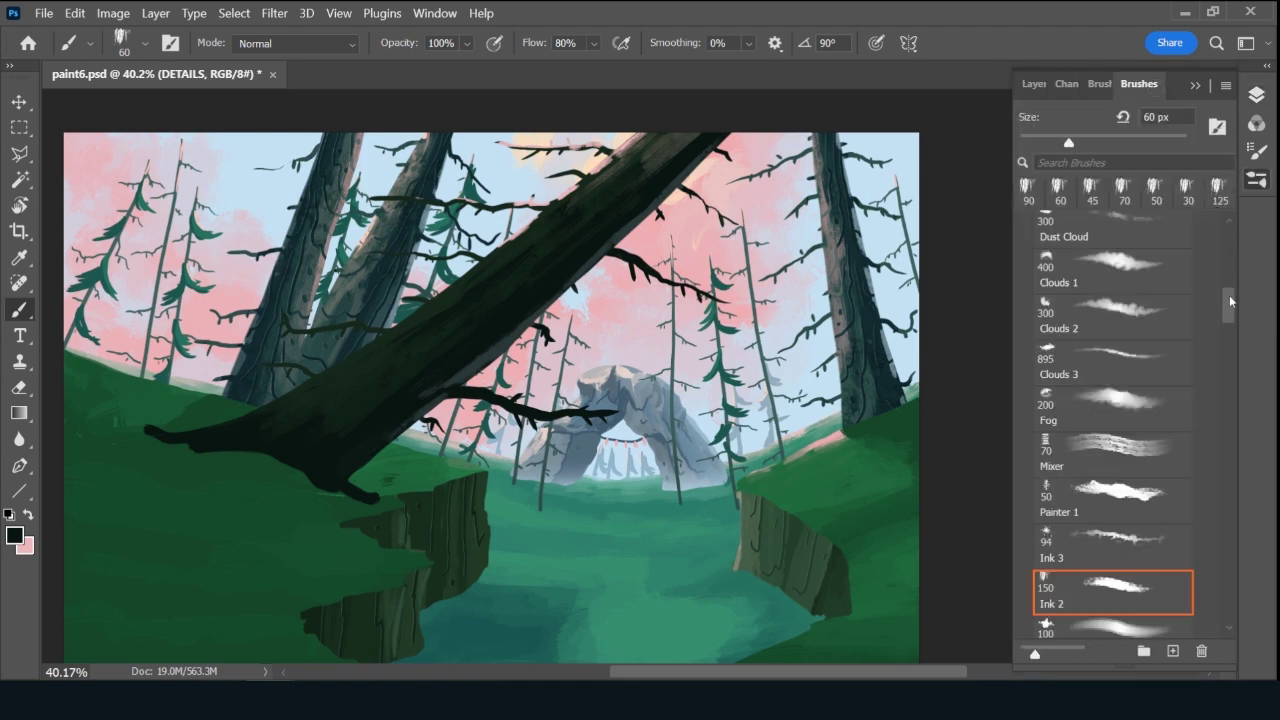
{"action": "scroll", "coordinate": [1120, 420], "scroll_direction": "up", "scroll_amount": 10}
{"action": "left_click", "coordinate": [1110, 352]}
{"action": "left_click", "coordinate": [1064, 85]}
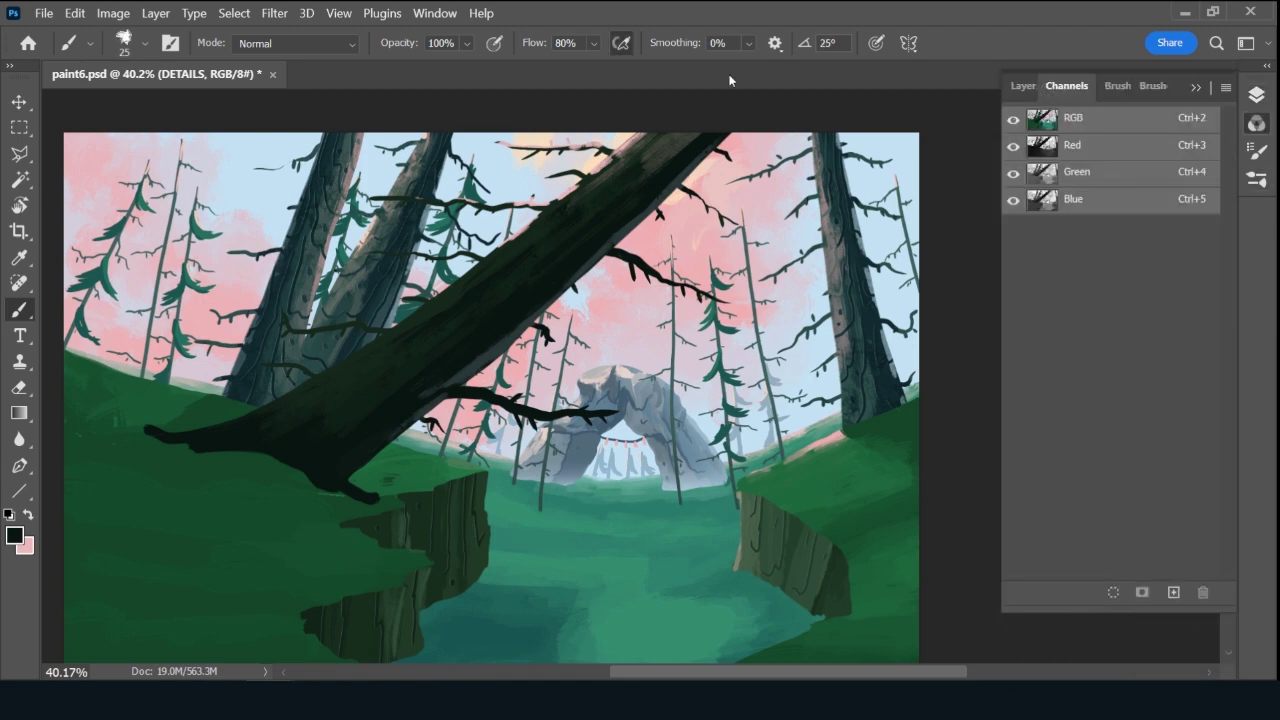
{"action": "left_click", "coordinate": [1022, 85]}
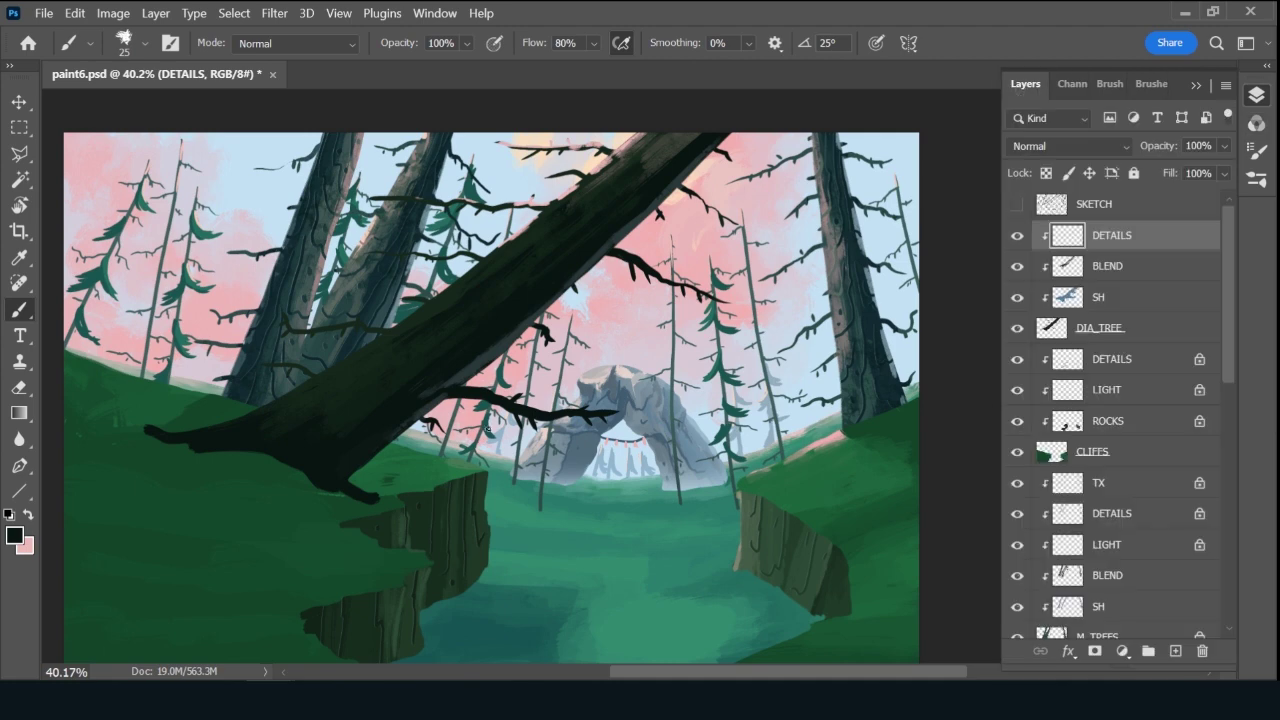
Set the foreground color to a near-black green based on the trunk's darkest shadow.
{"action": "left_click", "coordinate": [318, 458], "text": "alt"}
{"action": "left_click", "coordinate": [15, 537]}
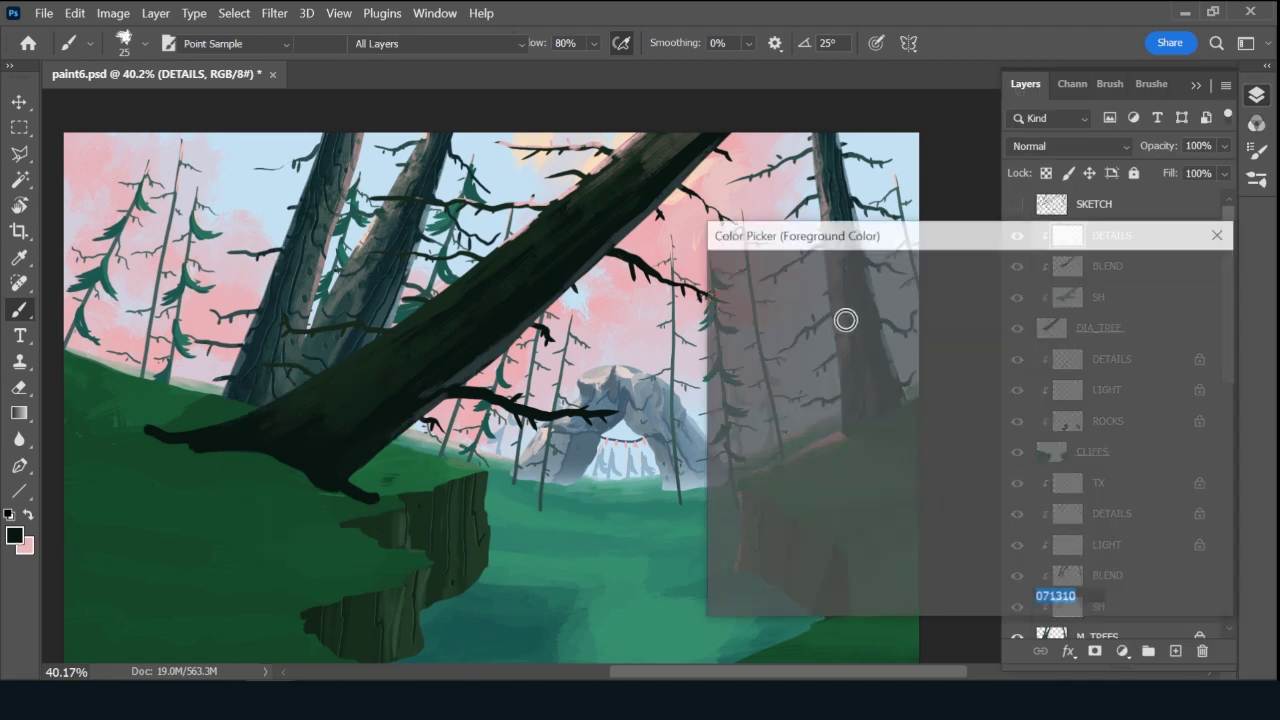
{"action": "left_click_drag", "start_coordinate": [850, 494], "coordinate": [893, 519]}
{"action": "left_click", "coordinate": [1166, 272]}
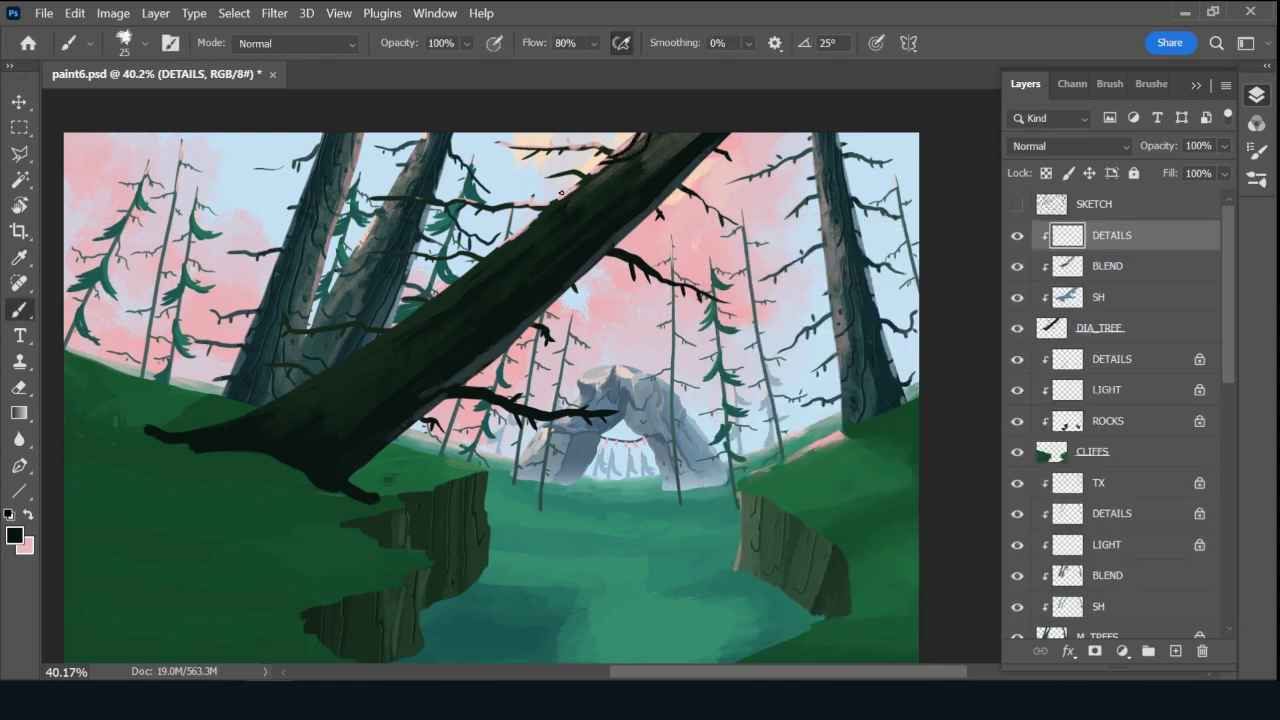
Draw wavy bark lines, cracks and knots along the whole diagonal trunk with the 25 px brush.
{"action": "mouse_move", "coordinate": [591, 195]}
{"action": "left_mouse_down"}
{"action": "mouse_move", "coordinate": [639, 182]}
{"action": "mouse_move", "coordinate": [670, 125]}
{"action": "left_mouse_up"}
{"action": "left_click_drag", "start_coordinate": [707, 115], "coordinate": [656, 174]}
{"action": "left_click_drag", "start_coordinate": [553, 233], "coordinate": [576, 228]}
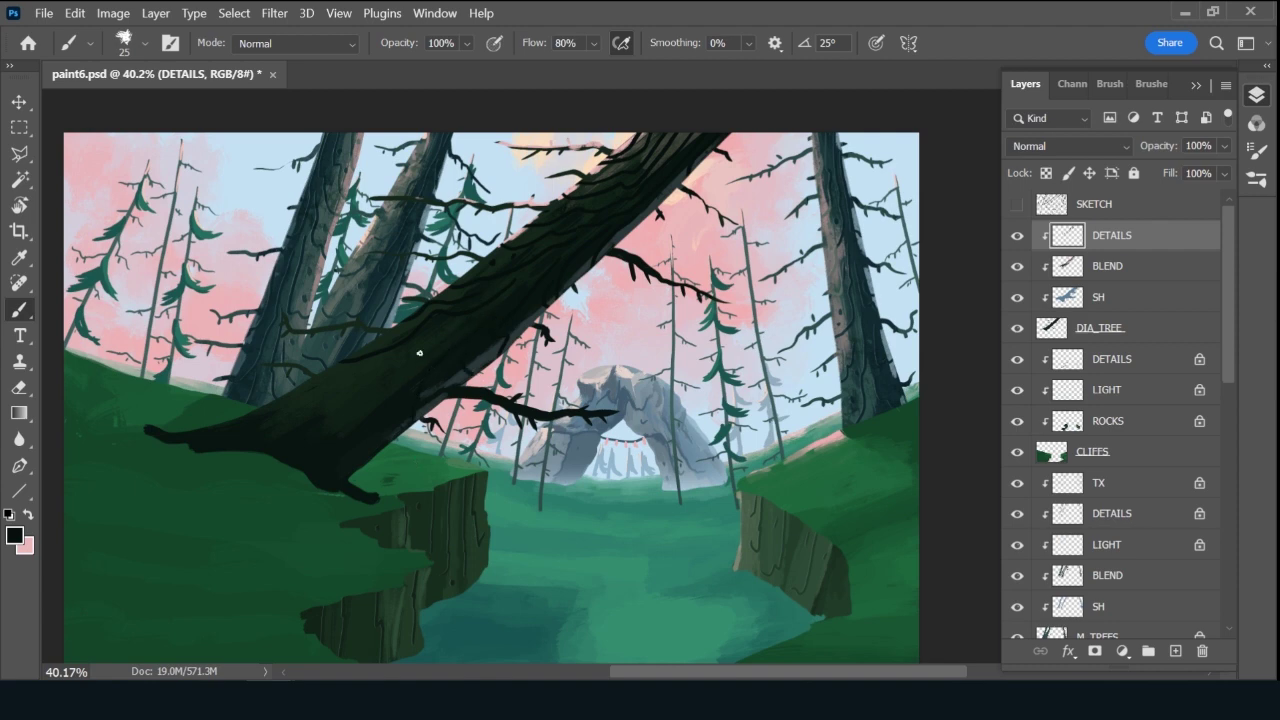
{"action": "mouse_move", "coordinate": [420, 353]}
{"action": "left_mouse_down"}
{"action": "mouse_move", "coordinate": [374, 380]}
{"action": "mouse_move", "coordinate": [288, 396]}
{"action": "left_mouse_up"}
Lock the DETAILS layer's transparent pixels and tint its bark lines with sampled trunk tones using an 80 px brush.
{"action": "key", "text": "bracketright"}
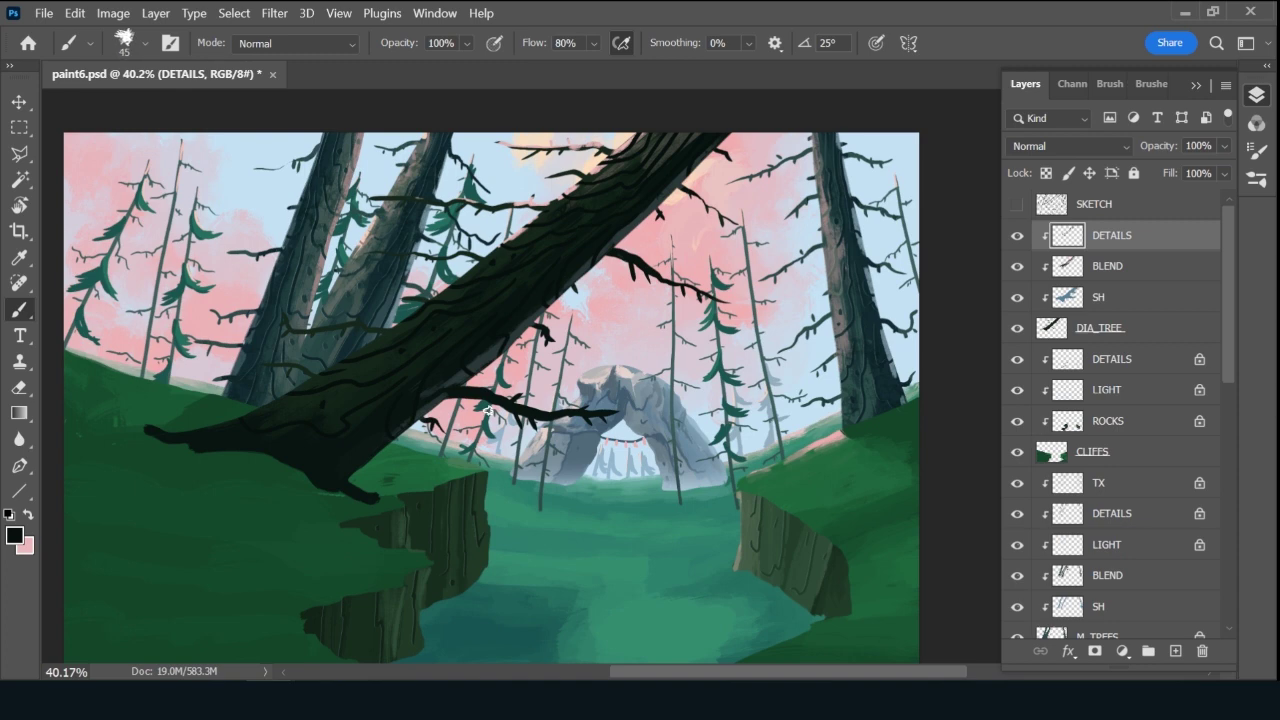
{"action": "key", "text": "slash"}
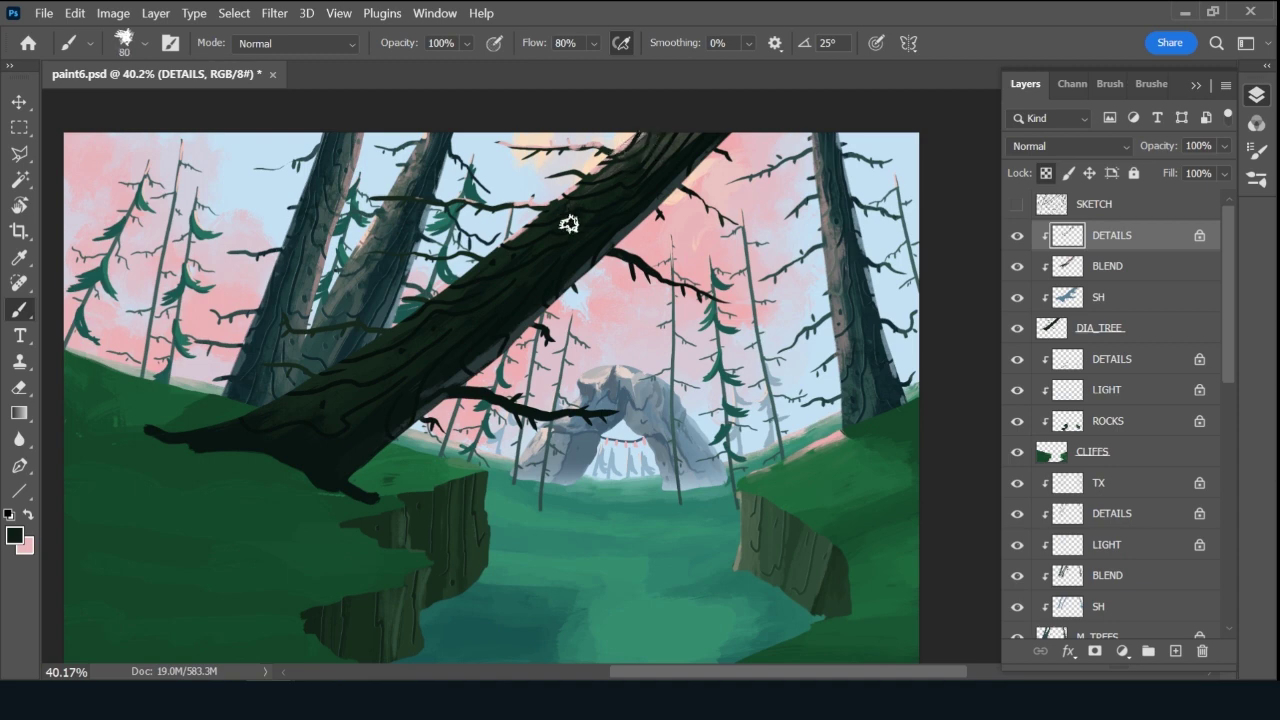
{"action": "left_click", "coordinate": [647, 137], "text": "alt"}
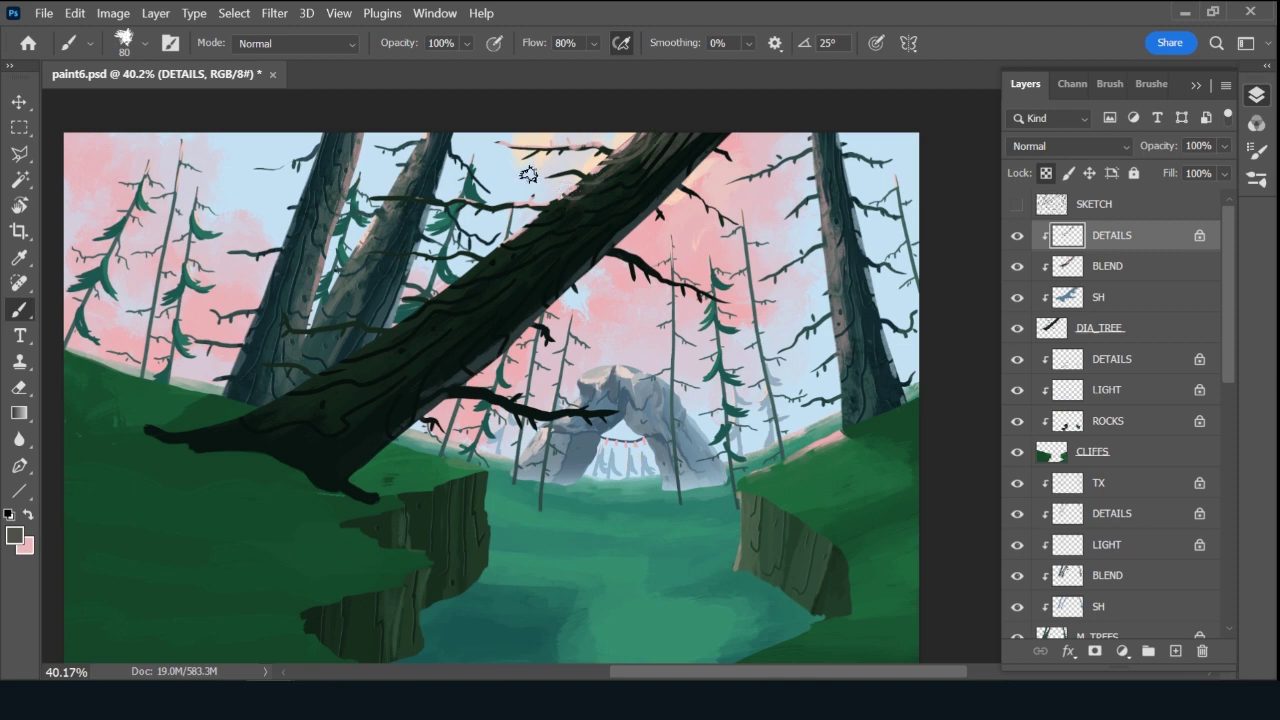
Duplicate the DETAILS layer, place the copy beneath it and rename the copy LIGHT.
{"action": "key", "text": "ctrl+j"}
{"action": "left_click_drag", "start_coordinate": [1166, 249], "coordinate": [1125, 275]}
{"action": "double_click", "coordinate": [1125, 267]}
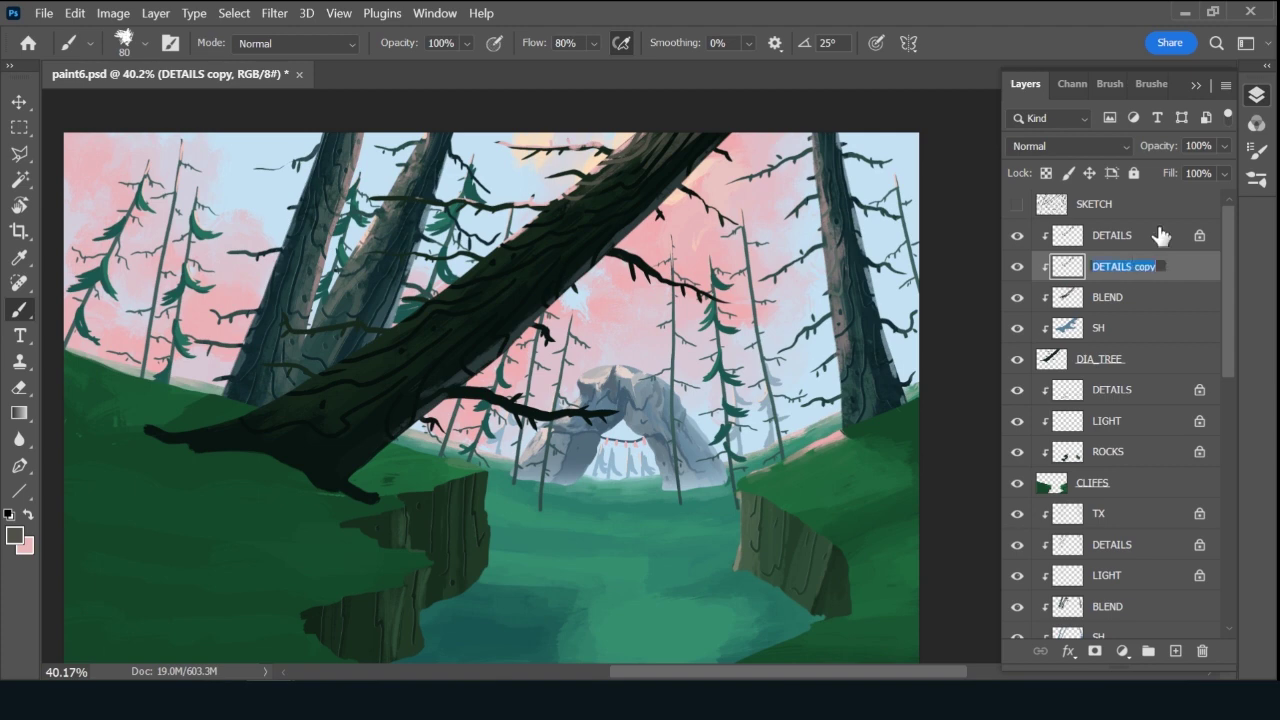
{"action": "type", "text": "LIGHT"}
{"action": "key", "text": "Return"}
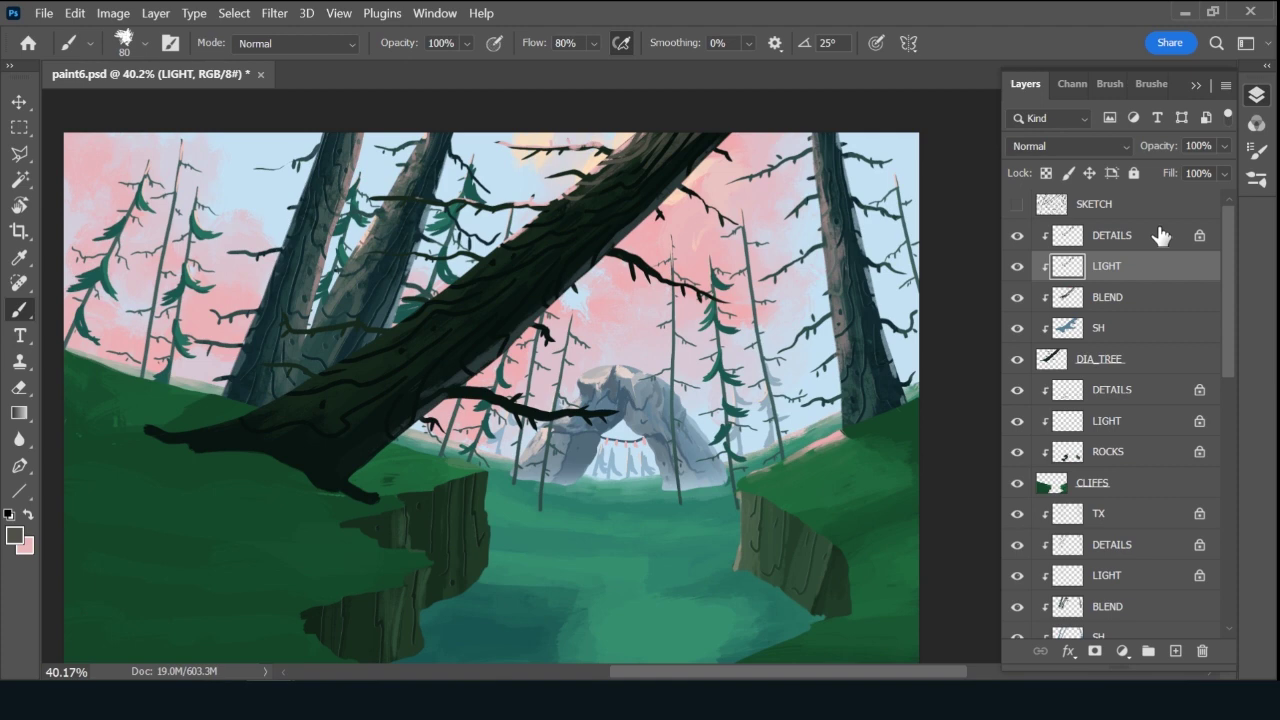
Lock the LIGHT layer's transparent pixels, fill its lines with sampled pale blue sky color and nudge them slightly off the dark lines.
{"action": "left_click", "coordinate": [496, 158], "text": "alt"}
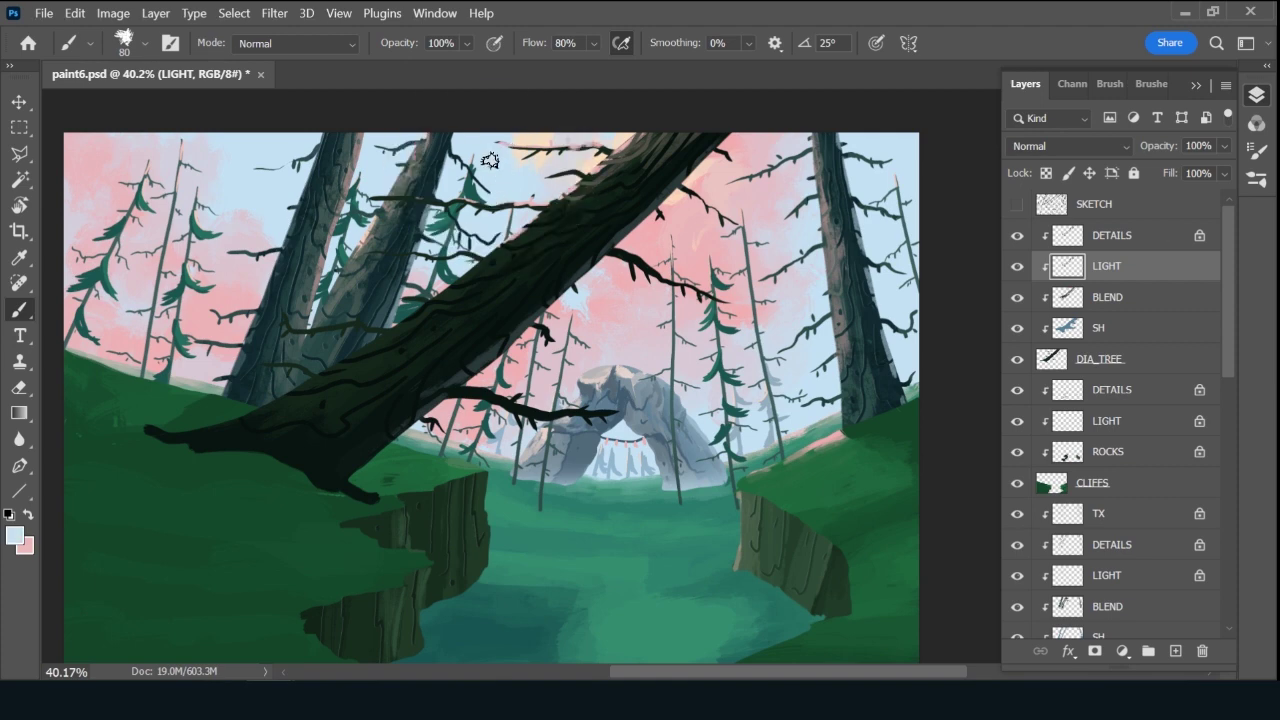
{"action": "key", "text": "slash"}
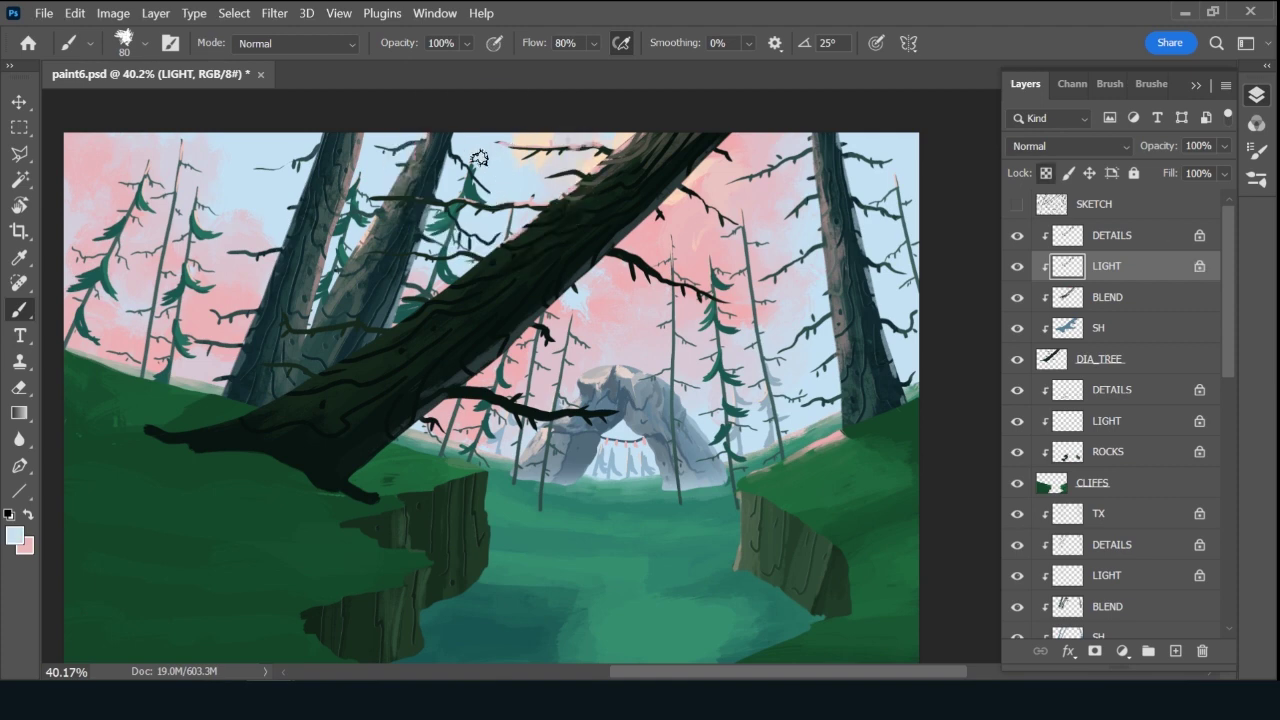
{"action": "key", "text": "ctrl"}
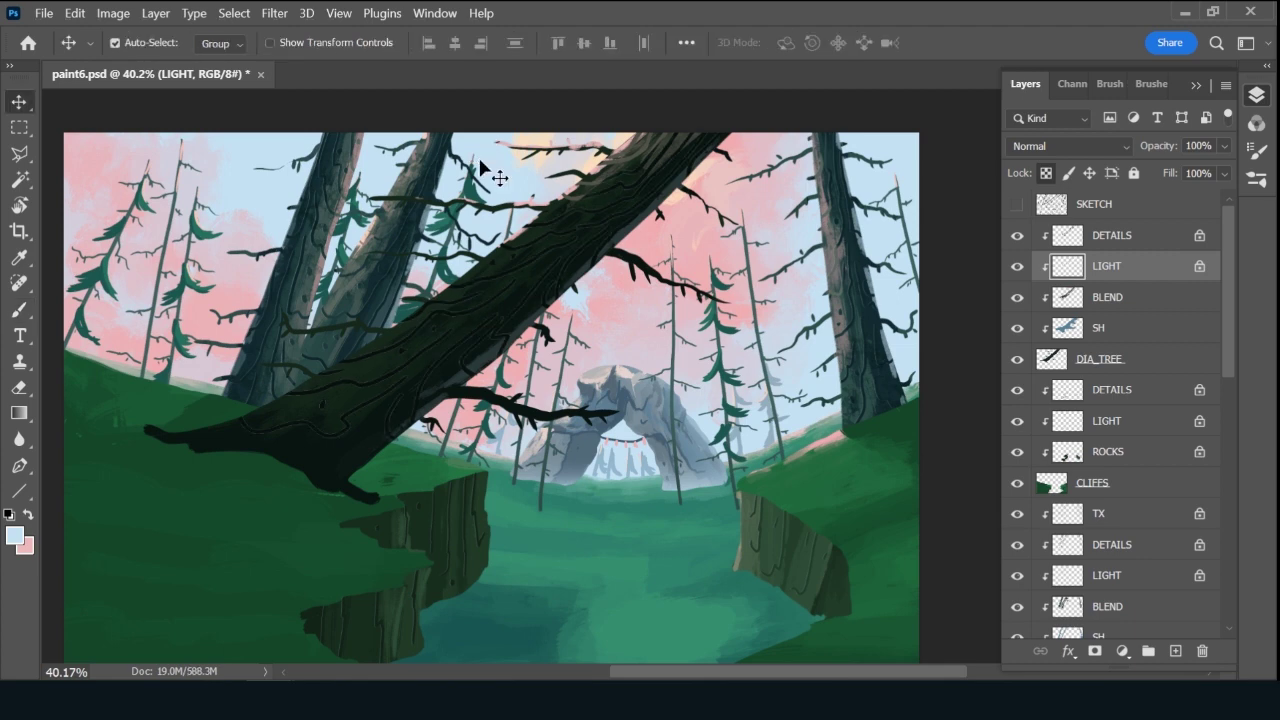
{"action": "key", "text": "Right"}
{"action": "key", "text": "ctrl"}
{"action": "key", "text": "ctrl"}
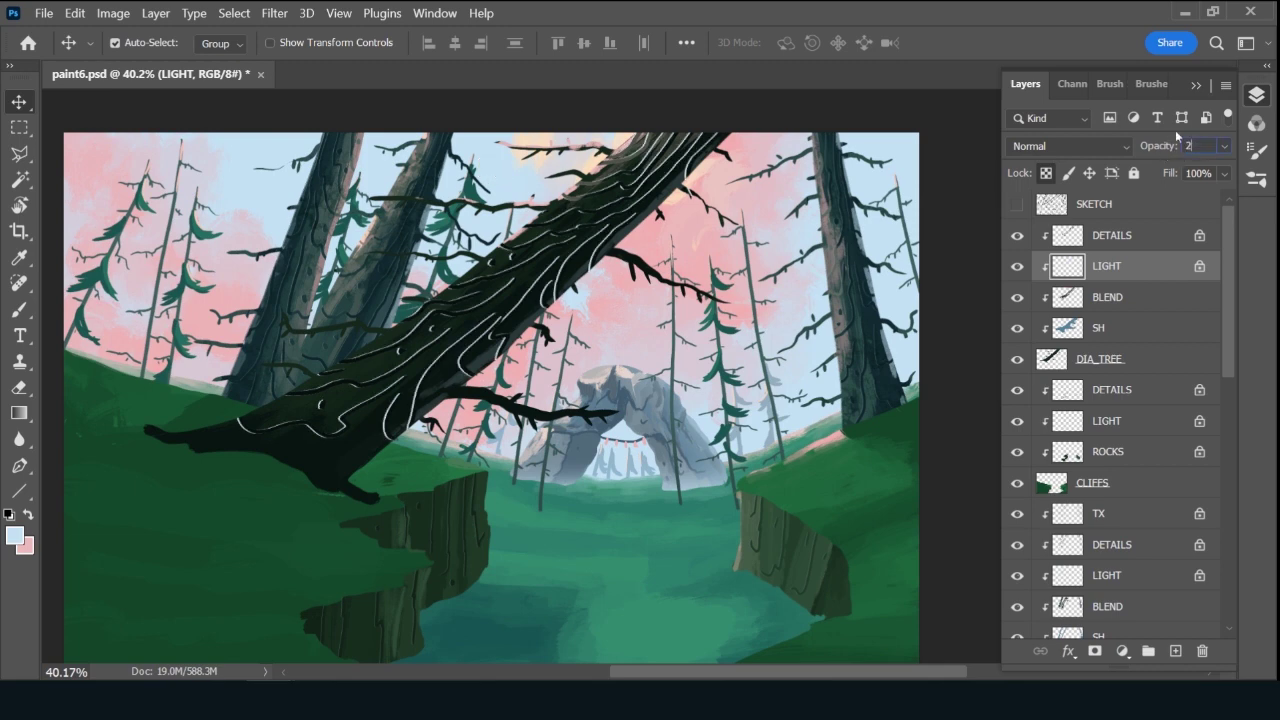
Set the LIGHT layer's opacity to 20% and add a clipped layer named TX above DETAILS.
{"action": "type", "text": "0"}
{"action": "key", "text": "Return"}
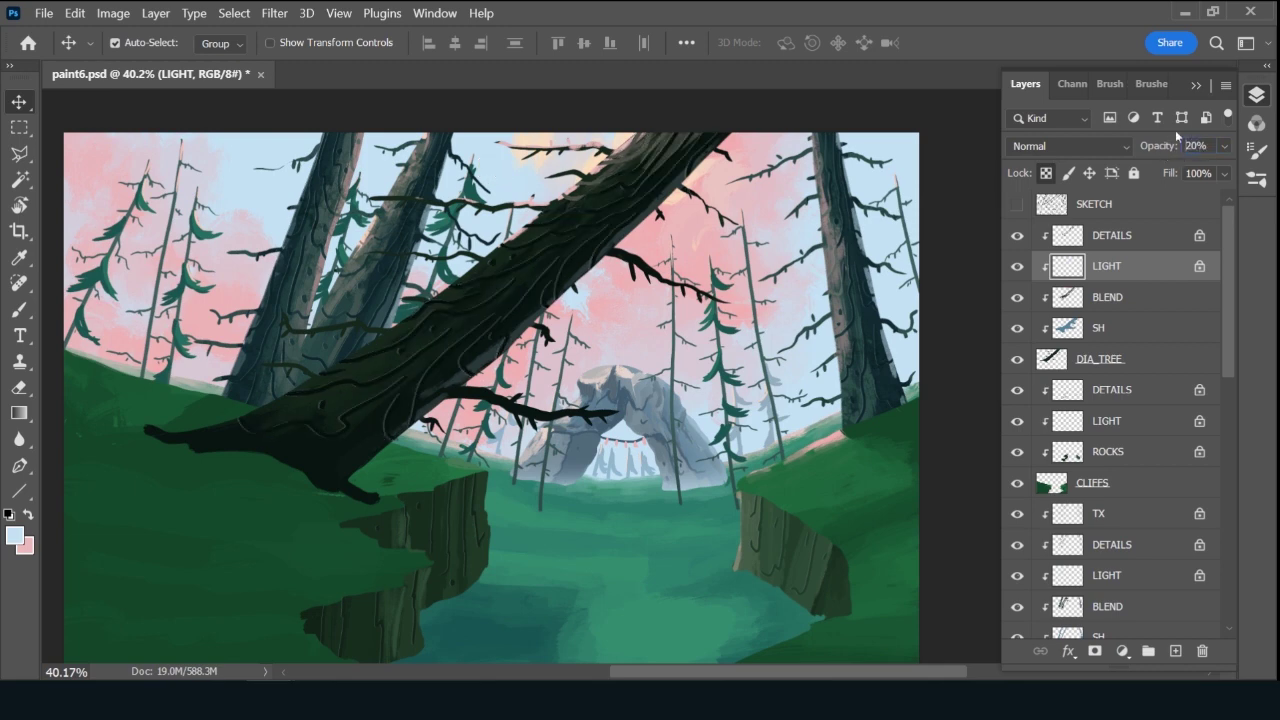
{"action": "left_click", "coordinate": [1181, 650]}
{"action": "left_click_drag", "start_coordinate": [1150, 268], "coordinate": [1130, 240]}
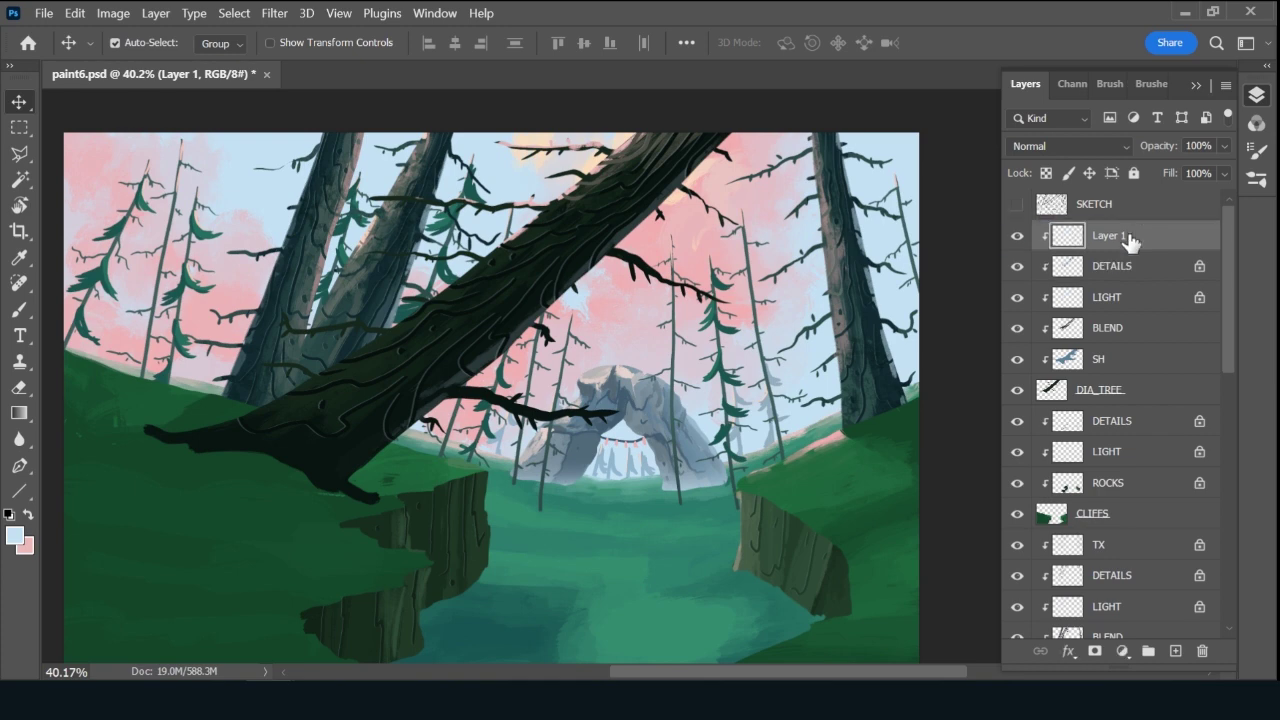
{"action": "double_click", "coordinate": [1122, 241]}
{"action": "type", "text": "TX"}
{"action": "key", "text": "Return"}
Texture the diagonal trunk on the TX layer in Multiply mode, using Kyle's Paintbox Gouache brush at 600 px and sampled grass green.
{"action": "left_click", "coordinate": [1151, 84]}
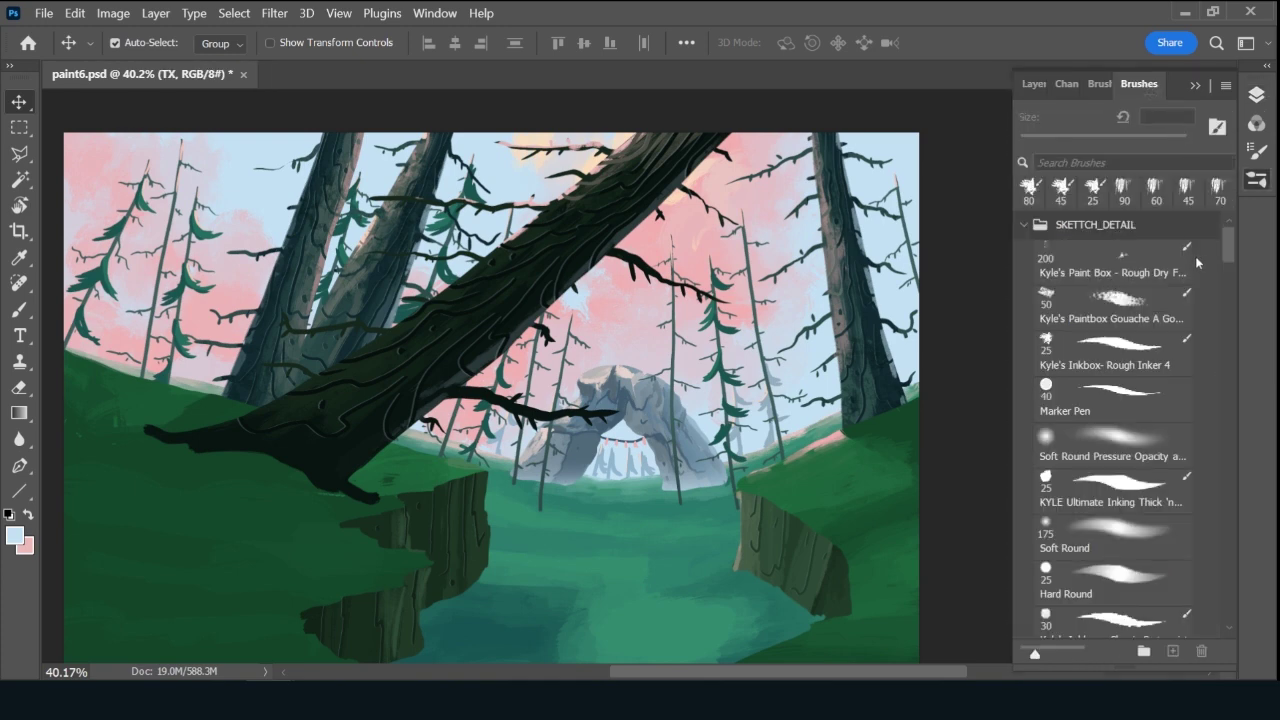
{"action": "left_click", "coordinate": [1122, 302]}
{"action": "left_click", "coordinate": [1033, 84]}
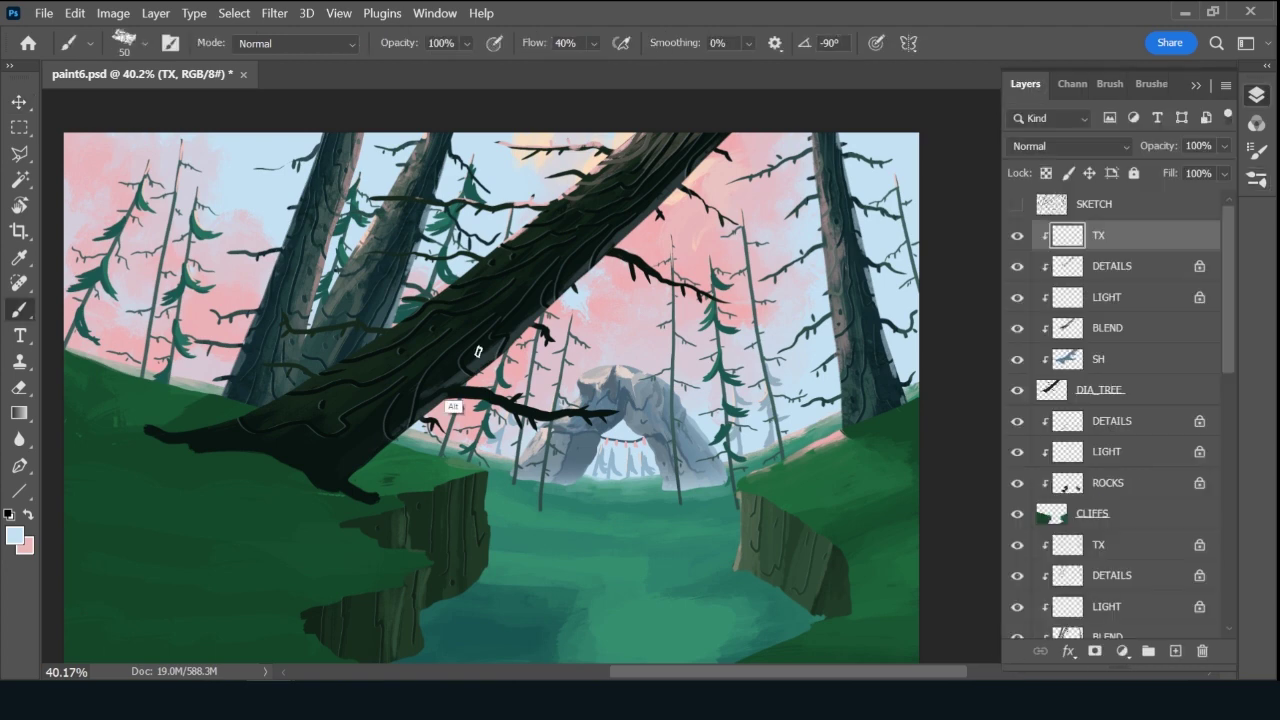
{"action": "left_click", "coordinate": [335, 487], "text": "alt"}
{"action": "key", "text": "bracketright"}
{"action": "key", "text": "bracketright"}
{"action": "key", "text": "bracketright"}
{"action": "key", "text": "bracketright"}
{"action": "key", "text": "bracketright"}
{"action": "key", "text": "bracketright"}
{"action": "key", "text": "bracketright"}
{"action": "key", "text": "bracketright"}
{"action": "key", "text": "bracketright"}
{"action": "key", "text": "bracketright"}
{"action": "key", "text": "bracketright"}
{"action": "key", "text": "bracketright"}
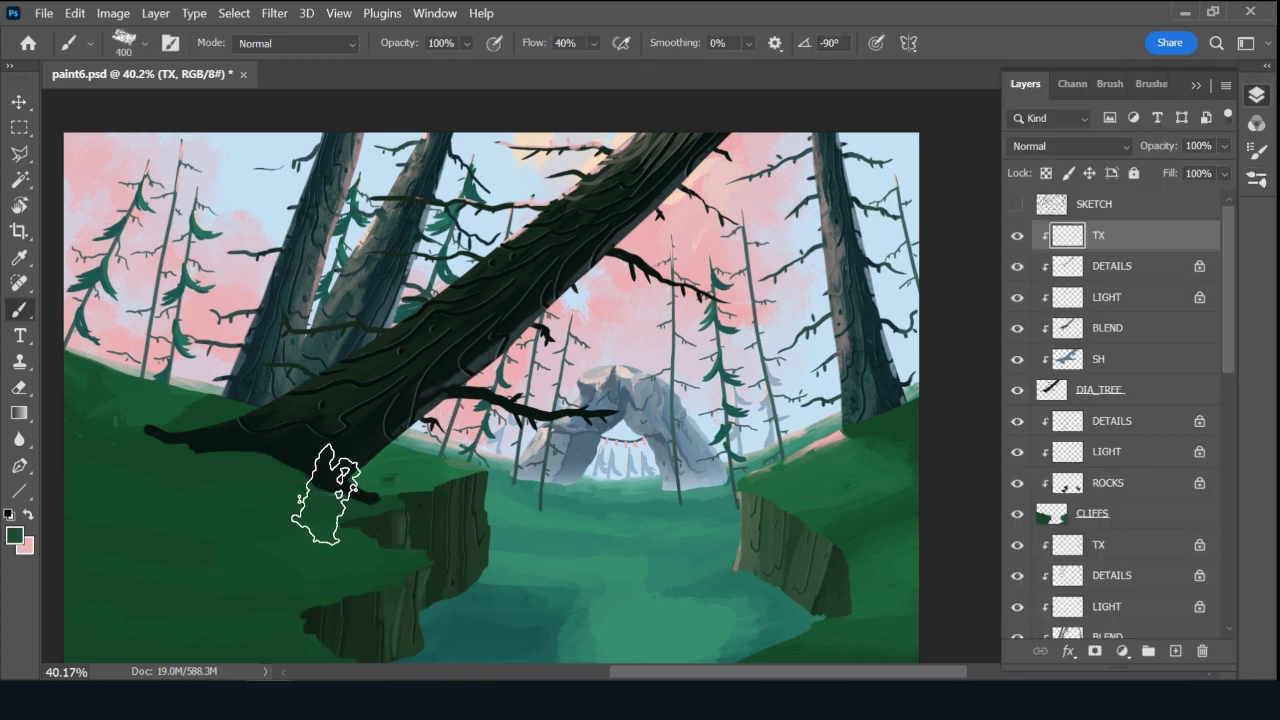
{"action": "left_click", "coordinate": [1078, 148]}
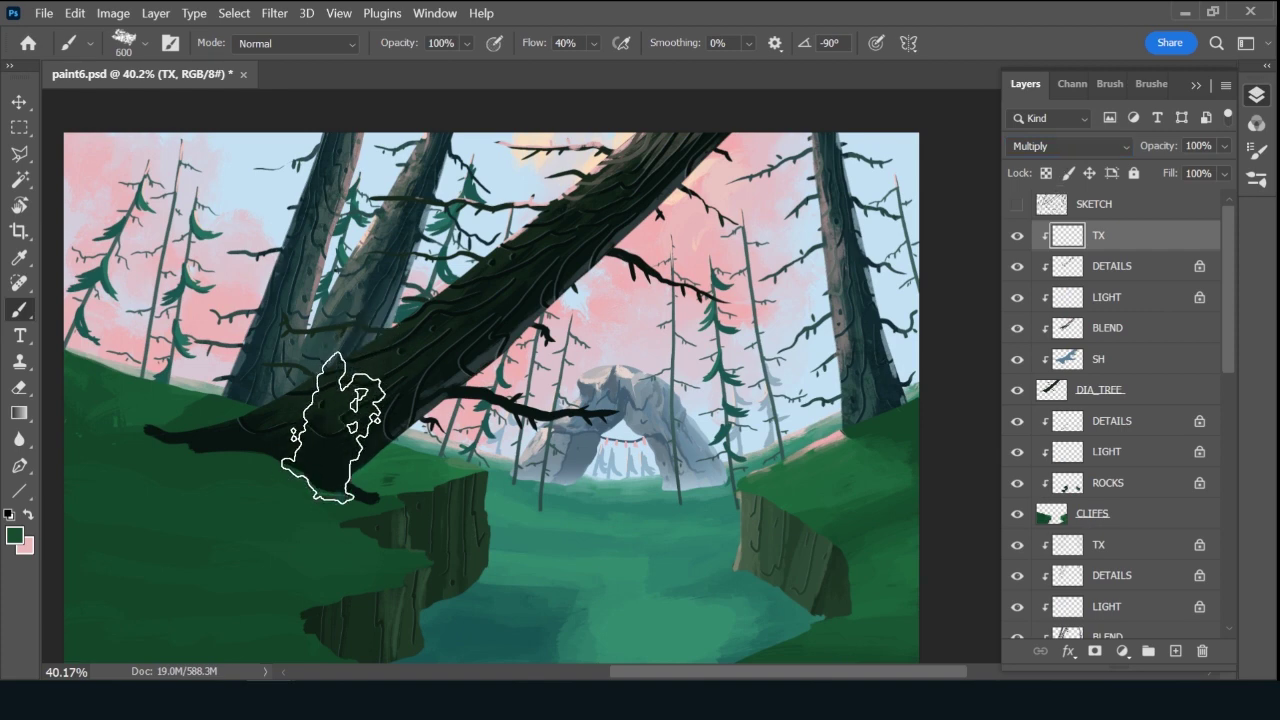
{"action": "mouse_move", "coordinate": [405, 387]}
{"action": "left_mouse_down"}
{"action": "mouse_move", "coordinate": [508, 314]}
{"action": "mouse_move", "coordinate": [586, 214]}
{"action": "mouse_move", "coordinate": [629, 194]}
{"action": "left_mouse_up"}
{"action": "key", "text": "bracketright"}
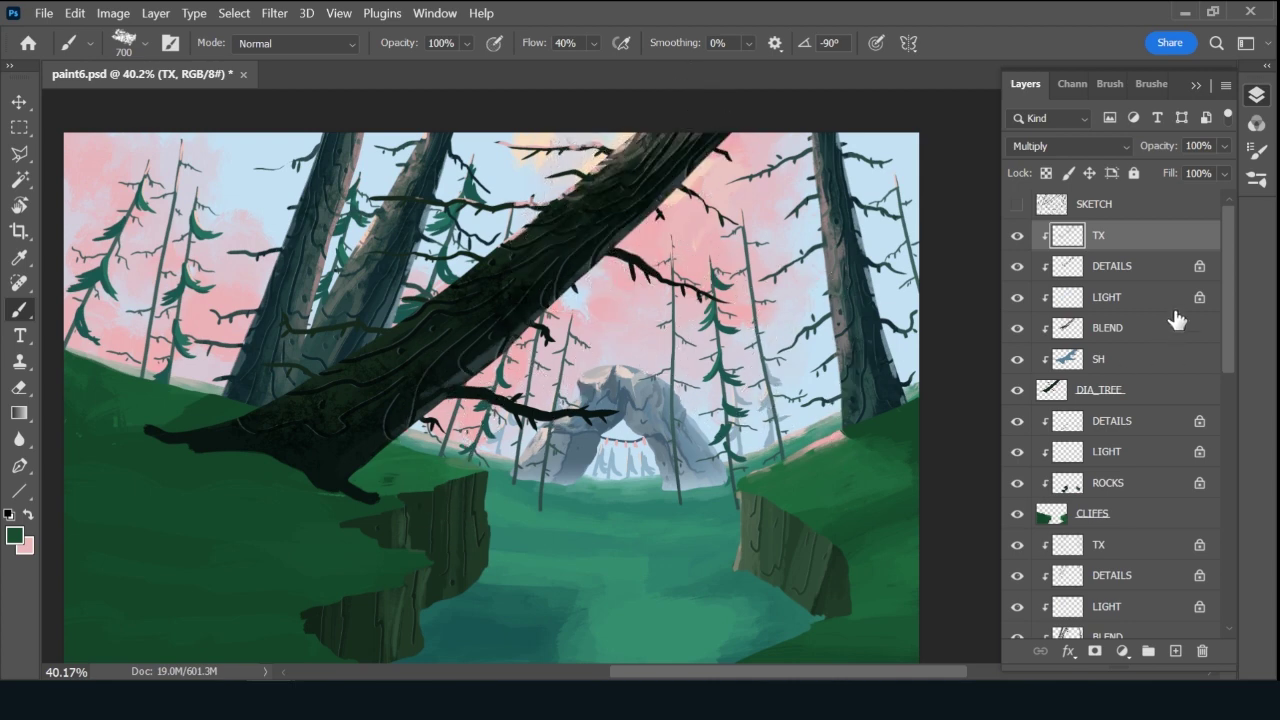
Add an unclipped layer named F_TREES above TX and show the SKETCH layer as a guide.
{"action": "left_click", "coordinate": [1175, 651]}
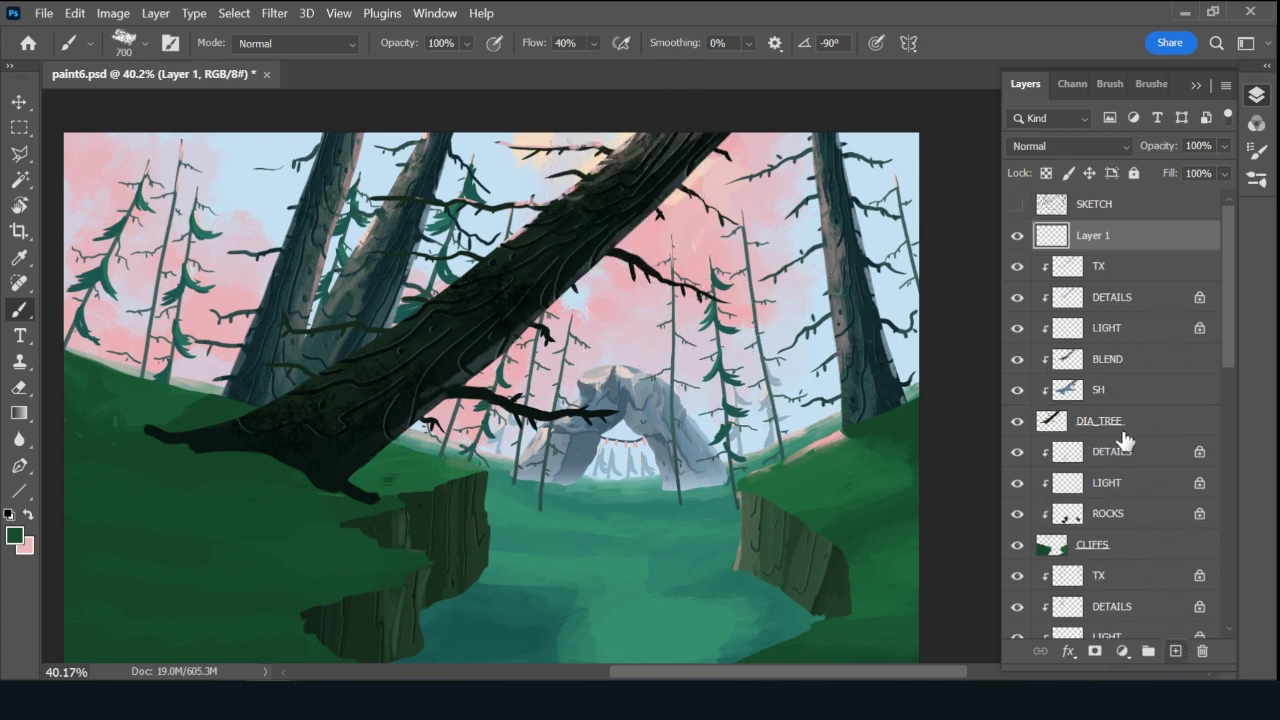
{"action": "double_click", "coordinate": [1090, 236]}
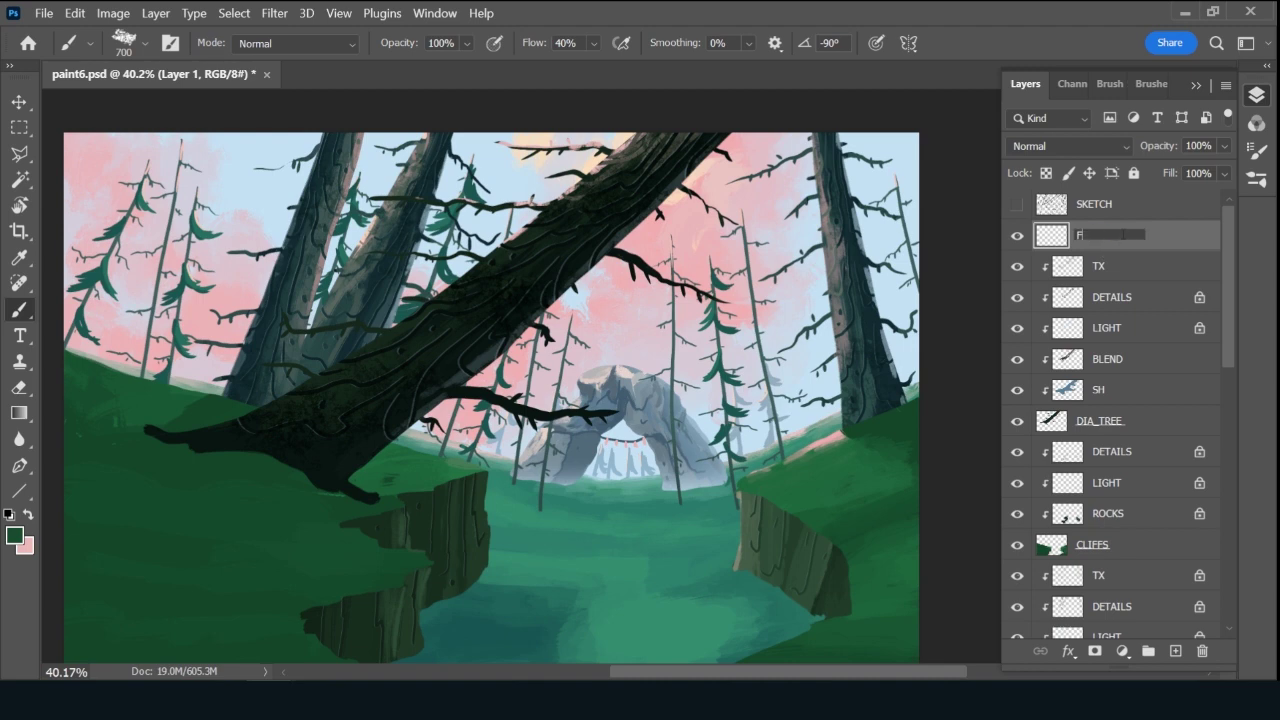
{"action": "key", "text": "Return"}
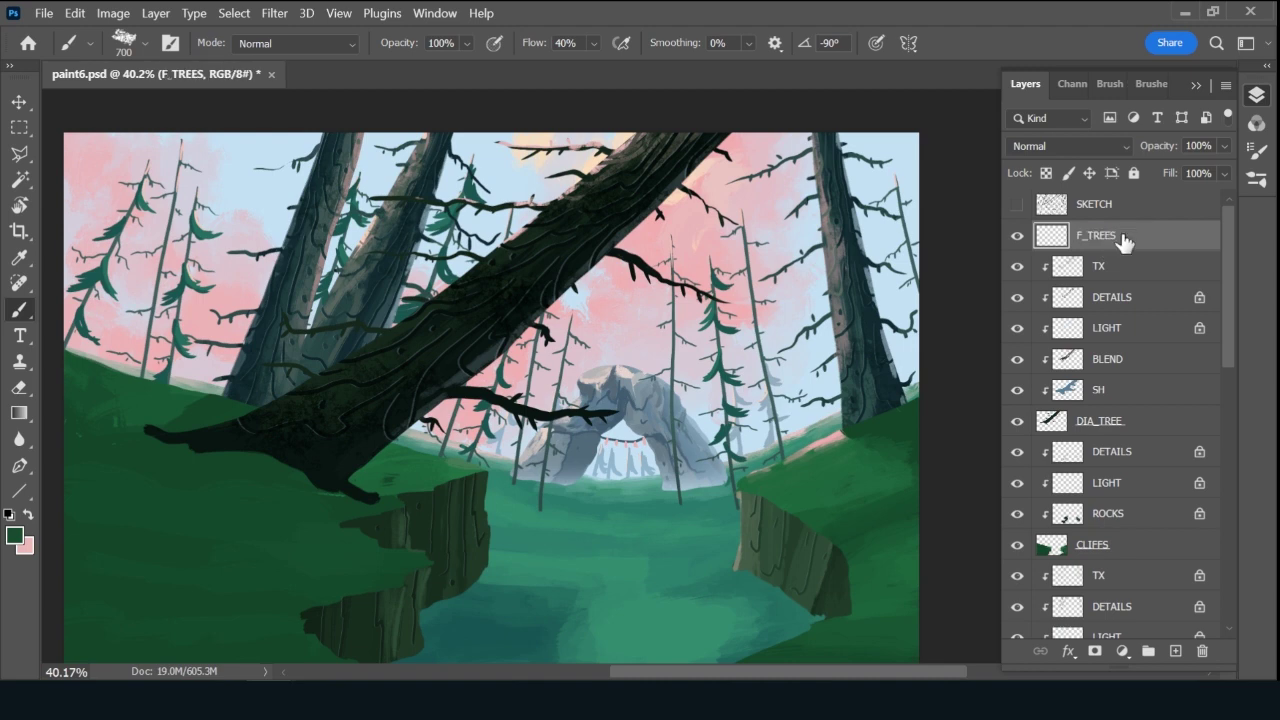
{"action": "left_click", "coordinate": [1017, 205]}
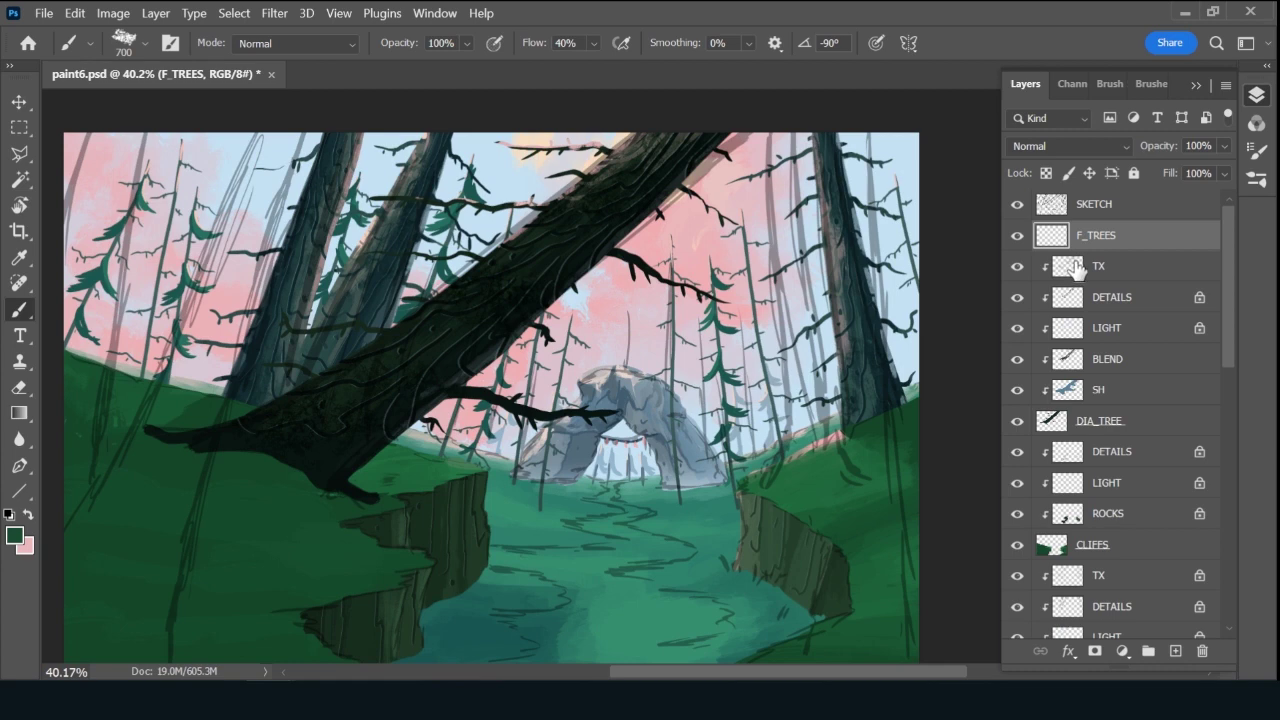
Outline and fill a near-black tree trunk with flared roots on the right slope, using the rough inking brush at 45 to 70 px.
{"action": "left_click", "coordinate": [1150, 84]}
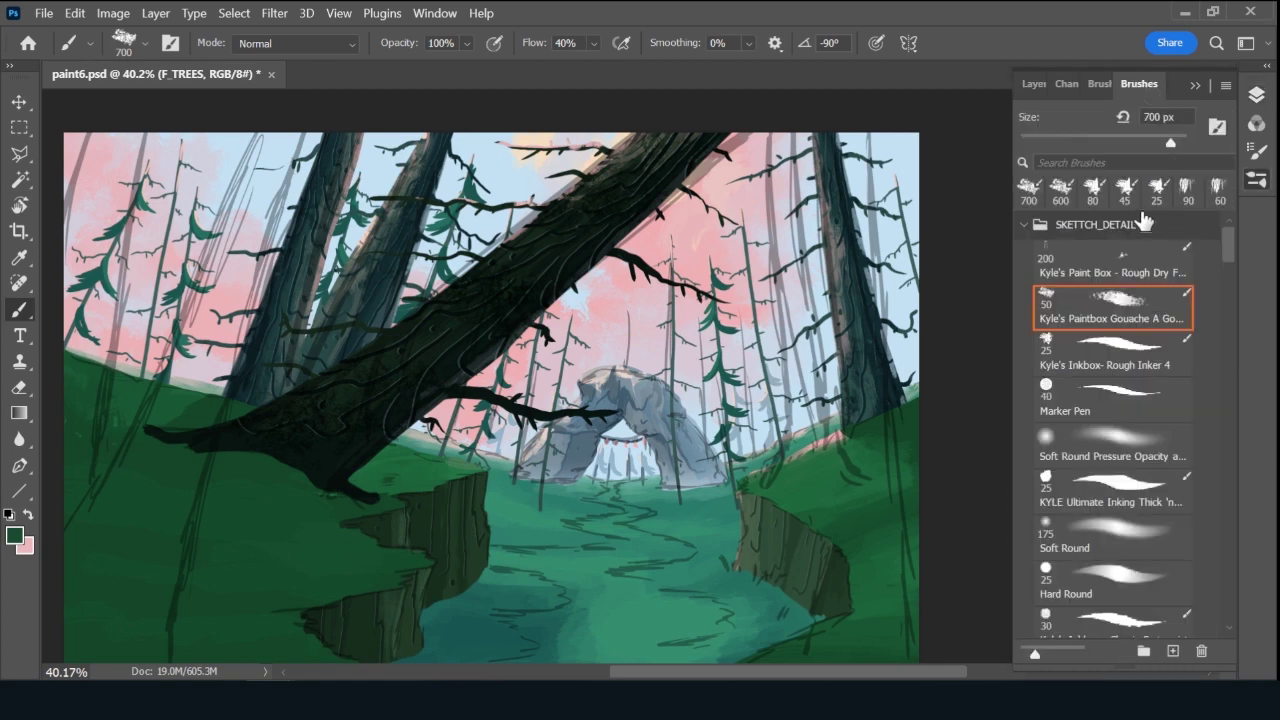
{"action": "left_click", "coordinate": [1034, 86]}
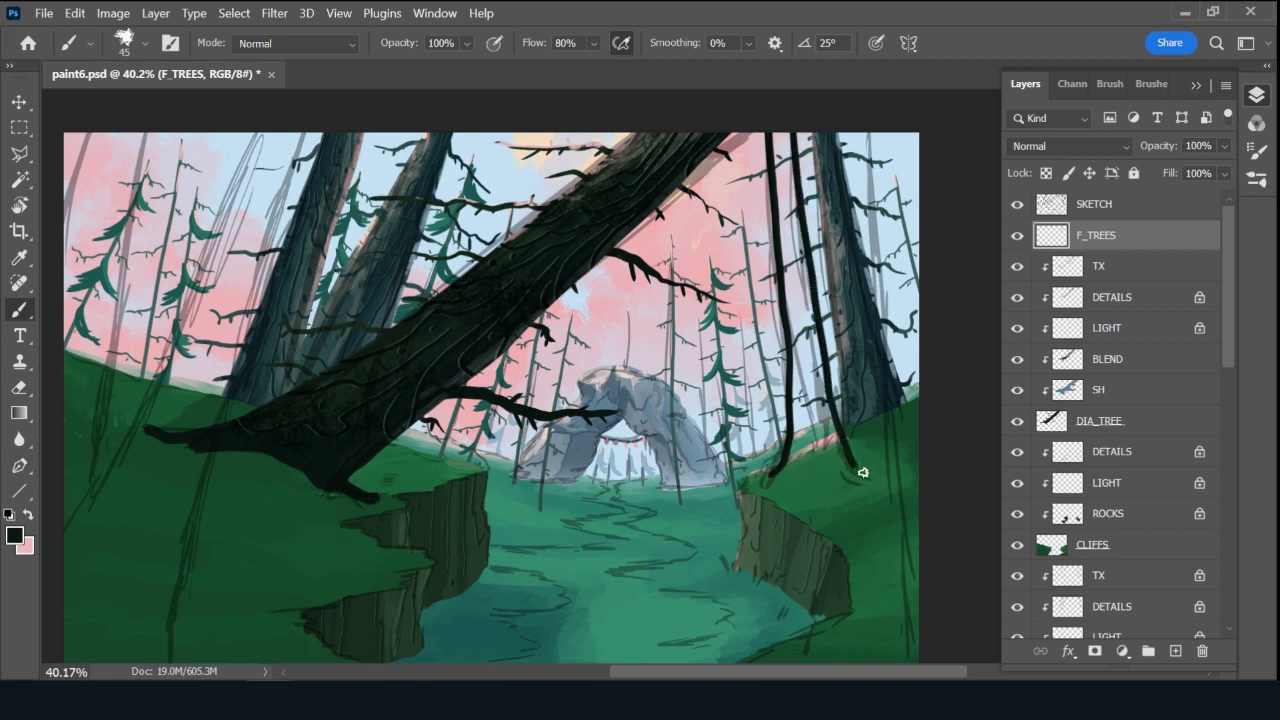
{"action": "left_click_drag", "start_coordinate": [790, 317], "coordinate": [795, 350]}
{"action": "mouse_move", "coordinate": [803, 400]}
{"action": "left_mouse_down"}
{"action": "mouse_move", "coordinate": [801, 330]}
{"action": "mouse_move", "coordinate": [812, 381]}
{"action": "mouse_move", "coordinate": [814, 343]}
{"action": "mouse_move", "coordinate": [823, 371]}
{"action": "mouse_move", "coordinate": [800, 265]}
{"action": "mouse_move", "coordinate": [797, 310]}
{"action": "left_mouse_up"}
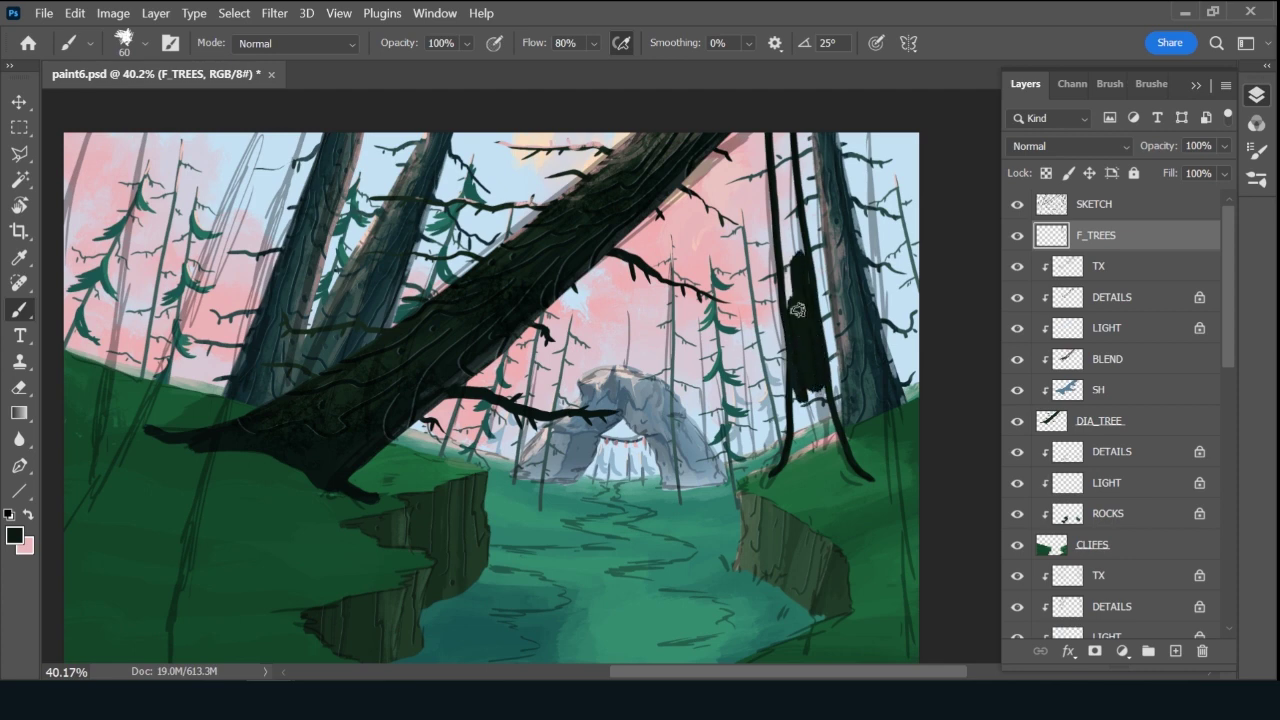
{"action": "mouse_move", "coordinate": [784, 204]}
{"action": "left_mouse_down"}
{"action": "mouse_move", "coordinate": [783, 239]}
{"action": "mouse_move", "coordinate": [777, 157]}
{"action": "mouse_move", "coordinate": [791, 240]}
{"action": "mouse_move", "coordinate": [783, 121]}
{"action": "mouse_move", "coordinate": [804, 256]}
{"action": "left_mouse_up"}
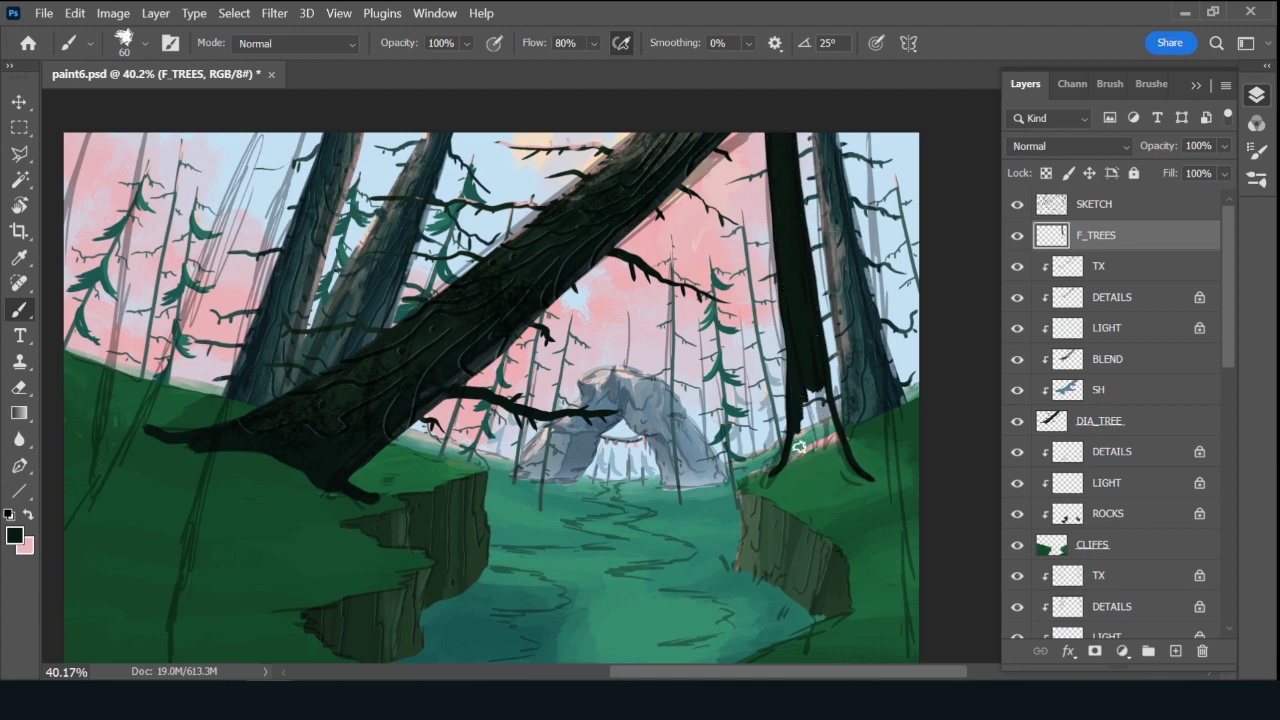
{"action": "mouse_move", "coordinate": [799, 447]}
{"action": "left_mouse_down"}
{"action": "mouse_move", "coordinate": [806, 430]}
{"action": "mouse_move", "coordinate": [824, 445]}
{"action": "mouse_move", "coordinate": [820, 388]}
{"action": "left_mouse_up"}
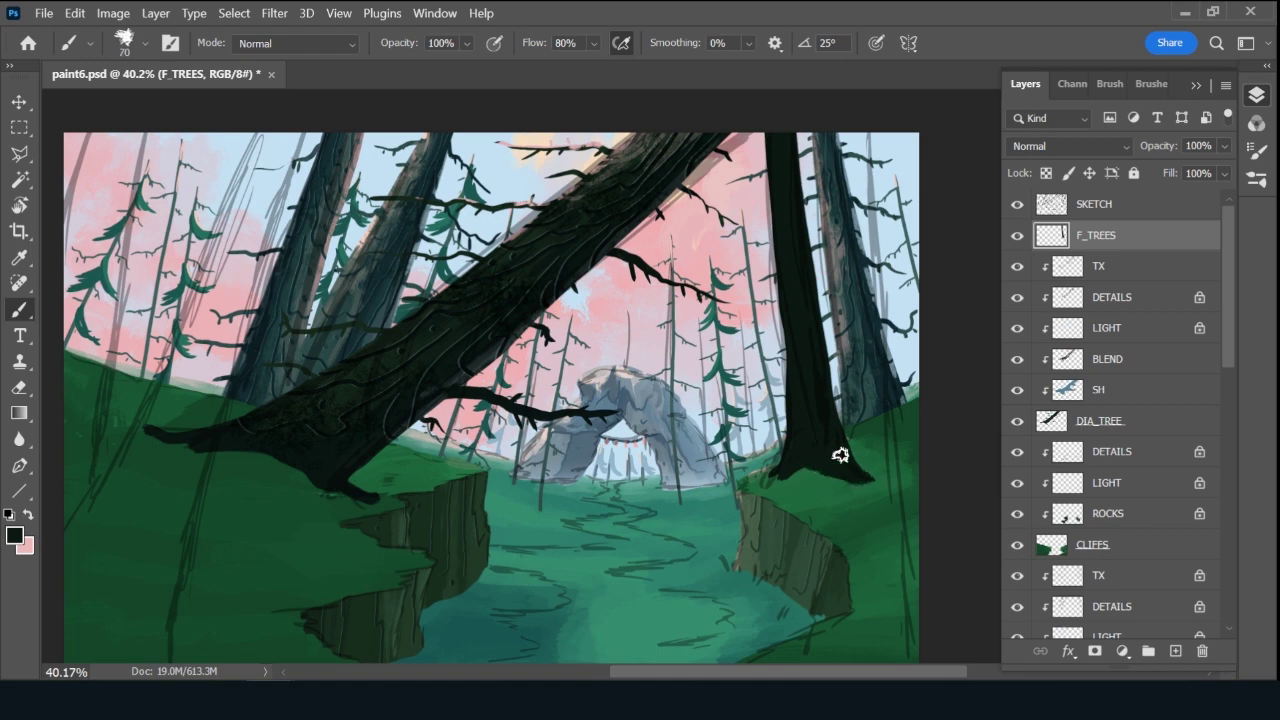
Outline and fill a near-black trunk running down the canvas's right edge with the brush at 80 to 90 px.
{"action": "left_click_drag", "start_coordinate": [872, 157], "coordinate": [897, 462]}
{"action": "left_click_drag", "start_coordinate": [900, 518], "coordinate": [914, 671]}
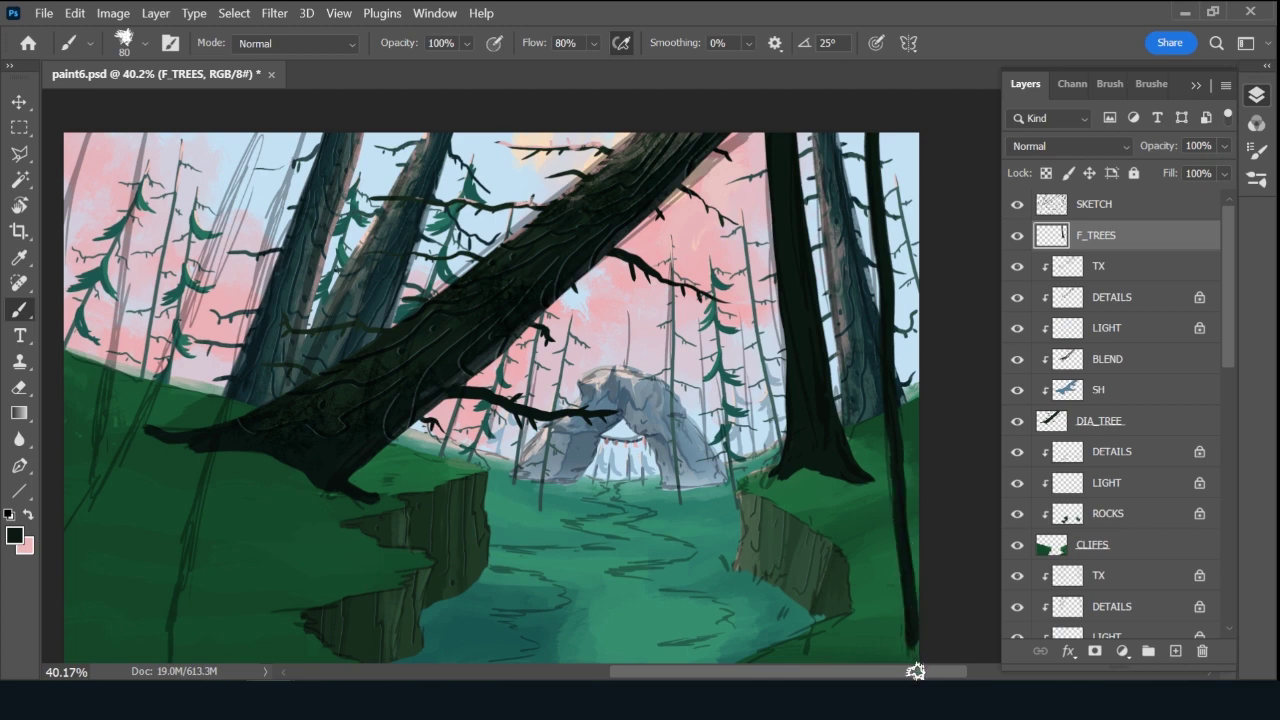
{"action": "key", "text": "bracketright"}
{"action": "mouse_move", "coordinate": [892, 208]}
{"action": "left_mouse_down"}
{"action": "mouse_move", "coordinate": [885, 131]}
{"action": "mouse_move", "coordinate": [898, 208]}
{"action": "mouse_move", "coordinate": [913, 145]}
{"action": "mouse_move", "coordinate": [924, 199]}
{"action": "mouse_move", "coordinate": [922, 127]}
{"action": "mouse_move", "coordinate": [921, 232]}
{"action": "mouse_move", "coordinate": [913, 215]}
{"action": "mouse_move", "coordinate": [898, 308]}
{"action": "mouse_move", "coordinate": [913, 399]}
{"action": "mouse_move", "coordinate": [910, 286]}
{"action": "mouse_move", "coordinate": [915, 428]}
{"action": "mouse_move", "coordinate": [918, 277]}
{"action": "mouse_move", "coordinate": [898, 318]}
{"action": "mouse_move", "coordinate": [930, 641]}
{"action": "left_mouse_up"}
{"action": "key", "text": "bracketleft"}
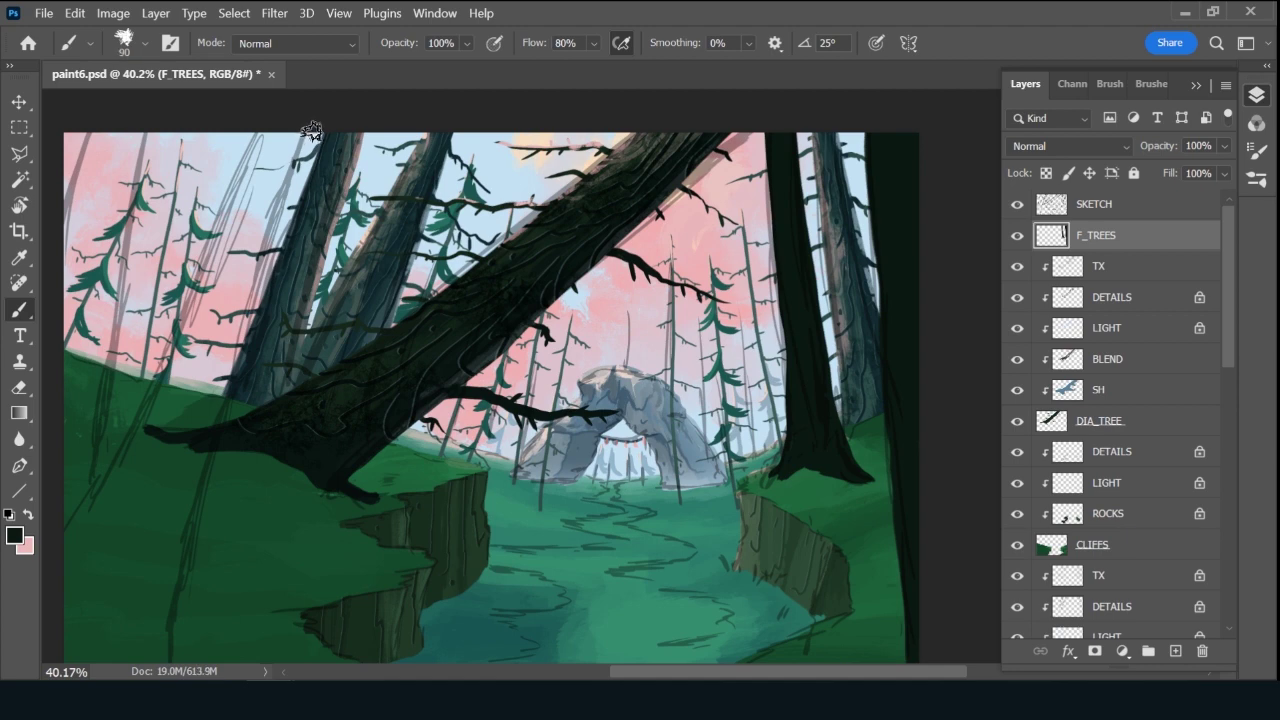
{"action": "left_click_drag", "start_coordinate": [549, 458], "coordinate": [557, 418]}
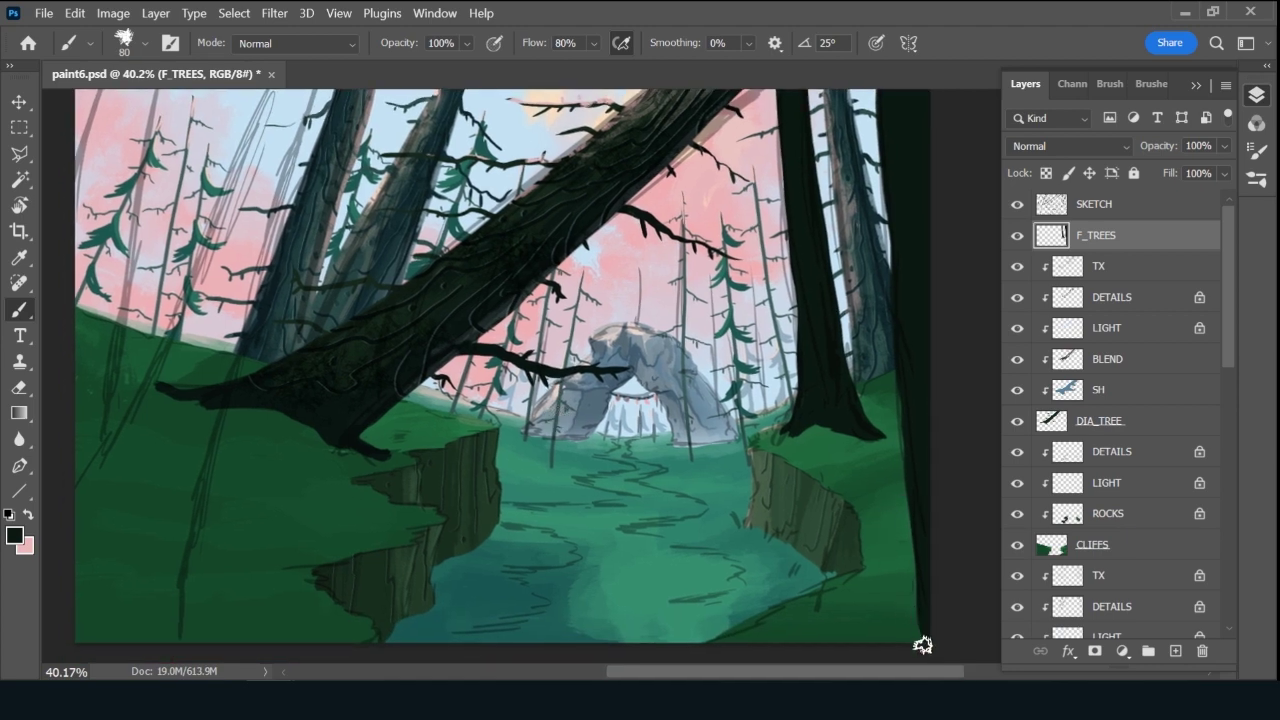
Outline the two large leaning trunks on the canvas's left side along the sketch with the 80 px brush.
{"action": "mouse_move", "coordinate": [353, 135]}
{"action": "left_mouse_down"}
{"action": "mouse_move", "coordinate": [348, 165]}
{"action": "mouse_move", "coordinate": [346, 150]}
{"action": "left_mouse_up"}
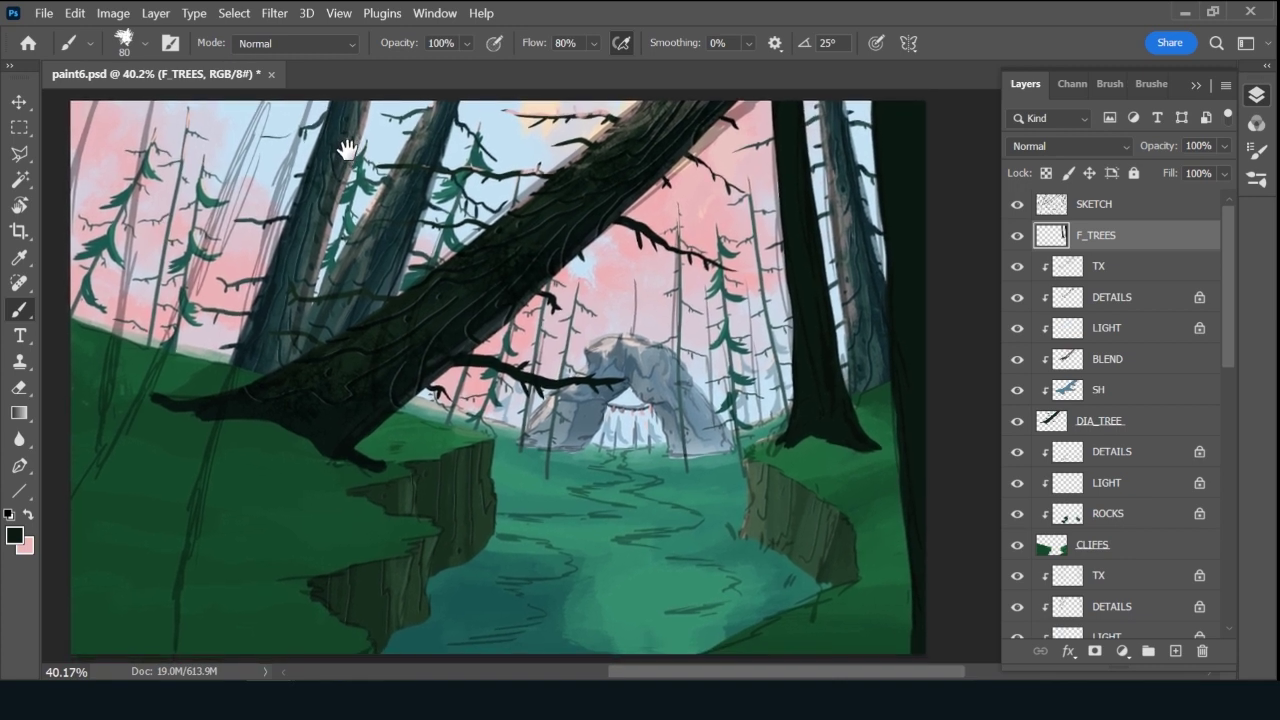
{"action": "mouse_move", "coordinate": [311, 104]}
{"action": "left_mouse_down"}
{"action": "mouse_move", "coordinate": [263, 245]}
{"action": "mouse_move", "coordinate": [169, 649]}
{"action": "mouse_move", "coordinate": [162, 637]}
{"action": "left_mouse_up"}
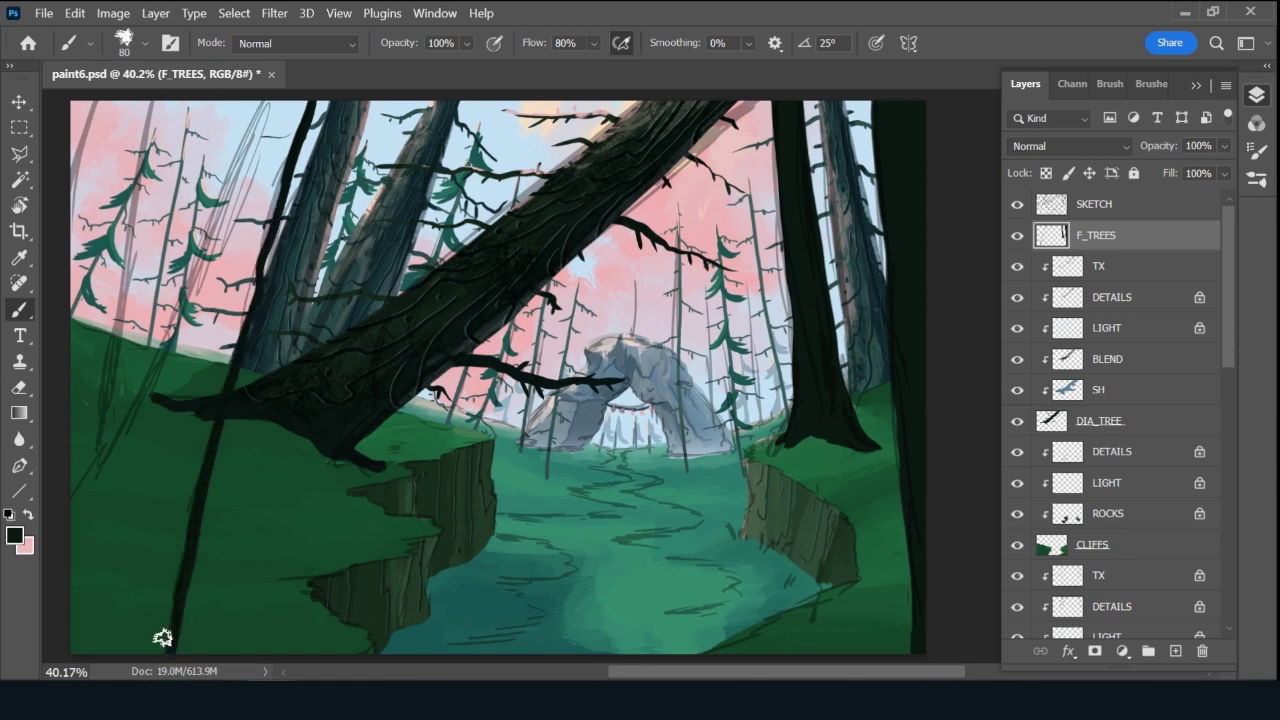
{"action": "mouse_move", "coordinate": [265, 95]}
{"action": "left_mouse_down"}
{"action": "mouse_move", "coordinate": [174, 330]}
{"action": "mouse_move", "coordinate": [50, 572]}
{"action": "left_mouse_up"}
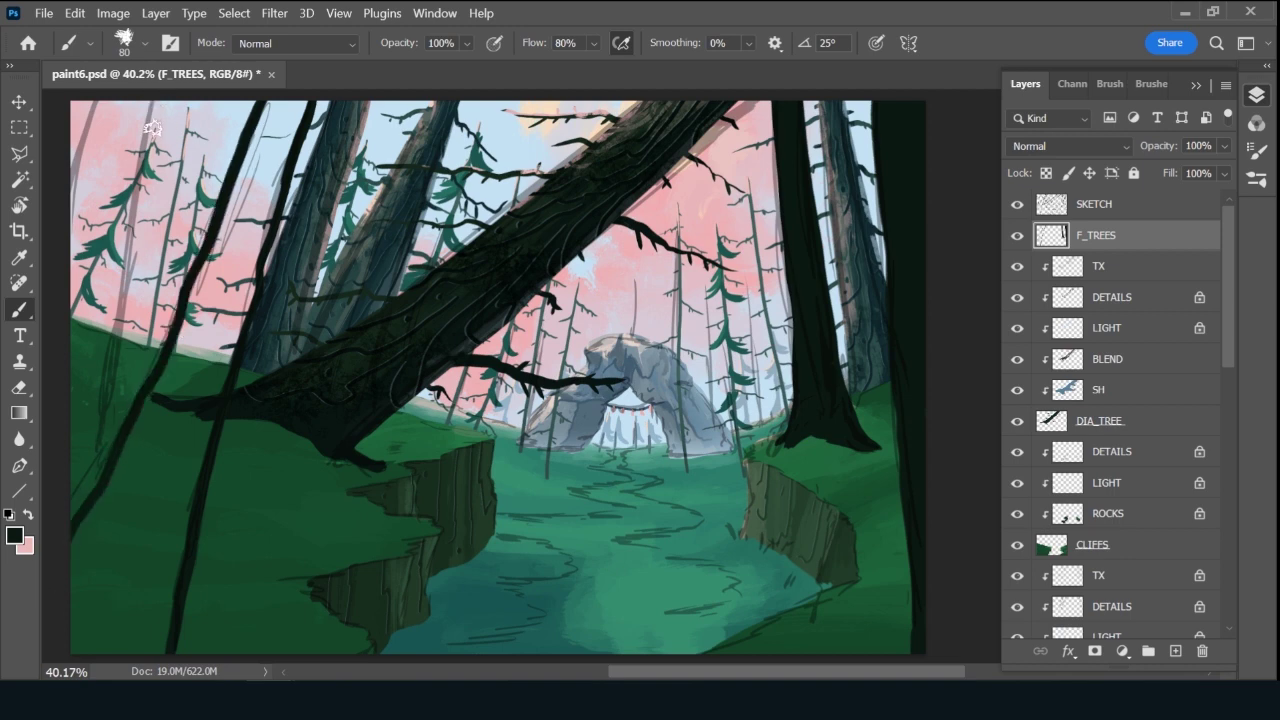
{"action": "left_click_drag", "start_coordinate": [152, 128], "coordinate": [92, 505]}
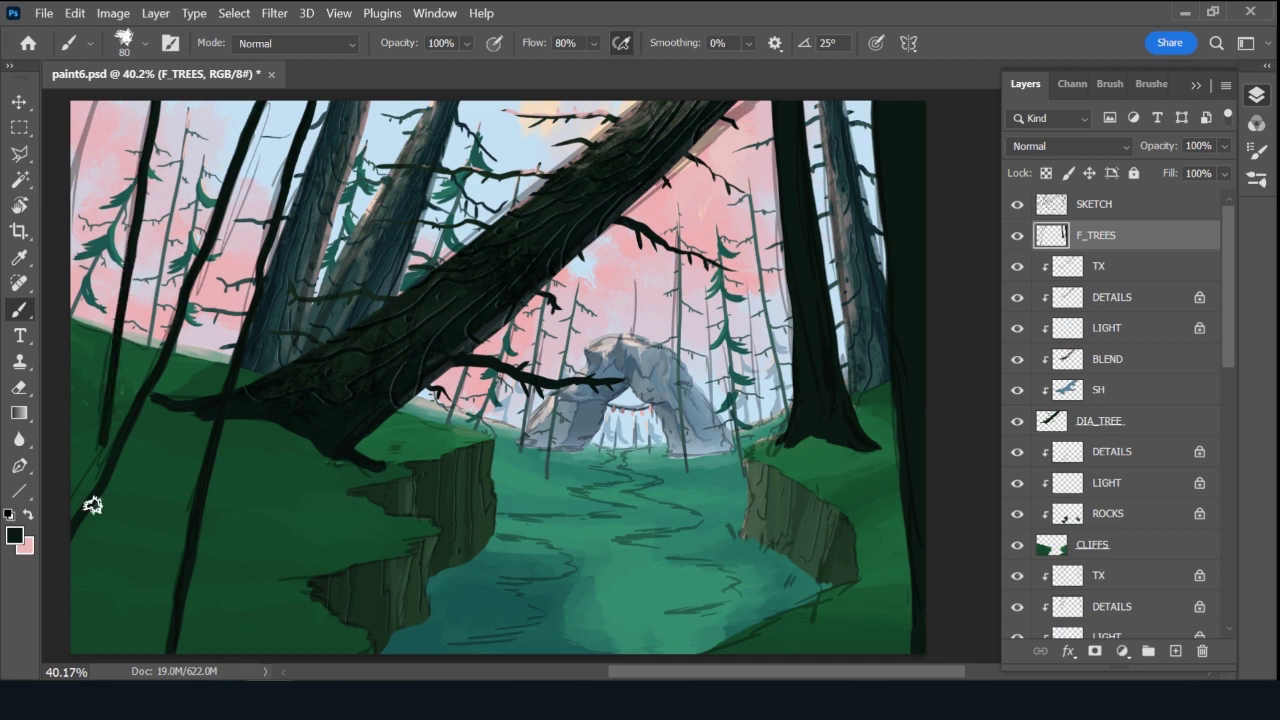
{"action": "left_click_drag", "start_coordinate": [96, 104], "coordinate": [57, 243]}
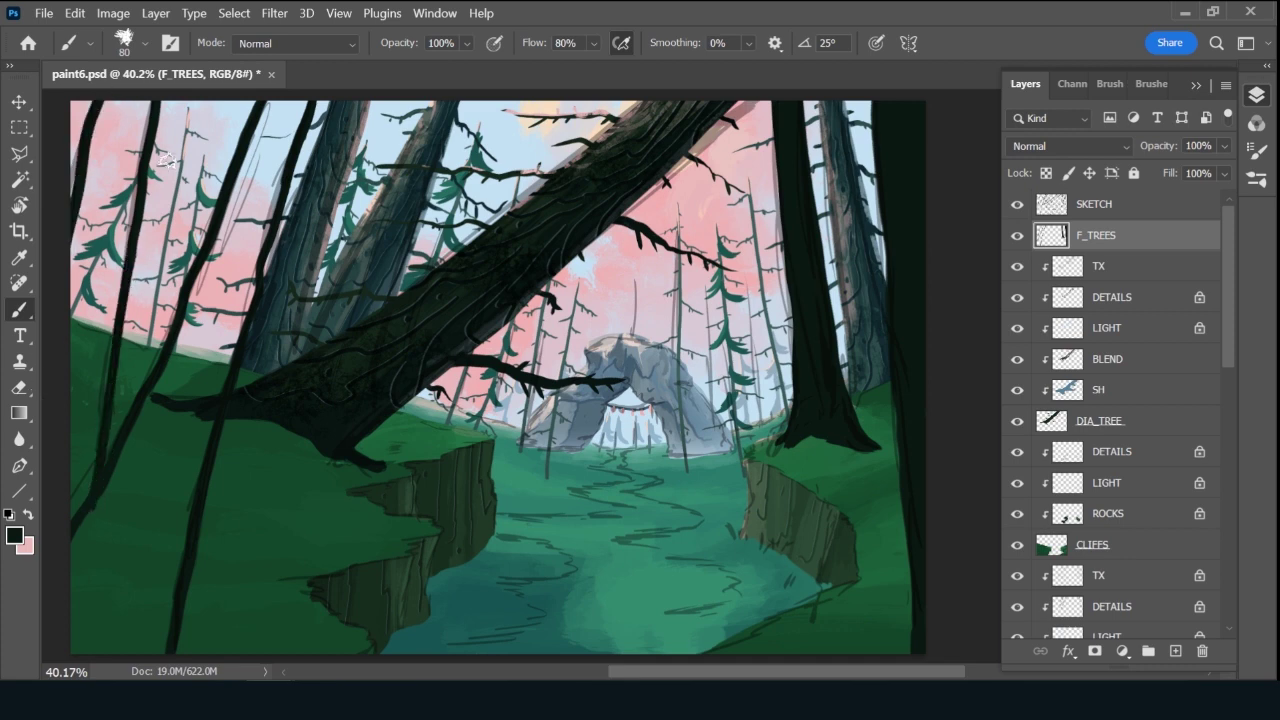
Fill both leaning left trunks with solid near-black green, adjusting the brush between 80 and 100 px.
{"action": "key", "text": "bracketright"}
{"action": "key", "text": "bracketright"}
{"action": "mouse_move", "coordinate": [106, 102]}
{"action": "left_mouse_down"}
{"action": "mouse_move", "coordinate": [93, 180]}
{"action": "mouse_move", "coordinate": [93, 123]}
{"action": "mouse_move", "coordinate": [76, 287]}
{"action": "mouse_move", "coordinate": [80, 188]}
{"action": "mouse_move", "coordinate": [76, 292]}
{"action": "mouse_move", "coordinate": [92, 261]}
{"action": "mouse_move", "coordinate": [99, 284]}
{"action": "mouse_move", "coordinate": [108, 255]}
{"action": "mouse_move", "coordinate": [111, 265]}
{"action": "mouse_move", "coordinate": [125, 176]}
{"action": "mouse_move", "coordinate": [122, 241]}
{"action": "mouse_move", "coordinate": [145, 118]}
{"action": "mouse_move", "coordinate": [146, 93]}
{"action": "mouse_move", "coordinate": [122, 170]}
{"action": "mouse_move", "coordinate": [107, 132]}
{"action": "mouse_move", "coordinate": [114, 91]}
{"action": "mouse_move", "coordinate": [101, 293]}
{"action": "mouse_move", "coordinate": [108, 274]}
{"action": "mouse_move", "coordinate": [112, 289]}
{"action": "mouse_move", "coordinate": [106, 302]}
{"action": "mouse_move", "coordinate": [109, 268]}
{"action": "mouse_move", "coordinate": [100, 332]}
{"action": "mouse_move", "coordinate": [90, 358]}
{"action": "mouse_move", "coordinate": [76, 340]}
{"action": "mouse_move", "coordinate": [64, 402]}
{"action": "mouse_move", "coordinate": [77, 305]}
{"action": "mouse_move", "coordinate": [66, 517]}
{"action": "mouse_move", "coordinate": [70, 405]}
{"action": "mouse_move", "coordinate": [67, 440]}
{"action": "mouse_move", "coordinate": [97, 345]}
{"action": "mouse_move", "coordinate": [101, 355]}
{"action": "mouse_move", "coordinate": [92, 481]}
{"action": "mouse_move", "coordinate": [99, 460]}
{"action": "mouse_move", "coordinate": [100, 379]}
{"action": "mouse_move", "coordinate": [75, 546]}
{"action": "mouse_move", "coordinate": [81, 511]}
{"action": "mouse_move", "coordinate": [104, 500]}
{"action": "mouse_move", "coordinate": [67, 605]}
{"action": "mouse_move", "coordinate": [70, 625]}
{"action": "mouse_move", "coordinate": [80, 608]}
{"action": "mouse_move", "coordinate": [73, 631]}
{"action": "mouse_move", "coordinate": [106, 612]}
{"action": "mouse_move", "coordinate": [117, 651]}
{"action": "mouse_move", "coordinate": [143, 601]}
{"action": "mouse_move", "coordinate": [144, 638]}
{"action": "mouse_move", "coordinate": [167, 608]}
{"action": "mouse_move", "coordinate": [157, 649]}
{"action": "mouse_move", "coordinate": [180, 491]}
{"action": "mouse_move", "coordinate": [180, 471]}
{"action": "mouse_move", "coordinate": [163, 491]}
{"action": "mouse_move", "coordinate": [163, 457]}
{"action": "mouse_move", "coordinate": [126, 514]}
{"action": "mouse_move", "coordinate": [160, 433]}
{"action": "mouse_move", "coordinate": [114, 494]}
{"action": "mouse_move", "coordinate": [119, 467]}
{"action": "mouse_move", "coordinate": [199, 332]}
{"action": "mouse_move", "coordinate": [169, 380]}
{"action": "mouse_move", "coordinate": [166, 444]}
{"action": "mouse_move", "coordinate": [206, 397]}
{"action": "mouse_move", "coordinate": [200, 437]}
{"action": "mouse_move", "coordinate": [234, 313]}
{"action": "left_mouse_up"}
{"action": "key", "text": "bracketleft"}
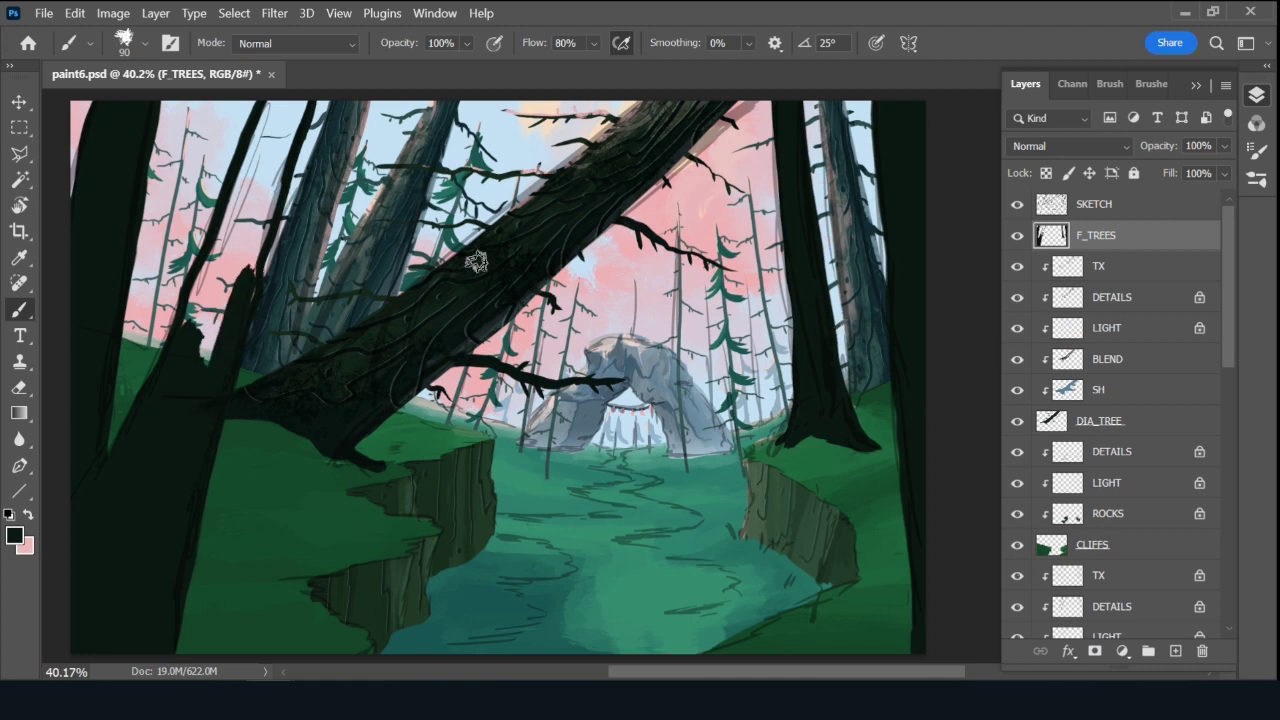
{"action": "key", "text": "bracketleft"}
{"action": "mouse_move", "coordinate": [275, 108]}
{"action": "left_mouse_down"}
{"action": "mouse_move", "coordinate": [254, 148]}
{"action": "mouse_move", "coordinate": [276, 94]}
{"action": "mouse_move", "coordinate": [197, 279]}
{"action": "mouse_move", "coordinate": [185, 338]}
{"action": "mouse_move", "coordinate": [212, 292]}
{"action": "mouse_move", "coordinate": [207, 358]}
{"action": "mouse_move", "coordinate": [240, 290]}
{"action": "mouse_move", "coordinate": [252, 295]}
{"action": "mouse_move", "coordinate": [296, 94]}
{"action": "mouse_move", "coordinate": [286, 112]}
{"action": "mouse_move", "coordinate": [282, 96]}
{"action": "mouse_move", "coordinate": [222, 265]}
{"action": "mouse_move", "coordinate": [271, 152]}
{"action": "mouse_move", "coordinate": [243, 253]}
{"action": "left_mouse_up"}
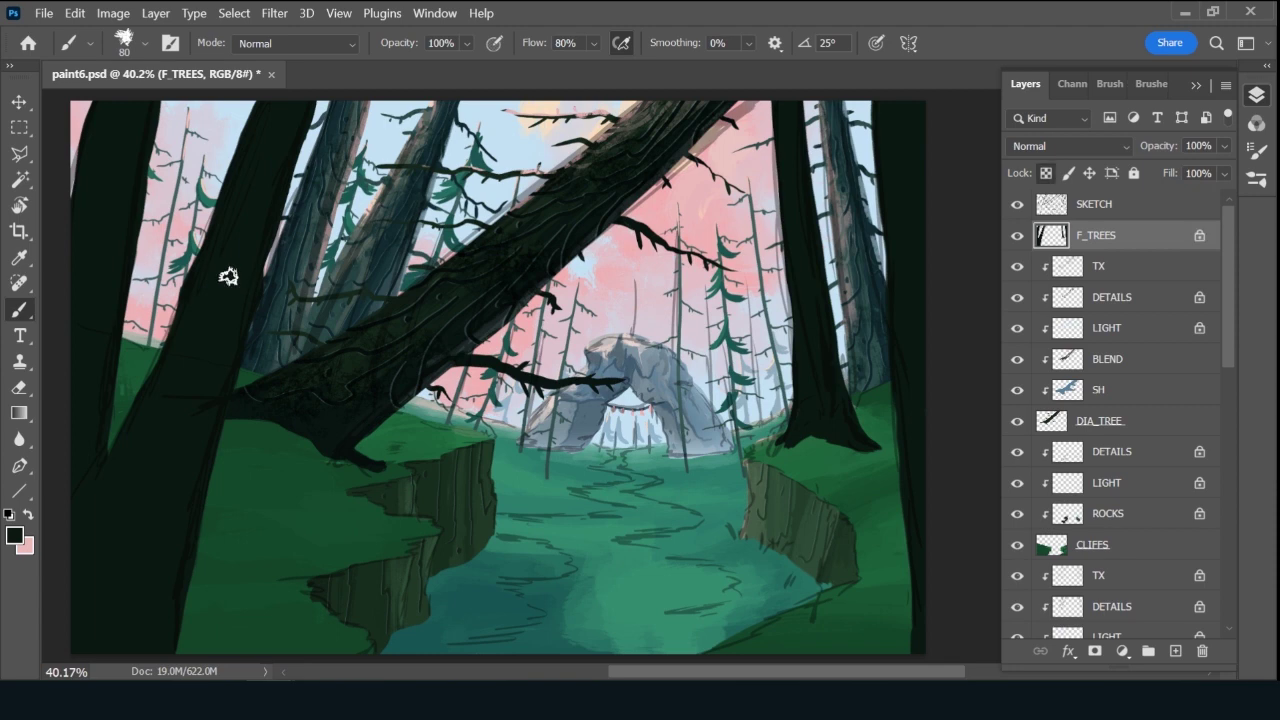
Recolor the trunk on the right slope with dark green #11251d under locked transparency and hide the SKETCH layer.
{"action": "left_click", "coordinate": [14, 537]}
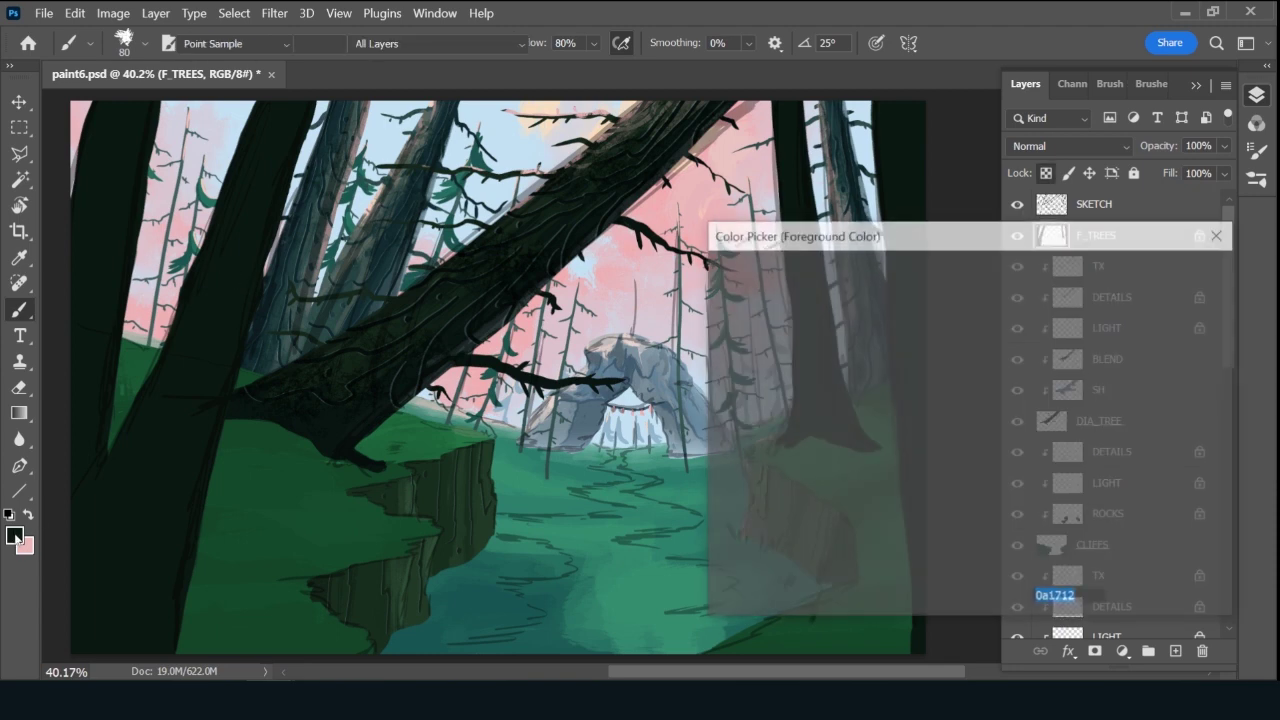
{"action": "left_click", "coordinate": [856, 497]}
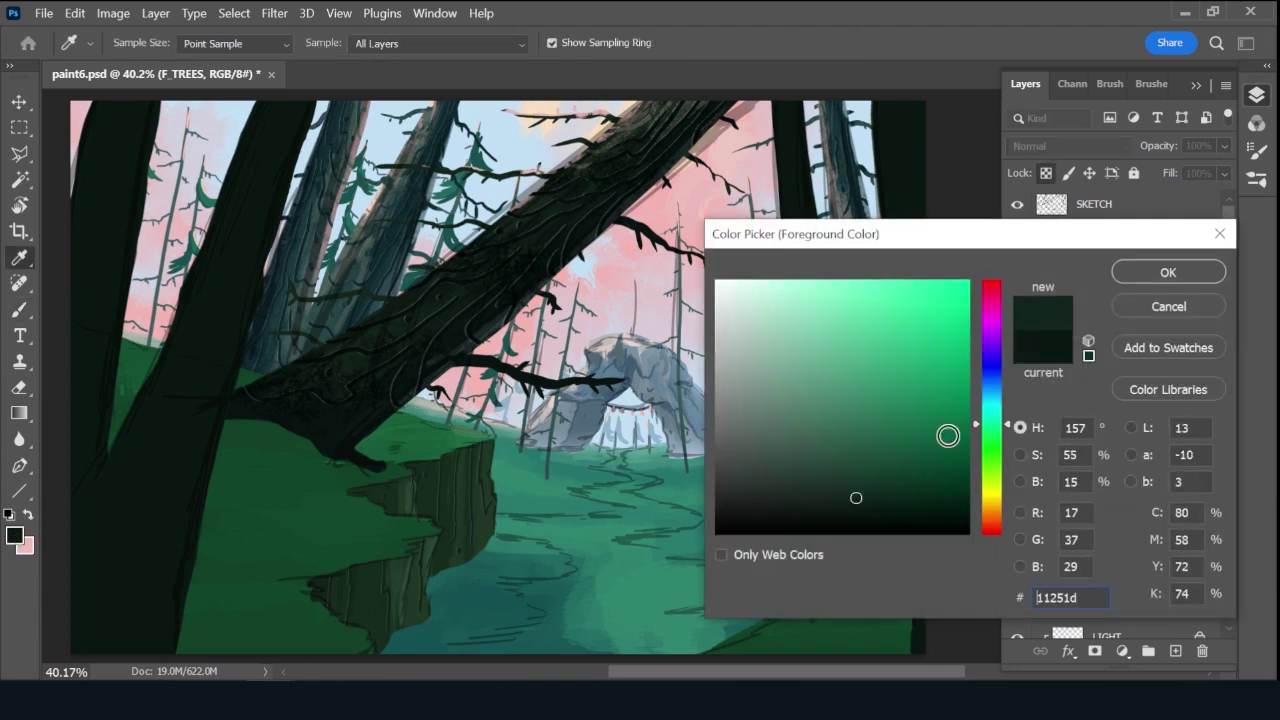
{"action": "left_click", "coordinate": [1168, 273]}
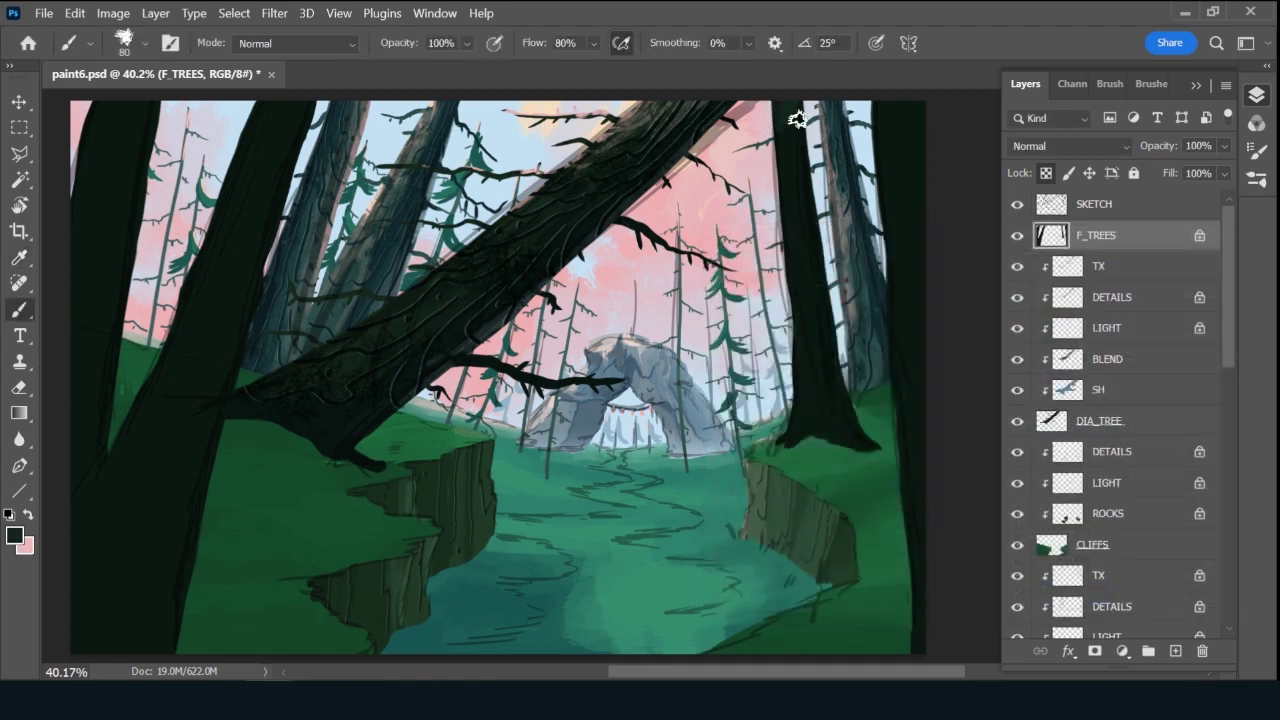
{"action": "left_click", "coordinate": [1017, 205]}
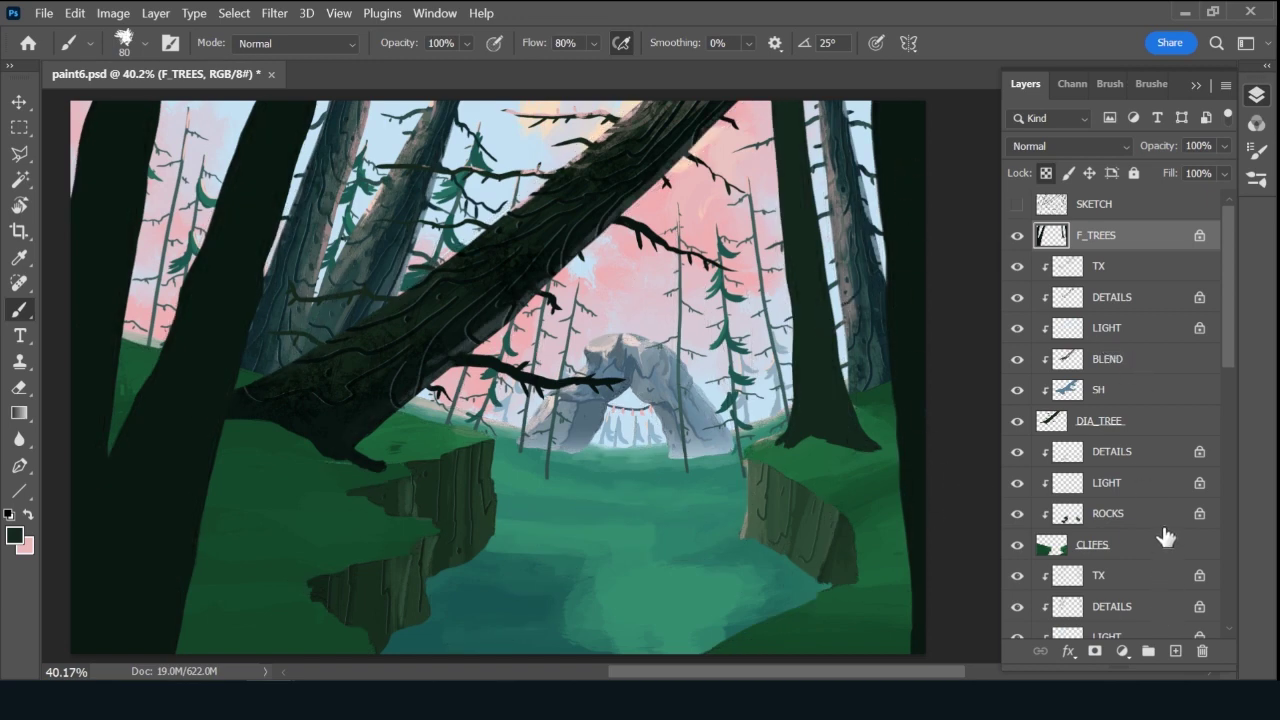
Choose the Ink 2 brush and set the foreground color to muted blue #476e87.
{"action": "left_click", "coordinate": [1149, 84]}
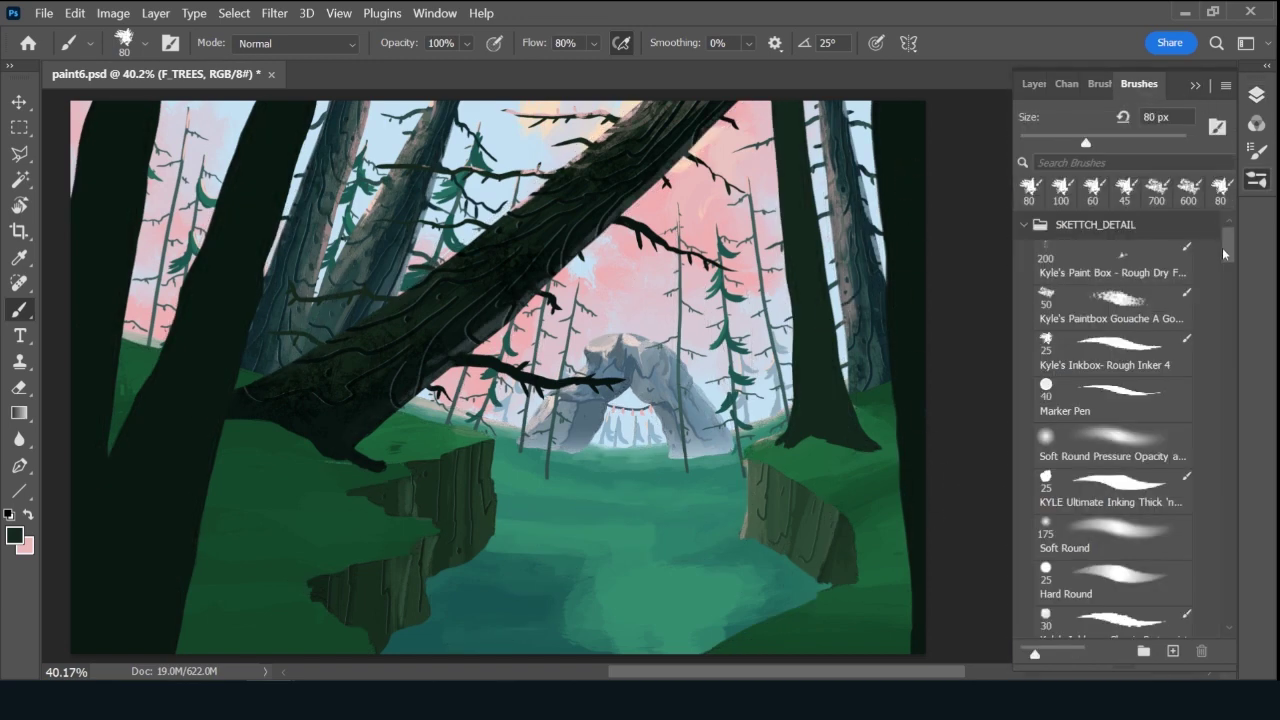
{"action": "left_click_drag", "start_coordinate": [1230, 249], "coordinate": [1230, 327]}
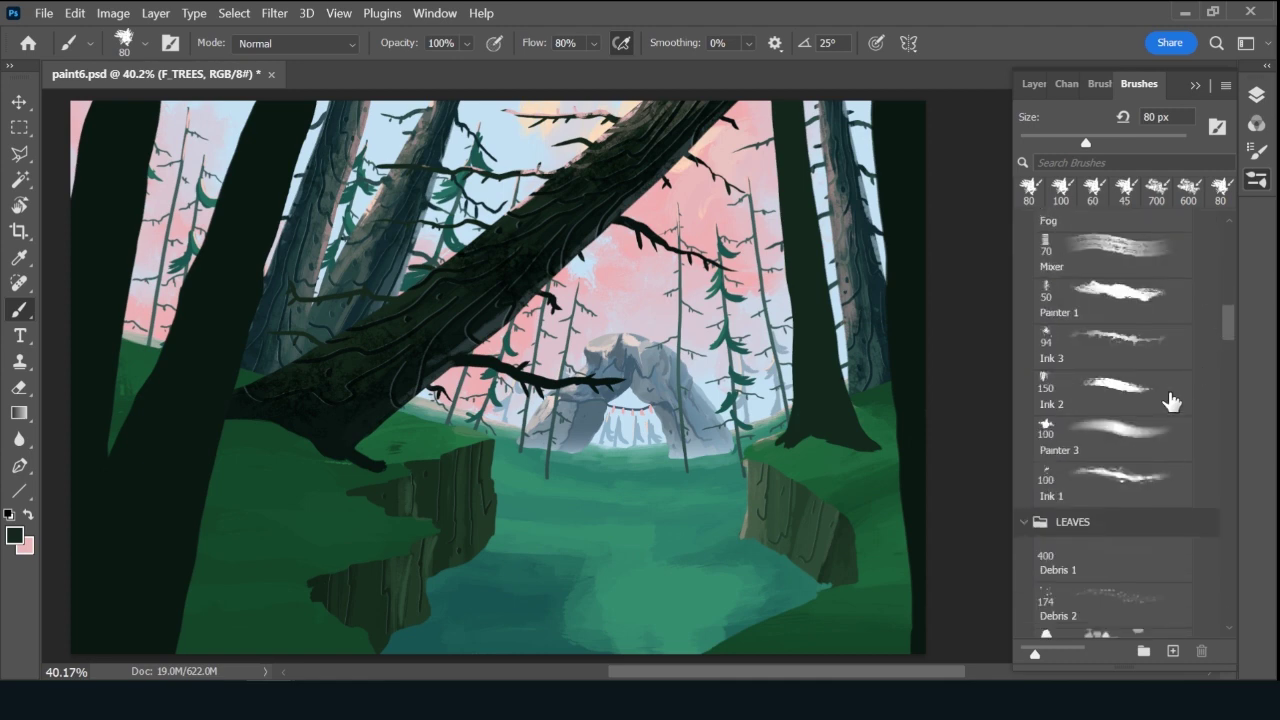
{"action": "left_click", "coordinate": [1136, 404]}
{"action": "left_click", "coordinate": [1034, 84]}
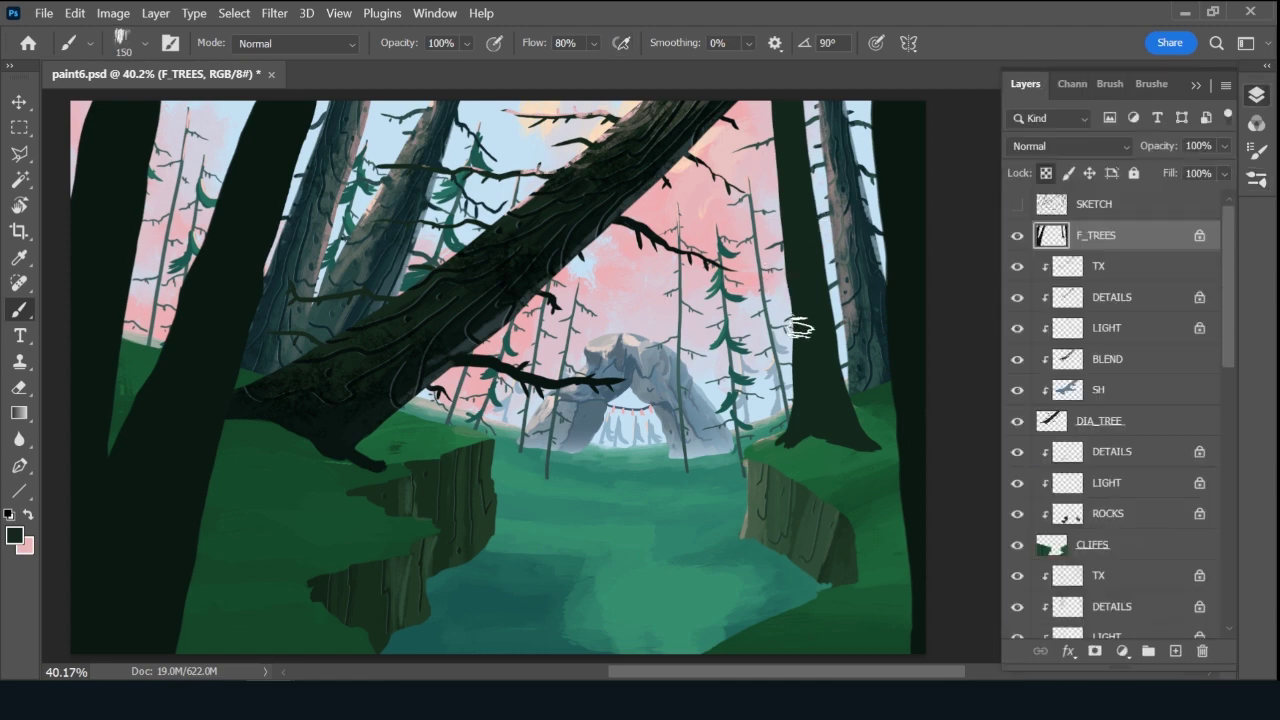
{"action": "left_click", "coordinate": [13, 540]}
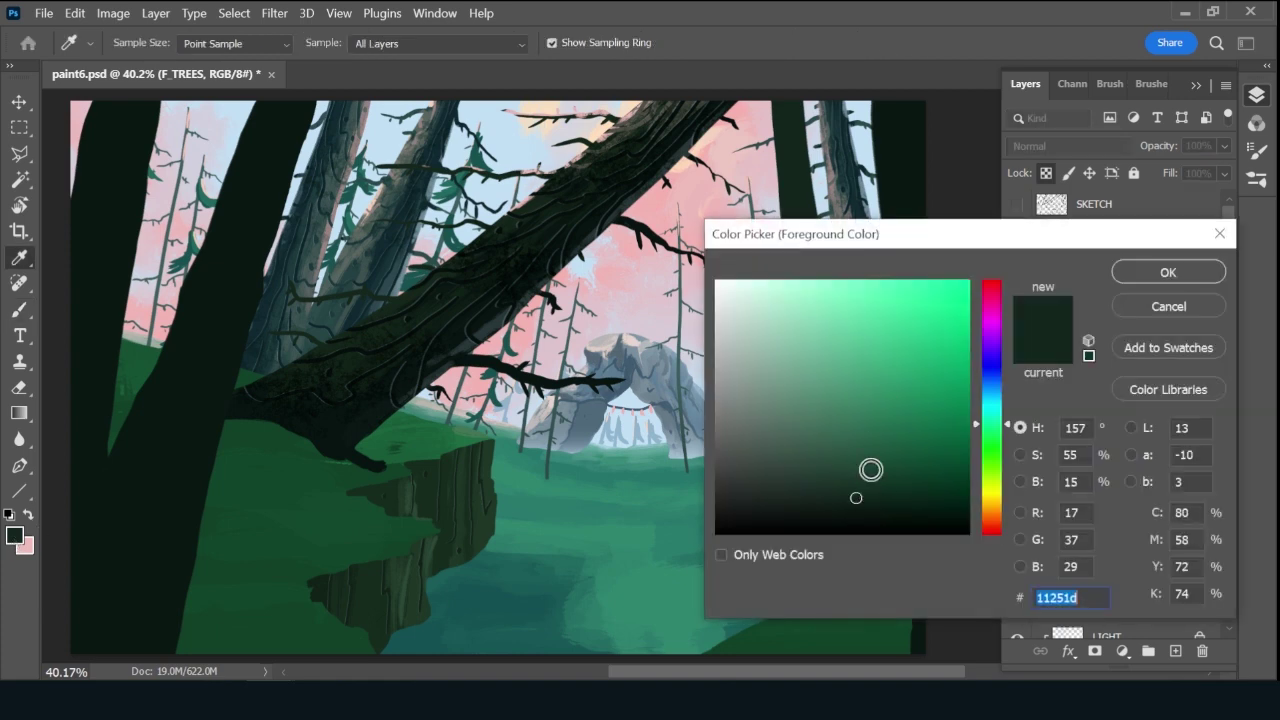
{"action": "left_click", "coordinate": [525, 131]}
{"action": "left_click", "coordinate": [835, 400]}
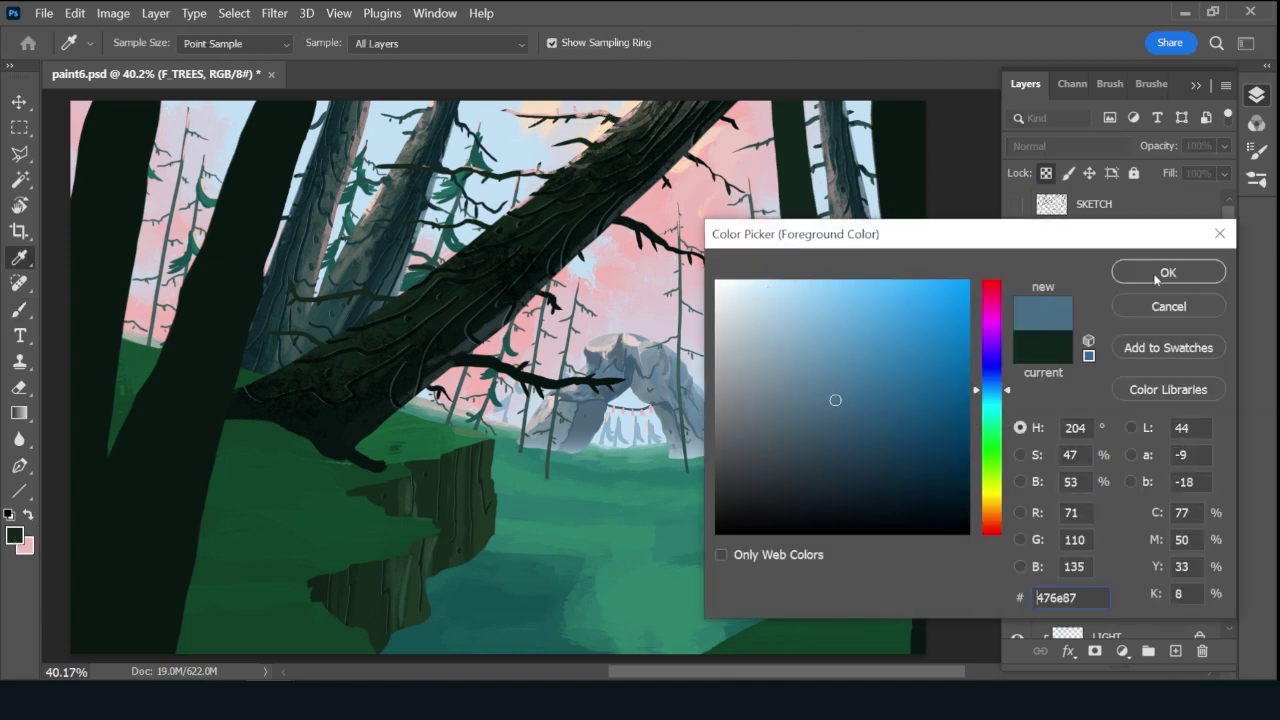
{"action": "left_click", "coordinate": [1168, 272]}
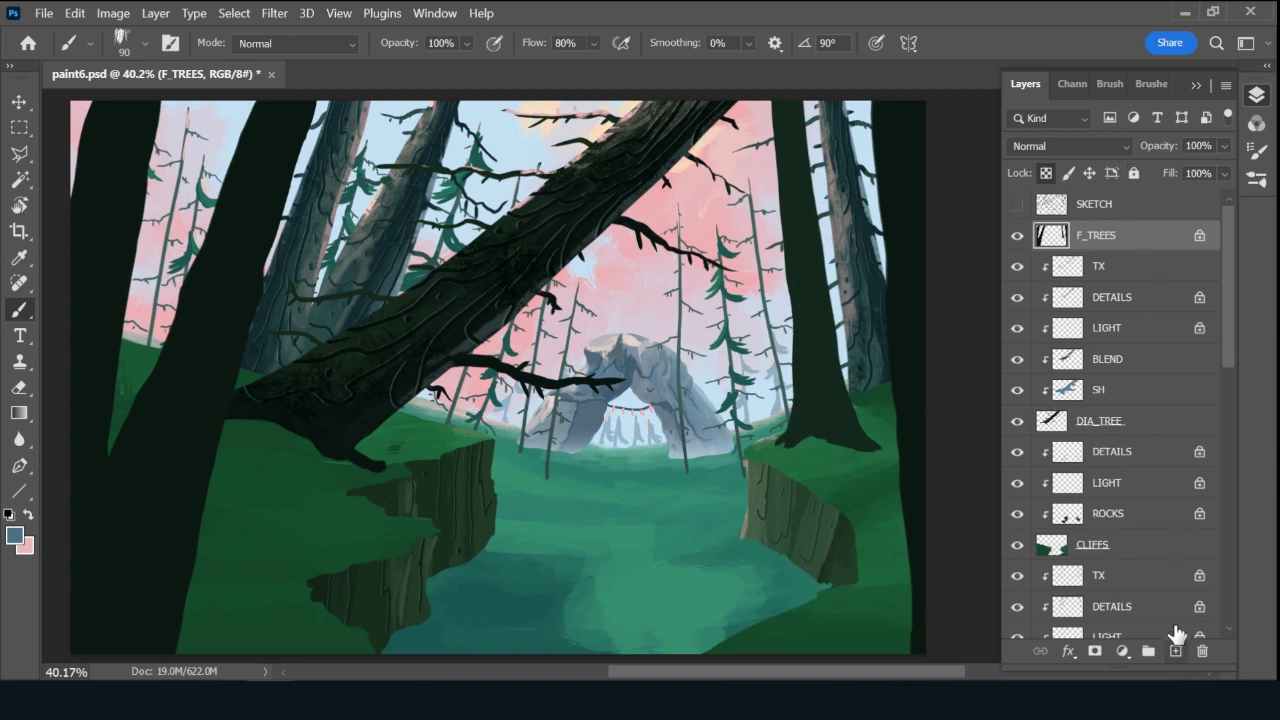
Add a layer named SH clipped to F_TREES and set its blend mode to Multiply.
{"action": "left_click", "coordinate": [1175, 651]}
{"action": "key", "text": "ctrl+alt+g"}
{"action": "double_click", "coordinate": [1108, 238]}
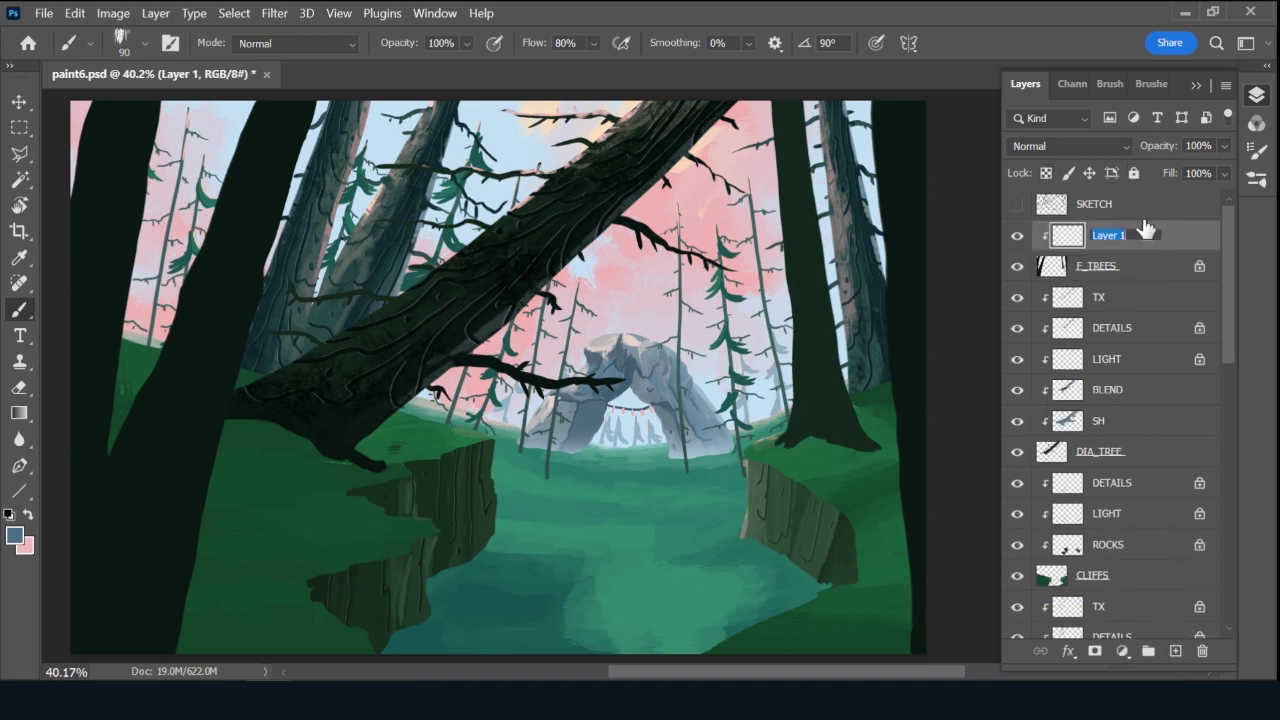
{"action": "type", "text": "SH"}
{"action": "key", "text": "Return"}
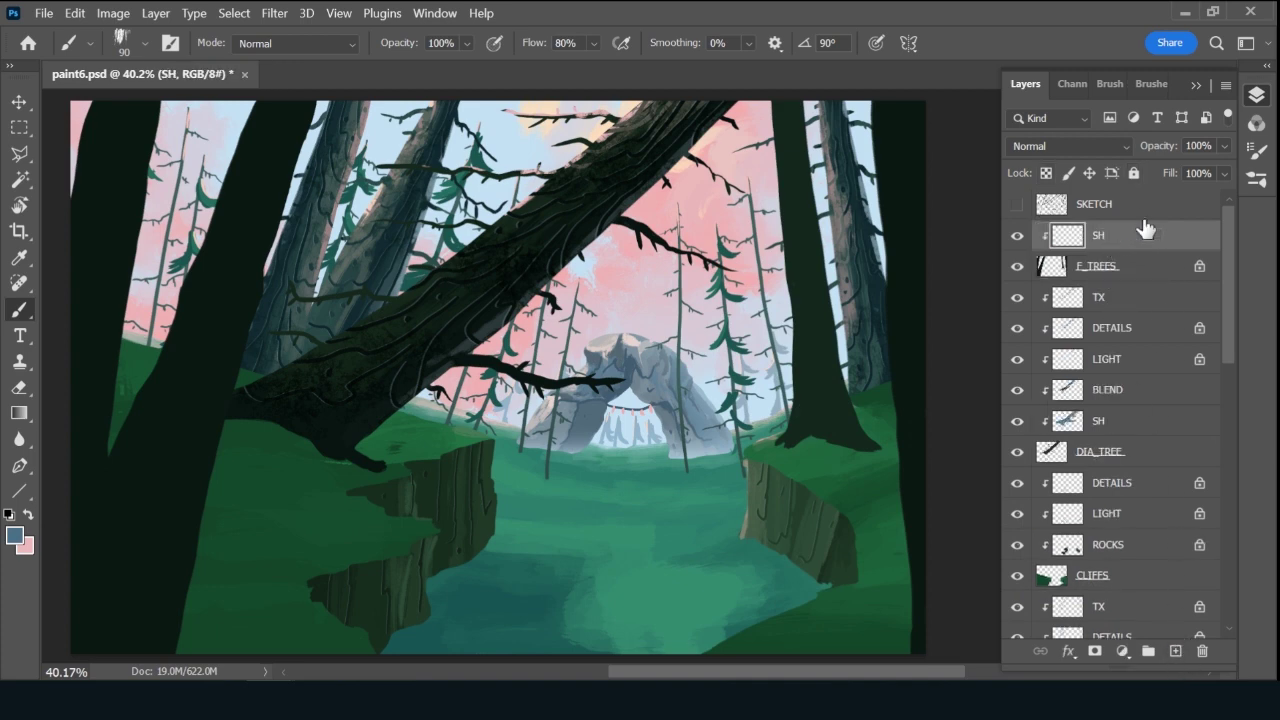
{"action": "left_click", "coordinate": [1077, 150]}
{"action": "left_click", "coordinate": [1100, 176]}
Paint thin near-black branches on both left trunks on the F_TREES layer, with transparency unlocked and the rough ink brush at 35 px.
{"action": "left_click", "coordinate": [1137, 272]}
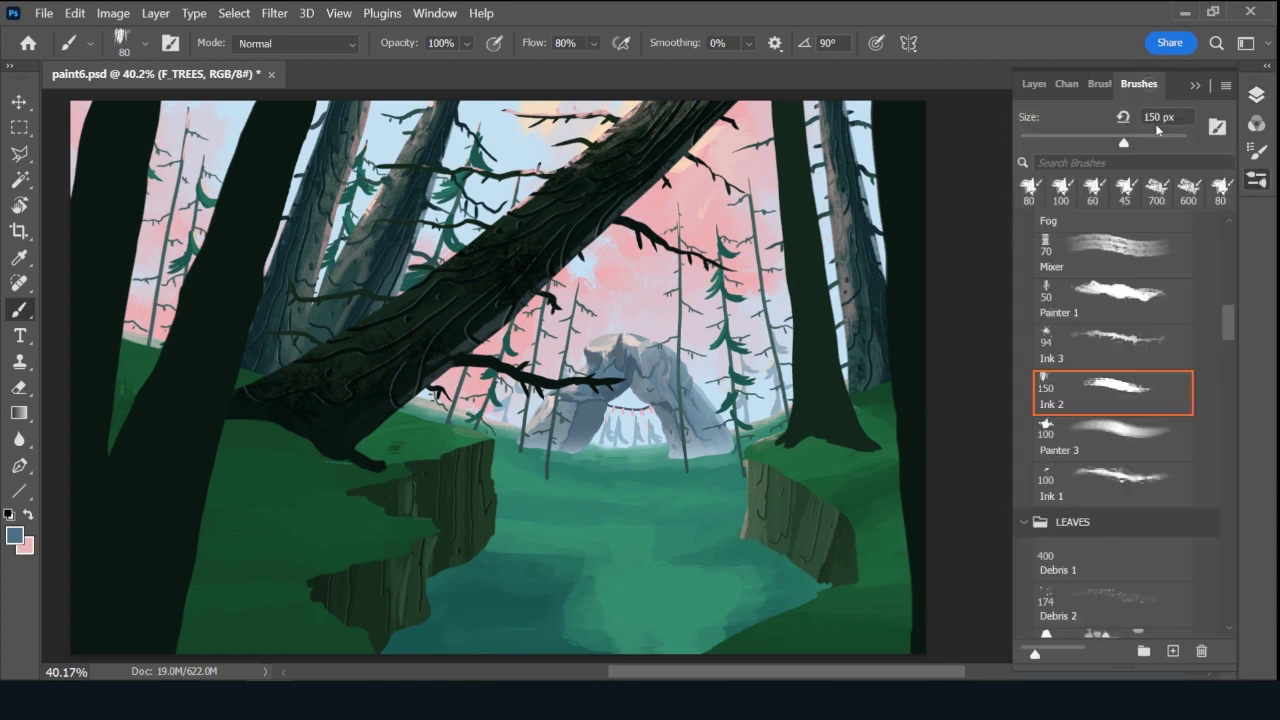
{"action": "left_click", "coordinate": [1151, 84]}
{"action": "key", "text": "x"}
{"action": "left_click", "coordinate": [1044, 196]}
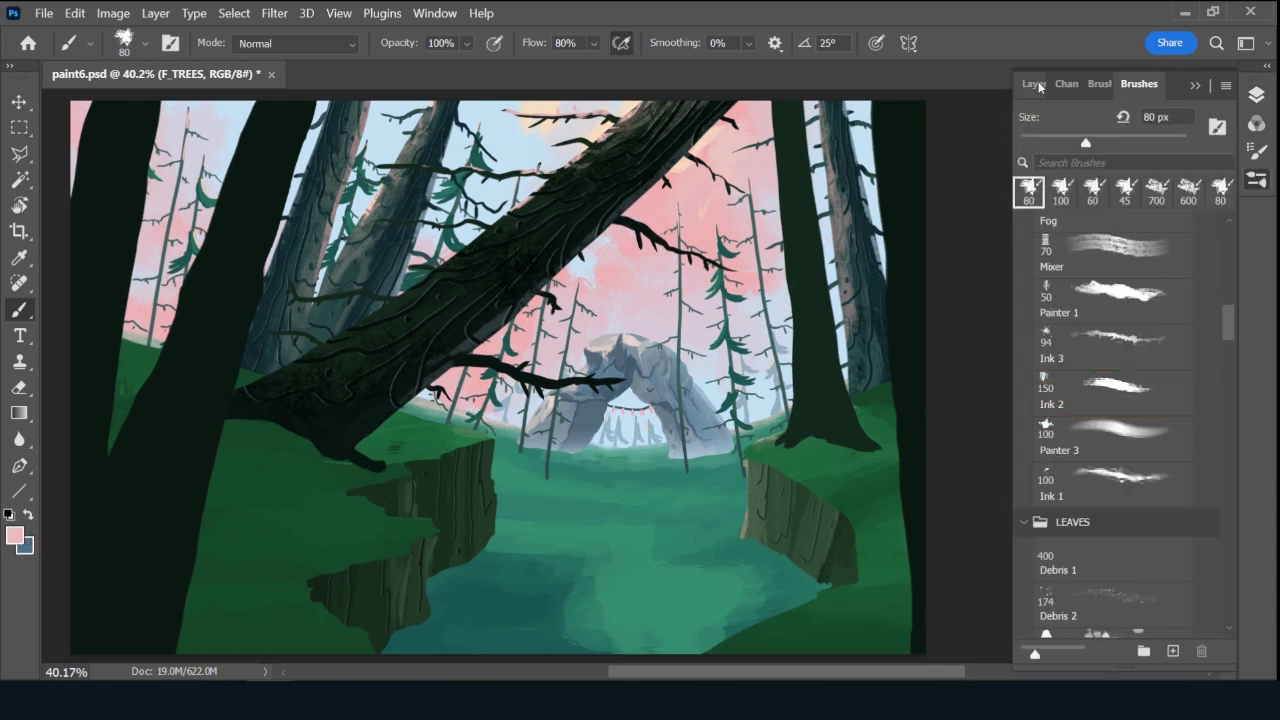
{"action": "left_click", "coordinate": [1025, 84]}
{"action": "left_click", "coordinate": [168, 550], "text": "alt"}
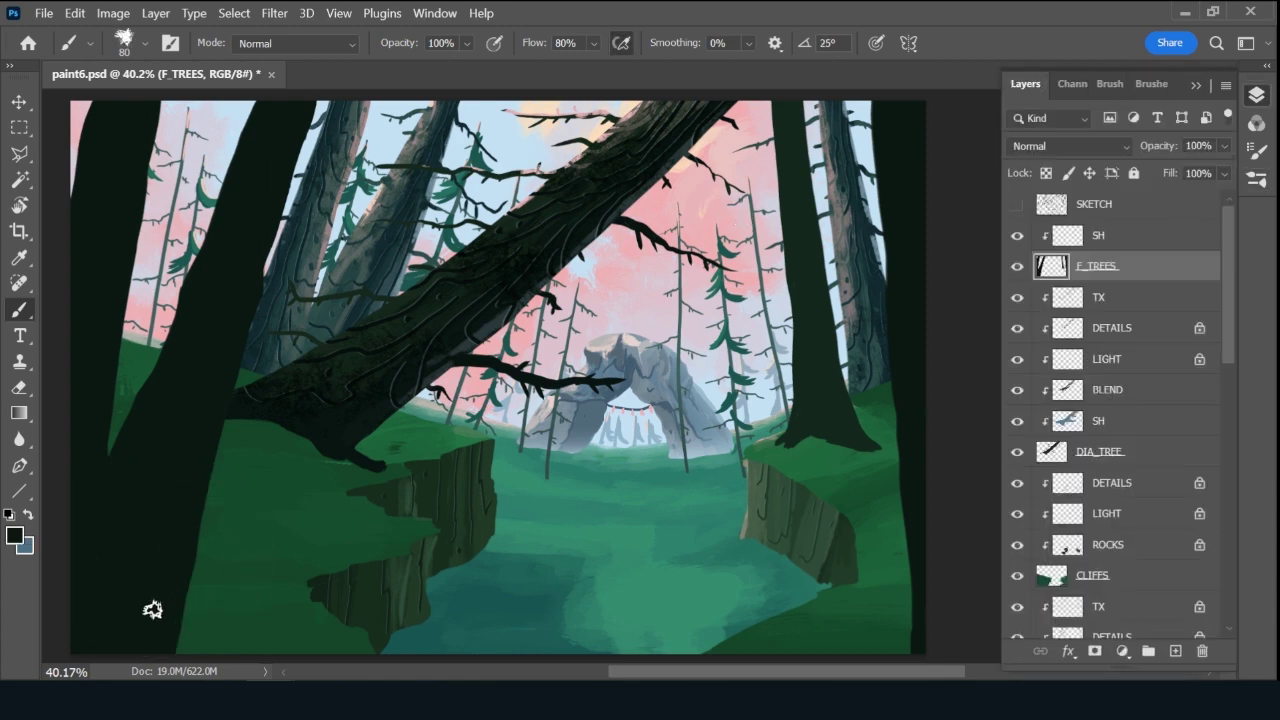
{"action": "left_click_drag", "start_coordinate": [199, 574], "coordinate": [351, 532]}
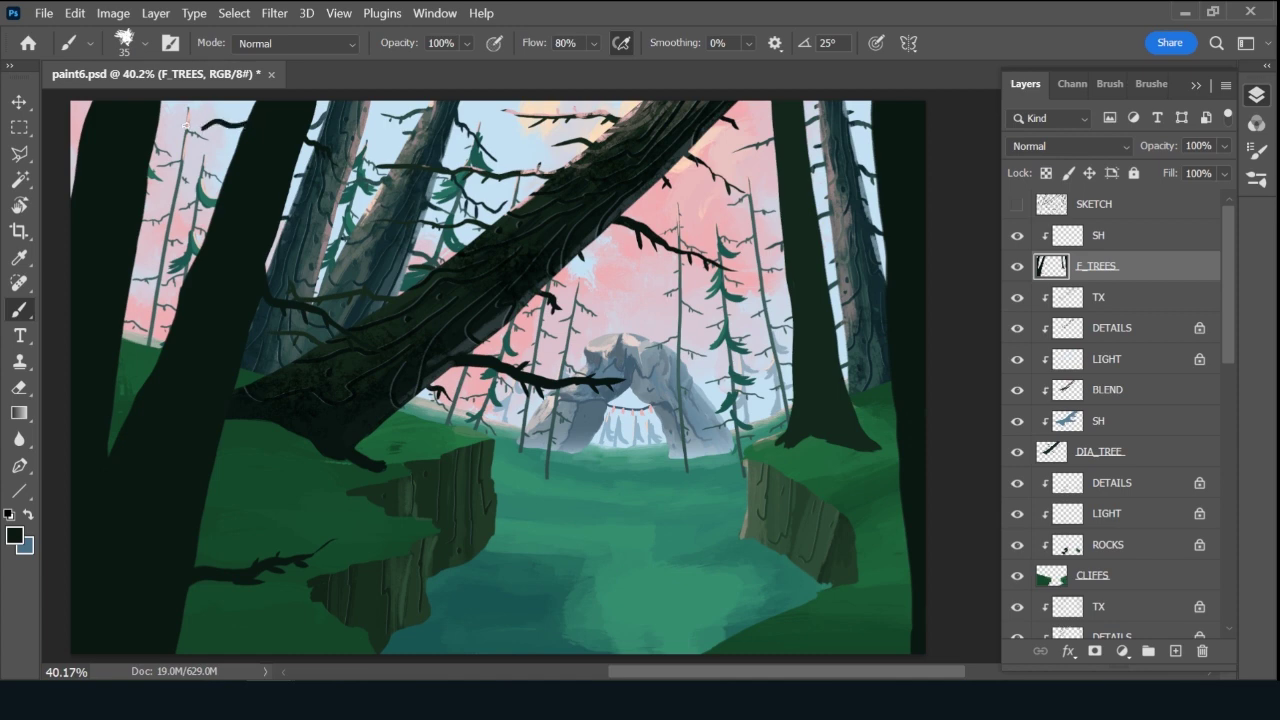
{"action": "left_click_drag", "start_coordinate": [234, 190], "coordinate": [163, 206]}
{"action": "left_click_drag", "start_coordinate": [224, 431], "coordinate": [314, 478]}
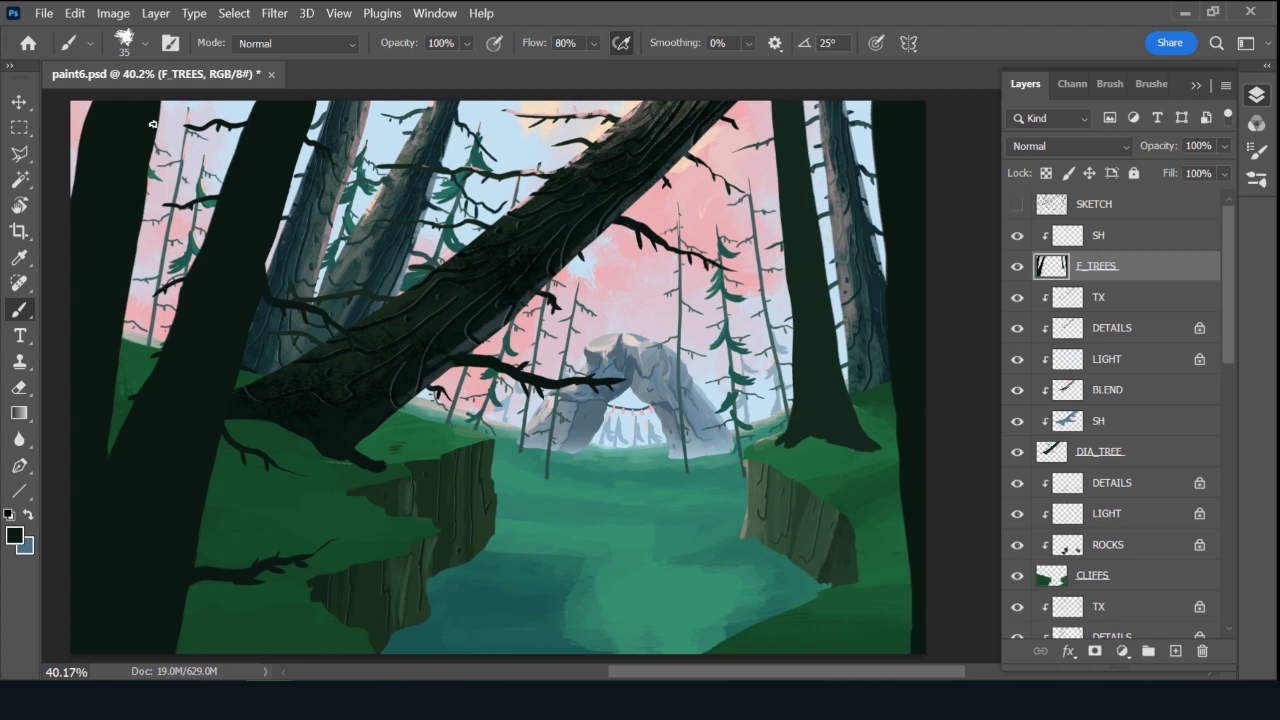
{"action": "left_click_drag", "start_coordinate": [186, 156], "coordinate": [170, 136]}
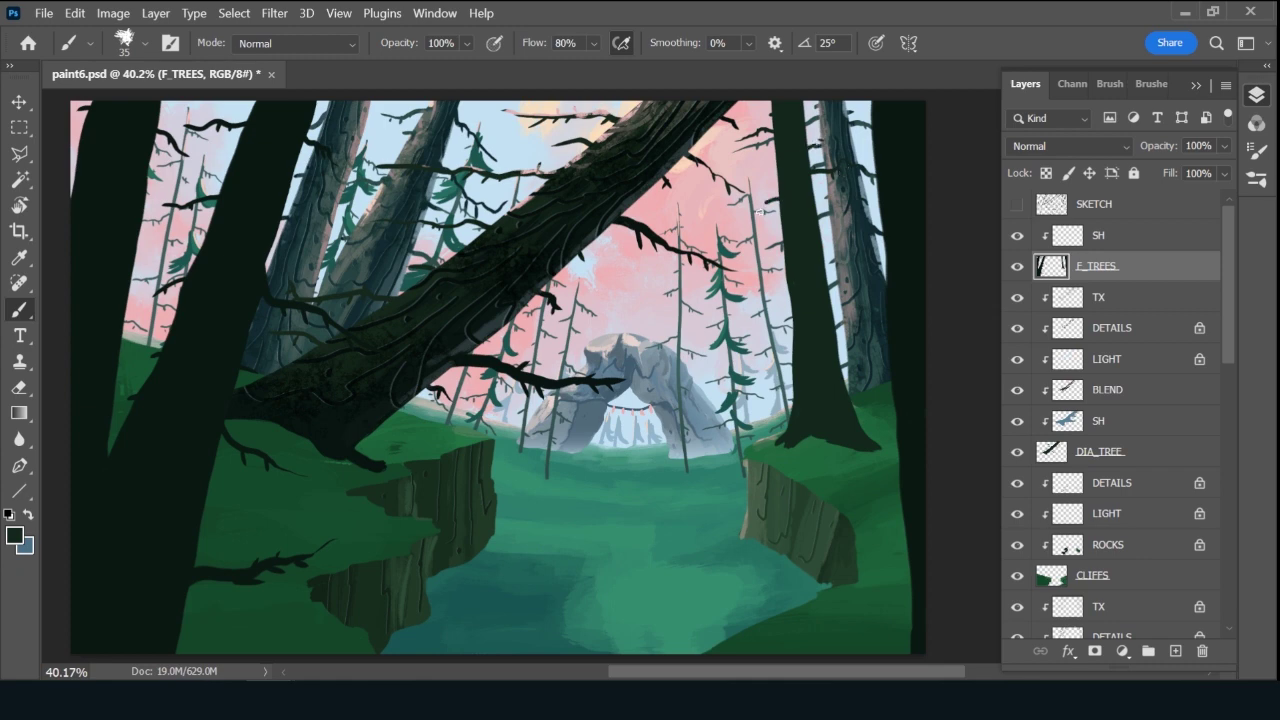
Paint thin dark branches on the right slope trunk and the right-edge trunk, sampling the edge trunk's color for its own branches.
{"action": "left_click_drag", "start_coordinate": [762, 208], "coordinate": [742, 220]}
{"action": "left_click_drag", "start_coordinate": [828, 283], "coordinate": [855, 278]}
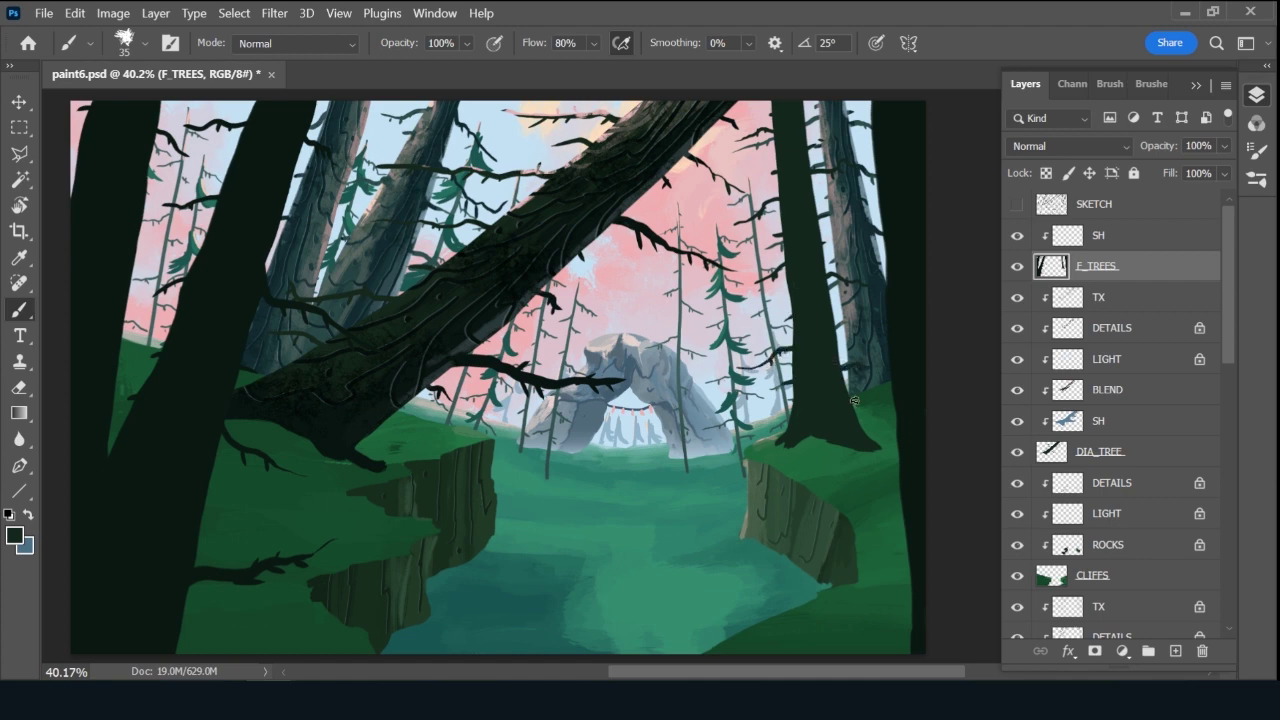
{"action": "left_click", "coordinate": [910, 465], "text": "alt"}
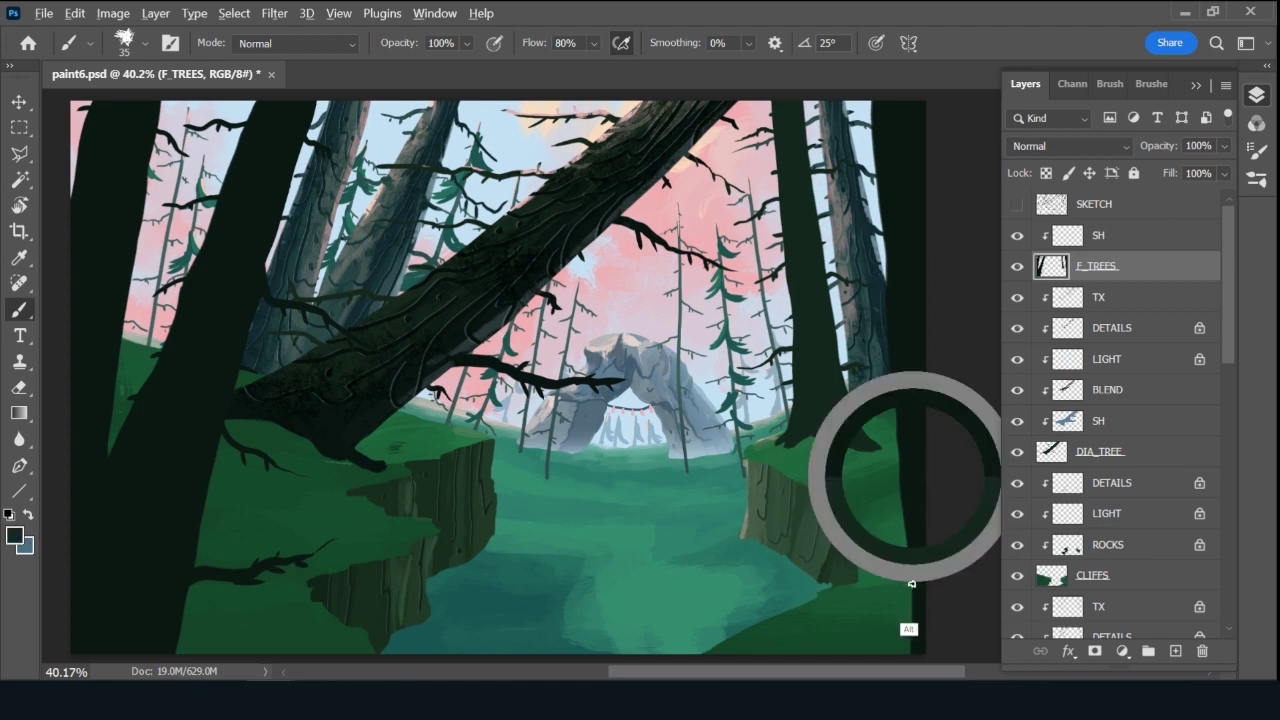
{"action": "left_click_drag", "start_coordinate": [862, 125], "coordinate": [779, 153]}
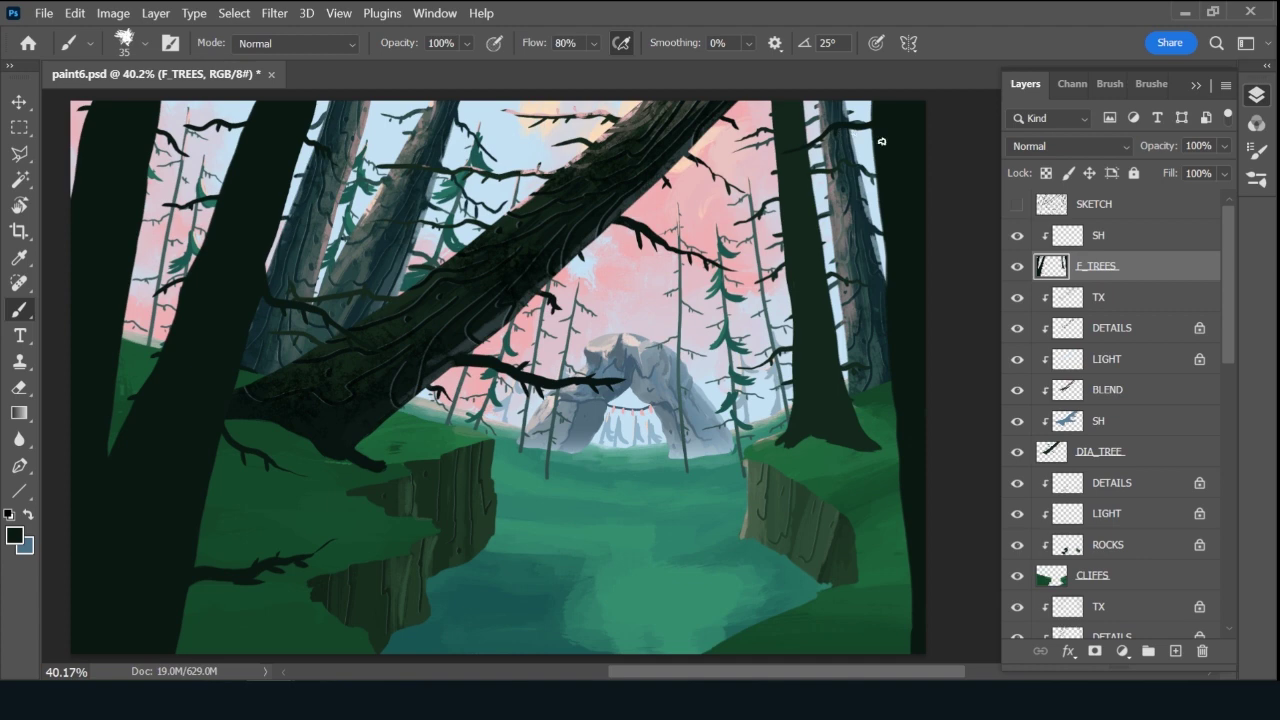
{"action": "left_click_drag", "start_coordinate": [875, 145], "coordinate": [841, 152]}
{"action": "mouse_move", "coordinate": [865, 200]}
{"action": "left_mouse_down"}
{"action": "mouse_move", "coordinate": [826, 250]}
{"action": "mouse_move", "coordinate": [726, 318]}
{"action": "left_mouse_up"}
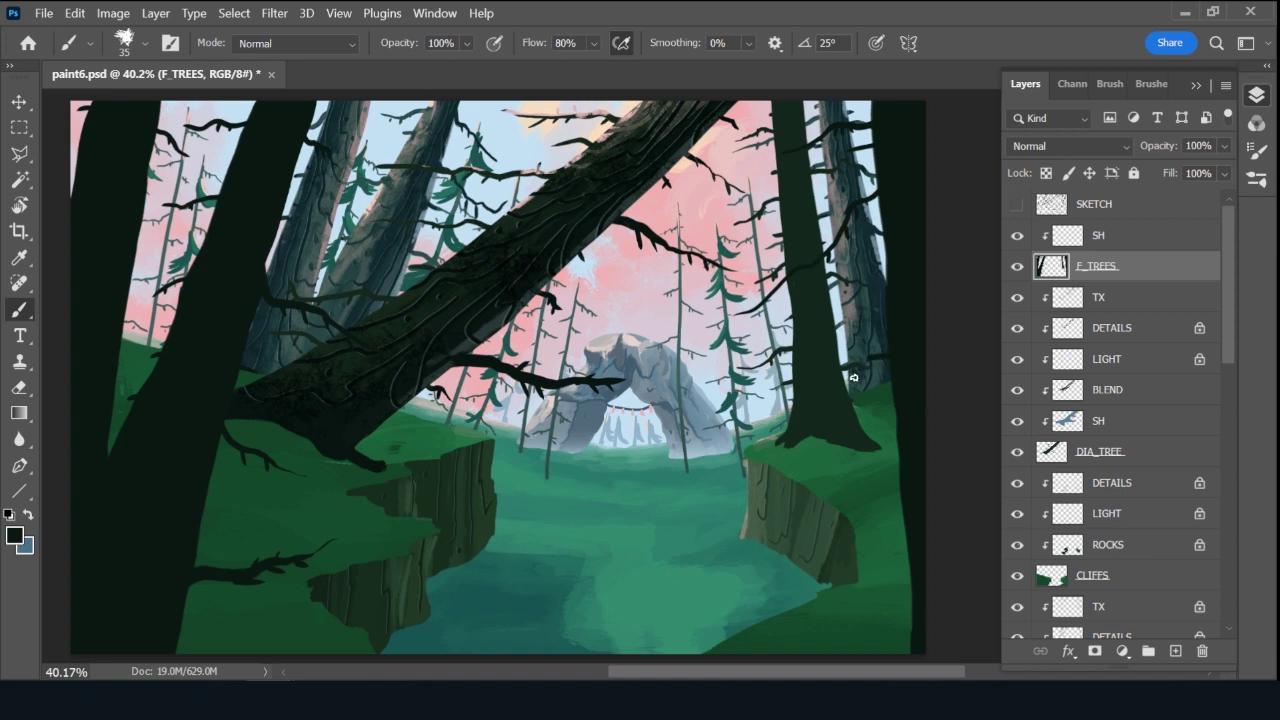
{"action": "left_click_drag", "start_coordinate": [793, 403], "coordinate": [755, 416]}
{"action": "left_click_drag", "start_coordinate": [903, 414], "coordinate": [842, 444]}
{"action": "left_click_drag", "start_coordinate": [908, 474], "coordinate": [791, 520]}
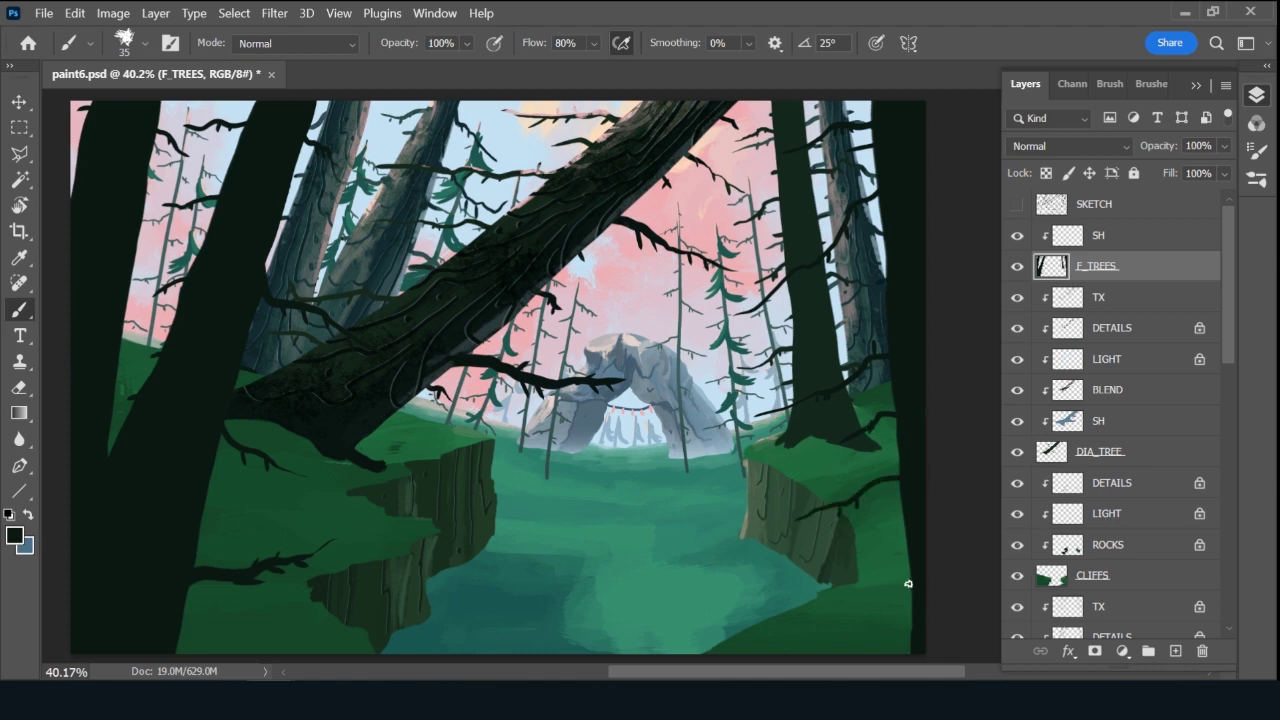
{"action": "left_click_drag", "start_coordinate": [908, 583], "coordinate": [872, 590]}
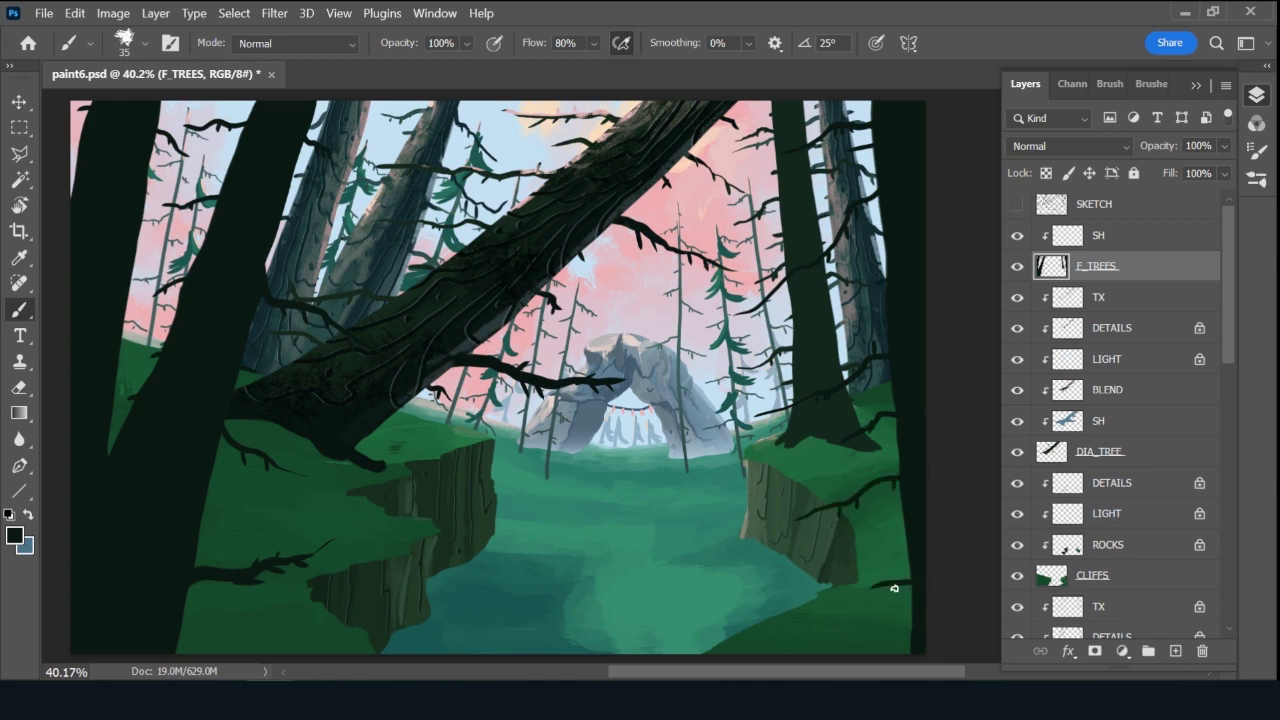
Shade the right slope trunk on the SH layer with the Ink 2 brush in blue at 70 to 80 px.
{"action": "left_click", "coordinate": [1132, 242]}
{"action": "key", "text": "x"}
{"action": "left_click", "coordinate": [1151, 90]}
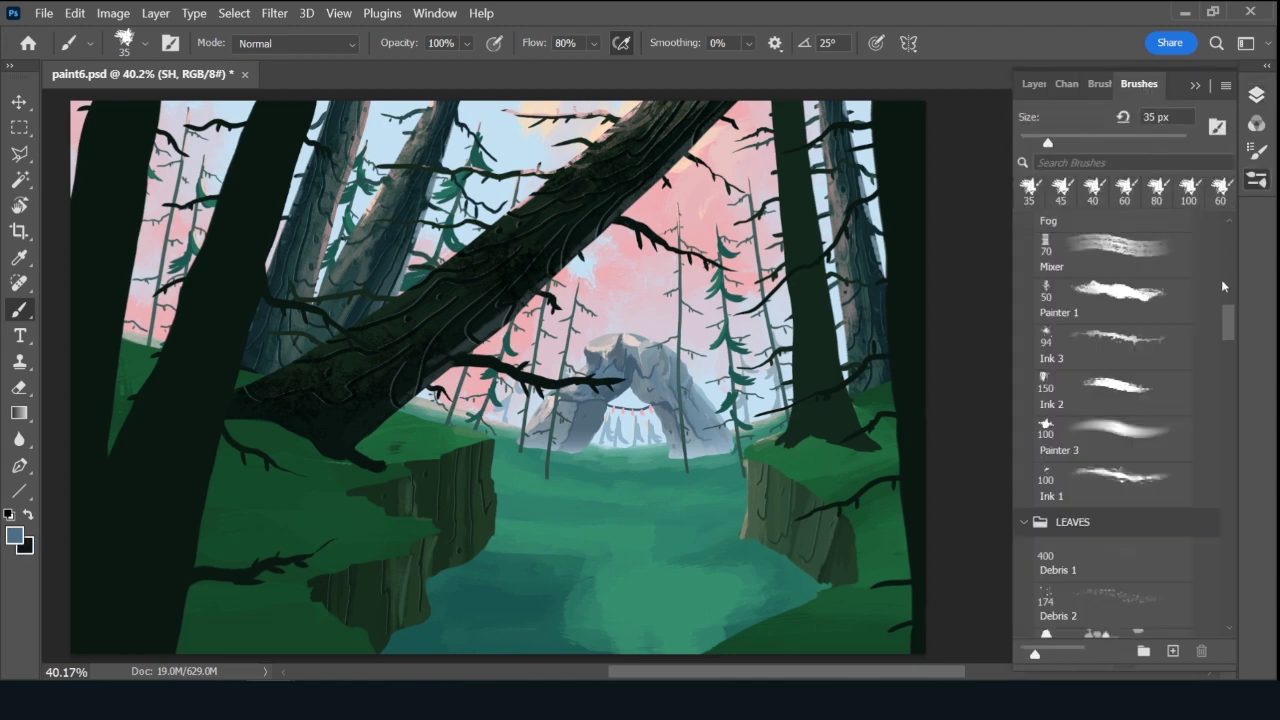
{"action": "mouse_move", "coordinate": [1221, 279]}
{"action": "left_mouse_down"}
{"action": "mouse_move", "coordinate": [1225, 350]}
{"action": "mouse_move", "coordinate": [1216, 332]}
{"action": "left_mouse_up"}
{"action": "scroll", "coordinate": [1225, 350], "scroll_direction": "down", "scroll_amount": 1}
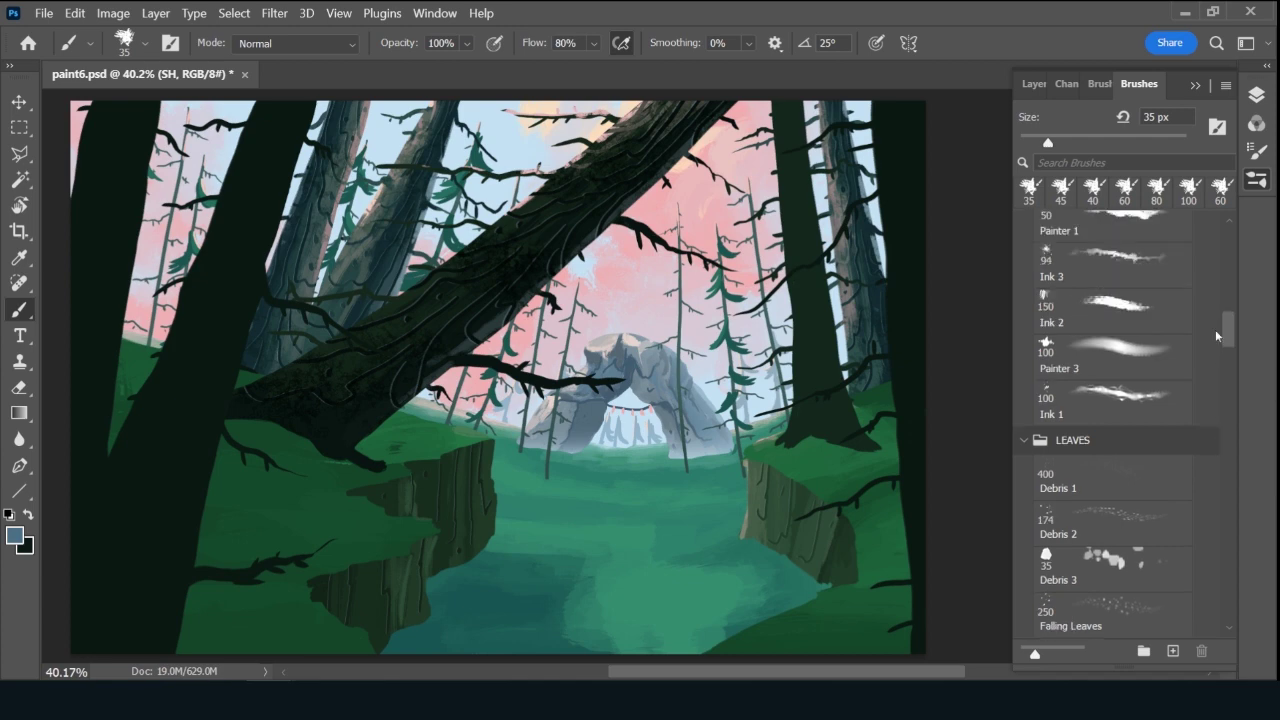
{"action": "left_click", "coordinate": [1131, 312]}
{"action": "left_click", "coordinate": [1032, 85]}
{"action": "key", "text": "bracketleft"}
{"action": "key", "text": "bracketleft"}
{"action": "key", "text": "bracketleft"}
{"action": "key", "text": "bracketleft"}
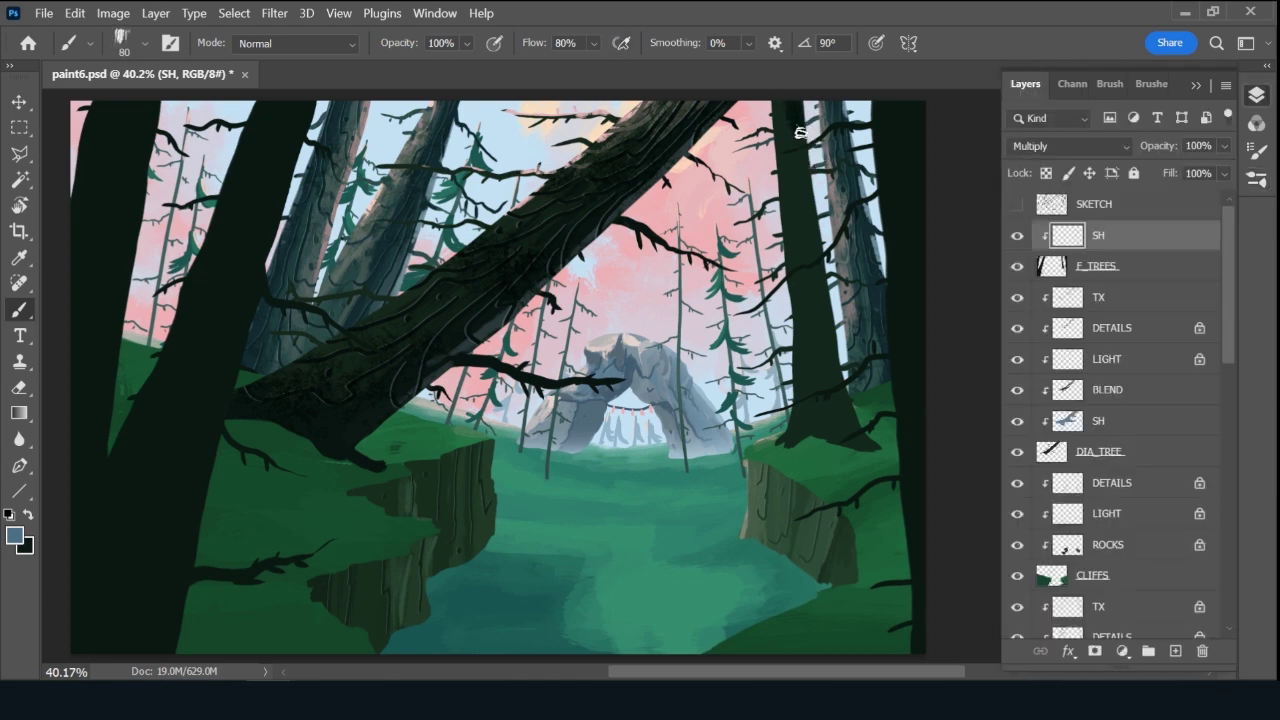
{"action": "mouse_move", "coordinate": [806, 214]}
{"action": "left_mouse_down"}
{"action": "mouse_move", "coordinate": [796, 120]}
{"action": "mouse_move", "coordinate": [828, 440]}
{"action": "left_mouse_up"}
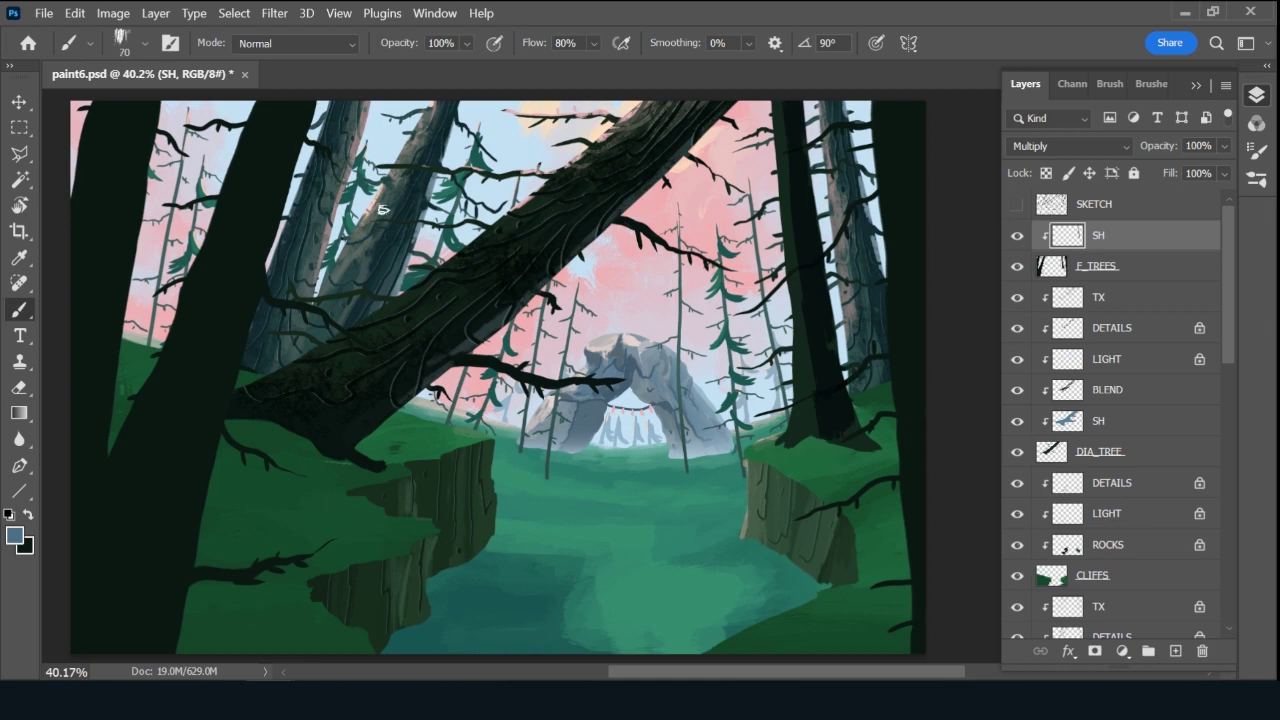
Shade the outer side of the trunk at the canvas's right edge, enlarging the brush to 200 px.
{"action": "key", "text": "bracketleft"}
{"action": "key", "text": "bracketleft"}
{"action": "key", "text": "bracketright"}
{"action": "key", "text": "bracketright"}
{"action": "key", "text": "bracketright"}
{"action": "key", "text": "bracketright"}
{"action": "key", "text": "bracketright"}
{"action": "key", "text": "bracketright"}
{"action": "key", "text": "bracketright"}
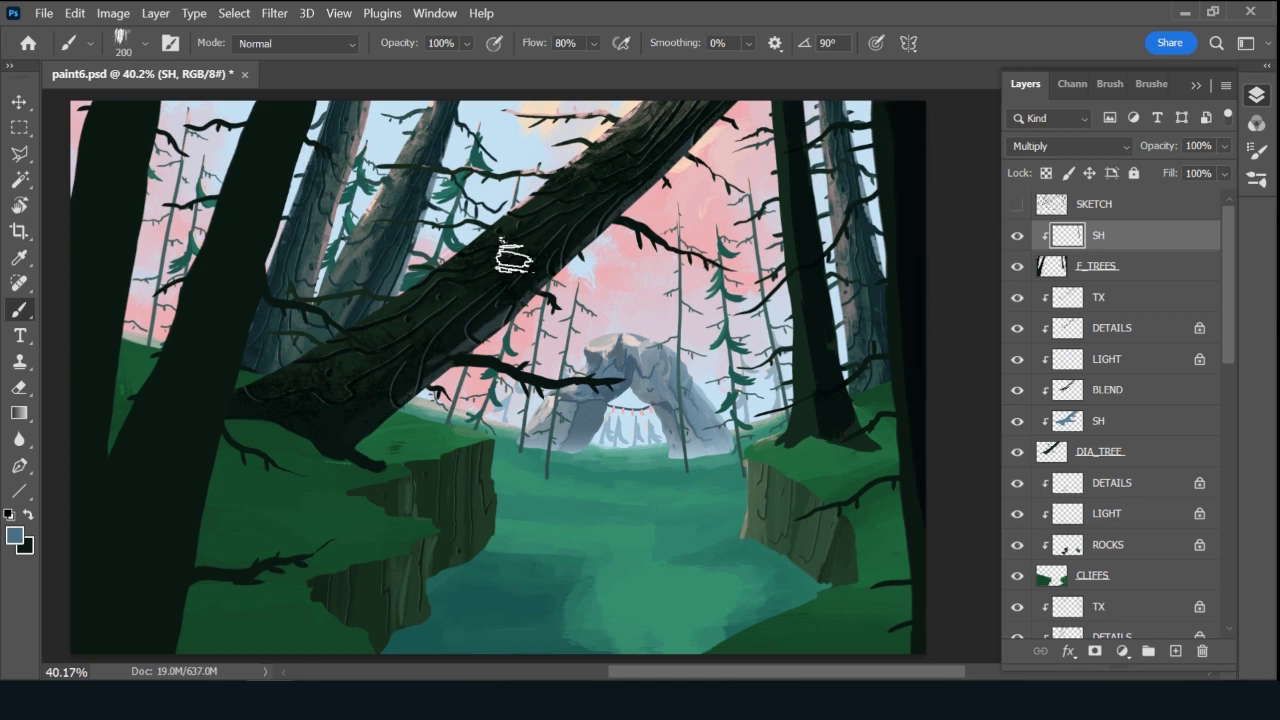
Shade along the front leaning left trunk from its upper part toward the base with the 150 px brush.
{"action": "key", "text": "bracketleft"}
{"action": "key", "text": "bracketleft"}
{"action": "mouse_move", "coordinate": [226, 260]}
{"action": "left_mouse_down"}
{"action": "mouse_move", "coordinate": [274, 128]}
{"action": "mouse_move", "coordinate": [228, 258]}
{"action": "left_mouse_up"}
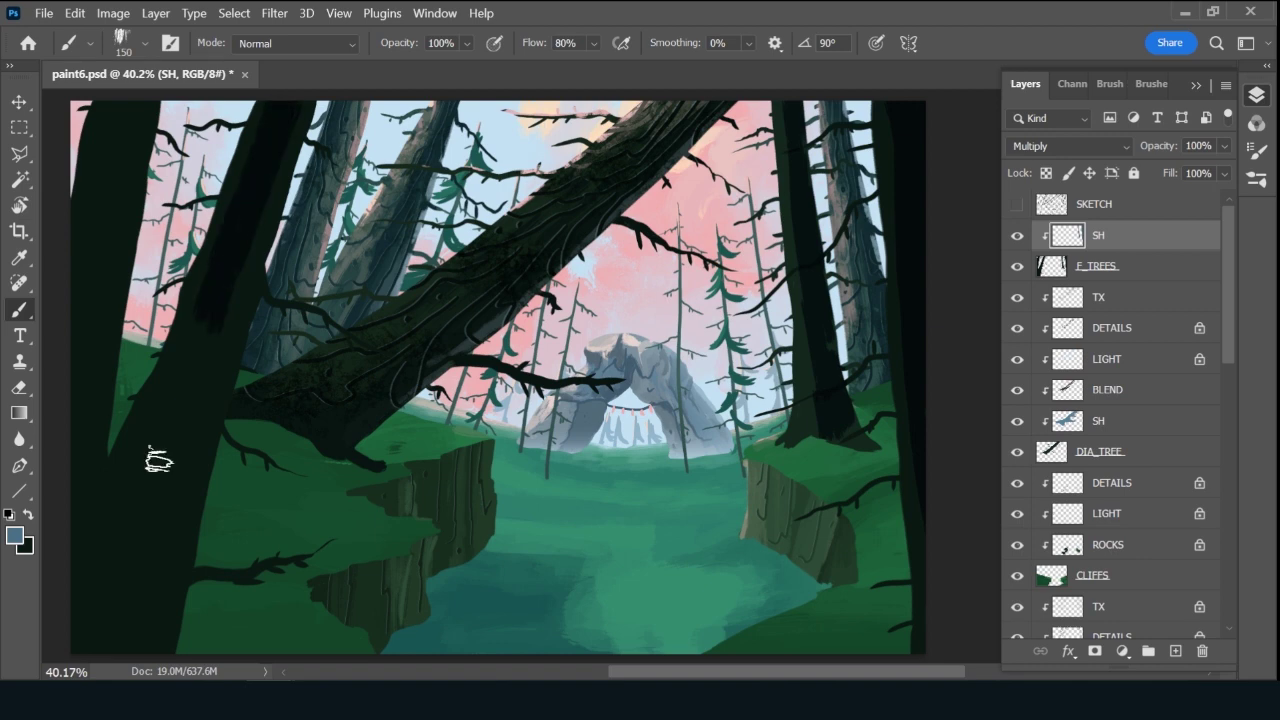
{"action": "mouse_move", "coordinate": [158, 460]}
{"action": "left_mouse_down"}
{"action": "mouse_move", "coordinate": [249, 163]}
{"action": "mouse_move", "coordinate": [150, 347]}
{"action": "left_mouse_up"}
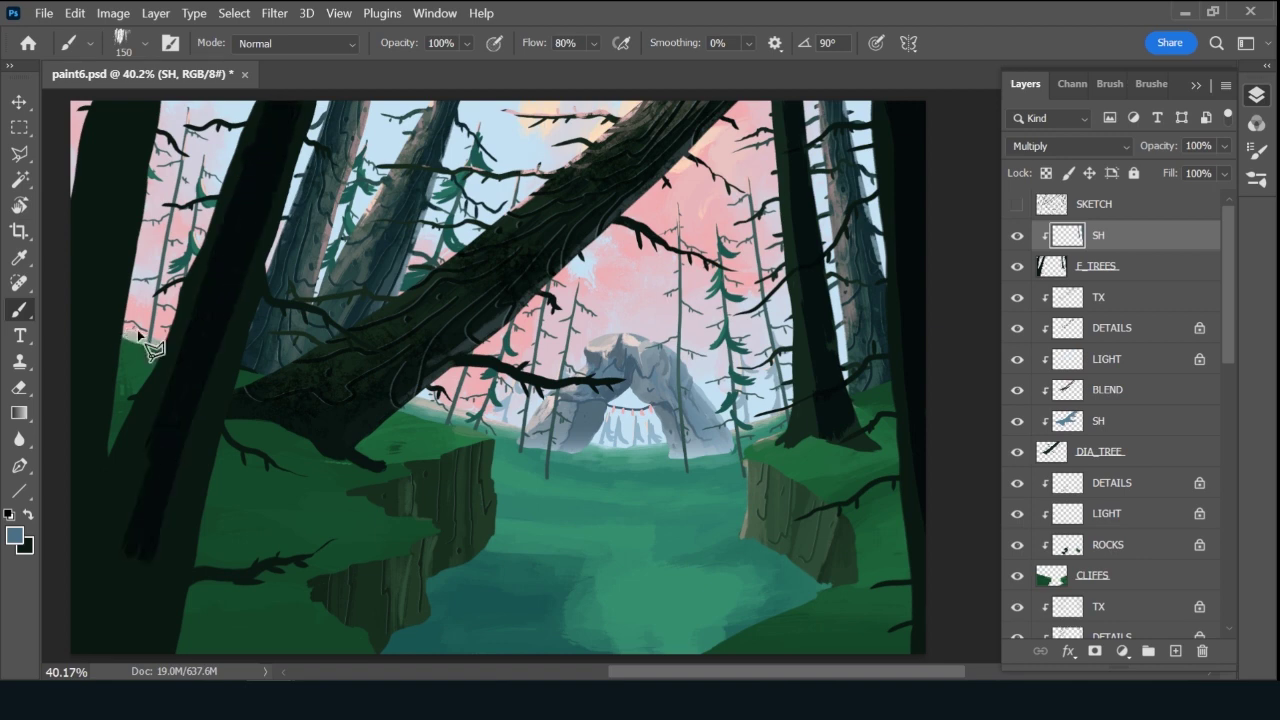
Select the far-left trunk with the Polygonal Lasso, following the edge where the front leaning trunk overlaps it.
{"action": "key", "text": "l"}
{"action": "left_click", "coordinate": [104, 462]}
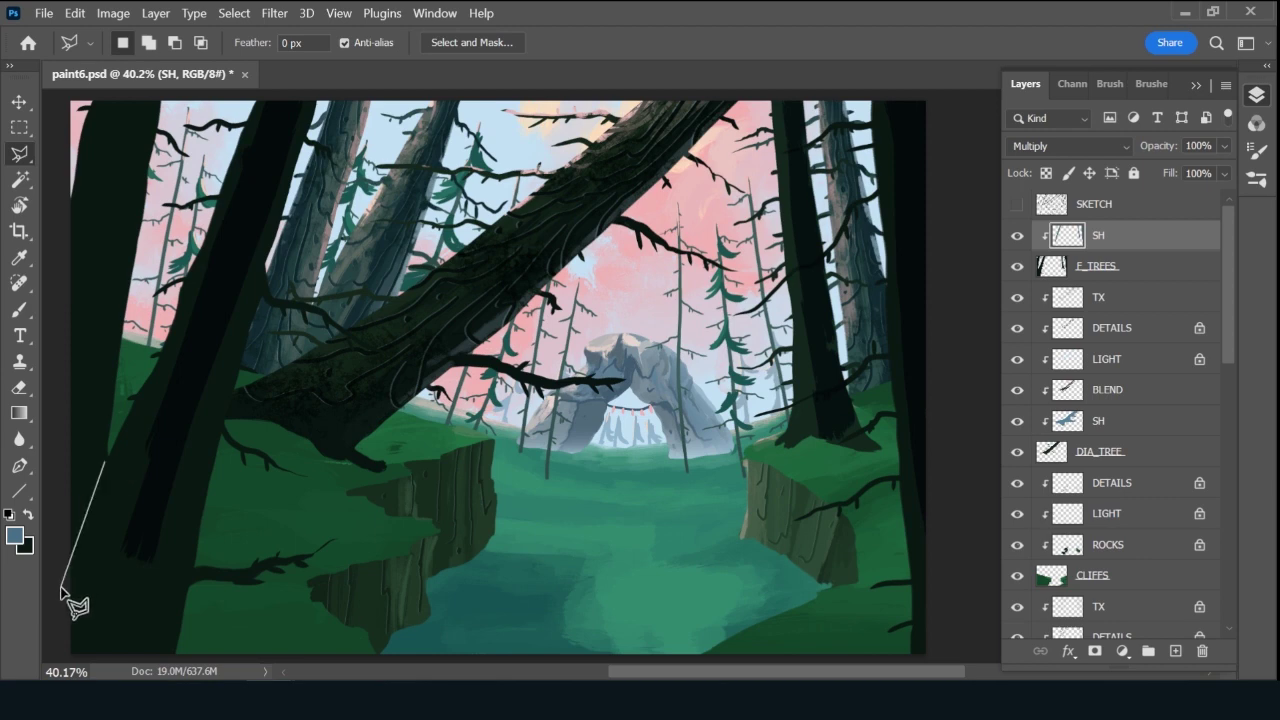
{"action": "left_click", "coordinate": [60, 590]}
{"action": "left_click", "coordinate": [63, 95]}
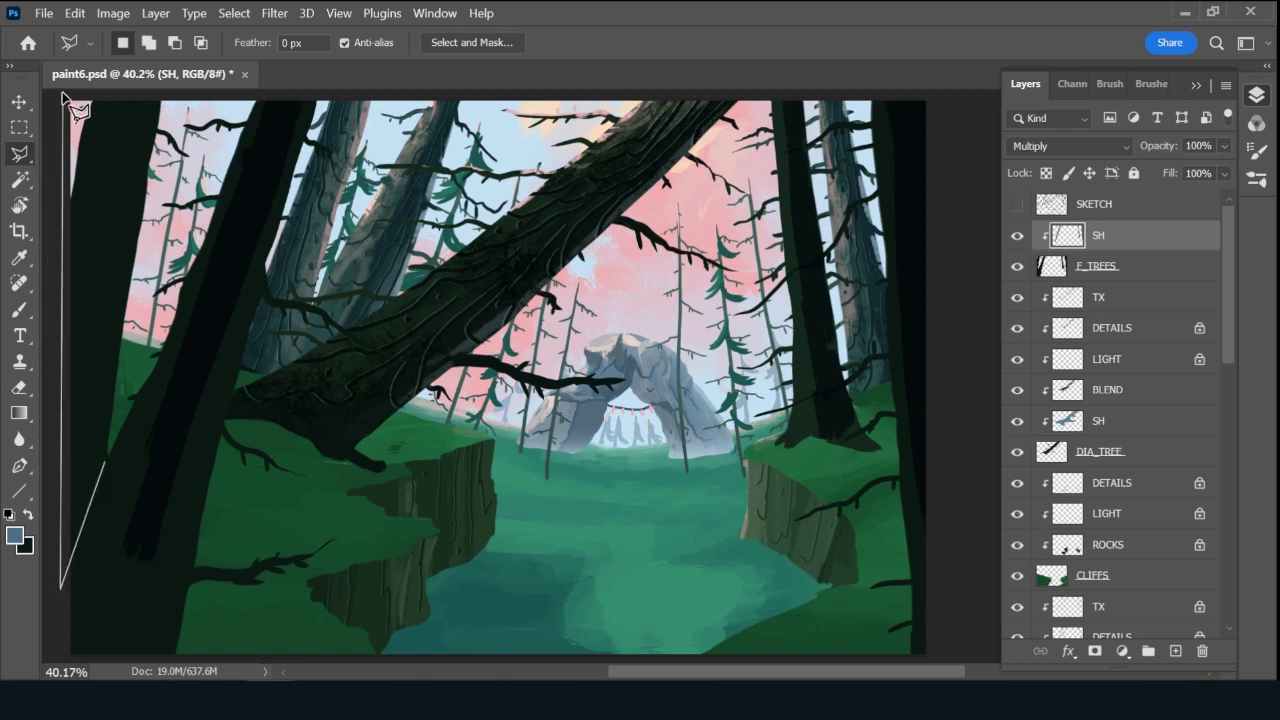
{"action": "left_click", "coordinate": [168, 99]}
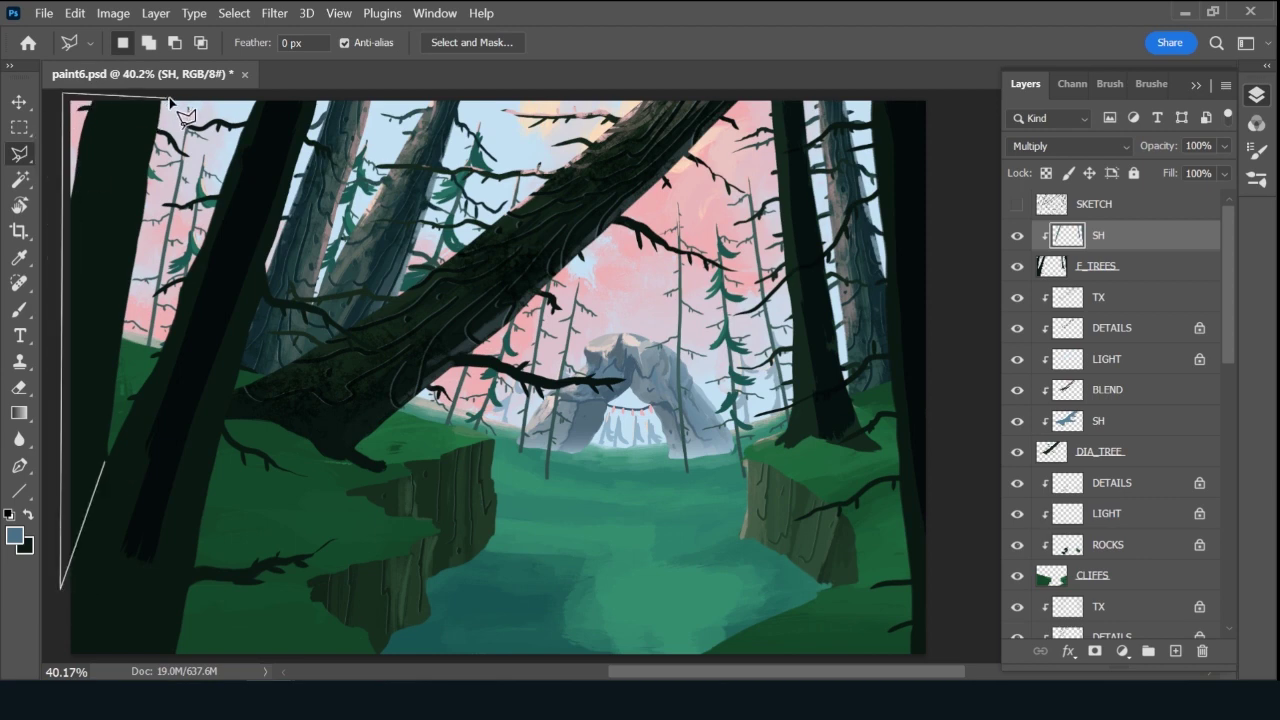
{"action": "left_click", "coordinate": [184, 150]}
{"action": "double_click", "coordinate": [105, 463]}
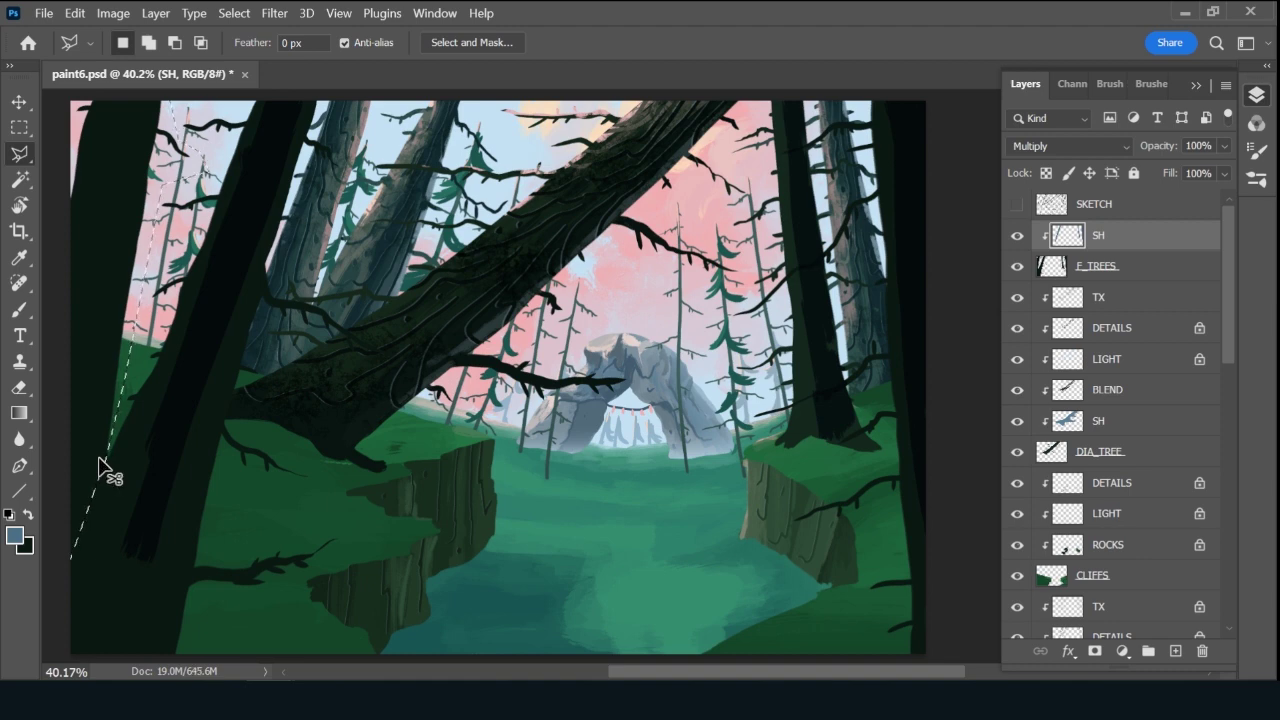
Invert the selection and extend the shading down the front leaning trunk to its base with the 150 px brush.
{"action": "key", "text": "ctrl+shift+i"}
{"action": "key", "text": "b"}
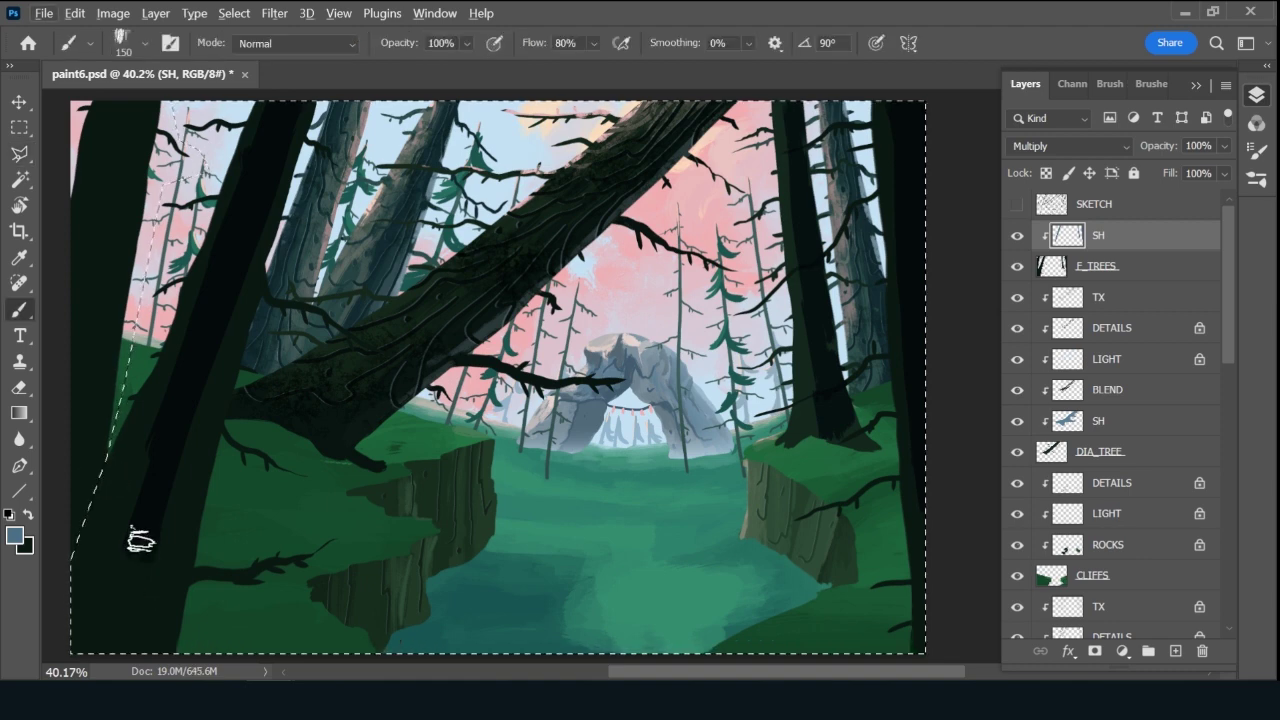
{"action": "left_click_drag", "start_coordinate": [139, 482], "coordinate": [140, 465]}
{"action": "left_click_drag", "start_coordinate": [165, 385], "coordinate": [135, 465]}
{"action": "left_click_drag", "start_coordinate": [180, 318], "coordinate": [125, 470]}
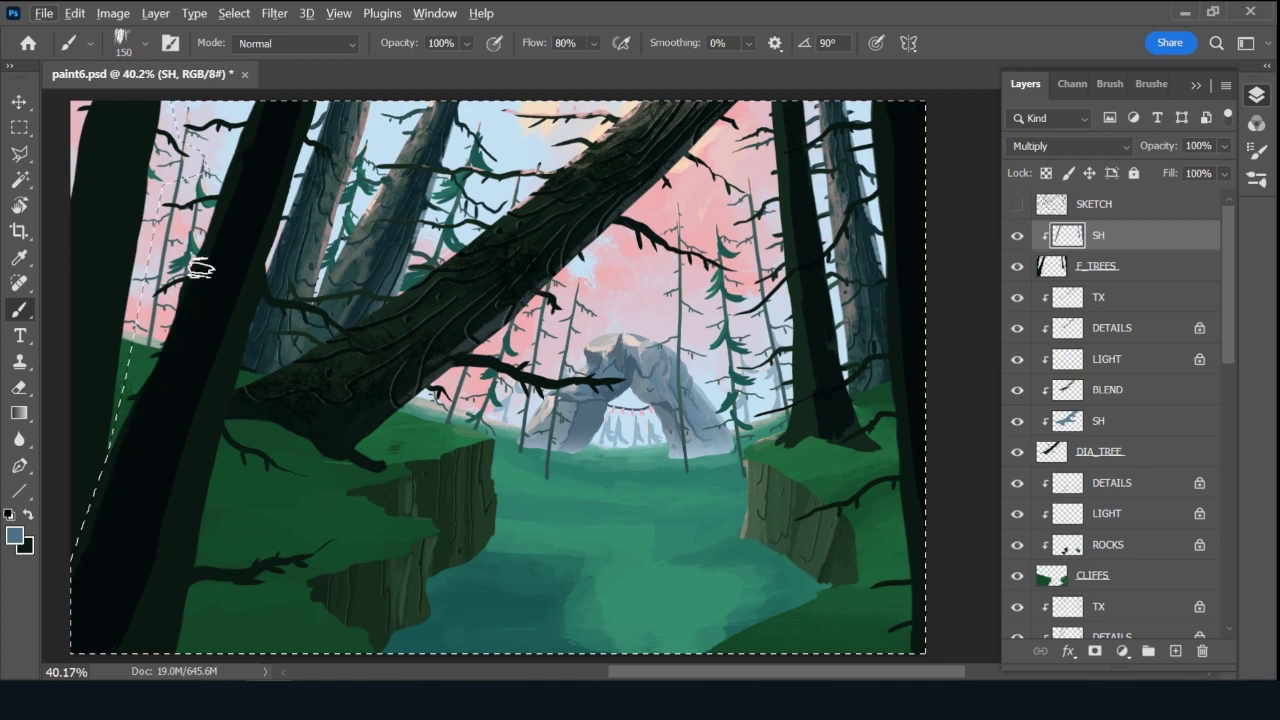
{"action": "left_click_drag", "start_coordinate": [71, 586], "coordinate": [70, 577]}
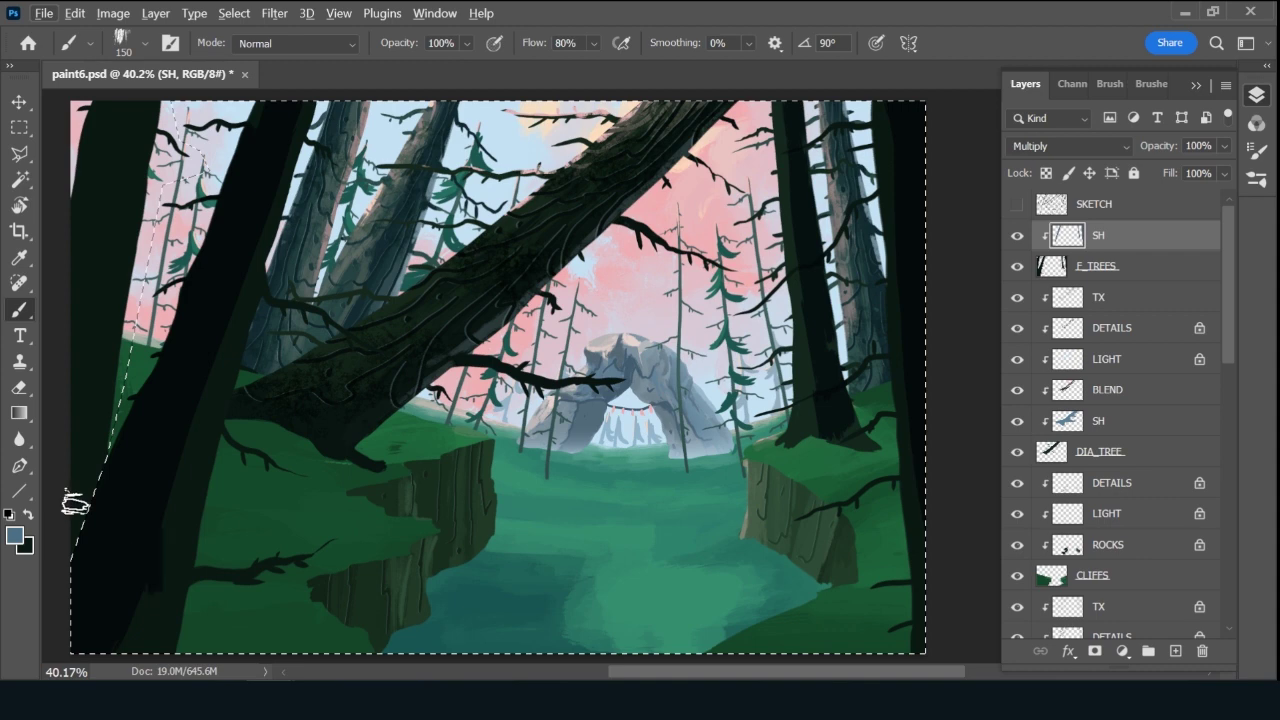
Shade the far-left trunk inside the re-inverted selection and add a new layer above SH.
{"action": "key", "text": "ctrl+shift+i"}
{"action": "mouse_move", "coordinate": [112, 132]}
{"action": "left_mouse_down"}
{"action": "mouse_move", "coordinate": [92, 234]}
{"action": "mouse_move", "coordinate": [115, 96]}
{"action": "mouse_move", "coordinate": [84, 162]}
{"action": "mouse_move", "coordinate": [101, 92]}
{"action": "mouse_move", "coordinate": [57, 413]}
{"action": "mouse_move", "coordinate": [92, 102]}
{"action": "mouse_move", "coordinate": [61, 296]}
{"action": "mouse_move", "coordinate": [54, 484]}
{"action": "mouse_move", "coordinate": [88, 268]}
{"action": "mouse_move", "coordinate": [77, 566]}
{"action": "left_mouse_up"}
{"action": "left_click", "coordinate": [1176, 651]}
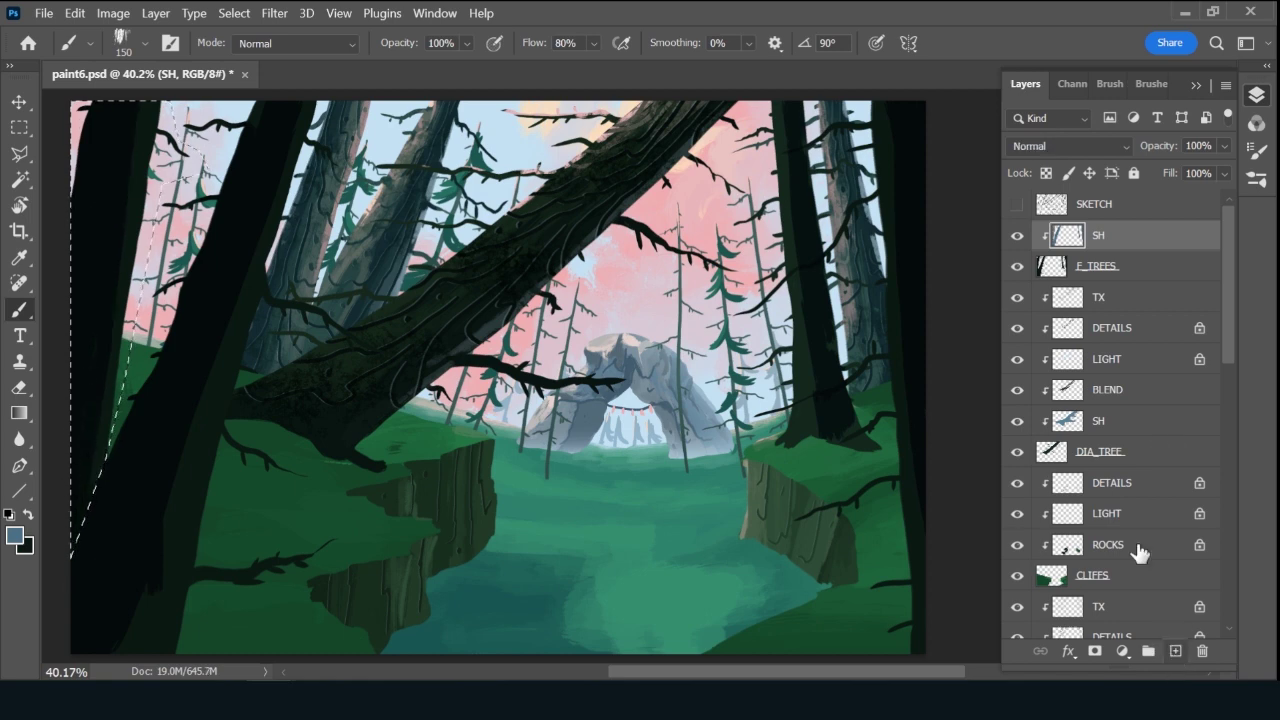
Clip the new layer above SH to the F_TREES layer and rename it BLEND.
{"action": "left_click", "coordinate": [1133, 243], "text": "alt"}
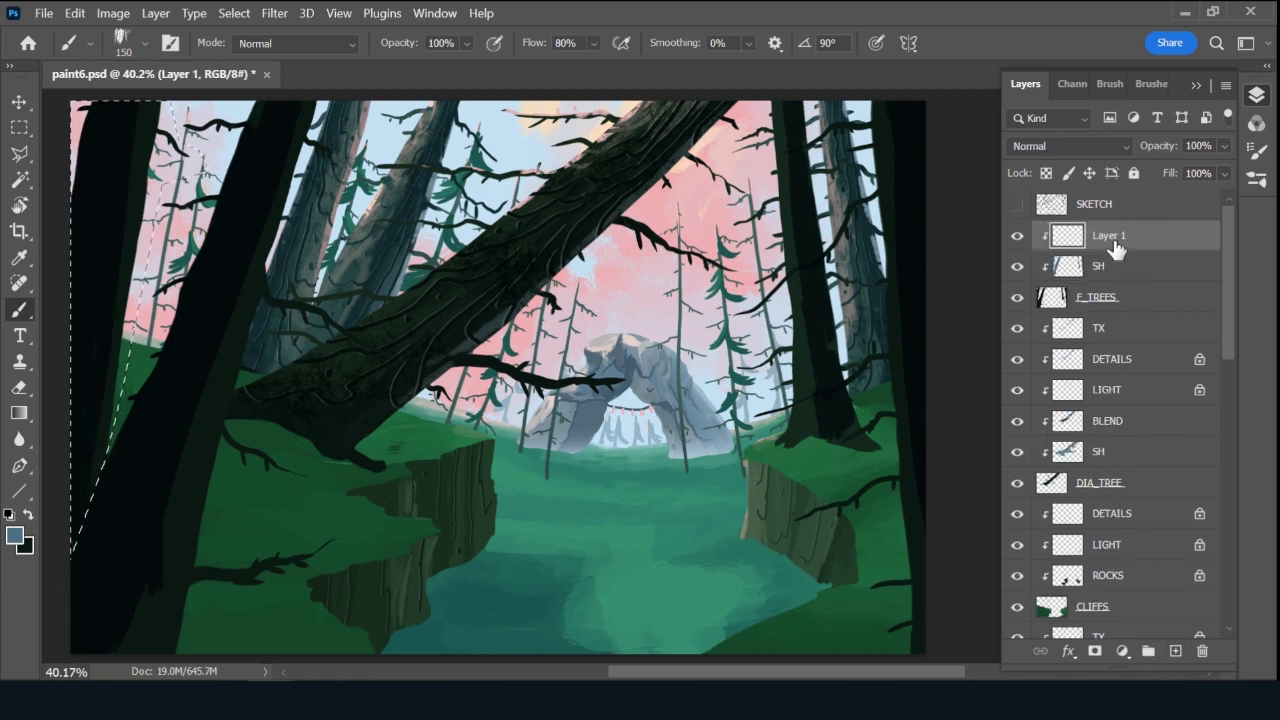
{"action": "double_click", "coordinate": [1105, 238]}
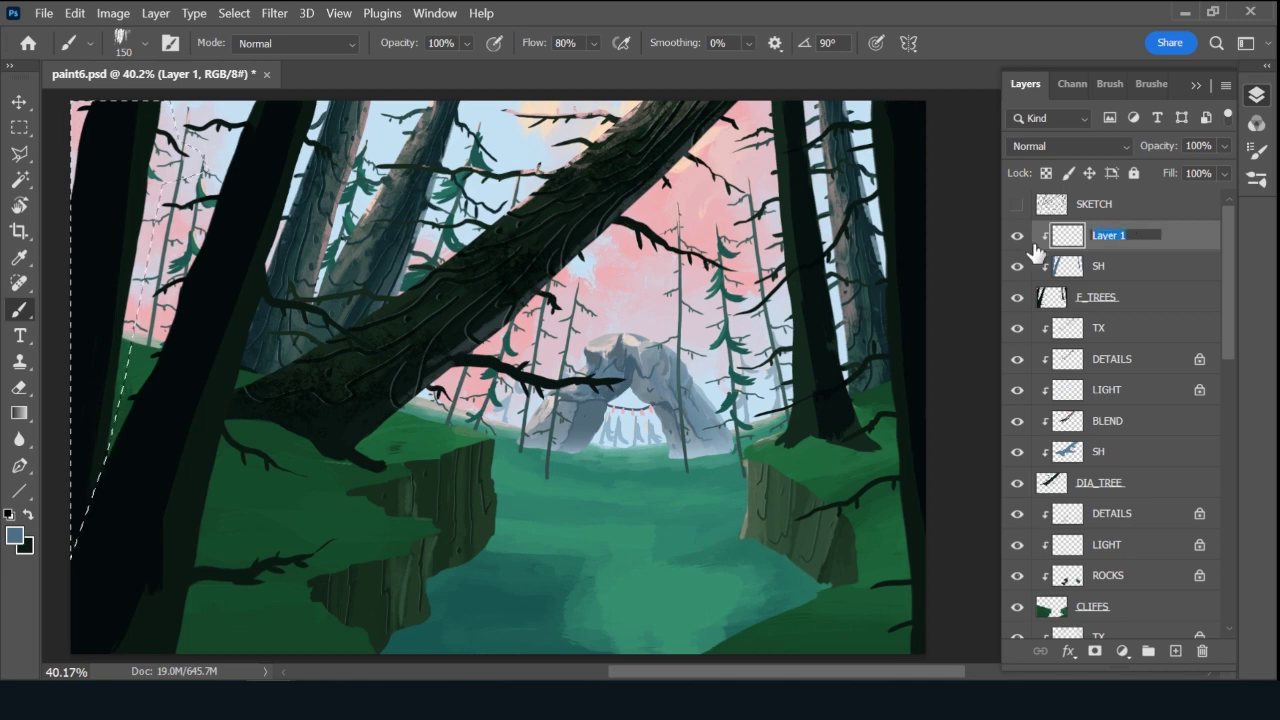
{"action": "type", "text": "BLEND"}
{"action": "key", "text": "Return"}
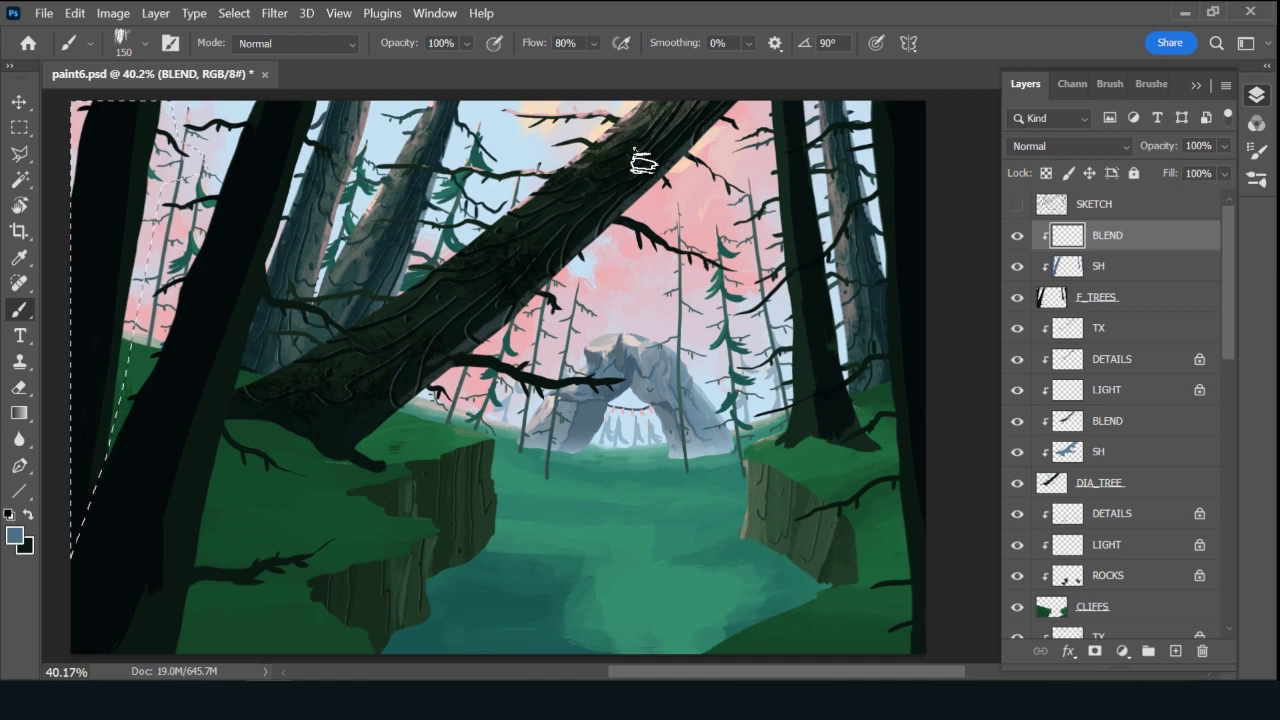
Invert the selection and paint sampled sky pink along the left edge of the inner right trunk with the 40 px brush.
{"action": "key", "text": "p"}
{"action": "key", "text": "b"}
{"action": "key", "text": "p"}
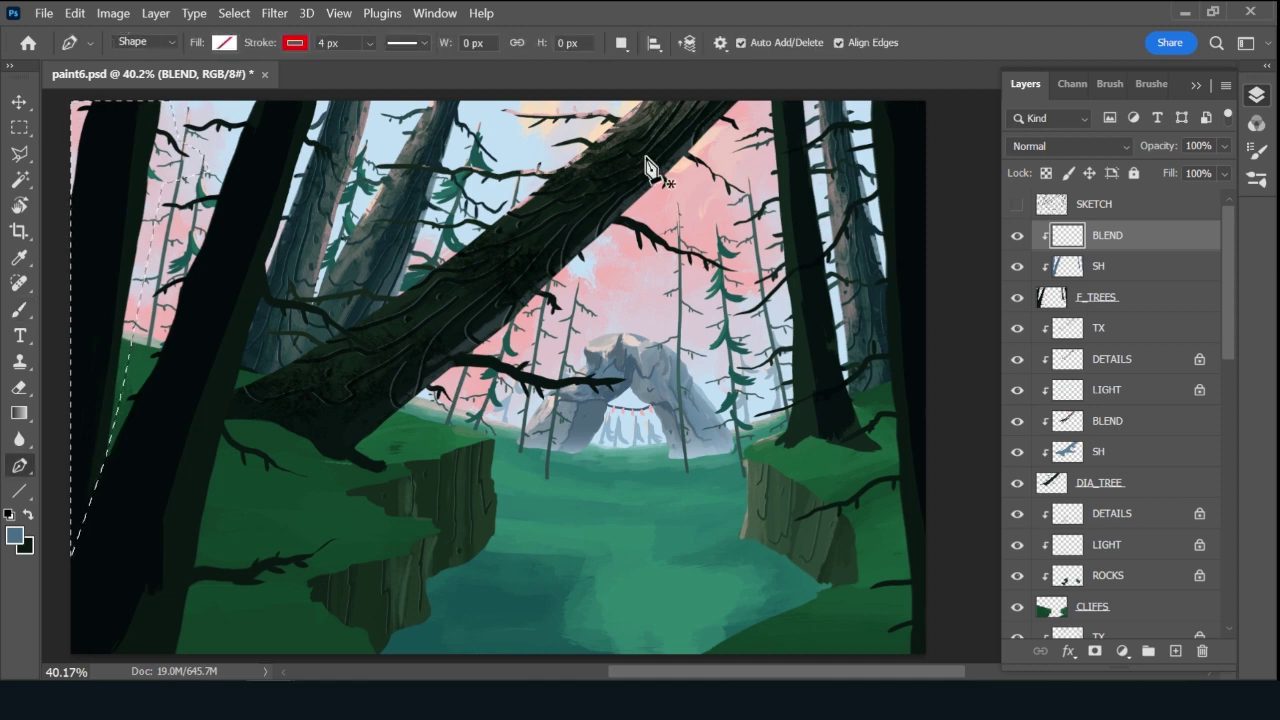
{"action": "key", "text": "b"}
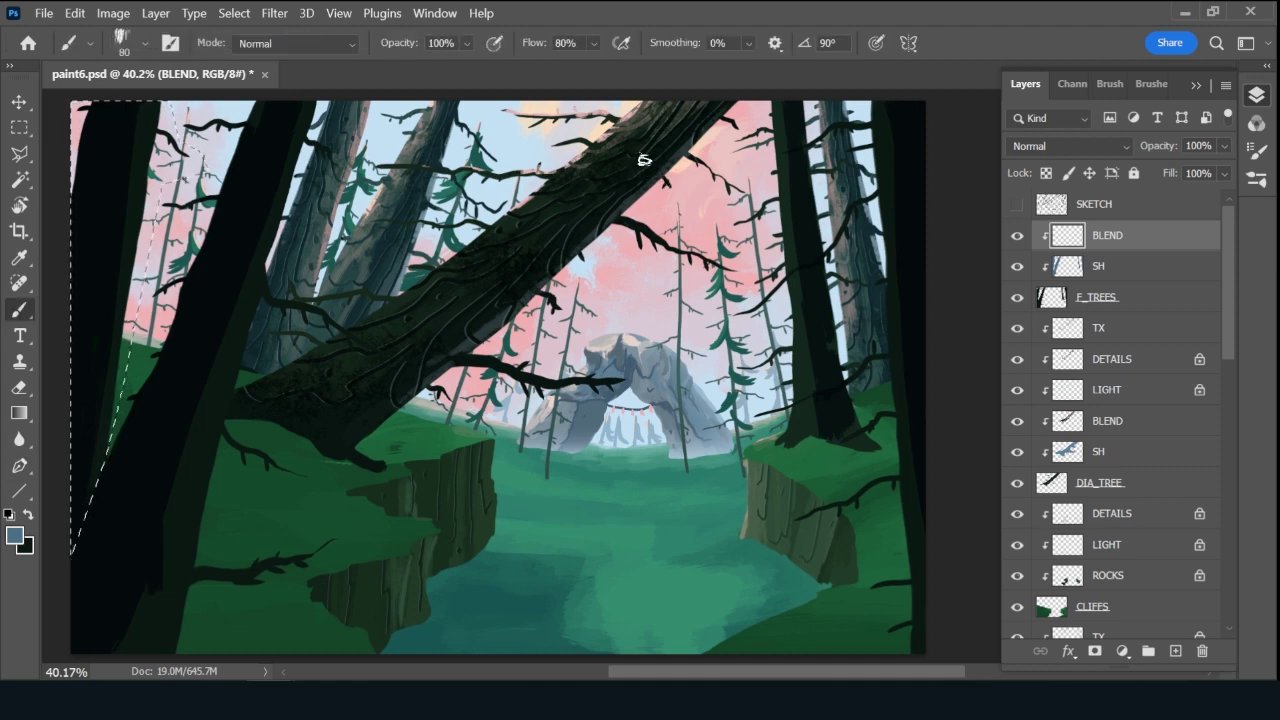
{"action": "left_click", "coordinate": [788, 126], "text": "alt"}
{"action": "key", "text": "ctrl+shift+i"}
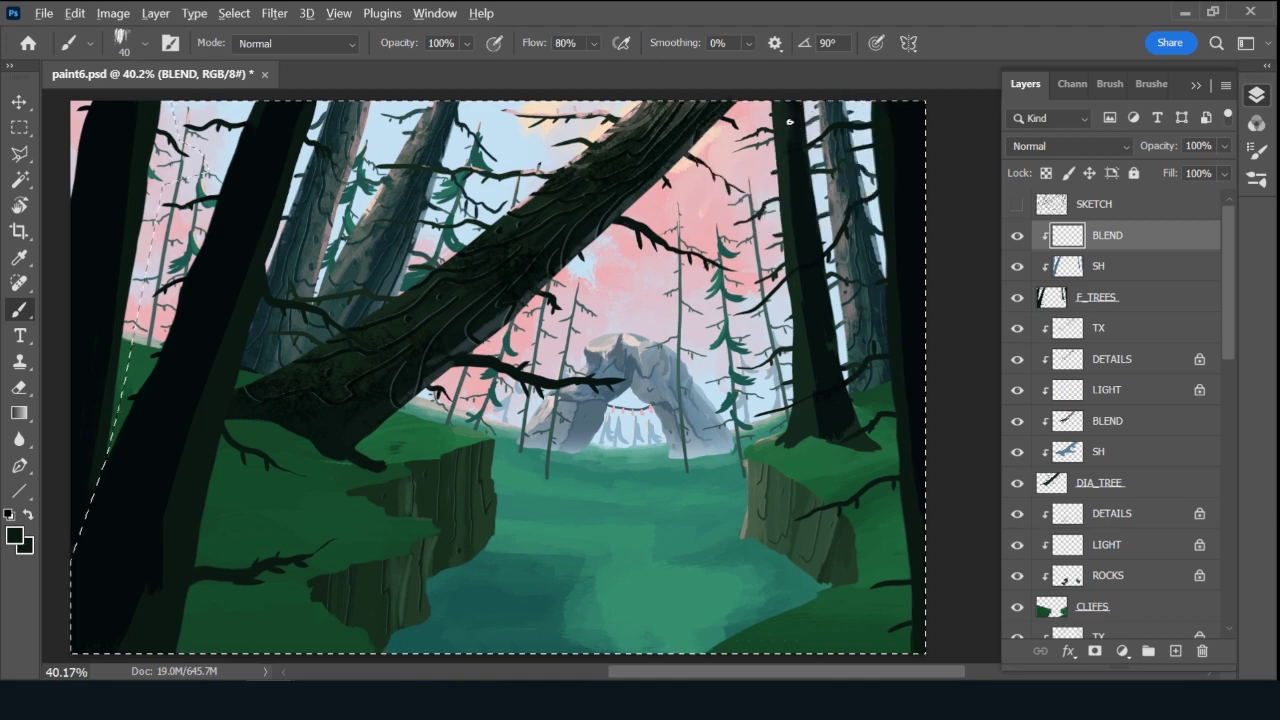
{"action": "left_click", "coordinate": [773, 112], "text": "alt"}
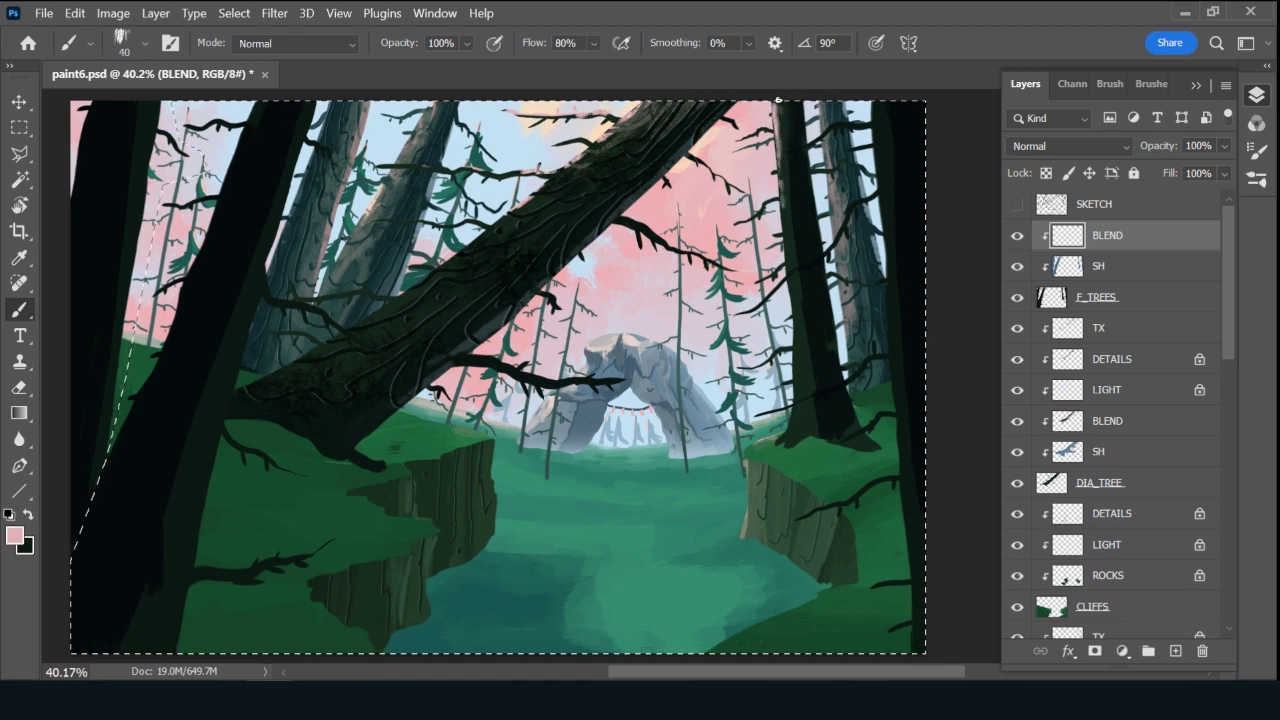
{"action": "left_click_drag", "start_coordinate": [778, 99], "coordinate": [789, 226]}
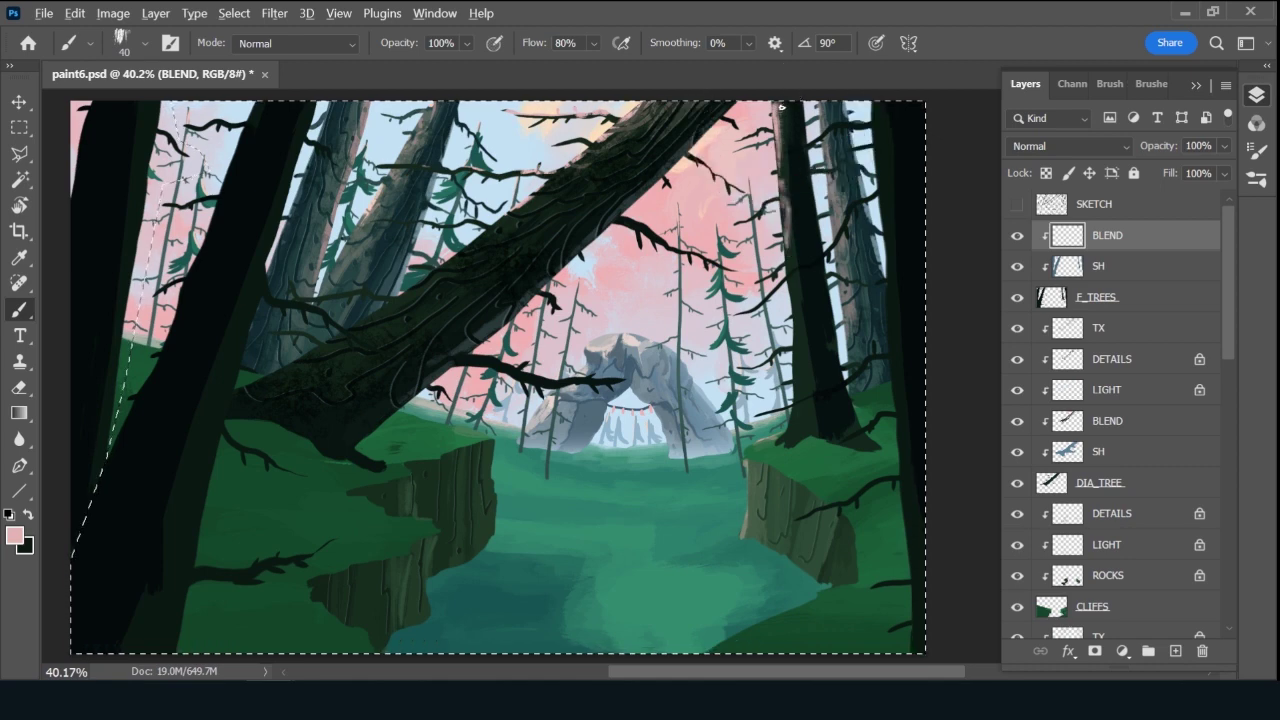
{"action": "left_click", "coordinate": [781, 106], "text": "alt"}
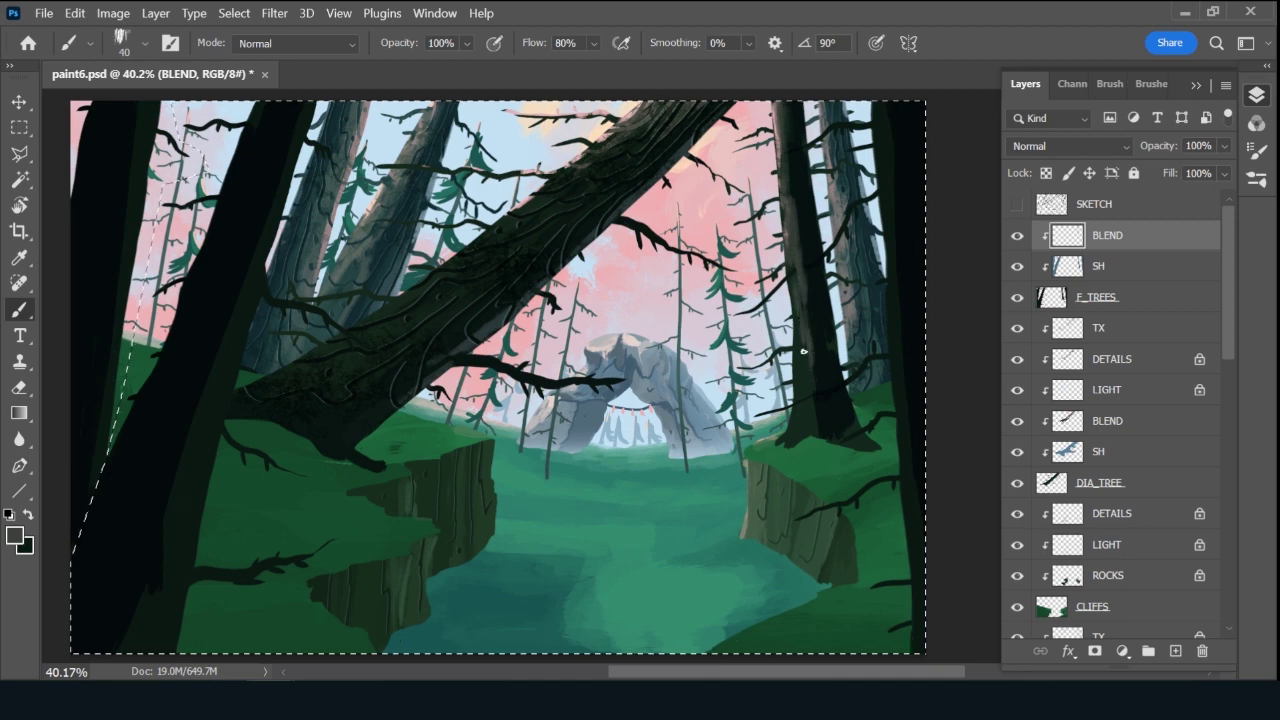
Blend sampled tones down the inner right trunk to its base with the 35 px brush and pick sky blue for its right edge.
{"action": "key", "text": "alt"}
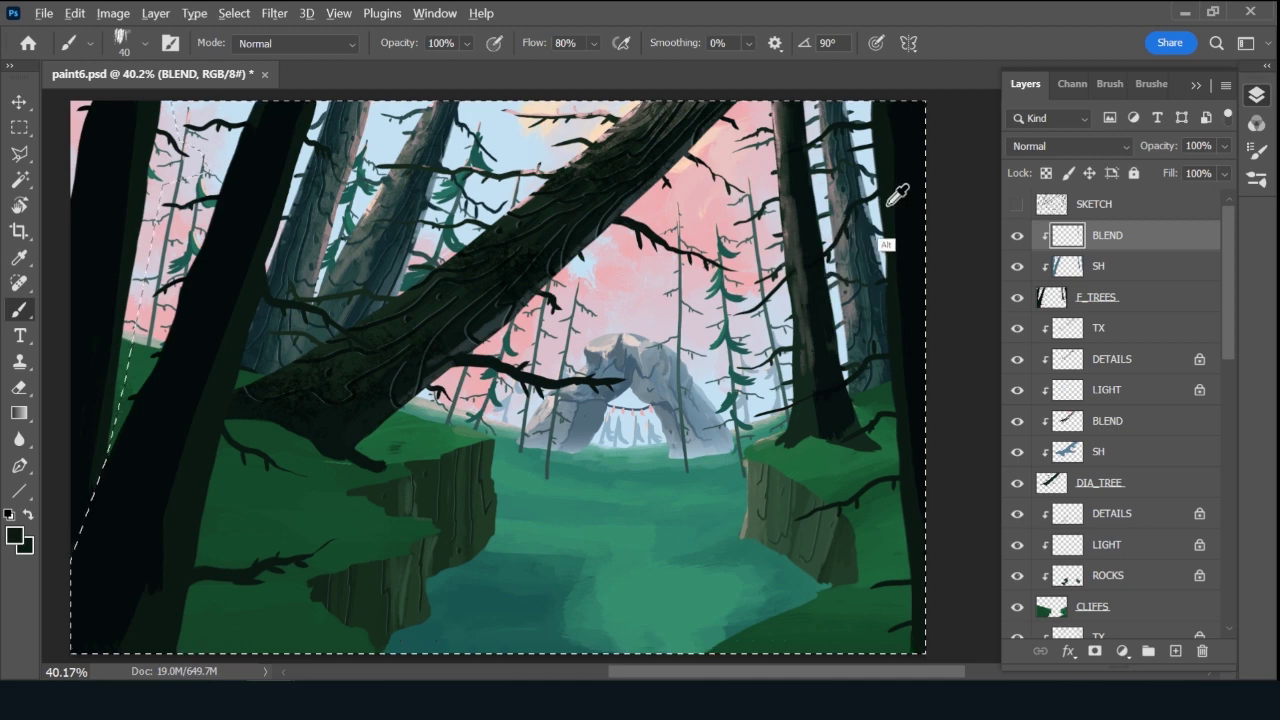
{"action": "left_click", "coordinate": [847, 234], "text": "alt"}
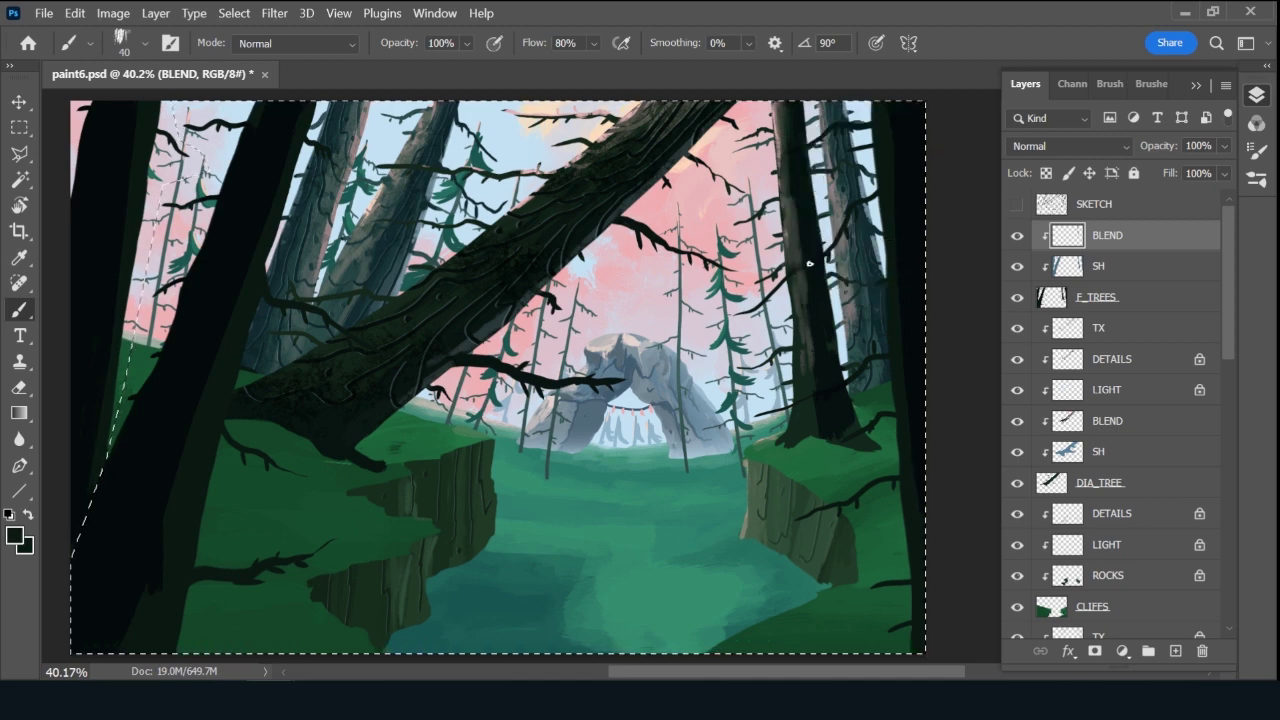
{"action": "key", "text": "bracketleft"}
{"action": "key", "text": "bracketleft"}
{"action": "key", "text": "bracketright"}
{"action": "key", "text": "bracketright"}
{"action": "key", "text": "bracketright"}
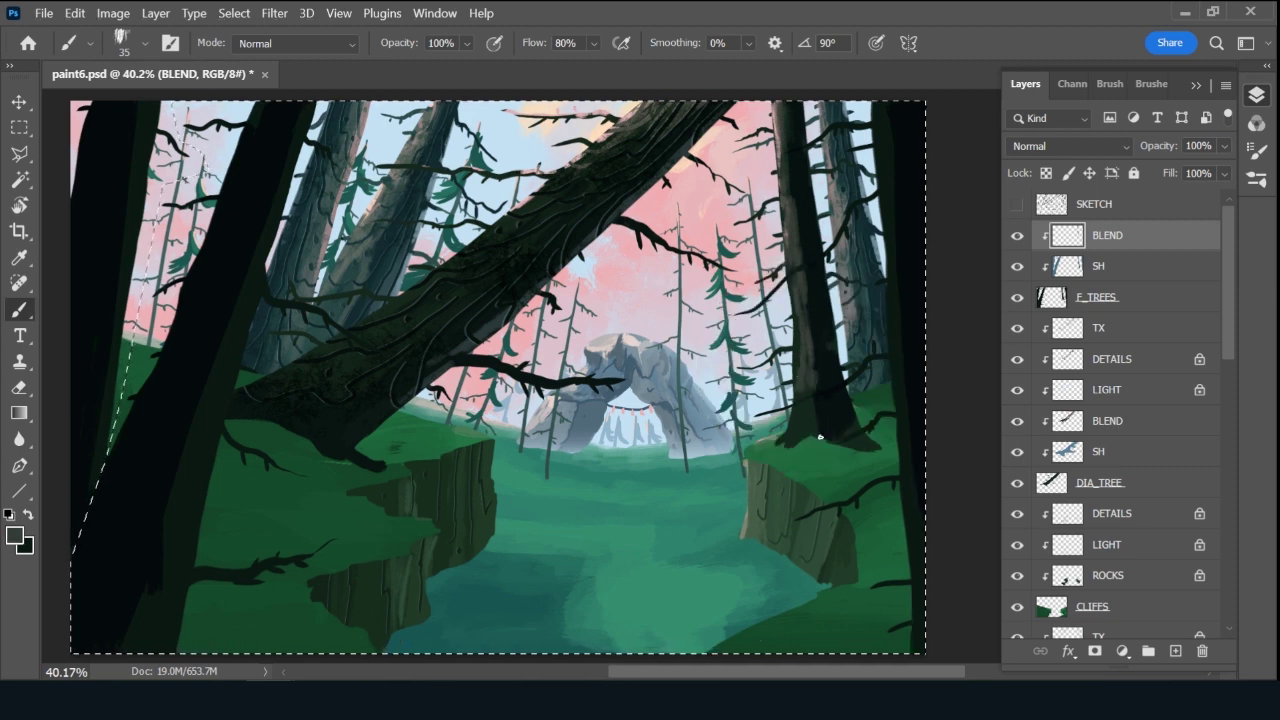
{"action": "left_click", "coordinate": [803, 107], "text": "alt"}
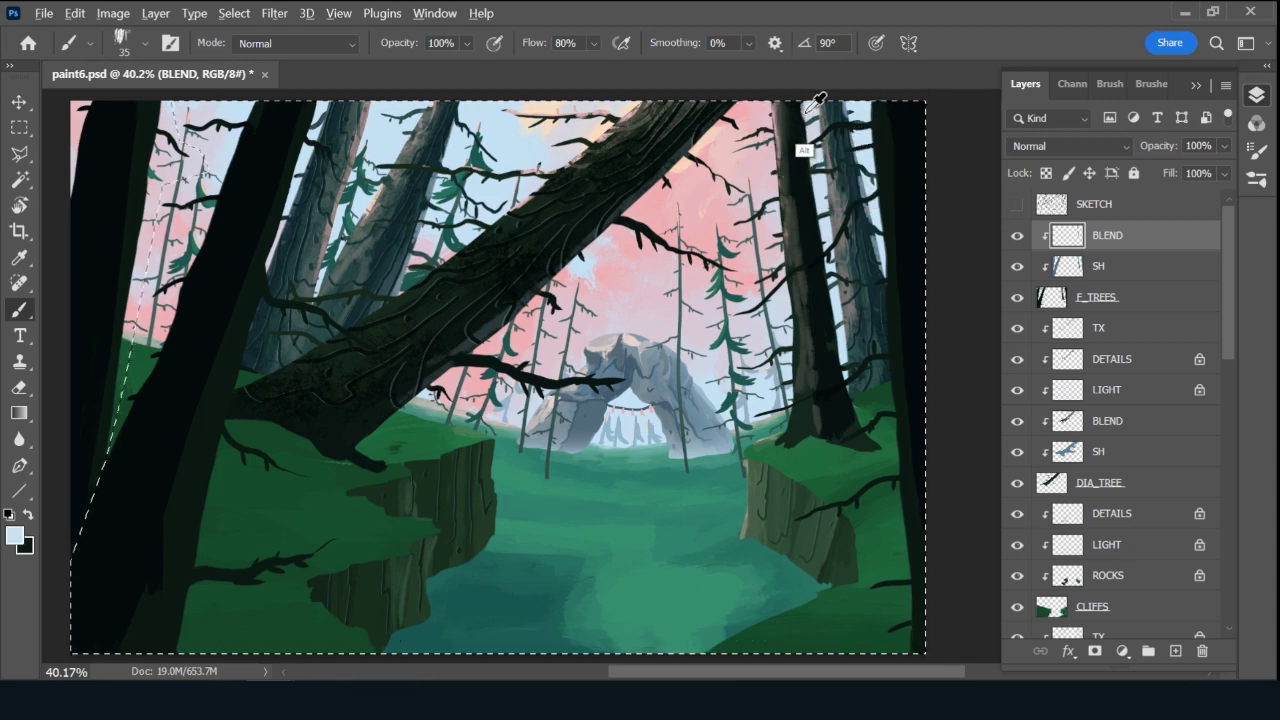
{"action": "left_click", "coordinate": [803, 118], "text": "alt"}
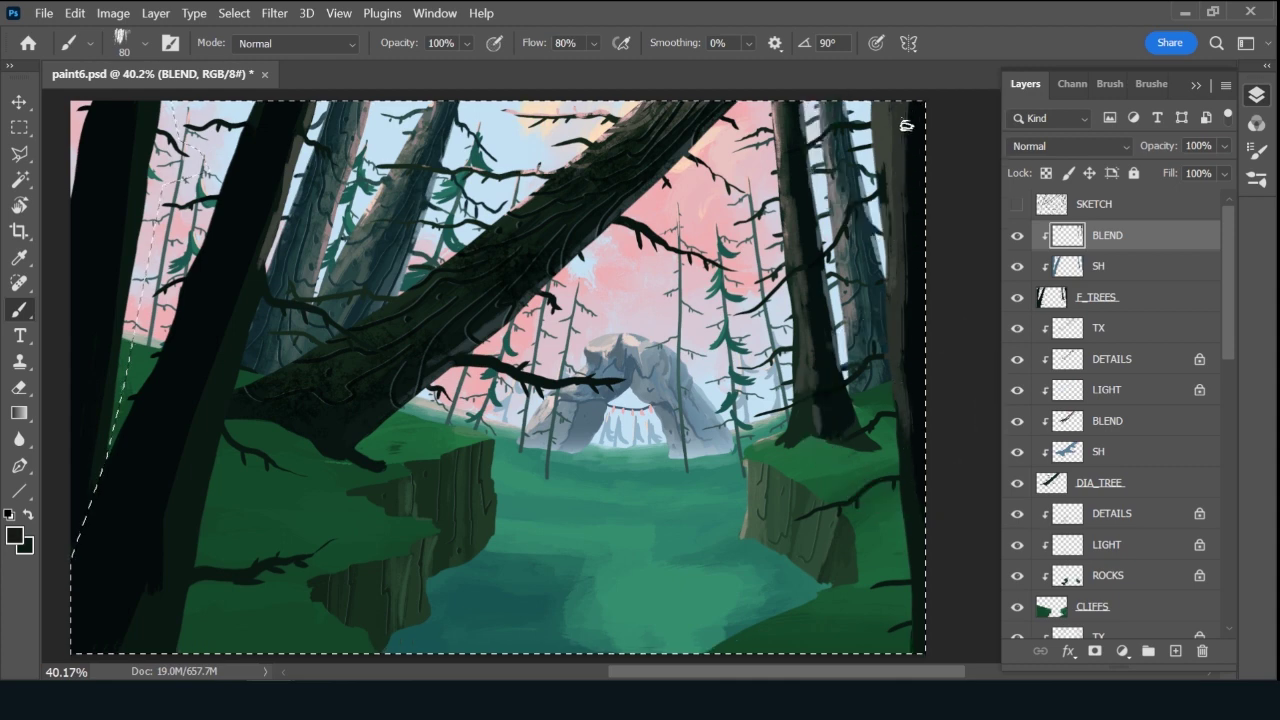
Blend the light edge of the far-right trunk into its dark side from the upper part downward with the 80 px brush.
{"action": "left_click_drag", "start_coordinate": [906, 126], "coordinate": [910, 177]}
{"action": "left_click_drag", "start_coordinate": [908, 227], "coordinate": [903, 334]}
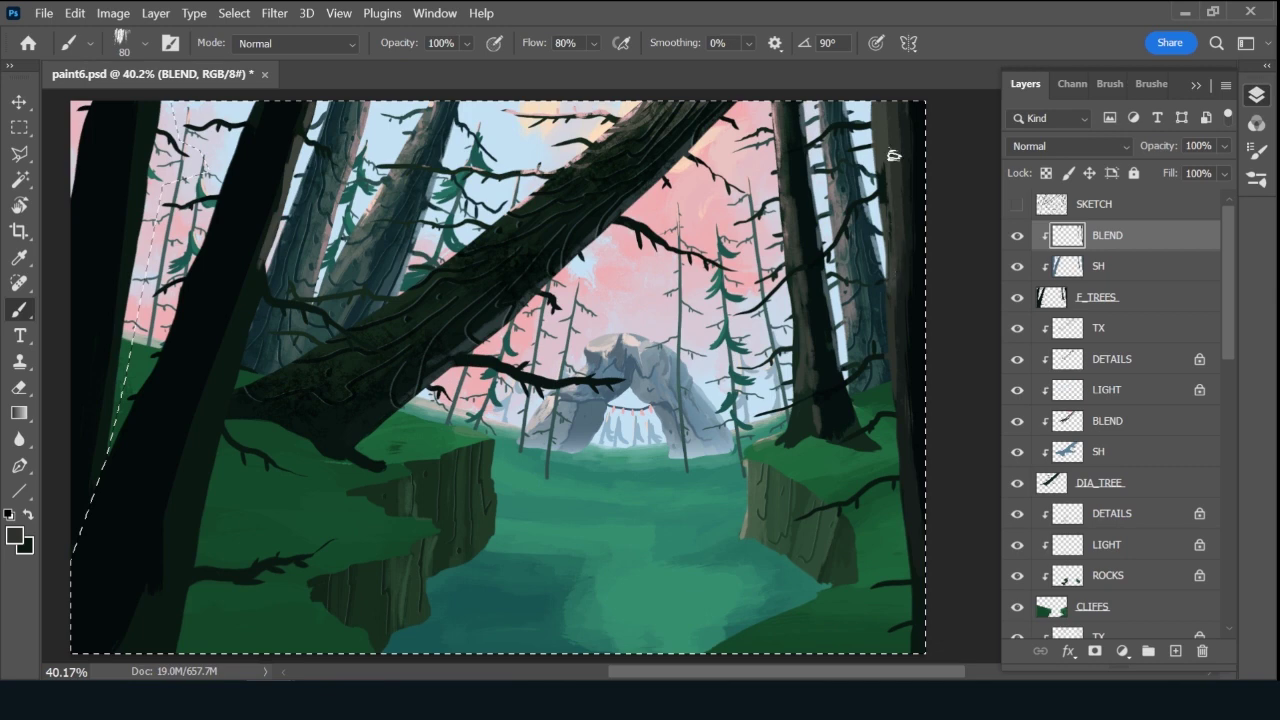
{"action": "mouse_move", "coordinate": [894, 297]}
{"action": "left_mouse_down"}
{"action": "mouse_move", "coordinate": [894, 143]}
{"action": "mouse_move", "coordinate": [880, 171]}
{"action": "left_mouse_up"}
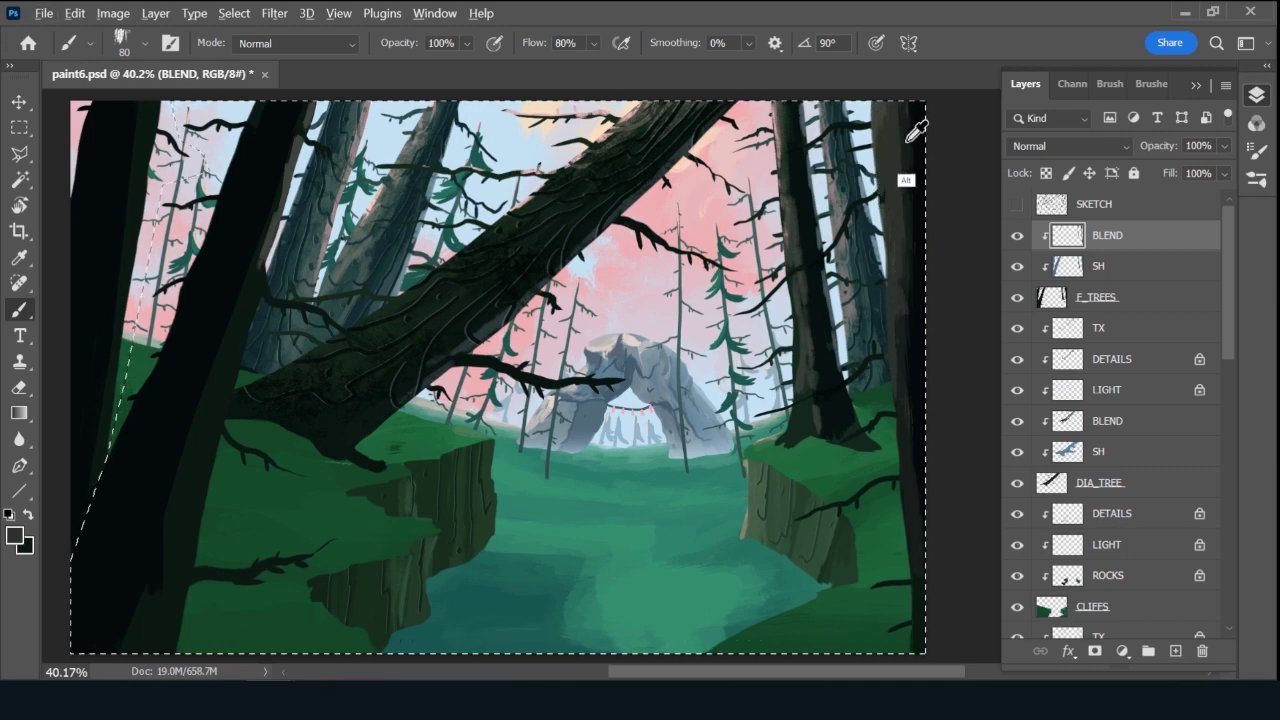
{"action": "left_click_drag", "start_coordinate": [913, 104], "coordinate": [907, 250]}
{"action": "left_click_drag", "start_coordinate": [894, 140], "coordinate": [904, 280]}
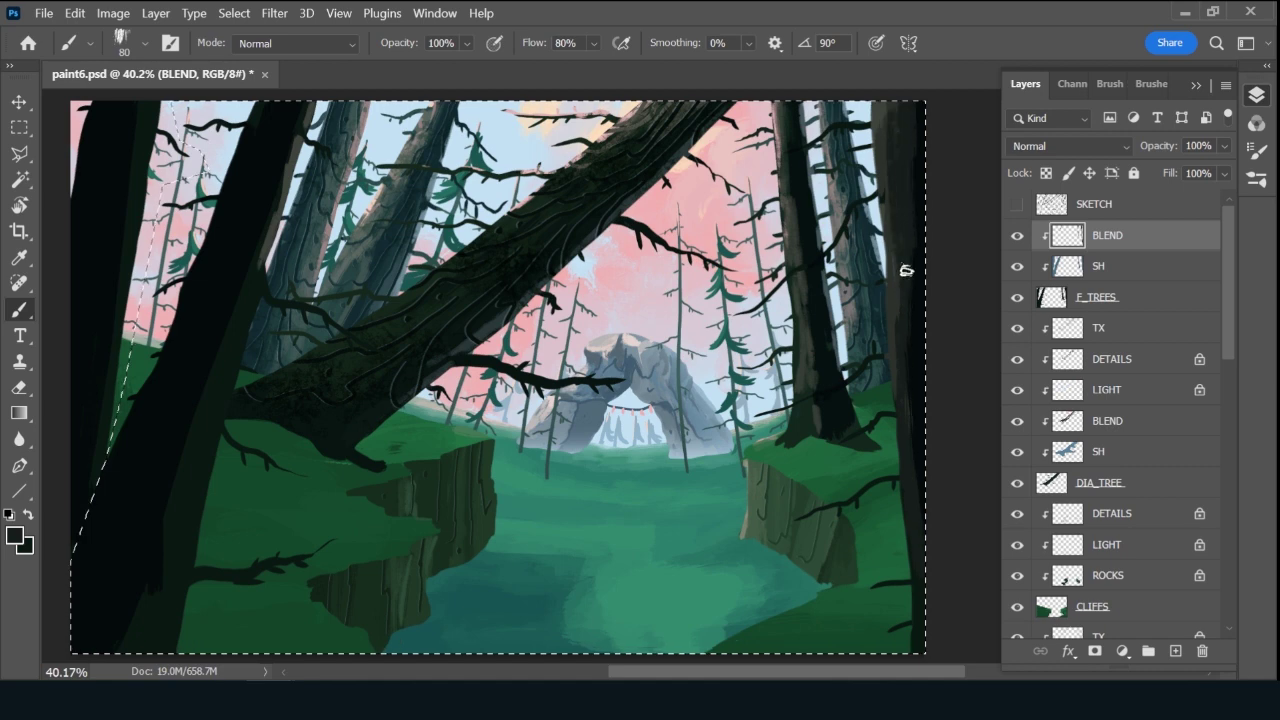
{"action": "left_click_drag", "start_coordinate": [911, 418], "coordinate": [917, 489]}
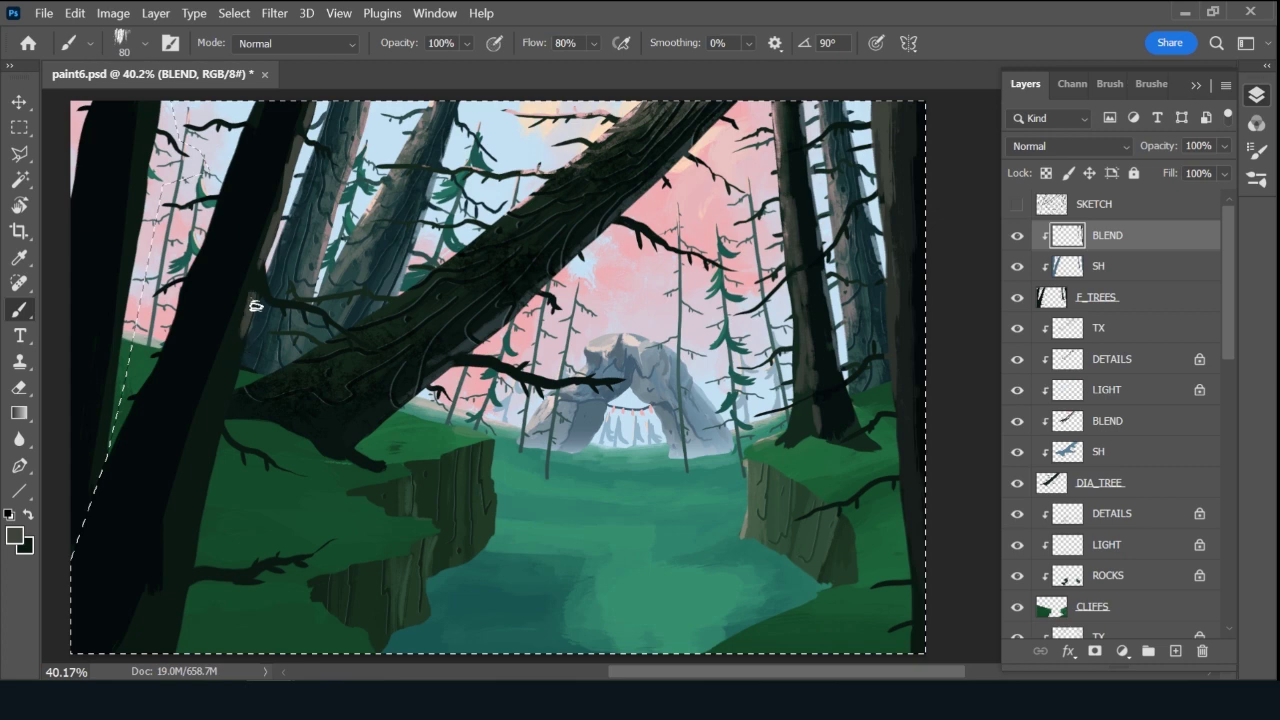
Blend a sampled dark tone over the lower part of the front leaning left trunk with the 125 px brush.
{"action": "left_click", "coordinate": [160, 546], "text": "alt"}
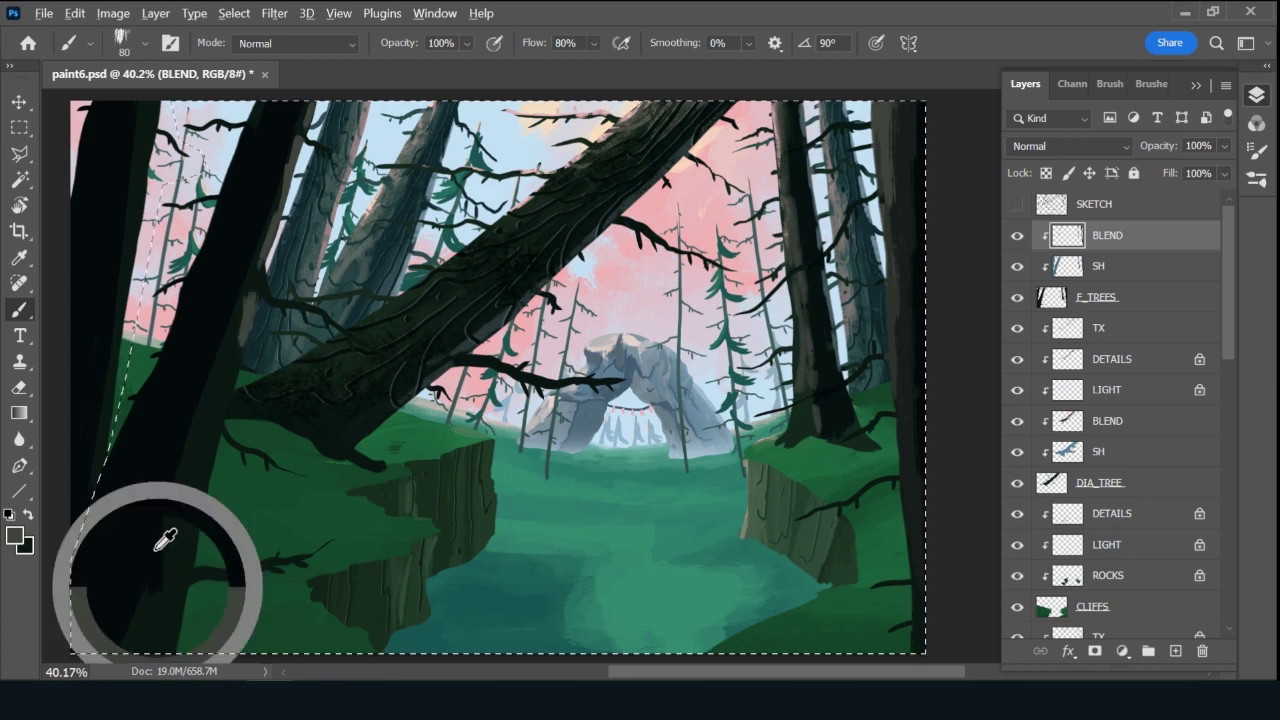
{"action": "key", "text": "bracketright"}
{"action": "key", "text": "bracketright"}
{"action": "key", "text": "bracketright"}
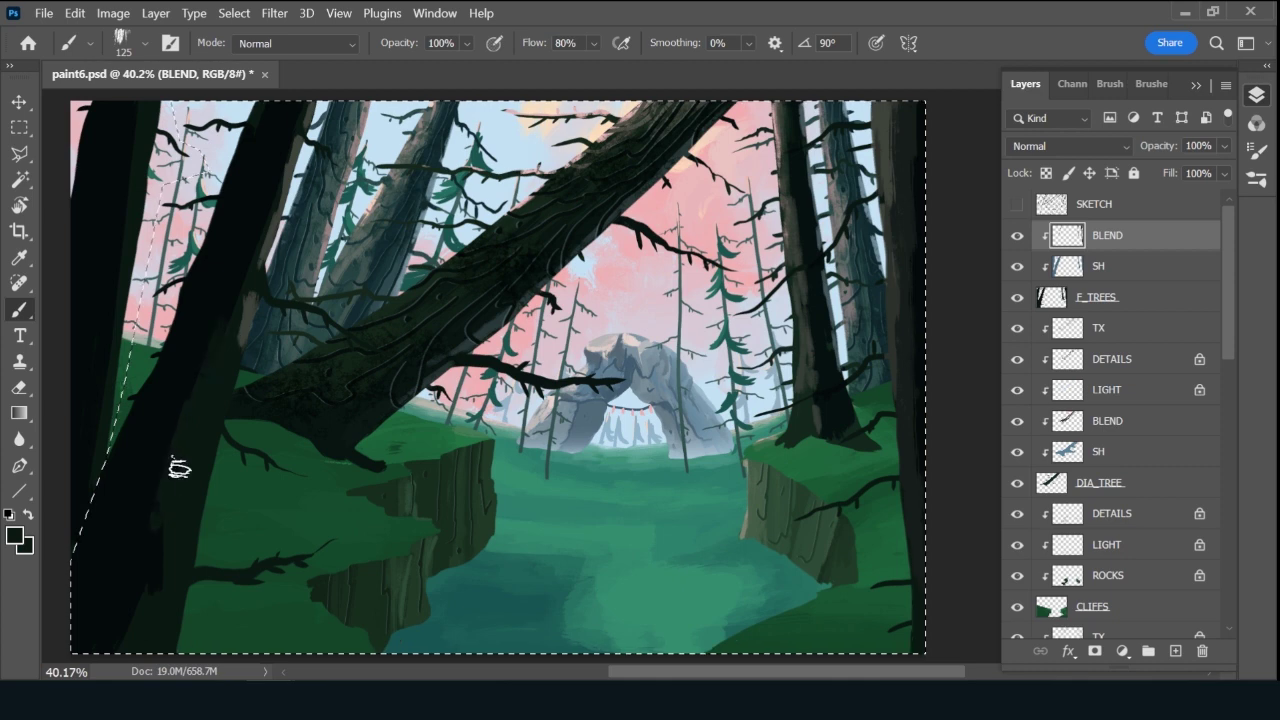
{"action": "mouse_move", "coordinate": [179, 468]}
{"action": "left_mouse_down"}
{"action": "mouse_move", "coordinate": [144, 602]}
{"action": "mouse_move", "coordinate": [115, 634]}
{"action": "mouse_move", "coordinate": [152, 609]}
{"action": "left_mouse_up"}
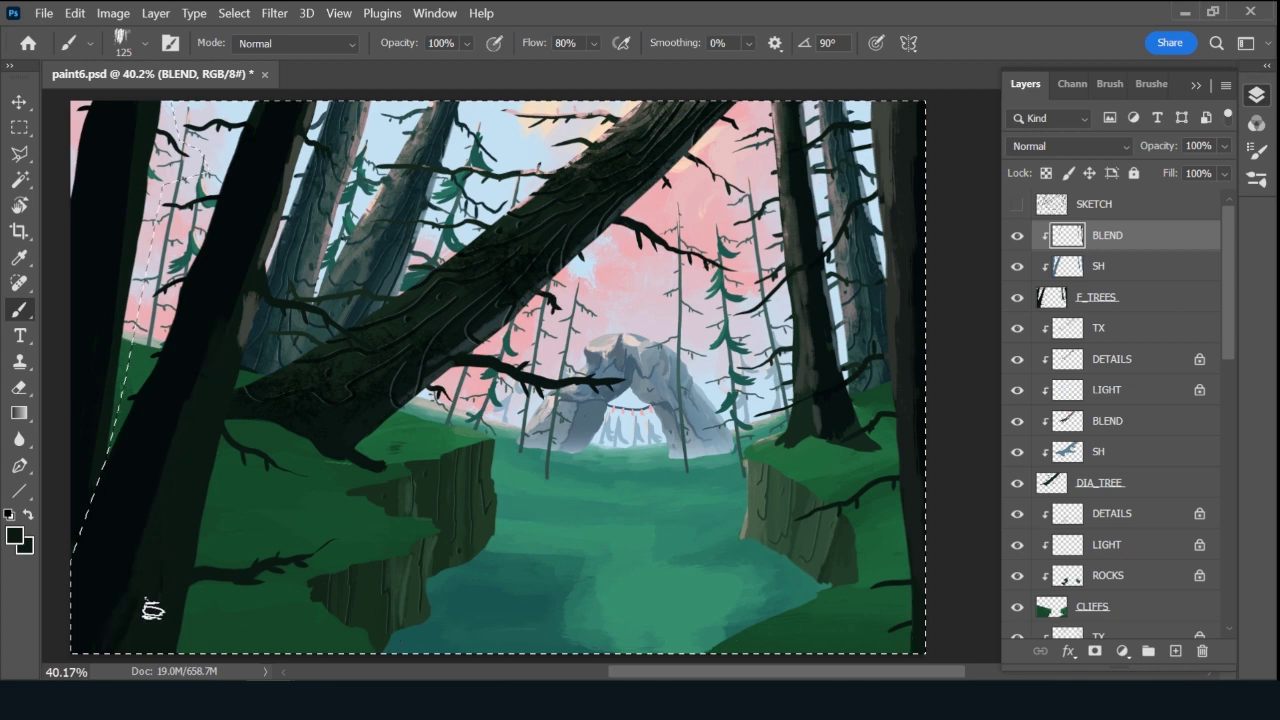
{"action": "left_click", "coordinate": [150, 576], "text": "alt"}
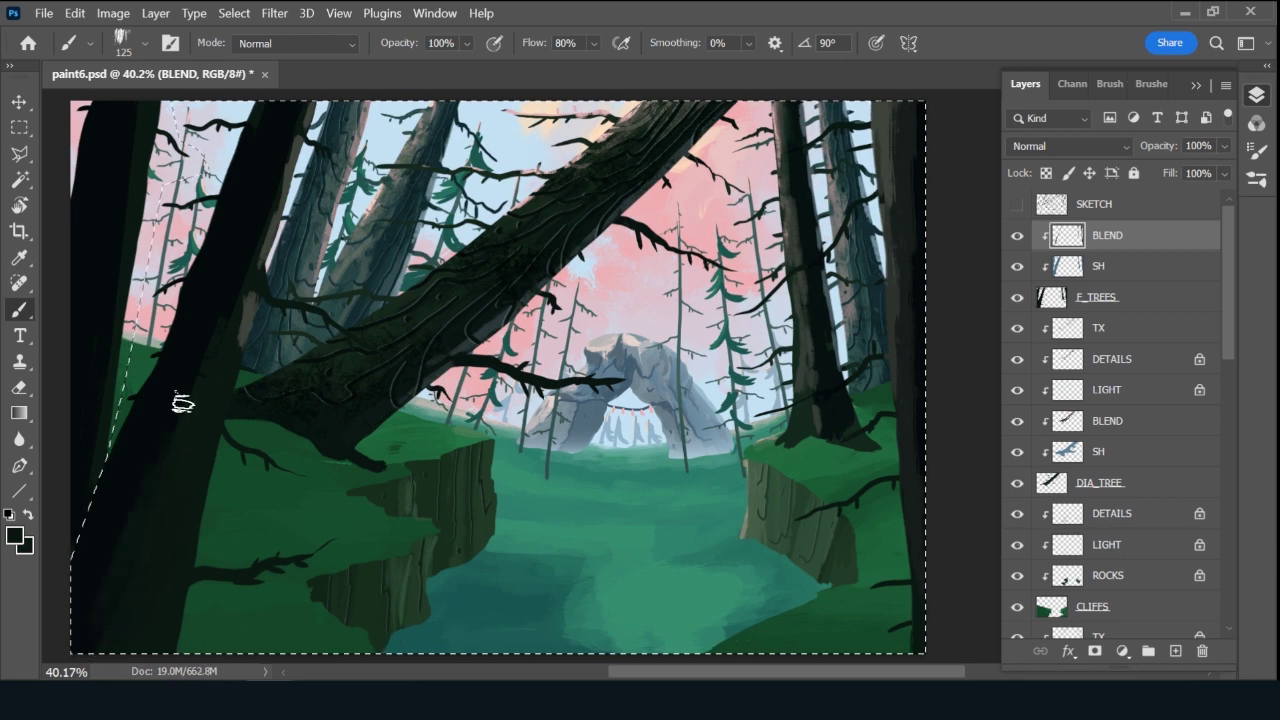
Paint sampled sky blue along the left edge of the front leaning left trunk, starting with the 70 px brush.
{"action": "key", "text": "bracketleft"}
{"action": "key", "text": "bracketleft"}
{"action": "key", "text": "bracketleft"}
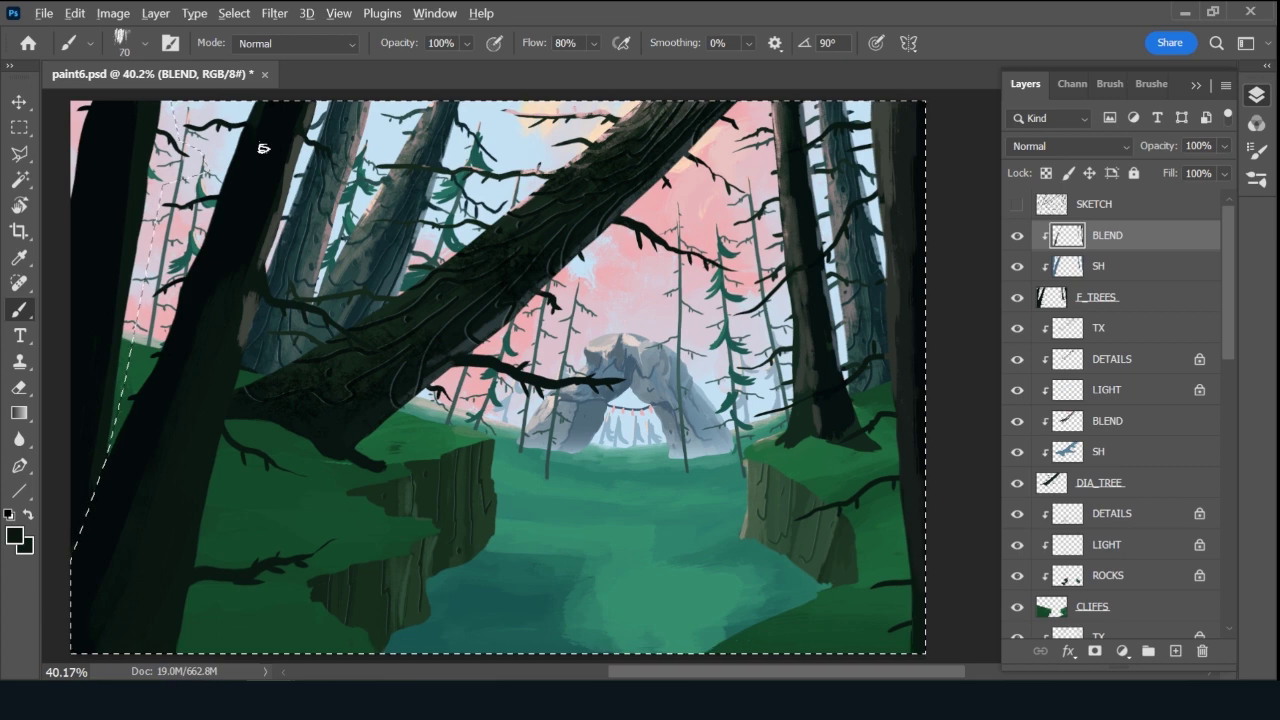
{"action": "left_click", "coordinate": [238, 155], "text": "alt"}
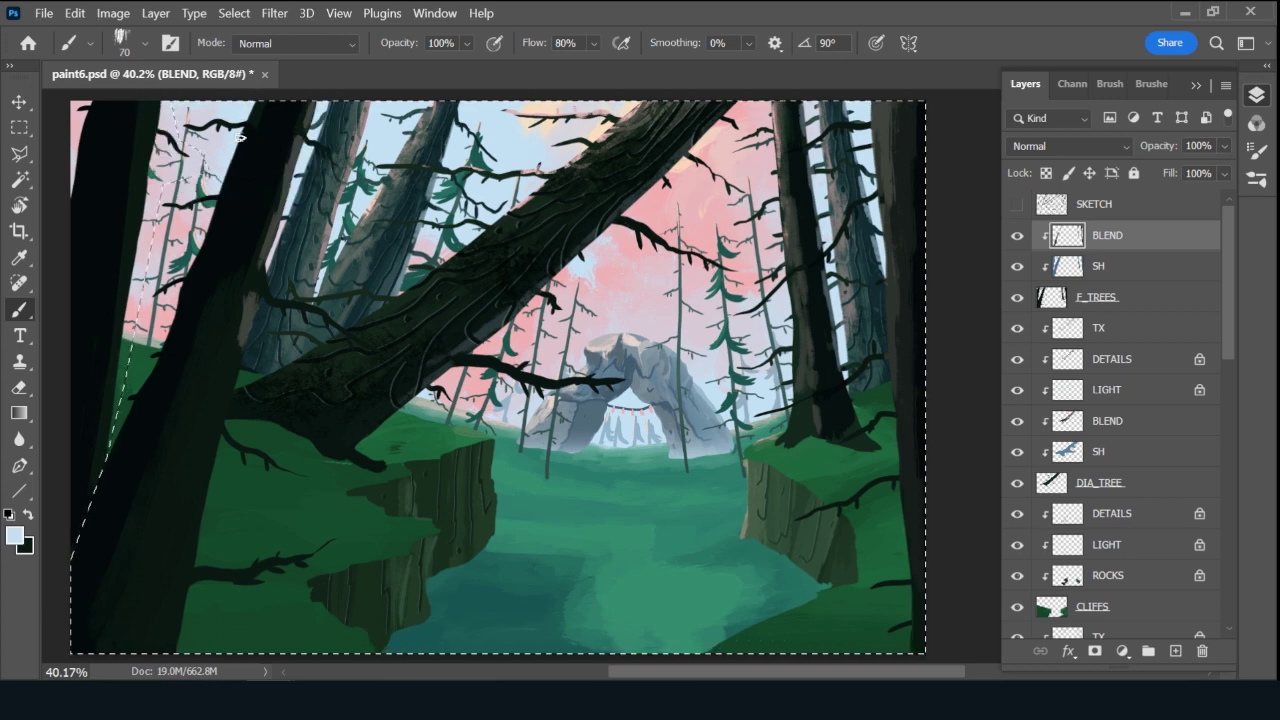
{"action": "left_click_drag", "start_coordinate": [240, 137], "coordinate": [238, 180]}
{"action": "left_click", "coordinate": [251, 137], "text": "alt"}
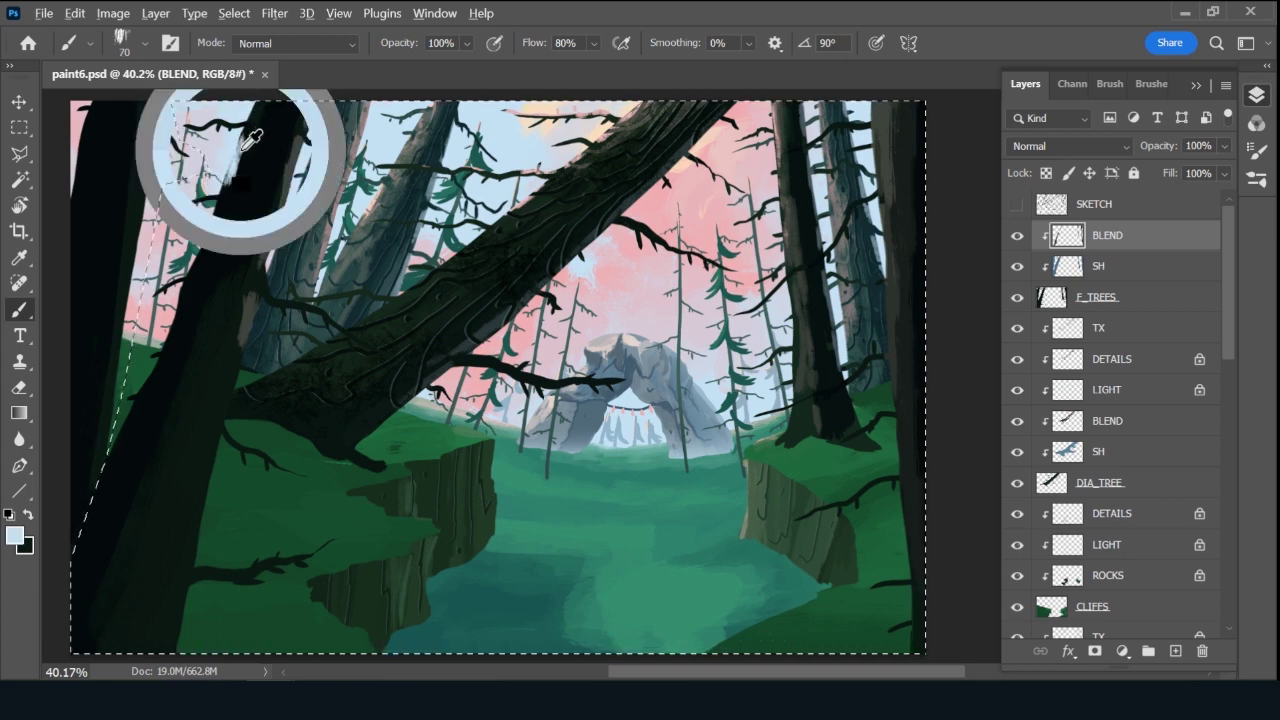
{"action": "left_click_drag", "start_coordinate": [251, 137], "coordinate": [229, 178]}
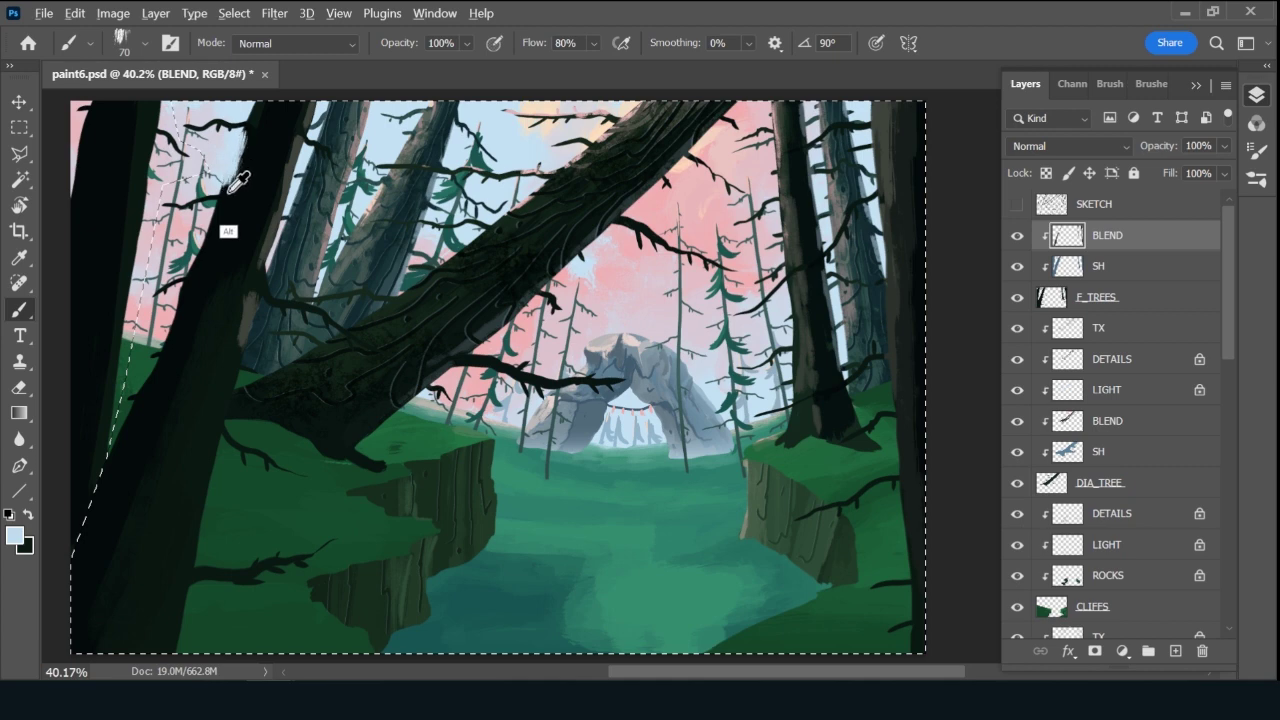
{"action": "left_click", "coordinate": [242, 162], "text": "alt"}
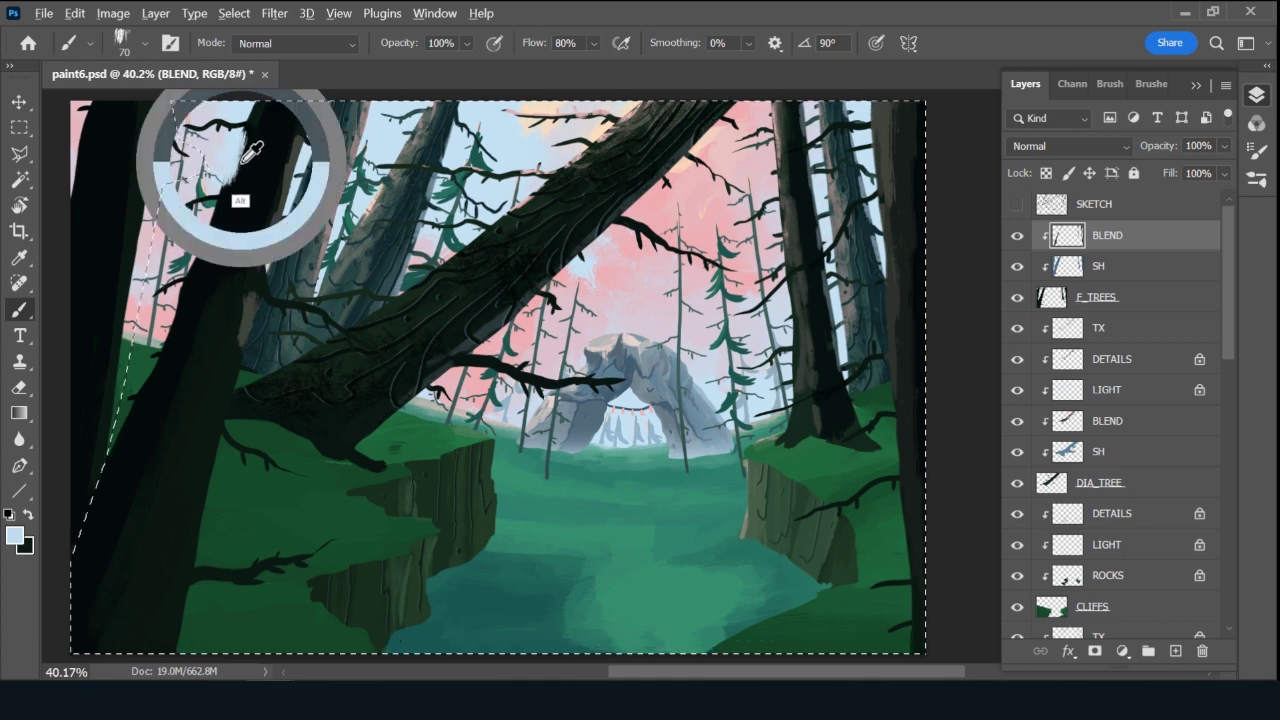
{"action": "left_click_drag", "start_coordinate": [243, 141], "coordinate": [212, 228]}
{"action": "mouse_move", "coordinate": [257, 103]}
{"action": "left_mouse_down"}
{"action": "mouse_move", "coordinate": [139, 417]}
{"action": "mouse_move", "coordinate": [107, 459]}
{"action": "left_mouse_up"}
Soften the blue edge light into the front leaning trunk with sampled dark tones and the 100 px brush.
{"action": "key", "text": "x"}
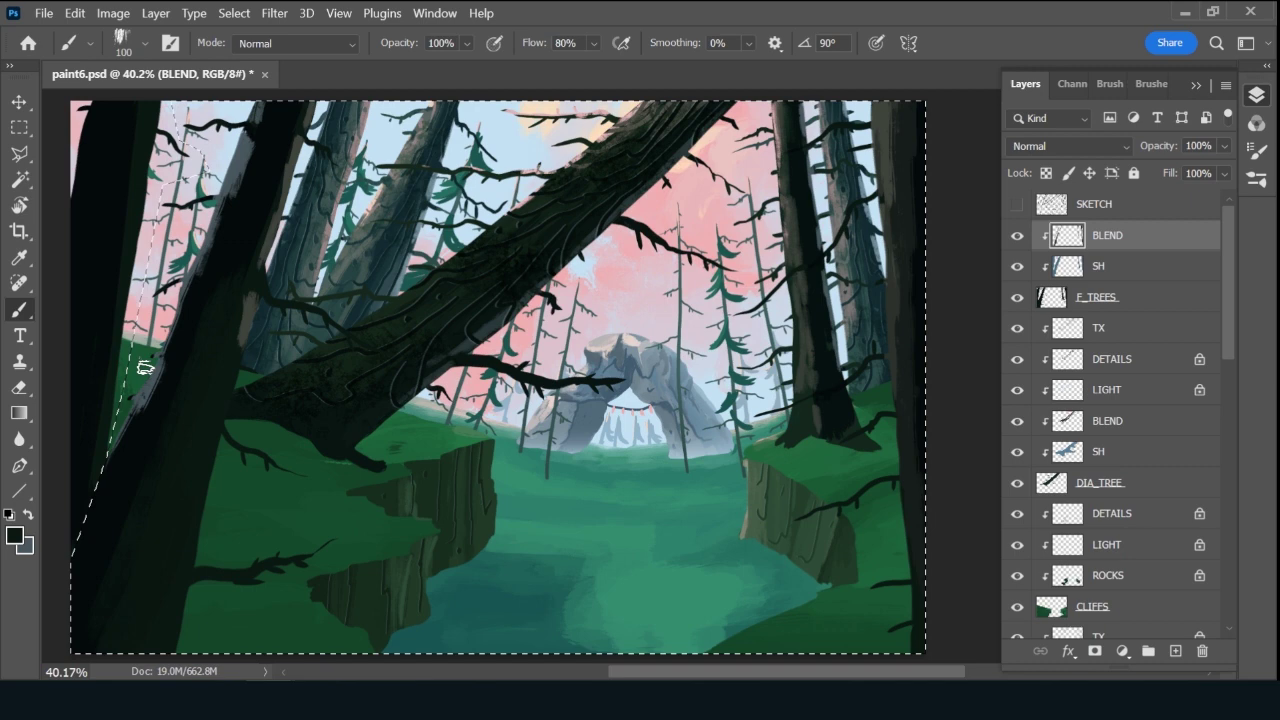
{"action": "left_click", "coordinate": [246, 186], "text": "alt"}
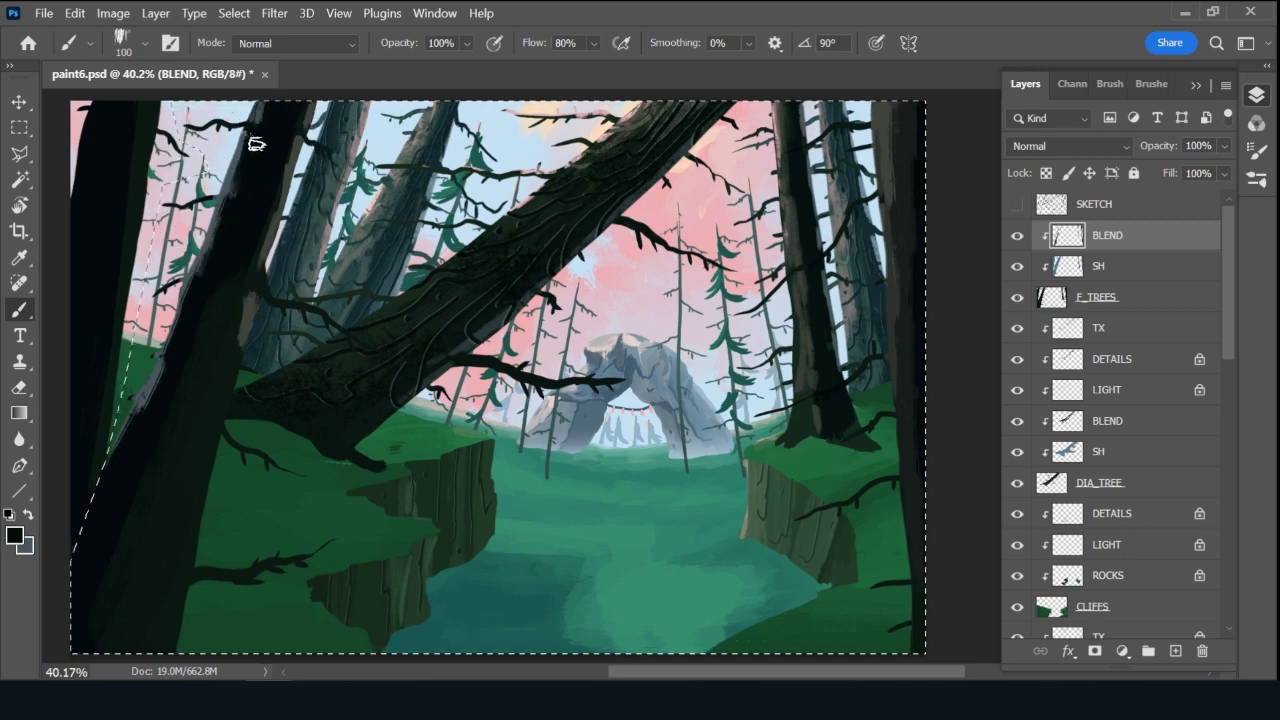
{"action": "left_click", "coordinate": [230, 187], "text": "alt"}
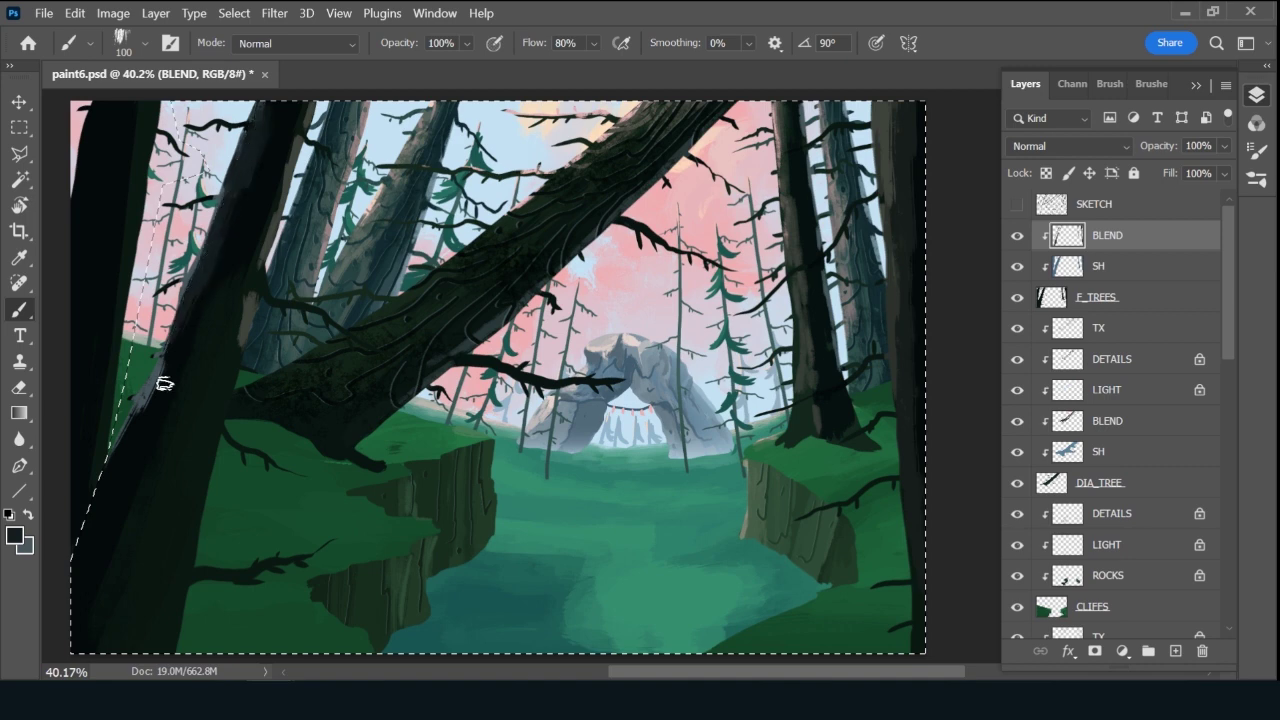
{"action": "mouse_move", "coordinate": [131, 443]}
{"action": "left_mouse_down"}
{"action": "mouse_move", "coordinate": [93, 533]}
{"action": "mouse_move", "coordinate": [126, 446]}
{"action": "left_mouse_up"}
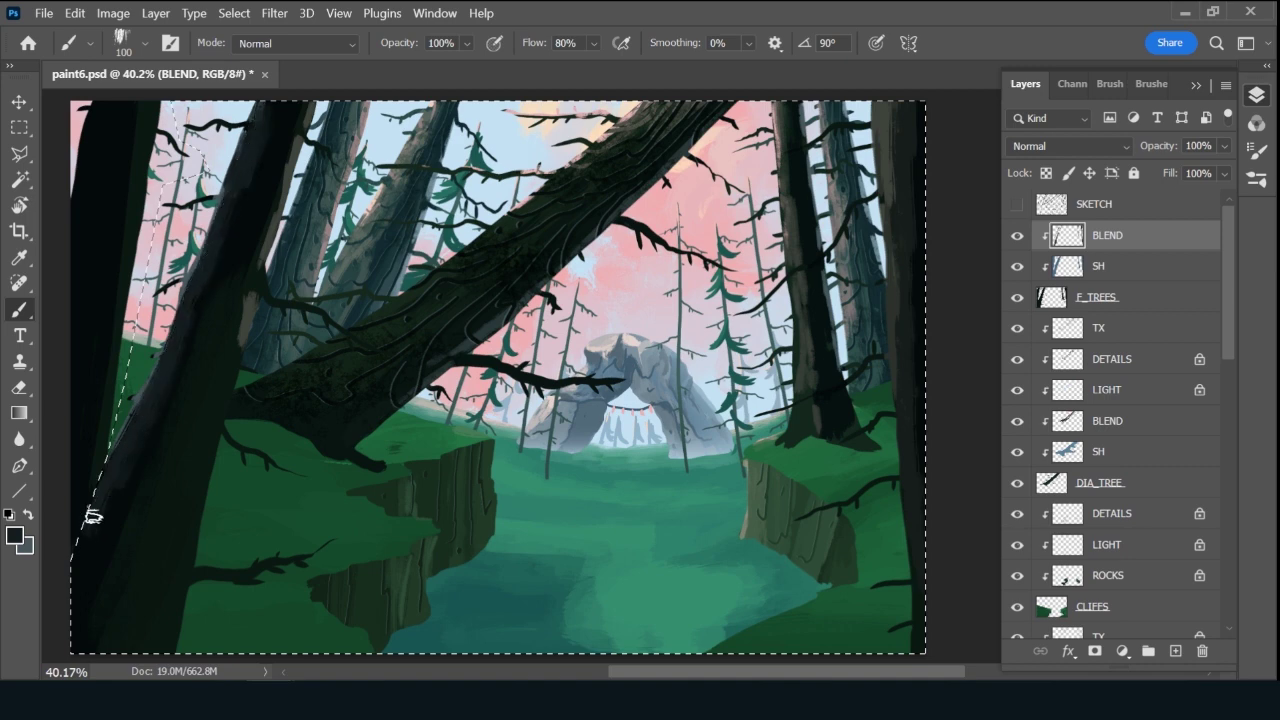
{"action": "left_click", "coordinate": [234, 243], "text": "alt"}
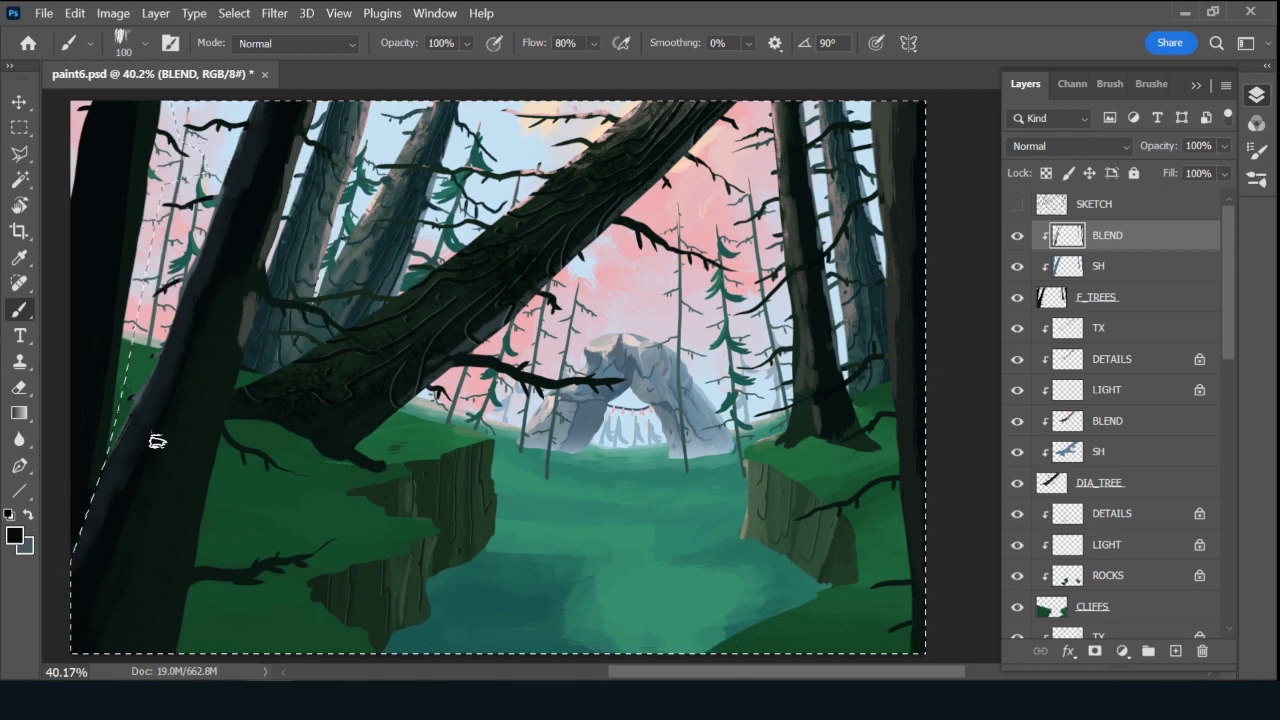
{"action": "left_click", "coordinate": [224, 274], "text": "alt"}
Extend the brownish light down the right side of the front leaning trunk and blend it with sampled tones at 100 px.
{"action": "left_click", "coordinate": [246, 326], "text": "alt"}
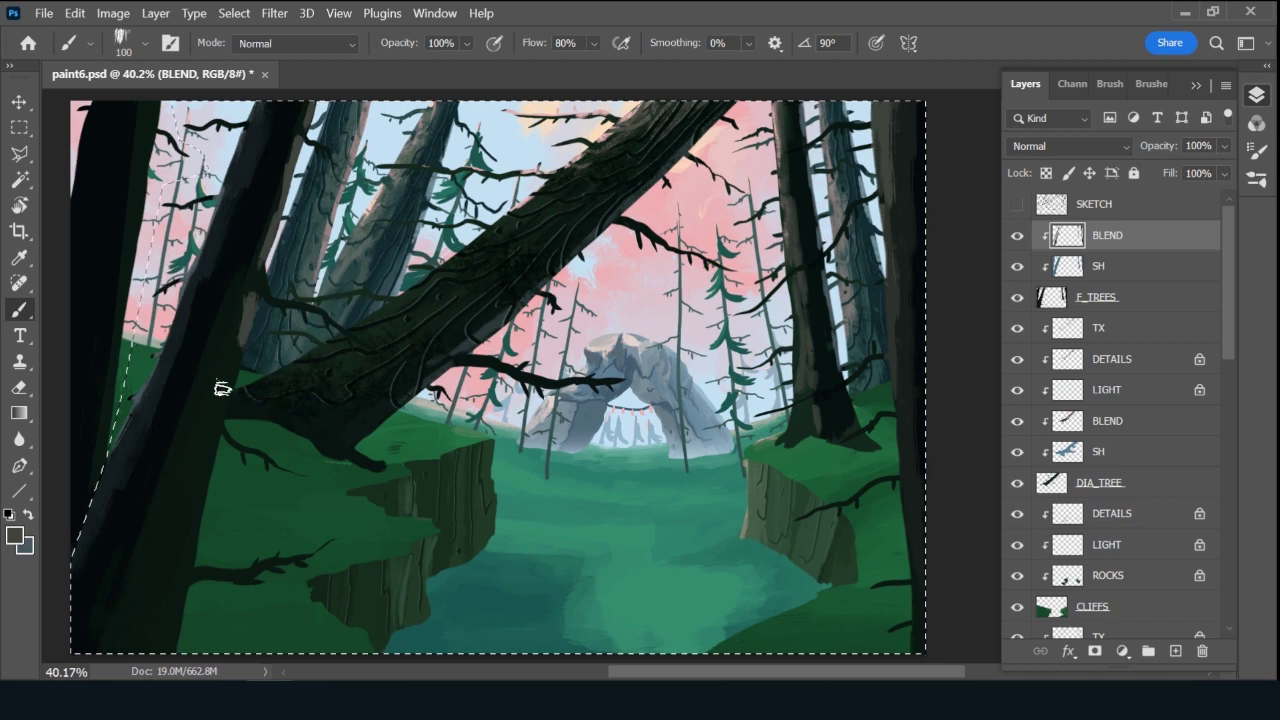
{"action": "left_click", "coordinate": [220, 393], "text": "alt"}
{"action": "left_click", "coordinate": [216, 397], "text": "alt"}
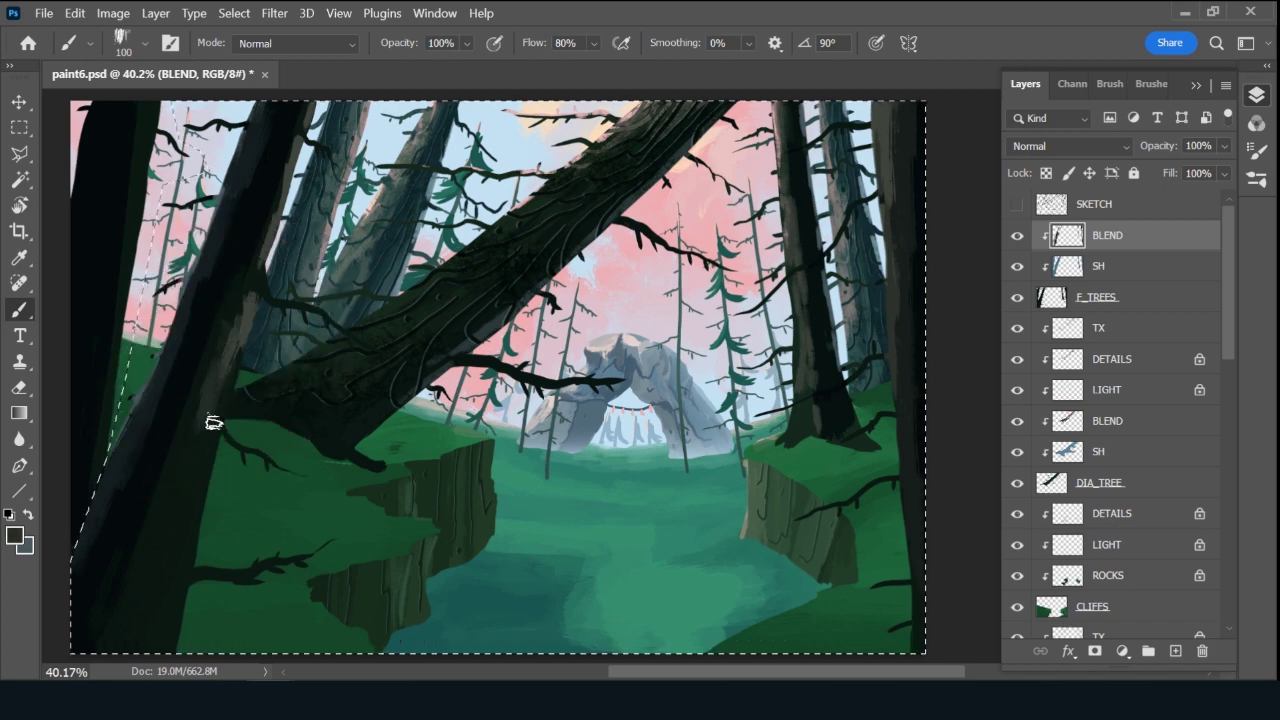
{"action": "left_click", "coordinate": [230, 307], "text": "alt"}
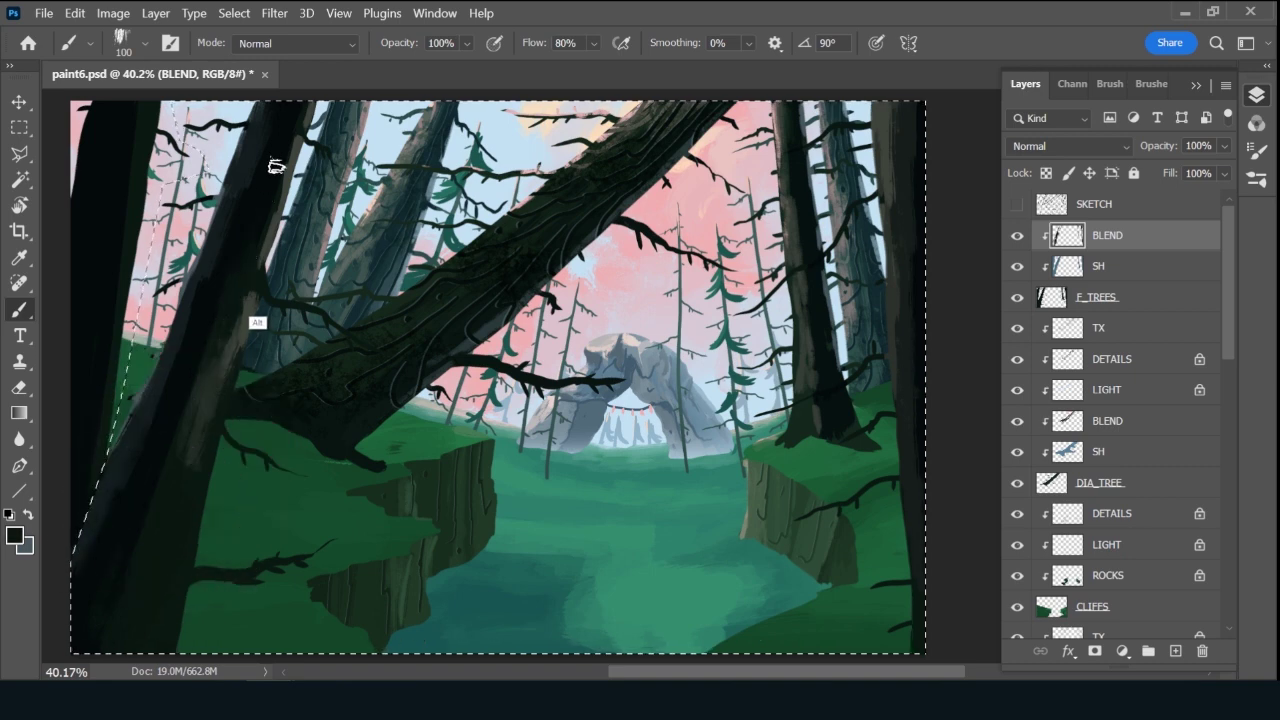
Invert the selection and paint a sampled brownish tone down the right side of the far-left trunk with the 80 px brush.
{"action": "left_click", "coordinate": [258, 312], "text": "alt"}
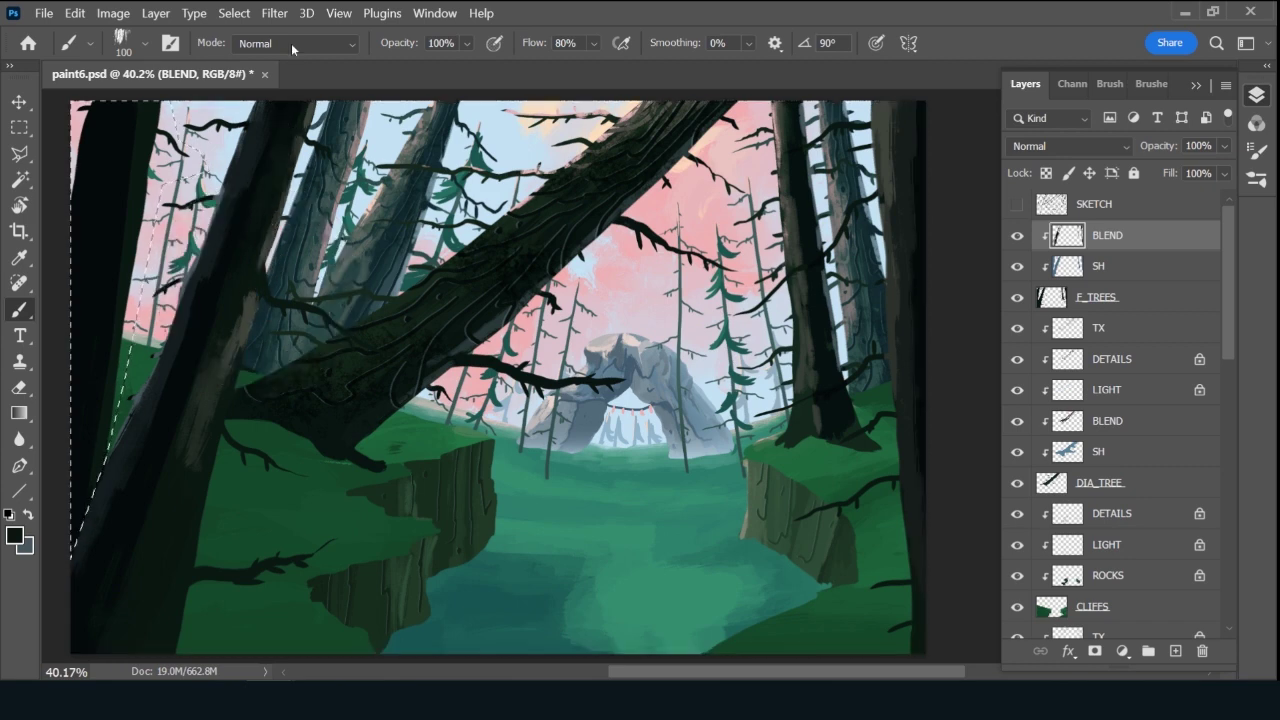
{"action": "key", "text": "bracketleft"}
{"action": "key", "text": "bracketleft"}
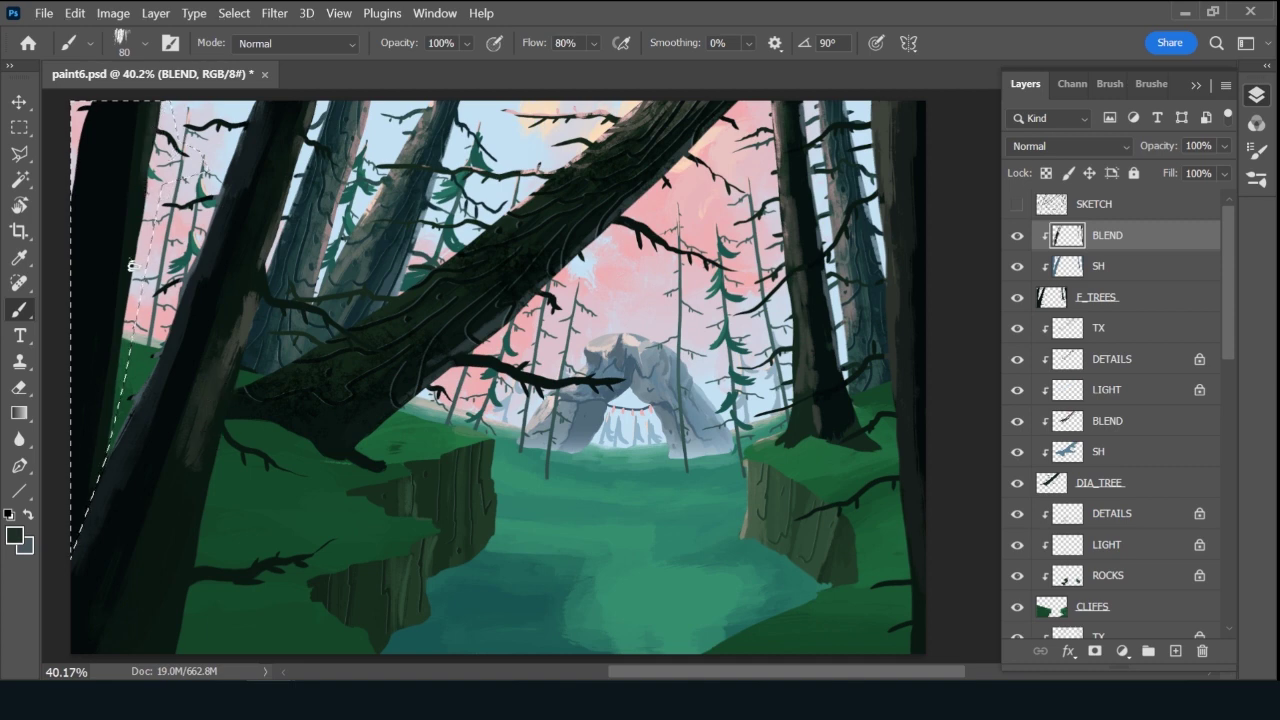
{"action": "left_click", "coordinate": [250, 167], "text": "alt"}
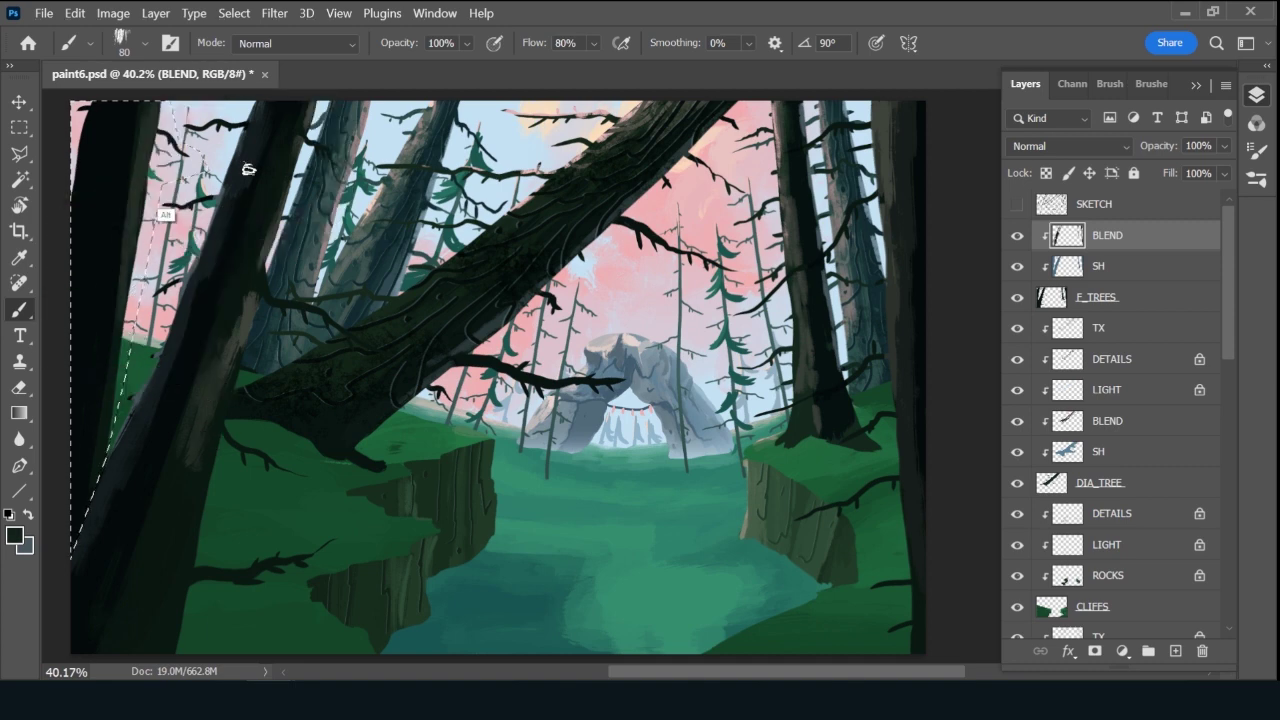
{"action": "left_click_drag", "start_coordinate": [96, 102], "coordinate": [75, 230]}
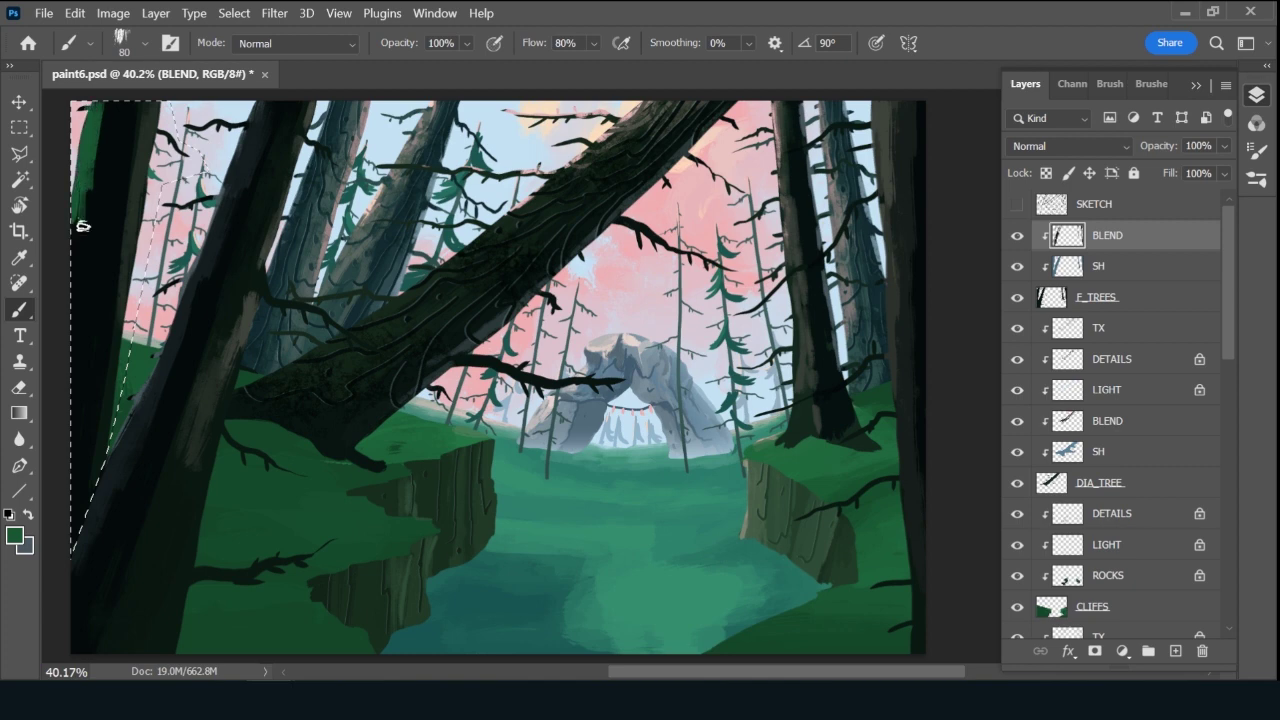
{"action": "key", "text": "ctrl+z"}
Paint a sampled dark blue-grey along the far-left trunk's outer edge at 80 px and blend the trunk with sampled tones at 125 px.
{"action": "left_click", "coordinate": [250, 174], "text": "alt"}
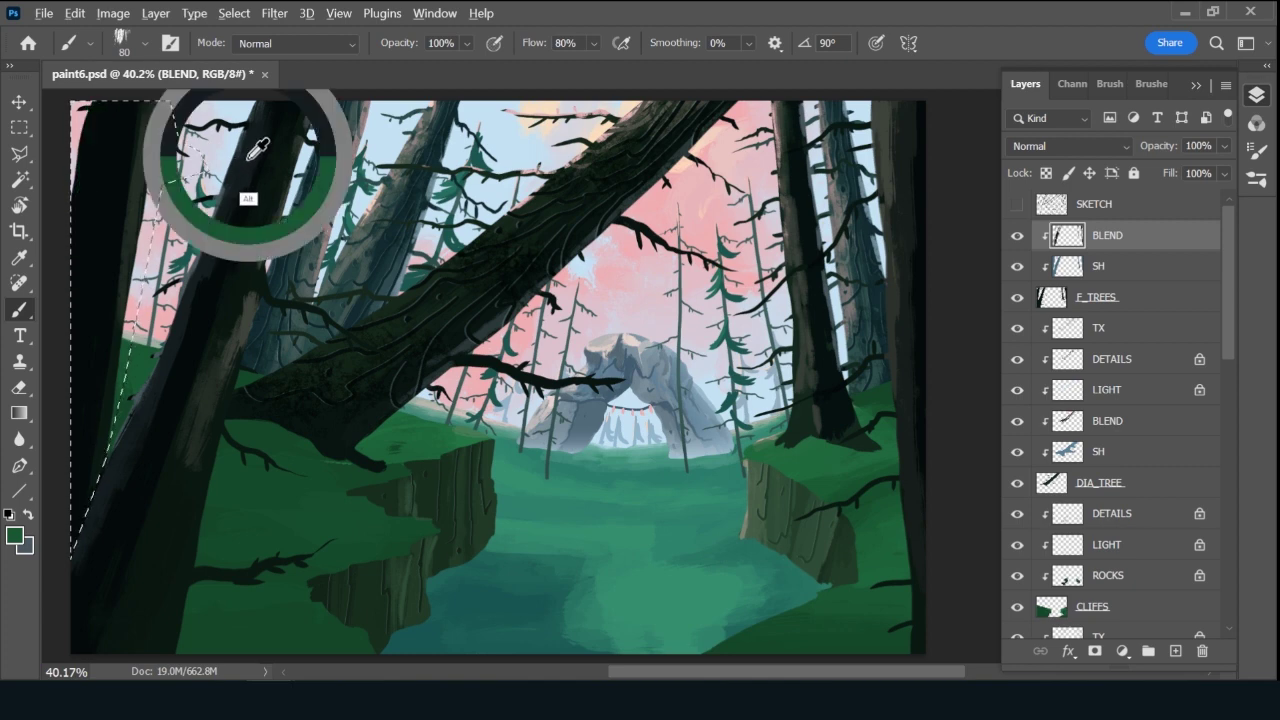
{"action": "mouse_move", "coordinate": [78, 193]}
{"action": "left_mouse_down"}
{"action": "mouse_move", "coordinate": [96, 103]}
{"action": "mouse_move", "coordinate": [106, 117]}
{"action": "mouse_move", "coordinate": [258, 92]}
{"action": "mouse_move", "coordinate": [274, 60]}
{"action": "mouse_move", "coordinate": [252, 95]}
{"action": "left_mouse_up"}
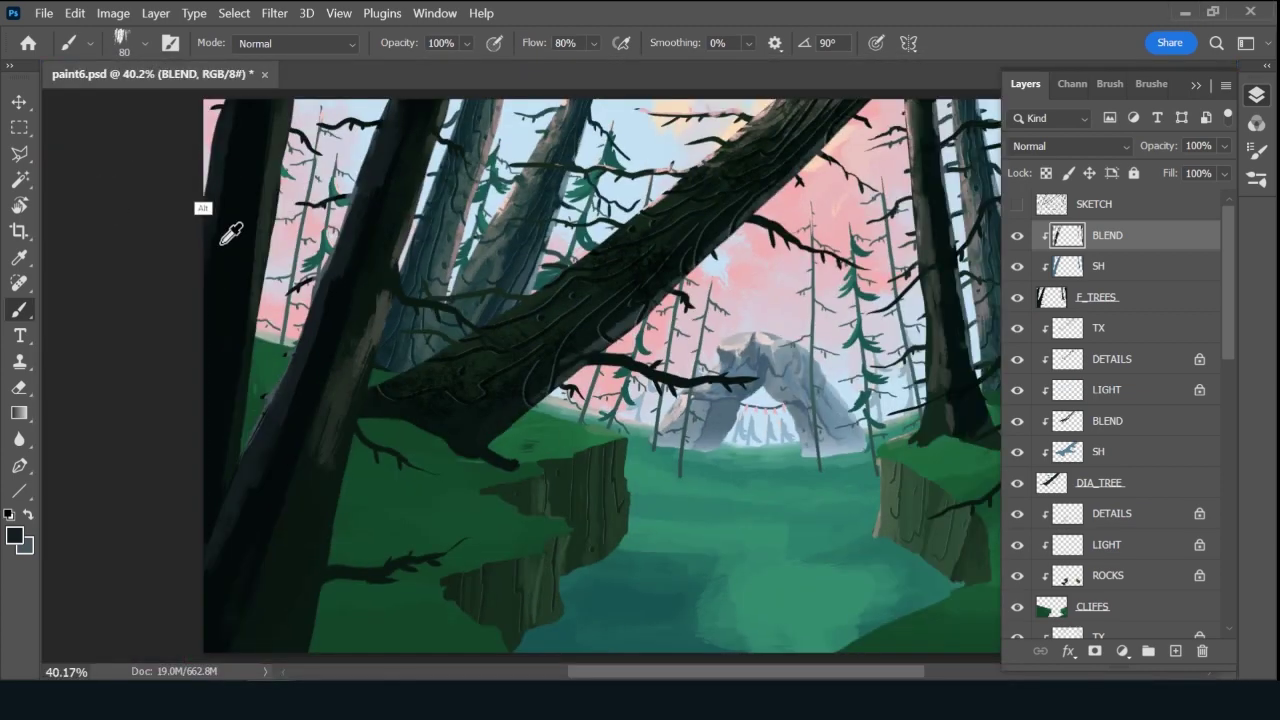
{"action": "mouse_move", "coordinate": [229, 229]}
{"action": "left_mouse_down"}
{"action": "mouse_move", "coordinate": [223, 129]}
{"action": "mouse_move", "coordinate": [217, 289]}
{"action": "mouse_move", "coordinate": [197, 381]}
{"action": "left_mouse_up"}
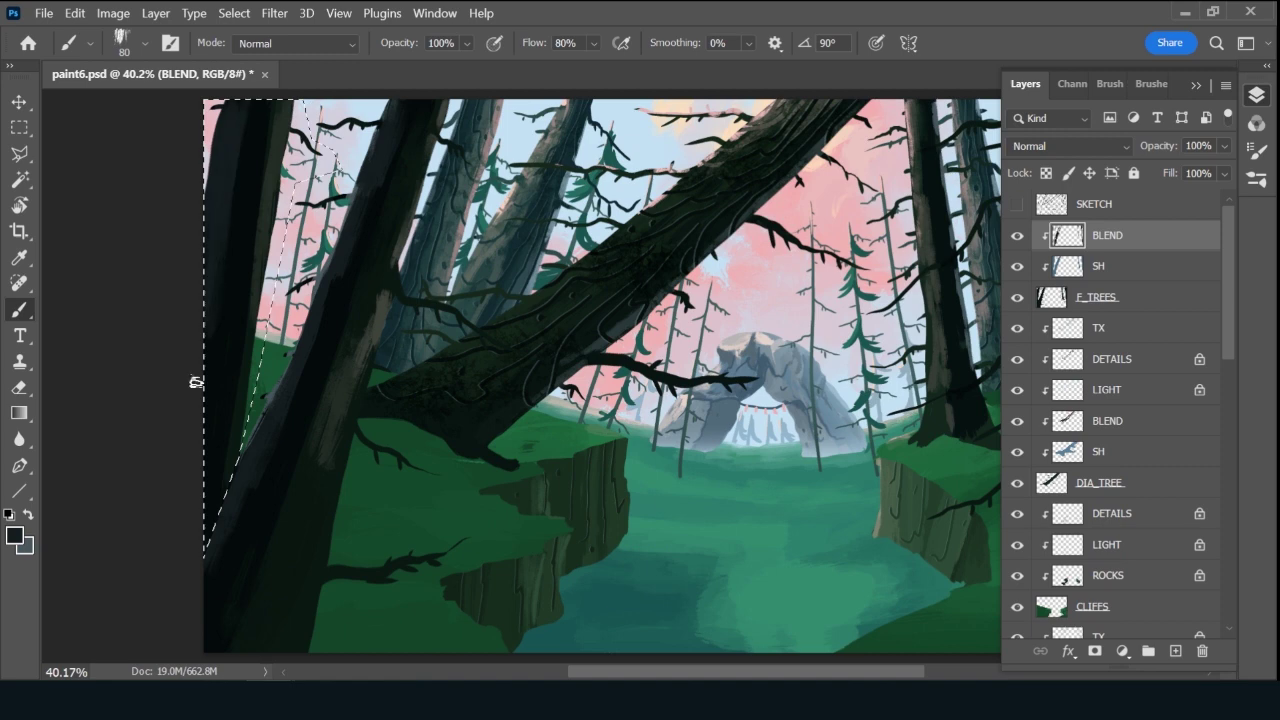
{"action": "key", "text": "bracketright"}
{"action": "key", "text": "bracketright"}
{"action": "key", "text": "bracketright"}
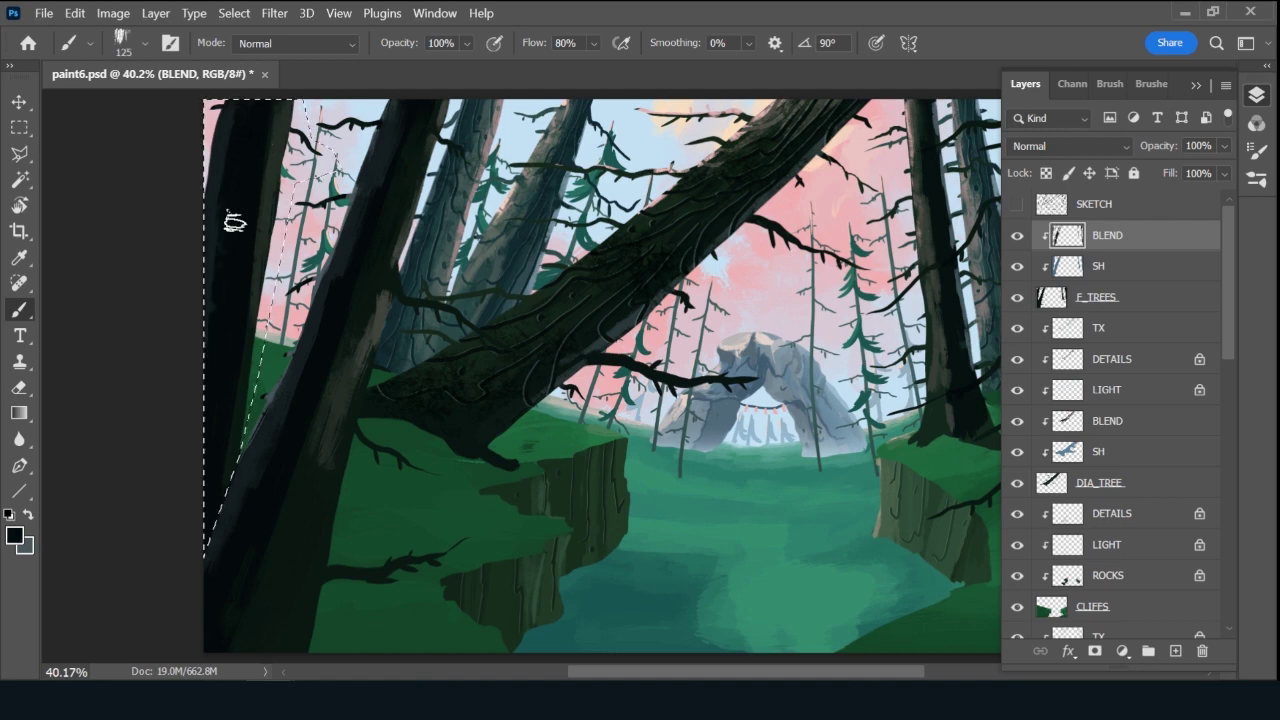
{"action": "left_click", "coordinate": [330, 464], "text": "alt"}
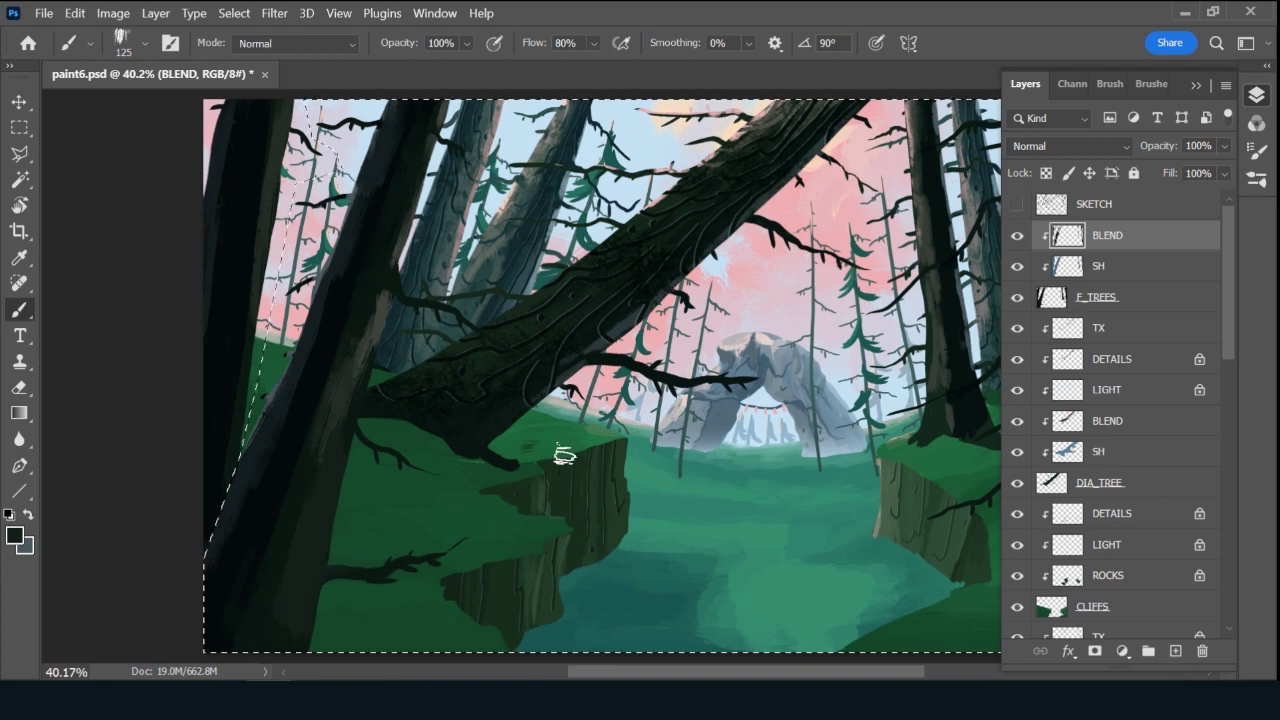
Add a new layer above the foreground trees' BLEND layer, clip it to the trees and name it DETAIL:S.
{"action": "left_click", "coordinate": [1175, 651]}
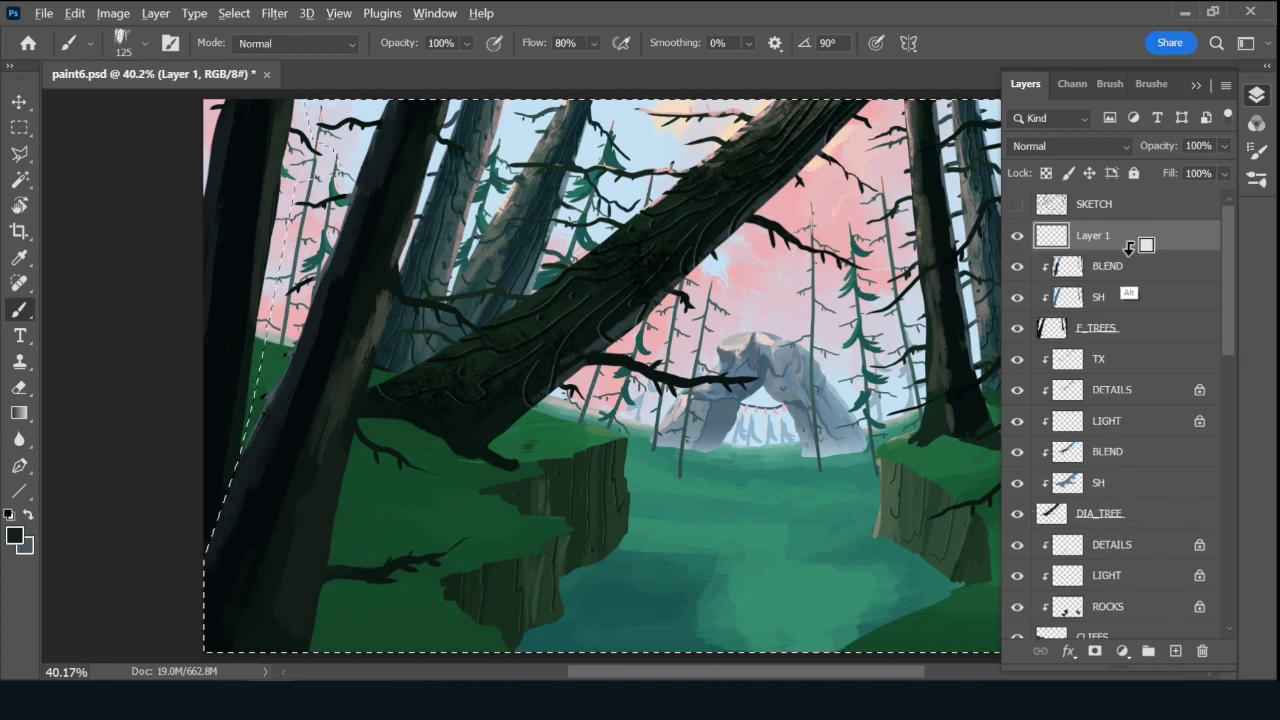
{"action": "left_click", "coordinate": [1110, 250], "text": "alt"}
{"action": "double_click", "coordinate": [1109, 238]}
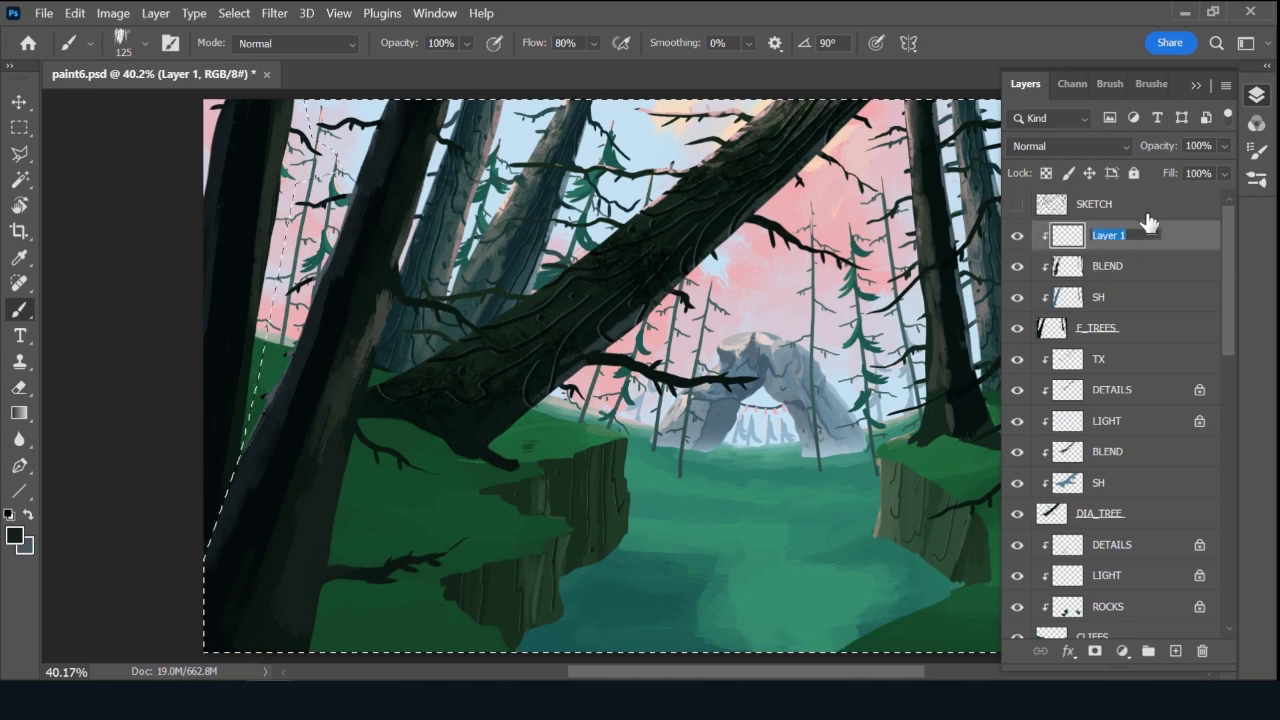
{"action": "type", "text": "DETAILS"}
{"action": "key", "text": "Return"}
Draw black bark lines and knots on the front leaning trunk and the right-hand trunks using Kyle's Inkbox- Rough Inker 4 at 25 px.
{"action": "left_click_drag", "start_coordinate": [715, 677], "coordinate": [750, 677]}
{"action": "left_click", "coordinate": [1153, 83]}
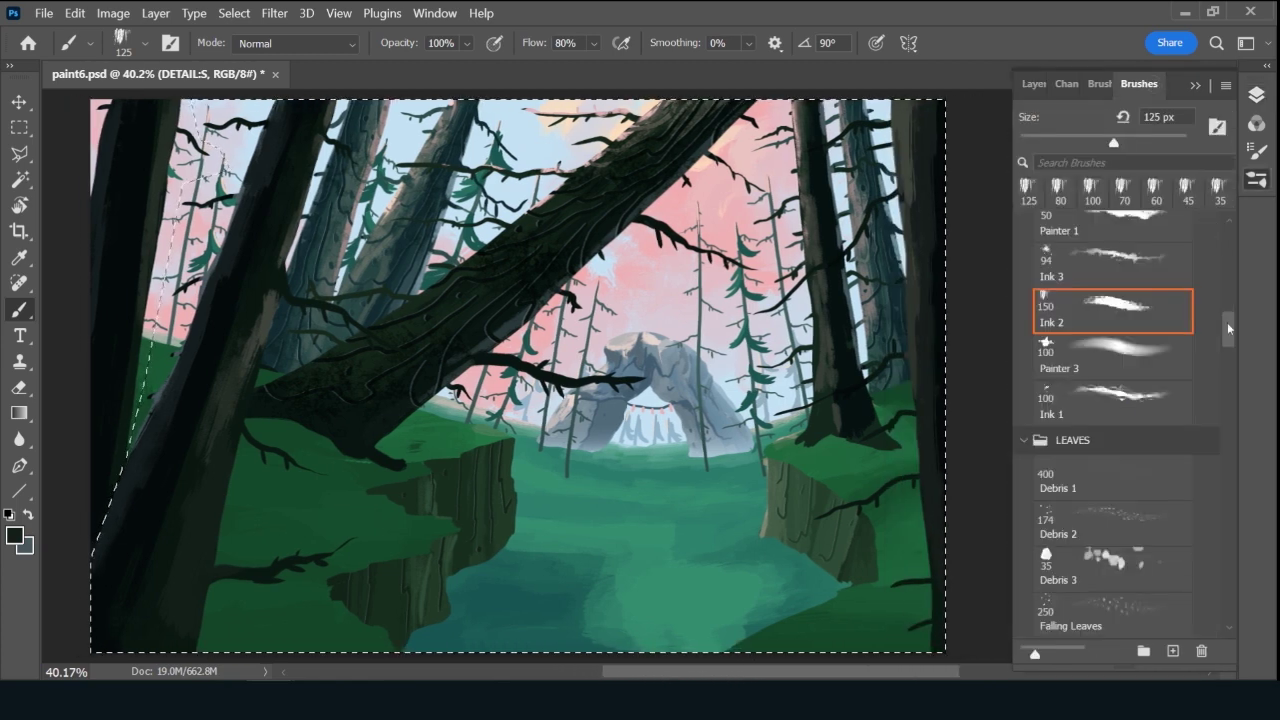
{"action": "left_click_drag", "start_coordinate": [1228, 328], "coordinate": [1228, 209]}
{"action": "left_click", "coordinate": [1140, 305]}
{"action": "left_click", "coordinate": [1140, 350]}
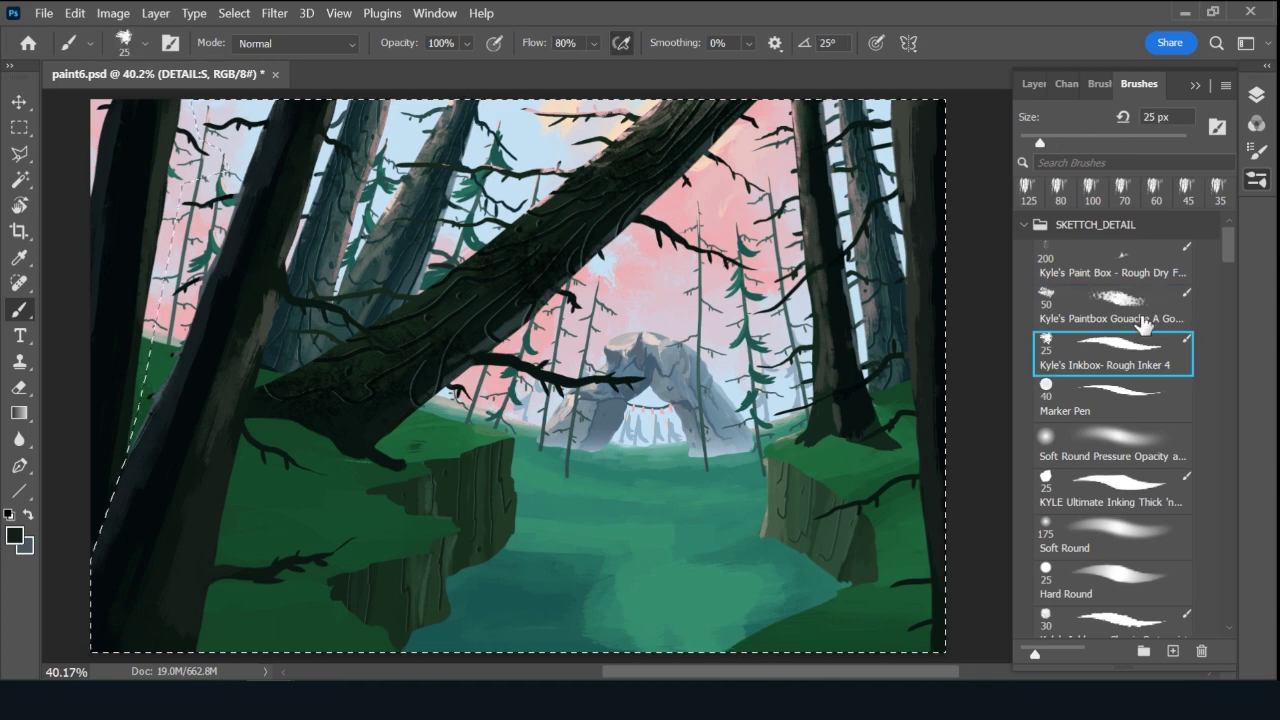
{"action": "left_click", "coordinate": [1033, 83]}
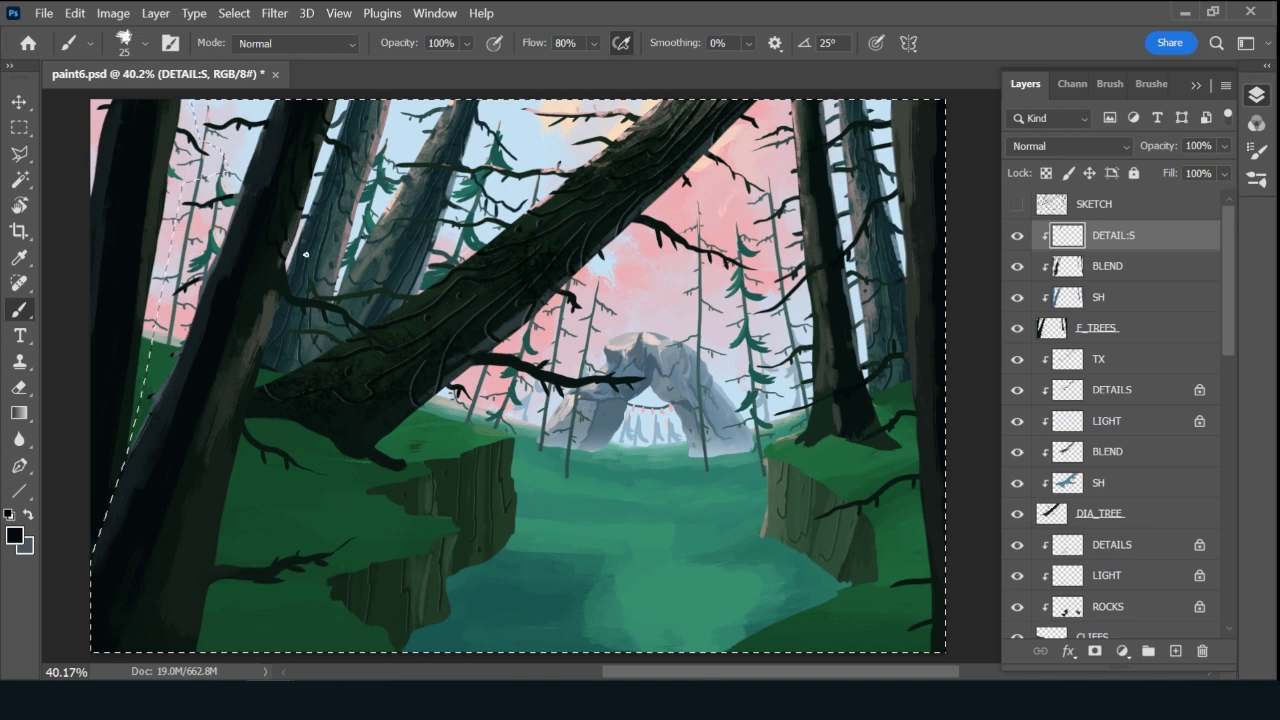
{"action": "left_click_drag", "start_coordinate": [282, 100], "coordinate": [276, 142]}
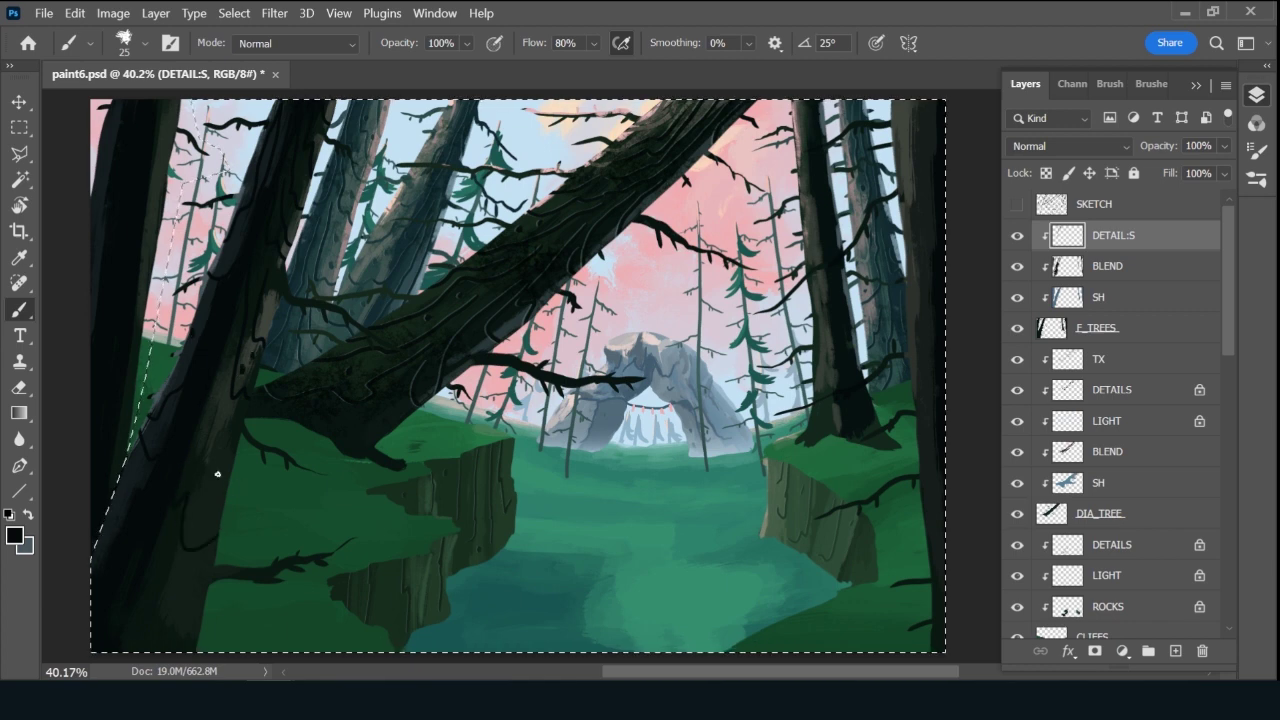
{"action": "left_click_drag", "start_coordinate": [217, 380], "coordinate": [204, 486]}
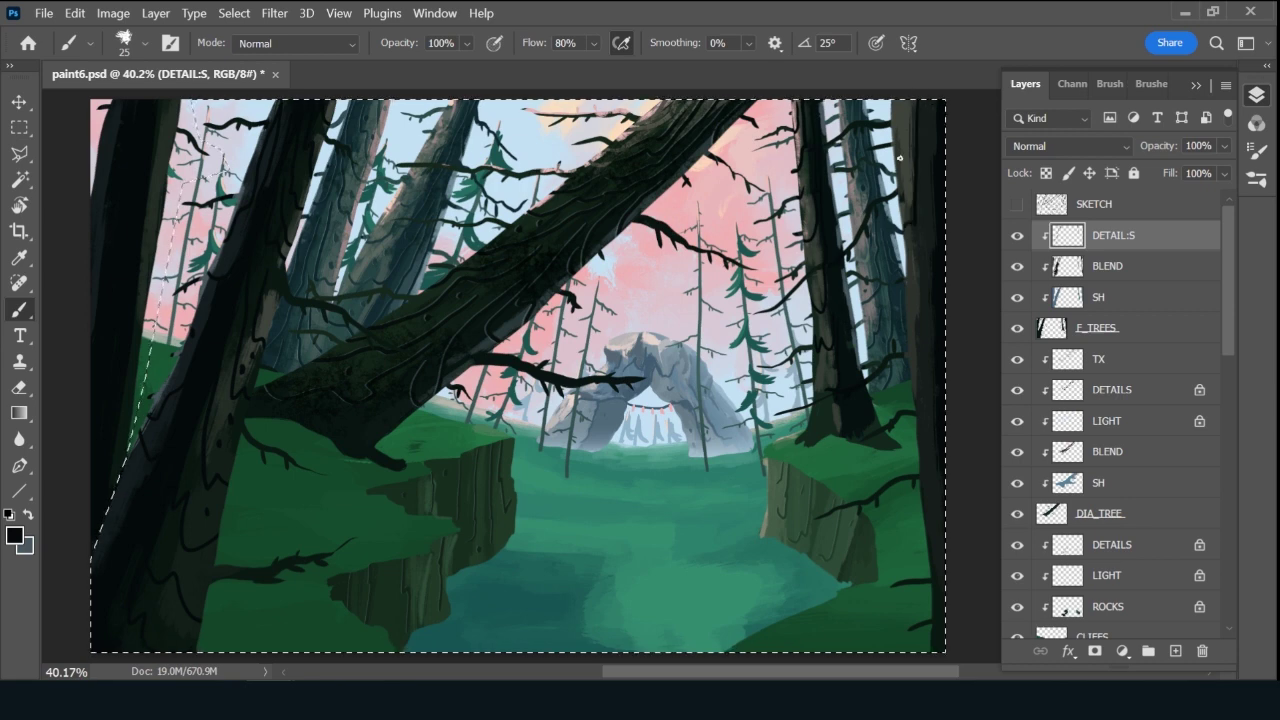
{"action": "left_click_drag", "start_coordinate": [931, 97], "coordinate": [912, 366]}
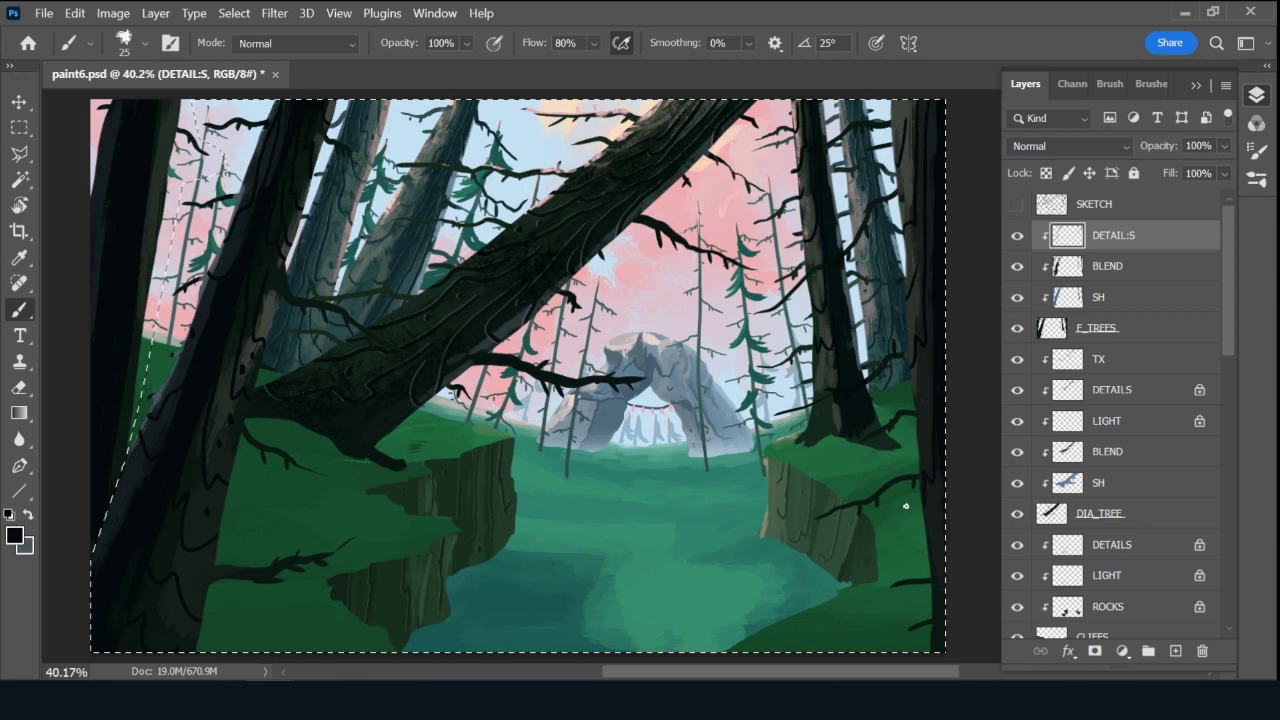
Invert the selection, draw black bark lines on the far-left trunk with the 30 px brush, and deselect.
{"action": "key", "text": "ctrl+shift+i"}
{"action": "key", "text": "bracketright"}
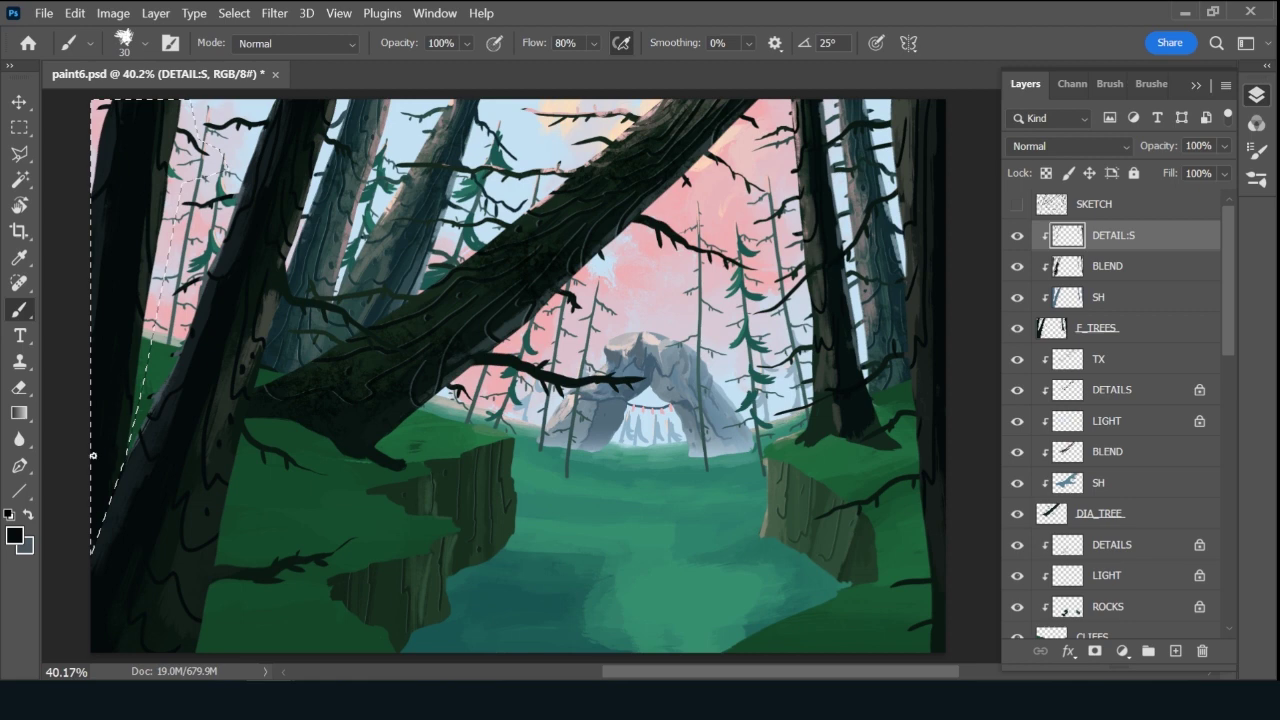
{"action": "key", "text": "ctrl+d"}
Duplicate the DETAIL:S layer, place the copy beneath it as a clipped layer and name it LIGHT.
{"action": "key", "text": "ctrl+j"}
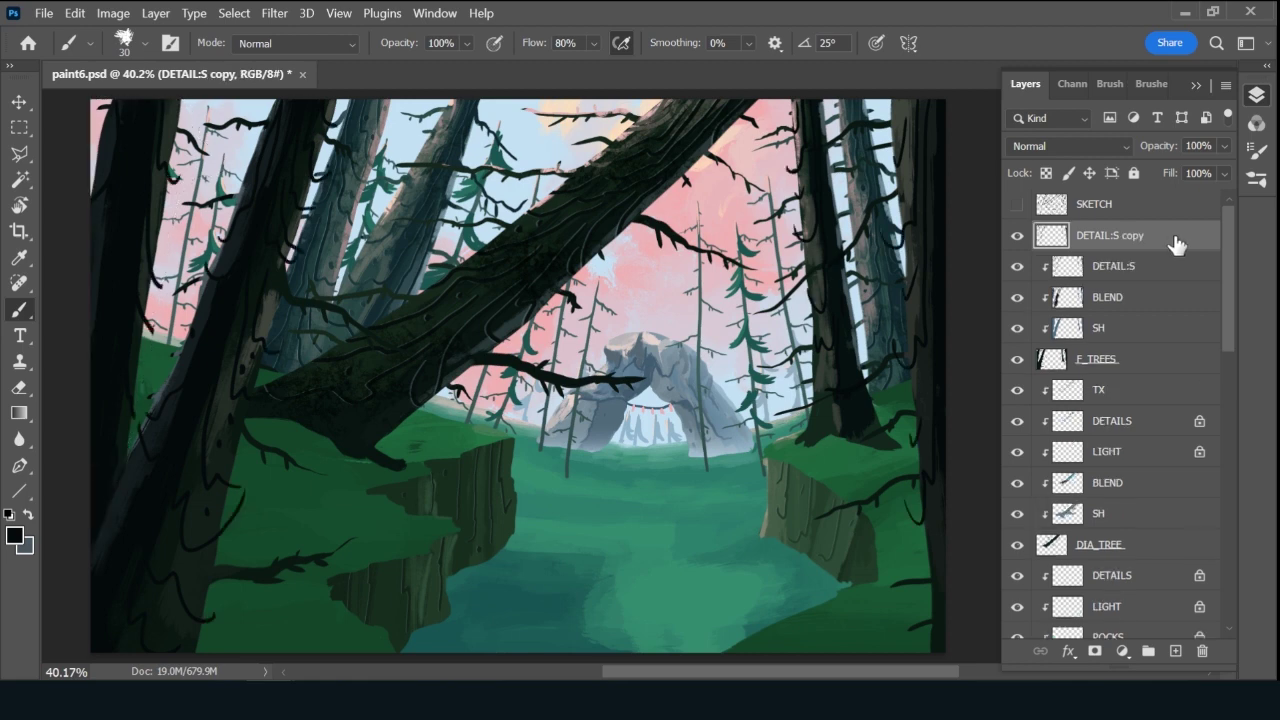
{"action": "left_click_drag", "start_coordinate": [1176, 245], "coordinate": [1134, 277]}
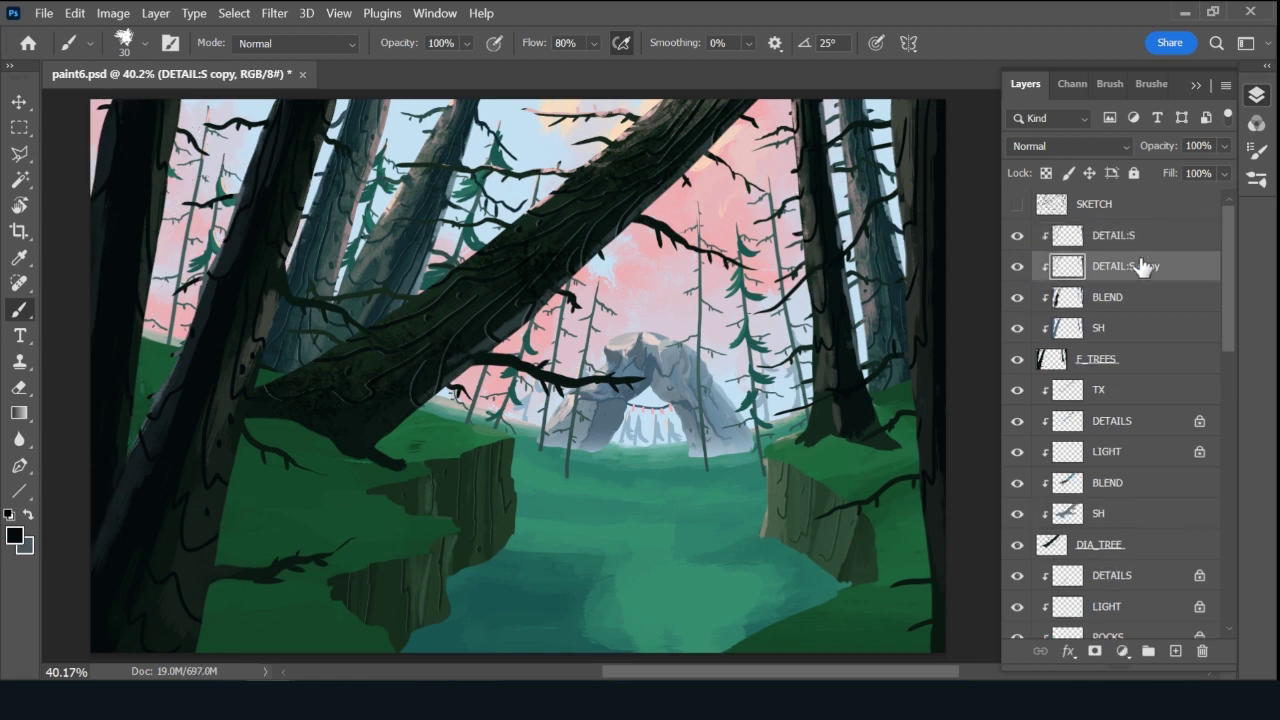
{"action": "double_click", "coordinate": [1125, 266]}
{"action": "type", "text": "LIGHT"}
{"action": "key", "text": "Return"}
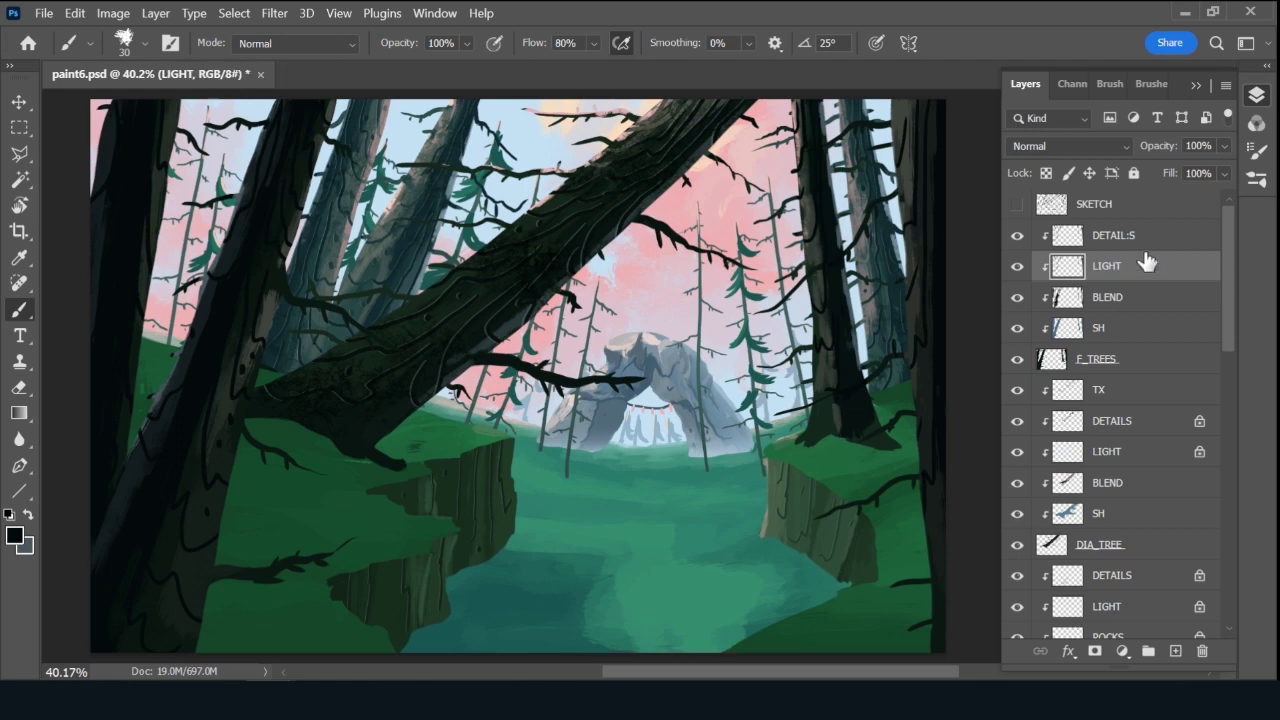
Lock the LIGHT layer's transparency, fill its lines with sampled sky blue, offset them slightly and set the layer opacity to 30%.
{"action": "left_click", "coordinate": [395, 163], "text": "alt"}
{"action": "key", "text": "slash"}
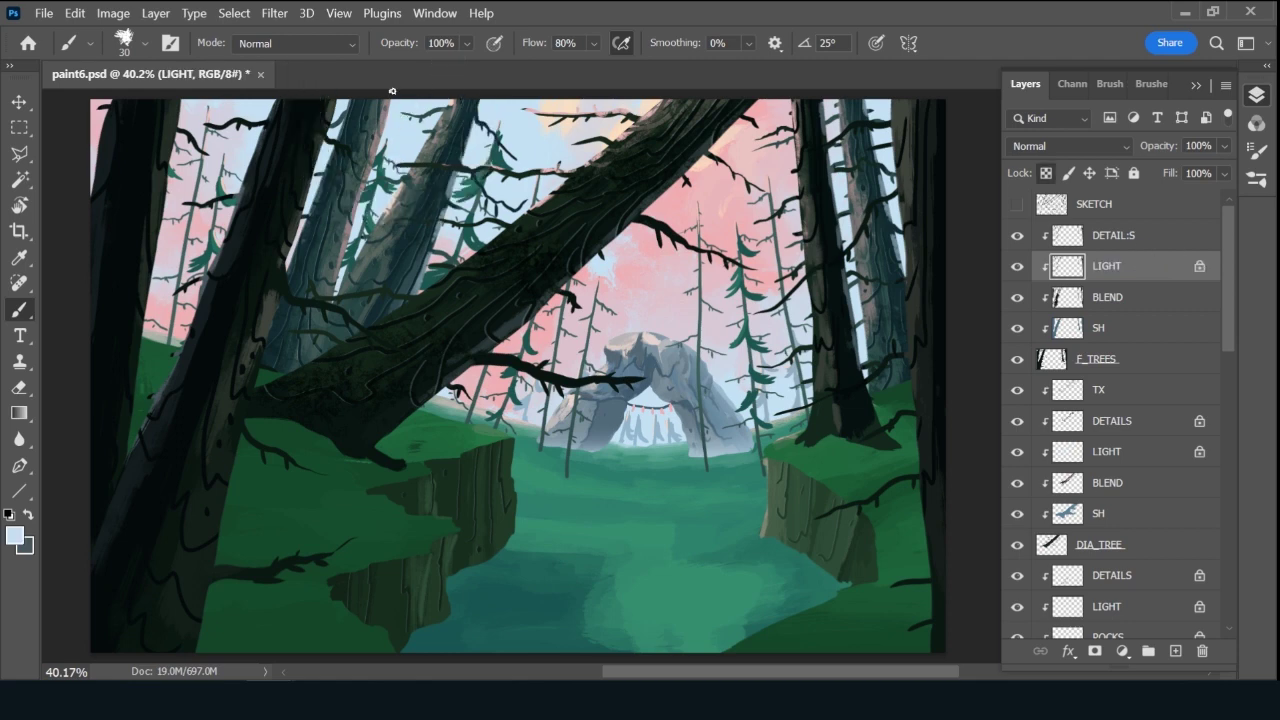
{"action": "key", "text": "alt+BackSpace"}
{"action": "key", "text": "v"}
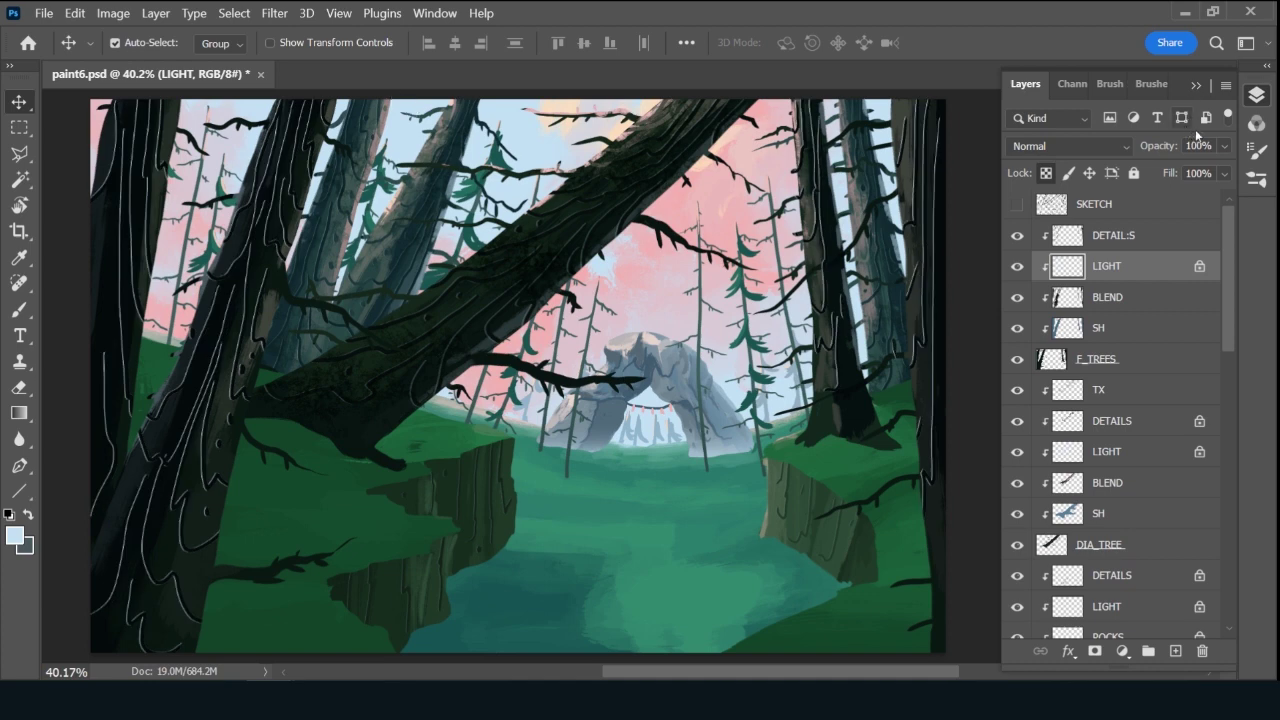
{"action": "left_click", "coordinate": [1205, 145]}
{"action": "type", "text": "30"}
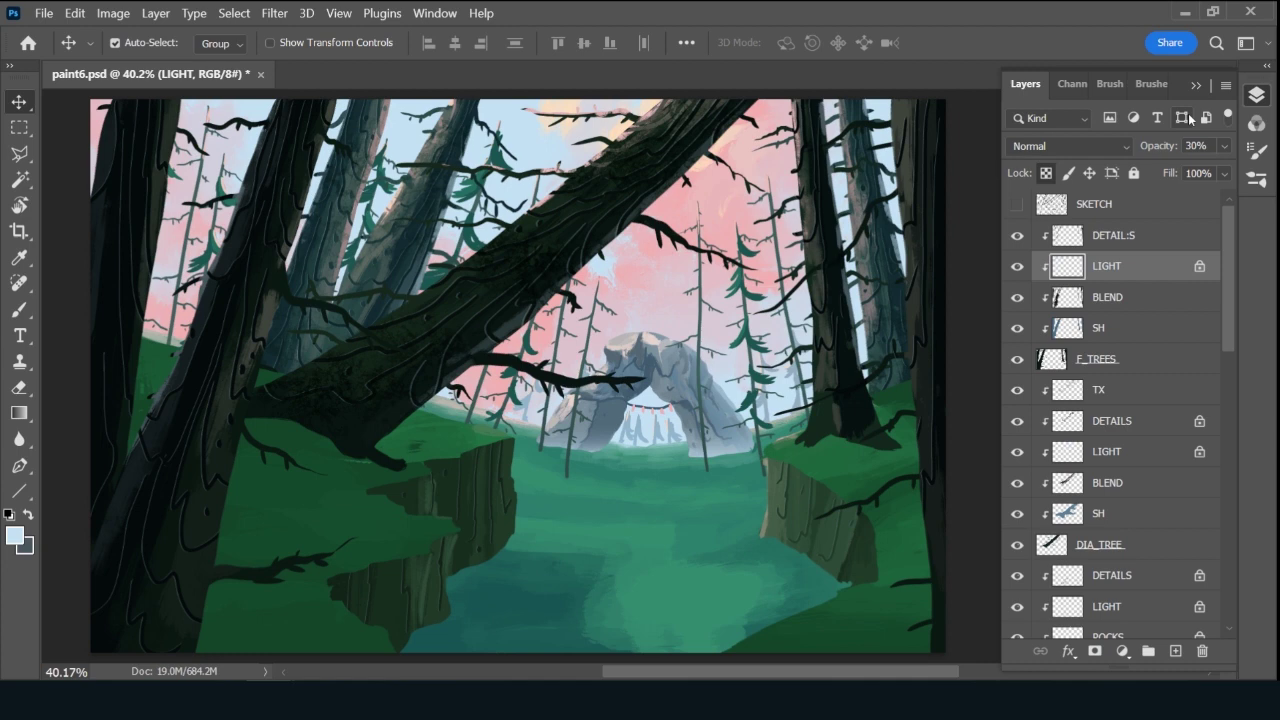
Add a new clipped layer above DETAIL:S and name it TX.
{"action": "left_click", "coordinate": [1177, 652]}
{"action": "left_click_drag", "start_coordinate": [1146, 268], "coordinate": [1155, 222]}
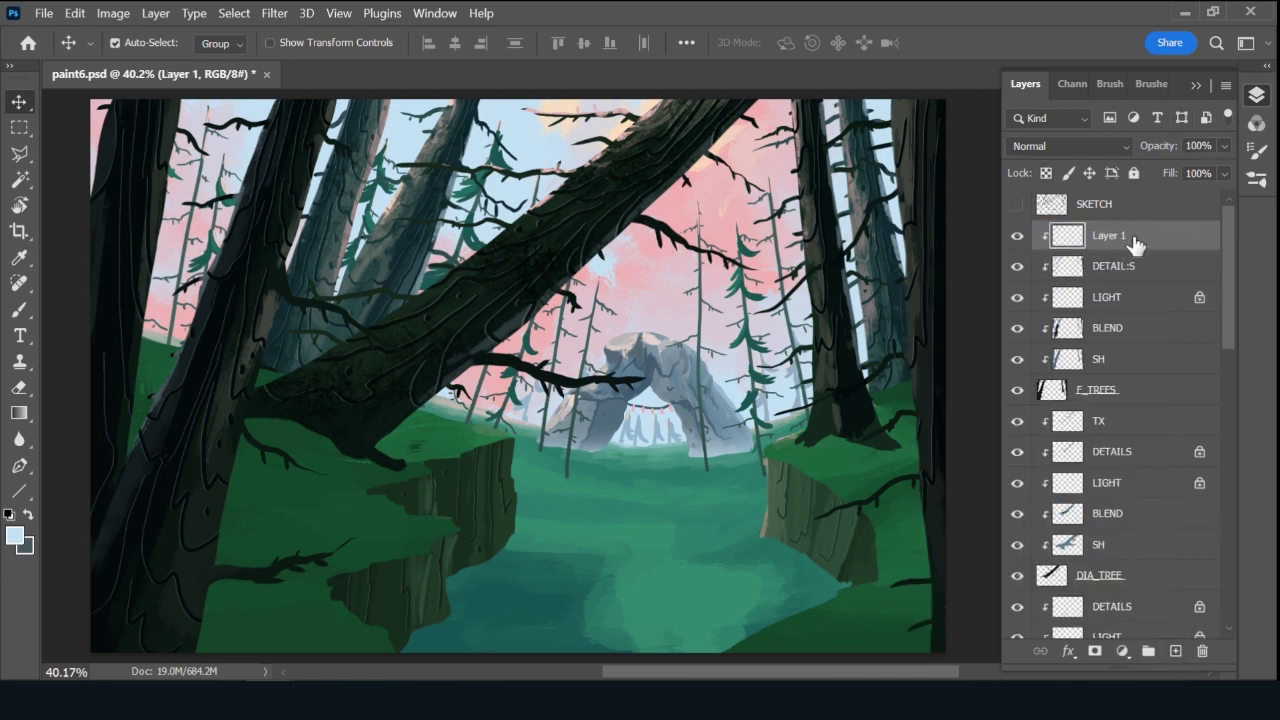
{"action": "double_click", "coordinate": [1147, 235]}
{"action": "type", "text": "TX"}
{"action": "key", "text": "Return"}
Choose the Kyle's Paintbox Gouache brush at 175 px and set the TX layer's blend mode to Multiply.
{"action": "left_click", "coordinate": [1151, 84]}
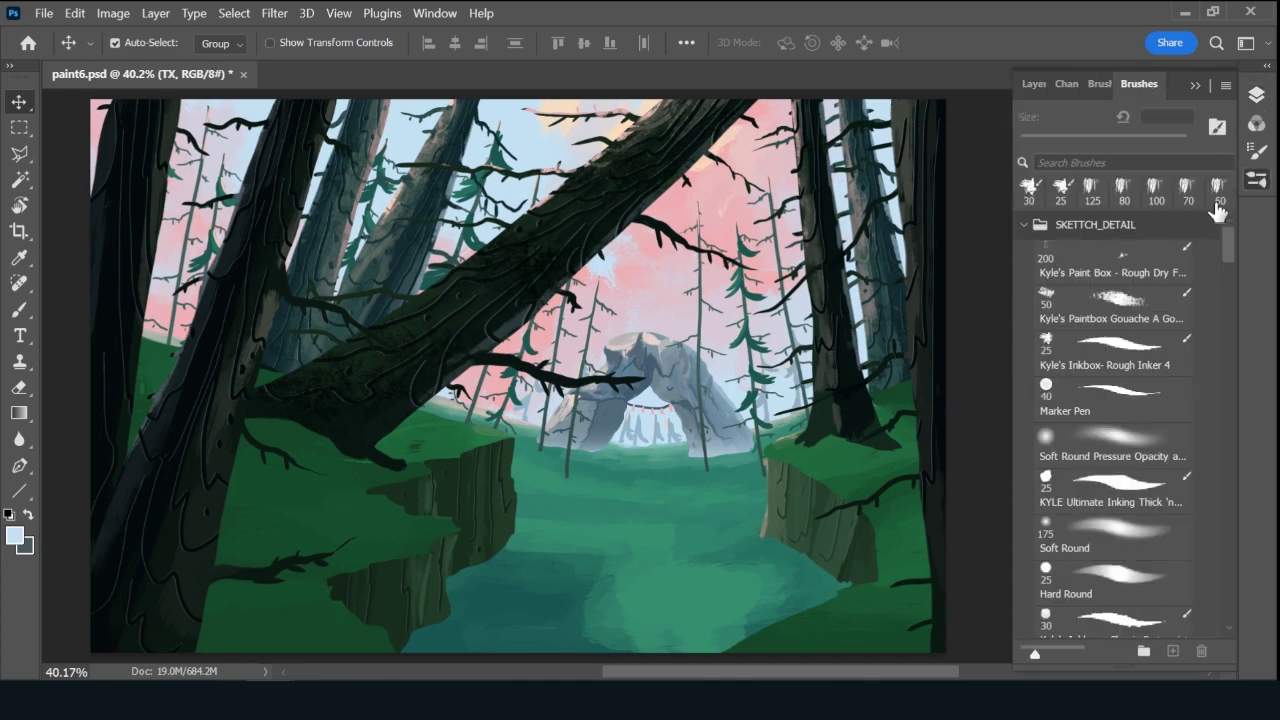
{"action": "left_click", "coordinate": [1140, 360]}
{"action": "left_click", "coordinate": [1125, 315]}
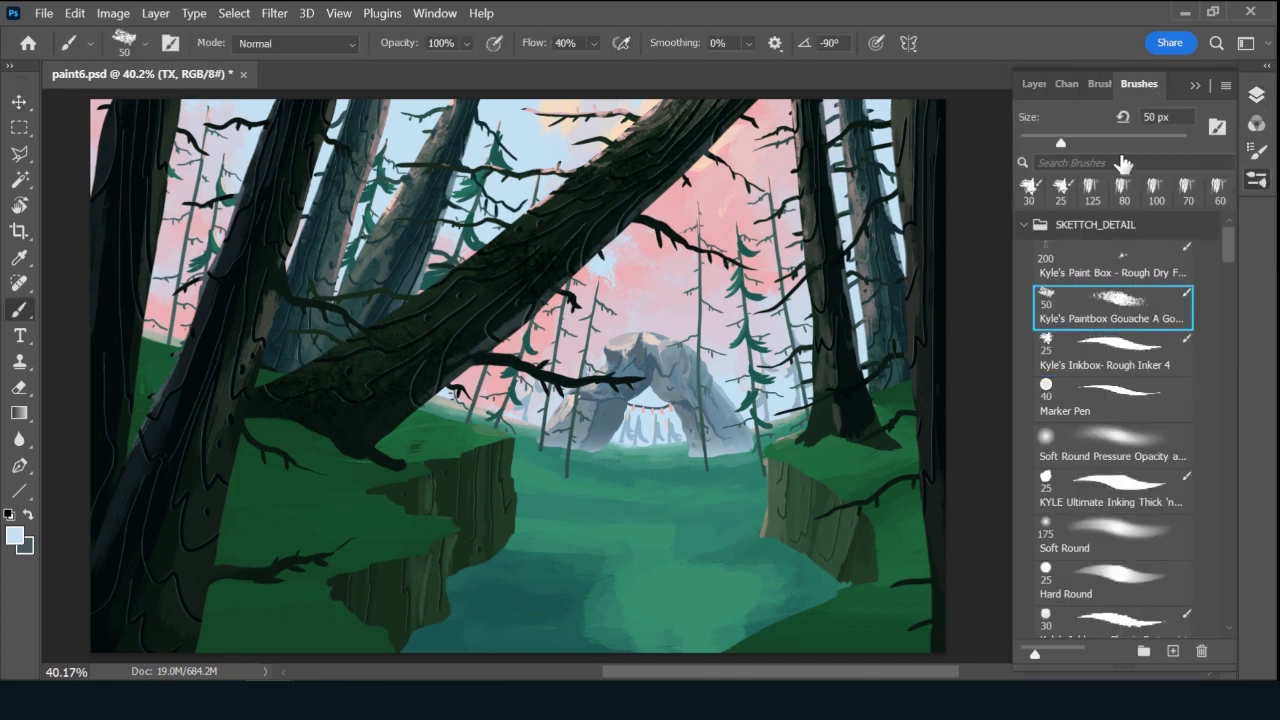
{"action": "left_click", "coordinate": [1022, 84]}
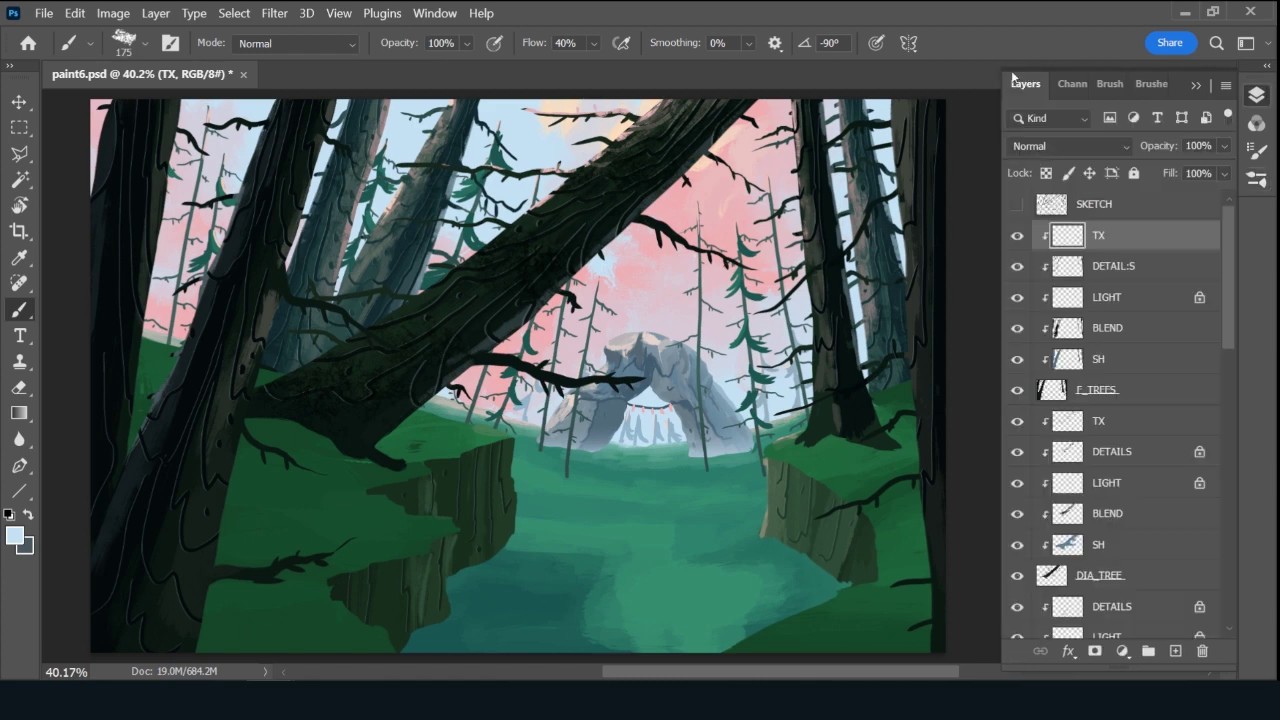
{"action": "left_click", "coordinate": [1100, 146]}
{"action": "left_click", "coordinate": [1068, 193]}
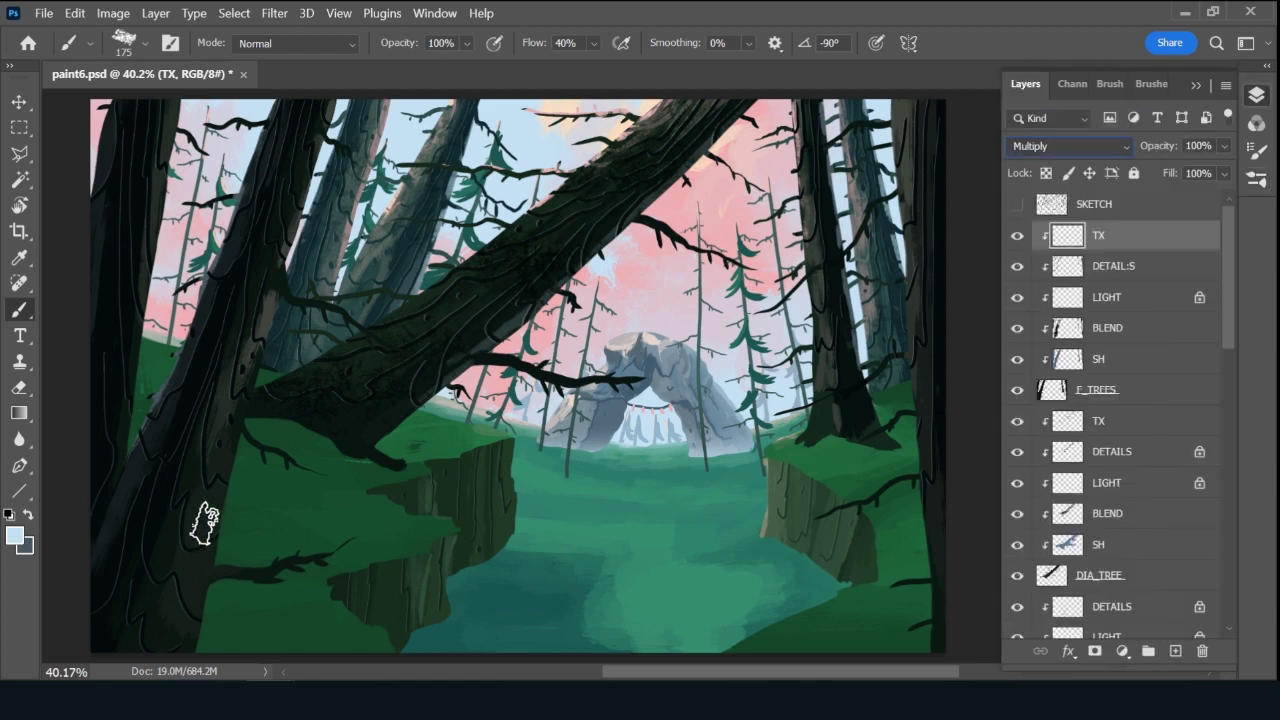
Brush mottled texture over the foreground trunks with a sampled dark green, using the gouache brush enlarged to 1000 px.
{"action": "left_click", "coordinate": [235, 578], "text": "alt"}
{"action": "key", "text": "bracketright"}
{"action": "key", "text": "bracketright"}
{"action": "key", "text": "bracketright"}
{"action": "key", "text": "bracketright"}
{"action": "key", "text": "bracketright"}
{"action": "key", "text": "bracketright"}
{"action": "key", "text": "bracketright"}
{"action": "key", "text": "bracketright"}
{"action": "key", "text": "bracketright"}
{"action": "key", "text": "bracketright"}
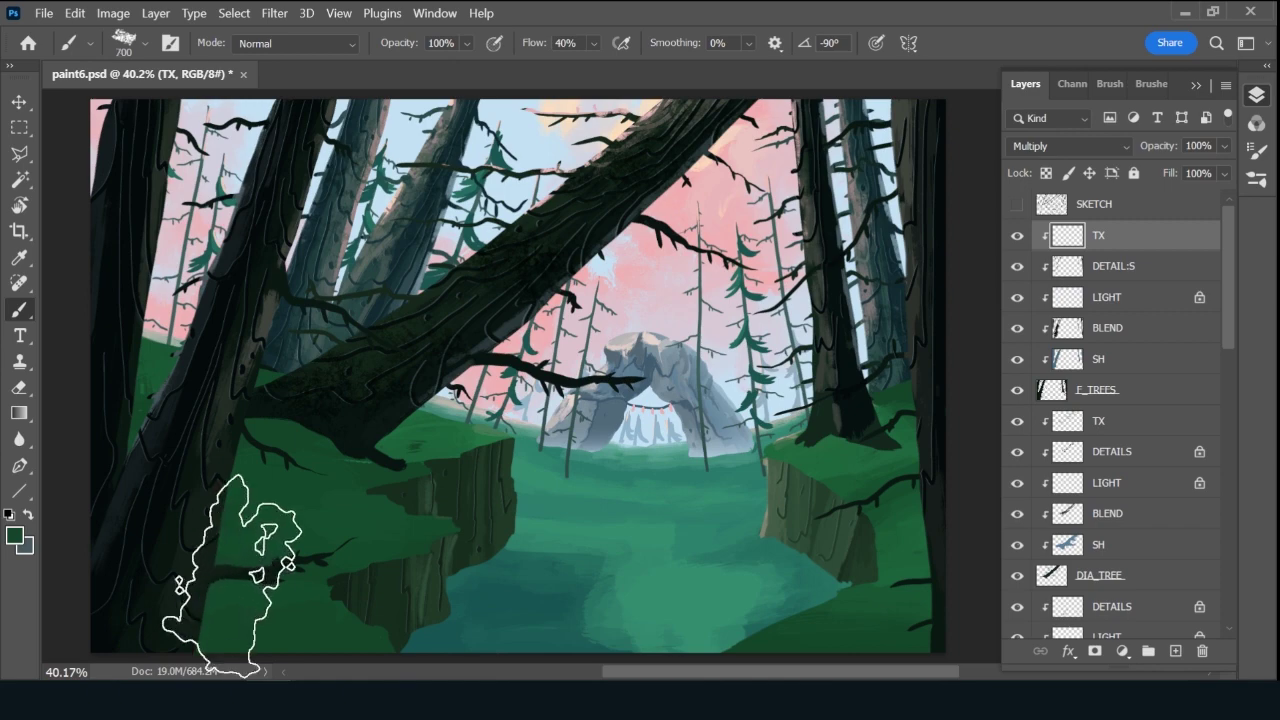
{"action": "right_click", "coordinate": [210, 620]}
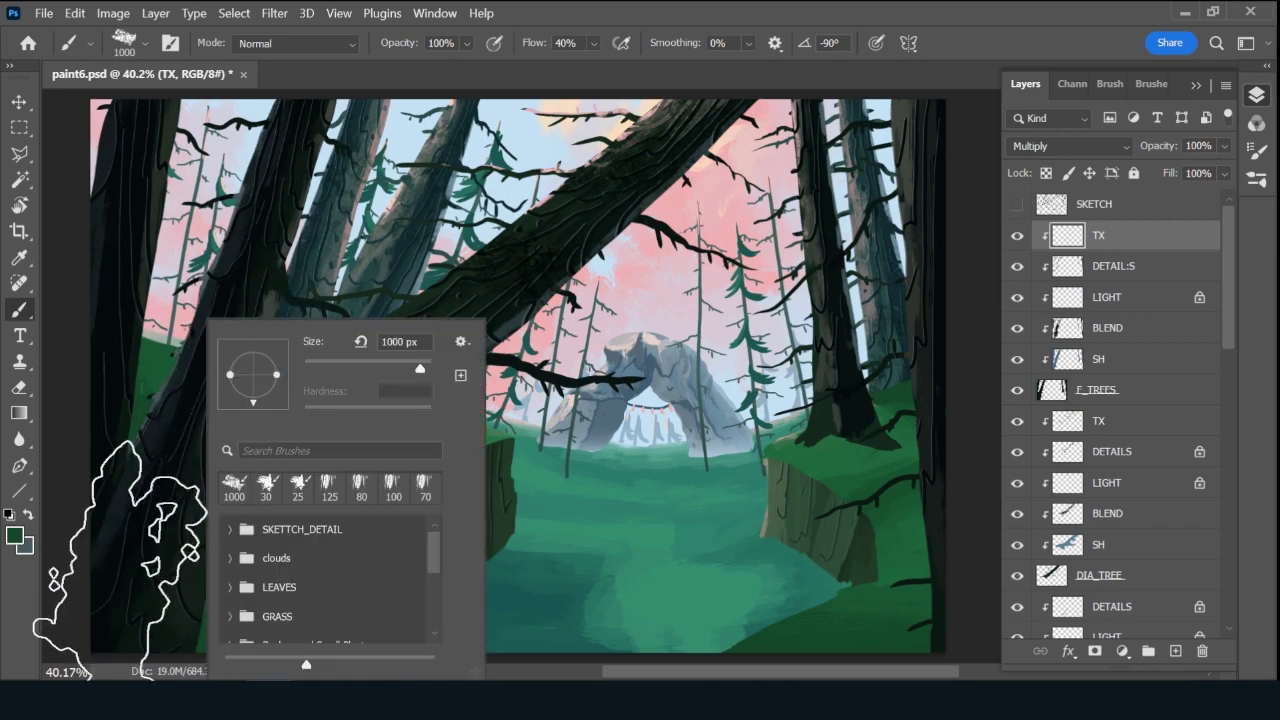
{"action": "key", "text": "Escape"}
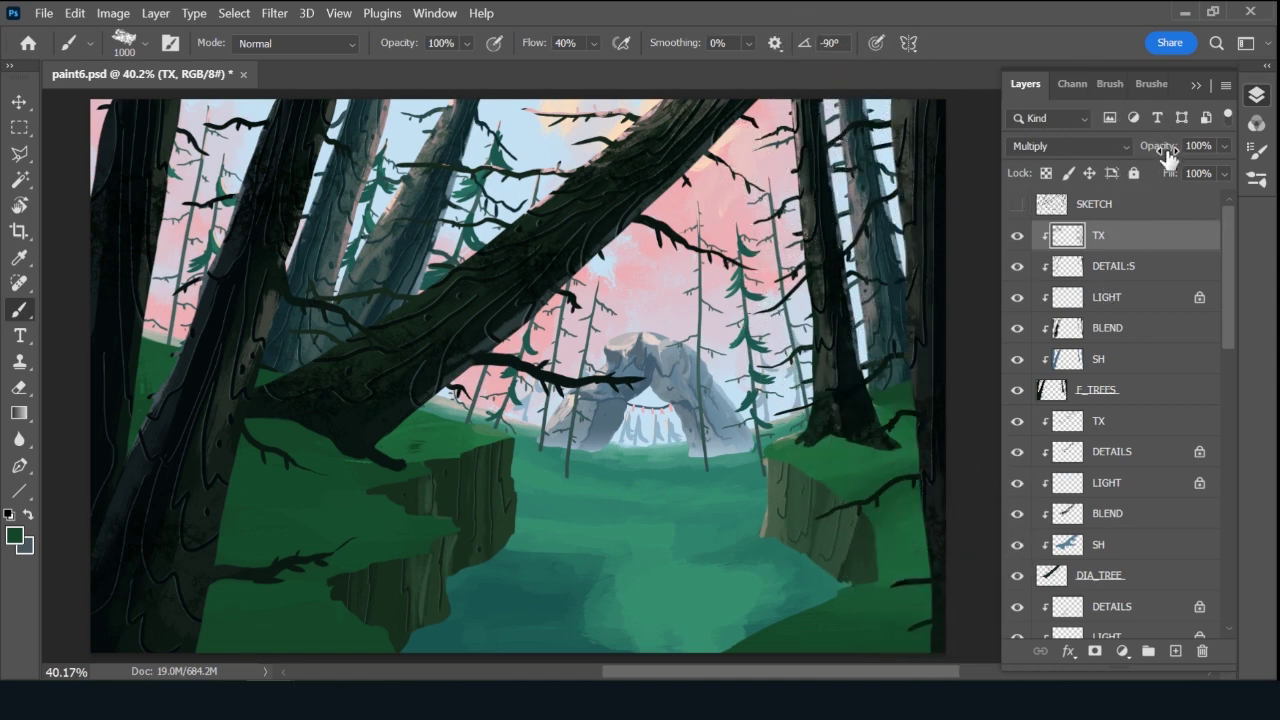
{"action": "left_click_drag", "start_coordinate": [1168, 158], "coordinate": [1165, 156]}
Add a new unclipped layer above TX, name it RIVER and give it a blue colour label.
{"action": "left_click", "coordinate": [1175, 651]}
{"action": "double_click", "coordinate": [1095, 235]}
{"action": "type", "text": "RIVER"}
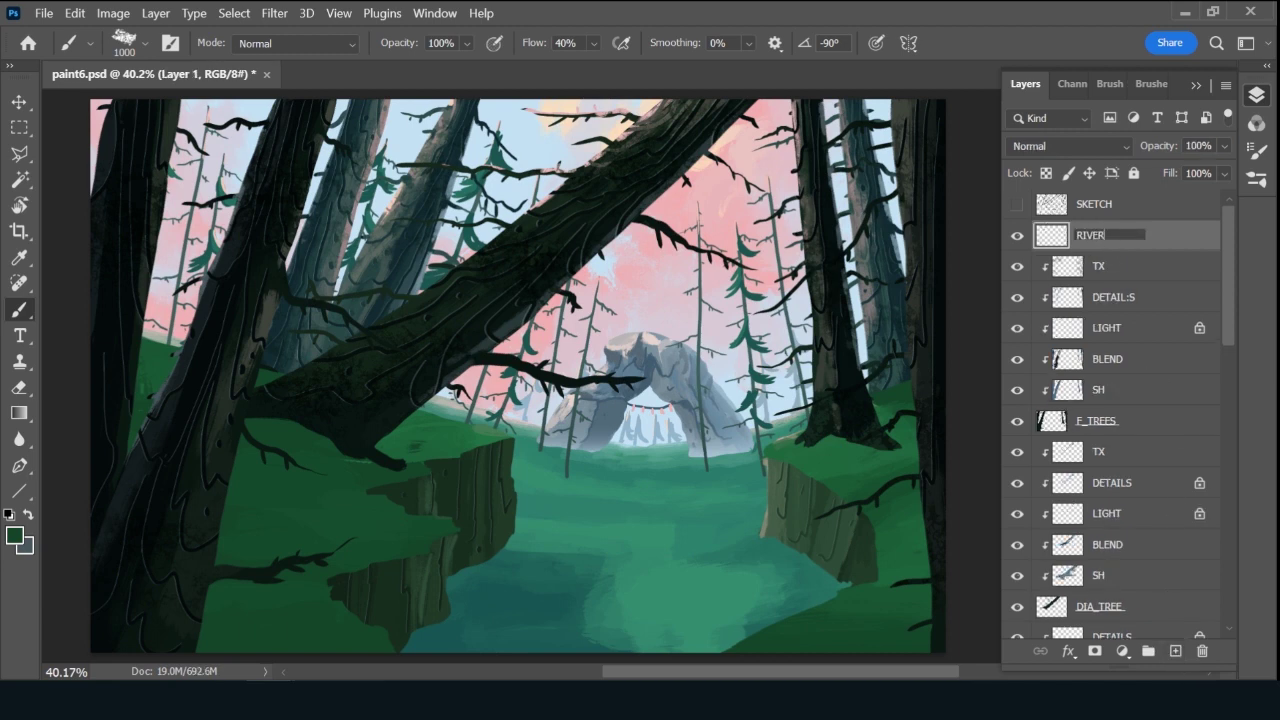
{"action": "key", "text": "Return"}
{"action": "right_click", "coordinate": [1026, 236]}
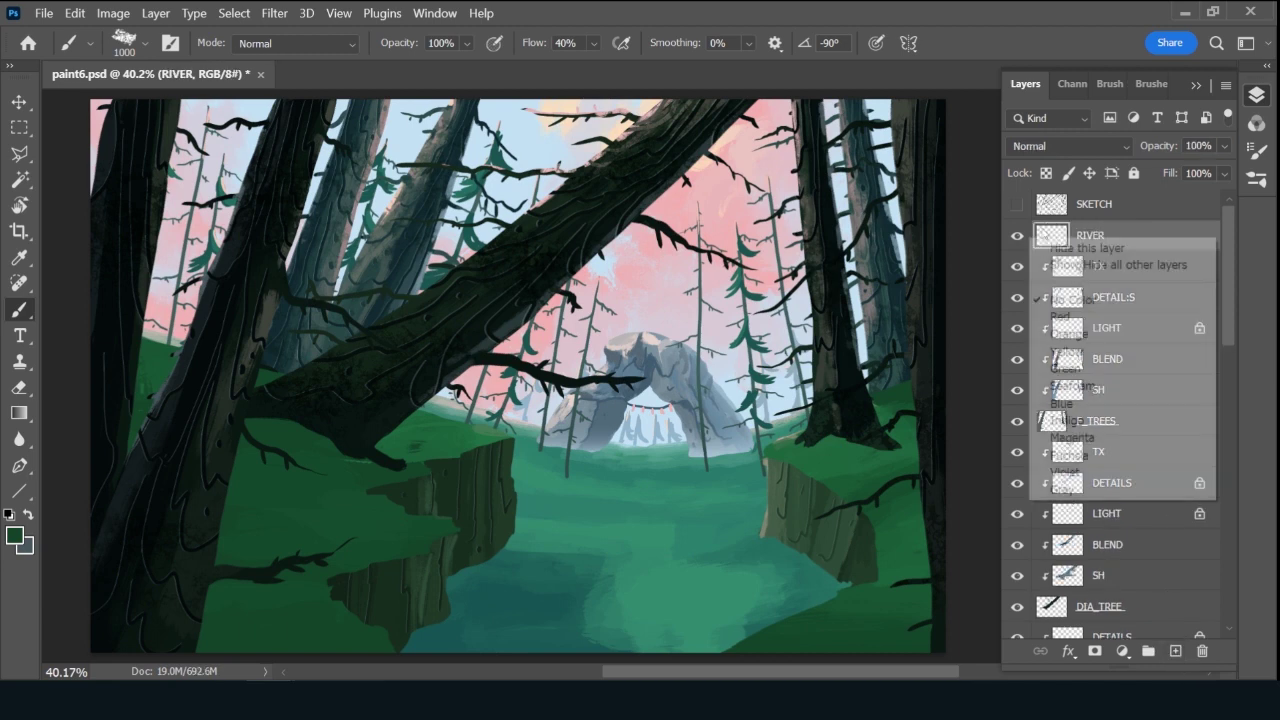
{"action": "left_click", "coordinate": [1081, 406]}
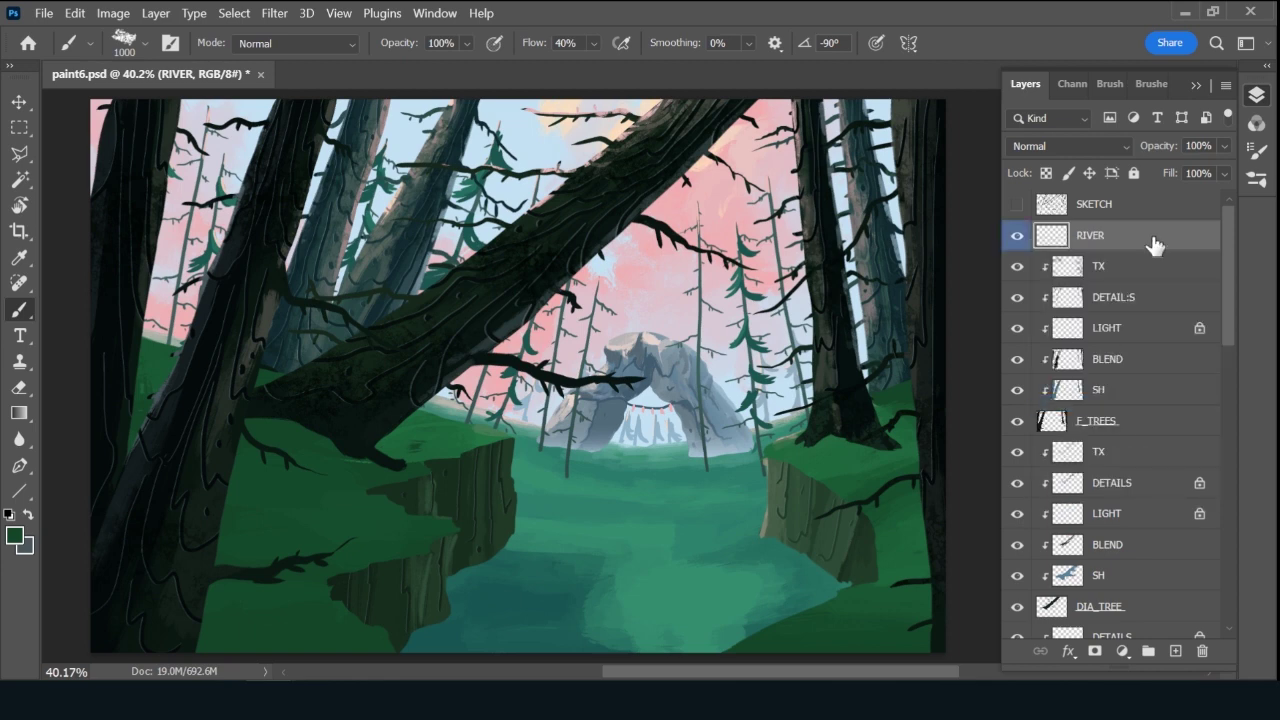
Show the SKETCH layer and move the RIVER layer directly below CLIFFS in the layer stack.
{"action": "left_click", "coordinate": [1017, 204]}
{"action": "left_click_drag", "start_coordinate": [1150, 245], "coordinate": [1140, 392]}
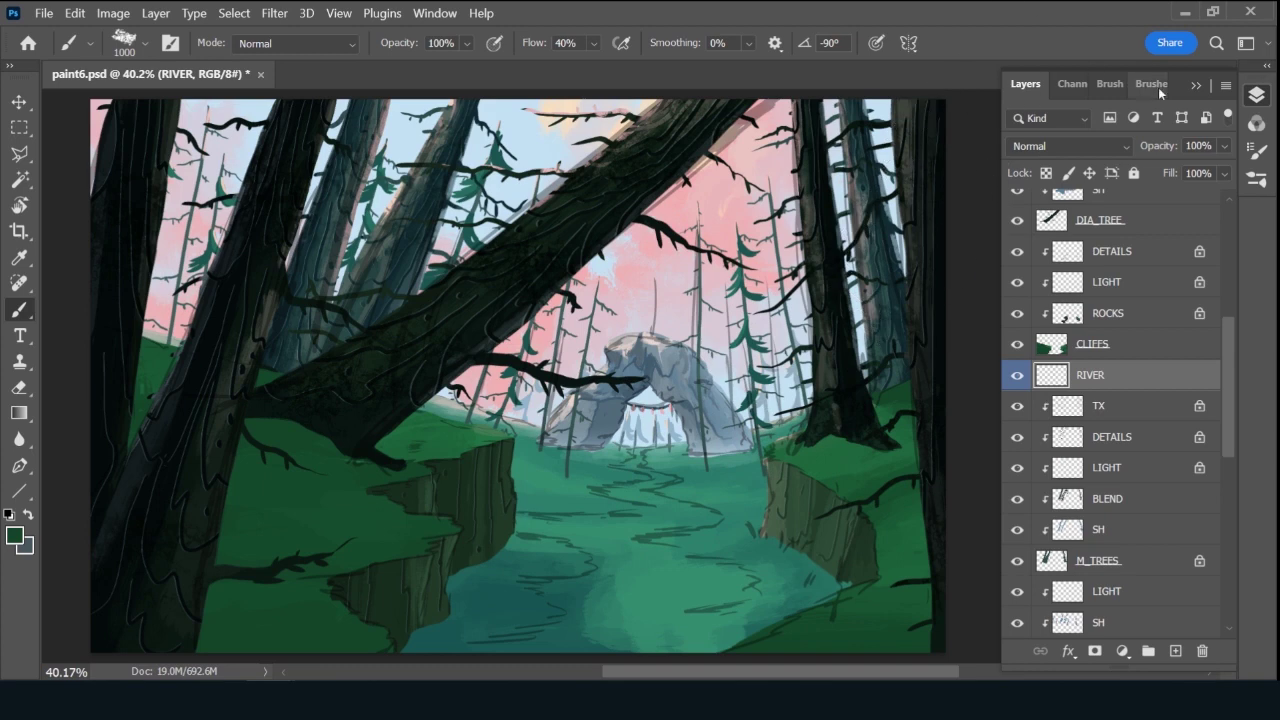
Outline both winding riverbanks along the sketch with the Kyle's Inkbox Rough Inker 4 brush at 25 px in light blue sampled from the sky.
{"action": "left_click", "coordinate": [1159, 89]}
{"action": "left_click", "coordinate": [1128, 365]}
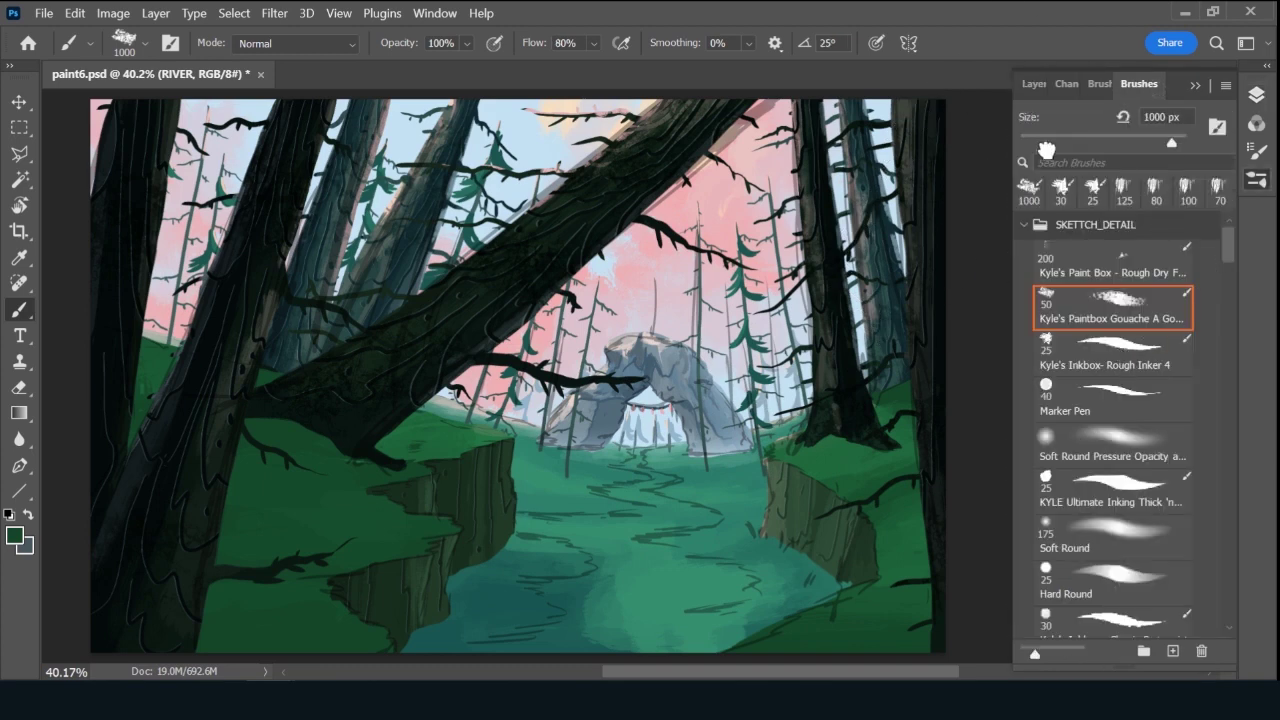
{"action": "left_click", "coordinate": [1033, 84]}
{"action": "left_click", "coordinate": [521, 127], "text": "alt"}
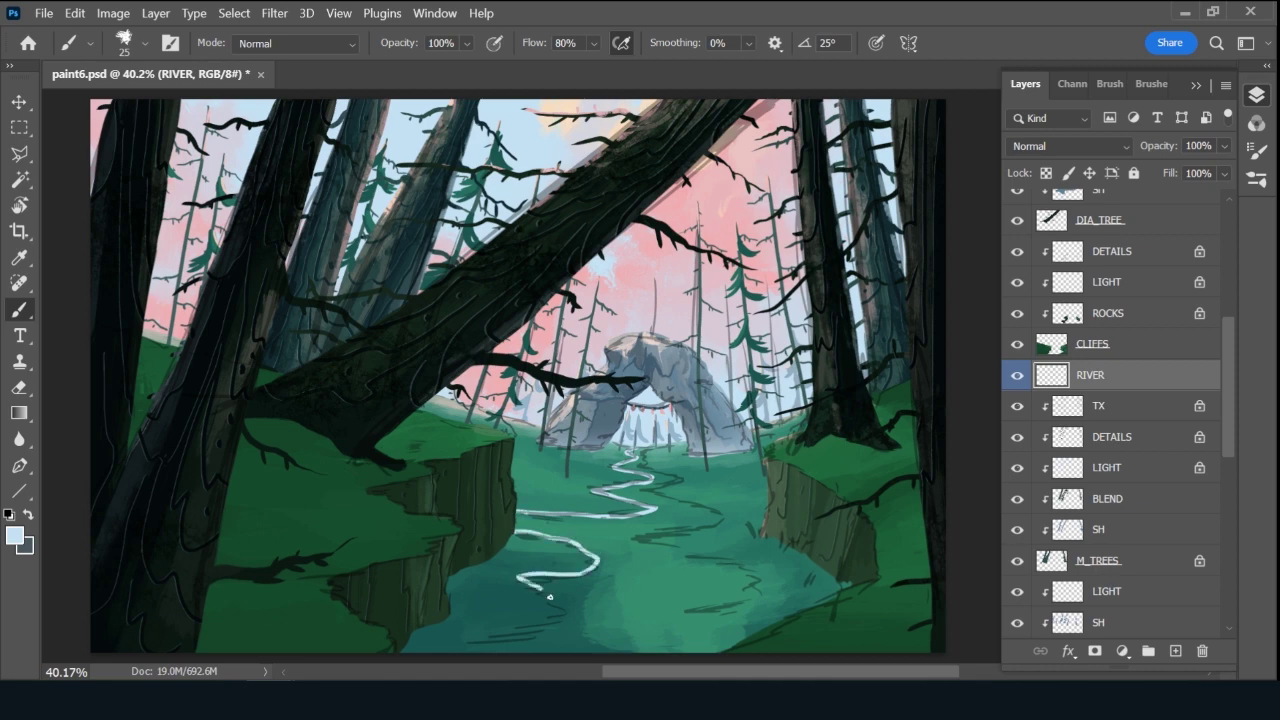
{"action": "left_click_drag", "start_coordinate": [563, 611], "coordinate": [446, 652]}
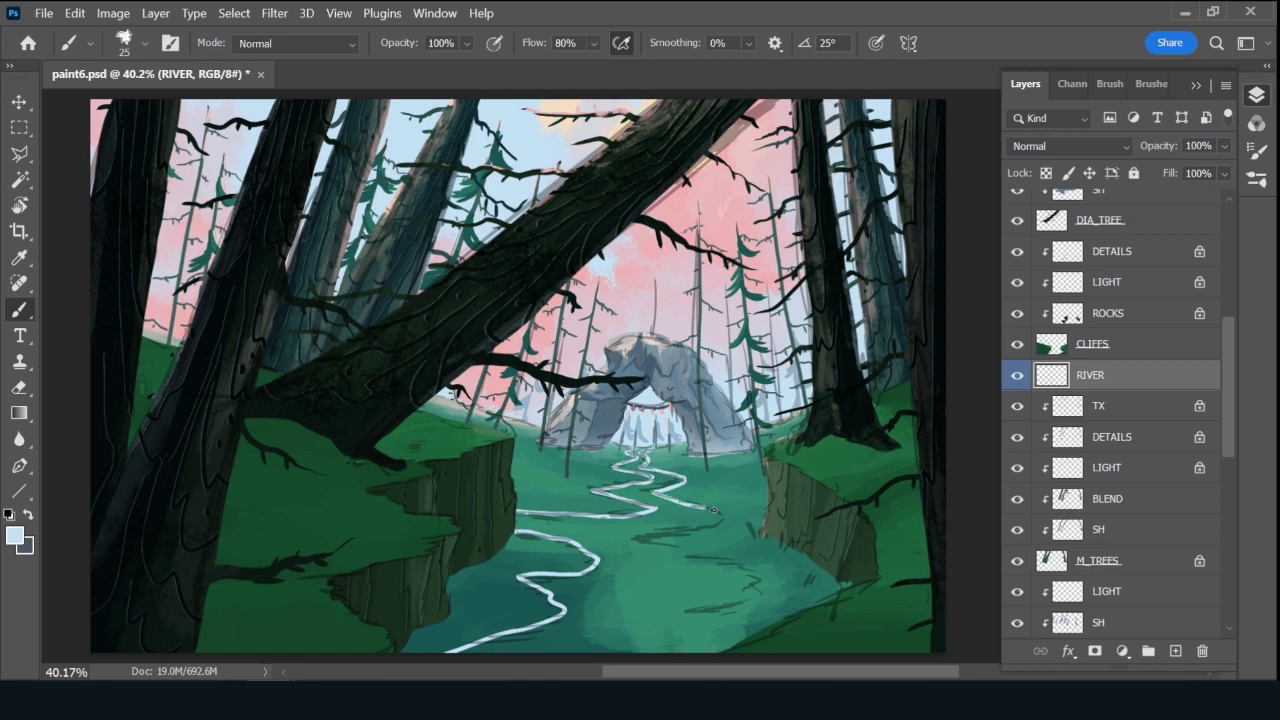
{"action": "left_click_drag", "start_coordinate": [717, 557], "coordinate": [755, 570]}
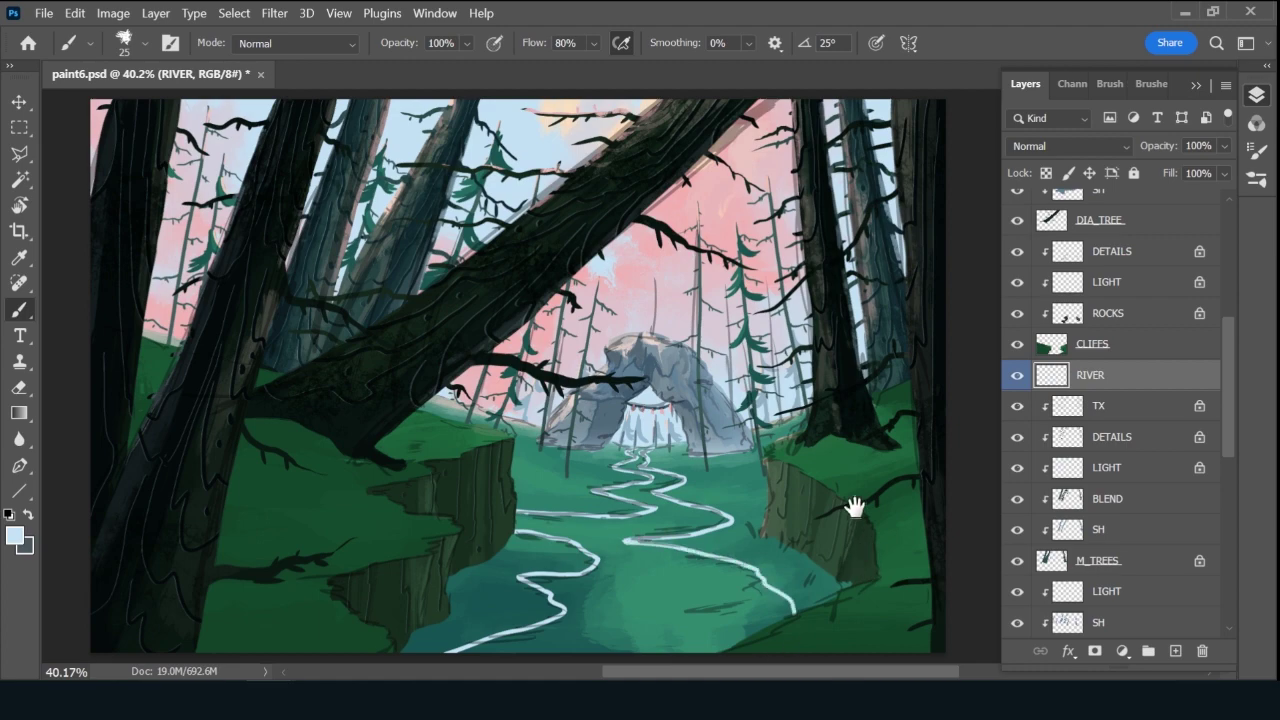
Fill the wide foreground part of the river with the light blue, varying the brush size up to 100 px.
{"action": "left_click_drag", "start_coordinate": [851, 506], "coordinate": [877, 434]}
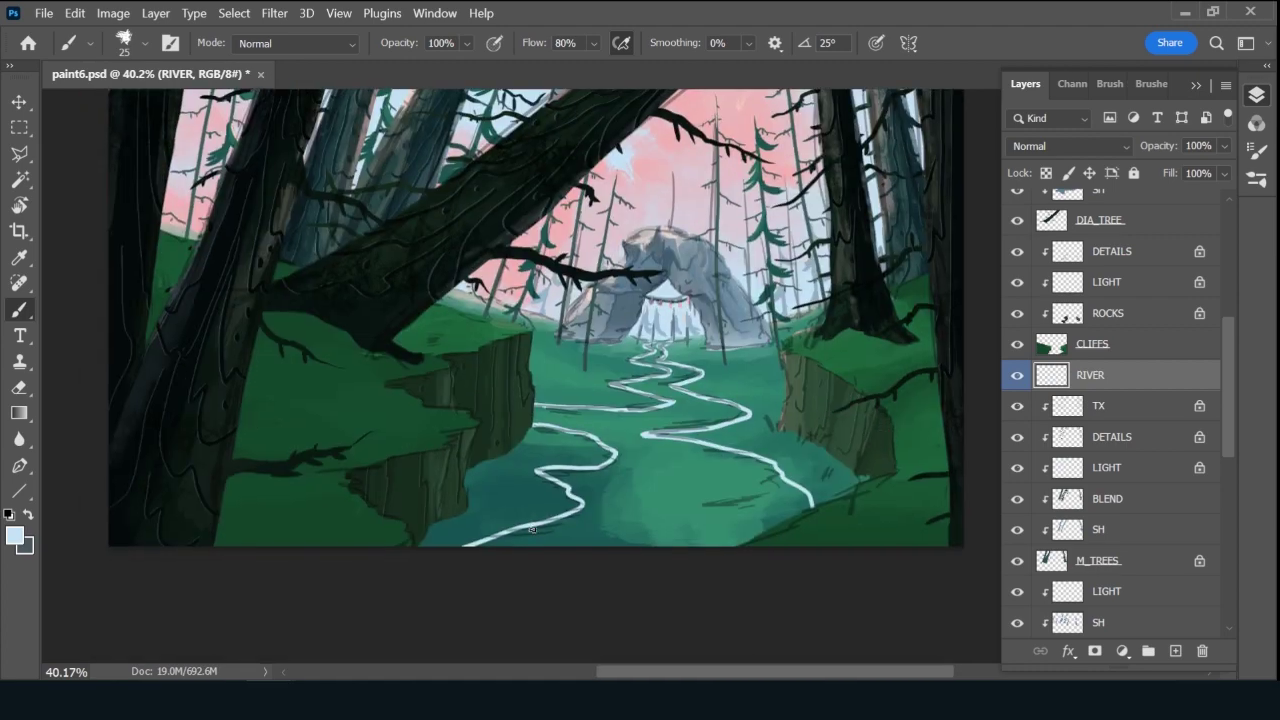
{"action": "key", "text": "bracketright"}
{"action": "key", "text": "bracketright"}
{"action": "key", "text": "bracketright"}
{"action": "key", "text": "bracketright"}
{"action": "key", "text": "bracketright"}
{"action": "mouse_move", "coordinate": [540, 530]}
{"action": "left_mouse_down"}
{"action": "mouse_move", "coordinate": [474, 550]}
{"action": "mouse_move", "coordinate": [585, 517]}
{"action": "mouse_move", "coordinate": [518, 539]}
{"action": "mouse_move", "coordinate": [751, 543]}
{"action": "mouse_move", "coordinate": [651, 529]}
{"action": "left_mouse_up"}
{"action": "key", "text": "bracketleft"}
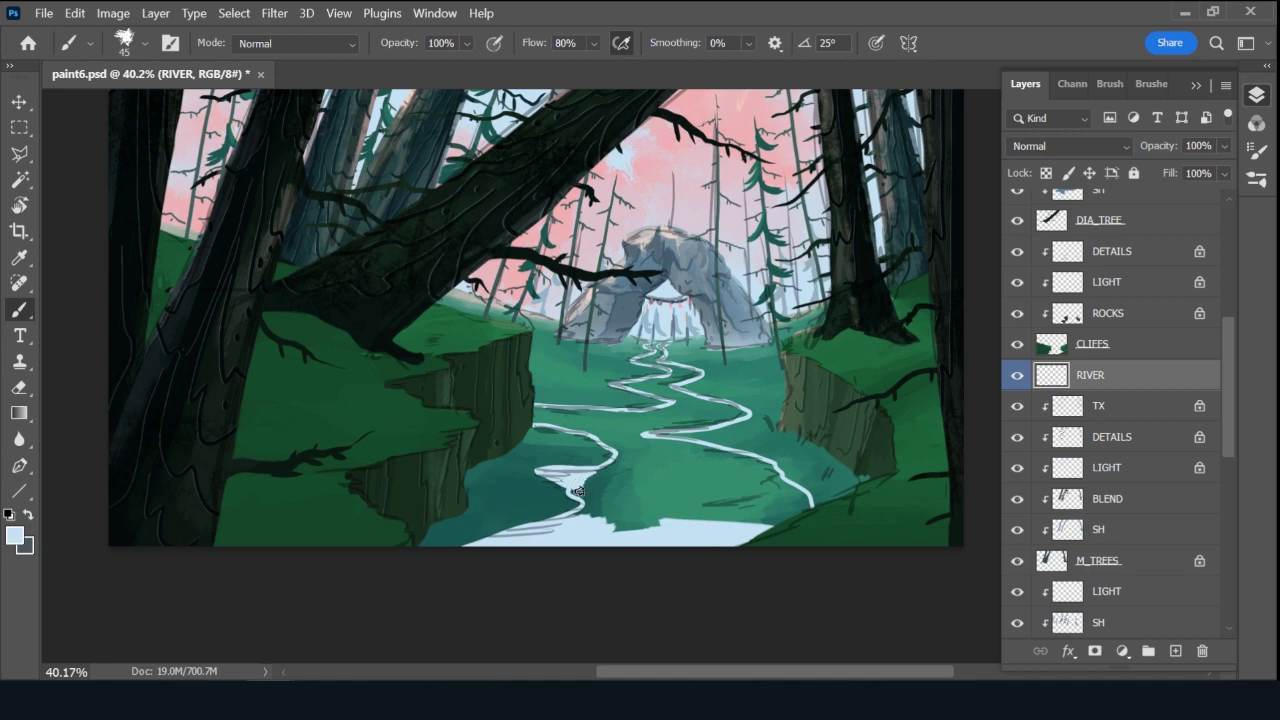
{"action": "mouse_move", "coordinate": [564, 480]}
{"action": "left_mouse_down"}
{"action": "mouse_move", "coordinate": [602, 481]}
{"action": "mouse_move", "coordinate": [634, 452]}
{"action": "mouse_move", "coordinate": [601, 473]}
{"action": "mouse_move", "coordinate": [627, 479]}
{"action": "mouse_move", "coordinate": [577, 496]}
{"action": "mouse_move", "coordinate": [629, 493]}
{"action": "mouse_move", "coordinate": [597, 488]}
{"action": "mouse_move", "coordinate": [613, 495]}
{"action": "mouse_move", "coordinate": [576, 517]}
{"action": "mouse_move", "coordinate": [591, 496]}
{"action": "mouse_move", "coordinate": [692, 510]}
{"action": "left_mouse_up"}
{"action": "key", "text": "]"}
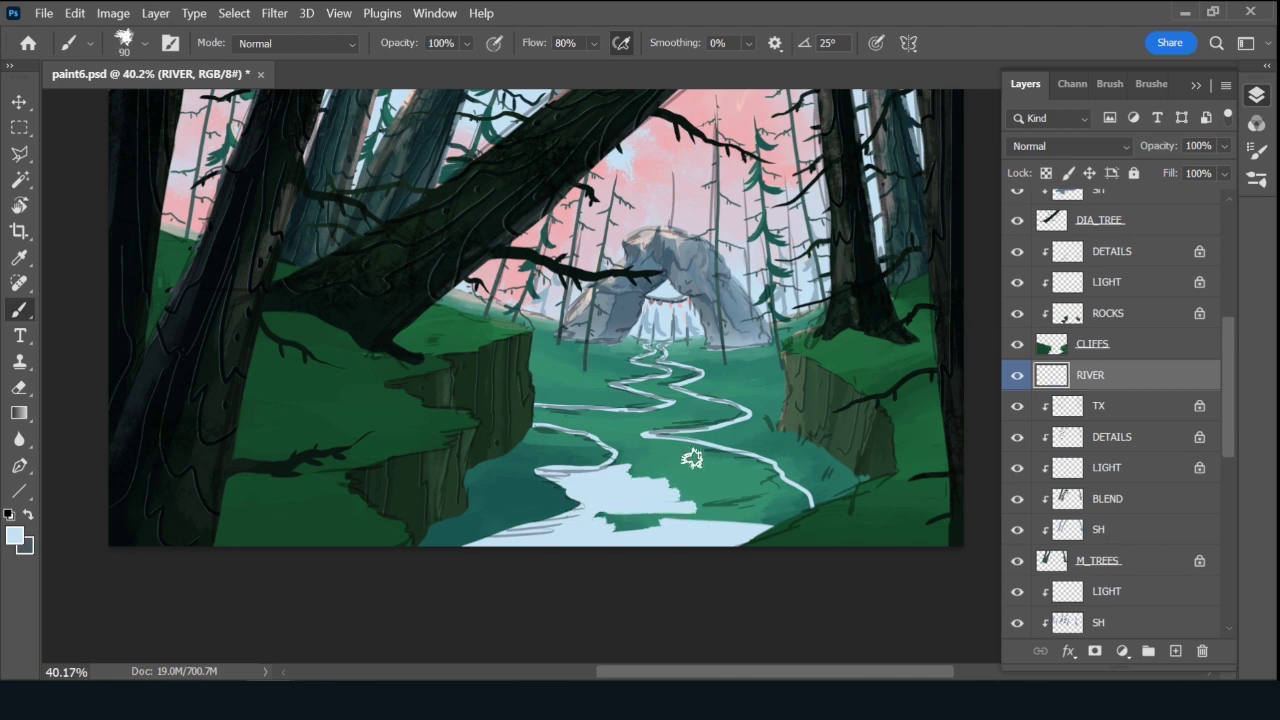
{"action": "key", "text": "]"}
{"action": "key", "text": "]"}
{"action": "key", "text": "]"}
{"action": "mouse_move", "coordinate": [714, 460]}
{"action": "left_mouse_down"}
{"action": "mouse_move", "coordinate": [661, 476]}
{"action": "mouse_move", "coordinate": [724, 498]}
{"action": "mouse_move", "coordinate": [649, 516]}
{"action": "mouse_move", "coordinate": [720, 518]}
{"action": "mouse_move", "coordinate": [602, 517]}
{"action": "mouse_move", "coordinate": [735, 517]}
{"action": "mouse_move", "coordinate": [715, 510]}
{"action": "mouse_move", "coordinate": [699, 516]}
{"action": "mouse_move", "coordinate": [774, 526]}
{"action": "mouse_move", "coordinate": [735, 500]}
{"action": "left_mouse_up"}
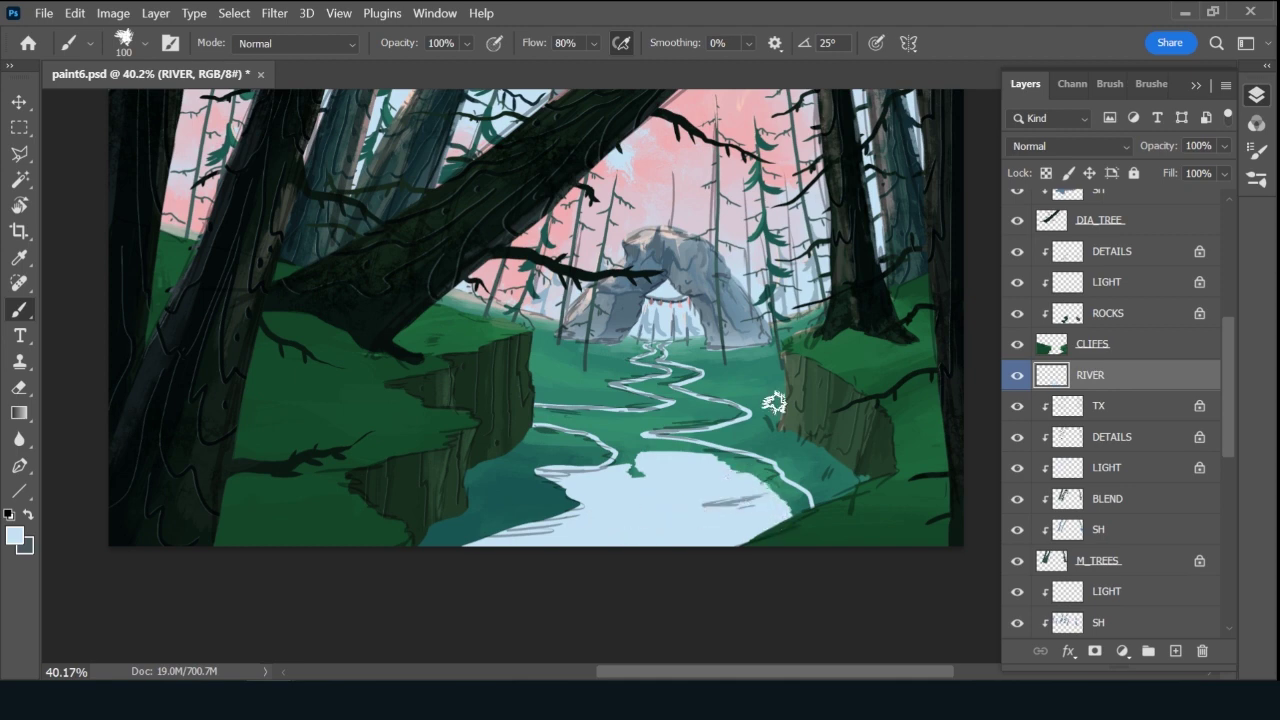
Fill the remaining river bends up to the arch with light blue, reducing the brush to 70 px and then 45 px.
{"action": "key", "text": "bracketleft"}
{"action": "key", "text": "bracketleft"}
{"action": "key", "text": "bracketleft"}
{"action": "mouse_move", "coordinate": [687, 455]}
{"action": "left_mouse_down"}
{"action": "mouse_move", "coordinate": [764, 463]}
{"action": "mouse_move", "coordinate": [810, 507]}
{"action": "mouse_move", "coordinate": [809, 521]}
{"action": "mouse_move", "coordinate": [784, 486]}
{"action": "mouse_move", "coordinate": [788, 521]}
{"action": "left_mouse_up"}
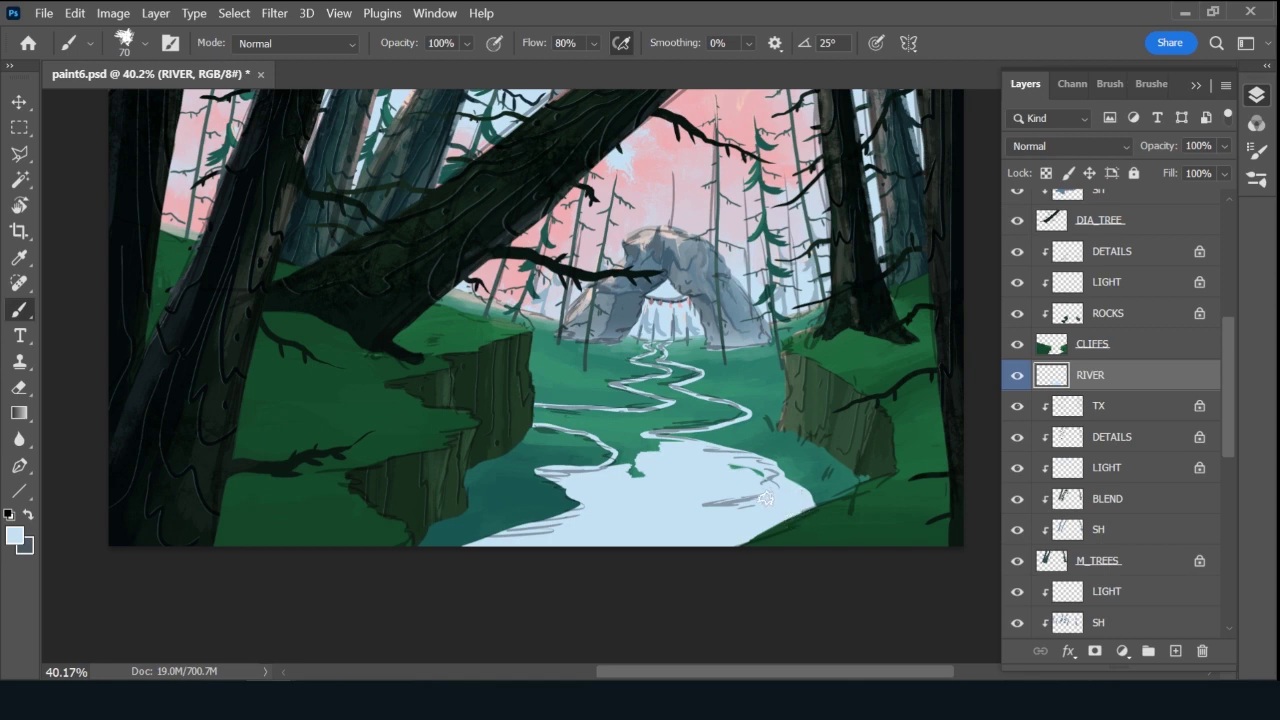
{"action": "mouse_move", "coordinate": [623, 451]}
{"action": "left_mouse_down"}
{"action": "mouse_move", "coordinate": [617, 475]}
{"action": "mouse_move", "coordinate": [612, 462]}
{"action": "mouse_move", "coordinate": [654, 447]}
{"action": "mouse_move", "coordinate": [640, 441]}
{"action": "mouse_move", "coordinate": [680, 443]}
{"action": "left_mouse_up"}
{"action": "mouse_move", "coordinate": [554, 411]}
{"action": "left_mouse_down"}
{"action": "mouse_move", "coordinate": [587, 425]}
{"action": "mouse_move", "coordinate": [526, 415]}
{"action": "mouse_move", "coordinate": [616, 447]}
{"action": "mouse_move", "coordinate": [638, 436]}
{"action": "mouse_move", "coordinate": [605, 431]}
{"action": "mouse_move", "coordinate": [637, 434]}
{"action": "mouse_move", "coordinate": [629, 425]}
{"action": "mouse_move", "coordinate": [577, 414]}
{"action": "mouse_move", "coordinate": [679, 415]}
{"action": "mouse_move", "coordinate": [645, 428]}
{"action": "mouse_move", "coordinate": [743, 412]}
{"action": "mouse_move", "coordinate": [674, 393]}
{"action": "mouse_move", "coordinate": [729, 405]}
{"action": "left_mouse_up"}
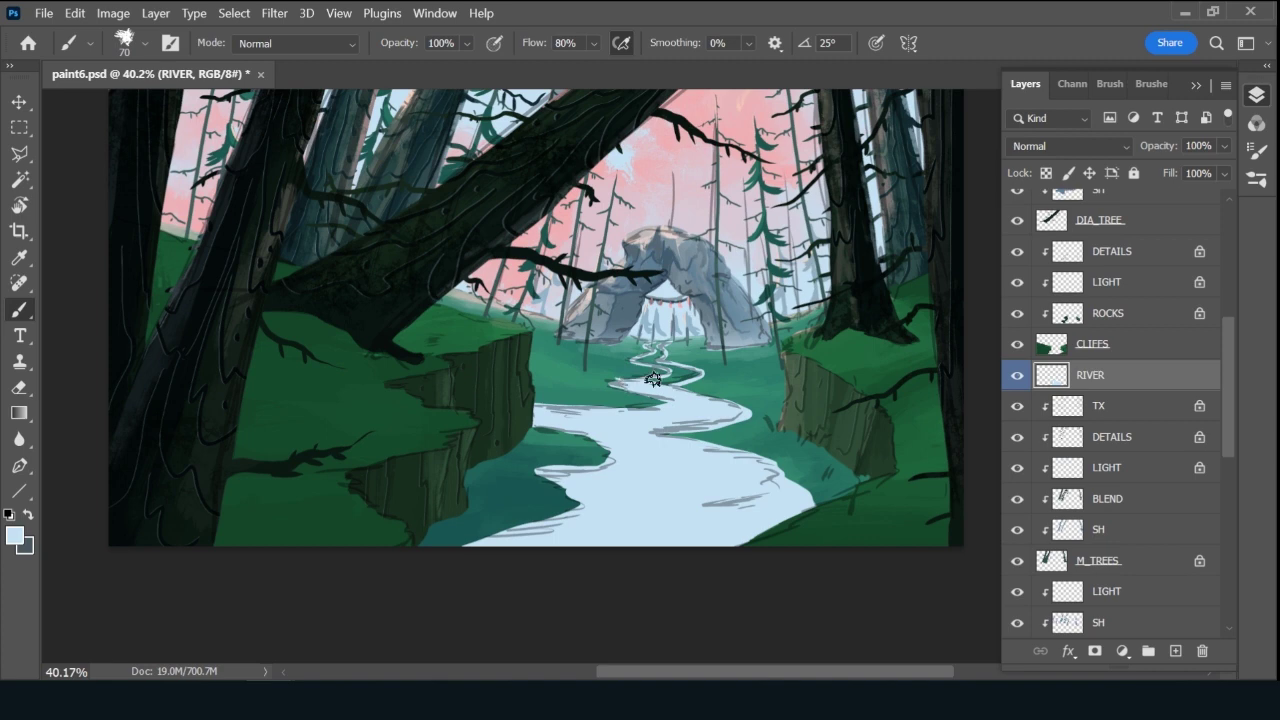
{"action": "key", "text": "bracketleft"}
{"action": "key", "text": "bracketleft"}
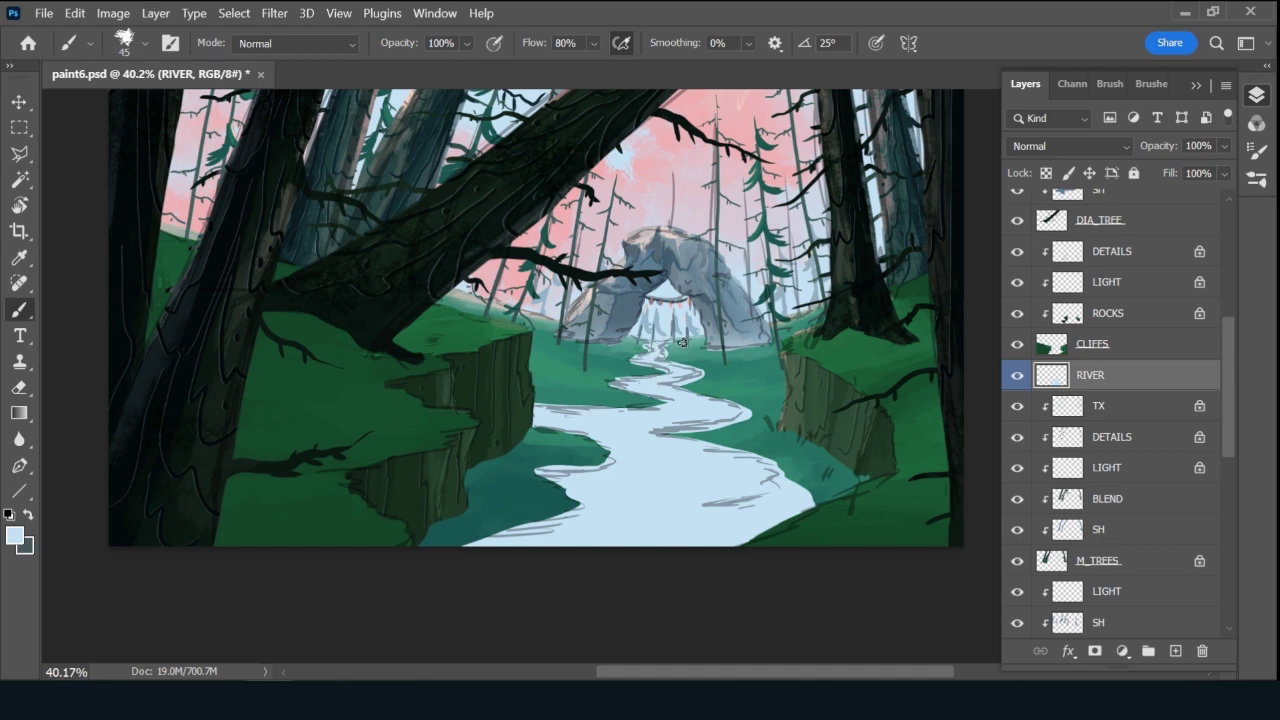
Lock the RIVER layer's transparent pixels and choose the Ink 2 brush at 150 px.
{"action": "key", "text": "slash"}
{"action": "left_click", "coordinate": [1152, 84]}
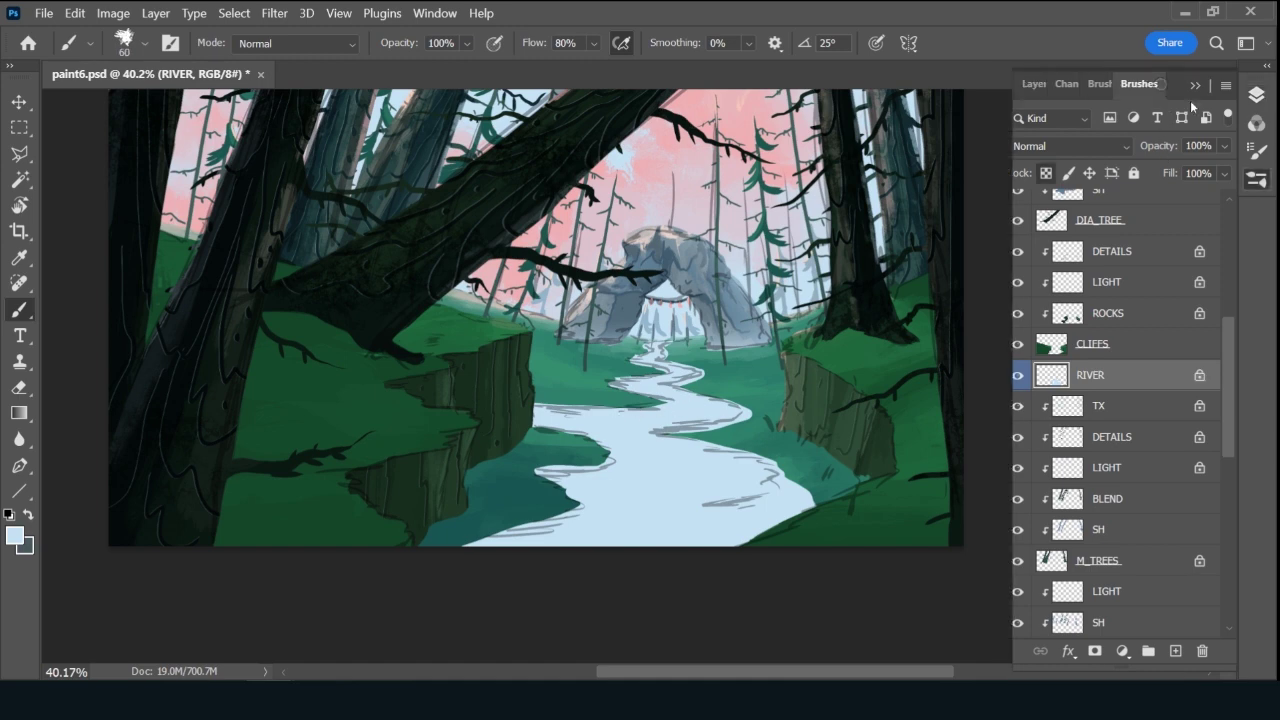
{"action": "scroll", "coordinate": [1221, 298], "scroll_direction": "down", "scroll_amount": 3}
{"action": "scroll", "coordinate": [1221, 305], "scroll_direction": "down", "scroll_amount": 5}
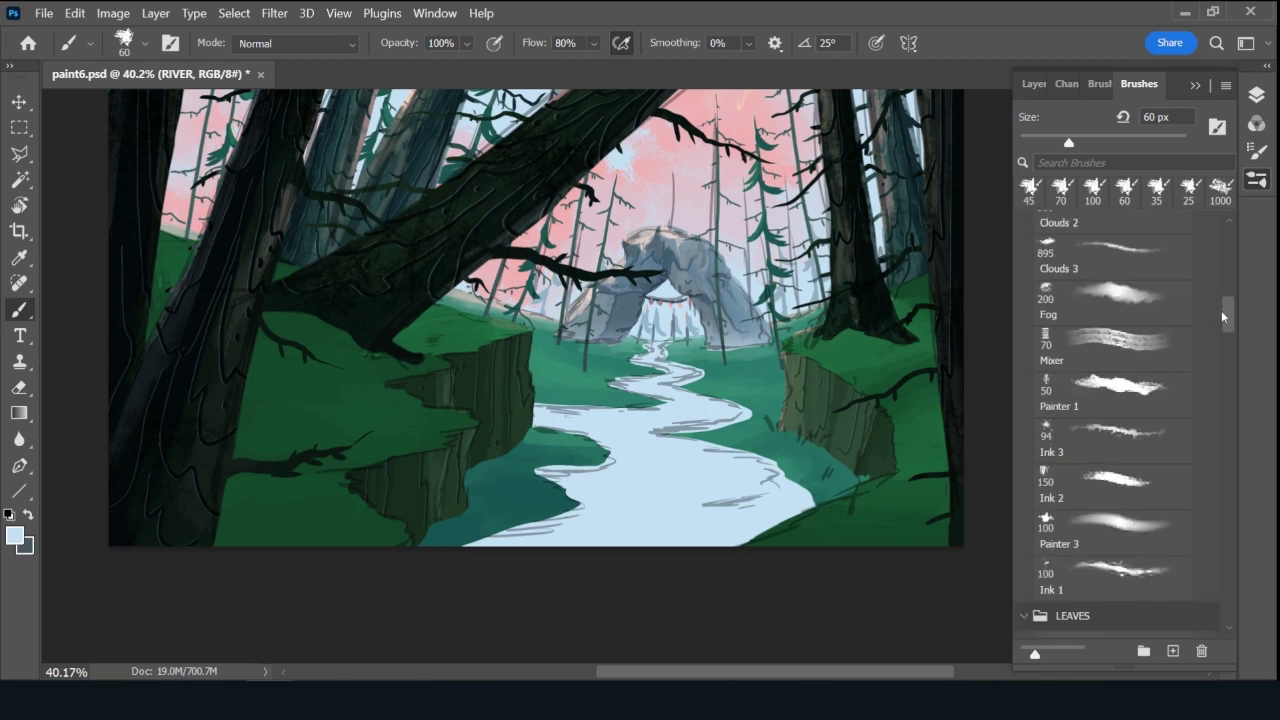
{"action": "left_click", "coordinate": [1112, 520]}
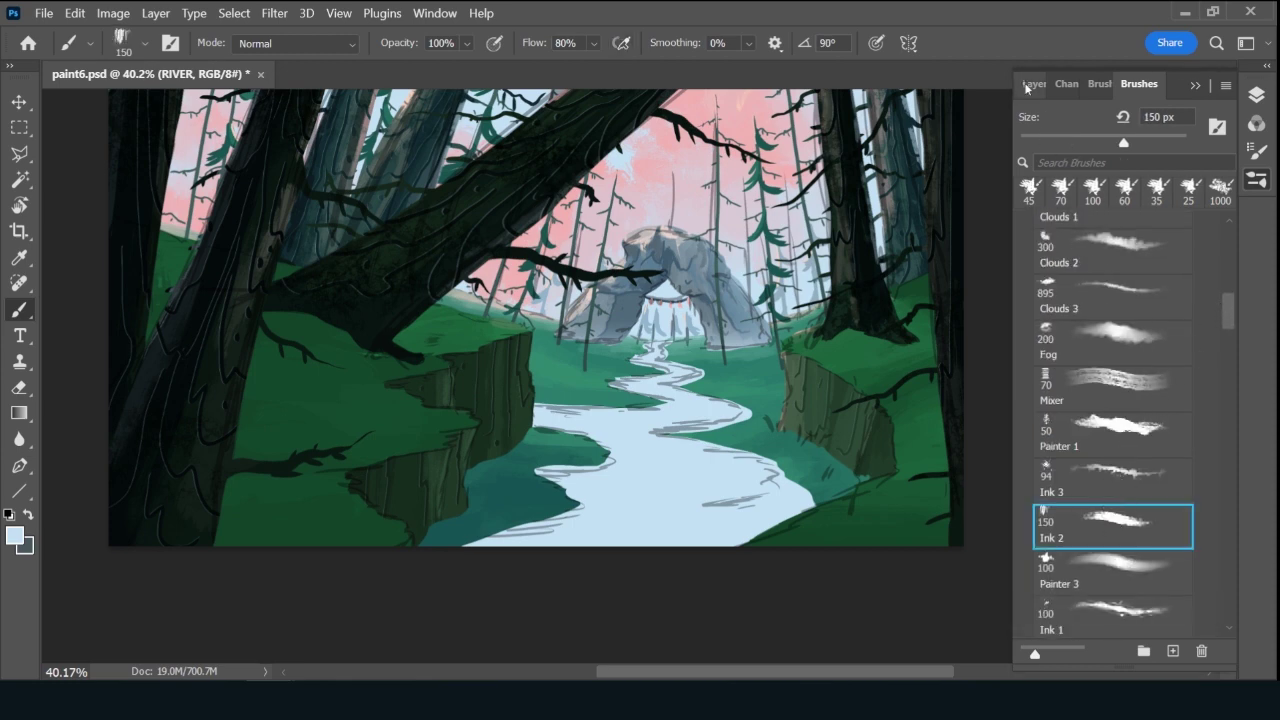
{"action": "key", "text": "F7"}
Set the foreground color to green 37b179 and paint the river's foreground and middle bends with the brush enlarged to 300 px.
{"action": "left_click", "coordinate": [19, 541]}
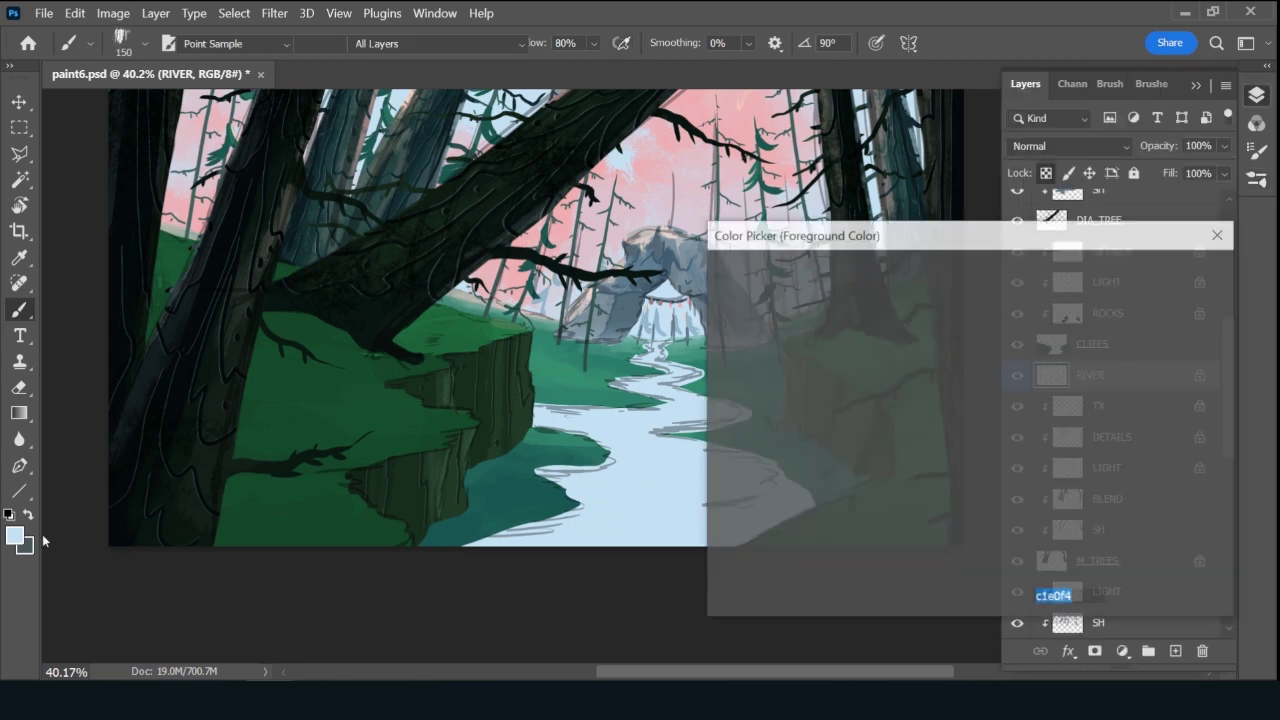
{"action": "left_click", "coordinate": [993, 418]}
{"action": "left_click_drag", "start_coordinate": [993, 416], "coordinate": [993, 427]}
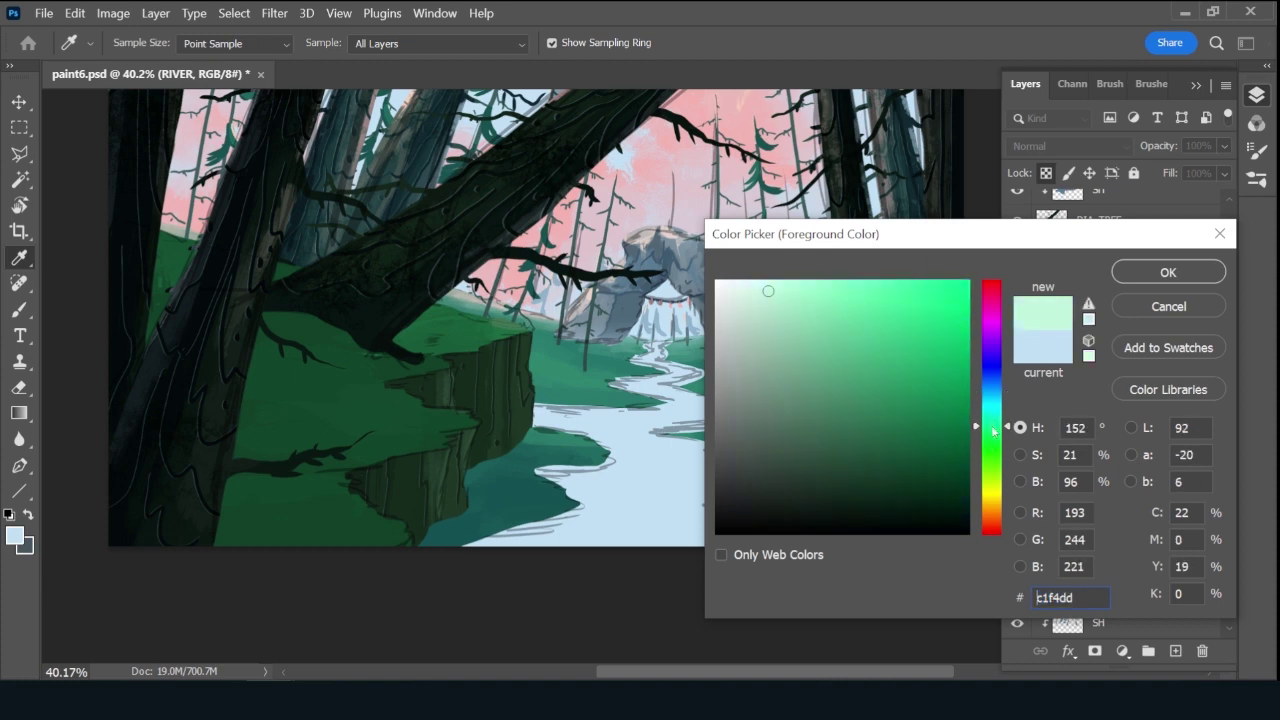
{"action": "left_click", "coordinate": [891, 358]}
{"action": "left_click", "coordinate": [1168, 274]}
{"action": "key", "text": "b"}
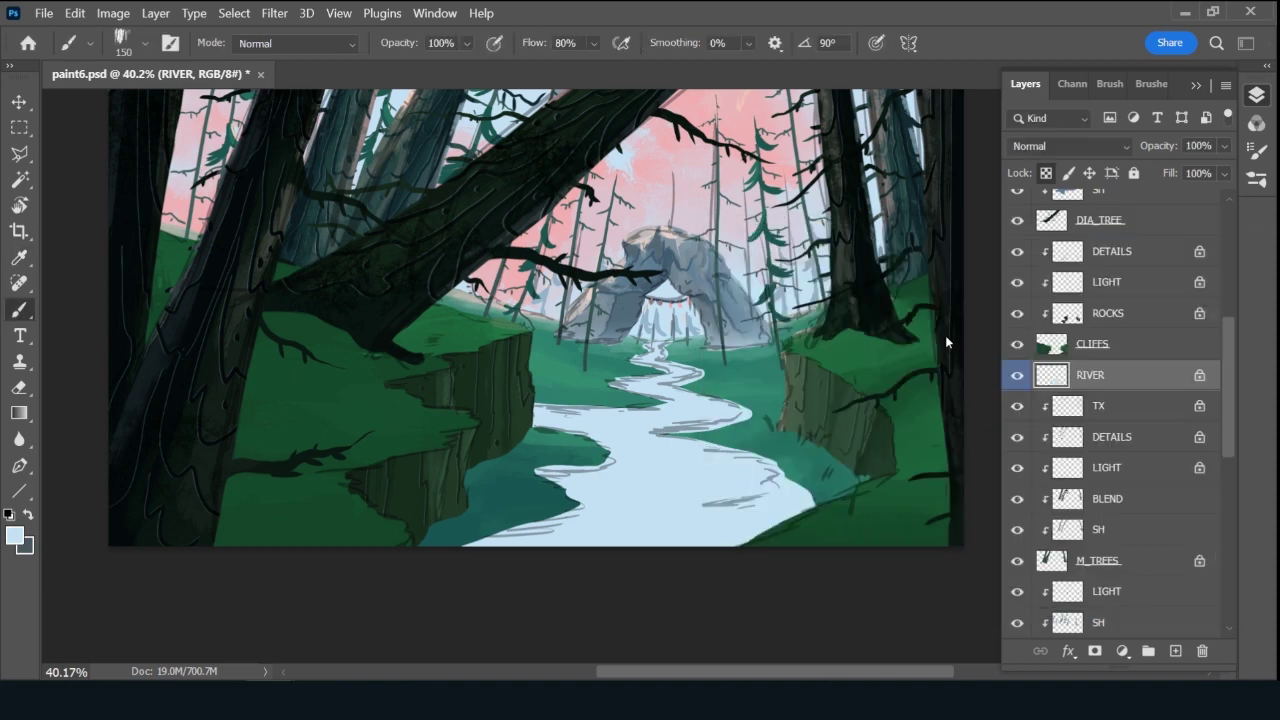
{"action": "mouse_move", "coordinate": [787, 540]}
{"action": "left_mouse_down"}
{"action": "mouse_move", "coordinate": [577, 539]}
{"action": "mouse_move", "coordinate": [778, 552]}
{"action": "mouse_move", "coordinate": [480, 555]}
{"action": "mouse_move", "coordinate": [571, 550]}
{"action": "mouse_move", "coordinate": [496, 534]}
{"action": "mouse_move", "coordinate": [678, 509]}
{"action": "mouse_move", "coordinate": [695, 487]}
{"action": "mouse_move", "coordinate": [493, 471]}
{"action": "mouse_move", "coordinate": [598, 458]}
{"action": "left_mouse_up"}
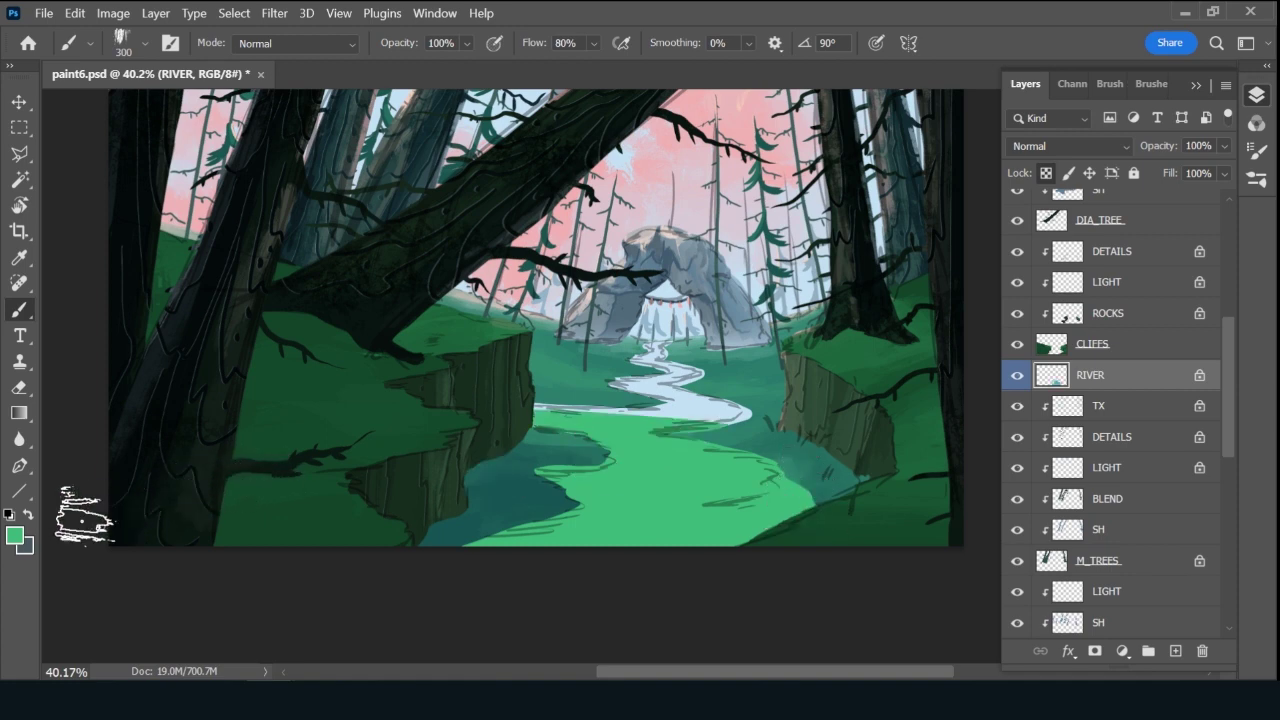
Set the foreground color to dark teal green 1d6755 and paint over the river's nearest part along the canvas edge.
{"action": "left_click", "coordinate": [15, 536]}
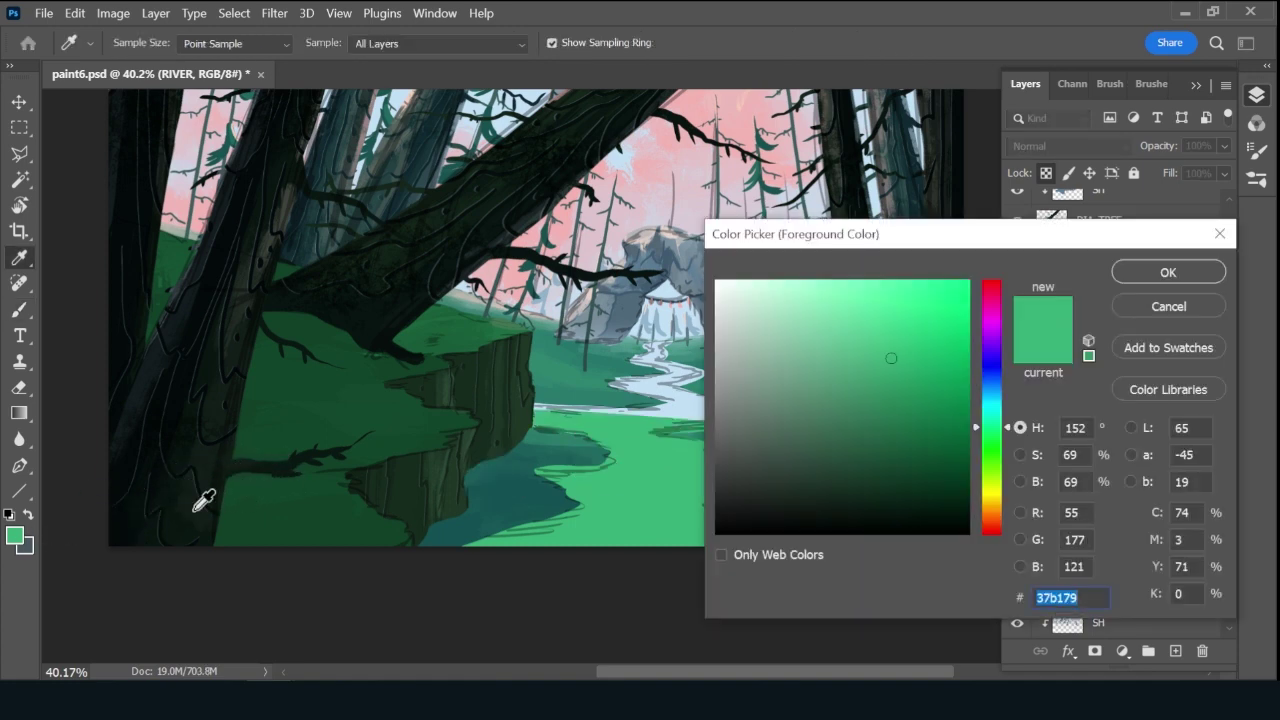
{"action": "left_click", "coordinate": [203, 500]}
{"action": "left_click_drag", "start_coordinate": [992, 436], "coordinate": [994, 419]}
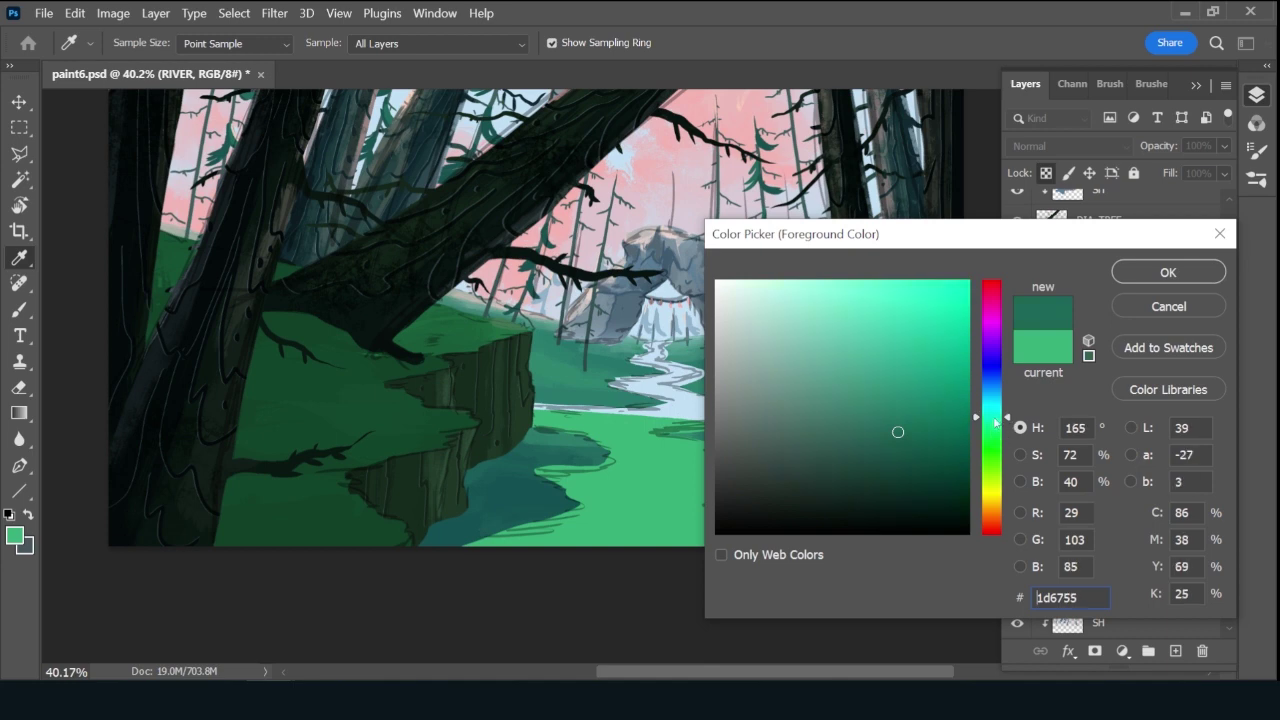
{"action": "left_click", "coordinate": [1160, 275]}
{"action": "key", "text": "b"}
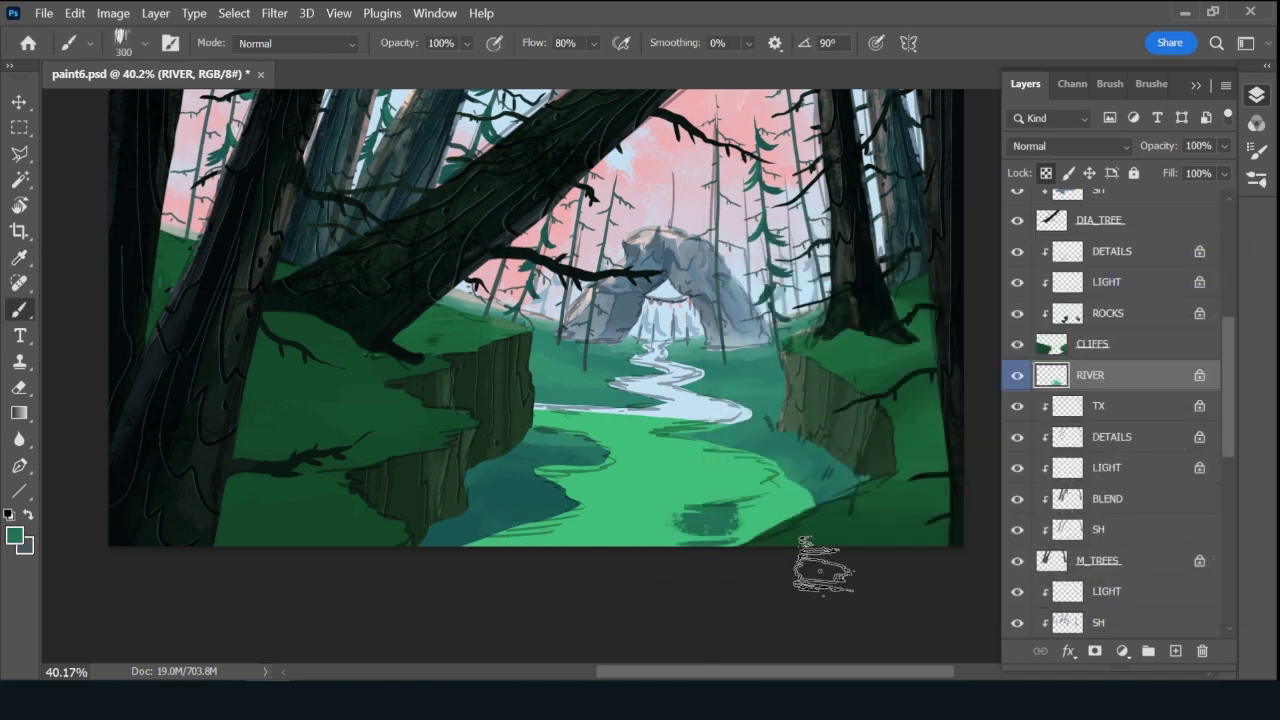
{"action": "mouse_move", "coordinate": [822, 570]}
{"action": "left_mouse_down"}
{"action": "mouse_move", "coordinate": [735, 520]}
{"action": "mouse_move", "coordinate": [600, 505]}
{"action": "mouse_move", "coordinate": [780, 505]}
{"action": "mouse_move", "coordinate": [640, 515]}
{"action": "left_mouse_up"}
Paint the river's far end beneath the arch with sampled pink and grey at 80 px, and sample the bright green from the river.
{"action": "left_click", "coordinate": [655, 178], "text": "alt"}
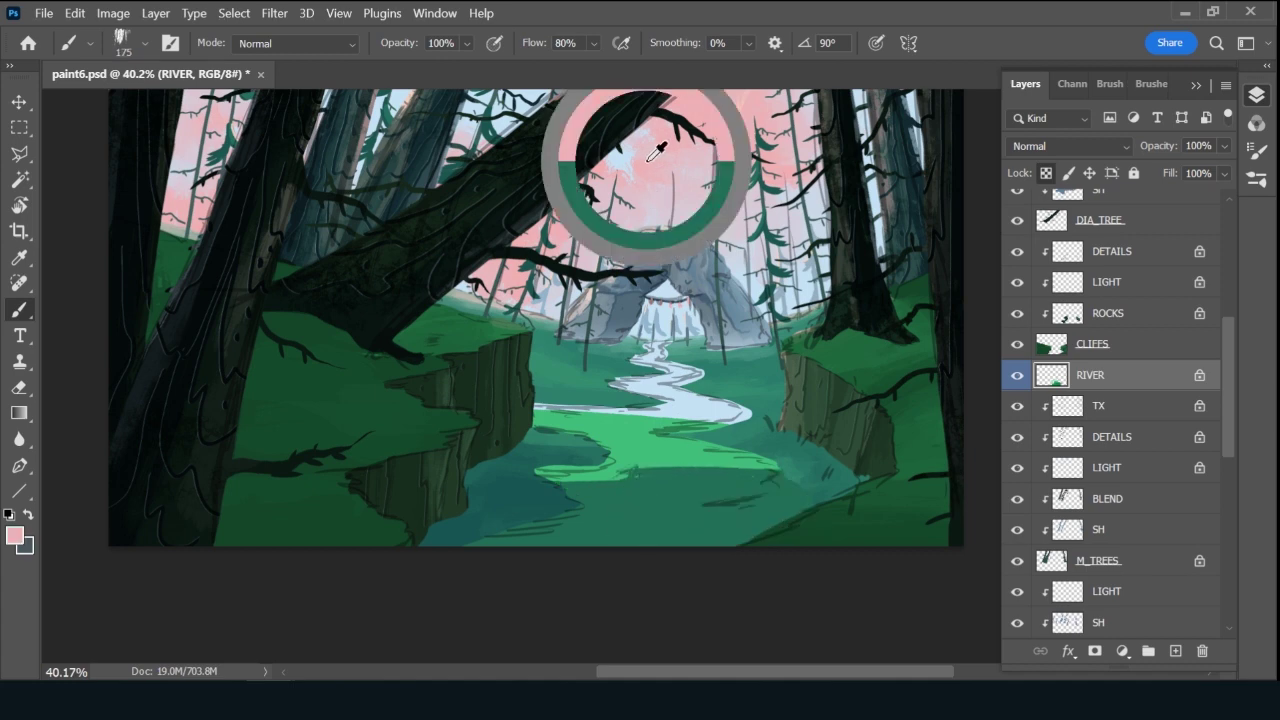
{"action": "key", "text": "bracketleft"}
{"action": "key", "text": "bracketleft"}
{"action": "key", "text": "bracketleft"}
{"action": "key", "text": "bracketleft"}
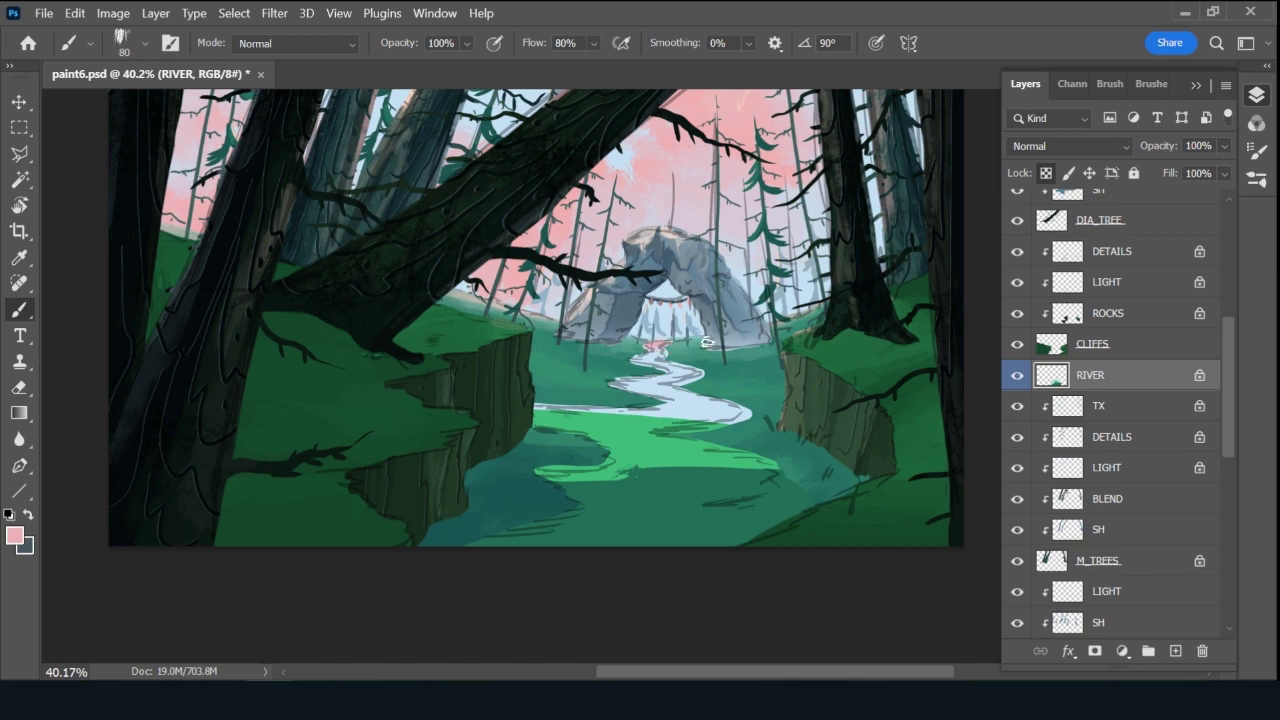
{"action": "left_click", "coordinate": [663, 354], "text": "alt"}
{"action": "left_click", "coordinate": [651, 466], "text": "alt"}
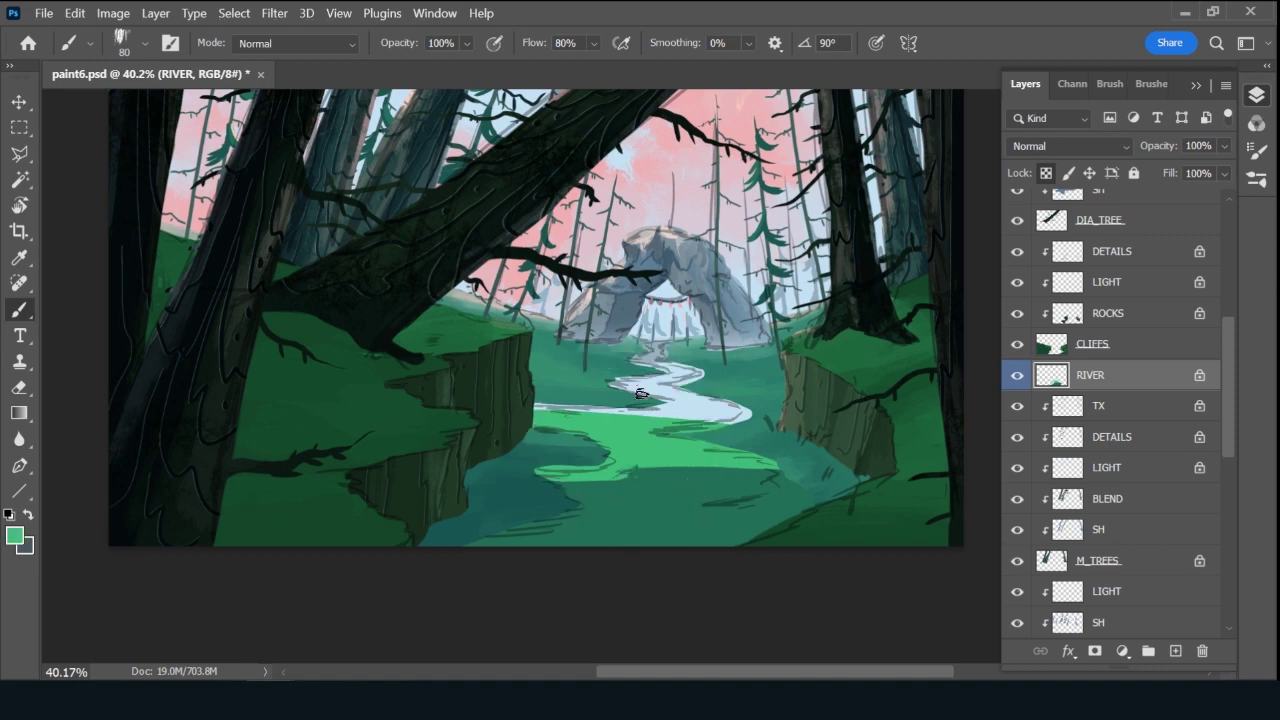
On the RIVER layer, paint the distant bend green and the middle bend in a brighter, yellower green.
{"action": "mouse_move", "coordinate": [745, 388]}
{"action": "left_mouse_down"}
{"action": "mouse_move", "coordinate": [594, 401]}
{"action": "mouse_move", "coordinate": [796, 418]}
{"action": "left_mouse_up"}
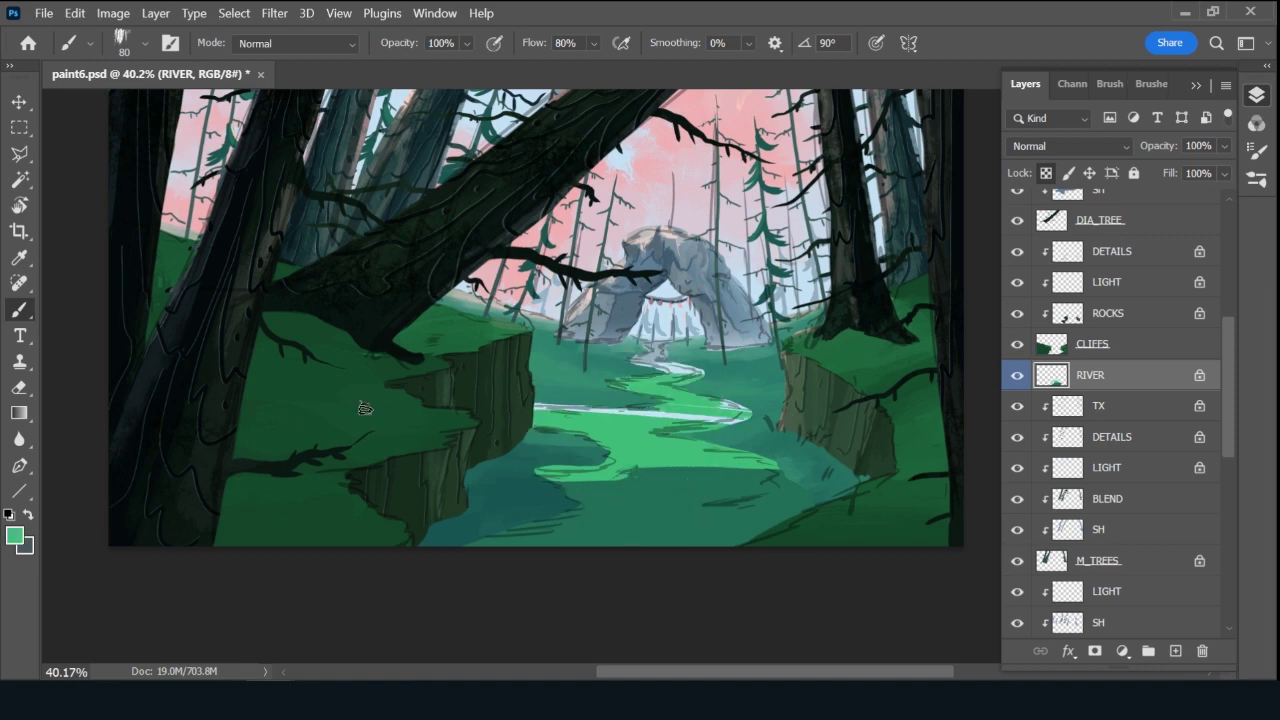
{"action": "left_click", "coordinate": [14, 537]}
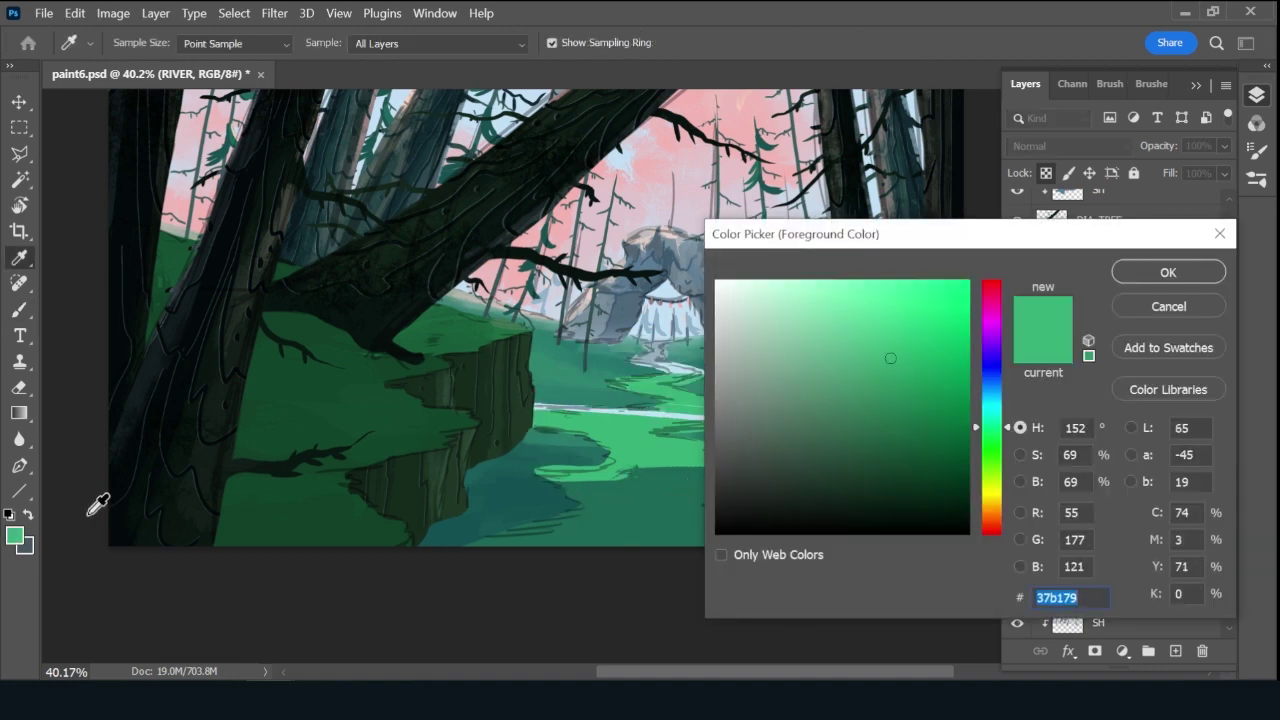
{"action": "left_click_drag", "start_coordinate": [992, 441], "coordinate": [992, 435]}
{"action": "left_click_drag", "start_coordinate": [961, 381], "coordinate": [913, 315]}
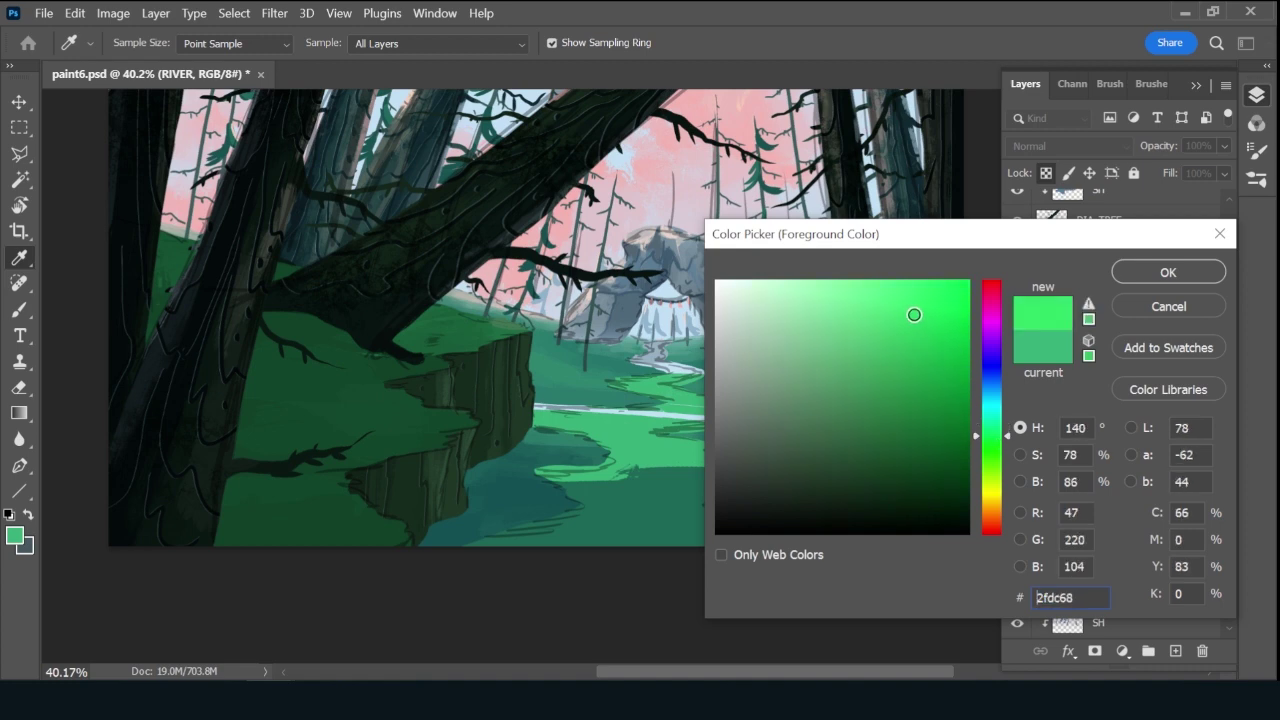
{"action": "left_click_drag", "start_coordinate": [996, 437], "coordinate": [994, 442]}
{"action": "left_click", "coordinate": [1150, 280]}
{"action": "mouse_move", "coordinate": [558, 408]}
{"action": "left_mouse_down"}
{"action": "mouse_move", "coordinate": [745, 410]}
{"action": "mouse_move", "coordinate": [694, 424]}
{"action": "left_mouse_up"}
{"action": "left_click_drag", "start_coordinate": [515, 408], "coordinate": [745, 430]}
Tint the river's far end below the arch with pink sampled from the sky, and hide the SKETCH layer.
{"action": "left_click", "coordinate": [688, 140], "text": "alt"}
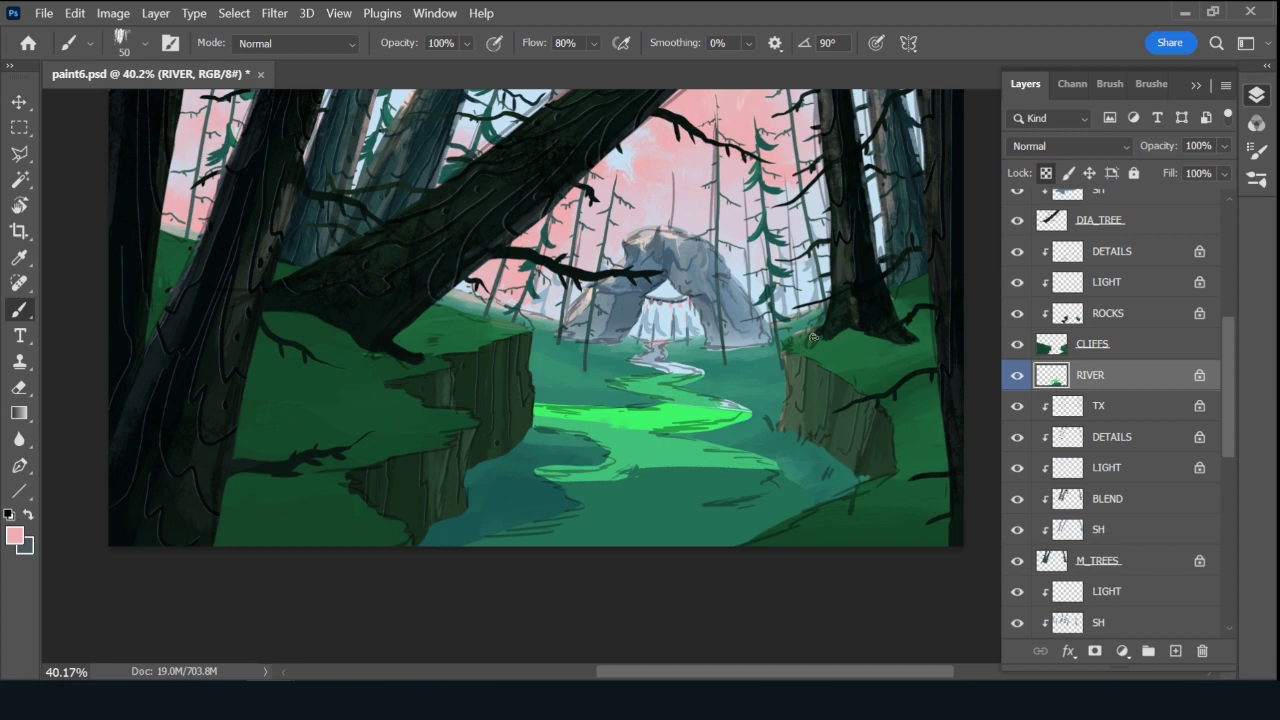
{"action": "left_click_drag", "start_coordinate": [1225, 357], "coordinate": [1208, 210]}
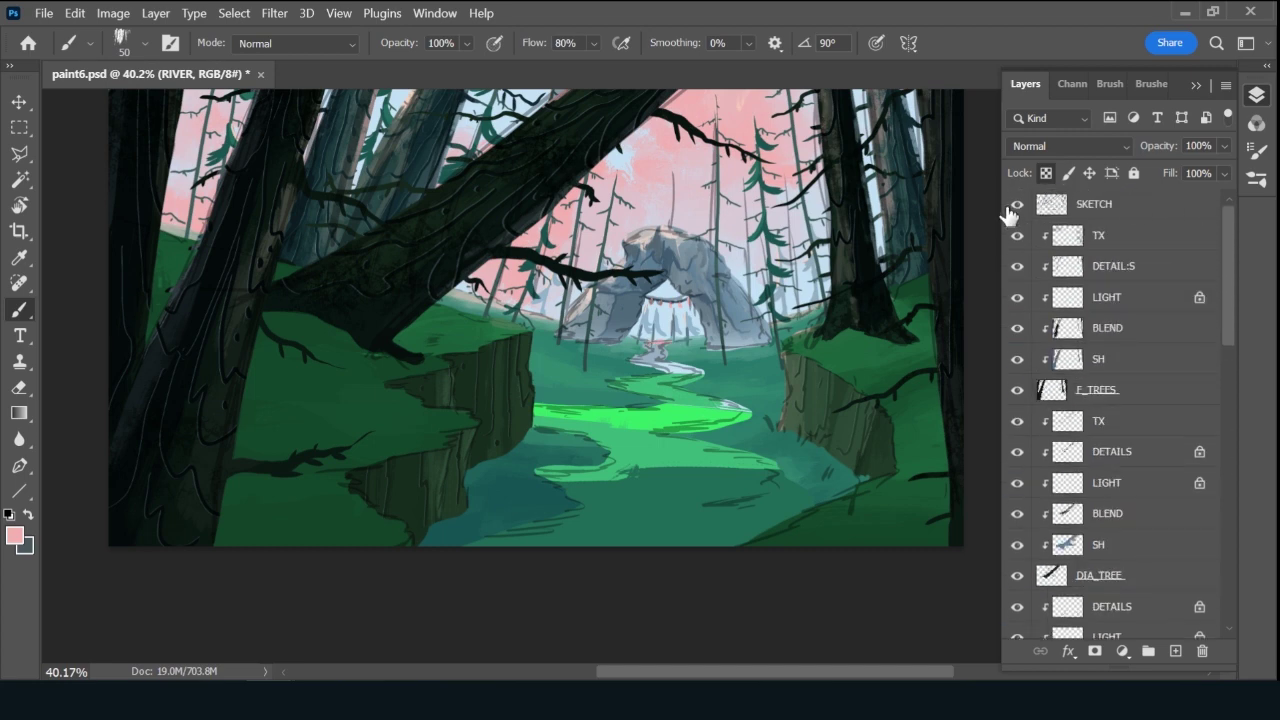
{"action": "left_click", "coordinate": [1016, 204]}
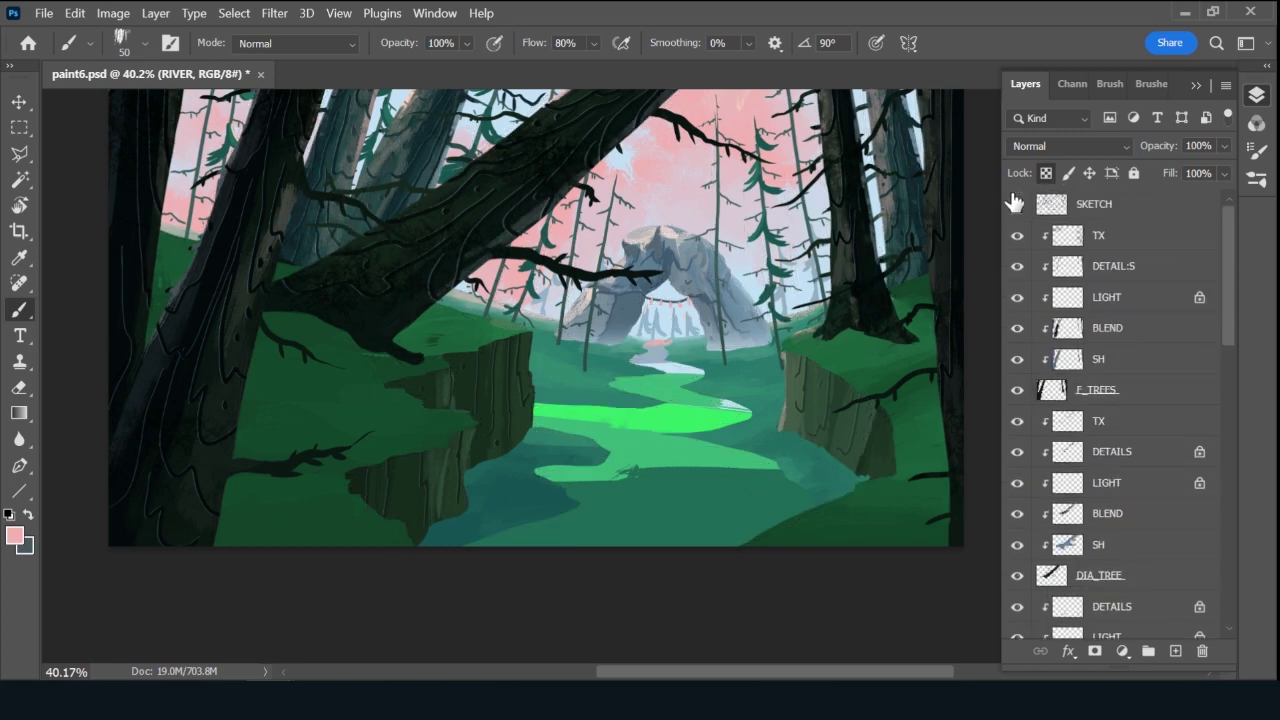
Blend the lower green band into the teal foreground water with sampled green, using a size 150 brush at 60% opacity.
{"action": "left_click", "coordinate": [624, 472], "text": "alt"}
{"action": "left_click_drag", "start_coordinate": [745, 470], "coordinate": [748, 483]}
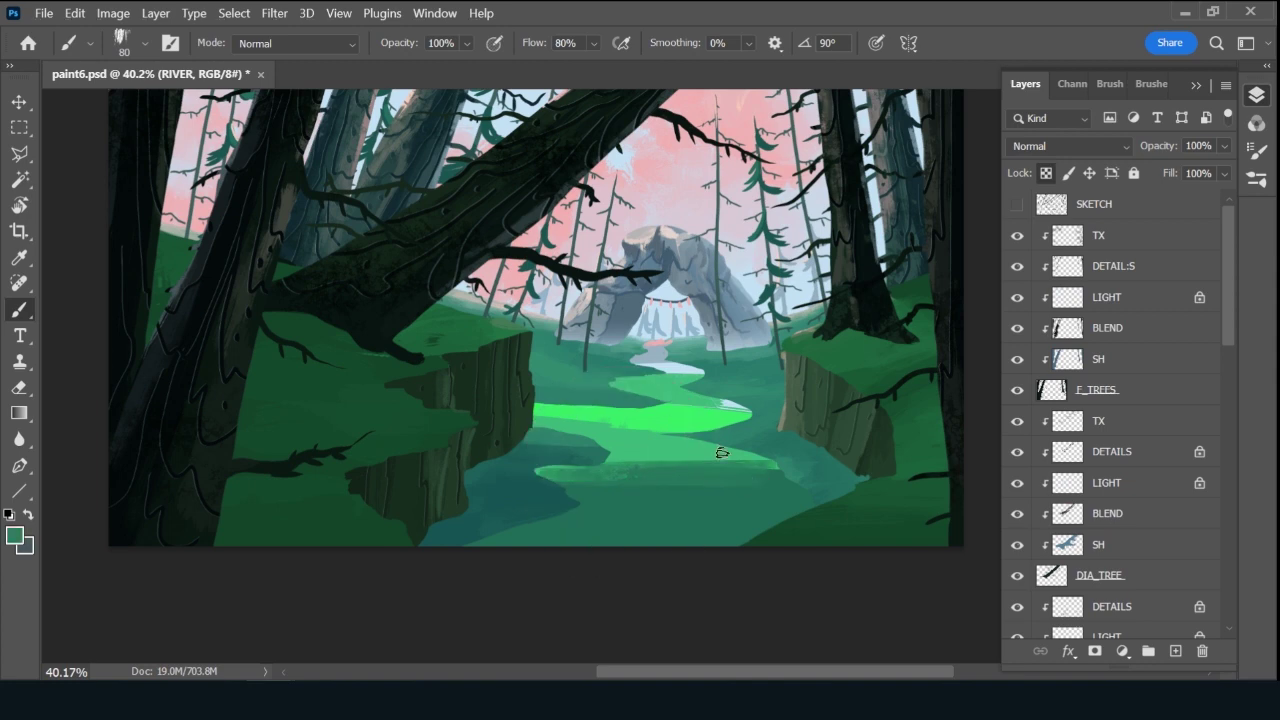
{"action": "key", "text": "bracketright"}
{"action": "key", "text": "bracketright"}
{"action": "key", "text": "bracketright"}
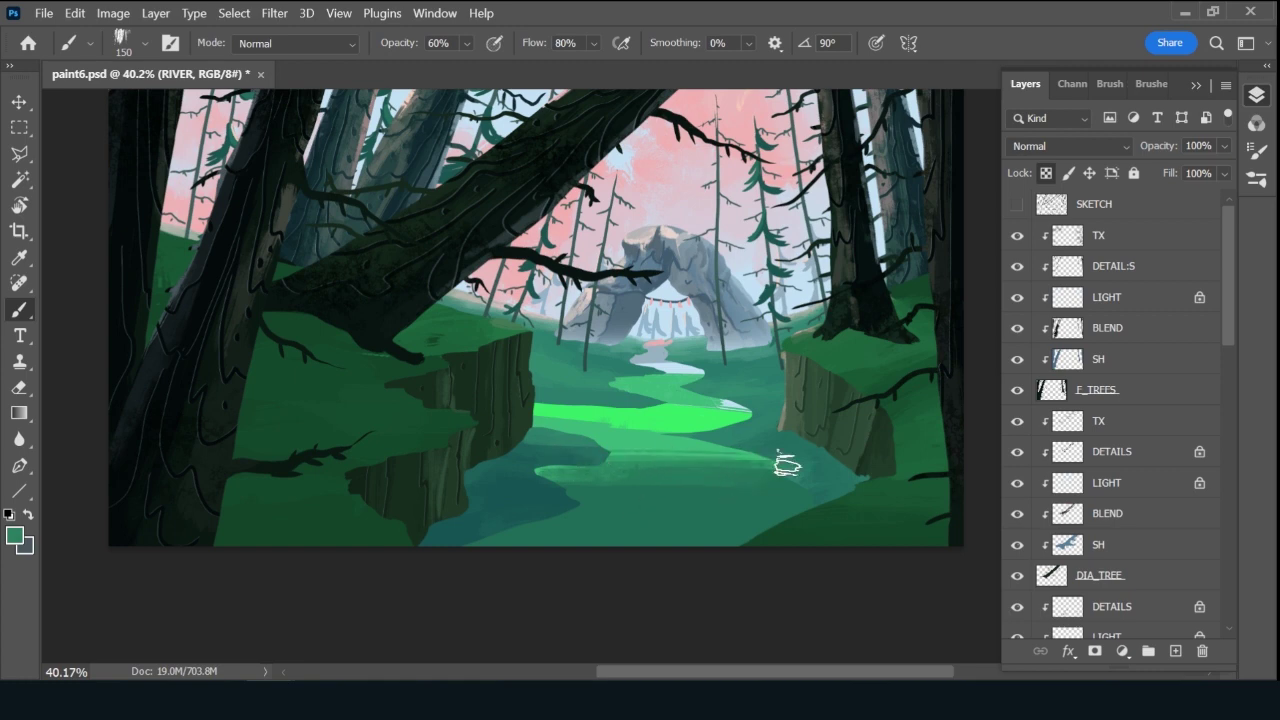
{"action": "scroll", "coordinate": [1221, 376], "scroll_direction": "down", "scroll_amount": 5}
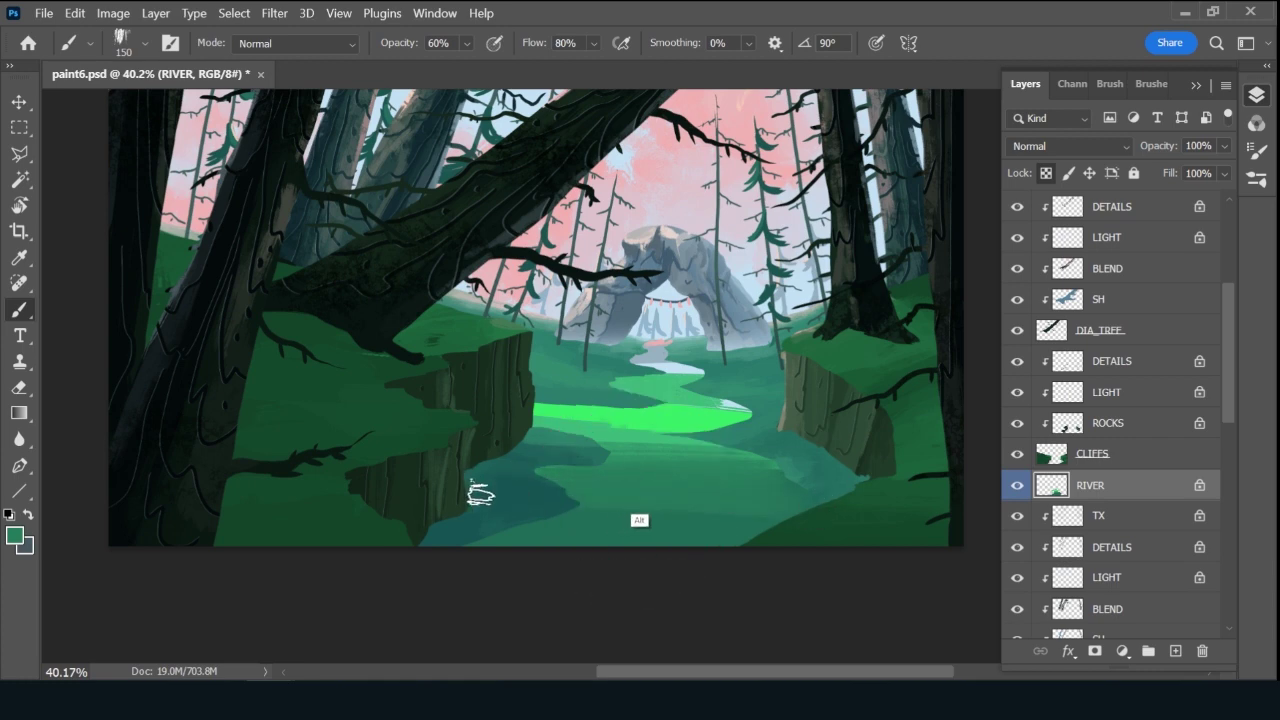
Smooth the green gradient across the foreground water toward the cliff with sampled greens and a size 90 brush.
{"action": "left_click", "coordinate": [828, 524], "text": "alt"}
{"action": "left_click", "coordinate": [630, 444], "text": "alt"}
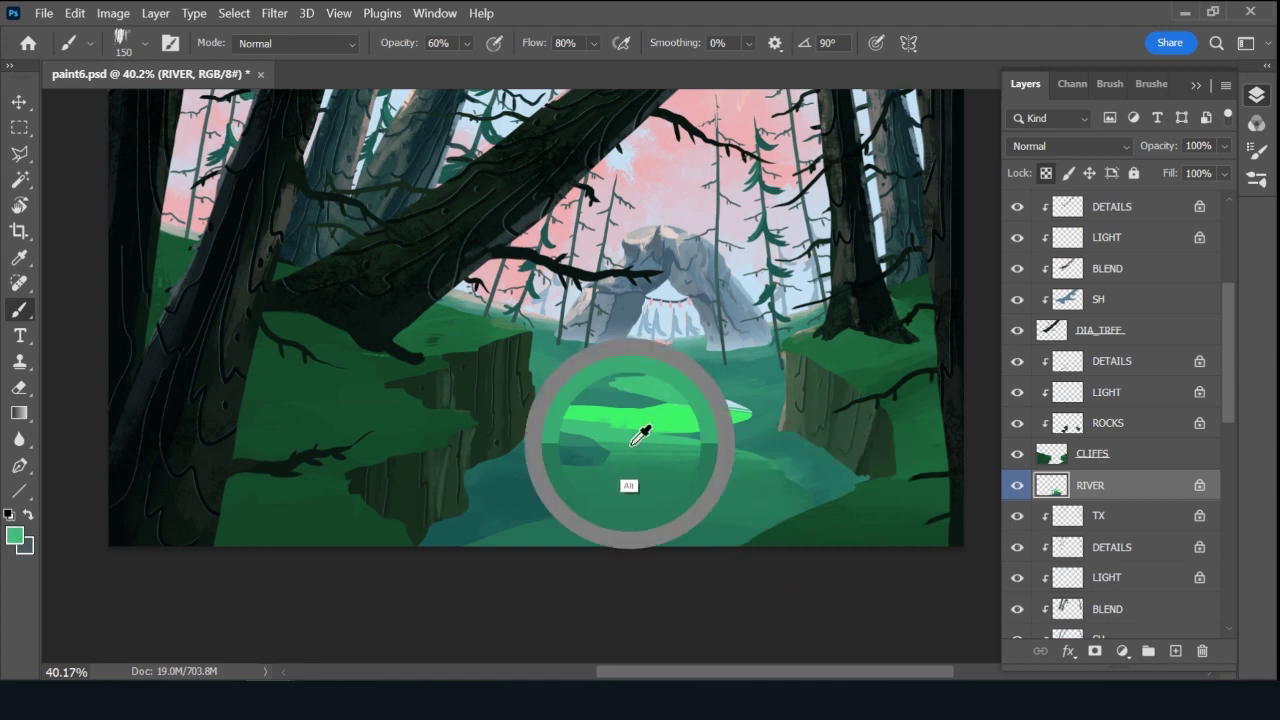
{"action": "left_click", "coordinate": [628, 455], "text": "alt"}
{"action": "key", "text": "bracketleft"}
{"action": "key", "text": "bracketleft"}
{"action": "key", "text": "bracketleft"}
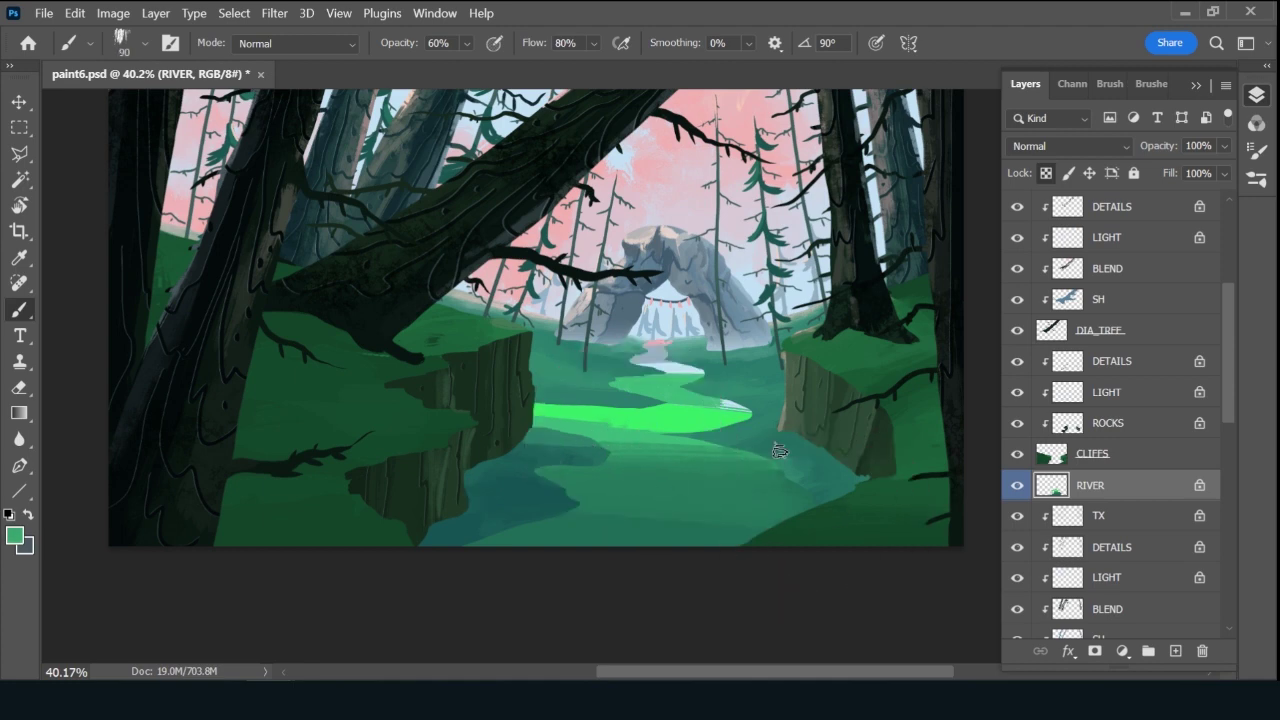
{"action": "mouse_move", "coordinate": [616, 459]}
{"action": "left_mouse_down"}
{"action": "mouse_move", "coordinate": [808, 466]}
{"action": "mouse_move", "coordinate": [810, 477]}
{"action": "left_mouse_up"}
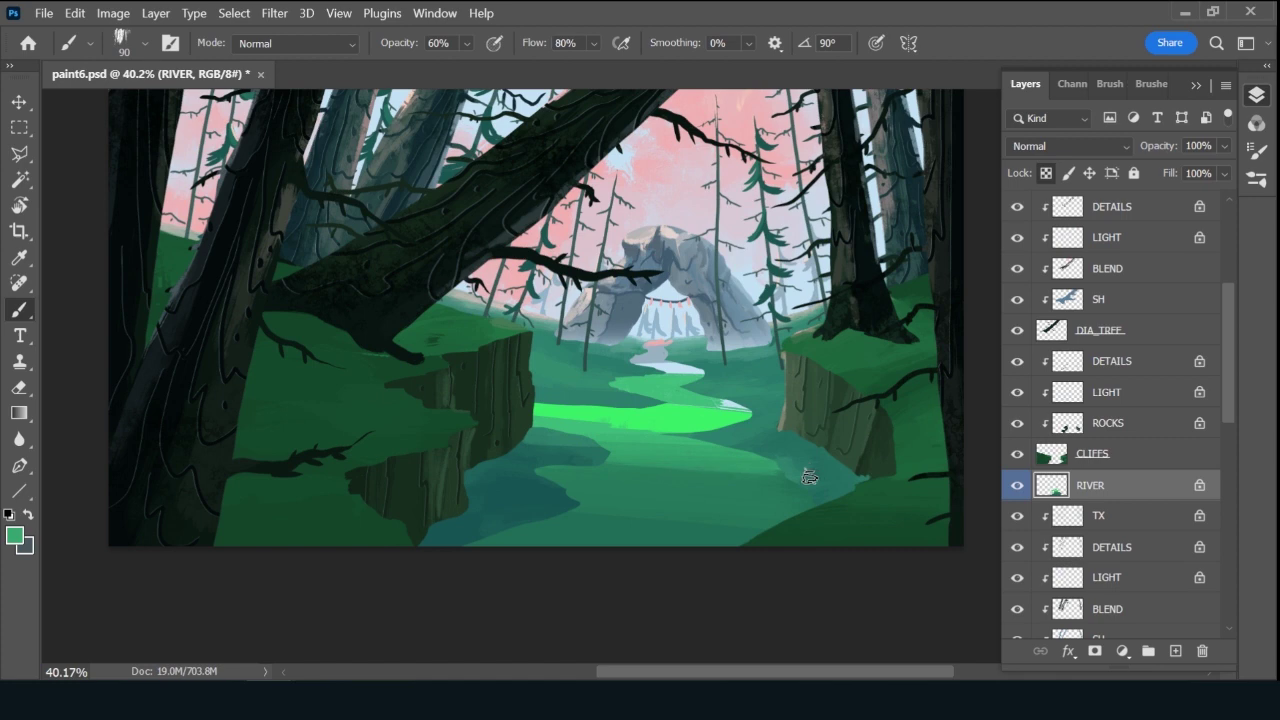
Soften the lower edge of the bright green middle bend with intermediate greens sampled from the river.
{"action": "left_click", "coordinate": [628, 412], "text": "alt"}
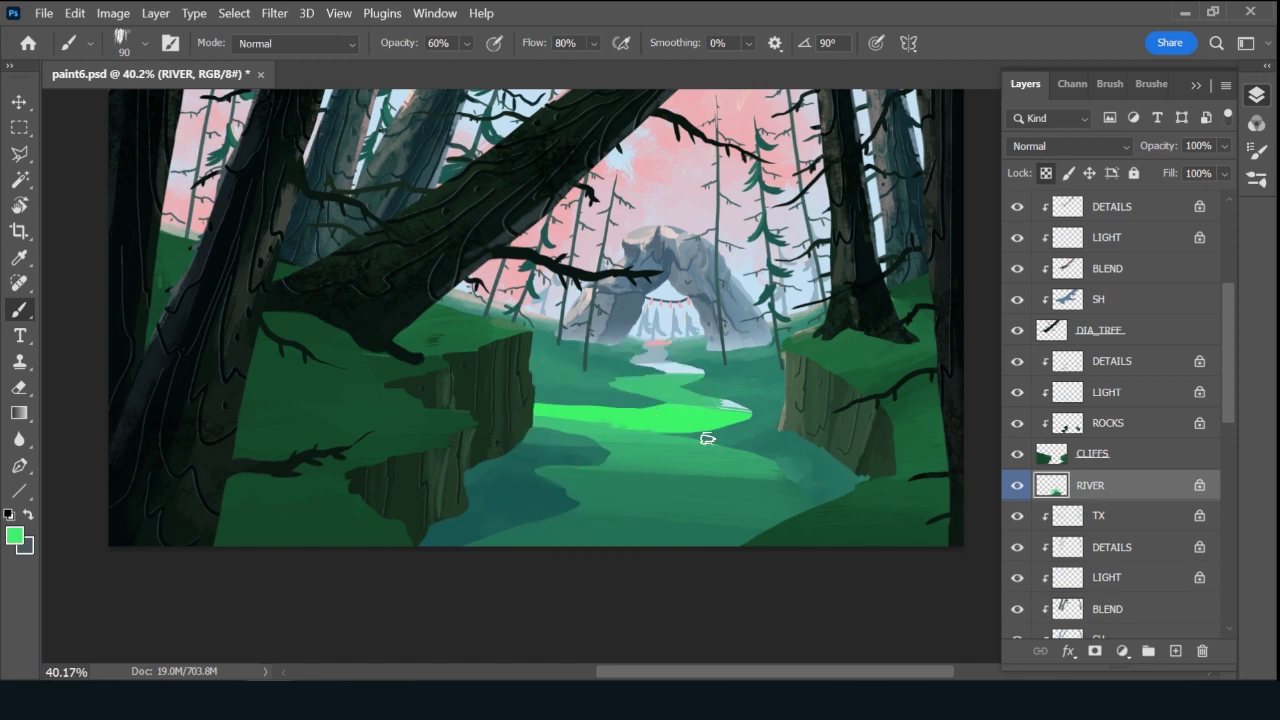
{"action": "left_click_drag", "start_coordinate": [707, 438], "coordinate": [718, 438]}
{"action": "left_click", "coordinate": [660, 432], "text": "alt"}
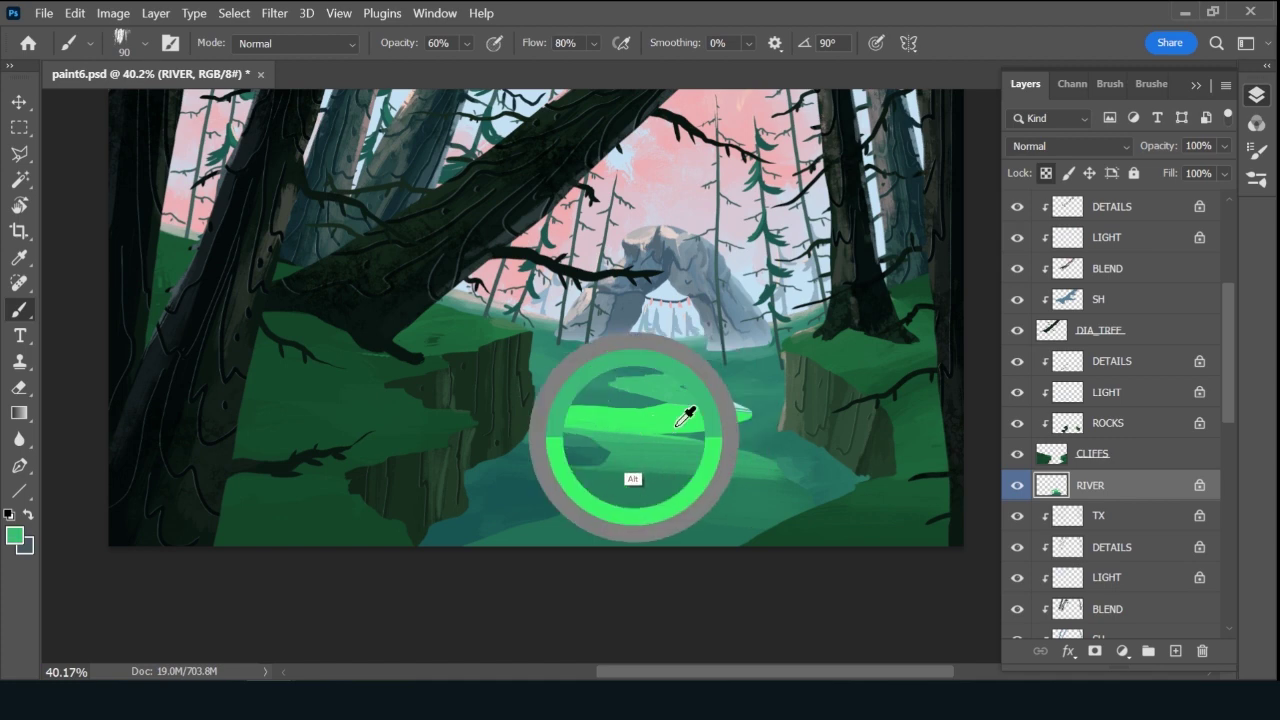
{"action": "left_click", "coordinate": [634, 438], "text": "alt"}
{"action": "mouse_move", "coordinate": [518, 420]}
{"action": "left_mouse_down"}
{"action": "mouse_move", "coordinate": [701, 431]}
{"action": "mouse_move", "coordinate": [767, 420]}
{"action": "mouse_move", "coordinate": [724, 424]}
{"action": "left_mouse_up"}
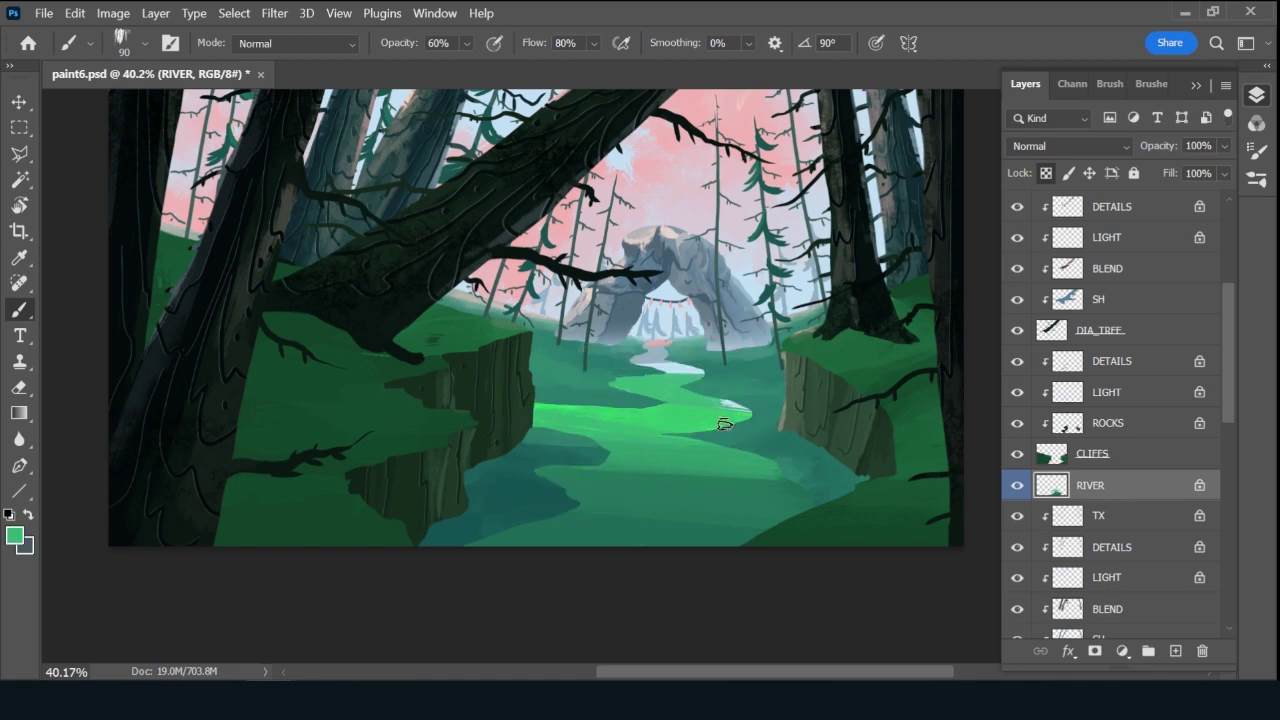
Repaint the middle bend with sampled bright green and blend it into the darker water below.
{"action": "left_click", "coordinate": [614, 406], "text": "alt"}
{"action": "left_click", "coordinate": [572, 408], "text": "alt"}
{"action": "left_click_drag", "start_coordinate": [545, 409], "coordinate": [754, 425]}
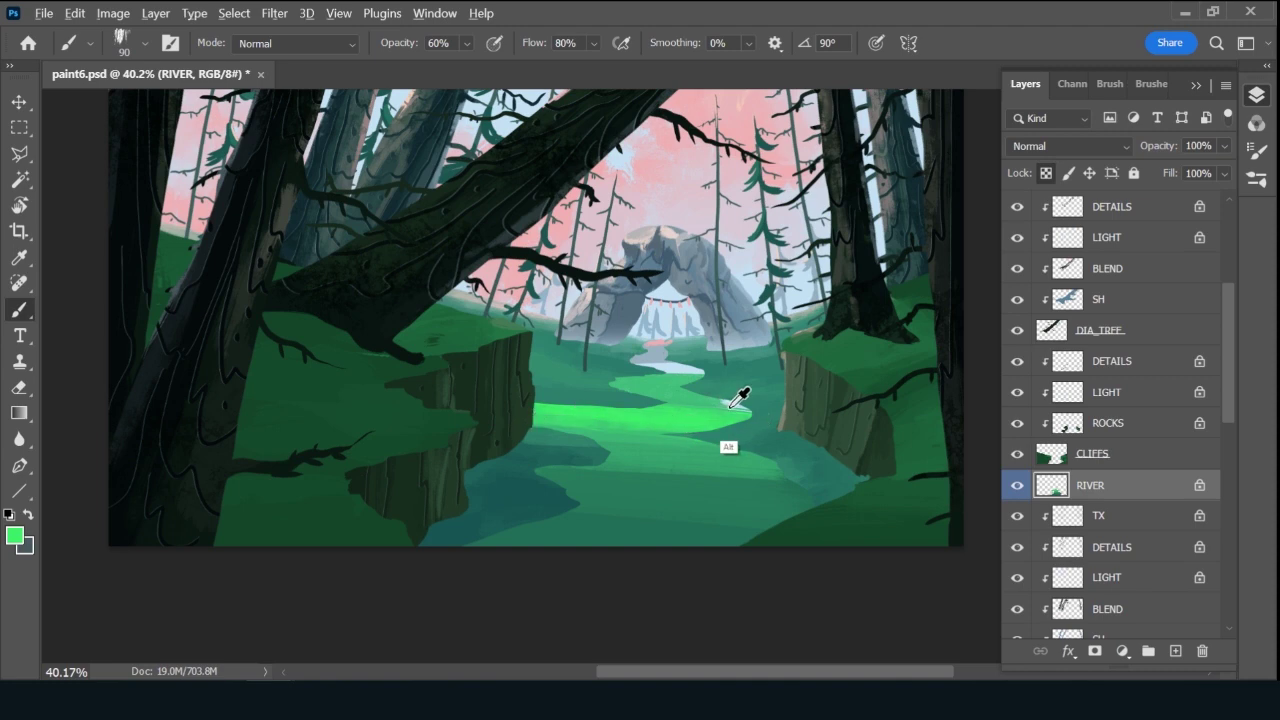
{"action": "left_click", "coordinate": [512, 428], "text": "alt"}
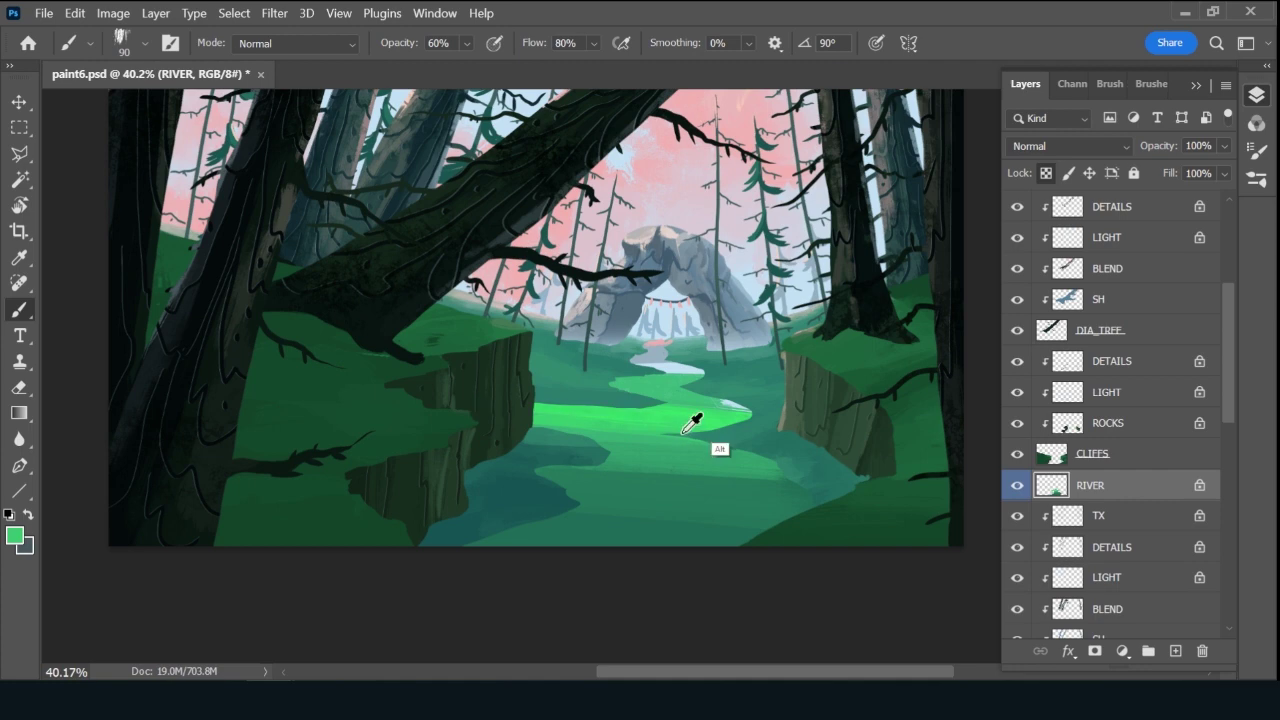
Cover the pale patch at the middle bend's right tip with sampled green, undoing a stroke and reducing the brush to 50.
{"action": "left_click", "coordinate": [712, 412], "text": "alt"}
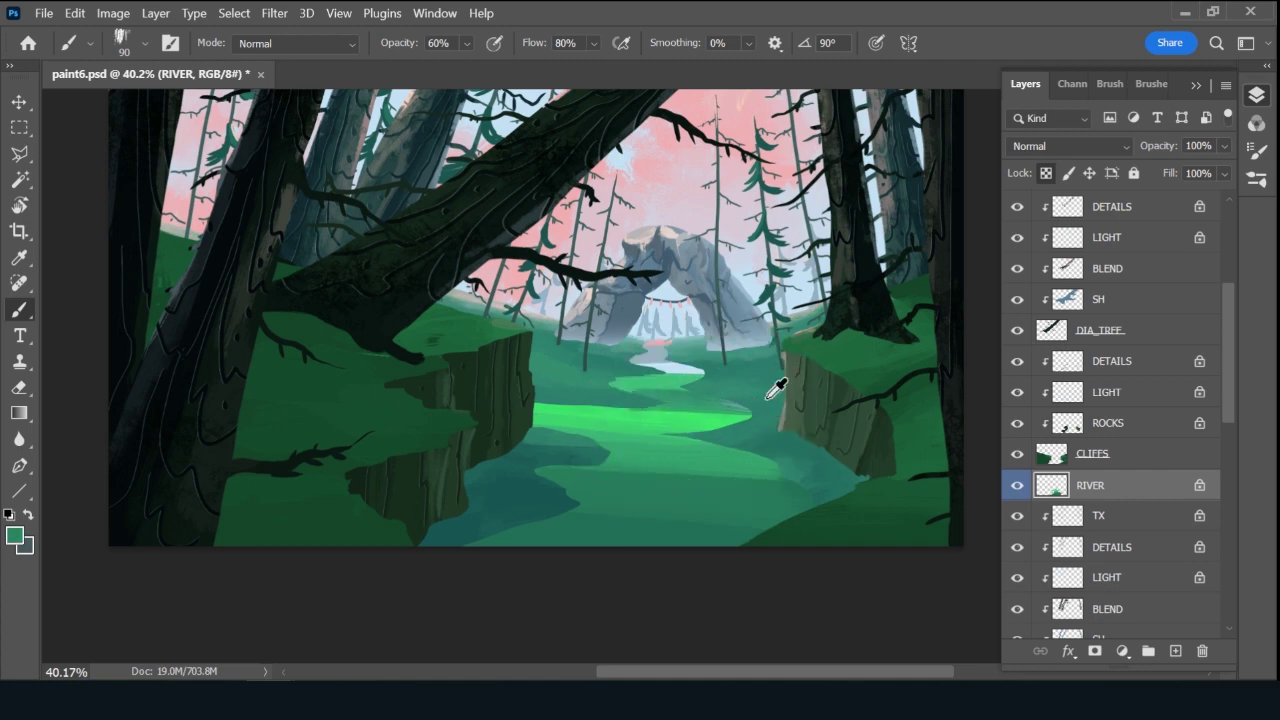
{"action": "left_click", "coordinate": [674, 390], "text": "alt"}
{"action": "key", "text": "ctrl+alt+z"}
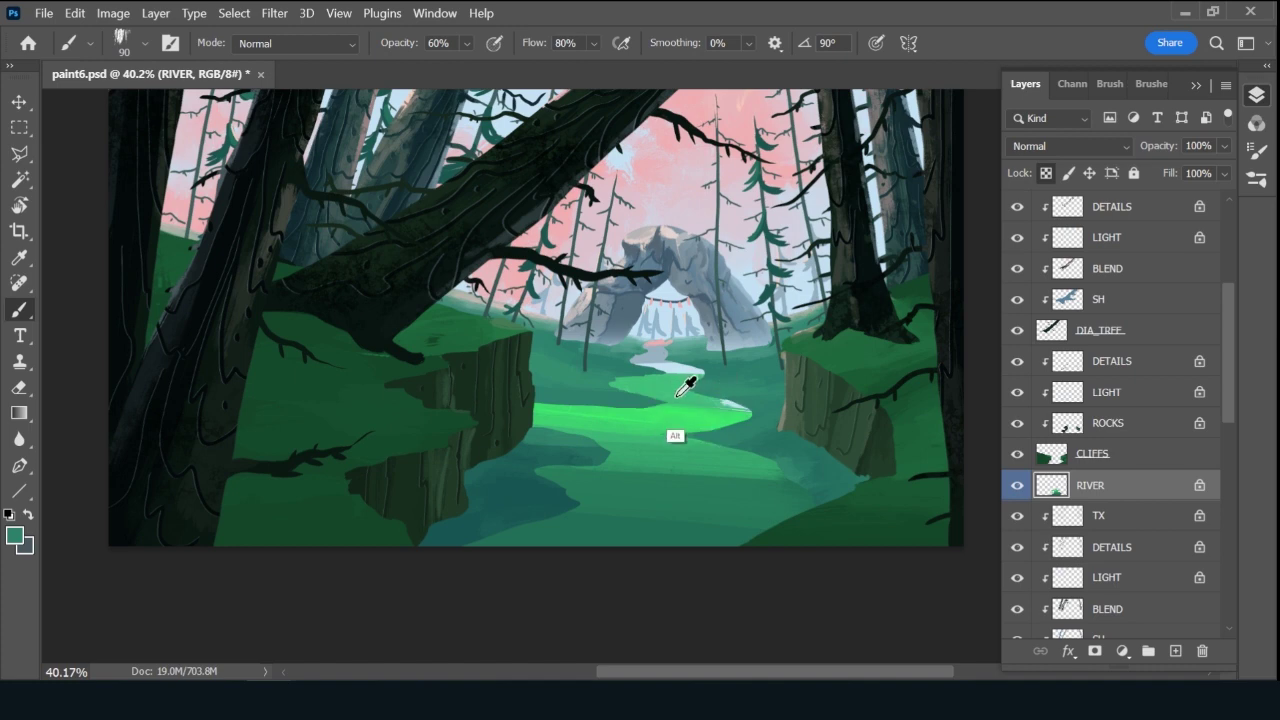
{"action": "left_click", "coordinate": [714, 404], "text": "alt"}
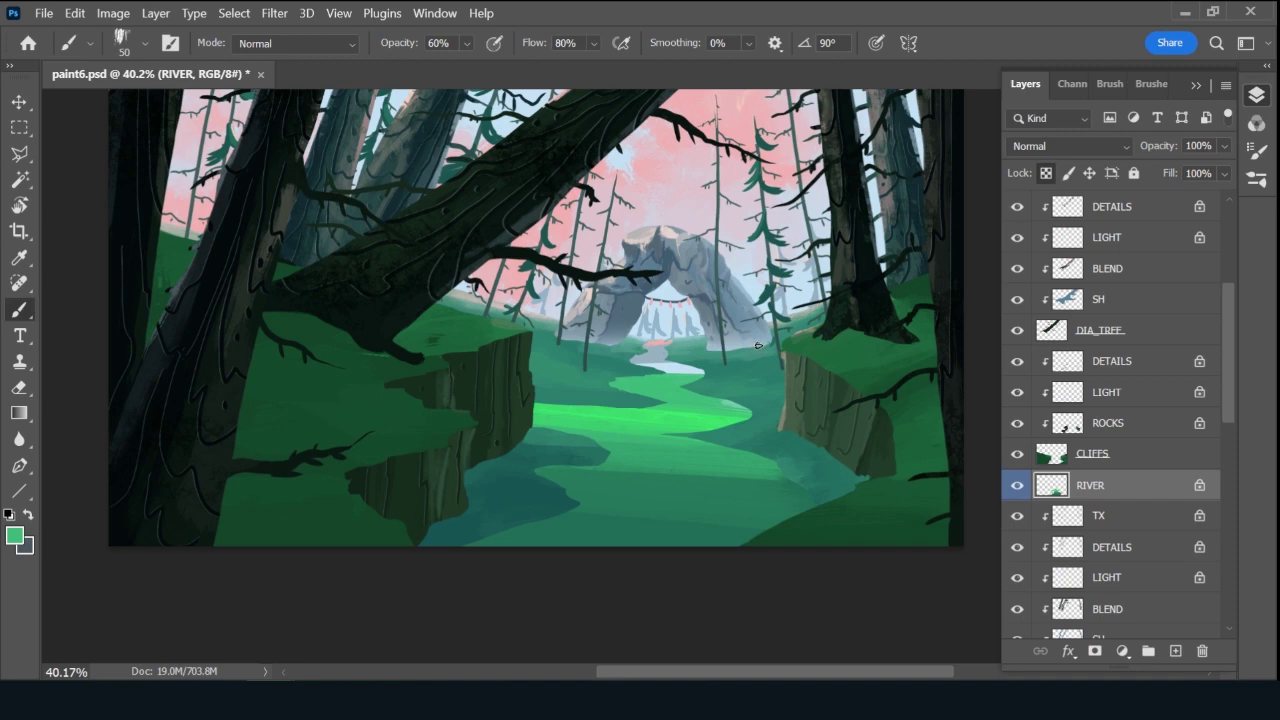
Blend the distant river from pink through pale blue into green with sampled colors and a size 45 brush.
{"action": "left_click", "coordinate": [689, 372], "text": "alt"}
{"action": "left_click", "coordinate": [674, 362], "text": "alt"}
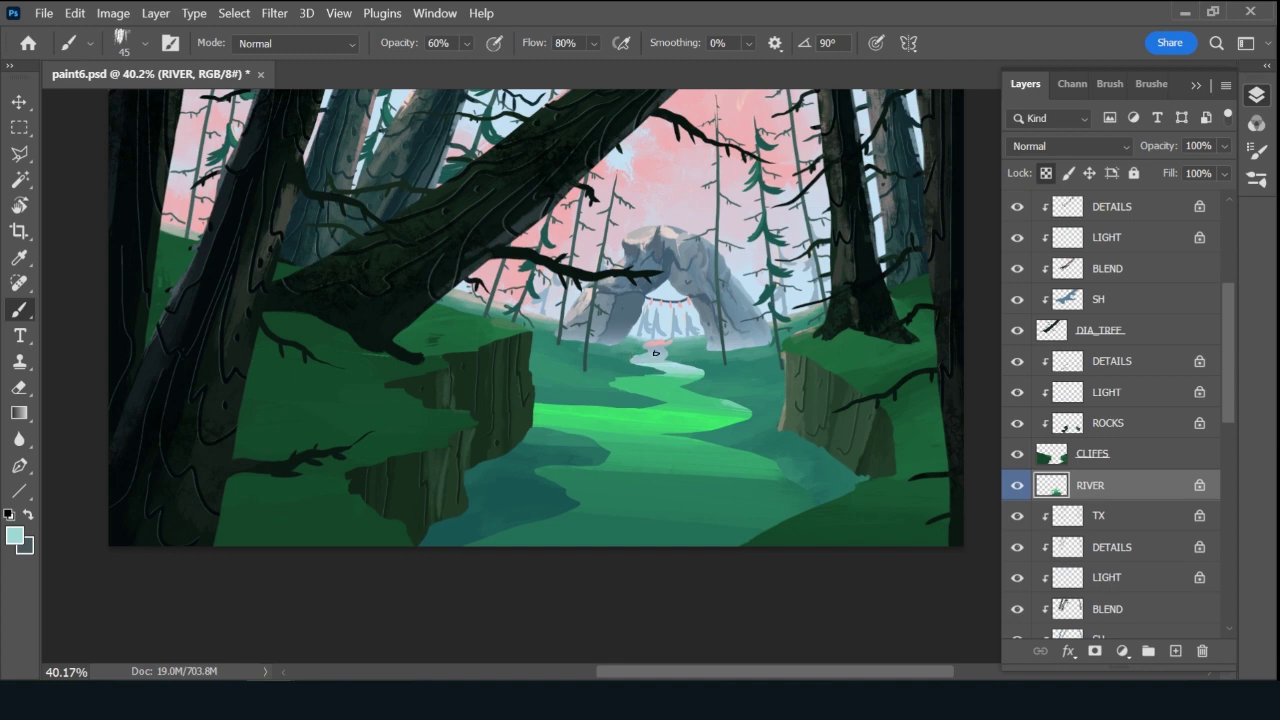
{"action": "left_click", "coordinate": [656, 341], "text": "alt"}
{"action": "left_click", "coordinate": [673, 365], "text": "alt"}
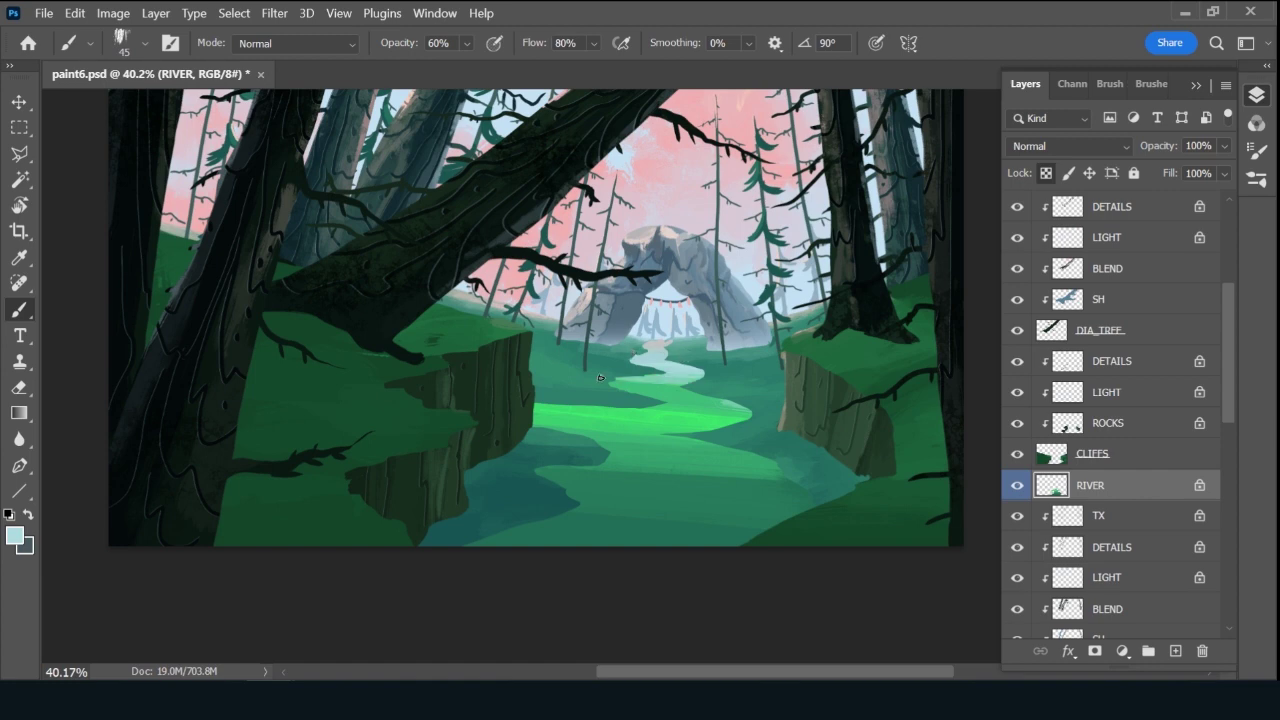
{"action": "left_click", "coordinate": [687, 384], "text": "alt"}
Add a new layer clipped to RIVER and name it SHINE.
{"action": "left_click", "coordinate": [1176, 651]}
{"action": "left_click", "coordinate": [1124, 492], "text": "alt"}
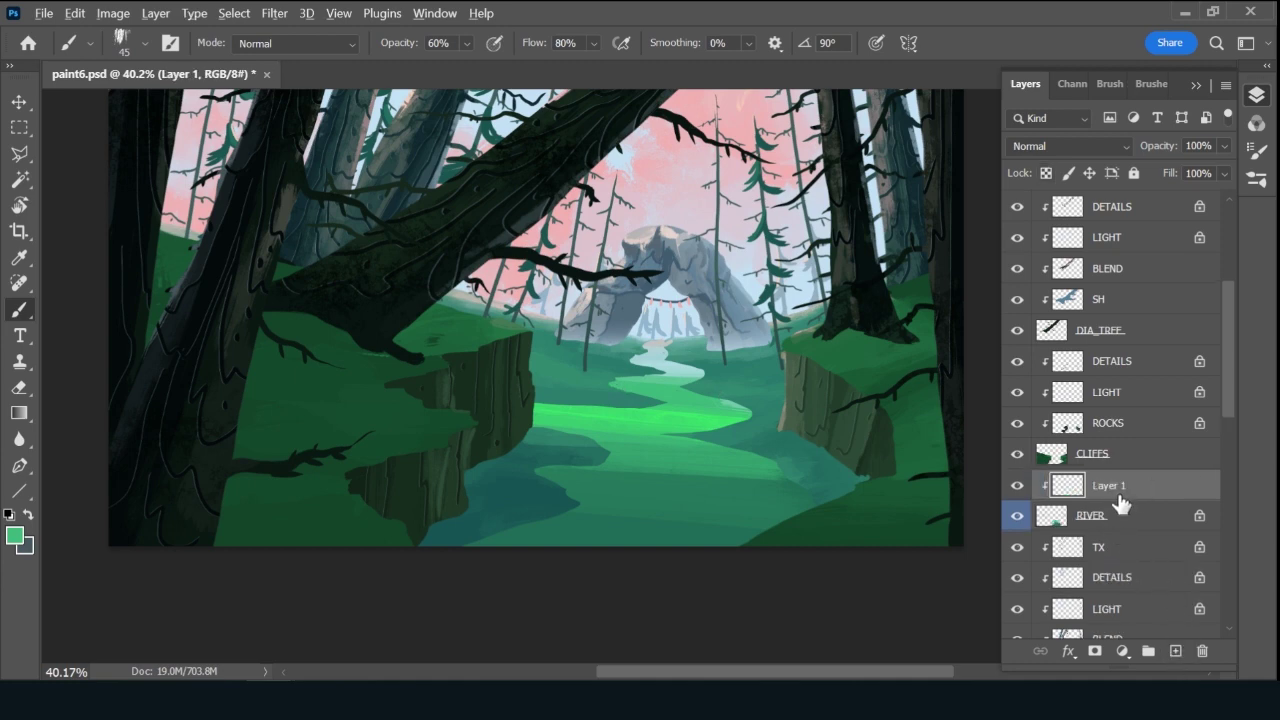
{"action": "double_click", "coordinate": [1108, 487]}
{"action": "type", "text": "SHINE"}
{"action": "key", "text": "Return"}
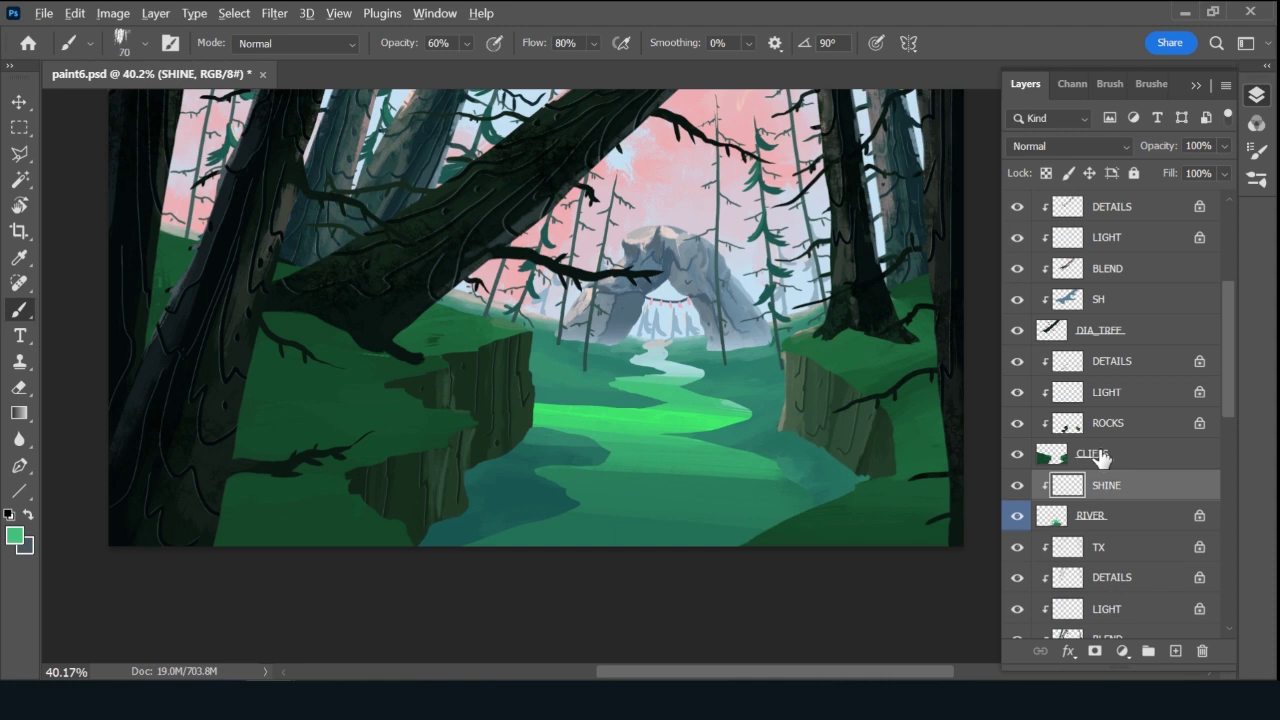
Paint three wide vertical reflection streaks across the river in pink sampled from the sky, with a size 200 brush at 100% opacity.
{"action": "left_click", "coordinate": [697, 108], "text": "alt"}
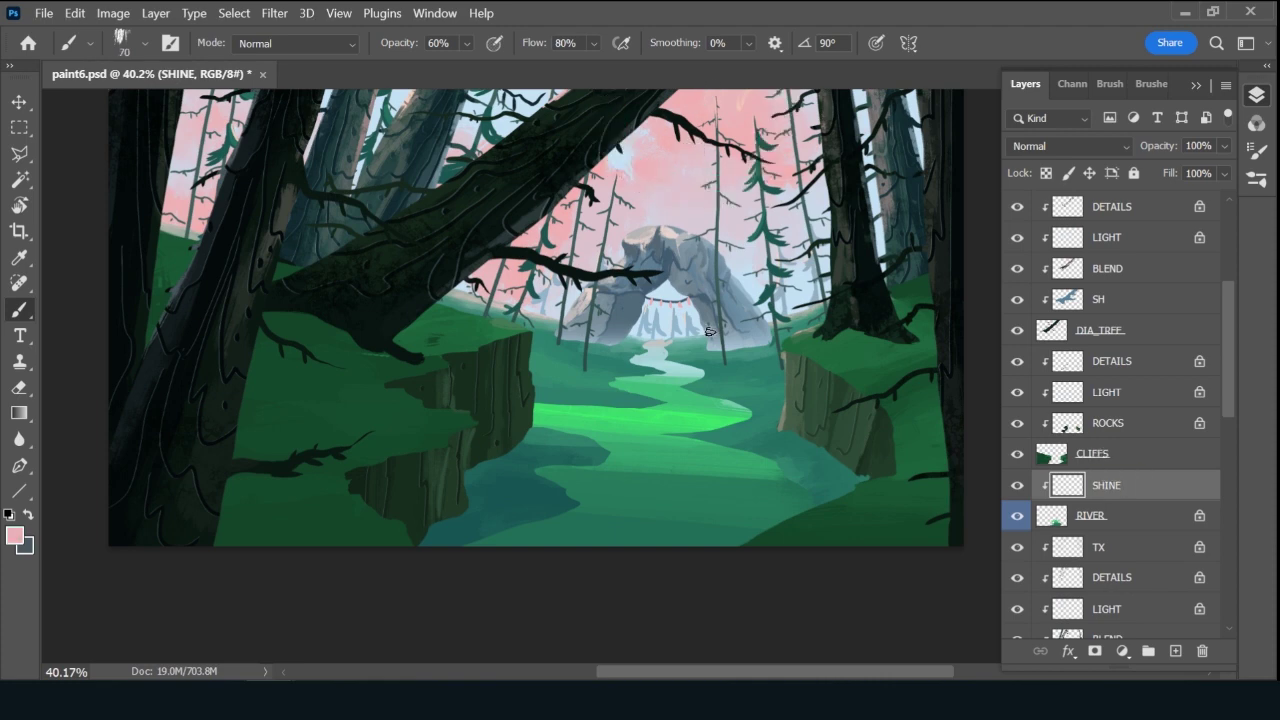
{"action": "key", "text": "bracketright"}
{"action": "key", "text": "bracketright"}
{"action": "key", "text": "bracketright"}
{"action": "key", "text": "bracketright"}
{"action": "key", "text": "bracketright"}
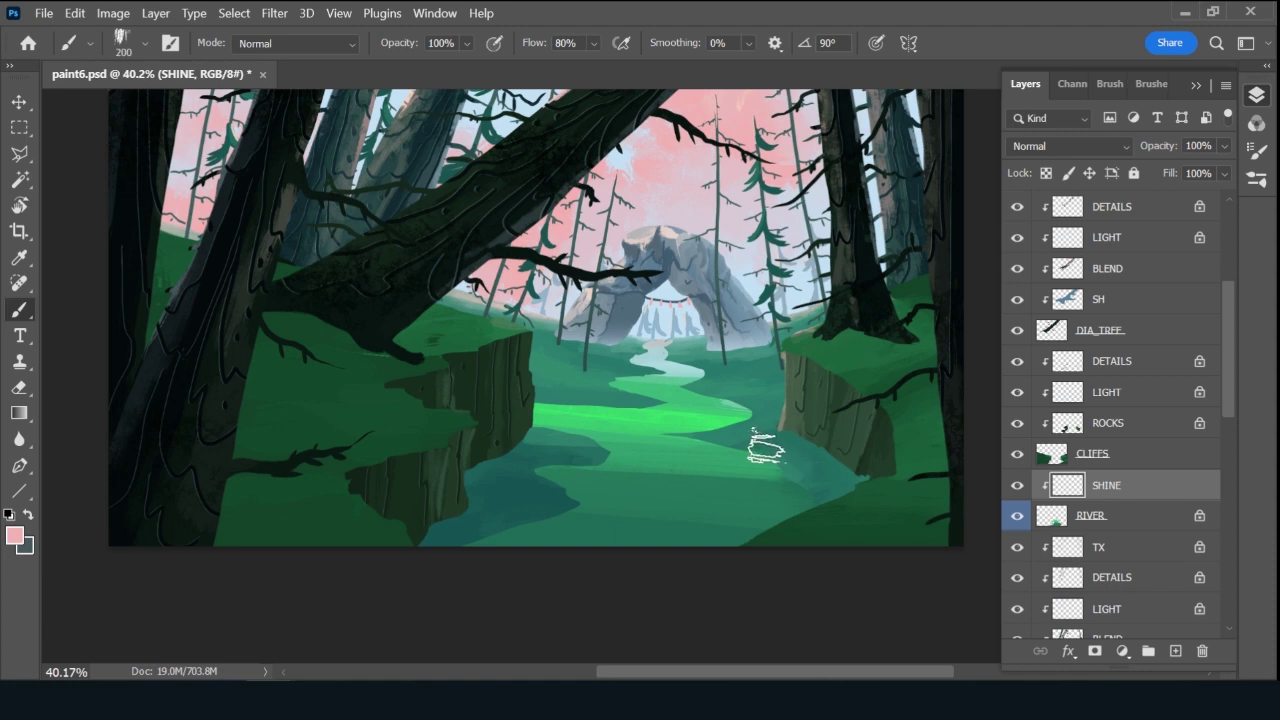
{"action": "left_click", "coordinate": [748, 418]}
{"action": "left_click", "coordinate": [770, 645], "text": "shift"}
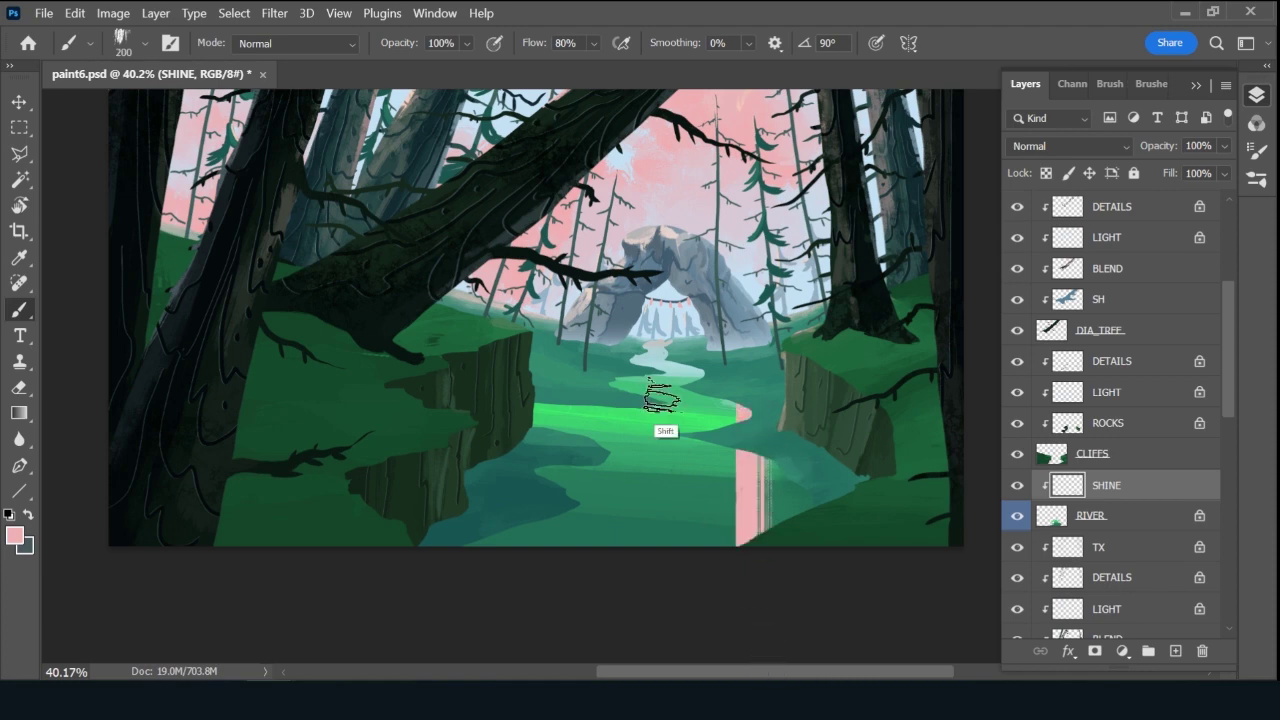
{"action": "left_click", "coordinate": [659, 622], "text": "shift"}
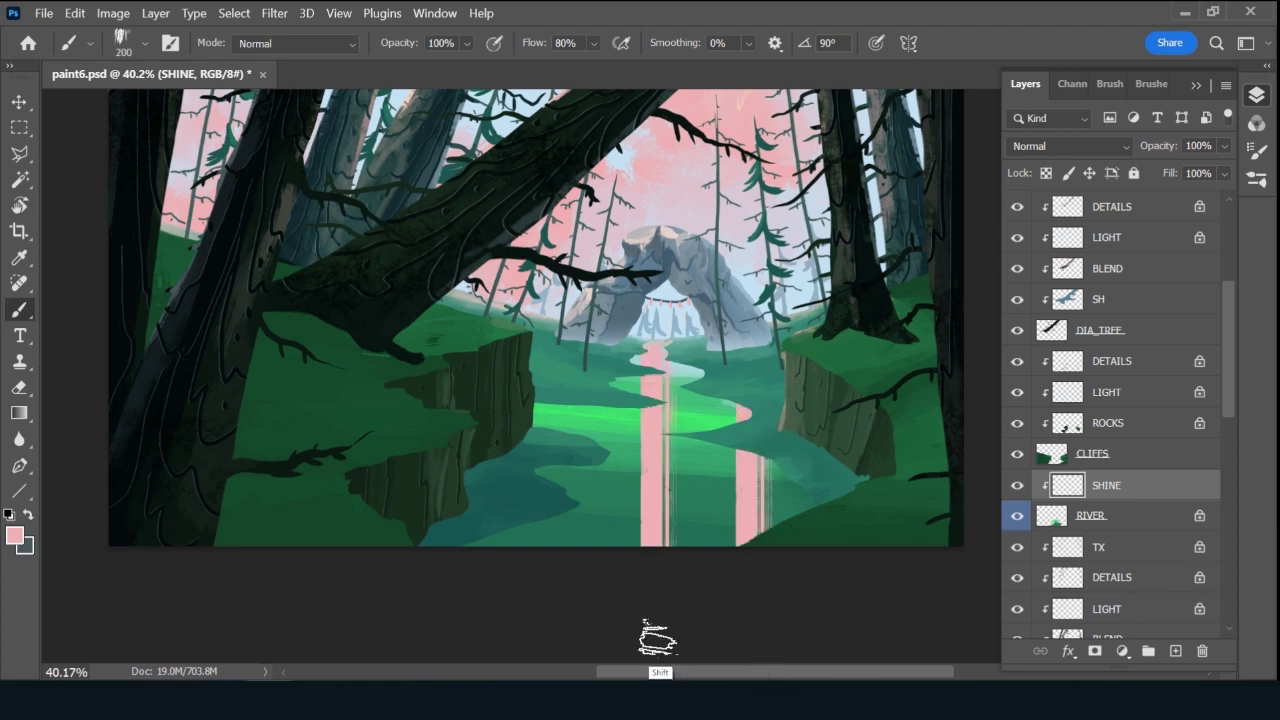
{"action": "left_click", "coordinate": [558, 383]}
{"action": "left_click", "coordinate": [582, 672], "text": "shift"}
Add two thinner vertical pink streaks between the wide ones with a size 70 brush.
{"action": "scroll", "coordinate": [582, 672], "scroll_direction": "down", "scroll_amount": 1}
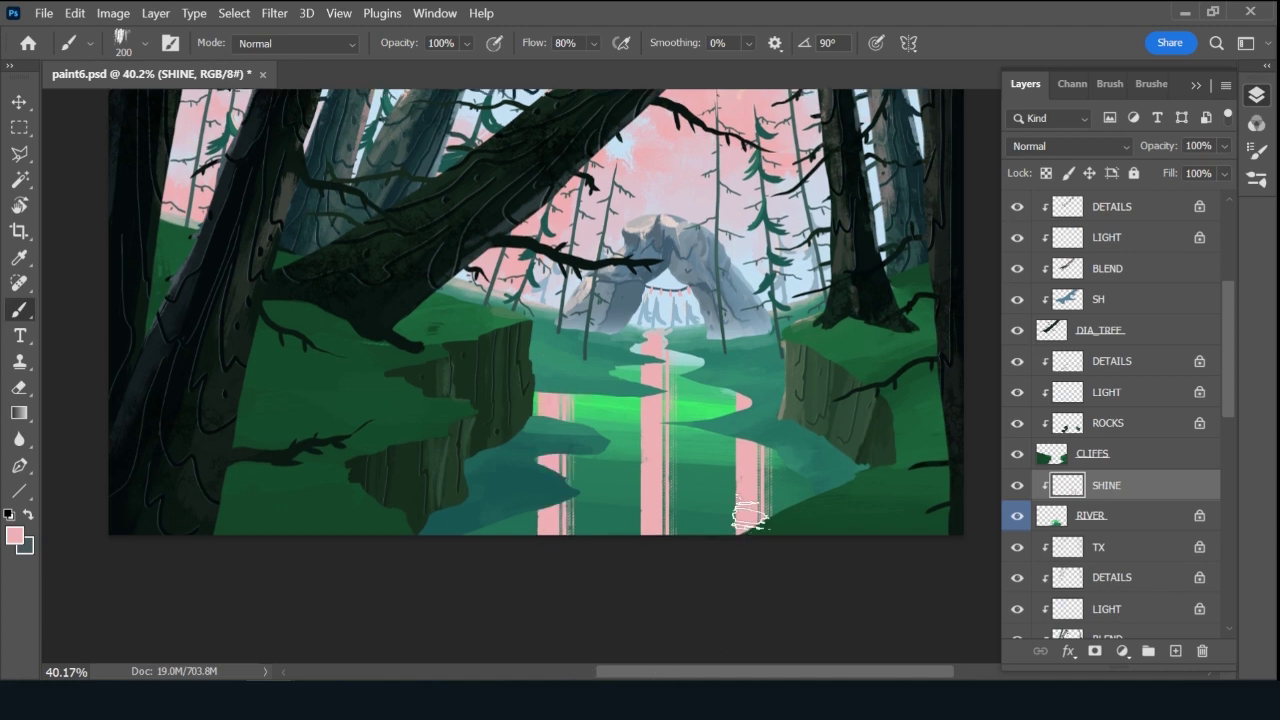
{"action": "key", "text": "bracketleft"}
{"action": "key", "text": "bracketleft"}
{"action": "key", "text": "bracketleft"}
{"action": "key", "text": "bracketleft"}
{"action": "key", "text": "bracketleft"}
{"action": "key", "text": "bracketleft"}
{"action": "key", "text": "bracketleft"}
{"action": "left_click", "coordinate": [710, 384]}
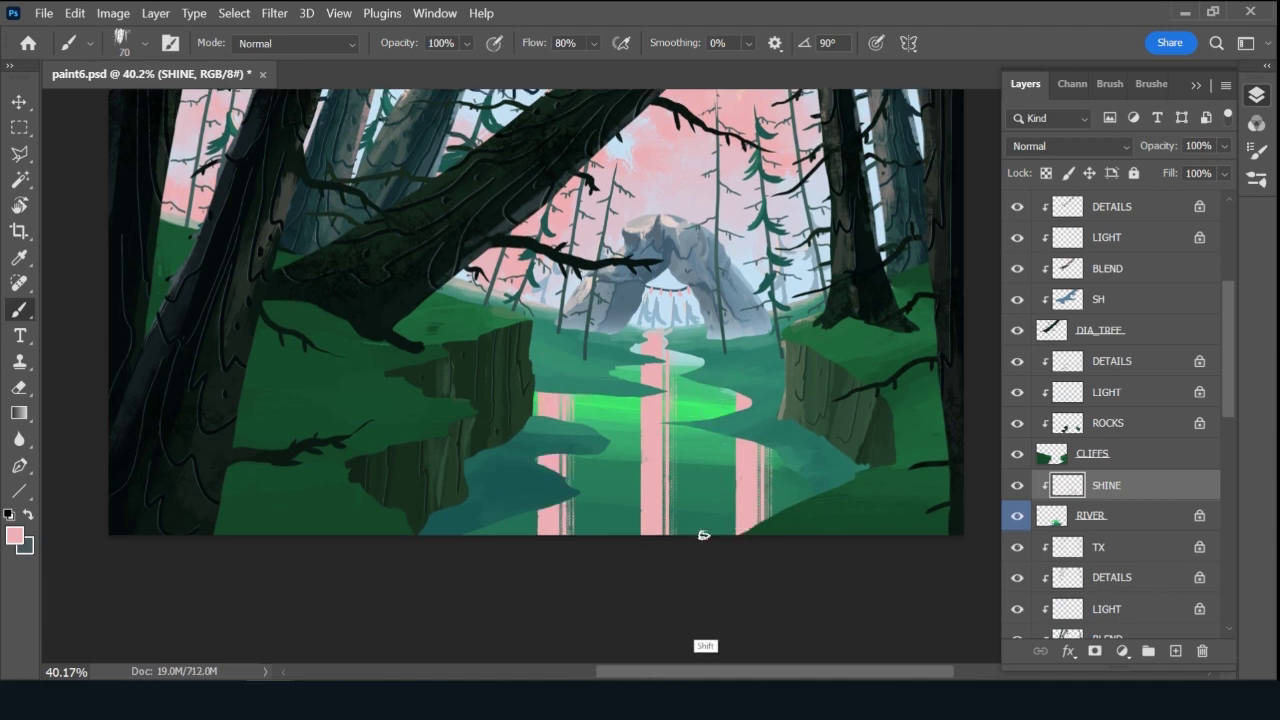
{"action": "left_click", "coordinate": [706, 534], "text": "shift"}
{"action": "left_click", "coordinate": [616, 366]}
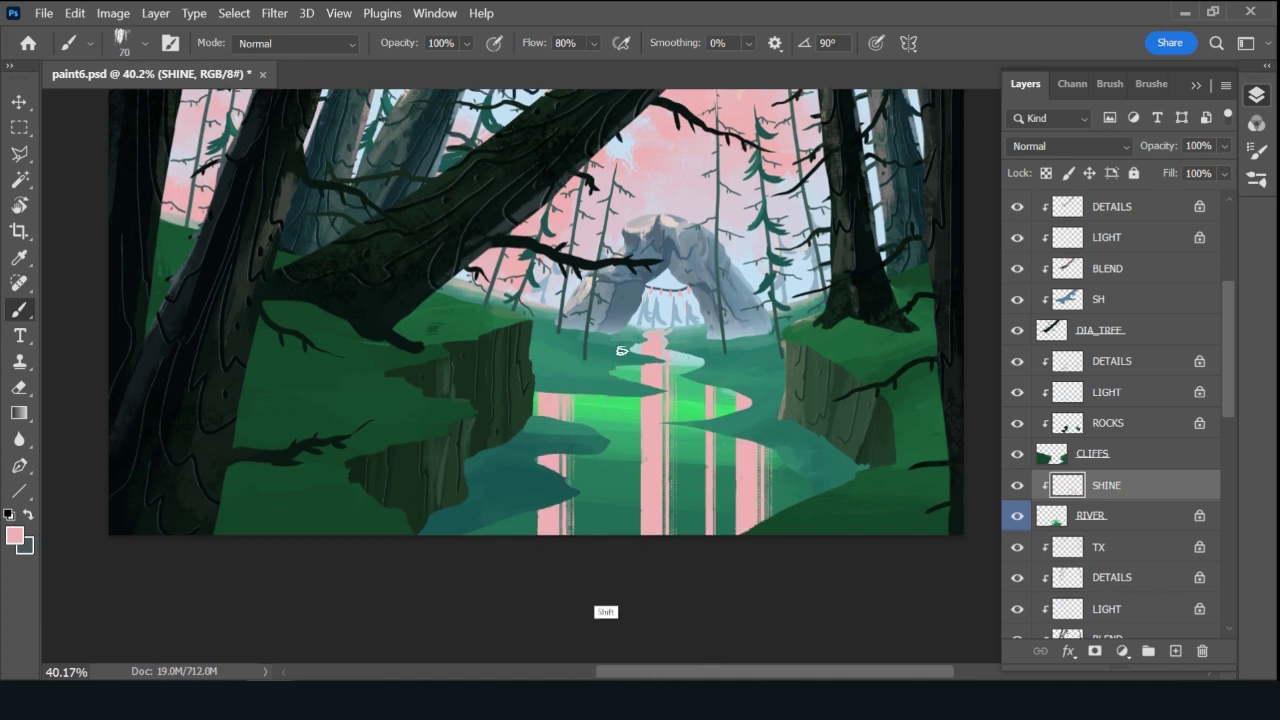
{"action": "left_click", "coordinate": [619, 606], "text": "shift"}
Set the SHINE layer's blend mode to Overlay.
{"action": "left_click", "coordinate": [1081, 148]}
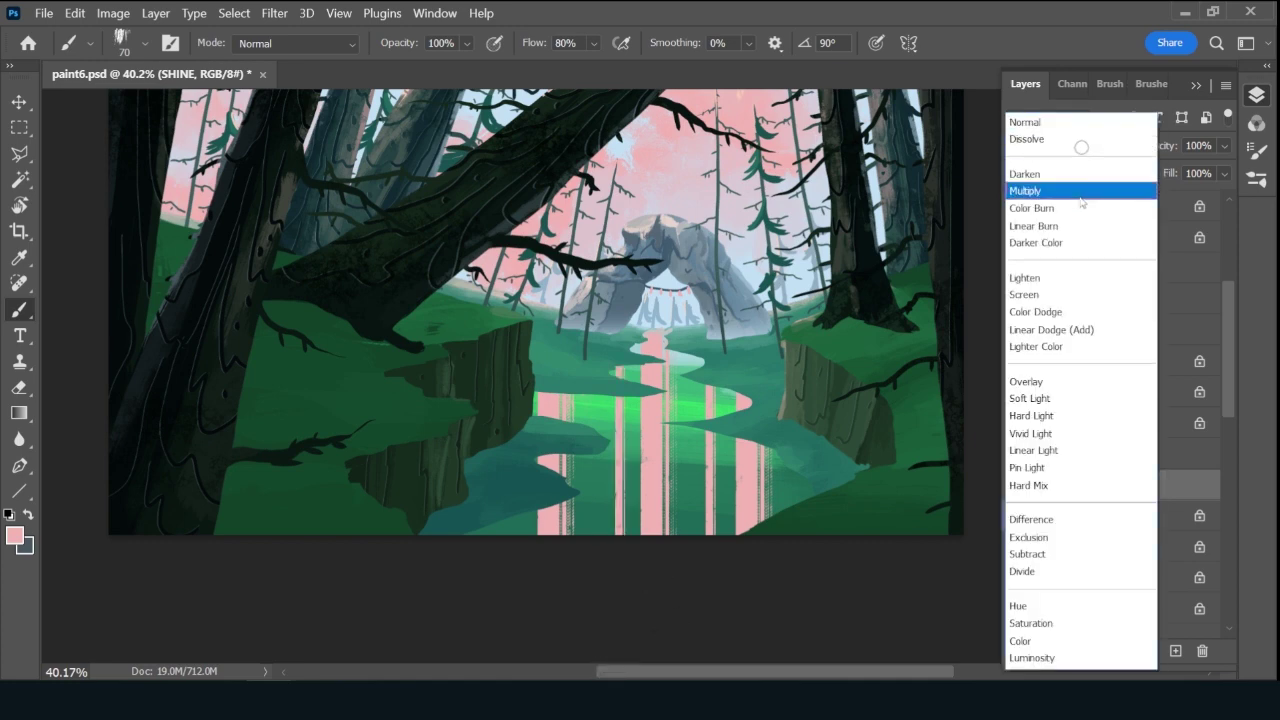
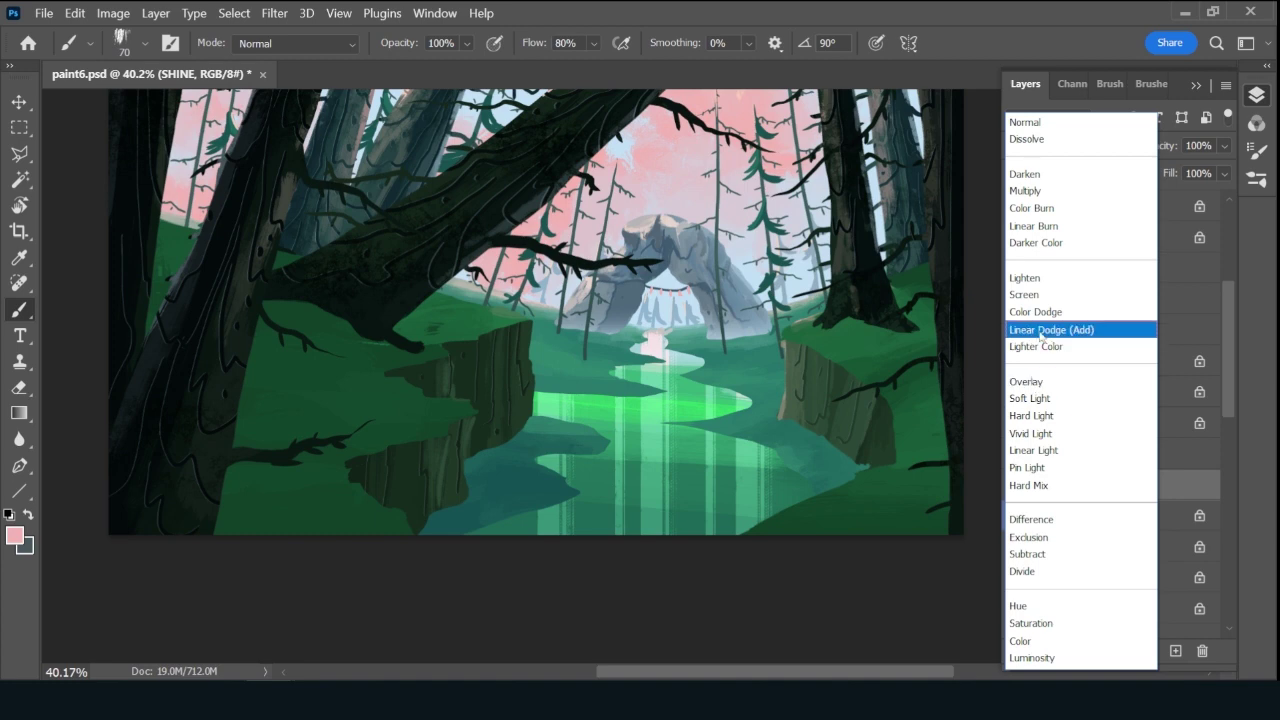
{"action": "left_click", "coordinate": [1038, 382]}
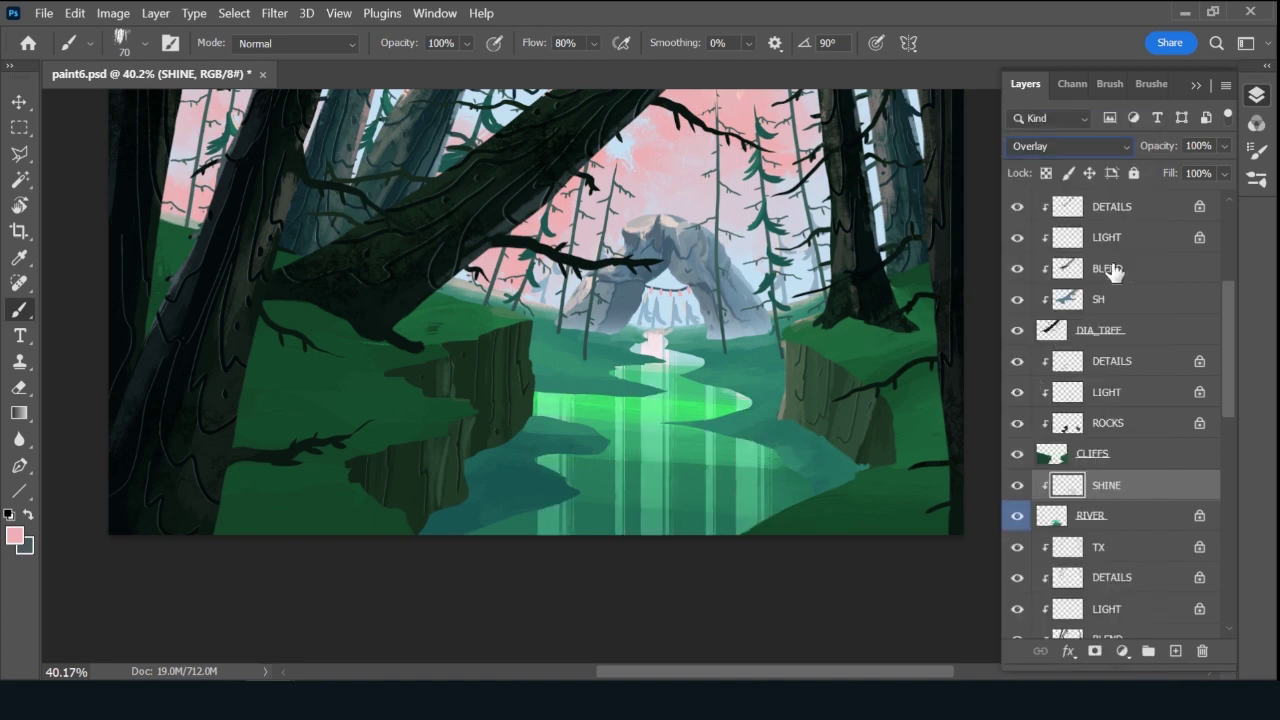
{"action": "left_click_drag", "start_coordinate": [1163, 148], "coordinate": [1159, 150]}
Select the Soft Round Pressure Opacity brush for painting and enlarge it to 400 px.
{"action": "key", "text": "r"}
{"action": "left_click", "coordinate": [1151, 83]}
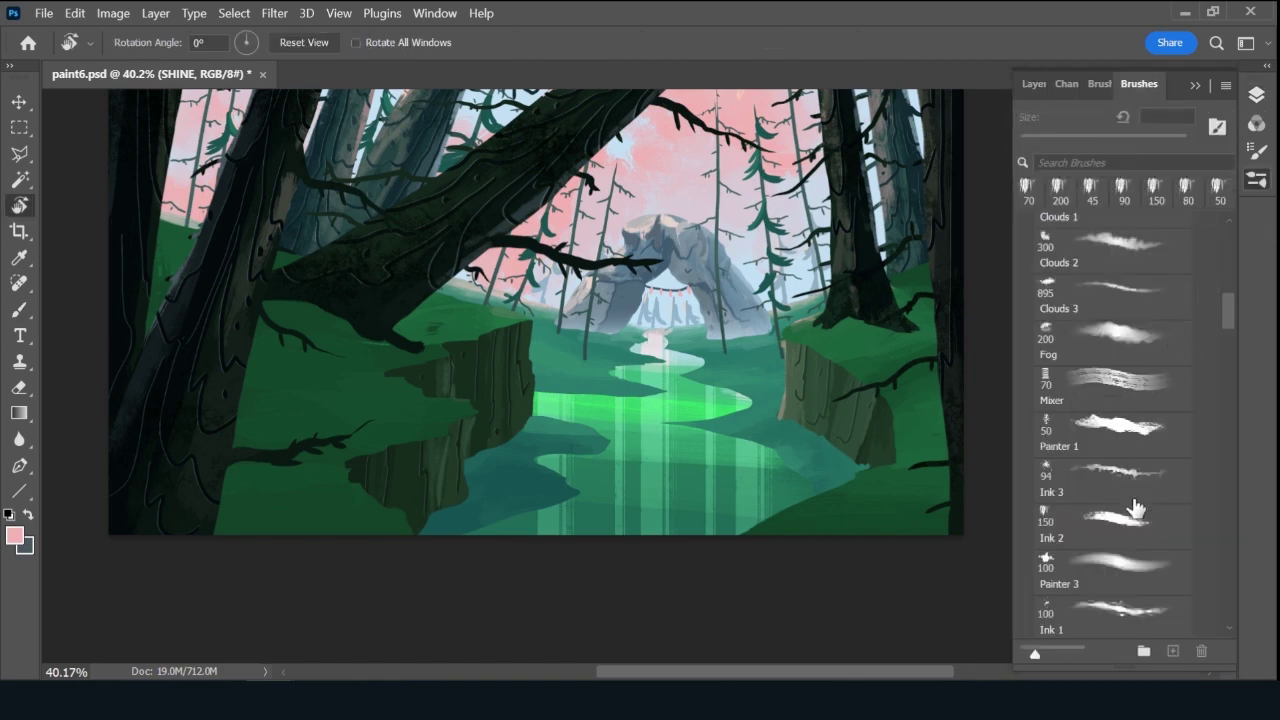
{"action": "scroll", "coordinate": [1226, 333], "scroll_direction": "up", "scroll_amount": 5}
{"action": "left_click", "coordinate": [1115, 448]}
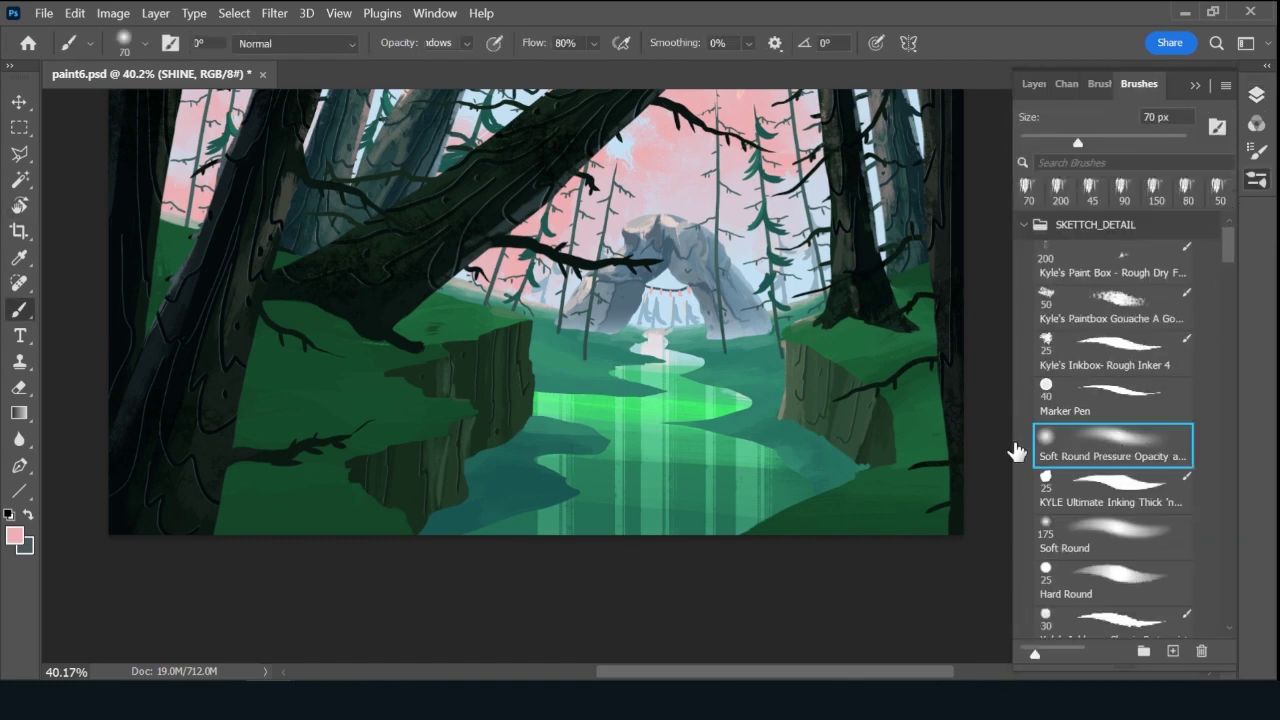
{"action": "key", "text": "bracketright"}
{"action": "key", "text": "bracketright"}
{"action": "key", "text": "bracketright"}
{"action": "key", "text": "bracketright"}
{"action": "key", "text": "bracketright"}
{"action": "key", "text": "bracketright"}
{"action": "key", "text": "bracketright"}
{"action": "key", "text": "bracketright"}
{"action": "key", "text": "bracketright"}
{"action": "key", "text": "bracketright"}
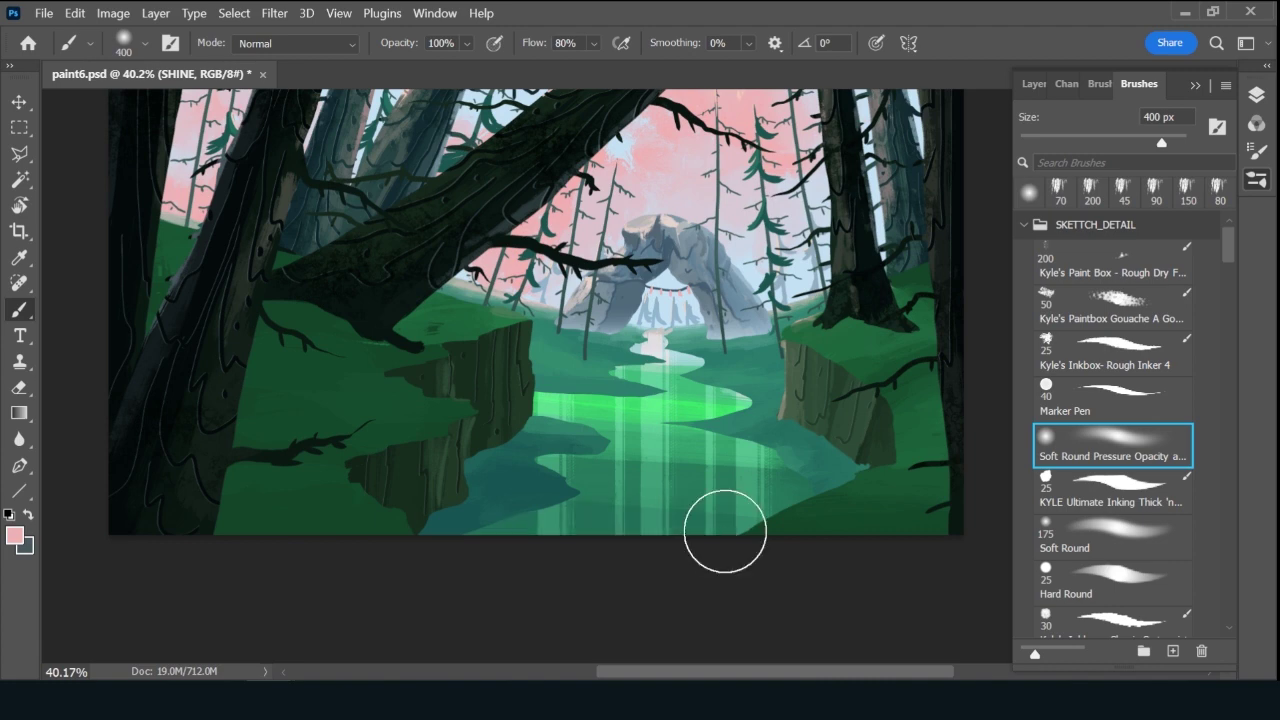
Fade the reflection streaks on the SHINE layer with a Soft Round Pressure Opacity eraser, working at 300 px and 200 px.
{"action": "key", "text": "e"}
{"action": "left_click", "coordinate": [1128, 390]}
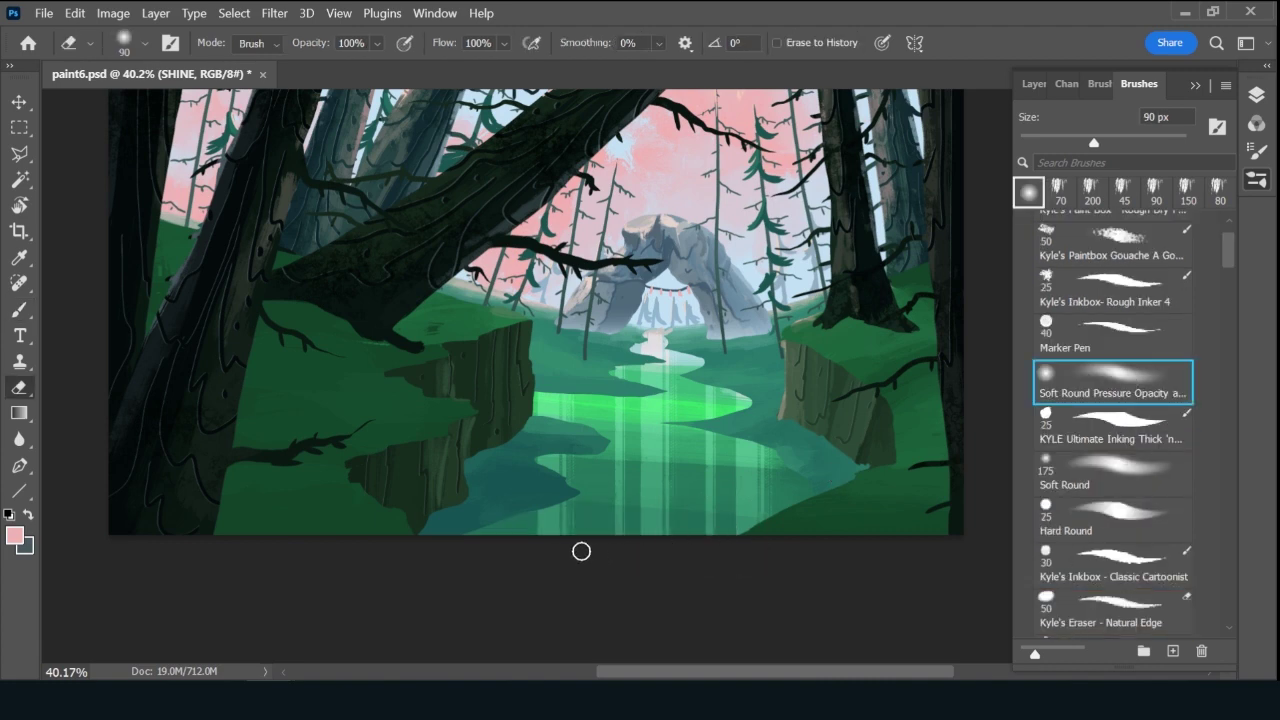
{"action": "key", "text": "bracketright"}
{"action": "key", "text": "bracketright"}
{"action": "key", "text": "bracketright"}
{"action": "key", "text": "bracketright"}
{"action": "key", "text": "bracketright"}
{"action": "key", "text": "bracketright"}
{"action": "key", "text": "bracketright"}
{"action": "key", "text": "bracketright"}
{"action": "key", "text": "bracketright"}
{"action": "key", "text": "bracketright"}
{"action": "key", "text": "bracketright"}
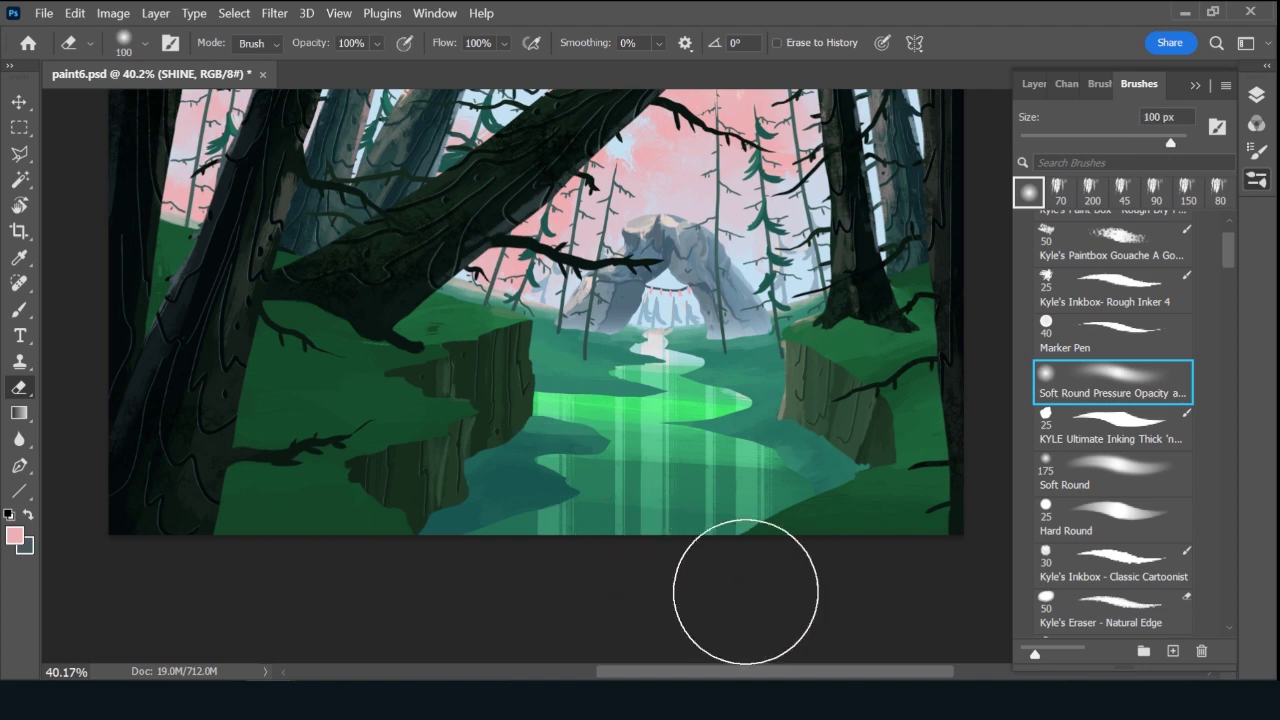
{"action": "key", "text": "bracketleft"}
{"action": "key", "text": "bracketleft"}
{"action": "key", "text": "bracketleft"}
{"action": "key", "text": "bracketleft"}
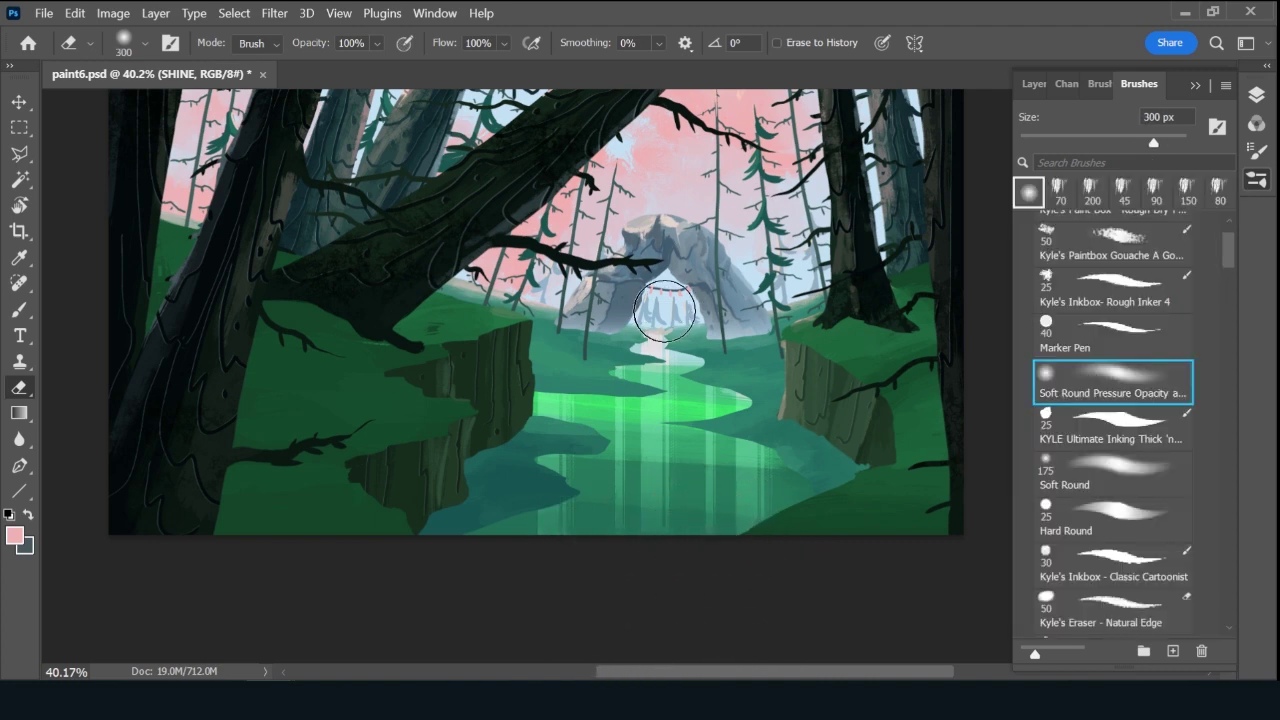
{"action": "key", "text": "bracketleft"}
{"action": "key", "text": "bracketleft"}
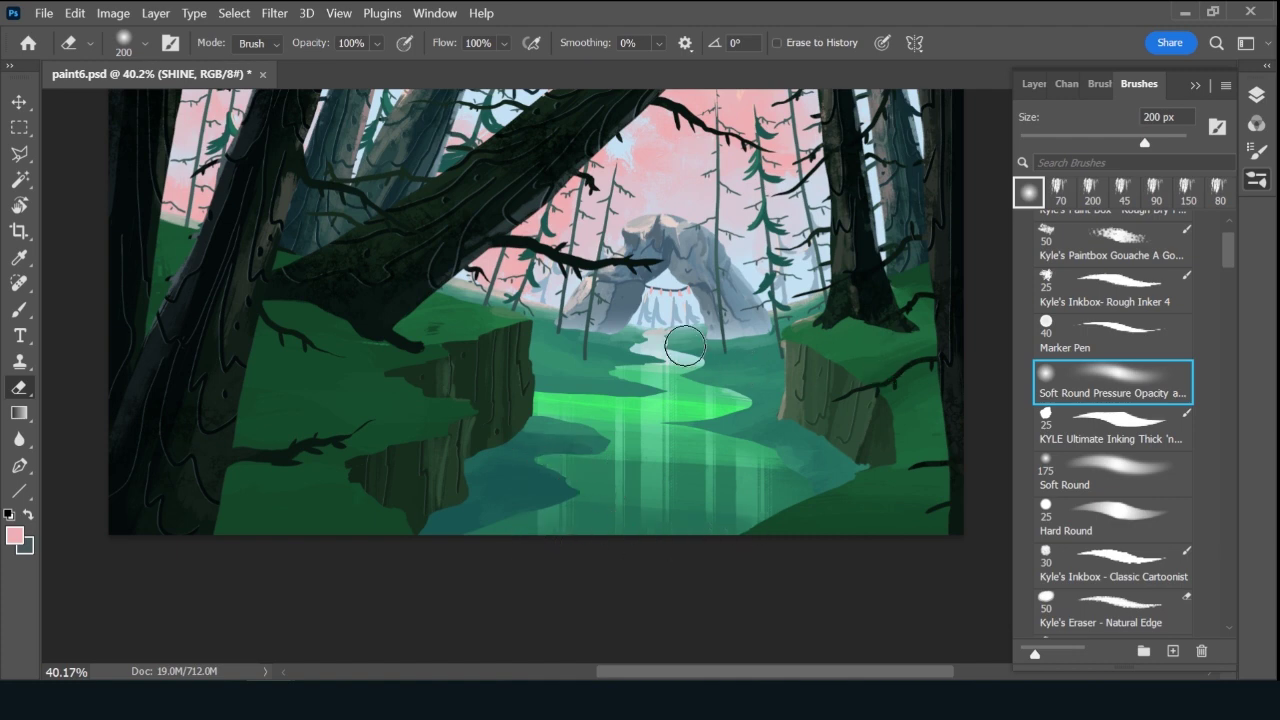
Return to the size 200 vertical streak brush and set the SHINE layer's opacity to 74%.
{"action": "key", "text": "b"}
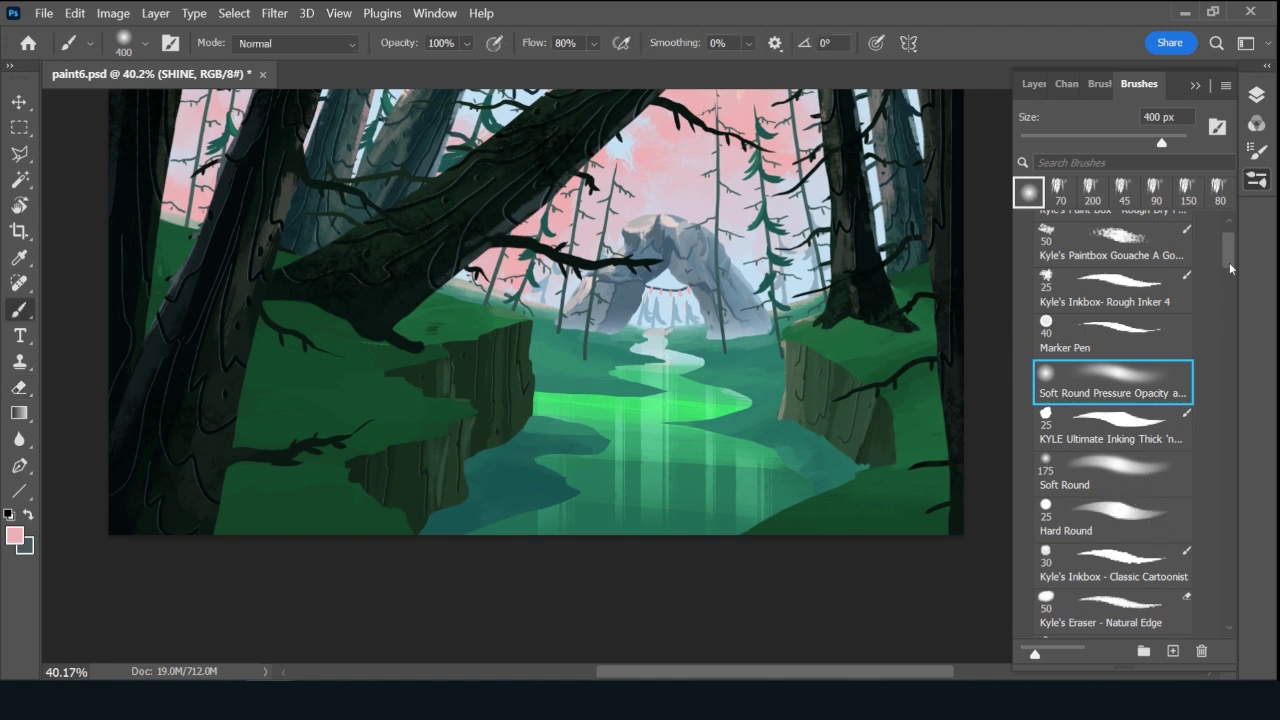
{"action": "scroll", "coordinate": [1225, 279], "scroll_direction": "down", "scroll_amount": 3}
{"action": "scroll", "coordinate": [1225, 280], "scroll_direction": "up", "scroll_amount": 4}
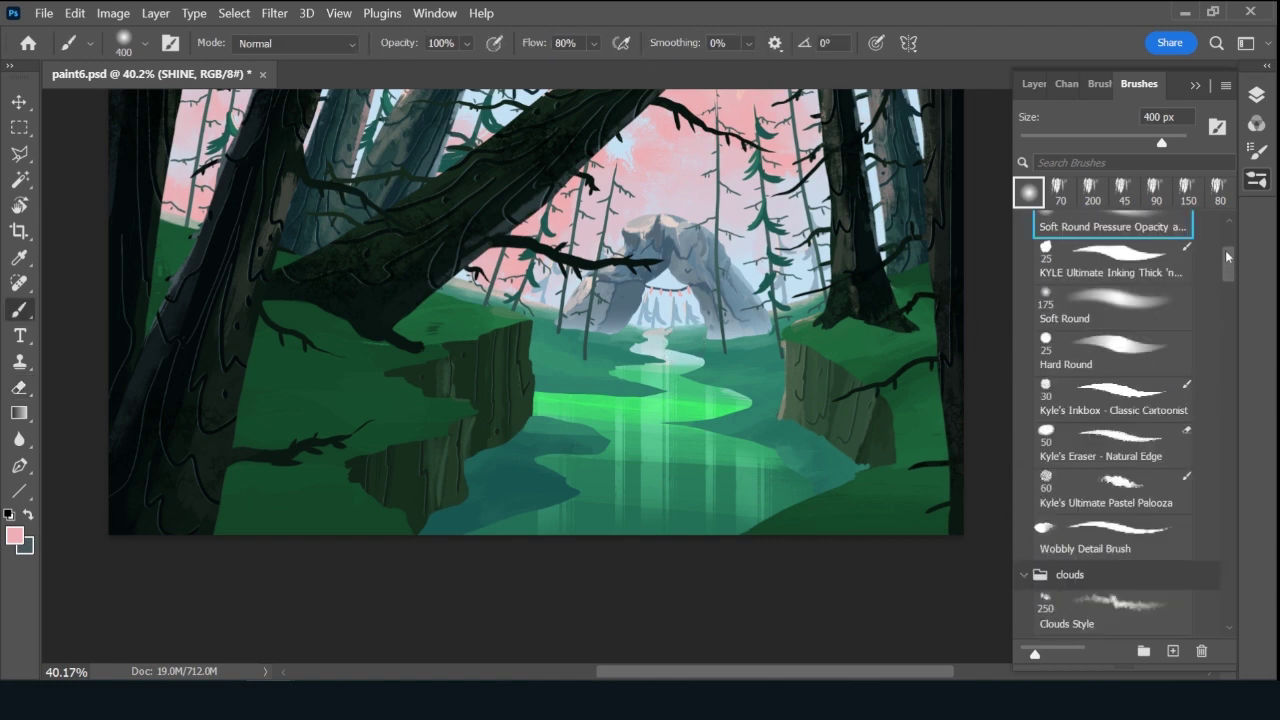
{"action": "left_click", "coordinate": [1093, 200]}
{"action": "left_click", "coordinate": [1032, 85]}
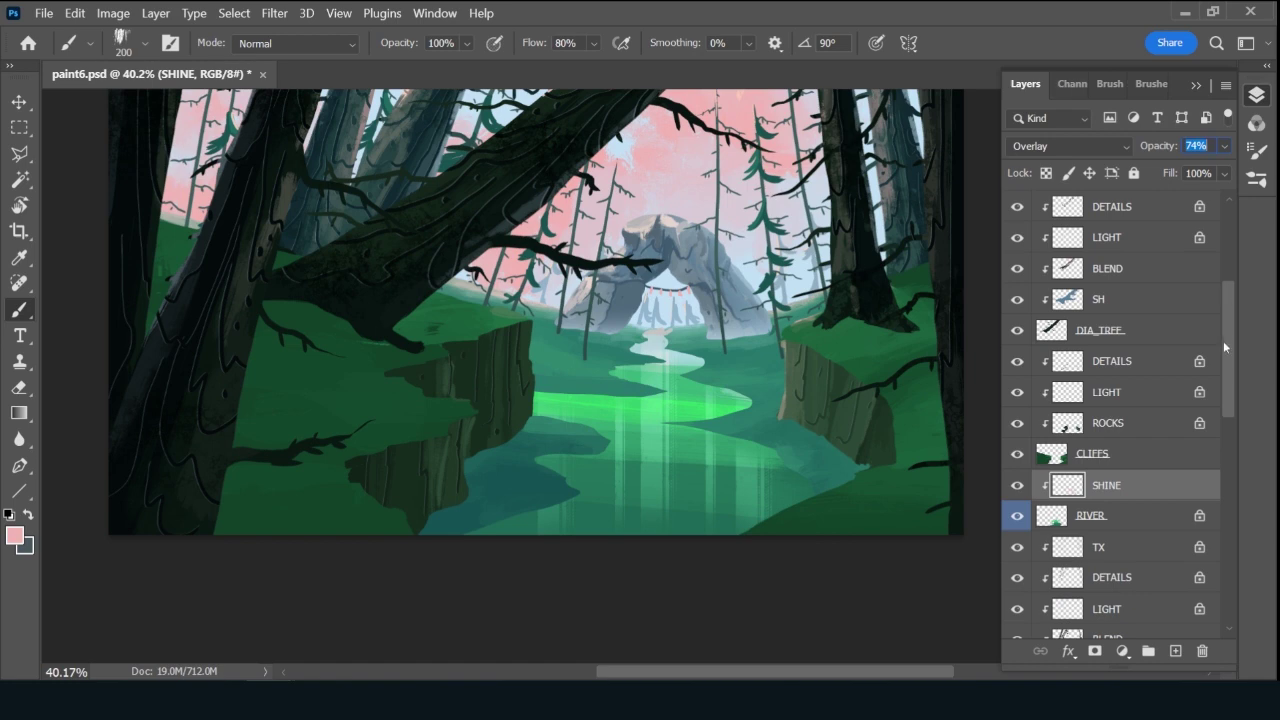
{"action": "key", "text": "Return"}
Add a new clipped layer above SHINE and name it REF.
{"action": "left_click", "coordinate": [1177, 651]}
{"action": "left_click", "coordinate": [1130, 494], "text": "alt"}
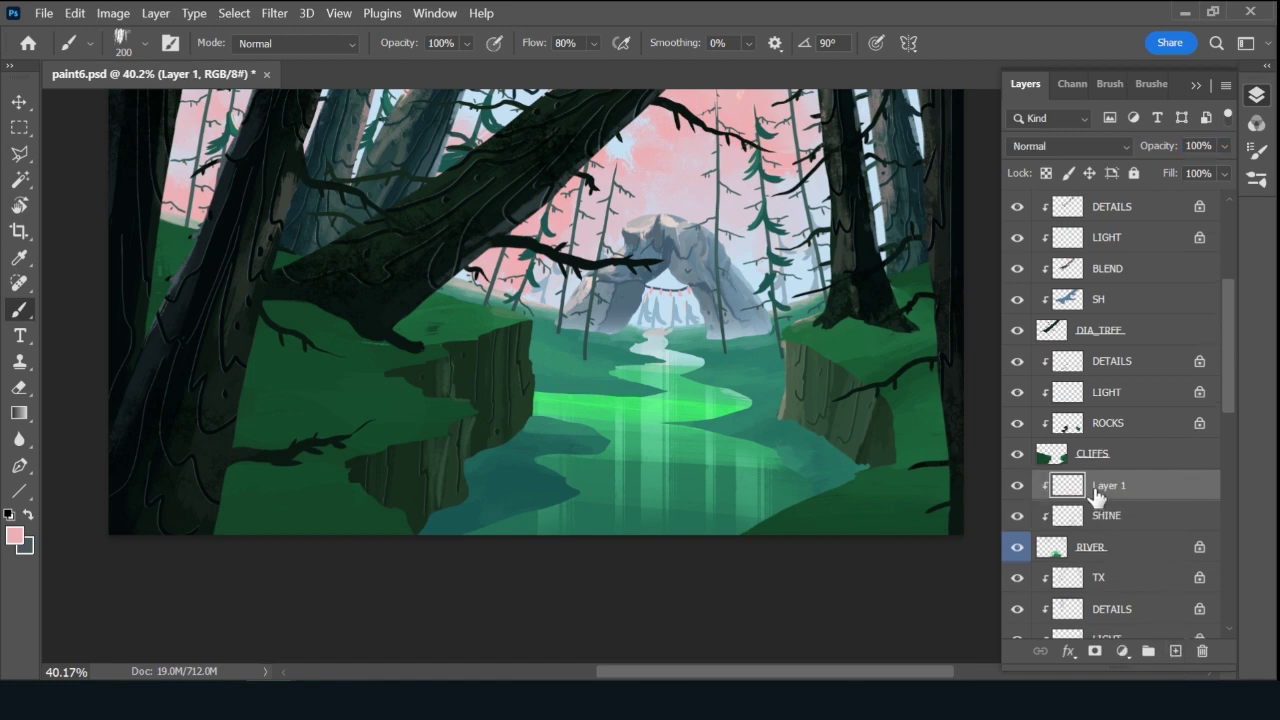
{"action": "double_click", "coordinate": [1105, 485]}
{"action": "type", "text": "REF"}
{"action": "key", "text": "Return"}
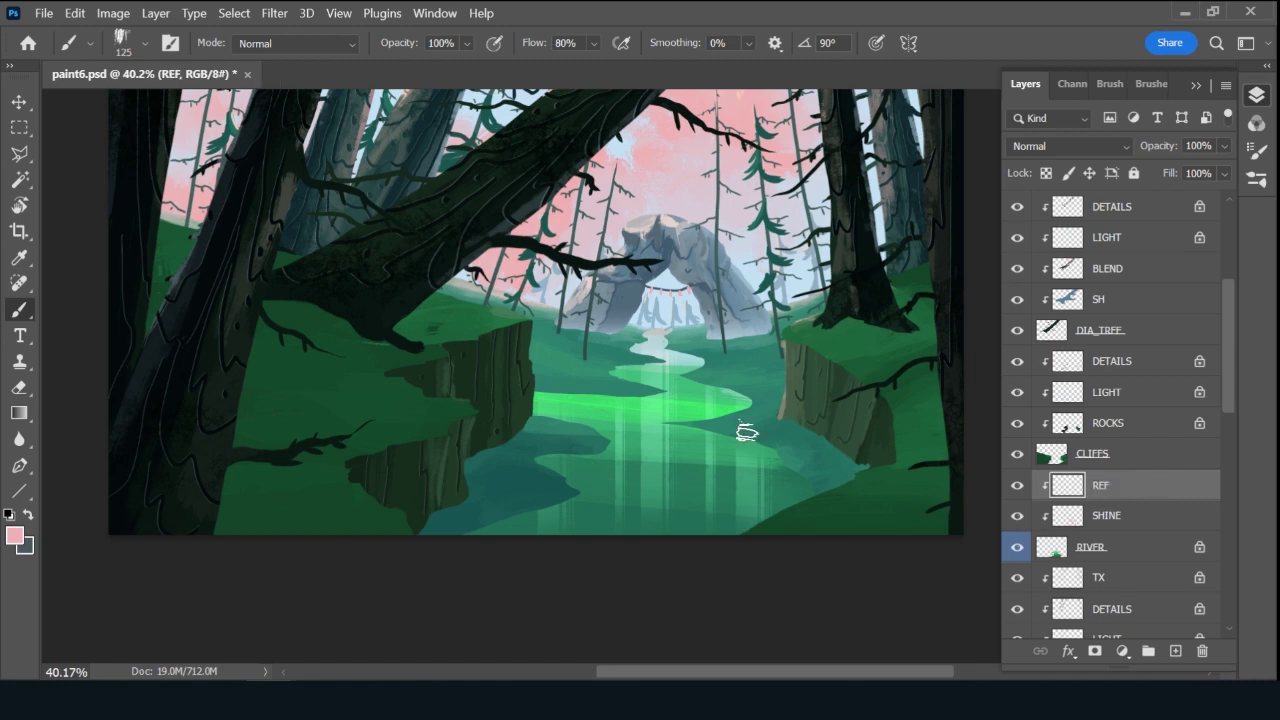
Paint the right cliff's brownish reflection in the river with a size 45 brush, adding a dark accent at its base.
{"action": "key", "text": "bracketleft"}
{"action": "key", "text": "bracketleft"}
{"action": "left_click", "coordinate": [773, 463], "text": "alt"}
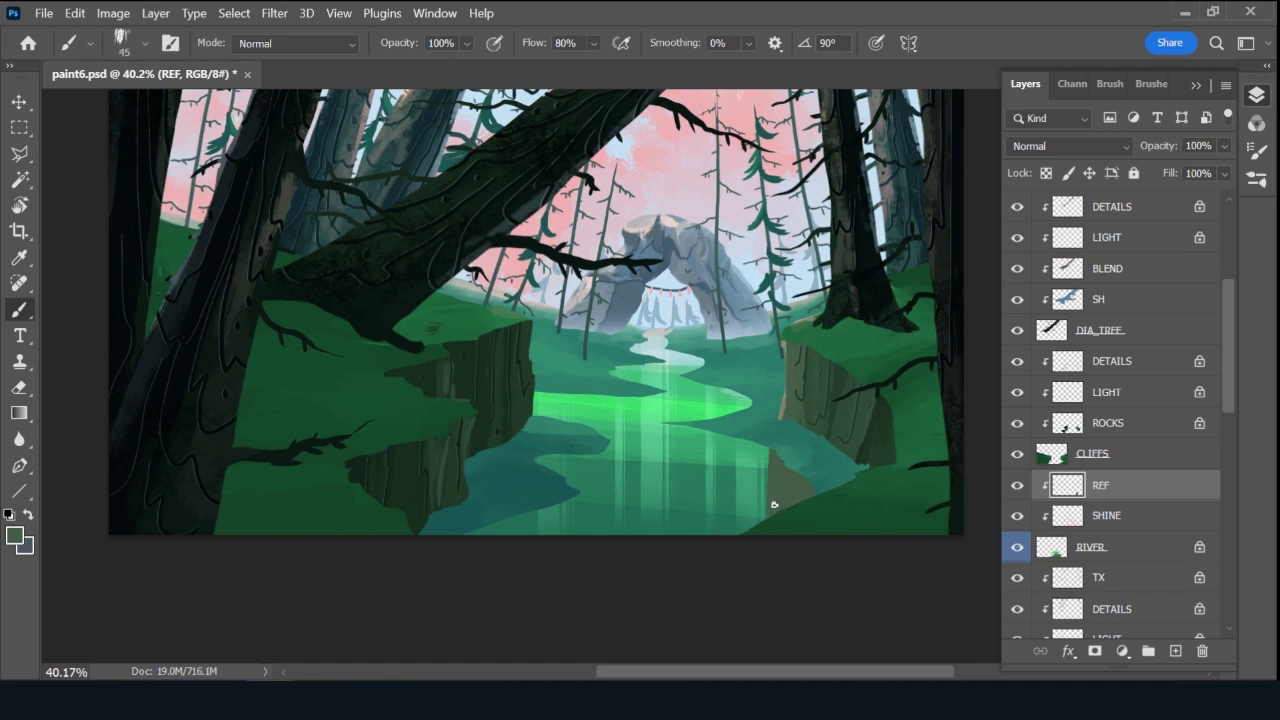
{"action": "key", "text": "d"}
{"action": "left_click_drag", "start_coordinate": [769, 514], "coordinate": [766, 520]}
Paint two dark vertical trunk reflections in the bright green stretch of river with a size 30 brush, sampling the thin background trees.
{"action": "left_click", "coordinate": [723, 349], "text": "alt"}
{"action": "key", "text": "bracketleft"}
{"action": "left_click_drag", "start_coordinate": [724, 412], "coordinate": [725, 390]}
{"action": "key", "text": "ctrl+z"}
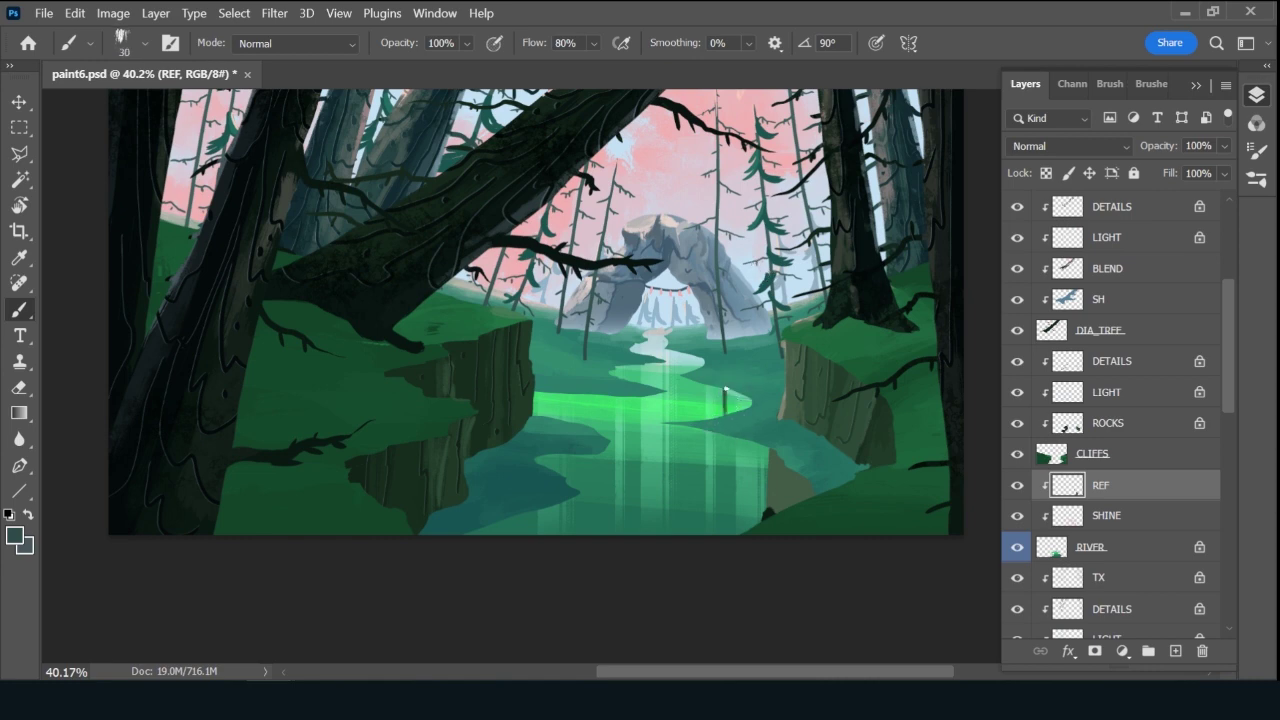
{"action": "left_click", "coordinate": [586, 357], "text": "alt"}
{"action": "left_click_drag", "start_coordinate": [581, 396], "coordinate": [580, 423]}
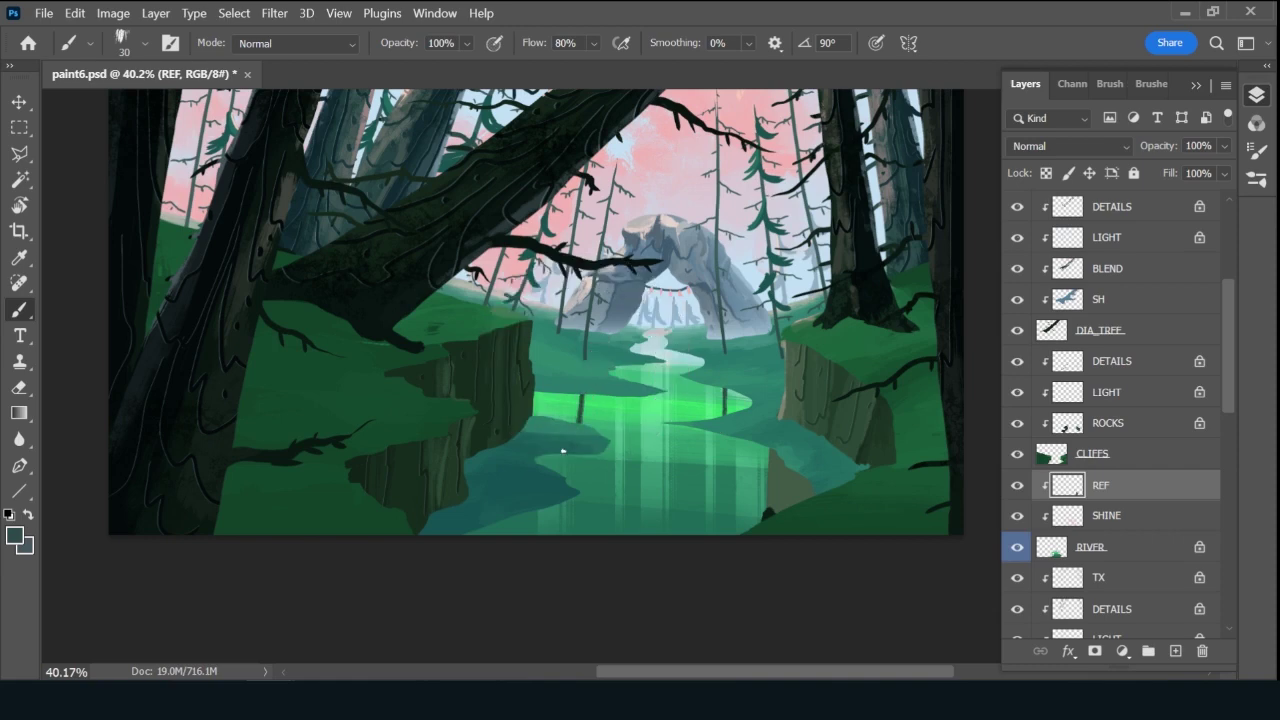
Paint the left cliff's reflection along the lower-left river with a size 40 brush in dark green sampled from the cliff.
{"action": "left_click", "coordinate": [460, 500], "text": "alt"}
{"action": "key", "text": "bracketright"}
{"action": "key", "text": "alt"}
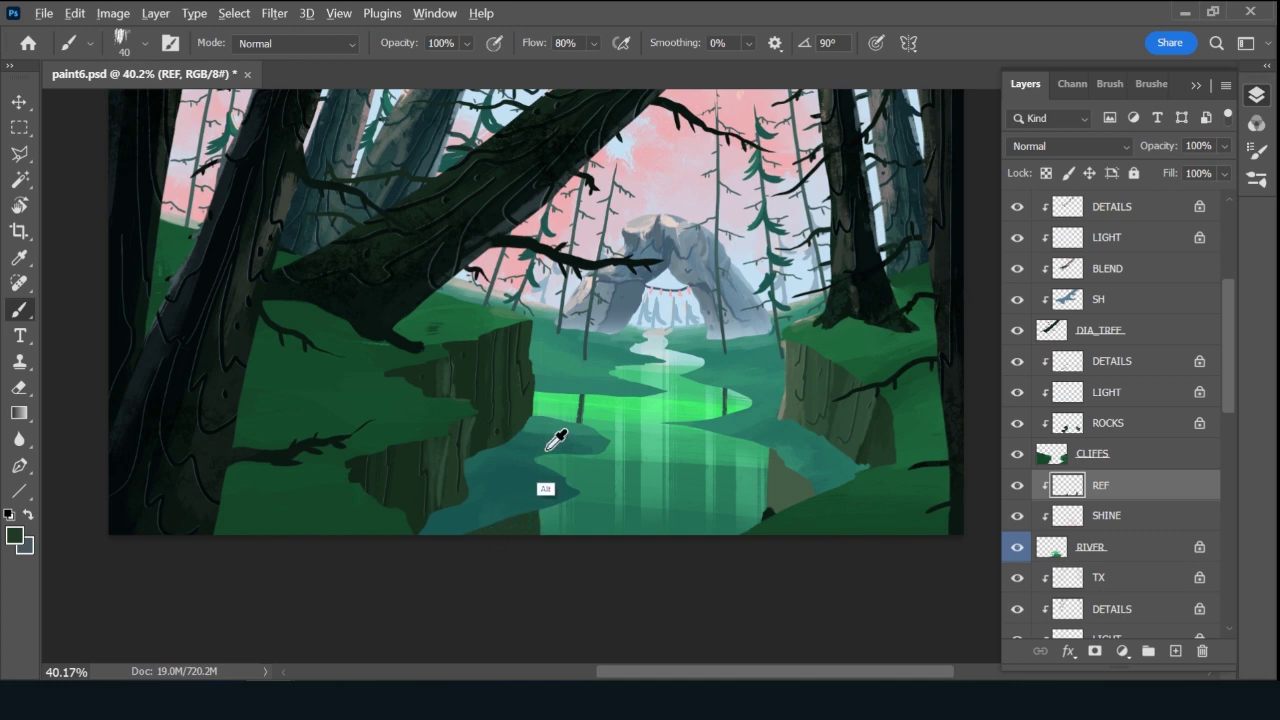
Paint teal bank reflections along the river's edges in colors sampled from the banks, reducing the brush from 40 to 25 px.
{"action": "left_click", "coordinate": [547, 449], "text": "alt"}
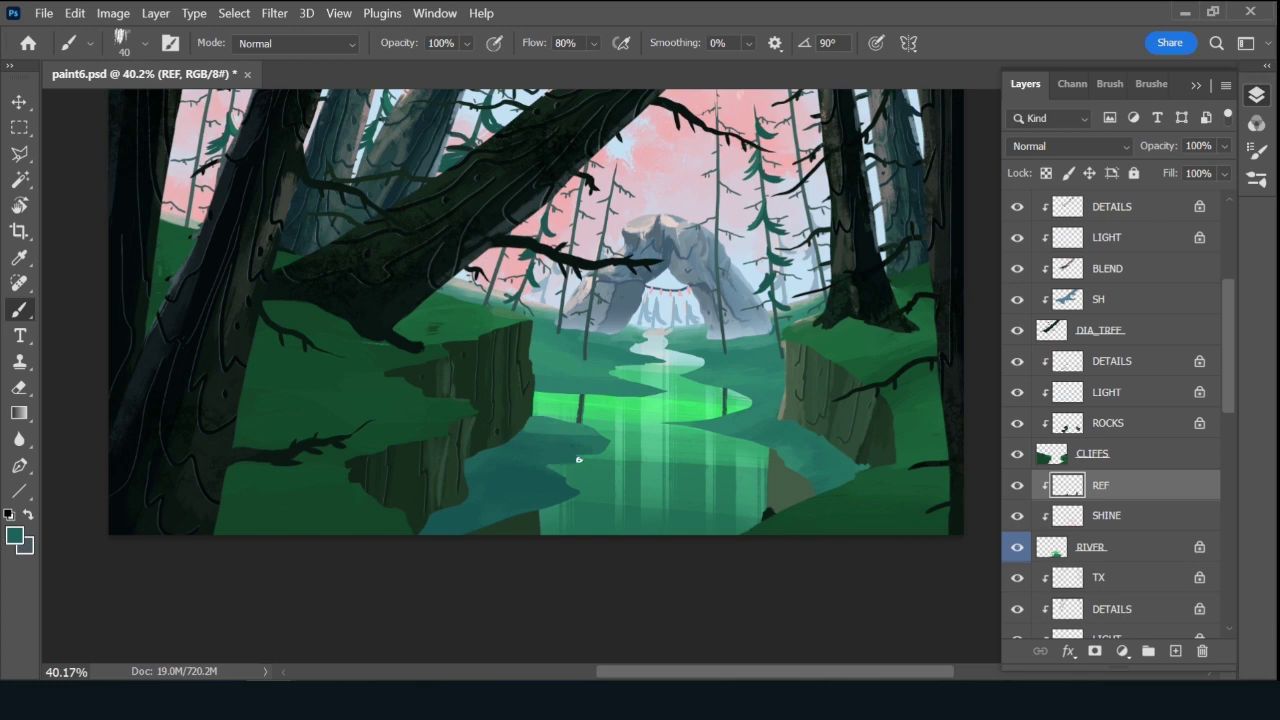
{"action": "key", "text": "alt"}
{"action": "left_click", "coordinate": [740, 425], "text": "alt"}
{"action": "key", "text": "bracketleft"}
{"action": "key", "text": "bracketleft"}
{"action": "key", "text": "bracketleft"}
{"action": "left_click", "coordinate": [711, 425], "text": "alt"}
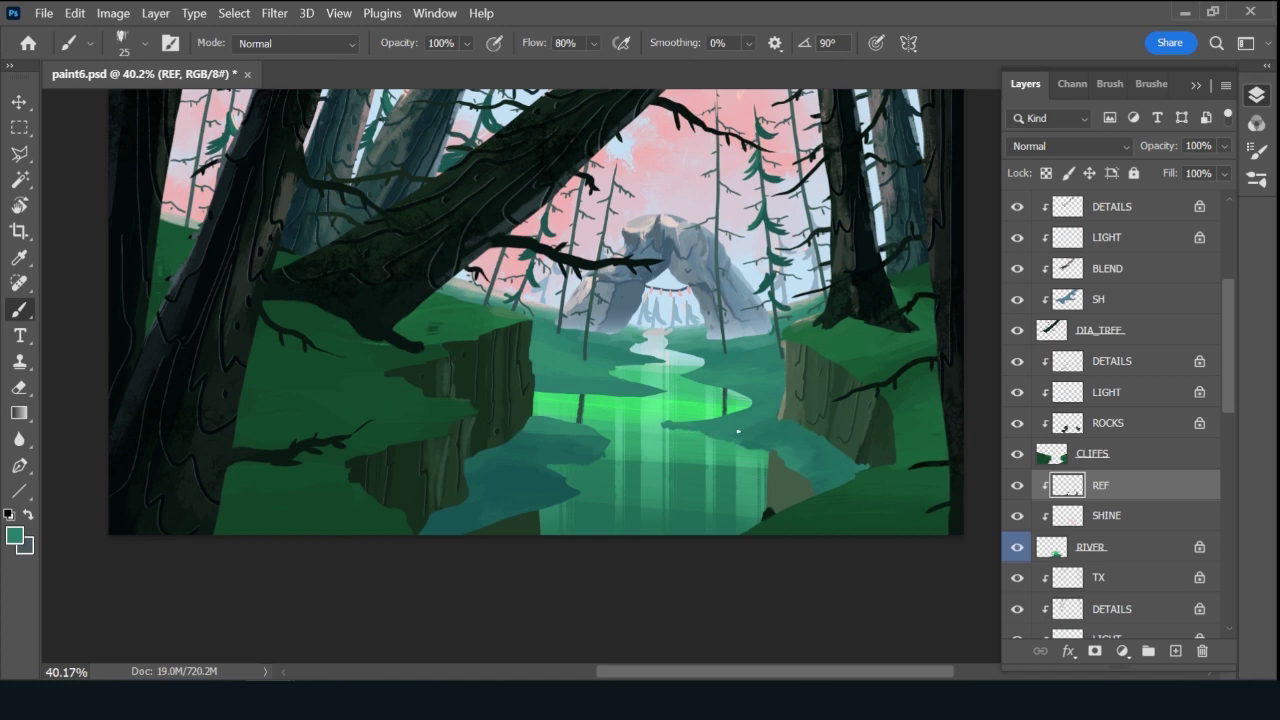
{"action": "left_click_drag", "start_coordinate": [736, 428], "coordinate": [668, 421]}
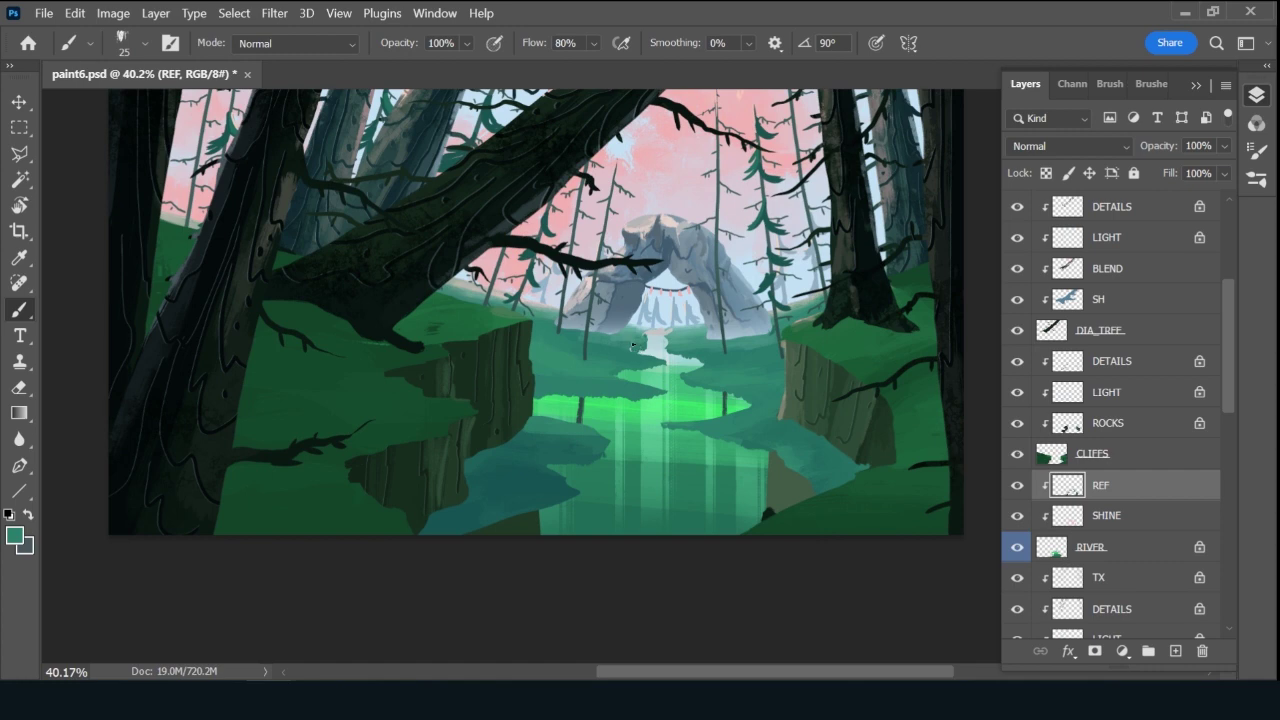
Paint the stone arch's reflection on the farthest river bends in gray-blue sampled from the arch.
{"action": "left_click", "coordinate": [715, 330], "text": "alt"}
{"action": "left_click", "coordinate": [706, 306], "text": "alt"}
{"action": "left_click_drag", "start_coordinate": [672, 360], "coordinate": [694, 364]}
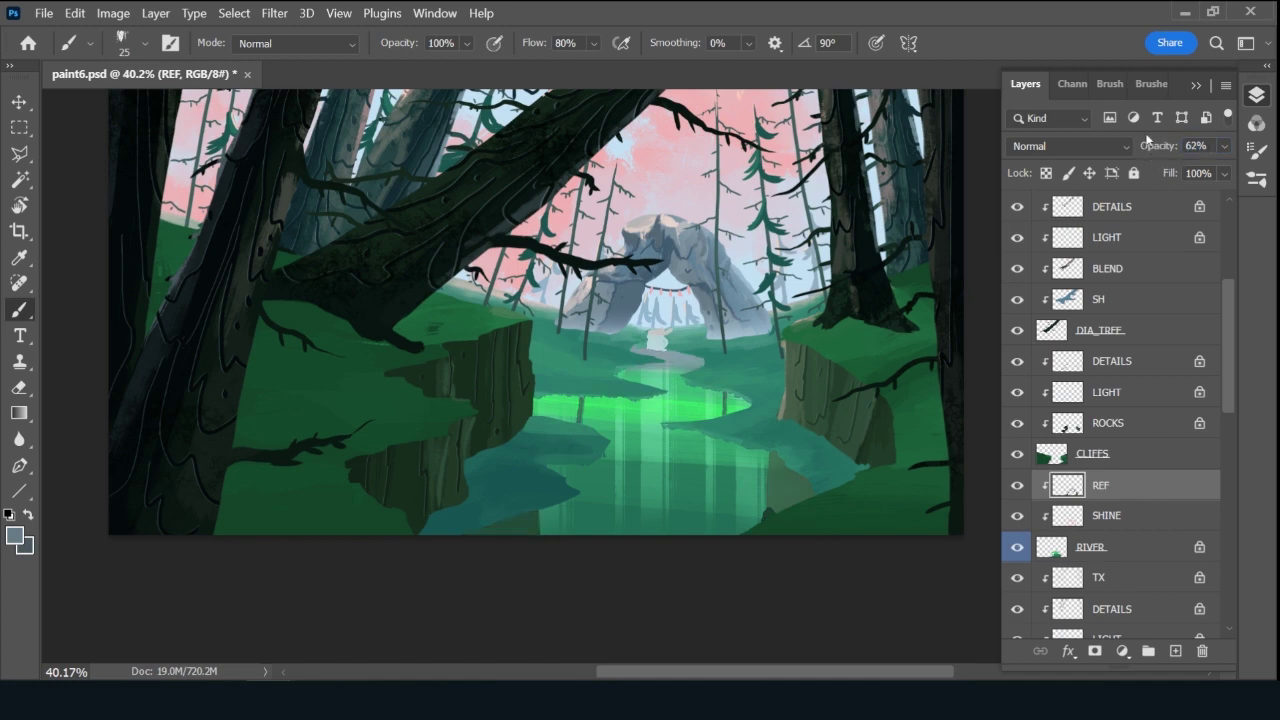
Sample dark teal for a size 30 brush and set the REF layer's opacity to 46%.
{"action": "key", "text": "bracketright"}
{"action": "left_click", "coordinate": [553, 496], "text": "alt"}
{"action": "left_click_drag", "start_coordinate": [1152, 146], "coordinate": [1152, 155]}
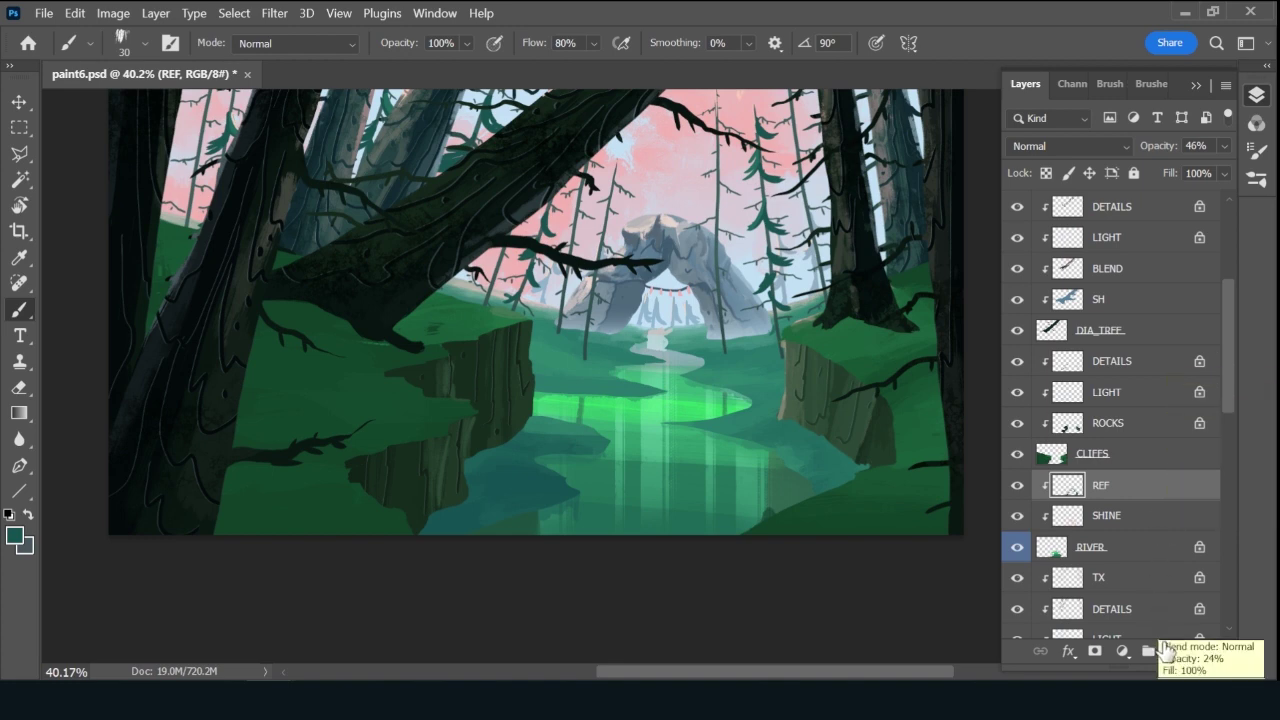
Add a layer named GRASS_TX directly below DIA_TREE and give it a green color label.
{"action": "left_click", "coordinate": [1175, 652]}
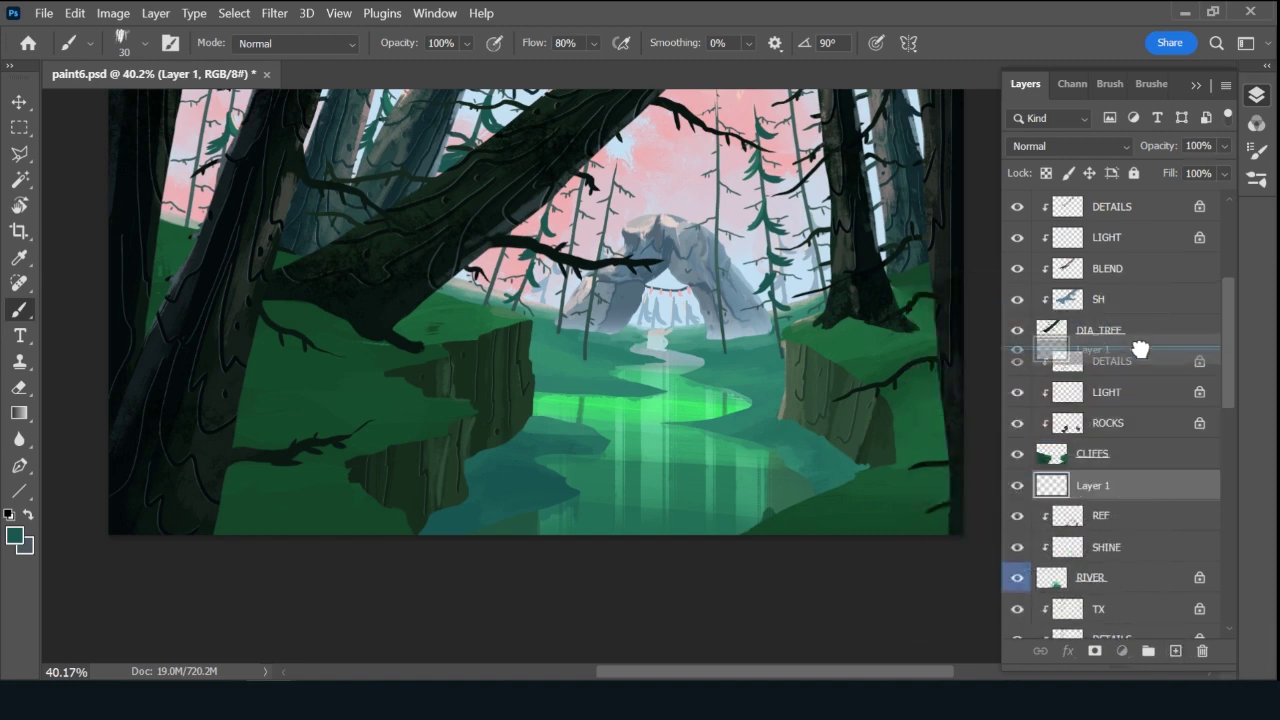
{"action": "left_click_drag", "start_coordinate": [1130, 361], "coordinate": [1125, 362]}
{"action": "double_click", "coordinate": [1100, 360]}
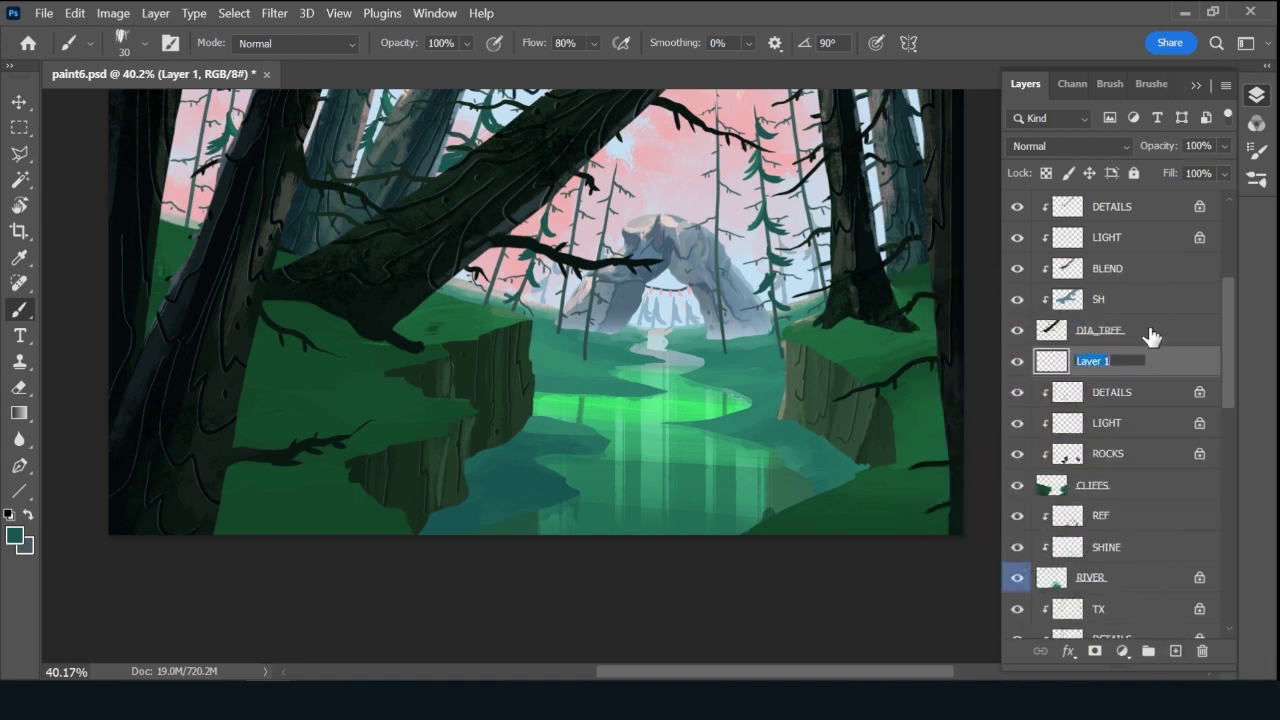
{"action": "type", "text": "GRASS_TX"}
{"action": "key", "text": "Return"}
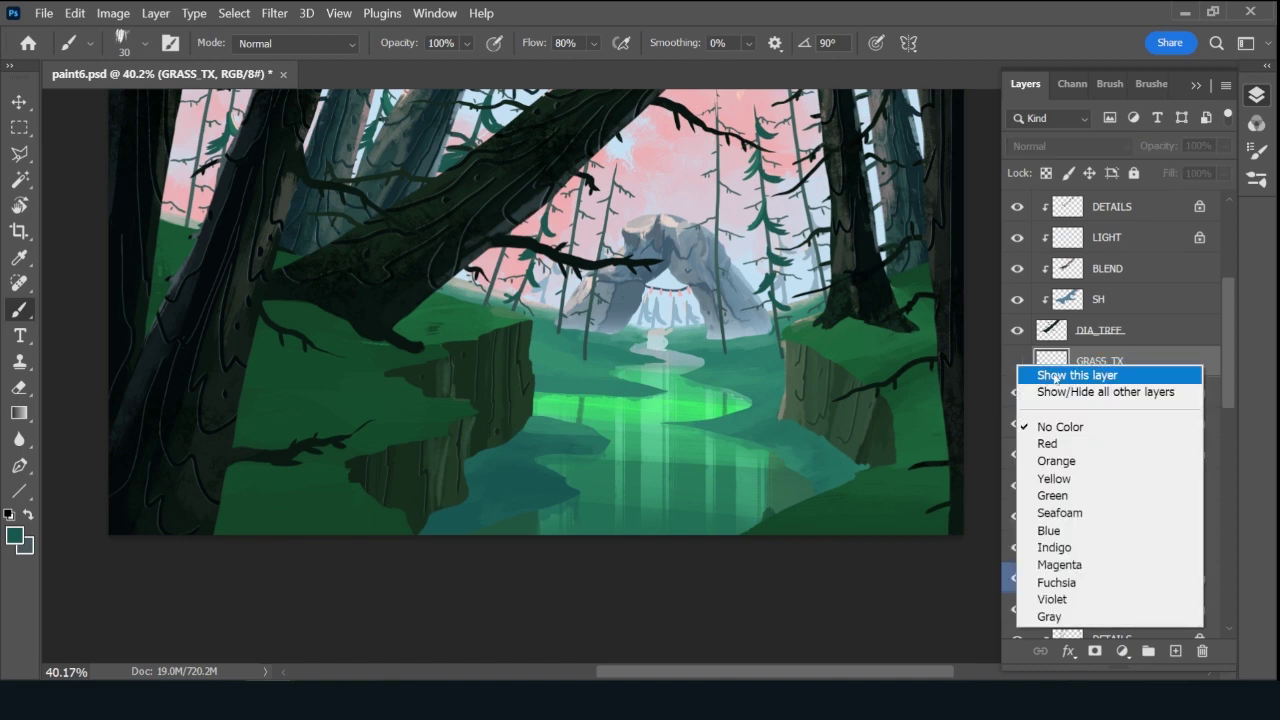
{"action": "right_click", "coordinate": [1017, 366]}
{"action": "left_click", "coordinate": [1060, 495]}
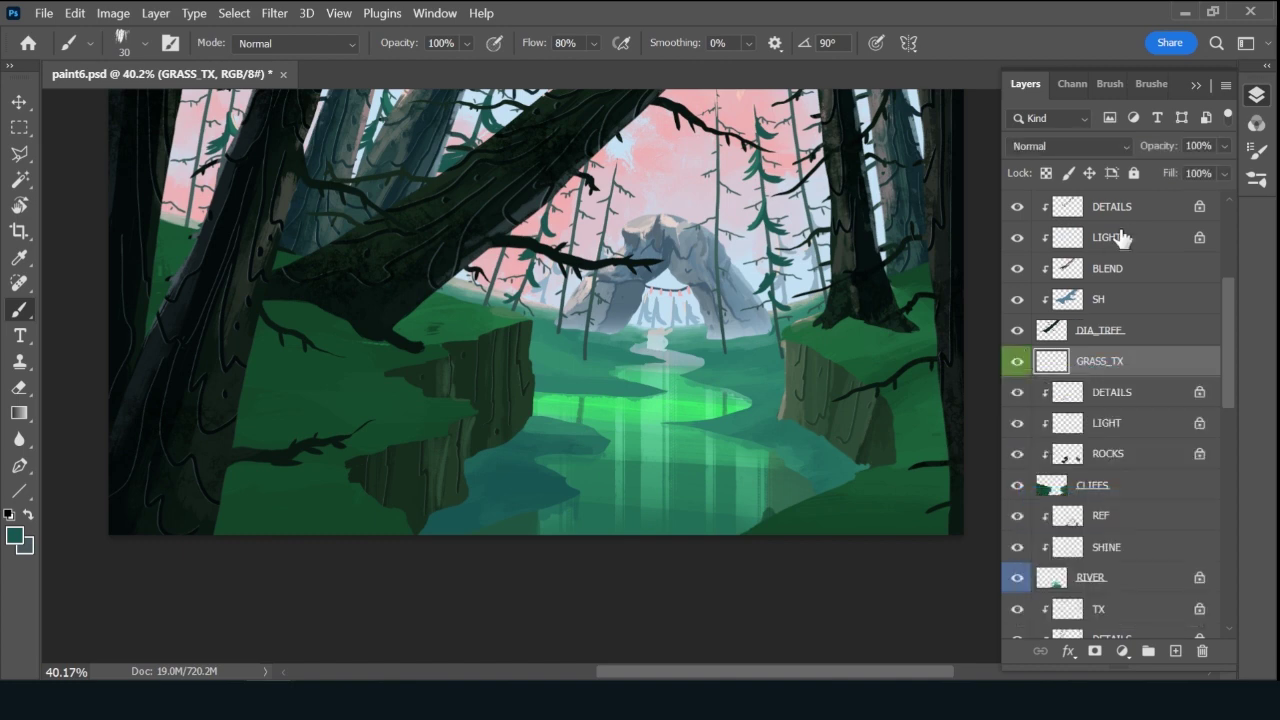
Choose the grass blade brush from the brush library and reduce its size to 70 px.
{"action": "left_click", "coordinate": [1152, 84]}
{"action": "left_click_drag", "start_coordinate": [1227, 285], "coordinate": [1222, 382]}
{"action": "left_click", "coordinate": [1140, 450]}
{"action": "left_click", "coordinate": [1033, 84]}
{"action": "key", "text": "bracketleft"}
{"action": "key", "text": "bracketleft"}
{"action": "key", "text": "bracketleft"}
{"action": "key", "text": "bracketleft"}
{"action": "key", "text": "bracketleft"}
{"action": "key", "text": "bracketleft"}
{"action": "key", "text": "bracketleft"}
{"action": "key", "text": "bracketleft"}
{"action": "key", "text": "bracketleft"}
{"action": "key", "text": "bracketleft"}
{"action": "key", "text": "bracketleft"}
{"action": "key", "text": "bracketleft"}
{"action": "key", "text": "bracketleft"}
Paint grass tufts on the far bank to the right of the arch opening in greens sampled from the ground.
{"action": "left_click", "coordinate": [686, 324], "text": "alt"}
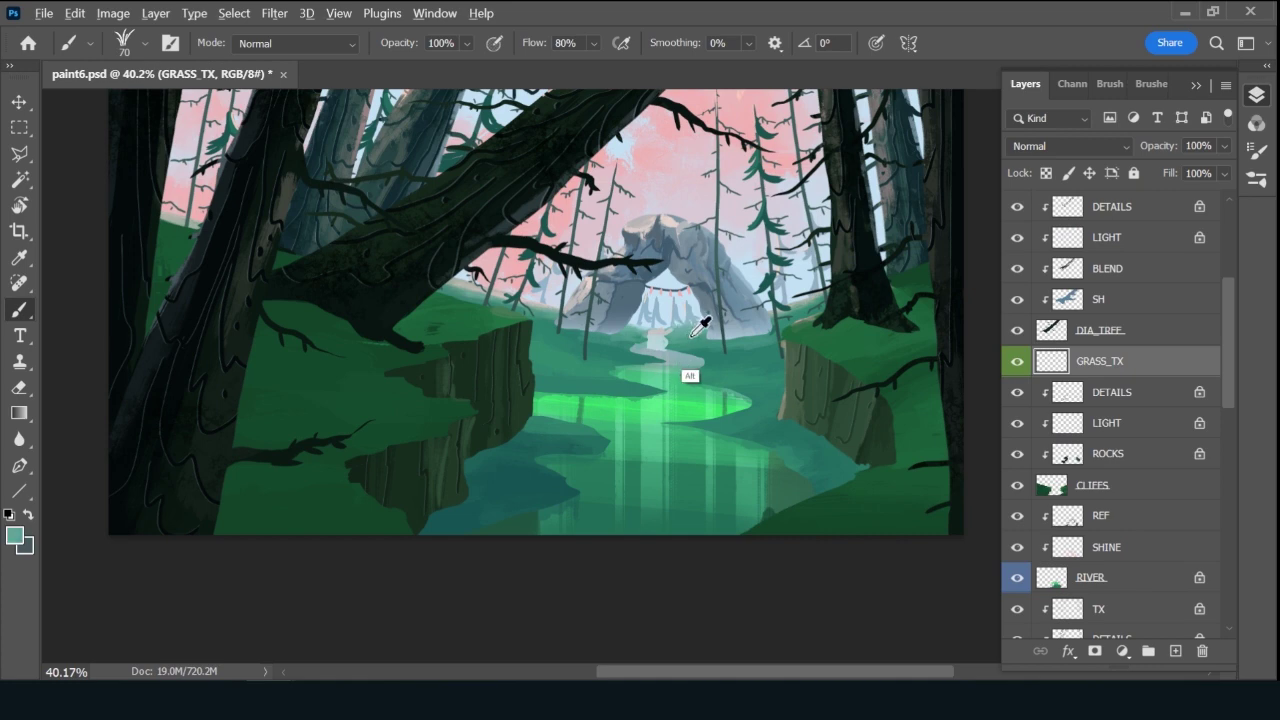
{"action": "left_click", "coordinate": [686, 334], "text": "alt"}
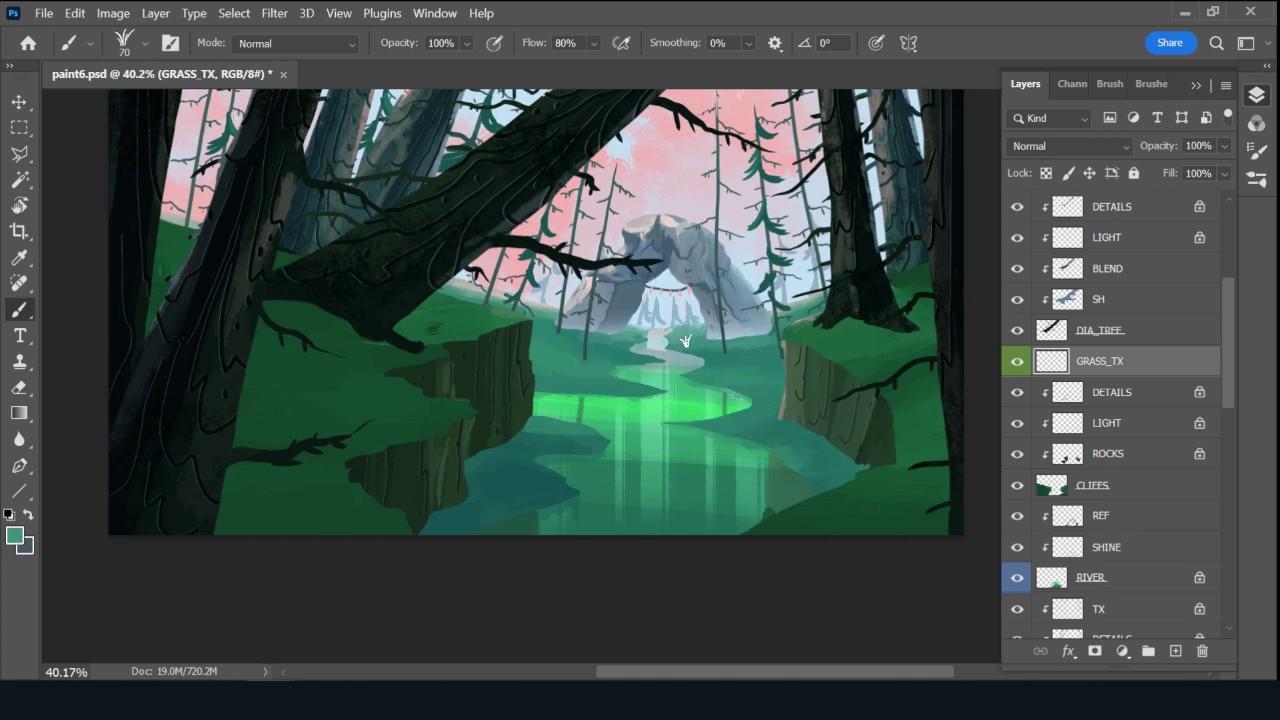
{"action": "left_click", "coordinate": [738, 339], "text": "alt"}
{"action": "left_click", "coordinate": [720, 347], "text": "alt"}
{"action": "left_click", "coordinate": [558, 336], "text": "alt"}
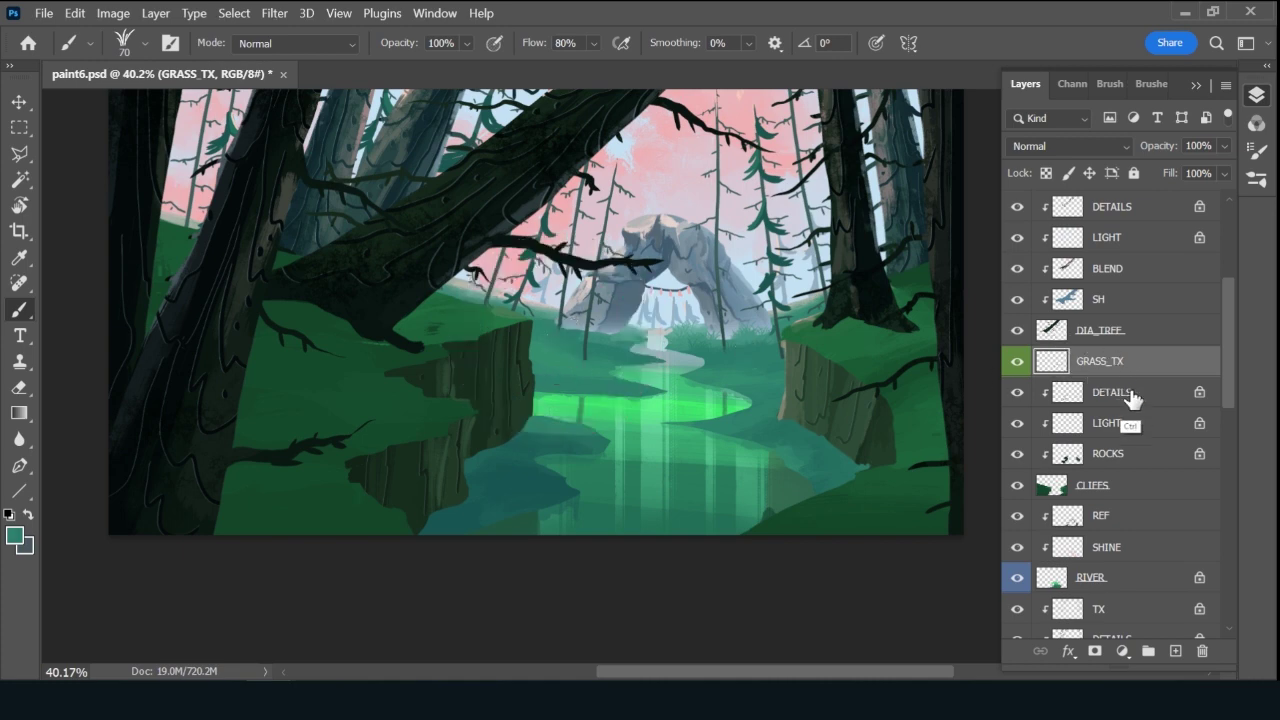
Load the CLIFFS layer's outline as a selection, invert it, and paint grass on the far left bank in sampled greens.
{"action": "left_click", "coordinate": [1058, 493], "text": "ctrl"}
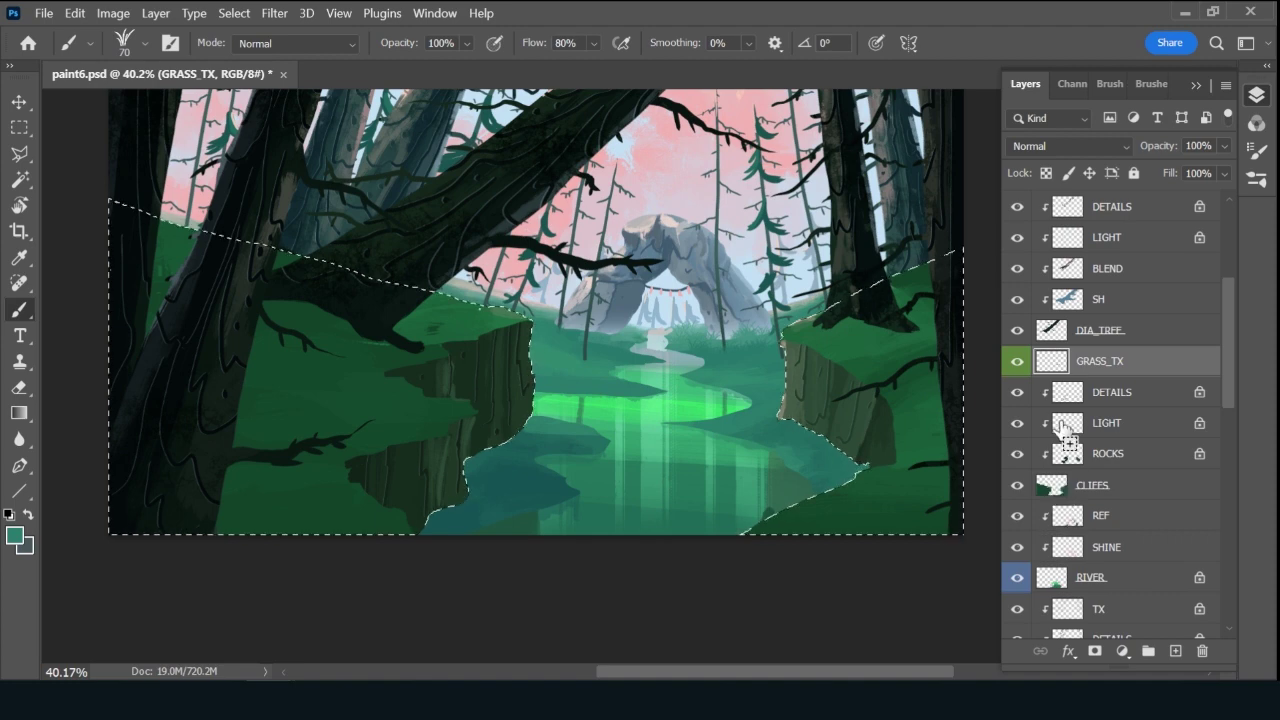
{"action": "left_click", "coordinate": [586, 350], "text": "alt"}
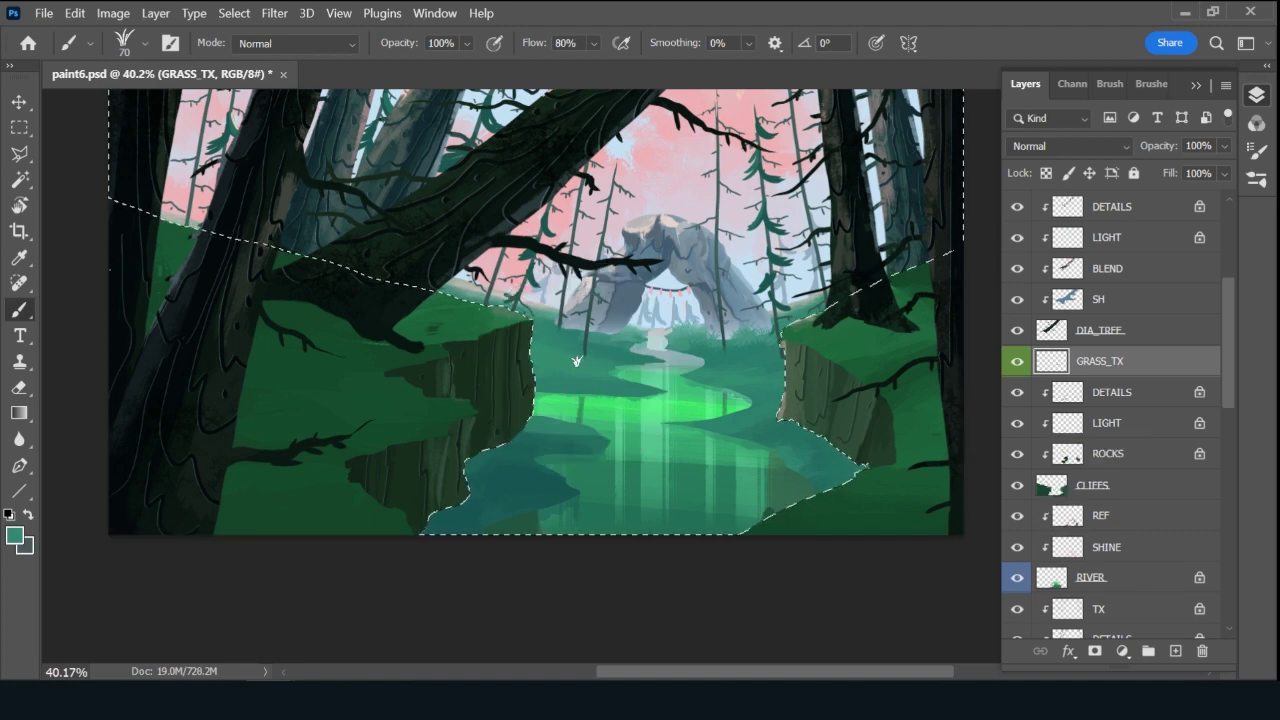
{"action": "key", "text": "alt"}
{"action": "left_click", "coordinate": [599, 342], "text": "alt"}
{"action": "left_click", "coordinate": [596, 336], "text": "alt"}
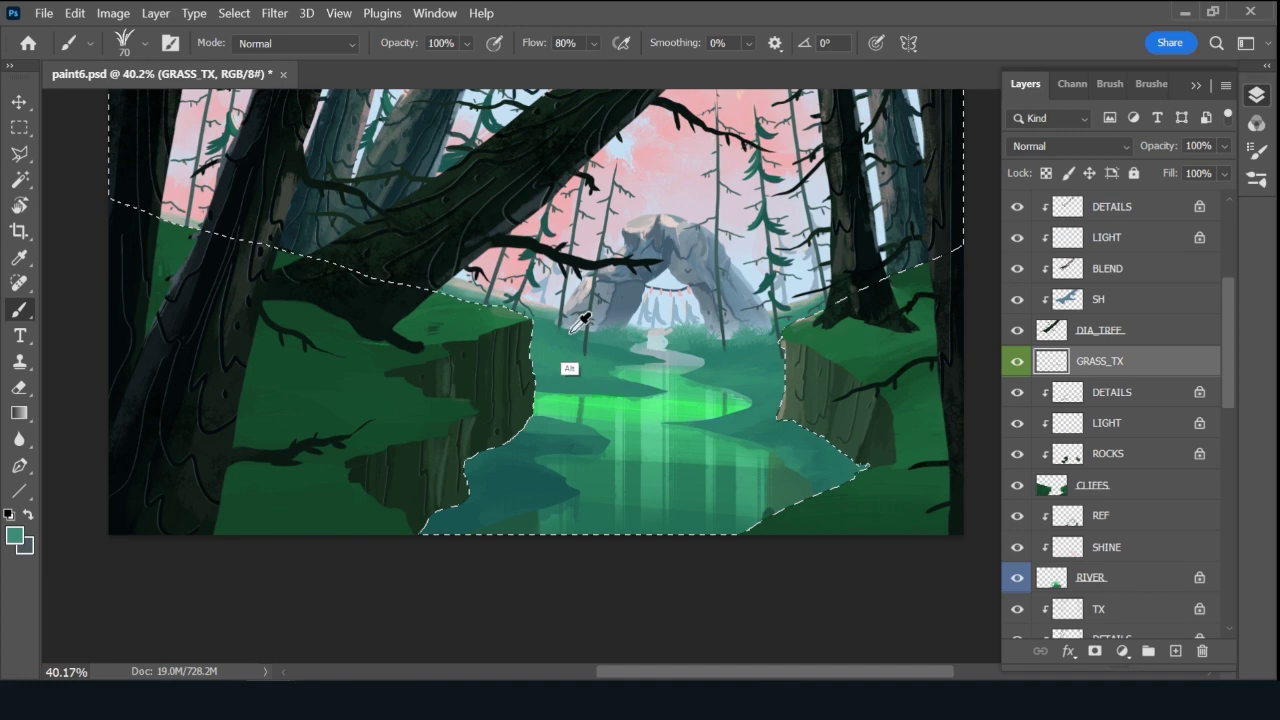
{"action": "left_click", "coordinate": [571, 331], "text": "alt"}
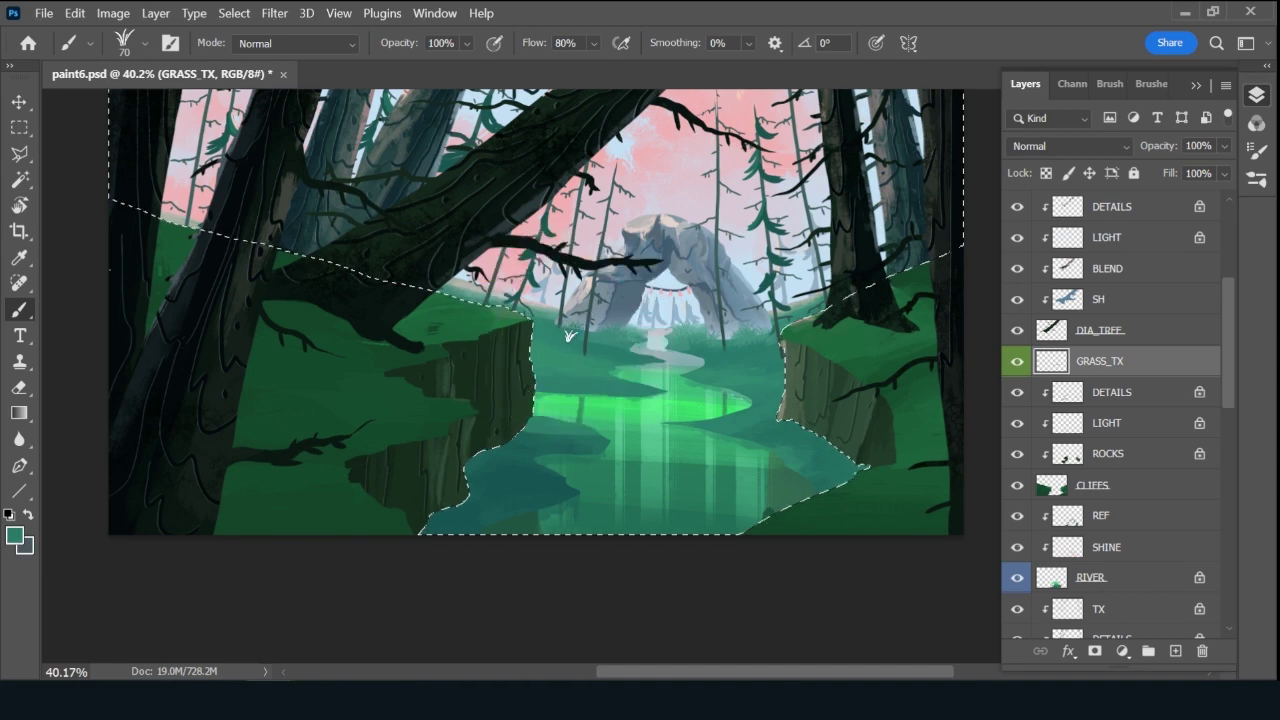
Paint grass along the distant ridge behind the leaning trunk and on the far left, in tones sampled from the scene.
{"action": "left_click", "coordinate": [546, 313], "text": "alt"}
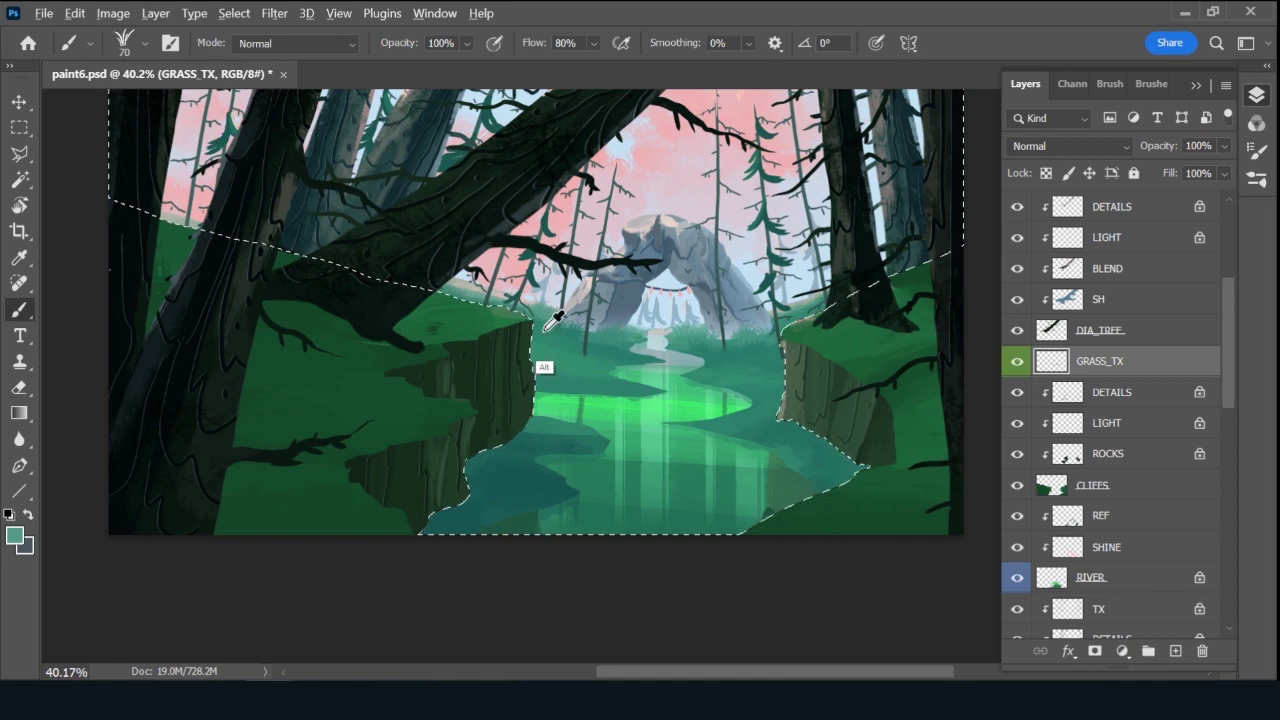
{"action": "left_click", "coordinate": [463, 285], "text": "alt"}
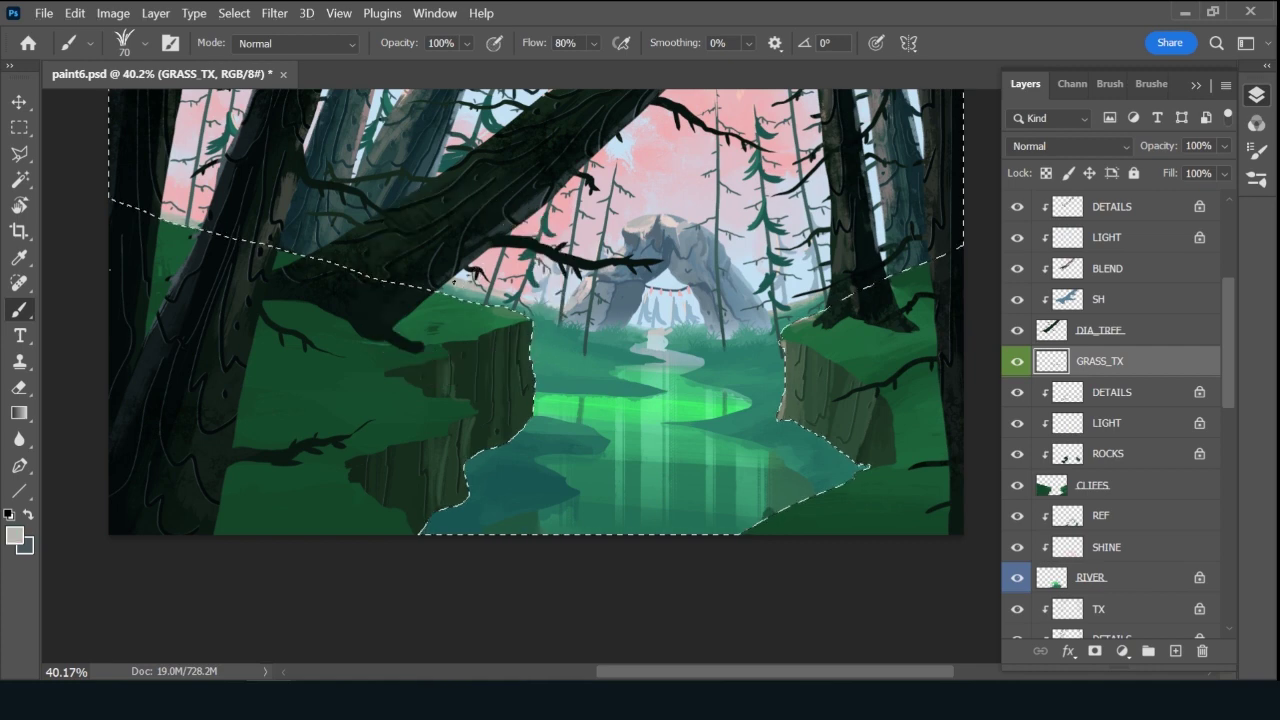
{"action": "left_click", "coordinate": [468, 294], "text": "alt"}
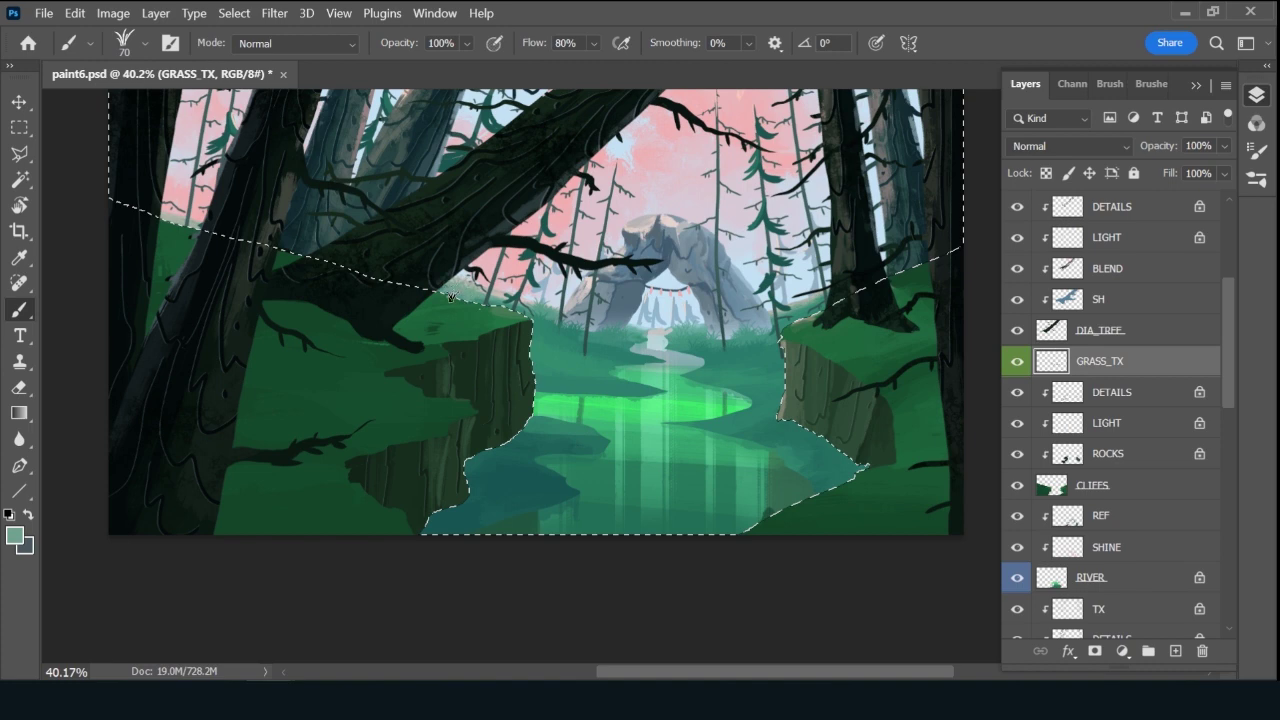
{"action": "left_click", "coordinate": [163, 212], "text": "alt"}
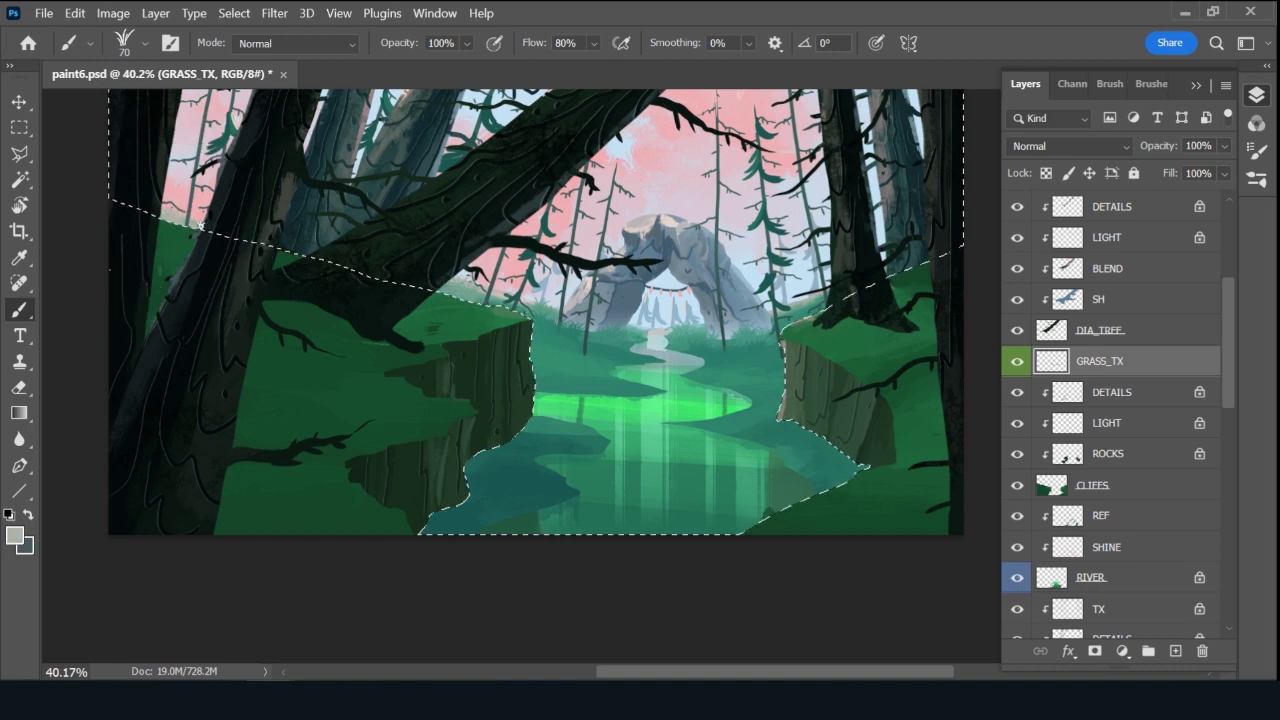
Paint small grass tufts along the distant river bends in sampled greens and clear the selection.
{"action": "left_click", "coordinate": [573, 384], "text": "alt"}
{"action": "left_click", "coordinate": [614, 348], "text": "alt"}
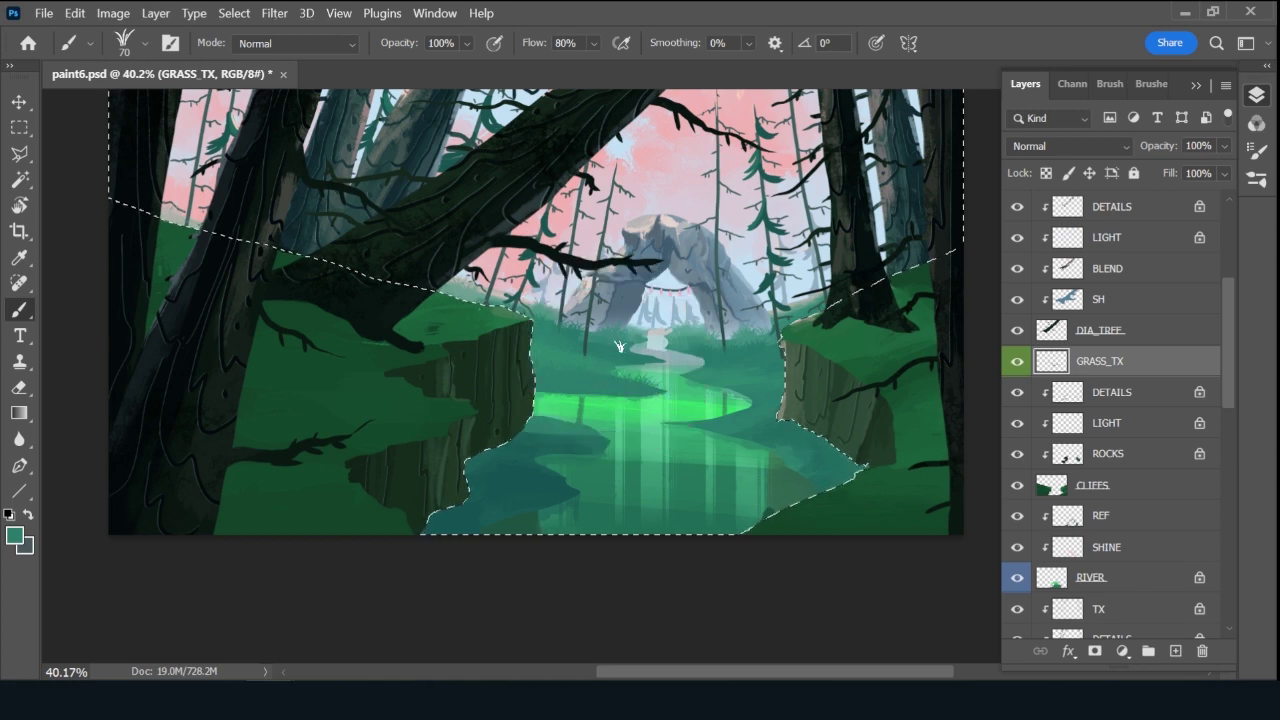
{"action": "left_click", "coordinate": [707, 372], "text": "alt"}
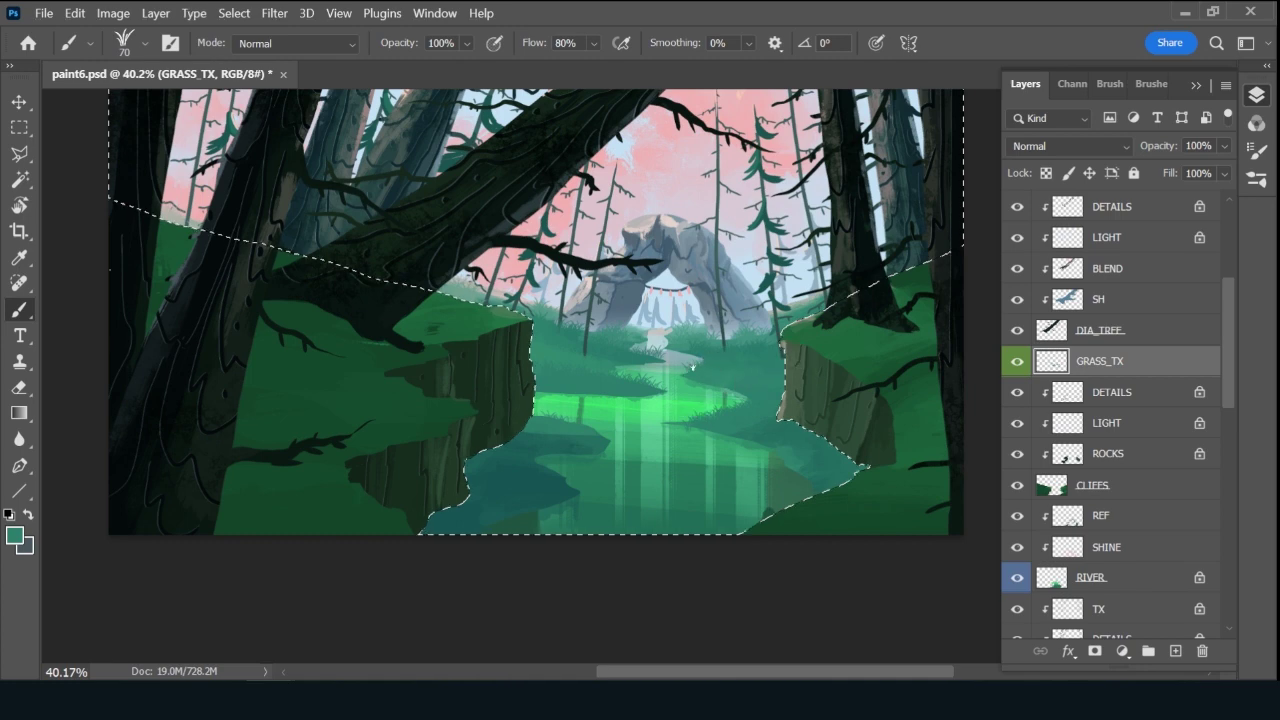
{"action": "left_click", "coordinate": [798, 307], "text": "alt"}
{"action": "key", "text": "ctrl+d"}
Enlarge the grass brush to 100 px and paint grass over the low bank beside the left cliff in sampled teal greens.
{"action": "left_click", "coordinate": [495, 460], "text": "alt"}
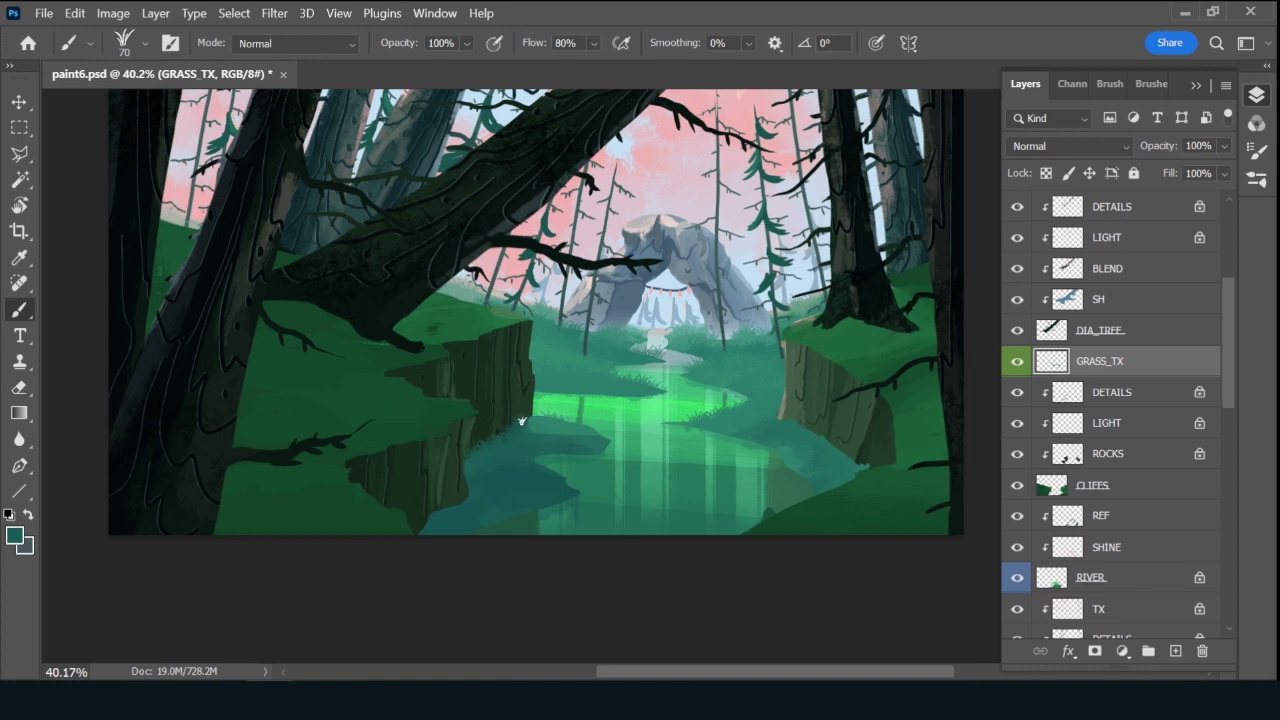
{"action": "key", "text": "bracketright"}
{"action": "key", "text": "bracketright"}
{"action": "key", "text": "bracketright"}
{"action": "left_click", "coordinate": [445, 527], "text": "alt"}
{"action": "left_click", "coordinate": [448, 498], "text": "alt"}
{"action": "left_click", "coordinate": [451, 506], "text": "alt"}
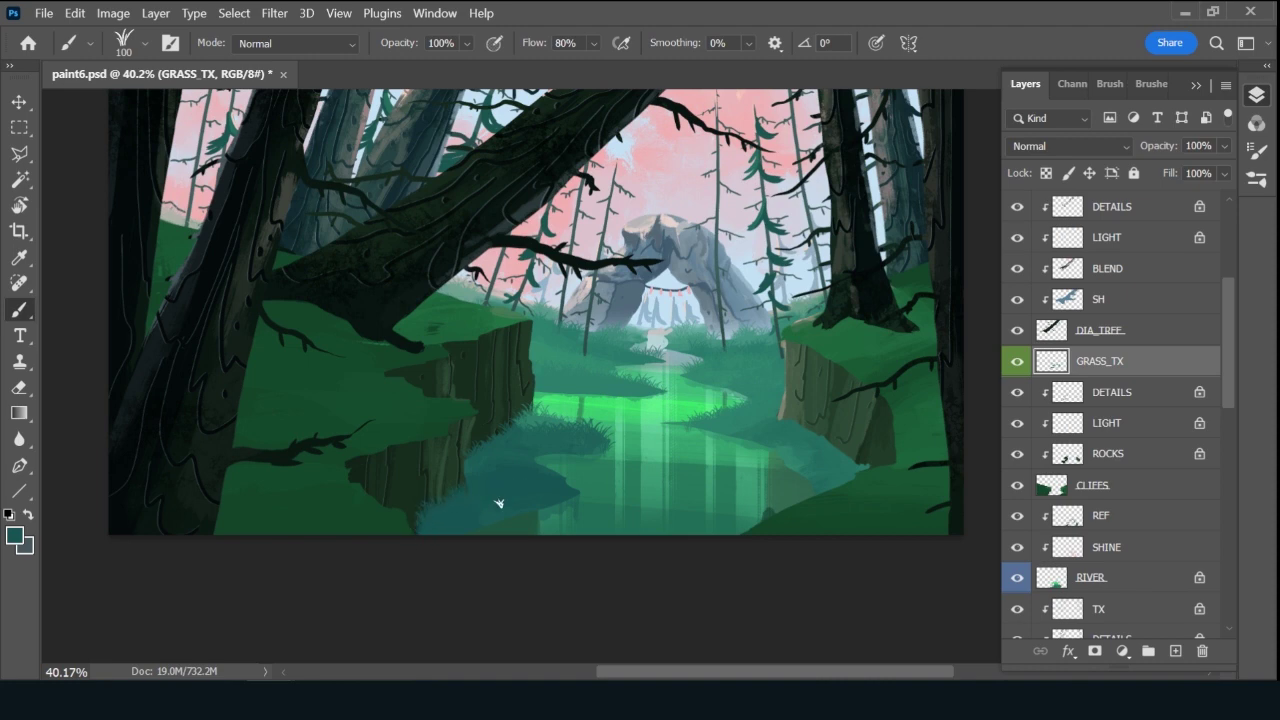
Paint grass on the low bank below the right cliff in greens sampled along that bank.
{"action": "left_click", "coordinate": [787, 418], "text": "alt"}
{"action": "left_click", "coordinate": [801, 443], "text": "alt"}
{"action": "left_click", "coordinate": [838, 465], "text": "alt"}
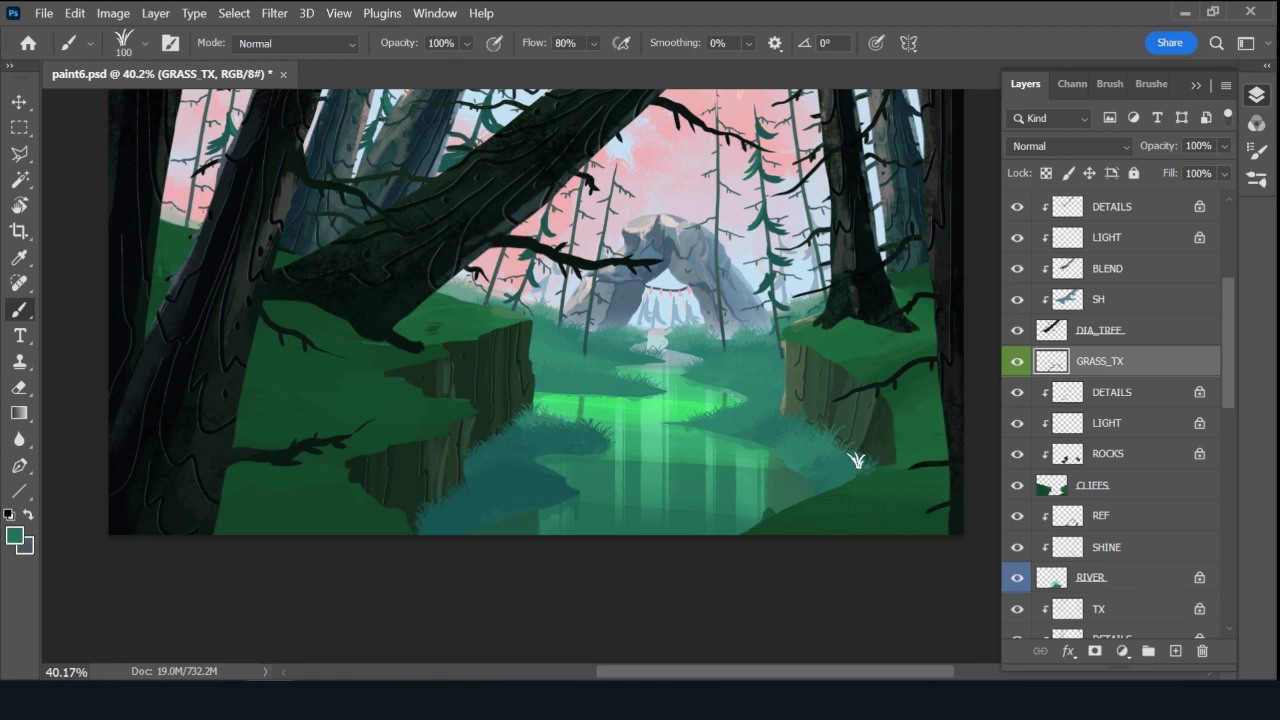
Paint grass on the right cliff top around the tree in sampled greens and enlarge the brush to 150 px.
{"action": "left_click", "coordinate": [531, 405], "text": "alt"}
{"action": "left_click", "coordinate": [900, 325]}
{"action": "left_click", "coordinate": [918, 300], "text": "alt"}
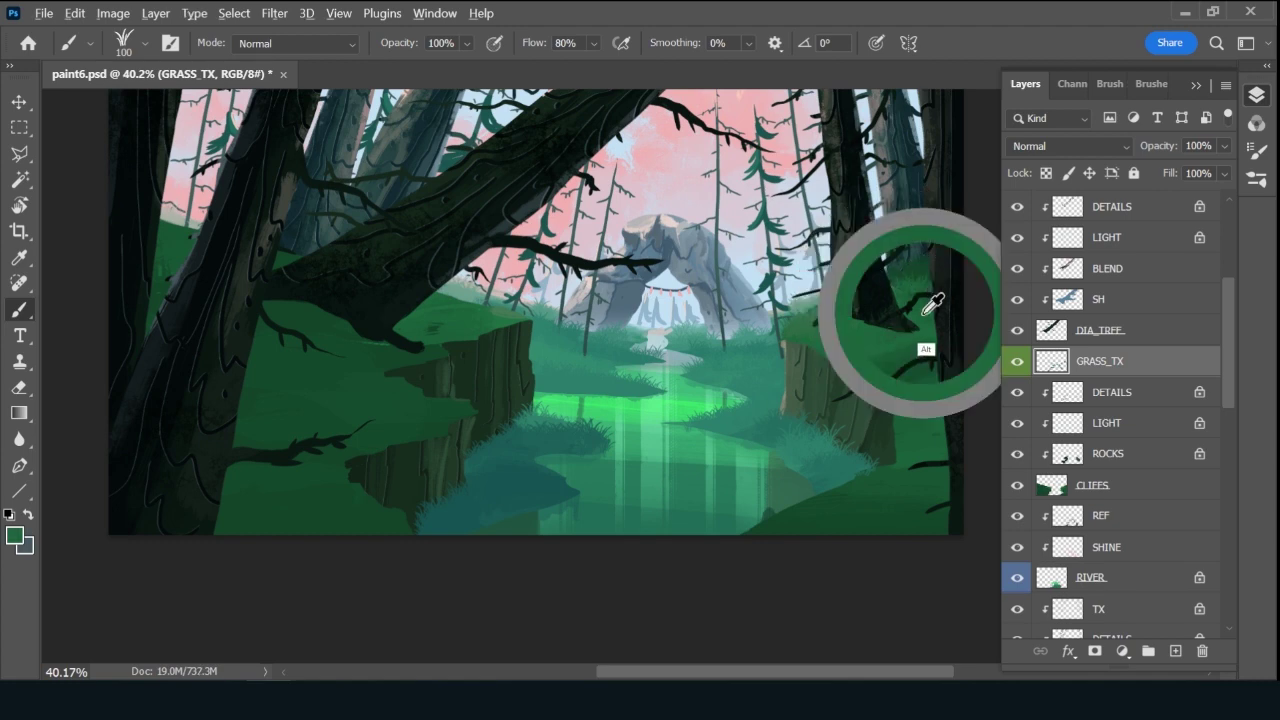
{"action": "left_click", "coordinate": [855, 350], "text": "alt"}
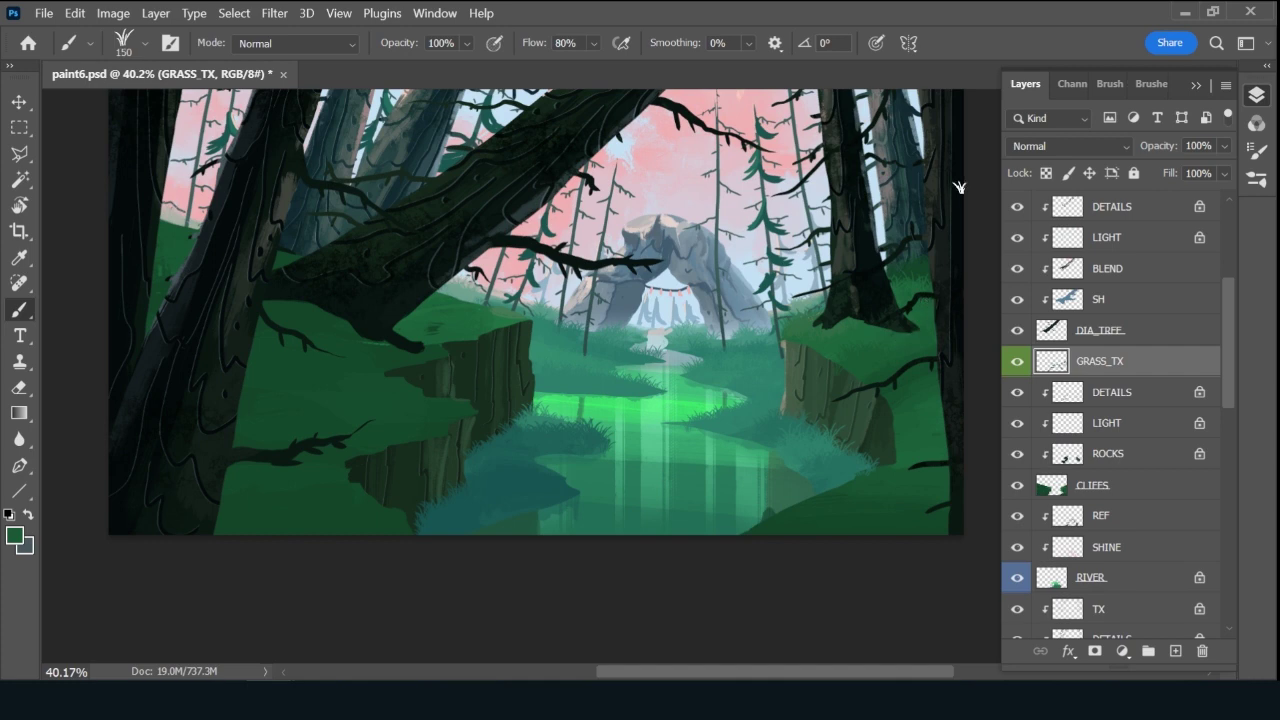
Paint 150 px grass down the edge of the right foreground bank in dark greens sampled from the ground.
{"action": "left_click", "coordinate": [921, 342], "text": "alt"}
{"action": "left_click", "coordinate": [920, 366], "text": "alt"}
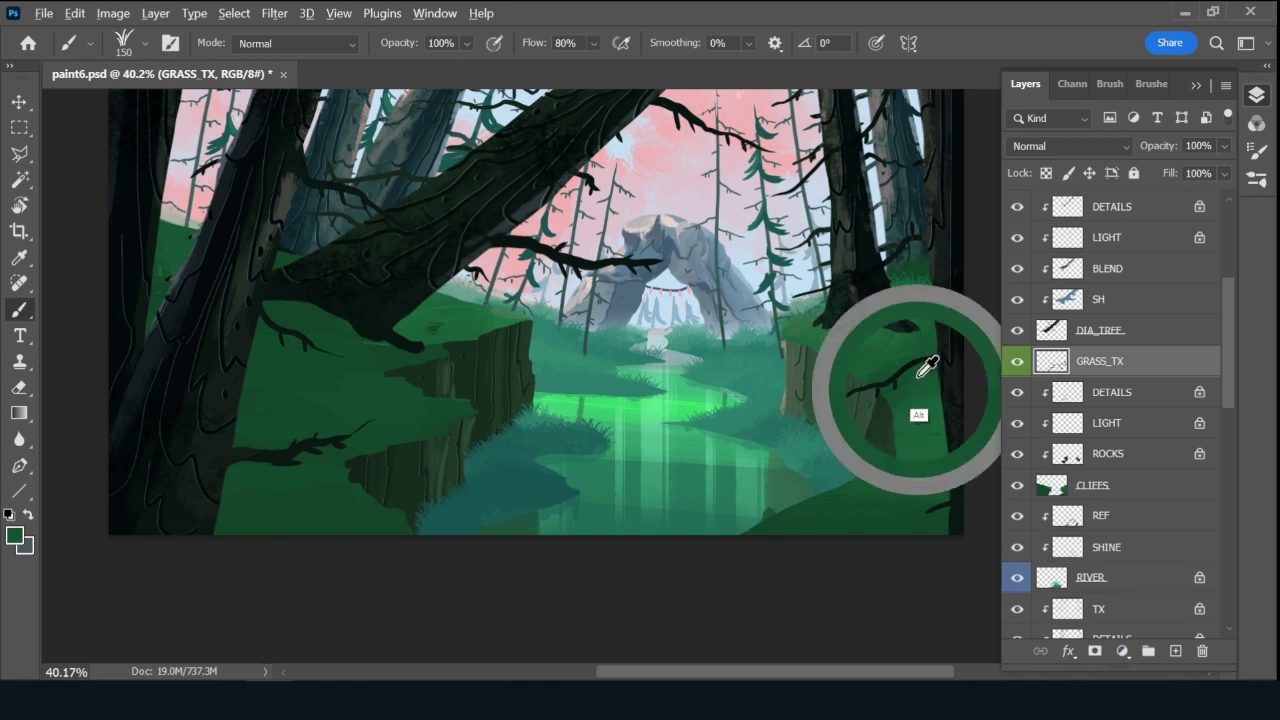
{"action": "left_click", "coordinate": [926, 400], "text": "alt"}
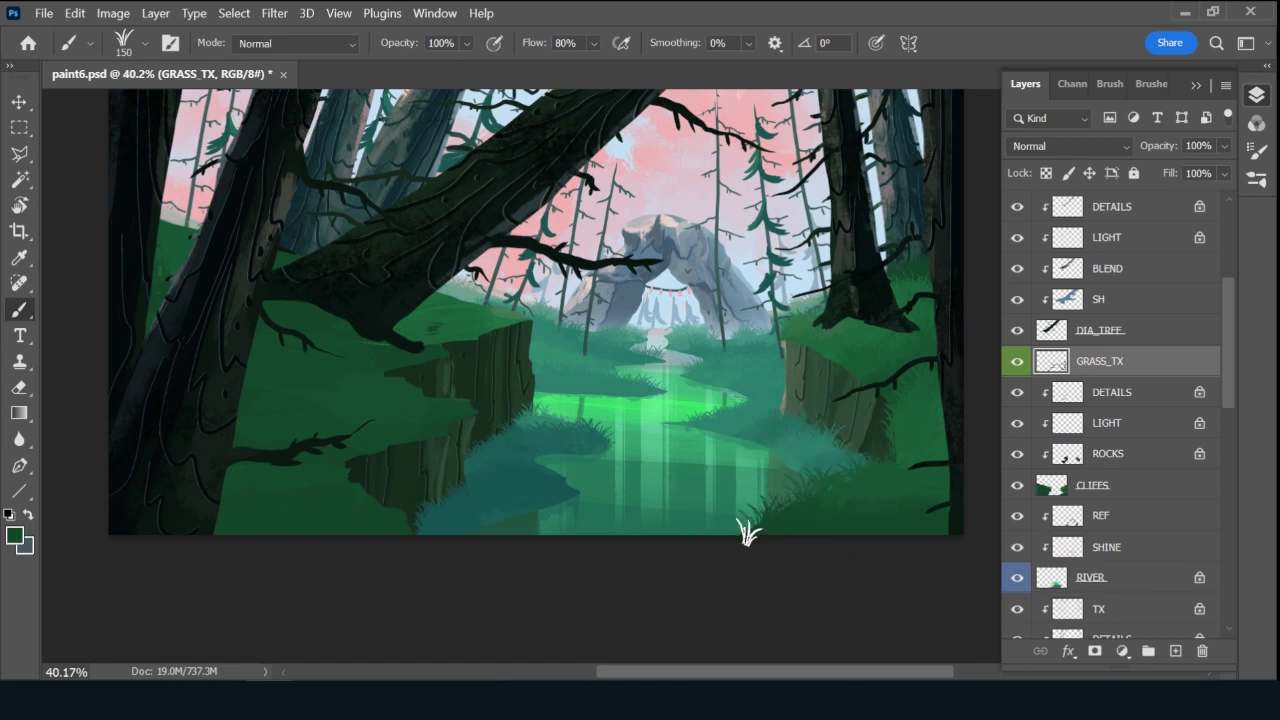
{"action": "mouse_move", "coordinate": [748, 533]}
{"action": "left_mouse_down"}
{"action": "mouse_move", "coordinate": [804, 520]}
{"action": "mouse_move", "coordinate": [789, 508]}
{"action": "mouse_move", "coordinate": [738, 533]}
{"action": "left_mouse_up"}
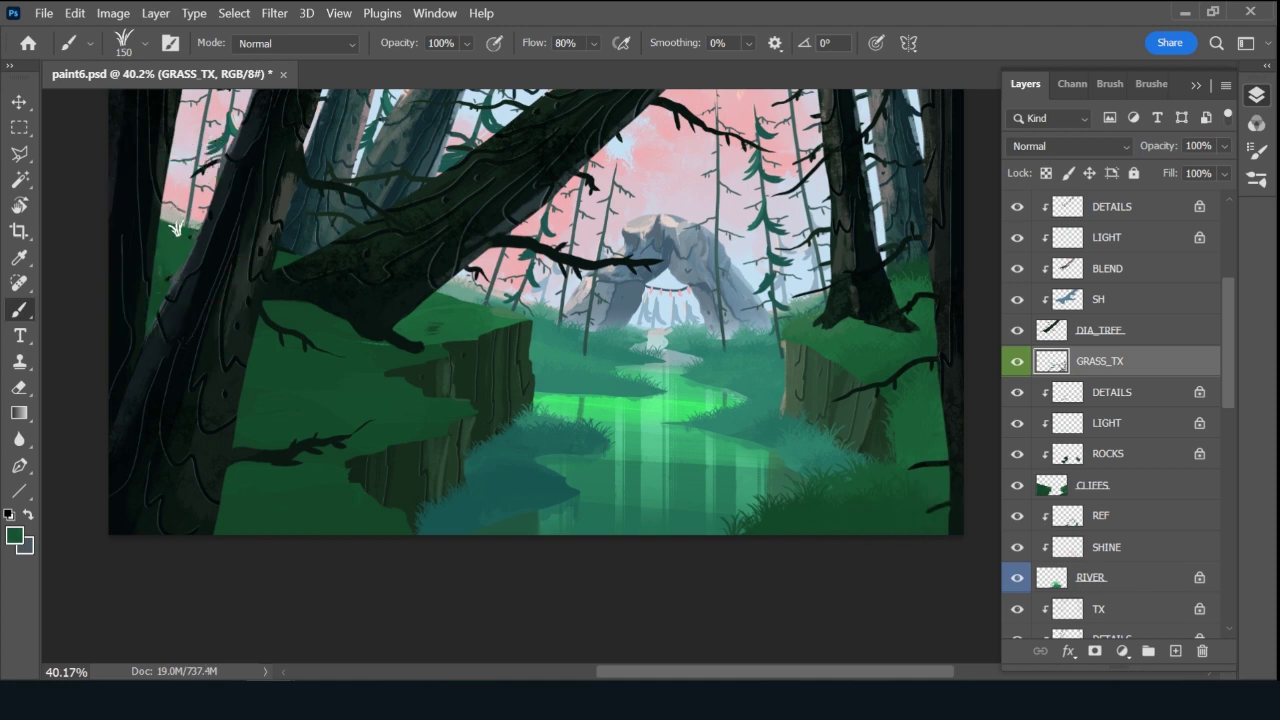
Paint grass on the far left ground between the trunks and across the left cliff top in sampled greens.
{"action": "mouse_move", "coordinate": [177, 229]}
{"action": "left_mouse_down"}
{"action": "mouse_move", "coordinate": [201, 232]}
{"action": "mouse_move", "coordinate": [165, 256]}
{"action": "left_mouse_up"}
{"action": "left_click", "coordinate": [506, 316]}
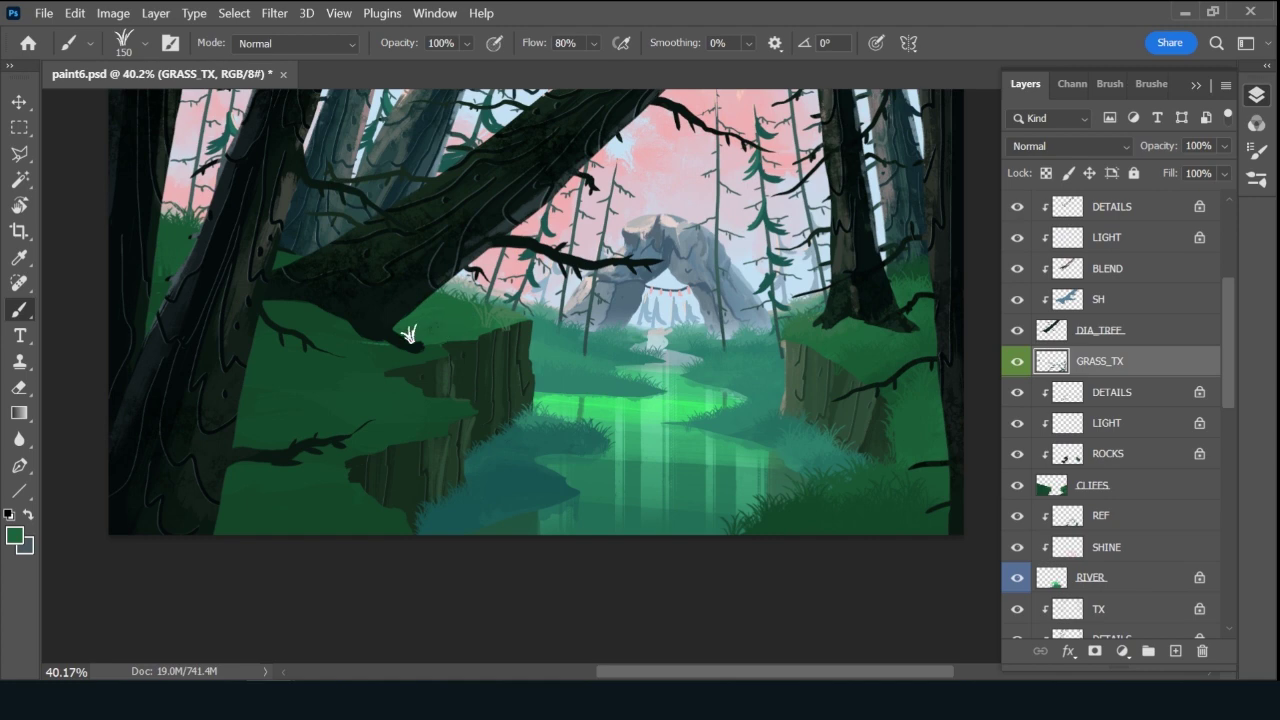
{"action": "key", "text": "alt"}
{"action": "left_click", "coordinate": [281, 261], "text": "alt"}
{"action": "mouse_move", "coordinate": [286, 257]}
{"action": "left_mouse_down"}
{"action": "mouse_move", "coordinate": [268, 257]}
{"action": "mouse_move", "coordinate": [301, 257]}
{"action": "left_mouse_up"}
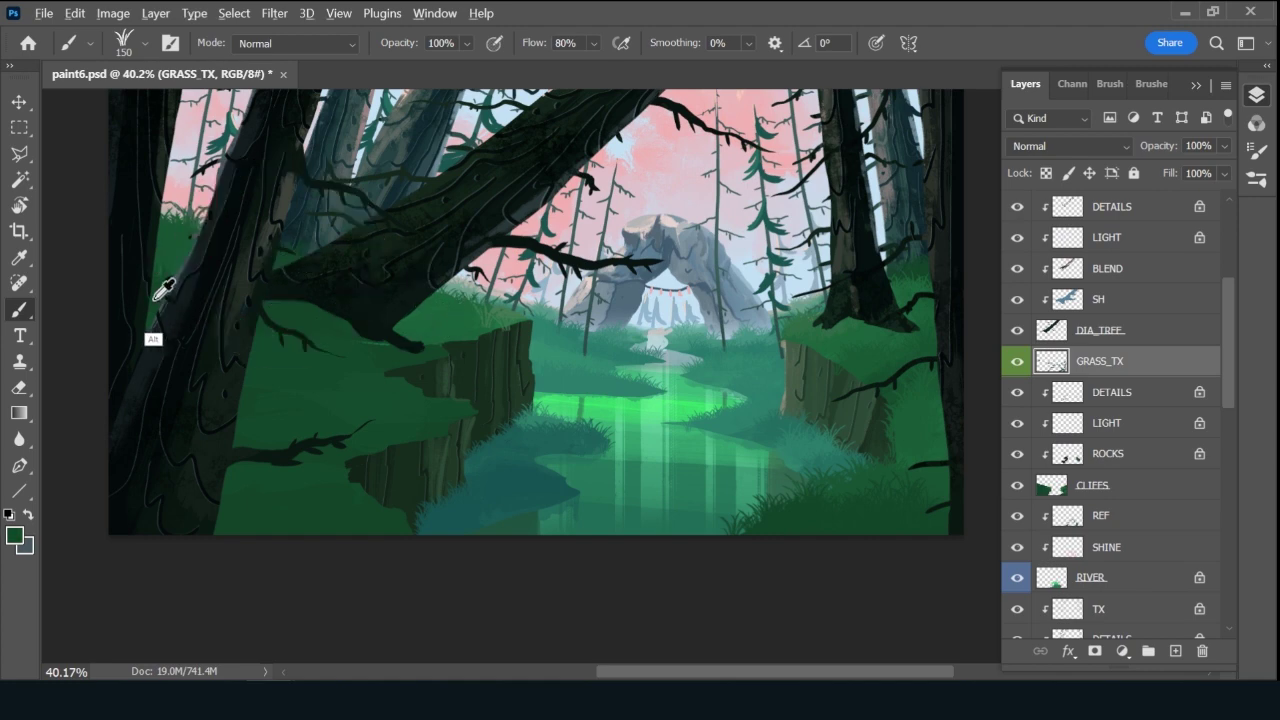
{"action": "left_click", "coordinate": [162, 283], "text": "alt"}
{"action": "key", "text": "alt"}
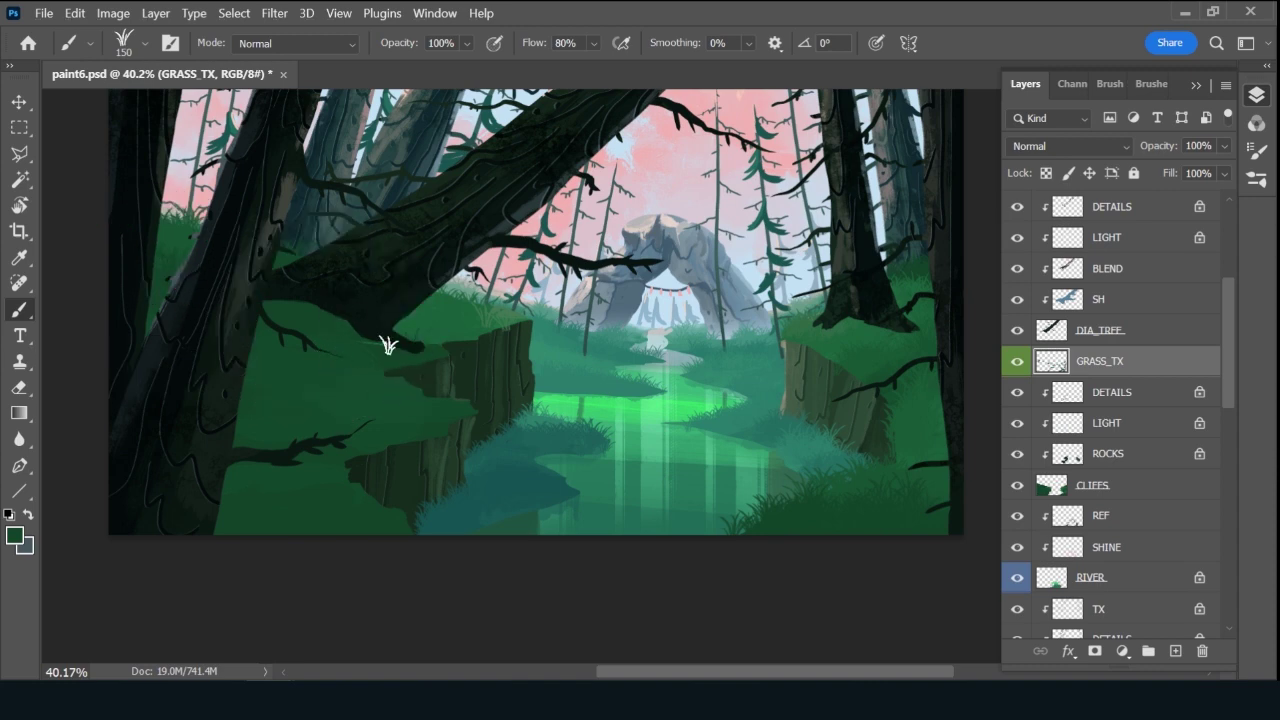
Paint grass along the lower ledges and foreground edge of the left cliff in greens sampled from each ledge.
{"action": "key", "text": "alt"}
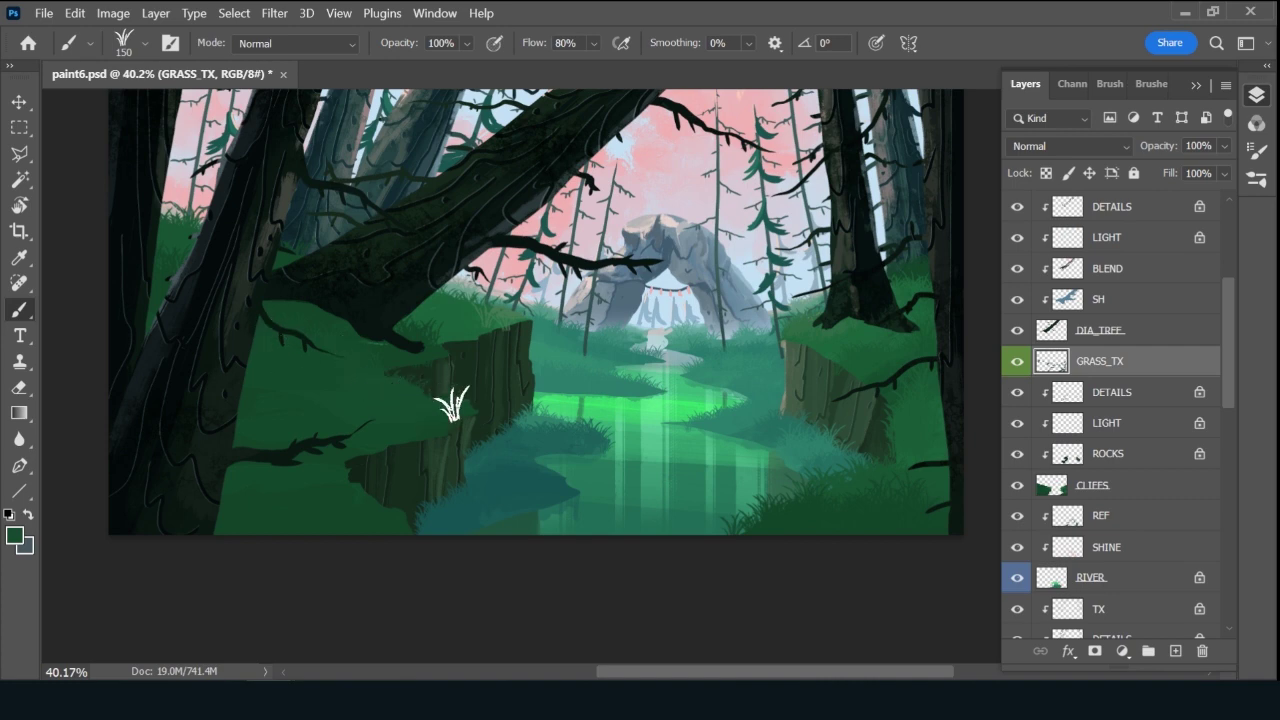
{"action": "key", "text": "bracketleft"}
{"action": "key", "text": "bracketleft"}
{"action": "key", "text": "bracketleft"}
{"action": "key", "text": "bracketleft"}
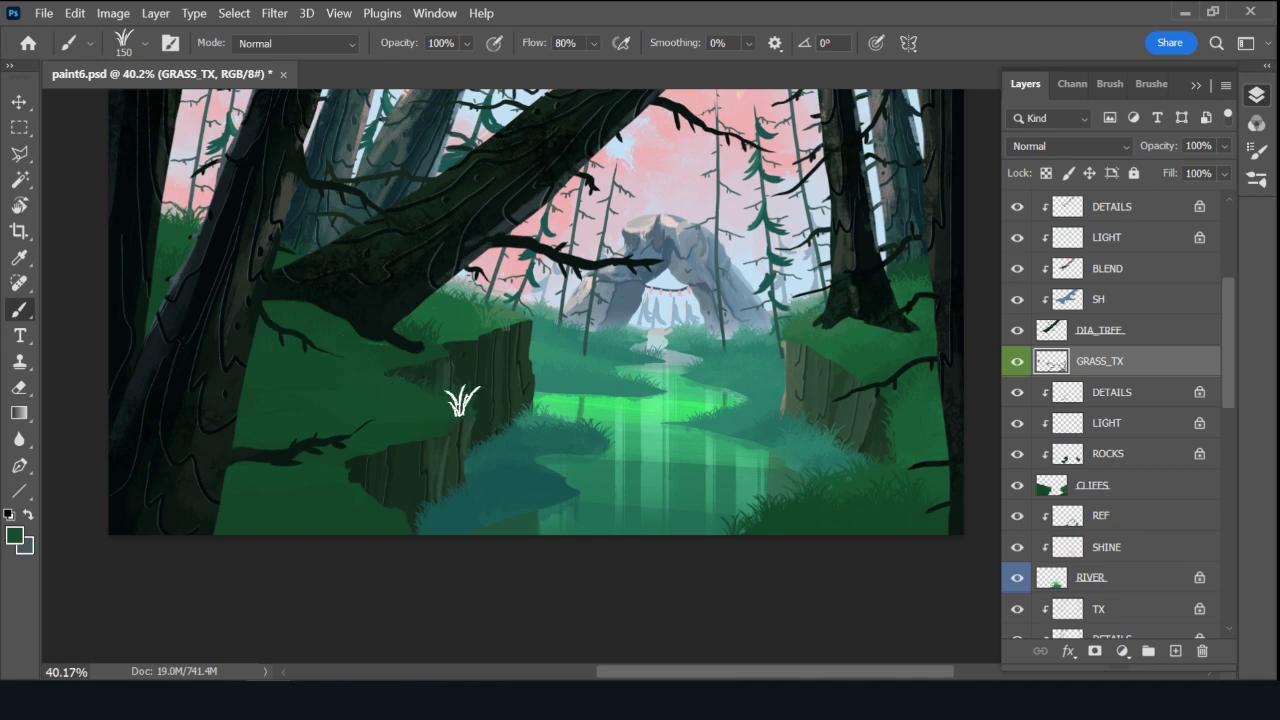
{"action": "key", "text": "alt"}
{"action": "left_click", "coordinate": [420, 425], "text": "alt"}
{"action": "left_click", "coordinate": [318, 489], "text": "alt"}
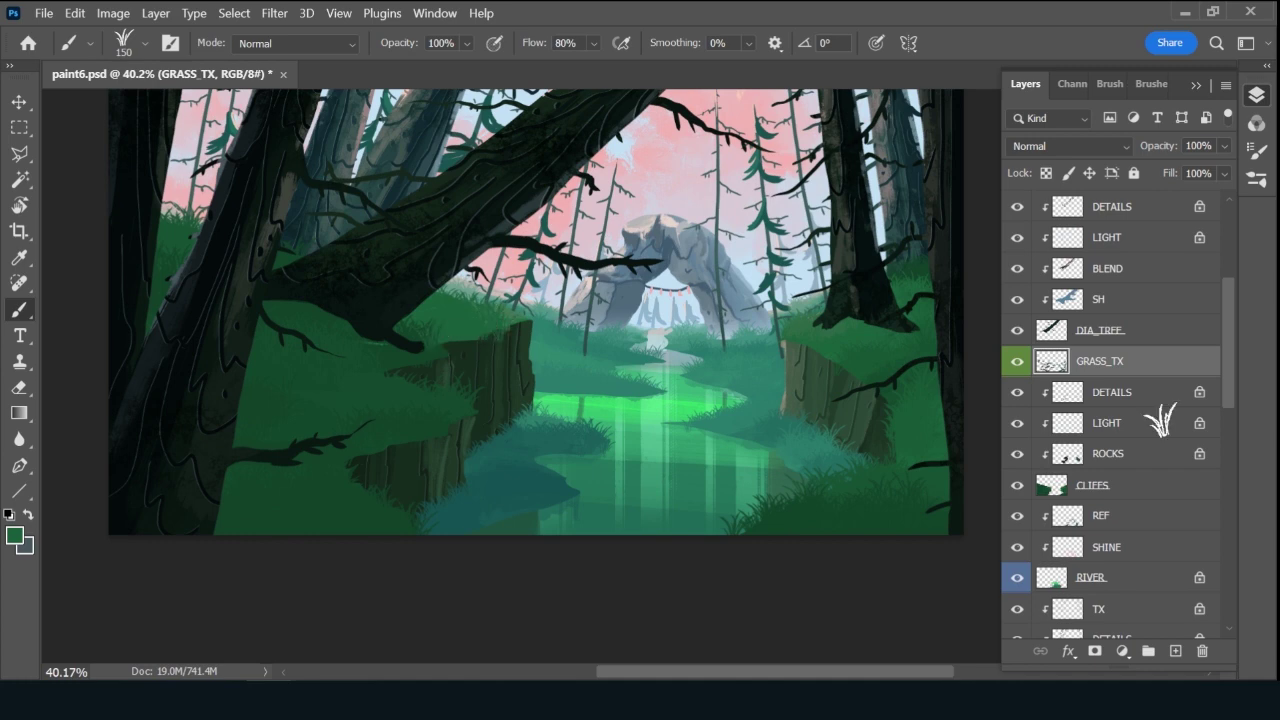
Choose the Kyle's Inkbox- Rough Inker 4 brush at 25 px and paint grassy overhangs on the cliff rims in sampled greens.
{"action": "left_click", "coordinate": [1154, 85]}
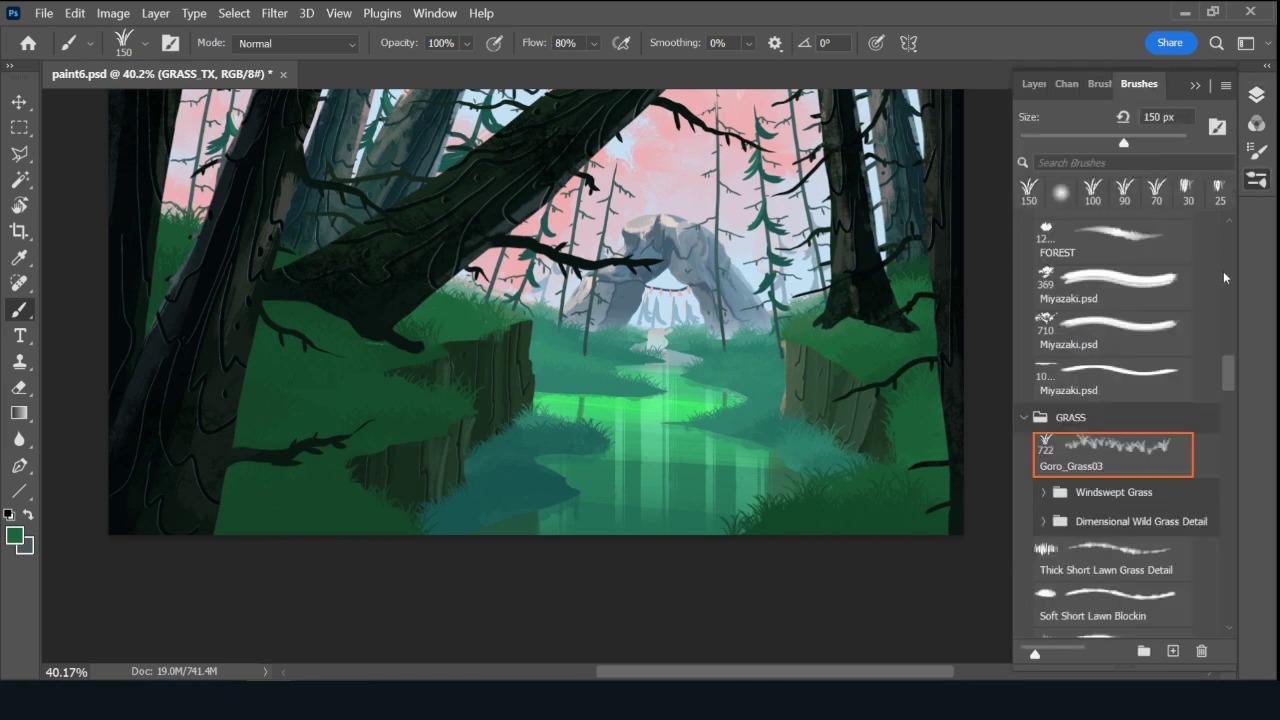
{"action": "scroll", "coordinate": [1128, 296], "scroll_direction": "up", "scroll_amount": 10}
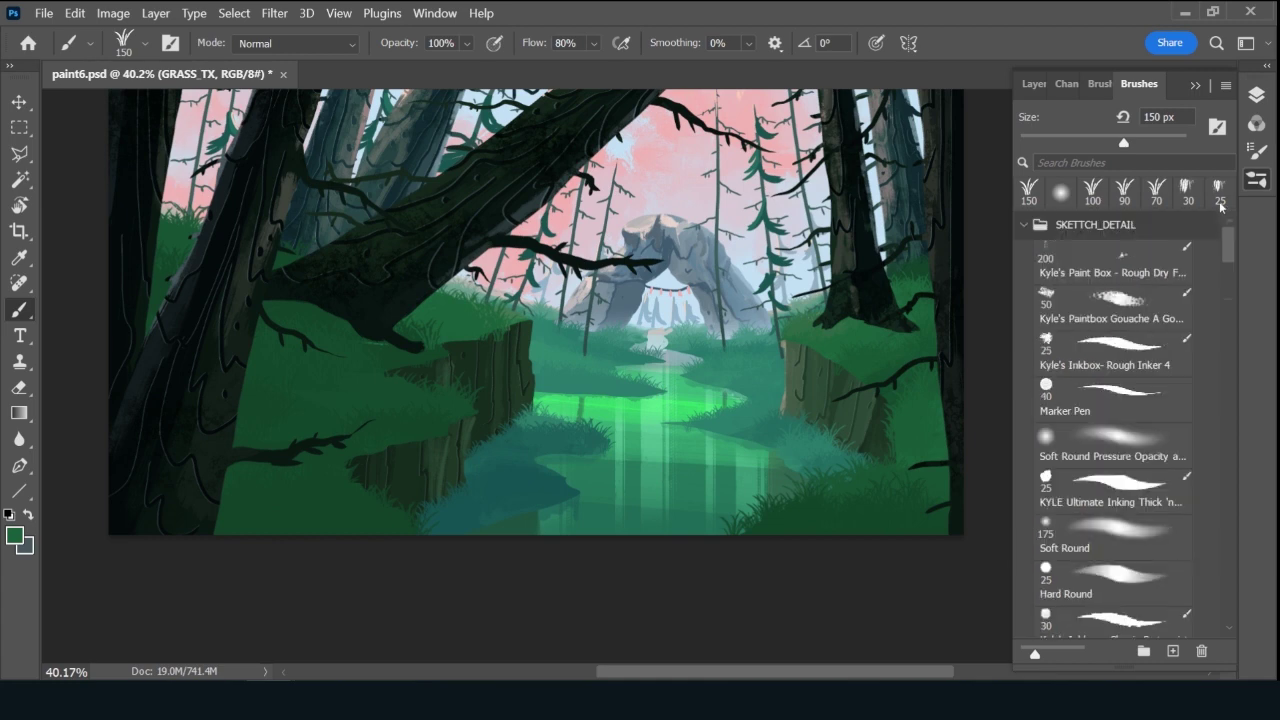
{"action": "left_click", "coordinate": [1118, 348]}
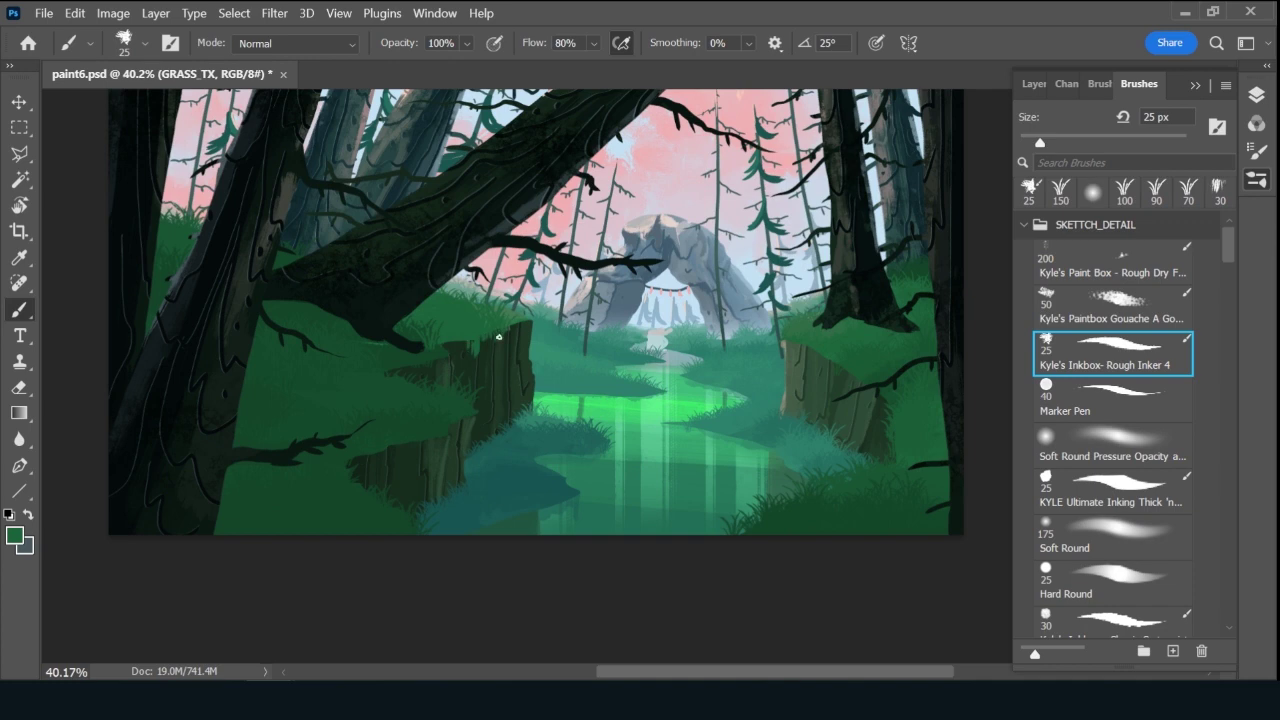
{"action": "key", "text": "alt"}
{"action": "left_click", "coordinate": [446, 438], "text": "alt"}
{"action": "left_click", "coordinate": [843, 328], "text": "alt"}
Add a layer named GRASS_TX directly below SKETCH and give it a green color label.
{"action": "left_click", "coordinate": [1034, 84]}
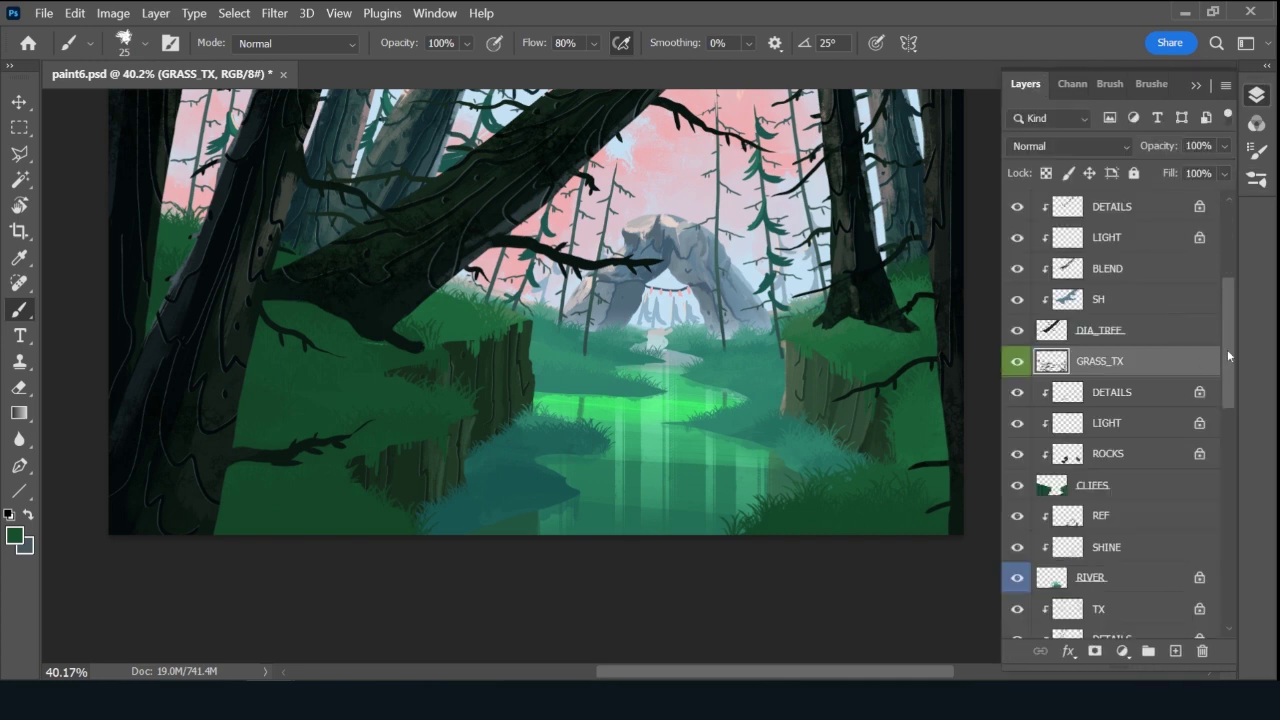
{"action": "left_click_drag", "start_coordinate": [1227, 349], "coordinate": [1223, 265]}
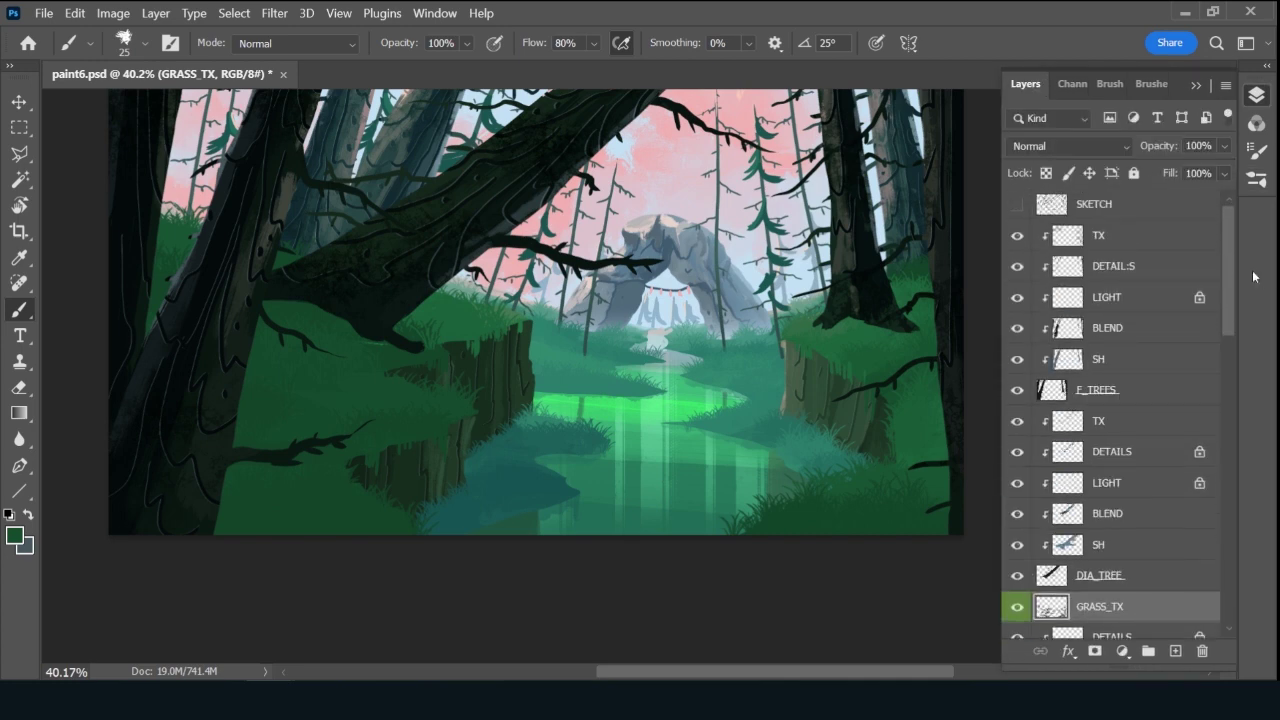
{"action": "left_click", "coordinate": [1146, 251]}
{"action": "left_click", "coordinate": [1175, 652]}
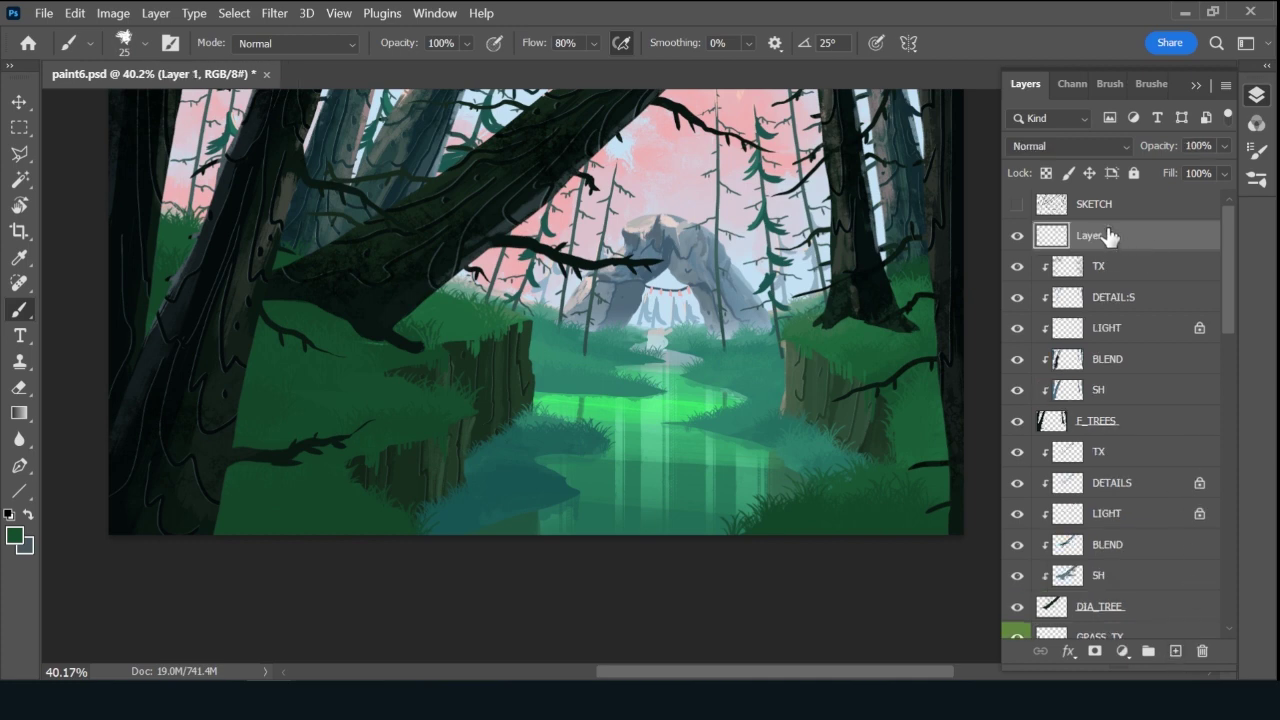
{"action": "double_click", "coordinate": [1110, 240]}
{"action": "type", "text": "GRASS_TX"}
{"action": "key", "text": "Return"}
{"action": "right_click", "coordinate": [1017, 235]}
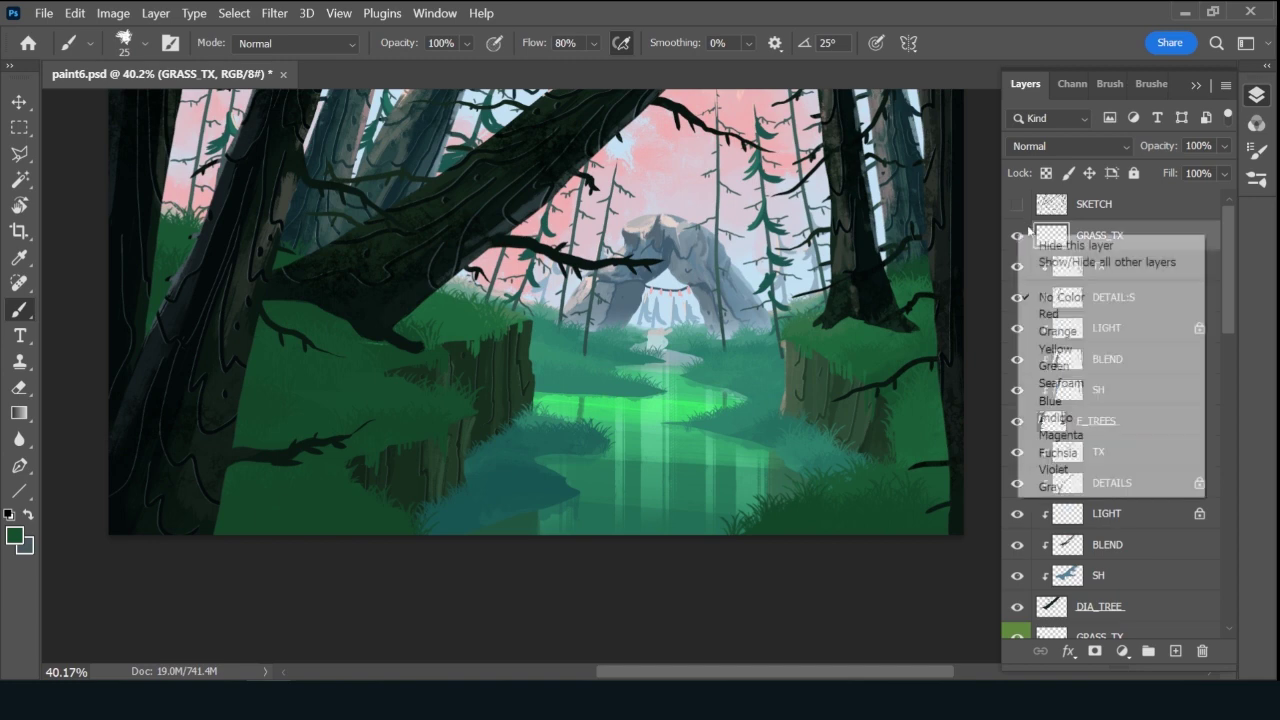
{"action": "left_click", "coordinate": [1087, 368]}
Choose the 90 px grass brush and paint grass over the roots of the right cliff's tree in a sampled green.
{"action": "left_click", "coordinate": [1151, 85]}
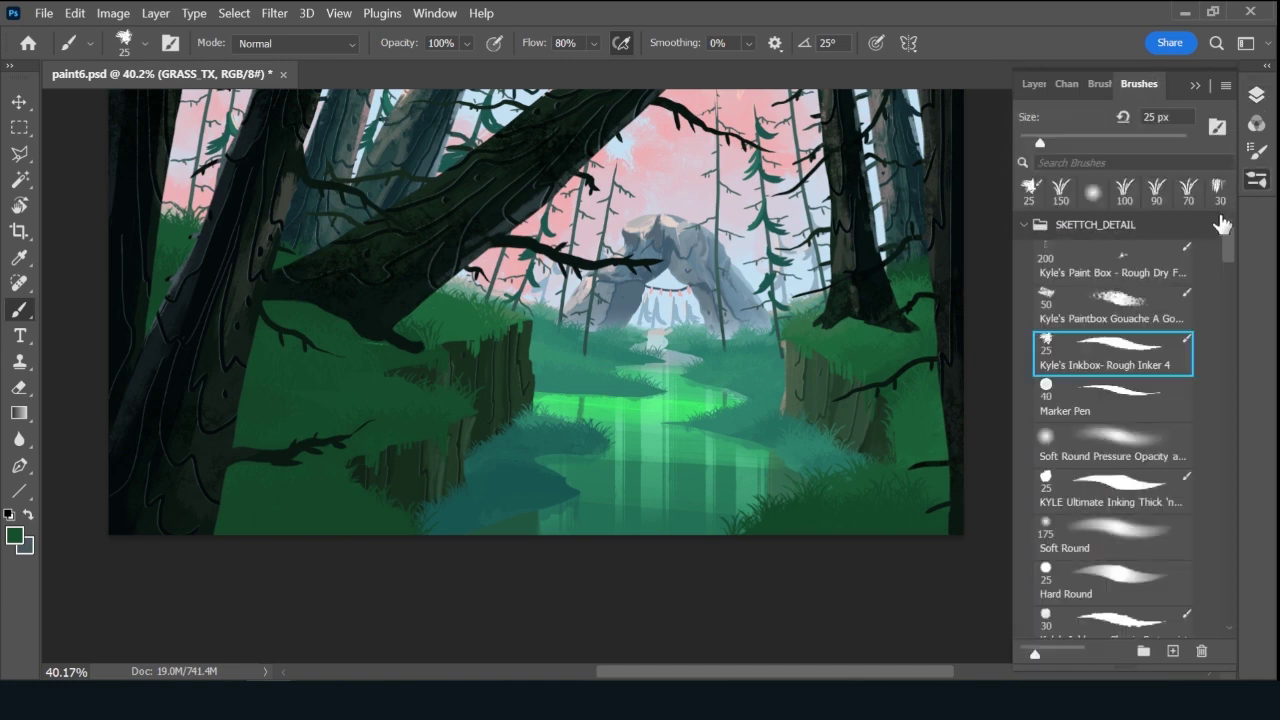
{"action": "left_click", "coordinate": [1157, 190]}
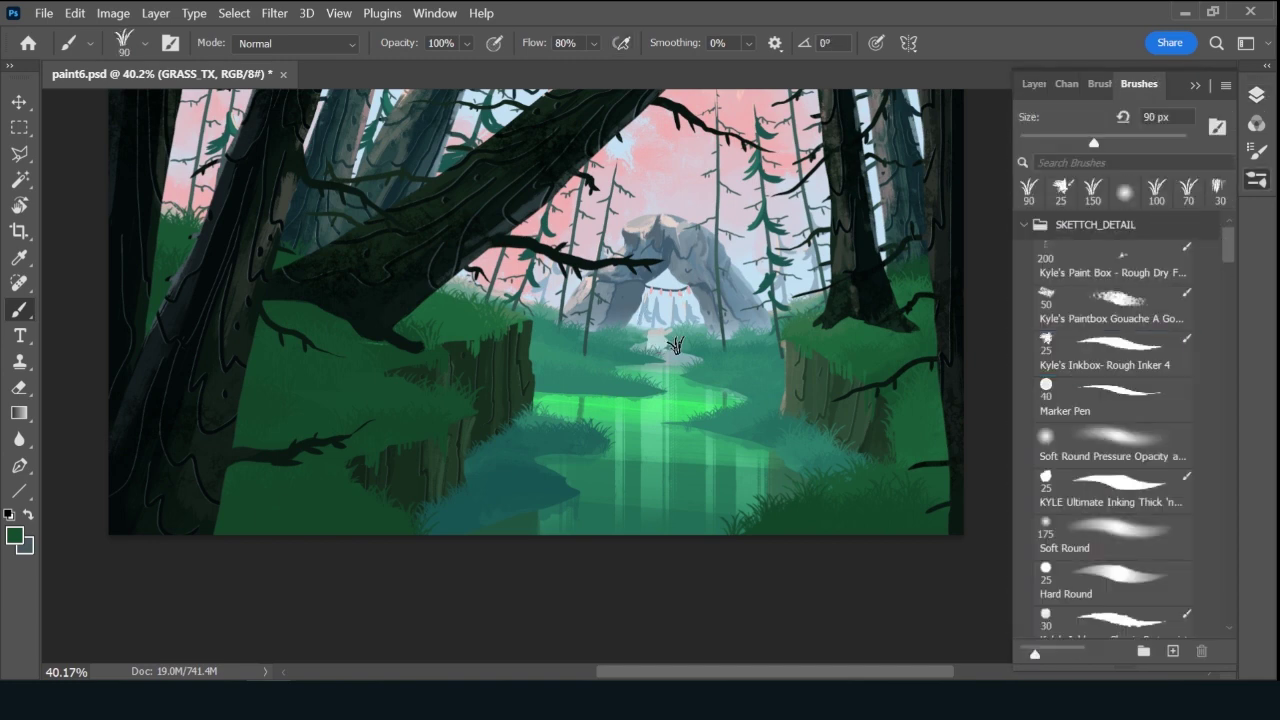
{"action": "key", "text": "bracketleft"}
{"action": "left_click", "coordinate": [830, 338], "text": "alt"}
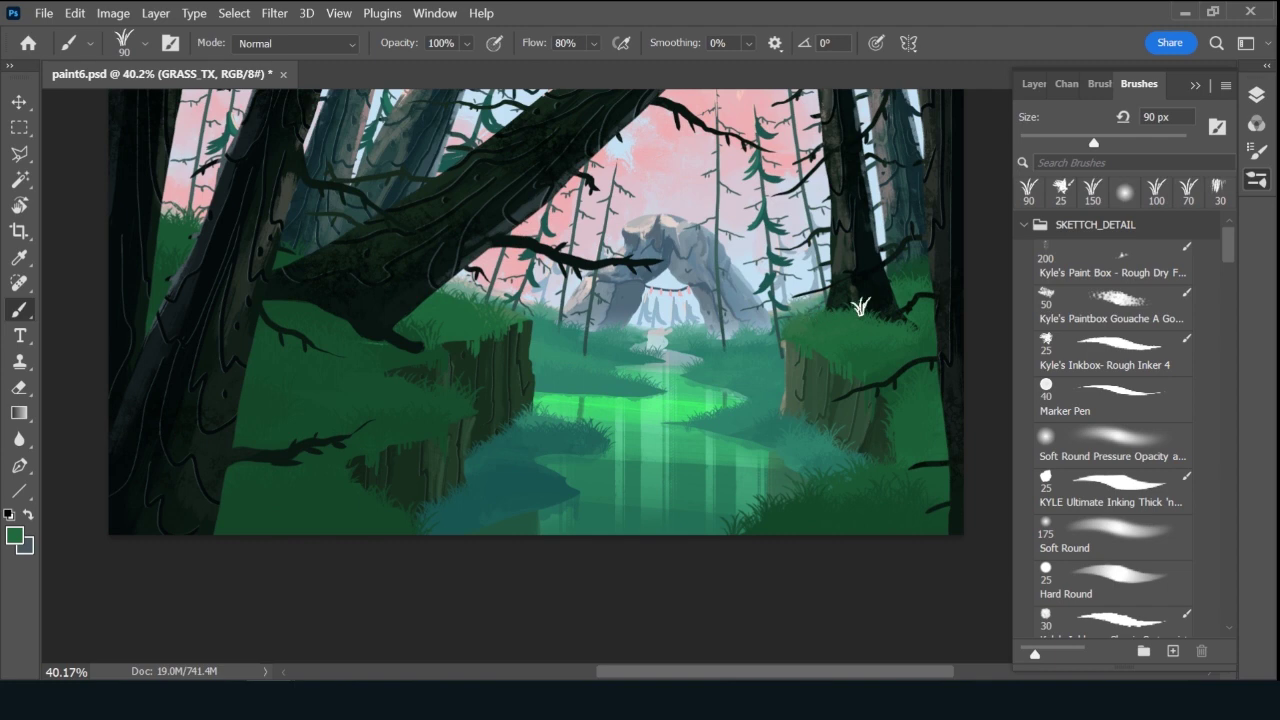
Paint sampled dark green grass over the leaning trunk's base, enlarging the brush to 150 px, and switch to the Eraser.
{"action": "left_click", "coordinate": [320, 298], "text": "alt"}
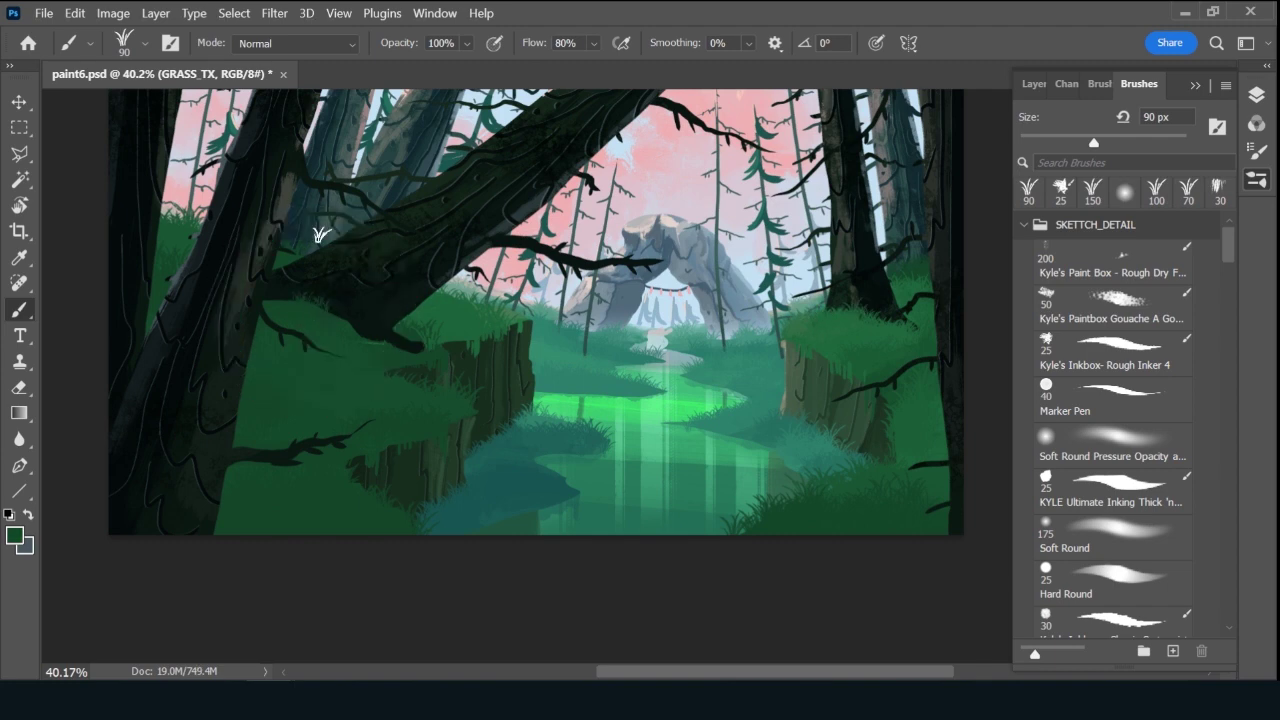
{"action": "key", "text": "bracketright"}
{"action": "key", "text": "bracketright"}
{"action": "key", "text": "bracketright"}
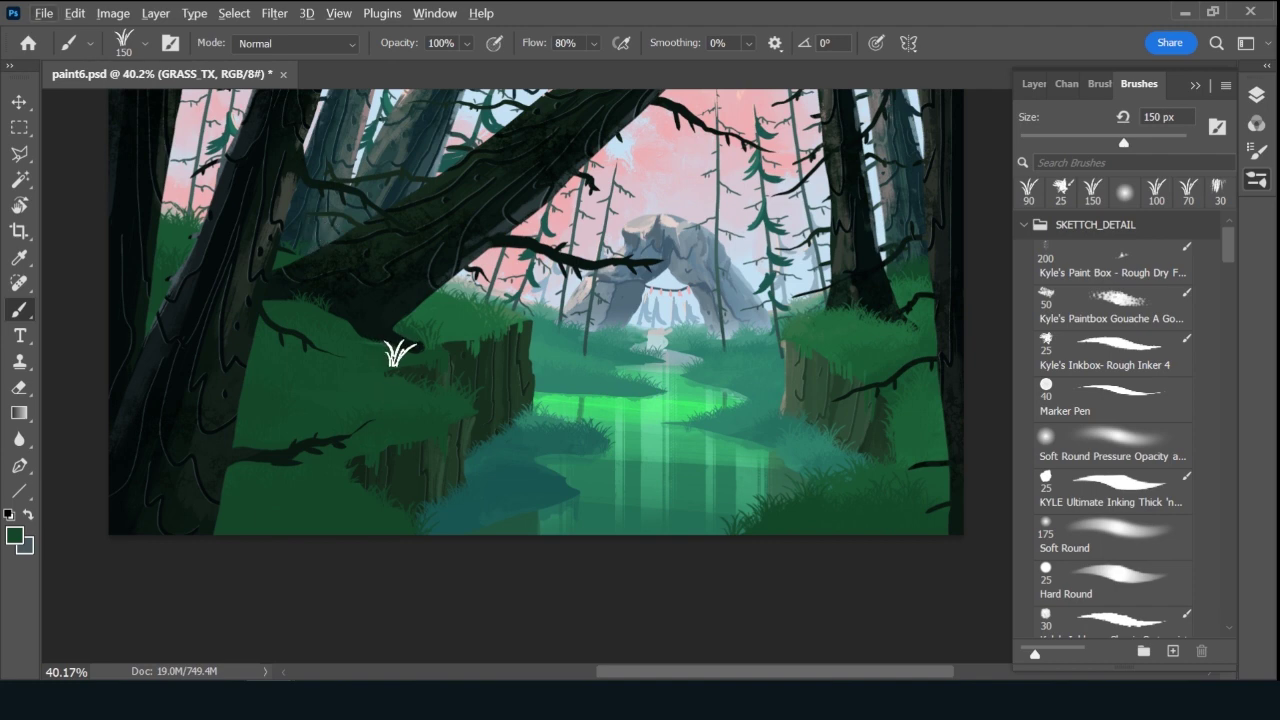
{"action": "mouse_move", "coordinate": [399, 345]}
{"action": "left_mouse_down"}
{"action": "mouse_move", "coordinate": [360, 333]}
{"action": "mouse_move", "coordinate": [397, 347]}
{"action": "left_mouse_up"}
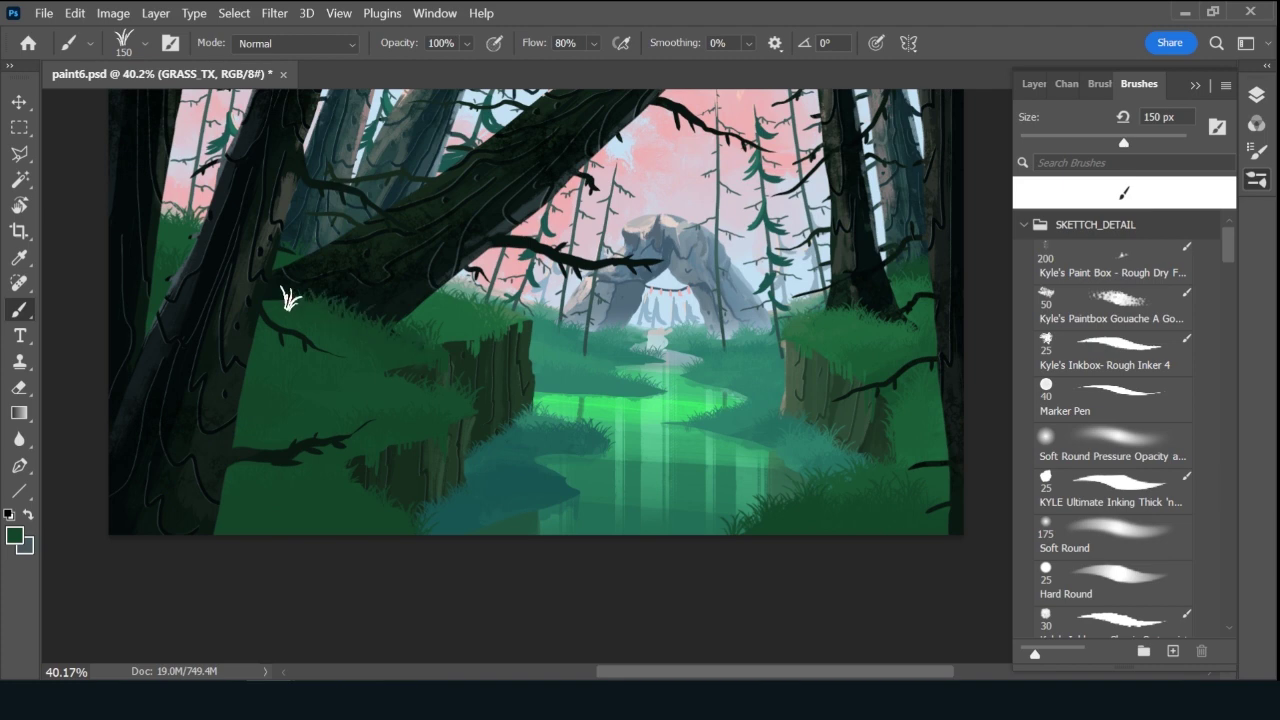
{"action": "left_click_drag", "start_coordinate": [287, 296], "coordinate": [333, 303]}
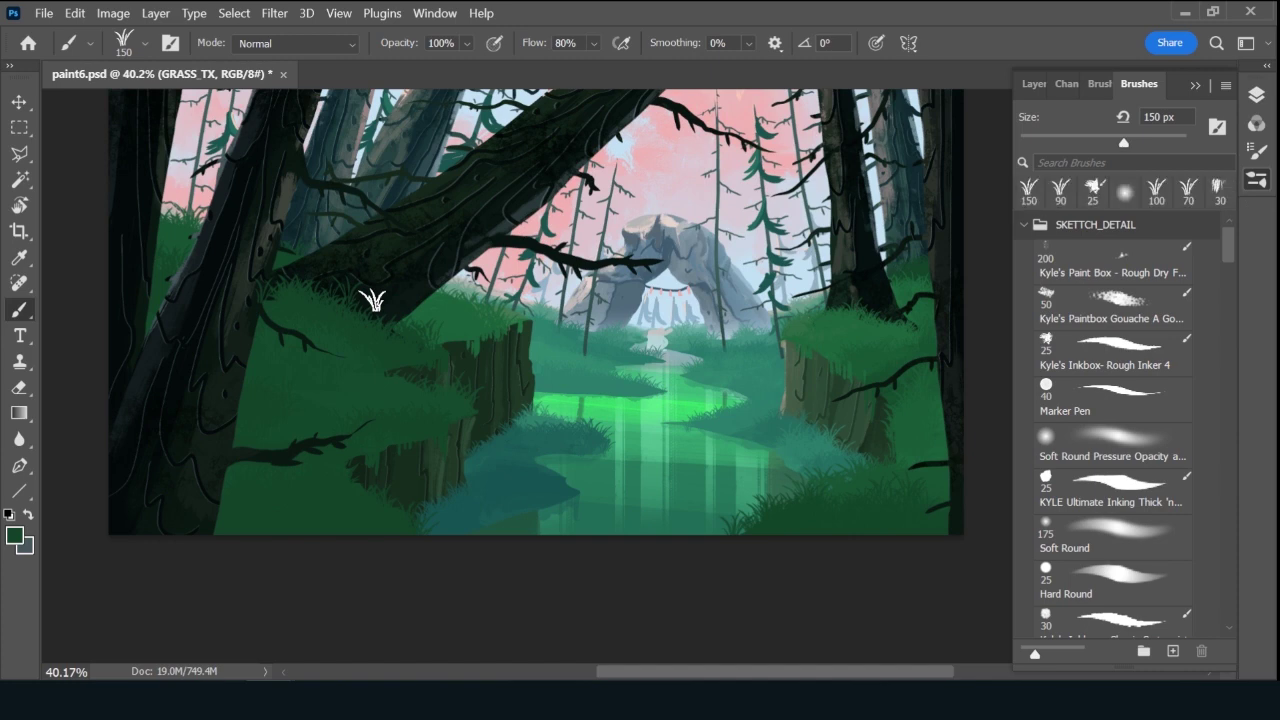
{"action": "key", "text": "e"}
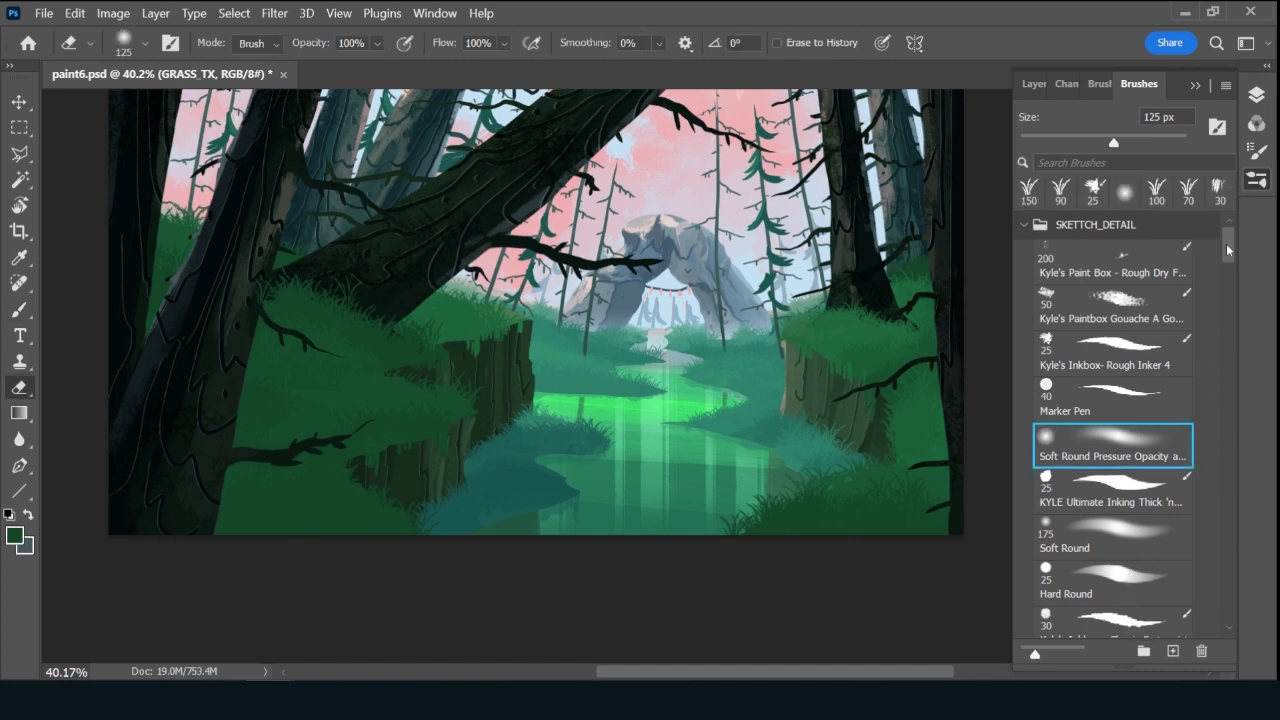
Choose Kyle's Eraser - Natural Edge at 50 px for the eraser, and return to the Brush tool.
{"action": "scroll", "coordinate": [1228, 250], "scroll_direction": "down", "scroll_amount": 5}
{"action": "left_click", "coordinate": [1138, 386]}
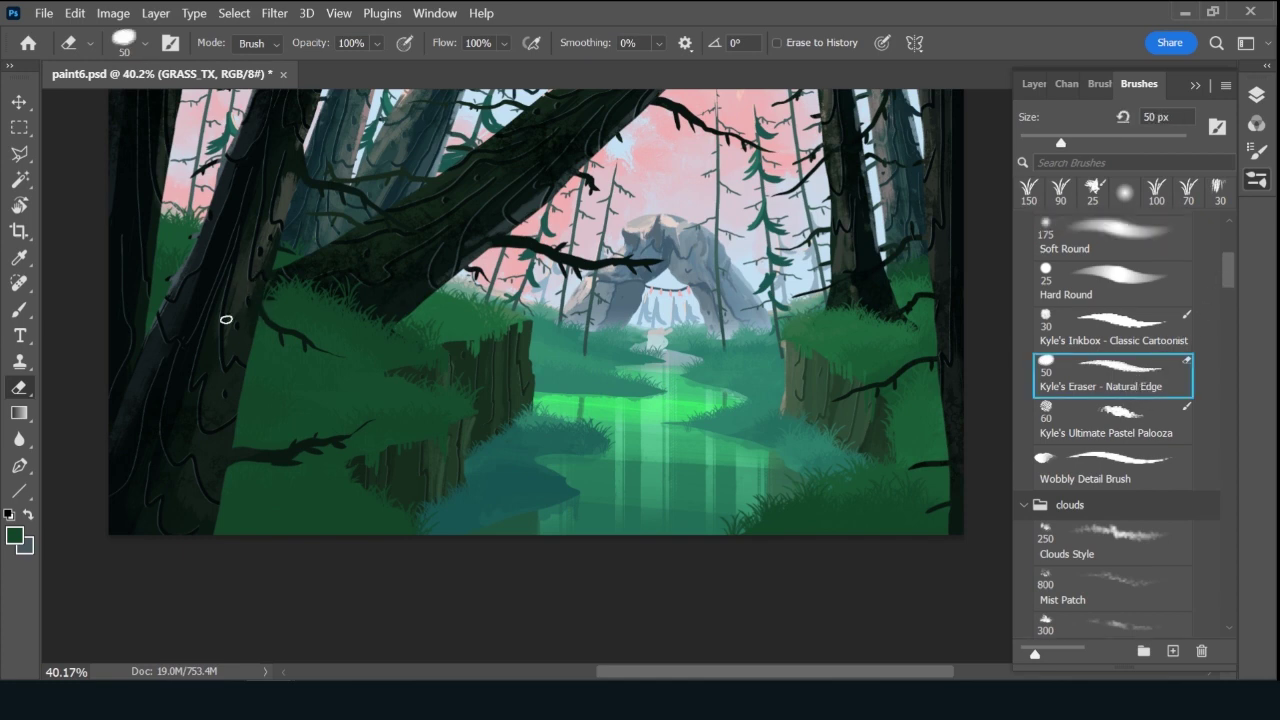
{"action": "key", "text": "b"}
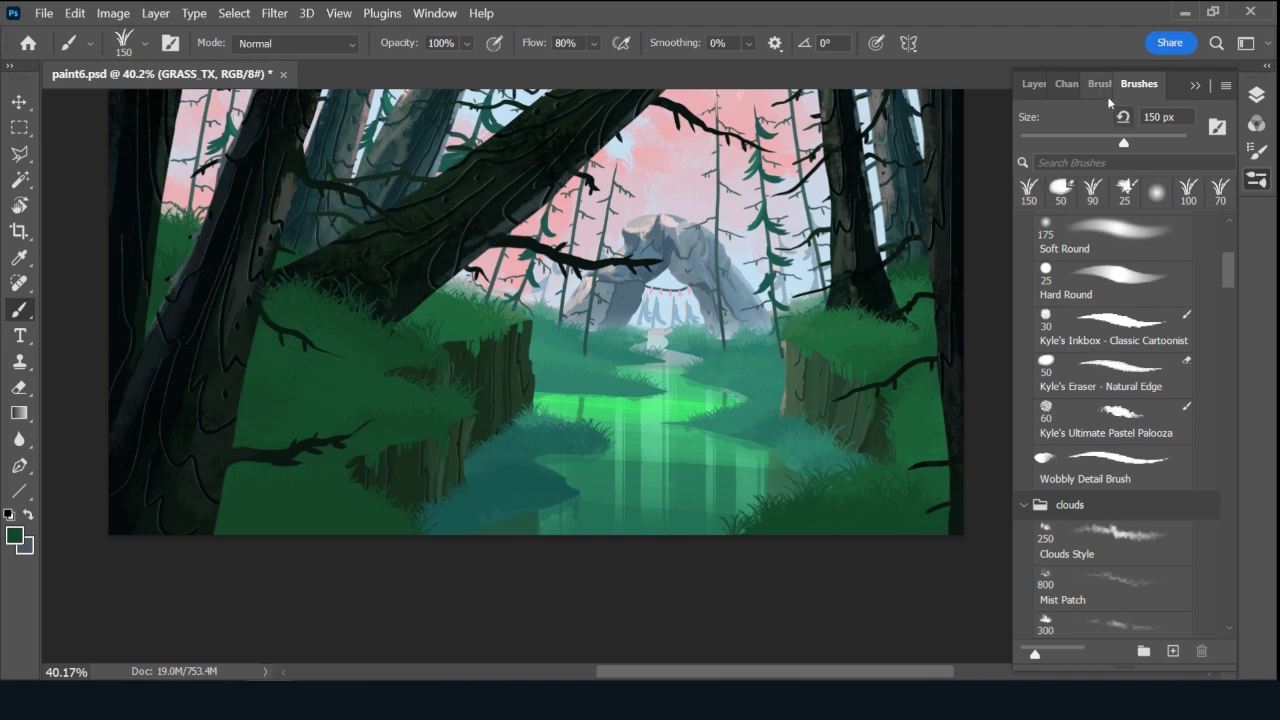
Add a layer named PALNST directly above the top GRASS_TX layer.
{"action": "left_click", "coordinate": [1033, 84]}
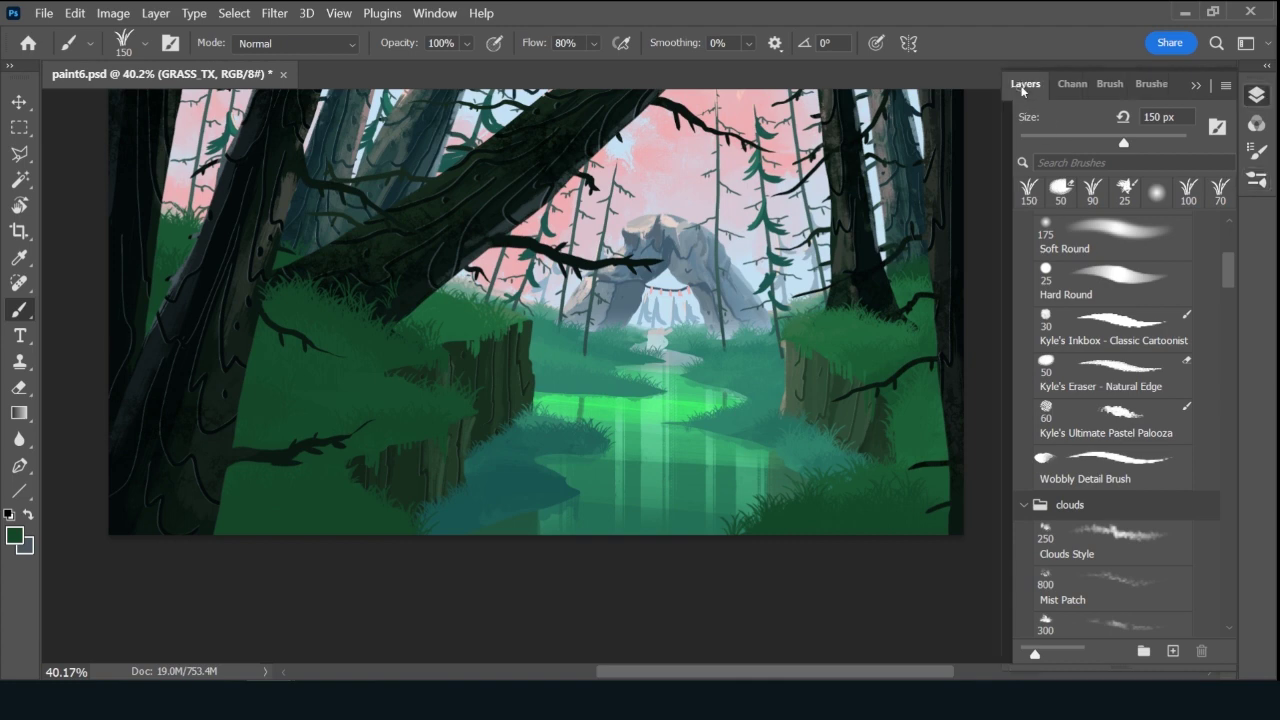
{"action": "left_click", "coordinate": [1175, 651]}
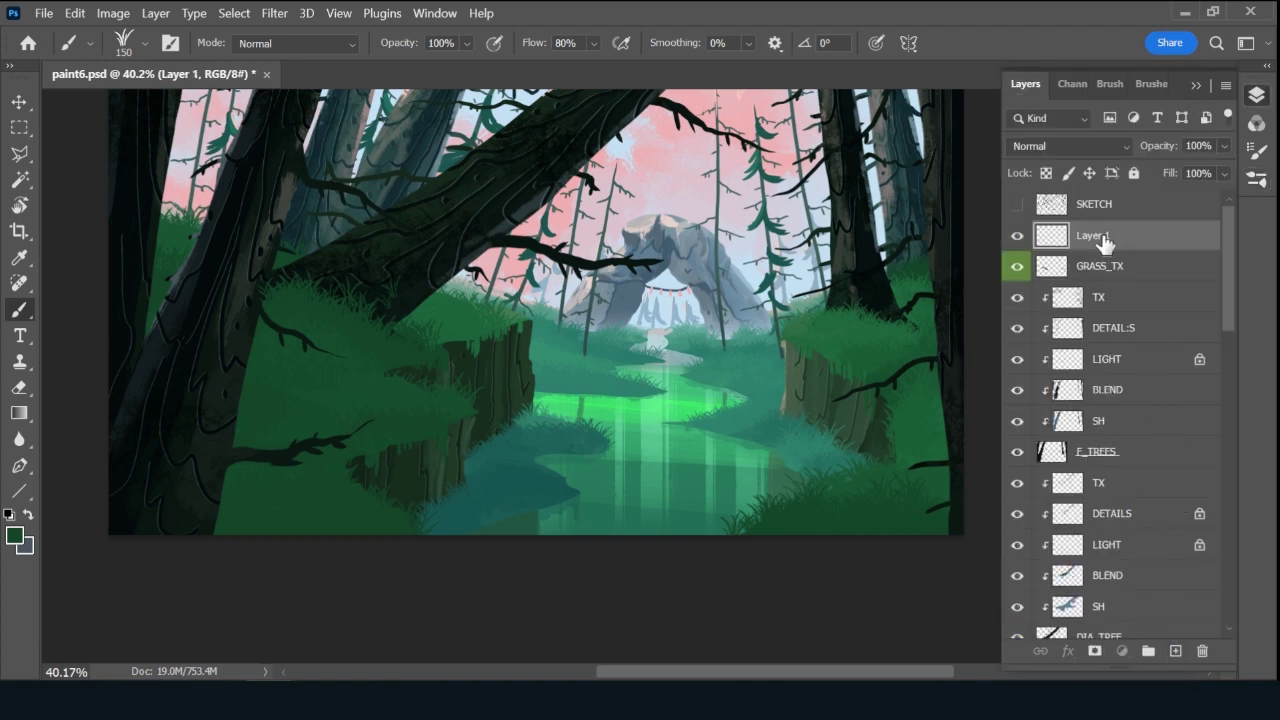
{"action": "double_click", "coordinate": [1100, 240]}
{"action": "type", "text": "PALNST"}
{"action": "key", "text": "Return"}
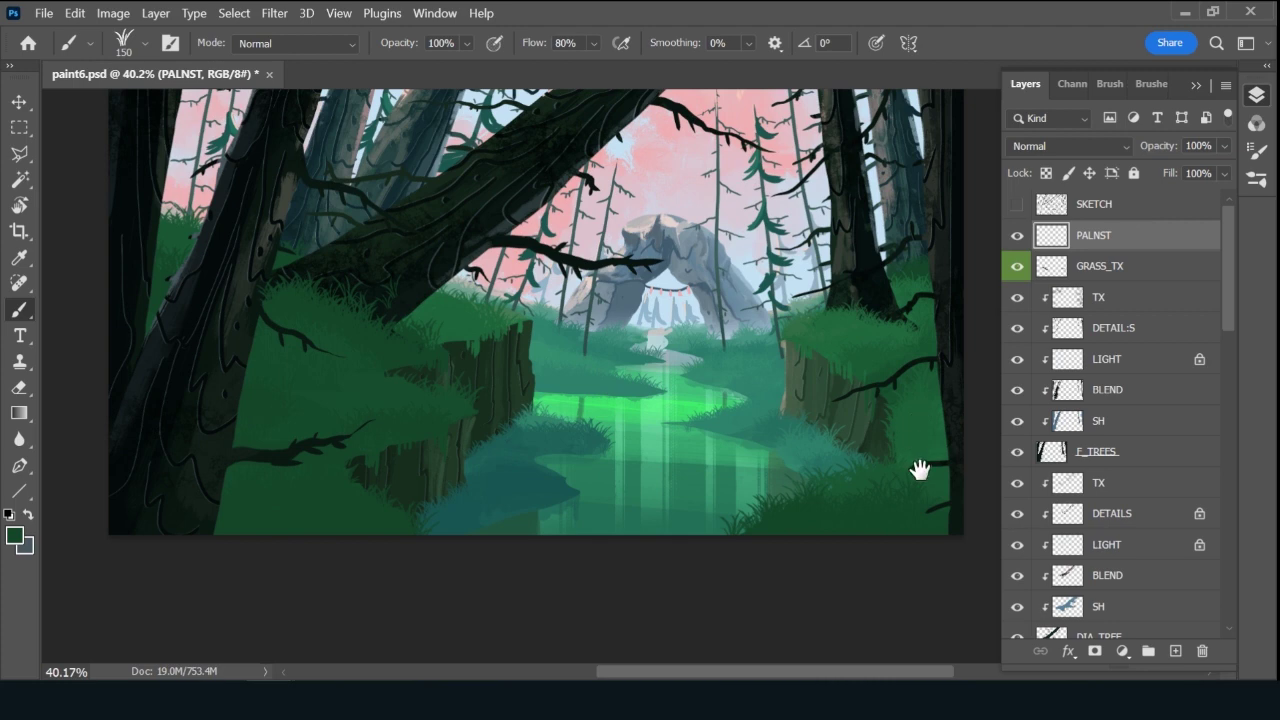
Add a layer named LILYPADS directly above REF, clipped to the RIVER layer.
{"action": "left_click_drag", "start_coordinate": [919, 469], "coordinate": [914, 477]}
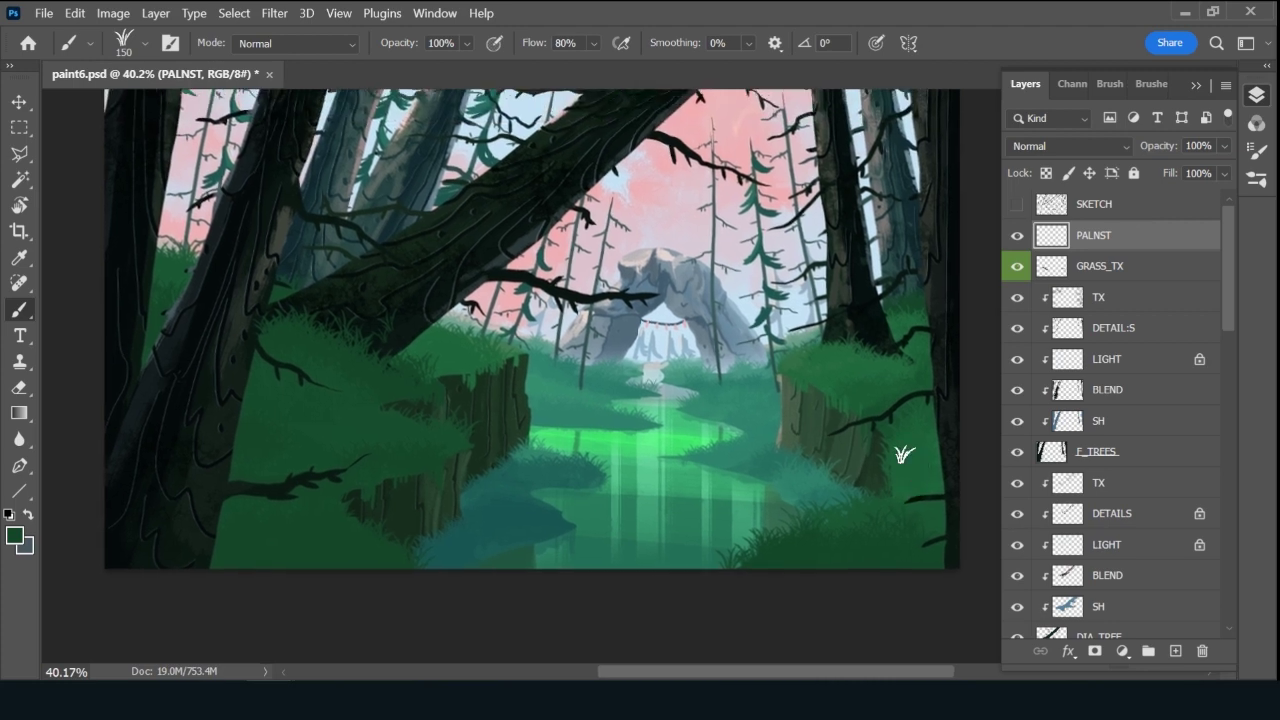
{"action": "left_click_drag", "start_coordinate": [1221, 326], "coordinate": [1211, 455]}
{"action": "left_click", "coordinate": [1145, 318]}
{"action": "left_click", "coordinate": [1175, 651]}
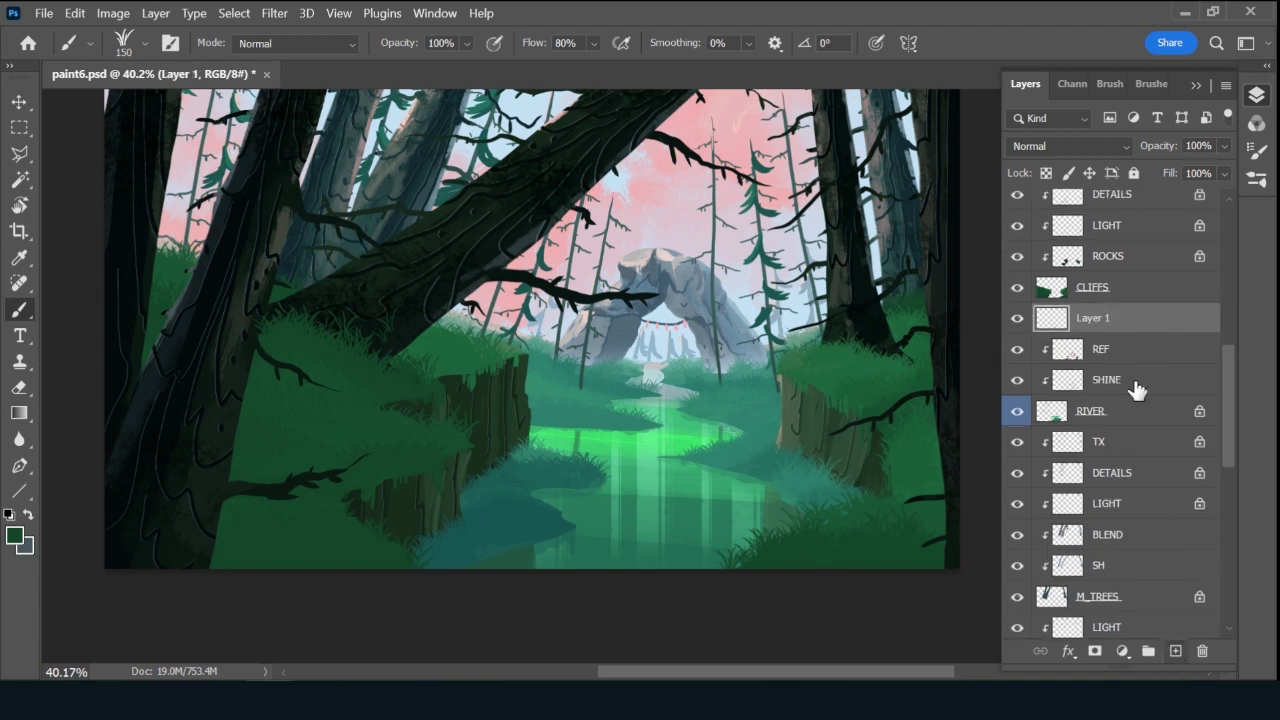
{"action": "left_click", "coordinate": [1117, 328], "text": "alt"}
{"action": "double_click", "coordinate": [1100, 318]}
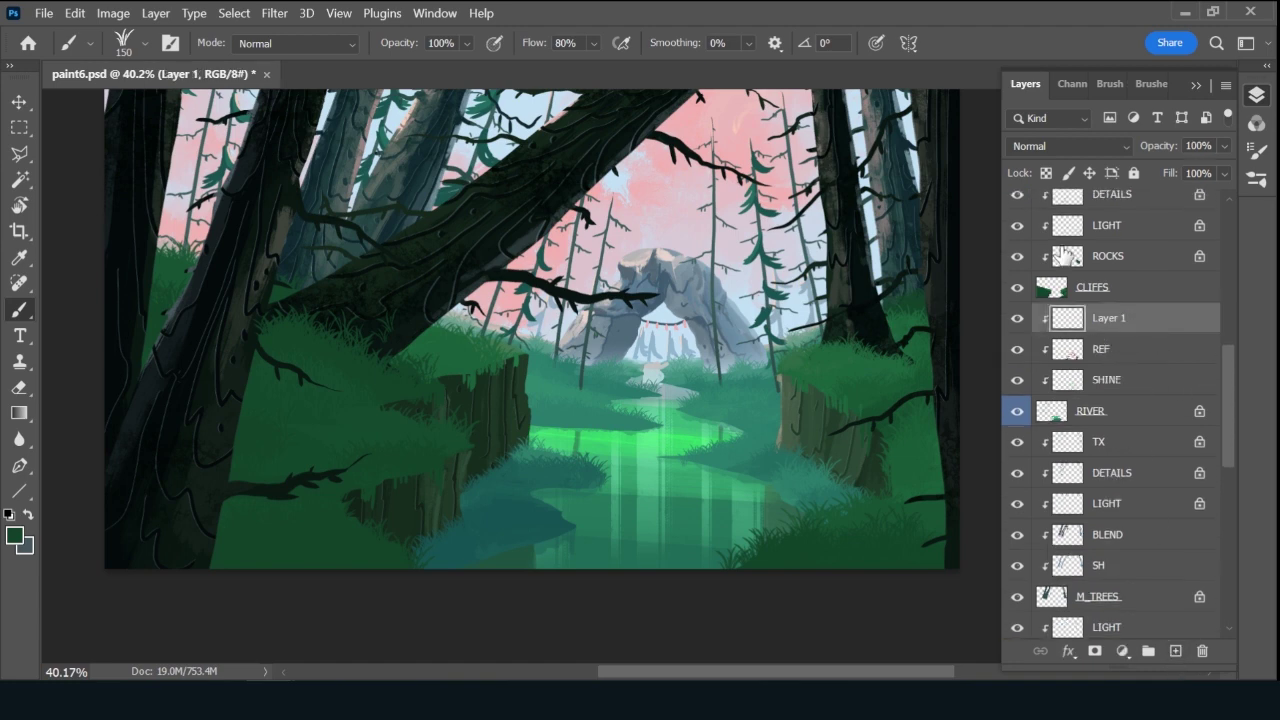
{"action": "type", "text": "LILYPADS"}
{"action": "key", "text": "Return"}
Choose the PERS_LILY brush at 150 px and paint lily pads on the river's near edge in sampled bank greens.
{"action": "left_click", "coordinate": [1151, 83]}
{"action": "mouse_move", "coordinate": [1229, 289]}
{"action": "left_mouse_down"}
{"action": "mouse_move", "coordinate": [1223, 398]}
{"action": "mouse_move", "coordinate": [1223, 384]}
{"action": "left_mouse_up"}
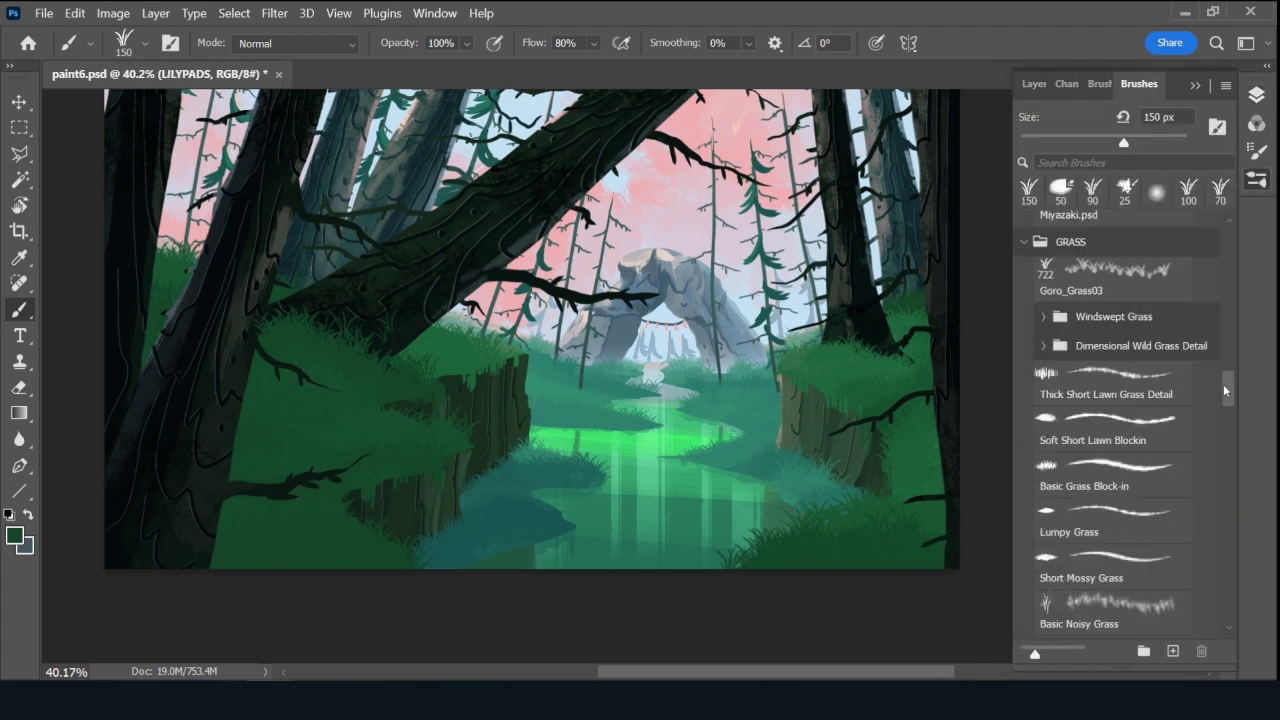
{"action": "scroll", "coordinate": [1120, 480], "scroll_direction": "down", "scroll_amount": 10}
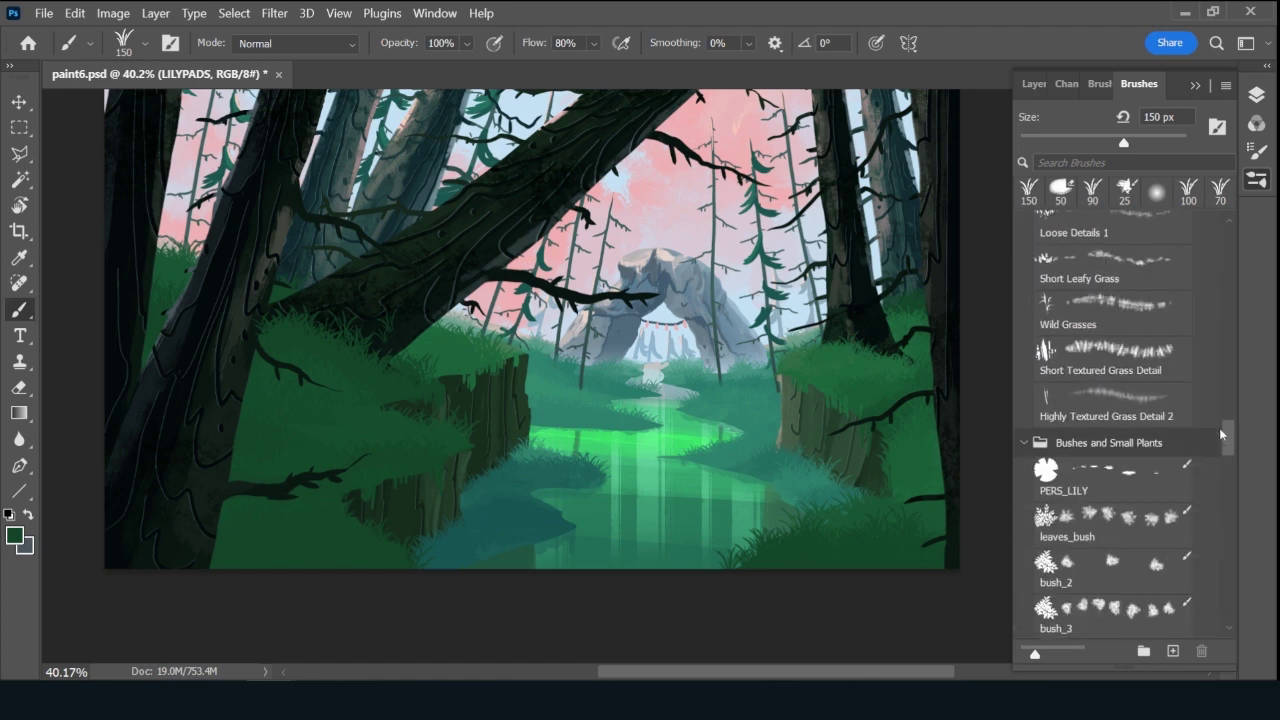
{"action": "left_click", "coordinate": [1110, 512]}
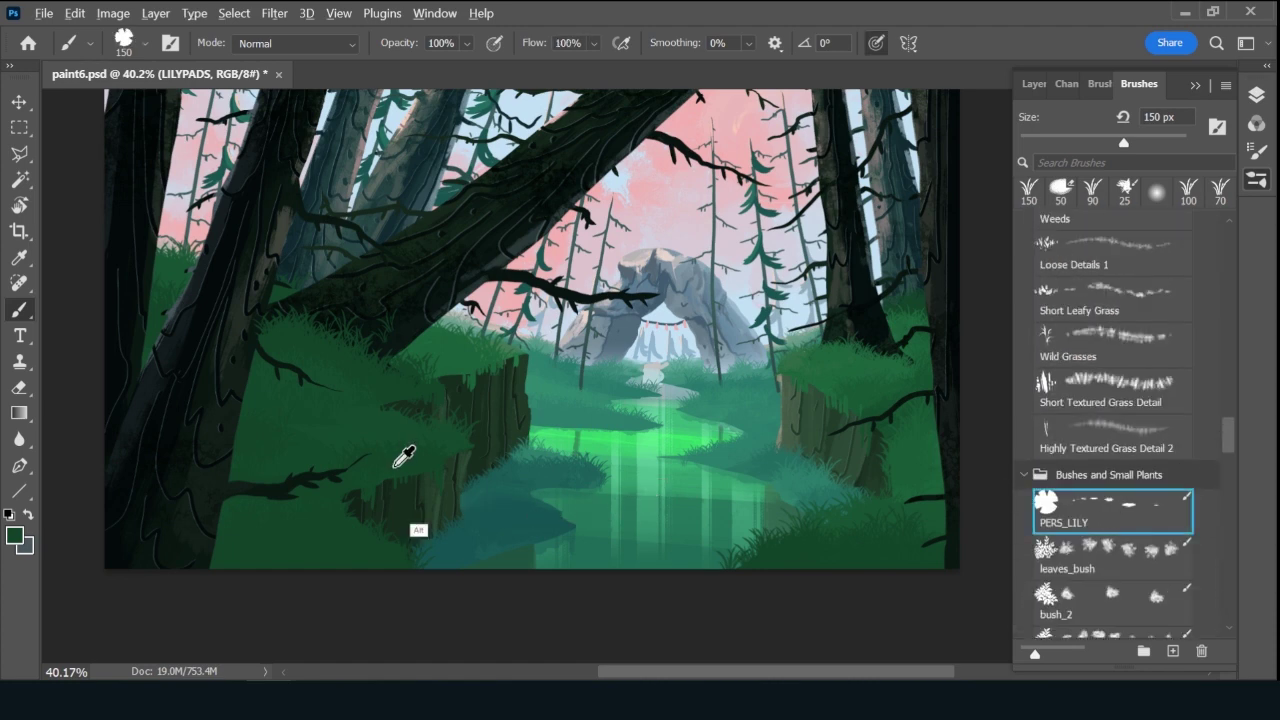
{"action": "left_click", "coordinate": [397, 464], "text": "alt"}
{"action": "left_click", "coordinate": [416, 458], "text": "alt"}
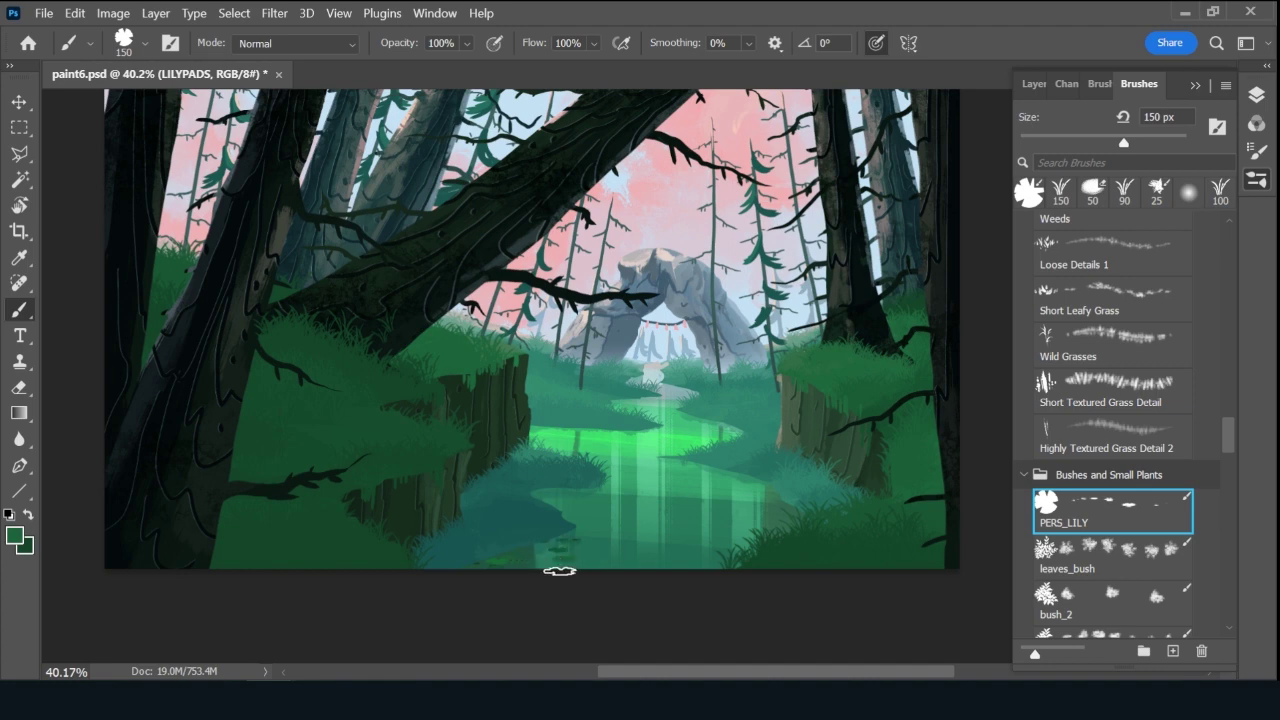
Enlarge the lily brush to 200 px and scatter dark green lily pads across the river's foreground.
{"action": "key", "text": "bracketright"}
{"action": "key", "text": "bracketright"}
{"action": "left_click", "coordinate": [745, 489]}
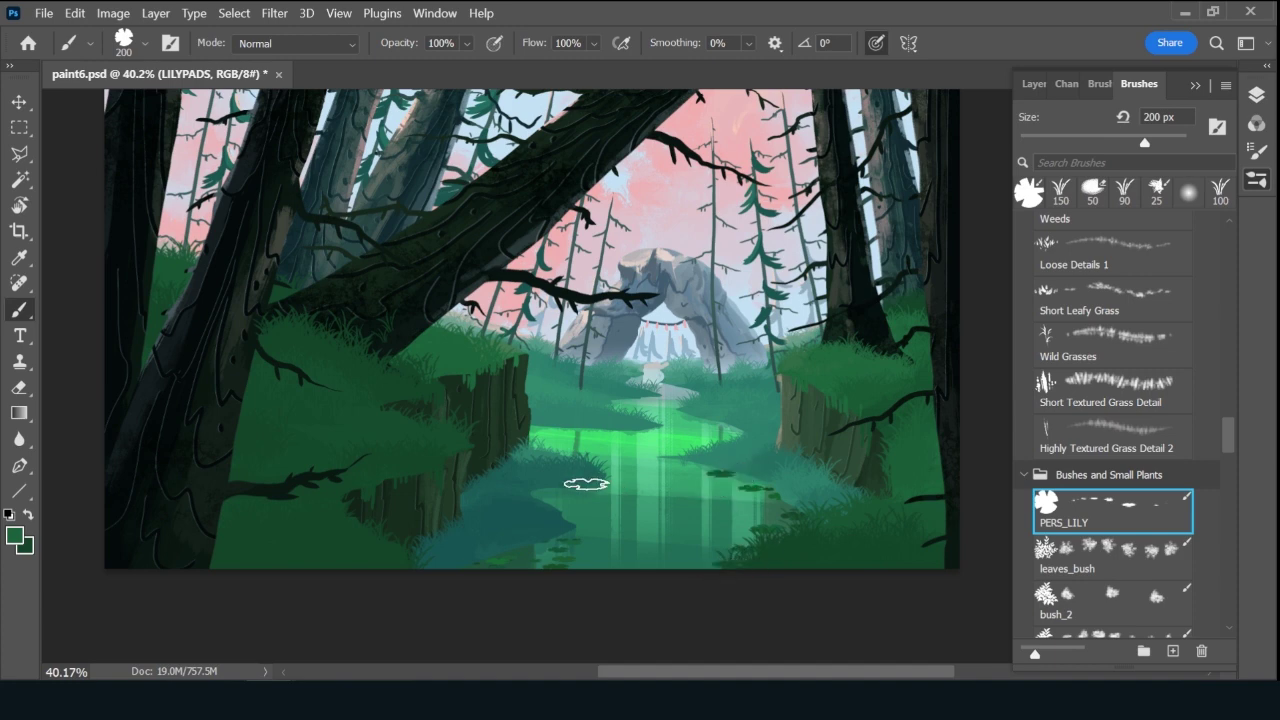
{"action": "left_click", "coordinate": [575, 490]}
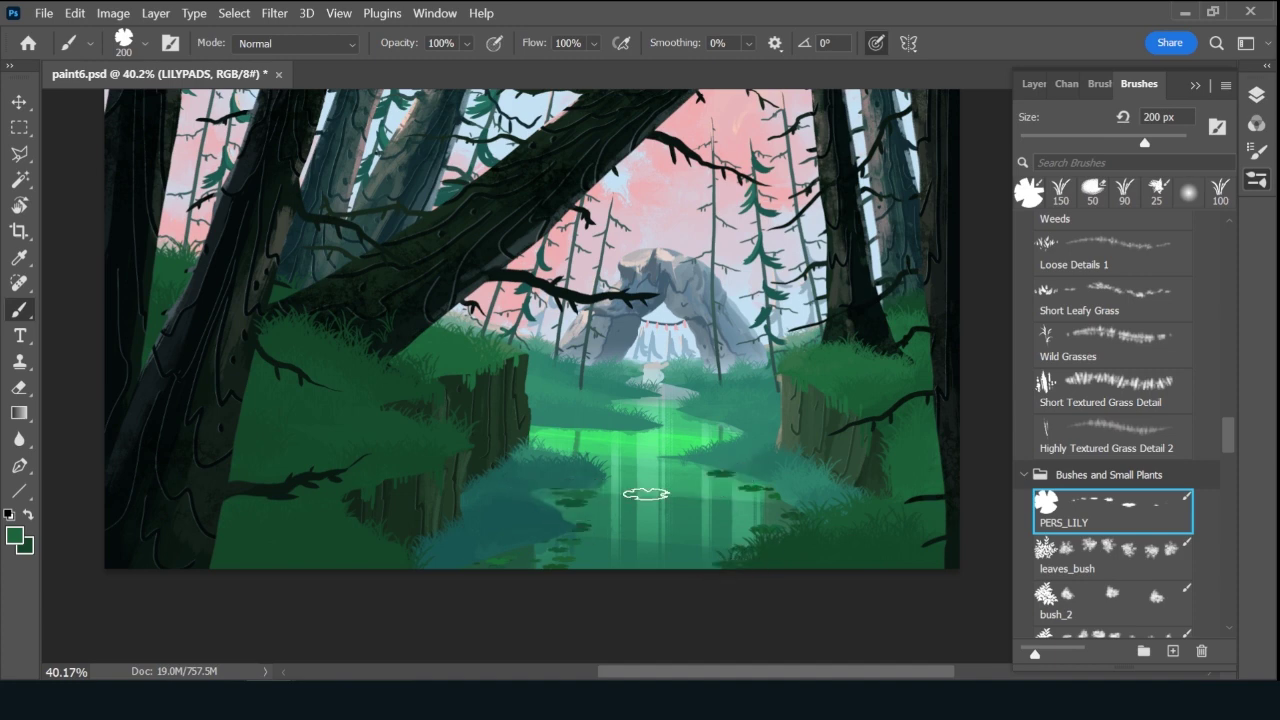
{"action": "left_click", "coordinate": [645, 494]}
{"action": "left_click", "coordinate": [588, 529]}
{"action": "left_click", "coordinate": [673, 526]}
{"action": "left_click", "coordinate": [743, 521]}
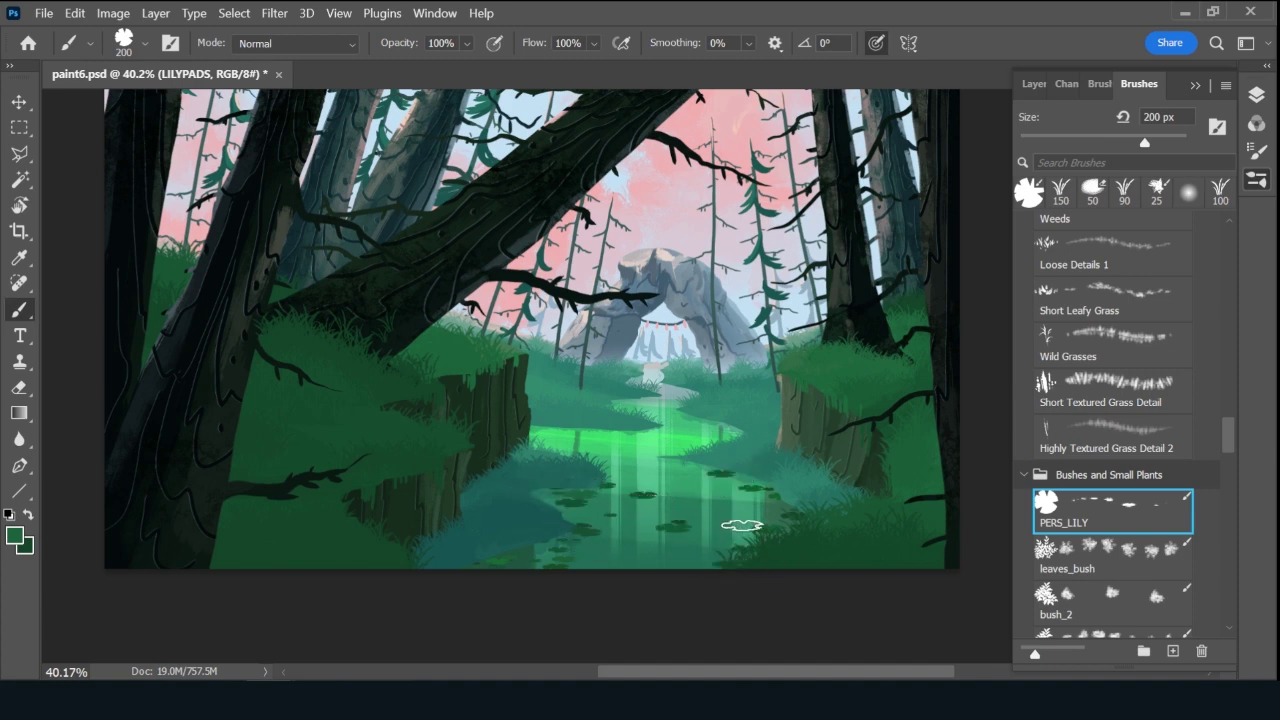
Sample lighter teal greens from the distant banks and paint lily pads along the far part of the river.
{"action": "left_click", "coordinate": [766, 403], "text": "alt"}
{"action": "left_click", "coordinate": [740, 395], "text": "alt"}
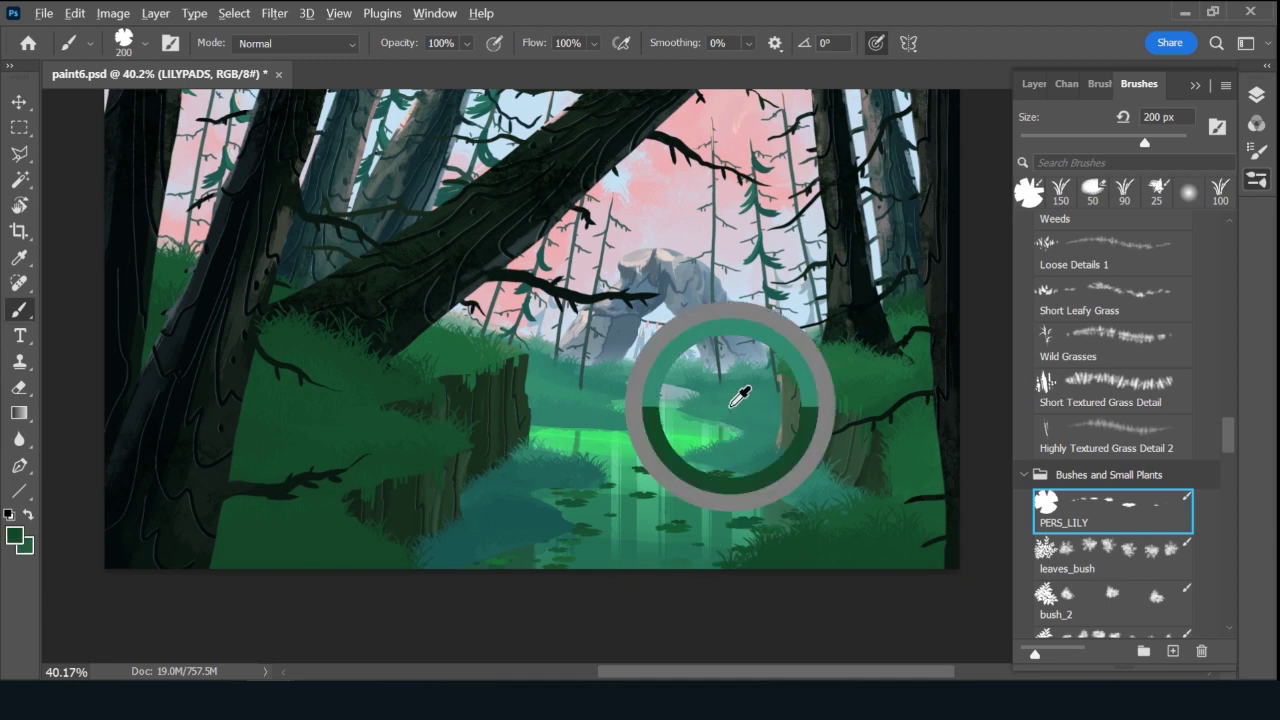
{"action": "left_click", "coordinate": [634, 362], "text": "alt"}
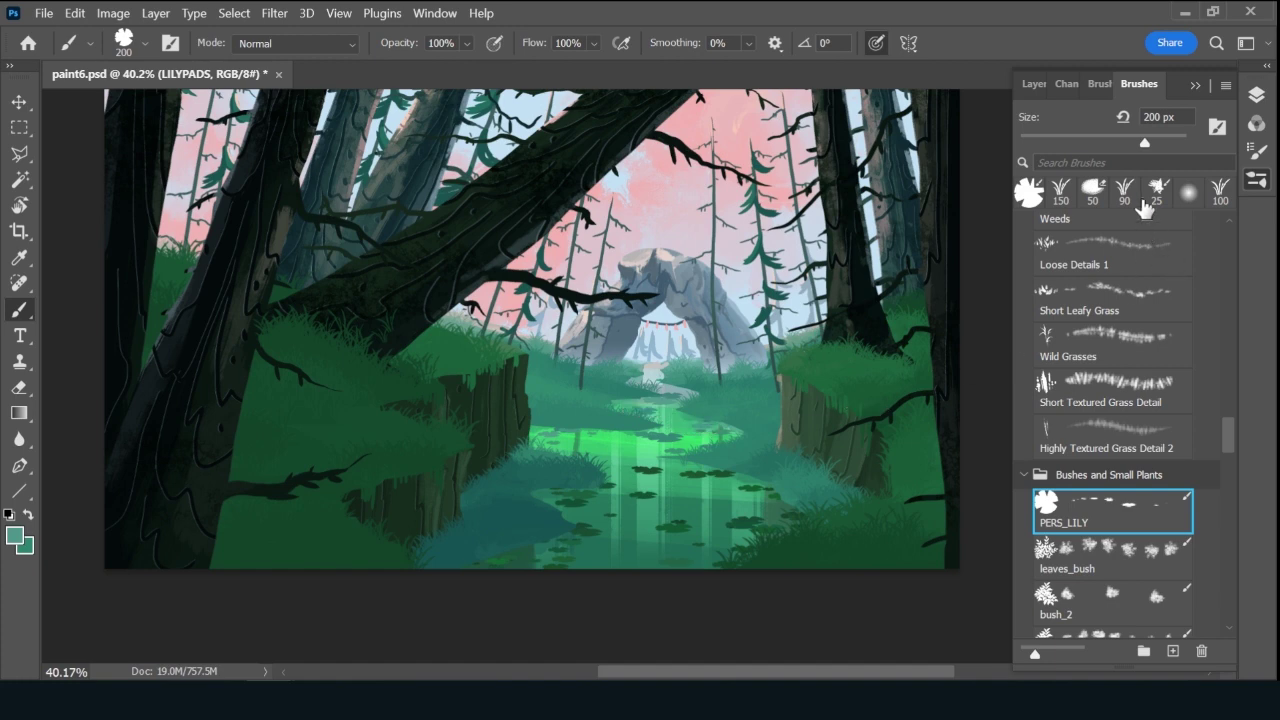
Choose the recent 25 px rough inker brush and add a clipped layer named WATER_BREAK directly below LILYPADS.
{"action": "left_click", "coordinate": [1162, 200]}
{"action": "left_click", "coordinate": [1034, 84]}
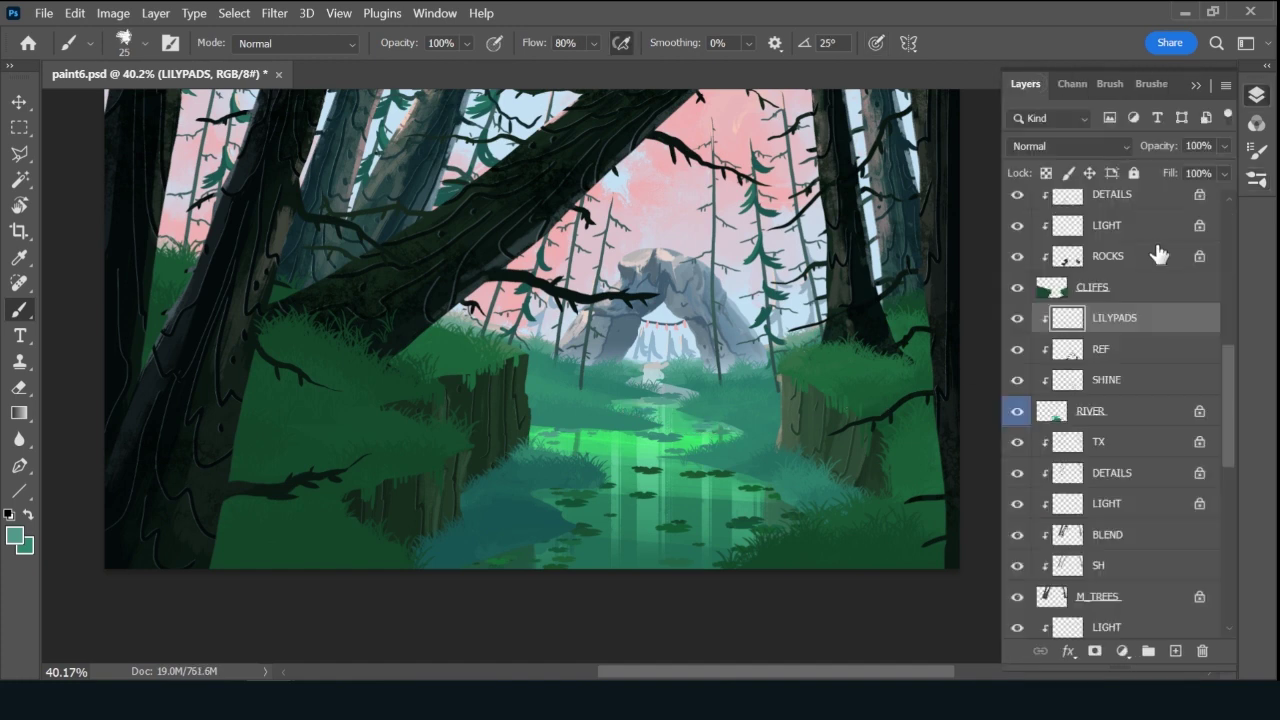
{"action": "left_click", "coordinate": [1175, 652]}
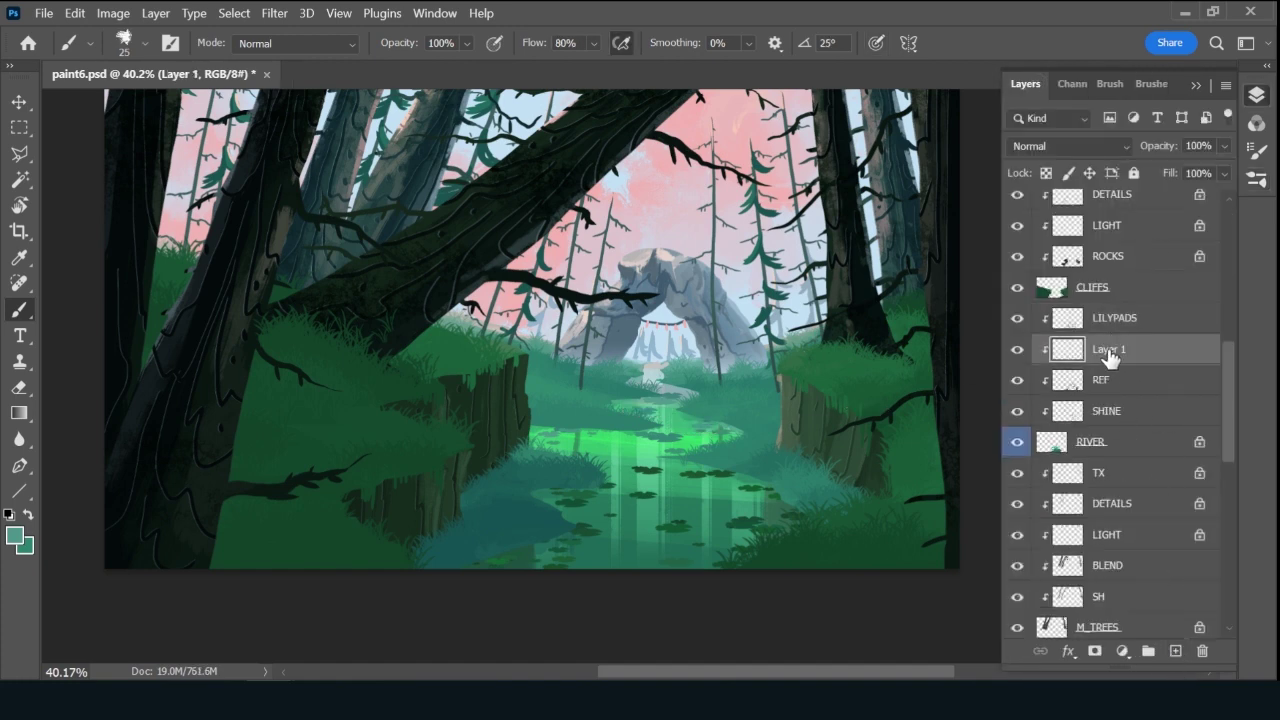
{"action": "double_click", "coordinate": [1110, 349]}
{"action": "type", "text": "WATER_BREAK"}
{"action": "key", "text": "Return"}
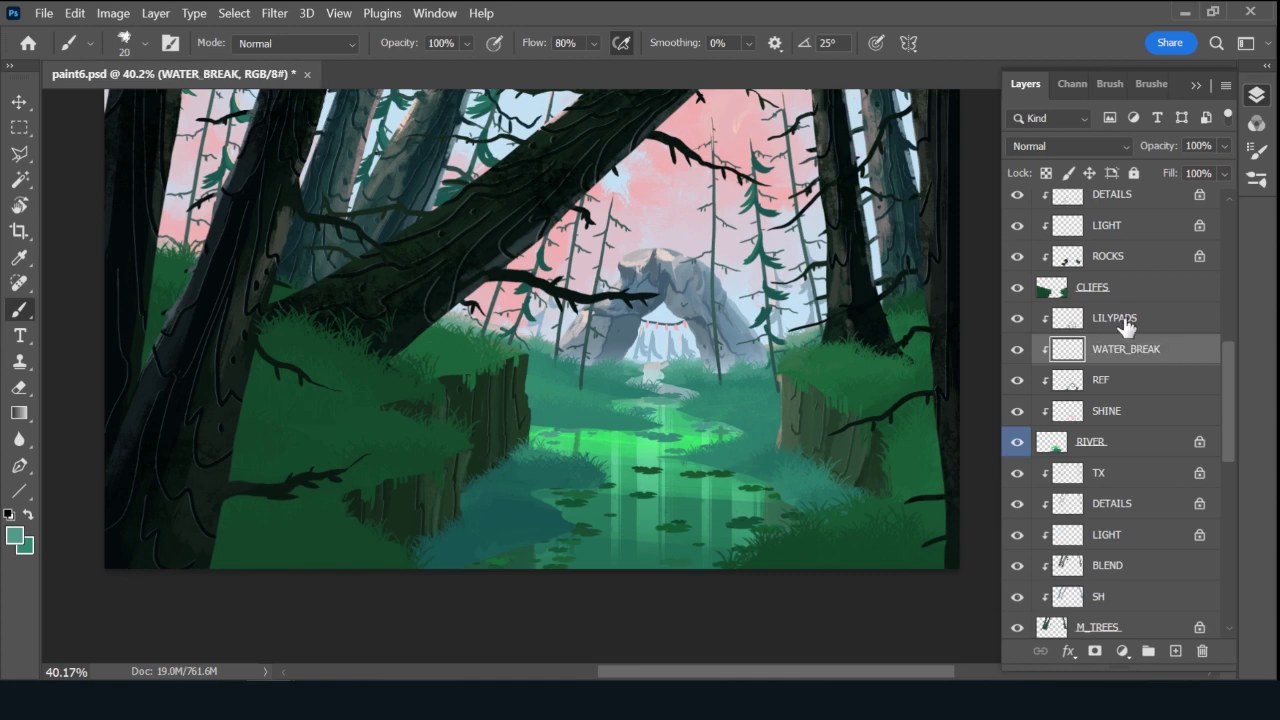
Paint thin water-break lines in #e3f4ff at 15 px around the lily pads and shores, and set the layer's opacity to 61%.
{"action": "left_click", "coordinate": [530, 140], "text": "alt"}
{"action": "left_click", "coordinate": [15, 537]}
{"action": "left_click_drag", "start_coordinate": [765, 288], "coordinate": [758, 270]}
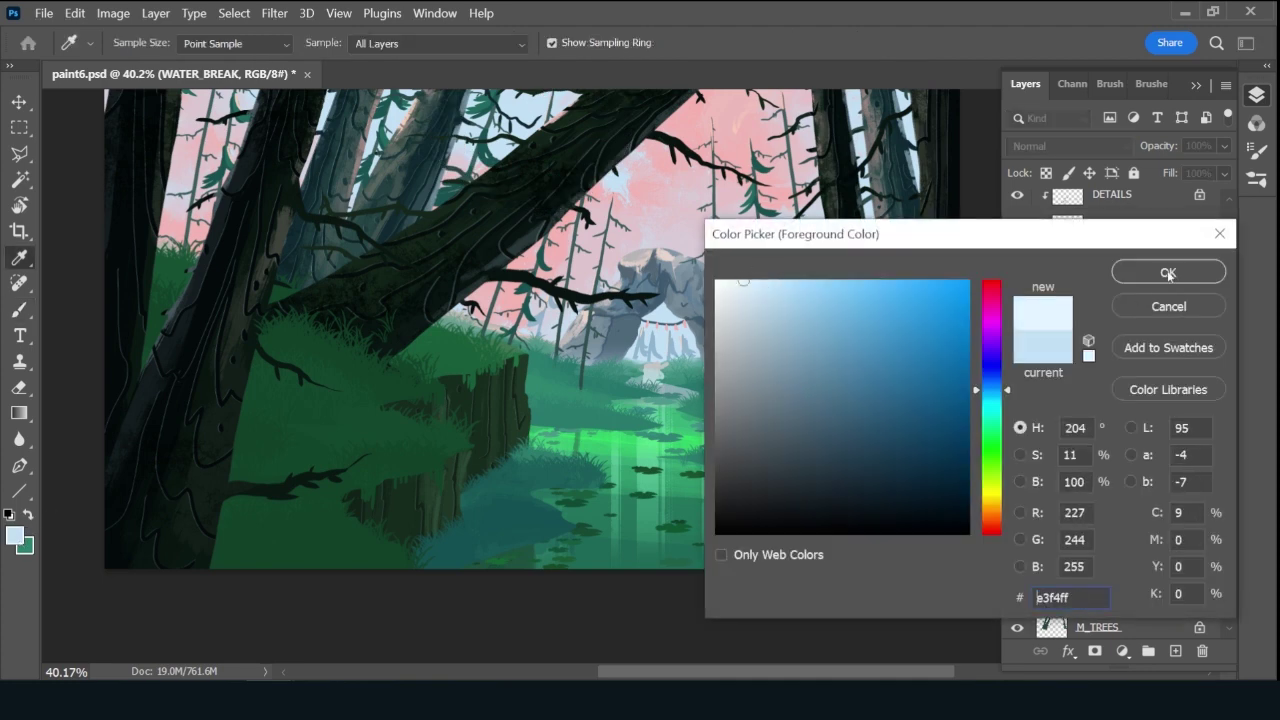
{"action": "left_click", "coordinate": [1206, 271]}
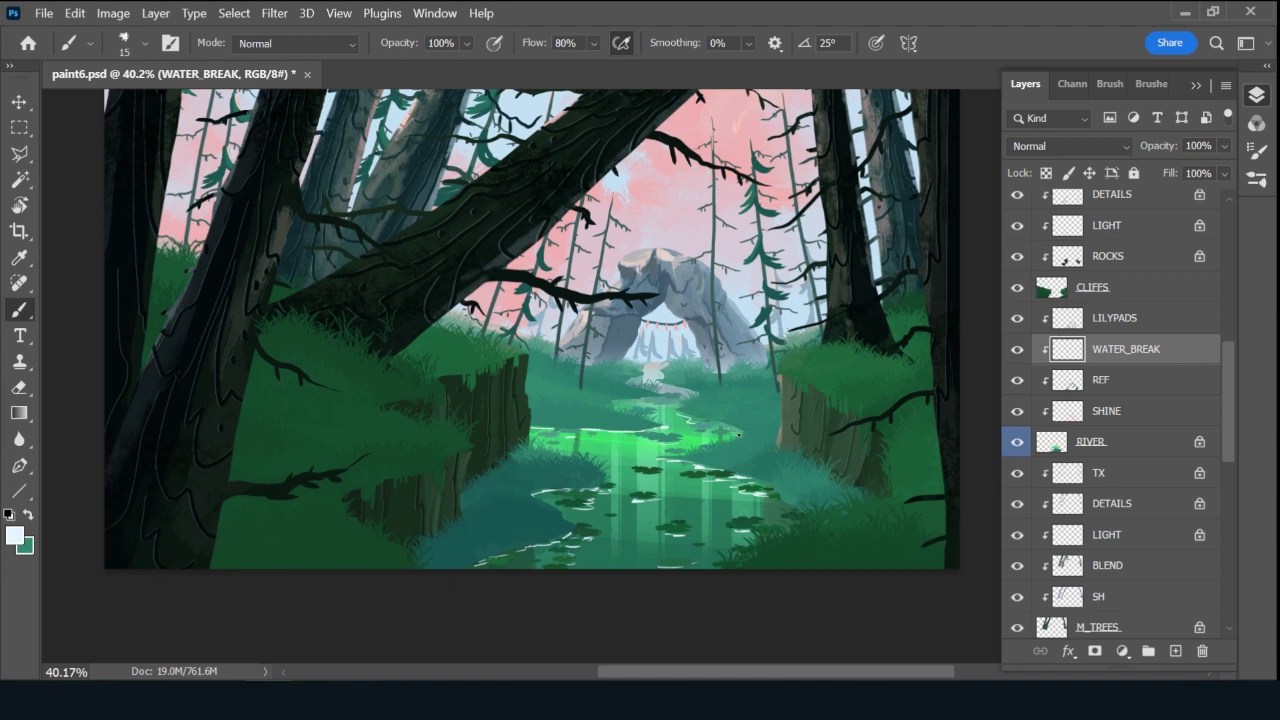
{"action": "left_click_drag", "start_coordinate": [1182, 146], "coordinate": [1170, 147]}
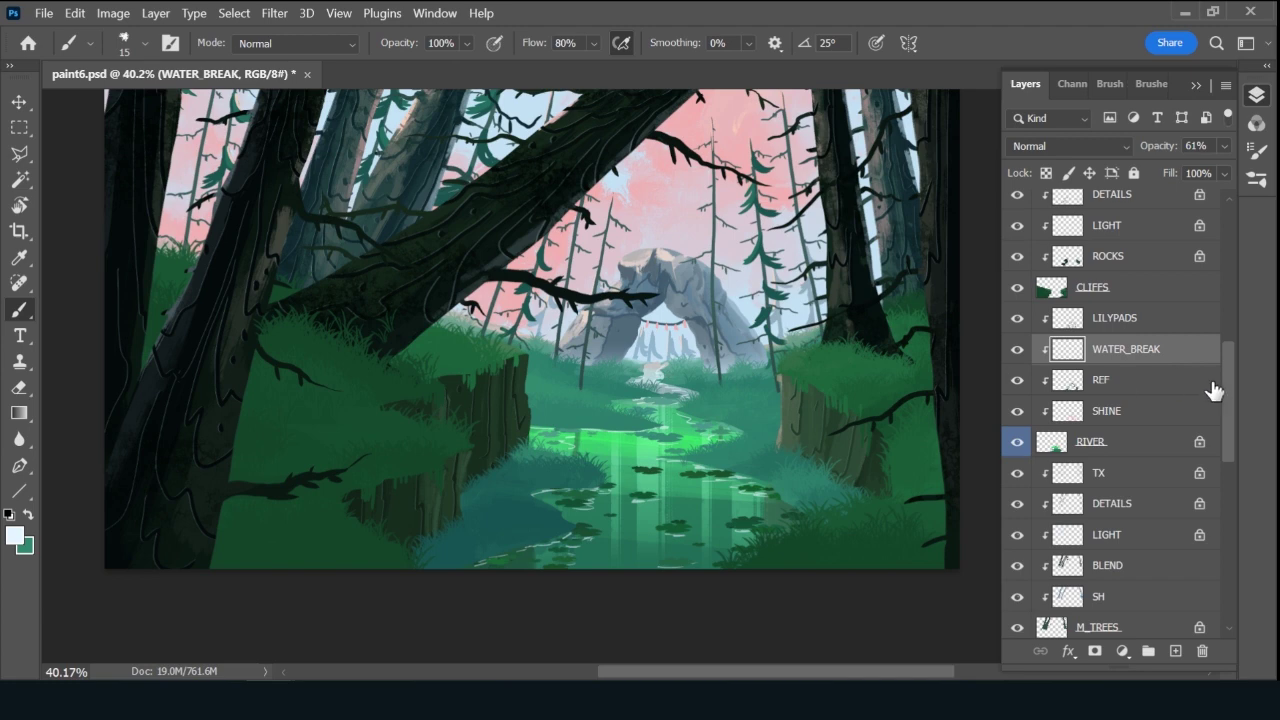
Select the PALNST layer and choose the Leaf Detail brush from the plant brushes.
{"action": "left_click", "coordinate": [1227, 315]}
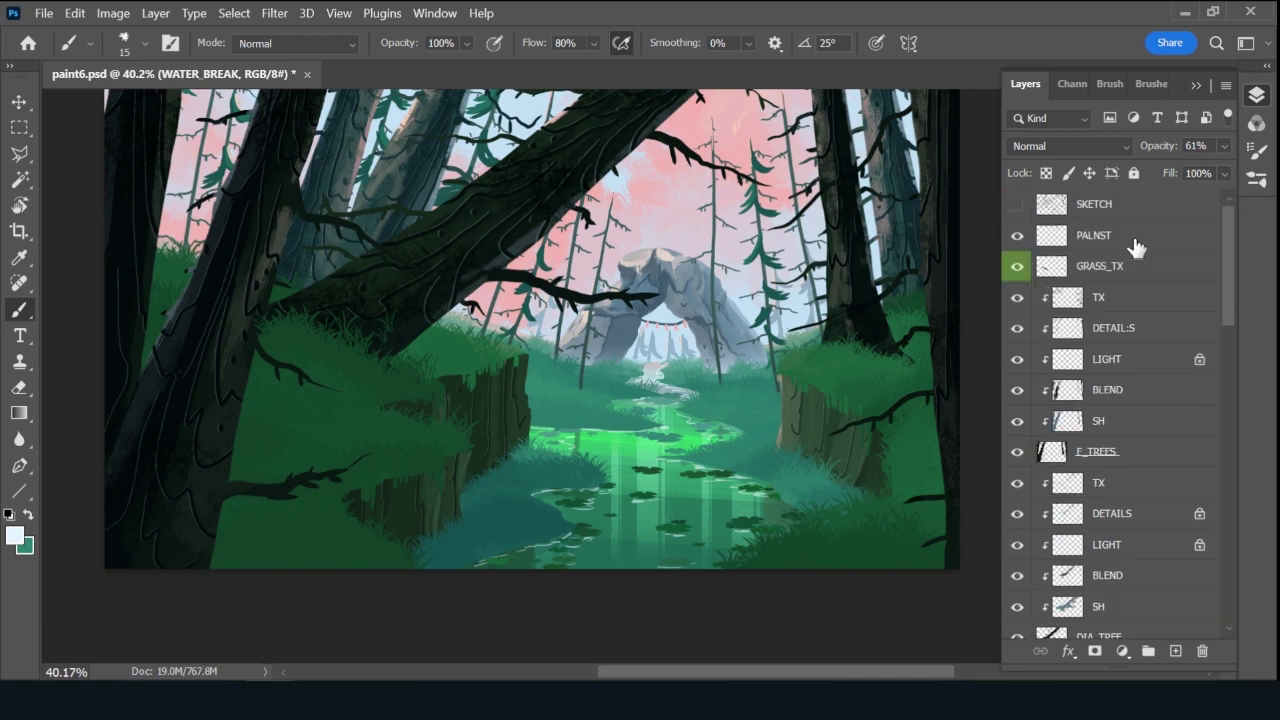
{"action": "left_click", "coordinate": [1136, 247]}
{"action": "left_click", "coordinate": [1151, 83]}
{"action": "left_click_drag", "start_coordinate": [1226, 260], "coordinate": [1199, 537]}
{"action": "scroll", "coordinate": [1199, 540], "scroll_direction": "down", "scroll_amount": 3}
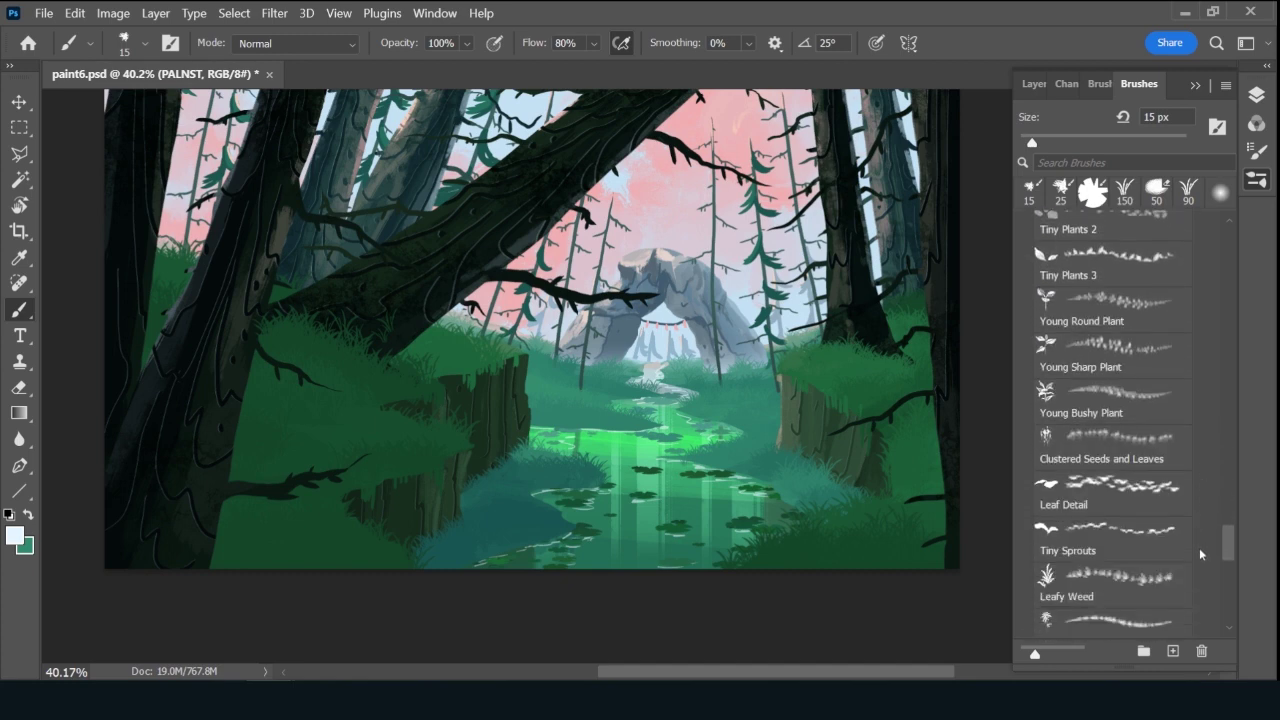
{"action": "left_click", "coordinate": [1126, 478]}
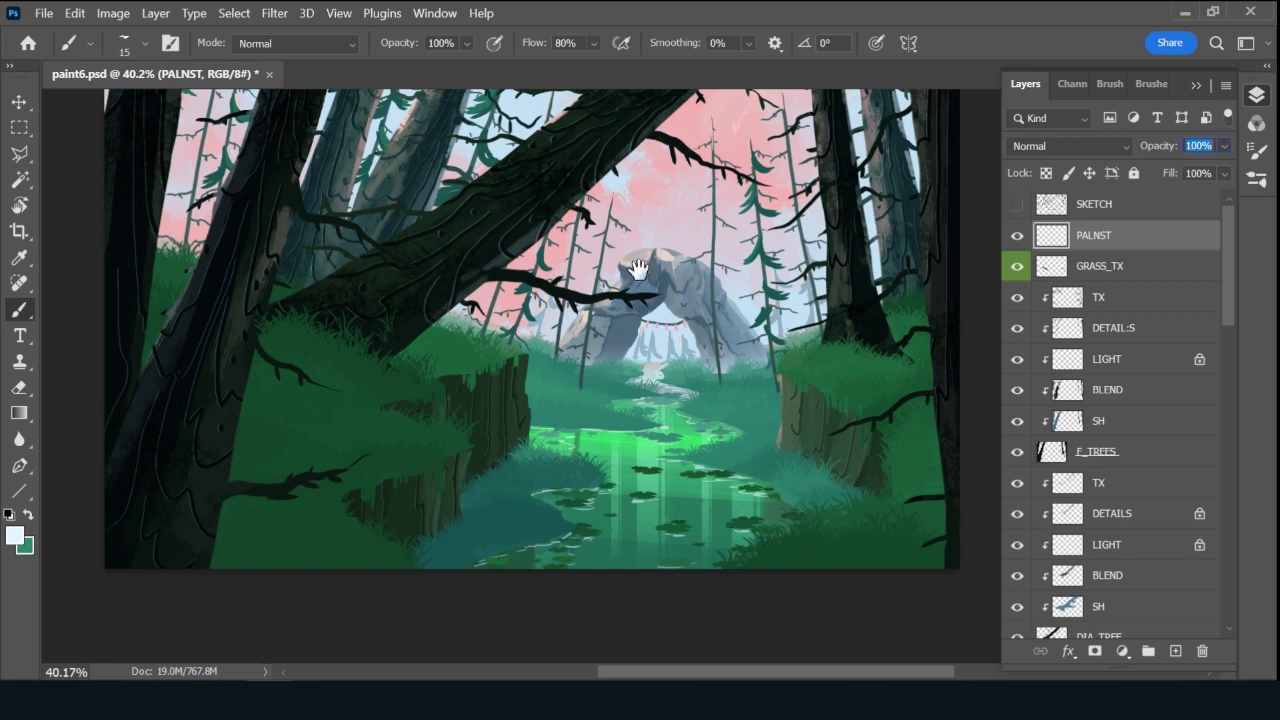
Give the PALNST layer a green color label.
{"action": "scroll", "coordinate": [680, 402], "scroll_direction": "up", "scroll_amount": 3}
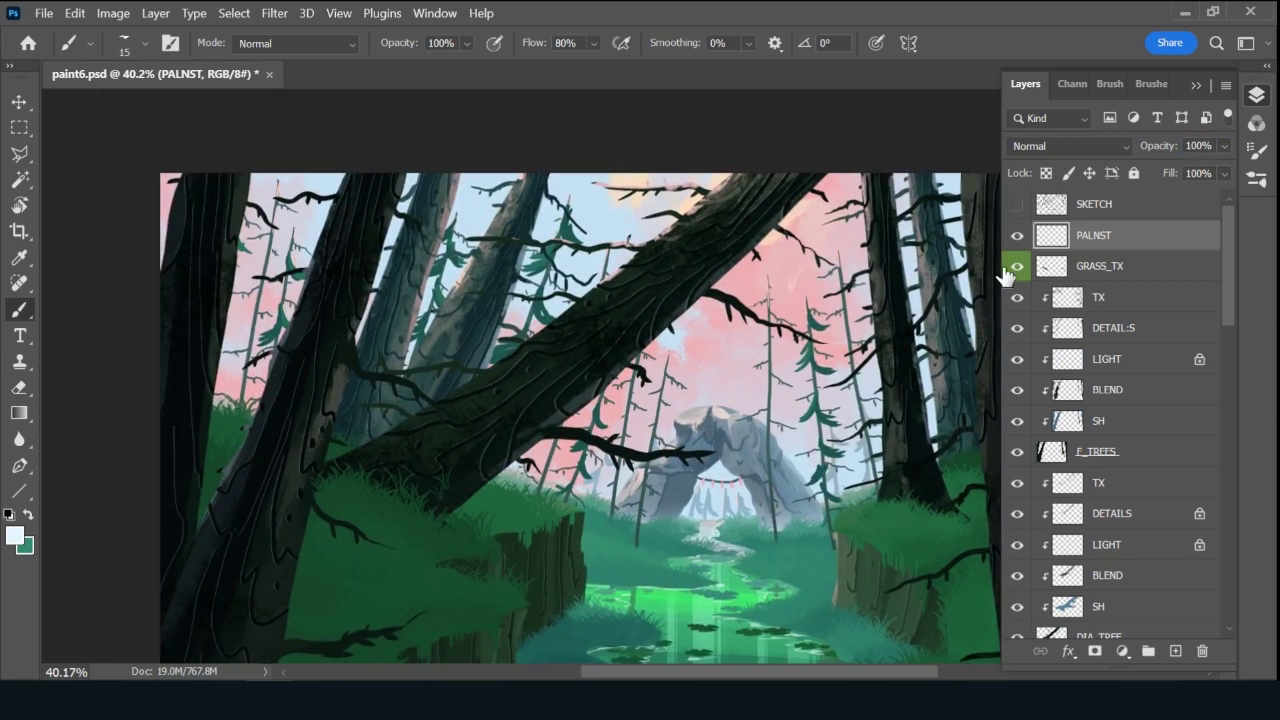
{"action": "right_click", "coordinate": [1016, 238]}
{"action": "left_click", "coordinate": [1060, 370]}
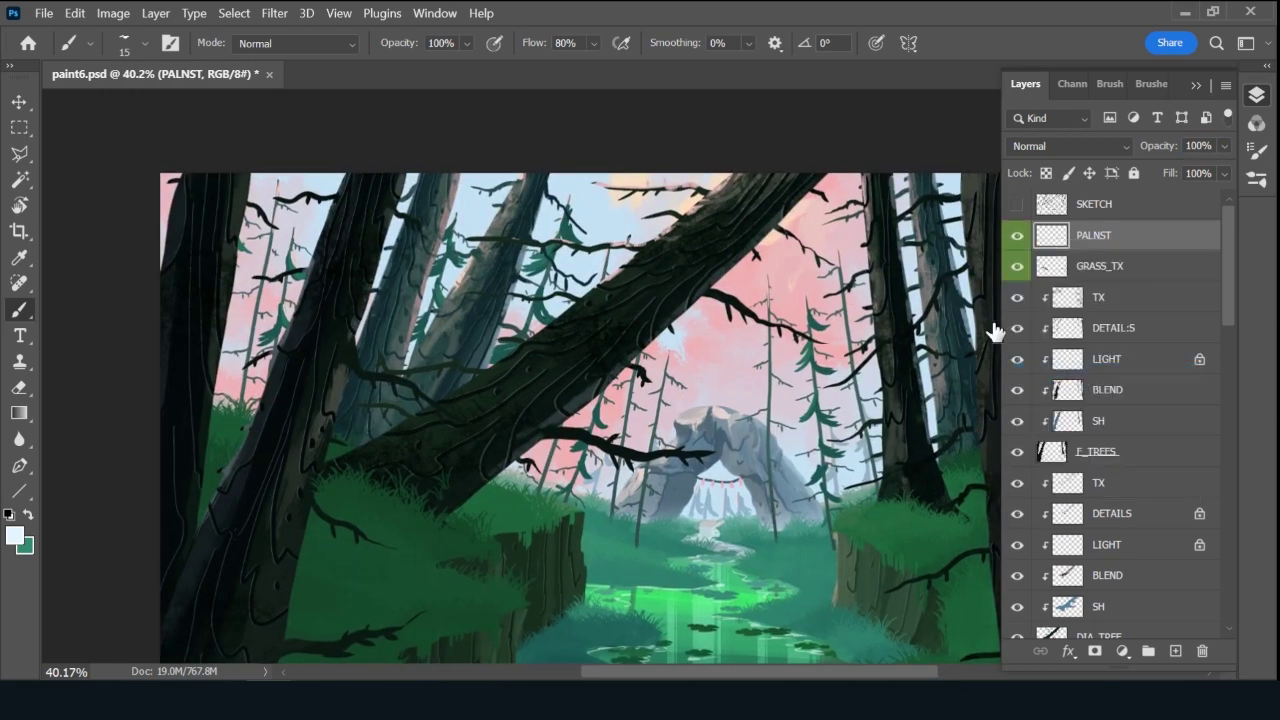
Paint hanging leafy vines over the upper part of the leaning trunk at 100 px in a sampled dark green.
{"action": "left_click", "coordinate": [414, 568], "text": "alt"}
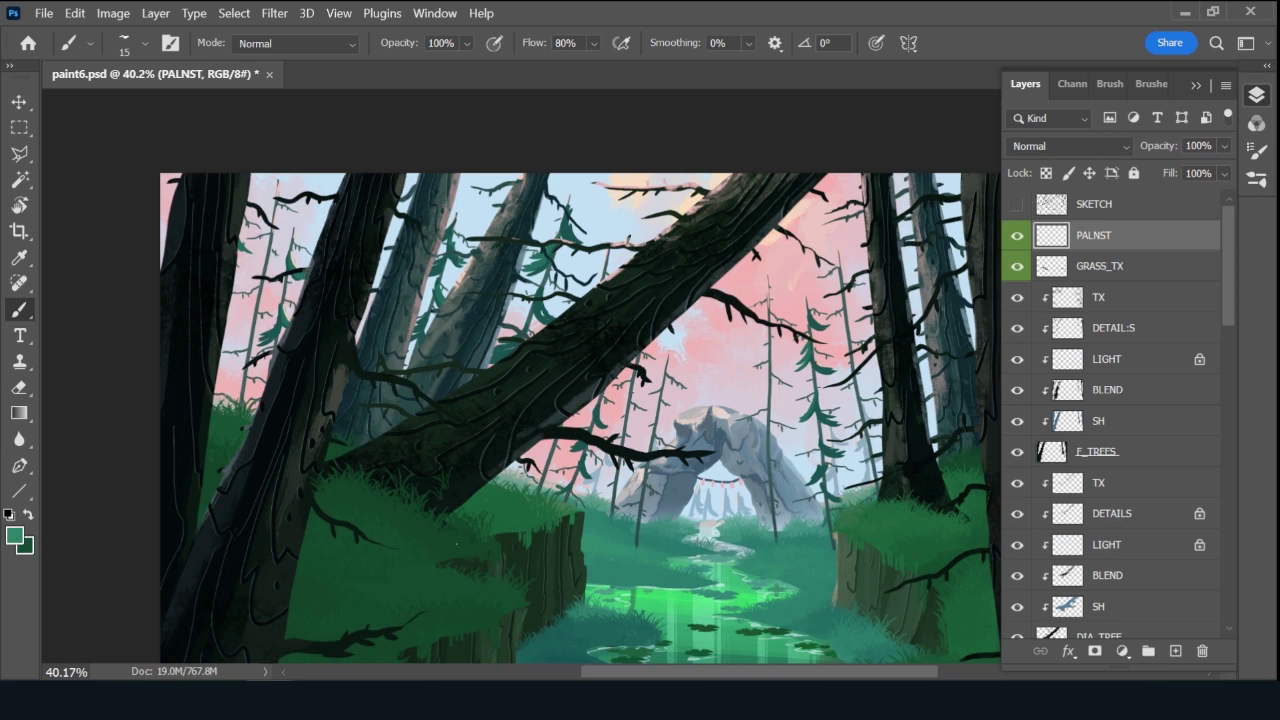
{"action": "left_click", "coordinate": [472, 576], "text": "alt"}
{"action": "mouse_move", "coordinate": [662, 284]}
{"action": "left_mouse_down"}
{"action": "mouse_move", "coordinate": [663, 240]}
{"action": "mouse_move", "coordinate": [672, 348]}
{"action": "left_mouse_up"}
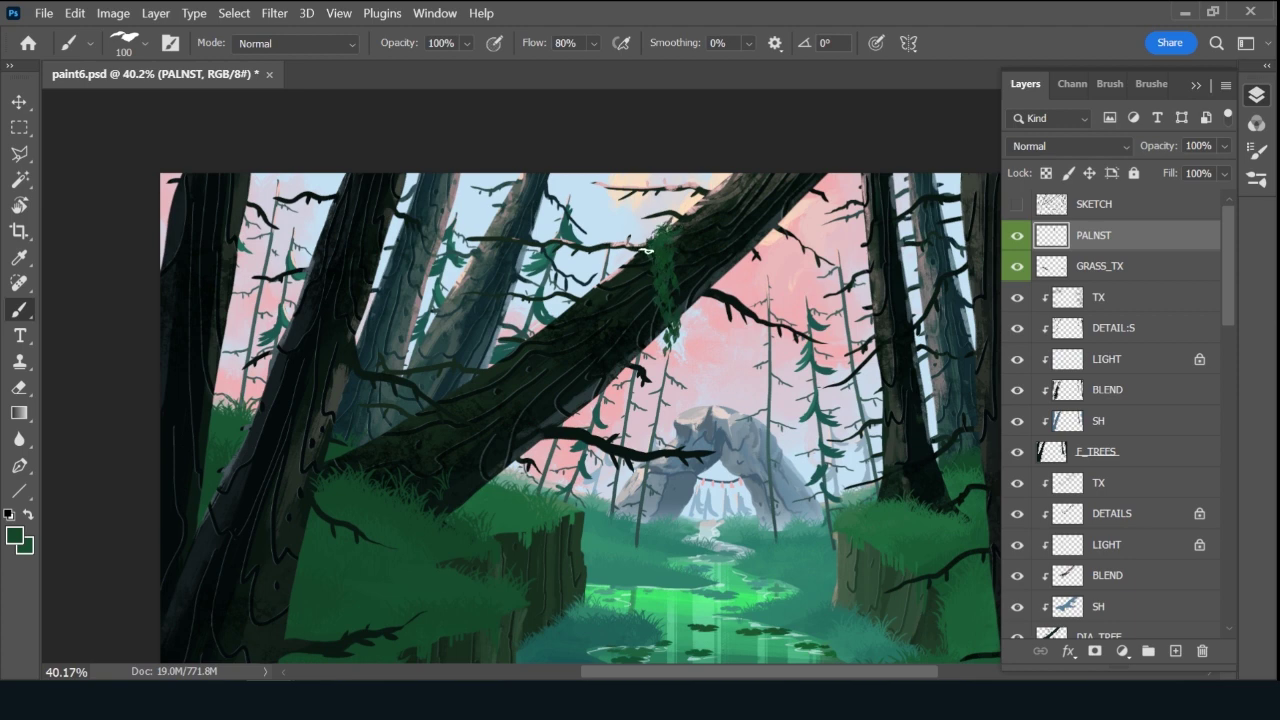
{"action": "left_click_drag", "start_coordinate": [654, 338], "coordinate": [670, 395]}
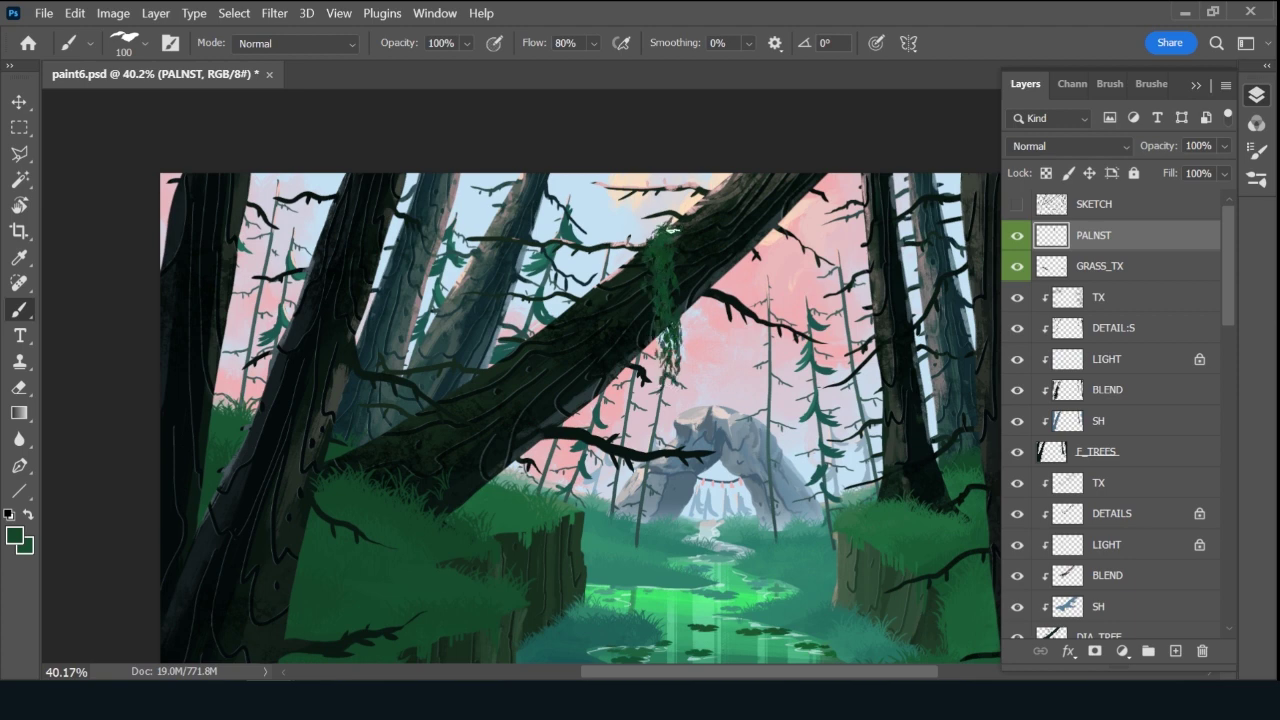
{"action": "mouse_move", "coordinate": [683, 216]}
{"action": "left_mouse_down"}
{"action": "mouse_move", "coordinate": [691, 297]}
{"action": "mouse_move", "coordinate": [705, 204]}
{"action": "mouse_move", "coordinate": [699, 343]}
{"action": "mouse_move", "coordinate": [708, 350]}
{"action": "mouse_move", "coordinate": [703, 213]}
{"action": "mouse_move", "coordinate": [710, 402]}
{"action": "left_mouse_up"}
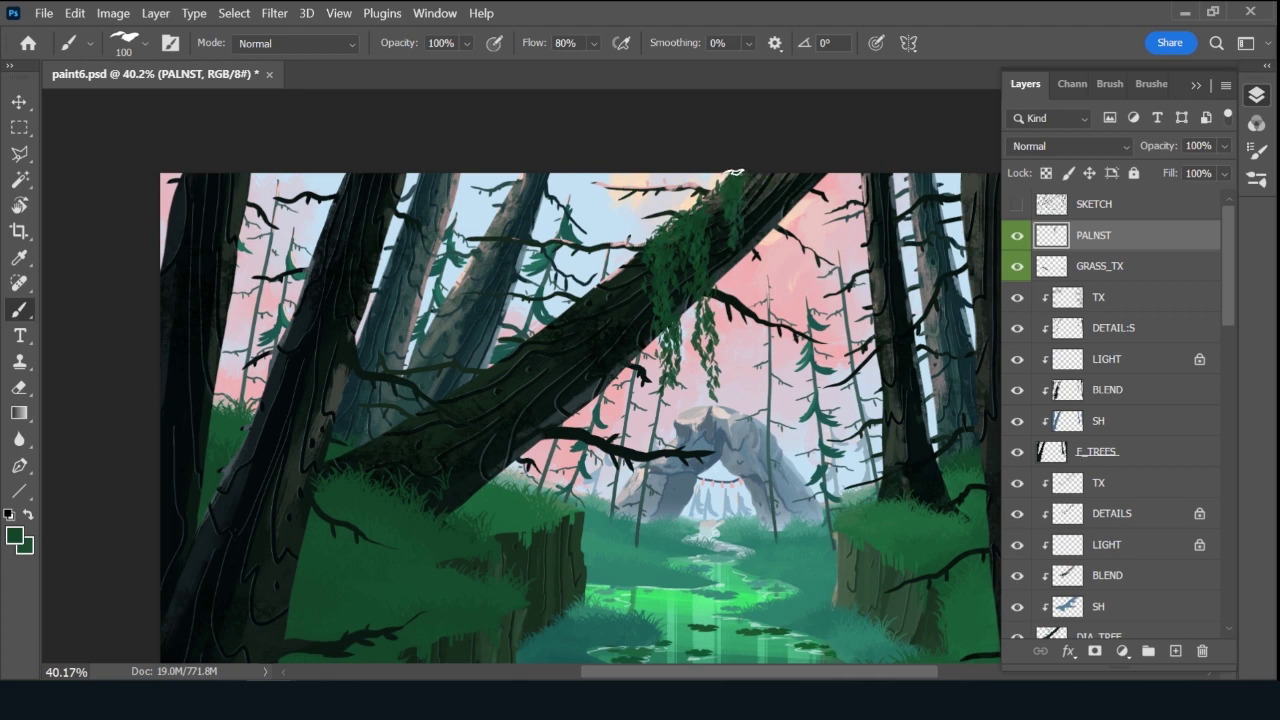
{"action": "left_click_drag", "start_coordinate": [739, 258], "coordinate": [748, 305]}
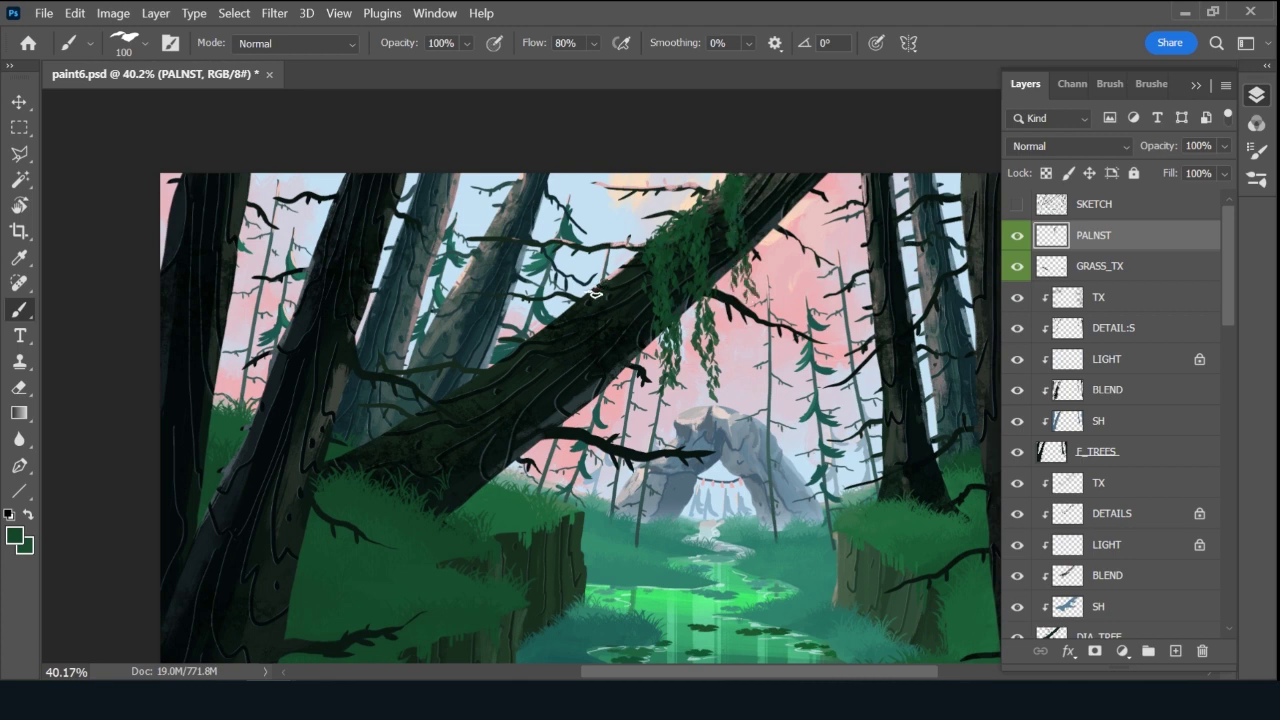
Paint more hanging leafy vines over the middle of the leaning trunk in the same dark green.
{"action": "left_click_drag", "start_coordinate": [595, 294], "coordinate": [594, 357]}
{"action": "left_click_drag", "start_coordinate": [585, 300], "coordinate": [605, 434]}
{"action": "left_click_drag", "start_coordinate": [591, 352], "coordinate": [589, 408]}
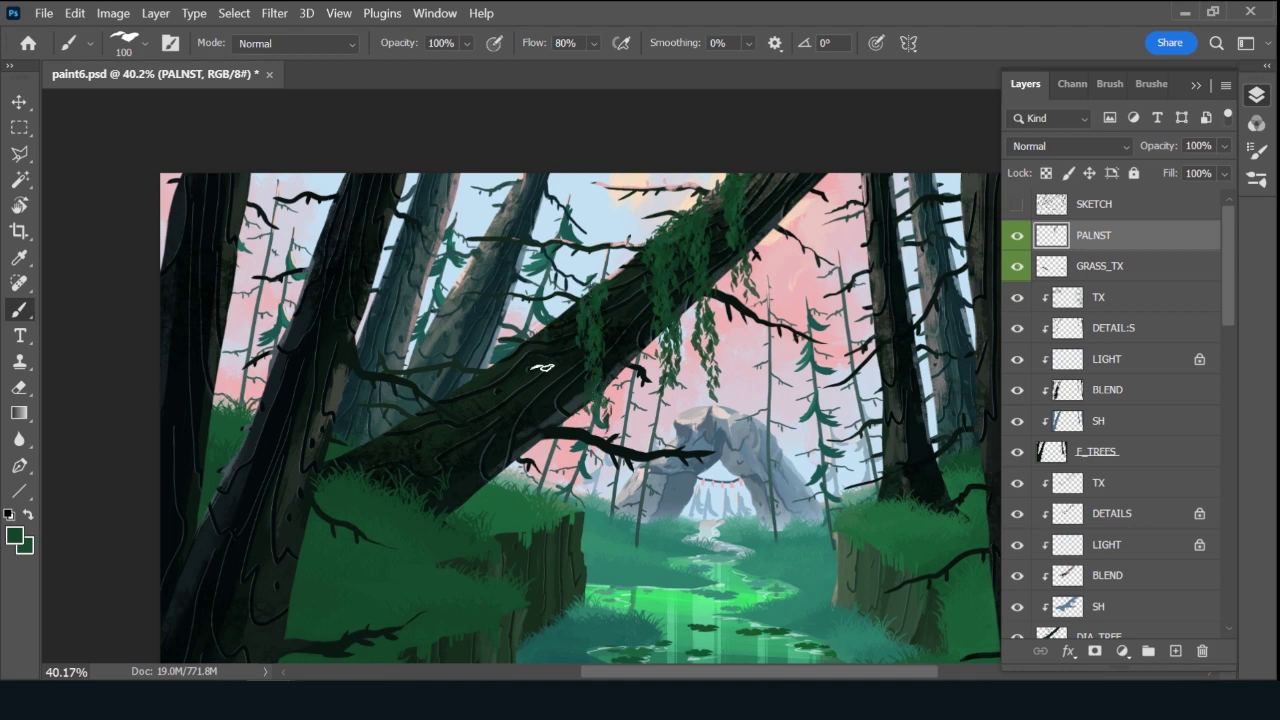
{"action": "mouse_move", "coordinate": [542, 368]}
{"action": "left_mouse_down"}
{"action": "mouse_move", "coordinate": [541, 338]}
{"action": "mouse_move", "coordinate": [536, 414]}
{"action": "mouse_move", "coordinate": [541, 333]}
{"action": "mouse_move", "coordinate": [531, 463]}
{"action": "mouse_move", "coordinate": [539, 336]}
{"action": "mouse_move", "coordinate": [514, 354]}
{"action": "mouse_move", "coordinate": [521, 410]}
{"action": "left_mouse_up"}
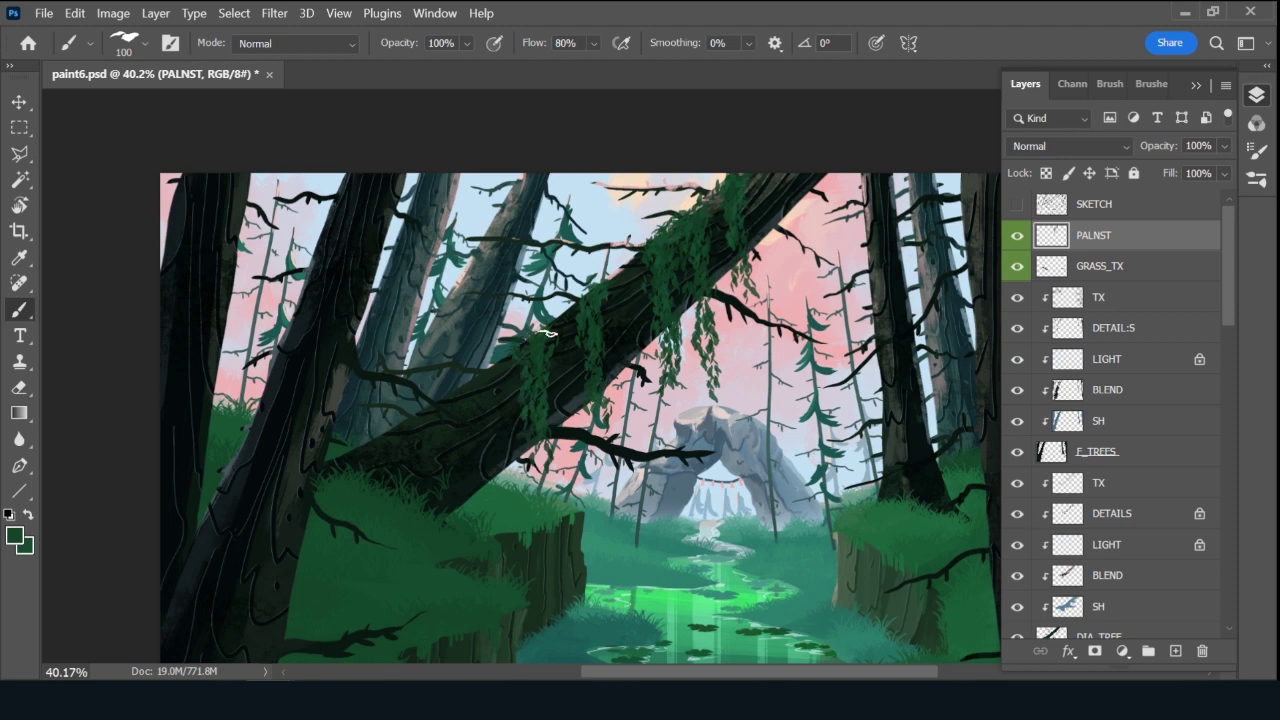
Paint more hanging leafy vines over the lower part of the leaning trunk and down from its upper underside.
{"action": "left_click_drag", "start_coordinate": [547, 333], "coordinate": [550, 480]}
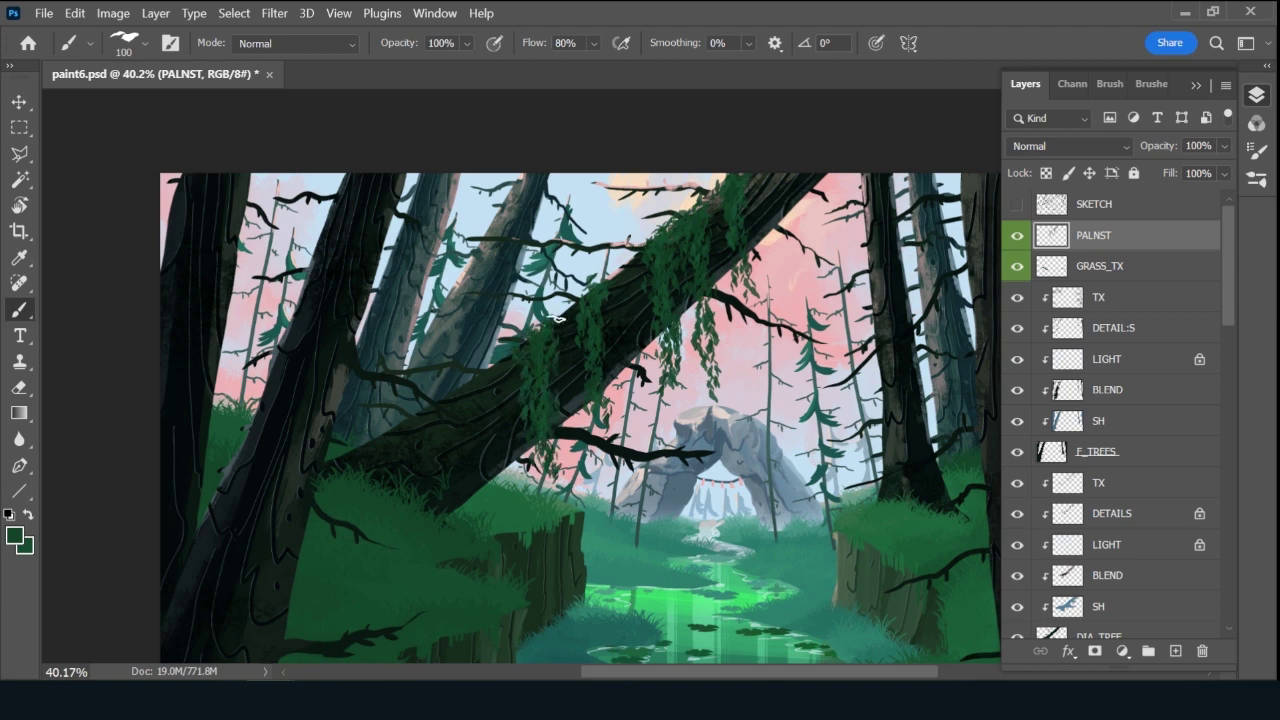
{"action": "left_click_drag", "start_coordinate": [557, 318], "coordinate": [575, 391]}
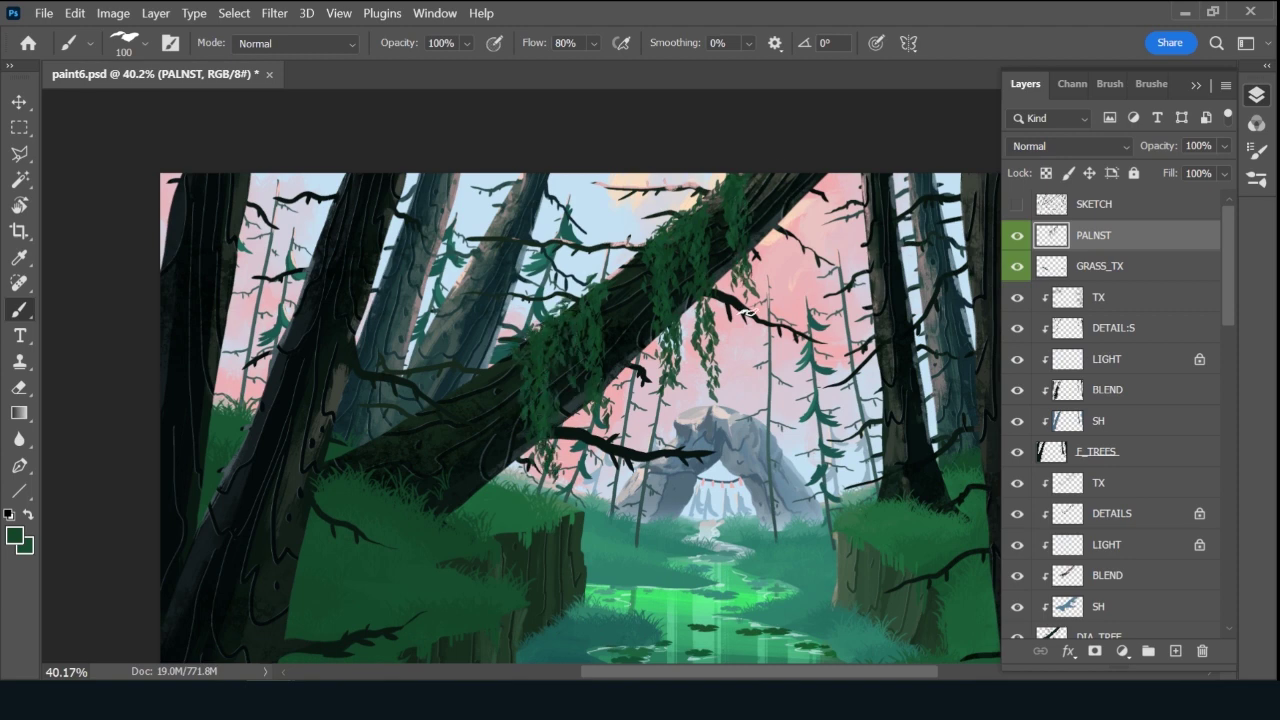
{"action": "left_click_drag", "start_coordinate": [752, 230], "coordinate": [746, 300]}
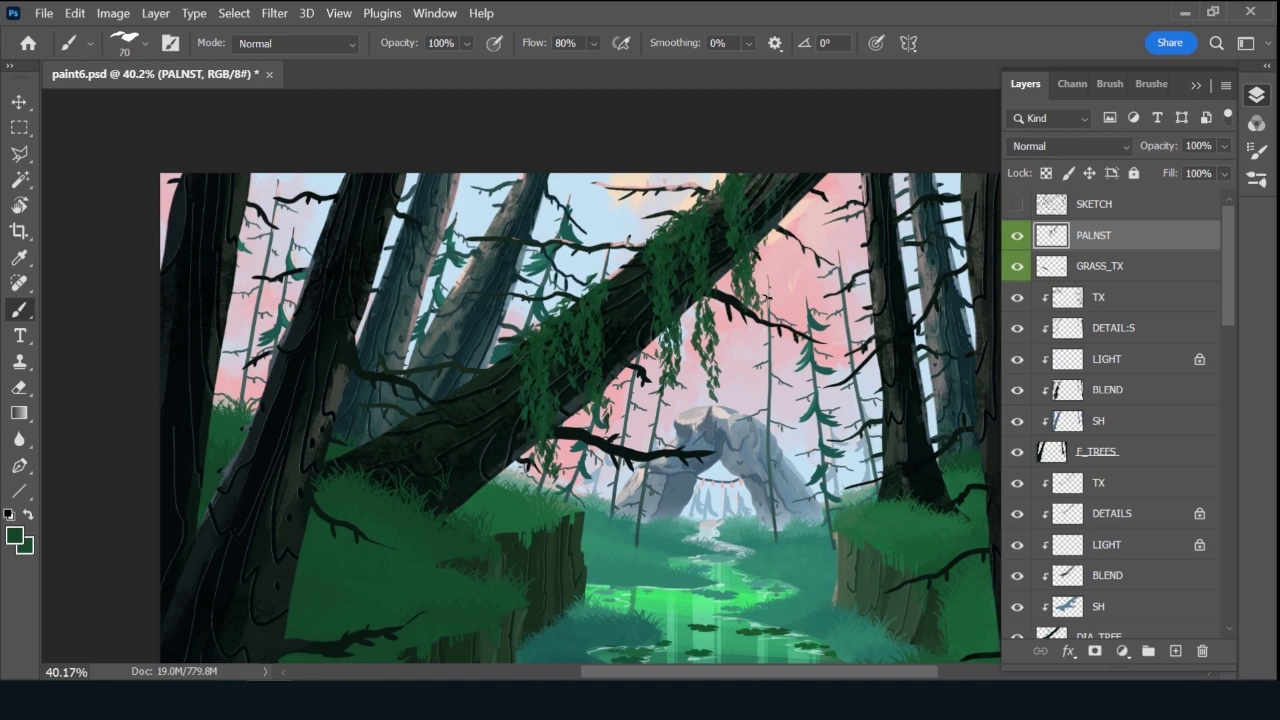
Sample the teal-green ground color, then add a layer named MOSS directly above the rock's ATMSO layer with a green color label.
{"action": "left_click", "coordinate": [806, 556], "text": "alt"}
{"action": "left_click_drag", "start_coordinate": [1227, 290], "coordinate": [1207, 573]}
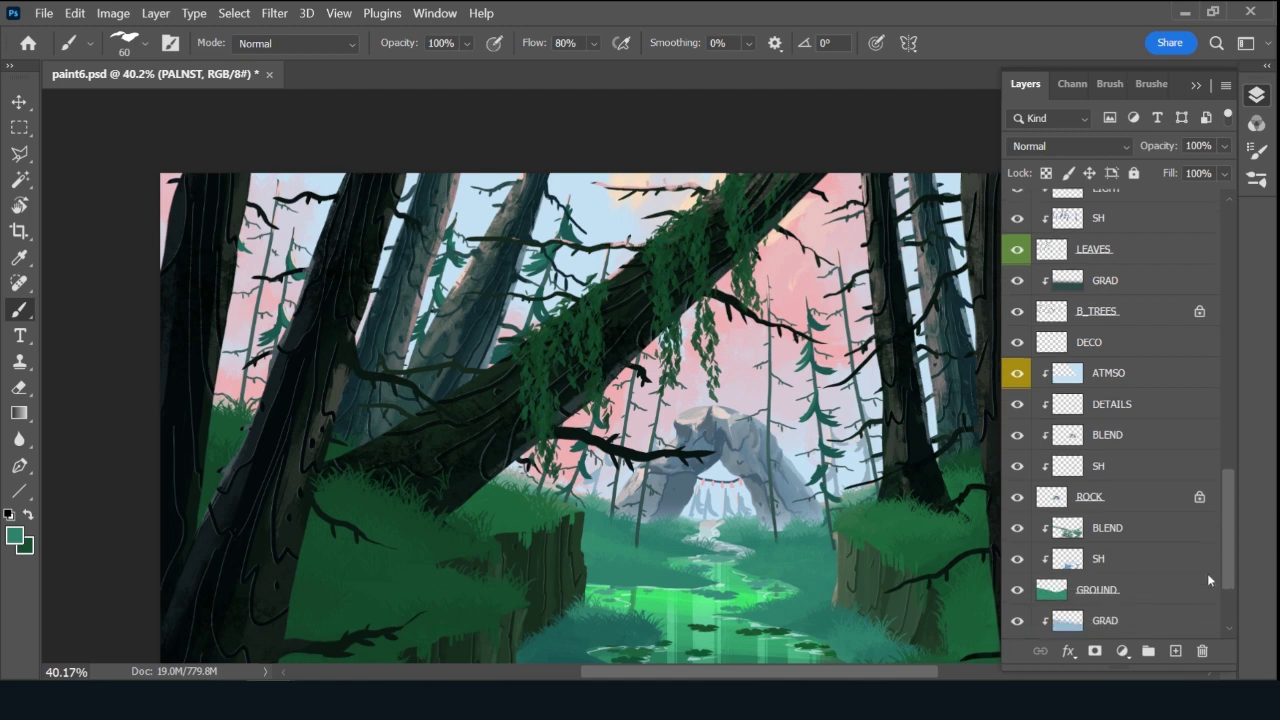
{"action": "left_click", "coordinate": [1133, 380]}
{"action": "left_click", "coordinate": [1175, 651]}
{"action": "double_click", "coordinate": [1100, 370]}
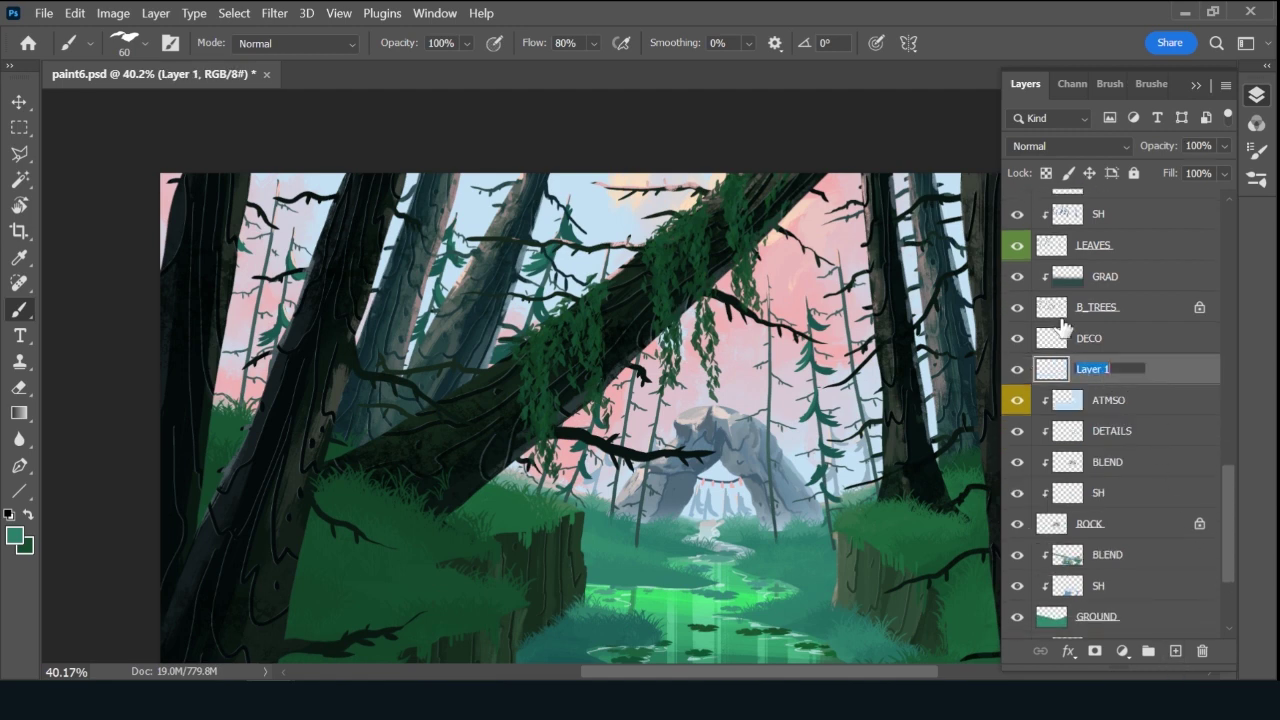
{"action": "type", "text": "MOSS"}
{"action": "key", "text": "Return"}
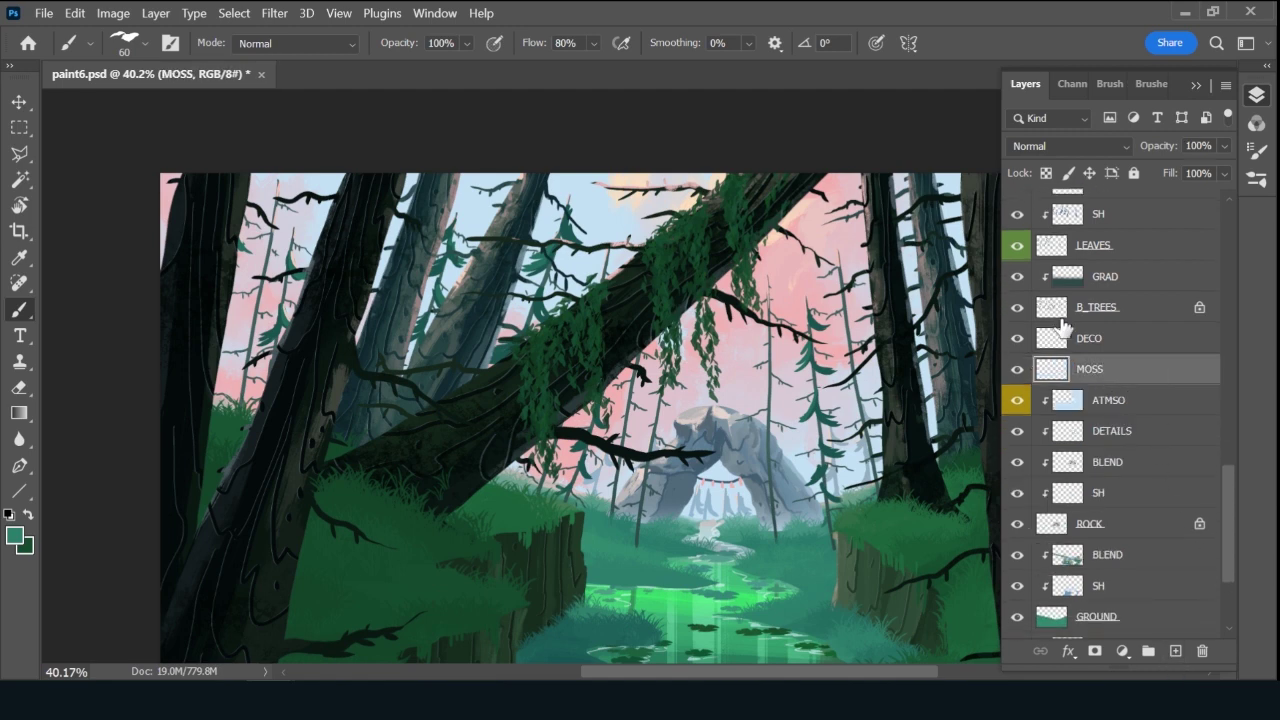
{"action": "right_click", "coordinate": [1014, 370]}
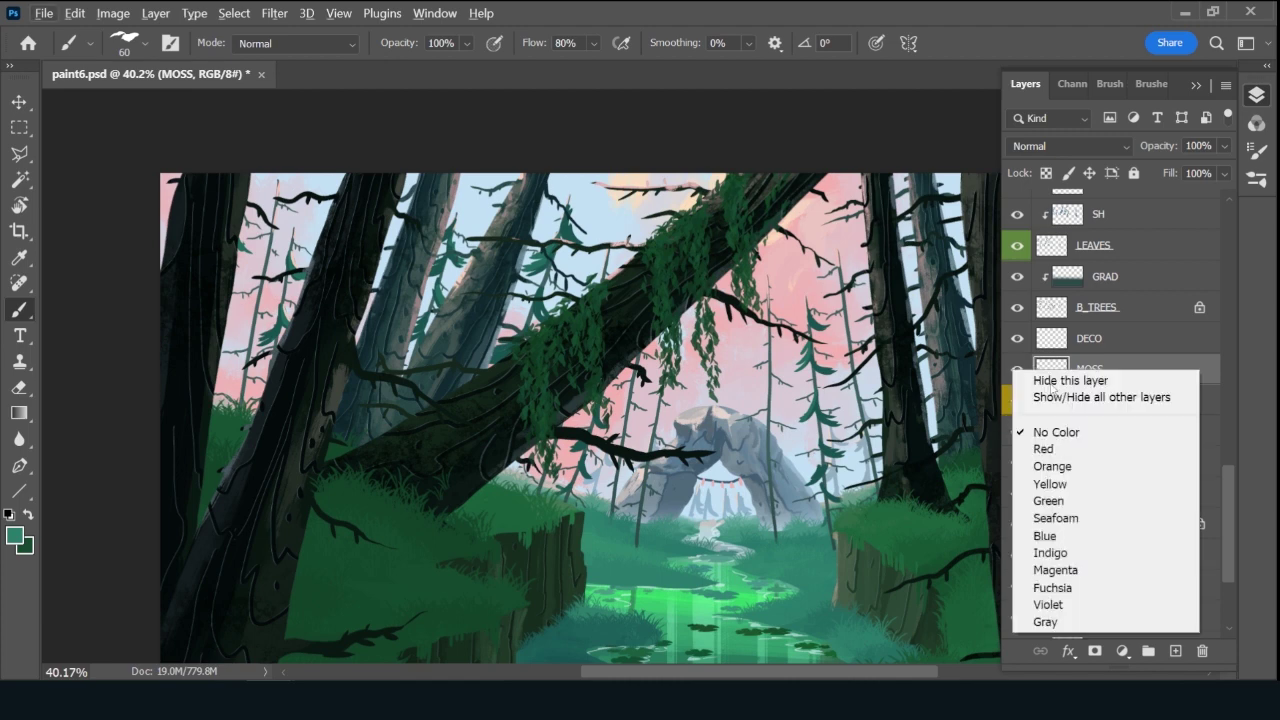
{"action": "left_click", "coordinate": [1078, 501]}
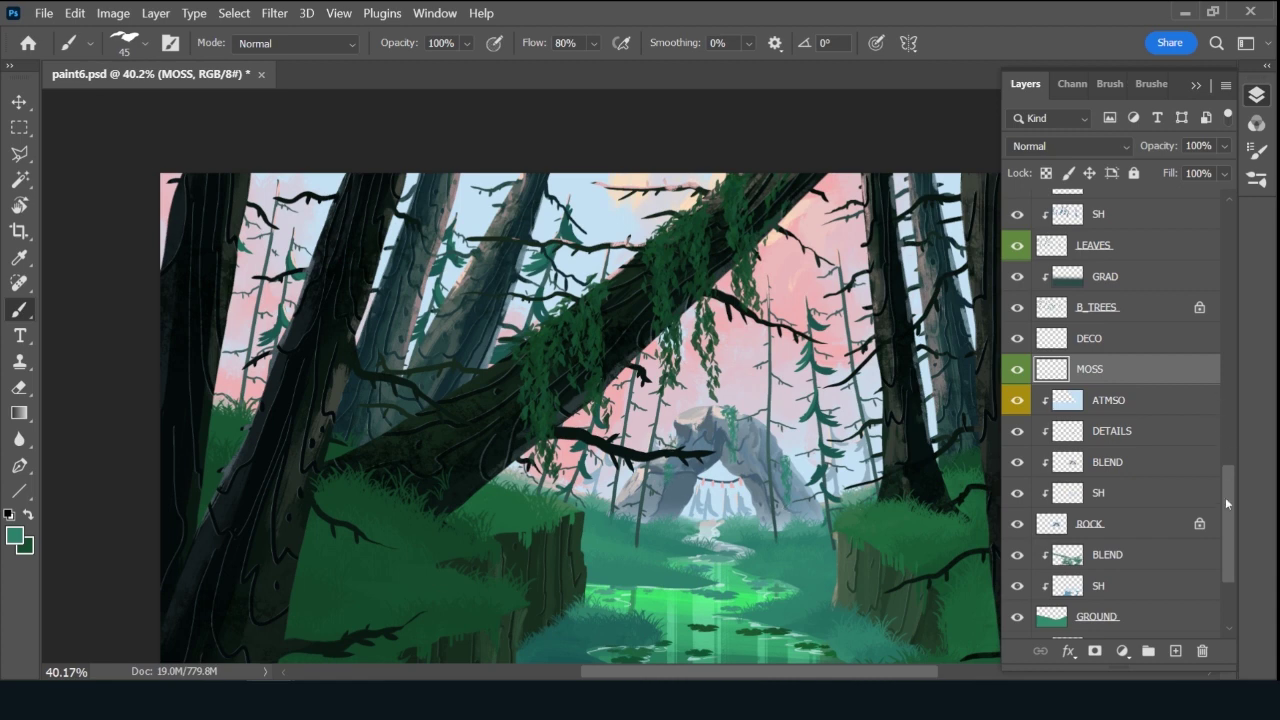
Select the PALNST layer and choose the Split Leaf Plants brush from the plant brushes.
{"action": "left_click_drag", "start_coordinate": [1225, 497], "coordinate": [1230, 233]}
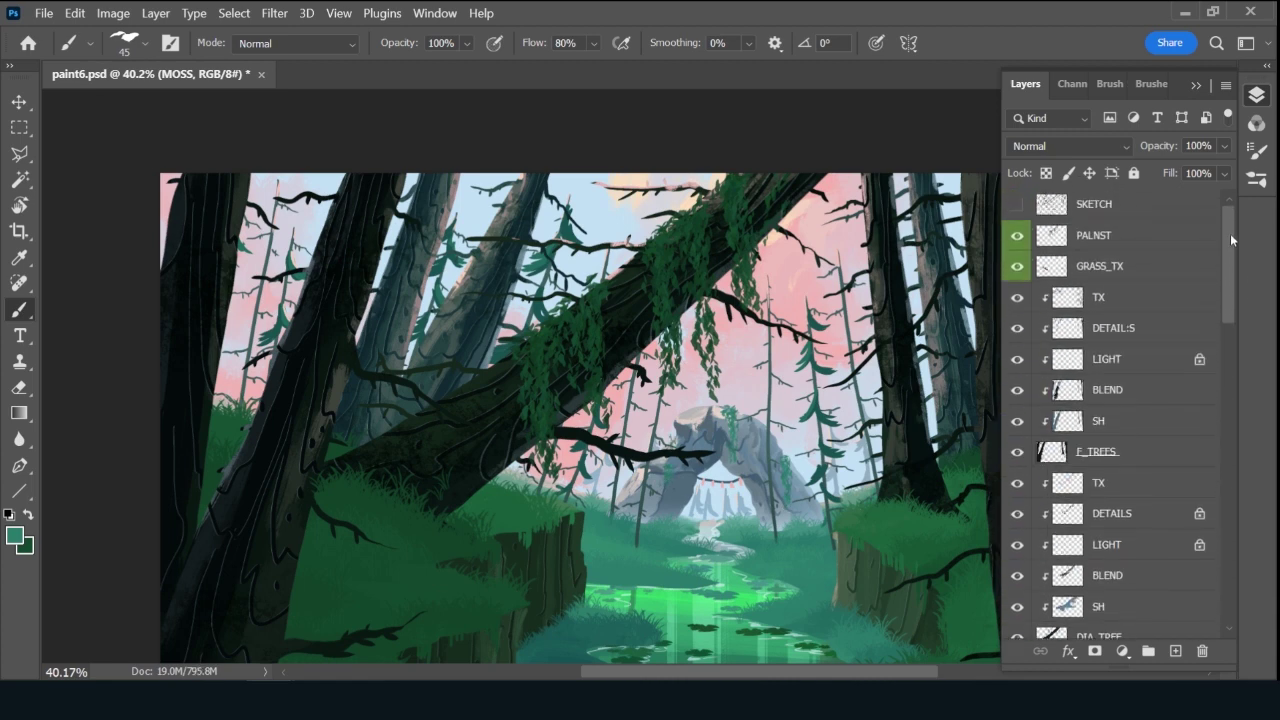
{"action": "left_click", "coordinate": [1160, 240]}
{"action": "left_click", "coordinate": [1151, 85]}
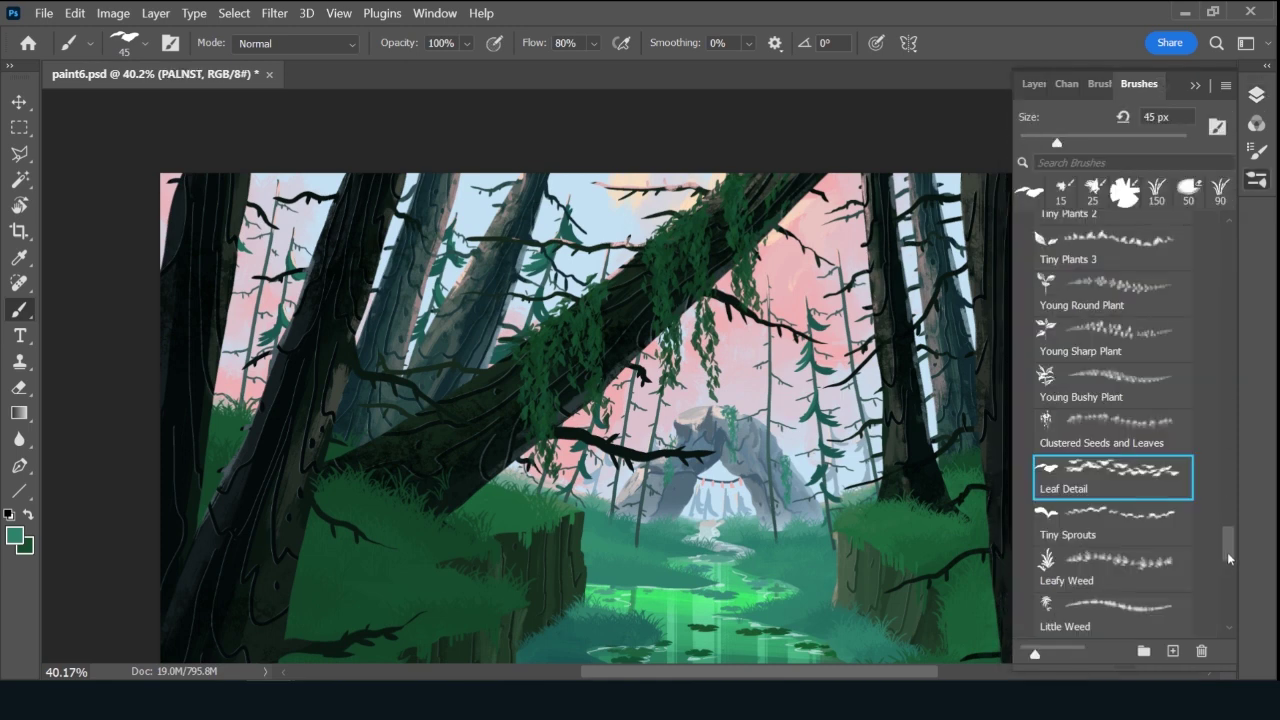
{"action": "left_click_drag", "start_coordinate": [1229, 558], "coordinate": [1222, 587]}
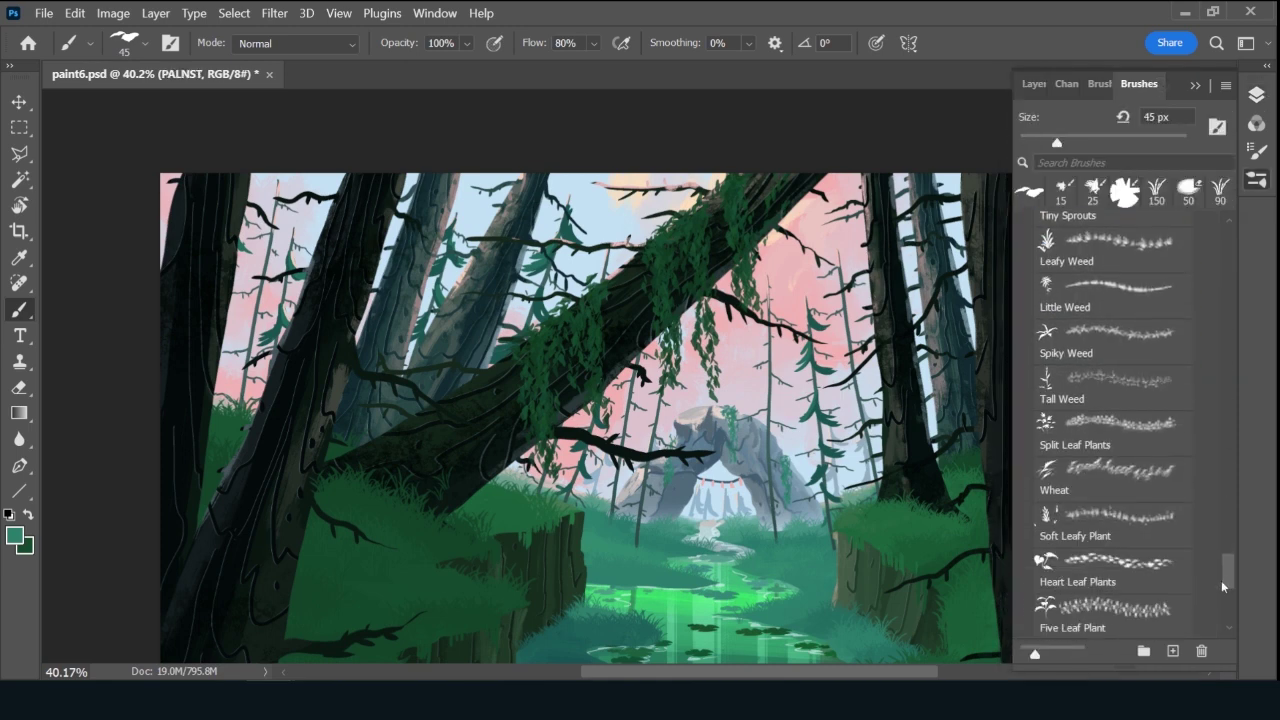
{"action": "left_click", "coordinate": [1125, 432]}
Size the Split Leaf Plants brush to 200 px and paint plants on the grassy banks in dark green.
{"action": "left_click_drag", "start_coordinate": [934, 563], "coordinate": [907, 455]}
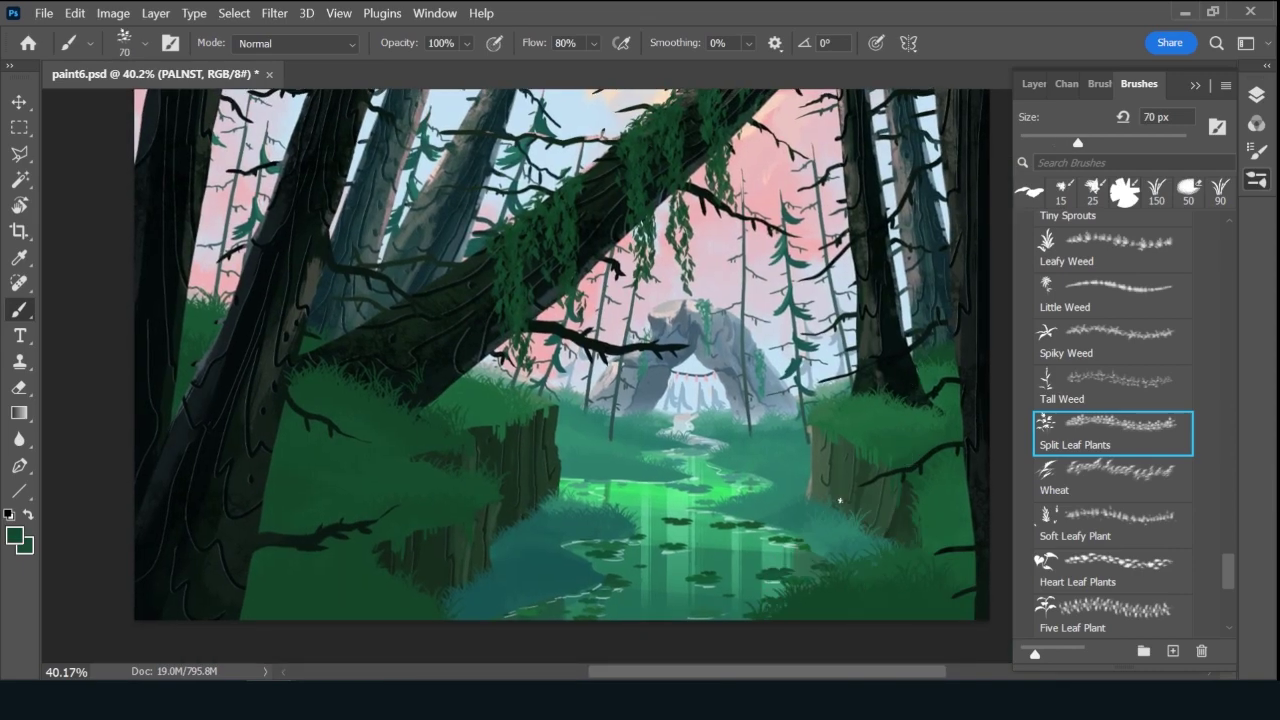
{"action": "key", "text": "bracketright"}
{"action": "key", "text": "bracketright"}
{"action": "key", "text": "bracketright"}
{"action": "key", "text": "bracketright"}
{"action": "key", "text": "bracketright"}
{"action": "key", "text": "bracketright"}
{"action": "key", "text": "bracketright"}
{"action": "key", "text": "bracketright"}
{"action": "key", "text": "bracketright"}
{"action": "key", "text": "bracketright"}
{"action": "key", "text": "bracketright"}
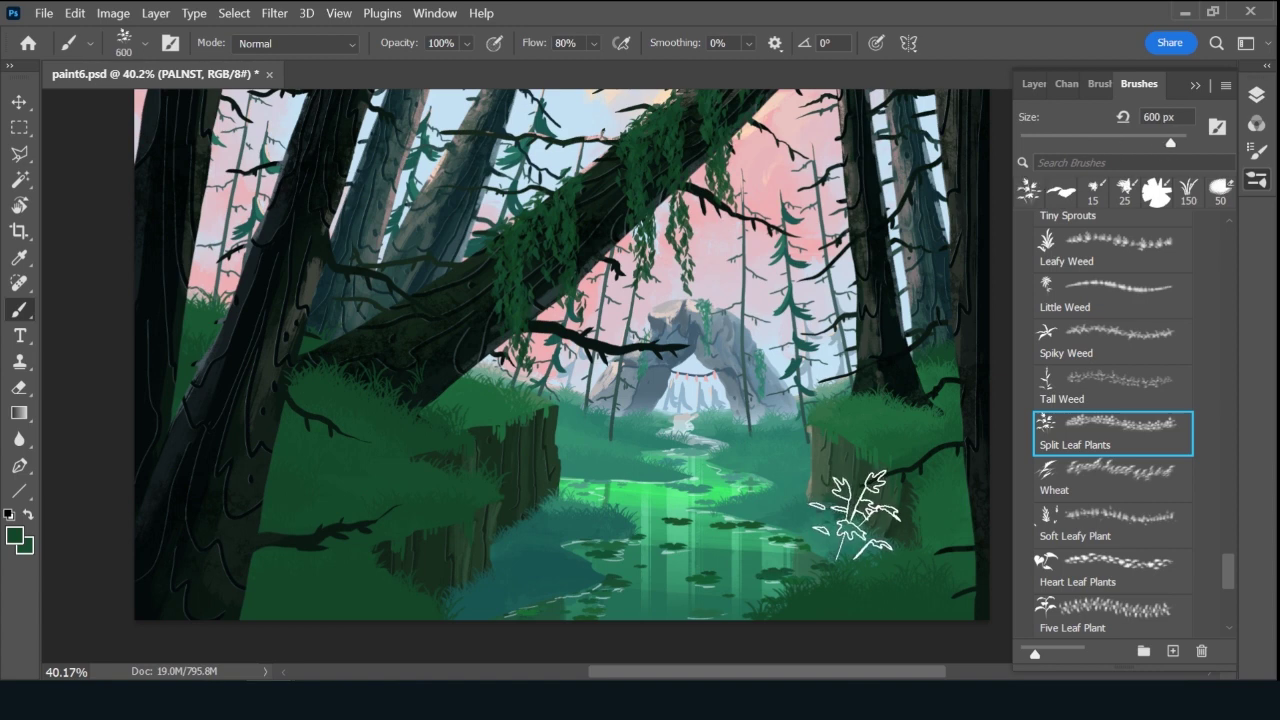
{"action": "key", "text": "bracketleft"}
{"action": "key", "text": "bracketleft"}
{"action": "key", "text": "bracketleft"}
{"action": "key", "text": "bracketleft"}
{"action": "key", "text": "bracketleft"}
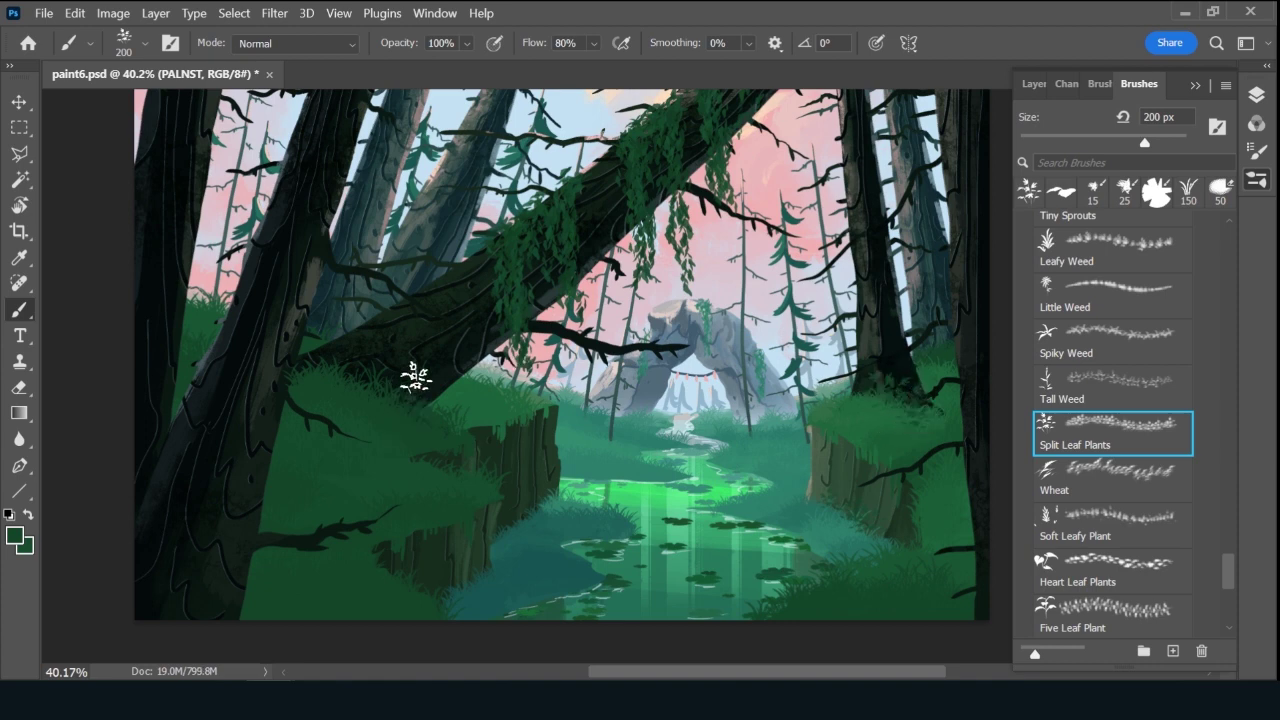
Set the foreground color to the very dark green #0a2819.
{"action": "key", "text": "alt"}
{"action": "left_click", "coordinate": [15, 536]}
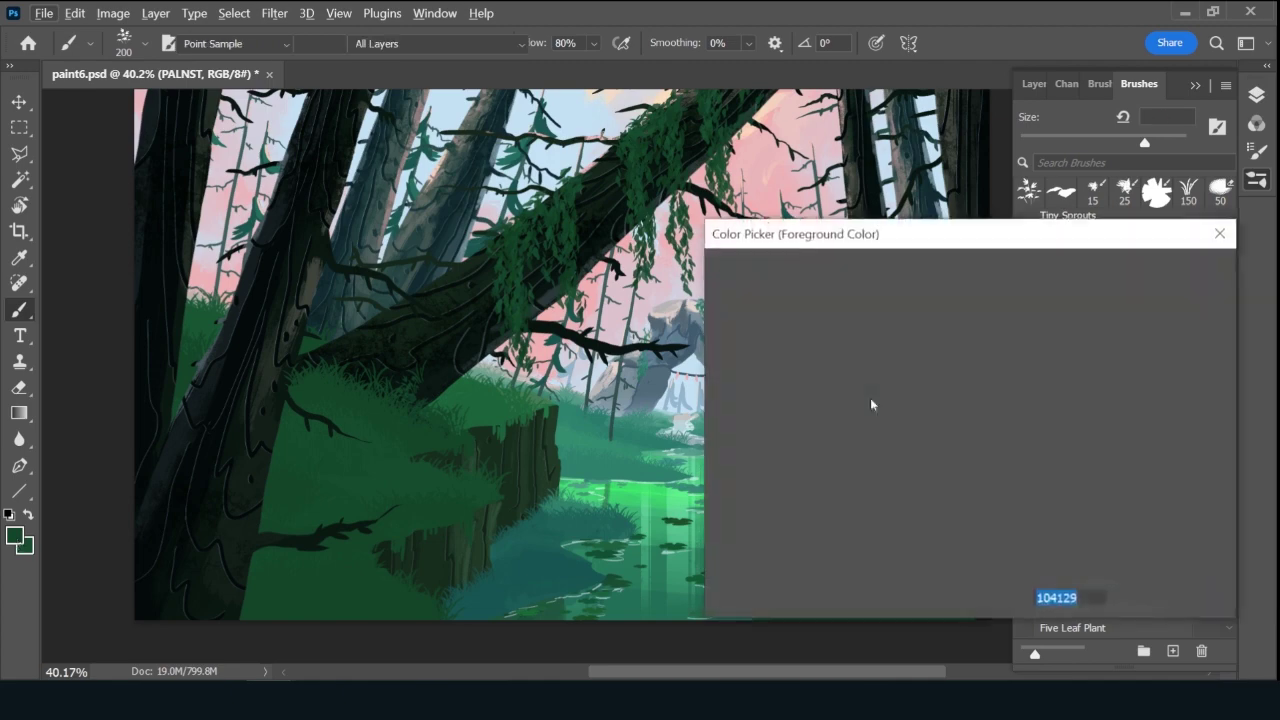
{"action": "left_click", "coordinate": [905, 492]}
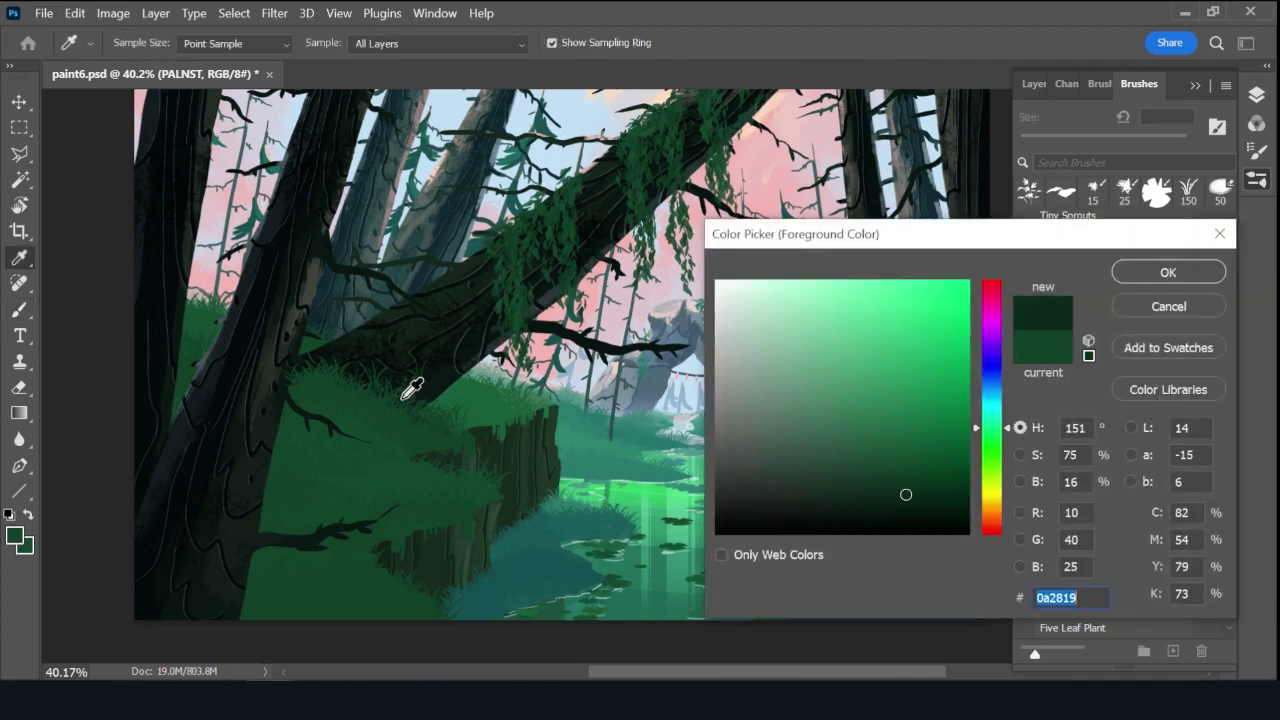
{"action": "key", "text": "Return"}
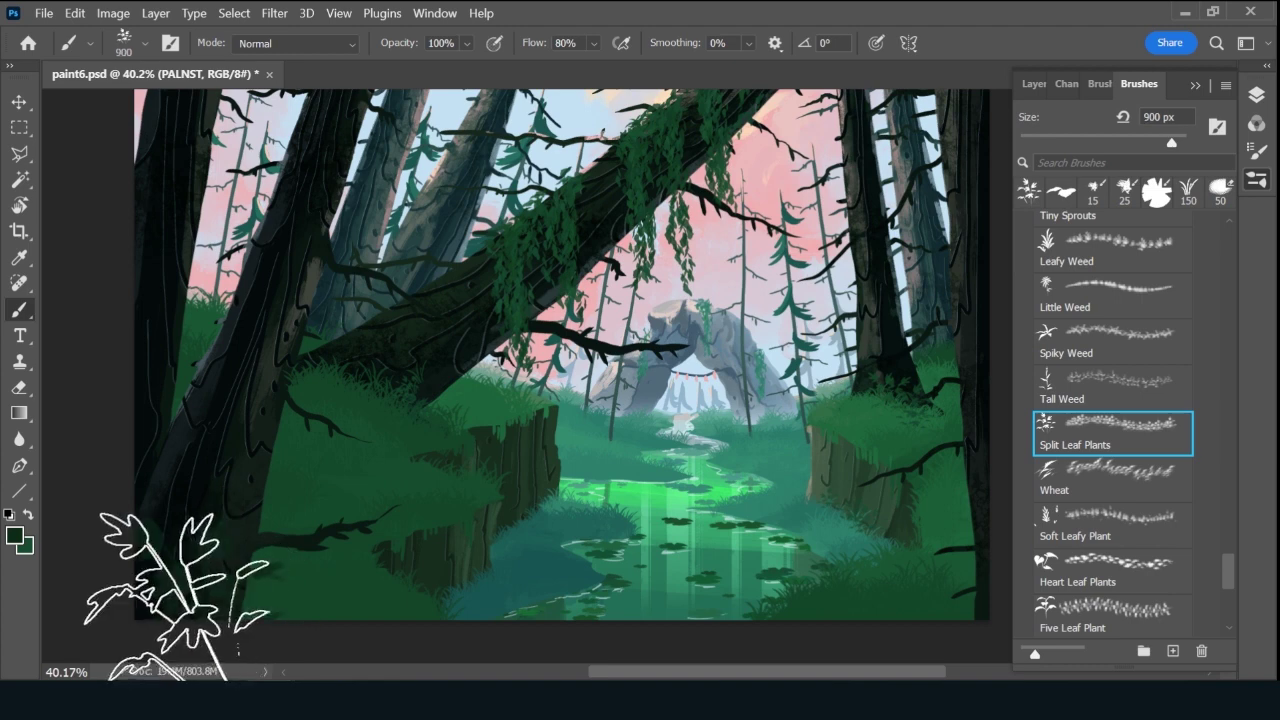
Paint very dark split-leaf plants across the left bank and the foreground grass, bringing the brush down from 900 to 200 px.
{"action": "key", "text": "bracketleft"}
{"action": "key", "text": "bracketleft"}
{"action": "key", "text": "bracketleft"}
{"action": "key", "text": "bracketleft"}
{"action": "key", "text": "bracketleft"}
{"action": "key", "text": "bracketleft"}
{"action": "key", "text": "bracketleft"}
{"action": "key", "text": "bracketleft"}
{"action": "key", "text": "bracketleft"}
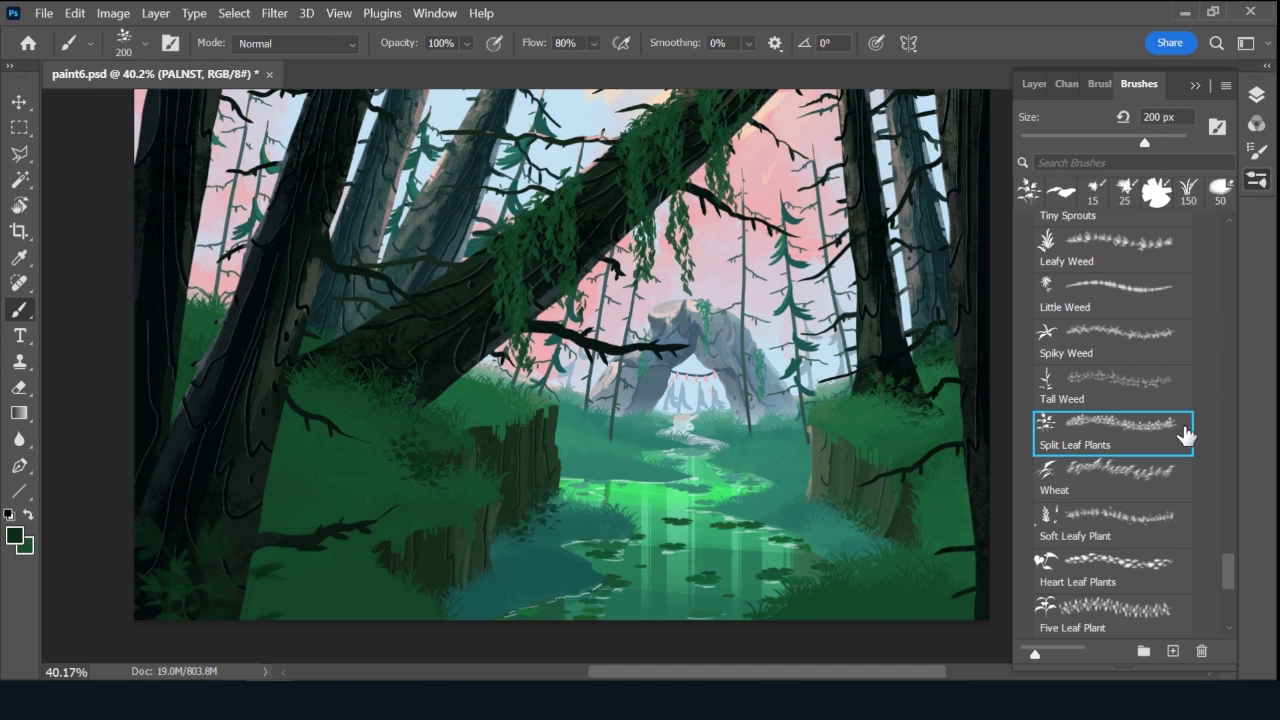
Paint plants with the Five Leaf Plant brush at 200 px in the lower foreground corners and down to 80 px on the banks.
{"action": "left_click", "coordinate": [1132, 628]}
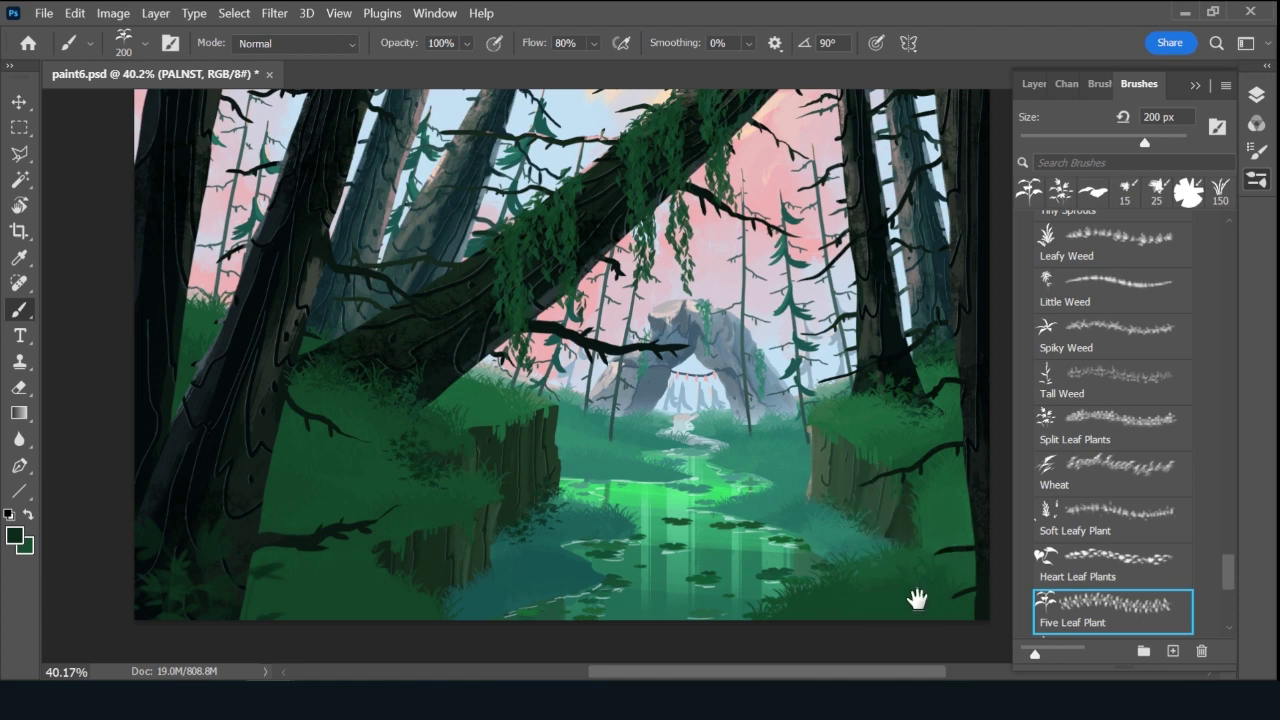
{"action": "left_click_drag", "start_coordinate": [917, 599], "coordinate": [906, 557]}
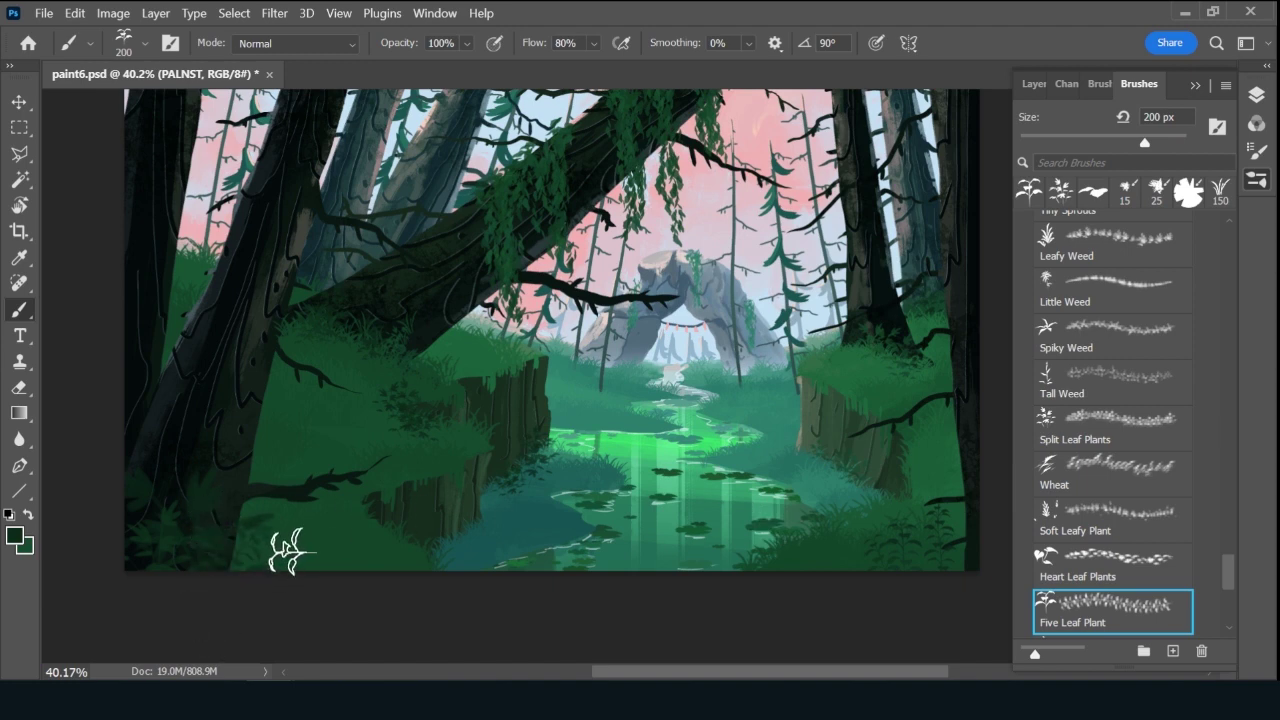
{"action": "key", "text": "bracketleft"}
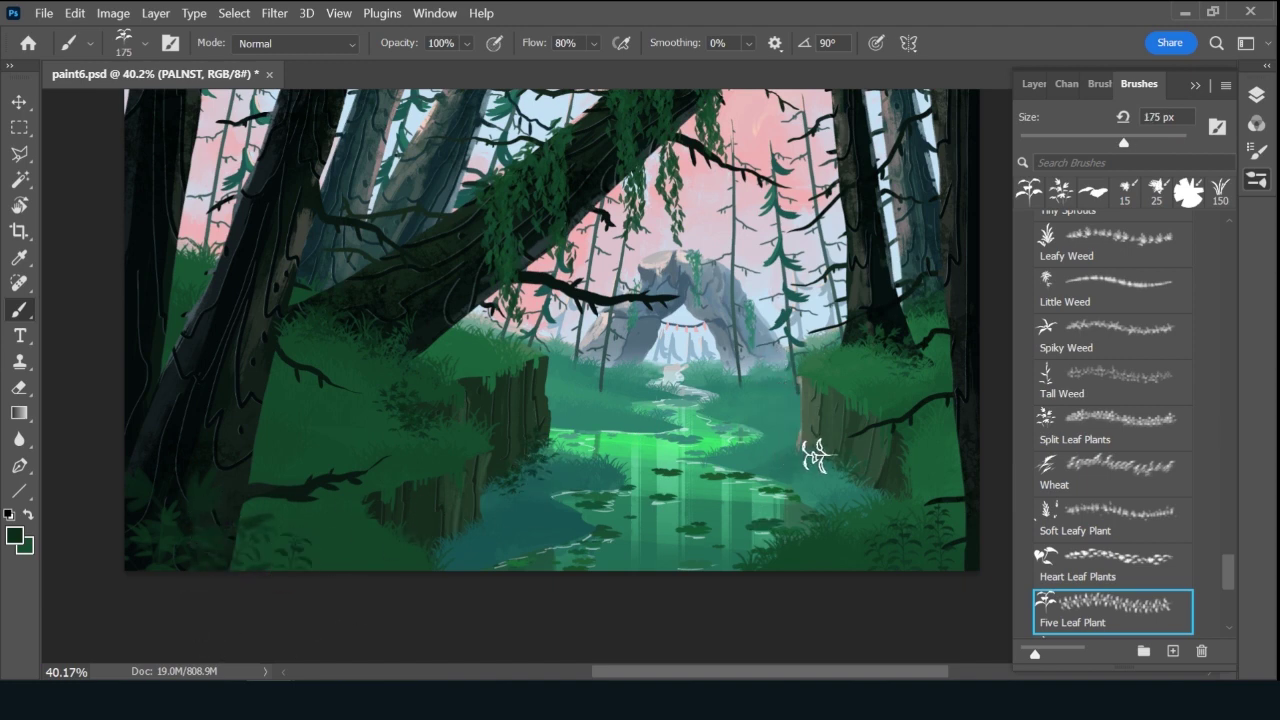
{"action": "key", "text": "bracketleft"}
{"action": "key", "text": "bracketleft"}
{"action": "key", "text": "bracketleft"}
{"action": "key", "text": "bracketleft"}
{"action": "key", "text": "bracketleft"}
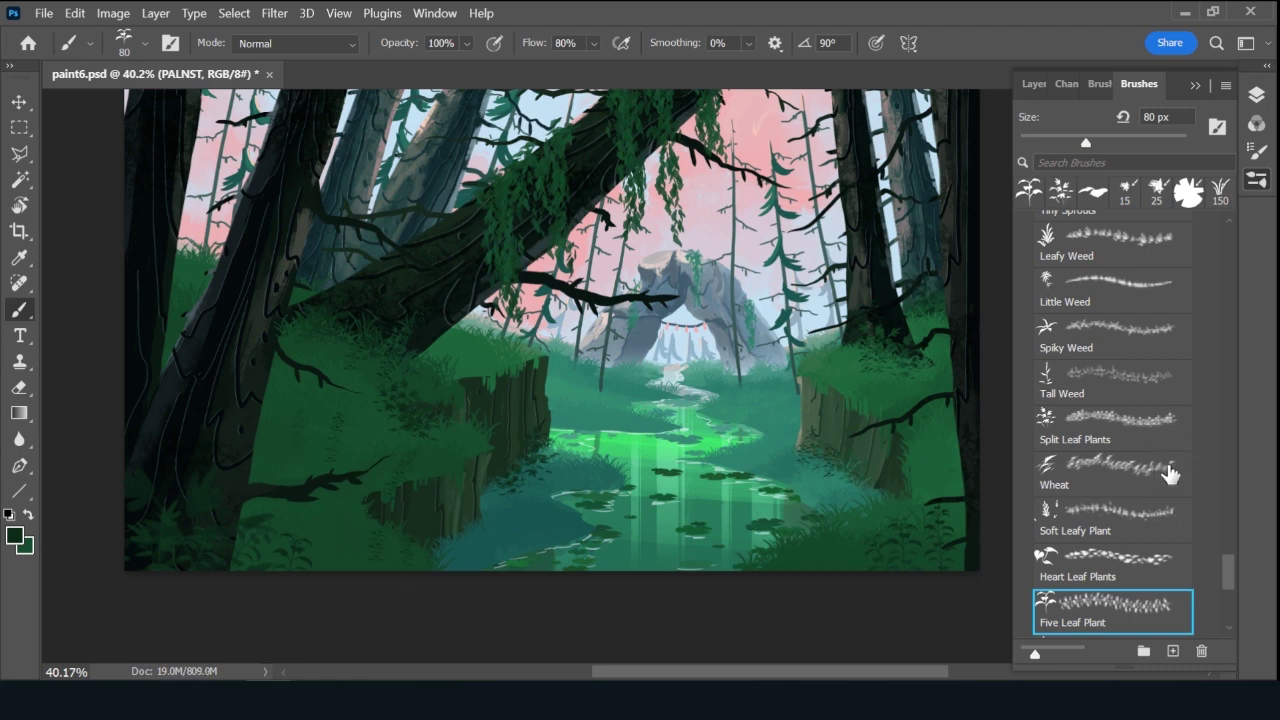
Choose the Heart Leaf Plants brush and paint heart-leaf plants along the foot of the right bank, reducing the size from 175 to 80 px.
{"action": "left_click", "coordinate": [1132, 396]}
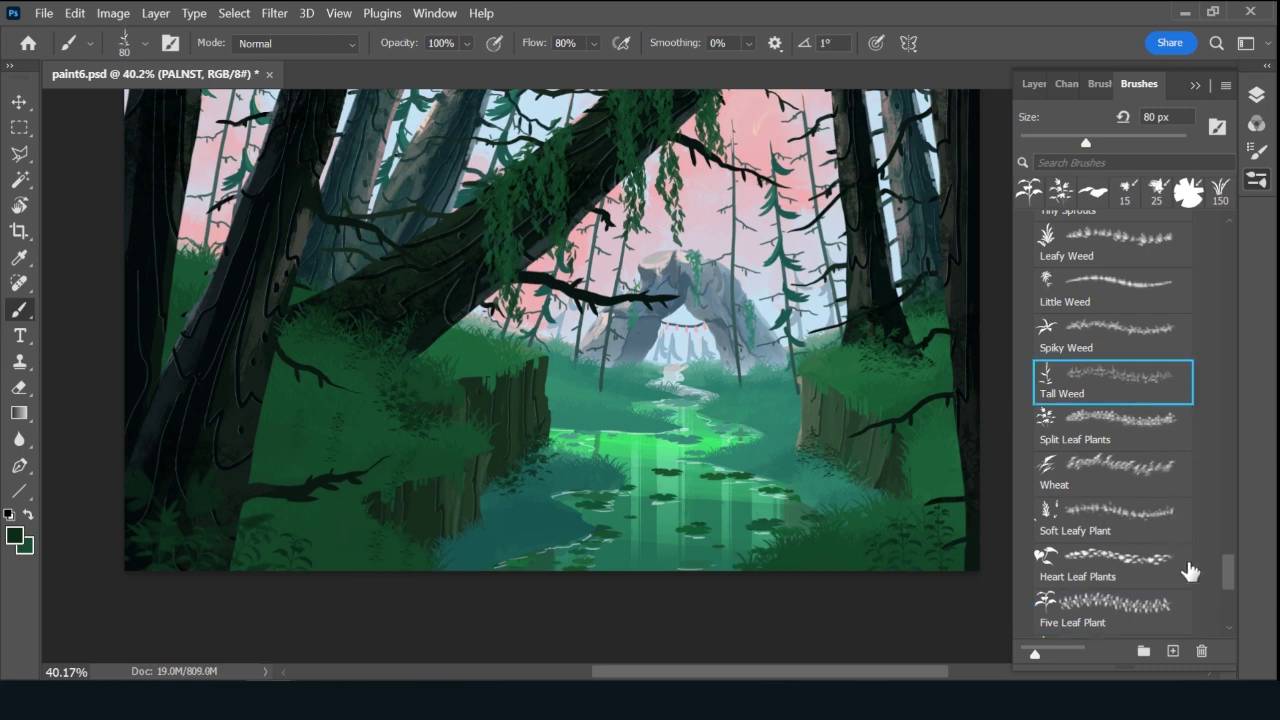
{"action": "left_click", "coordinate": [1149, 618]}
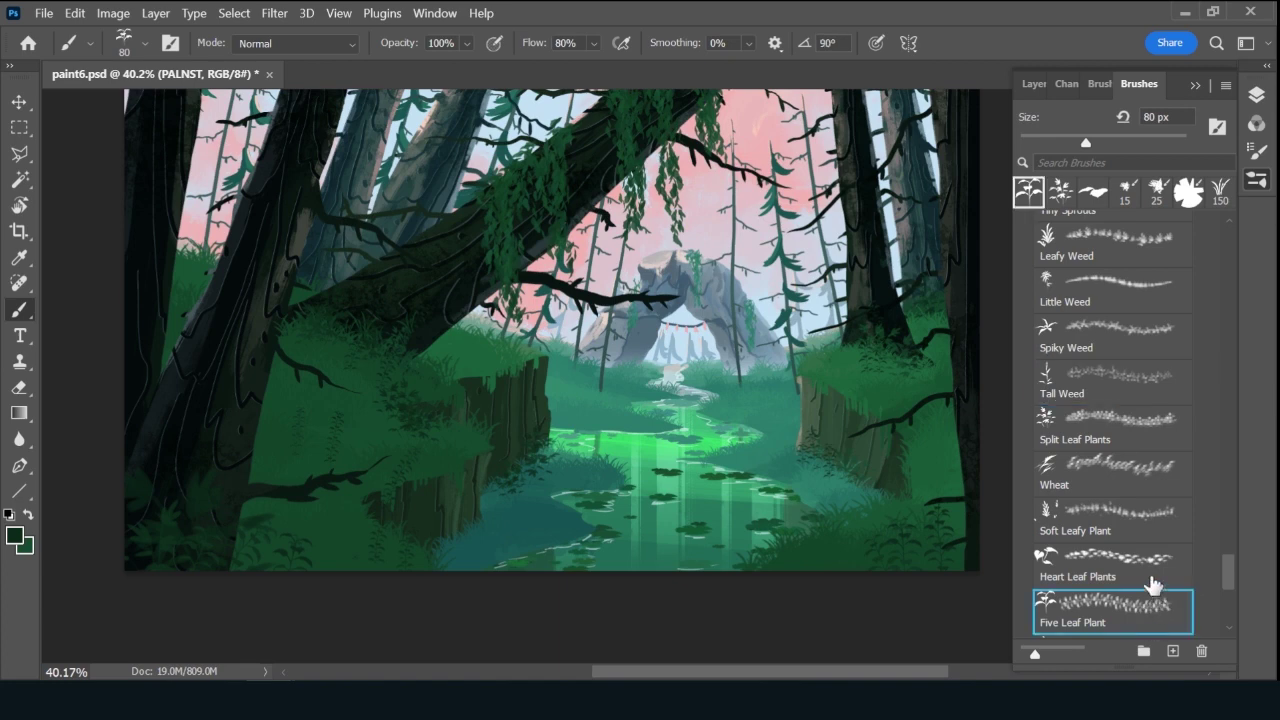
{"action": "left_click", "coordinate": [1150, 575]}
{"action": "key", "text": "bracketright"}
{"action": "key", "text": "bracketright"}
{"action": "key", "text": "bracketright"}
{"action": "key", "text": "bracketright"}
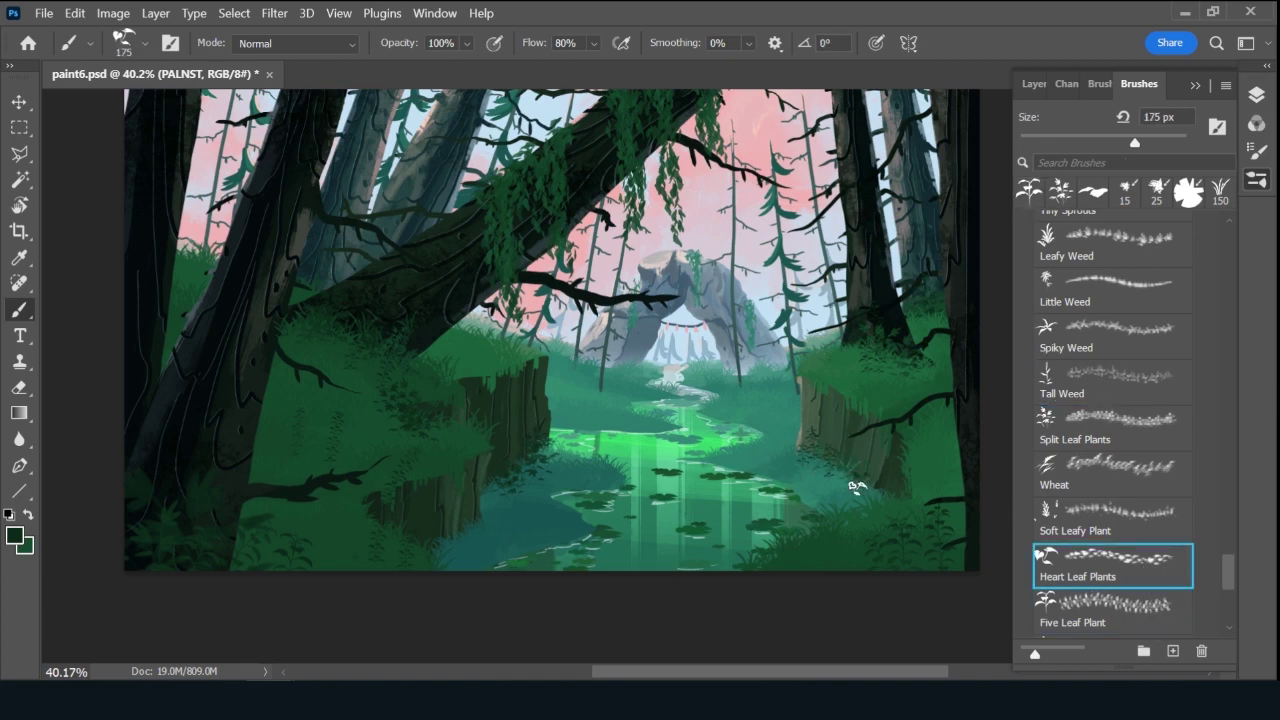
{"action": "key", "text": "bracketleft"}
{"action": "key", "text": "bracketleft"}
{"action": "key", "text": "bracketleft"}
{"action": "key", "text": "bracketleft"}
{"action": "key", "text": "bracketleft"}
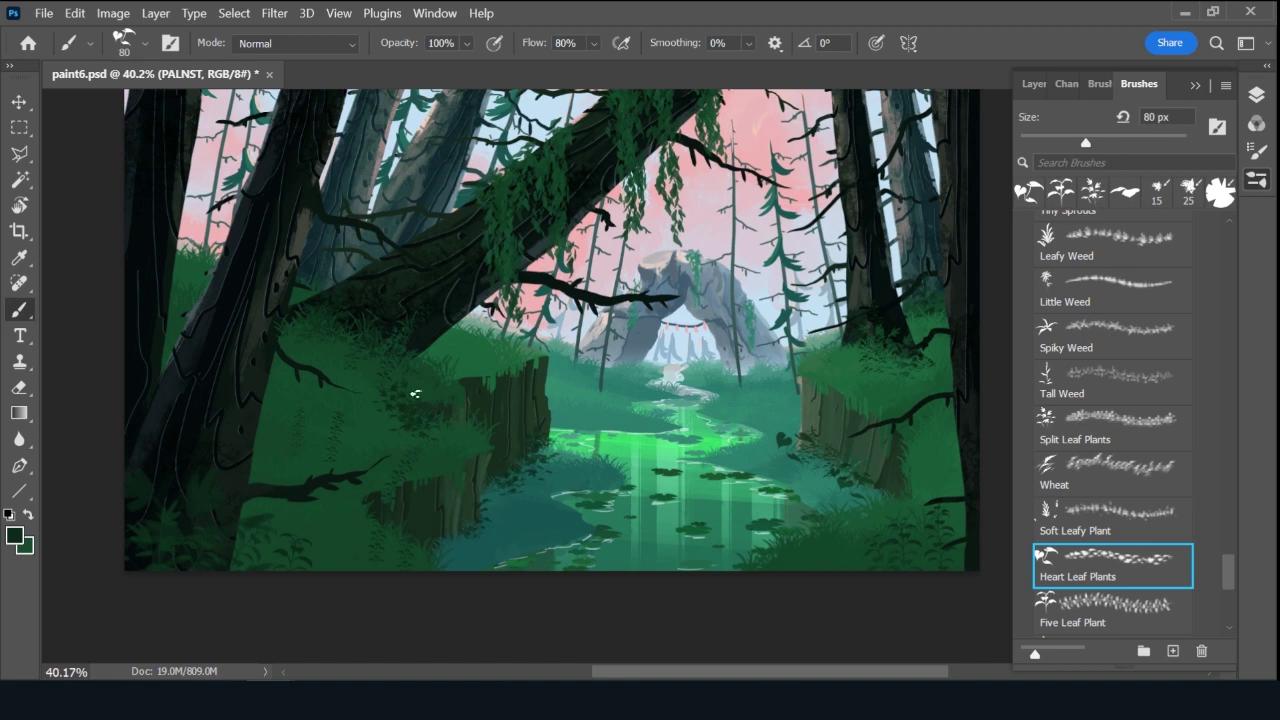
Paint more heart-leaf plants over the left bank and foreground grass, enlarging the brush up to 300 px.
{"action": "key", "text": "bracketright"}
{"action": "key", "text": "bracketright"}
{"action": "key", "text": "bracketleft"}
{"action": "key", "text": "bracketright"}
{"action": "key", "text": "bracketright"}
{"action": "key", "text": "bracketright"}
{"action": "key", "text": "bracketright"}
{"action": "key", "text": "bracketright"}
{"action": "key", "text": "bracketright"}
{"action": "key", "text": "bracketright"}
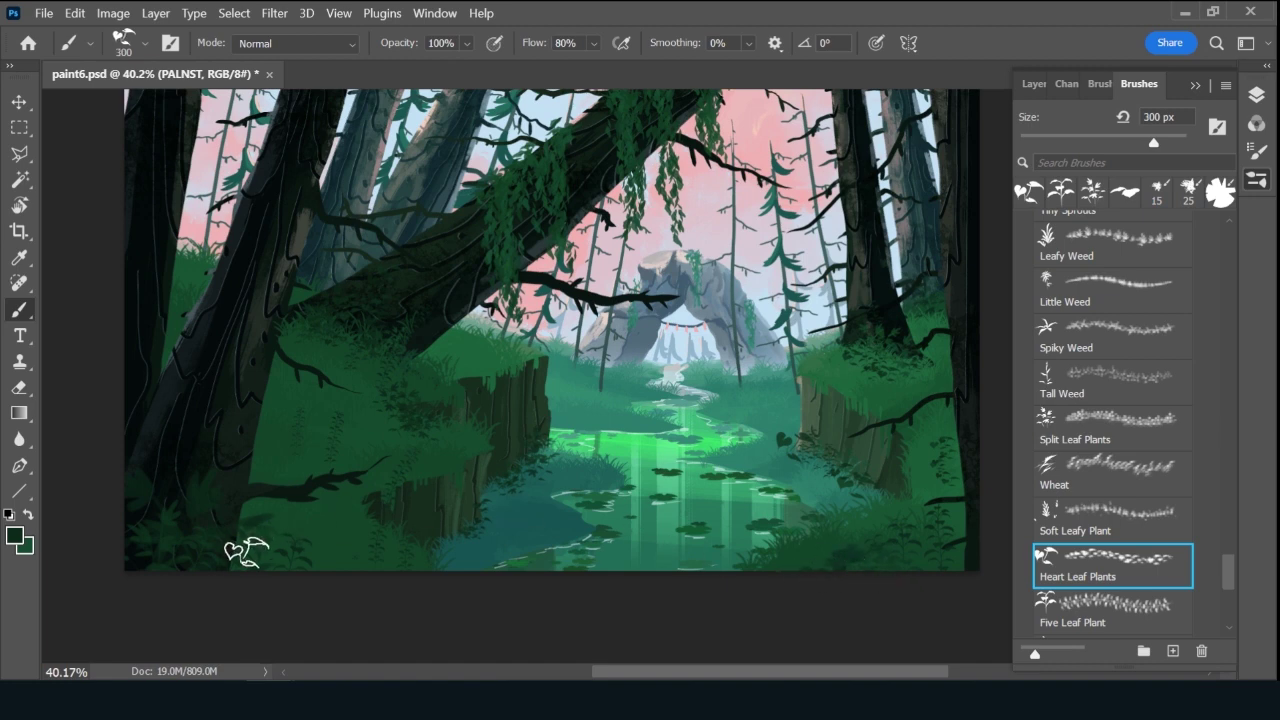
Choose the Long Stem Wildflowers brush from the Flowers brush group.
{"action": "scroll", "coordinate": [1224, 592], "scroll_direction": "down", "scroll_amount": 5}
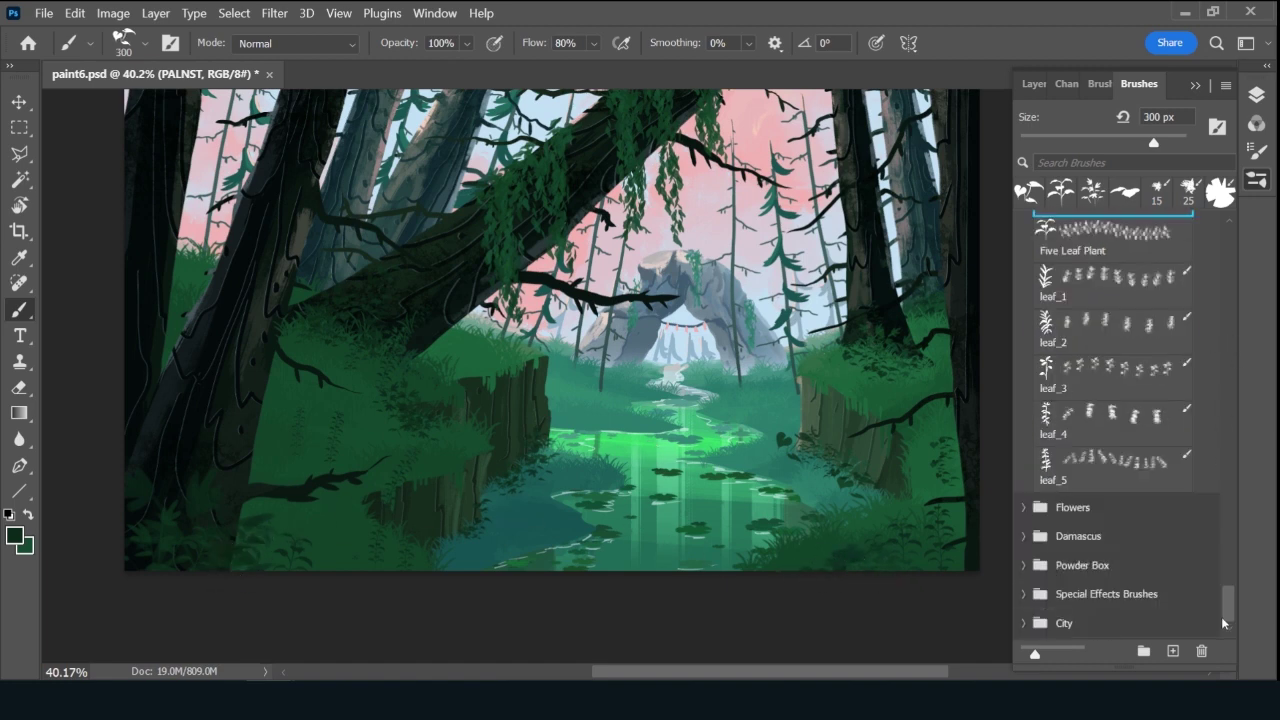
{"action": "left_click", "coordinate": [1023, 507]}
{"action": "scroll", "coordinate": [1221, 569], "scroll_direction": "down", "scroll_amount": 10}
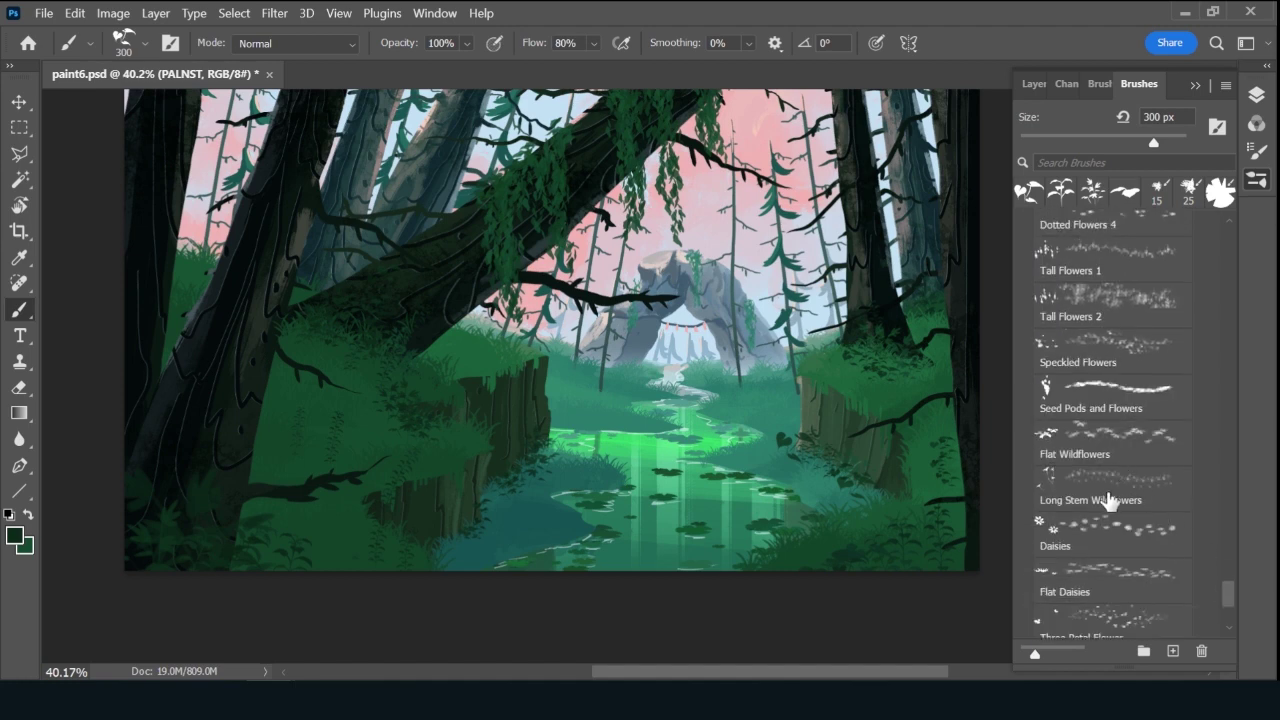
{"action": "left_click", "coordinate": [1106, 492]}
Set the foreground color to the bright turquoise #00c8c6.
{"action": "left_click", "coordinate": [15, 540]}
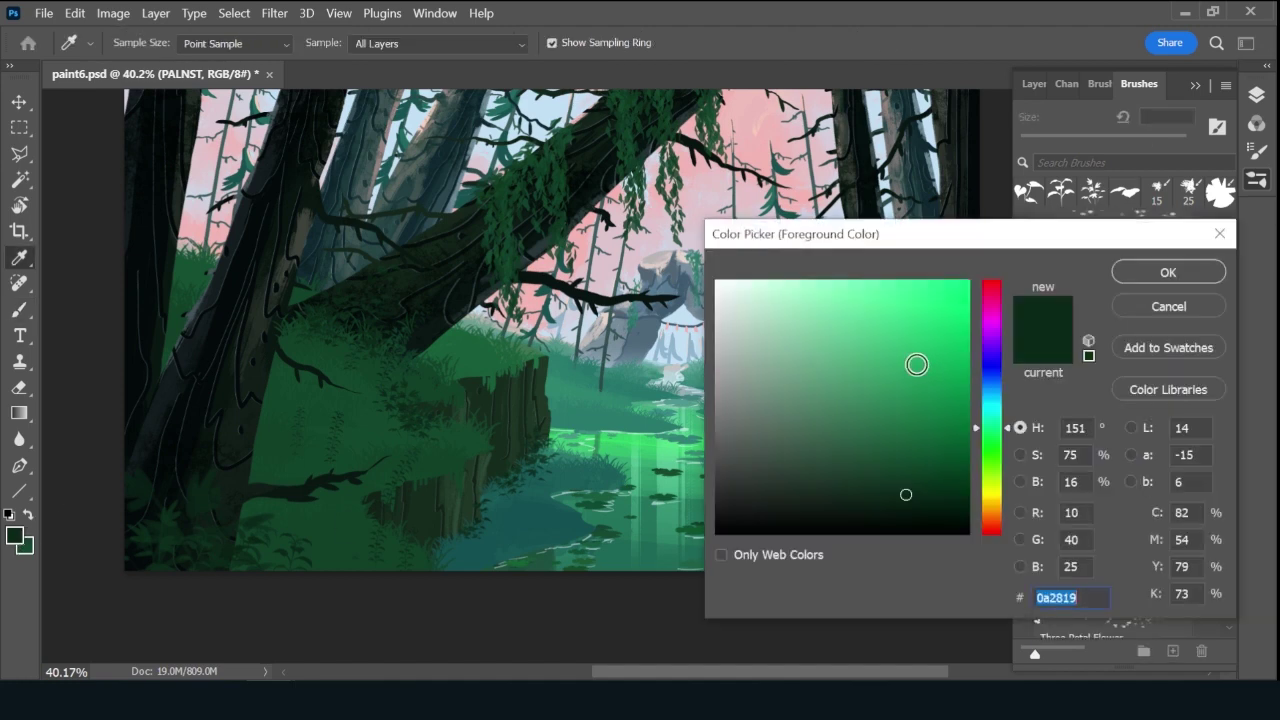
{"action": "left_click", "coordinate": [996, 411]}
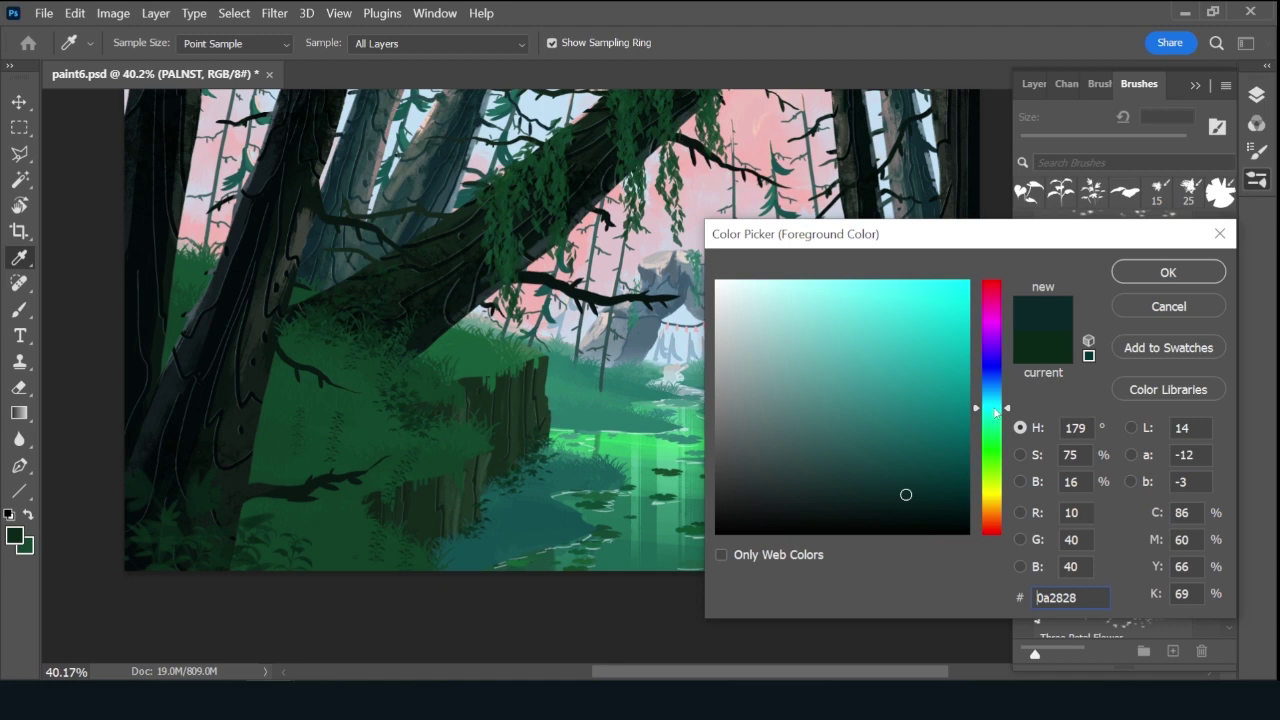
{"action": "left_click", "coordinate": [953, 342]}
{"action": "left_click", "coordinate": [1168, 272]}
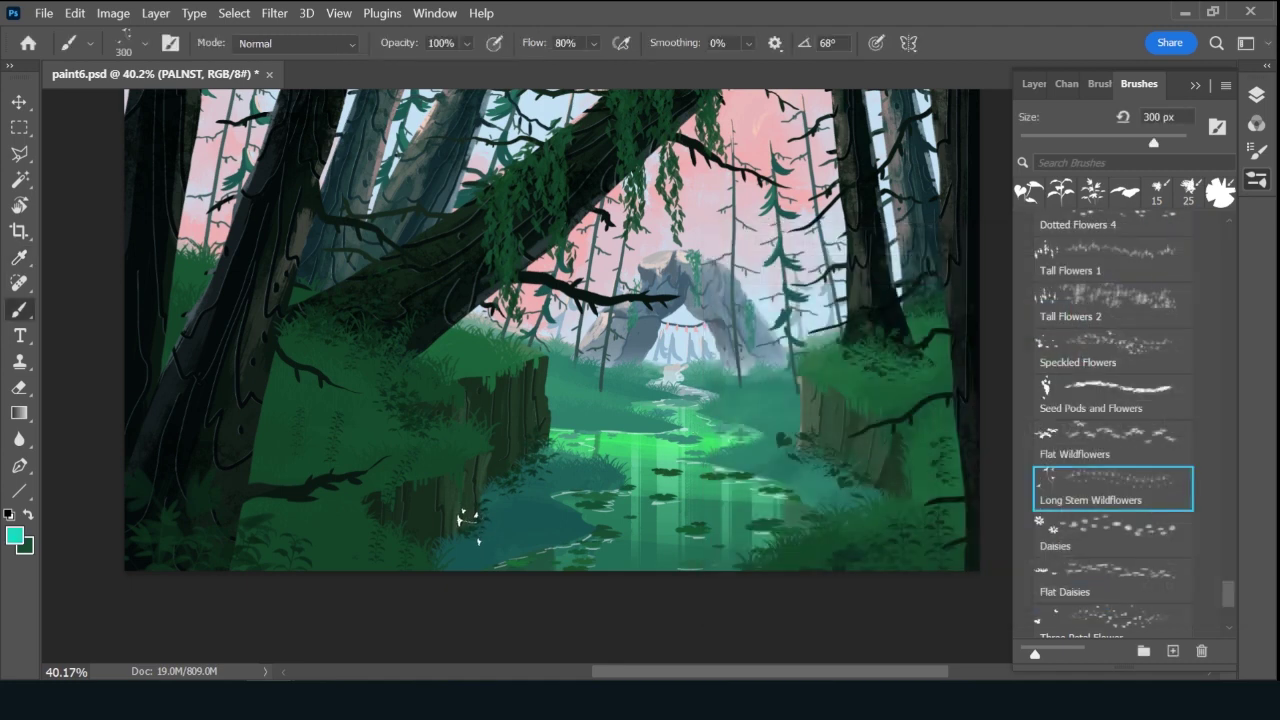
Paint small turquoise wildflowers over the grassy banks and along the water's edge with the brush reduced to 125 px.
{"action": "key", "text": "bracketleft"}
{"action": "key", "text": "bracketleft"}
{"action": "key", "text": "bracketleft"}
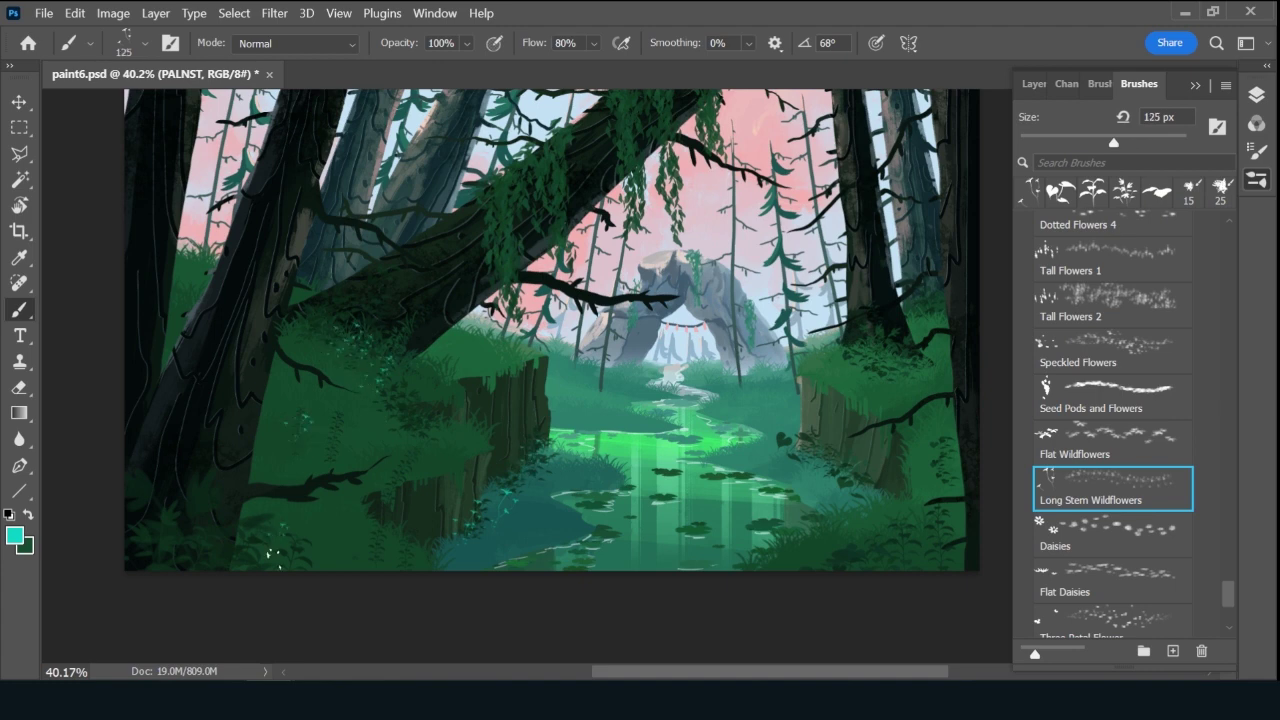
{"action": "key", "text": "bracketright"}
{"action": "left_click", "coordinate": [880, 352]}
Set the foreground color to red #f12424 and paint small red wildflowers over the banks with the brush at 150 px.
{"action": "left_click", "coordinate": [15, 538]}
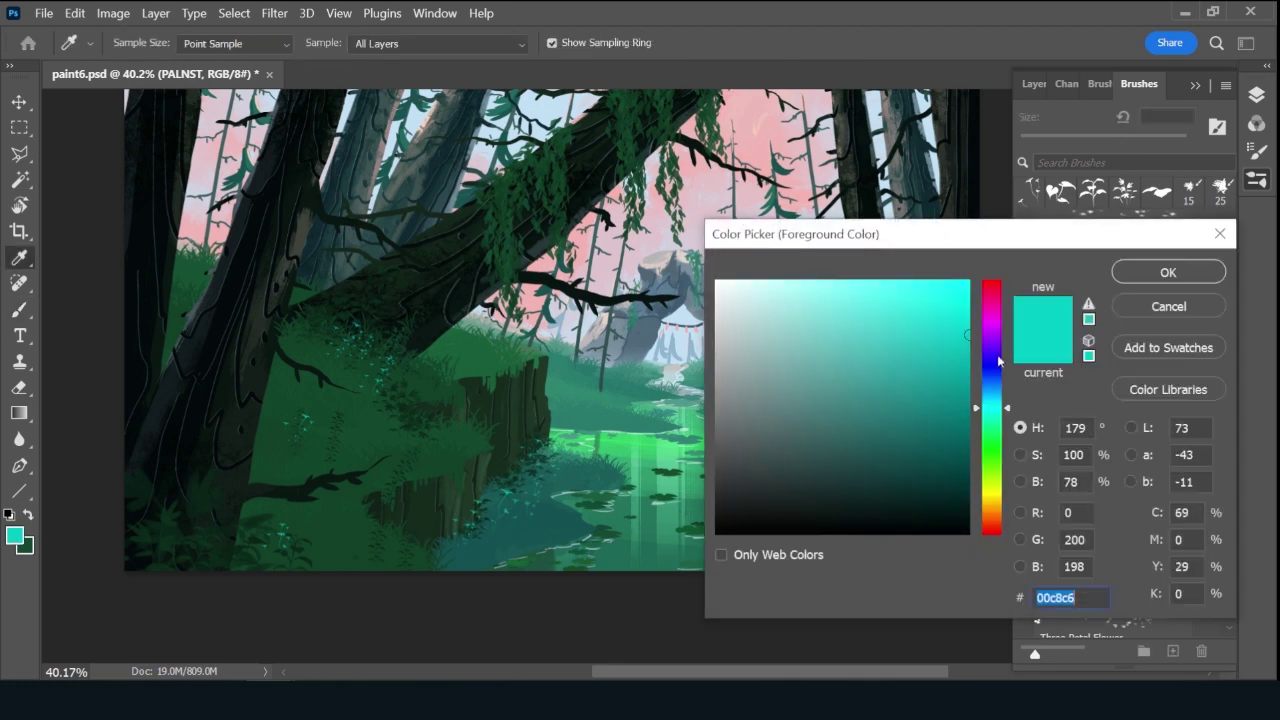
{"action": "left_click", "coordinate": [996, 527]}
{"action": "left_click", "coordinate": [929, 294]}
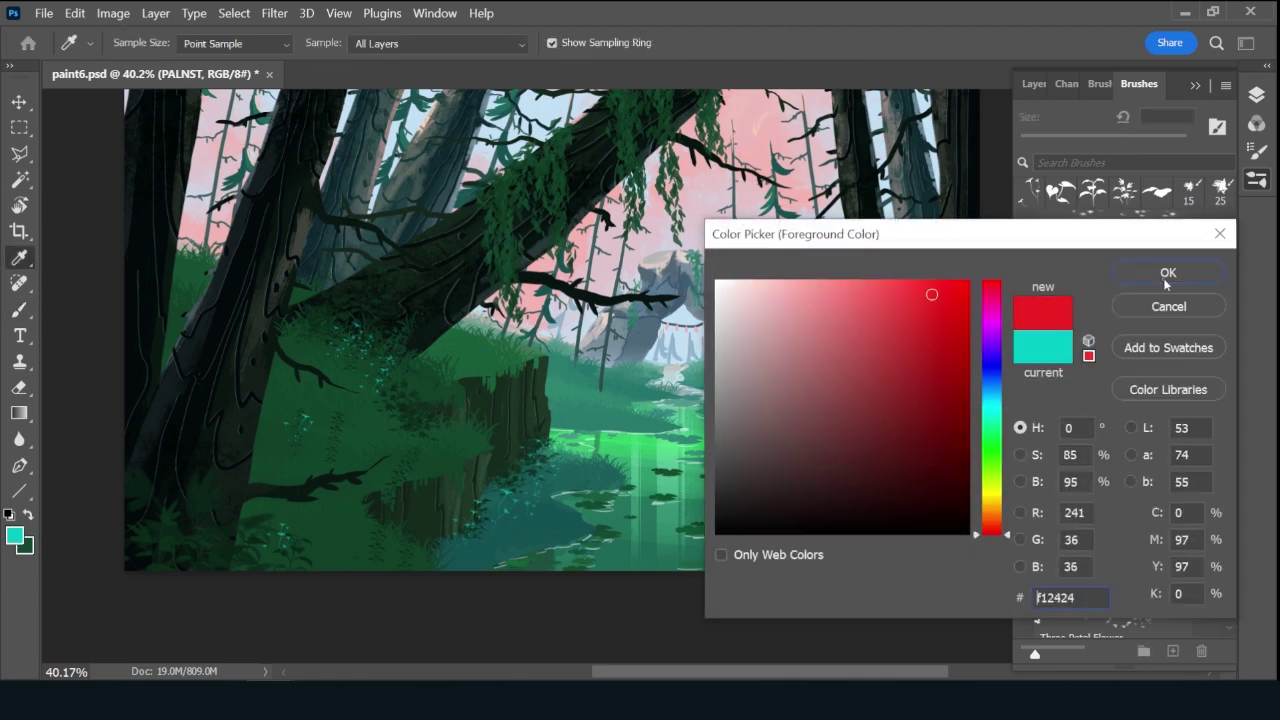
{"action": "left_click", "coordinate": [1168, 306]}
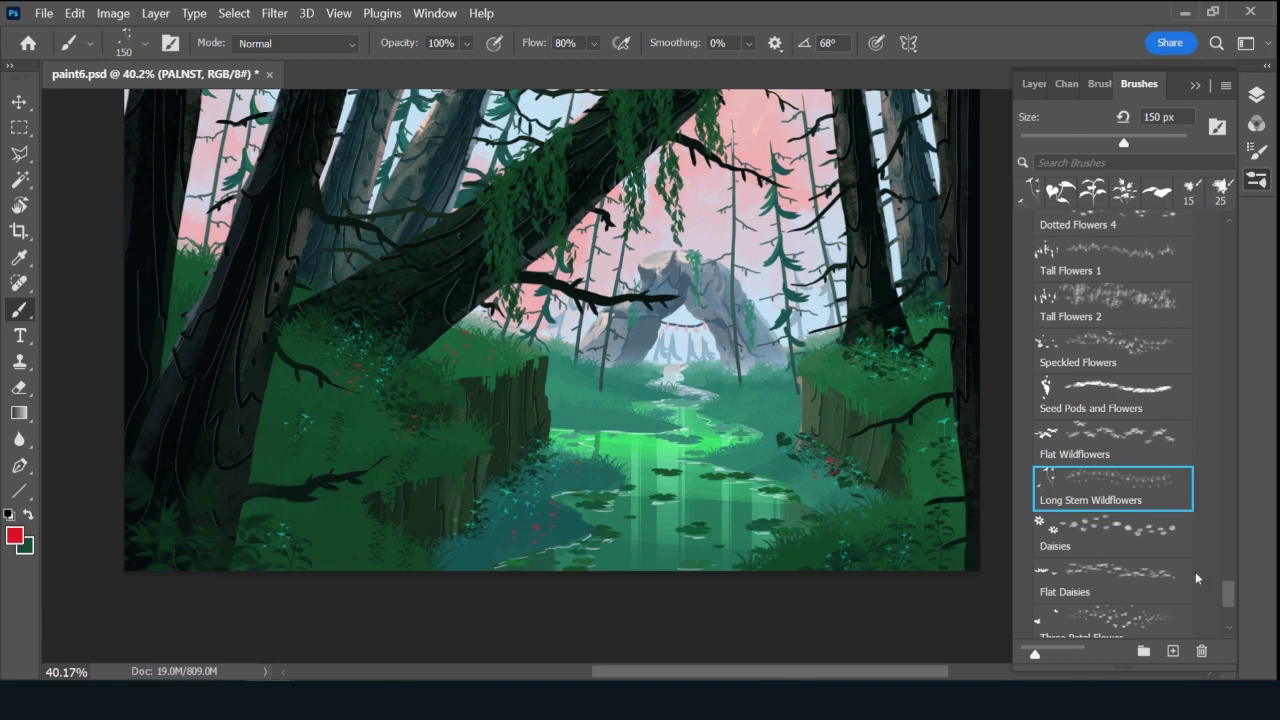
Paint red flower bunches on both banks and in the foreground with the Three Petal Flower Bunches brush enlarged to 200 px.
{"action": "scroll", "coordinate": [1224, 596], "scroll_direction": "down", "scroll_amount": 4}
{"action": "left_click", "coordinate": [1120, 500]}
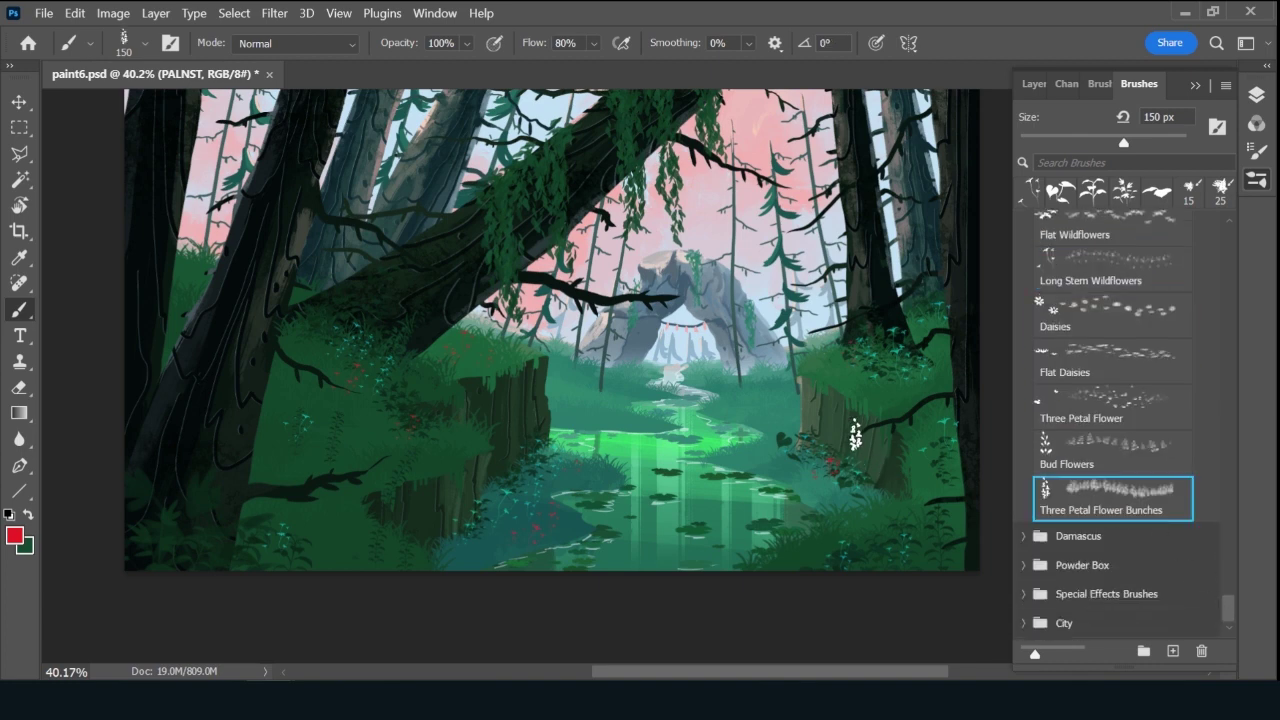
{"action": "left_click", "coordinate": [853, 360]}
{"action": "key", "text": "bracketright"}
{"action": "key", "text": "bracketright"}
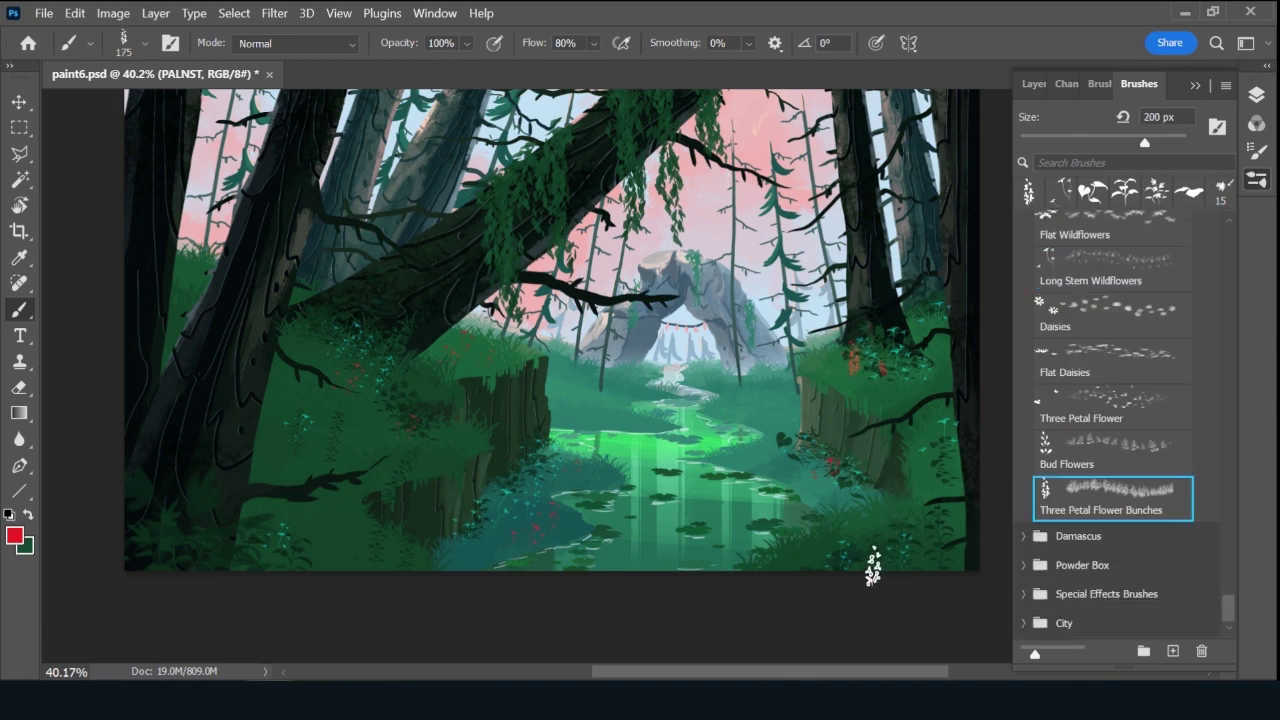
{"action": "left_click", "coordinate": [874, 566]}
{"action": "left_click", "coordinate": [244, 558]}
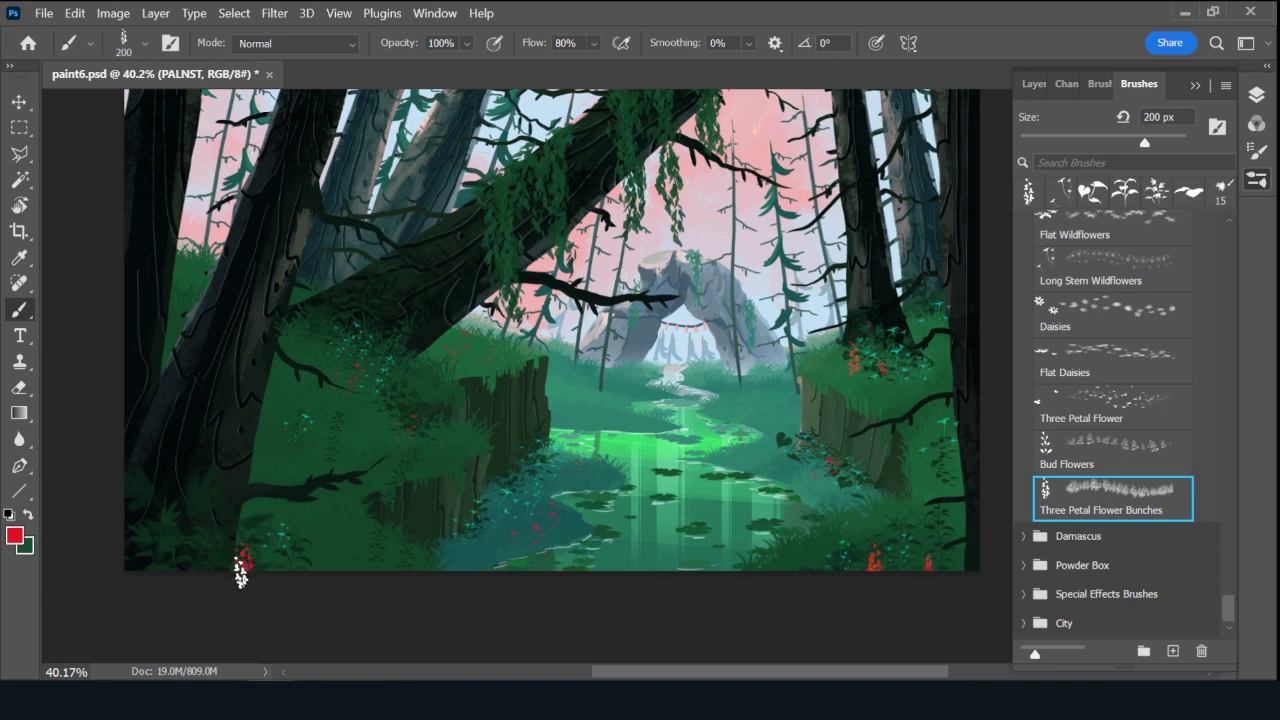
{"action": "left_click", "coordinate": [323, 566]}
{"action": "left_click", "coordinate": [328, 340]}
{"action": "left_click", "coordinate": [288, 398]}
{"action": "left_click", "coordinate": [412, 404]}
{"action": "left_click", "coordinate": [400, 443]}
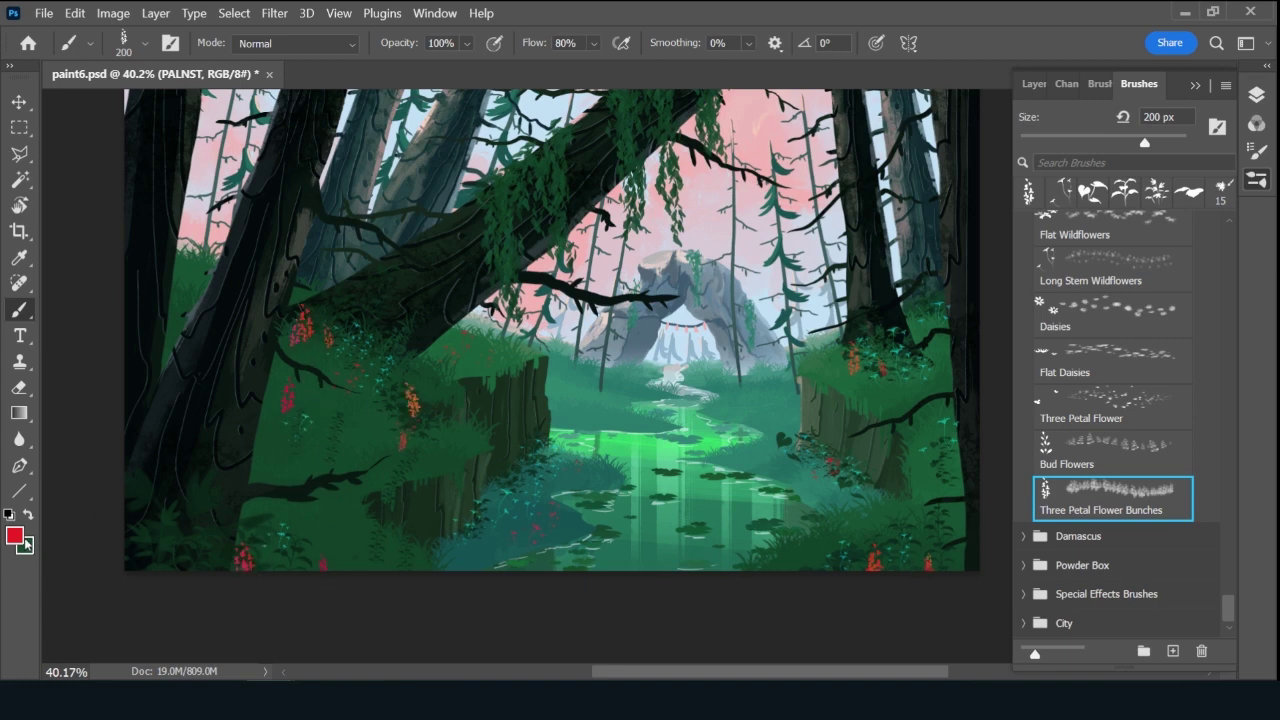
Set the foreground color to blue and paint blue flower bunches by the water and on both banks, reducing the brush to 150 px.
{"action": "left_click", "coordinate": [14, 536]}
{"action": "left_click_drag", "start_coordinate": [990, 364], "coordinate": [990, 370]}
{"action": "left_click", "coordinate": [1168, 272]}
{"action": "left_click", "coordinate": [552, 484]}
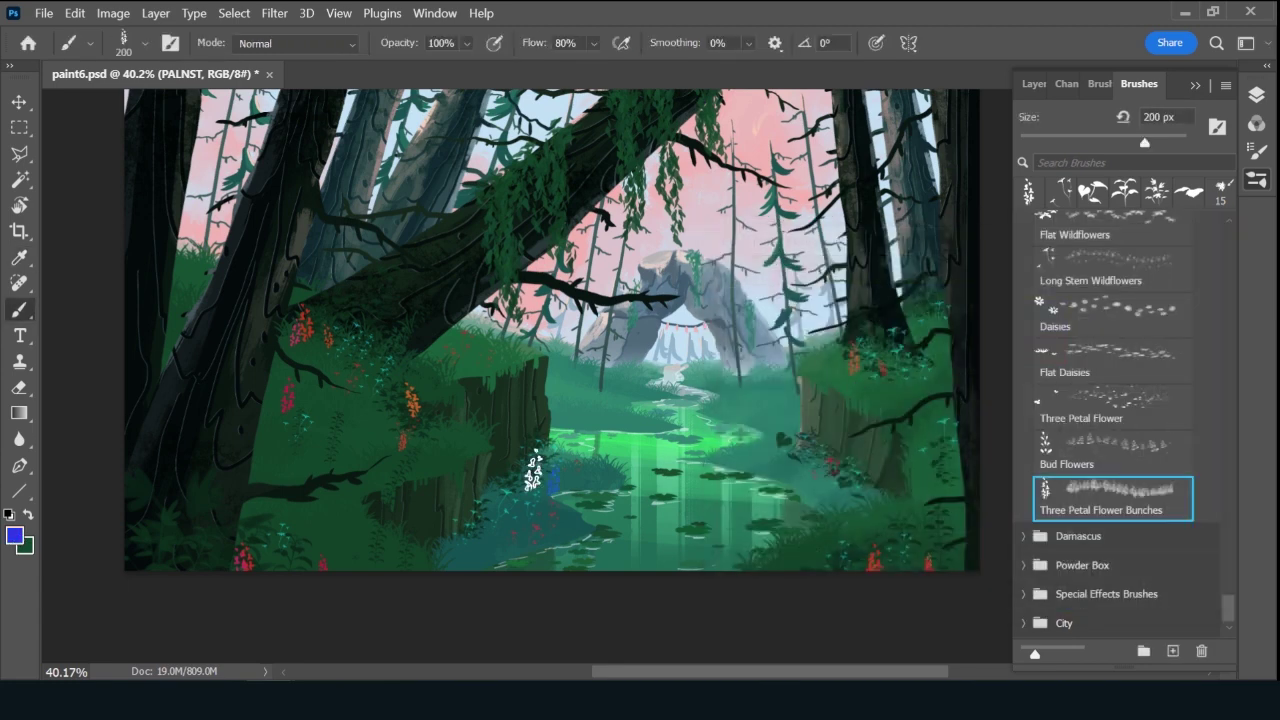
{"action": "left_click", "coordinate": [528, 476]}
{"action": "key", "text": "bracketleft"}
{"action": "key", "text": "bracketleft"}
{"action": "left_click", "coordinate": [862, 488]}
{"action": "left_click", "coordinate": [925, 372]}
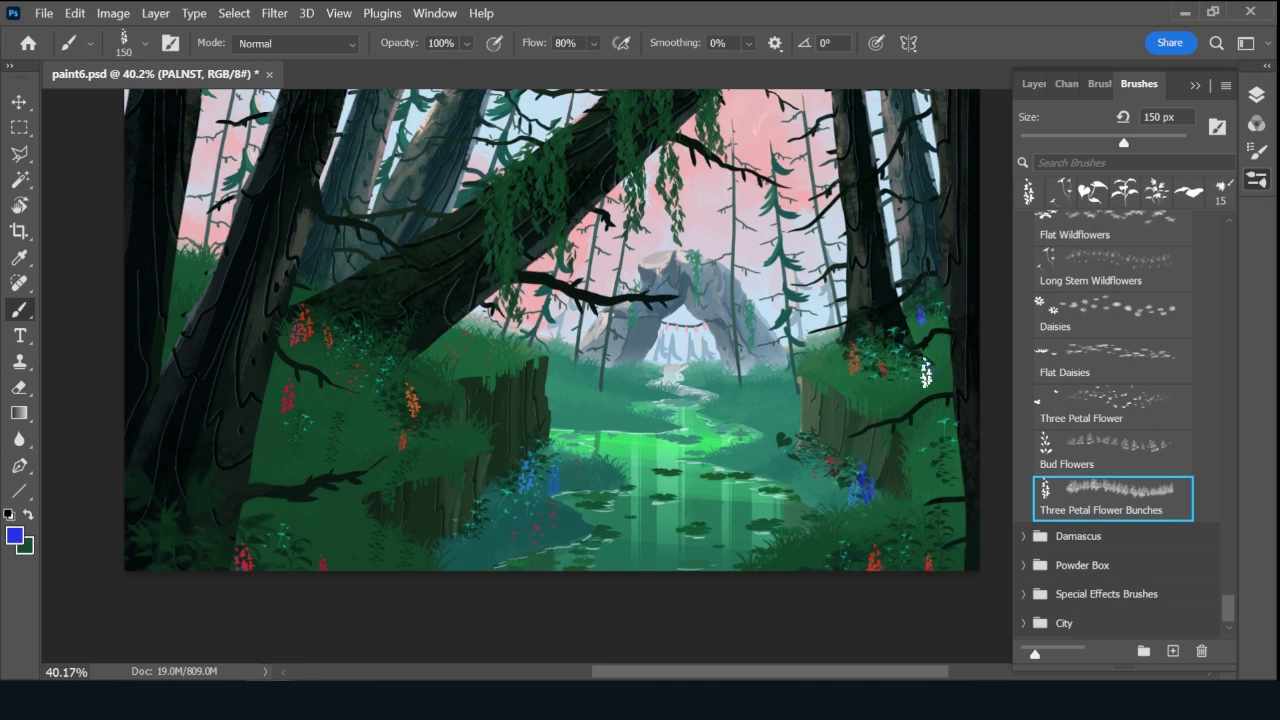
{"action": "left_click", "coordinate": [940, 474]}
{"action": "left_click", "coordinate": [326, 535]}
{"action": "left_click", "coordinate": [293, 510]}
Dot tiny blue flowers over the distant grass near the rock arch with the Dotted Flowers 3 brush, reducing it to 25 px.
{"action": "scroll", "coordinate": [1233, 607], "scroll_direction": "up", "scroll_amount": 8}
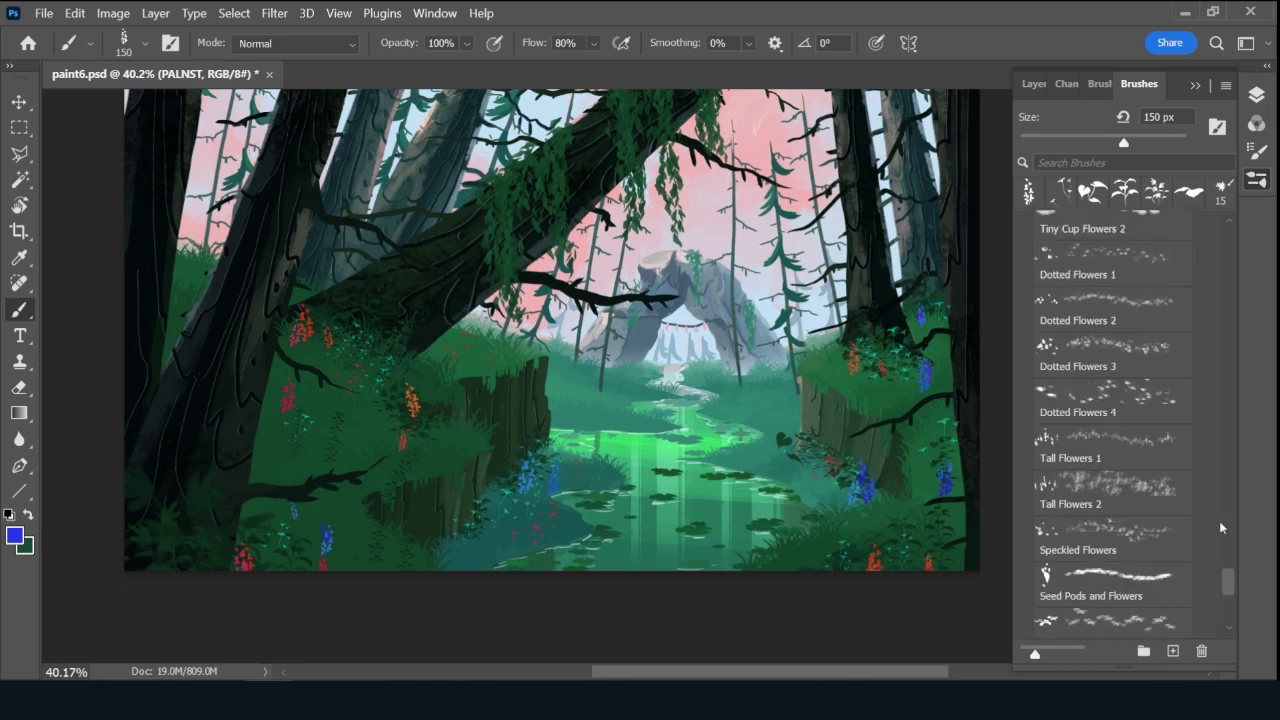
{"action": "left_click", "coordinate": [1133, 341]}
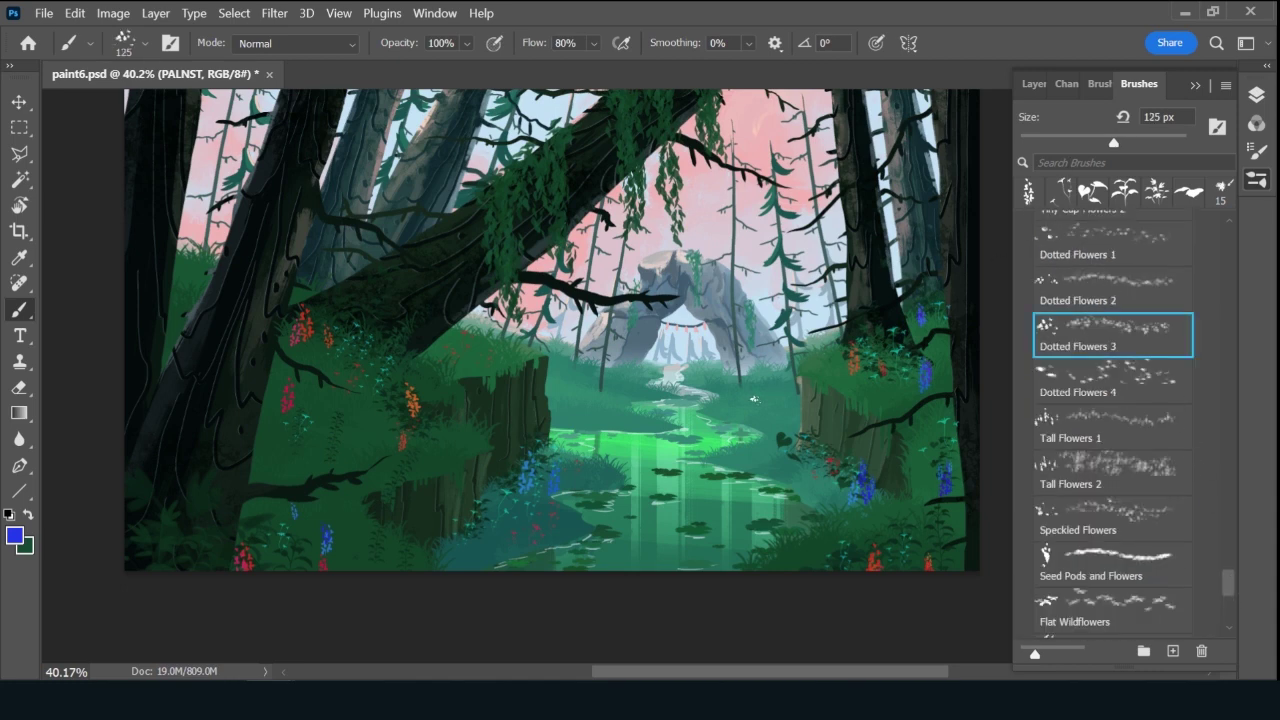
{"action": "key", "text": "bracketleft"}
{"action": "key", "text": "bracketleft"}
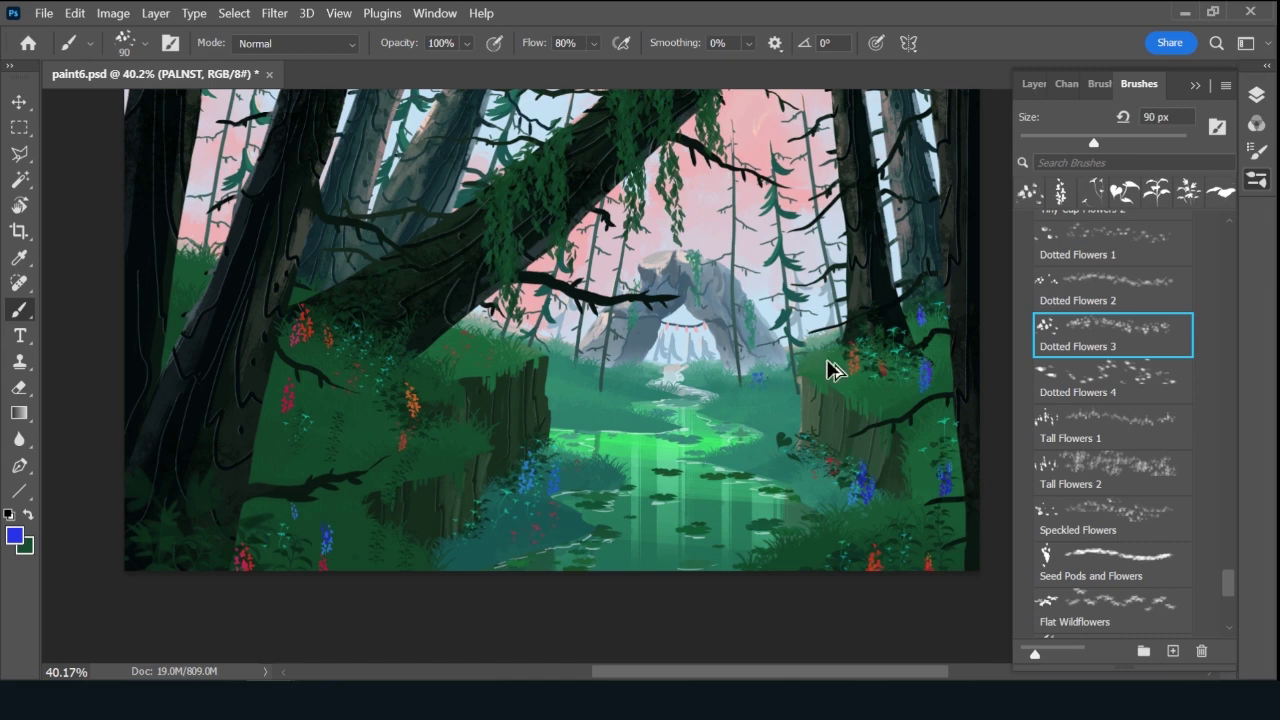
{"action": "key", "text": "bracketleft"}
{"action": "key", "text": "bracketleft"}
{"action": "key", "text": "bracketleft"}
{"action": "key", "text": "bracketleft"}
{"action": "key", "text": "bracketleft"}
{"action": "key", "text": "bracketleft"}
{"action": "key", "text": "bracketleft"}
Set the foreground color to red #f12424 and dot tiny red flowers over the distant grassy banks.
{"action": "left_click", "coordinate": [14, 536]}
{"action": "left_click", "coordinate": [994, 518]}
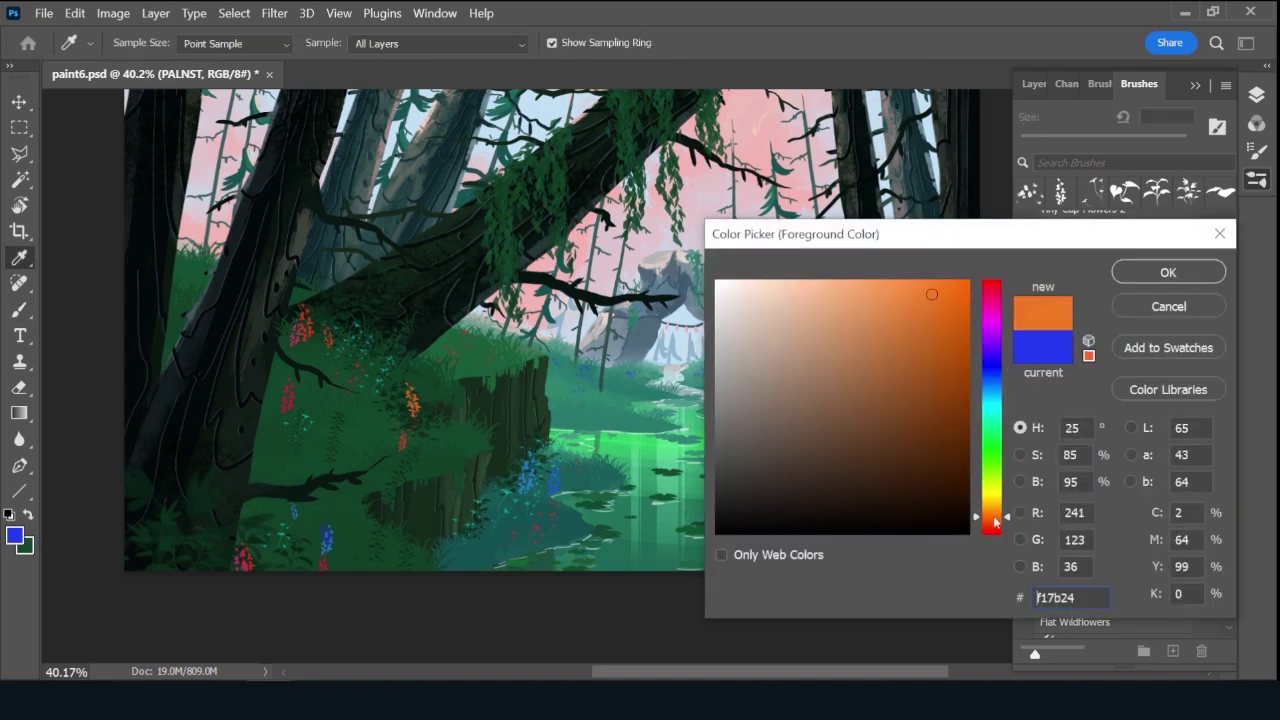
{"action": "left_click", "coordinate": [996, 530]}
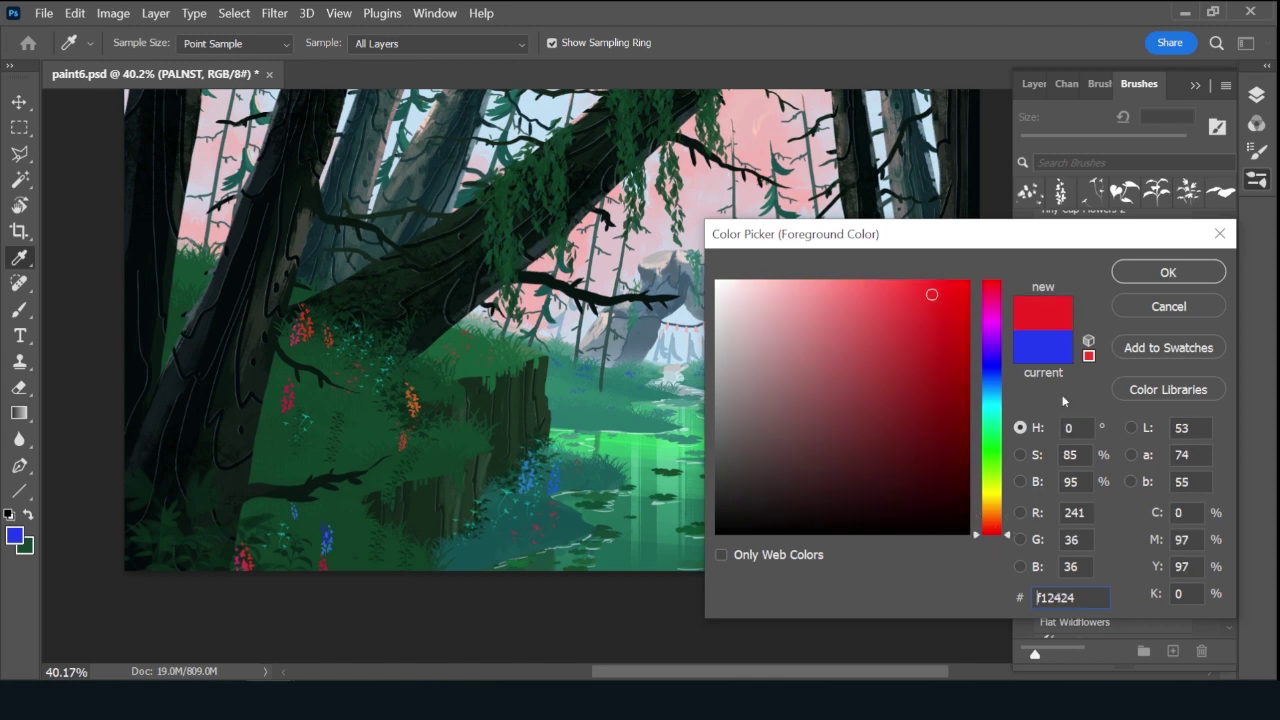
{"action": "left_click", "coordinate": [1162, 274]}
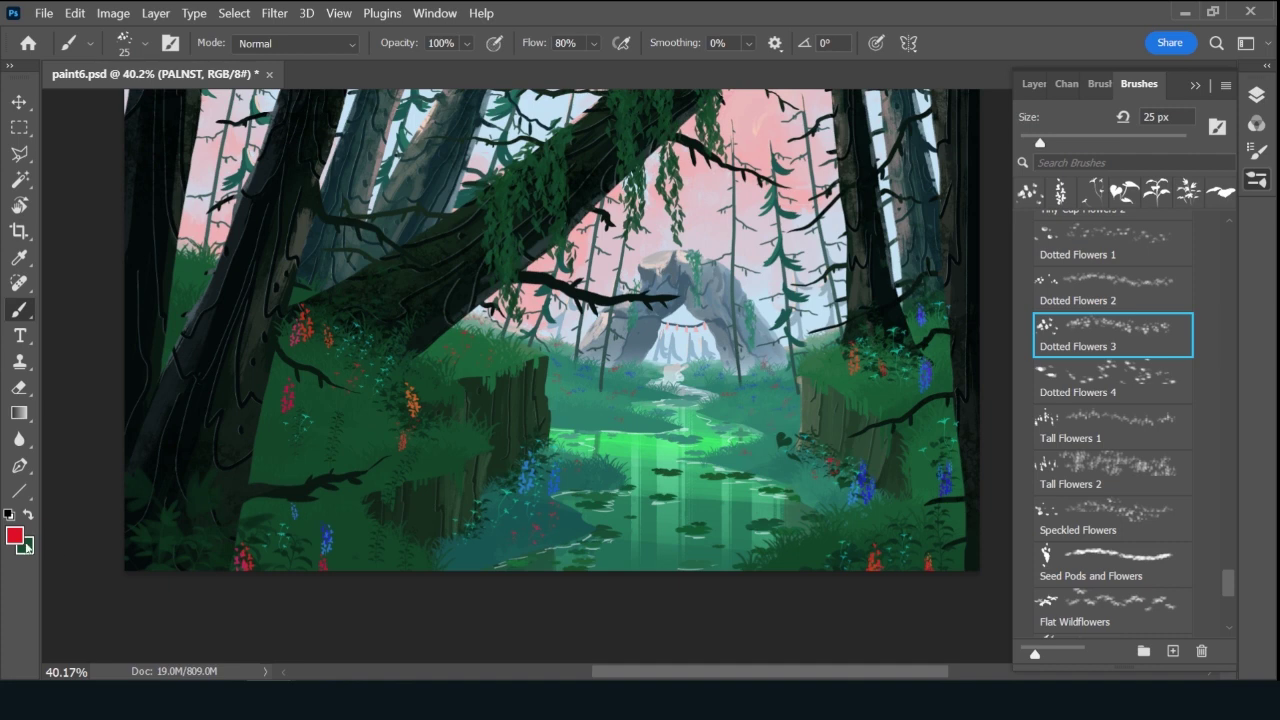
Set the foreground color to turquoise #09c5b6 and dot tiny turquoise flowers over the distant banks.
{"action": "left_click", "coordinate": [25, 541]}
{"action": "left_click", "coordinate": [993, 418]}
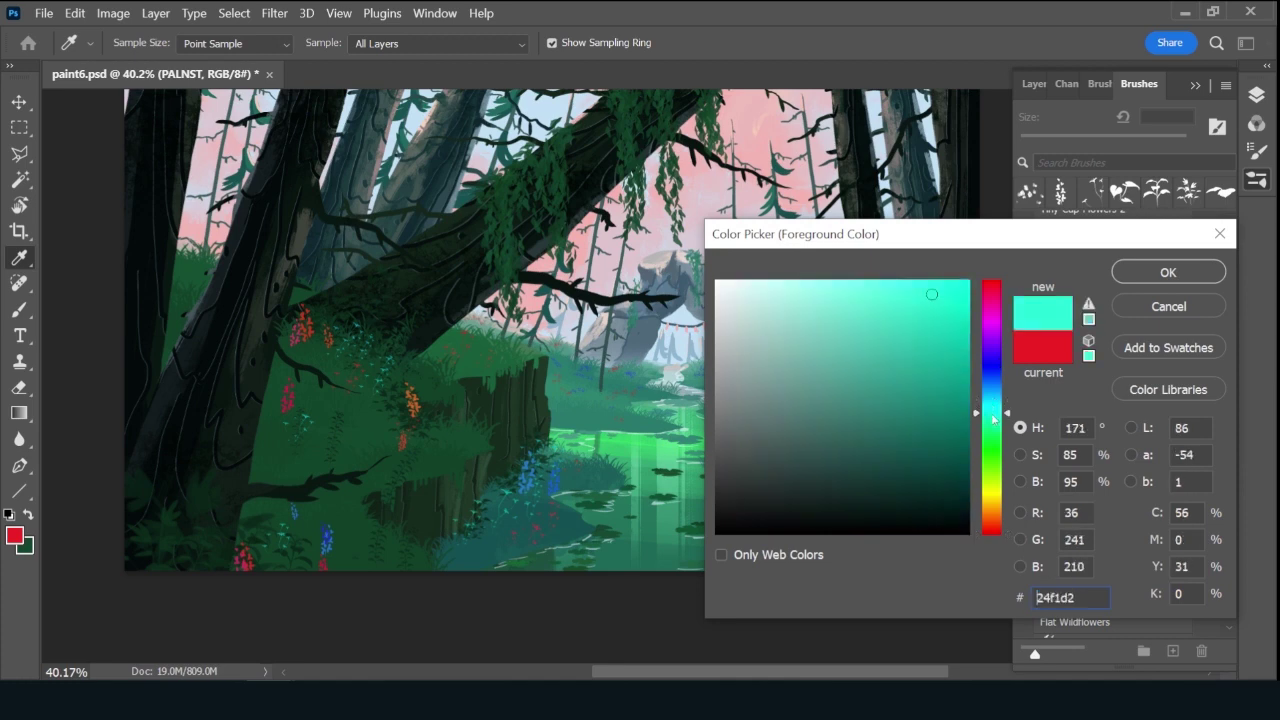
{"action": "left_click_drag", "start_coordinate": [993, 418], "coordinate": [993, 414]}
{"action": "left_click", "coordinate": [958, 338]}
{"action": "left_click", "coordinate": [1167, 275]}
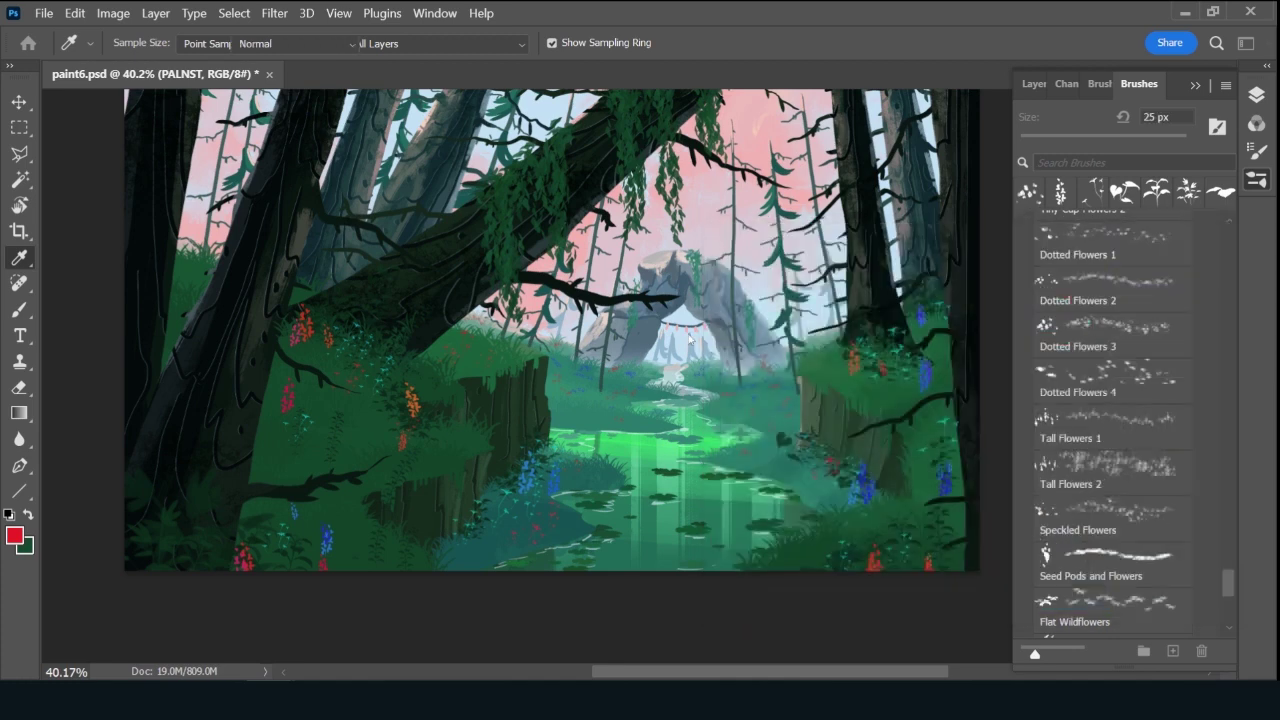
{"action": "key", "text": "b"}
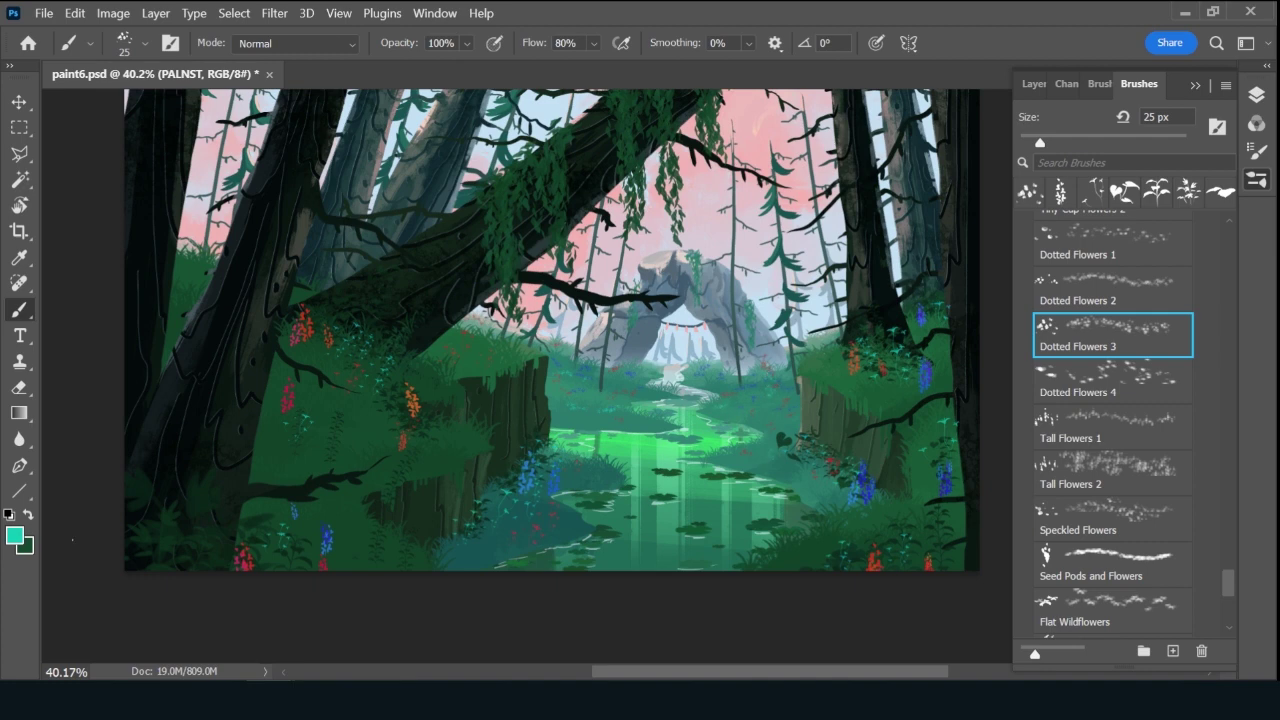
Set the foreground color to ochre #c58509 and dot tiny ochre flowers over the distant banks.
{"action": "left_click", "coordinate": [15, 537]}
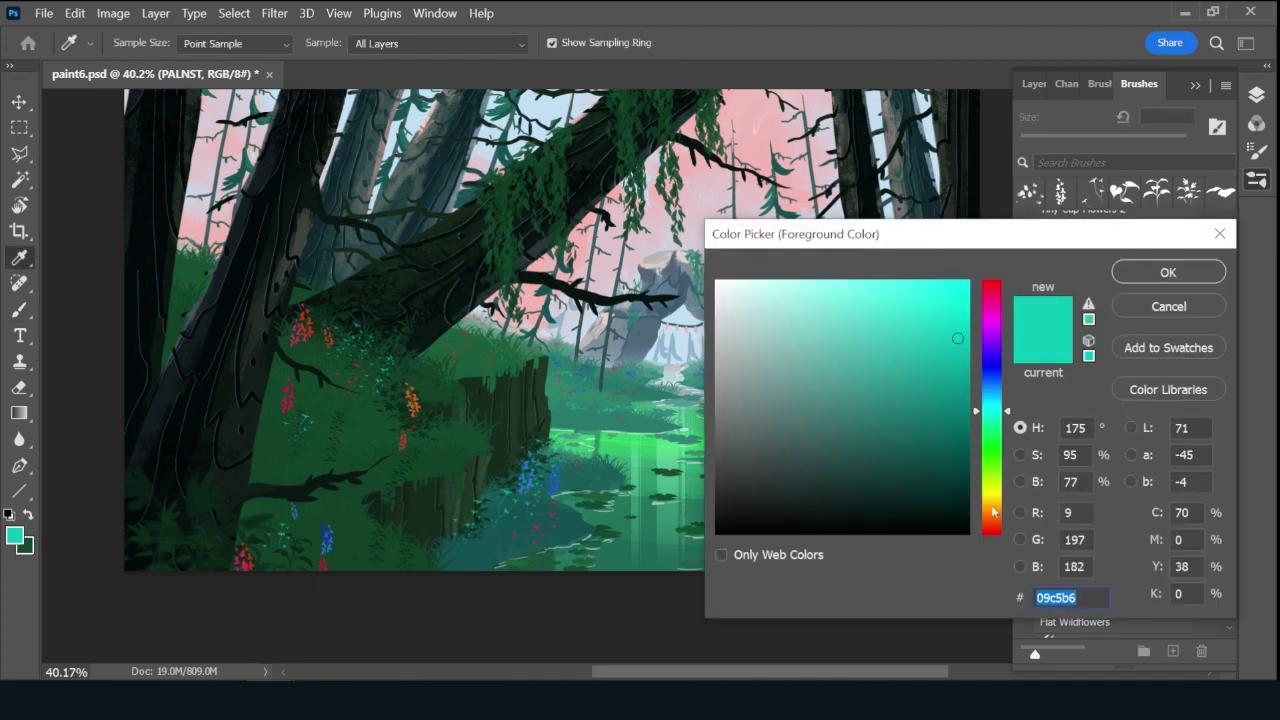
{"action": "left_click_drag", "start_coordinate": [993, 512], "coordinate": [993, 507]}
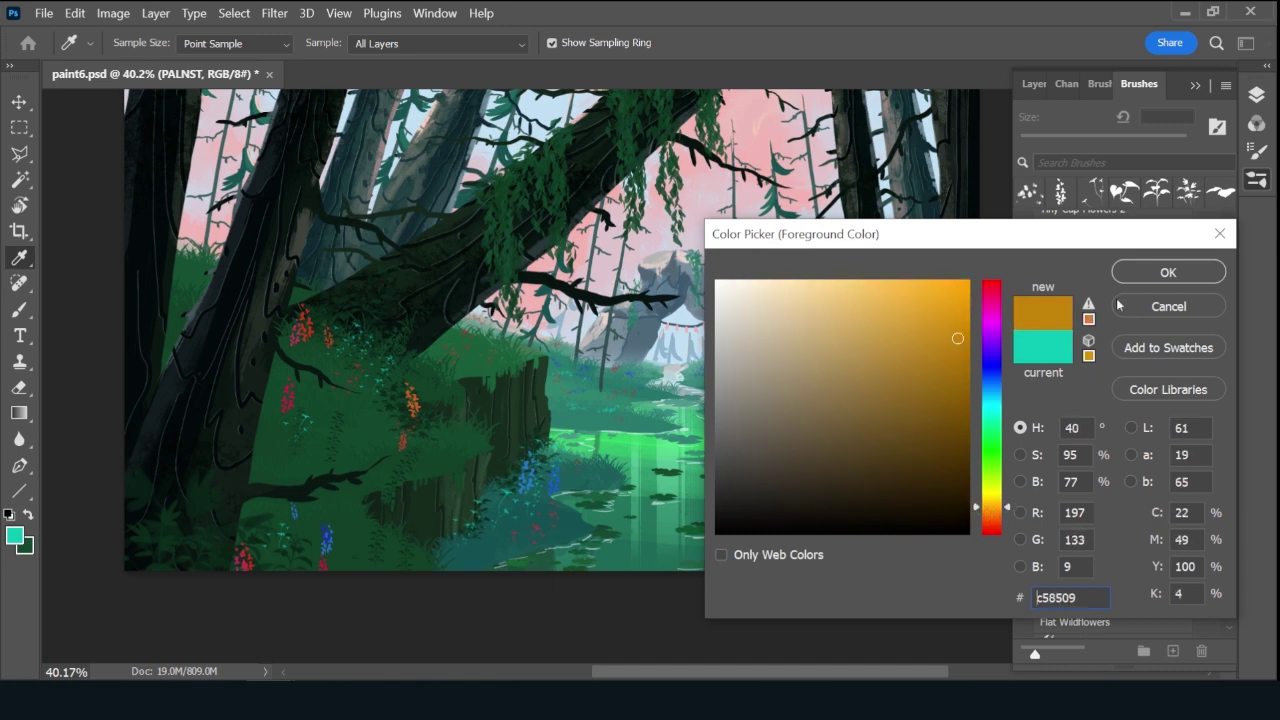
{"action": "left_click", "coordinate": [1154, 271]}
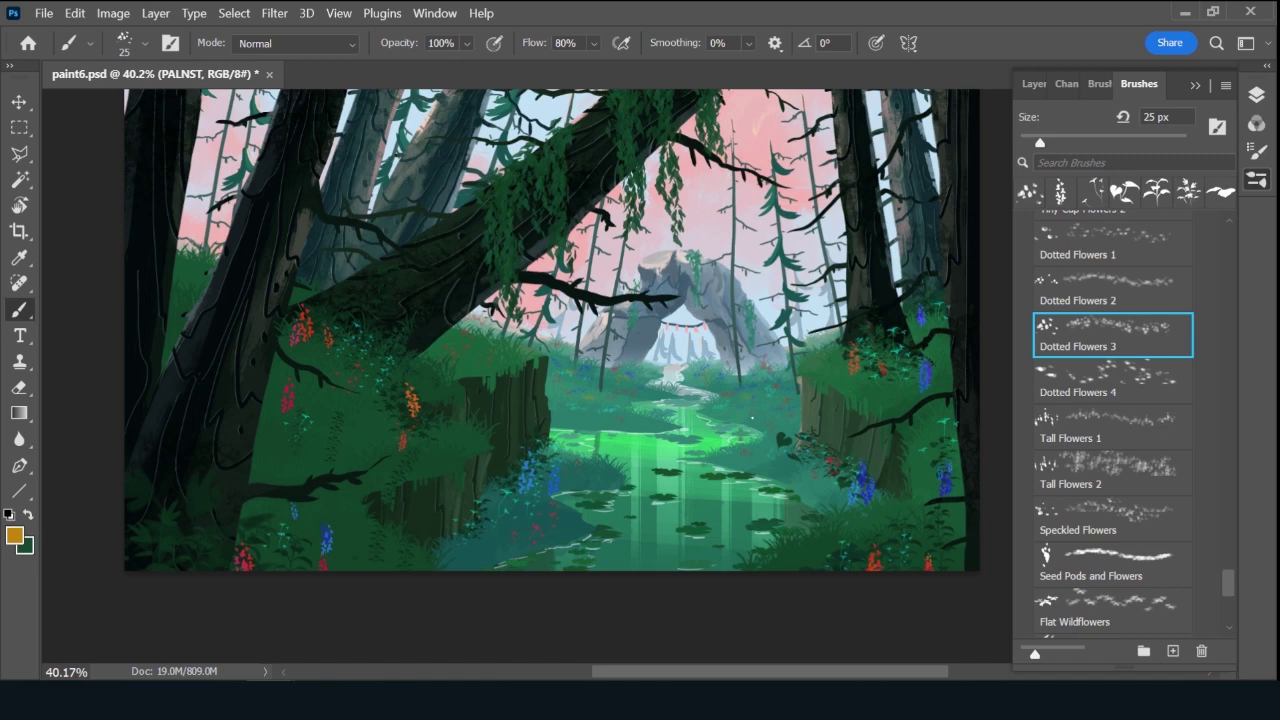
Switch to a 25 px texture brush, sample the light blue sky and darken it to a muted gray-blue foreground color.
{"action": "left_click_drag", "start_coordinate": [1226, 576], "coordinate": [1226, 242]}
{"action": "left_click", "coordinate": [1033, 83]}
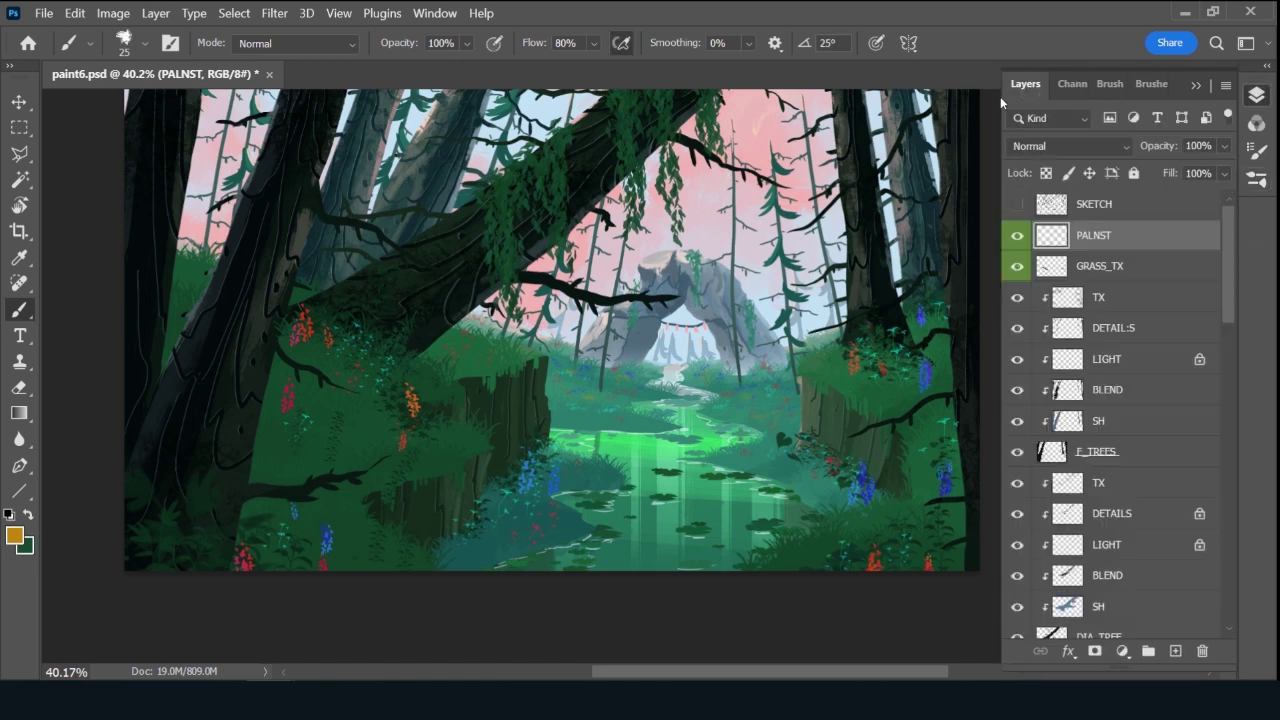
{"action": "left_click_drag", "start_coordinate": [680, 325], "coordinate": [675, 382]}
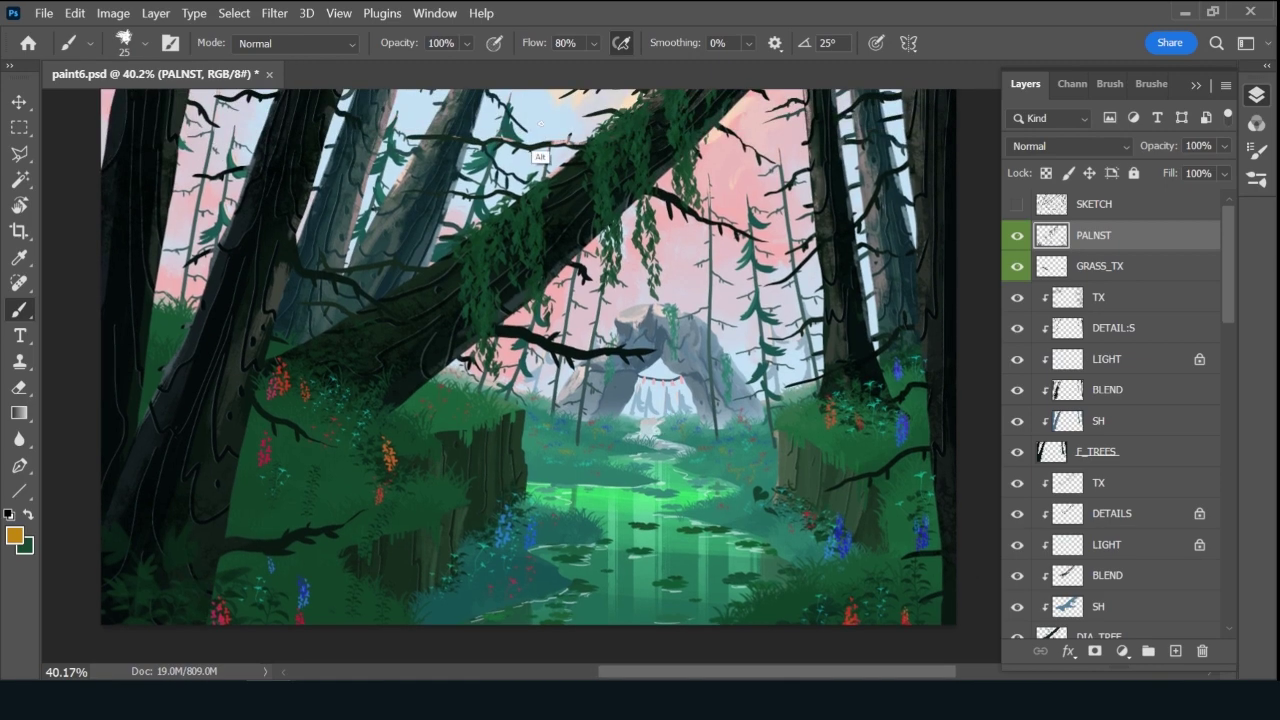
{"action": "left_click", "coordinate": [542, 157], "text": "alt"}
{"action": "left_click", "coordinate": [15, 536]}
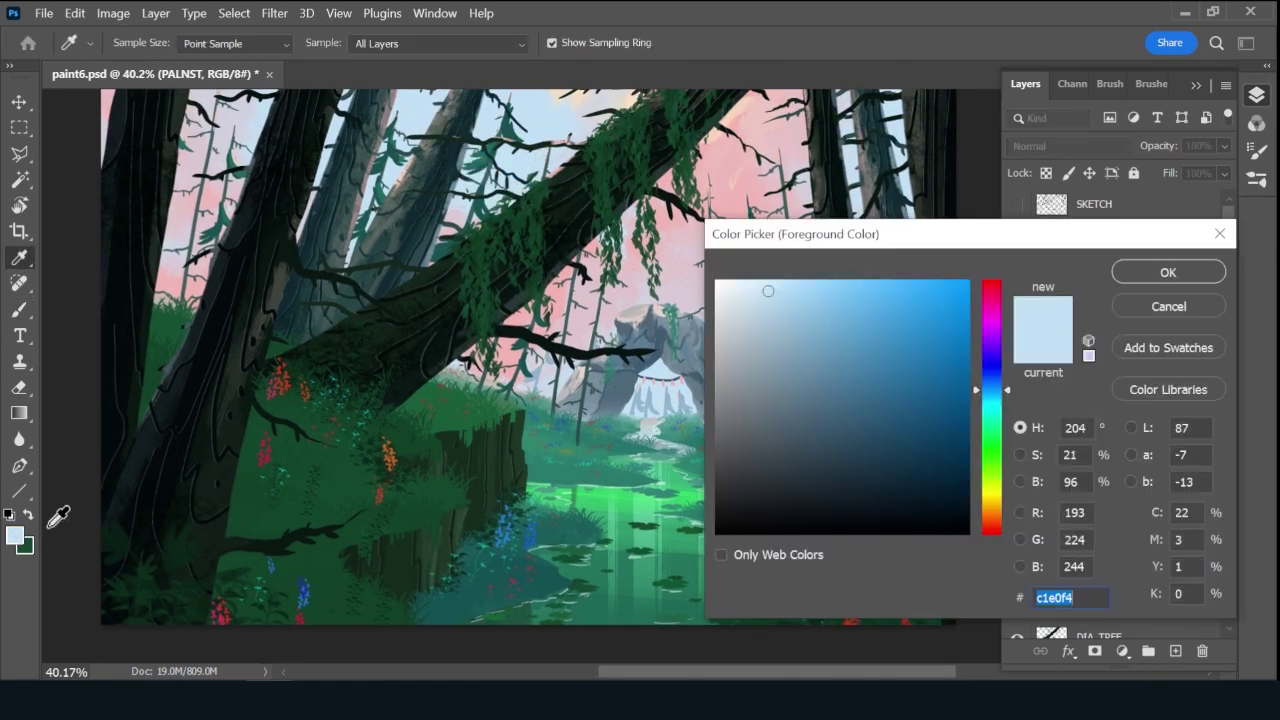
{"action": "left_click", "coordinate": [840, 380]}
{"action": "left_click", "coordinate": [1160, 273]}
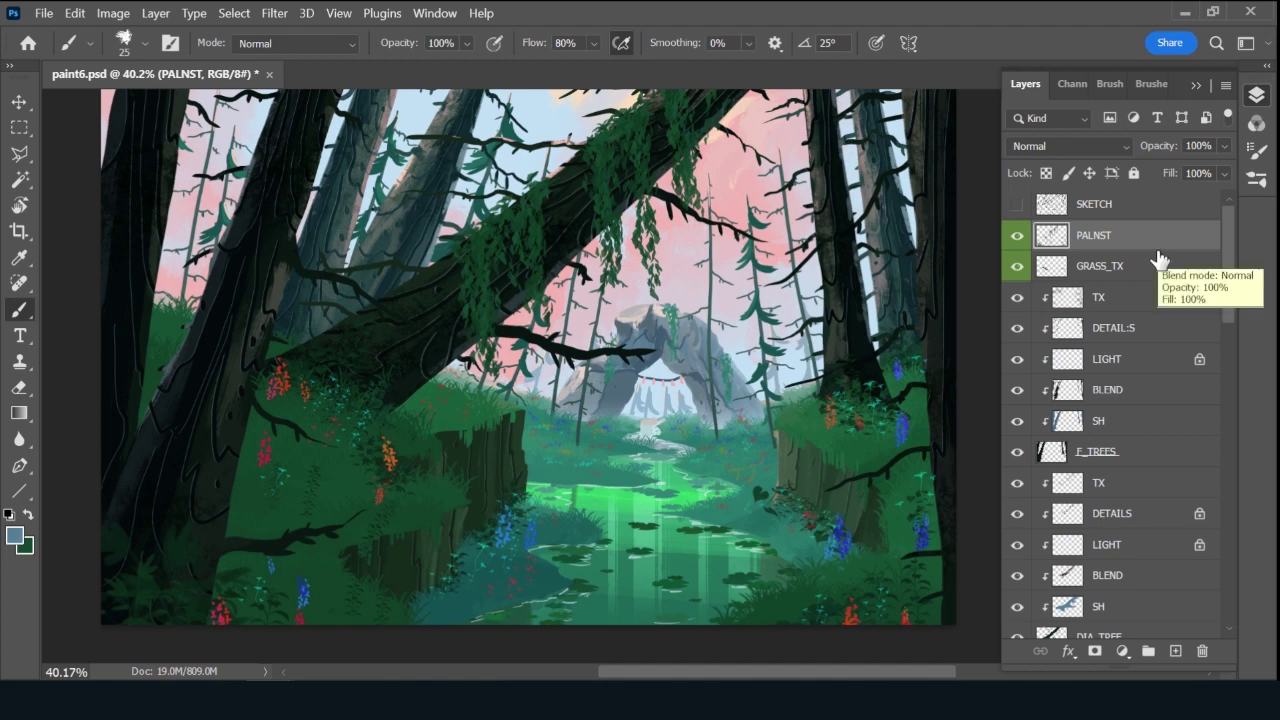
Add a new layer named CSH above PALNST and give it a violet color label.
{"action": "left_click_drag", "start_coordinate": [1227, 315], "coordinate": [1222, 240]}
{"action": "left_click", "coordinate": [1175, 651]}
{"action": "double_click", "coordinate": [1089, 238]}
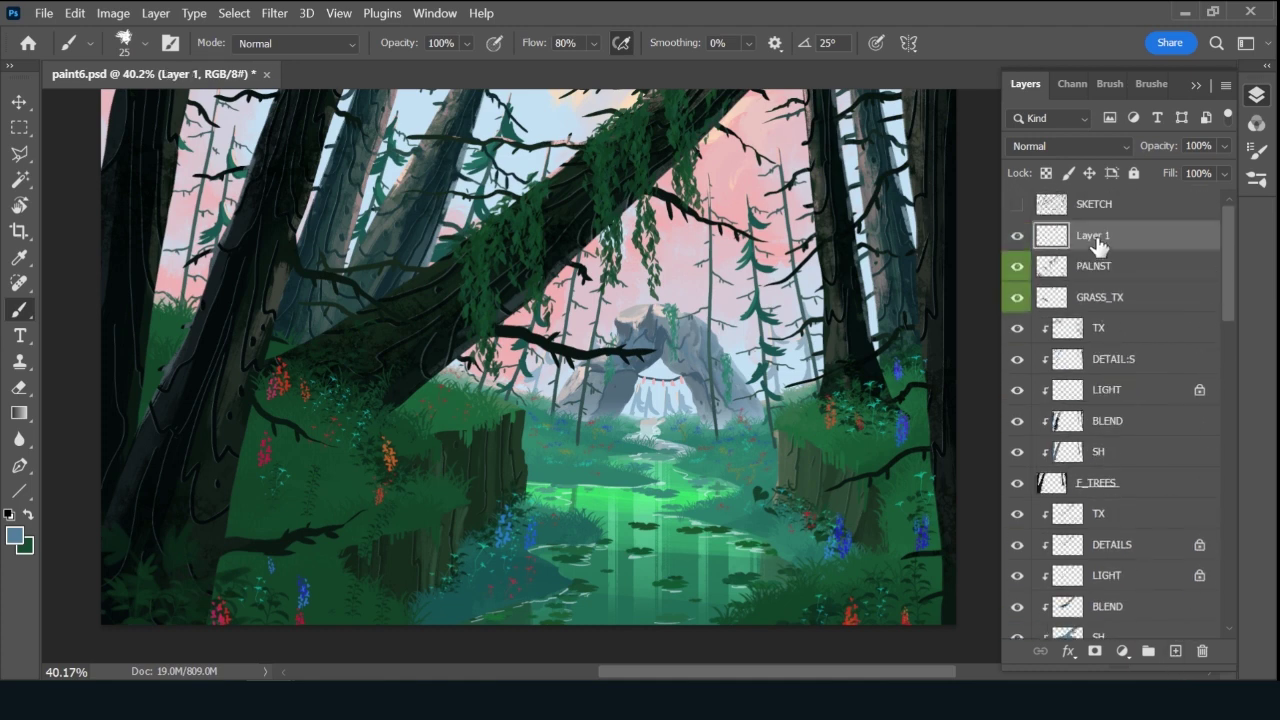
{"action": "type", "text": "CSH"}
{"action": "key", "text": "Return"}
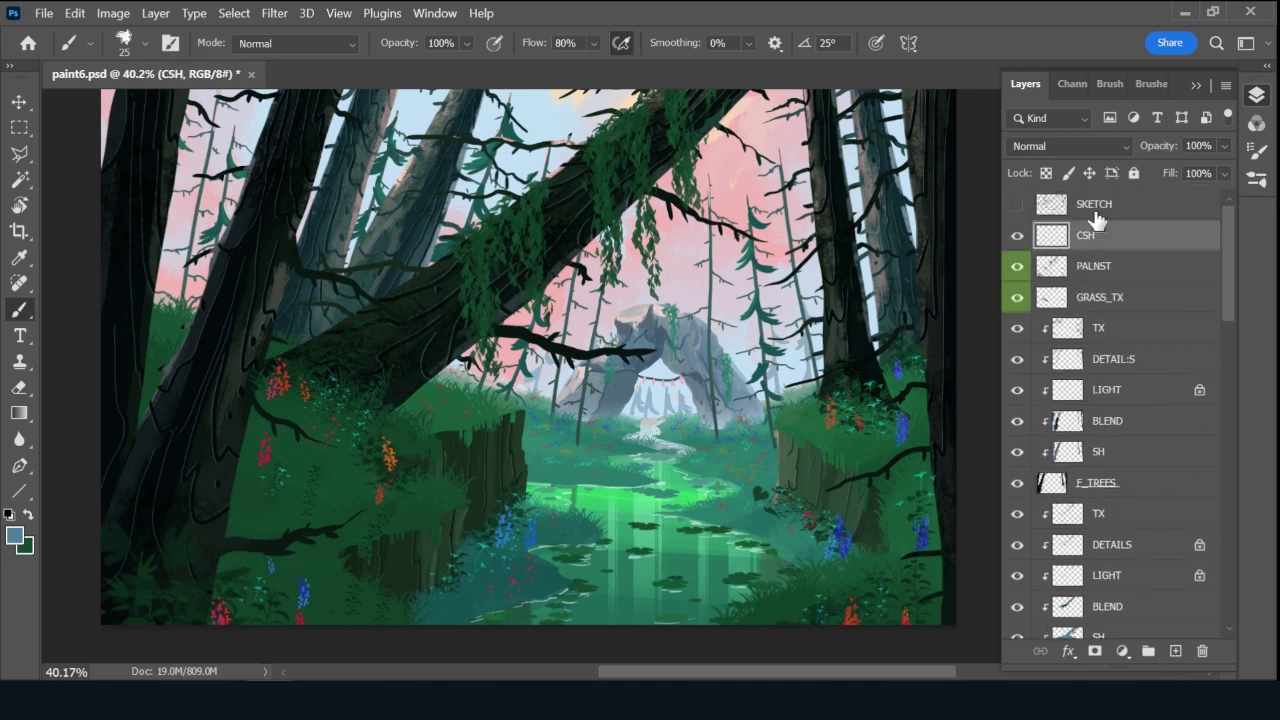
{"action": "right_click", "coordinate": [1018, 236]}
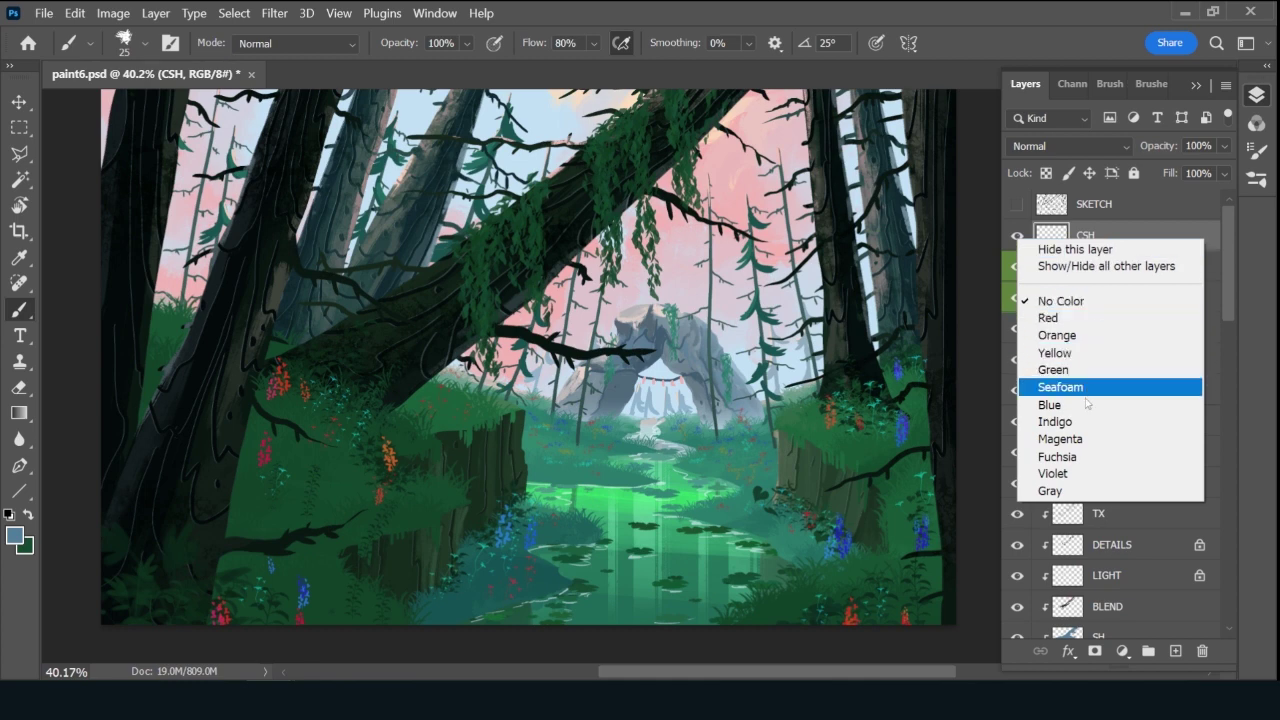
{"action": "left_click", "coordinate": [1072, 474]}
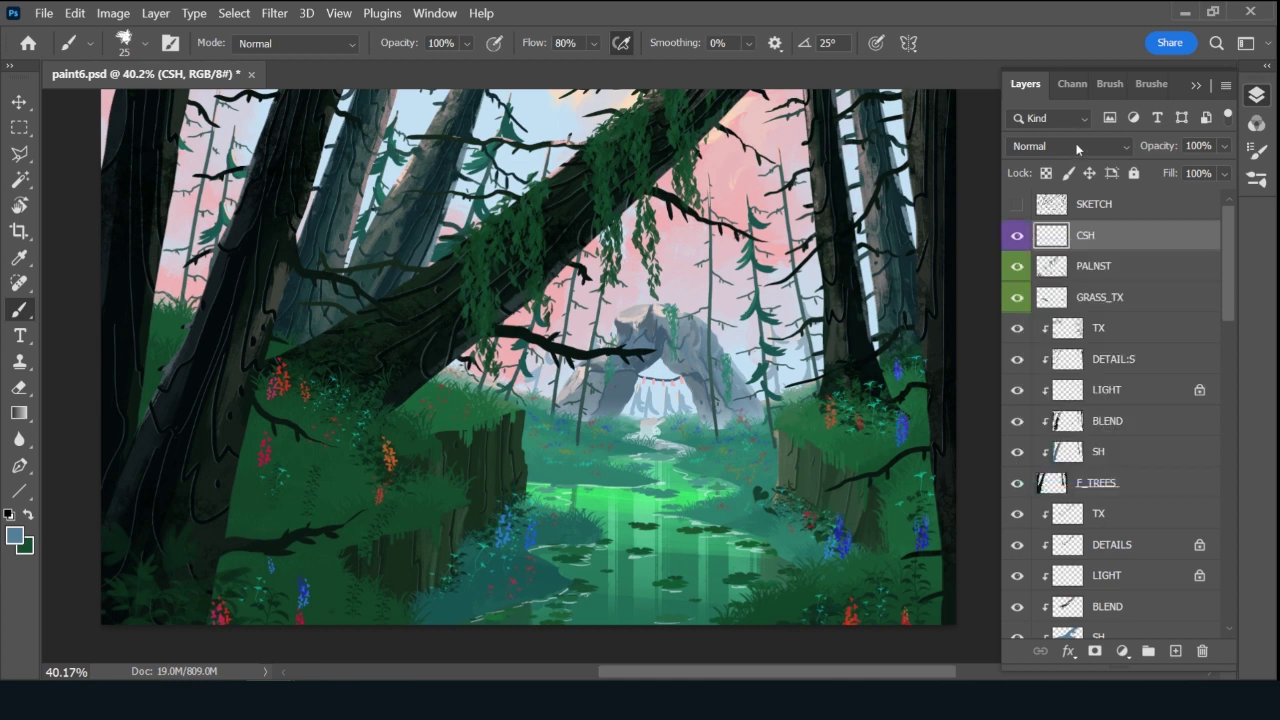
Set the CSH layer's blend mode to Multiply and move it directly below the CLIFFS layer.
{"action": "left_click", "coordinate": [1078, 146]}
{"action": "left_click", "coordinate": [1045, 190]}
{"action": "left_click_drag", "start_coordinate": [1168, 240], "coordinate": [1131, 257]}
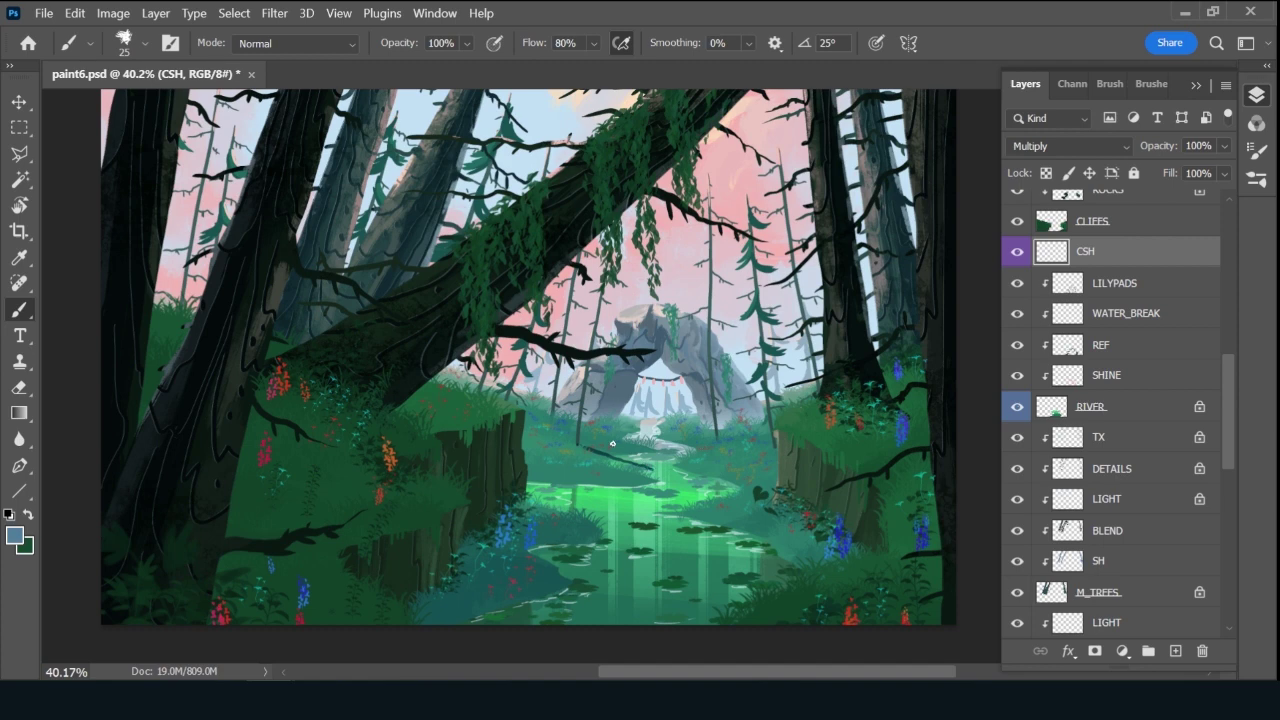
Undo the test stroke and paint cast shadows over the distant banks below the rock arch with the brush enlarged to 45 px.
{"action": "key", "text": "ctrl+z"}
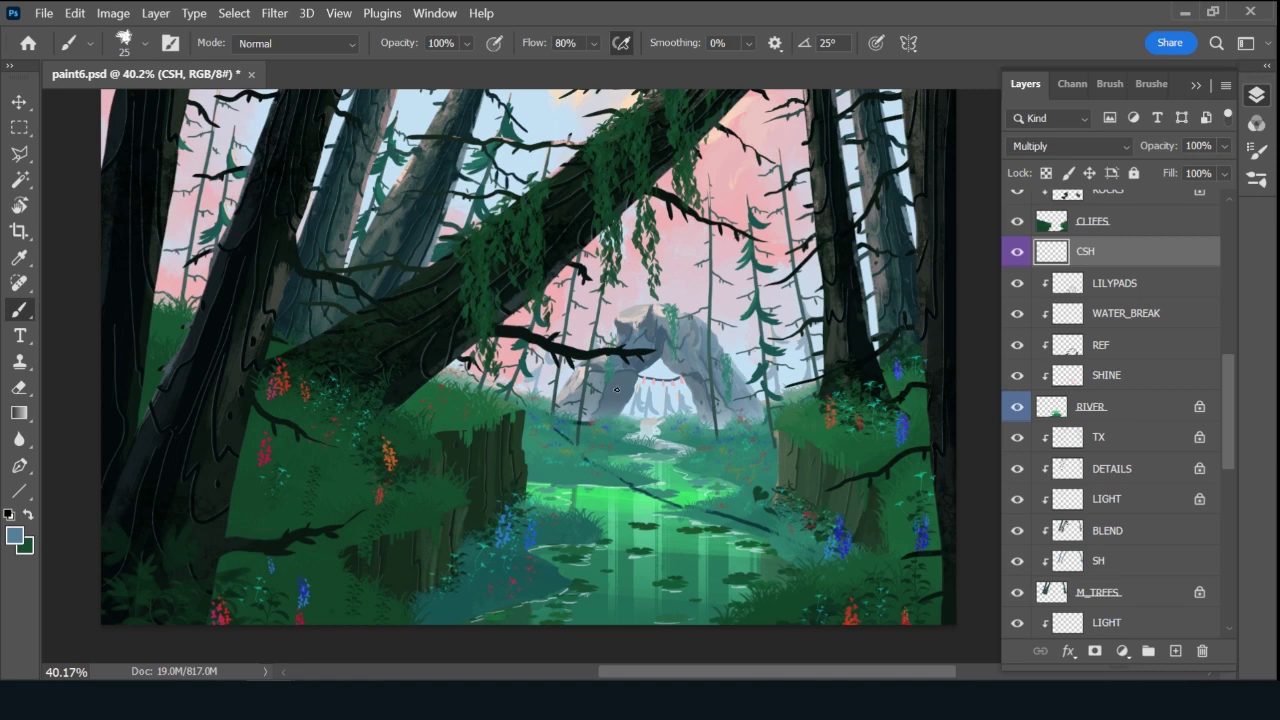
{"action": "key", "text": "bracketright"}
{"action": "key", "text": "bracketright"}
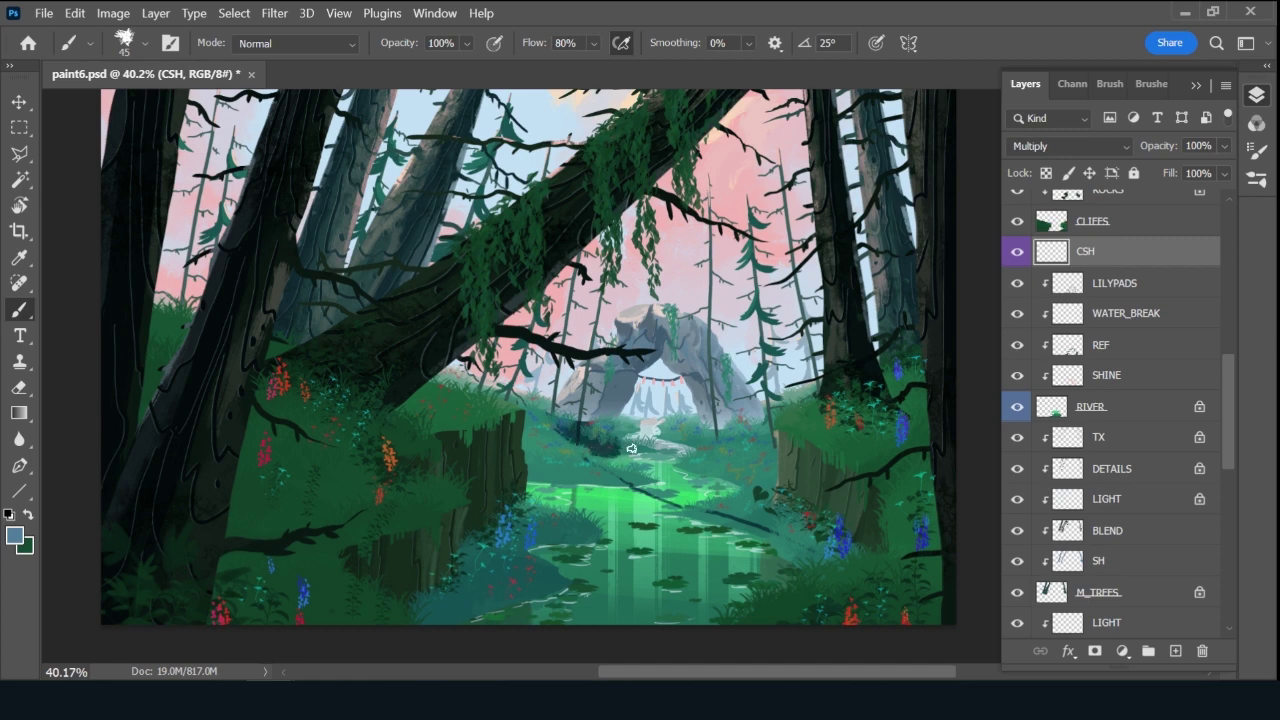
{"action": "mouse_move", "coordinate": [622, 455]}
{"action": "left_mouse_down"}
{"action": "mouse_move", "coordinate": [681, 455]}
{"action": "mouse_move", "coordinate": [707, 430]}
{"action": "left_mouse_up"}
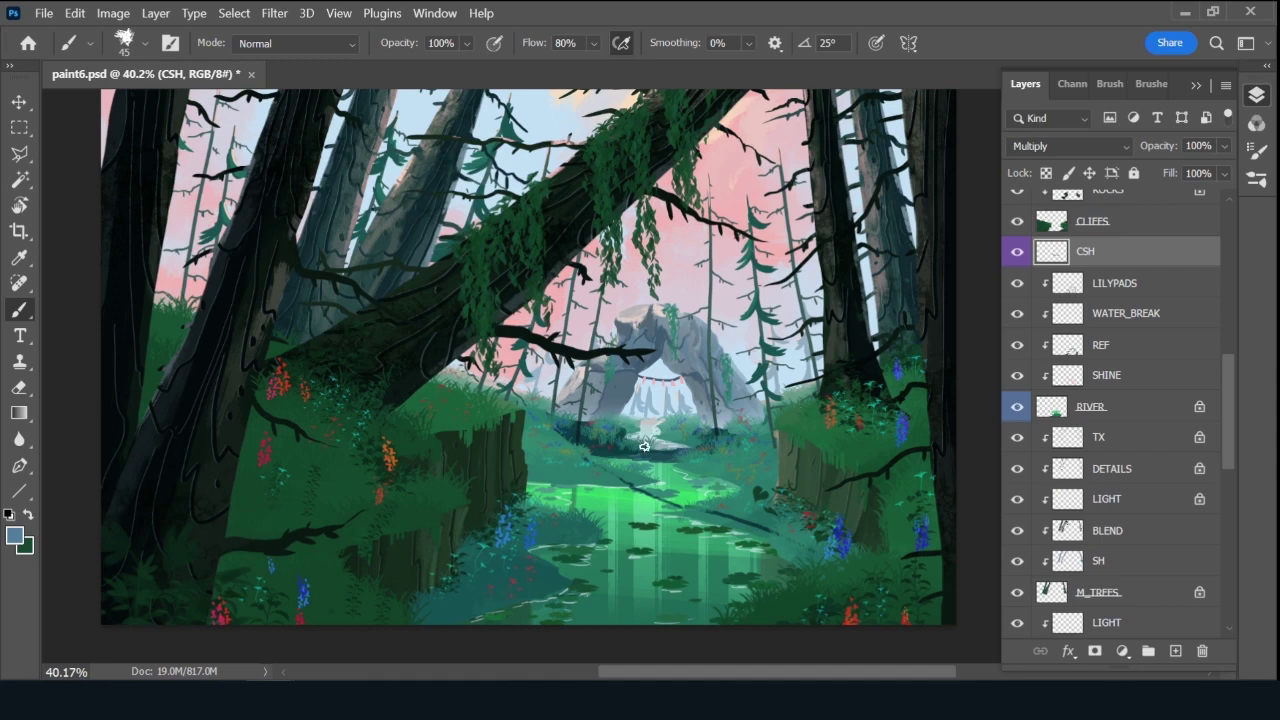
{"action": "left_click_drag", "start_coordinate": [650, 447], "coordinate": [671, 449]}
{"action": "left_click_drag", "start_coordinate": [767, 427], "coordinate": [686, 463]}
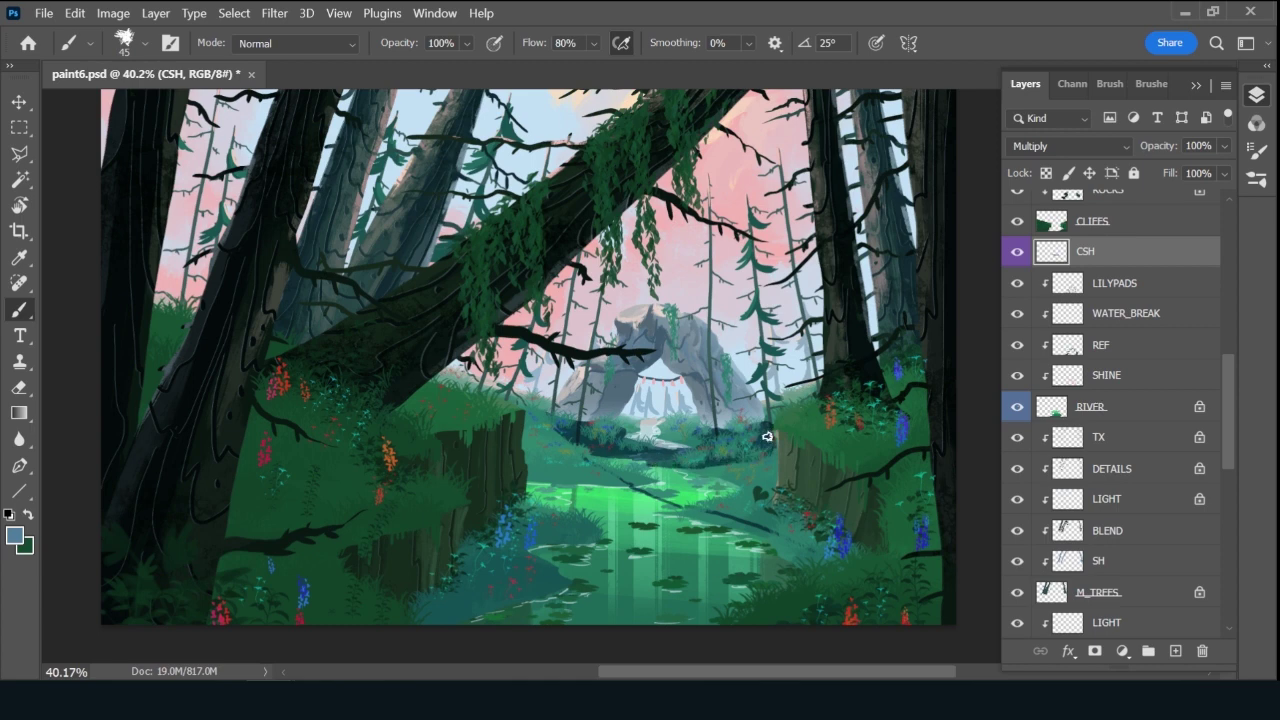
{"action": "scroll", "coordinate": [1226, 436], "scroll_direction": "up", "scroll_amount": 2}
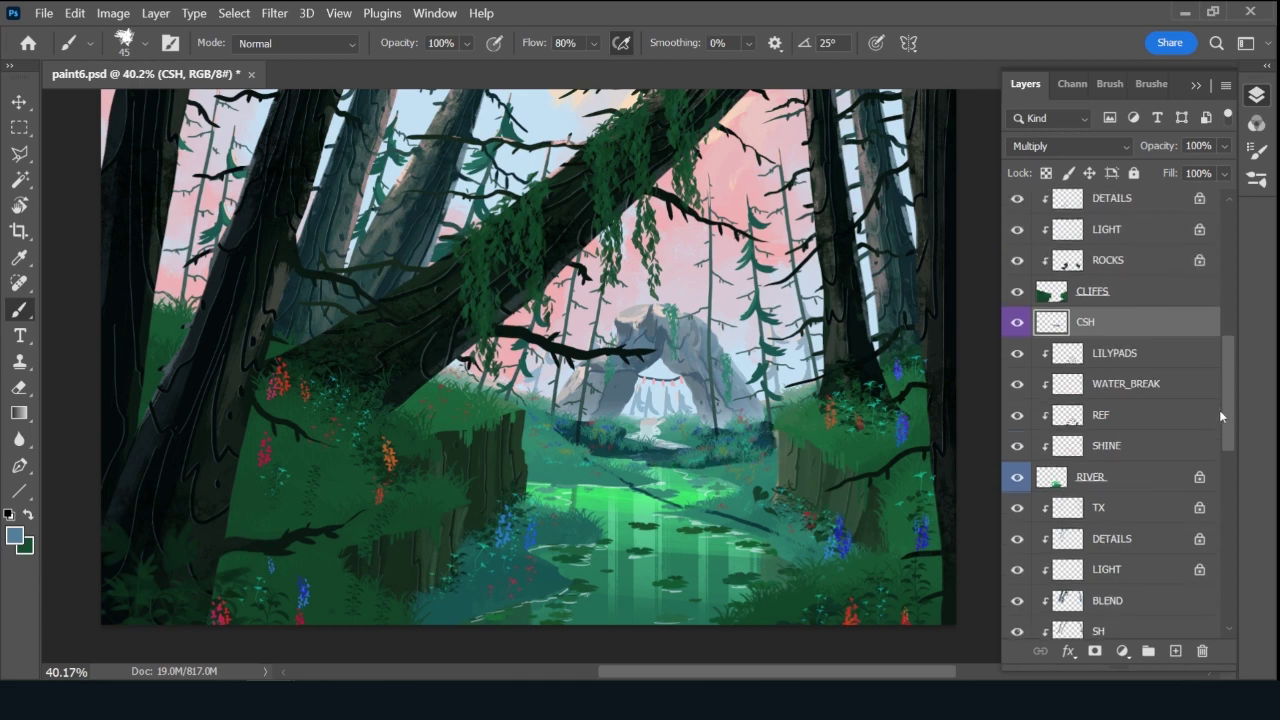
{"action": "left_click", "coordinate": [1063, 268], "text": "ctrl"}
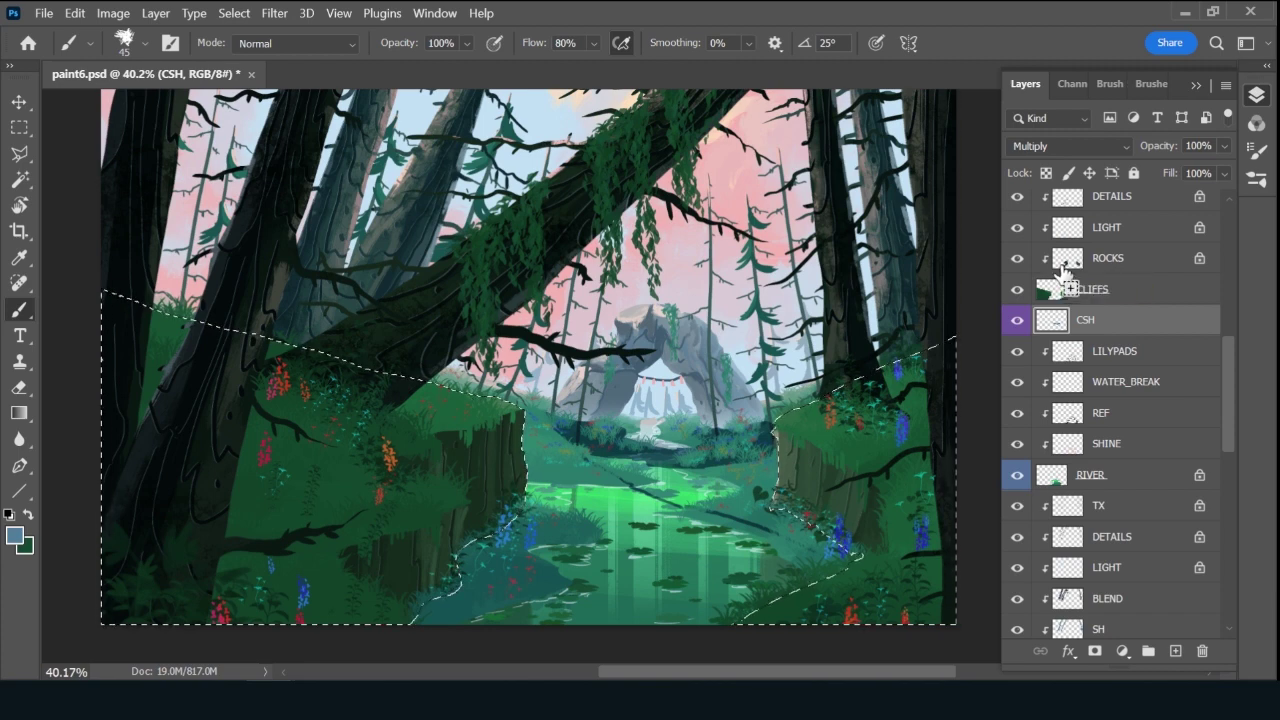
{"action": "left_click", "coordinate": [1063, 268], "text": "ctrl+shift"}
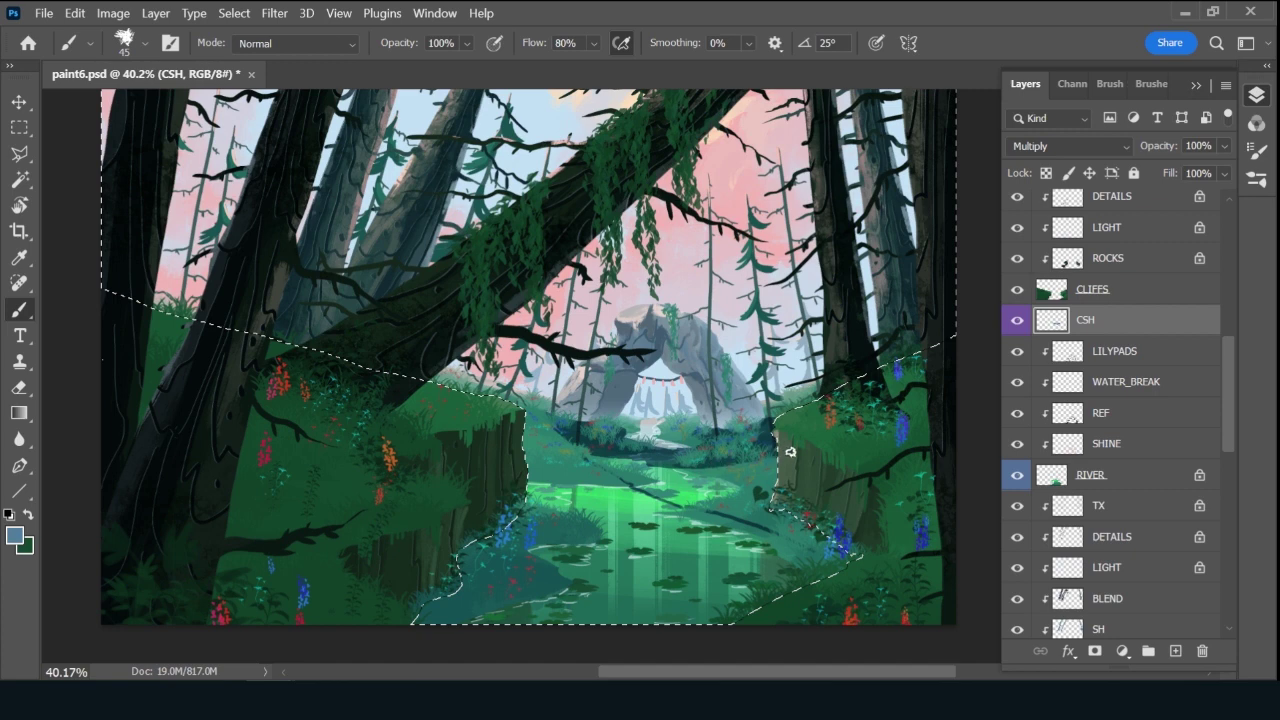
{"action": "key", "text": "ctrl+d"}
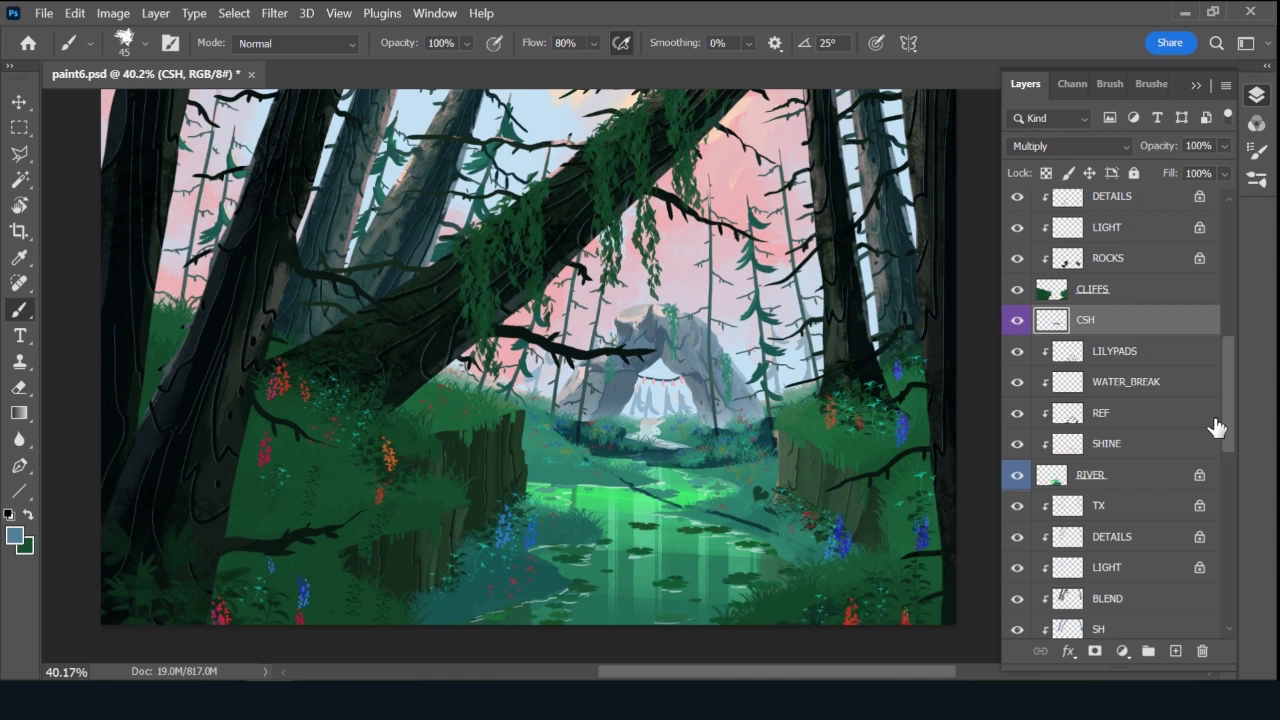
Duplicate the CSH layer, move the copy directly above GRASS_TX and clip it to that layer.
{"action": "key", "text": "ctrl+j"}
{"action": "scroll", "coordinate": [1228, 400], "scroll_direction": "up", "scroll_amount": 5}
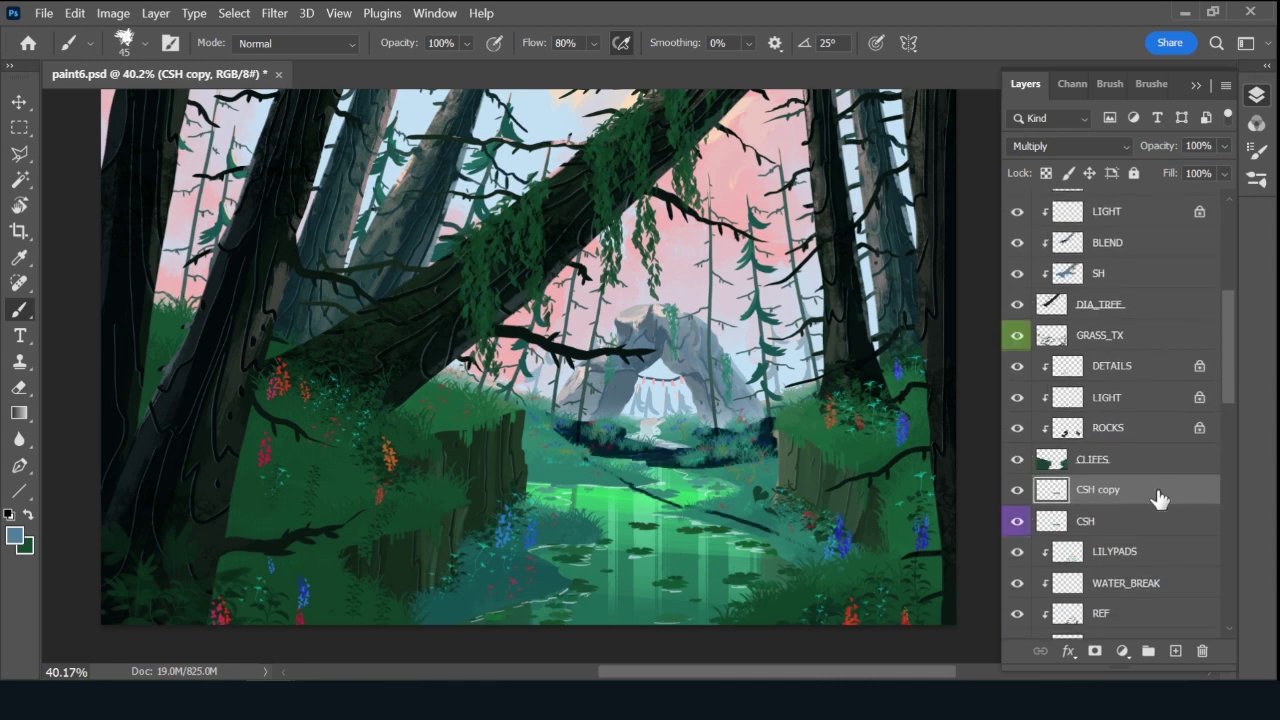
{"action": "left_click_drag", "start_coordinate": [1157, 490], "coordinate": [1152, 322]}
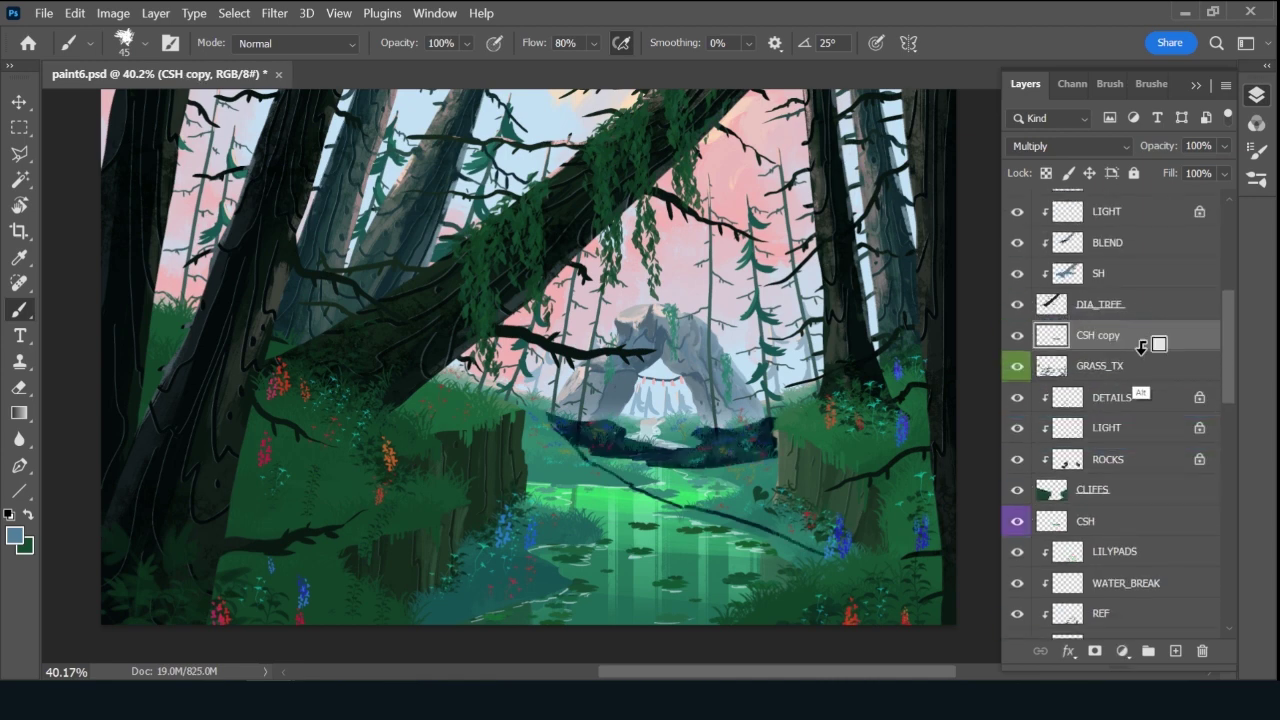
{"action": "left_click", "coordinate": [1142, 345], "text": "alt"}
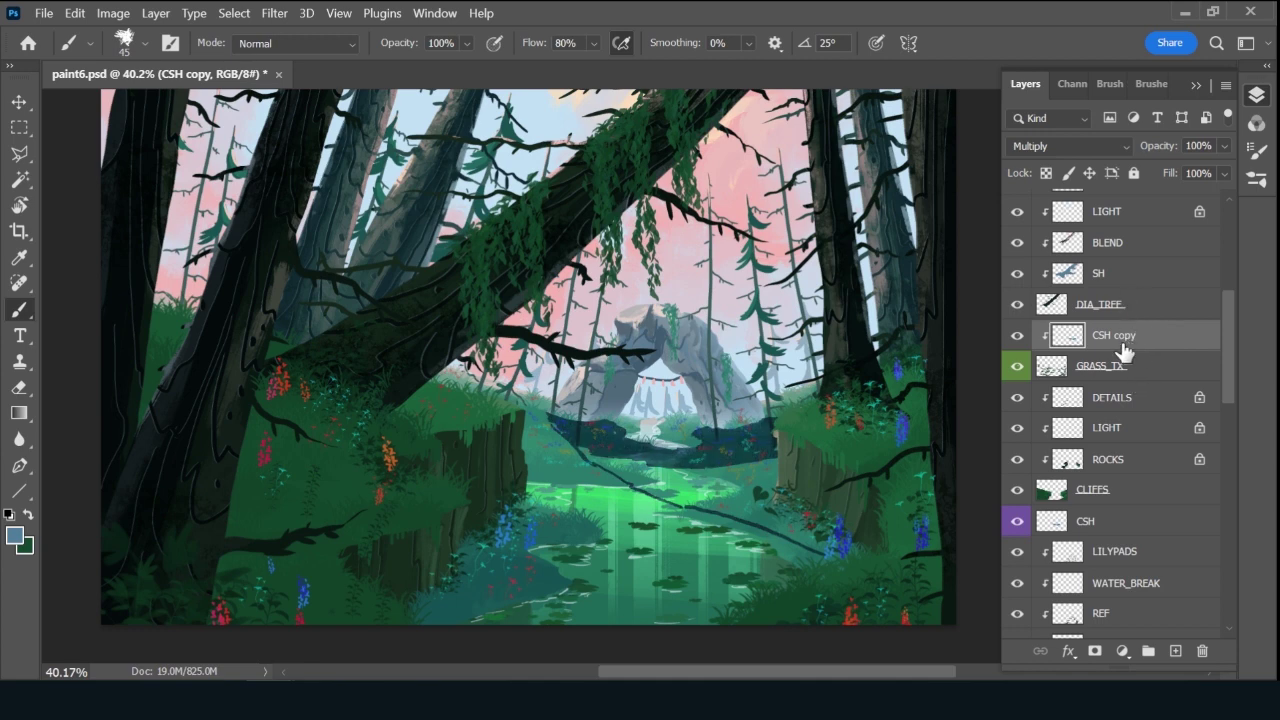
Rename the clipped shadow copy to CSH and give it a violet color label.
{"action": "double_click", "coordinate": [1118, 338]}
{"action": "left_click_drag", "start_coordinate": [1110, 338], "coordinate": [1176, 338]}
{"action": "key", "text": "Return"}
{"action": "double_click", "coordinate": [1104, 338]}
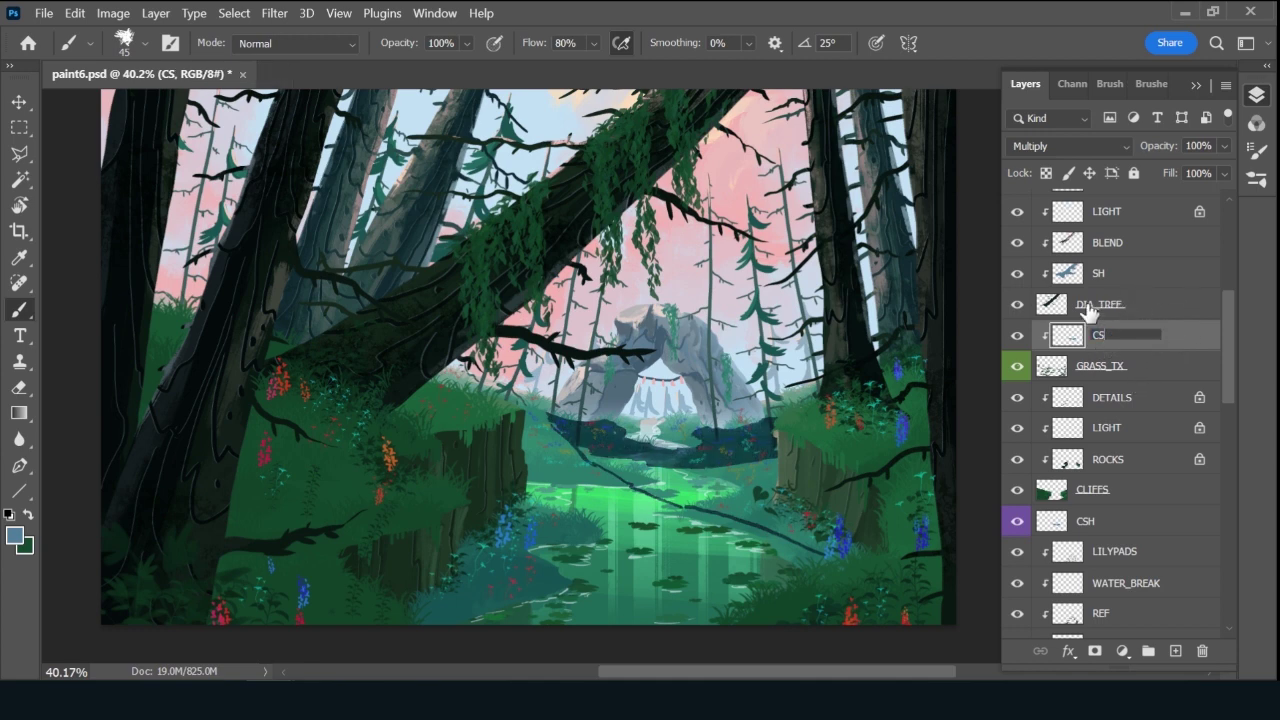
{"action": "type", "text": "H"}
{"action": "key", "text": "Return"}
{"action": "right_click", "coordinate": [1018, 334]}
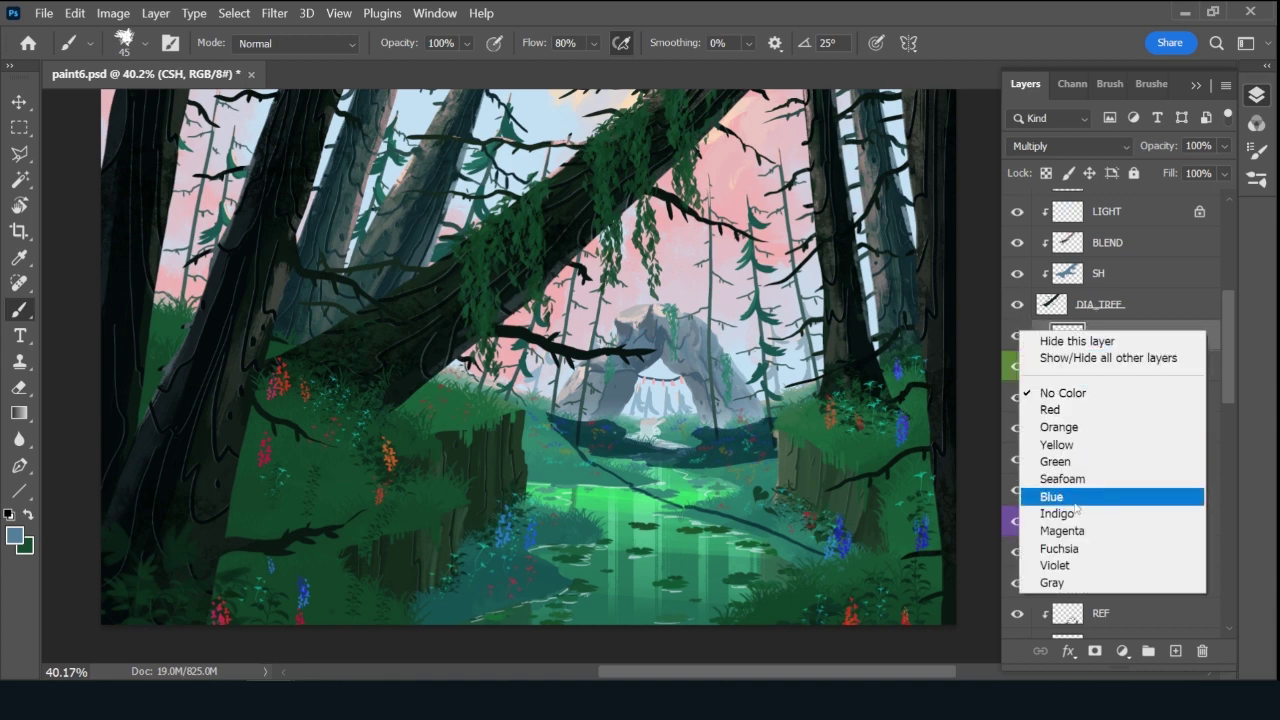
{"action": "left_click", "coordinate": [1066, 566]}
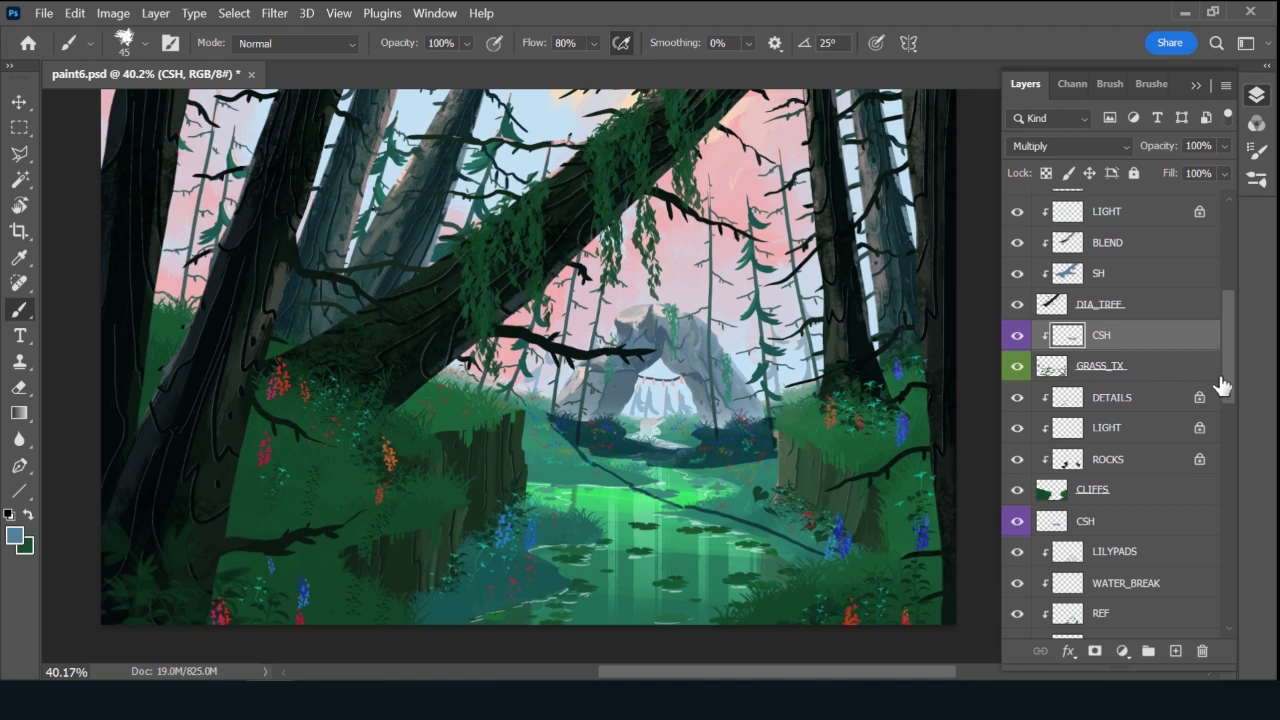
Paint a thin branch-shaped cast shadow diagonally across the river on the CSH layer below CLIFFS, reducing the brush to 35 px.
{"action": "left_click_drag", "start_coordinate": [1230, 386], "coordinate": [1228, 420]}
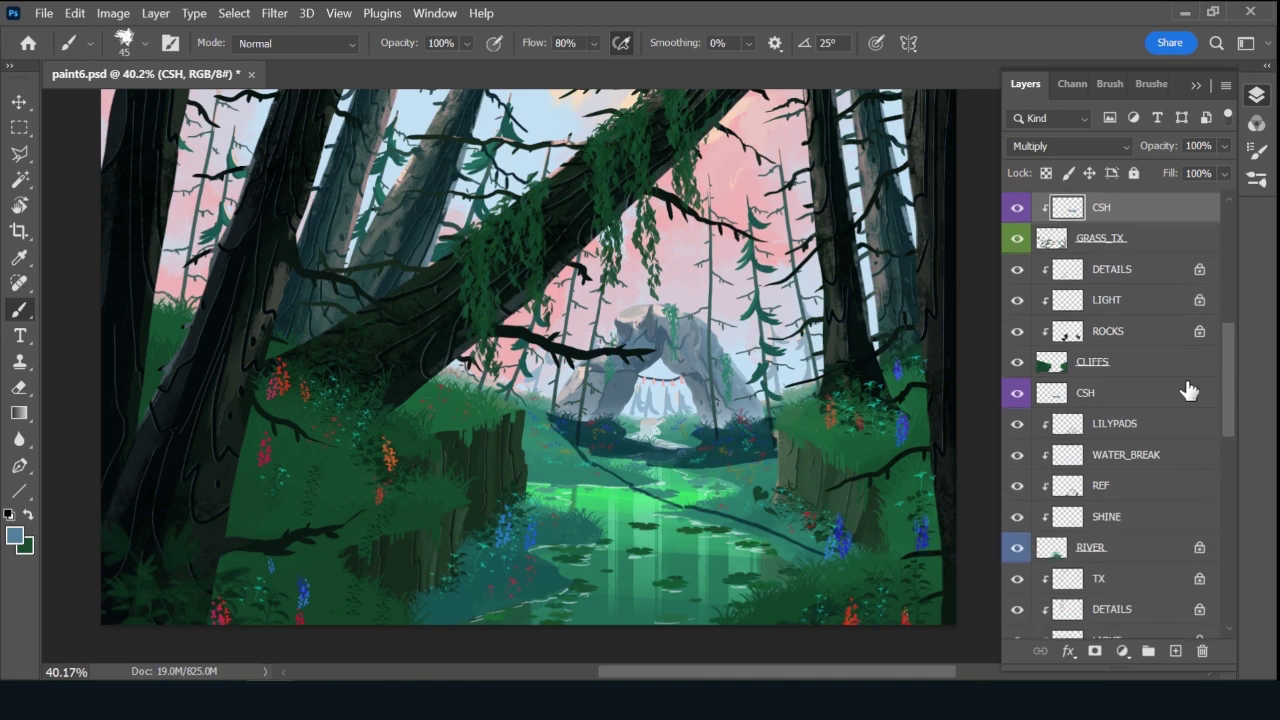
{"action": "left_click", "coordinate": [1146, 398]}
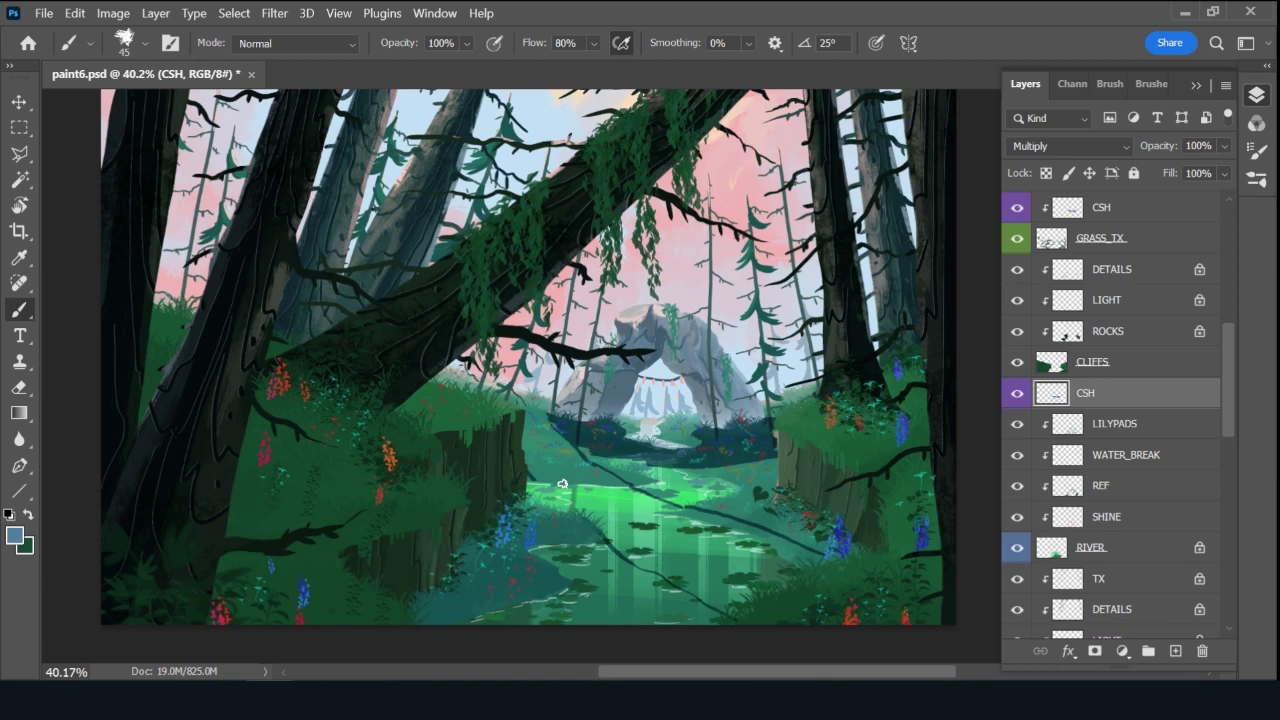
{"action": "key", "text": "p"}
{"action": "key", "text": "b"}
{"action": "key", "text": "["}
Add a layer named CSH above the TX layer clipped to F_TREES and set its blend mode to Multiply.
{"action": "left_click_drag", "start_coordinate": [1225, 413], "coordinate": [1215, 304]}
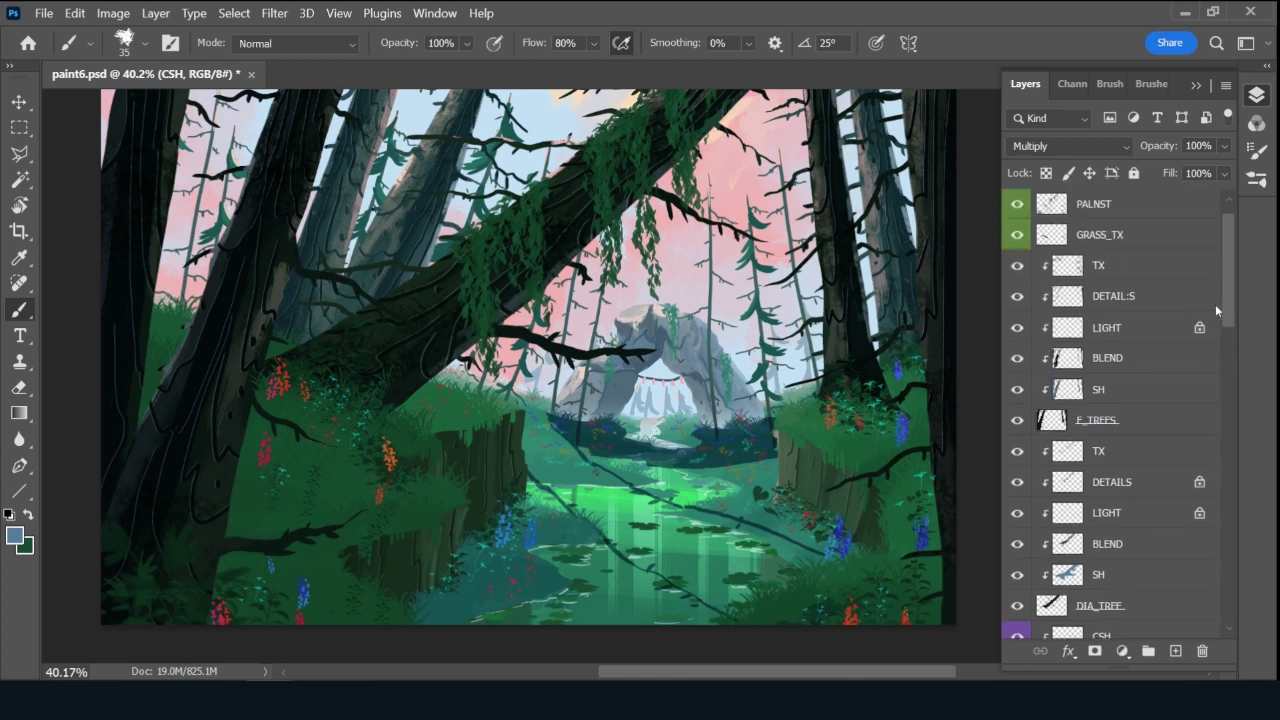
{"action": "left_click", "coordinate": [1142, 276]}
{"action": "left_click", "coordinate": [1175, 651]}
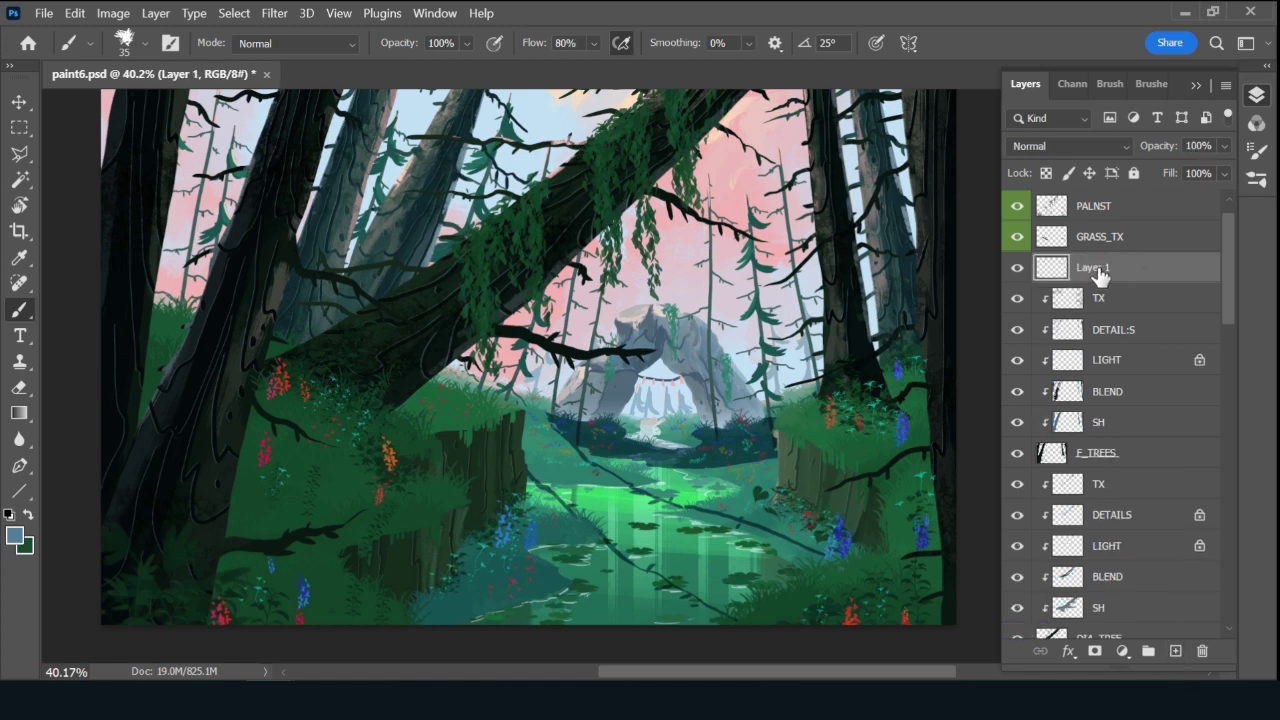
{"action": "double_click", "coordinate": [1098, 268]}
{"action": "type", "text": "CSH"}
{"action": "key", "text": "Return"}
{"action": "key", "text": "bracketright"}
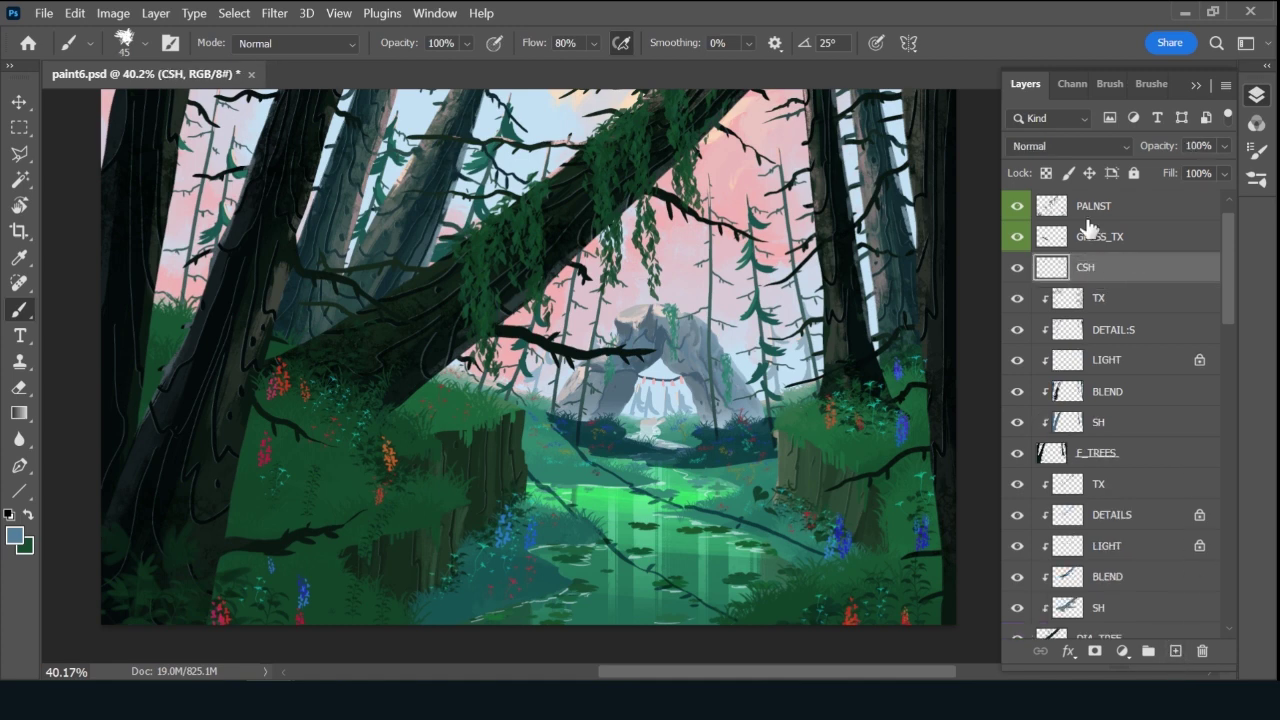
{"action": "left_click", "coordinate": [1068, 146]}
{"action": "left_click", "coordinate": [1058, 187]}
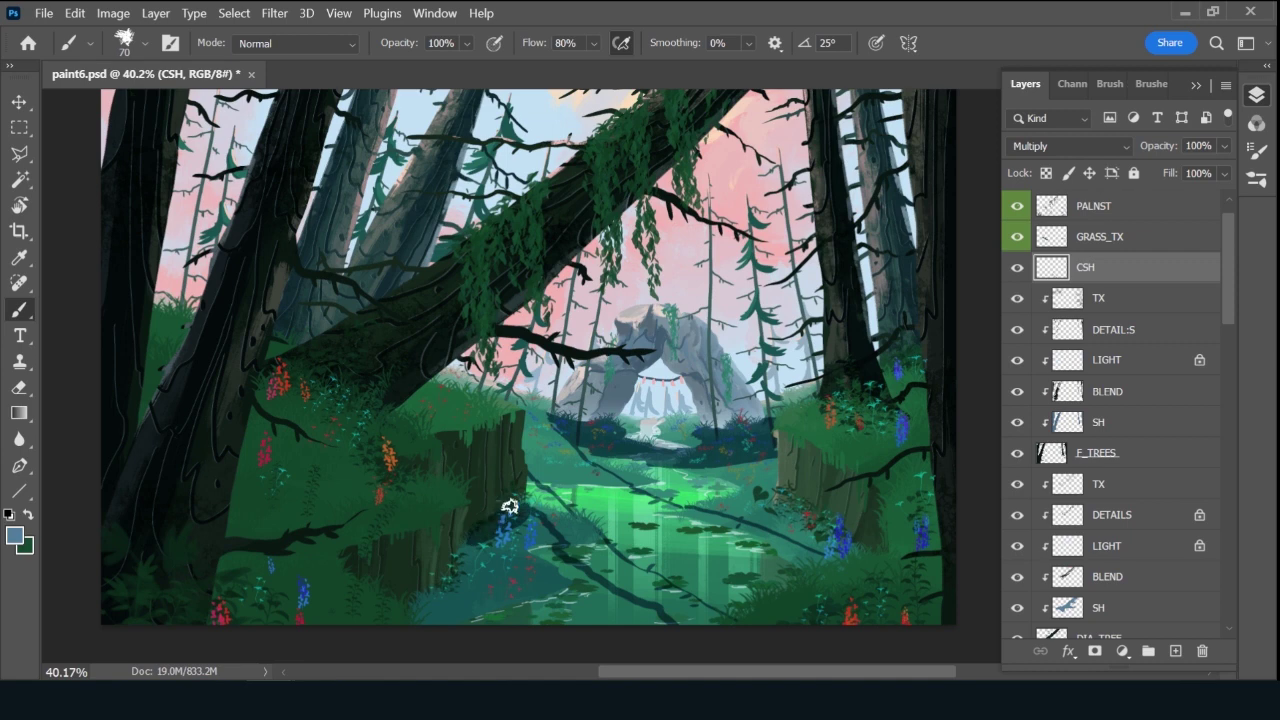
Paint a broad cast shadow over the left foreground bank and the adjoining river edge, enlarging the brush to 80 px.
{"action": "mouse_move", "coordinate": [455, 548]}
{"action": "left_mouse_down"}
{"action": "mouse_move", "coordinate": [506, 538]}
{"action": "mouse_move", "coordinate": [541, 535]}
{"action": "left_mouse_up"}
{"action": "key", "text": "bracketright"}
{"action": "mouse_move", "coordinate": [466, 553]}
{"action": "left_mouse_down"}
{"action": "mouse_move", "coordinate": [461, 583]}
{"action": "mouse_move", "coordinate": [420, 609]}
{"action": "mouse_move", "coordinate": [433, 619]}
{"action": "mouse_move", "coordinate": [421, 603]}
{"action": "mouse_move", "coordinate": [449, 589]}
{"action": "mouse_move", "coordinate": [454, 609]}
{"action": "mouse_move", "coordinate": [476, 599]}
{"action": "mouse_move", "coordinate": [462, 616]}
{"action": "mouse_move", "coordinate": [497, 602]}
{"action": "mouse_move", "coordinate": [464, 627]}
{"action": "mouse_move", "coordinate": [427, 618]}
{"action": "mouse_move", "coordinate": [480, 572]}
{"action": "mouse_move", "coordinate": [470, 593]}
{"action": "mouse_move", "coordinate": [490, 620]}
{"action": "mouse_move", "coordinate": [490, 563]}
{"action": "mouse_move", "coordinate": [523, 626]}
{"action": "mouse_move", "coordinate": [524, 581]}
{"action": "mouse_move", "coordinate": [564, 630]}
{"action": "mouse_move", "coordinate": [558, 589]}
{"action": "mouse_move", "coordinate": [581, 612]}
{"action": "mouse_move", "coordinate": [557, 562]}
{"action": "mouse_move", "coordinate": [656, 615]}
{"action": "mouse_move", "coordinate": [601, 615]}
{"action": "left_mouse_up"}
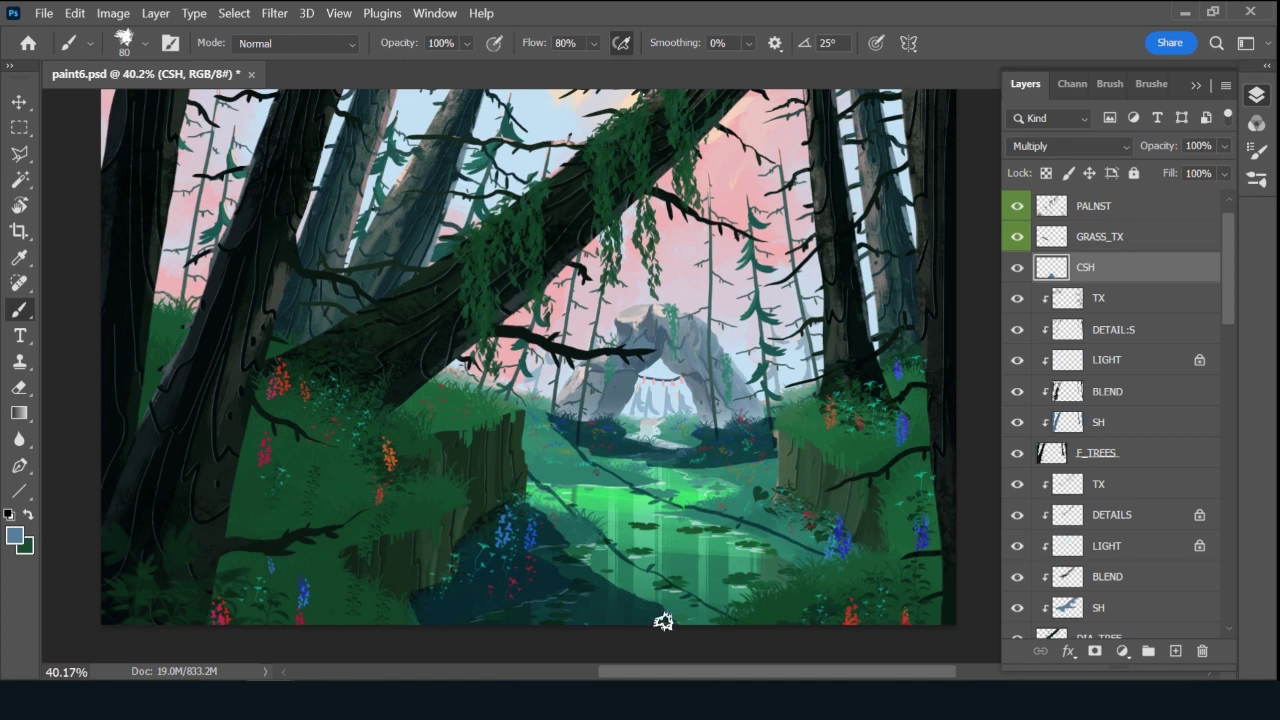
Paint cast shadows around the right bank's tree bases and across its foreground and the river, varying the brush between 30 and 70 px.
{"action": "key", "text": "bracketleft"}
{"action": "key", "text": "bracketleft"}
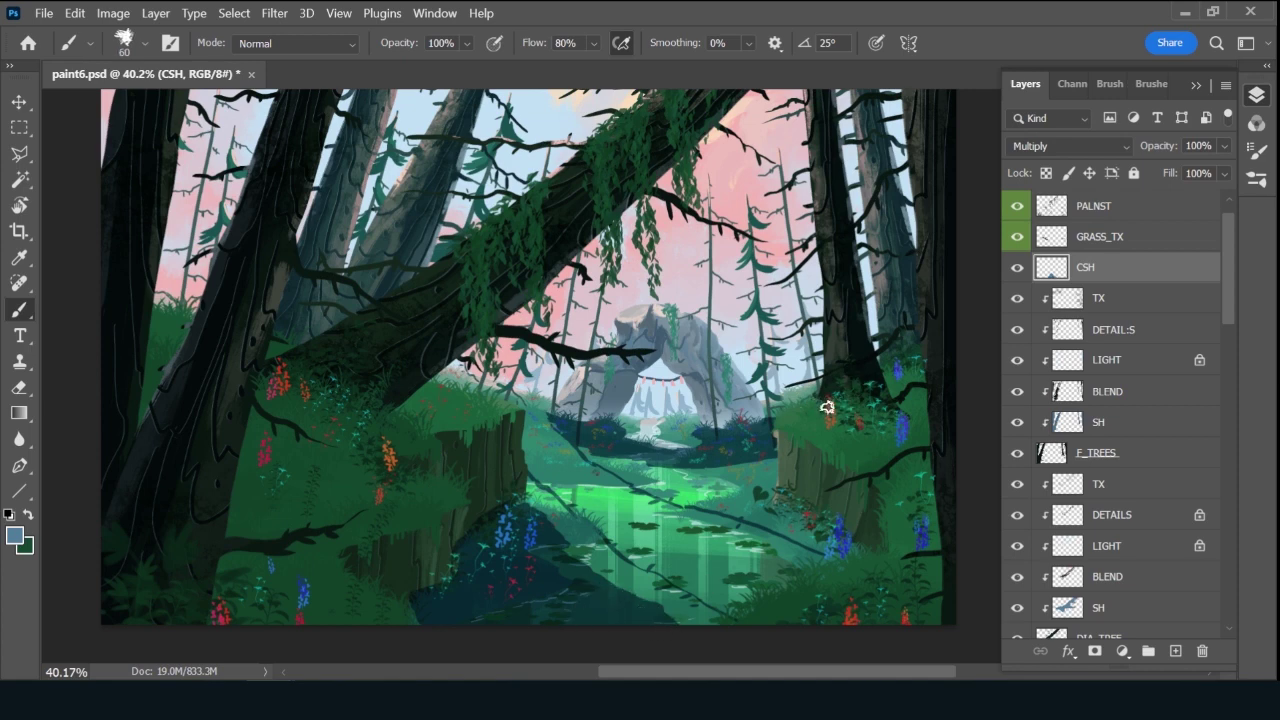
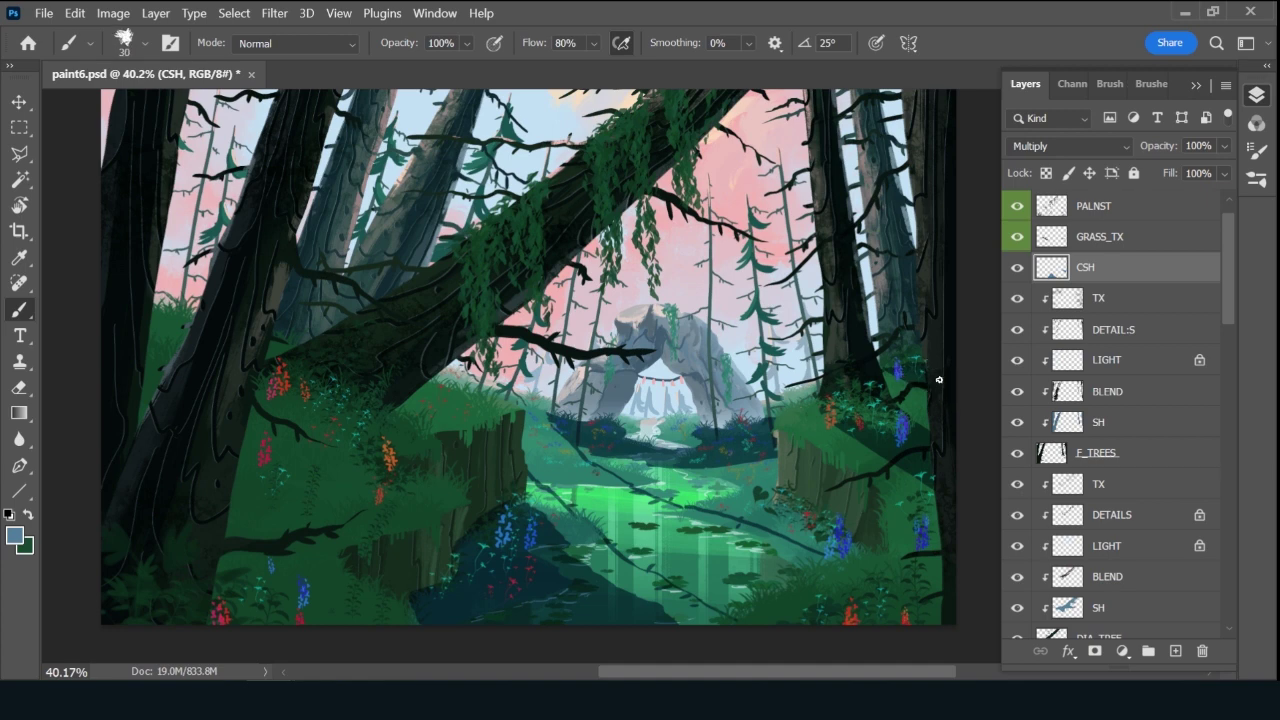
{"action": "key", "text": "bracketright"}
{"action": "key", "text": "bracketright"}
{"action": "key", "text": "bracketright"}
{"action": "key", "text": "bracketright"}
{"action": "left_click_drag", "start_coordinate": [703, 598], "coordinate": [984, 553]}
{"action": "mouse_move", "coordinate": [831, 593]}
{"action": "left_mouse_down"}
{"action": "mouse_move", "coordinate": [640, 611]}
{"action": "mouse_move", "coordinate": [791, 609]}
{"action": "mouse_move", "coordinate": [698, 628]}
{"action": "left_mouse_up"}
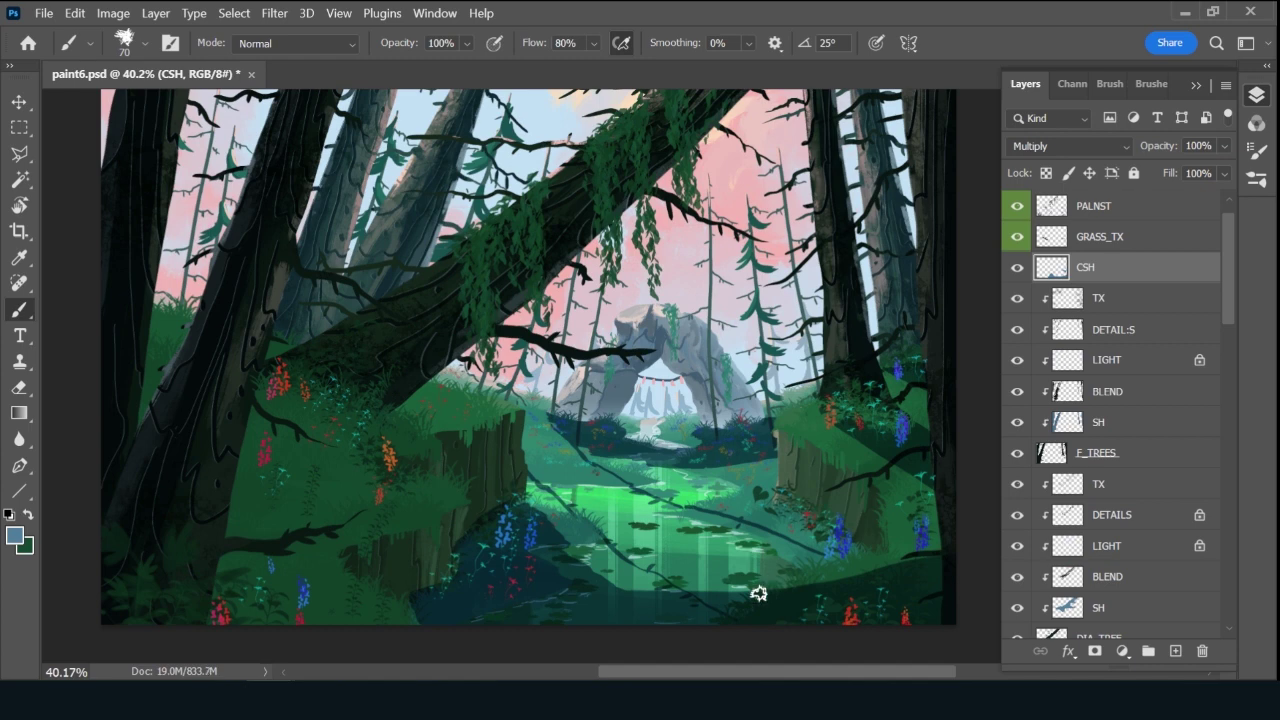
{"action": "key", "text": "bracketleft"}
{"action": "key", "text": "bracketleft"}
{"action": "key", "text": "bracketleft"}
{"action": "key", "text": "bracketleft"}
{"action": "key", "text": "bracketleft"}
{"action": "right_click", "coordinate": [761, 591]}
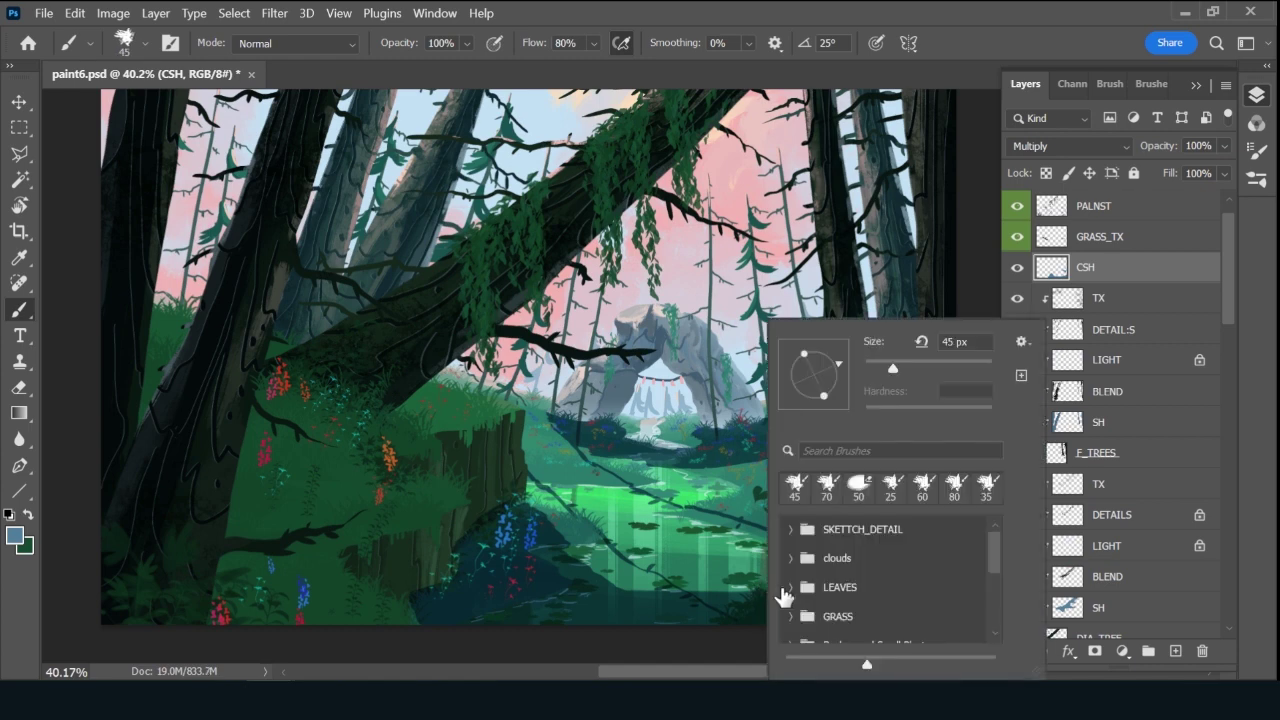
{"action": "left_click", "coordinate": [738, 601]}
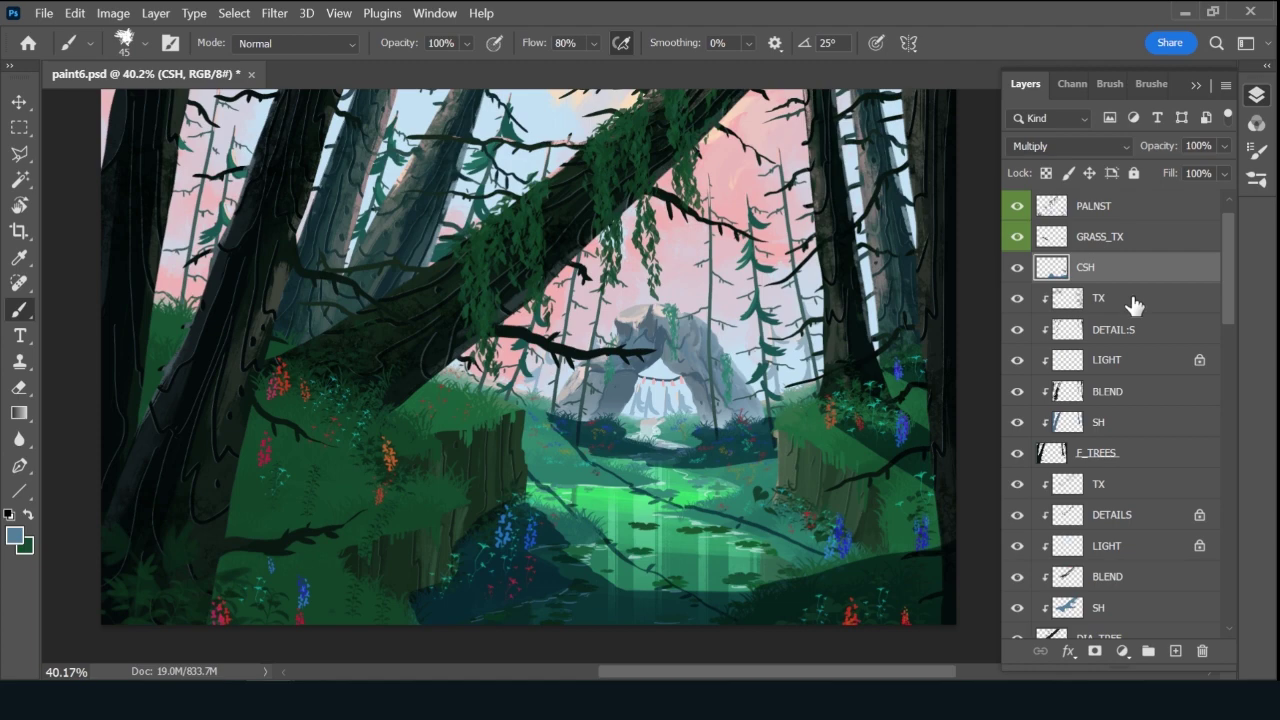
{"action": "left_click", "coordinate": [1053, 452], "text": "ctrl"}
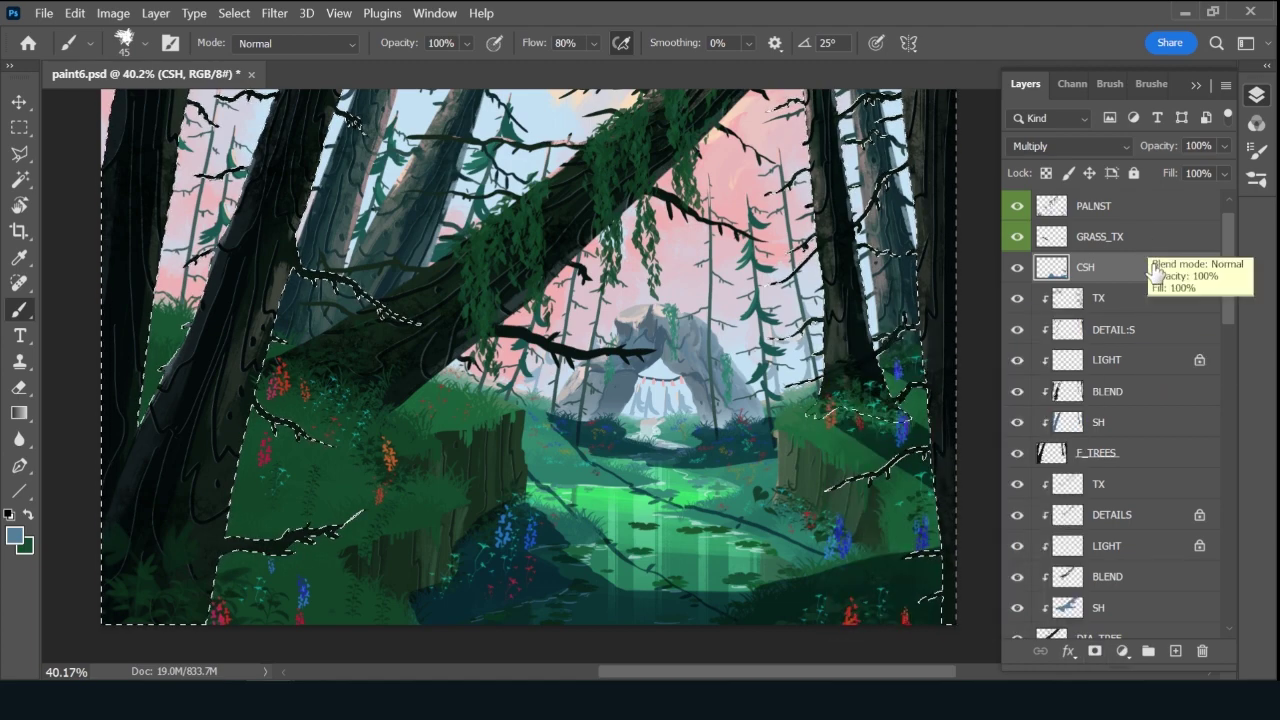
{"action": "key", "text": "ctrl+d"}
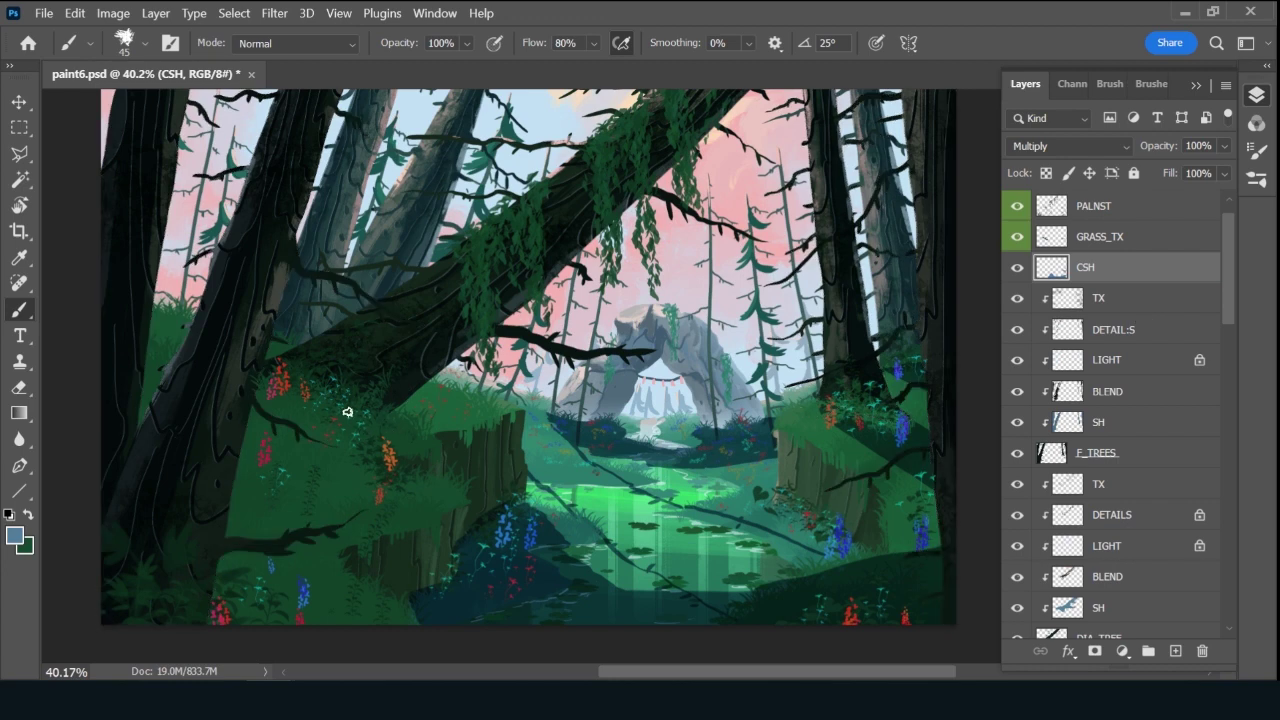
{"action": "key", "text": "bracketright"}
{"action": "key", "text": "bracketright"}
{"action": "key", "text": "bracketright"}
Duplicate the foreground CSH layer and give both the copy and the original a violet color label.
{"action": "key", "text": "ctrl+k"}
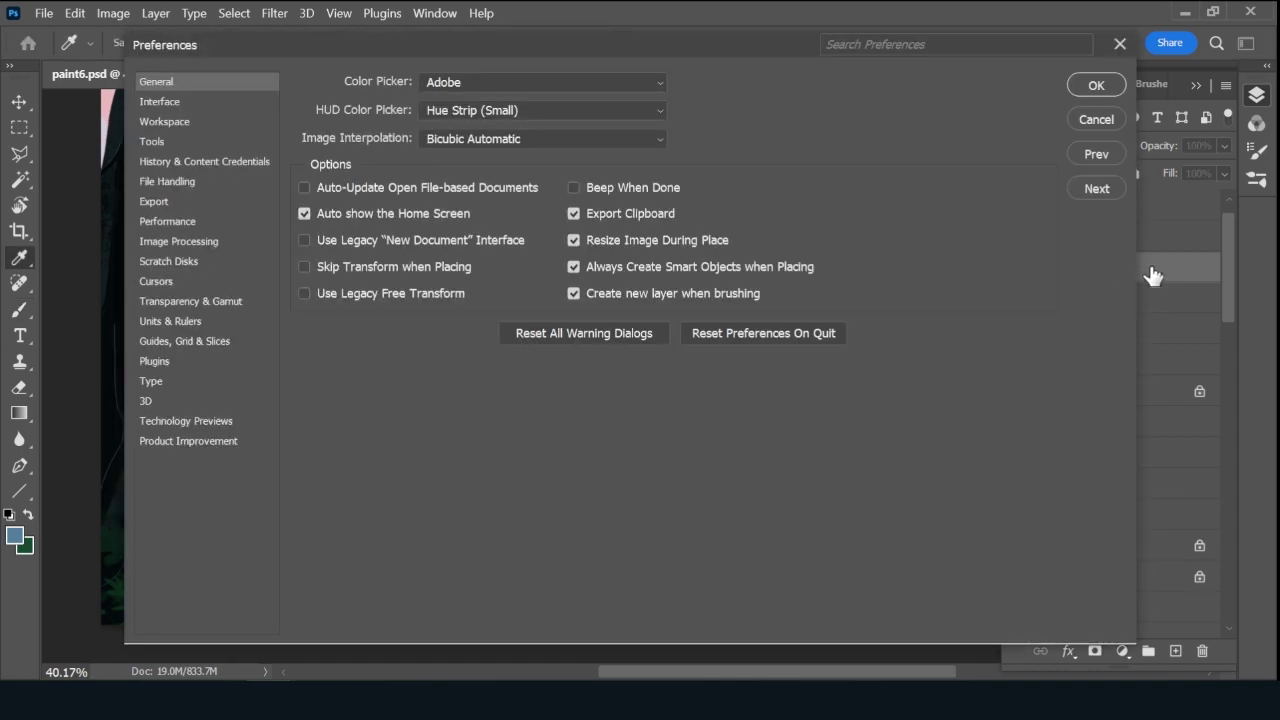
{"action": "left_click", "coordinate": [1120, 43]}
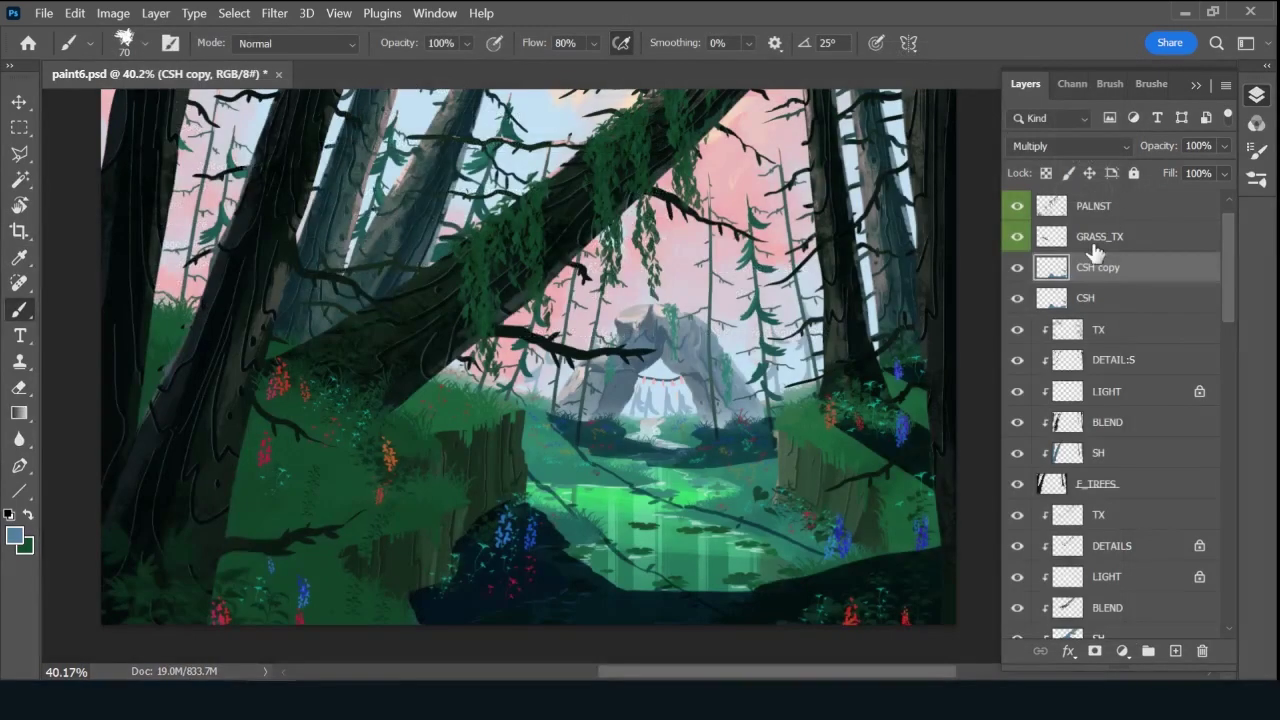
{"action": "right_click", "coordinate": [1017, 268]}
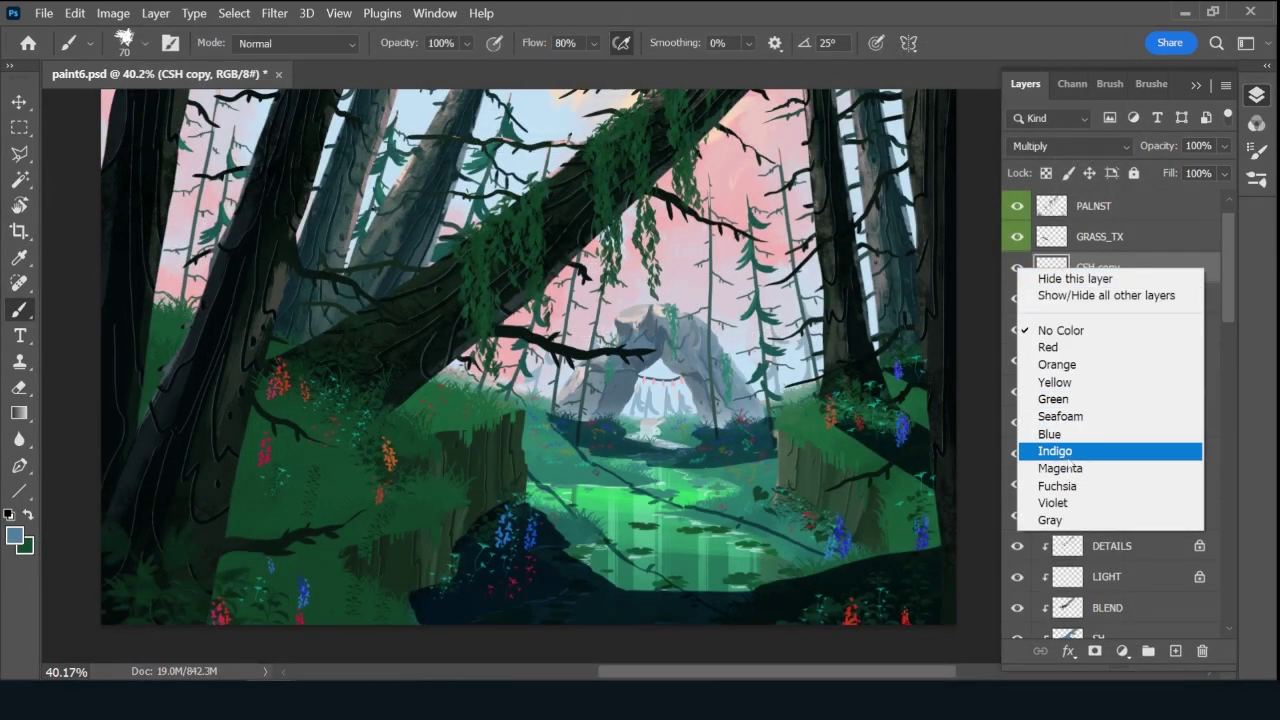
{"action": "left_click", "coordinate": [1053, 503]}
{"action": "right_click", "coordinate": [1016, 300]}
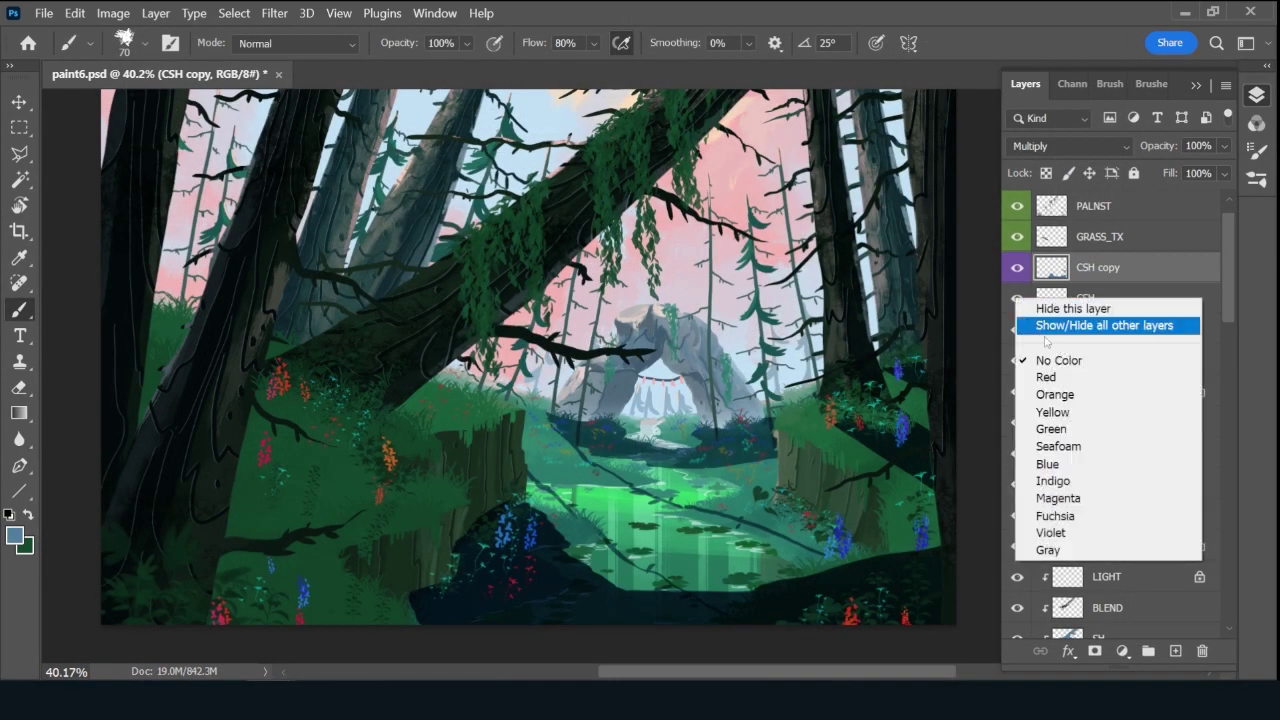
{"action": "left_click", "coordinate": [1052, 533]}
Rename the duplicated foreground shadow layer to CSH.
{"action": "double_click", "coordinate": [1098, 267]}
{"action": "double_click", "coordinate": [1121, 268]}
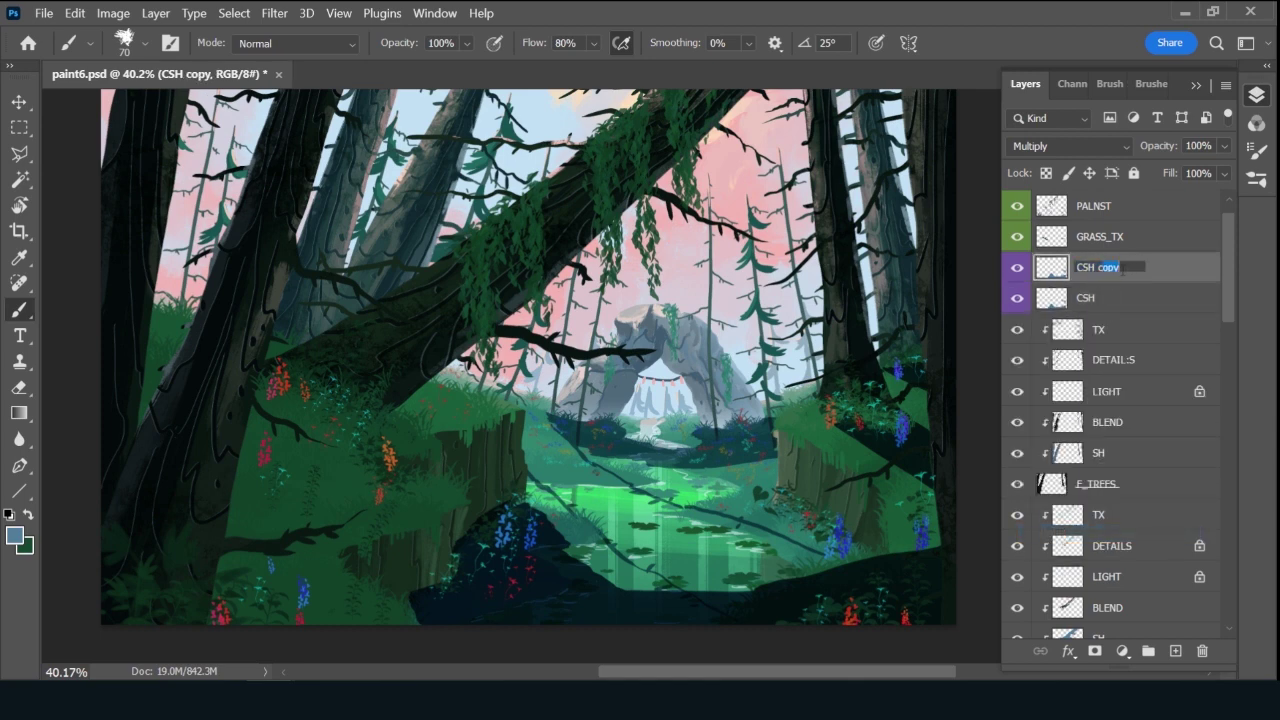
{"action": "key", "text": "BackSpace"}
{"action": "key", "text": "Return"}
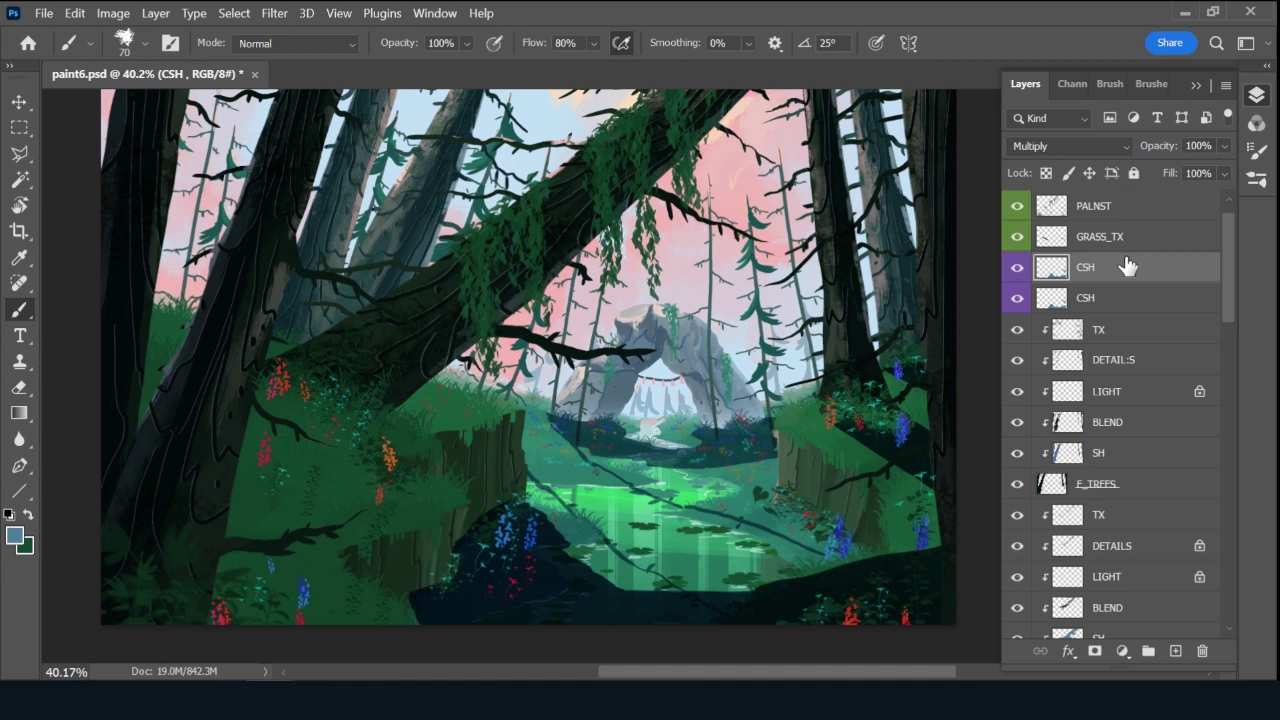
Duplicate the top CSH layer again, giving the new copy a violet color label and the name CSH.
{"action": "key", "text": "ctrl+z"}
{"action": "right_click", "coordinate": [1017, 268]}
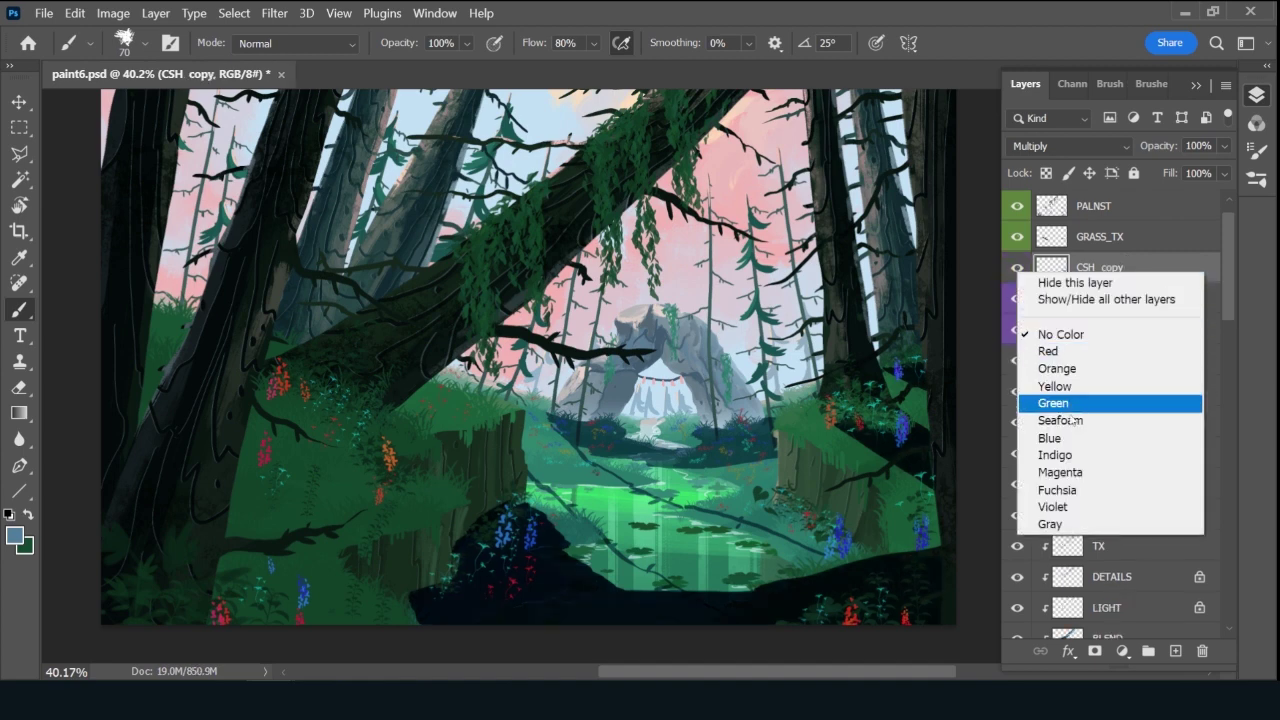
{"action": "left_click", "coordinate": [1058, 507]}
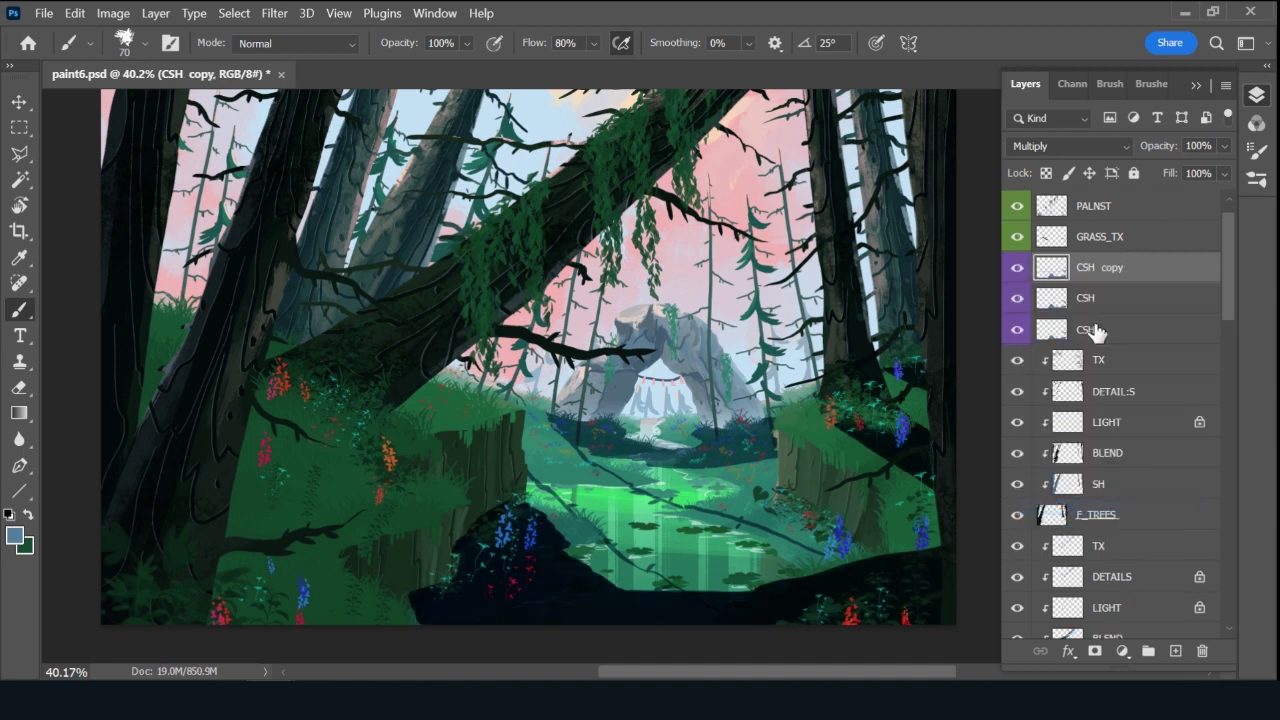
{"action": "double_click", "coordinate": [1108, 268]}
{"action": "key", "text": "BackSpace"}
{"action": "key", "text": "Return"}
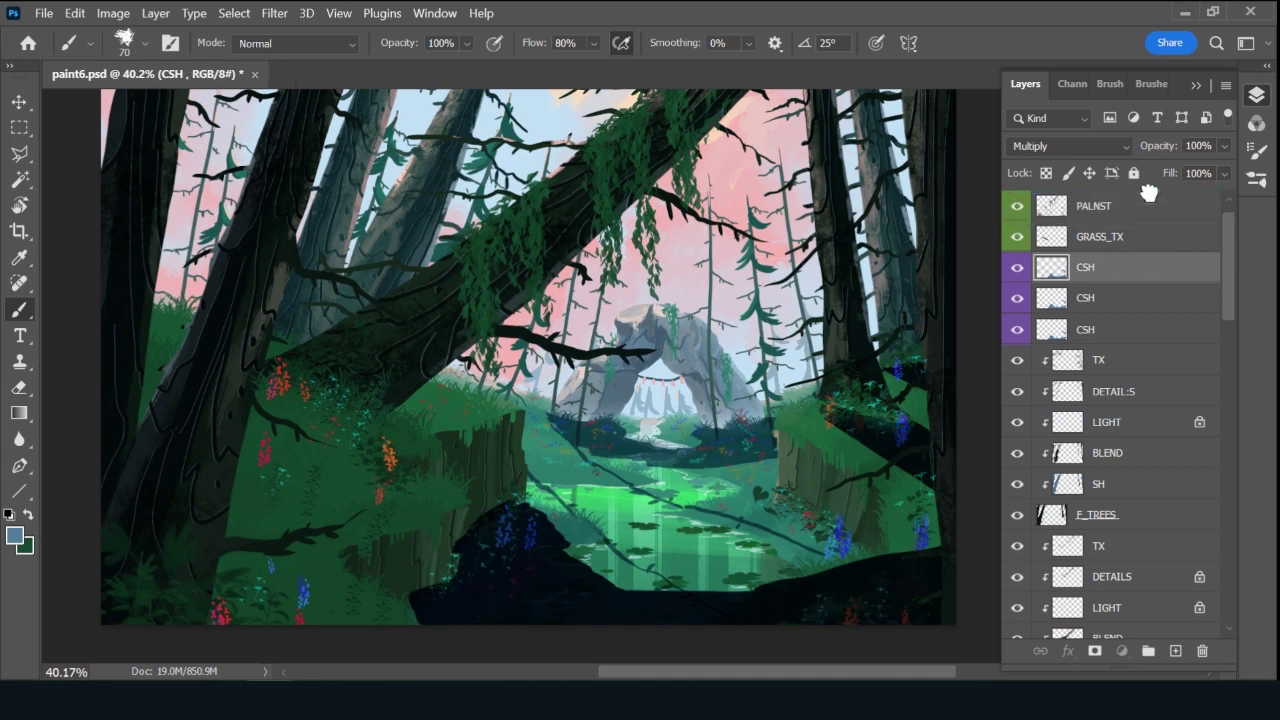
Move the top CSH layer above PALNST and the second above GRASS_TX, clipping each to the layer beneath it.
{"action": "left_click_drag", "start_coordinate": [1148, 192], "coordinate": [1146, 198]}
{"action": "left_click", "coordinate": [1136, 219], "text": "alt"}
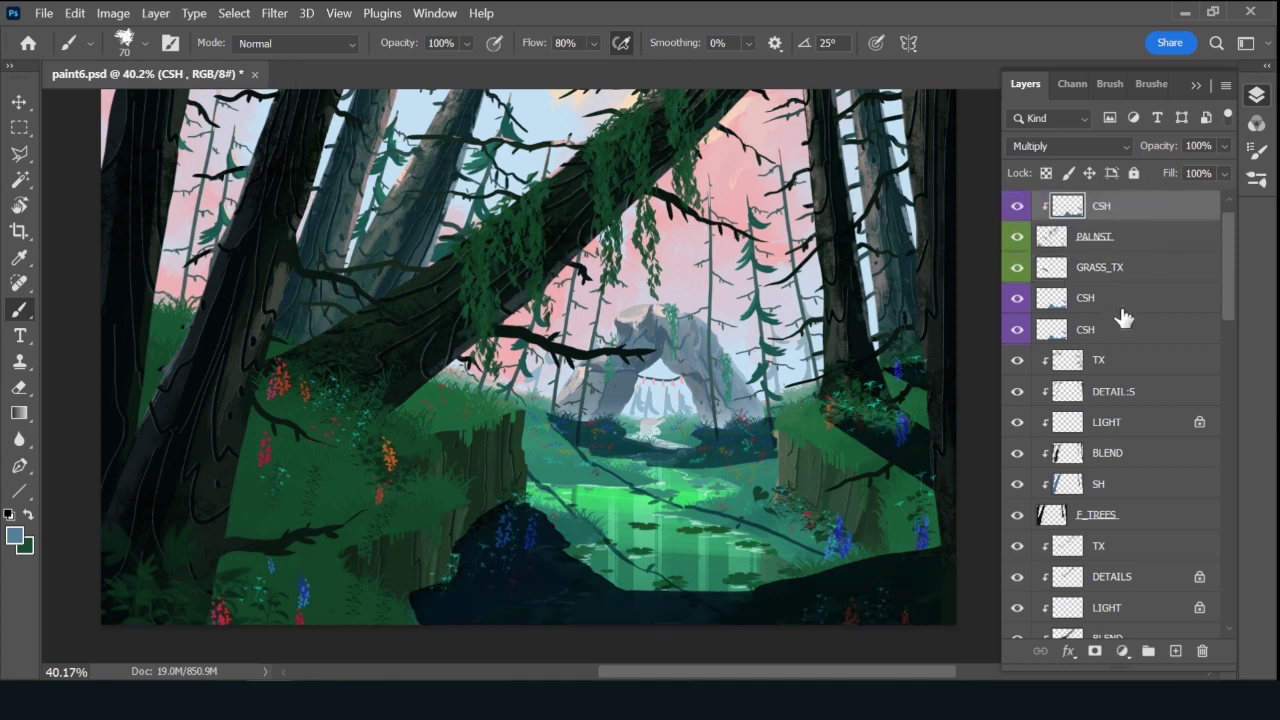
{"action": "left_click_drag", "start_coordinate": [1123, 317], "coordinate": [1126, 266]}
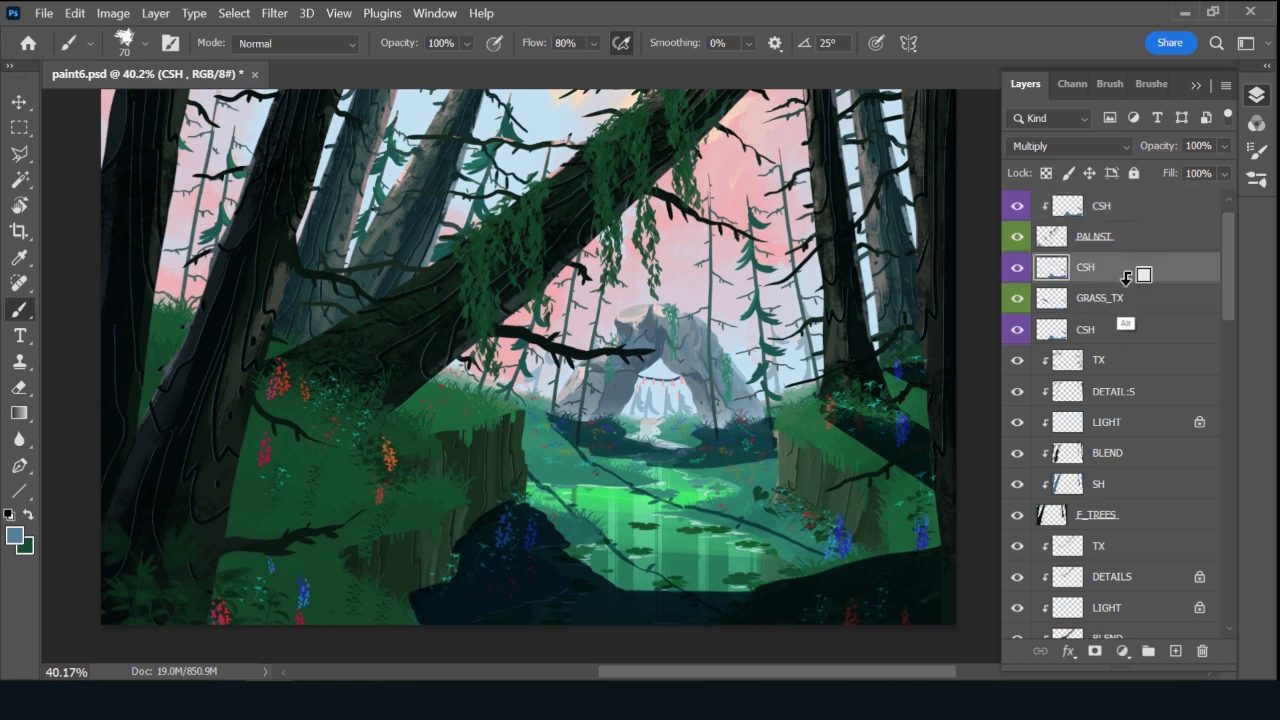
{"action": "left_click", "coordinate": [1128, 279], "text": "alt"}
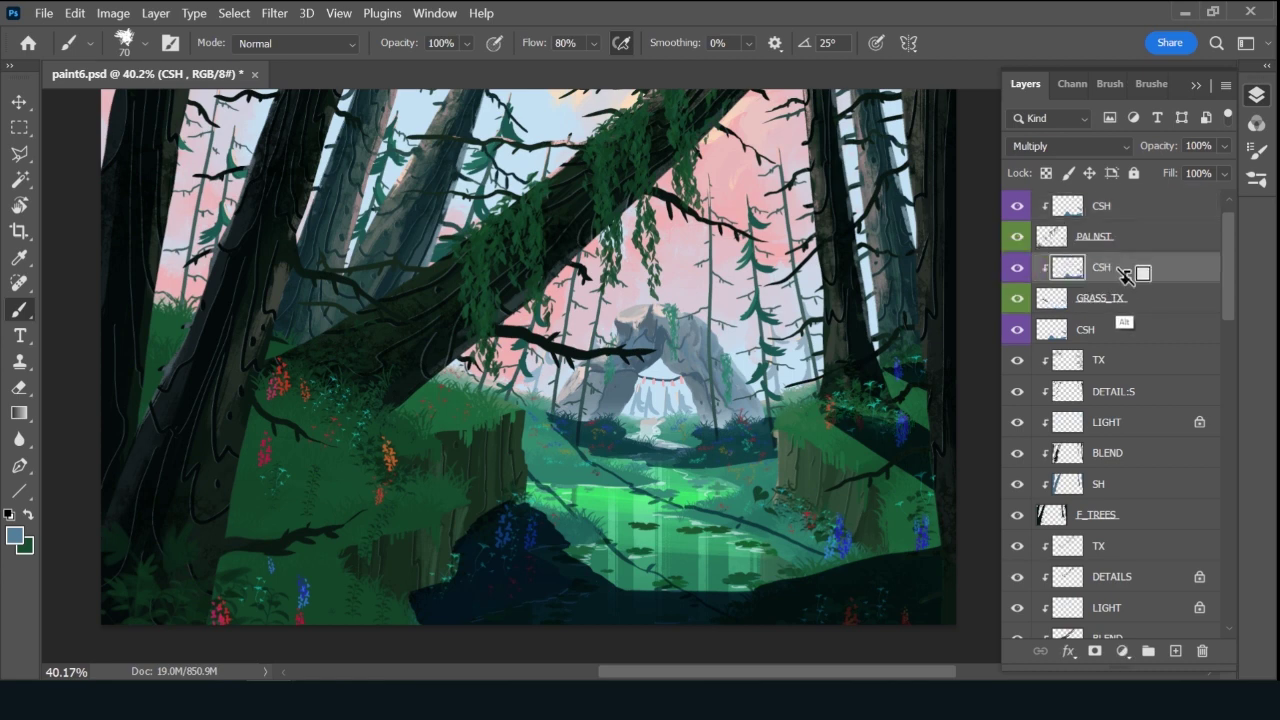
Shade the plants and grass on the right bank with a 125 px brush on the CSH layers clipped to PALNST and GRASS_TX.
{"action": "left_click", "coordinate": [1138, 208]}
{"action": "key", "text": "bracketright"}
{"action": "key", "text": "bracketright"}
{"action": "key", "text": "bracketright"}
{"action": "key", "text": "bracketright"}
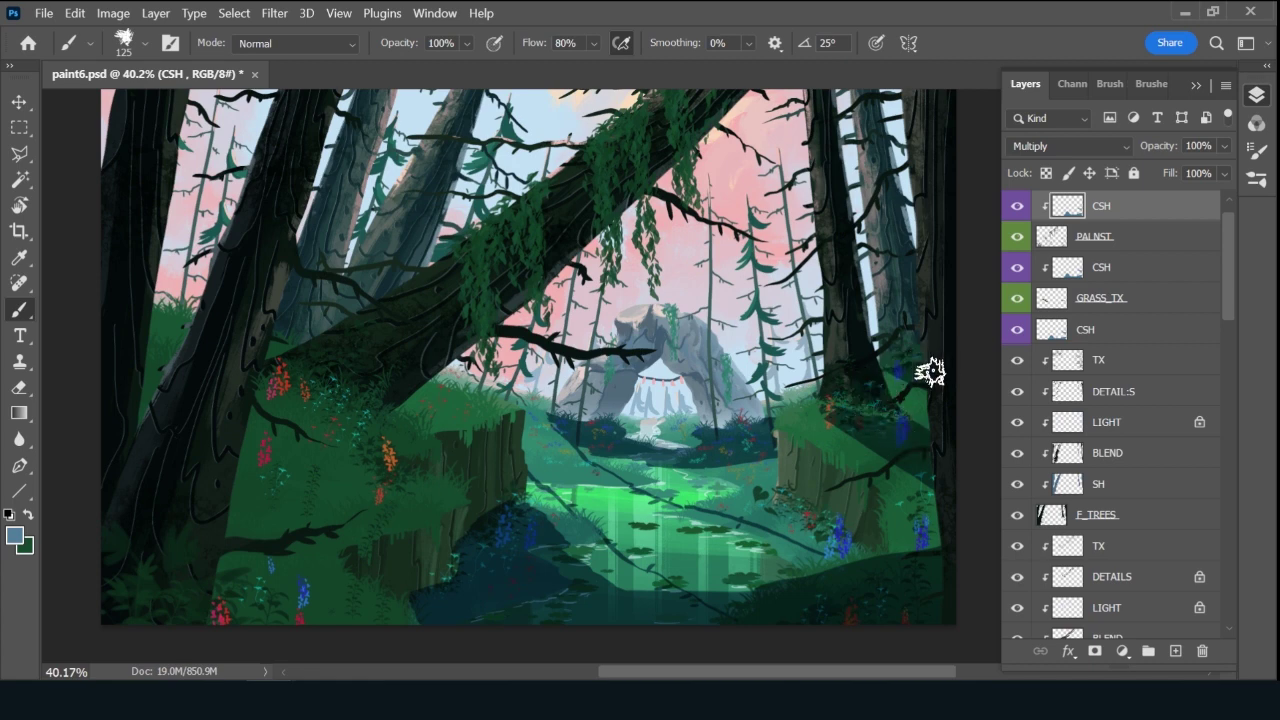
{"action": "left_click", "coordinate": [1142, 276]}
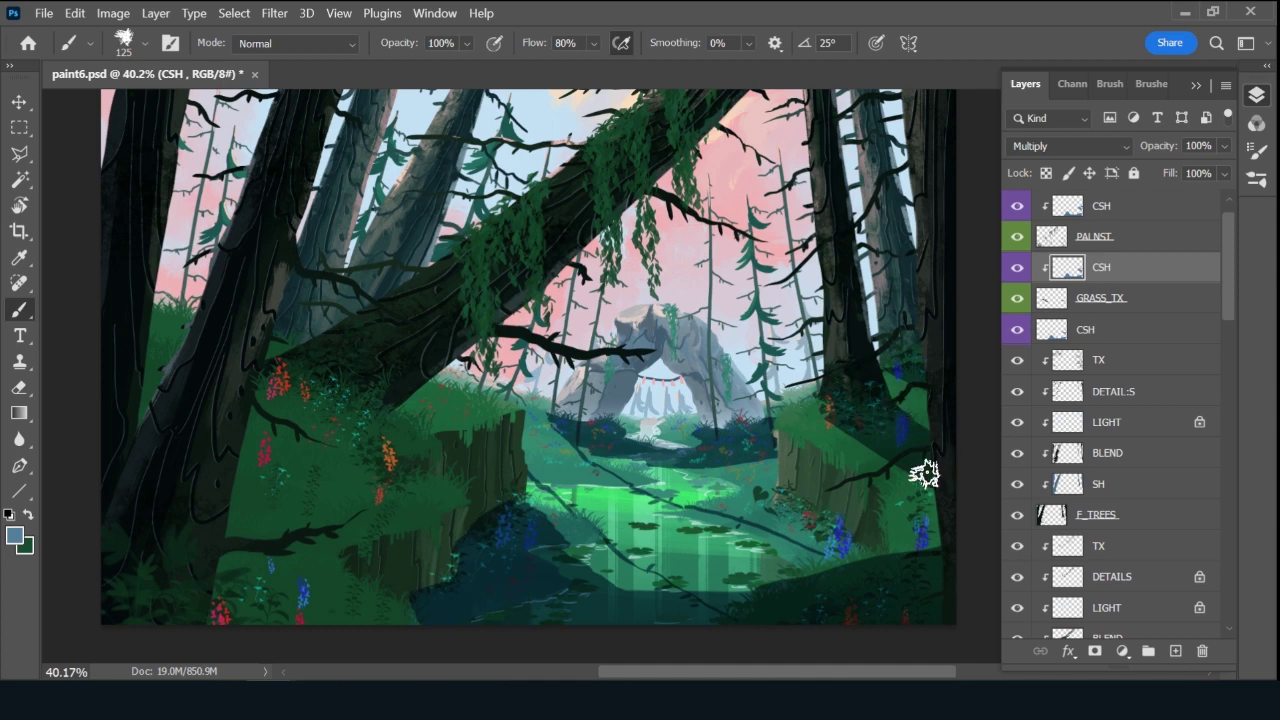
{"action": "left_click", "coordinate": [1139, 212]}
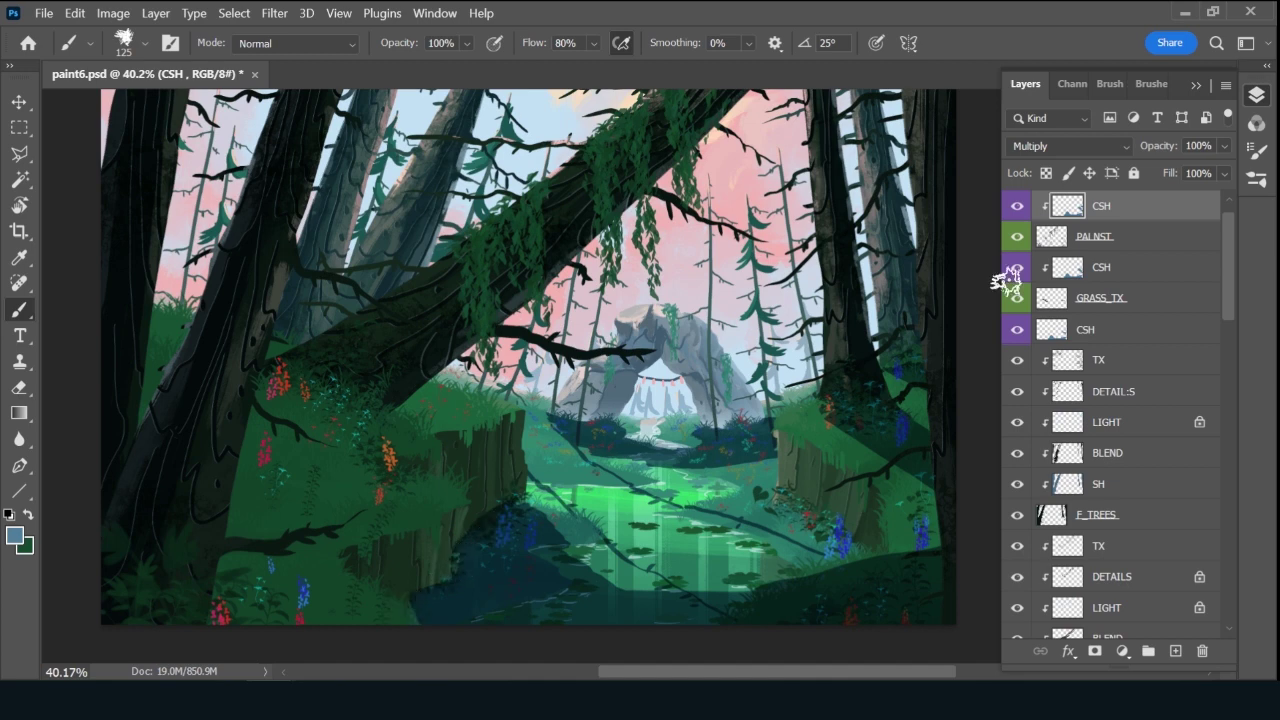
Select the unclipped CSH layer below GRASS_TX and load the cliff-face shapes of both banks as a selection.
{"action": "left_click", "coordinate": [1105, 330]}
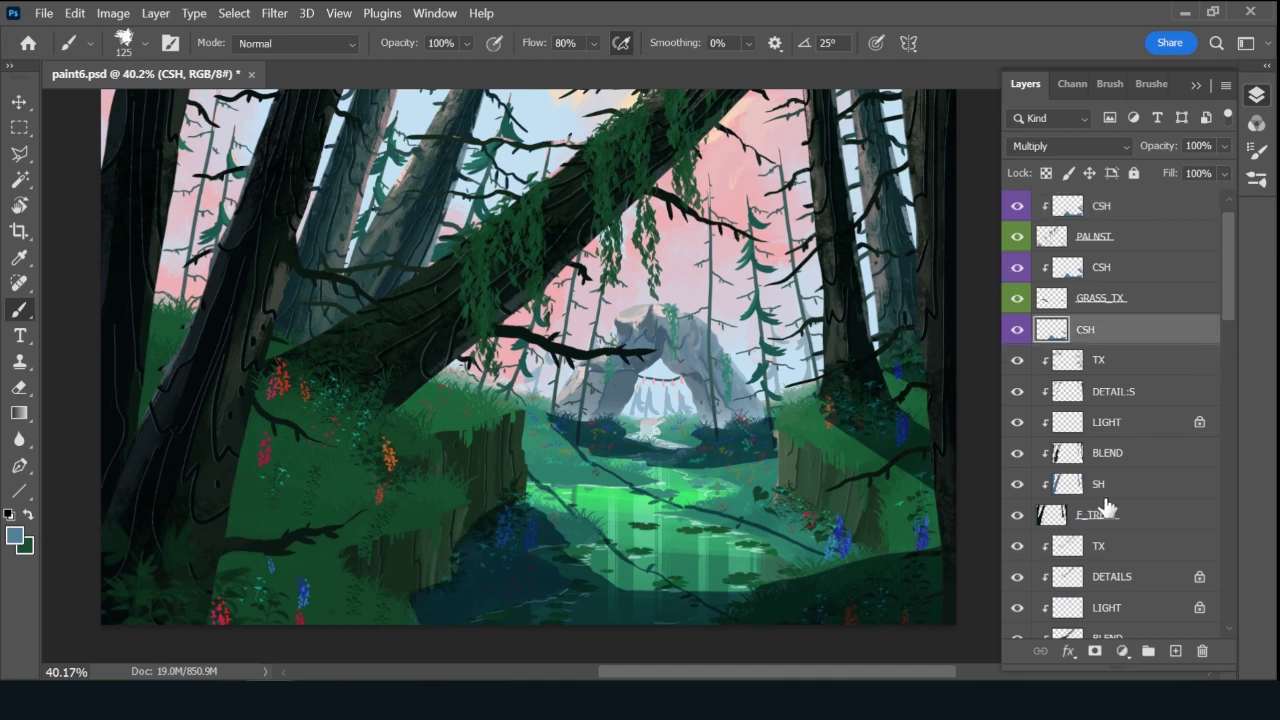
{"action": "left_click_drag", "start_coordinate": [1220, 298], "coordinate": [1229, 368]}
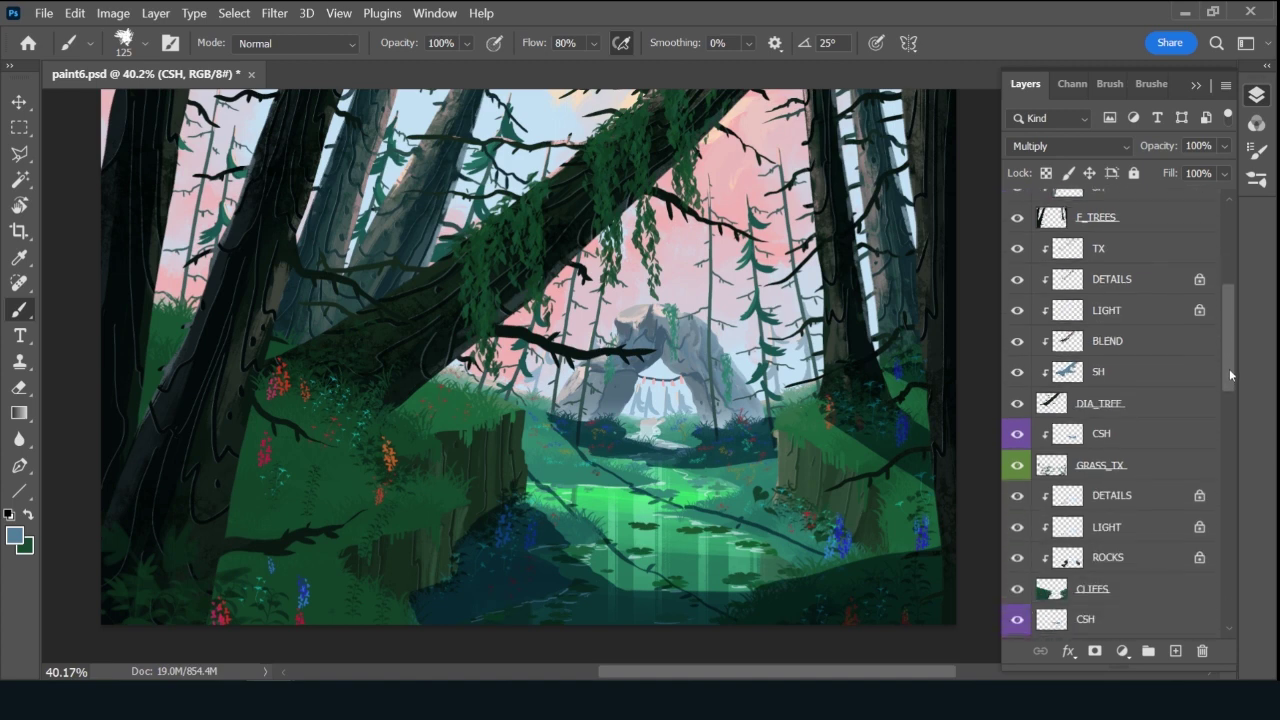
{"action": "left_click", "coordinate": [997, 548], "text": "ctrl"}
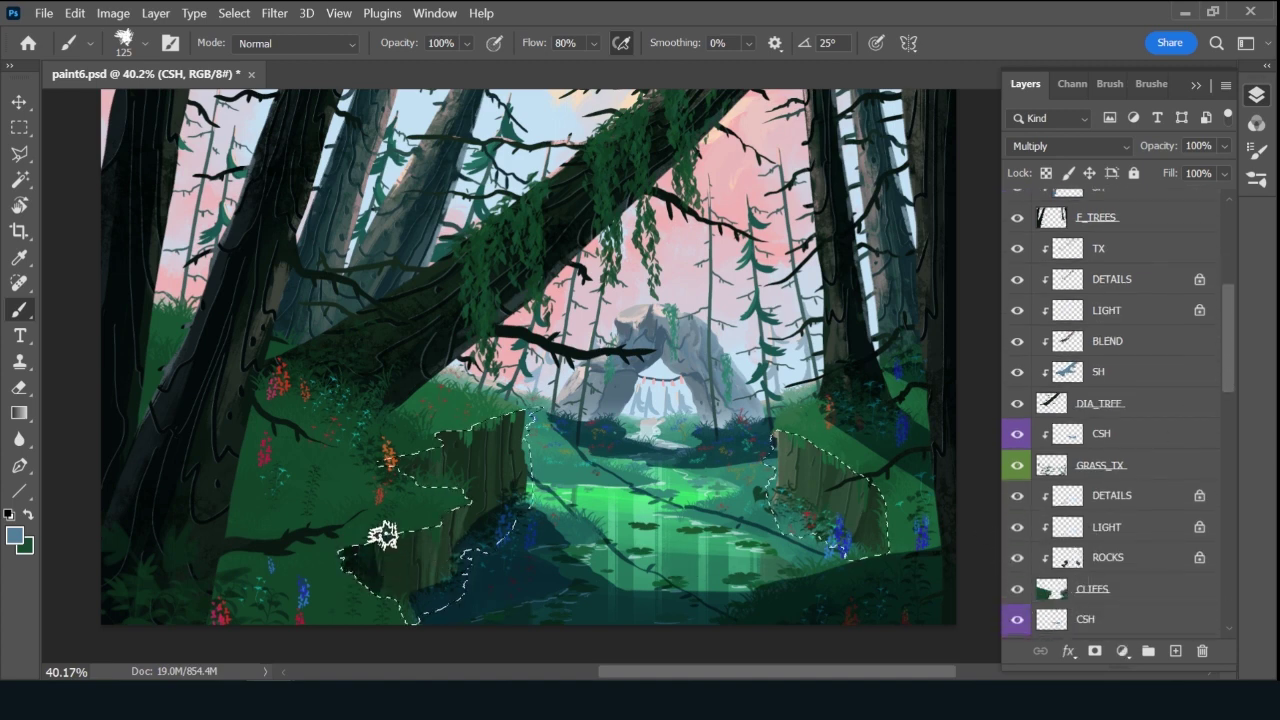
{"action": "mouse_move", "coordinate": [383, 535]}
{"action": "left_mouse_down"}
{"action": "mouse_move", "coordinate": [432, 535]}
{"action": "mouse_move", "coordinate": [451, 505]}
{"action": "mouse_move", "coordinate": [470, 600]}
{"action": "left_mouse_up"}
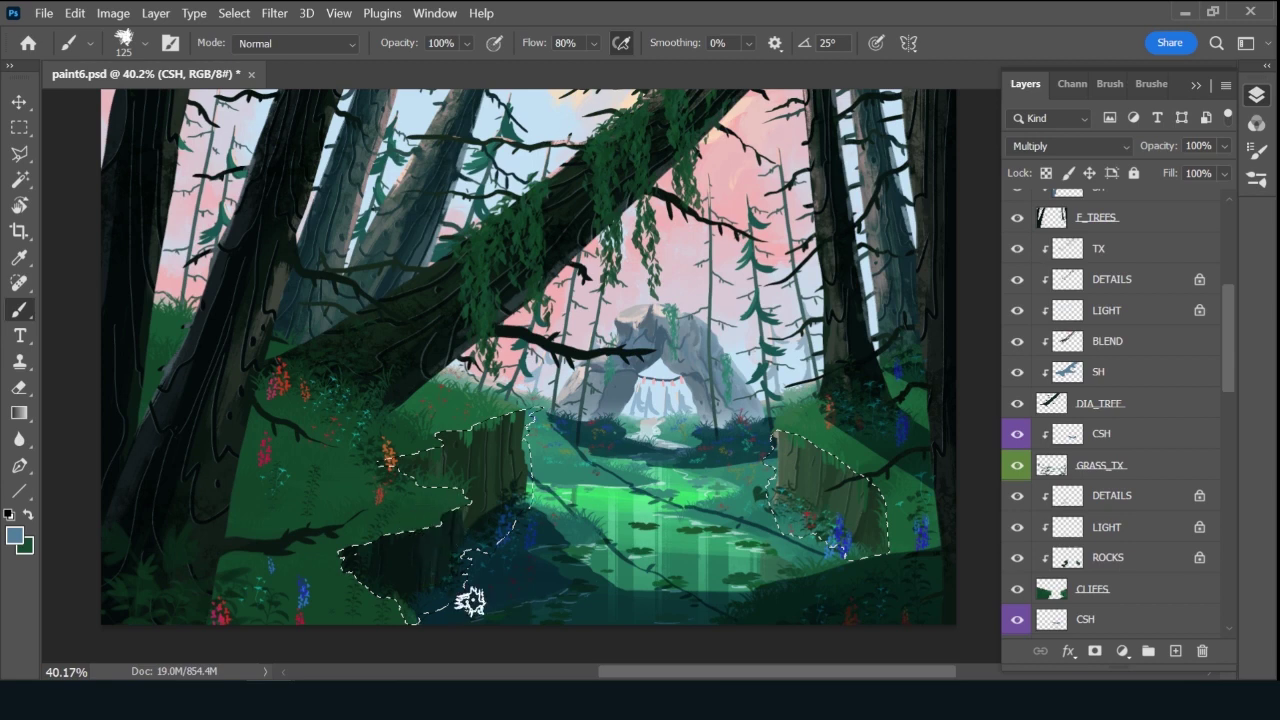
{"action": "key", "text": "ctrl+z"}
{"action": "key", "text": "ctrl+z"}
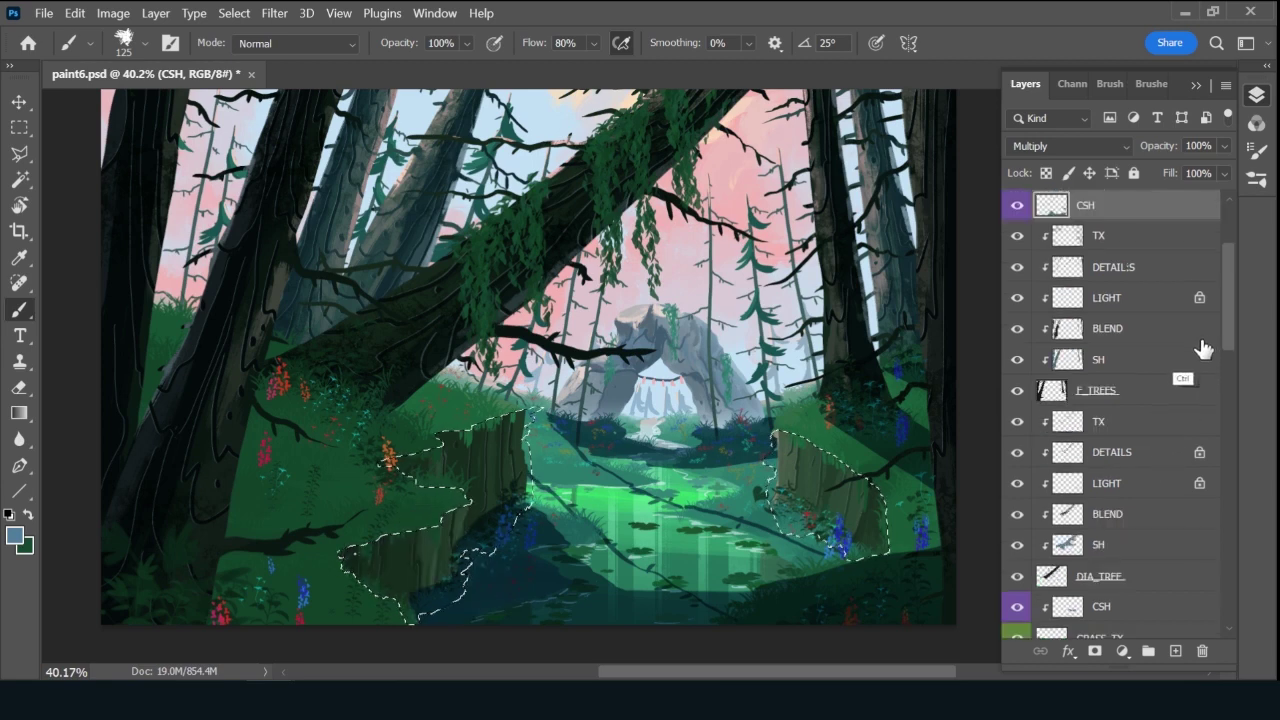
Paint shadow over the left bank's cliff faces inside the selection and deselect.
{"action": "left_click_drag", "start_coordinate": [380, 575], "coordinate": [477, 523]}
{"action": "mouse_move", "coordinate": [470, 472]}
{"action": "left_mouse_down"}
{"action": "mouse_move", "coordinate": [476, 439]}
{"action": "mouse_move", "coordinate": [513, 439]}
{"action": "mouse_move", "coordinate": [516, 500]}
{"action": "mouse_move", "coordinate": [530, 486]}
{"action": "mouse_move", "coordinate": [511, 435]}
{"action": "mouse_move", "coordinate": [489, 454]}
{"action": "mouse_move", "coordinate": [453, 421]}
{"action": "mouse_move", "coordinate": [416, 449]}
{"action": "left_mouse_up"}
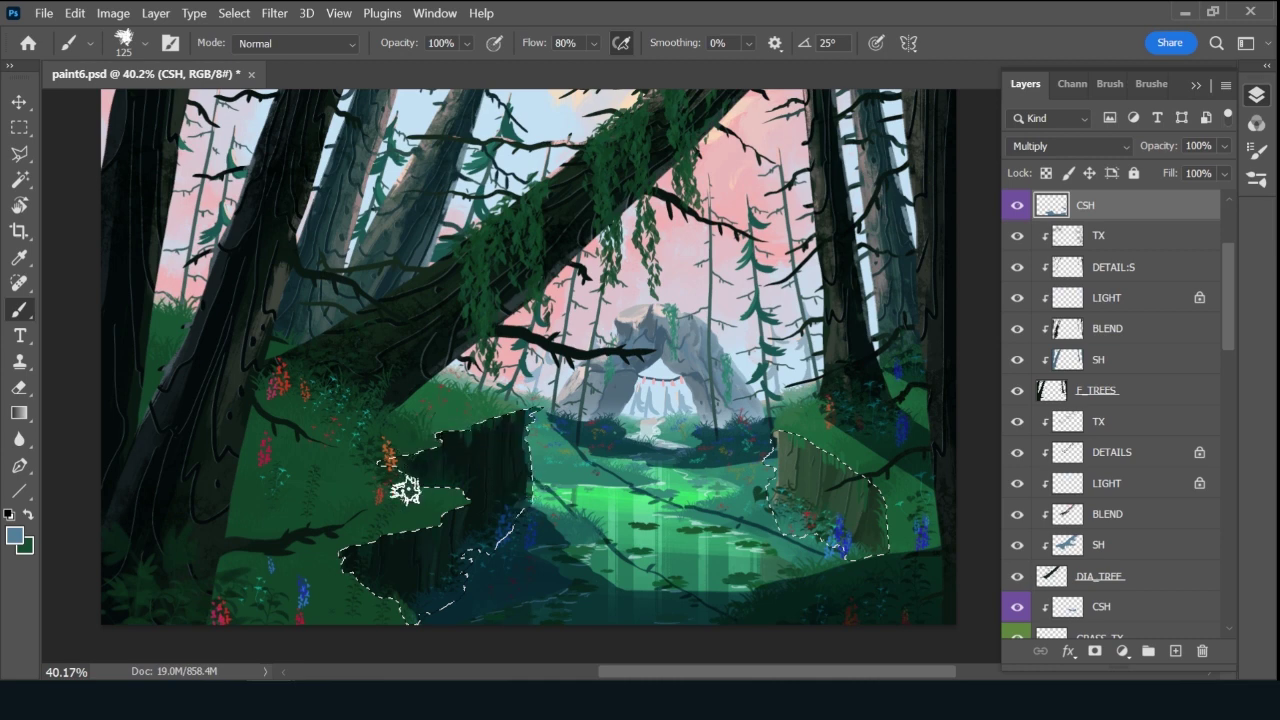
{"action": "key", "text": "ctrl+d"}
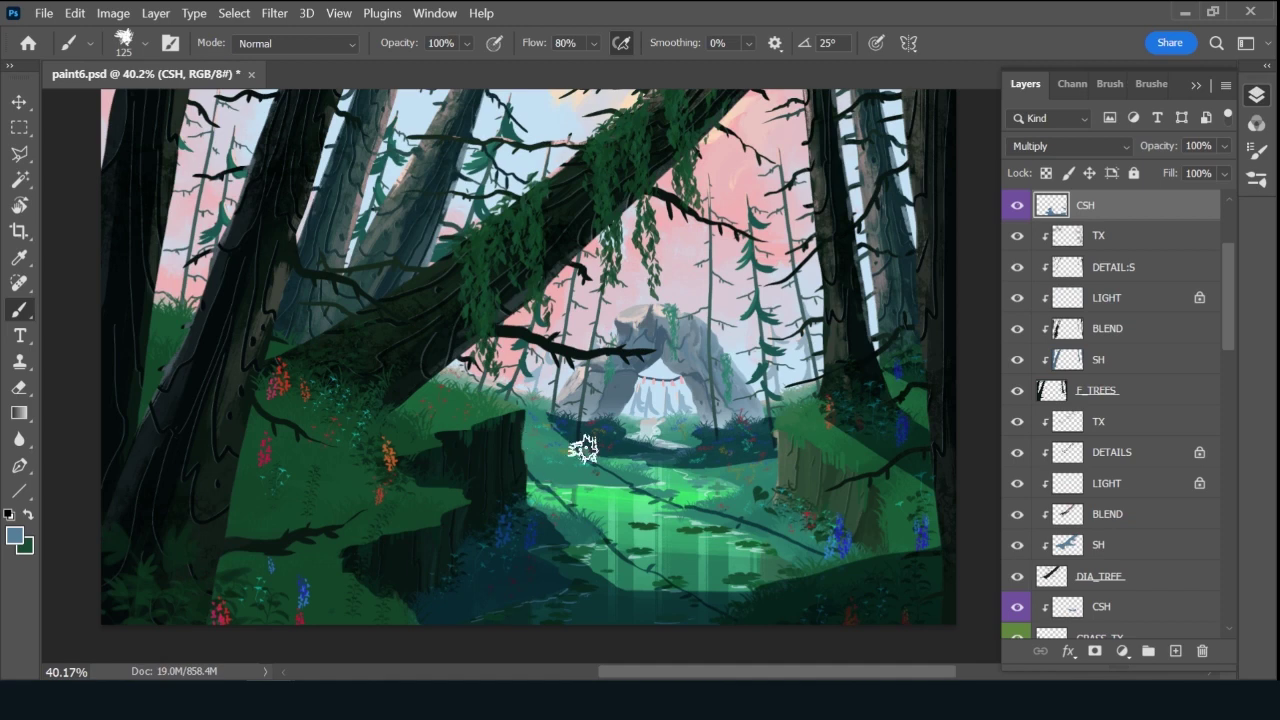
Load the CLIFFS layer's outline as a selection and enlarge the brush to 900 px.
{"action": "key", "text": "bracketright"}
{"action": "key", "text": "bracketright"}
{"action": "key", "text": "bracketright"}
{"action": "left_click_drag", "start_coordinate": [1227, 335], "coordinate": [1217, 390]}
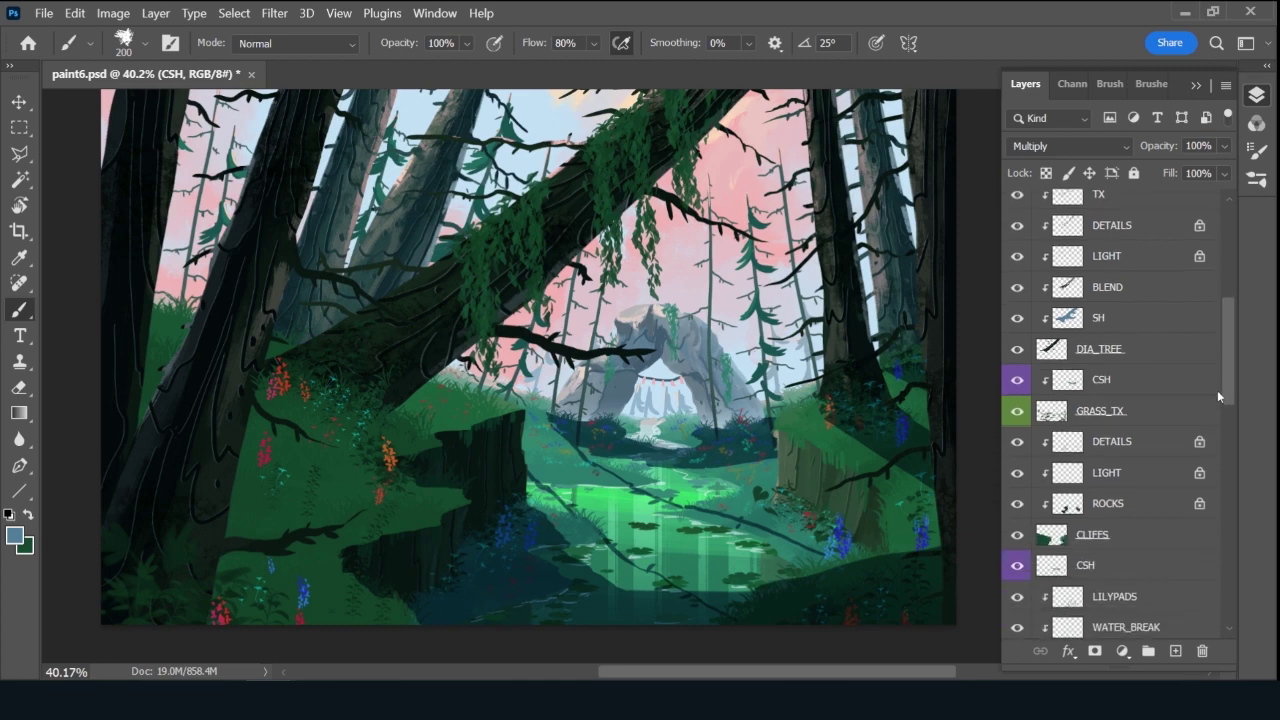
{"action": "left_click", "coordinate": [1050, 541], "text": "ctrl"}
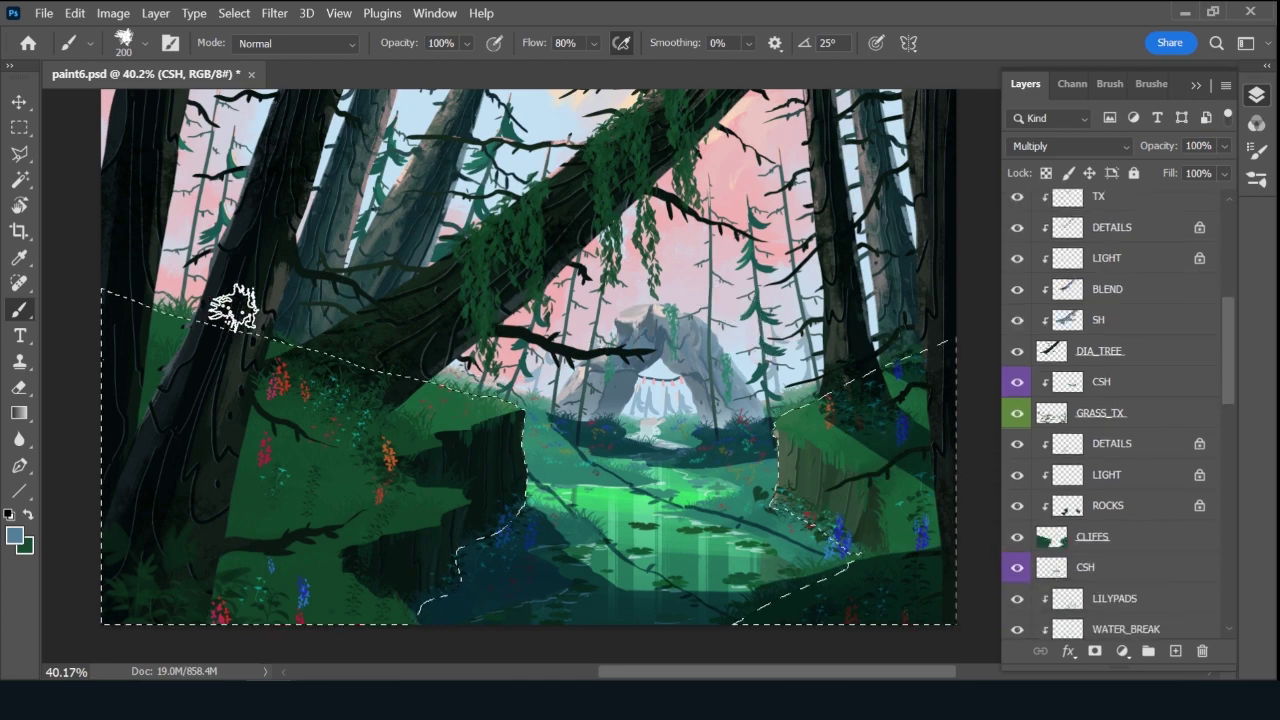
{"action": "key", "text": "bracketright"}
{"action": "key", "text": "bracketright"}
{"action": "key", "text": "bracketright"}
{"action": "key", "text": "bracketright"}
{"action": "key", "text": "bracketright"}
{"action": "key", "text": "bracketright"}
{"action": "key", "text": "bracketright"}
{"action": "key", "text": "bracketright"}
Subtract the DIA_TREE and F_TREES shapes from the CLIFFS selection so the trunks stay unpainted.
{"action": "mouse_move", "coordinate": [140, 340]}
{"action": "left_mouse_down"}
{"action": "mouse_move", "coordinate": [190, 340]}
{"action": "mouse_move", "coordinate": [170, 385]}
{"action": "mouse_move", "coordinate": [170, 510]}
{"action": "mouse_move", "coordinate": [320, 450]}
{"action": "mouse_move", "coordinate": [230, 530]}
{"action": "mouse_move", "coordinate": [455, 415]}
{"action": "mouse_move", "coordinate": [425, 445]}
{"action": "mouse_move", "coordinate": [375, 360]}
{"action": "mouse_move", "coordinate": [462, 418]}
{"action": "mouse_move", "coordinate": [278, 515]}
{"action": "mouse_move", "coordinate": [457, 443]}
{"action": "left_mouse_up"}
{"action": "key", "text": "ctrl+z"}
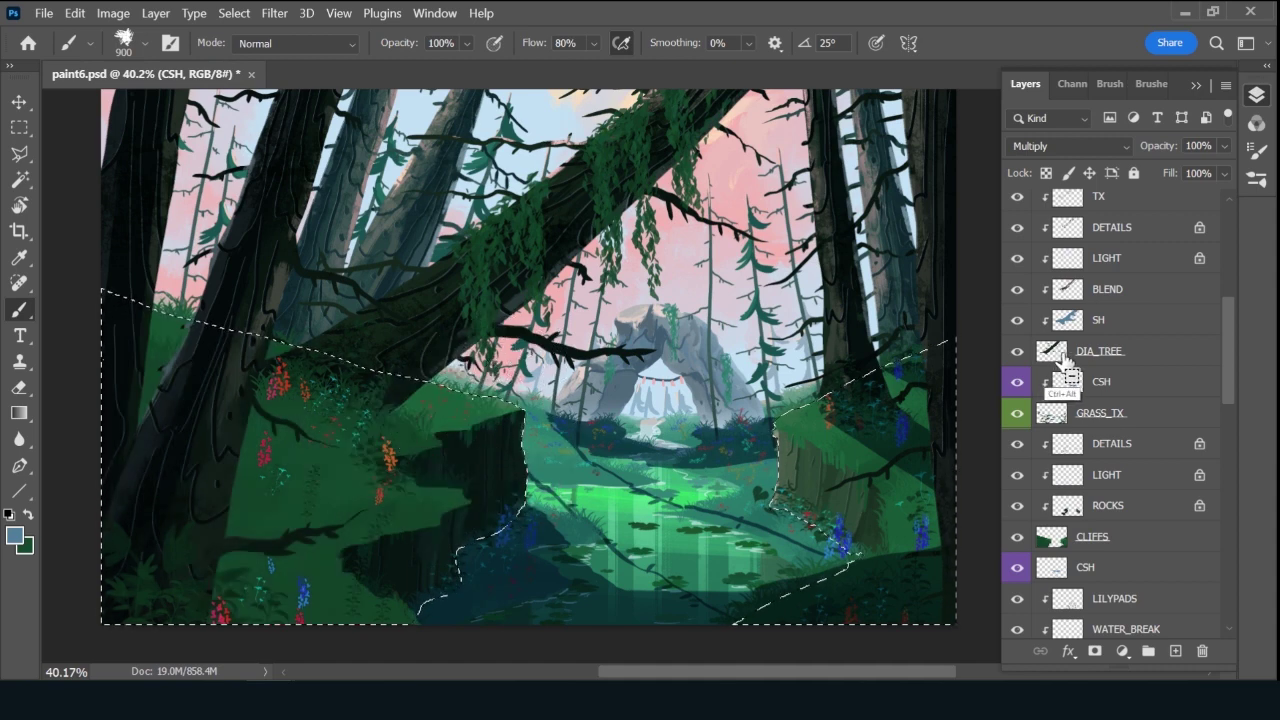
{"action": "left_click_drag", "start_coordinate": [1227, 326], "coordinate": [1223, 292]}
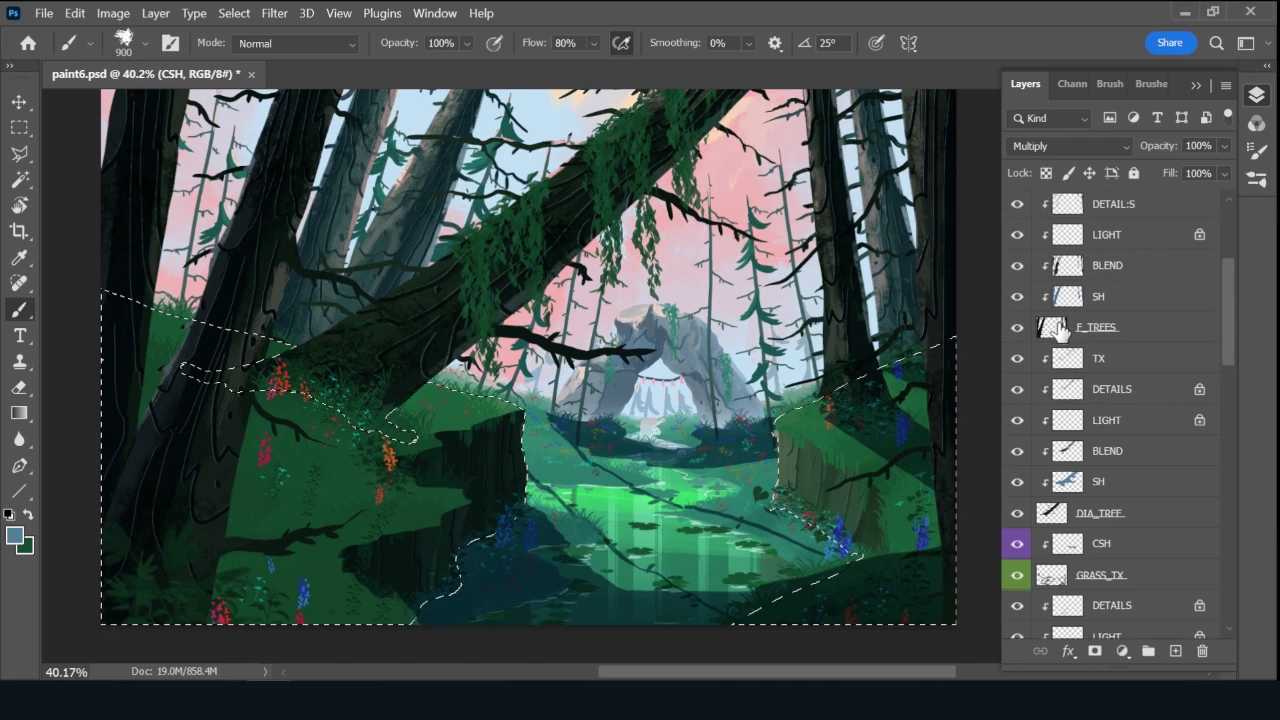
{"action": "left_click", "coordinate": [1055, 330], "text": "ctrl+alt"}
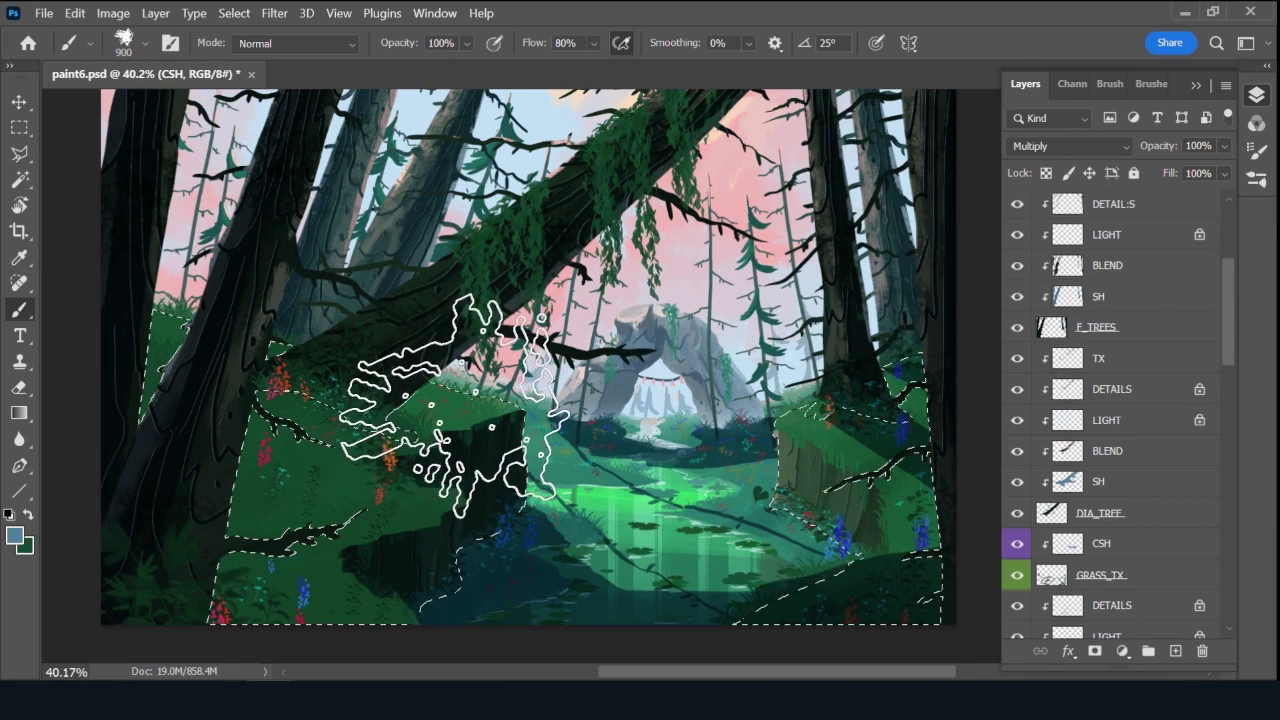
Paint shadow across the left bank's ground on the unclipped CSH layer within the selection and deselect.
{"action": "mouse_move", "coordinate": [463, 405]}
{"action": "left_mouse_down"}
{"action": "mouse_move", "coordinate": [364, 450]}
{"action": "mouse_move", "coordinate": [256, 558]}
{"action": "mouse_move", "coordinate": [484, 485]}
{"action": "mouse_move", "coordinate": [294, 603]}
{"action": "left_mouse_up"}
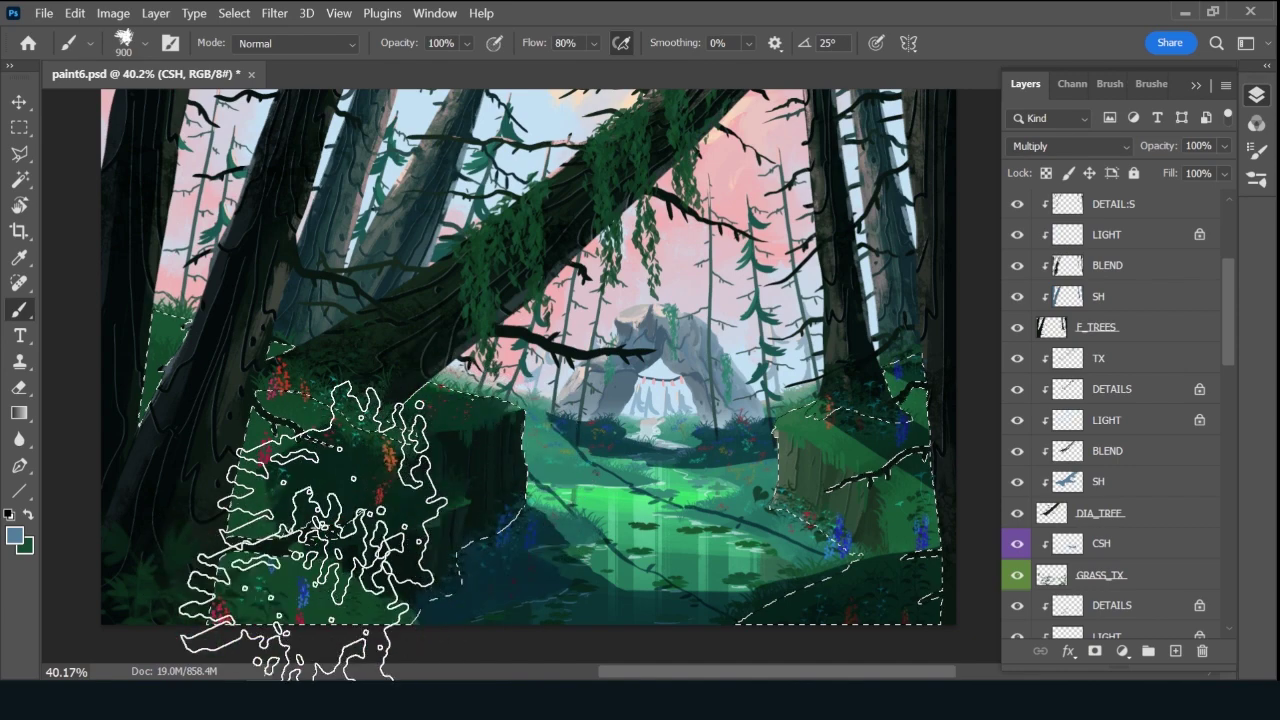
{"action": "mouse_move", "coordinate": [312, 525]}
{"action": "left_mouse_down"}
{"action": "mouse_move", "coordinate": [300, 485]}
{"action": "mouse_move", "coordinate": [200, 440]}
{"action": "mouse_move", "coordinate": [140, 355]}
{"action": "mouse_move", "coordinate": [243, 545]}
{"action": "mouse_move", "coordinate": [490, 550]}
{"action": "left_mouse_up"}
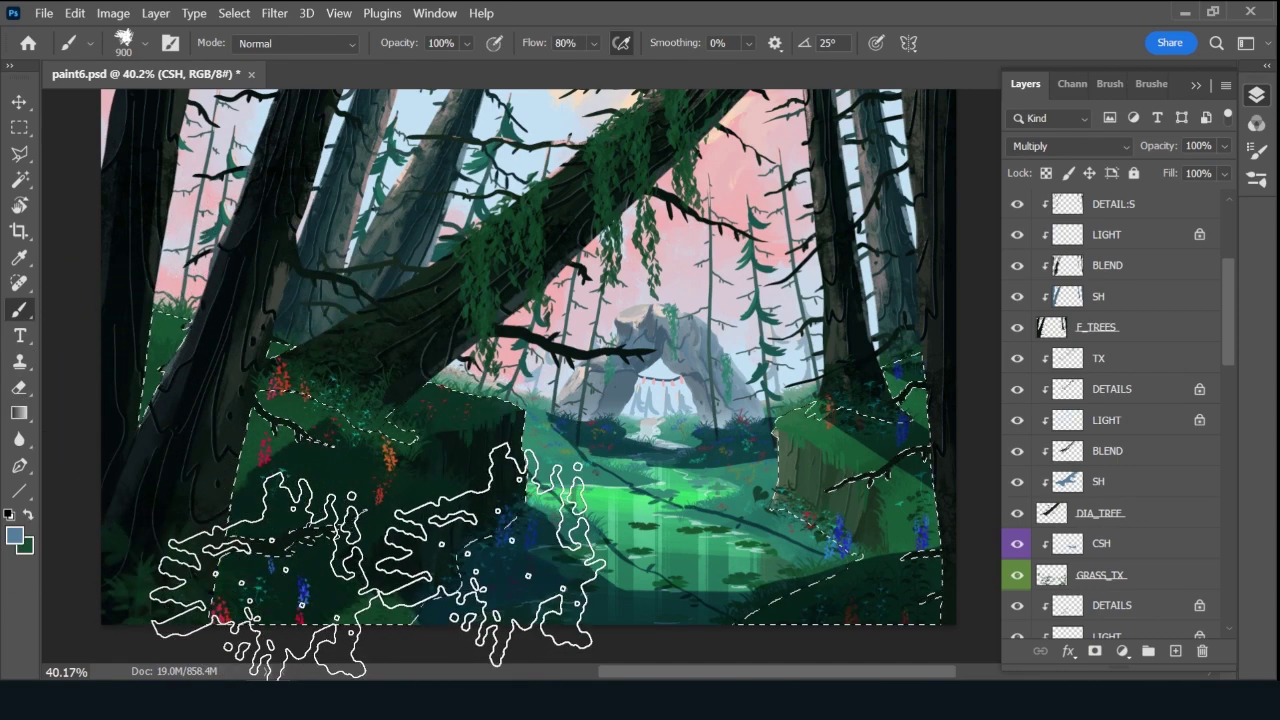
{"action": "mouse_move", "coordinate": [378, 562]}
{"action": "left_mouse_down"}
{"action": "mouse_move", "coordinate": [385, 535]}
{"action": "mouse_move", "coordinate": [500, 580]}
{"action": "mouse_move", "coordinate": [298, 384]}
{"action": "left_mouse_up"}
{"action": "mouse_move", "coordinate": [340, 460]}
{"action": "left_mouse_down"}
{"action": "mouse_move", "coordinate": [343, 429]}
{"action": "mouse_move", "coordinate": [286, 394]}
{"action": "mouse_move", "coordinate": [300, 457]}
{"action": "mouse_move", "coordinate": [425, 437]}
{"action": "mouse_move", "coordinate": [395, 400]}
{"action": "mouse_move", "coordinate": [437, 392]}
{"action": "mouse_move", "coordinate": [405, 370]}
{"action": "mouse_move", "coordinate": [256, 381]}
{"action": "left_mouse_up"}
{"action": "mouse_move", "coordinate": [140, 352]}
{"action": "left_mouse_down"}
{"action": "mouse_move", "coordinate": [168, 356]}
{"action": "mouse_move", "coordinate": [175, 517]}
{"action": "mouse_move", "coordinate": [470, 476]}
{"action": "mouse_move", "coordinate": [428, 542]}
{"action": "mouse_move", "coordinate": [400, 500]}
{"action": "left_mouse_up"}
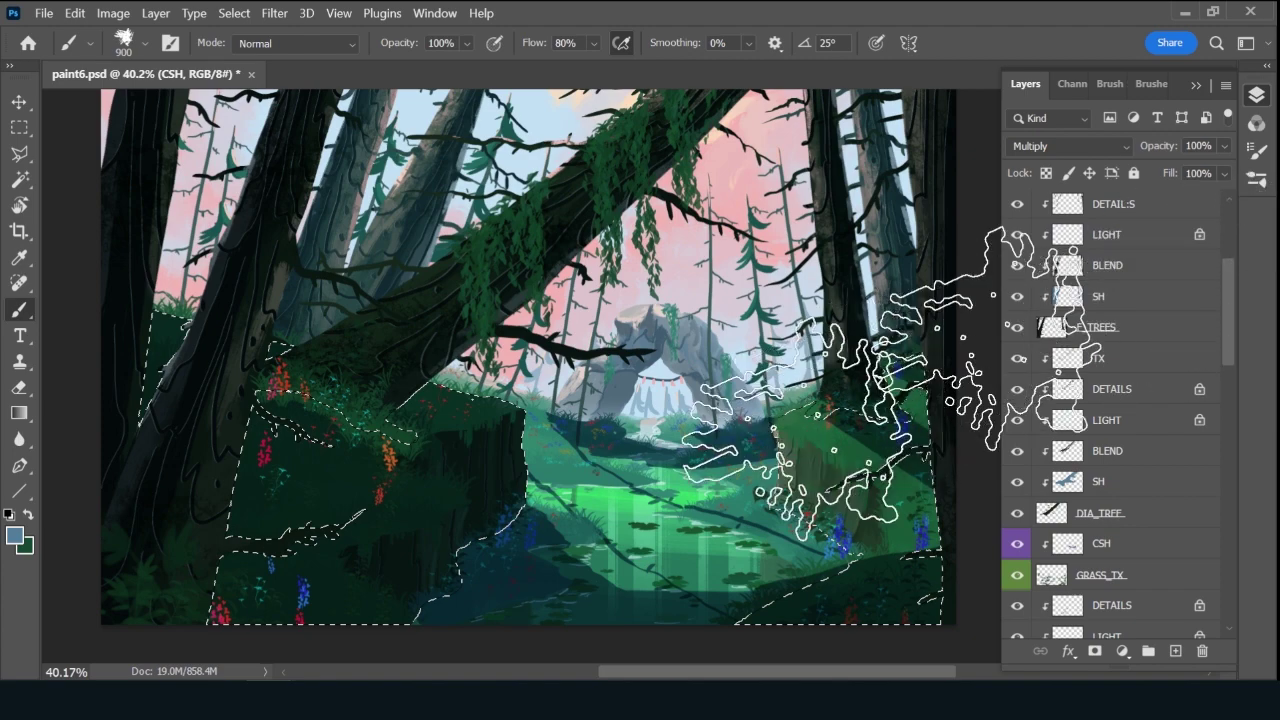
{"action": "key", "text": "ctrl+d"}
Darken the left bank's grass with a 400 px brush on the CSH layer clipped to the upper GRASS_TX layer.
{"action": "key", "text": "bracketleft"}
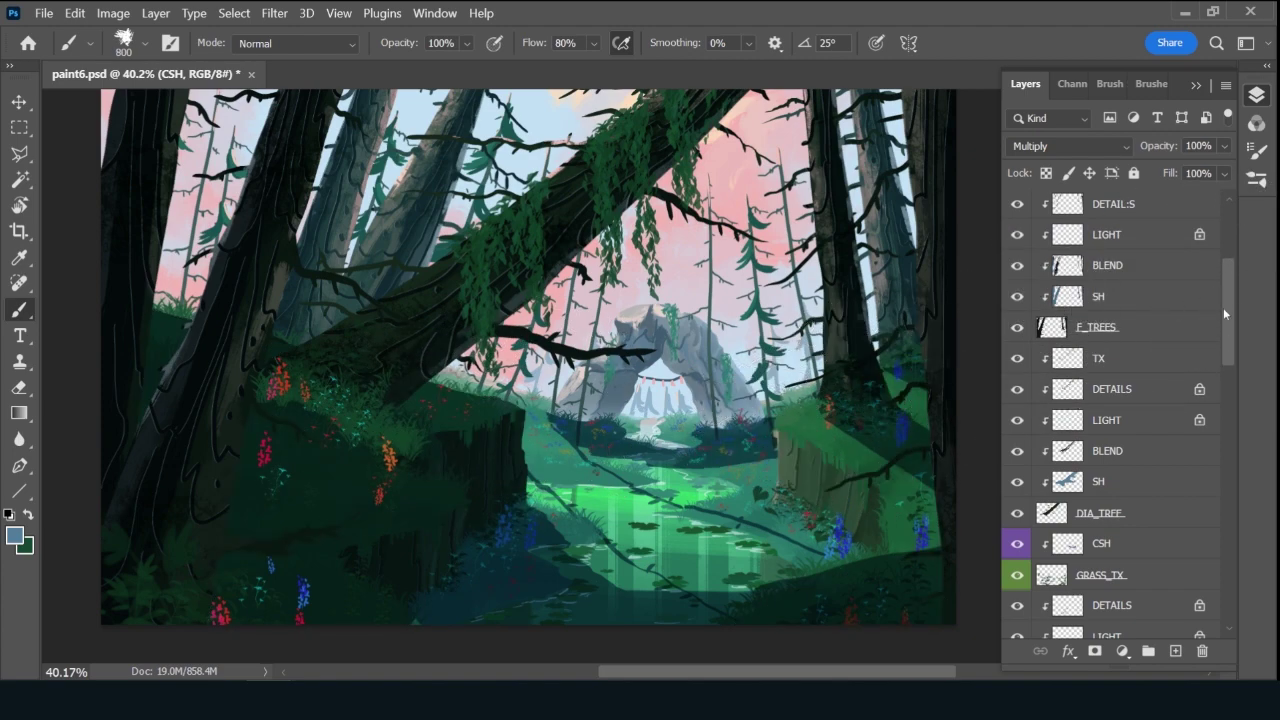
{"action": "scroll", "coordinate": [1223, 307], "scroll_direction": "up", "scroll_amount": 4}
{"action": "scroll", "coordinate": [1228, 284], "scroll_direction": "up", "scroll_amount": 3}
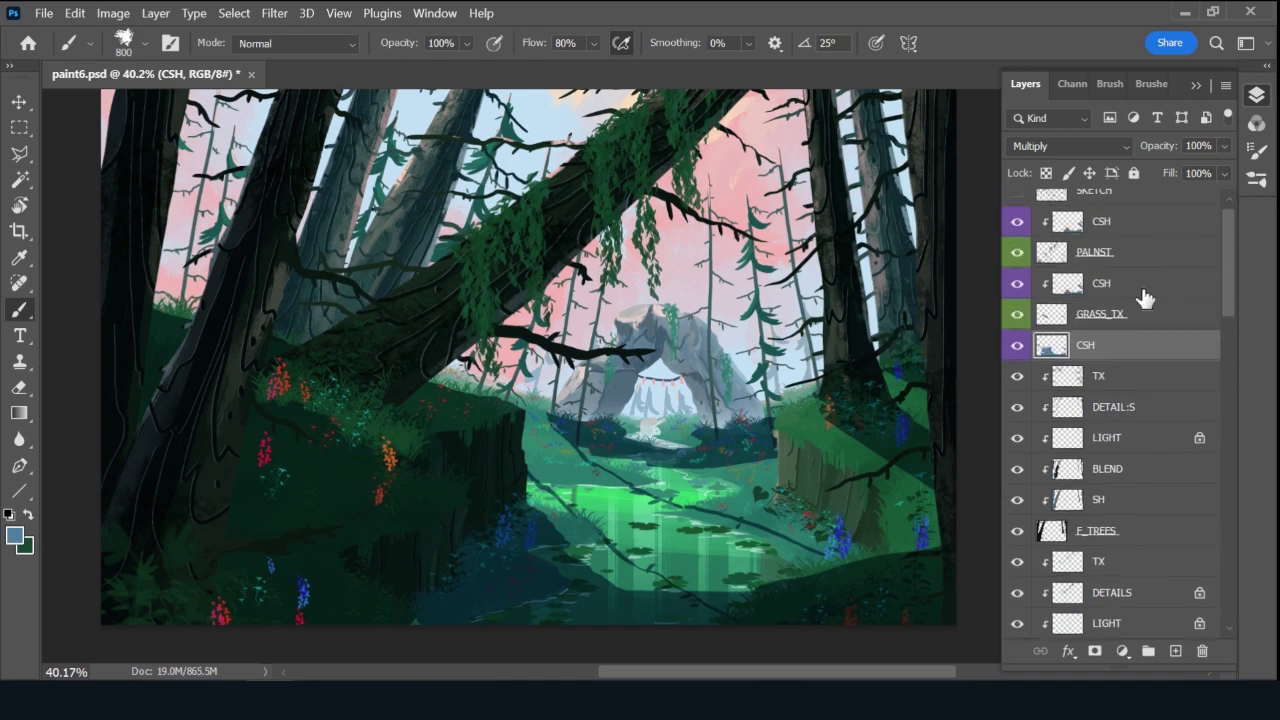
{"action": "left_click", "coordinate": [1143, 290]}
{"action": "key", "text": "bracketleft"}
{"action": "key", "text": "bracketleft"}
{"action": "key", "text": "bracketleft"}
{"action": "key", "text": "bracketleft"}
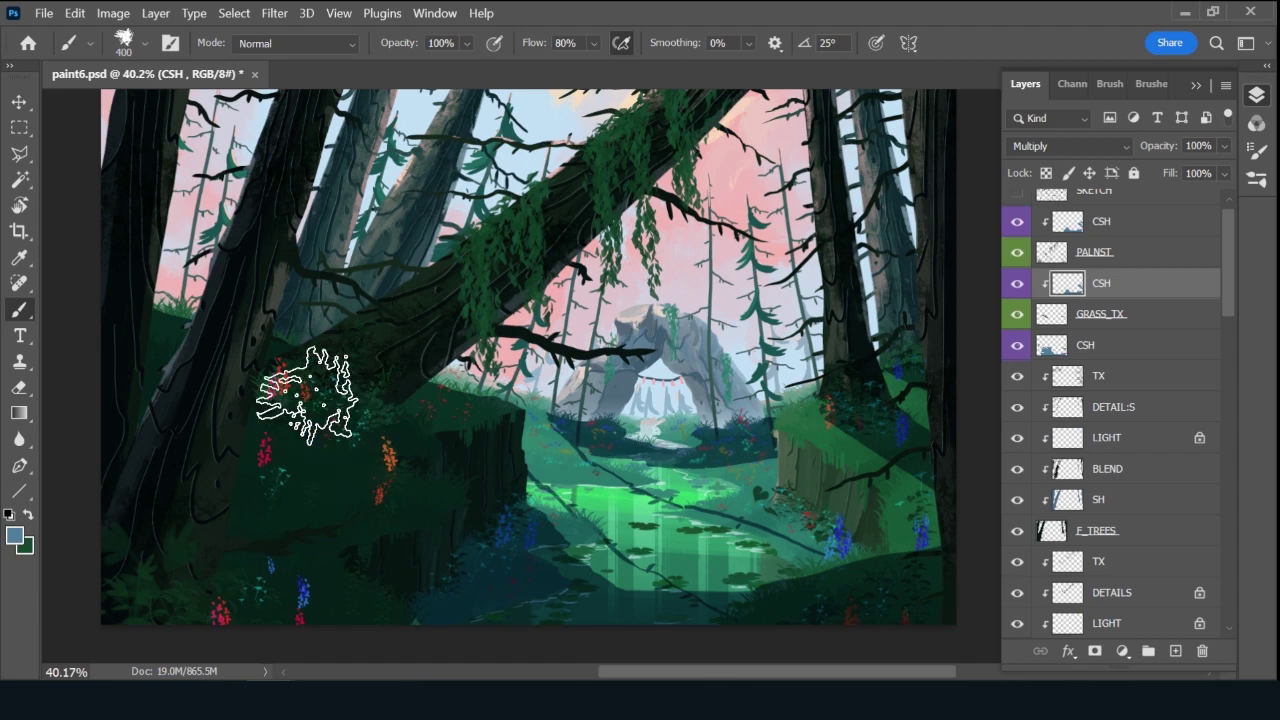
{"action": "mouse_move", "coordinate": [486, 400]}
{"action": "left_mouse_down"}
{"action": "mouse_move", "coordinate": [509, 408]}
{"action": "mouse_move", "coordinate": [522, 391]}
{"action": "left_mouse_up"}
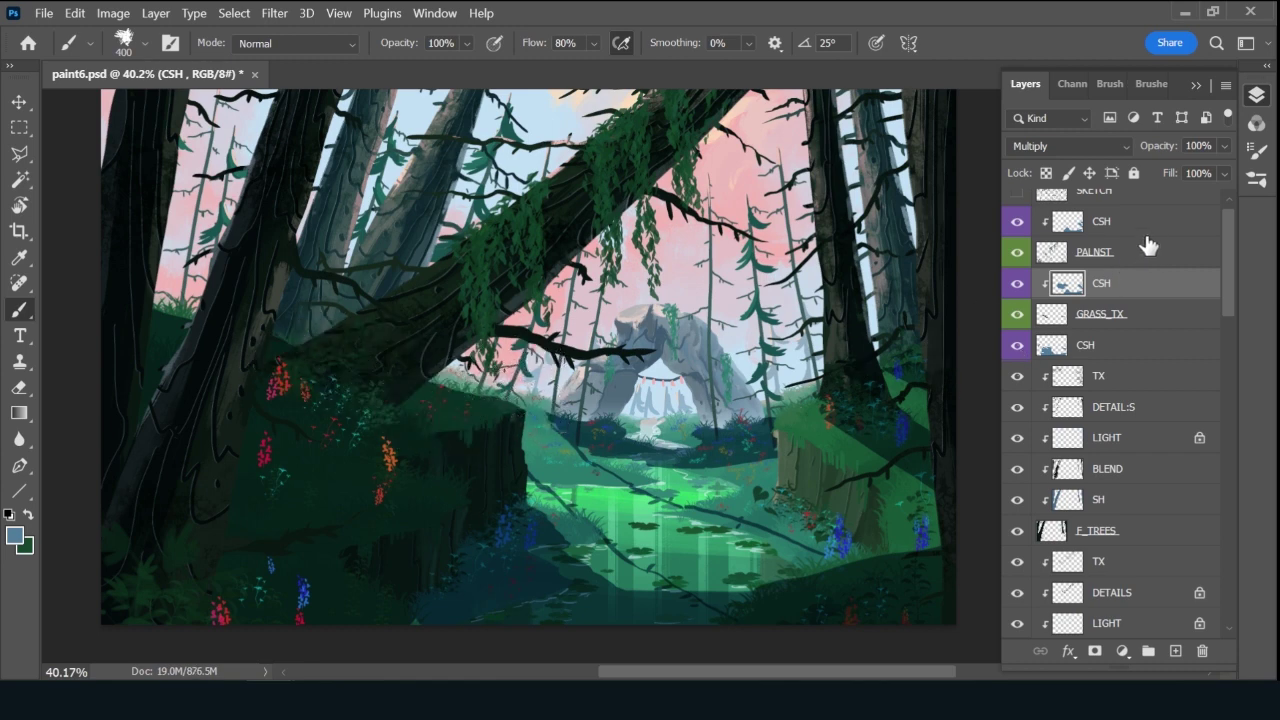
Shade the flowers and plants on the left bank on the CSH layer clipped to PALNST.
{"action": "left_click", "coordinate": [1120, 224]}
{"action": "left_click_drag", "start_coordinate": [262, 581], "coordinate": [270, 593]}
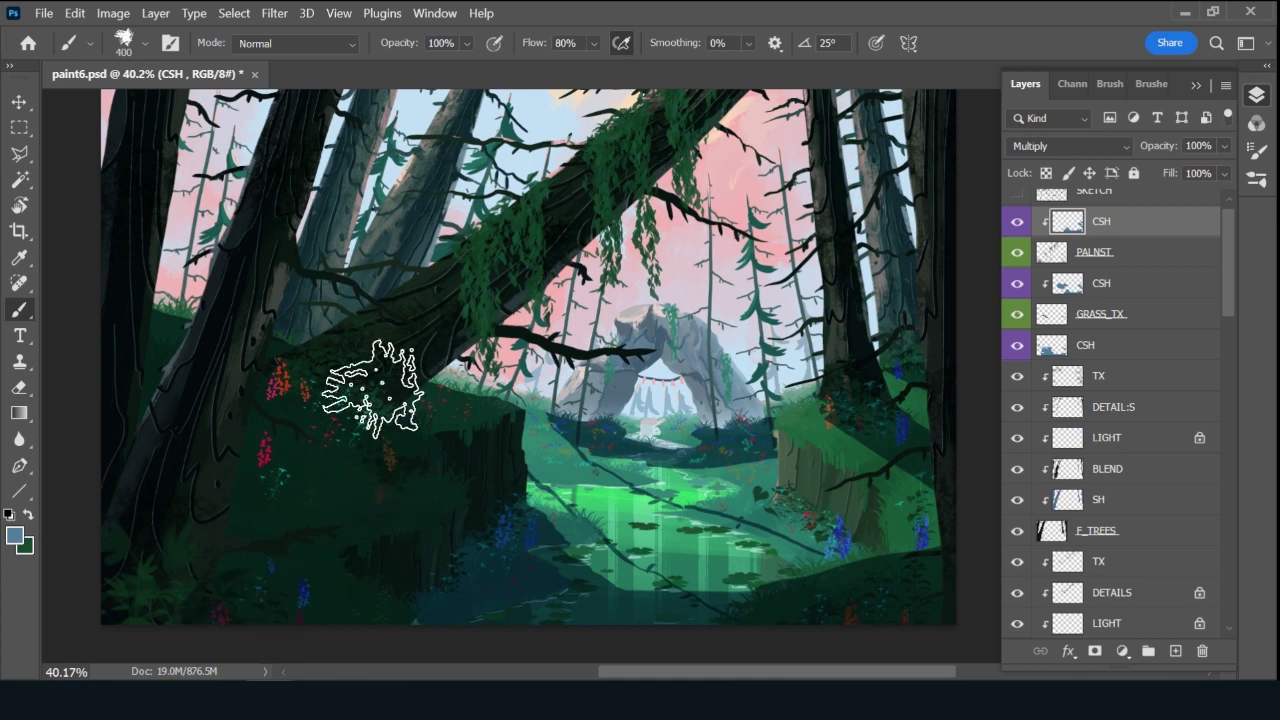
{"action": "left_click_drag", "start_coordinate": [288, 360], "coordinate": [365, 447]}
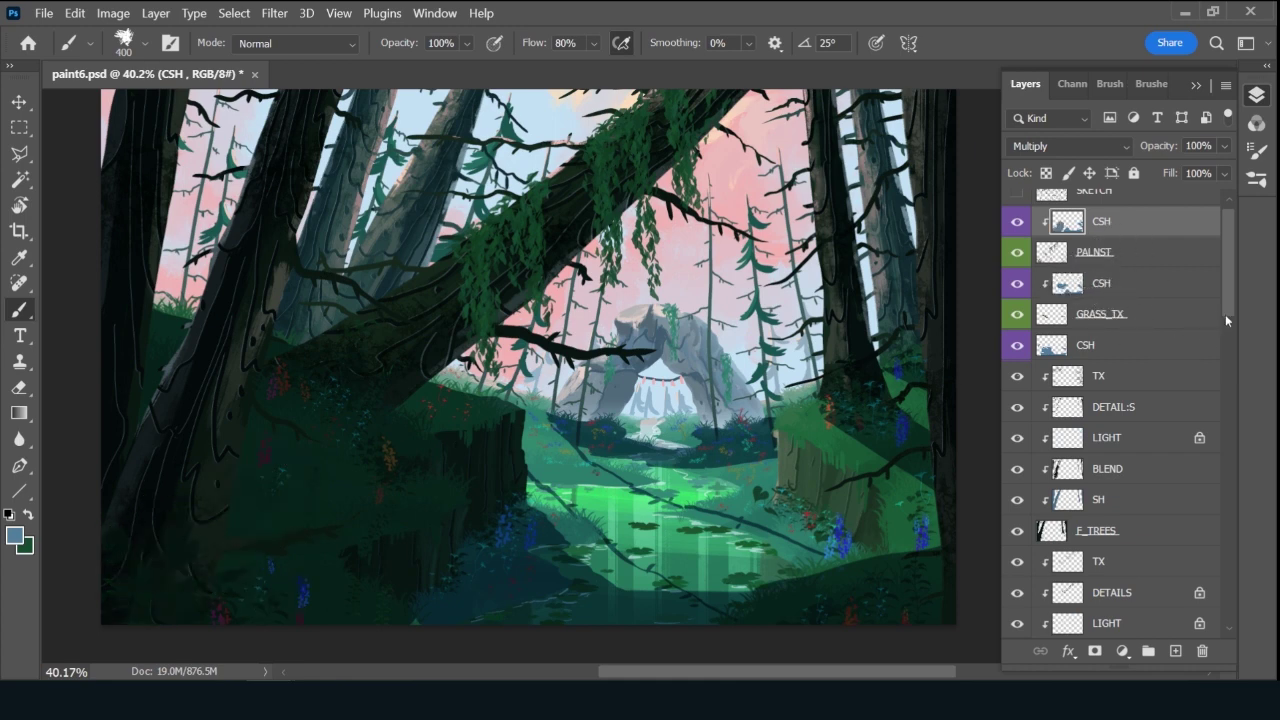
Select the CSH layer clipped to the lower GRASS_TX, reduce the brush to 100 px, and toggle GRASS_TX visibility to inspect its grass.
{"action": "left_click_drag", "start_coordinate": [1227, 294], "coordinate": [1223, 366]}
{"action": "left_click", "coordinate": [1130, 468]}
{"action": "key", "text": "bracketleft"}
{"action": "key", "text": "bracketleft"}
{"action": "key", "text": "bracketleft"}
{"action": "key", "text": "bracketleft"}
{"action": "key", "text": "bracketleft"}
{"action": "key", "text": "bracketleft"}
{"action": "key", "text": "bracketleft"}
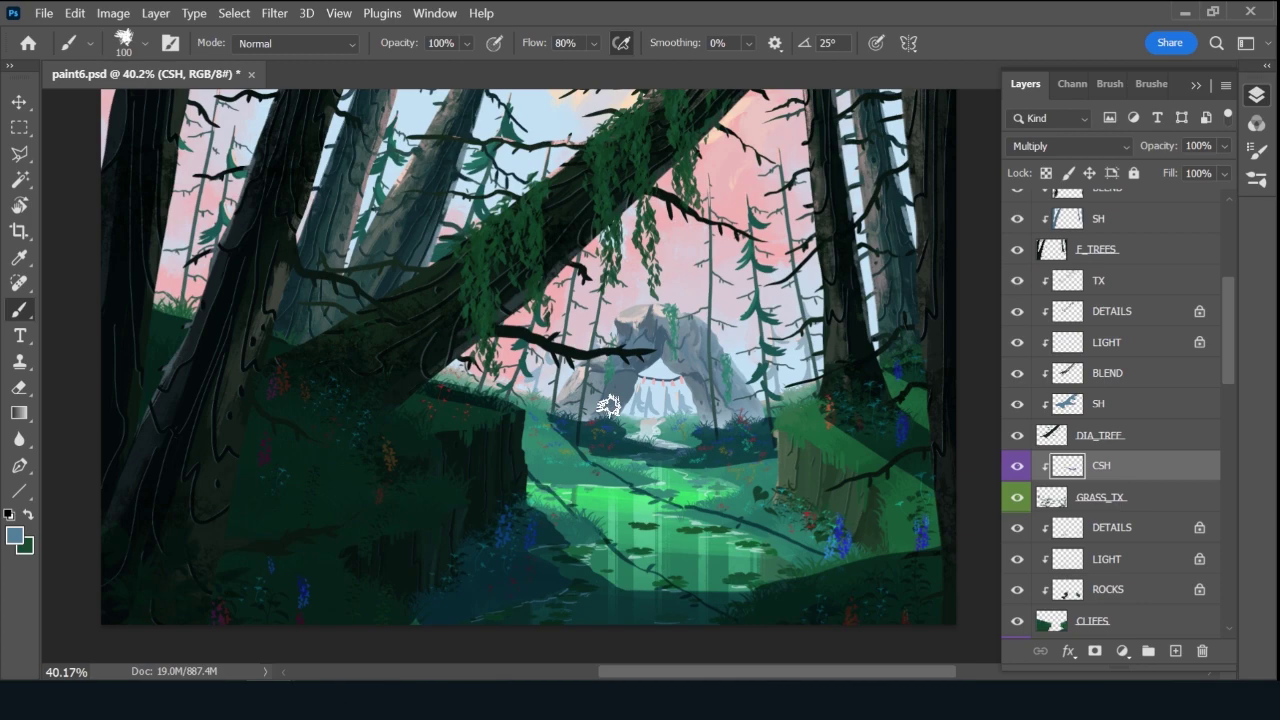
{"action": "left_click", "coordinate": [1054, 499], "text": "ctrl"}
{"action": "key", "text": "ctrl+h"}
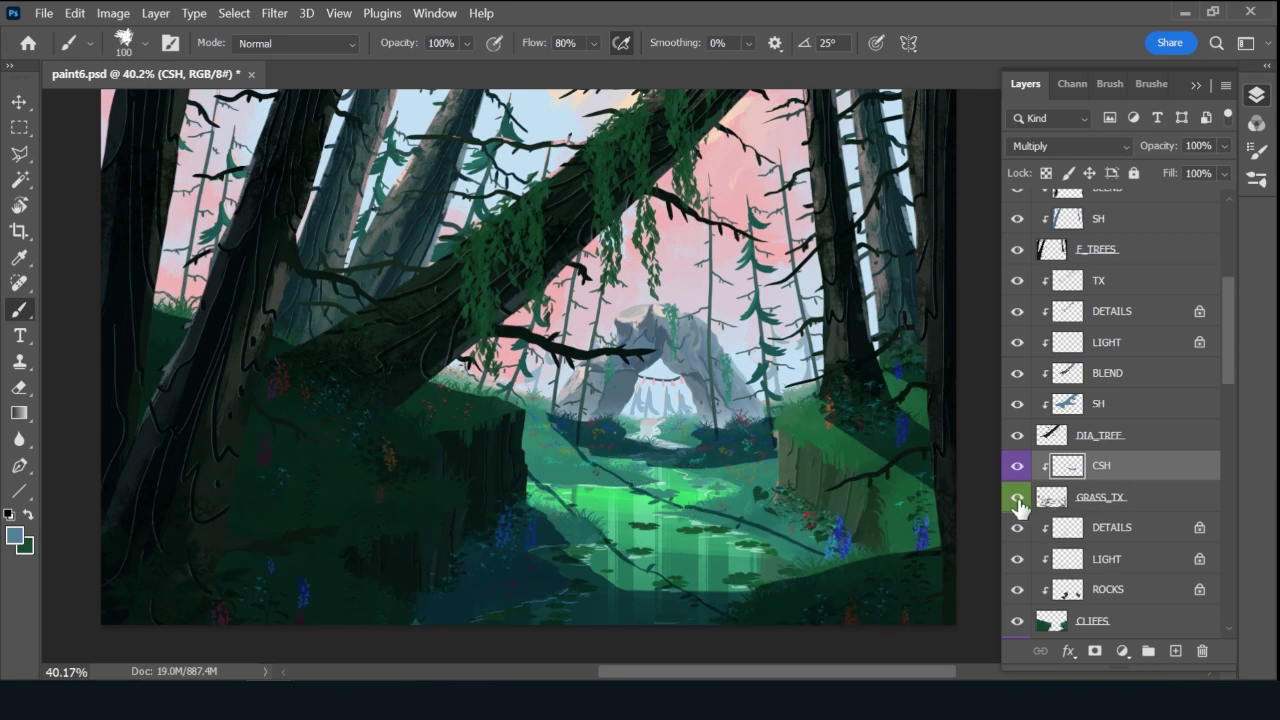
{"action": "left_click", "coordinate": [1018, 499]}
{"action": "left_click", "coordinate": [1018, 499]}
Duplicate the unclipped foreground CSH layer and move the copy directly above the lower GRASS_TX layer as a clipped layer.
{"action": "left_click_drag", "start_coordinate": [1227, 350], "coordinate": [1229, 290]}
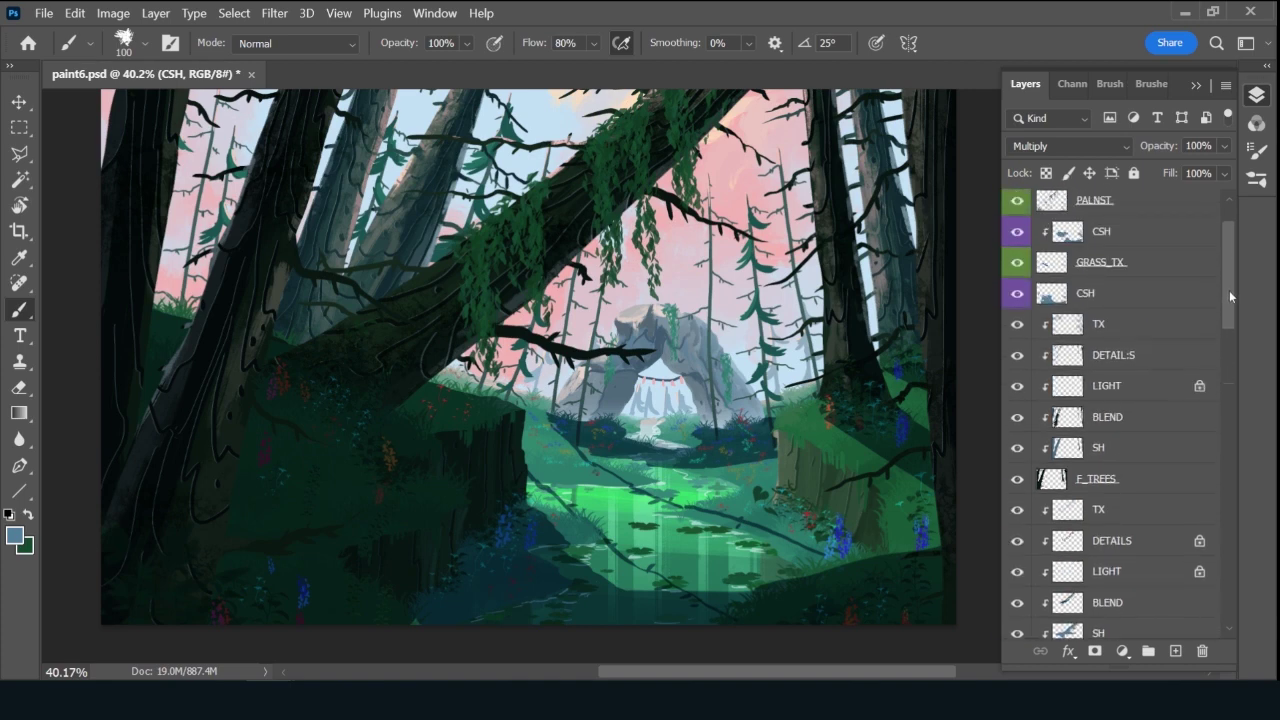
{"action": "left_click", "coordinate": [1158, 303]}
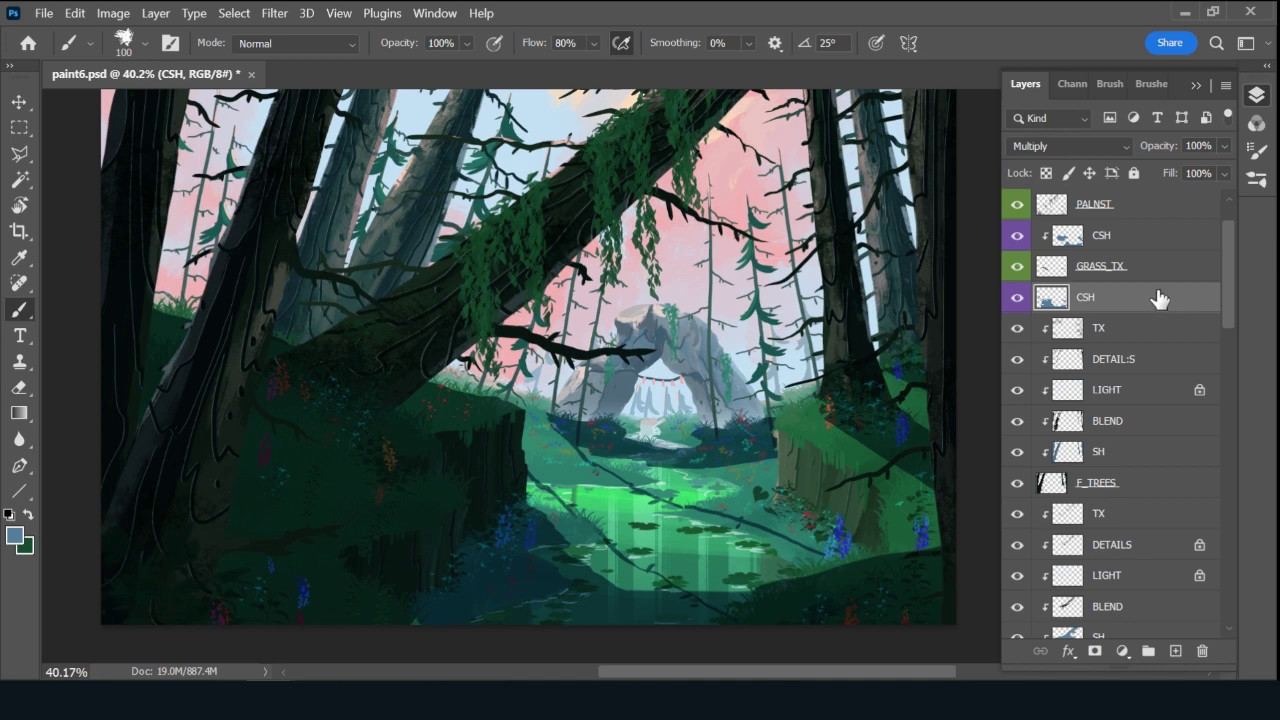
{"action": "key", "text": "ctrl+j"}
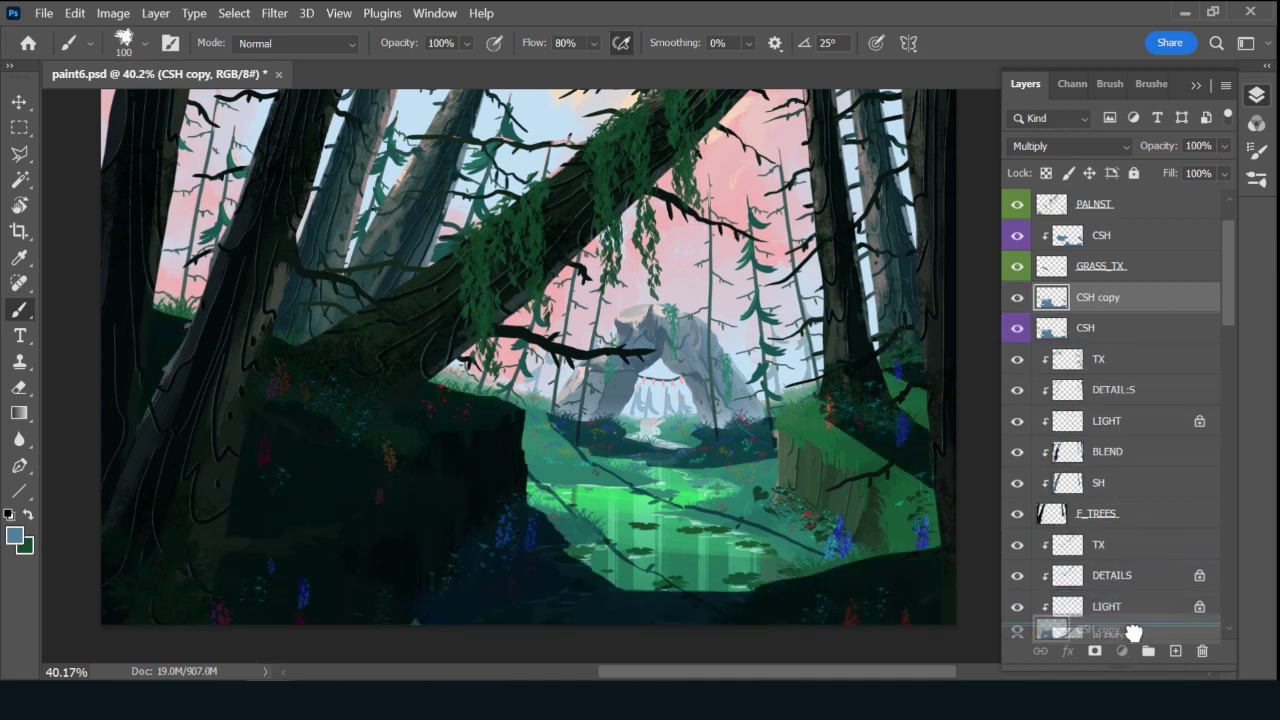
{"action": "scroll", "coordinate": [1140, 632], "scroll_direction": "down", "scroll_amount": 1}
{"action": "left_click_drag", "start_coordinate": [1140, 625], "coordinate": [1143, 452]}
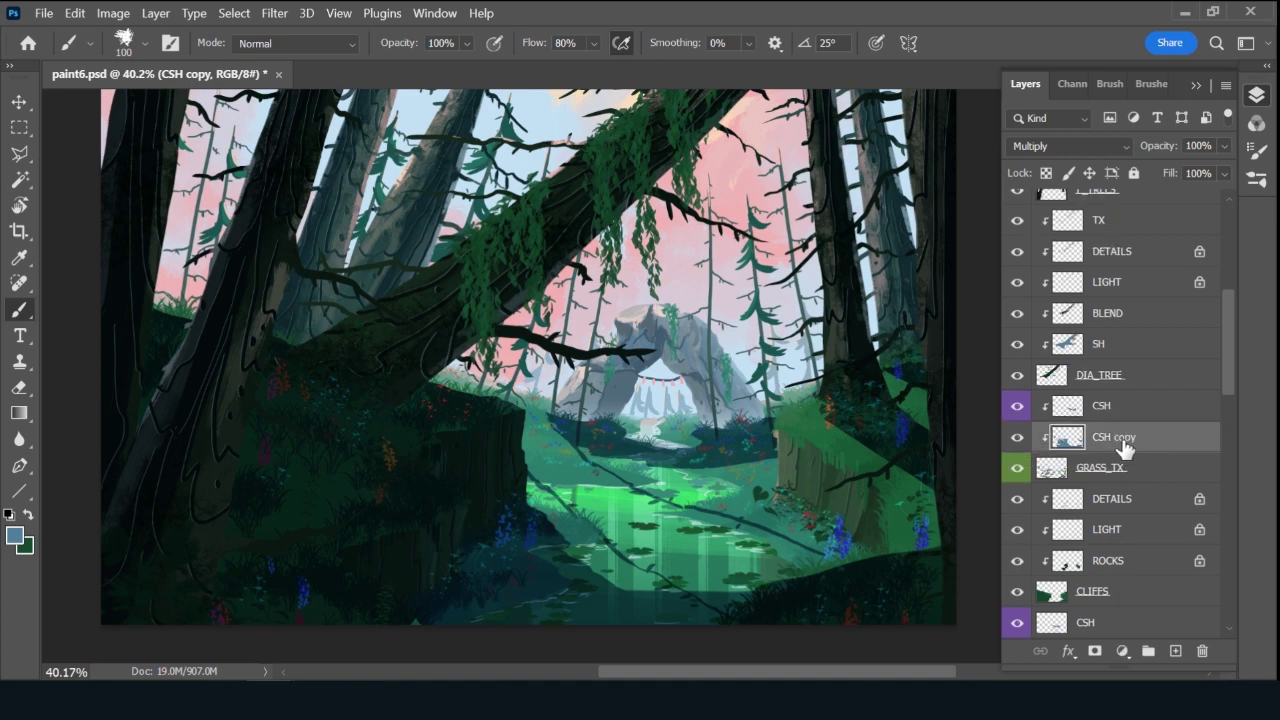
Rename the clipped copy above the lower GRASS_TX layer to CSH.
{"action": "double_click", "coordinate": [1124, 440]}
{"action": "type", "text": "CSH"}
{"action": "key", "text": "Return"}
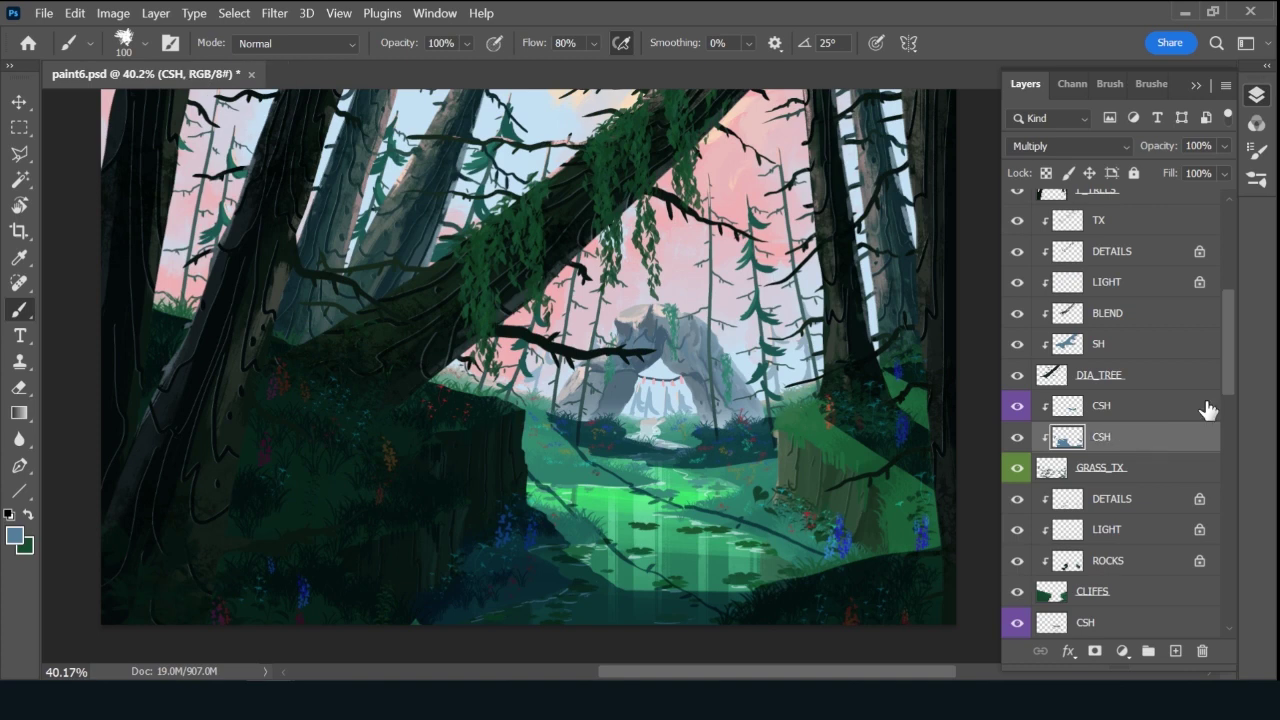
Try to merge the two CSH layers above the lower GRASS_TX layer and set the merged layer to Multiply.
{"action": "left_click", "coordinate": [1157, 418], "text": "ctrl"}
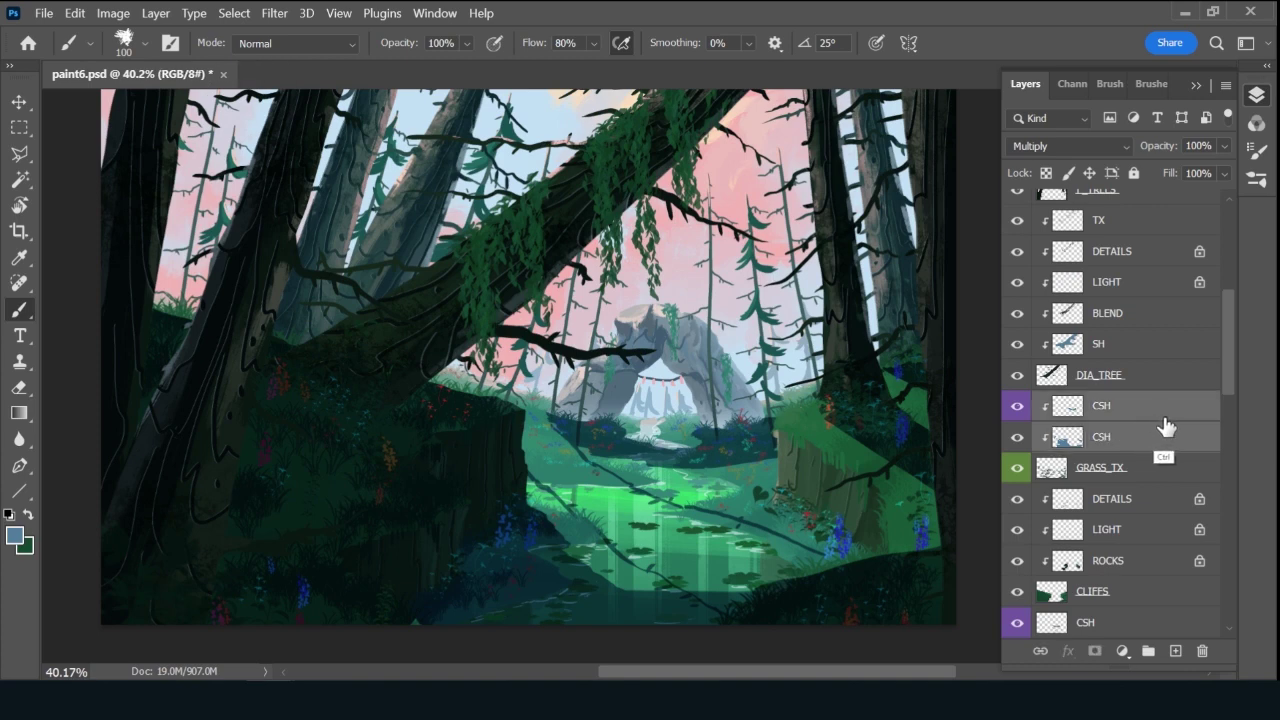
{"action": "key", "text": "ctrl+e"}
{"action": "left_click", "coordinate": [1090, 146]}
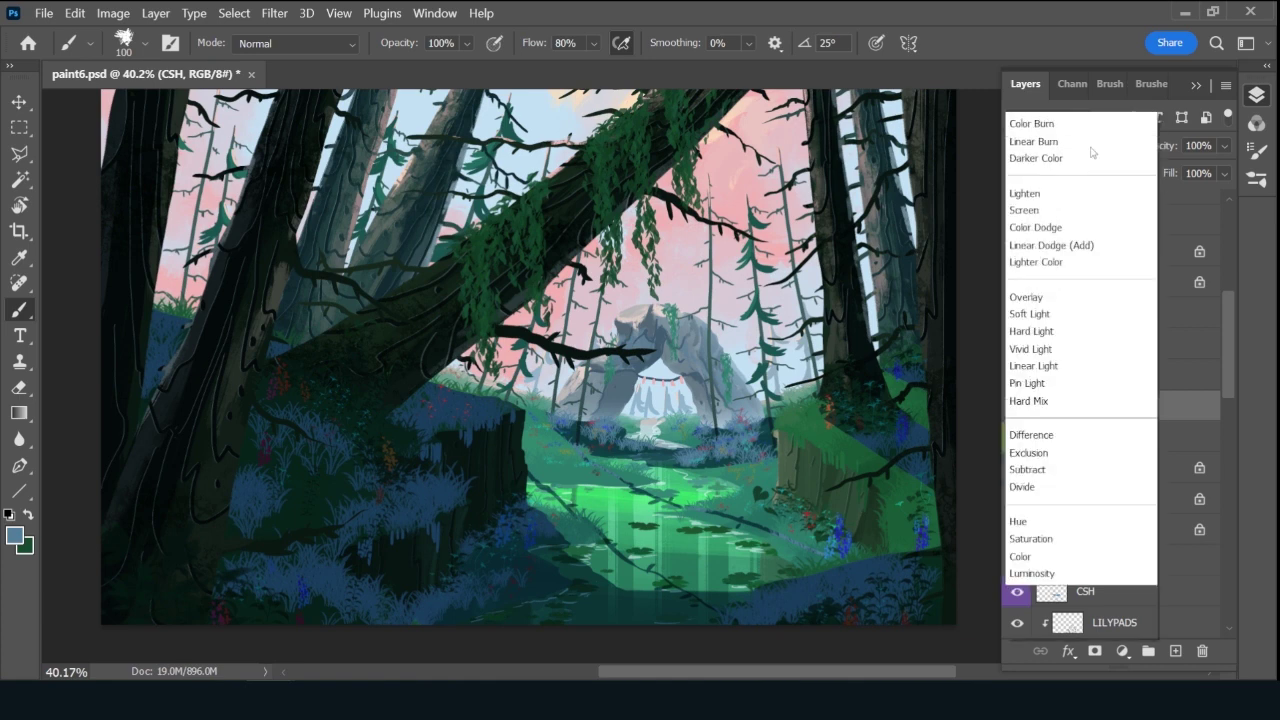
{"action": "left_click", "coordinate": [1062, 192]}
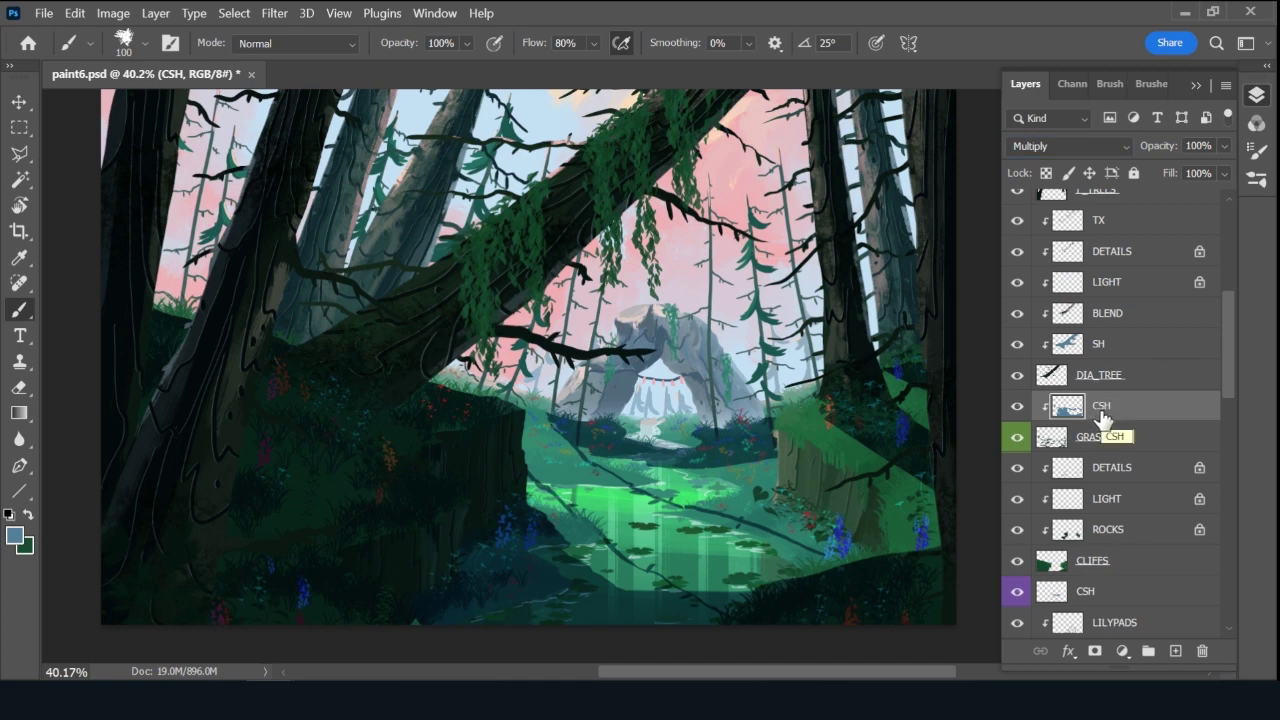
{"action": "key", "text": "ctrl+alt+z"}
{"action": "key", "text": "ctrl+alt+z"}
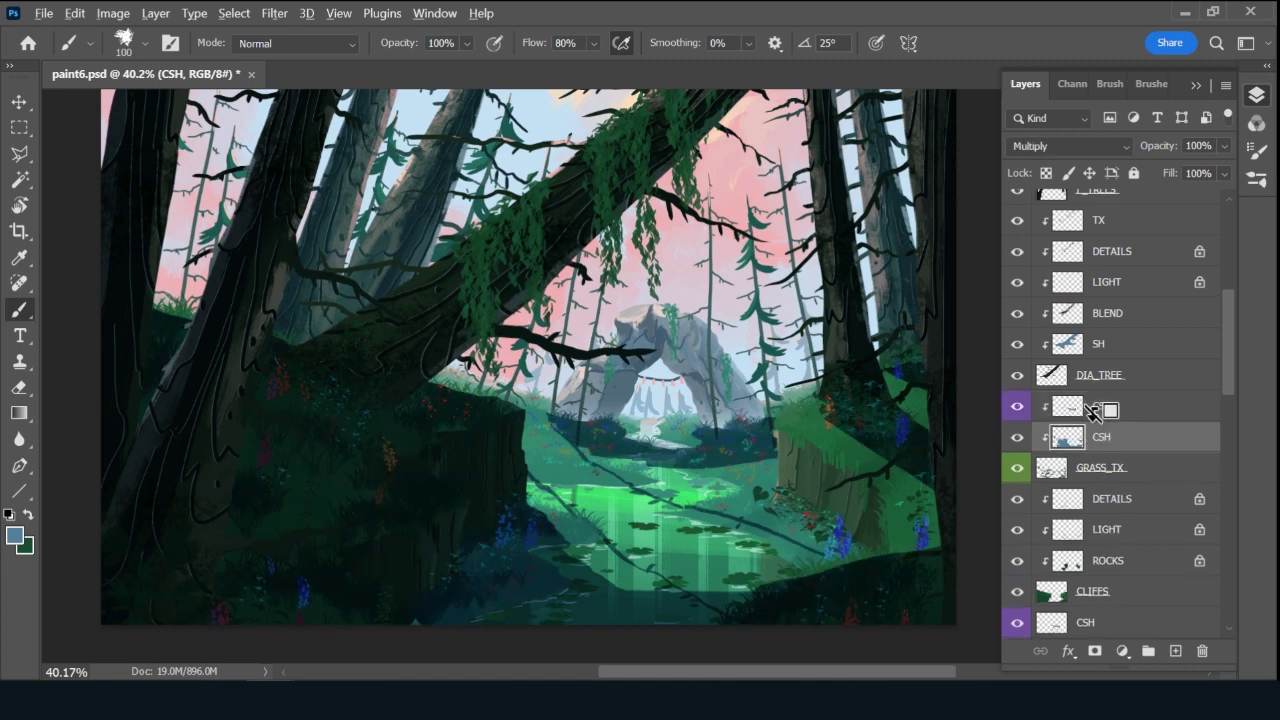
Undo the duplicated foreground CSH copy, and shade the unclipped CSH layer inside a selection loaded from the grass texture layer.
{"action": "key", "text": "ctrl+alt+z"}
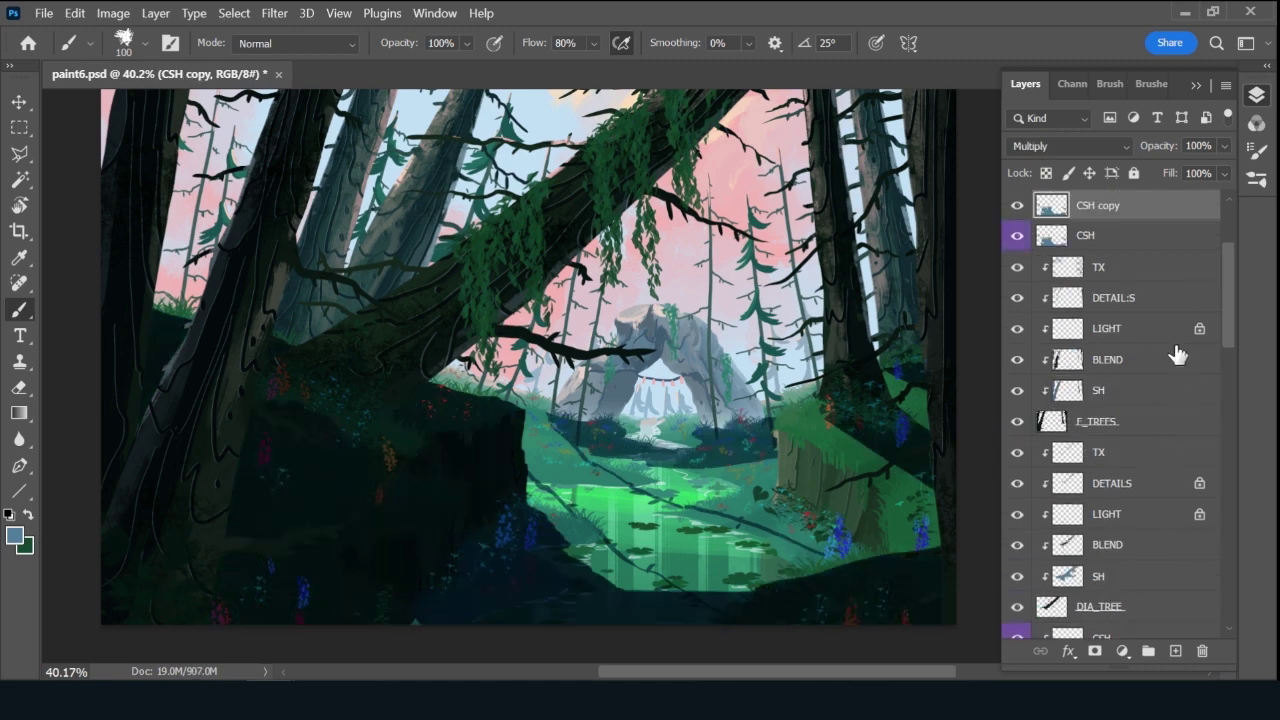
{"action": "key", "text": "ctrl+alt+z"}
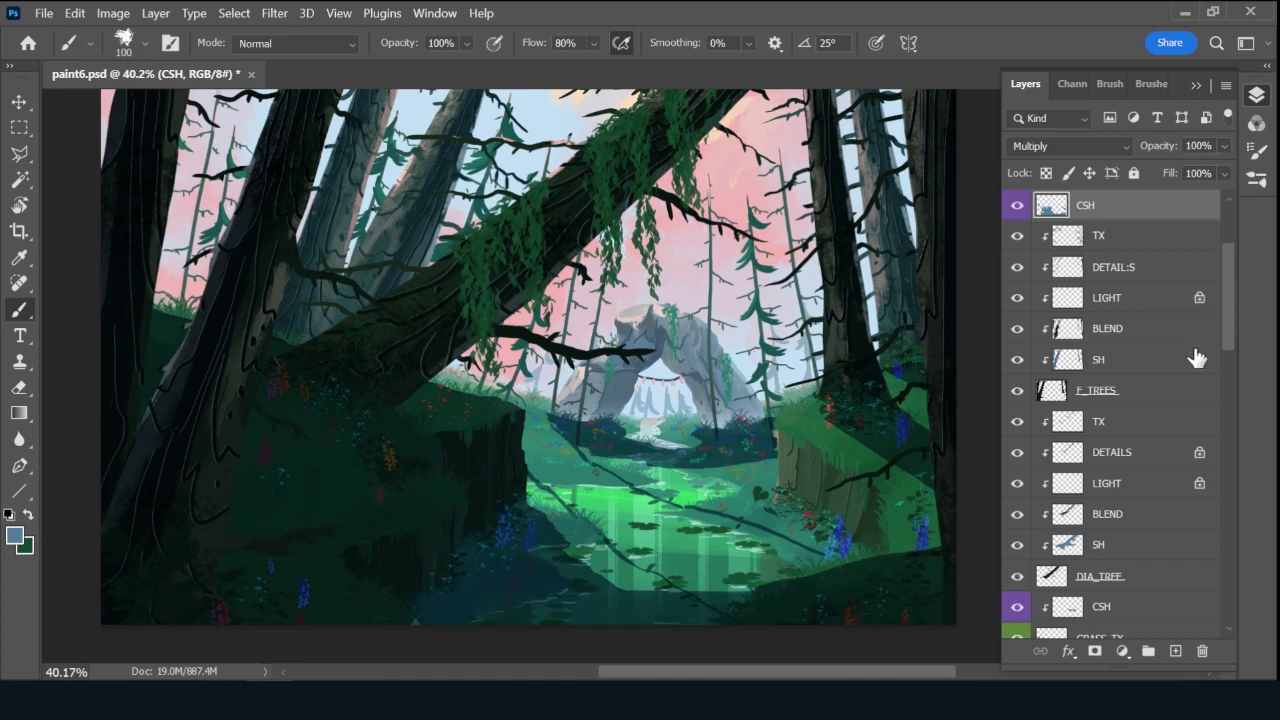
{"action": "left_click_drag", "start_coordinate": [1215, 316], "coordinate": [1226, 259]}
{"action": "left_click", "coordinate": [1055, 490], "text": "ctrl"}
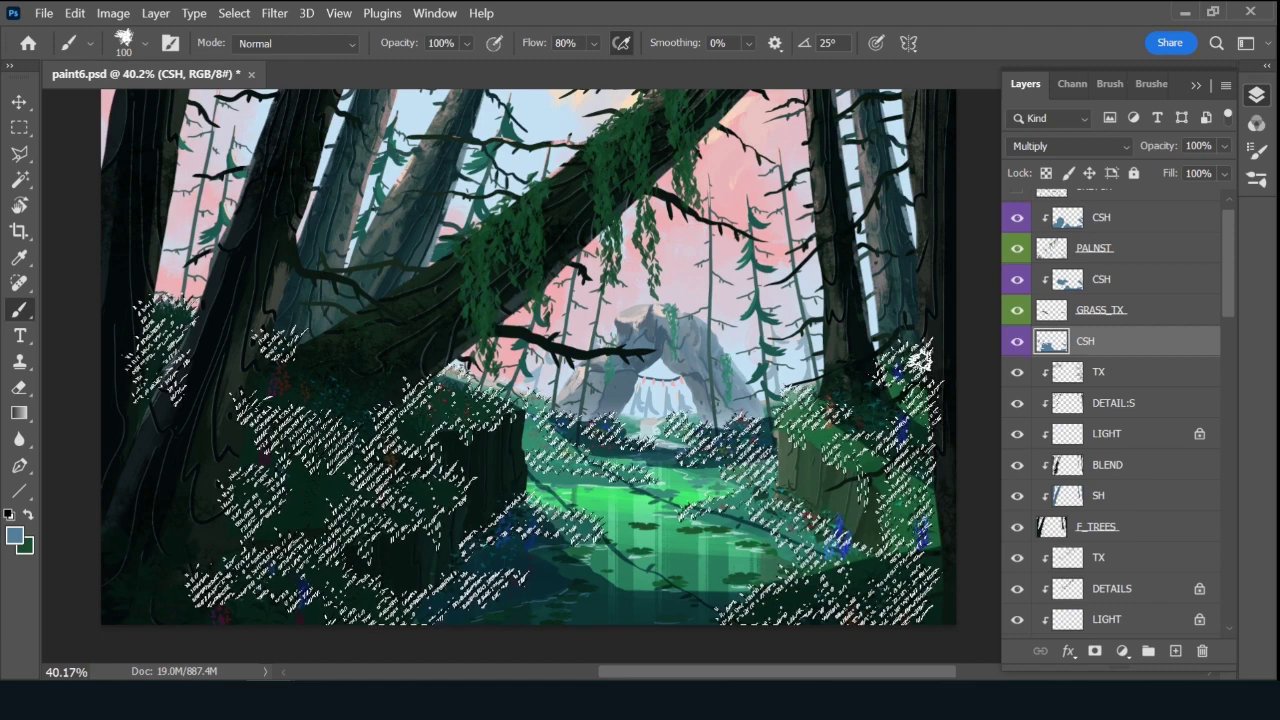
{"action": "key", "text": "ctrl+d"}
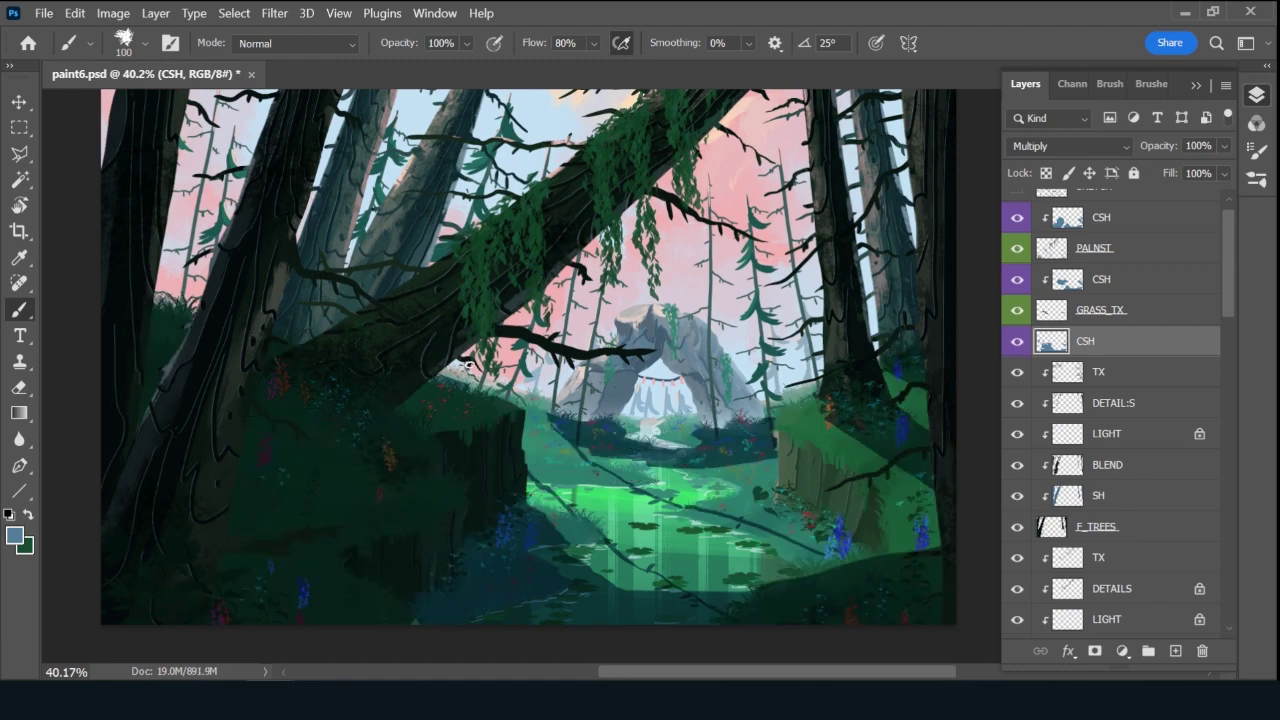
Switch to the Eraser and save the document.
{"action": "key", "text": "p"}
{"action": "key", "text": "b"}
{"action": "key", "text": "e"}
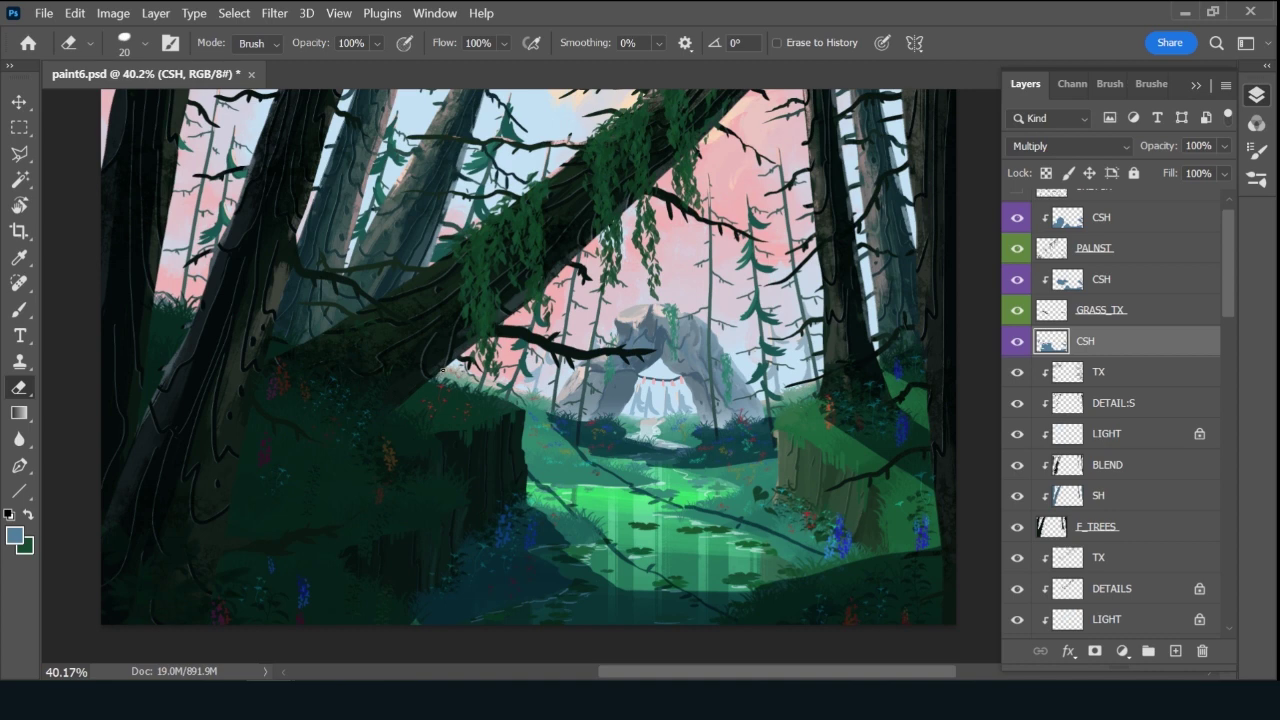
{"action": "key", "text": "ctrl+s"}
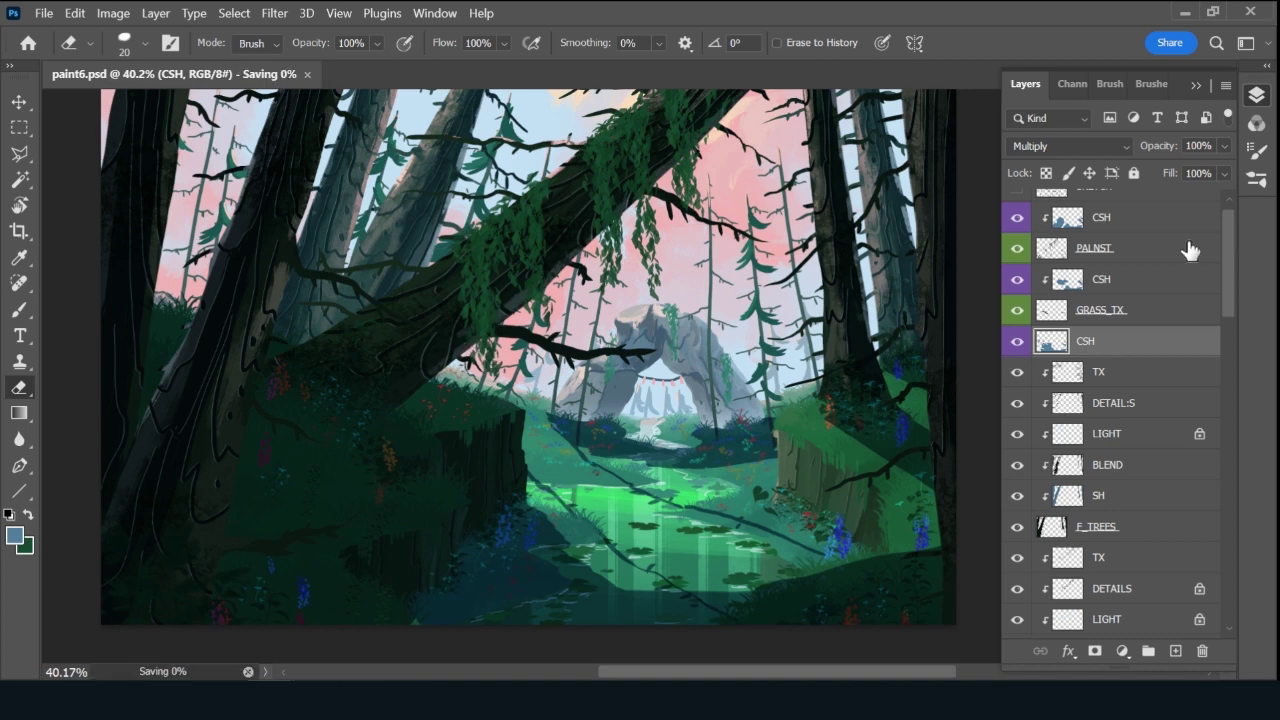
{"action": "scroll", "coordinate": [1223, 279], "scroll_direction": "up", "scroll_amount": 1}
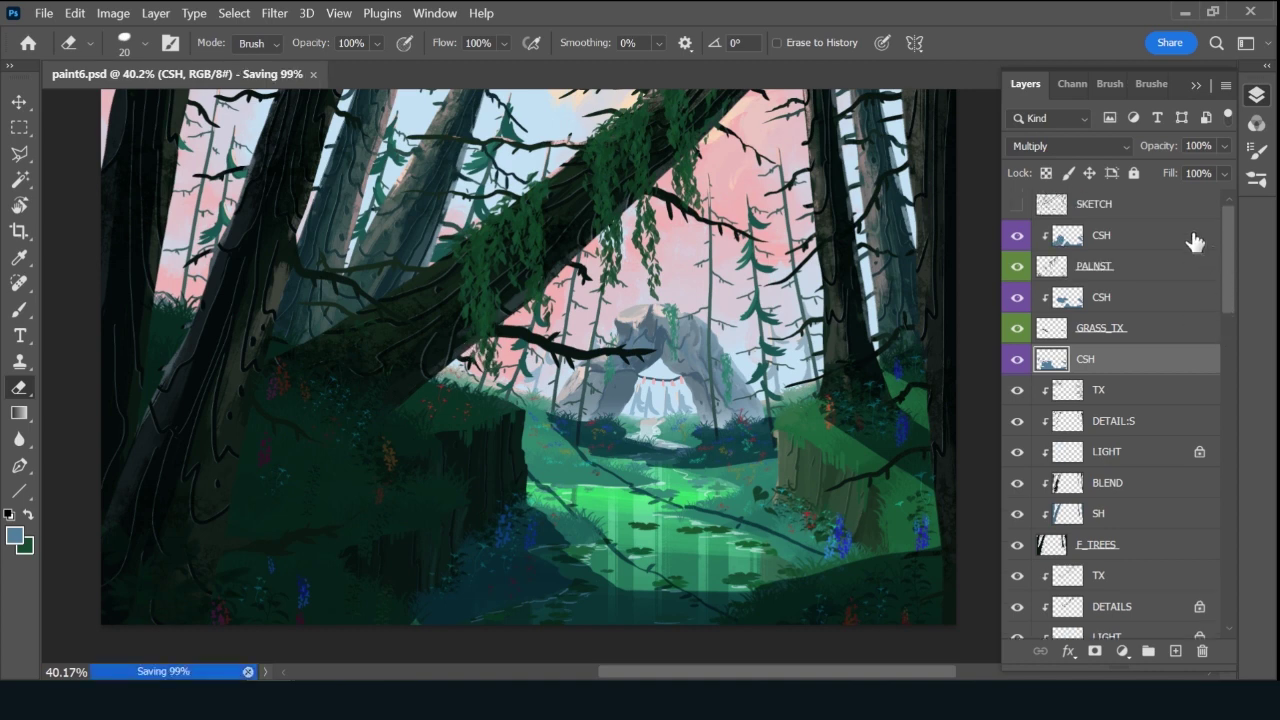
Create a new layer above the topmost CSH layer and name it ATMSO.
{"action": "key", "text": "ctrl+minus"}
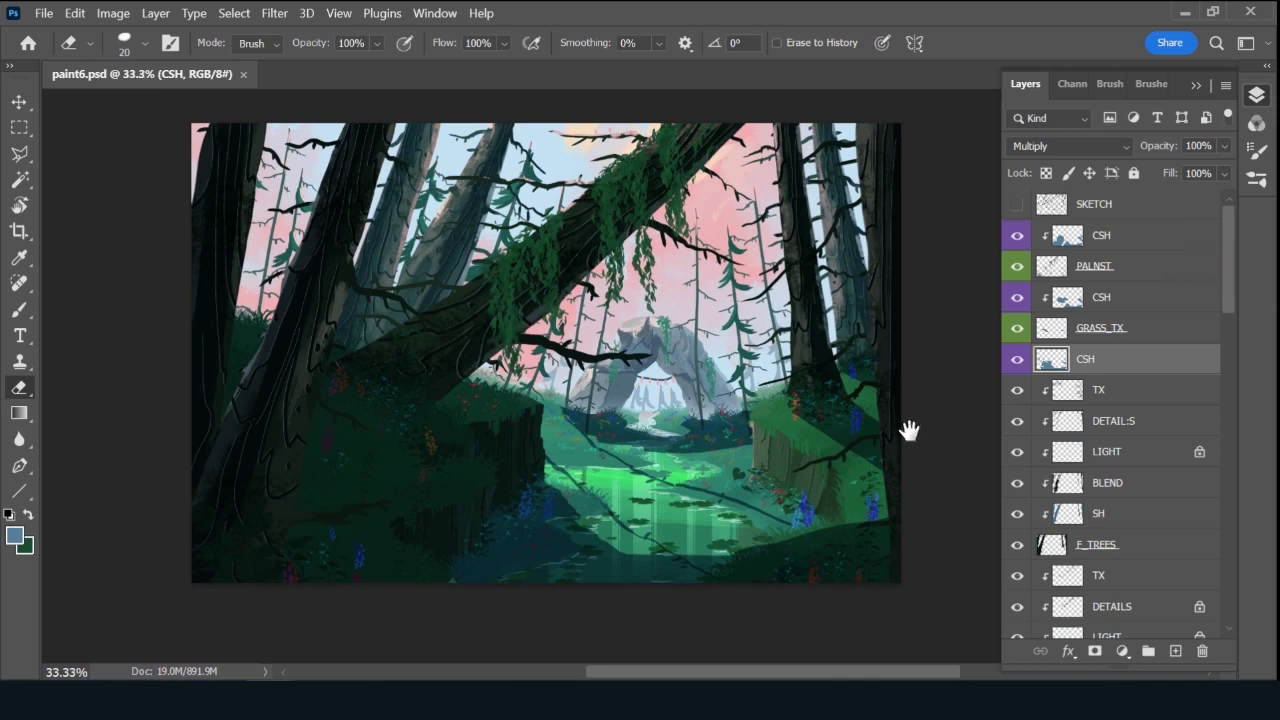
{"action": "left_click_drag", "start_coordinate": [903, 455], "coordinate": [866, 449]}
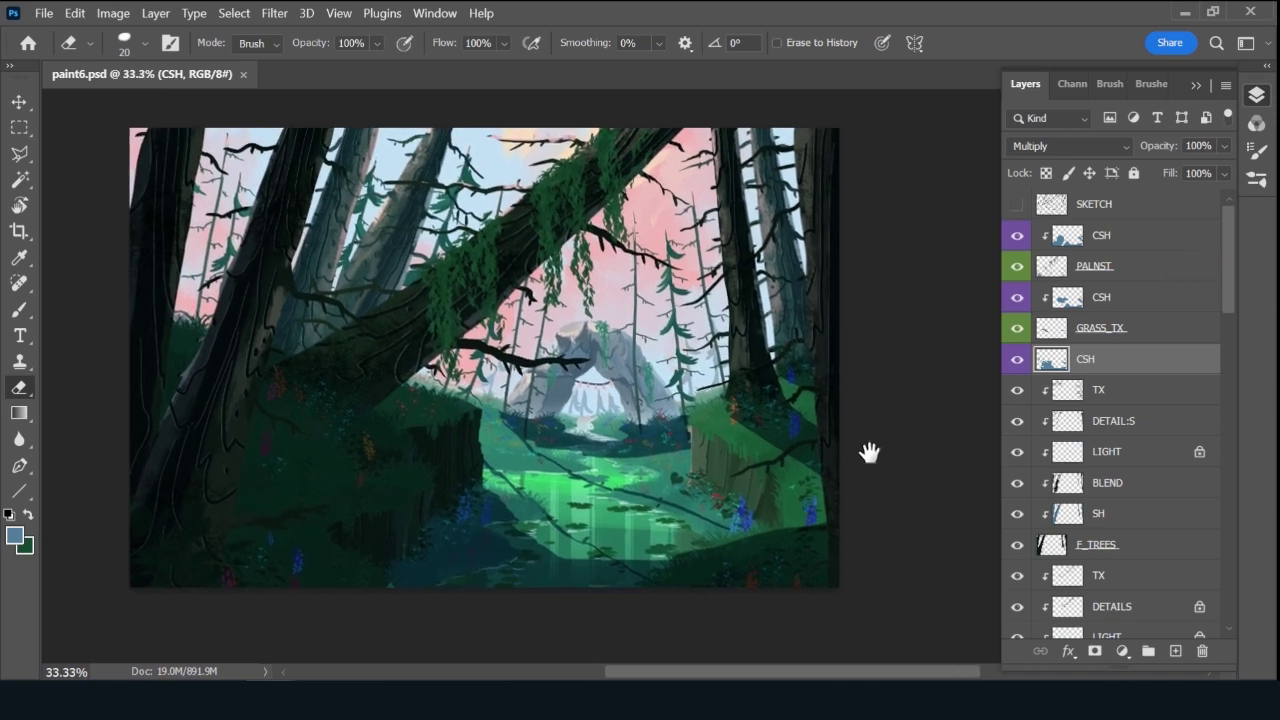
{"action": "left_click", "coordinate": [1164, 245]}
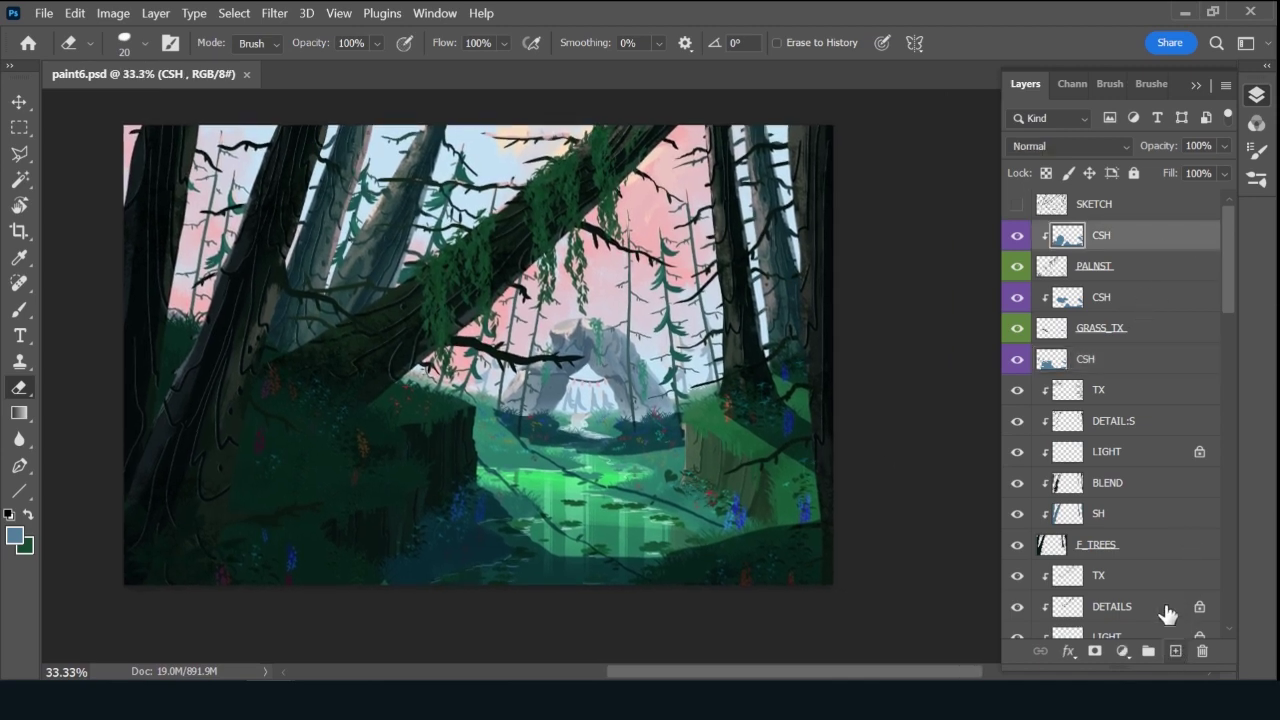
{"action": "left_click", "coordinate": [1176, 651]}
{"action": "double_click", "coordinate": [1094, 237]}
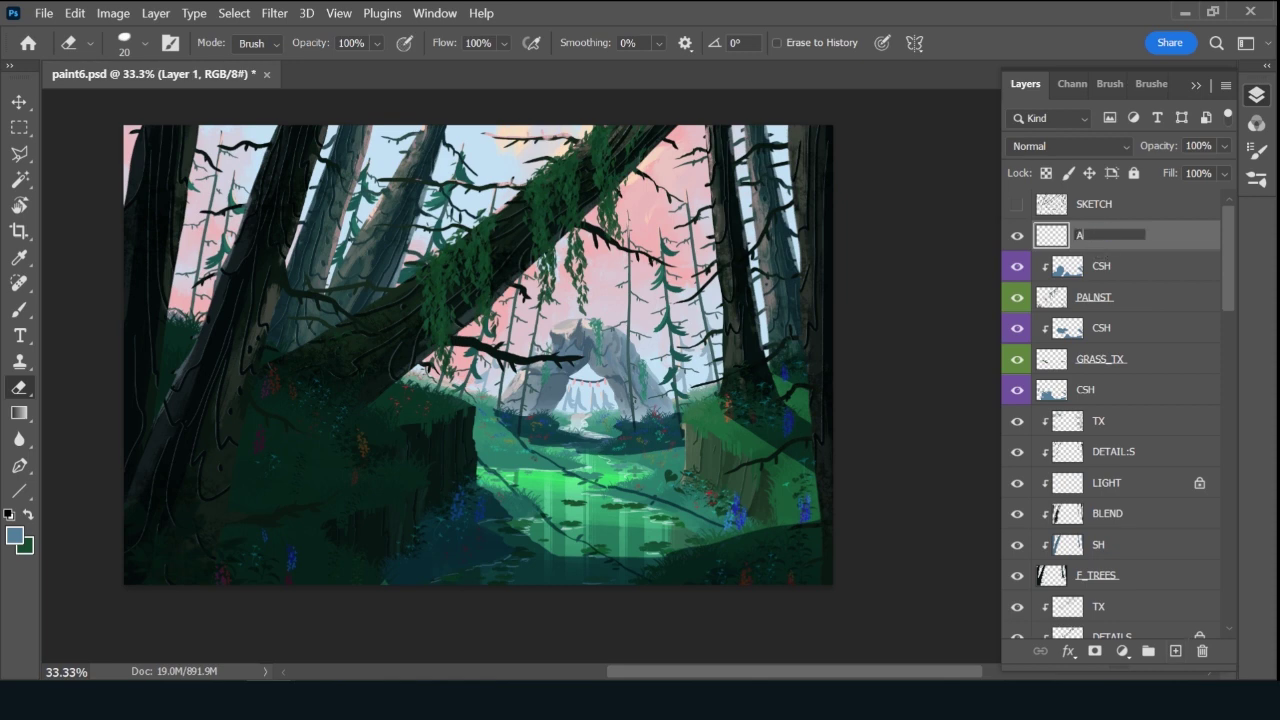
{"action": "type", "text": "ATMSO"}
{"action": "key", "text": "Return"}
Label the ATMSO layer yellow and move it directly below DIA_TREE, above the clipped CSH layer.
{"action": "right_click", "coordinate": [1102, 226]}
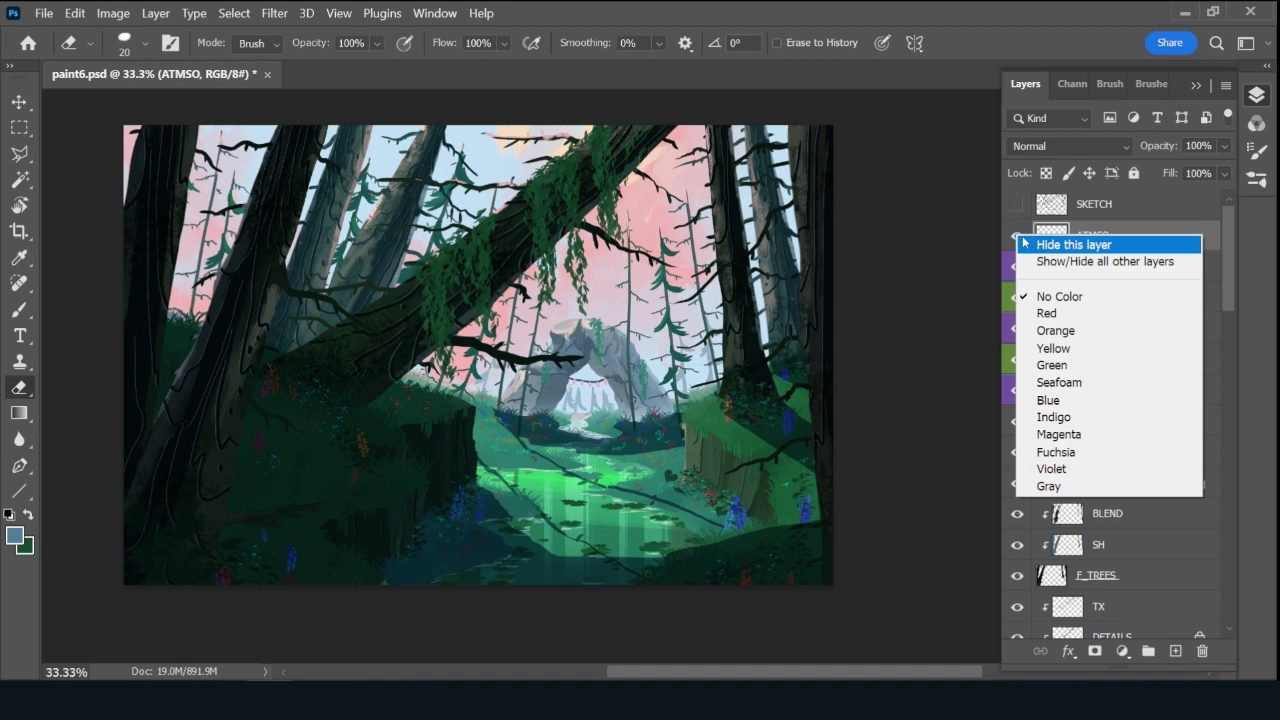
{"action": "left_click", "coordinate": [1072, 346]}
{"action": "mouse_move", "coordinate": [1160, 245]}
{"action": "left_mouse_down"}
{"action": "mouse_move", "coordinate": [1137, 643]}
{"action": "mouse_move", "coordinate": [1120, 678]}
{"action": "mouse_move", "coordinate": [1143, 543]}
{"action": "mouse_move", "coordinate": [1140, 470]}
{"action": "mouse_move", "coordinate": [1130, 645]}
{"action": "mouse_move", "coordinate": [1134, 420]}
{"action": "left_mouse_up"}
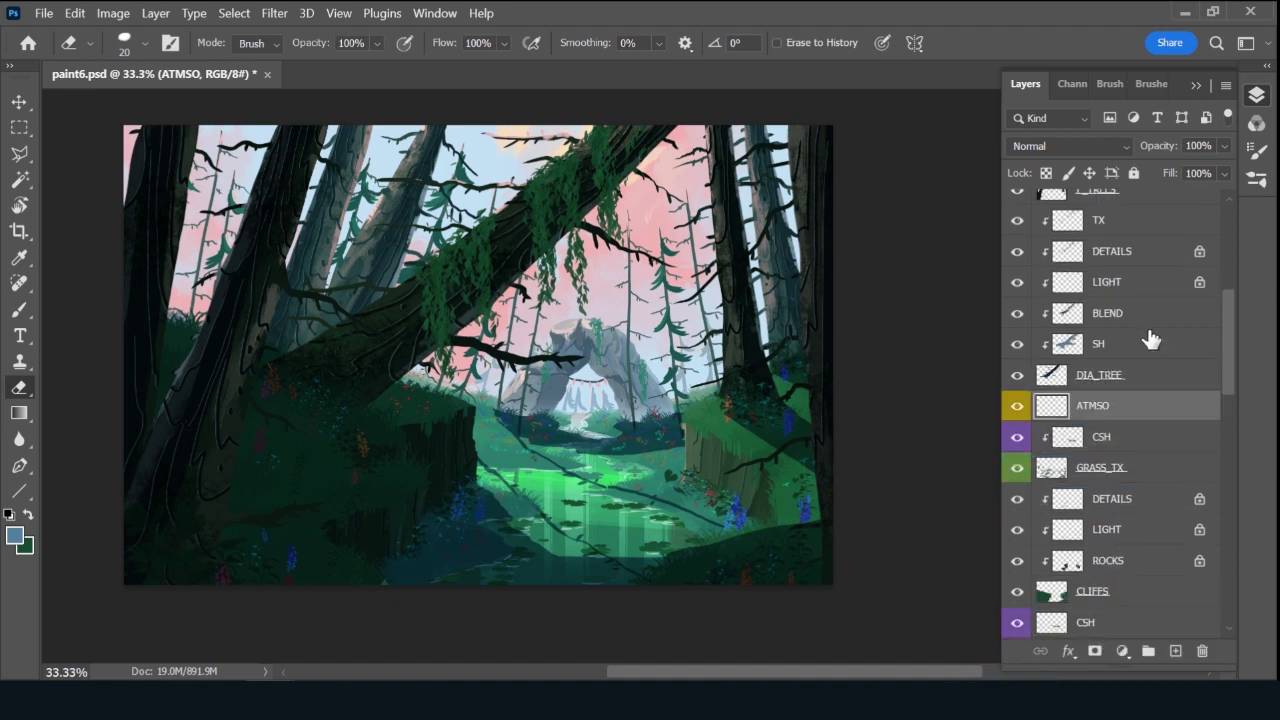
Set up the Brush with the Soft Round preset and enlarge it to 900 px.
{"action": "left_click", "coordinate": [1151, 83]}
{"action": "left_click", "coordinate": [1114, 470]}
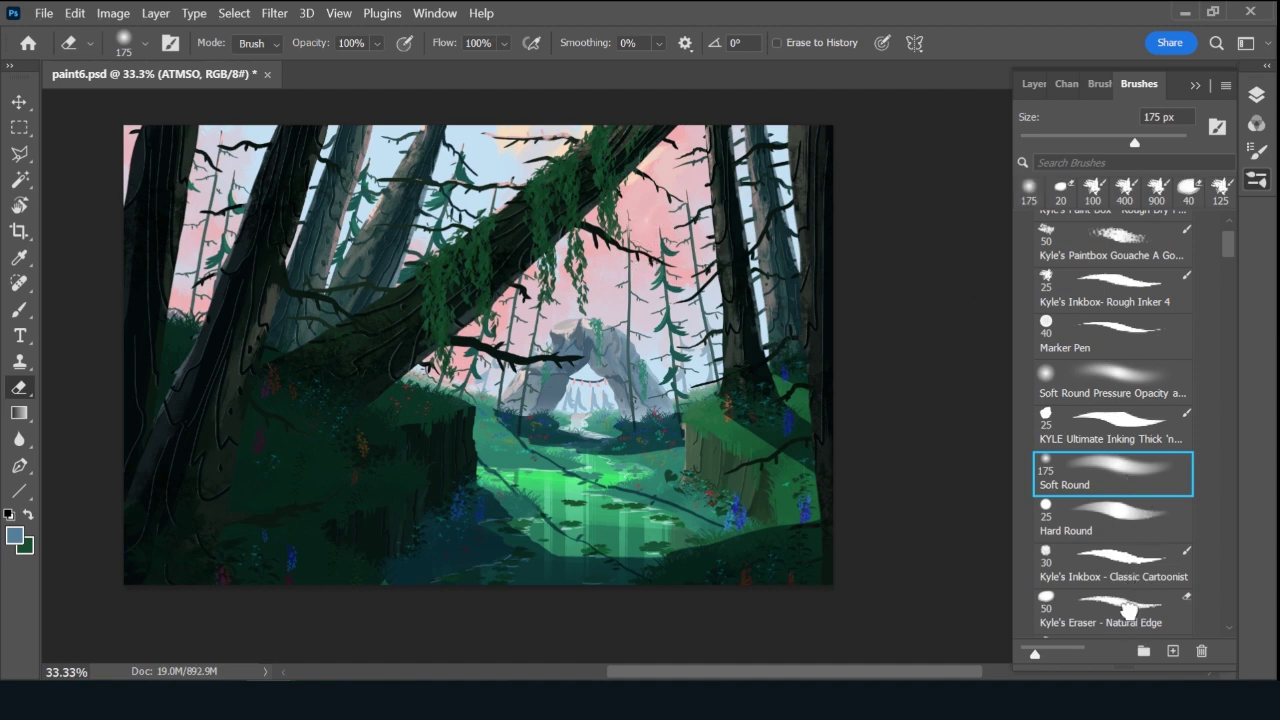
{"action": "key", "text": "b"}
{"action": "left_click", "coordinate": [1121, 470]}
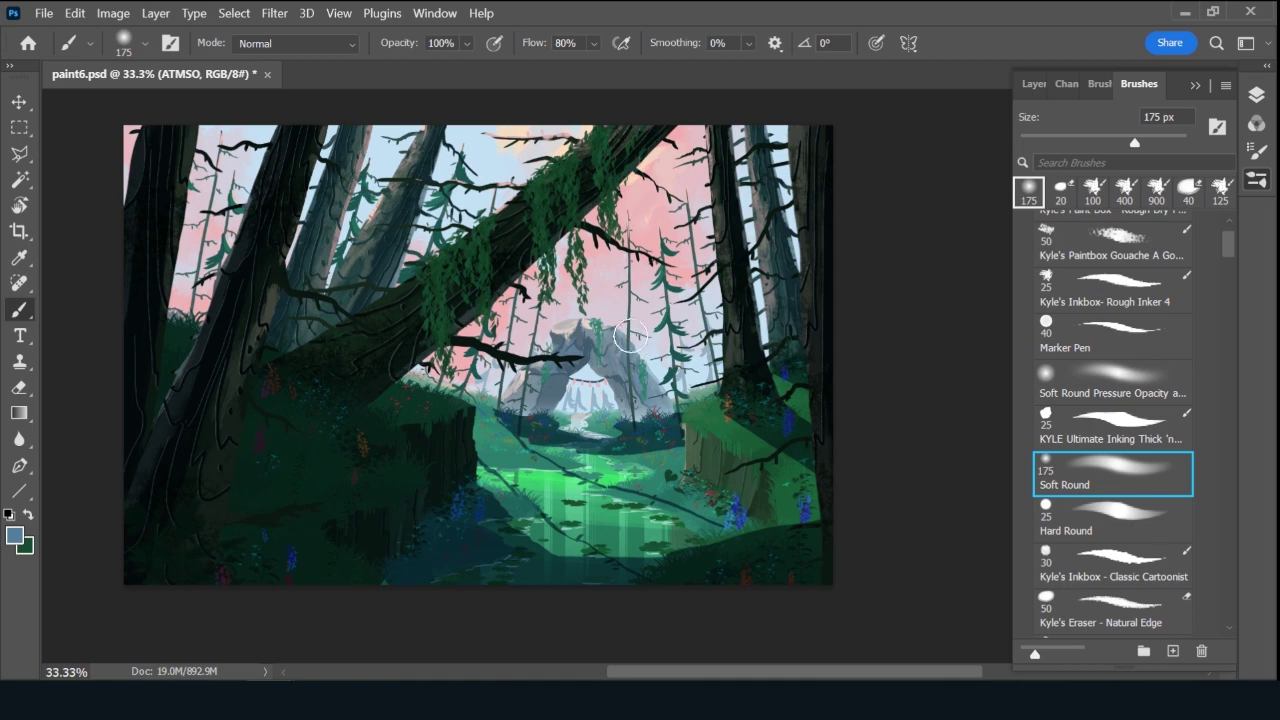
{"action": "key", "text": "bracketright"}
{"action": "key", "text": "bracketright"}
{"action": "key", "text": "bracketright"}
{"action": "key", "text": "bracketright"}
{"action": "key", "text": "bracketright"}
{"action": "key", "text": "bracketright"}
{"action": "key", "text": "bracketright"}
{"action": "key", "text": "bracketright"}
{"action": "key", "text": "bracketright"}
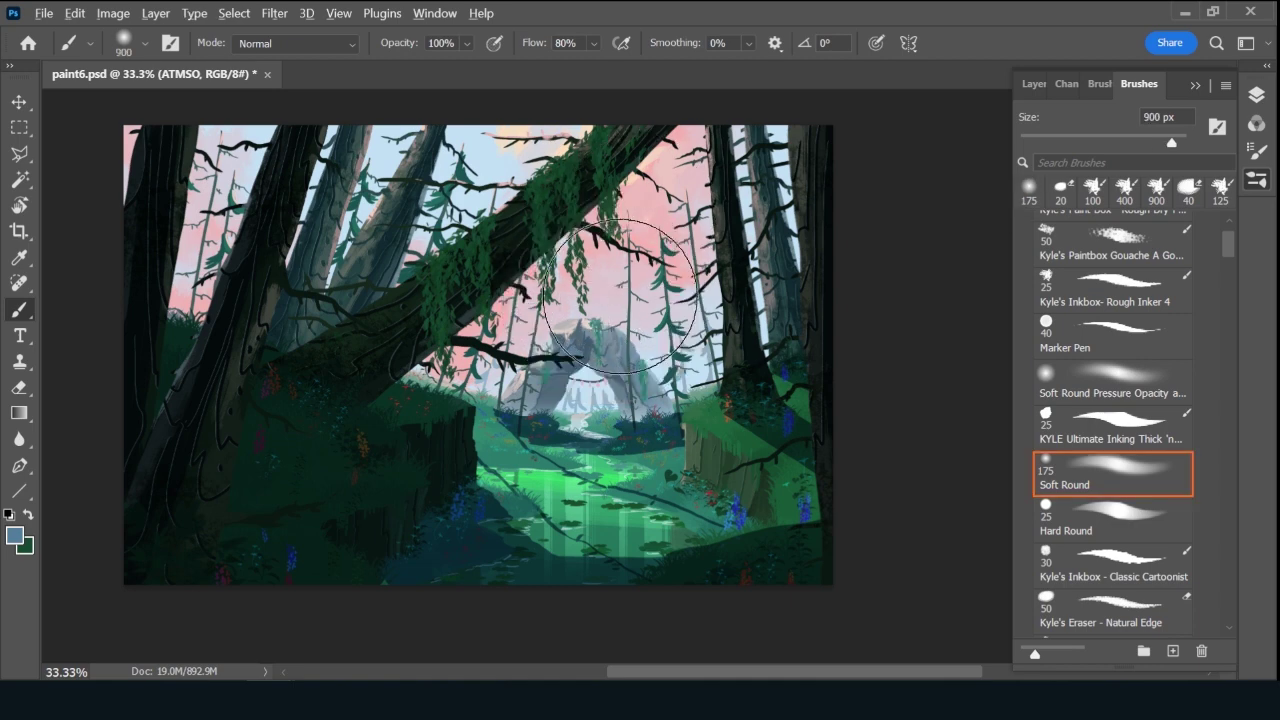
Paint haze over the distant arch and path in pink sampled from the sky at 20% brush opacity, and set ATMSO opacity to 70%.
{"action": "left_click", "coordinate": [600, 220], "text": "alt"}
{"action": "key", "text": "2"}
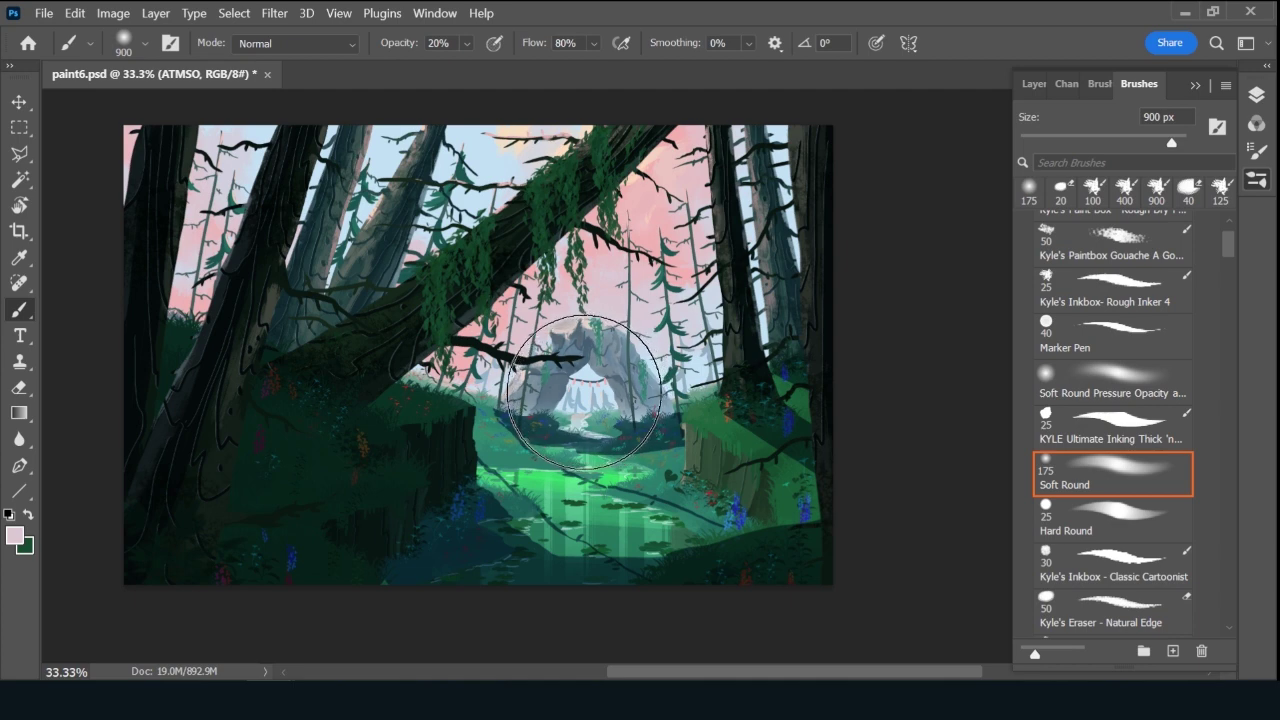
{"action": "mouse_move", "coordinate": [584, 392]}
{"action": "left_mouse_down"}
{"action": "mouse_move", "coordinate": [517, 405]}
{"action": "mouse_move", "coordinate": [624, 393]}
{"action": "mouse_move", "coordinate": [660, 403]}
{"action": "mouse_move", "coordinate": [686, 382]}
{"action": "mouse_move", "coordinate": [590, 359]}
{"action": "mouse_move", "coordinate": [534, 399]}
{"action": "mouse_move", "coordinate": [537, 431]}
{"action": "mouse_move", "coordinate": [438, 356]}
{"action": "left_mouse_up"}
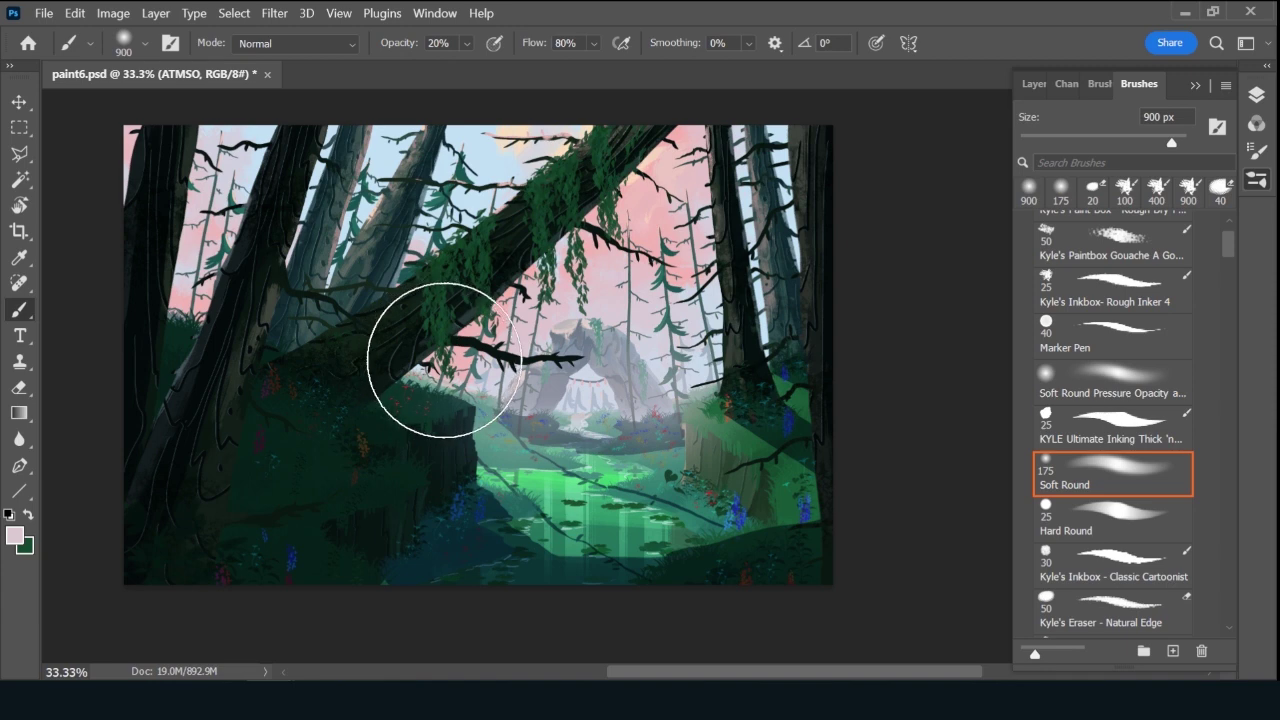
{"action": "mouse_move", "coordinate": [633, 398]}
{"action": "left_mouse_down"}
{"action": "mouse_move", "coordinate": [684, 420]}
{"action": "mouse_move", "coordinate": [648, 437]}
{"action": "left_mouse_up"}
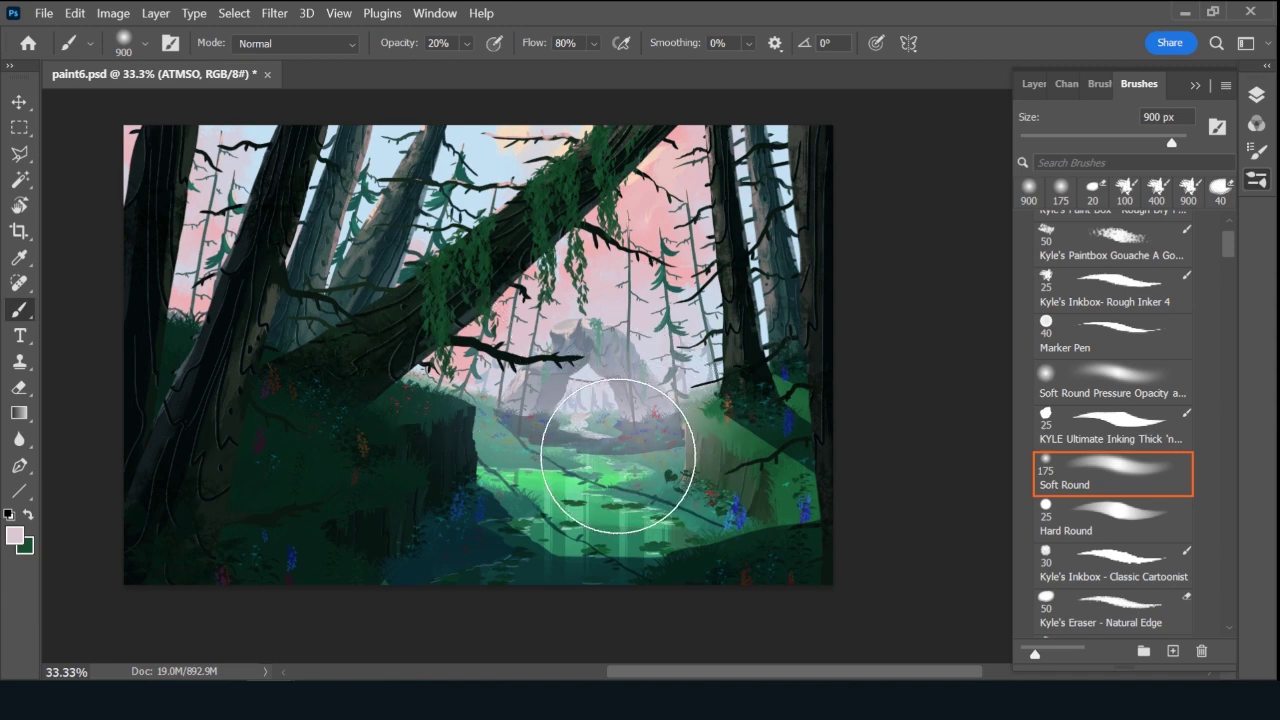
{"action": "left_click", "coordinate": [1033, 84]}
{"action": "left_click_drag", "start_coordinate": [1169, 148], "coordinate": [1140, 149]}
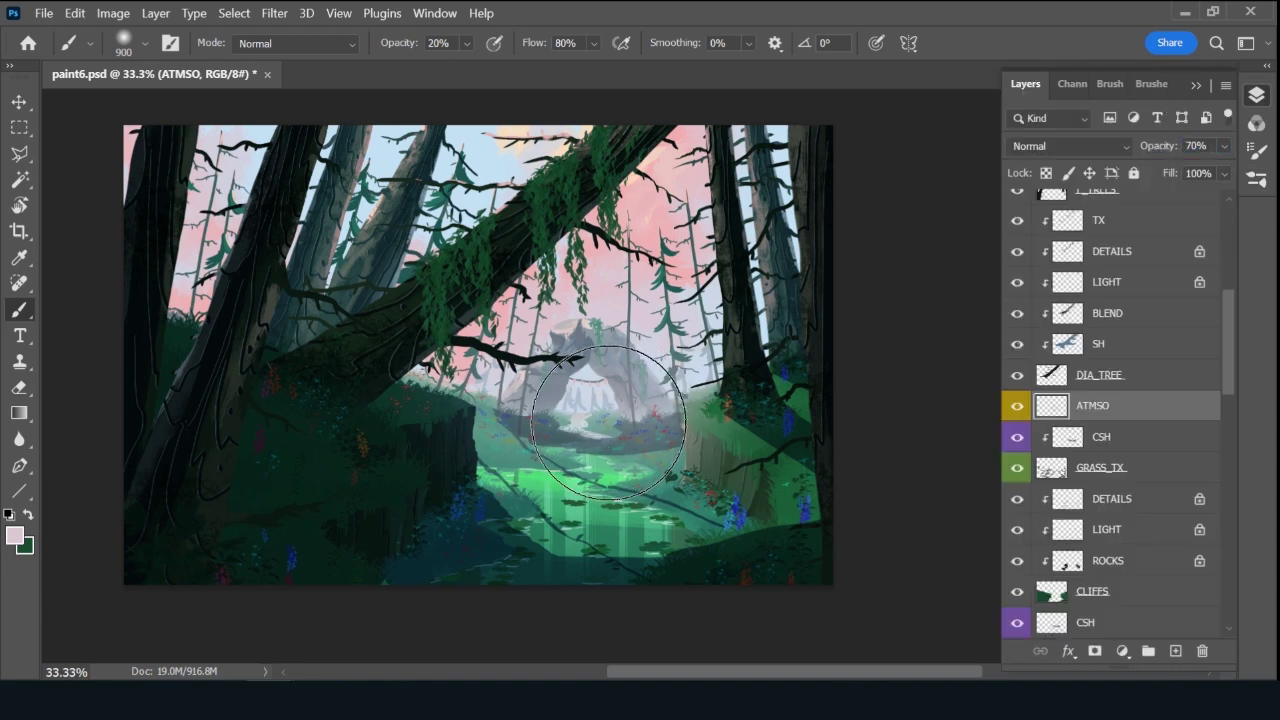
Switch to the recent 100 px textured brush and back to the 900 px Soft Round brush at 100% opacity.
{"action": "left_click", "coordinate": [1151, 84]}
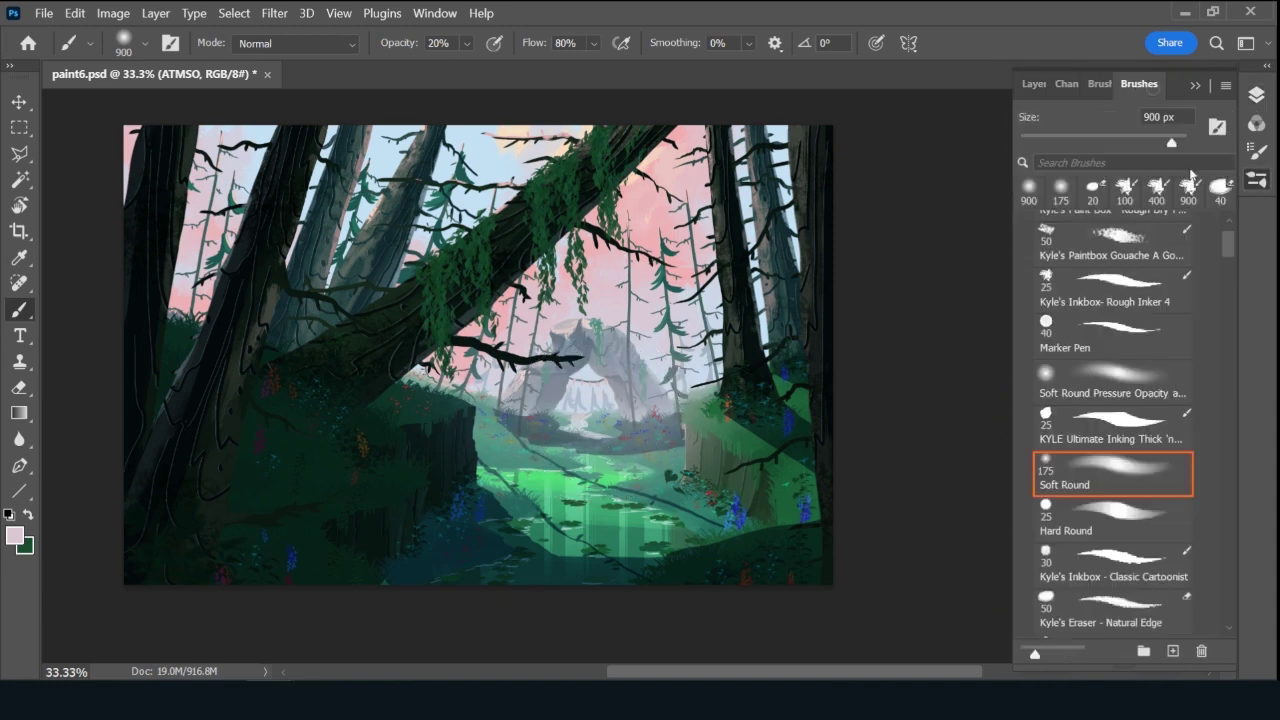
{"action": "left_click", "coordinate": [1128, 192]}
{"action": "left_click", "coordinate": [1035, 86]}
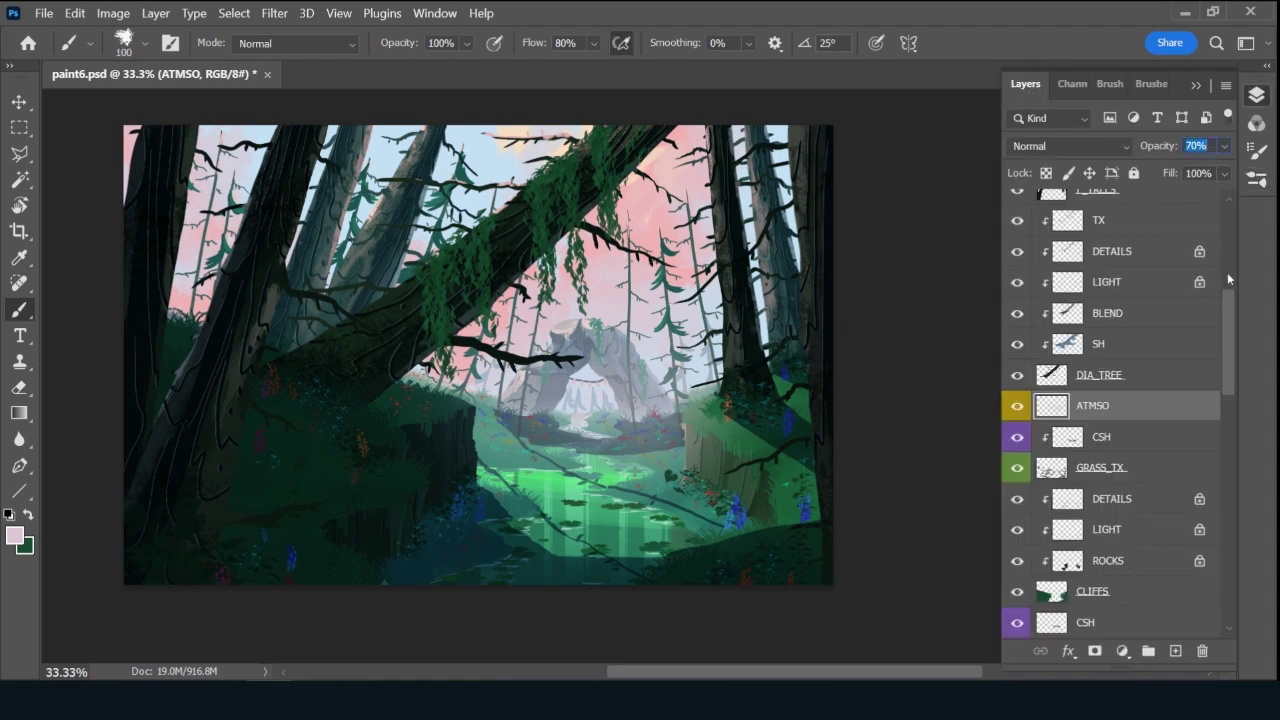
{"action": "left_click_drag", "start_coordinate": [1229, 279], "coordinate": [1220, 177]}
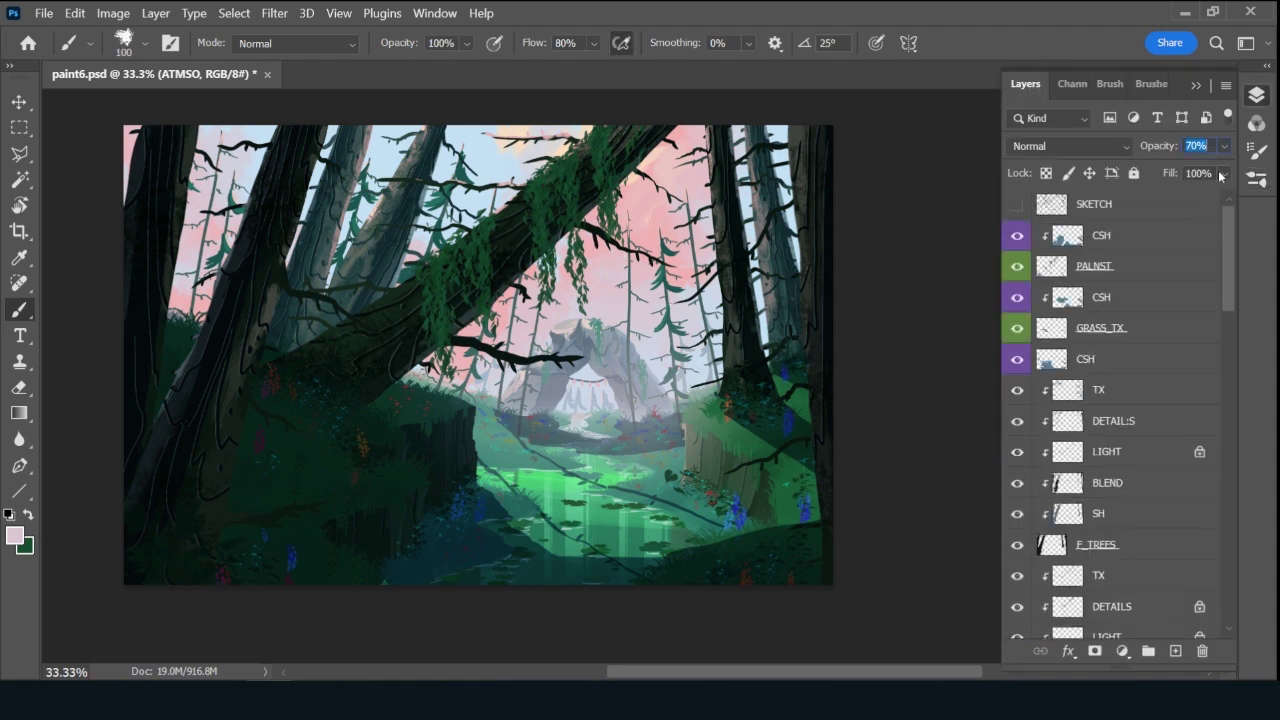
{"action": "left_click", "coordinate": [1154, 246]}
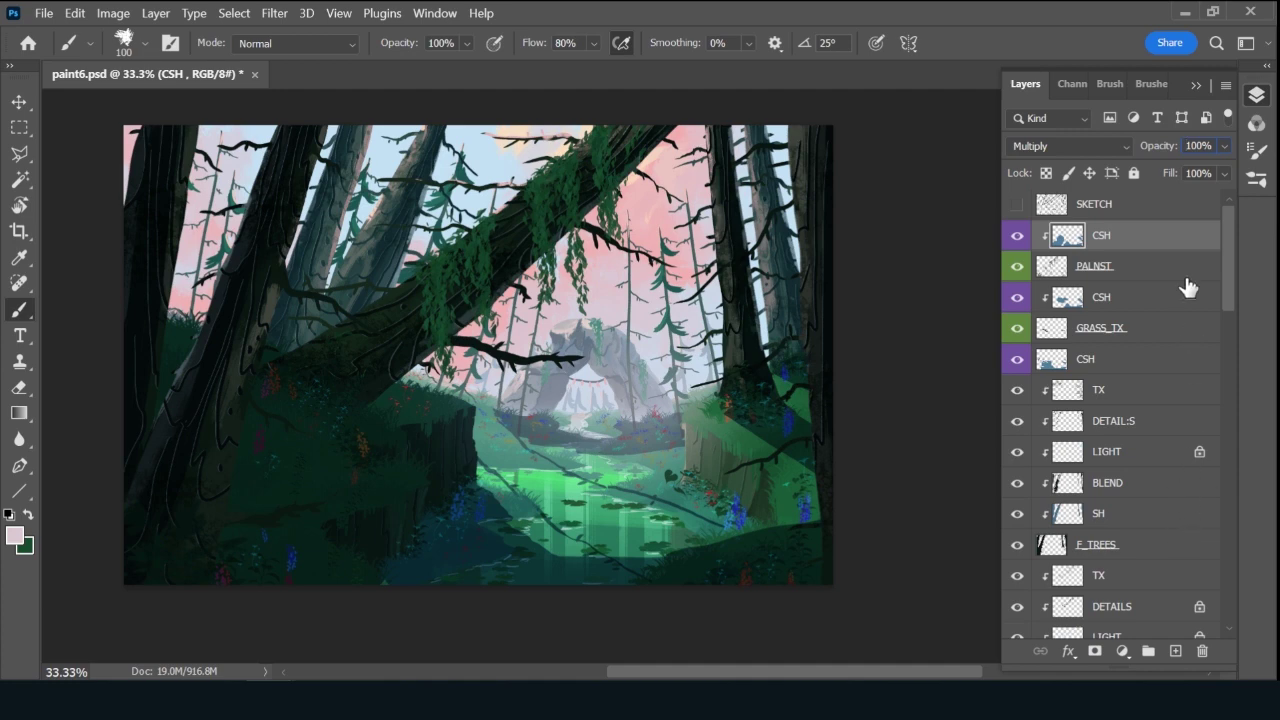
{"action": "left_click", "coordinate": [1156, 84]}
{"action": "left_click", "coordinate": [1074, 198]}
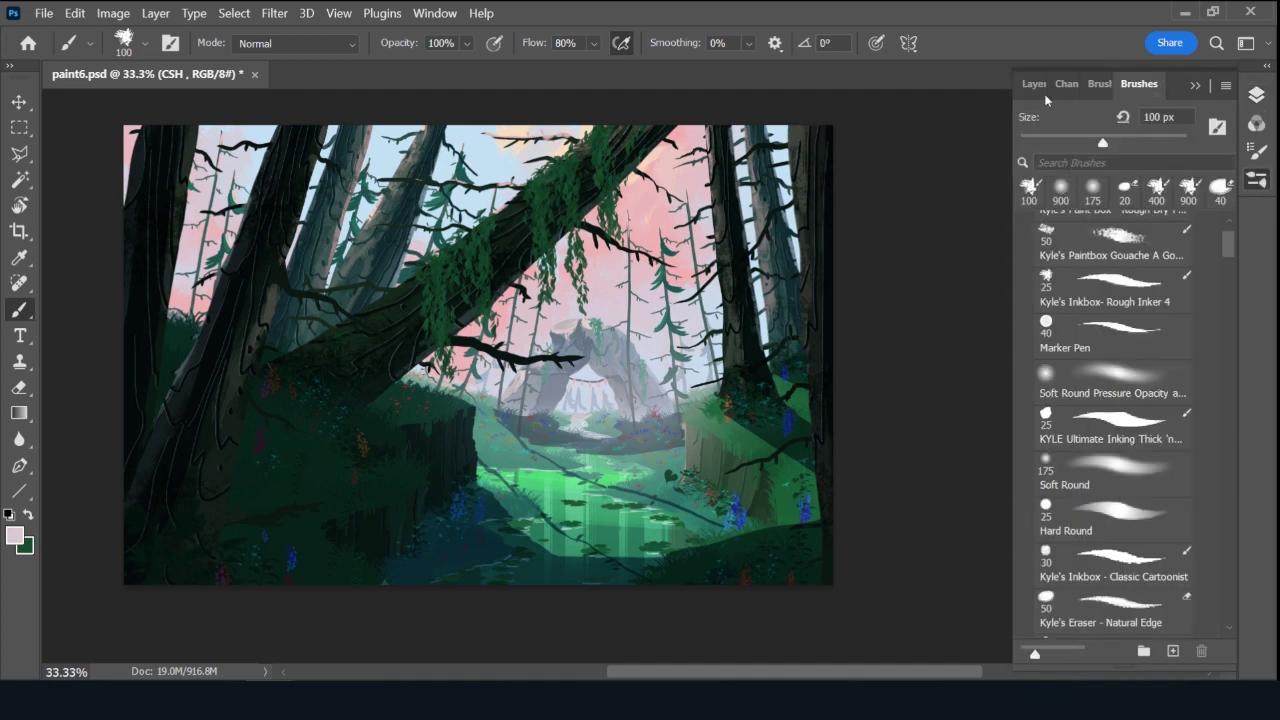
{"action": "left_click", "coordinate": [1030, 85]}
Create a clipped layer above the TX layer of F_TREES, name it WATER, and label it blue.
{"action": "left_click_drag", "start_coordinate": [1225, 287], "coordinate": [1223, 309]}
{"action": "left_click", "coordinate": [1136, 310]}
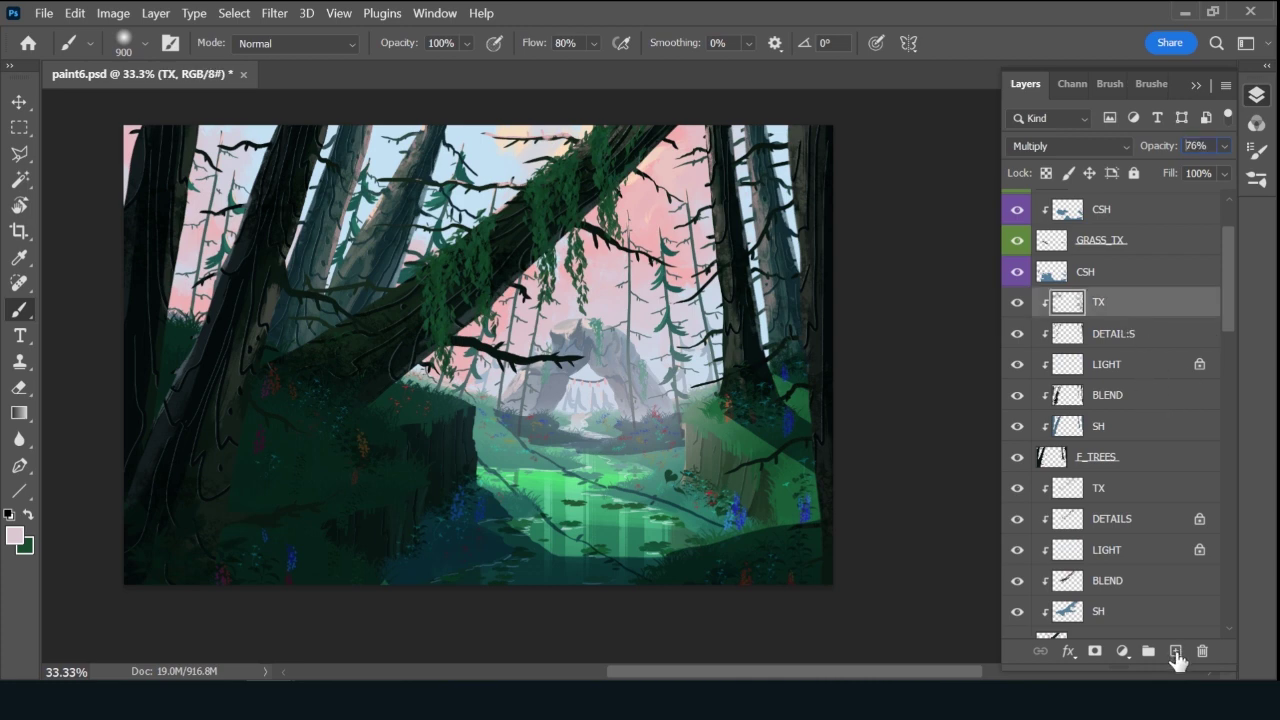
{"action": "left_click", "coordinate": [1175, 651]}
{"action": "left_click", "coordinate": [1134, 309], "text": "alt"}
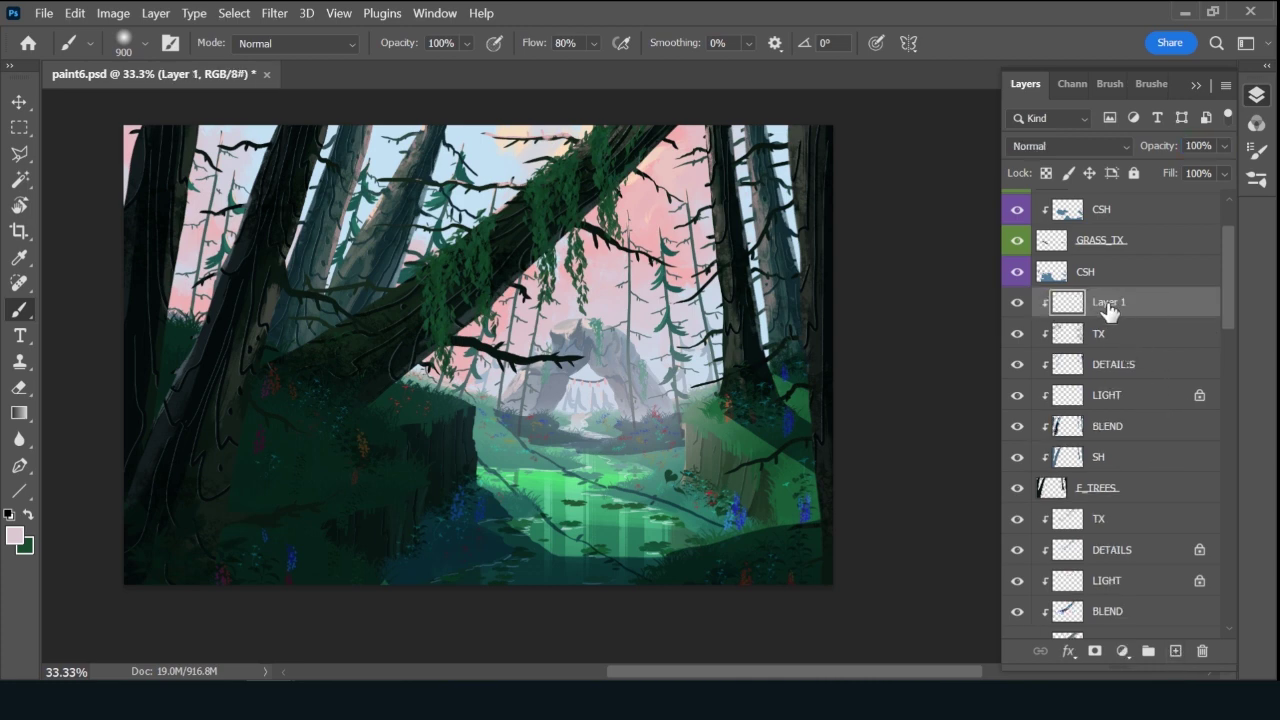
{"action": "double_click", "coordinate": [1108, 302]}
{"action": "key", "text": "Return"}
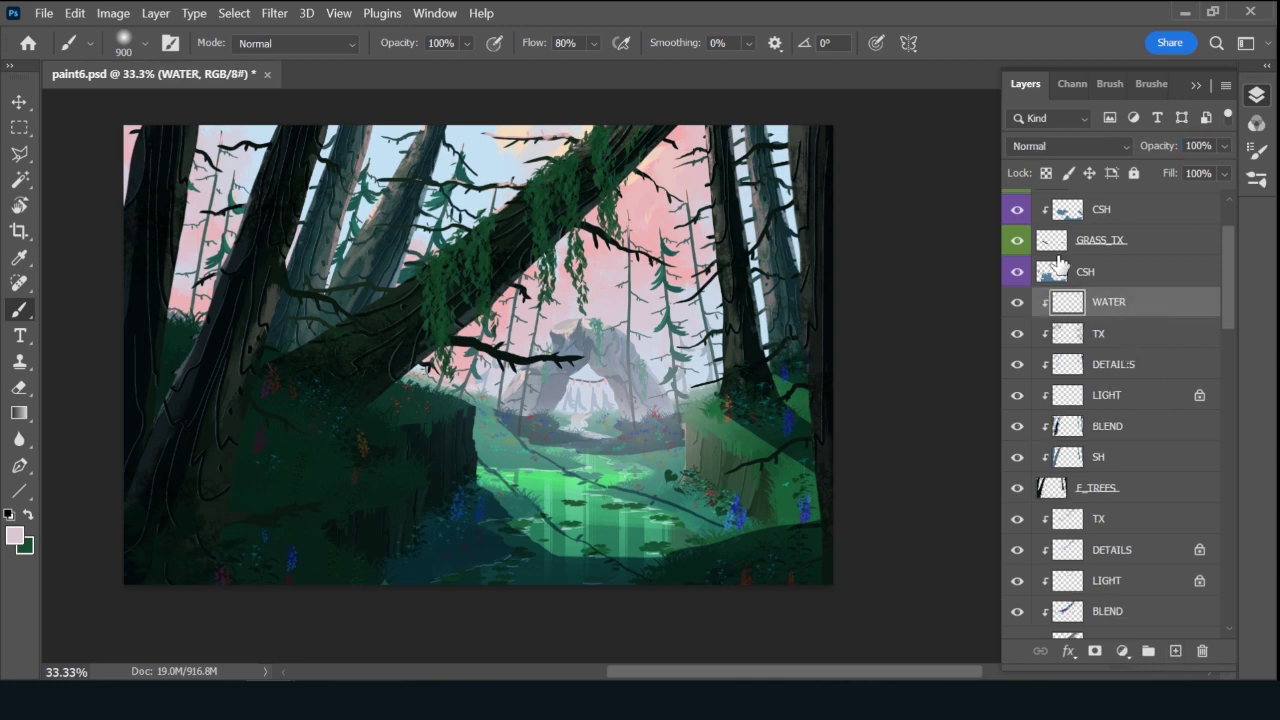
{"action": "right_click", "coordinate": [1021, 306]}
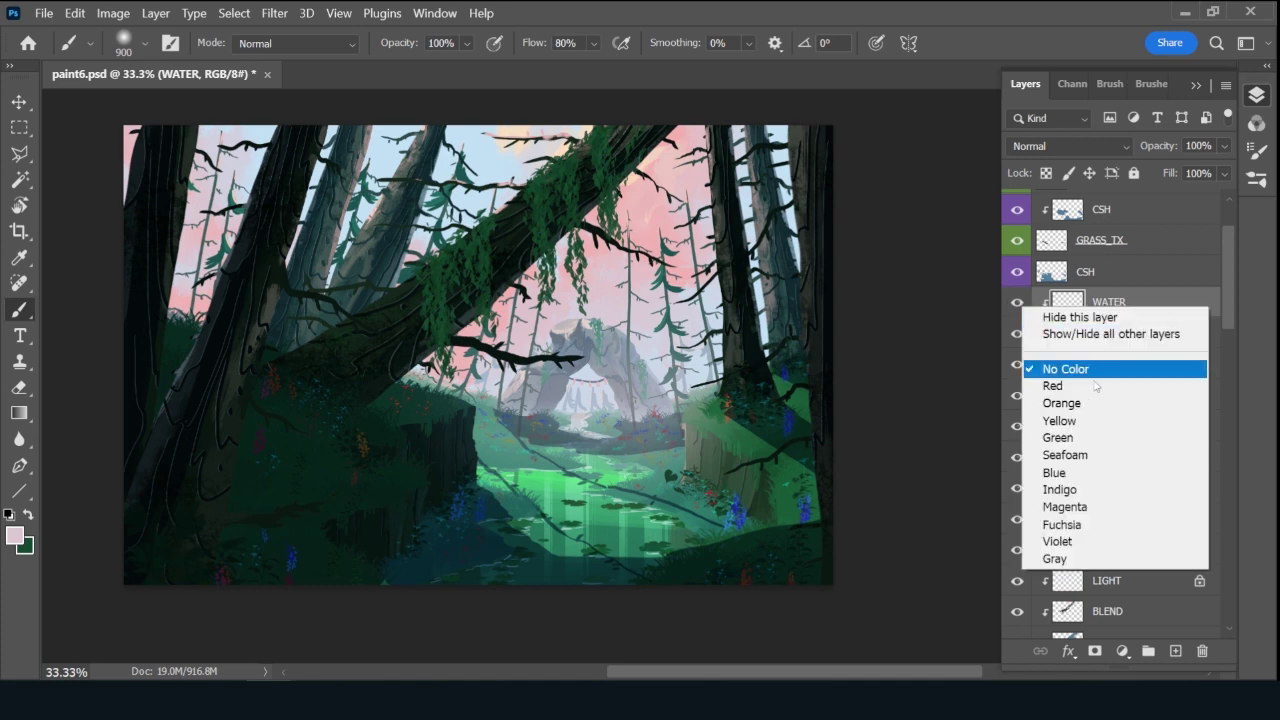
{"action": "left_click", "coordinate": [1080, 476]}
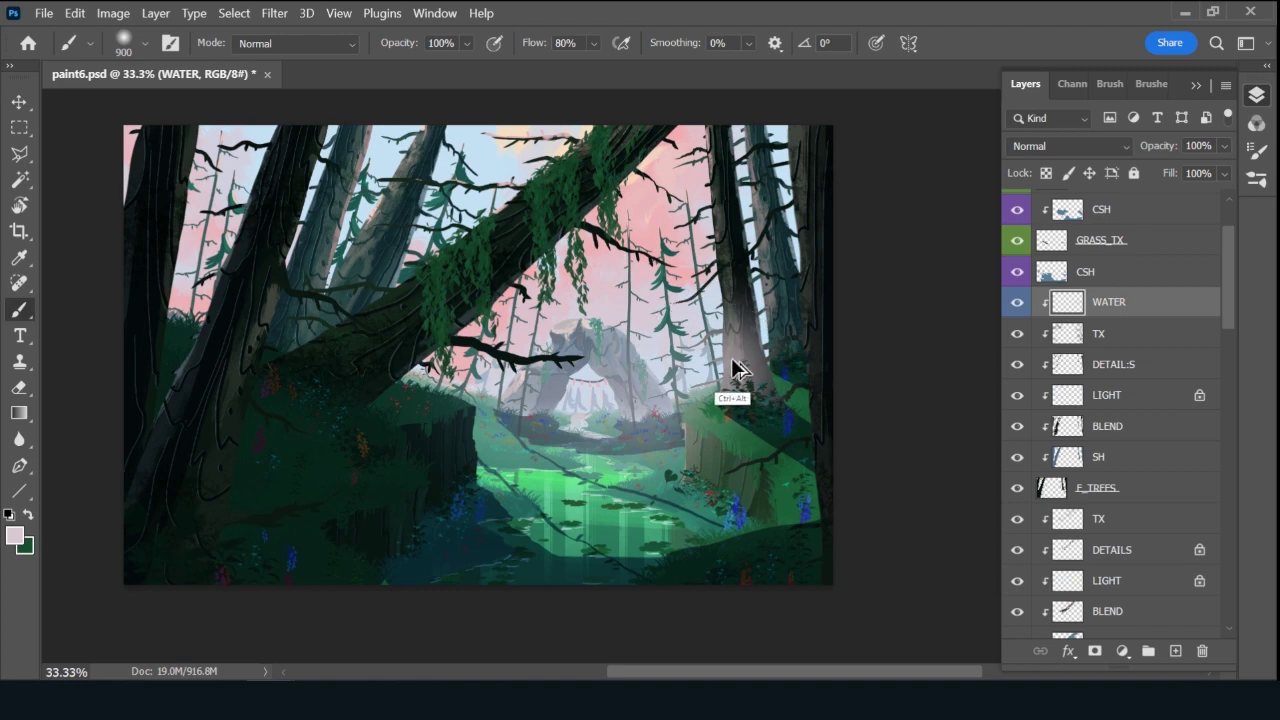
Paint a green glow sampled from the water onto the lower foreground trunks on both banks, and set WATER layer opacity to 45%.
{"action": "left_click", "coordinate": [606, 538], "text": "alt"}
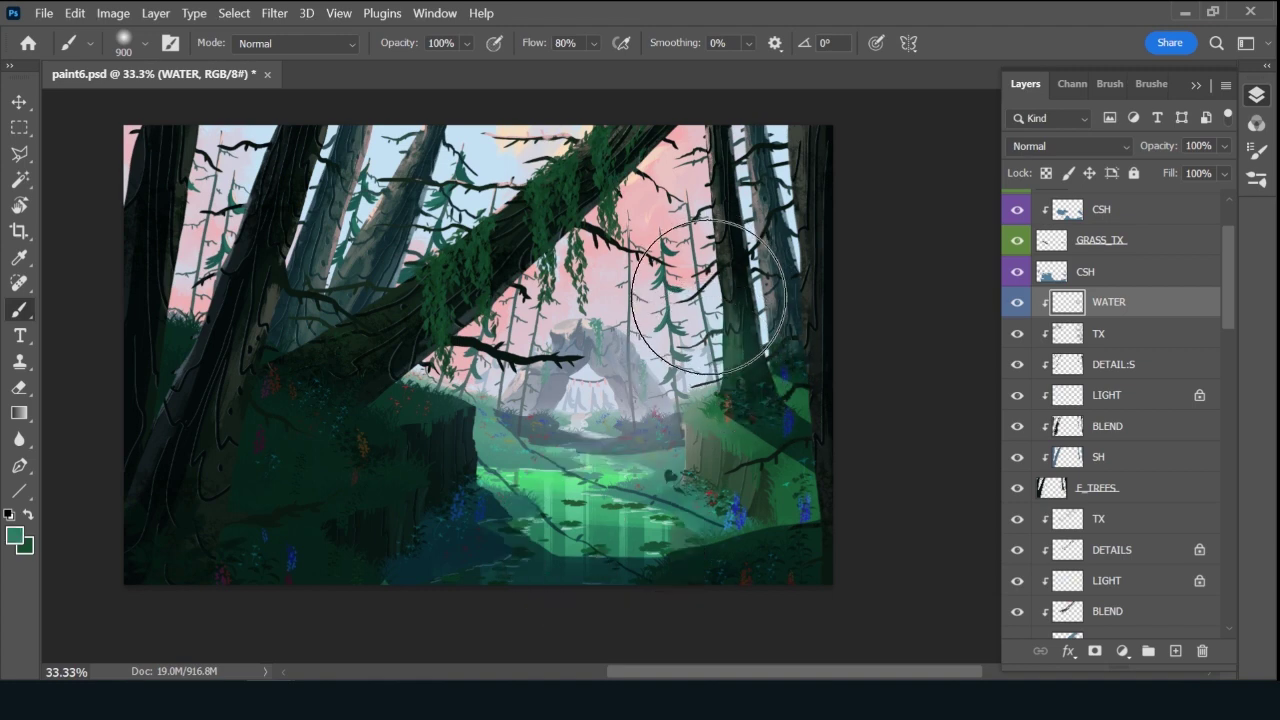
{"action": "mouse_move", "coordinate": [706, 270]}
{"action": "left_mouse_down"}
{"action": "mouse_move", "coordinate": [729, 314]}
{"action": "mouse_move", "coordinate": [729, 357]}
{"action": "mouse_move", "coordinate": [789, 400]}
{"action": "mouse_move", "coordinate": [799, 460]}
{"action": "mouse_move", "coordinate": [806, 423]}
{"action": "left_mouse_up"}
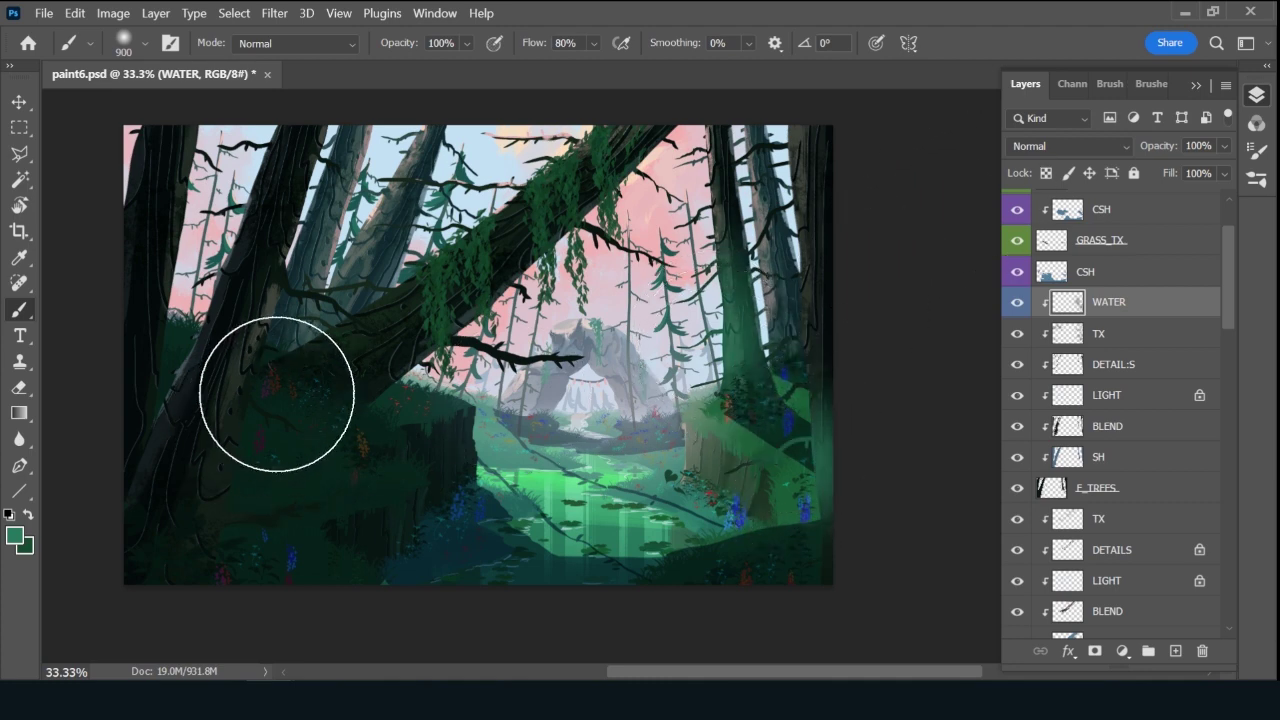
{"action": "mouse_move", "coordinate": [278, 422]}
{"action": "left_mouse_down"}
{"action": "mouse_move", "coordinate": [308, 327]}
{"action": "mouse_move", "coordinate": [186, 263]}
{"action": "left_mouse_up"}
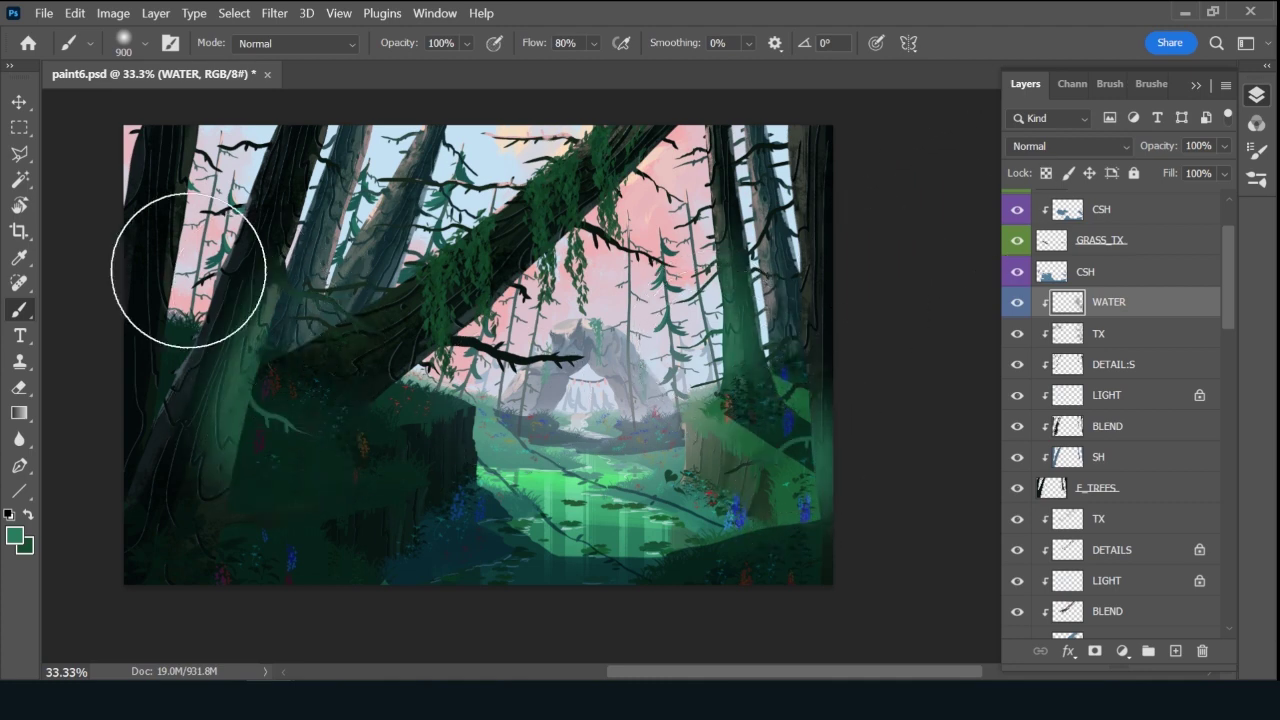
{"action": "left_click_drag", "start_coordinate": [1160, 145], "coordinate": [1151, 146]}
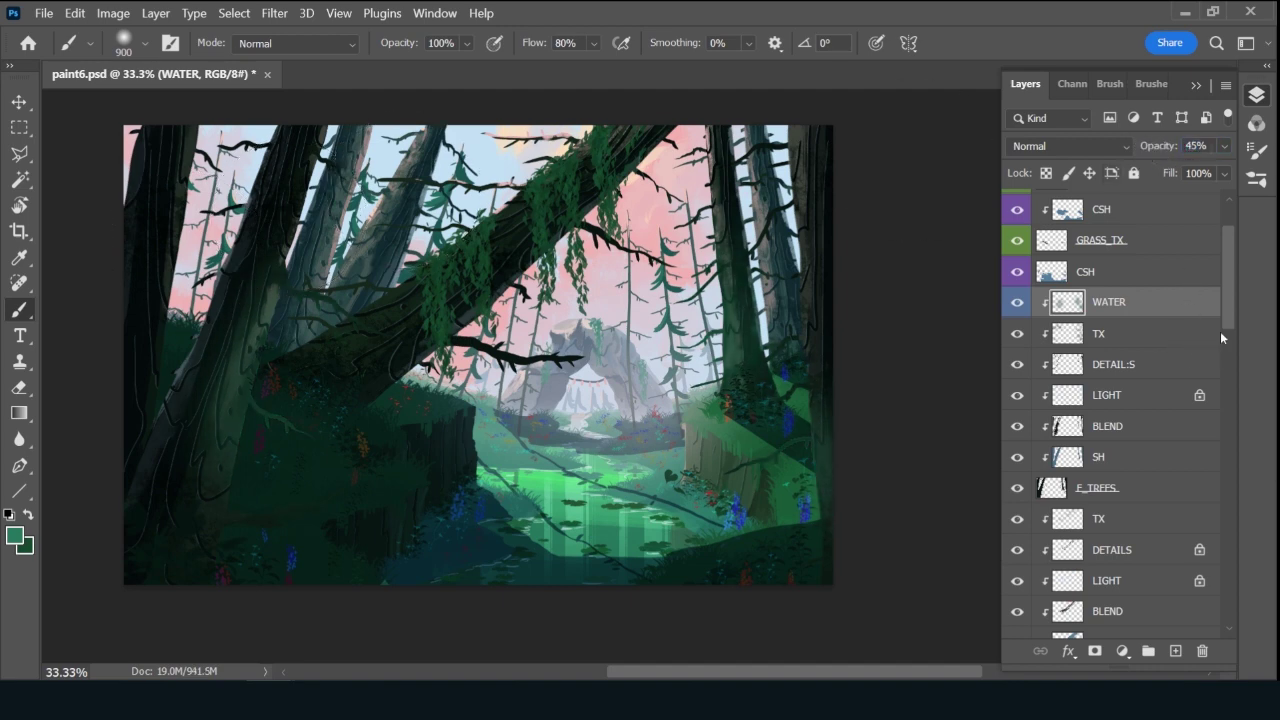
{"action": "left_click_drag", "start_coordinate": [1227, 313], "coordinate": [1225, 337]}
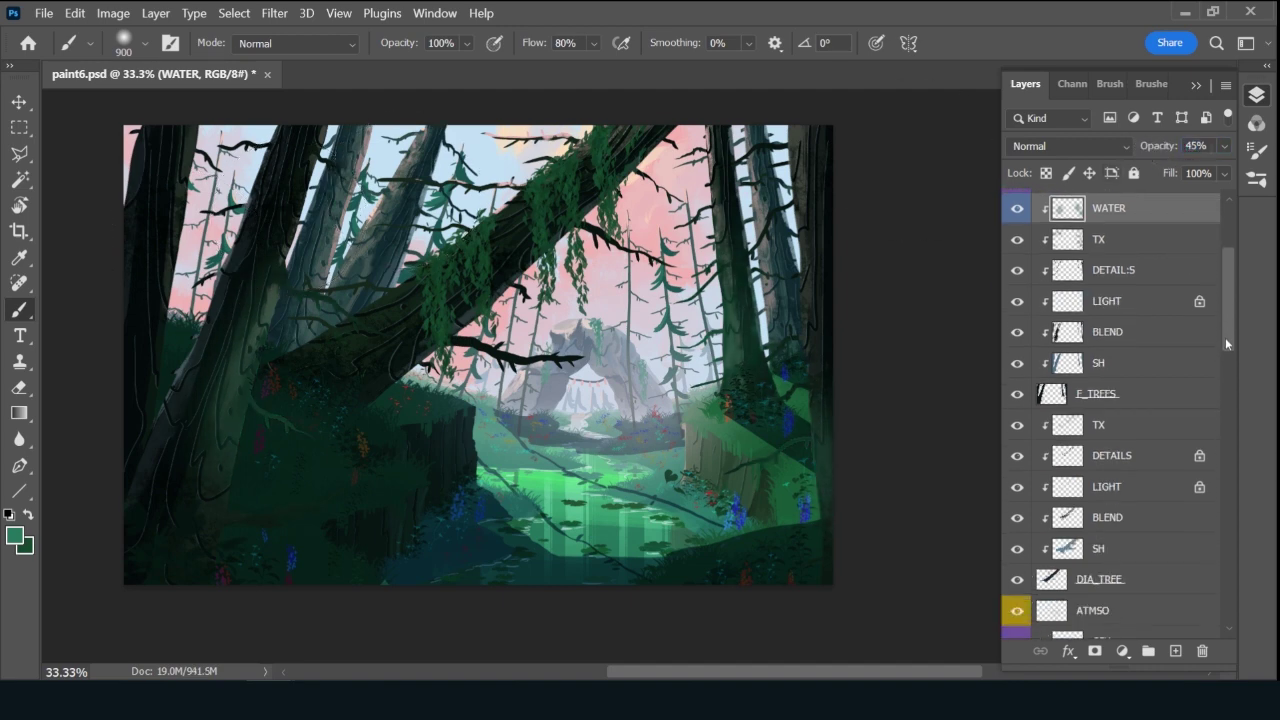
Create a clipped layer above the TX layer of DIA_TREE and name it WATER.
{"action": "left_click", "coordinate": [1131, 430]}
{"action": "key", "text": "ctrl+shift+alt+n"}
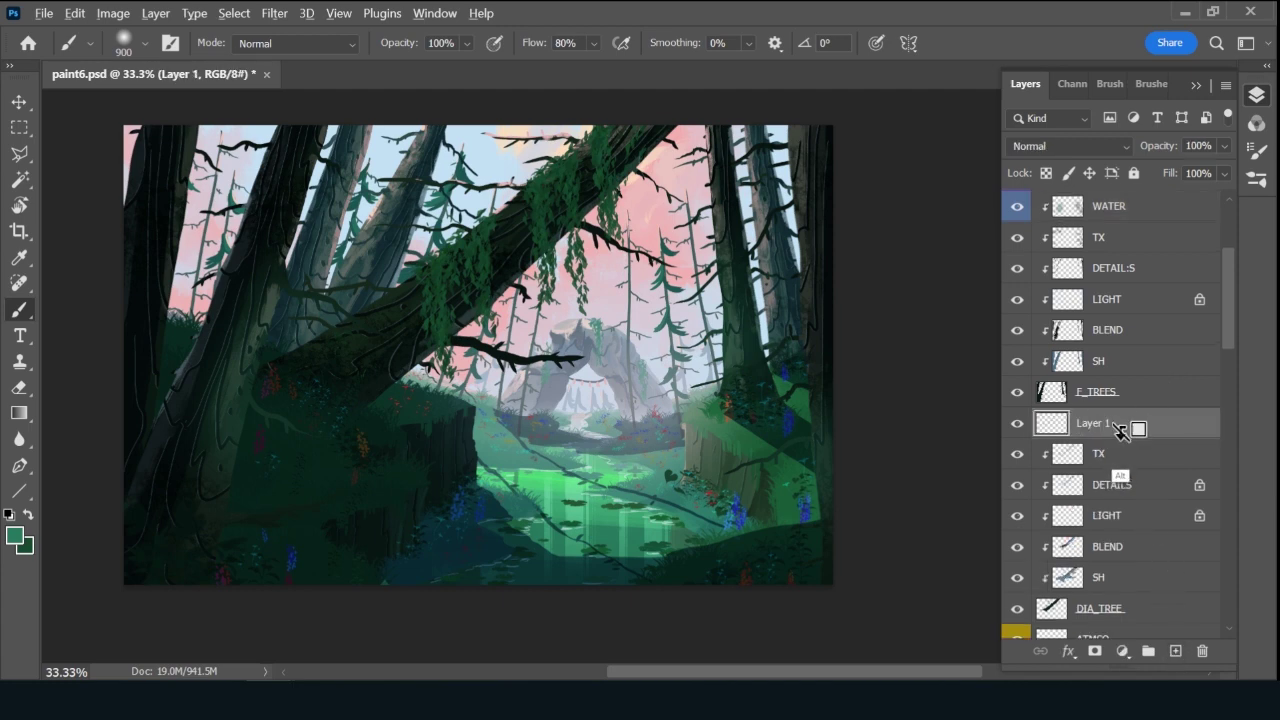
{"action": "key", "text": "ctrl+alt+g"}
{"action": "double_click", "coordinate": [1105, 424]}
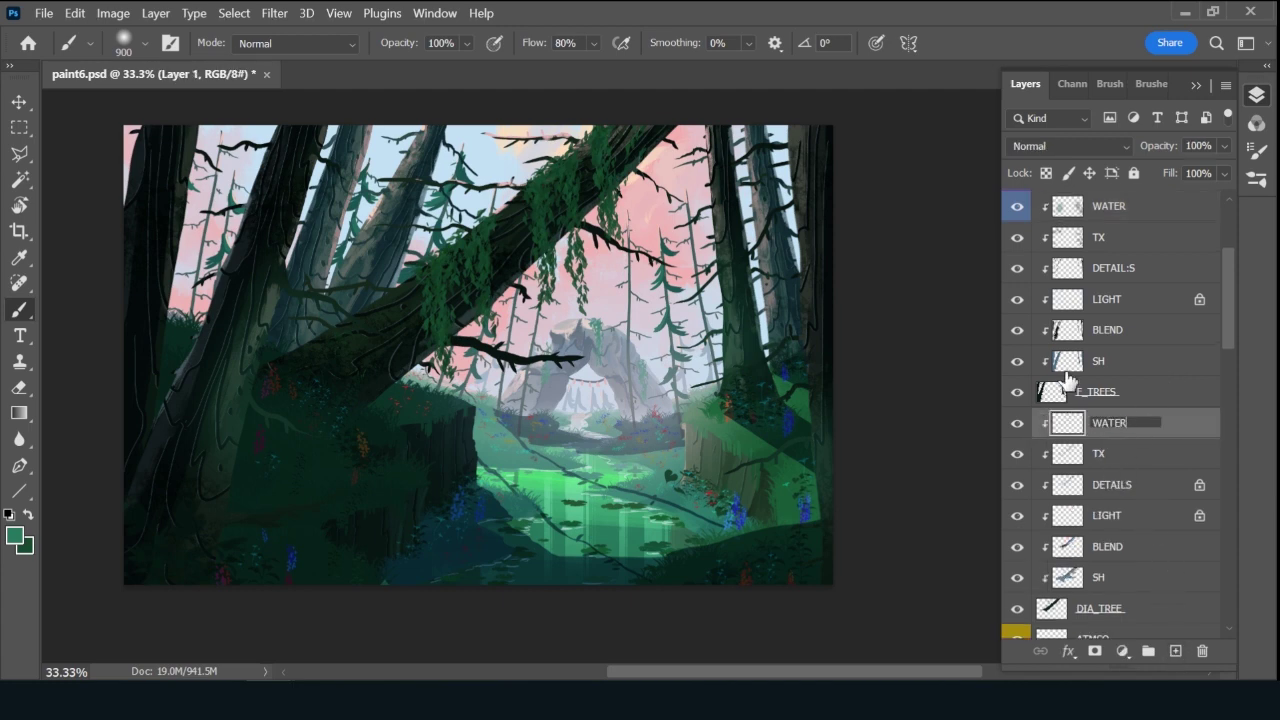
{"action": "type", "text": "WATER"}
{"action": "key", "text": "Return"}
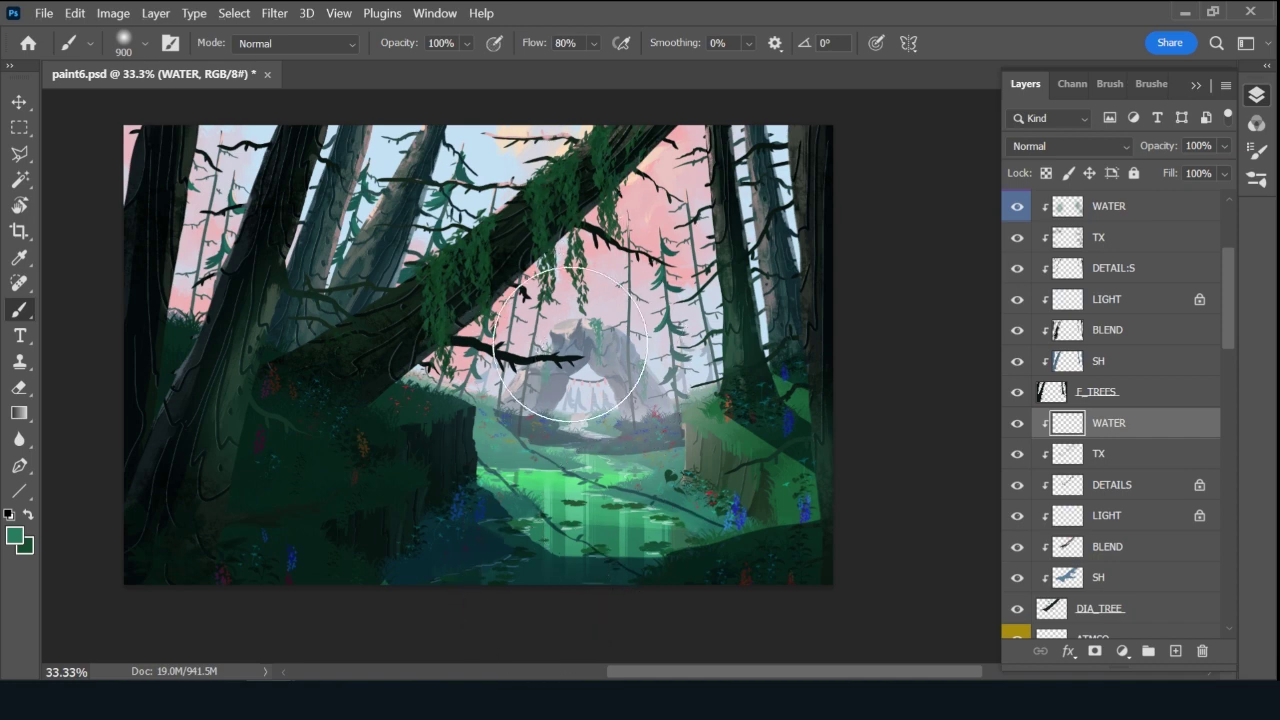
Paint a soft green glow on the middle of the leaning trunk, set the WATER layer's opacity to 66%, and label it blue.
{"action": "mouse_move", "coordinate": [570, 345]}
{"action": "left_mouse_down"}
{"action": "mouse_move", "coordinate": [560, 360]}
{"action": "mouse_move", "coordinate": [461, 370]}
{"action": "mouse_move", "coordinate": [586, 200]}
{"action": "mouse_move", "coordinate": [550, 317]}
{"action": "left_mouse_up"}
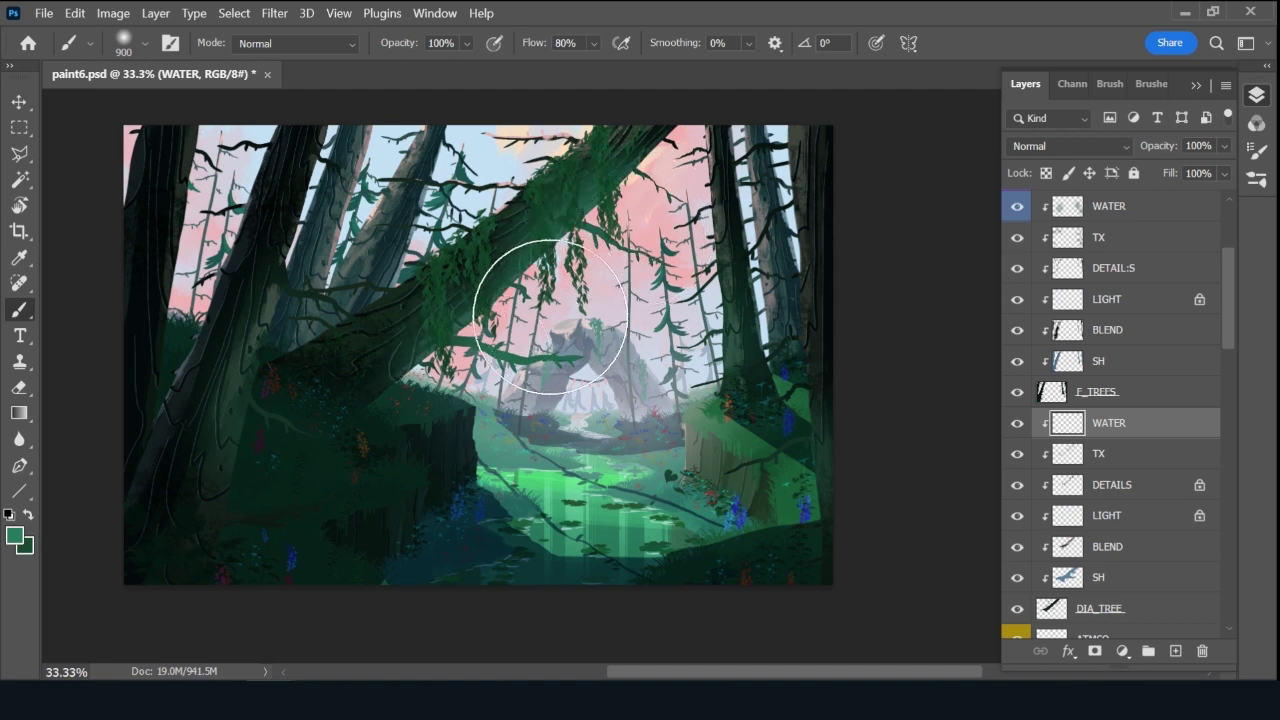
{"action": "left_click_drag", "start_coordinate": [1176, 149], "coordinate": [1157, 152]}
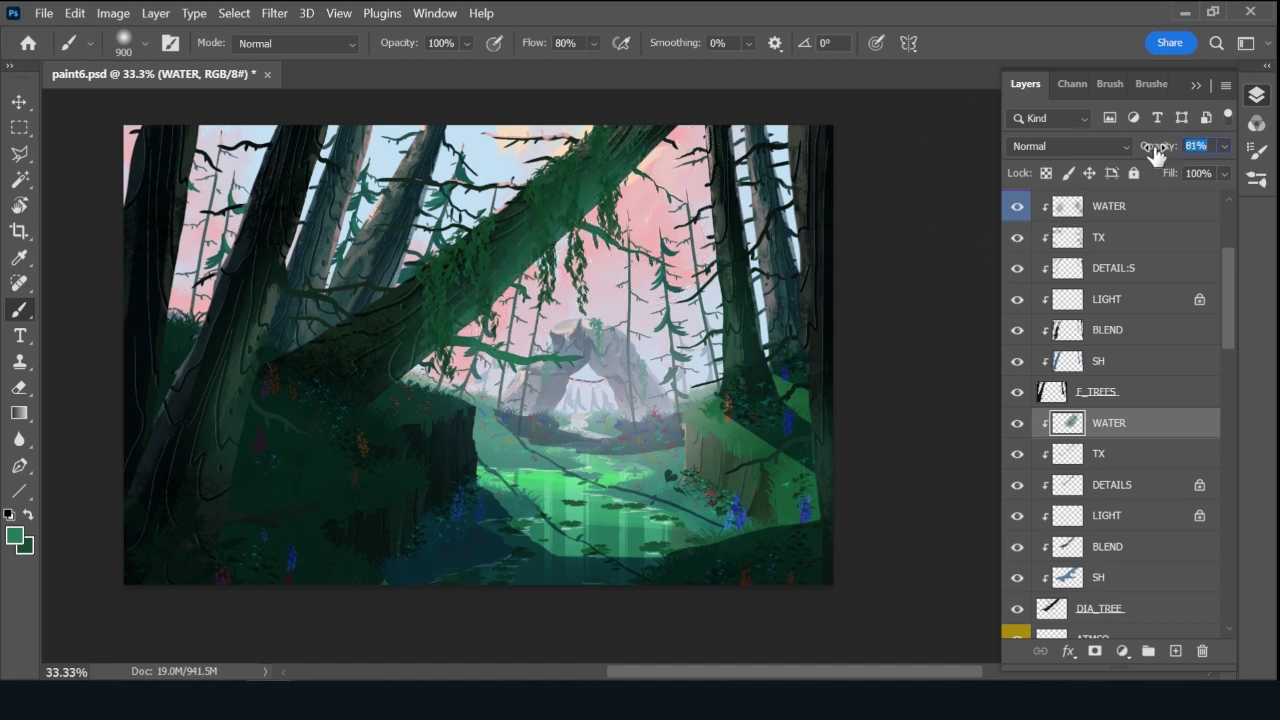
{"action": "key", "text": "Return"}
{"action": "key", "text": "Return"}
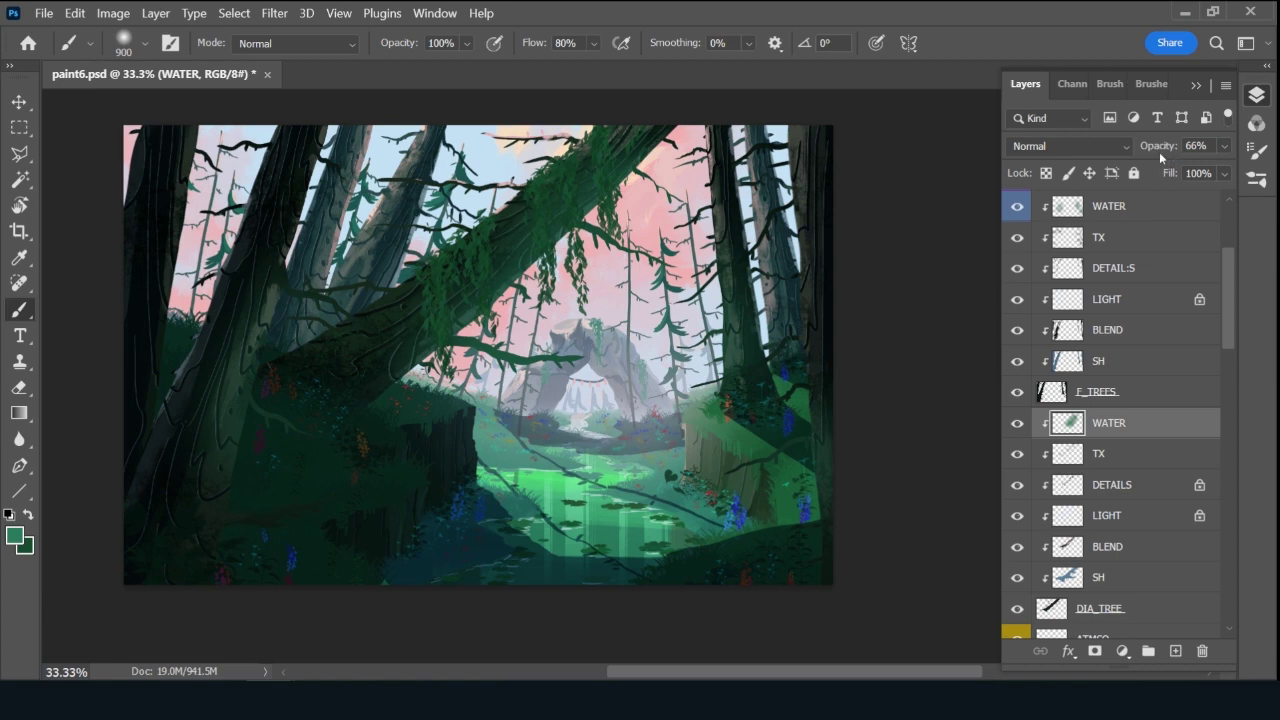
{"action": "right_click", "coordinate": [1022, 425]}
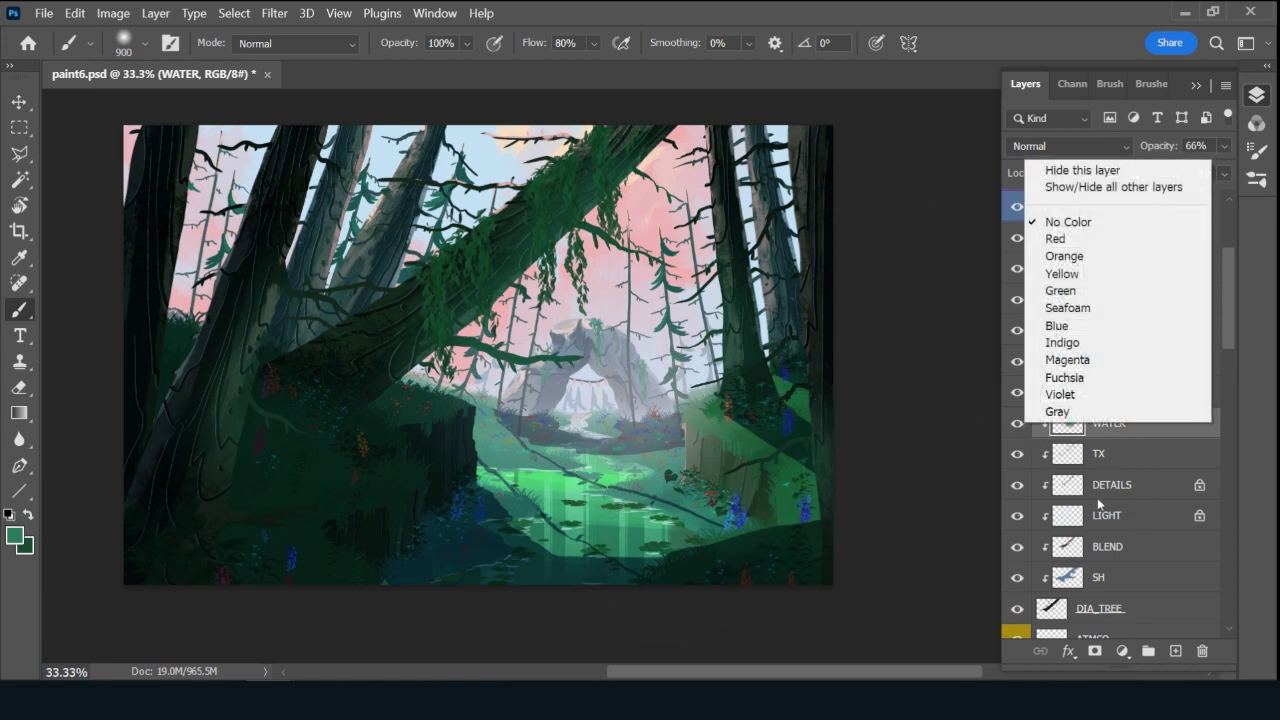
{"action": "left_click", "coordinate": [1090, 330]}
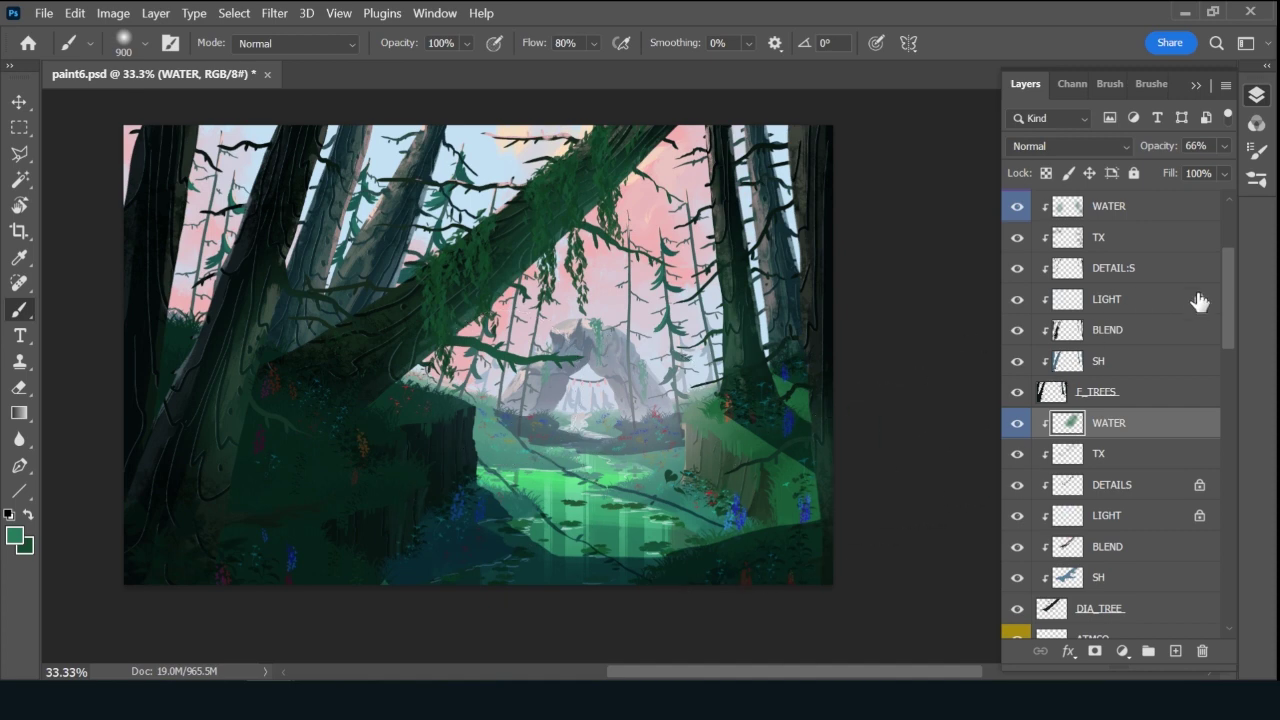
Create a clipped layer directly above the PALNST layer and name it WATER.
{"action": "left_click_drag", "start_coordinate": [1222, 328], "coordinate": [1218, 260]}
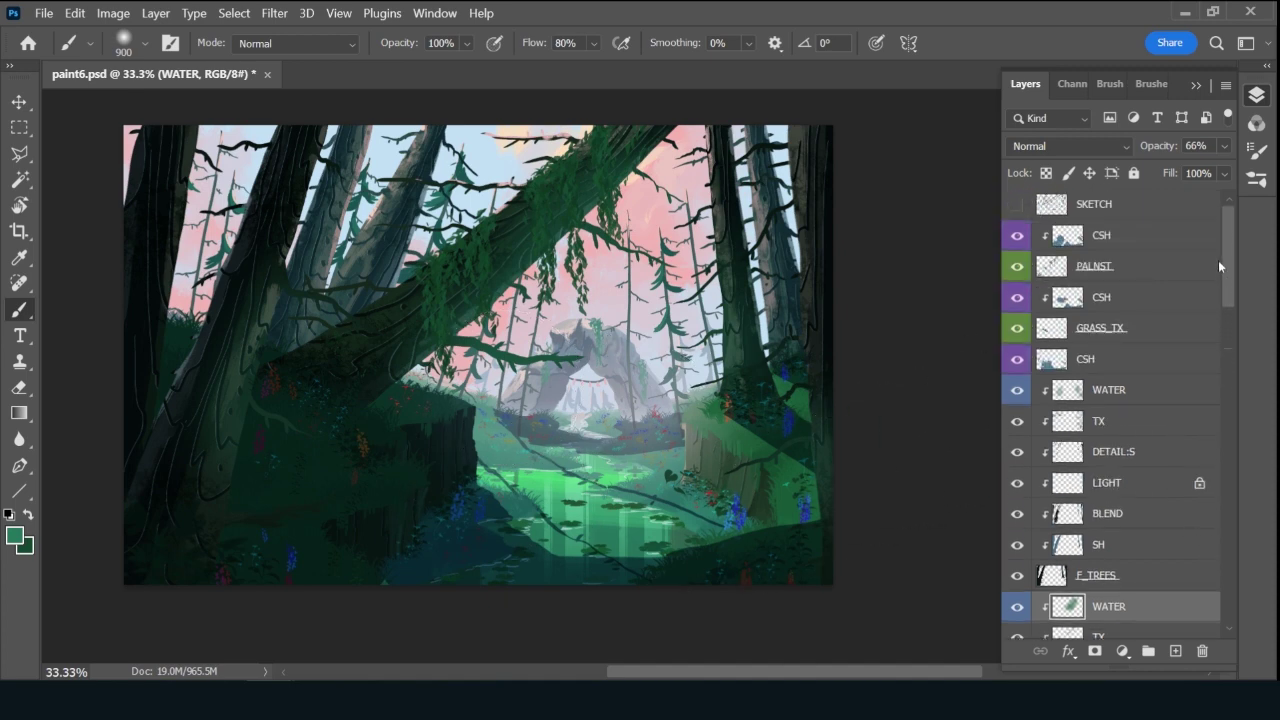
{"action": "left_click", "coordinate": [1146, 274]}
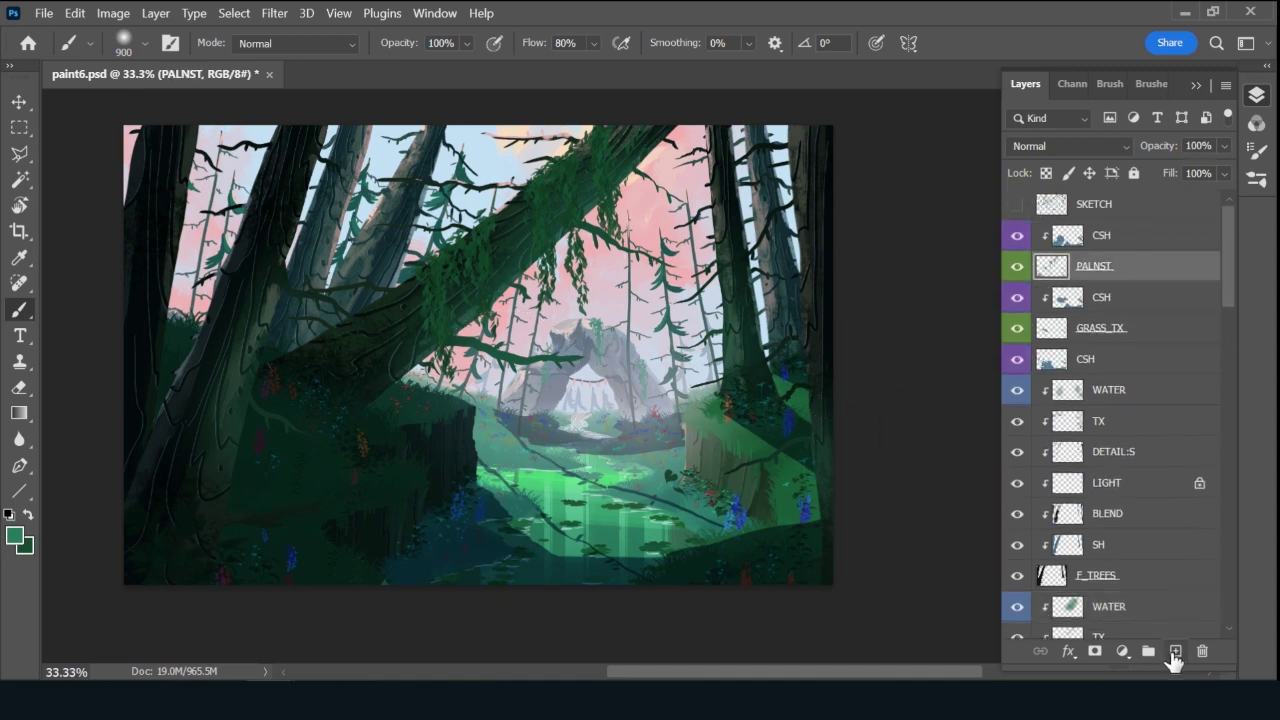
{"action": "left_click", "coordinate": [1175, 651]}
{"action": "double_click", "coordinate": [1106, 266]}
{"action": "type", "text": "W"}
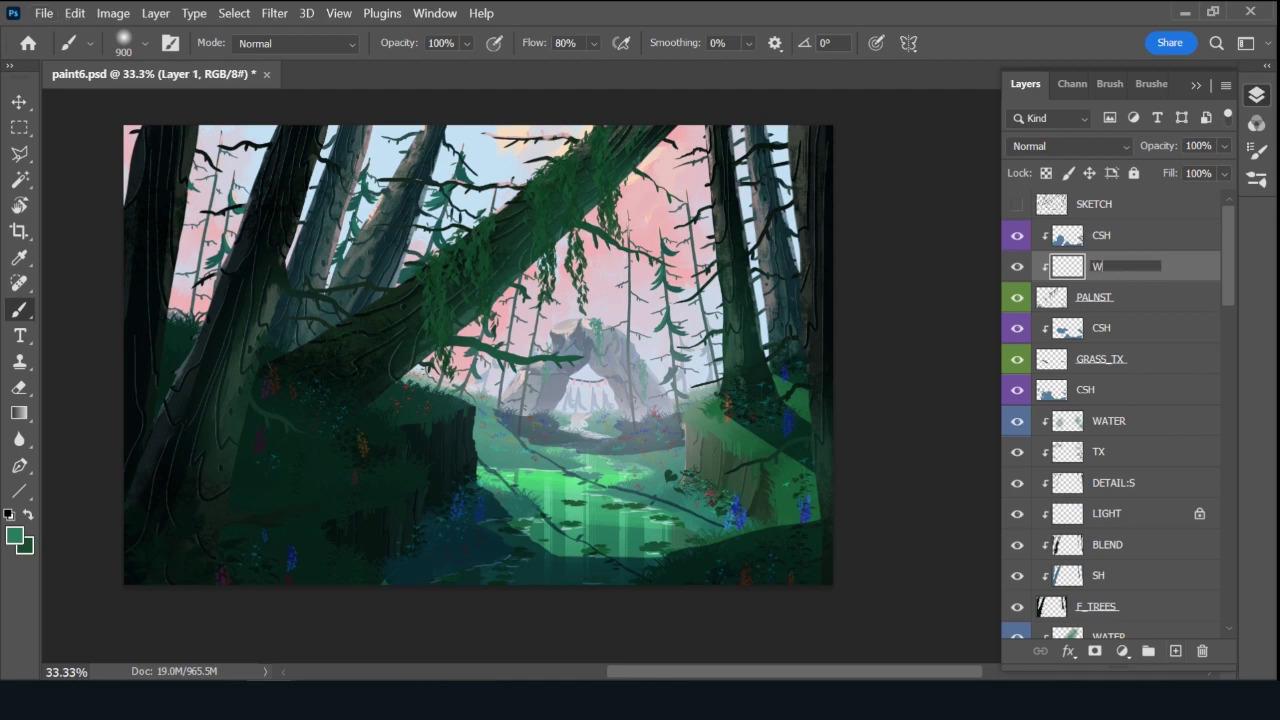
{"action": "type", "text": "ATER"}
{"action": "key", "text": "Return"}
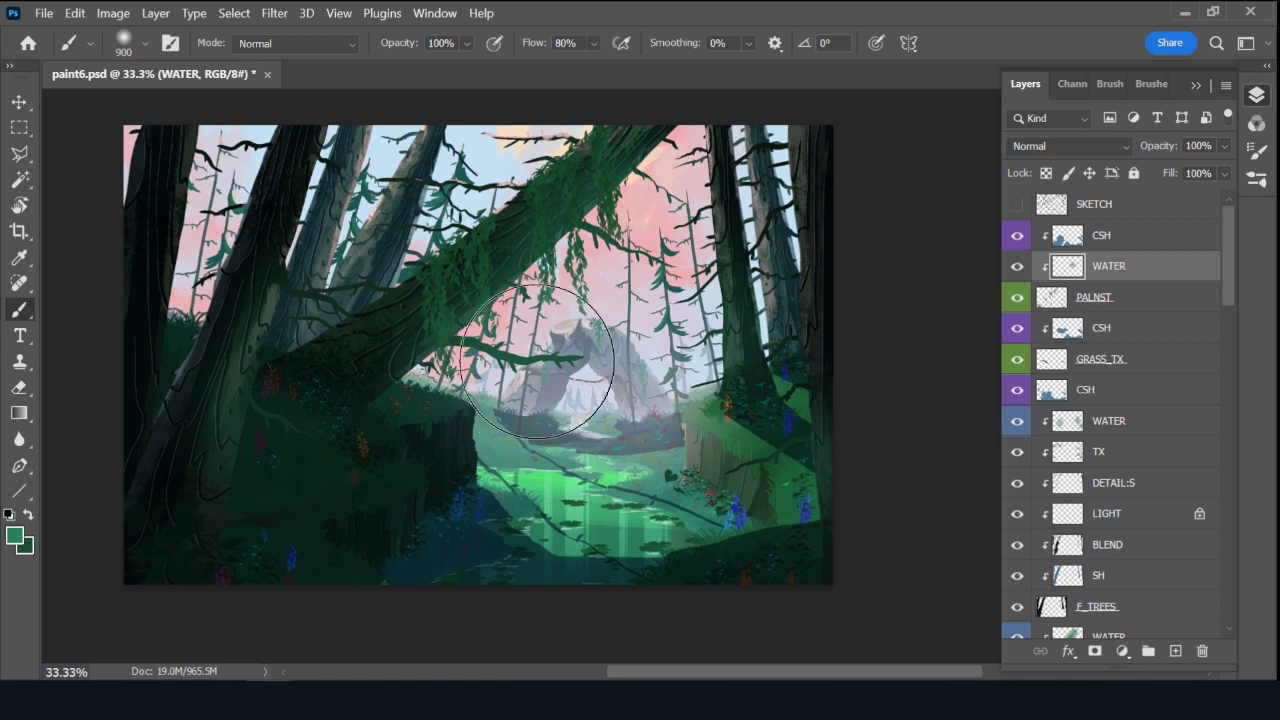
Paint green glow over the hanging vines on the PALNST group's WATER layer, at 90% layer opacity and with a blue label.
{"action": "left_click_drag", "start_coordinate": [1156, 145], "coordinate": [1127, 165]}
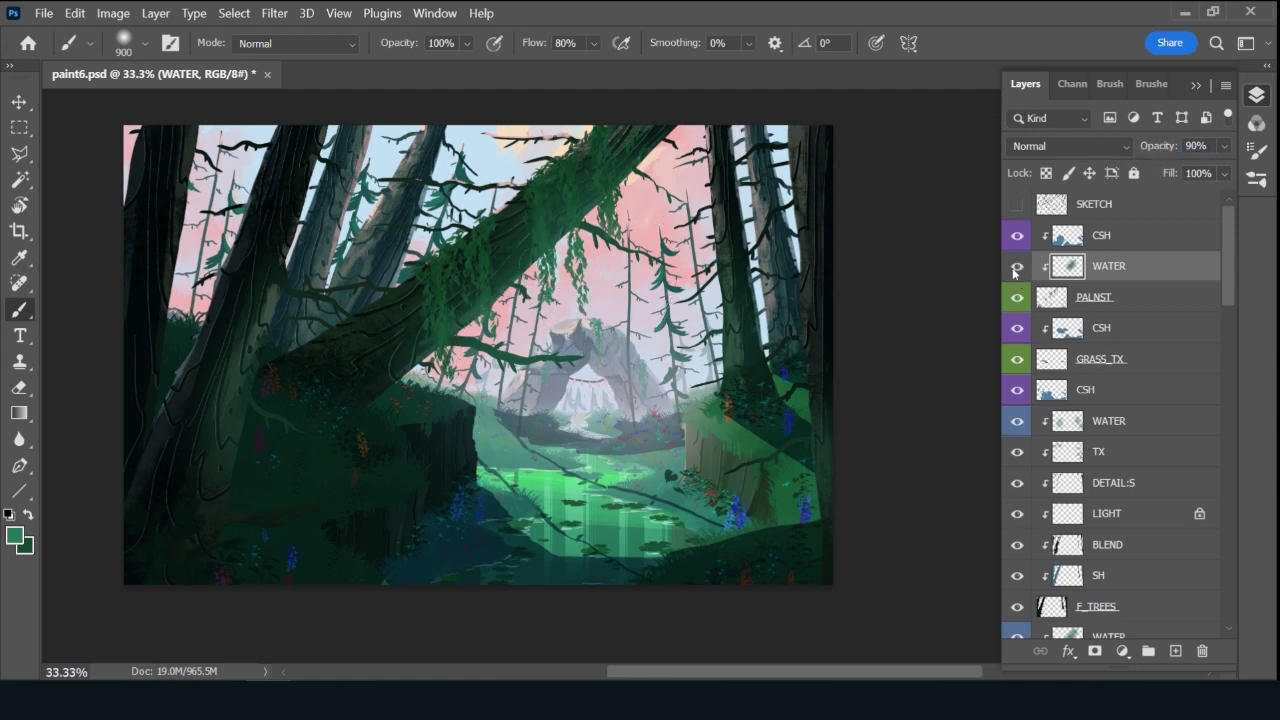
{"action": "right_click", "coordinate": [1014, 270]}
{"action": "left_click", "coordinate": [1085, 434]}
Add an unclipped layer above the topmost CSH layer, and ready the recent 400 px textured brush with pale blue sampled from the sky.
{"action": "left_click", "coordinate": [1140, 240]}
{"action": "left_click", "coordinate": [1176, 651]}
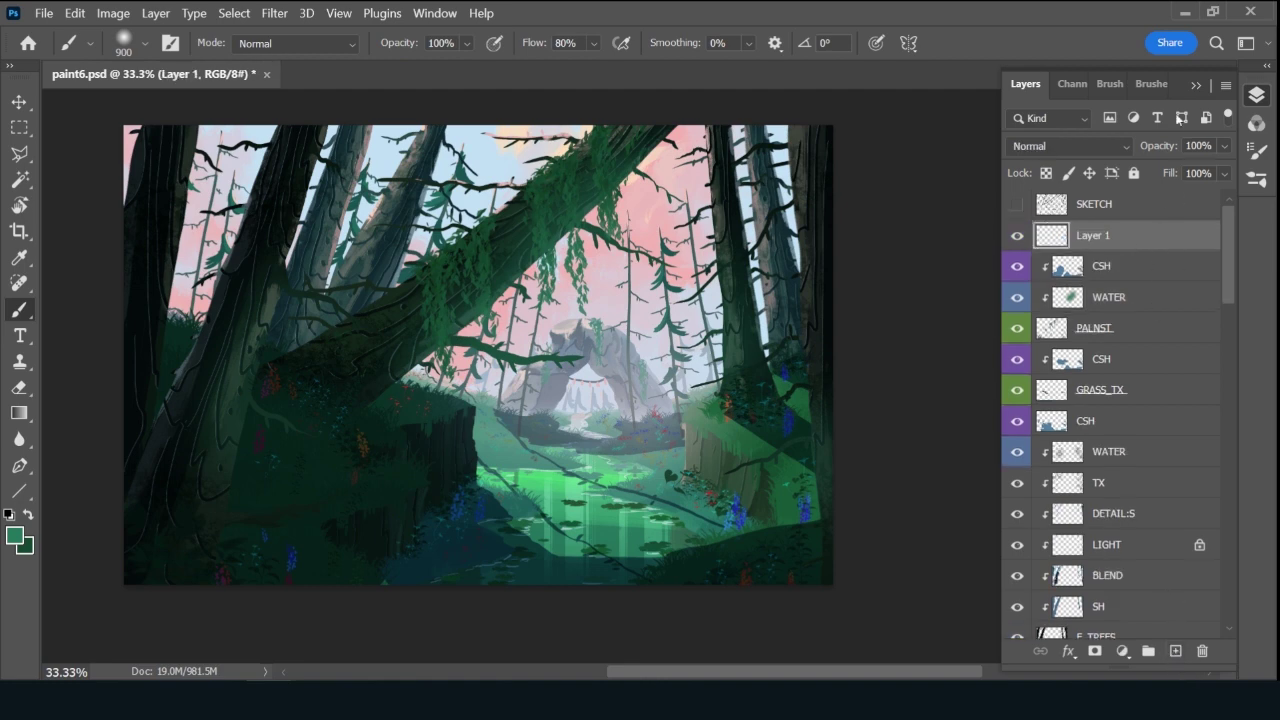
{"action": "left_click", "coordinate": [1151, 84]}
{"action": "left_click", "coordinate": [1145, 200]}
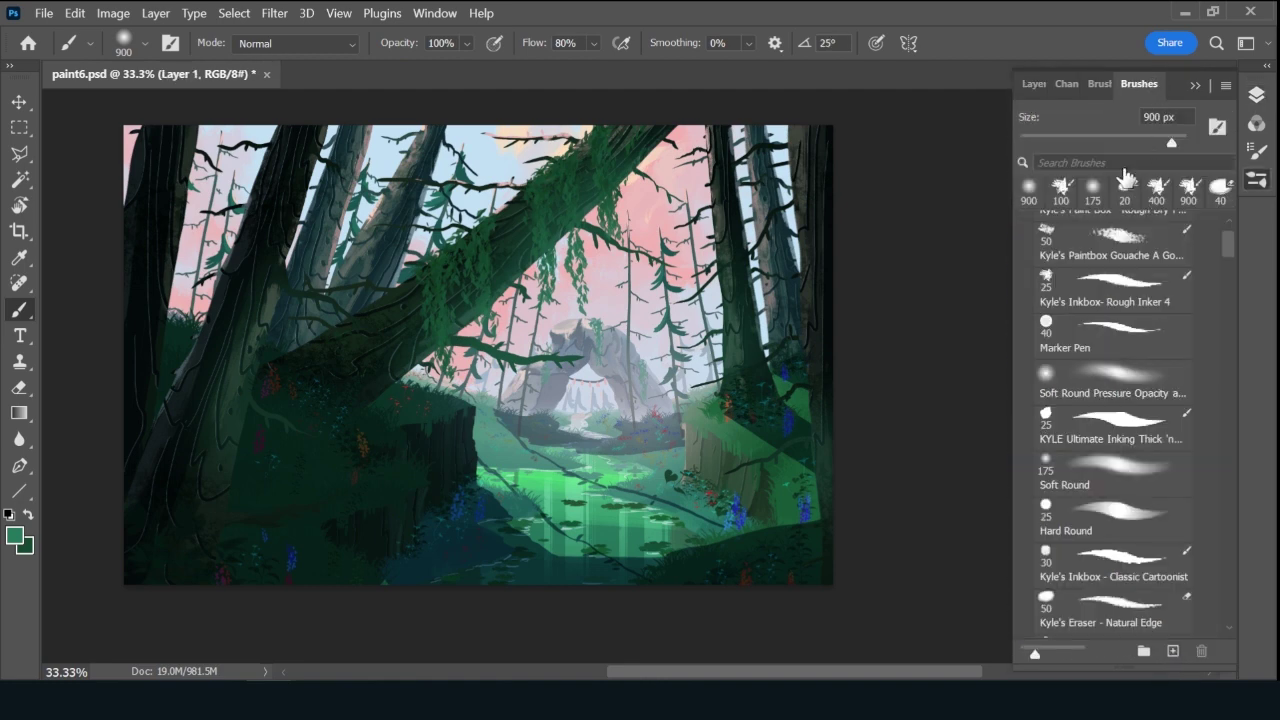
{"action": "left_click", "coordinate": [1031, 86]}
{"action": "left_click", "coordinate": [500, 160], "text": "alt"}
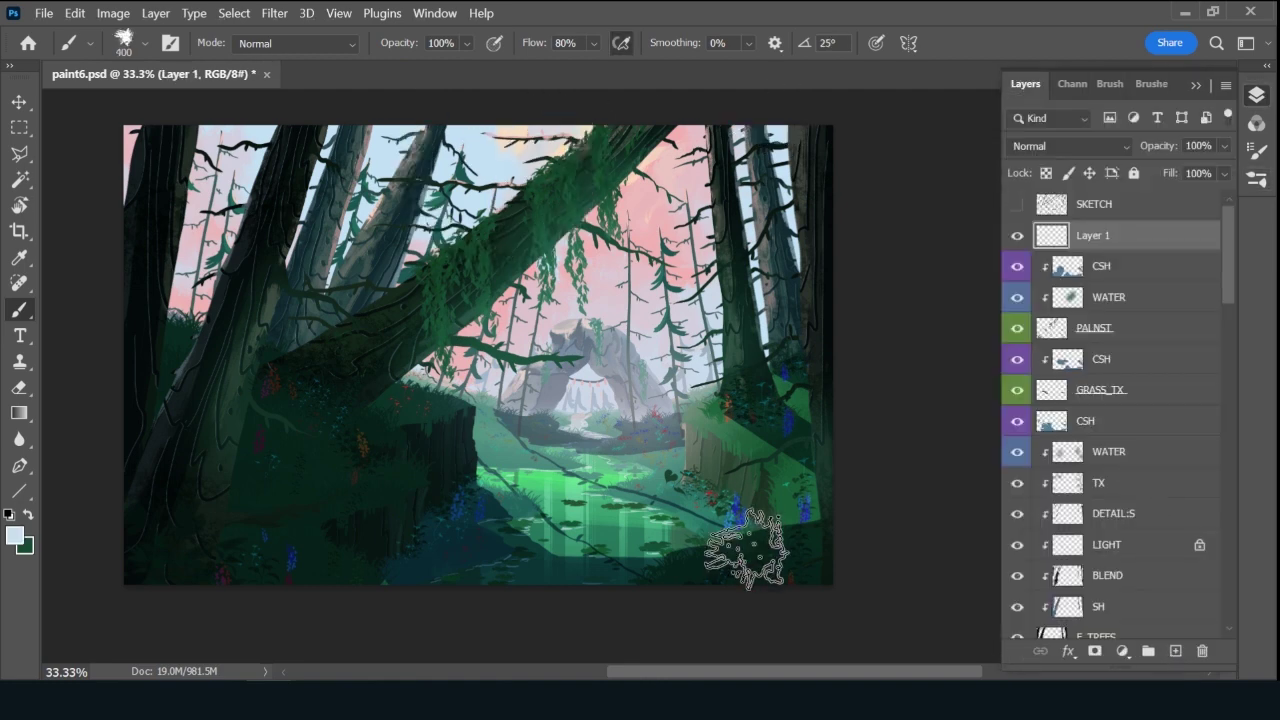
Reduce the textured brush to 40 px and hide the interface panels around the canvas.
{"action": "key", "text": "bracketleft"}
{"action": "key", "text": "bracketleft"}
{"action": "key", "text": "bracketleft"}
{"action": "key", "text": "bracketleft"}
{"action": "key", "text": "bracketleft"}
{"action": "key", "text": "bracketleft"}
{"action": "key", "text": "bracketleft"}
{"action": "key", "text": "bracketleft"}
{"action": "key", "text": "bracketleft"}
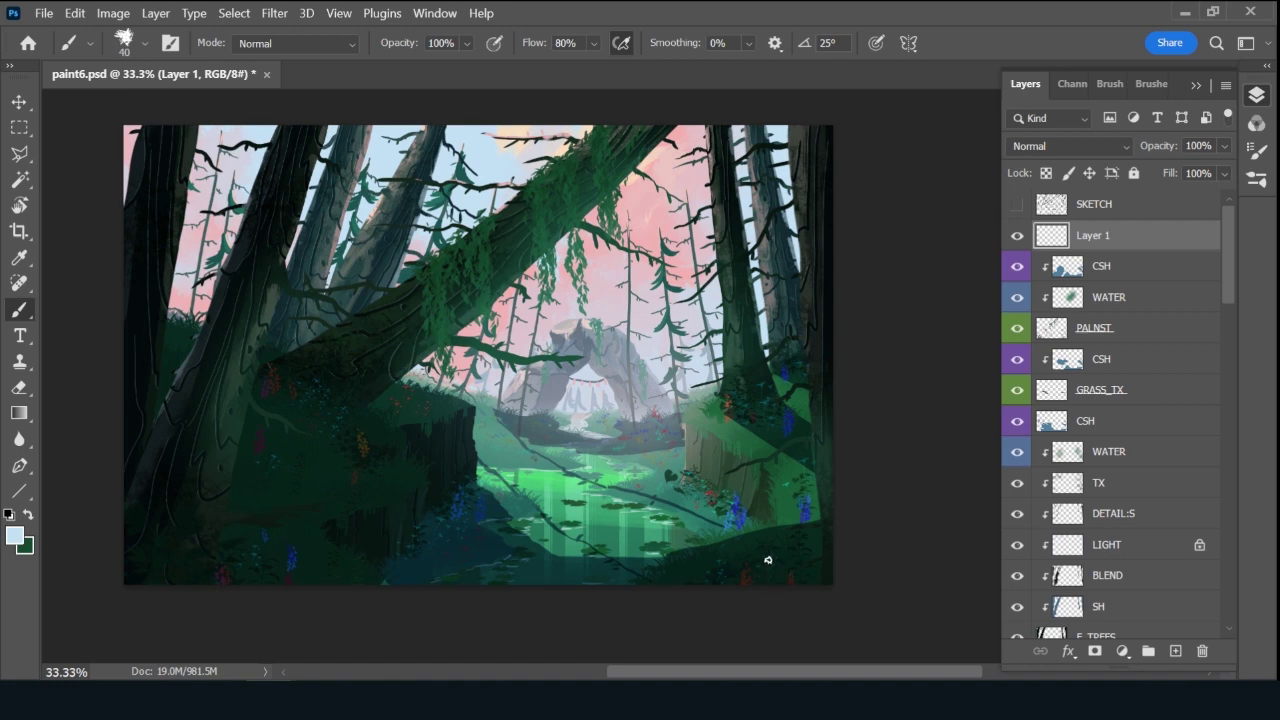
{"action": "key", "text": "Tab"}
{"action": "key", "text": "ctrl+plus"}
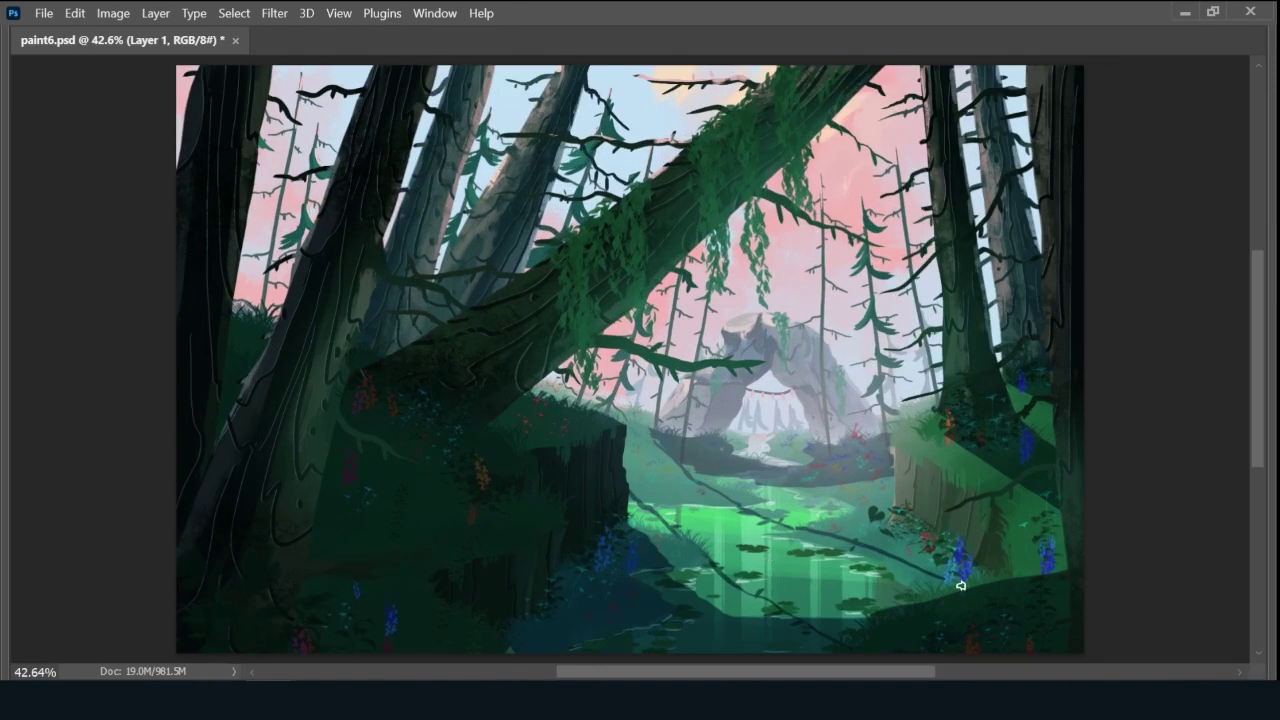